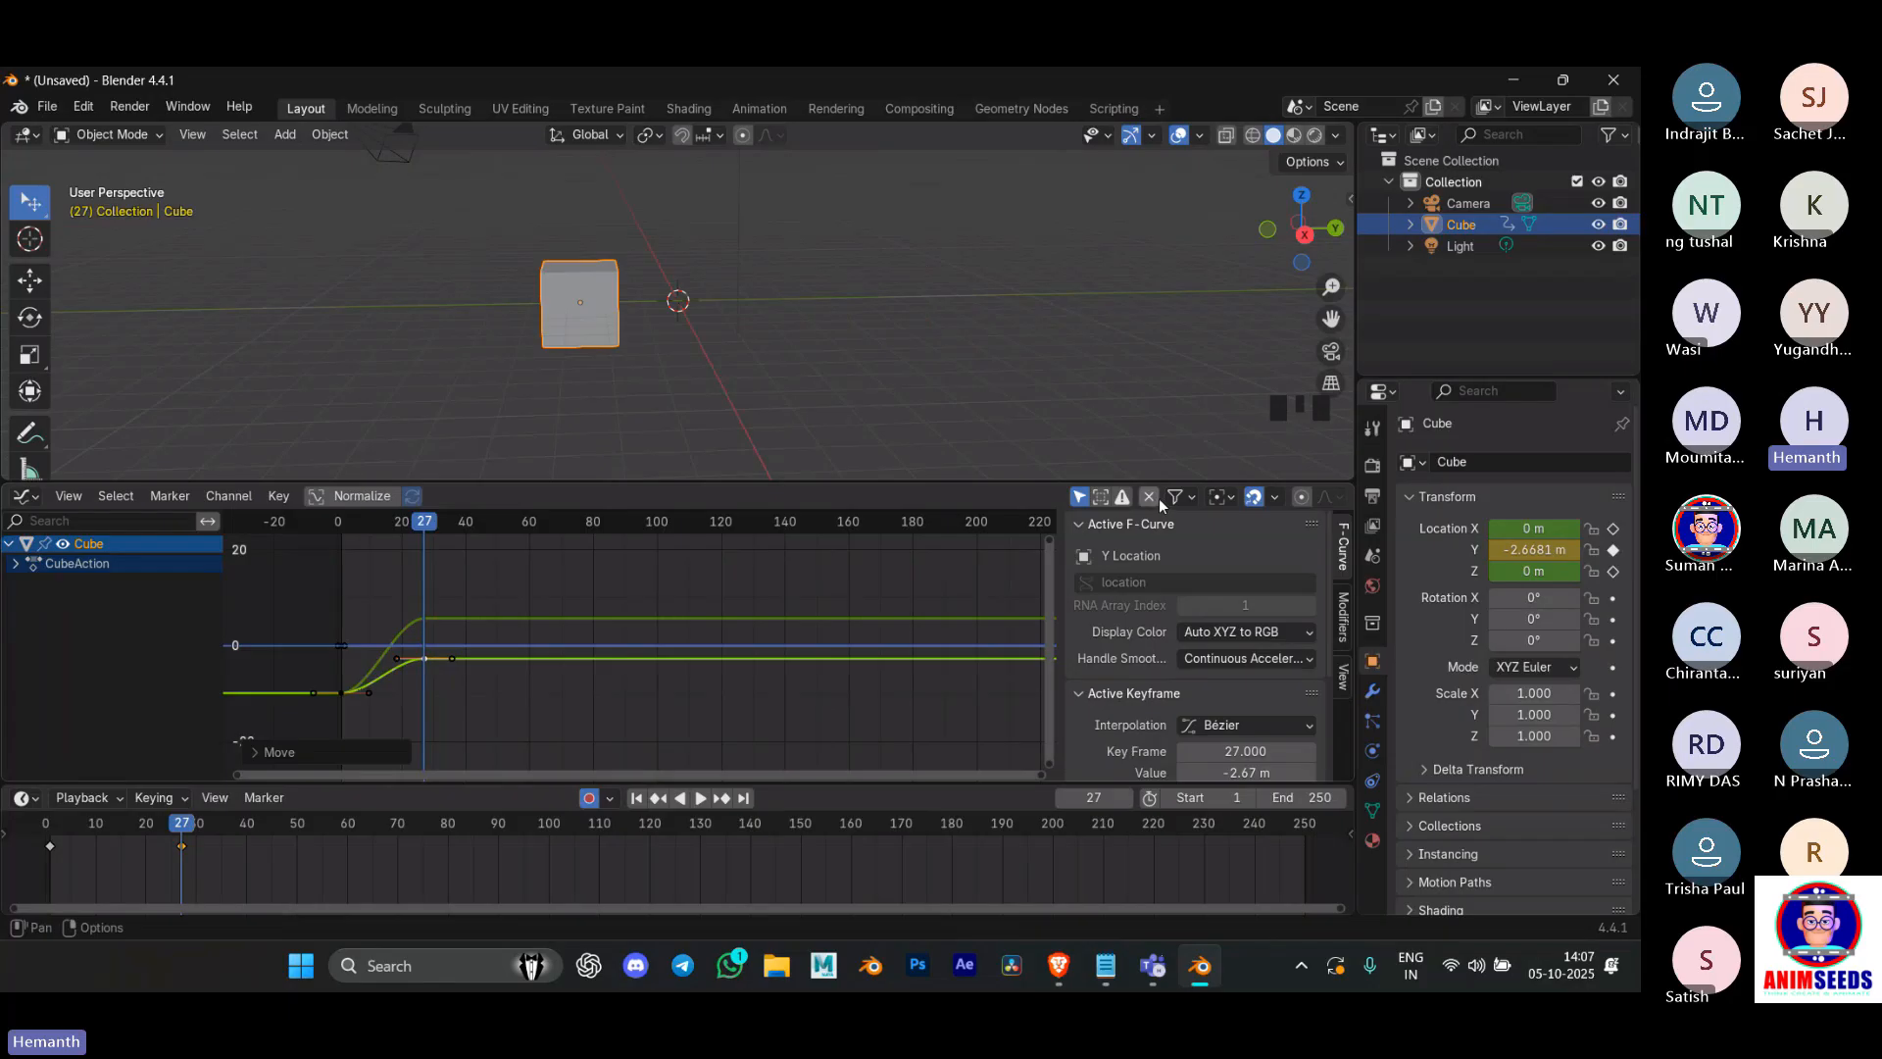
Step: Clear the ghost curves in the graph editor and reset the cube's location to the world origin at frame 27
left_click(1159, 498)
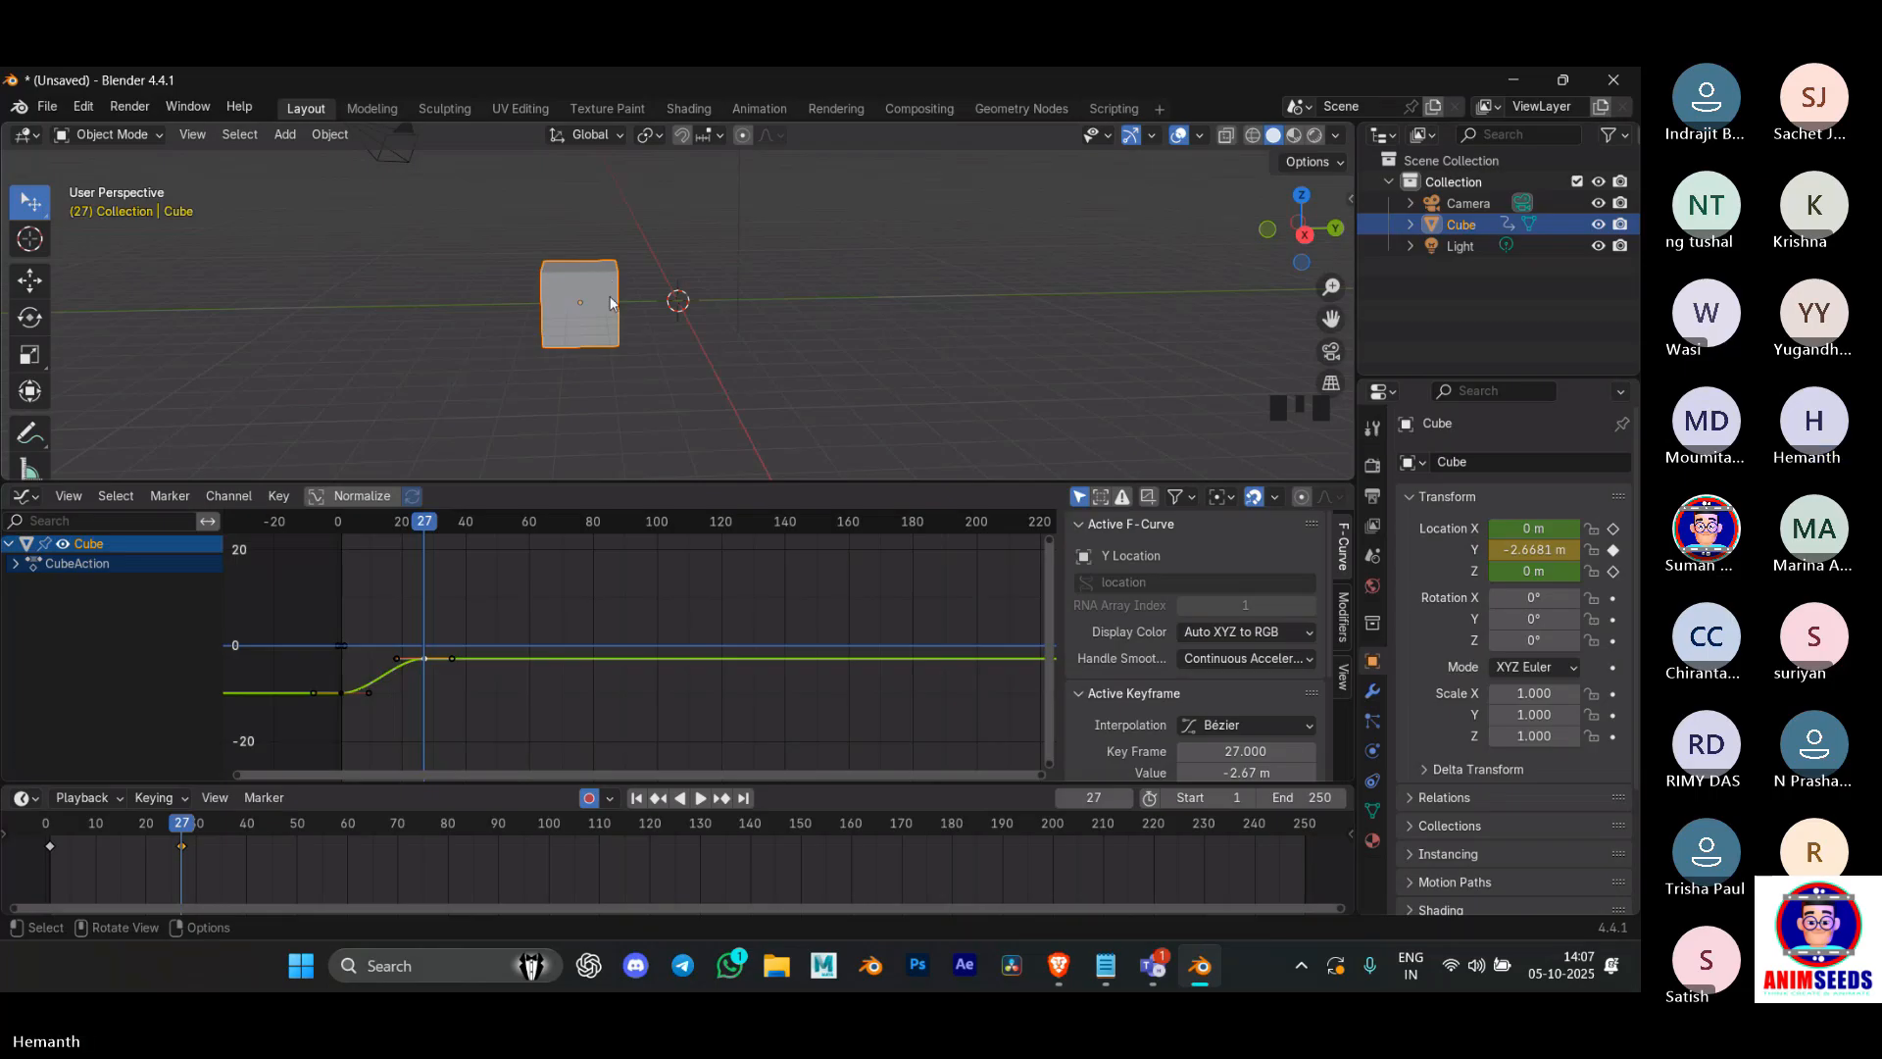
key("ctrl+Tab")
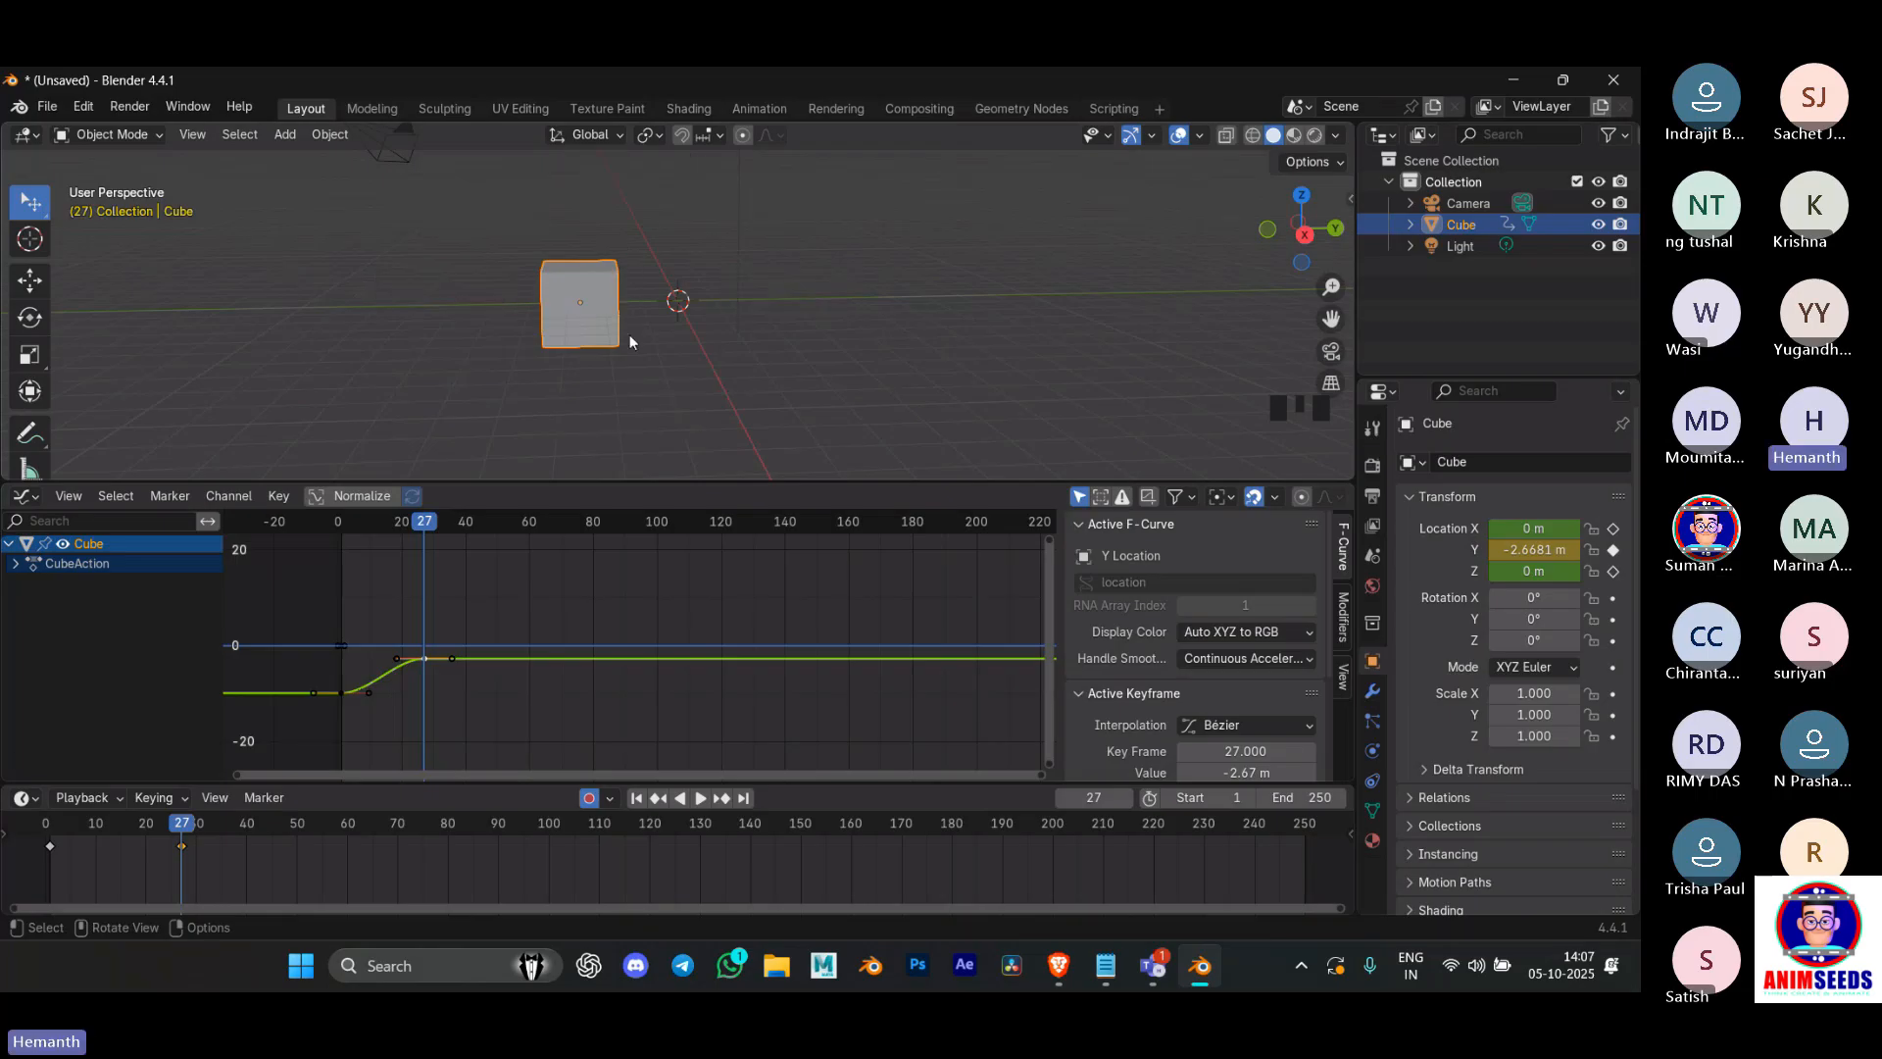
middle_click_drag(631, 337, 679, 305)
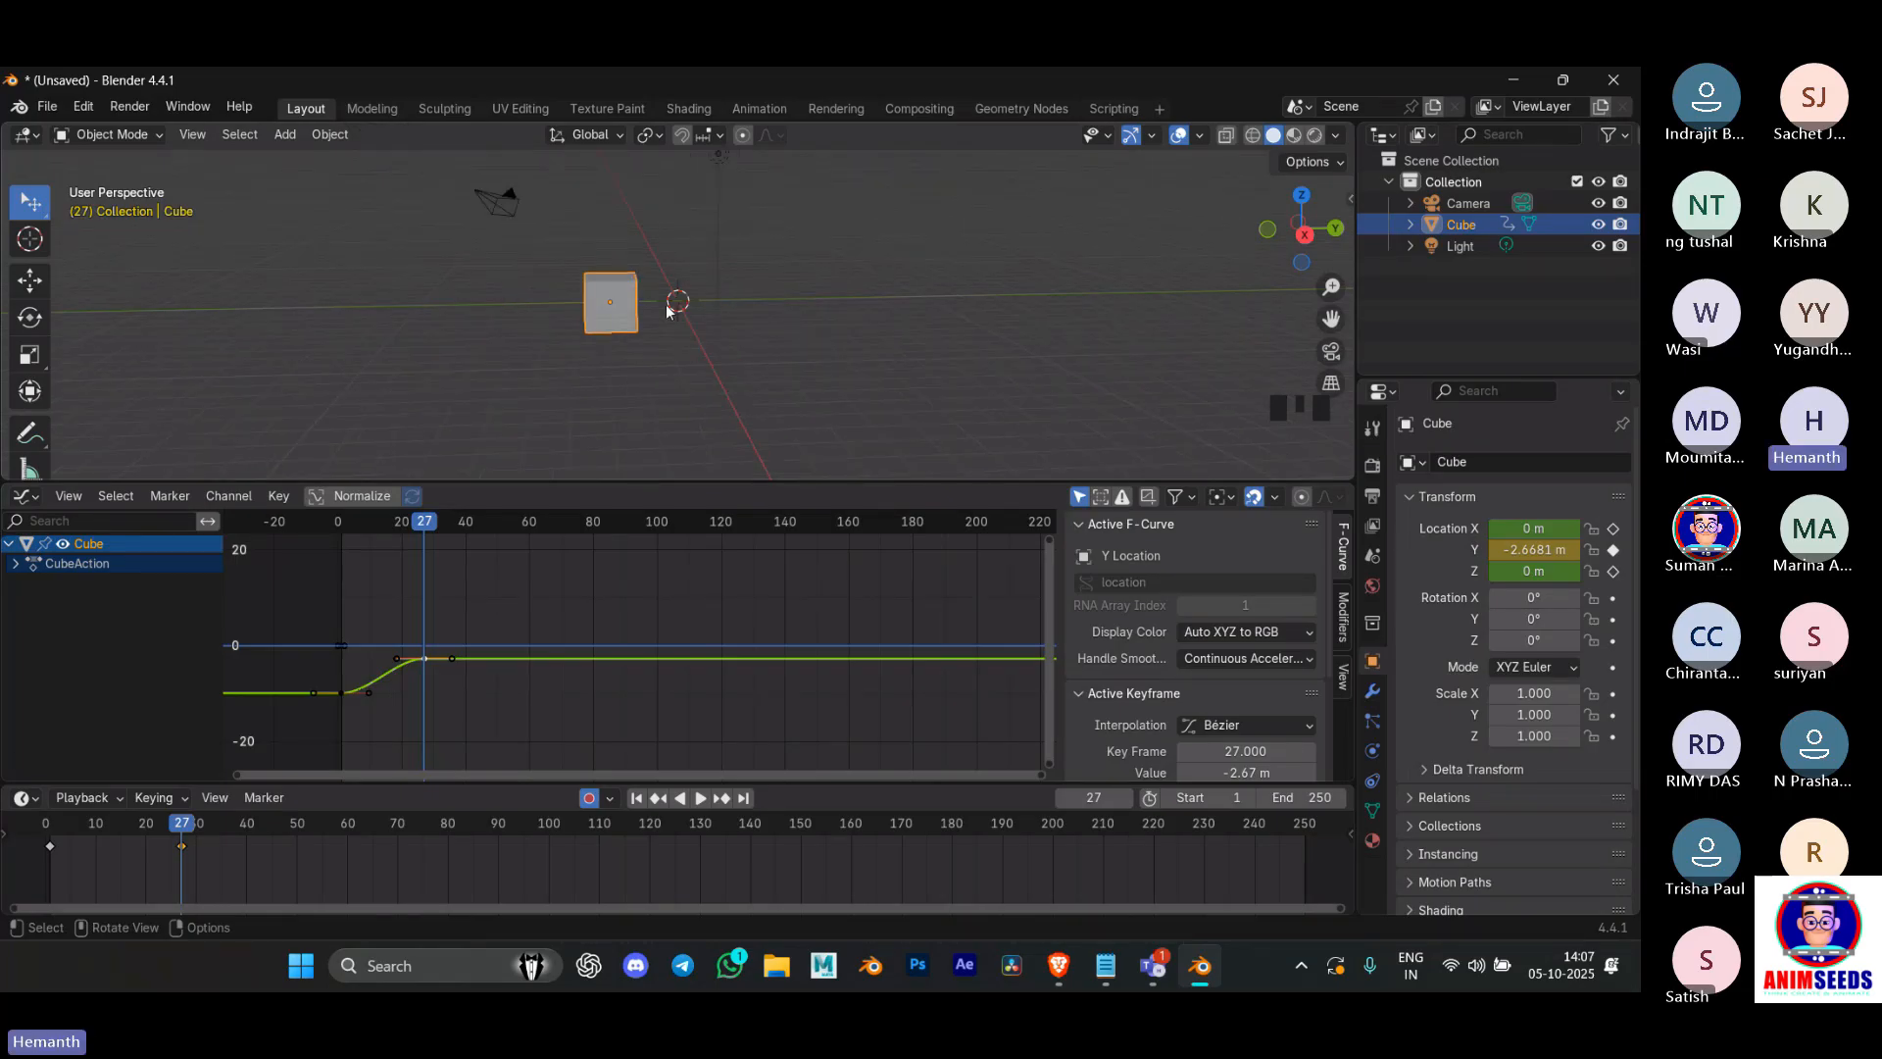
key("alt+g")
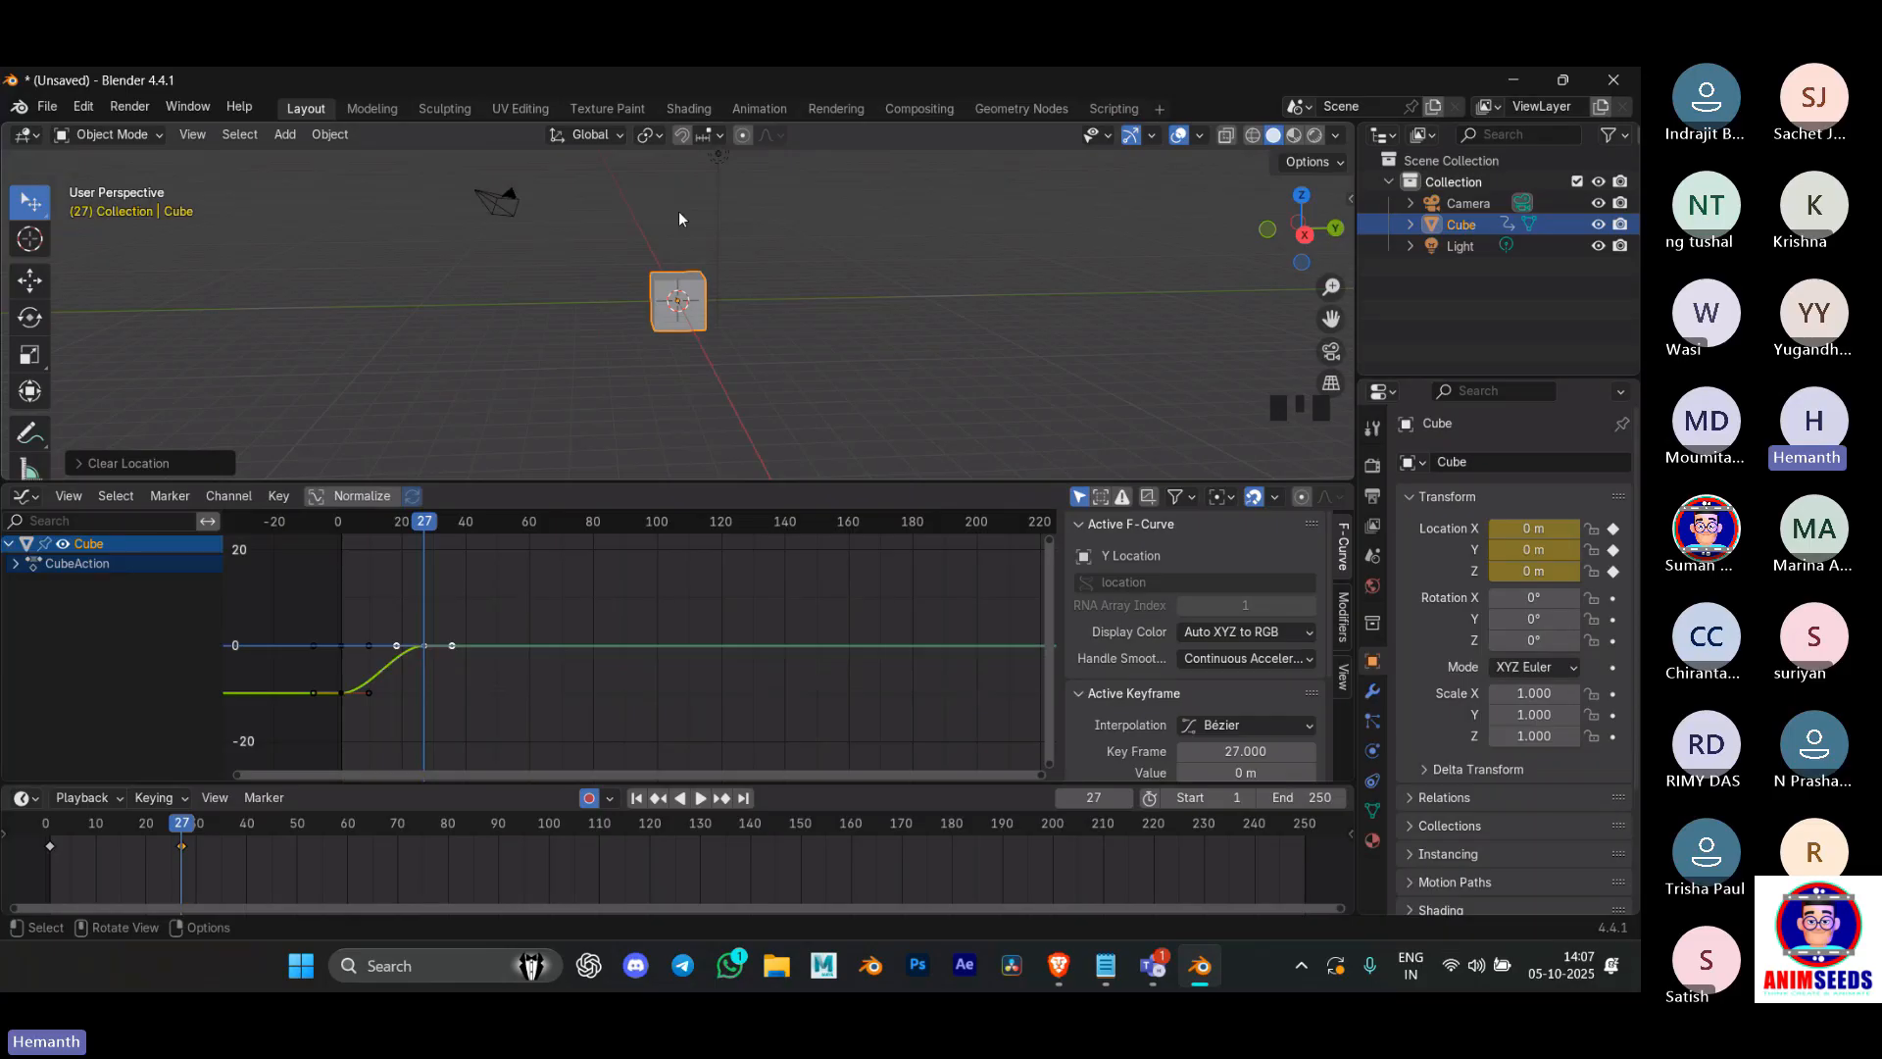
Step: Scale the cube up uniformly to about 5.7 and clear its scale back to 1
key("s")
left_click(1026, 261)
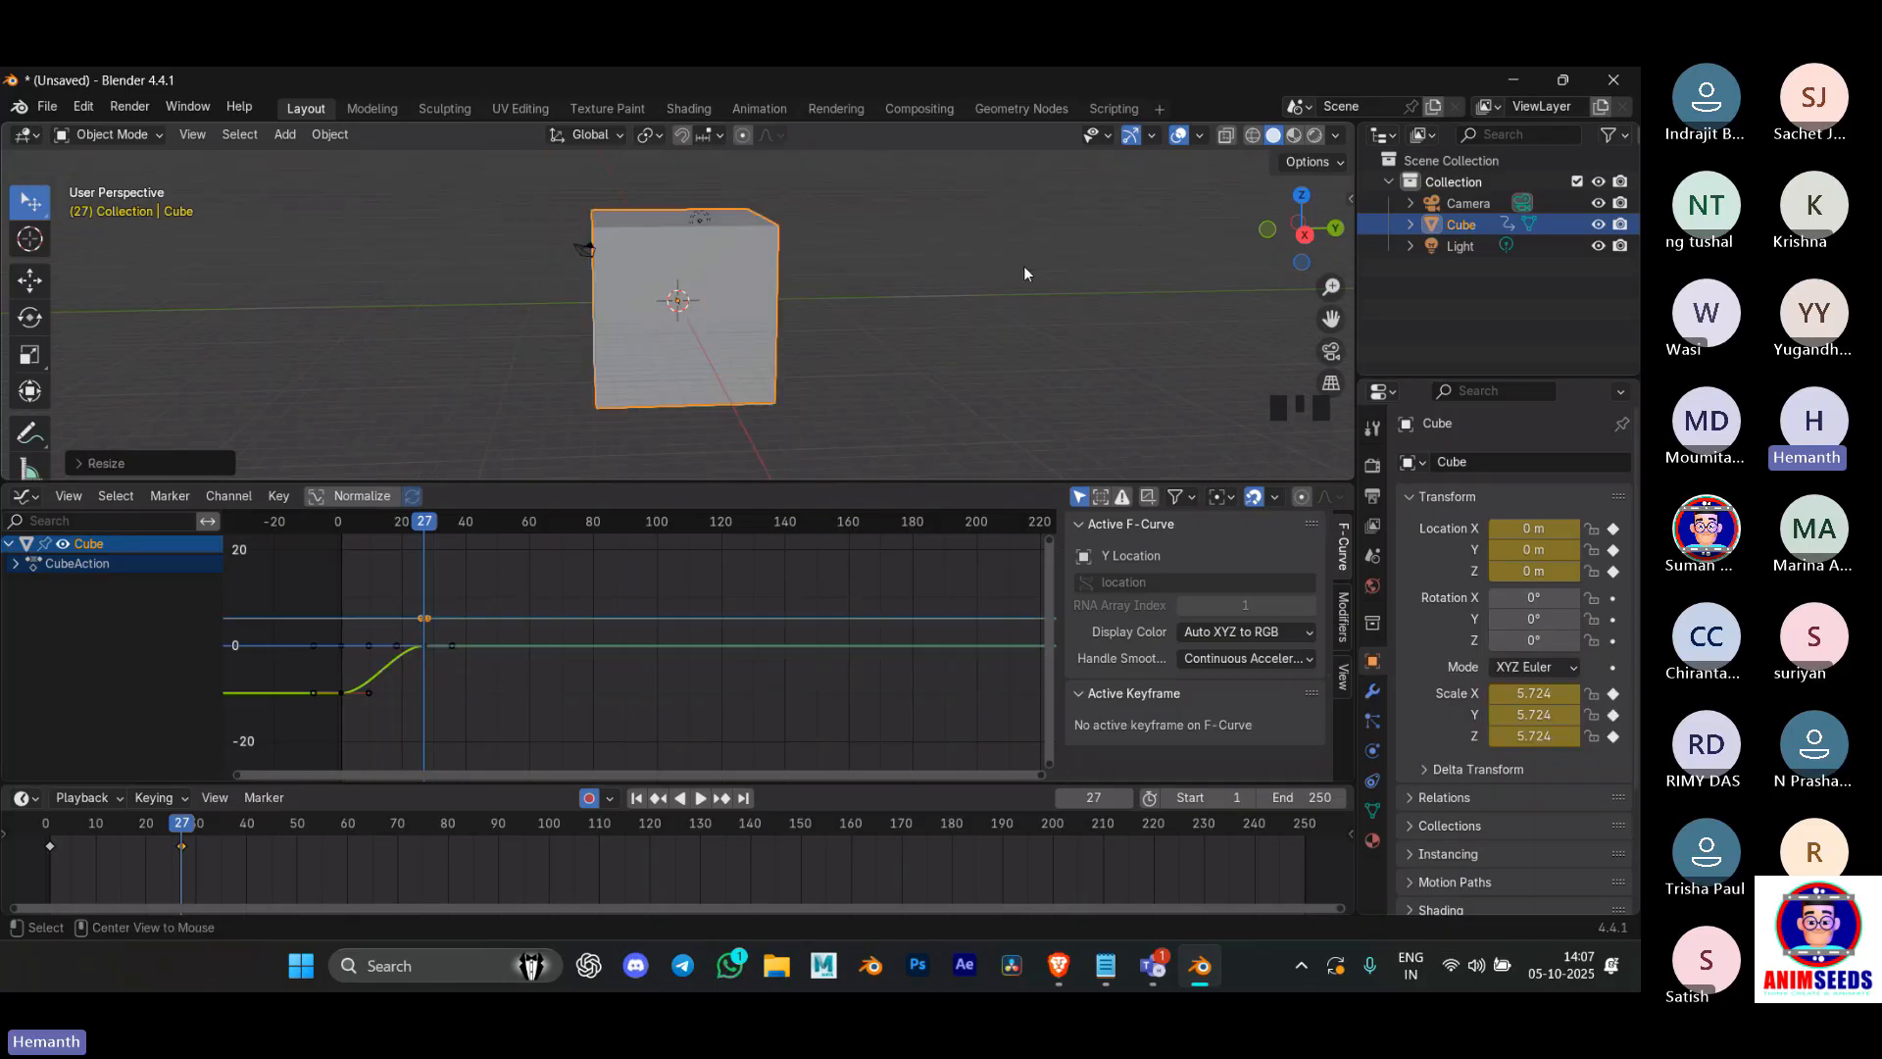
key("alt+s")
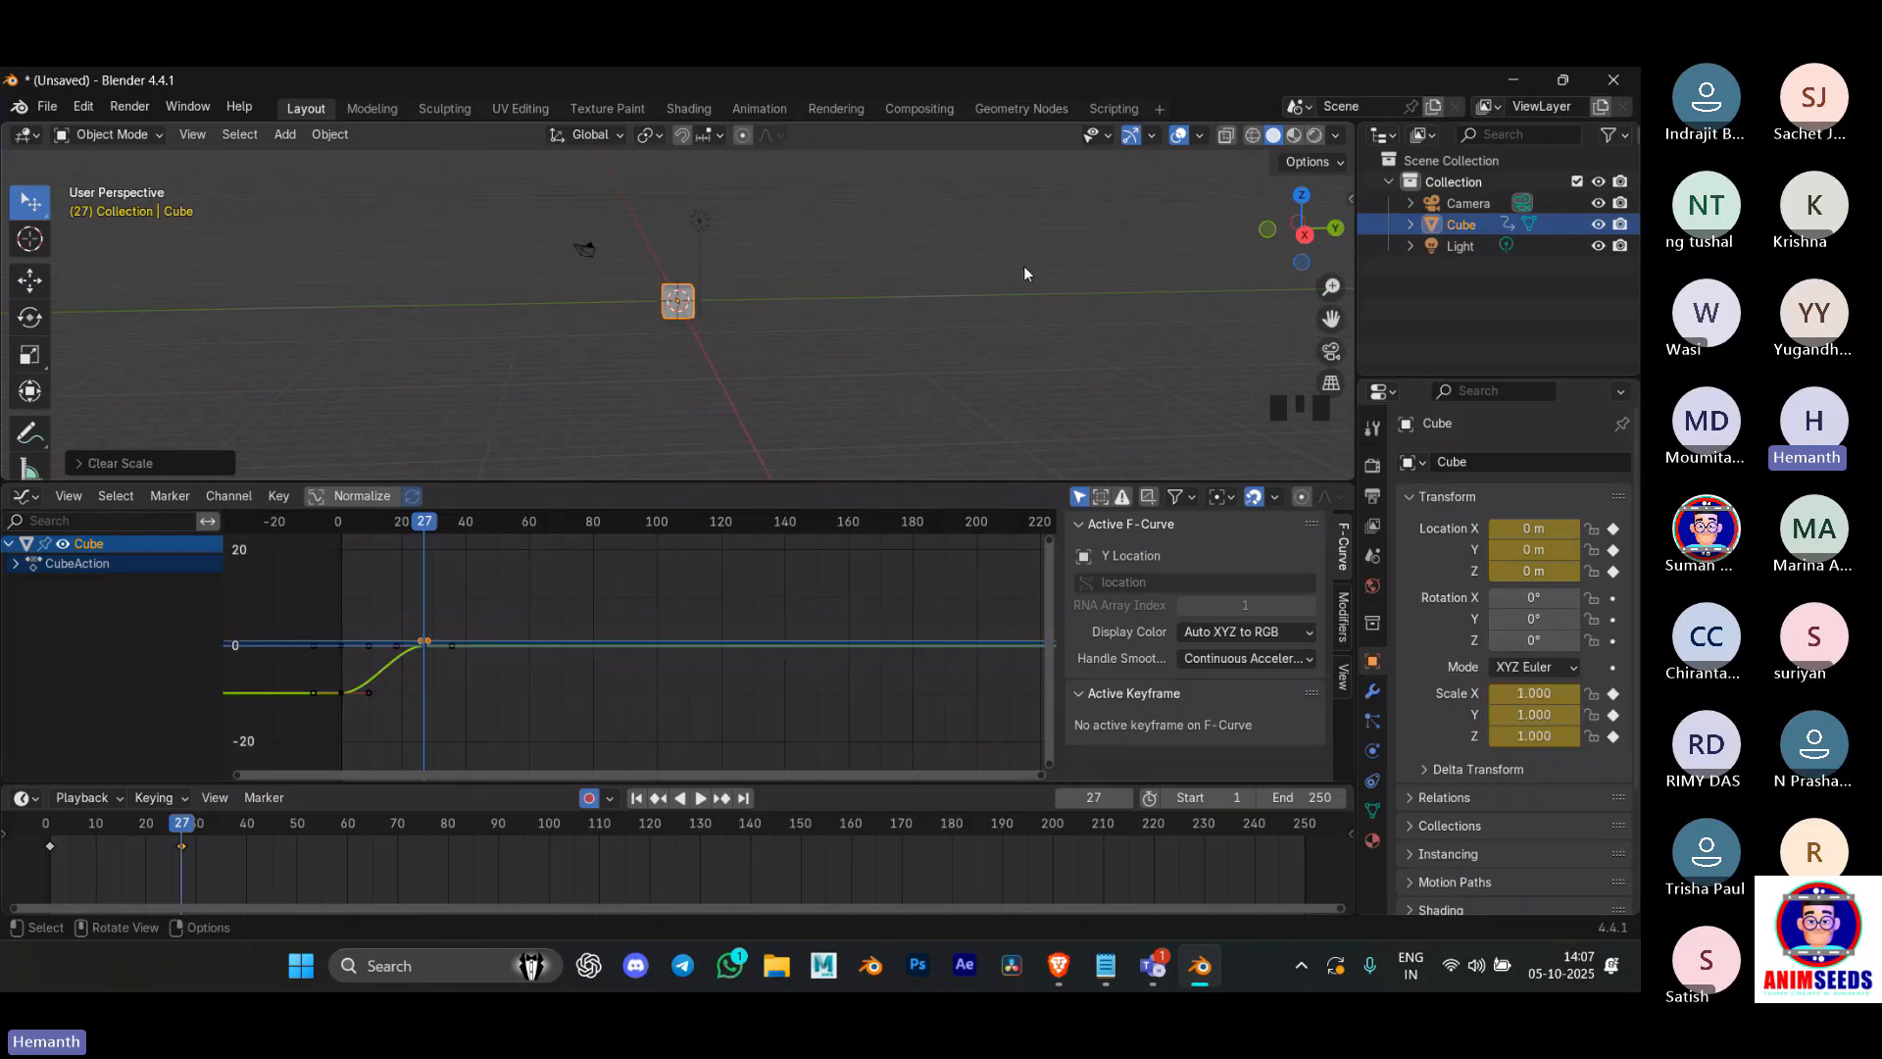
Step: Rotate the cube freely in the view to about -68.6° on X
scroll(1019, 267, "up", 2)
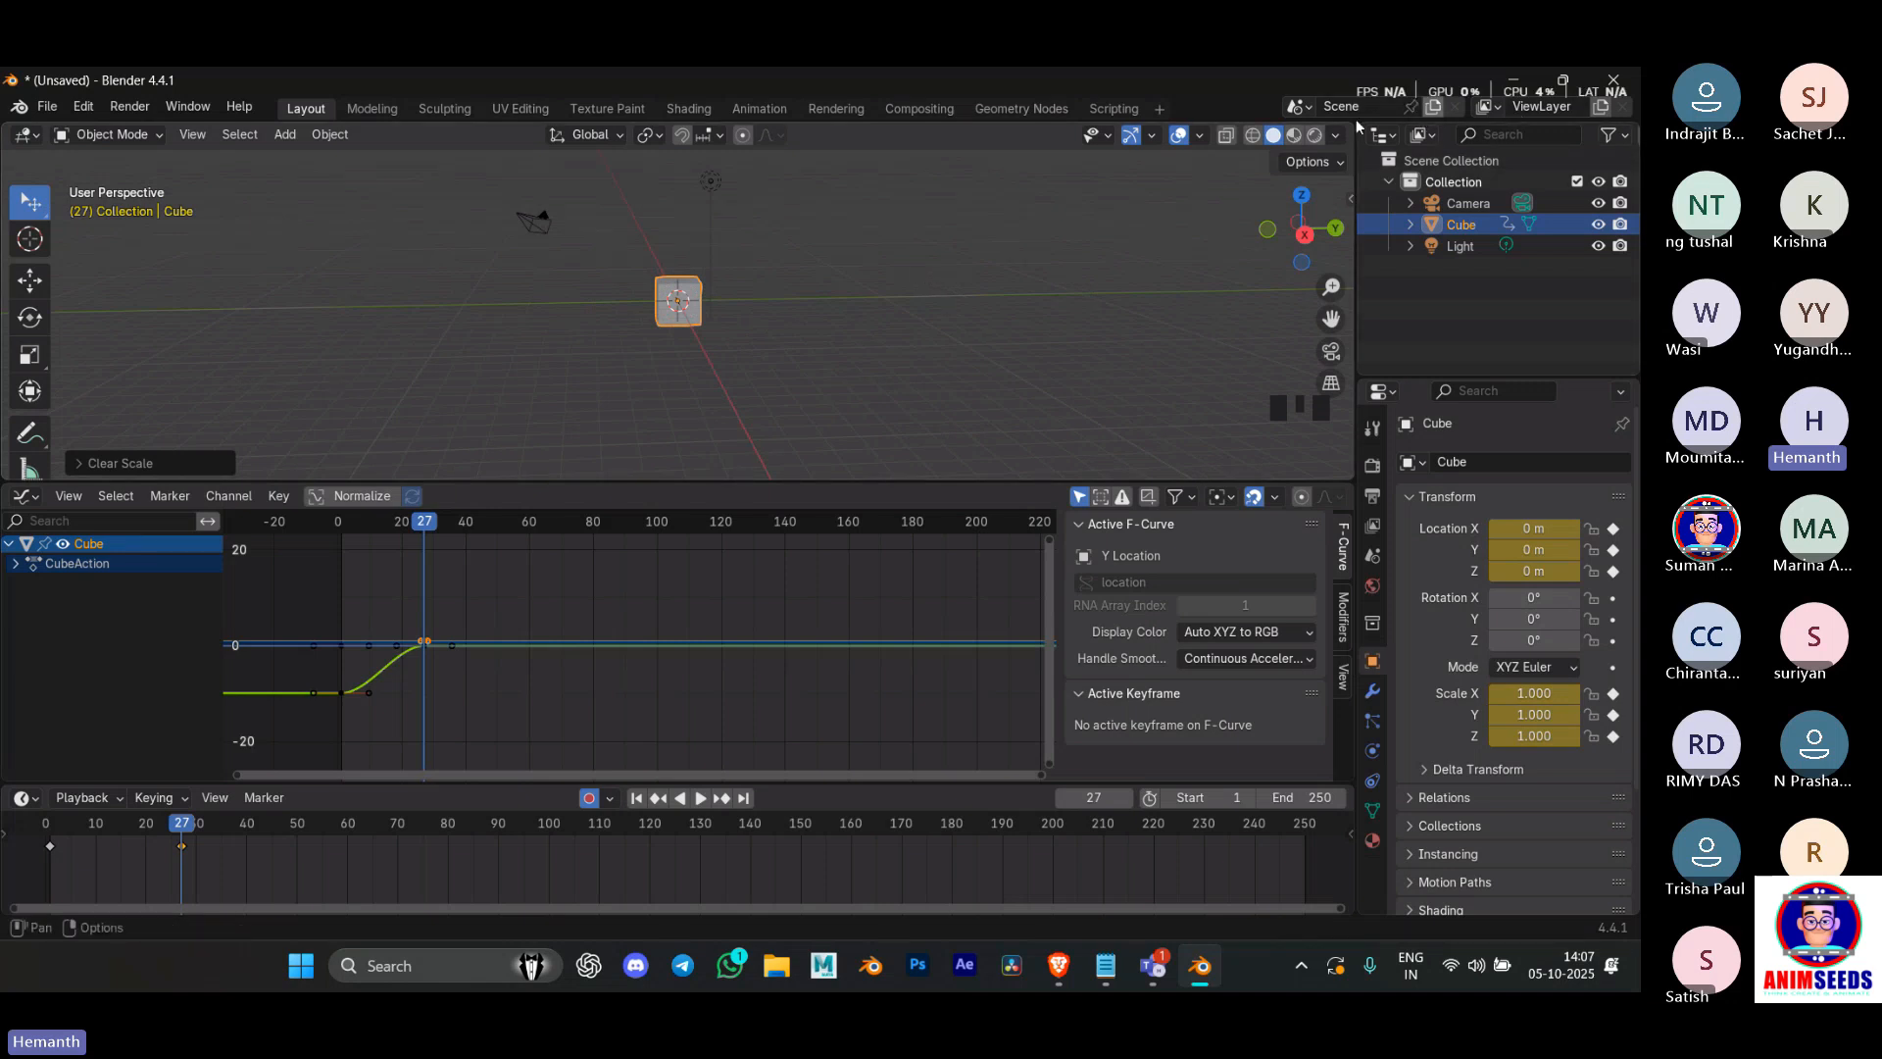
scroll(814, 276, "up", 3)
key("r")
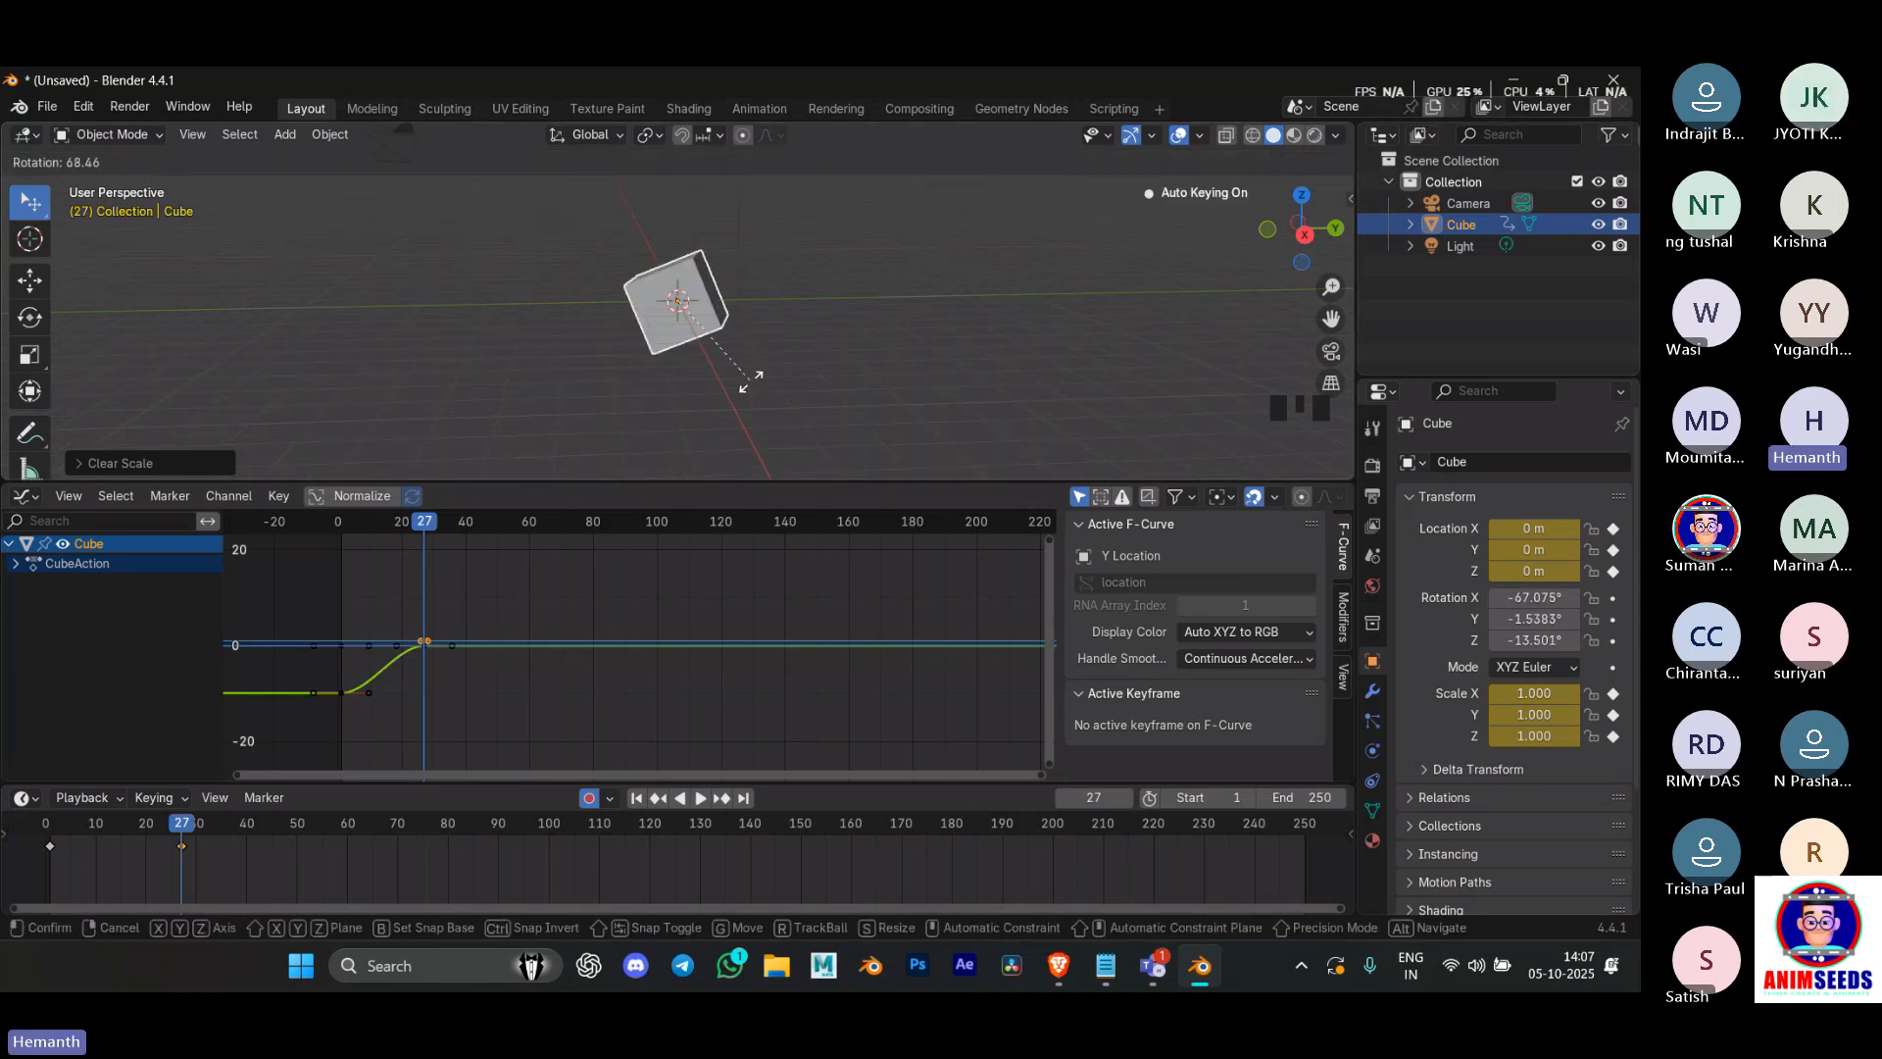
left_click(756, 380)
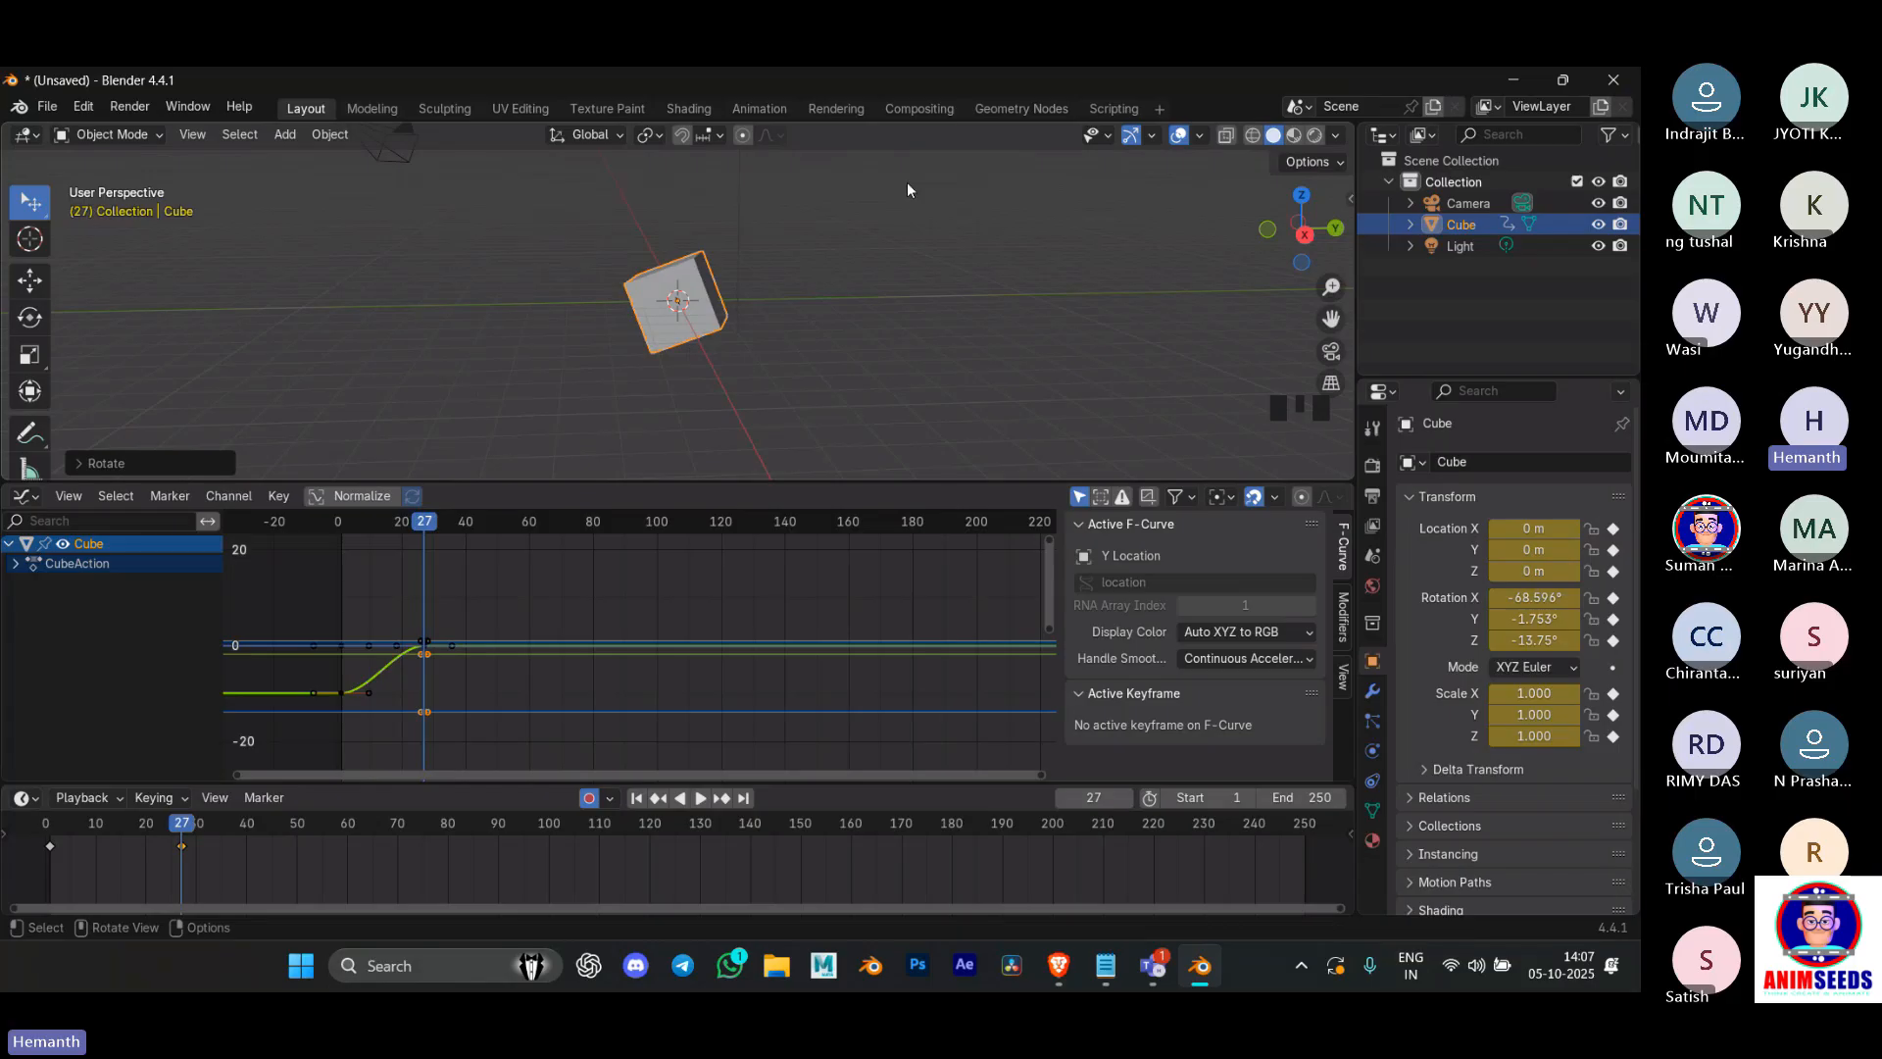
Step: Open the NVIDIA App, disable the NVIDIA overlay in its settings, and return to Blender
left_click(451, 972)
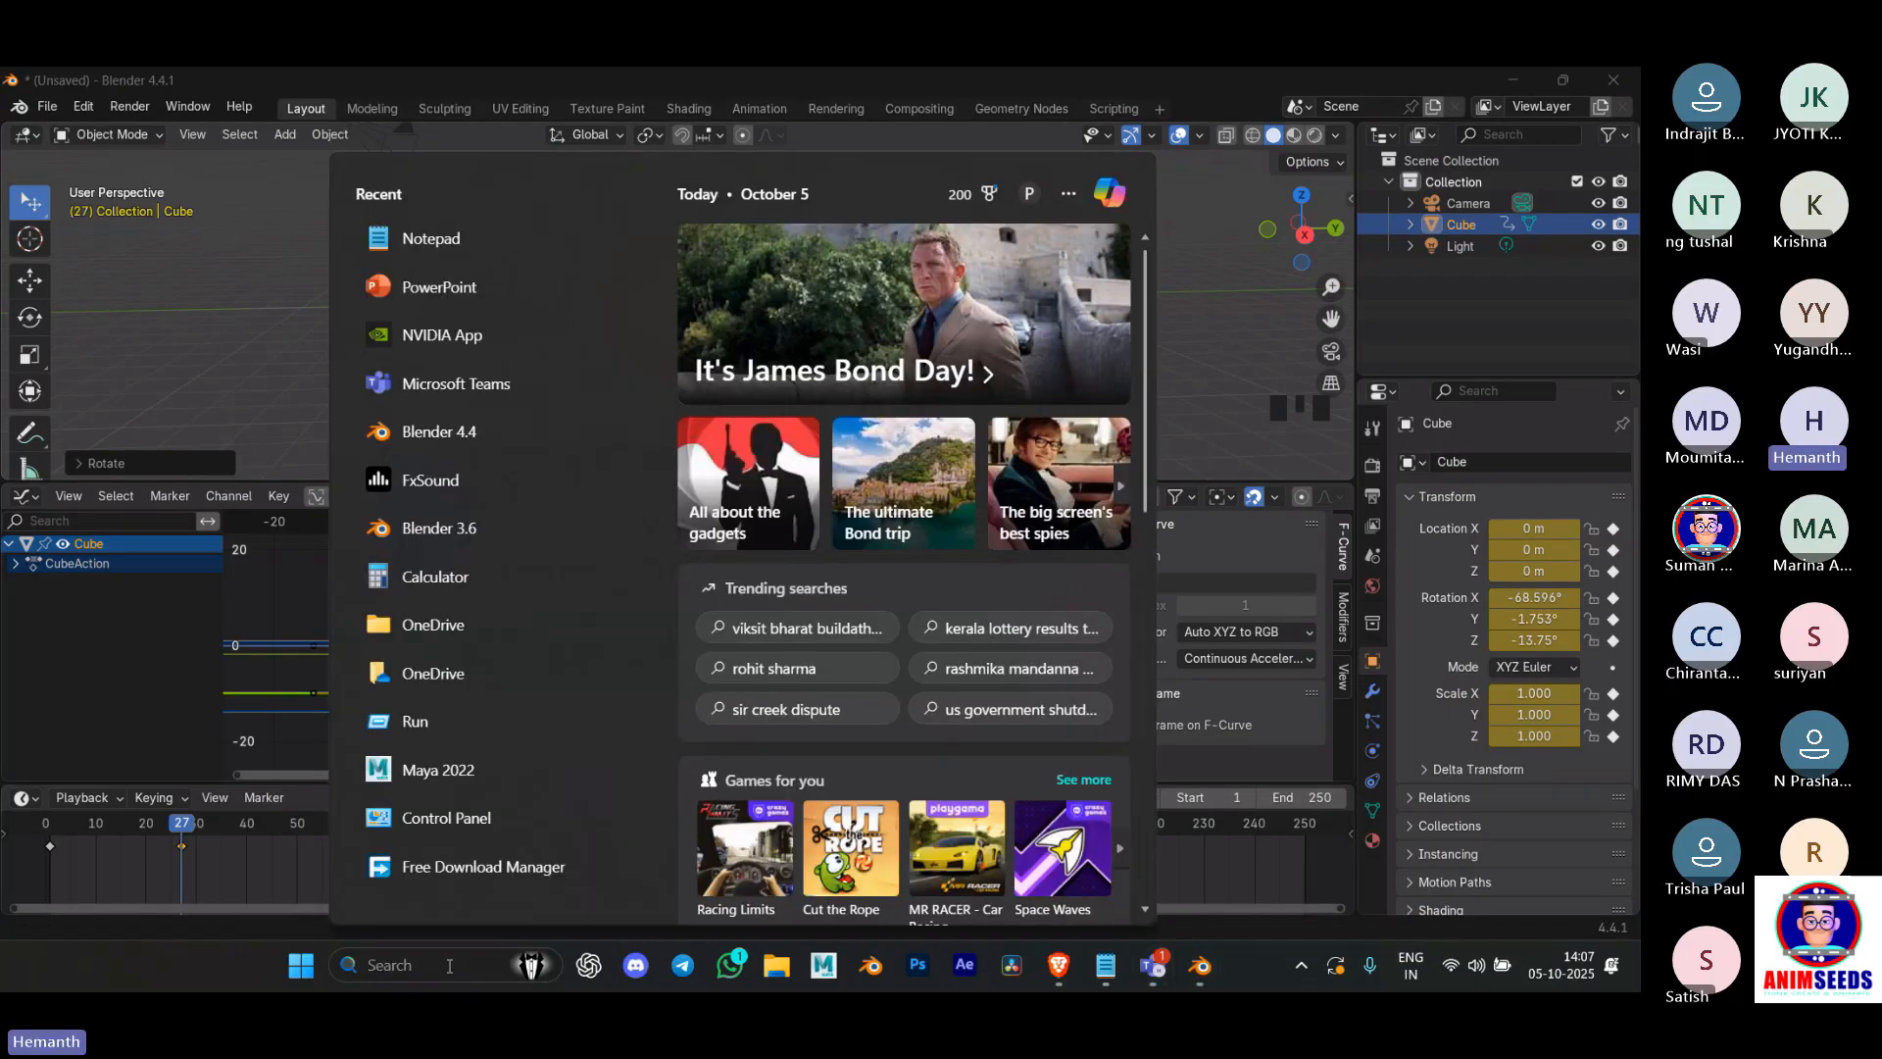
type("nvid")
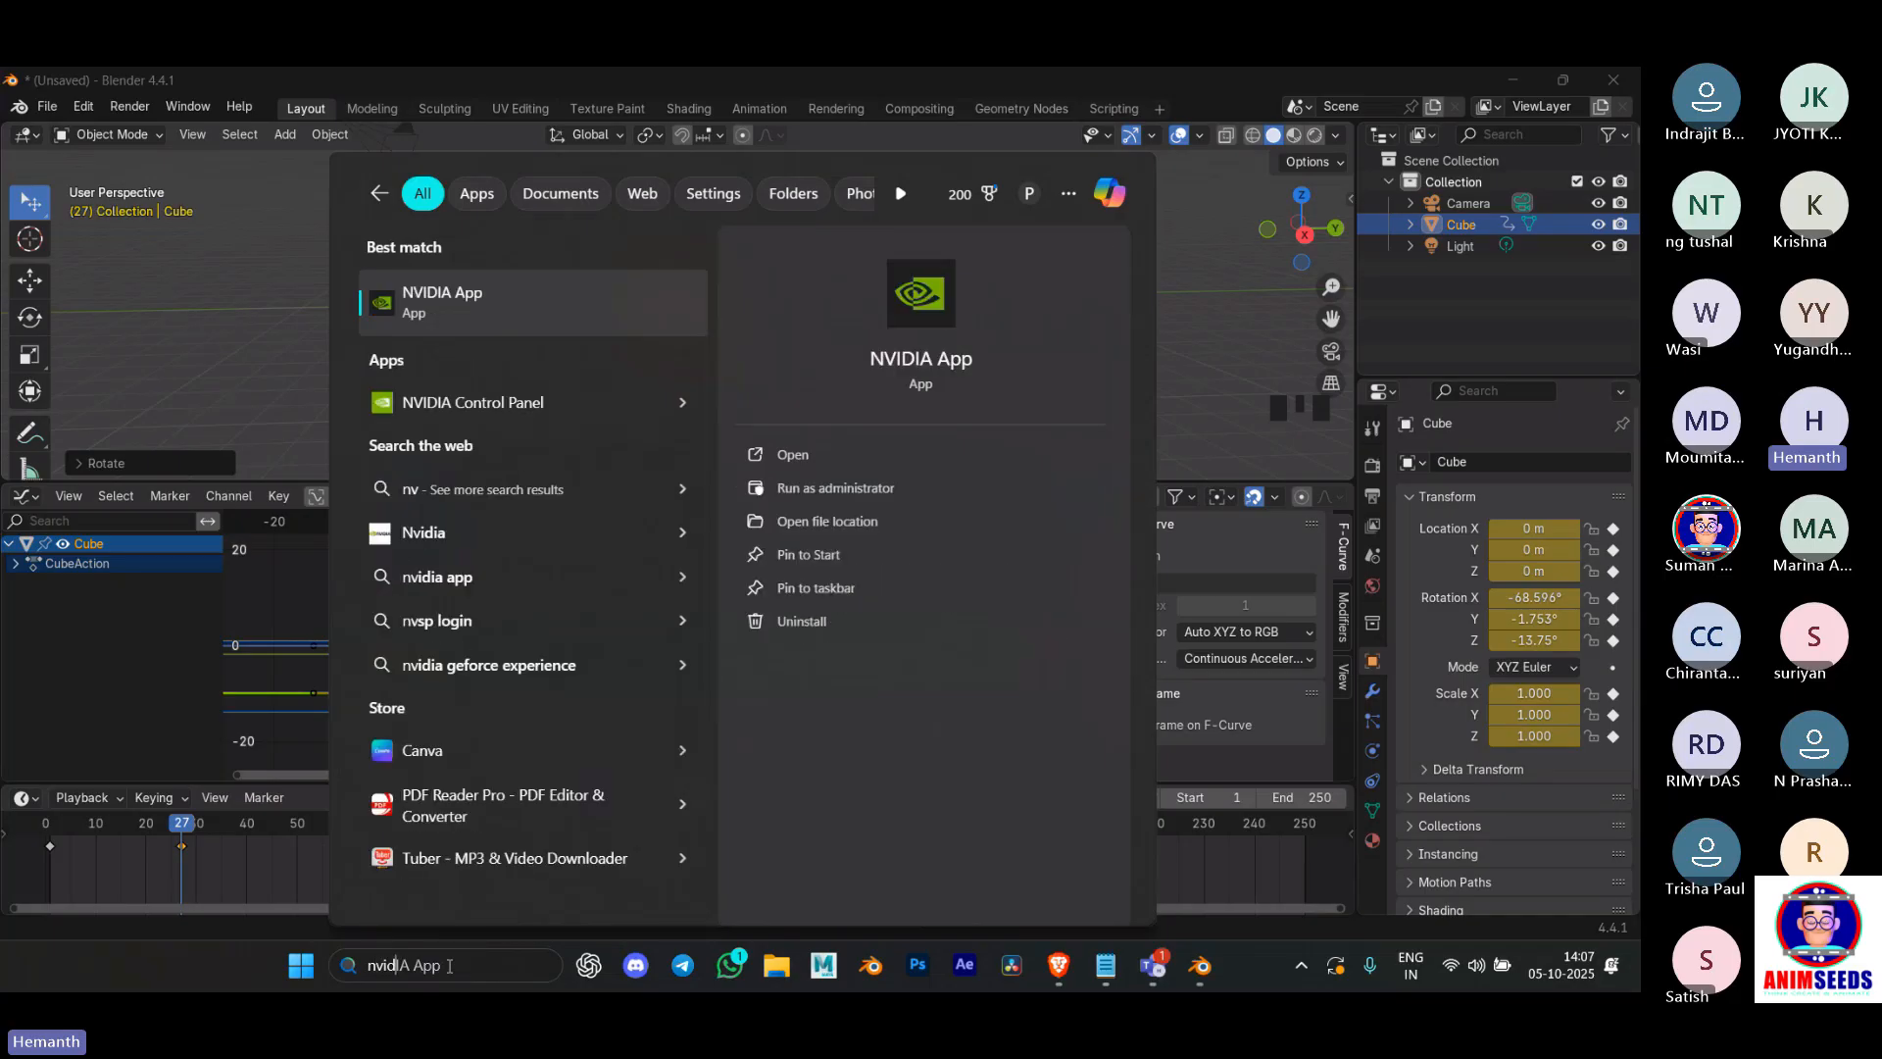
key("Return")
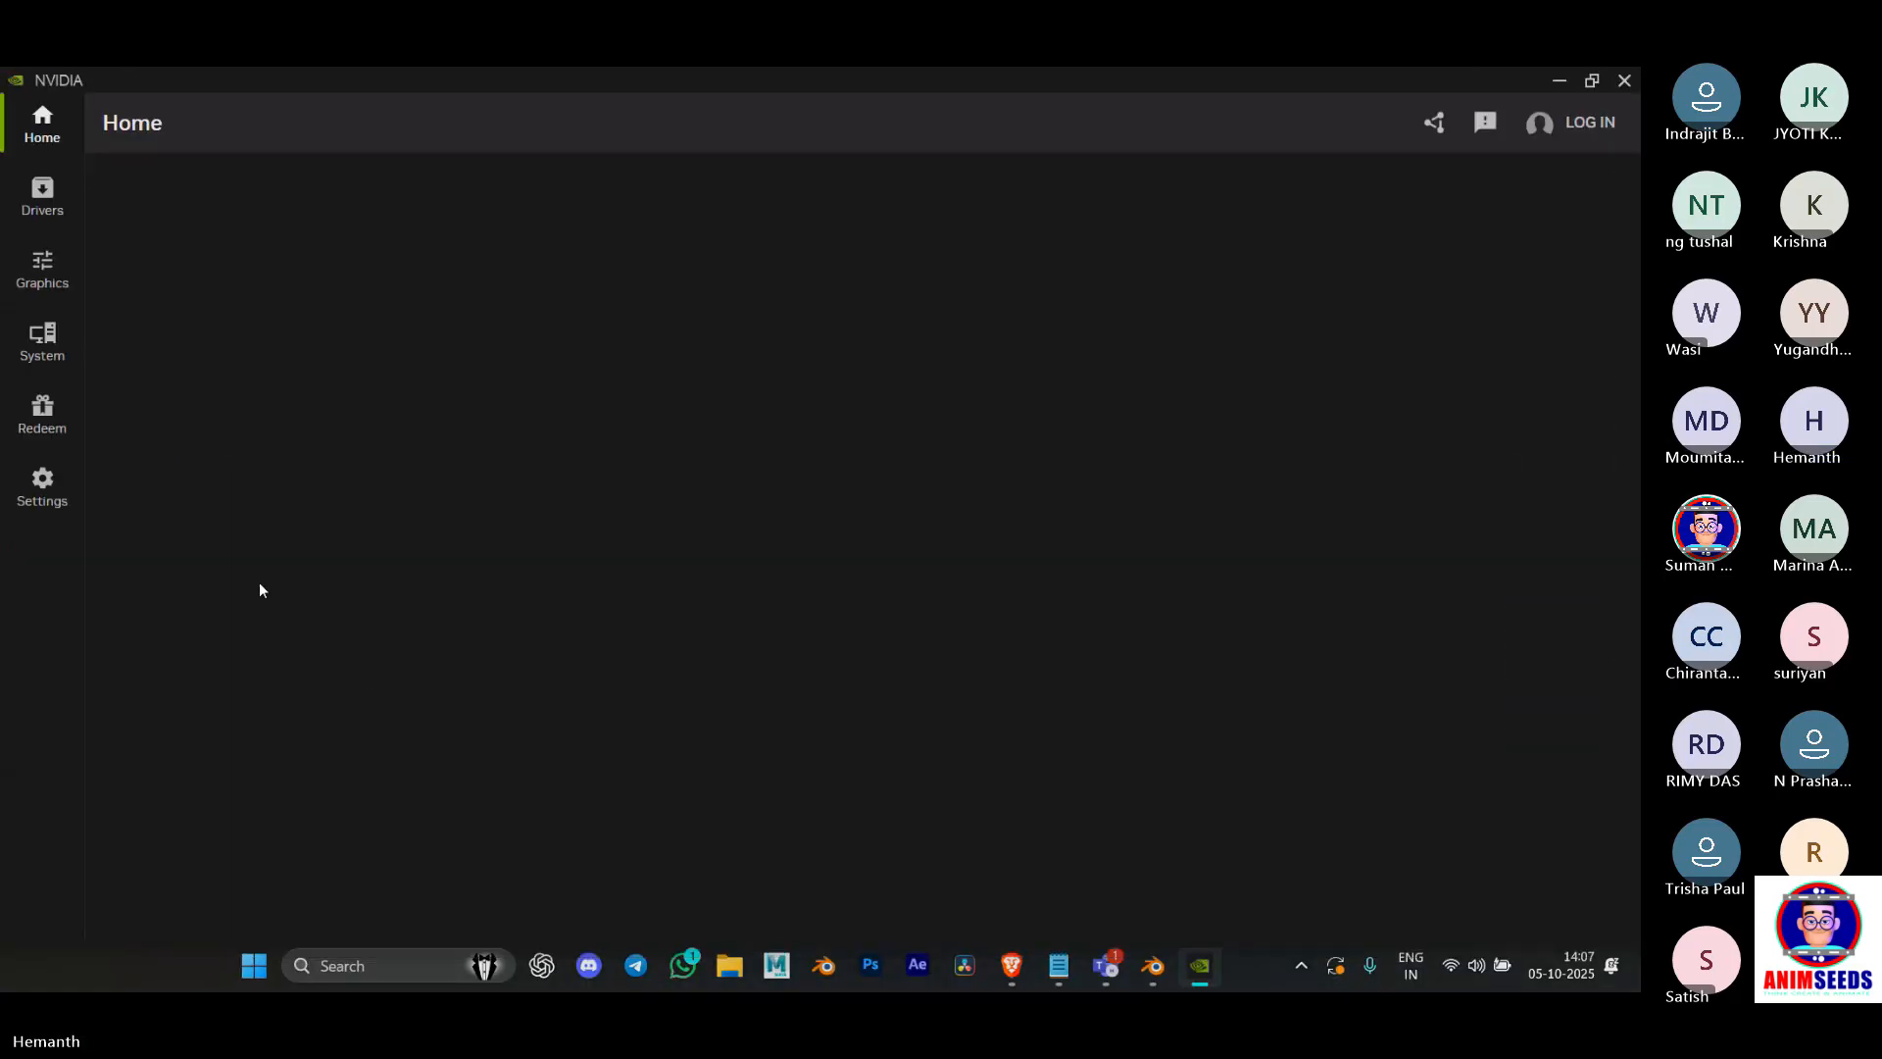
left_click(68, 478)
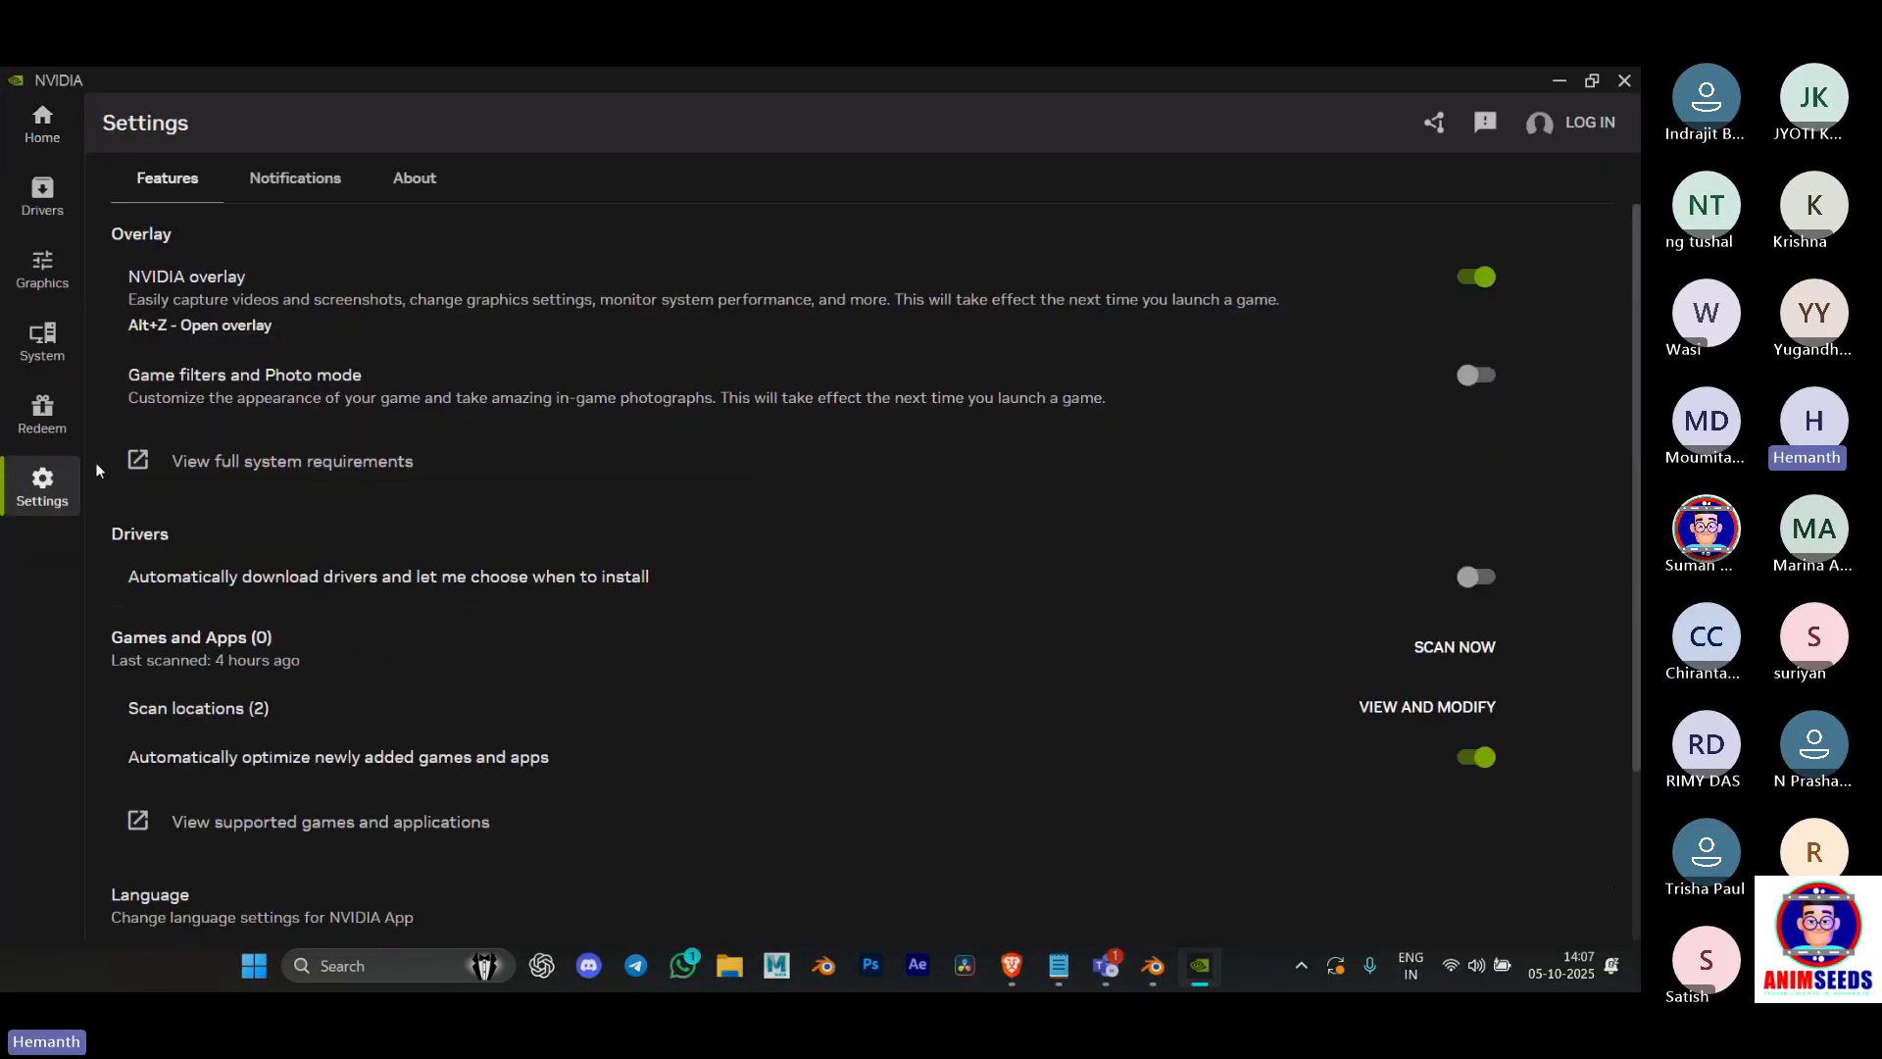
left_click(1480, 278)
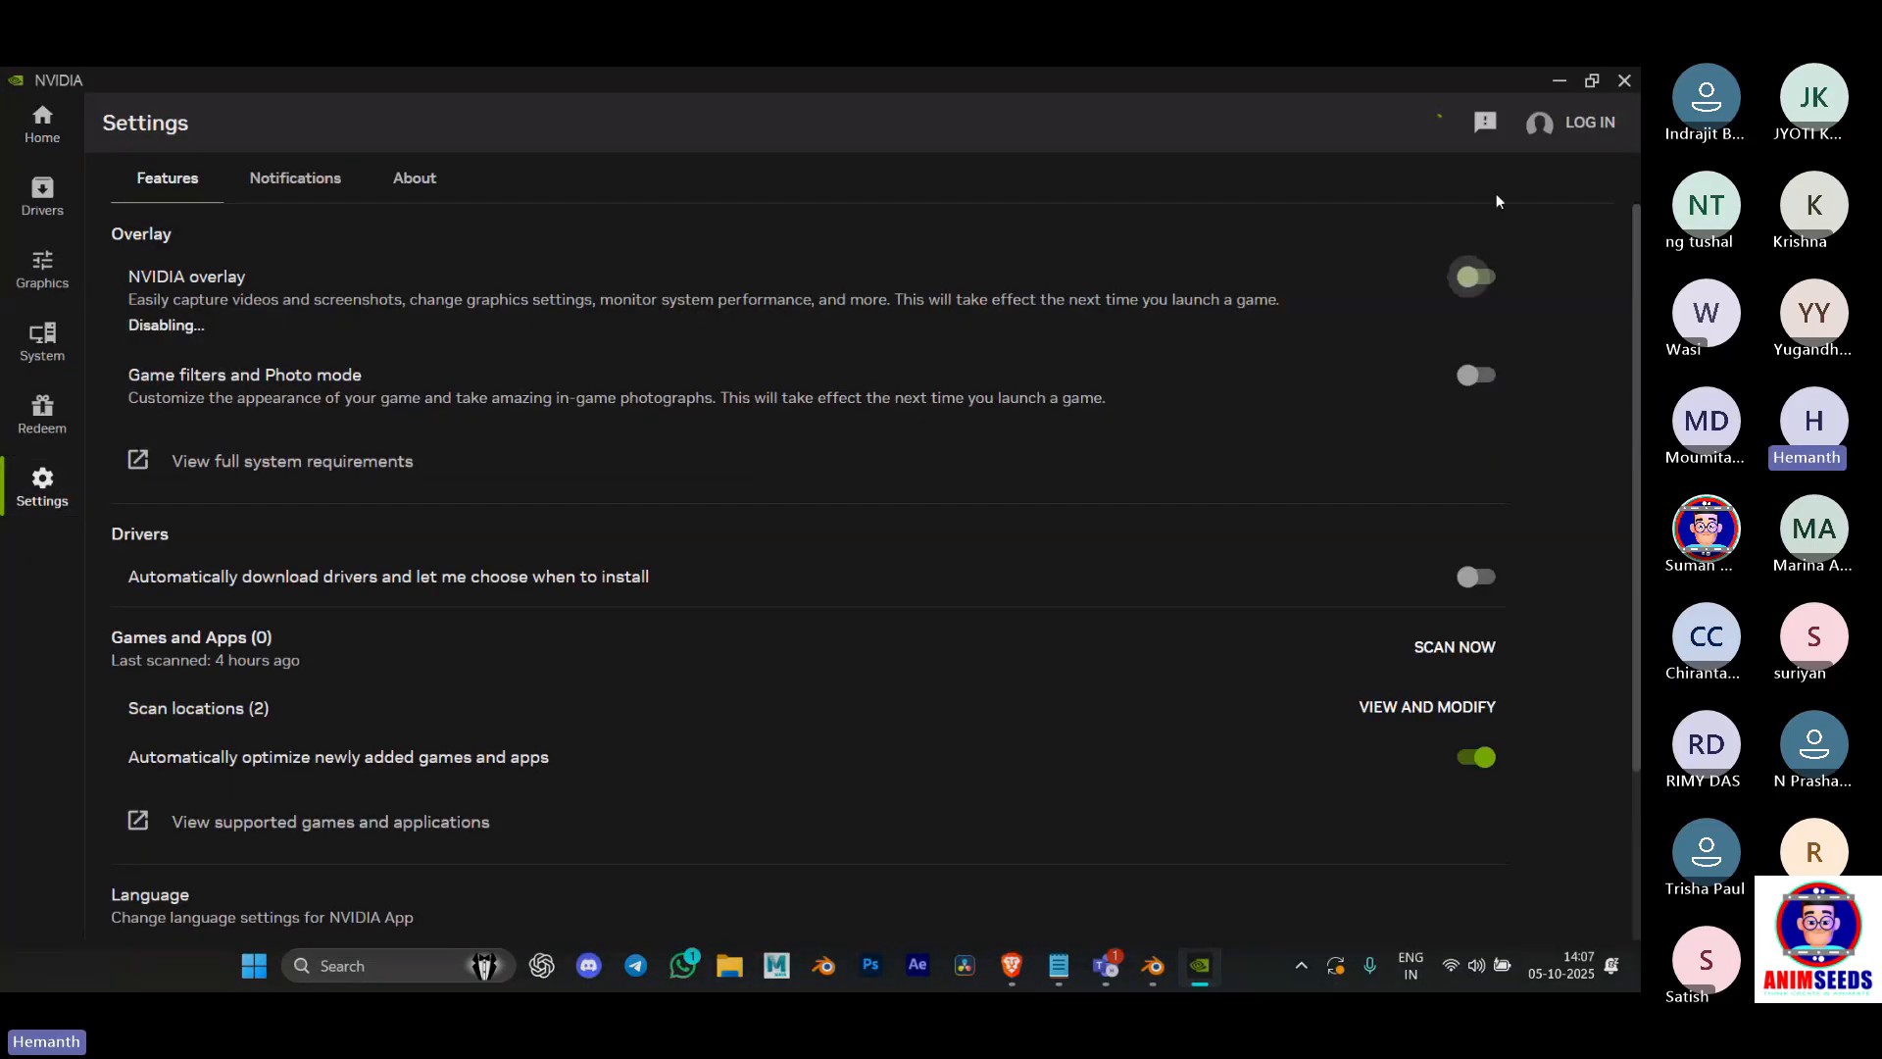
left_click(1559, 80)
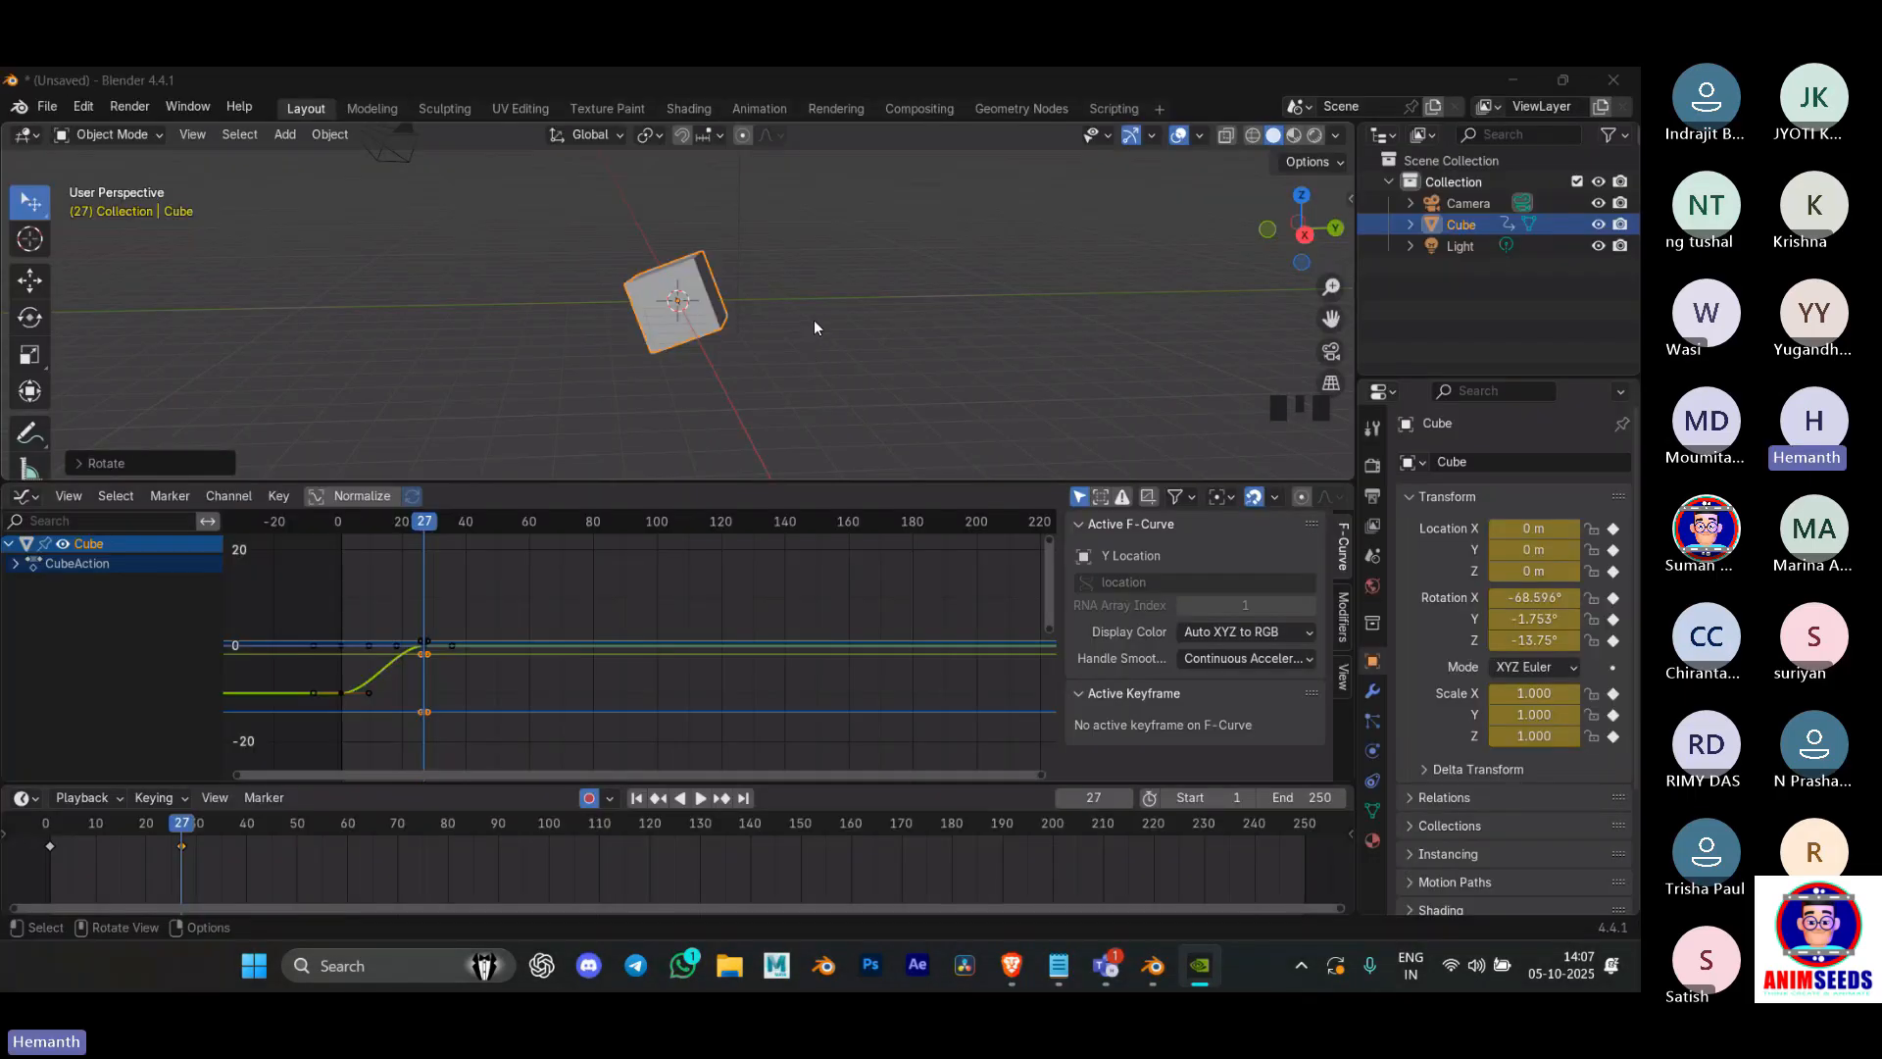
Step: Clear the cube's rotation, delete all objects in the scene, and enlarge the 3D viewport
key("alt+r")
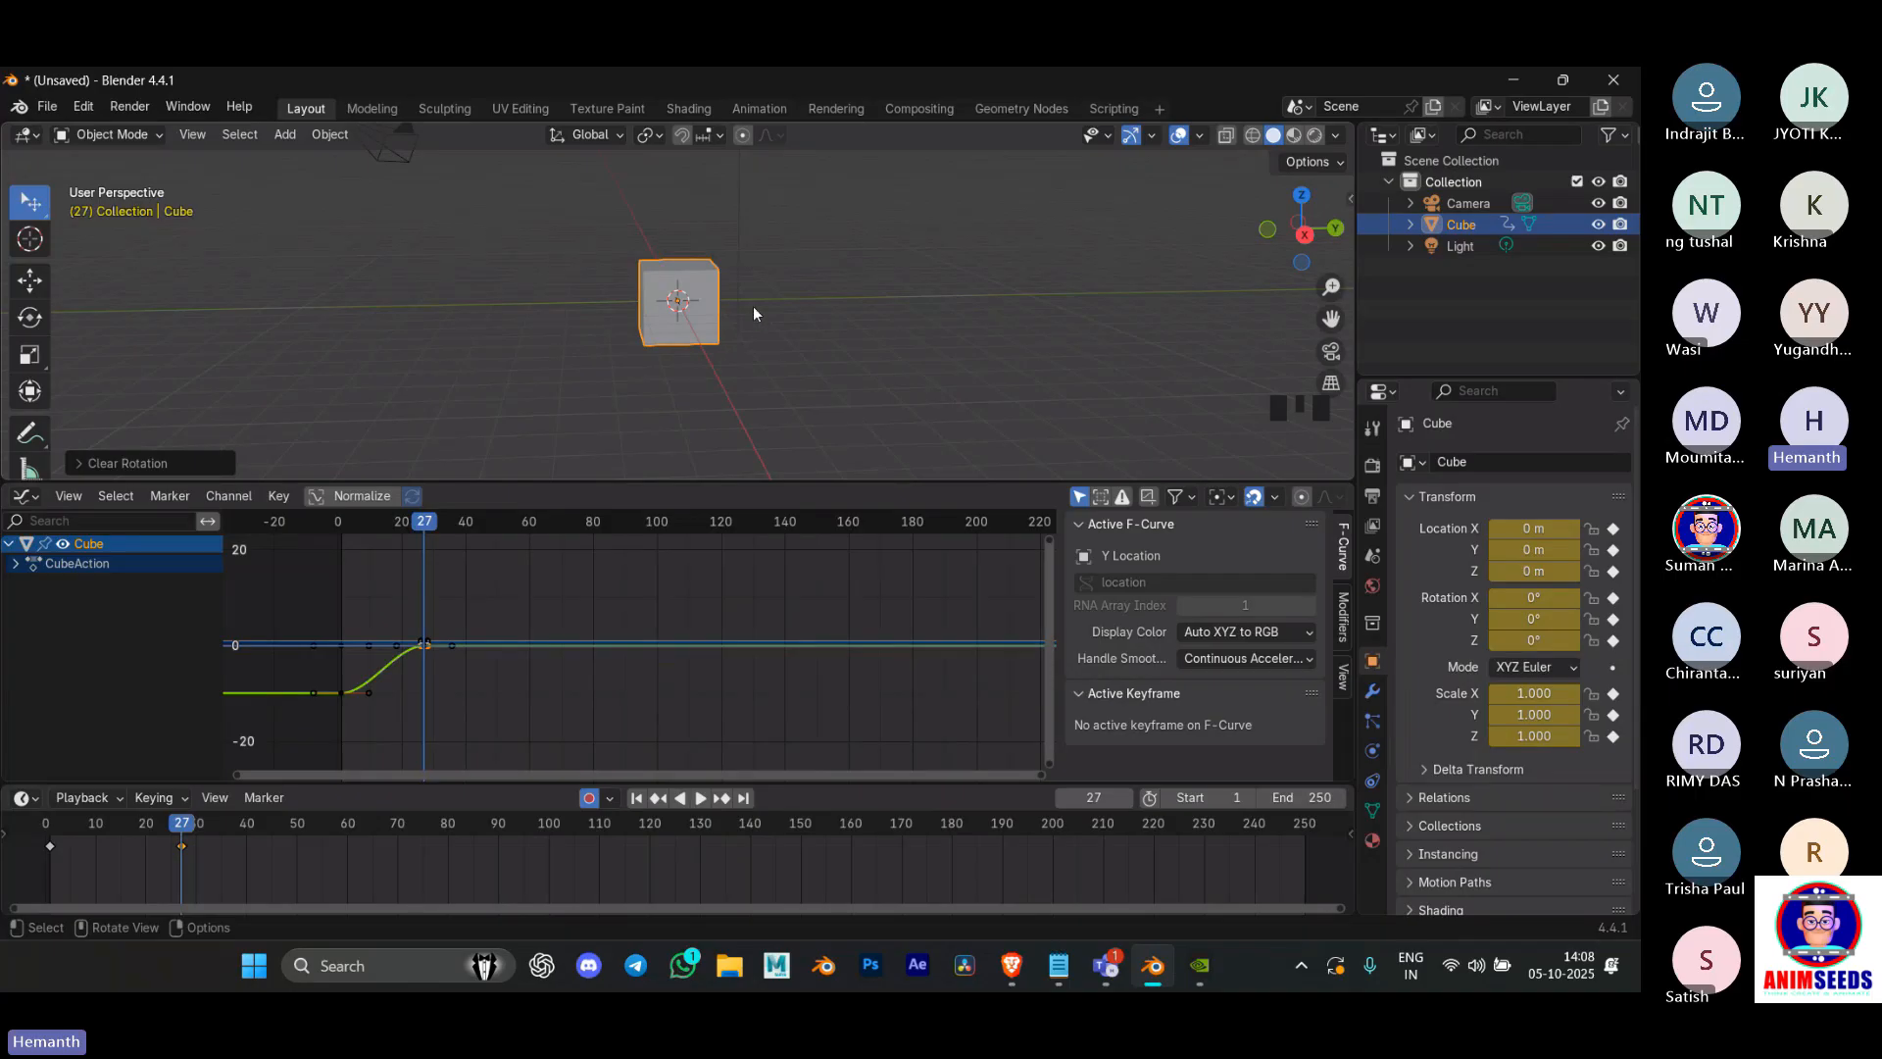
key("alt+a")
key("a")
key("x")
left_click(802, 292)
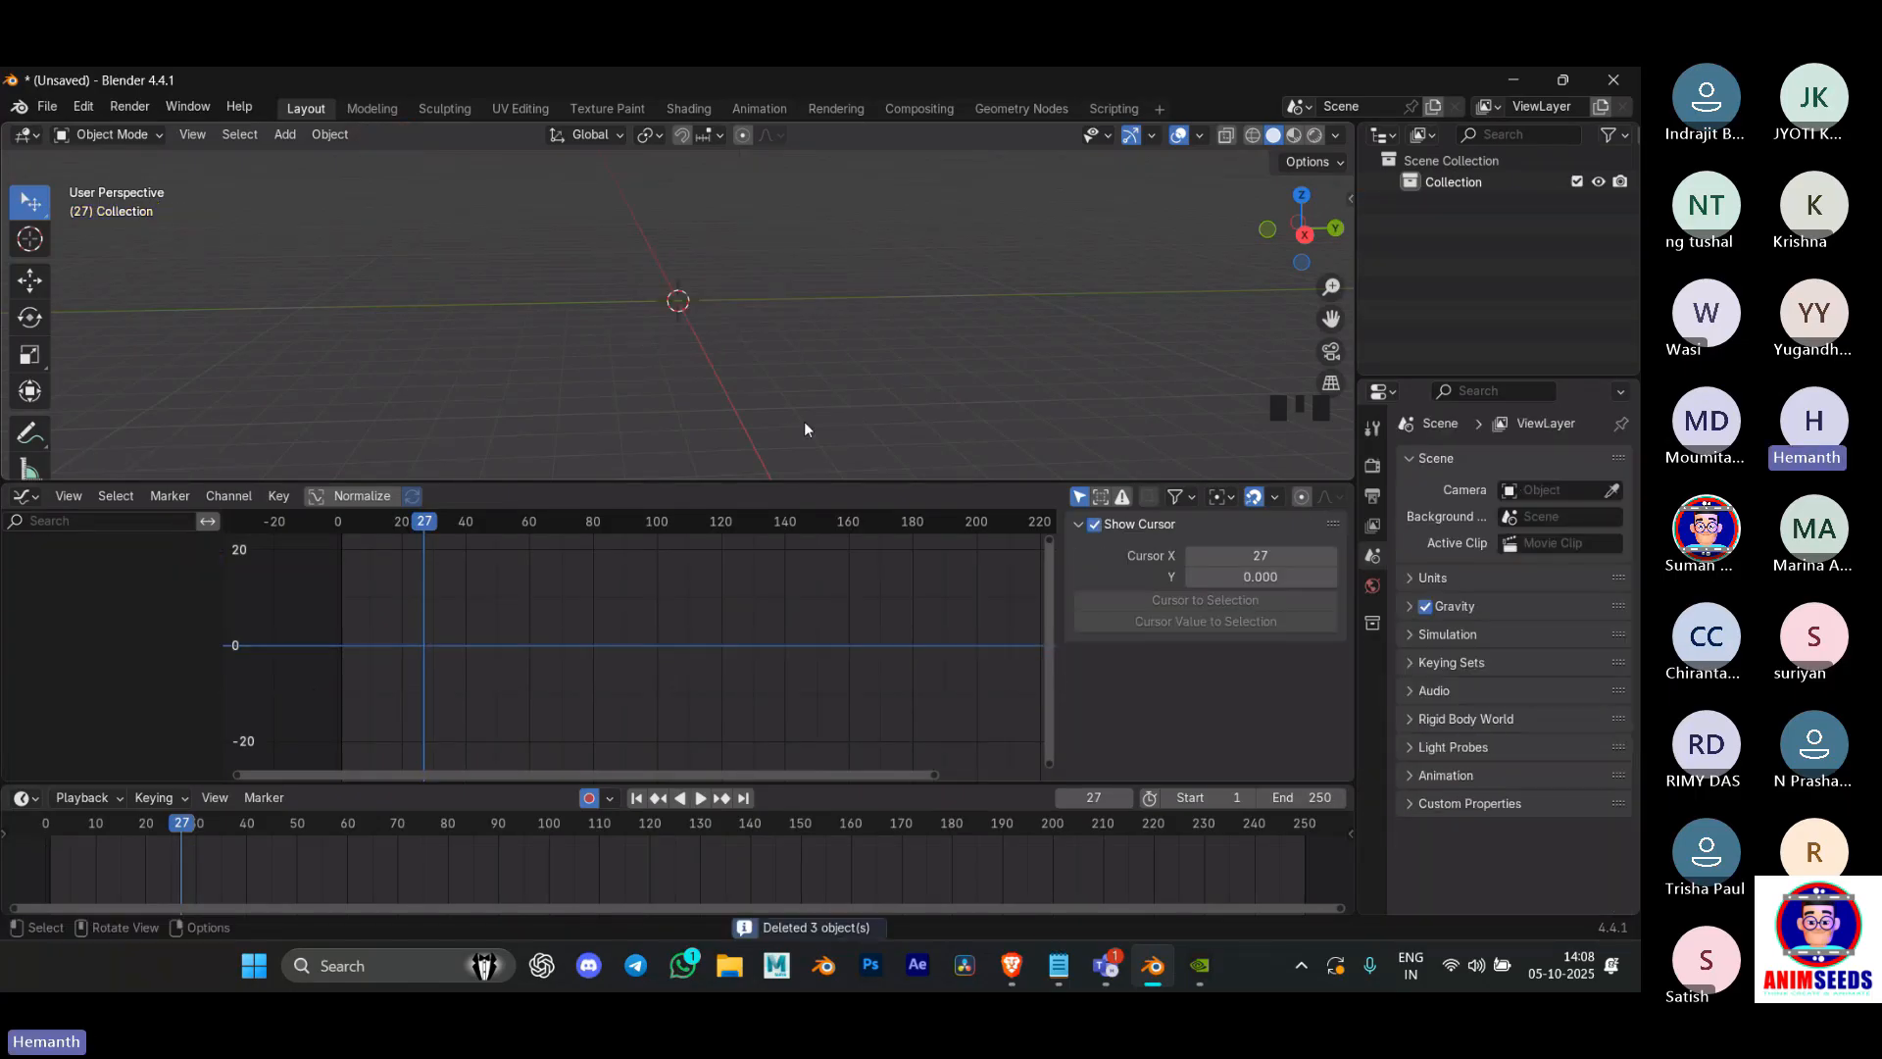
left_click_drag(798, 482, 790, 647)
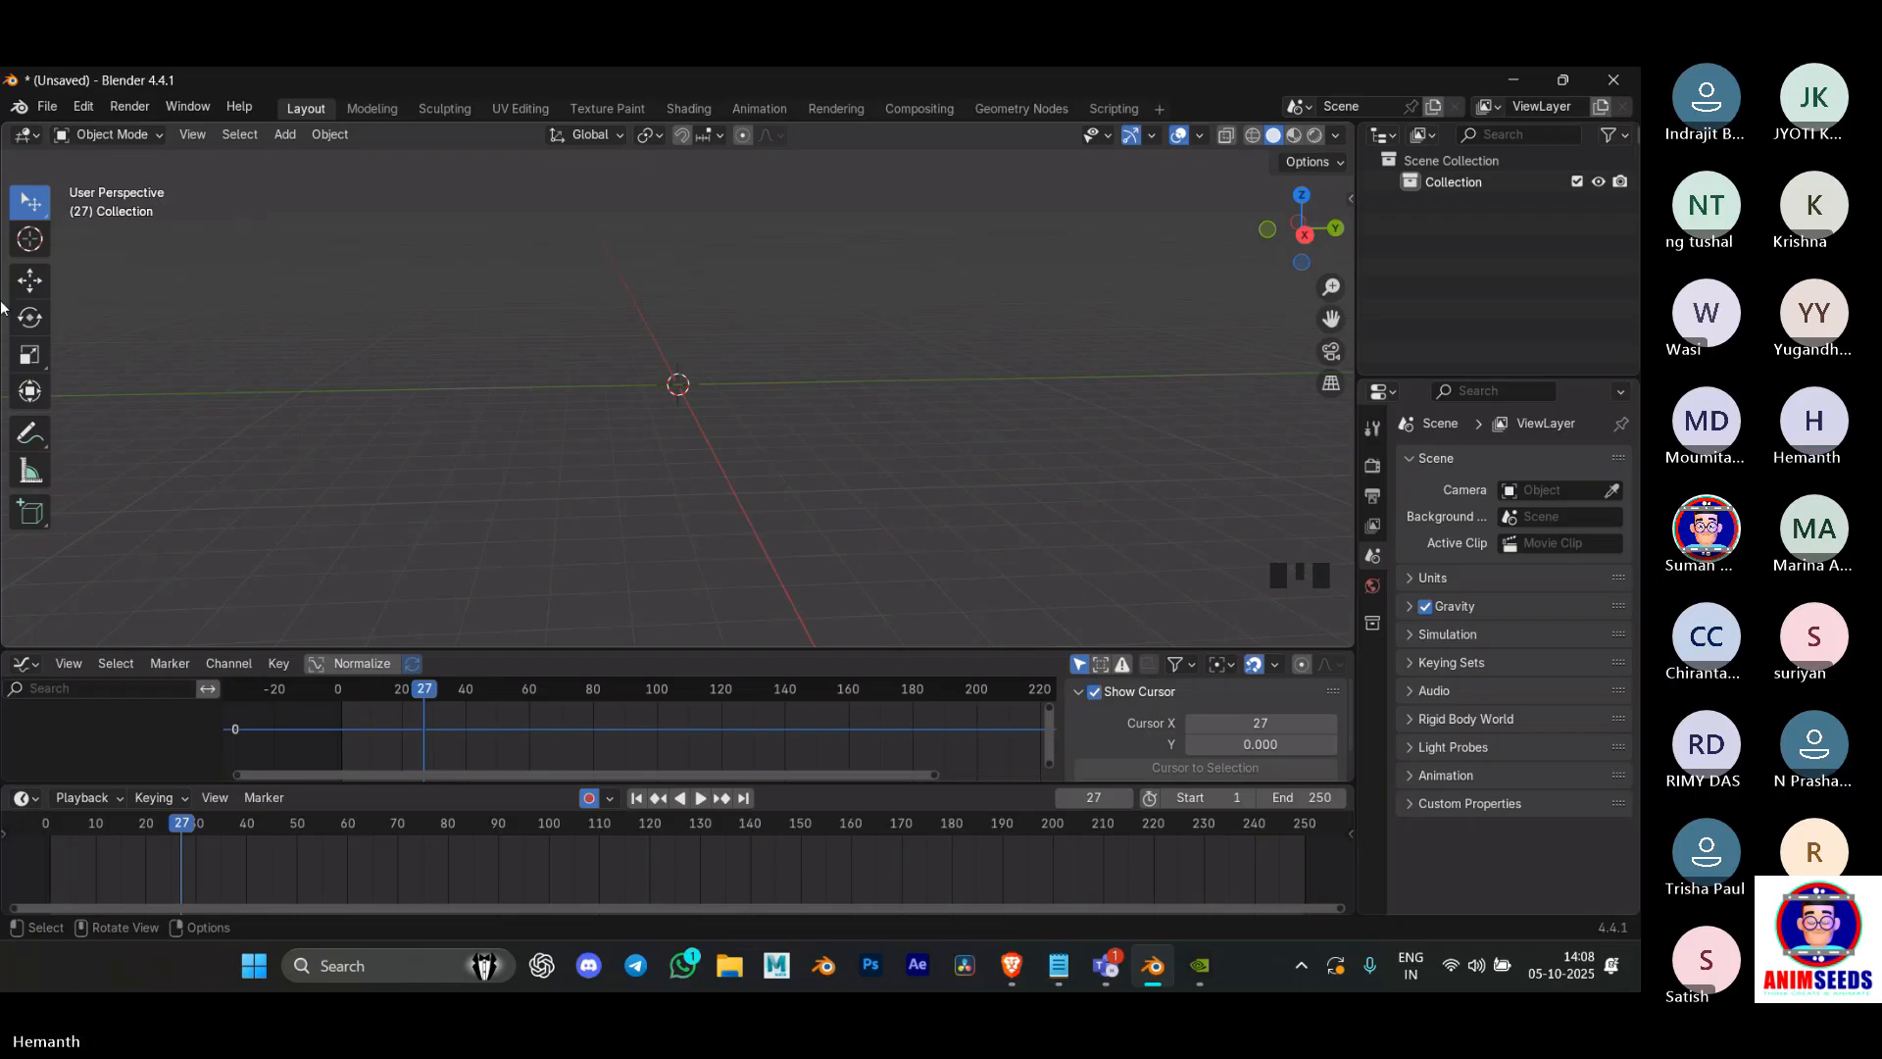
Step: Open RIG - Deadpool_1.1.blend from the desktop workshop projects' Week 2 folder, discarding unsaved changes and allowing script execution
left_click(46, 106)
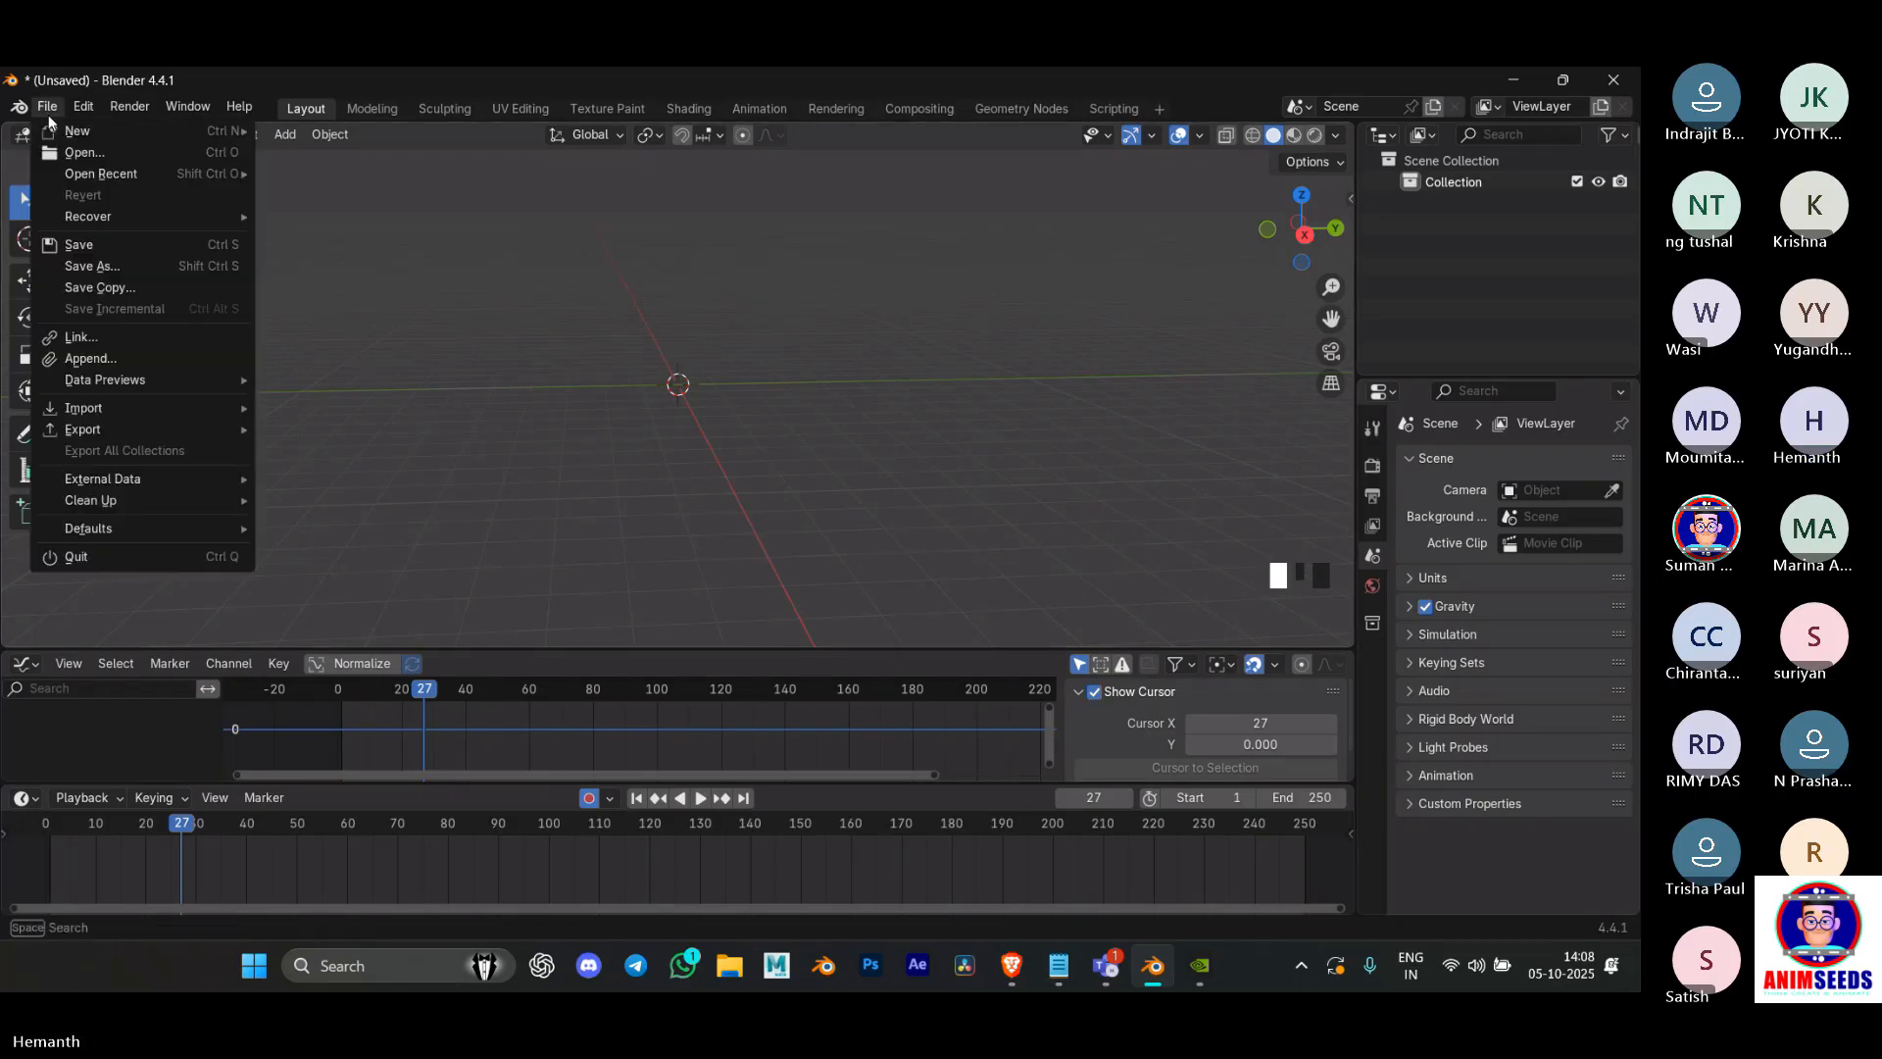
left_click(103, 161)
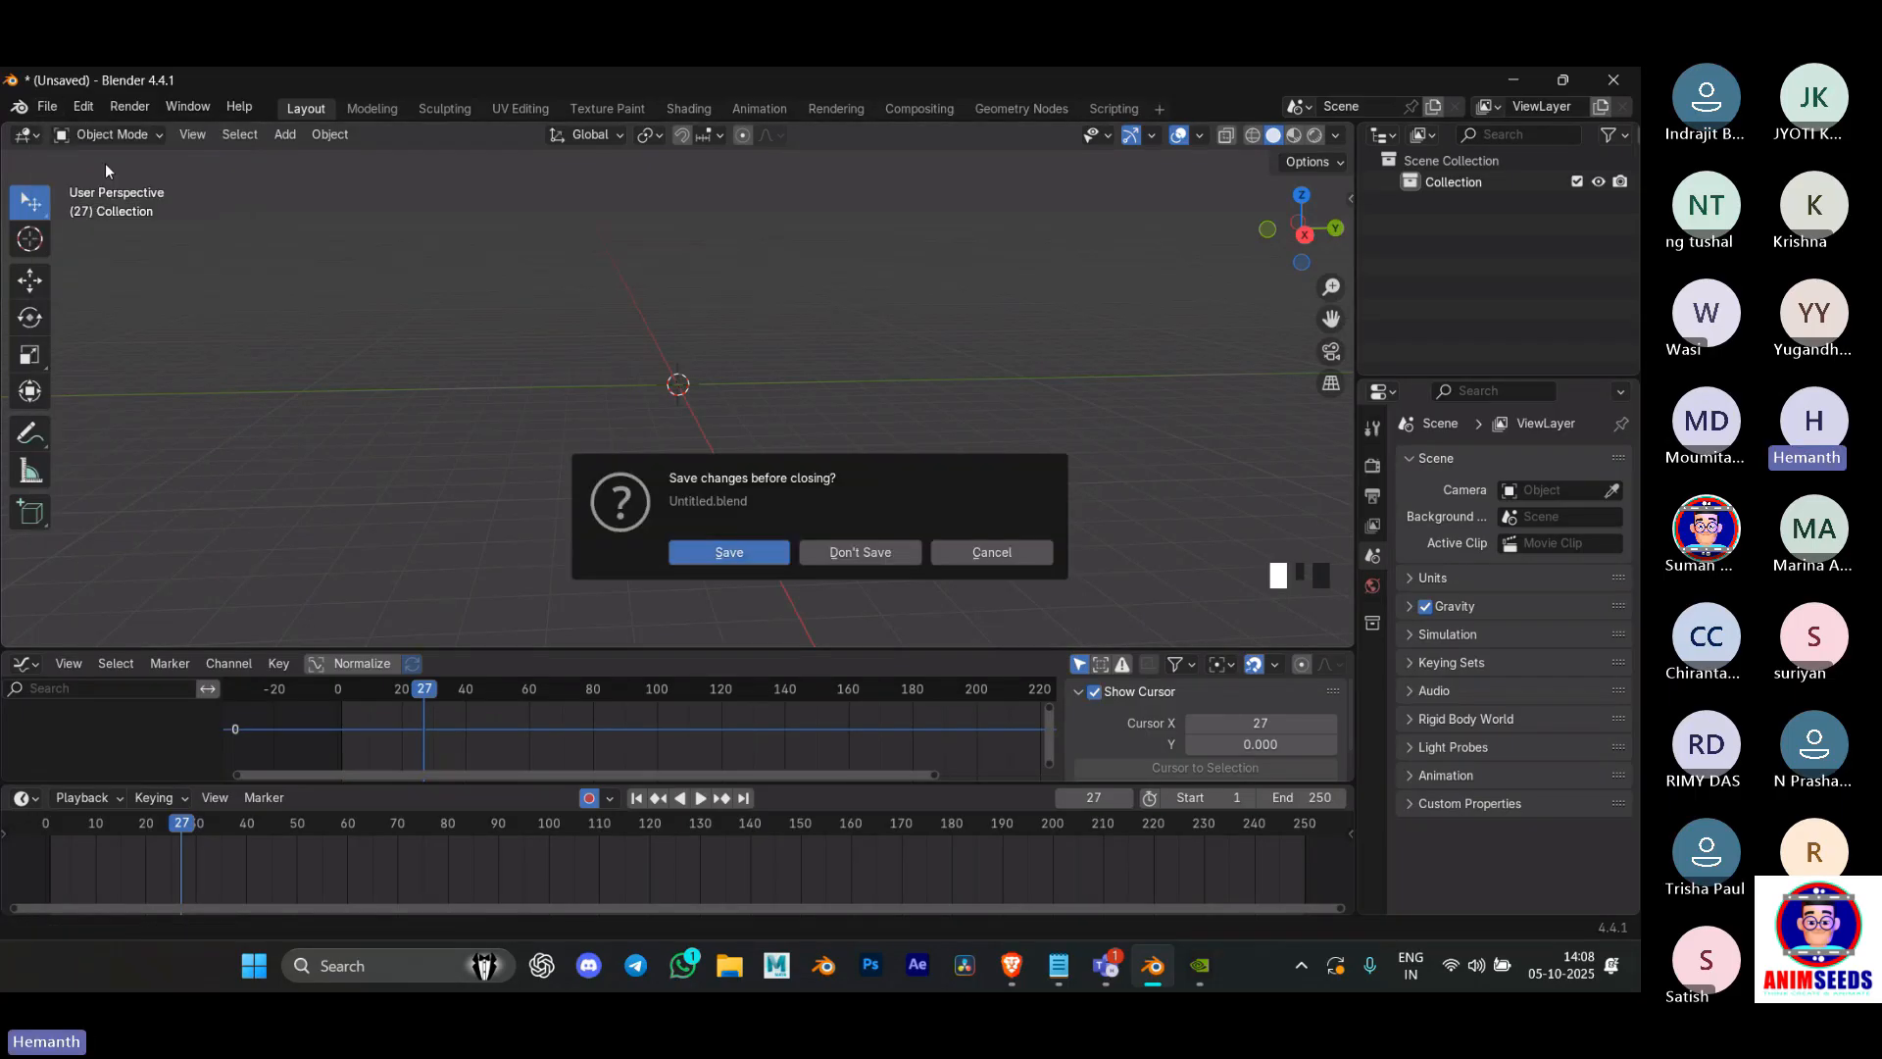
left_click(851, 553)
left_click(461, 357)
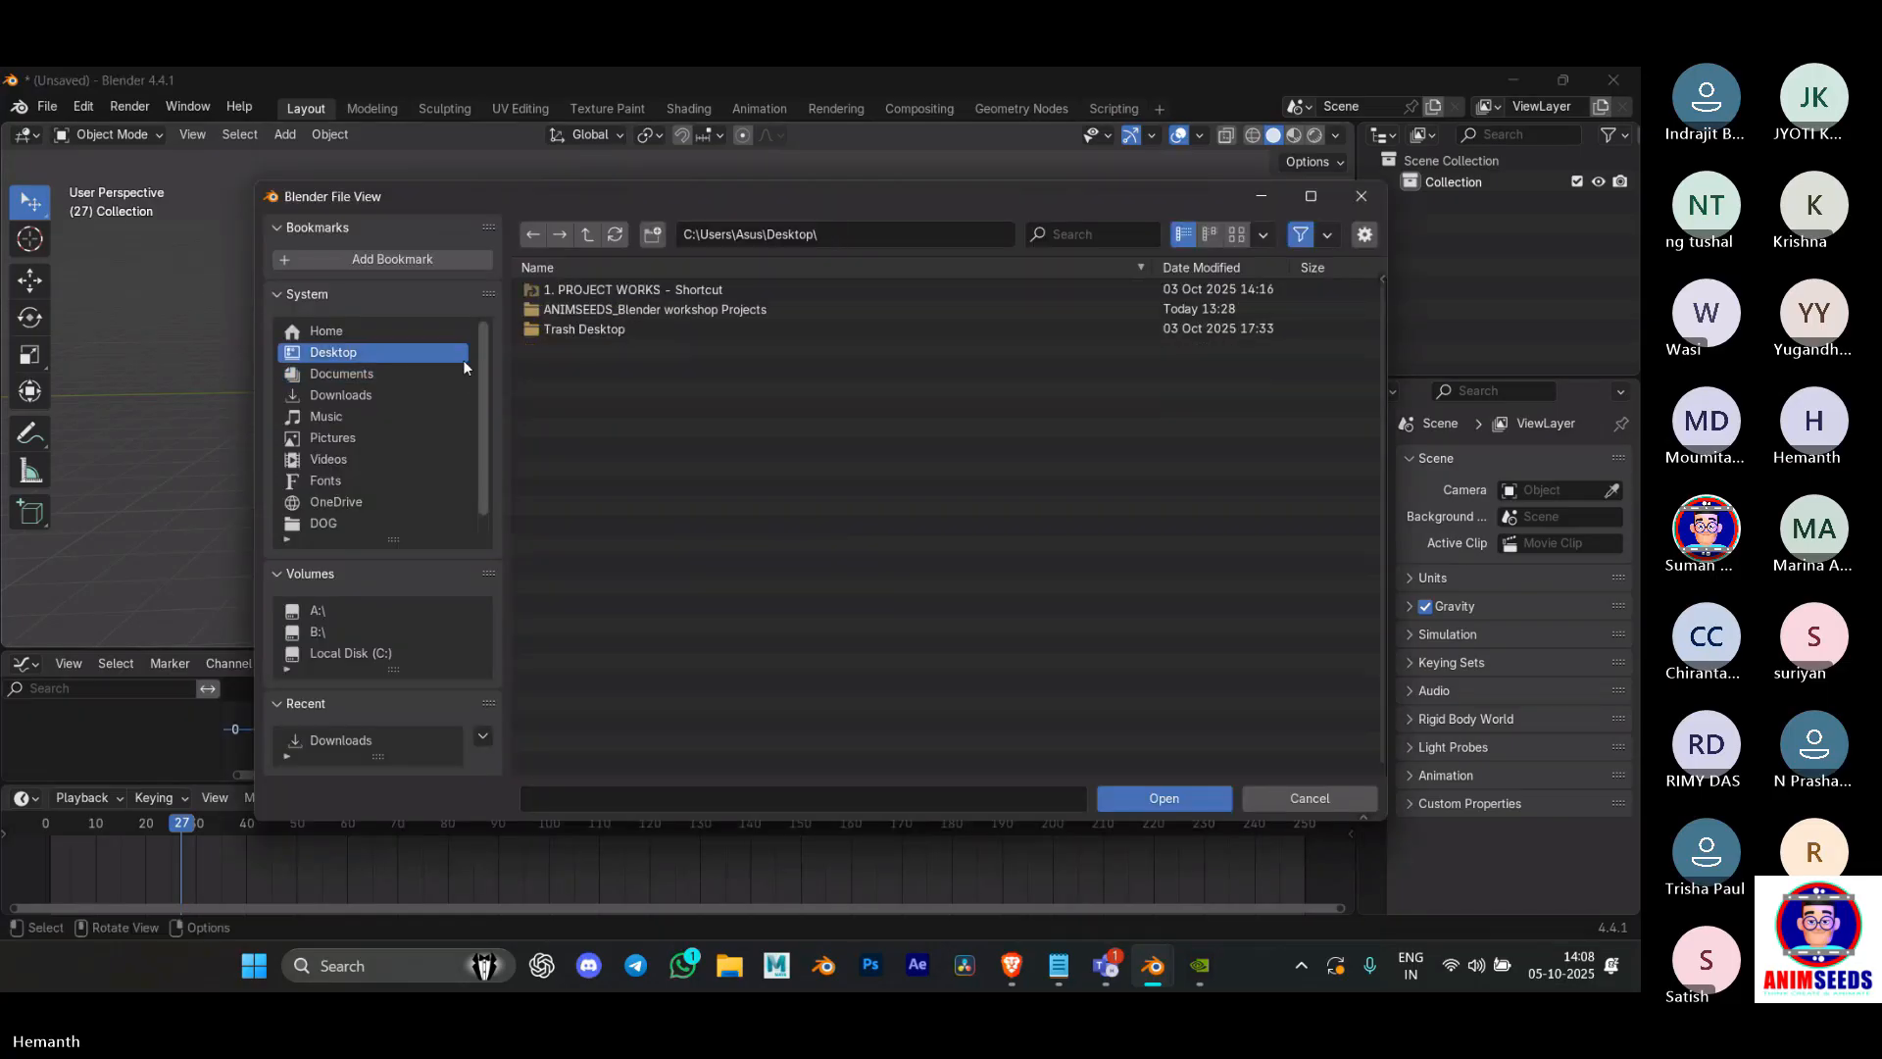
double_click(627, 314)
double_click(615, 327)
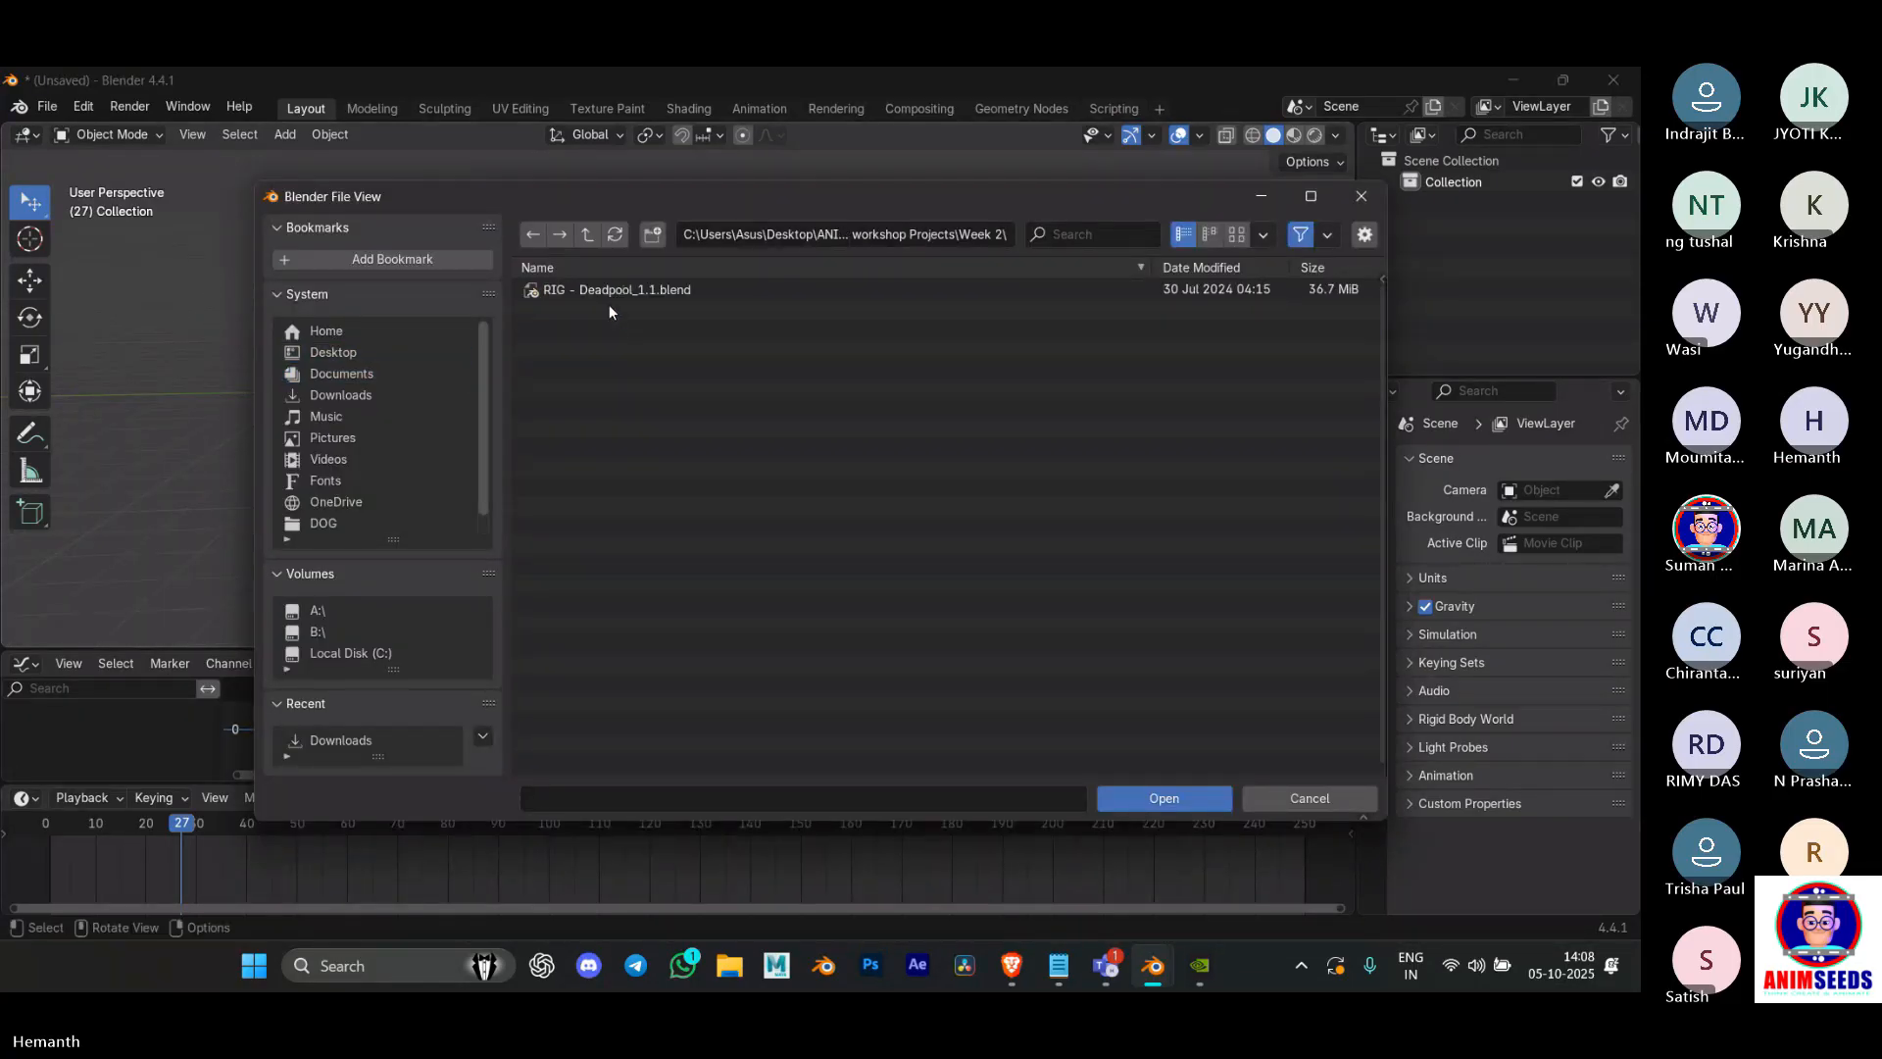
double_click(609, 289)
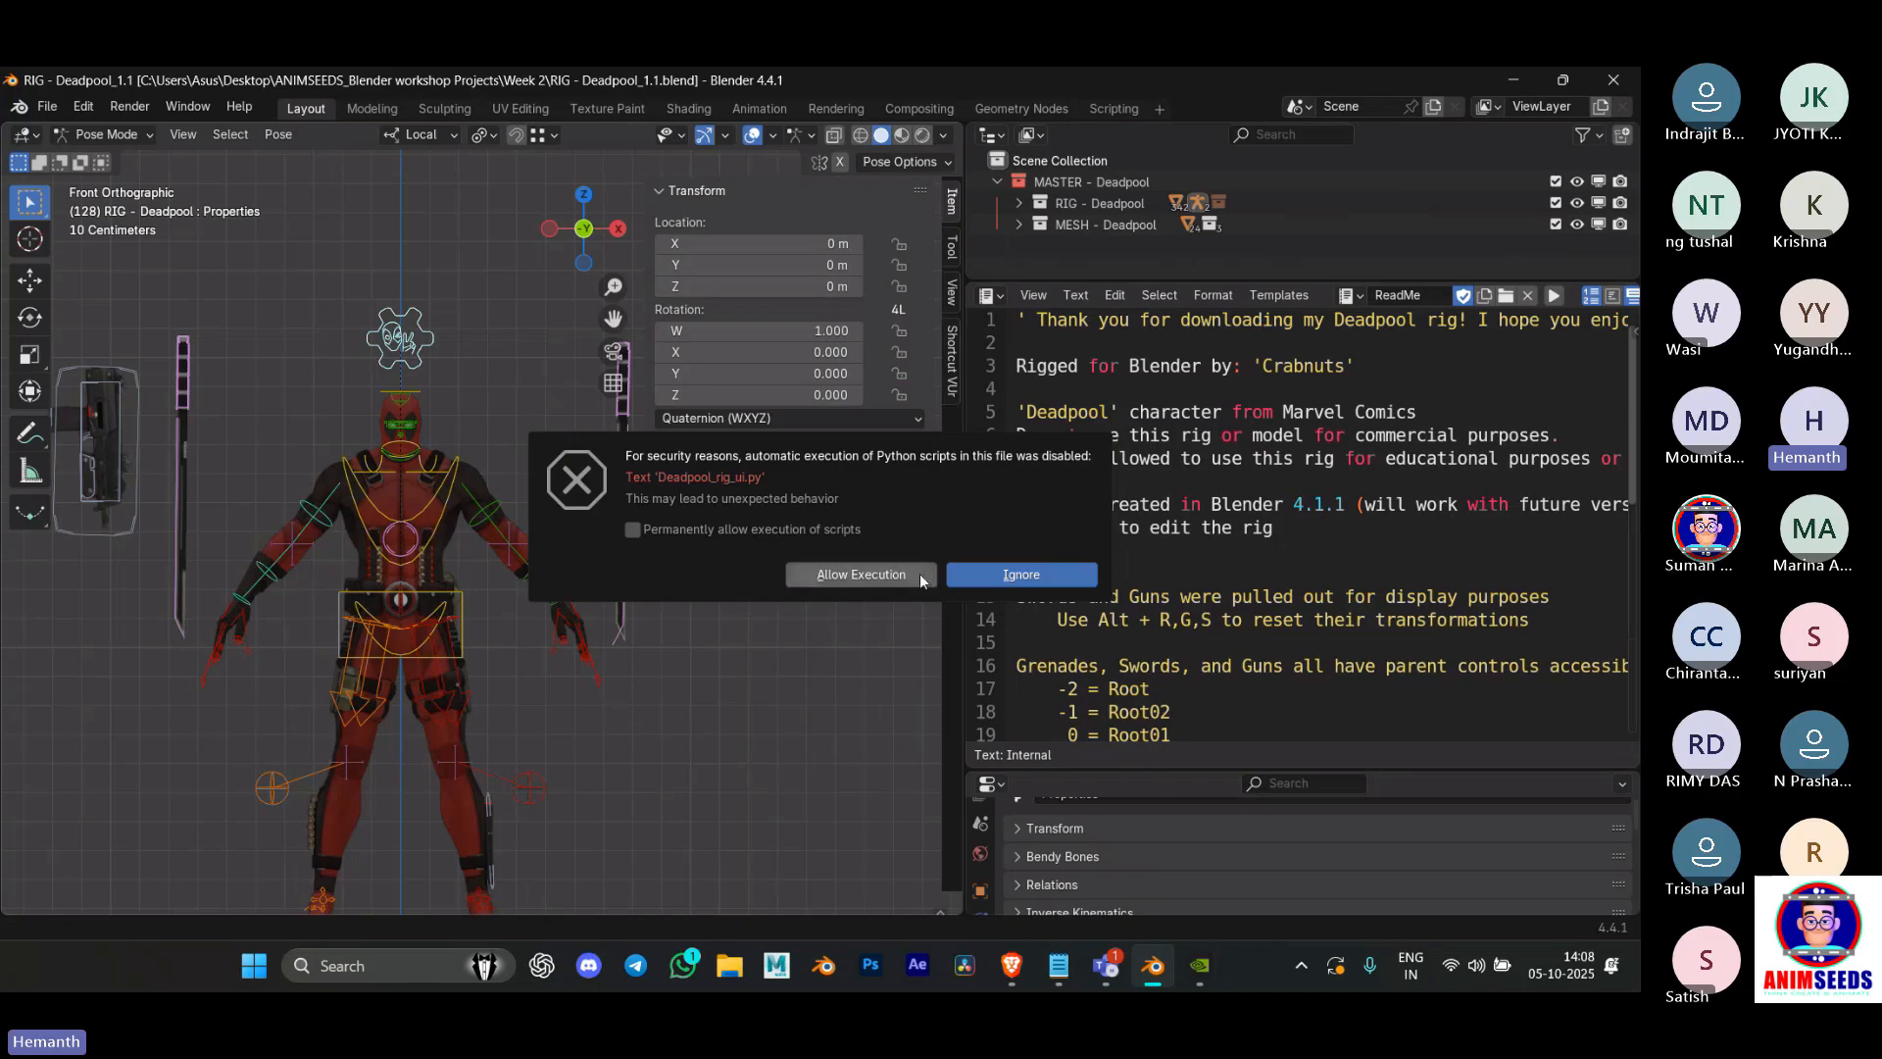
left_click(922, 575)
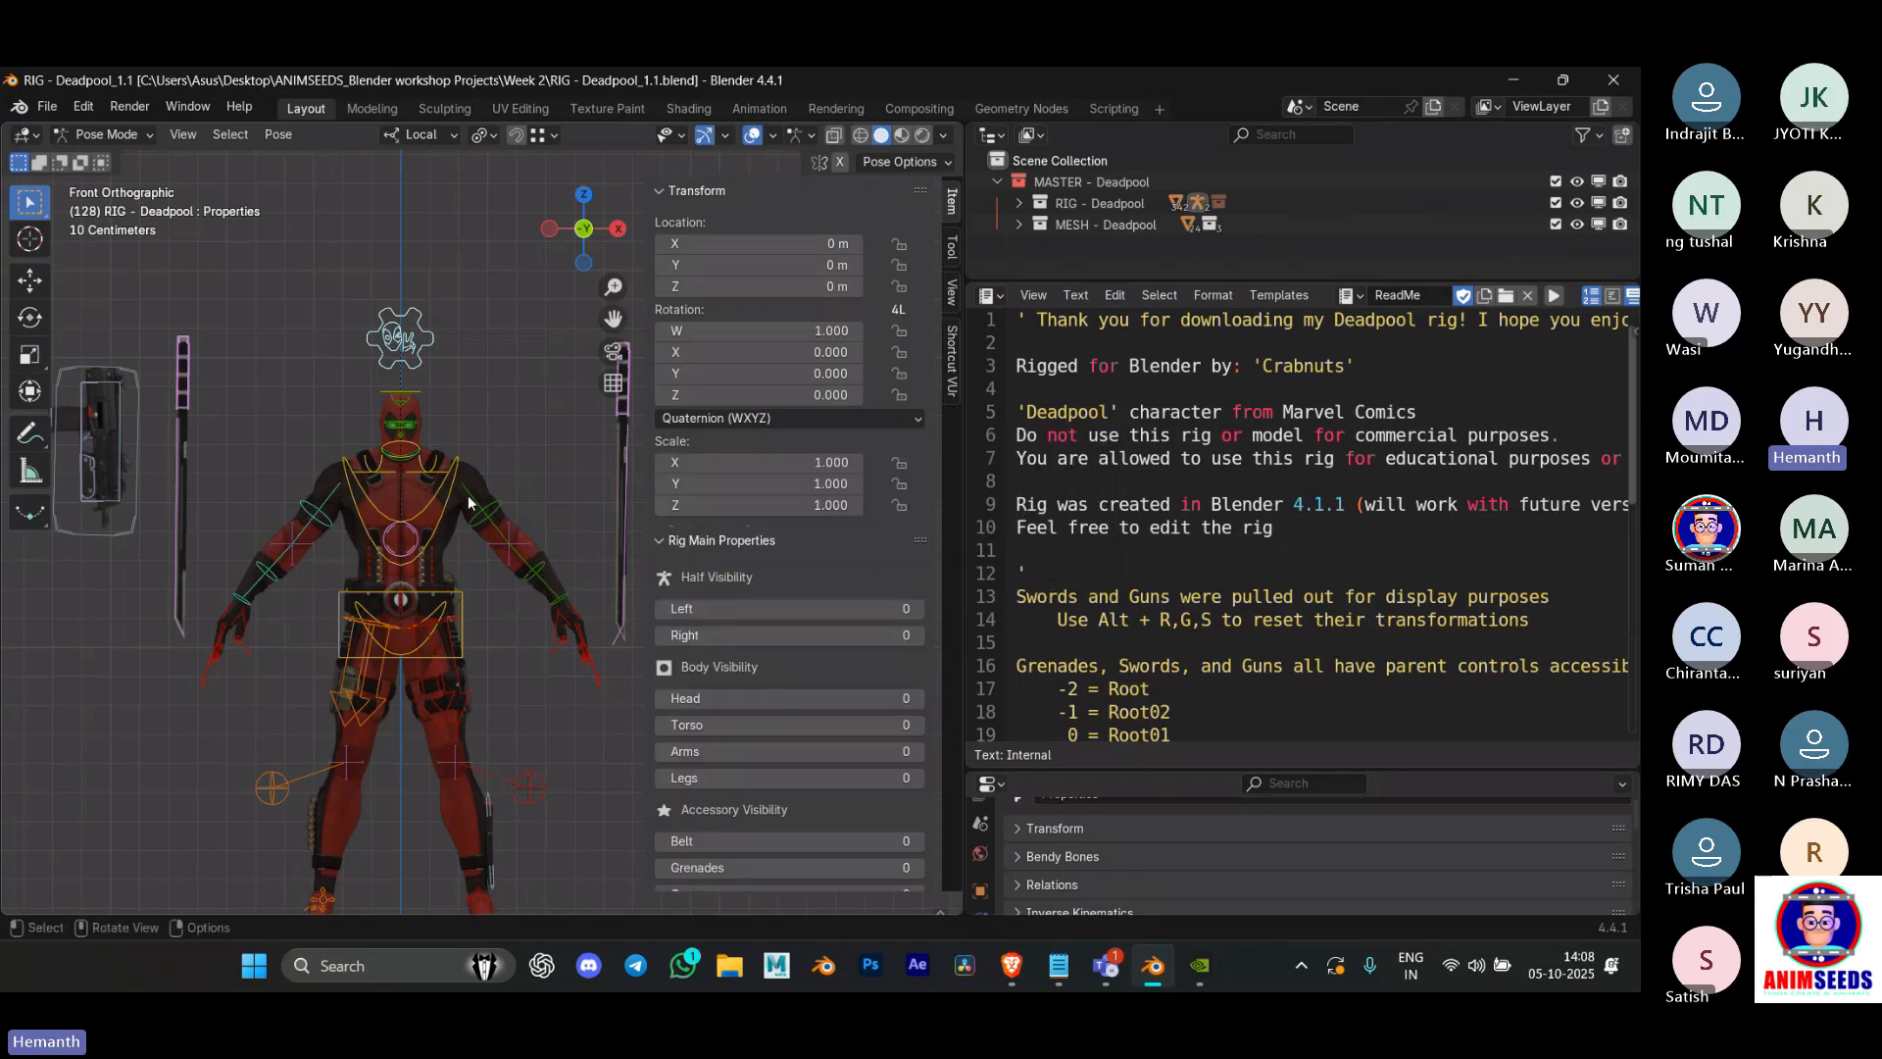
scroll(467, 503, "down", 3)
Step: Create a new General file in place of the opened Deadpool rig
left_click(47, 106)
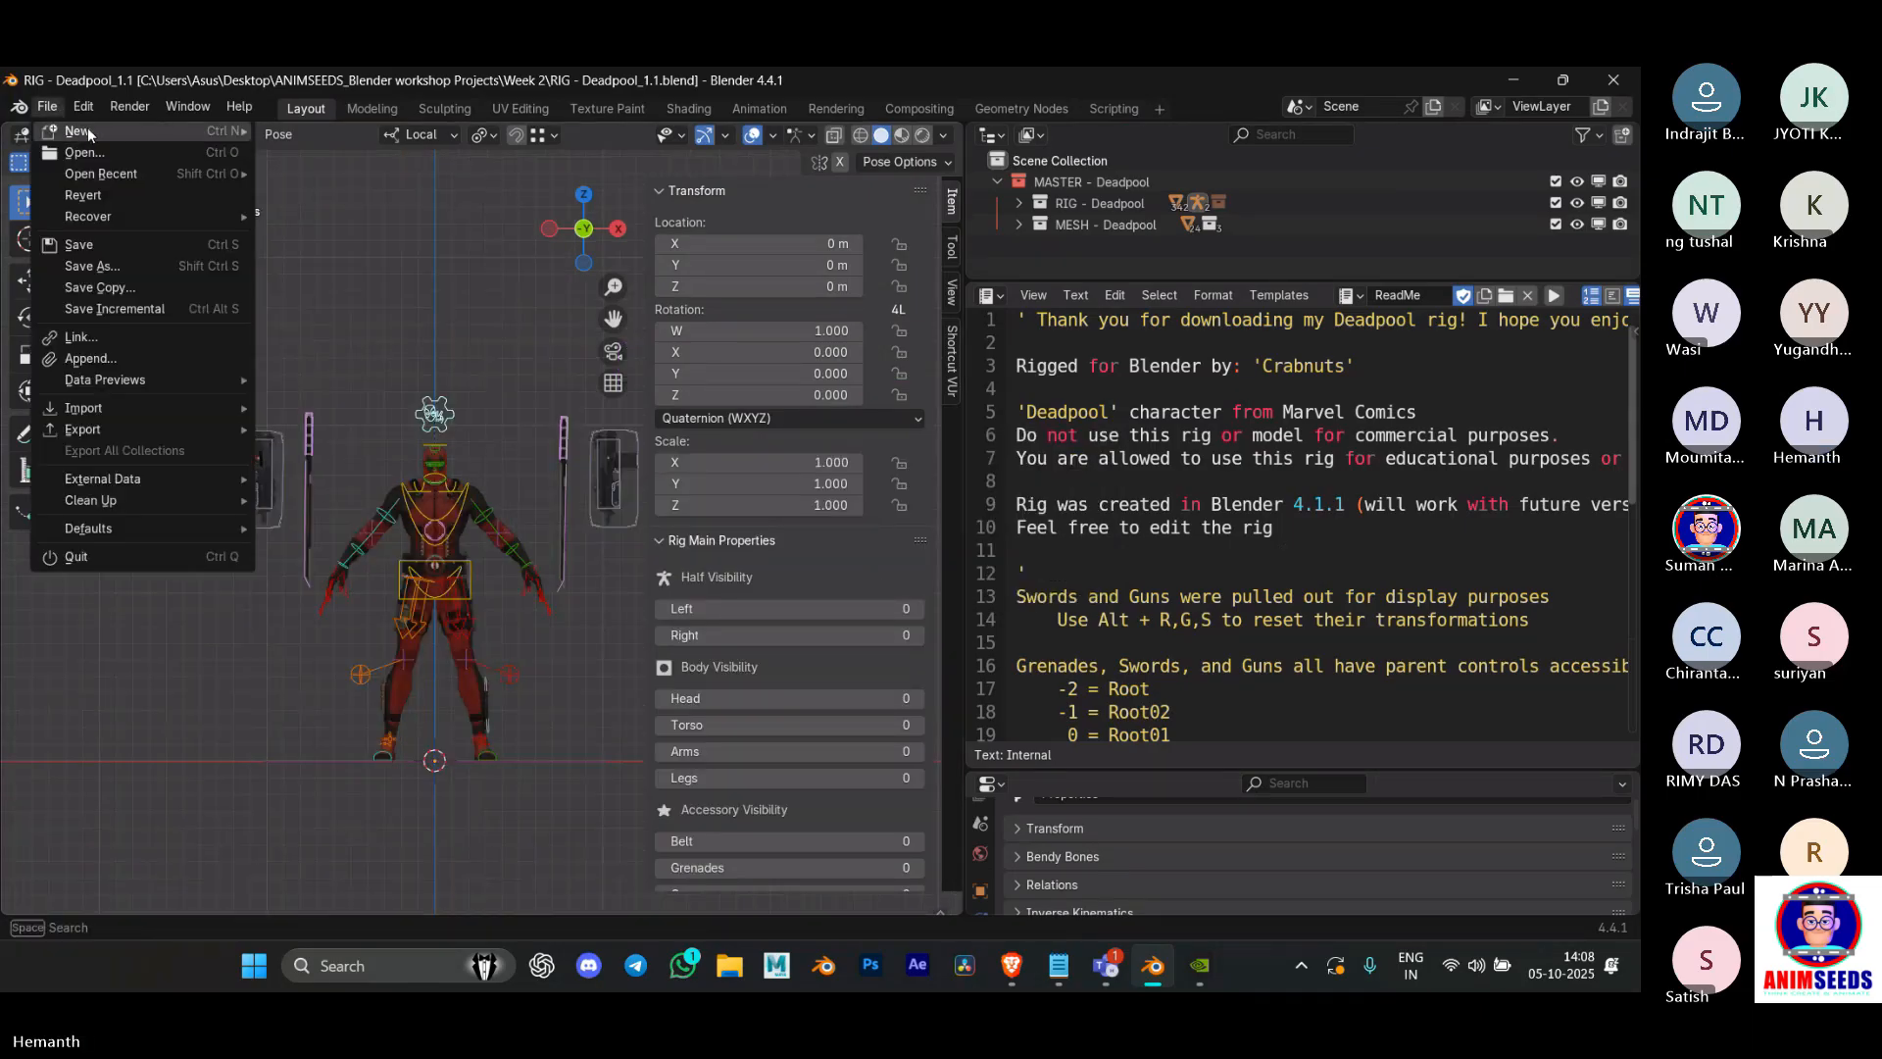
mouse_move(86, 130)
left_click(356, 125)
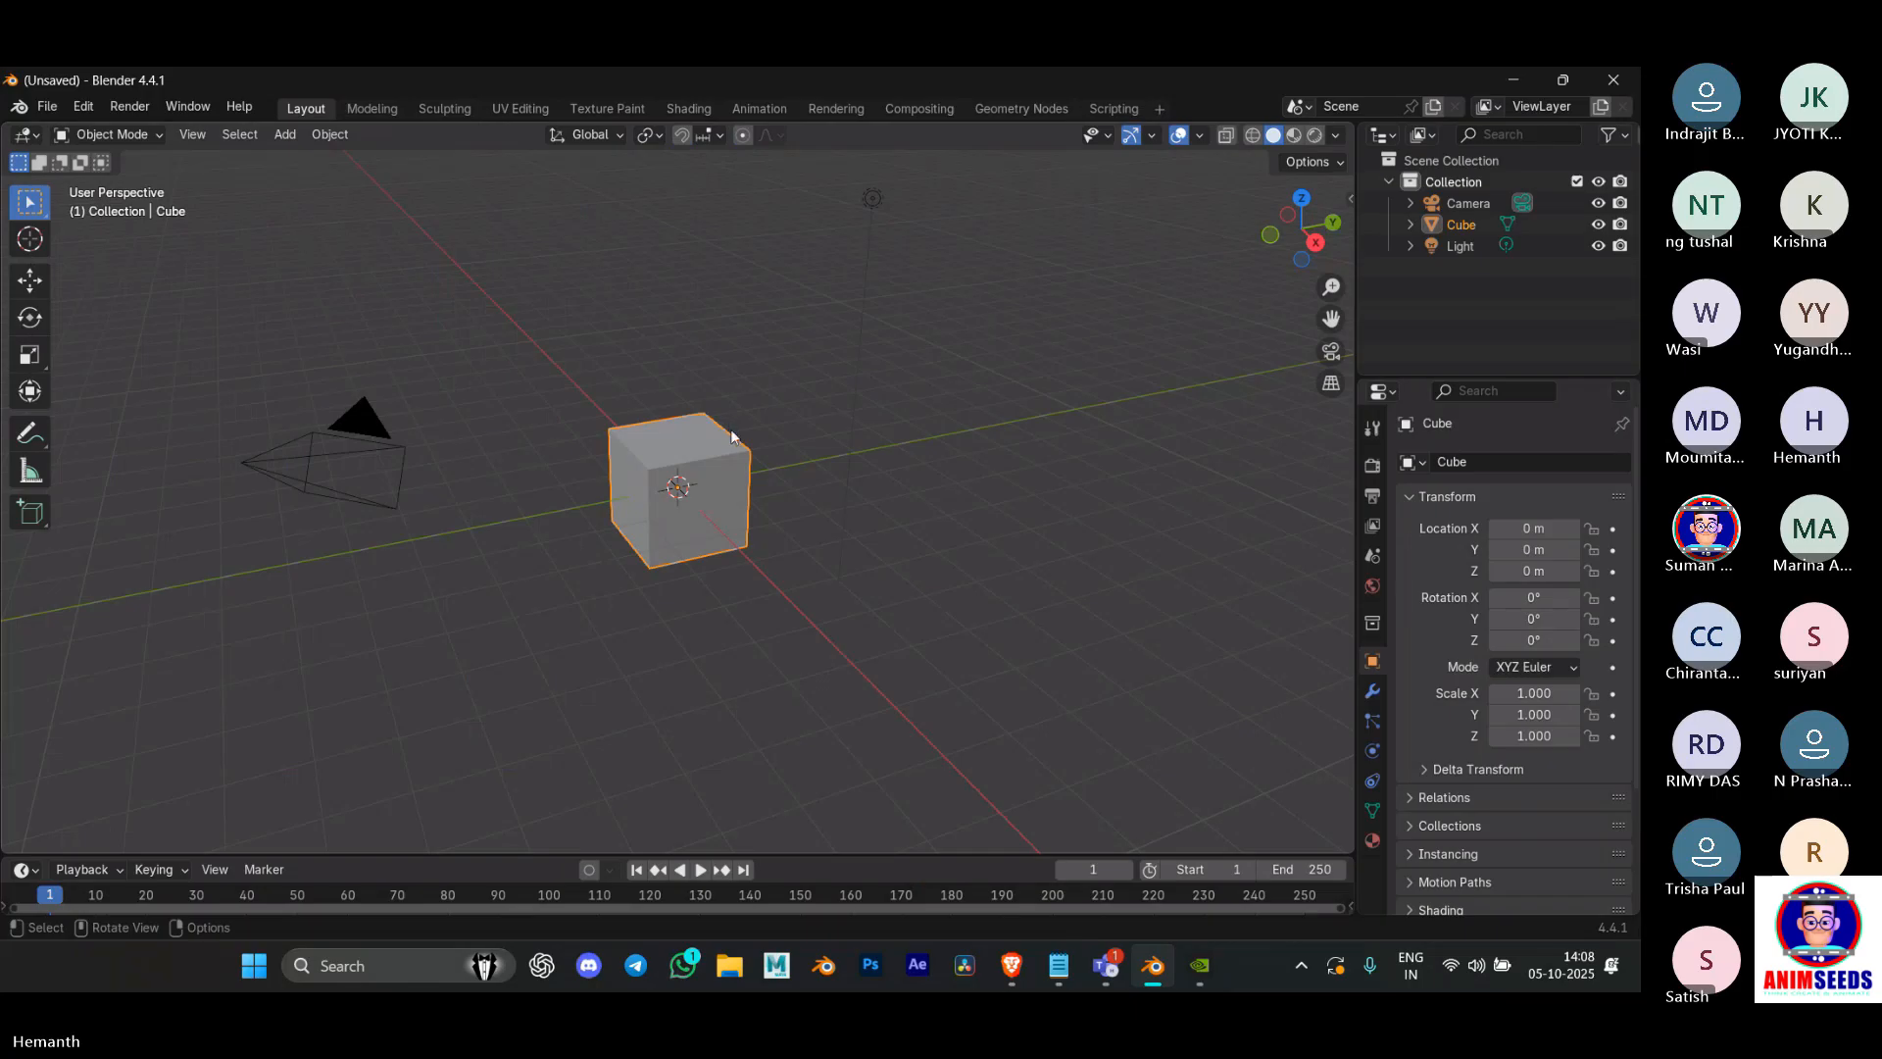
left_click(47, 106)
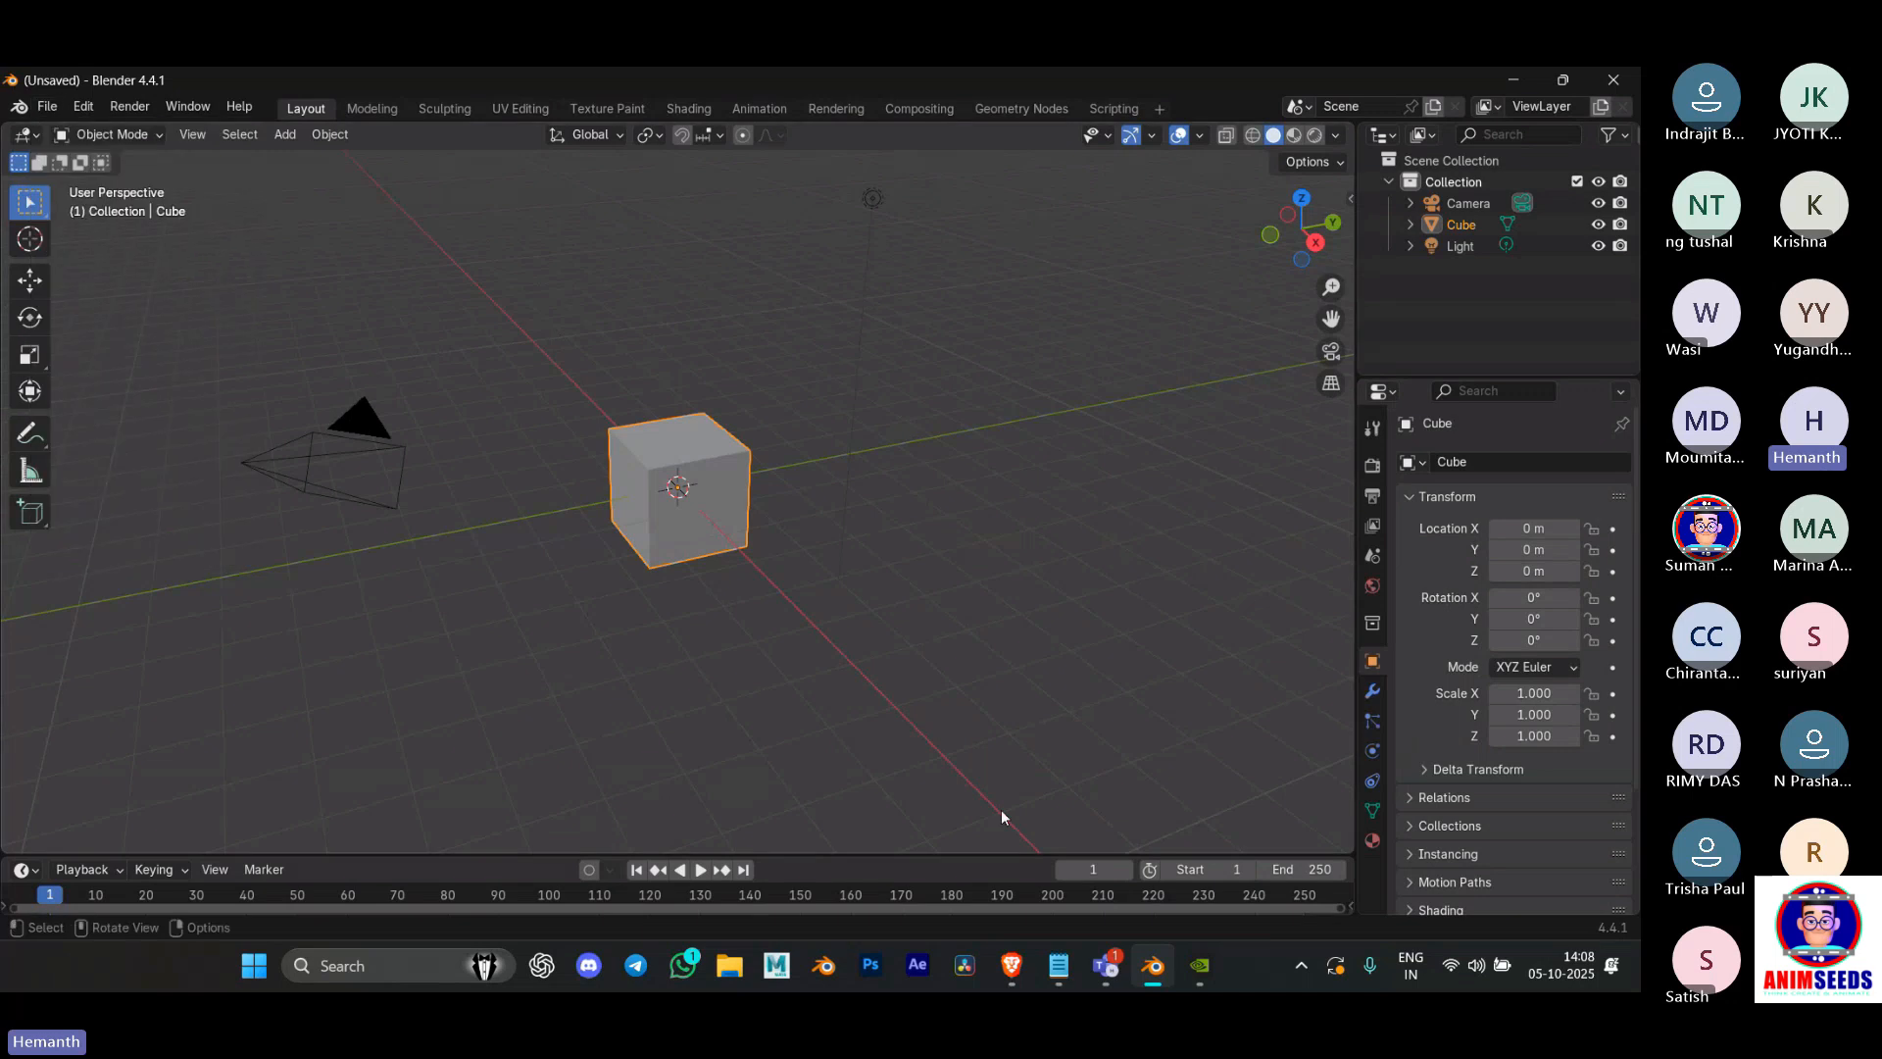
Step: Switch to Notepad, review the notes on Open, Append and Link, and minimize the window
left_click(1069, 965)
left_click_drag(480, 282, 685, 286)
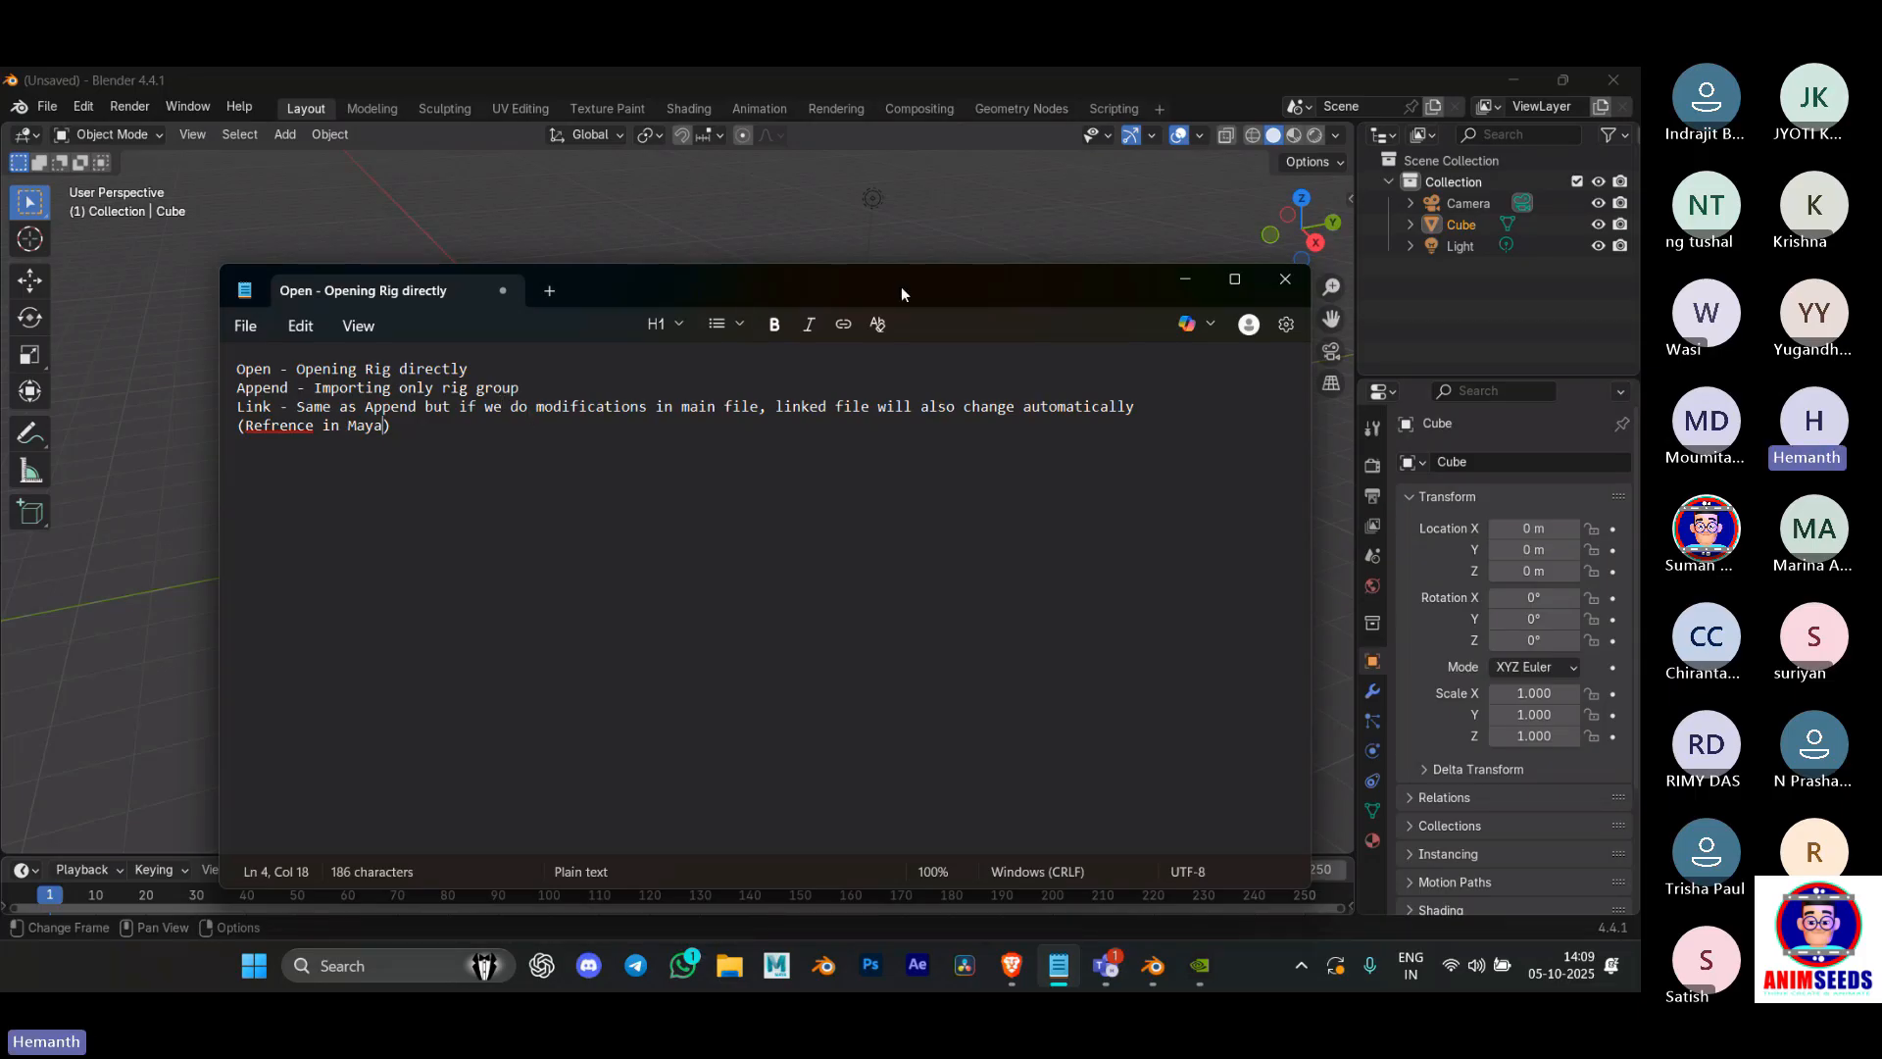
left_click_drag(902, 287, 879, 289)
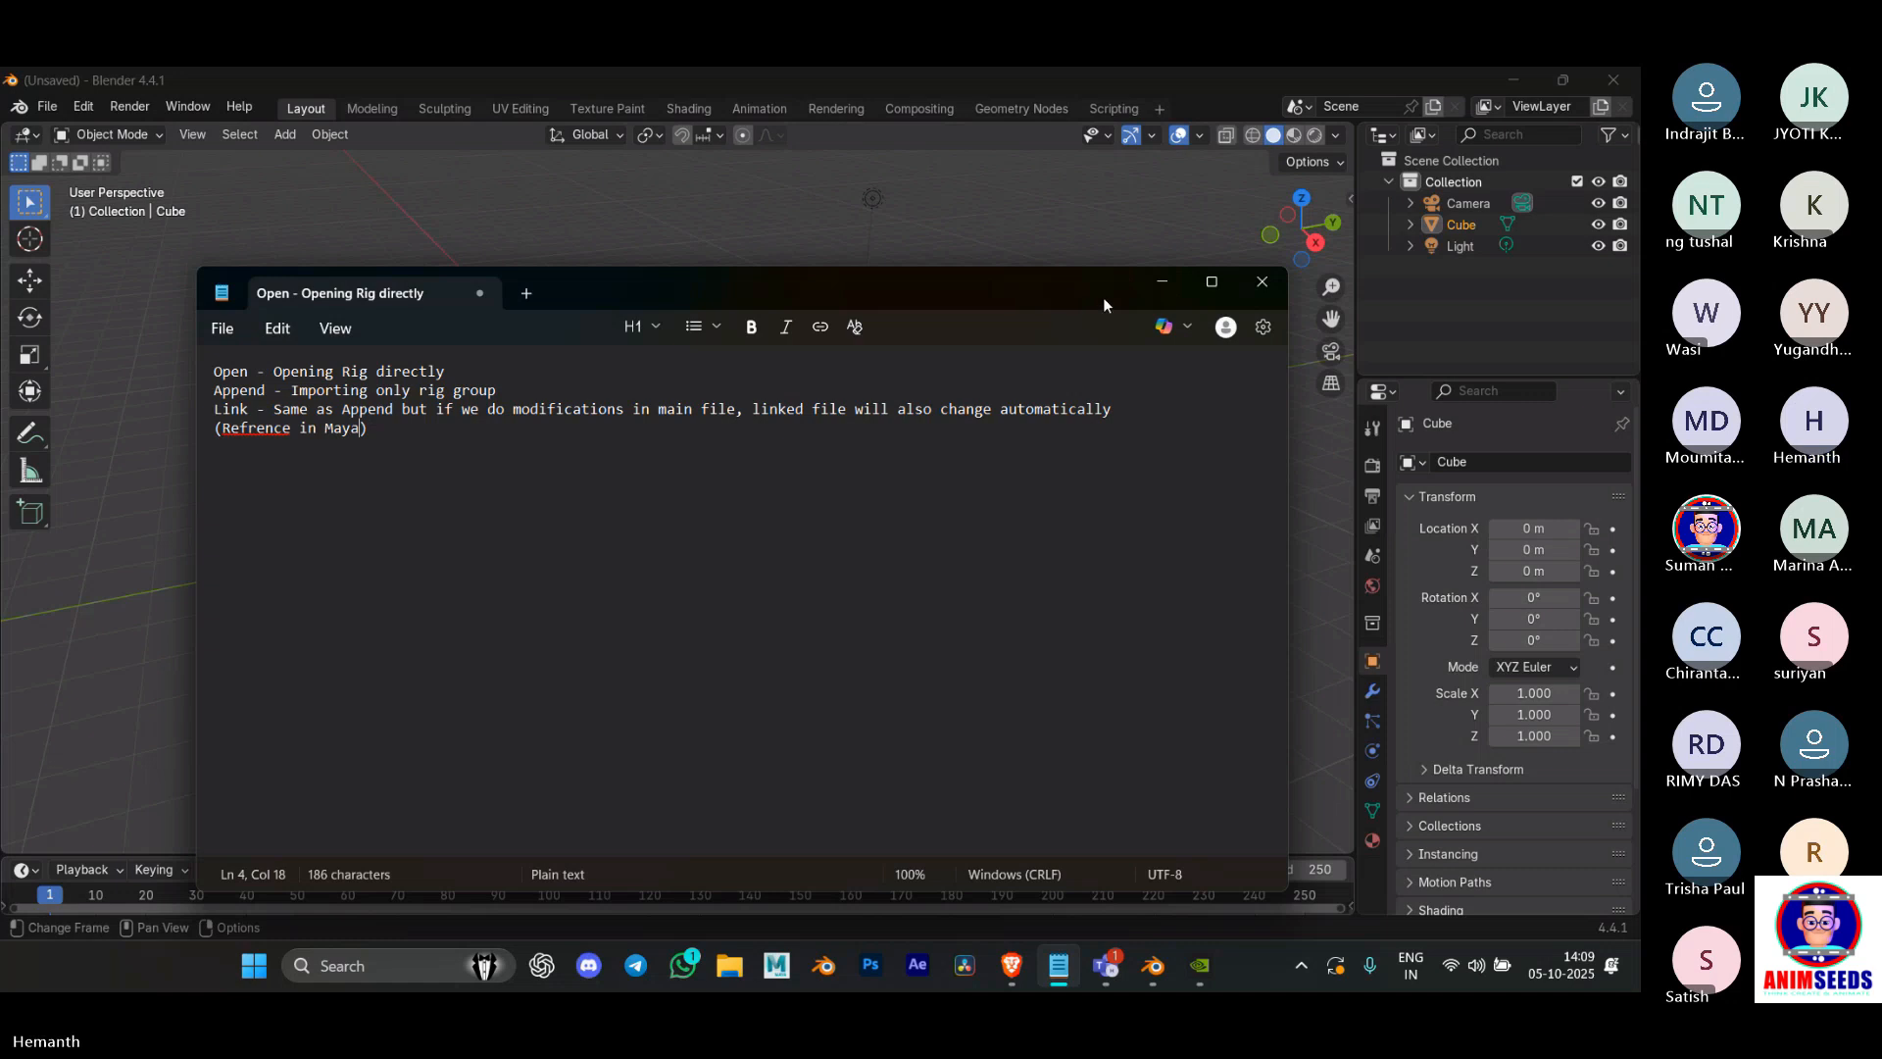
left_click(1153, 285)
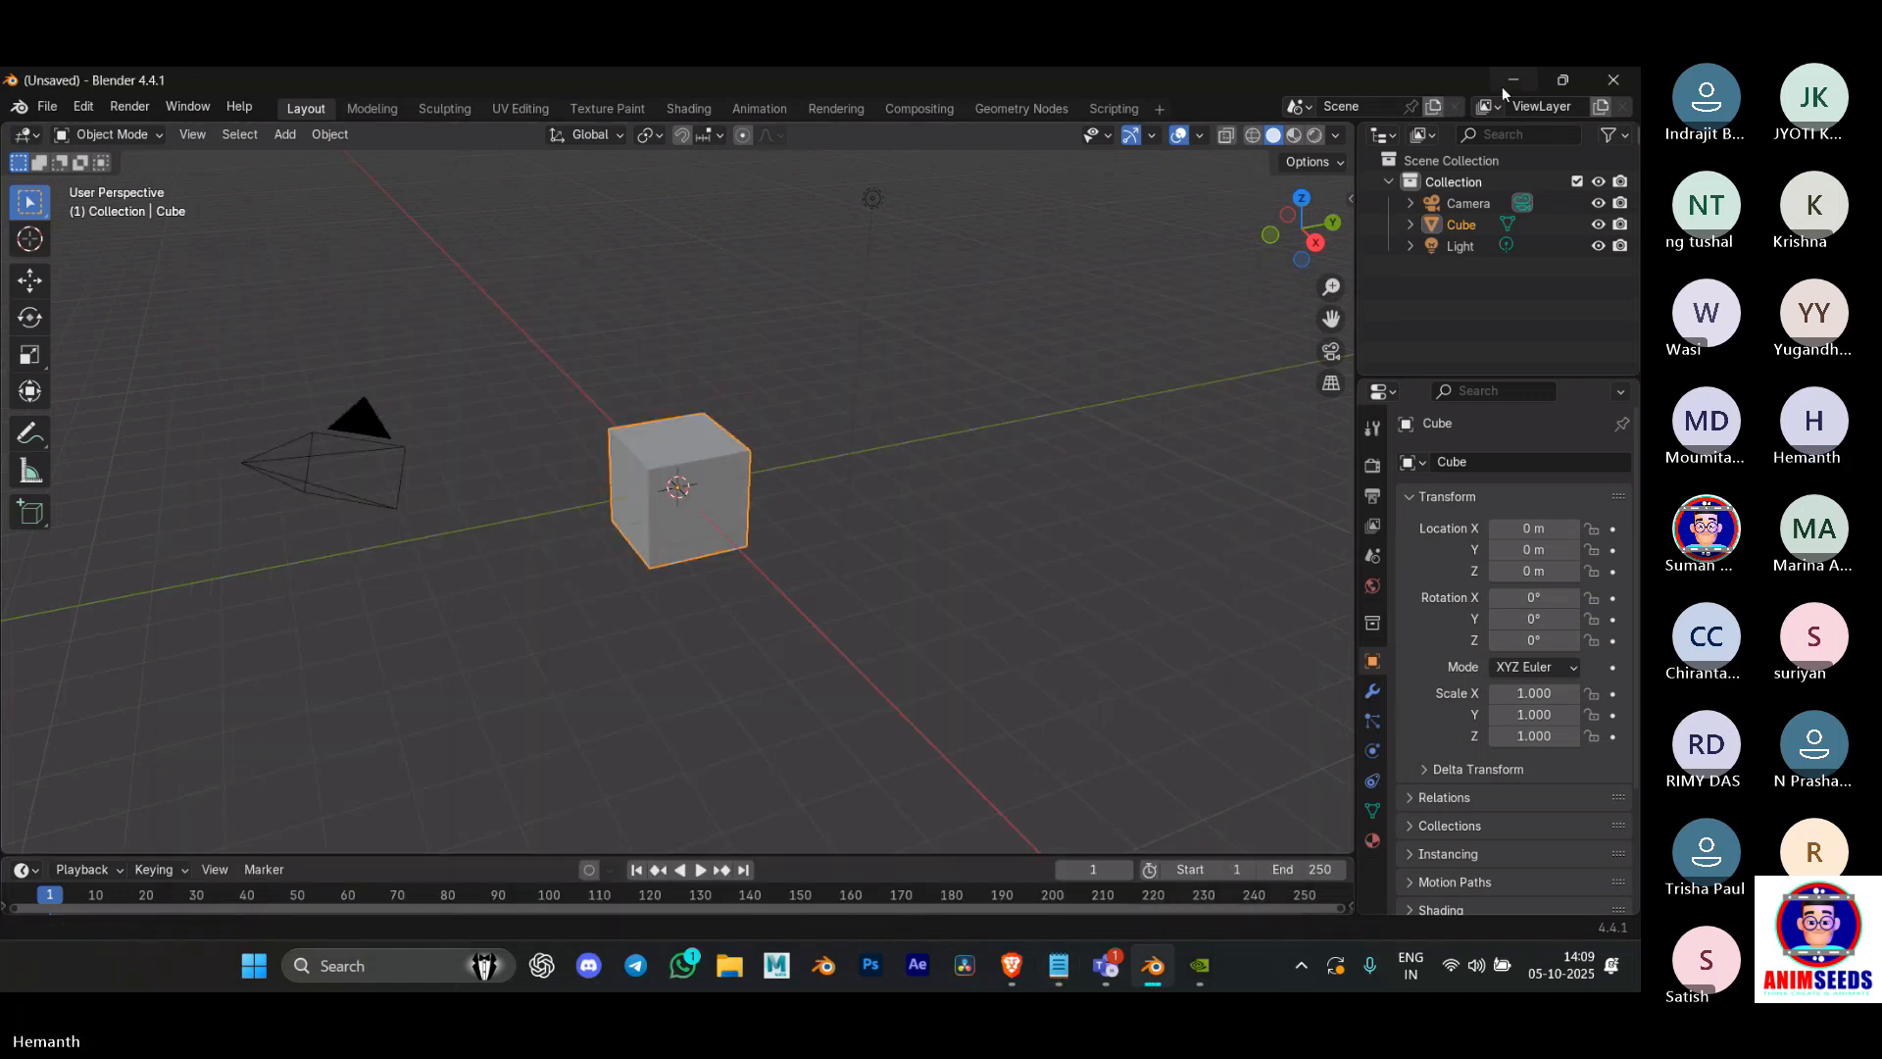
Step: Minimize Blender and open RIG - Deadpool_1.1.blend from the workshop's Week 2 folder in File Explorer
left_click(1506, 87)
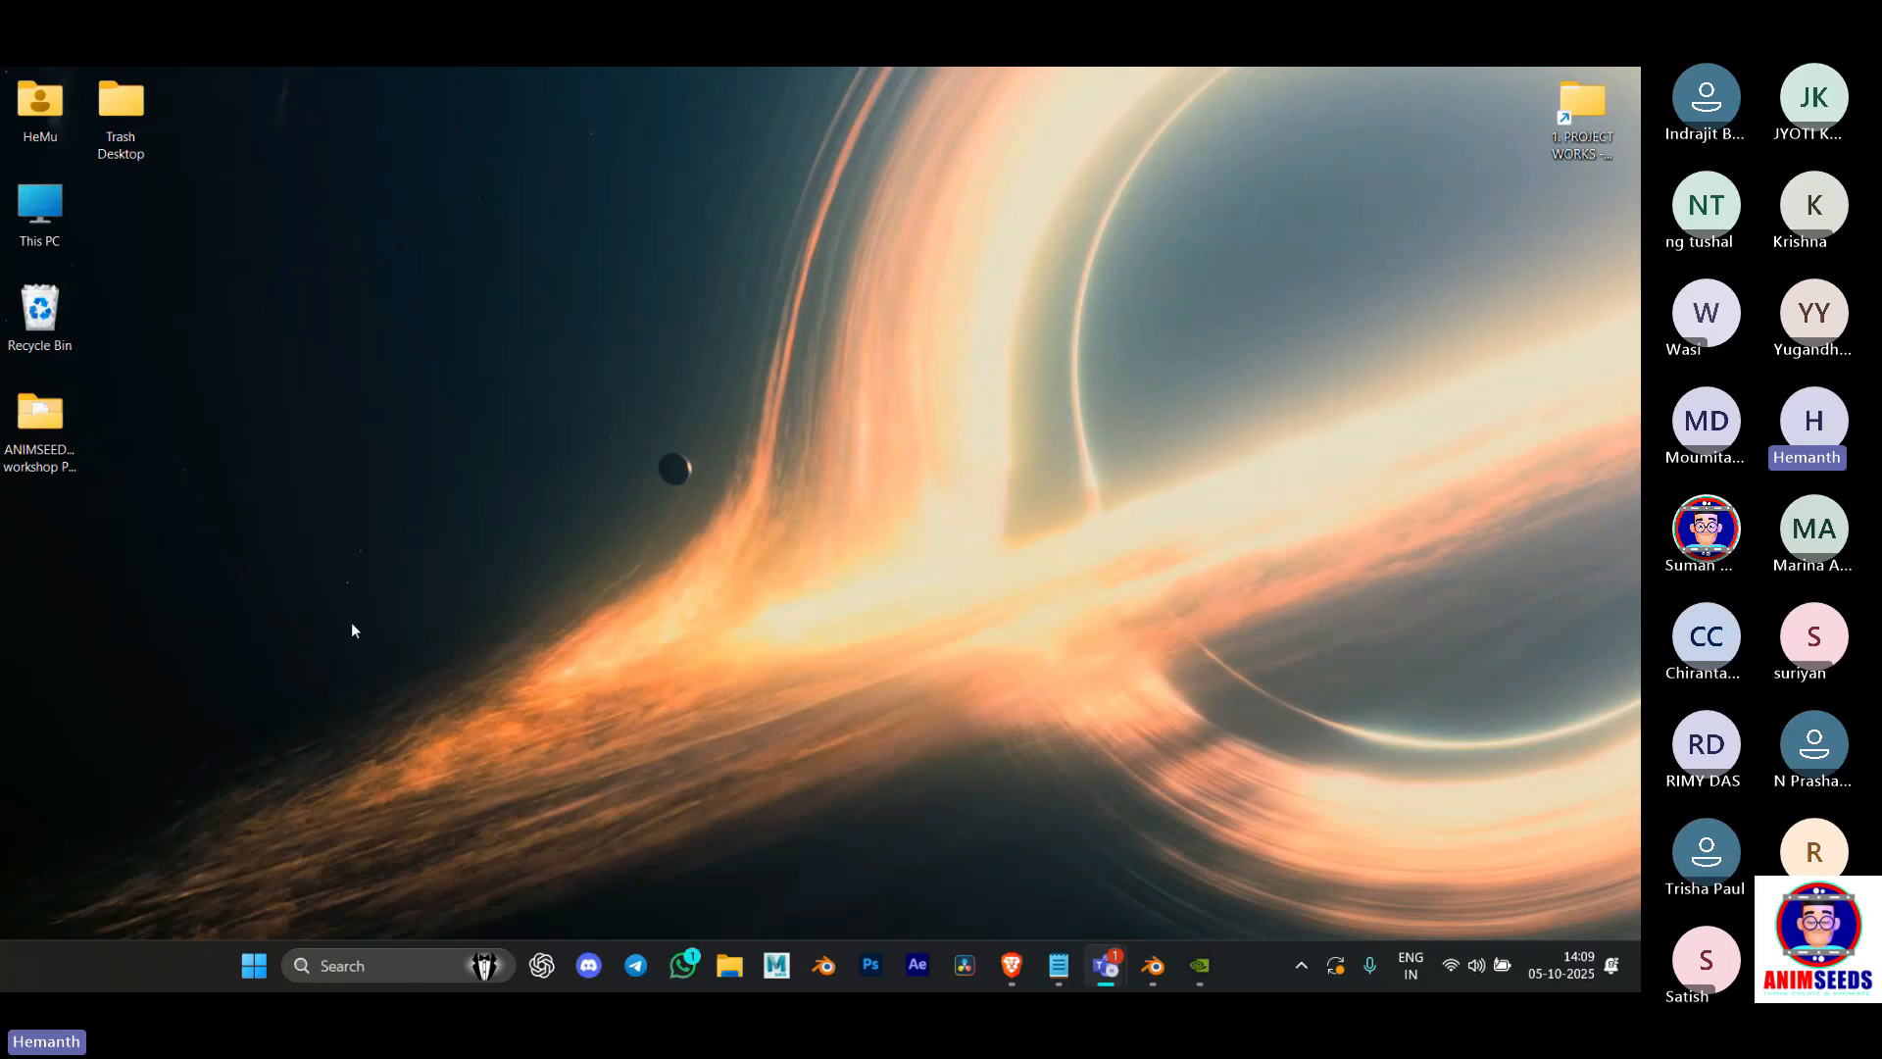
left_click(1153, 965)
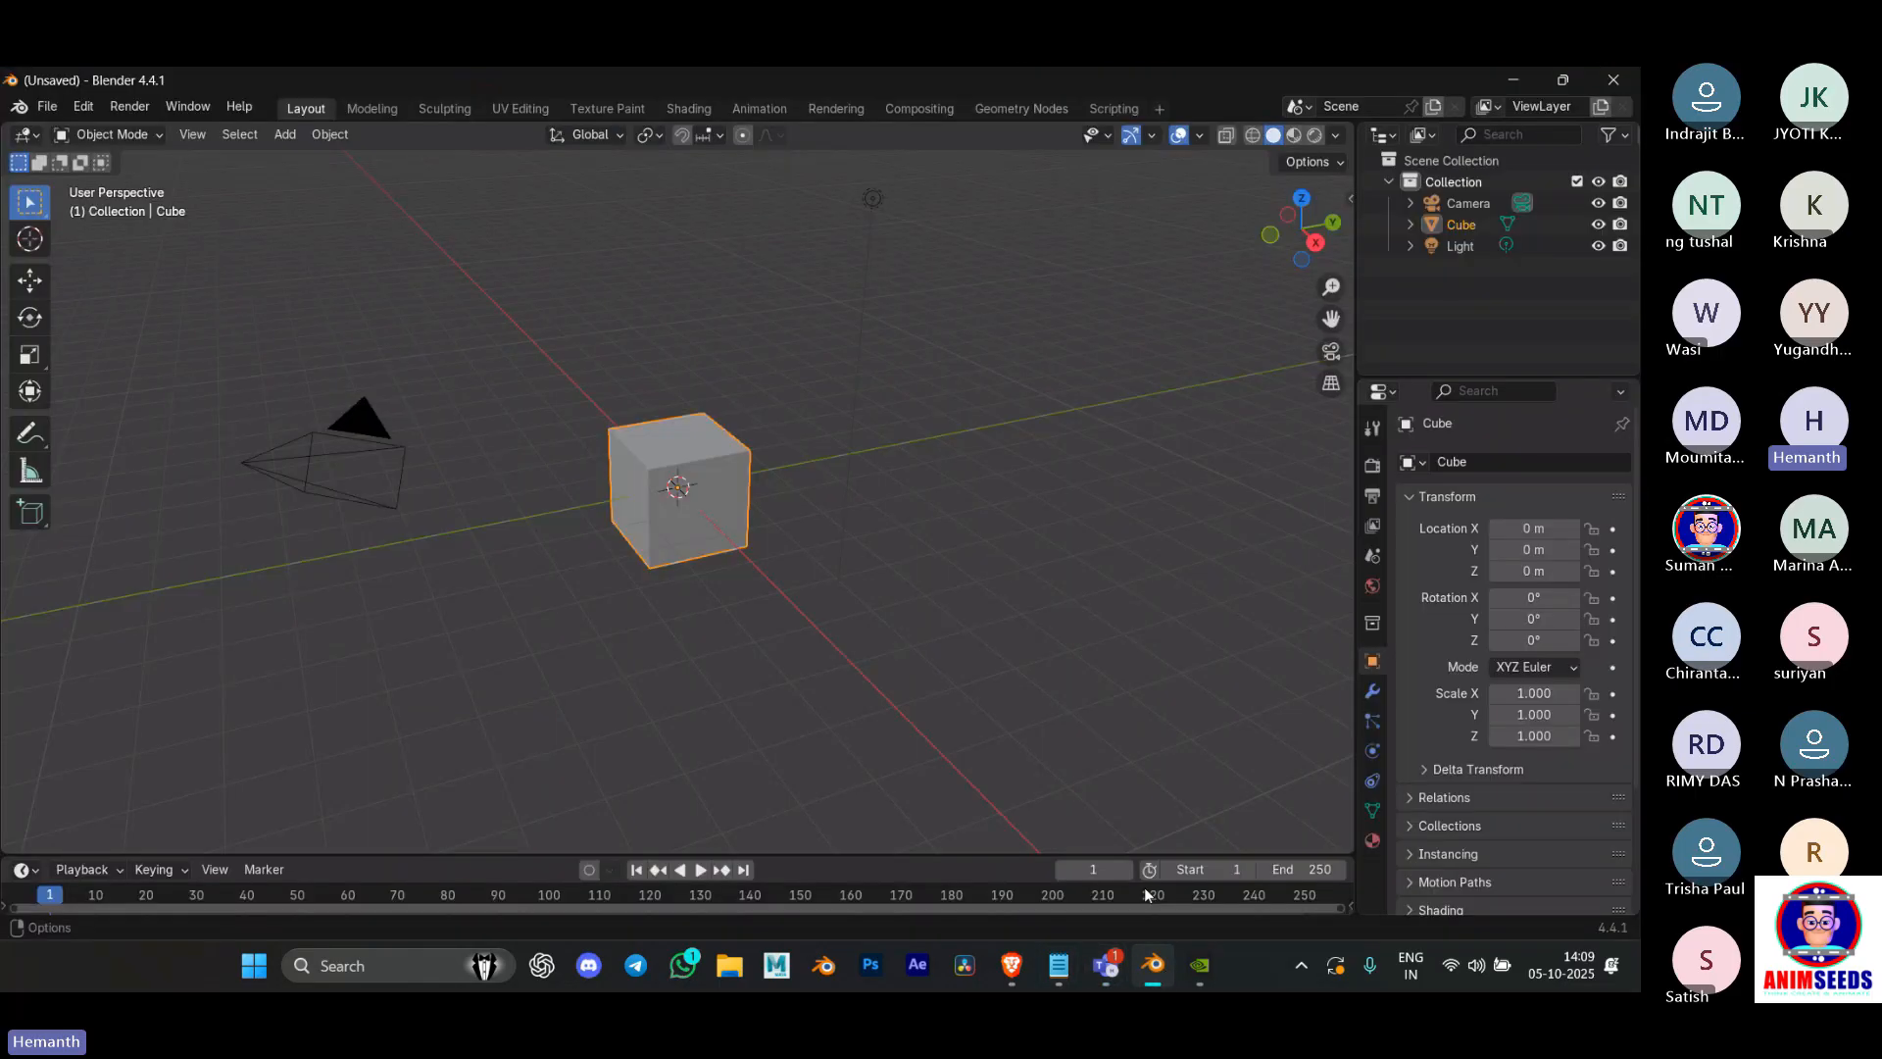
left_click(1514, 80)
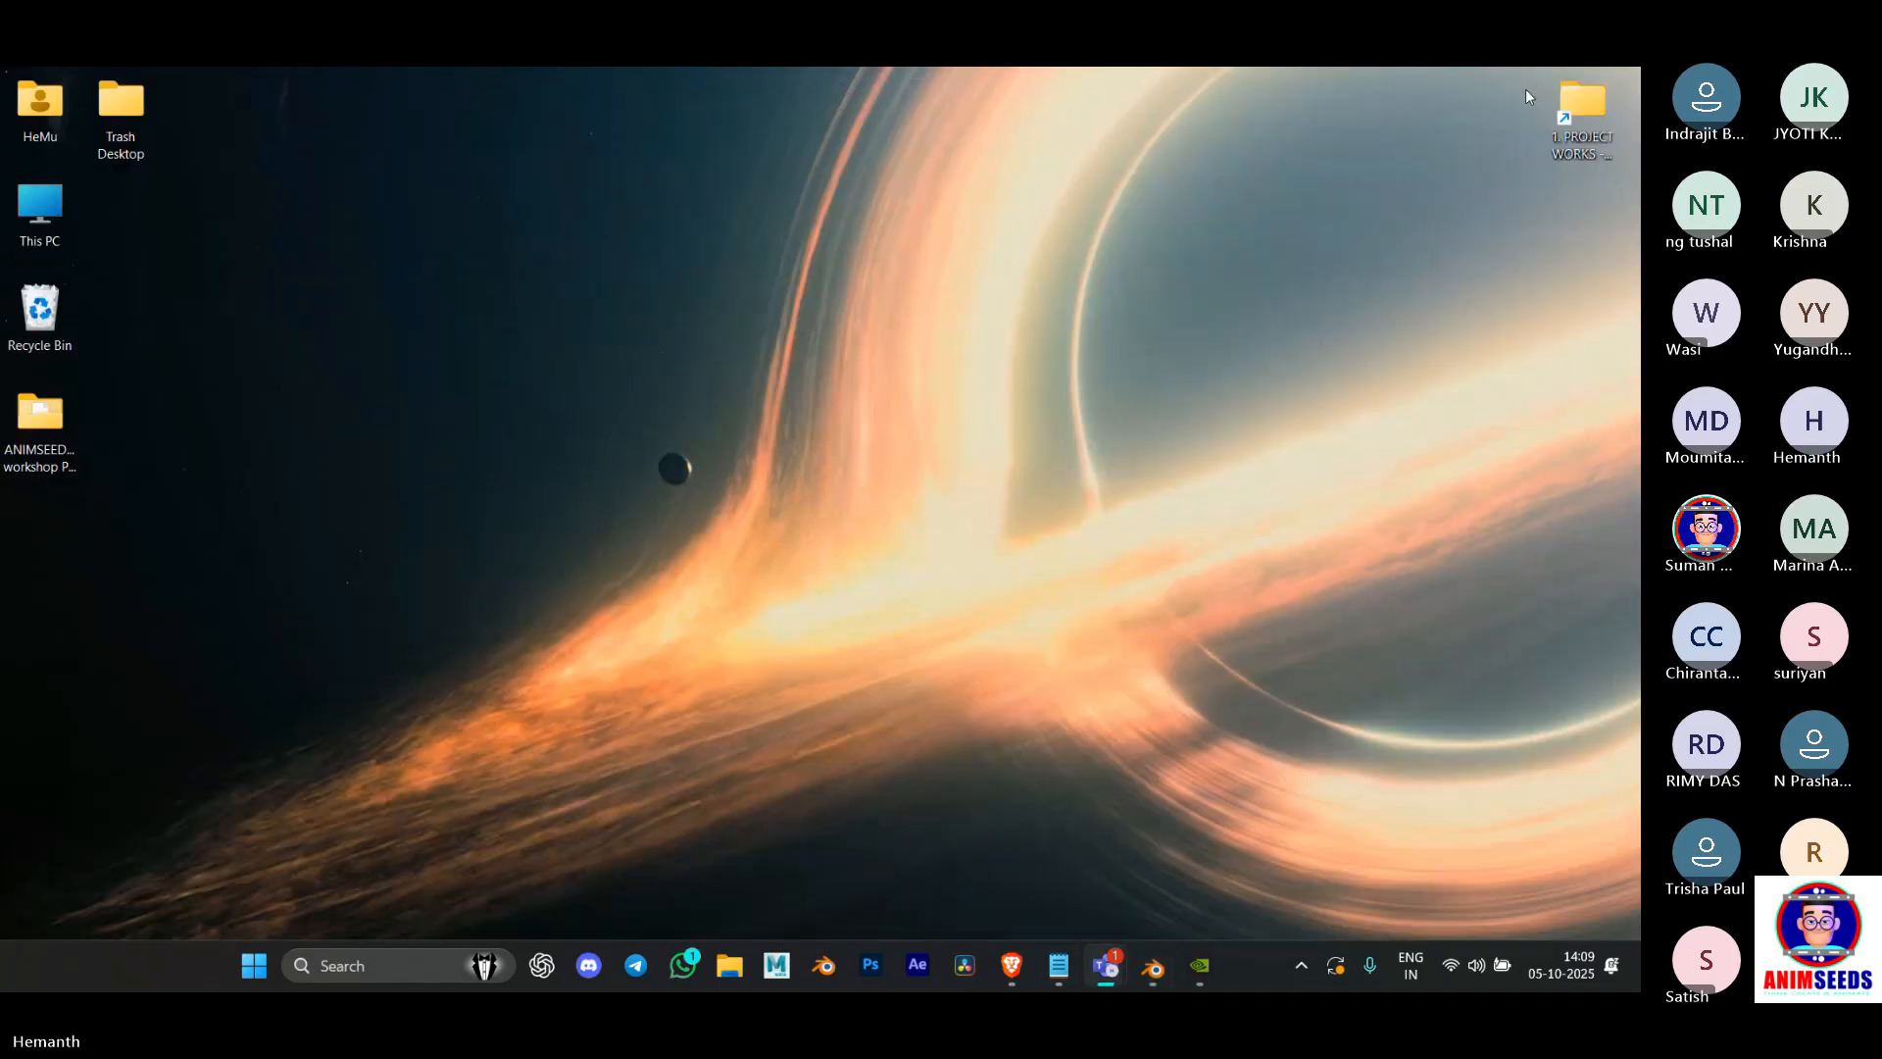
double_click(1561, 127)
double_click(310, 294)
double_click(285, 263)
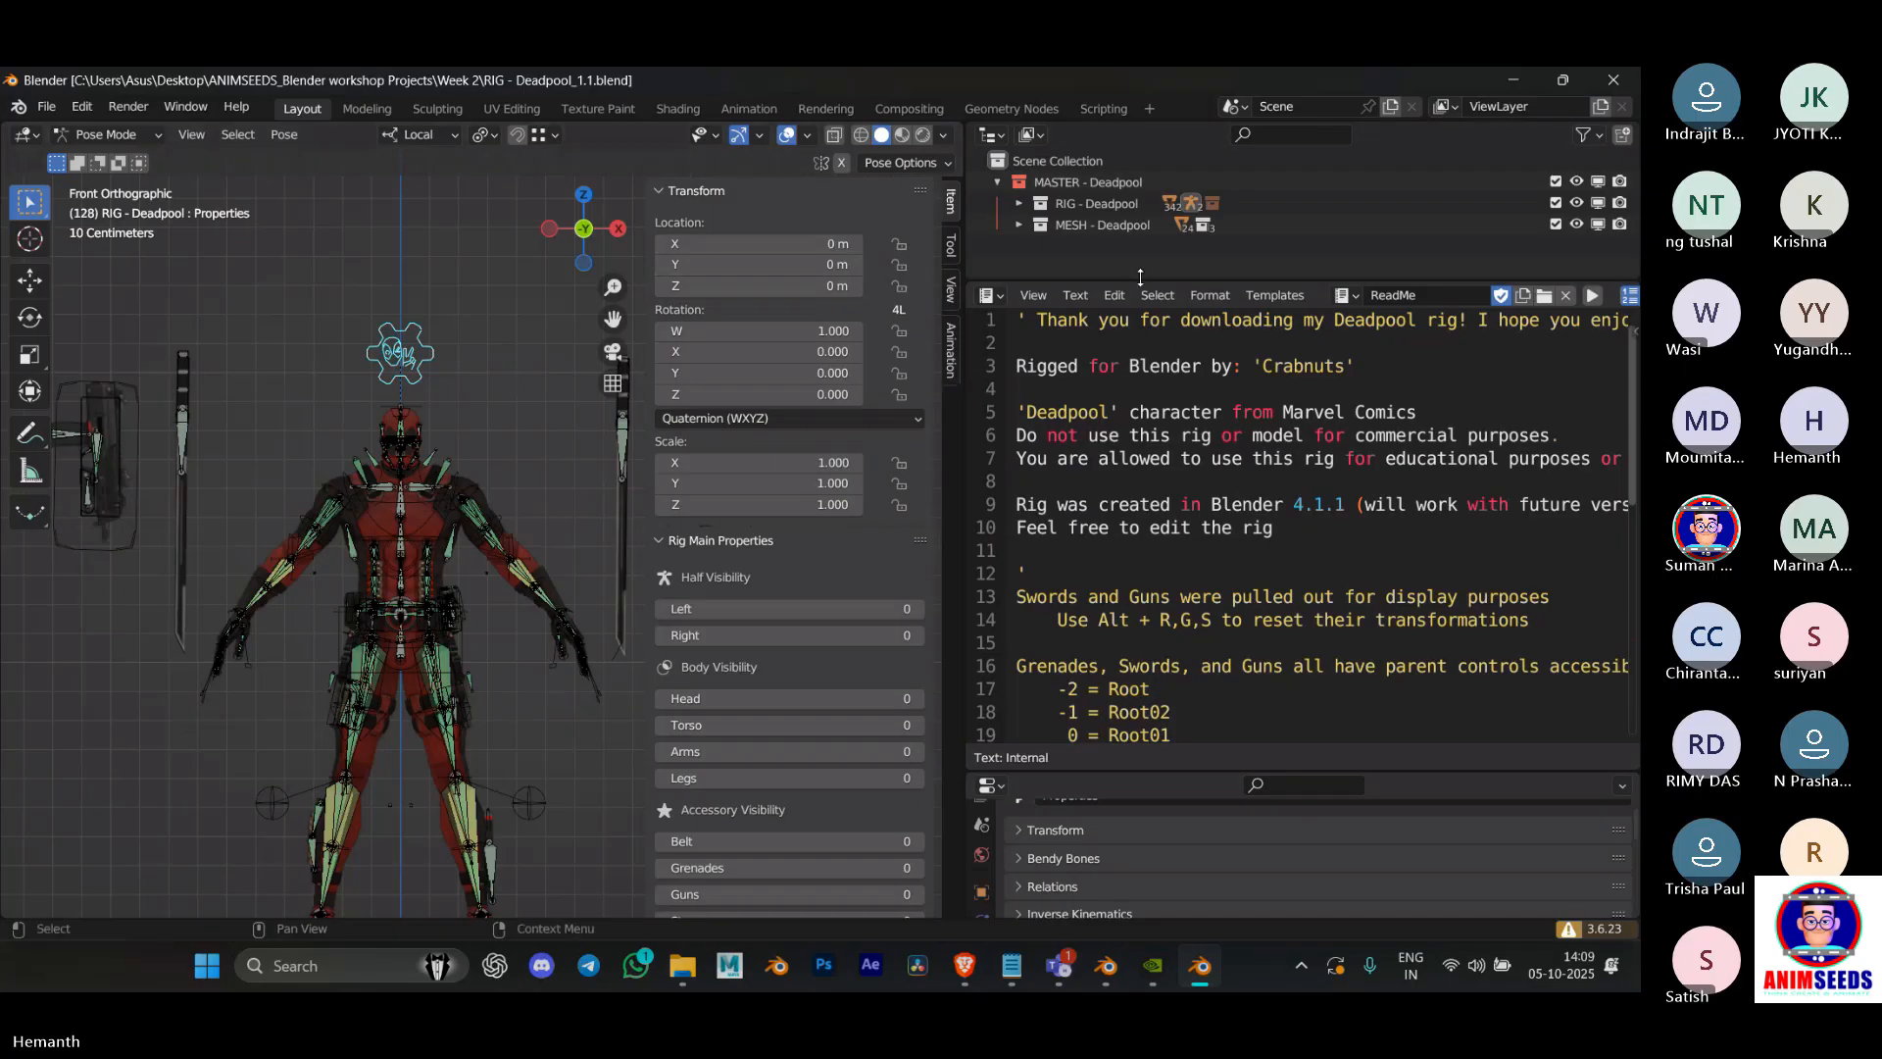
Step: Enlarge the outliner and examine the MASTER - Deadpool collection by collapsing and expanding it
left_click(998, 184)
left_click(998, 184)
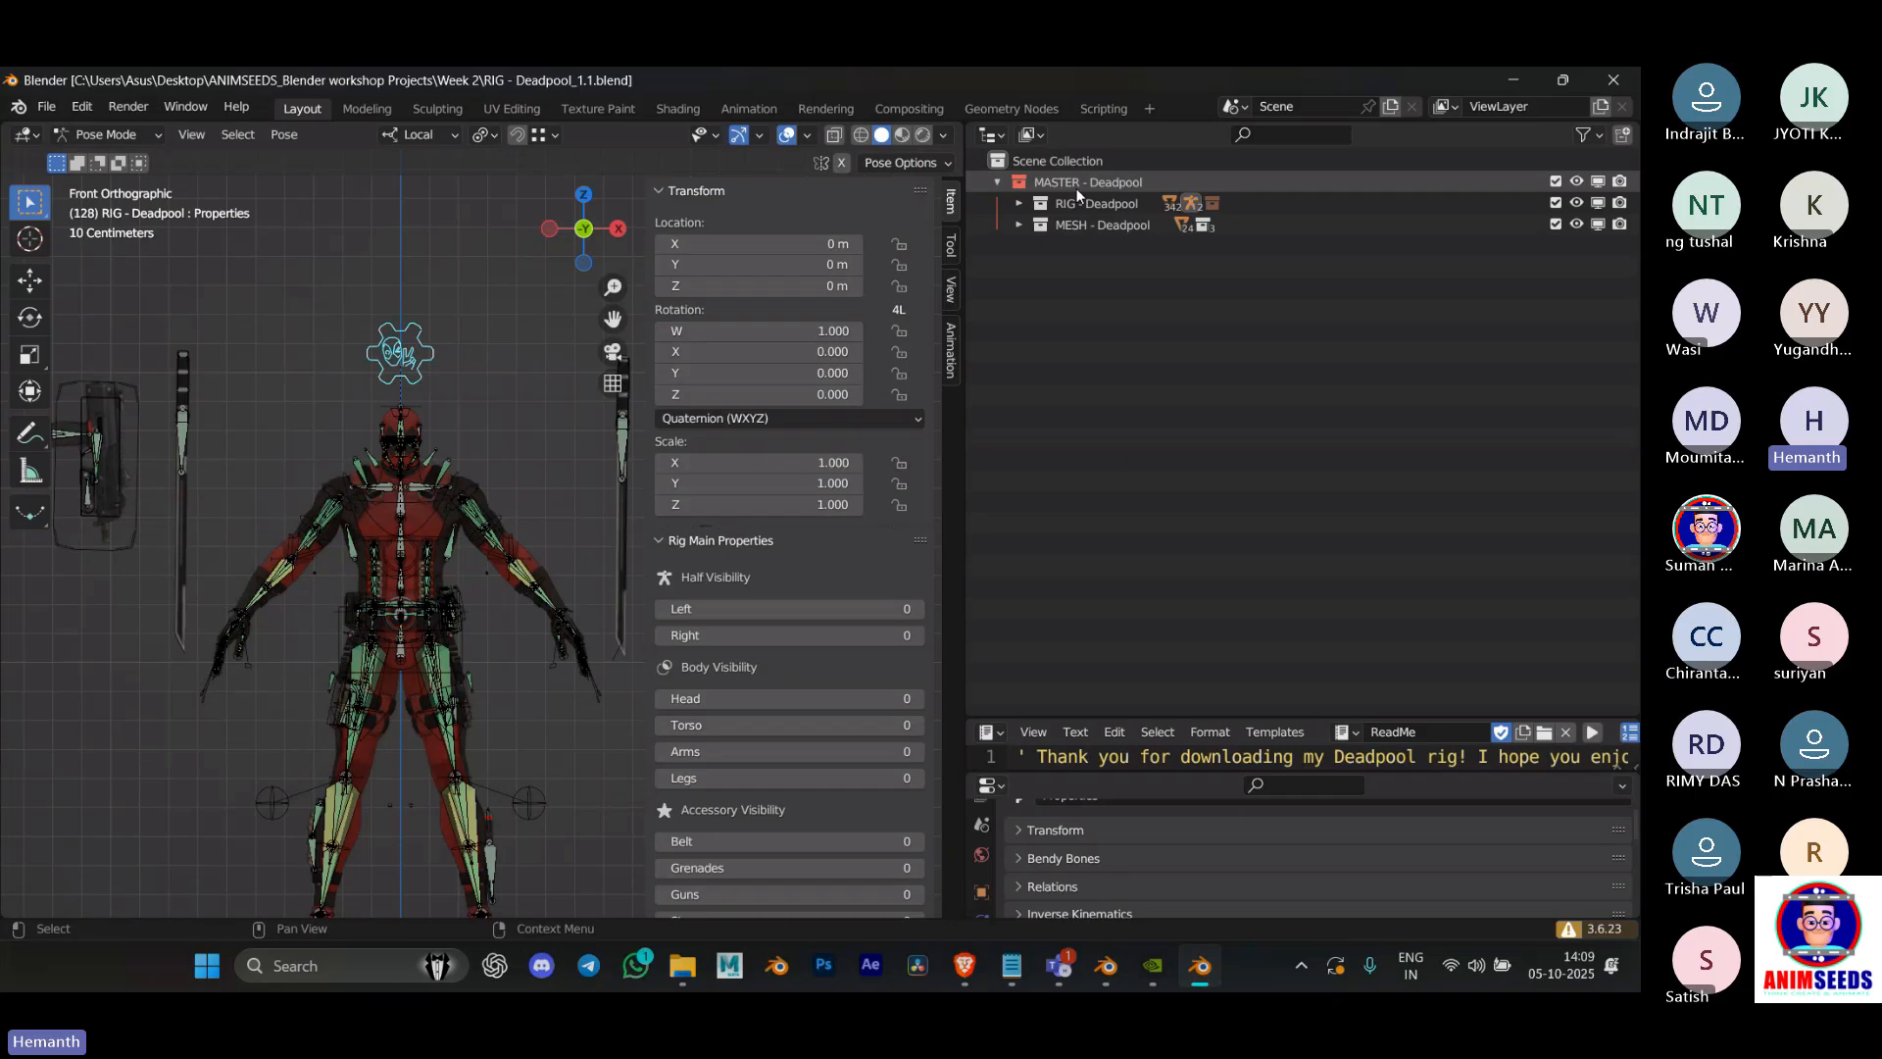
Step: Examine the RIG - Deadpool and MESH - Deadpool sub-collections in the outliner and collapse the MASTER - Deadpool hierarchy
left_click(998, 184, "shift")
left_click(1002, 186)
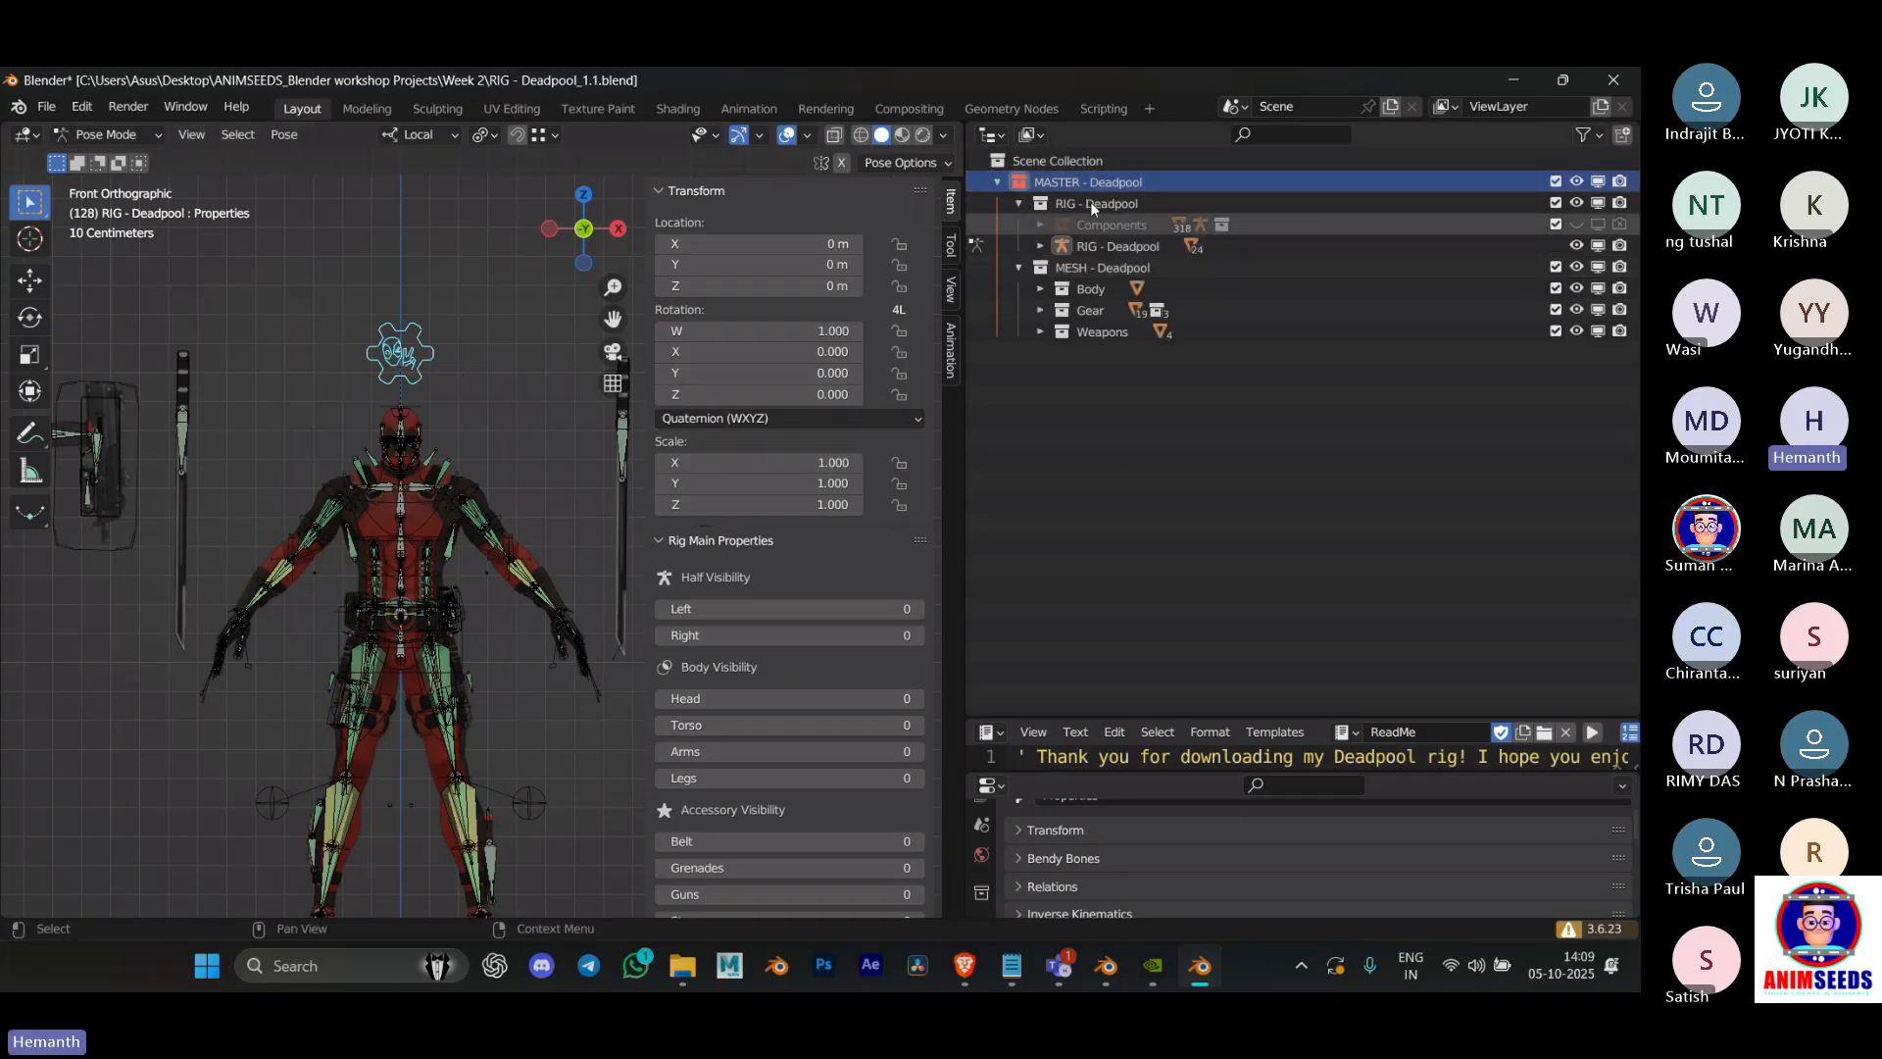
left_click(1019, 204)
left_click(1016, 226)
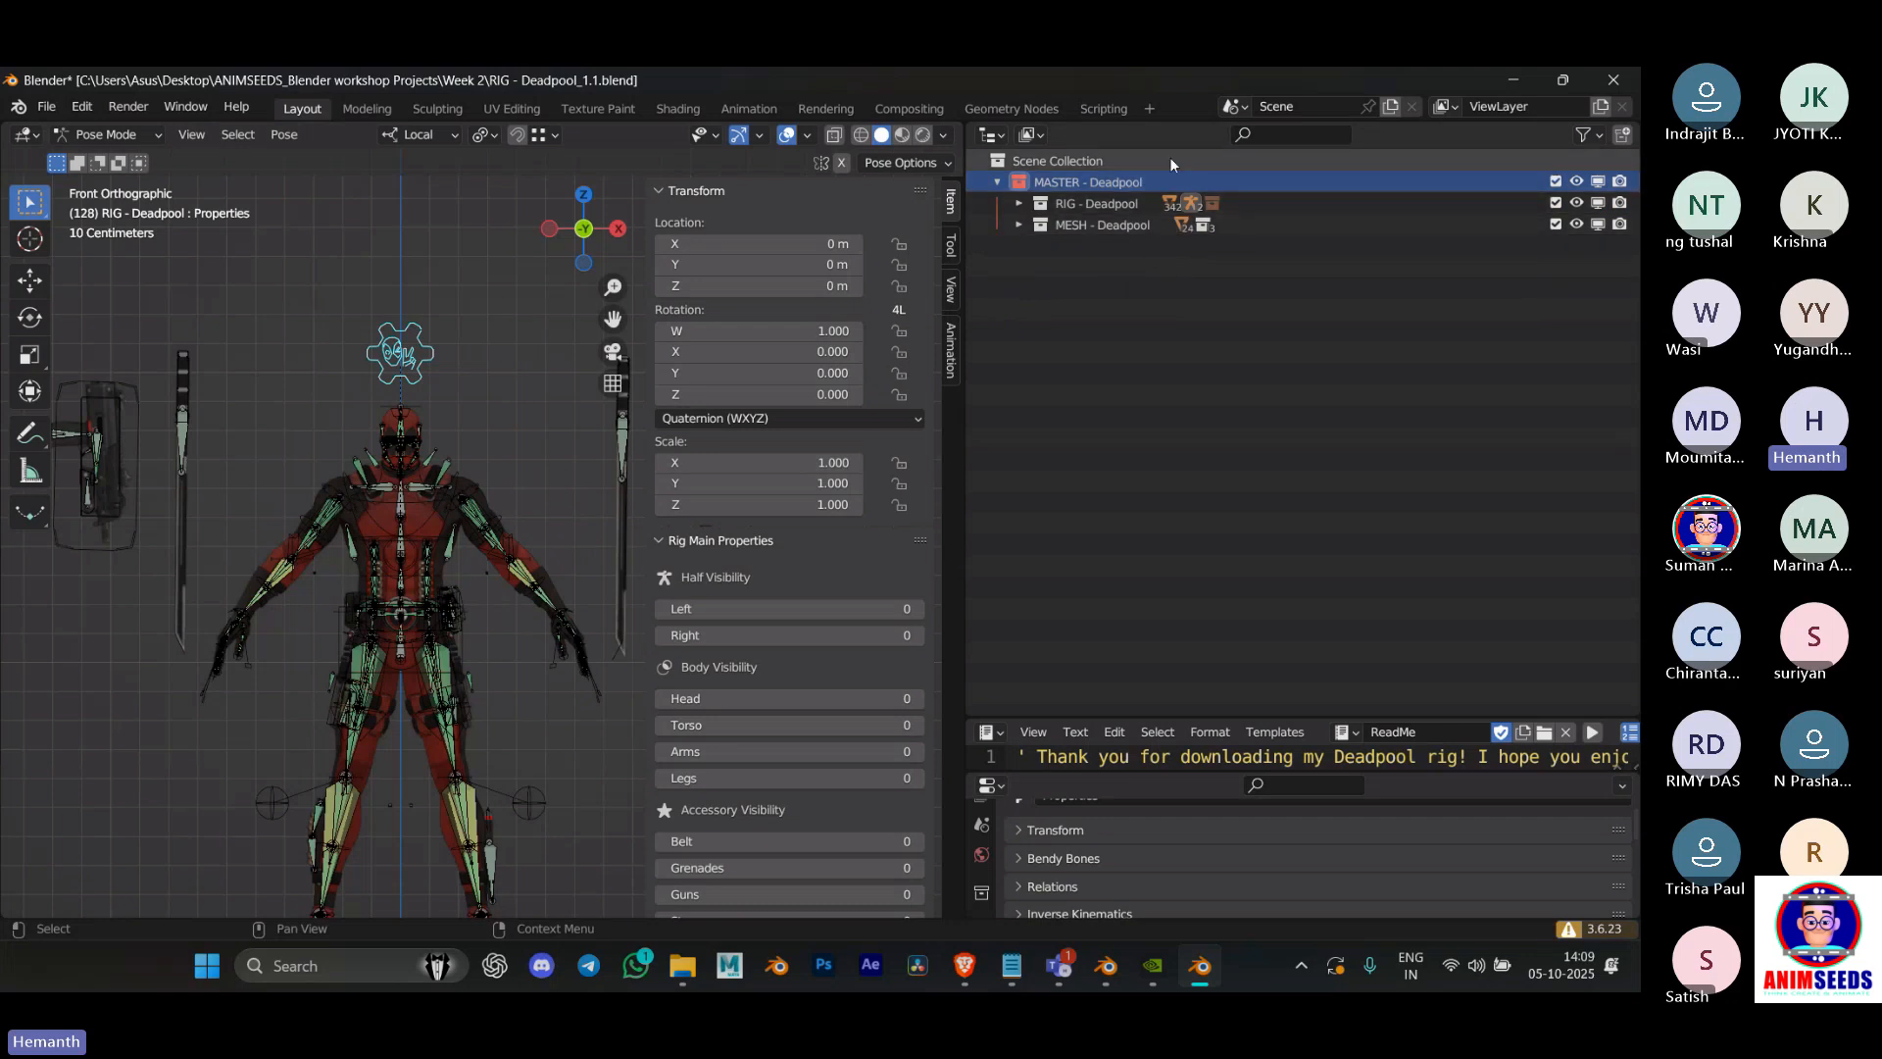
left_click(997, 182)
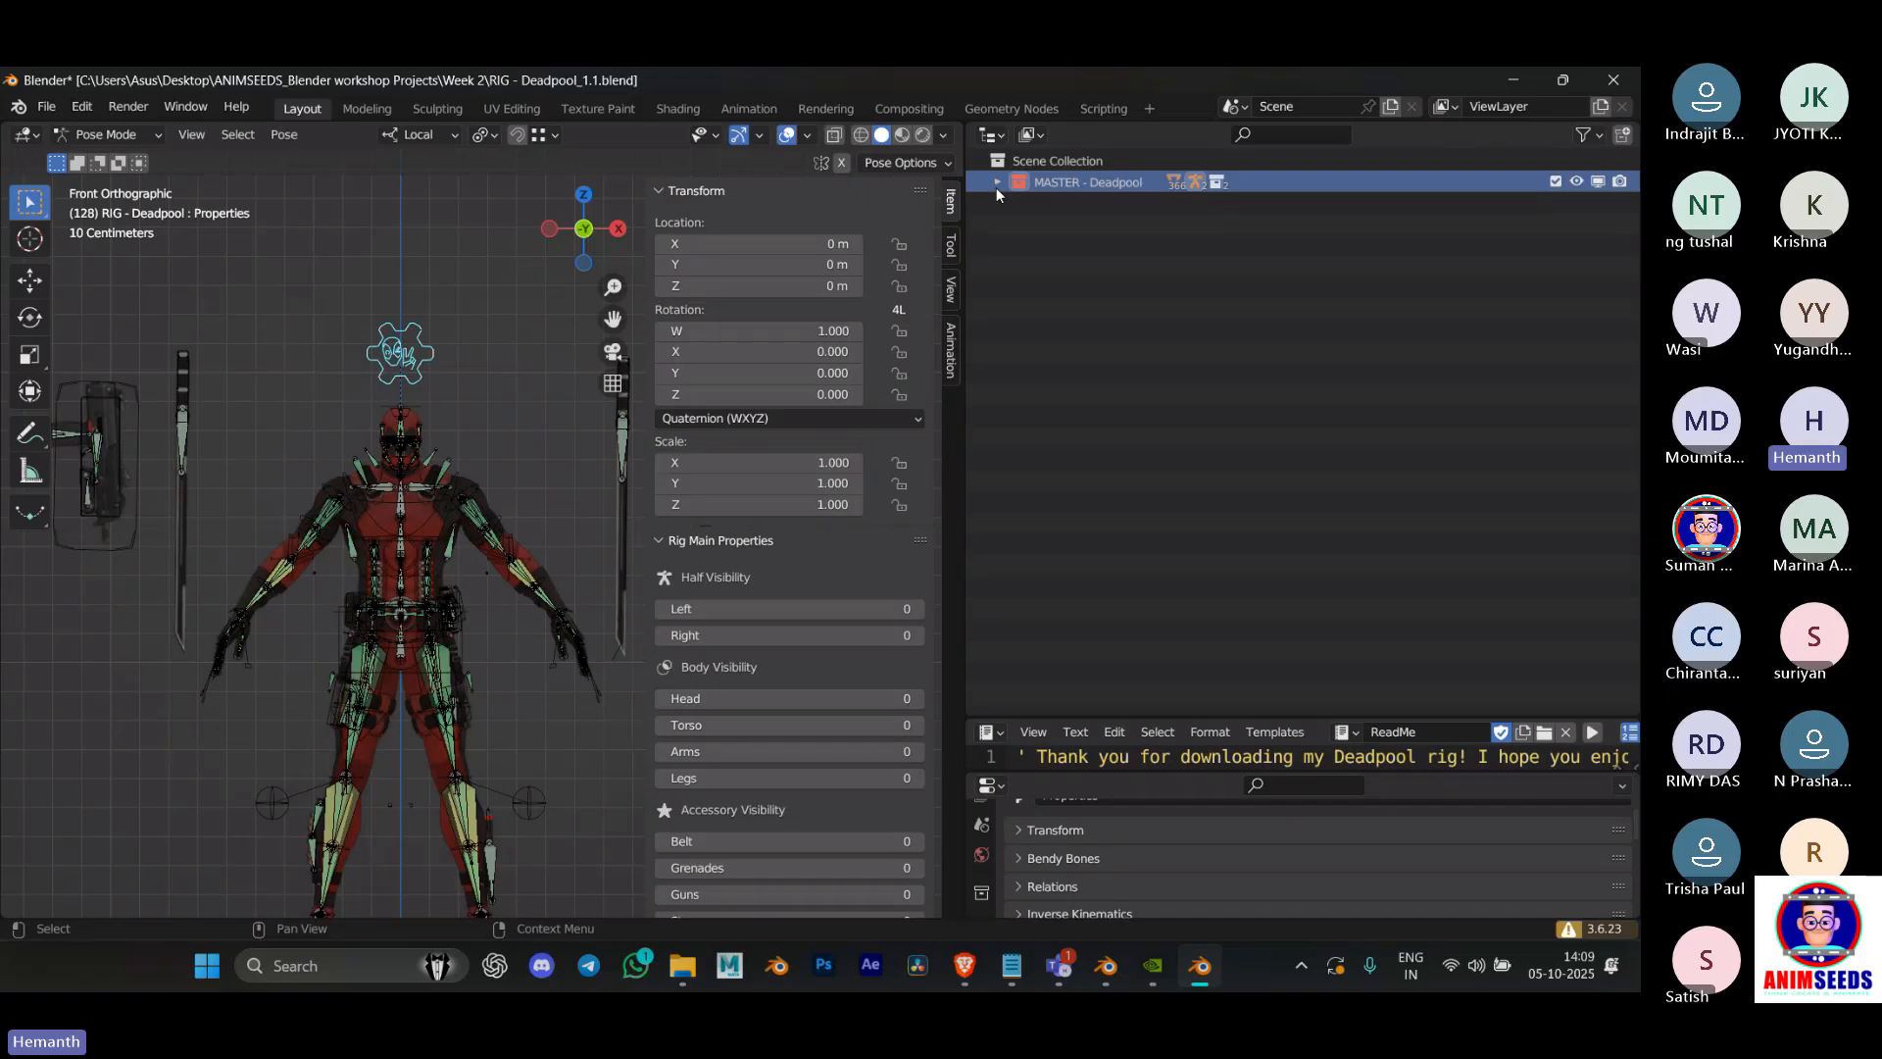
Step: Close the rig file's window, switch to the unsaved Blender scene and delete all its default objects
left_click(1594, 84)
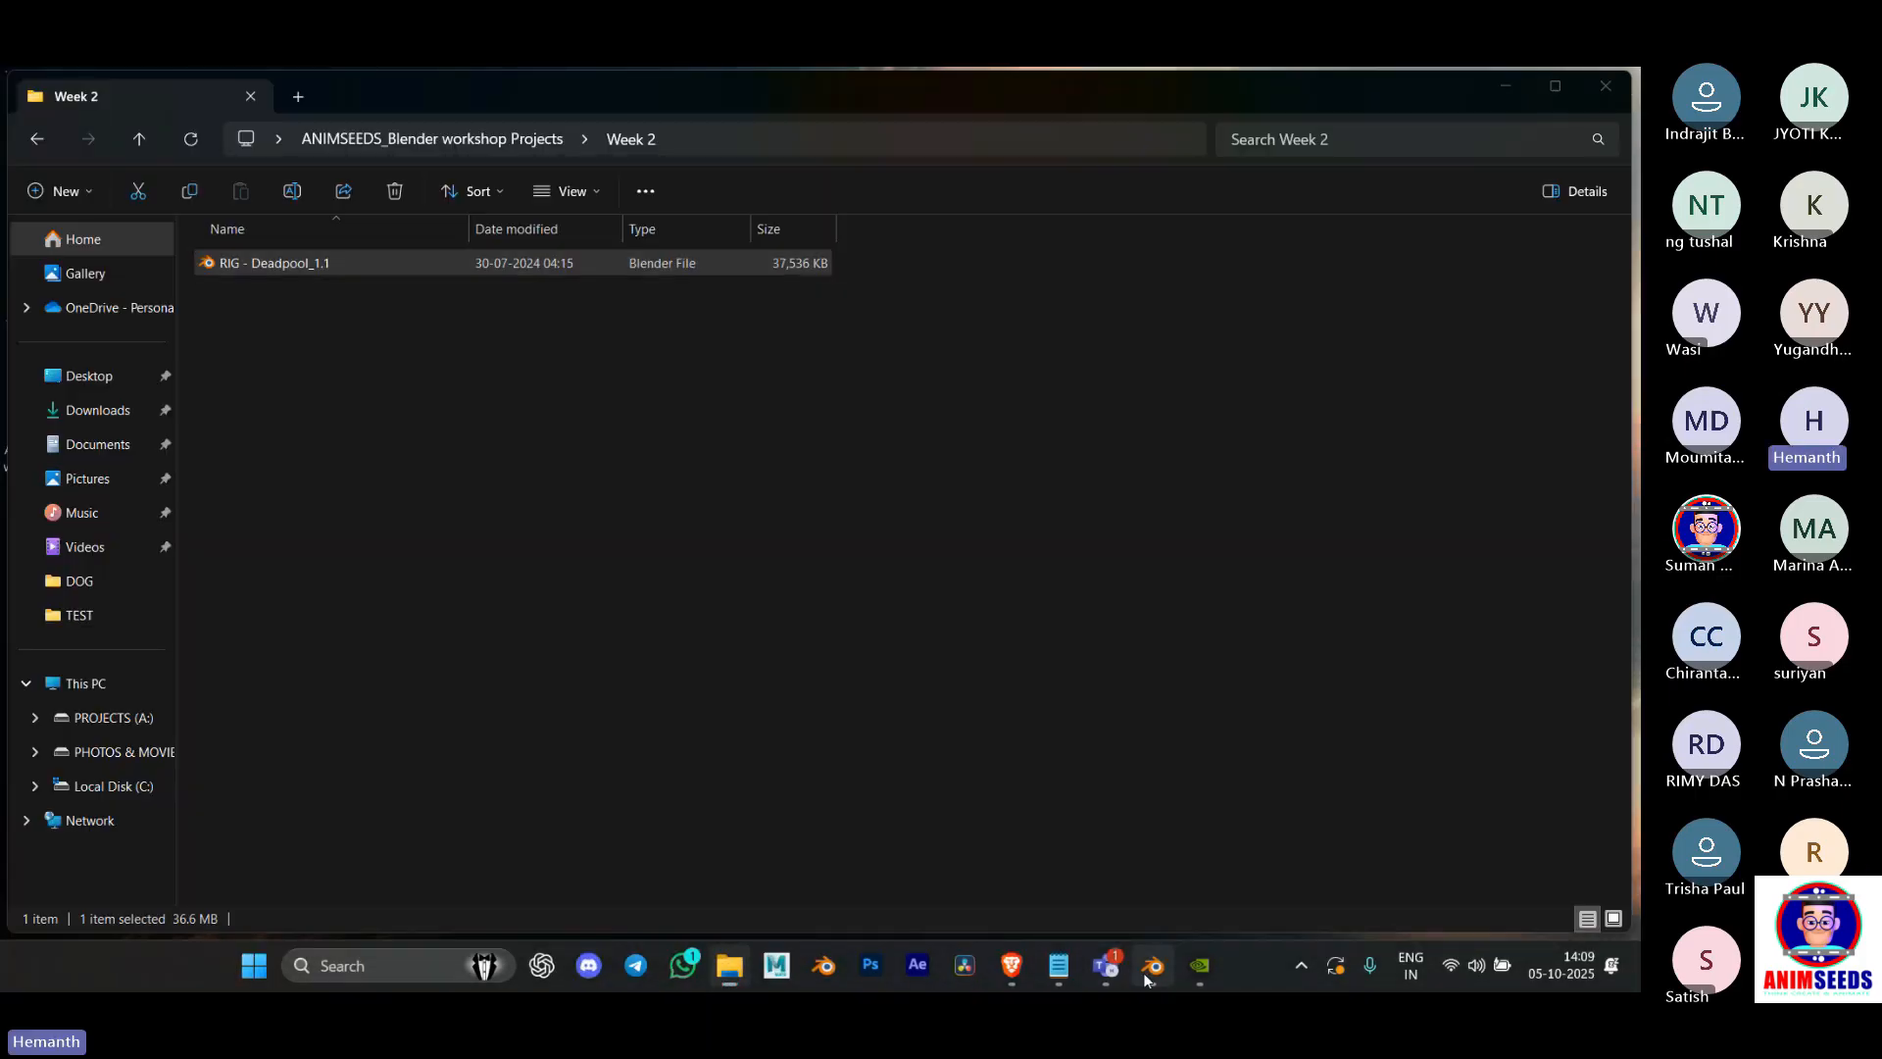
left_click(1147, 978)
key("a")
key("x")
left_click(415, 369)
Step: Append the MASTER - Deadpool collection from RIG - Deadpool_1.1.blend in the workshop's Week 2 folder
left_click(49, 107)
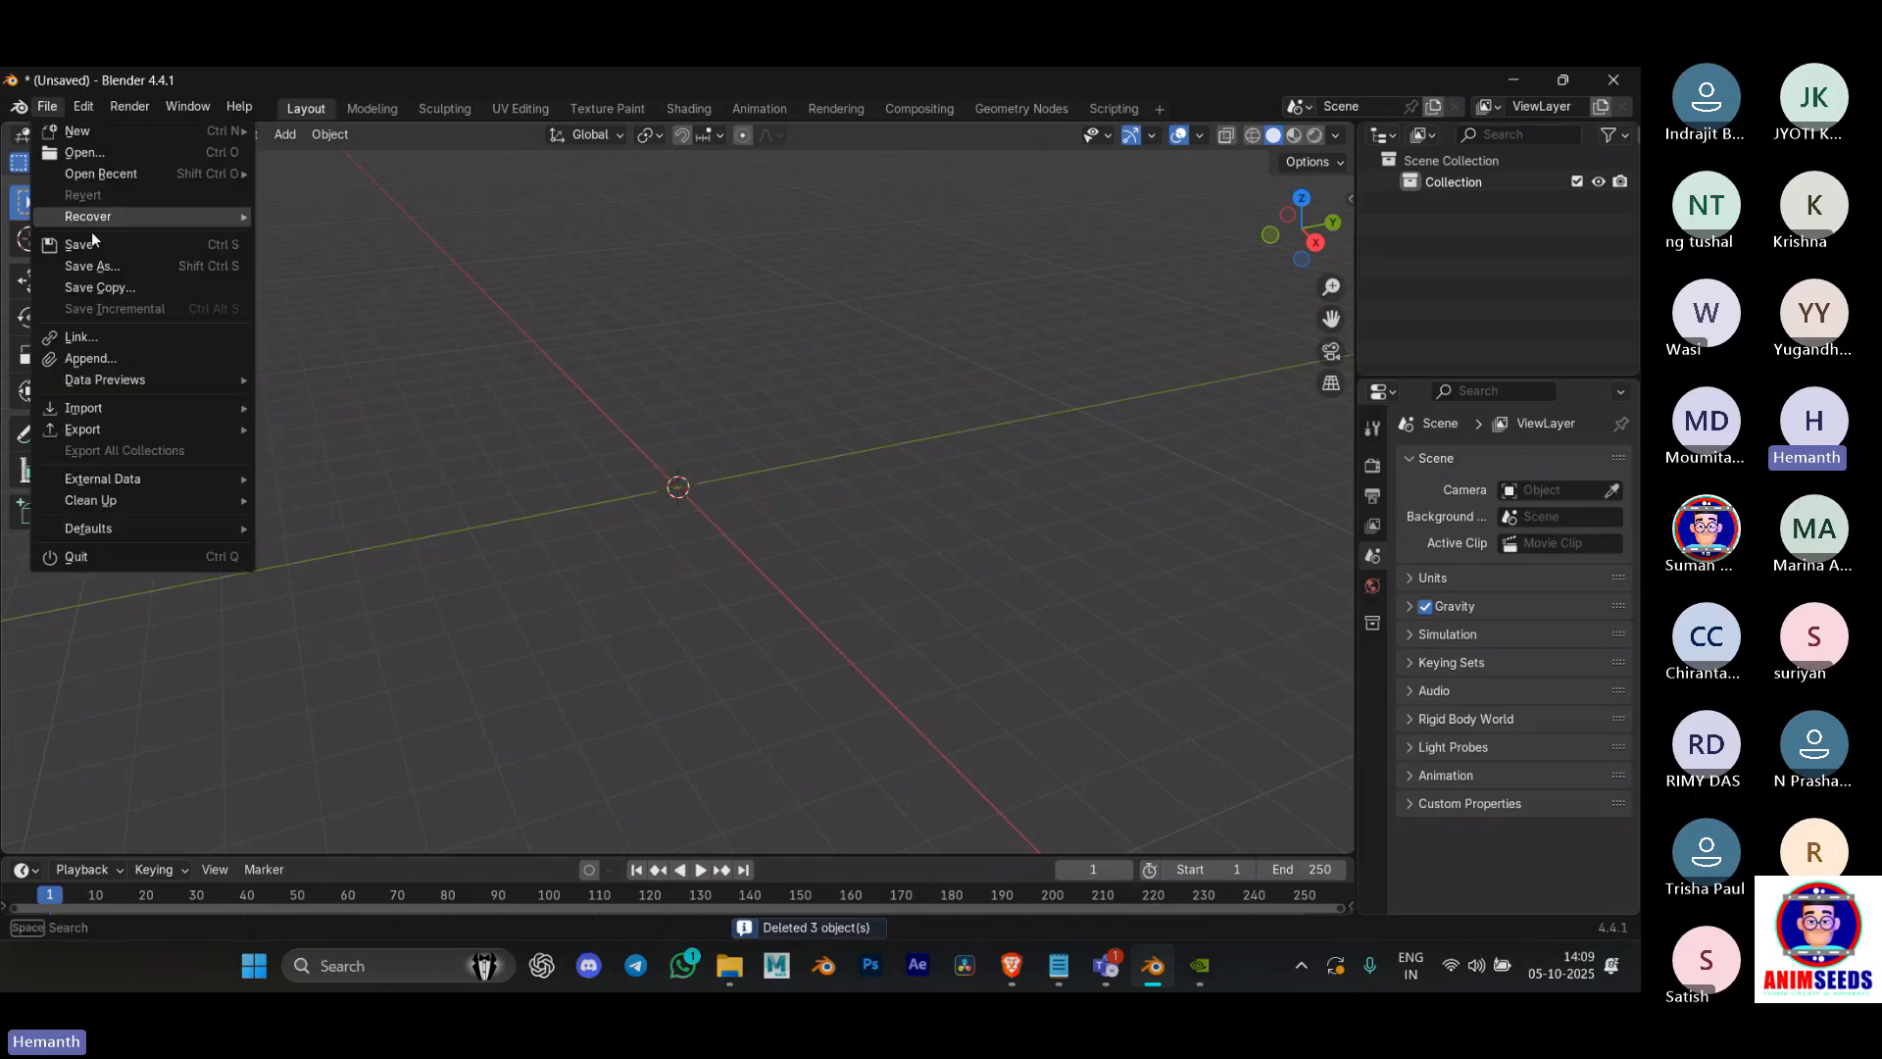
left_click(108, 359)
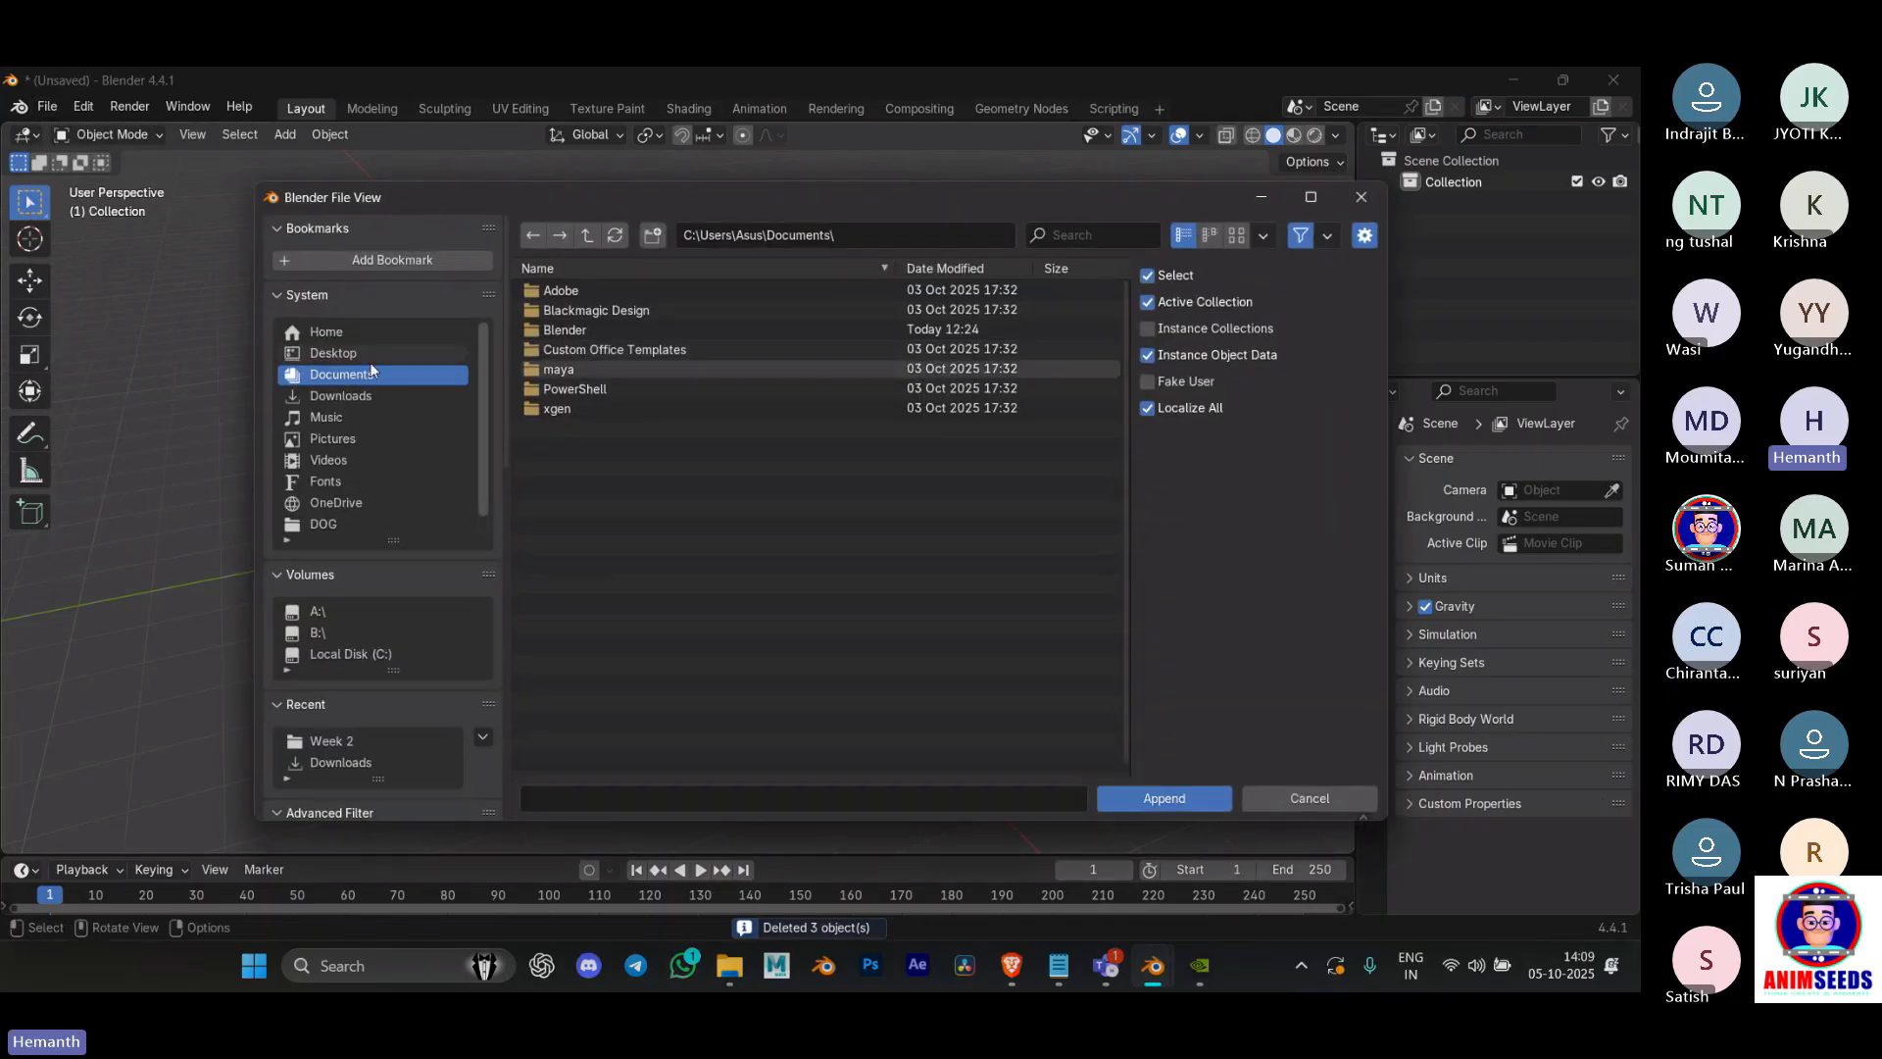
left_click(334, 353)
left_click(633, 310)
left_click(611, 344)
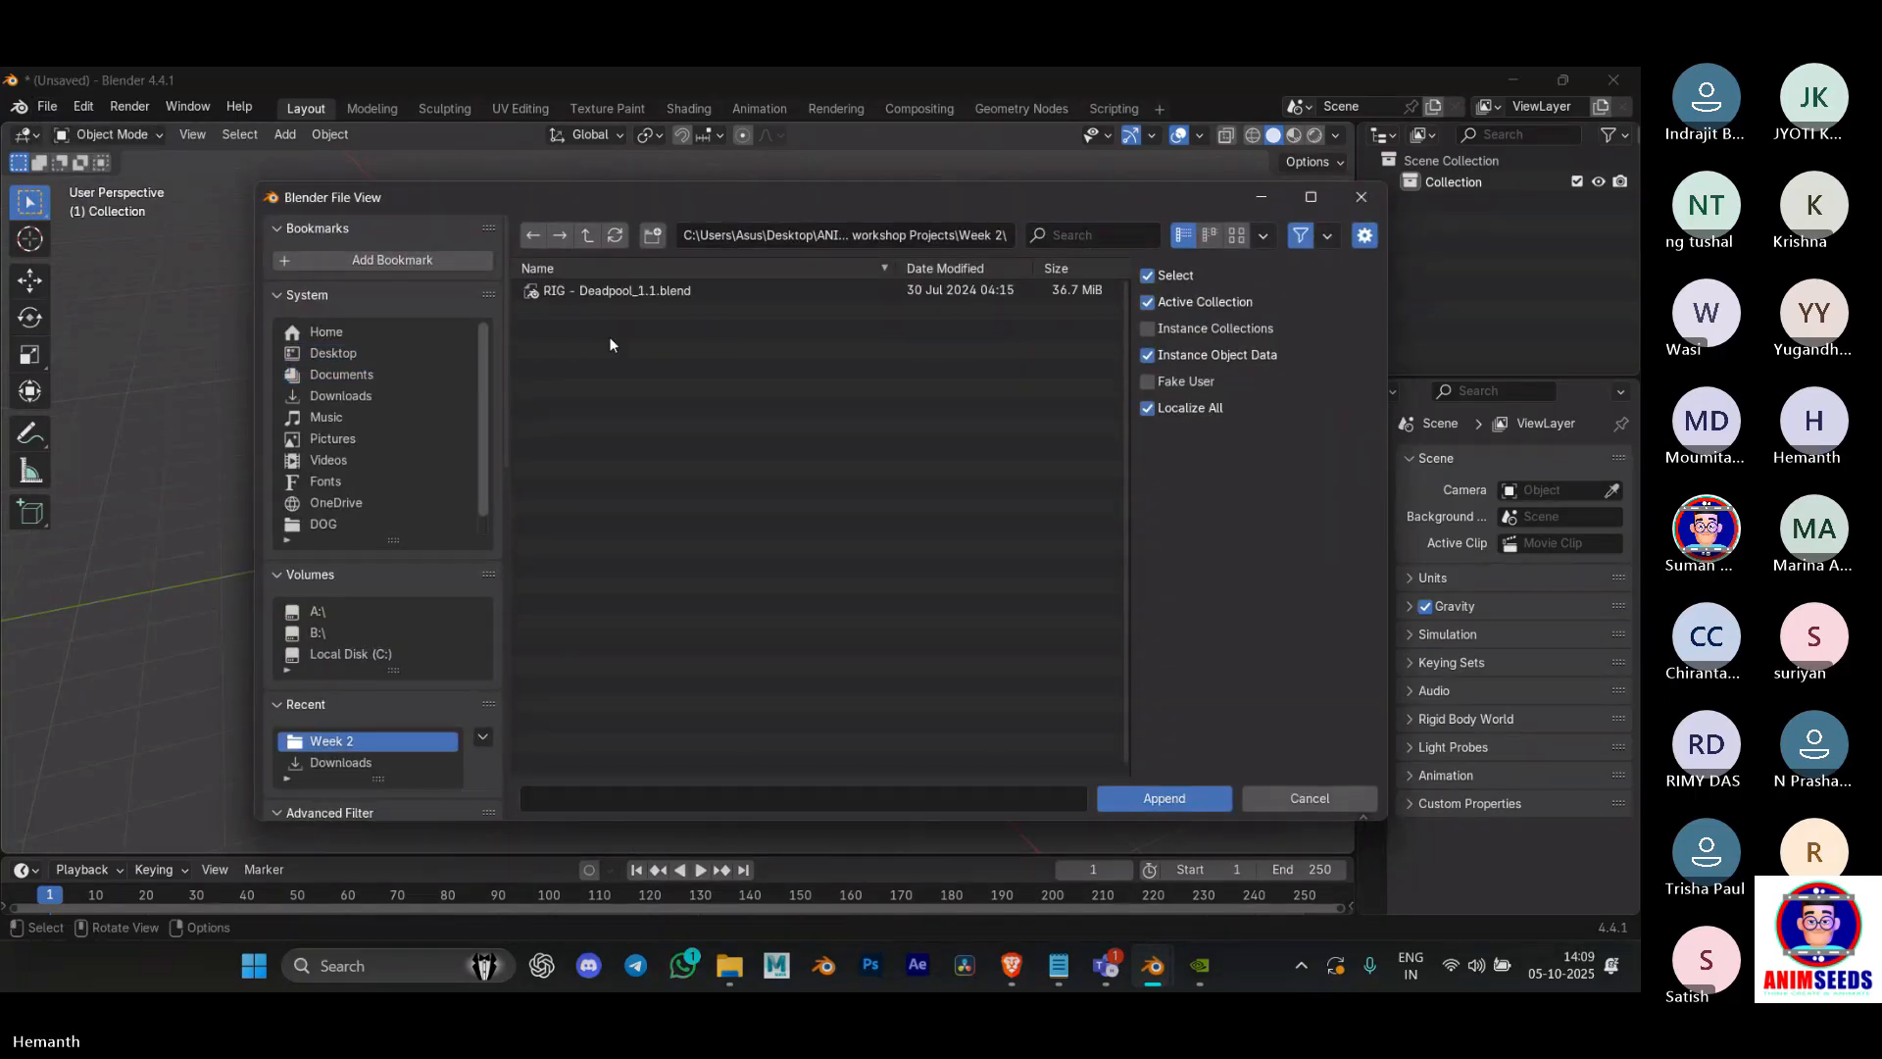
double_click(608, 291)
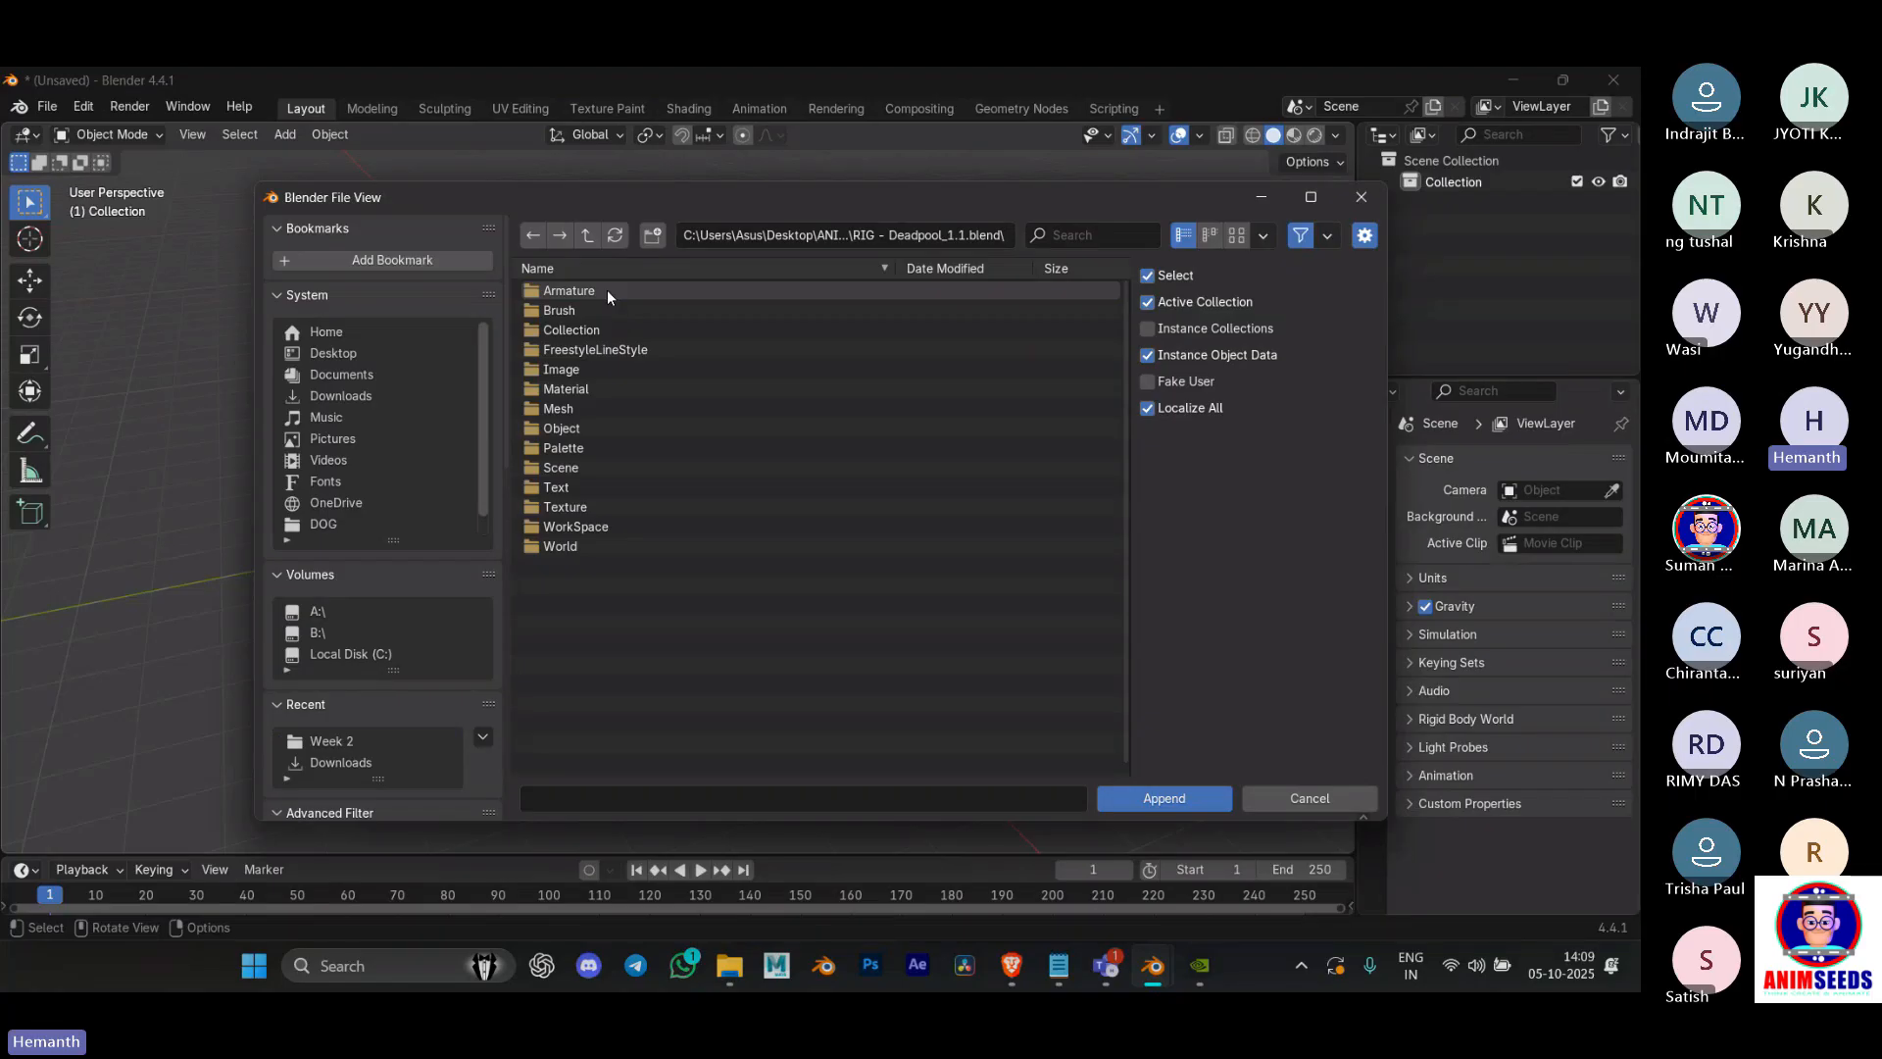
key("BackSpace")
key("BackSpace")
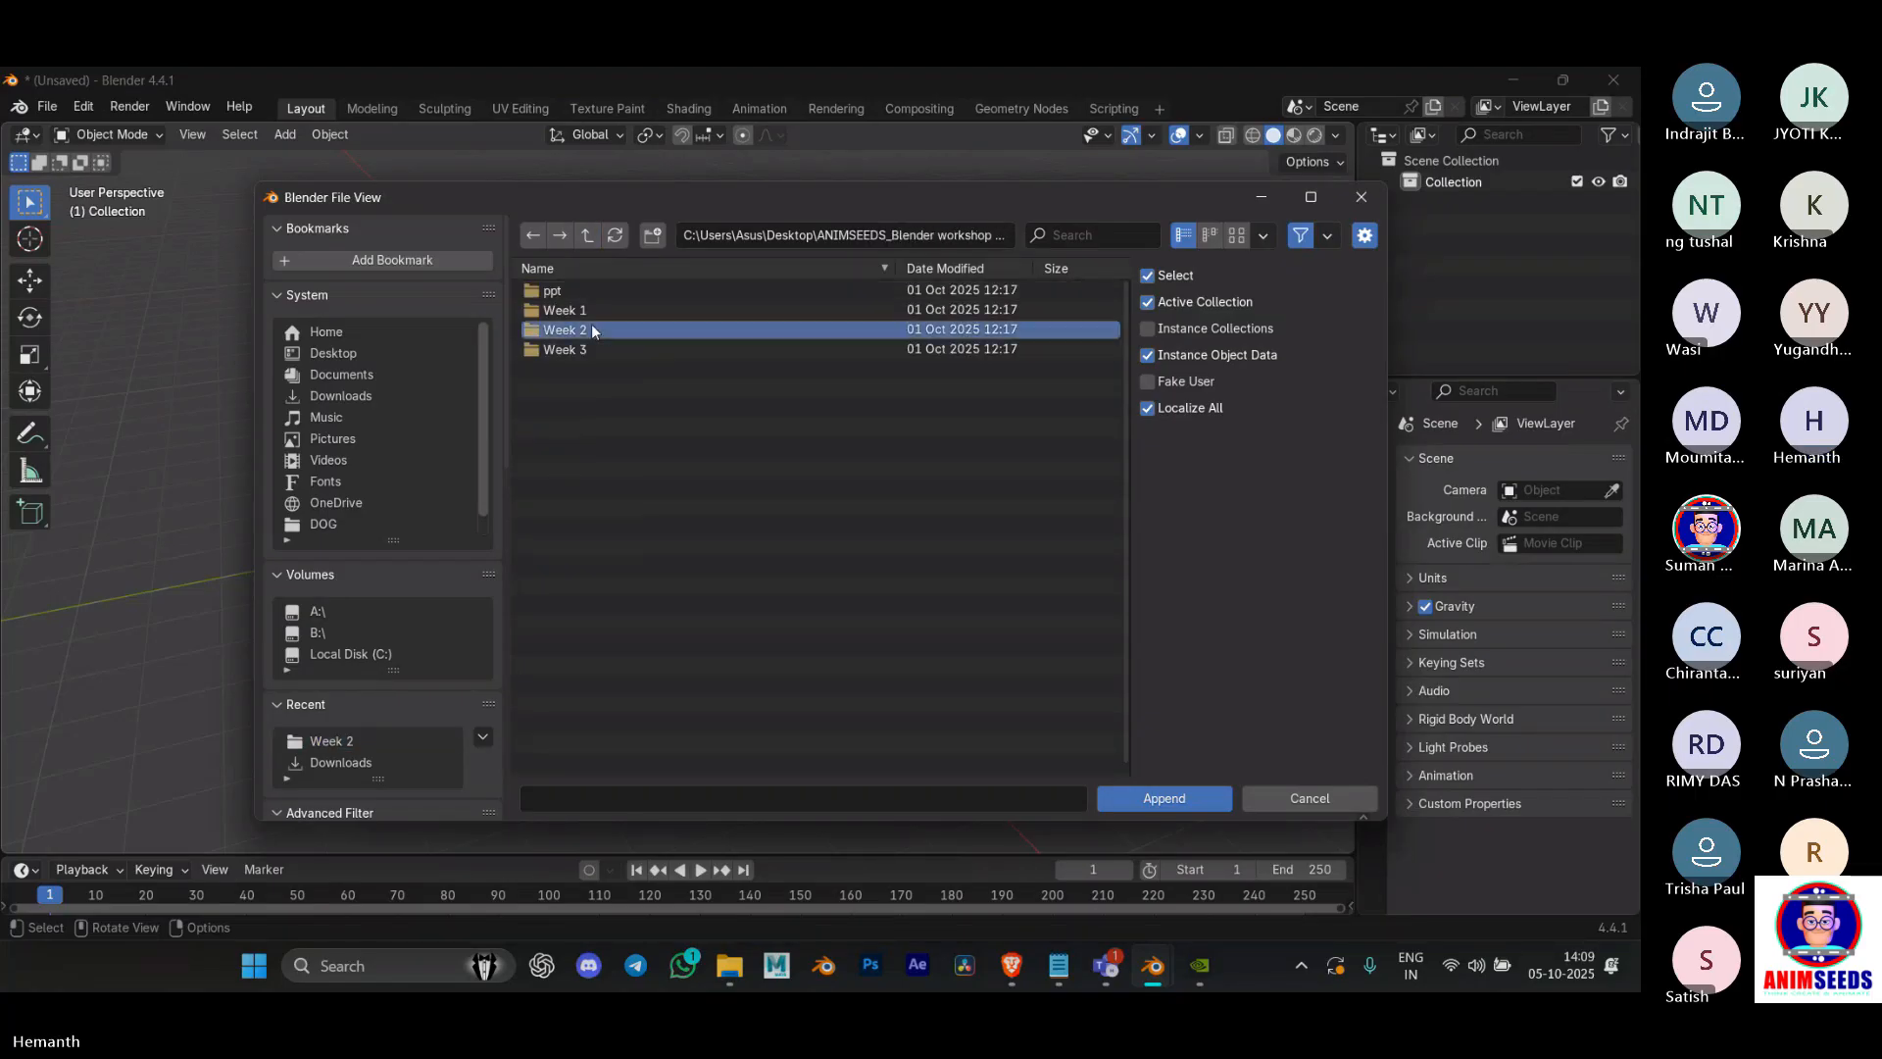
double_click(592, 324)
double_click(585, 293)
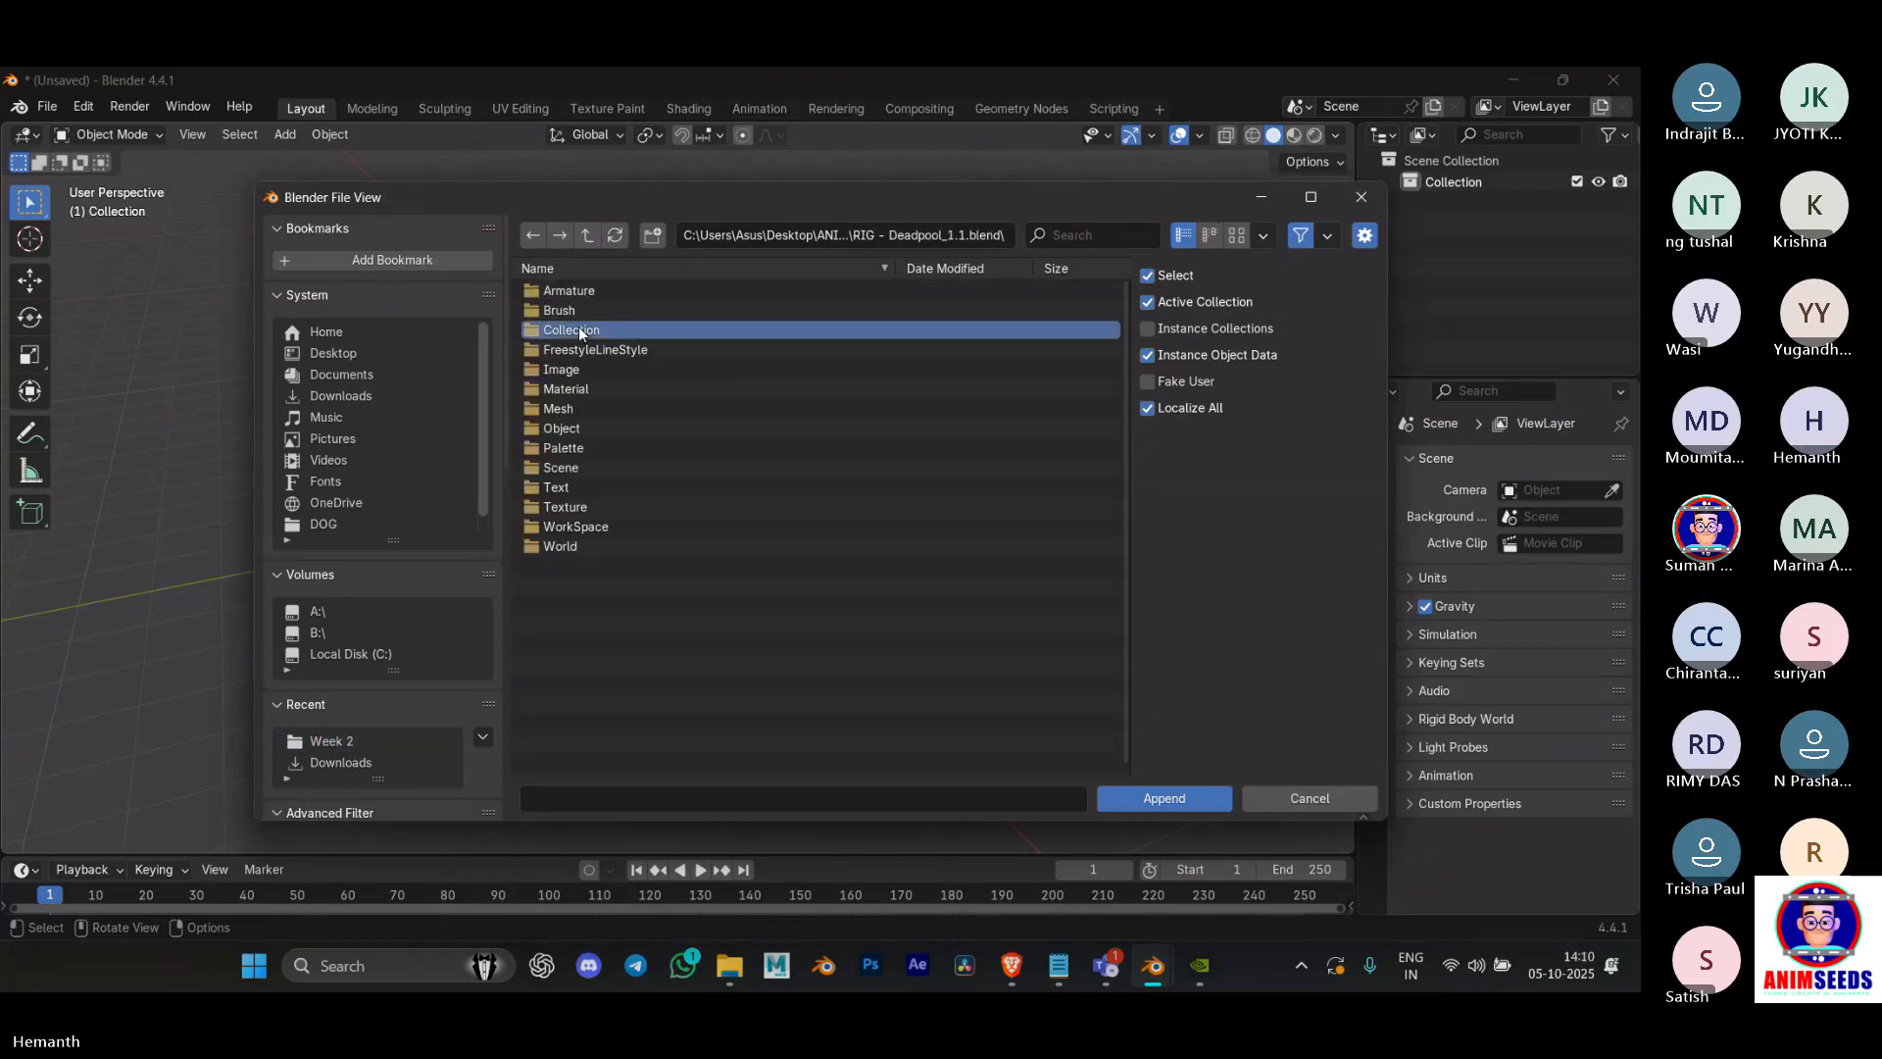
double_click(579, 329)
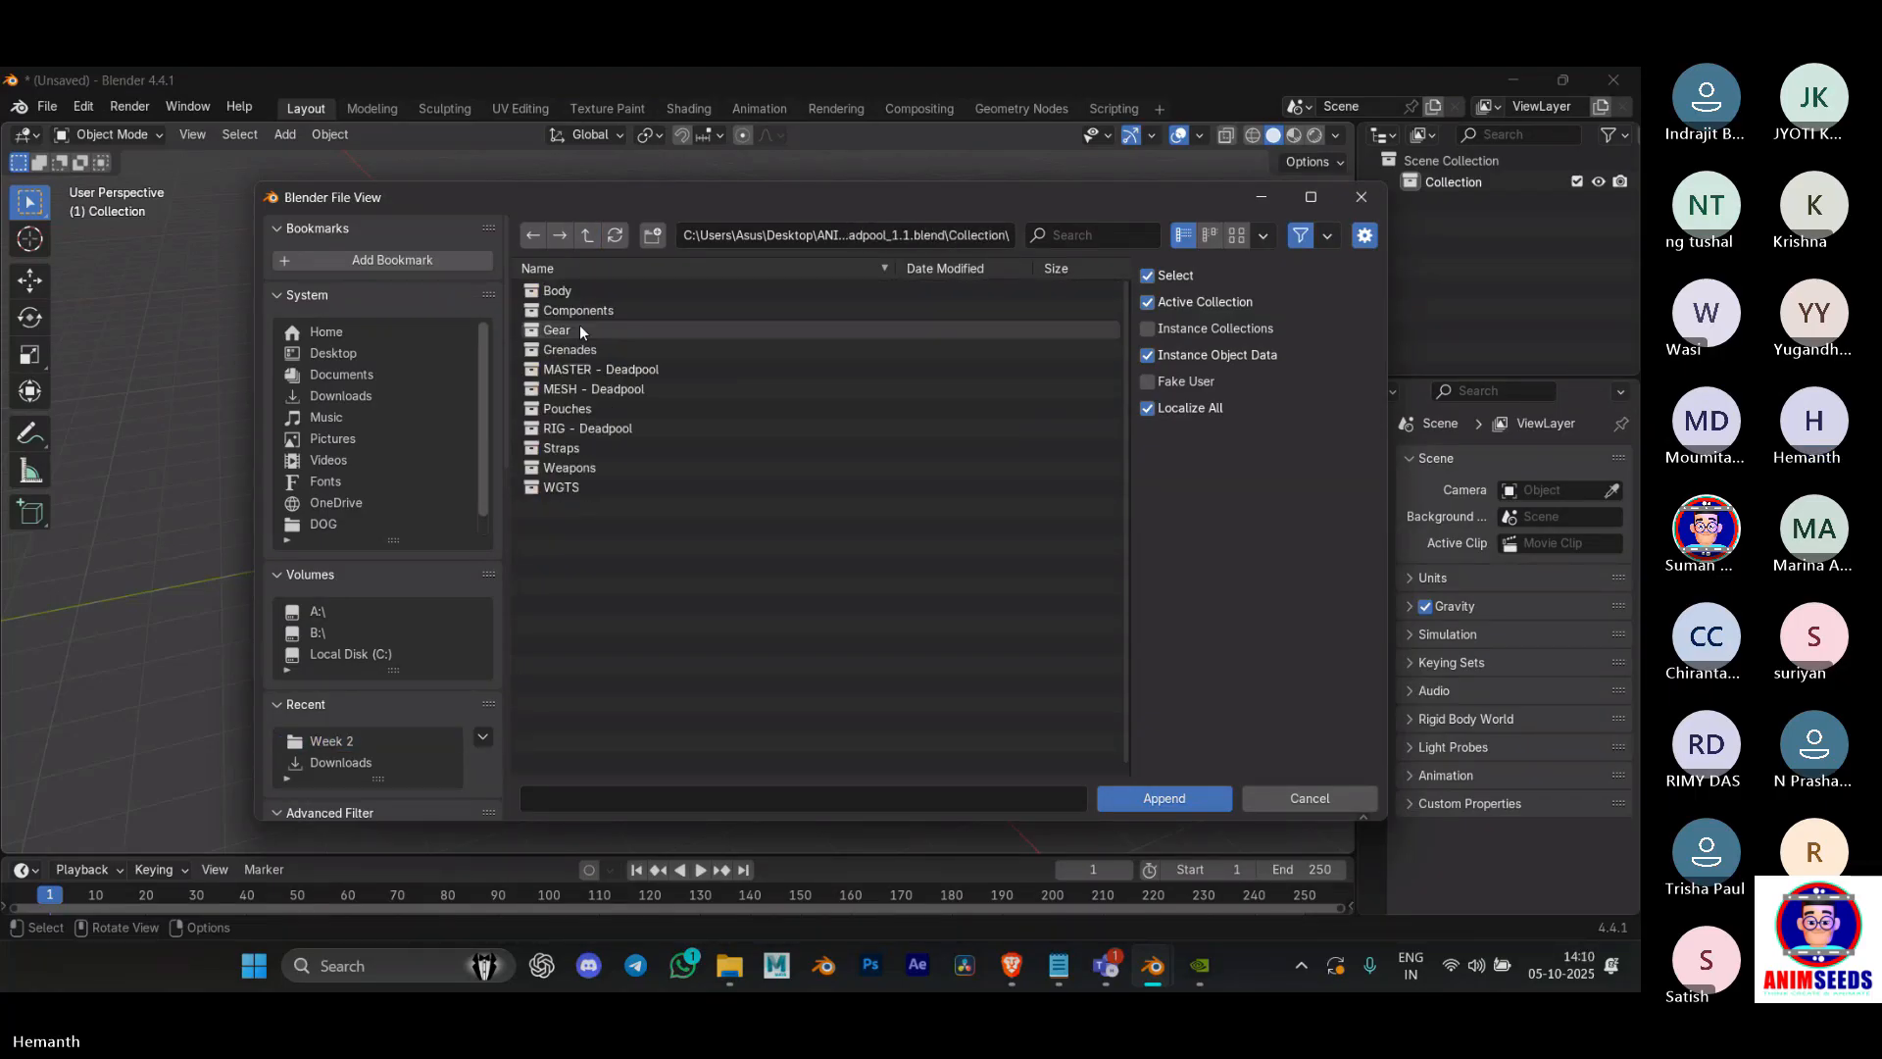
double_click(609, 373)
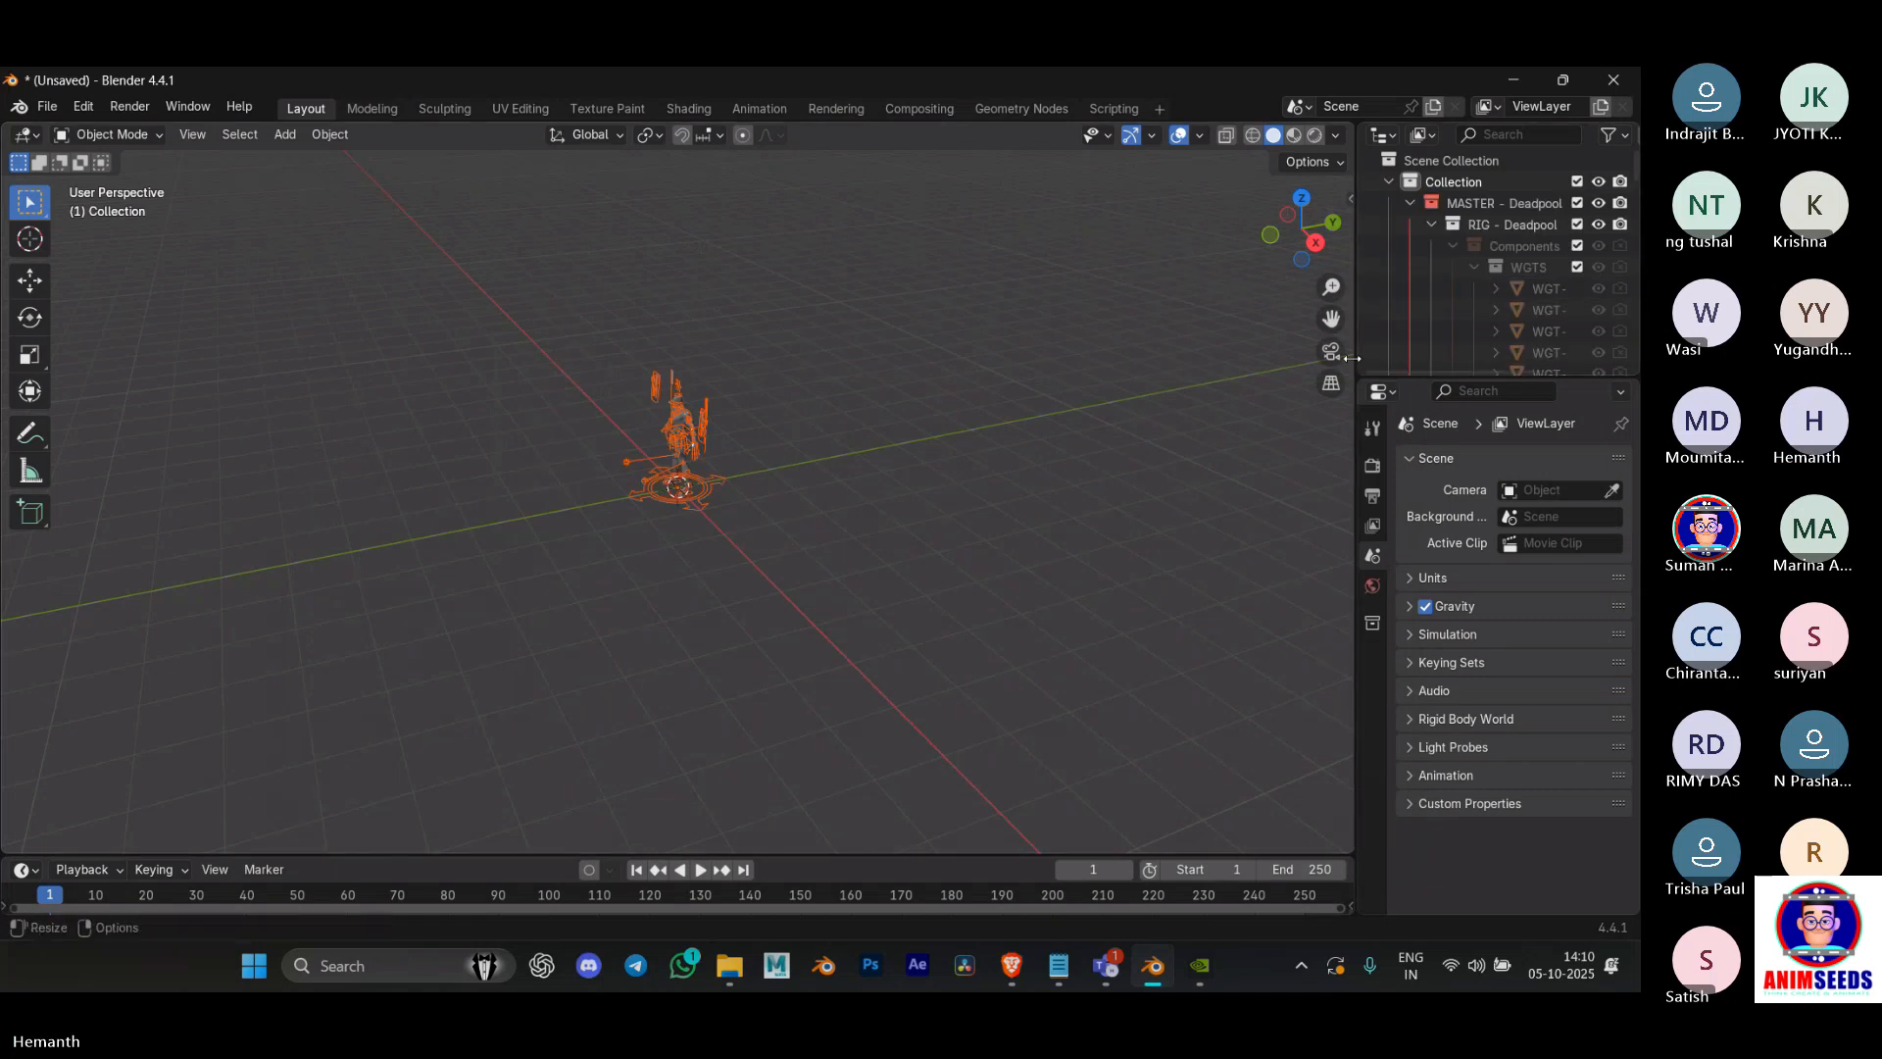
Step: Enlarge the outliner, collapse the appended MASTER - Deadpool collection and inspect the rig from the front
left_click_drag(1356, 360, 1147, 457)
left_click(1131, 203)
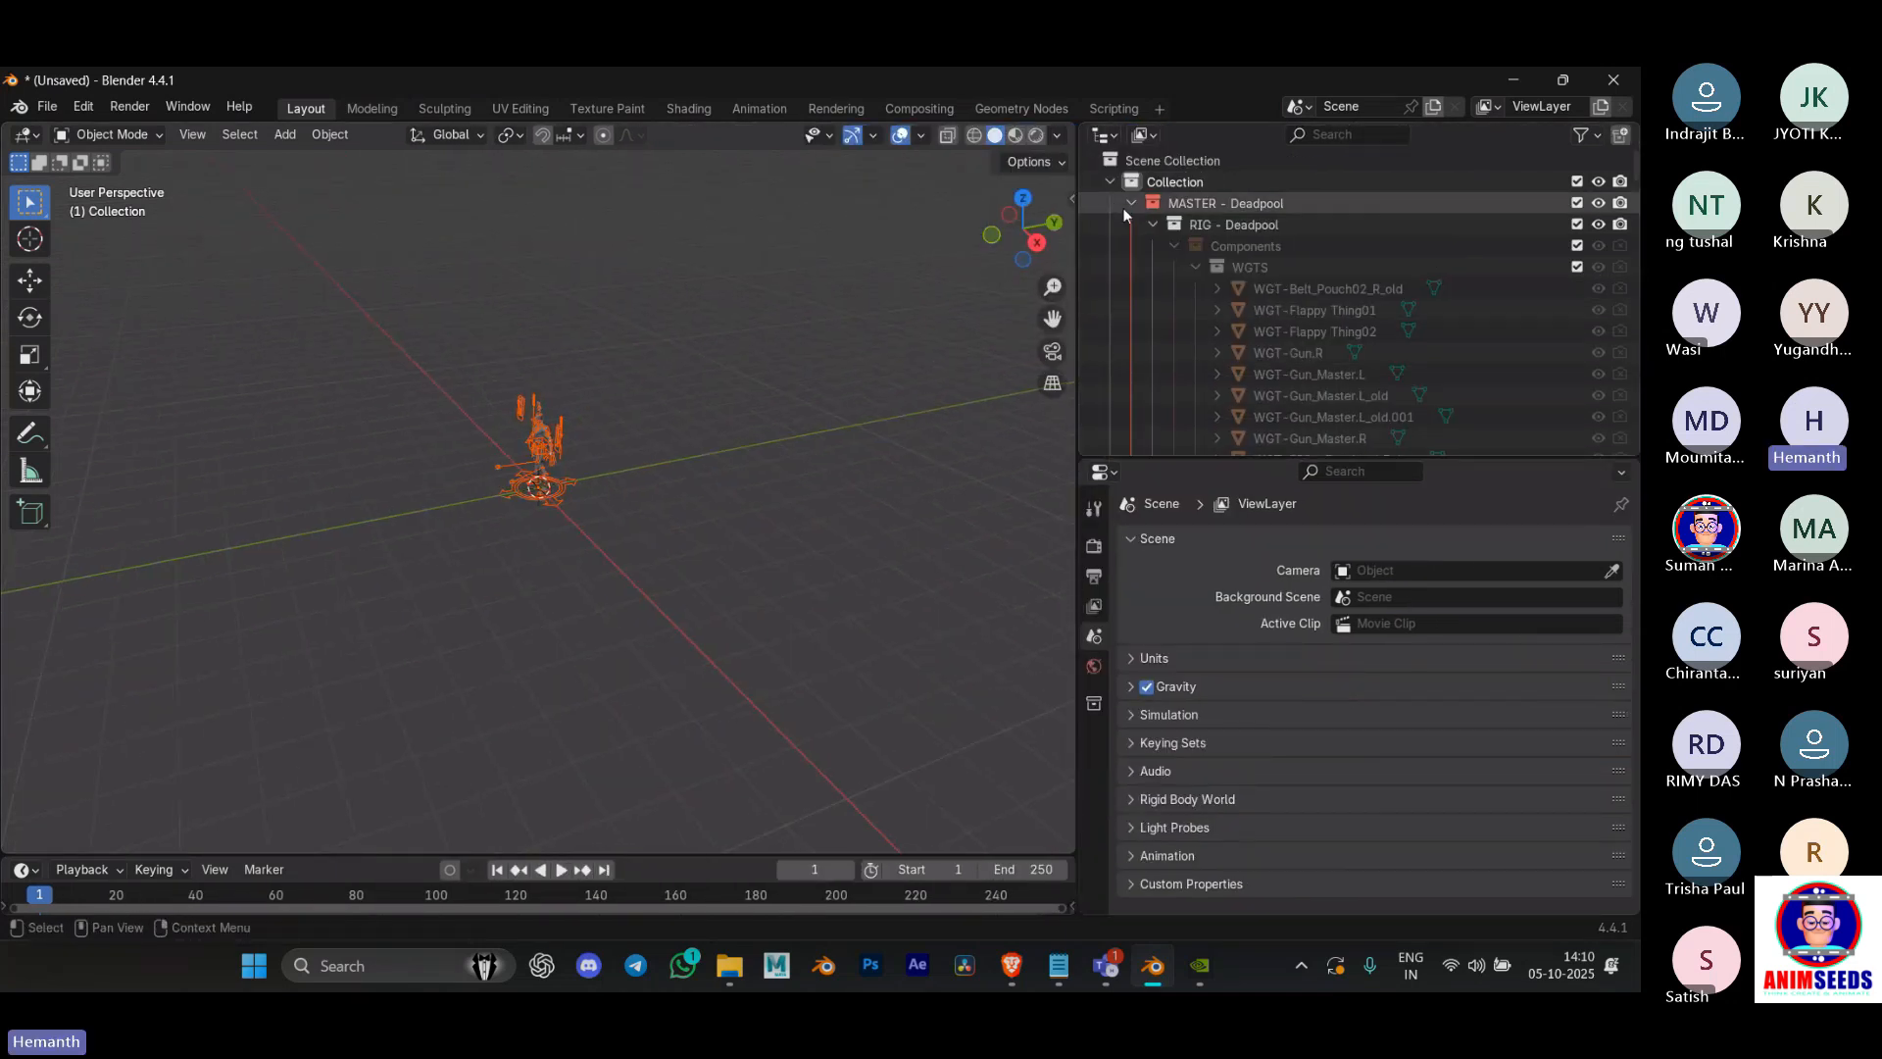
middle_click_drag(520, 453, 609, 434)
scroll(609, 432, "up", 5)
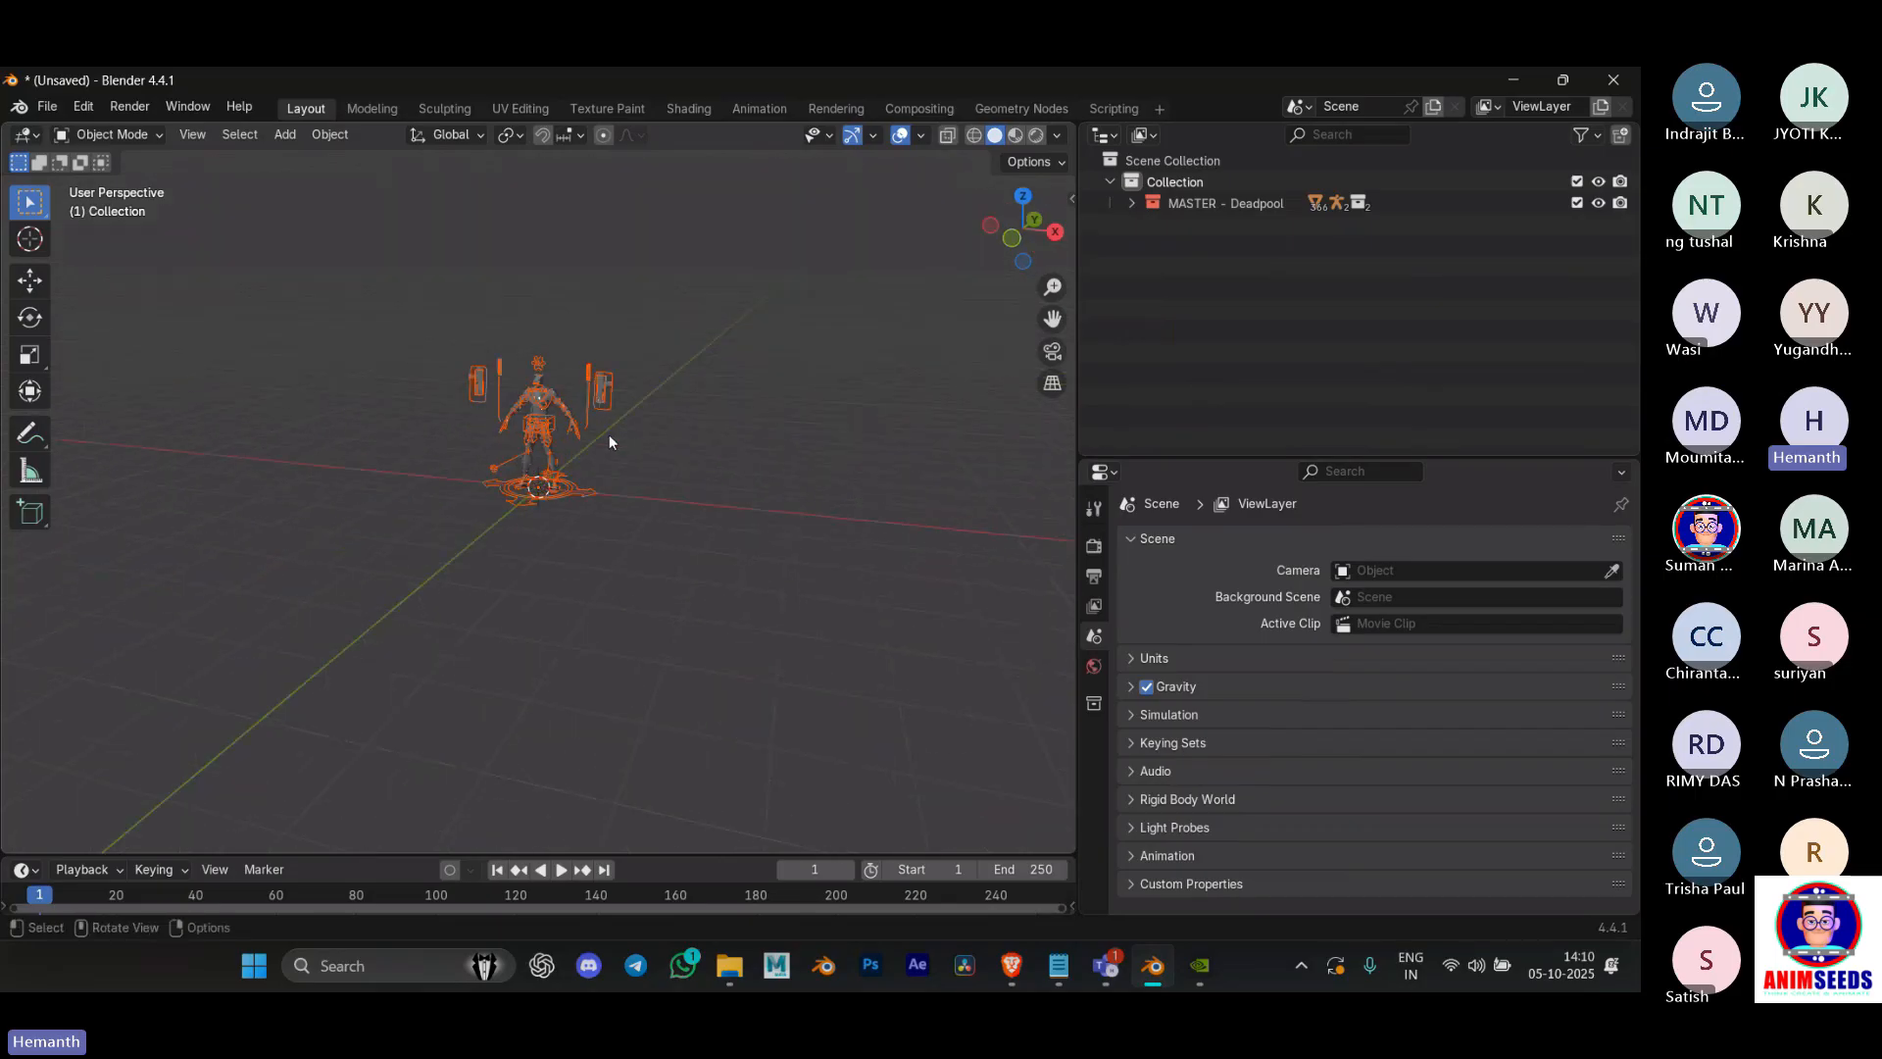
middle_click_drag(656, 369, 667, 469, "shift")
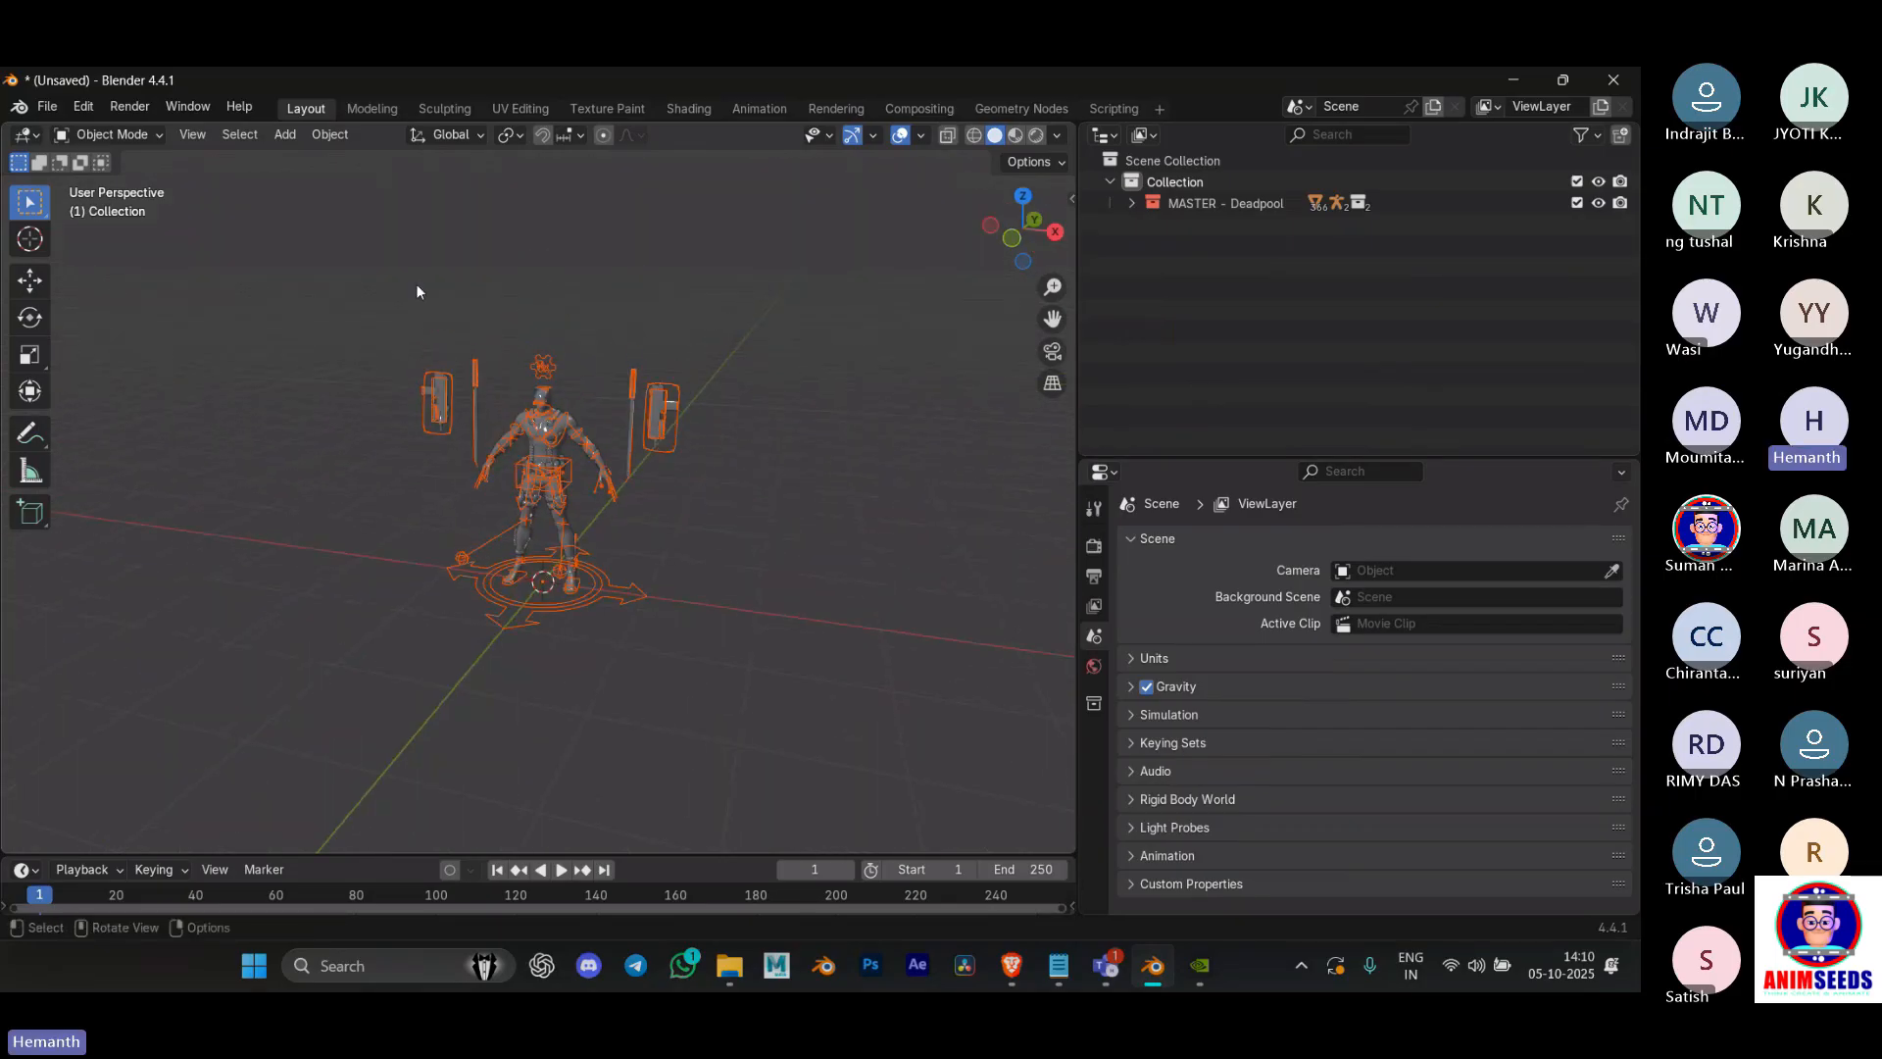
Step: Delete the appended rig, start a new General file without saving, and clear its default objects
key("a")
key("x")
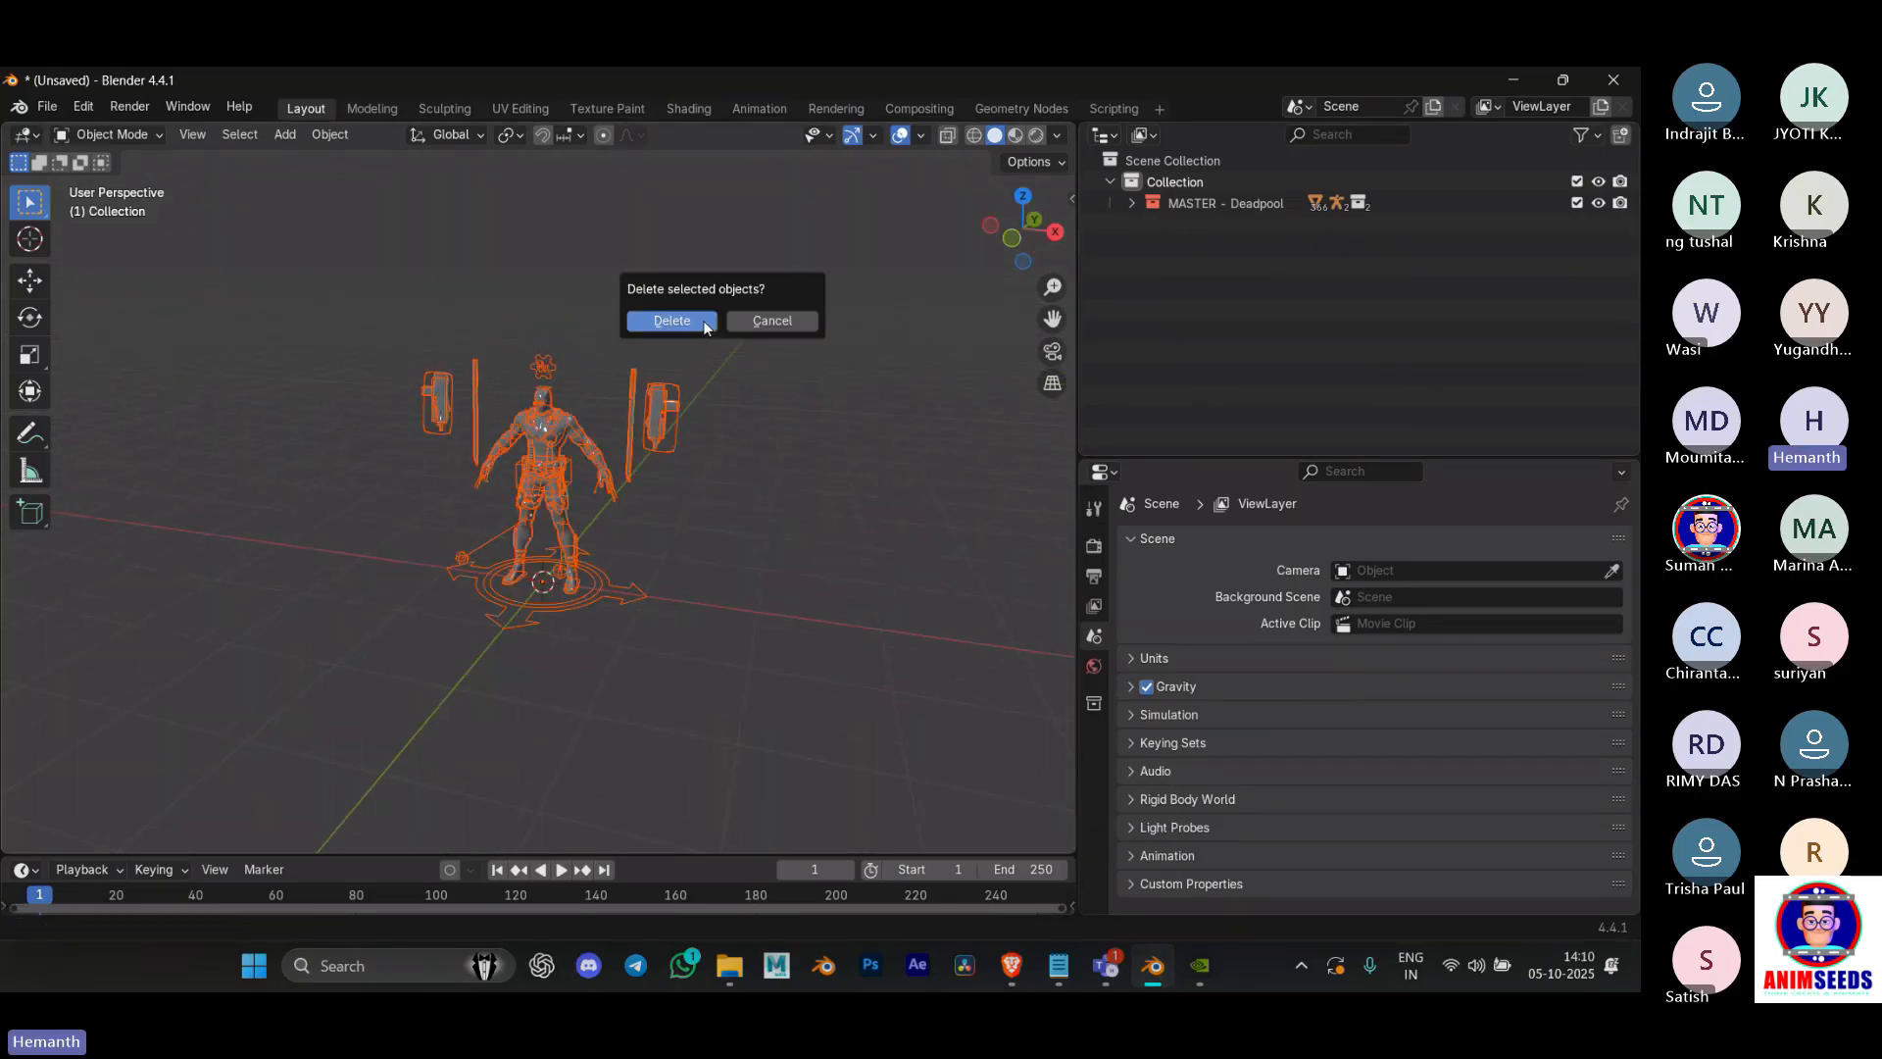
left_click(703, 324)
left_click(52, 112)
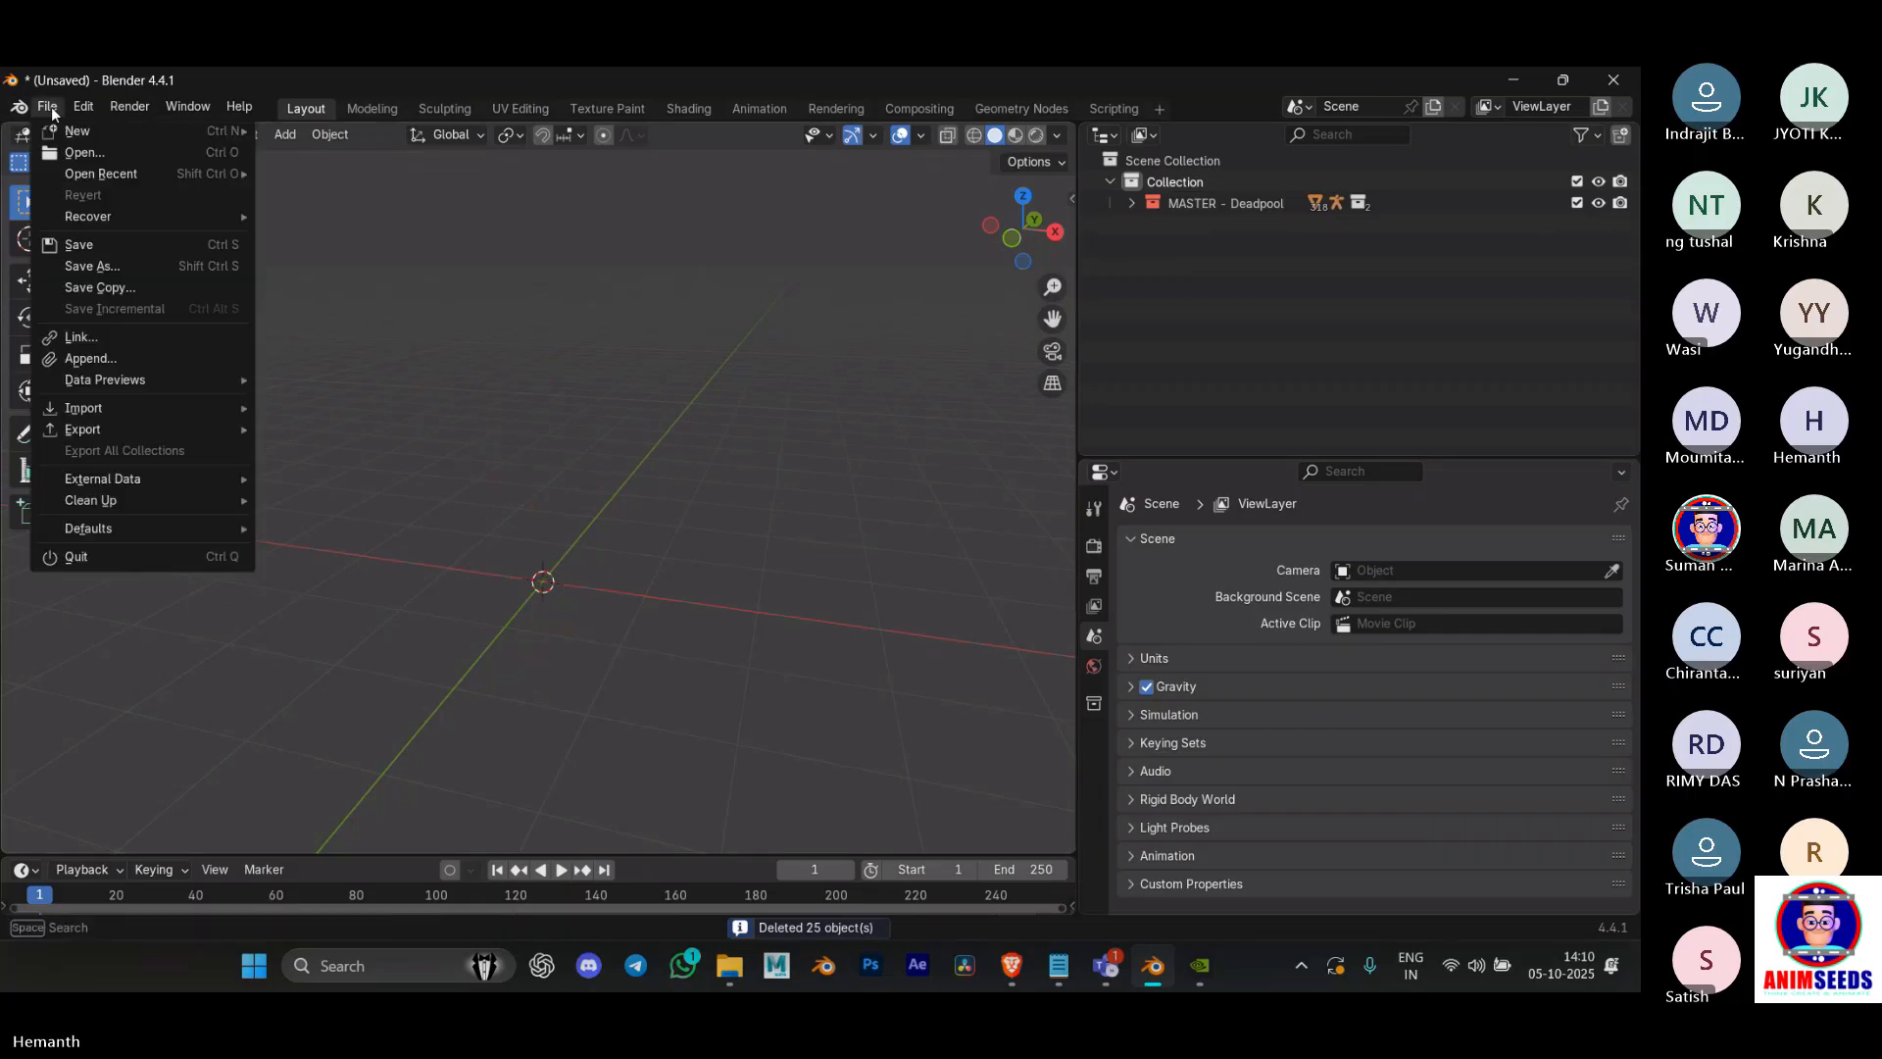
mouse_move(79, 131)
left_click(361, 137)
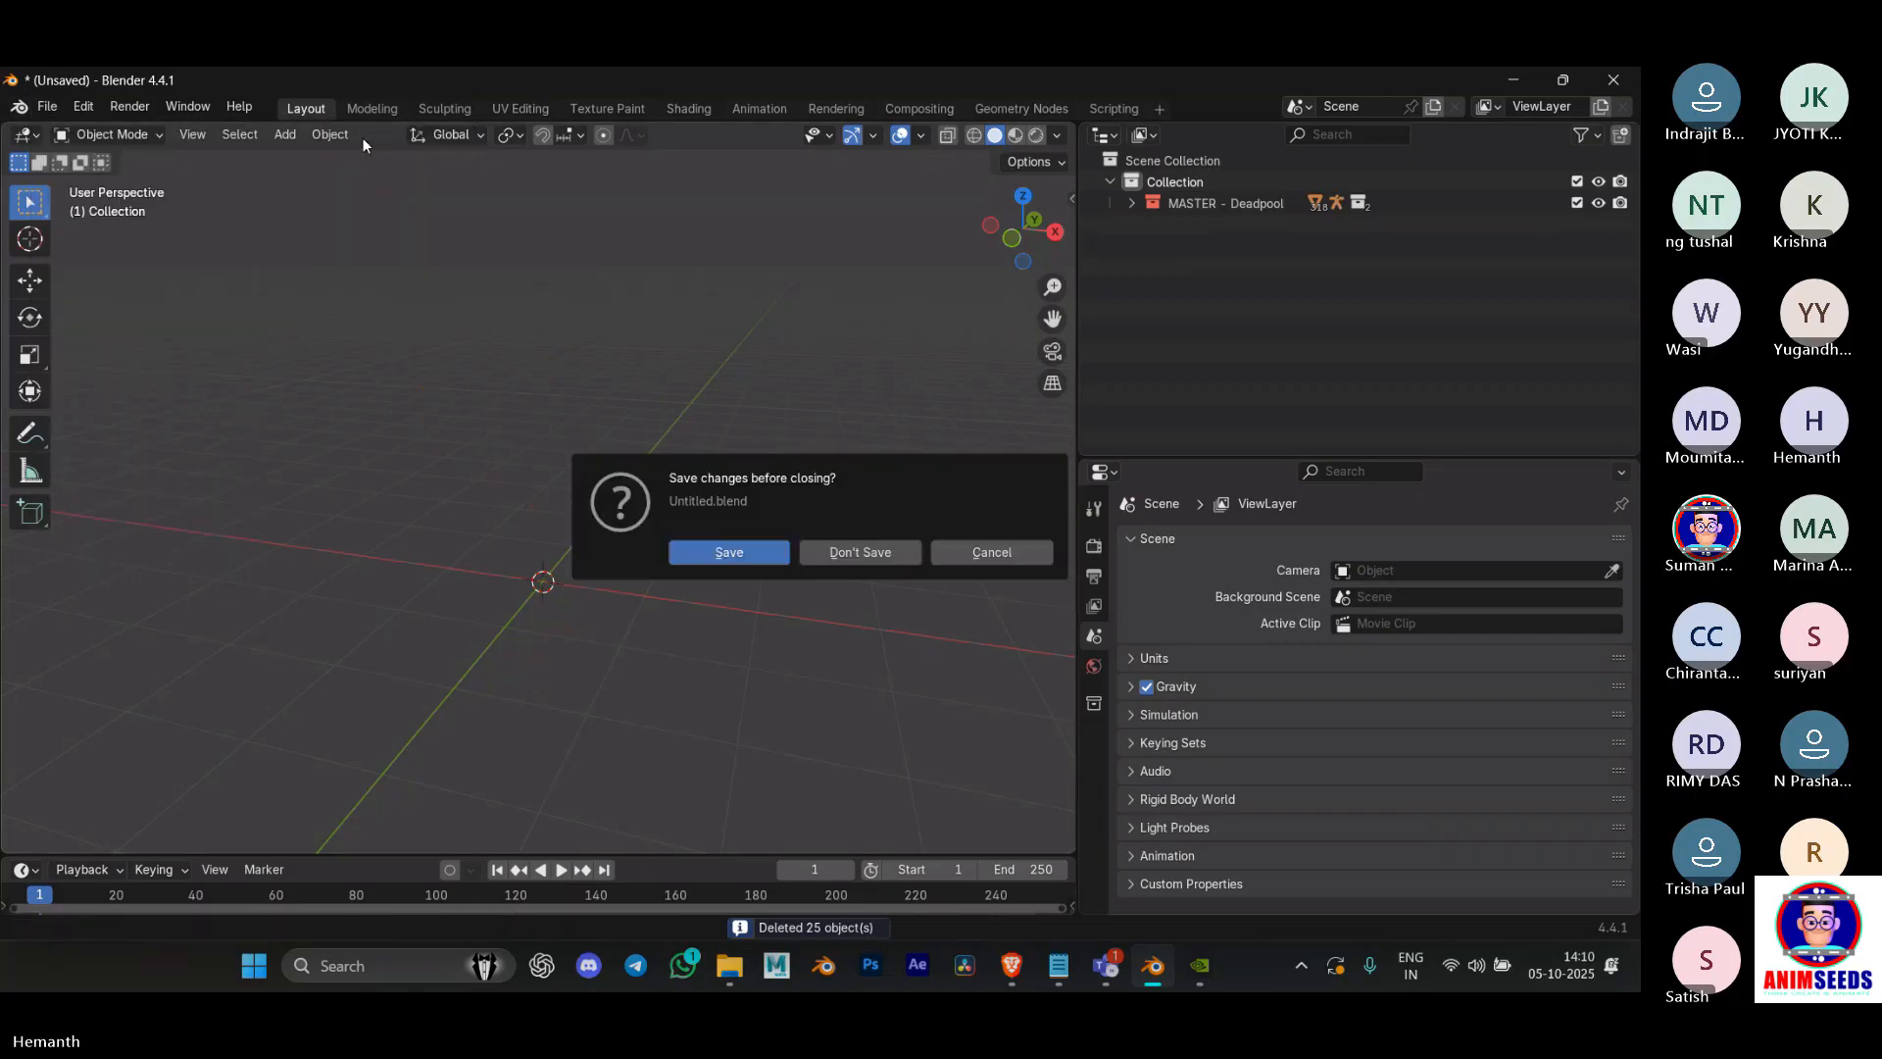
left_click(900, 550)
left_click(419, 372)
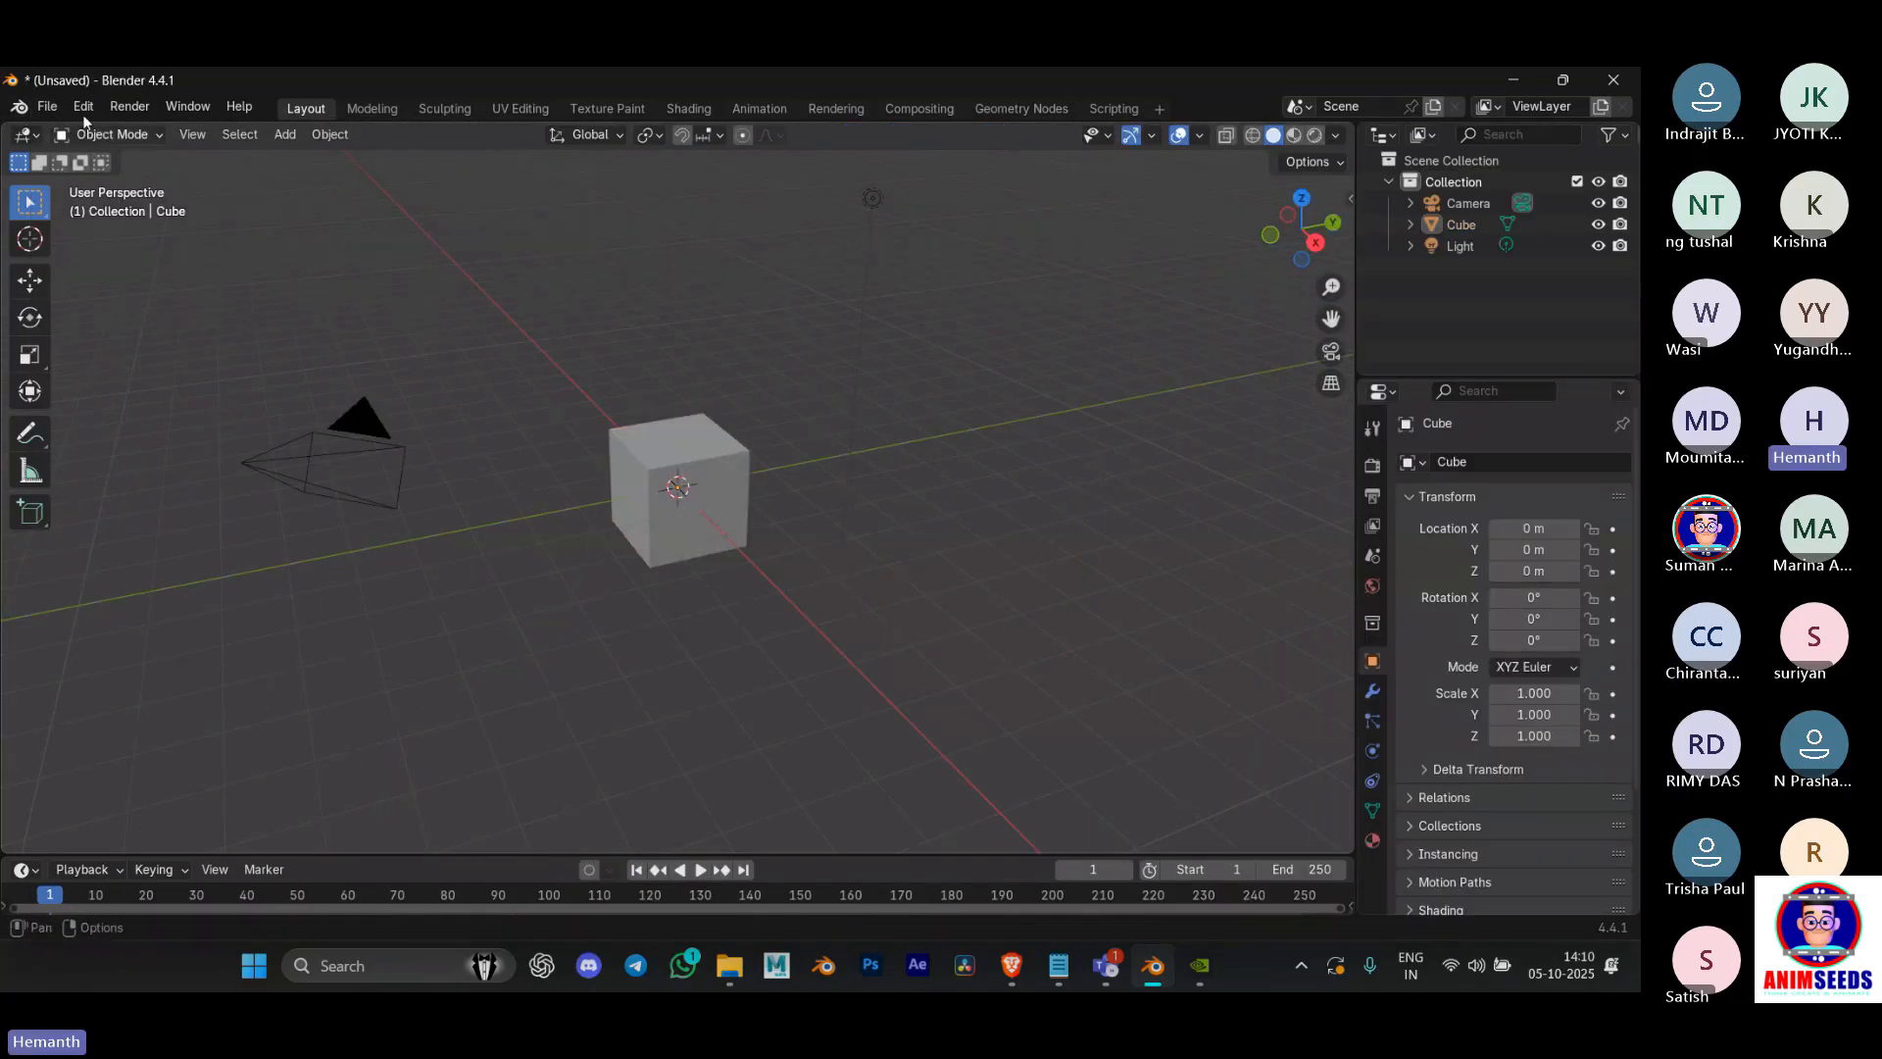
key("a")
key("Delete")
Step: Link the MASTER - Deadpool collection from RIG - Deadpool_1.1.blend into the empty scene
left_click(47, 106)
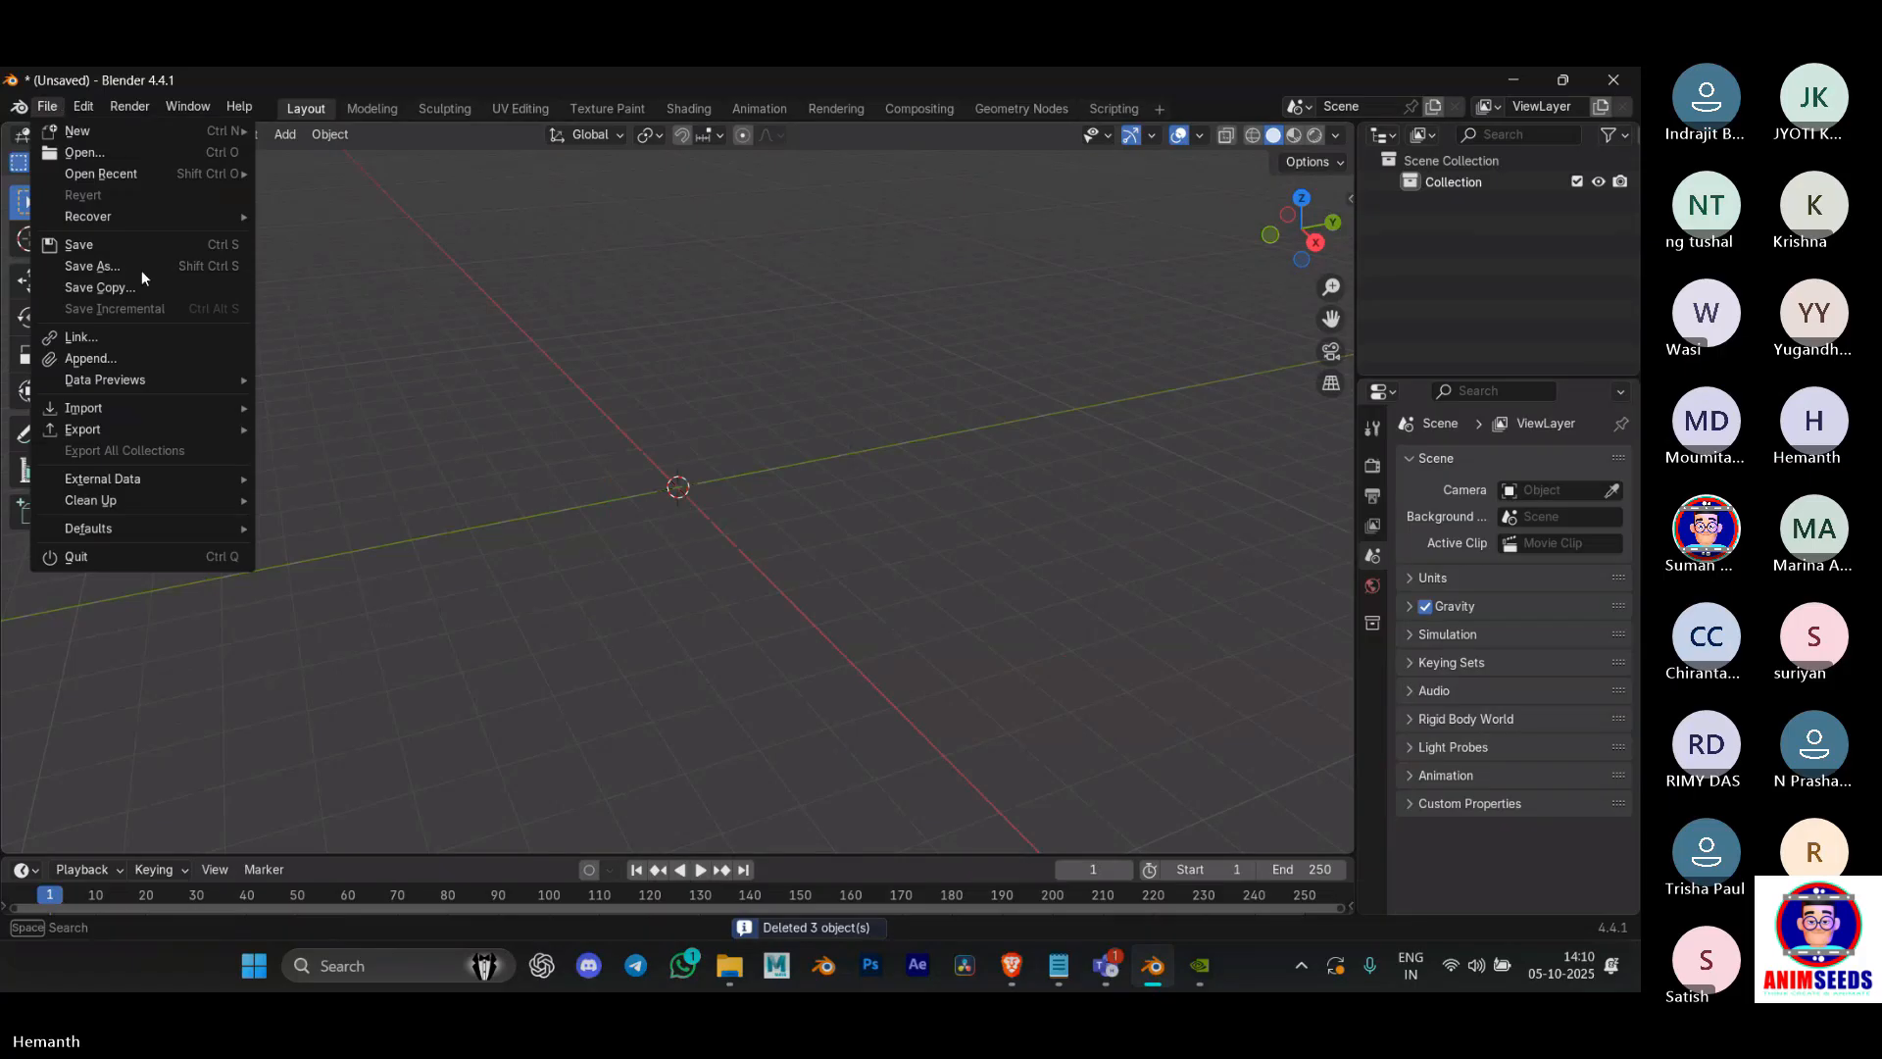
left_click(147, 337)
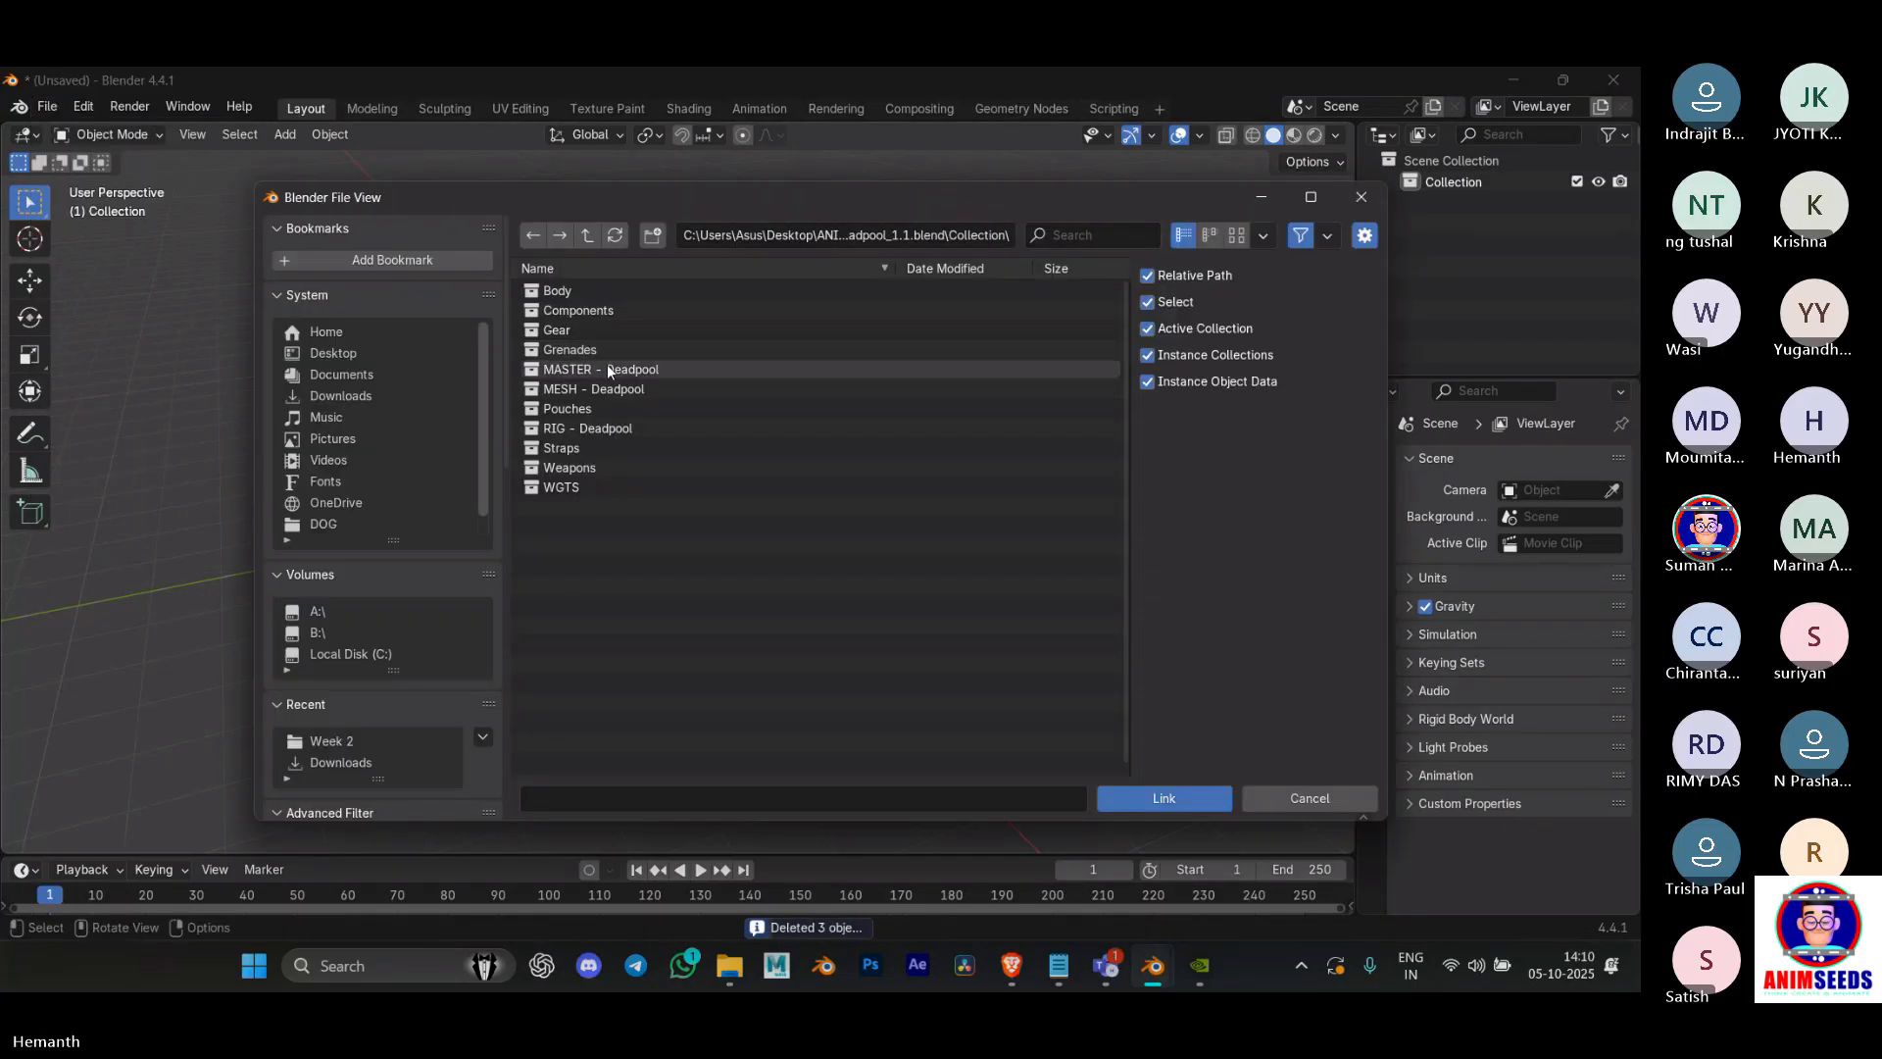
double_click(665, 376)
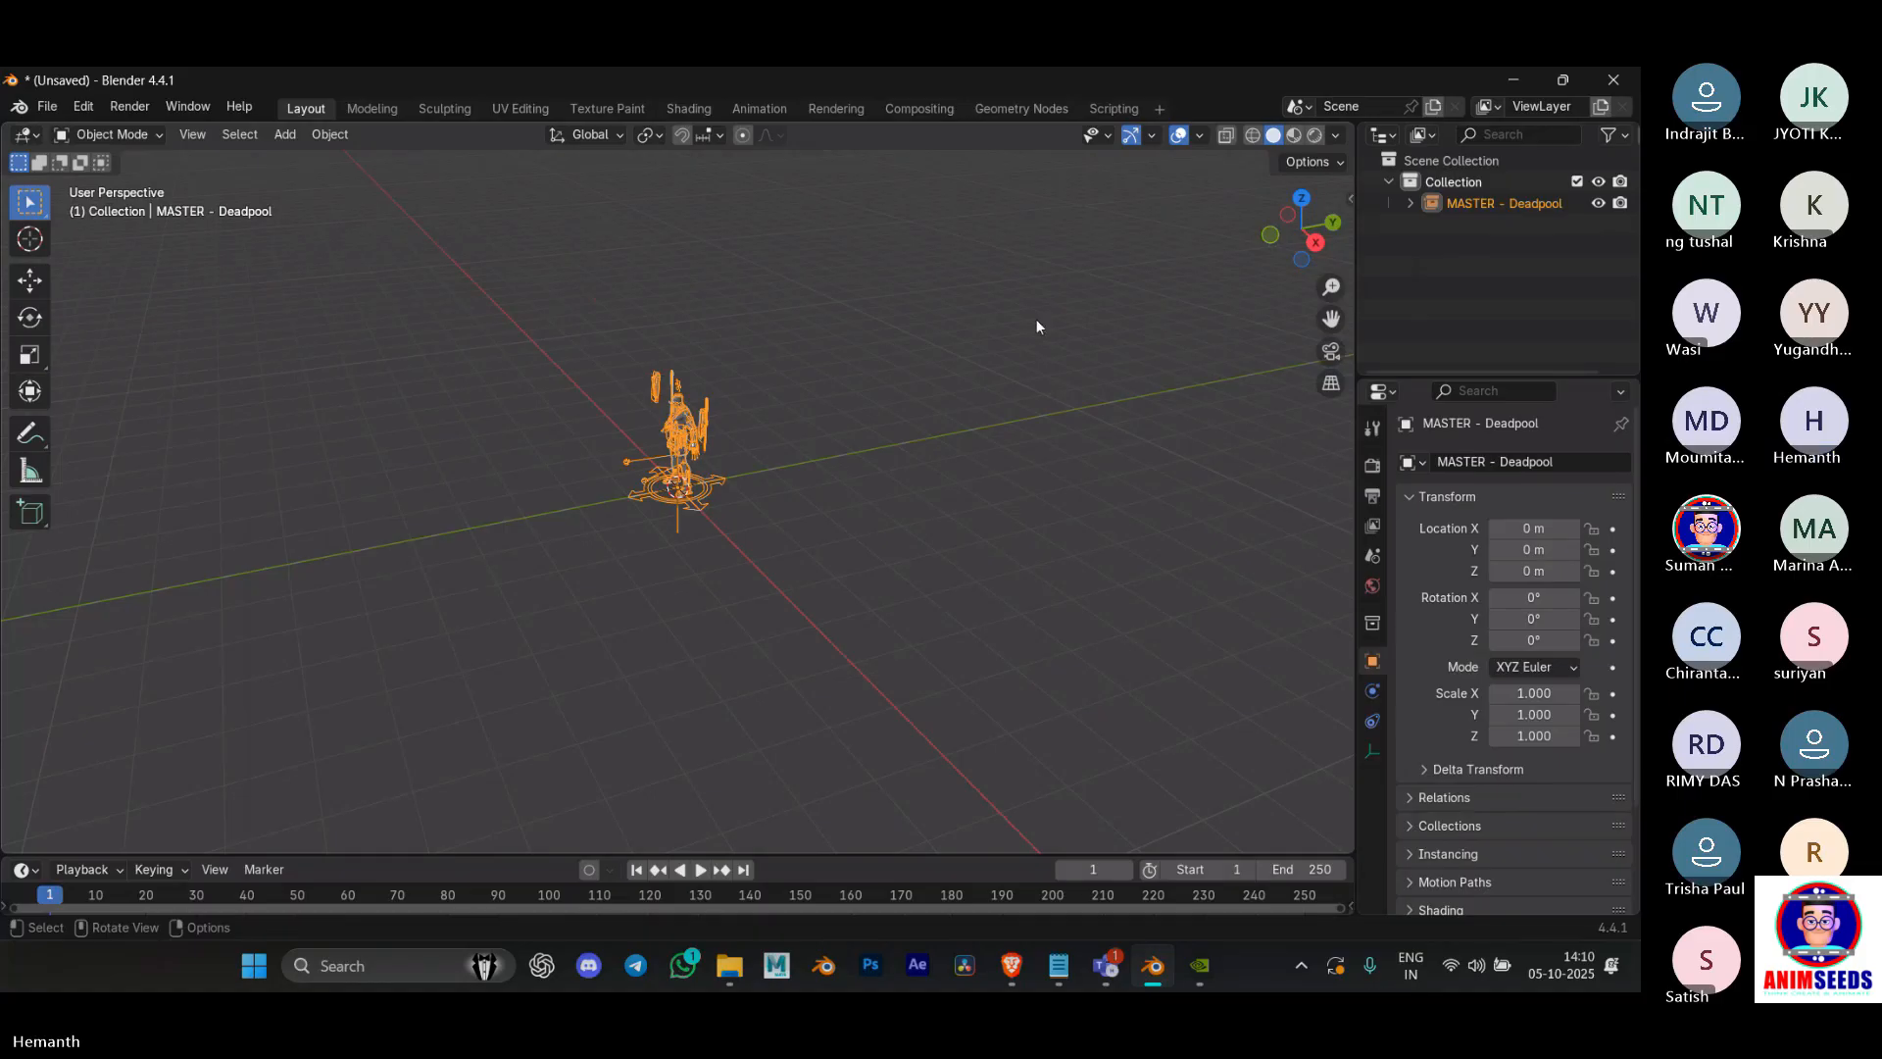
Step: Inspect the linked Deadpool rig, select it and check which interaction modes it offers
middle_click_drag(593, 416, 736, 428)
scroll(735, 429, "up", 4)
left_click(735, 429)
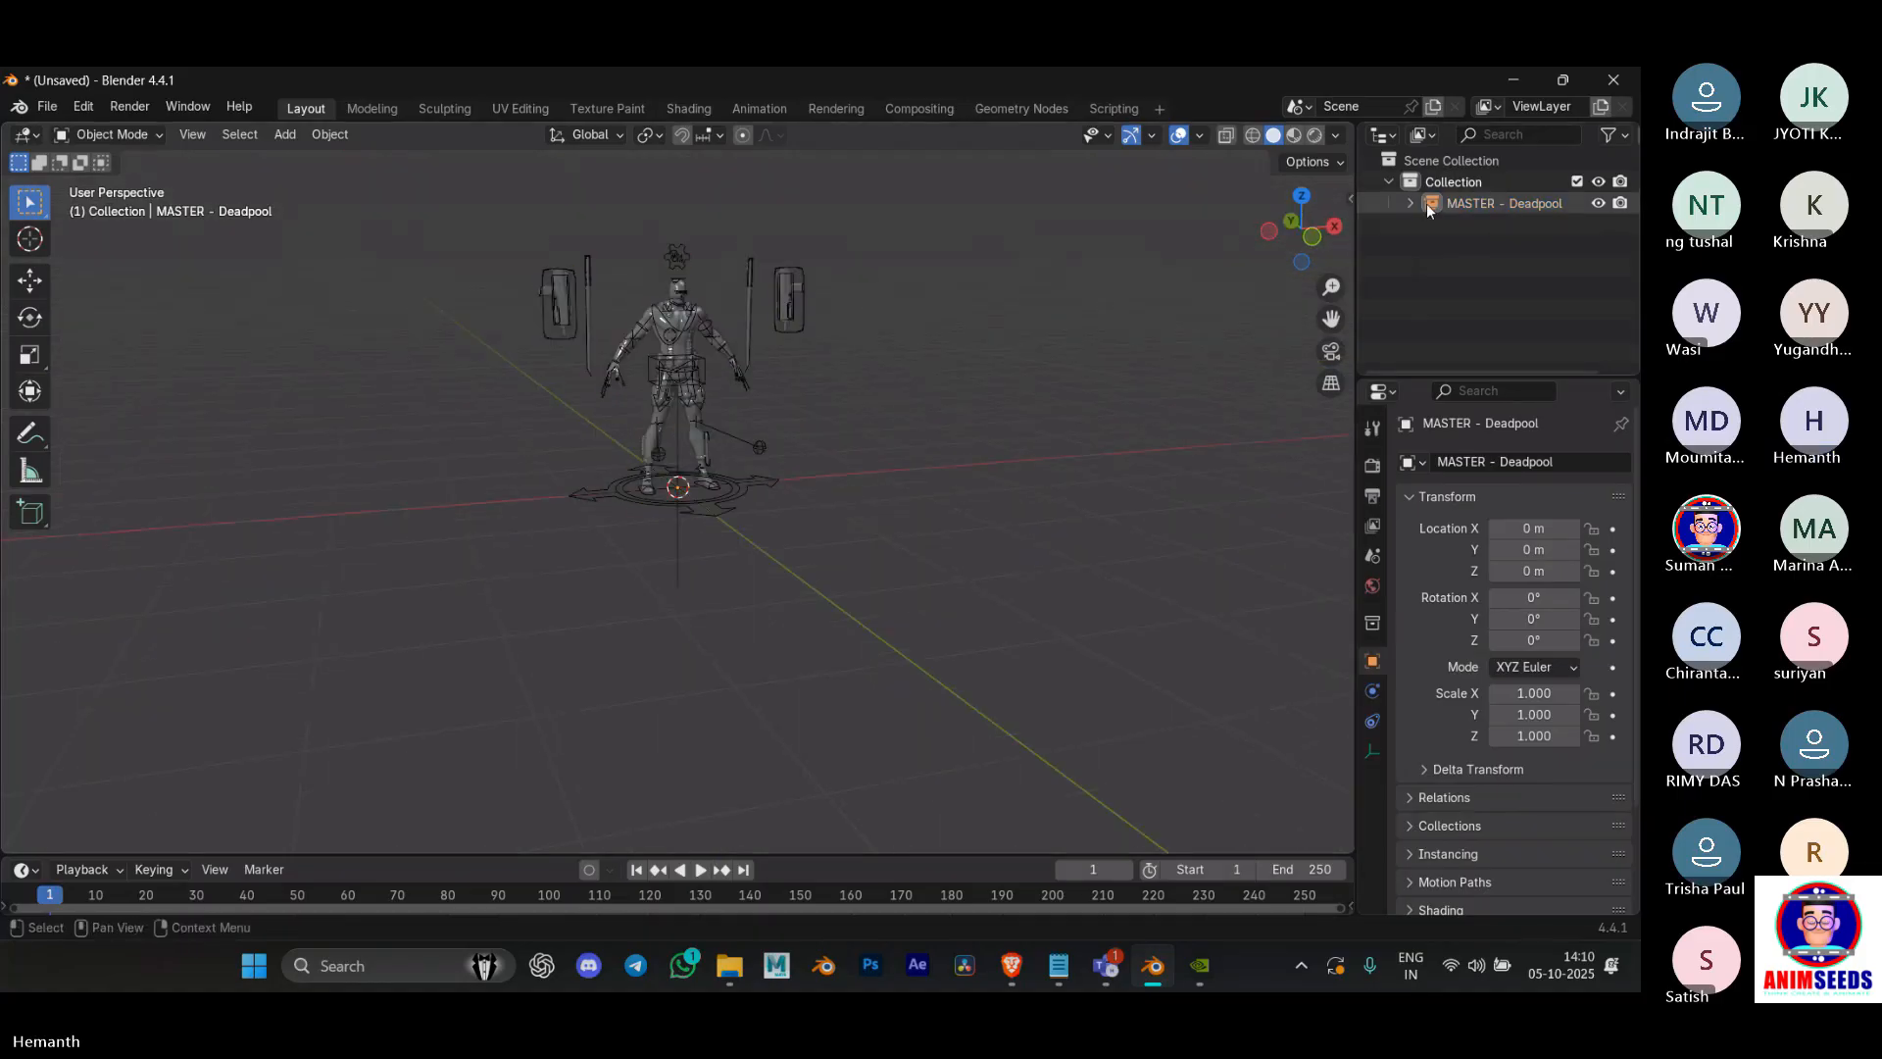
left_click(725, 357)
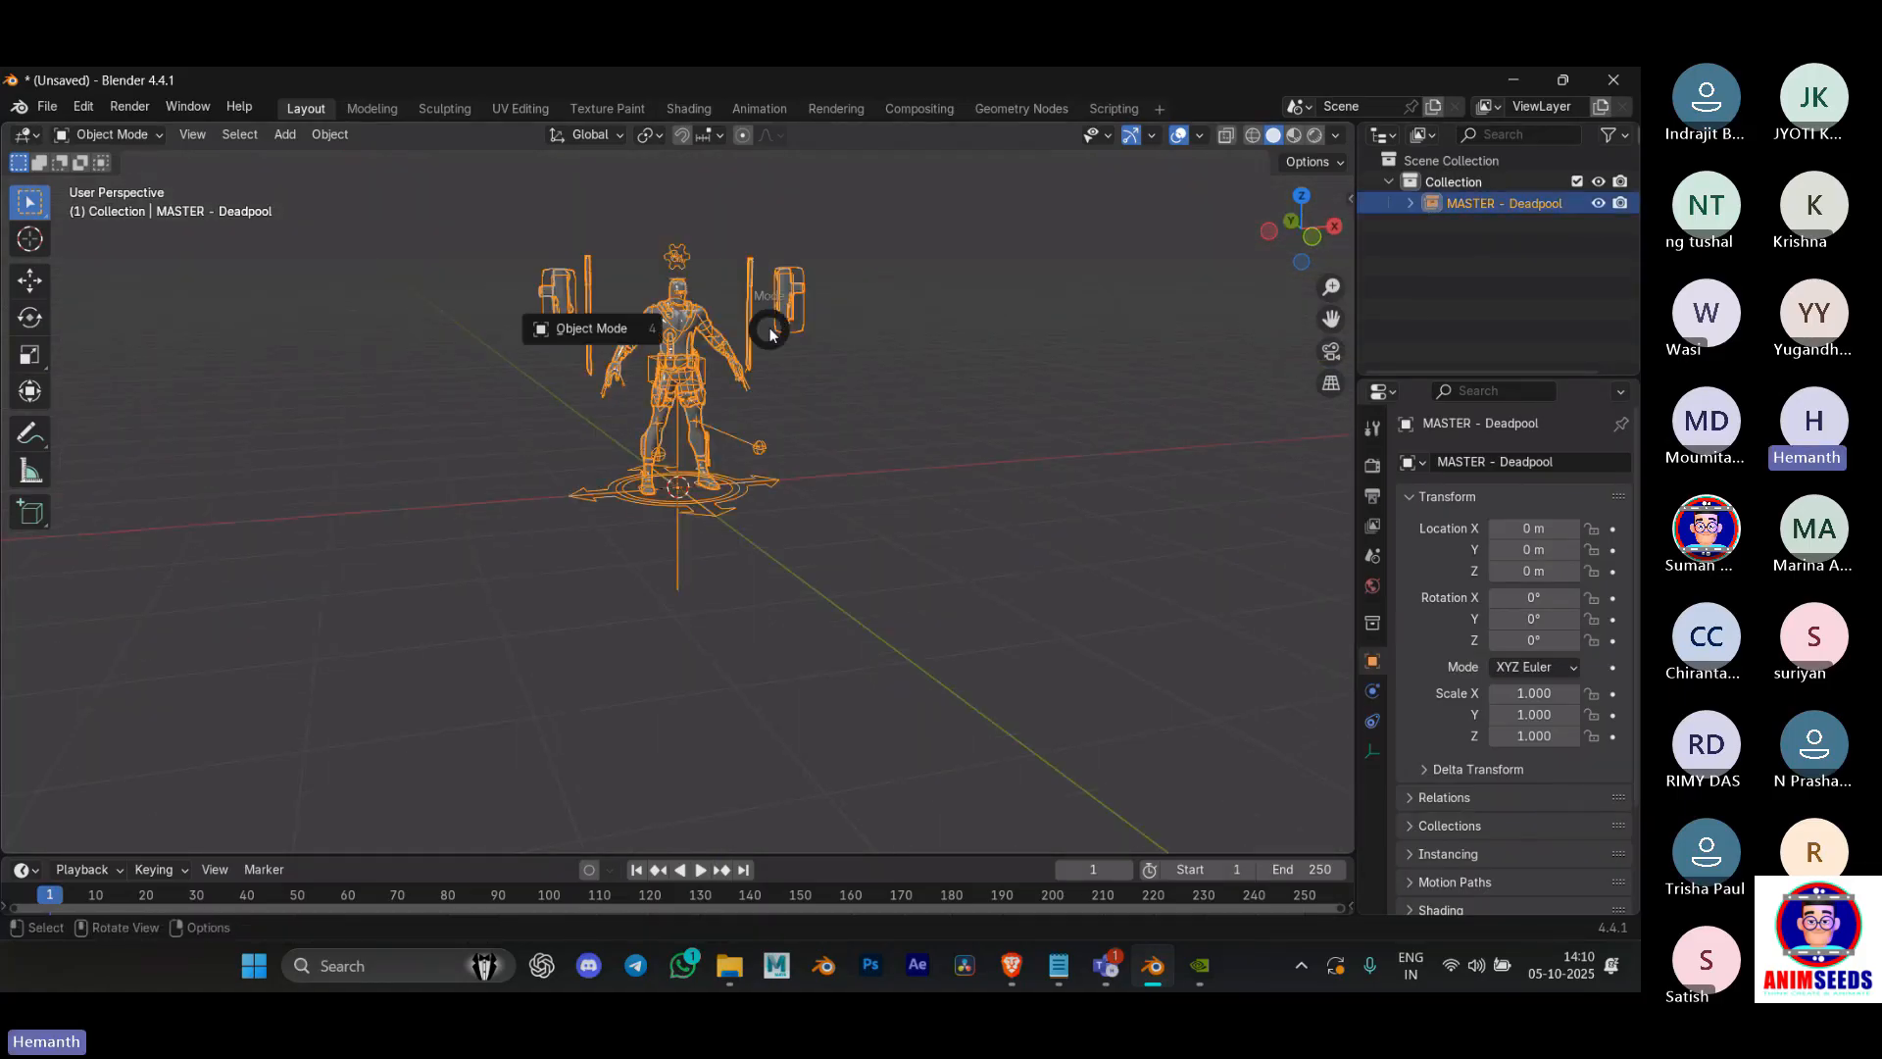
left_click(608, 340)
scroll(879, 391, "up", 2)
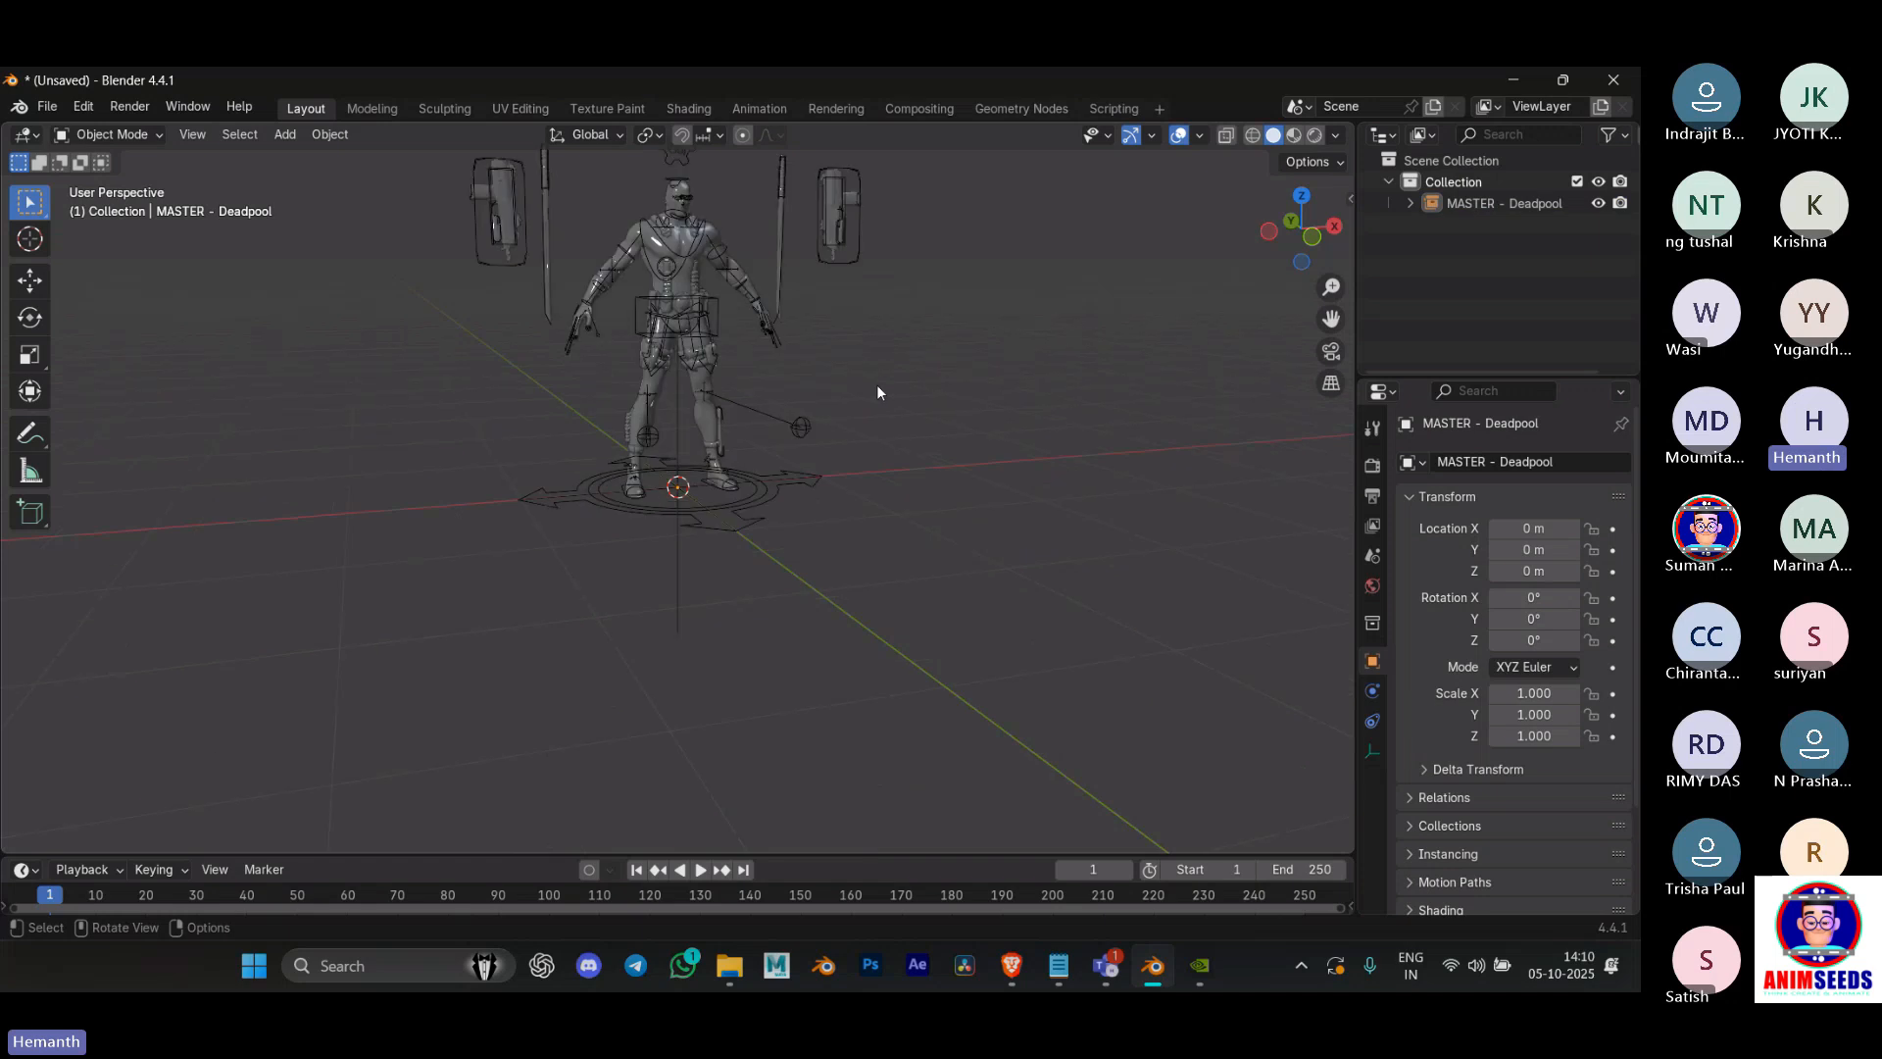
scroll(781, 411, "up", 2)
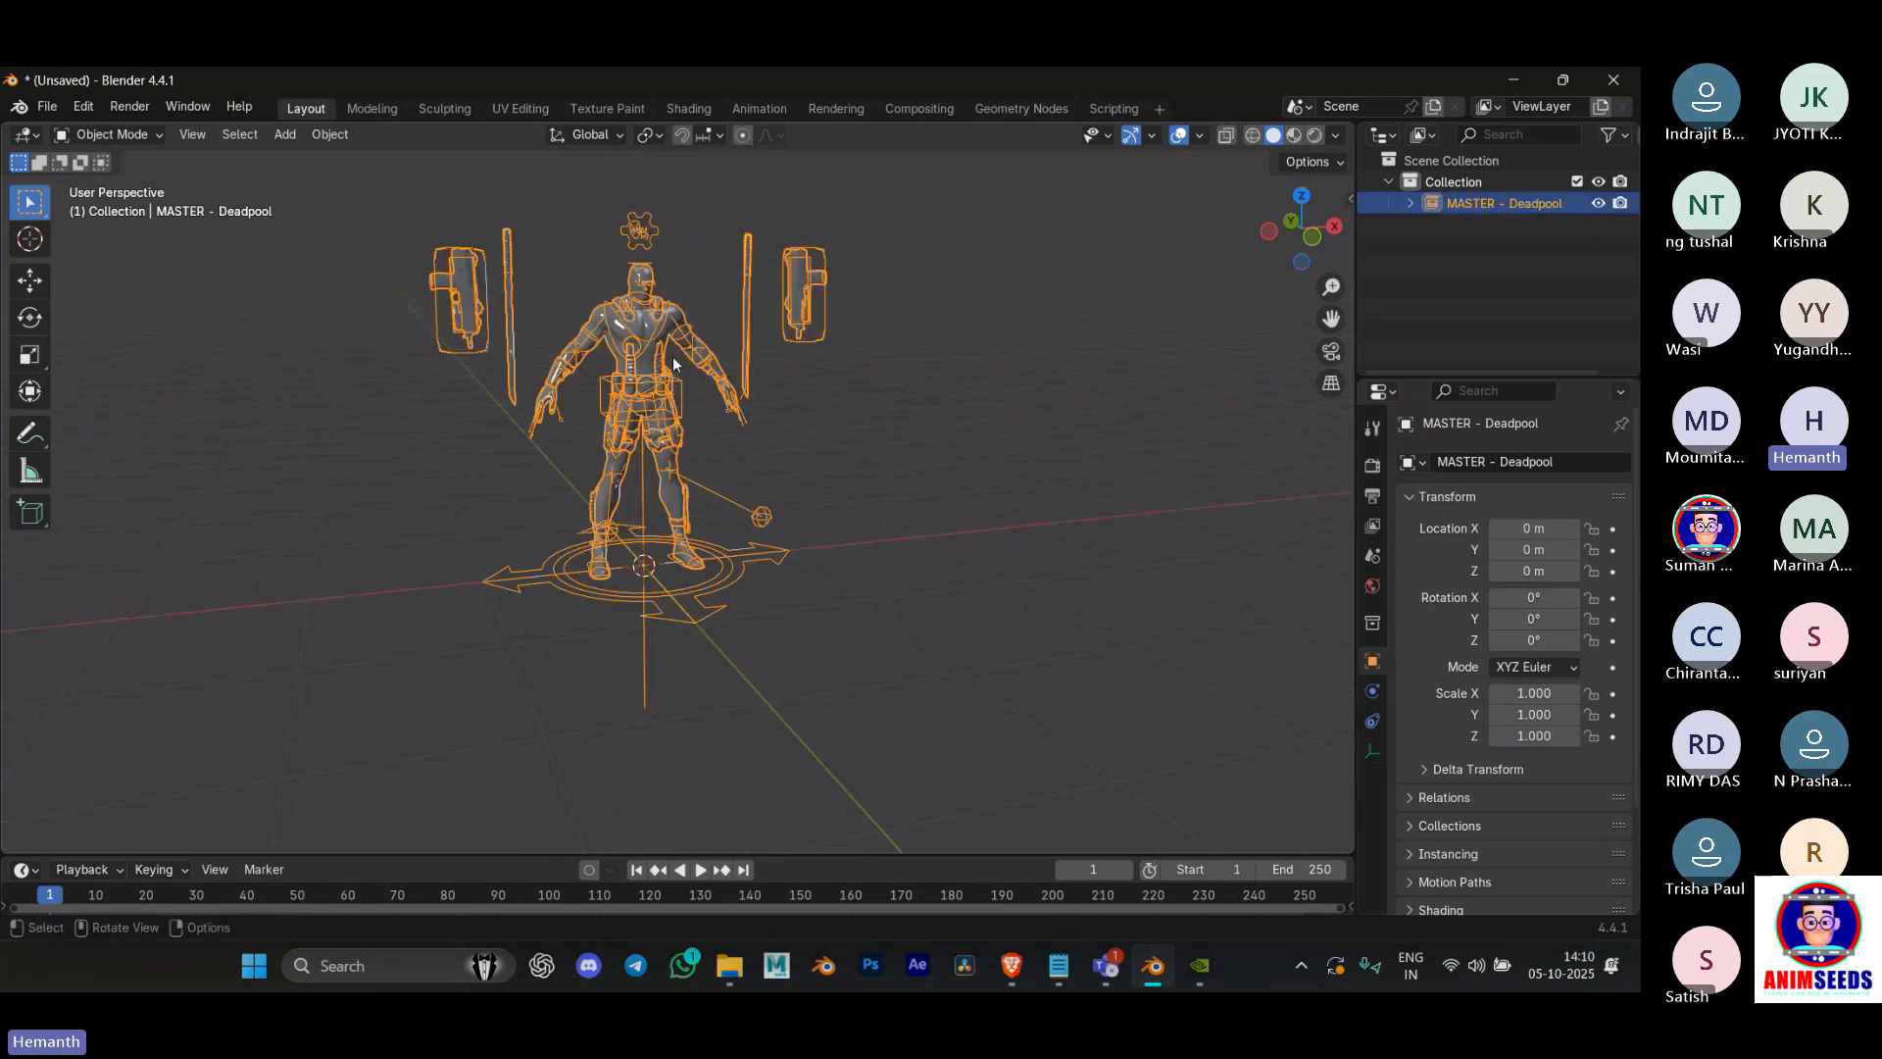
middle_click_drag(746, 420, 675, 465, "shift")
left_click(618, 449)
left_click(598, 433)
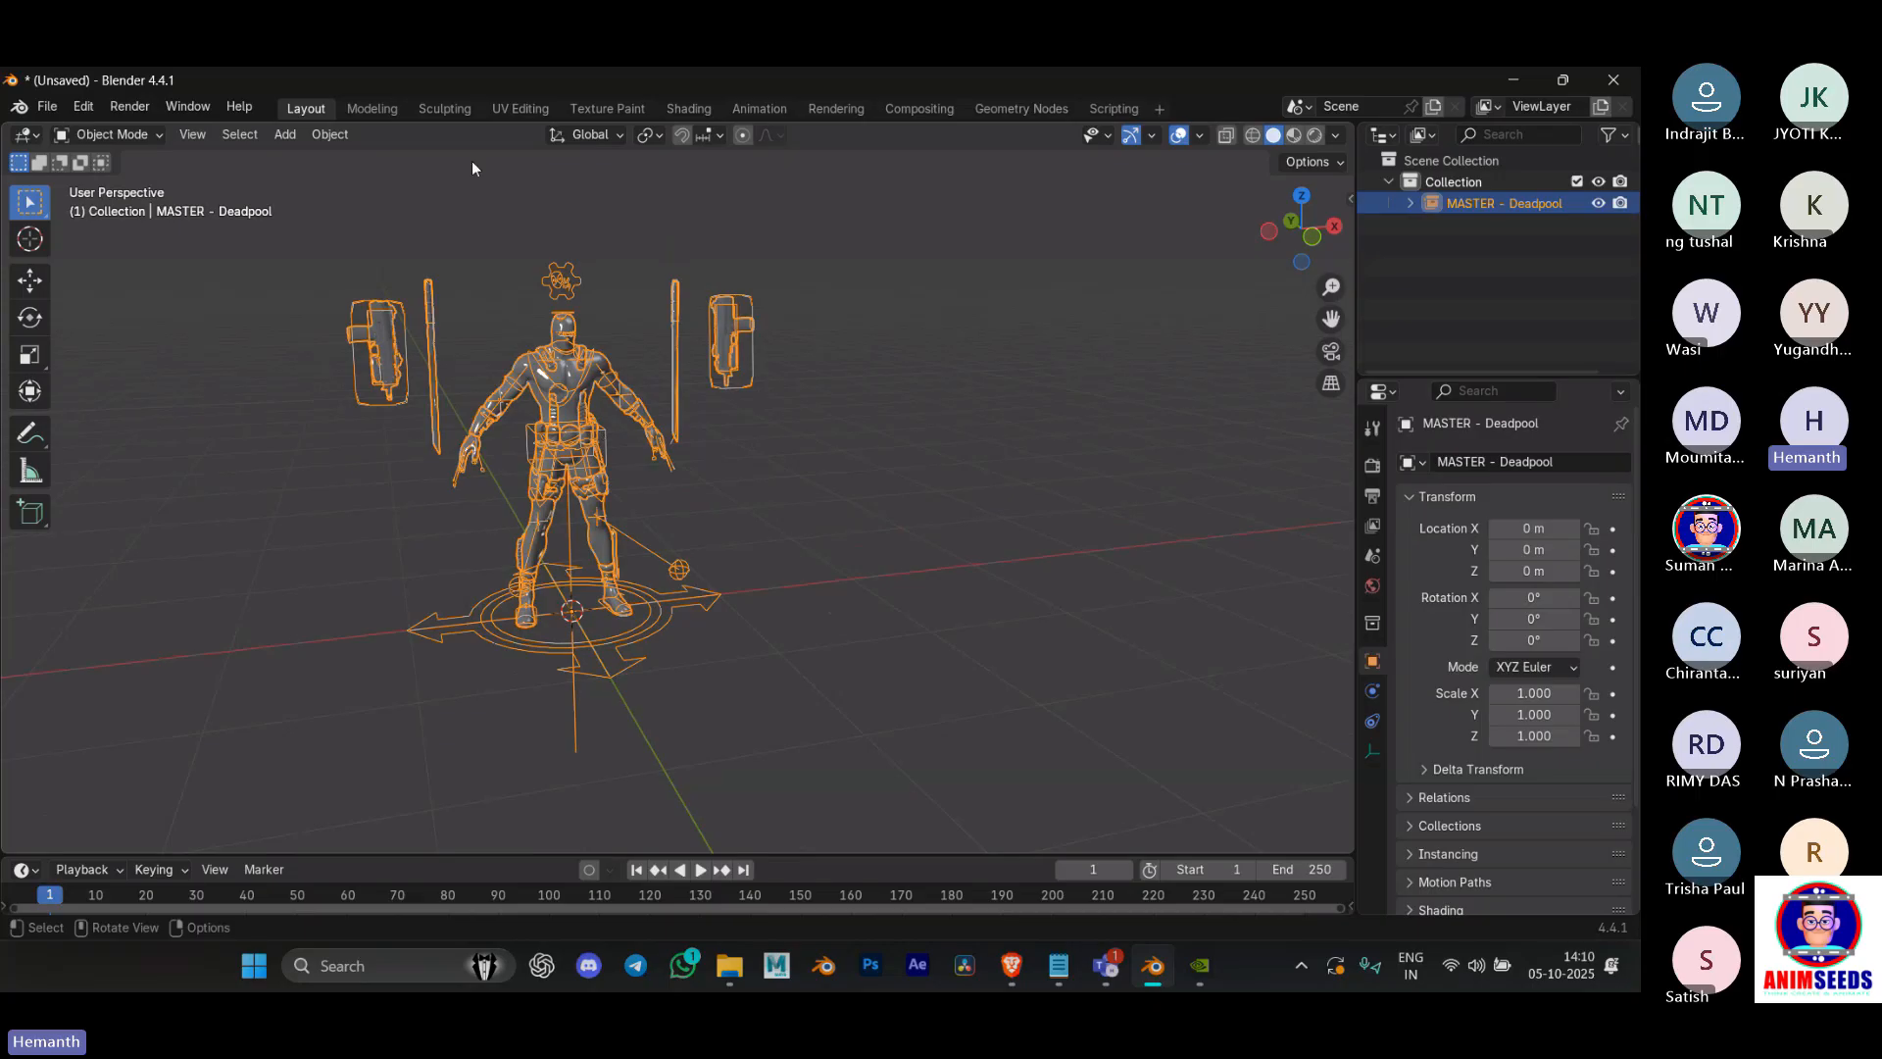
key("ctrl+Tab")
Step: Widen the outliner and look through the Library Override options for the linked MASTER - Deadpool object
left_click_drag(1355, 342, 1168, 338)
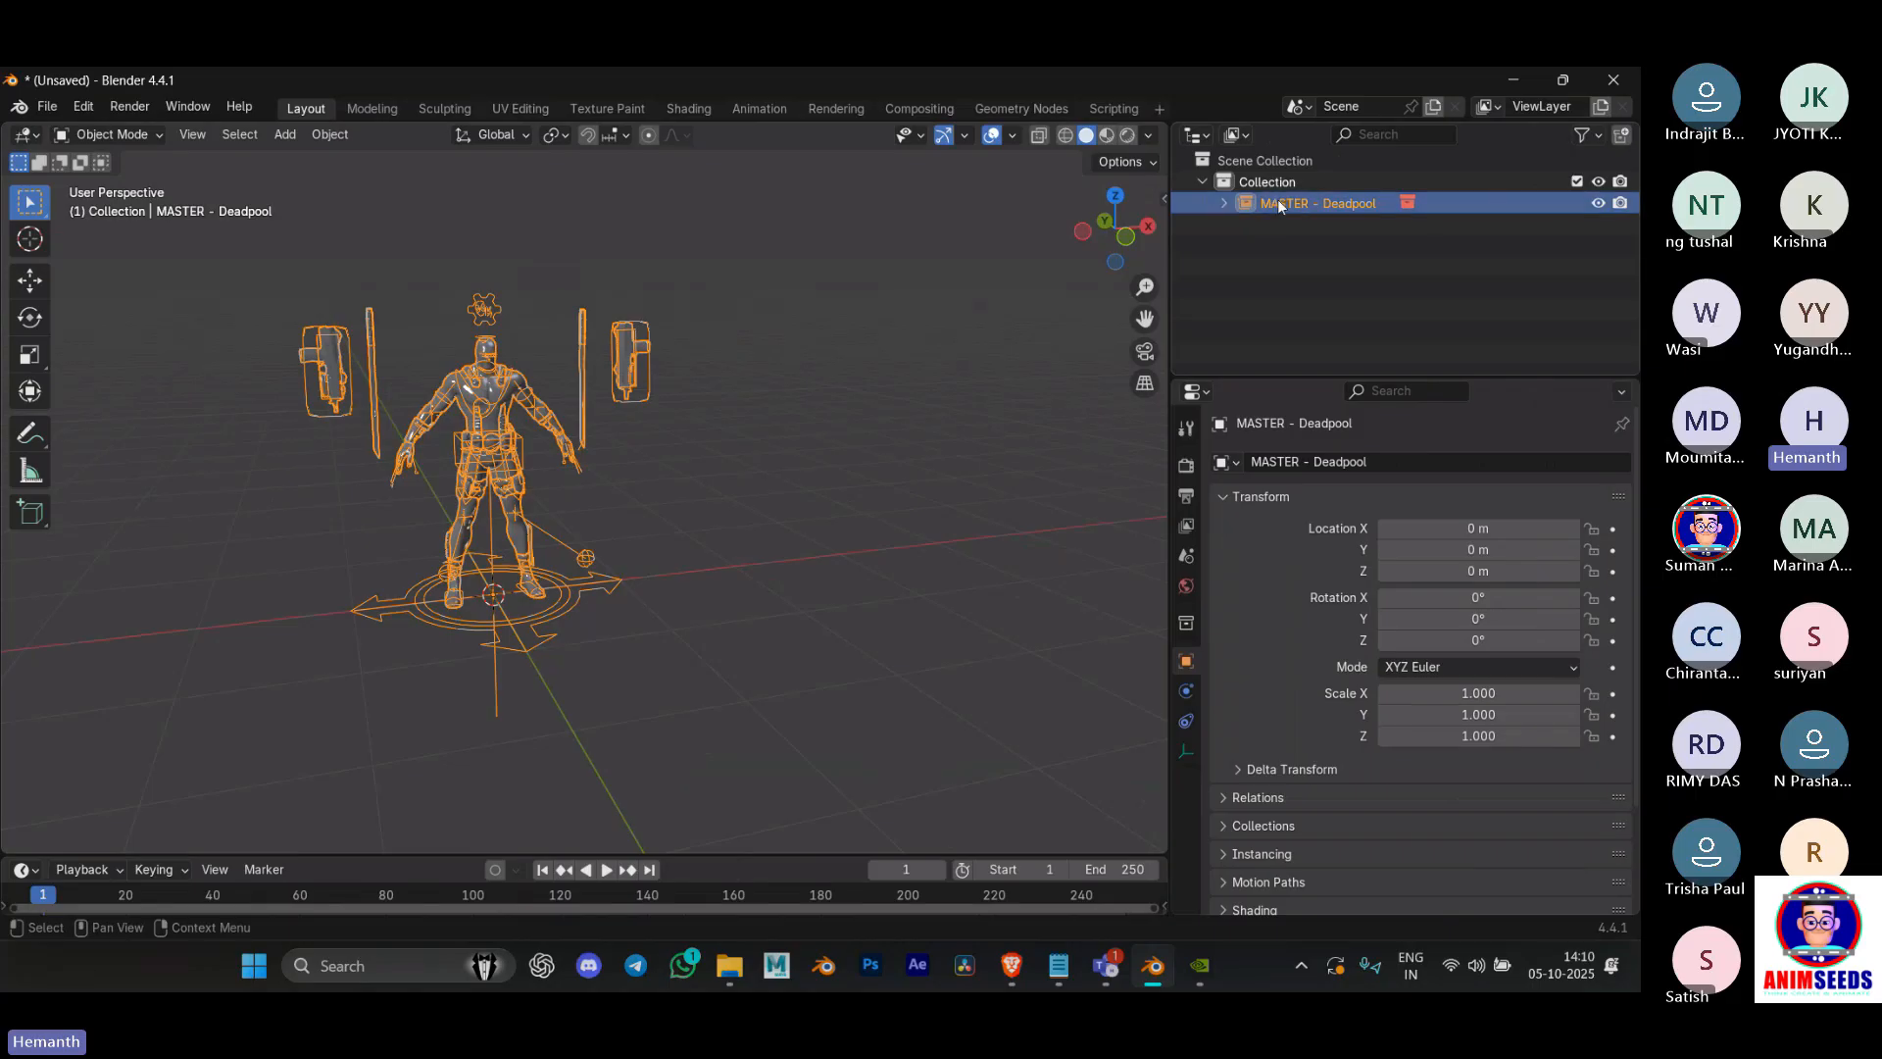
right_click(1276, 202)
mouse_move(1209, 530)
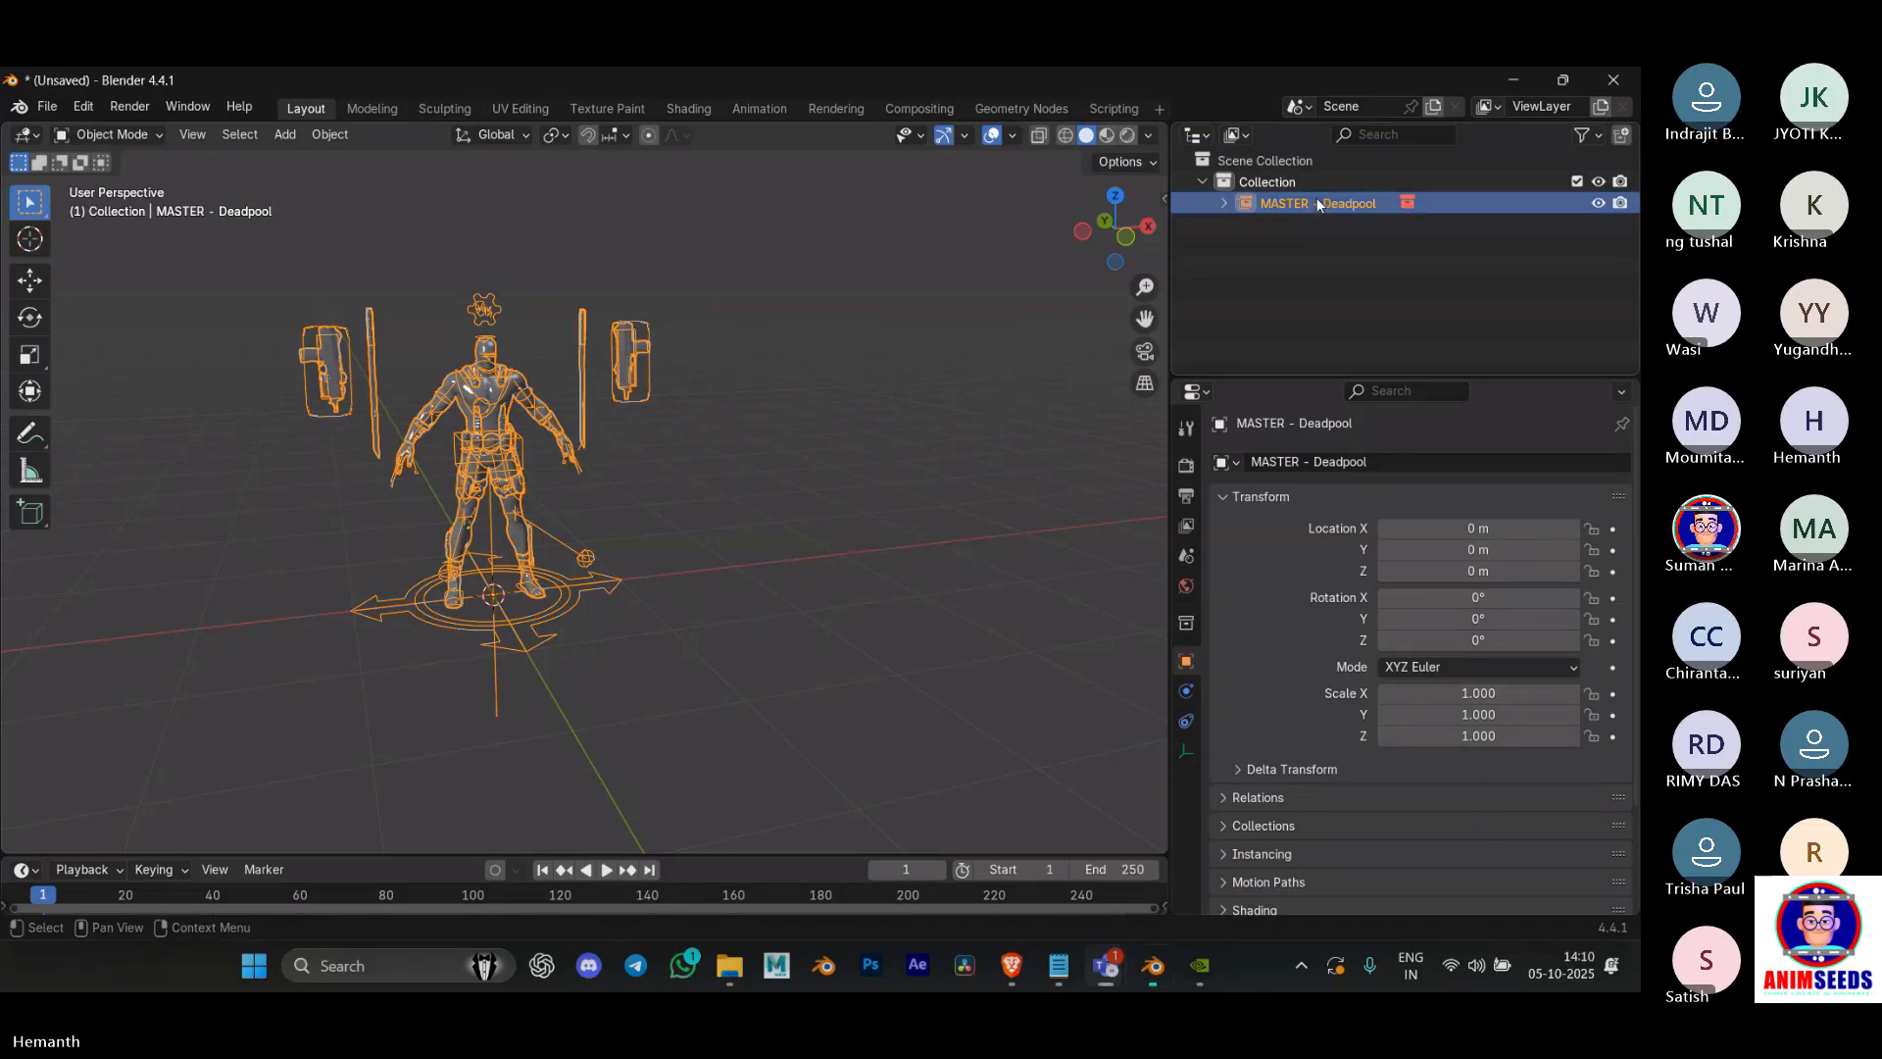
right_click(1303, 206)
mouse_move(1246, 519)
mouse_move(1419, 525)
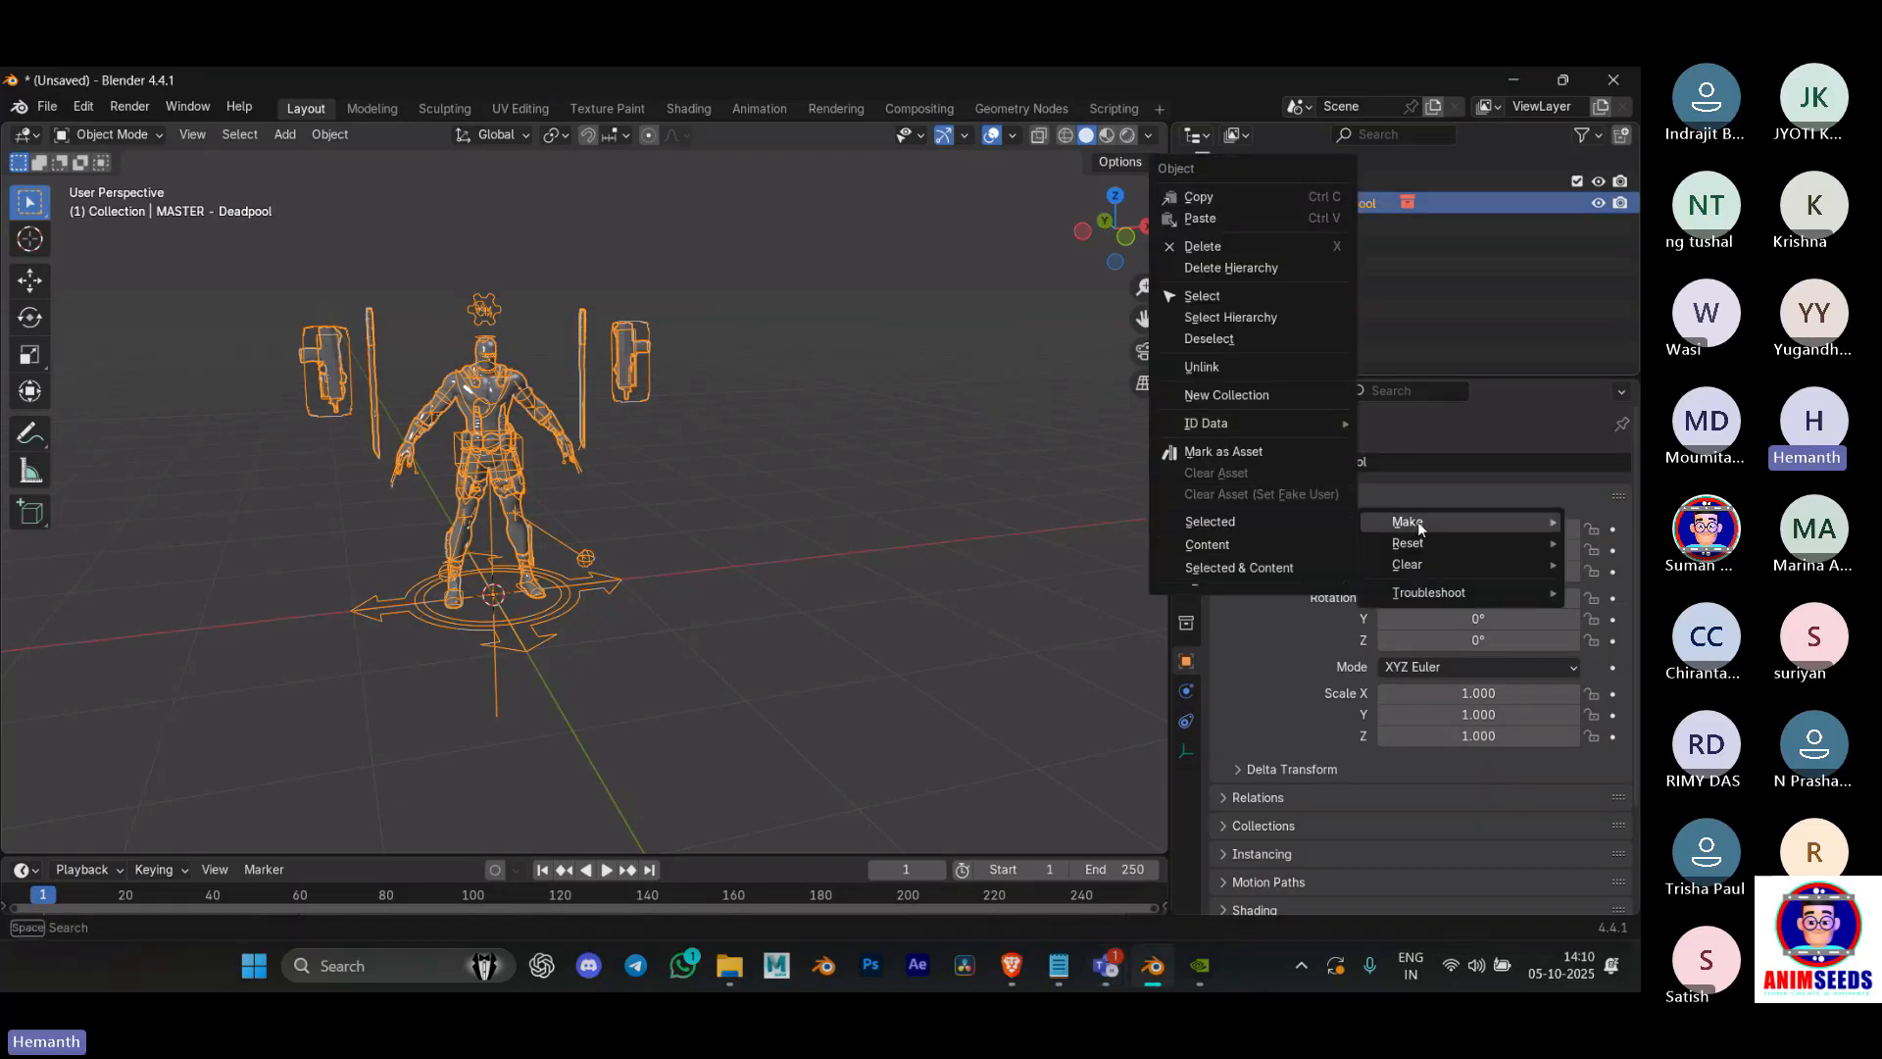
Step: Make a library override of the linked MASTER - Deadpool object and switch the RIG - Deadpool armature to Pose Mode
left_click(325, 135)
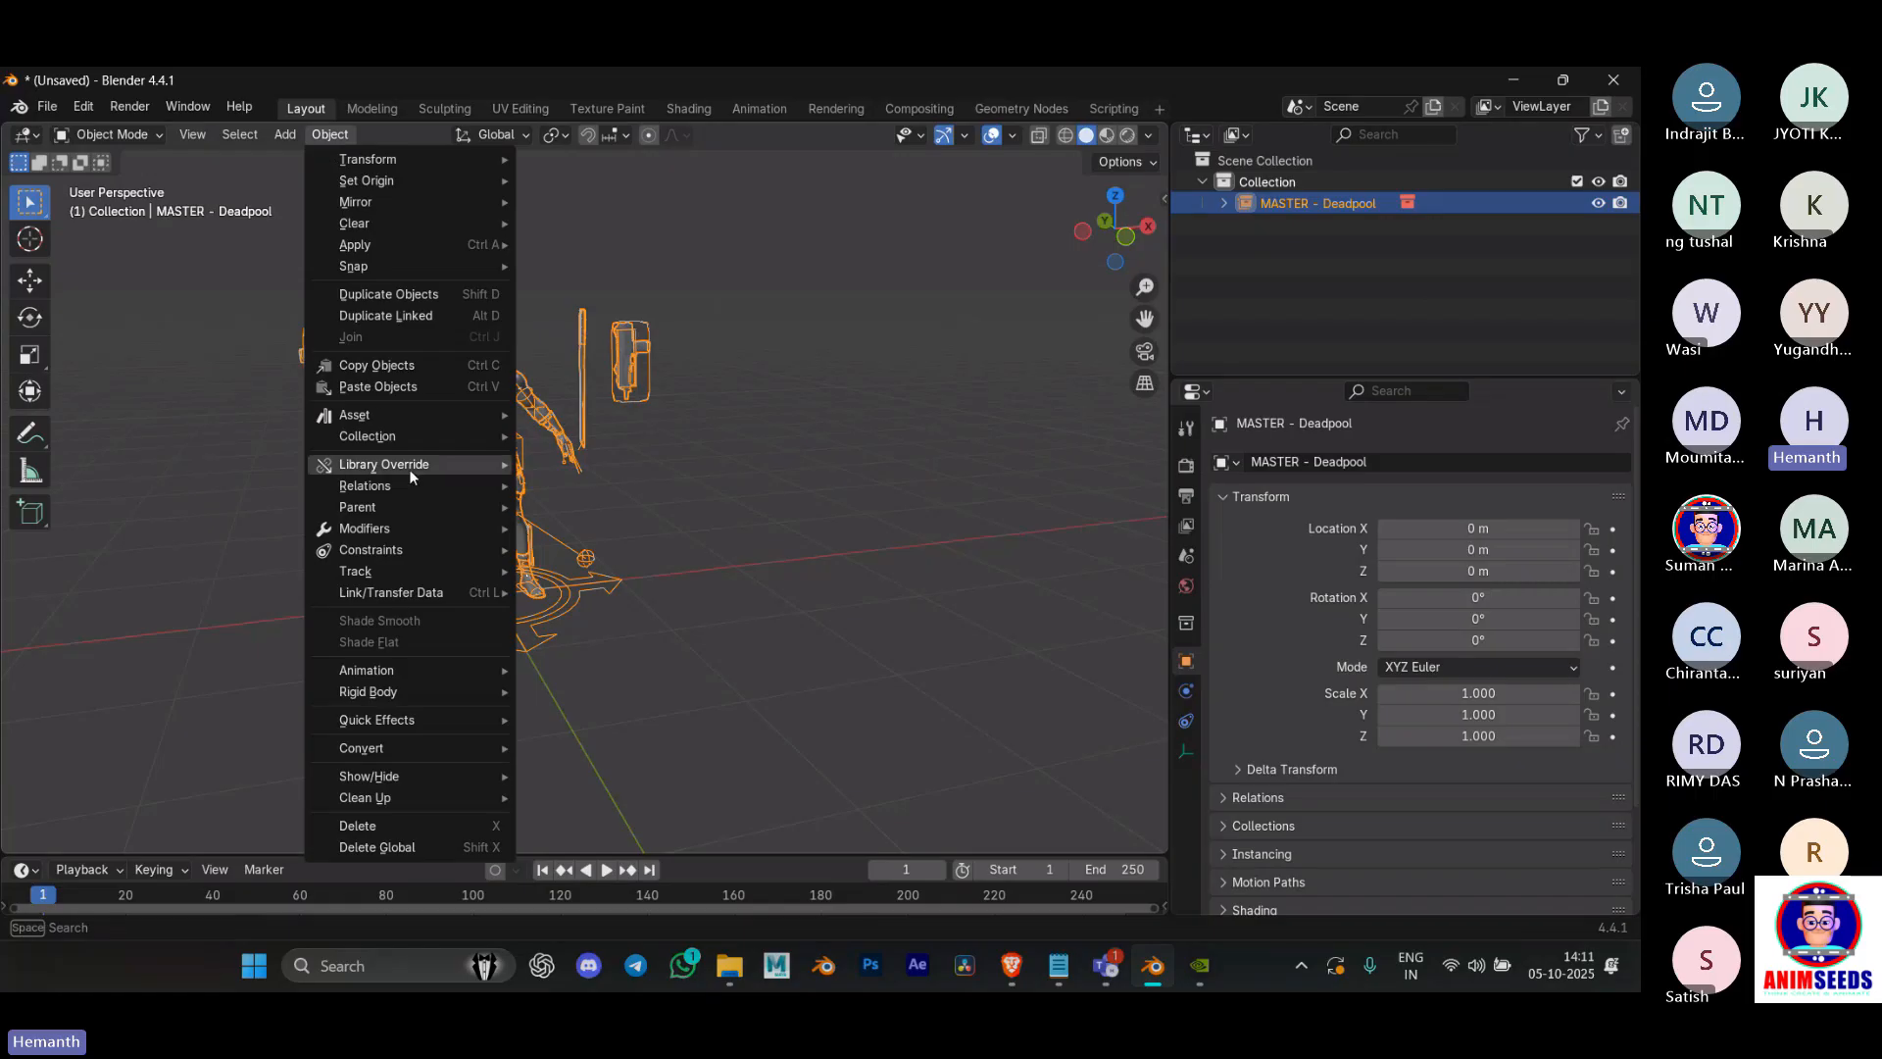
mouse_move(418, 489)
mouse_move(588, 546)
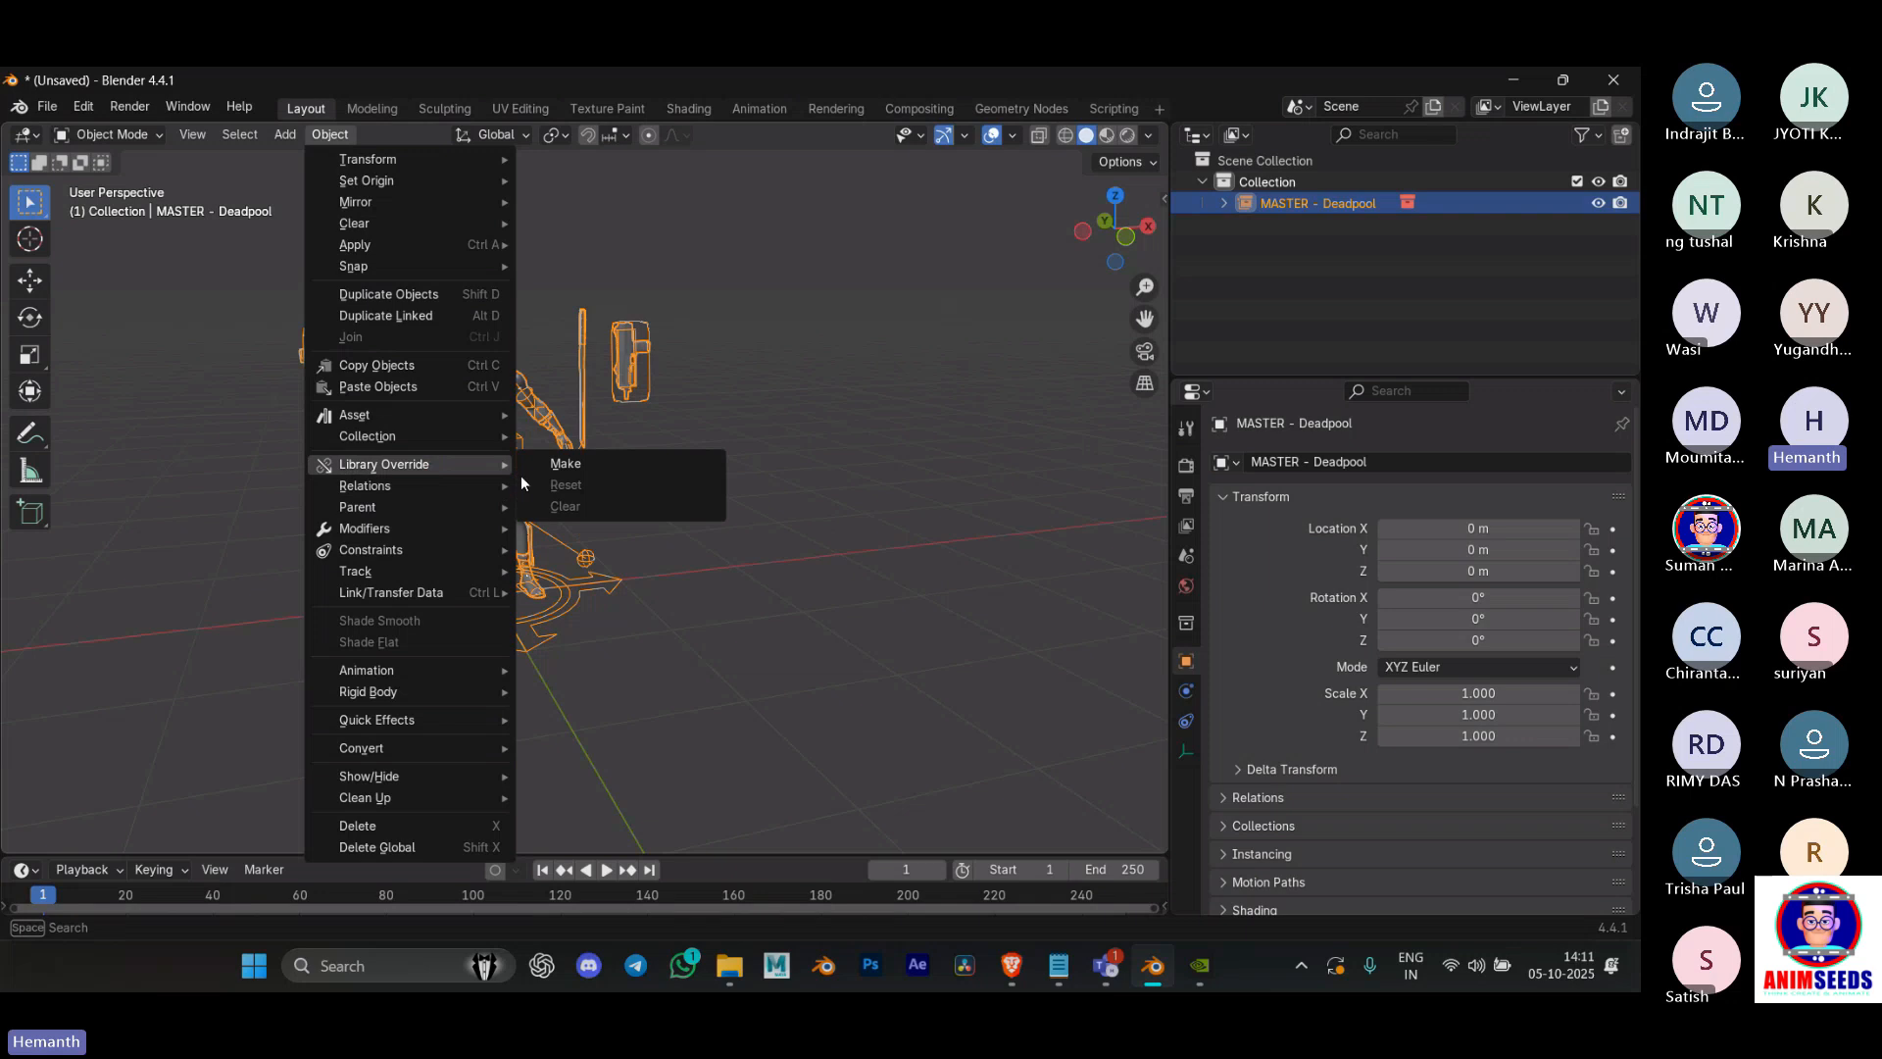
left_click(578, 467)
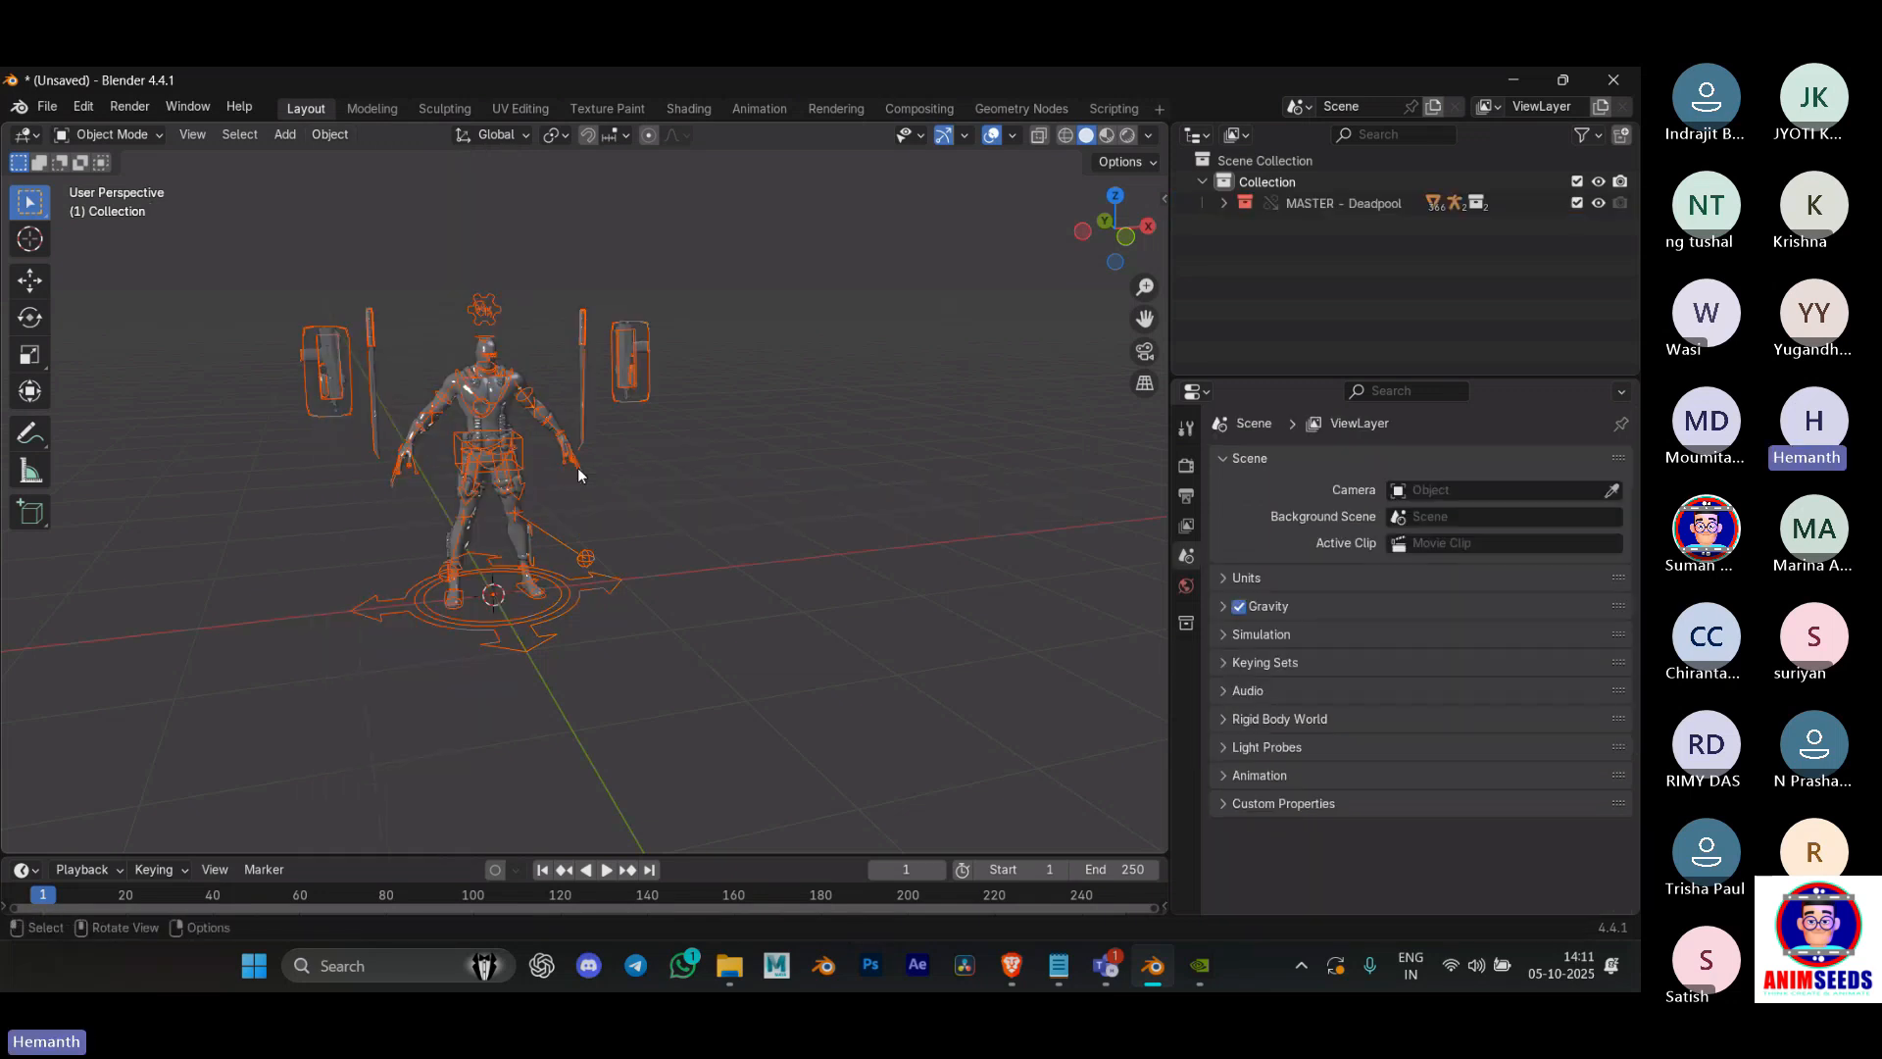
key("ctrl+Tab")
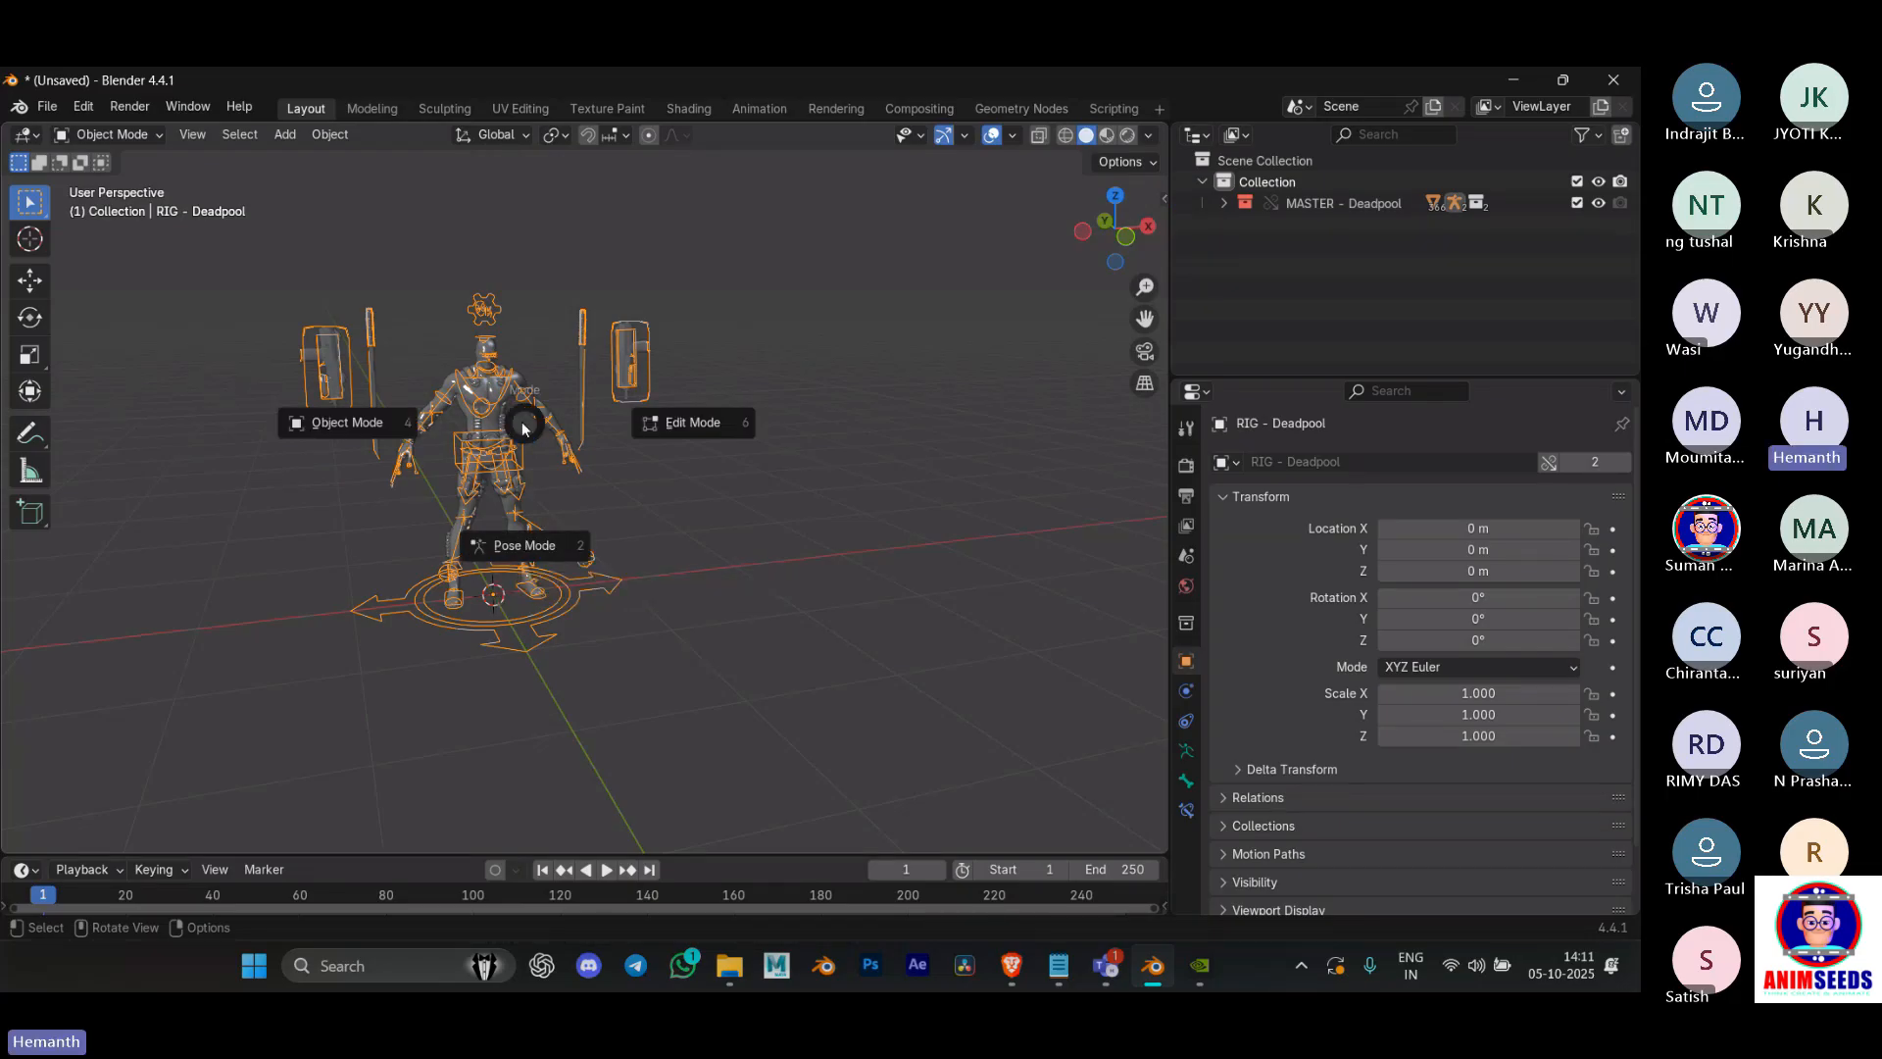
left_click(524, 501)
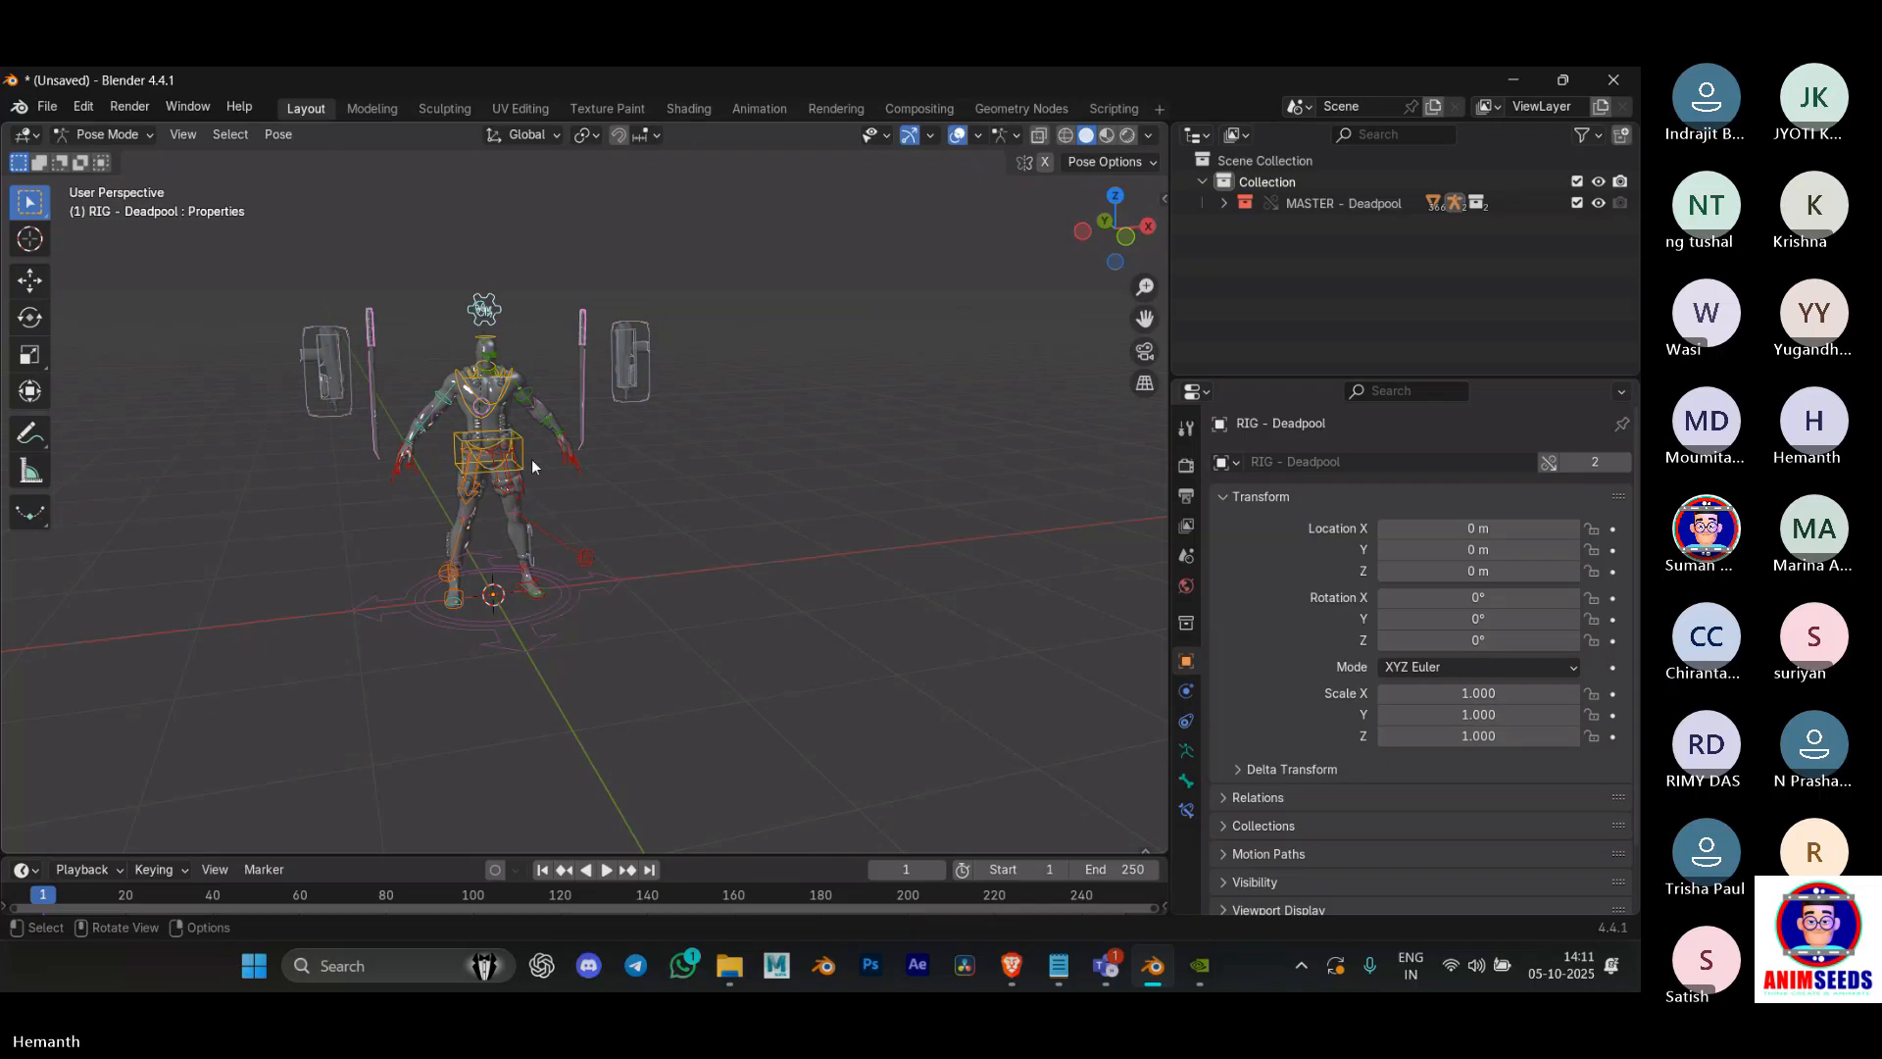
Step: Start a new General file without saving the linked scene and delete all the default objects
left_click(531, 458)
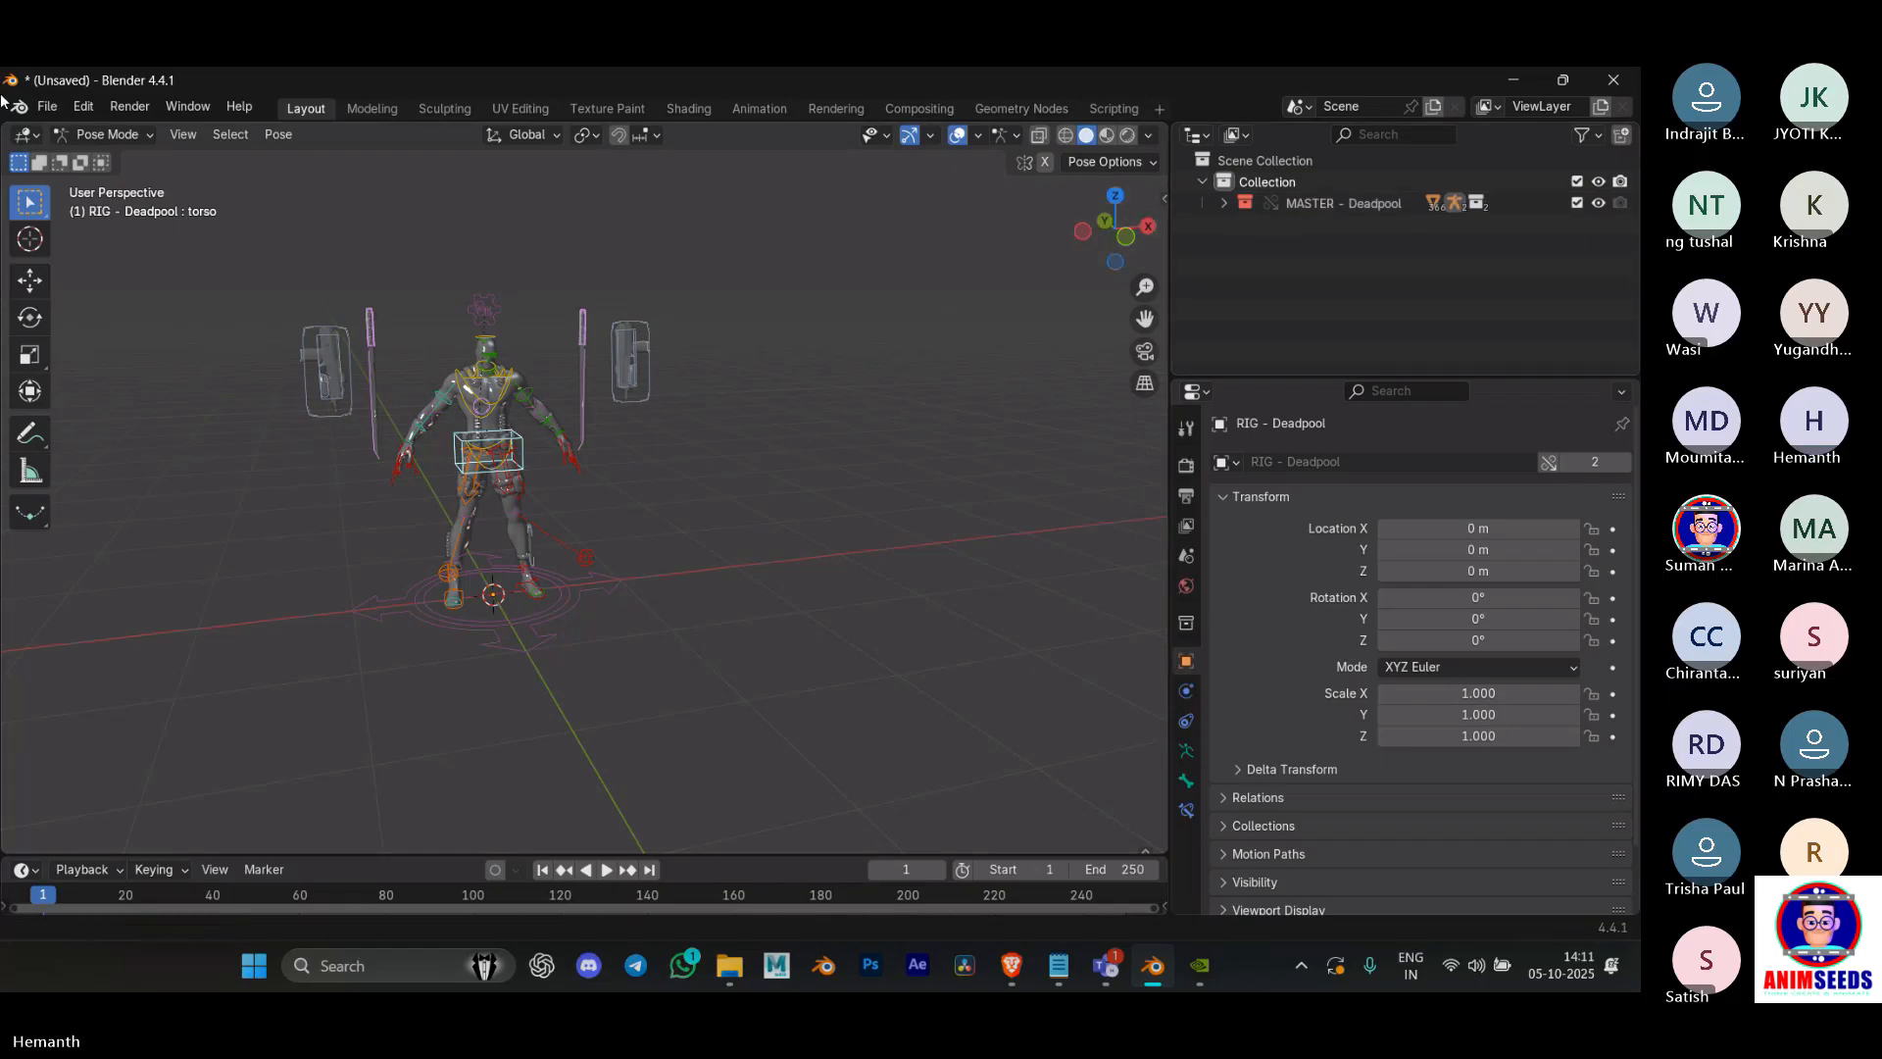
left_click(46, 106)
mouse_move(74, 130)
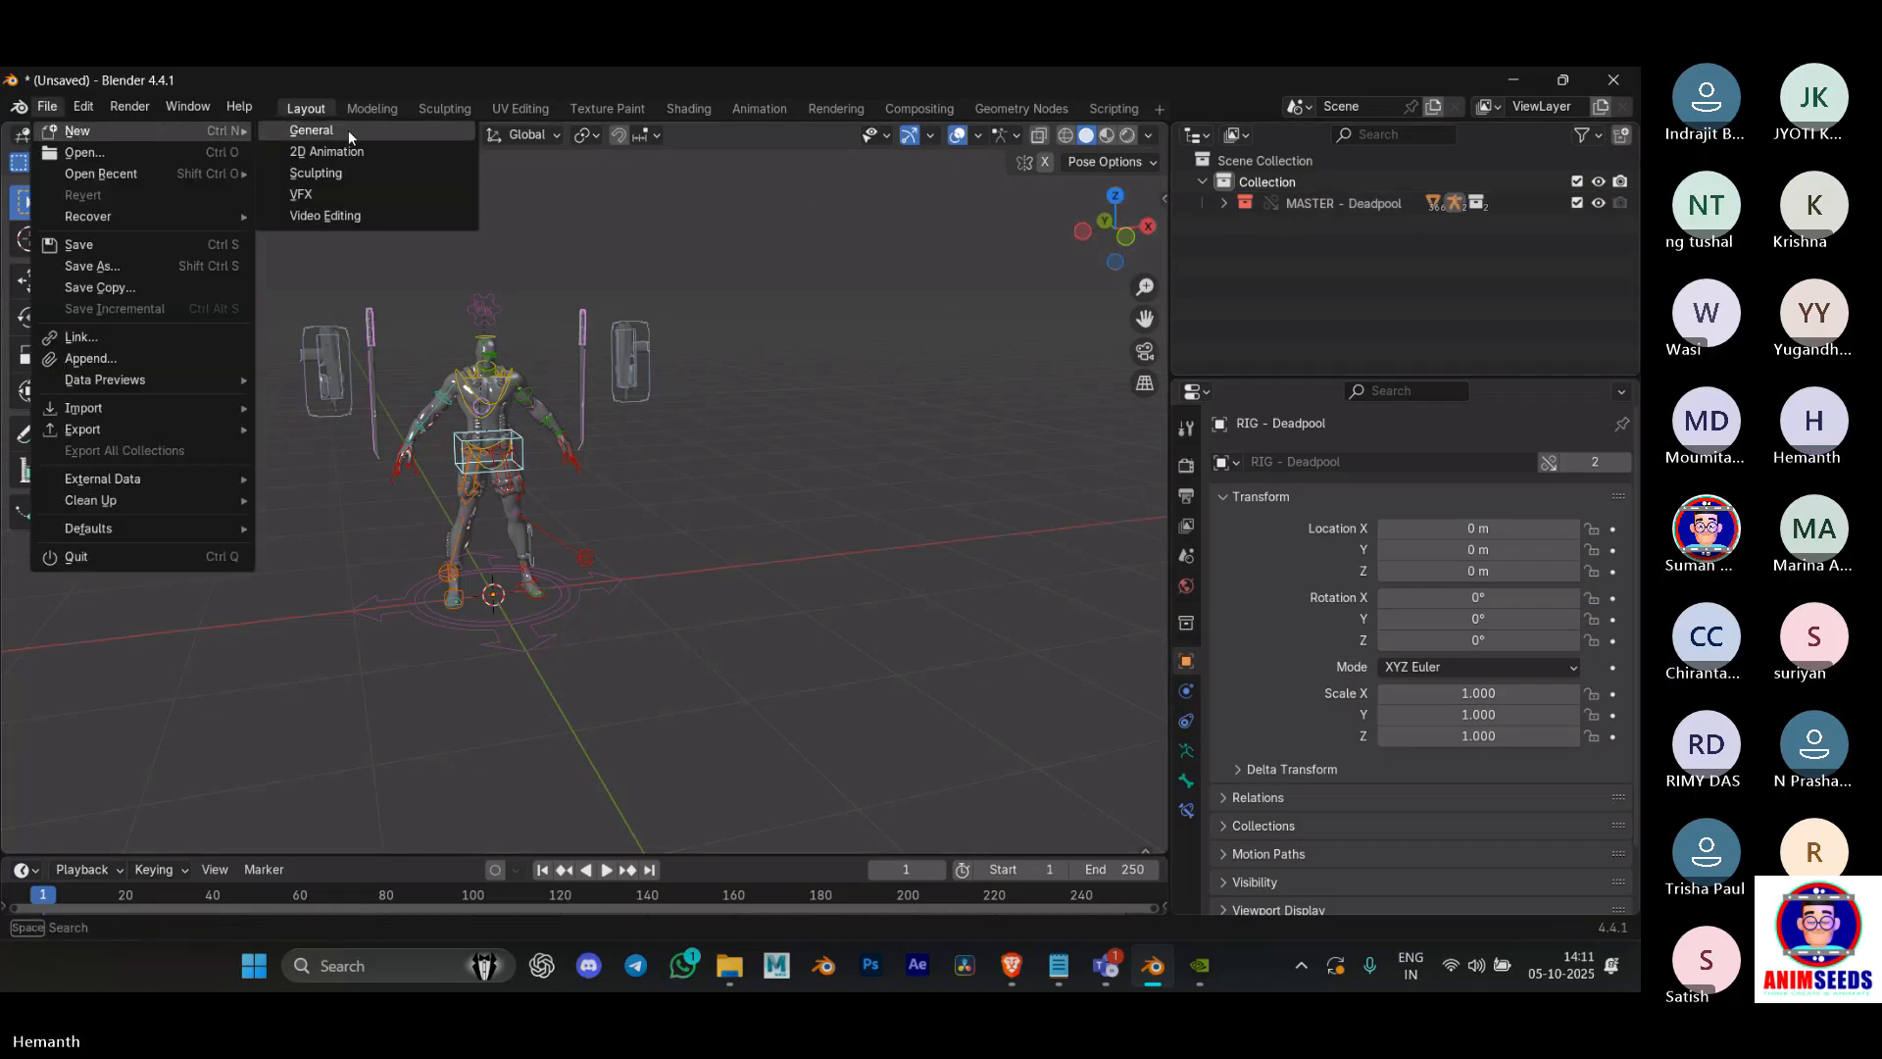
left_click(326, 151)
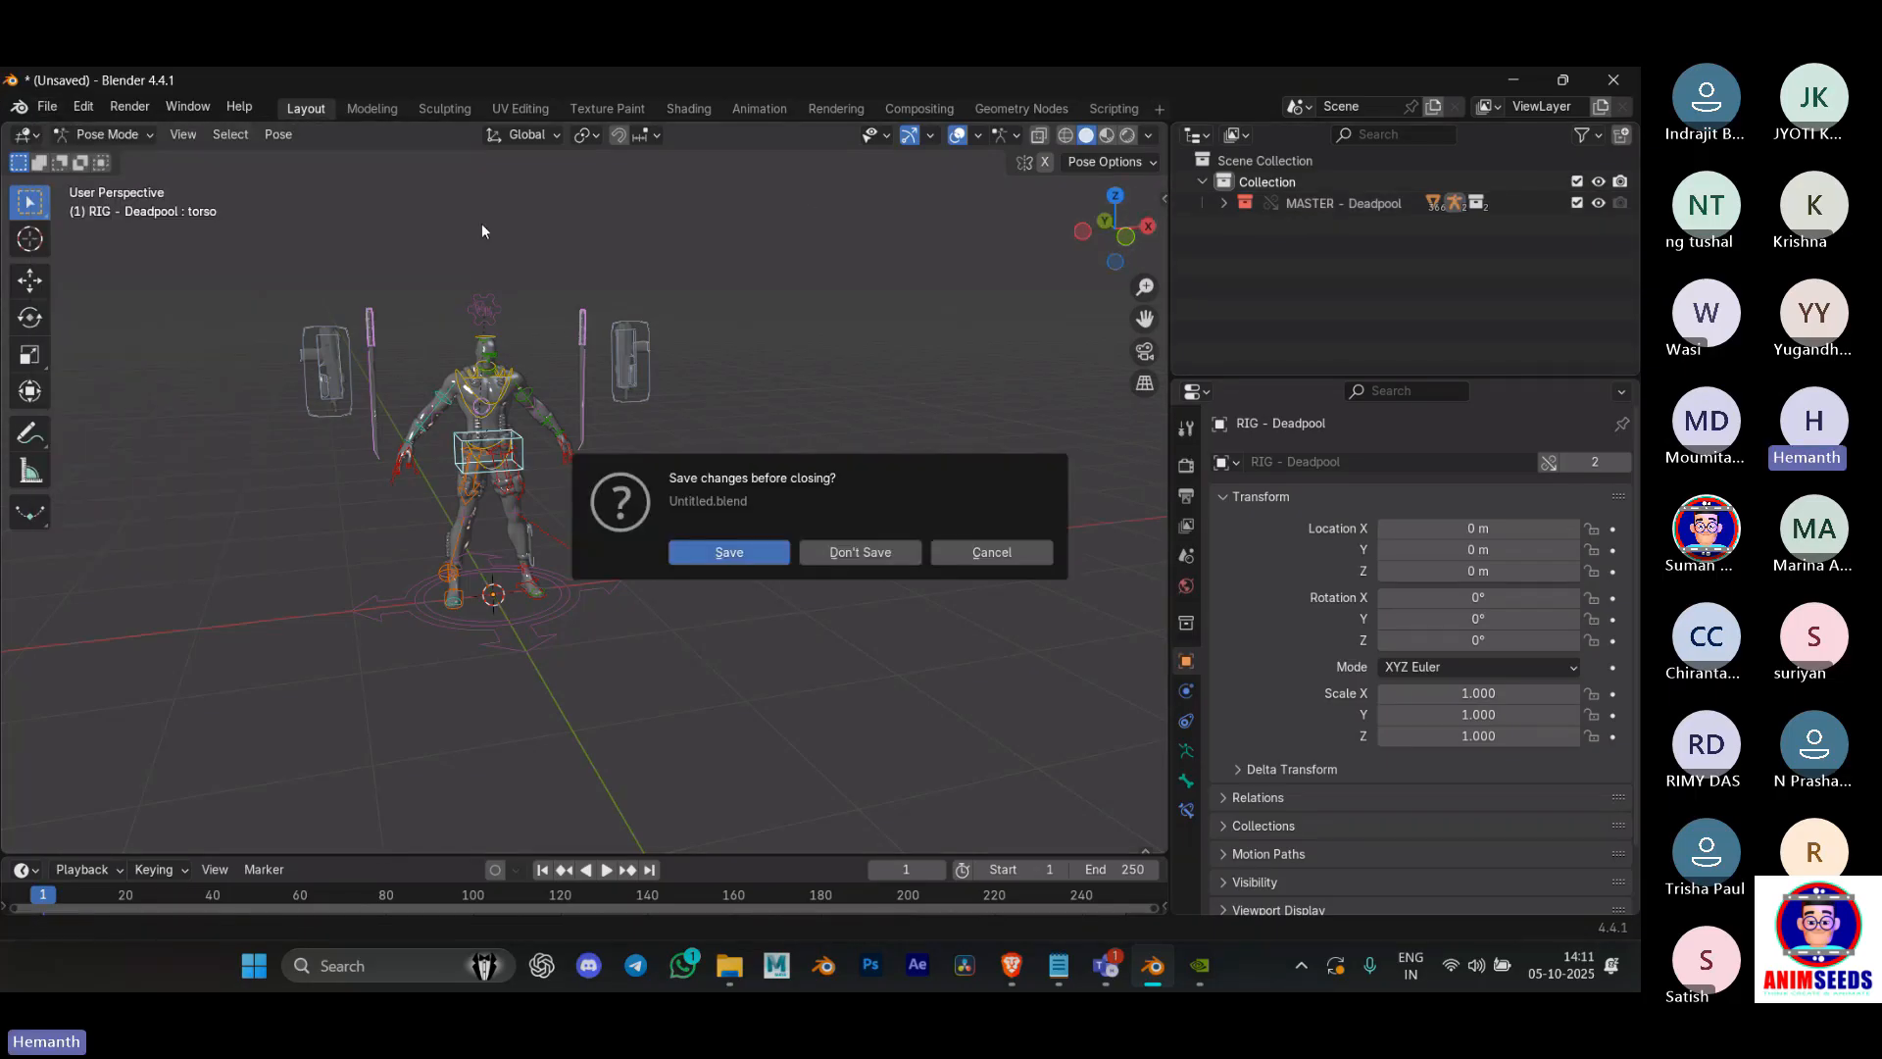
left_click(860, 552)
key("a")
key("x")
left_click(617, 437)
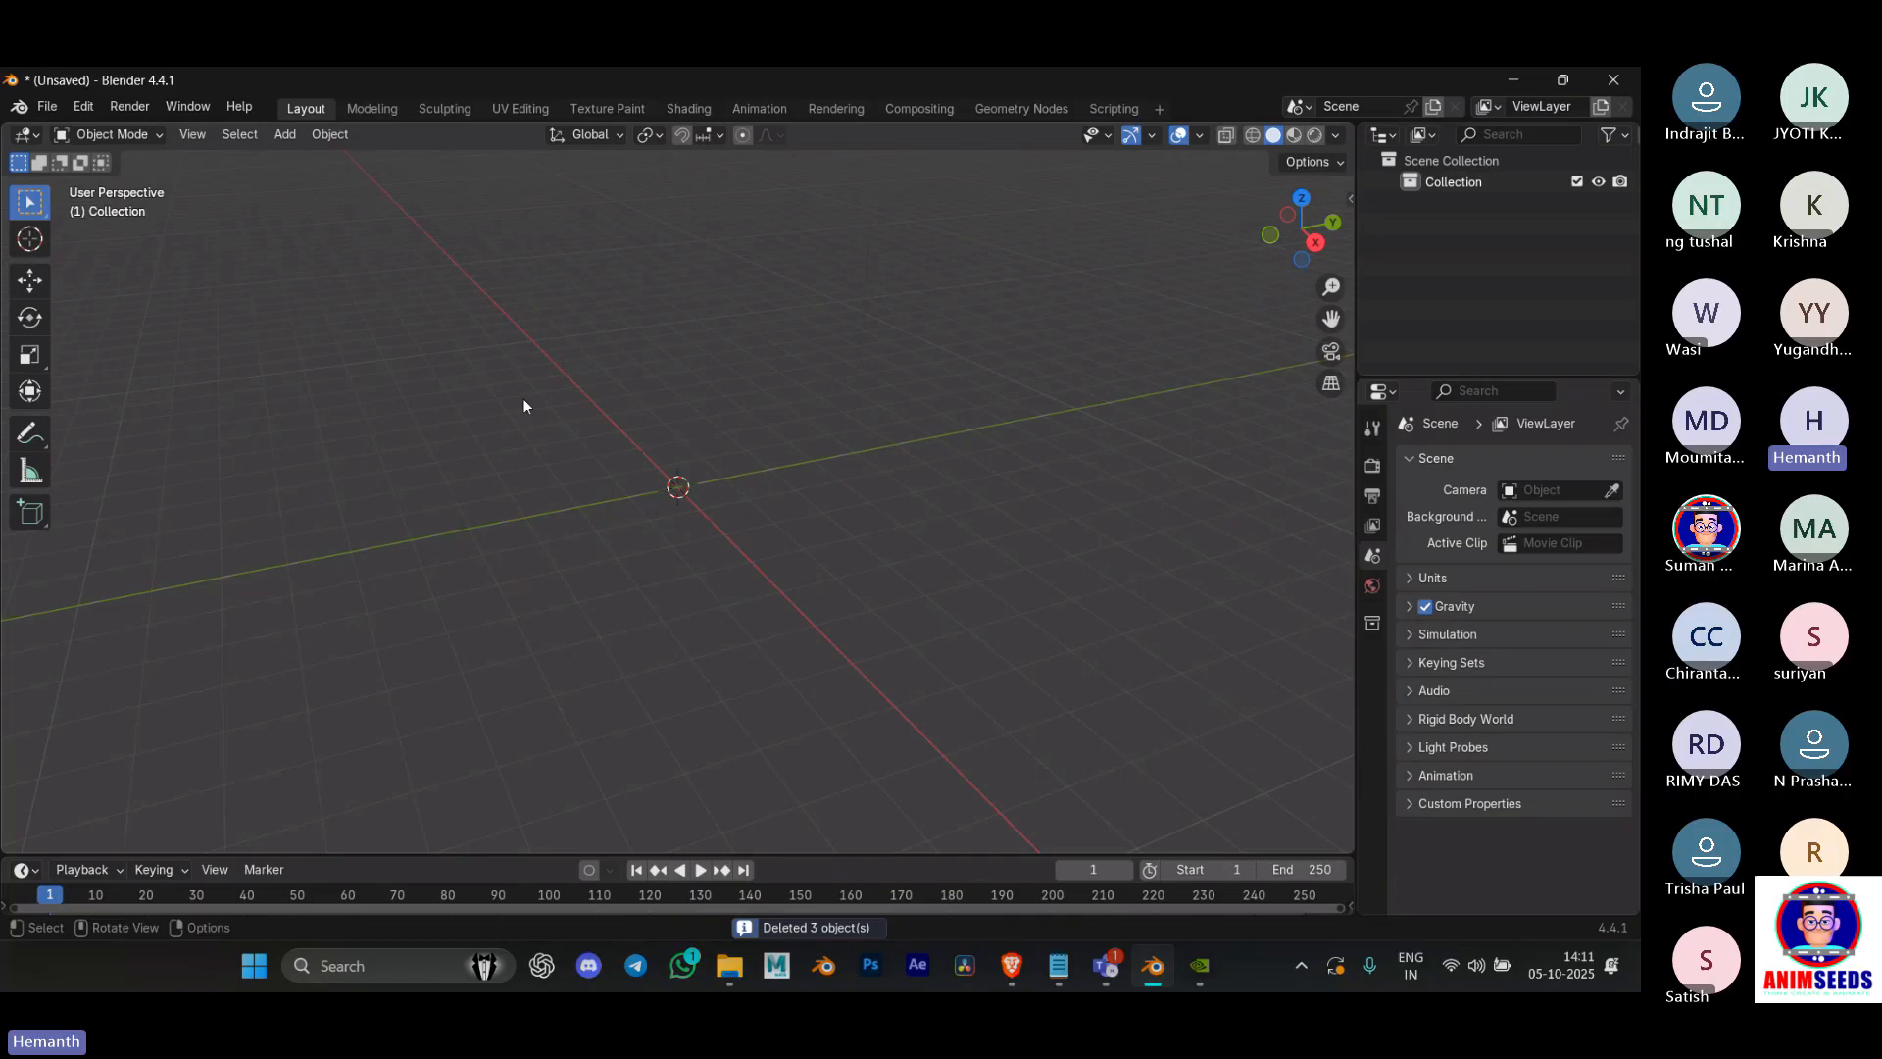
Step: Append the MASTER - Deadpool collection from the Deadpool rig file and collapse its hierarchy in a widened outliner
left_click(46, 106)
left_click(189, 360)
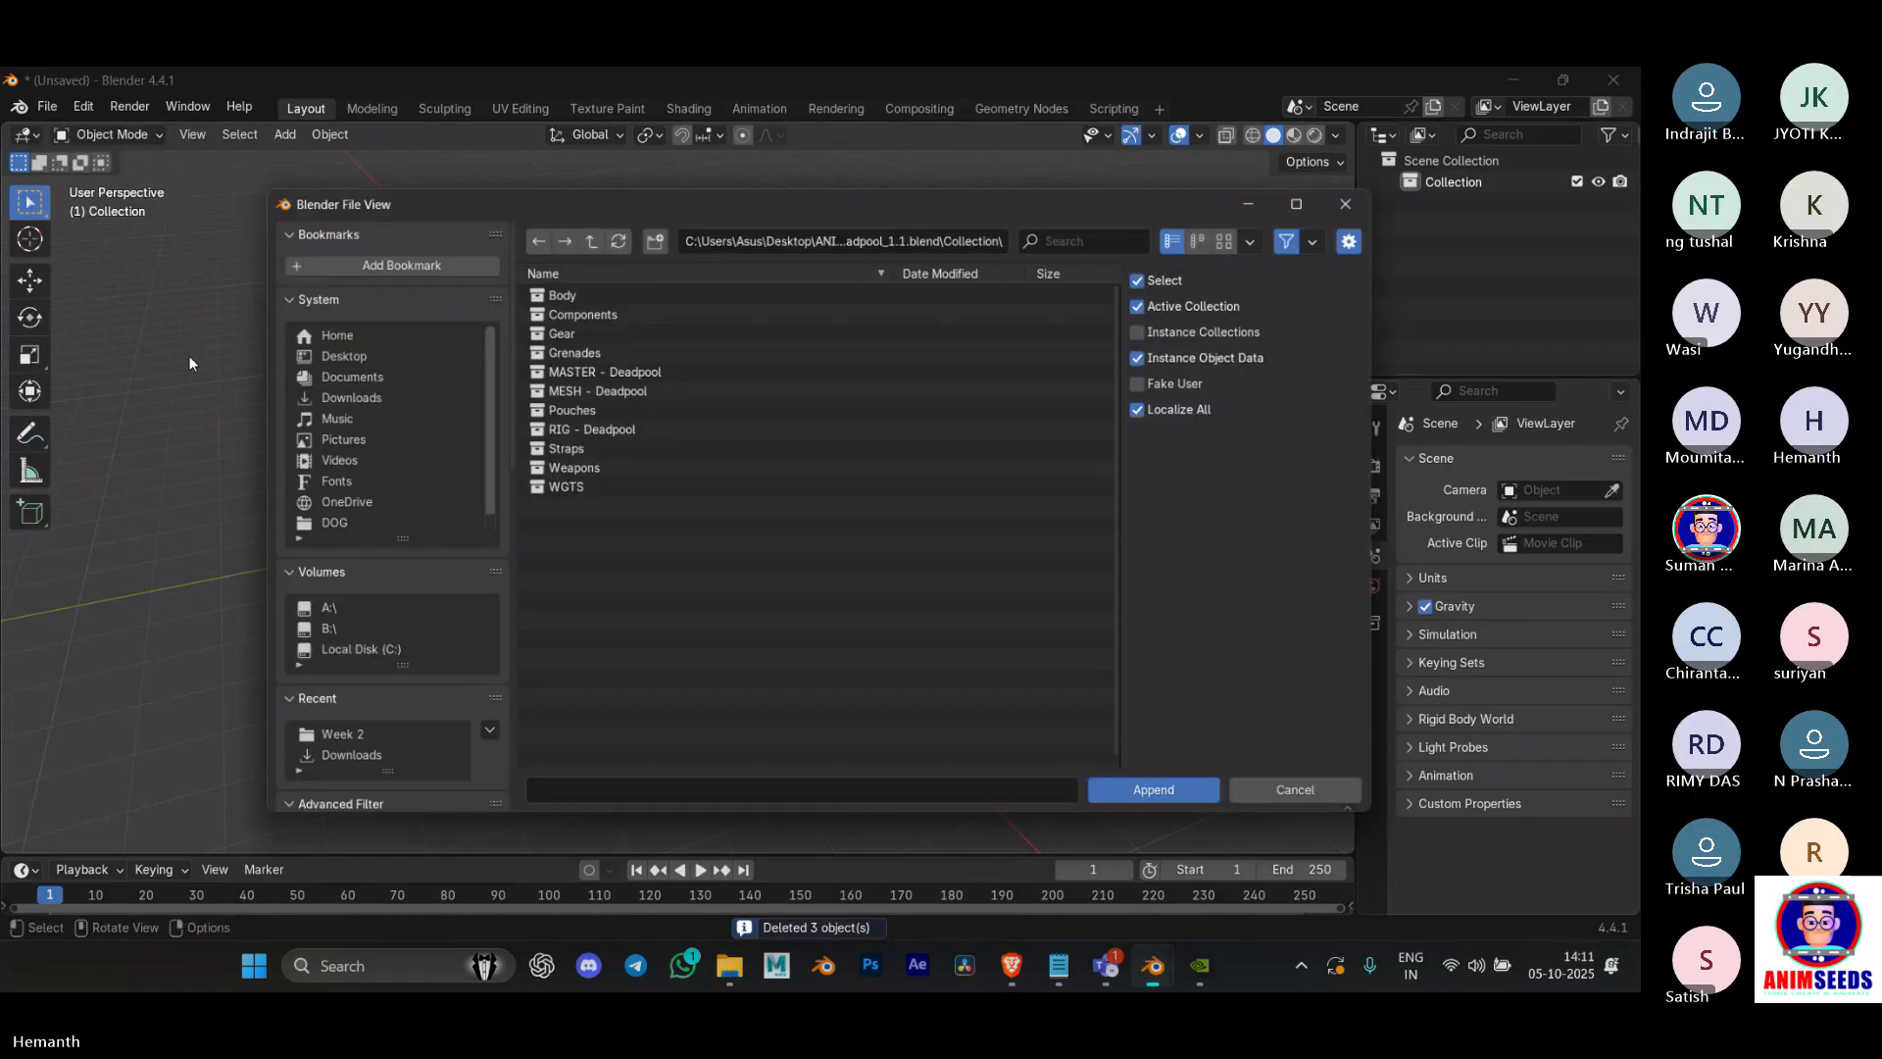
double_click(592, 370)
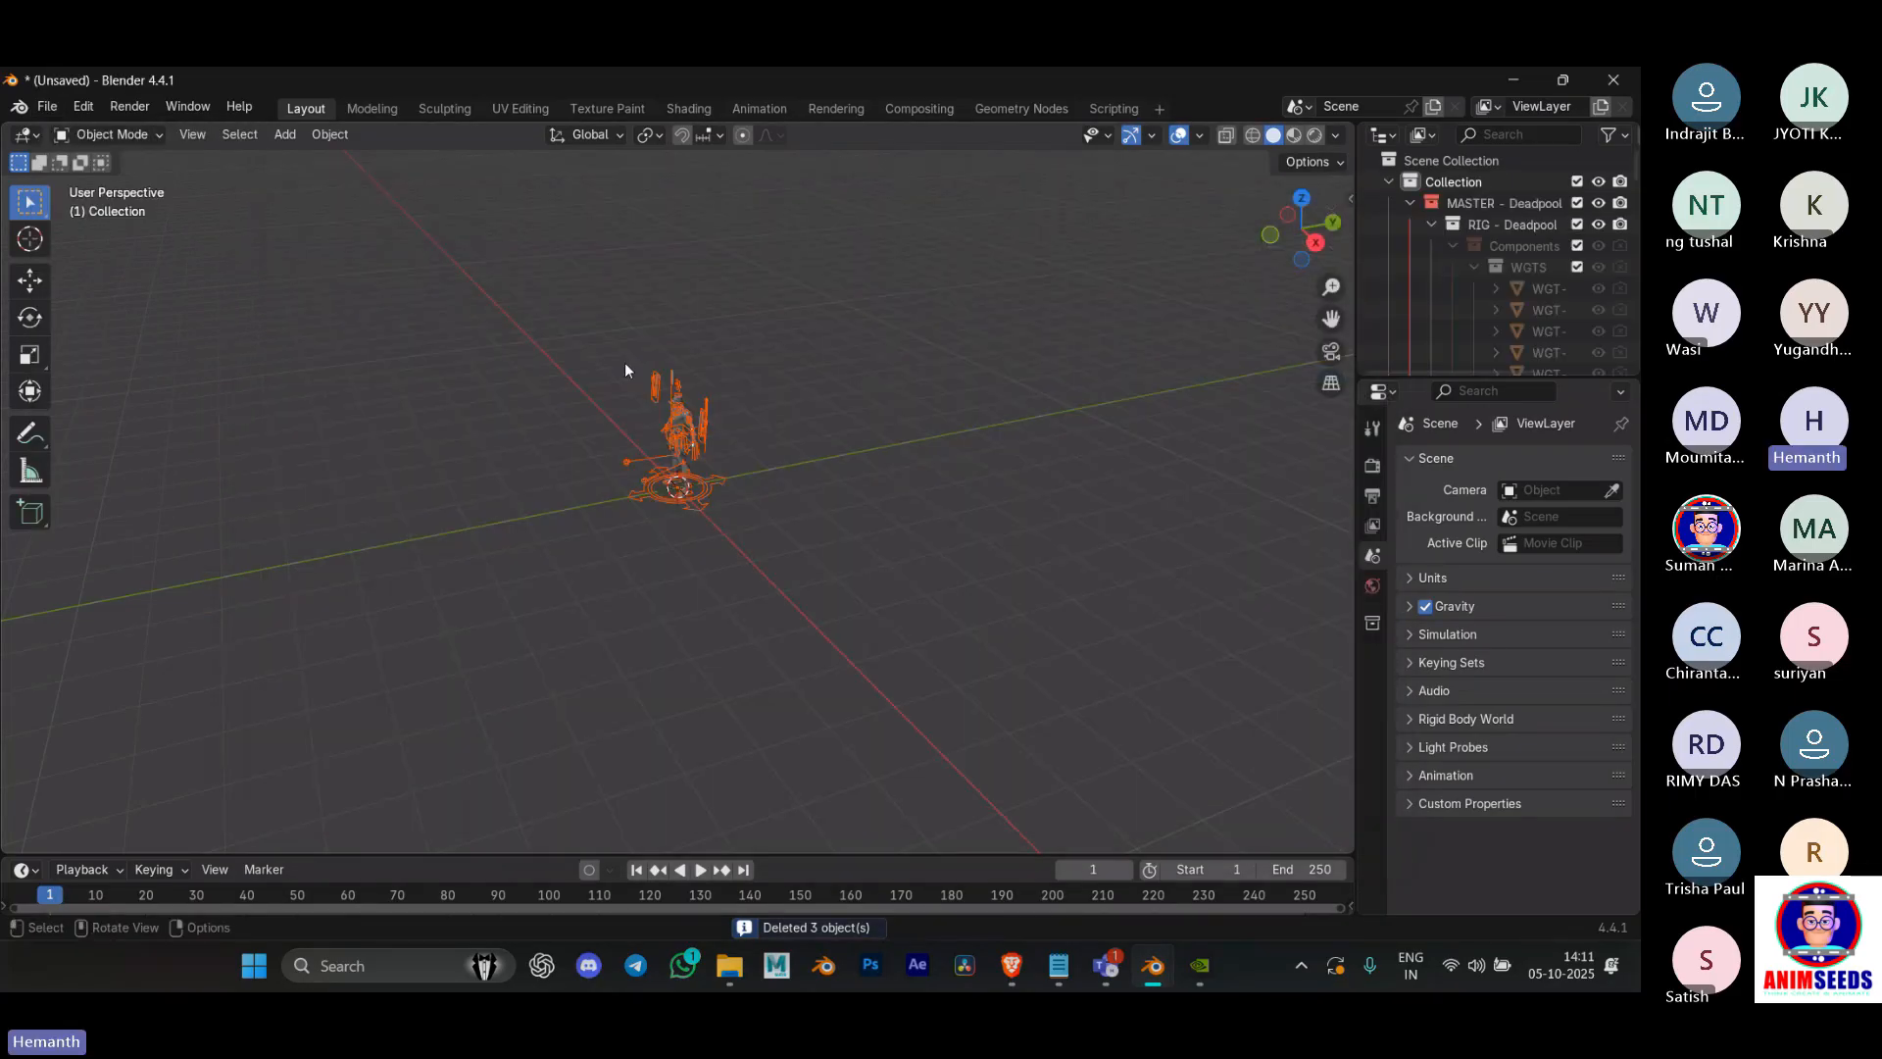
left_click_drag(1372, 310, 1034, 290)
left_click(1048, 181)
left_click(1048, 181)
left_click(1069, 203)
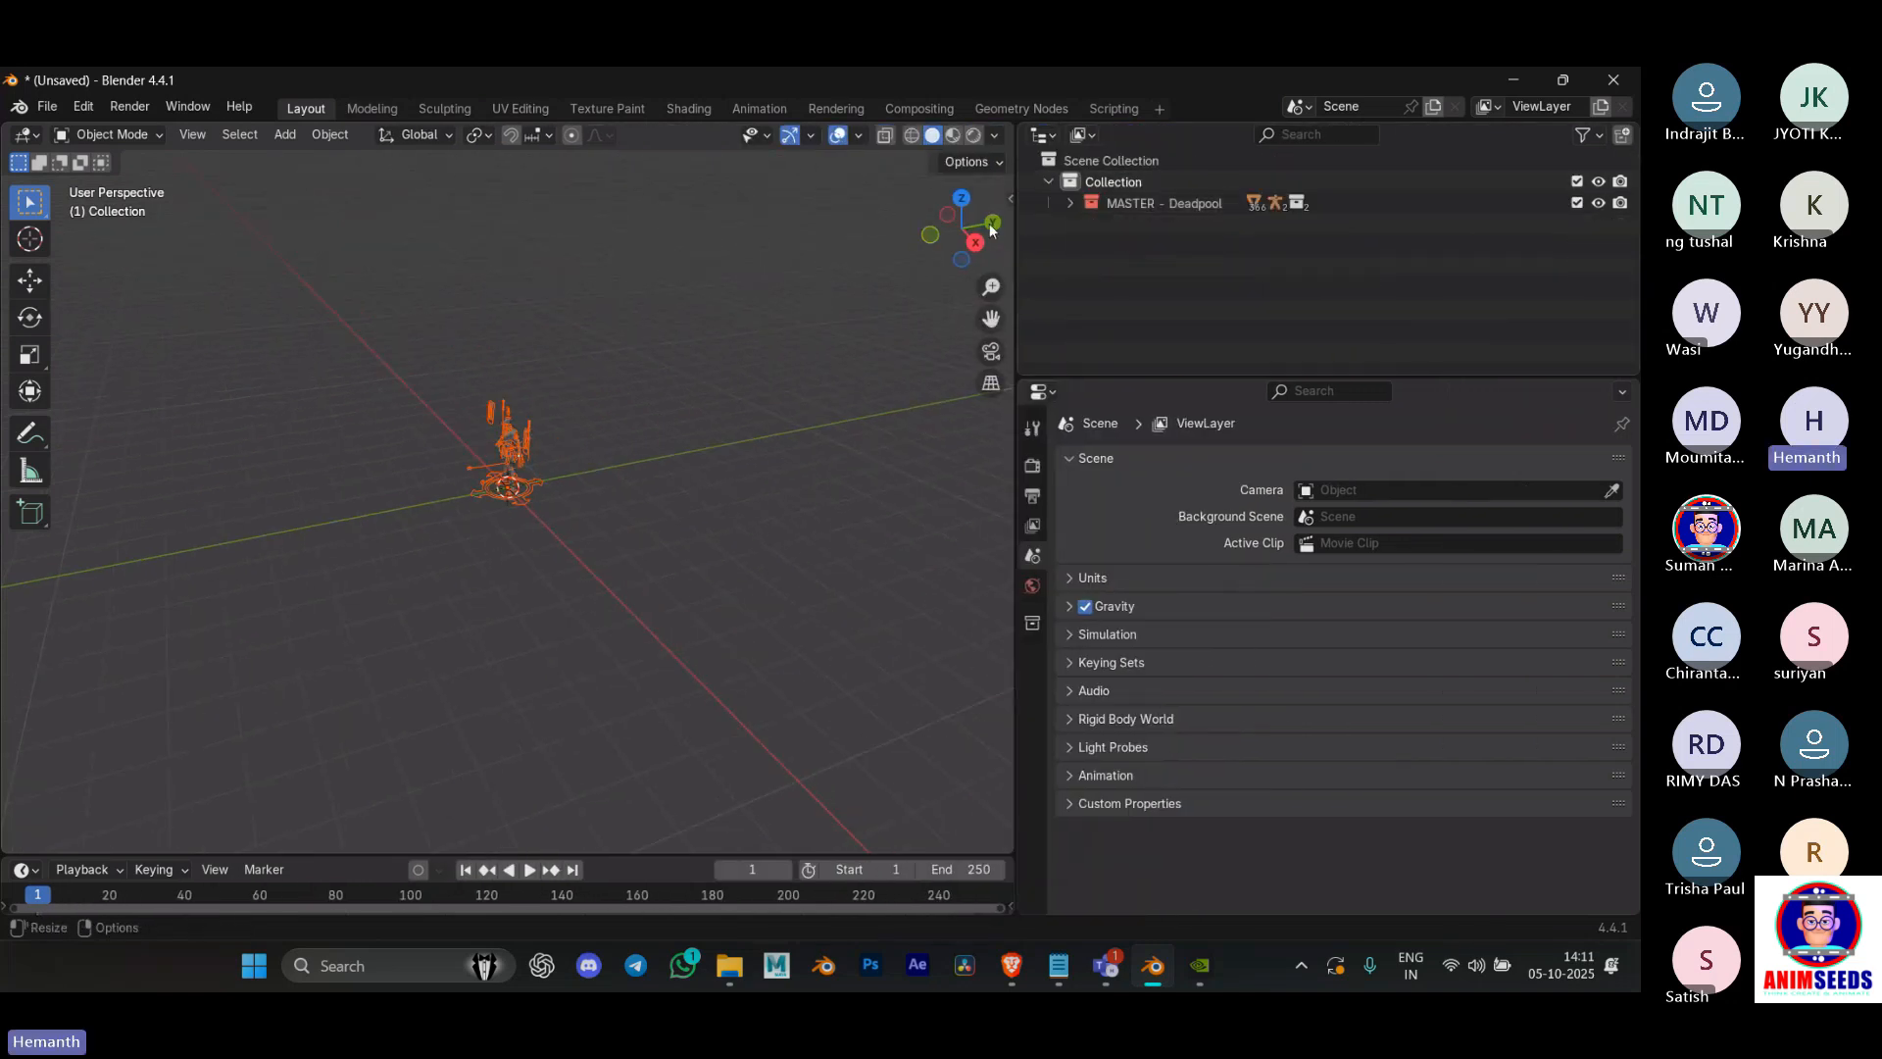
Step: Inspect the appended Deadpool rig from the front and check the viewport sidebar's tool and view settings
middle_click_drag(466, 396, 686, 451, "shift")
key("n")
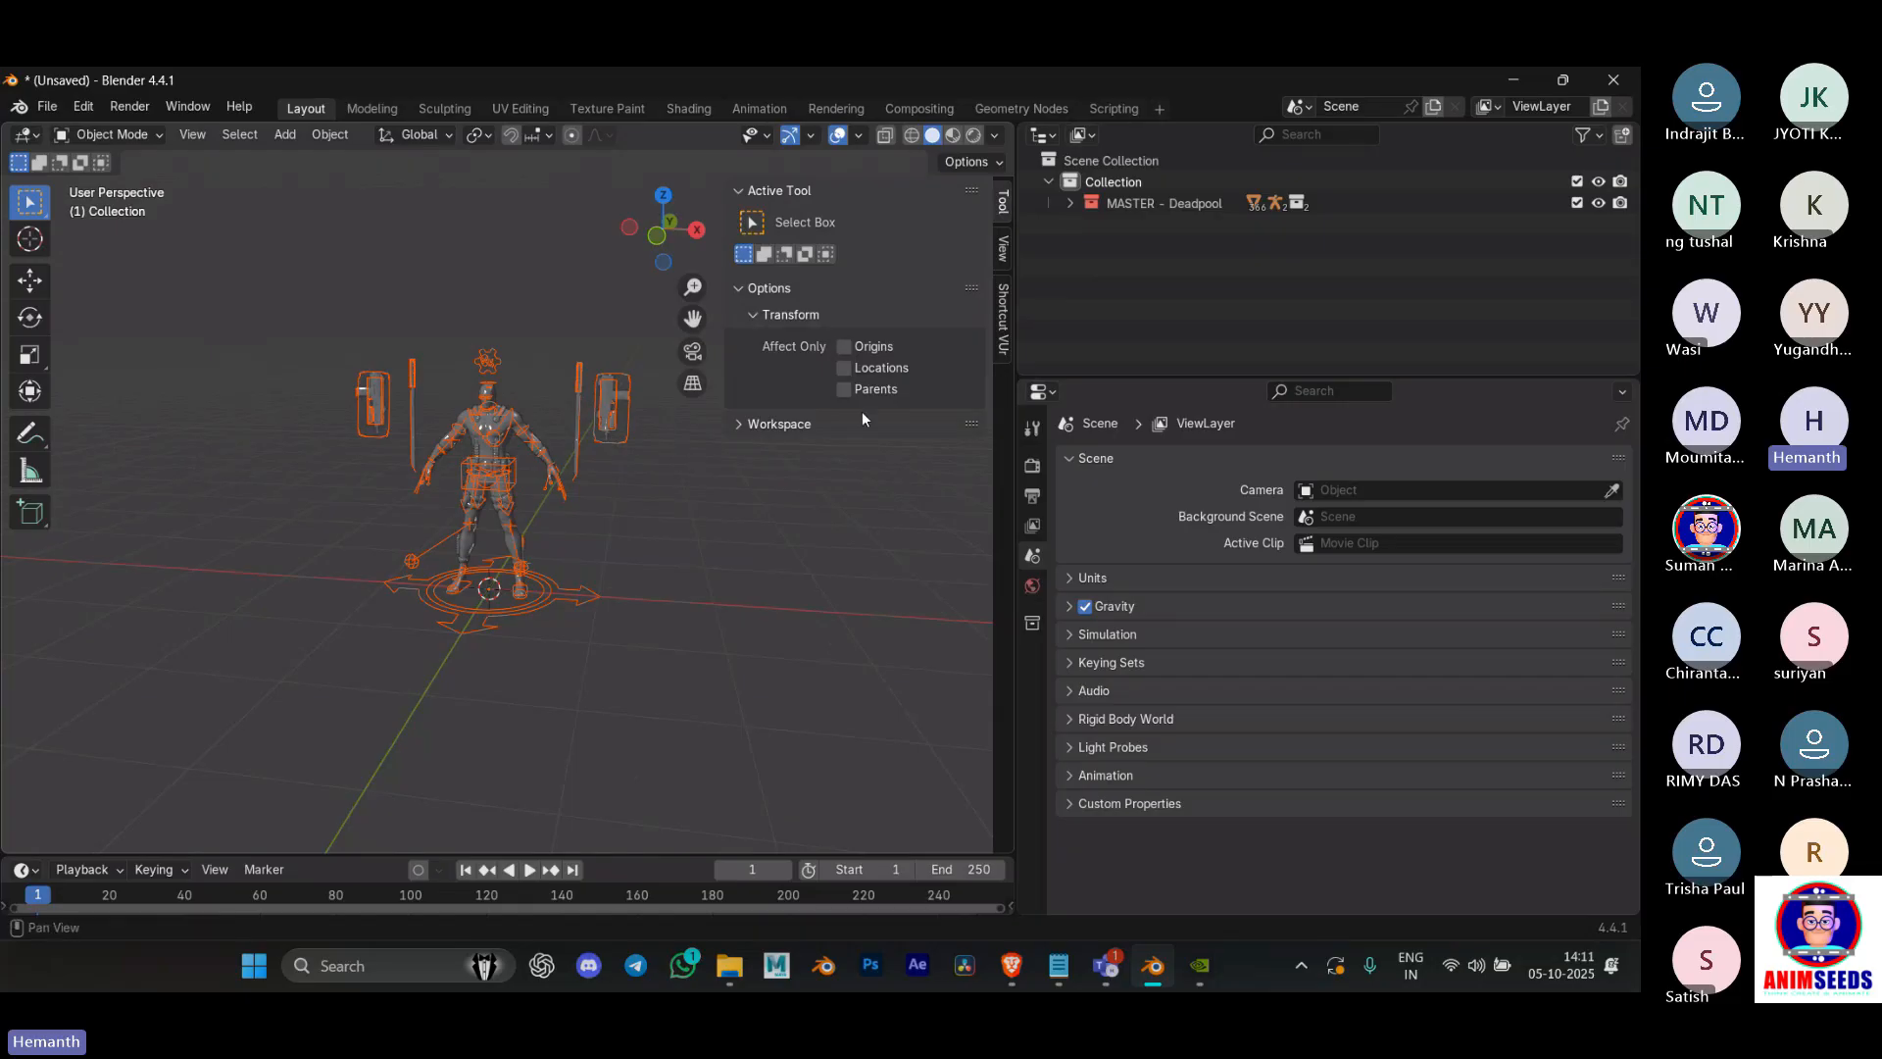
left_click(1004, 251)
left_click(1003, 203)
scroll(484, 444, "up", 4)
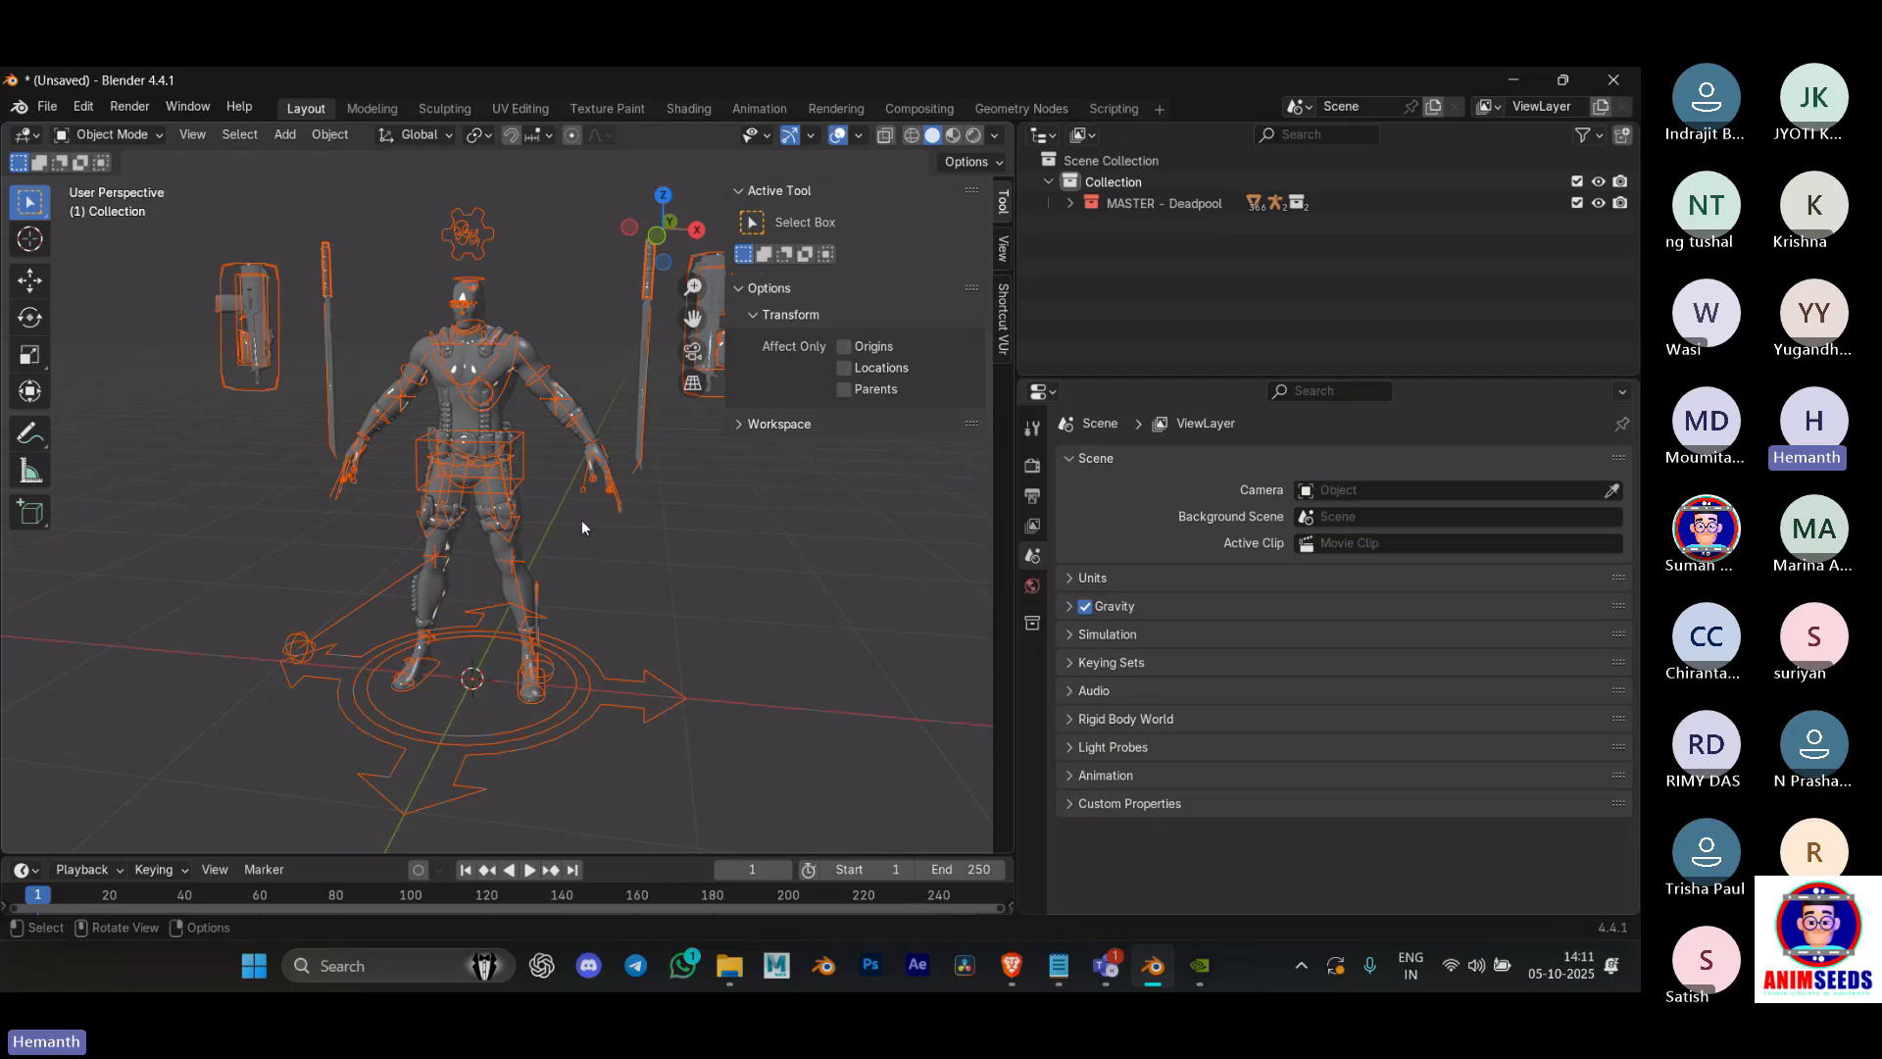
Step: Switch the Properties editor area to a Text Editor and widen it for reading the script
left_click_drag(1017, 537, 843, 534)
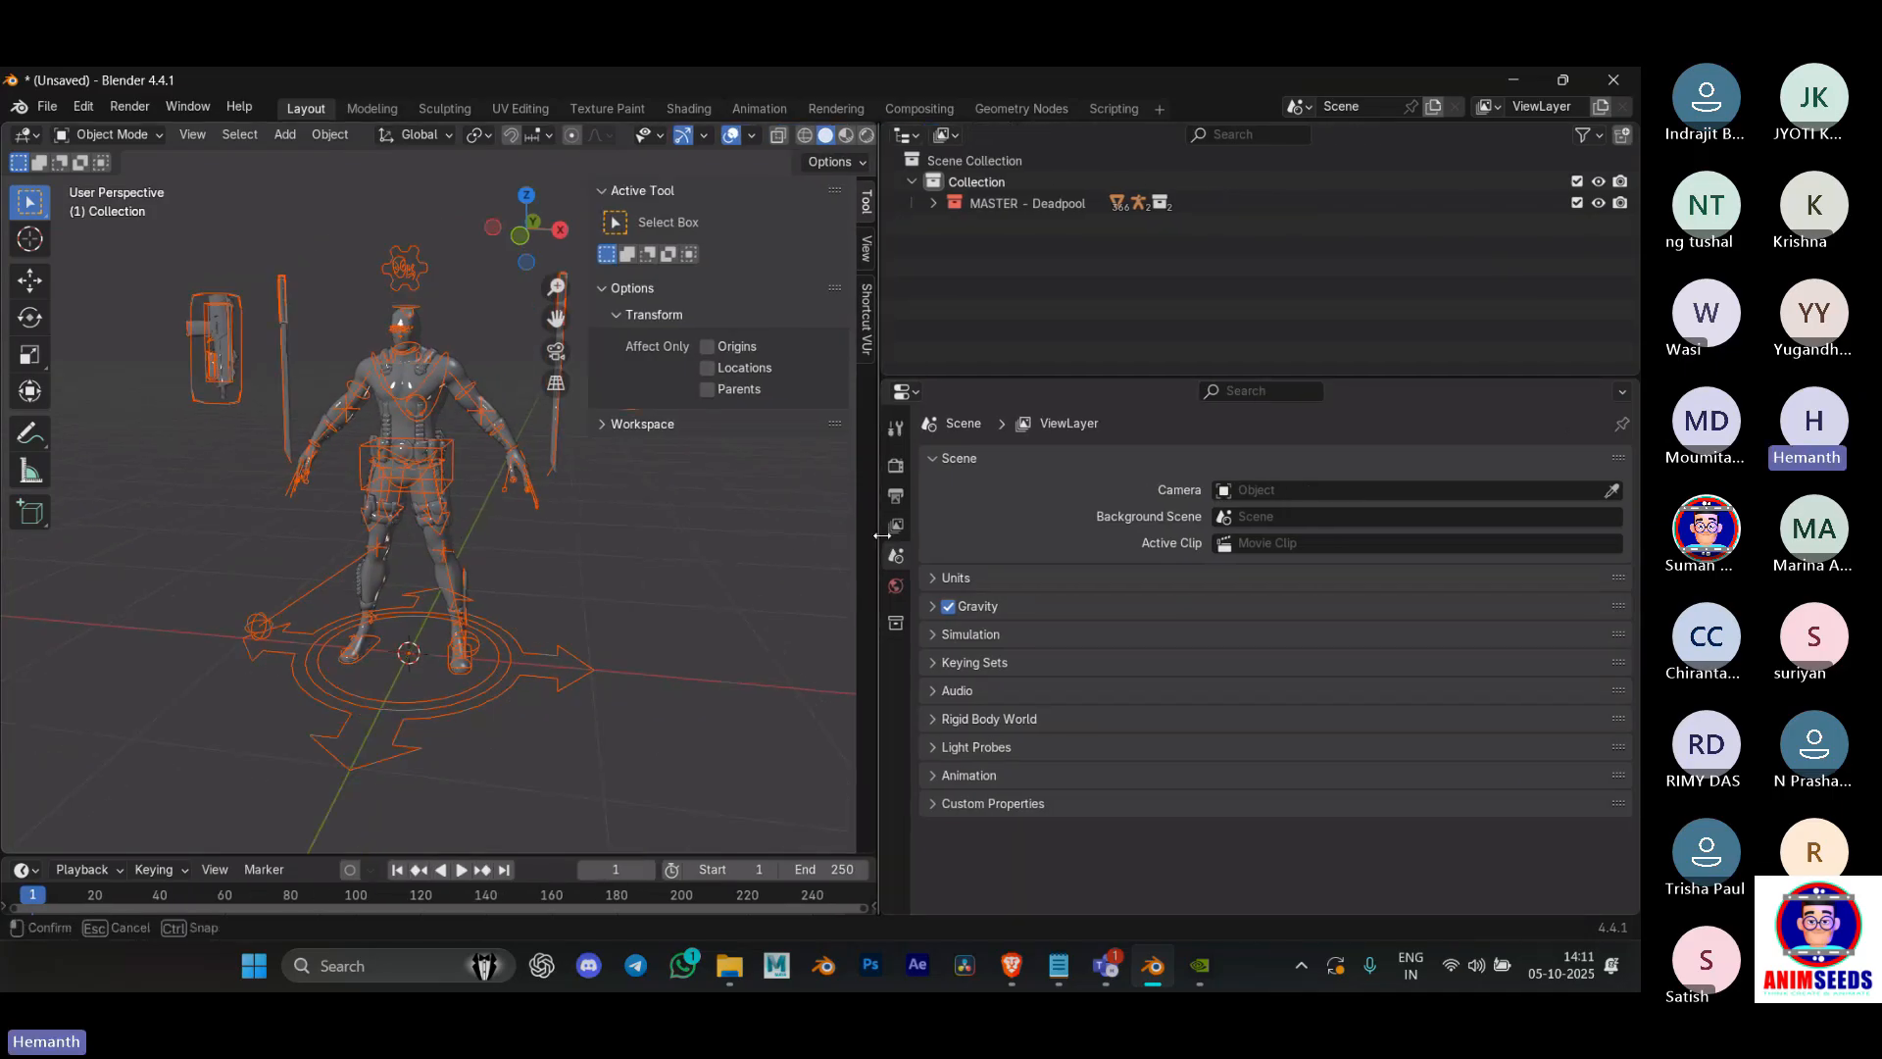
left_click(907, 397)
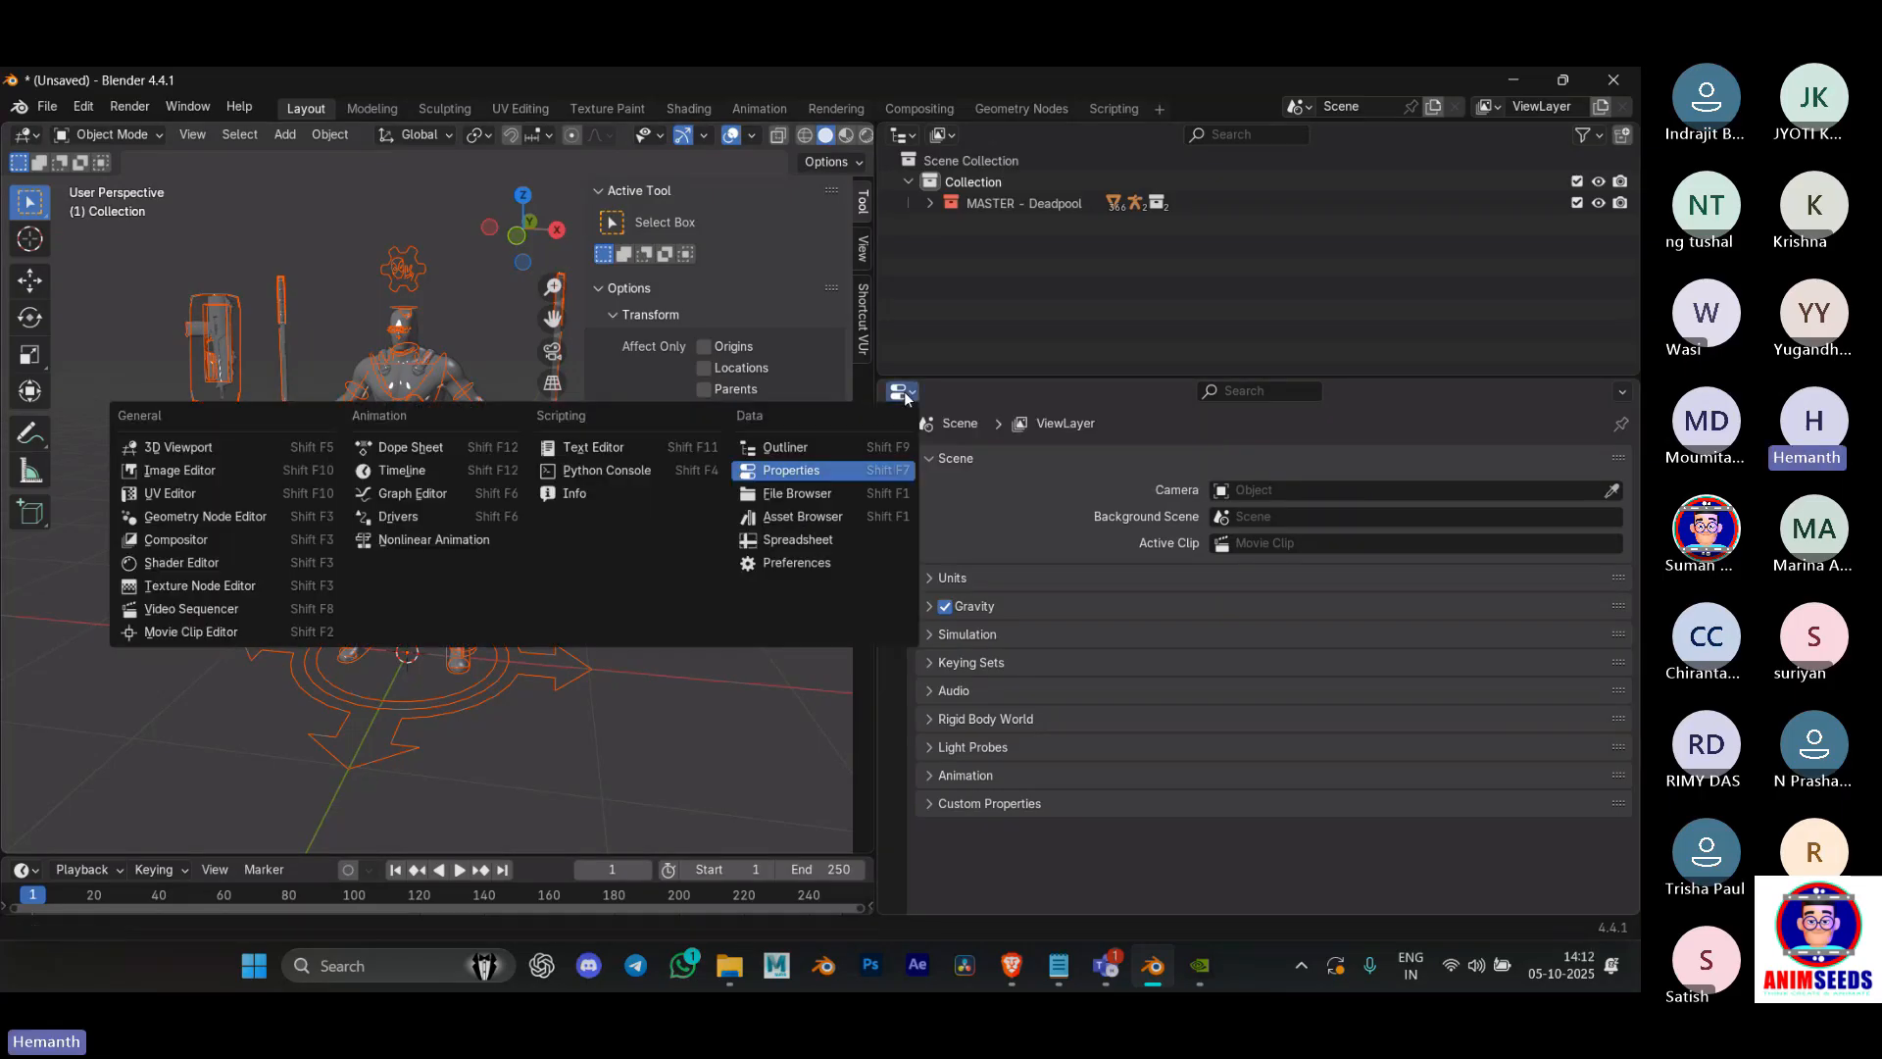
left_click(610, 445)
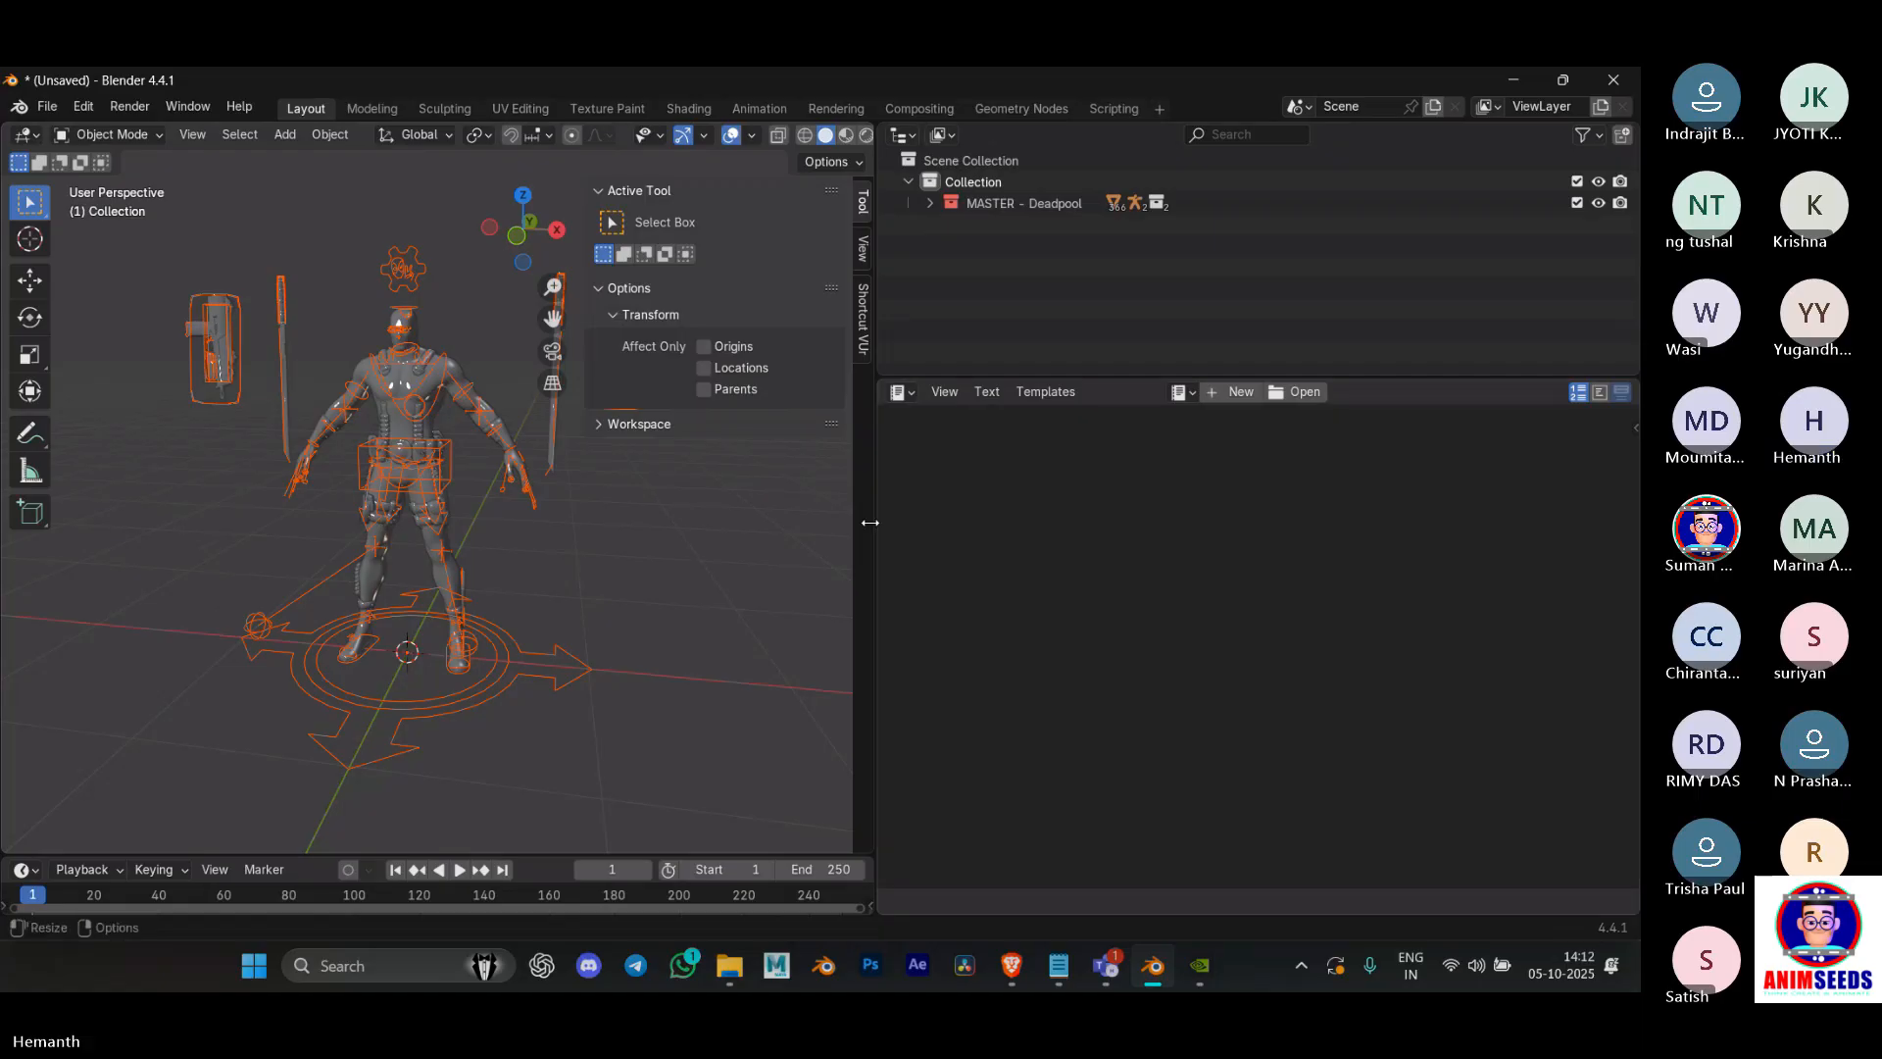
left_click_drag(875, 530, 797, 525)
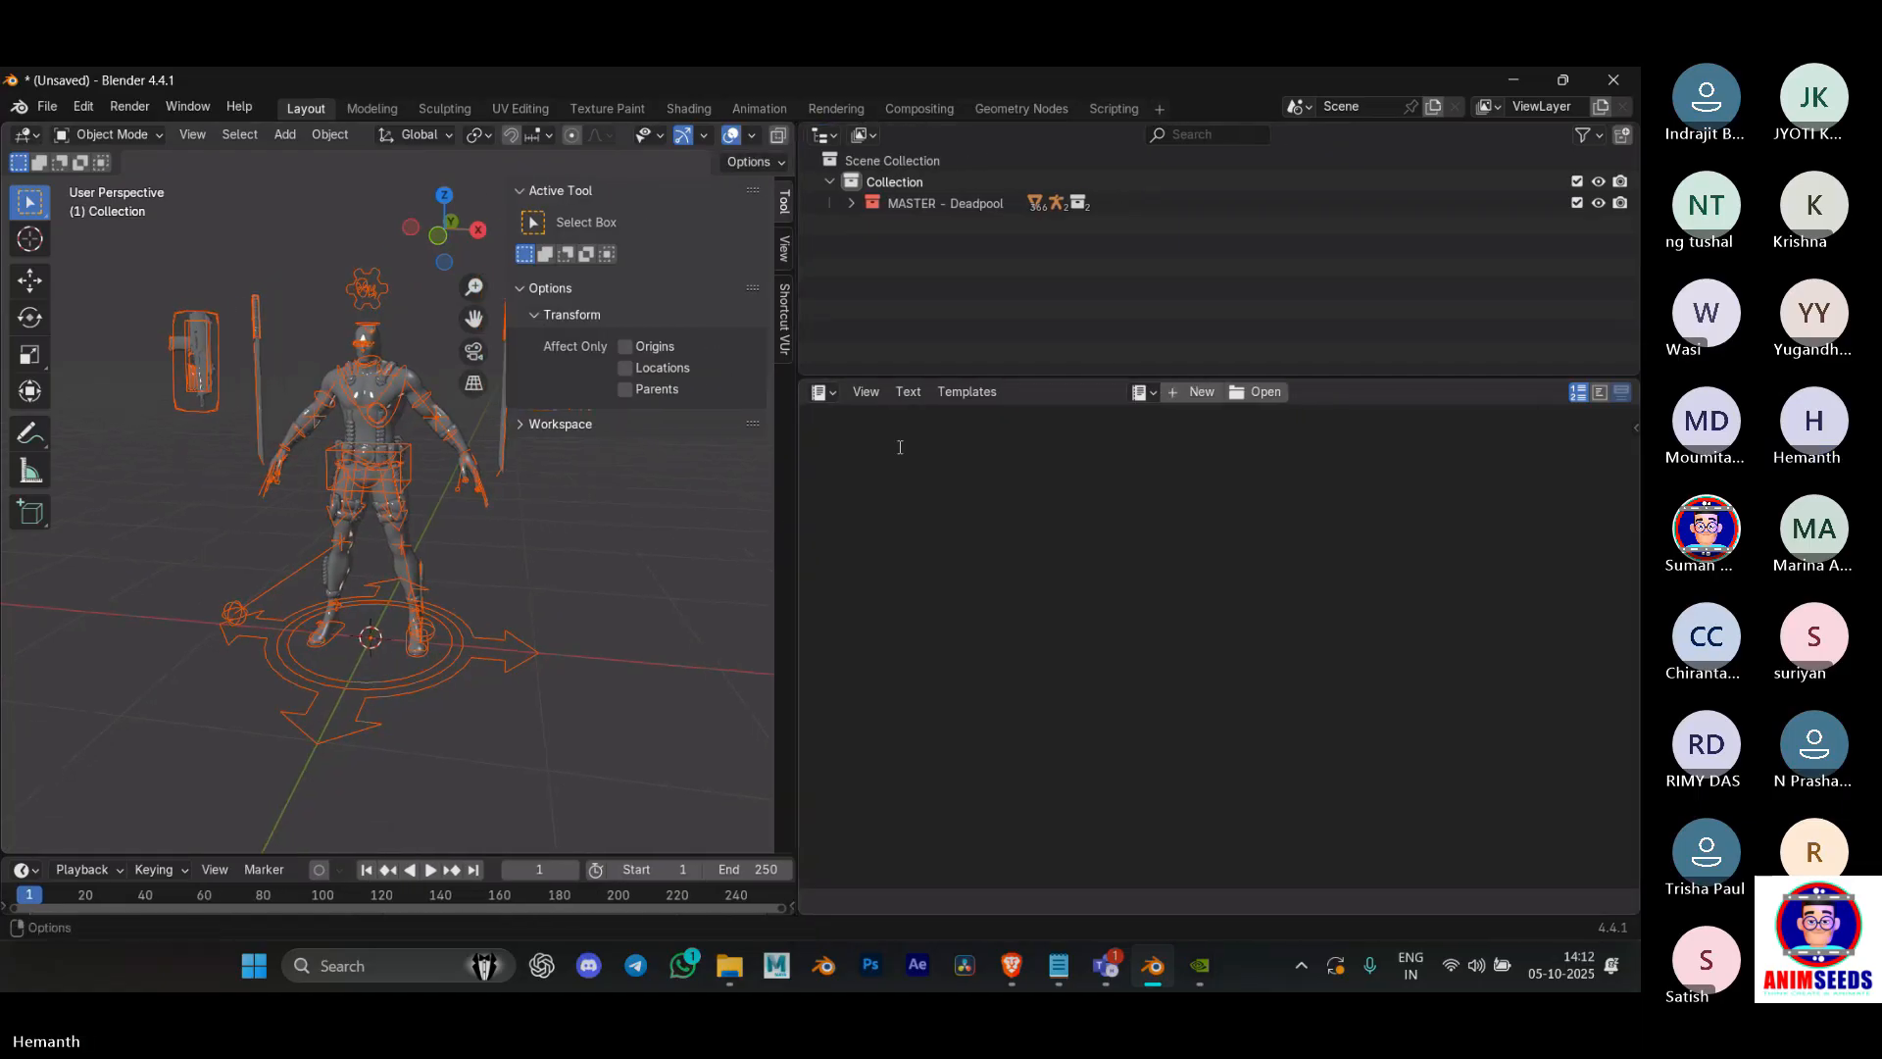
left_click(819, 393)
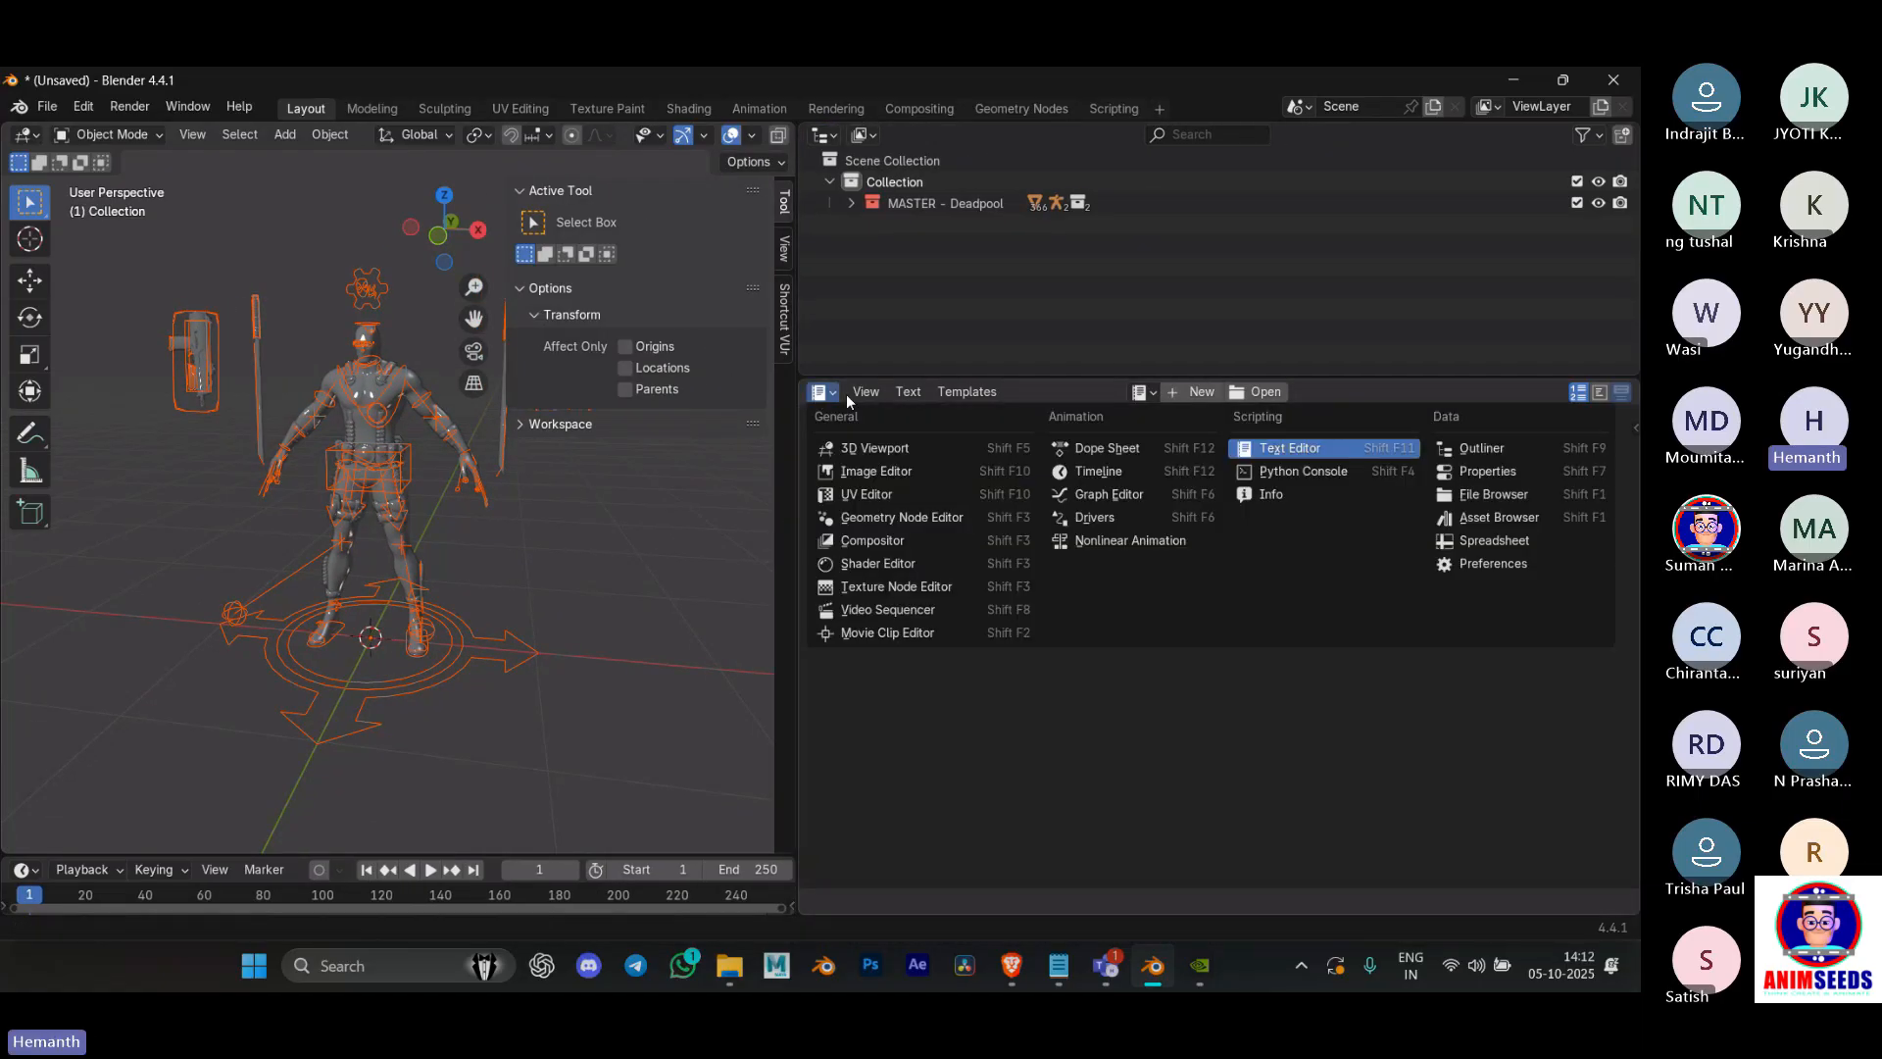
left_click(824, 396)
left_click(821, 396)
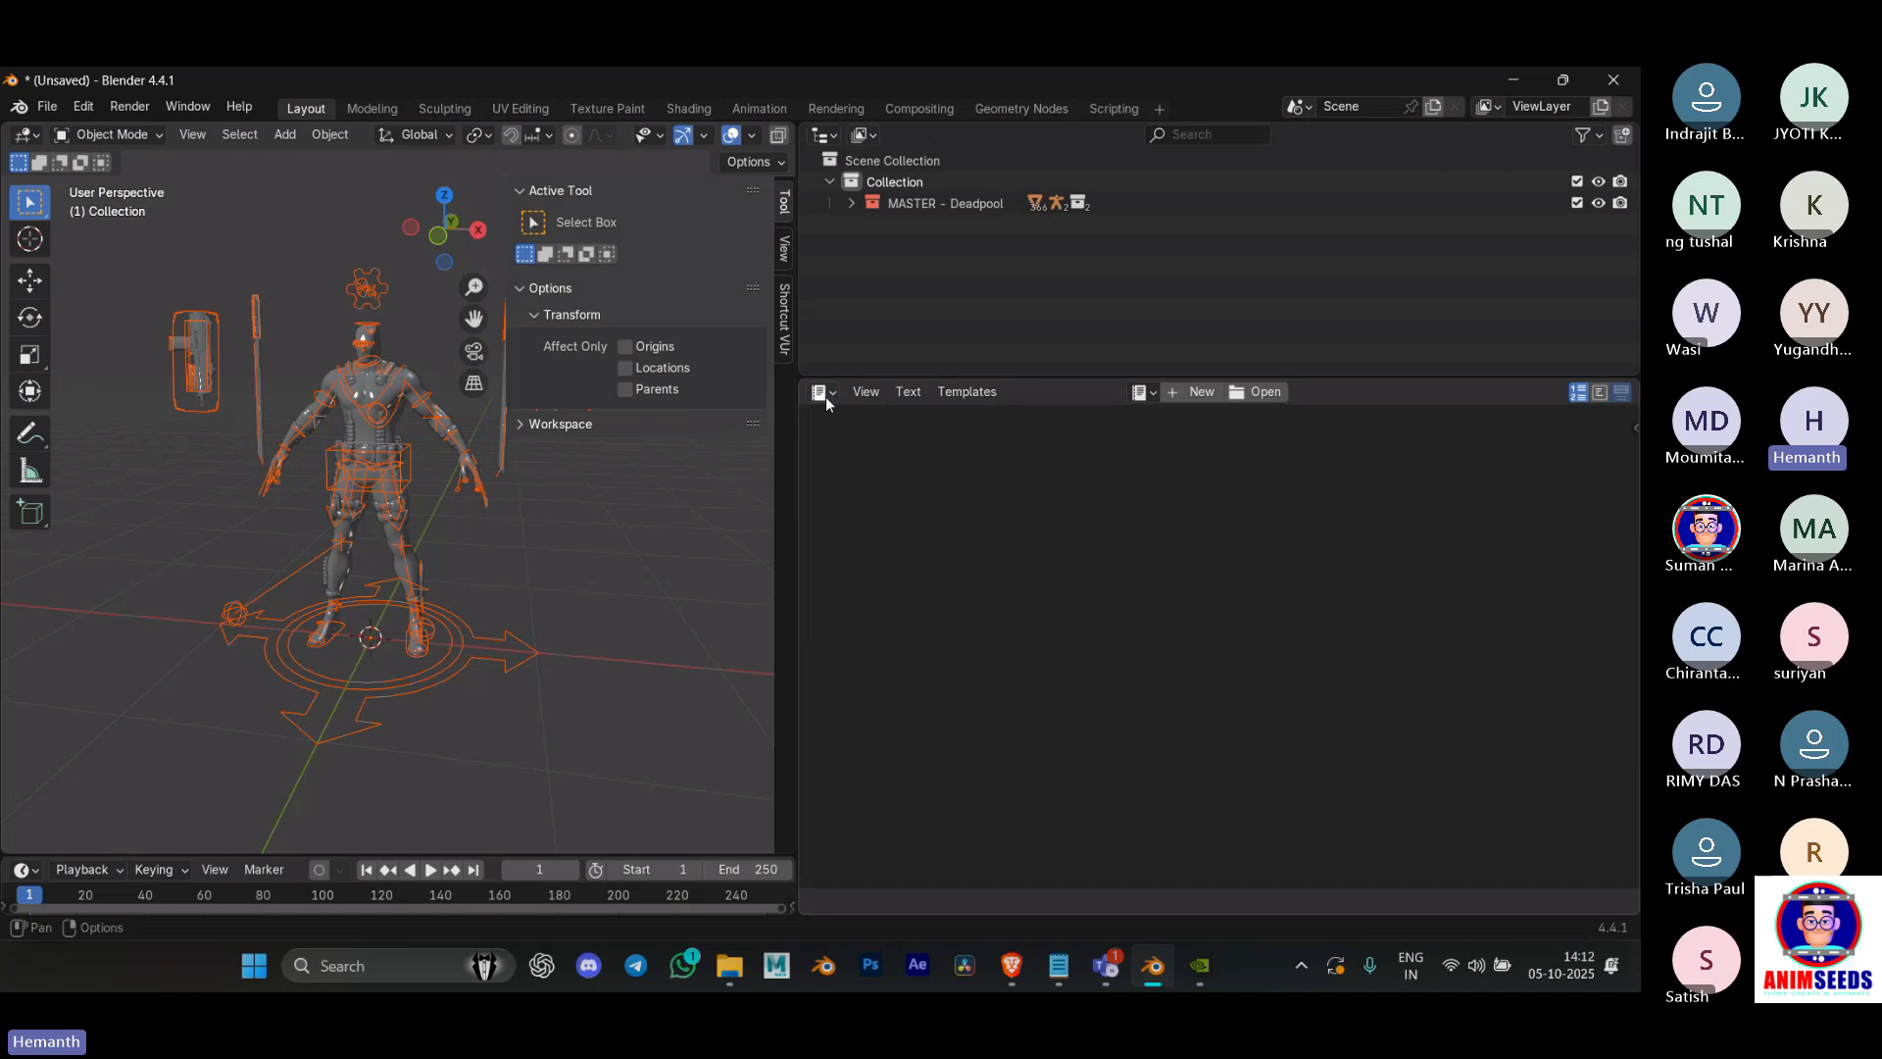
left_click(823, 394)
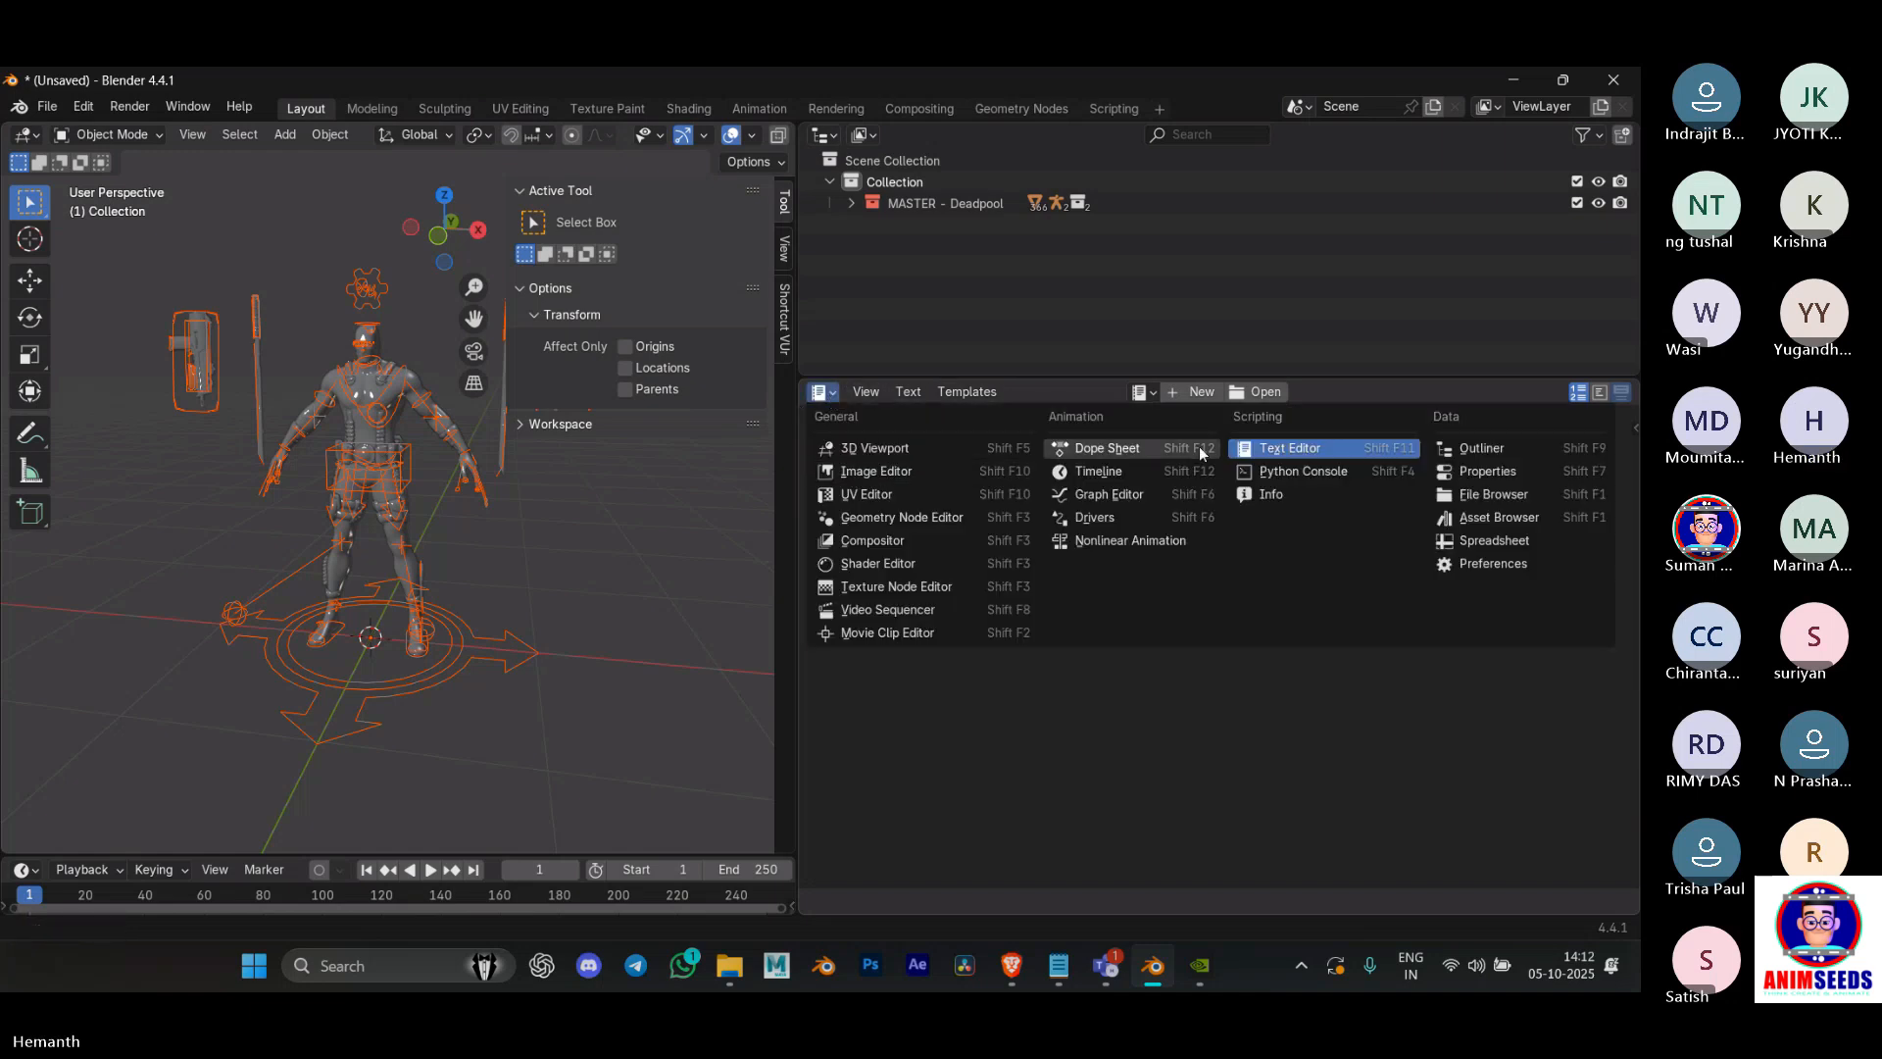
left_click(1248, 447)
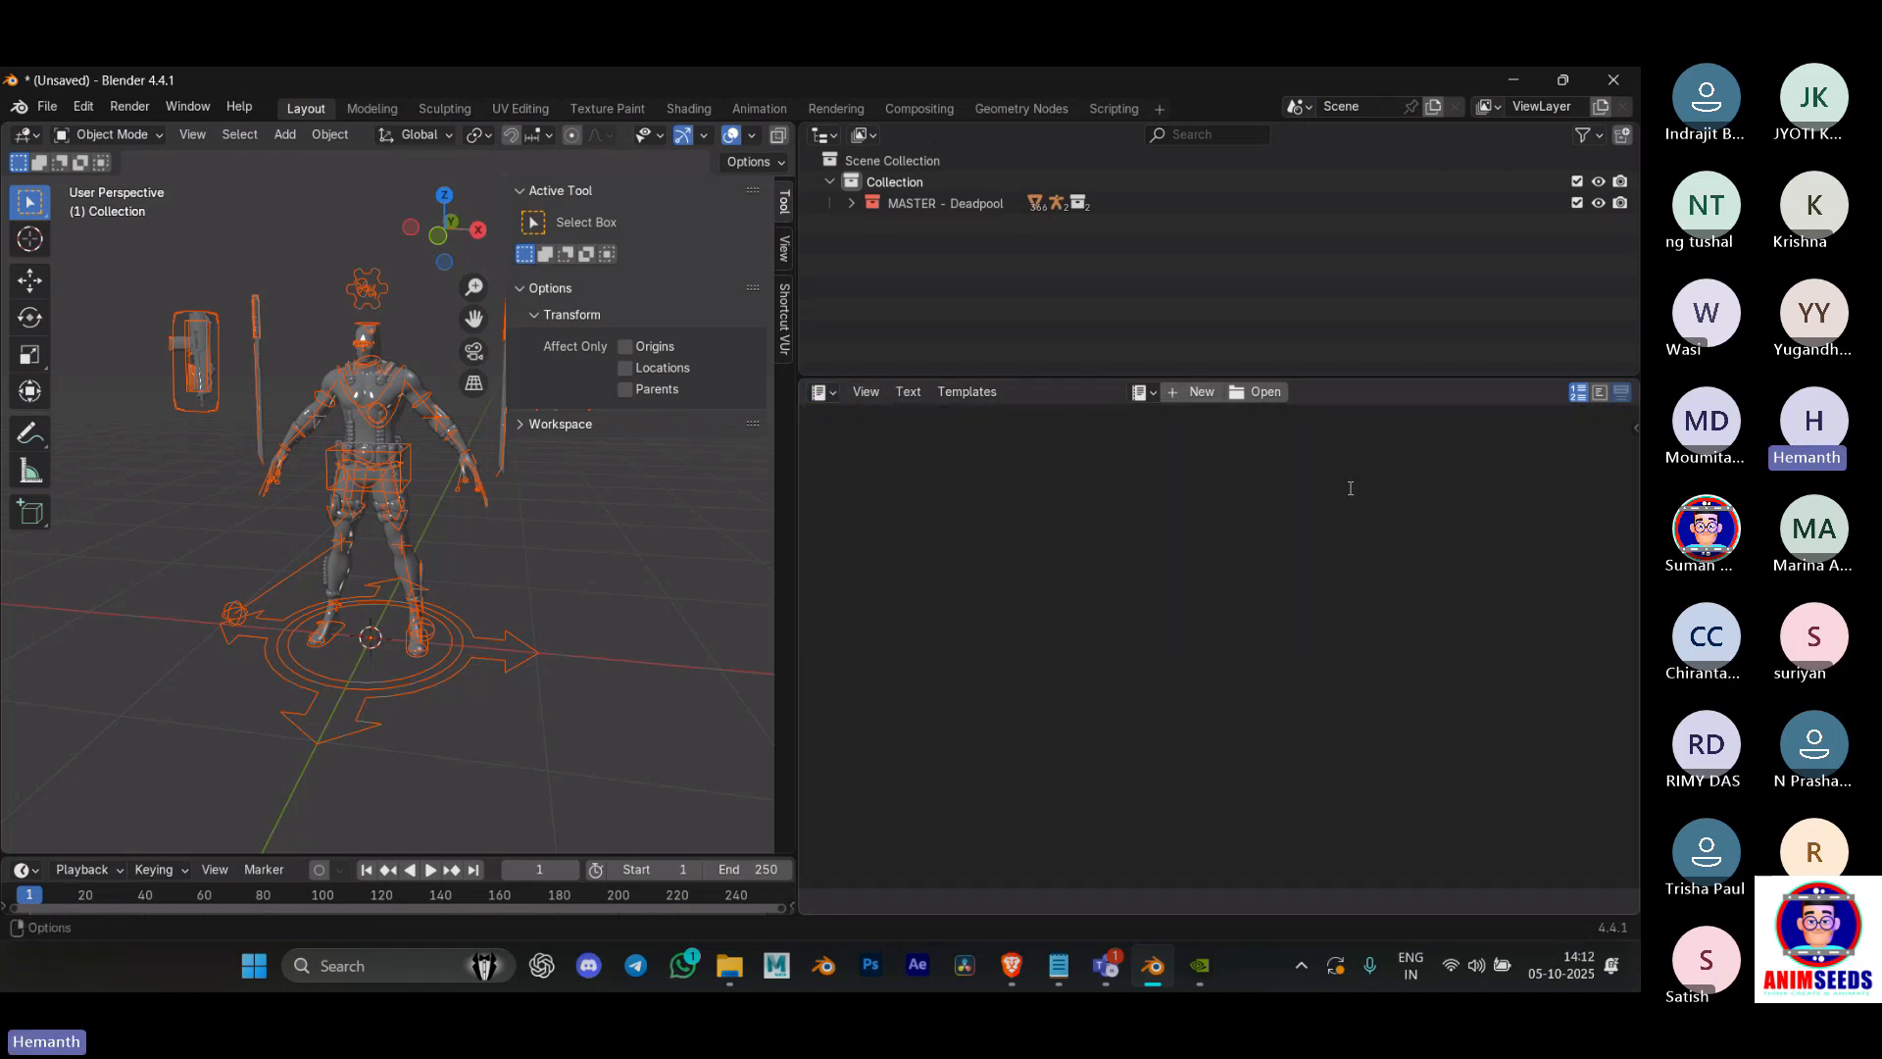
Step: Load the Deadpool_rig_ui.py script in the Text Editor and look over its grenade settings code
left_click(1142, 393)
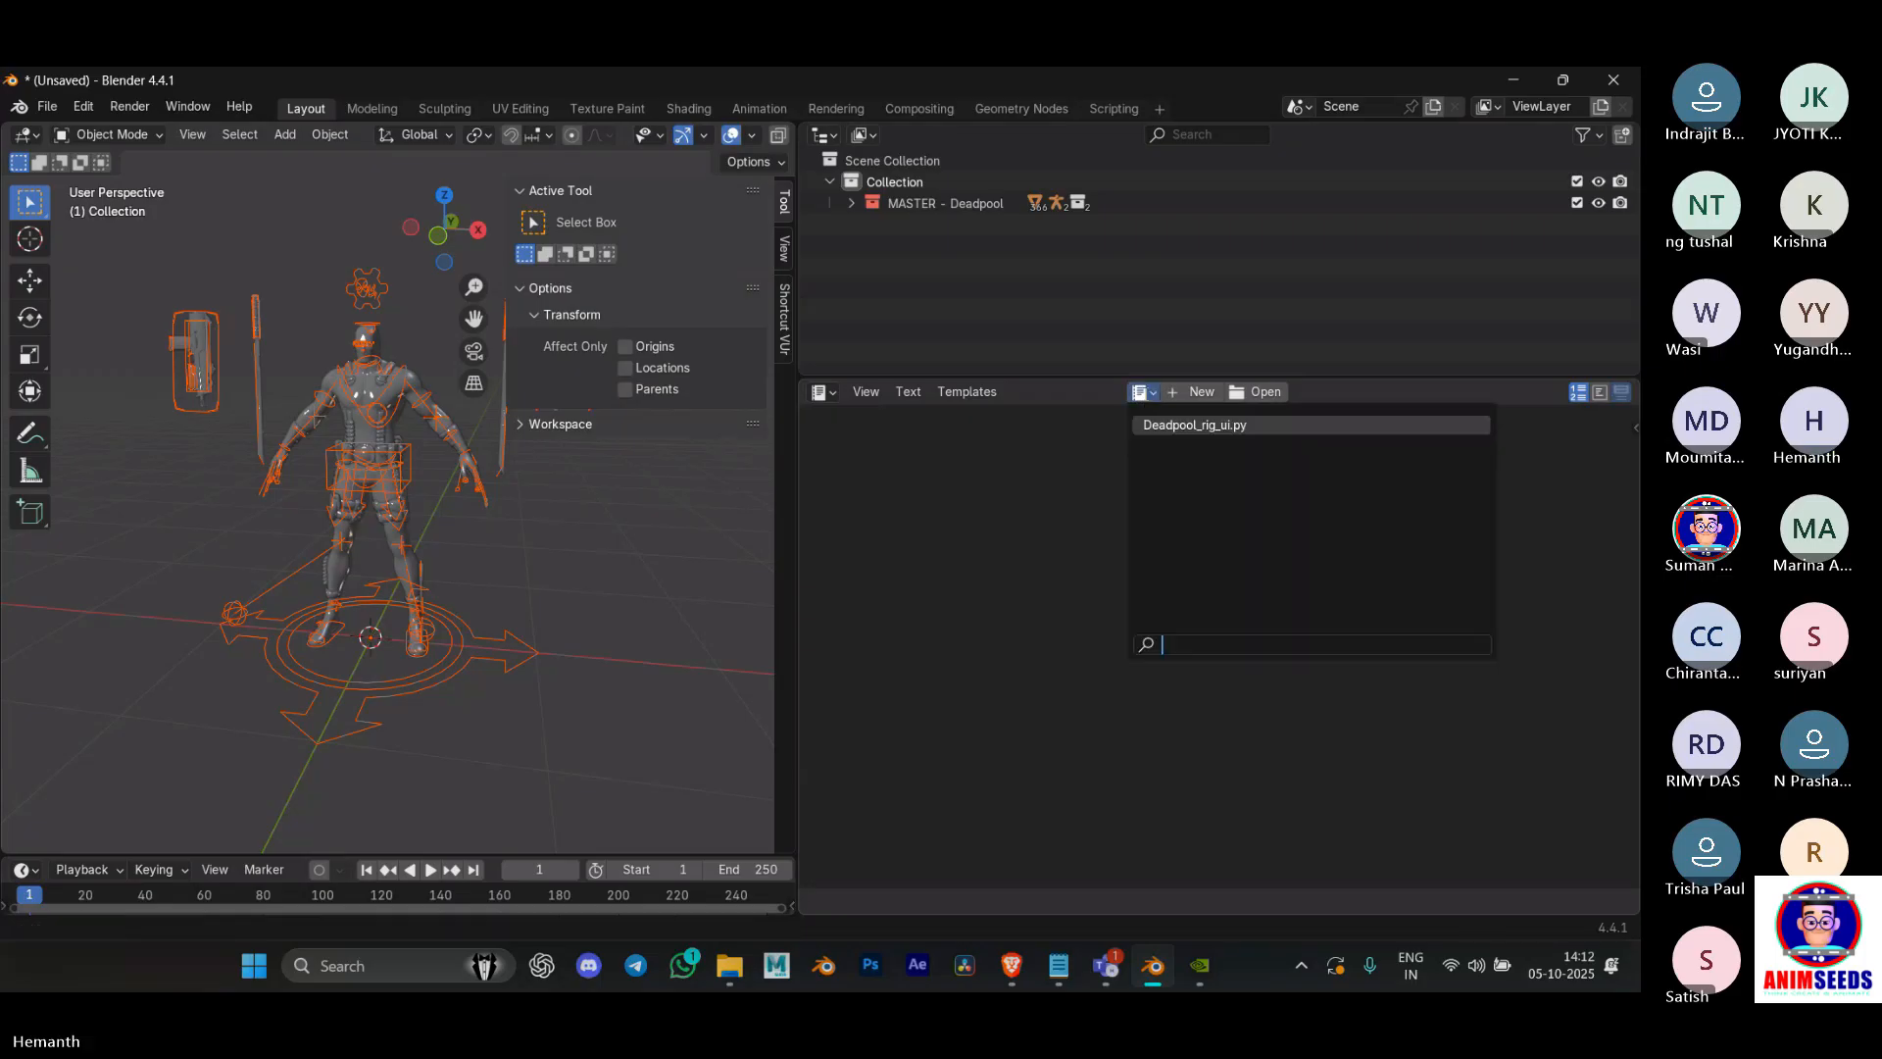
left_click(1213, 426)
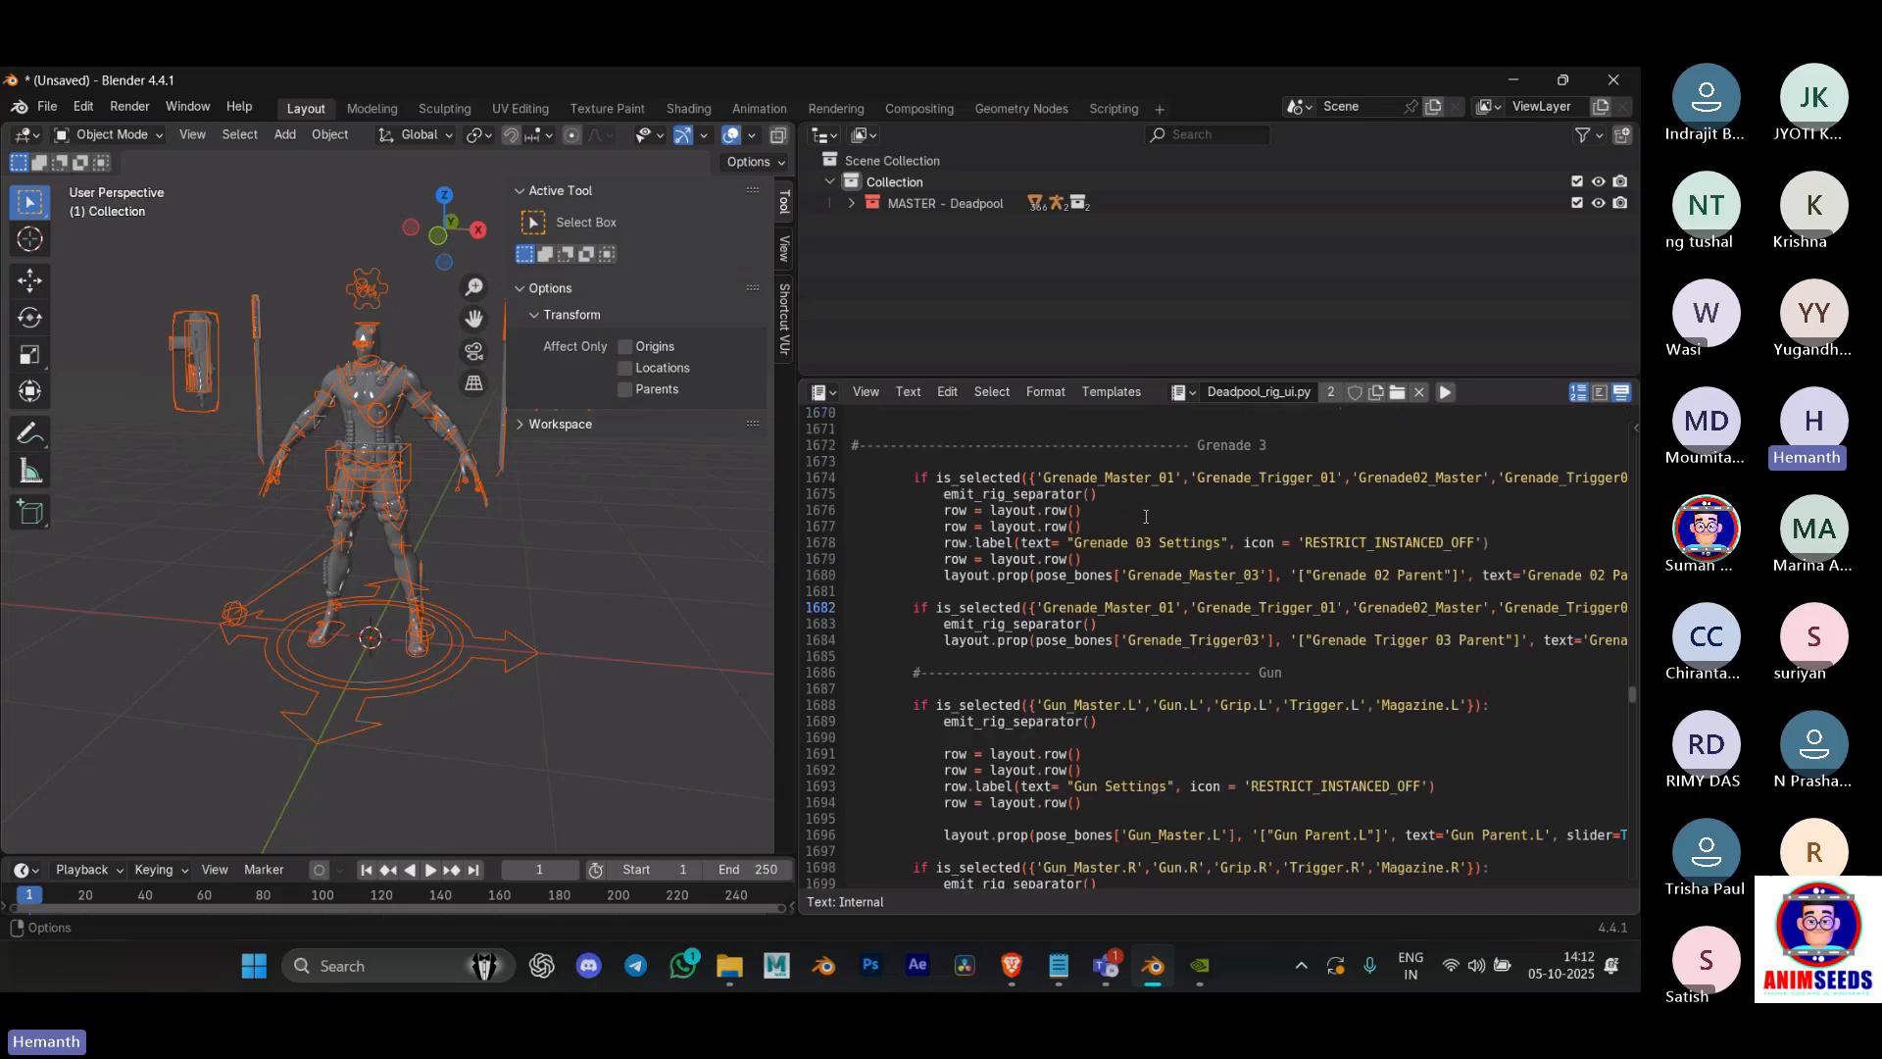
scroll(1145, 516, "up", 12)
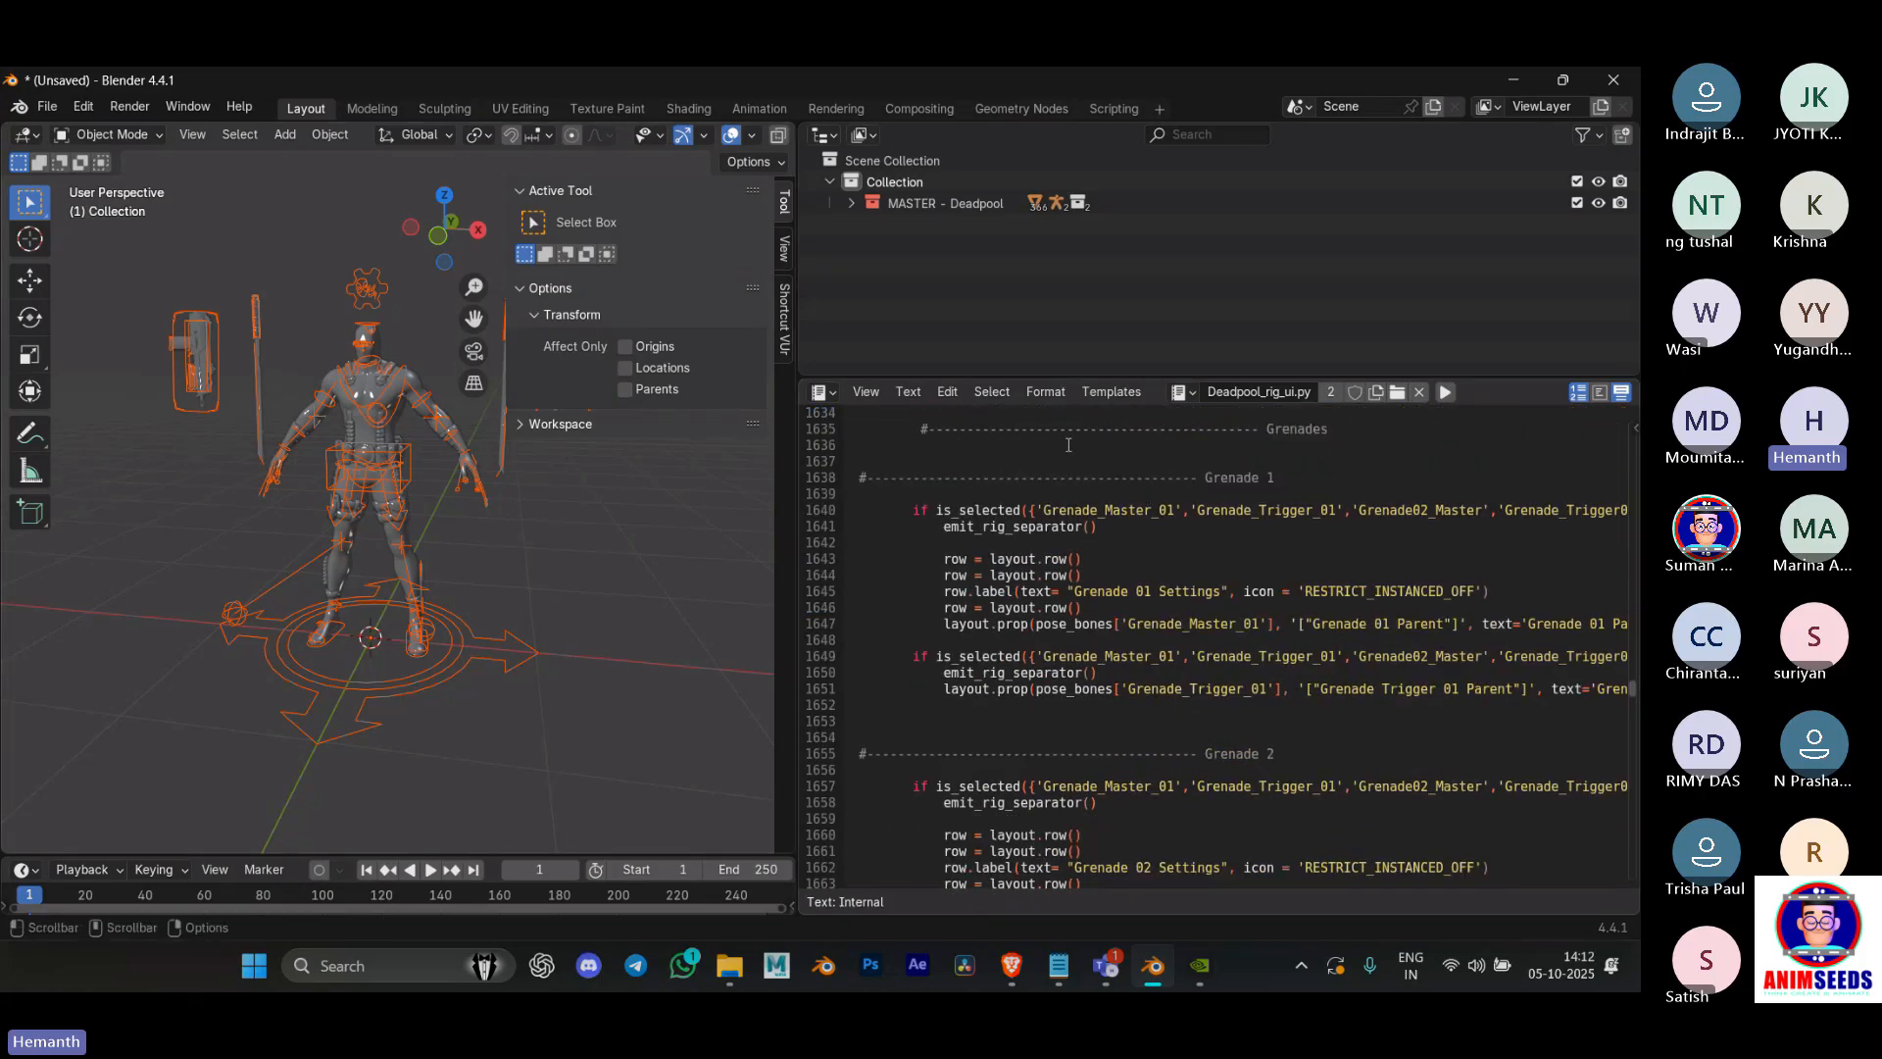
left_click(1185, 393)
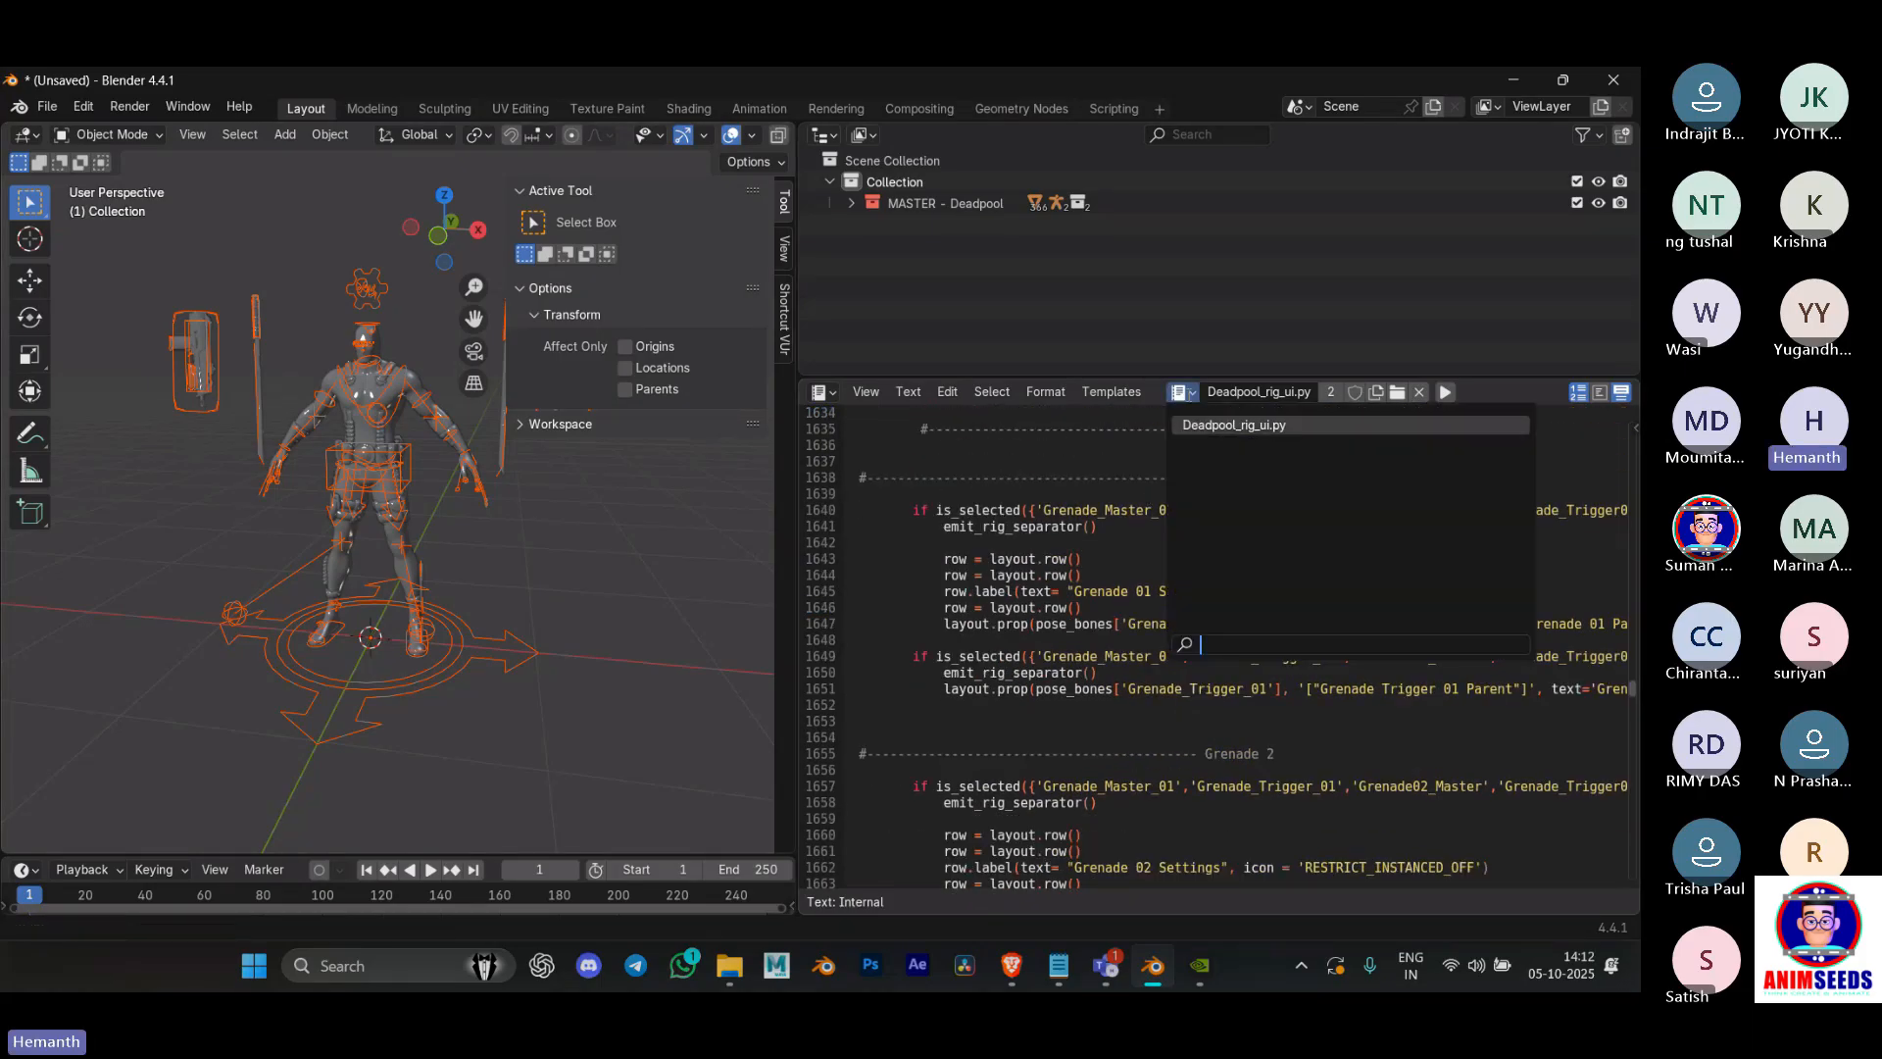
left_click(1397, 392)
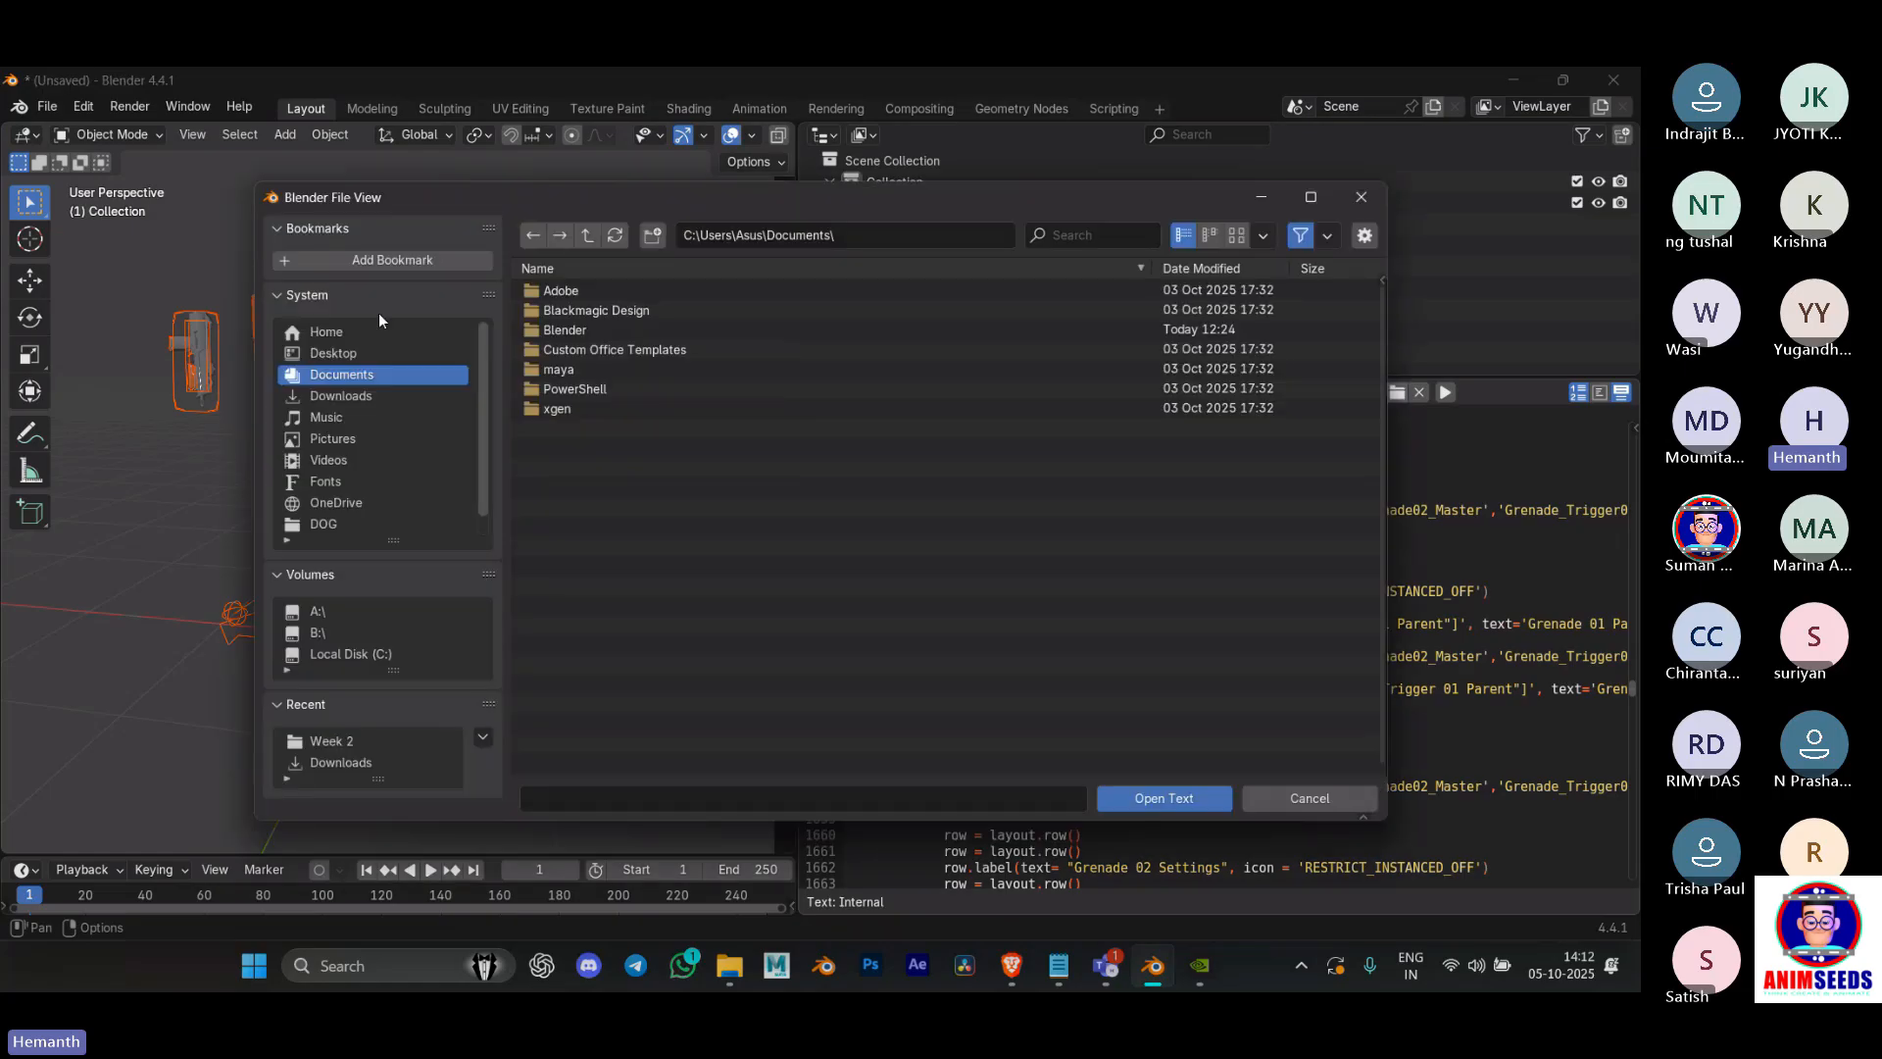
left_click(1334, 803)
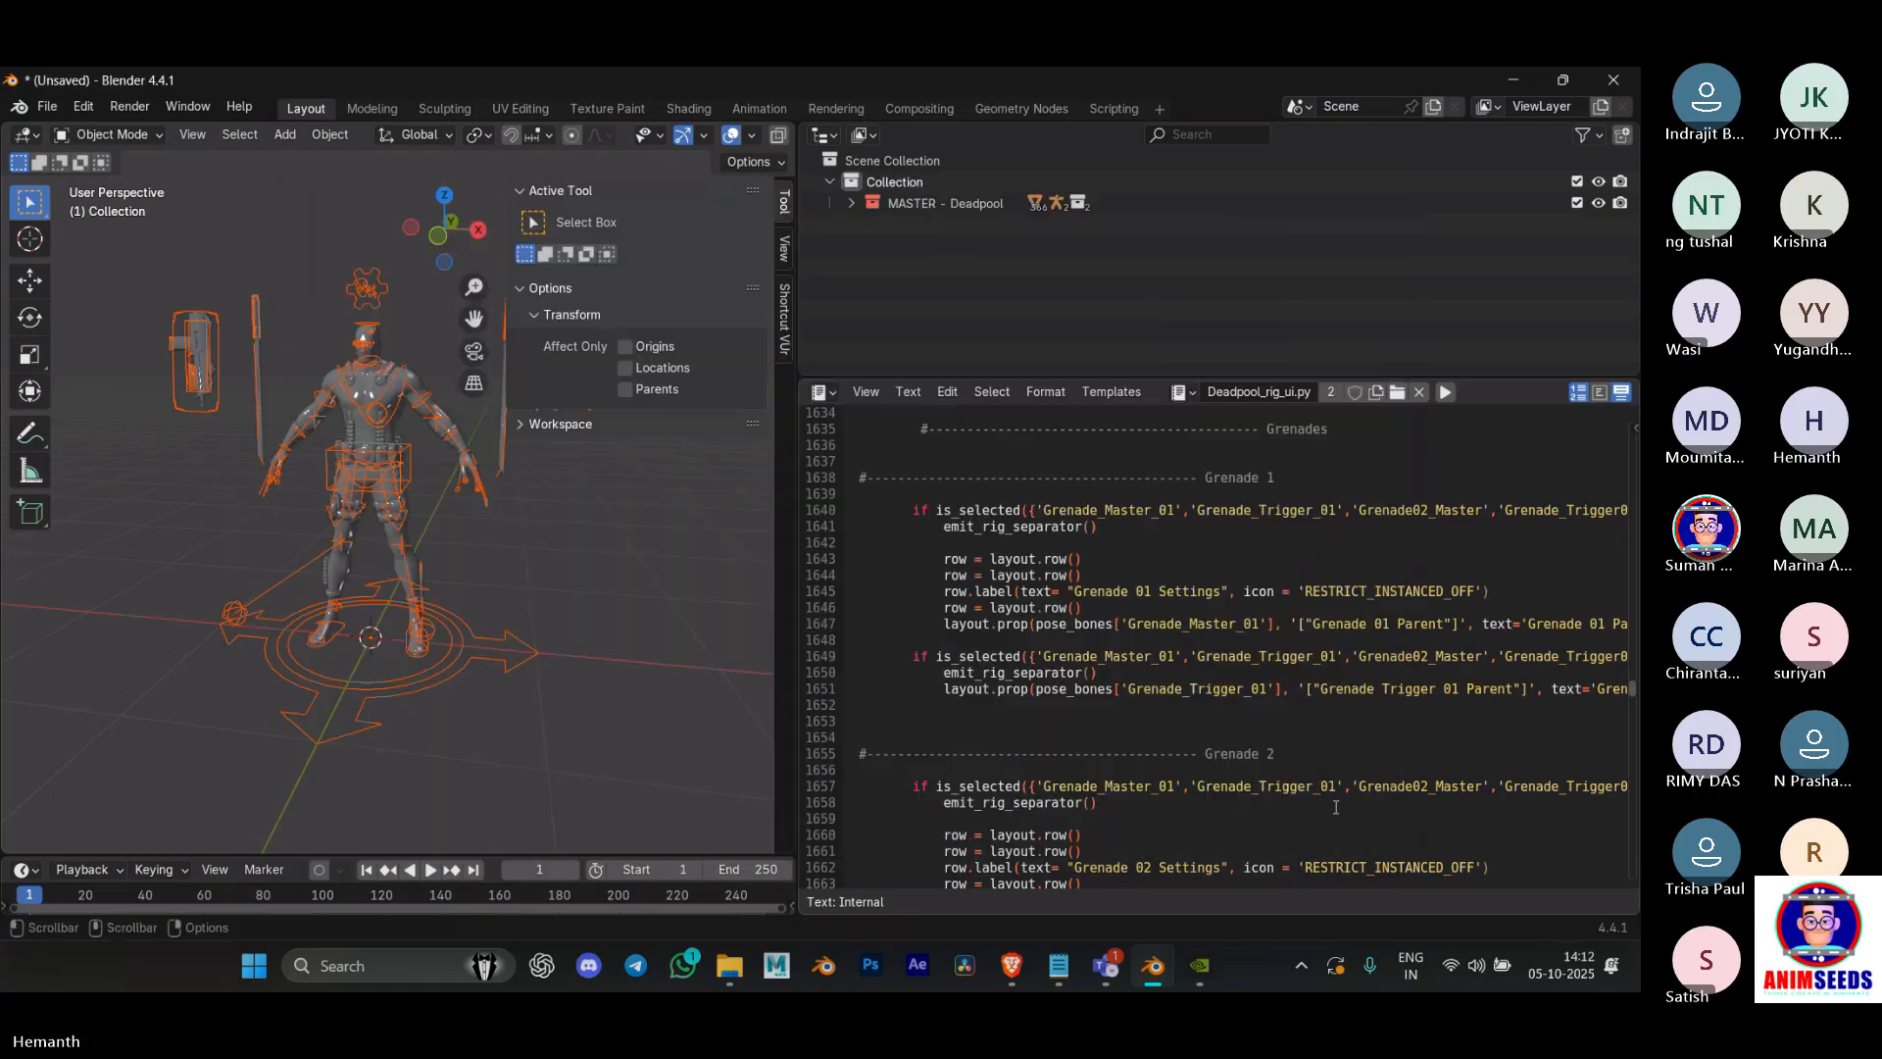
Step: Reselect the Deadpool_rig_ui.py script and check the viewport sidebar for rig controls
left_click(1194, 396)
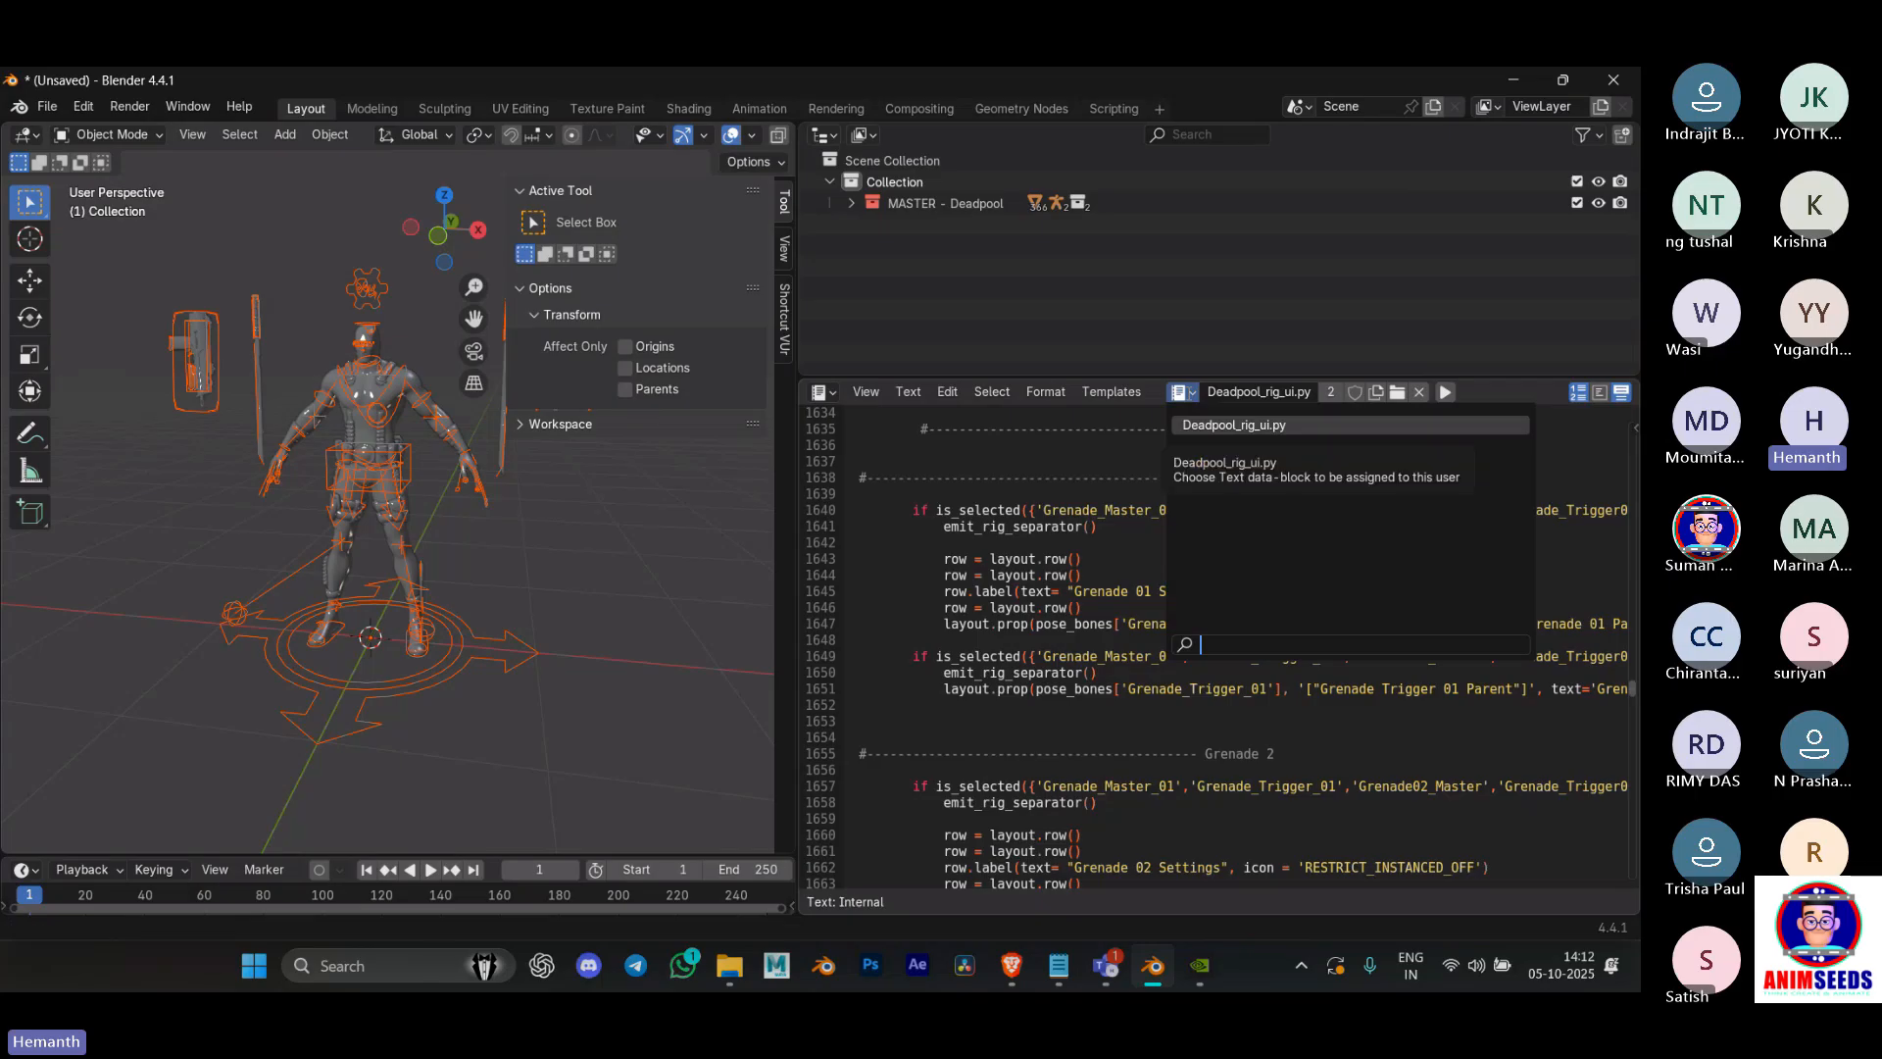
left_click(1230, 431)
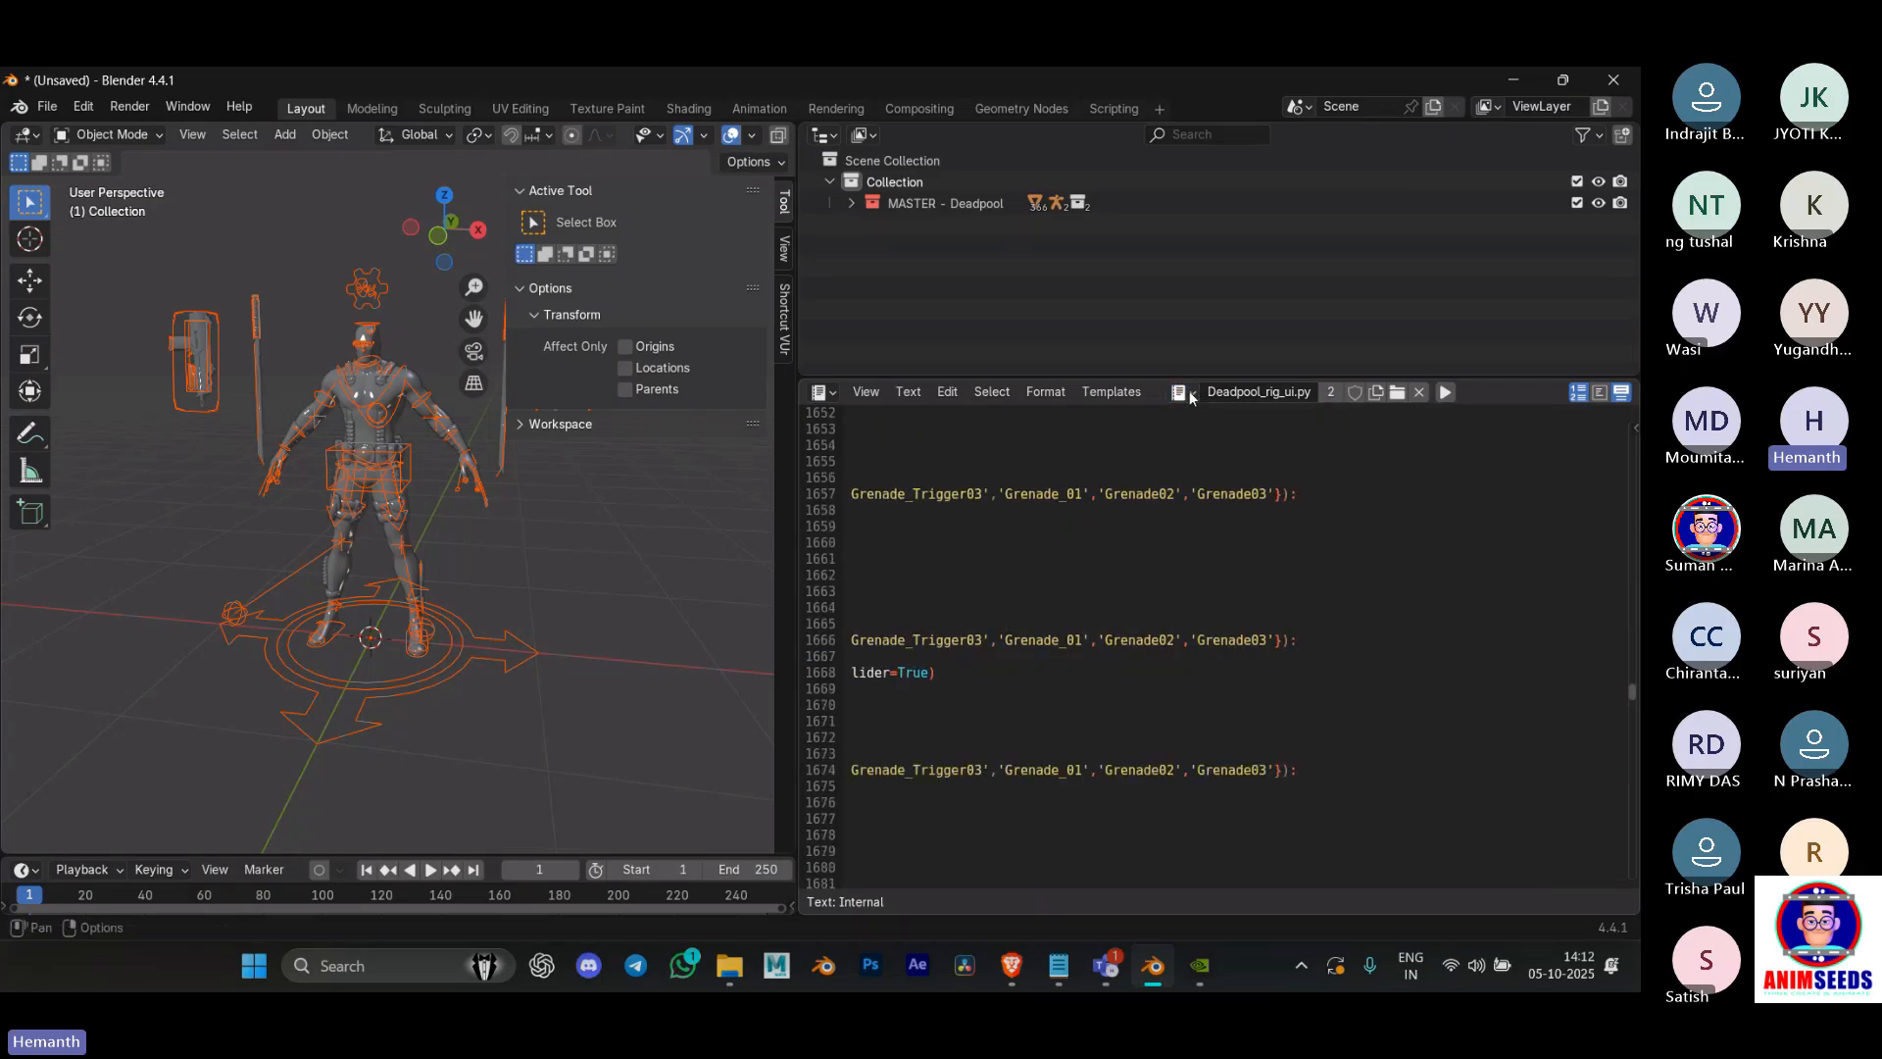
left_click(1183, 394)
left_click(1196, 427)
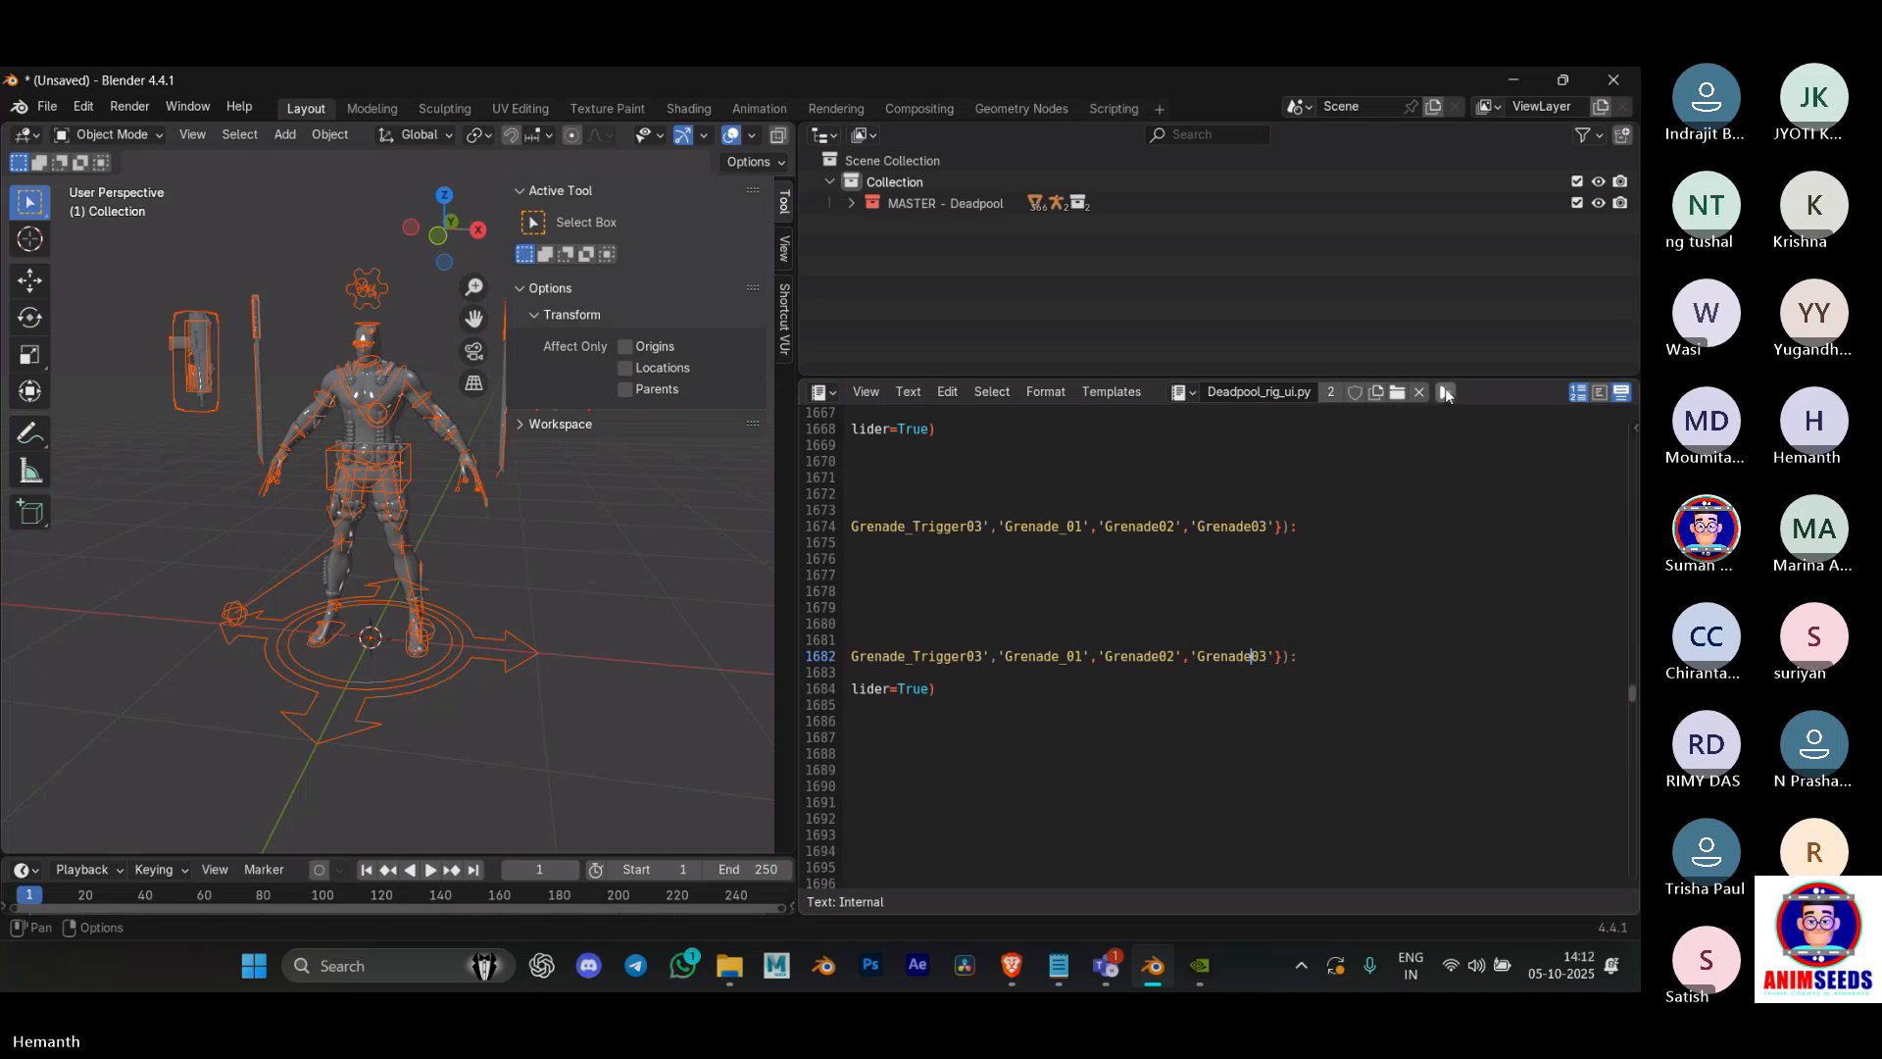
left_click(786, 245)
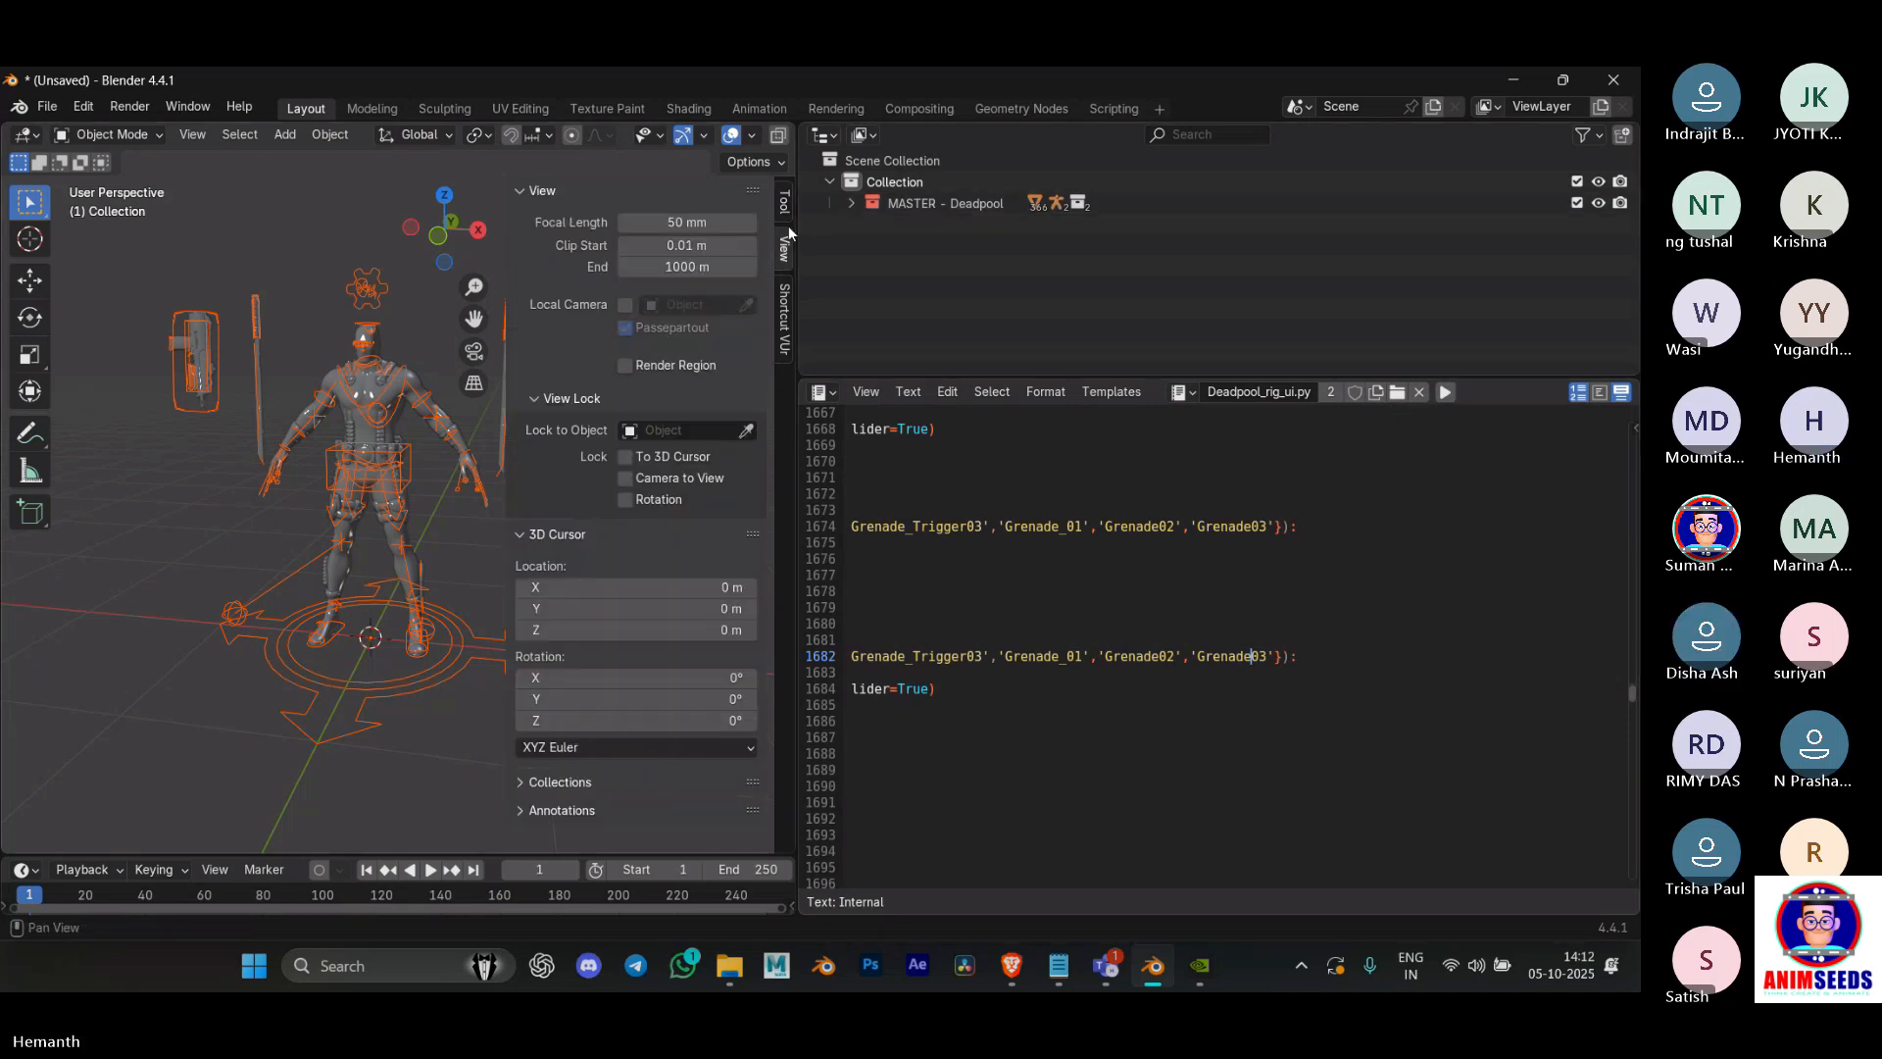
left_click(785, 204)
left_click(562, 424)
left_click(563, 424)
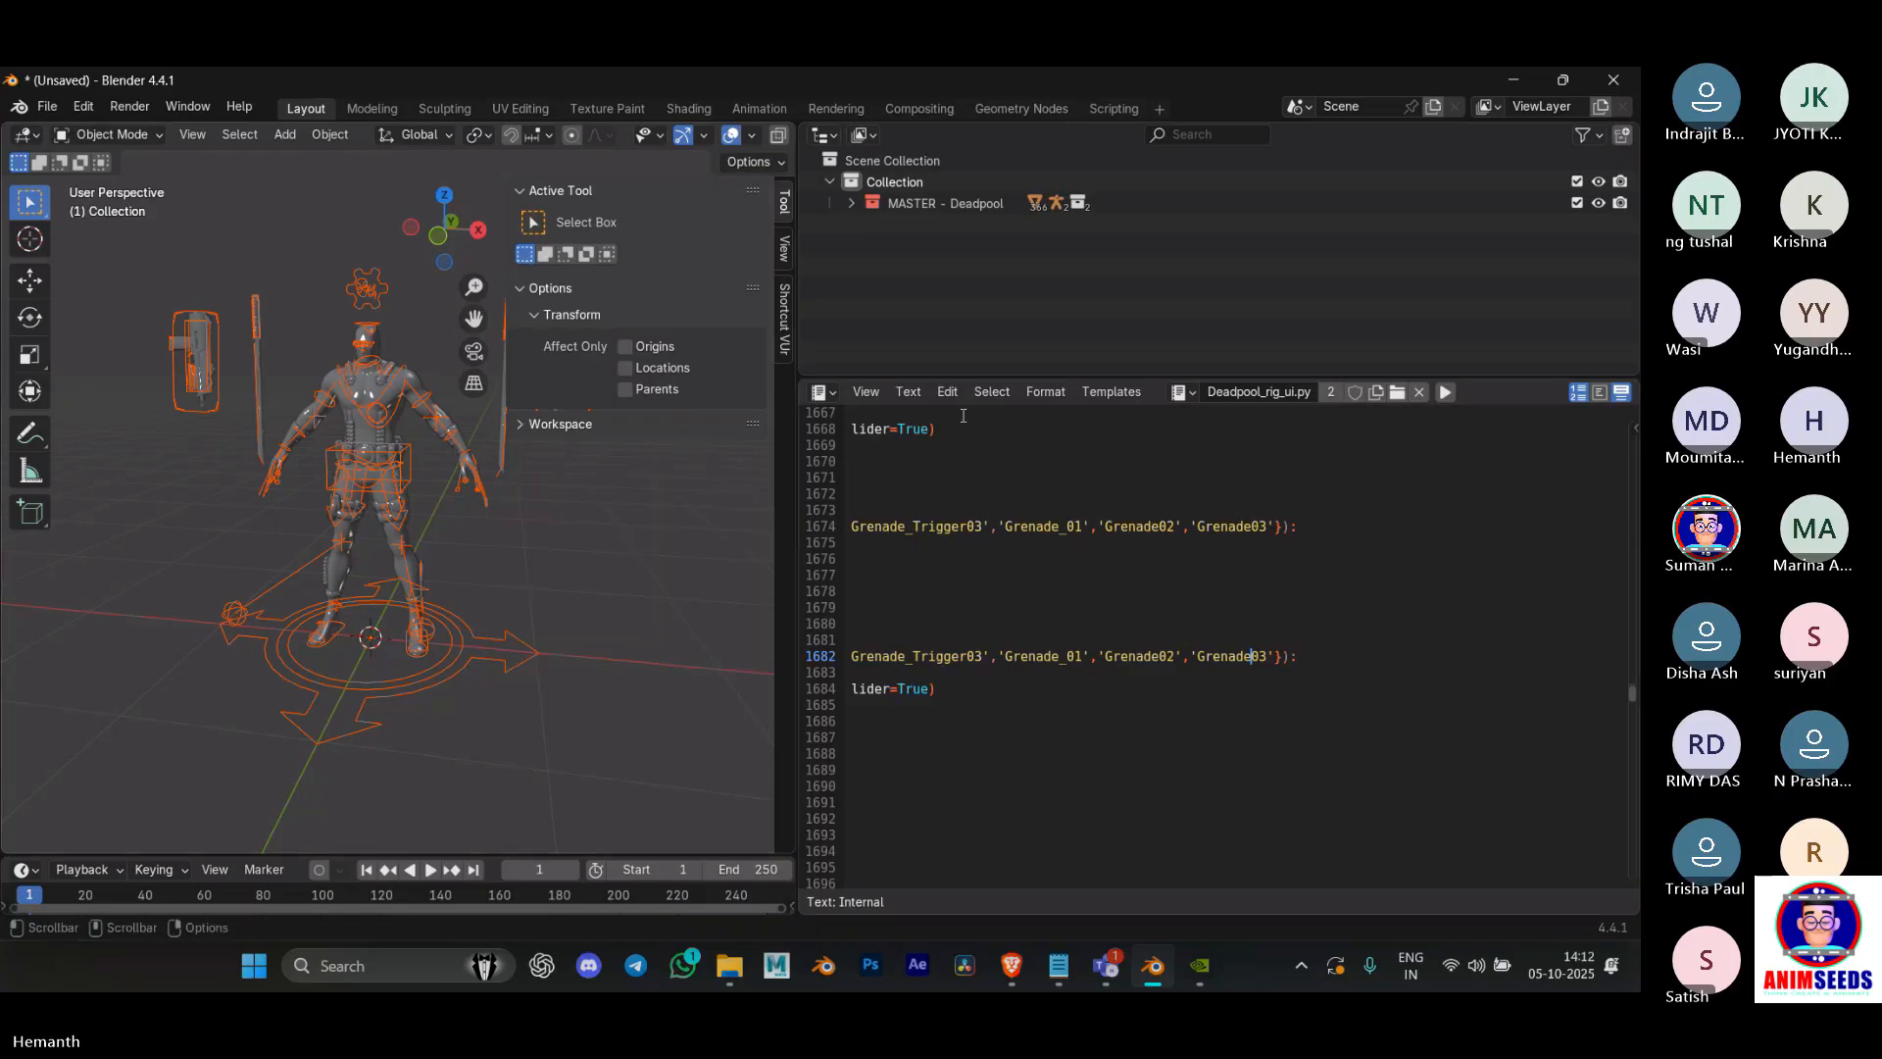
Step: Look over the available editor types and file commands, and recheck the viewport sidebar with the script loaded
left_click(821, 392)
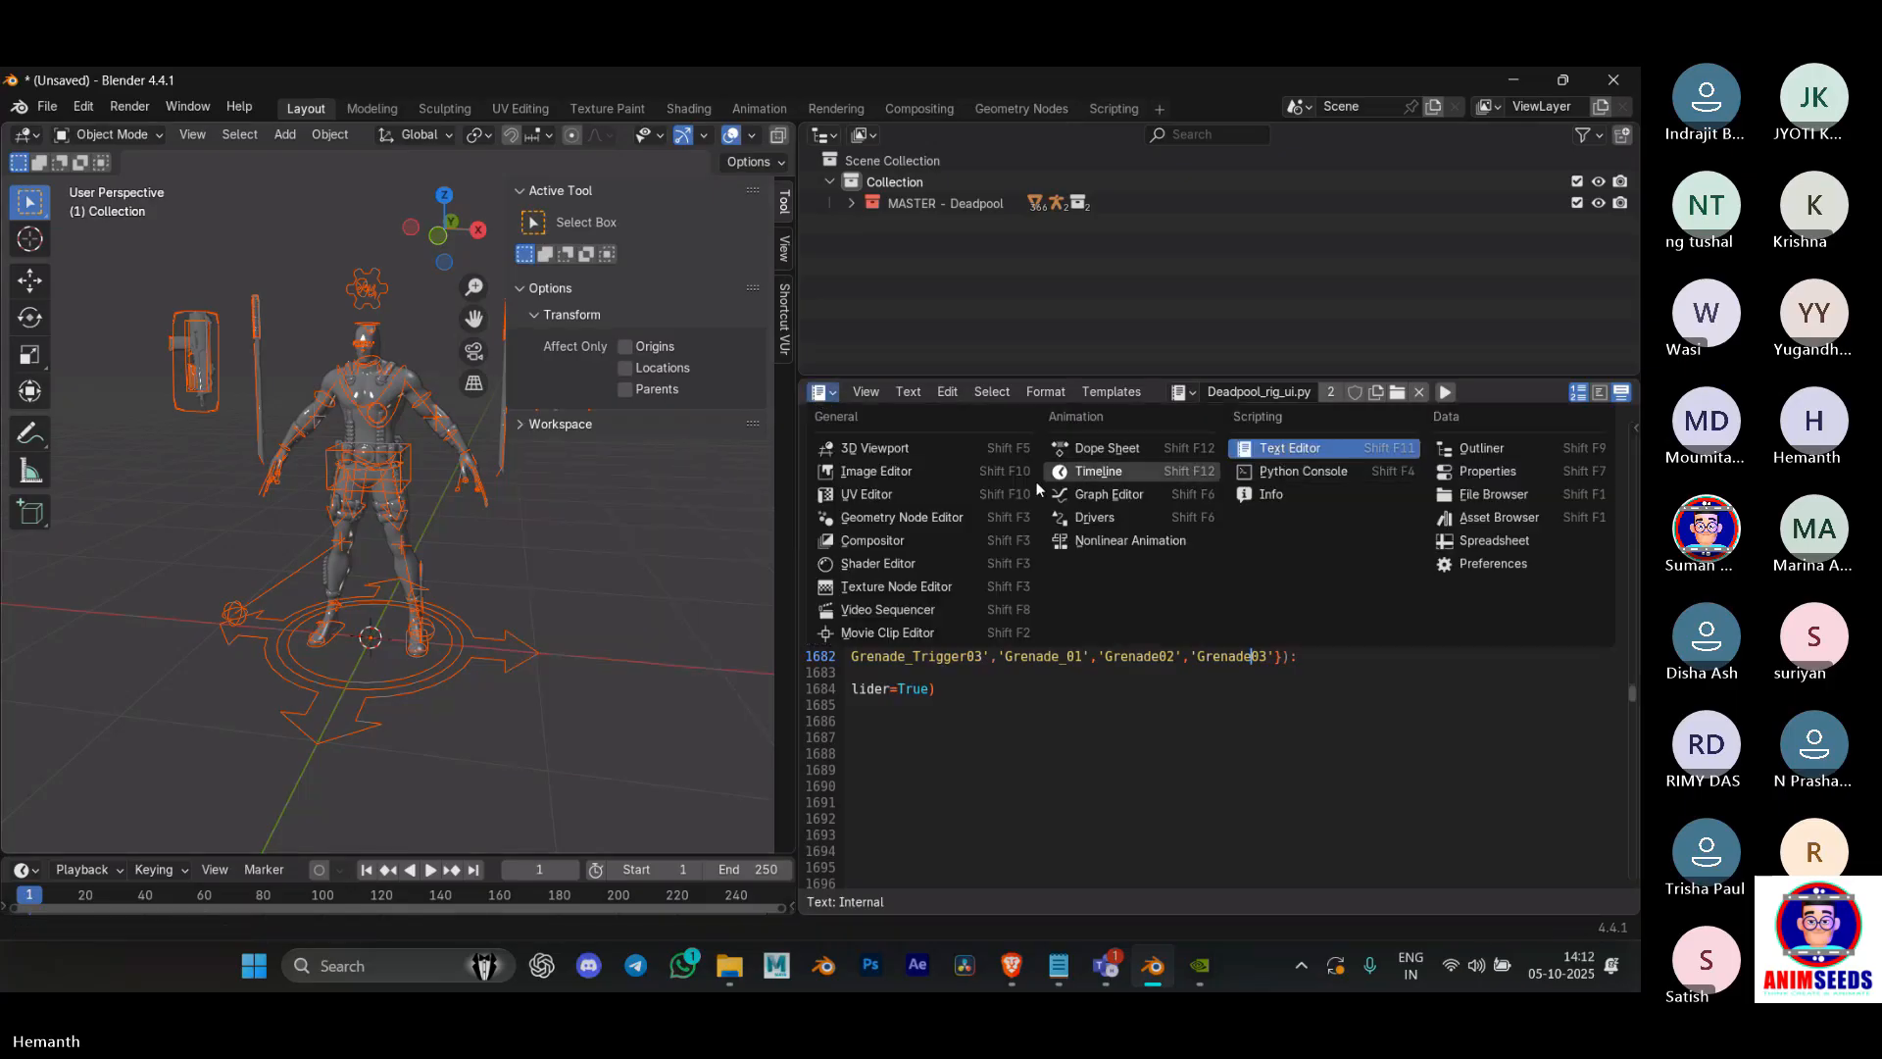
left_click(46, 106)
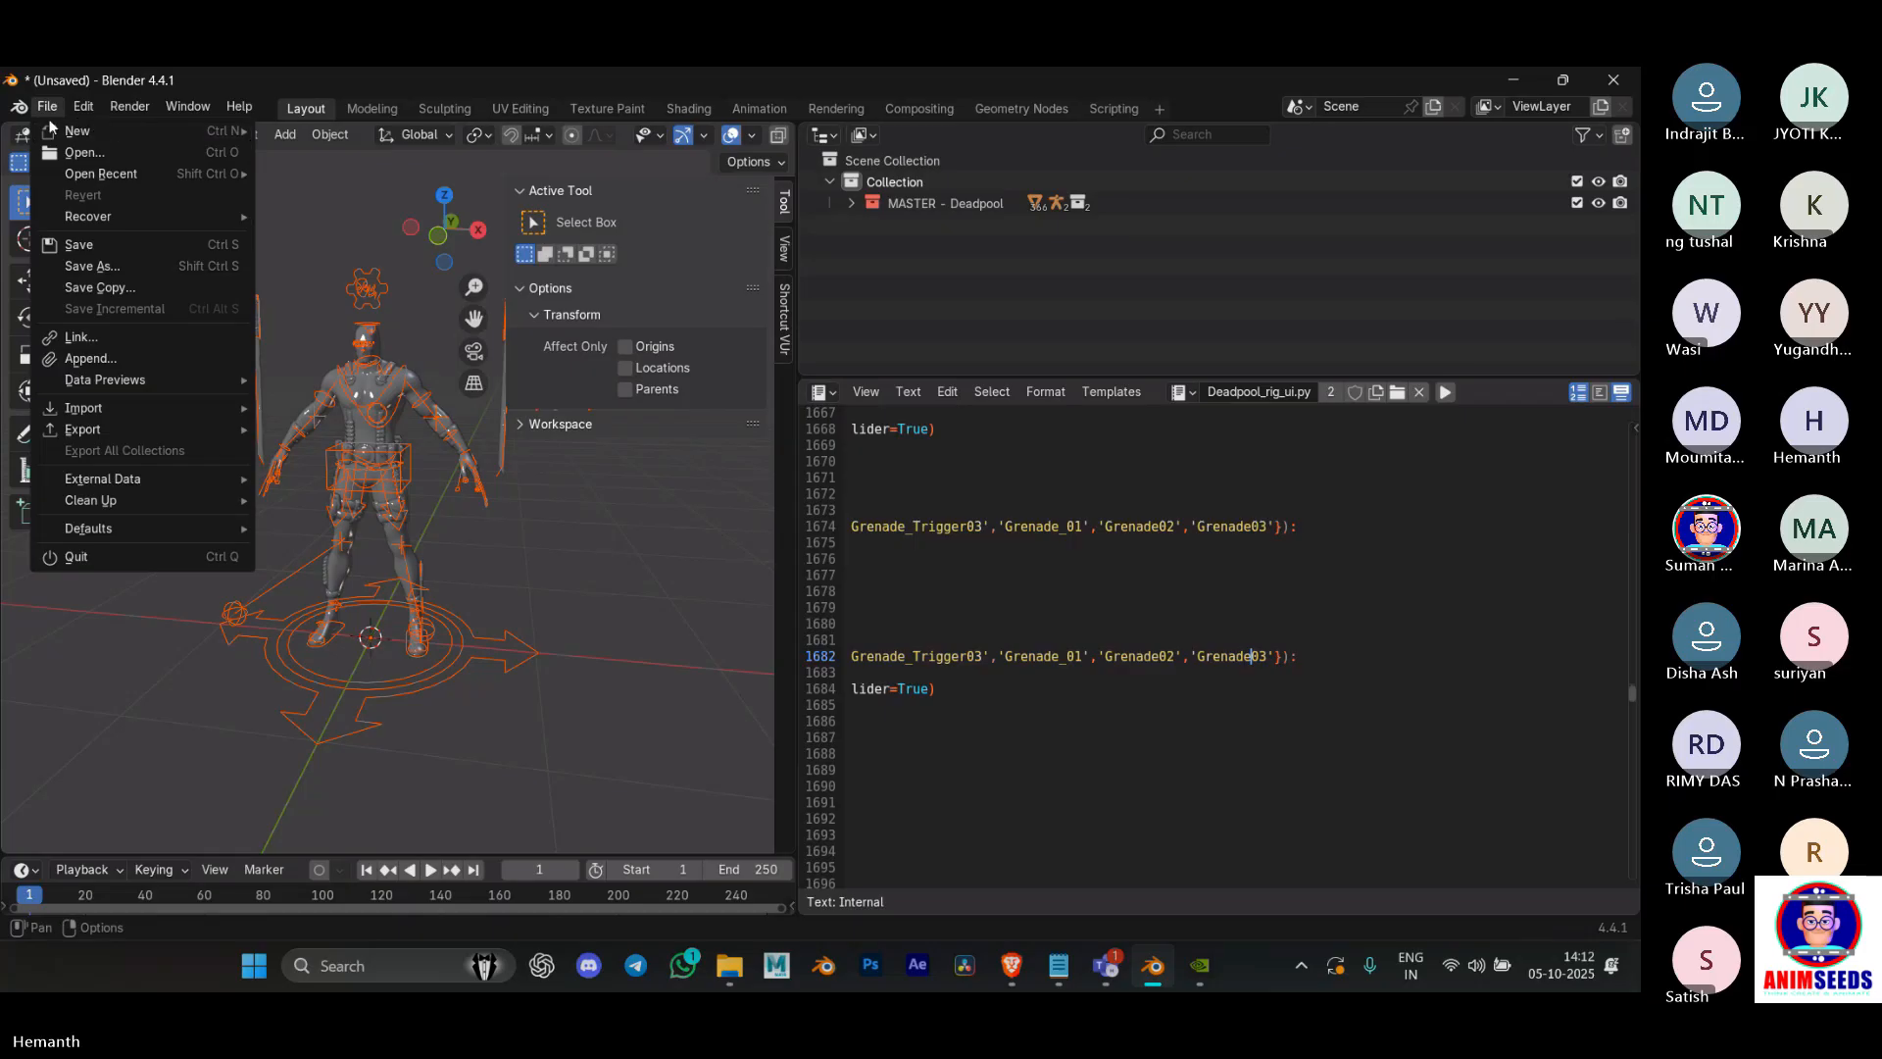
left_click(1311, 460)
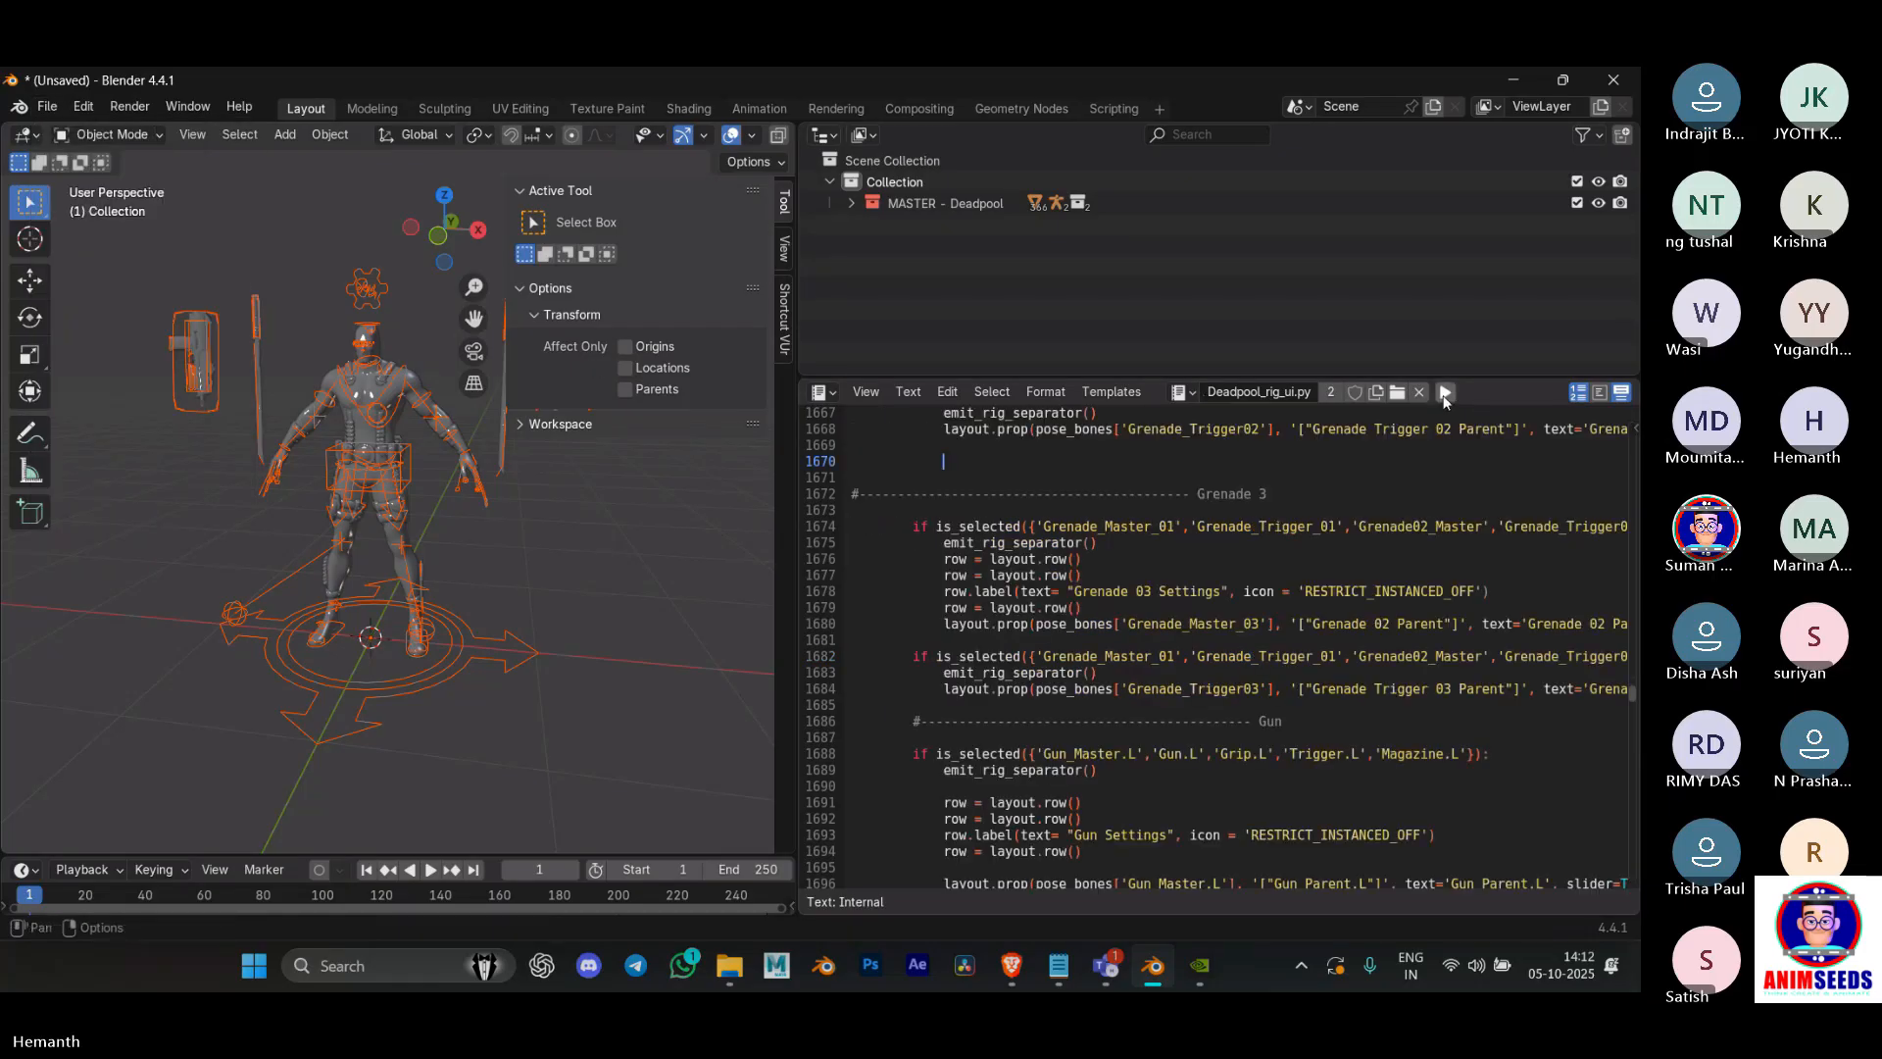
left_click(785, 247)
left_click(786, 207)
Step: Start a fresh General file without saving the appended rig scene and clear out its default objects
left_click(47, 106)
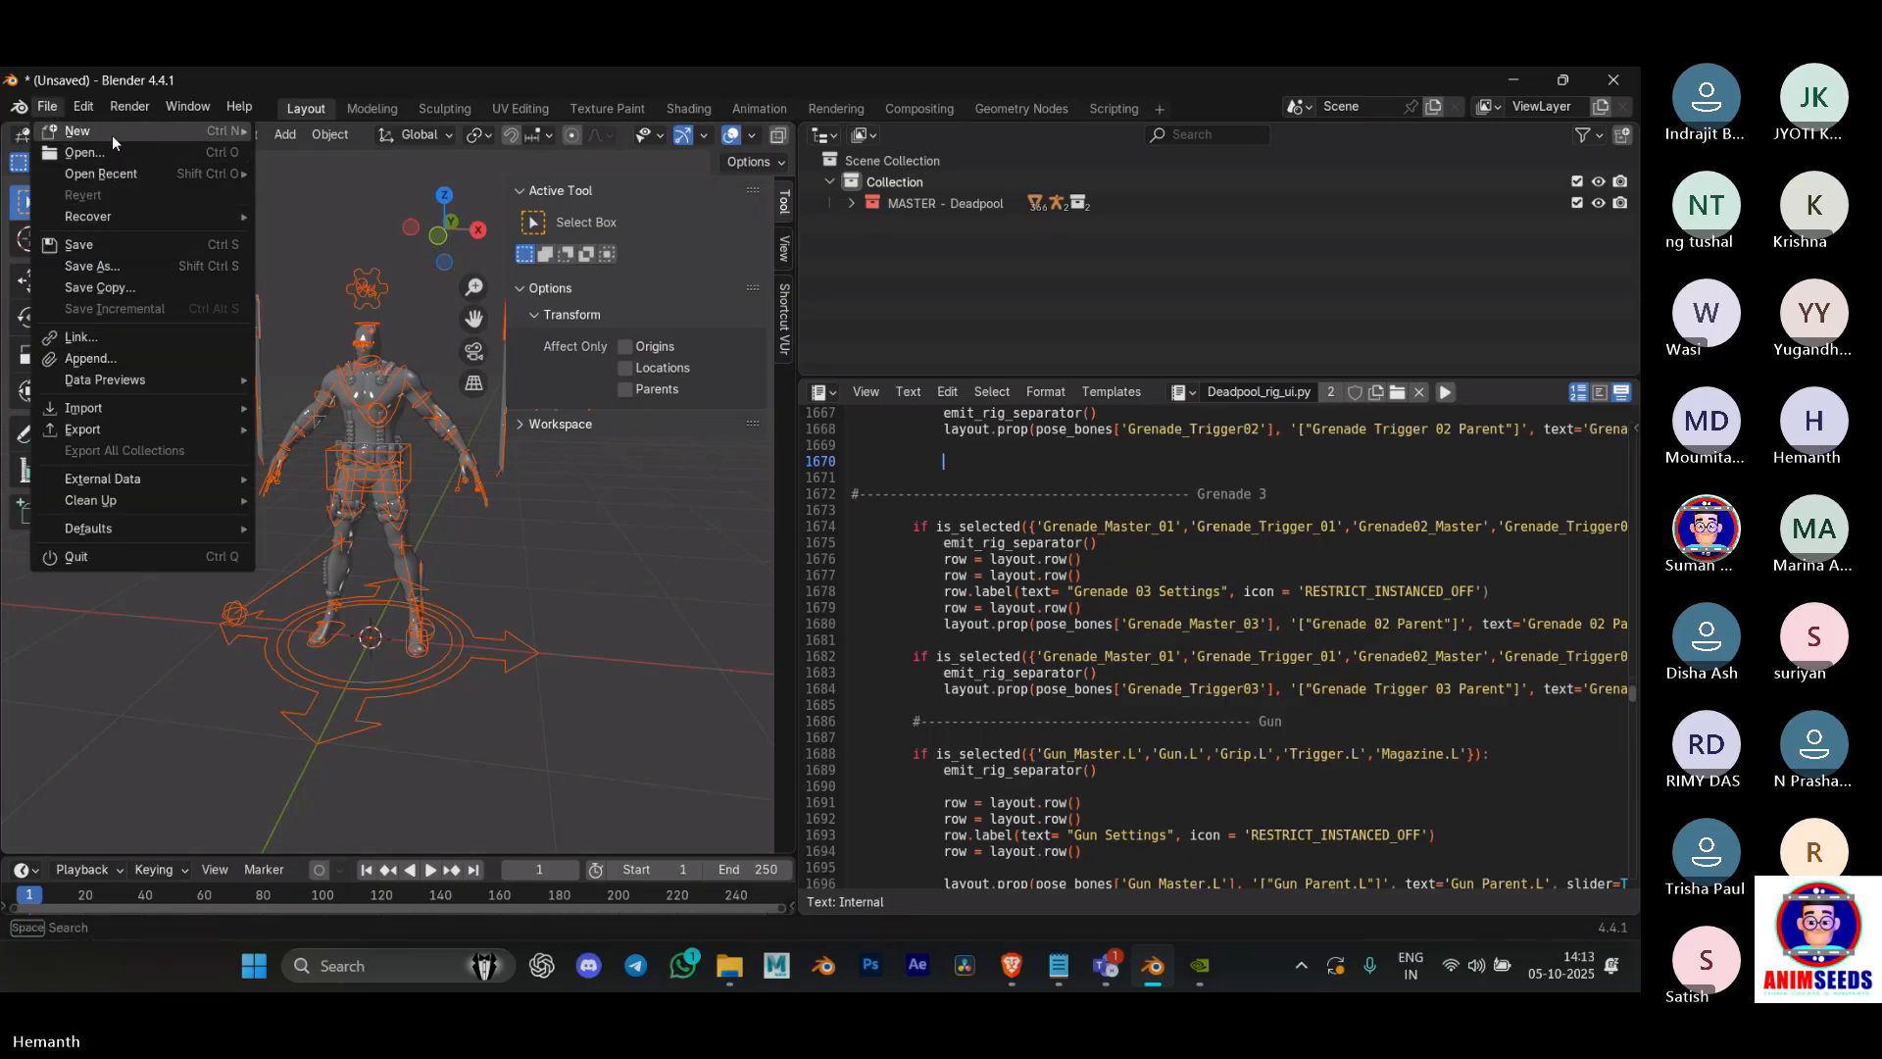
mouse_move(112, 135)
left_click(350, 159)
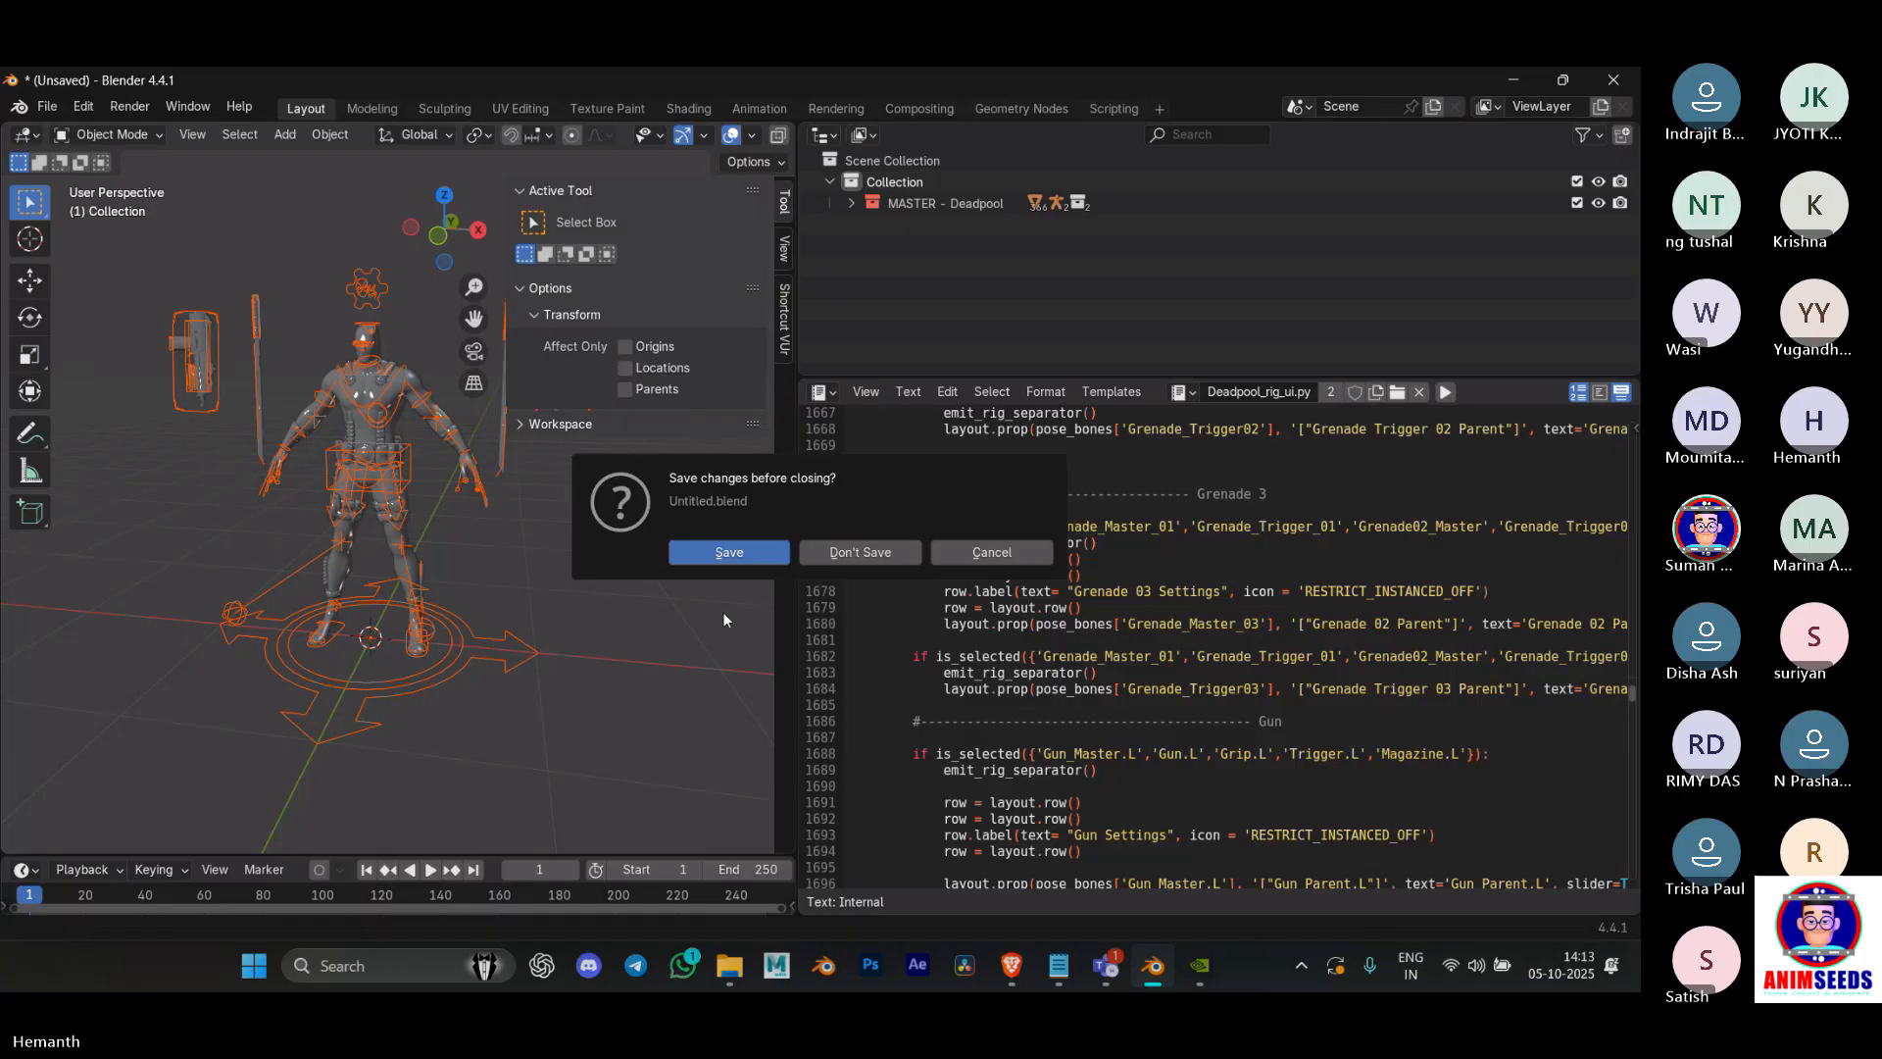
left_click(826, 552)
key("a")
key("x")
left_click(486, 530)
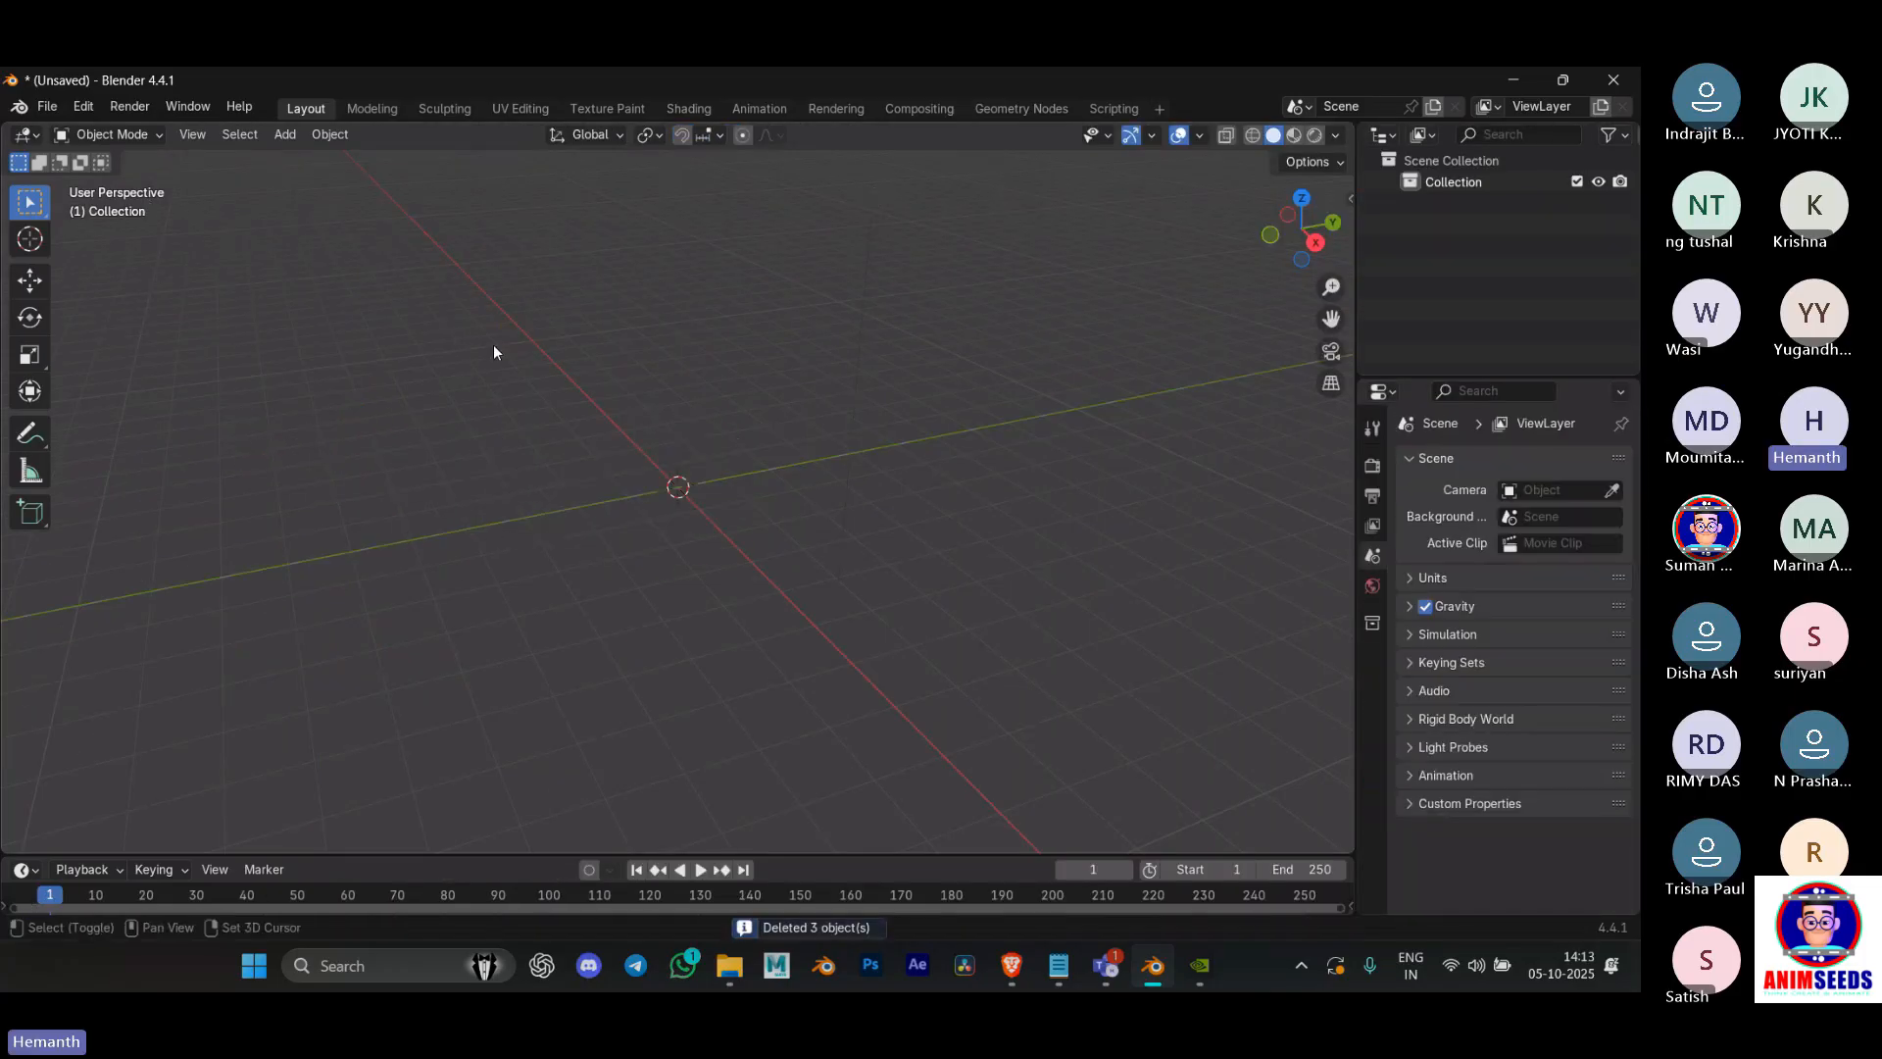
middle_click_drag(493, 351, 510, 378)
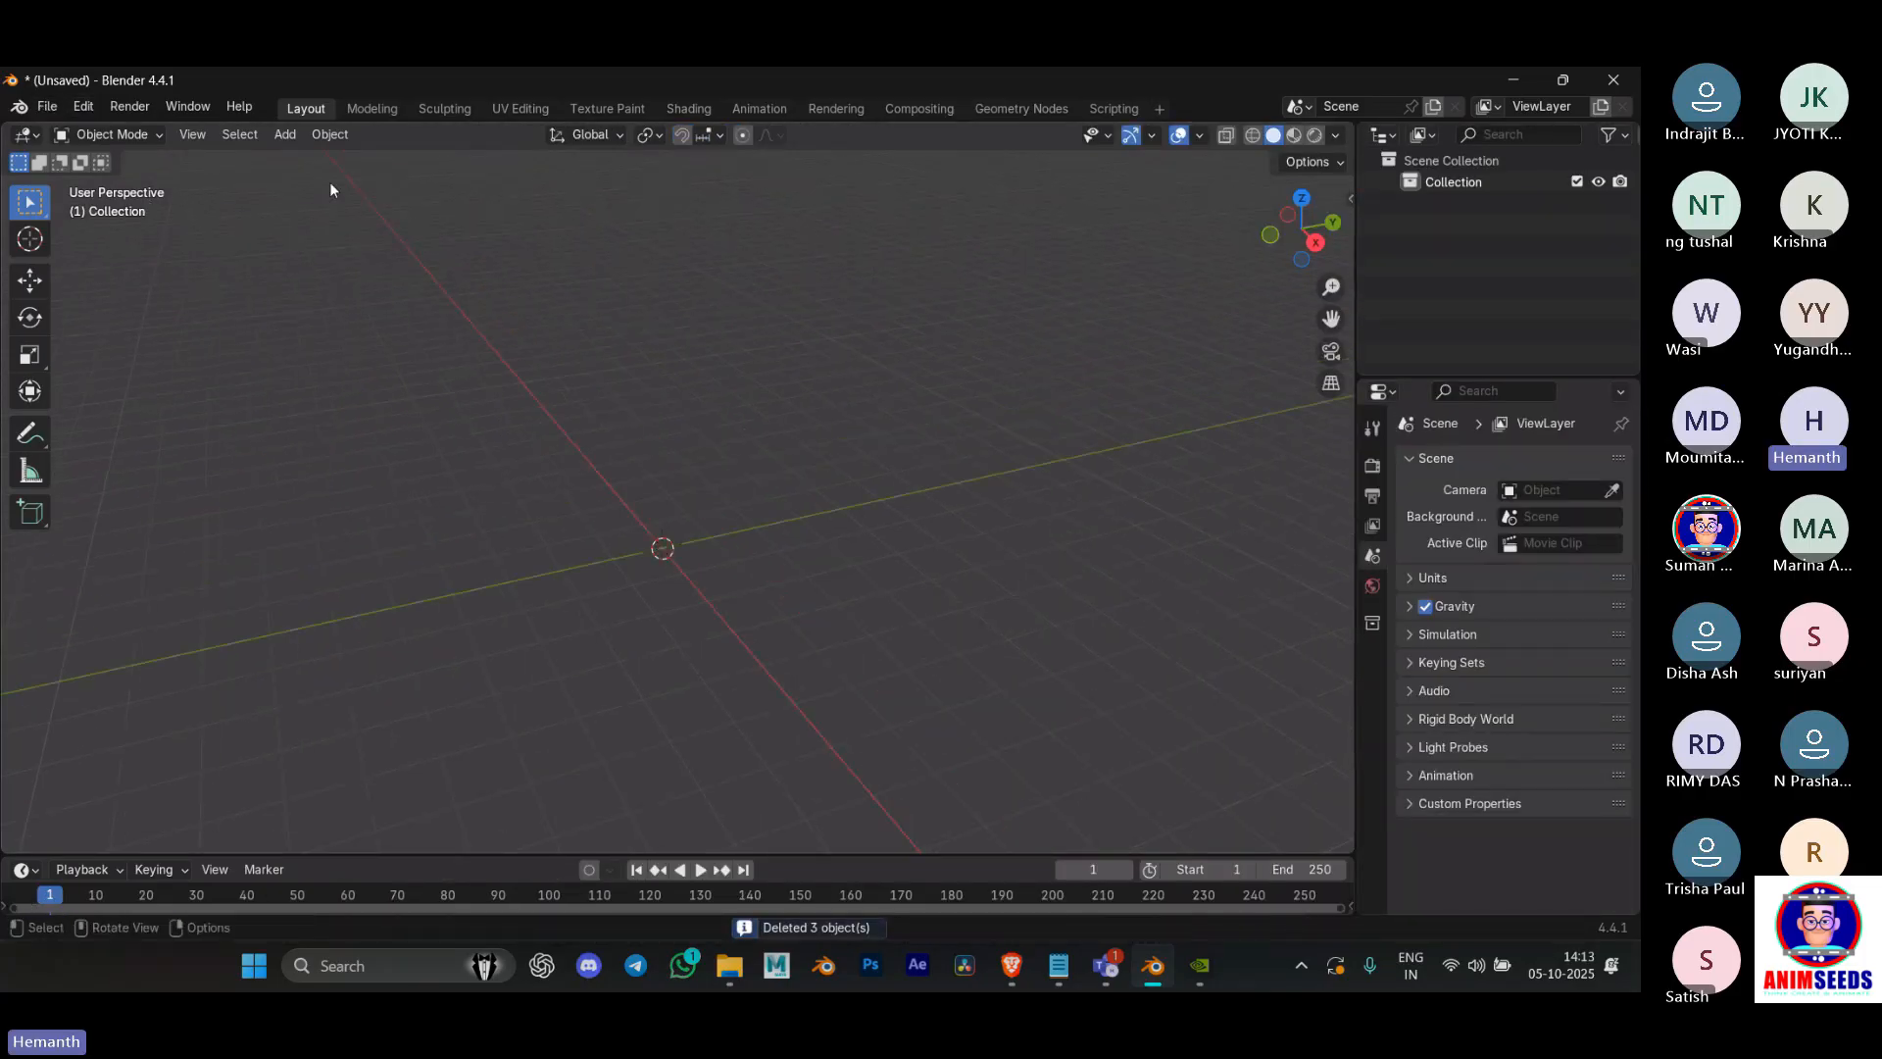
Step: Append the MASTER - Deadpool collection from the Deadpool rig file into the empty scene
left_click(41, 106)
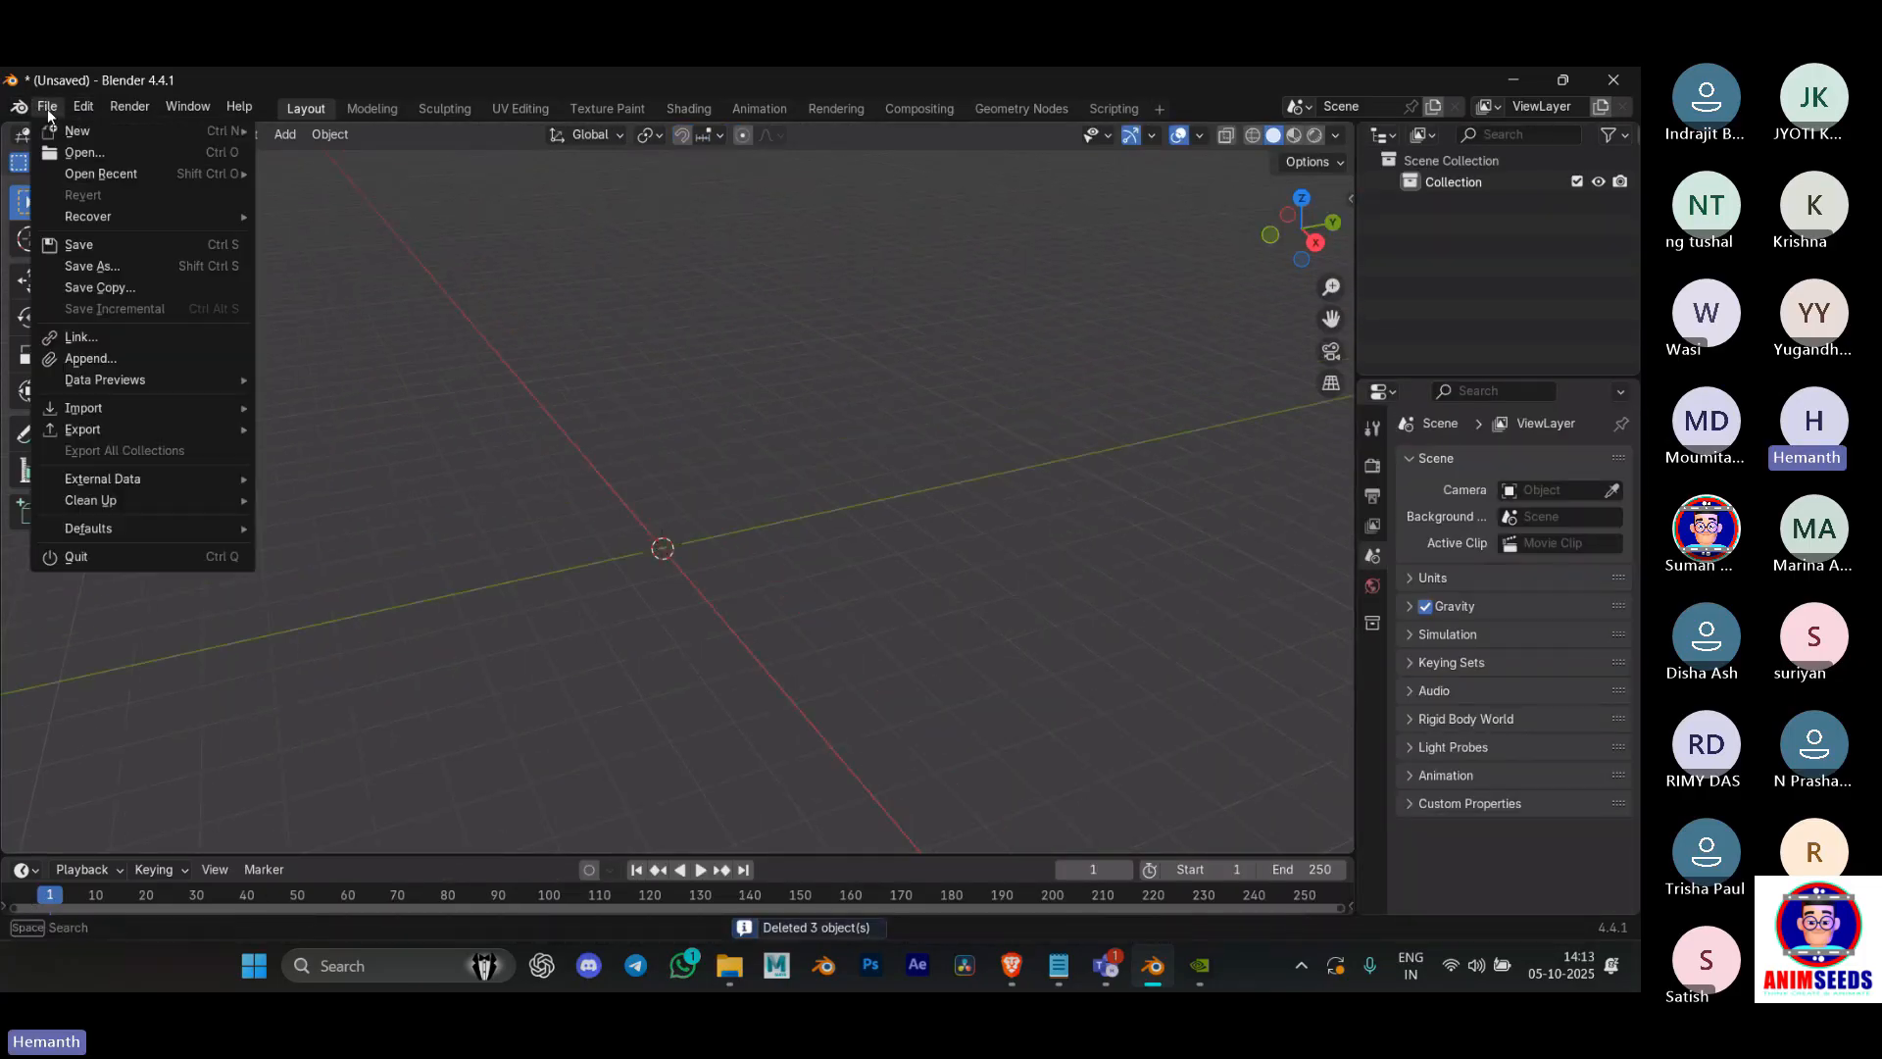
left_click(123, 357)
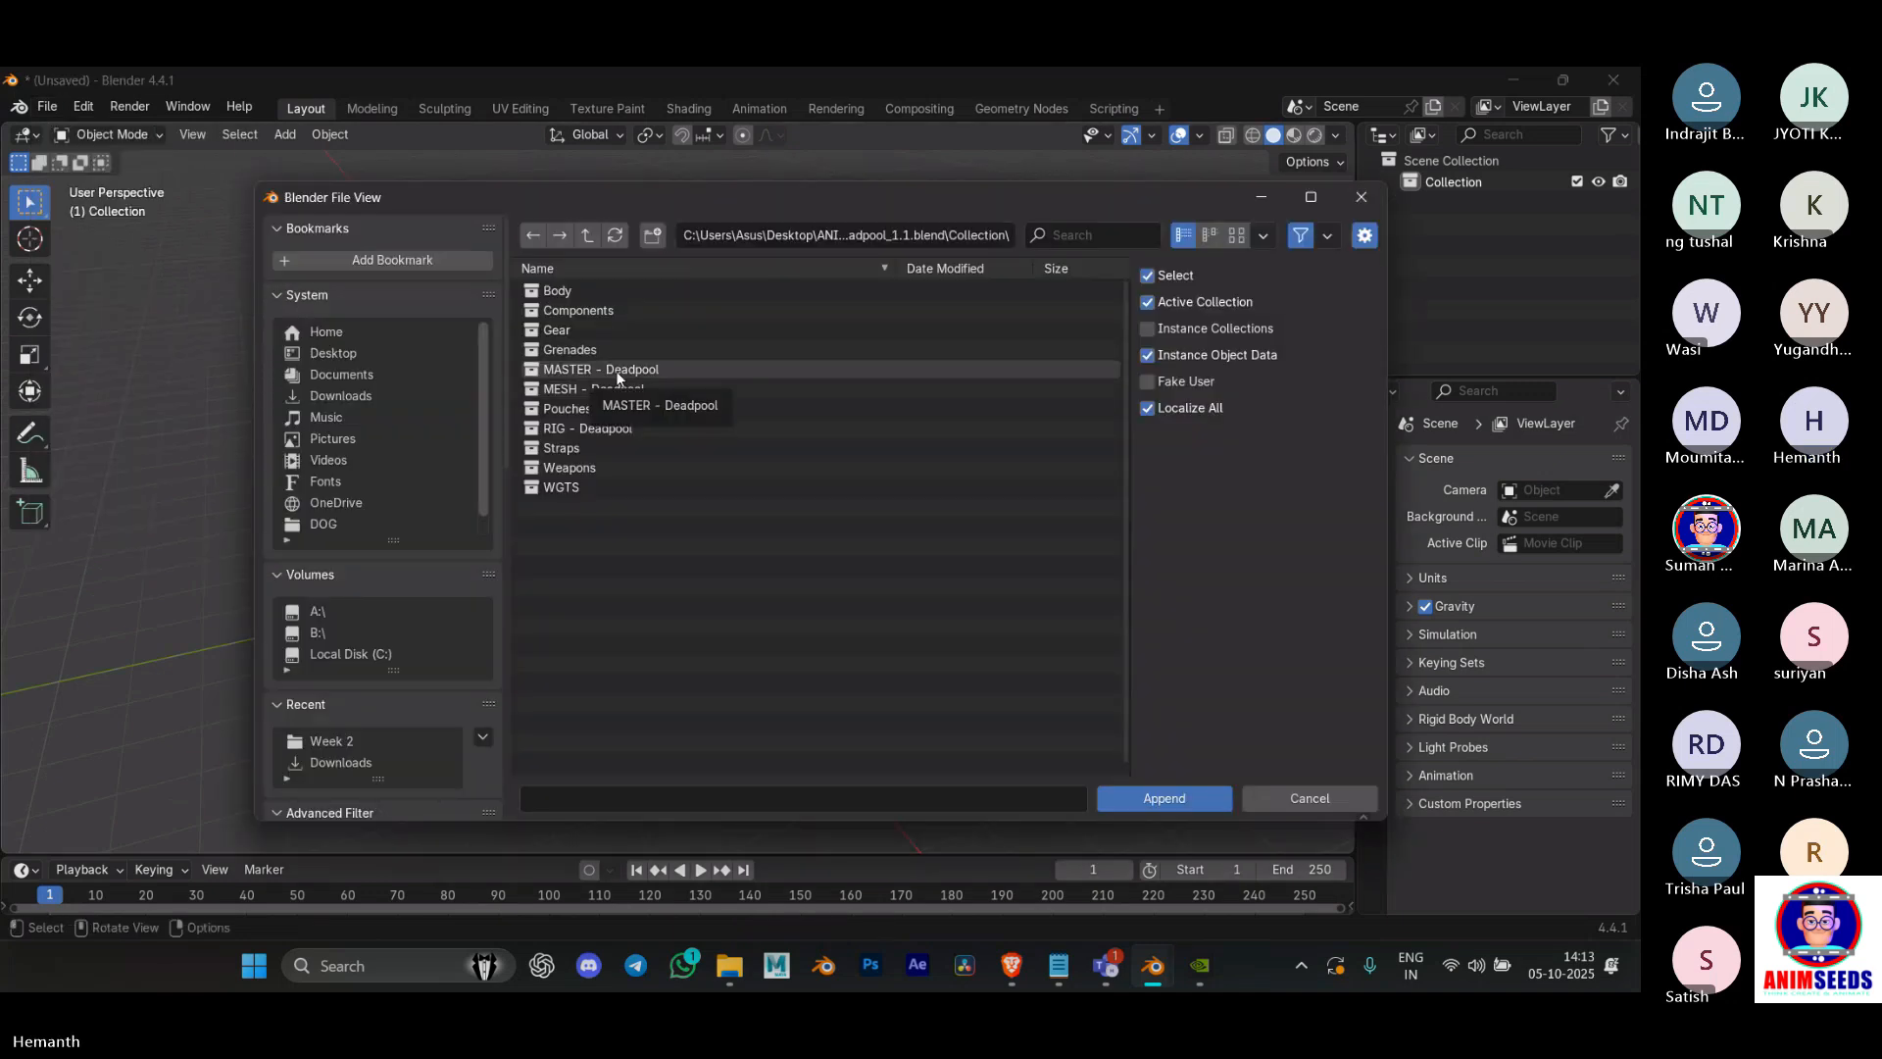
double_click(617, 373)
Step: Widen the side editors, turn the Properties editor into a Text Editor, and load the Deadpool_rig_ui.py script
left_click_drag(1389, 491, 871, 490)
left_click(892, 392)
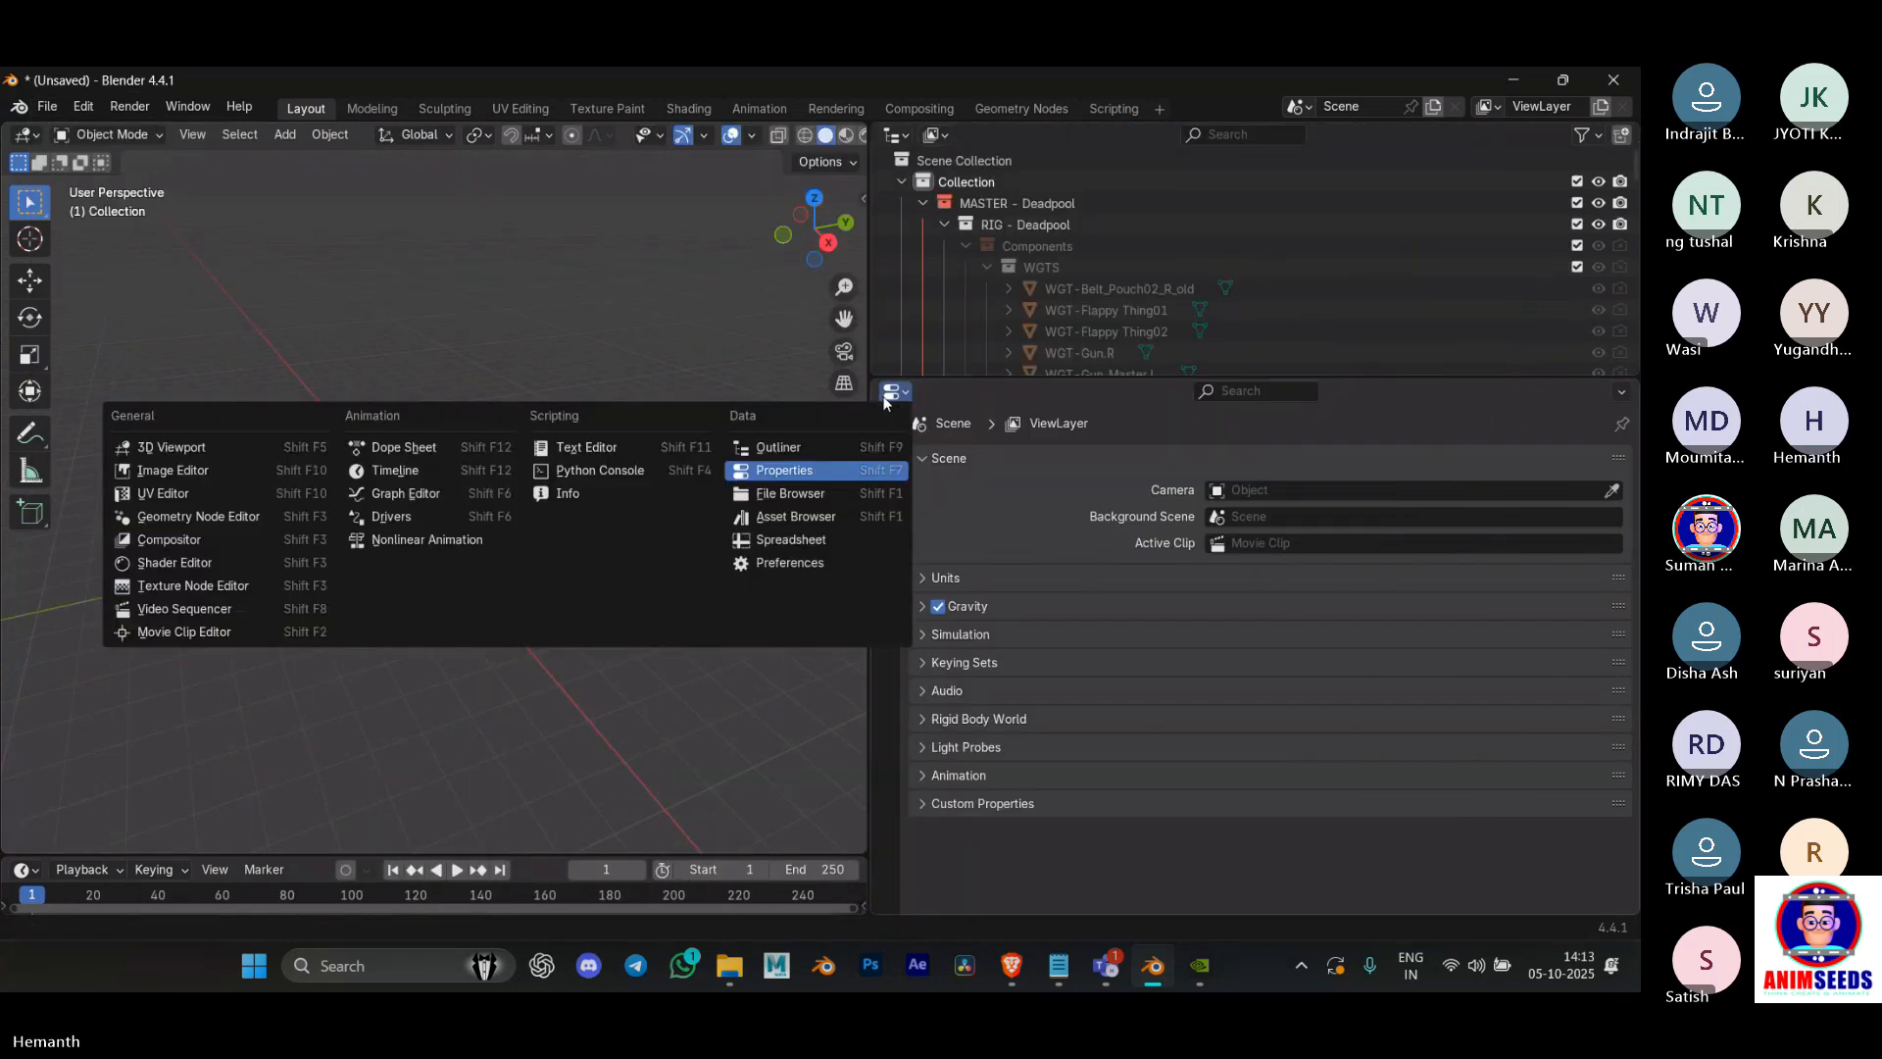
left_click(667, 451)
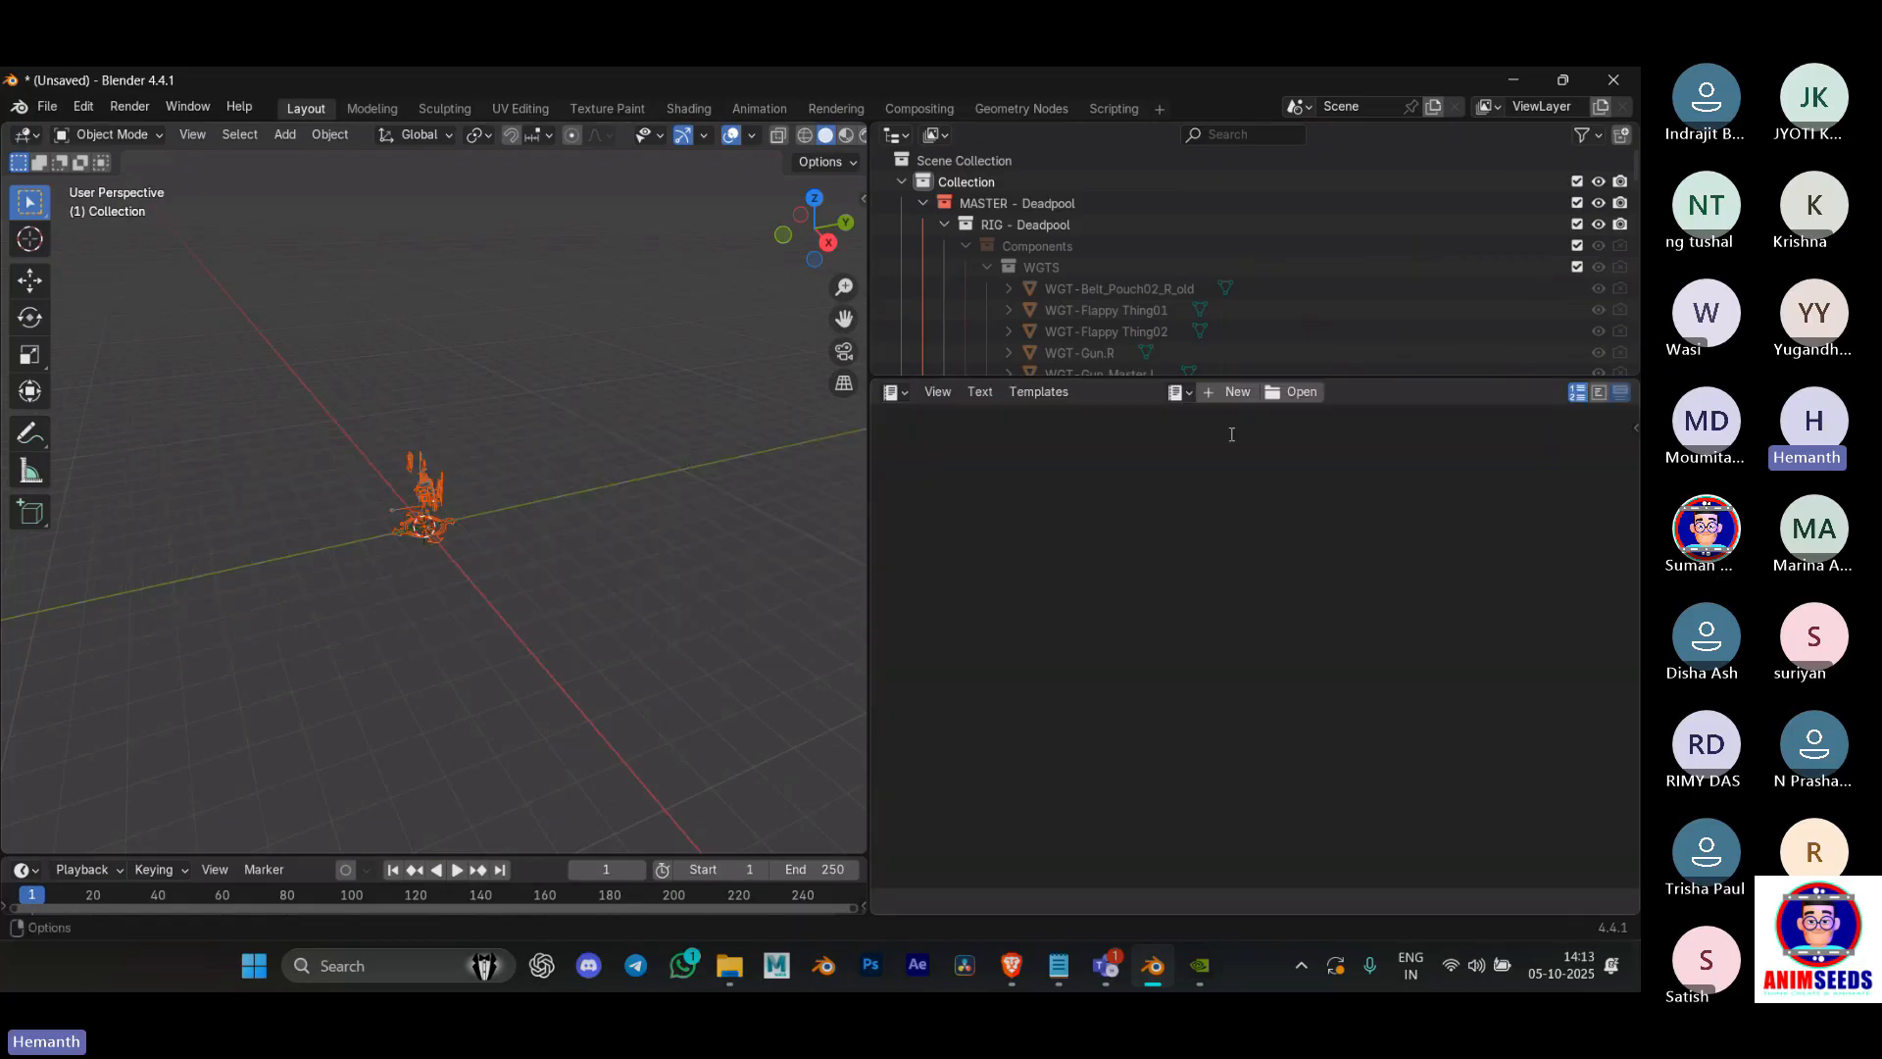
left_click(1176, 392)
left_click(1204, 424)
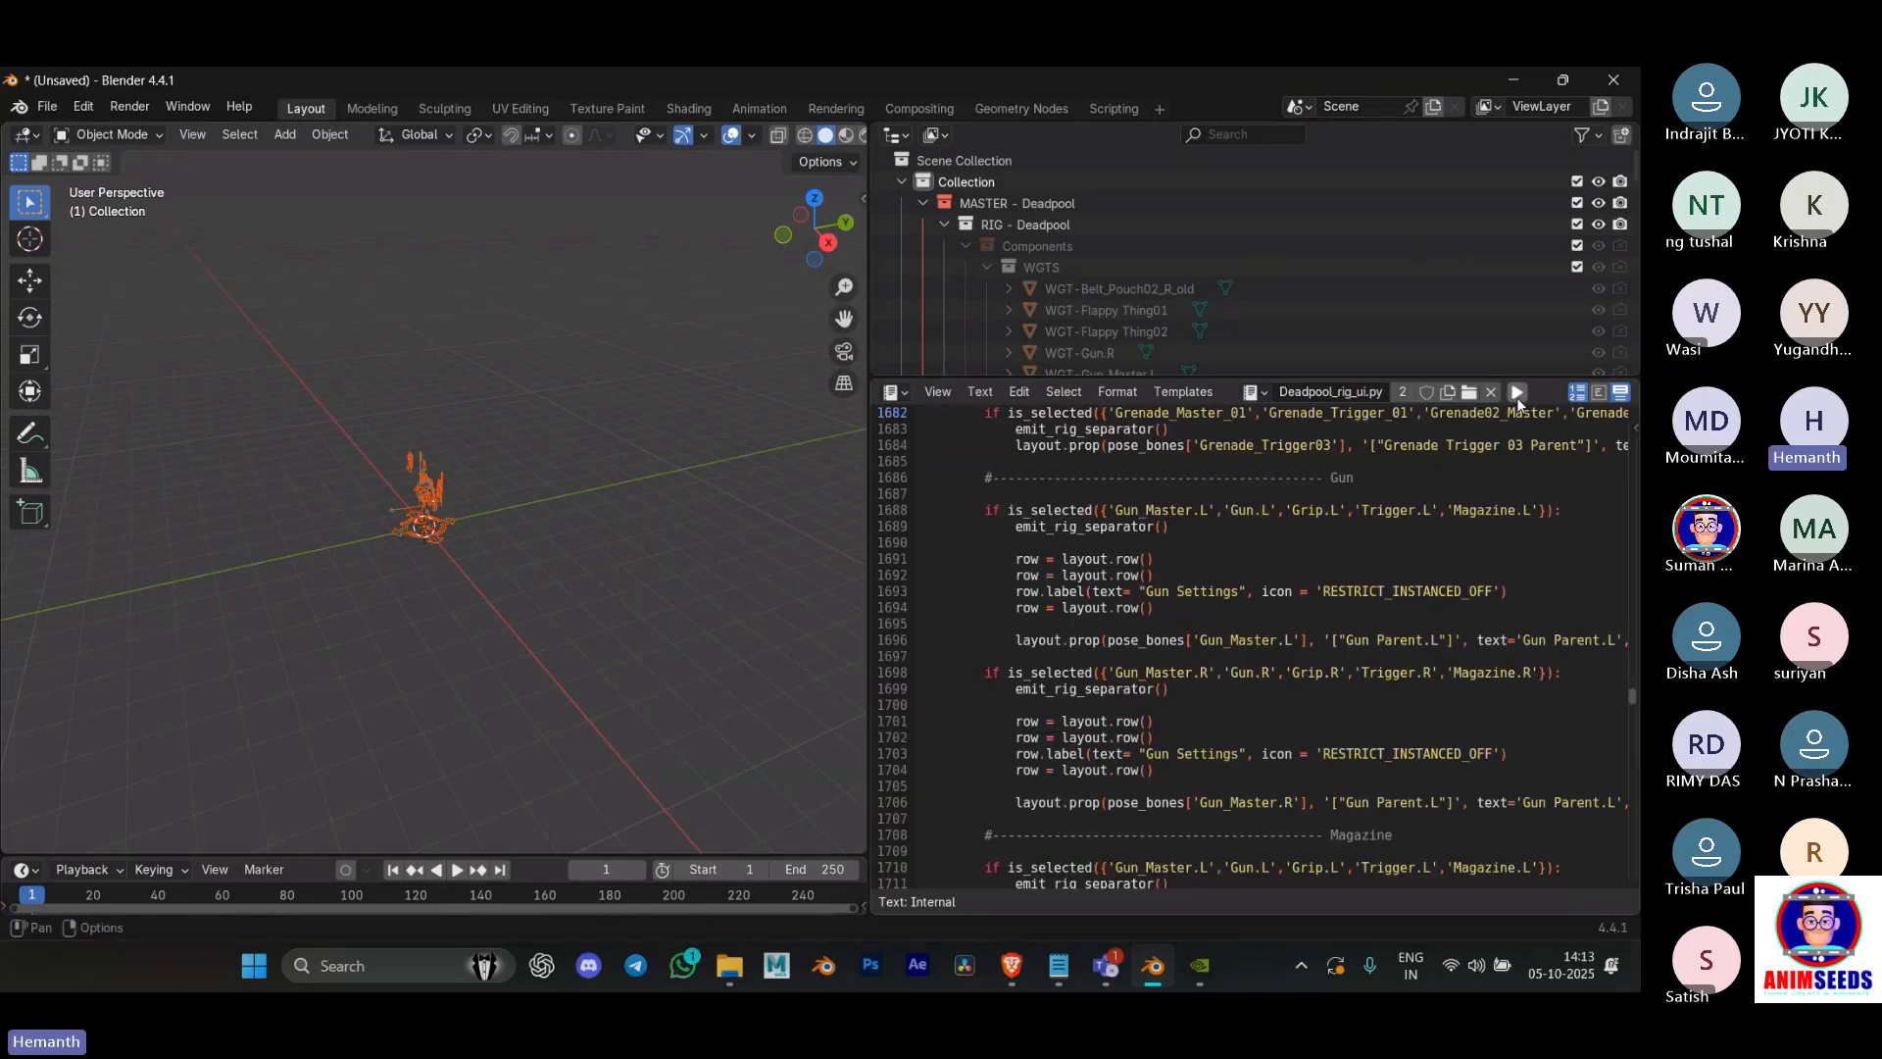
Step: Check the viewport sidebar's tool and view settings for rig controls, and review the available text data-blocks
key("n")
left_click(857, 234)
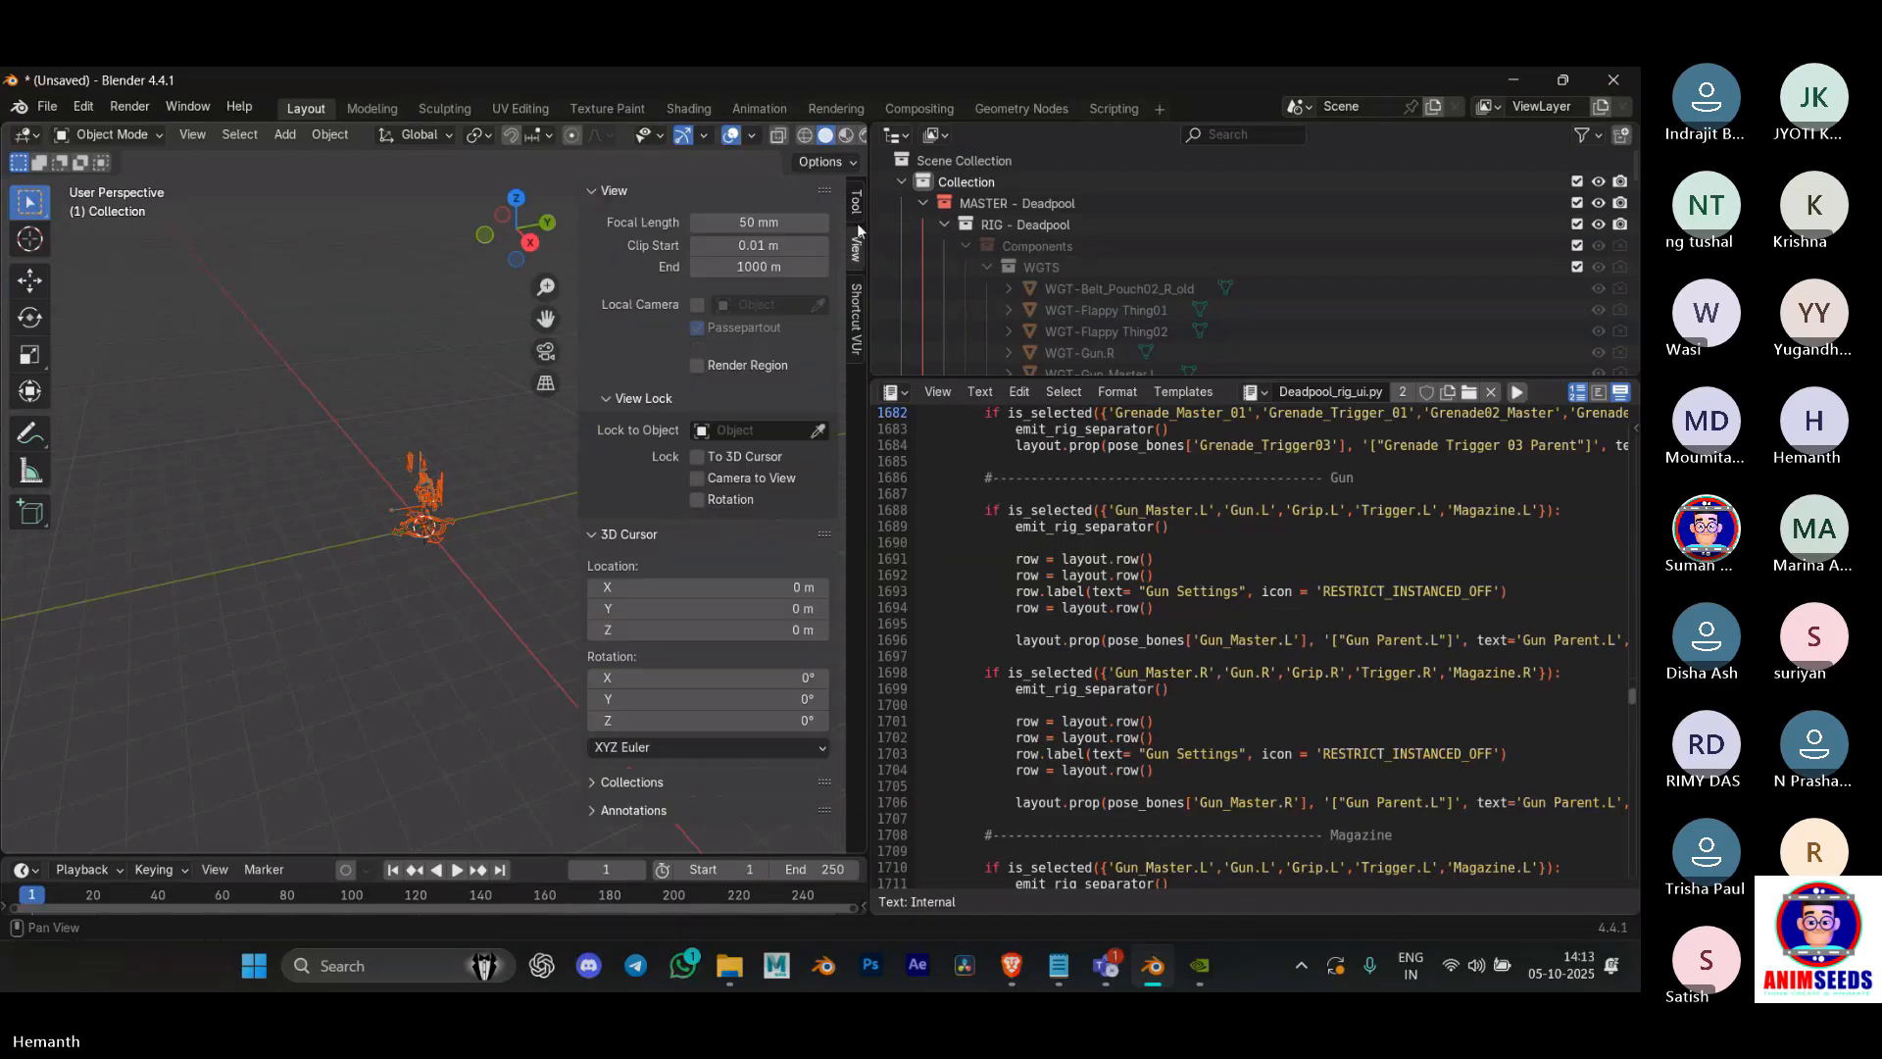
left_click(857, 208)
left_click(628, 419)
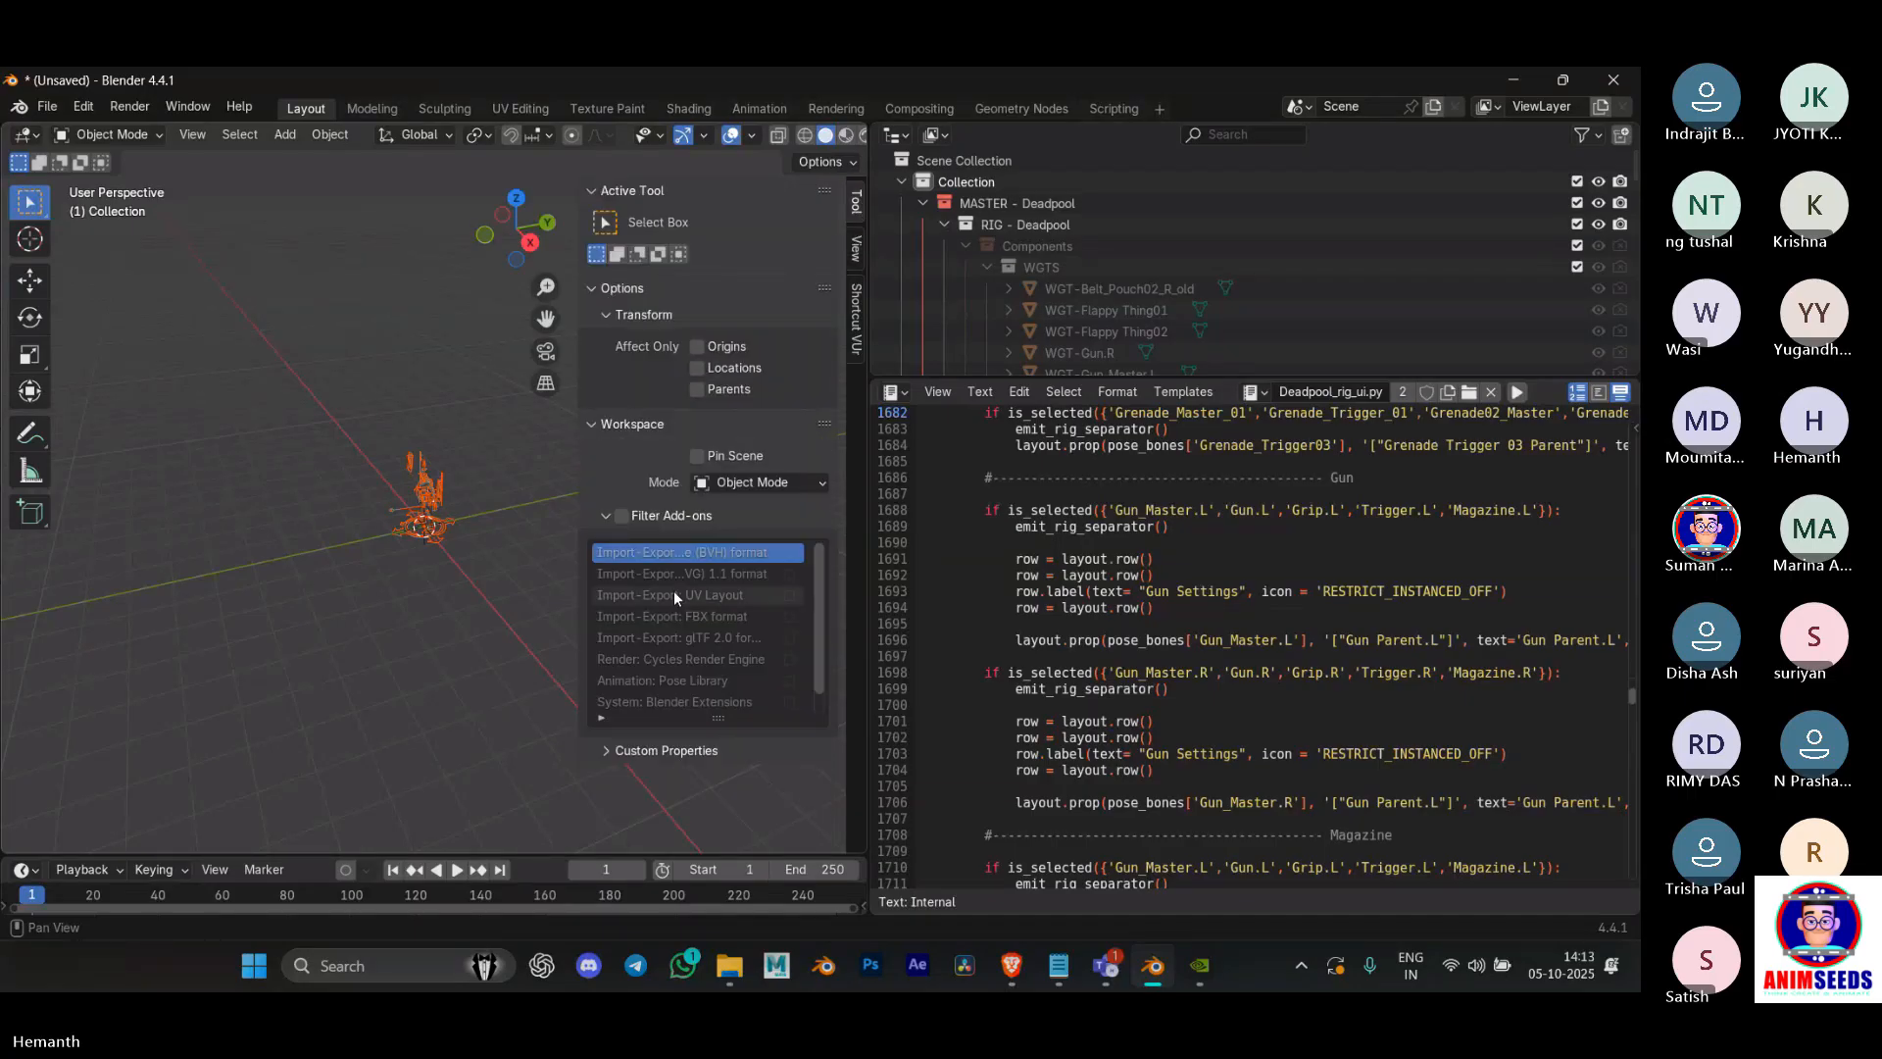
scroll(674, 590, "down", 1)
left_click(647, 747)
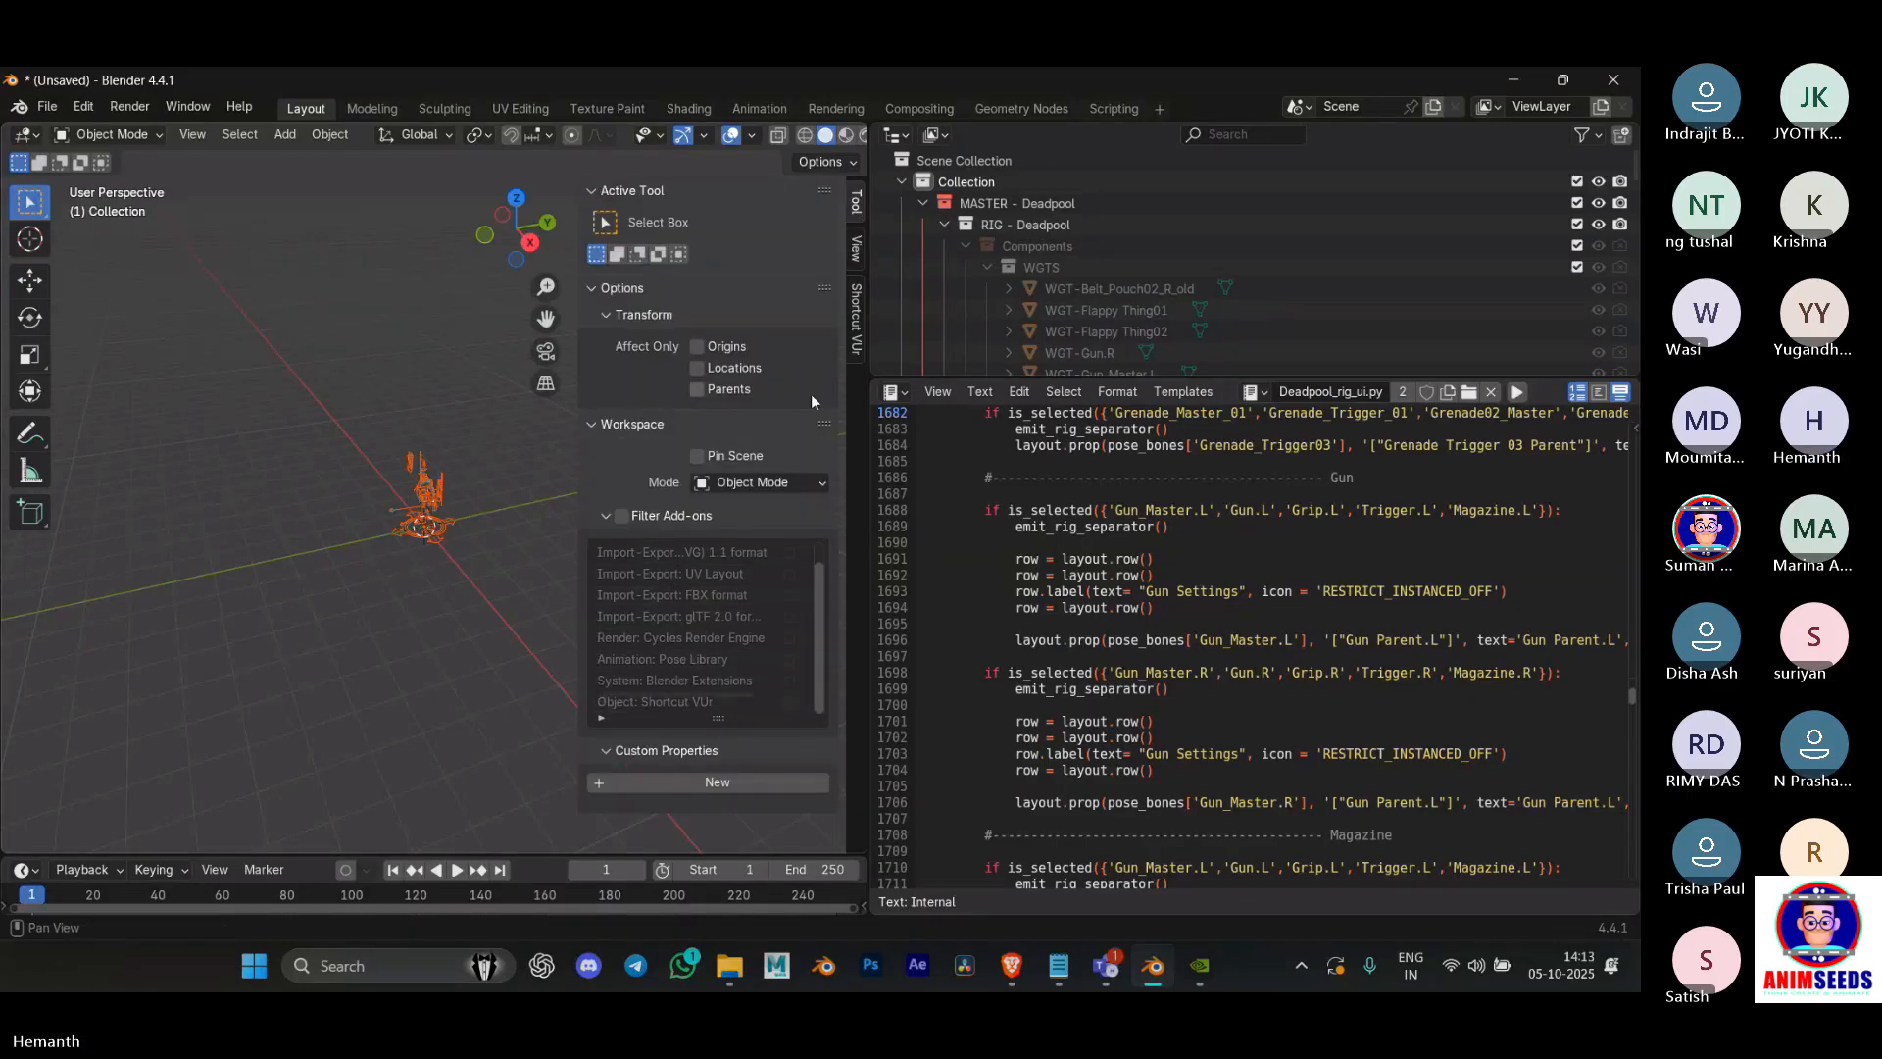
left_click(857, 249)
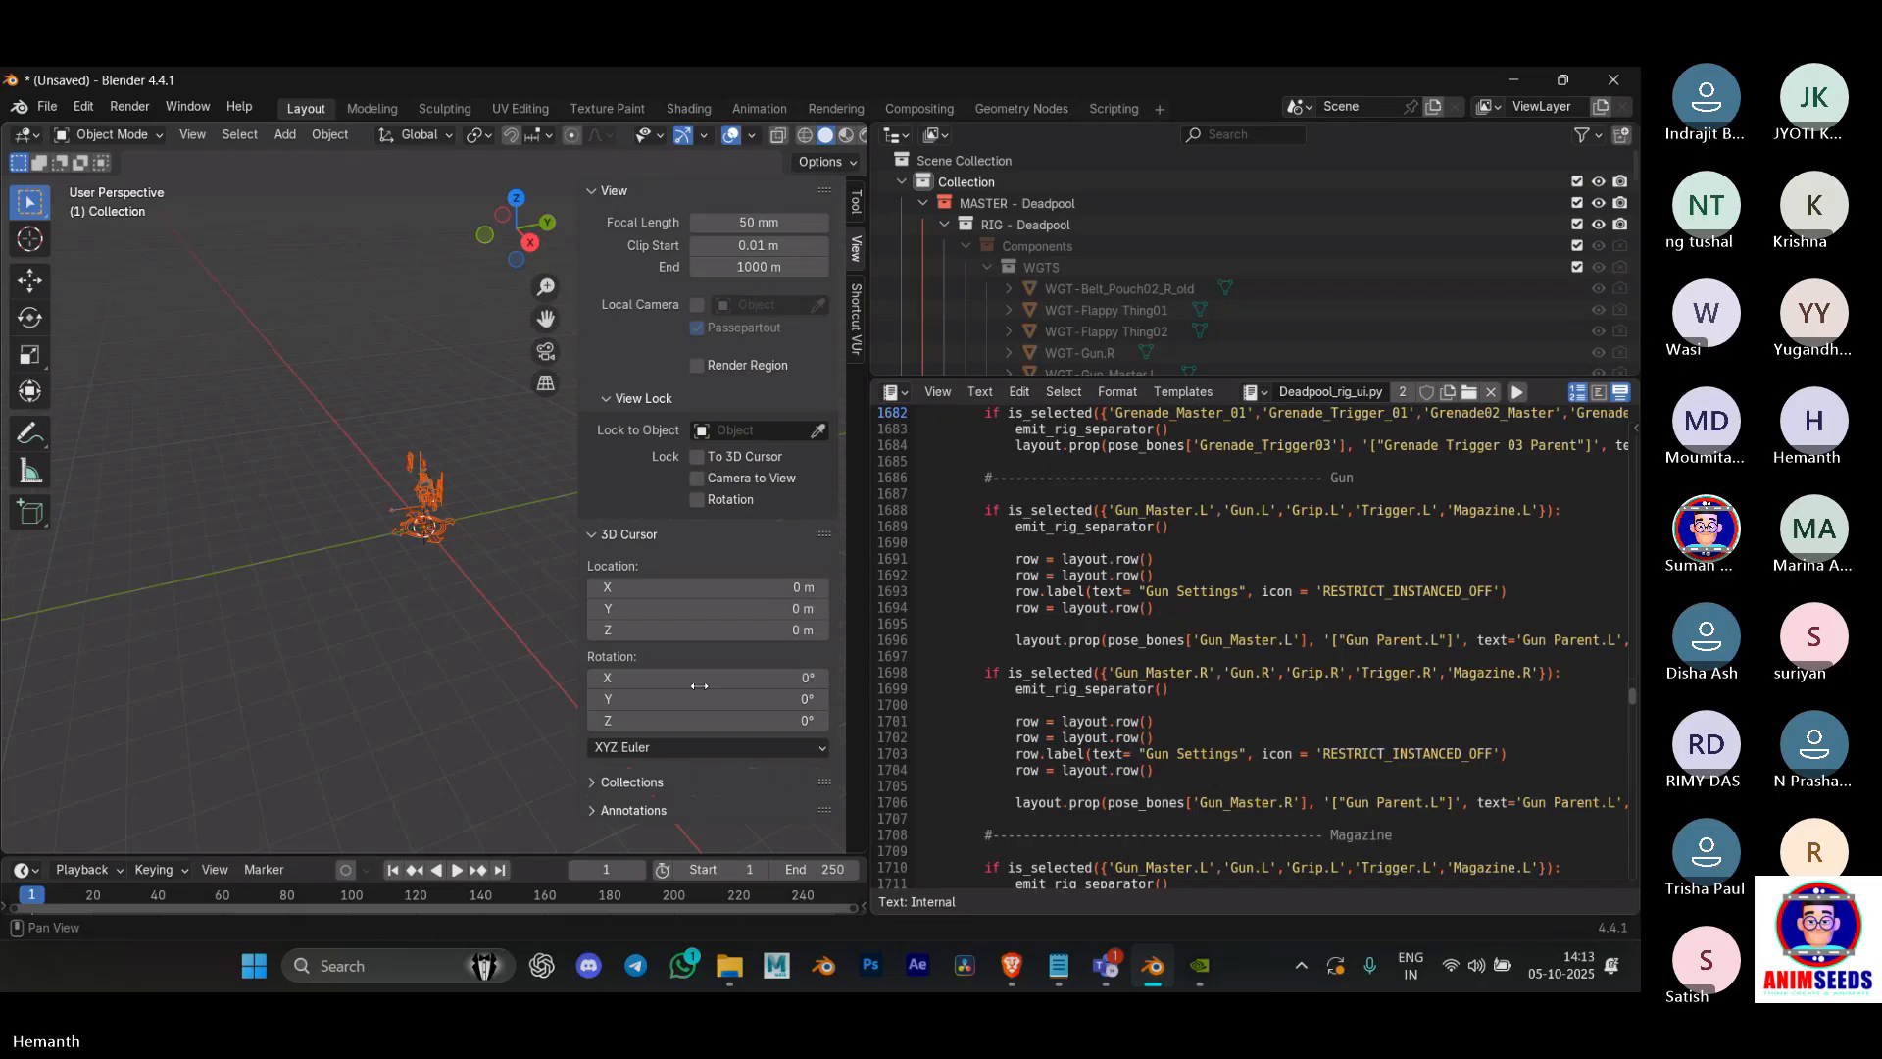
left_click(1255, 392)
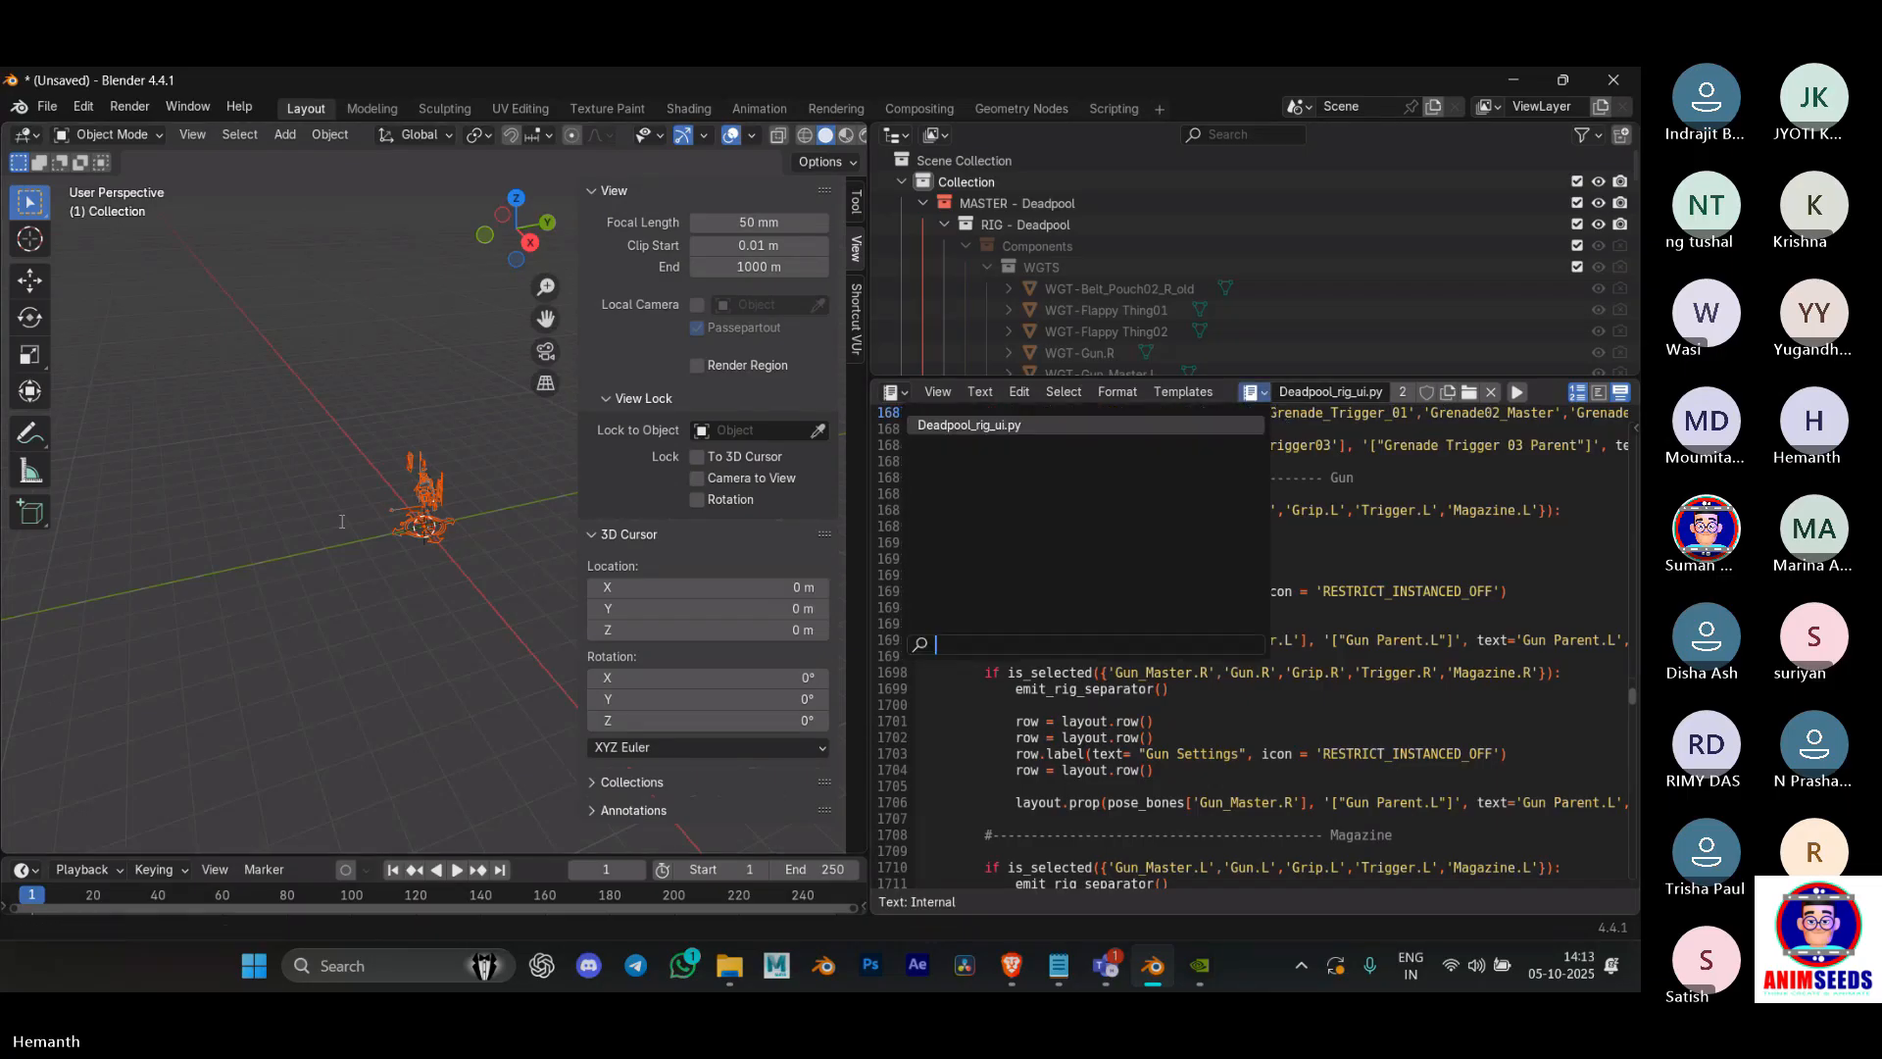
left_click(342, 521)
Step: Frame the appended Deadpool character, collapse the sidebar's tool sections, and check again for rig controls
scroll(431, 514, "up", 6)
mouse_move(314, 524)
middle_mouse_down()
mouse_move(449, 519)
mouse_move(333, 512)
middle_mouse_up()
scroll(455, 516, "up", 1)
left_click(857, 204)
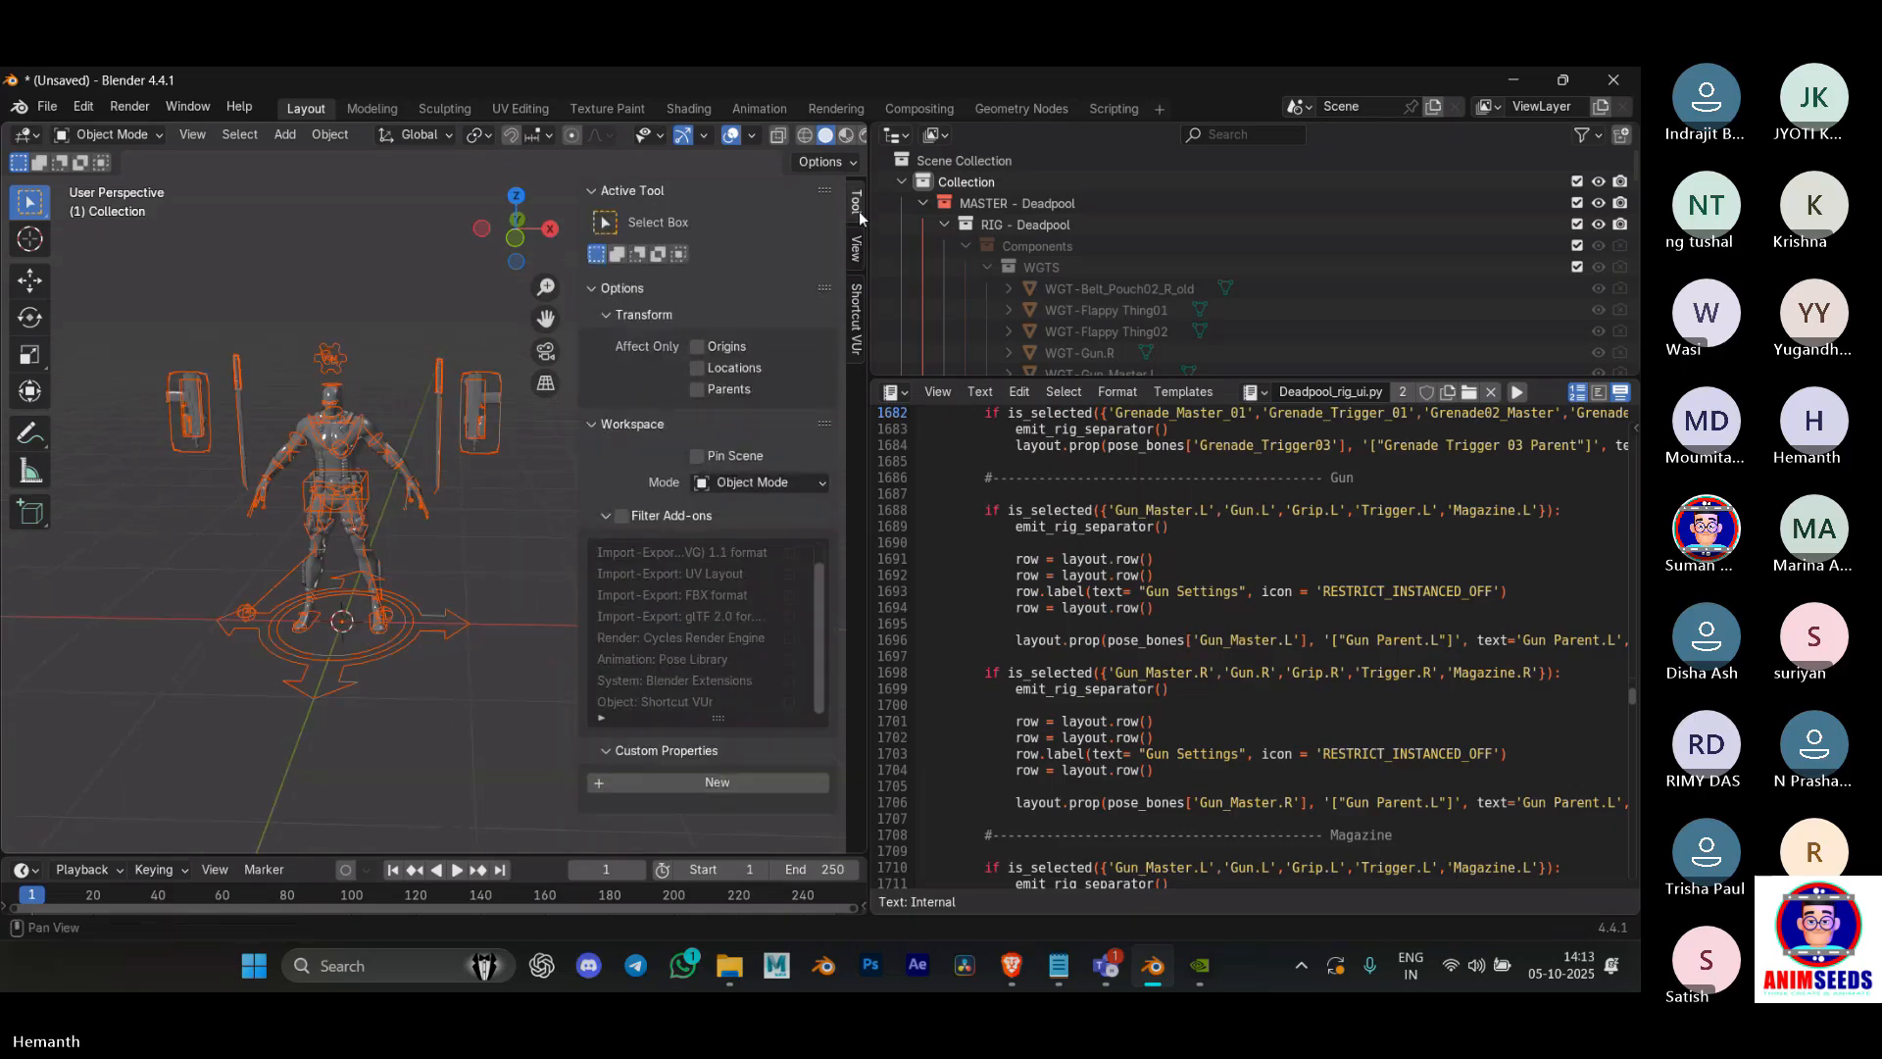
left_click(612, 515)
left_click(600, 424)
left_click(623, 315)
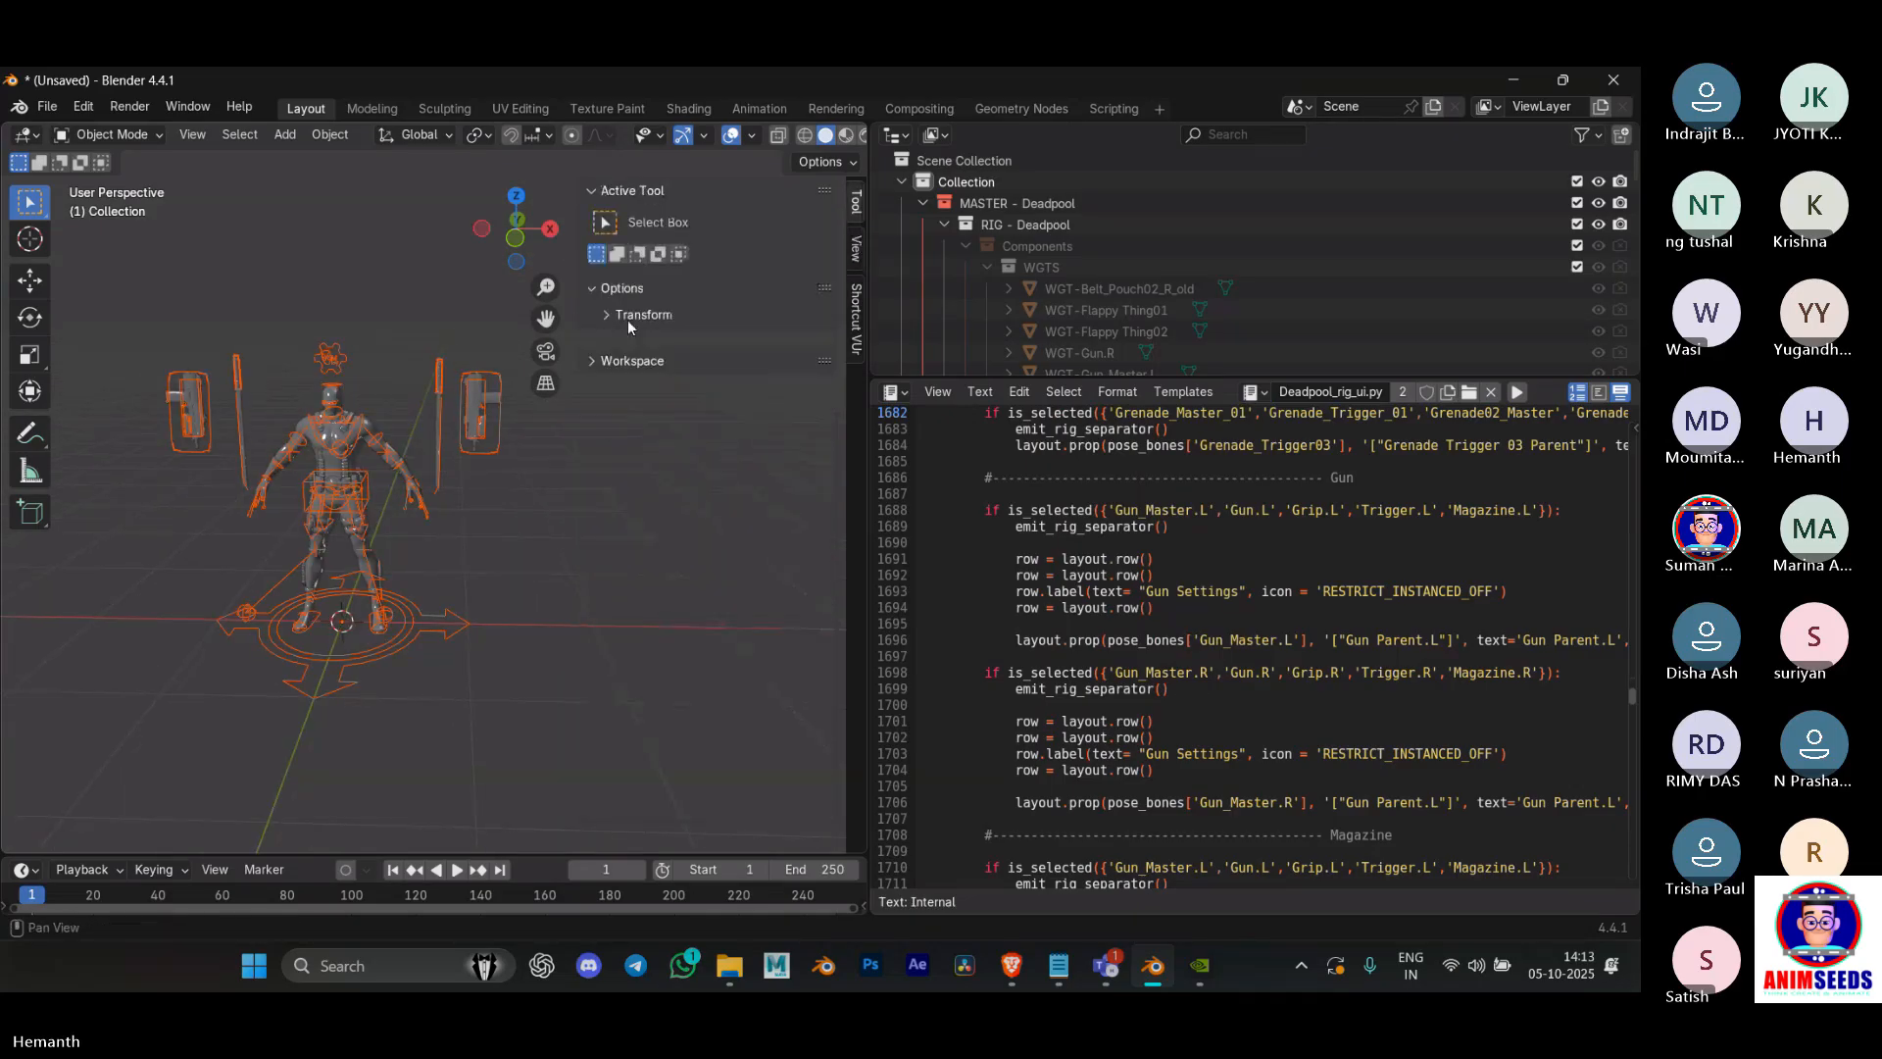
left_click(856, 248)
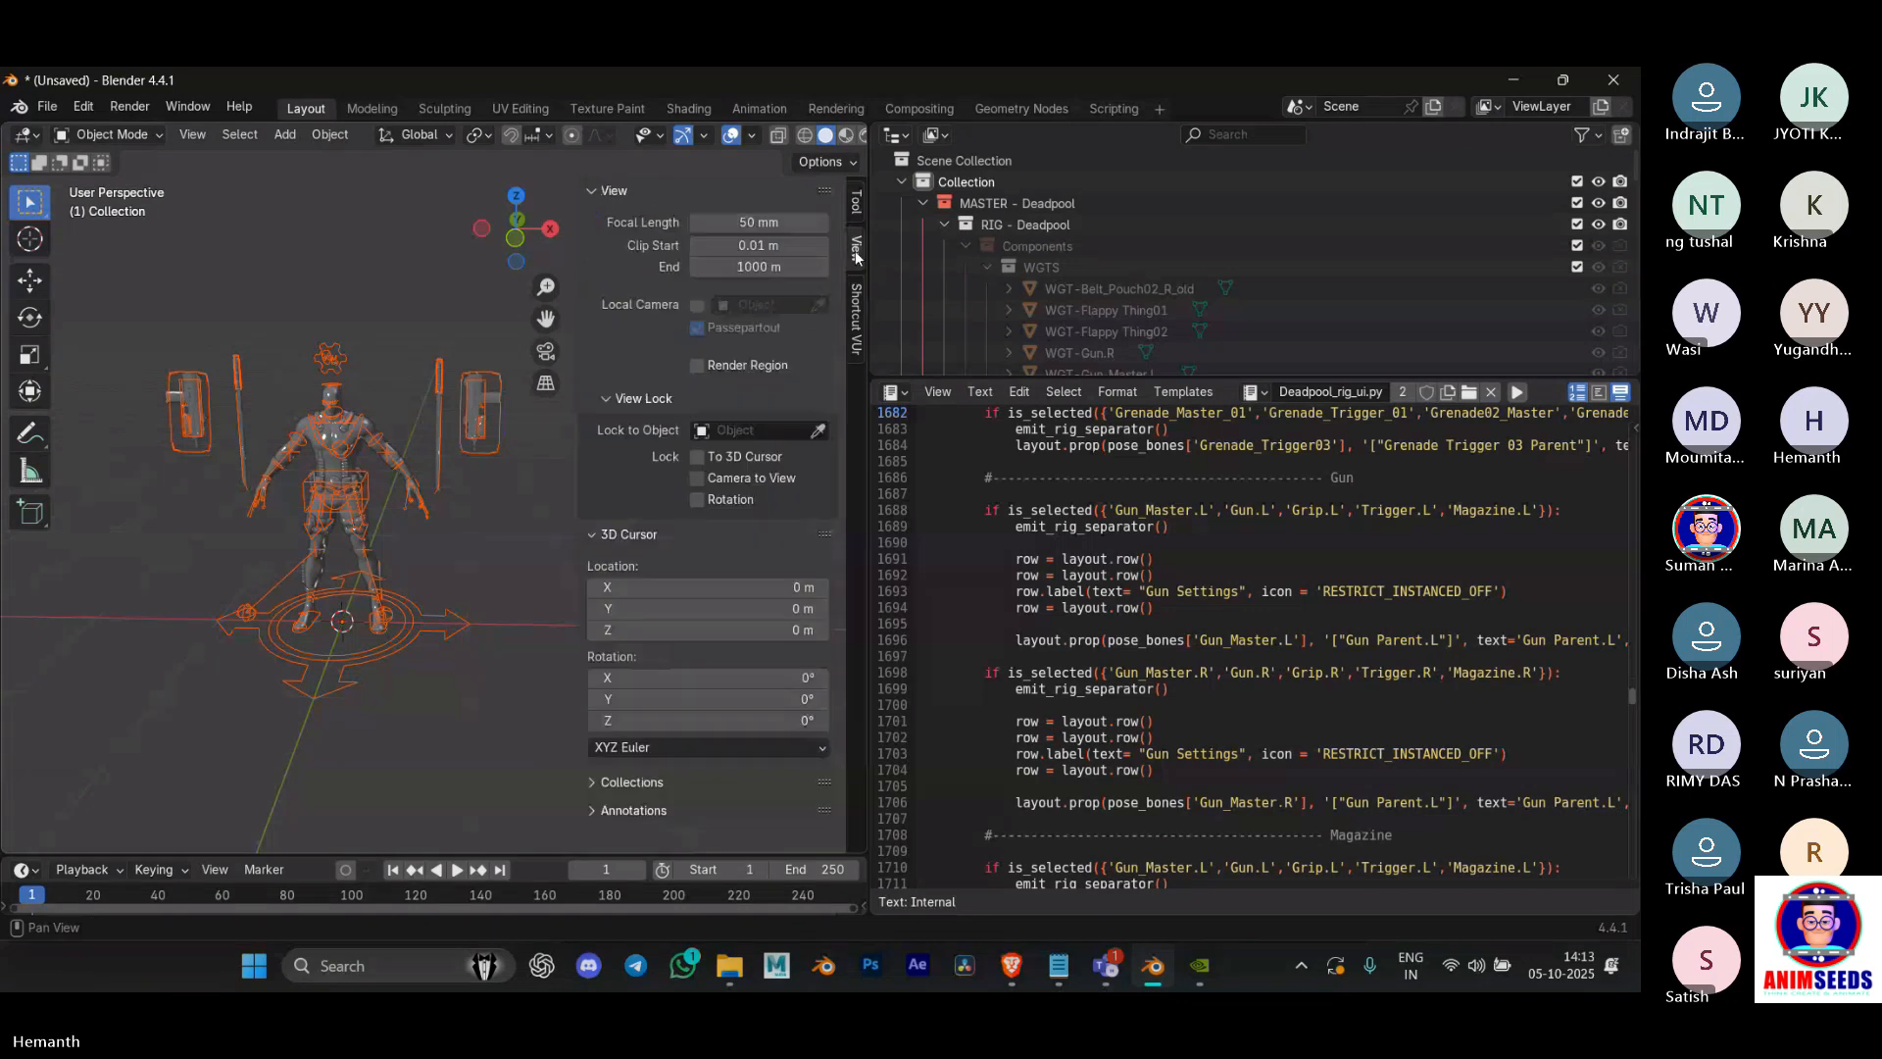
Step: Make the Deadpool rig active, hide the sidebar, and switch the rig to Pose Mode
left_click(305, 605)
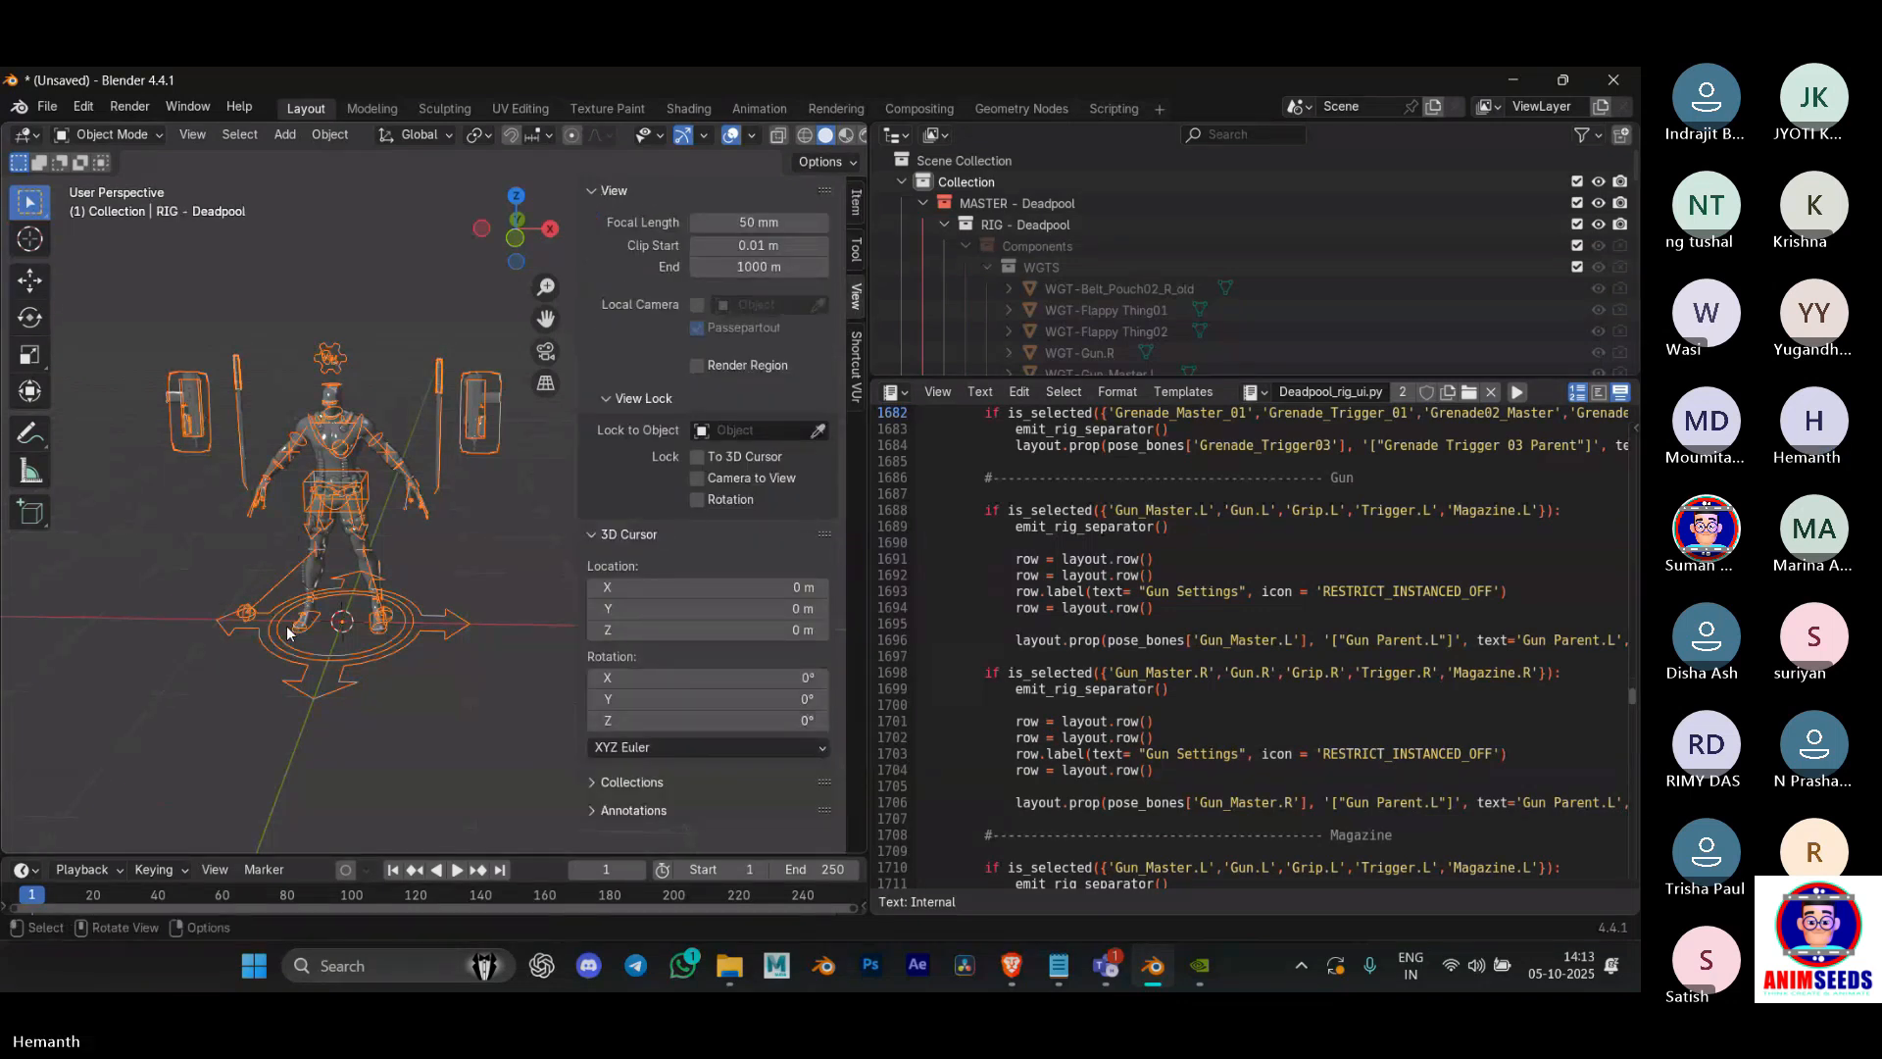
key("n")
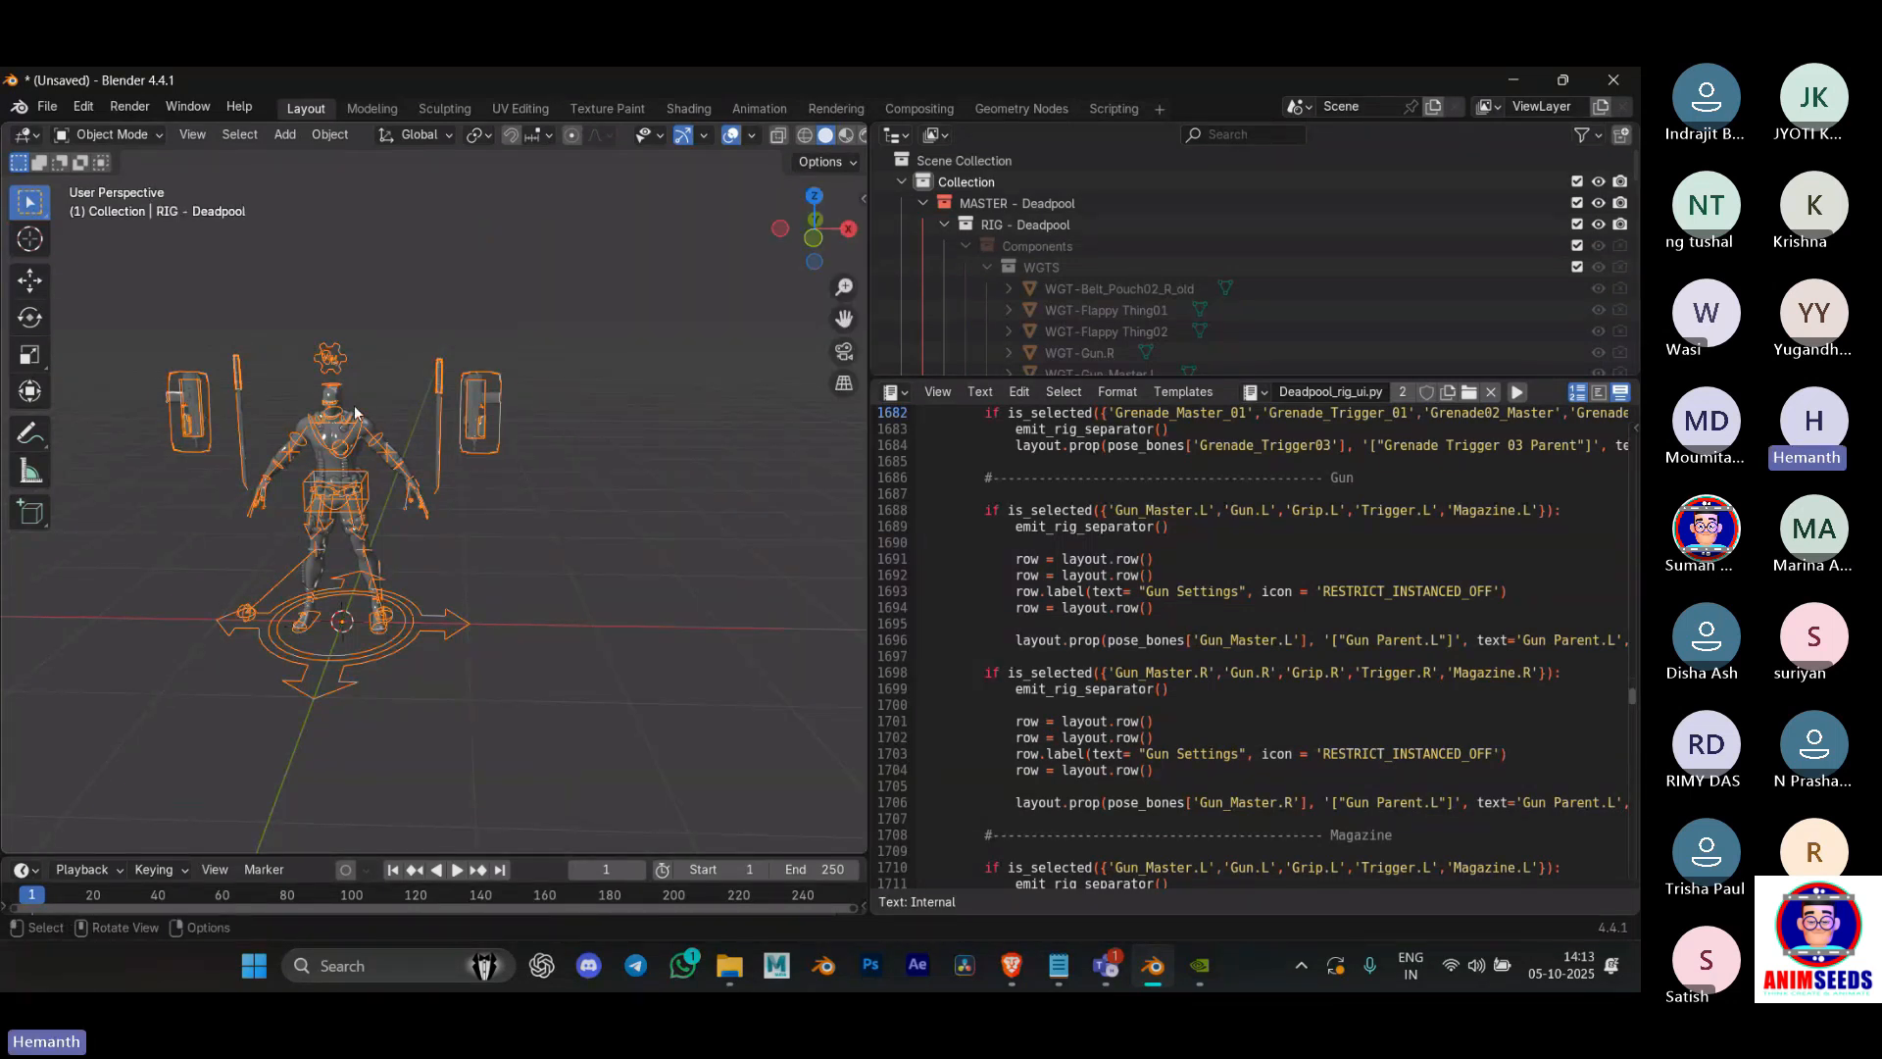
middle_click_drag(467, 503, 595, 459, "shift")
key("ctrl+Tab")
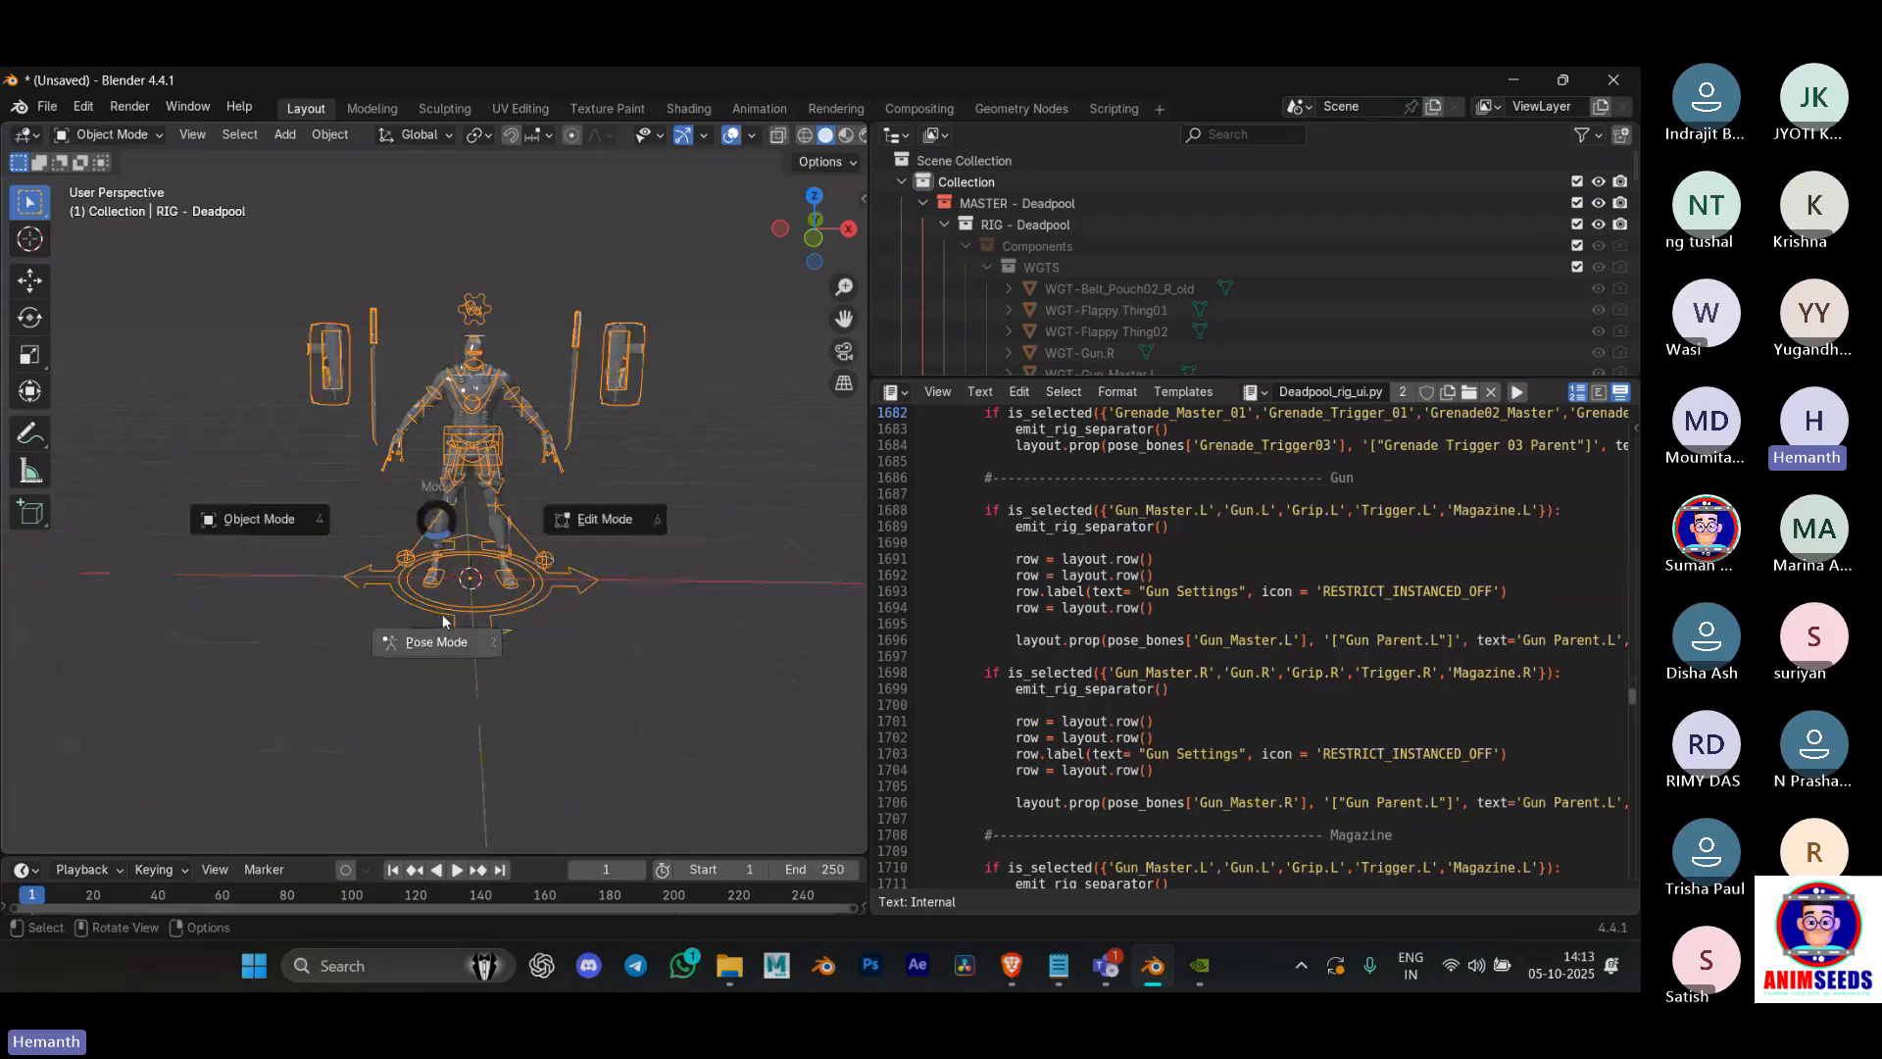
left_click(441, 621)
Step: Select both foot IK controls together with the torso control, keeping the torso active
left_click(507, 582)
left_click(496, 579)
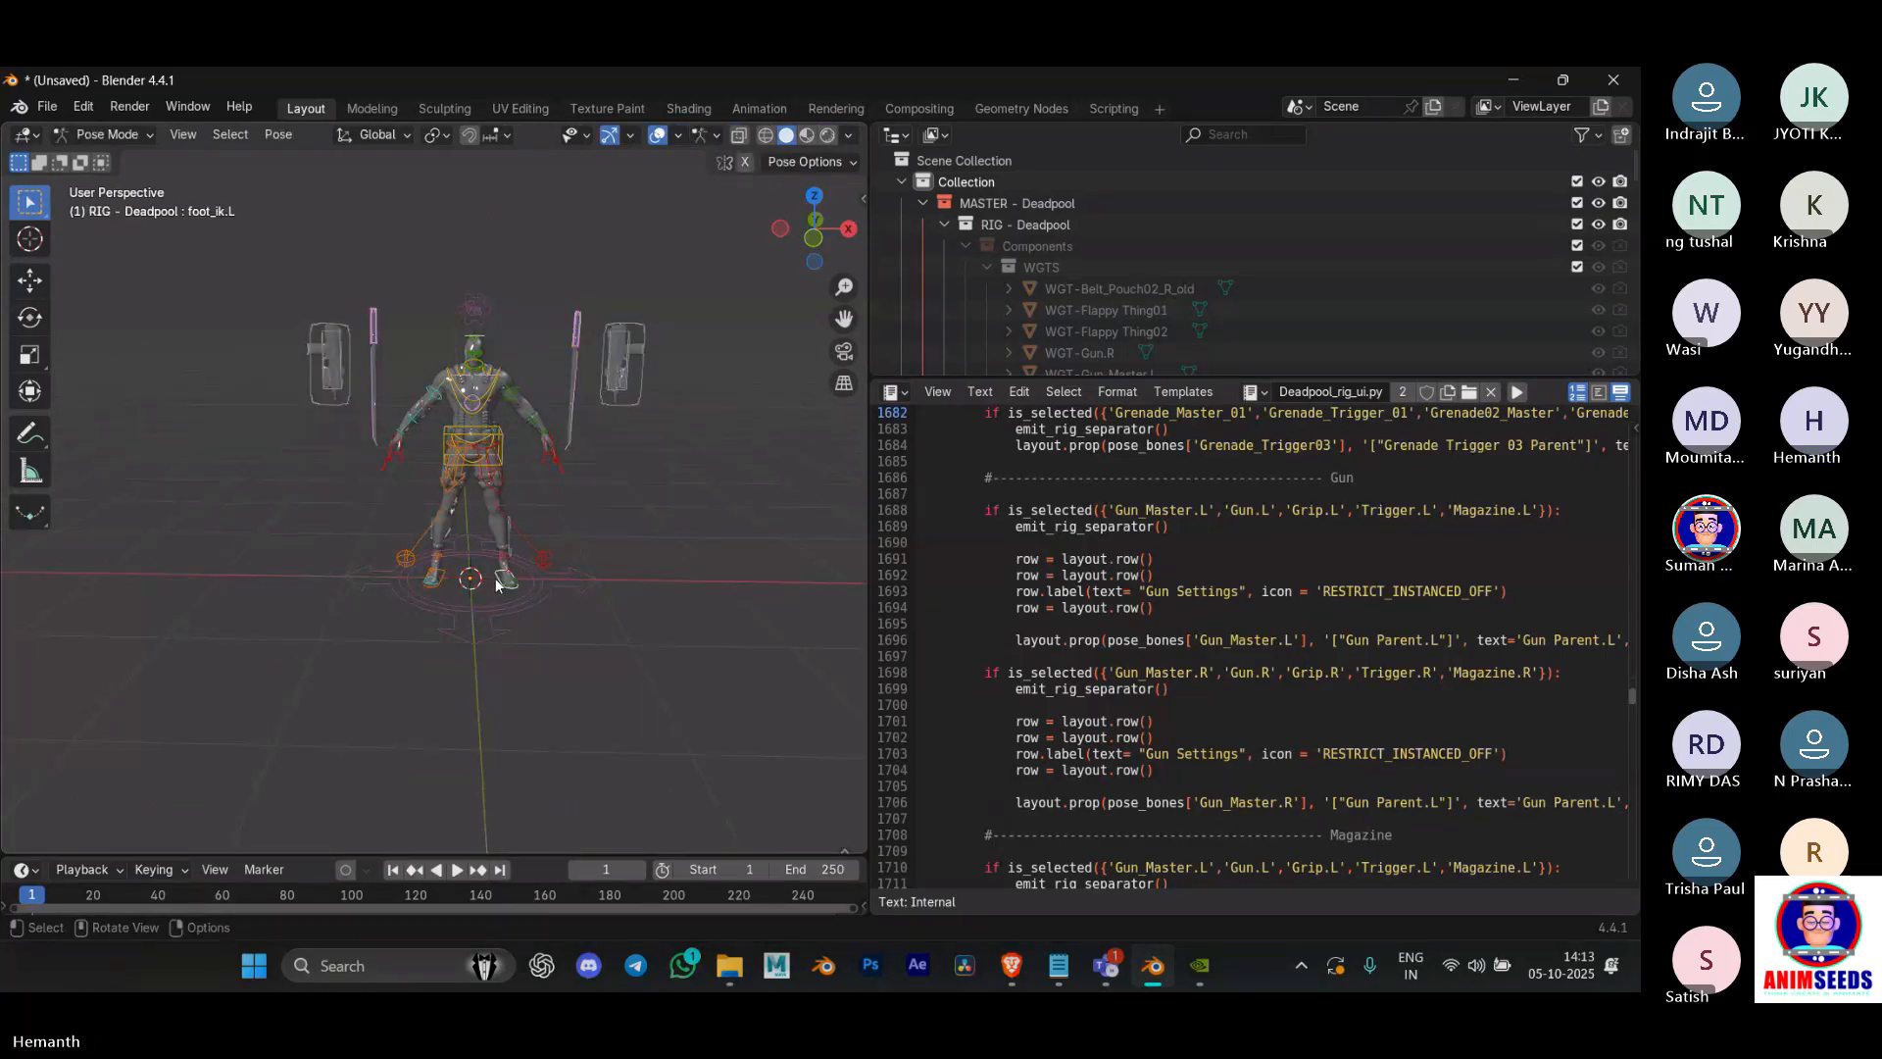
left_click(502, 443, "shift")
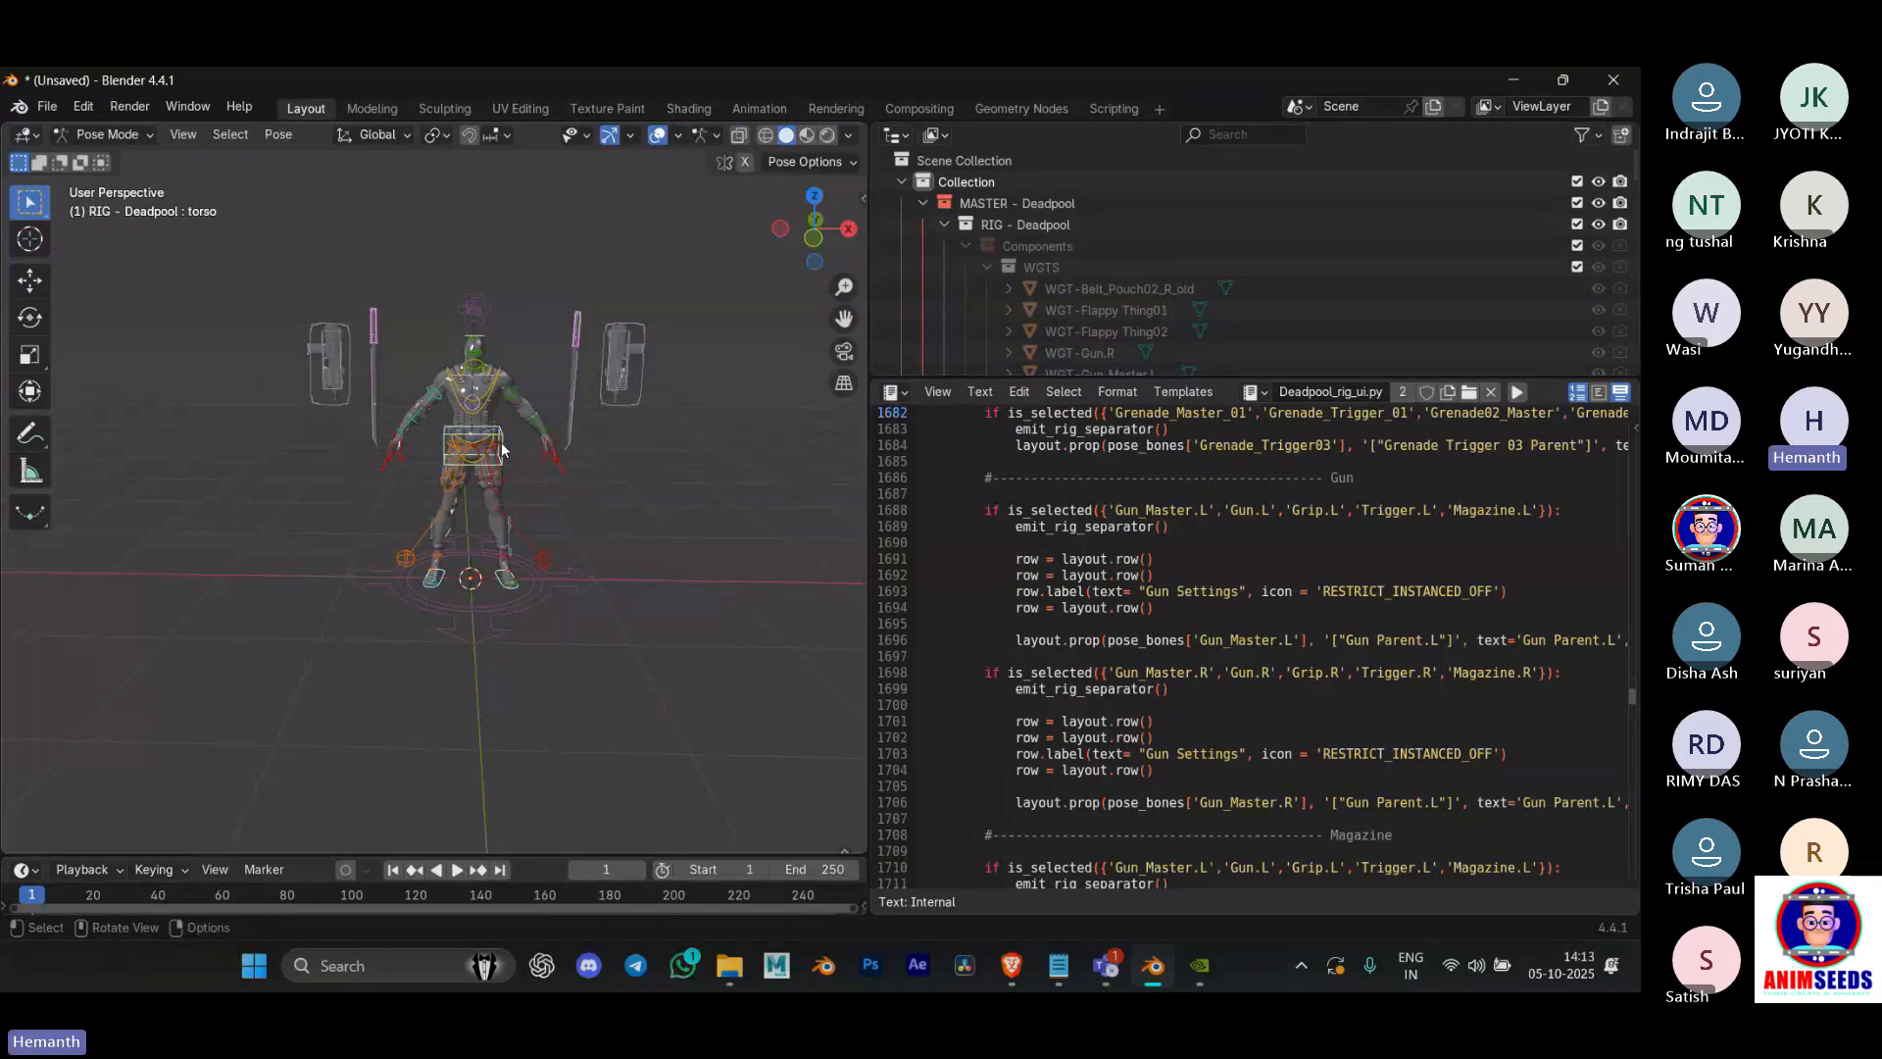
key("period")
left_click(488, 555)
scroll(481, 578, "up", 4)
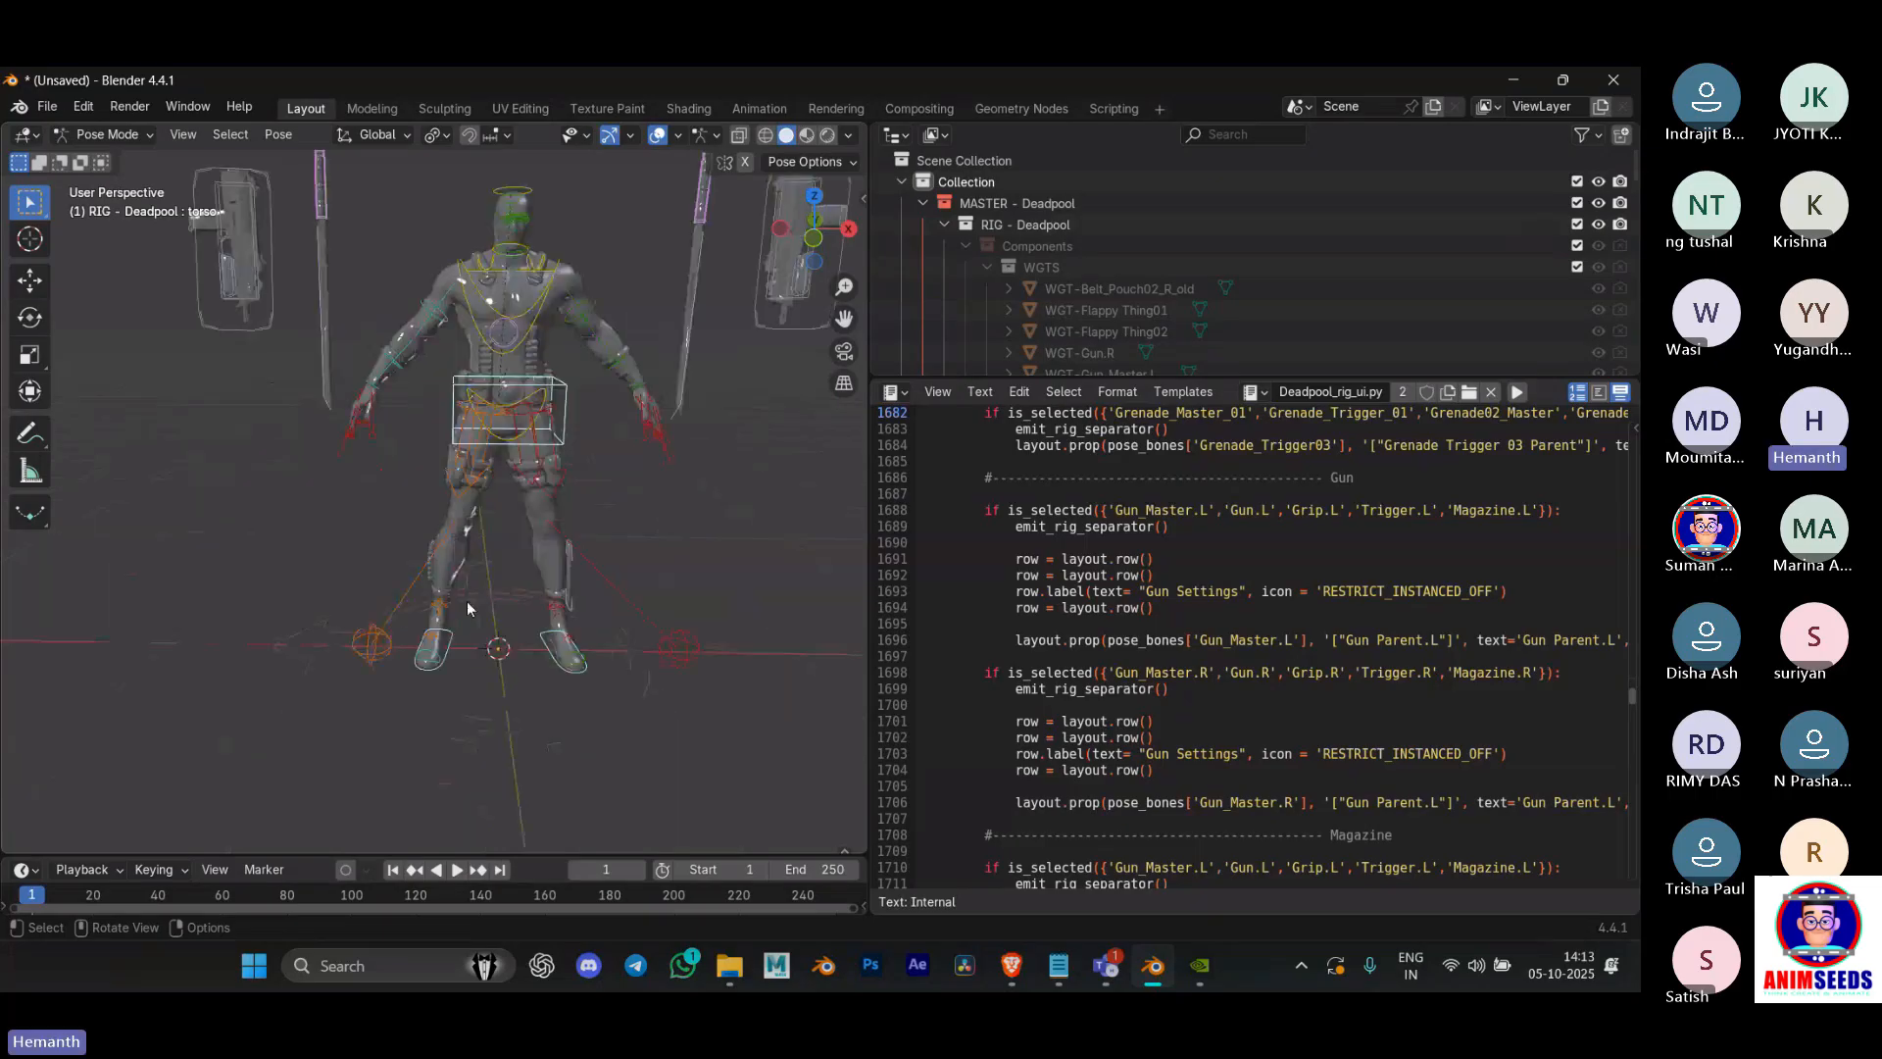
middle_click_drag(467, 602, 431, 628, "shift")
scroll(433, 642, "down", 2)
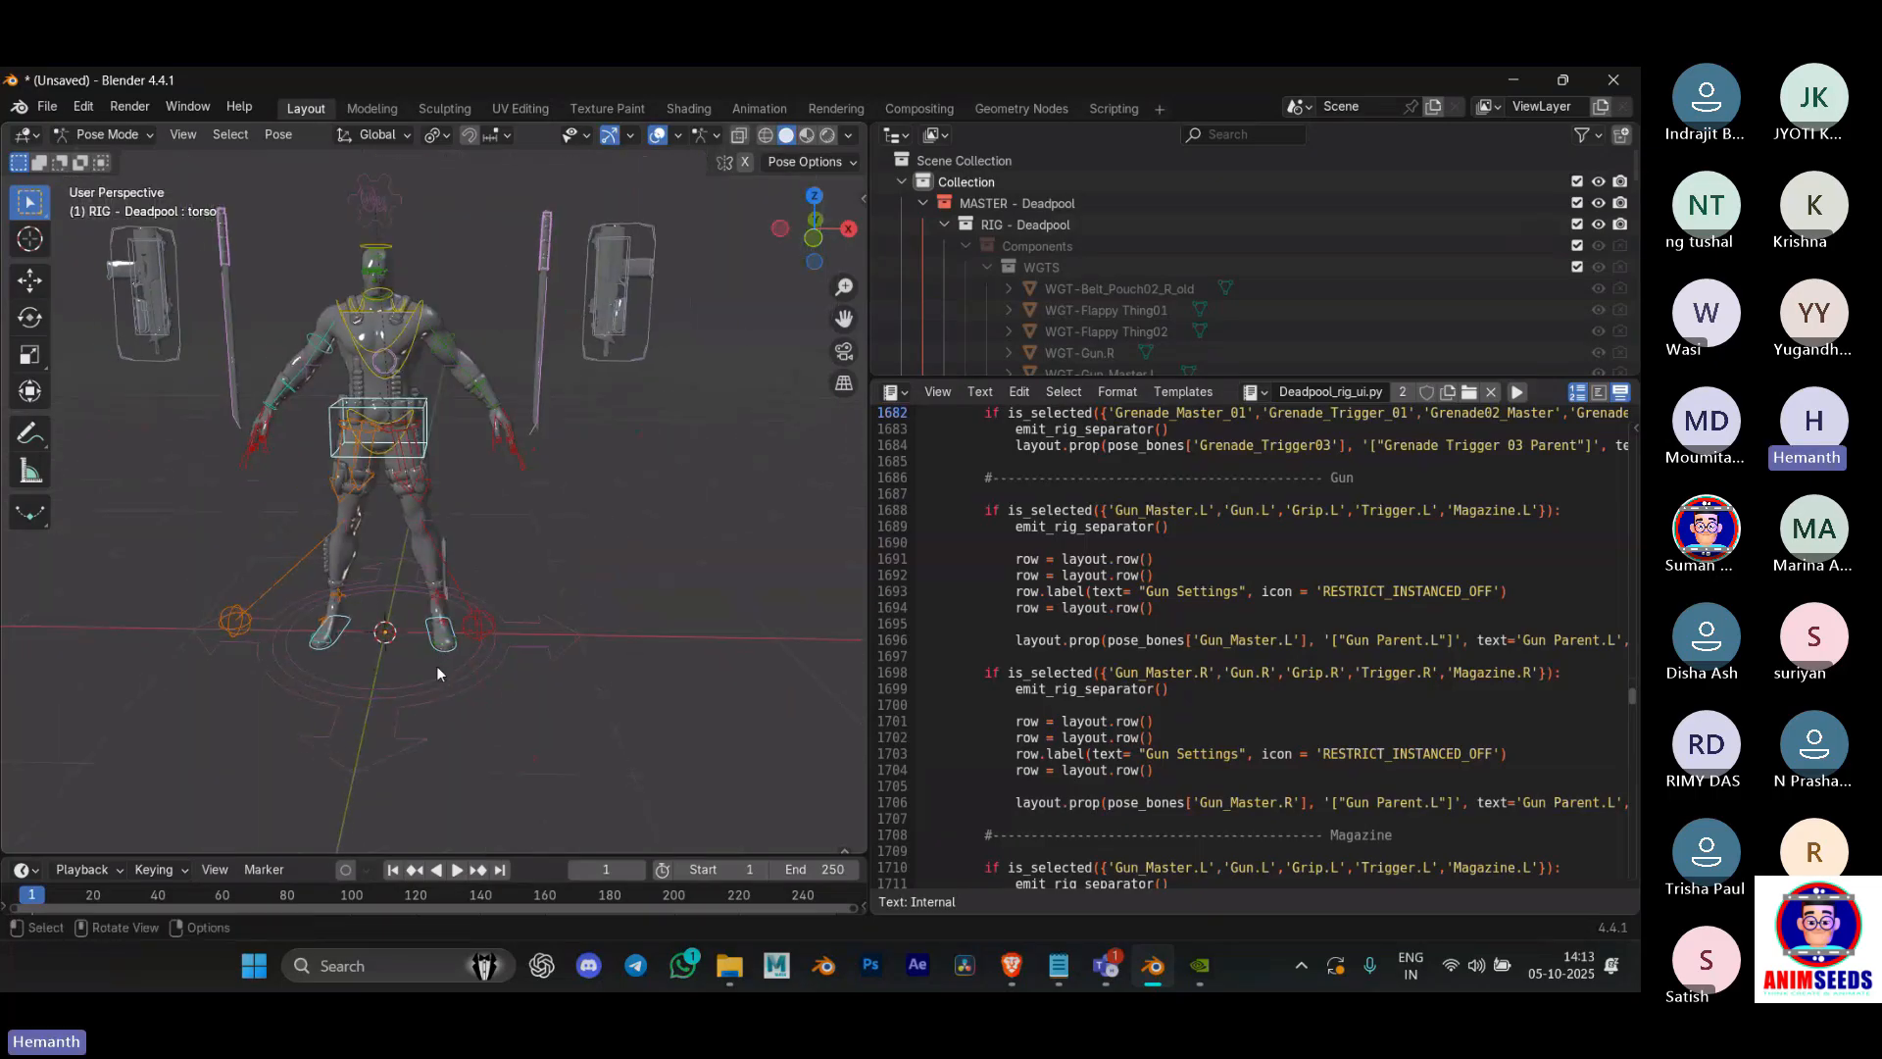
scroll(437, 667, "down", 1)
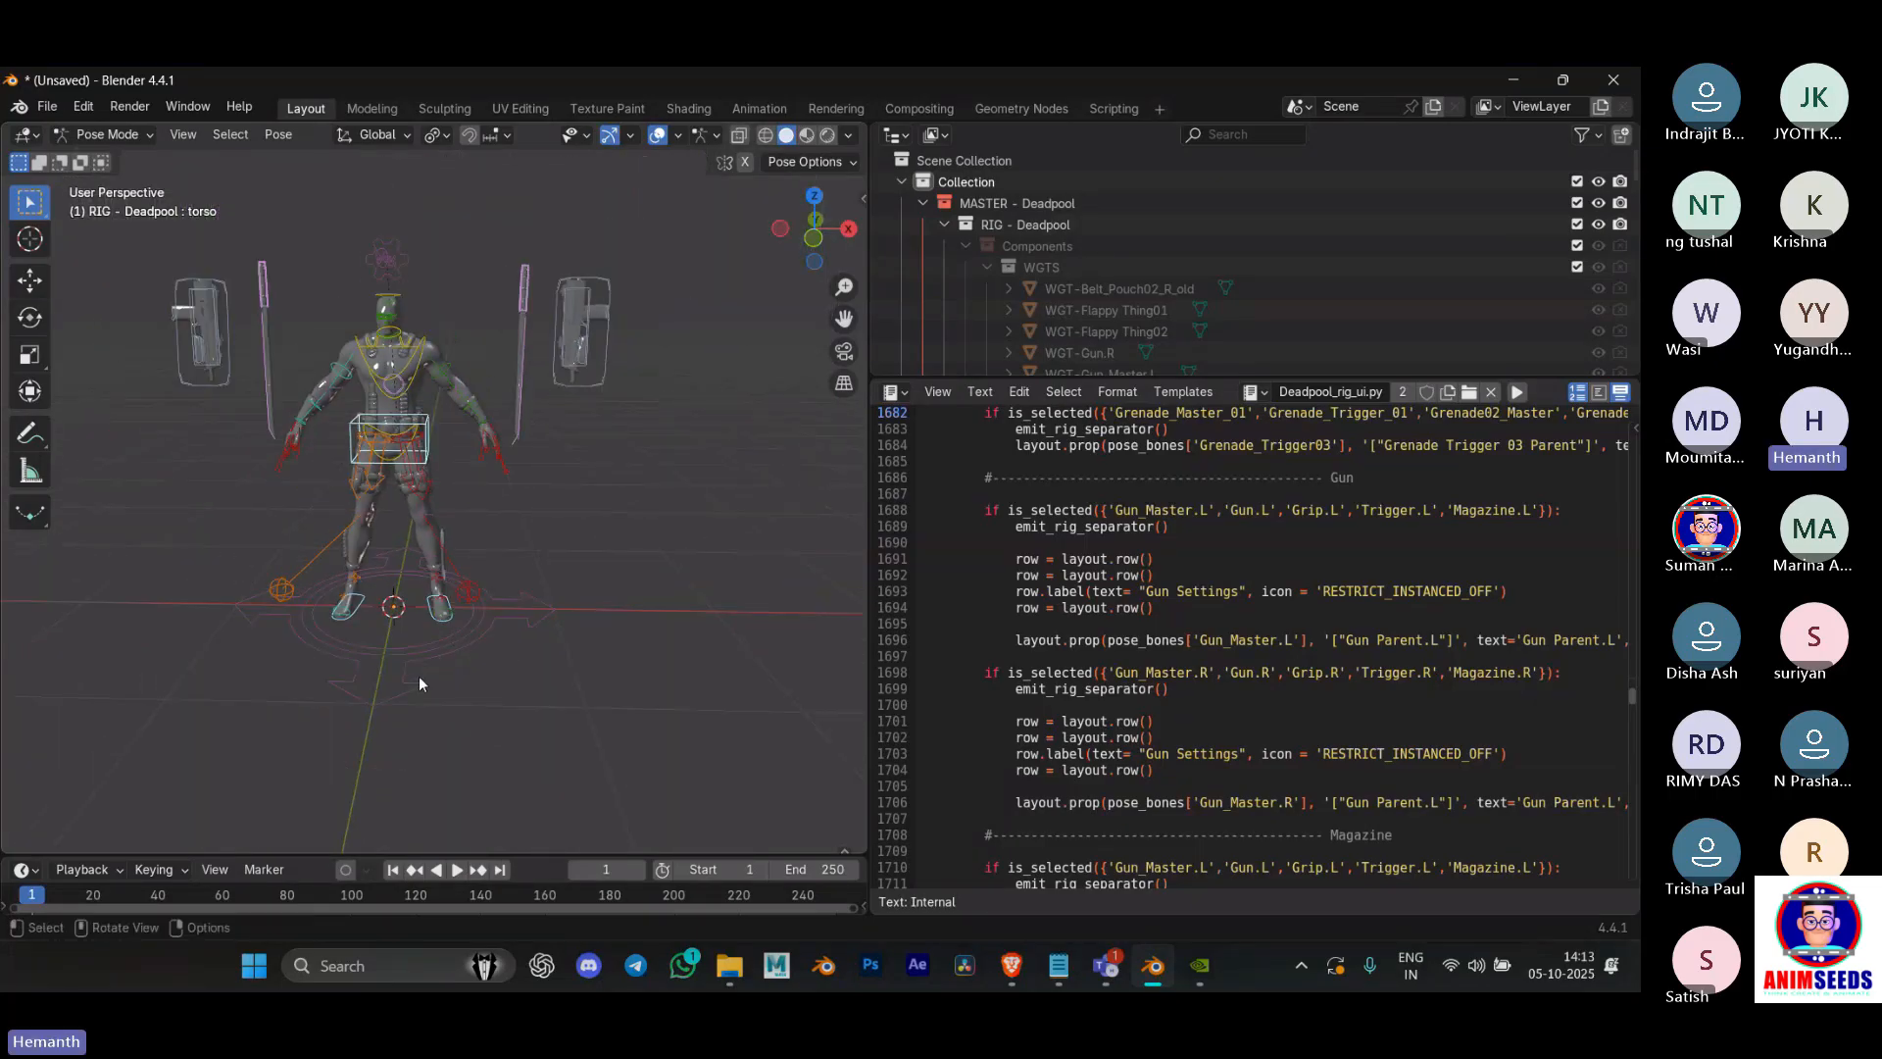
key("r")
key("z")
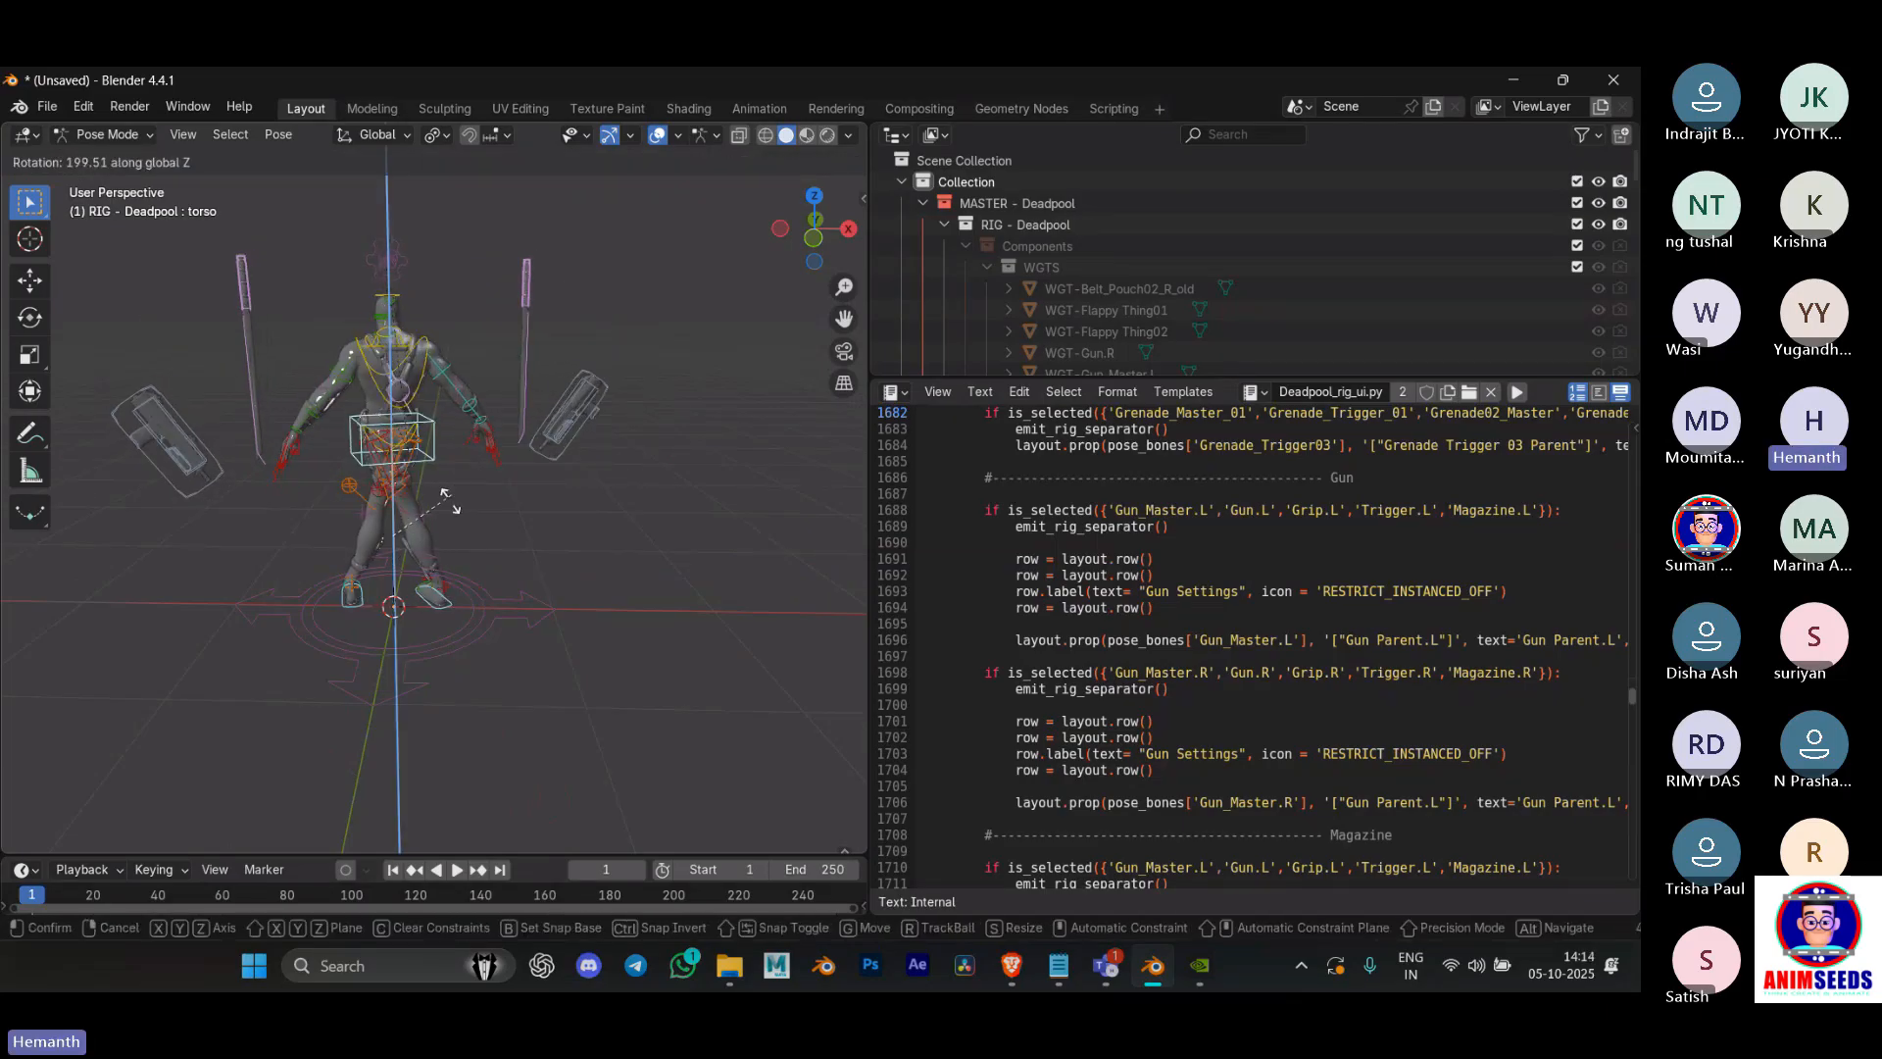
right_click(425, 544)
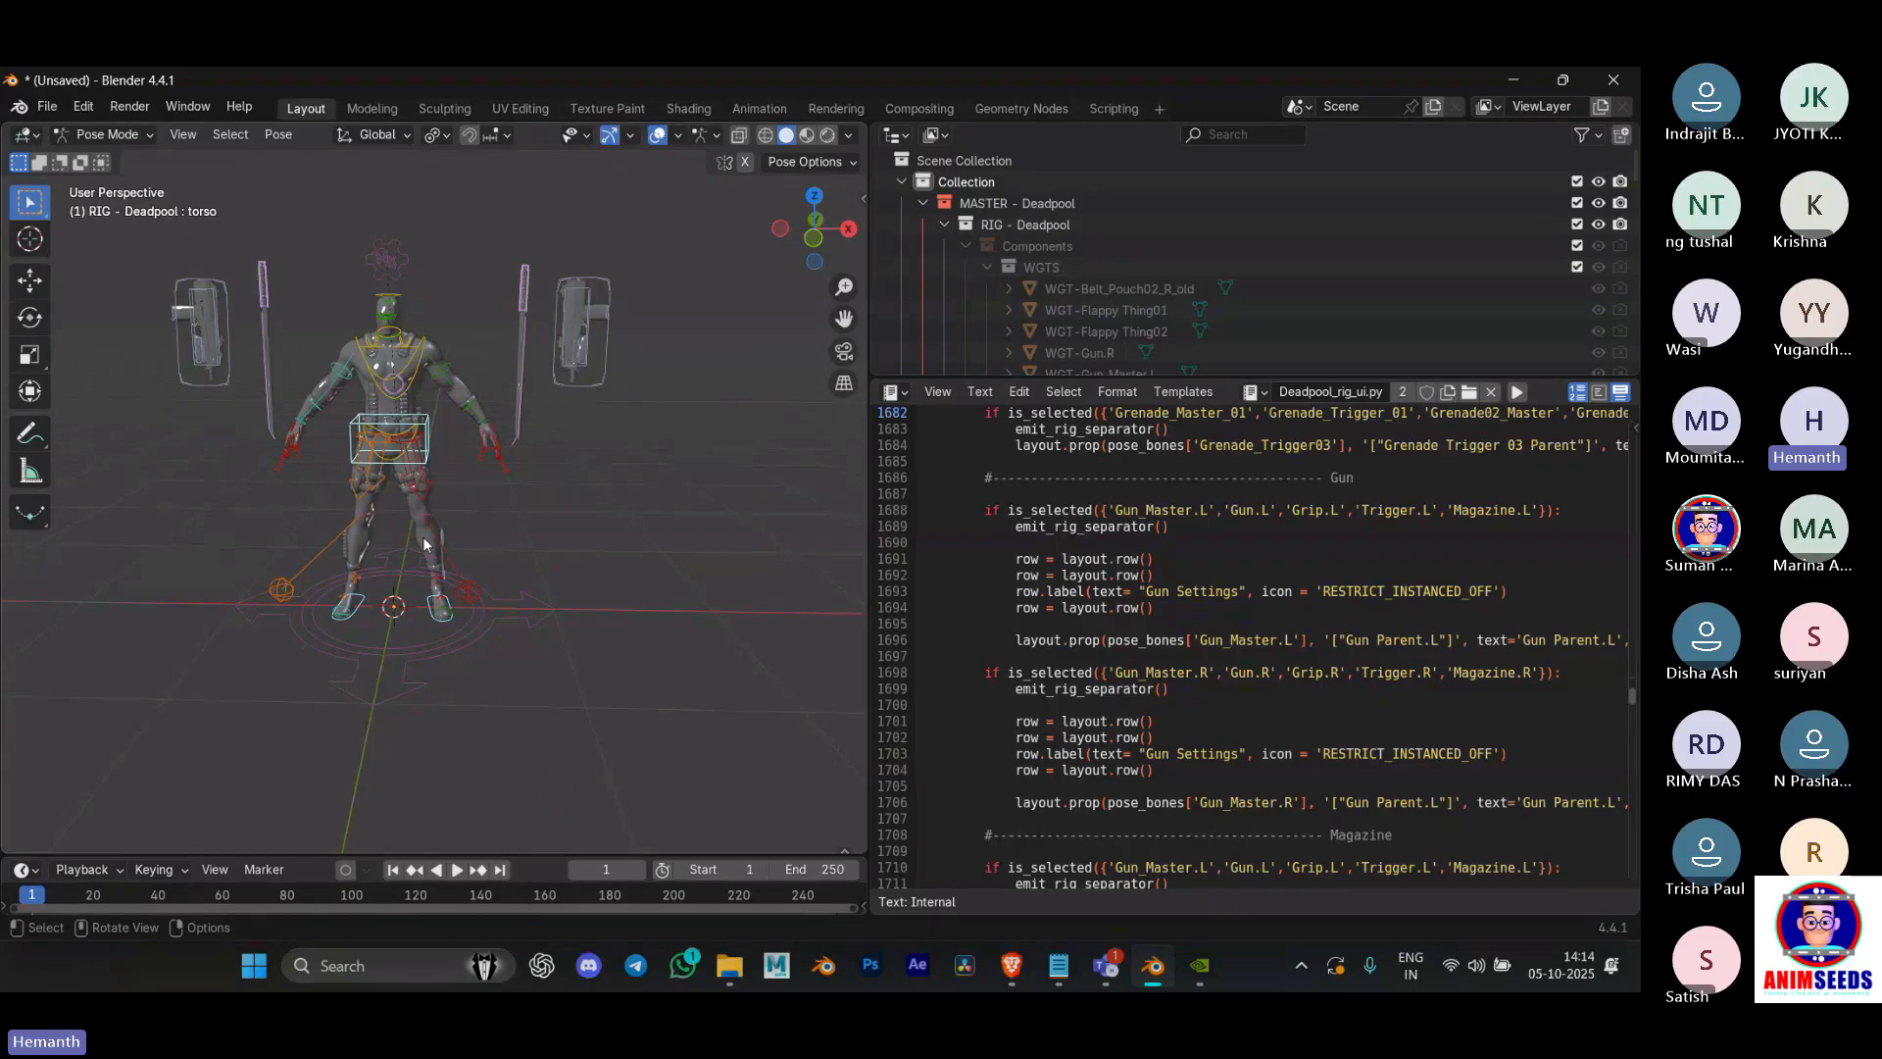
Step: Widen the 3D viewport and set the transform pivot point to Median Point
scroll(416, 528, "down", 2)
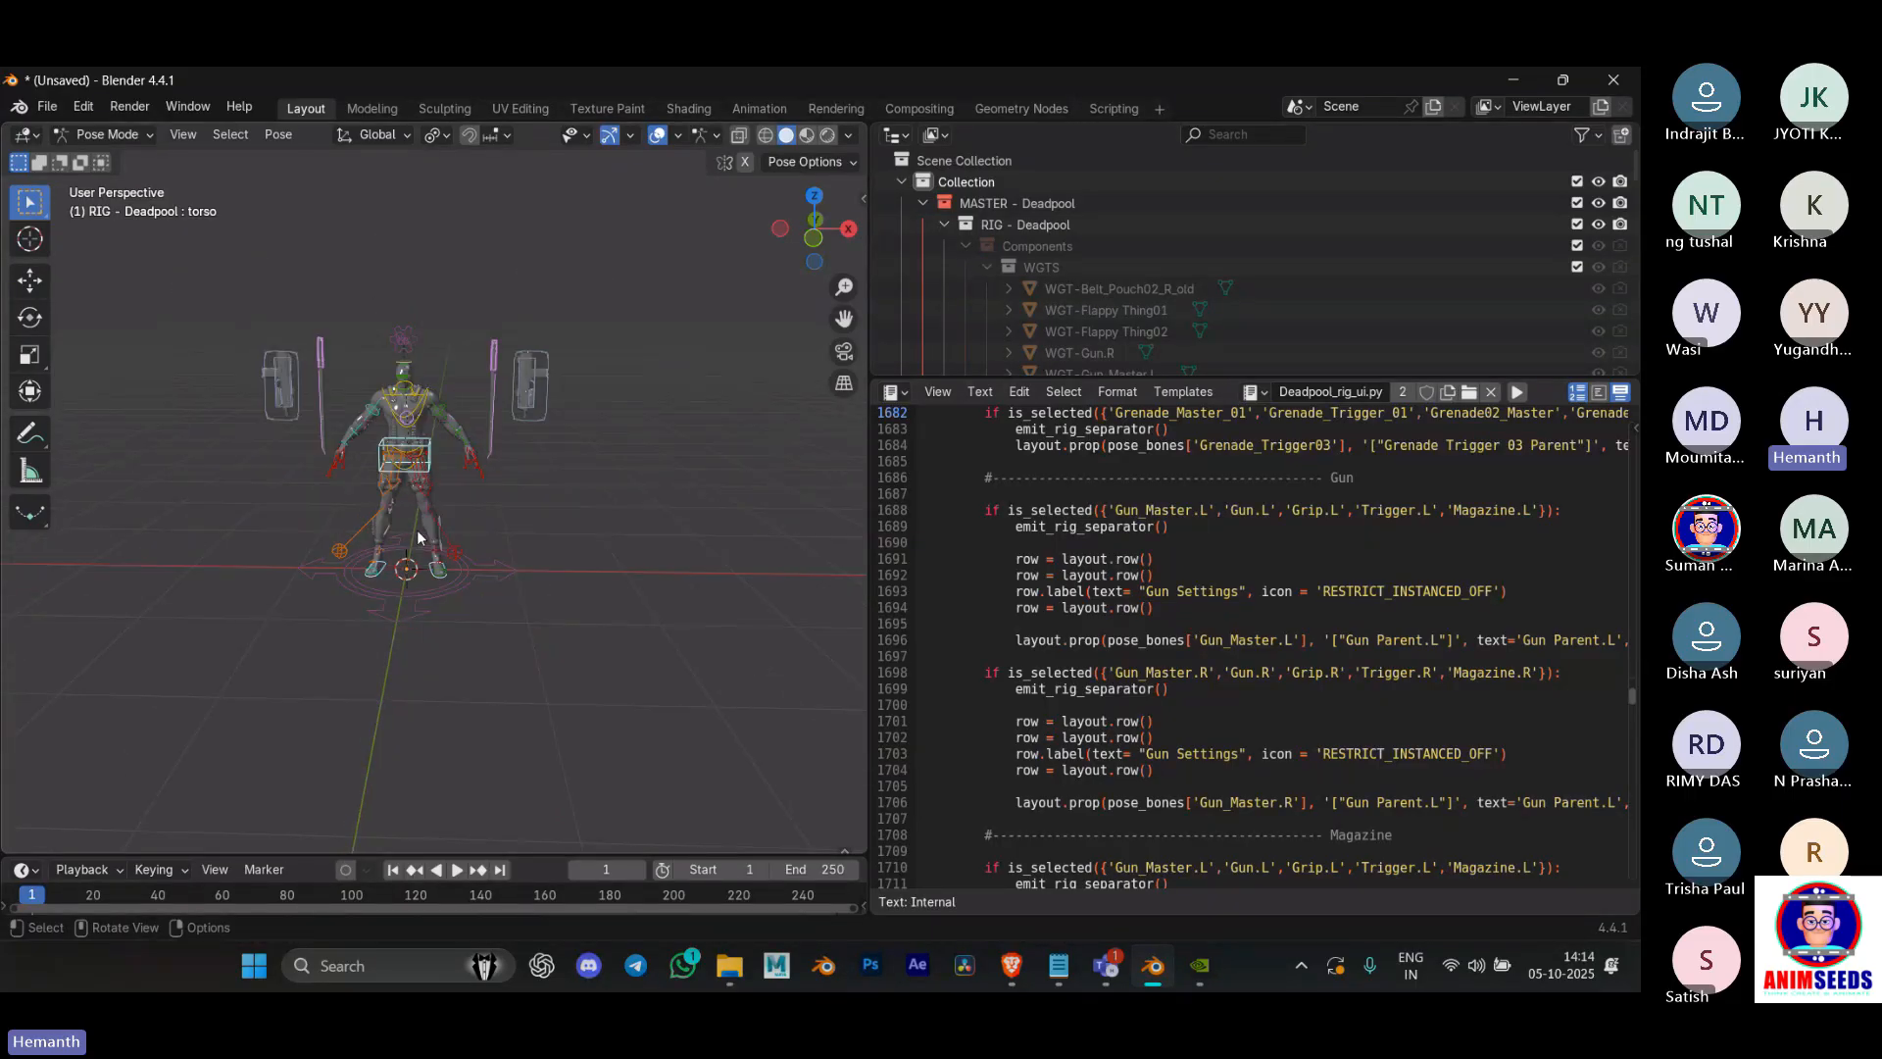
left_click_drag(869, 594, 1094, 639)
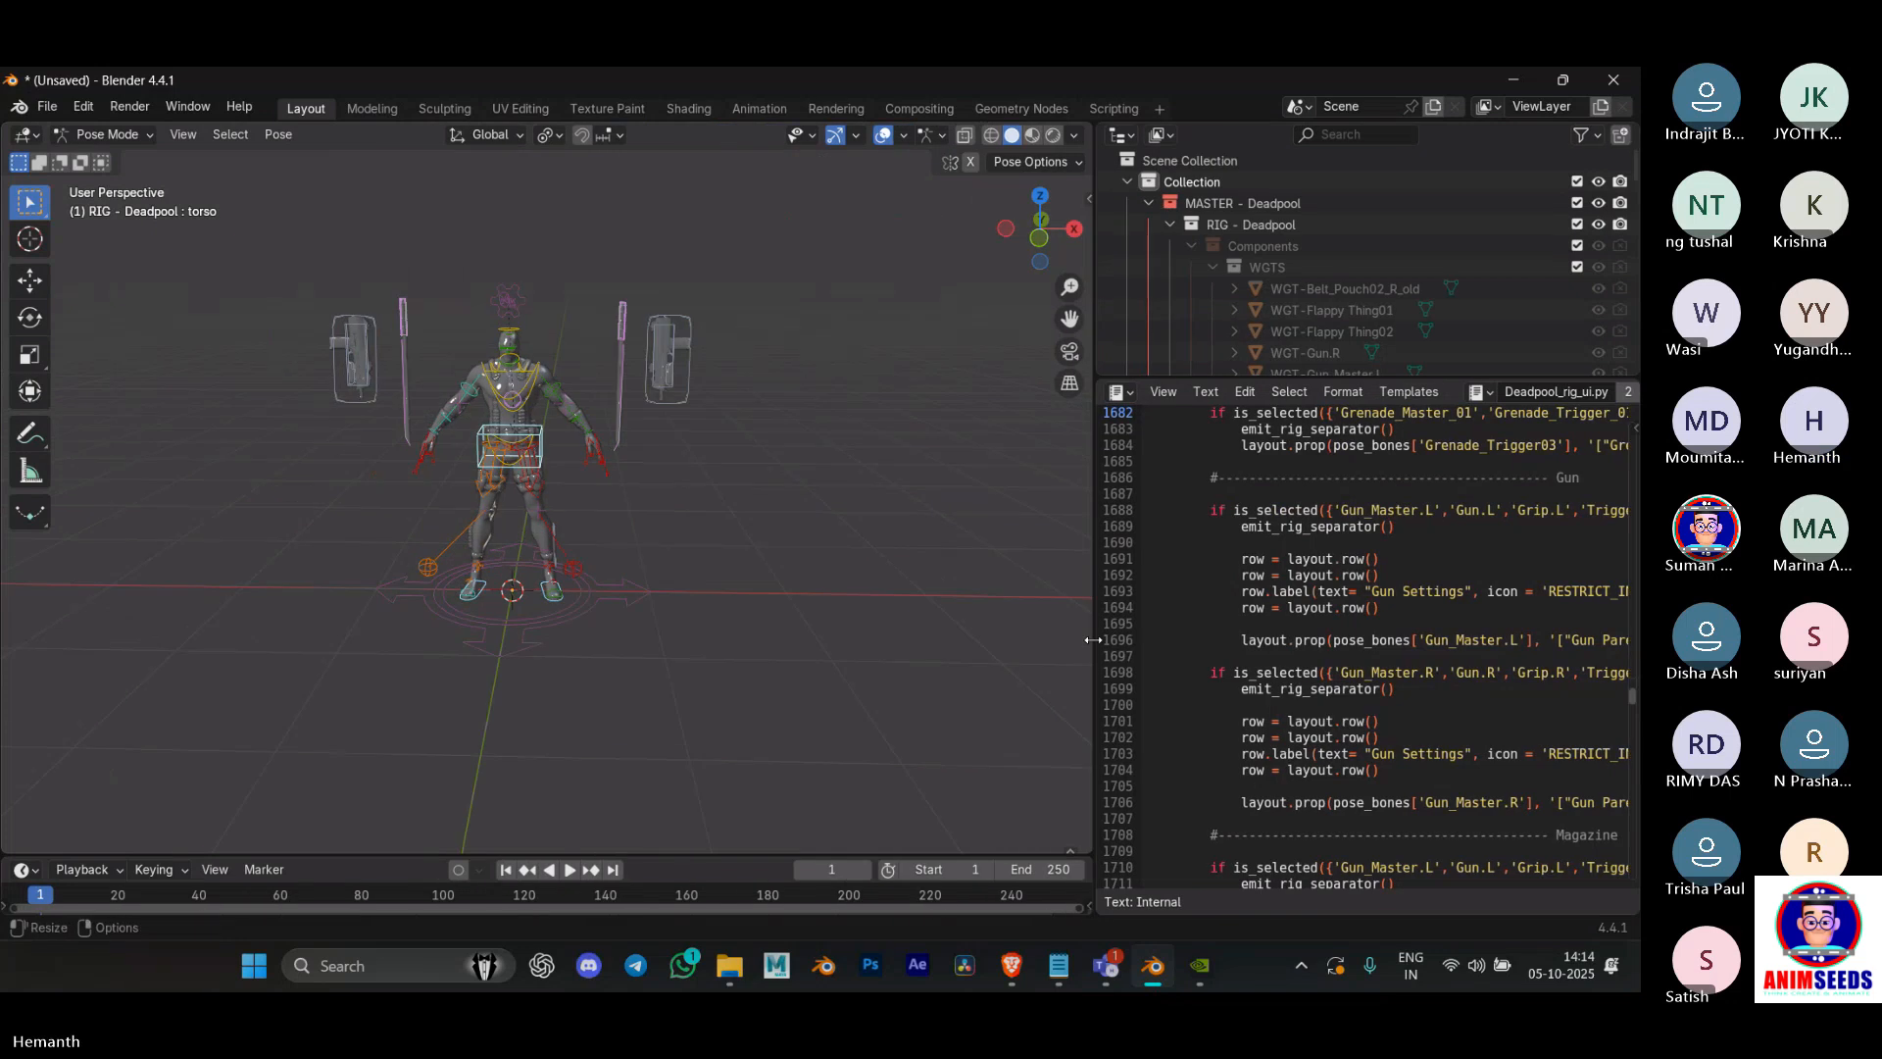
middle_click_drag(563, 649, 592, 668)
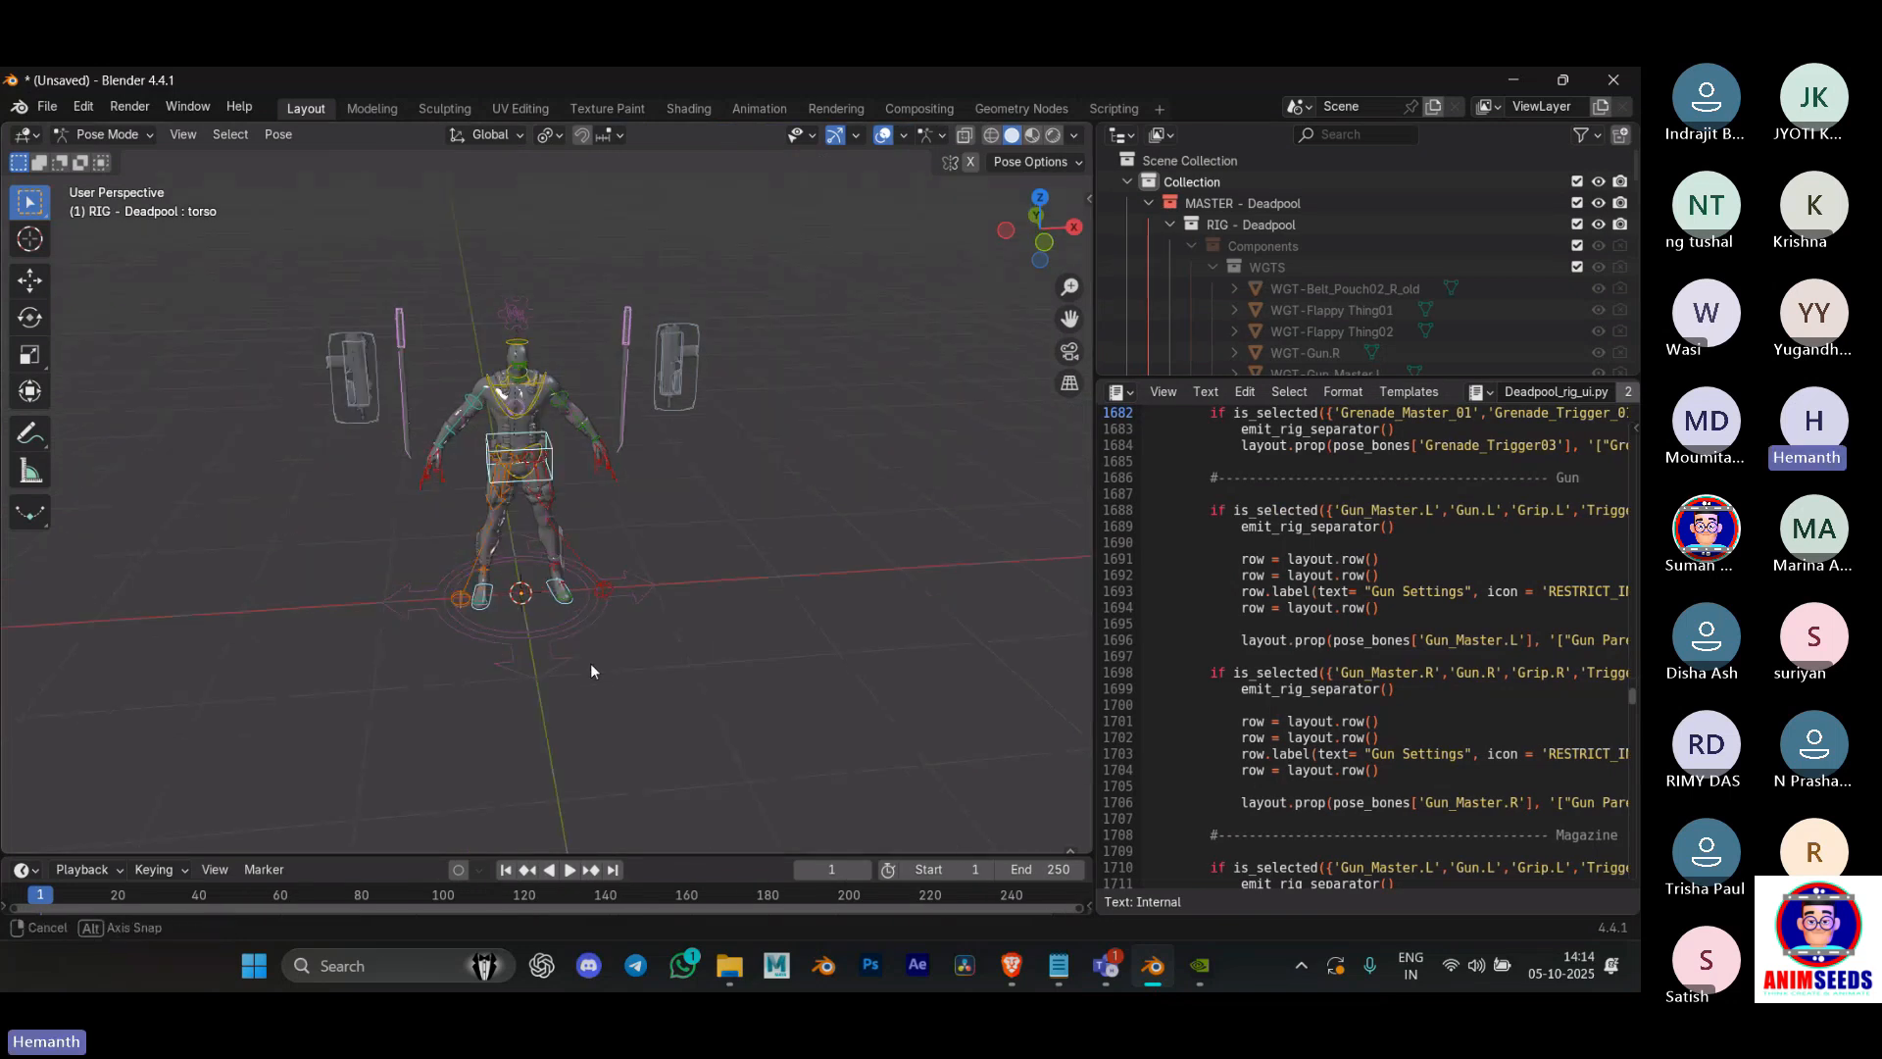
scroll(590, 663, "up", 2)
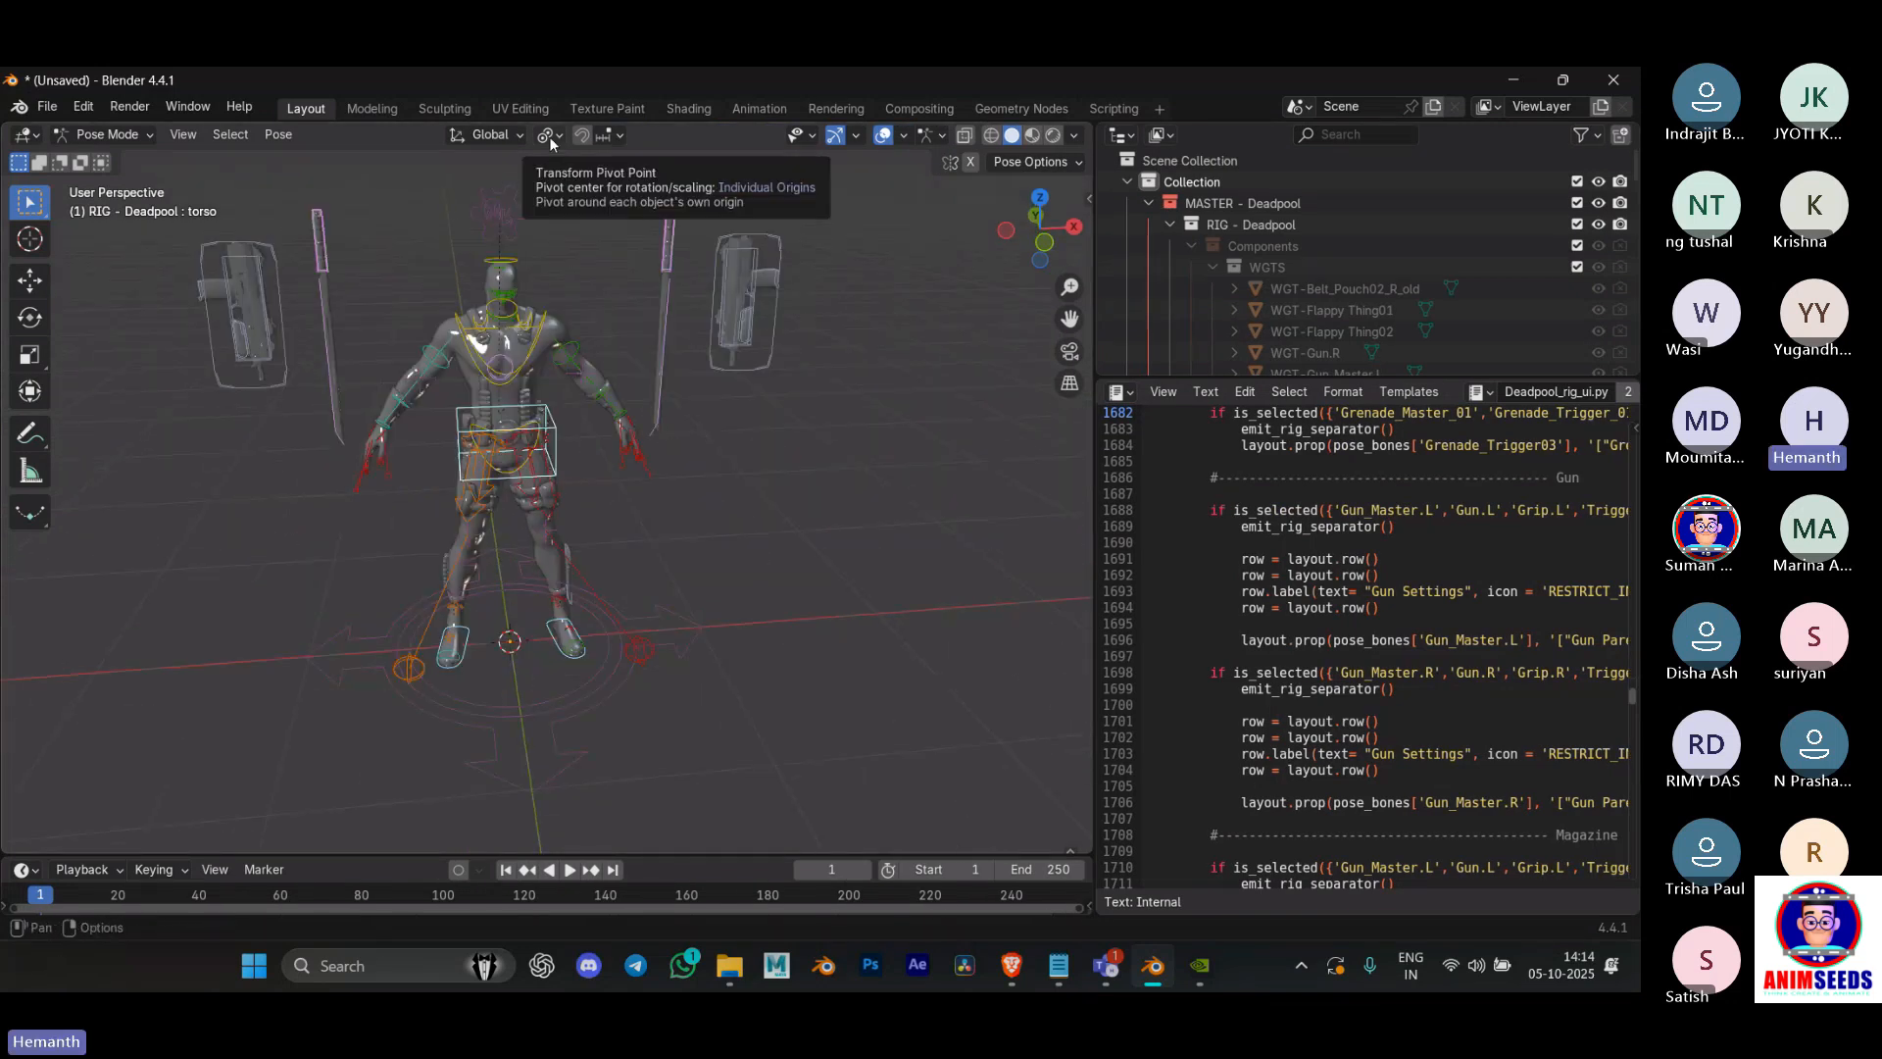
left_click(549, 137)
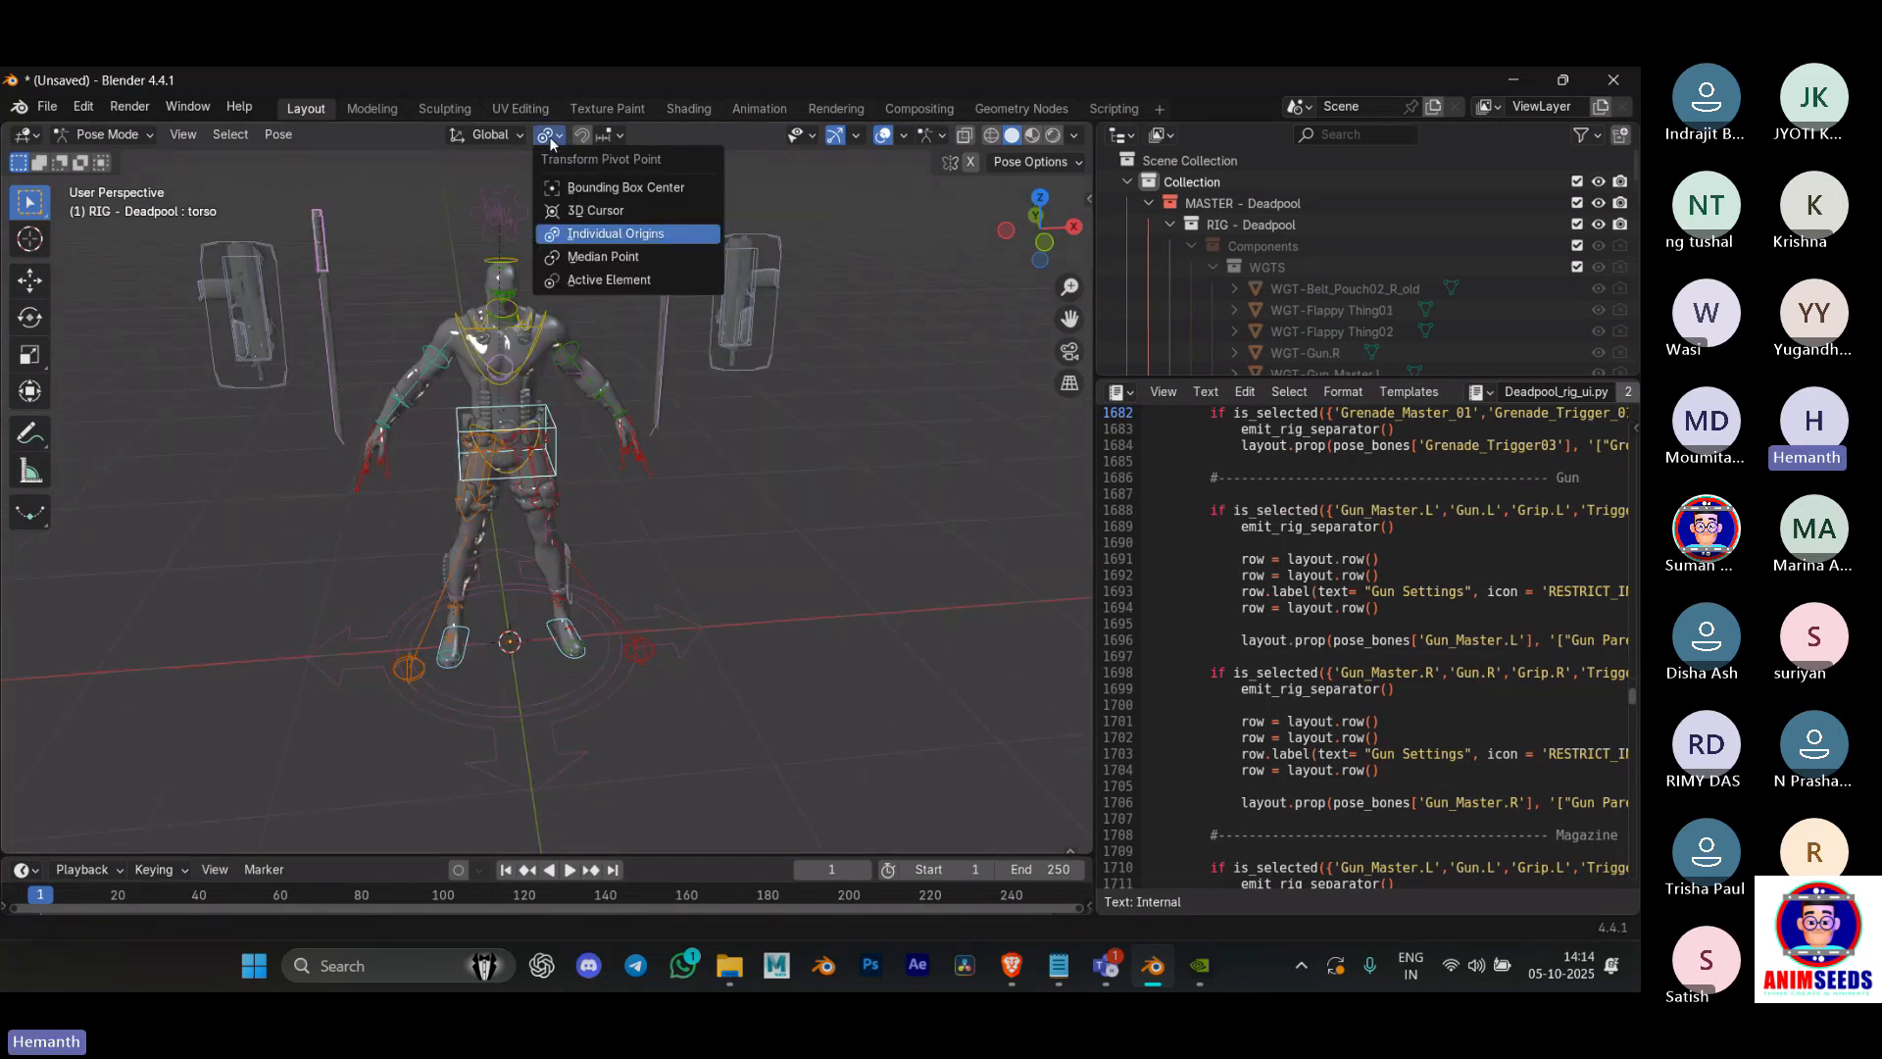
left_click(603, 257)
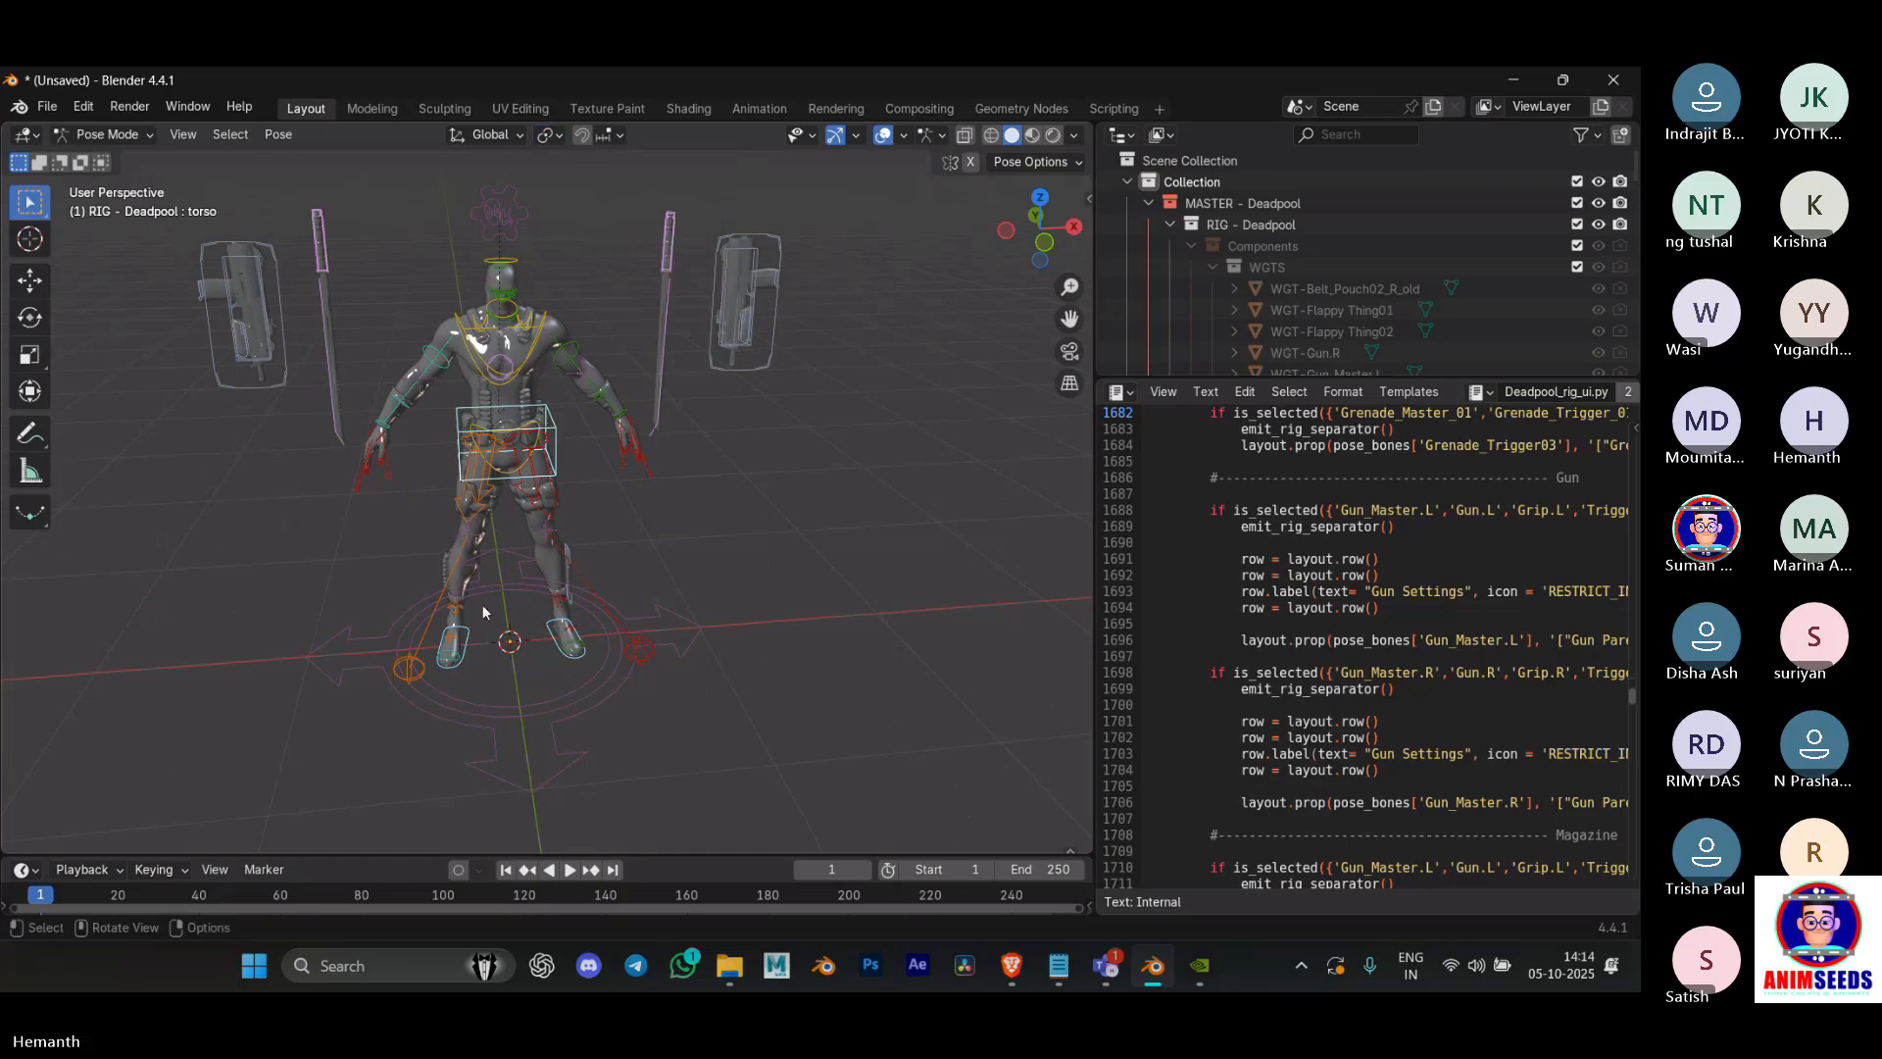
Step: Rotate the selected torso and foot controls around the global Z axis to turn the character around
scroll(482, 604, "down", 2)
key("r")
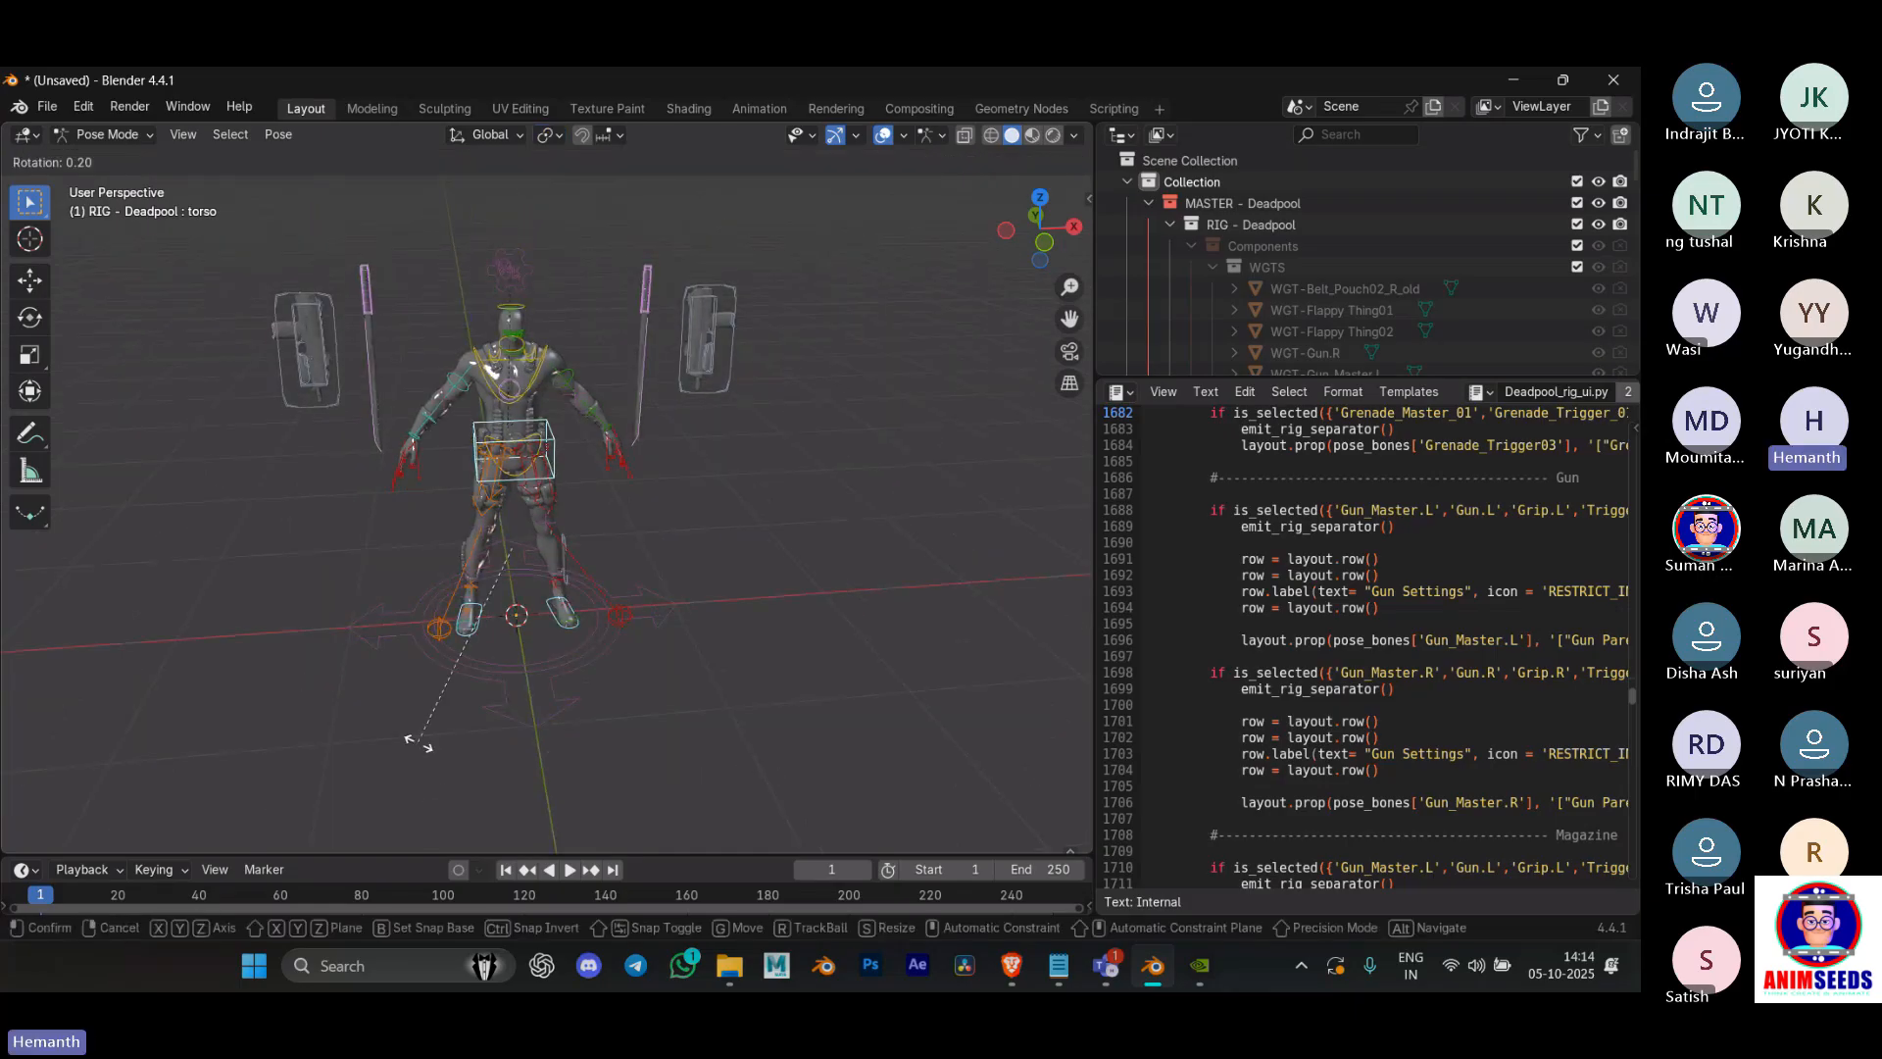
key("z")
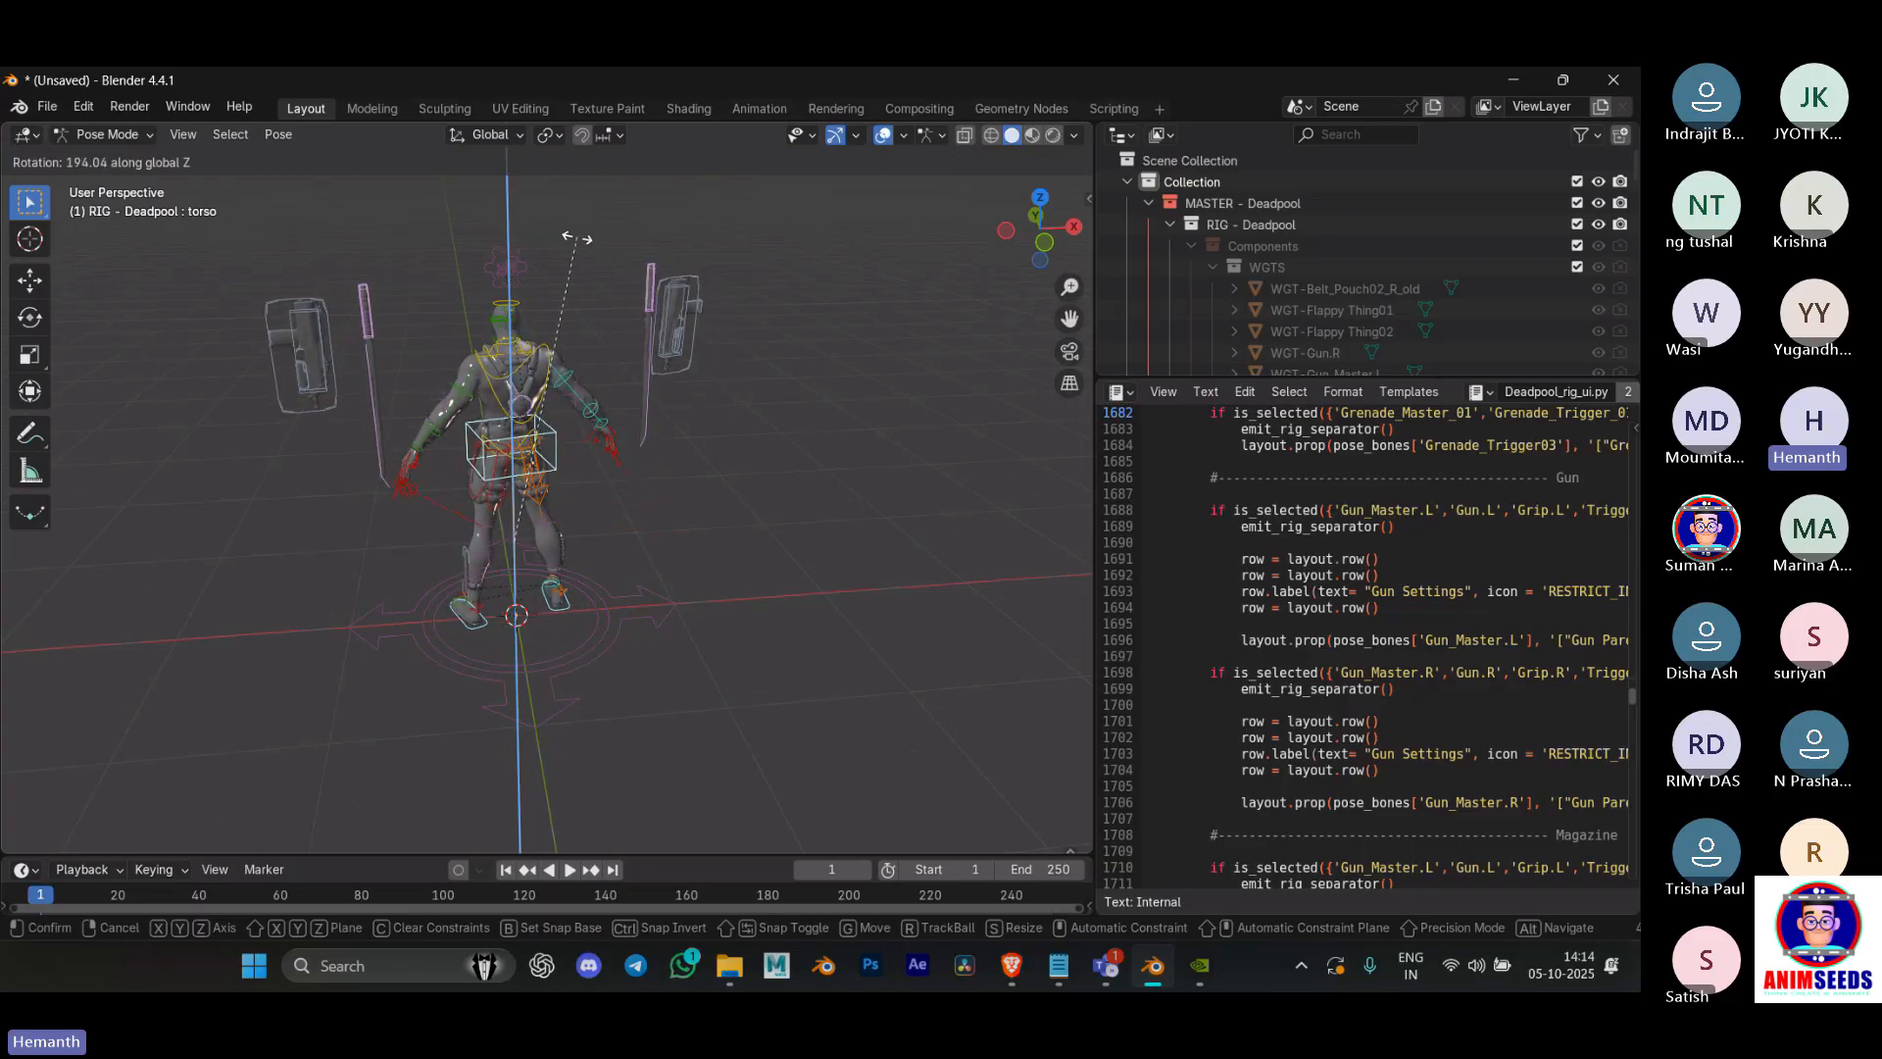
left_click(593, 395)
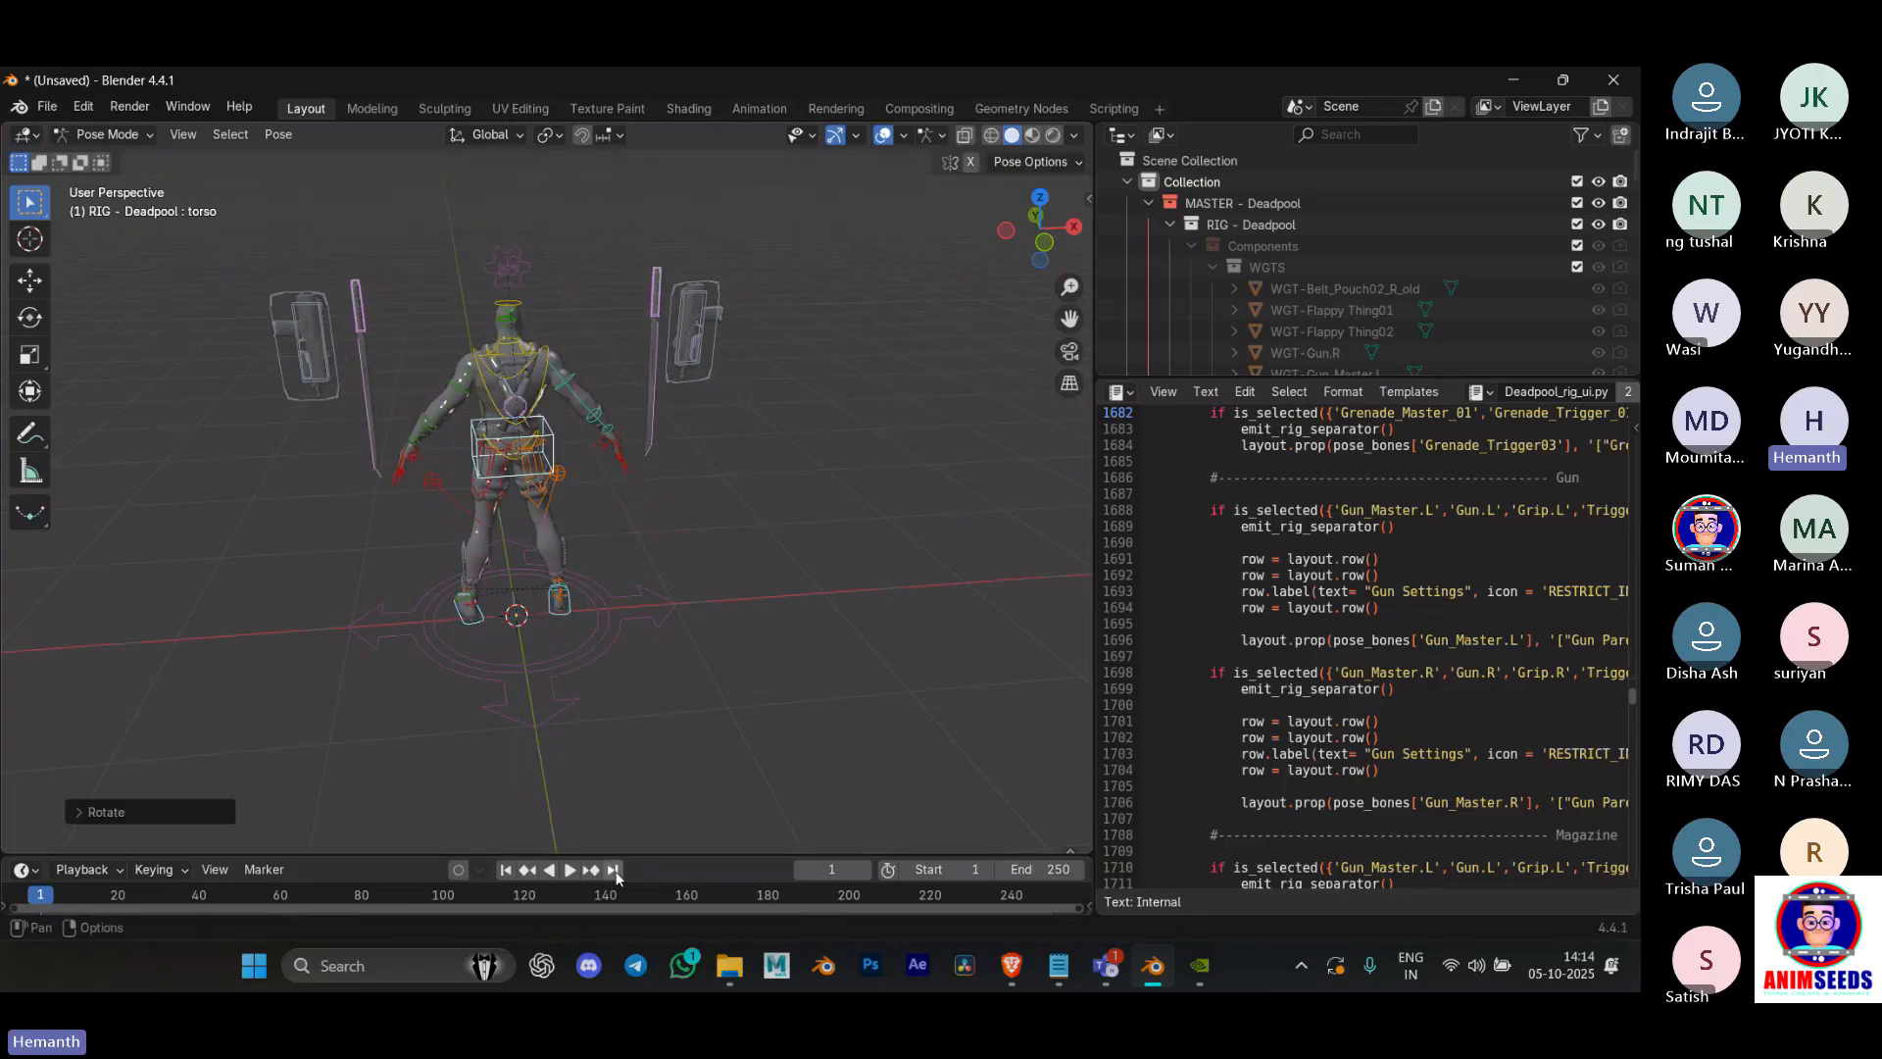
Step: Enlarge the timeline, insert a keyframe for the selected controls, and move that keyframe to frame 20
left_click_drag(614, 856, 632, 679)
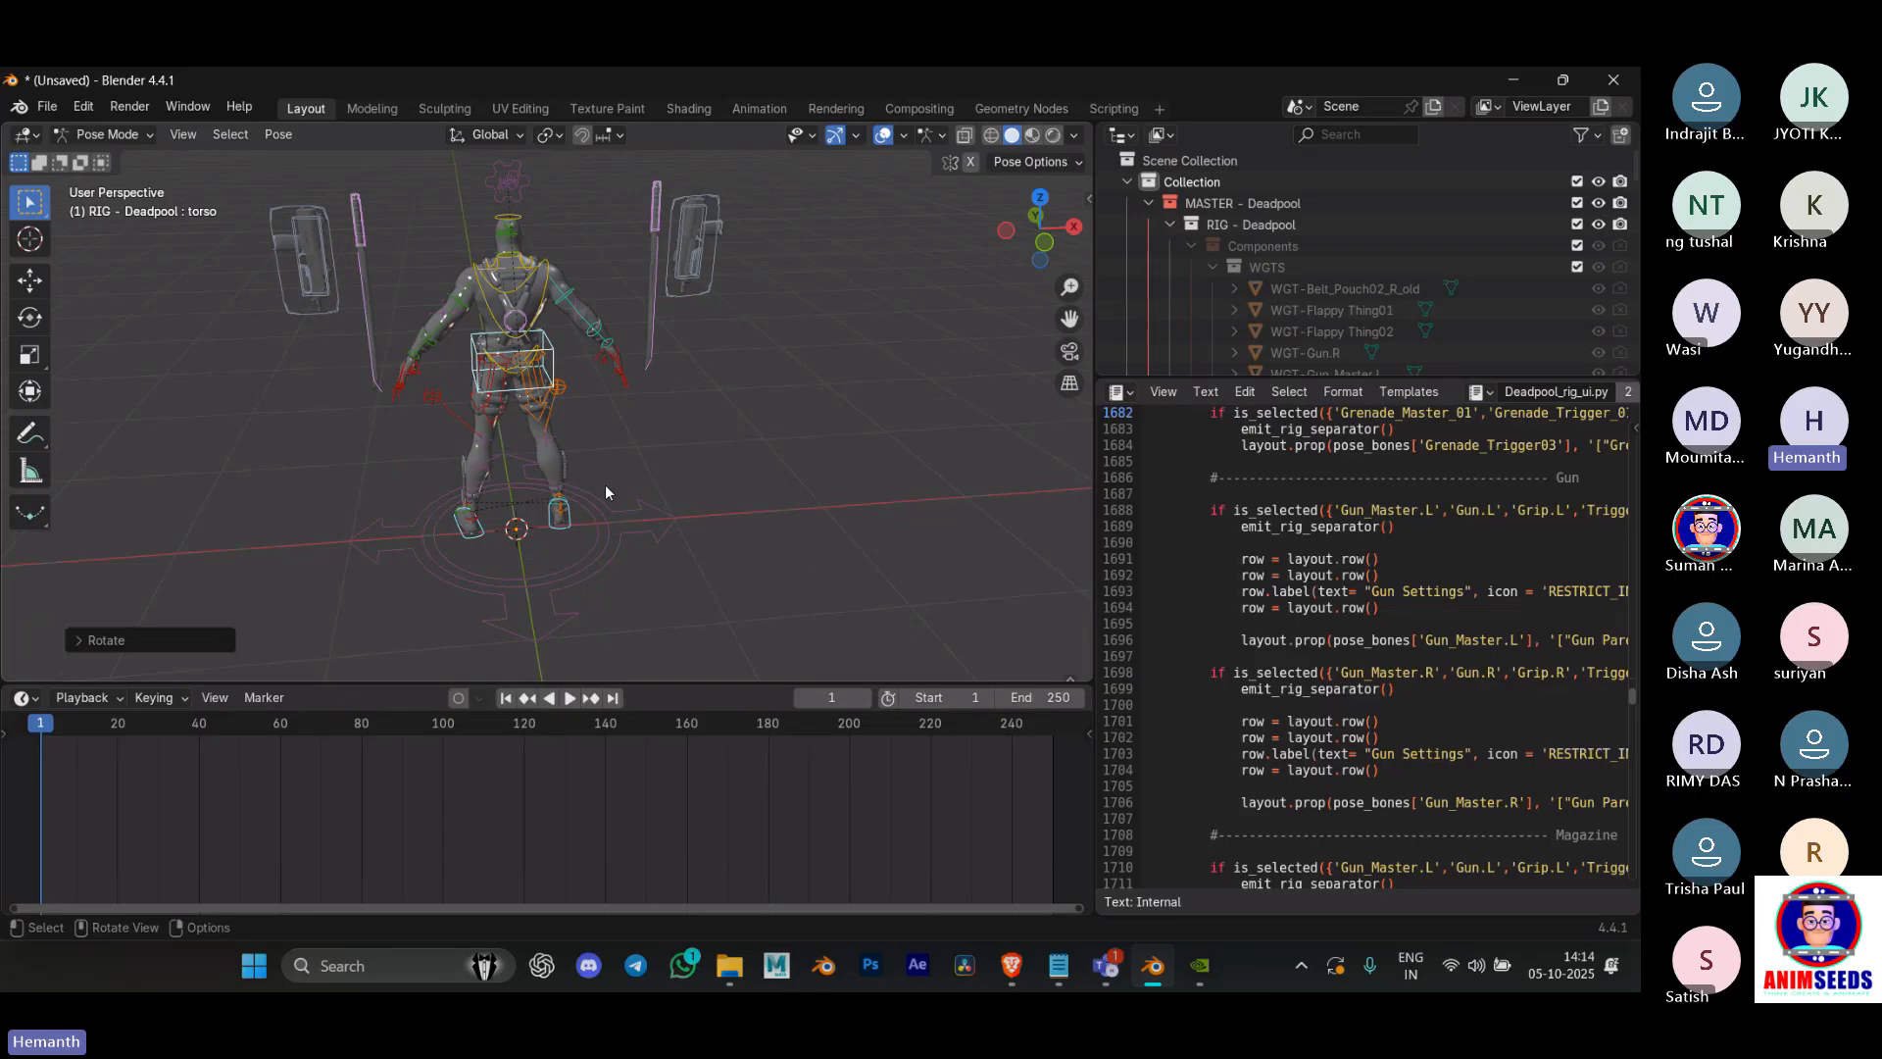
key("i")
key("g")
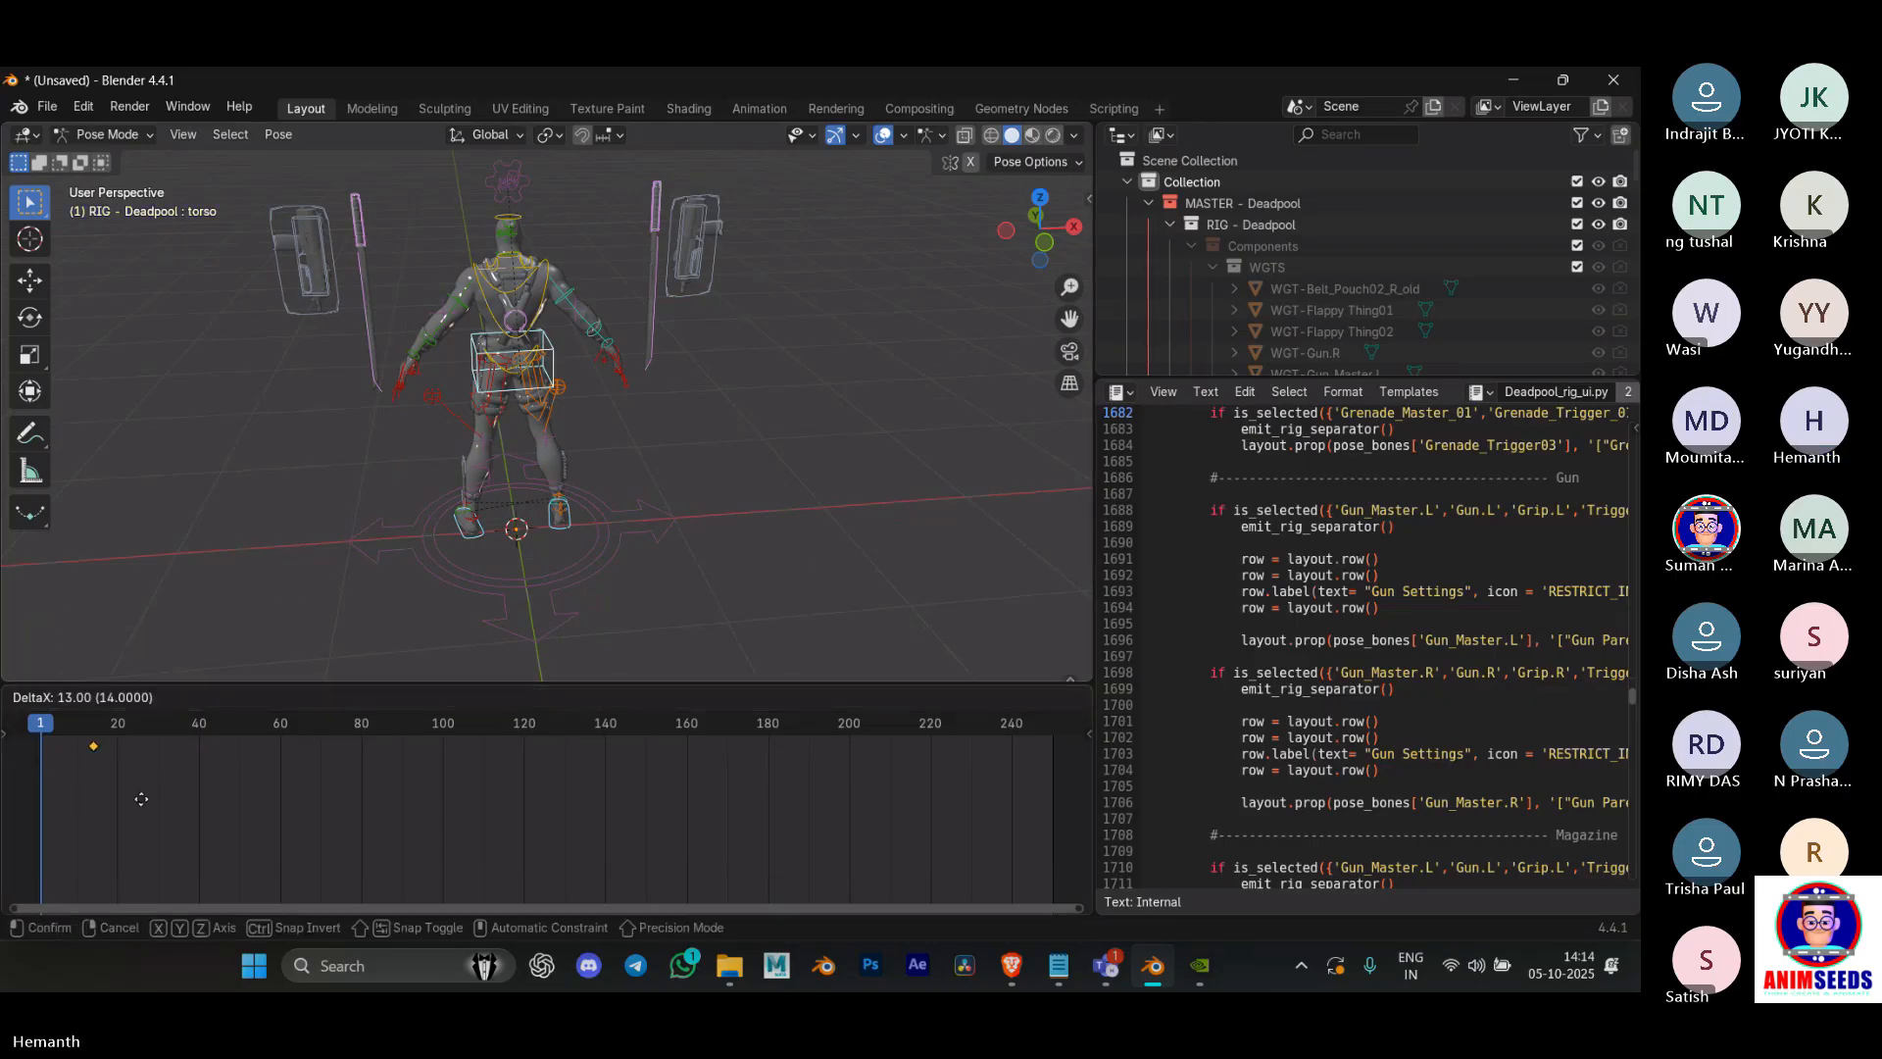
left_click(151, 804)
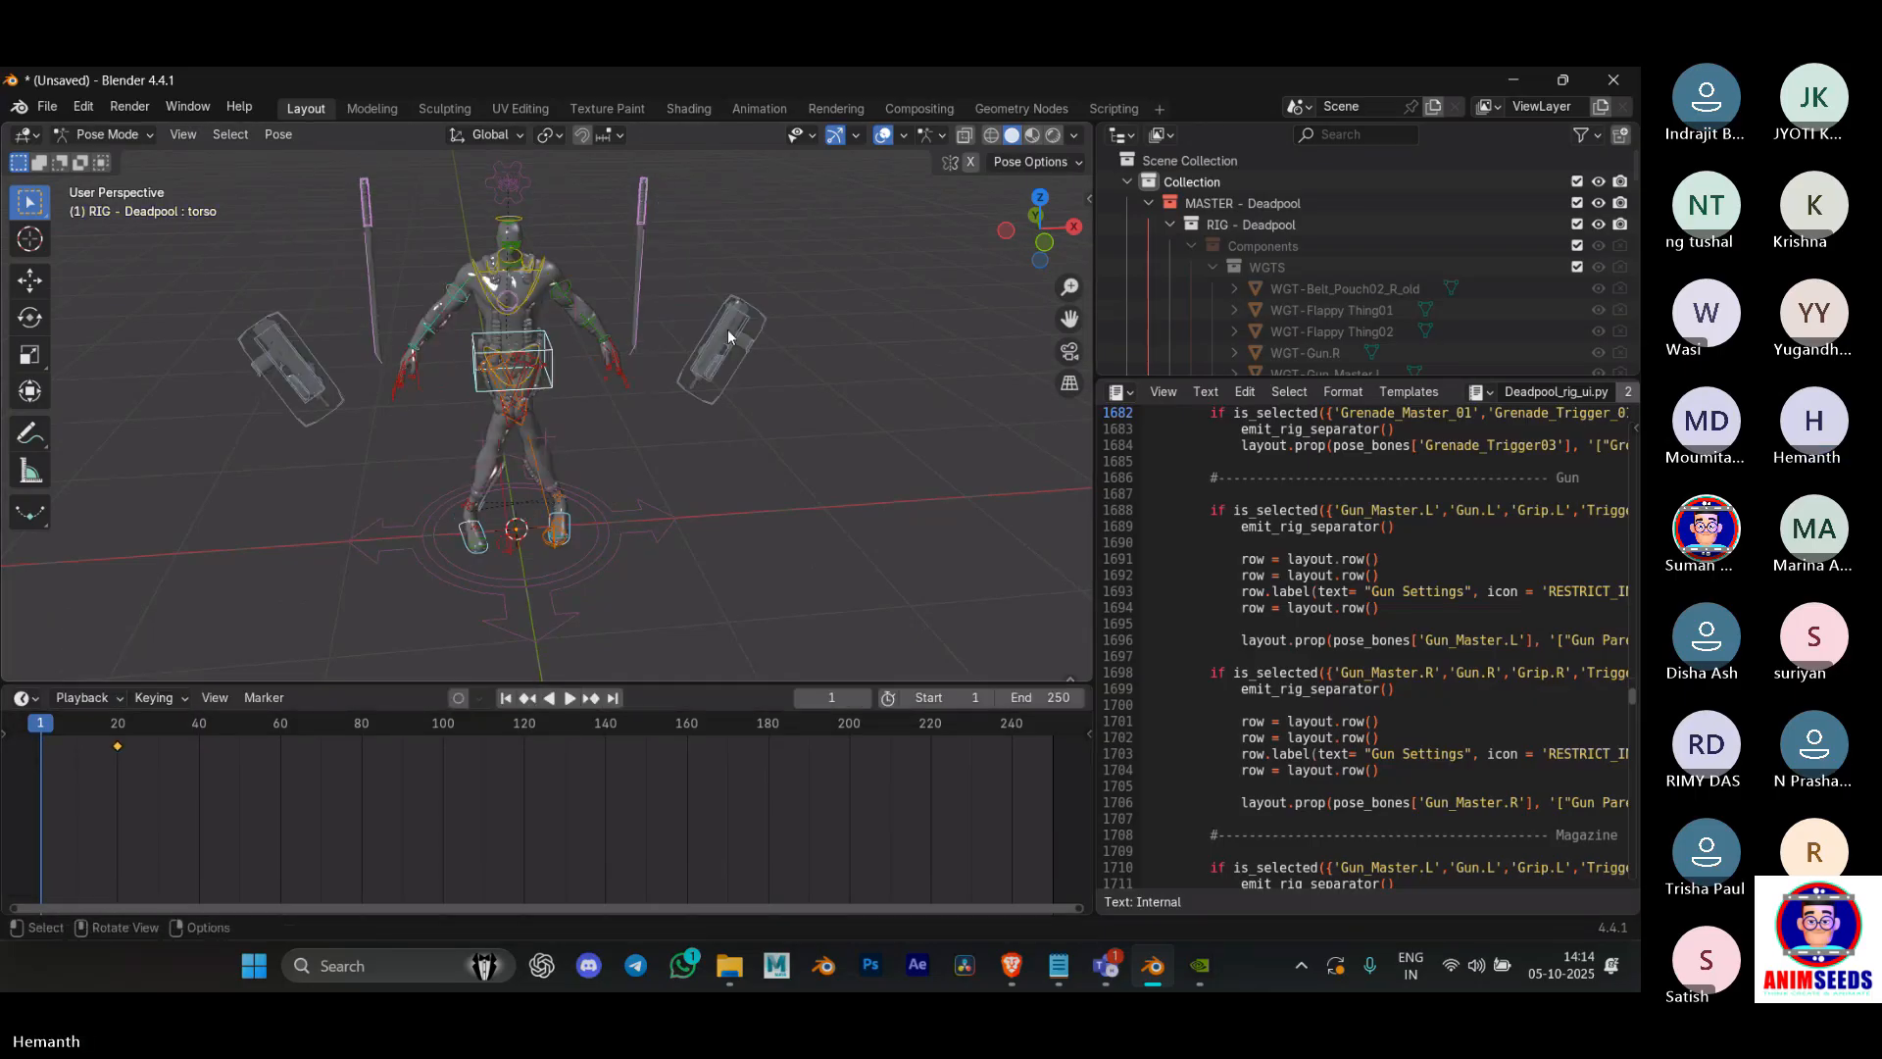
Step: Clear the rotation of the selected torso and foot controls at frame 1, insert a keyframe, and enable auto keying
key("alt+r")
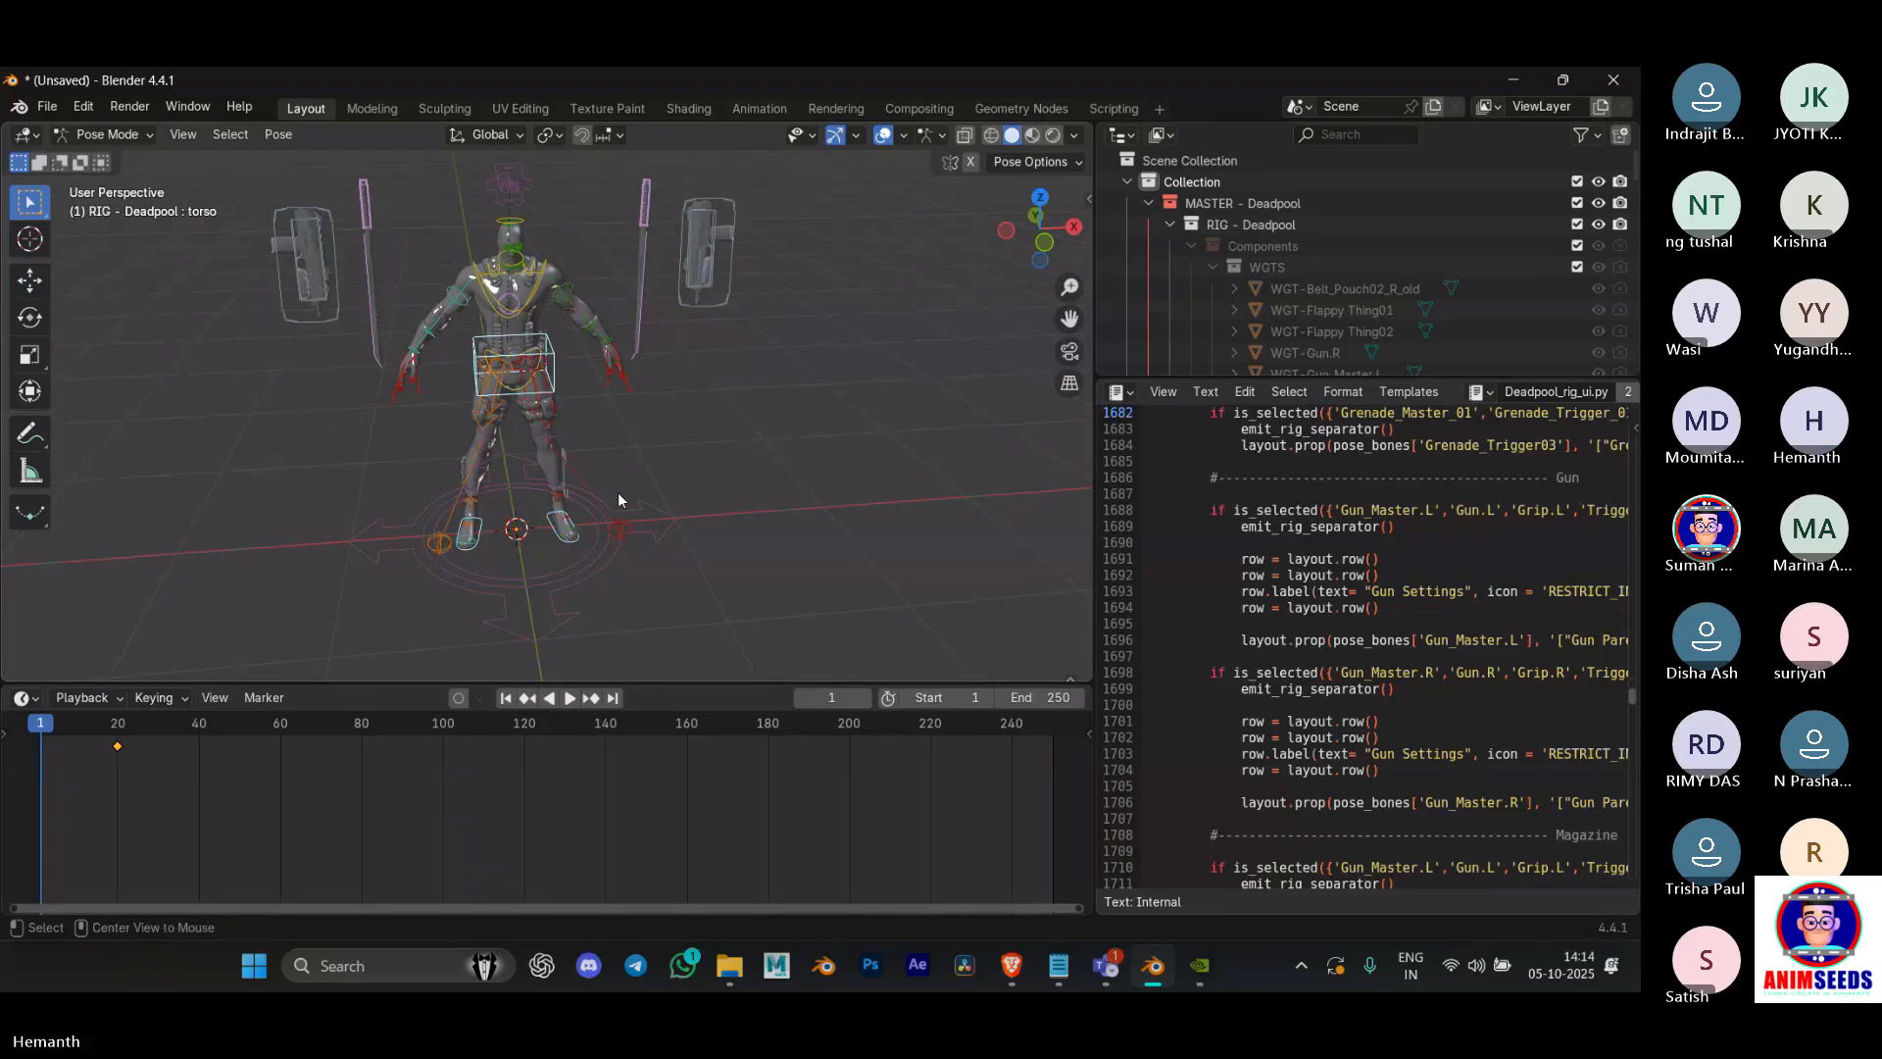
key("i")
left_click(457, 698)
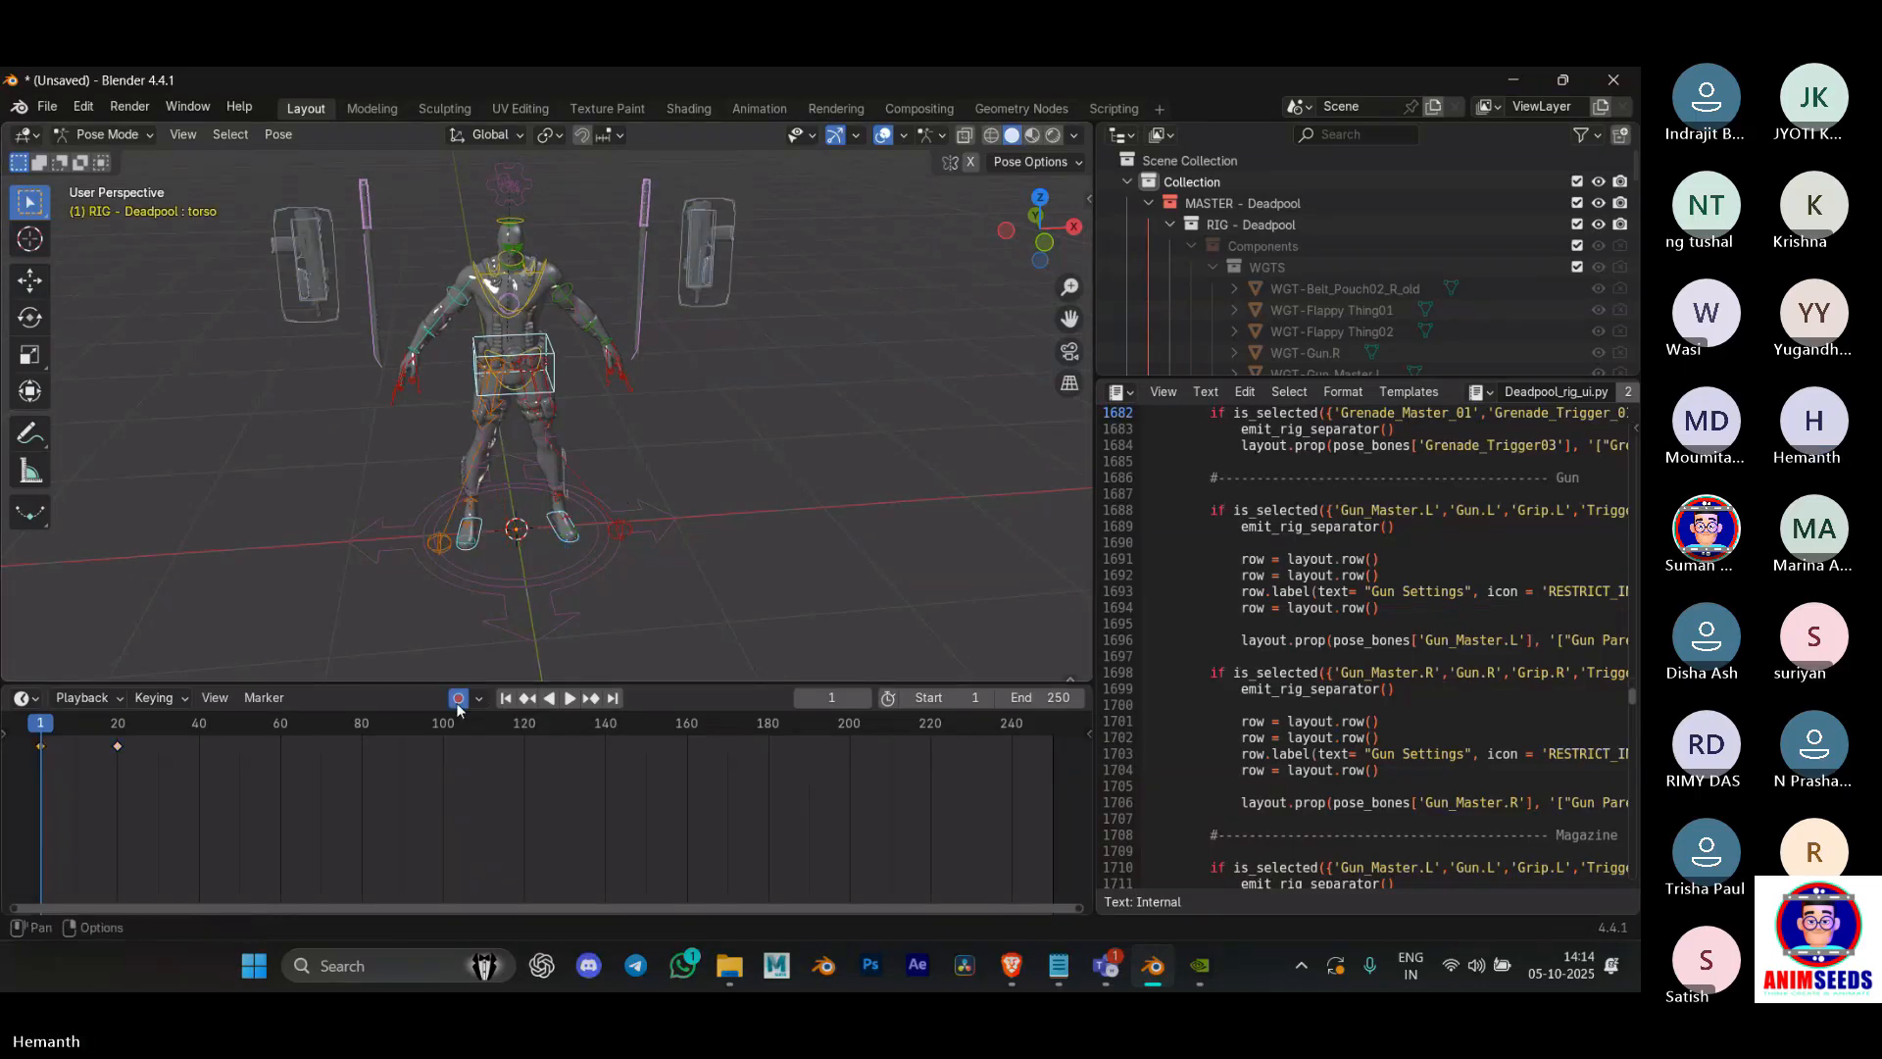
Step: Play back the character's turn from near the start of the timeline
key("space")
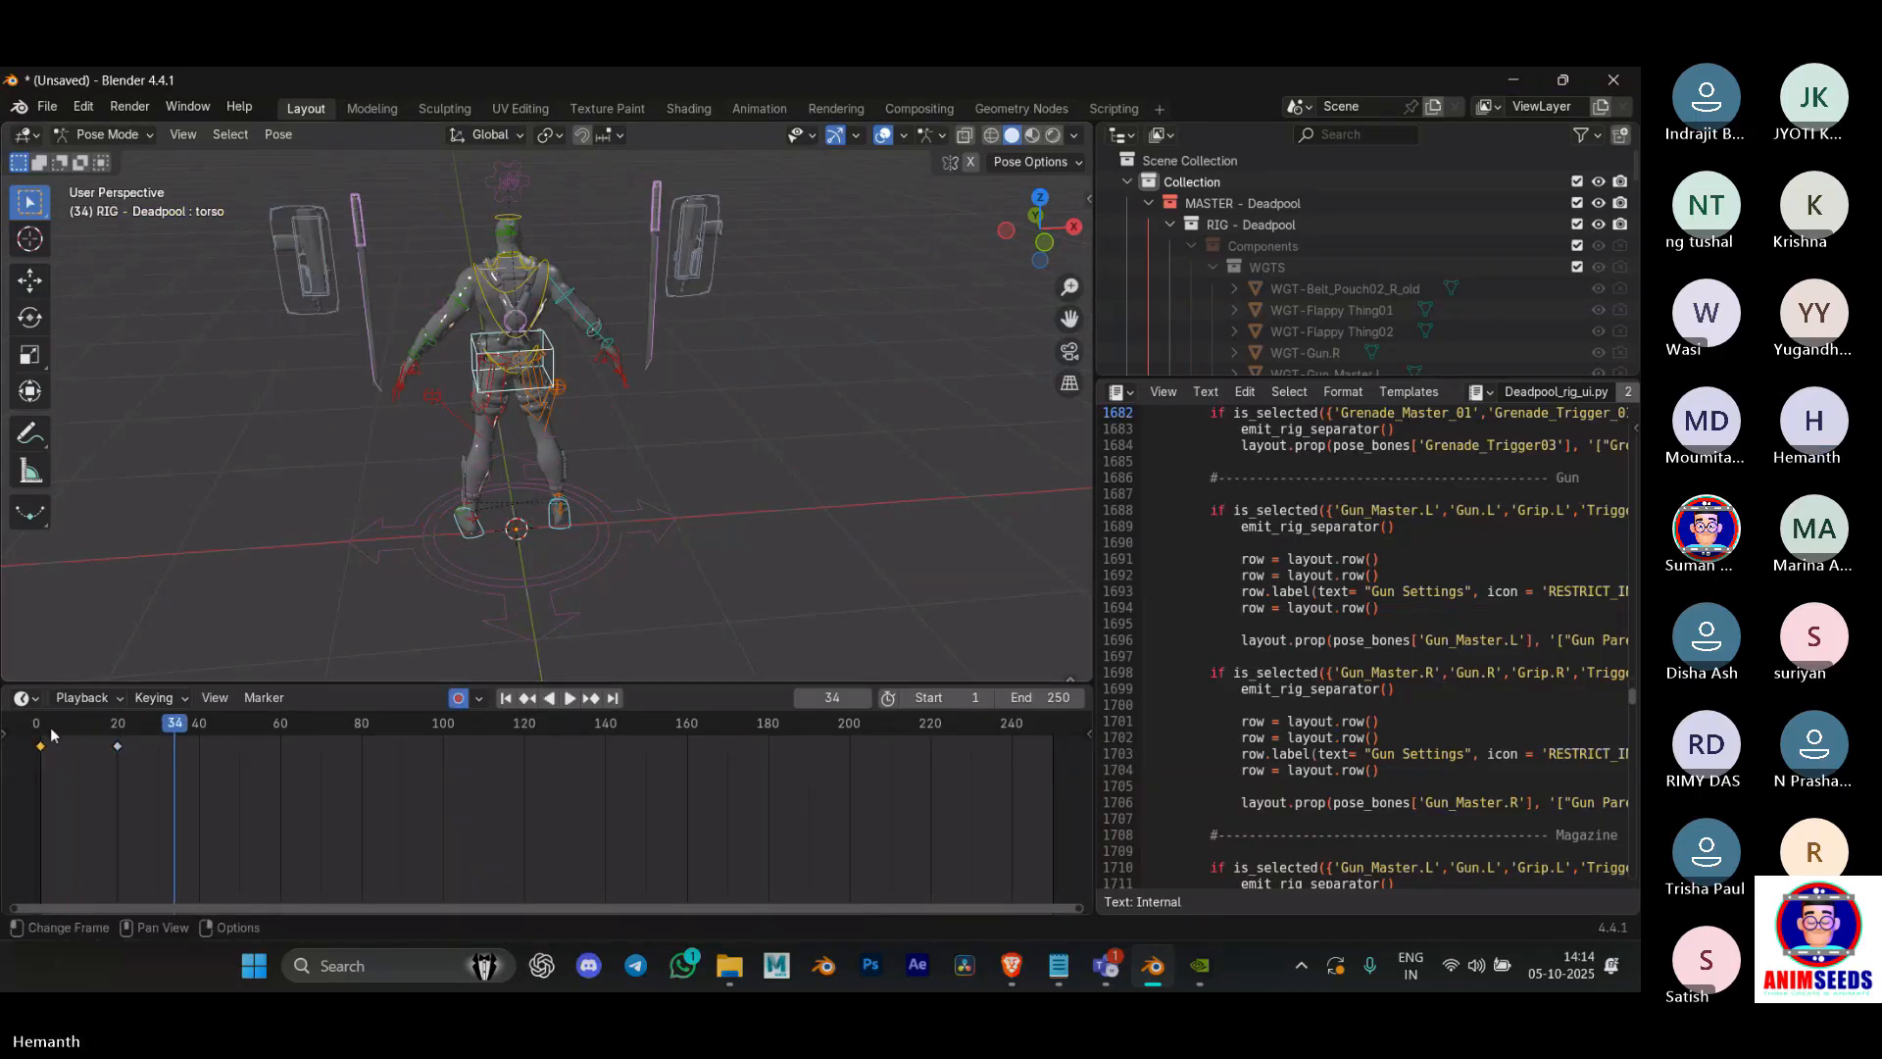
left_click(54, 736)
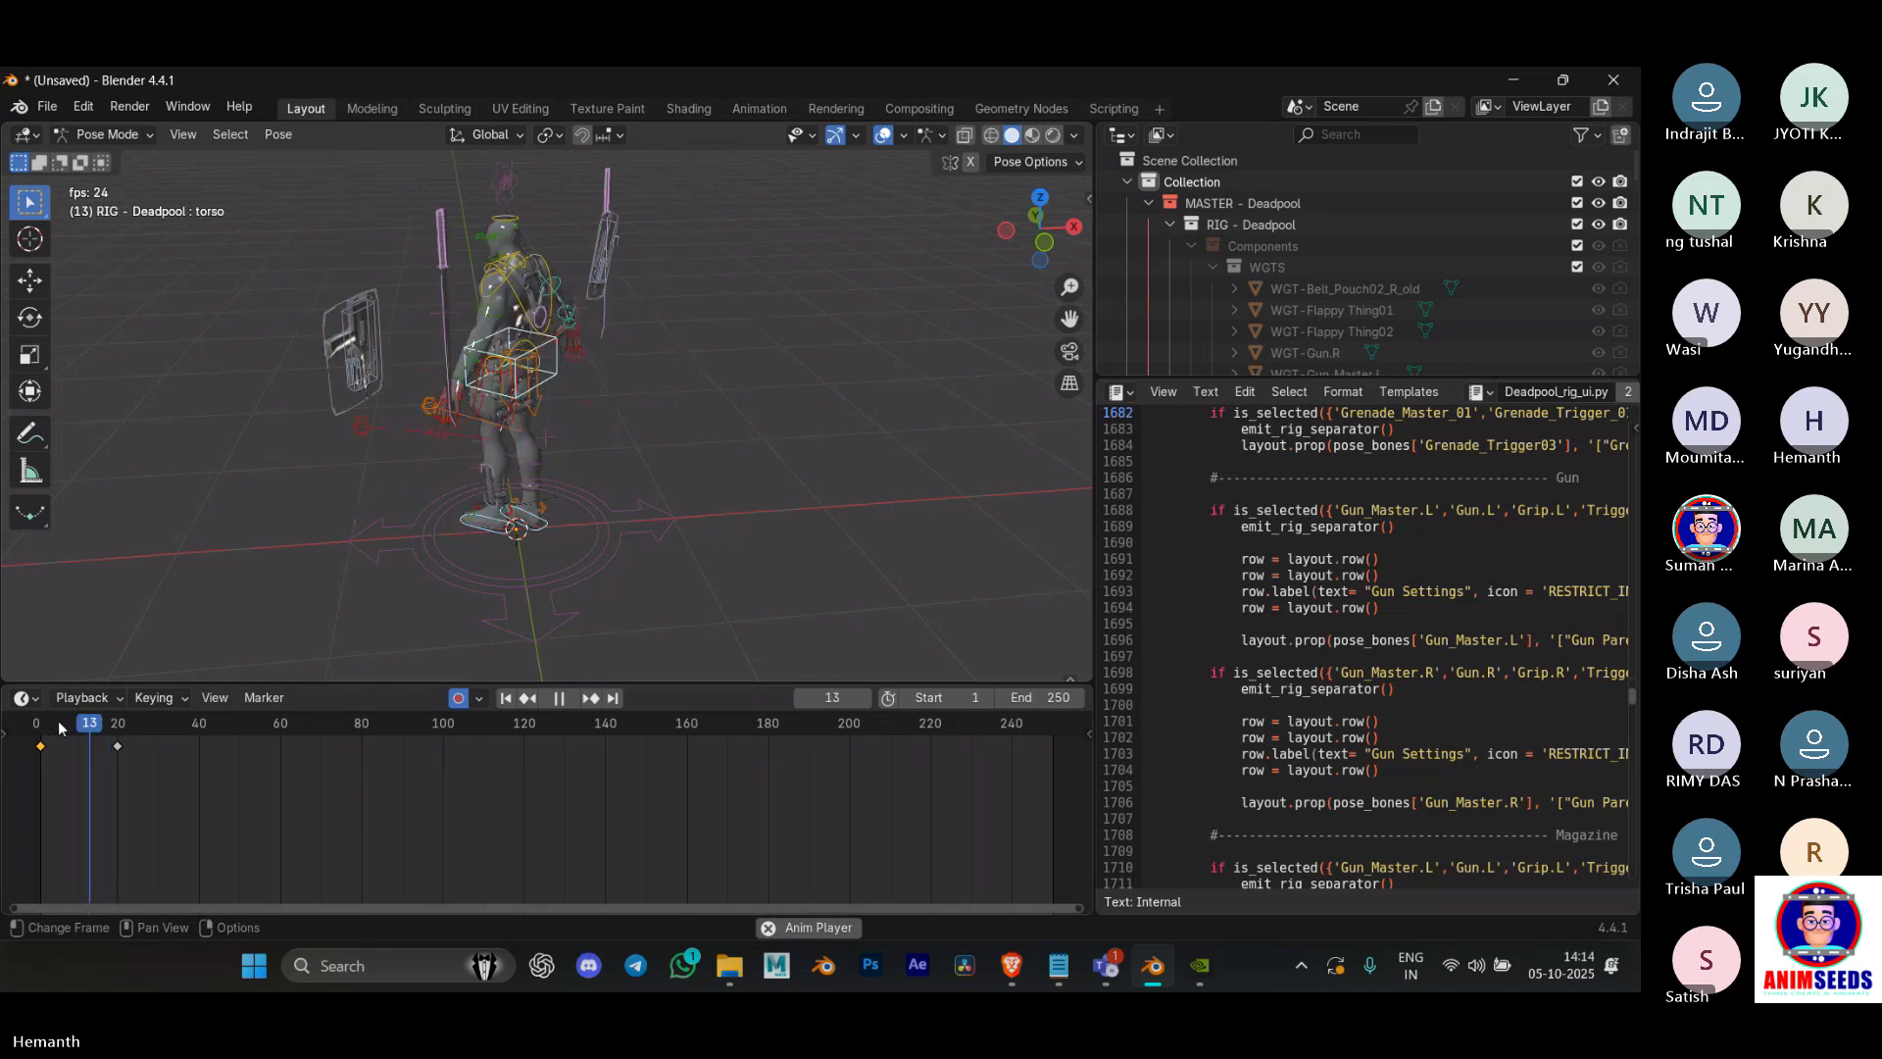
key("space")
Step: Hide the viewport overlays, review the turn animation from several angles, and show the overlays again
key("q")
left_click(358, 468)
middle_click_drag(359, 469, 682, 469)
left_click(55, 730)
key("space")
left_click(55, 731)
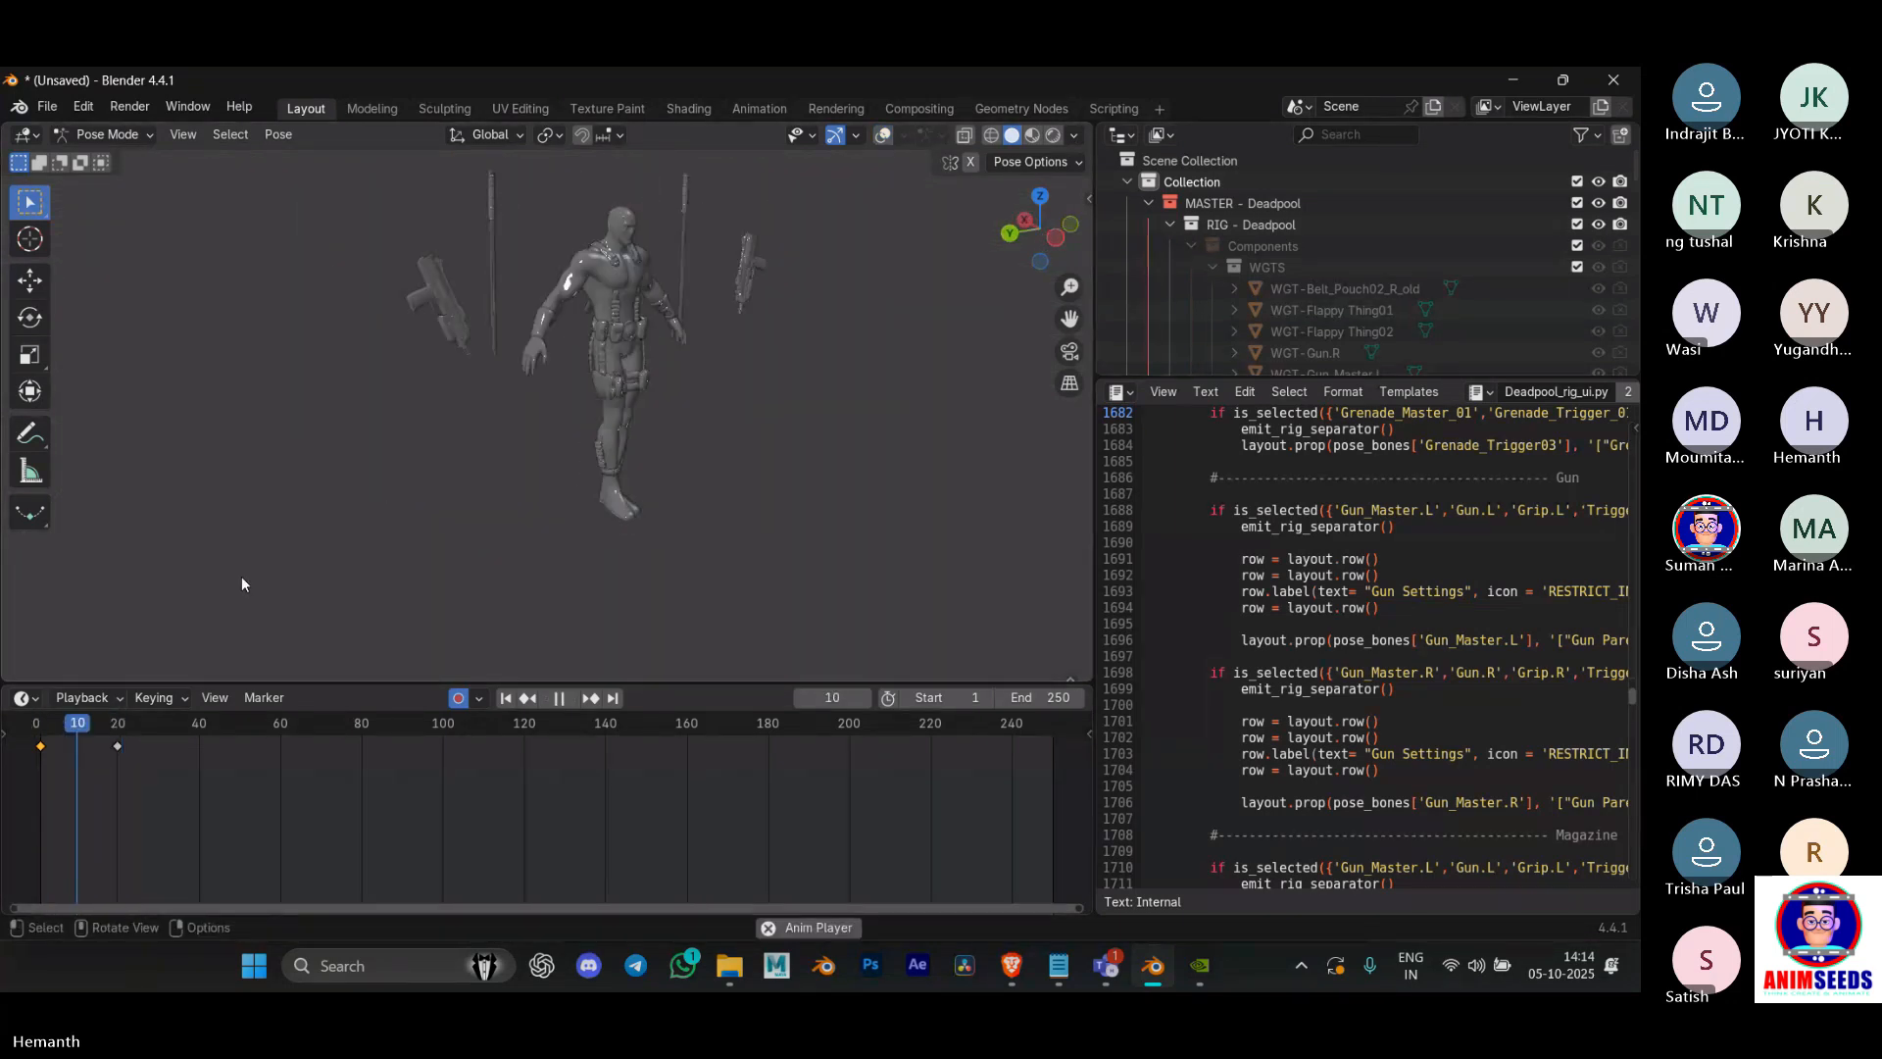
key("space")
middle_click_drag(687, 329, 608, 311)
key("space")
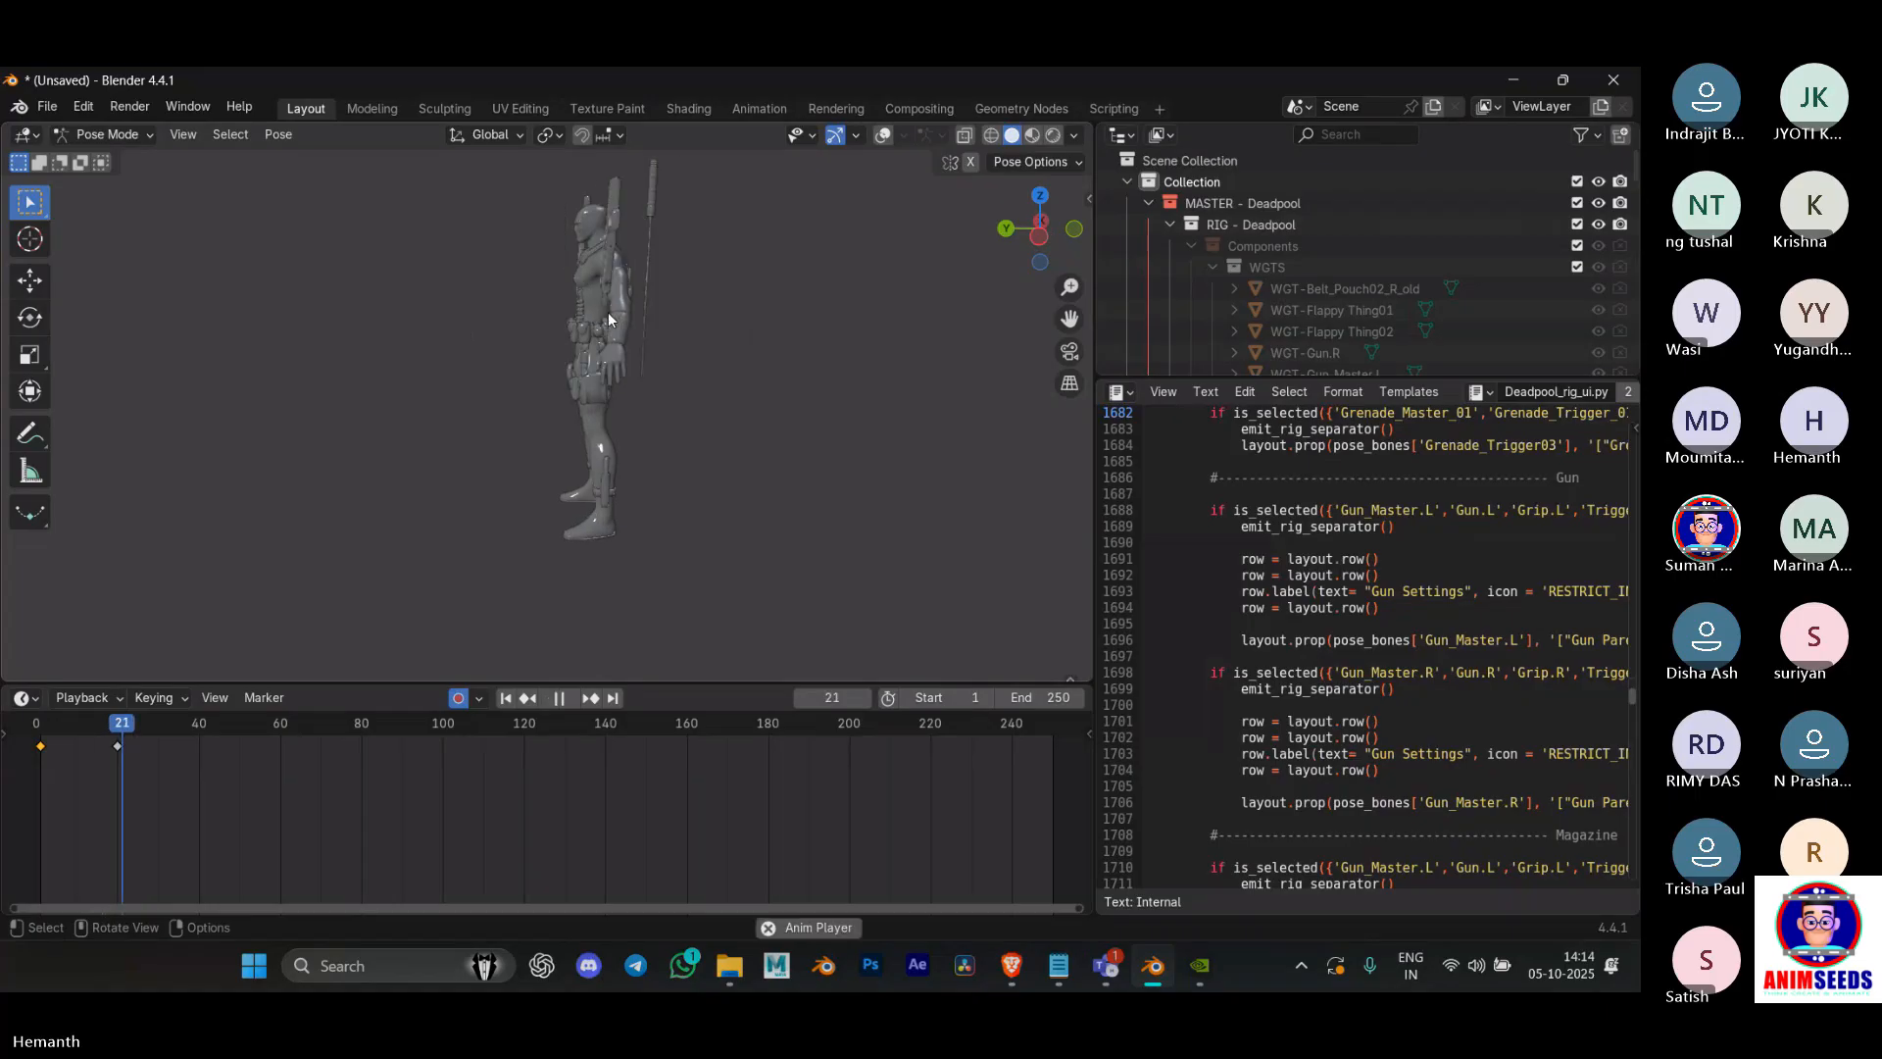
key("space")
middle_click_drag(696, 394, 484, 575)
key("q")
left_click(581, 308)
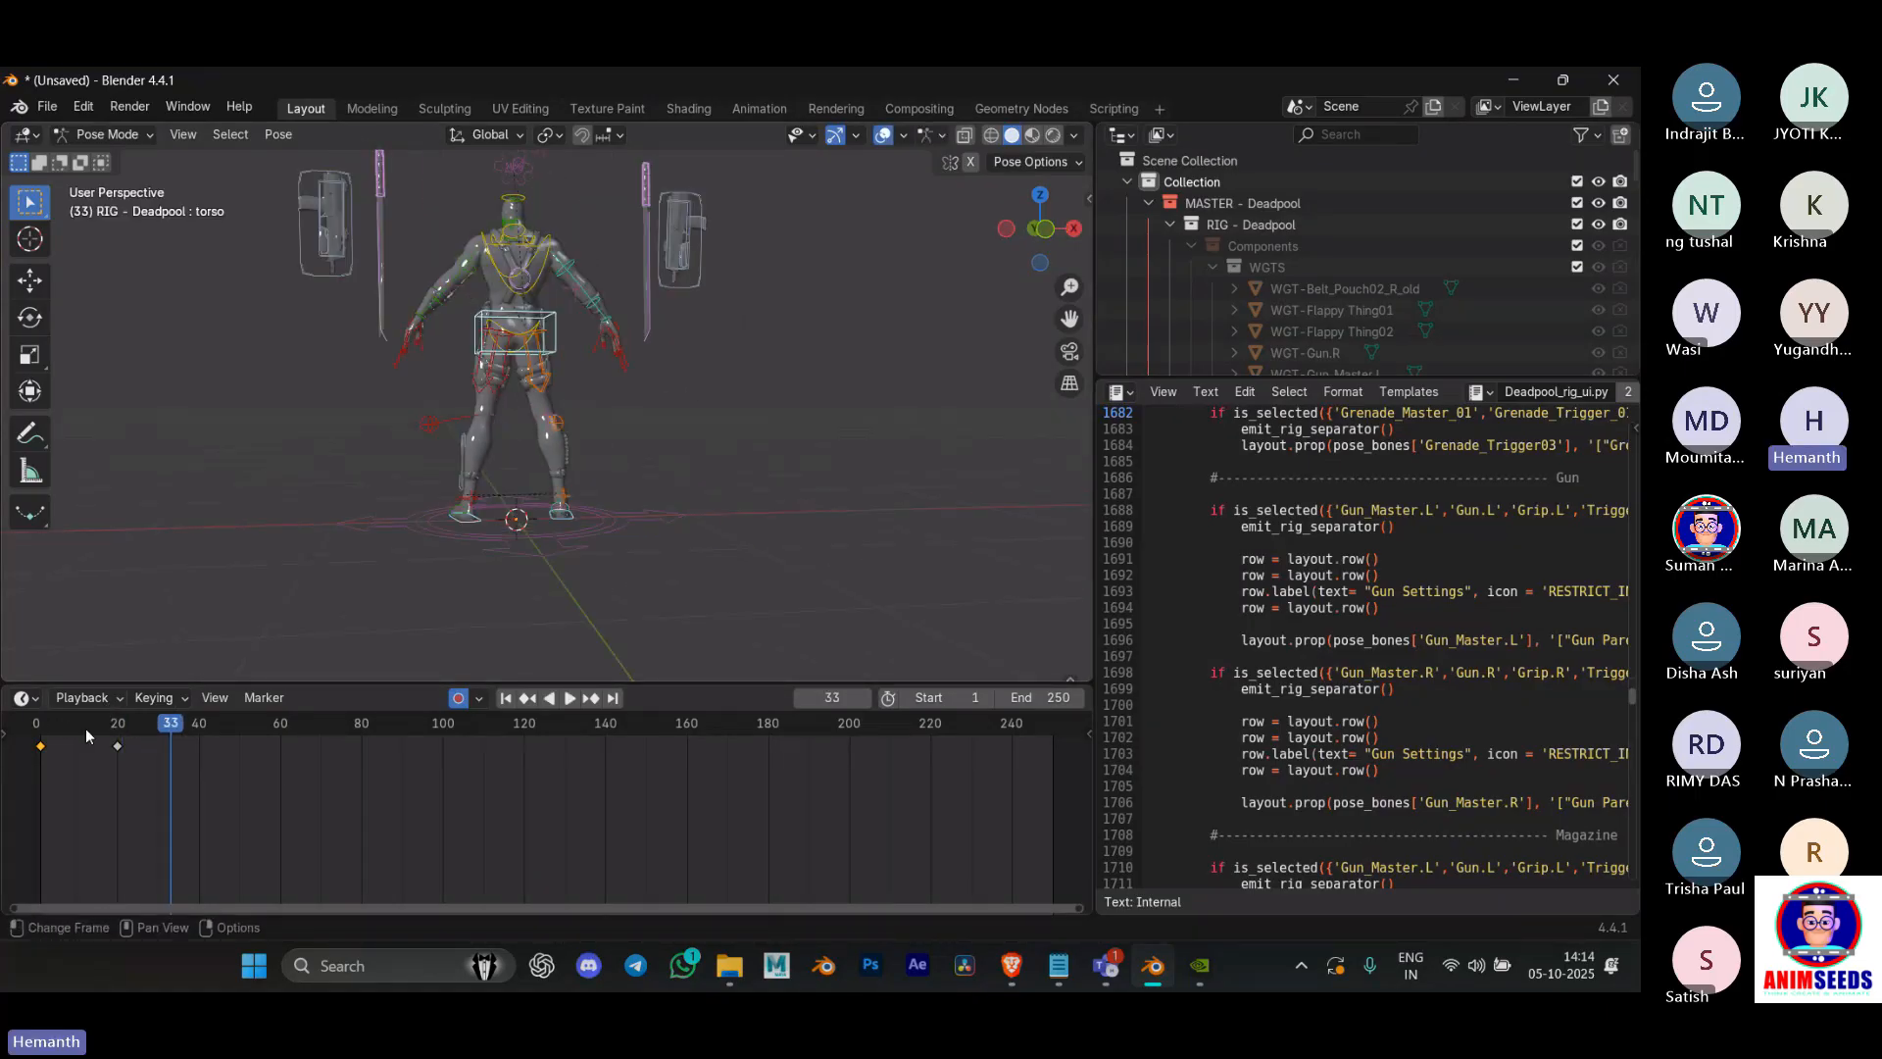
Step: Go to frame 20 and try placing the 3D cursor on either side of the character's legs in front view
left_click_drag(85, 728, 116, 728)
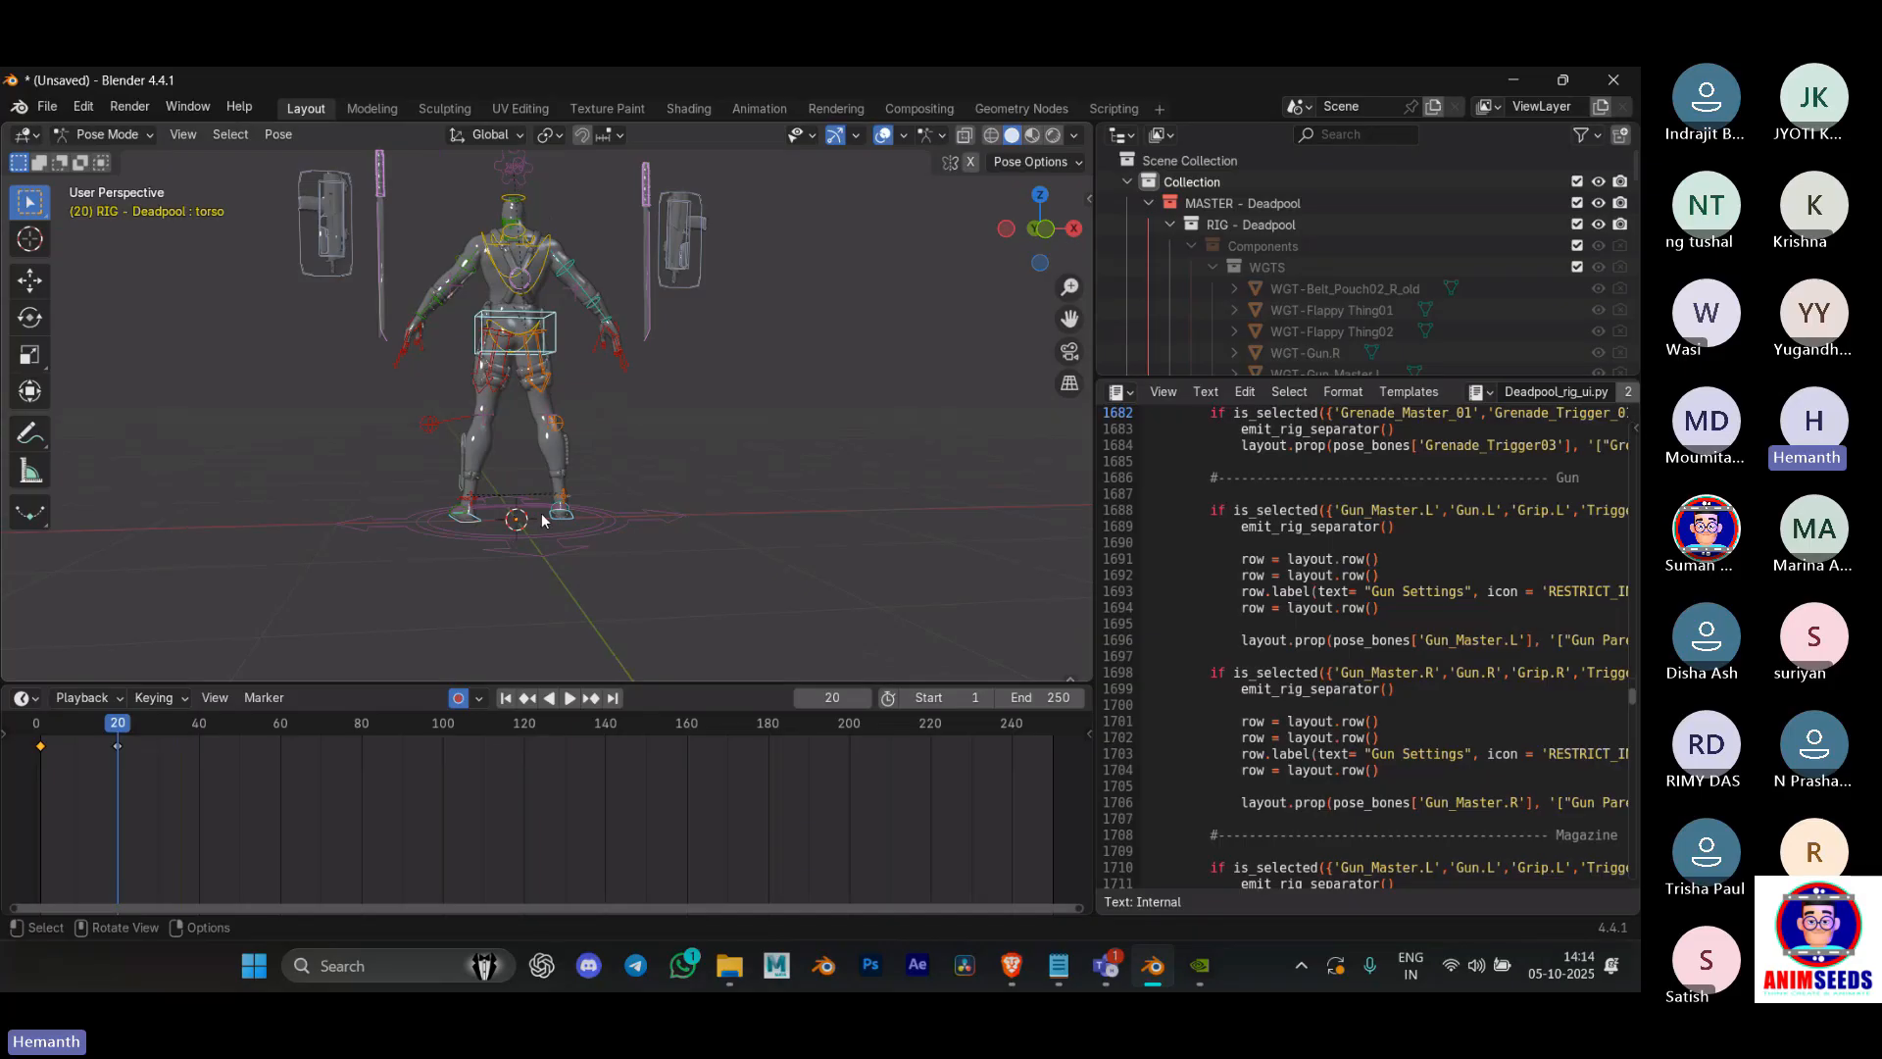
key("KP_1")
scroll(674, 365, "up", 3)
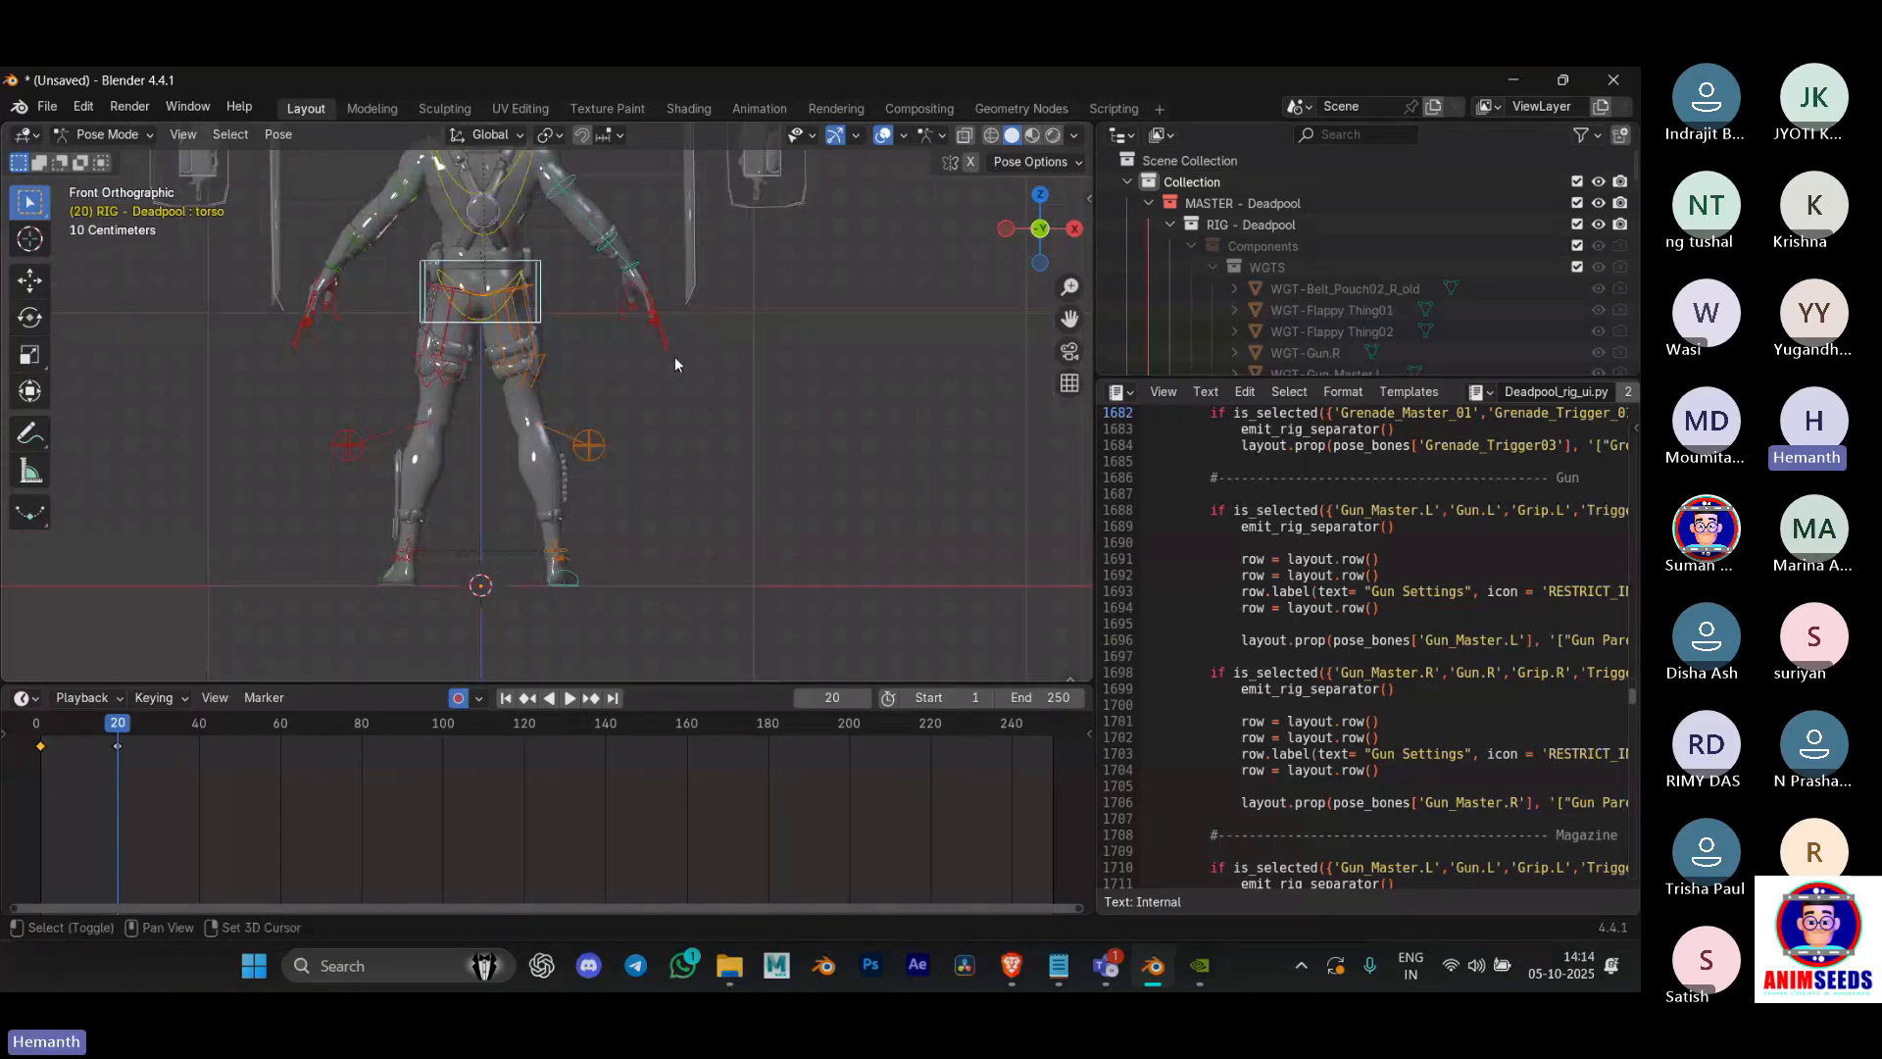
right_click(695, 383, "shift")
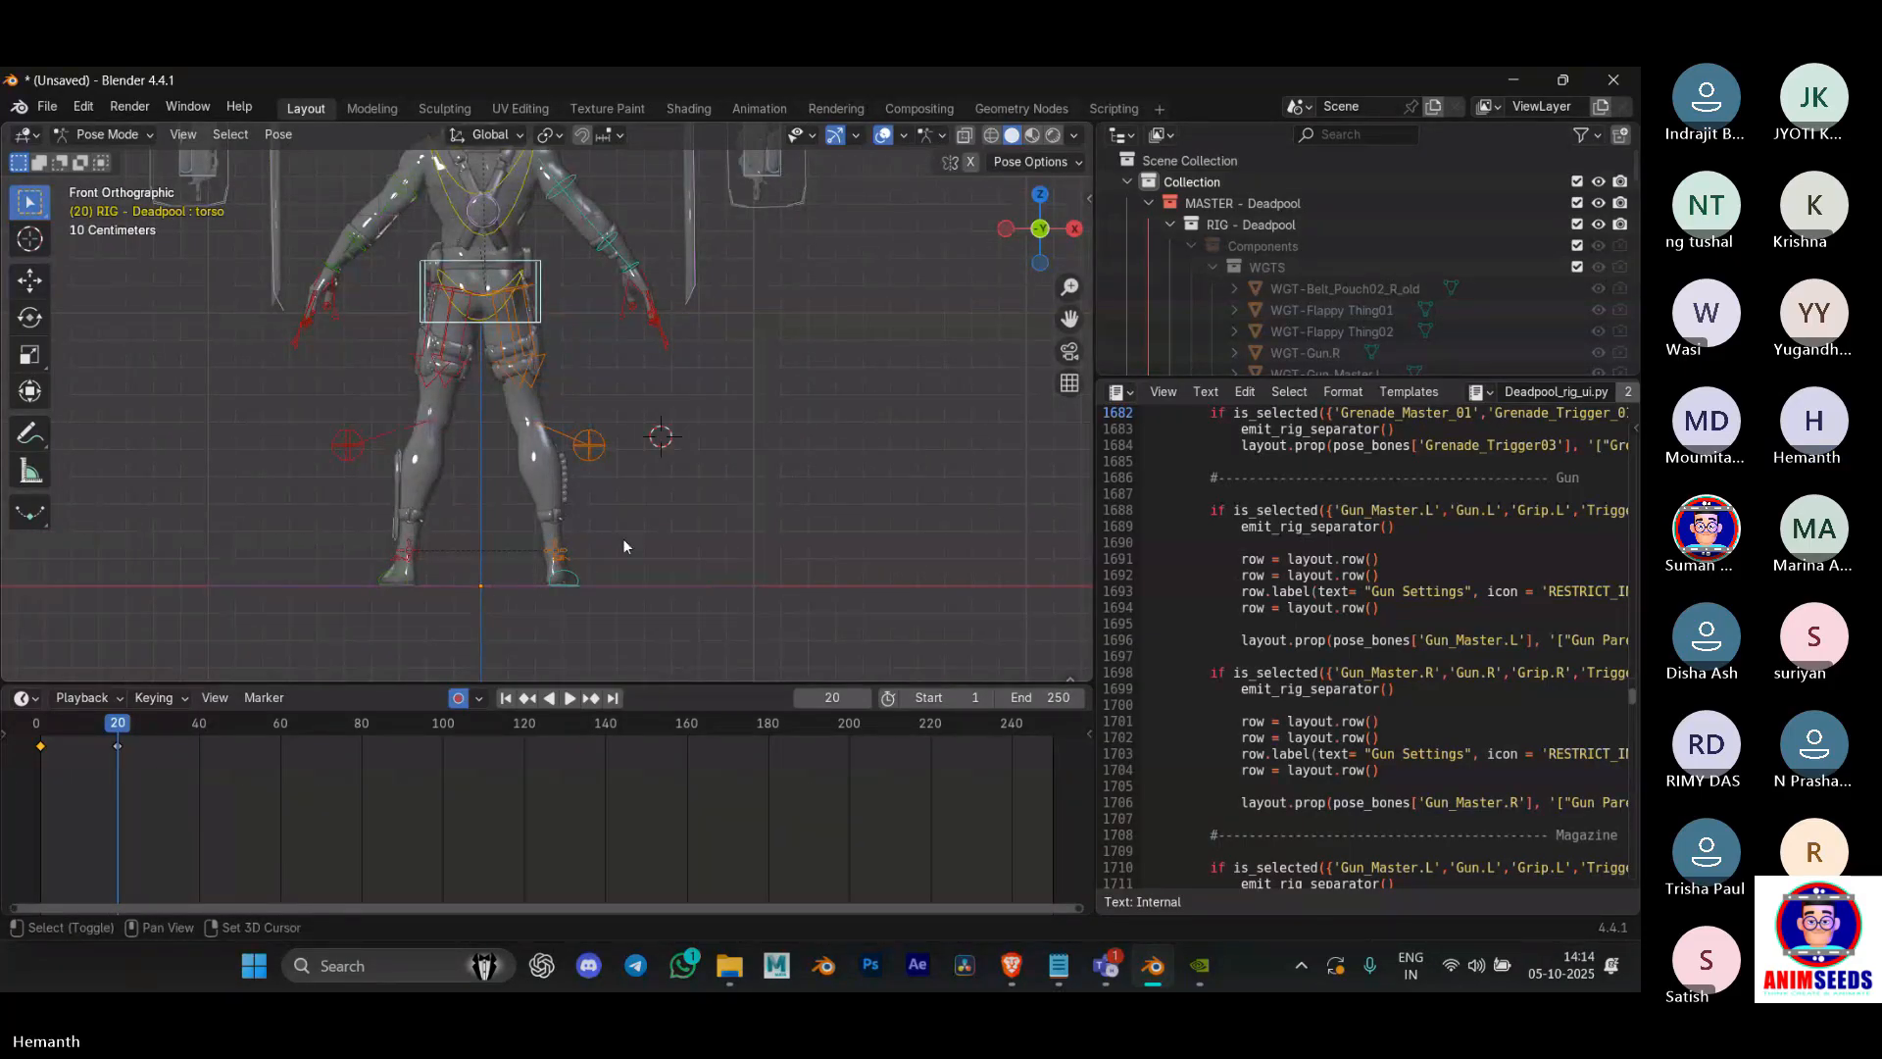
right_click(347, 475, "shift")
right_click(231, 365, "shift")
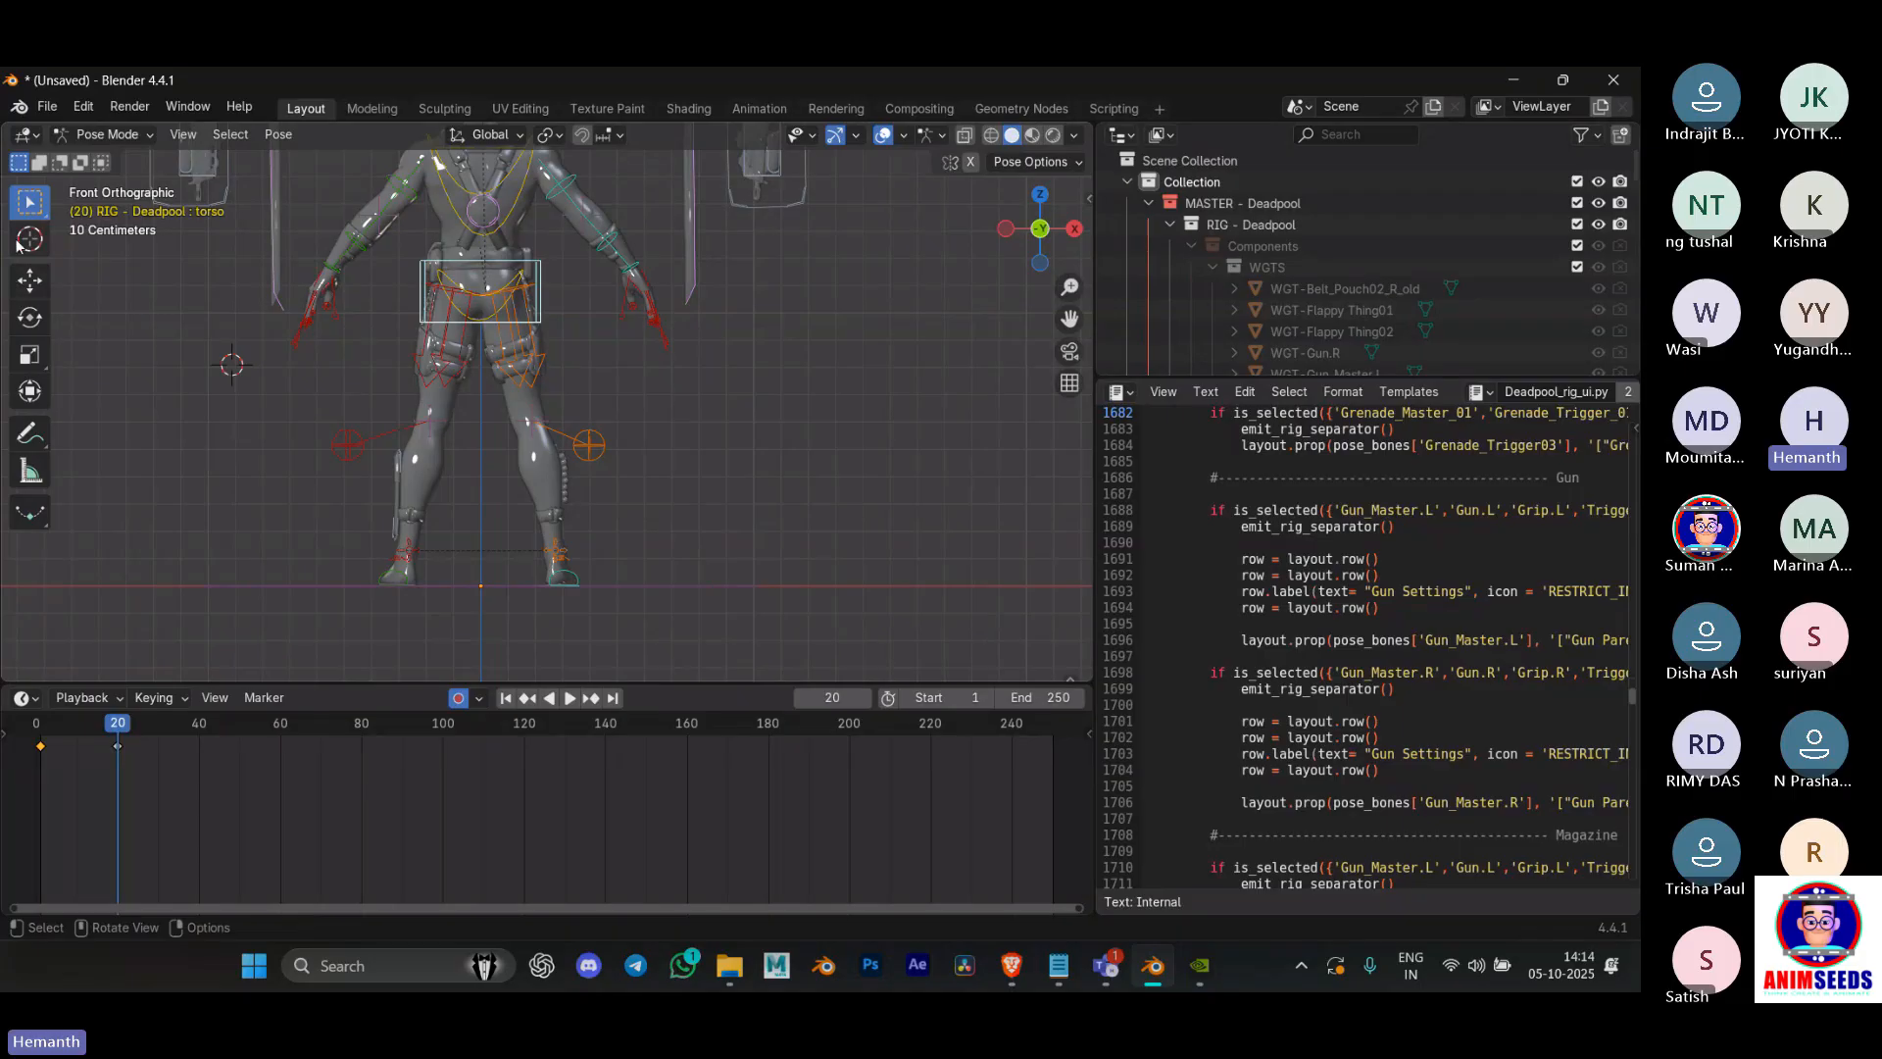
Step: Try the Cursor tool, return to Select Box, and place the 3D cursor at several other spots around the character
left_click(29, 239)
right_click(521, 558, "shift")
left_click(34, 206)
right_click_drag(609, 516, 703, 349, "shift")
right_click(366, 425, "shift")
right_click(697, 518, "shift")
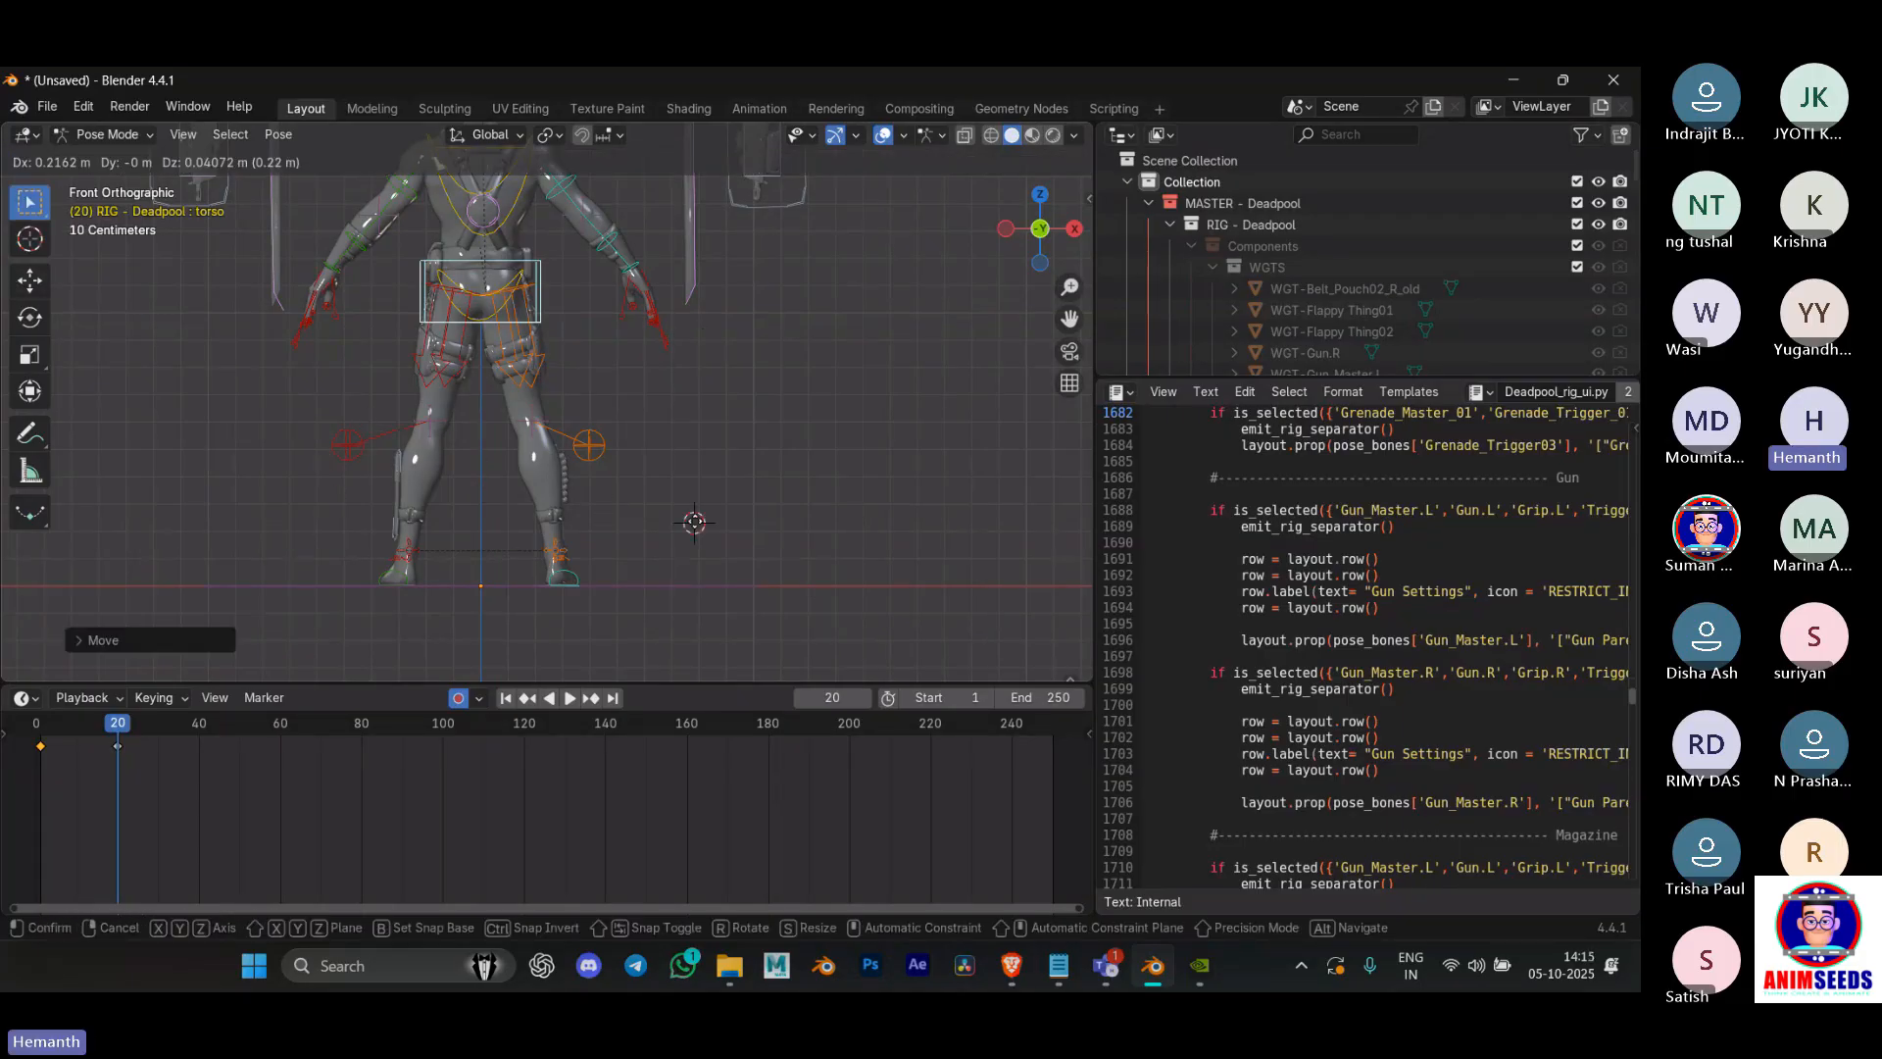
right_click(775, 358, "shift")
right_click(576, 379, "shift")
right_click(567, 513, "shift")
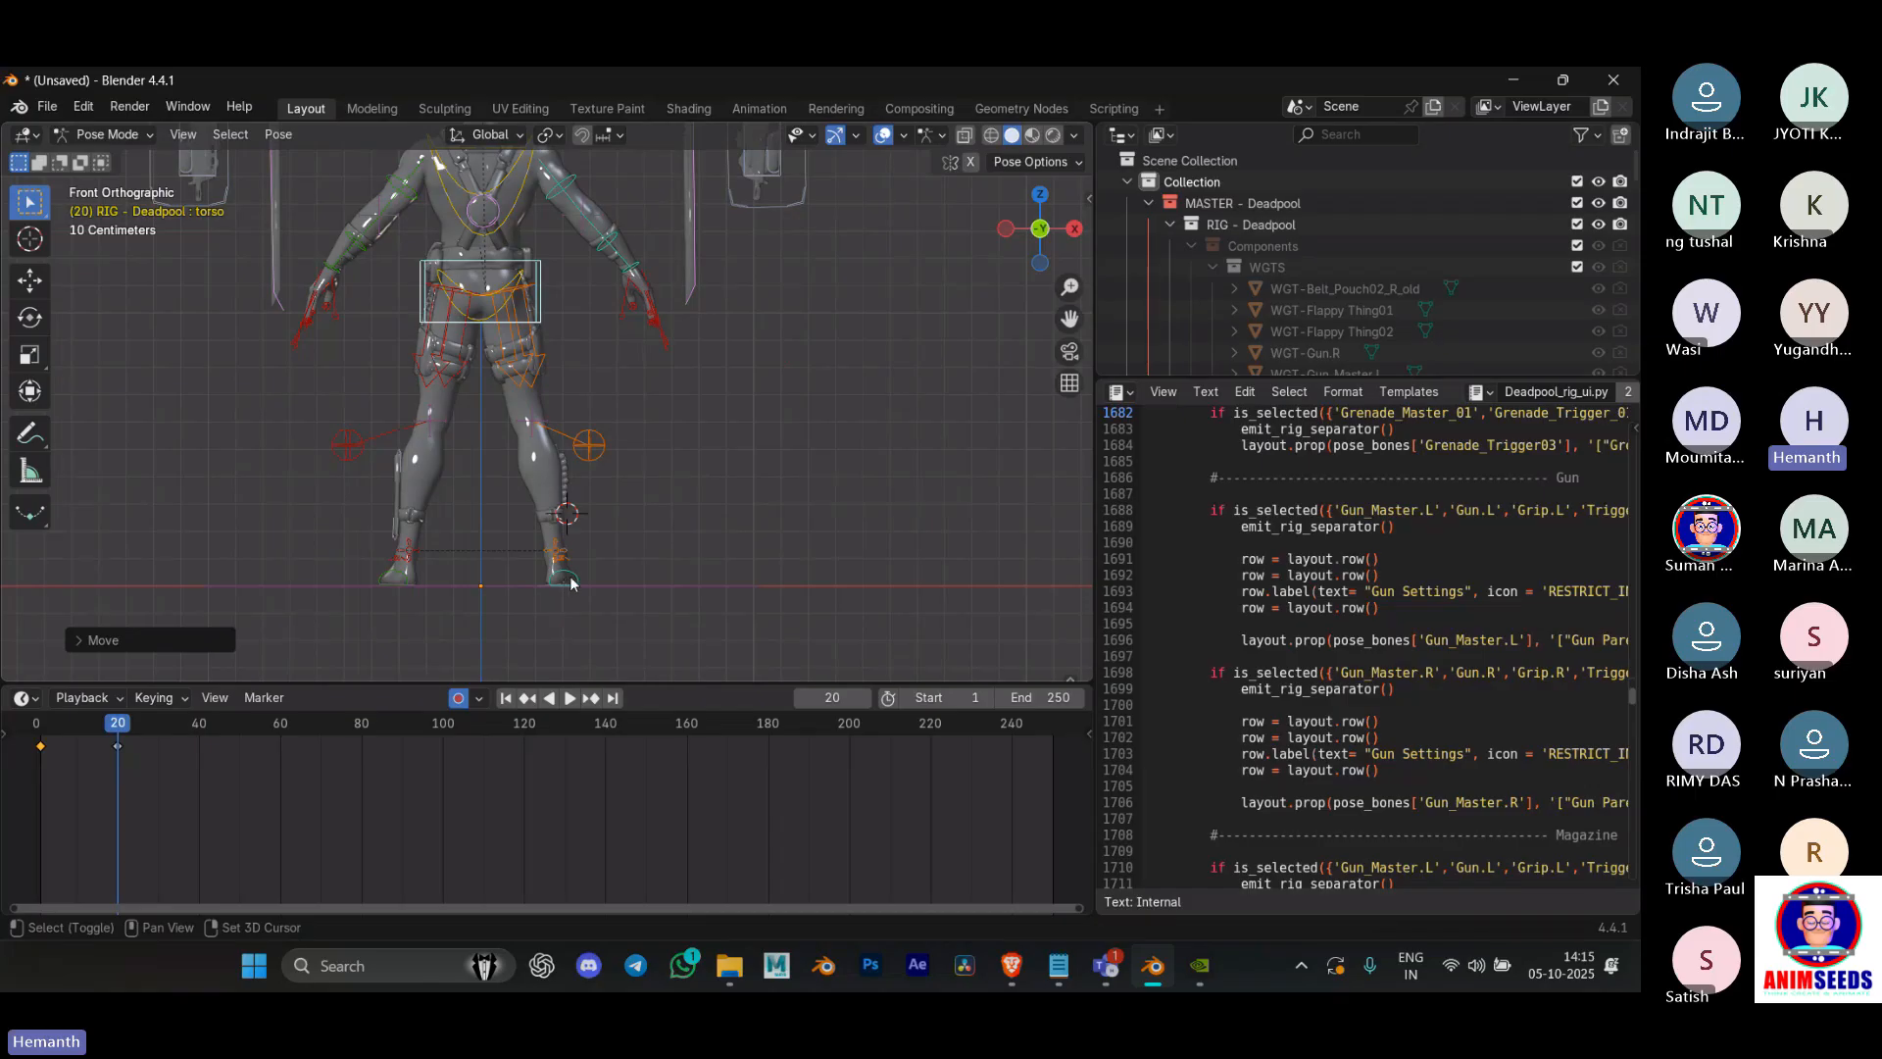
Step: Place the 3D cursor on the right foot and set the transform pivot point to 3D Cursor
right_click(570, 583, "shift")
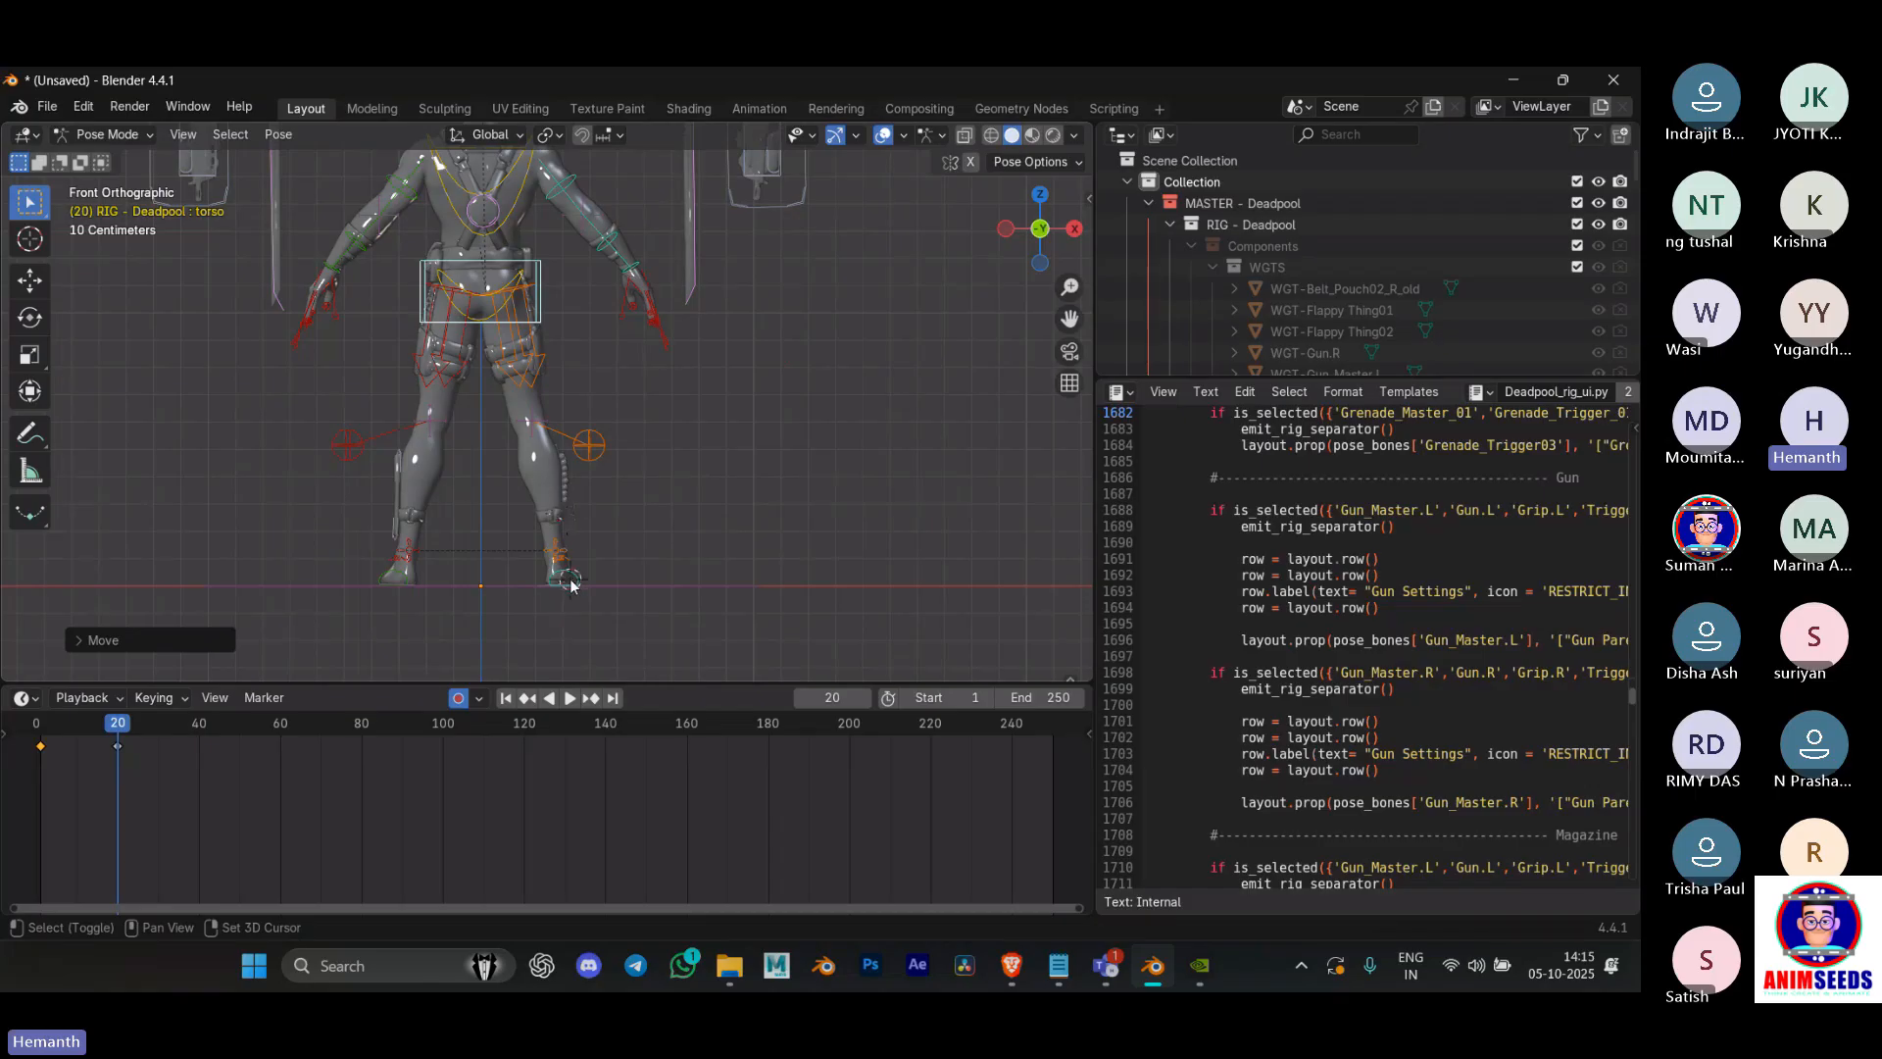
left_click(546, 136)
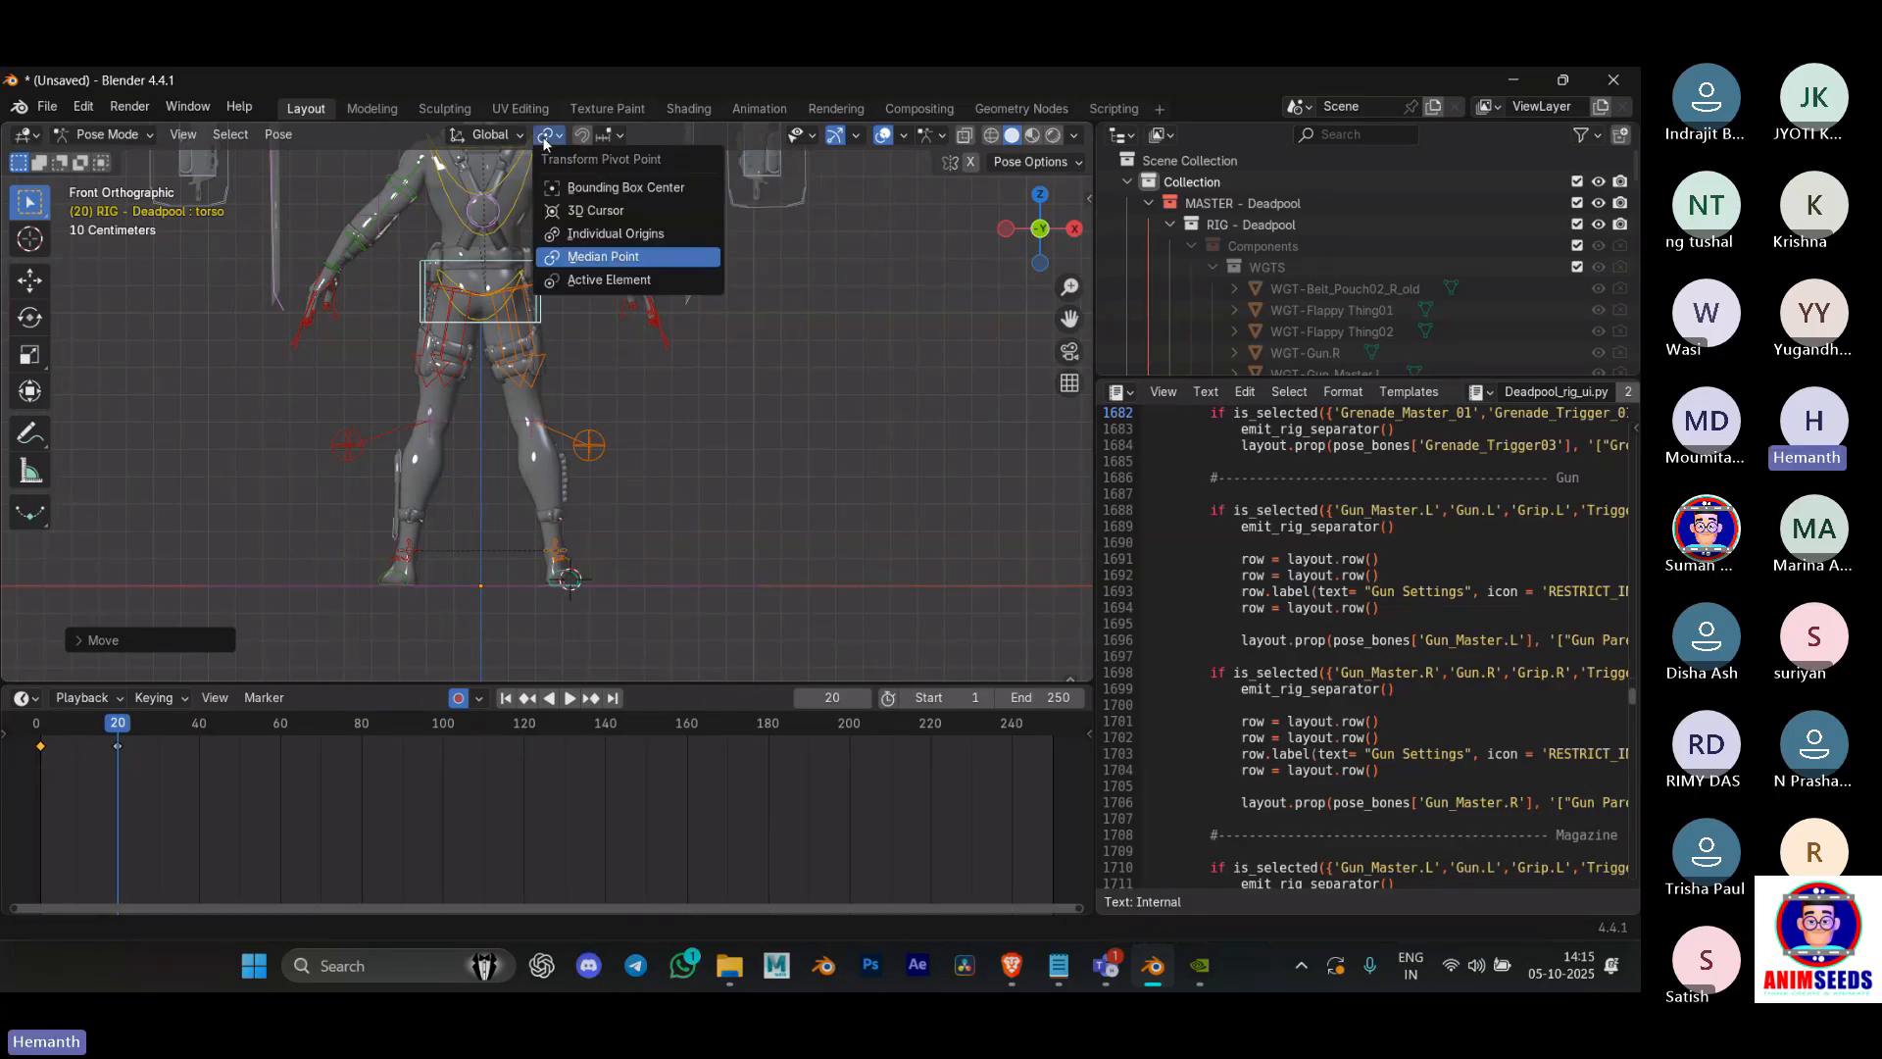
left_click(609, 211)
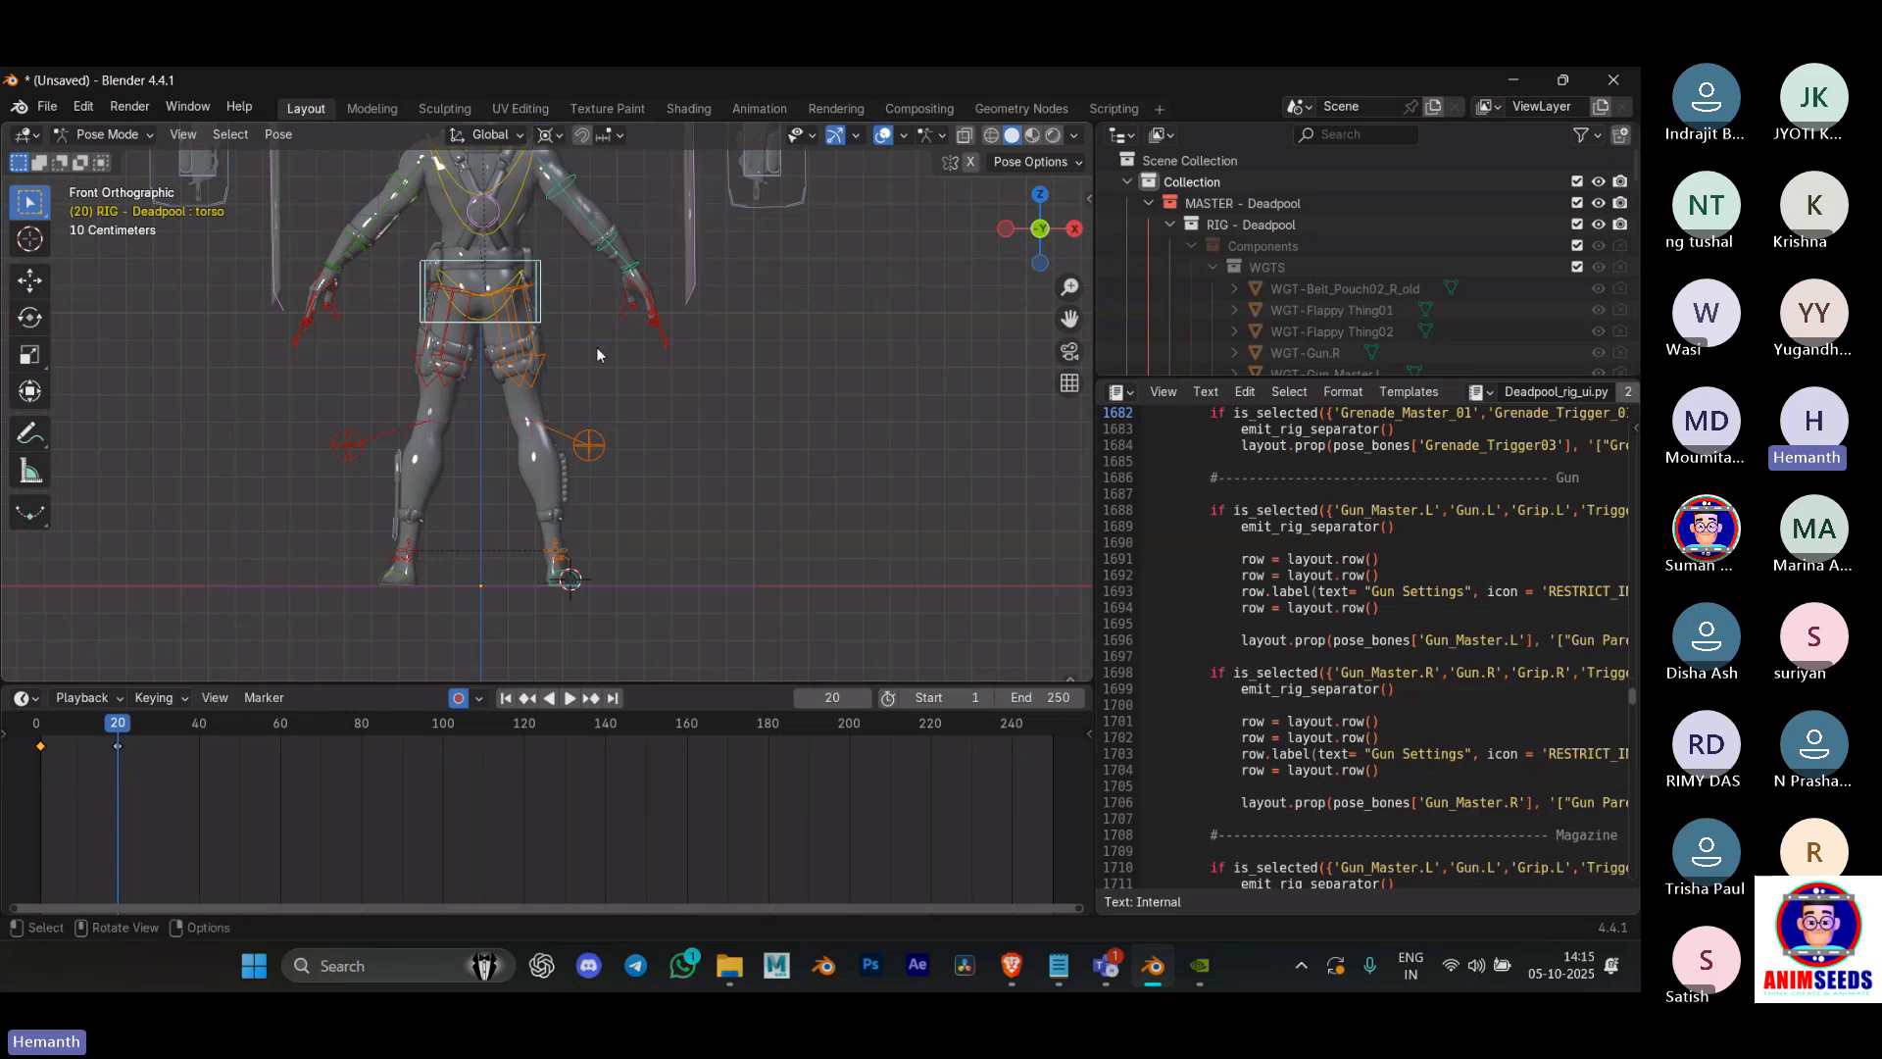
Step: Select the torso control together with both foot IK controls, making the left foot control active
left_click(554, 575)
middle_click_drag(555, 575, 566, 620)
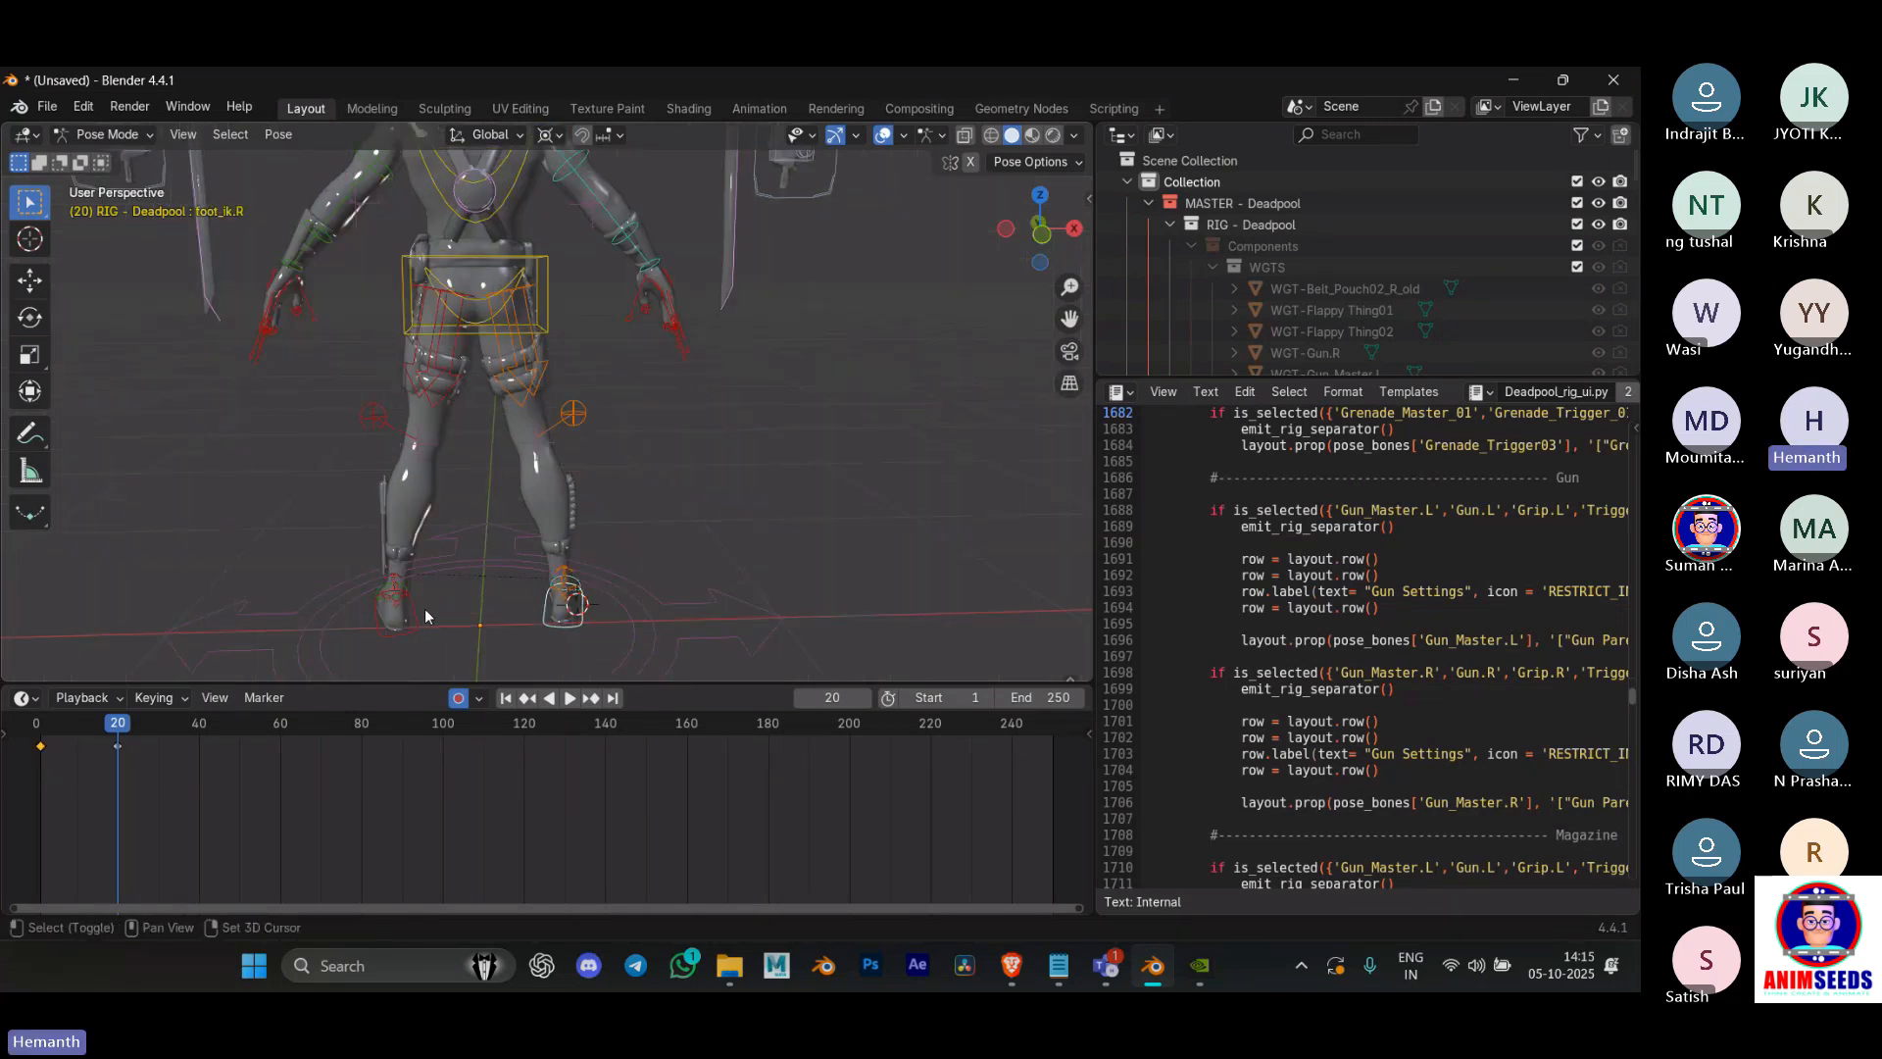
left_click(554, 313, "shift")
middle_click_drag(556, 308, 596, 396)
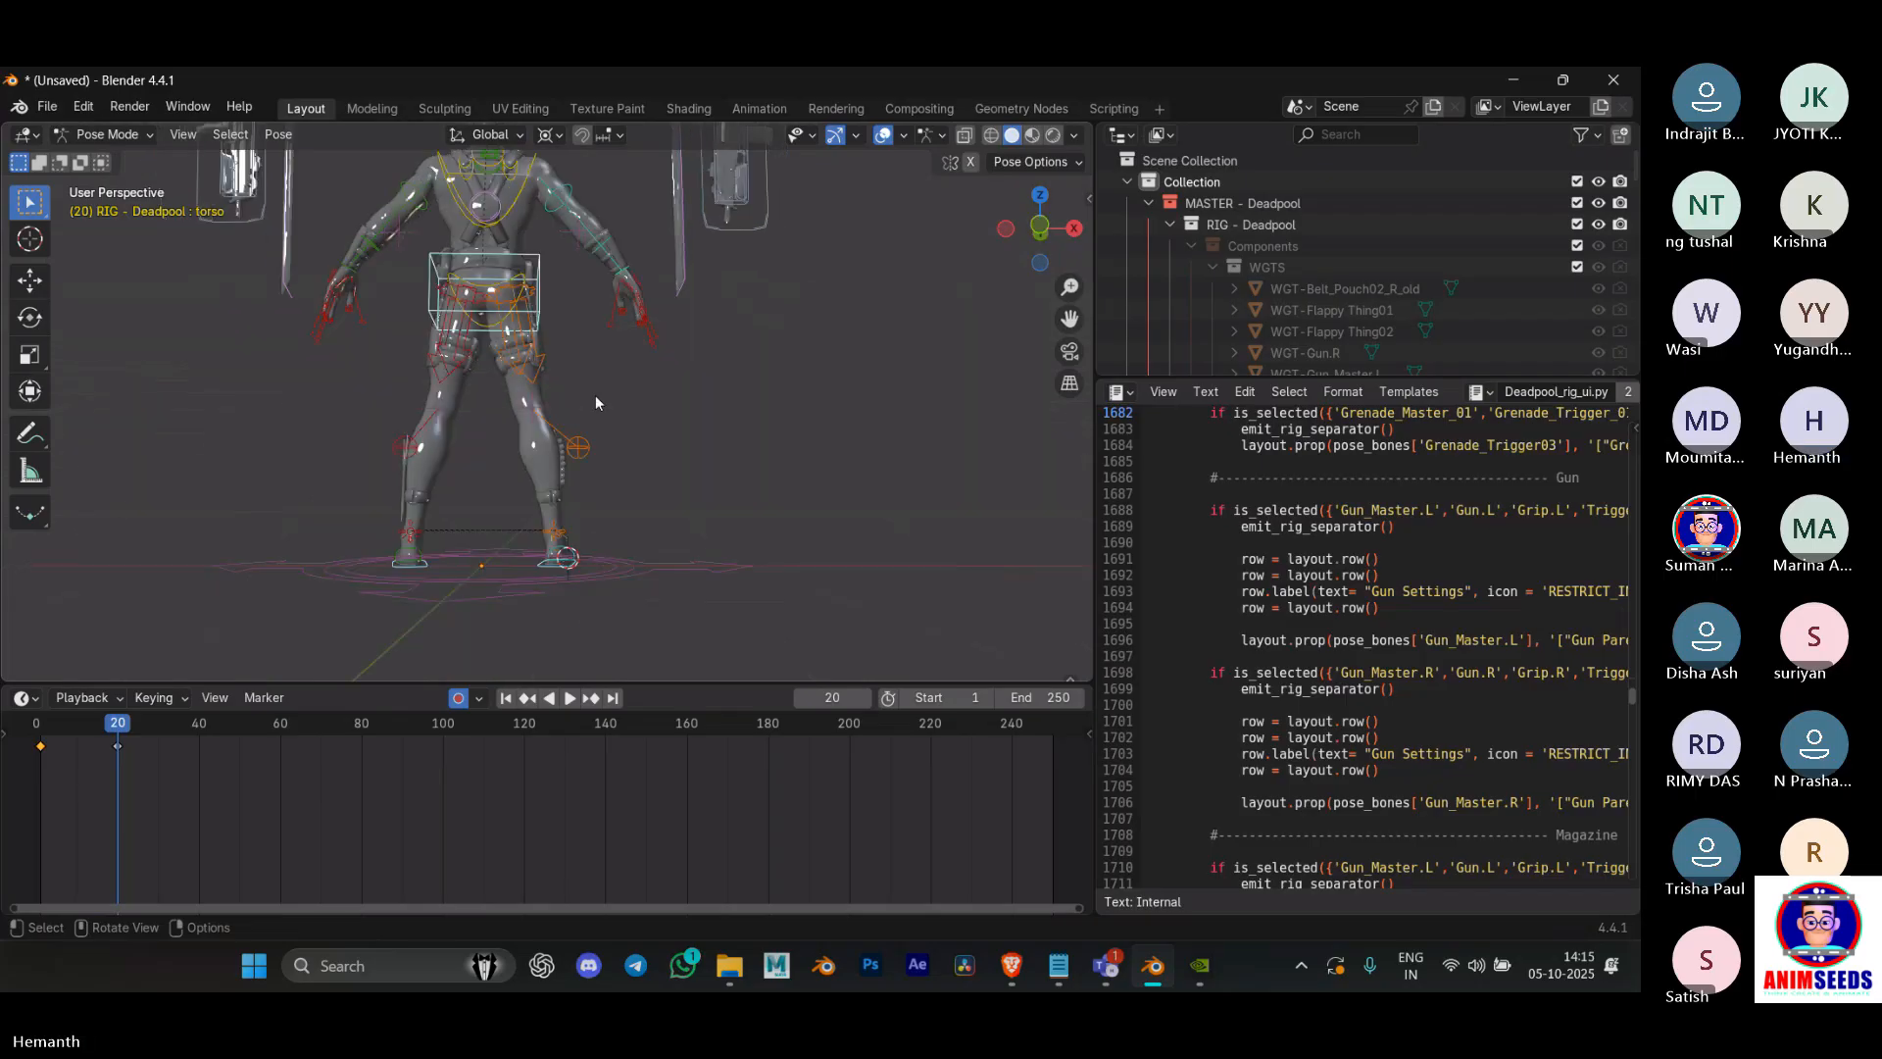
key("a")
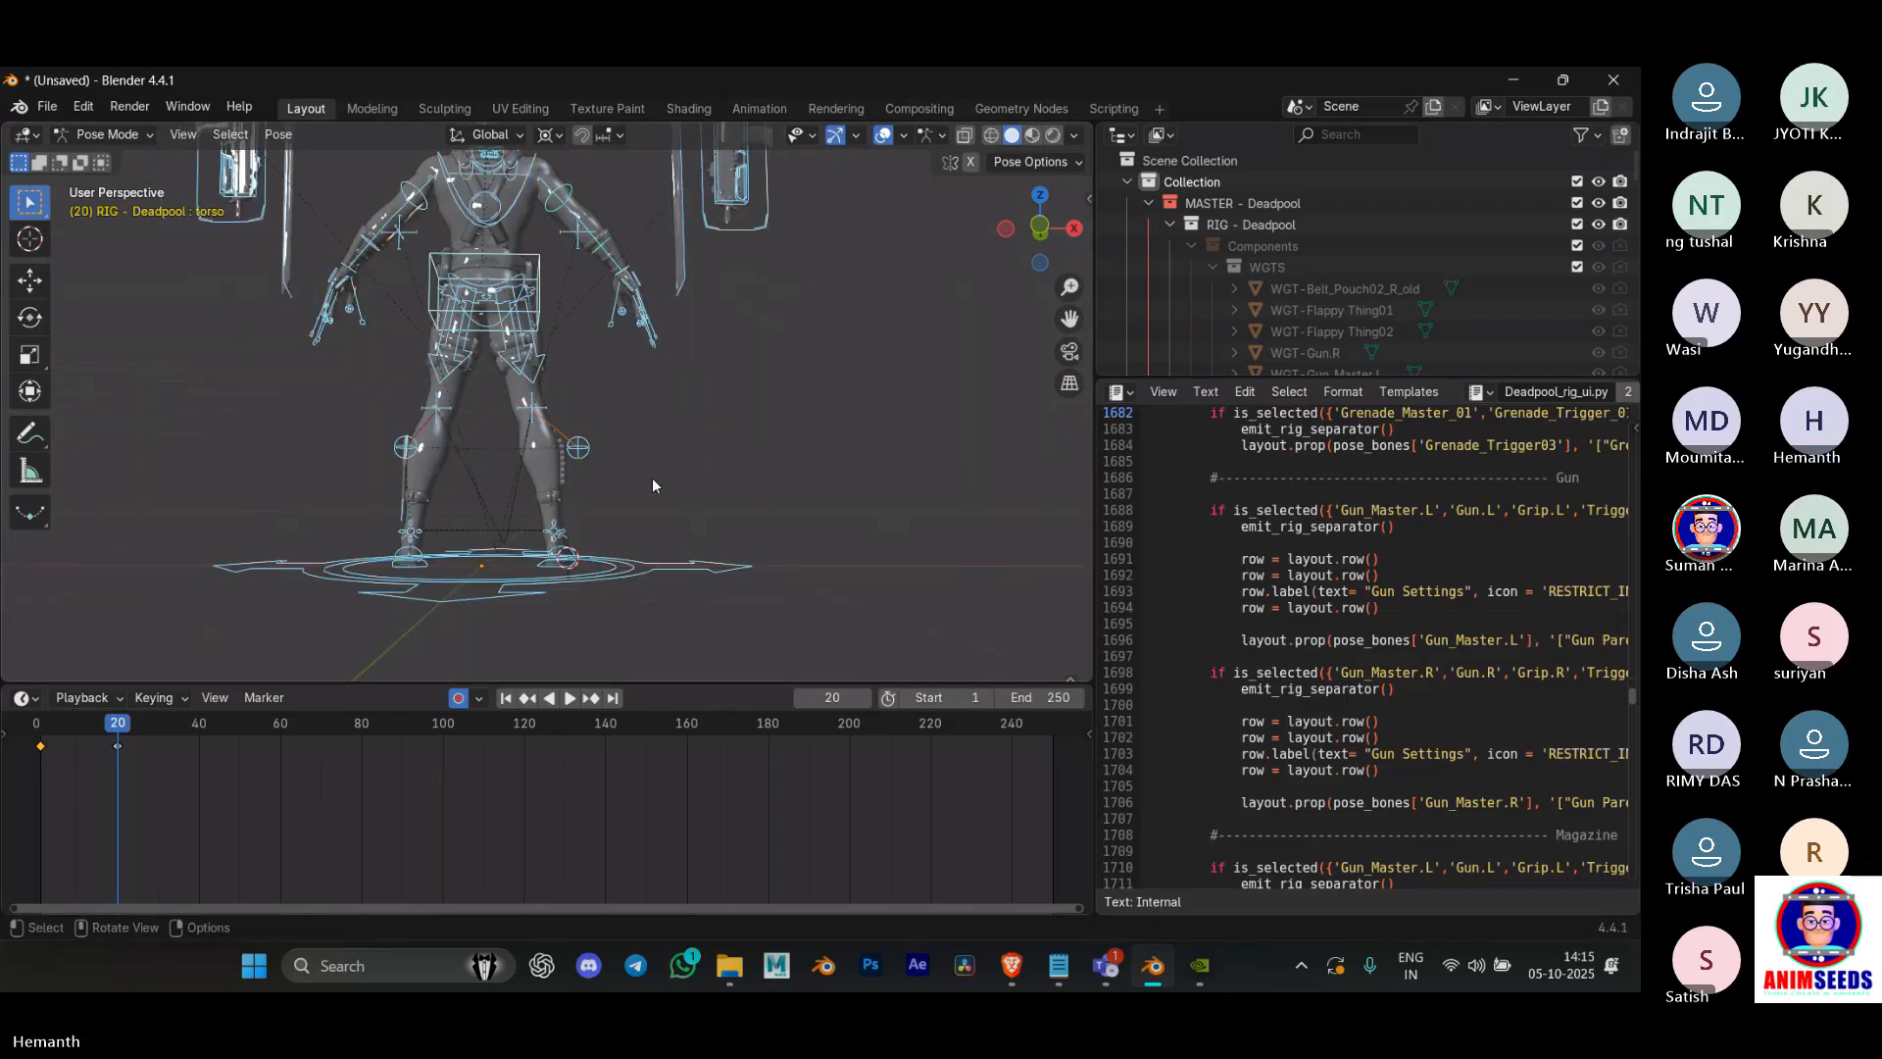
left_click(643, 444)
middle_click_drag(643, 443, 575, 602)
left_click(536, 575, "shift")
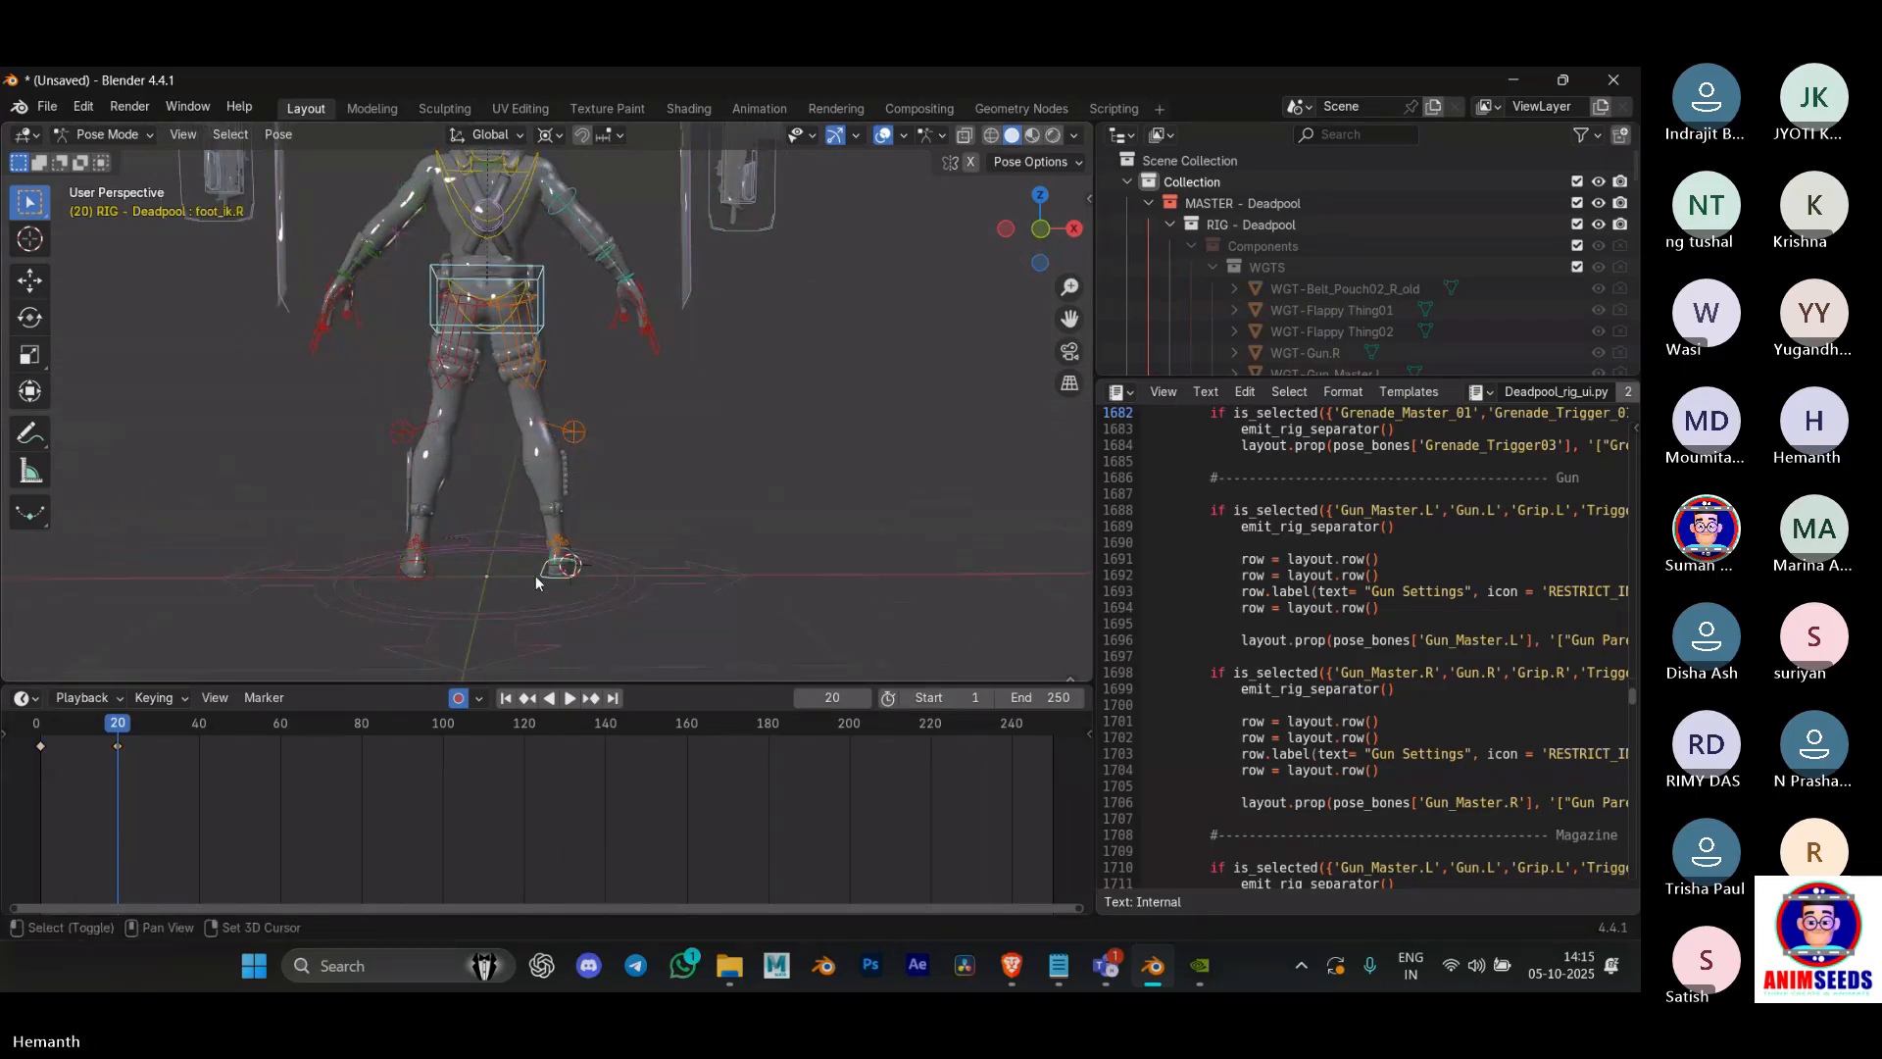
left_click(437, 573, "shift")
Step: At frame 40, rotate the selected controls around the global Y axis so the character tilts over its right foot
left_click_drag(175, 725, 199, 732)
key("r")
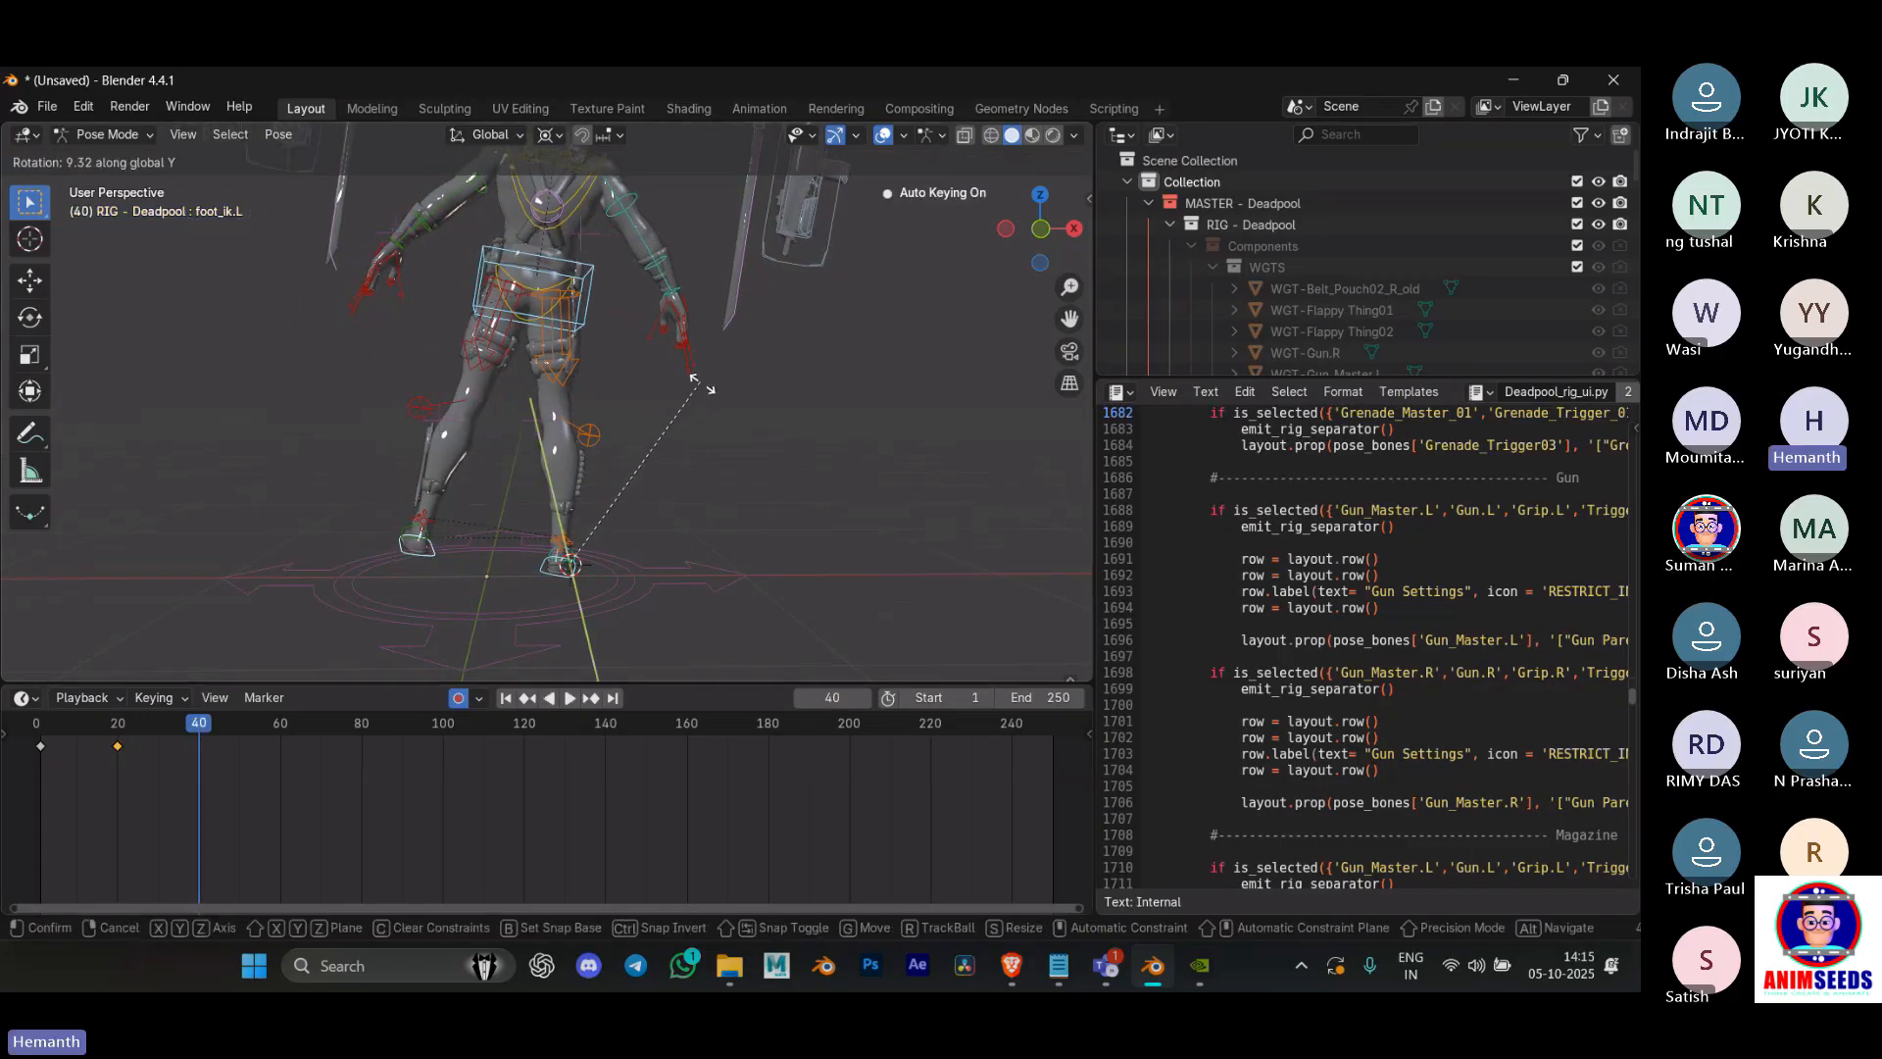
left_click(687, 505)
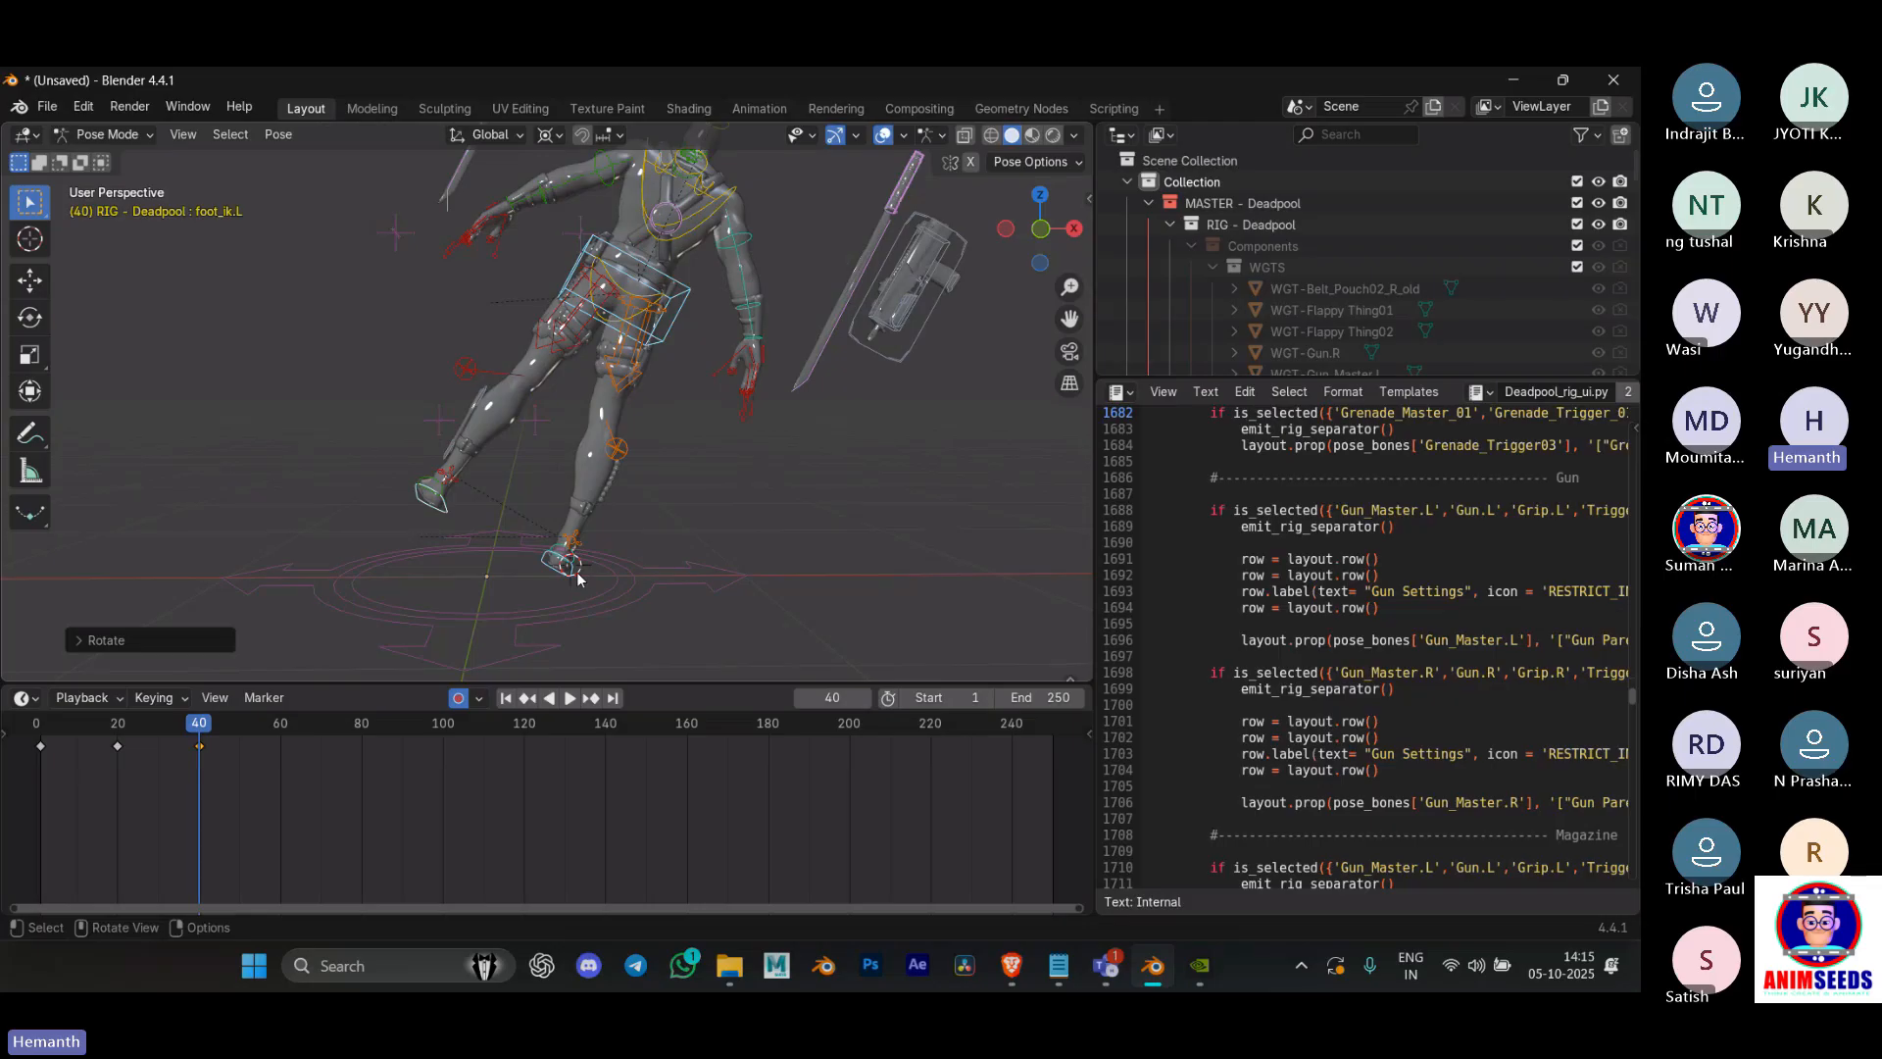
Step: Play back the tilt in front view from frame 20 and again from near the start
key("KP_1")
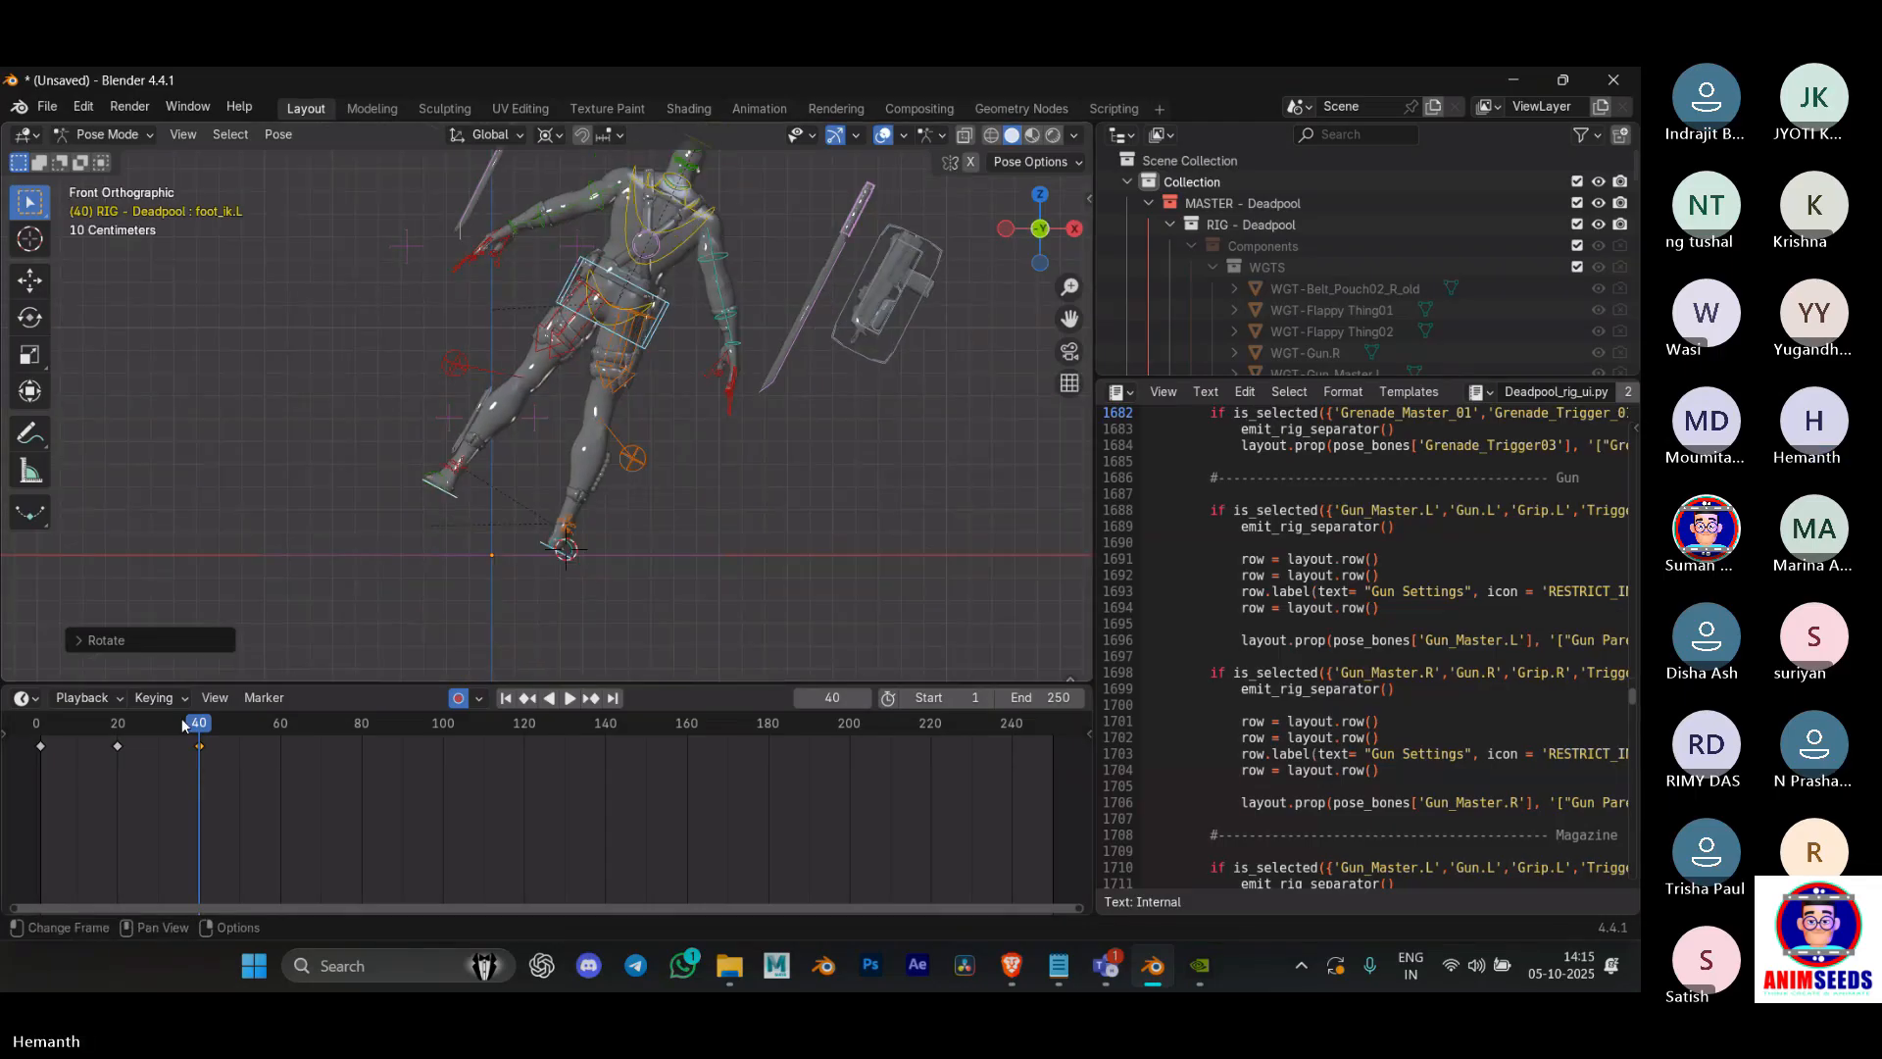
left_click_drag(181, 721, 116, 729)
key("space")
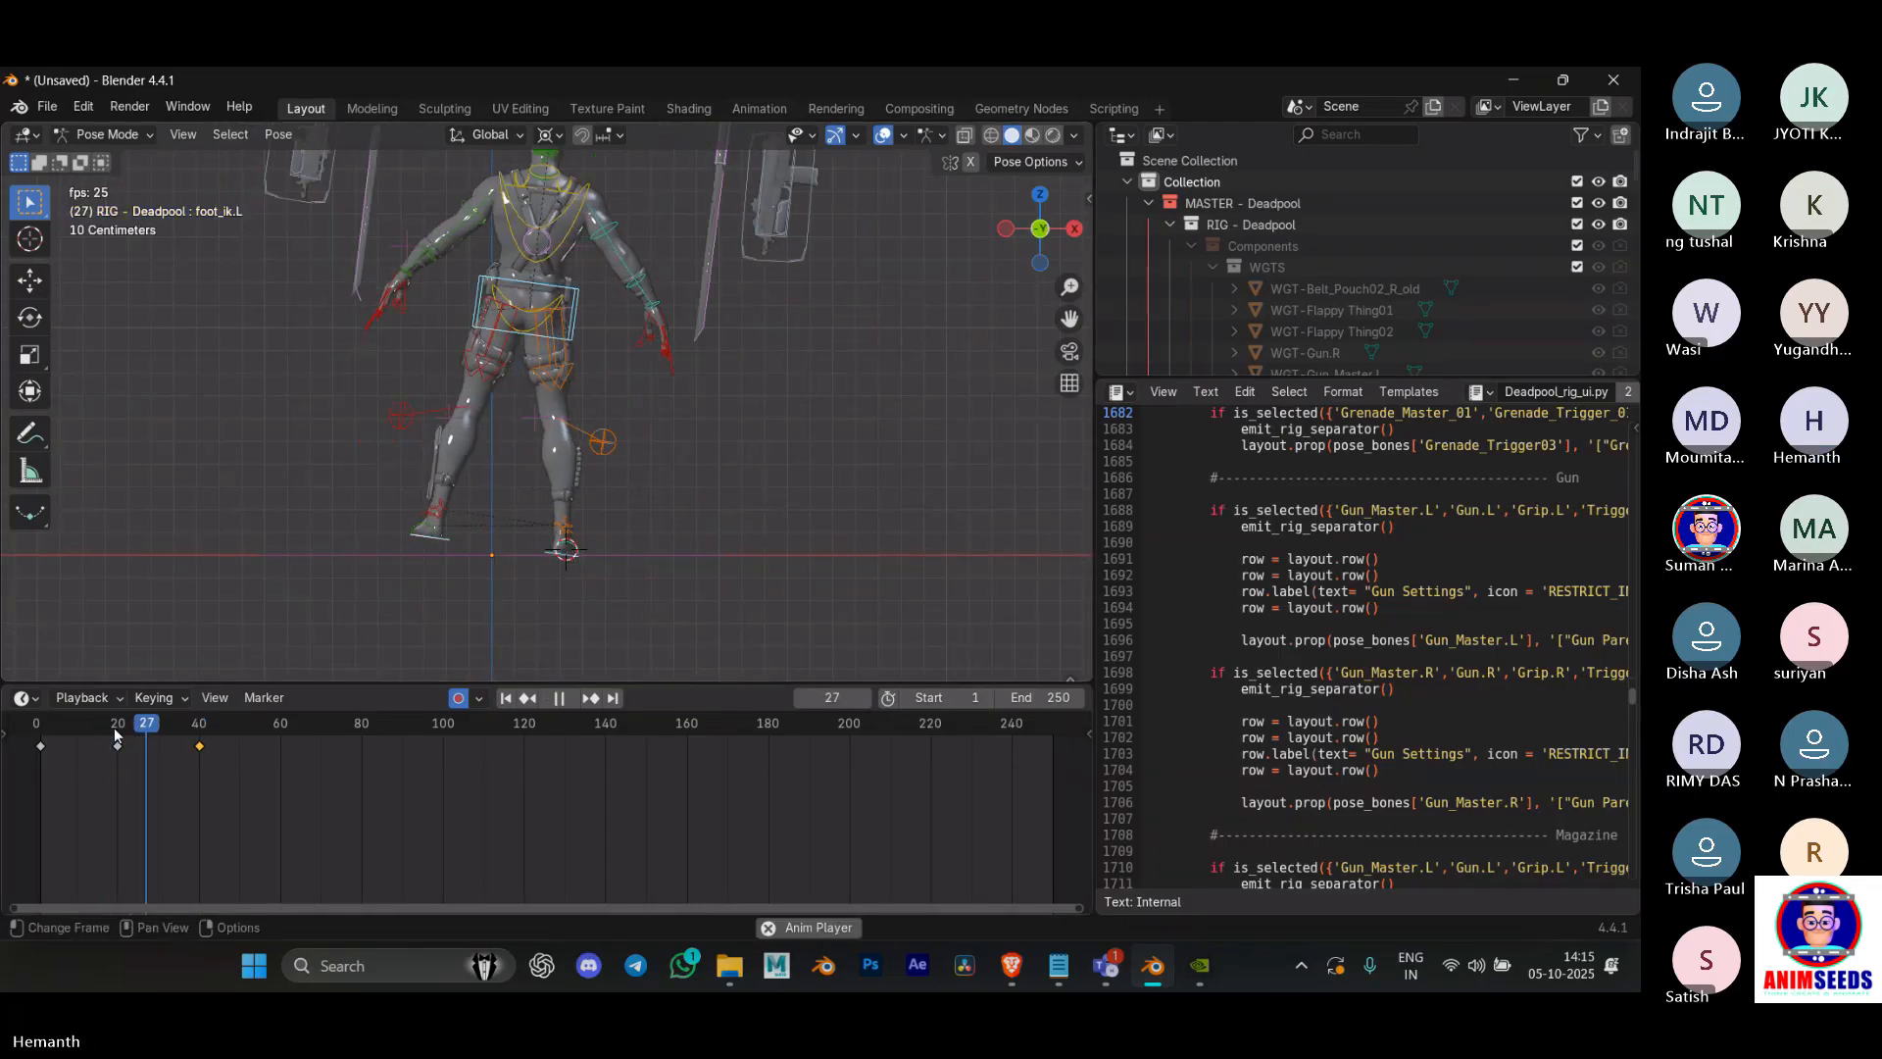
left_click(59, 728)
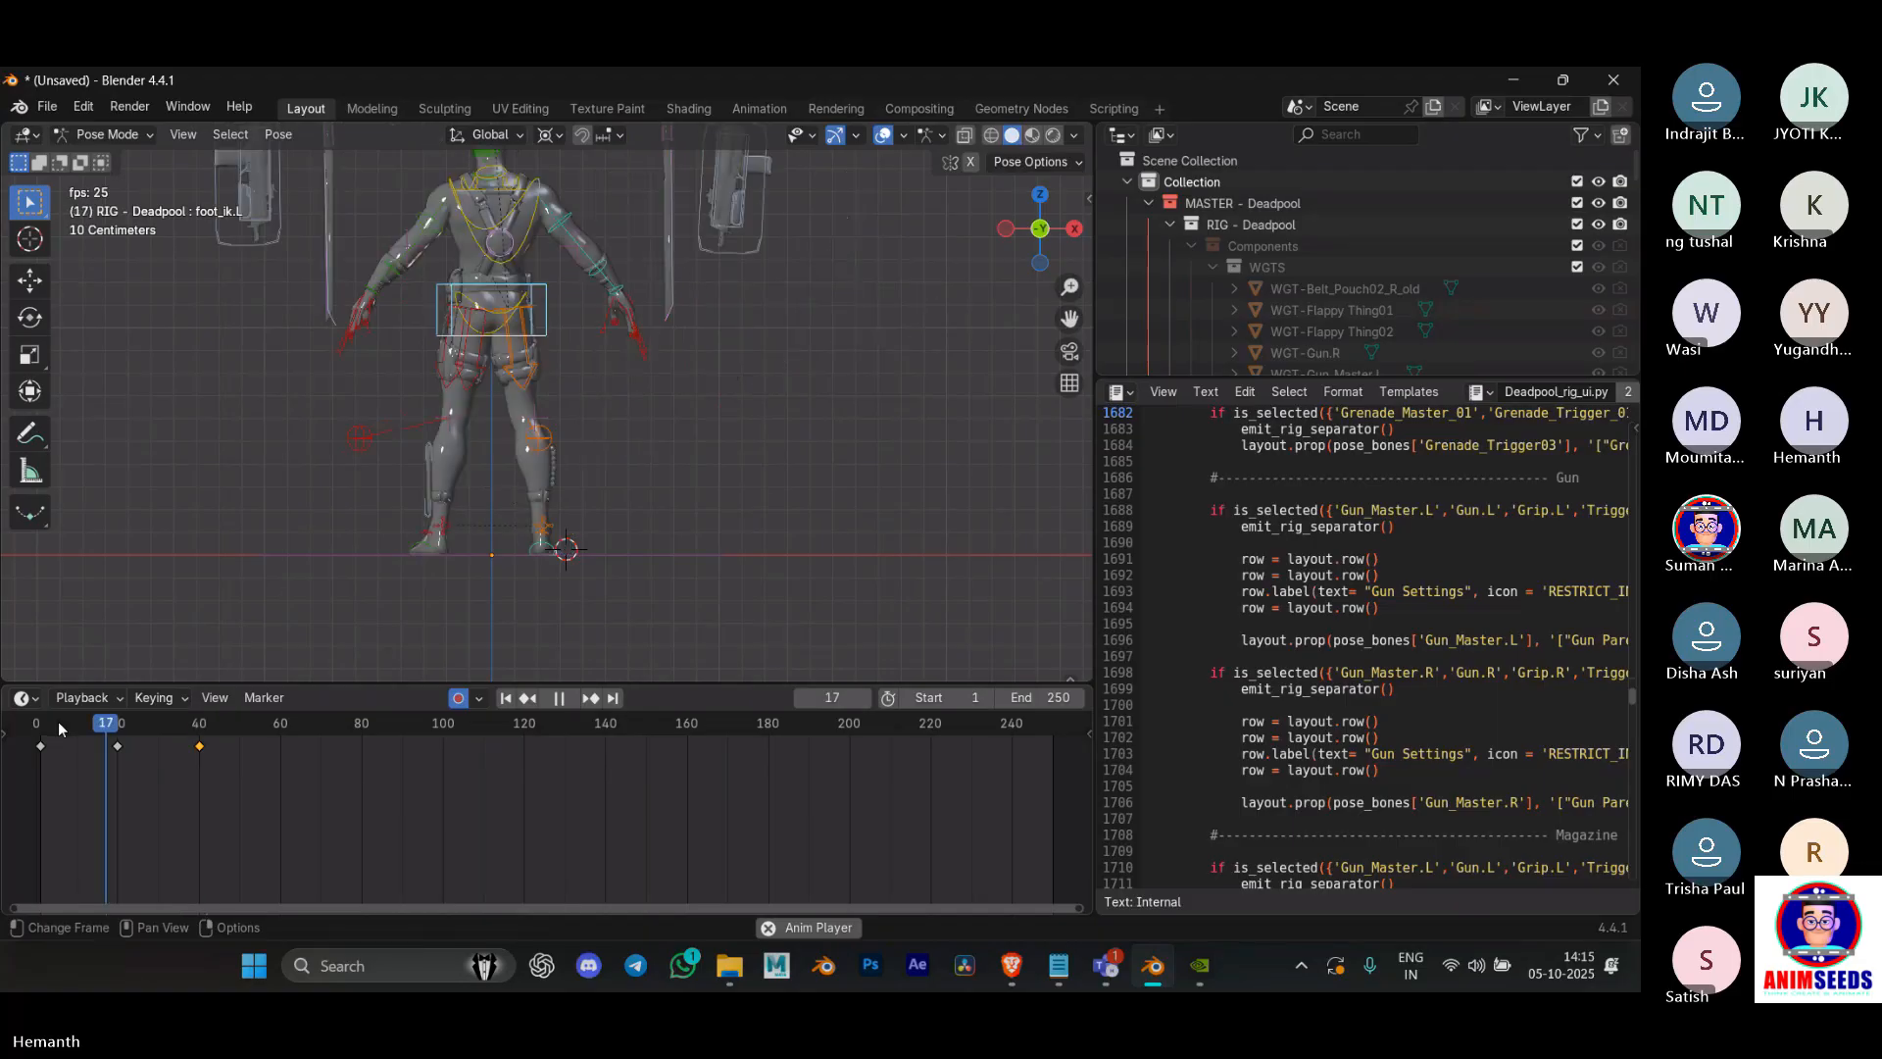
key("space")
Step: Return to frame 40 and reselect both foot IK controls with the torso control active
left_click(200, 731)
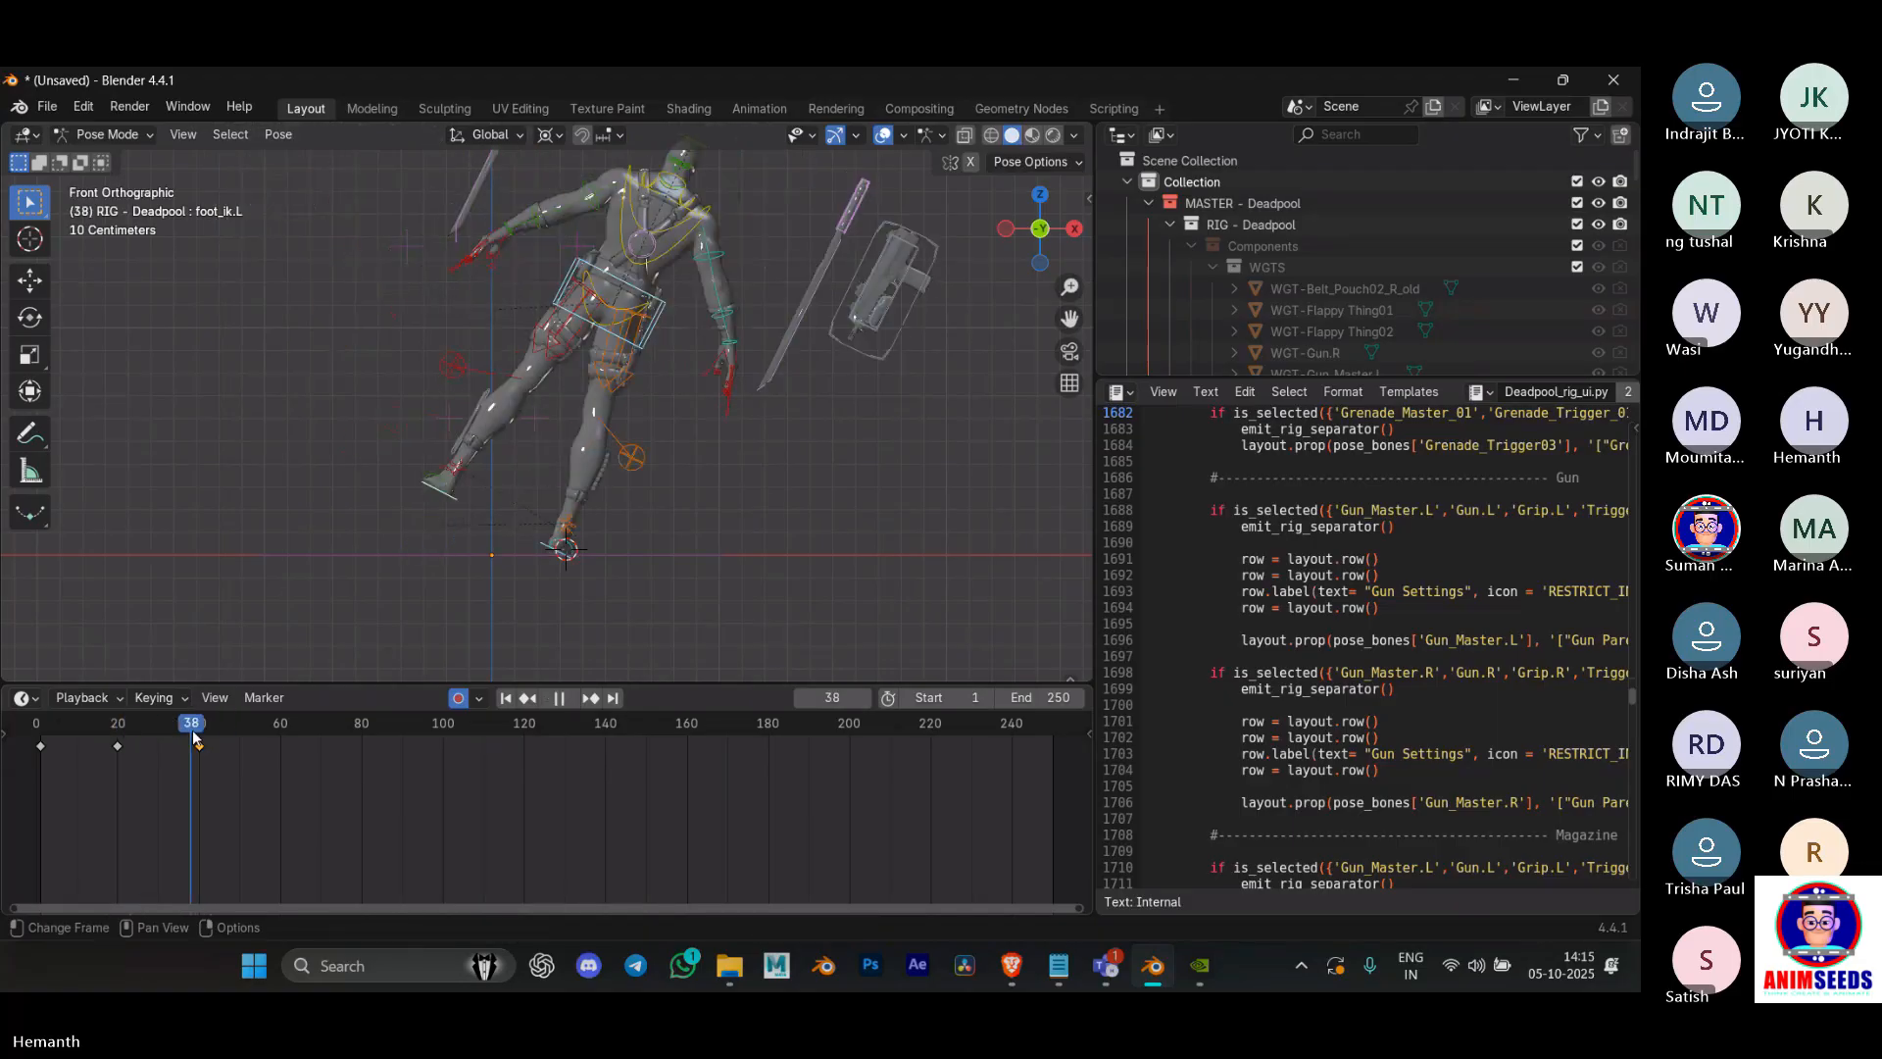
key("a")
key("a")
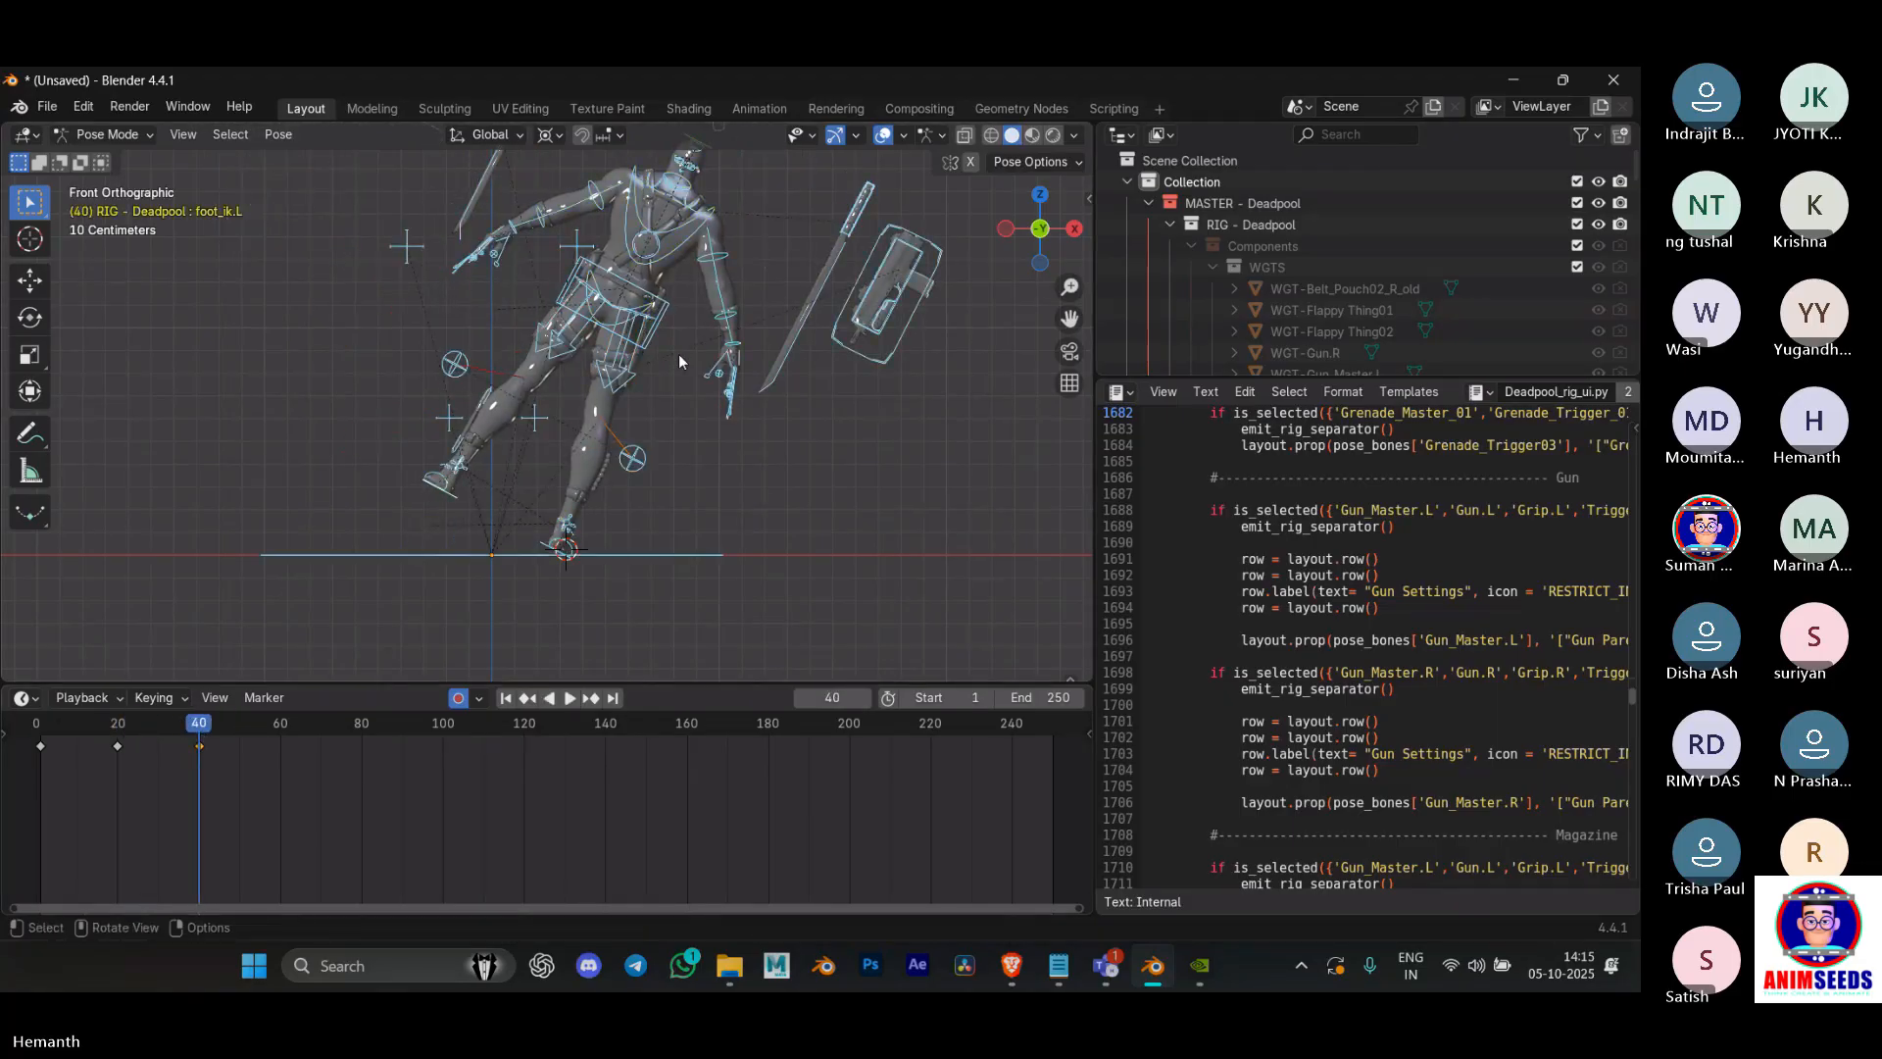
middle_click_drag(574, 518, 568, 572)
left_click(551, 566)
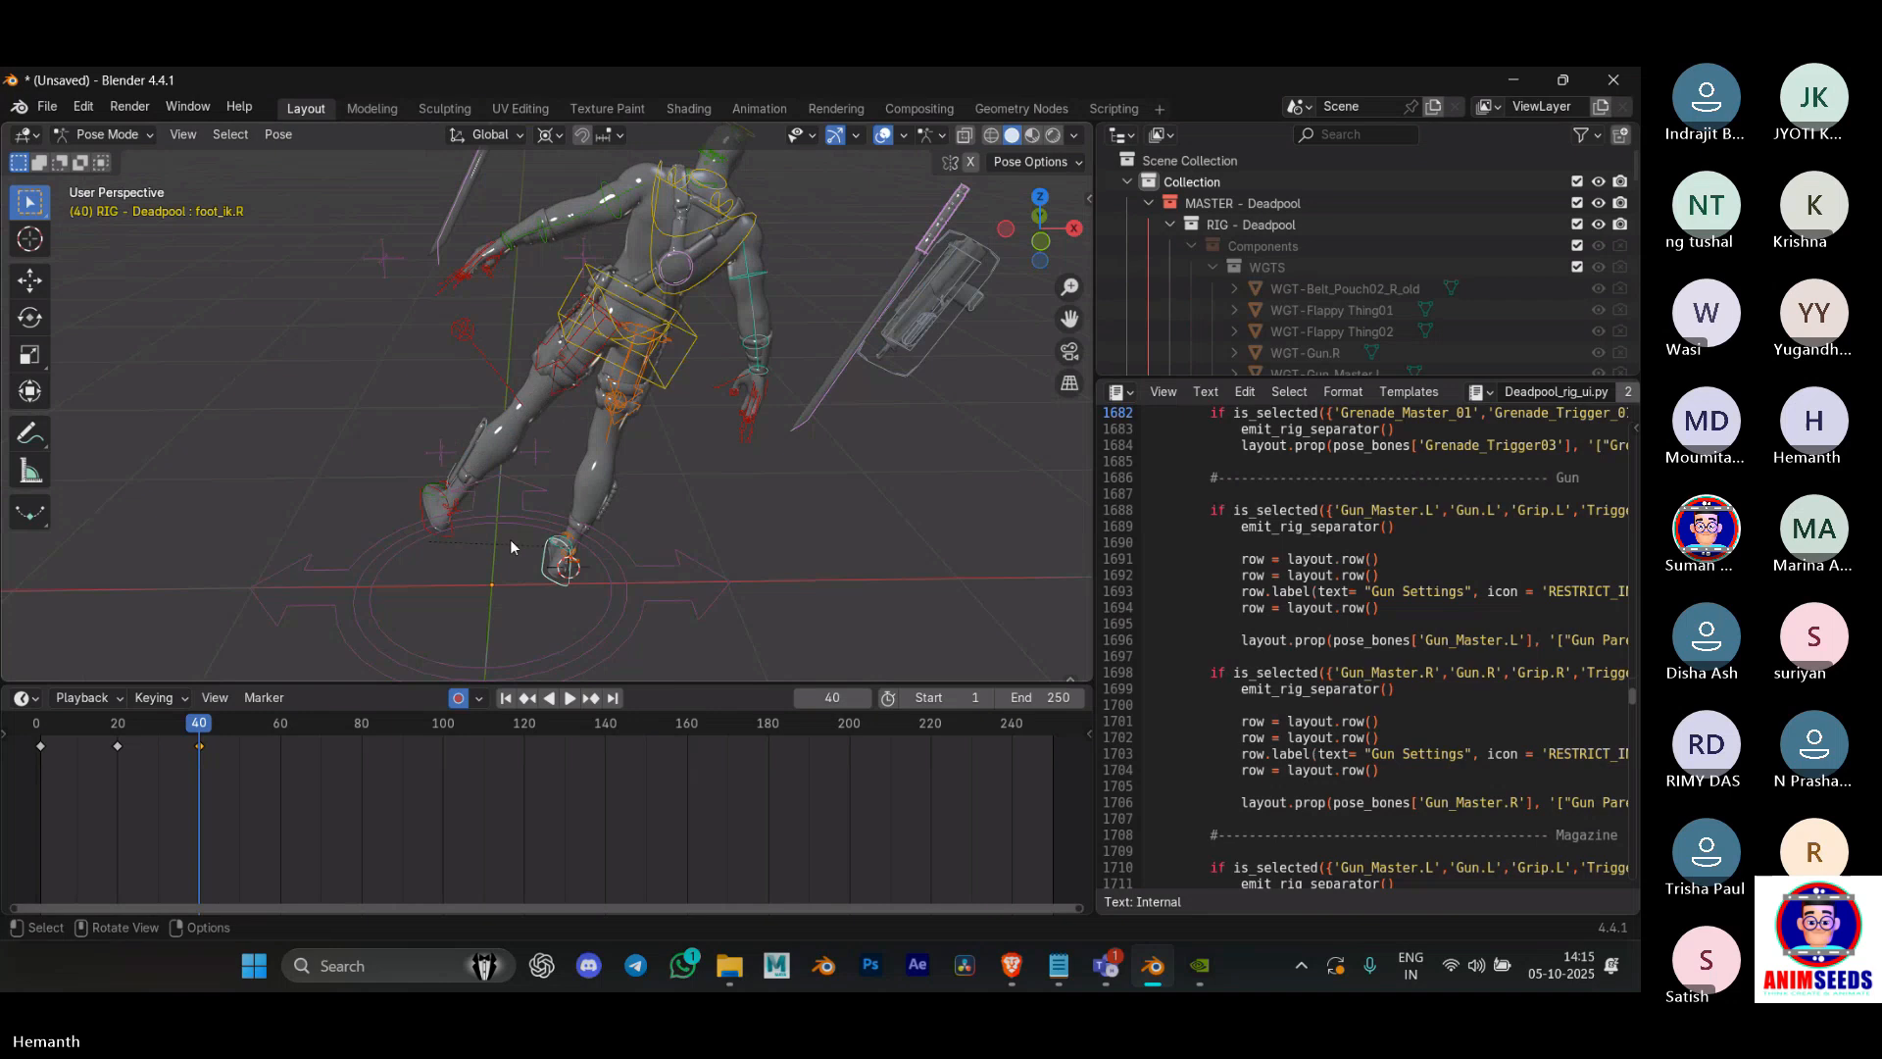
left_click(448, 524, "shift")
left_click(563, 284)
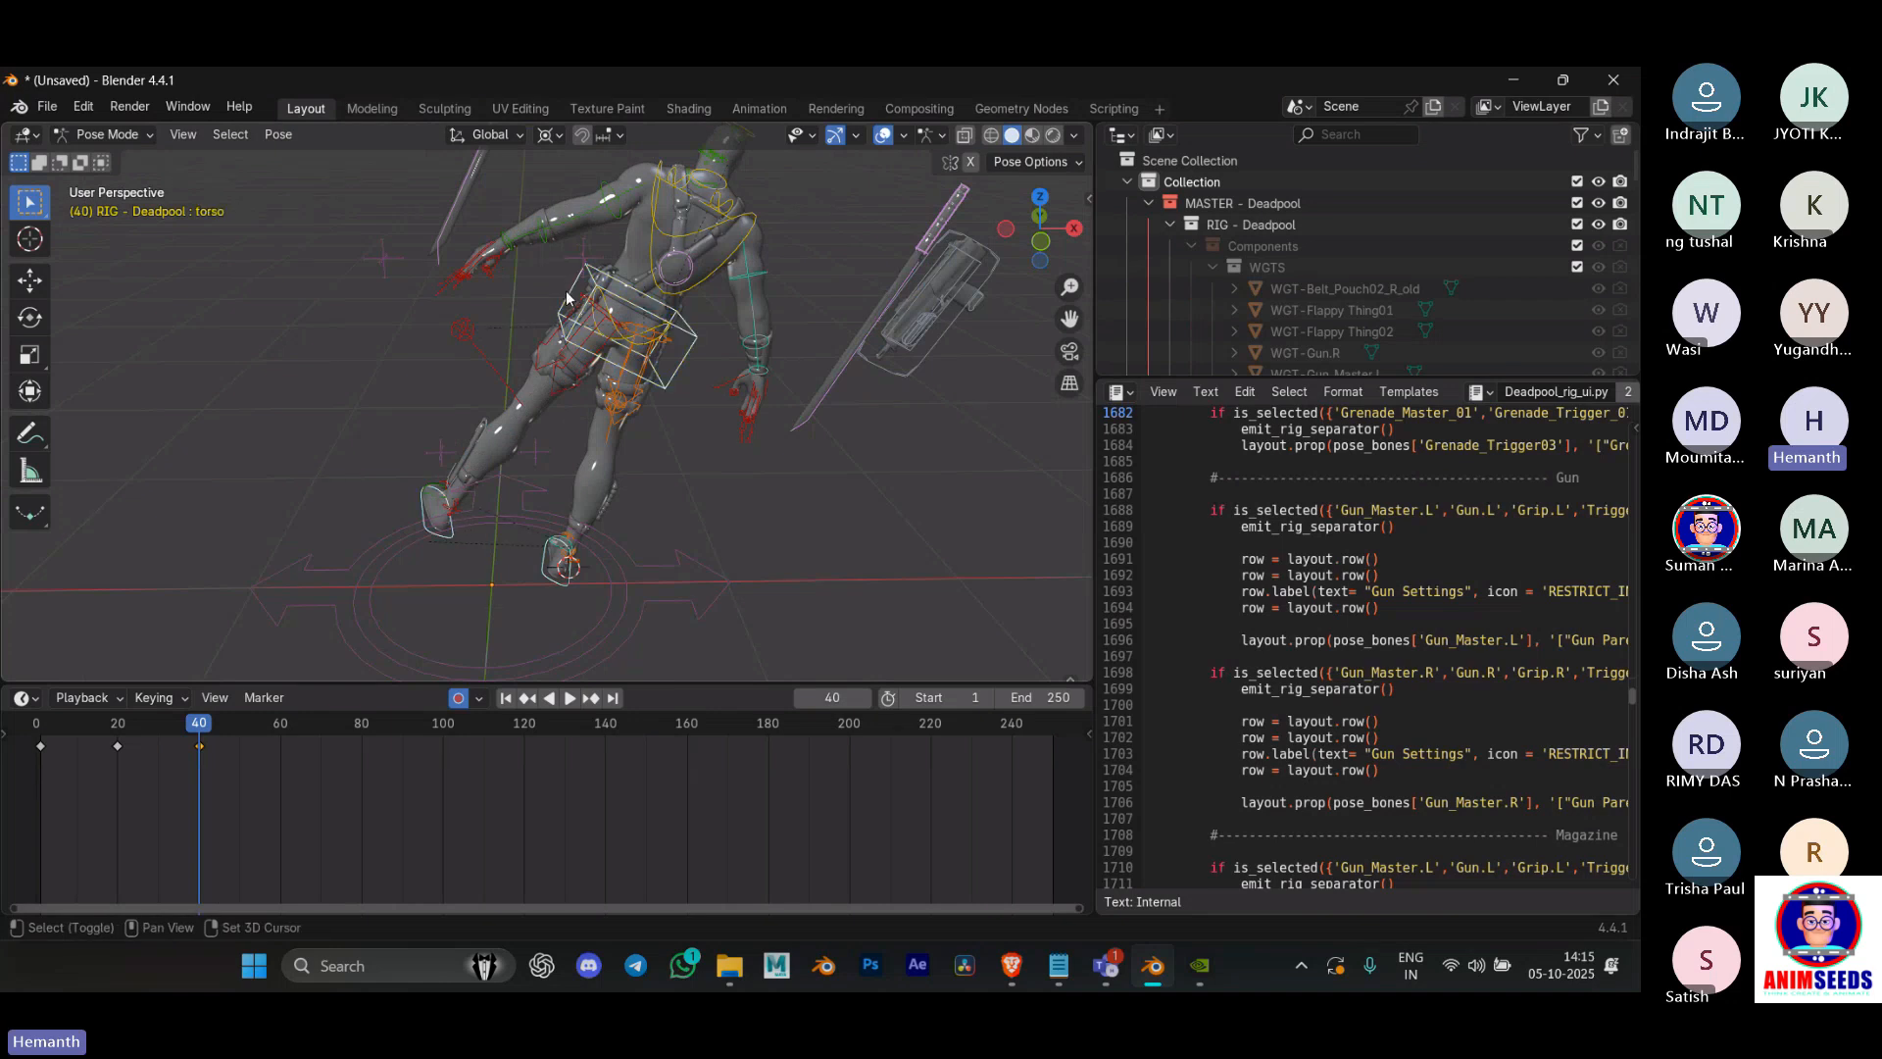
Step: Place the 3D cursor on the raised left foot and, at frame 60, rotate the selected controls in front view to tilt the opposite way
key("KP_1")
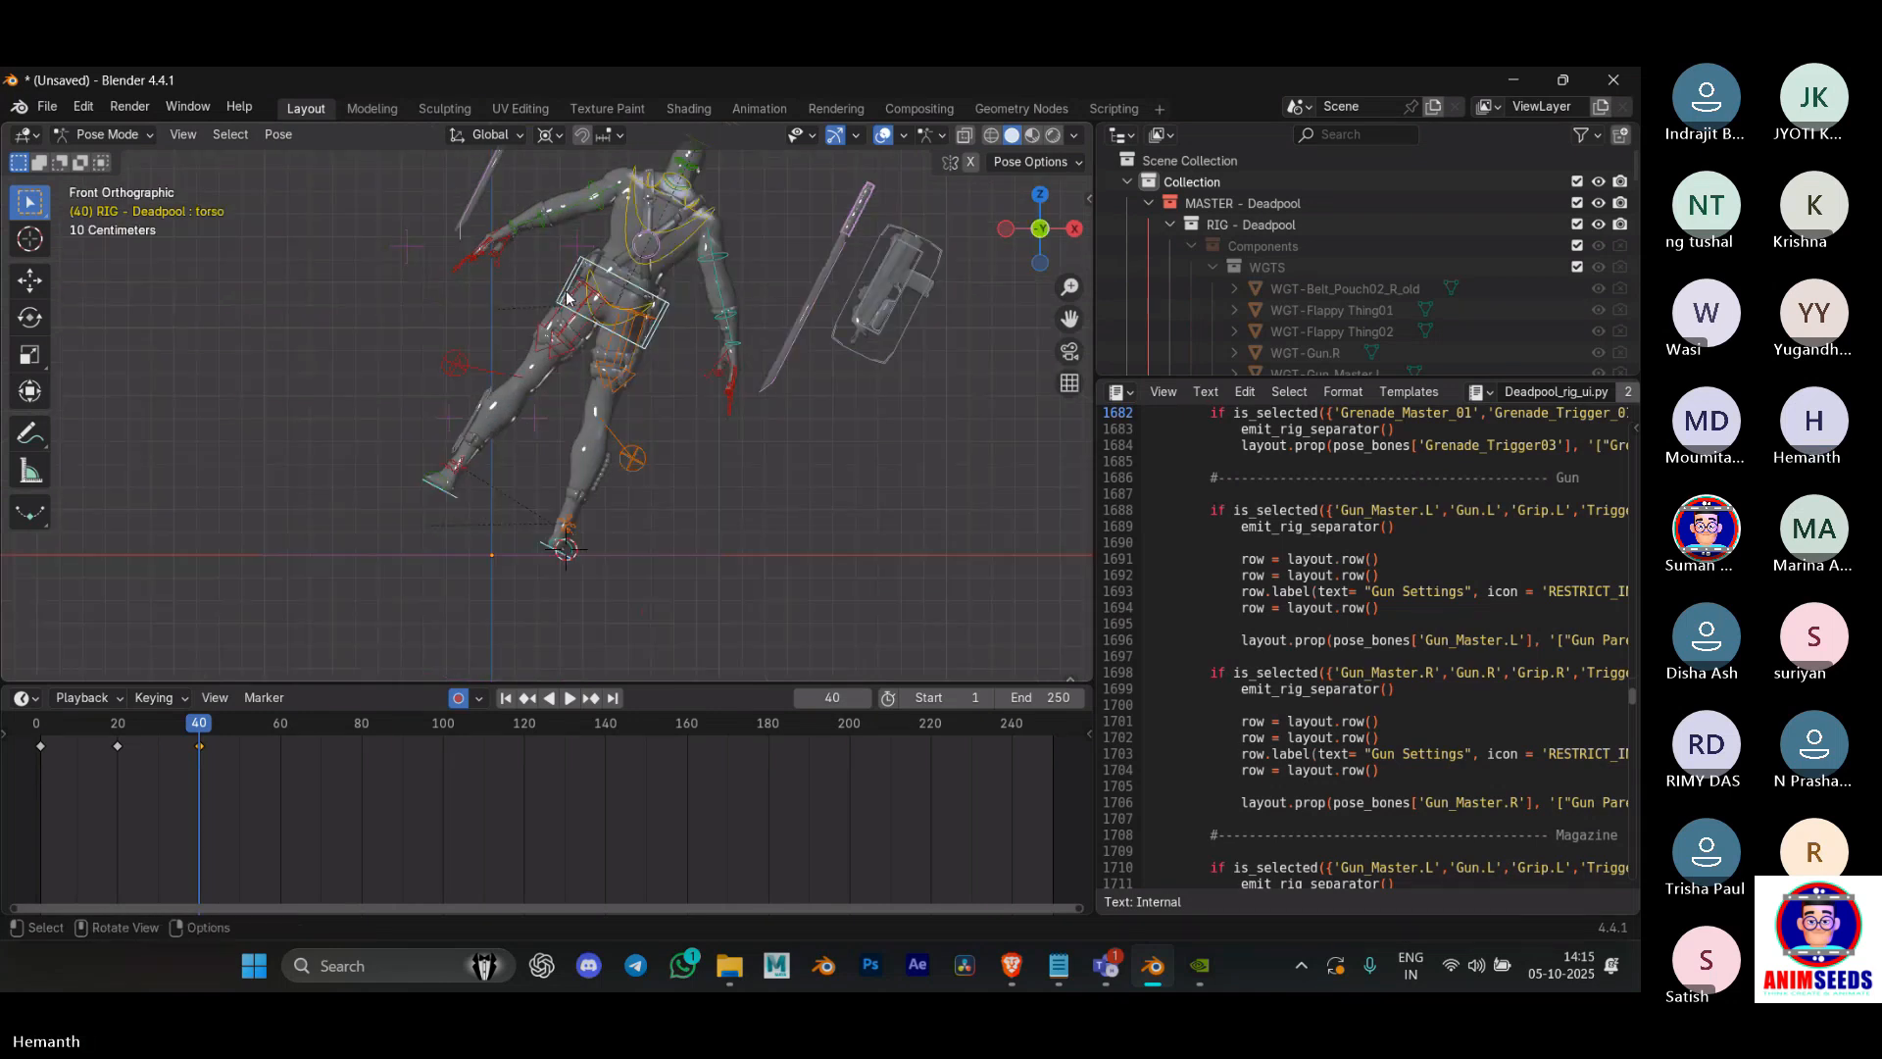
right_click(437, 480, "shift")
left_click_drag(247, 723, 281, 724)
key("r")
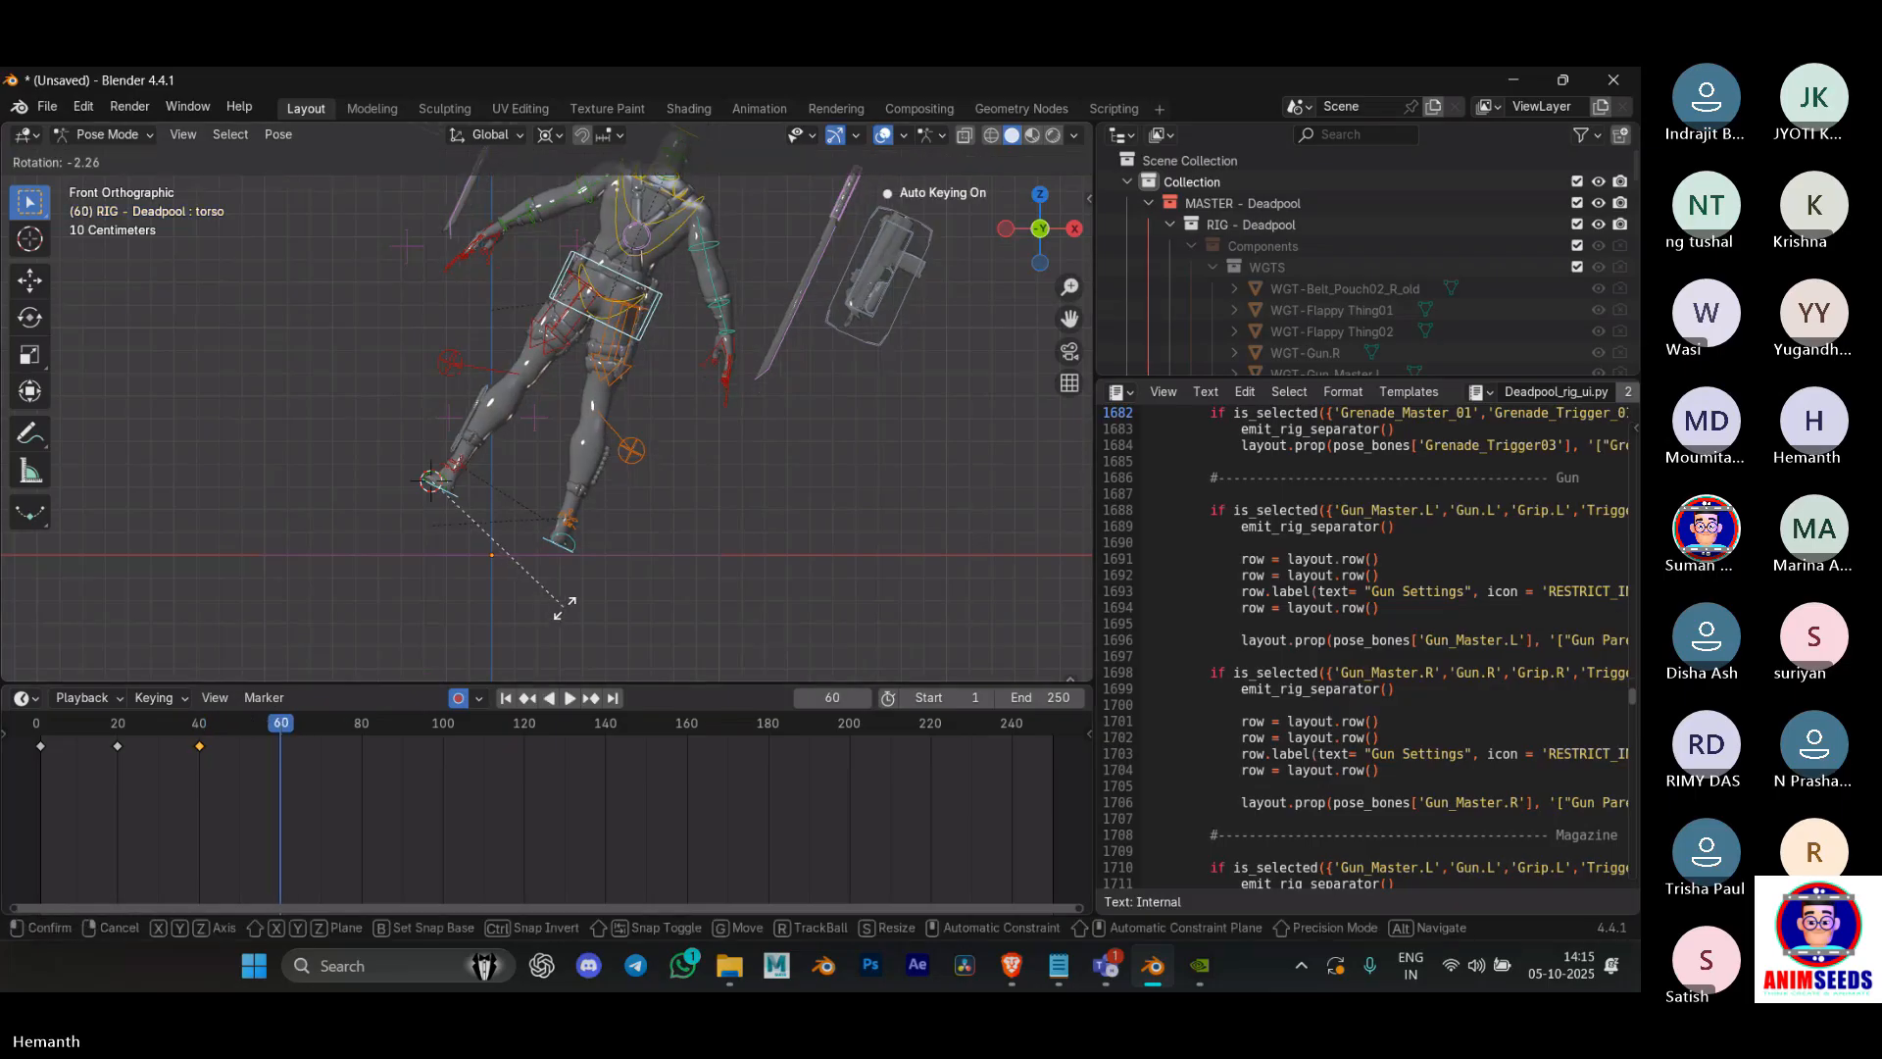
left_click(366, 667)
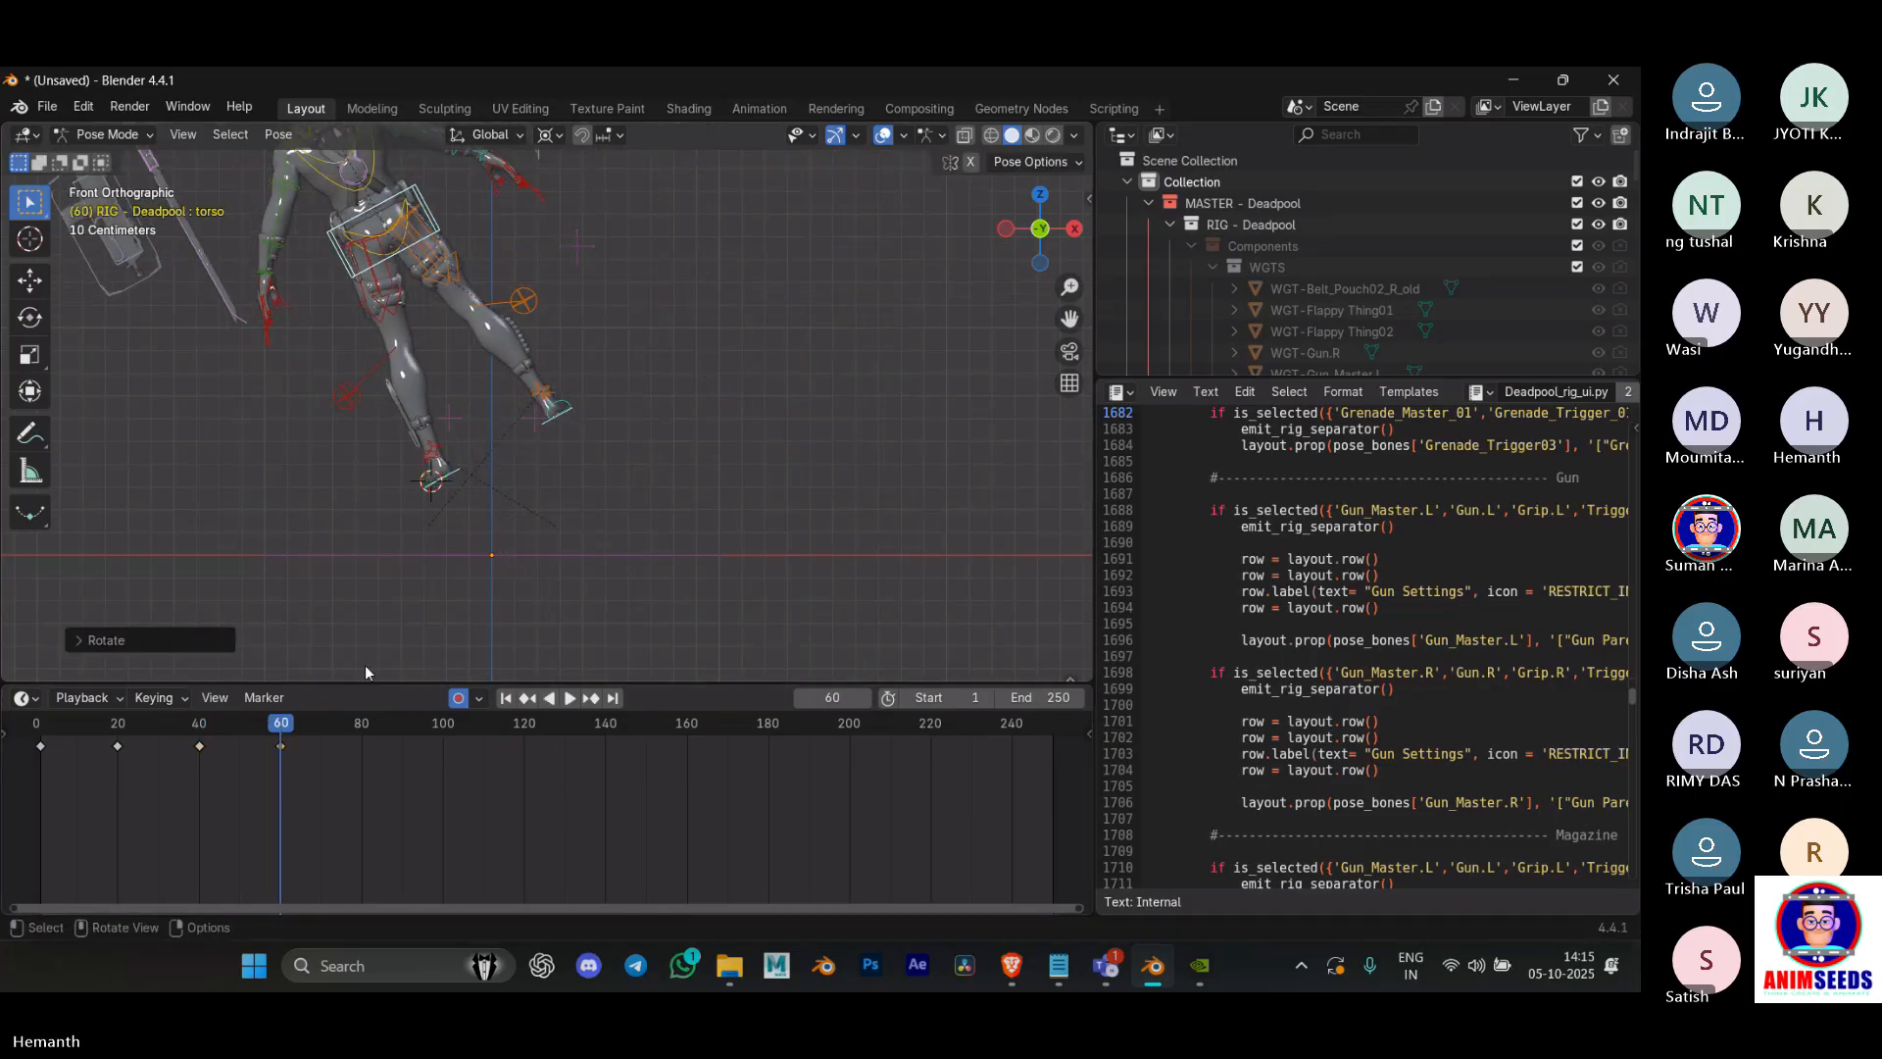
Step: Play back the side-to-side tilting animation repeatedly from the early frames
left_click(59, 726)
key("space")
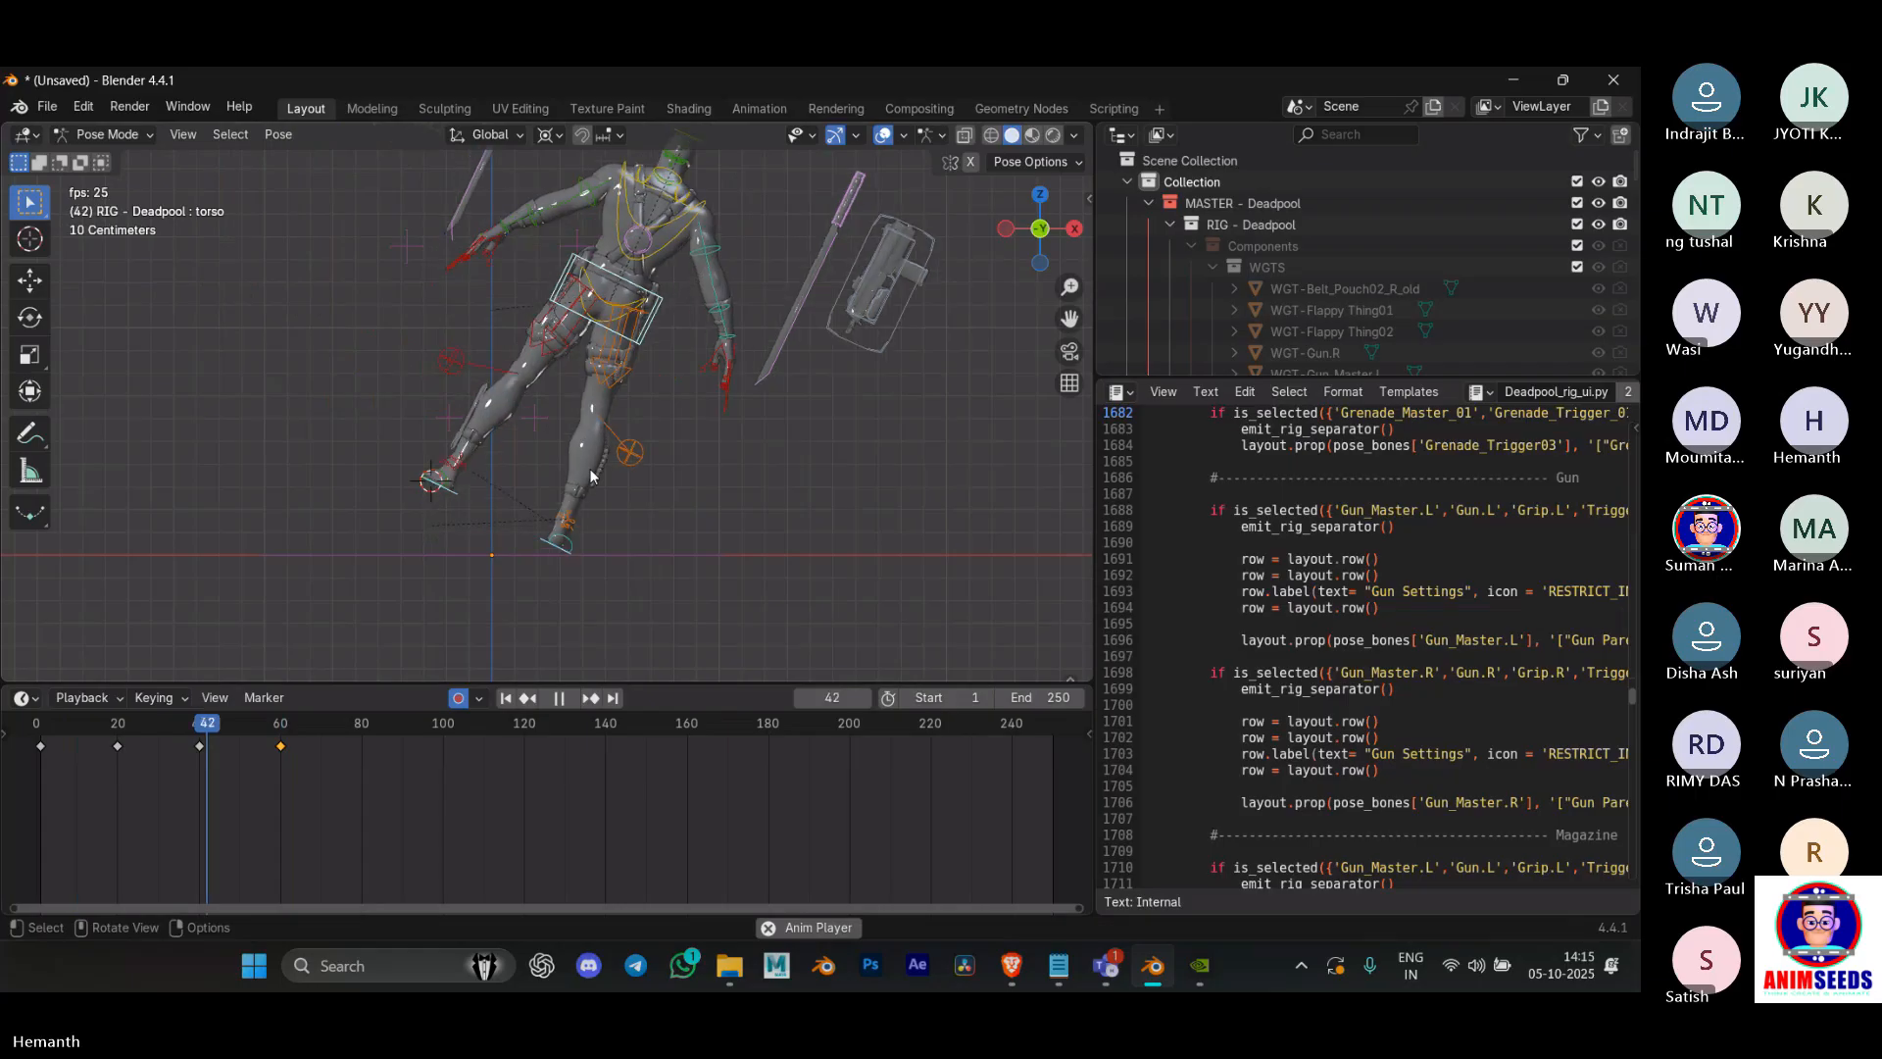
left_click(154, 721)
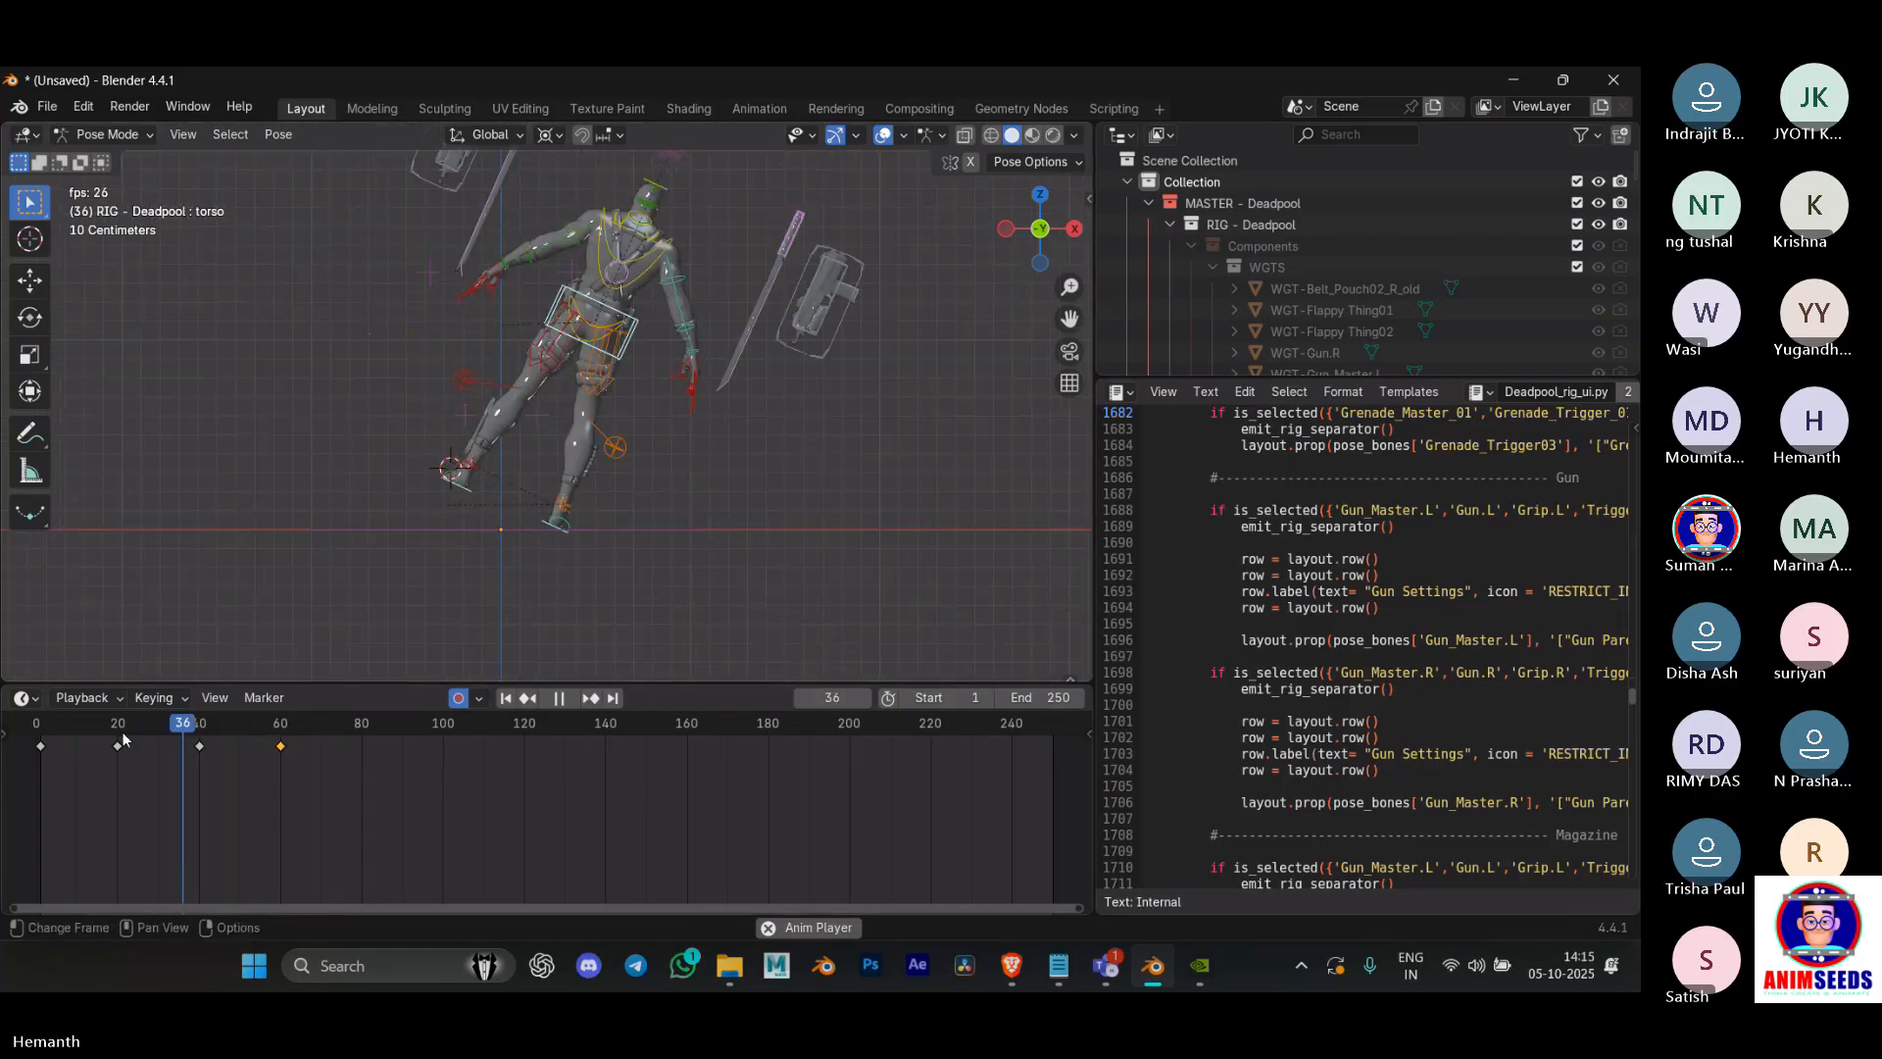
left_click(85, 731)
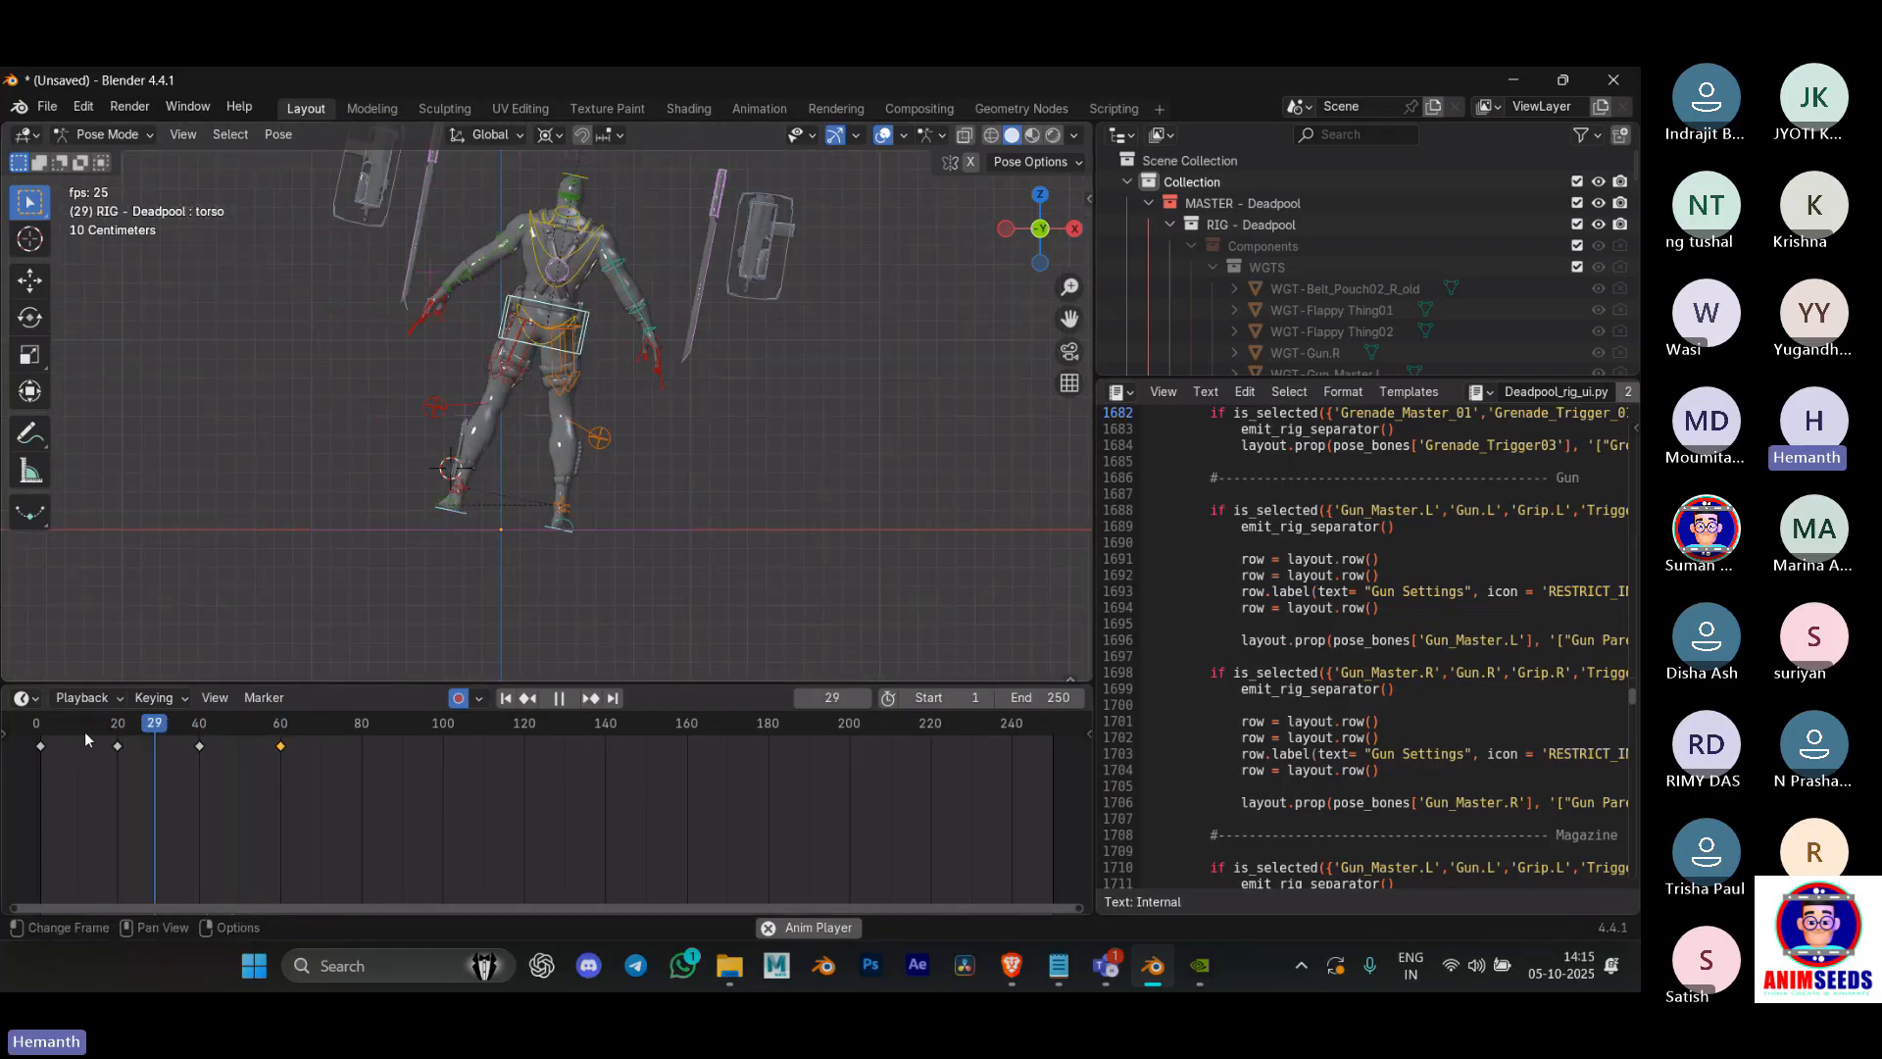
Step: Stop the playback and open RIG - Deadpool_1.1.blend without saving the current scene, permanently allowing script execution
left_click(86, 734)
key("space")
left_click(47, 110)
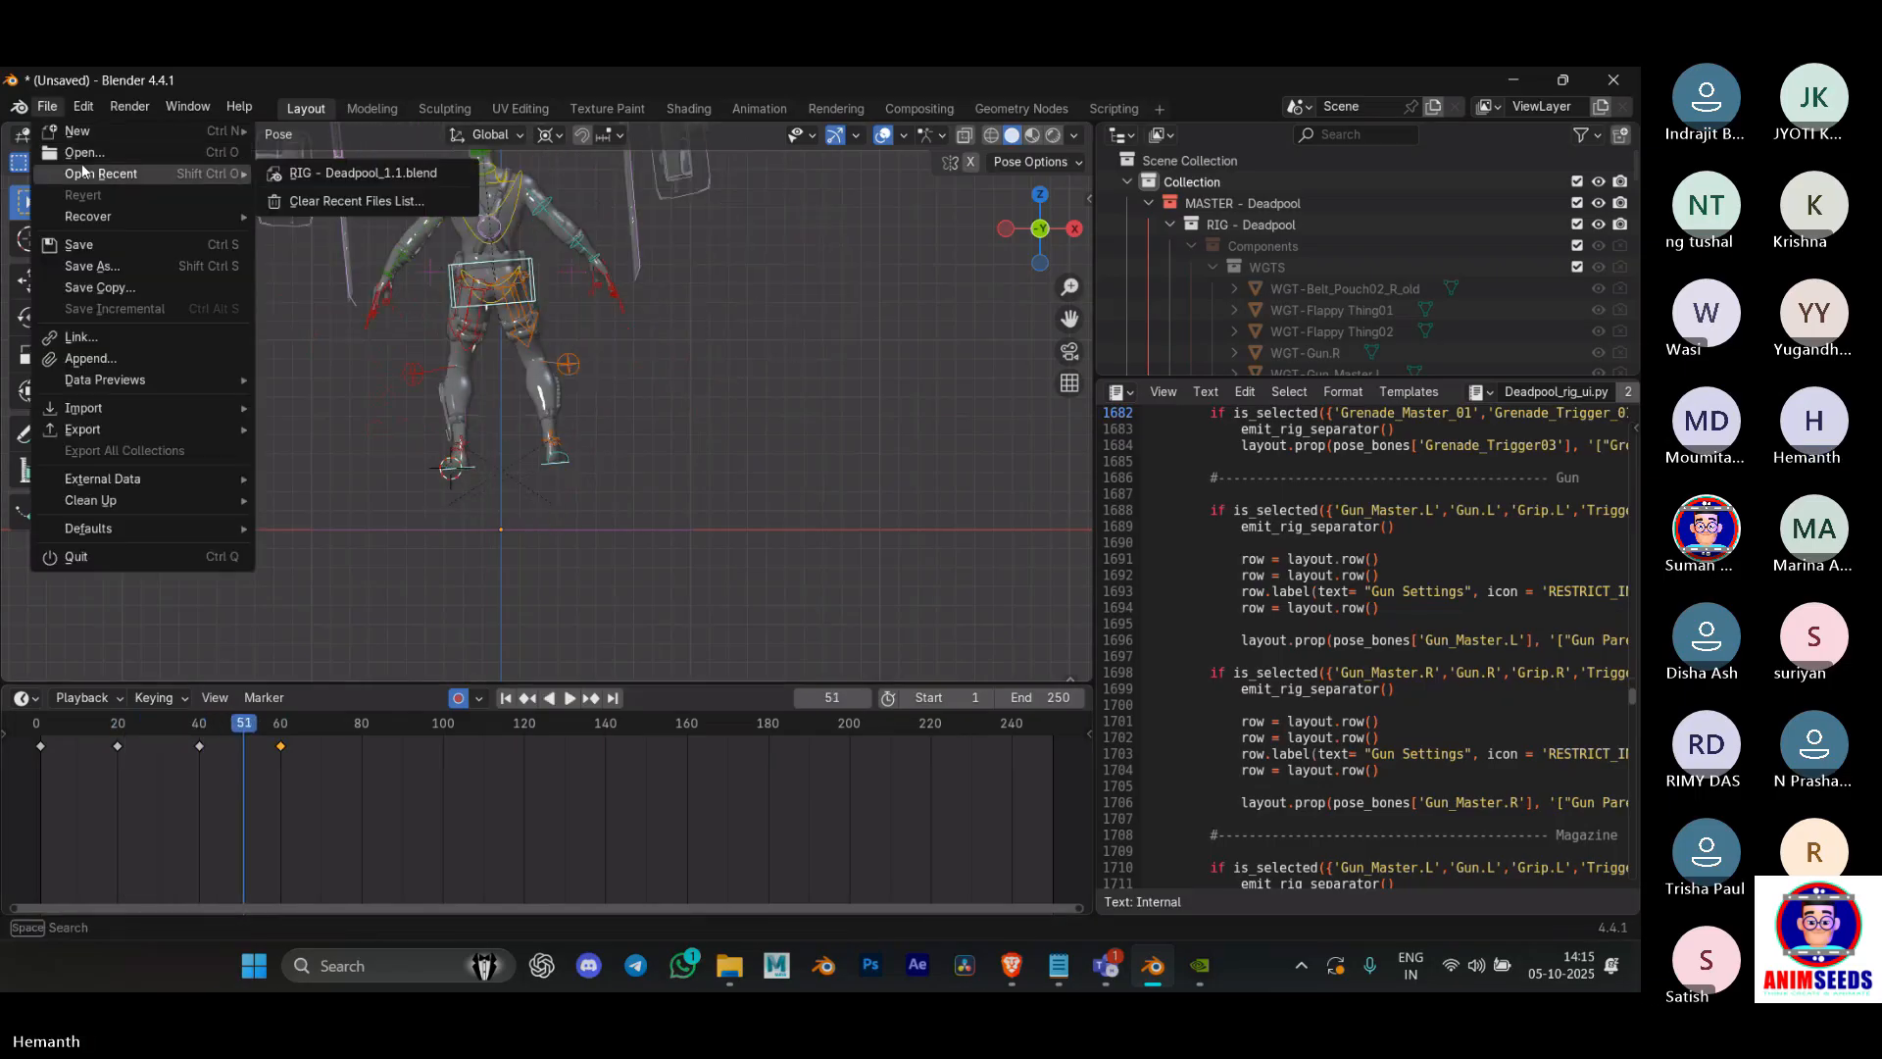
left_click(83, 159)
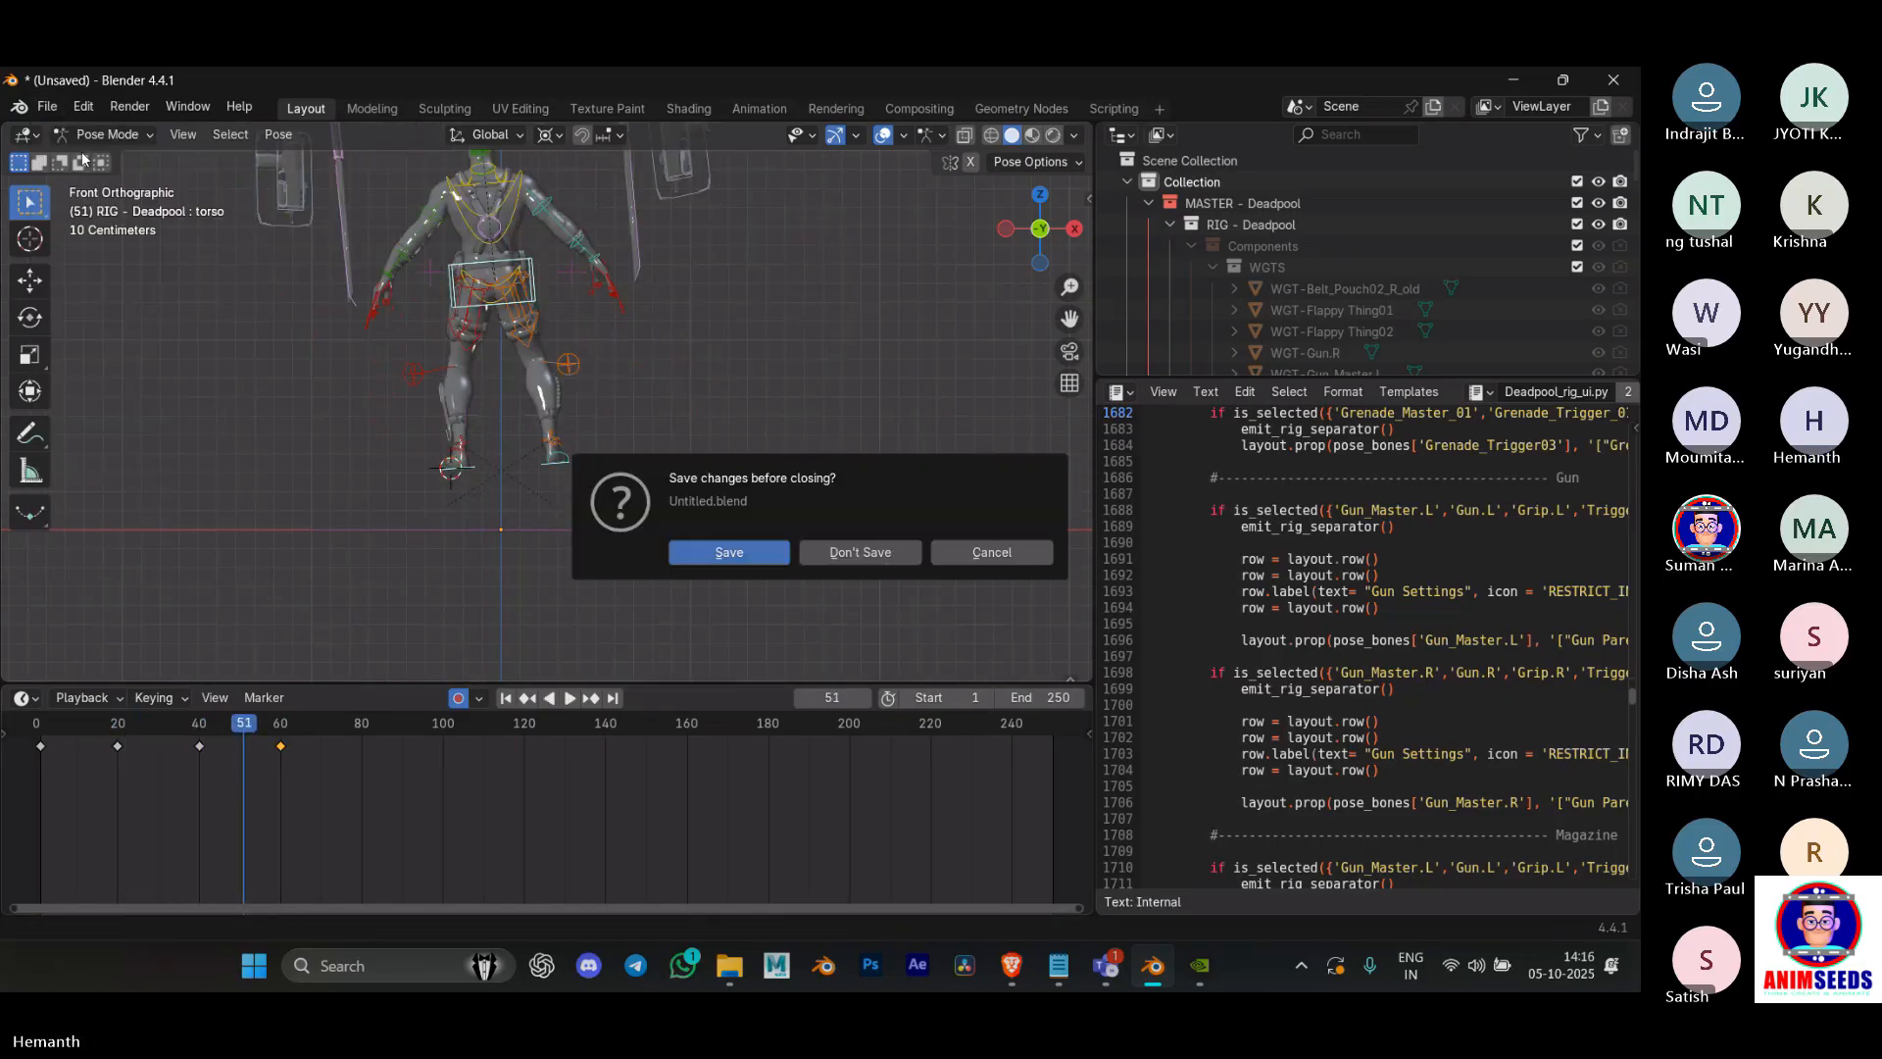
left_click(860, 552)
double_click(622, 293)
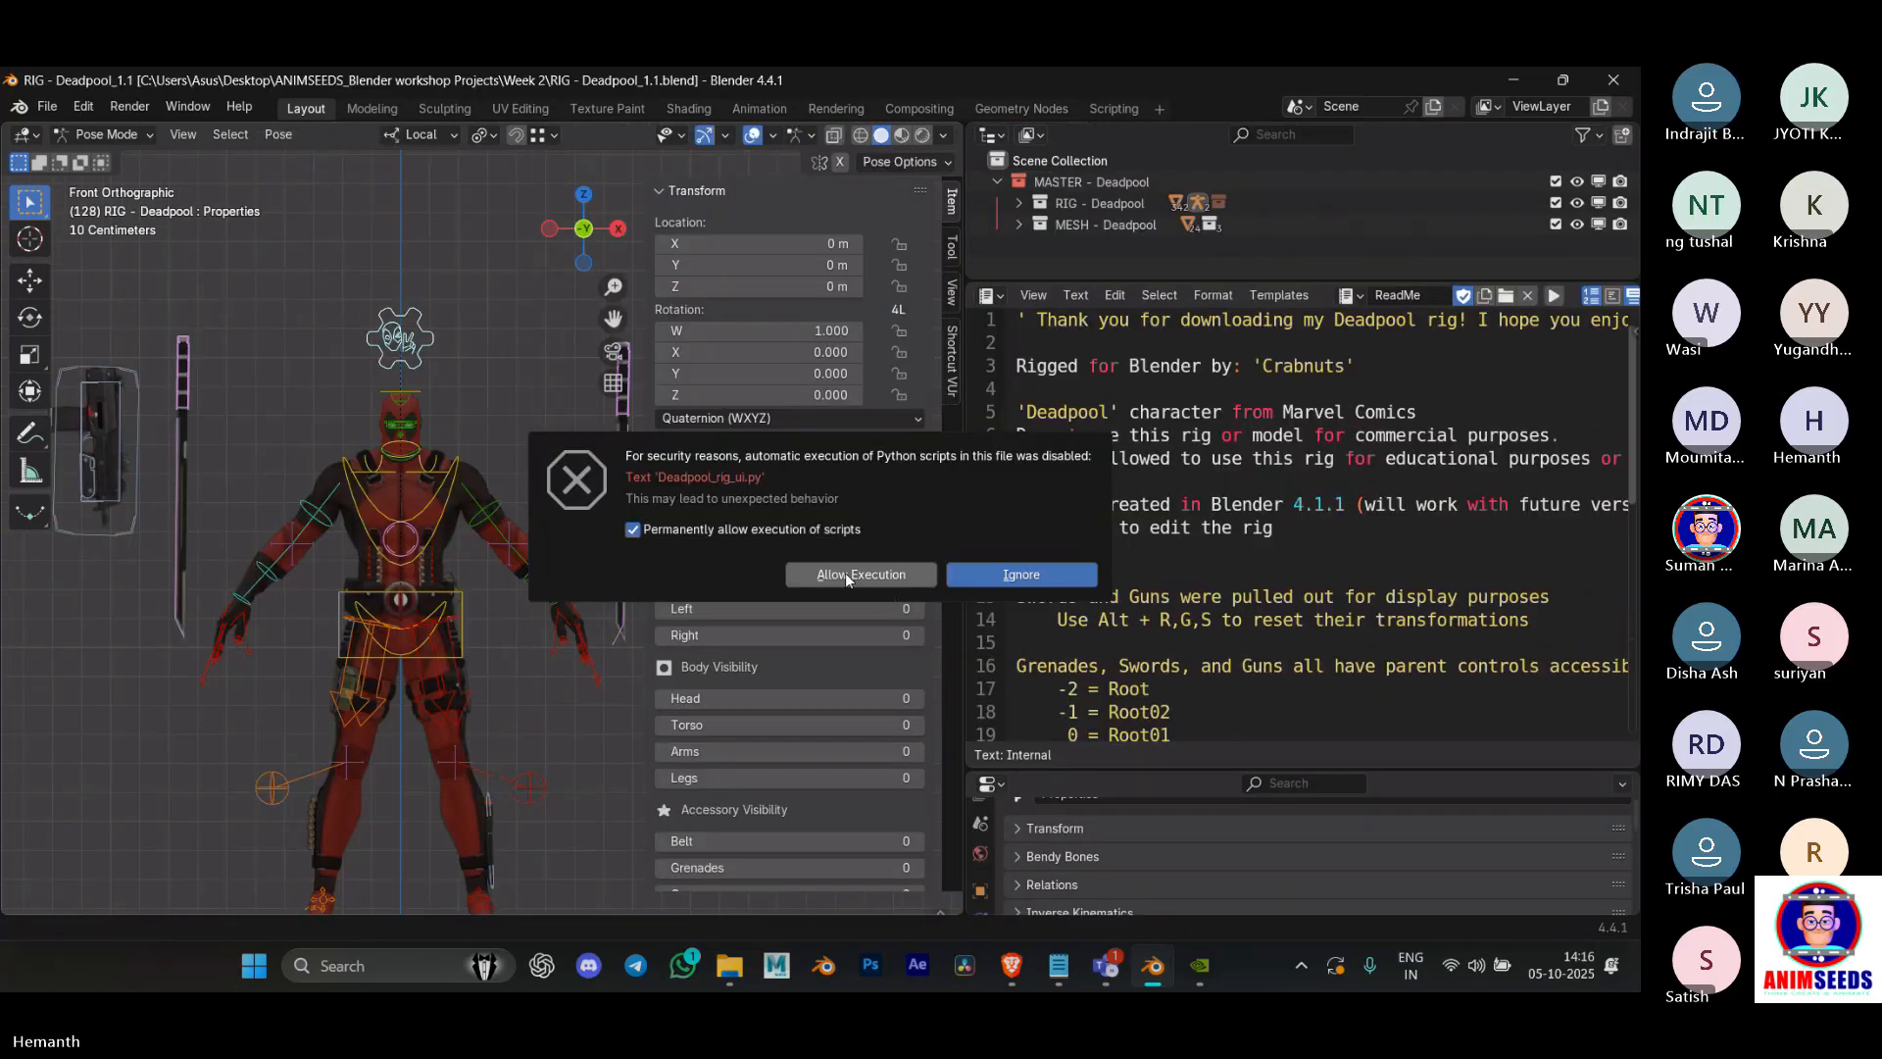
left_click(845, 572)
Step: Widen the 3D viewport and its rig settings, and join the Outliner area into the ReadMe text editor
left_click_drag(964, 552, 1012, 552)
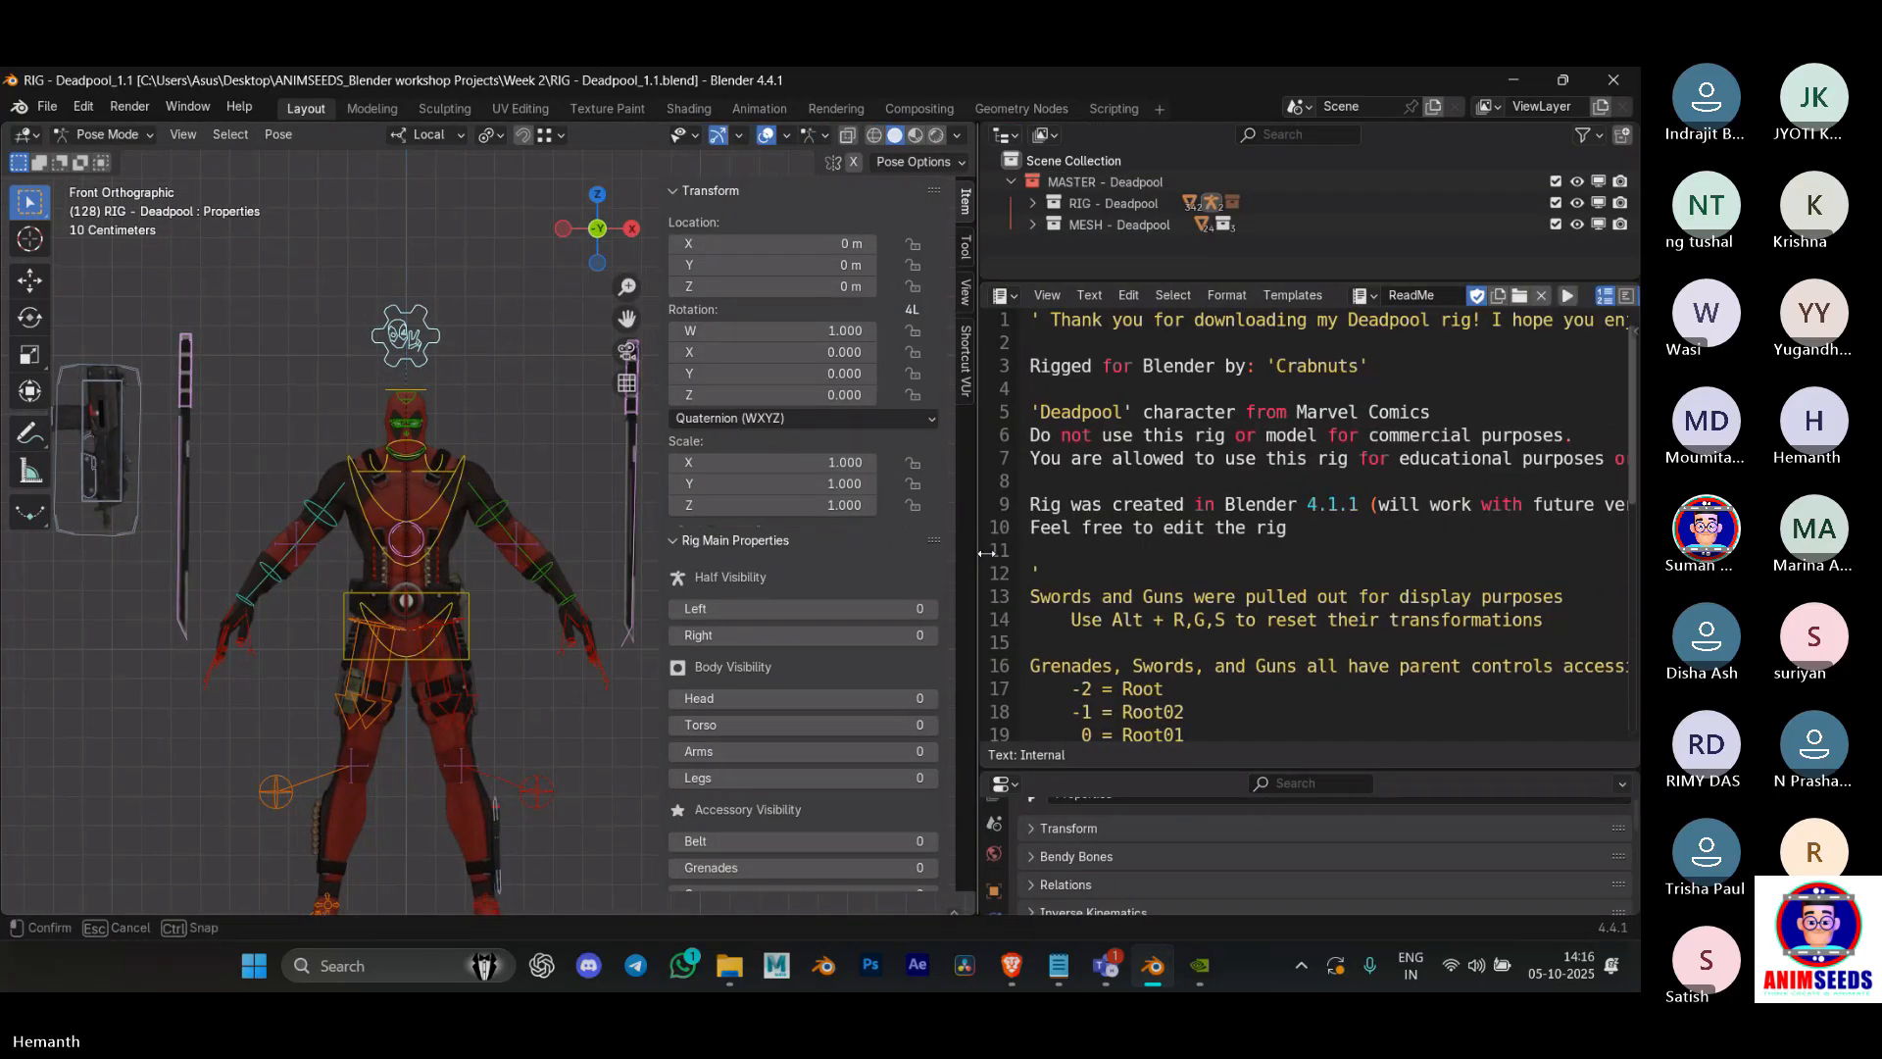
scroll(882, 515, "down", 10)
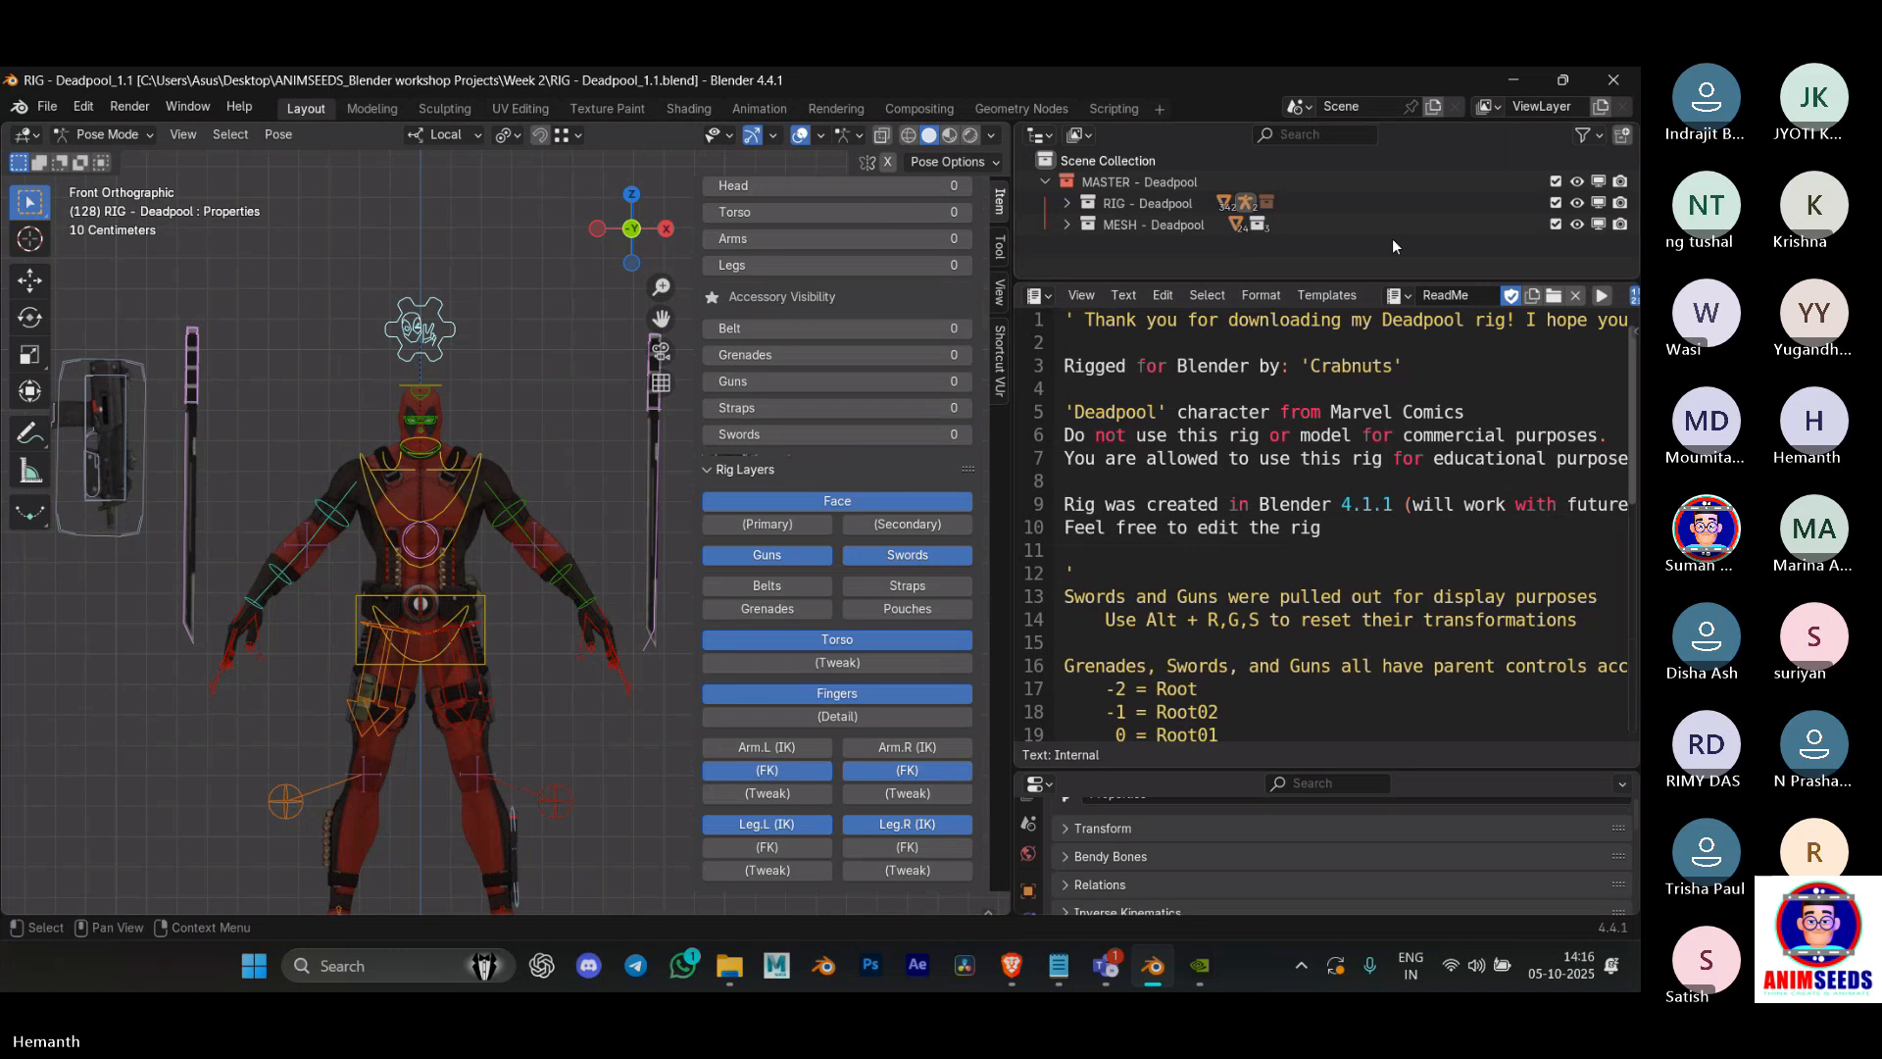
left_click_drag(1393, 285, 1175, 683)
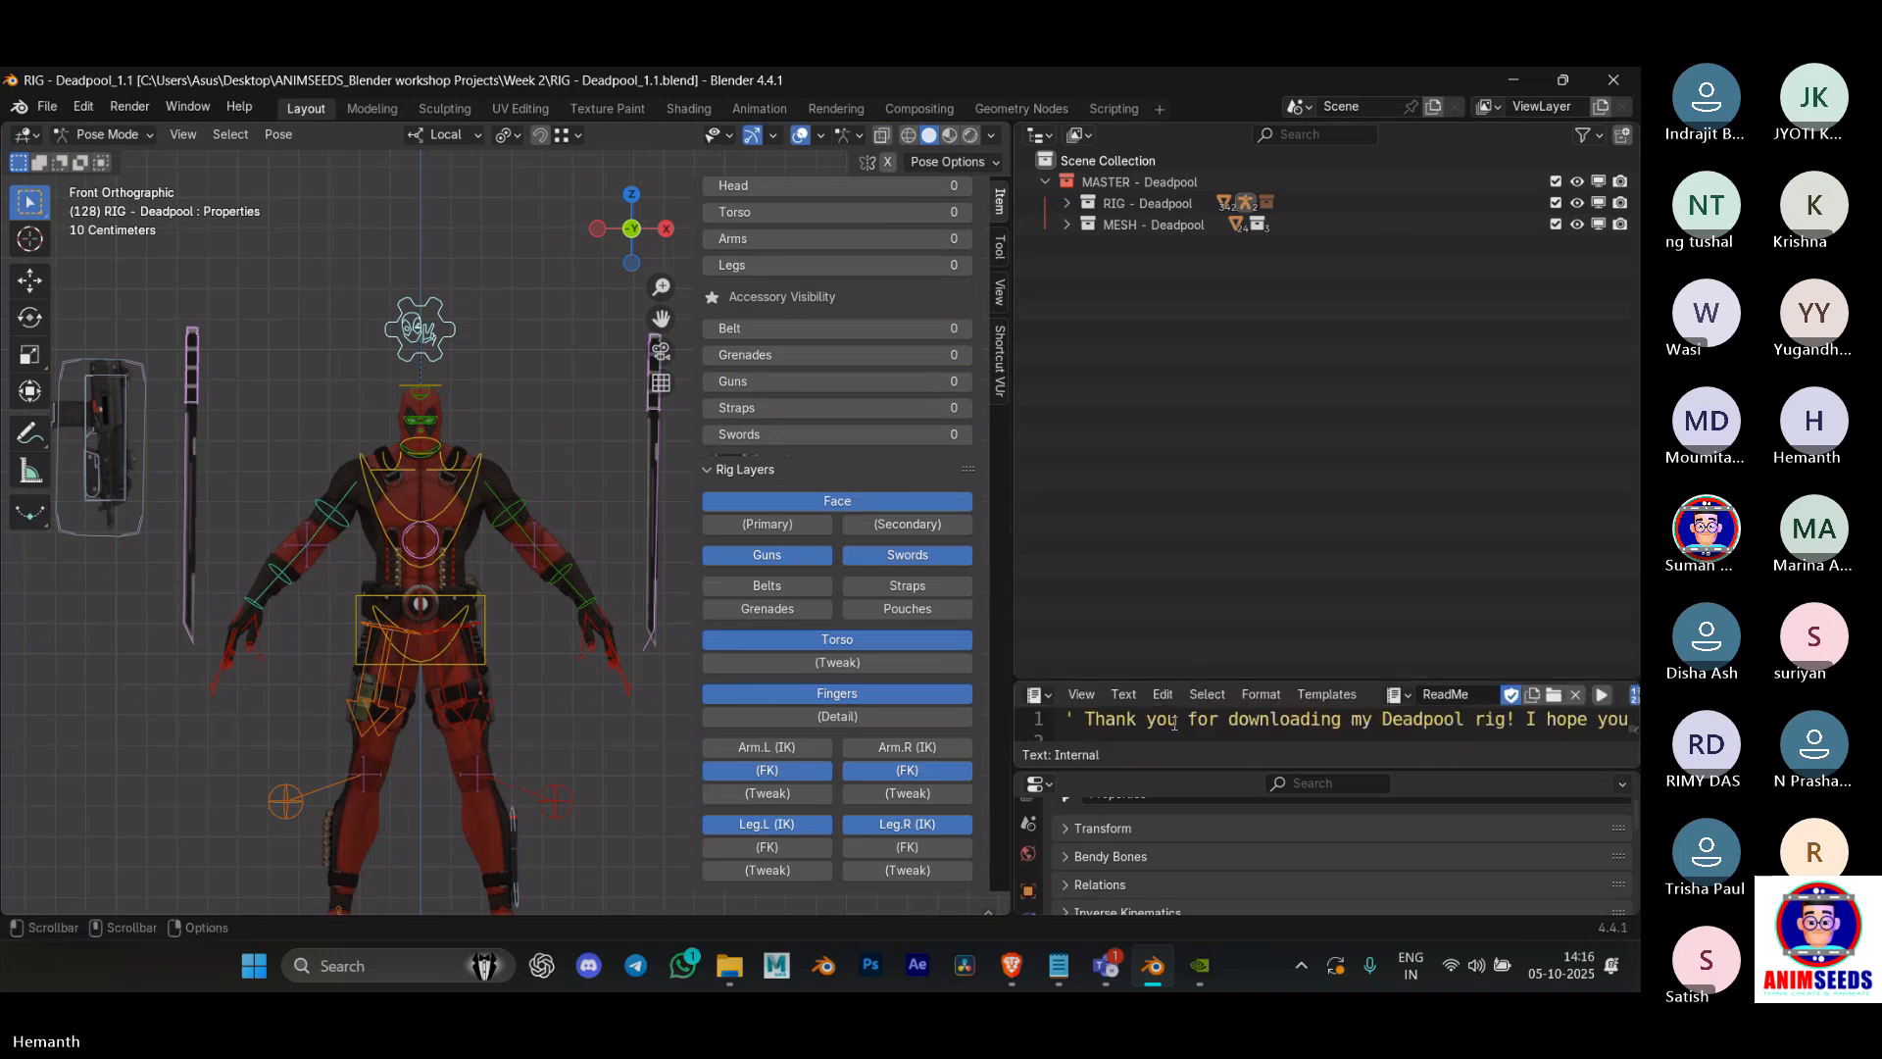
right_click(1057, 682)
left_click(997, 710)
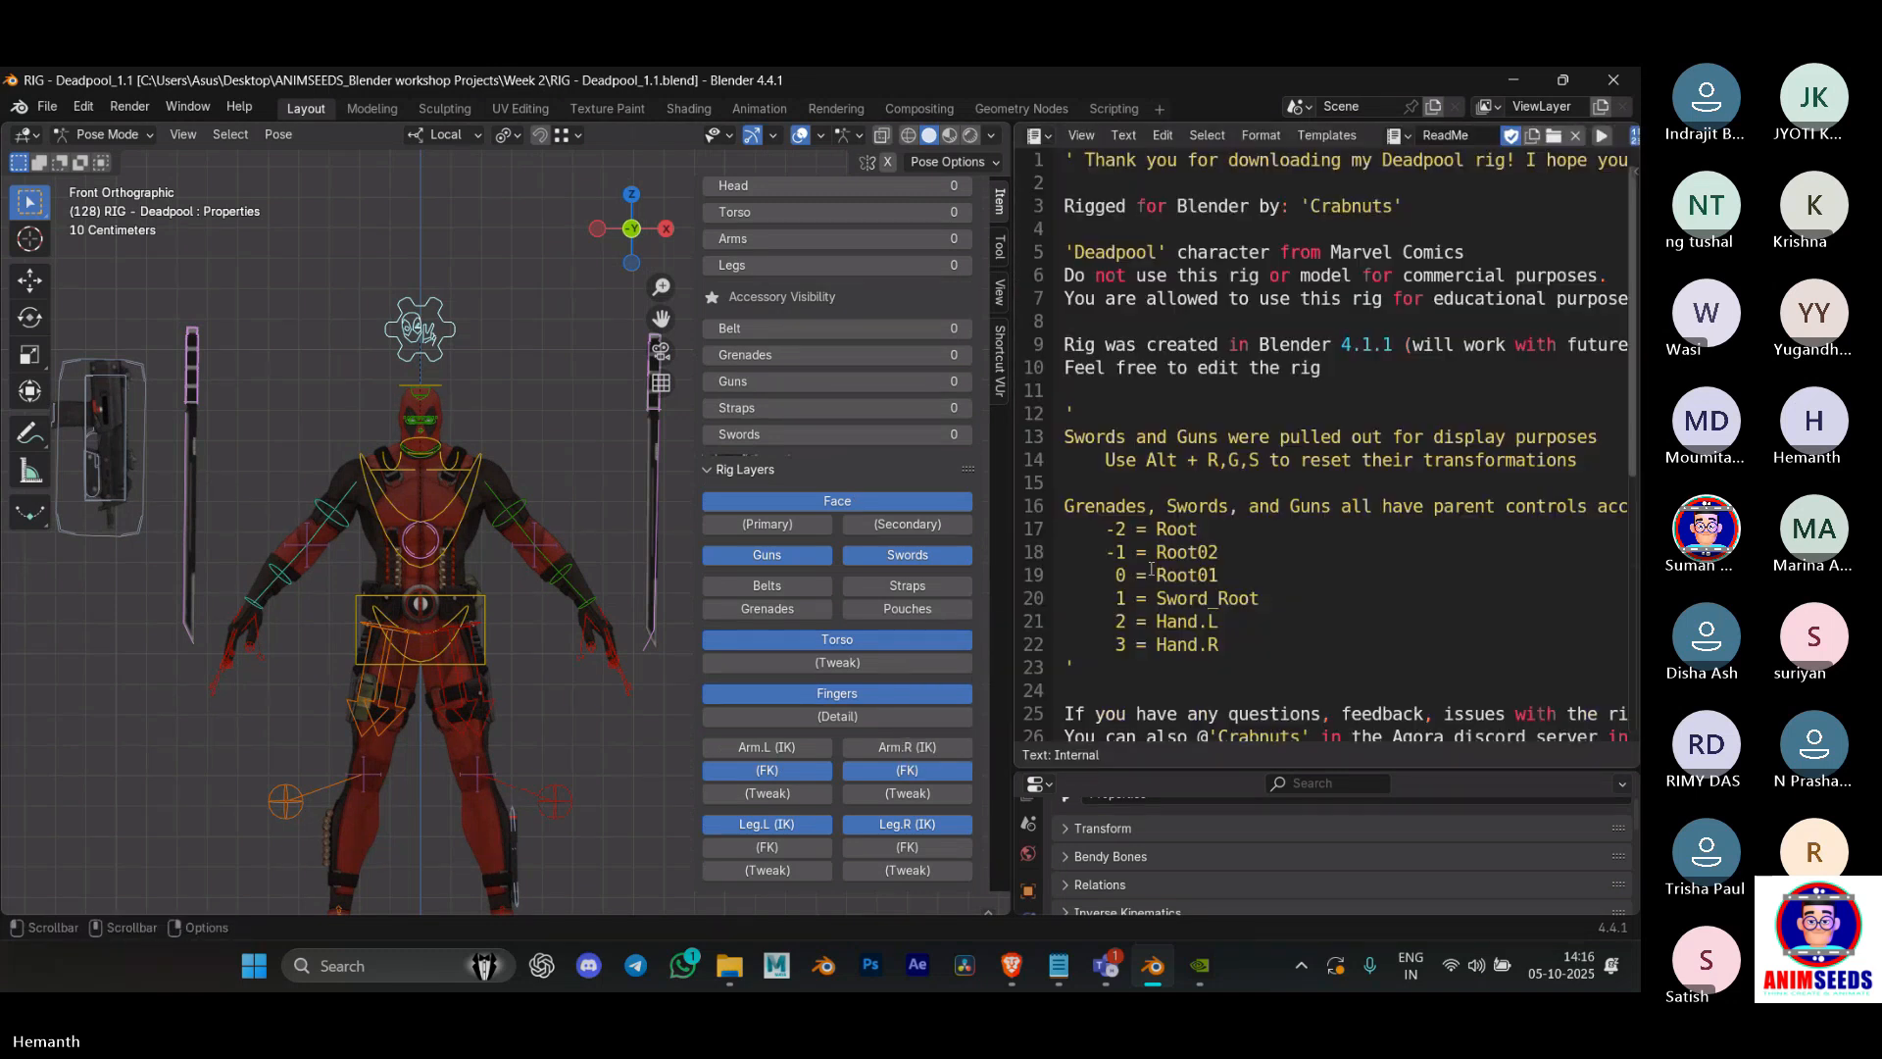
Step: Change the ReadMe text editor area into an Outliner and enlarge the Properties editor beneath it
left_click(1036, 135)
left_click(922, 198)
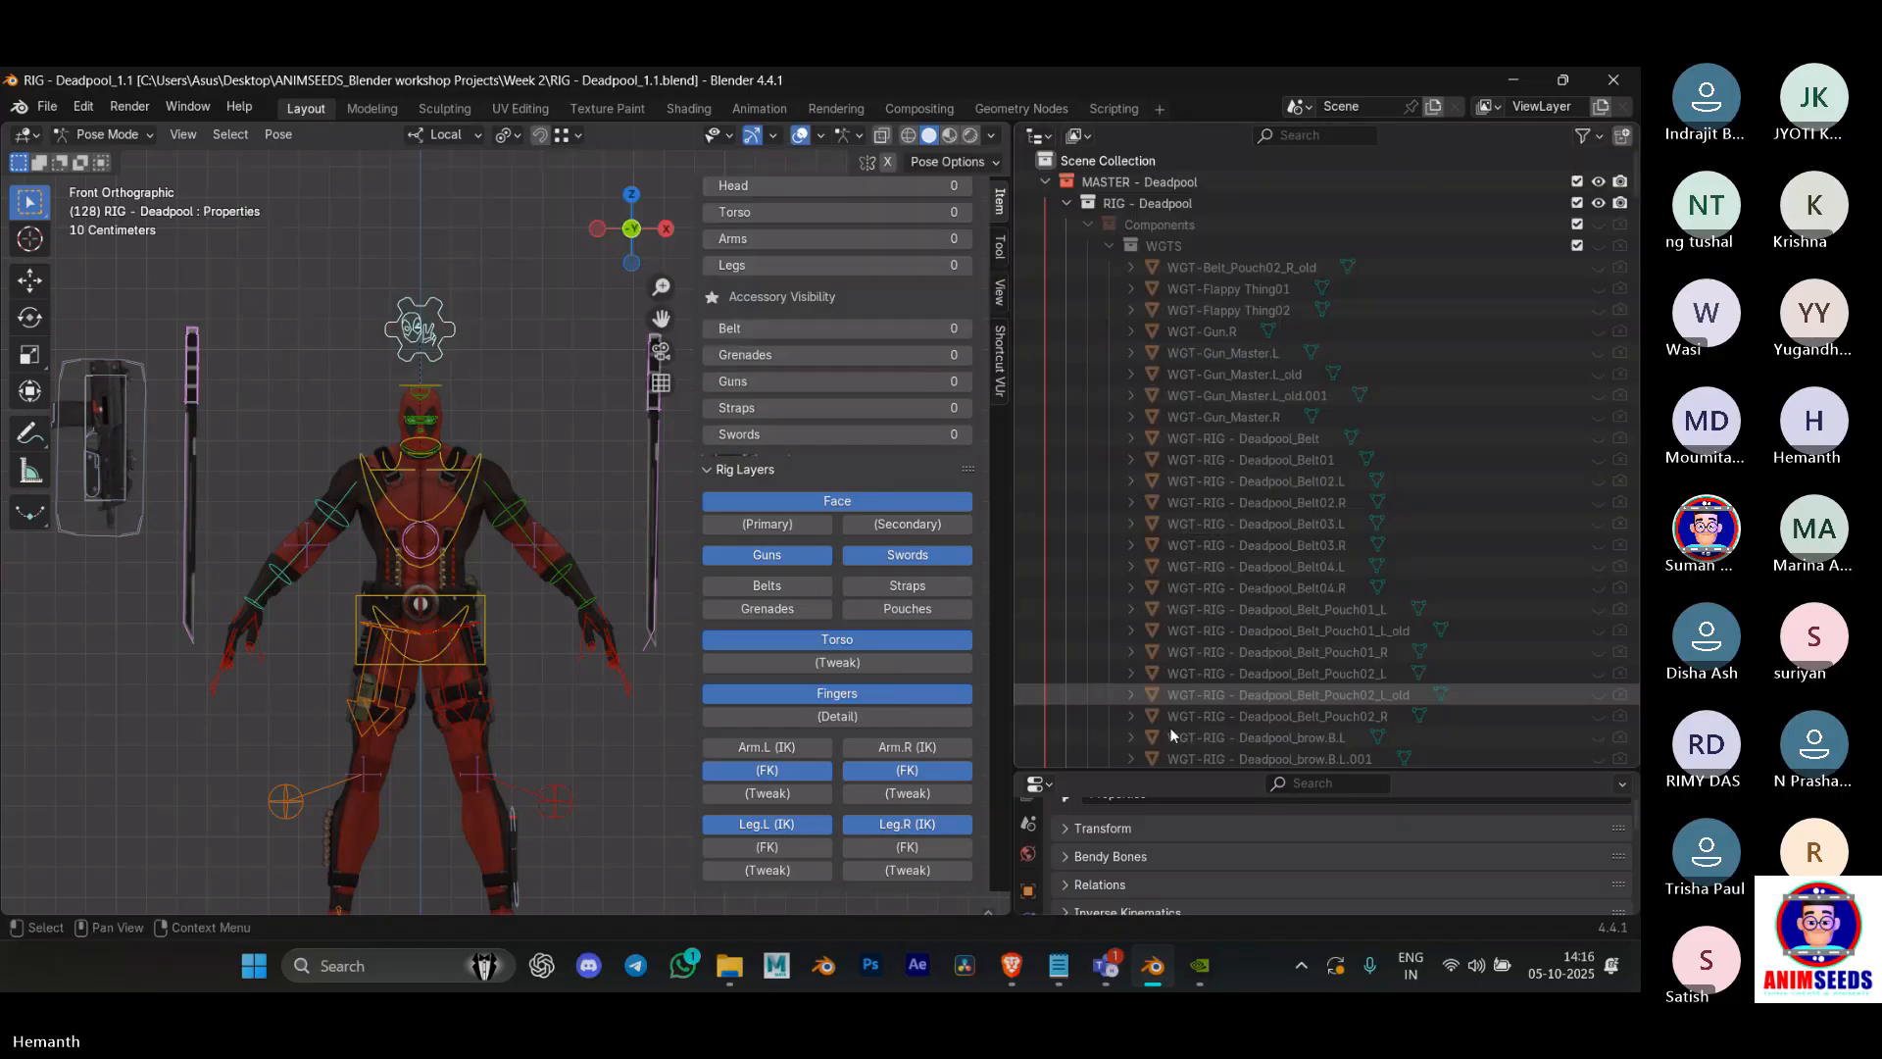
left_click_drag(1178, 771, 1178, 625)
Step: Look through the Deadpool rig's main properties, its body and accessory visibility settings, and its rig layers
scroll(372, 555, "down", 4)
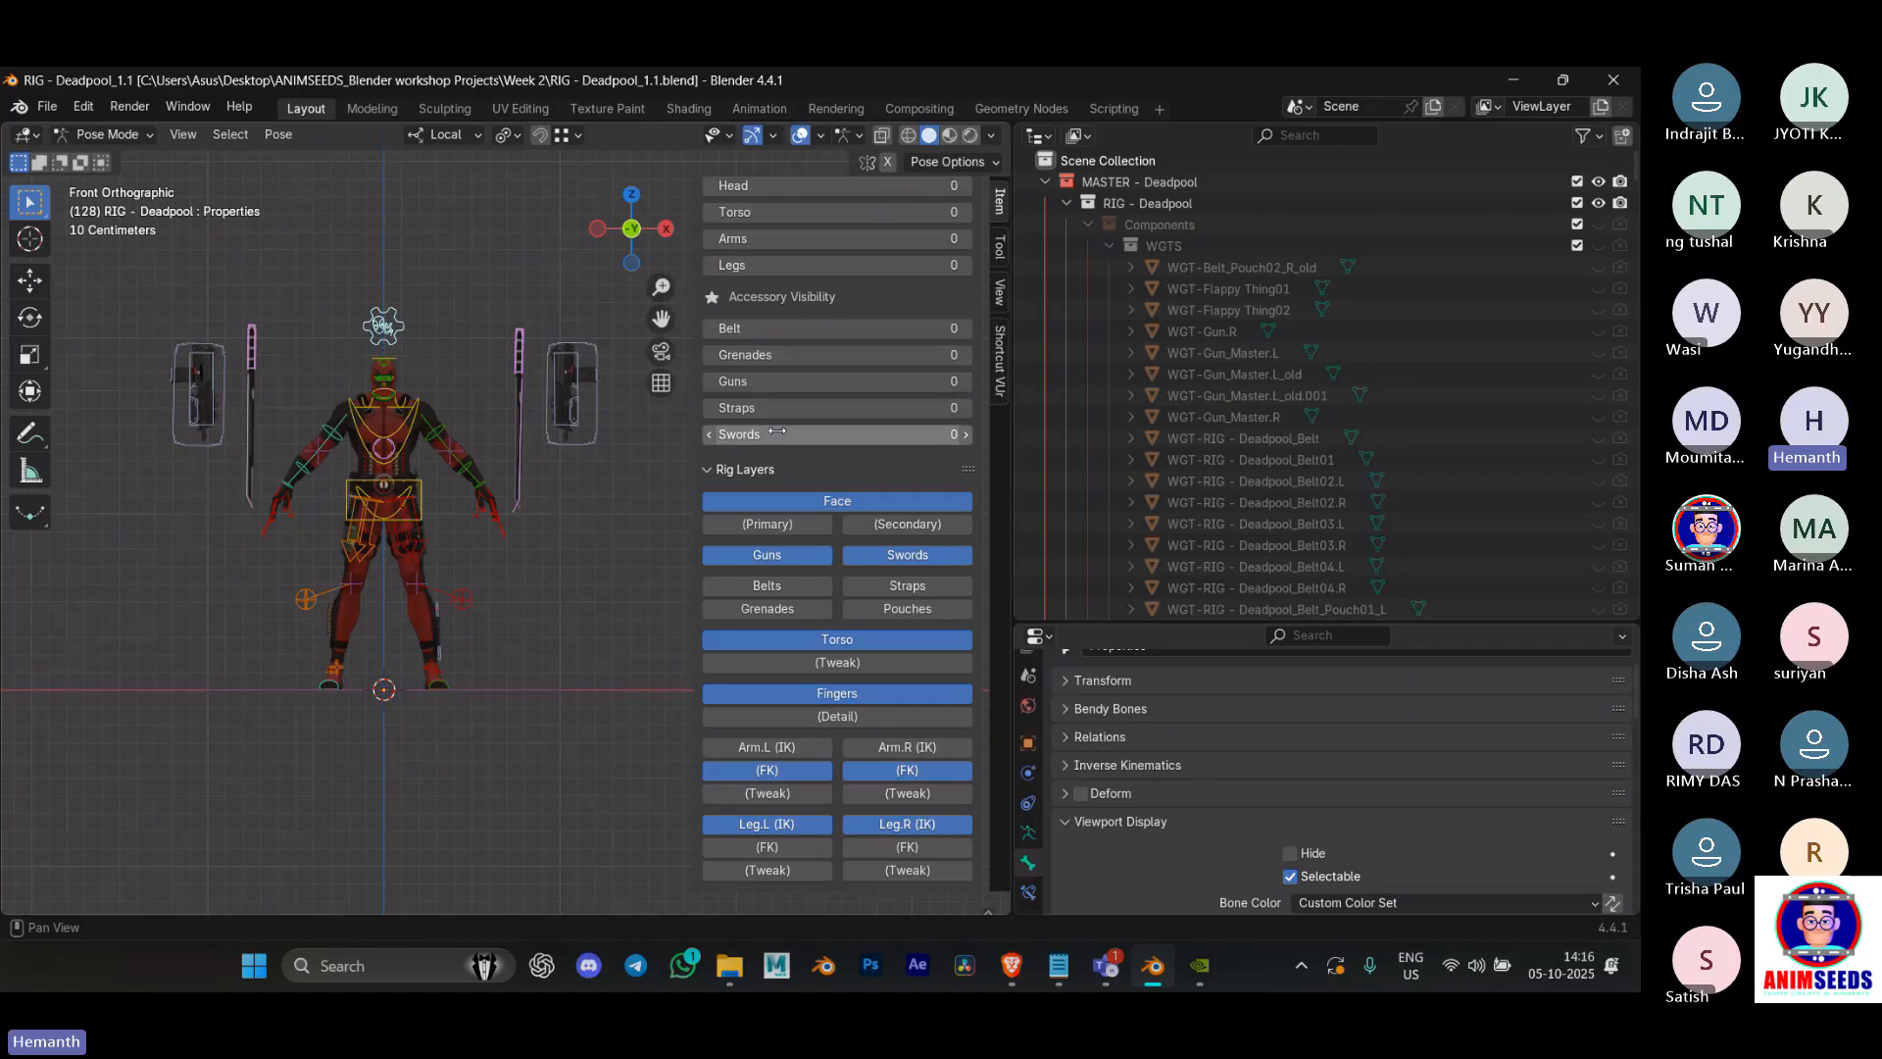
scroll(861, 469, "down", 2)
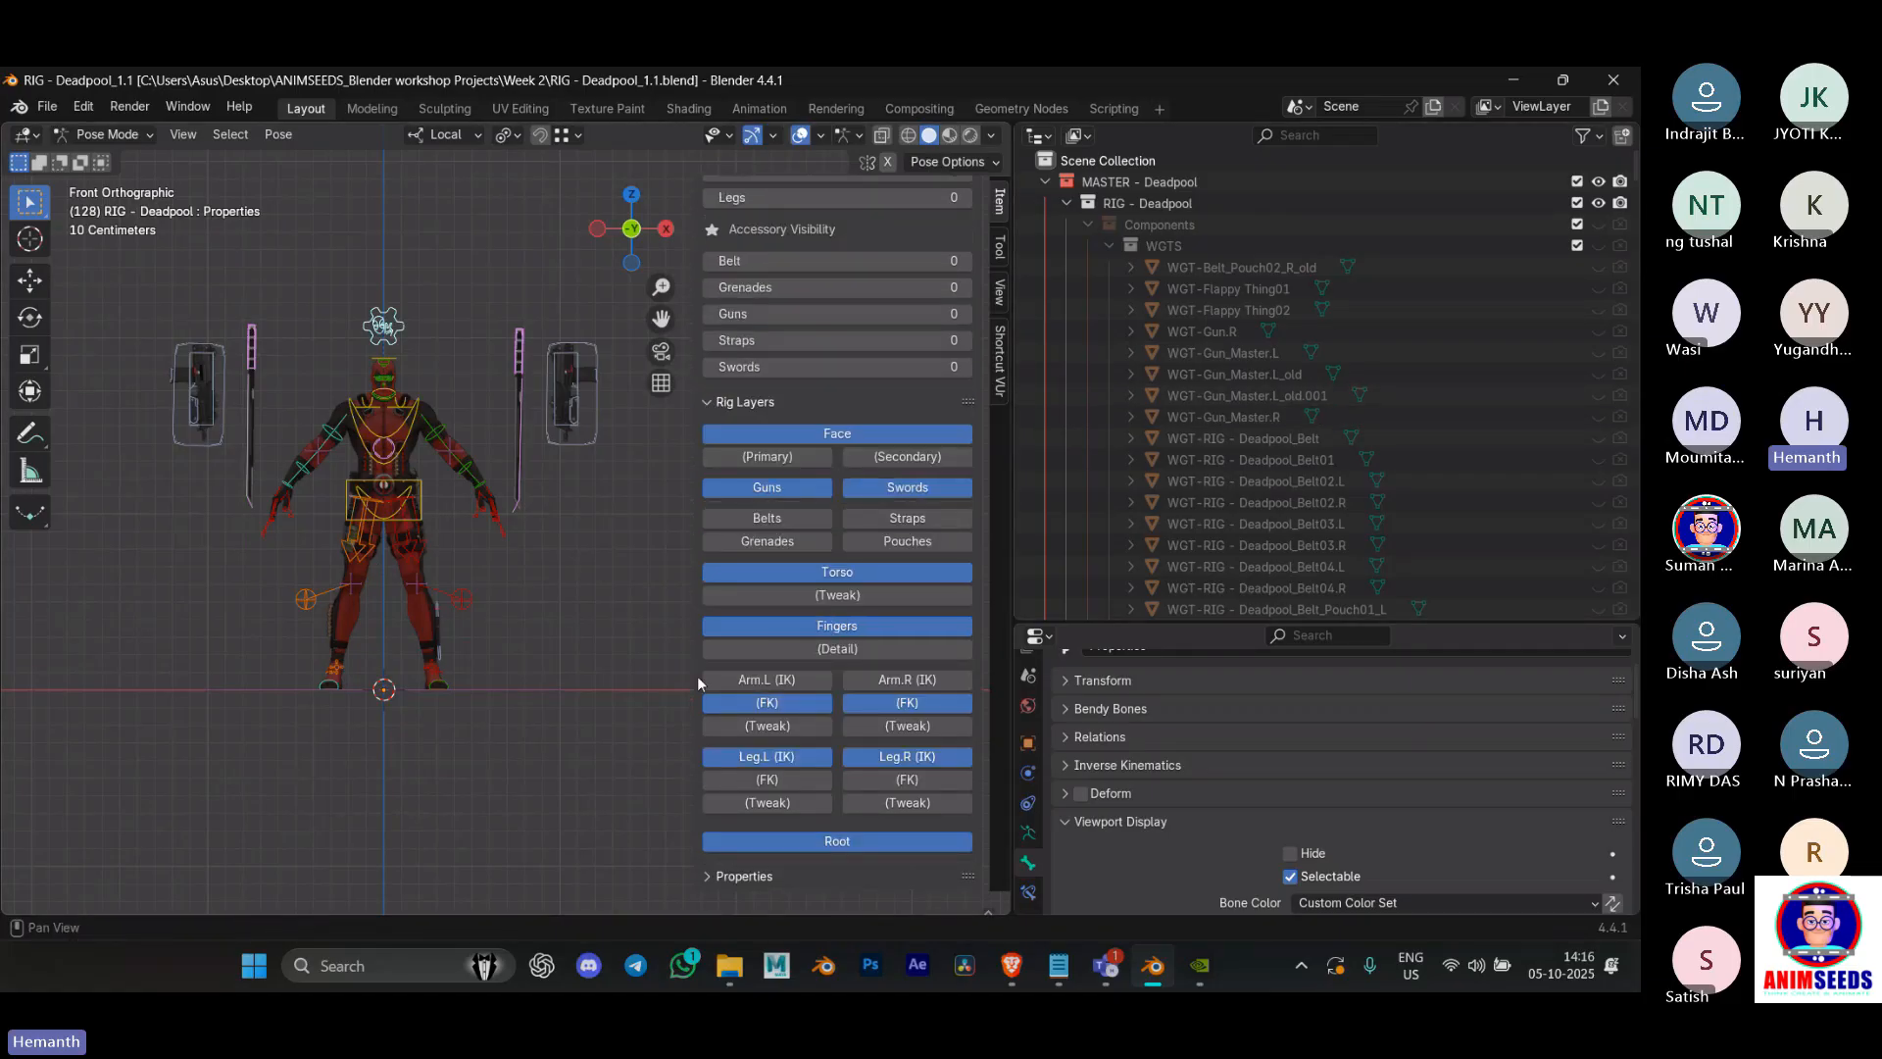
scroll(768, 403, "up", 5)
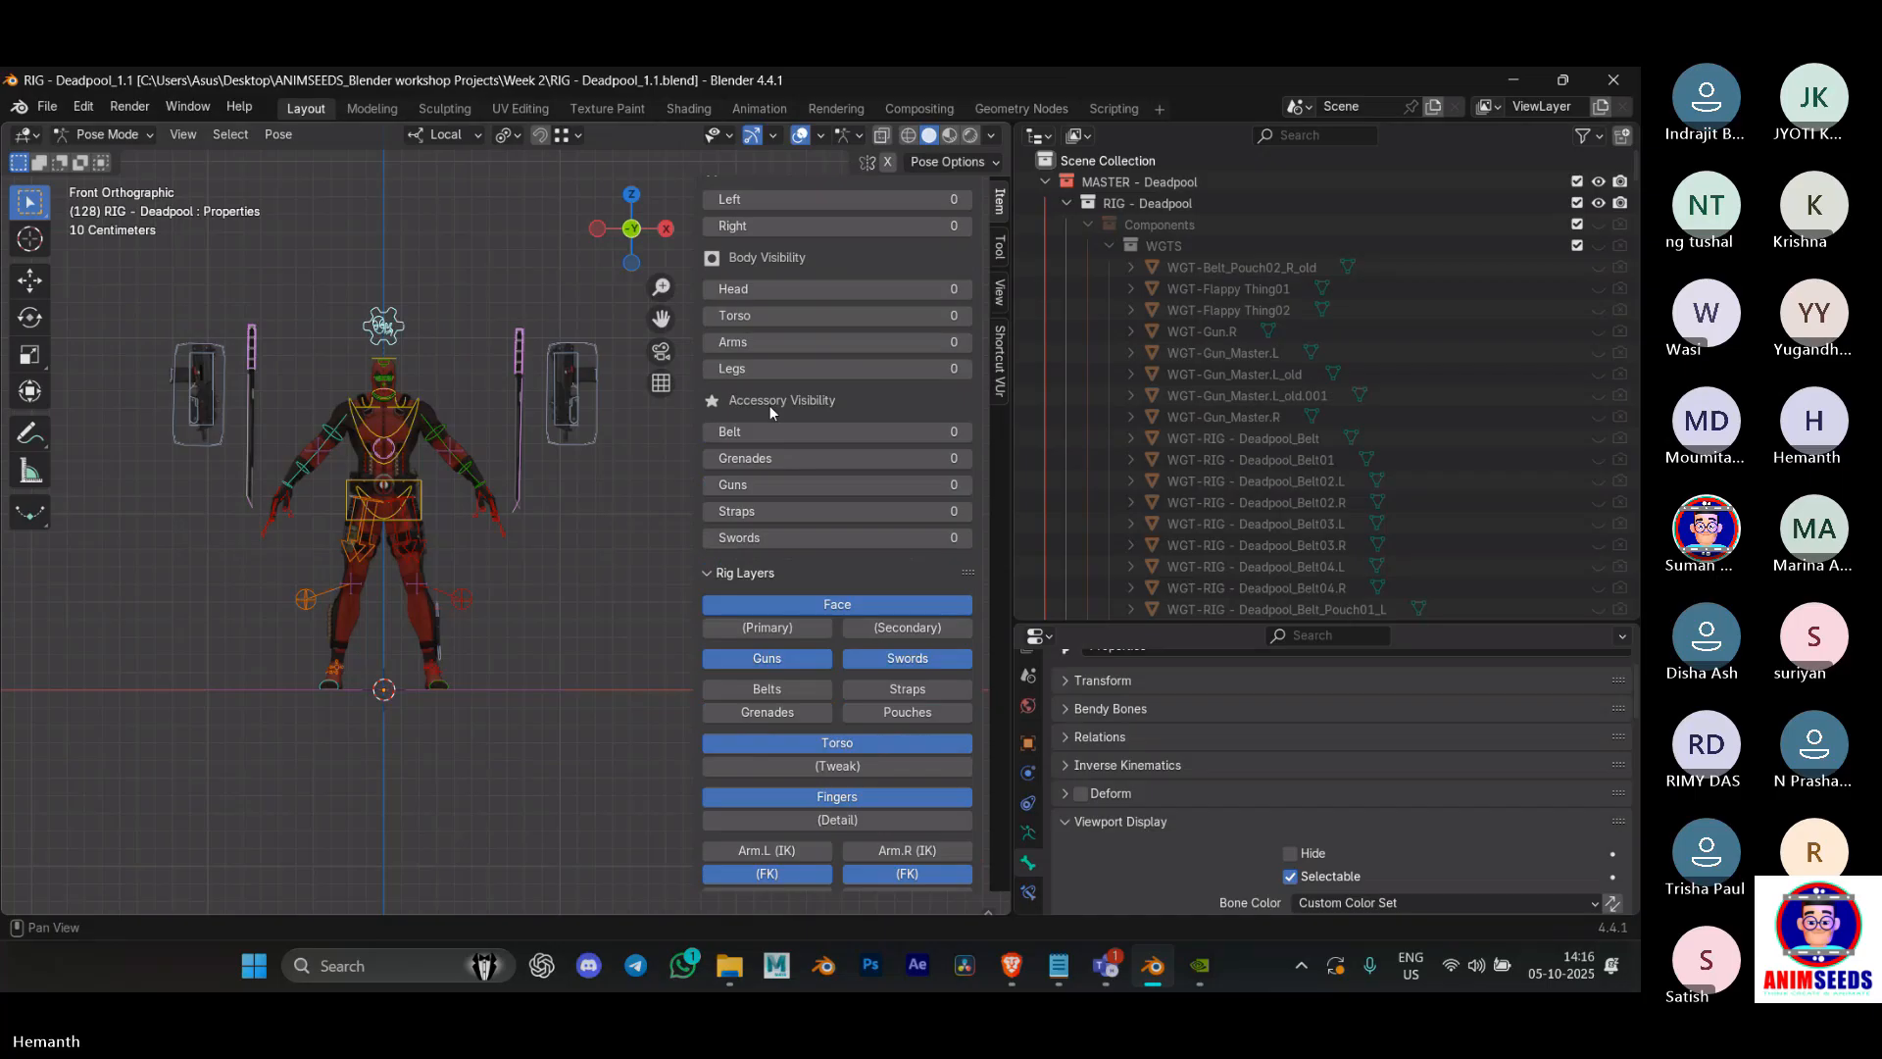
scroll(769, 404, "up", 10)
scroll(627, 398, "up", 4)
scroll(359, 477, "down", 7)
scroll(814, 615, "down", 3)
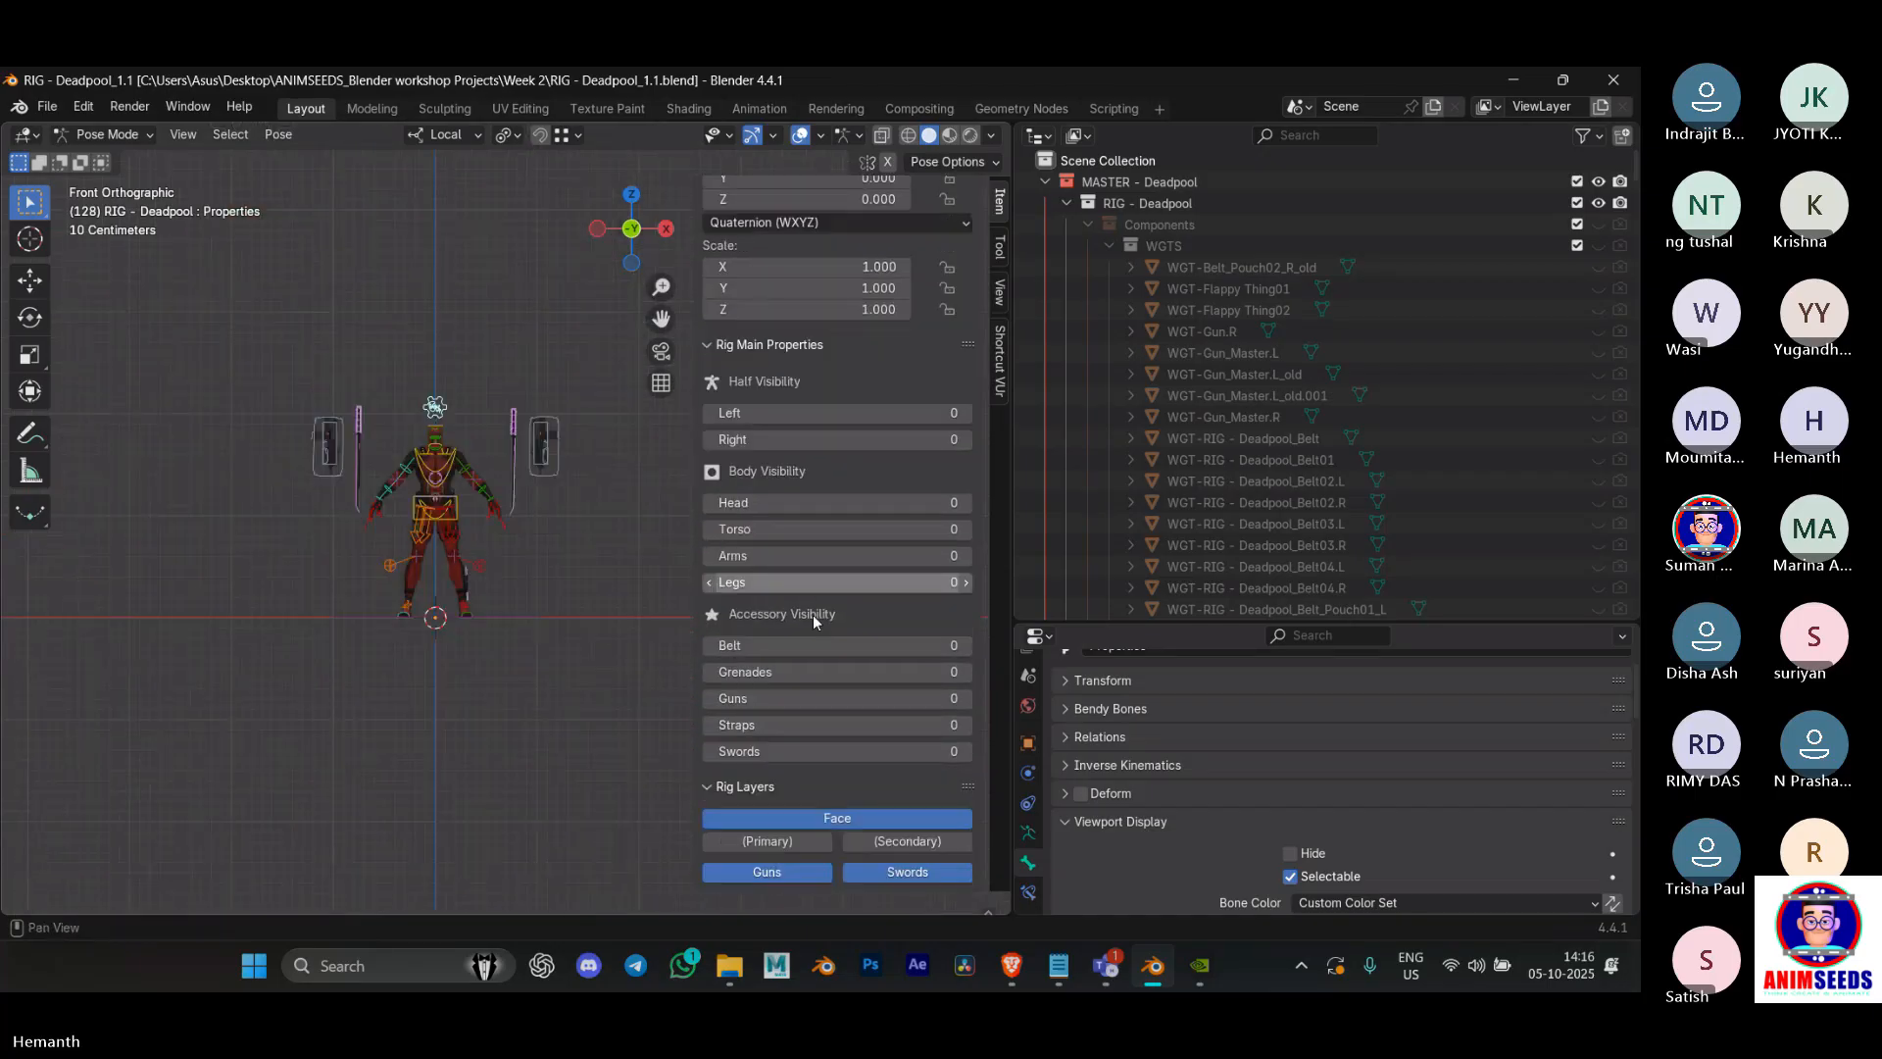
scroll(814, 615, "down", 8)
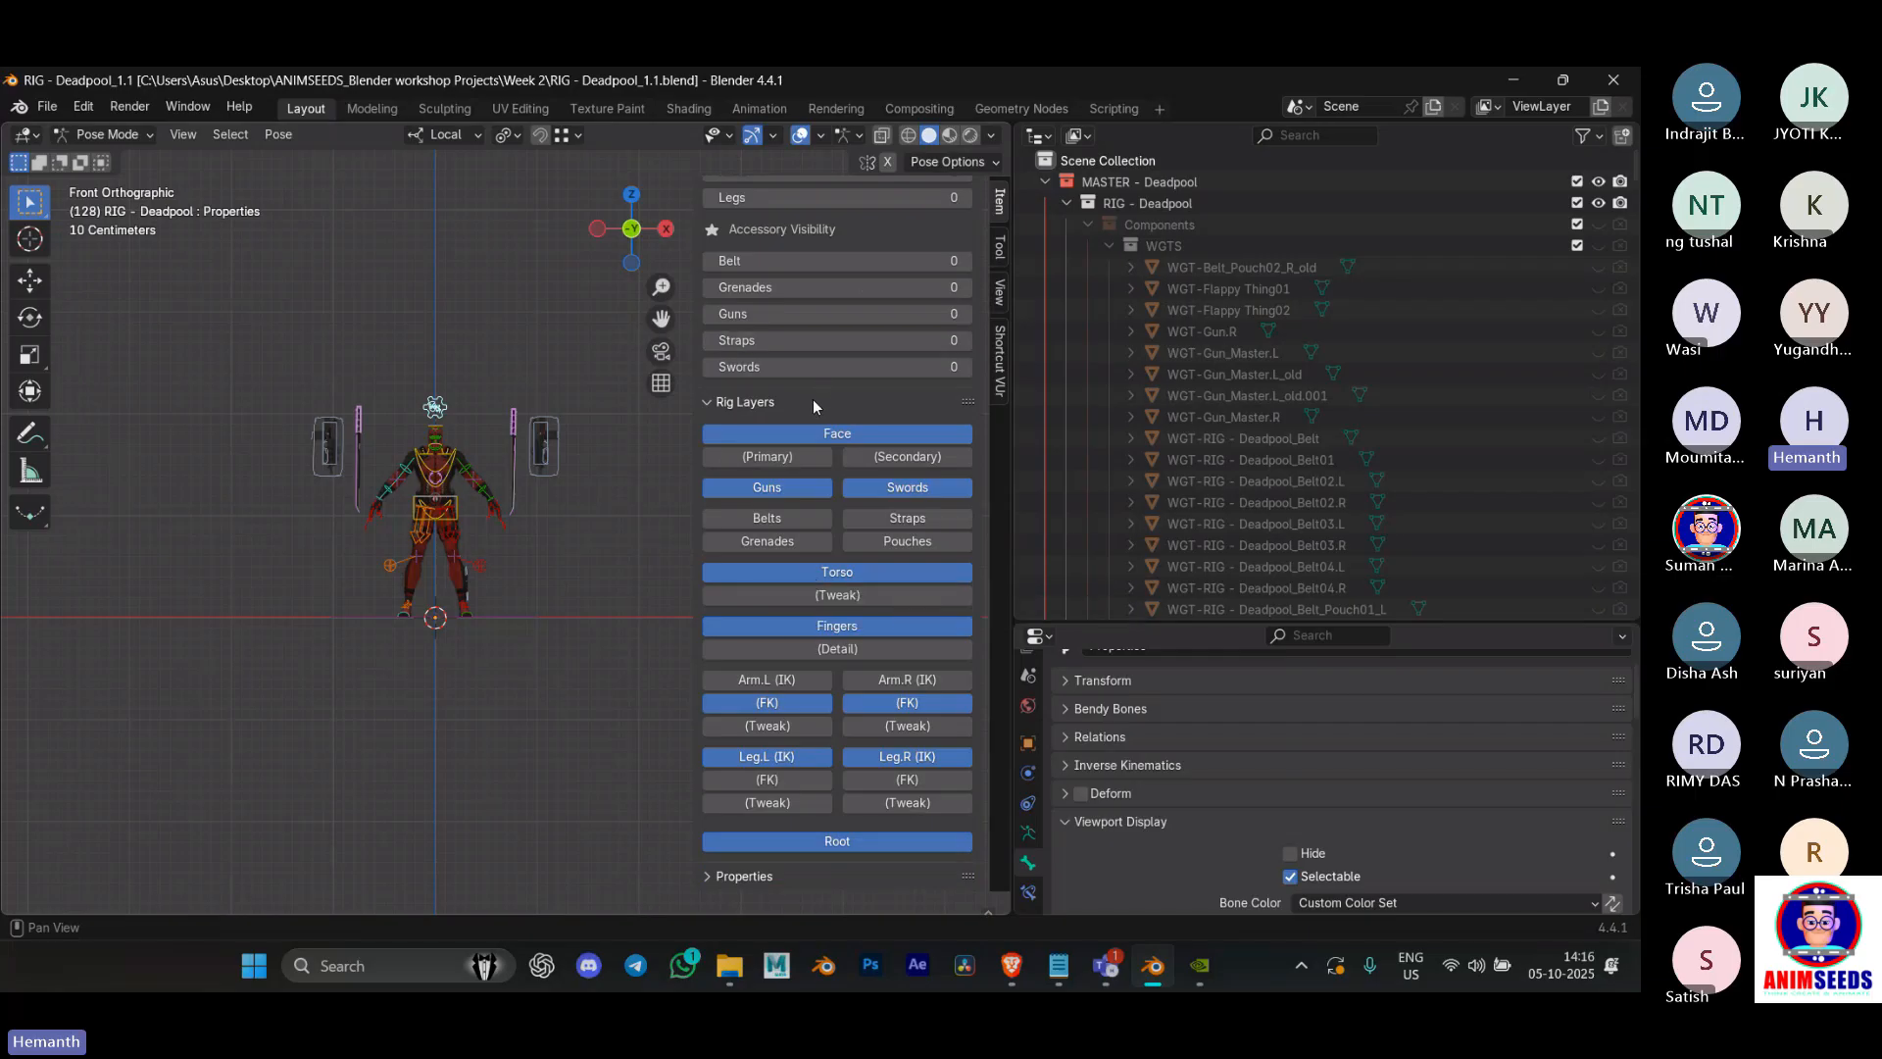
Step: Toggle the Face rig layer off and on twice to compare the head controls in the front view
scroll(429, 466, "up", 5)
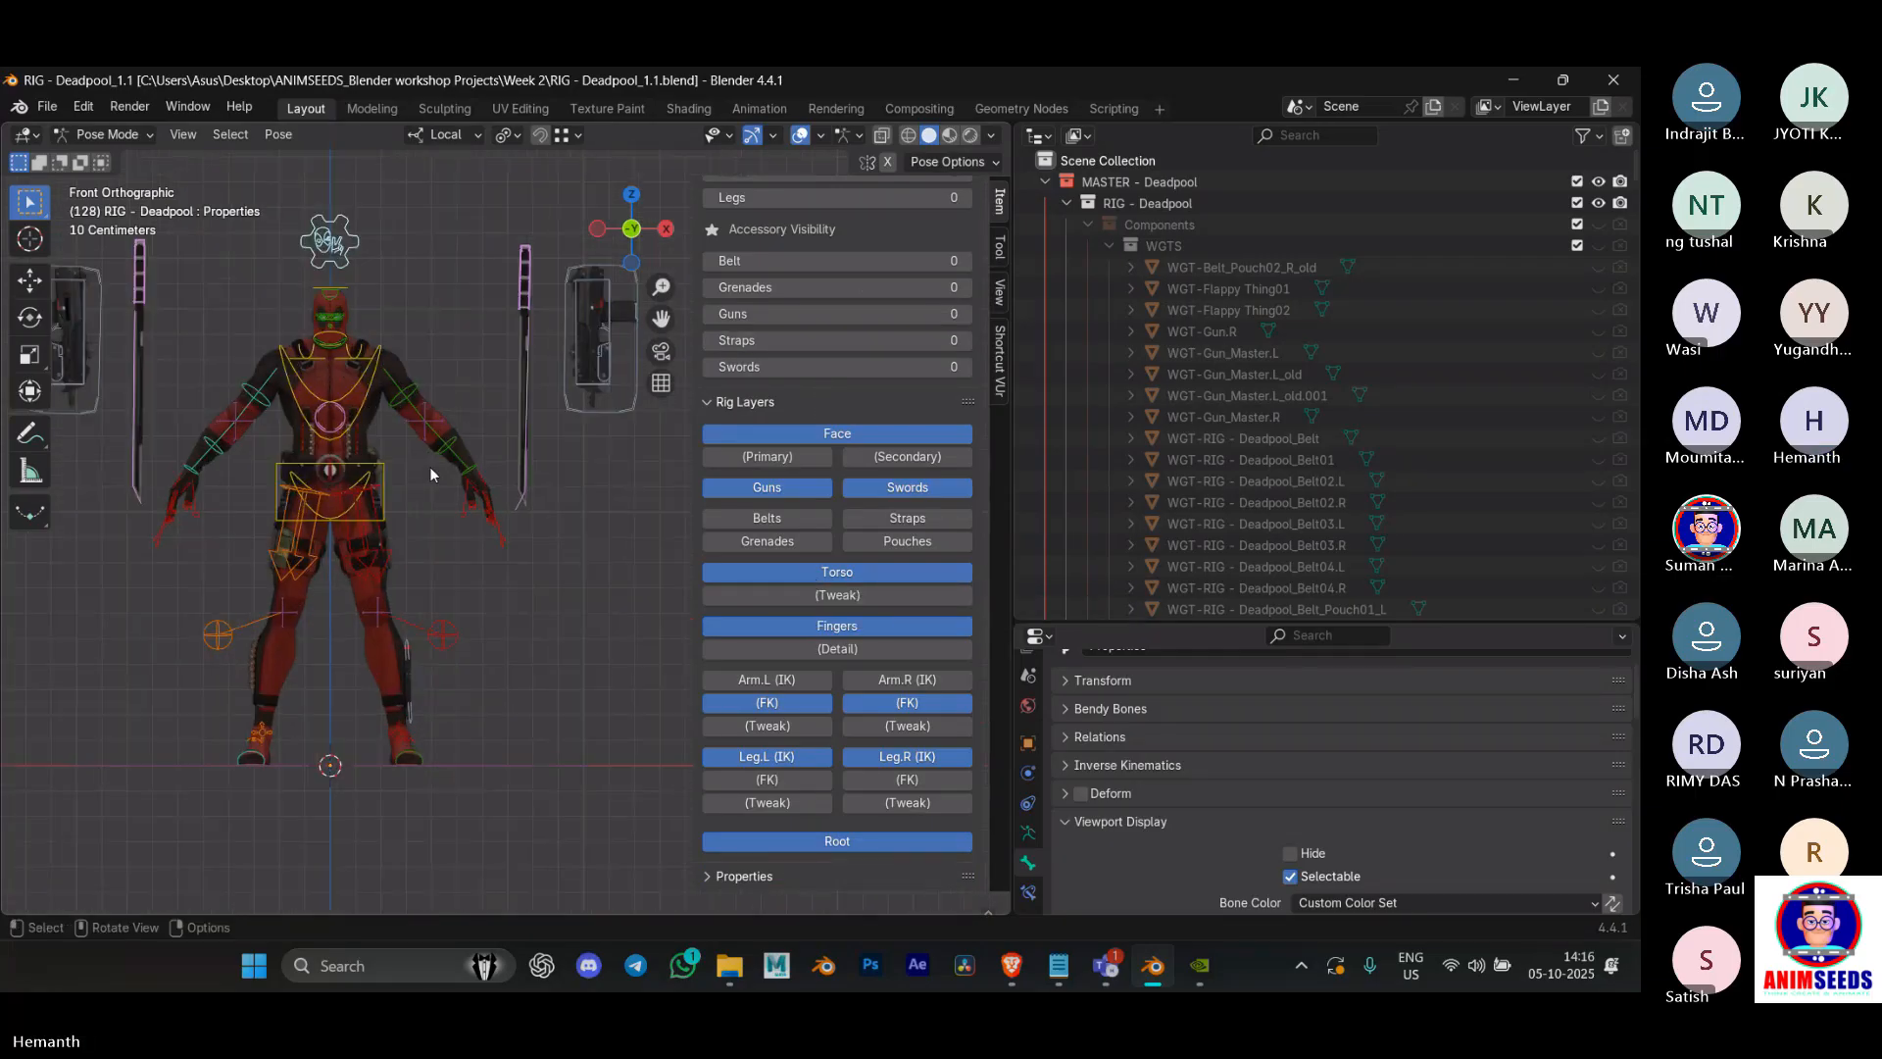
scroll(449, 354, "up", 2)
left_click(808, 435)
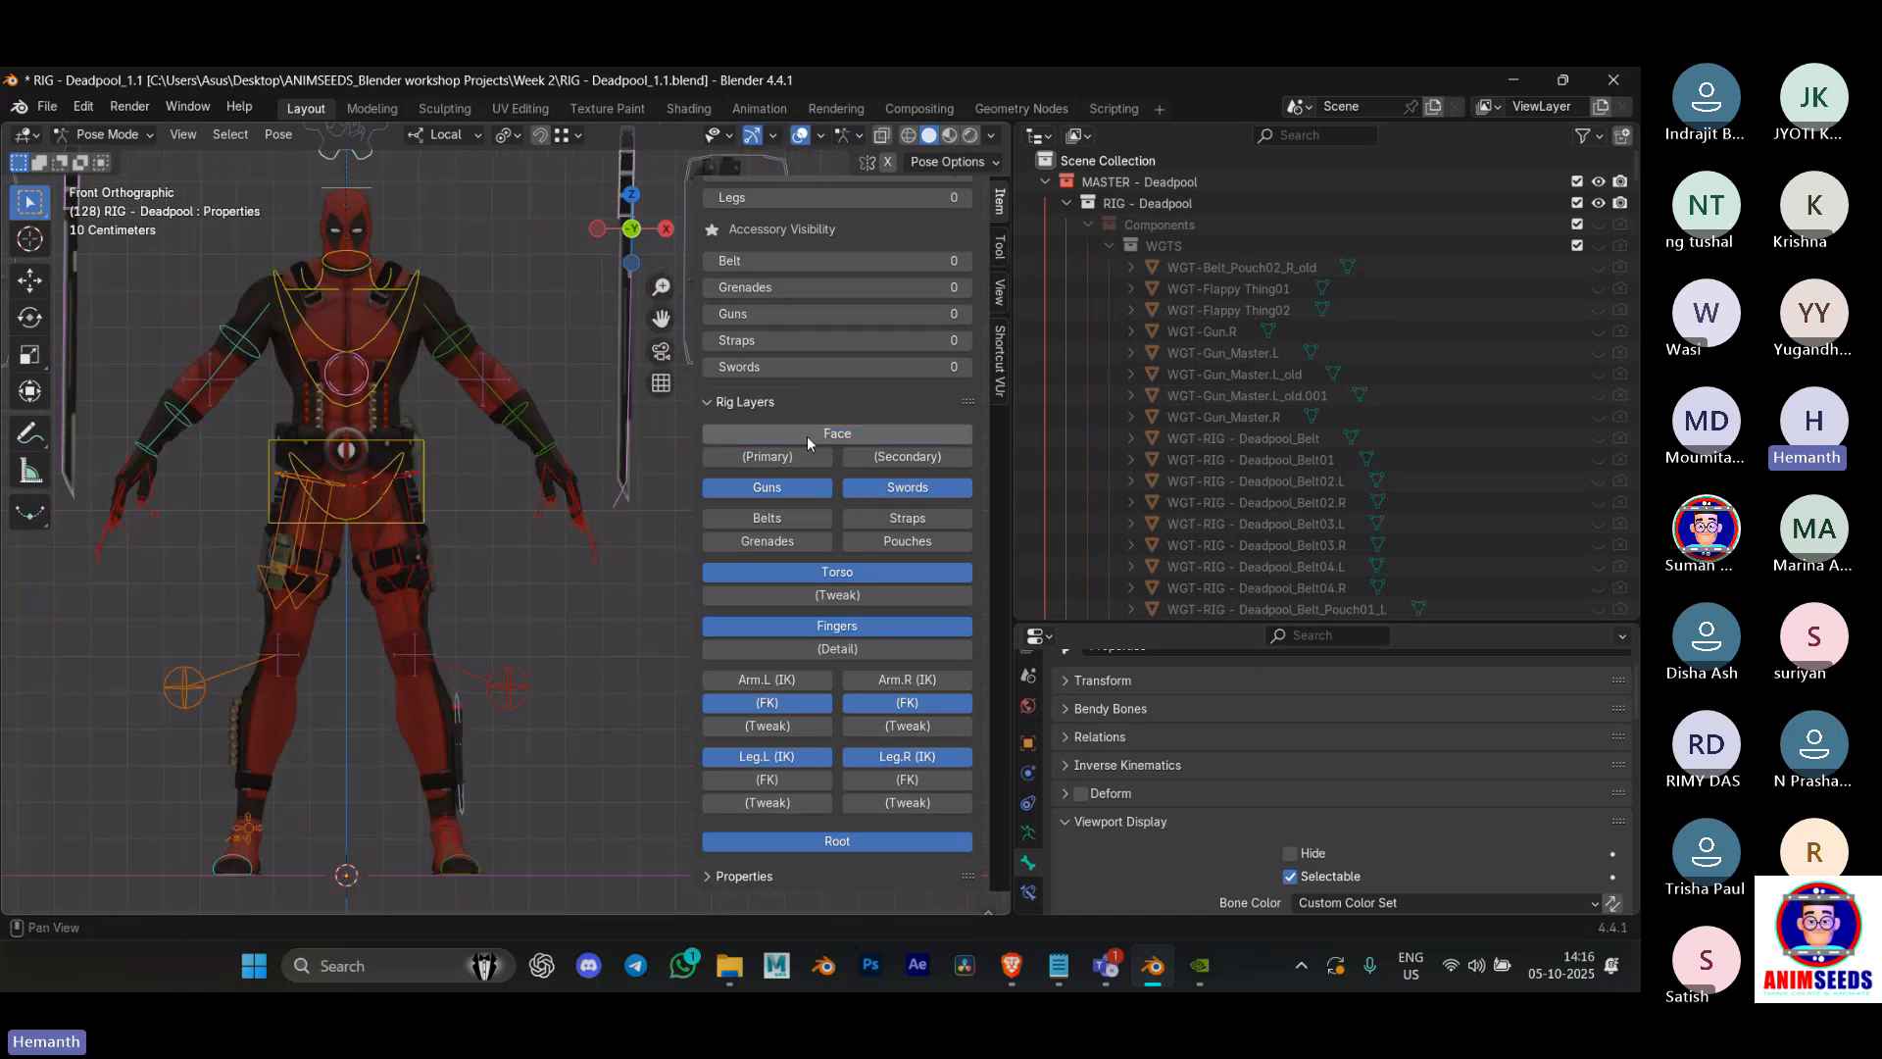
left_click(808, 435)
left_click(808, 436)
left_click(808, 436)
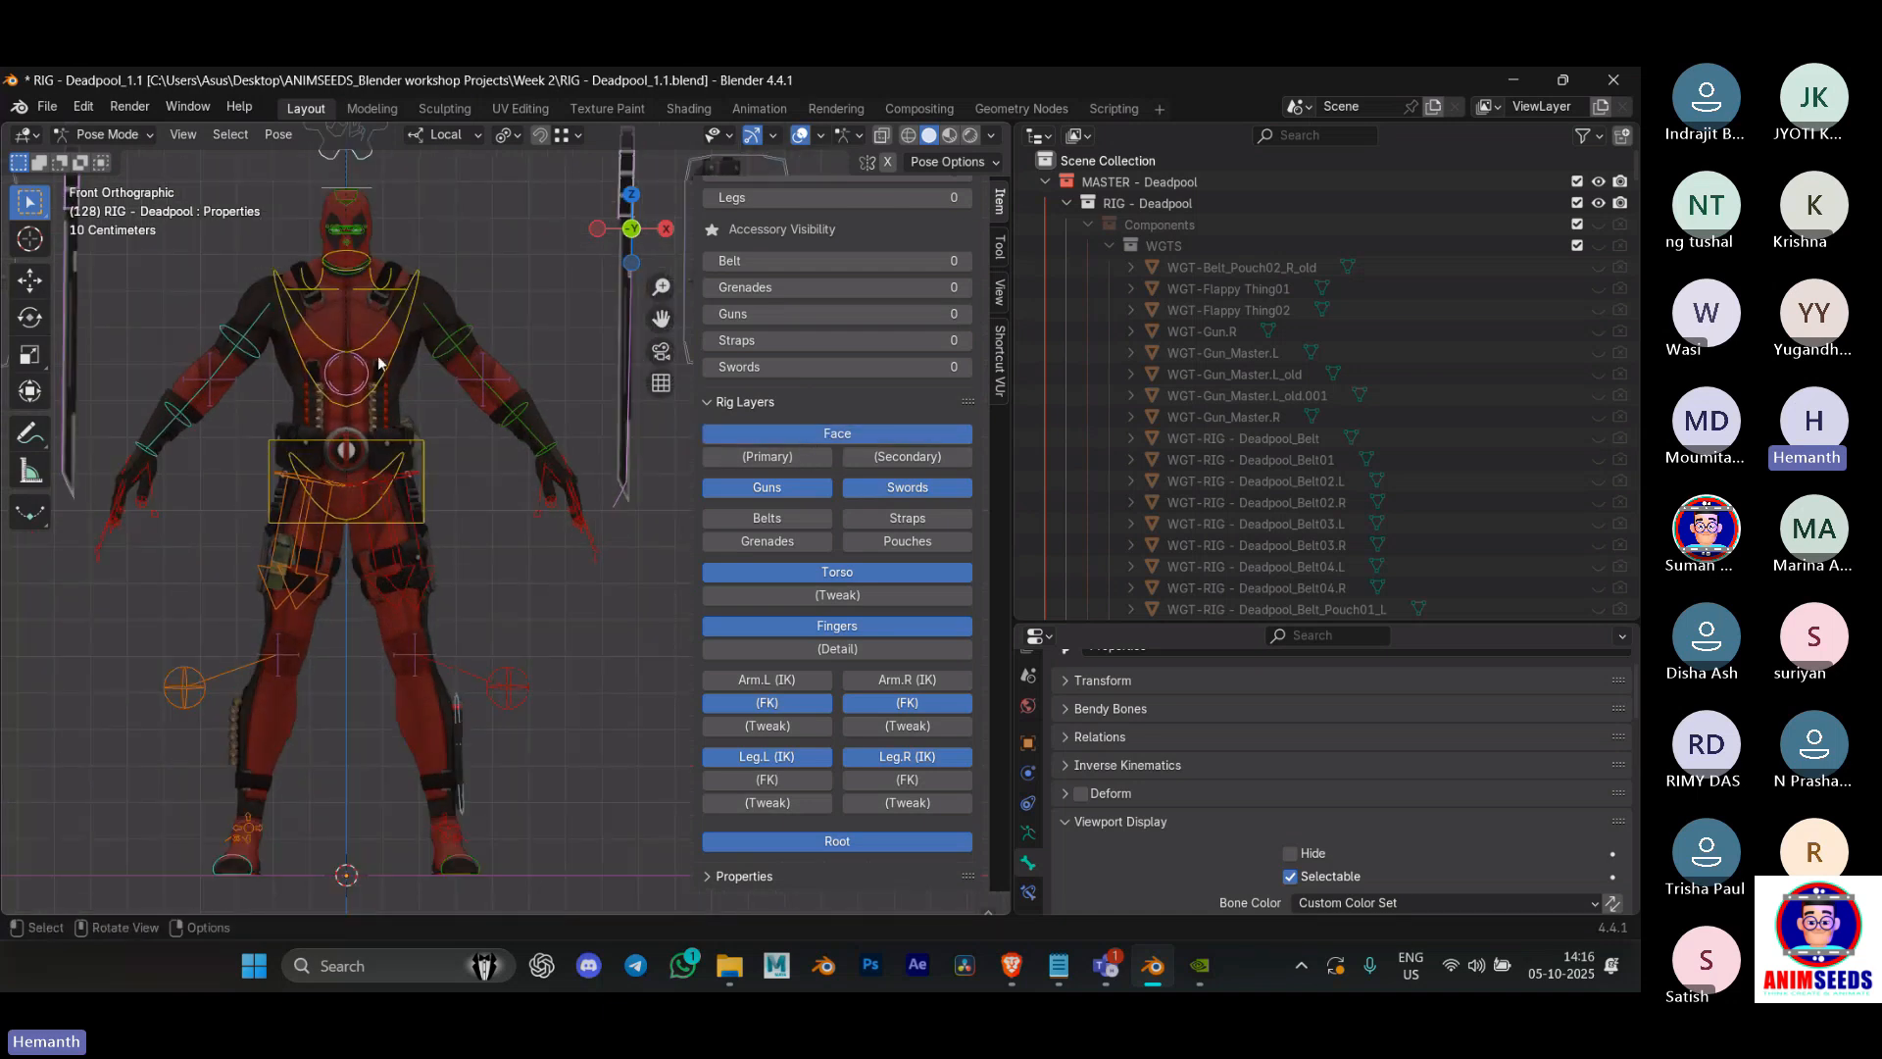
middle_click_drag(334, 348, 391, 420, "shift")
Step: Hide the Face, Guns, Swords, Torso and Fingers rig layers
left_click(802, 433)
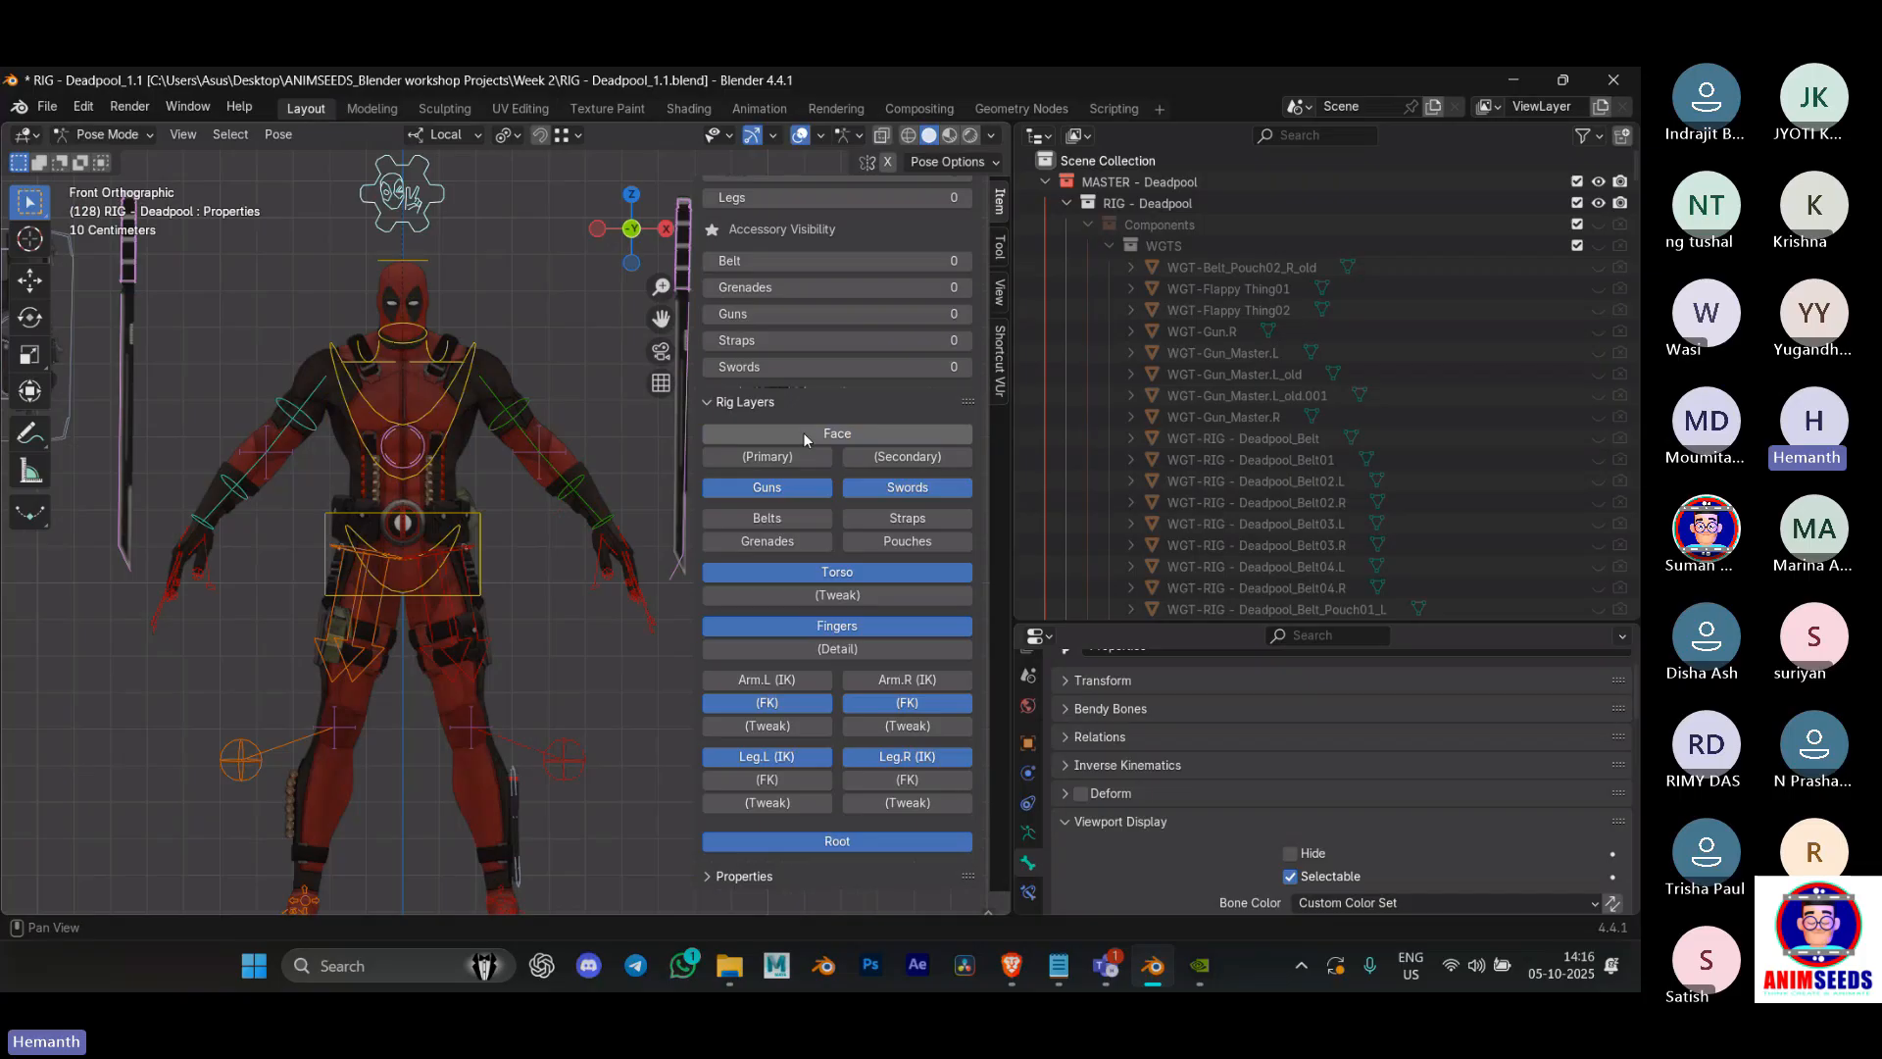
left_click(782, 486)
left_click(871, 489)
left_click(788, 574)
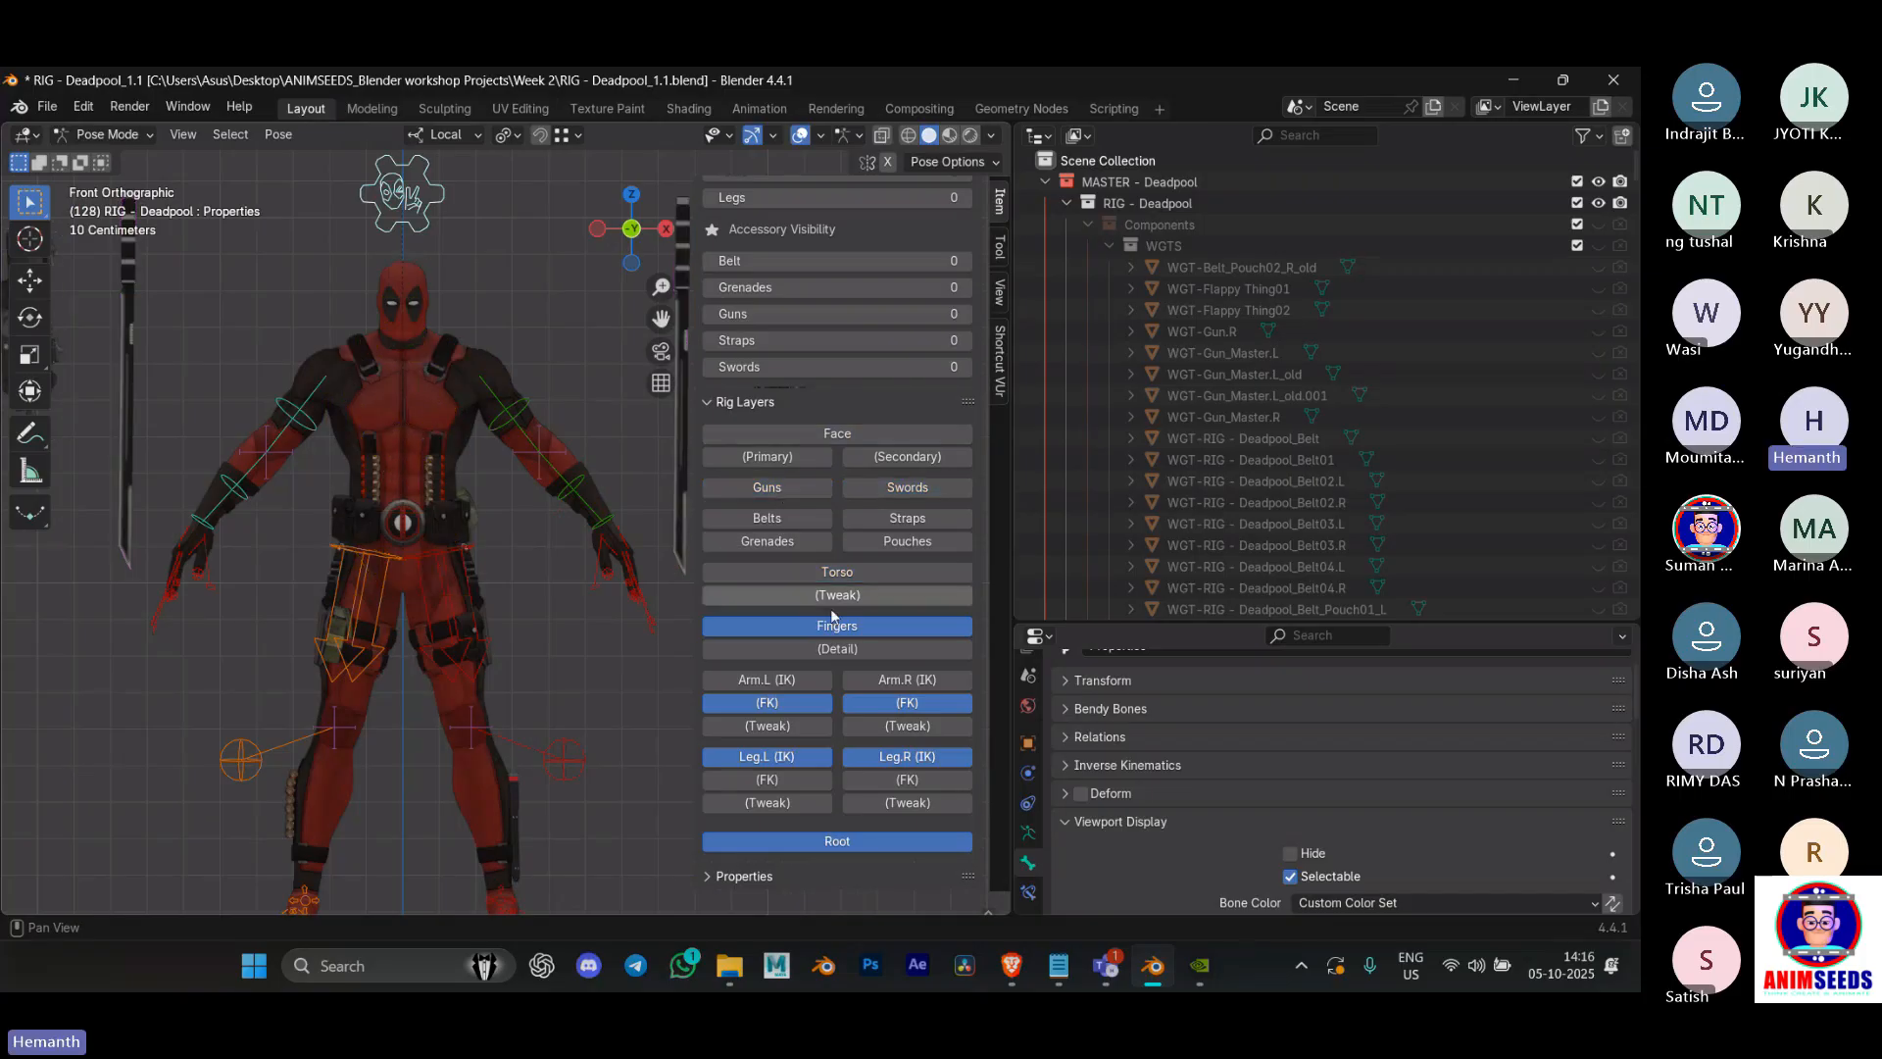
left_click(829, 627)
Step: Show the Face layer with its Primary controls, along with the Guns and Swords layers
left_click(794, 438)
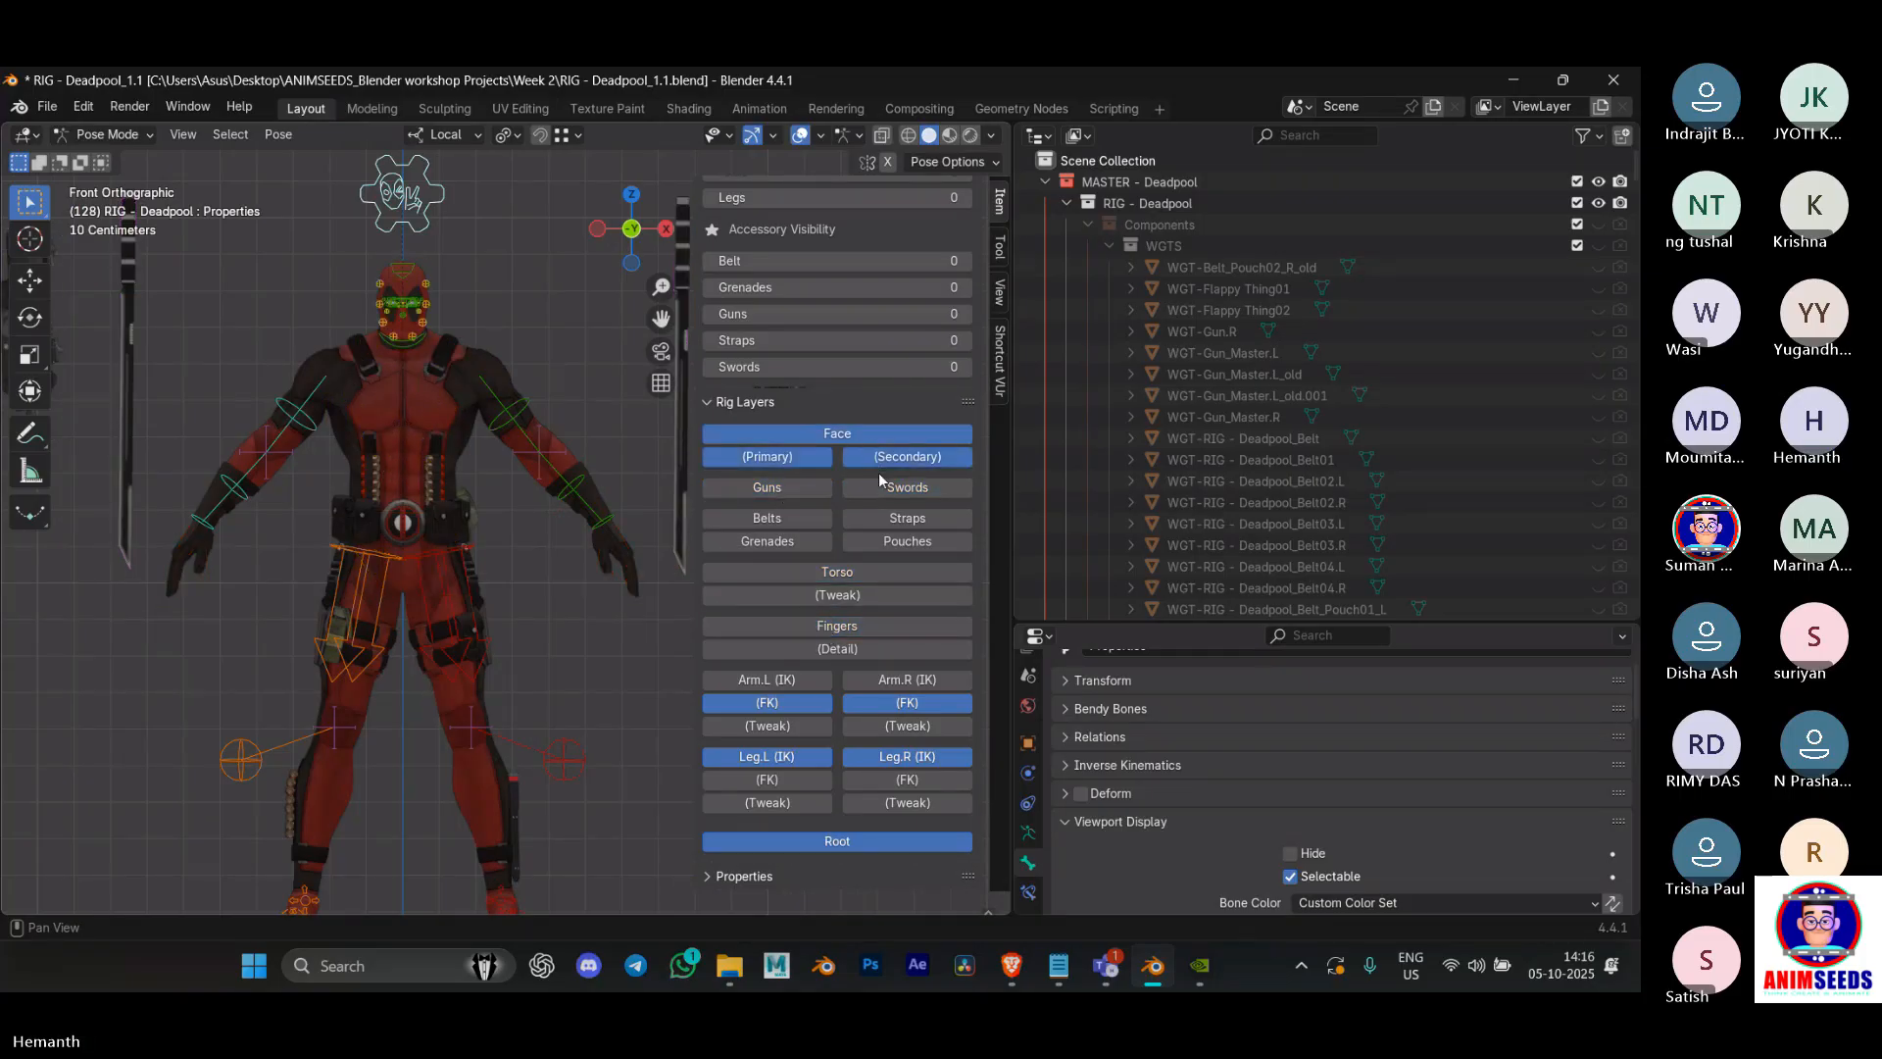
left_click(803, 457)
left_click(804, 492)
left_click(893, 488)
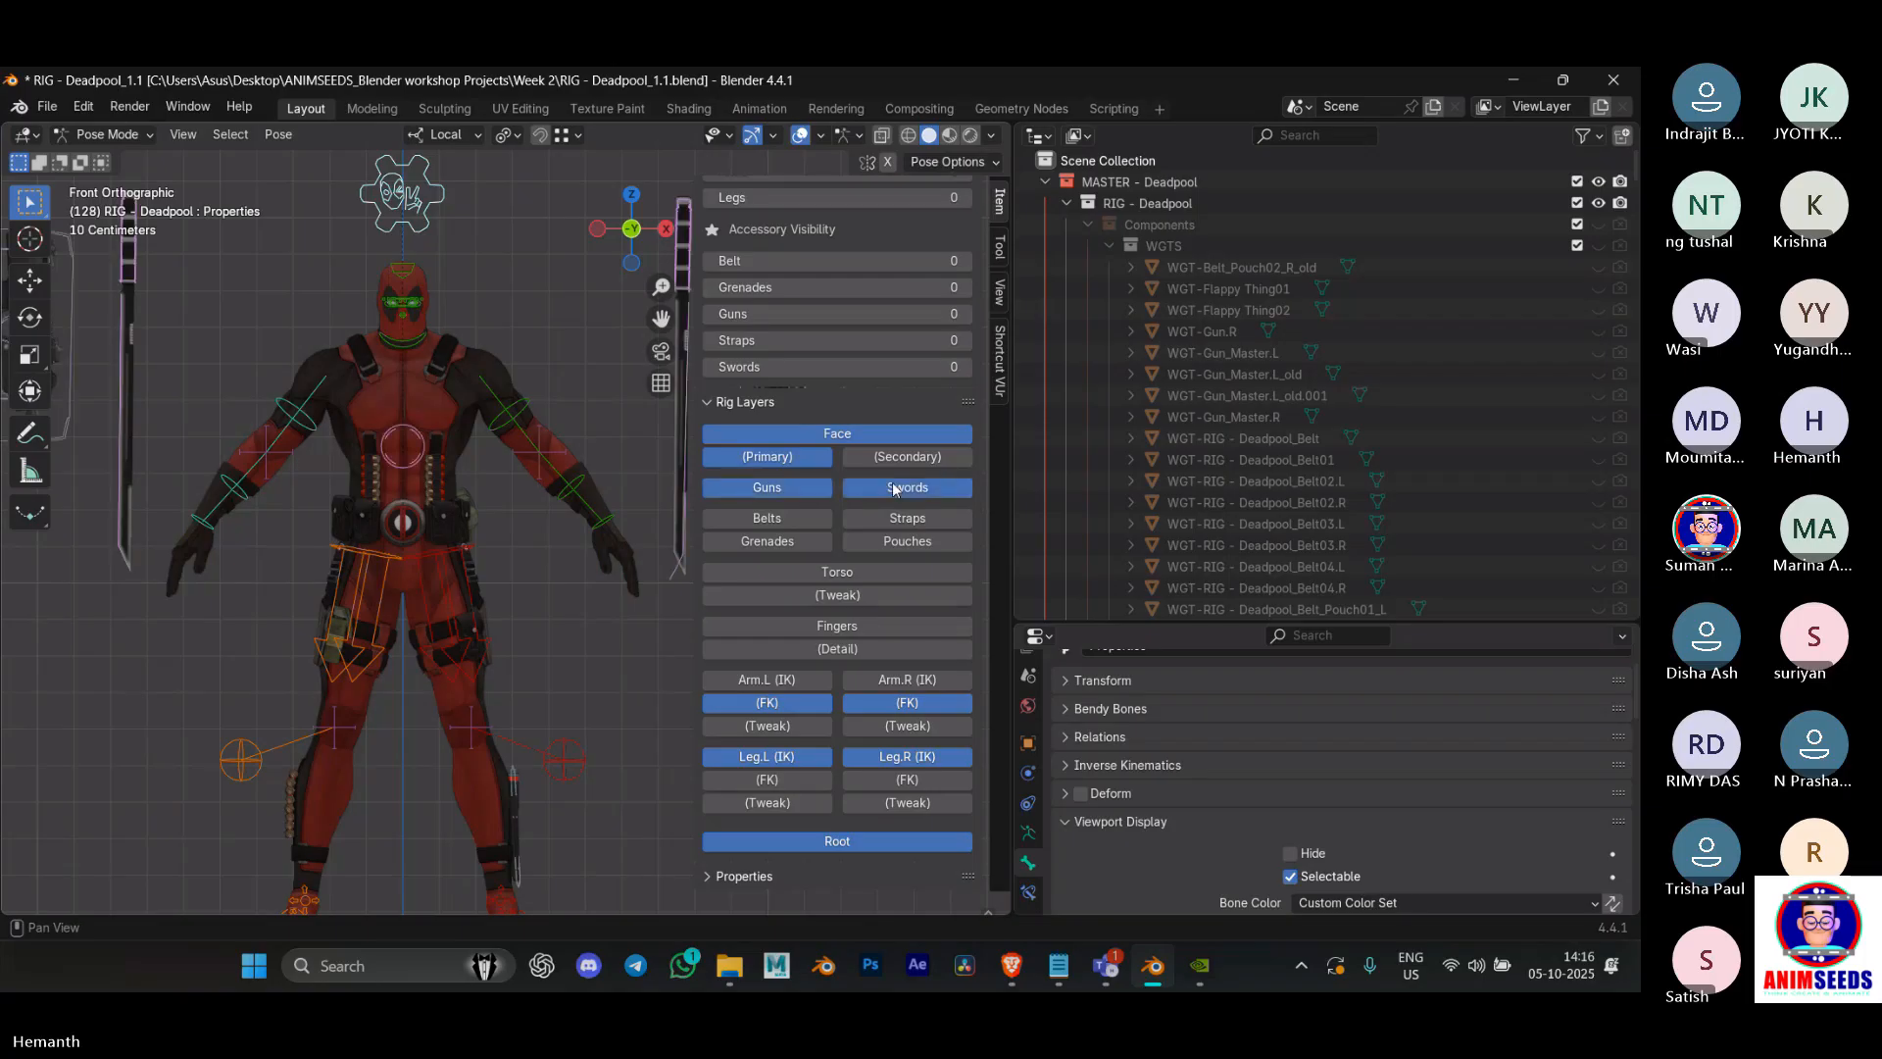
Step: Show the Straps, Pouches, Grenades, Belts, secondary face, Torso with Tweak, and Fingers with Detail rig layers
left_click(894, 519)
left_click(887, 541)
left_click(815, 544)
left_click(796, 513)
left_click(908, 457)
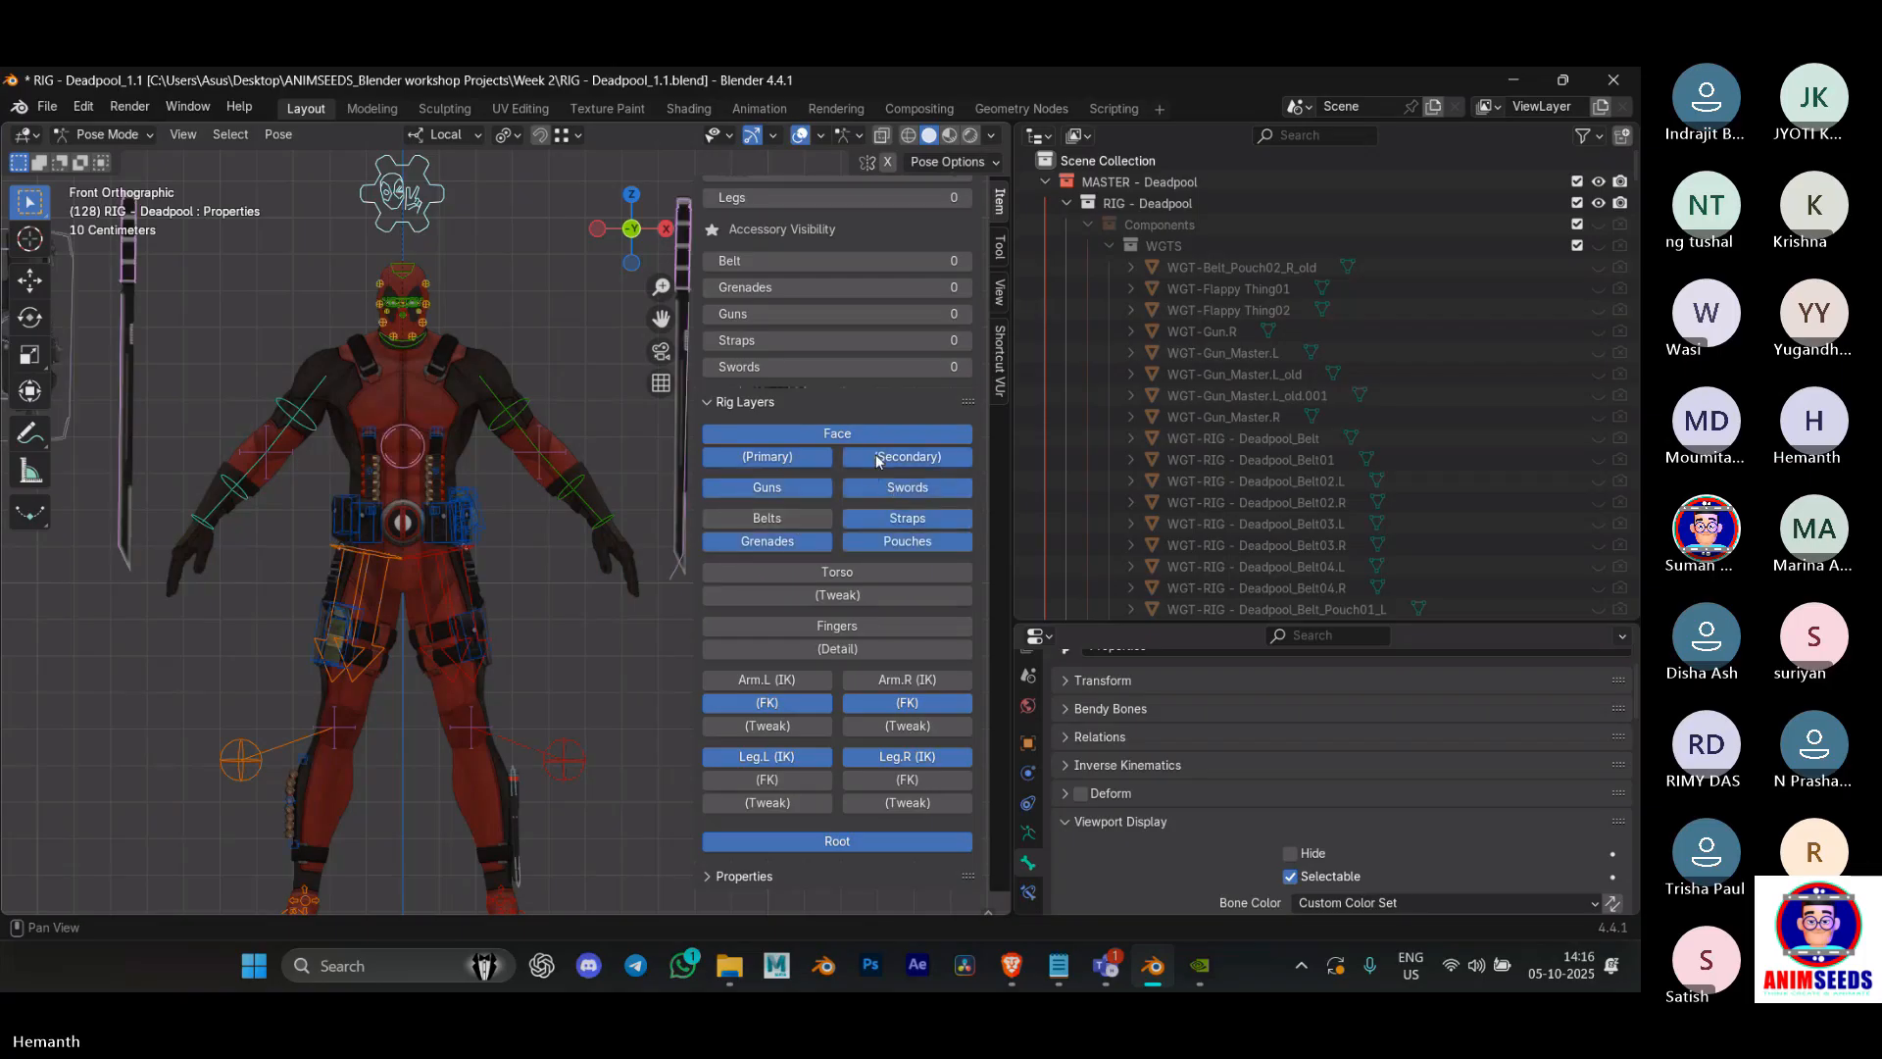
left_click(779, 570)
left_click(781, 595)
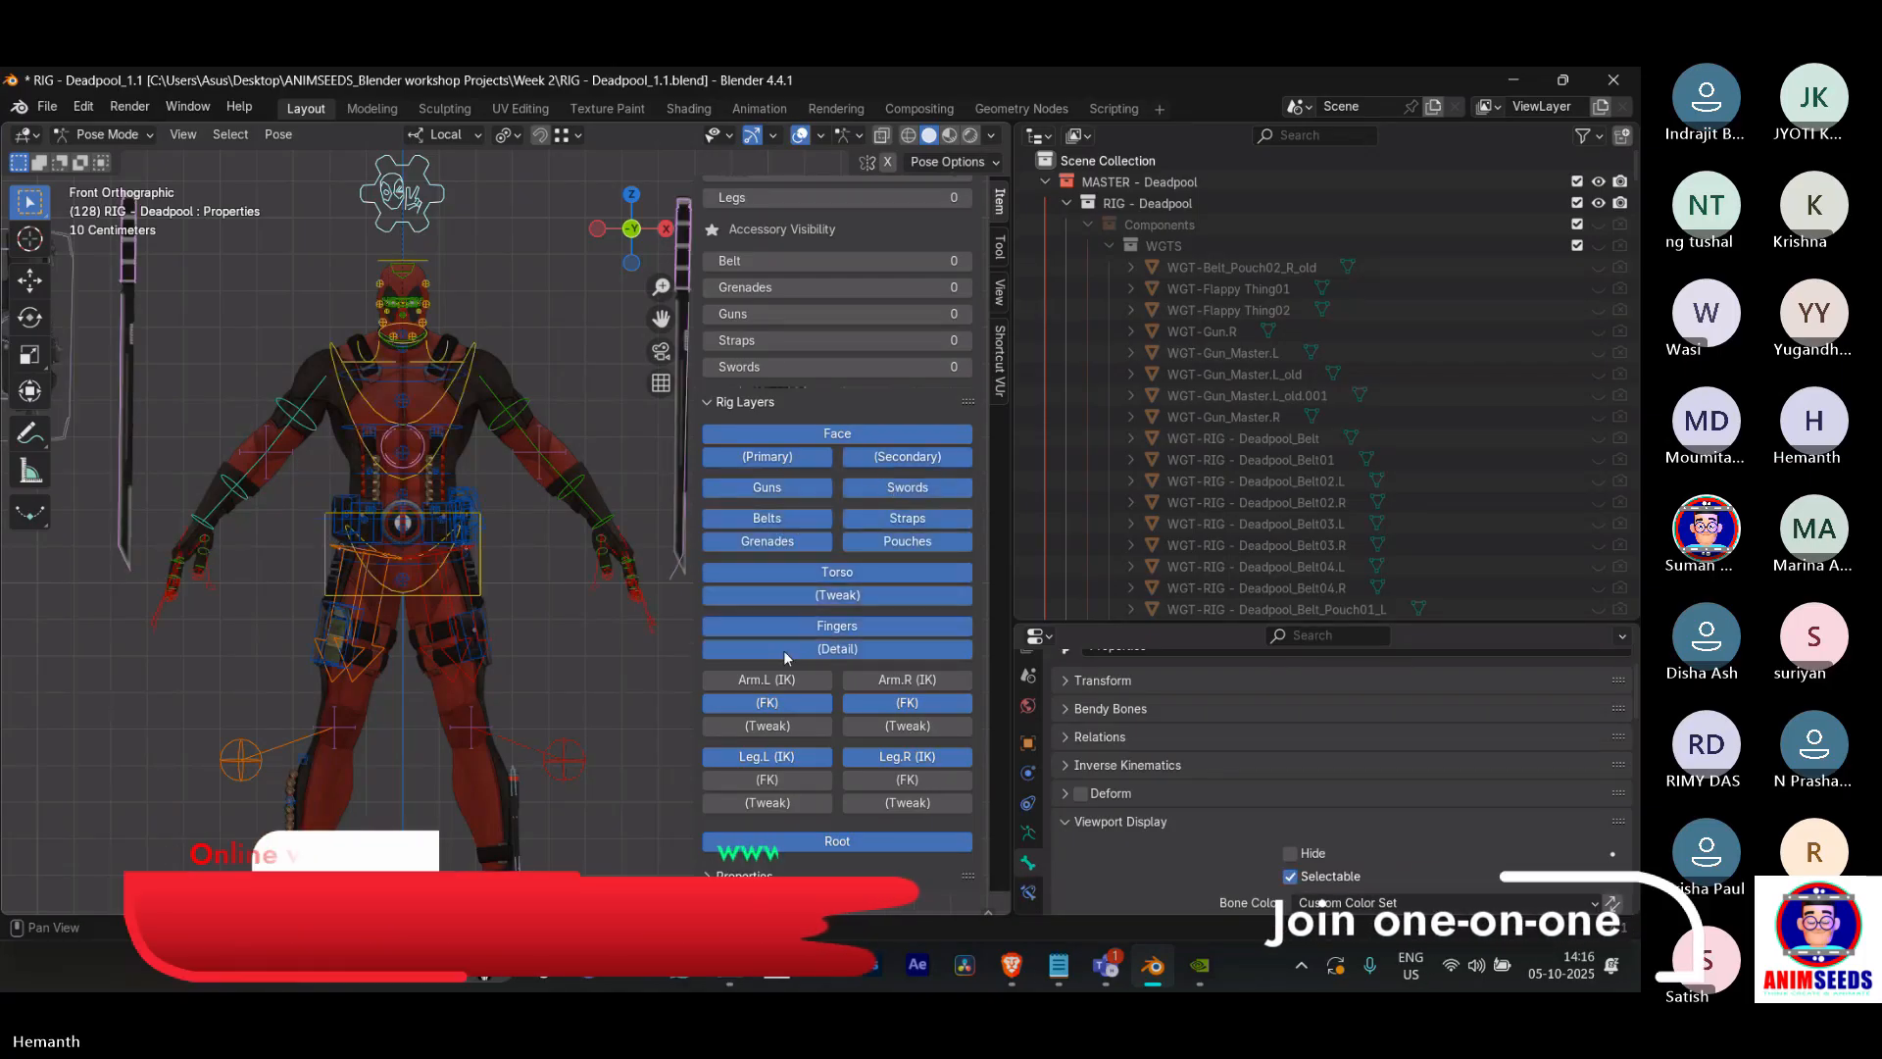
Step: Hide the face Primary and Secondary, weapon, accessory, torso Tweak and finger layers, keeping only Face and Torso shown above the limb layers
left_click(790, 593)
left_click_drag(787, 458, 790, 555)
left_click_drag(902, 539, 902, 457)
scroll(902, 456, "up", 5)
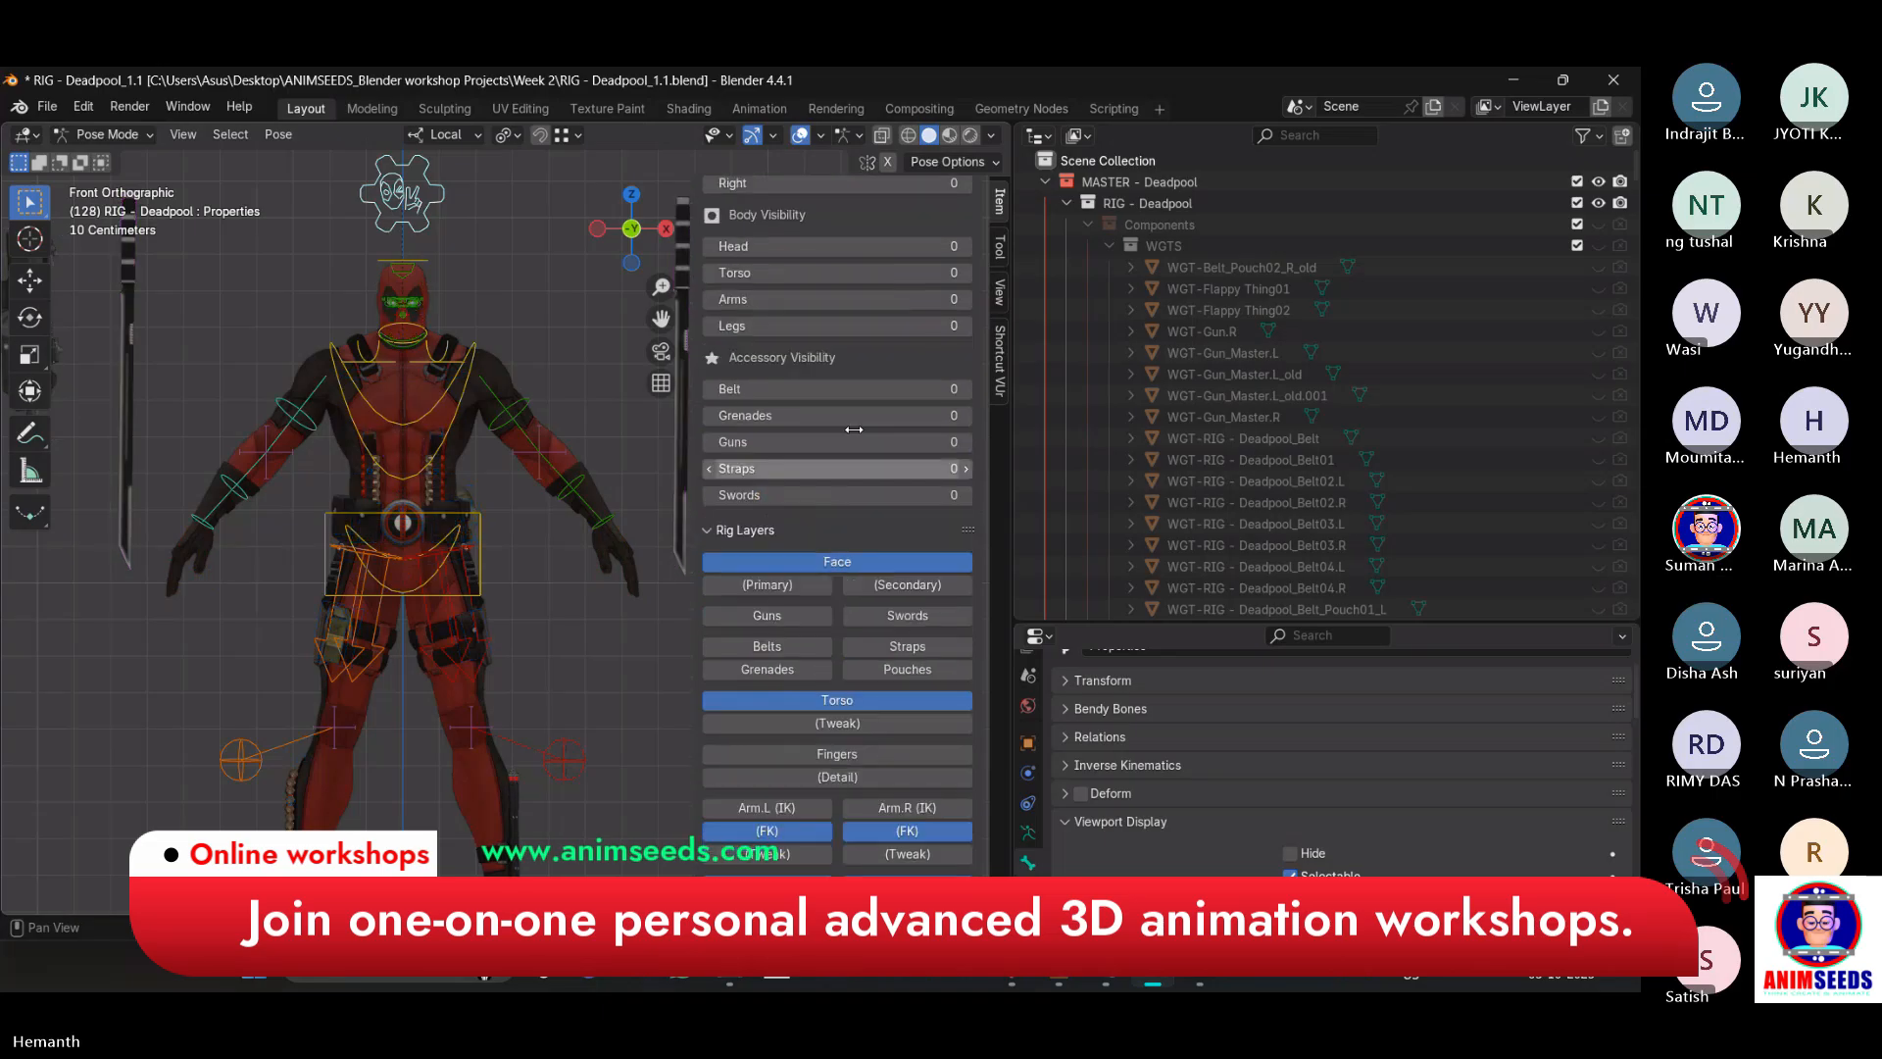
Step: Try rotating the left upper arm's FK control and check its IK-FK (hand.L) setting
left_click(525, 410)
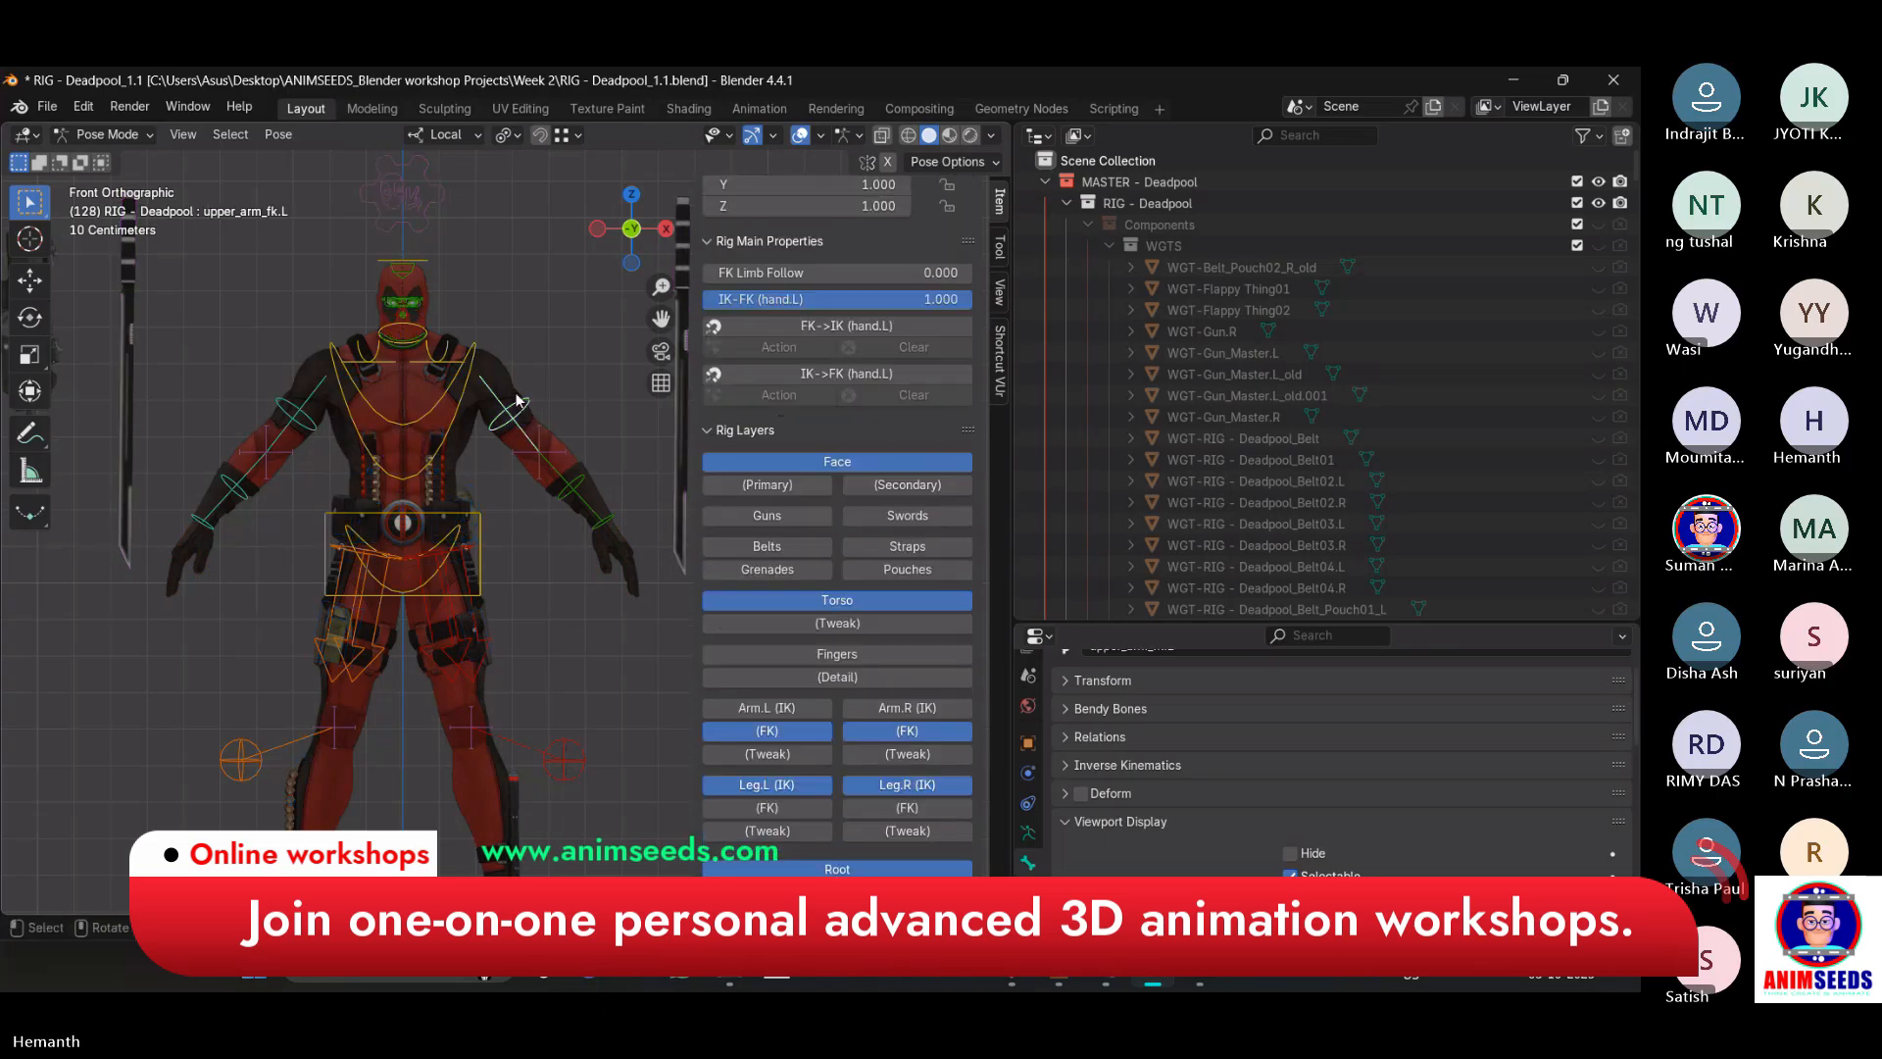
scroll(566, 574, "down", 1)
key("r")
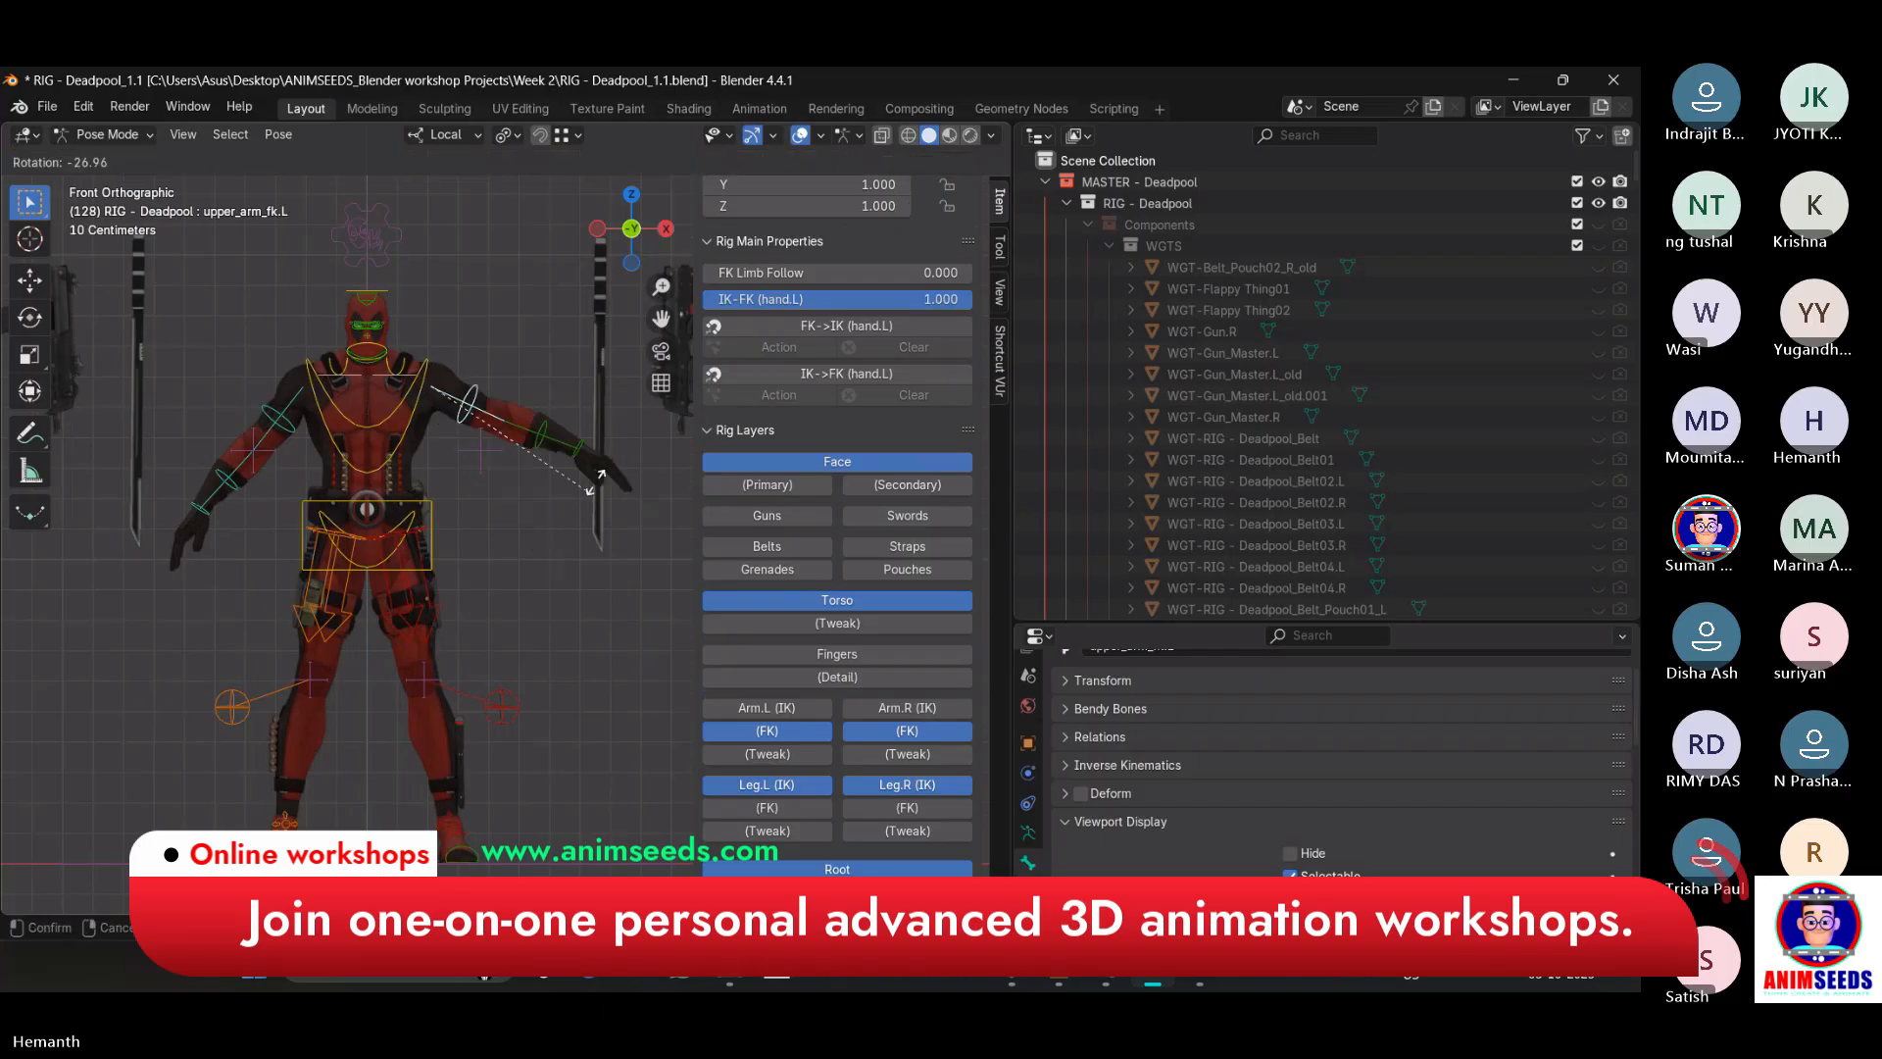
right_click(604, 387)
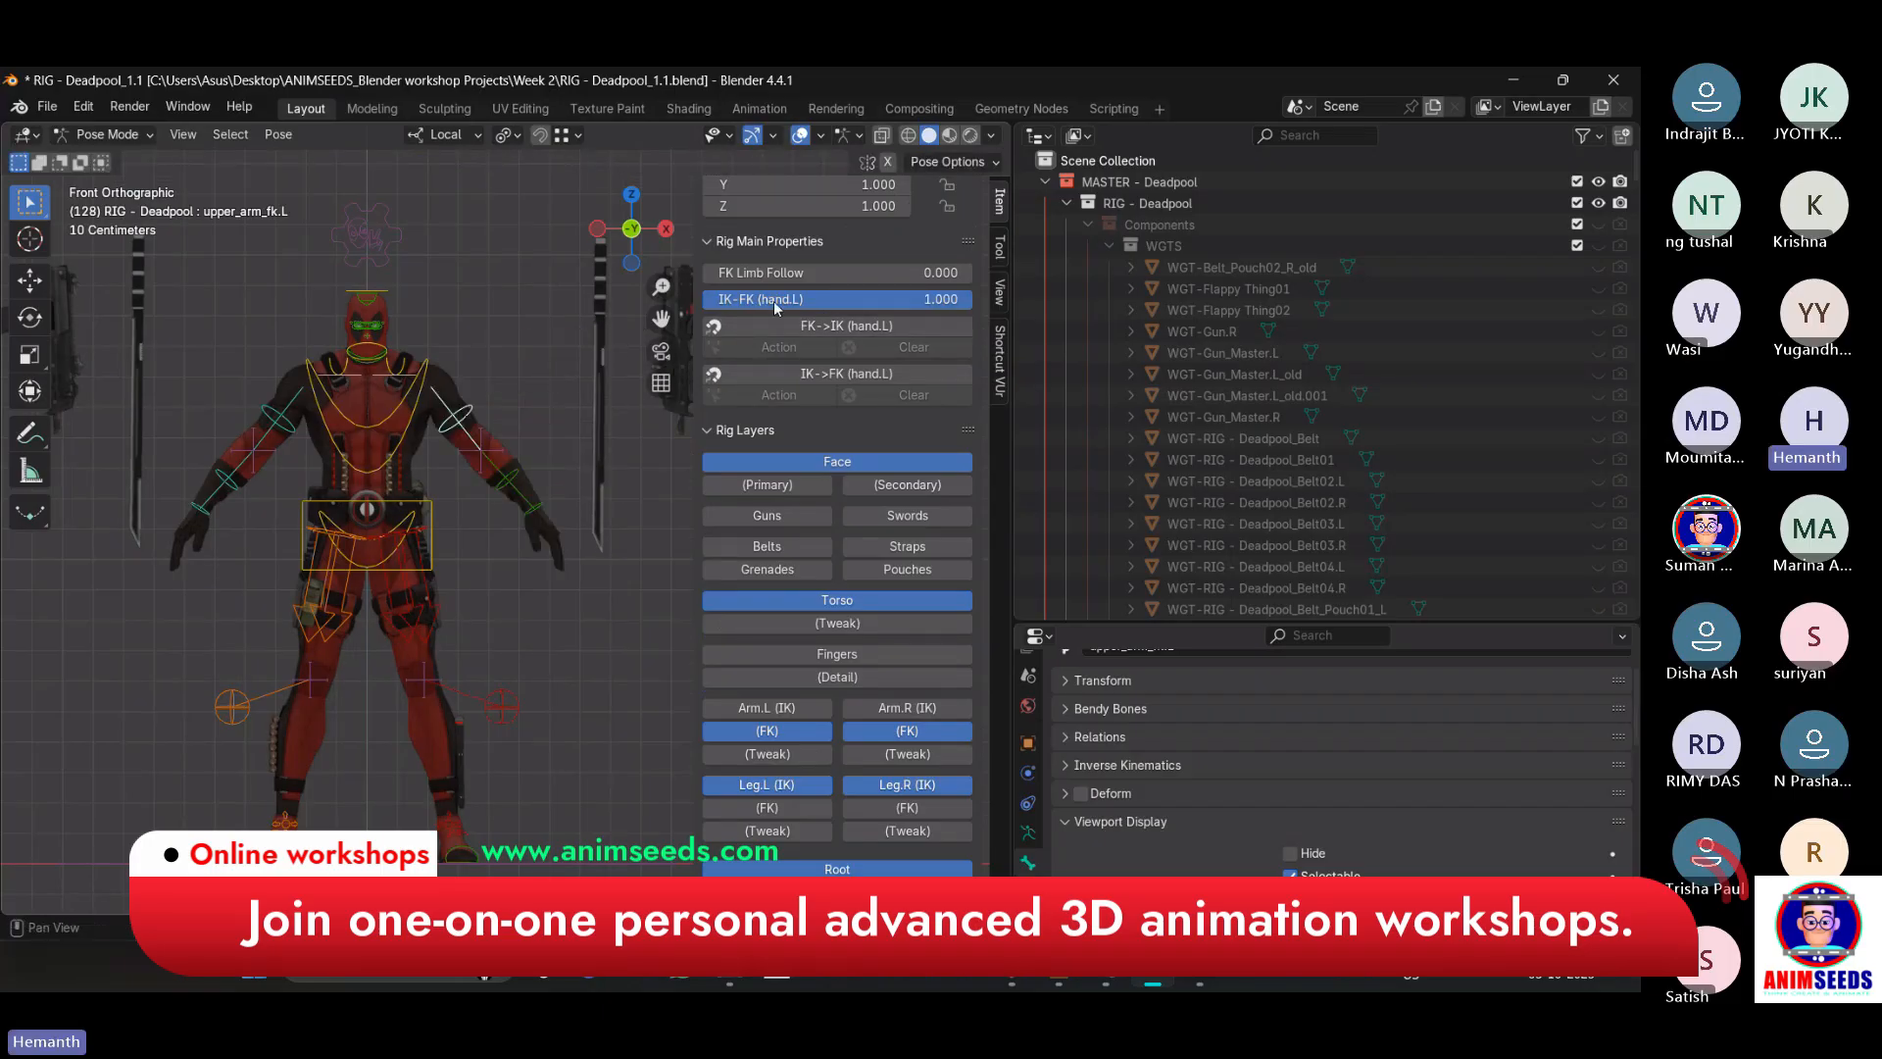
mouse_move(815, 297)
left_mouse_down()
mouse_move(549, 299)
mouse_move(815, 299)
left_mouse_up()
scroll(821, 332, "up", 3)
scroll(821, 463, "down", 3)
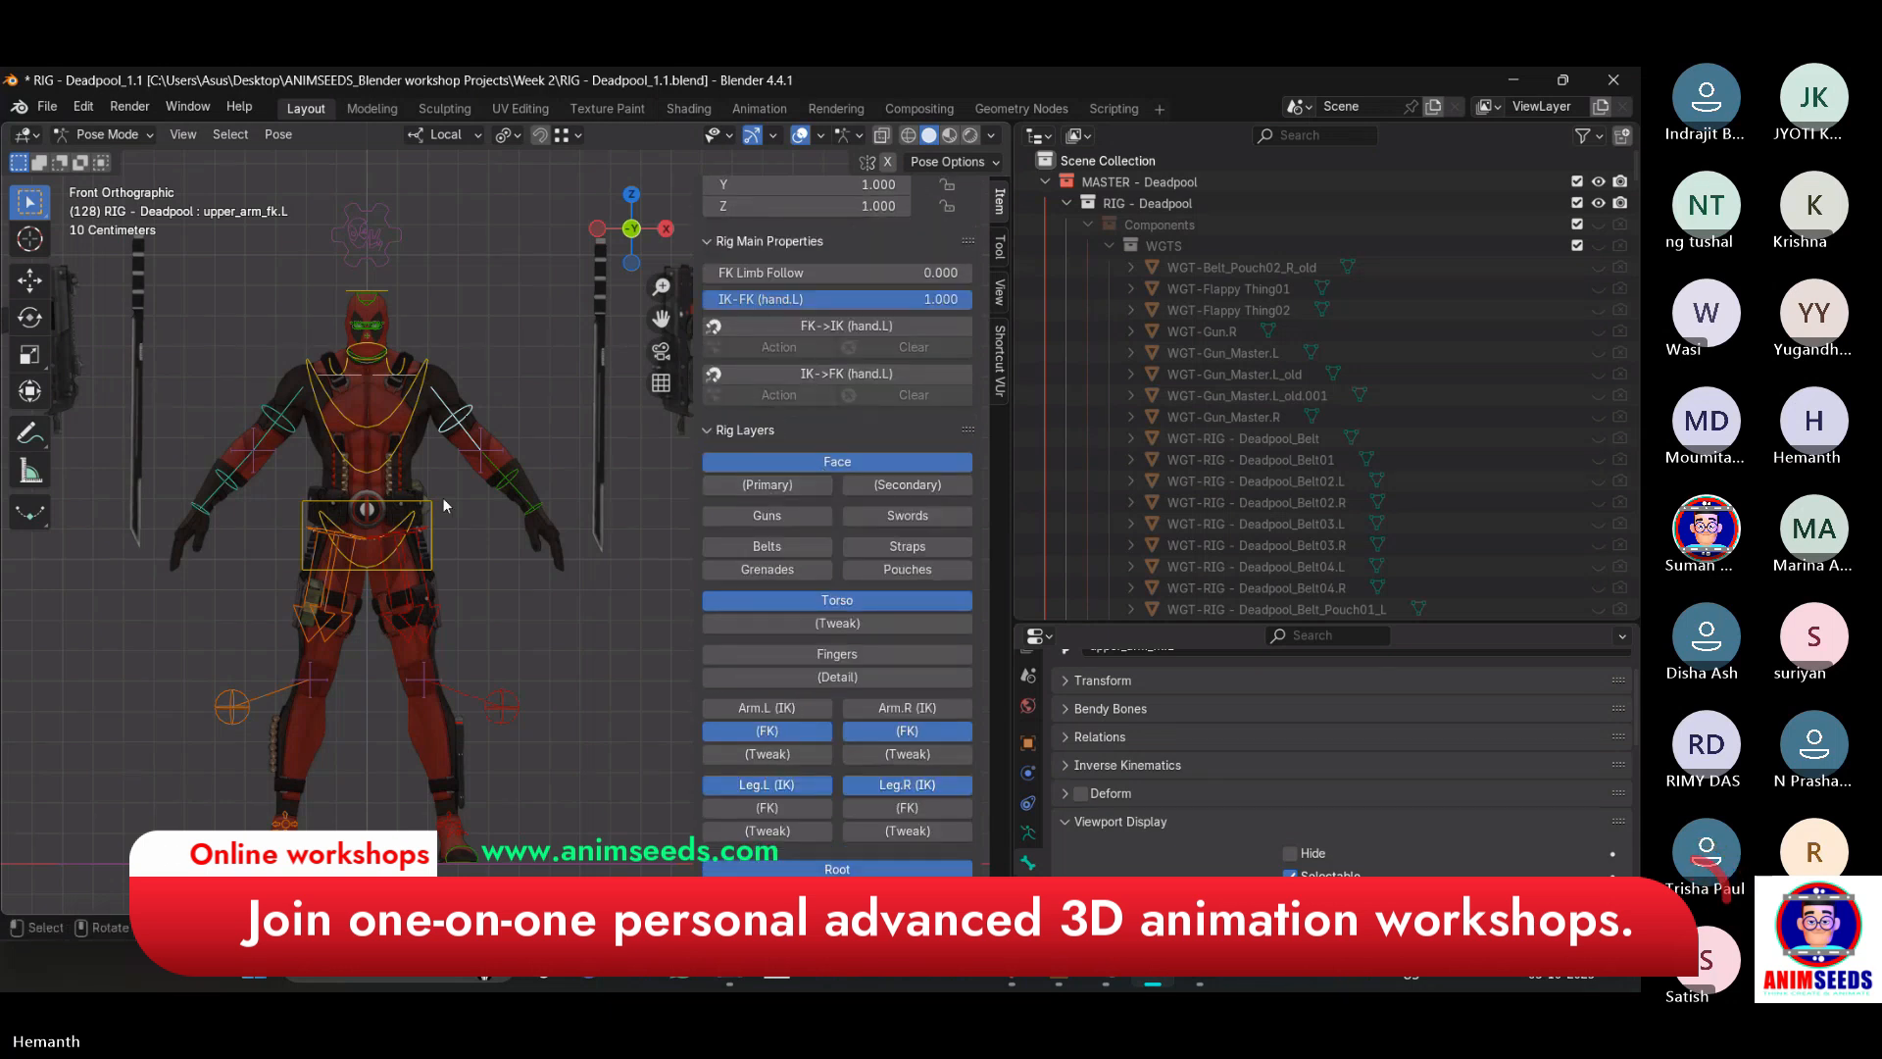
Step: Raise the left arm by rotating its upper-arm FK control -64.5° in front view, and undo the rotation
left_click(502, 487)
left_click(456, 422)
key("r")
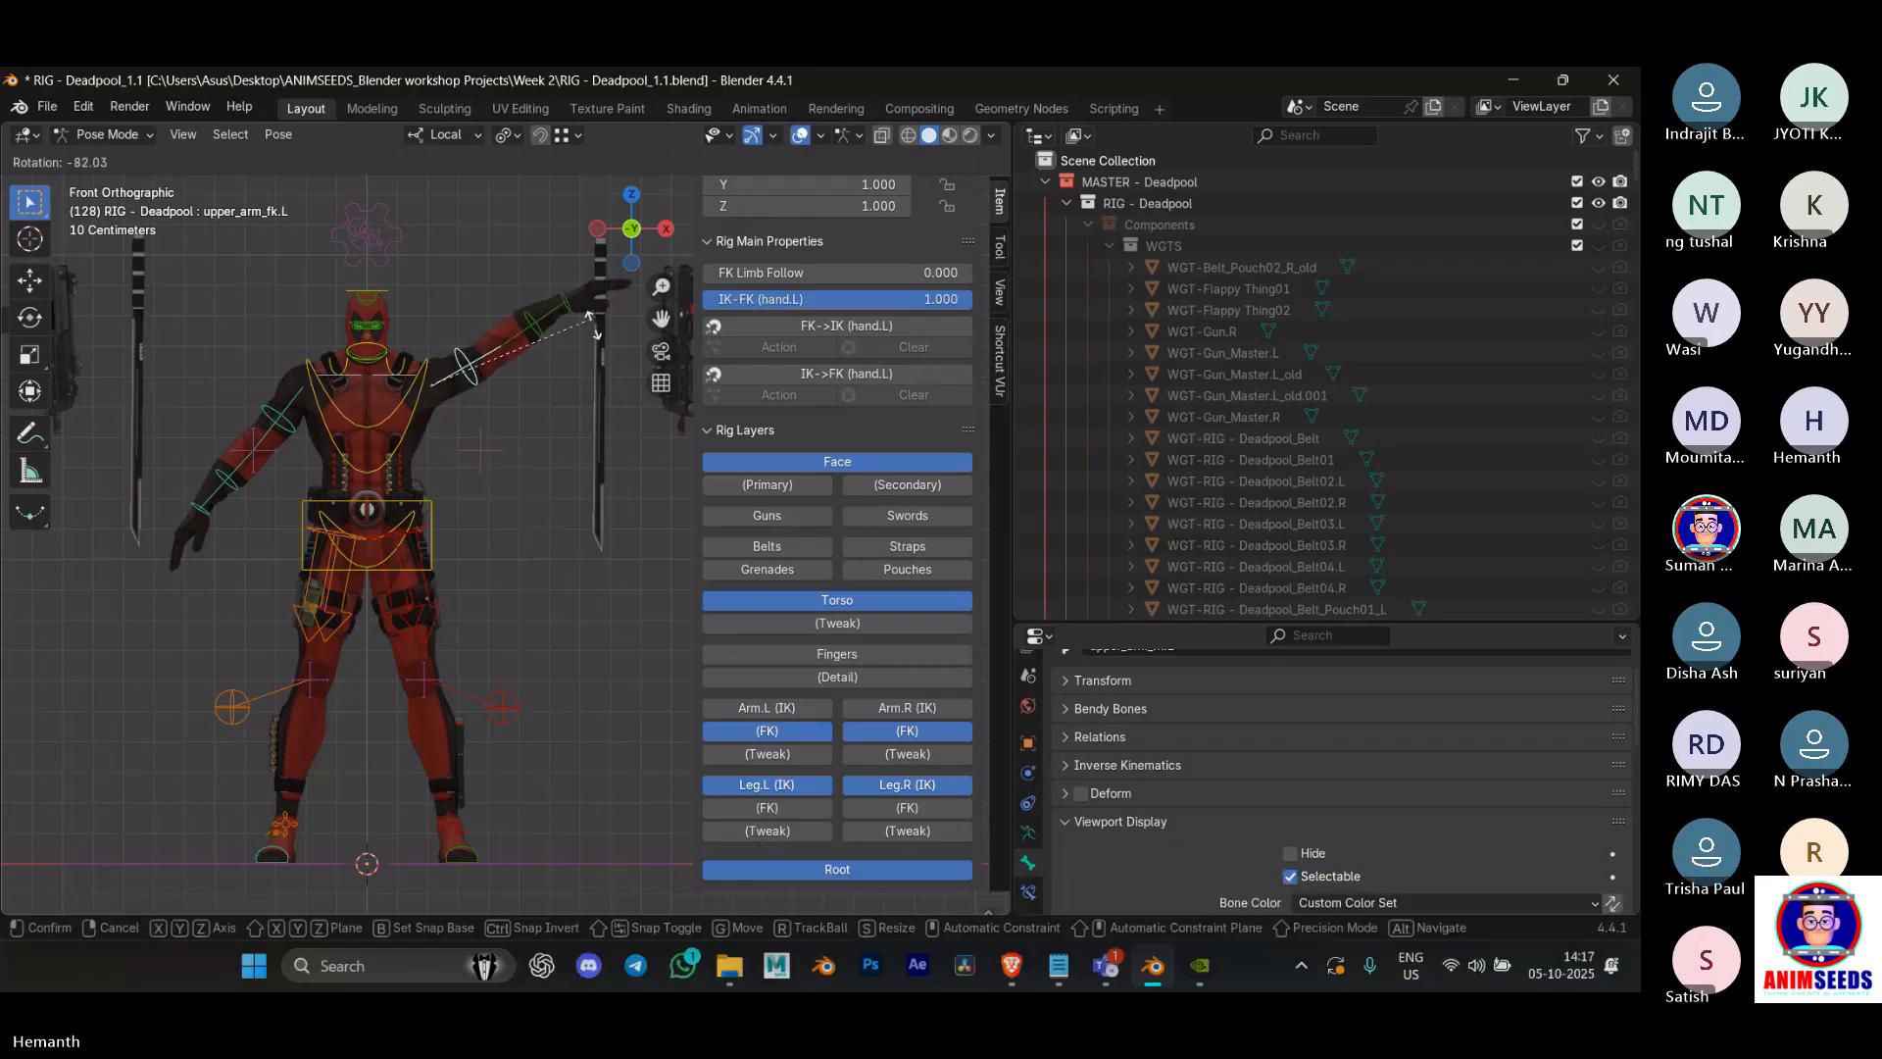
left_click(590, 372)
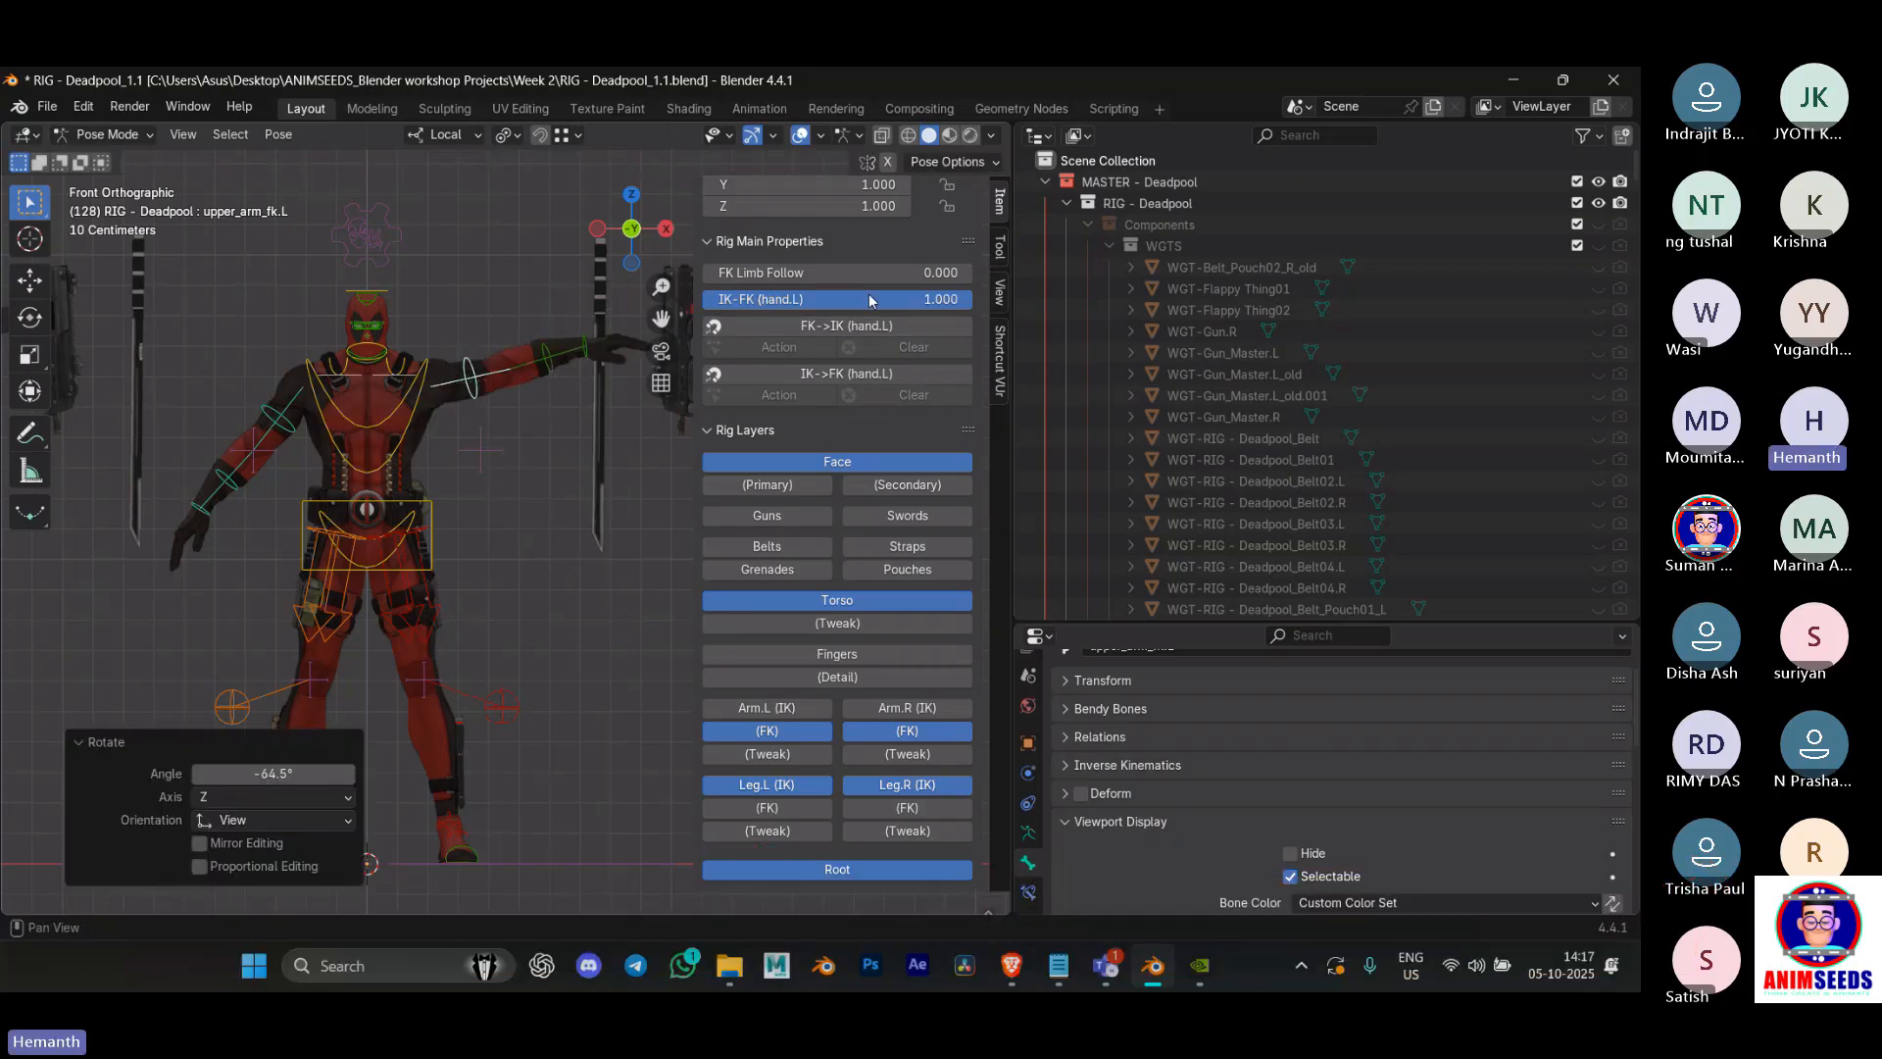
key("ctrl+z")
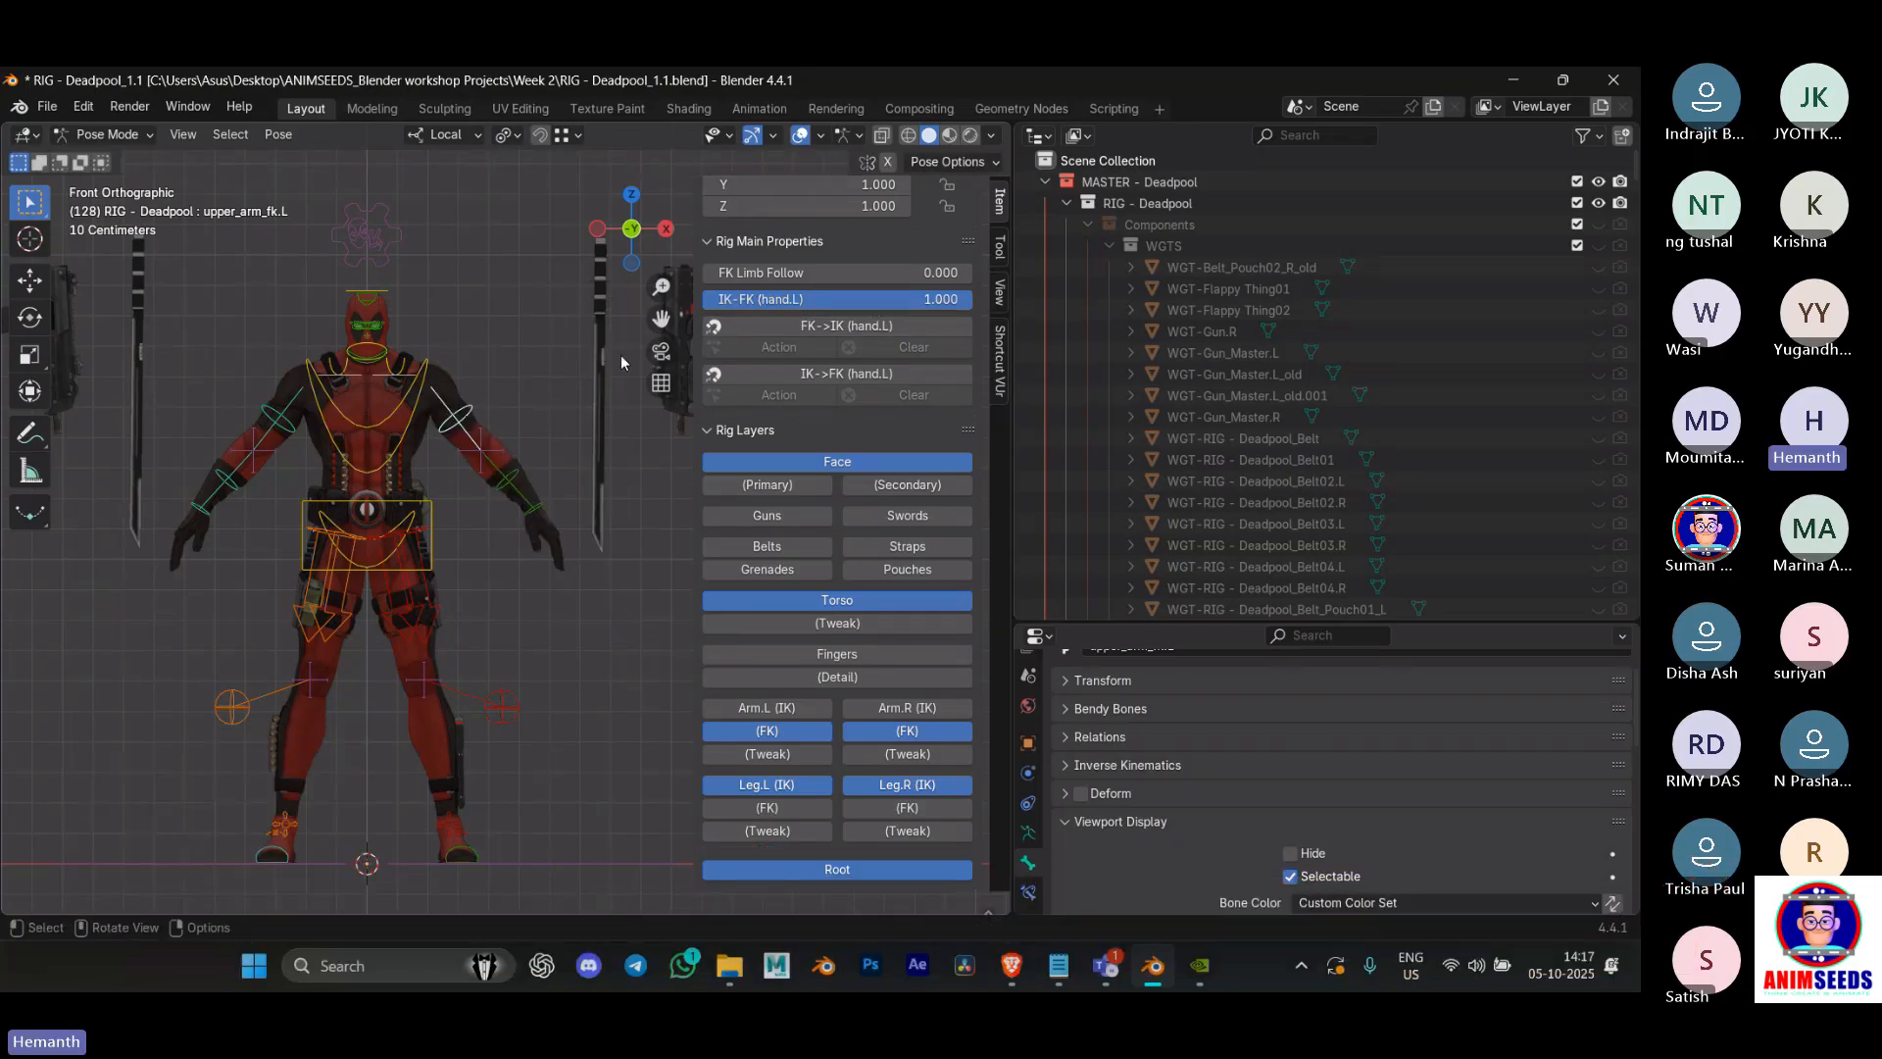
Step: Switch the left arm to IK by setting IK-FK (hand.L) to 0, and show the Arm.L (IK) and Arm.R (IK) layers
scroll(621, 355, "up", 3)
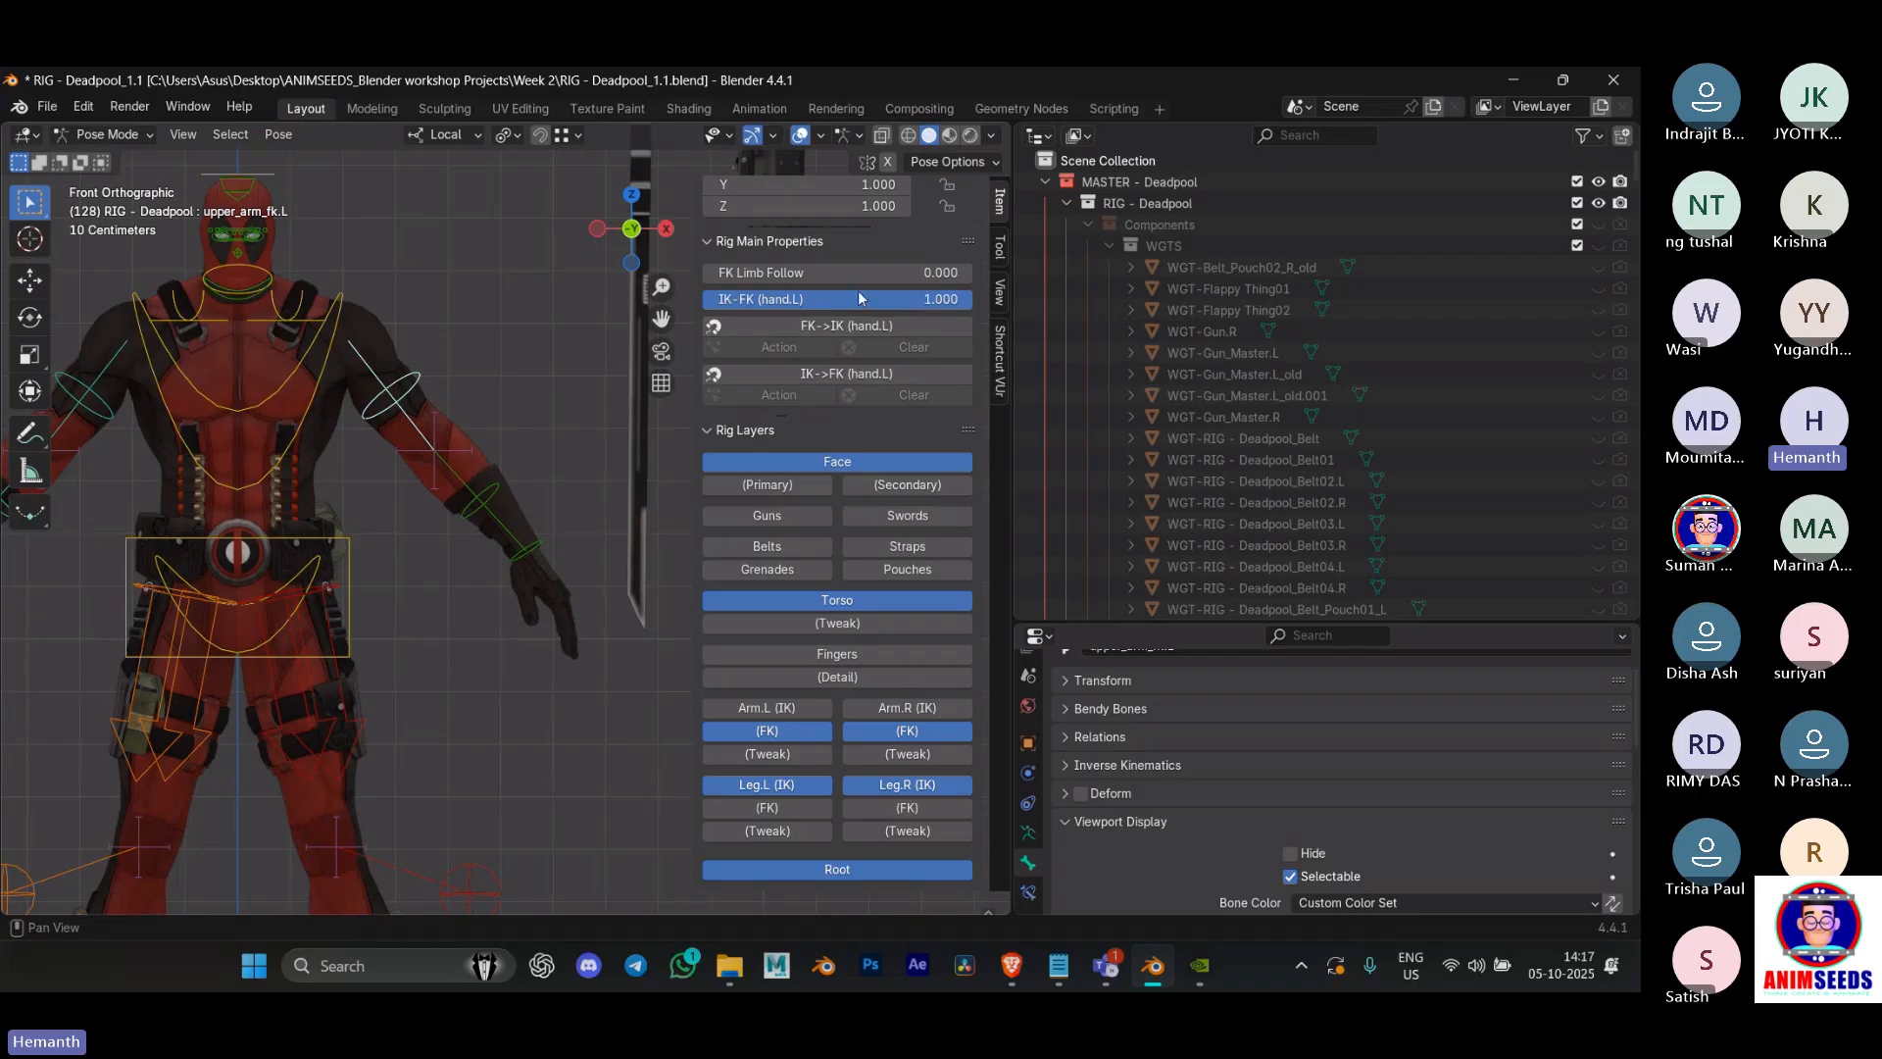
left_click_drag(862, 299, 732, 302)
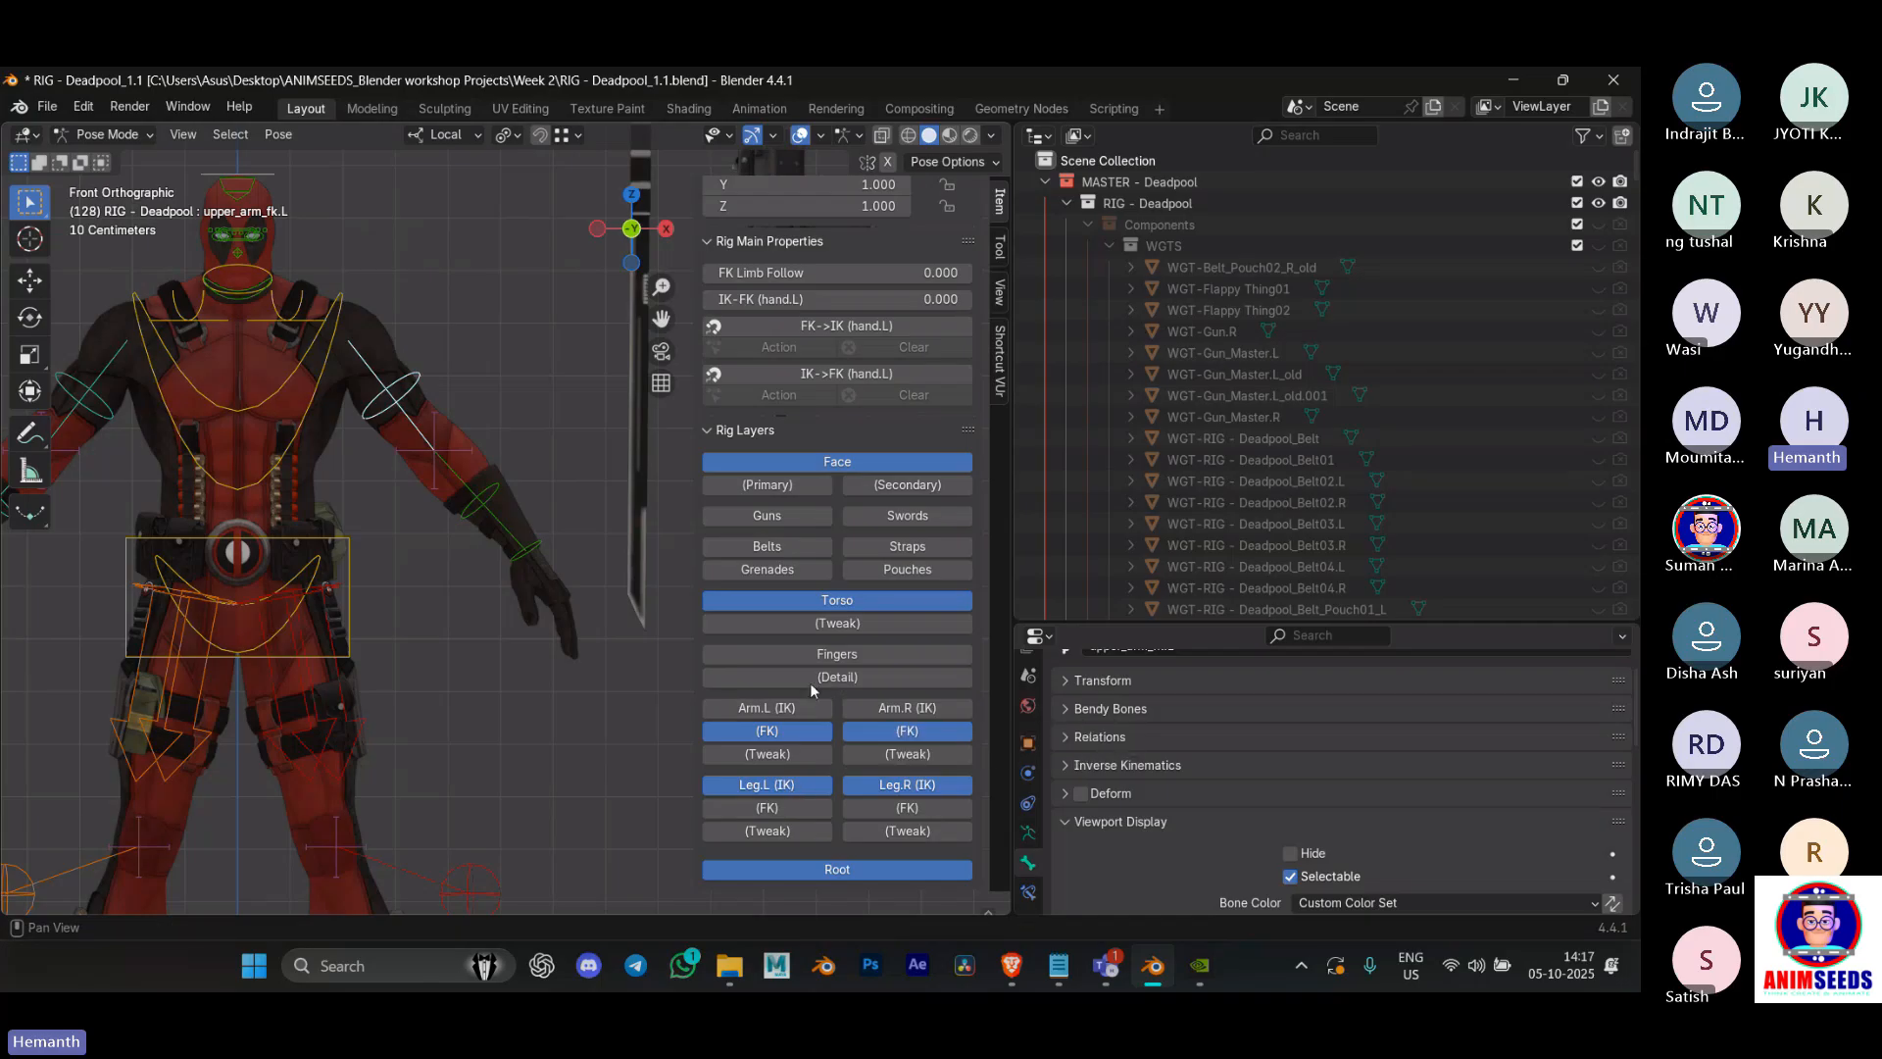
left_click(768, 708)
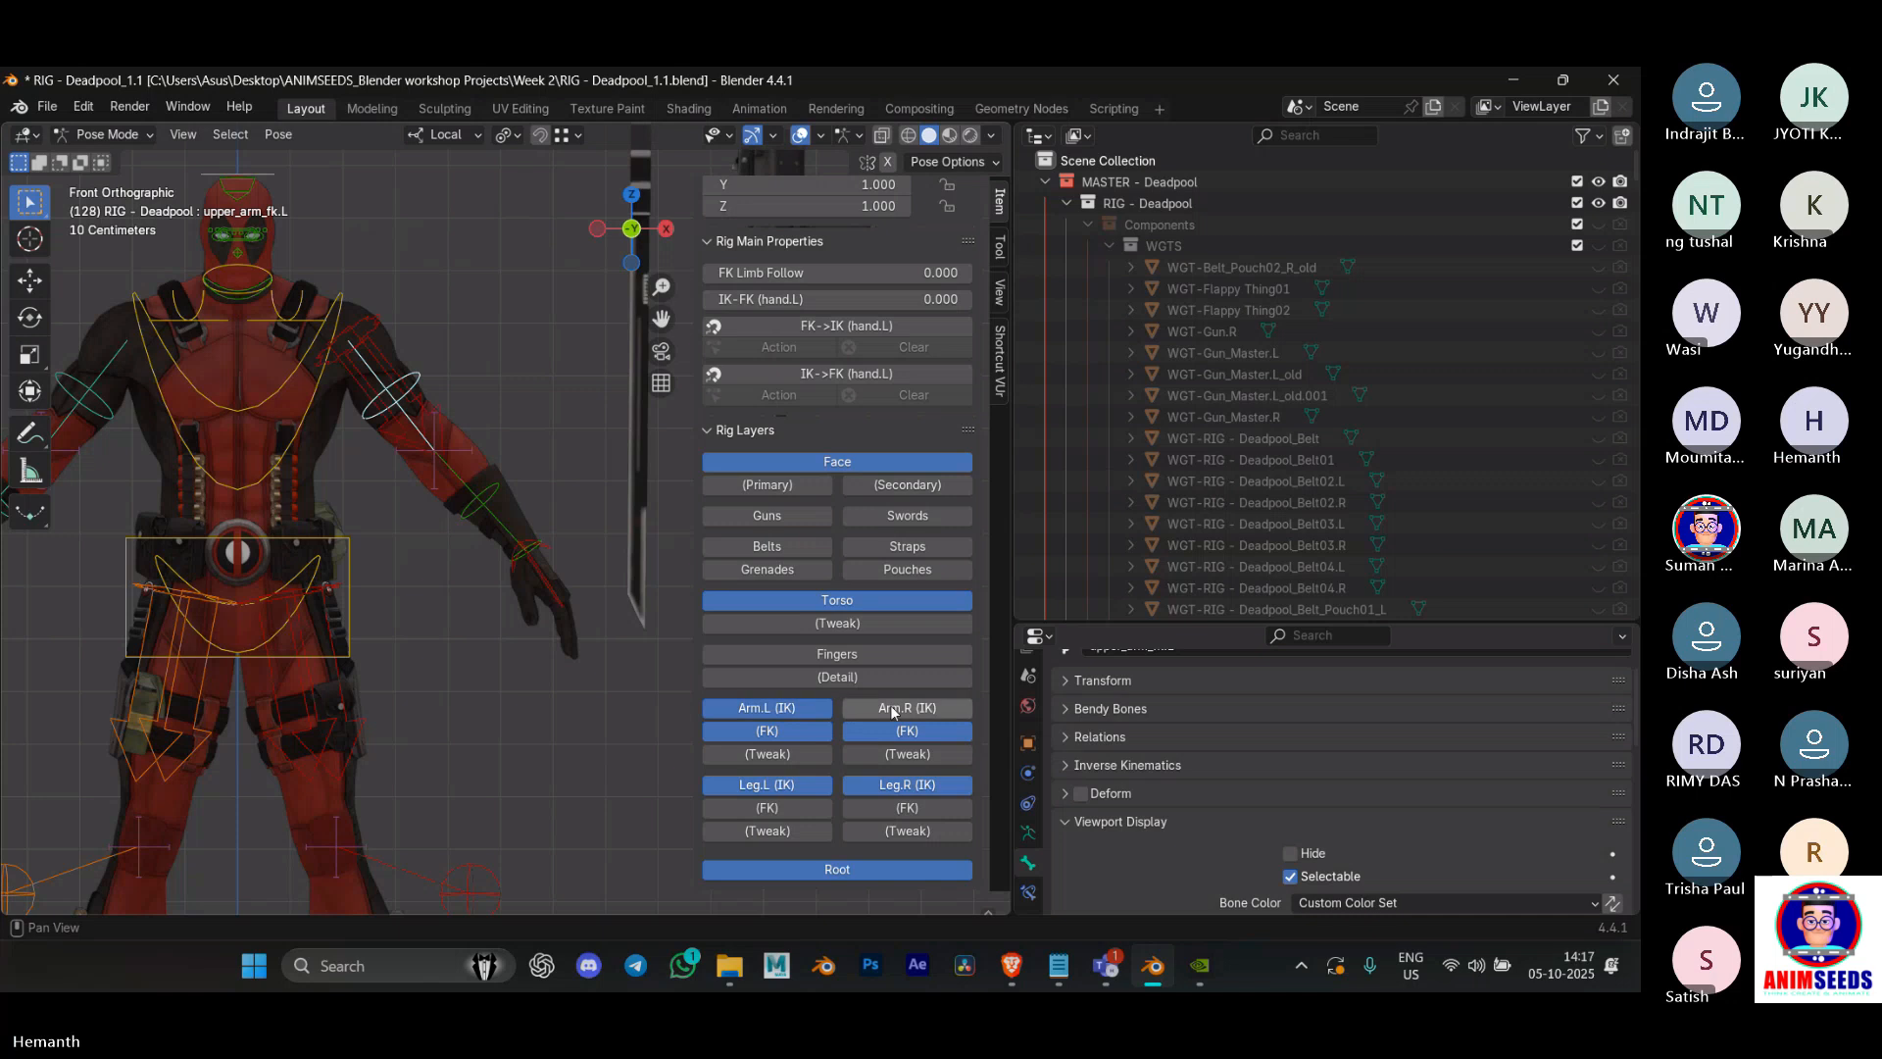
left_click(891, 707)
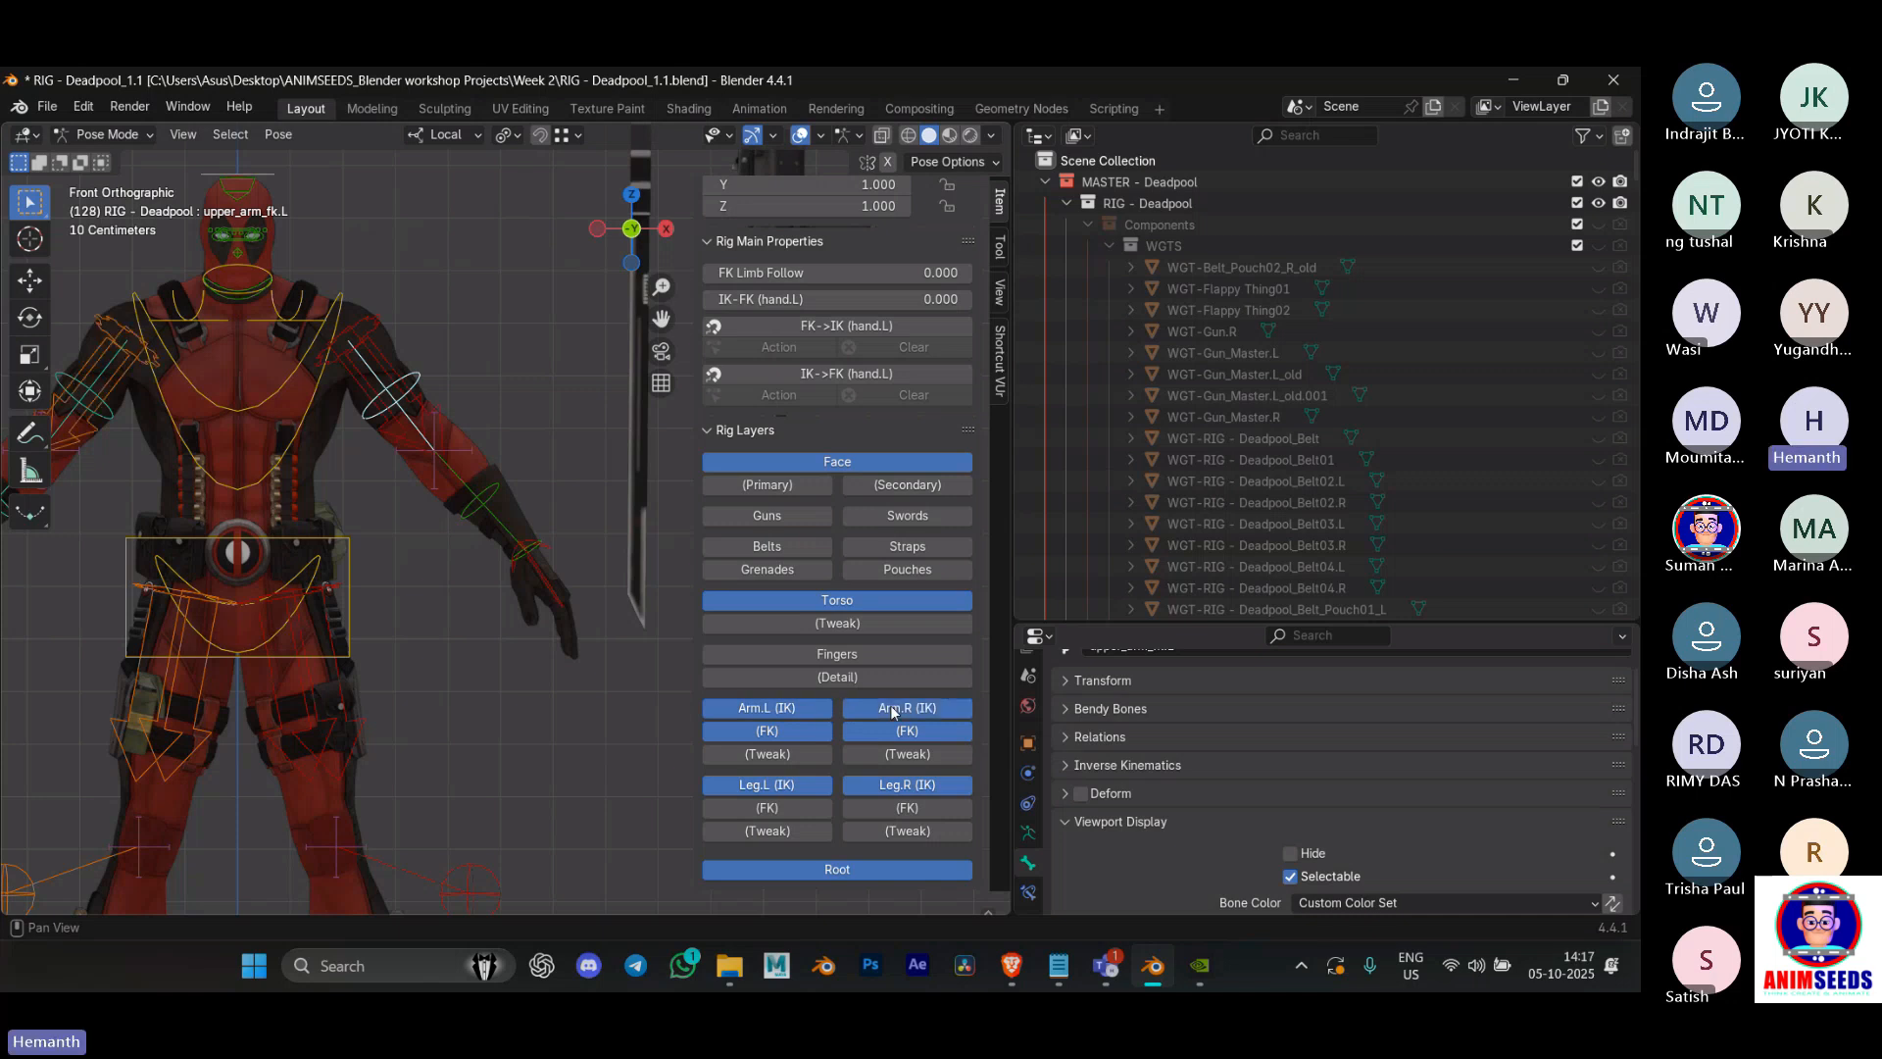
Step: Try moving the left arm's IK wrist control, cancel the move, and hide the FK layers of both arms
left_click(550, 556)
key("g")
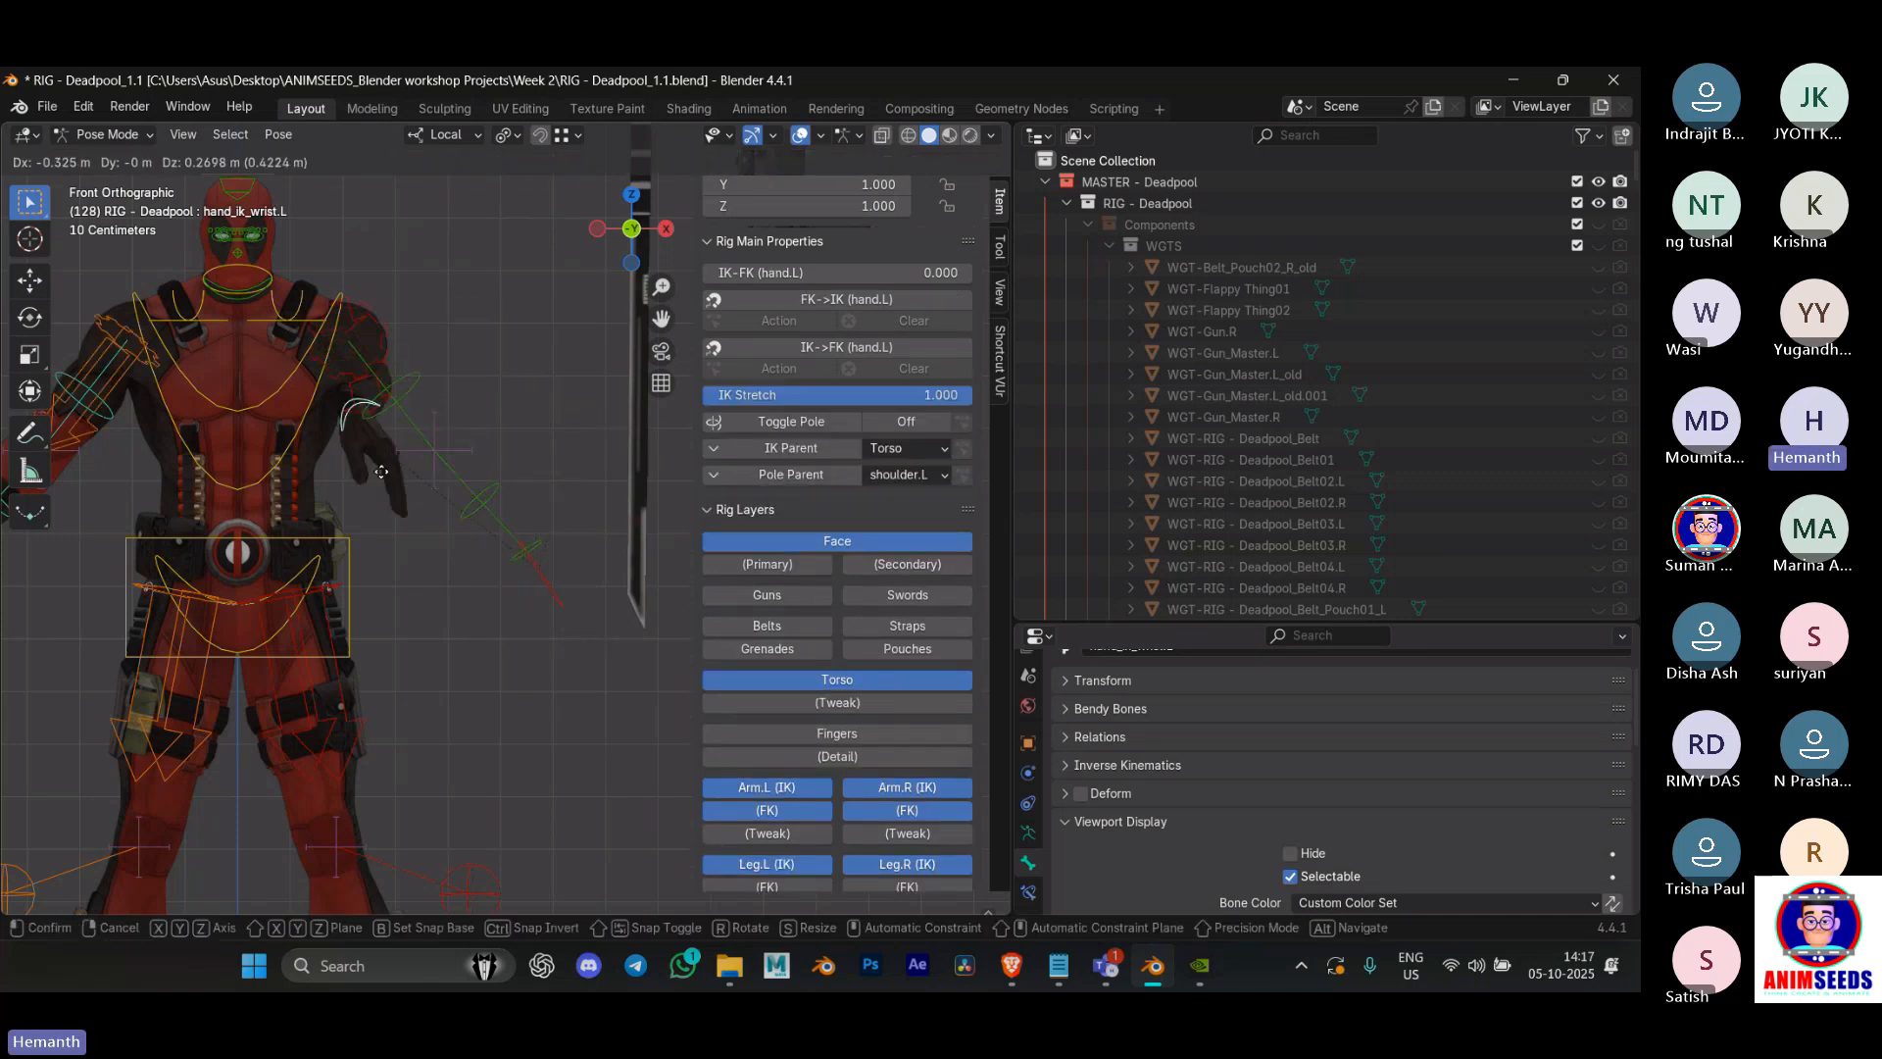
right_click(582, 557)
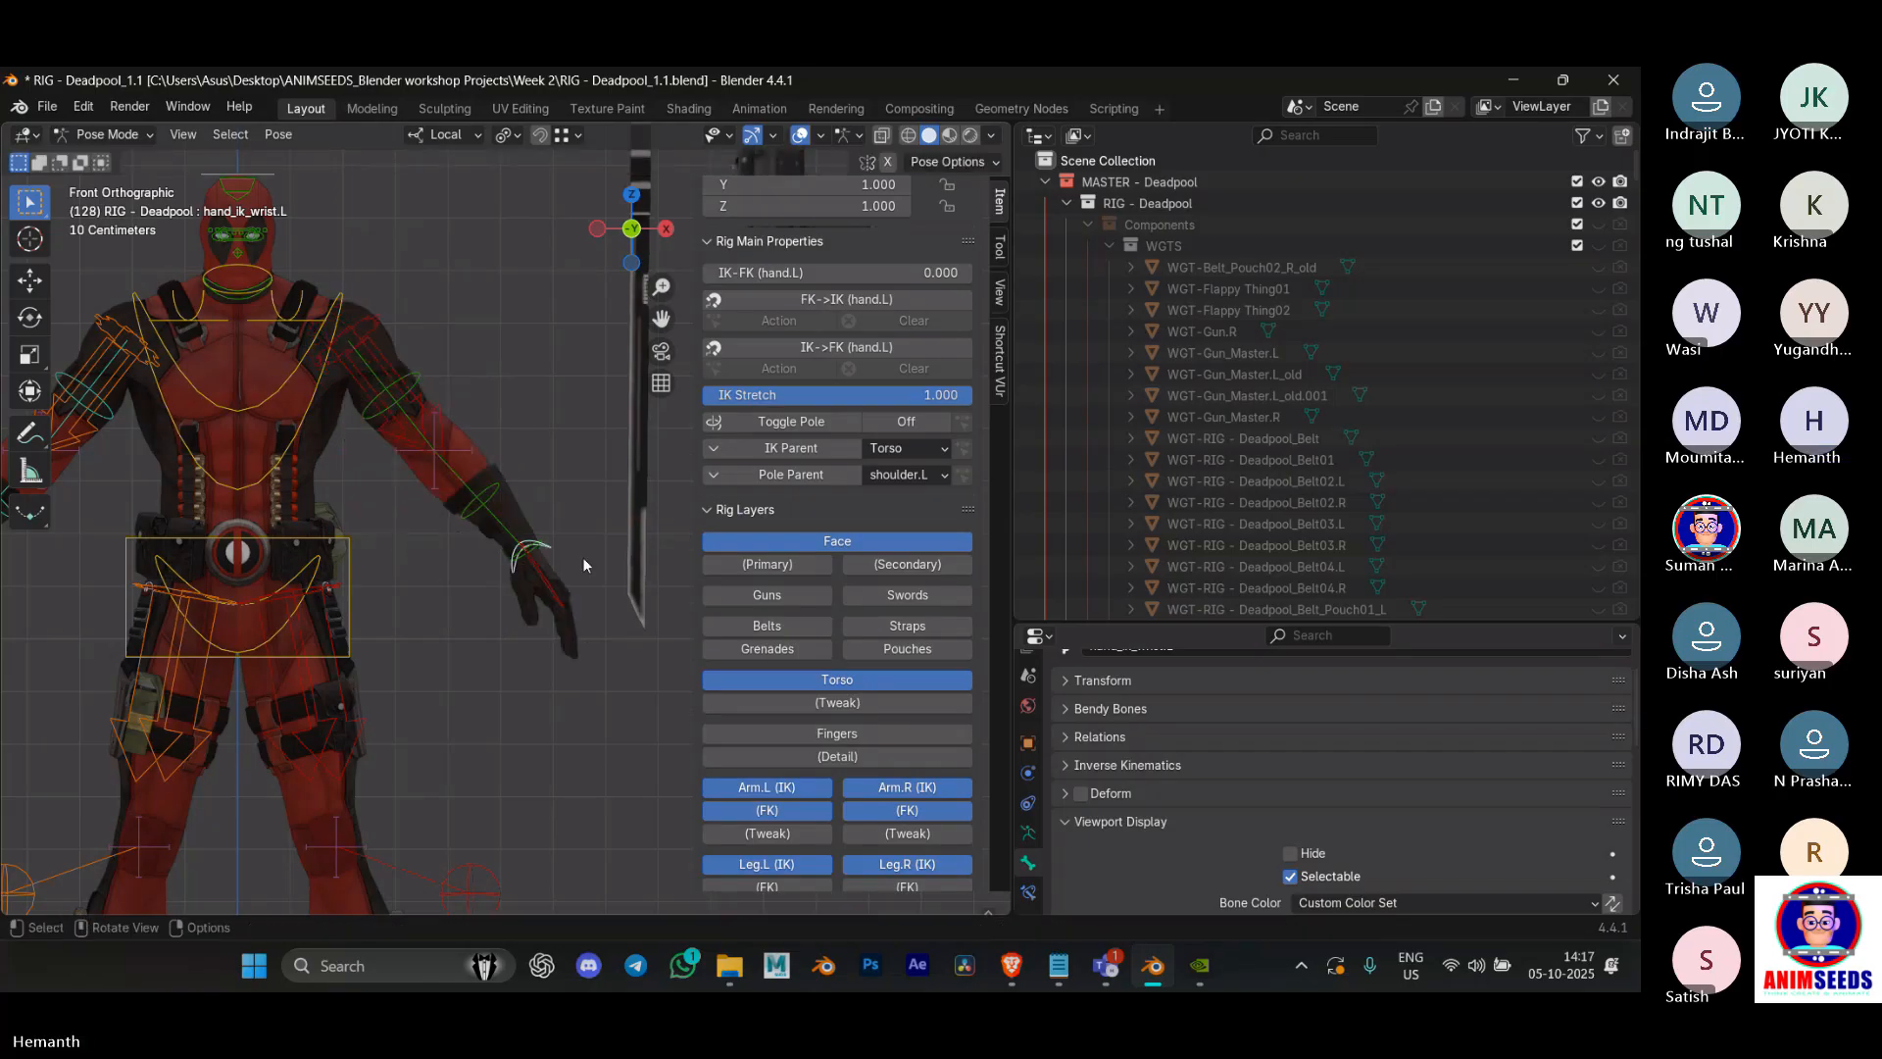
scroll(827, 763, "down", 3)
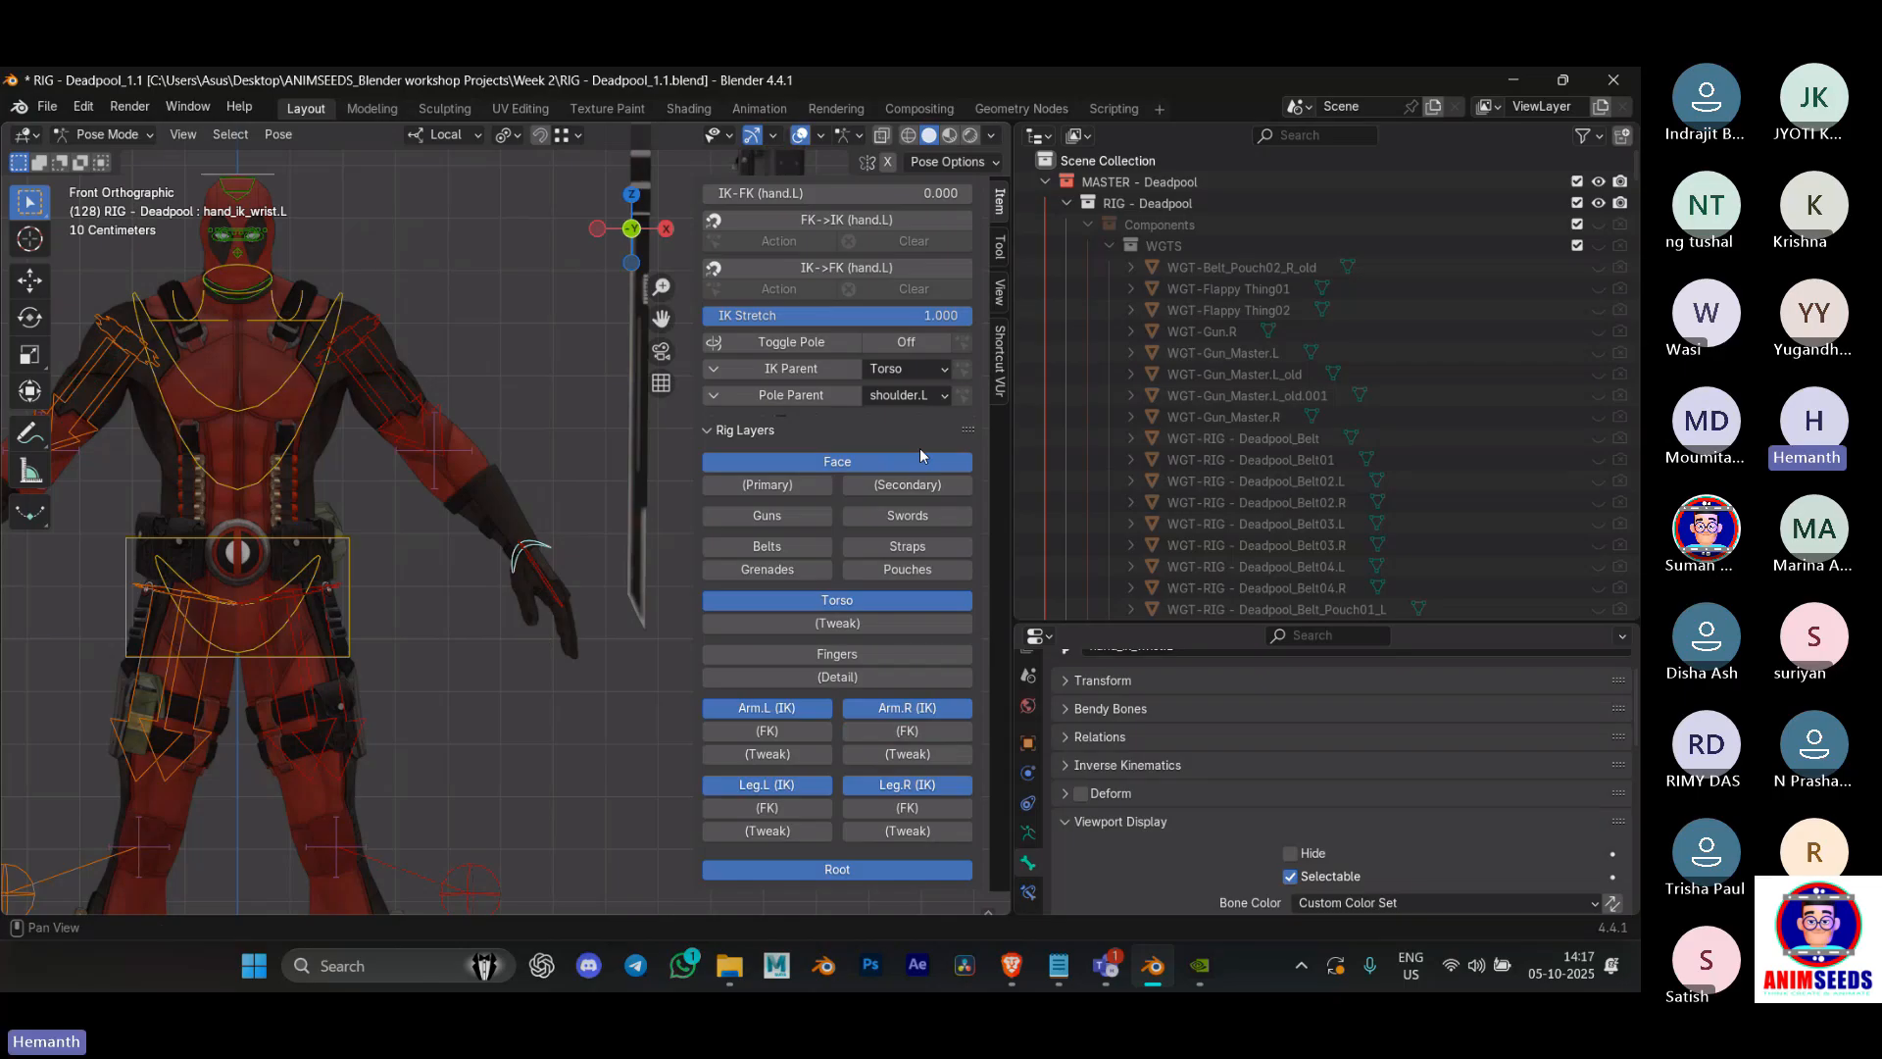
Step: Turn on Toggle Pole for the left arm's IK and try moving its elbow pole target, upper_arm_ik_target.L
middle_click_drag(469, 479, 530, 510)
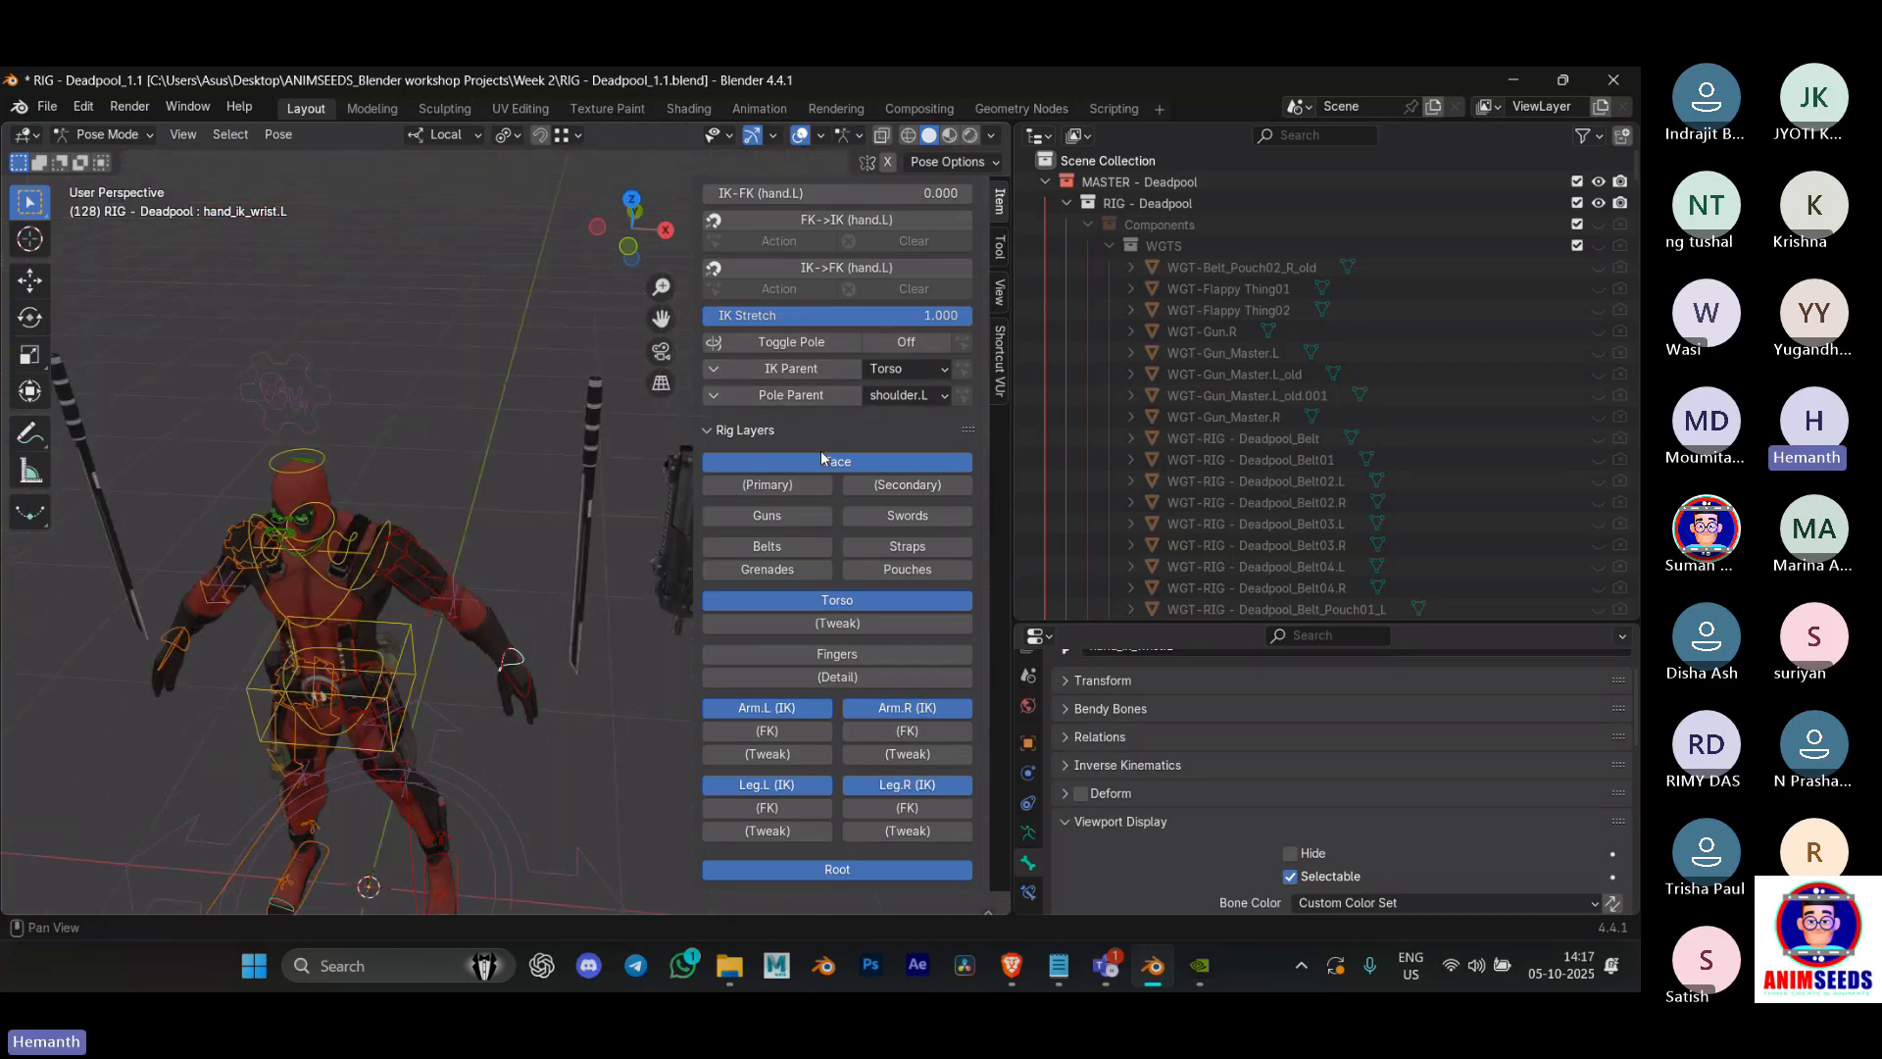
left_click(905, 344)
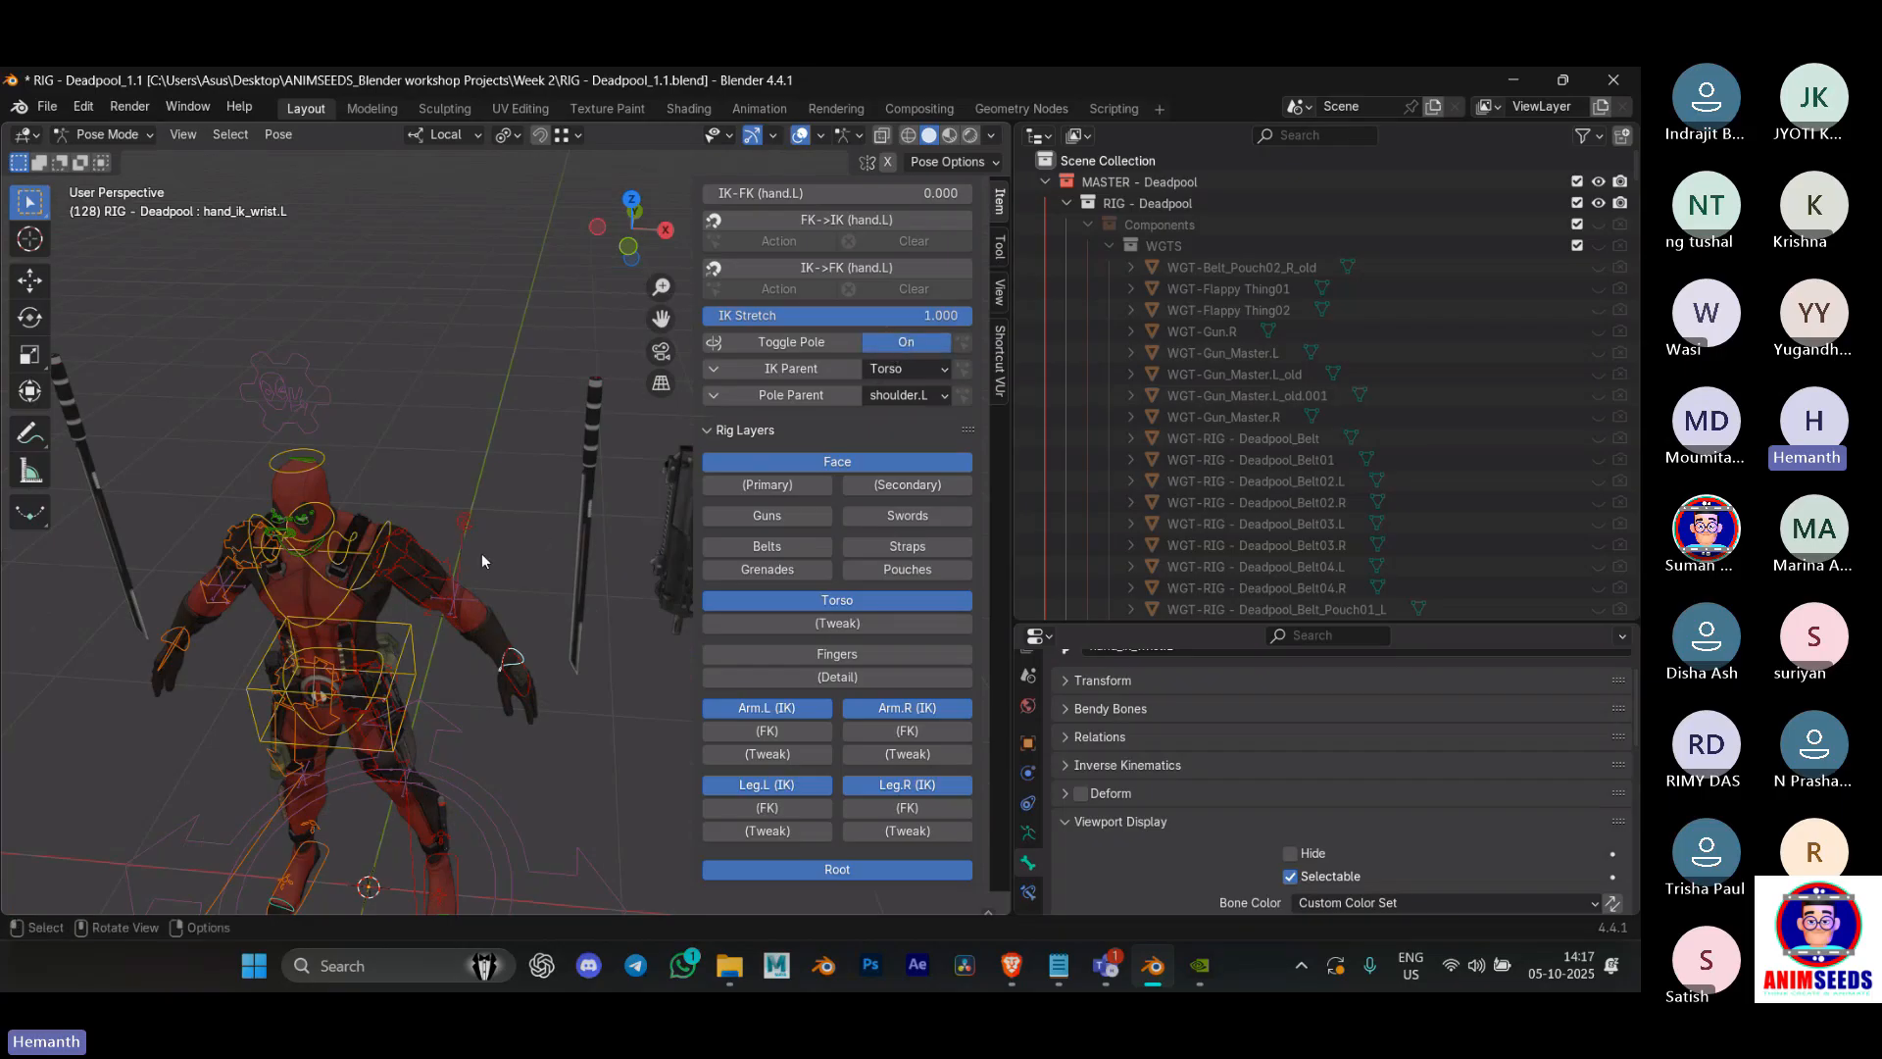
left_click(466, 522)
key("g")
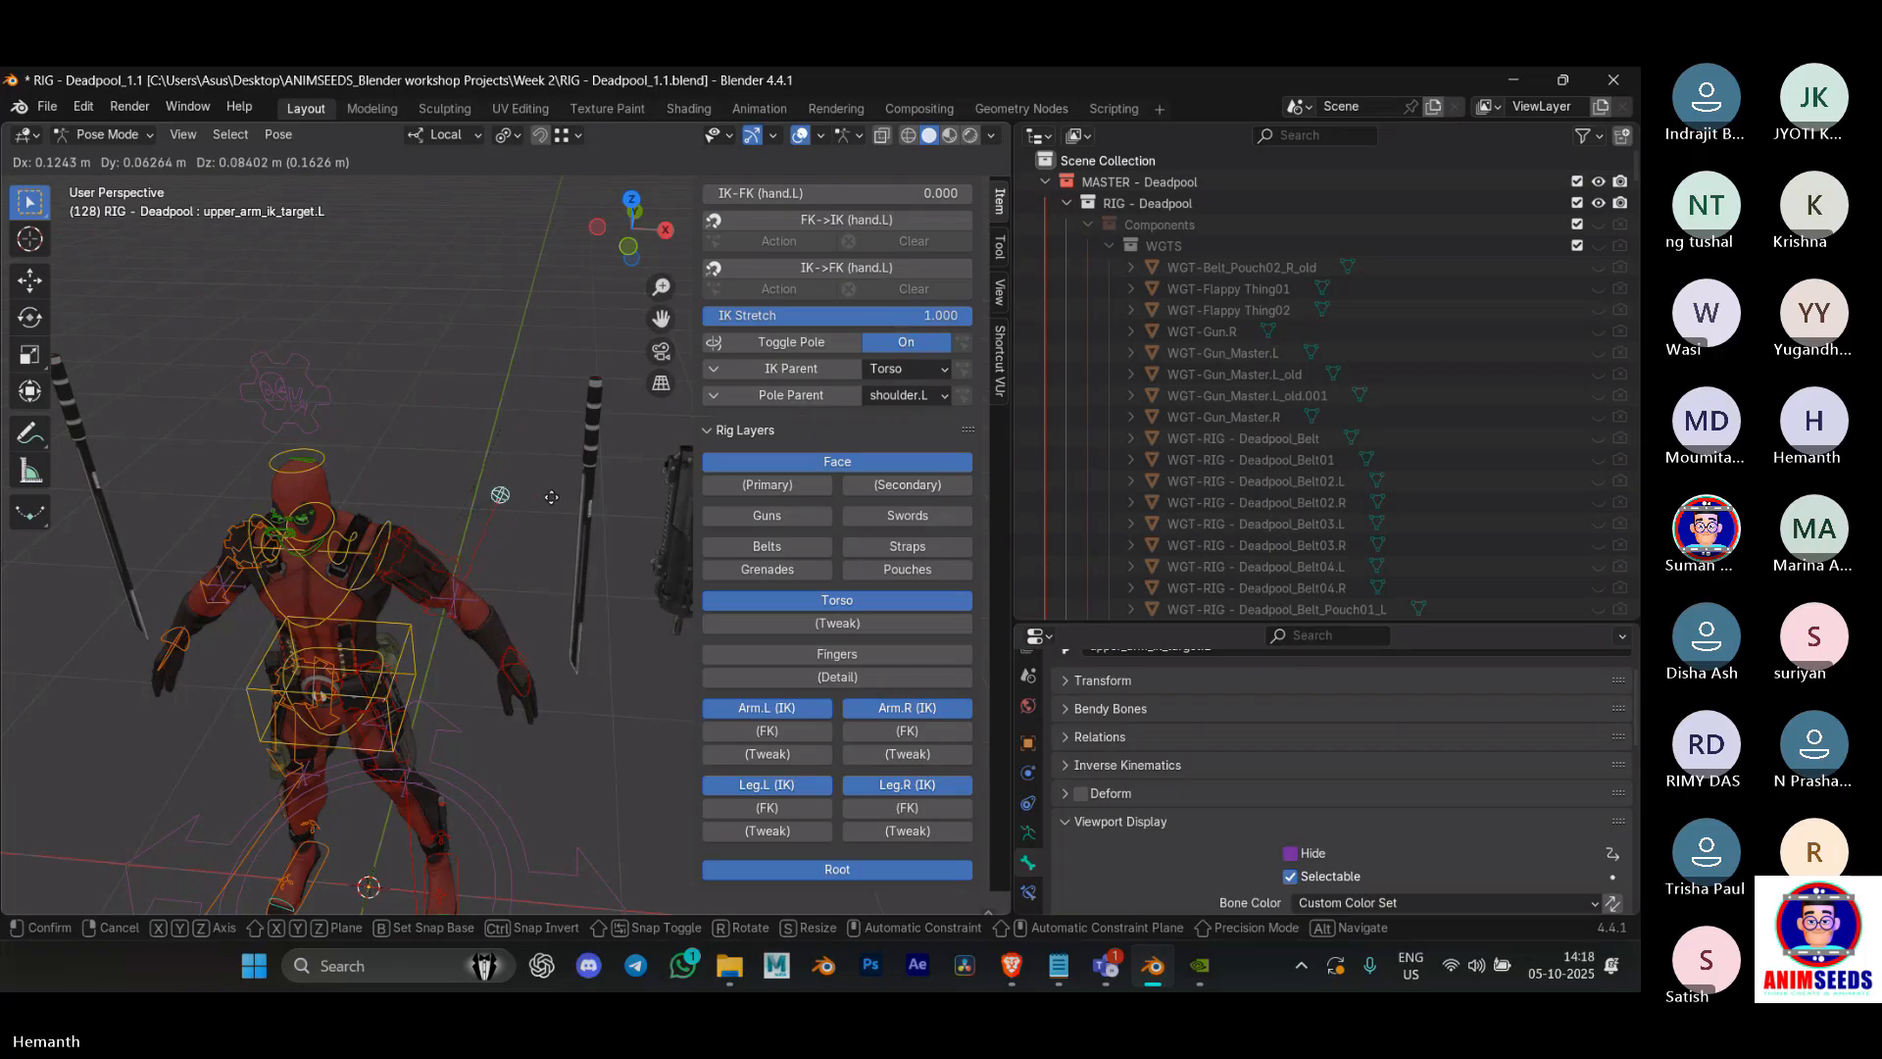
left_click(471, 534)
middle_click_drag(472, 570, 516, 553)
left_click(529, 544)
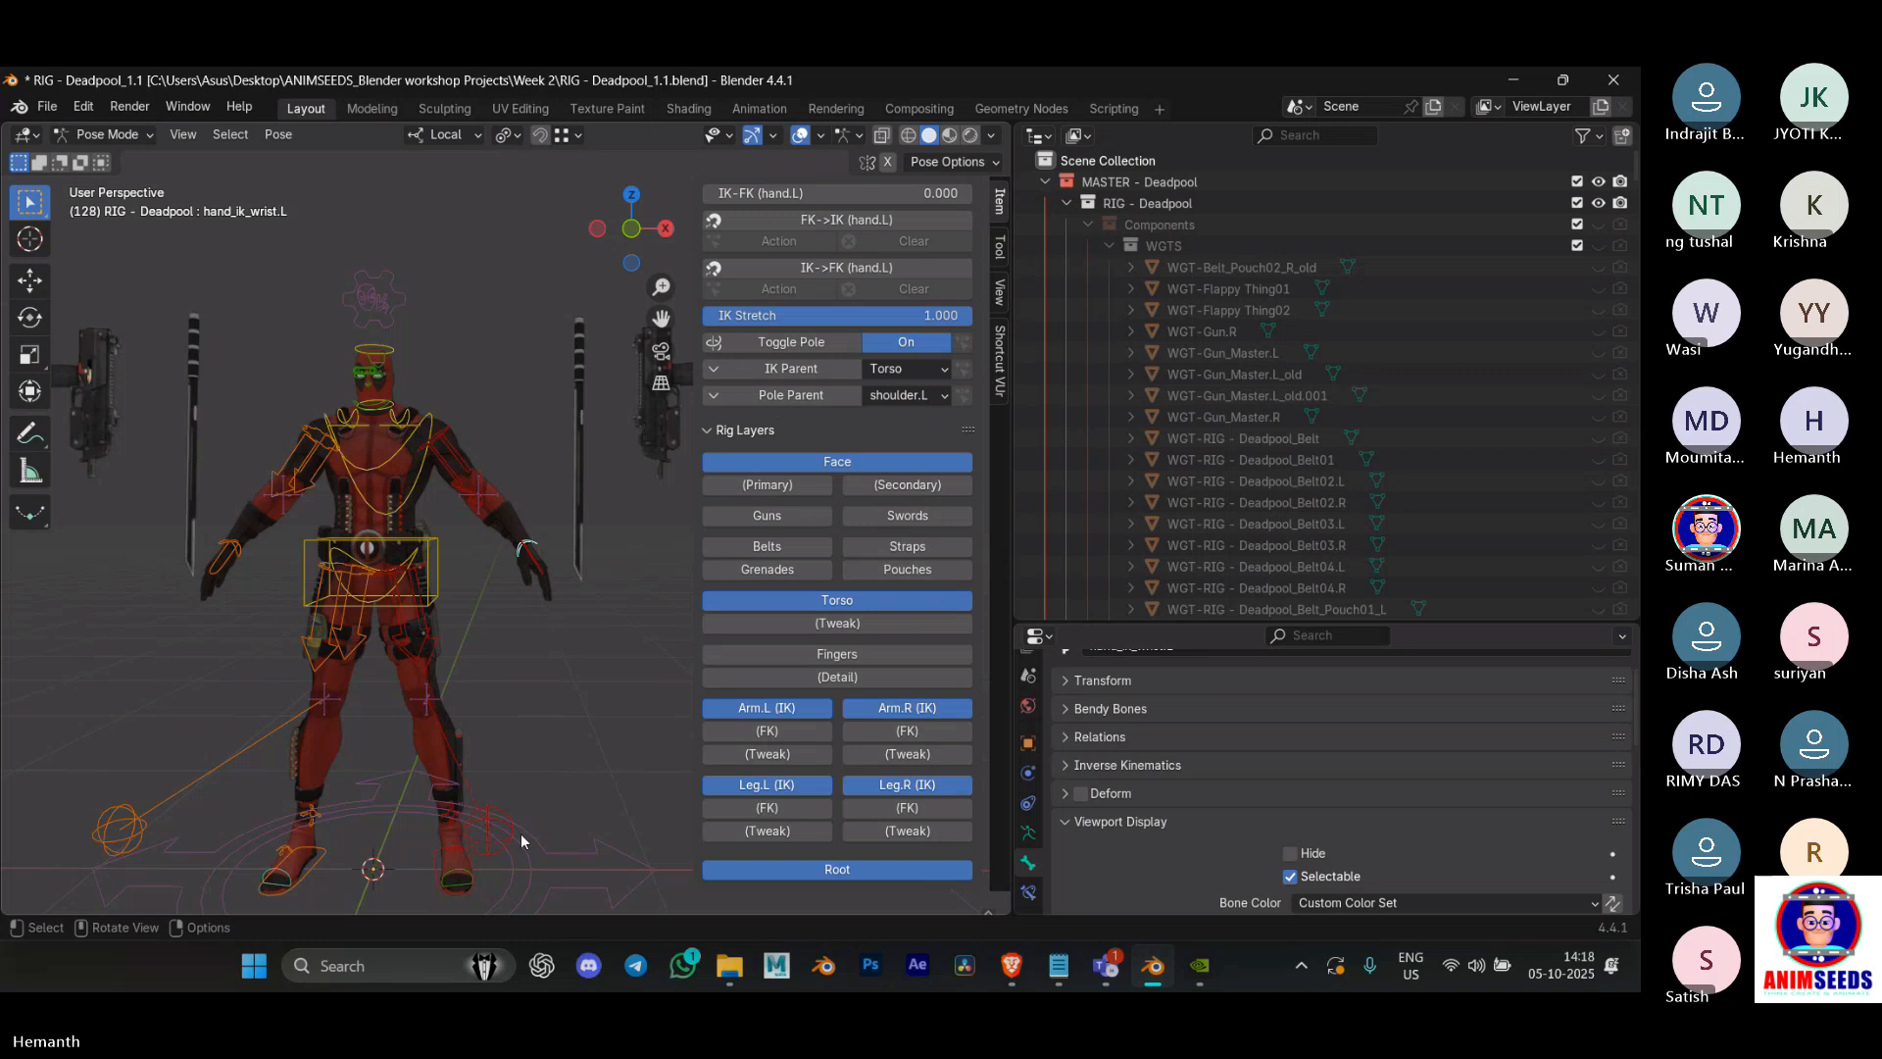
Step: Split the 3D viewport horizontally, change the new lower area to a Timeline, and widen both areas slightly
right_click(567, 912)
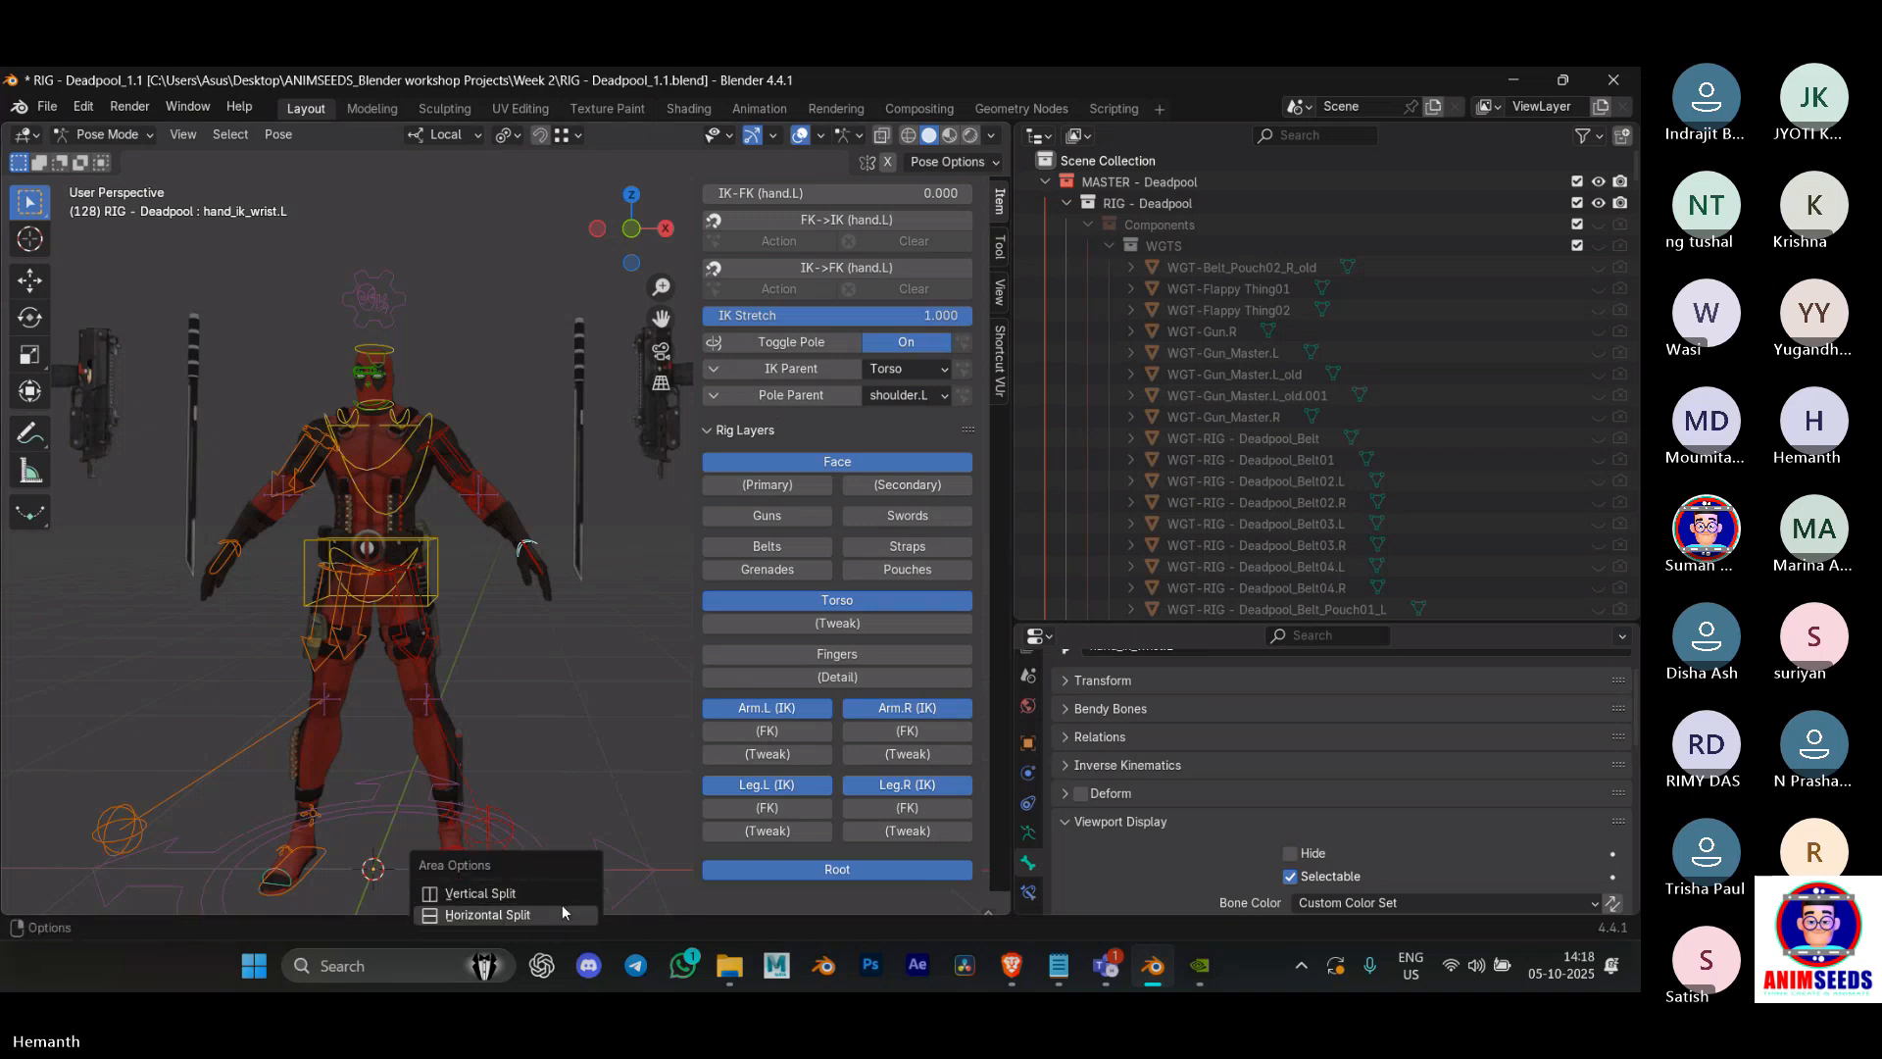
left_click(562, 914)
left_click(393, 721)
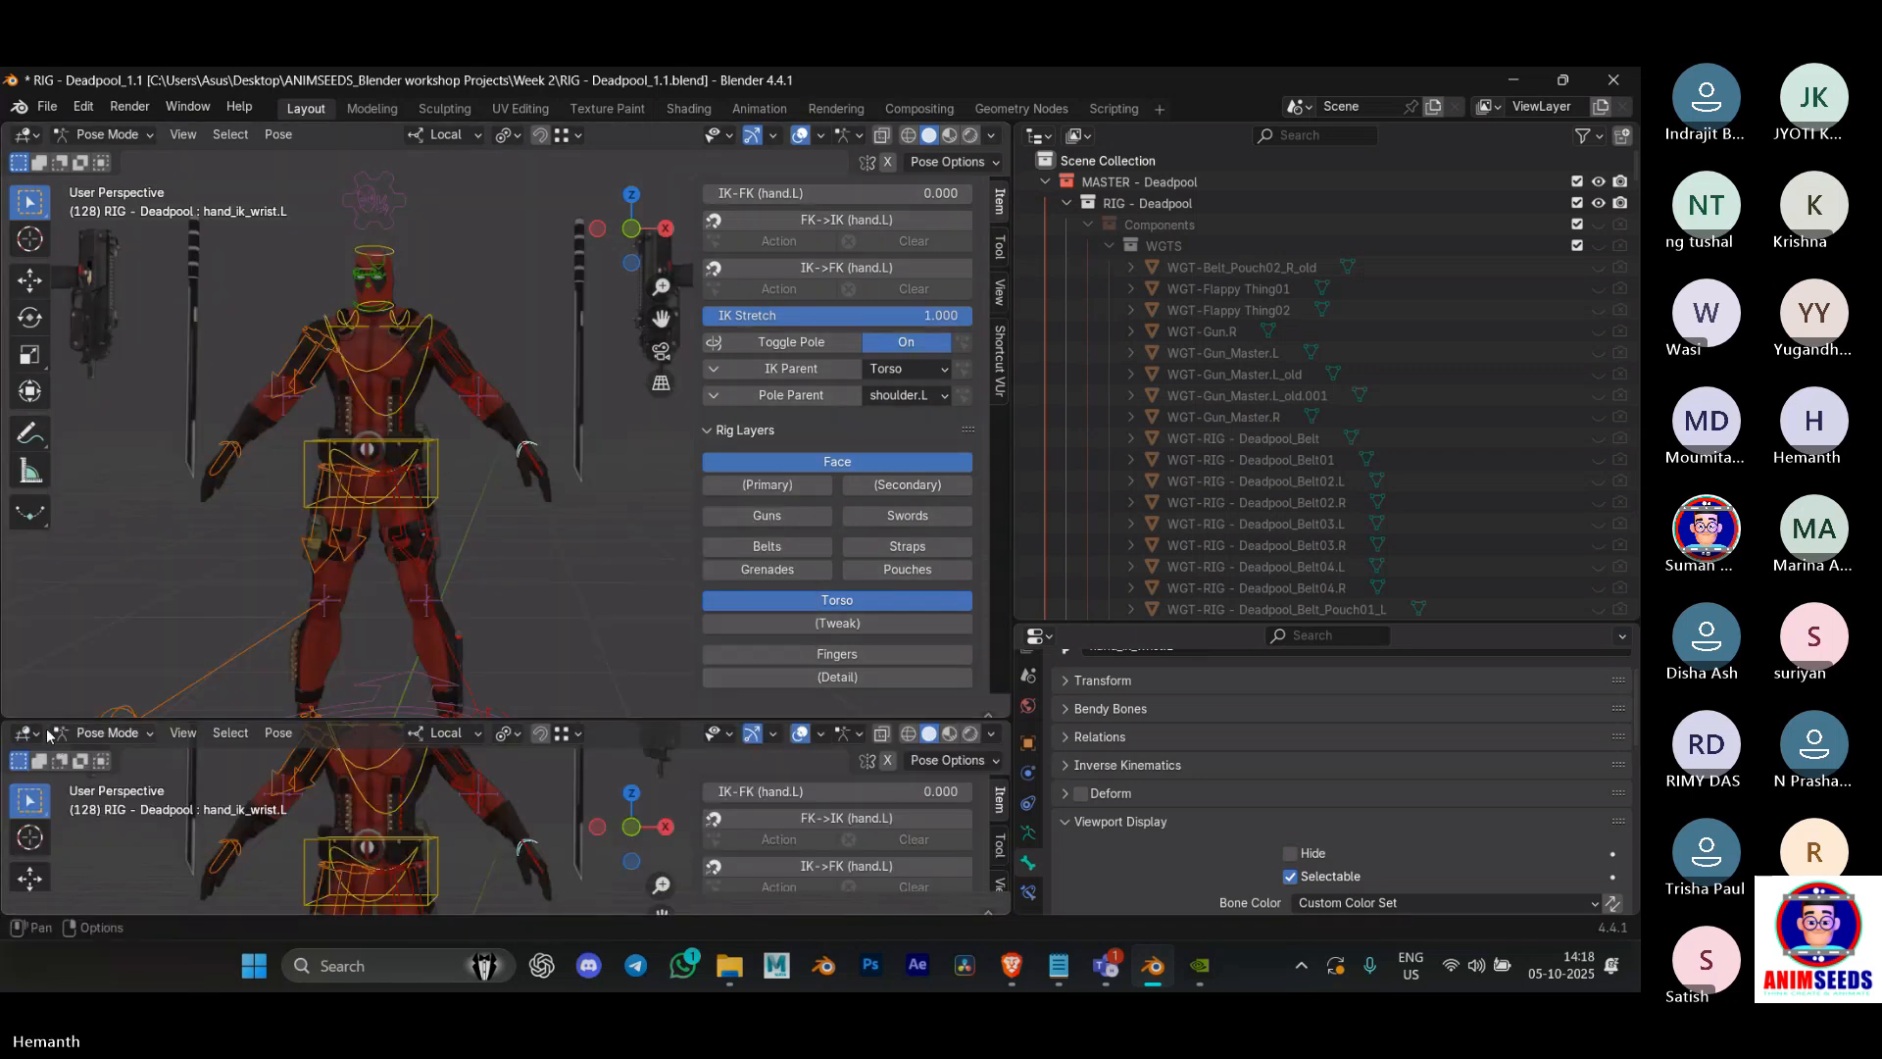
left_click(36, 733)
left_click(29, 733)
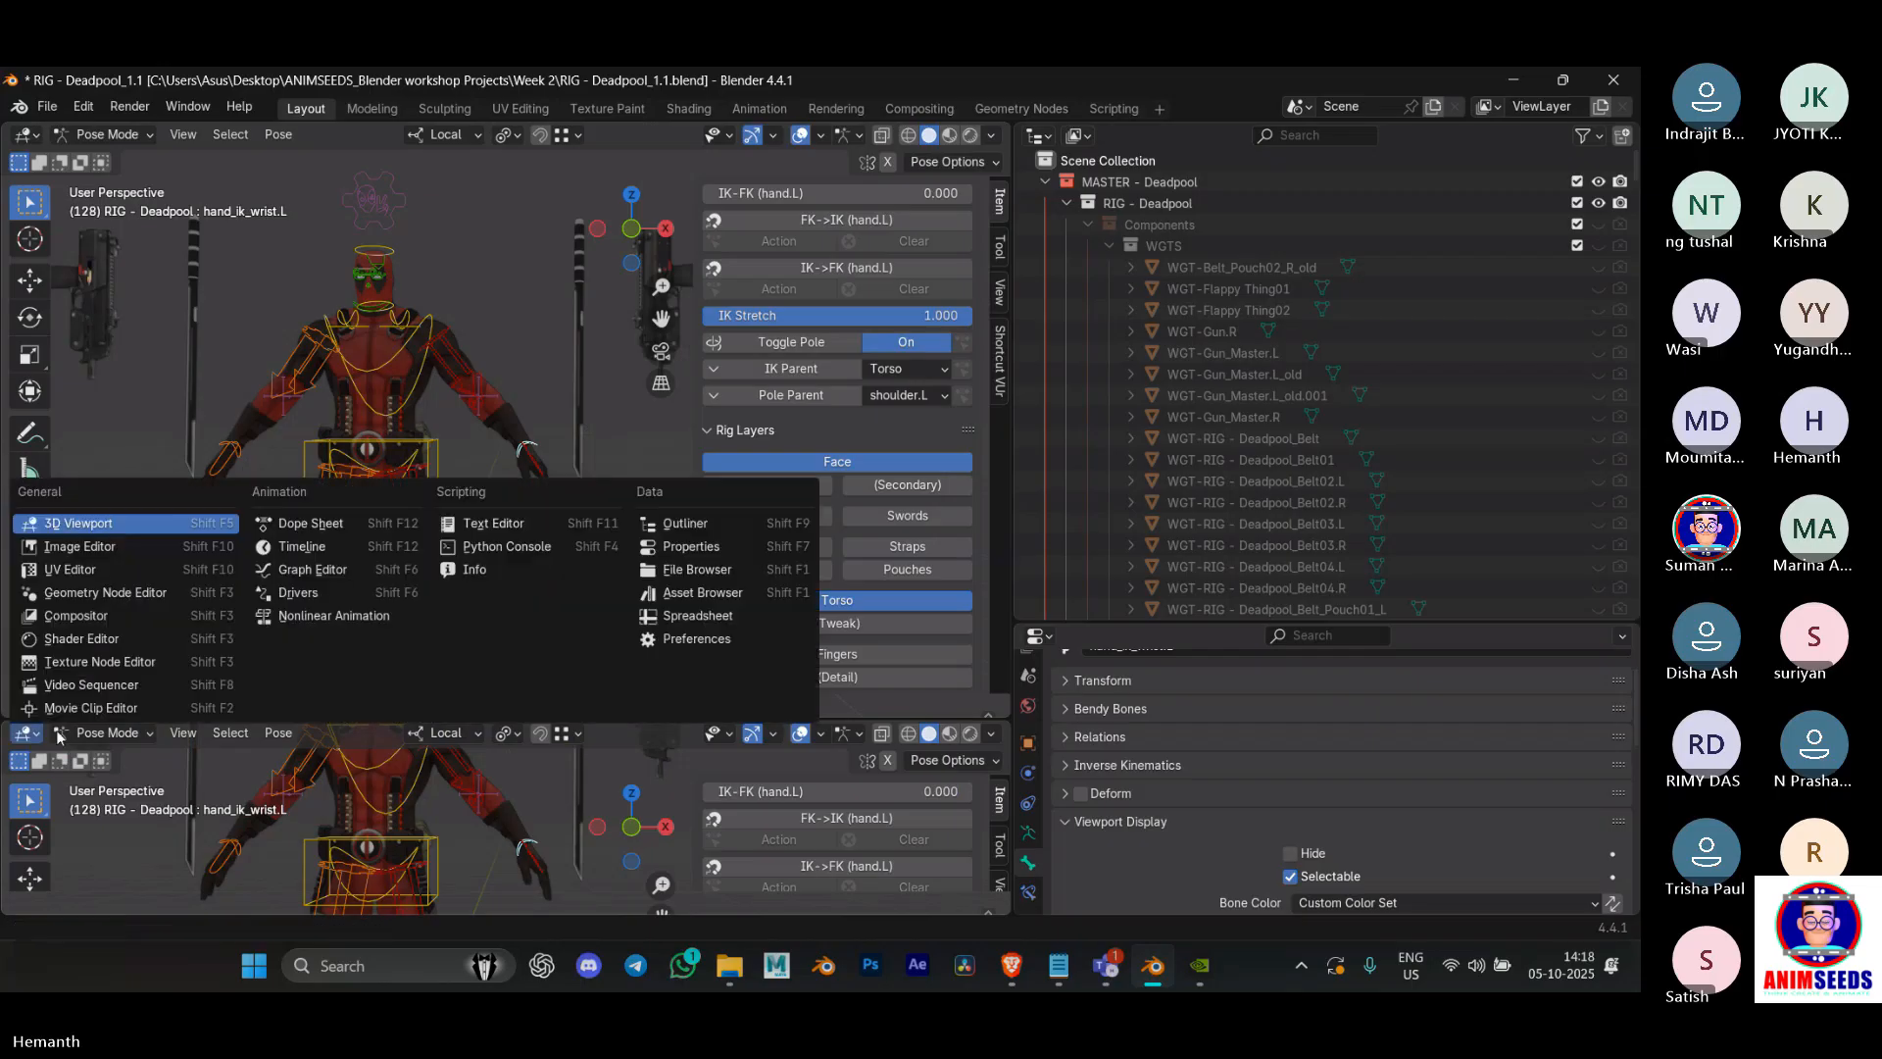
left_click(30, 733)
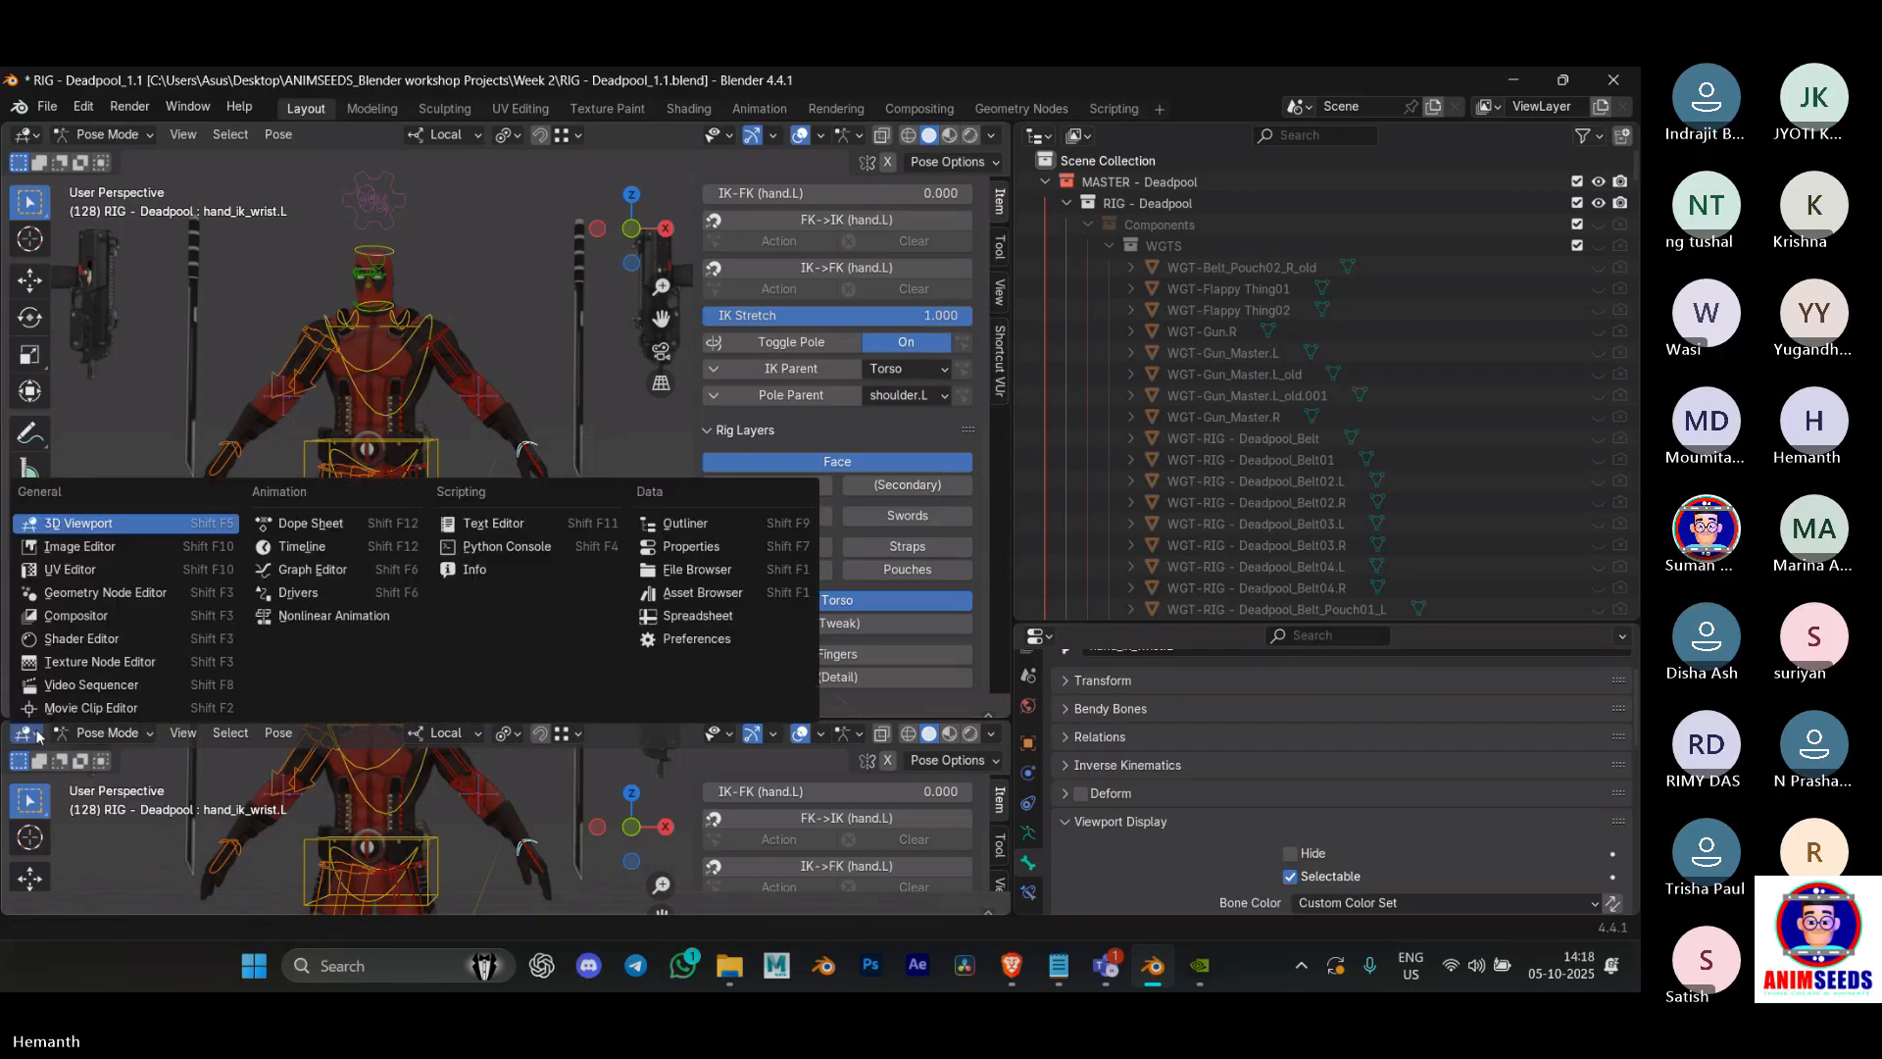
left_click(302, 547)
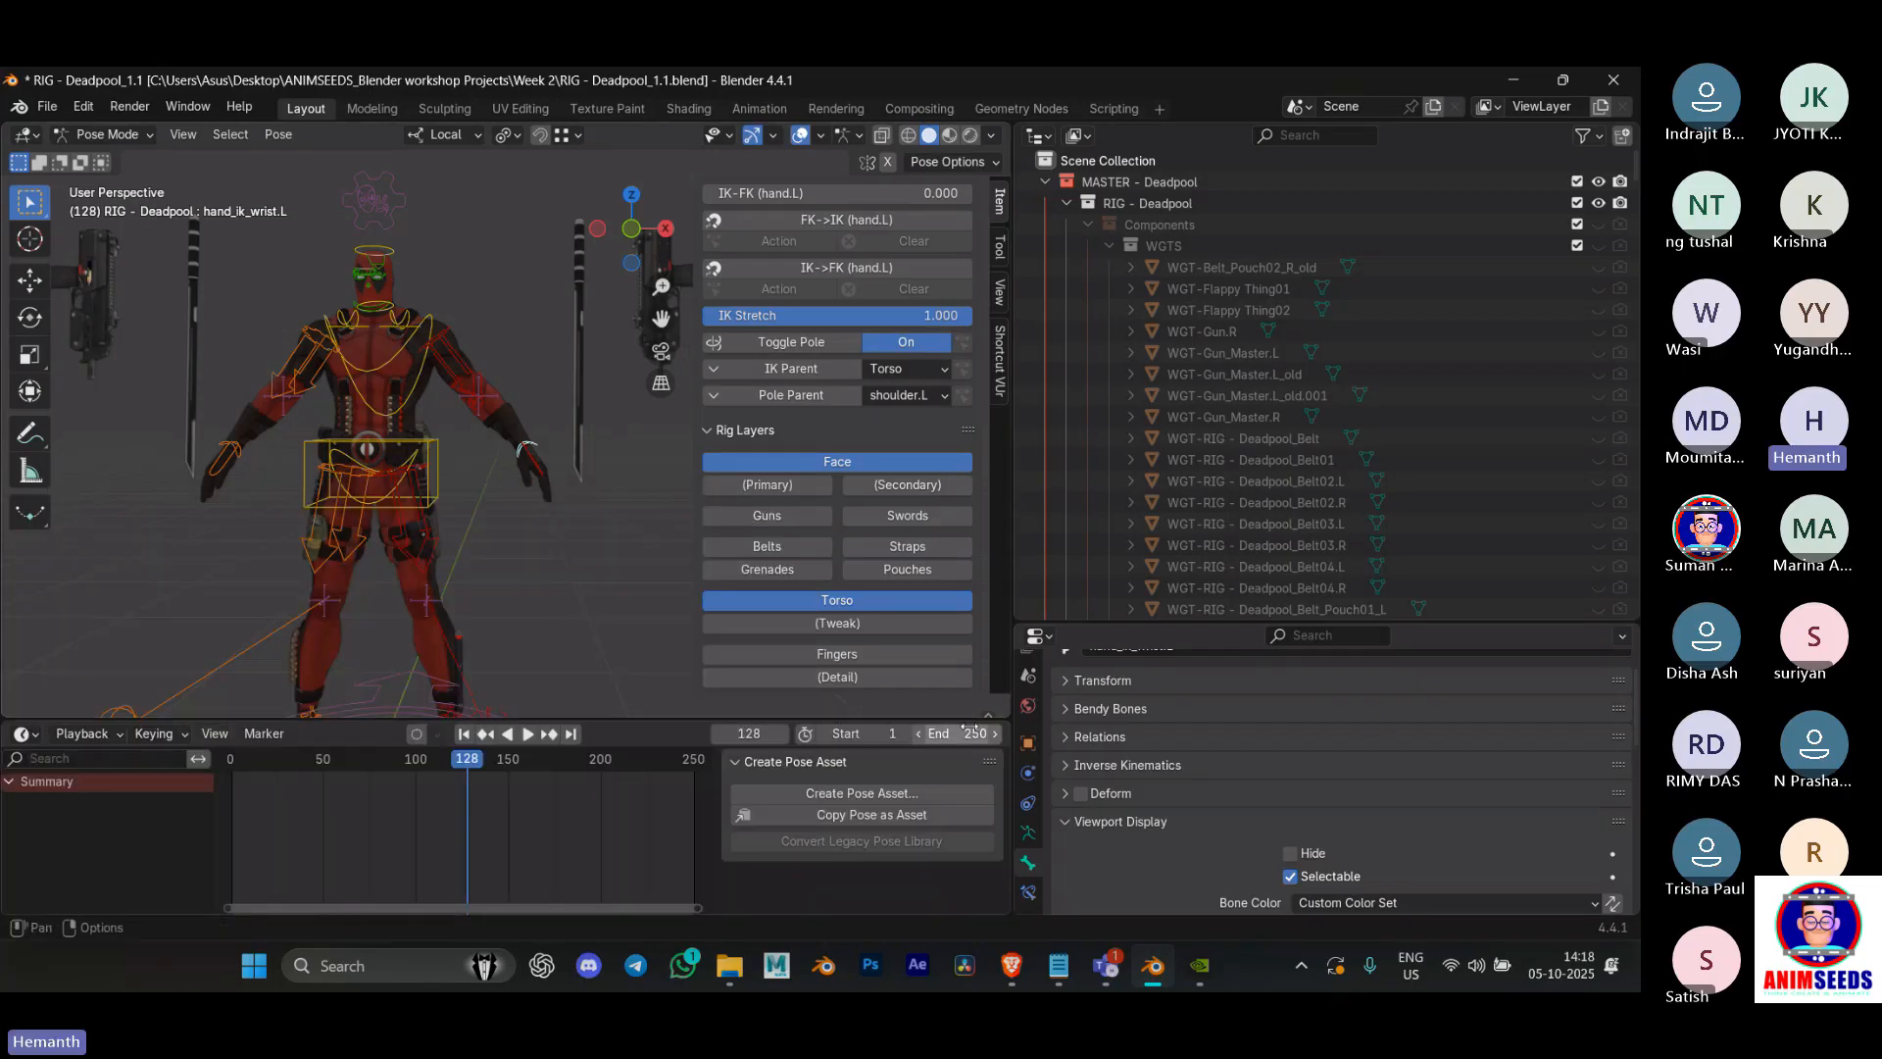
left_click_drag(1011, 726, 1067, 726)
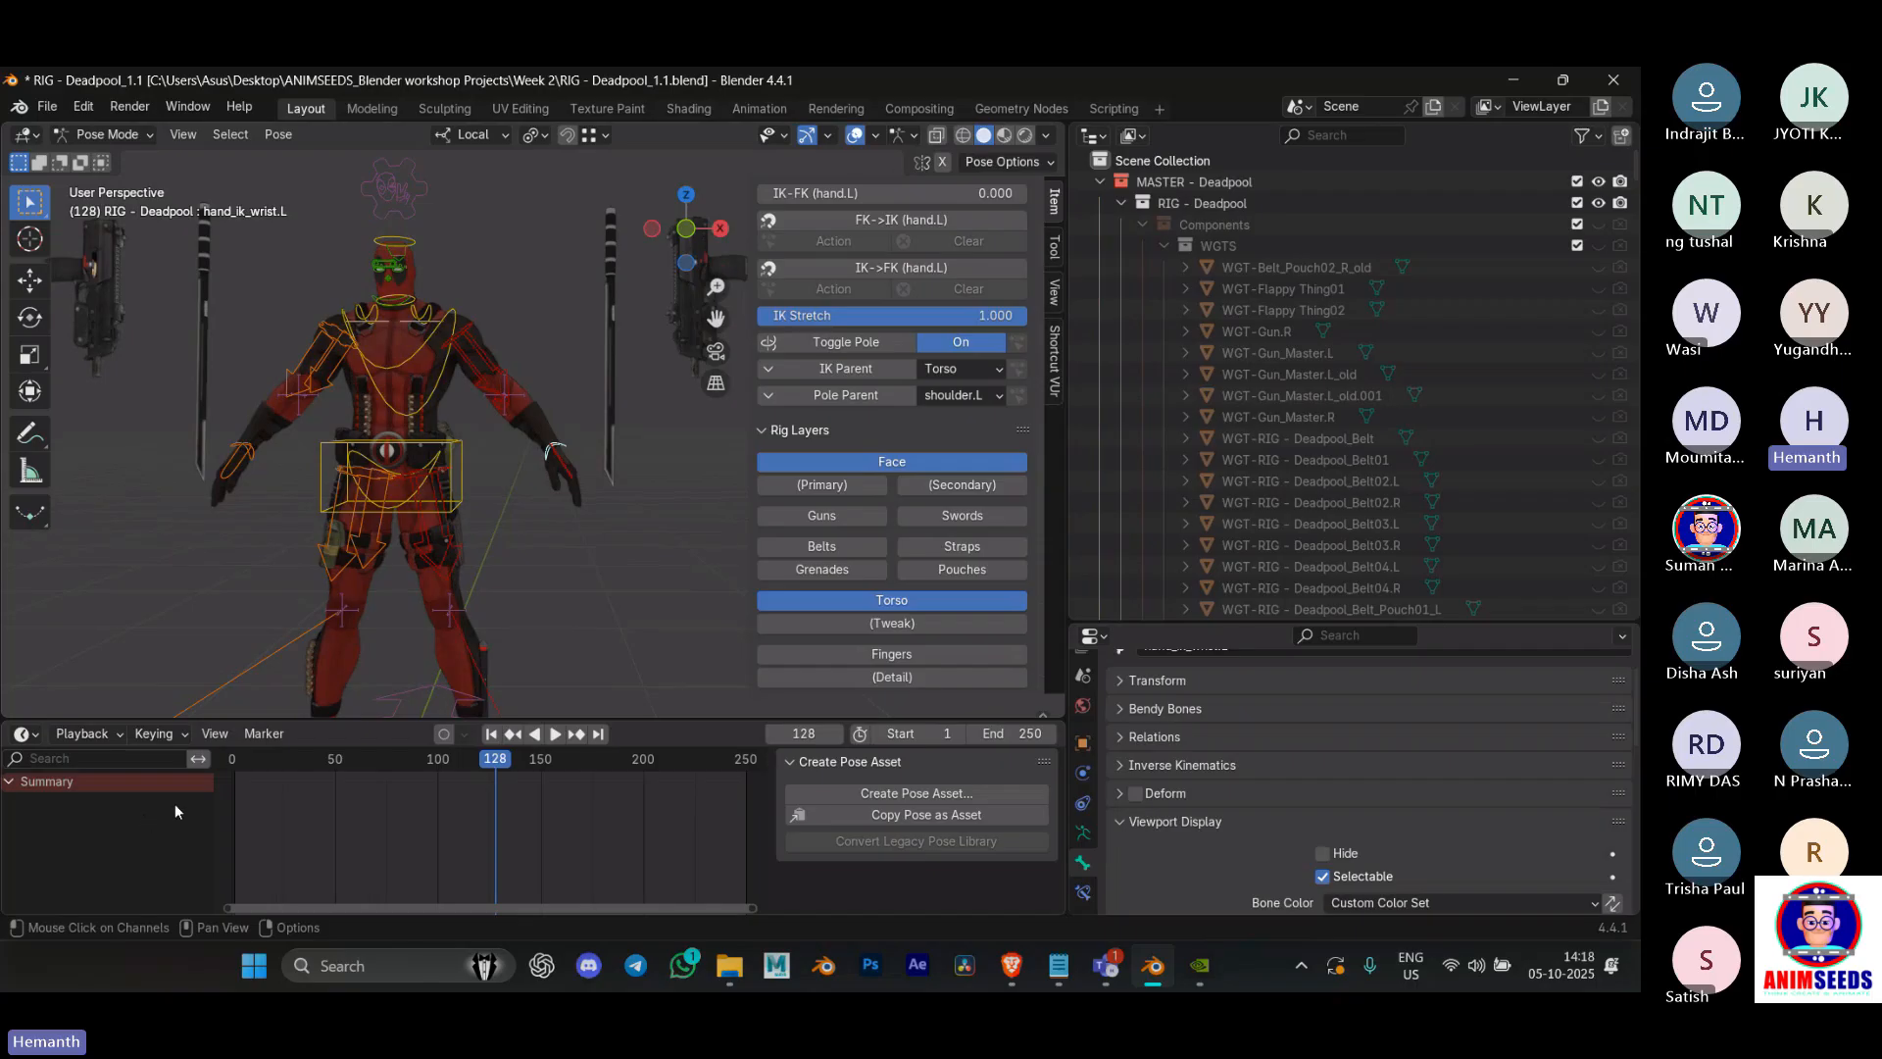
right_click(190, 722)
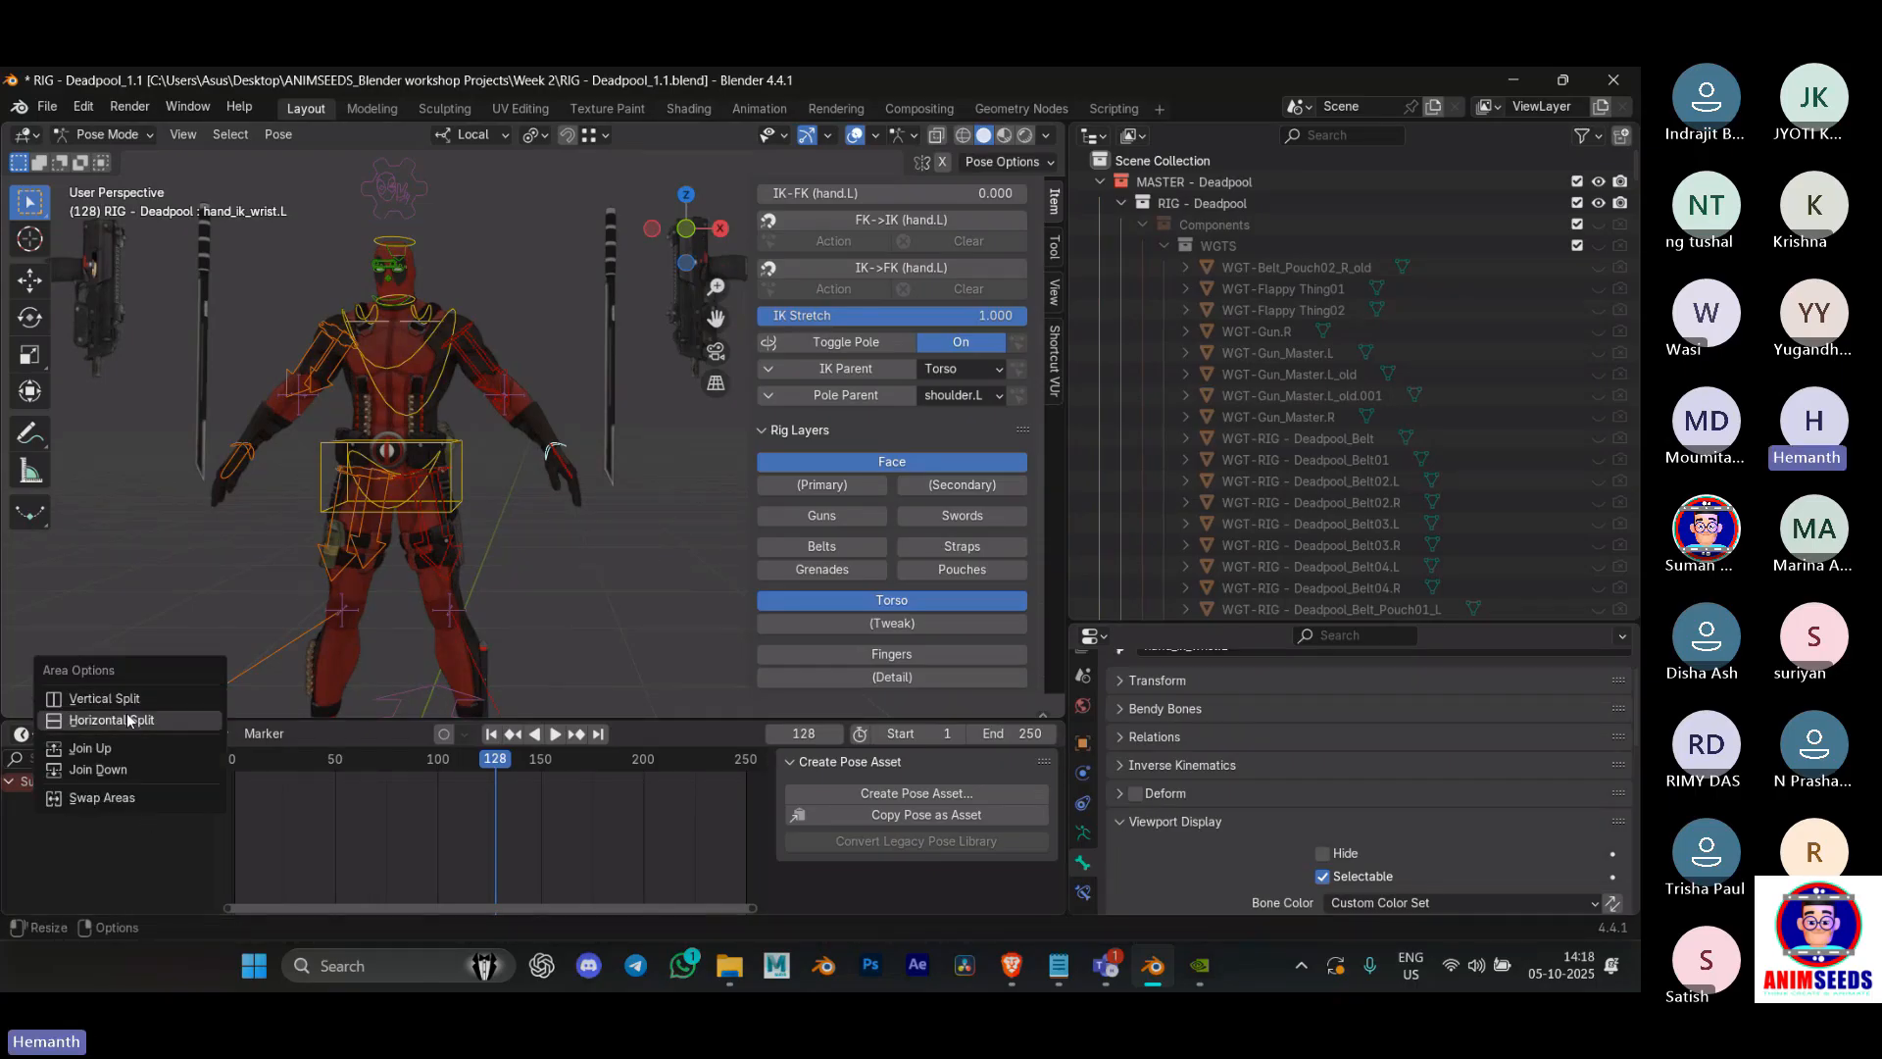
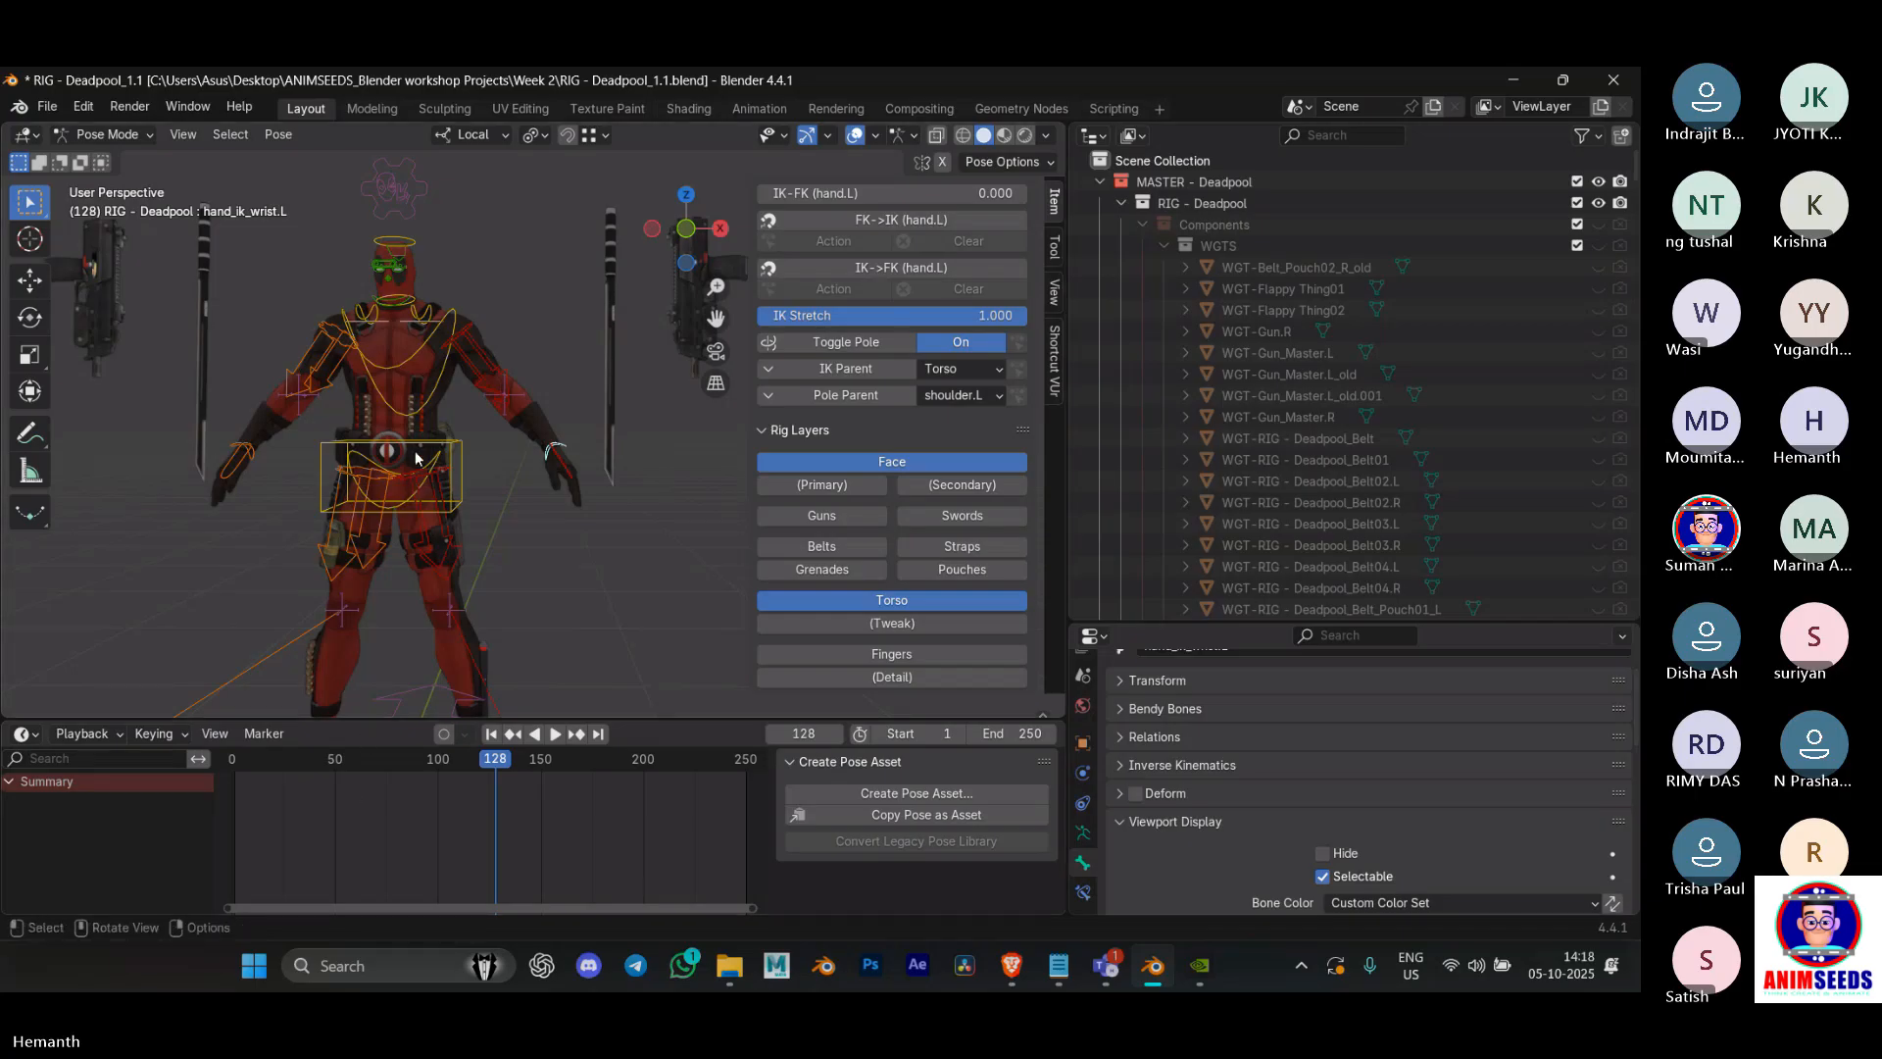
Step: Snap the left hand's FK to IK on the current frame, with IK-FK (hand.L) set to 1
scroll(468, 475, "down", 3)
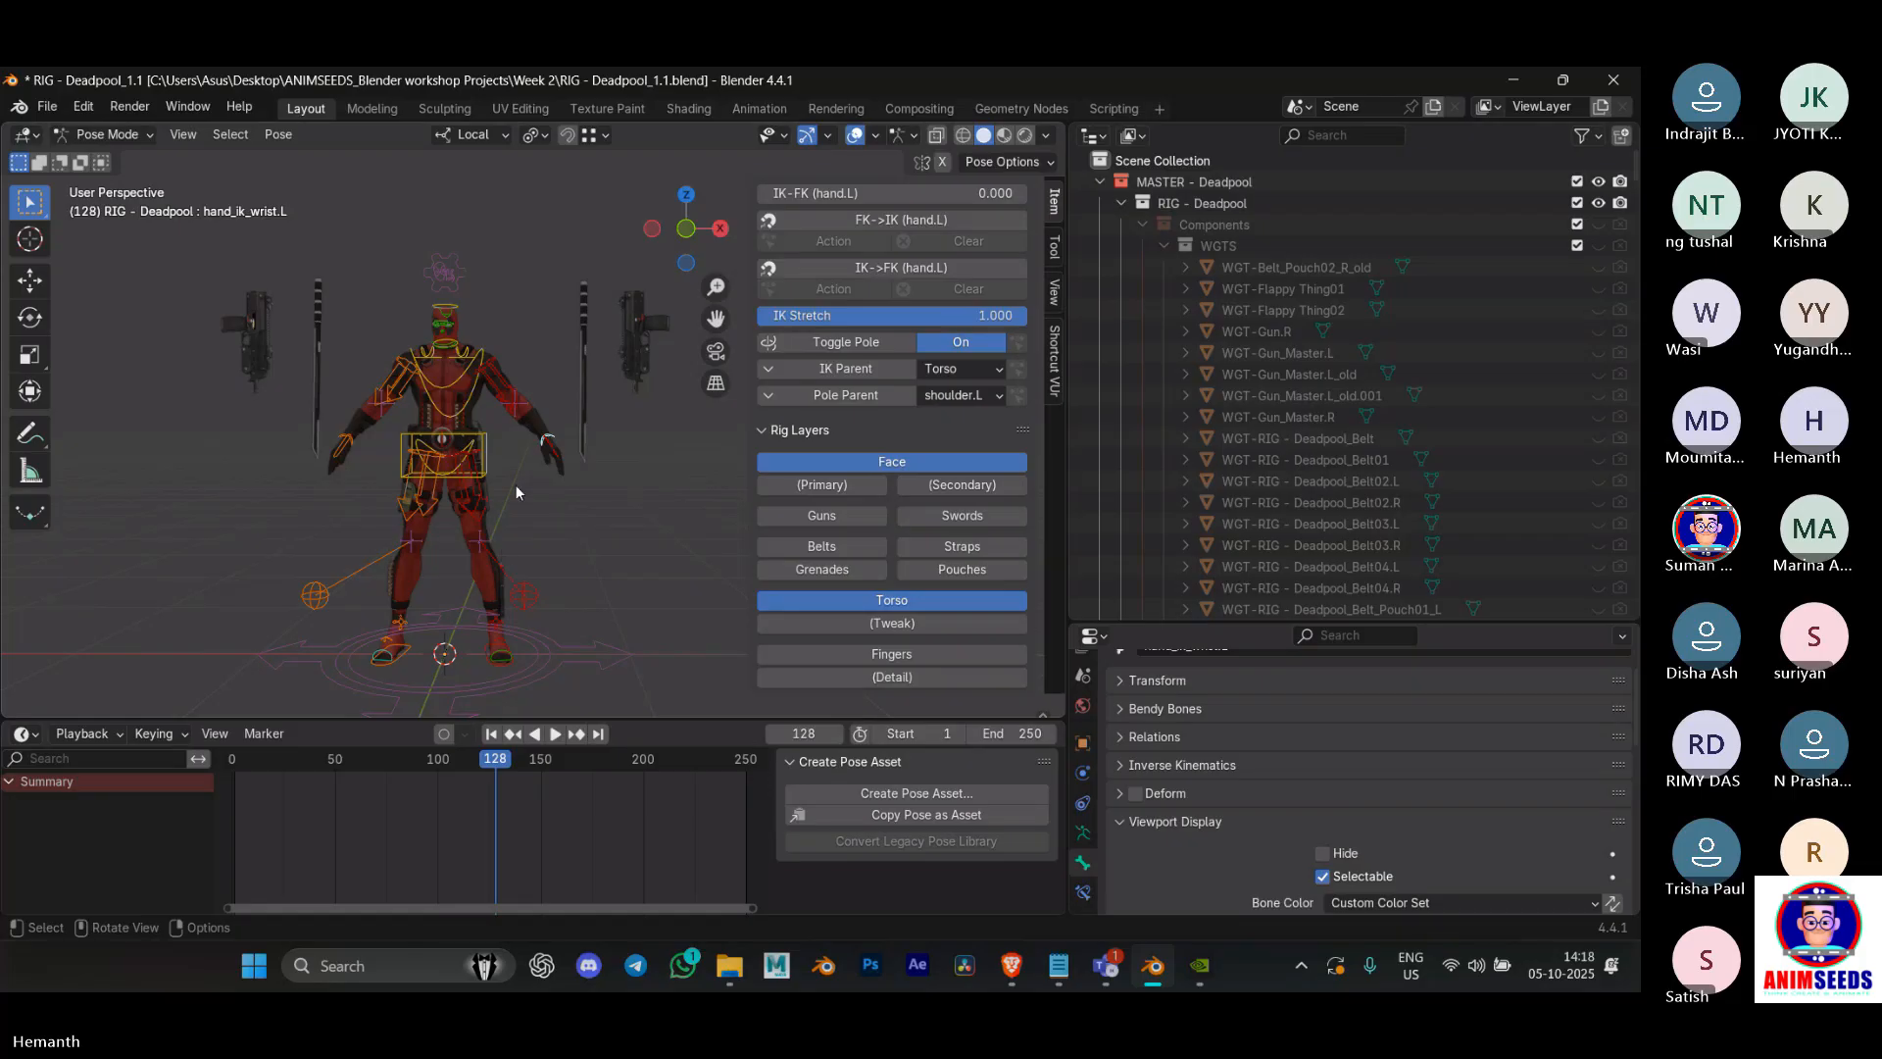
scroll(533, 476, "up", 2)
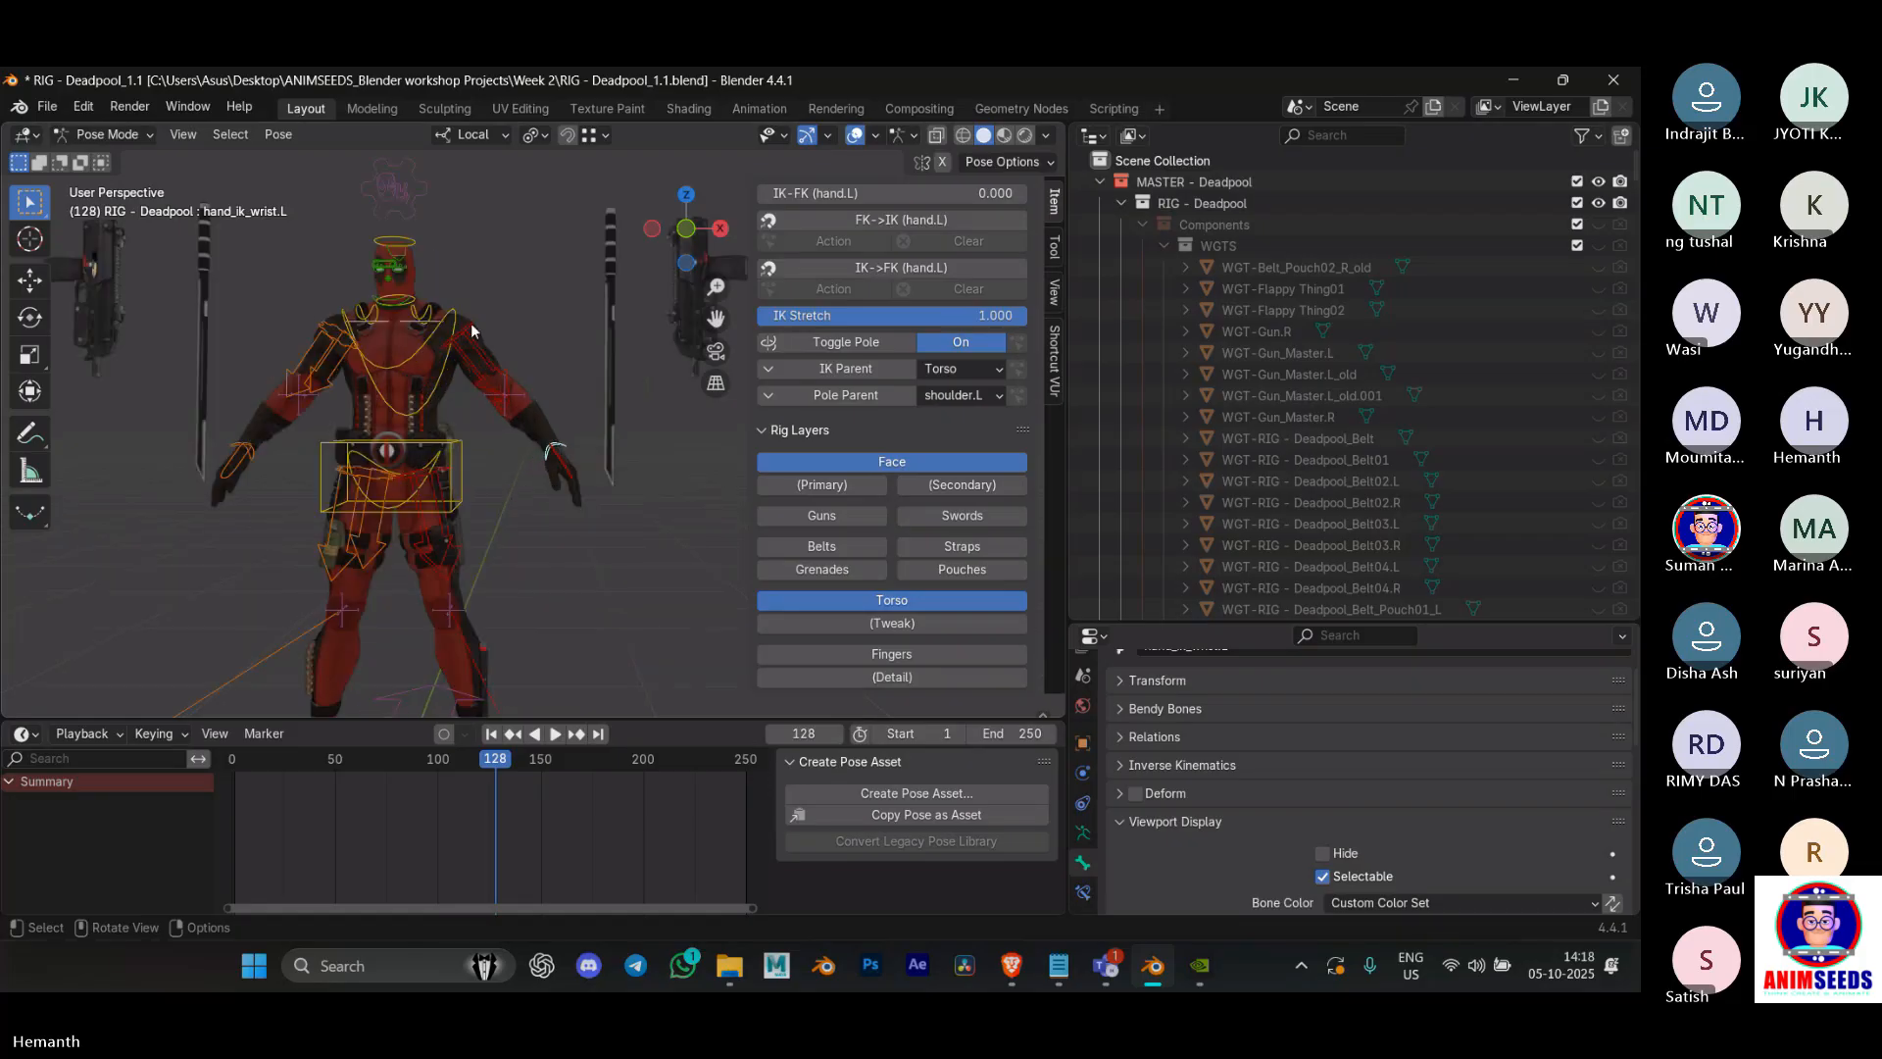
scroll(890, 294, "up", 5)
scroll(881, 349, "up", 2)
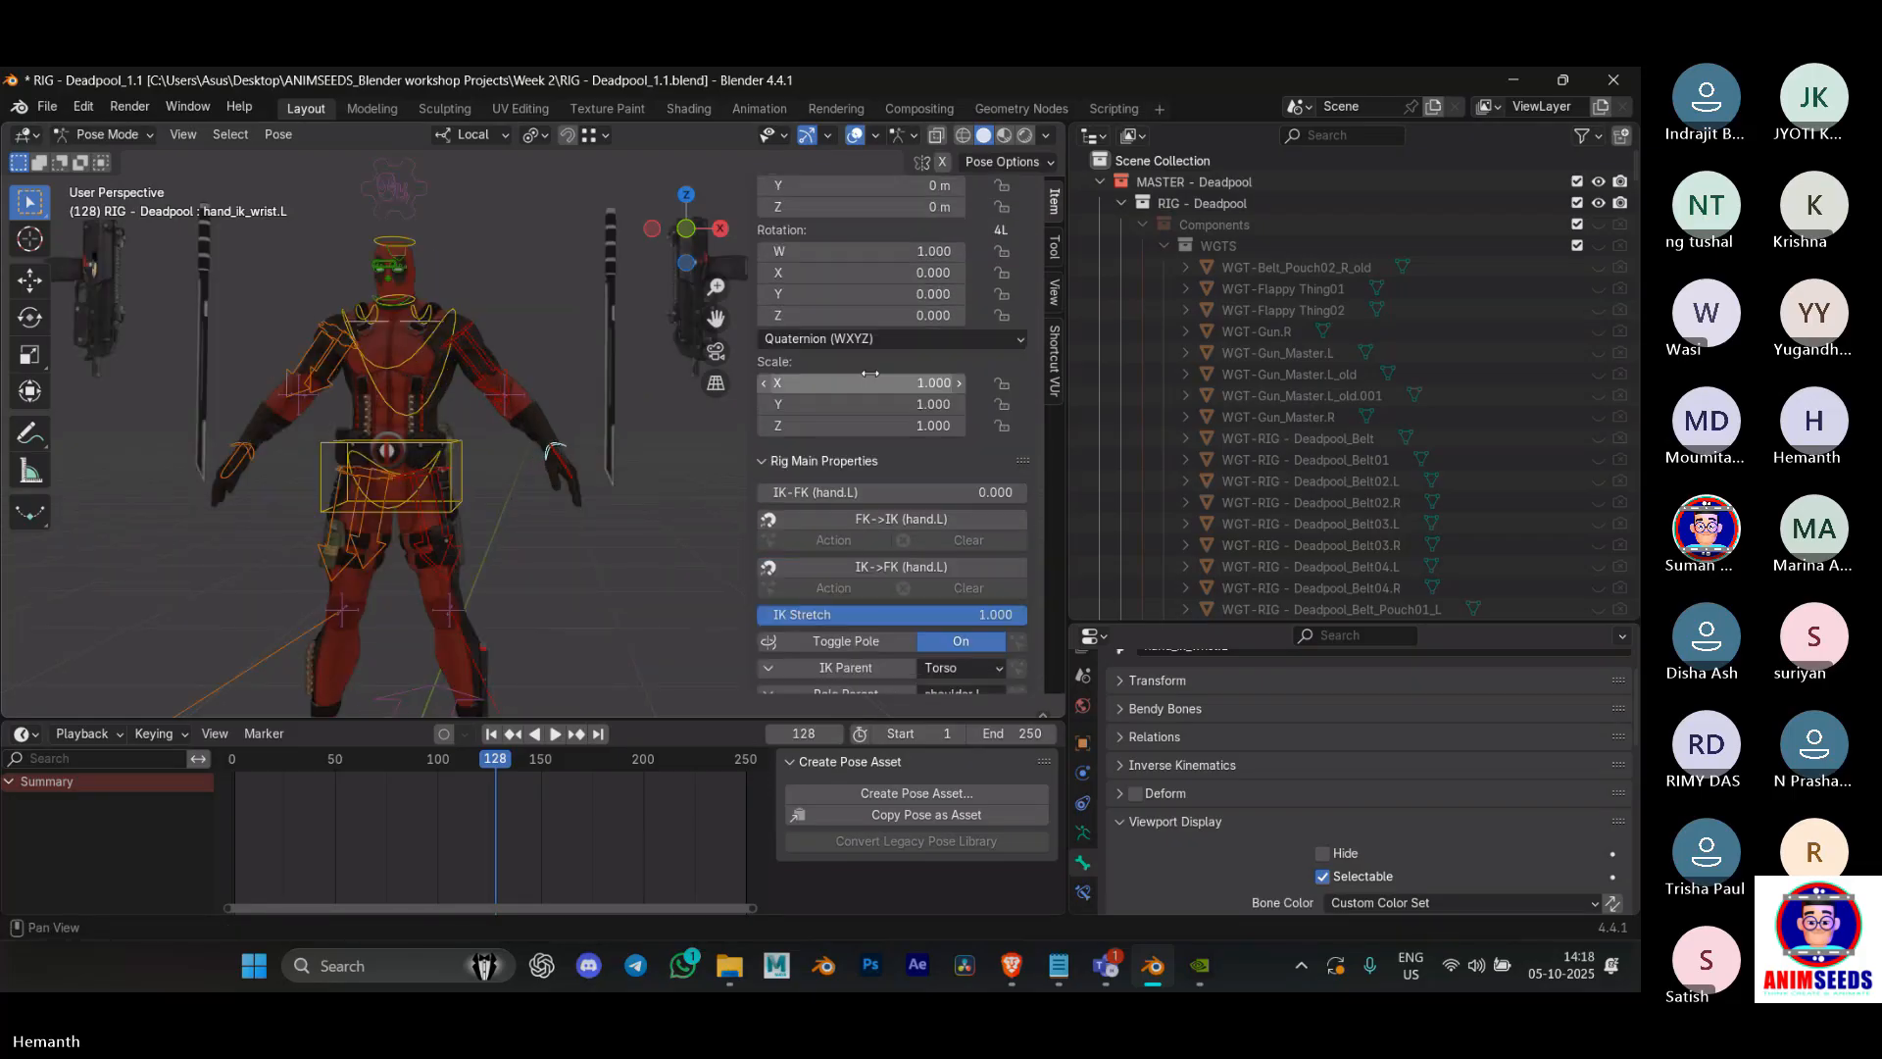
scroll(908, 357, "up", 2)
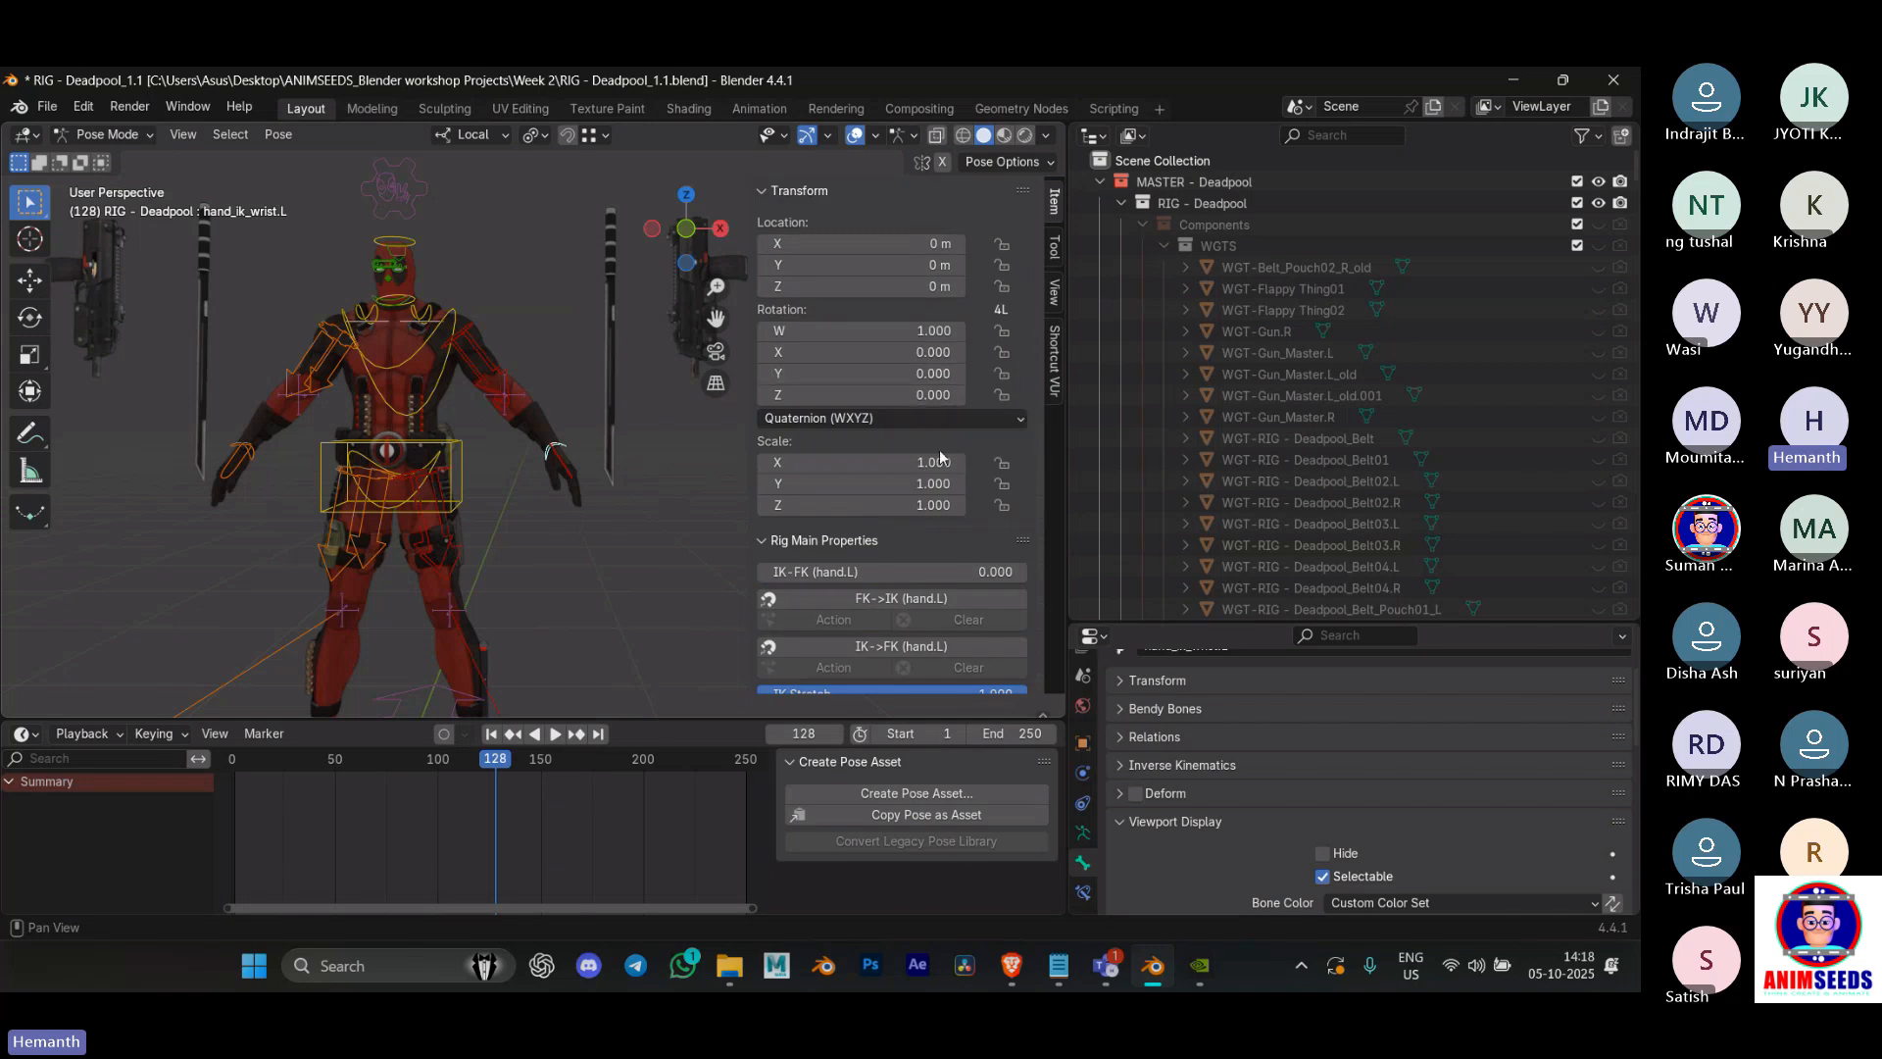
scroll(902, 474, "down", 3)
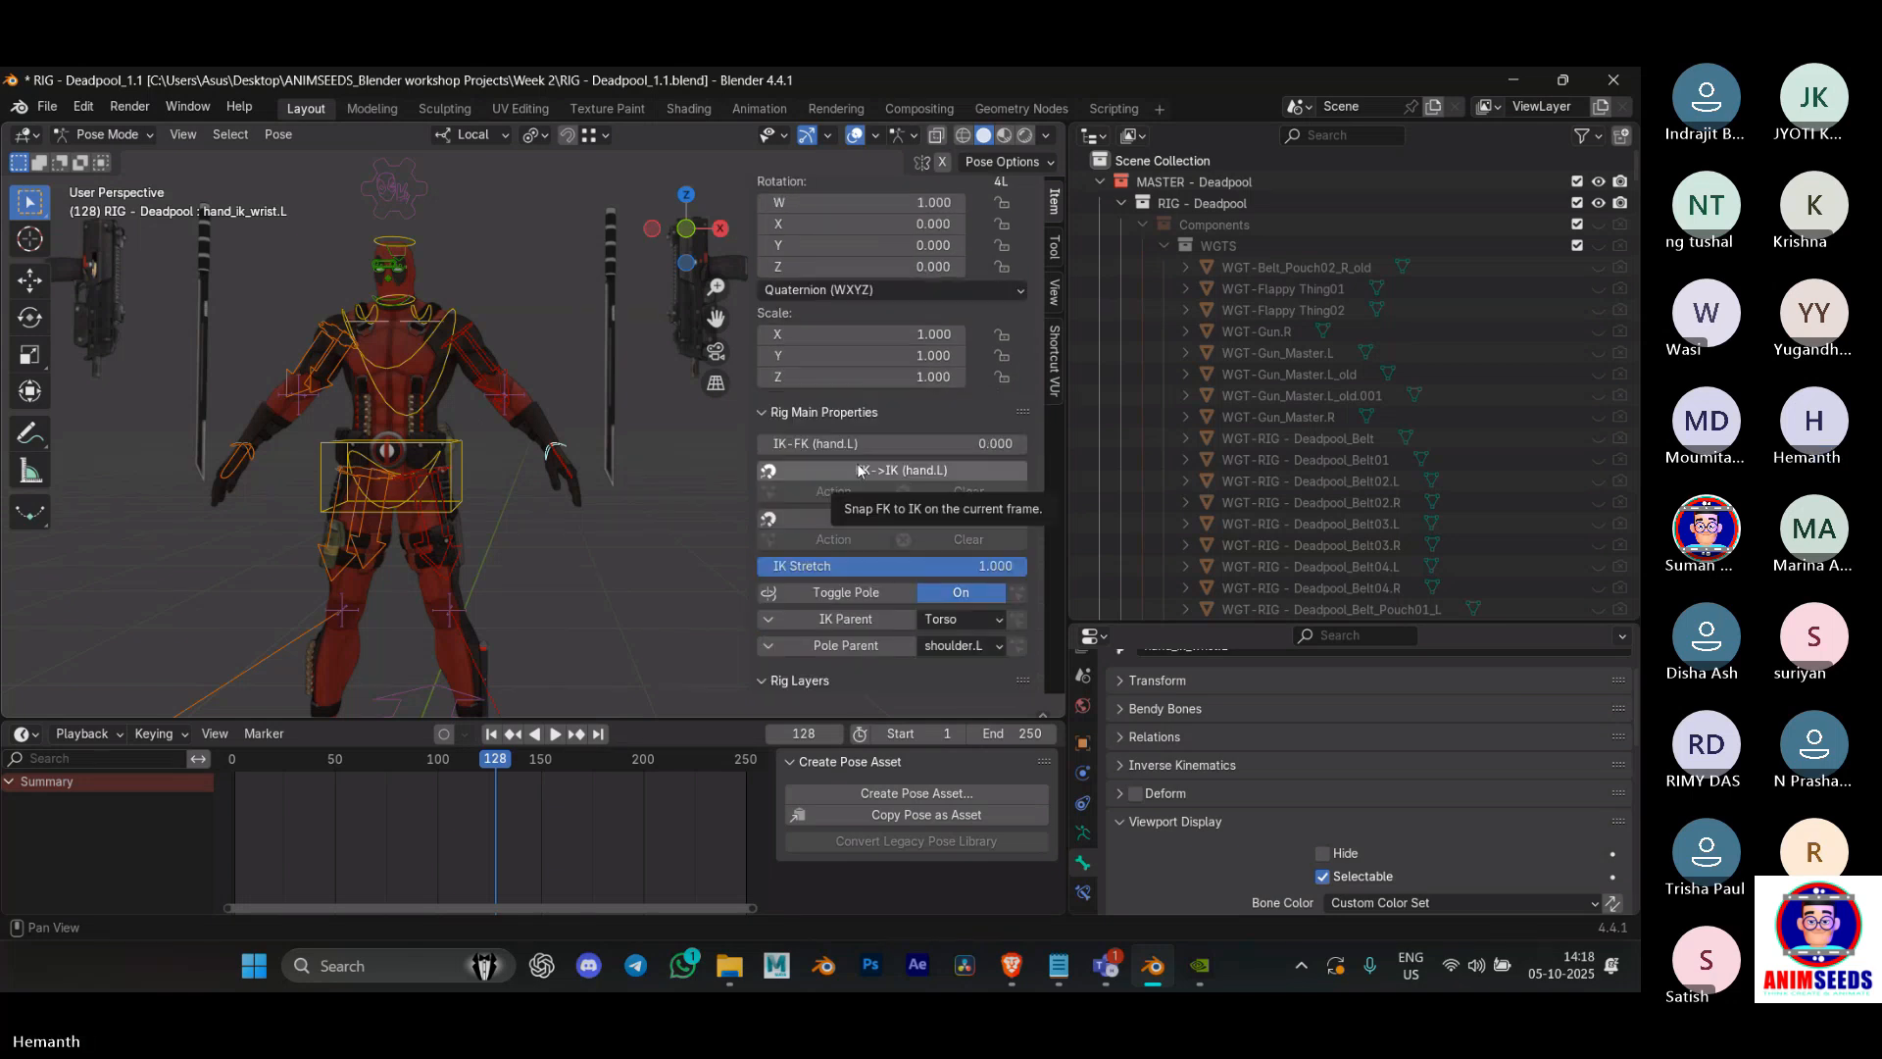
left_click(859, 471)
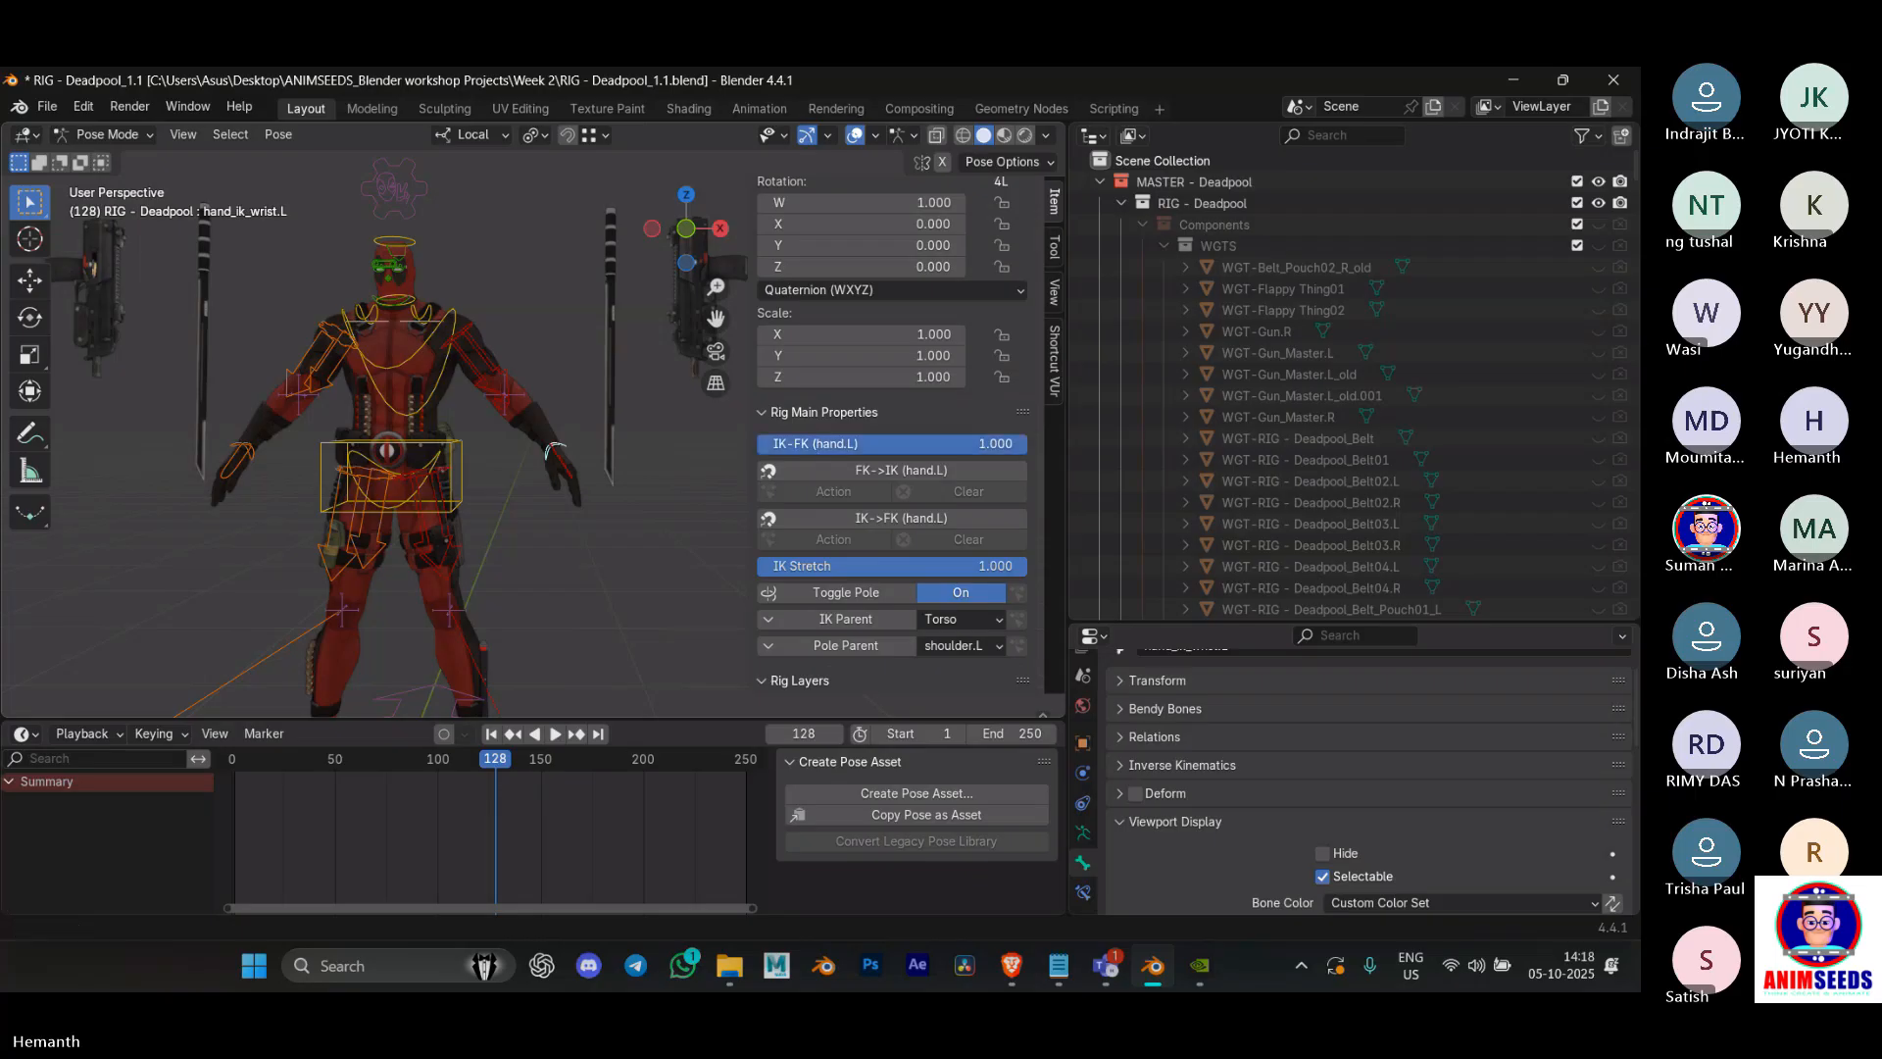
Step: Hide the Arm.L (IK) and Arm.R (IK) layers and show the FK layers of both arms
scroll(874, 537, "down", 9)
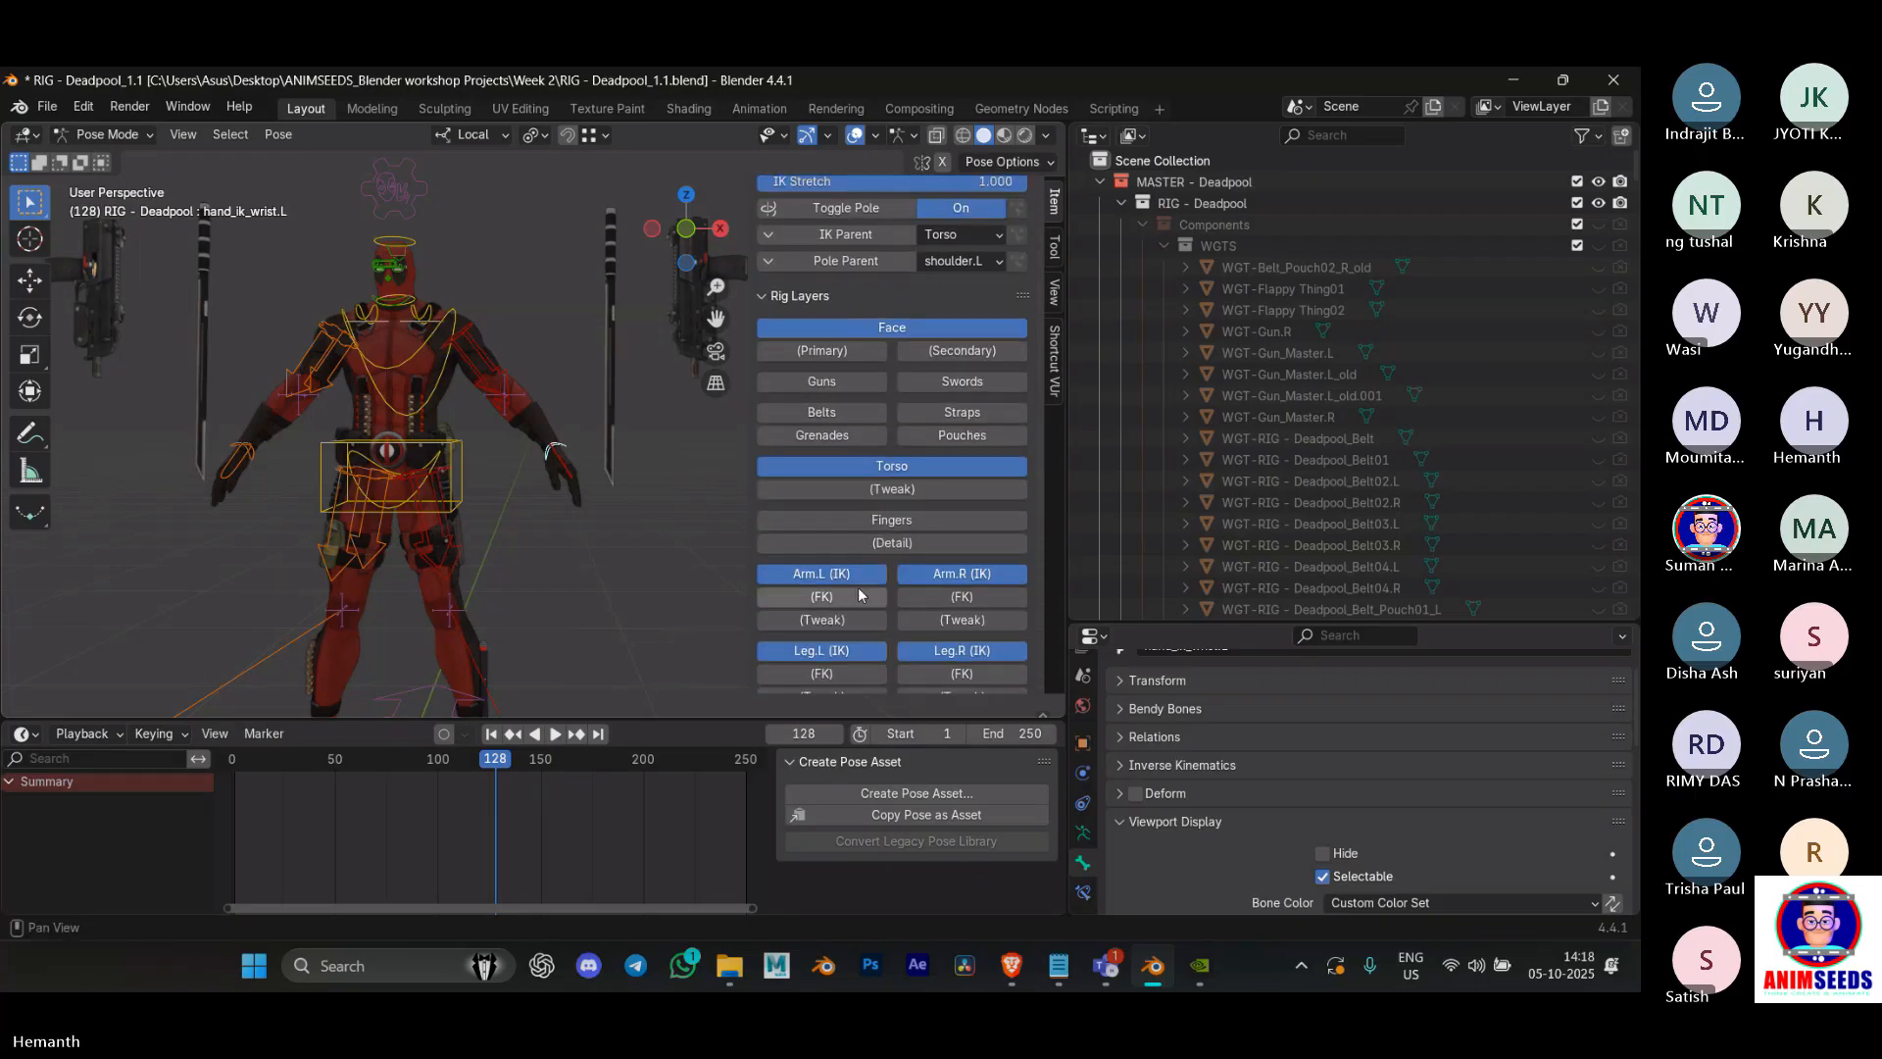
left_click(845, 576)
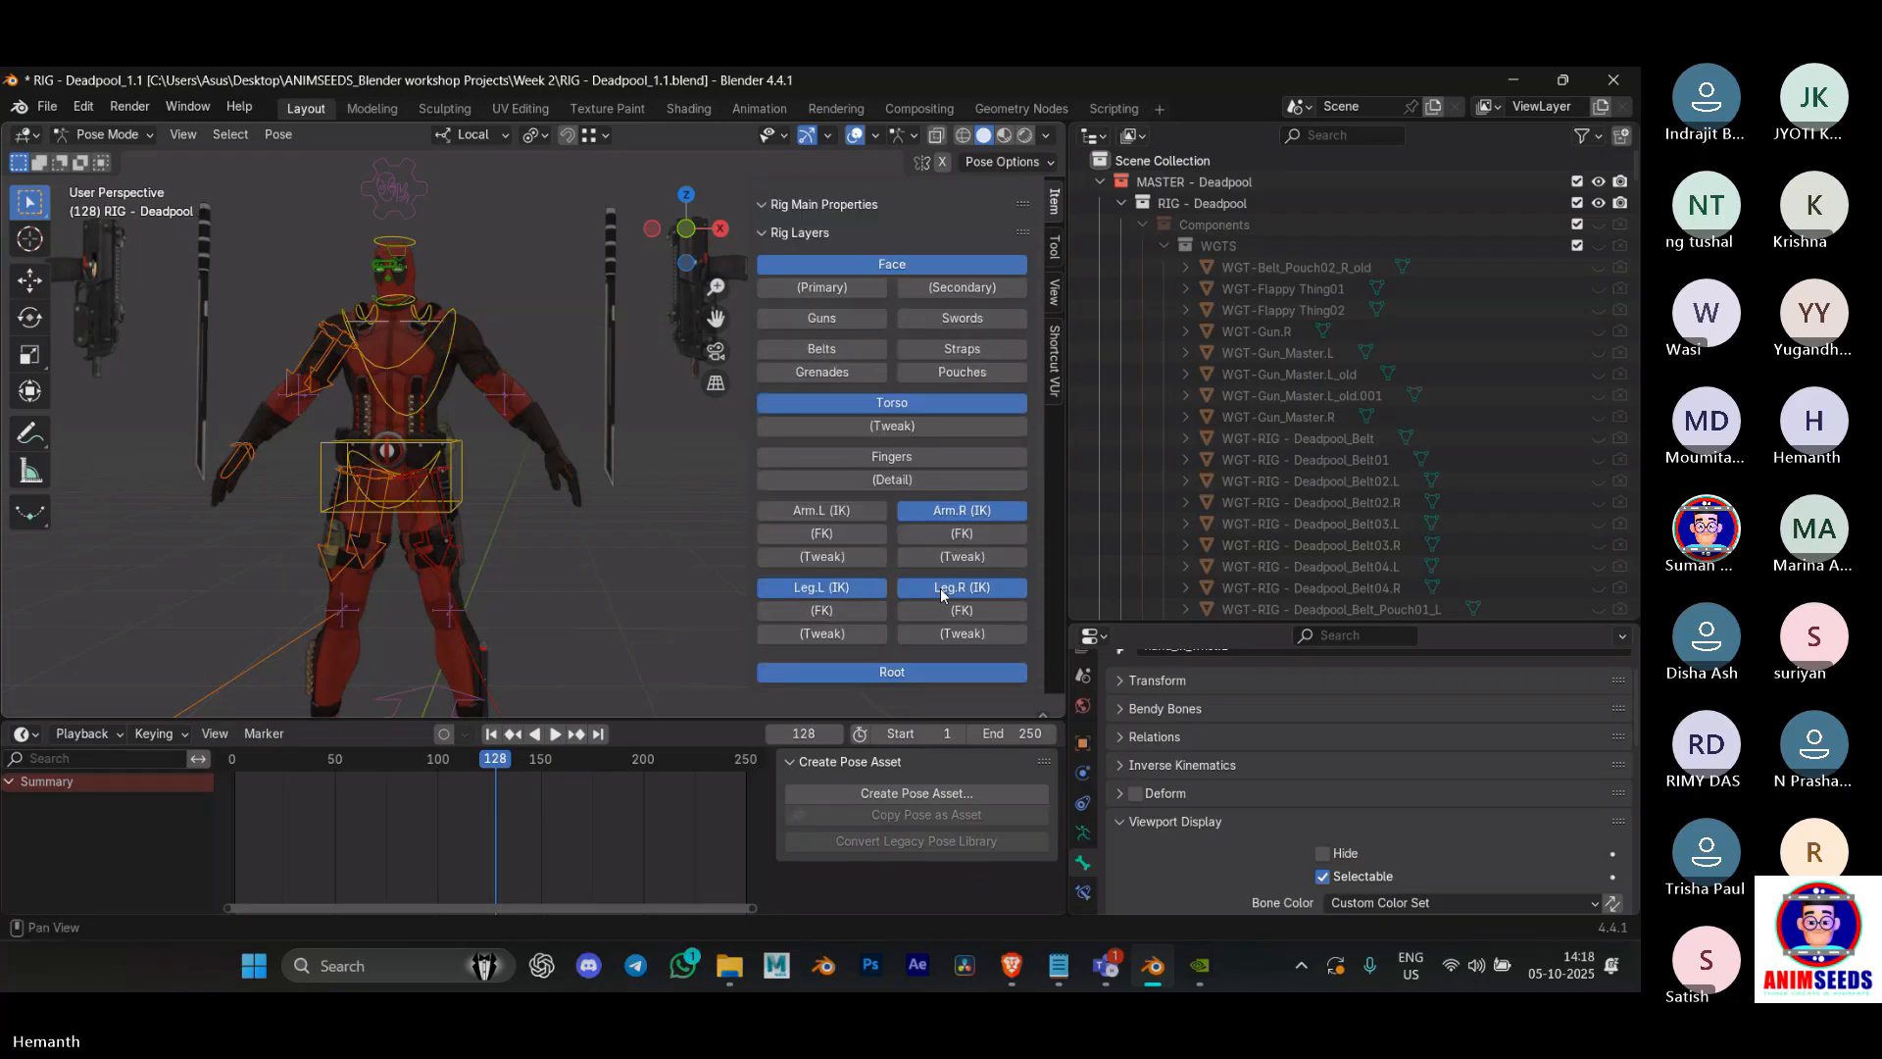
left_click(970, 534)
left_click(971, 509)
left_click(872, 533)
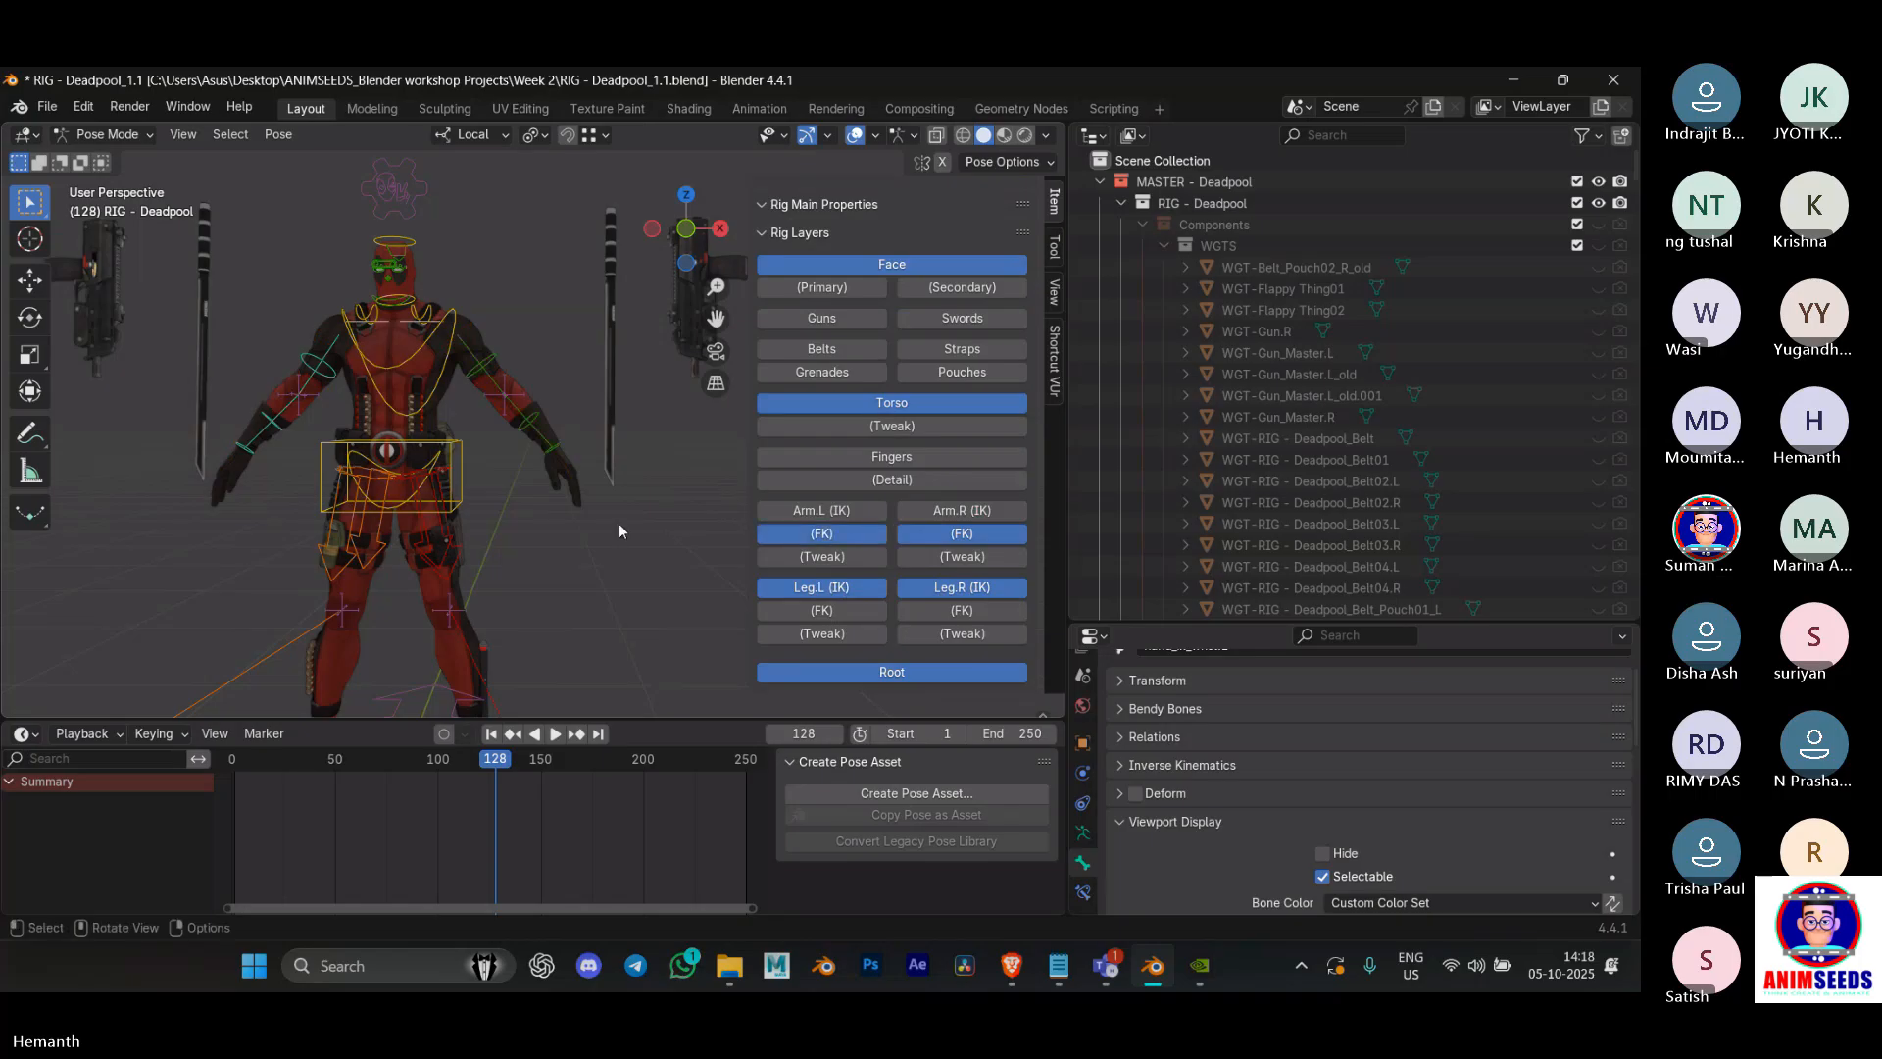
Step: Turn on Auto Keying, keyframe the left shoulder control at the start of the timeline, and go to frame 34
left_click(489, 366)
left_click(239, 763)
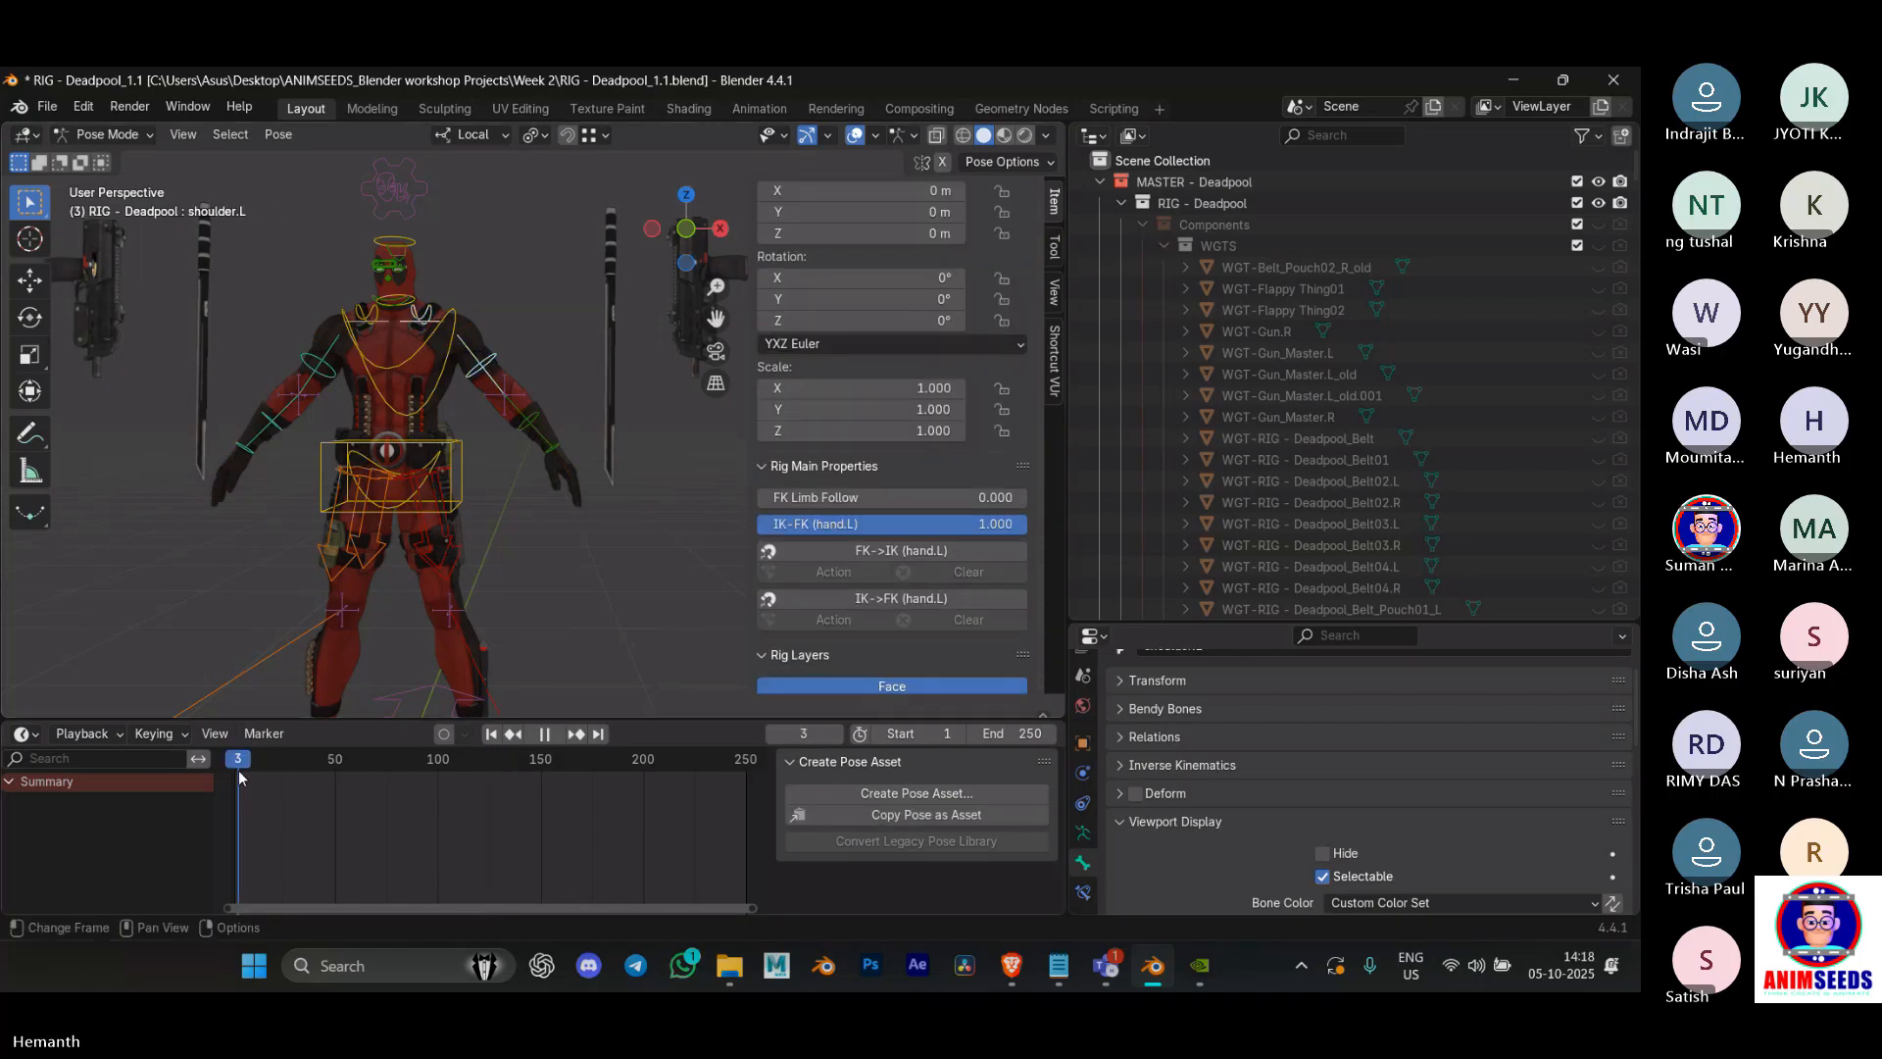
left_click(444, 734)
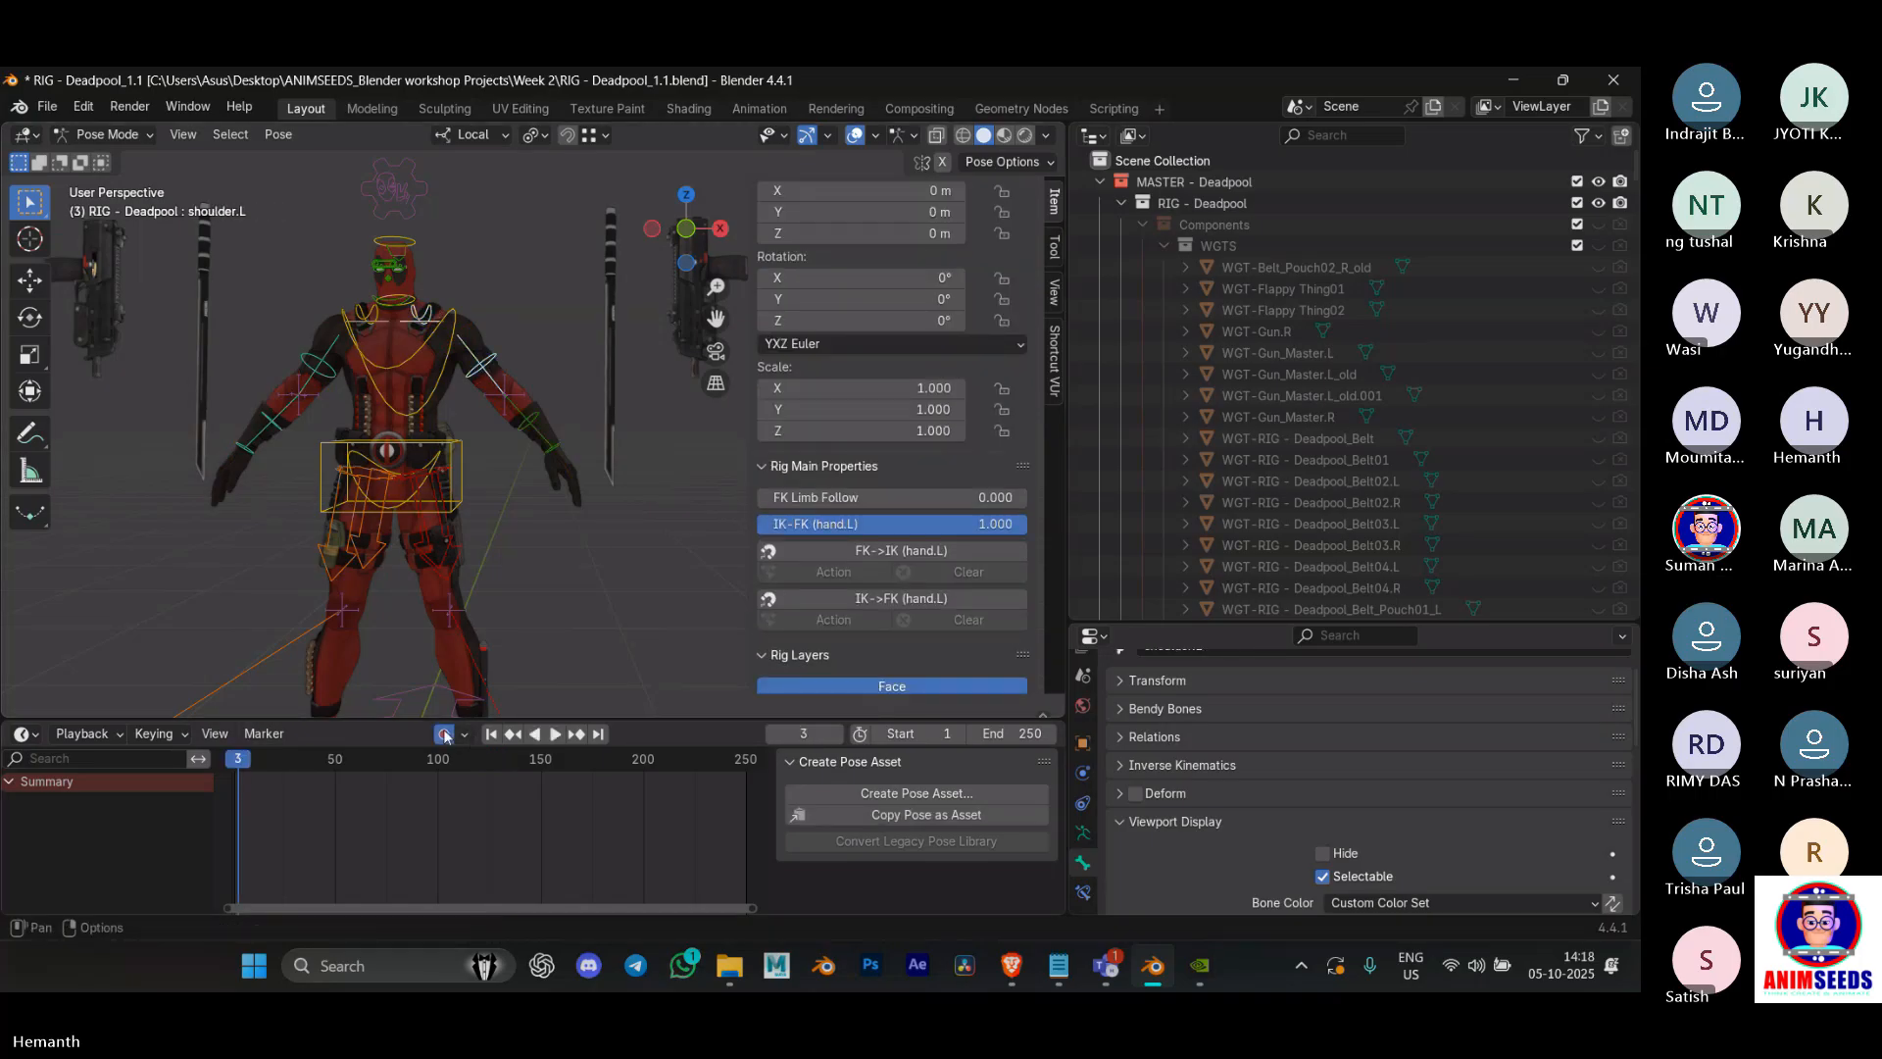
left_click(234, 763)
left_click_drag(233, 766, 302, 785)
key("i")
Step: Try rotating the left shoulder control about its local Y and X axes, and cancel the rotation
key("r")
key("y")
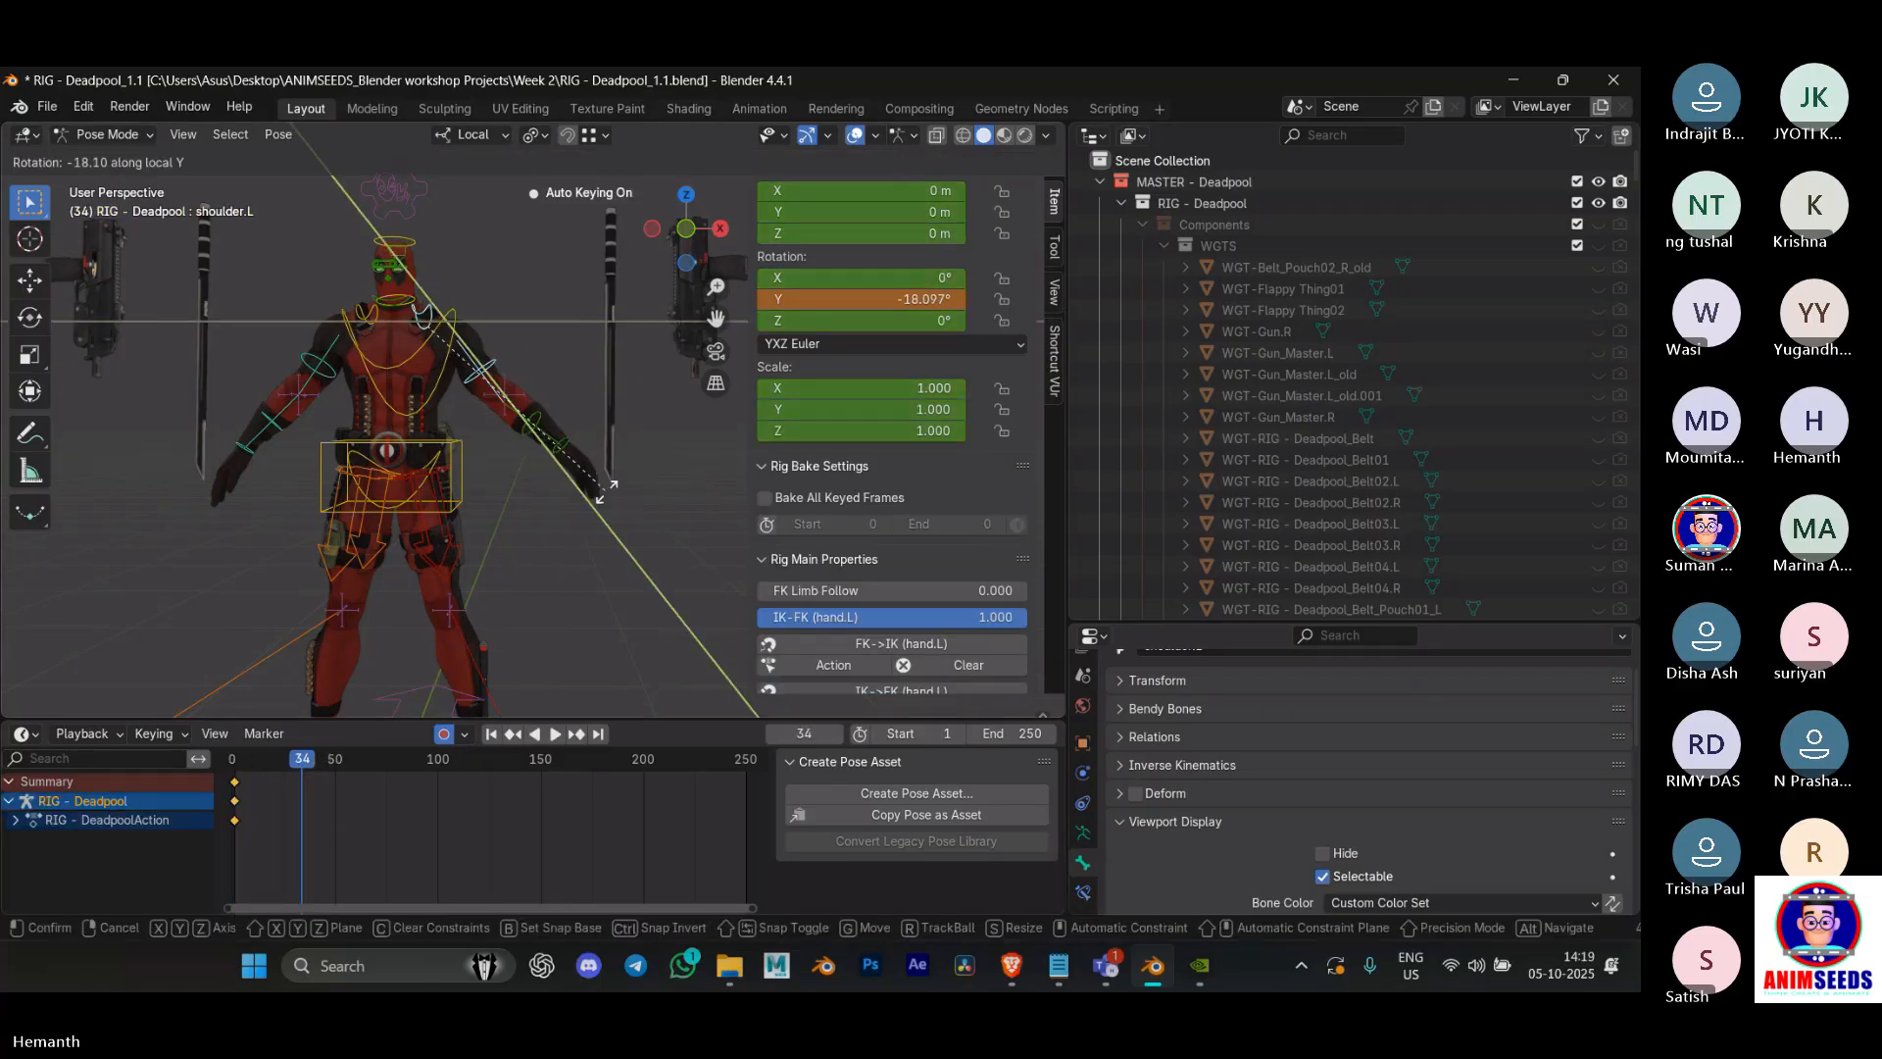
key("x")
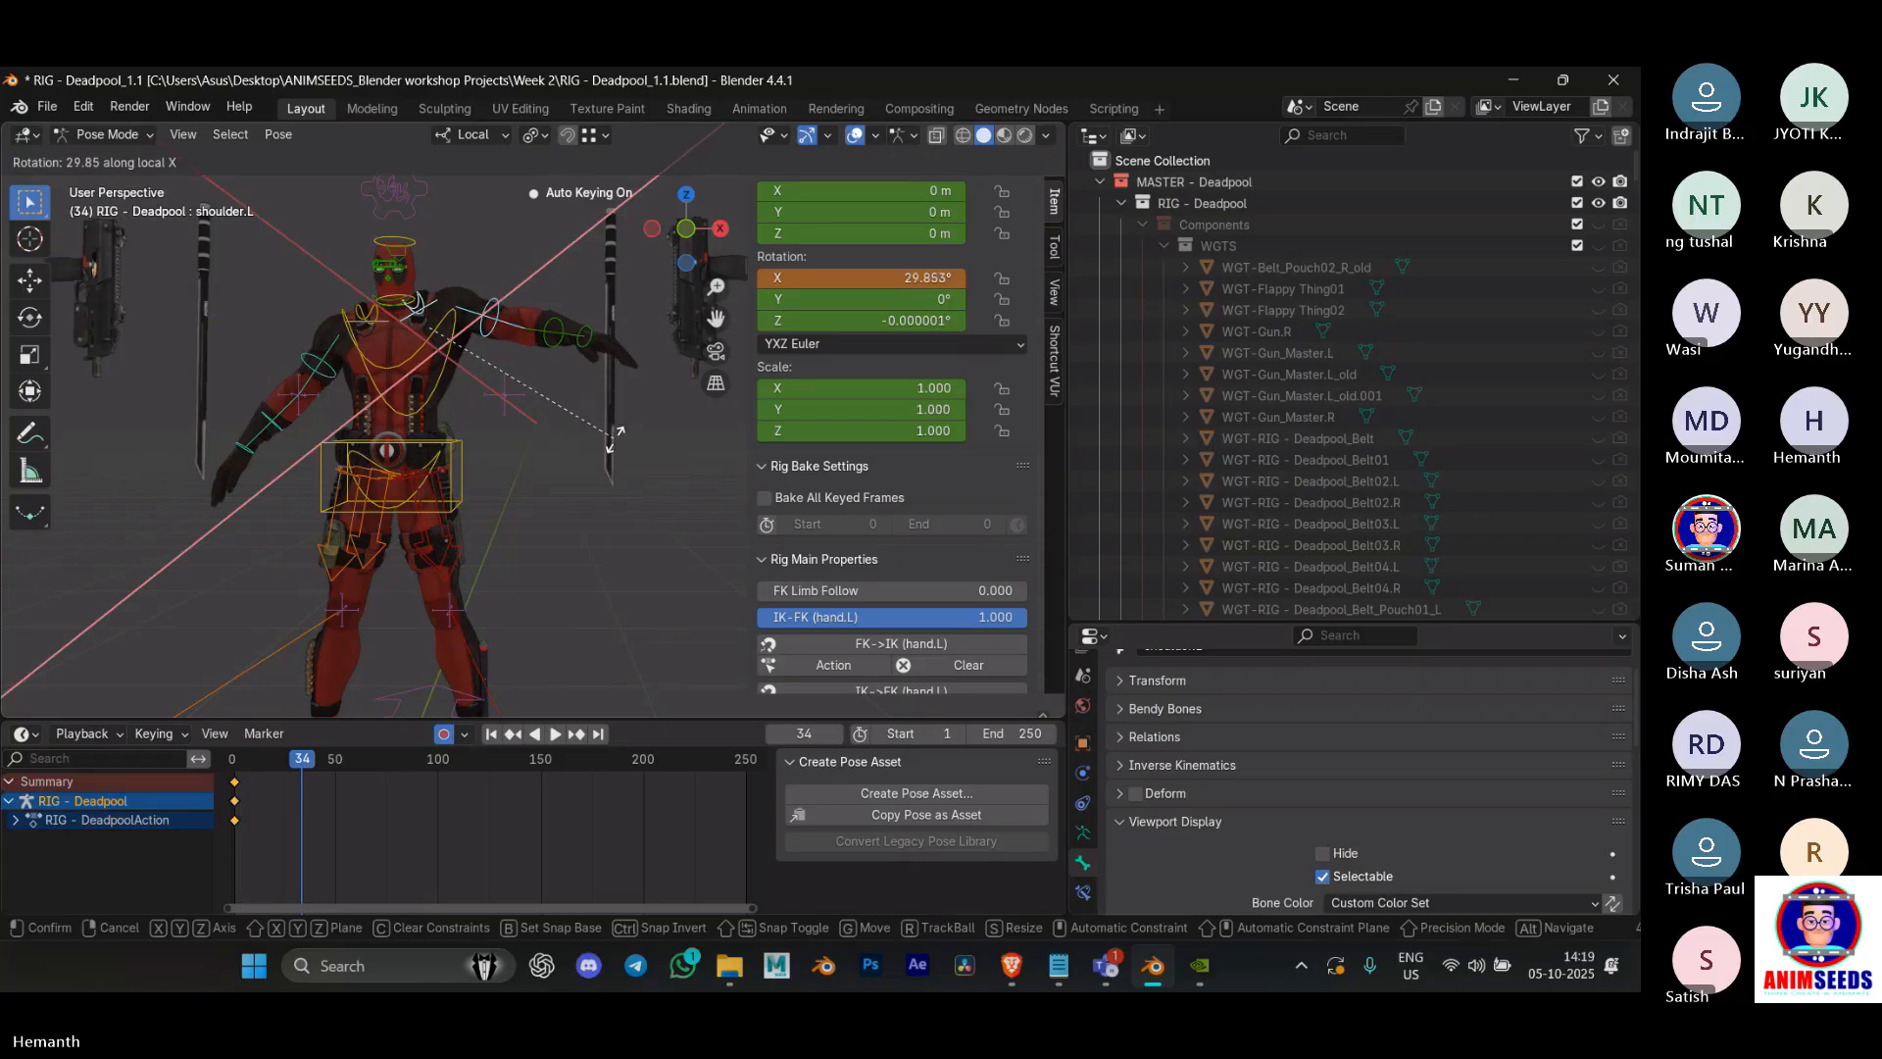
key("Escape")
Step: Choose Individual Origins as the transform pivot point and clear the bone selection
left_click(550, 139)
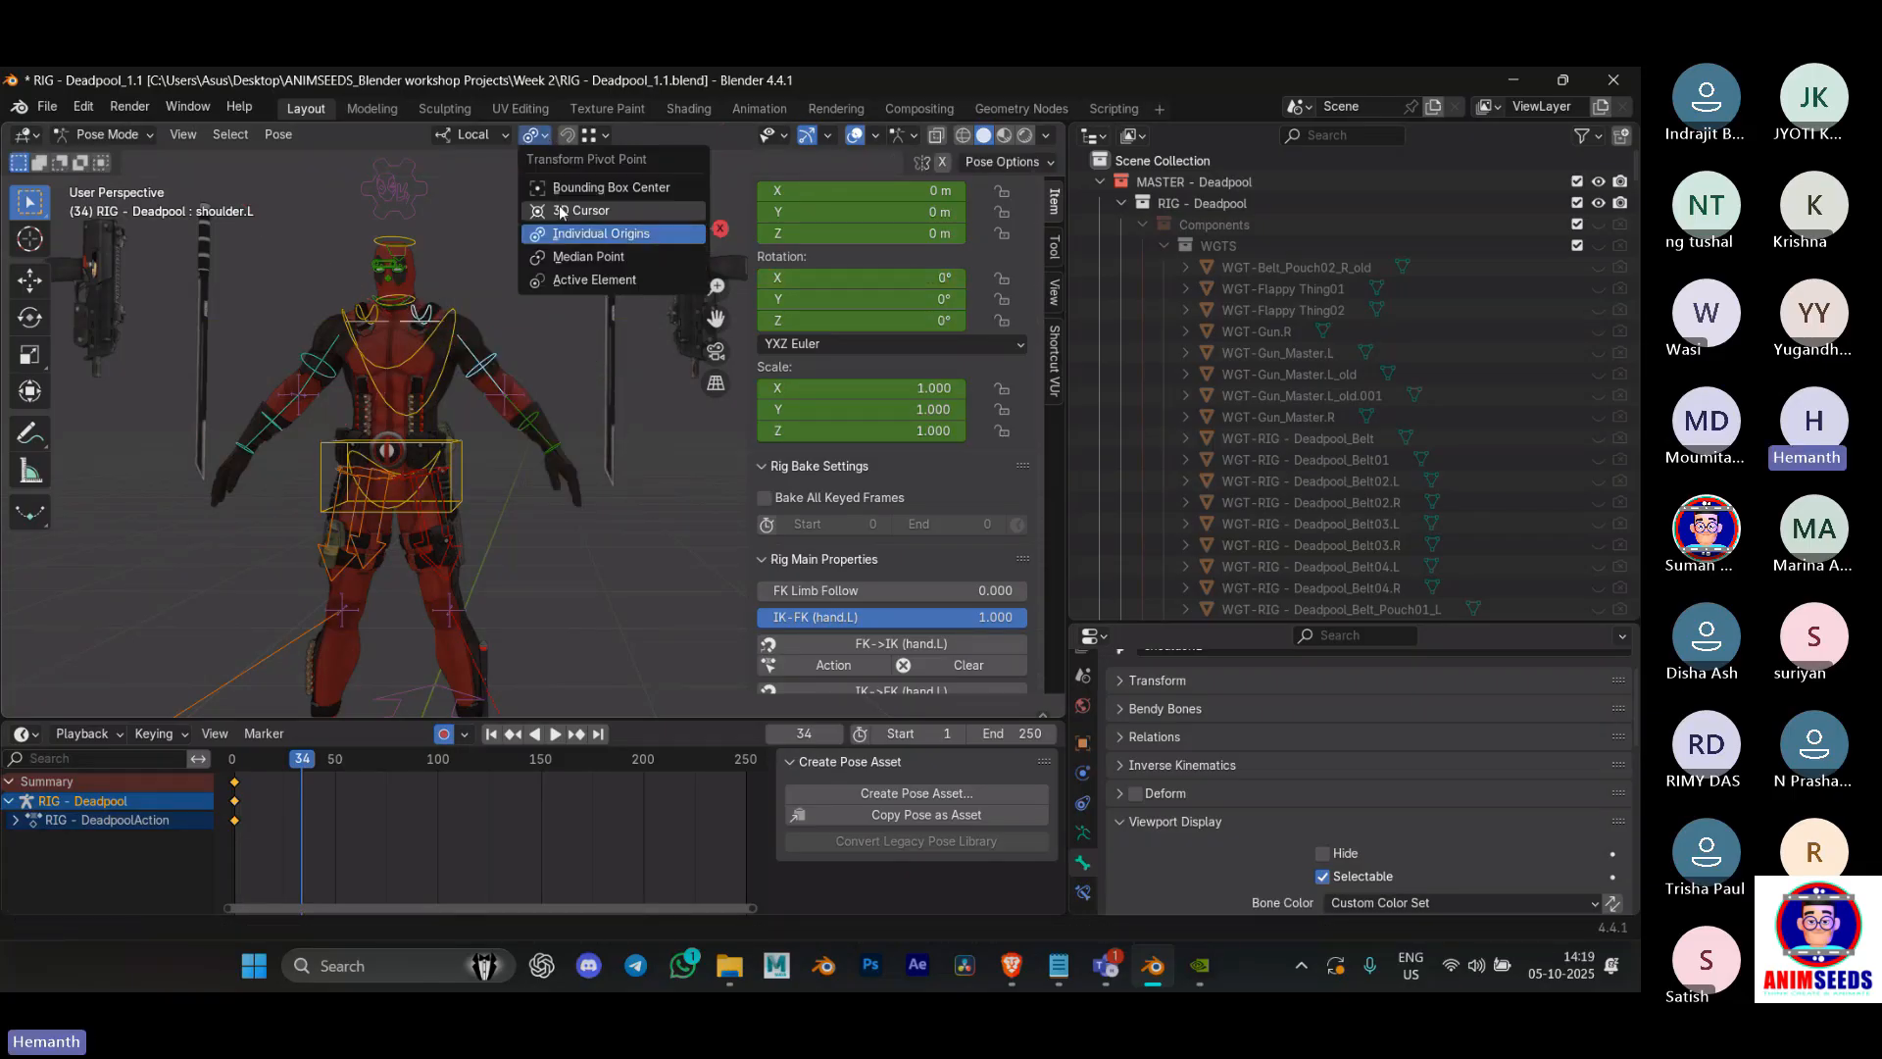
left_click(571, 233)
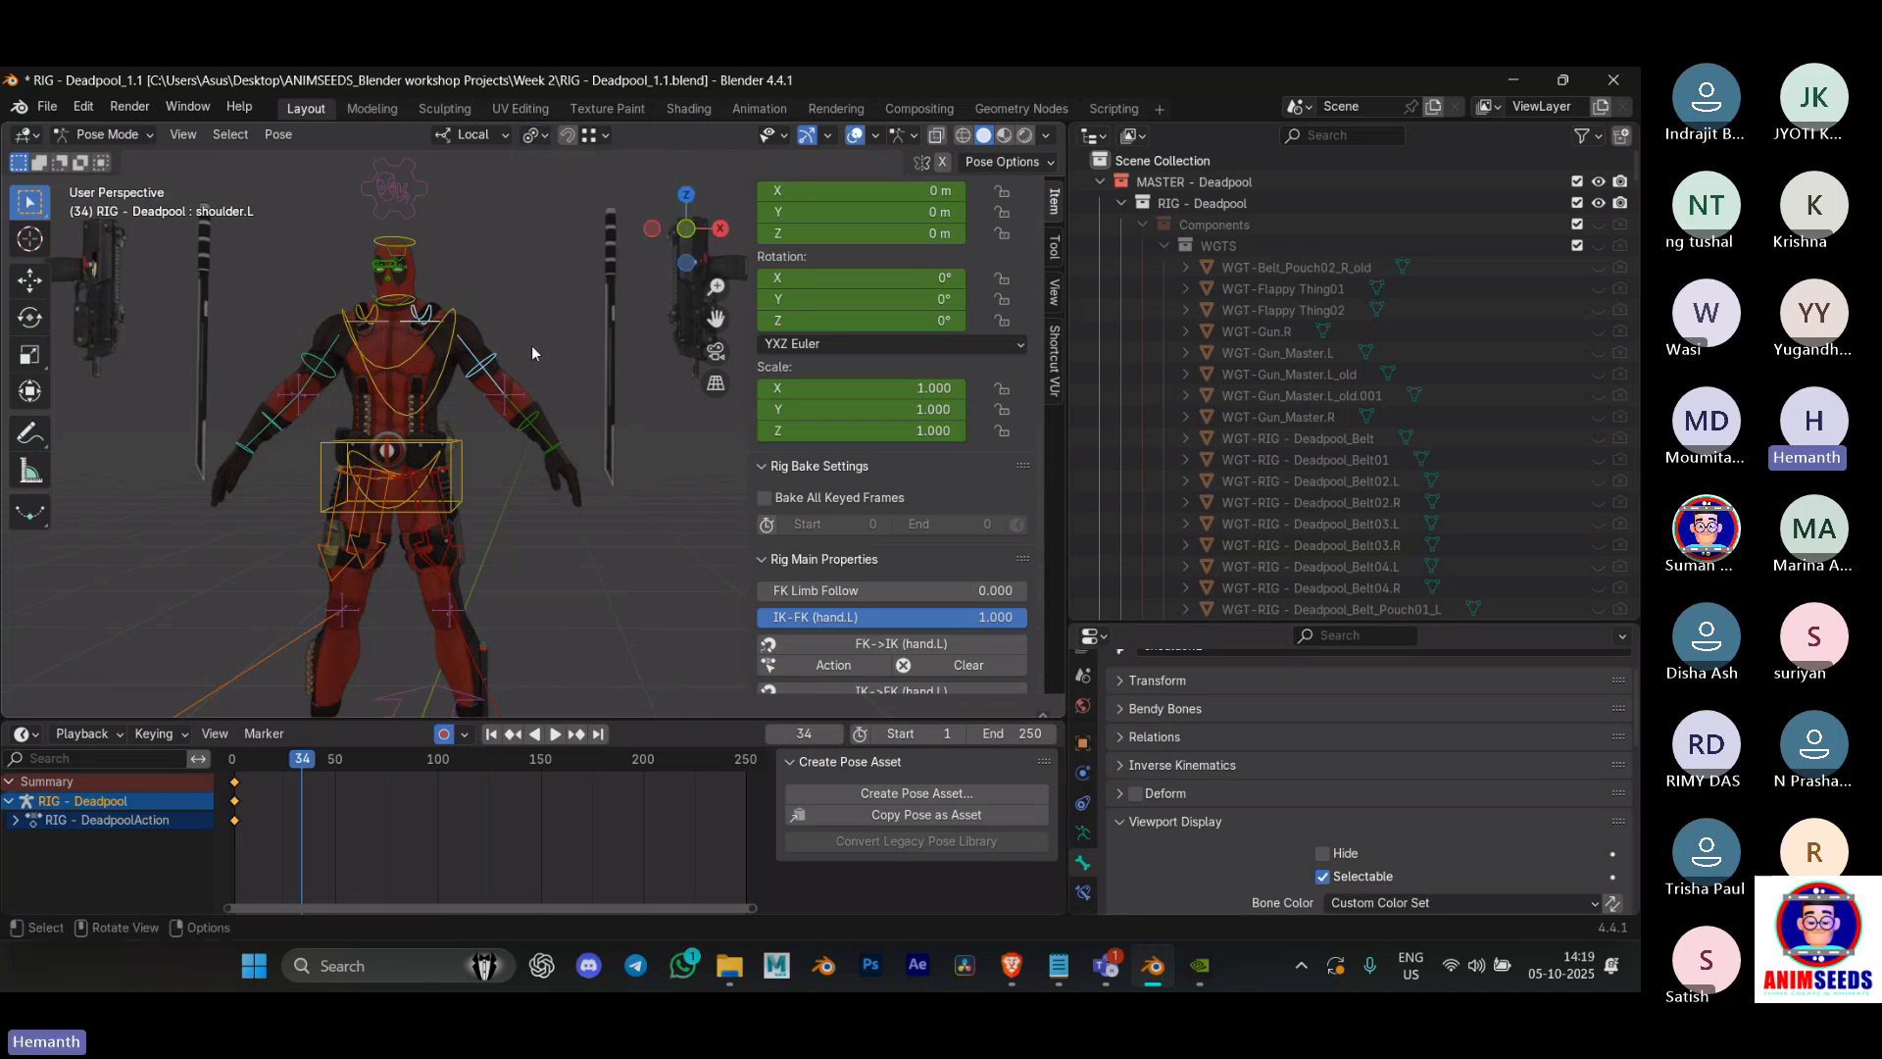
key("period")
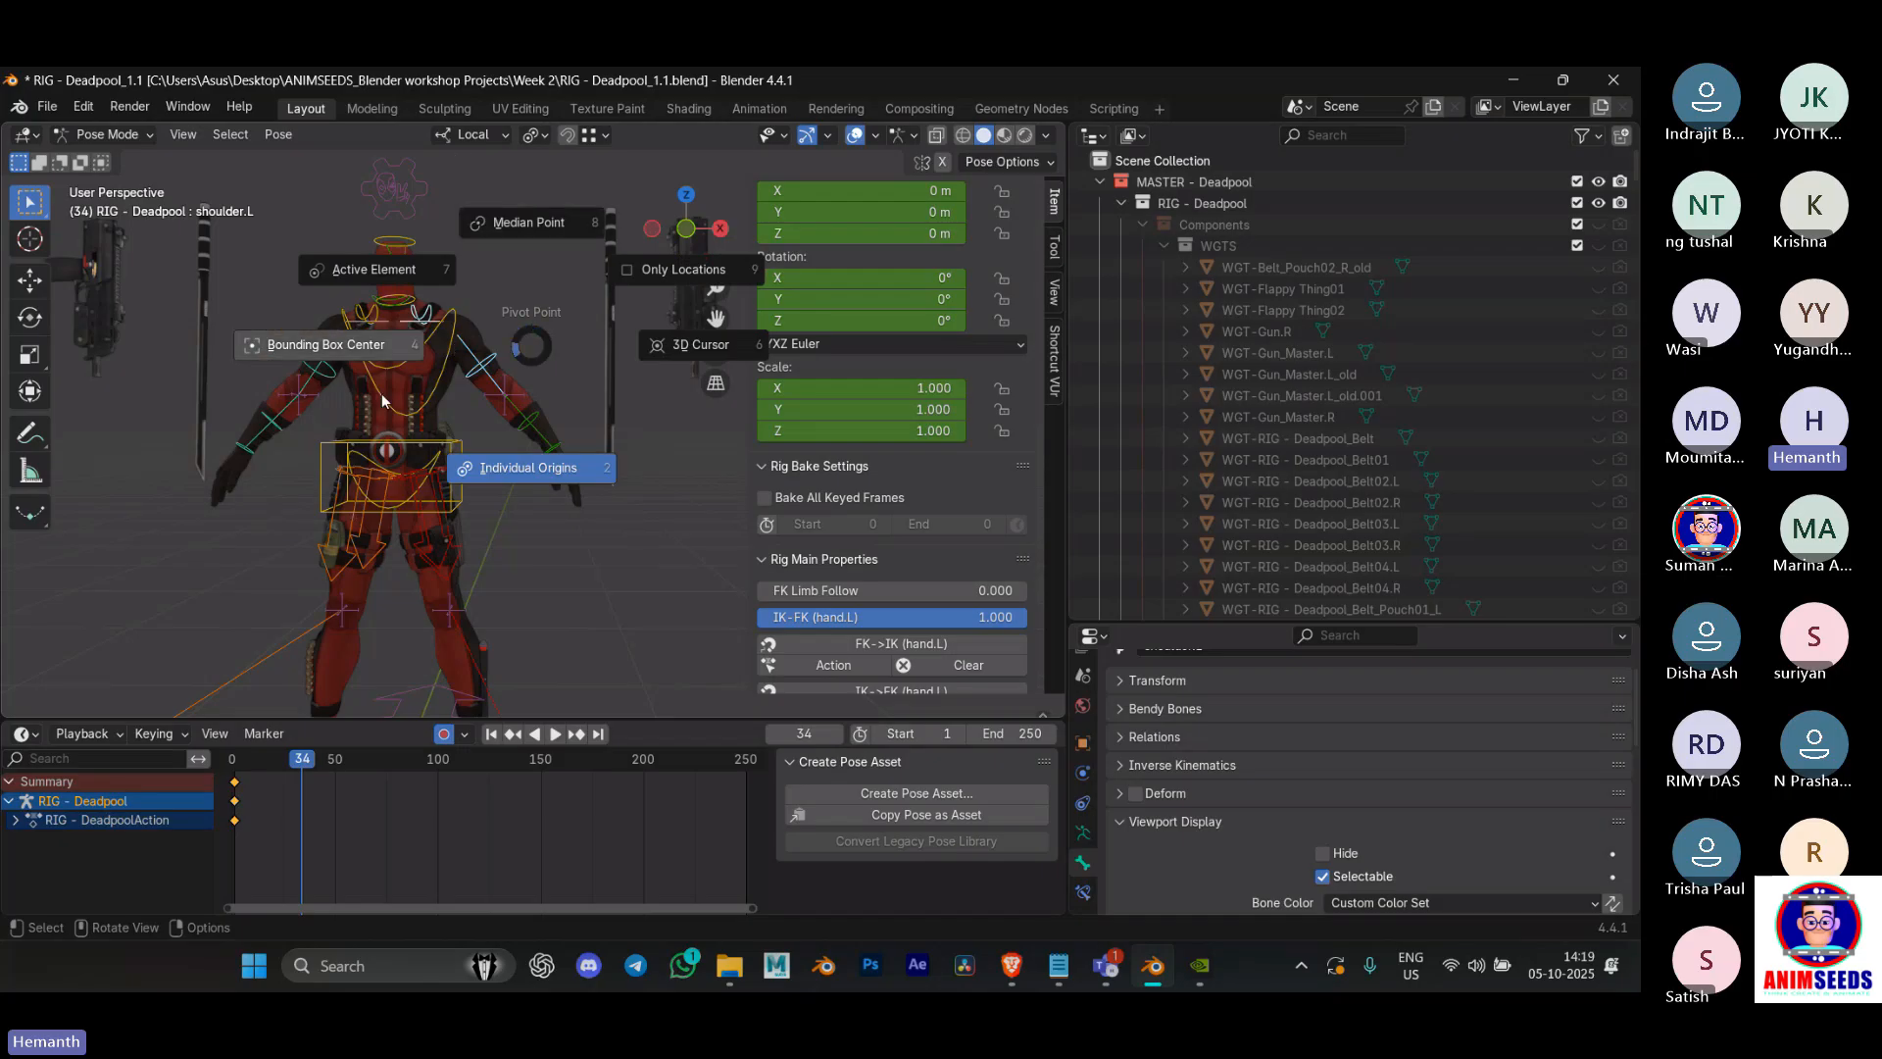
left_click(517, 471)
left_click(520, 443)
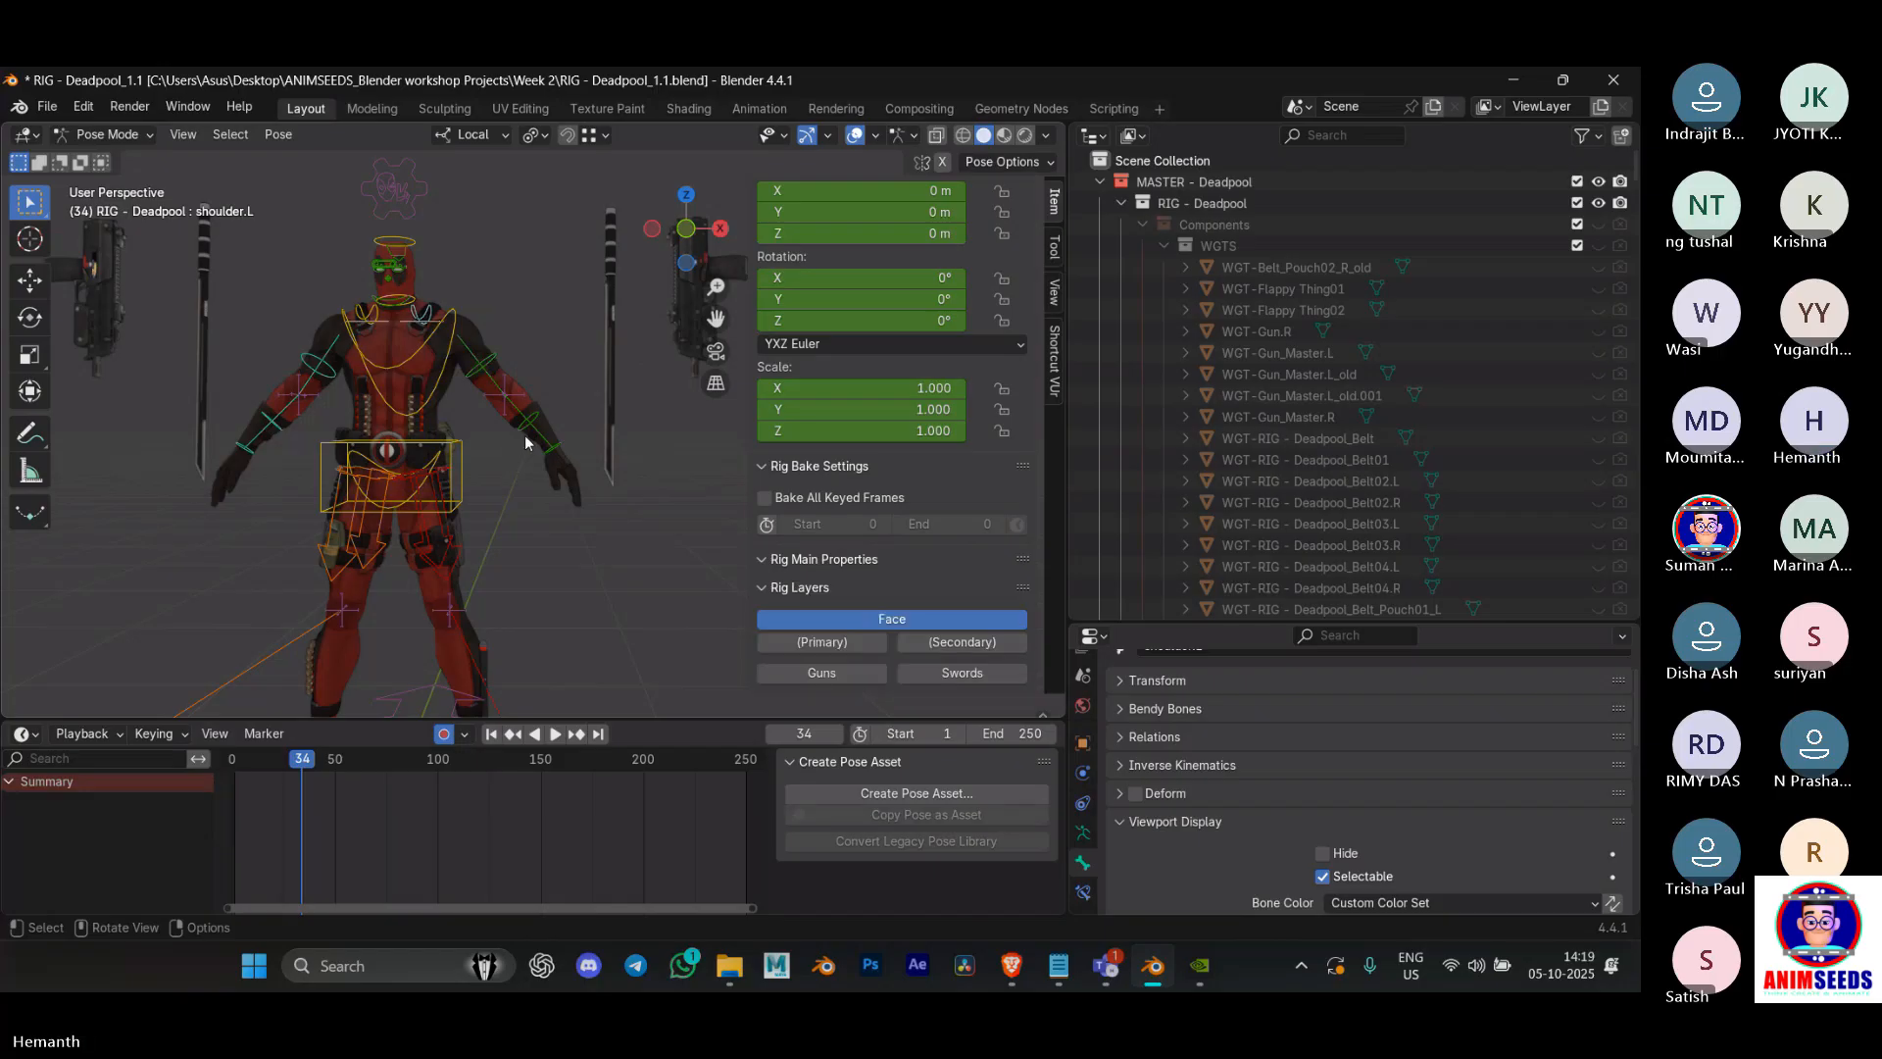
Step: Select the left shoulder control and try rotating it about its local Z and Y axes and in trackball mode
left_click(456, 334)
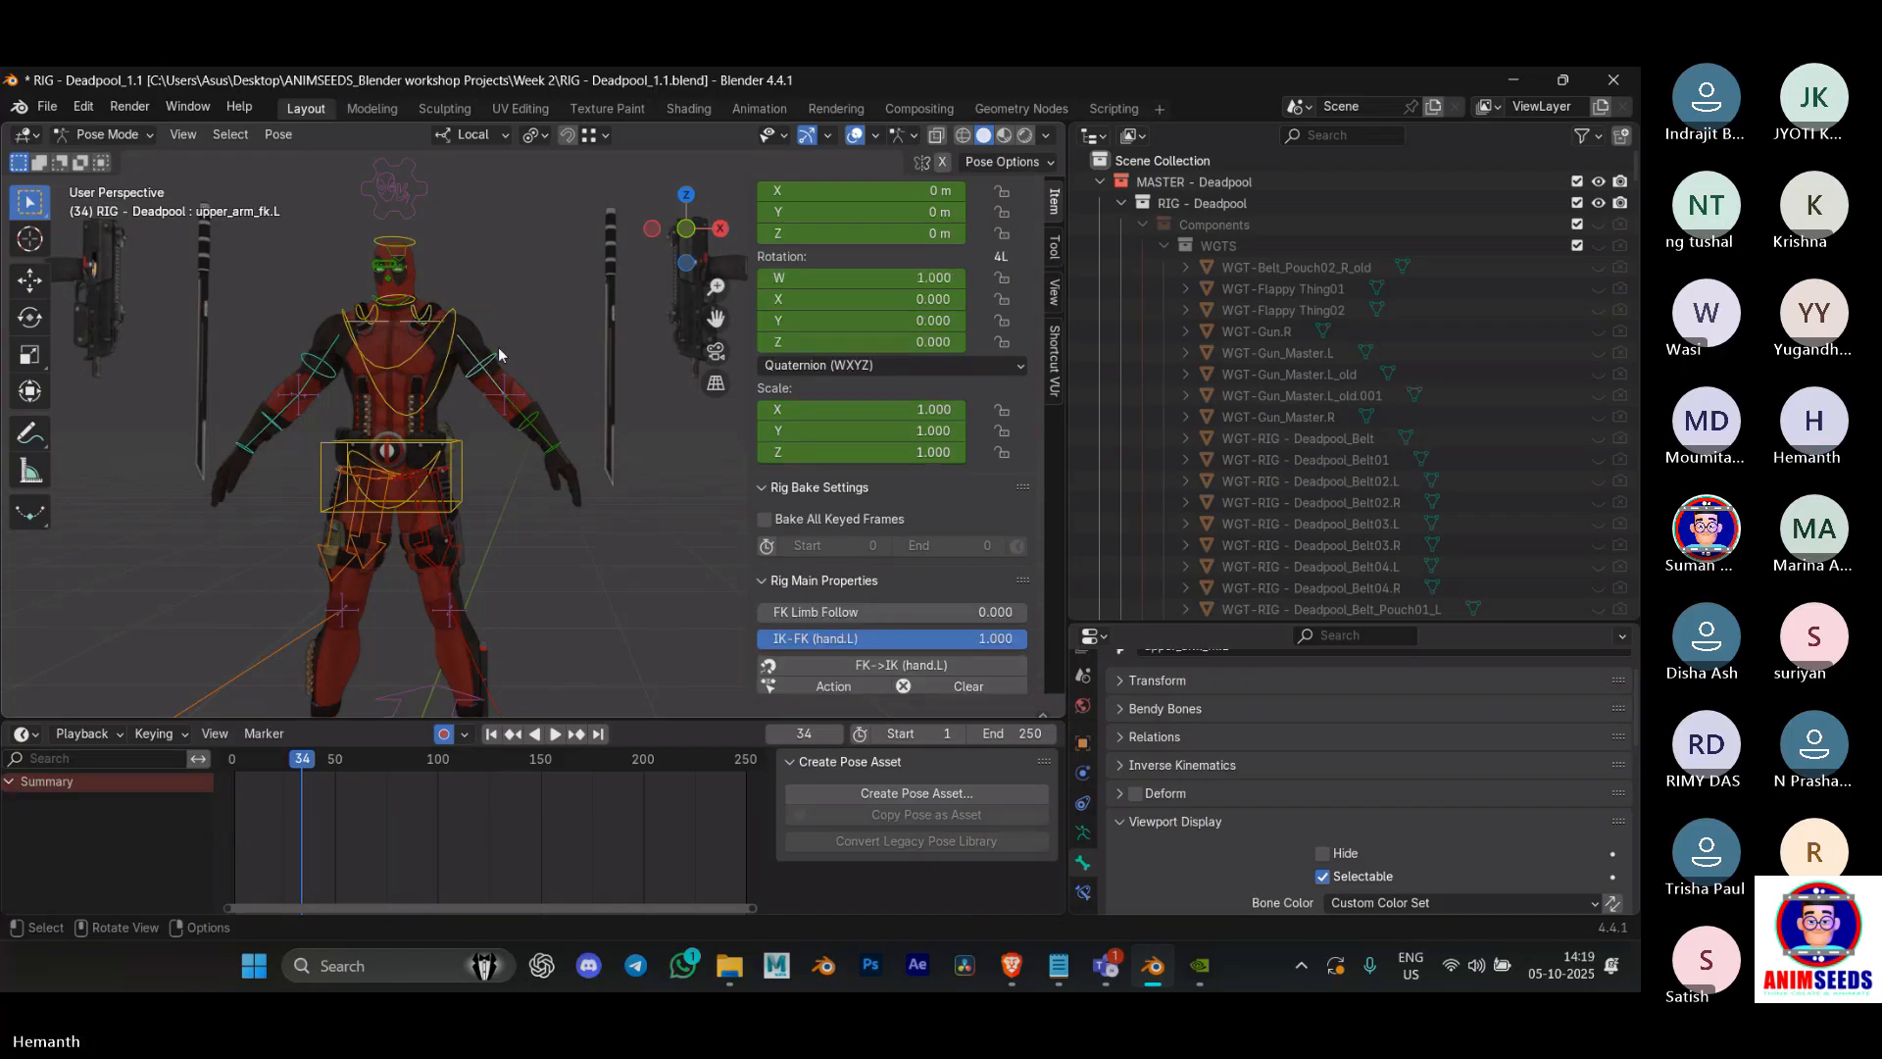
left_click(431, 316)
key("r")
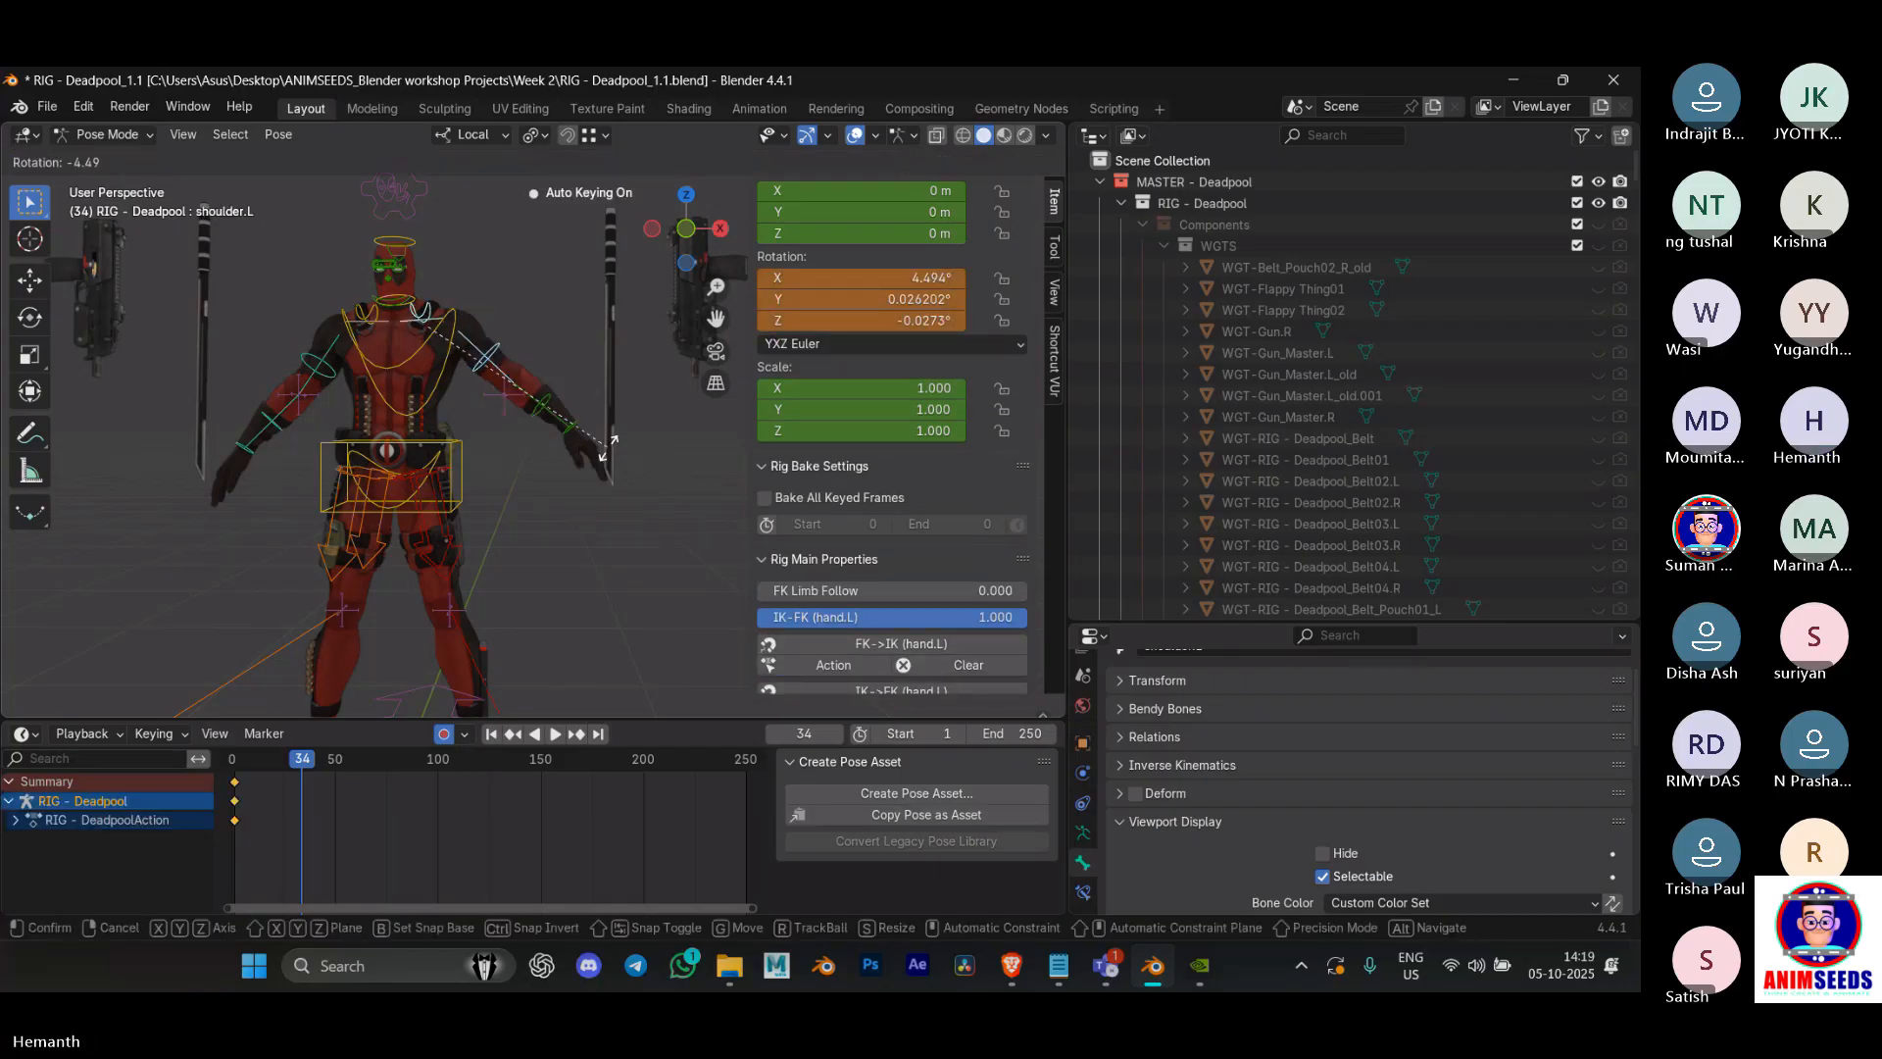
key("z")
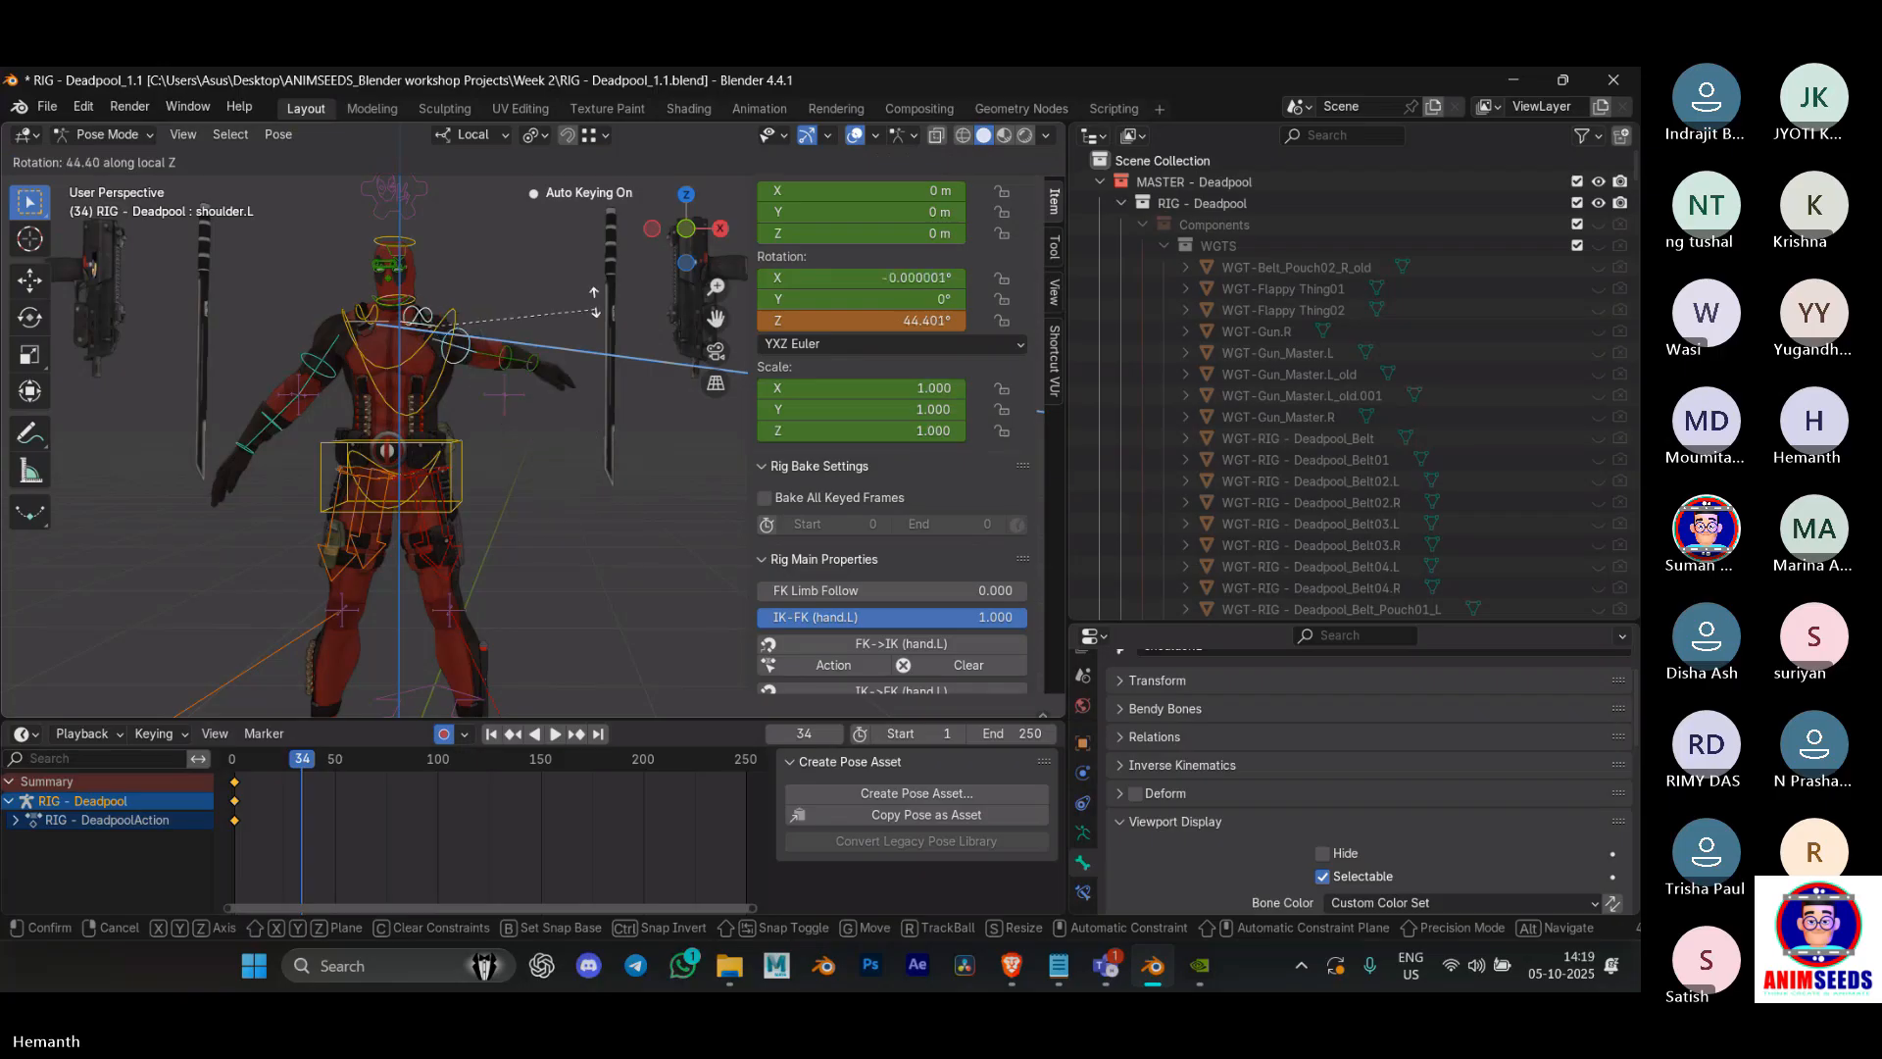
key("r")
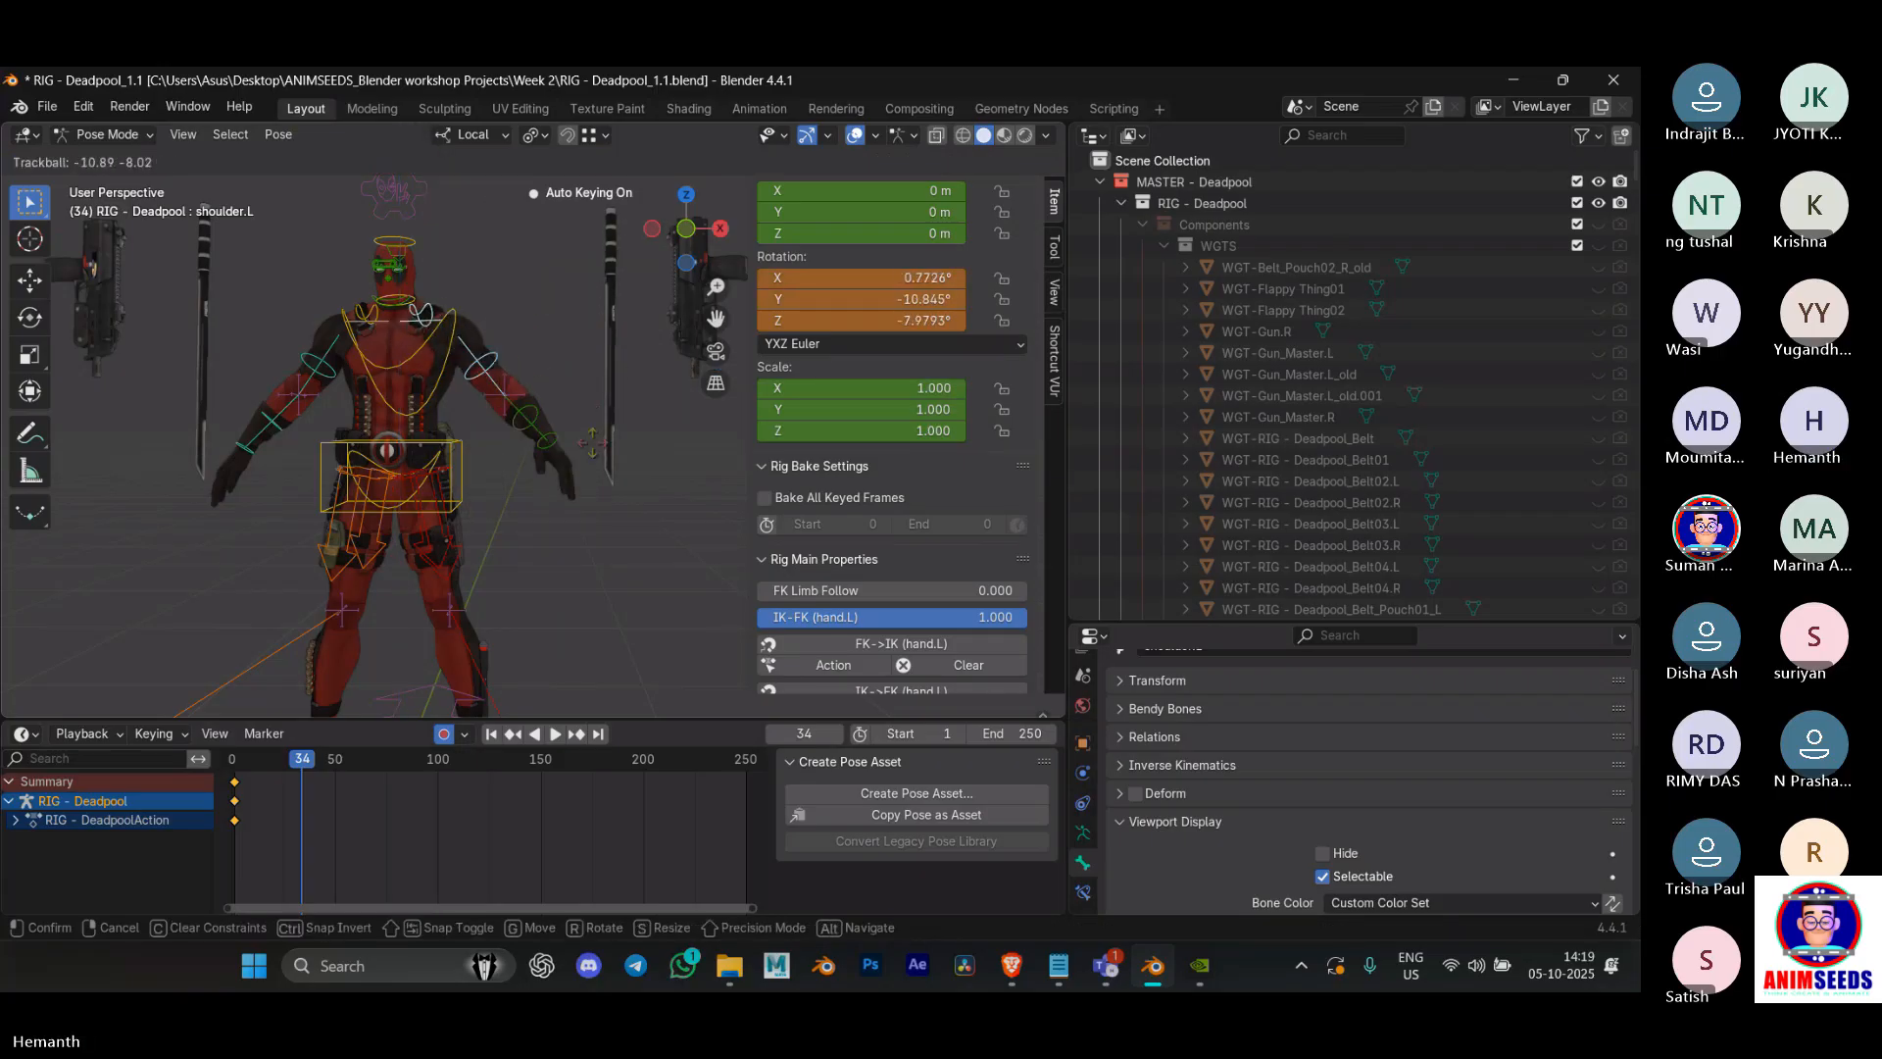
key("r")
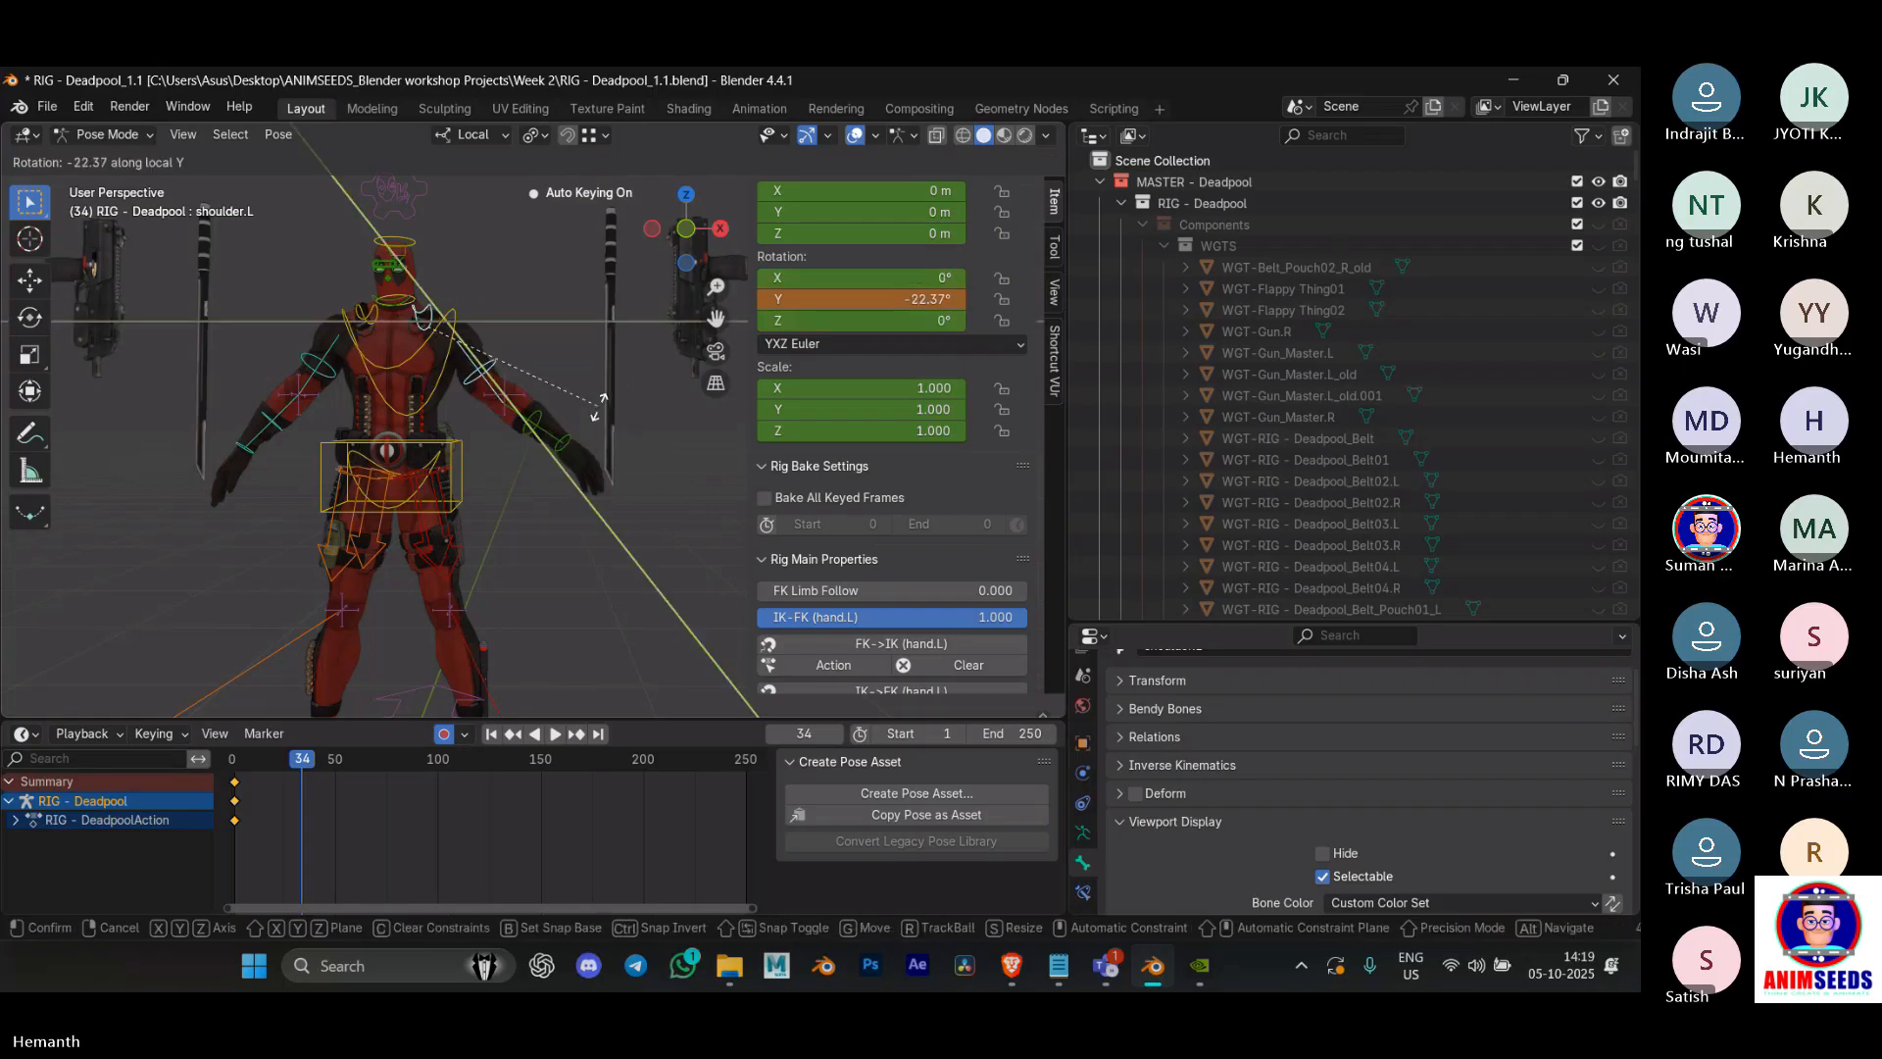
key("r")
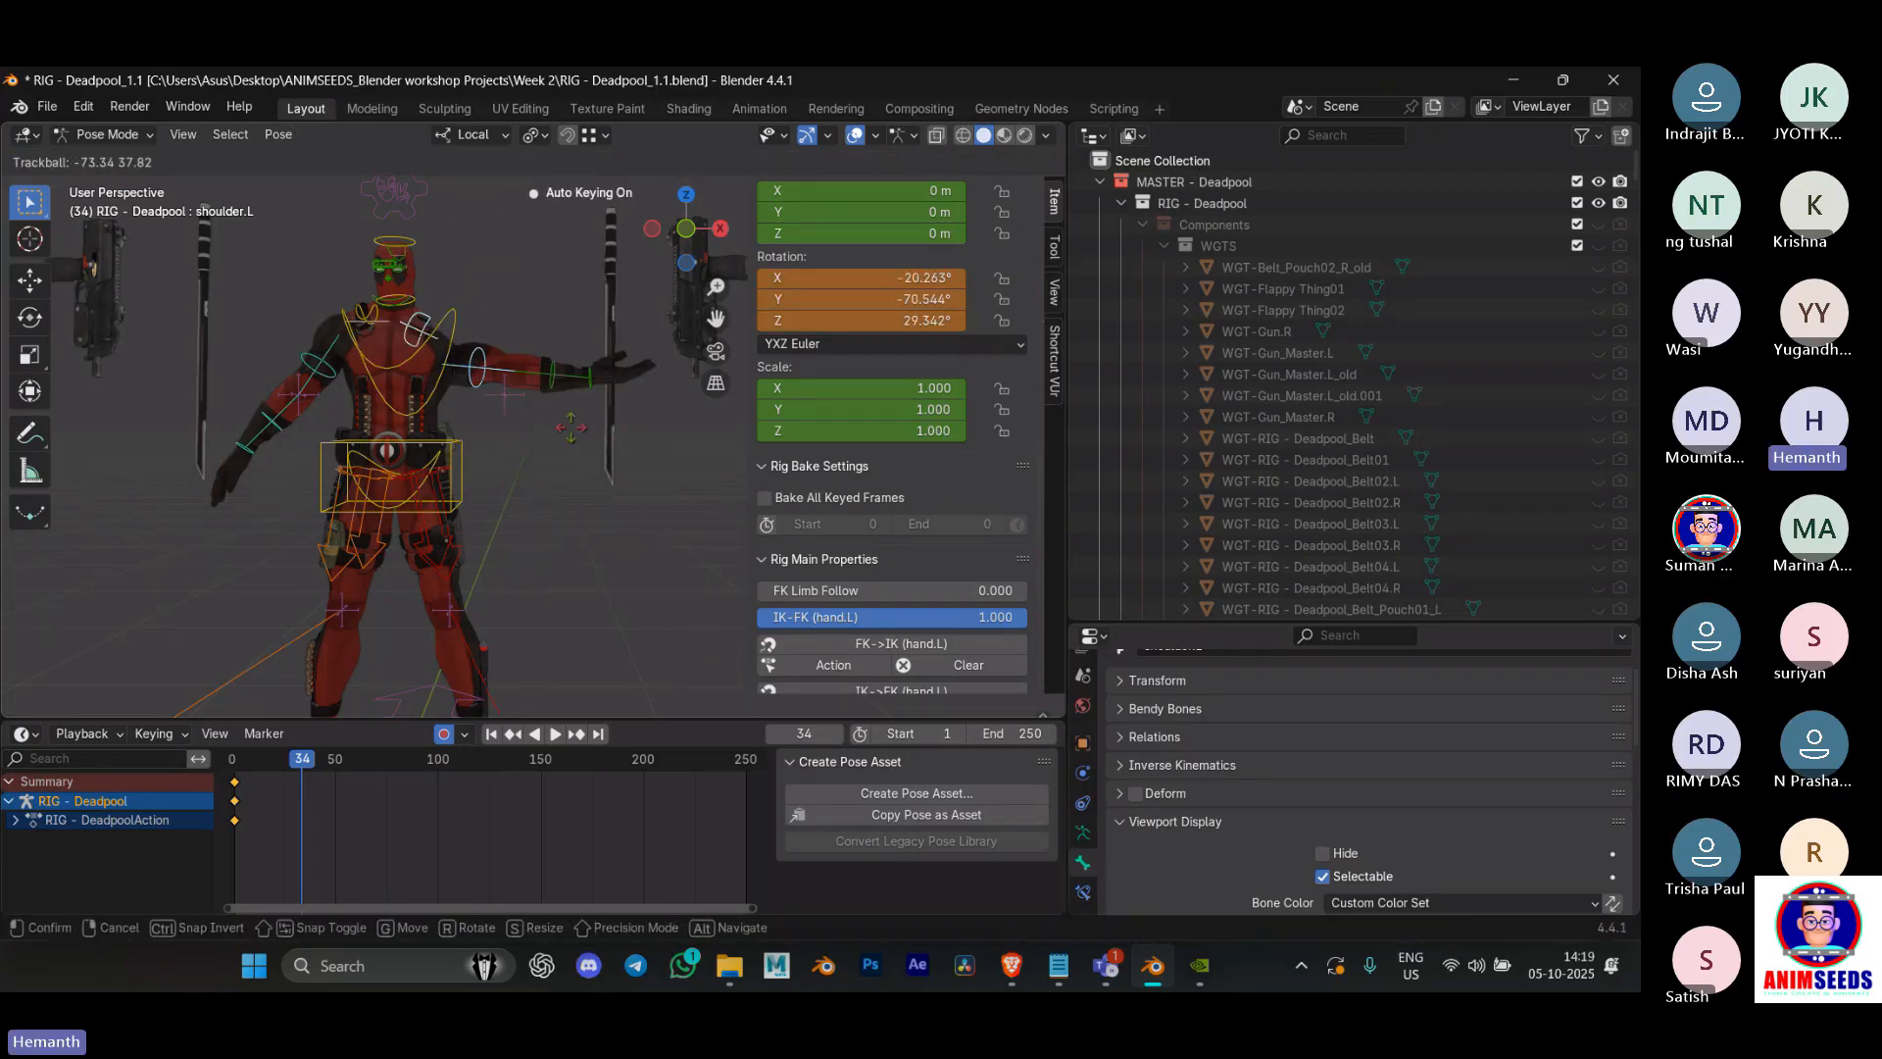
key("Escape")
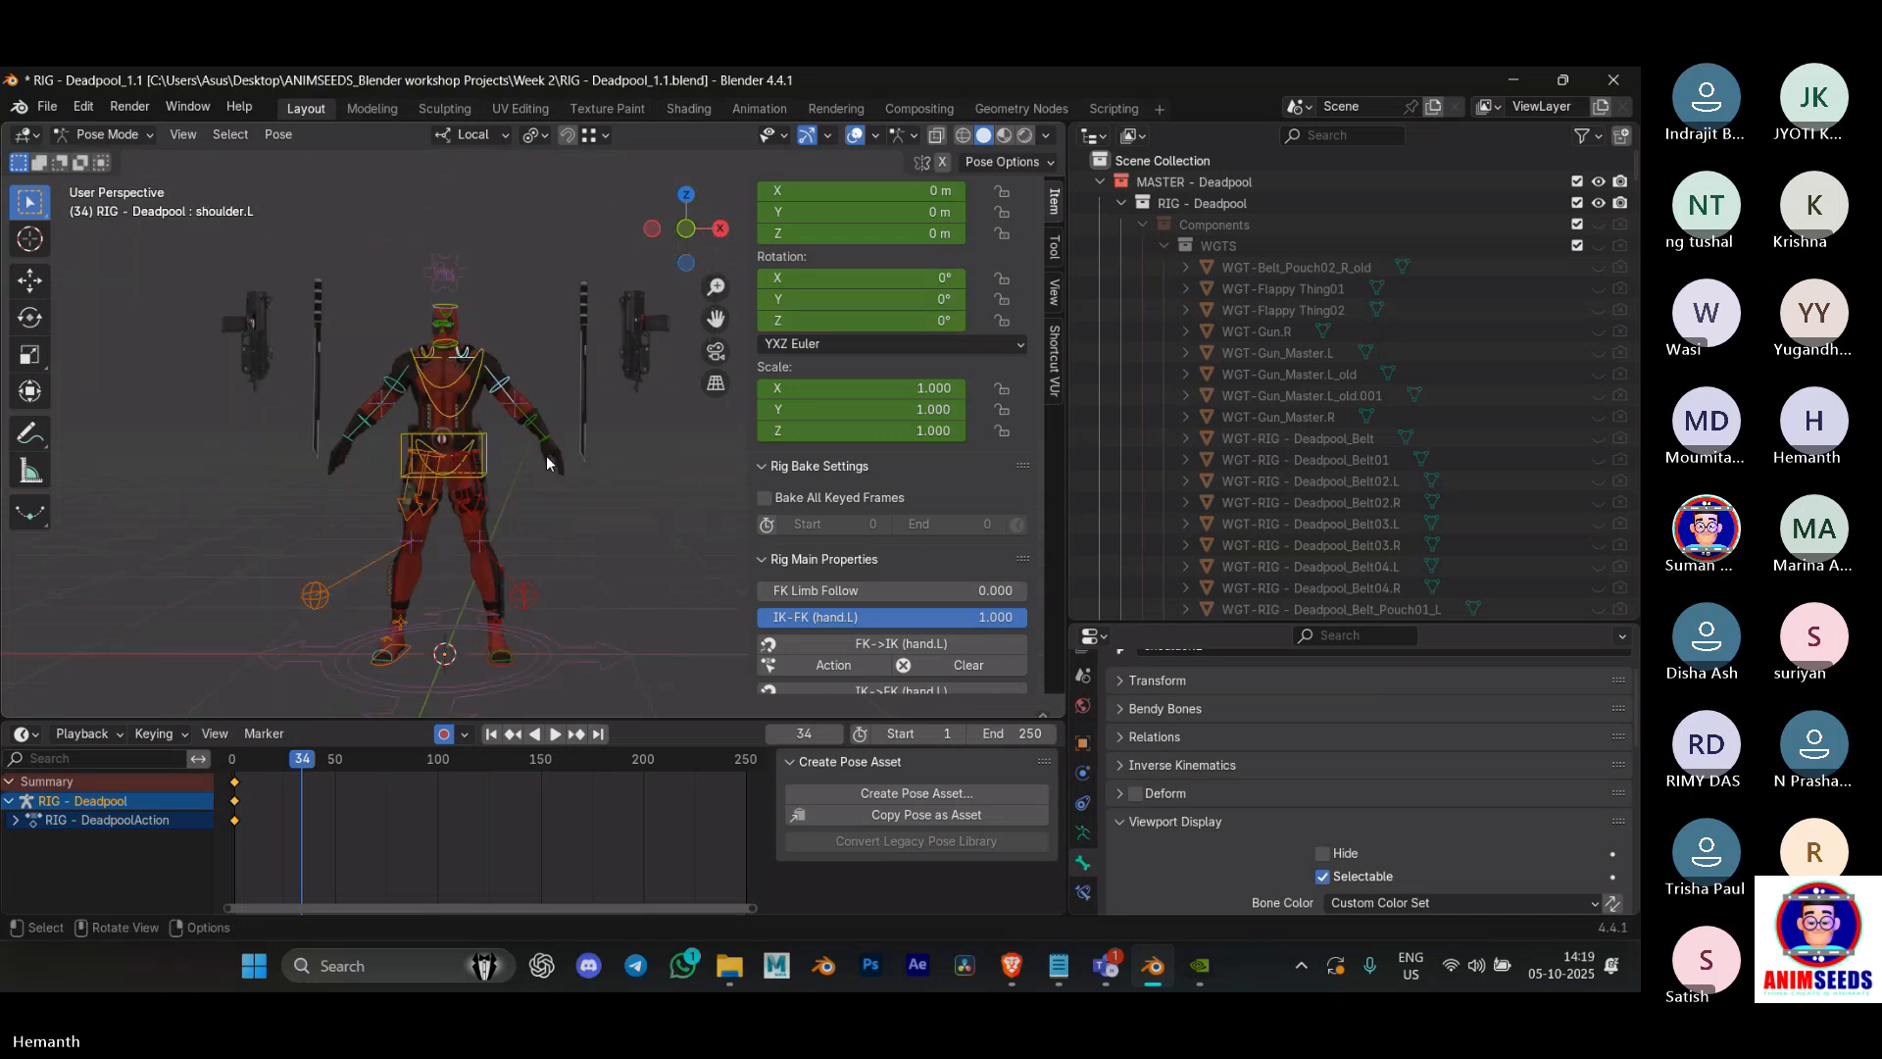
Step: In front view, rotate the left shoulder control by about 34° at frame 34 to raise the left arm
key("KP_1")
key("r")
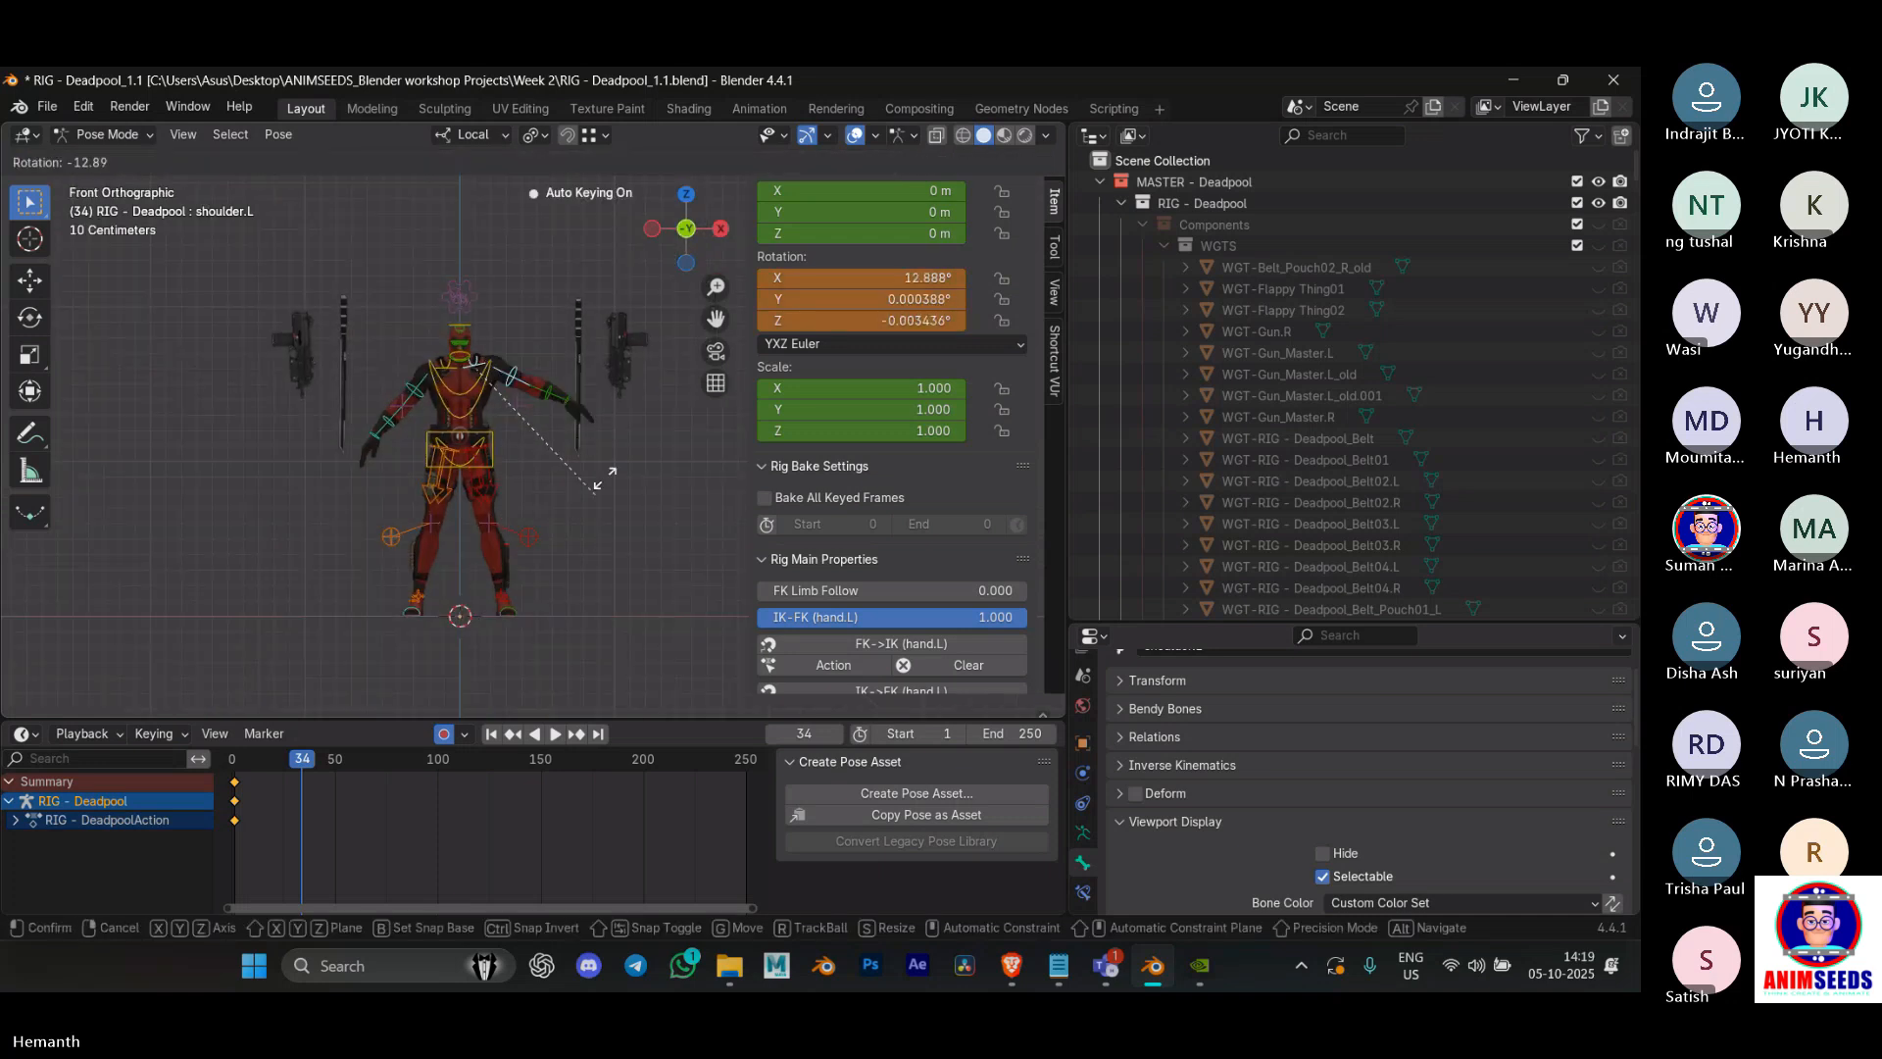
left_click(617, 443)
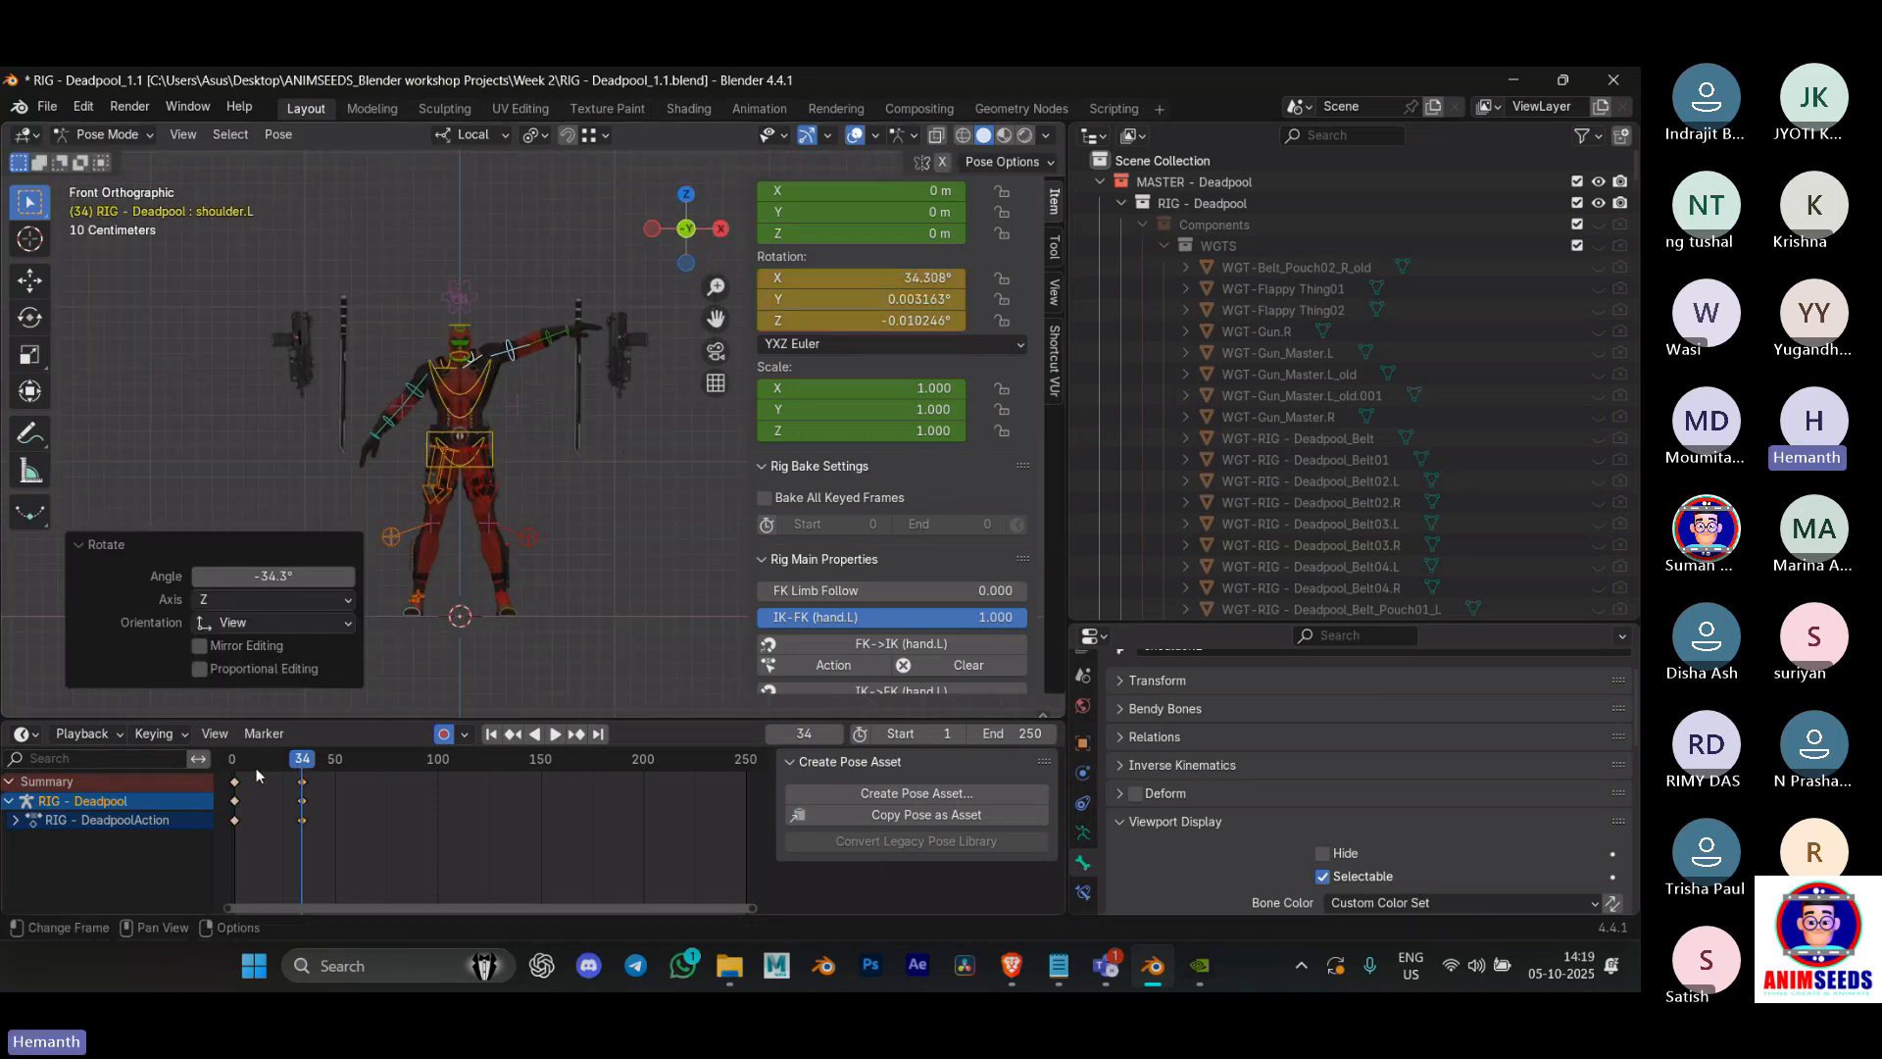
Step: Play the animation from the start and scrub between frames 1 and 34 to review the arm raise
left_click_drag(251, 766, 235, 764)
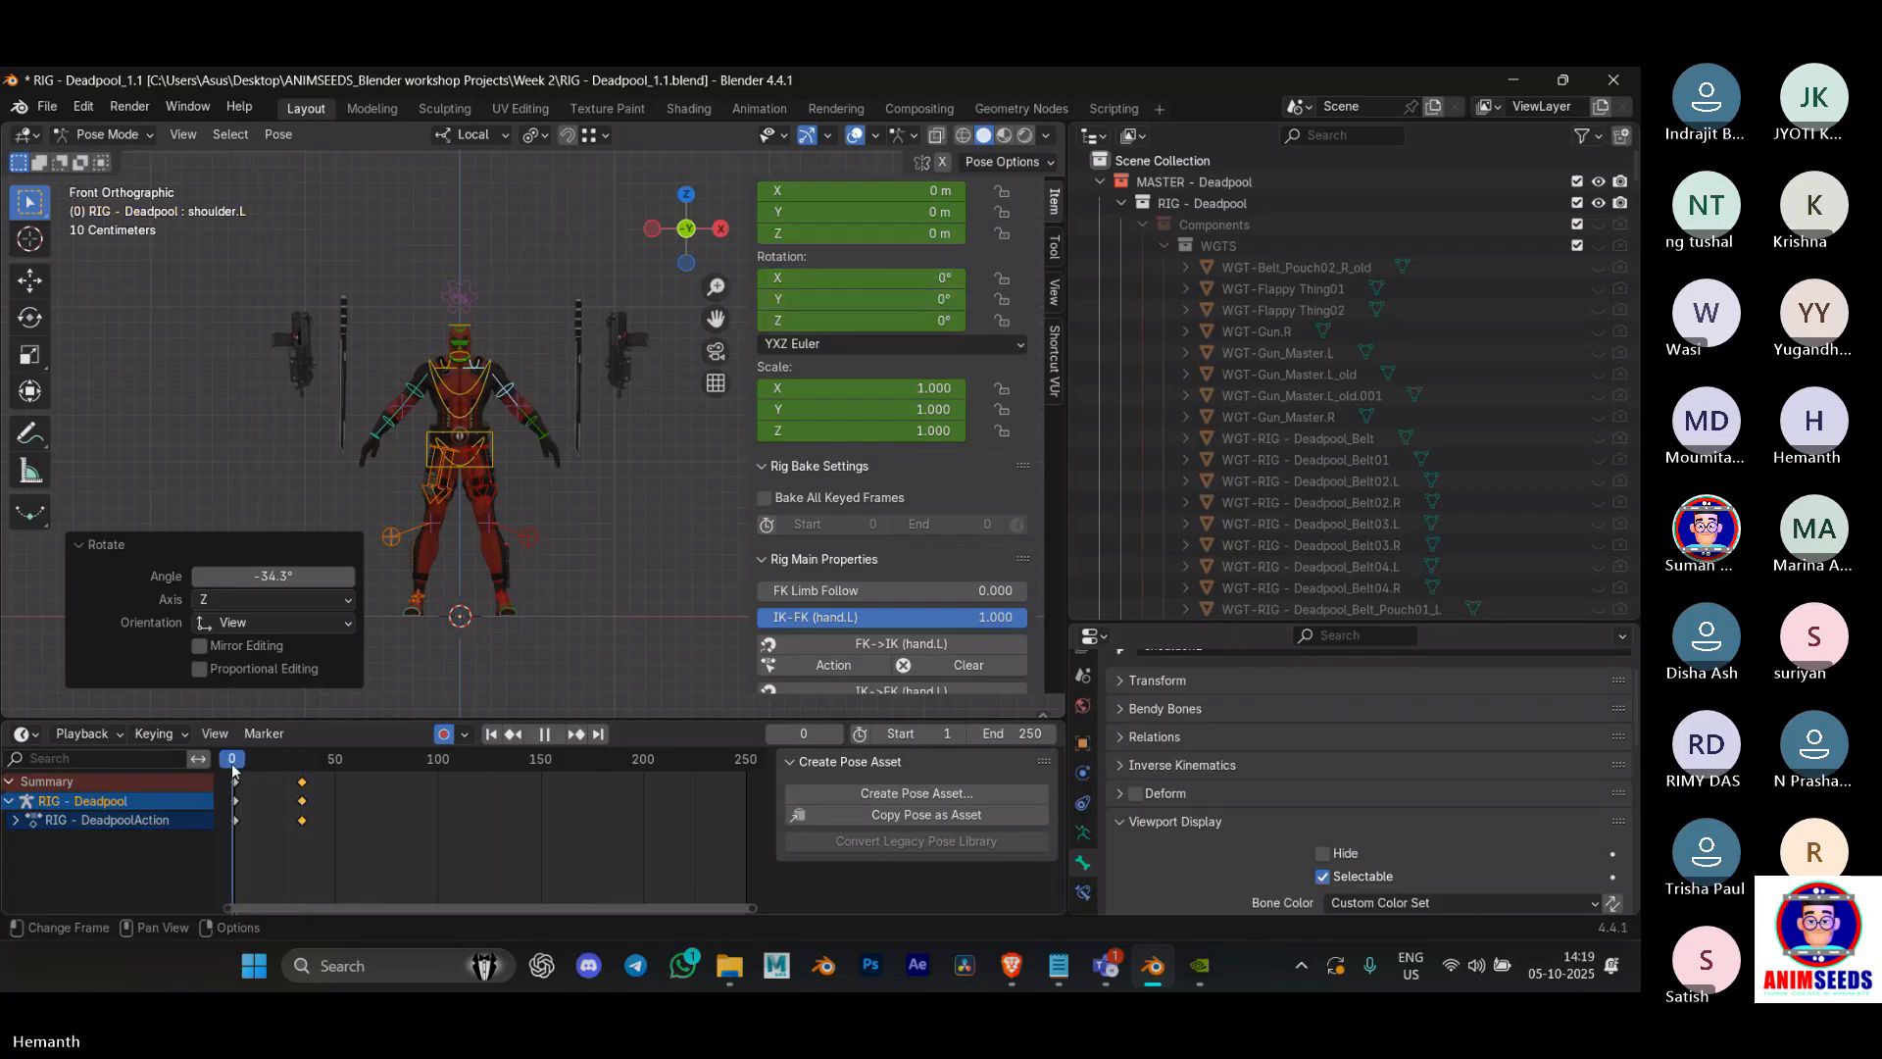
key("space")
scroll(534, 420, "up", 1)
scroll(534, 340, "up", 4)
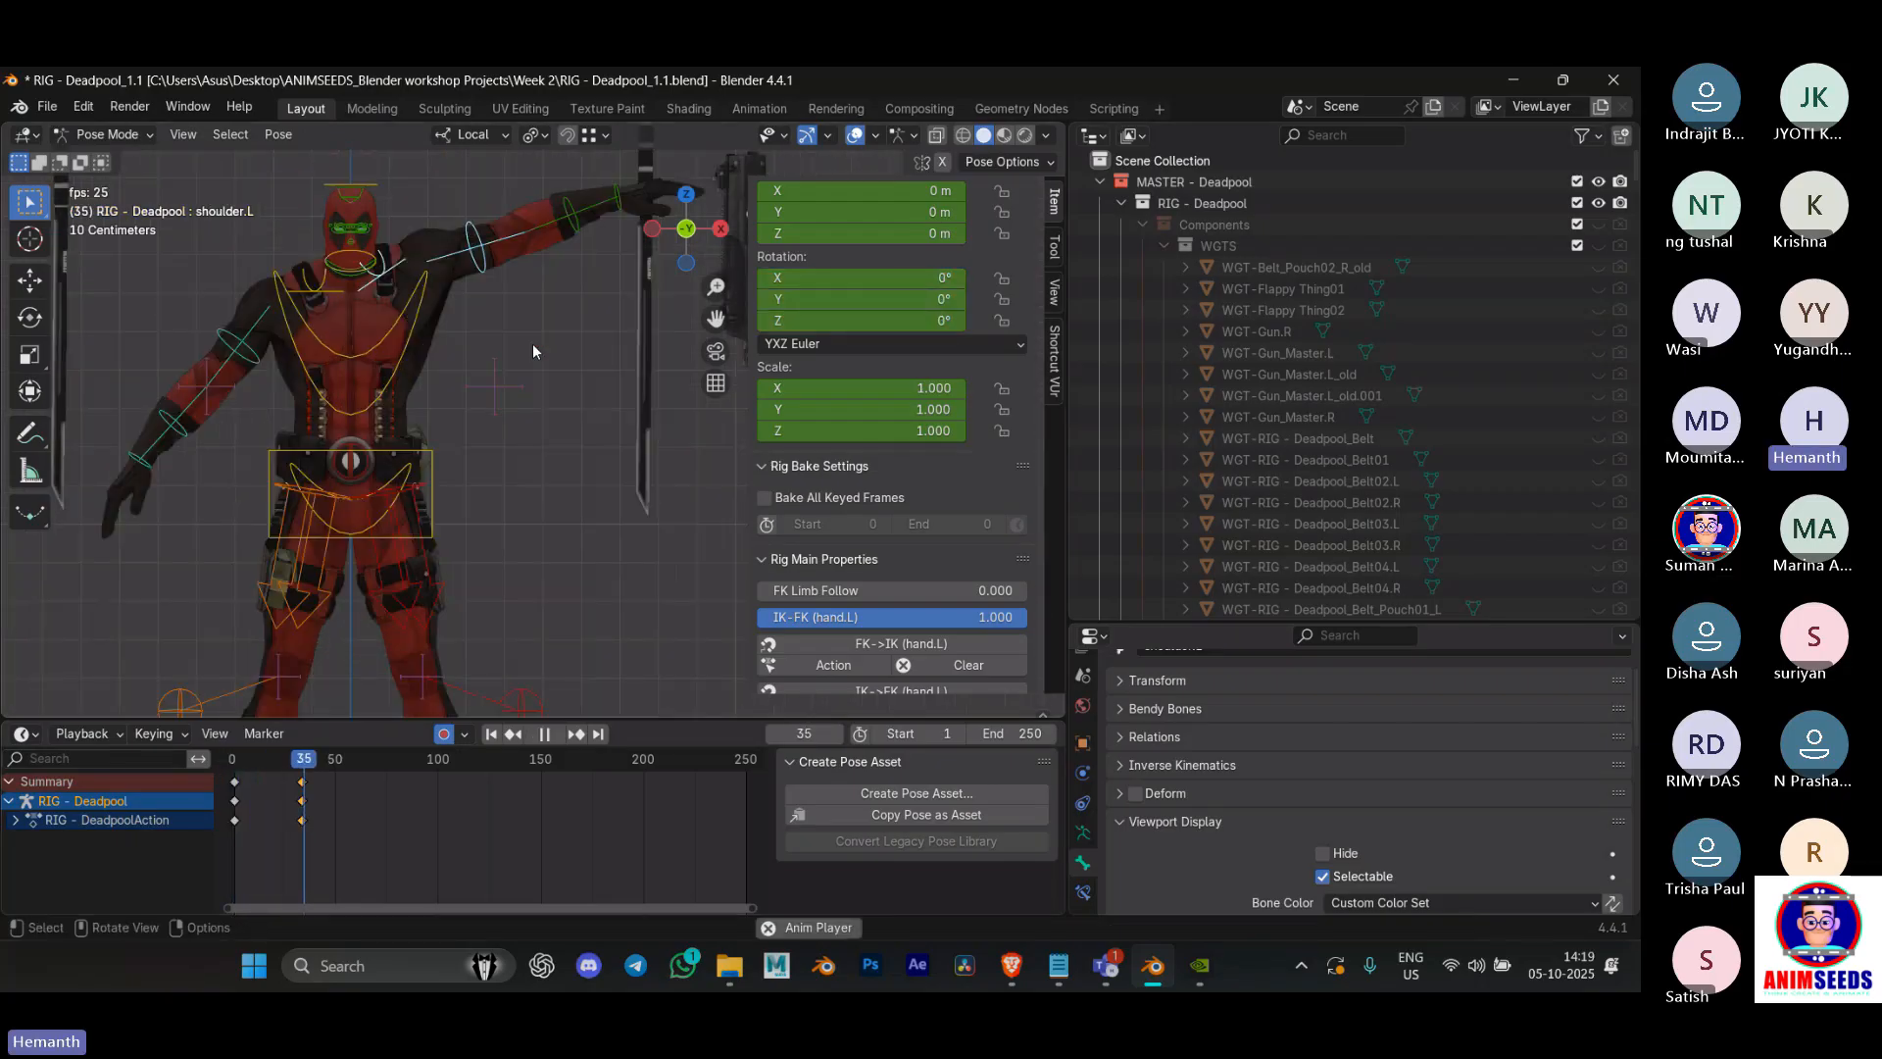
key("space")
left_click(235, 770)
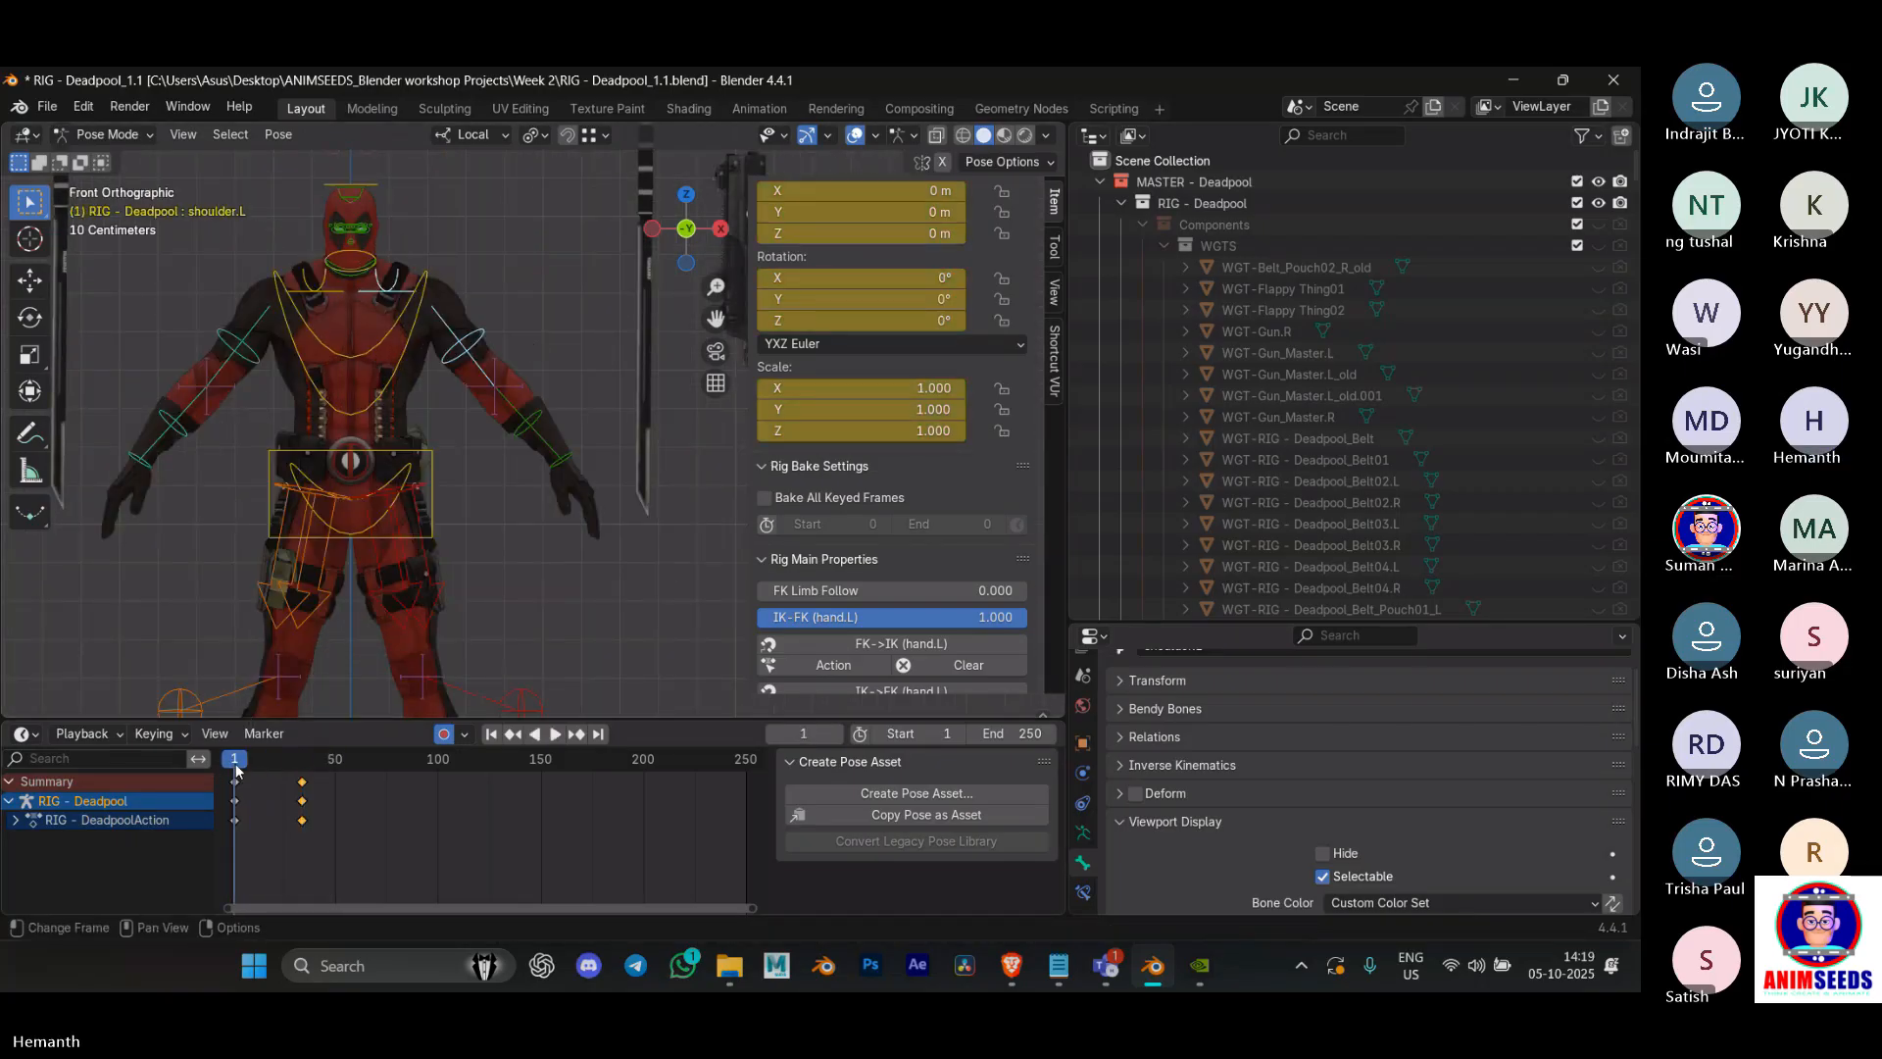
key("a")
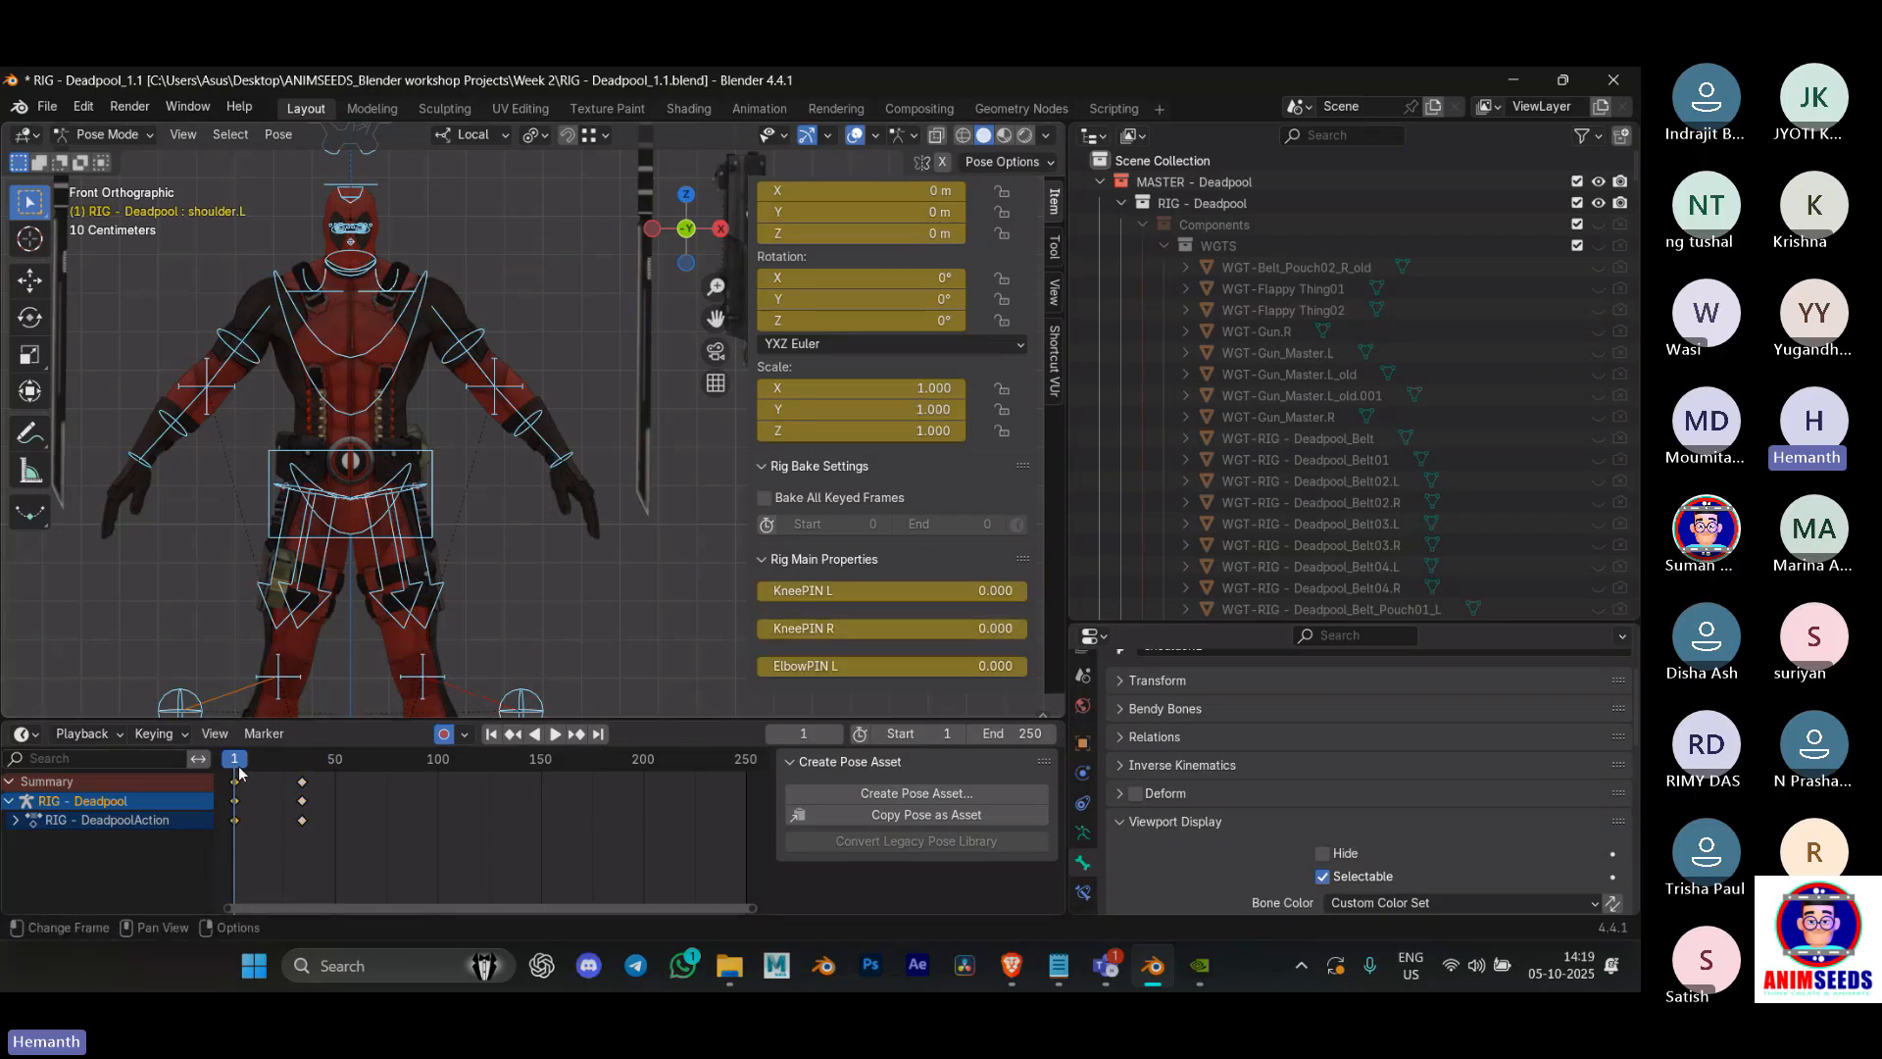
left_click_drag(239, 775, 302, 777)
Step: Select the left shoulder and upper-arm FK controls and keyframe IK-FK (hand.L) at 1.000 on frames 34 and 1
left_click(431, 284)
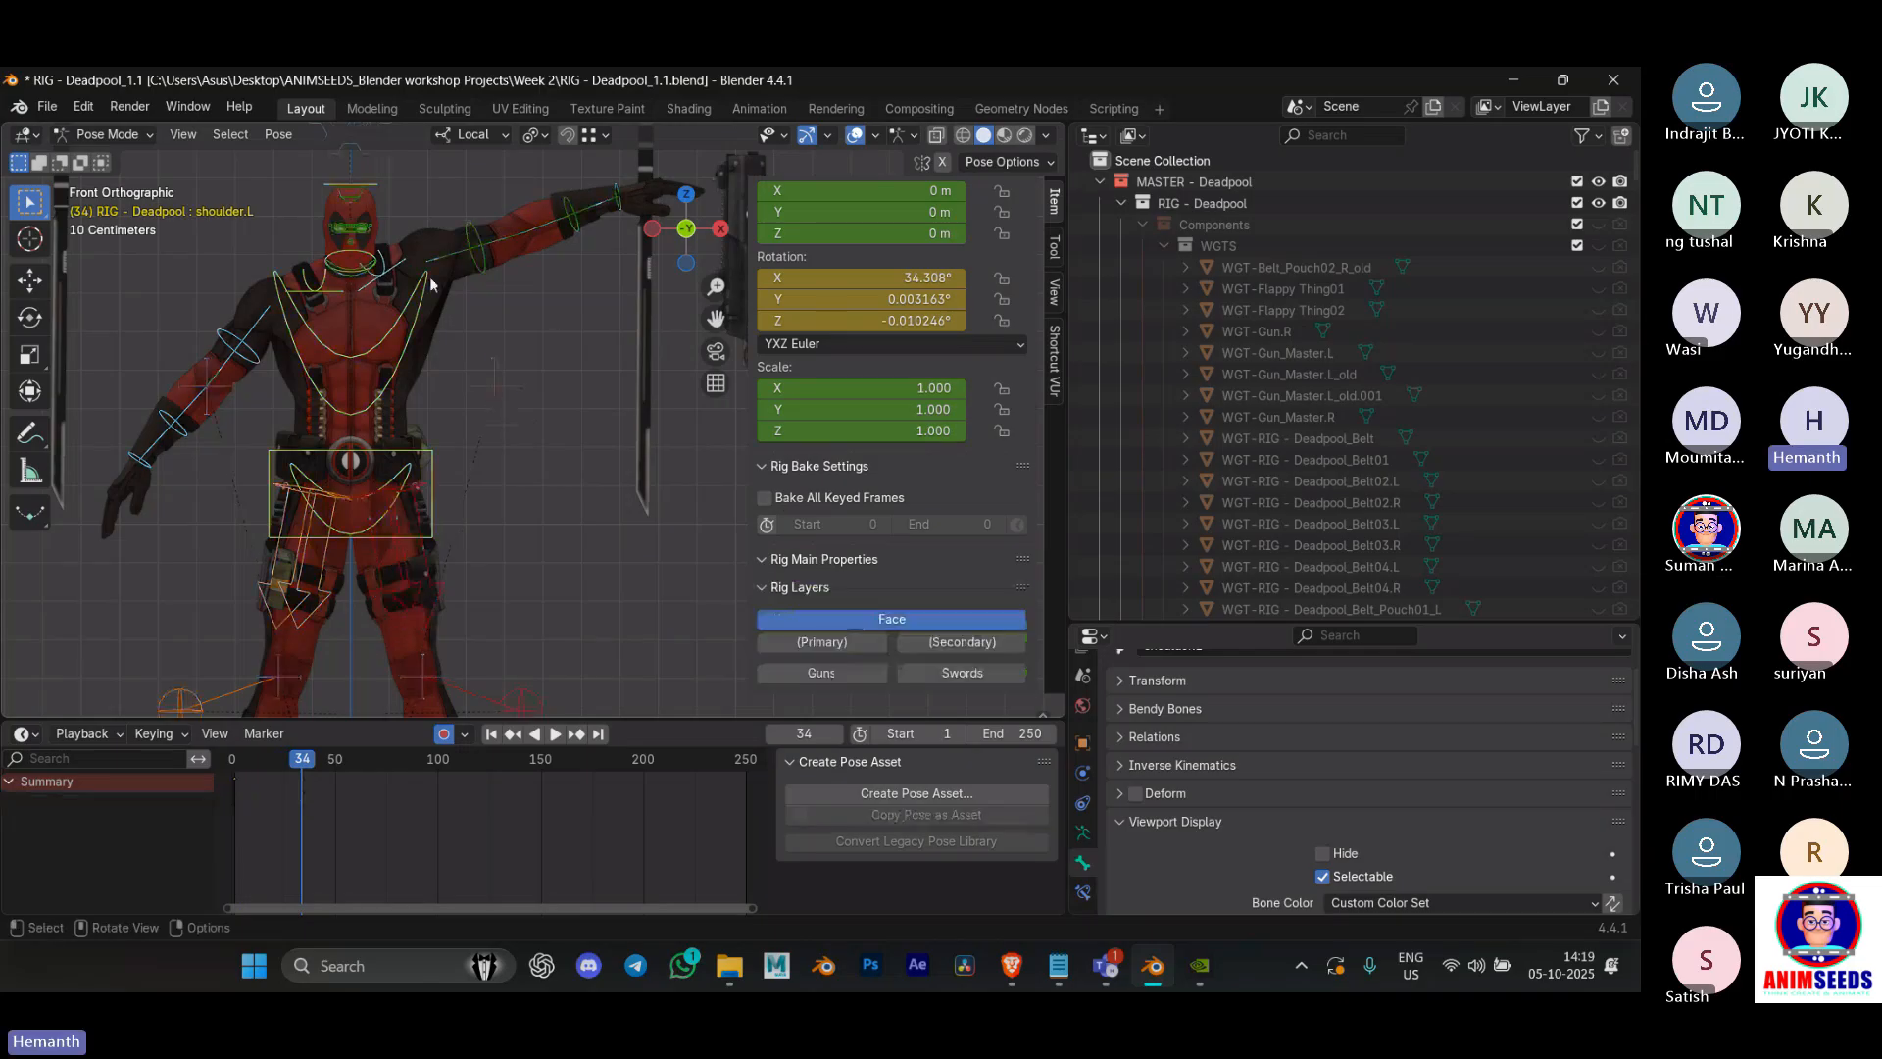
left_click(389, 266)
left_click(477, 263, "shift")
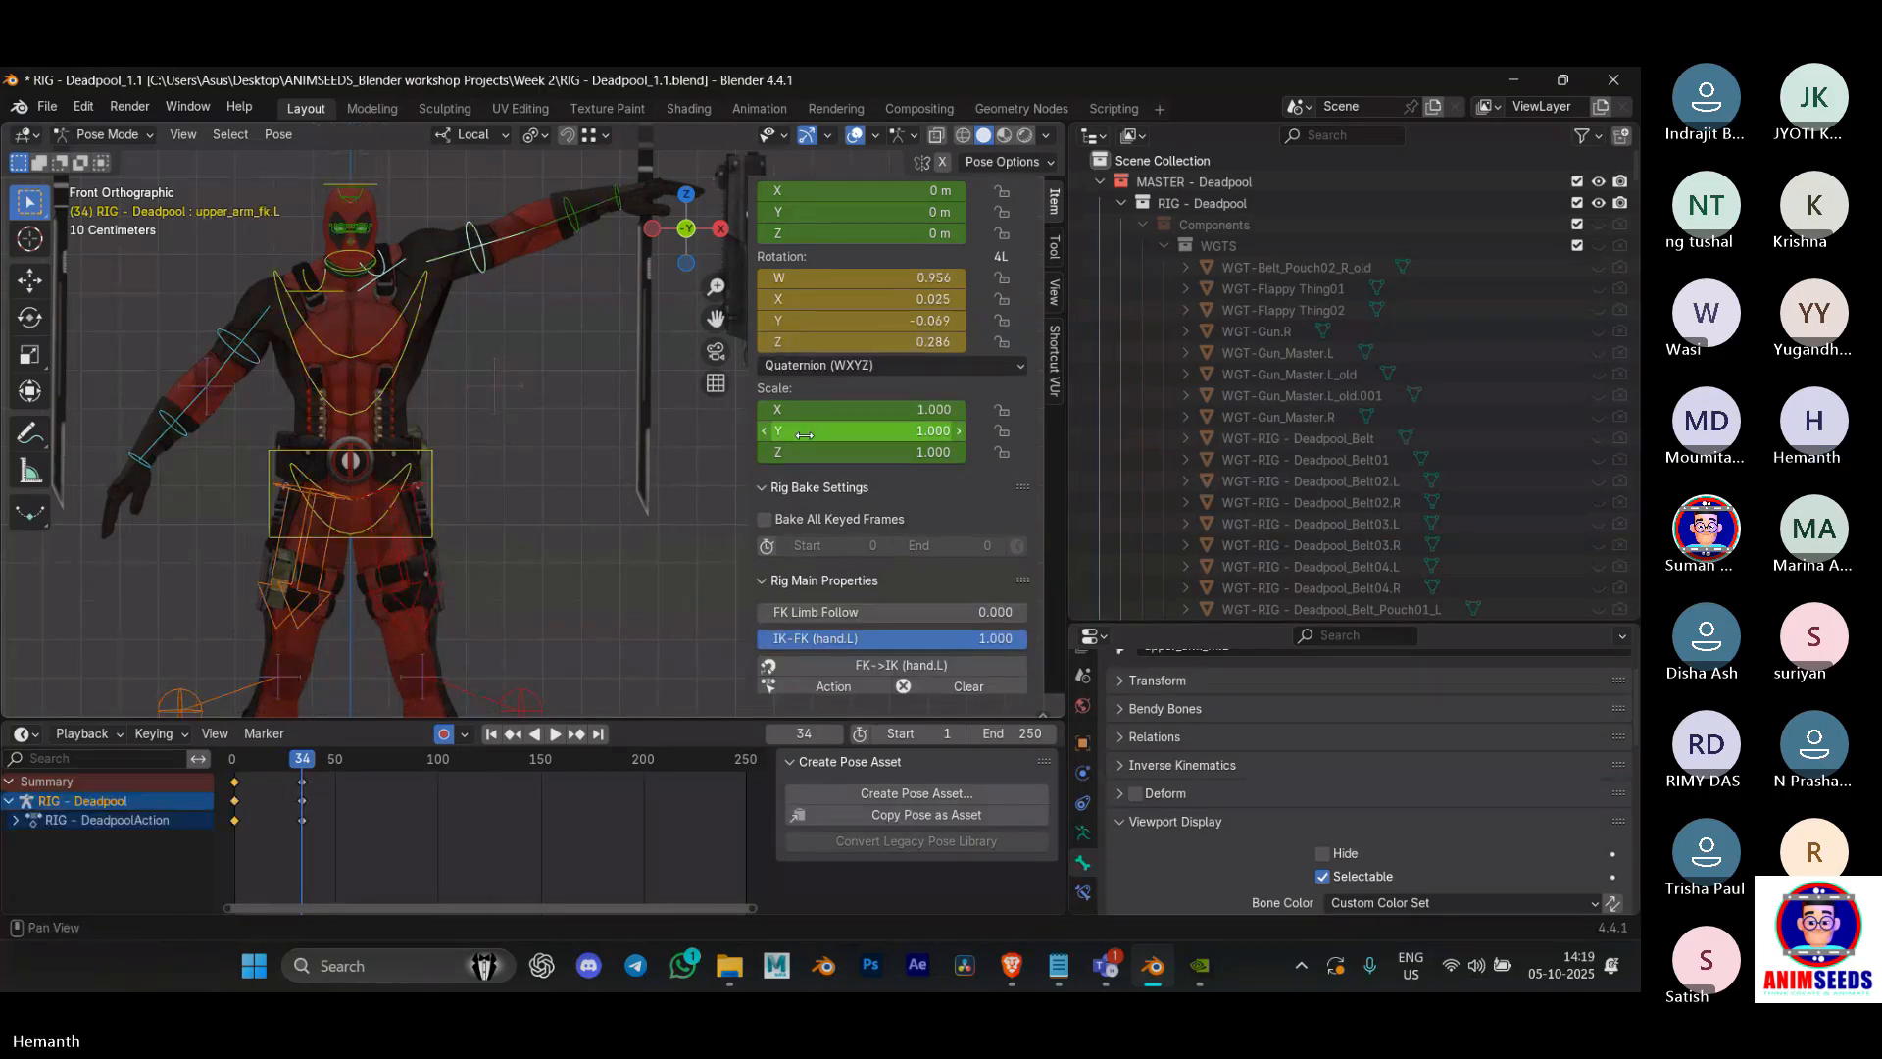
scroll(888, 529, "down", 2)
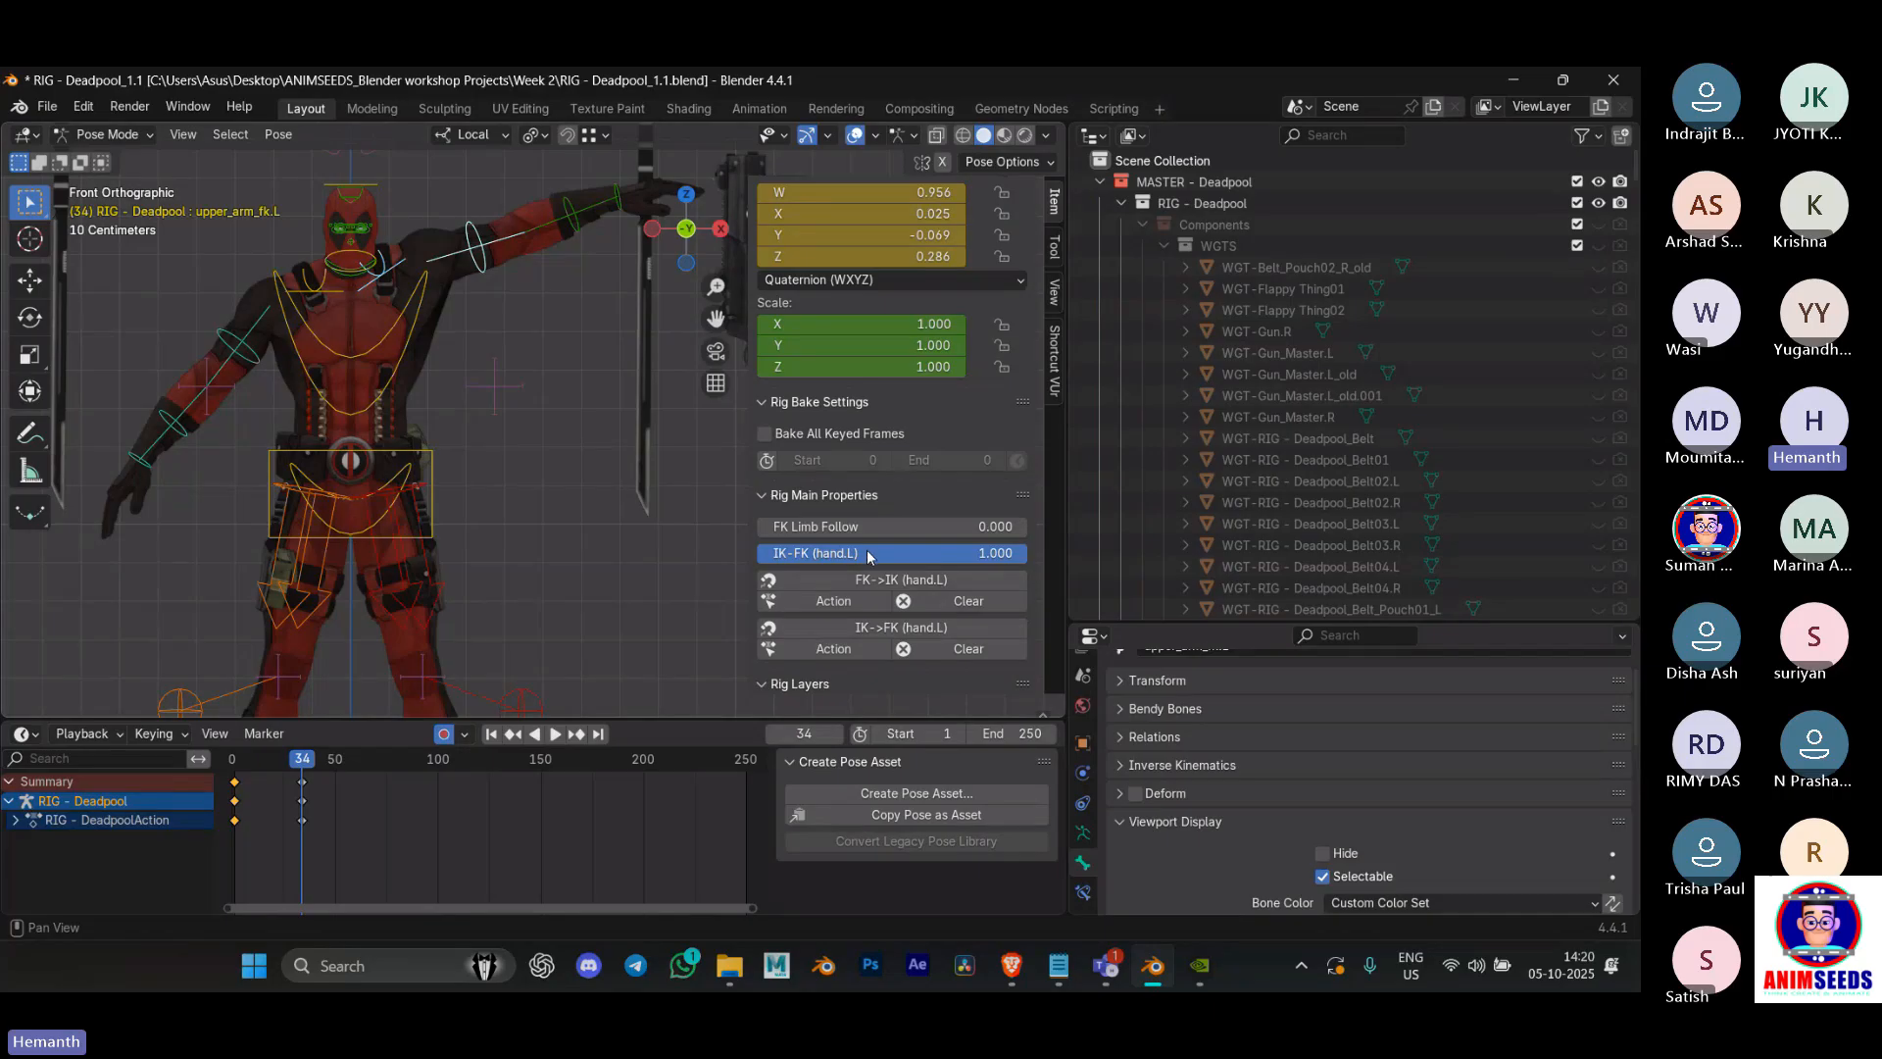
scroll(845, 494, "down", 2)
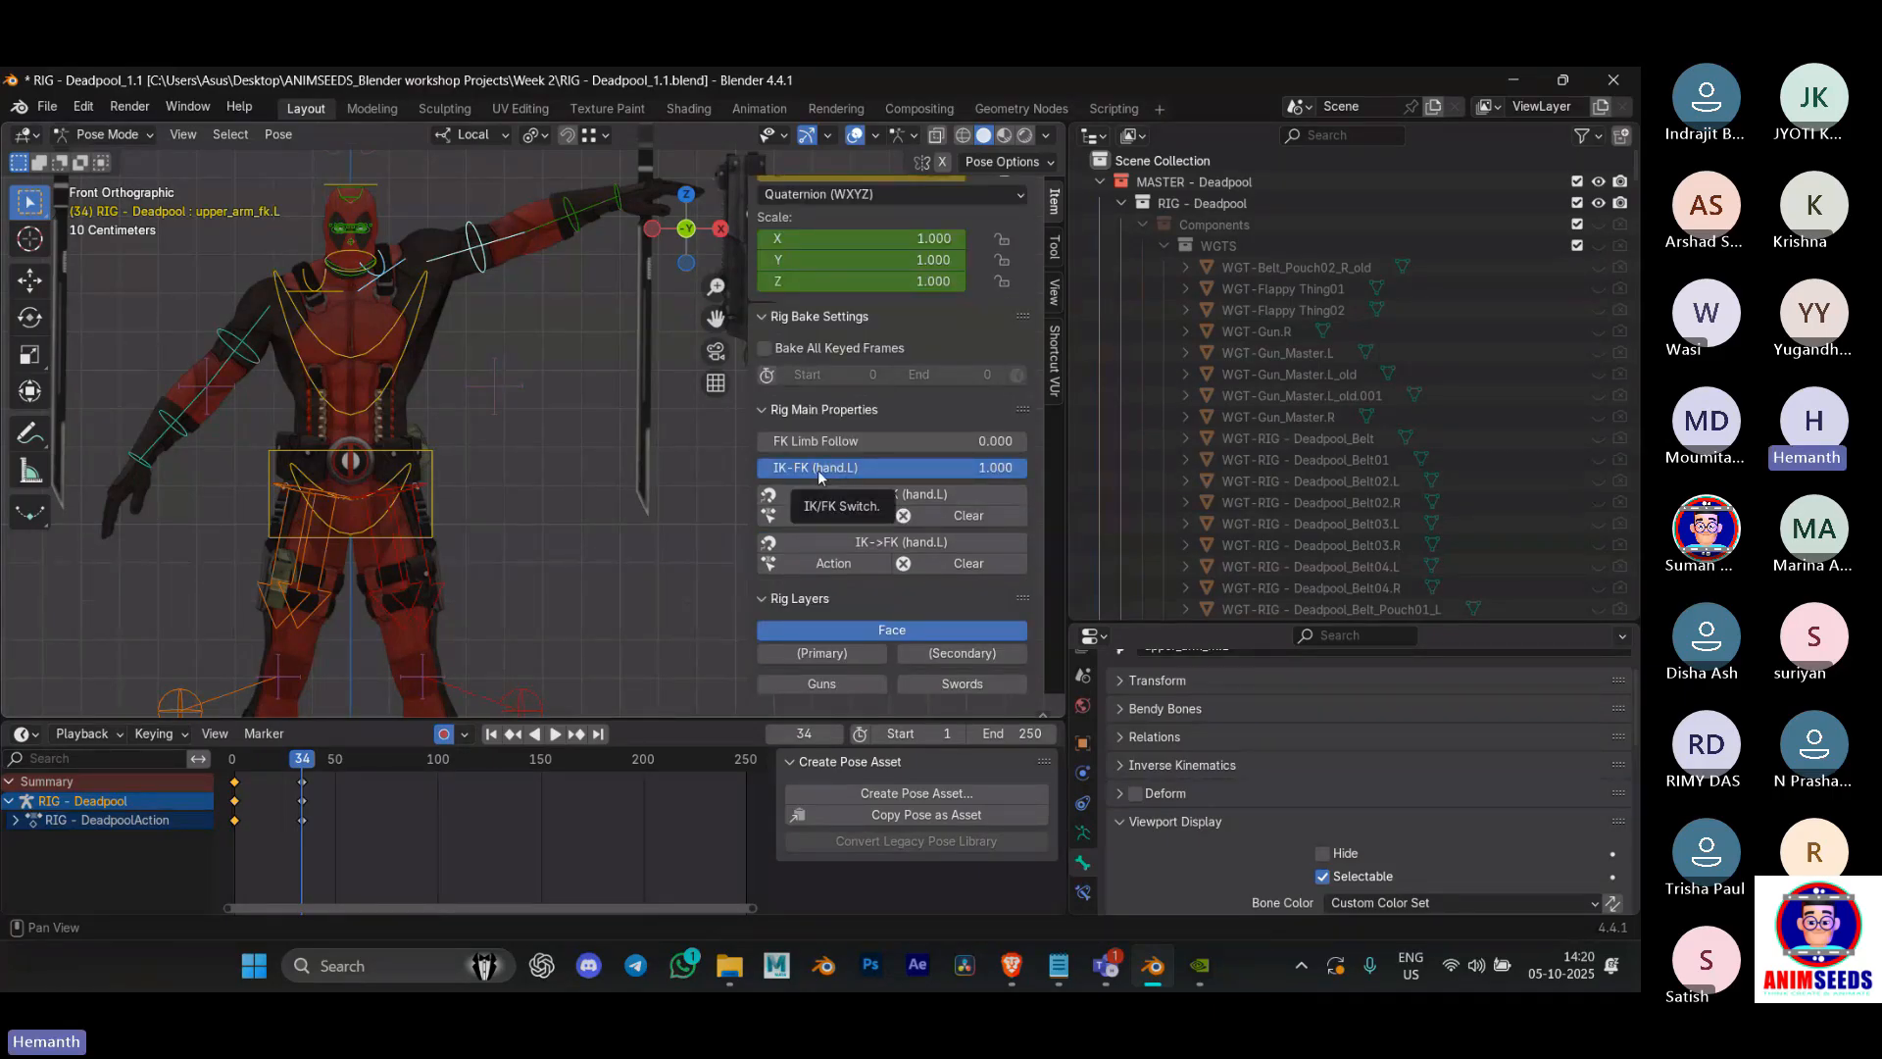
key("i")
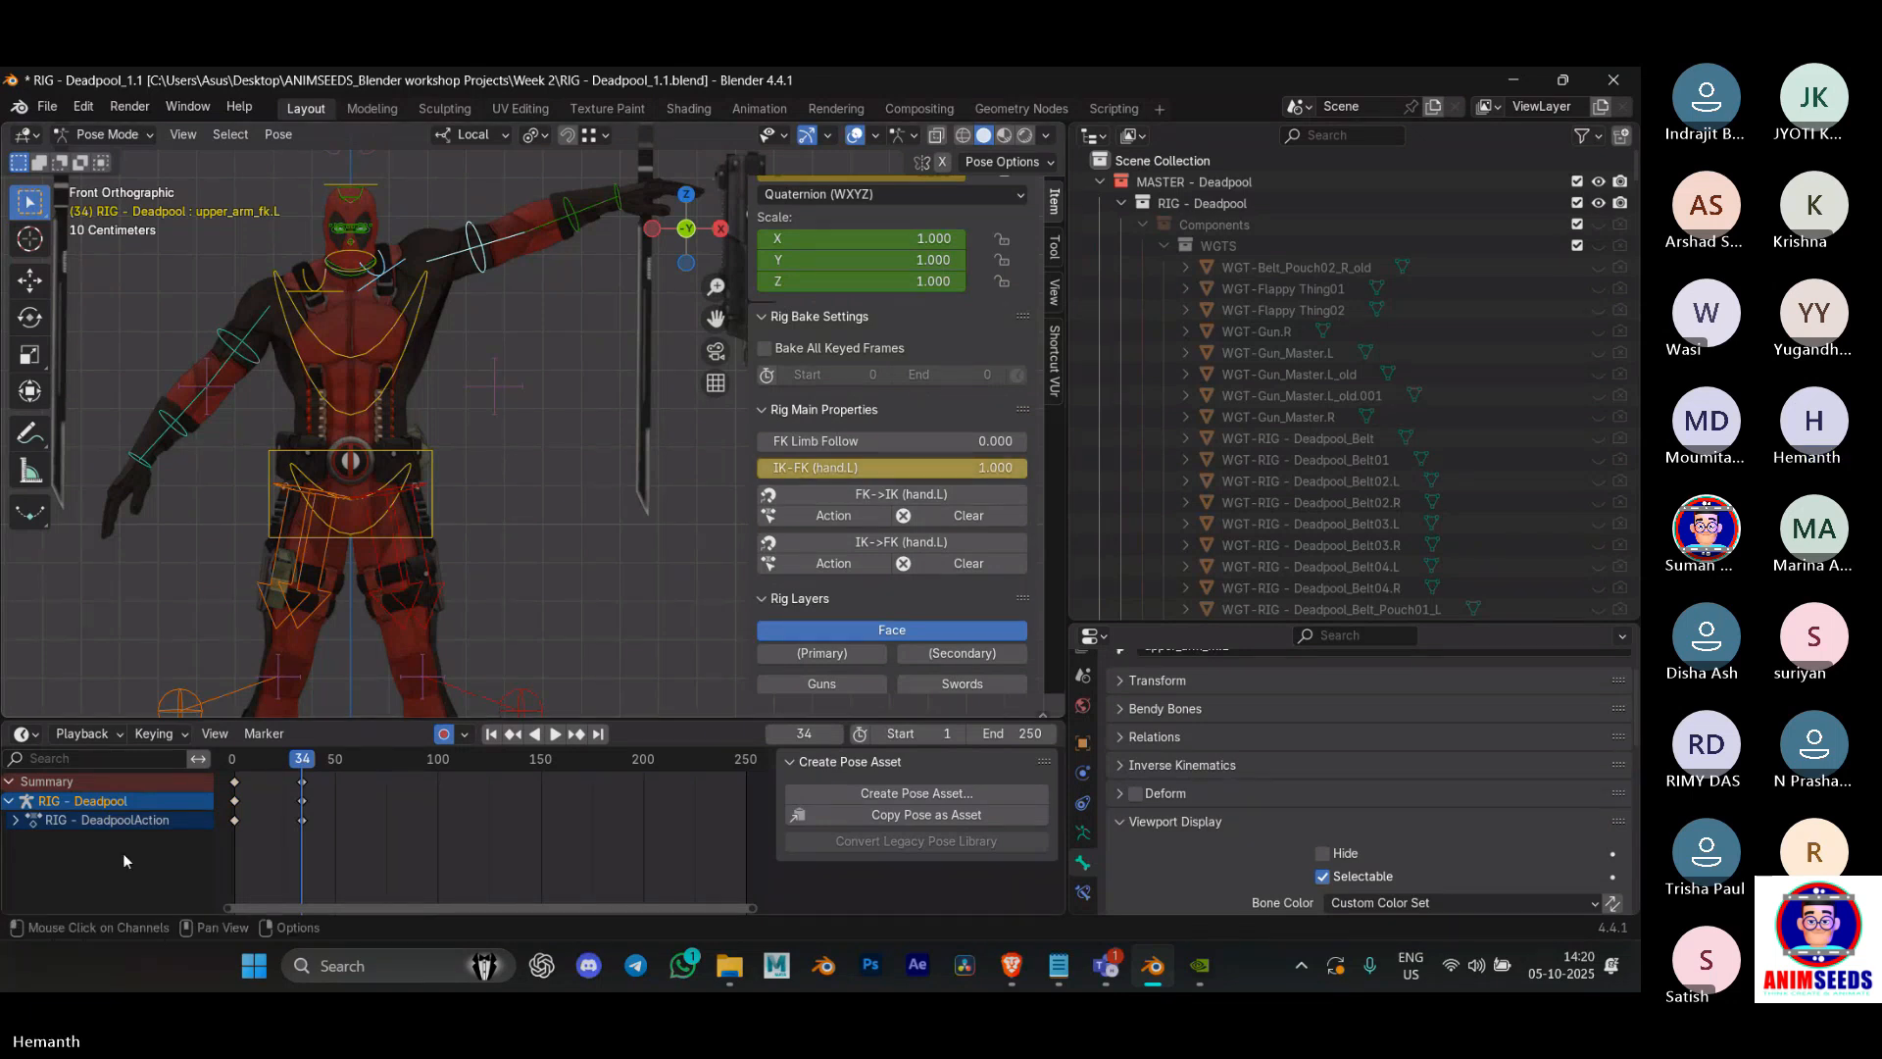
left_click(233, 764)
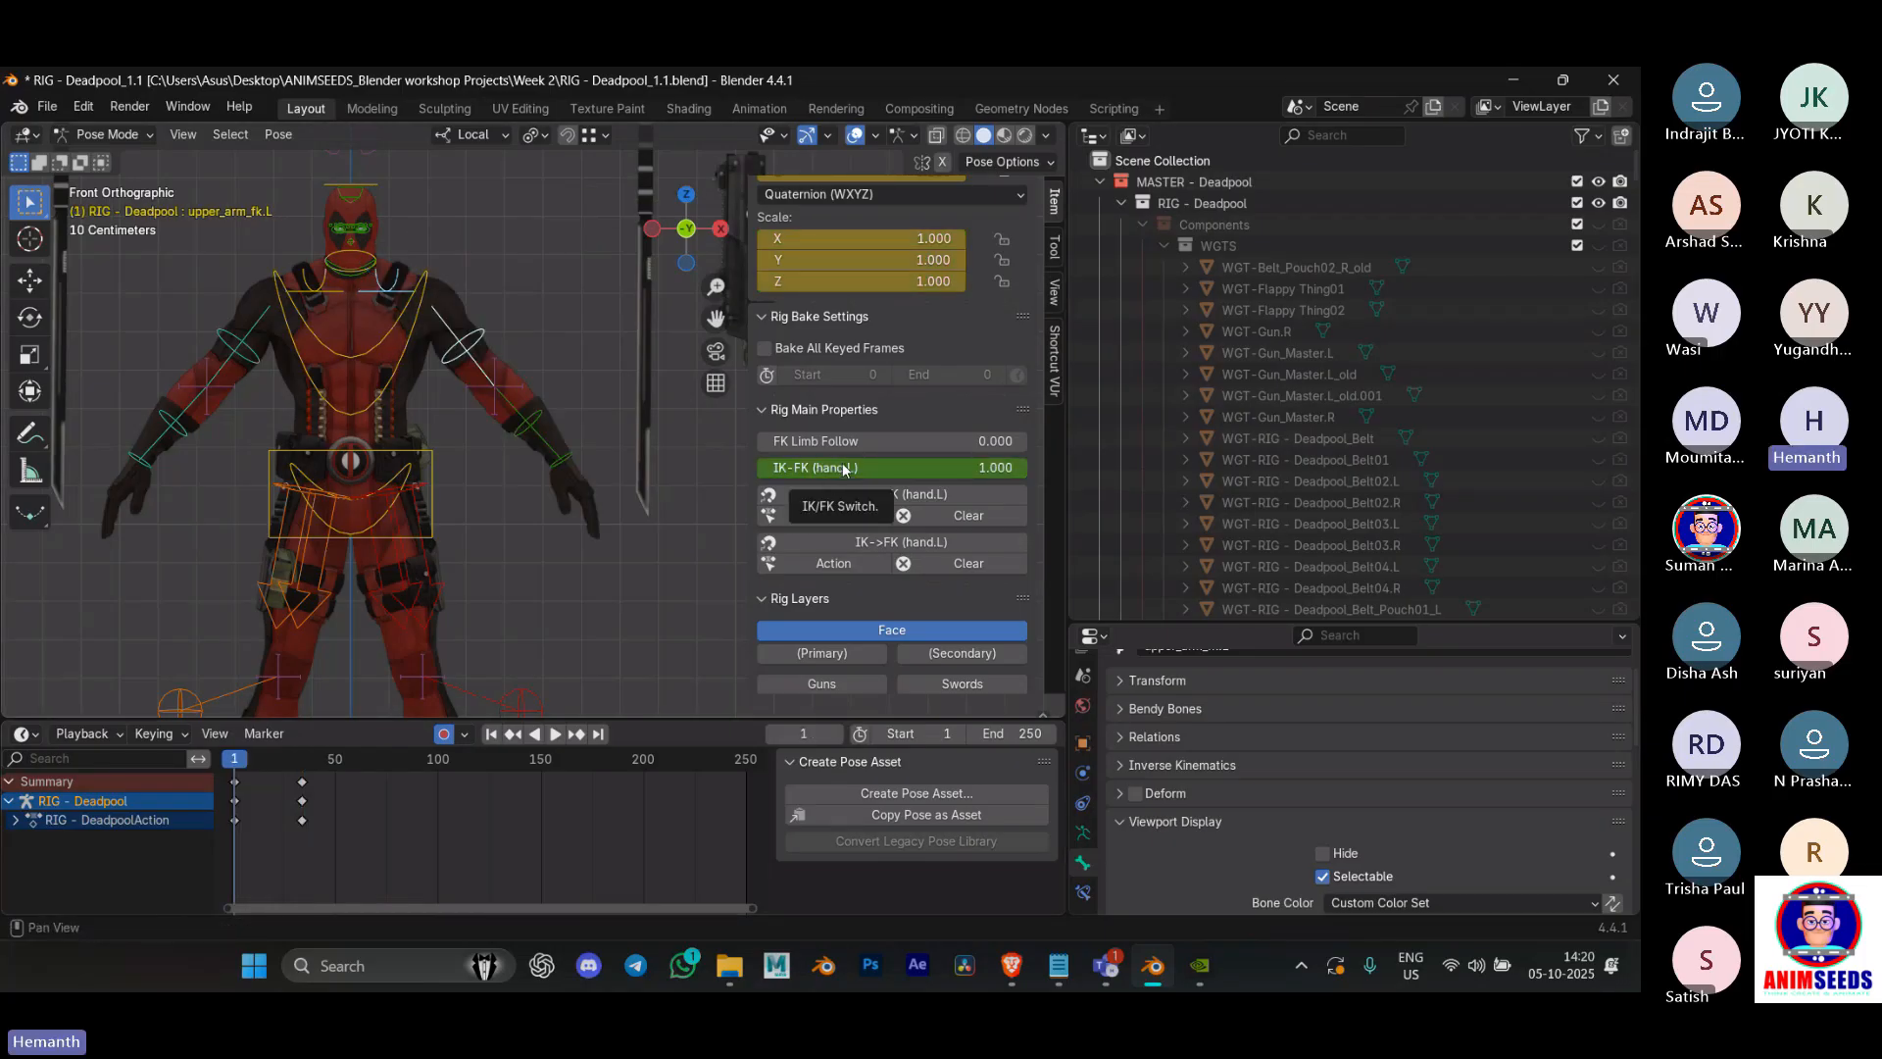
key("i")
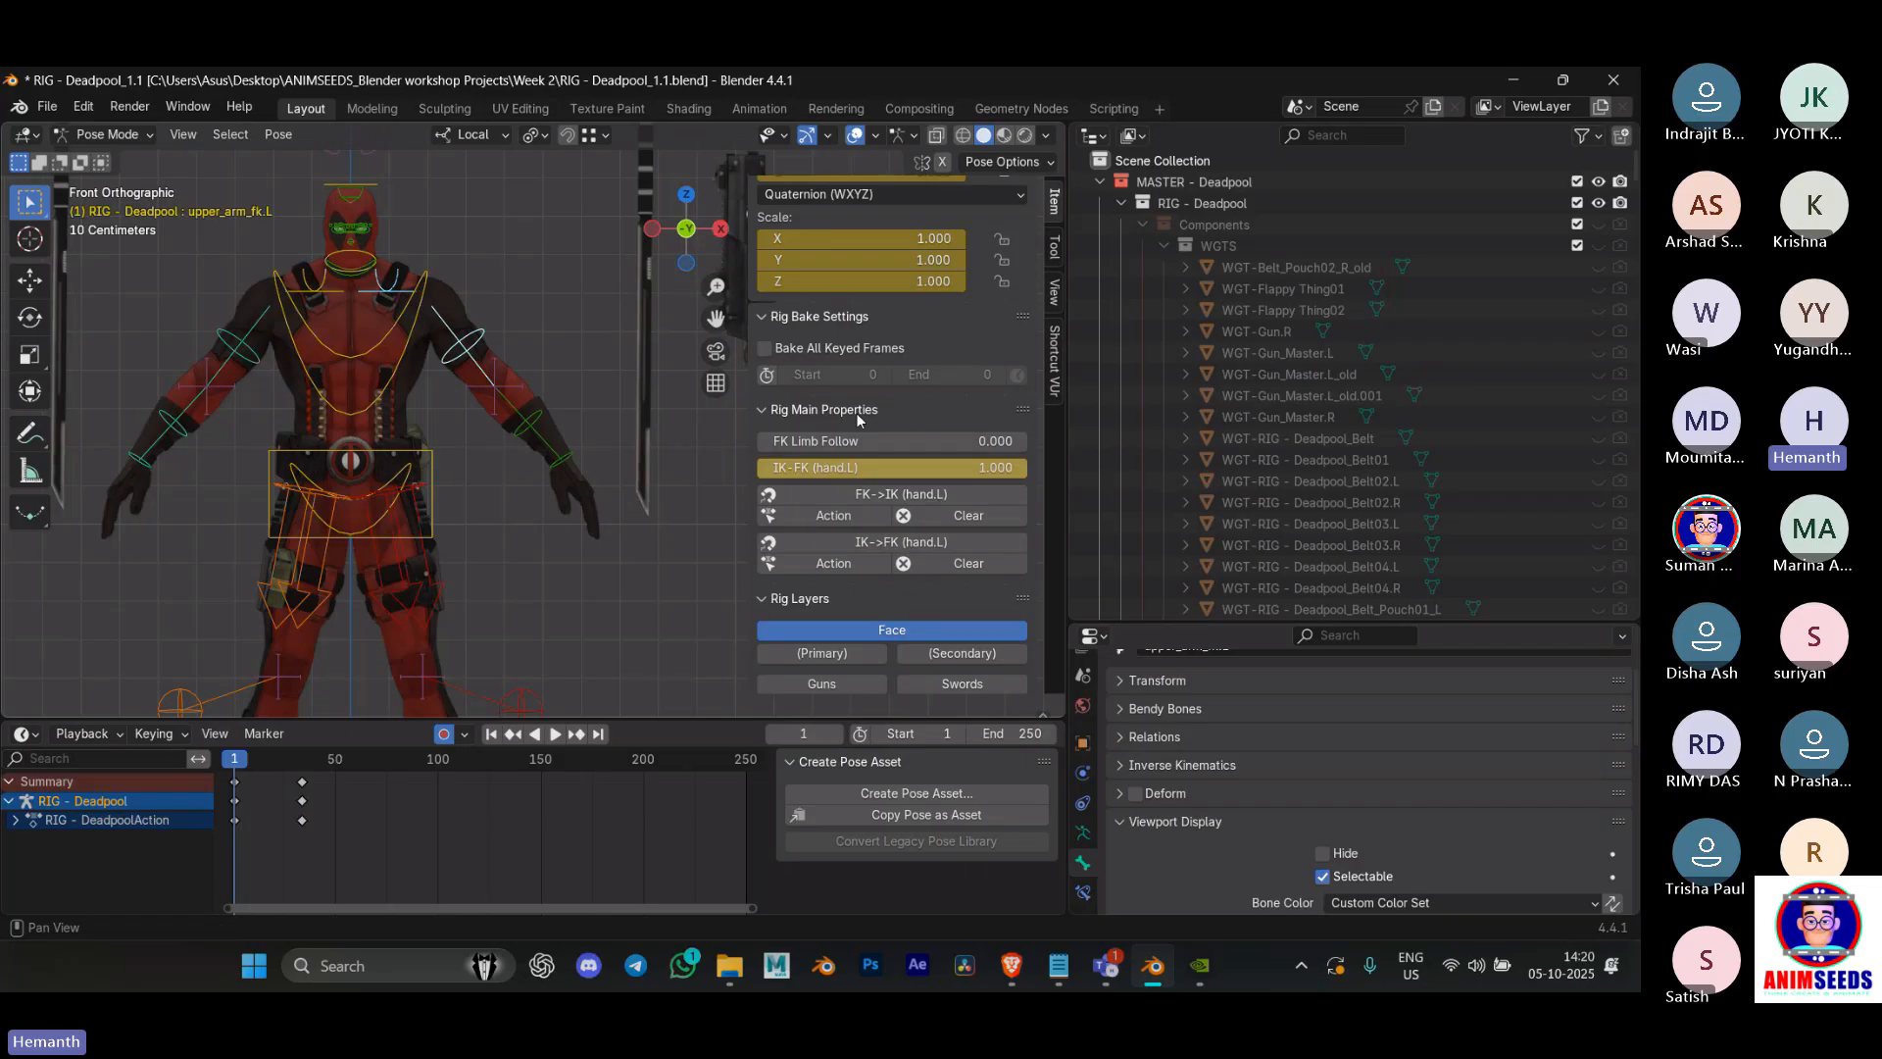
Step: At frame 34, test the IK-FK (hand.L) switch, return it to 1.000, and snap the left arm's IK controls to its FK pose
scroll(856, 414, "down", 2)
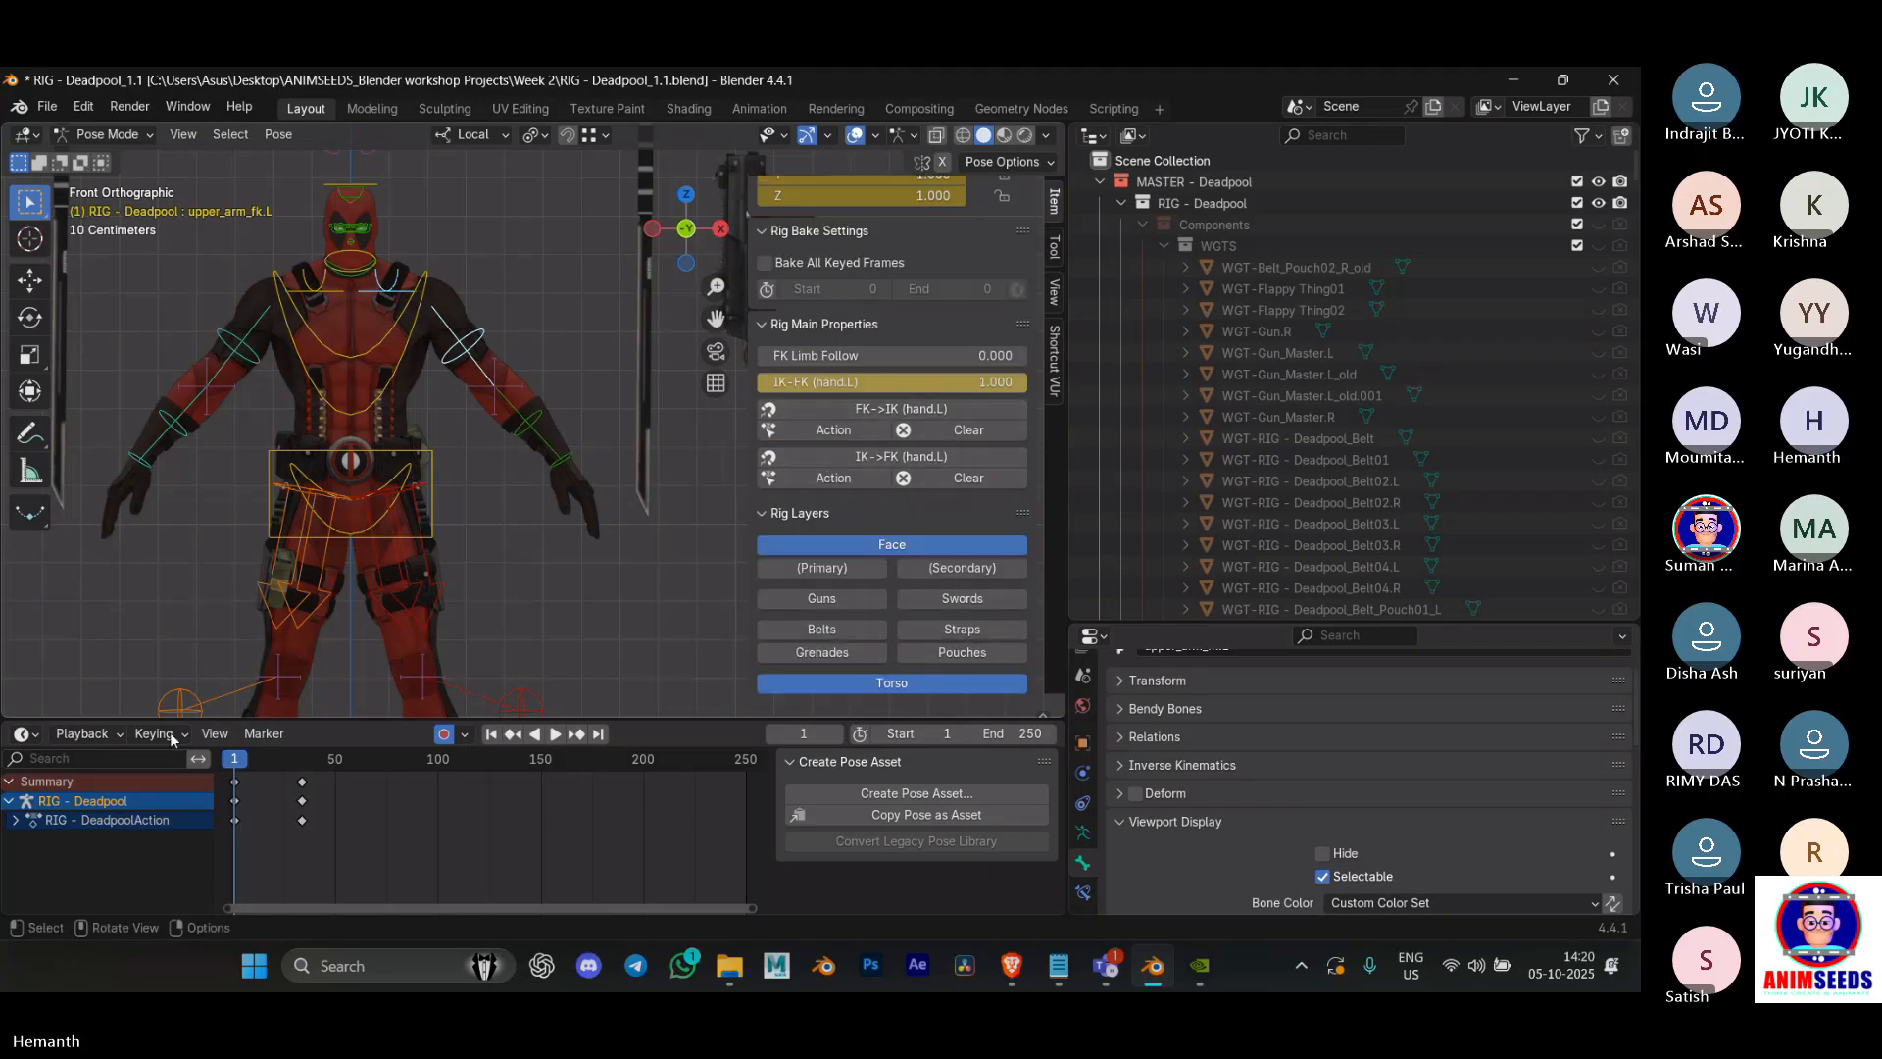
key("space")
key("space")
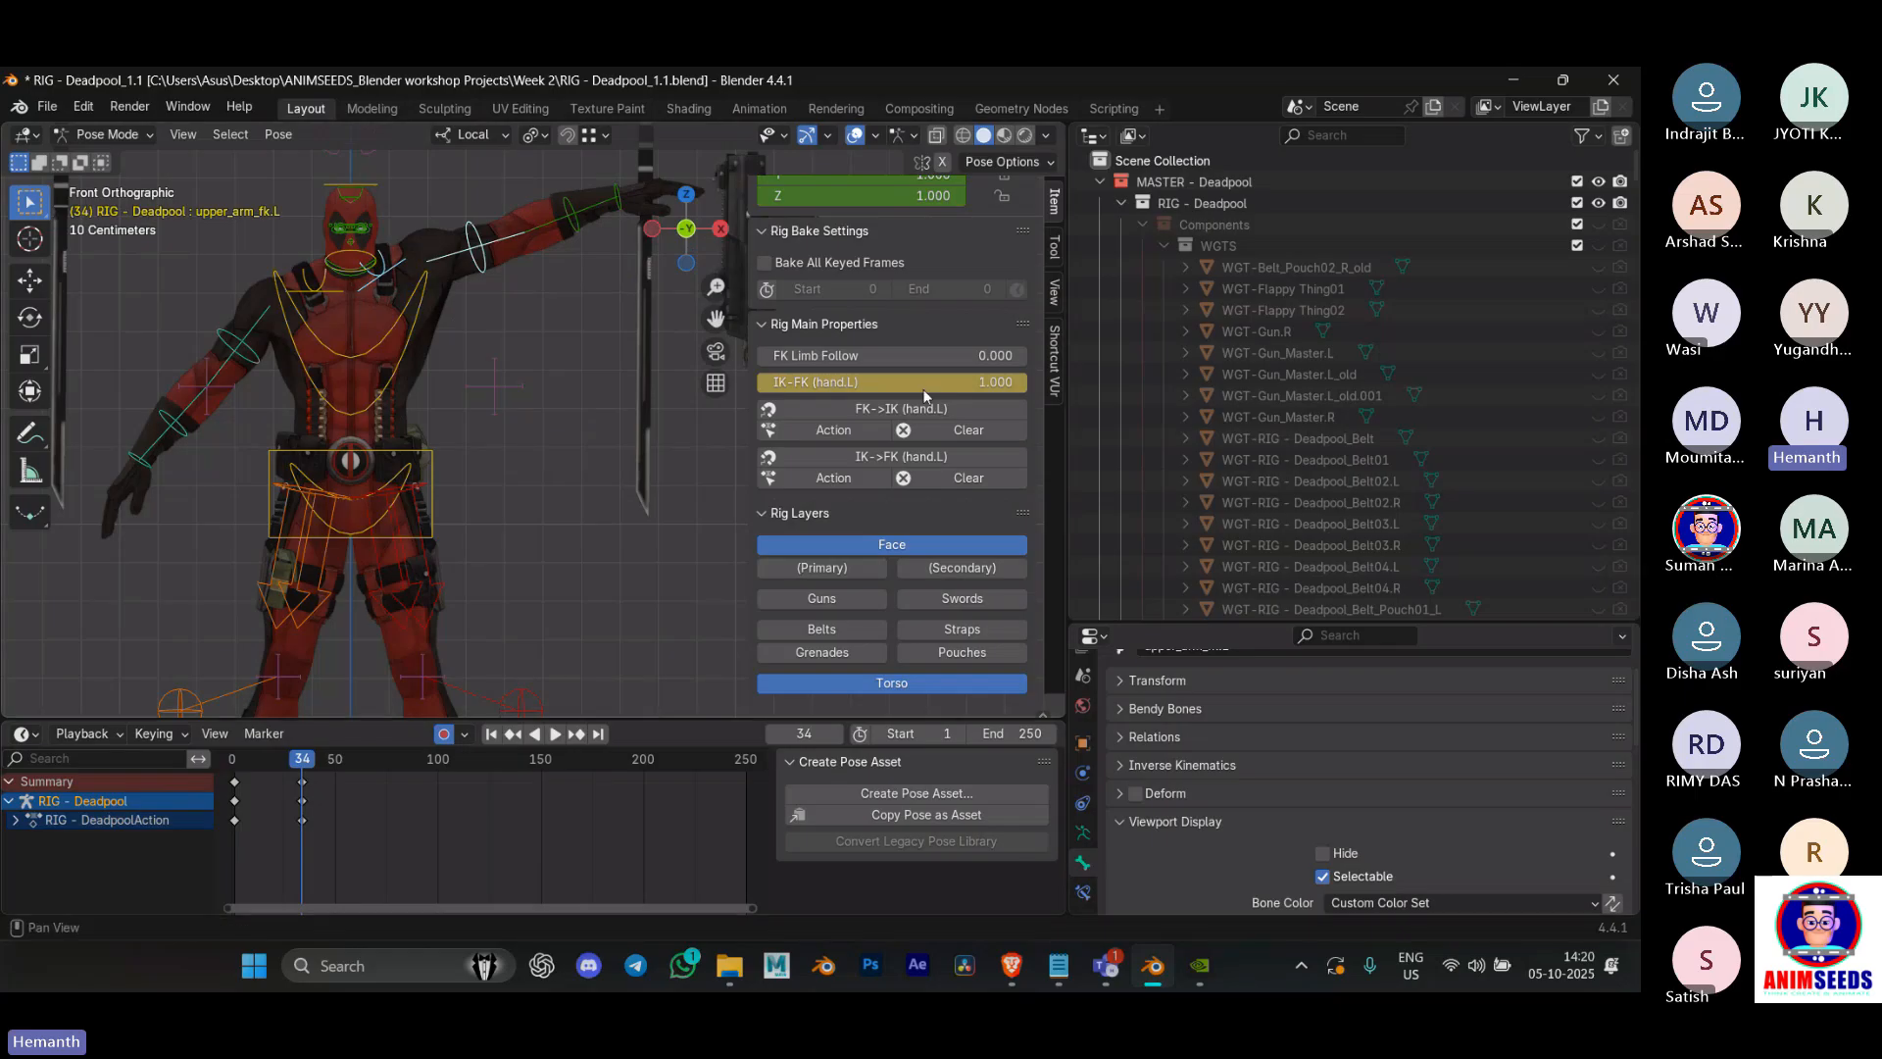
left_click_drag(932, 378, 664, 381)
left_click_drag(786, 383, 1010, 394)
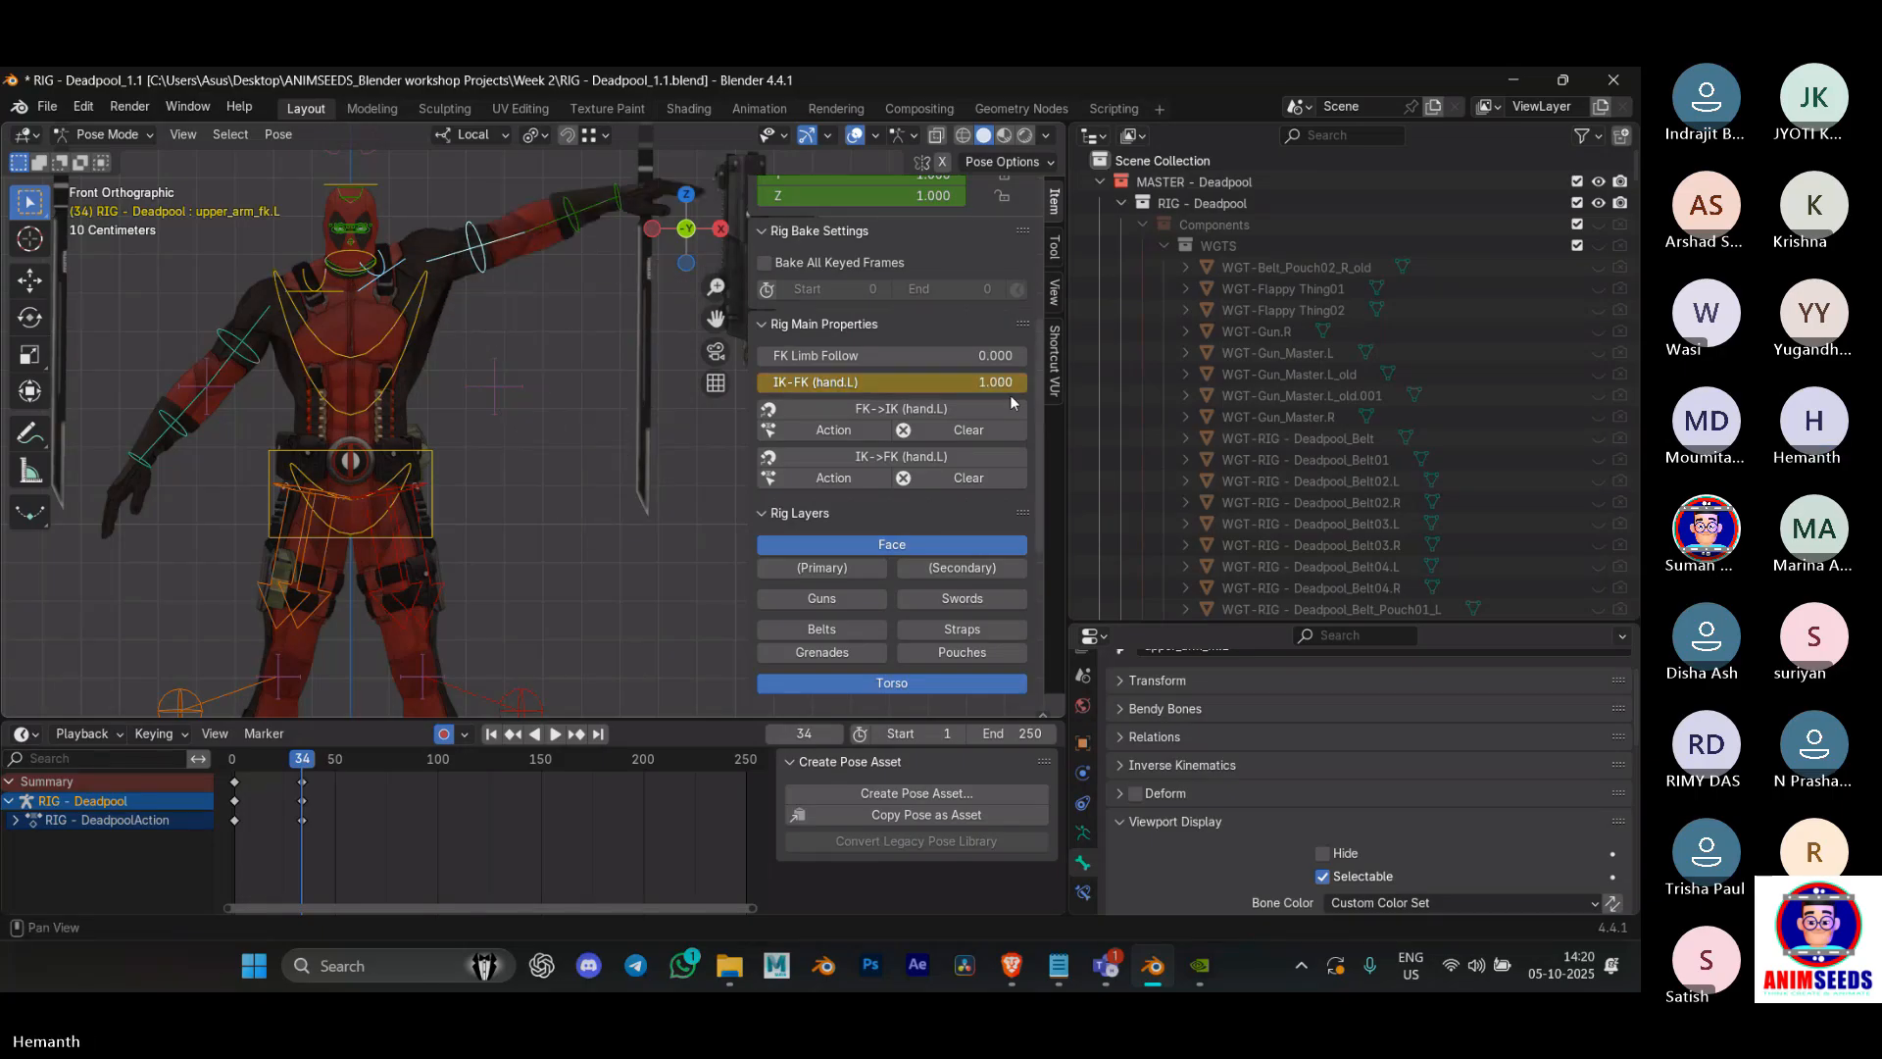
left_click(877, 460)
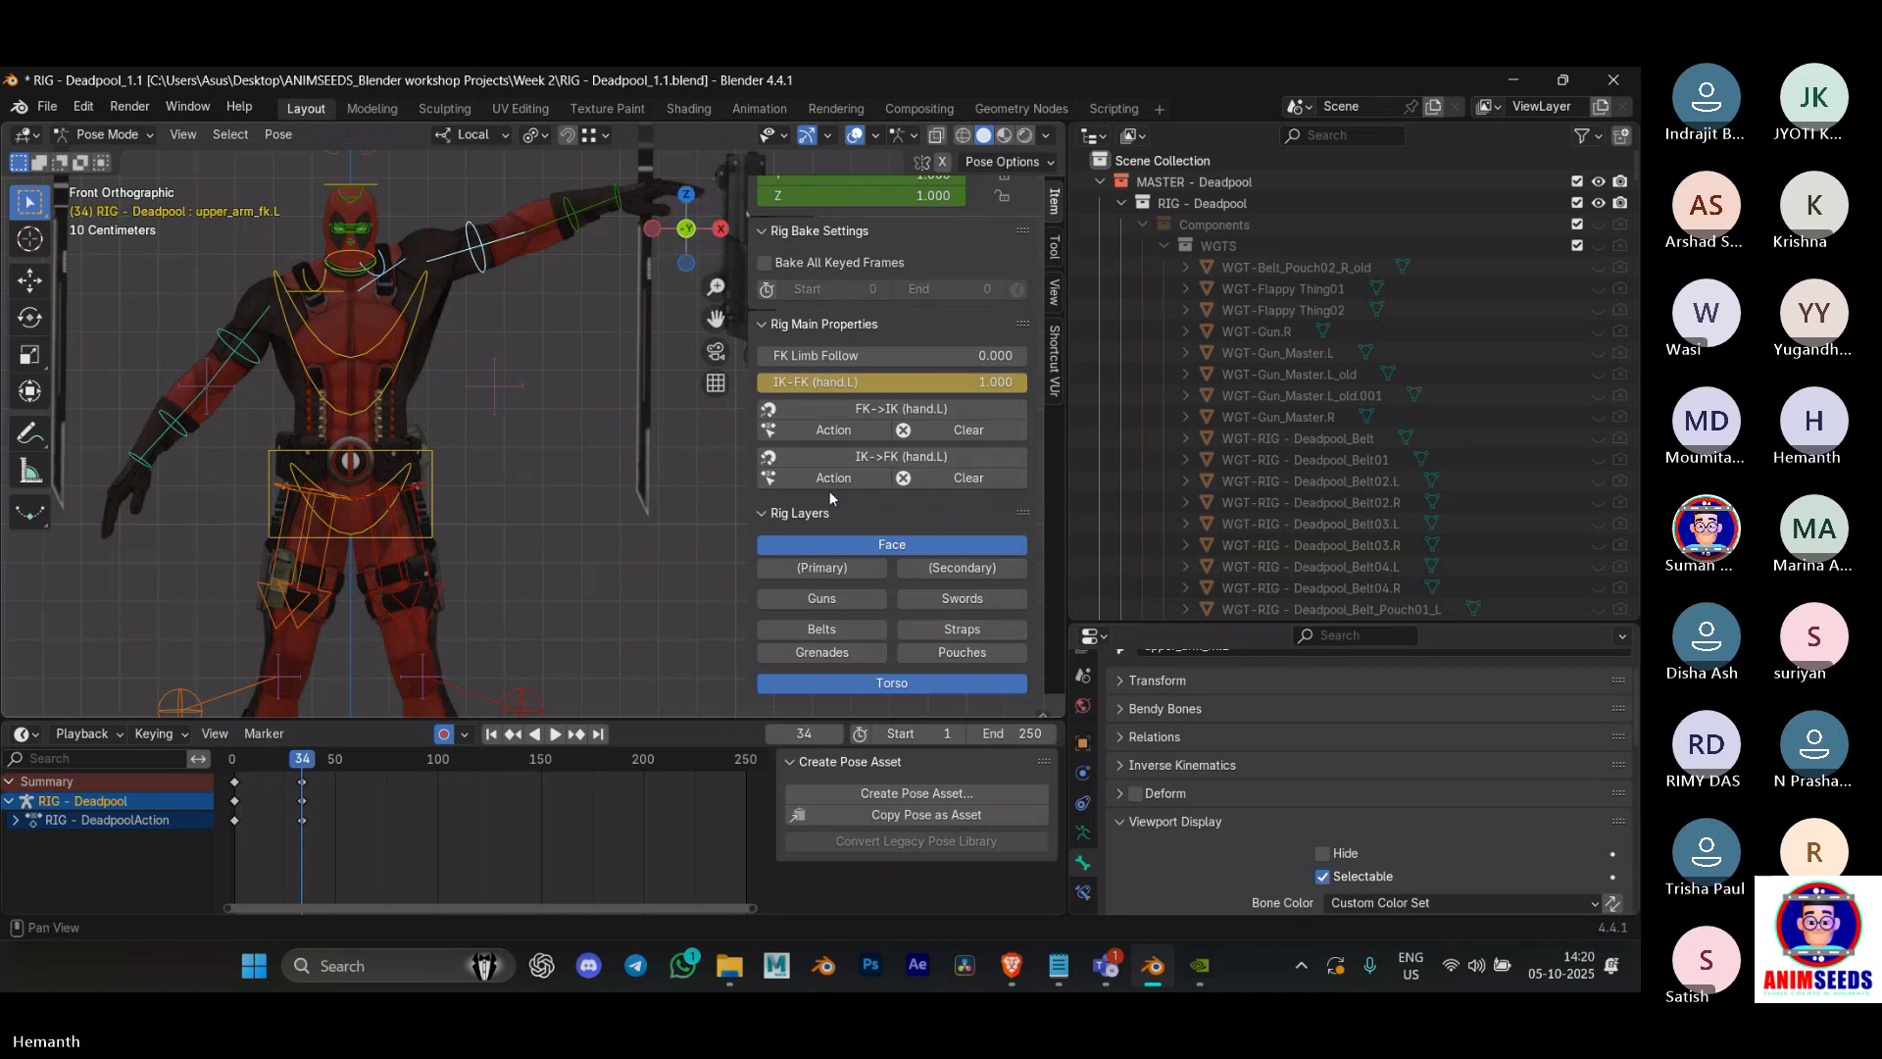
Step: Show the Arm.L (IK) and Arm.R (IK) rig layers and hide the FK layers of both arms
scroll(834, 520, "down", 2)
scroll(838, 543, "down", 4)
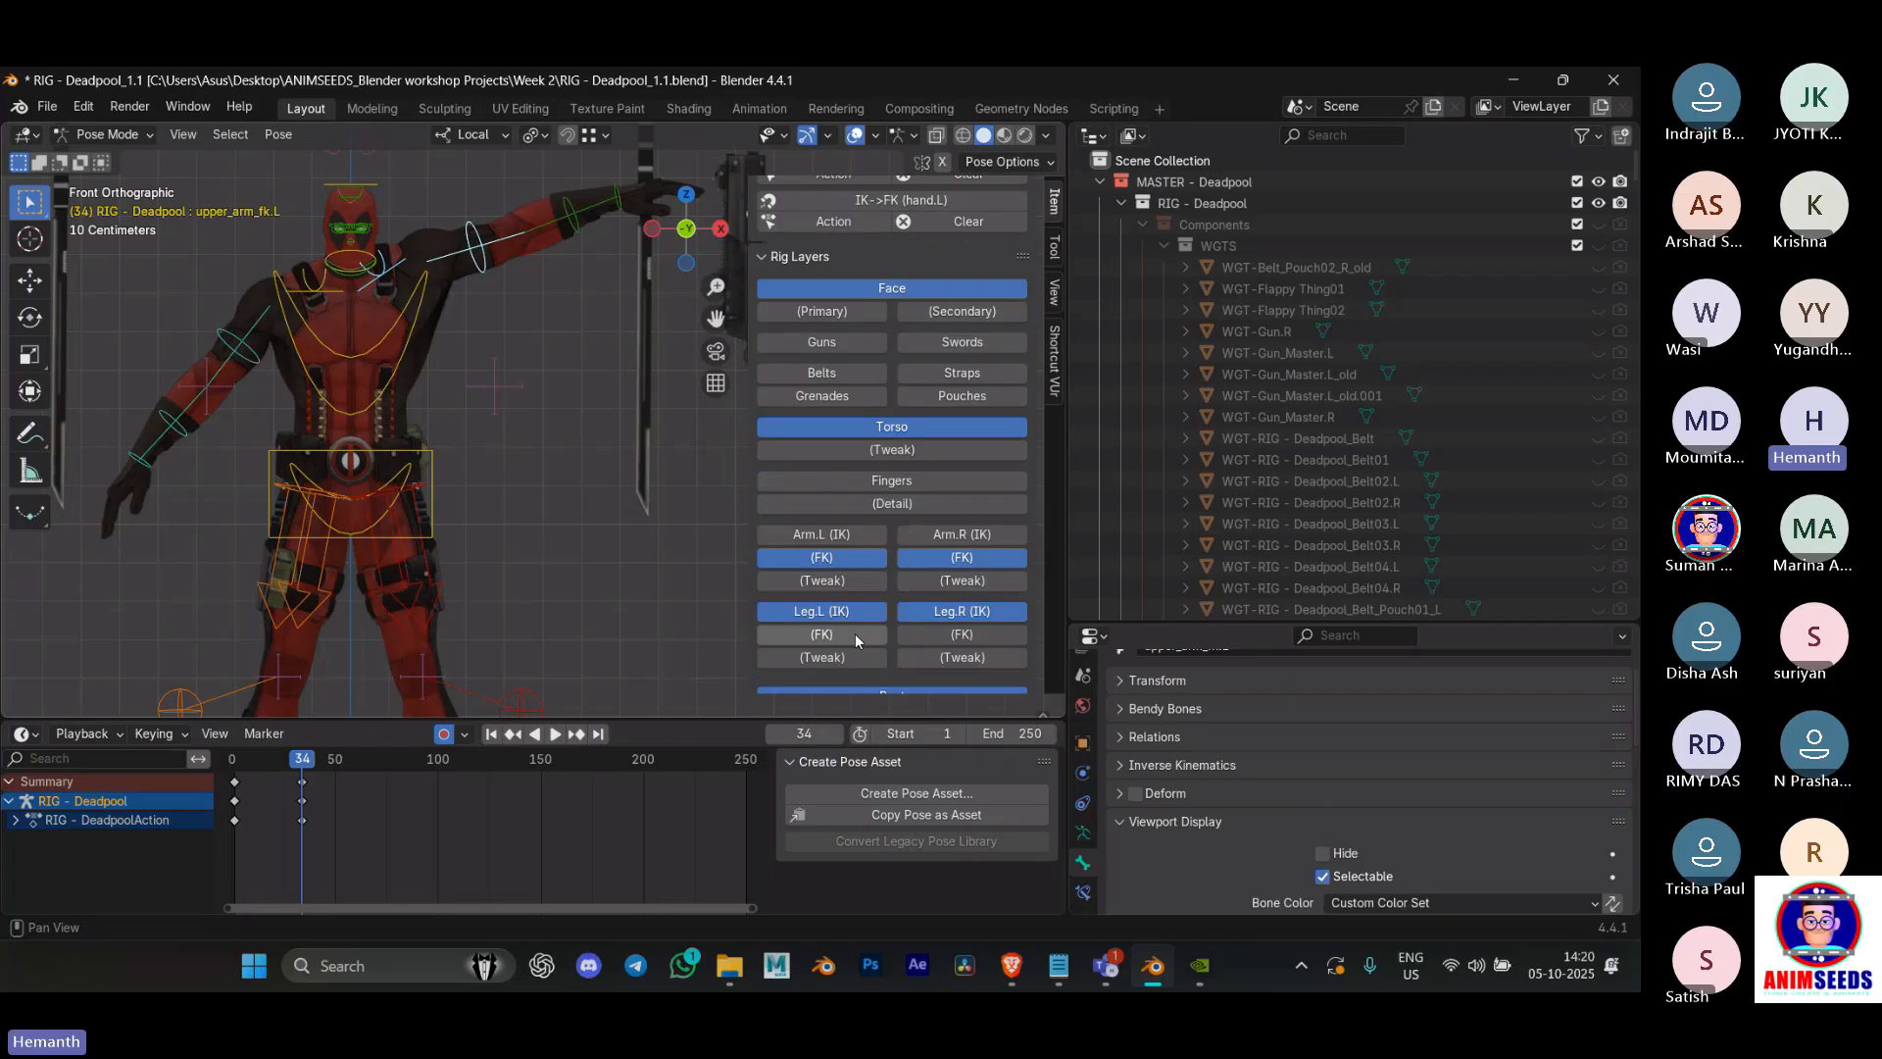
left_click(847, 539)
left_click(924, 533)
left_click(859, 558)
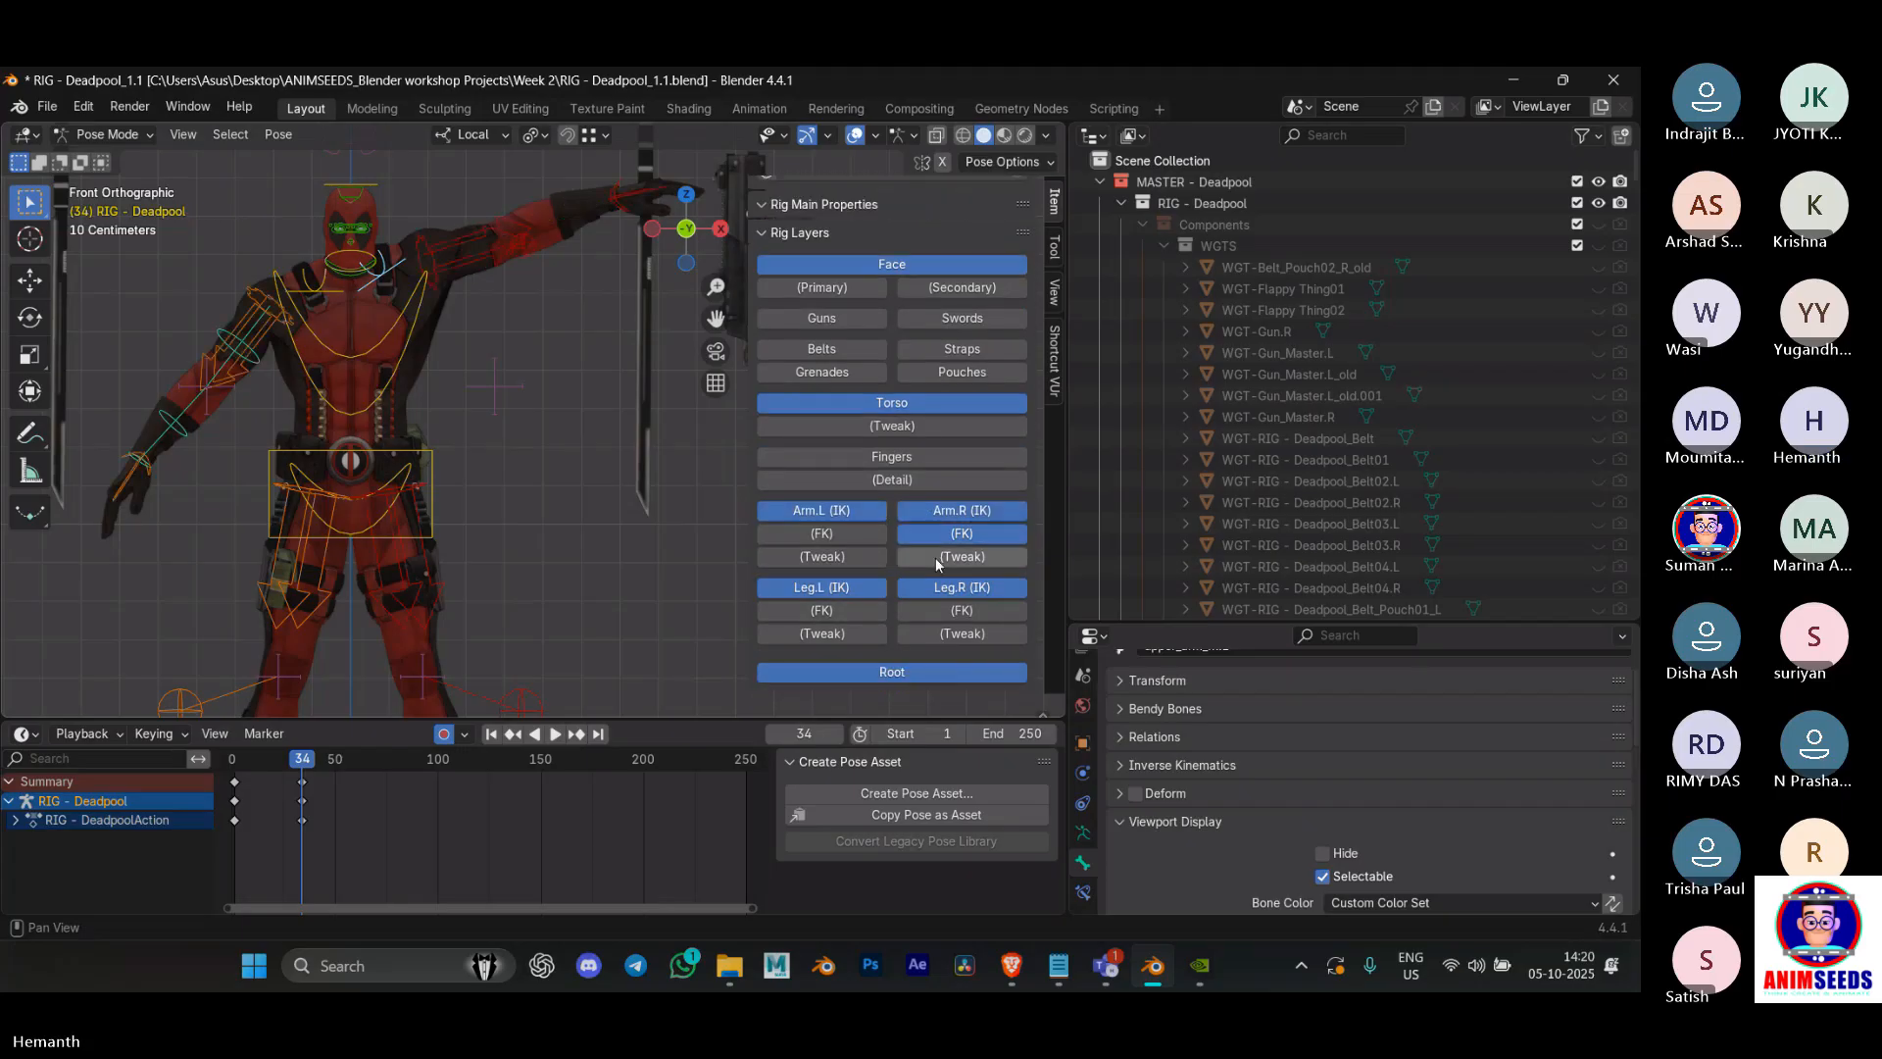
left_click(941, 540)
Step: Select the left wrist IK control and set IK-FK (hand.L) to 0.000 at frame 34
middle_click_drag(609, 321, 552, 349, "shift")
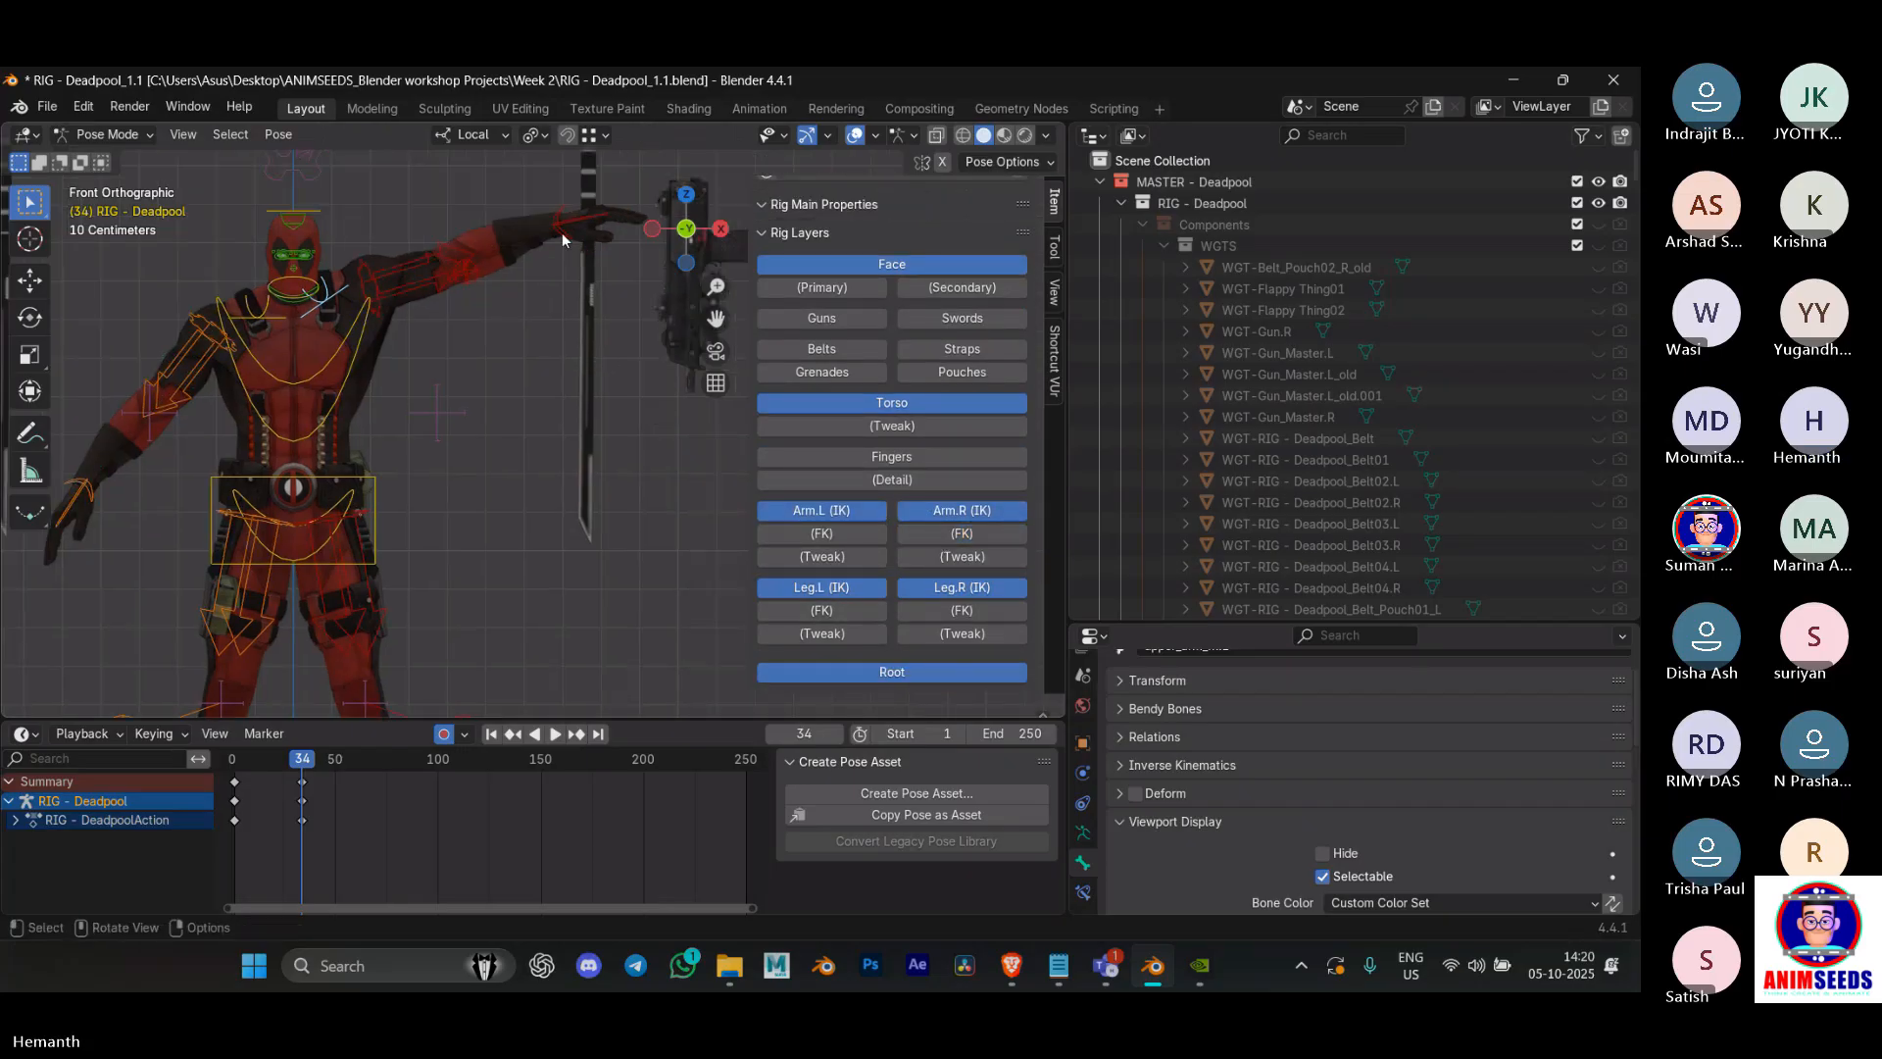
left_click(563, 236)
key("g")
left_click(608, 338)
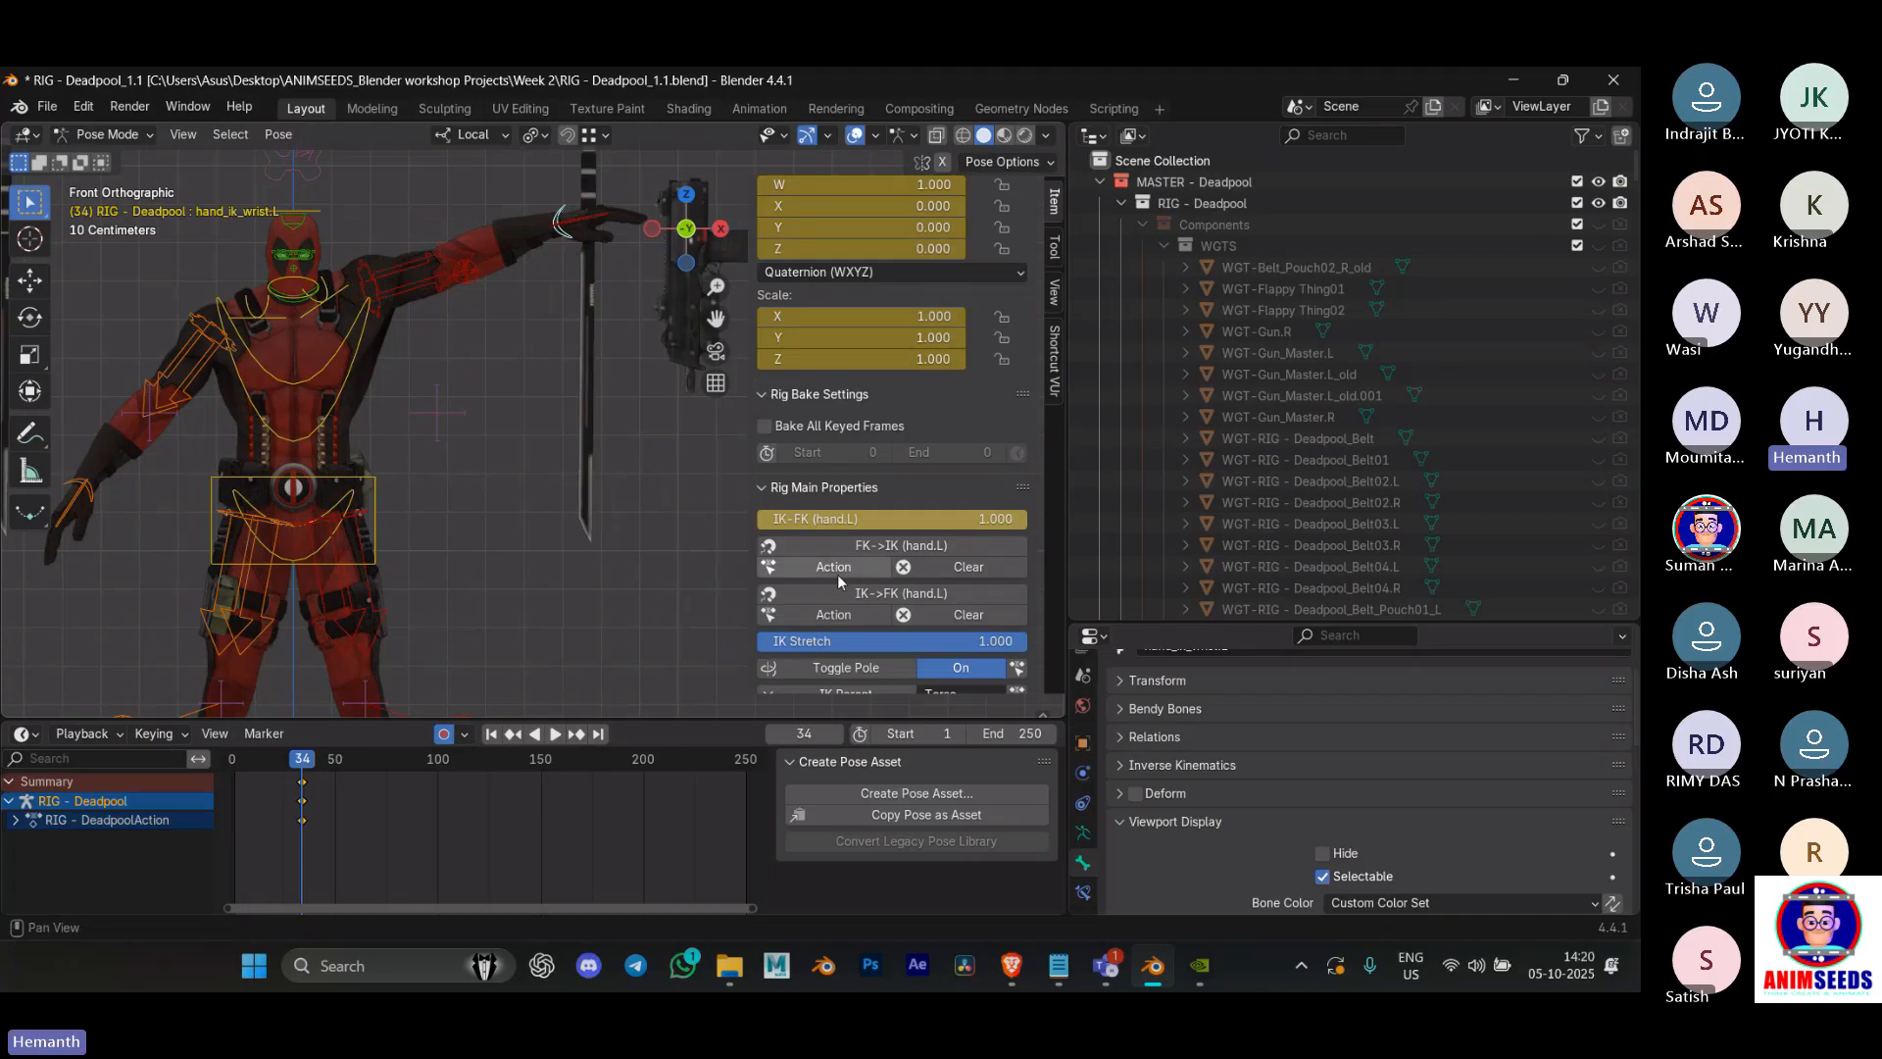
left_click_drag(879, 518, 765, 519)
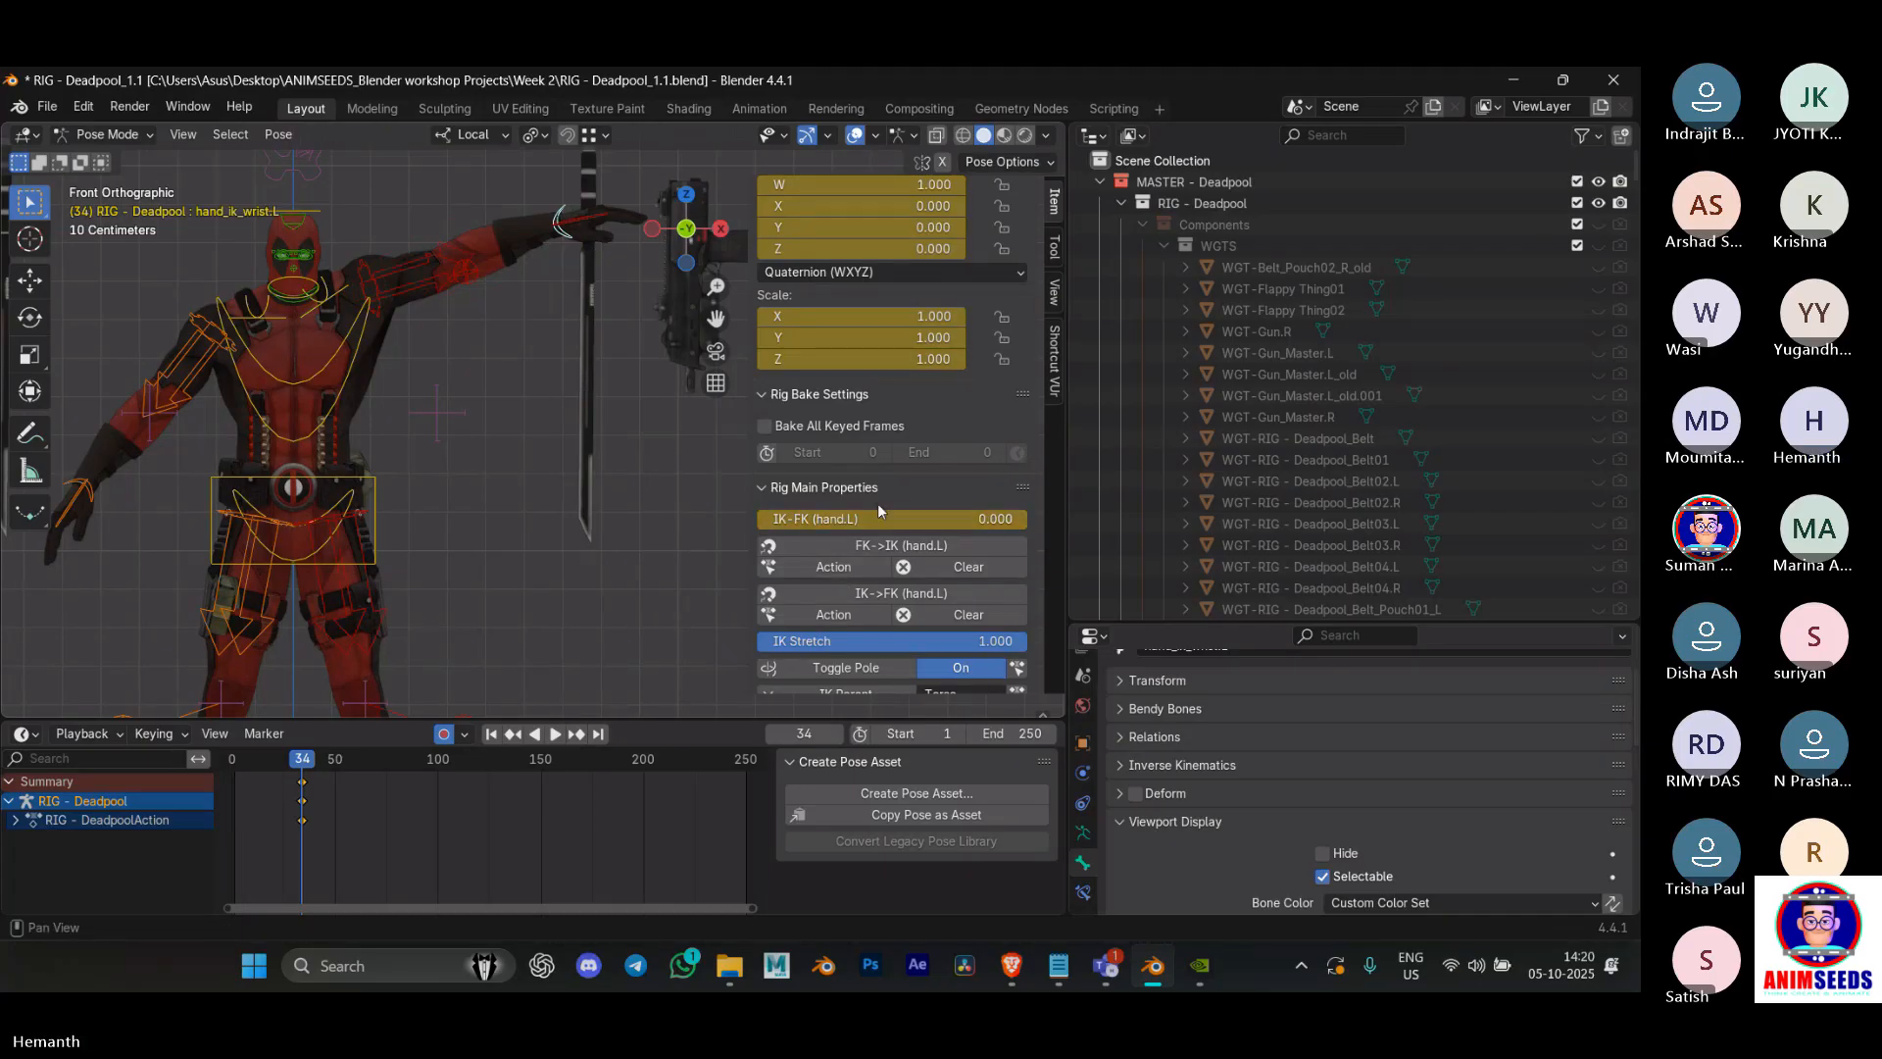
Step: Play the animation from frame 1 to review how the left arm switches from FK to IK
left_click(236, 761)
key("space")
left_click_drag(238, 772, 237, 772)
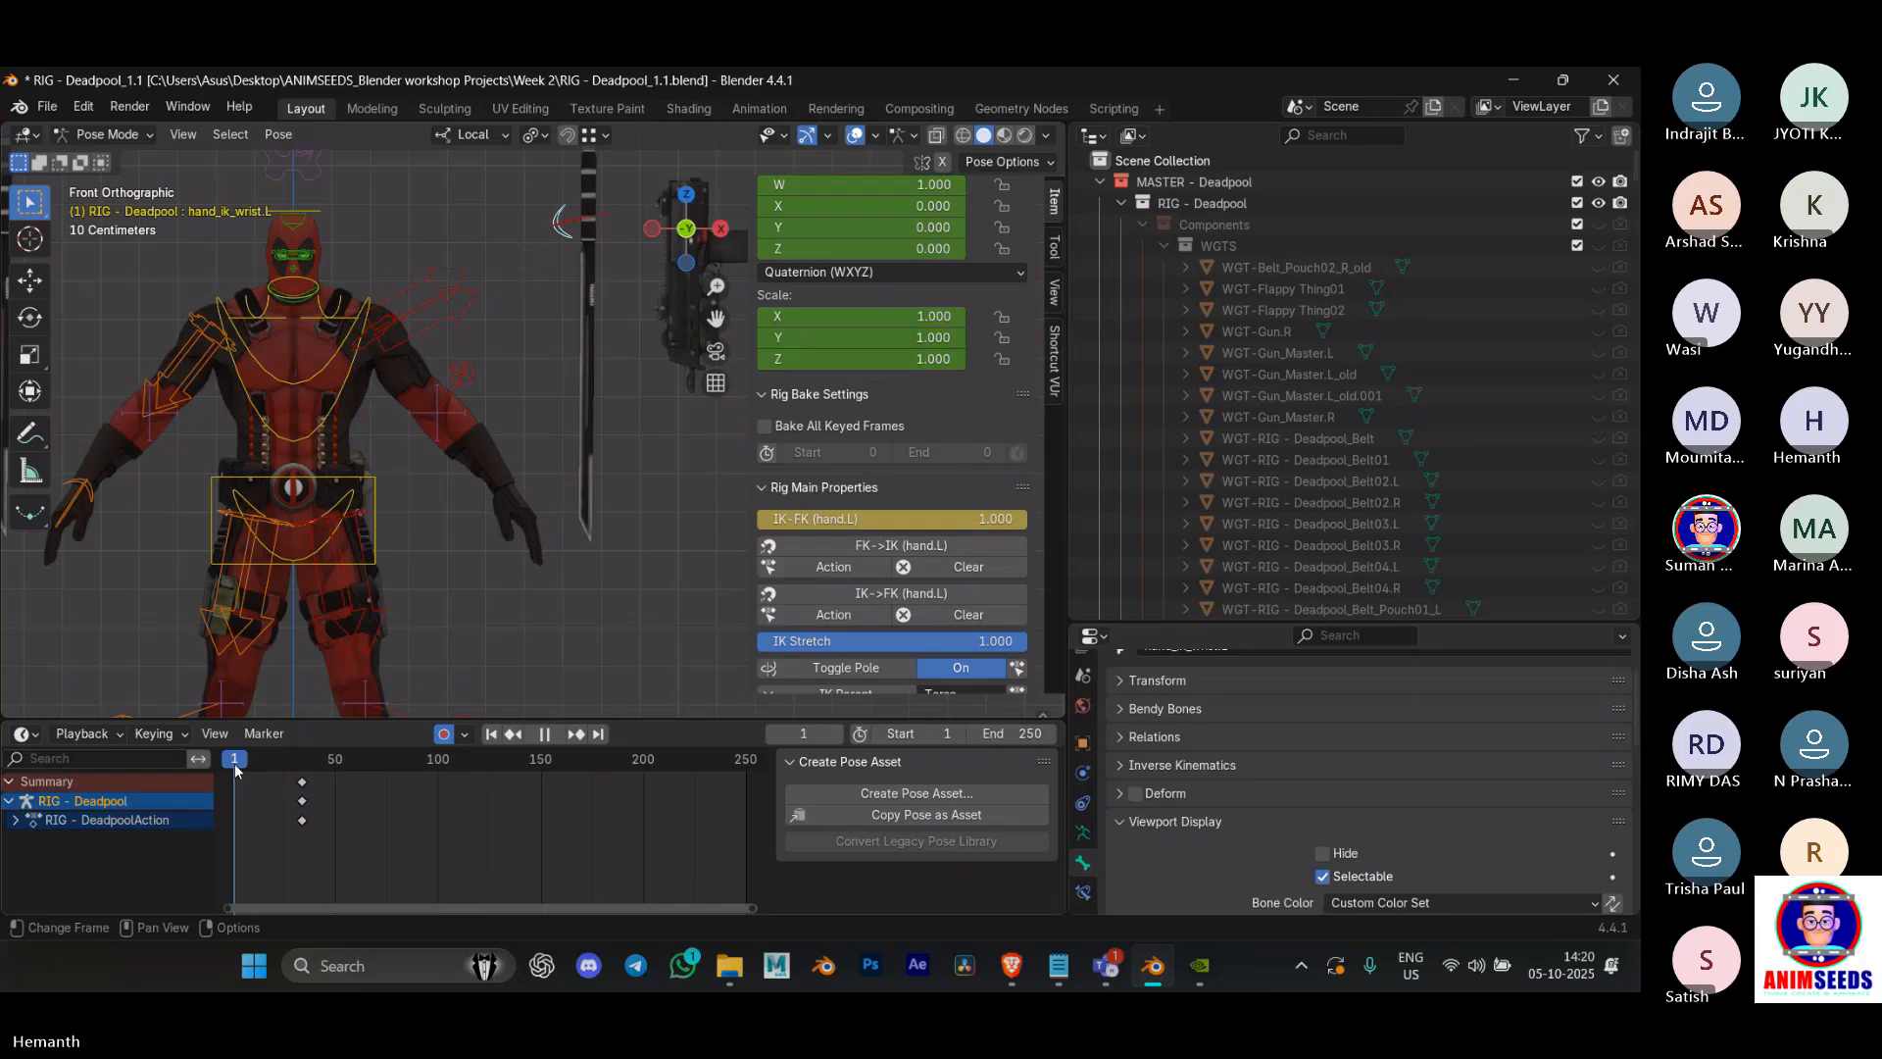
key("space")
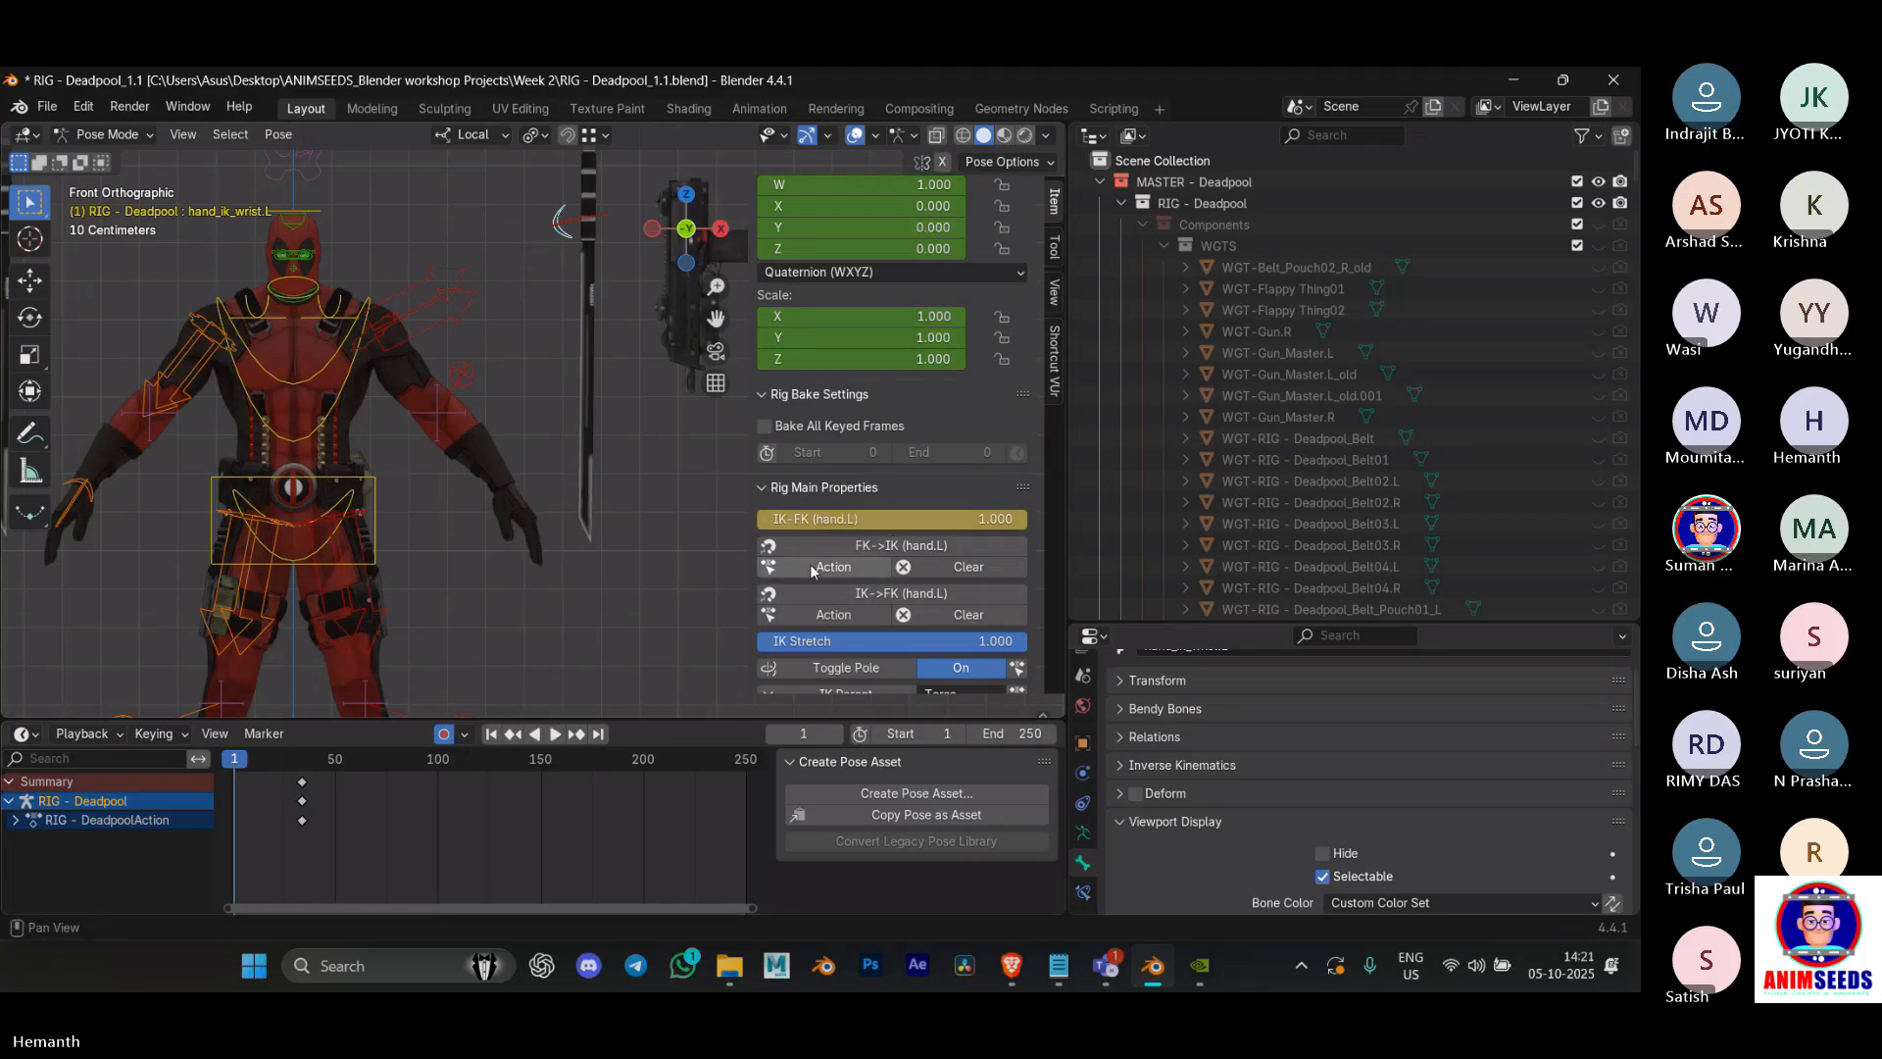
left_click(367, 343)
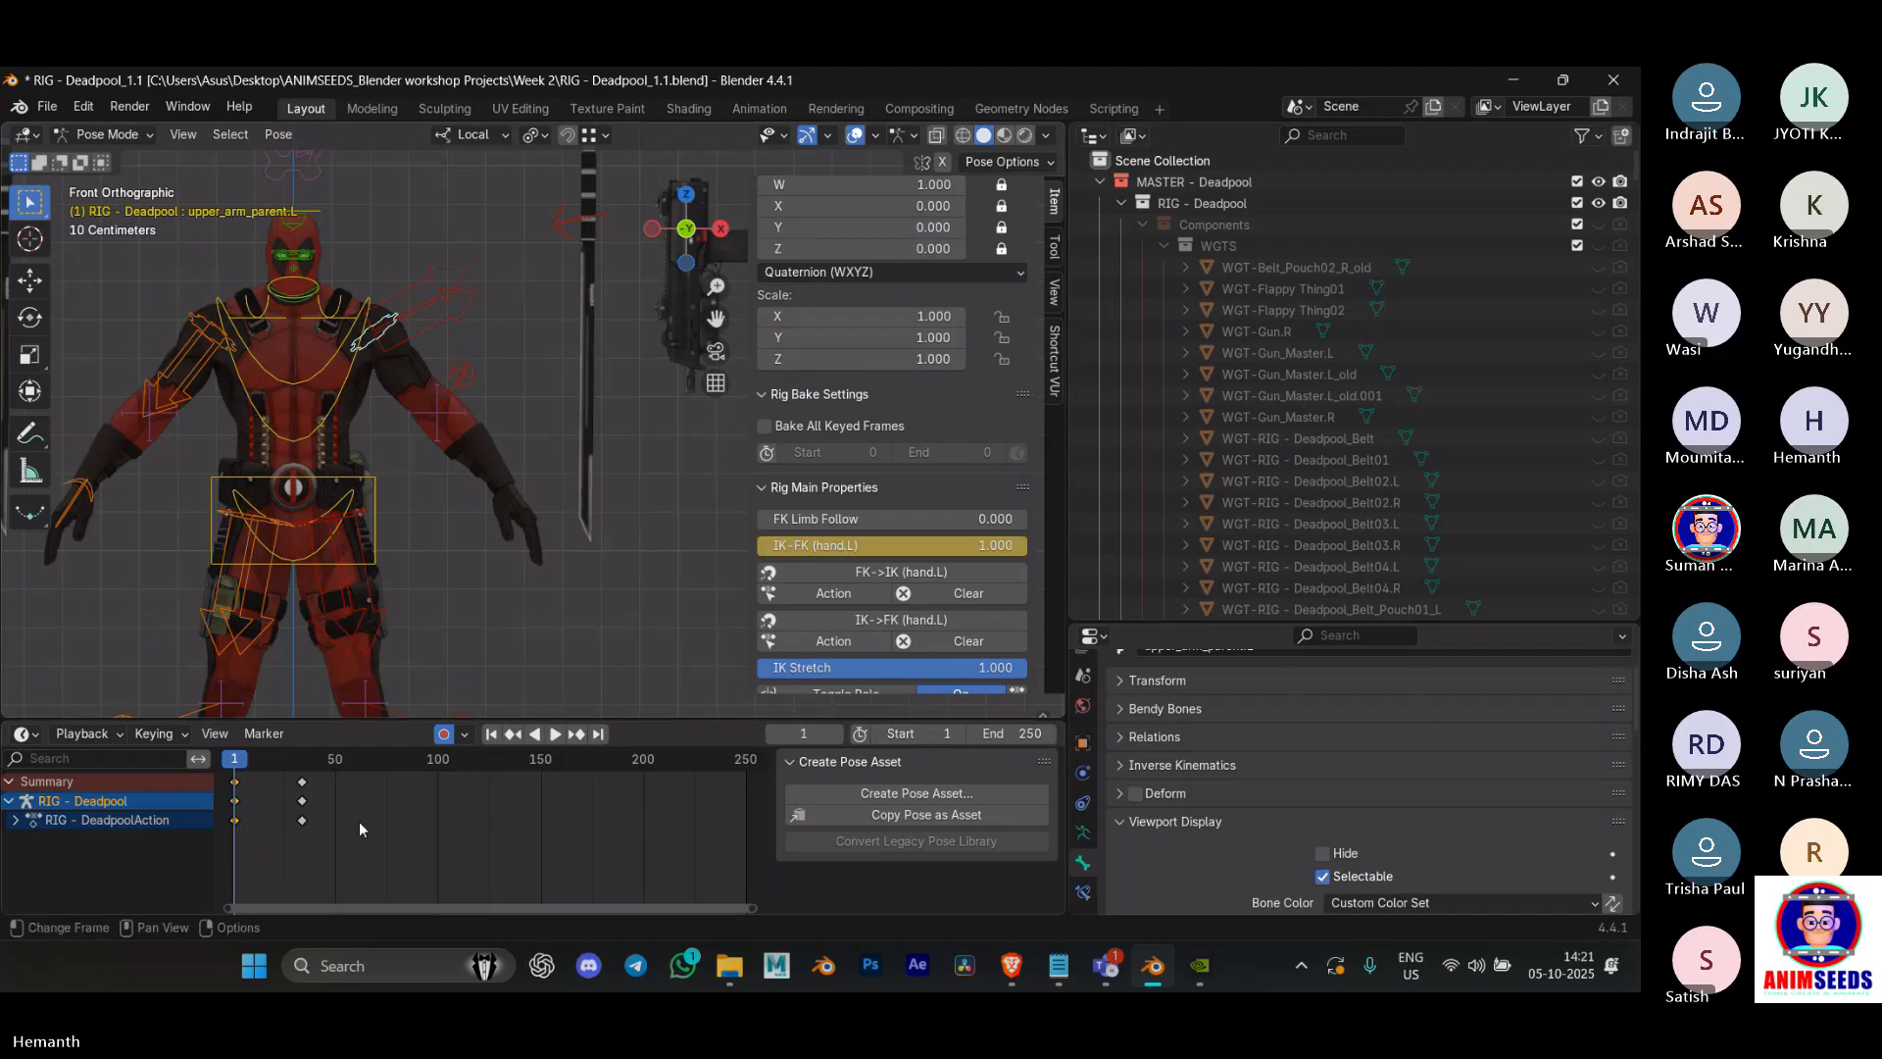
key("space")
key("space")
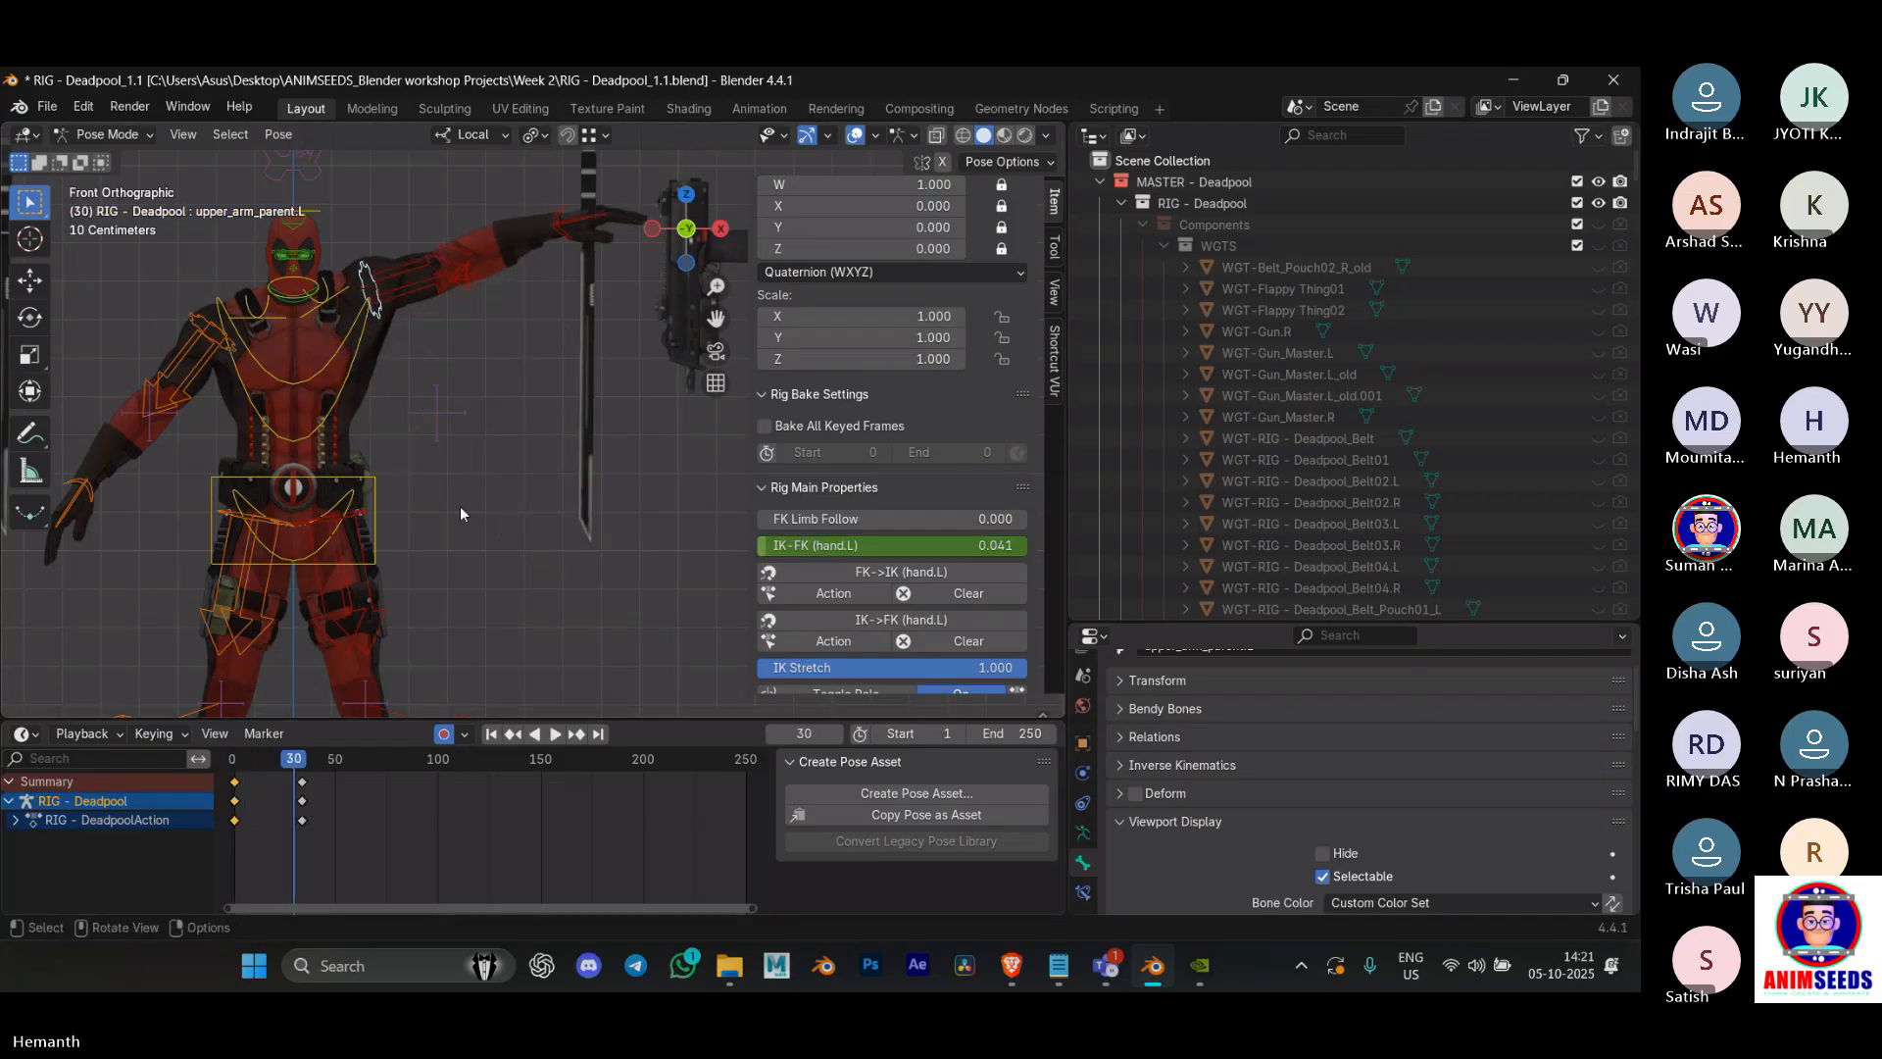
Step: Try moving the left hand IK control at frame 34, and replay the animation
left_click(604, 219)
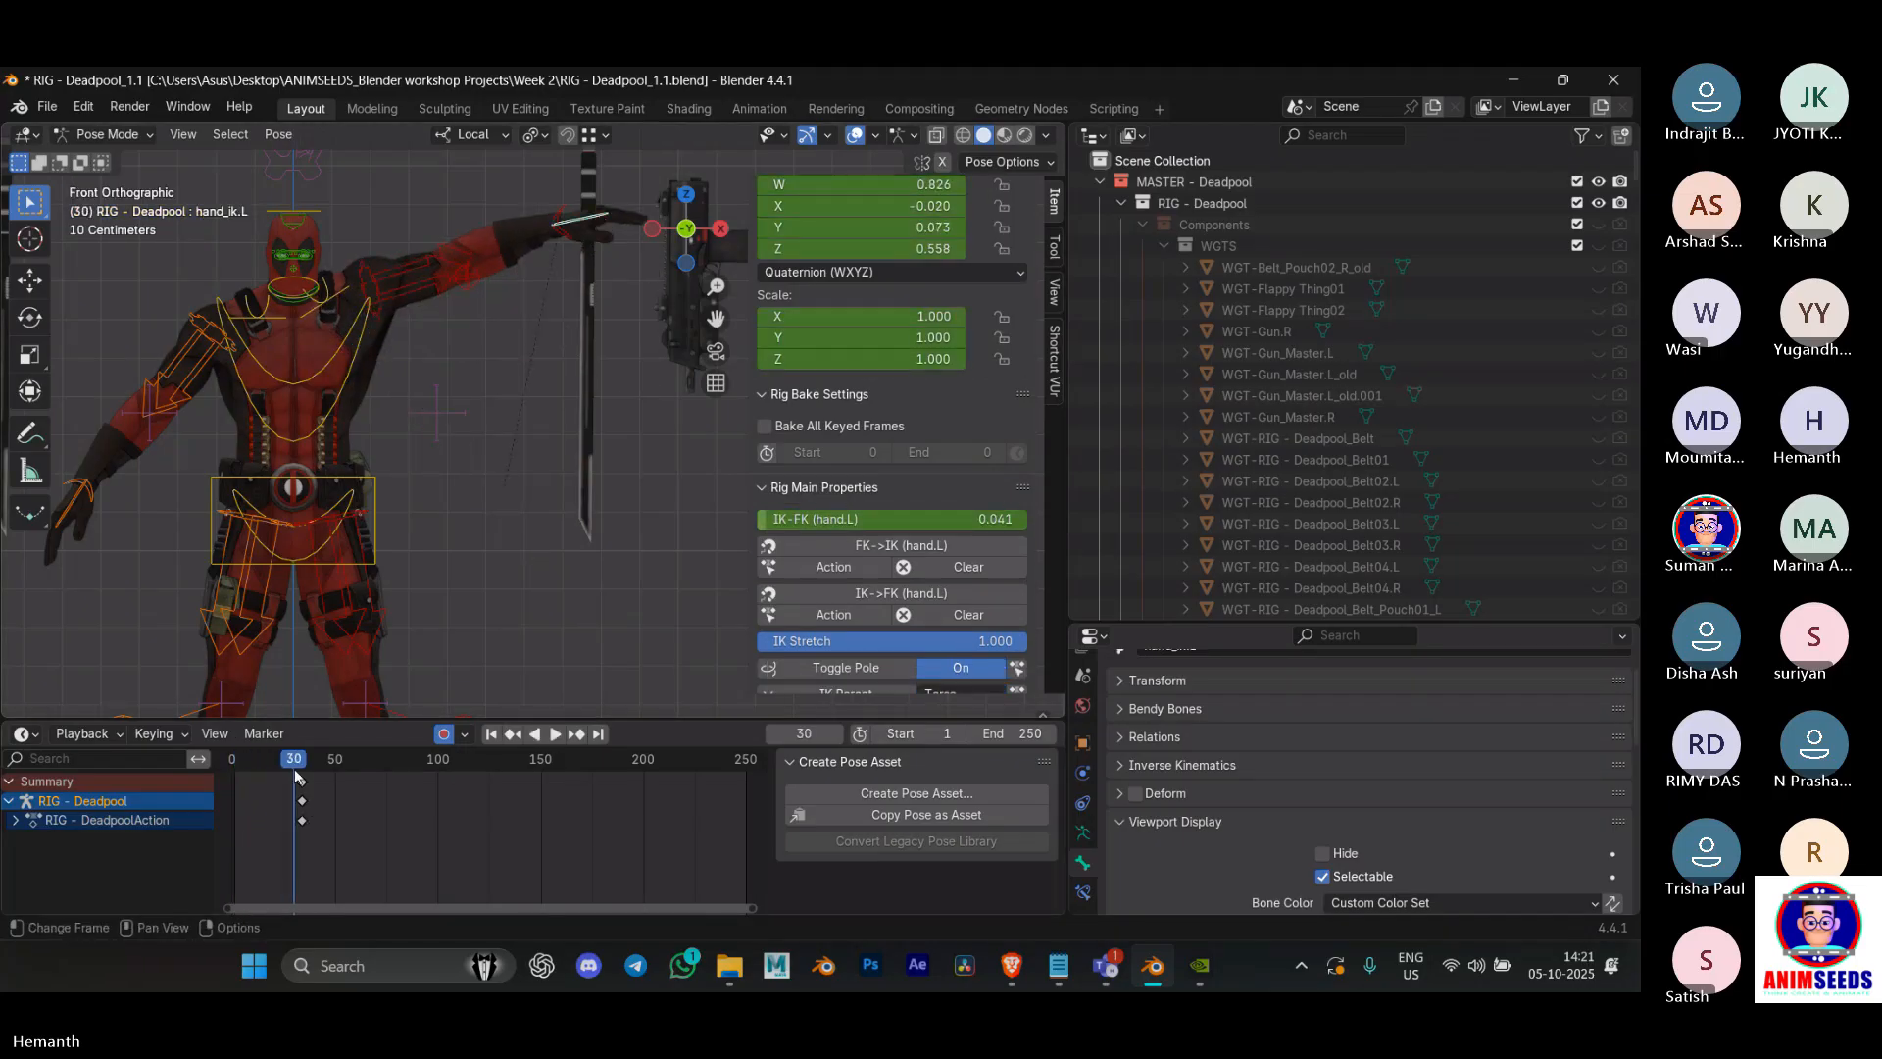
left_click_drag(299, 777, 302, 778)
key("g")
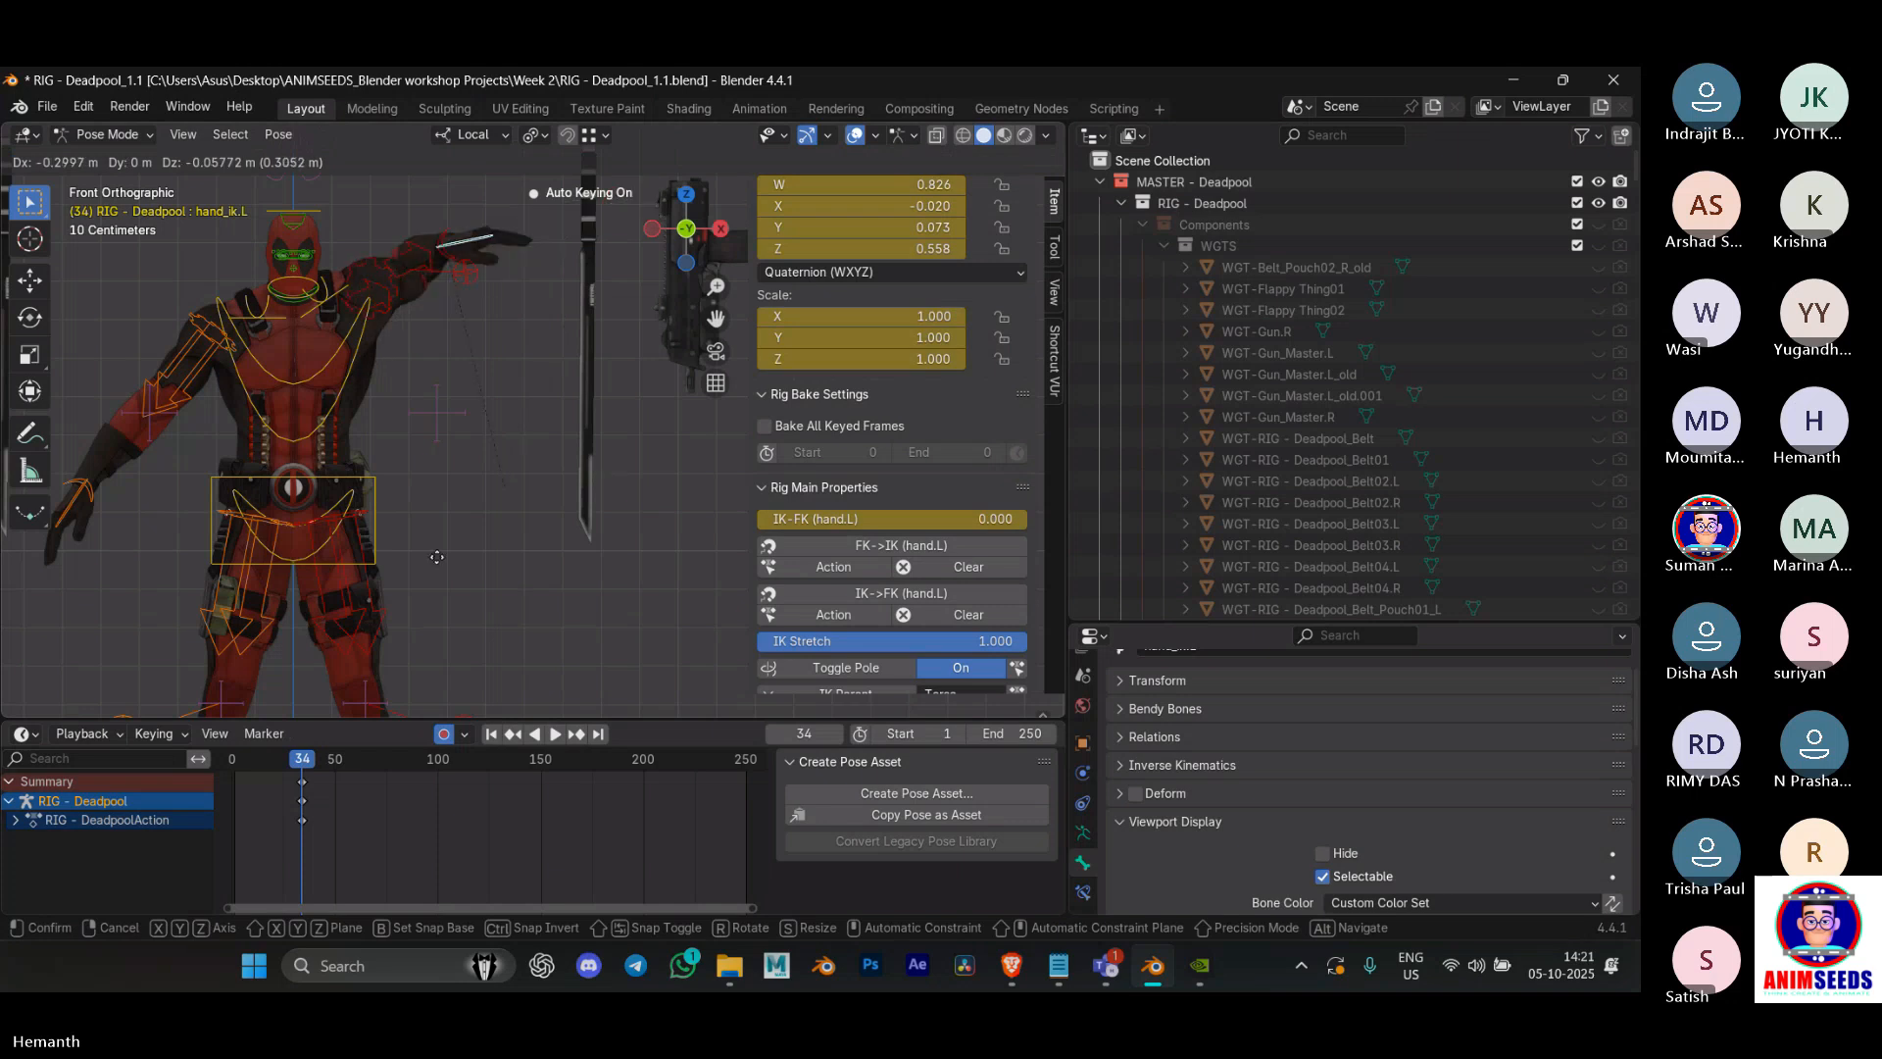
left_click(545, 480)
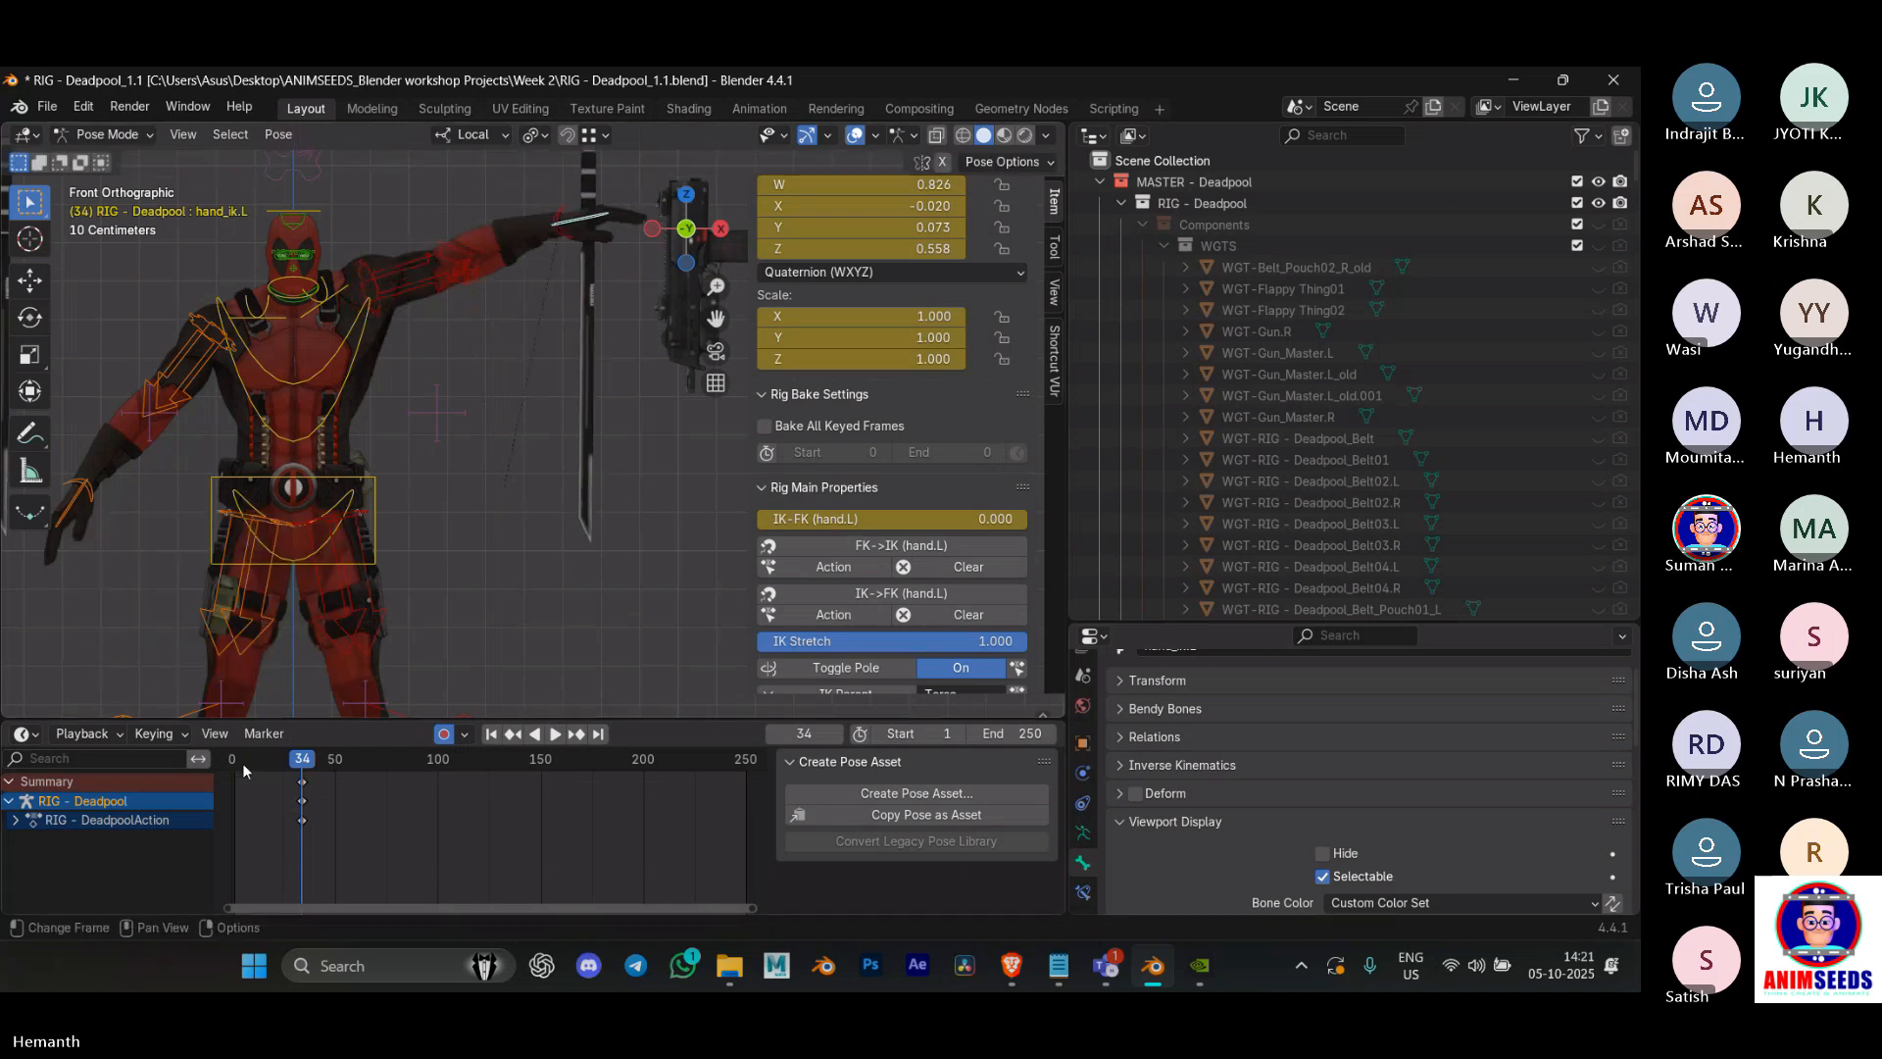
key("space")
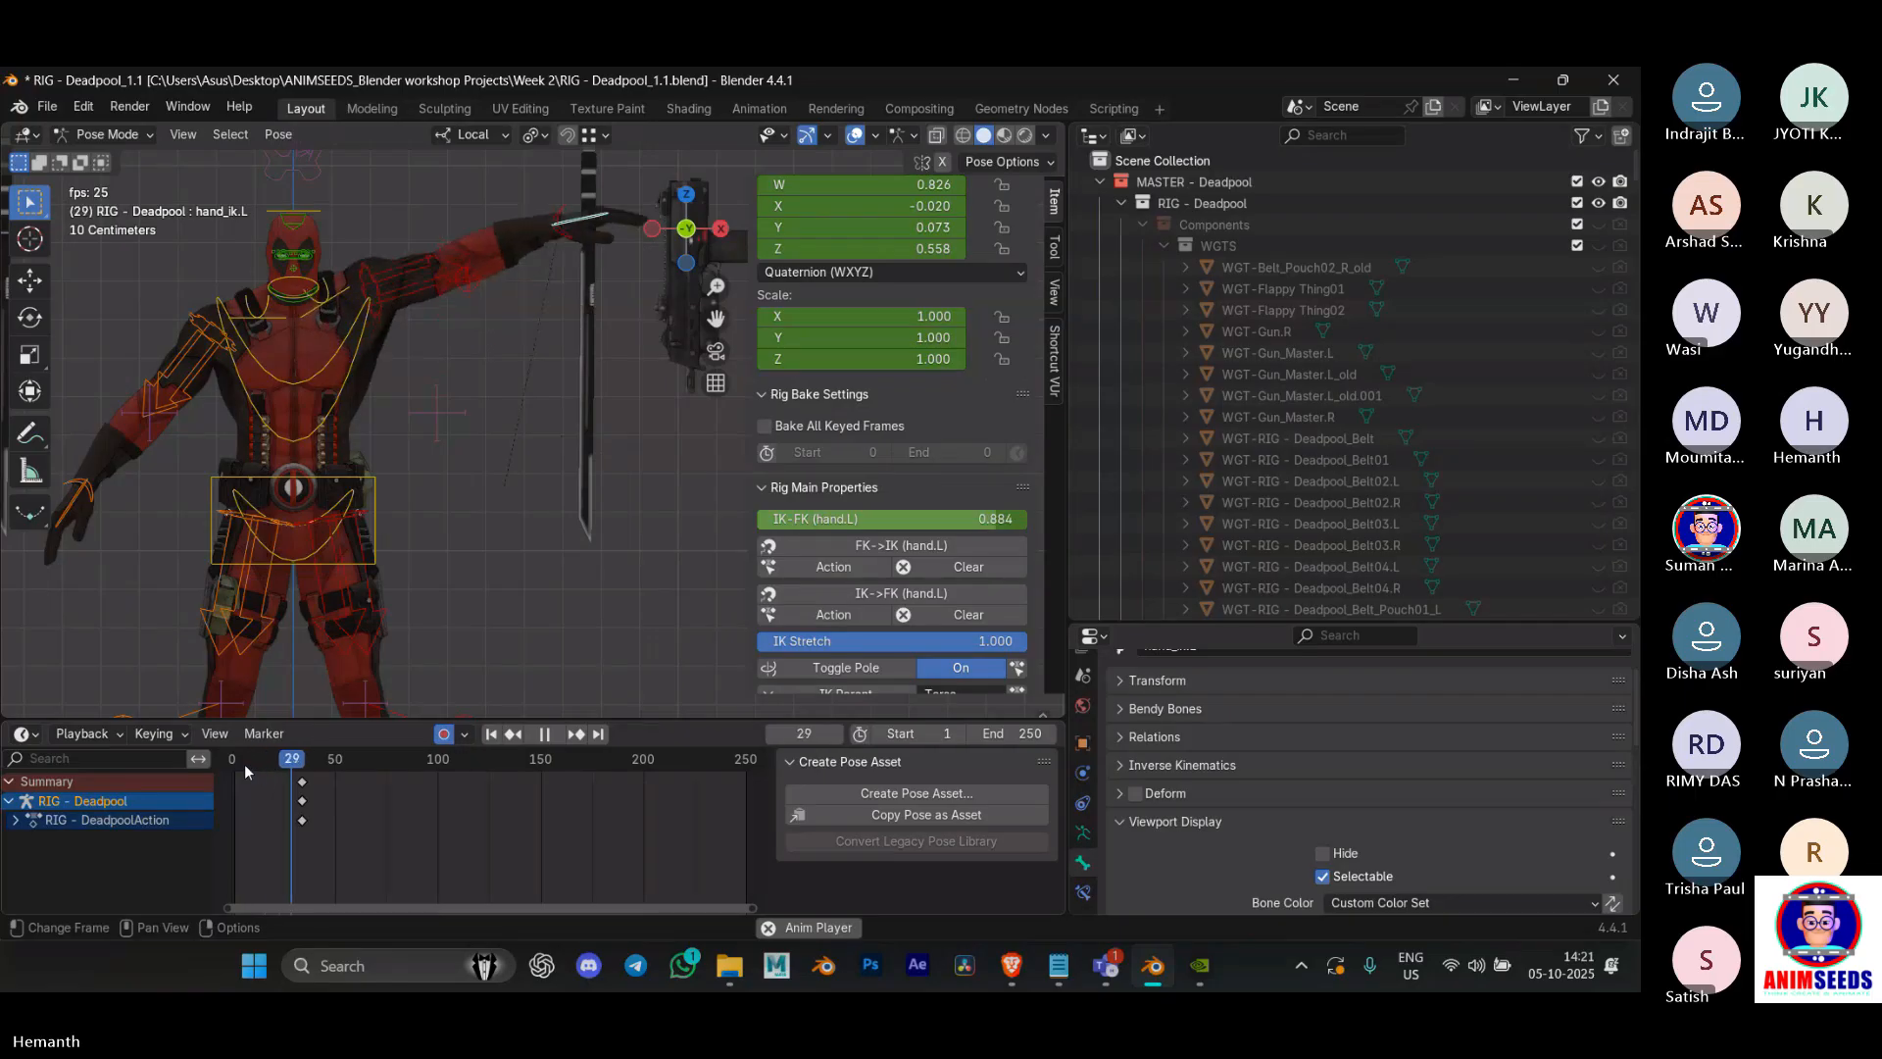
Step: Preview the left arm's IK-FK animation by starting playback from around frame 10
left_click(252, 774)
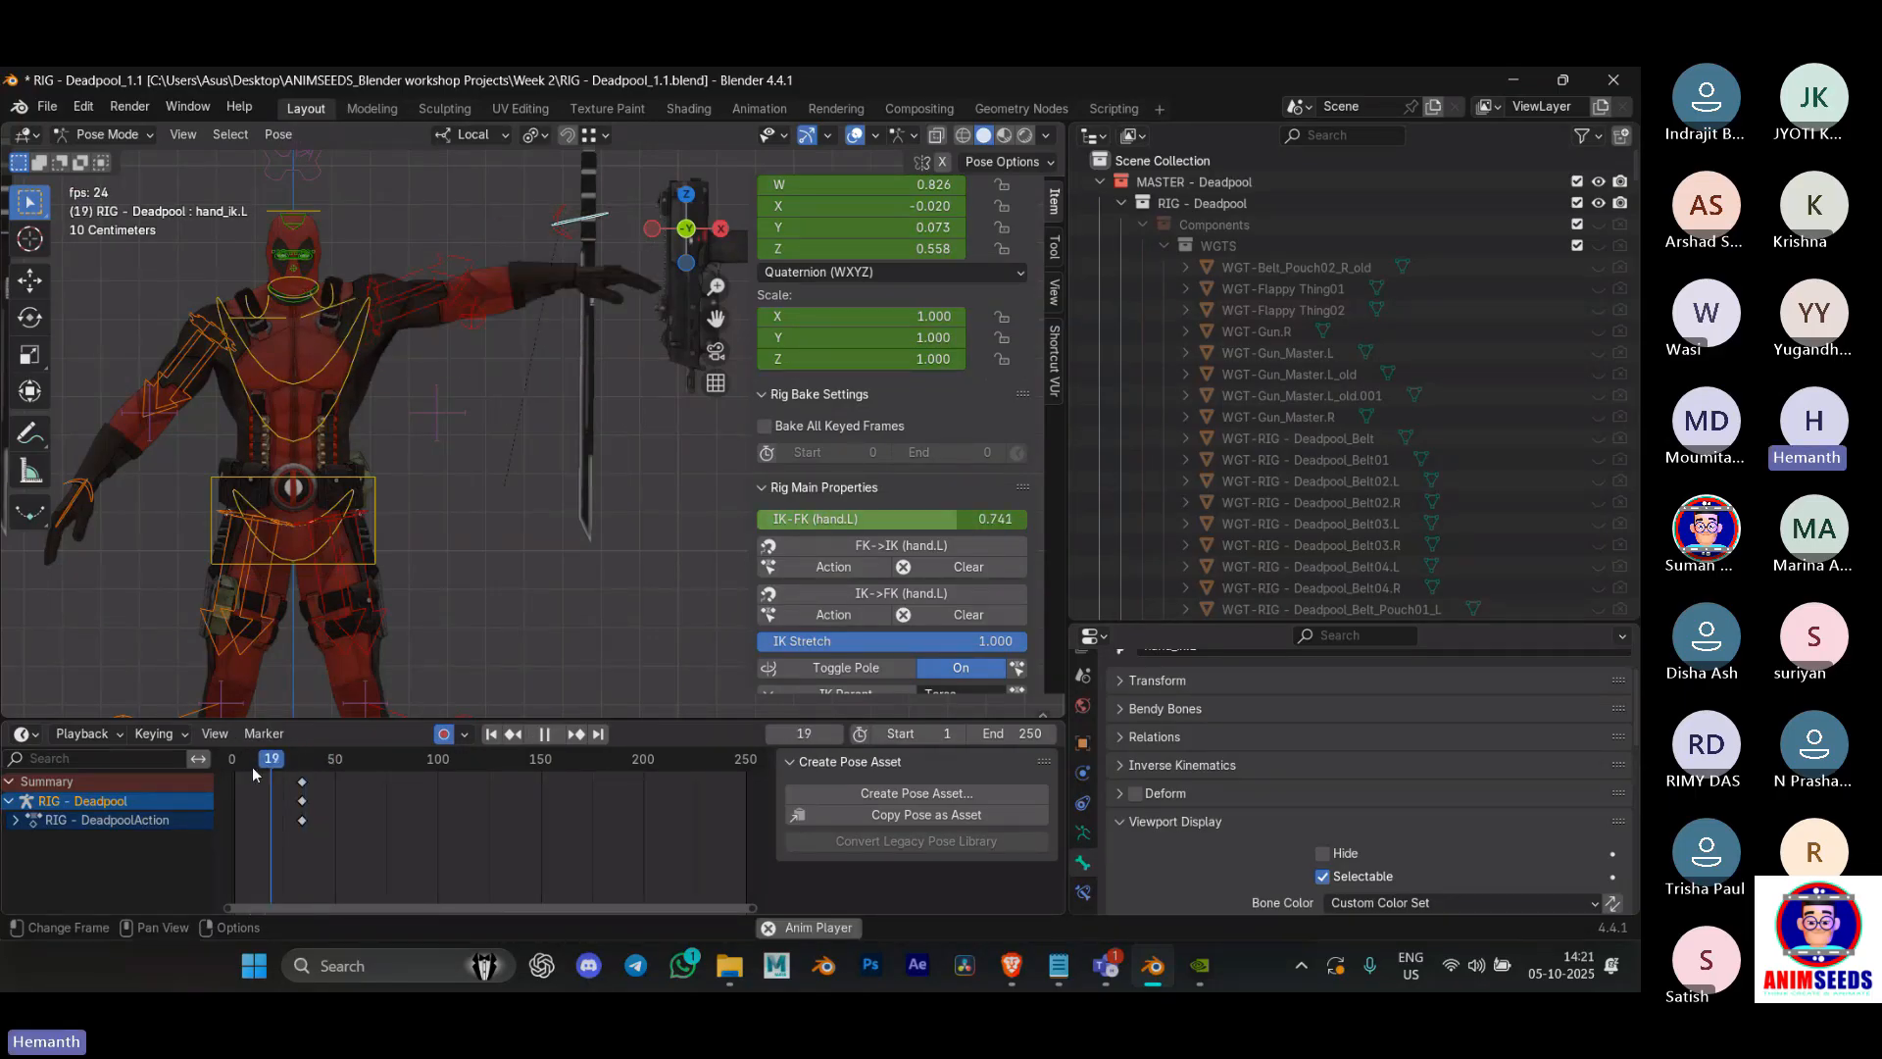
left_click(251, 766)
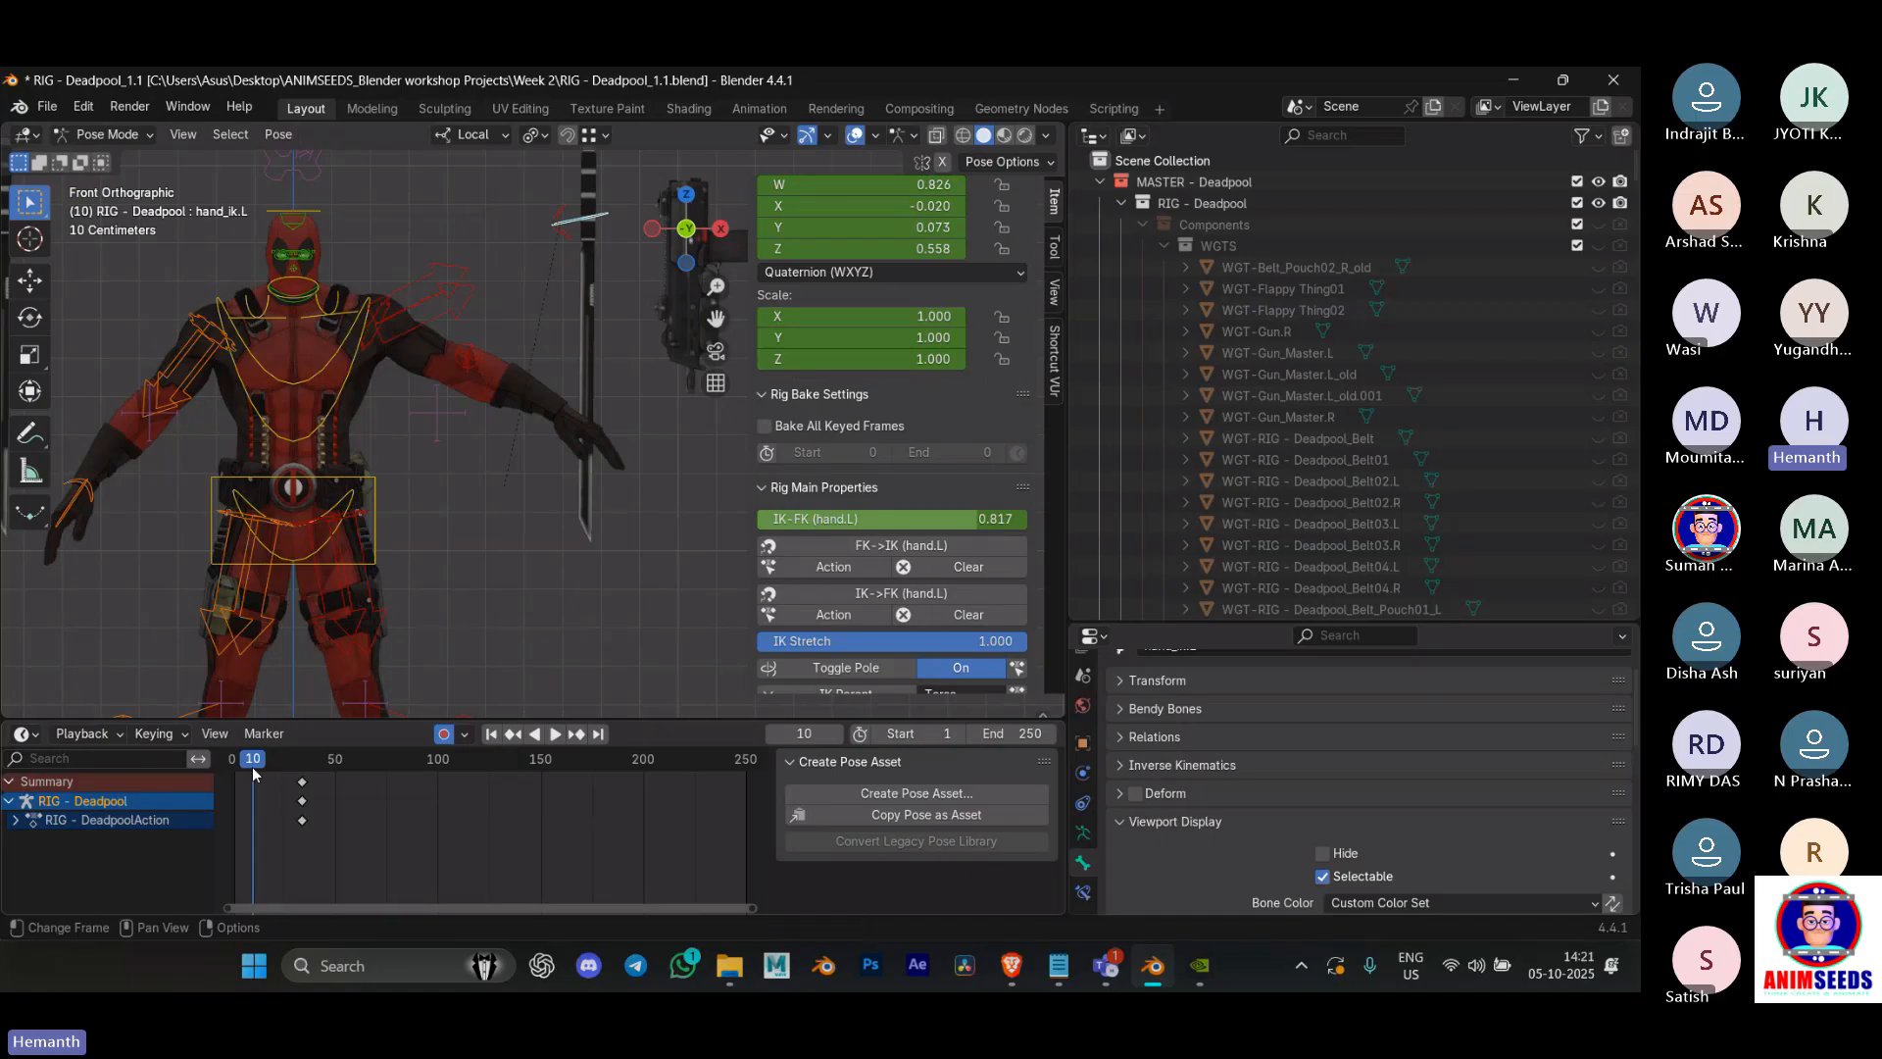
key("space")
key("space")
scroll(469, 468, "down", 4)
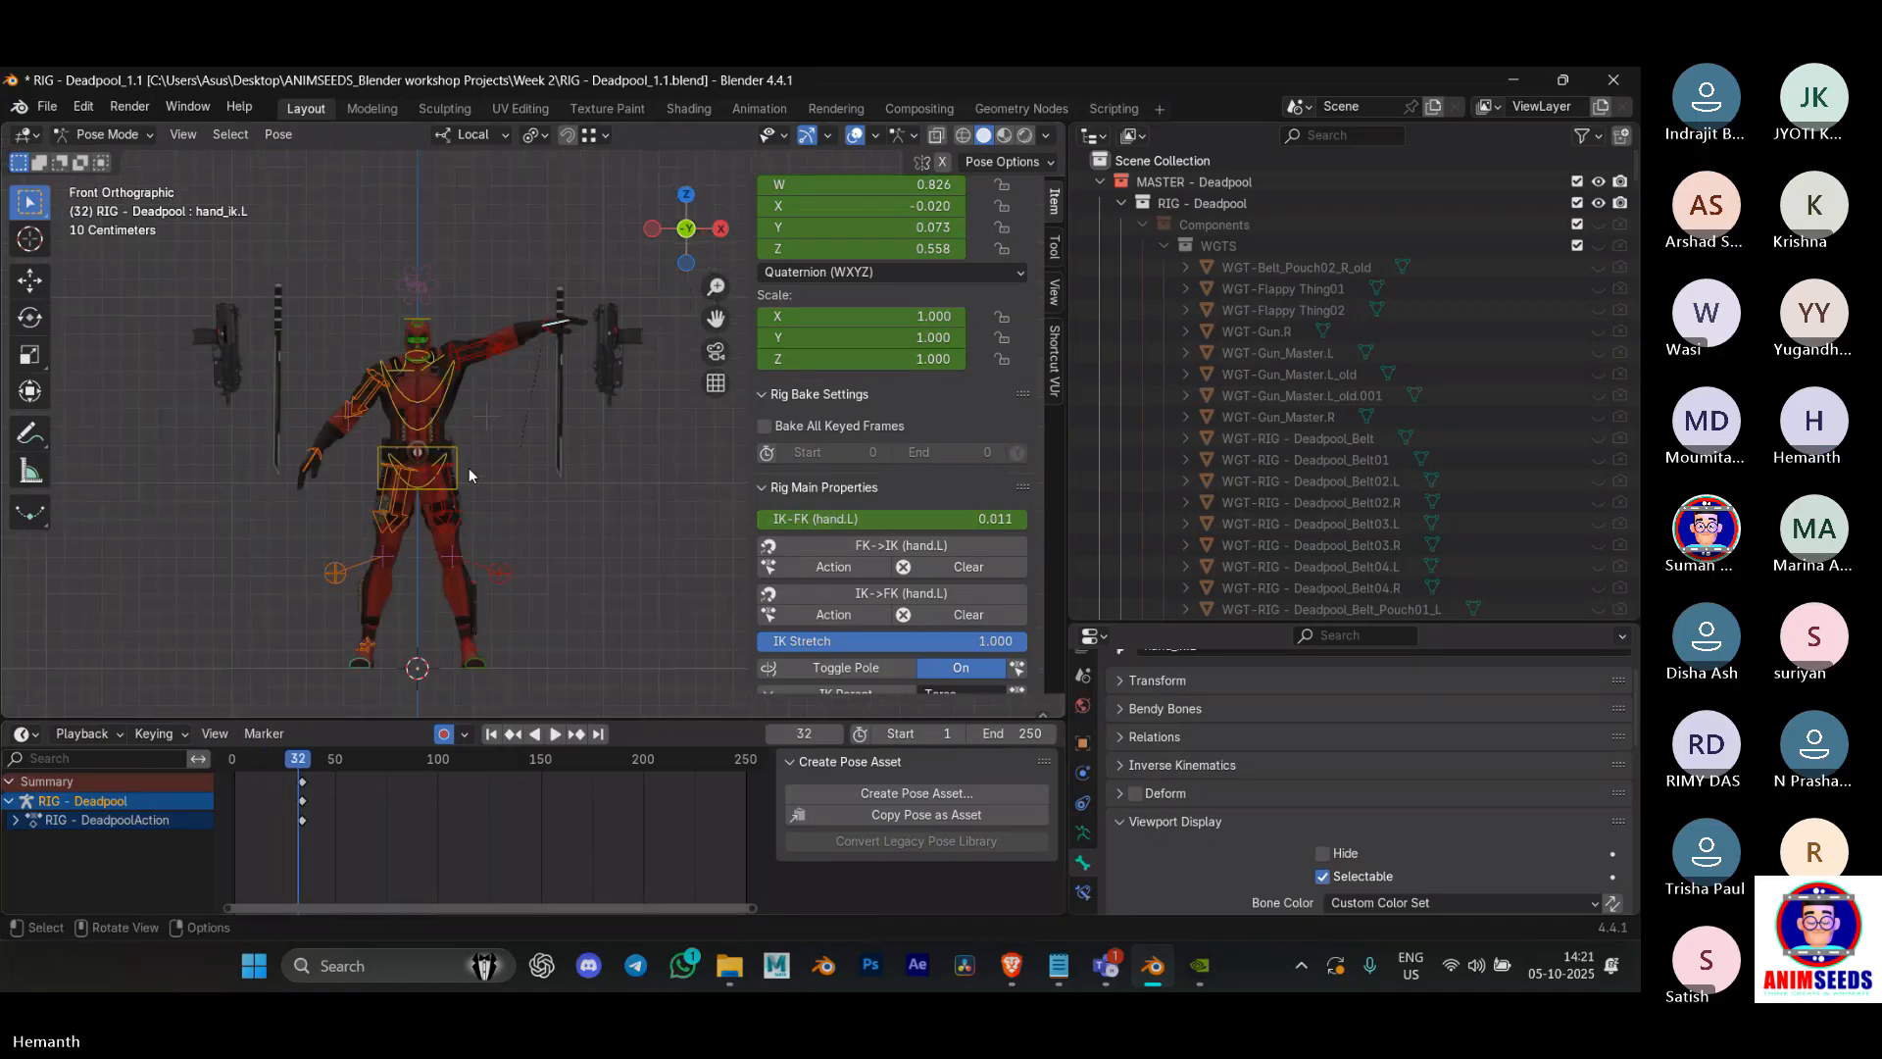
Step: Select all rig controls and replay the arm animation from frame 1
key("a")
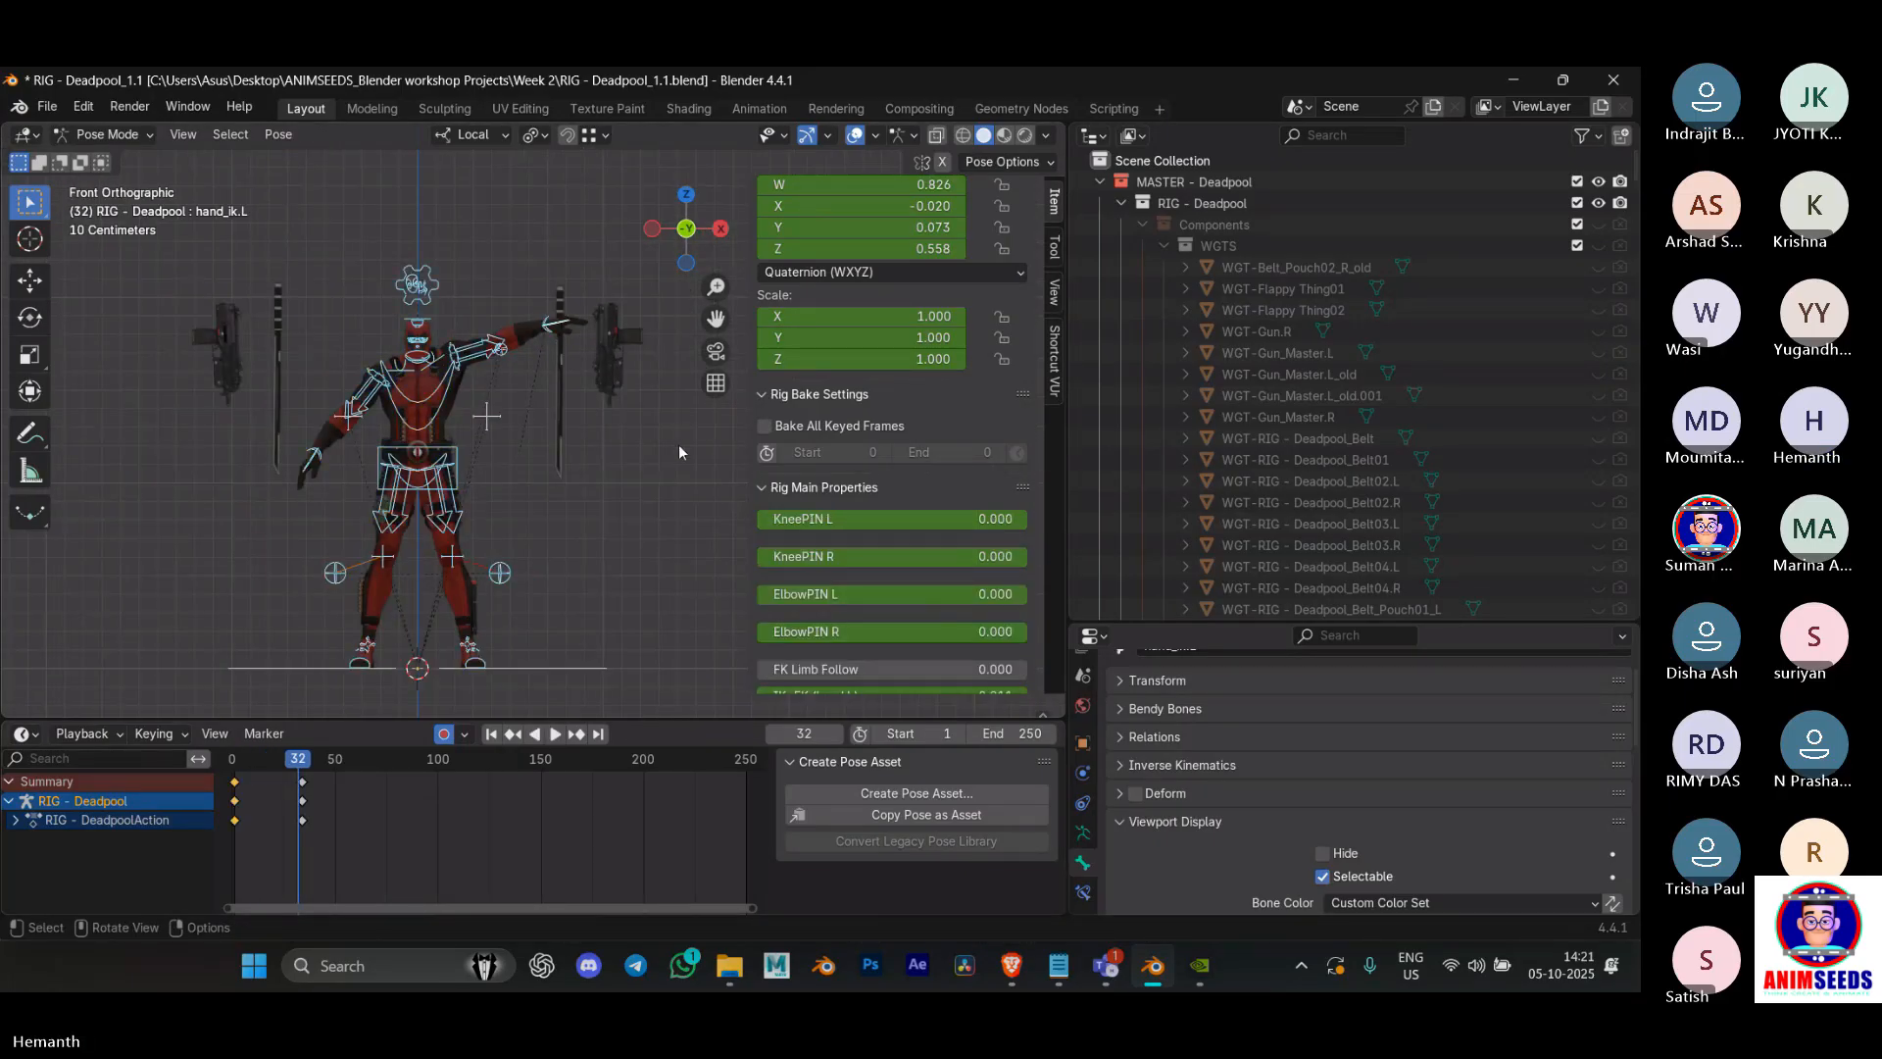
key("space")
left_click(273, 765)
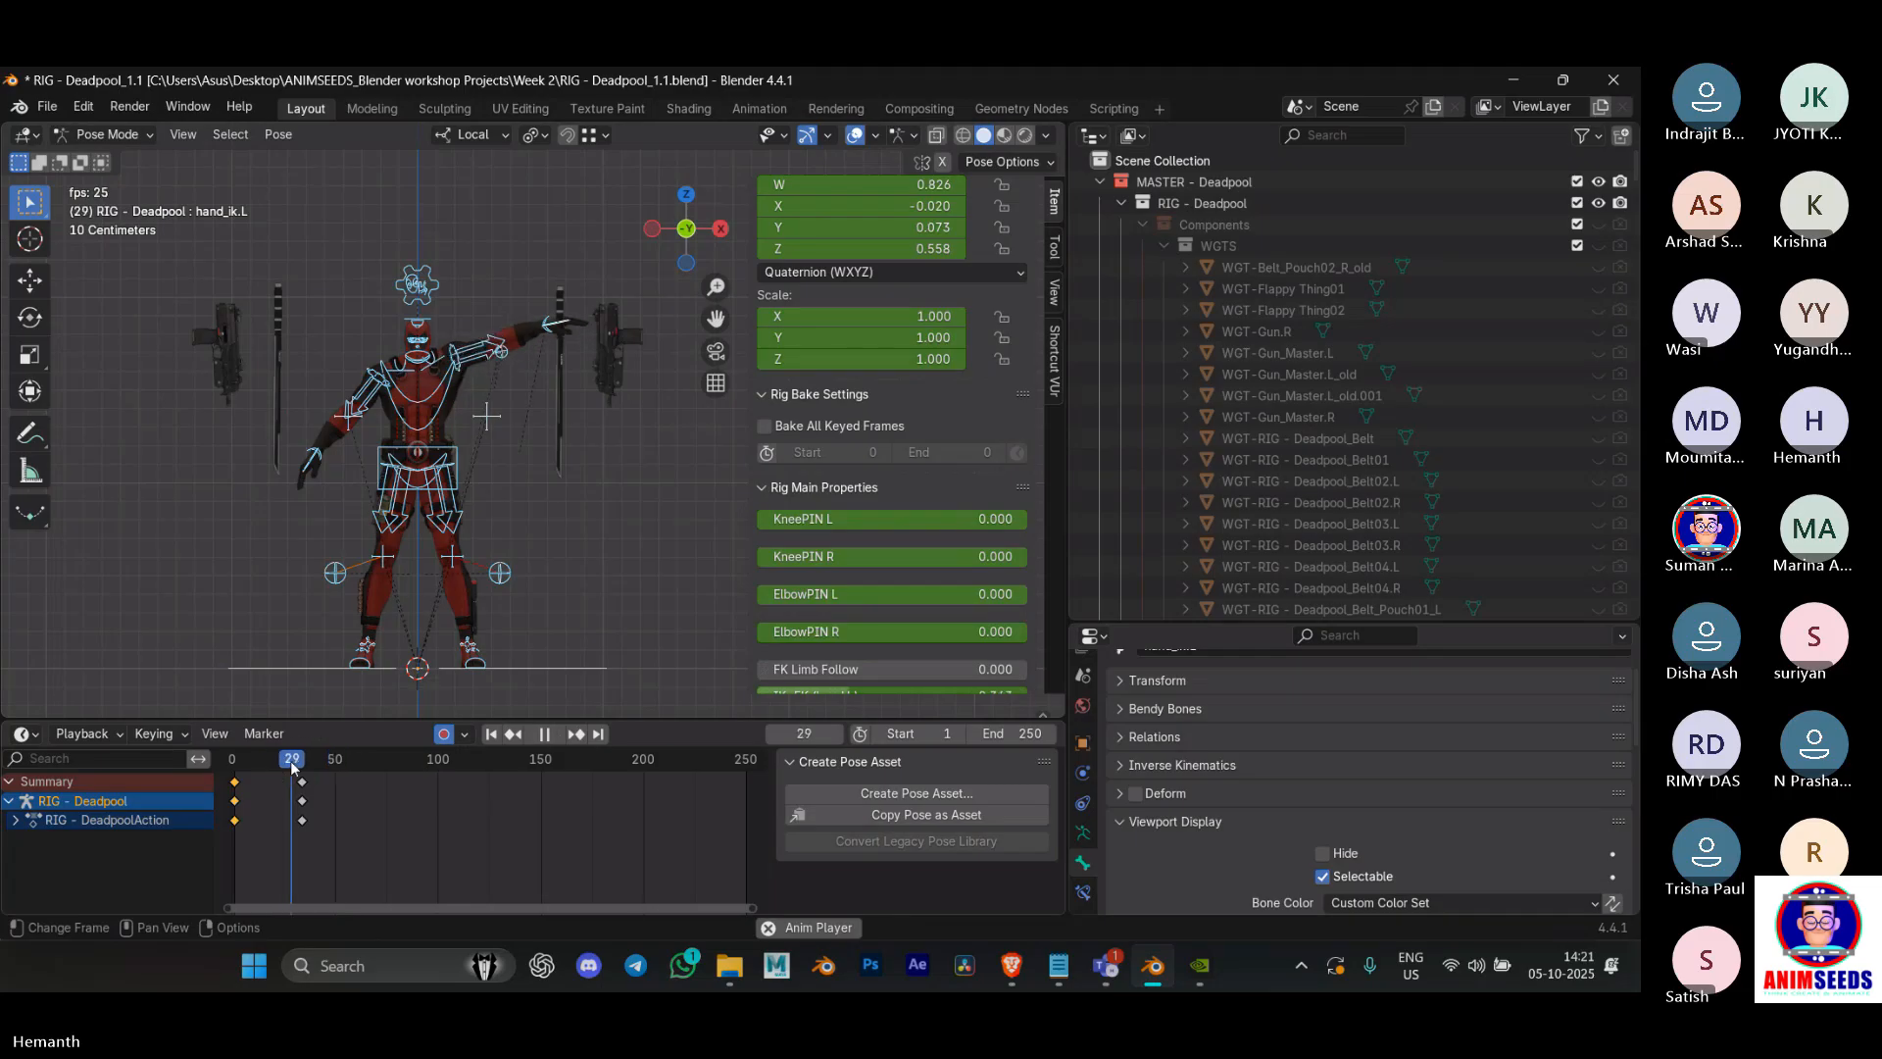
key("space")
left_click(235, 765)
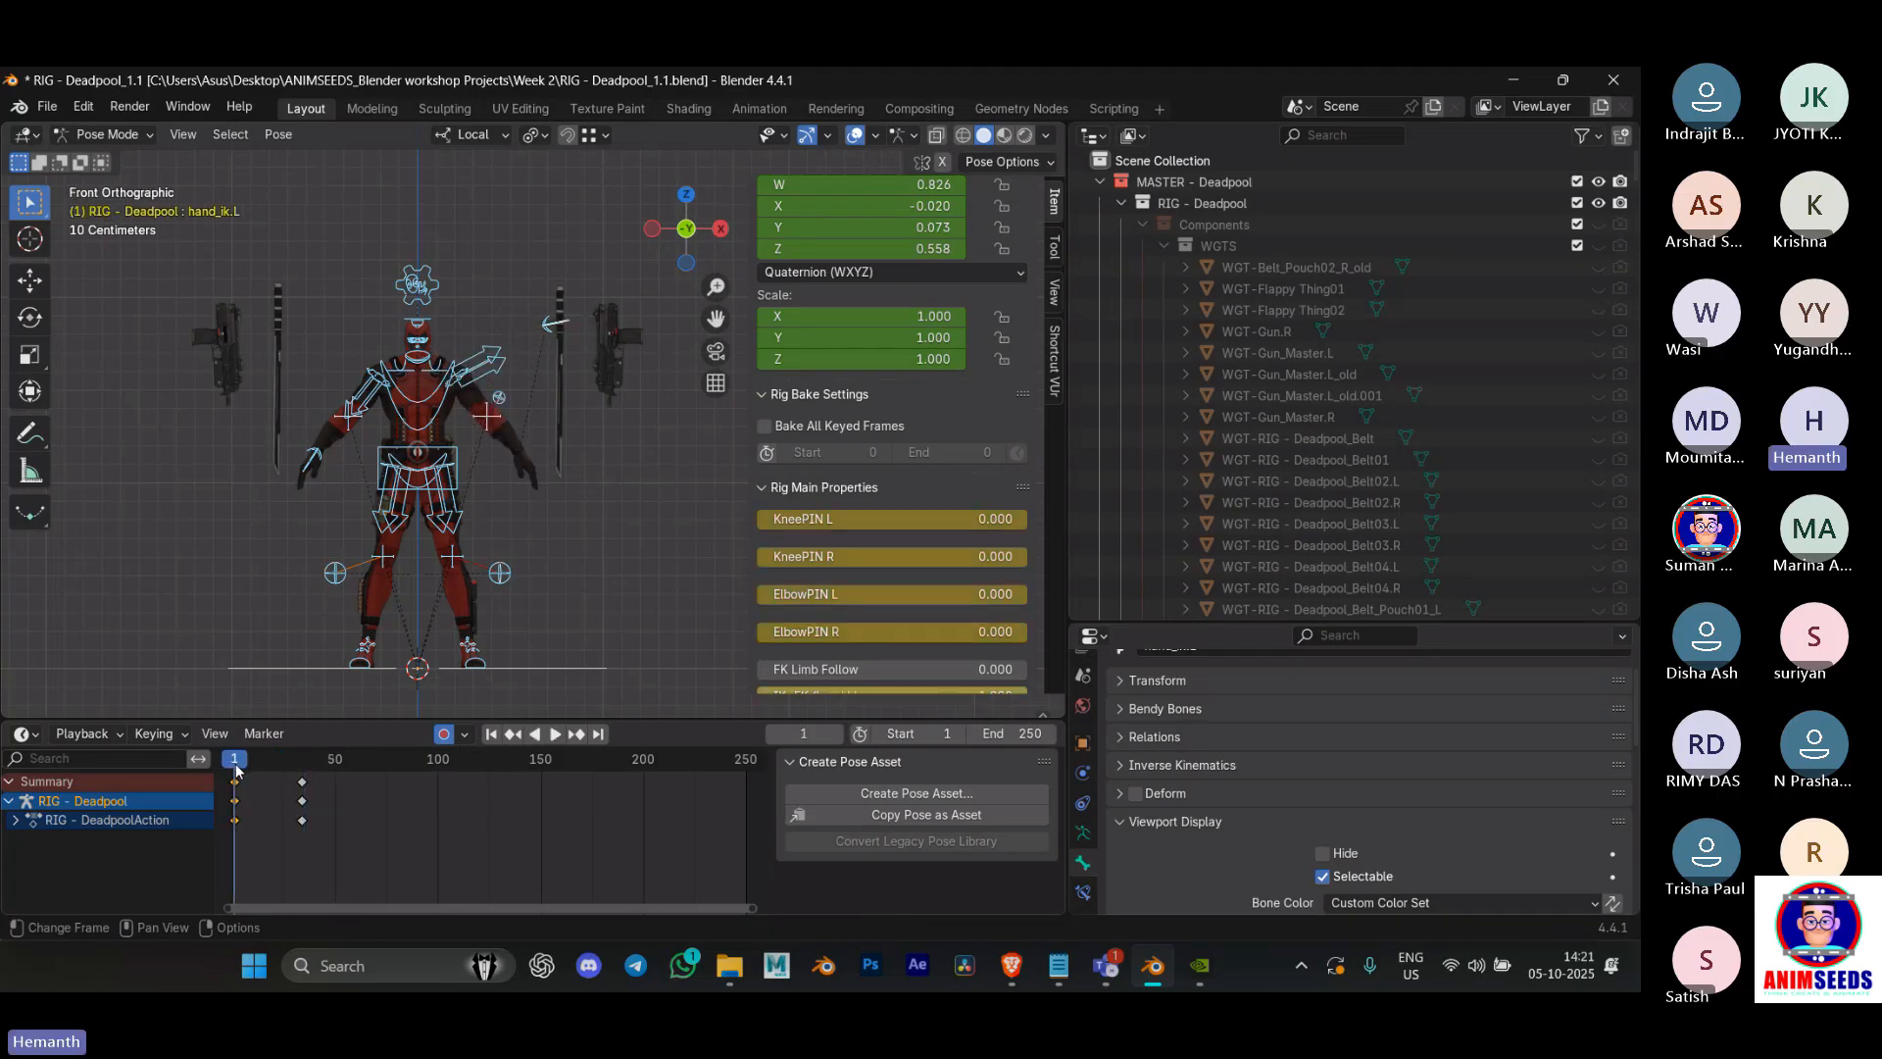
key("space")
key("space")
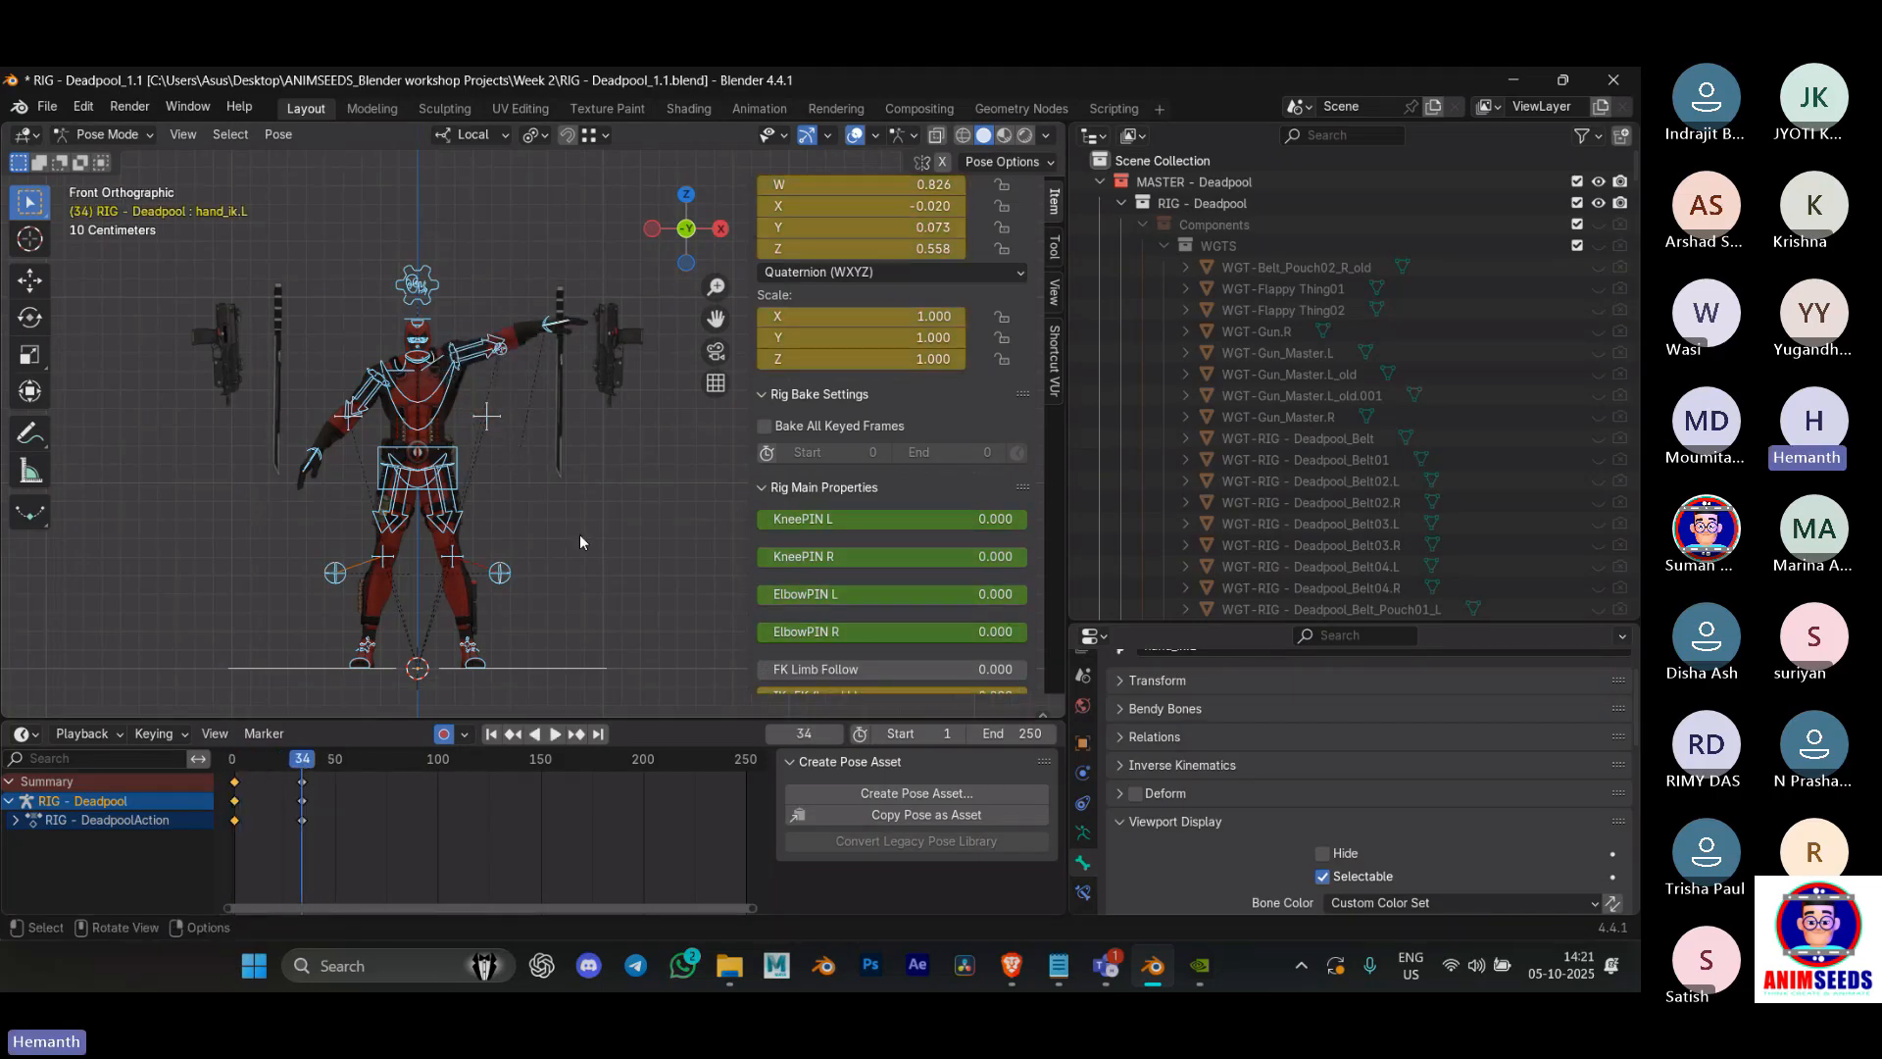
Step: Return to frame 1 and delete the keyframes at frame 34 for all rig controls
middle_click_drag(476, 488, 539, 521)
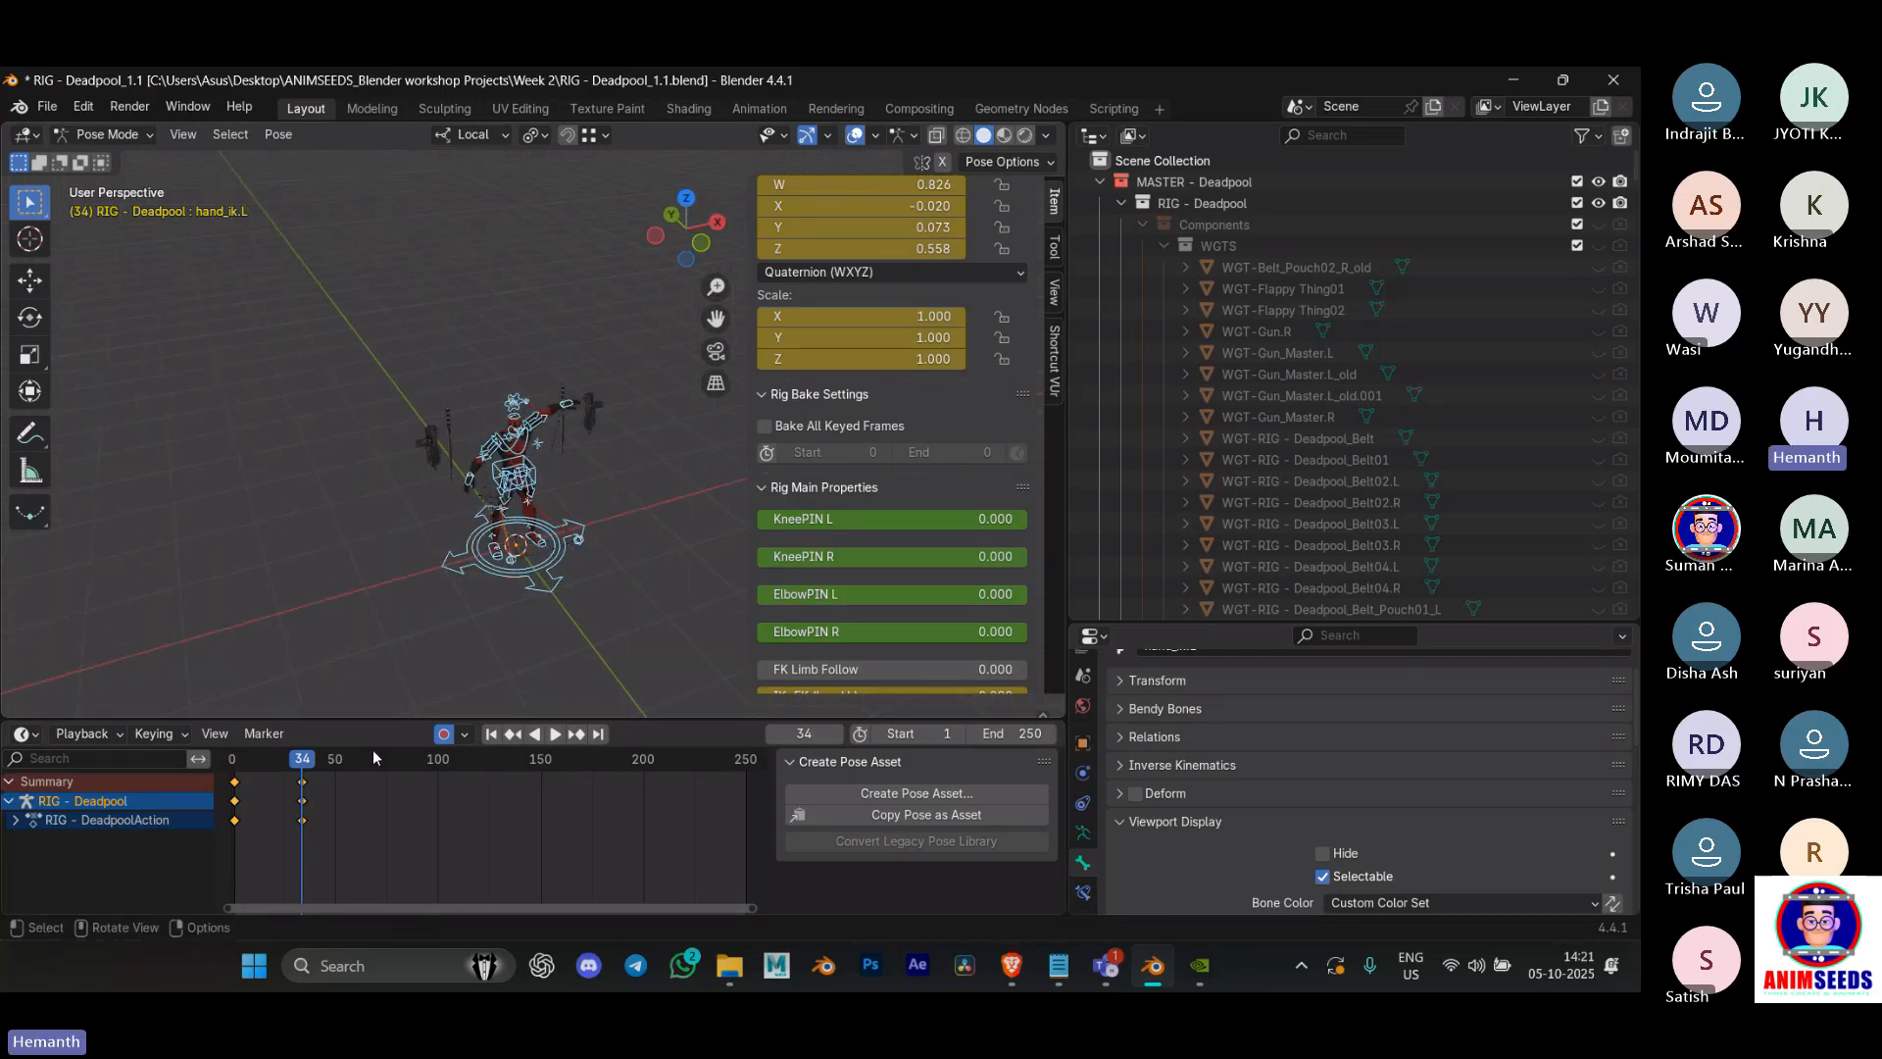
key("shift+Left")
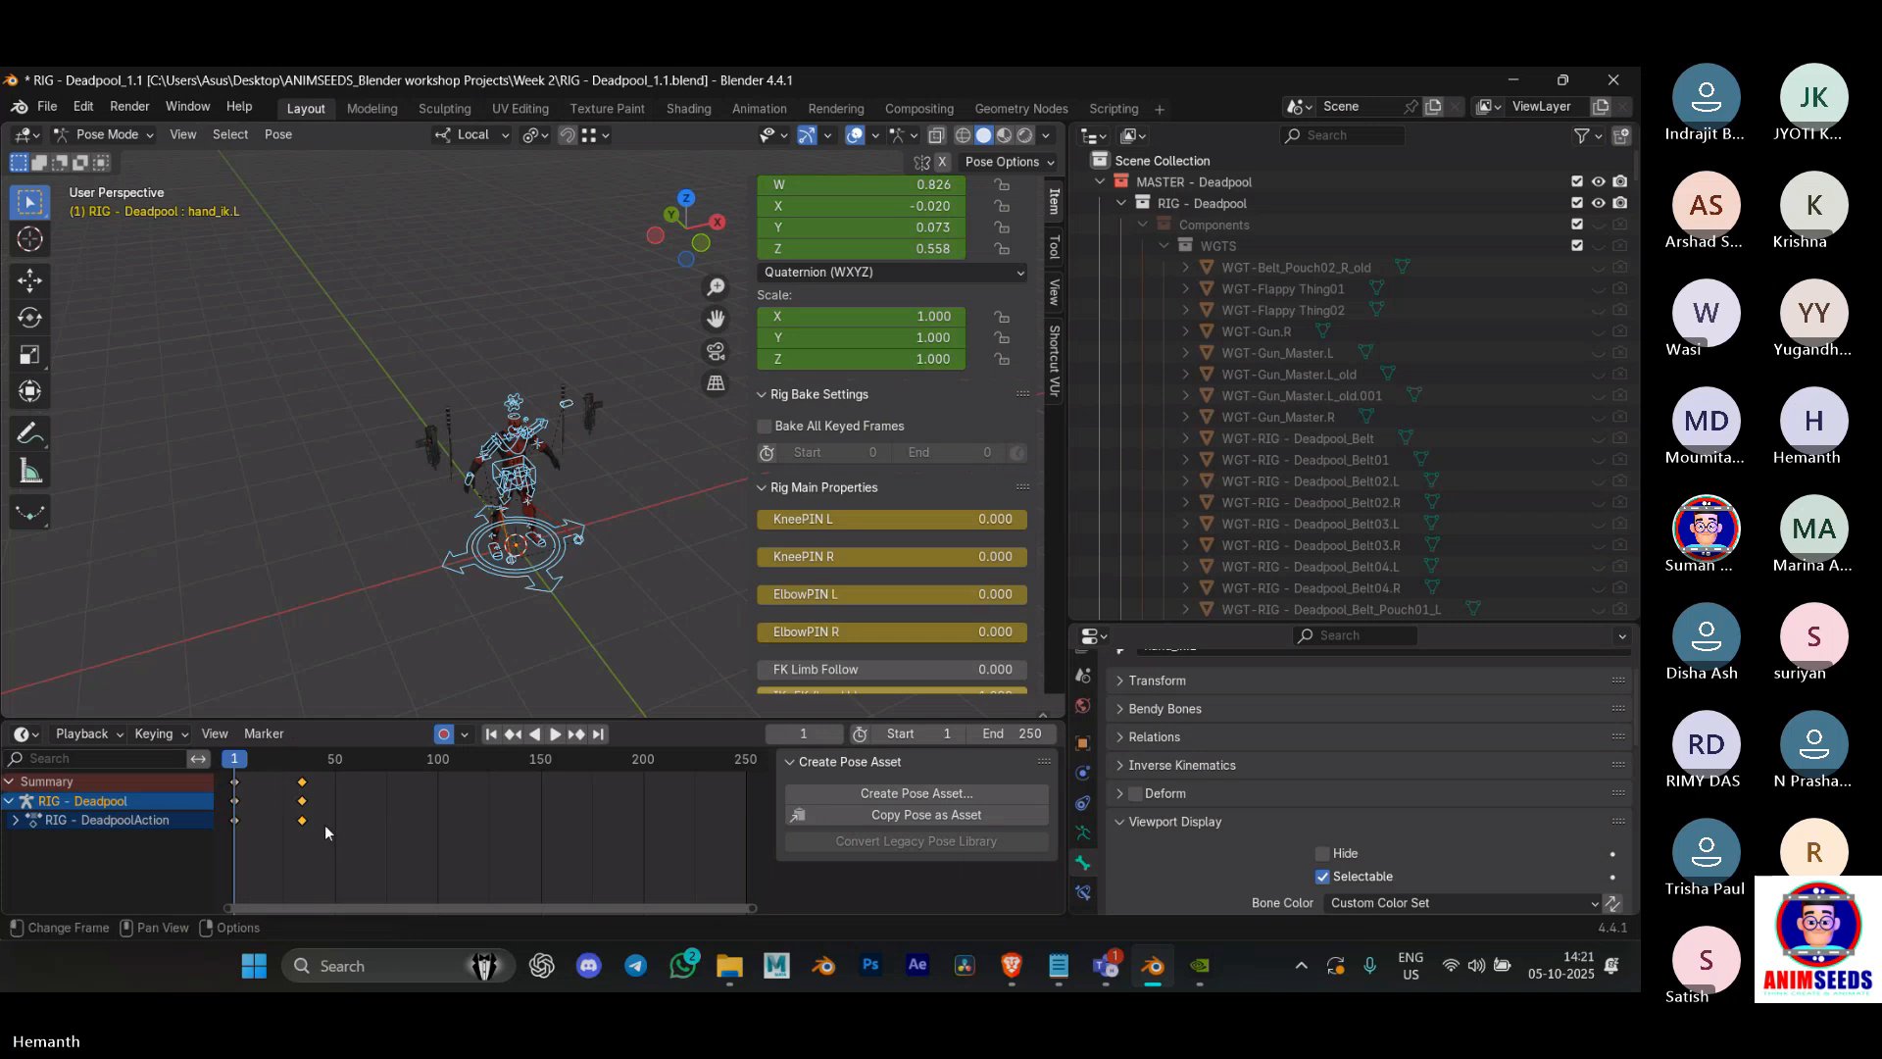
key("x")
left_click(340, 845)
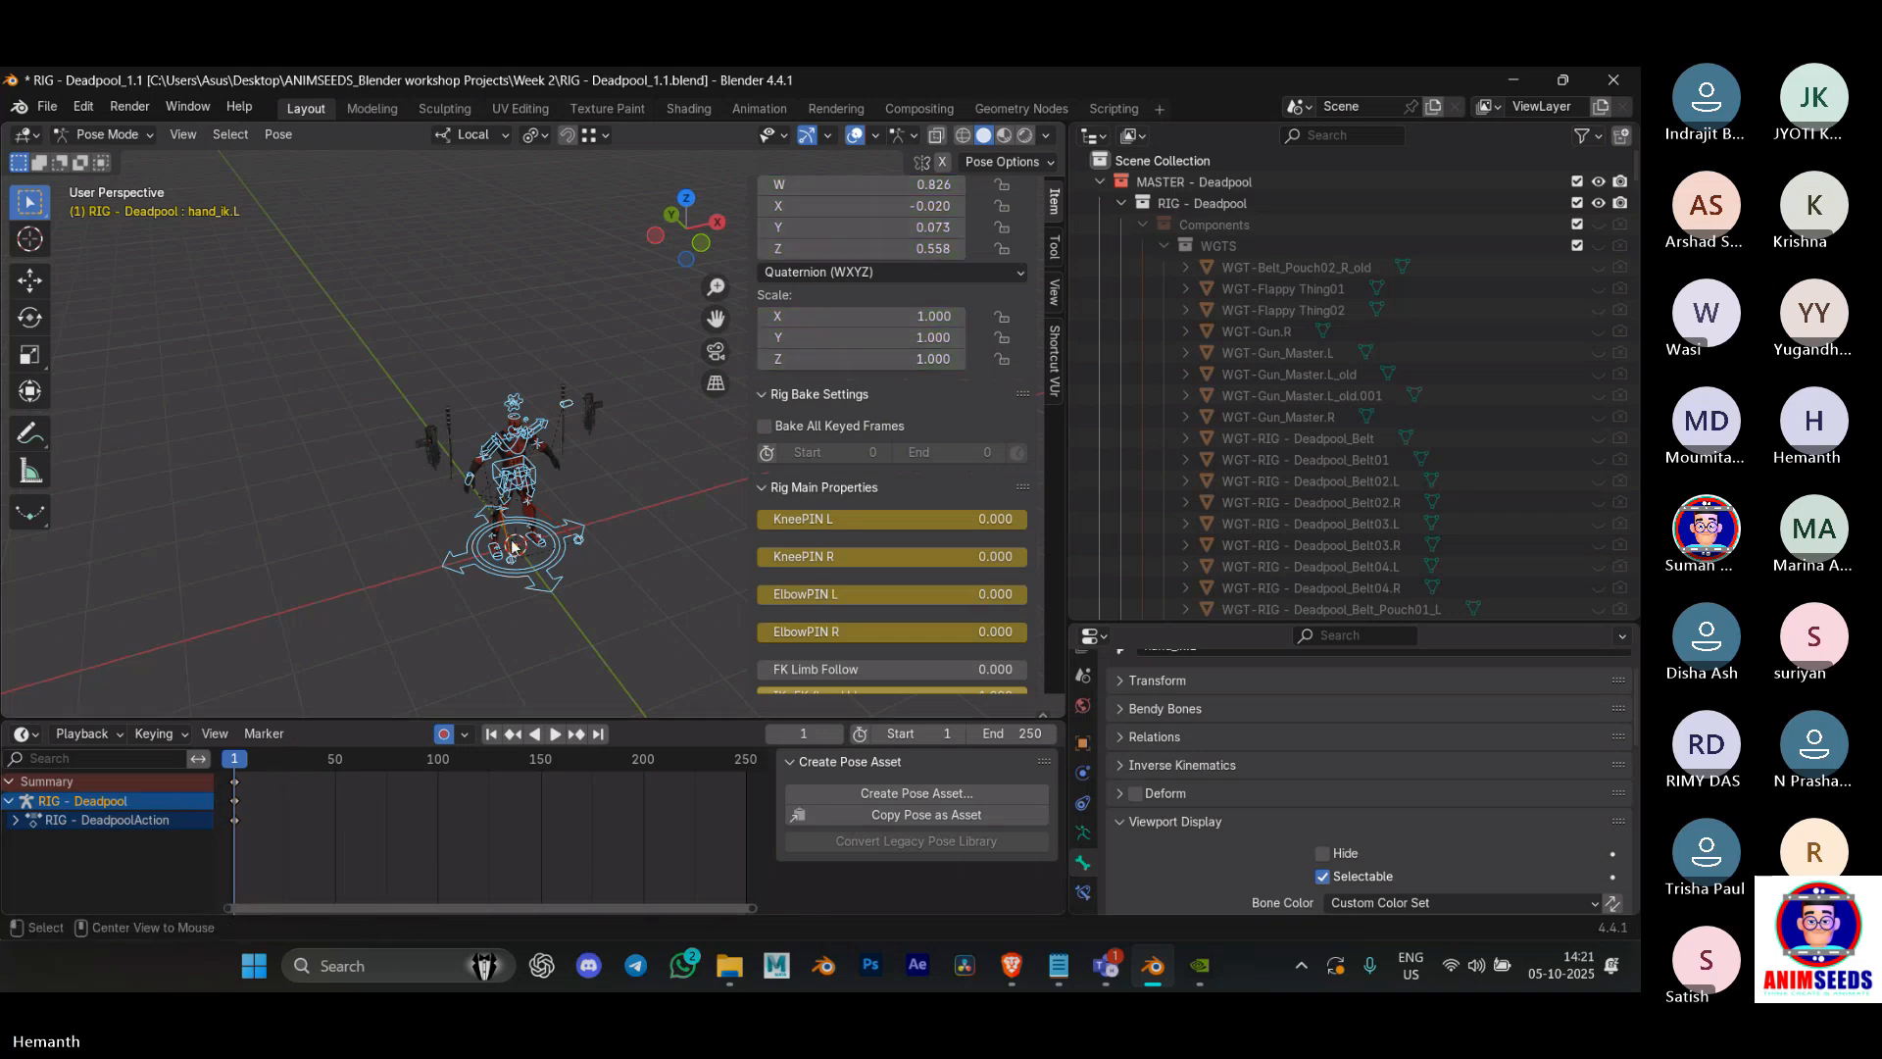
Step: Clear the pose rotation of all selected rig controls at frame 1
key("alt+r")
scroll(583, 456, "up", 7)
middle_click_drag(579, 525, 534, 511)
Step: Show the FK control layers of both arms and hide their IK layers
left_click(512, 431)
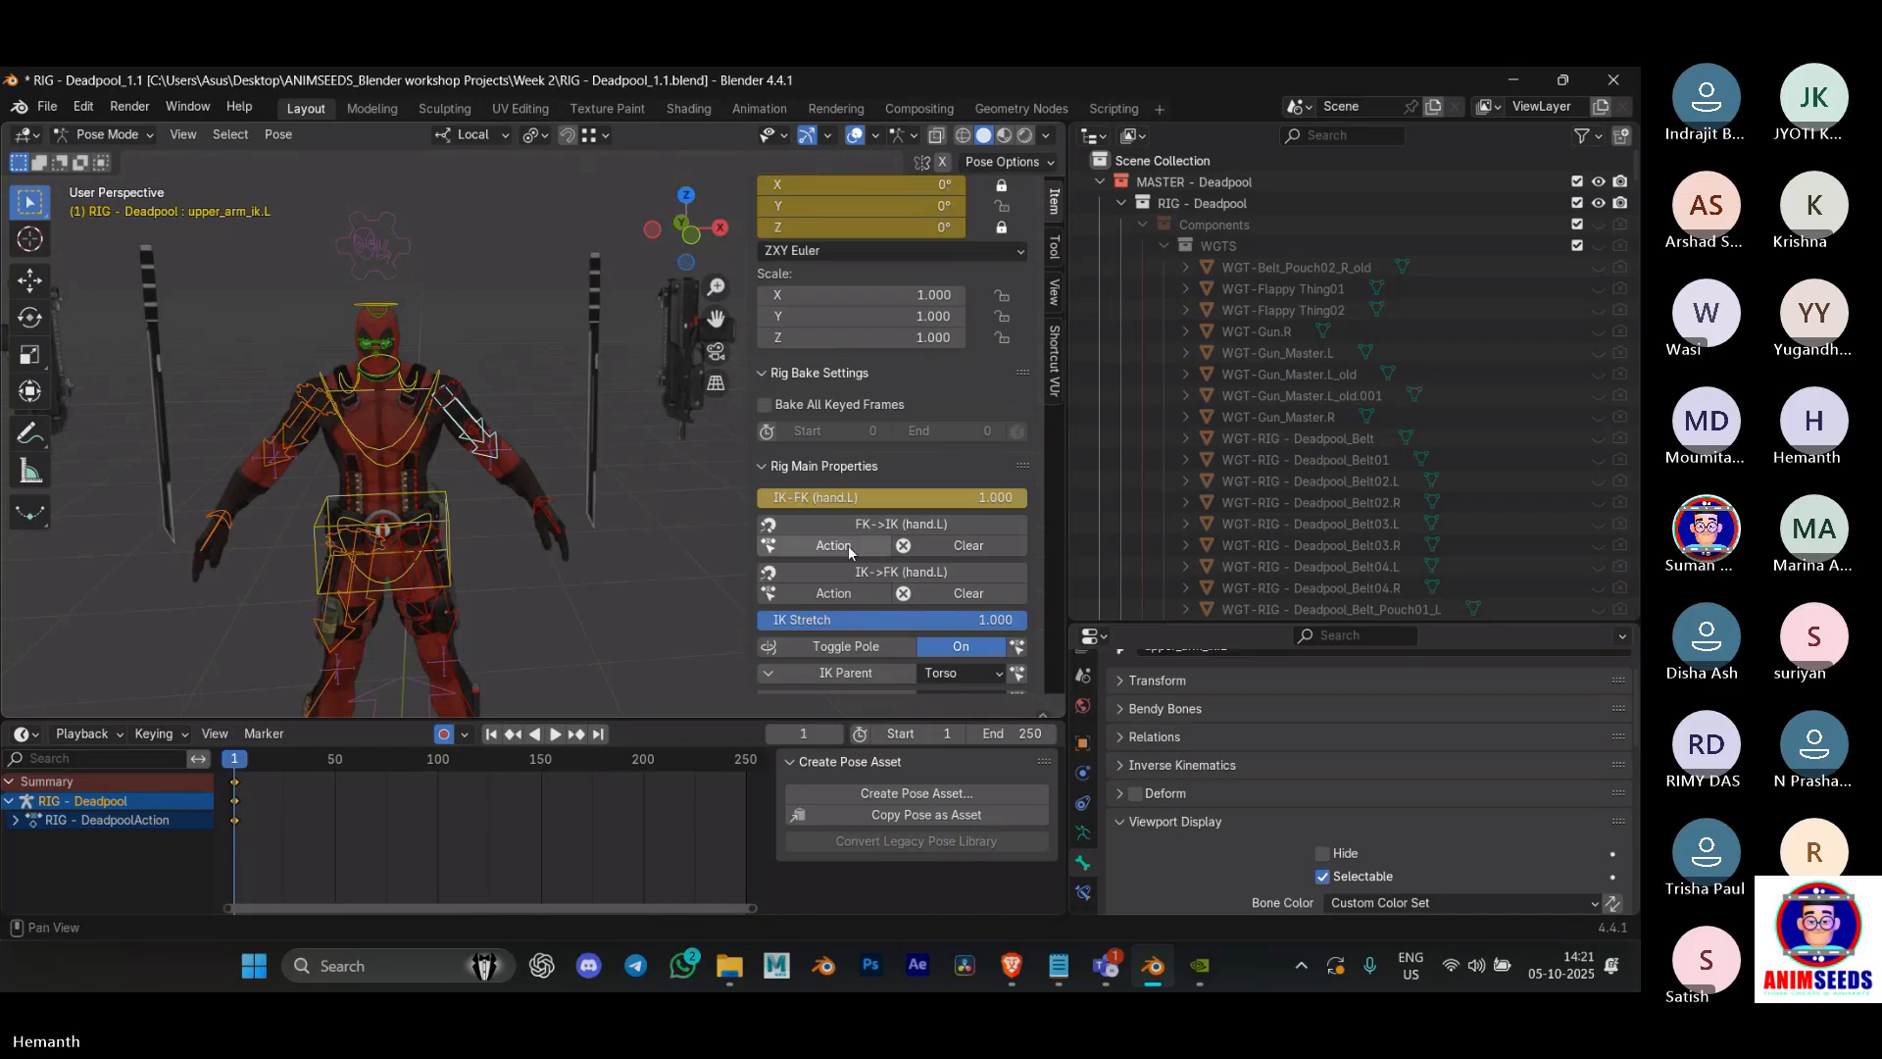
scroll(850, 549, "down", 7)
scroll(851, 559, "down", 3)
left_click(860, 607)
left_click(931, 608)
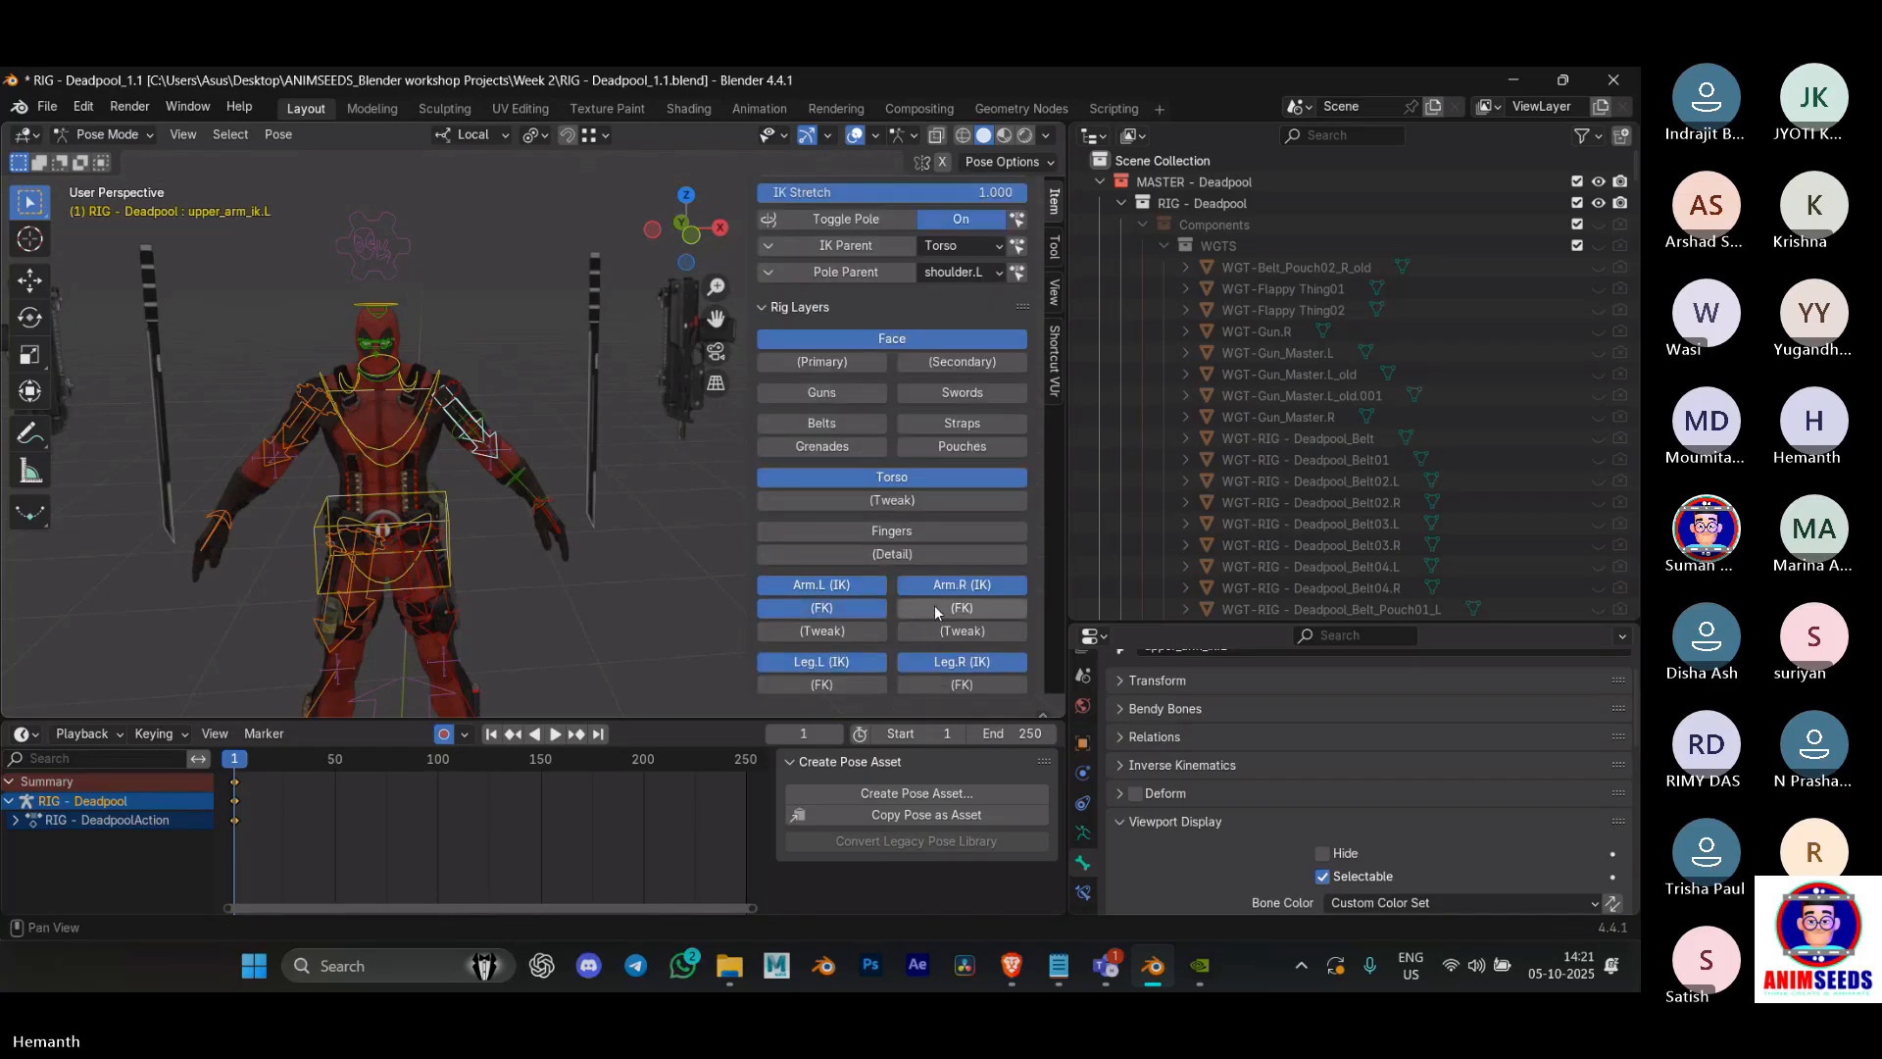
left_click(936, 587)
left_click(822, 584)
Step: Select all rig controls and delete the leftover FK arm keyframes at frame 34
left_click(496, 418)
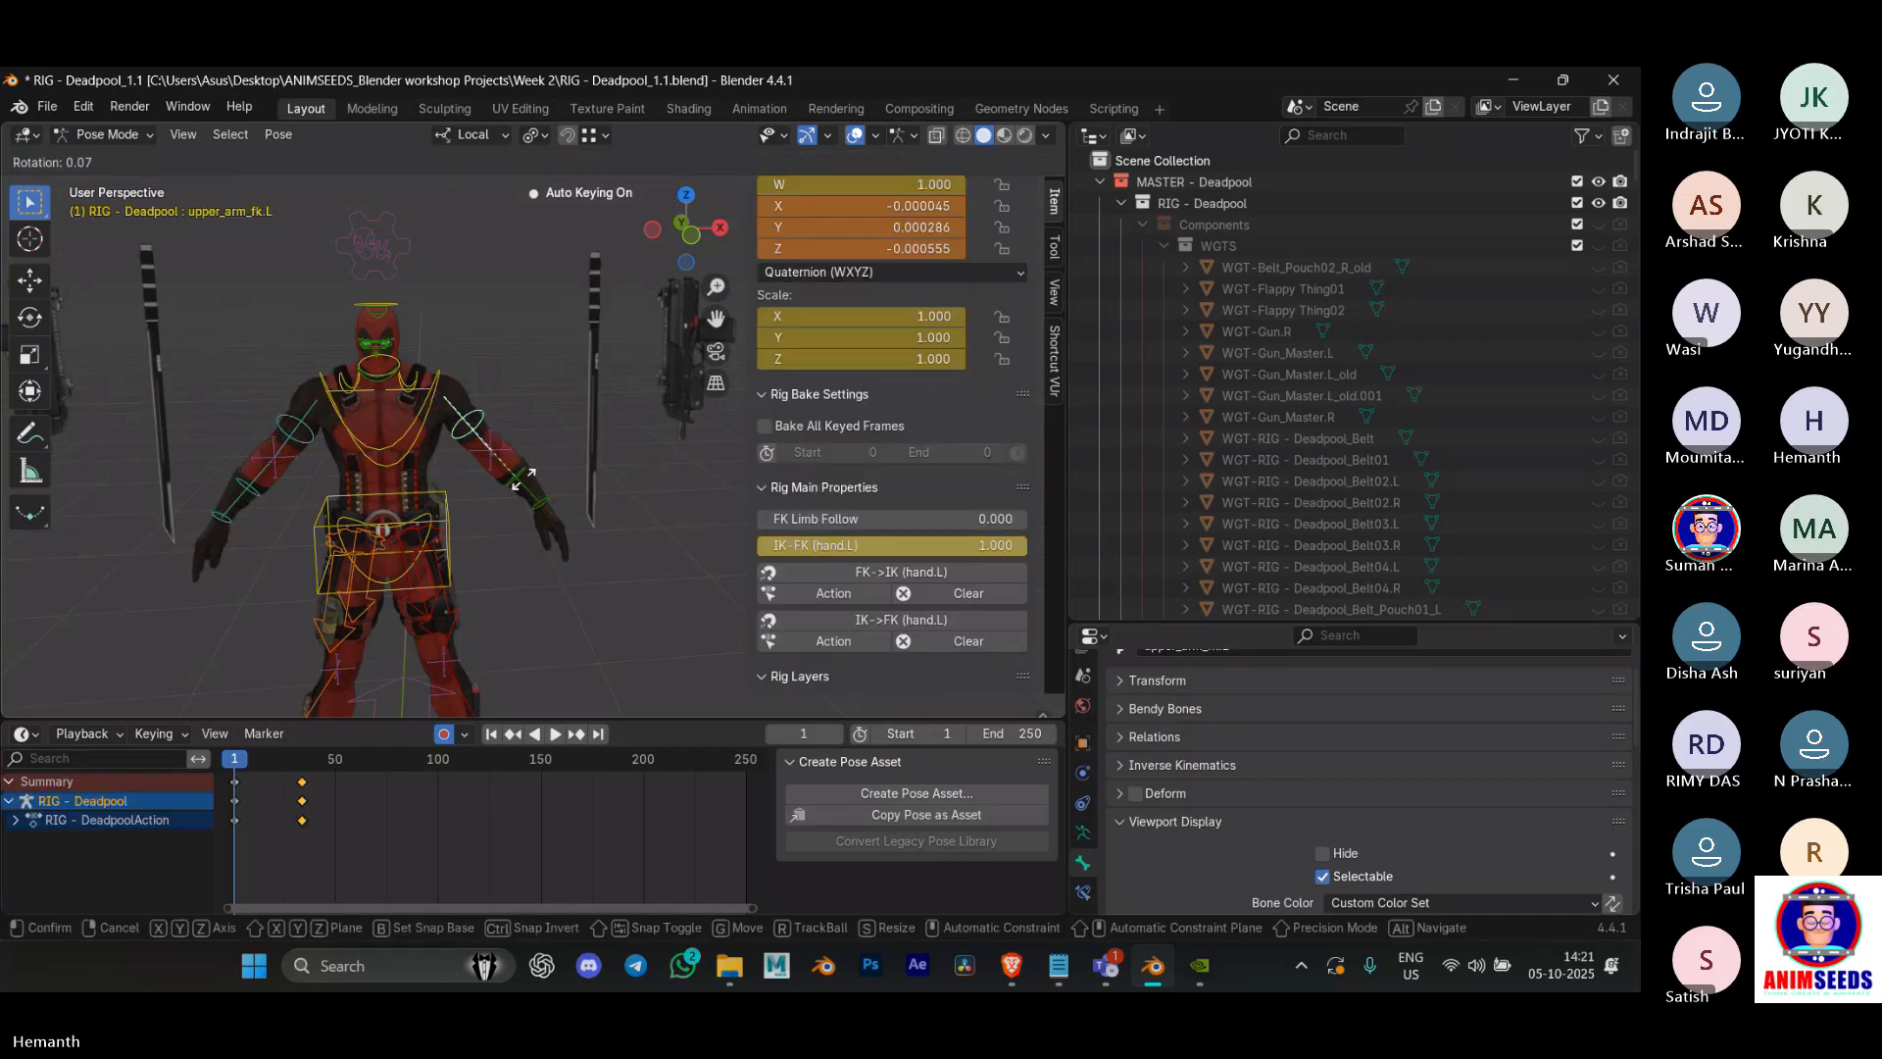
key("a")
left_click_drag(352, 875, 288, 773)
key("x")
left_click(288, 774)
Step: Turn the IK control layers of both arms back on and deselect all controls
scroll(1027, 530, "down", 7)
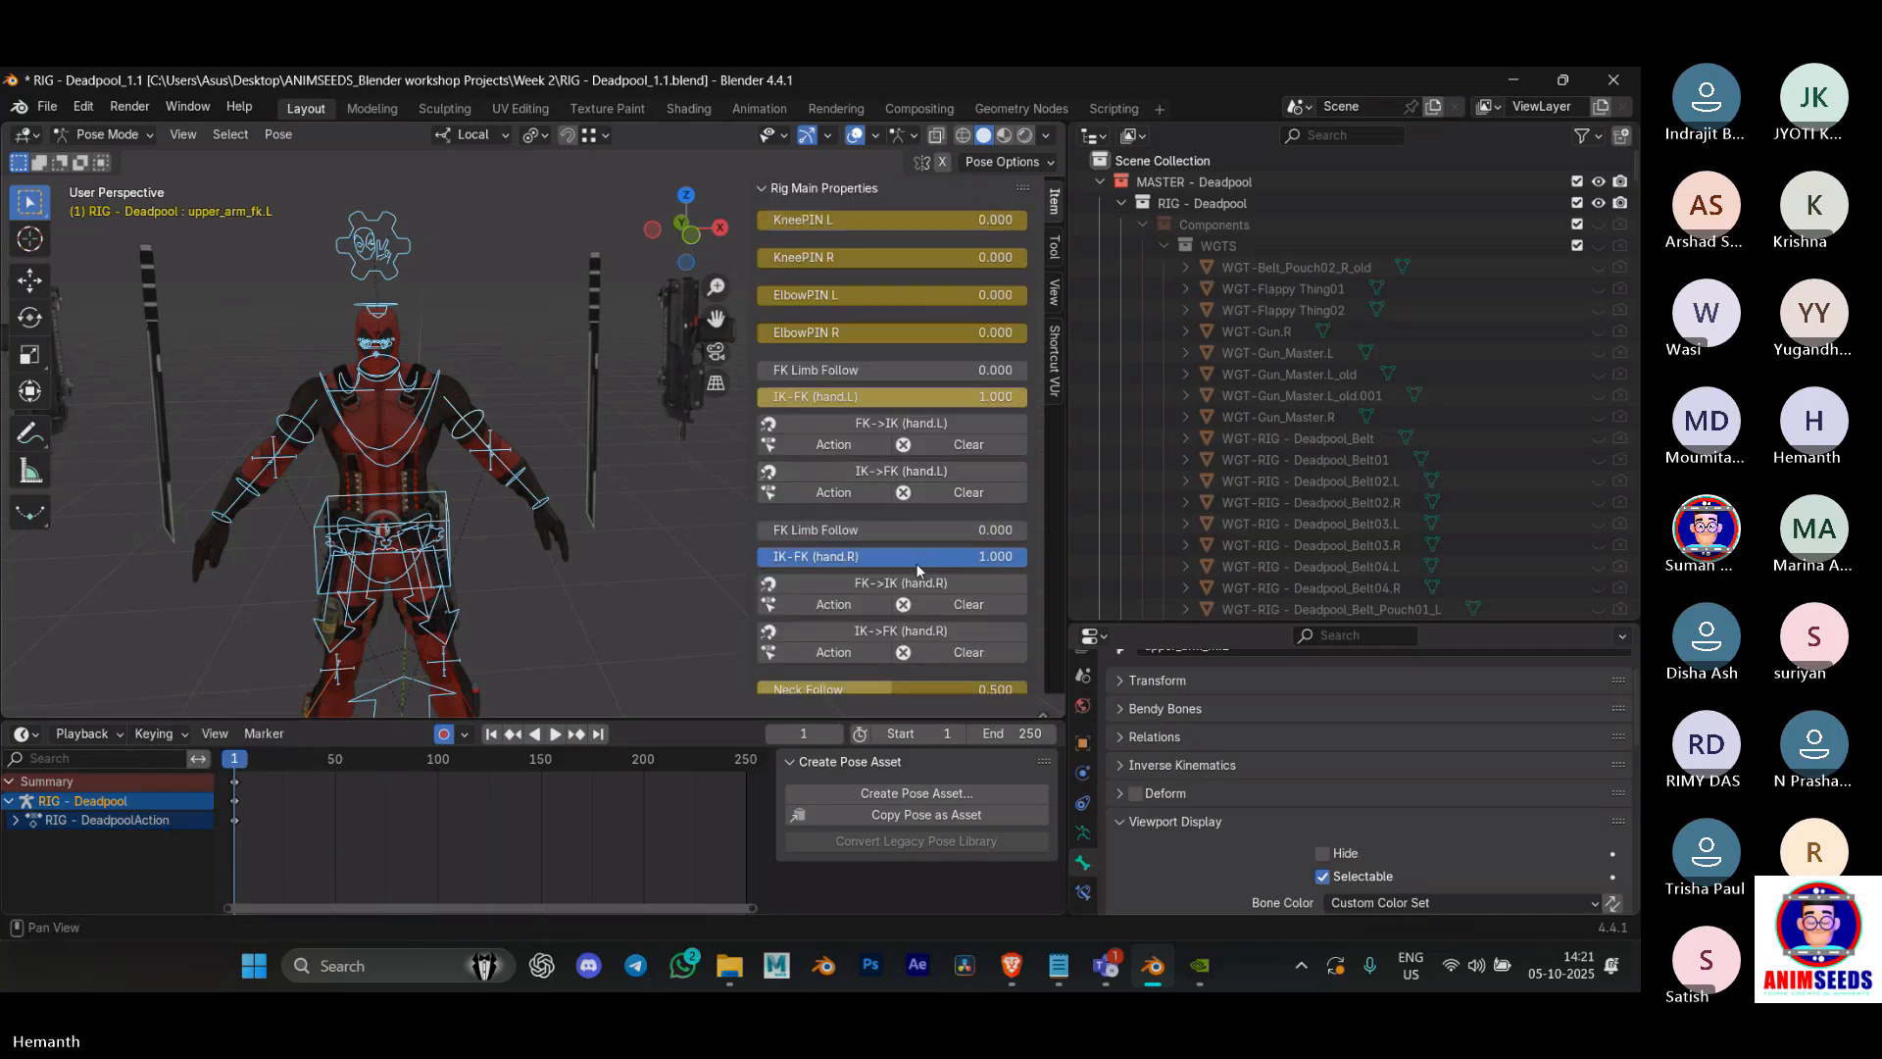
scroll(916, 561, "up", 7)
scroll(896, 503, "down", 10)
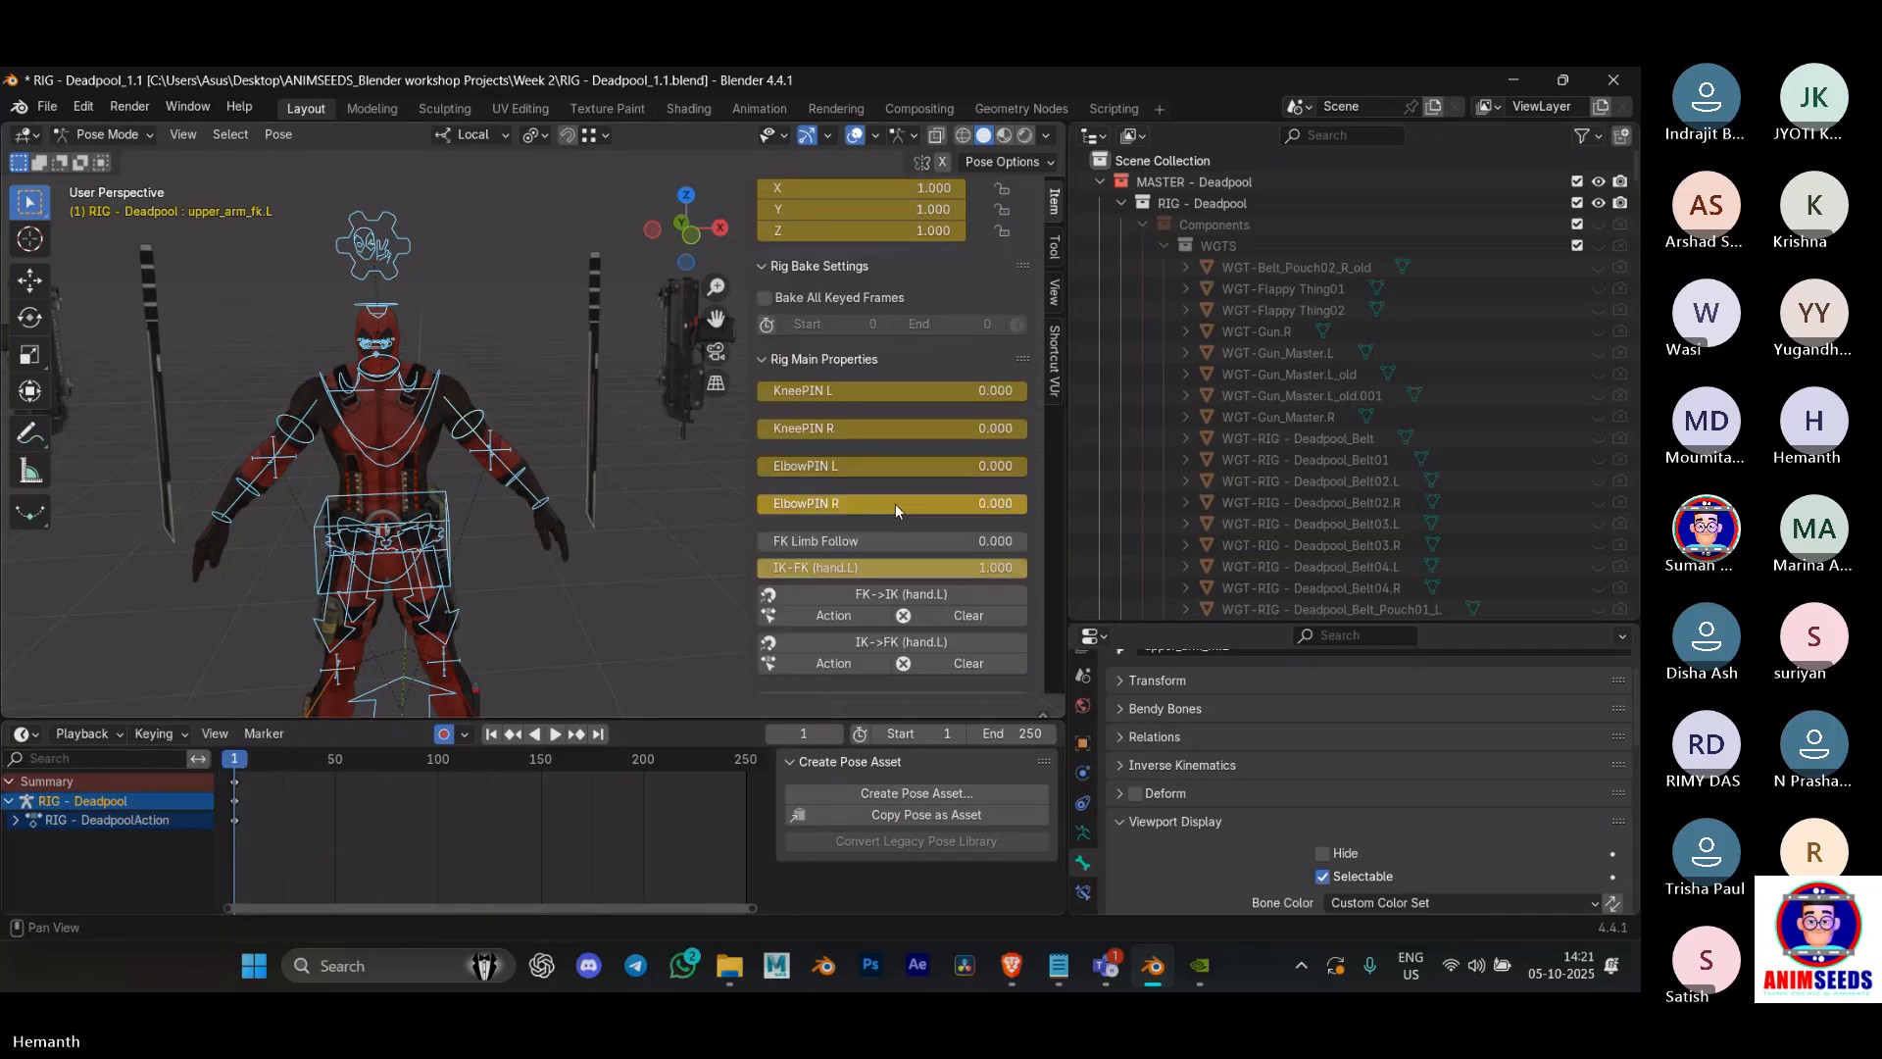
scroll(897, 481, "down", 10)
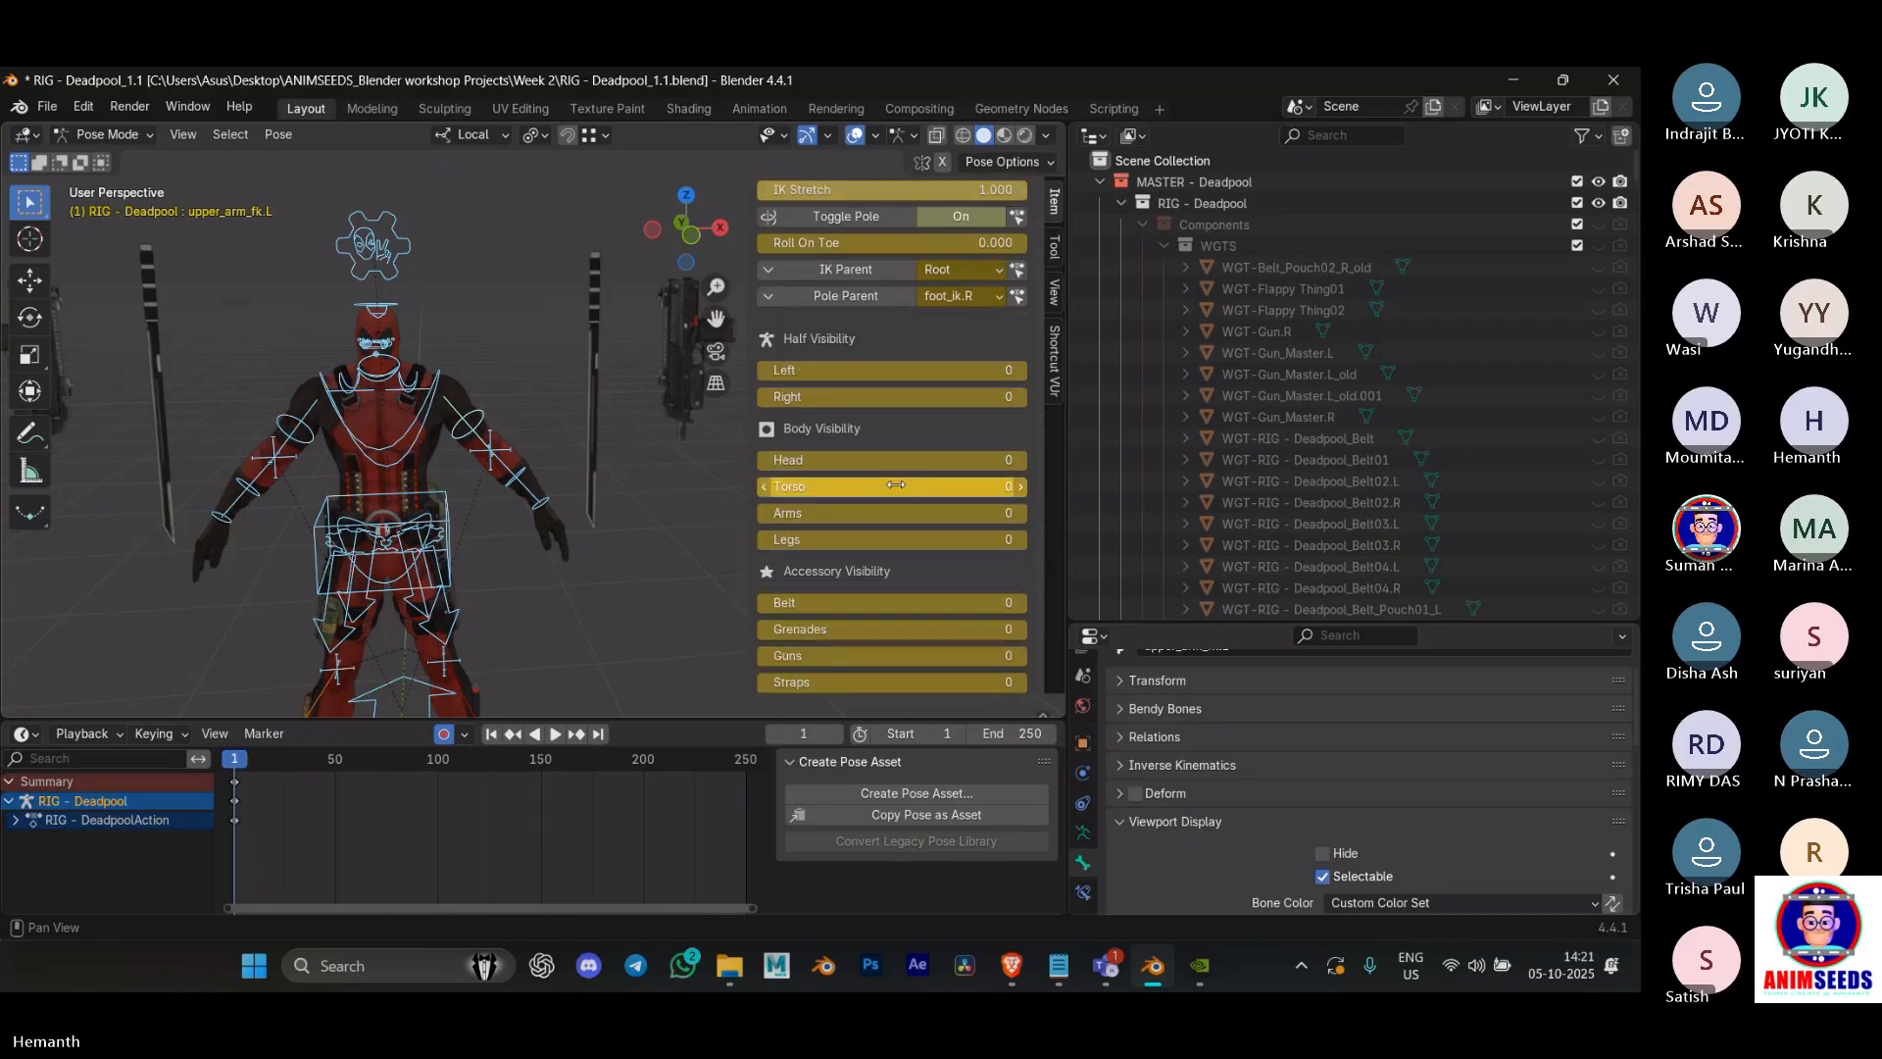
scroll(896, 484, "down", 3)
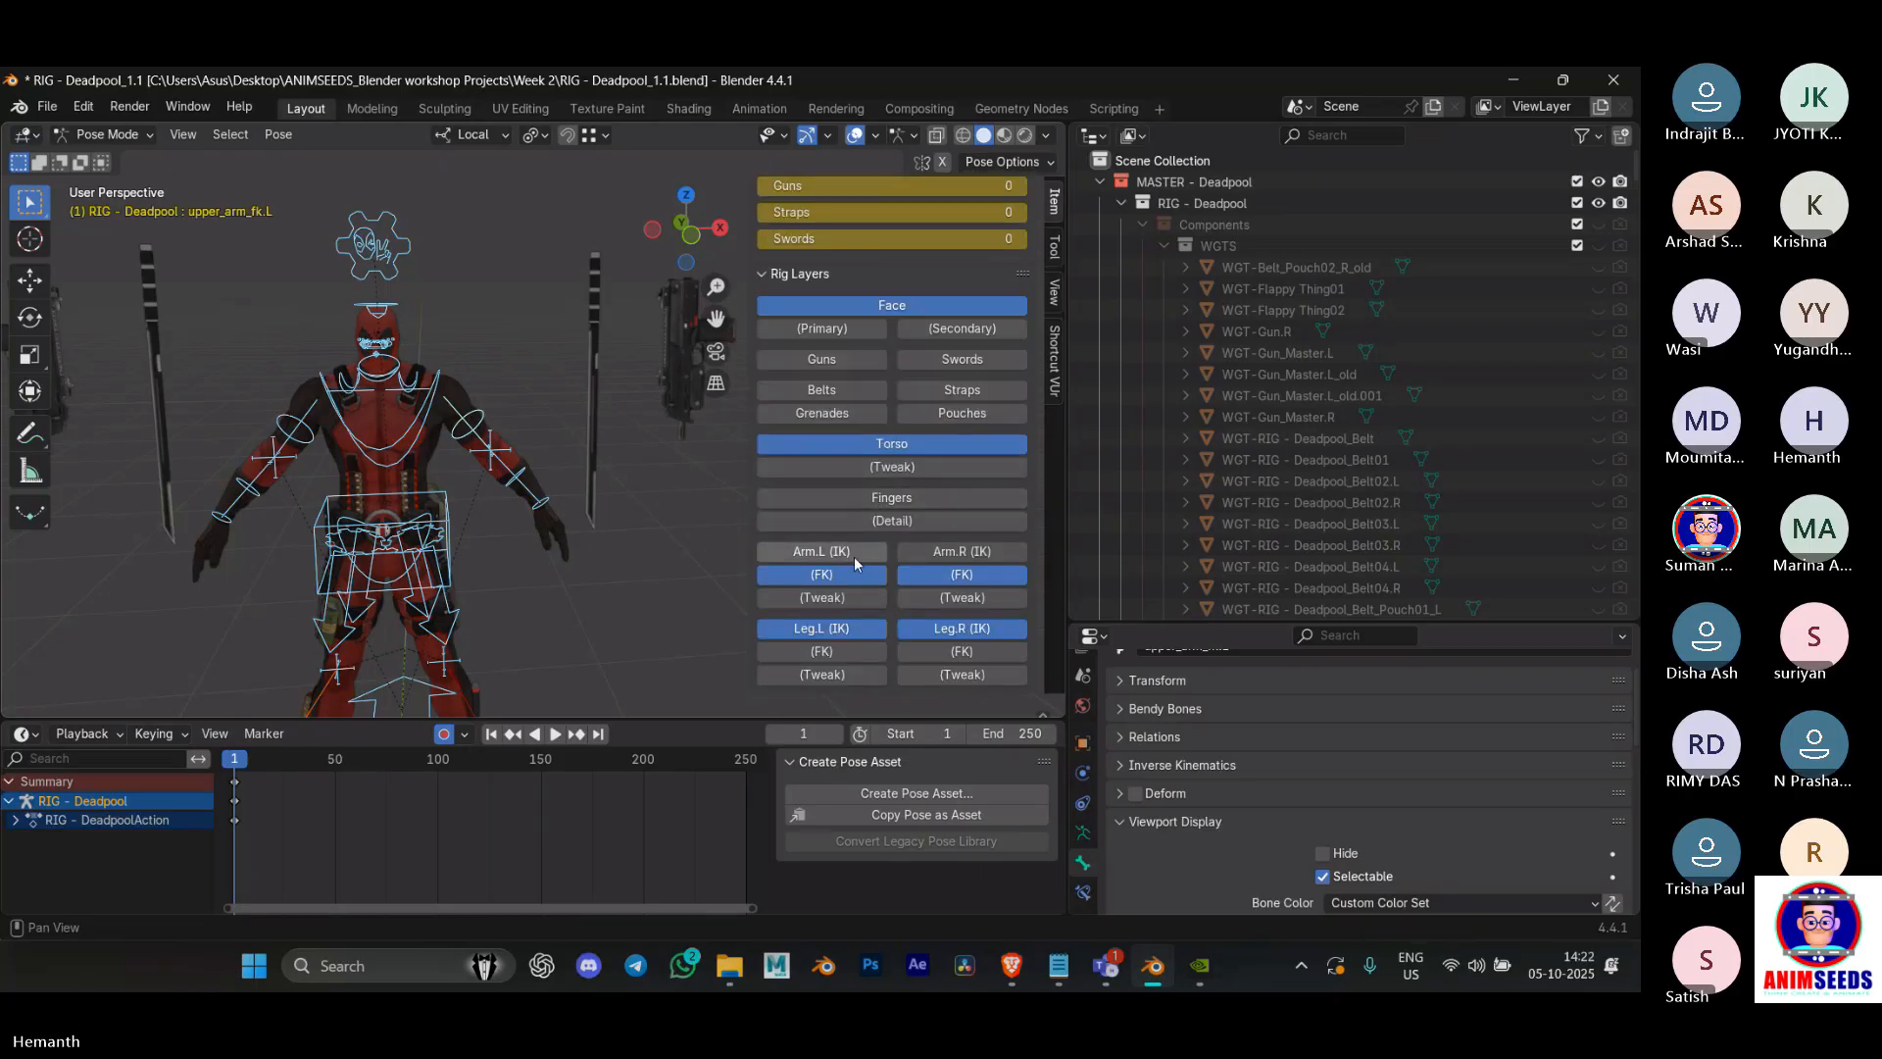
left_click_drag(855, 556, 908, 553)
left_click(537, 408)
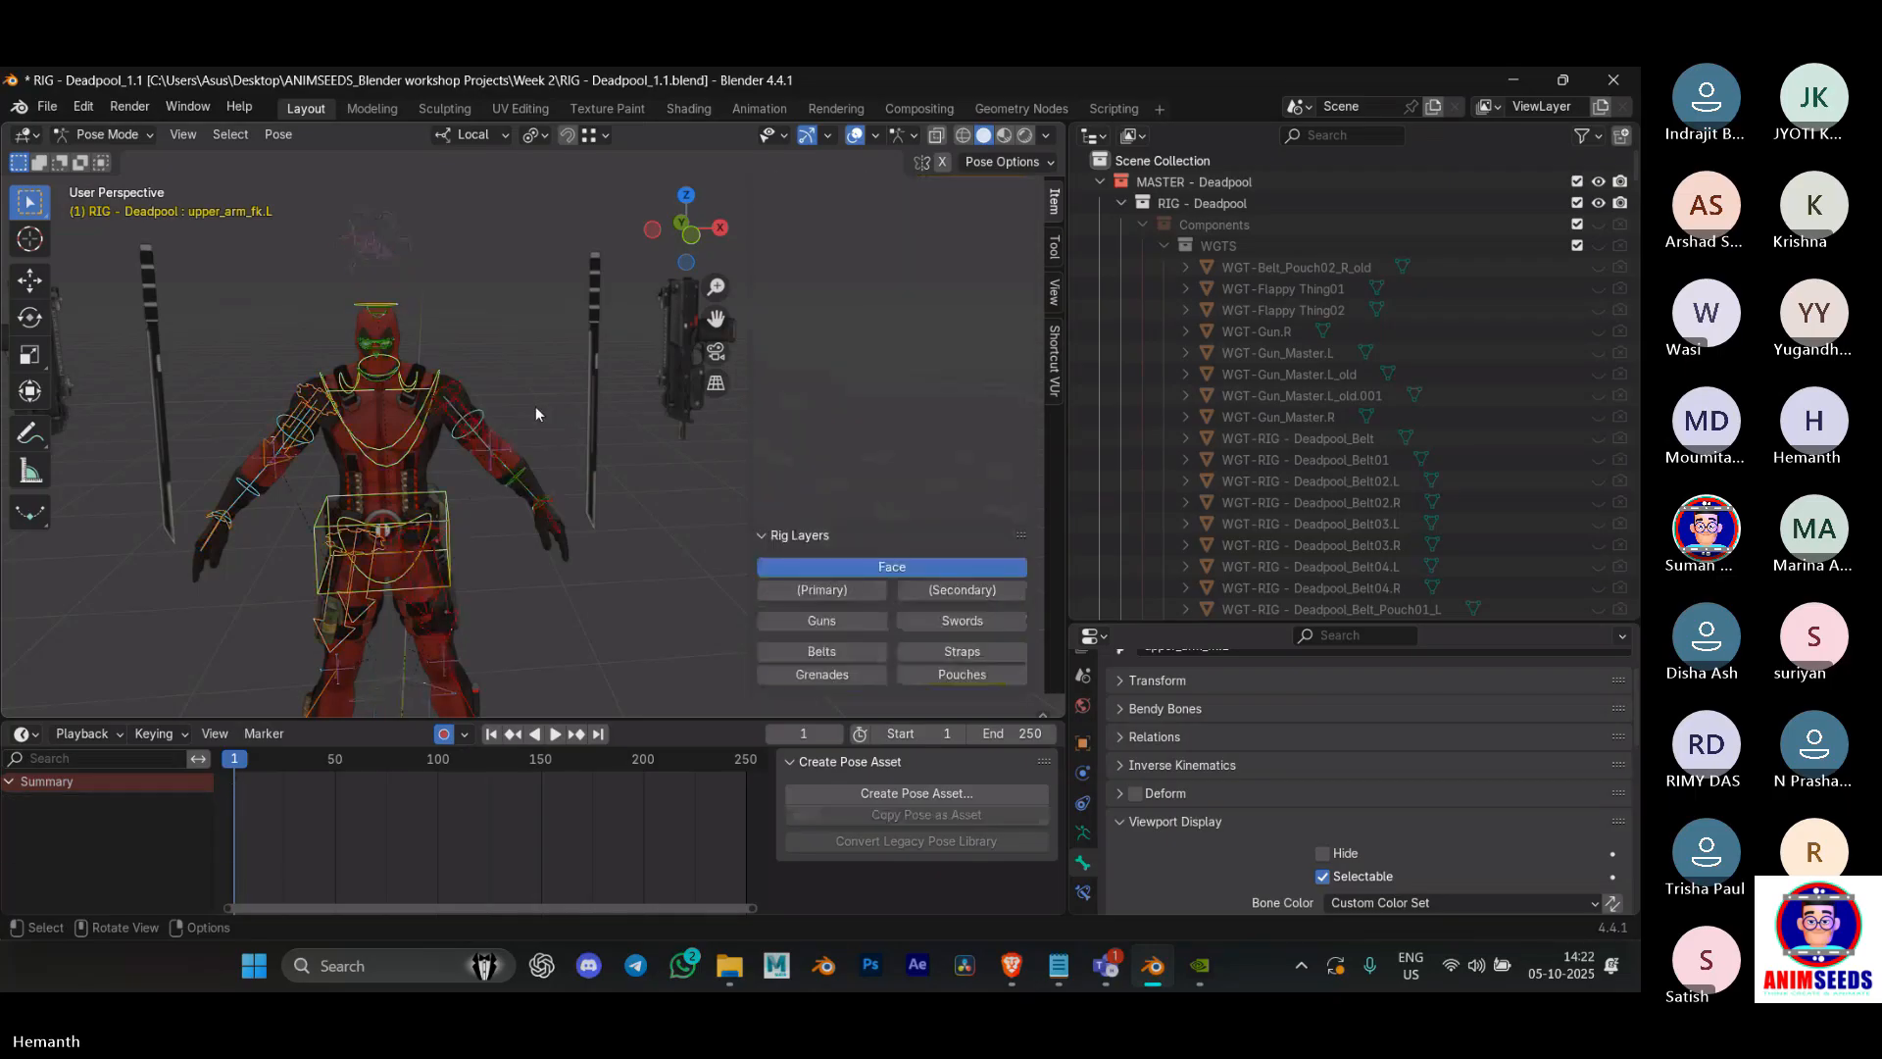
Step: Rotate the left shoulder and left upper-arm FK controls together to raise the arm to roughly horizontal
left_click(489, 557)
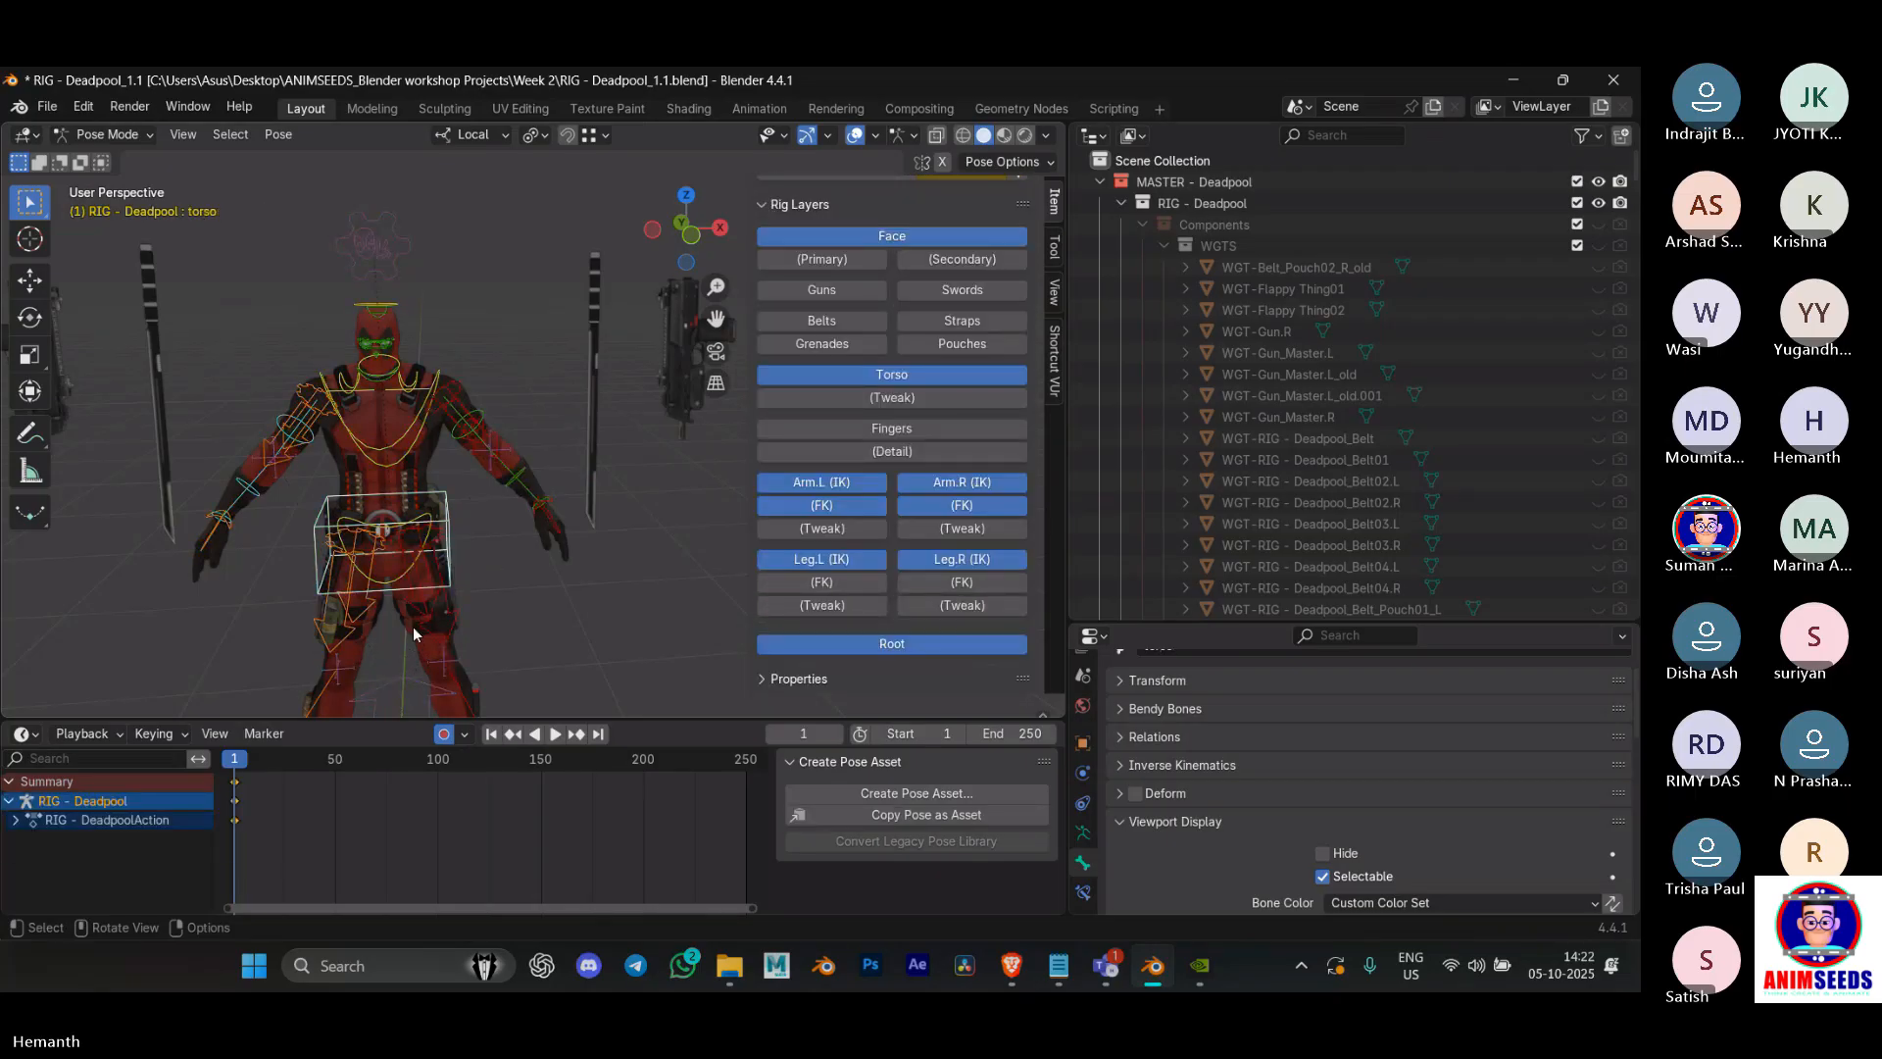
scroll(414, 627, "down", 1)
left_click(466, 385)
scroll(468, 397, "up", 3)
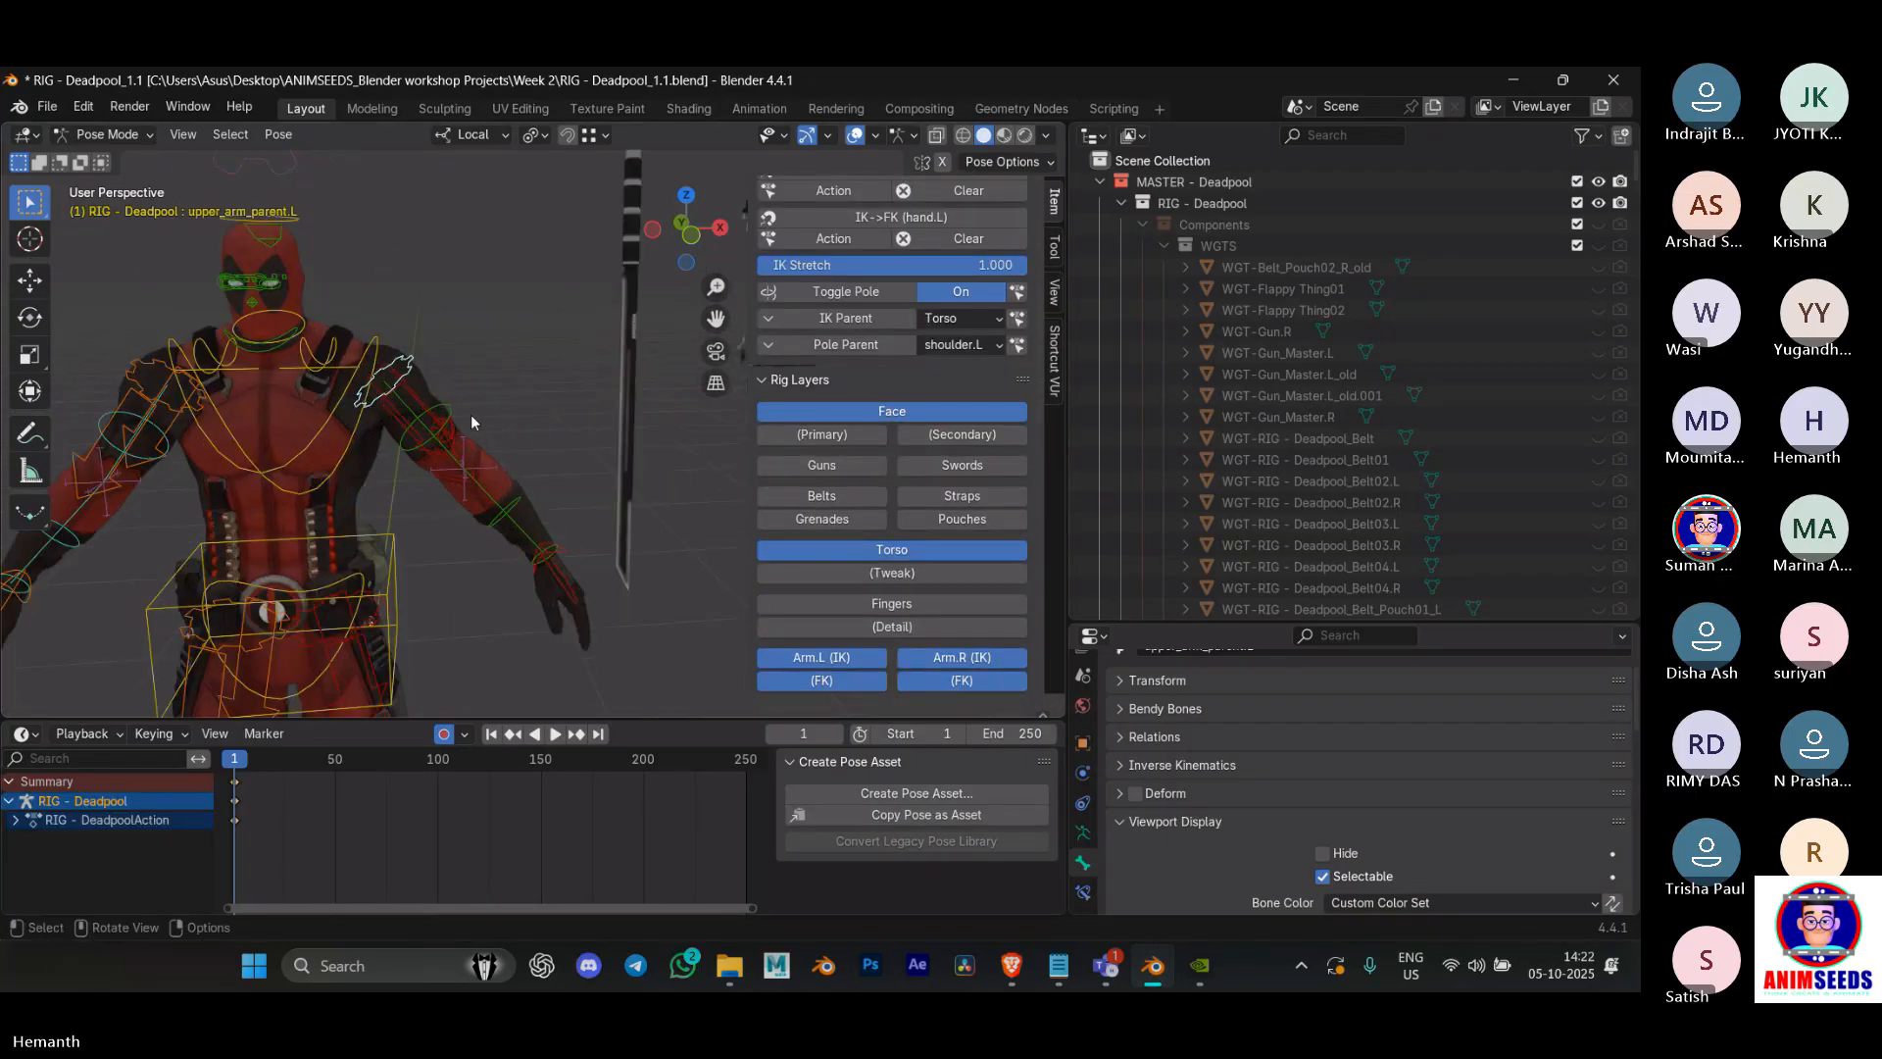
left_click(453, 414)
left_click(337, 372)
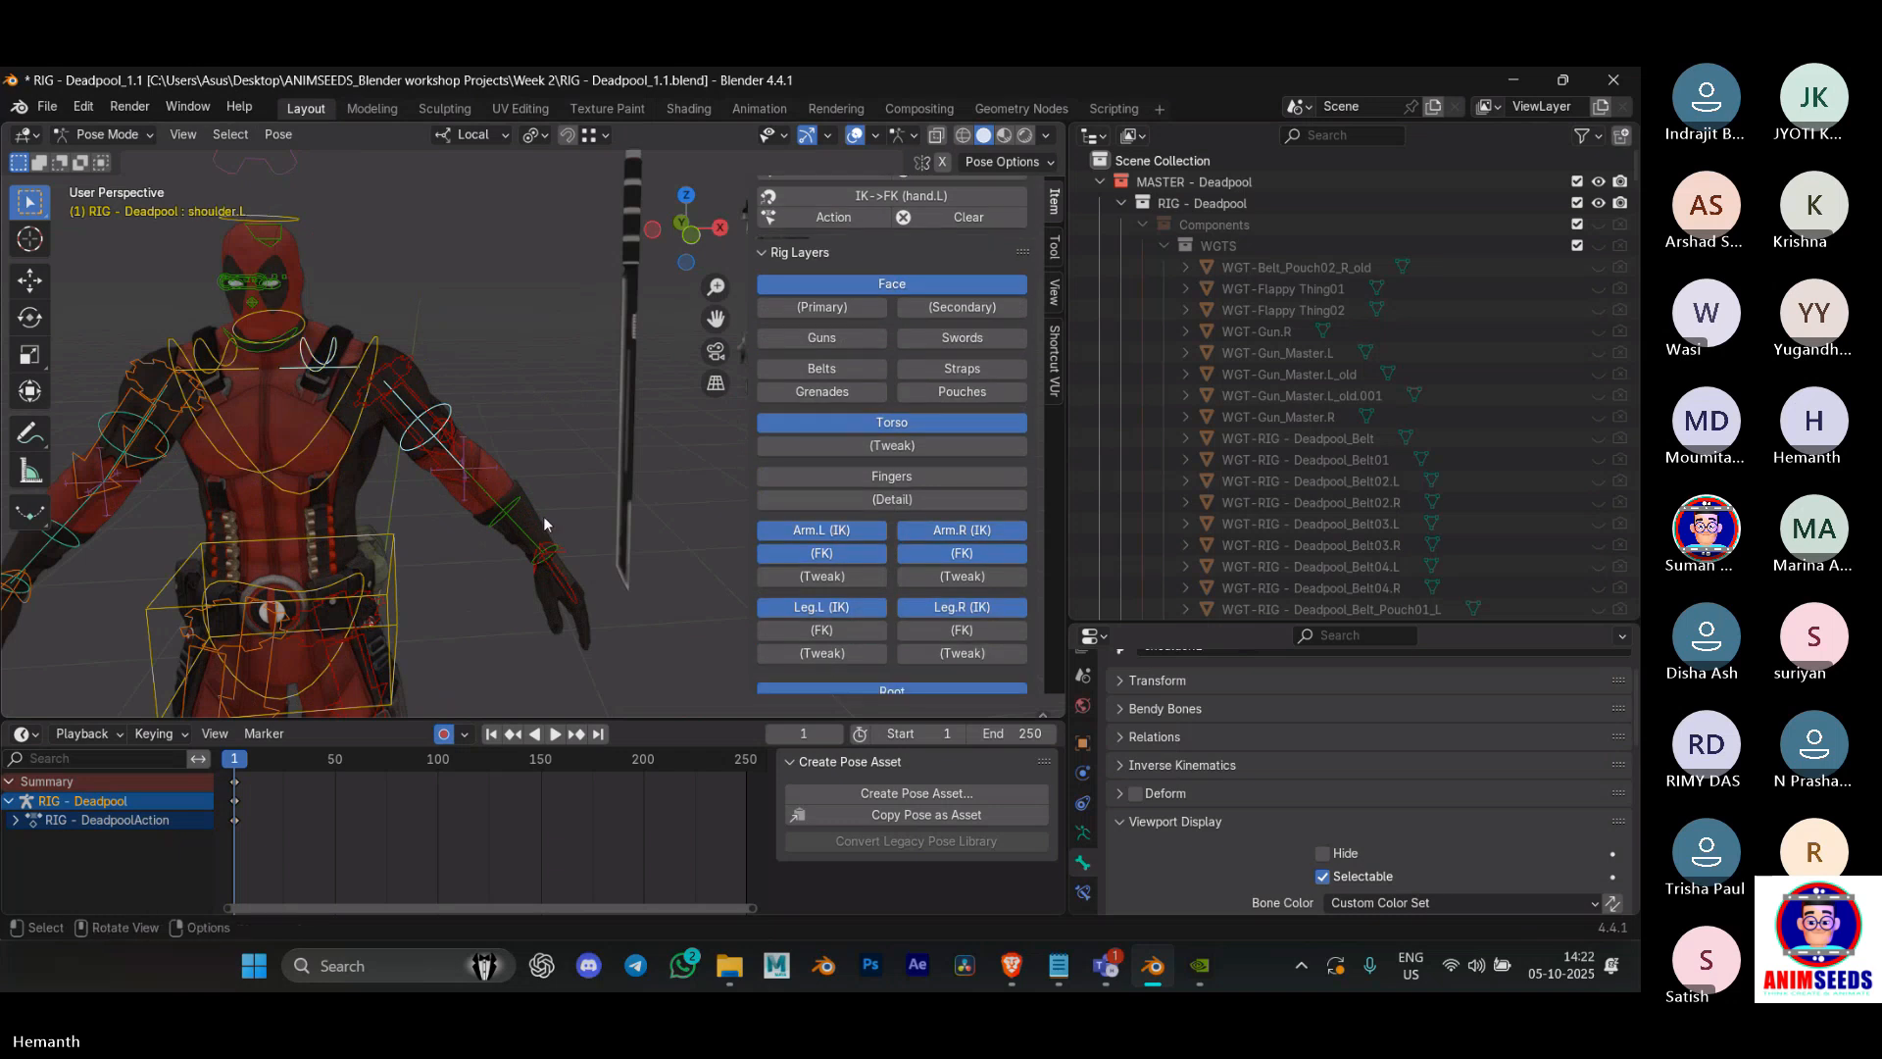
key("r")
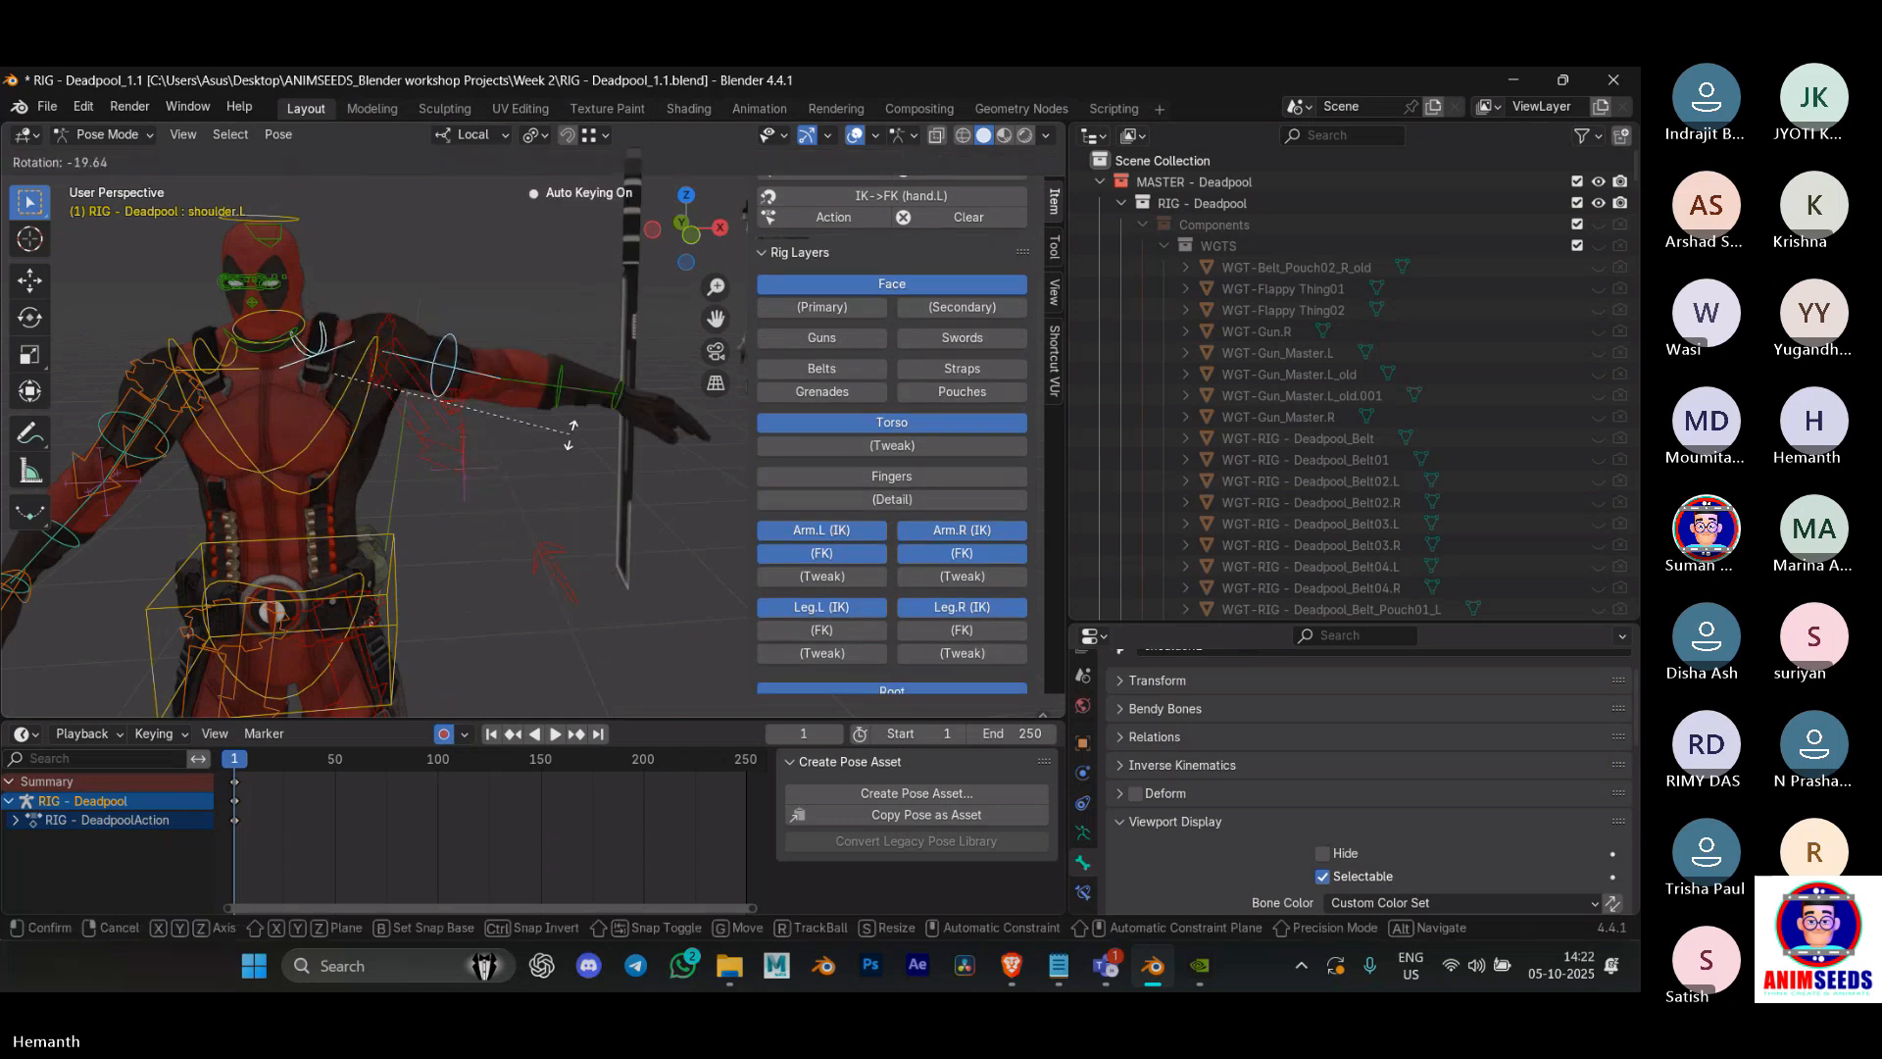
left_click(419, 586)
left_click(417, 581)
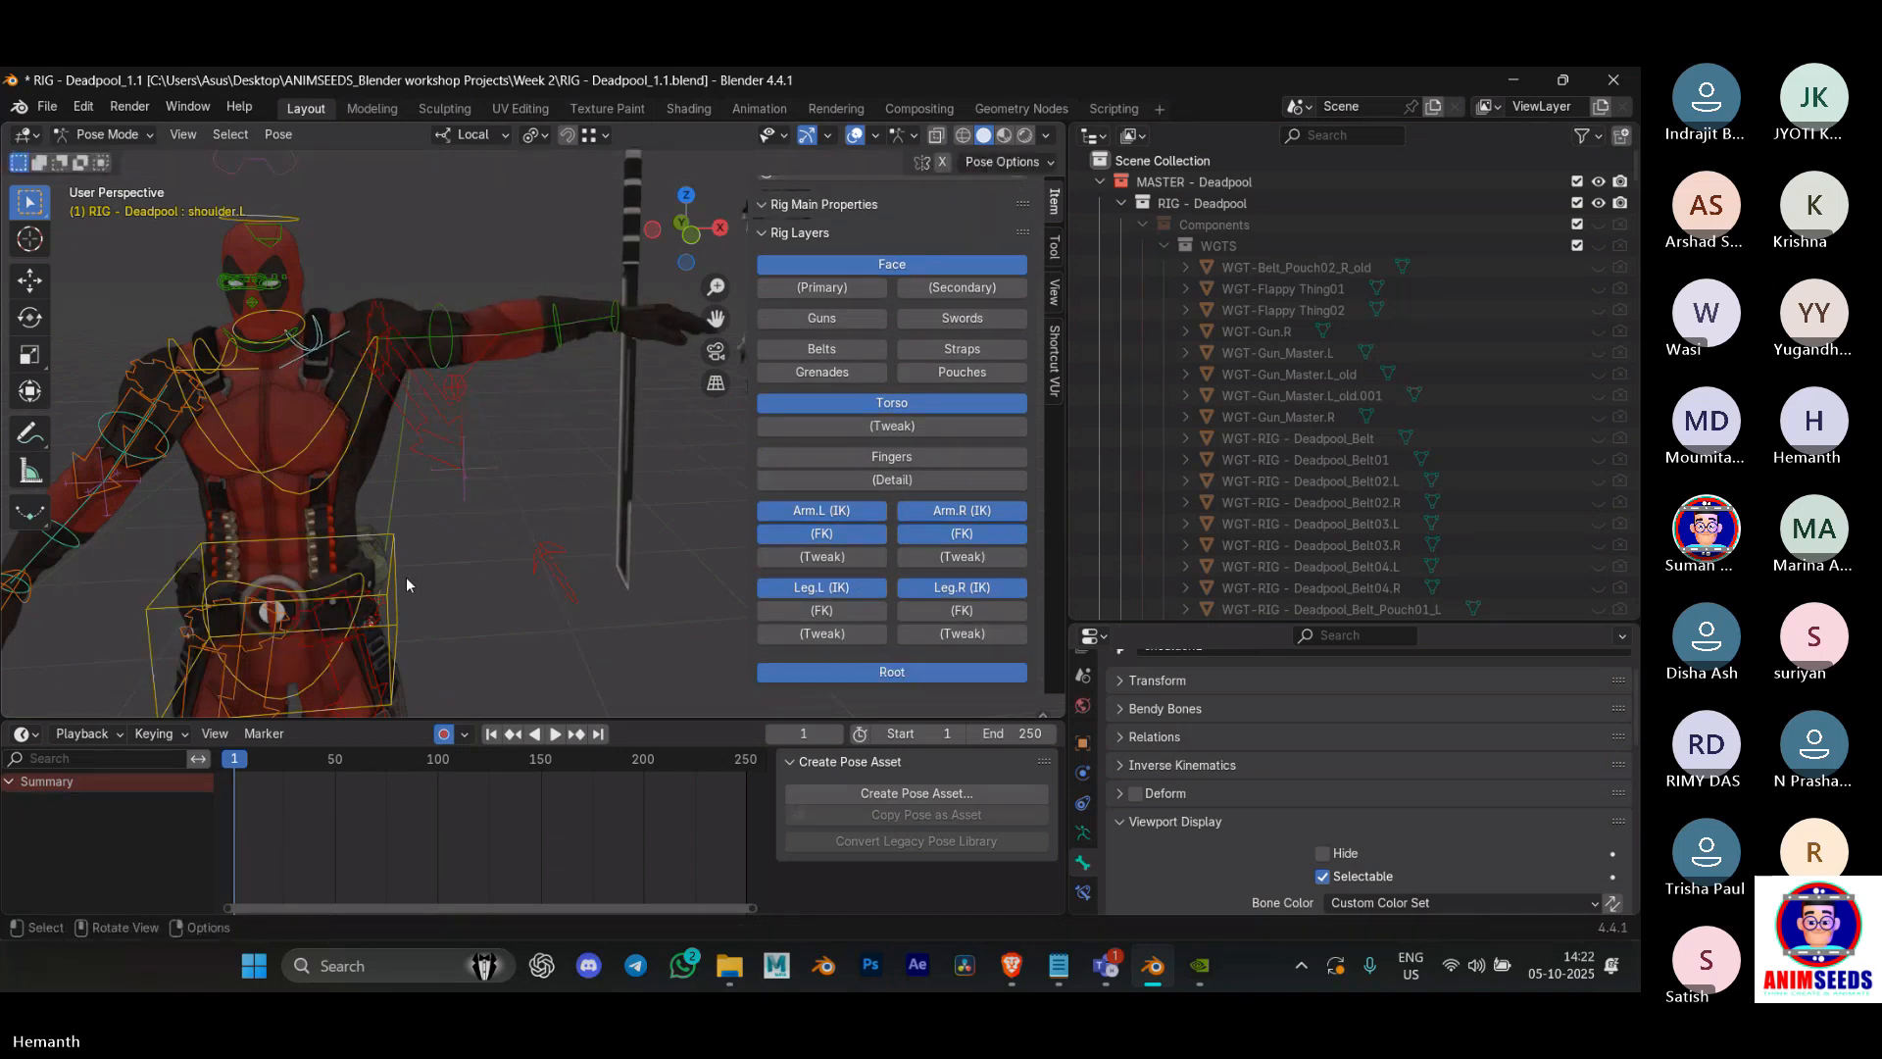
Step: Try rotating the torso control about its local Z axis
scroll(406, 613, "down", 3)
key("r")
key("z")
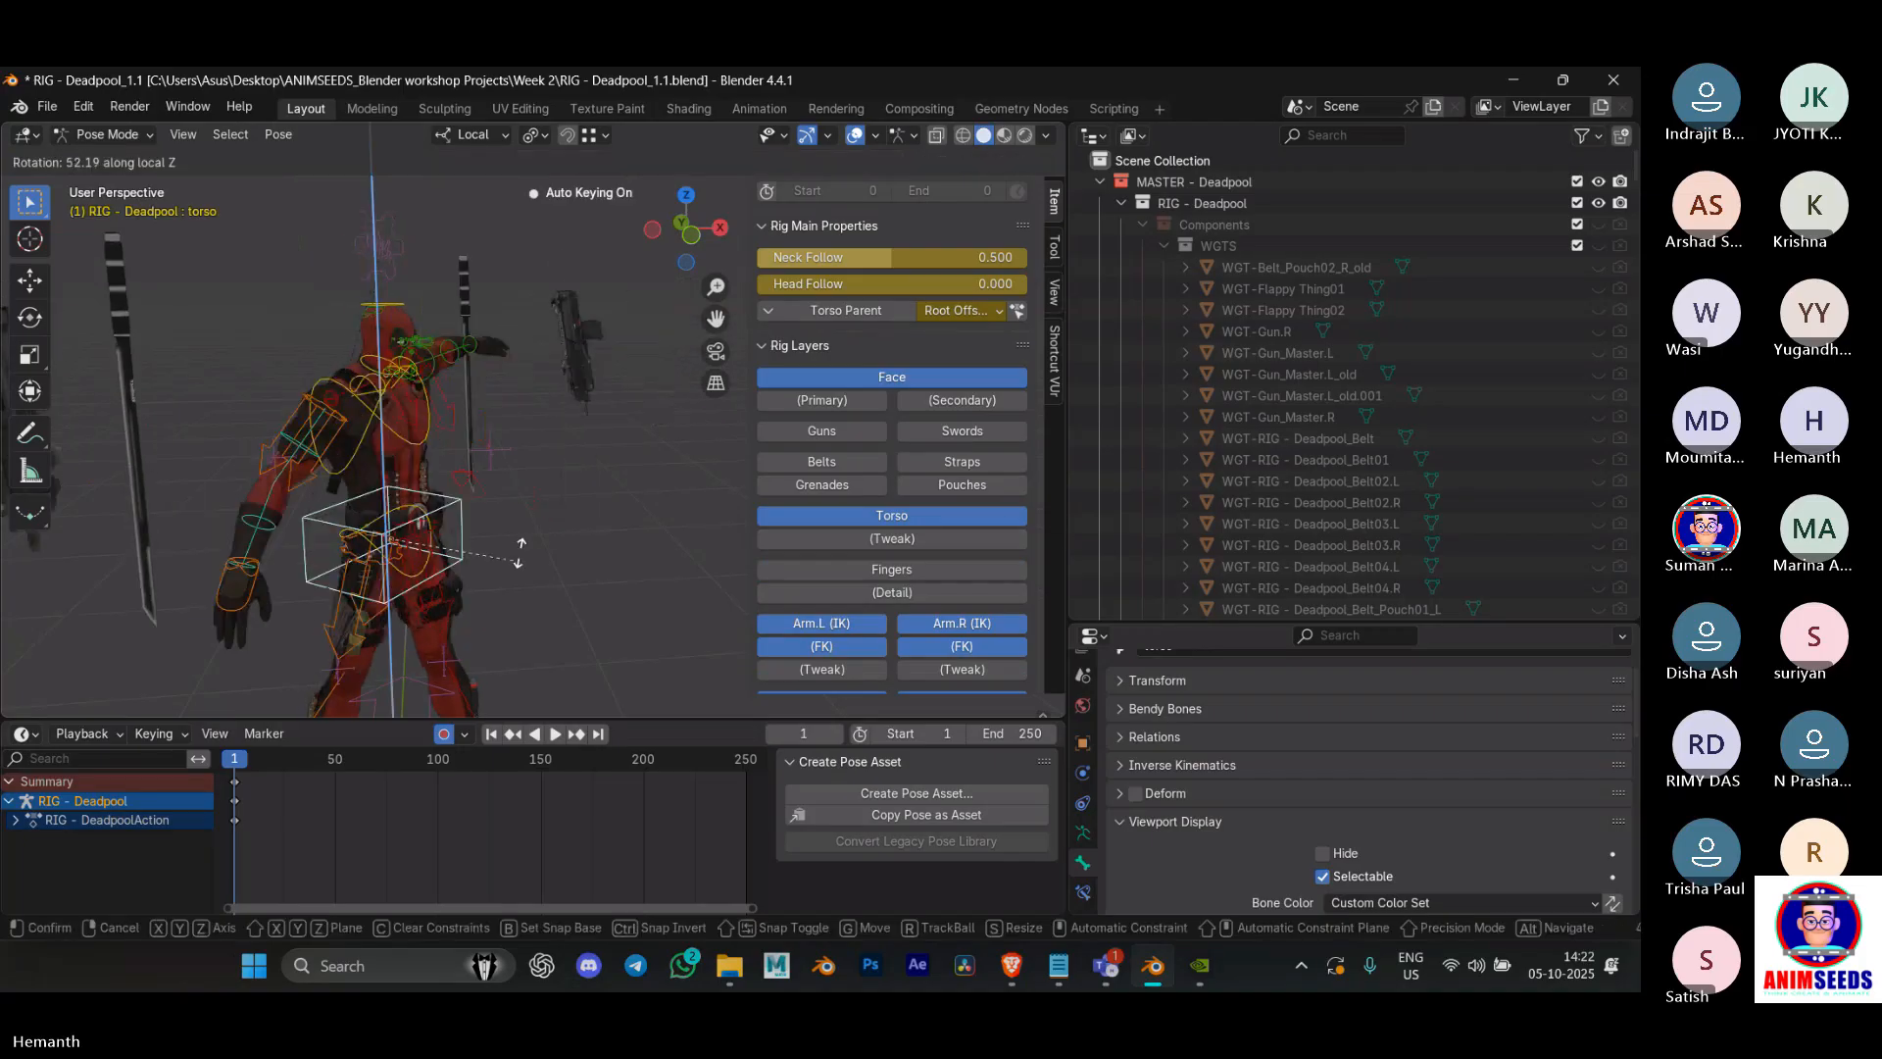
right_click(479, 496)
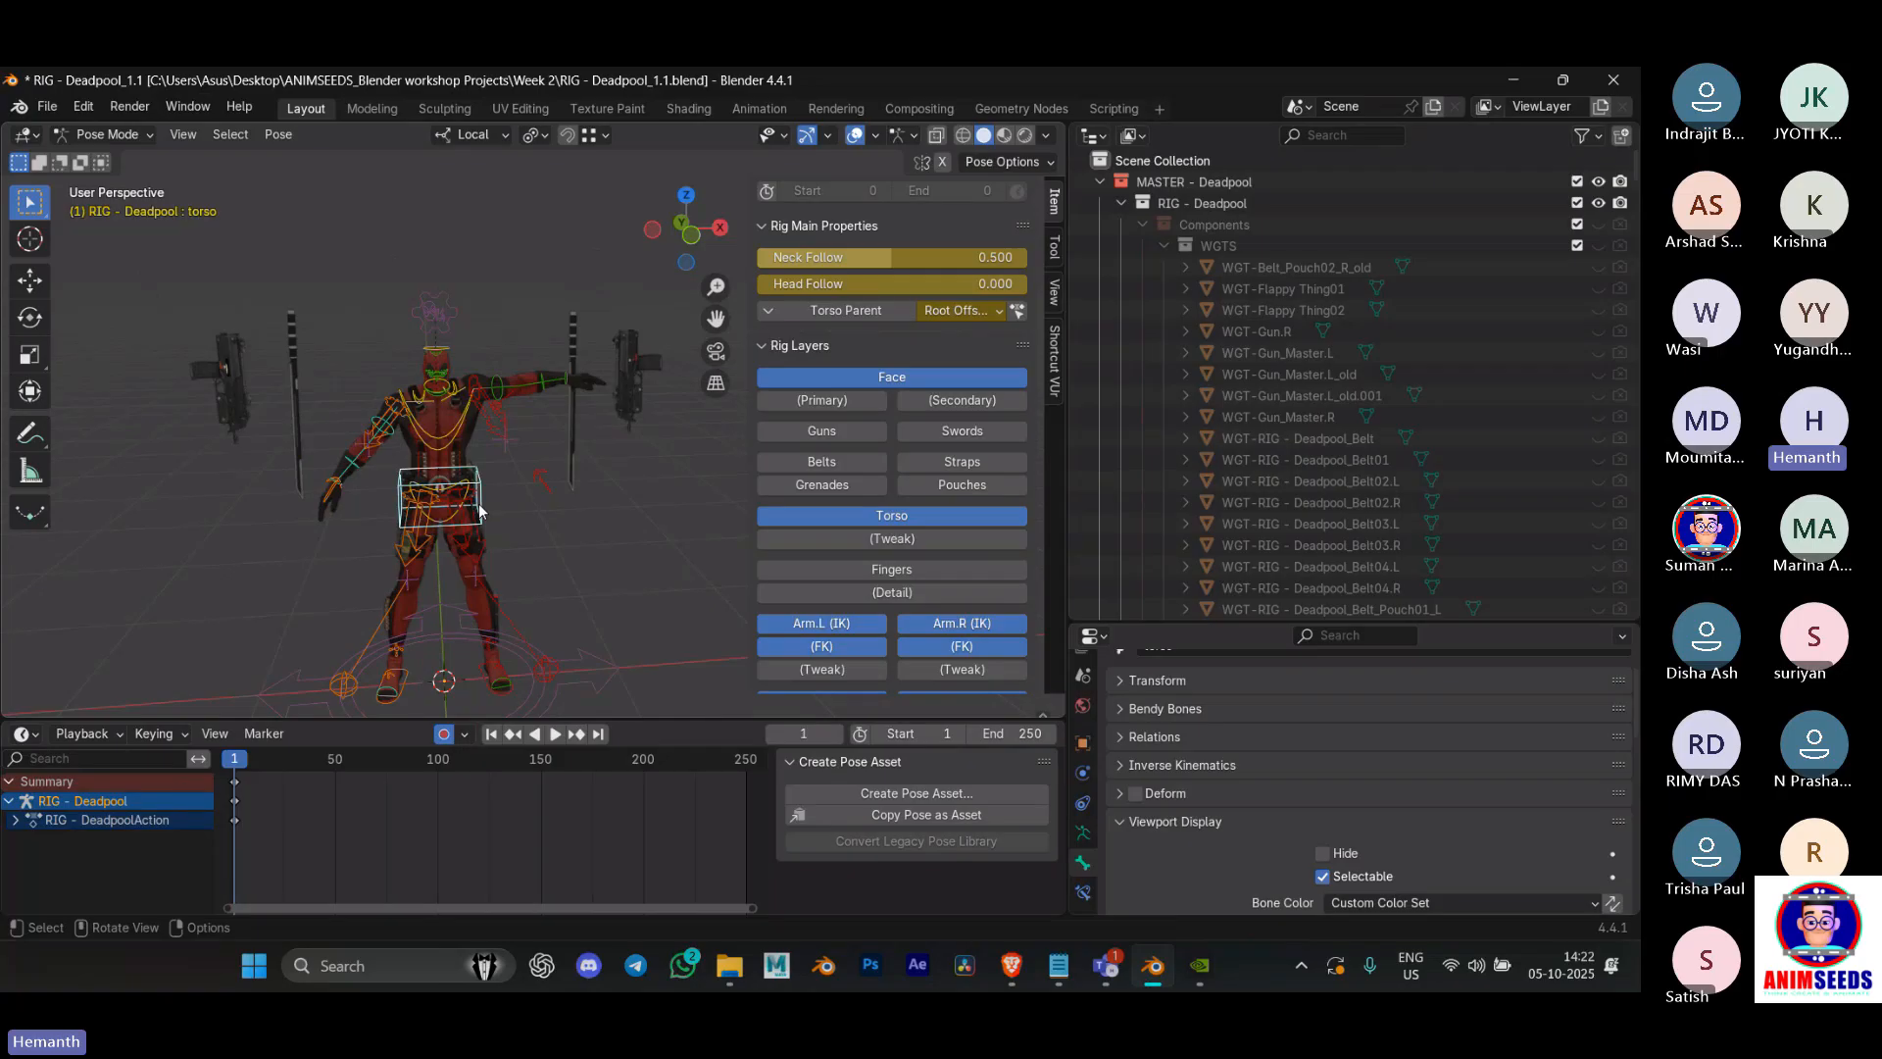
Step: Collapse the Components, Body, Gear and Weapons collections in the outliner
left_click(1147, 225)
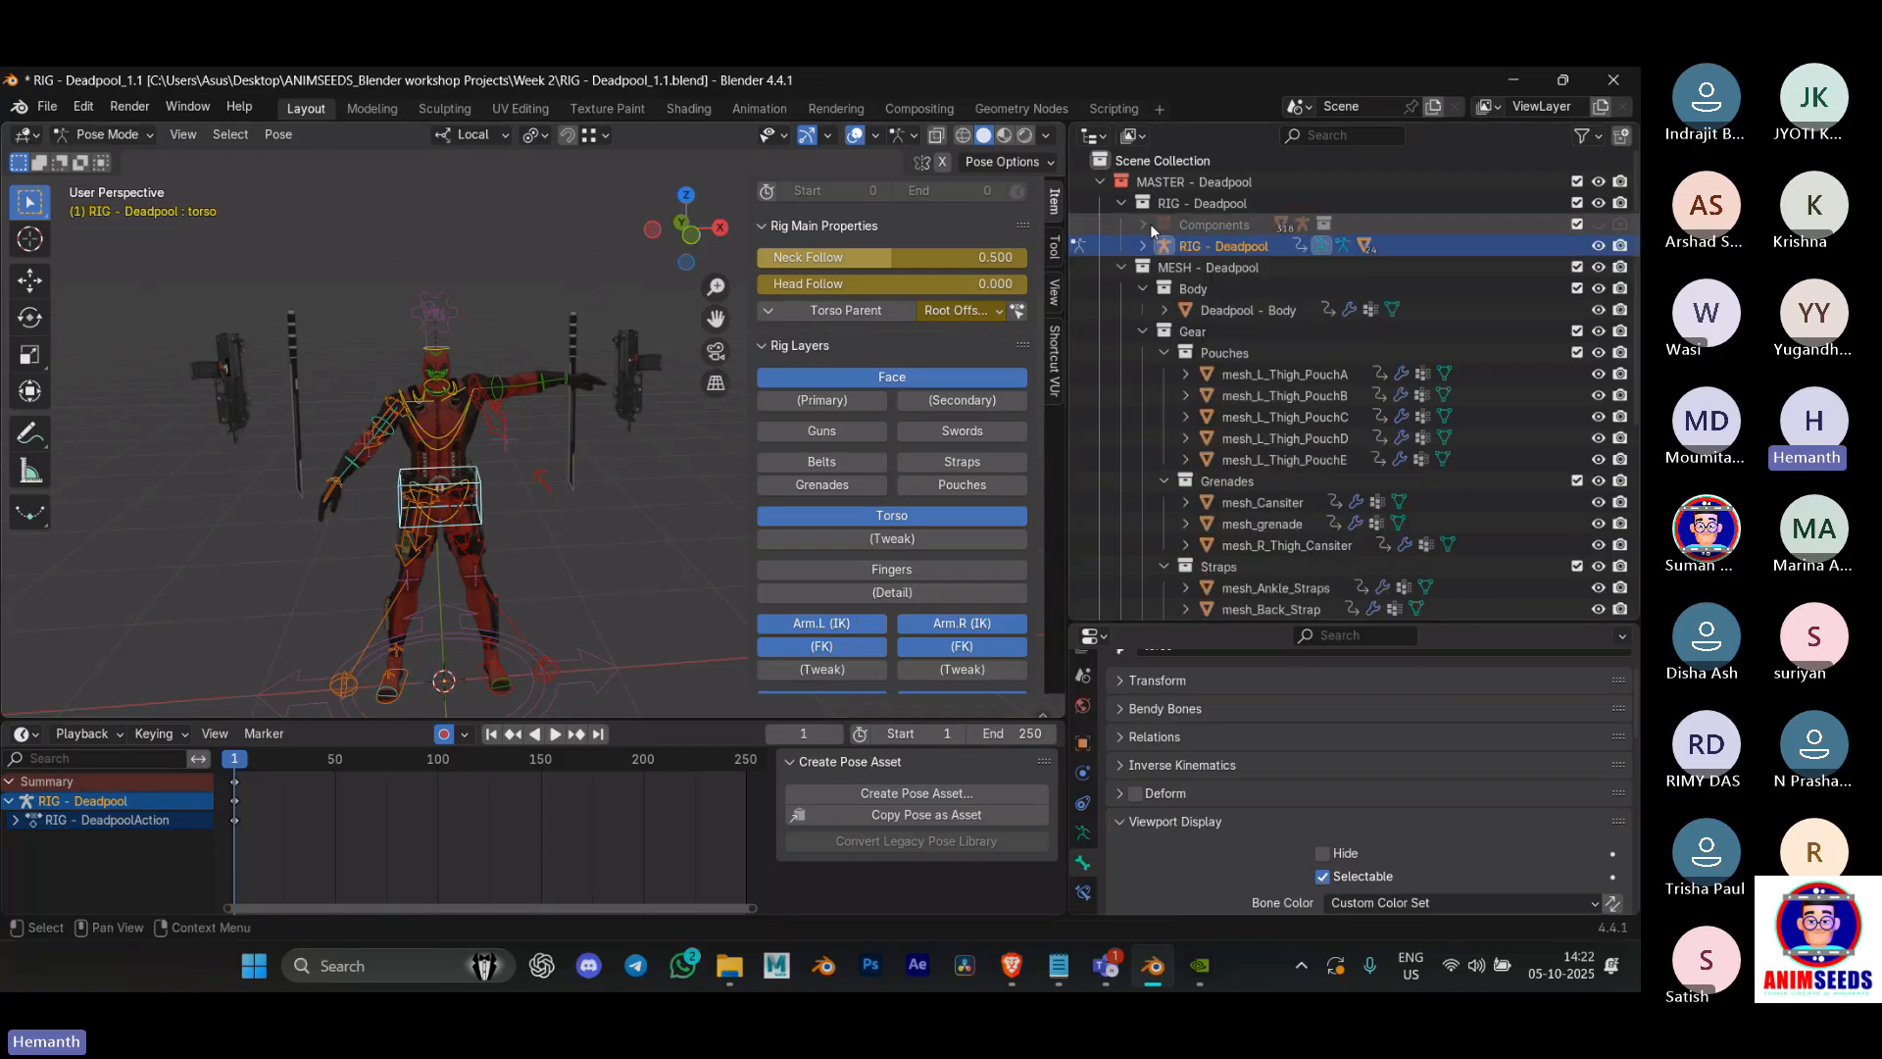
left_click(1124, 268)
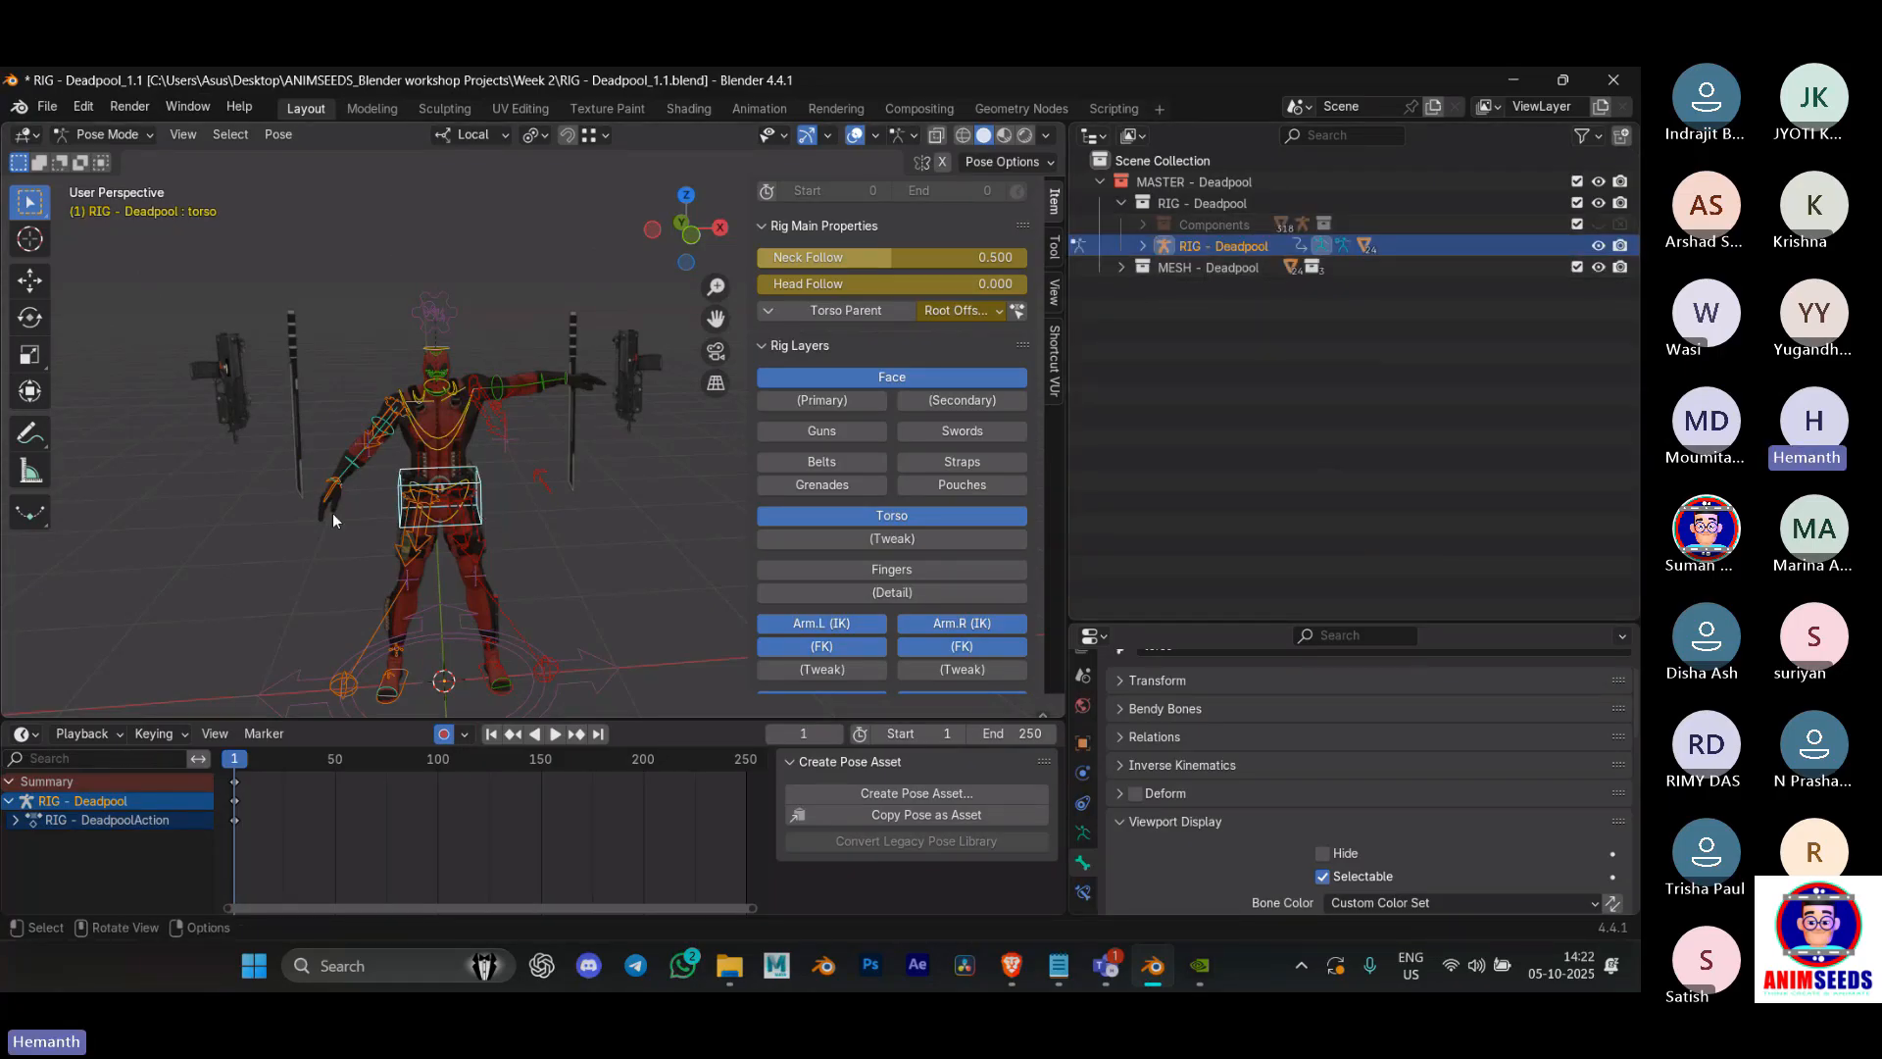
left_click(1120, 269)
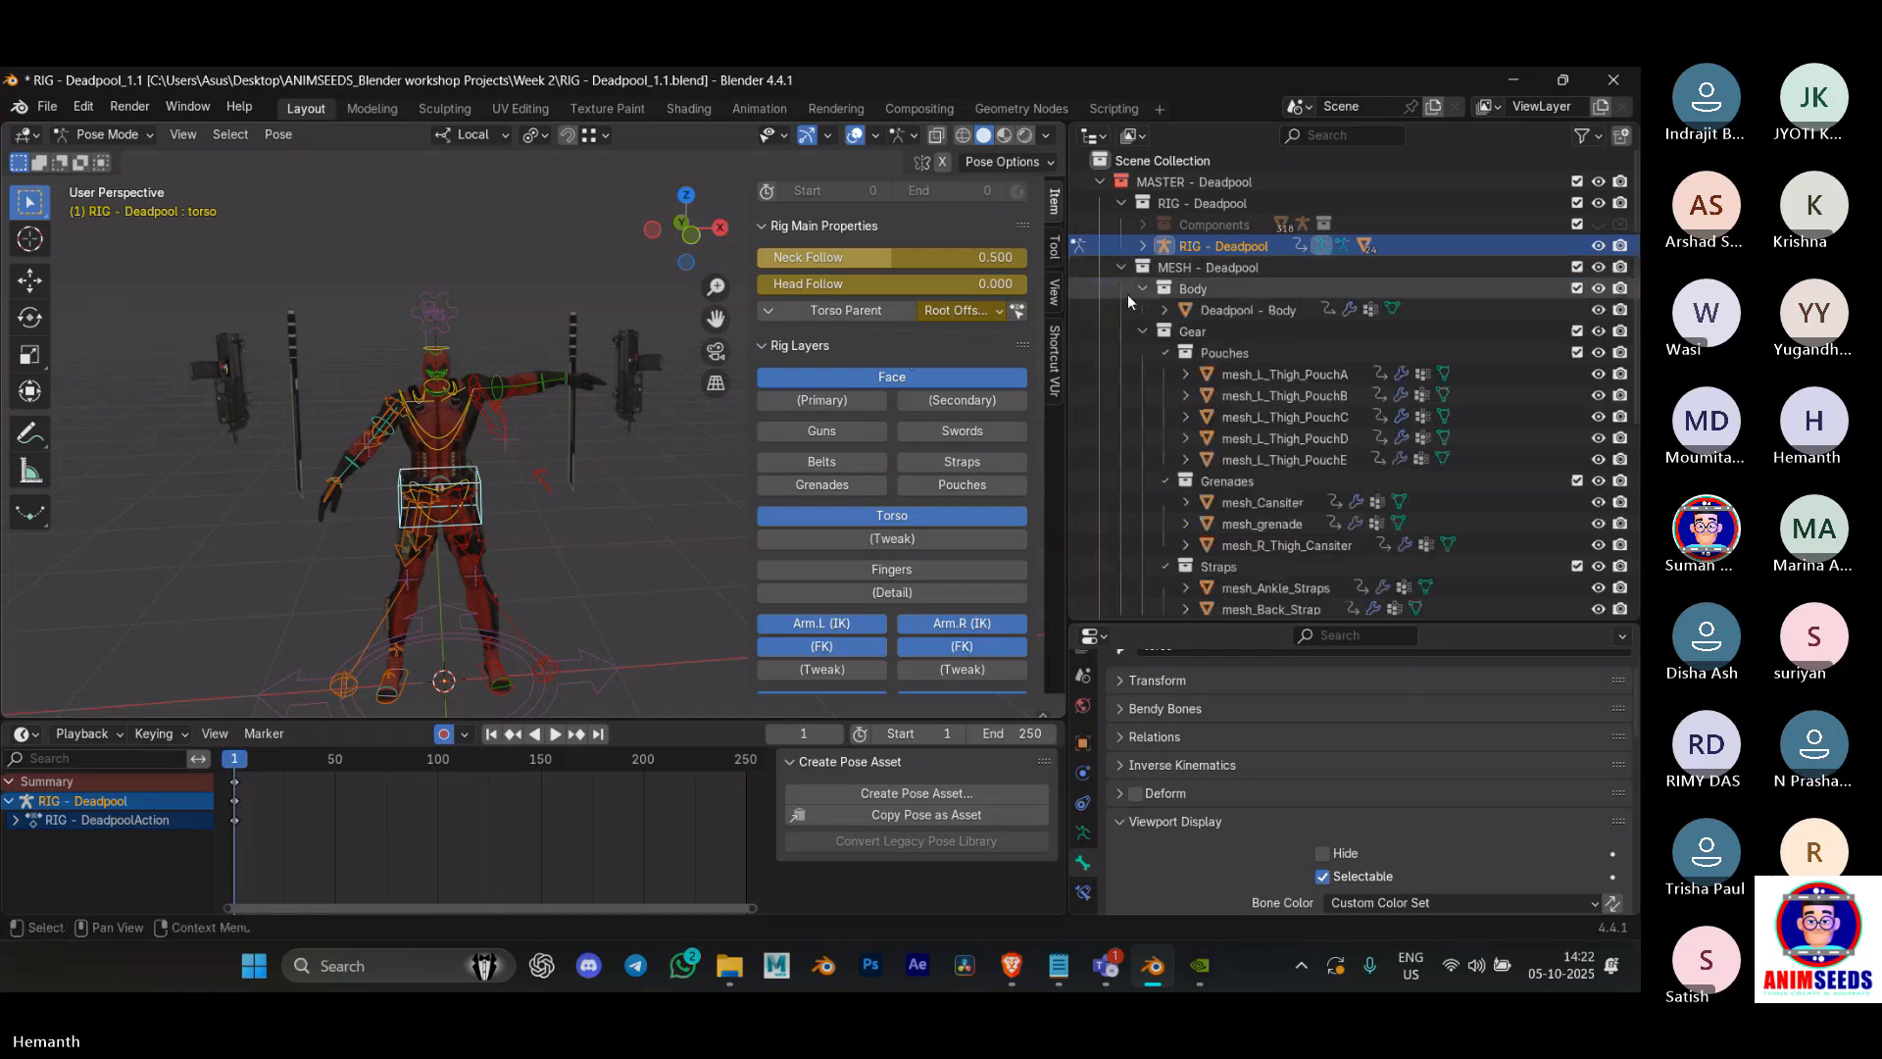
left_click(1128, 292)
left_click(1139, 328)
left_click(1143, 288)
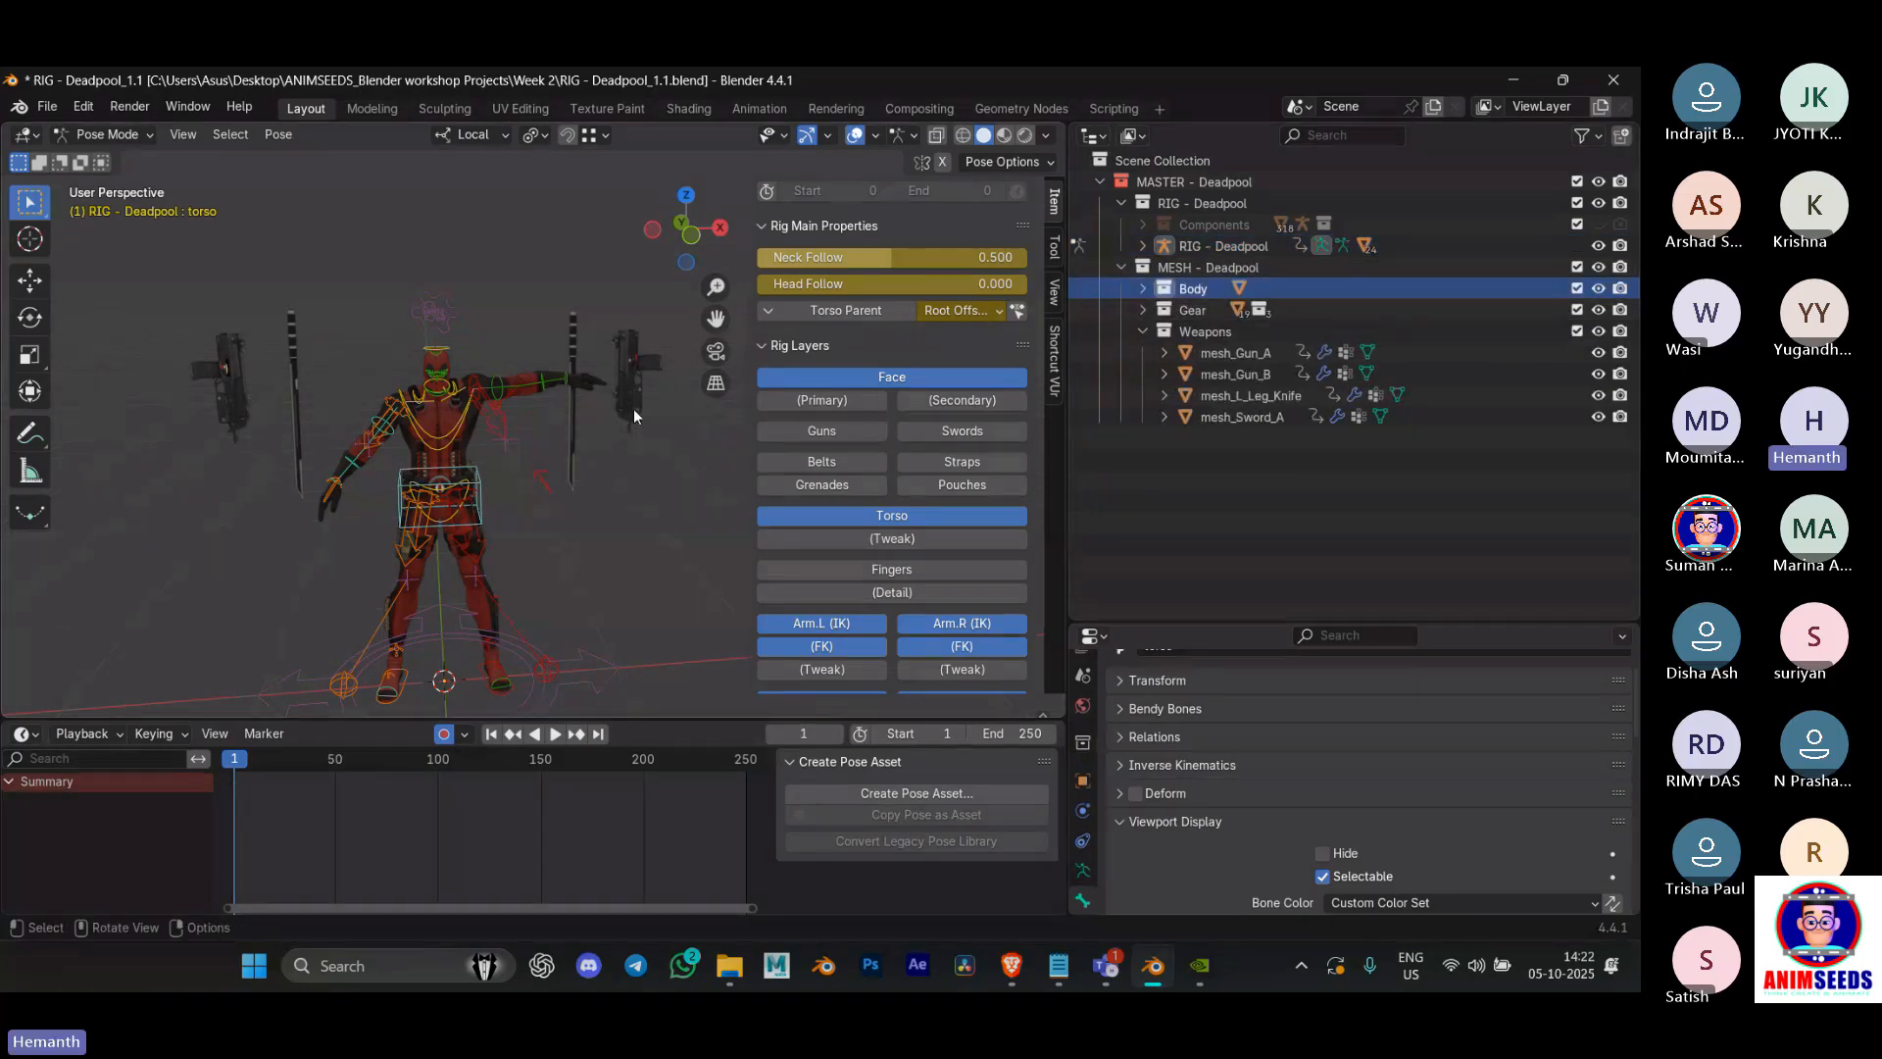
left_click(1144, 332)
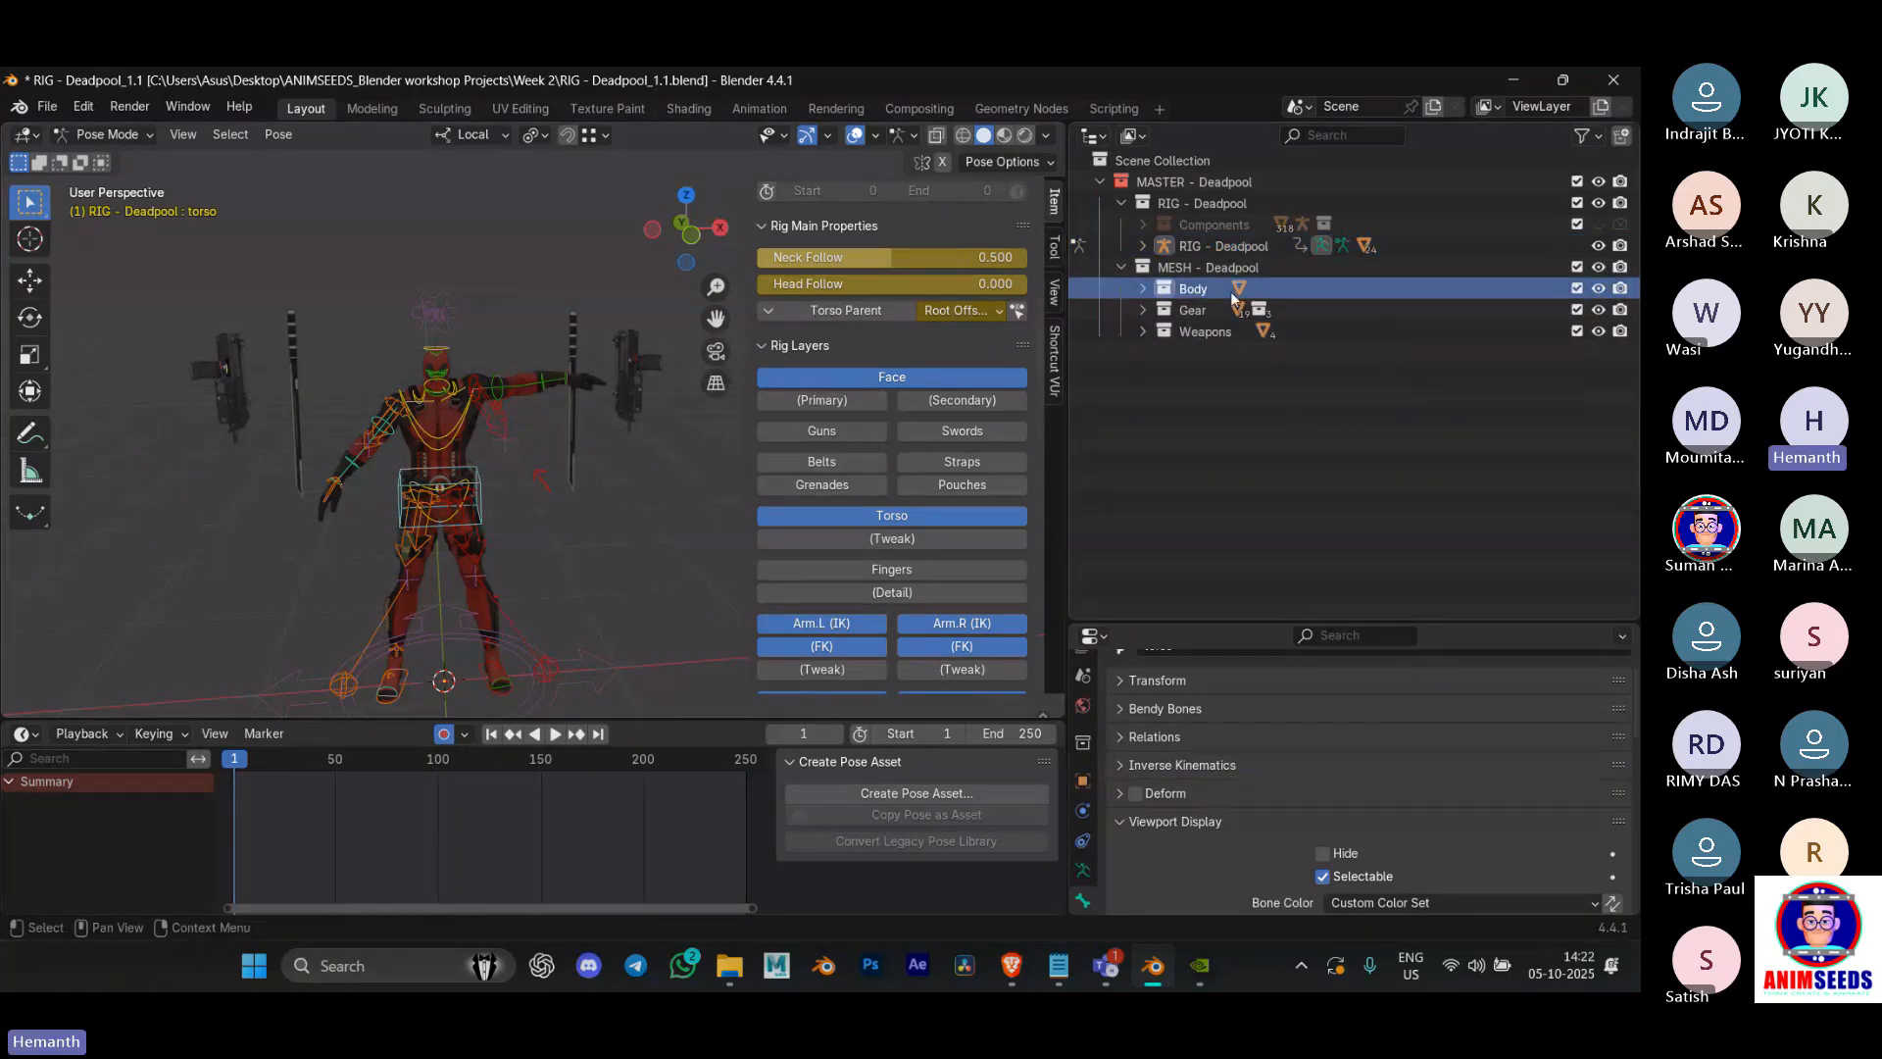
Step: Hide the Weapons and Gear collections so only the character's body mesh is displayed
left_click(1598, 332)
left_click(1599, 310)
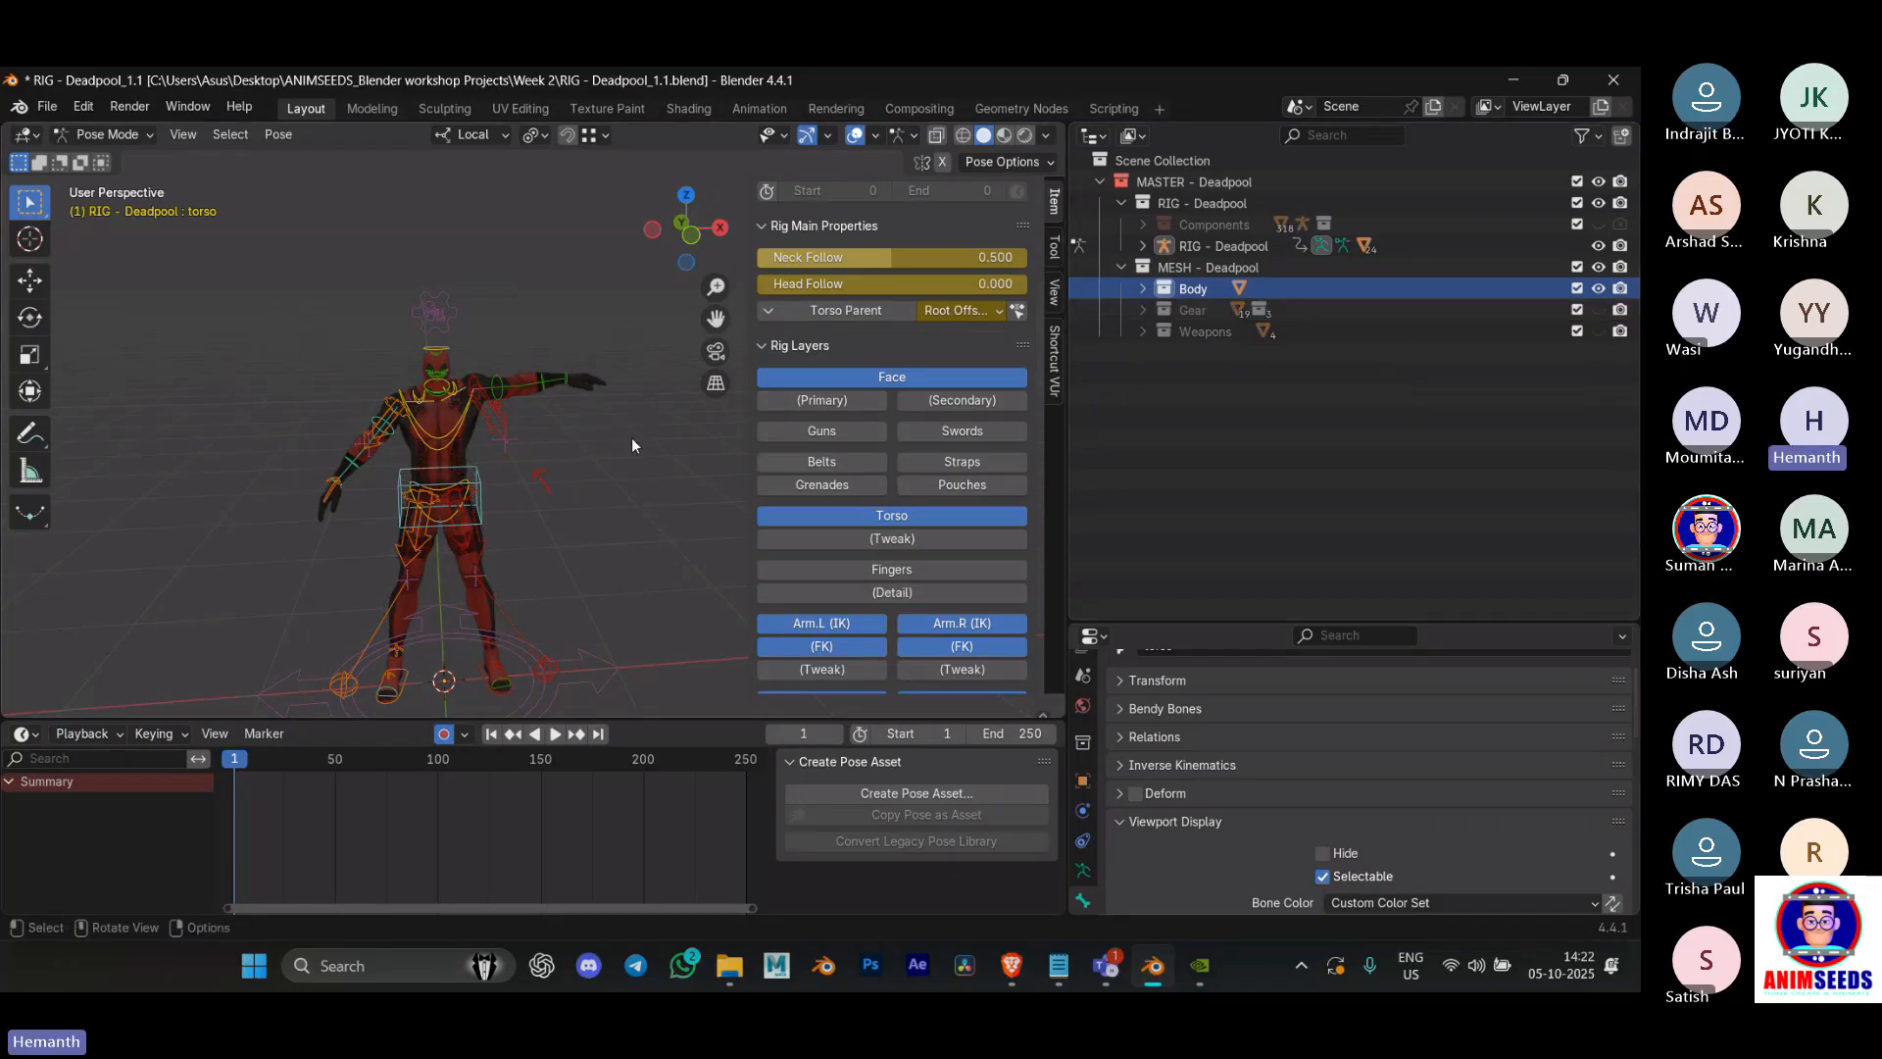
scroll(582, 495, "up", 4)
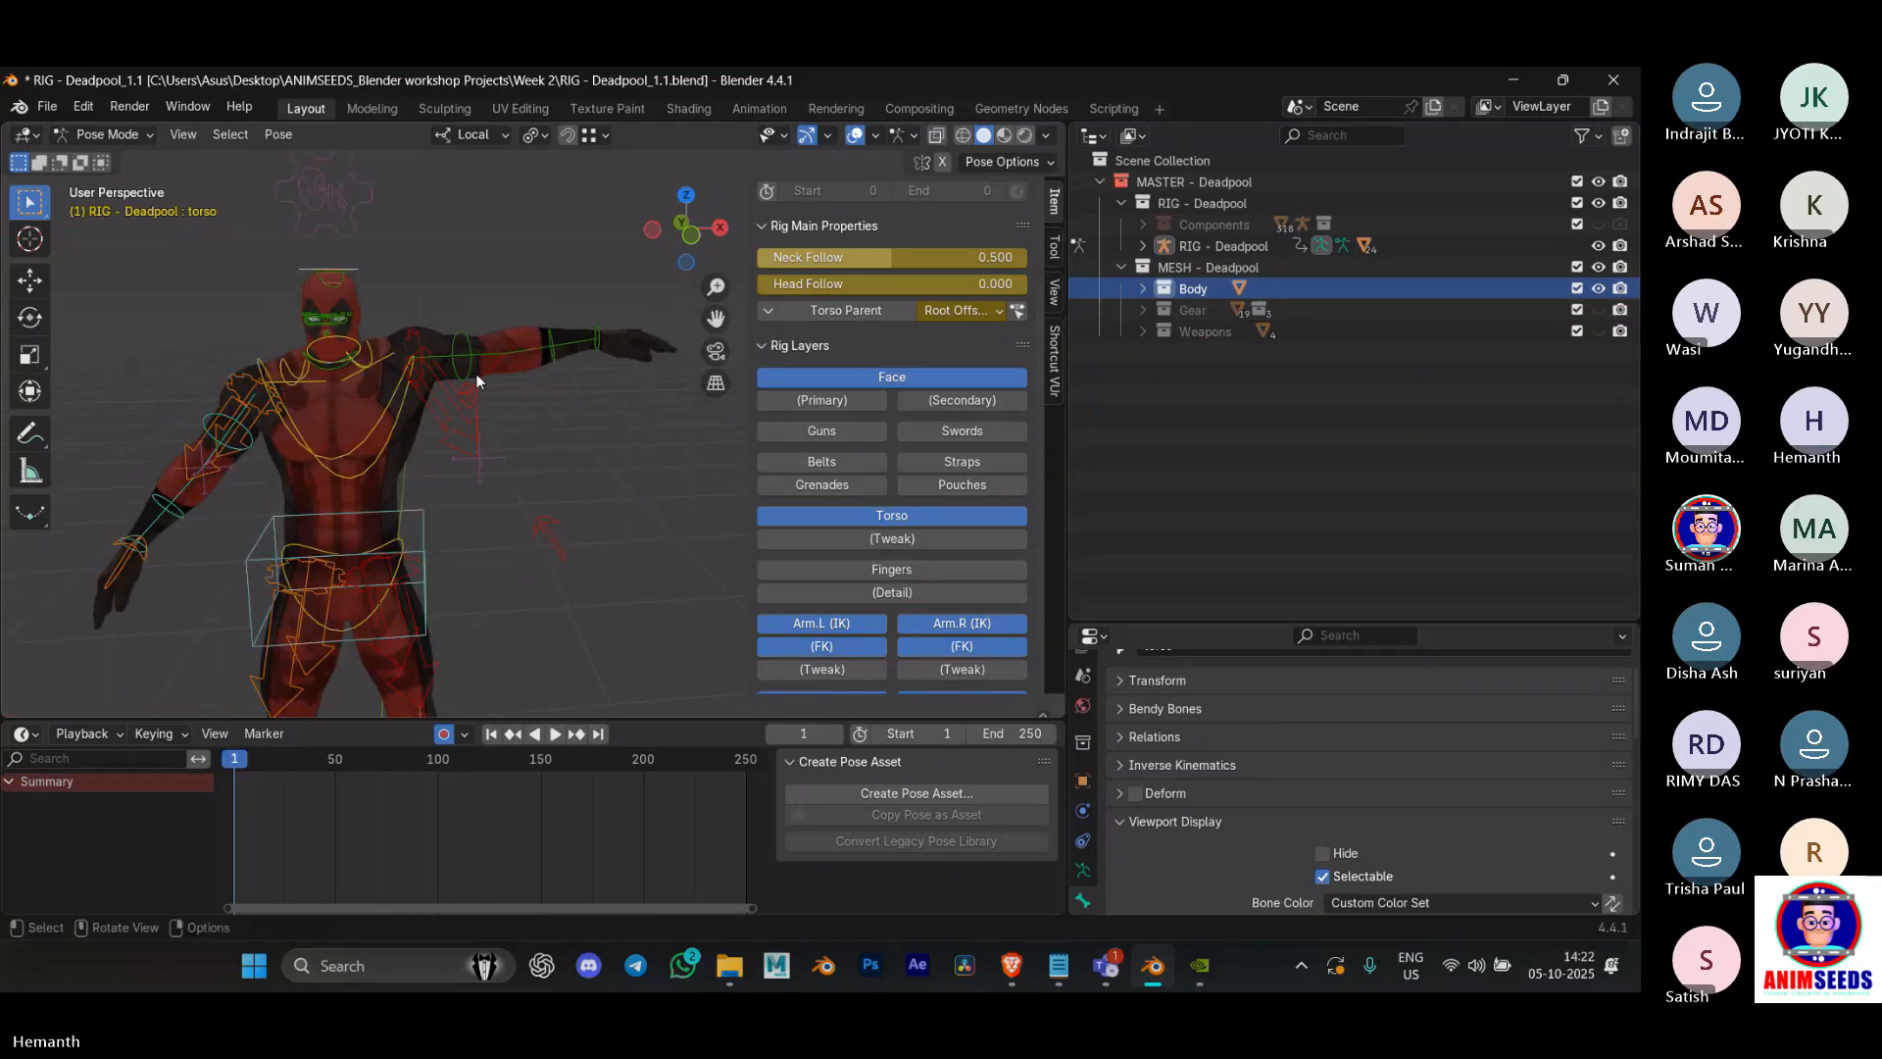
Step: Select the left upper-arm FK control, followed by the torso control, to review their rig properties and layers
left_click(485, 398)
scroll(578, 445, "down", 2)
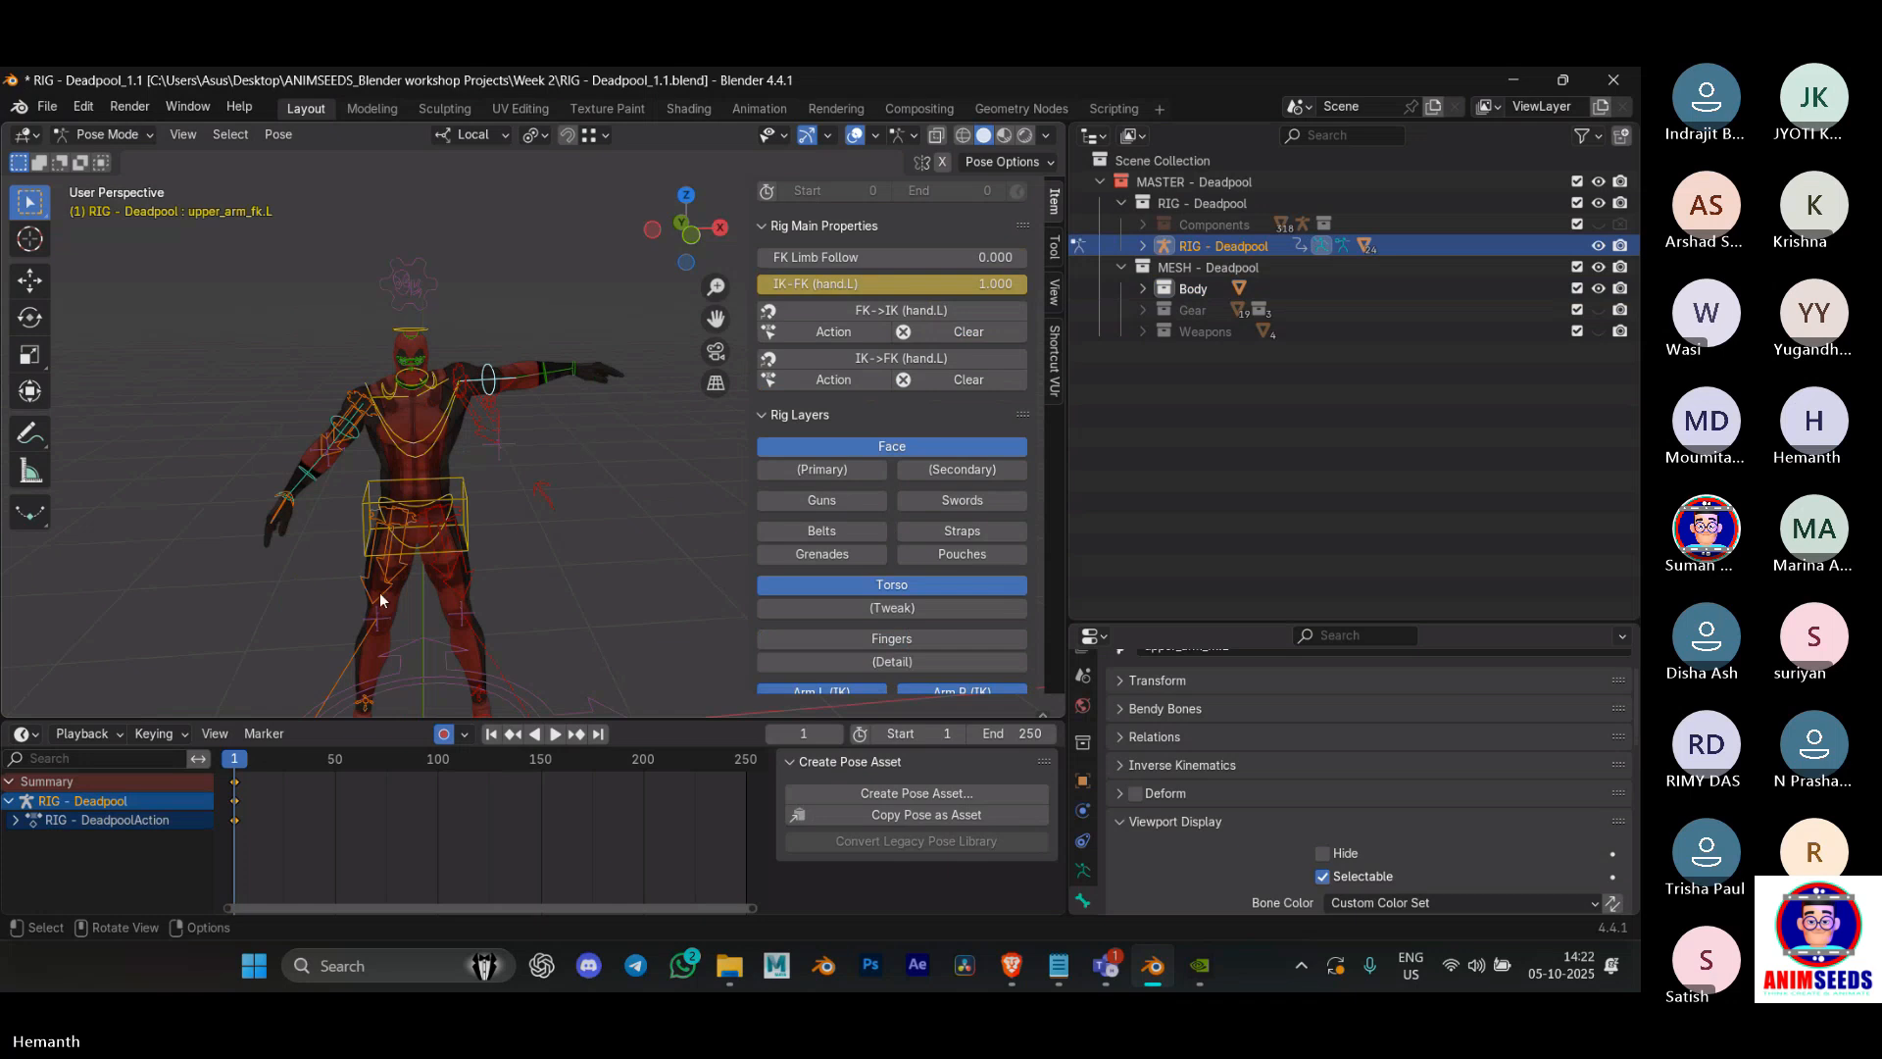
left_click(463, 502)
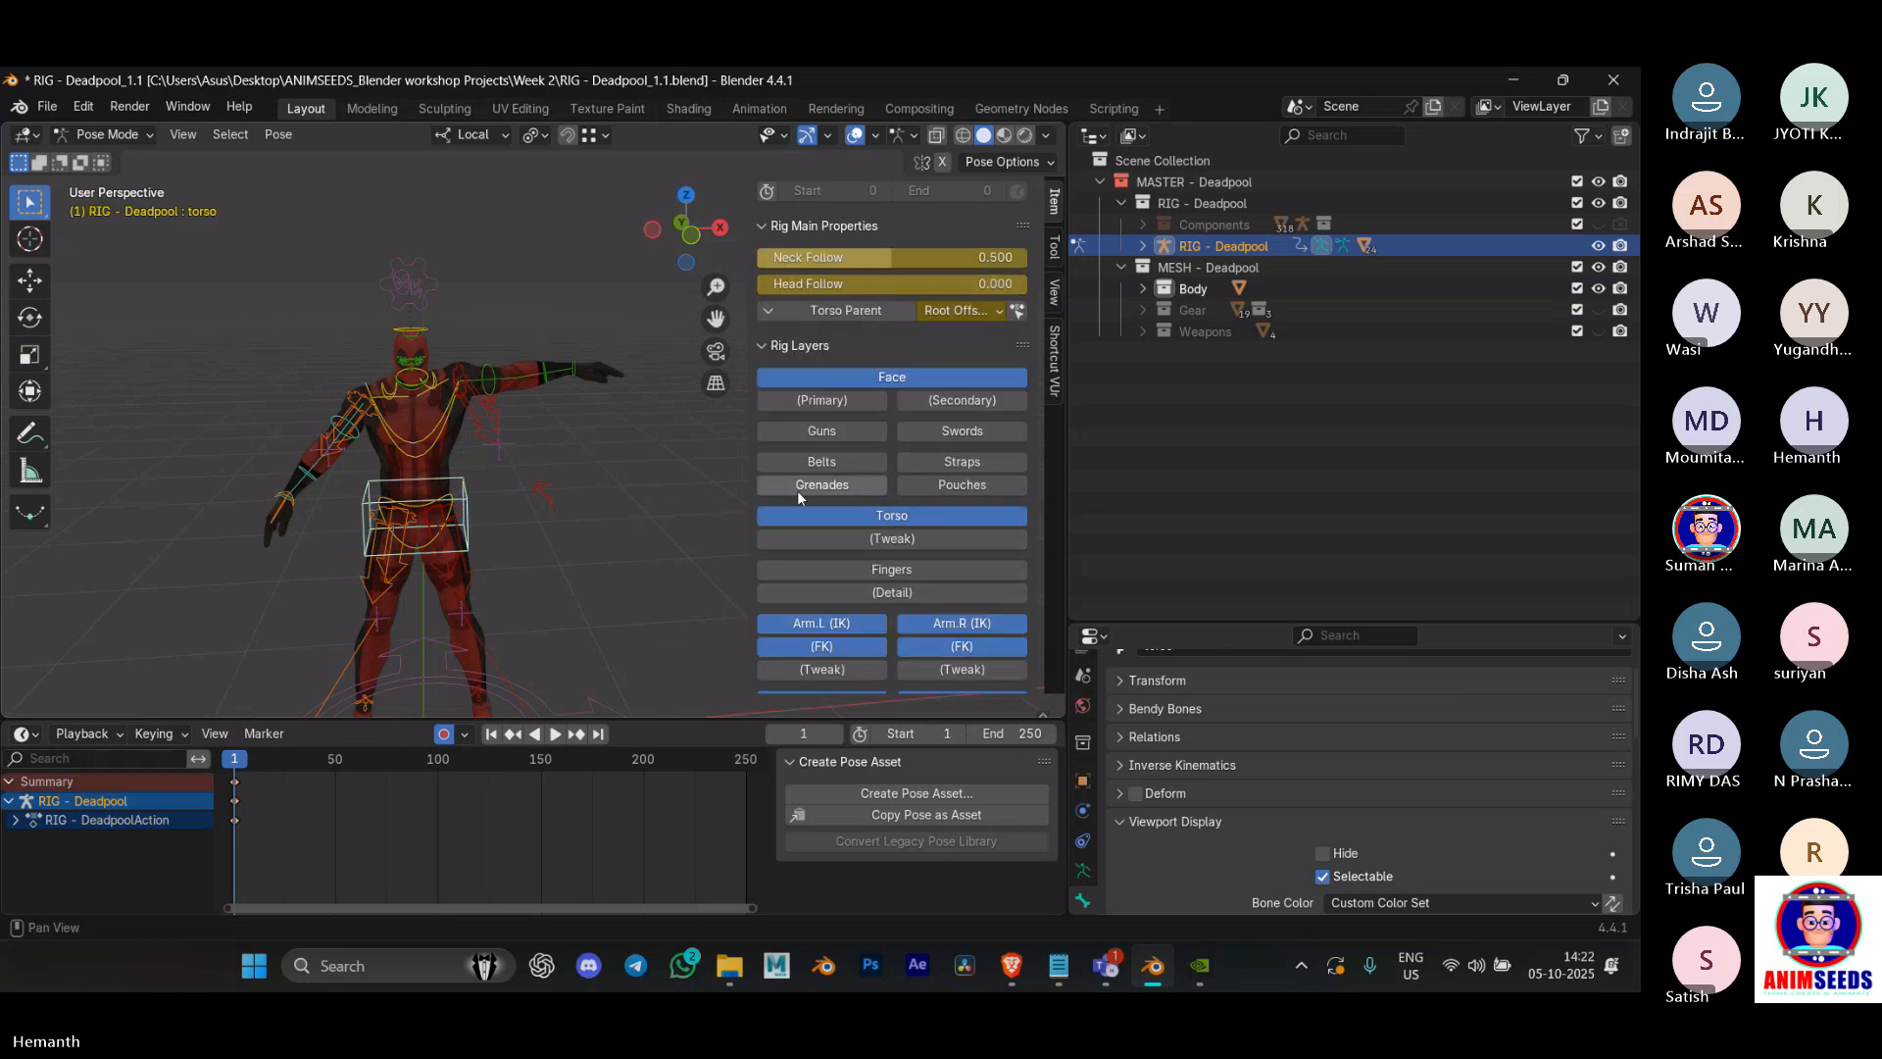
scroll(839, 518, "down", 2)
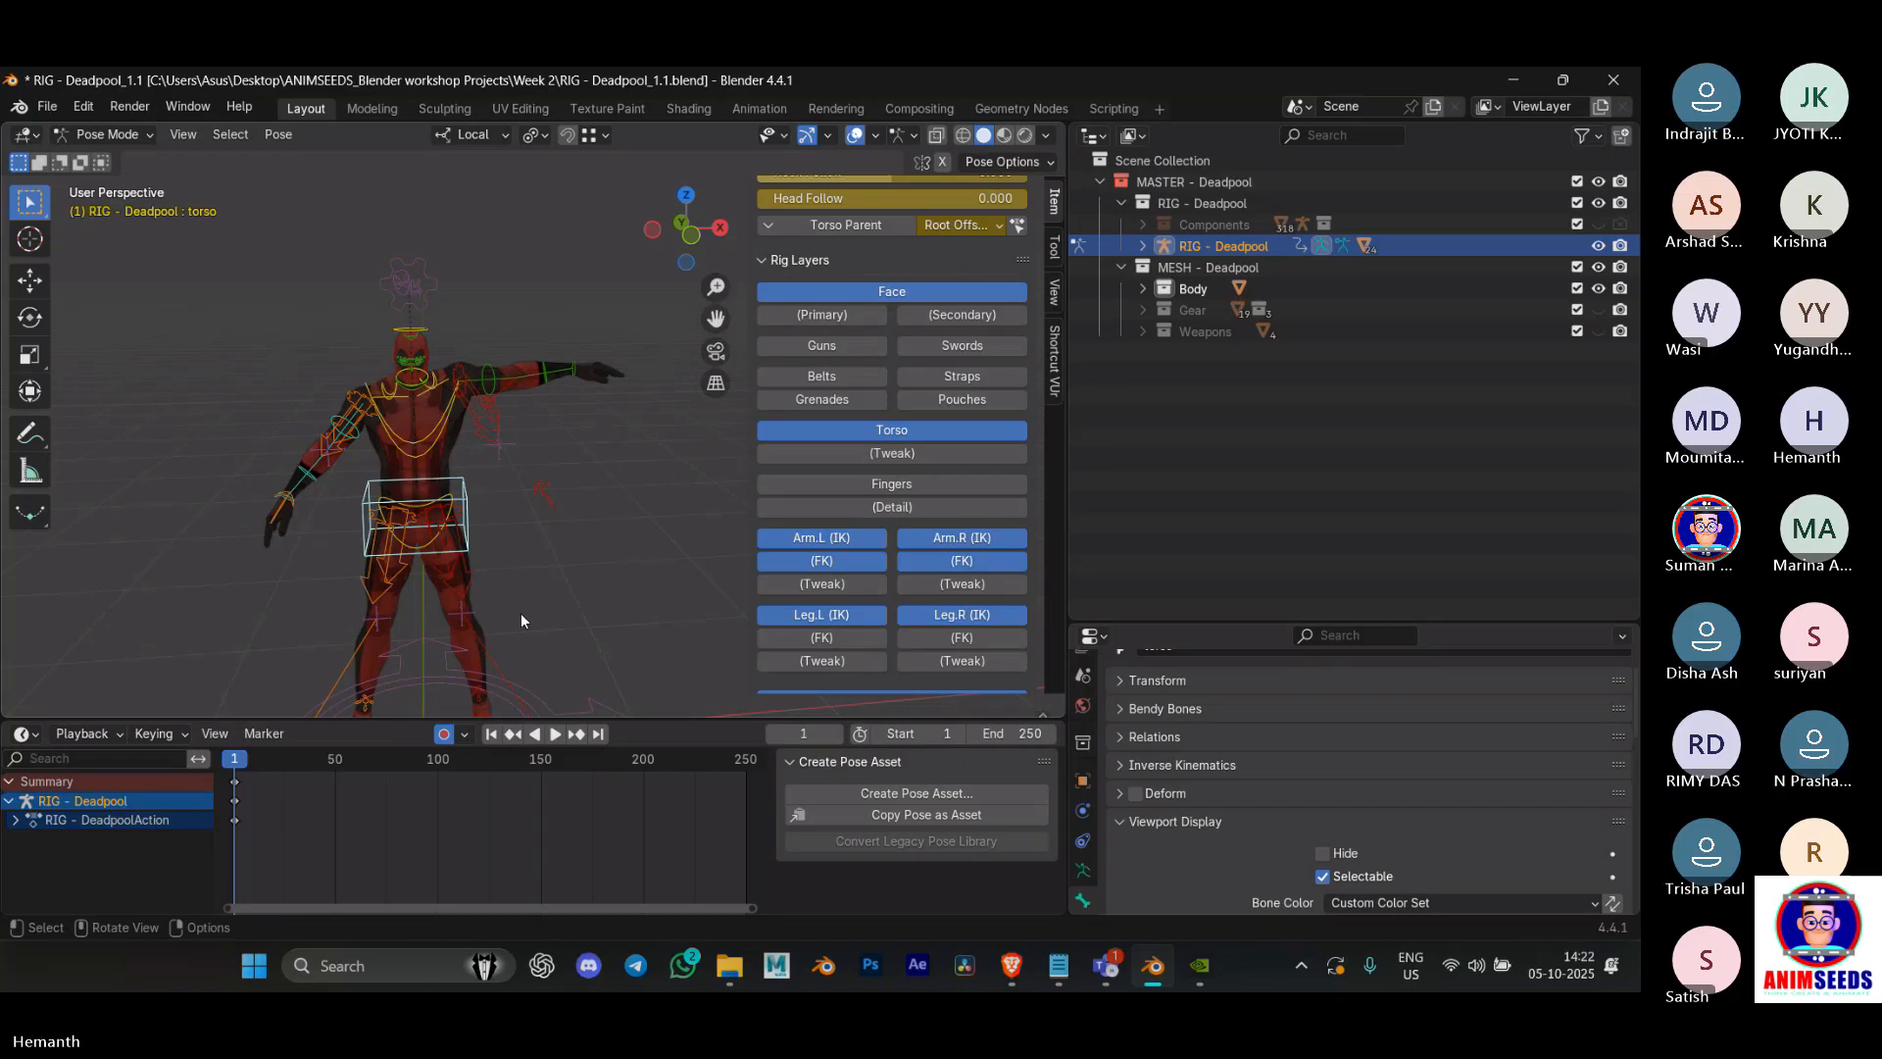
Step: Move to frame 51 and rotate the torso control 135° about its local Z axis with auto keying on
key("space")
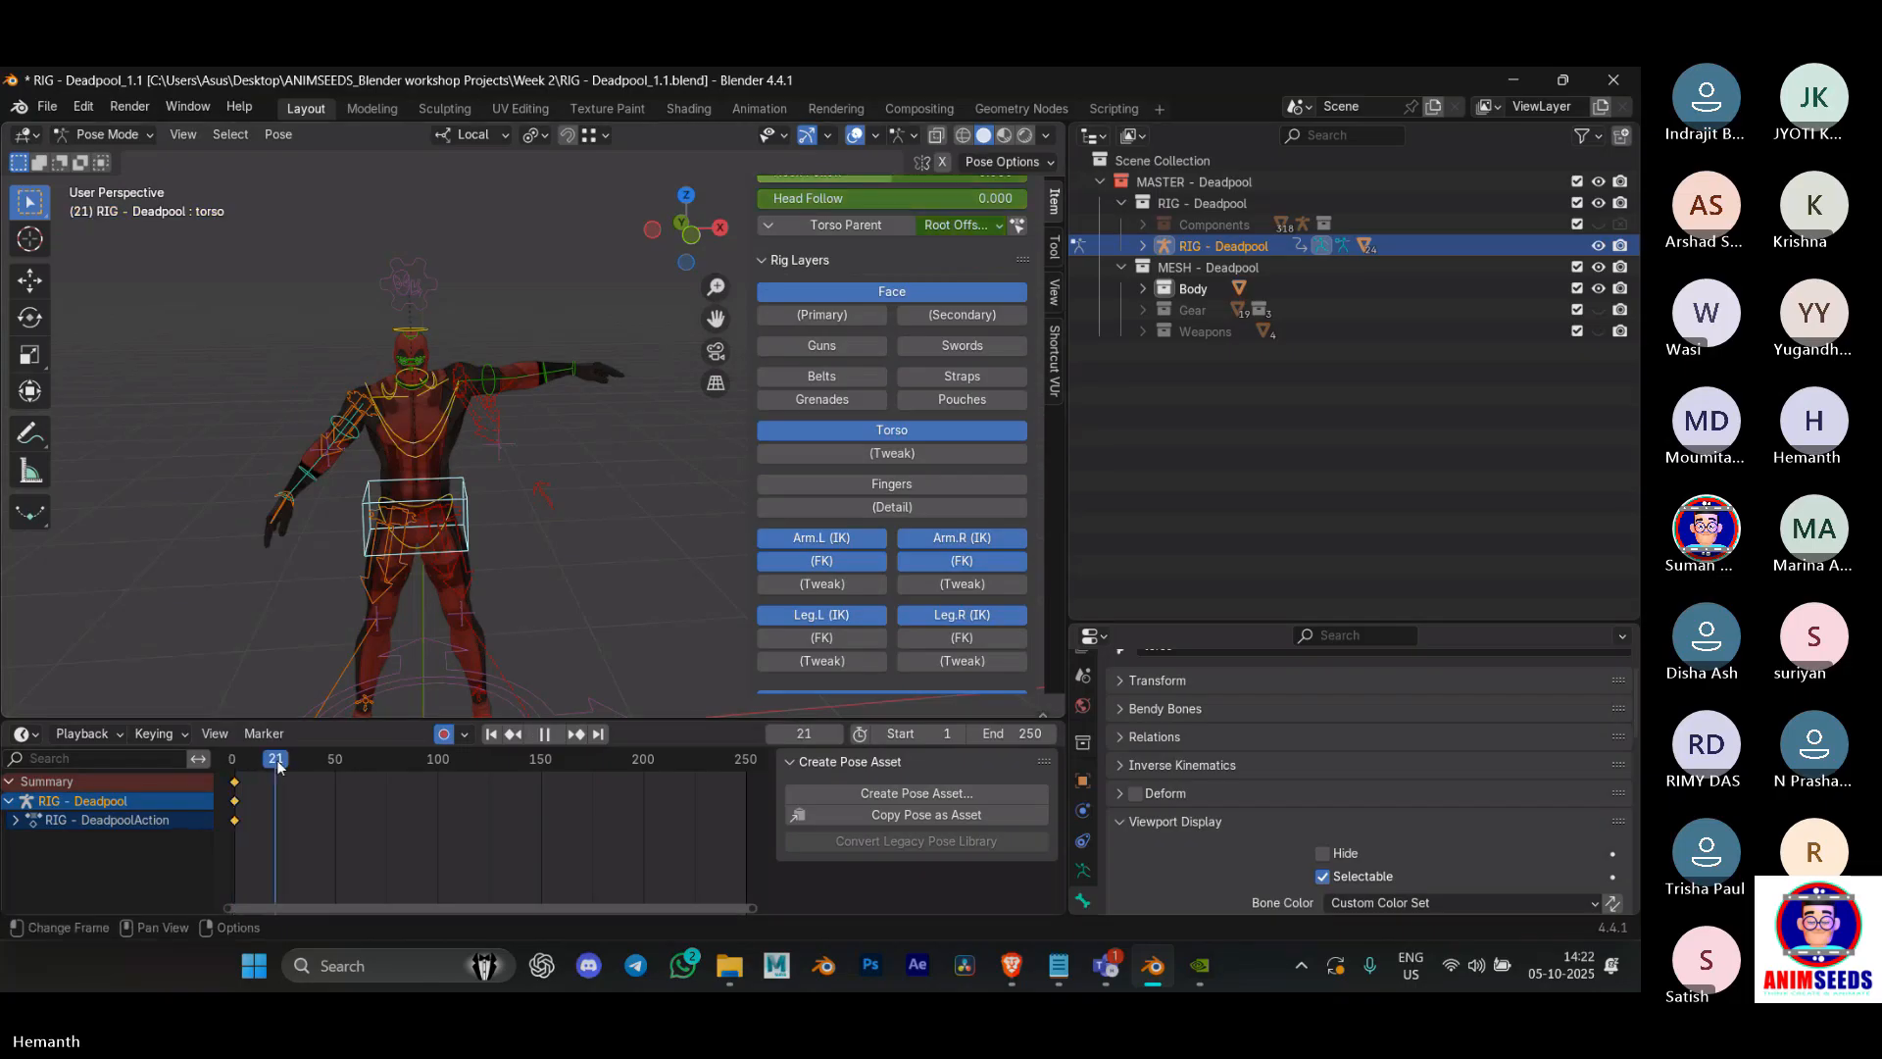
left_click_drag(278, 768, 338, 773)
key("space")
key("r")
key("z")
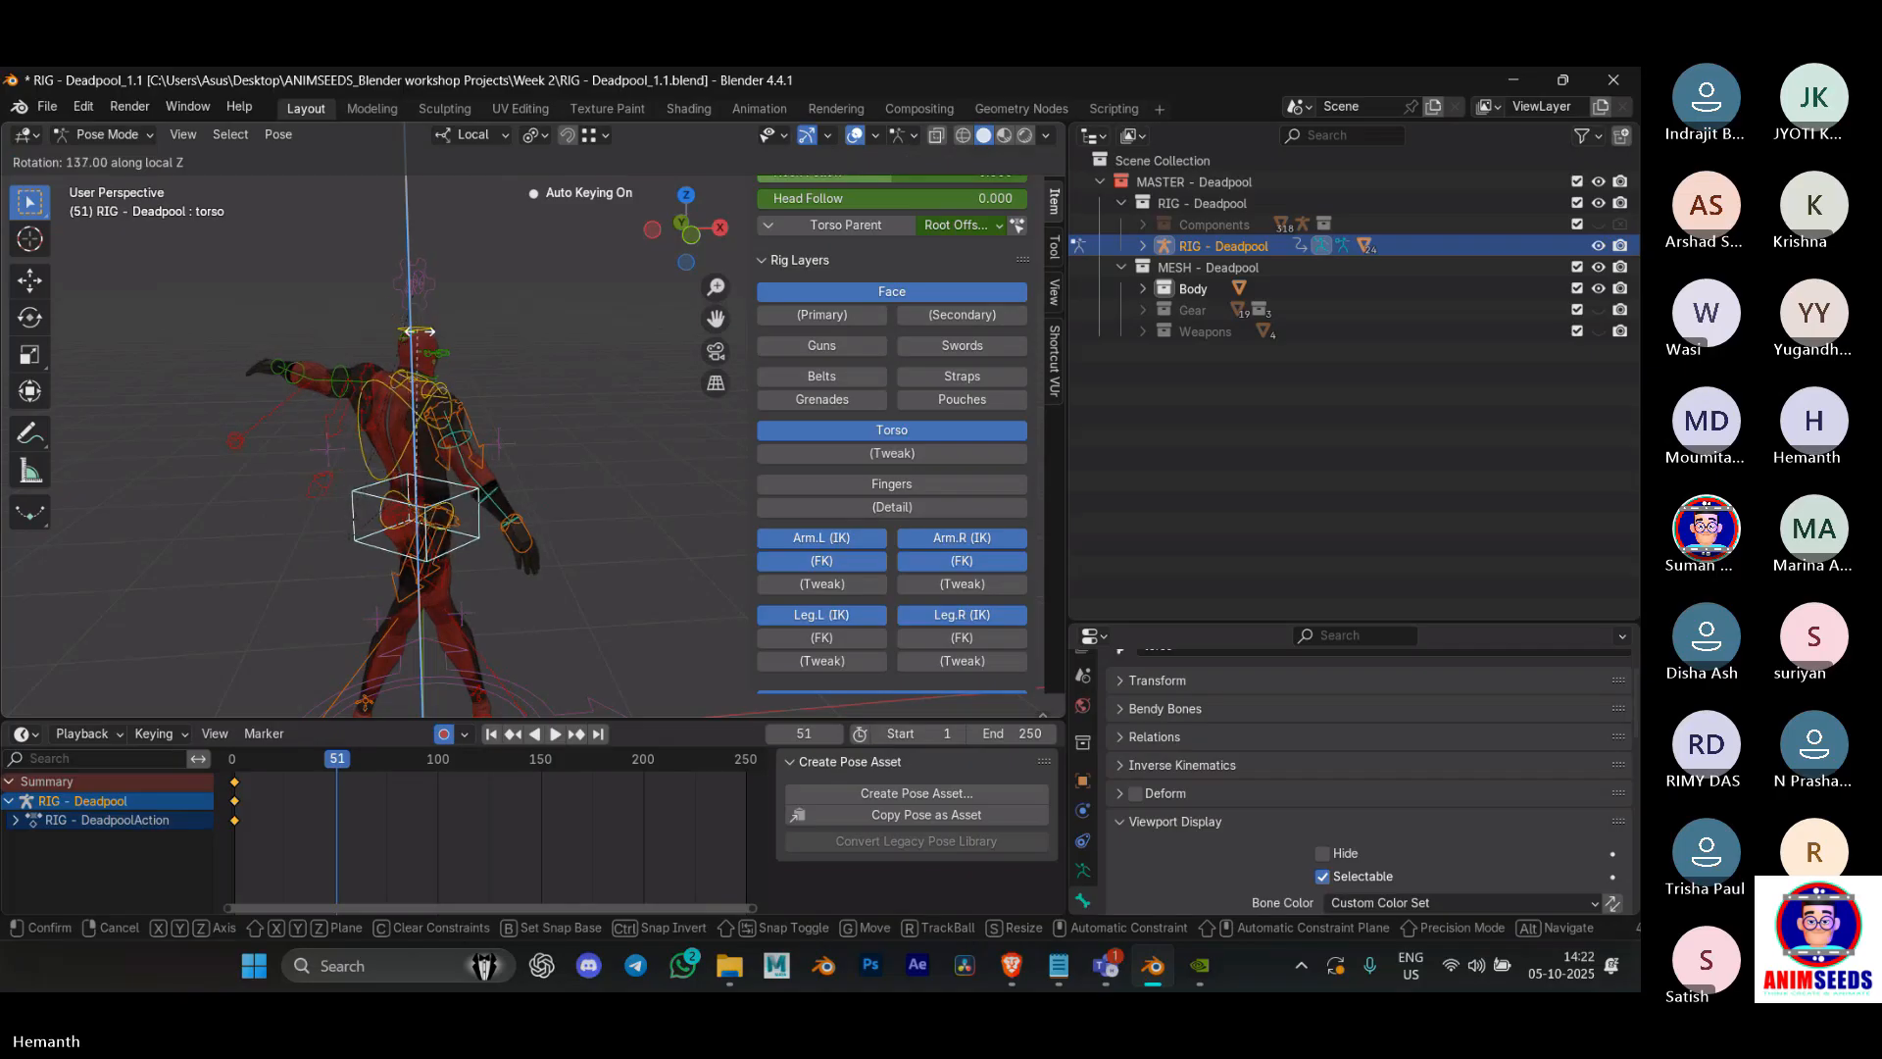
left_click(421, 331)
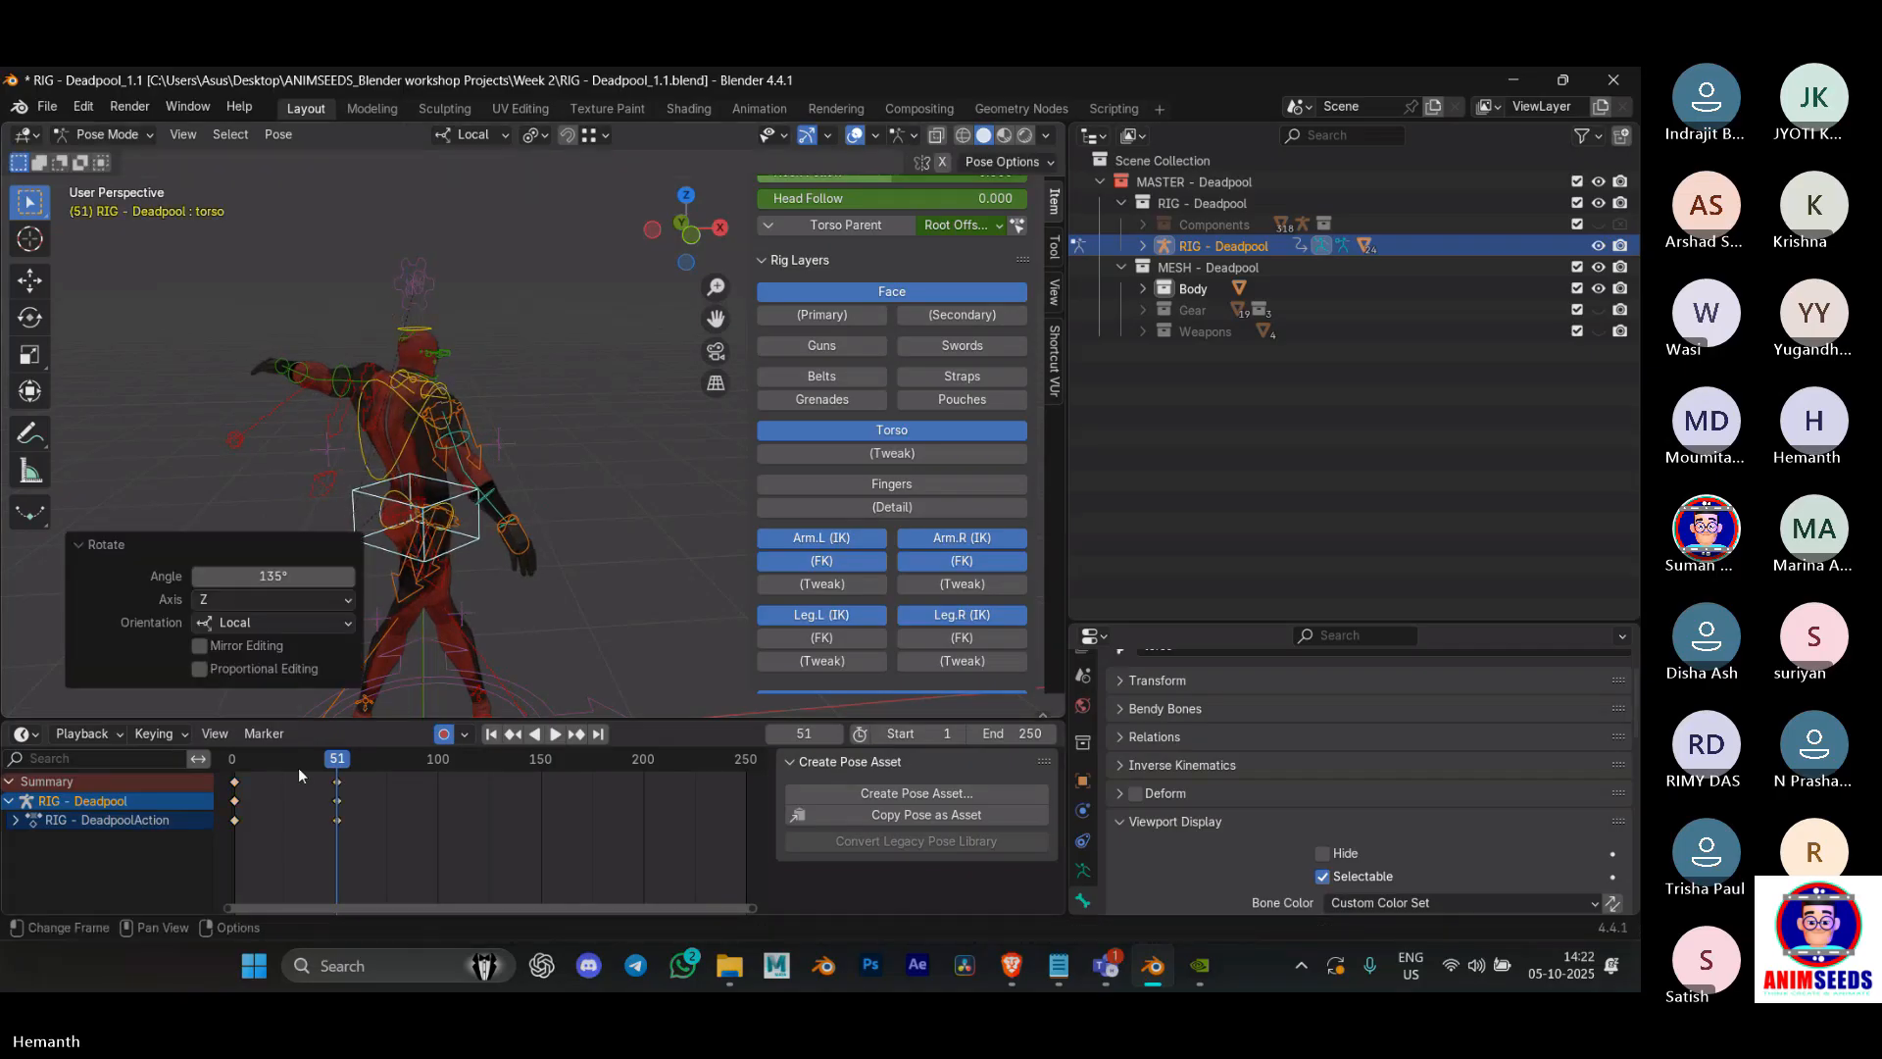
Step: Clear the torso control's rotation at frame 99 and shift the keyframes at 51 and 99 about 28 frames earlier
left_click_drag(347, 768, 435, 761)
key("space")
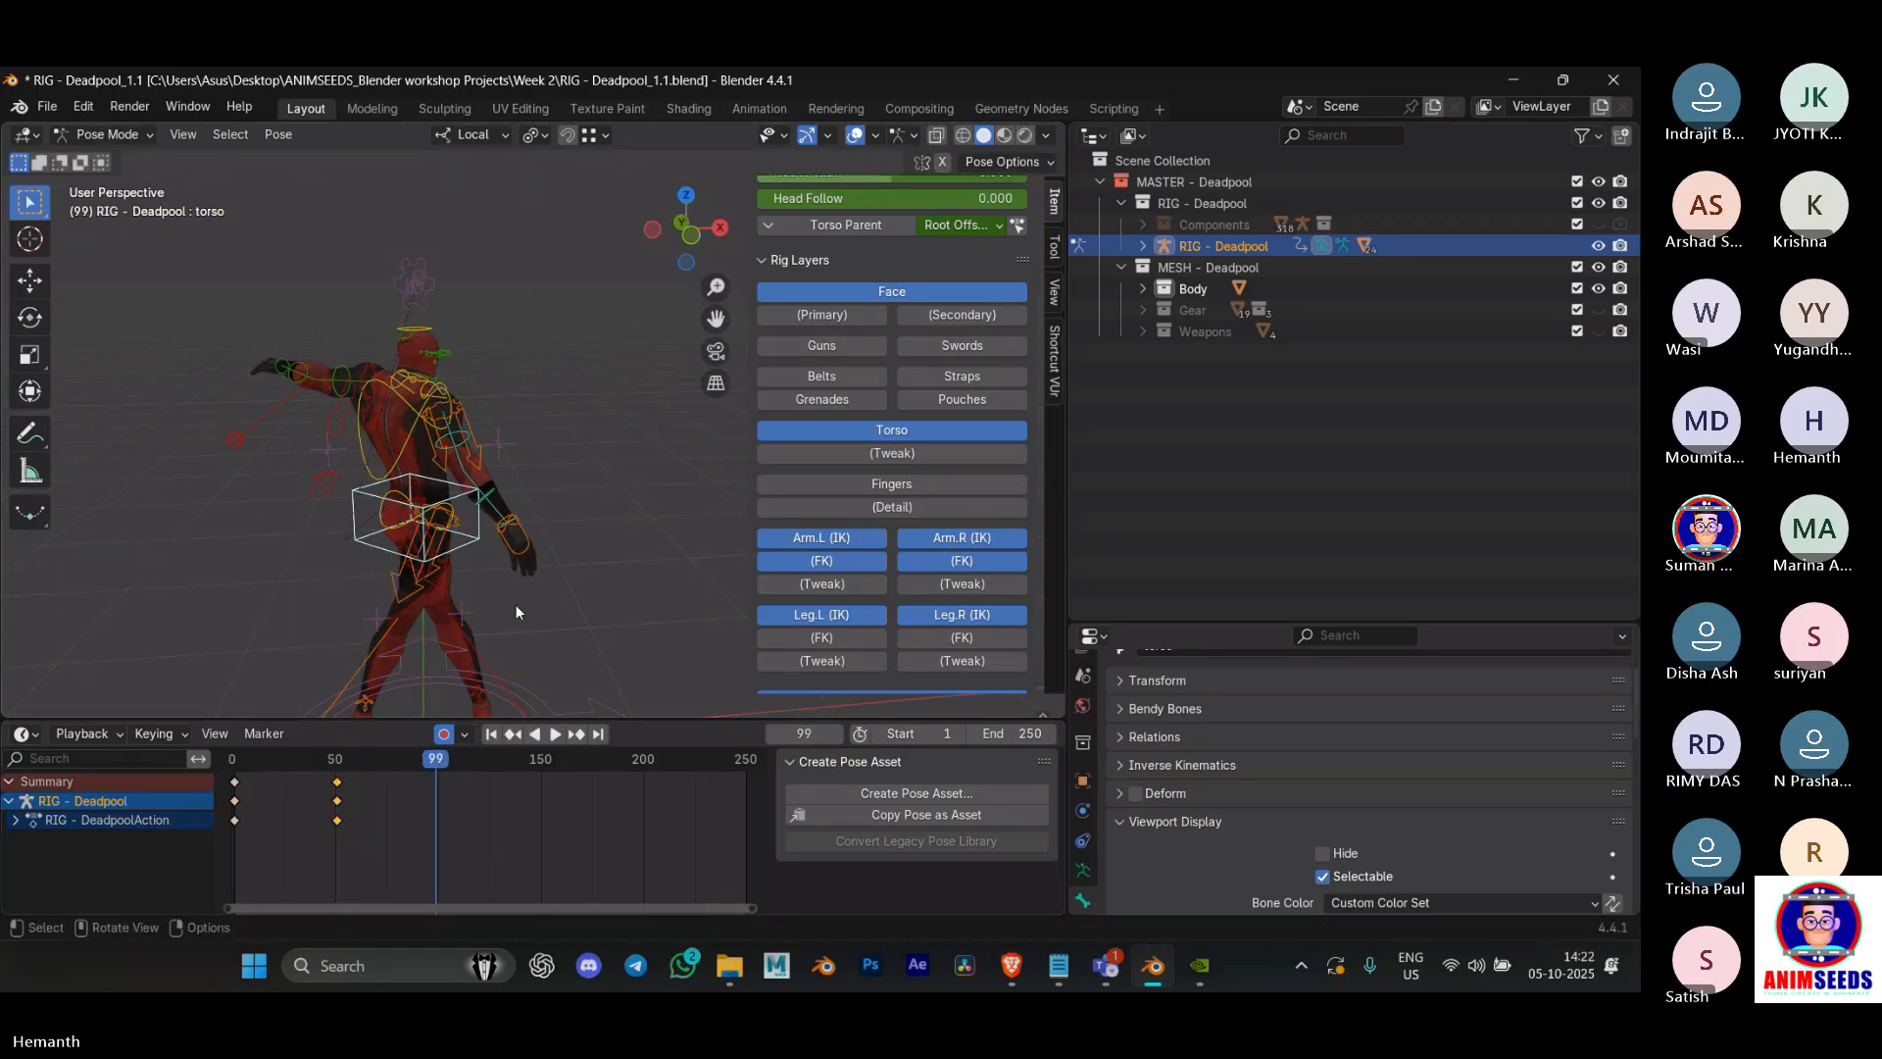
key("alt+r")
left_click_drag(487, 849, 326, 770)
key("shift+d")
left_click(316, 828)
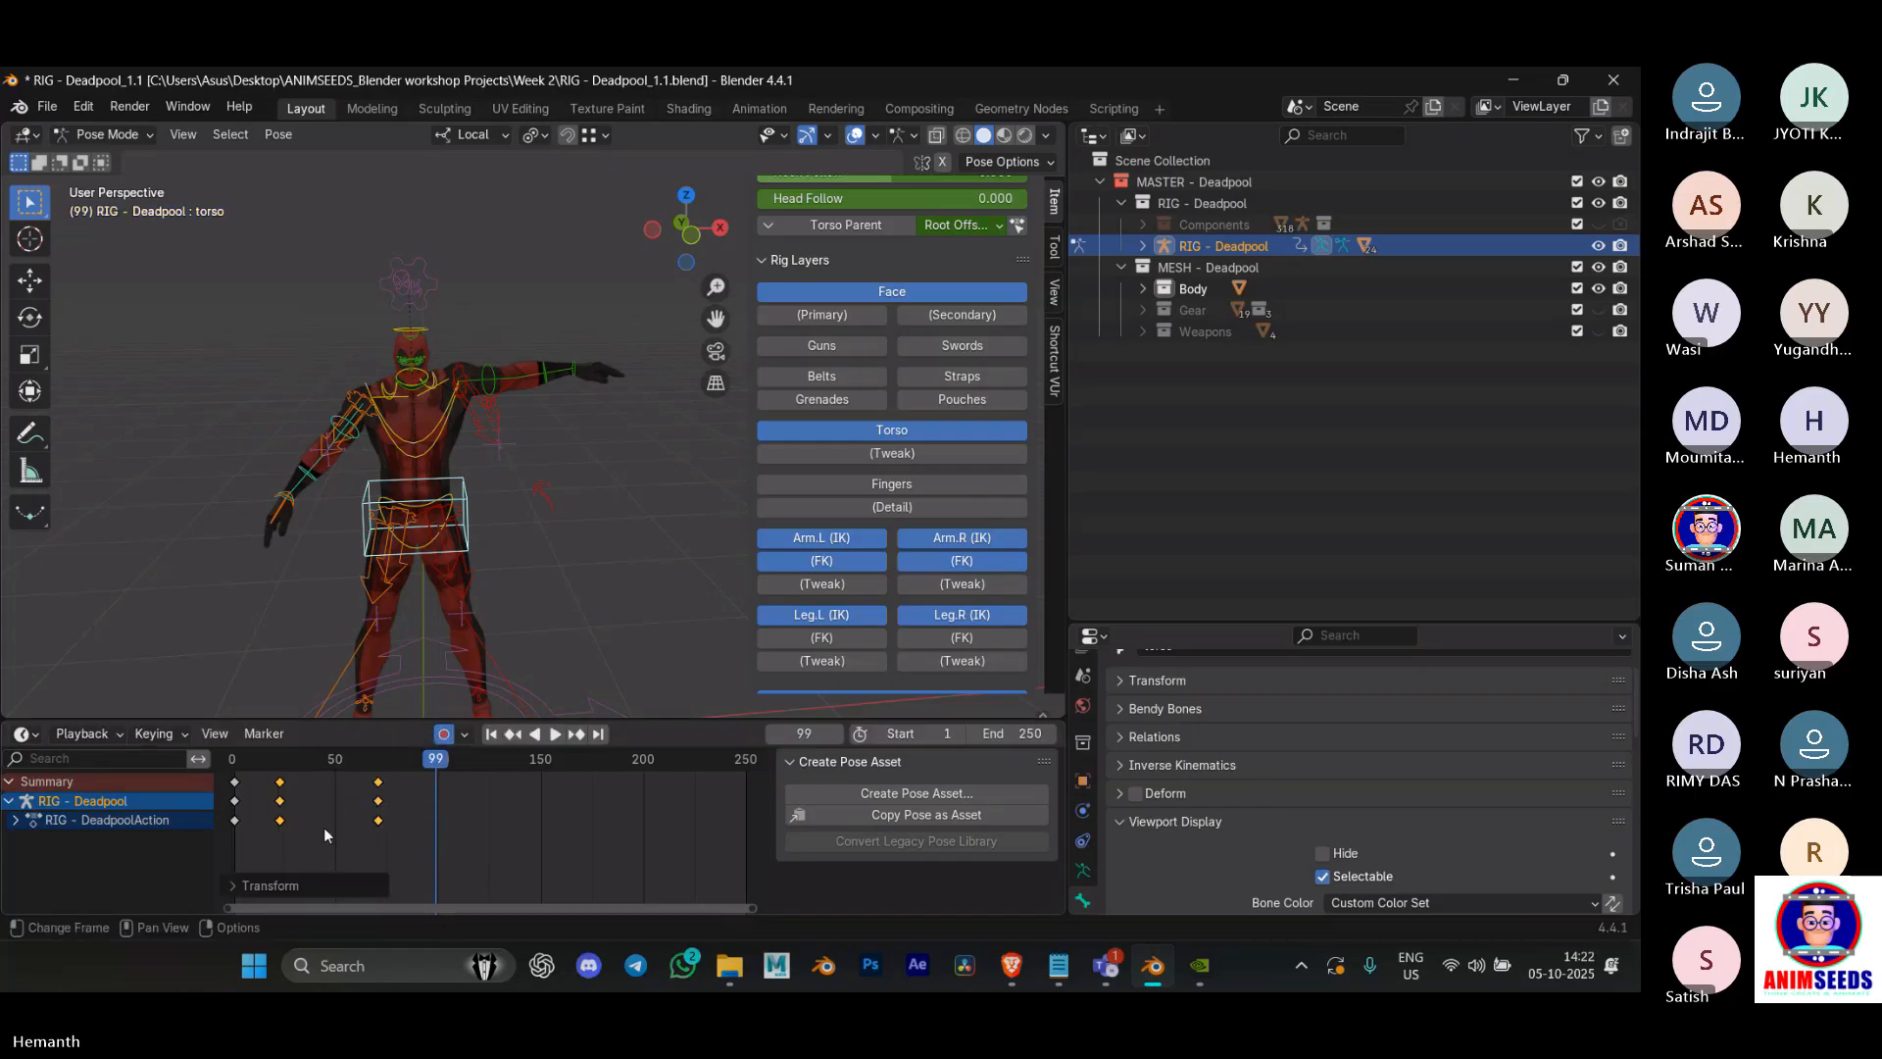
Step: Retime the torso turn by moving the last keyframe to about frame 54 and the middle keyframe to frame 35
left_click_drag(408, 844, 367, 796)
key("g")
left_click(359, 816)
key("shift+Left")
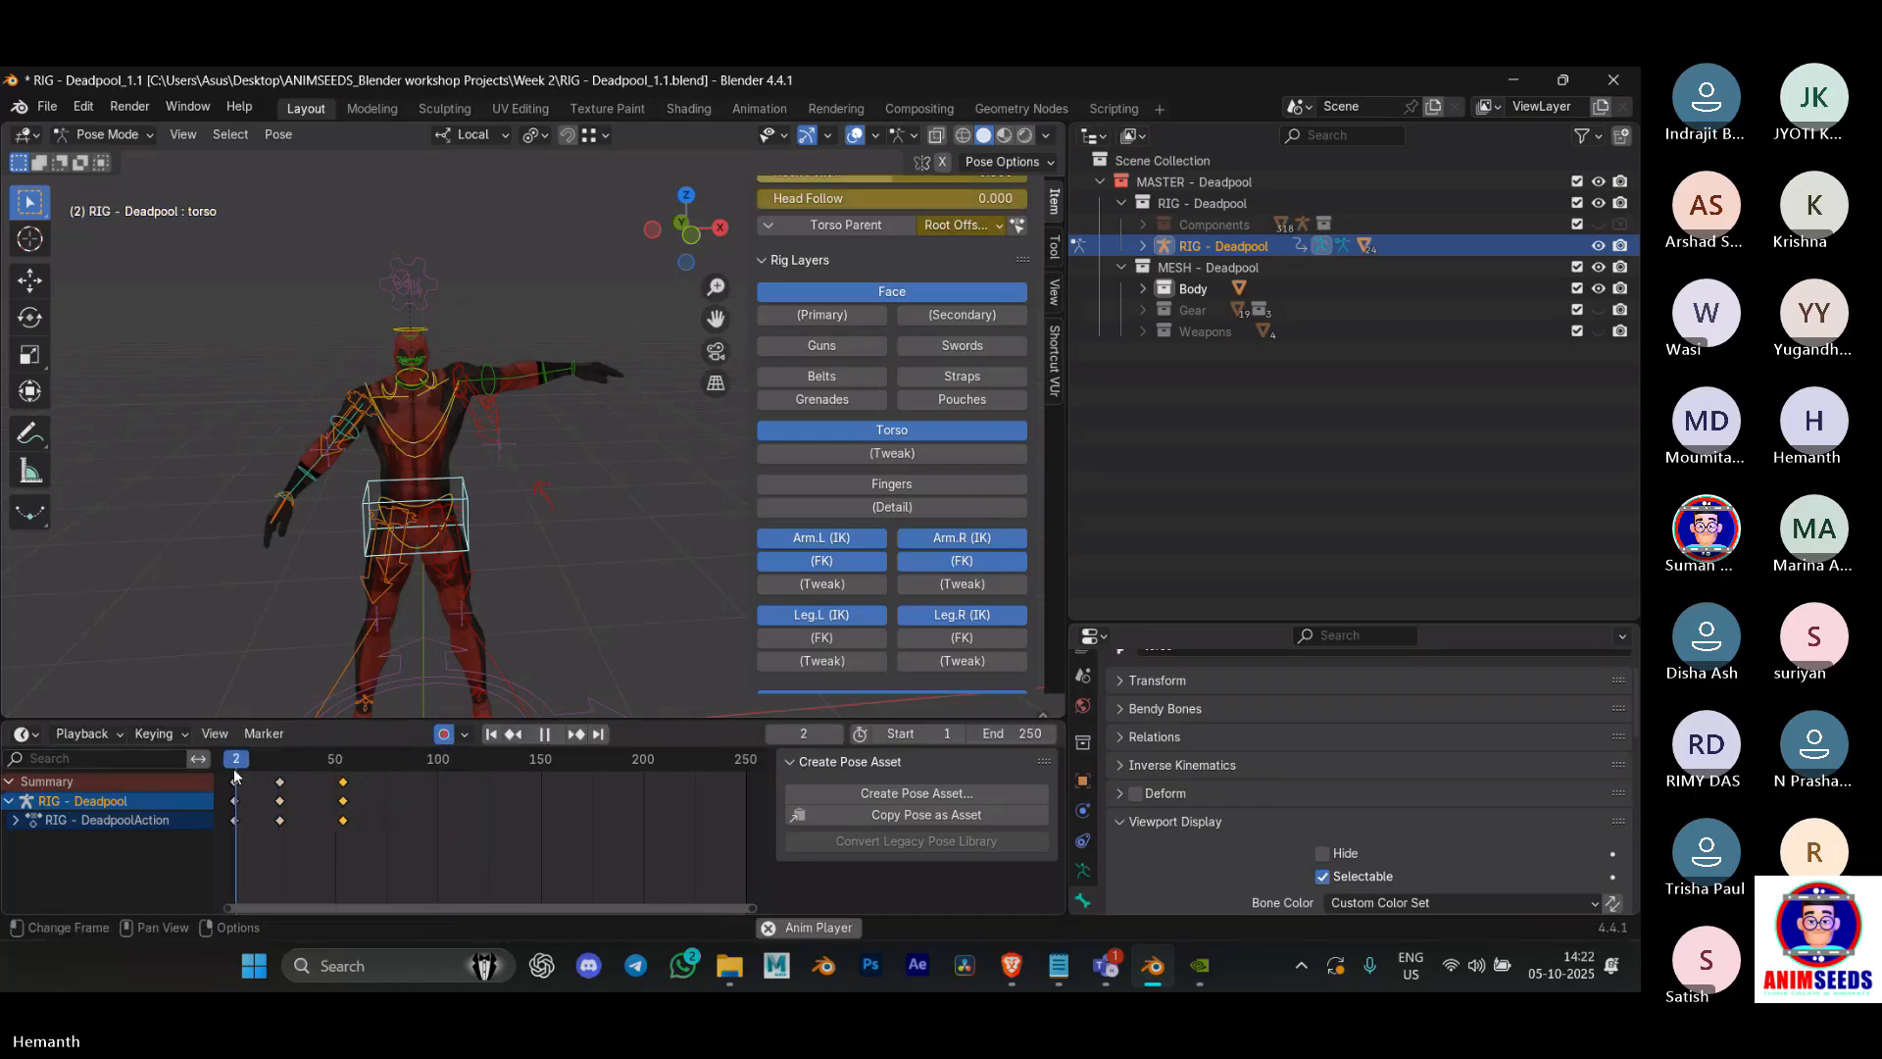
key("space")
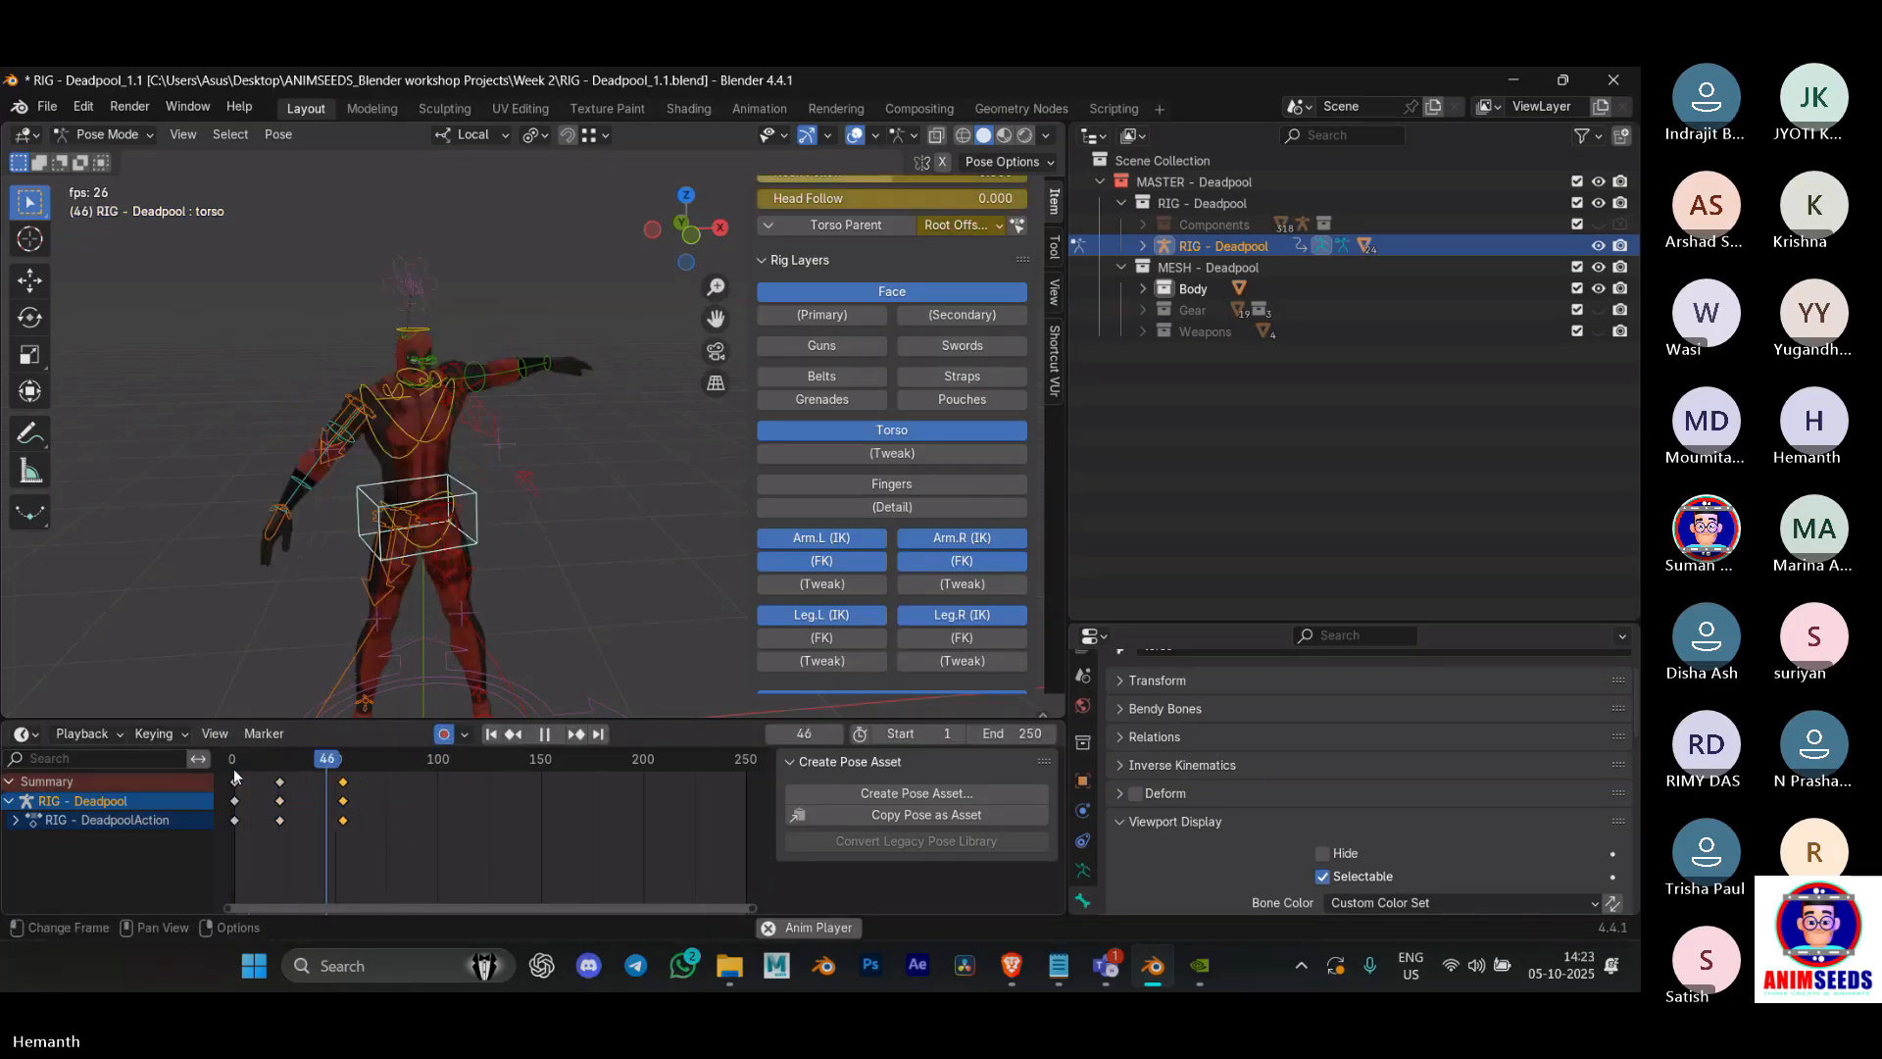
left_click(233, 772)
key("space")
left_click_drag(312, 850, 274, 810)
key("g")
left_click(304, 816)
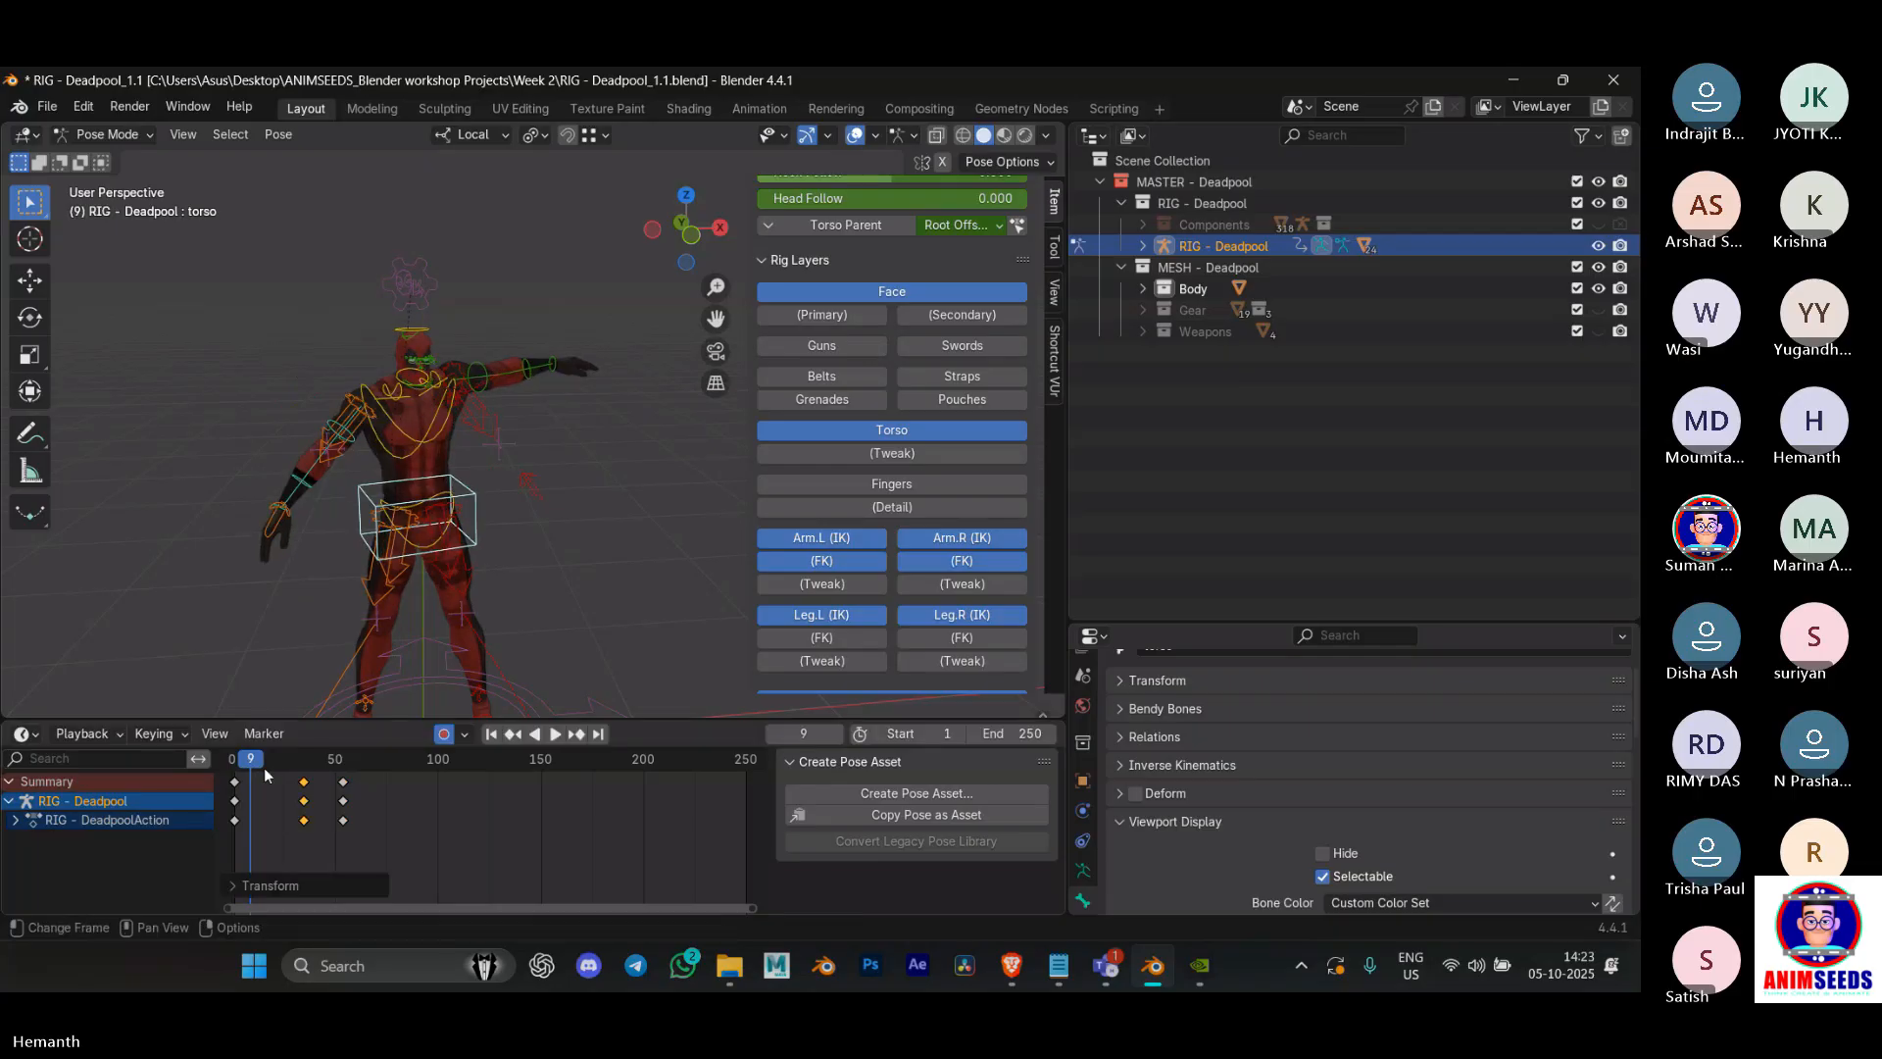
Step: Add a breakdown pose with factor 0.796 at frame 13, between the keyframes at 1 and 35, and play back the turn
left_click(261, 765)
key("shift+e")
left_click(412, 612)
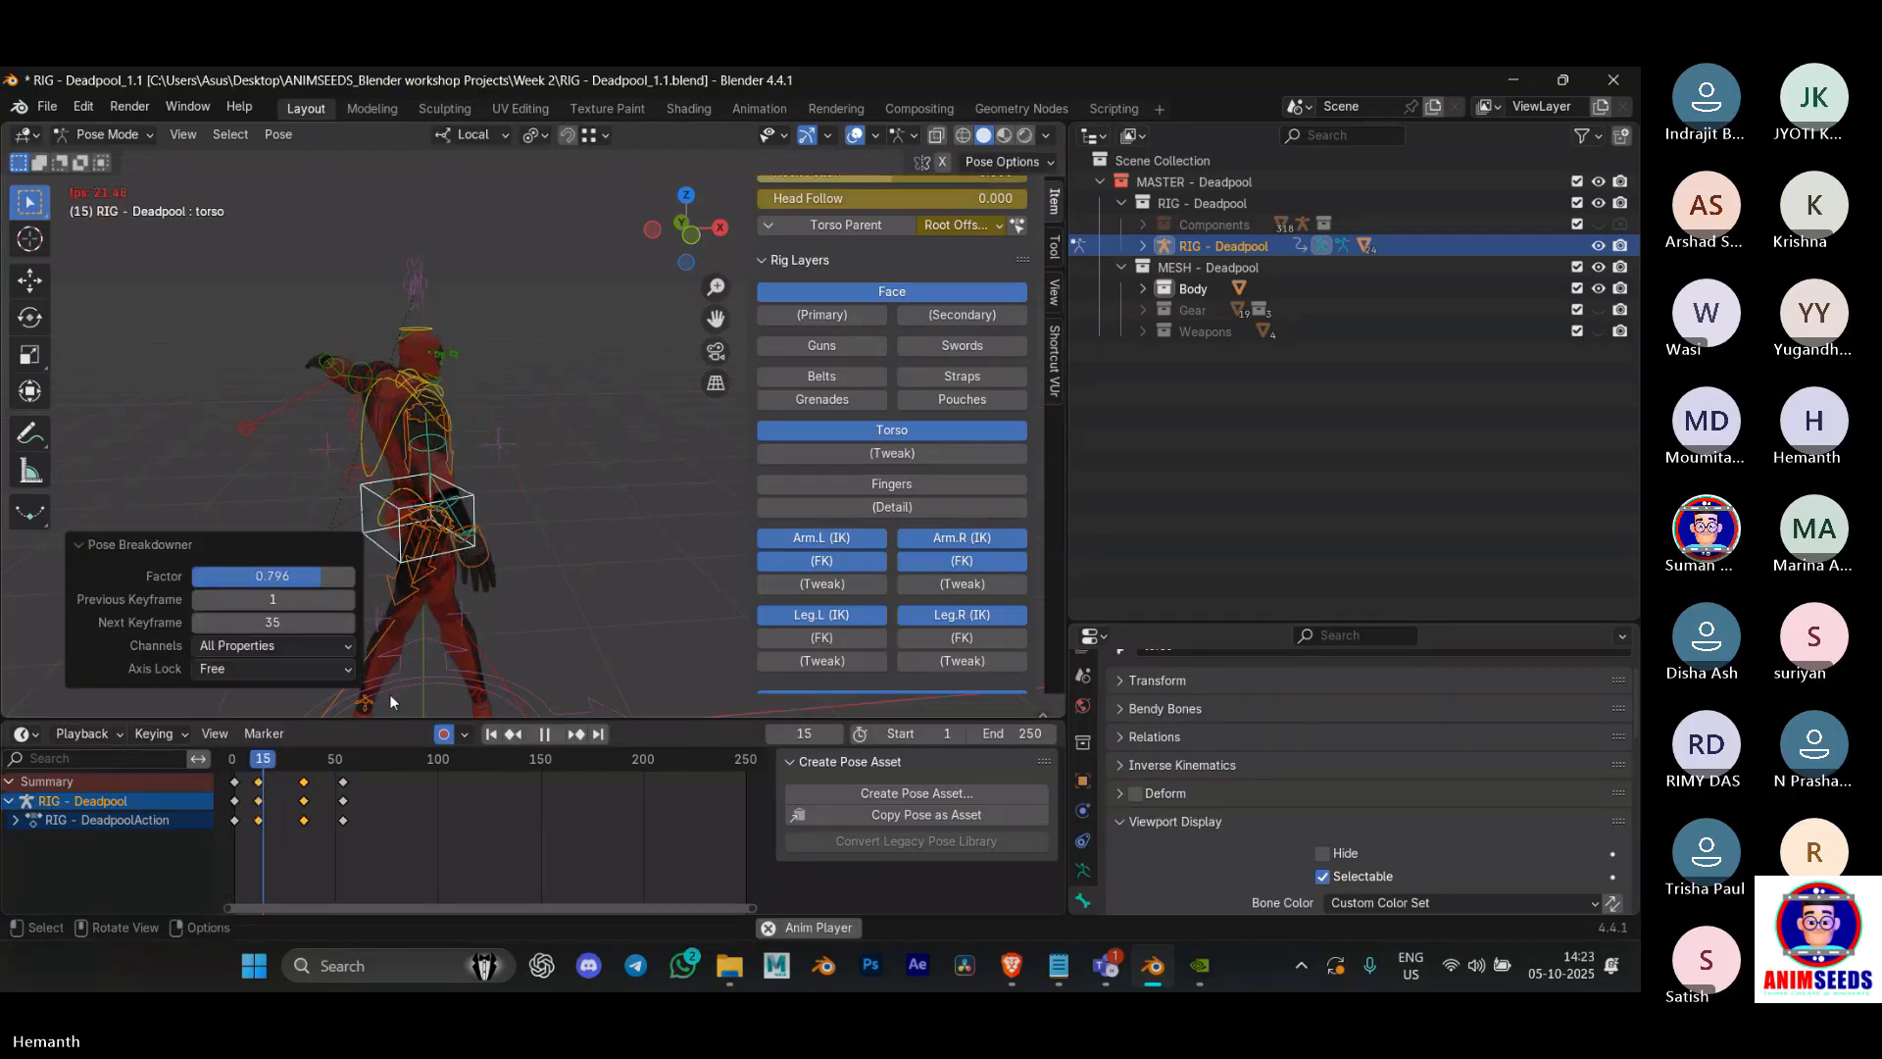
key("Up")
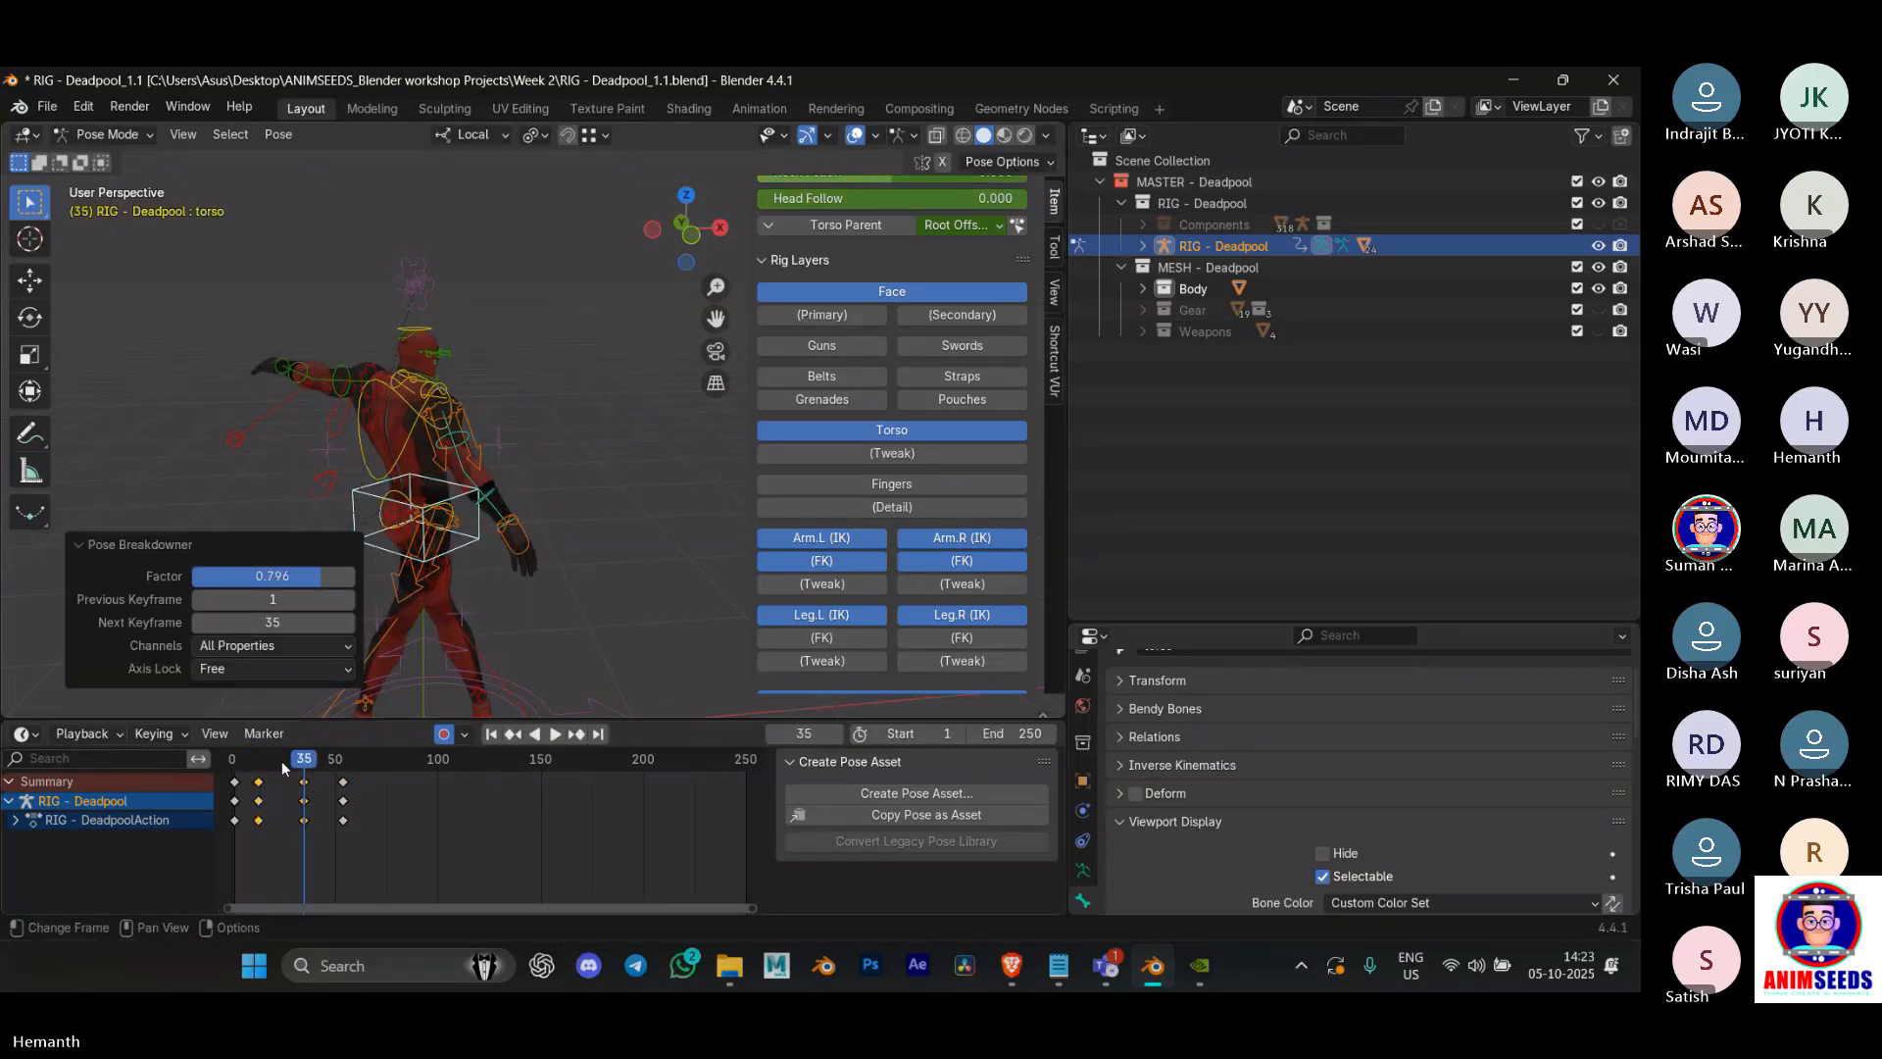
left_click_drag(291, 765, 305, 769)
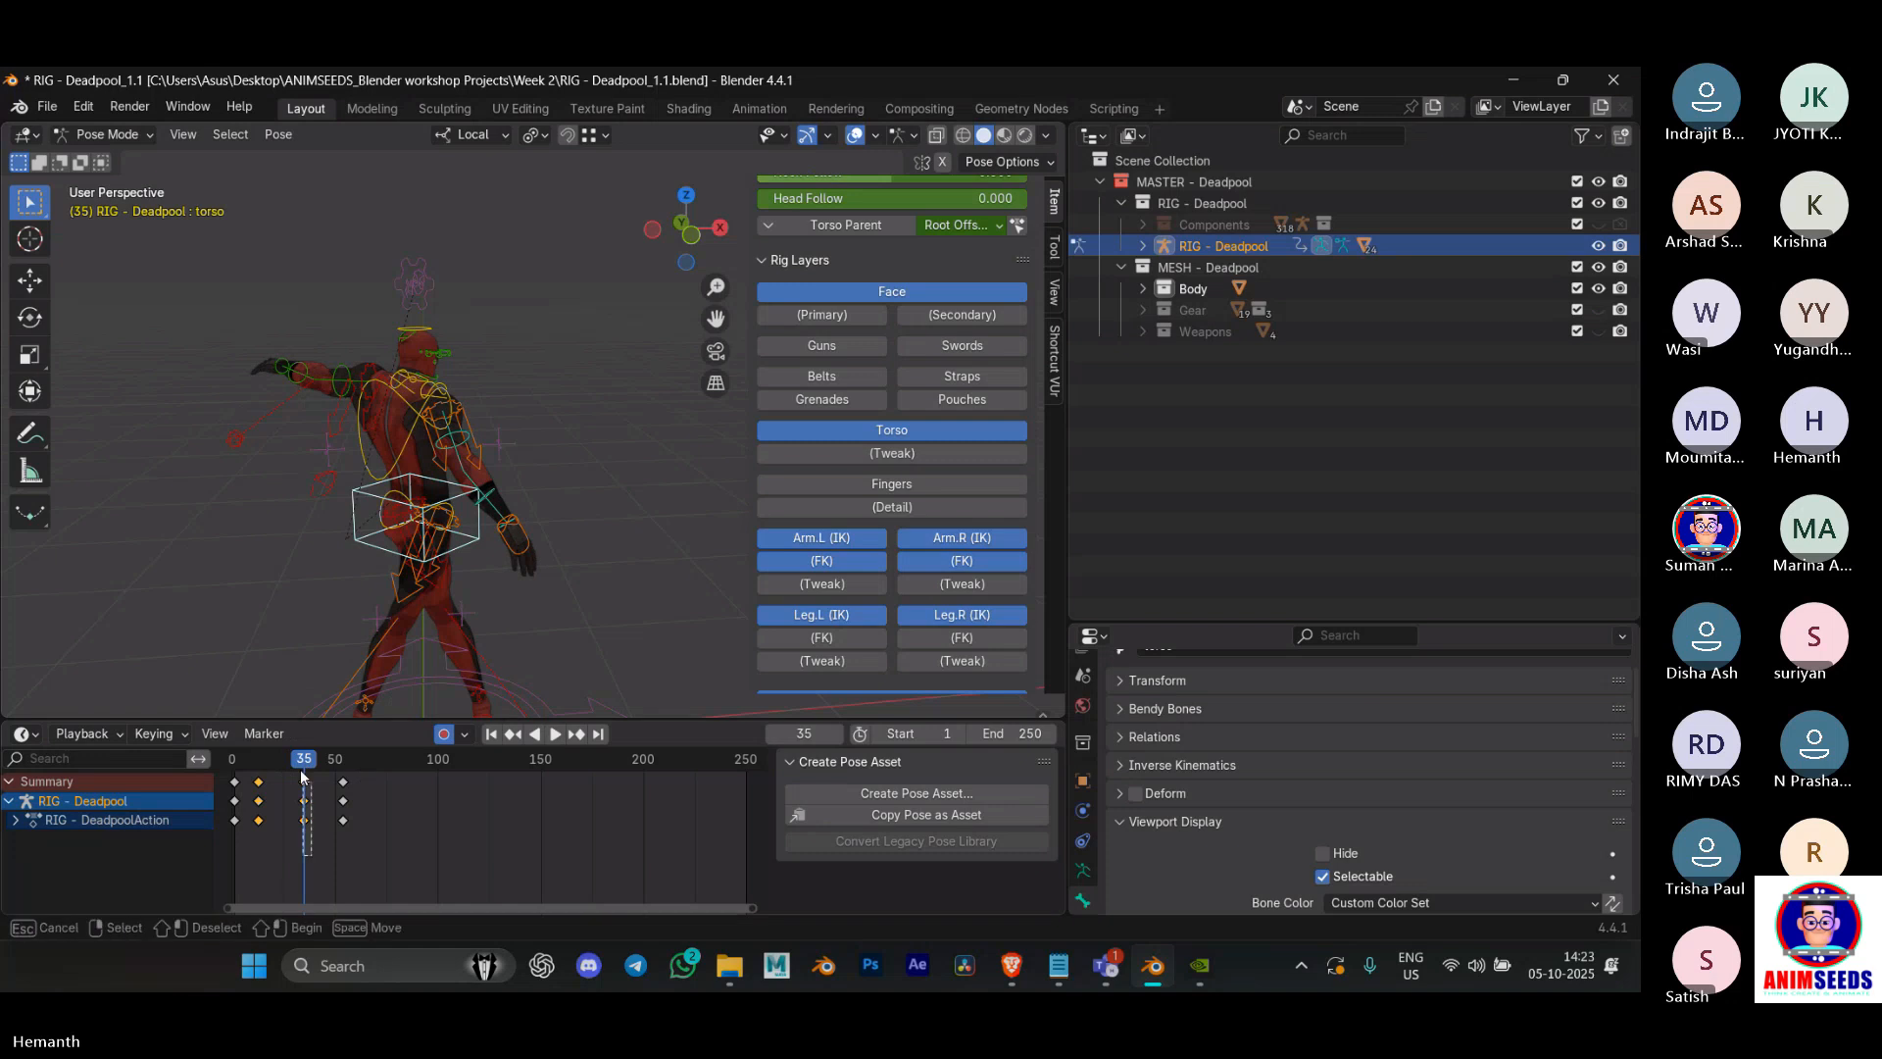
left_click(251, 761)
key("space")
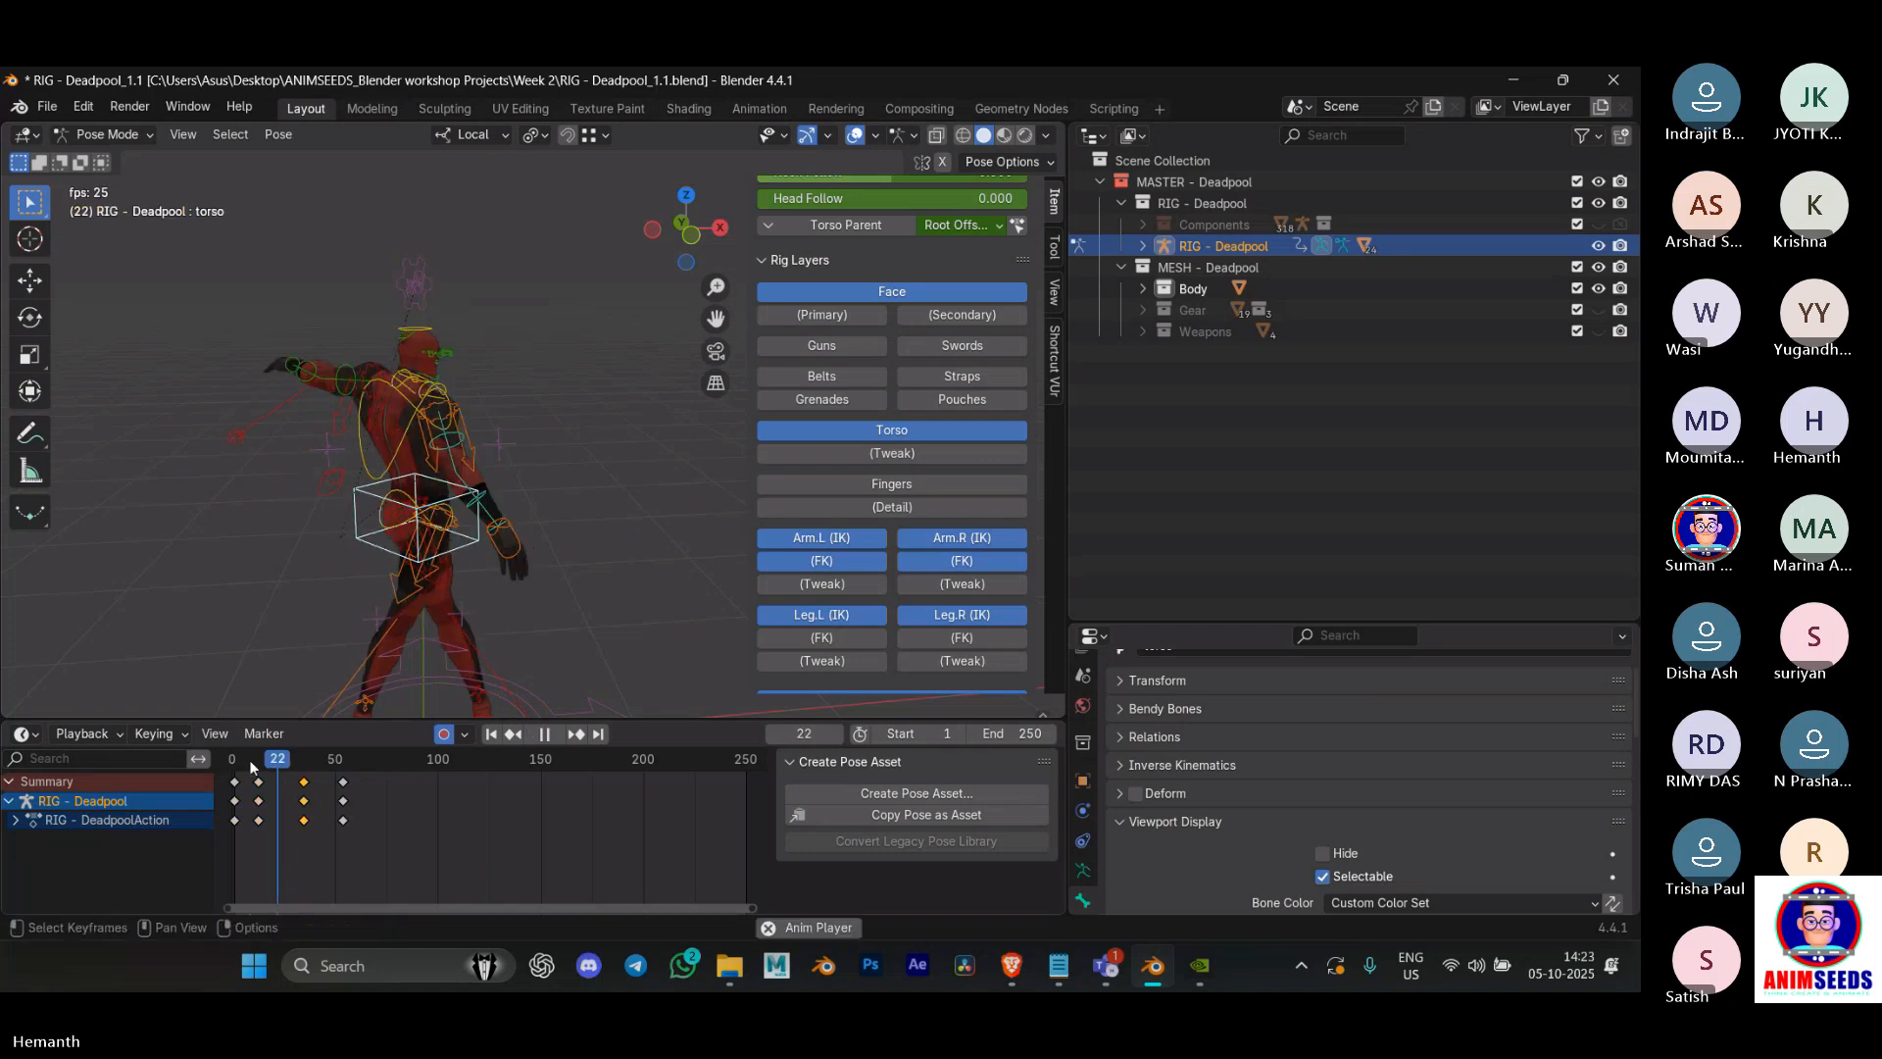
key("space")
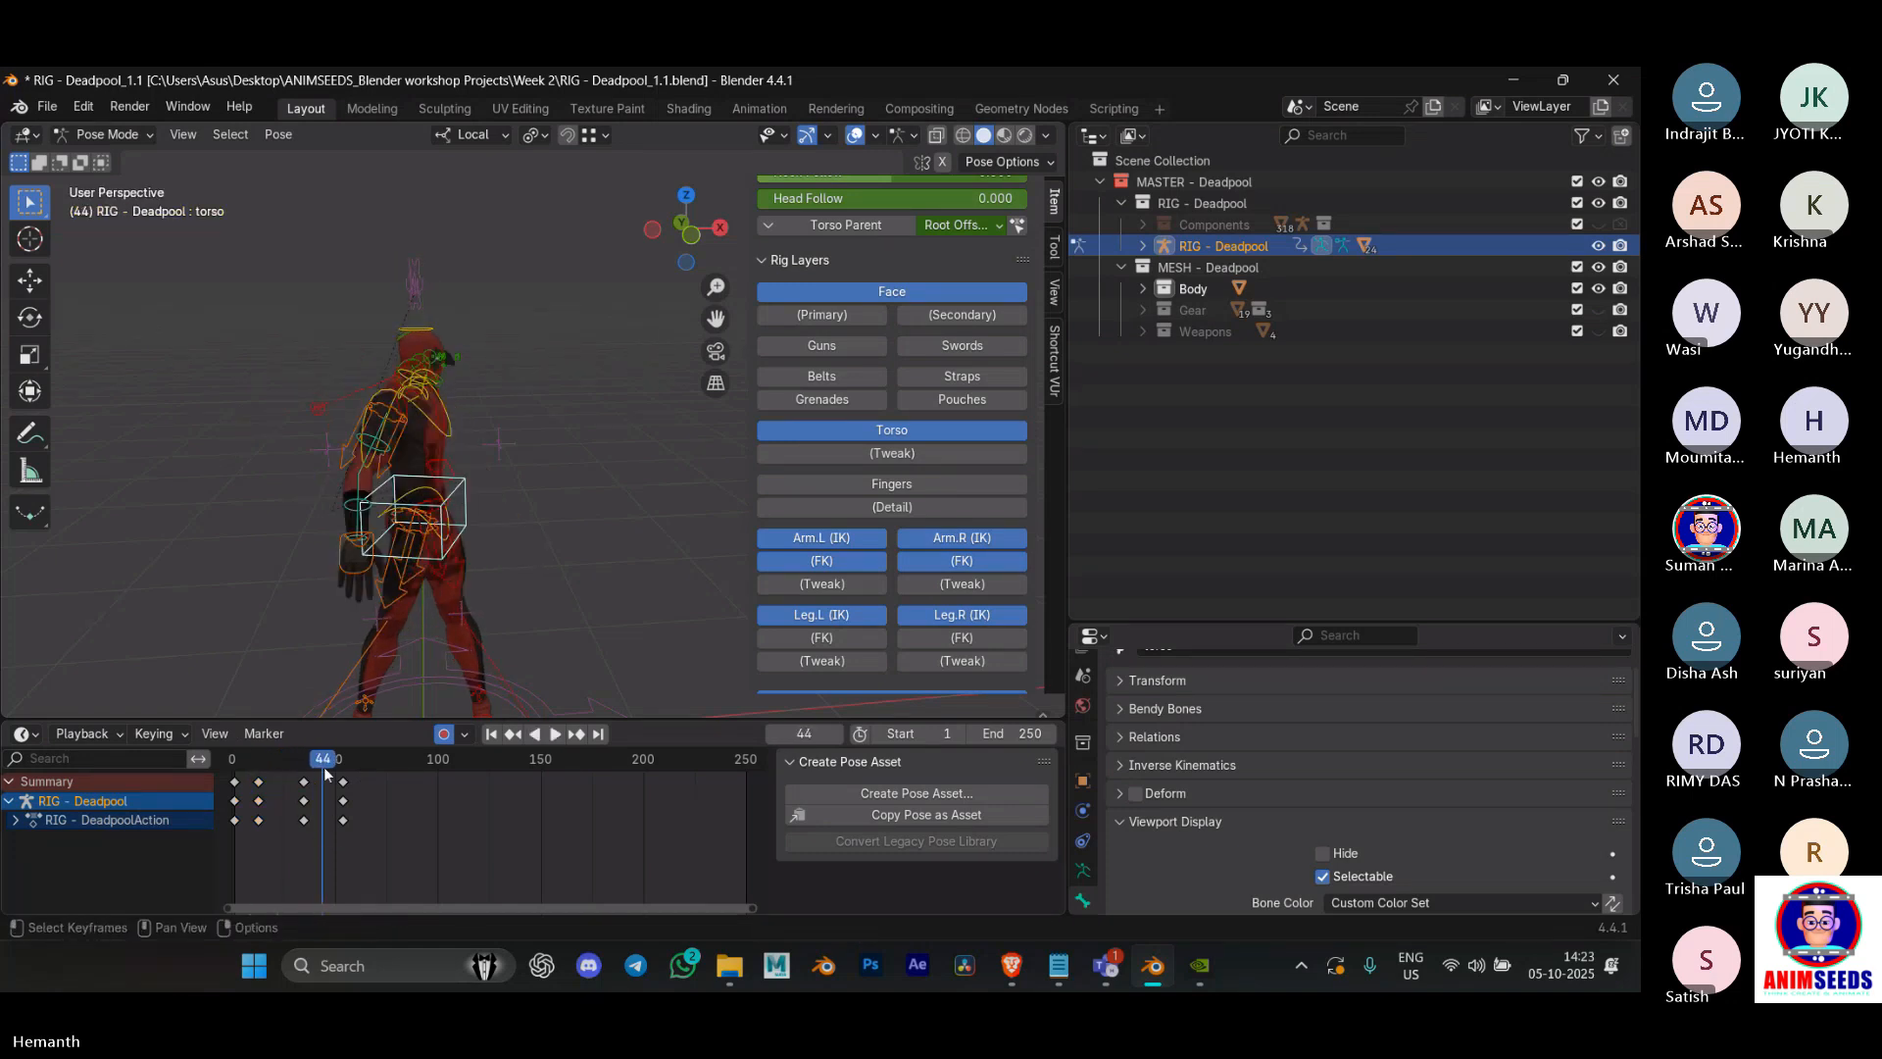
Step: Add a breakdown pose at frame 44 and shift the last two keyframes to about frames 56 and 66
key("shift+e")
left_click(465, 582)
left_click_drag(358, 863, 322, 781)
key("g")
left_click(388, 849)
left_click(244, 772)
key("space")
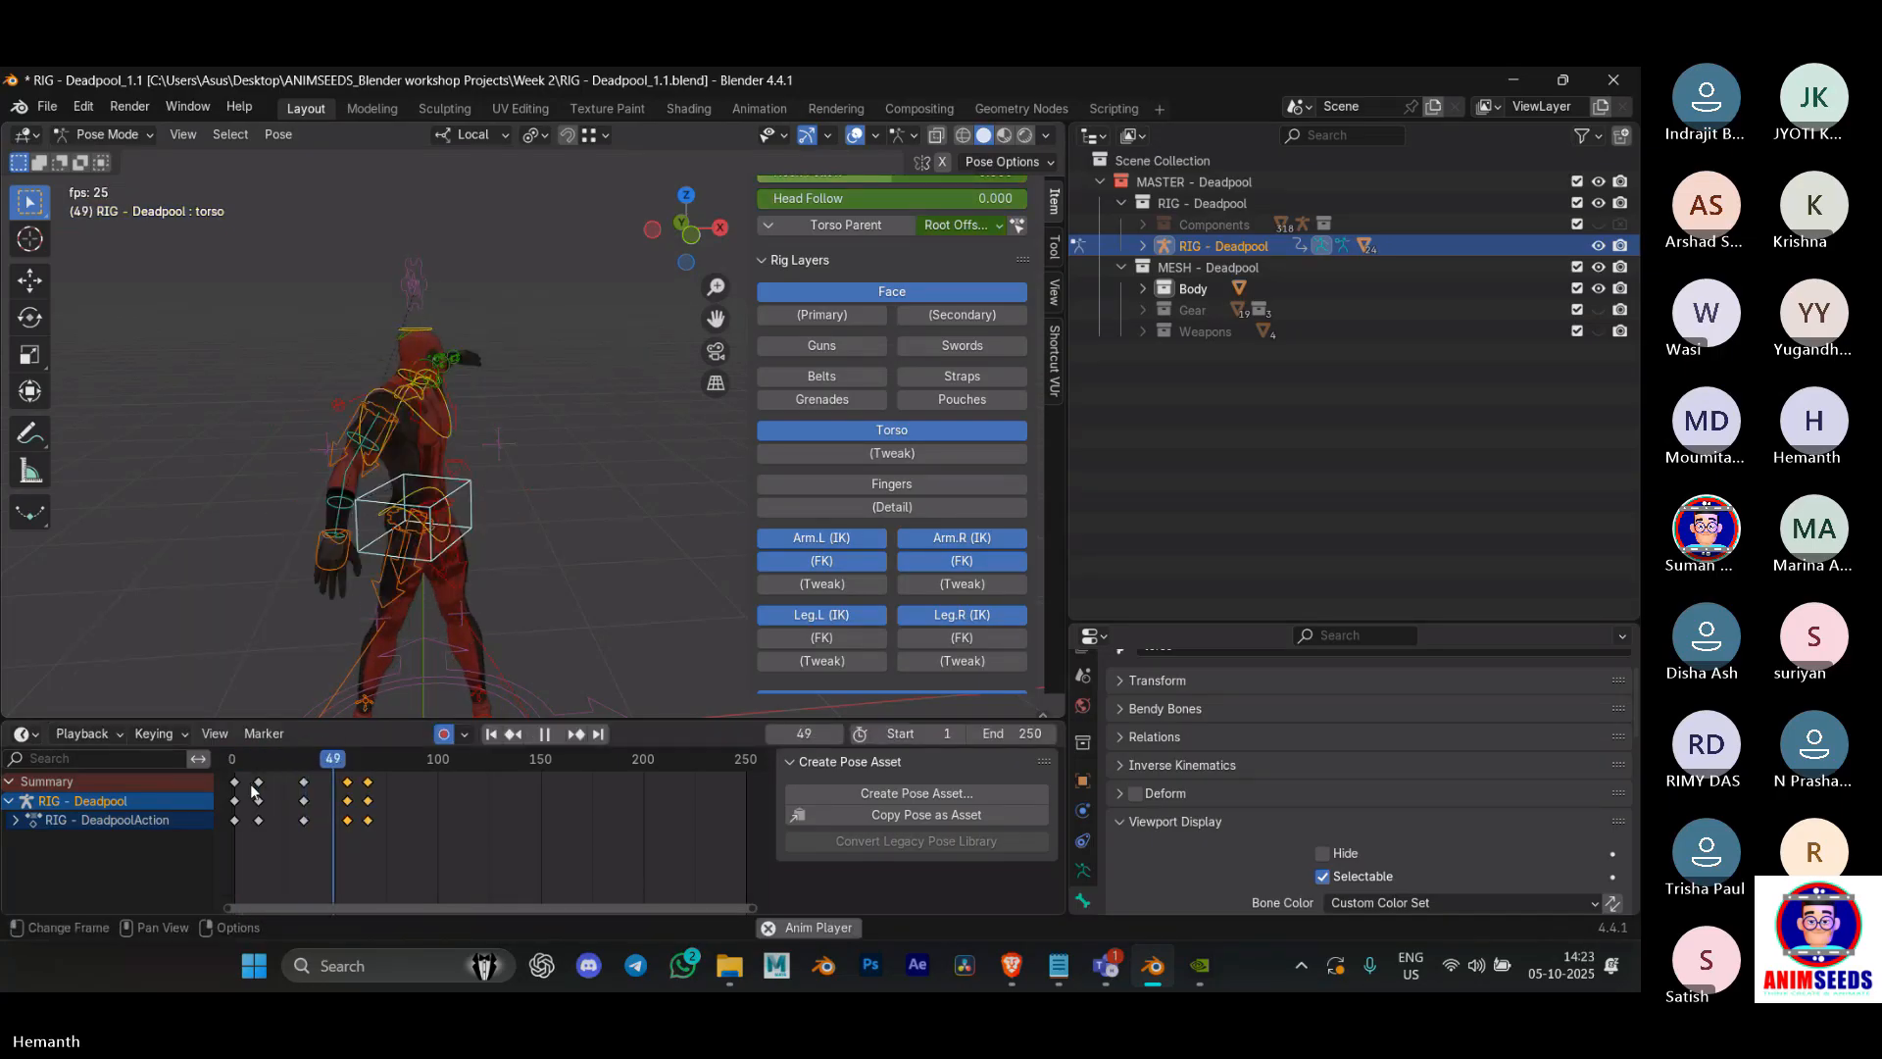
key("space")
Step: Tighten the torso timing by moving the full-turn keyframe to frame 27 and the second breakdown keyframe to frame 39
left_click_drag(323, 849, 291, 753)
key("g")
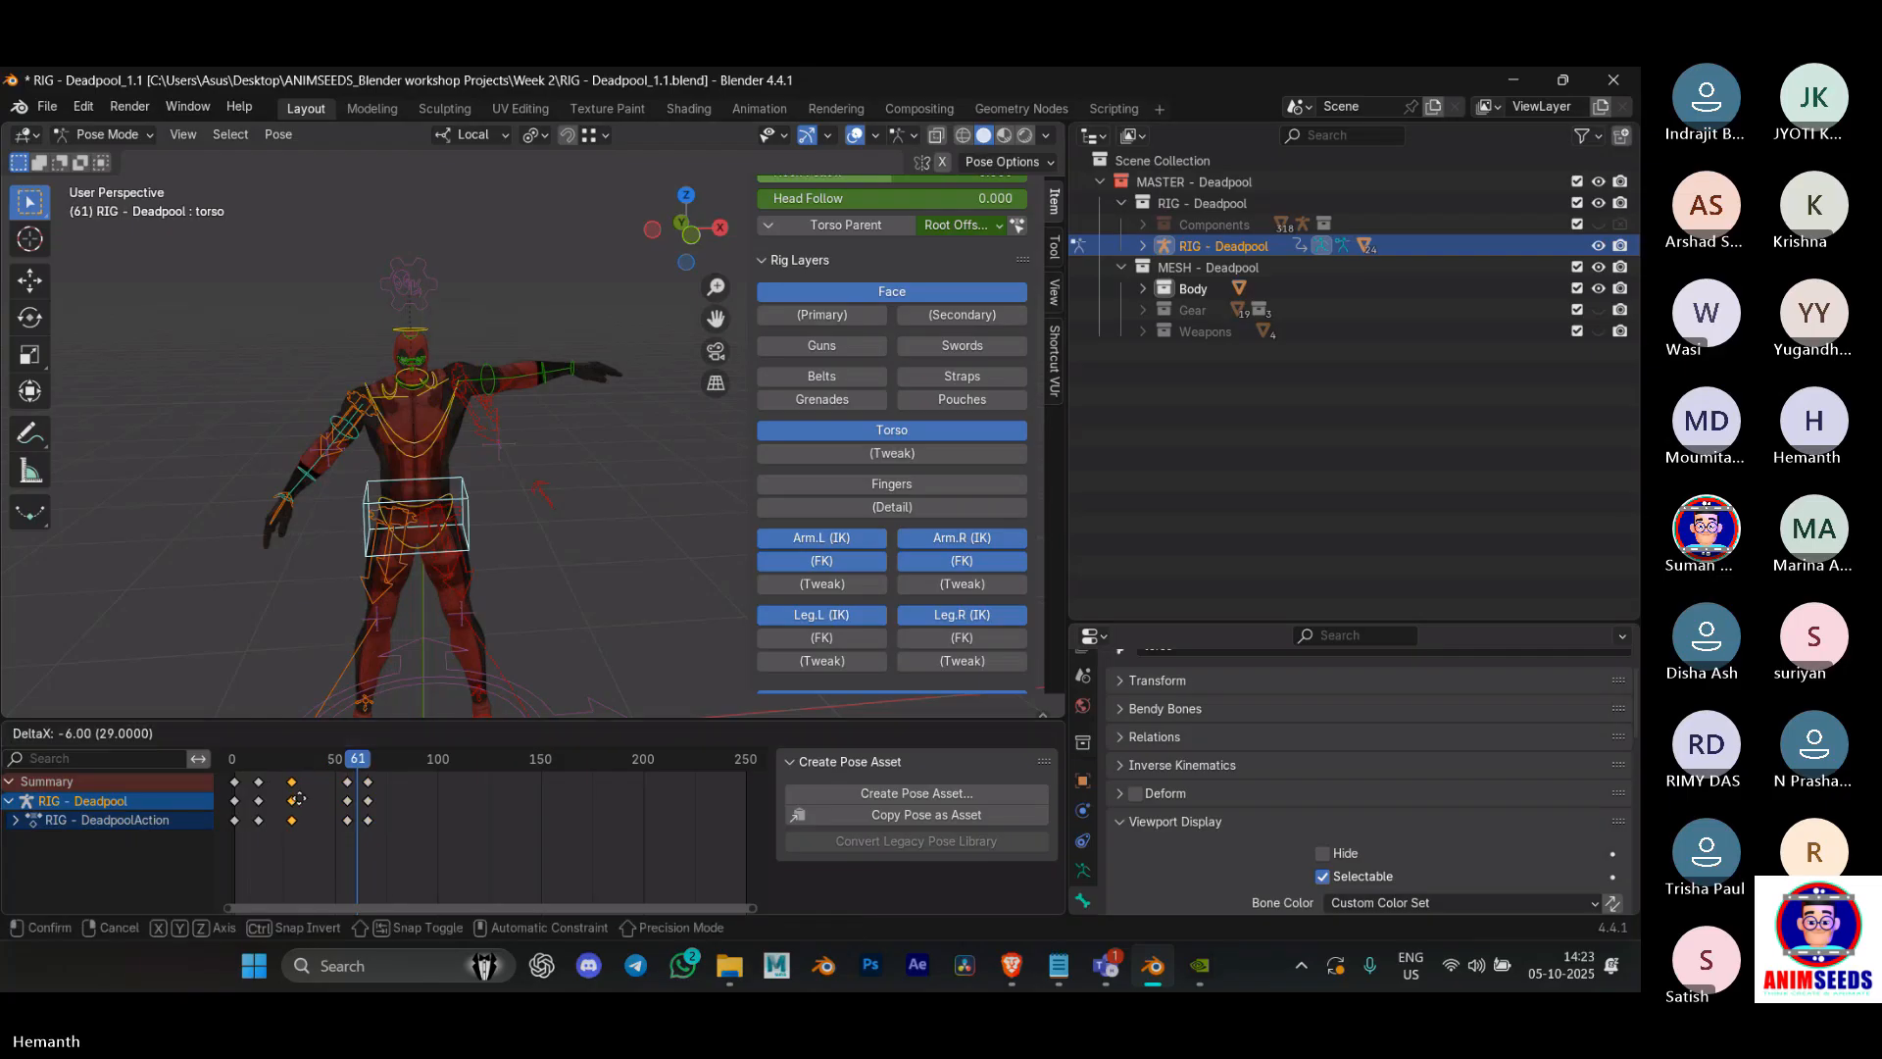
left_click(274, 775)
left_click_drag(357, 841, 328, 797)
key("g")
left_click(315, 826)
left_click(274, 768)
key("g")
left_click(282, 807)
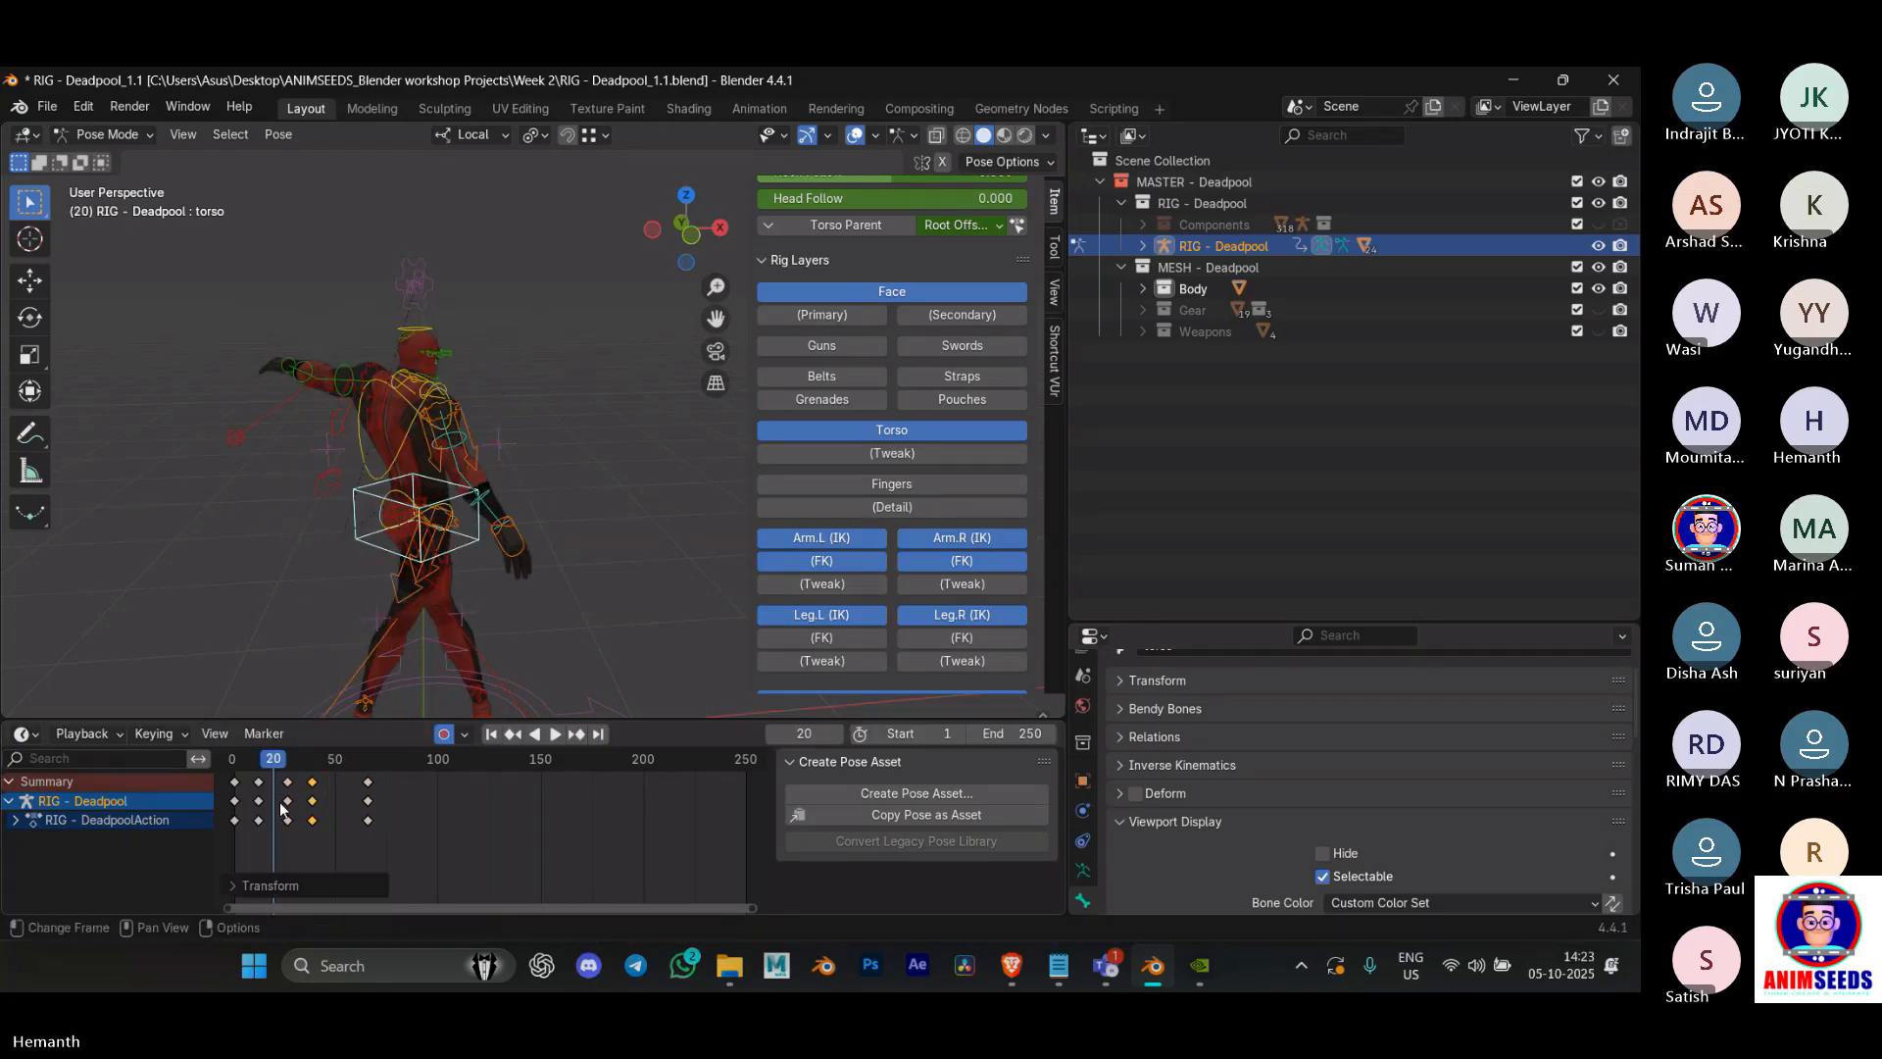
Step: Play back the retimed torso turn and select the three left-arm FK controls to check their keyframes
key("space")
key("space")
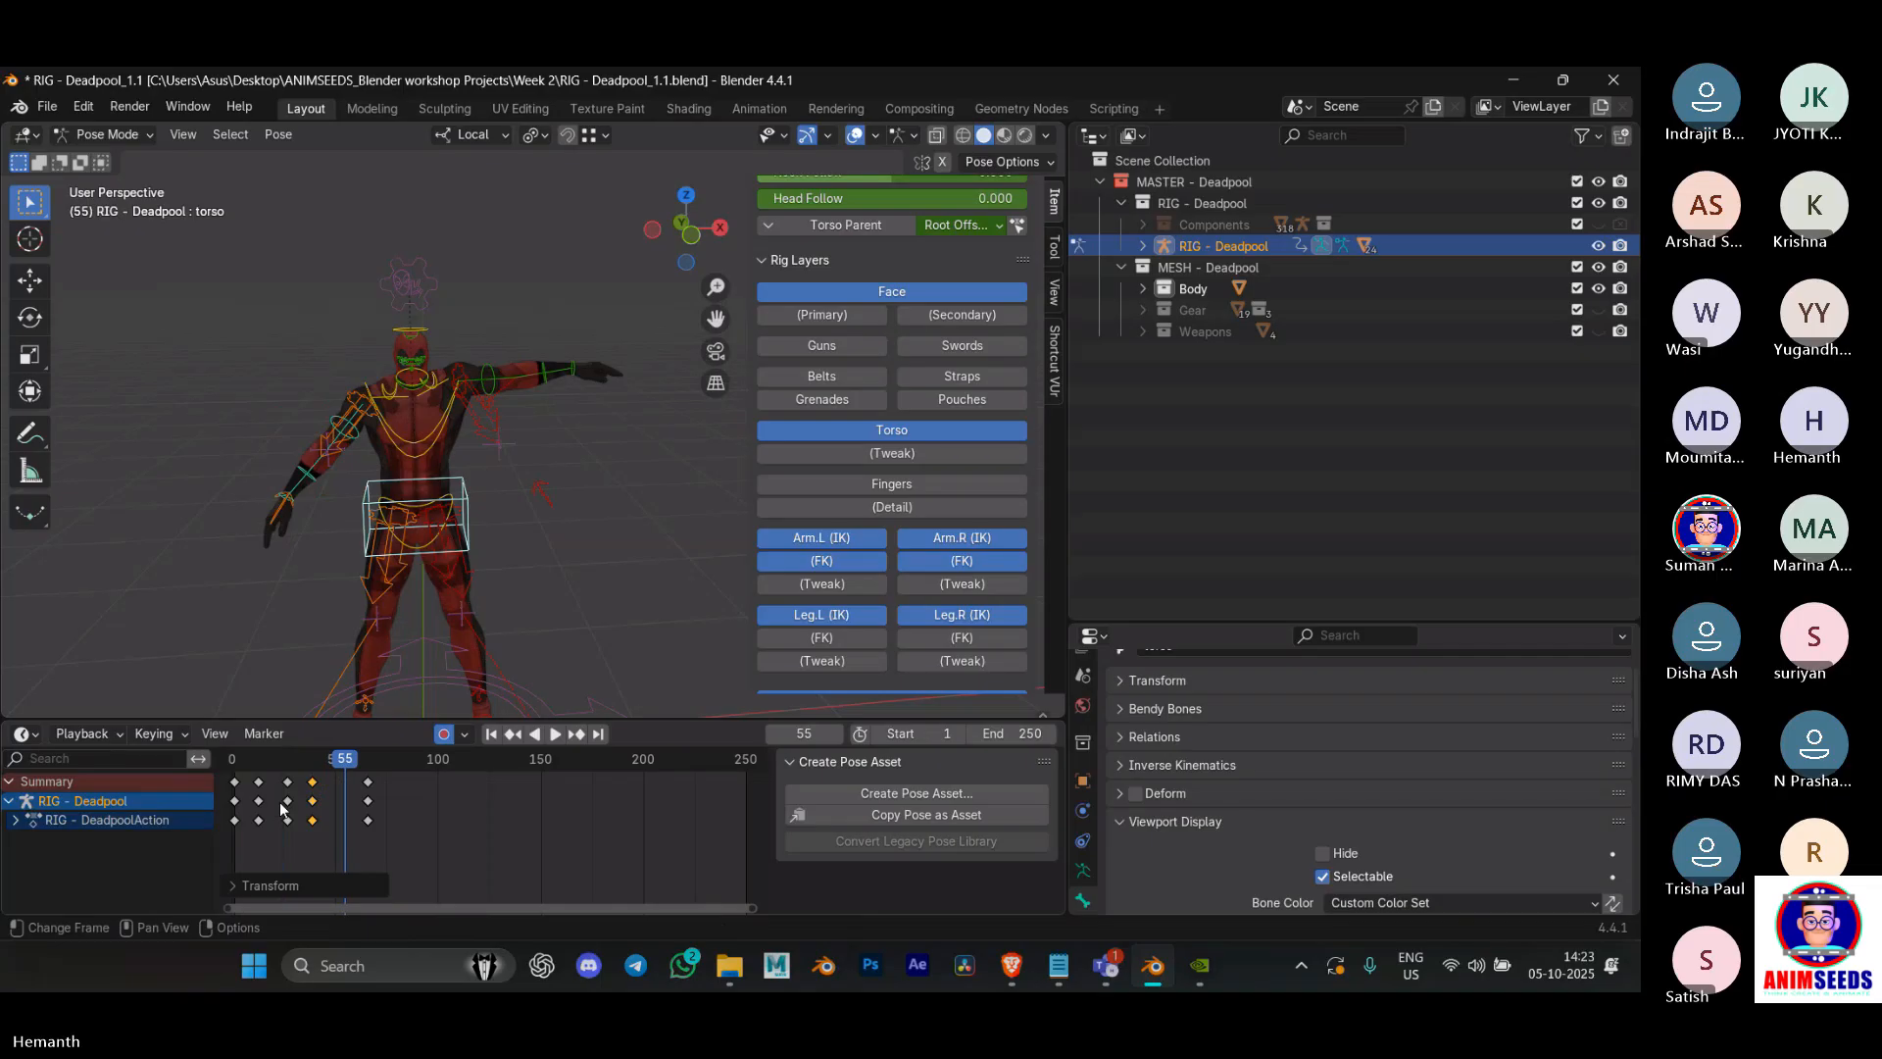
left_click(243, 763)
key("space")
key("space")
middle_click_drag(451, 470, 406, 508)
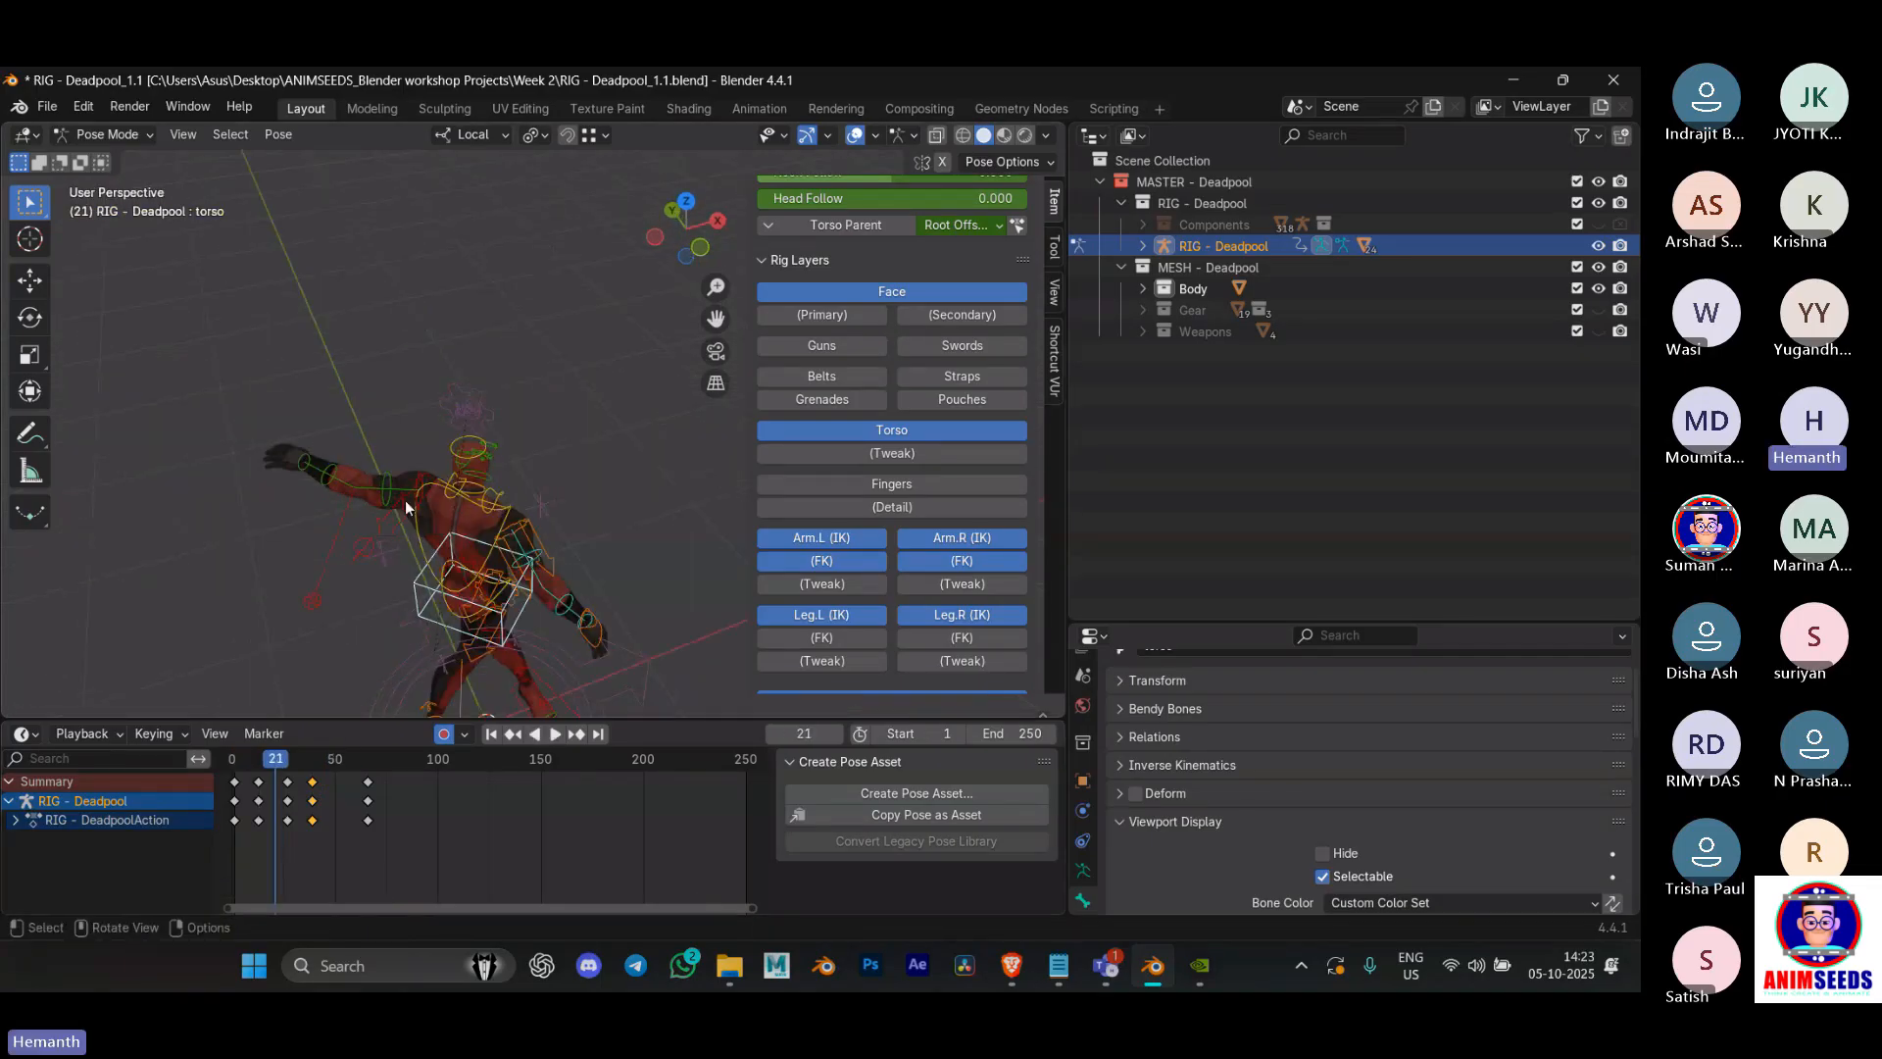
left_click(385, 498)
left_click(330, 474, "shift")
left_click(310, 460, "shift")
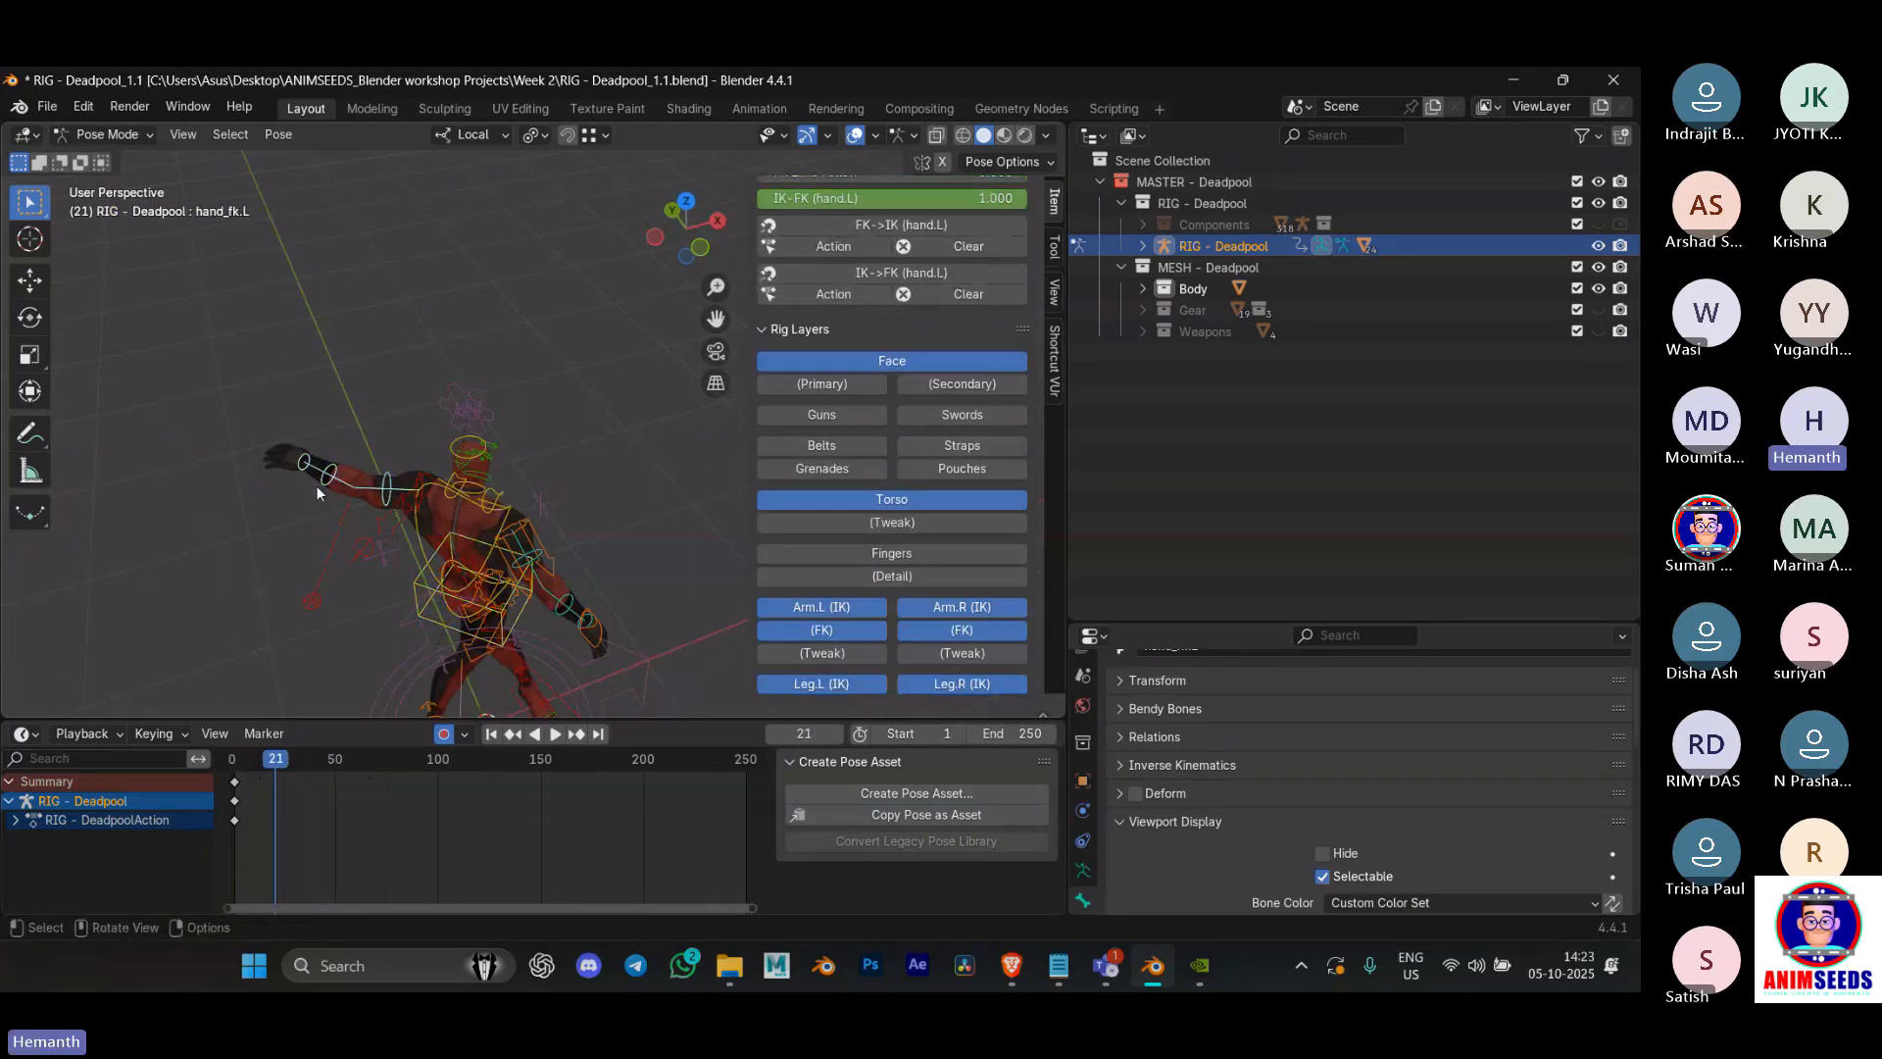
Step: Select all rig controls and key the whole pose at the existing keyframe times, including frames 39, 27 and 13
key("a")
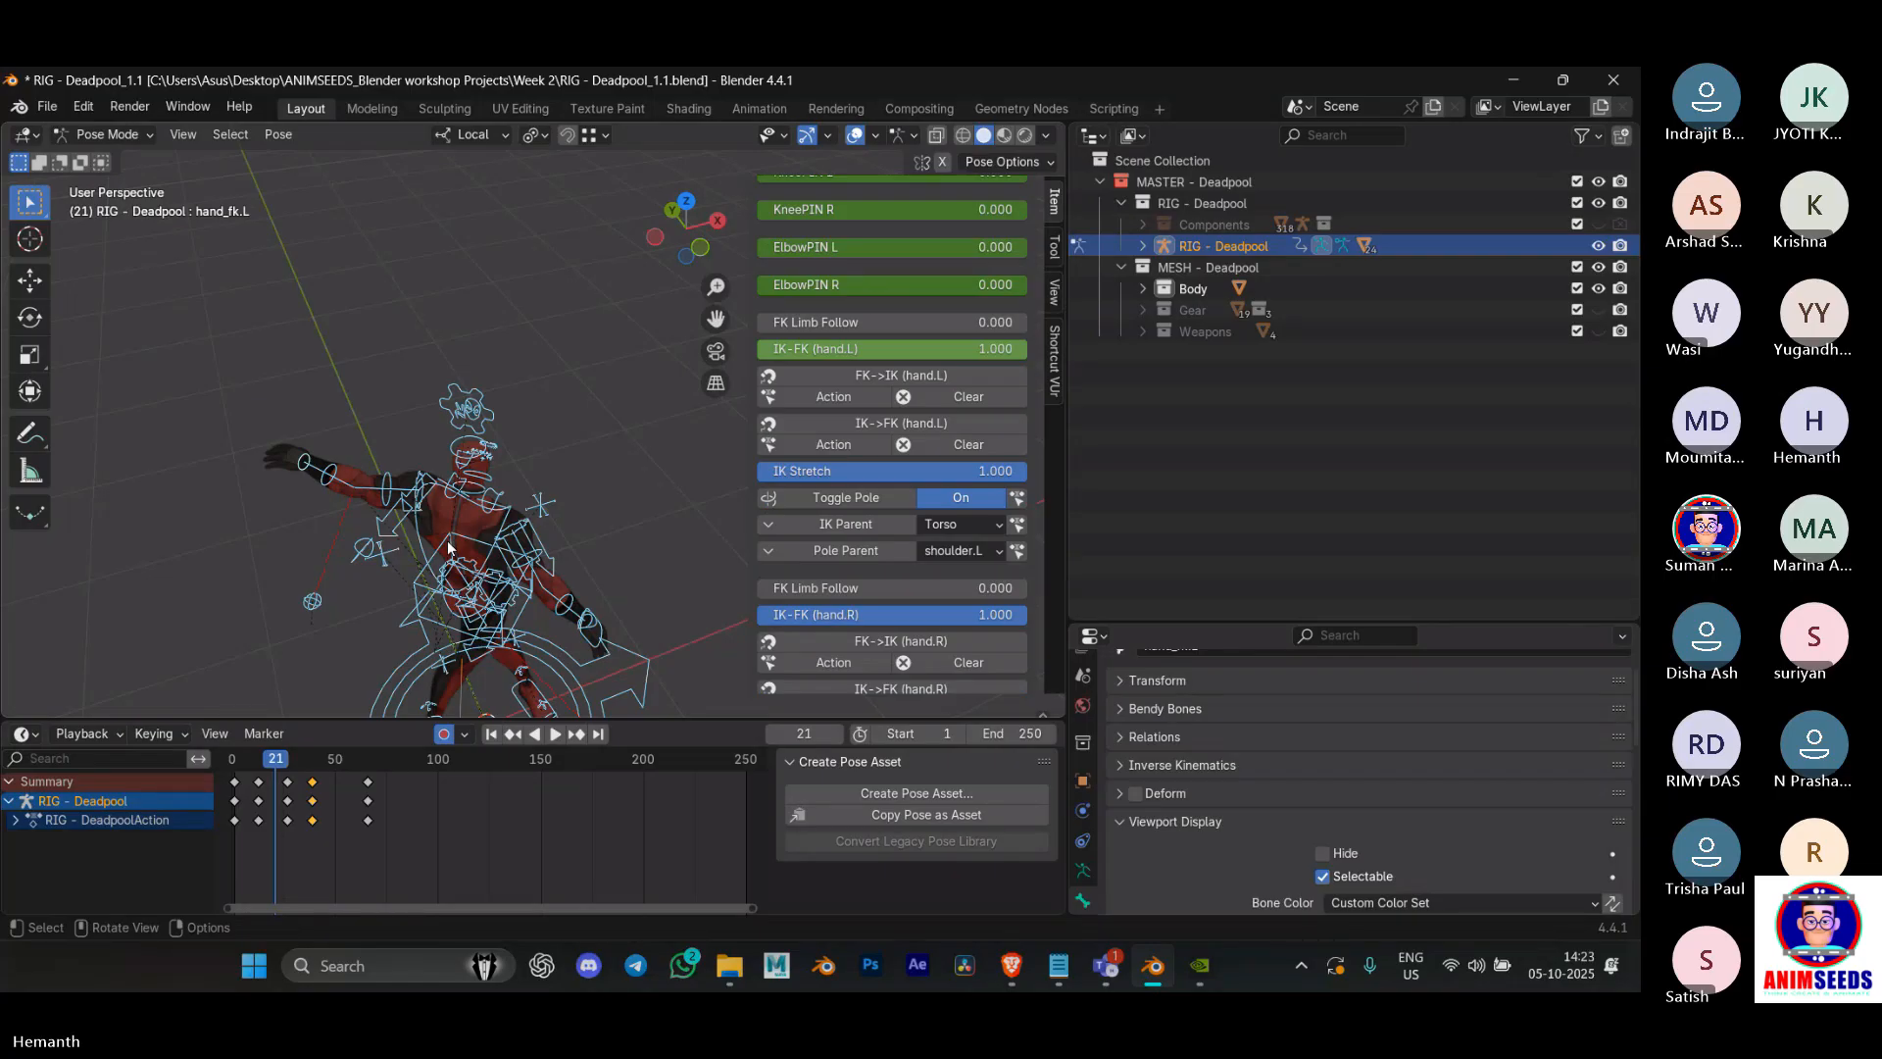
key("Up")
key("Up")
key("Up")
key("Up")
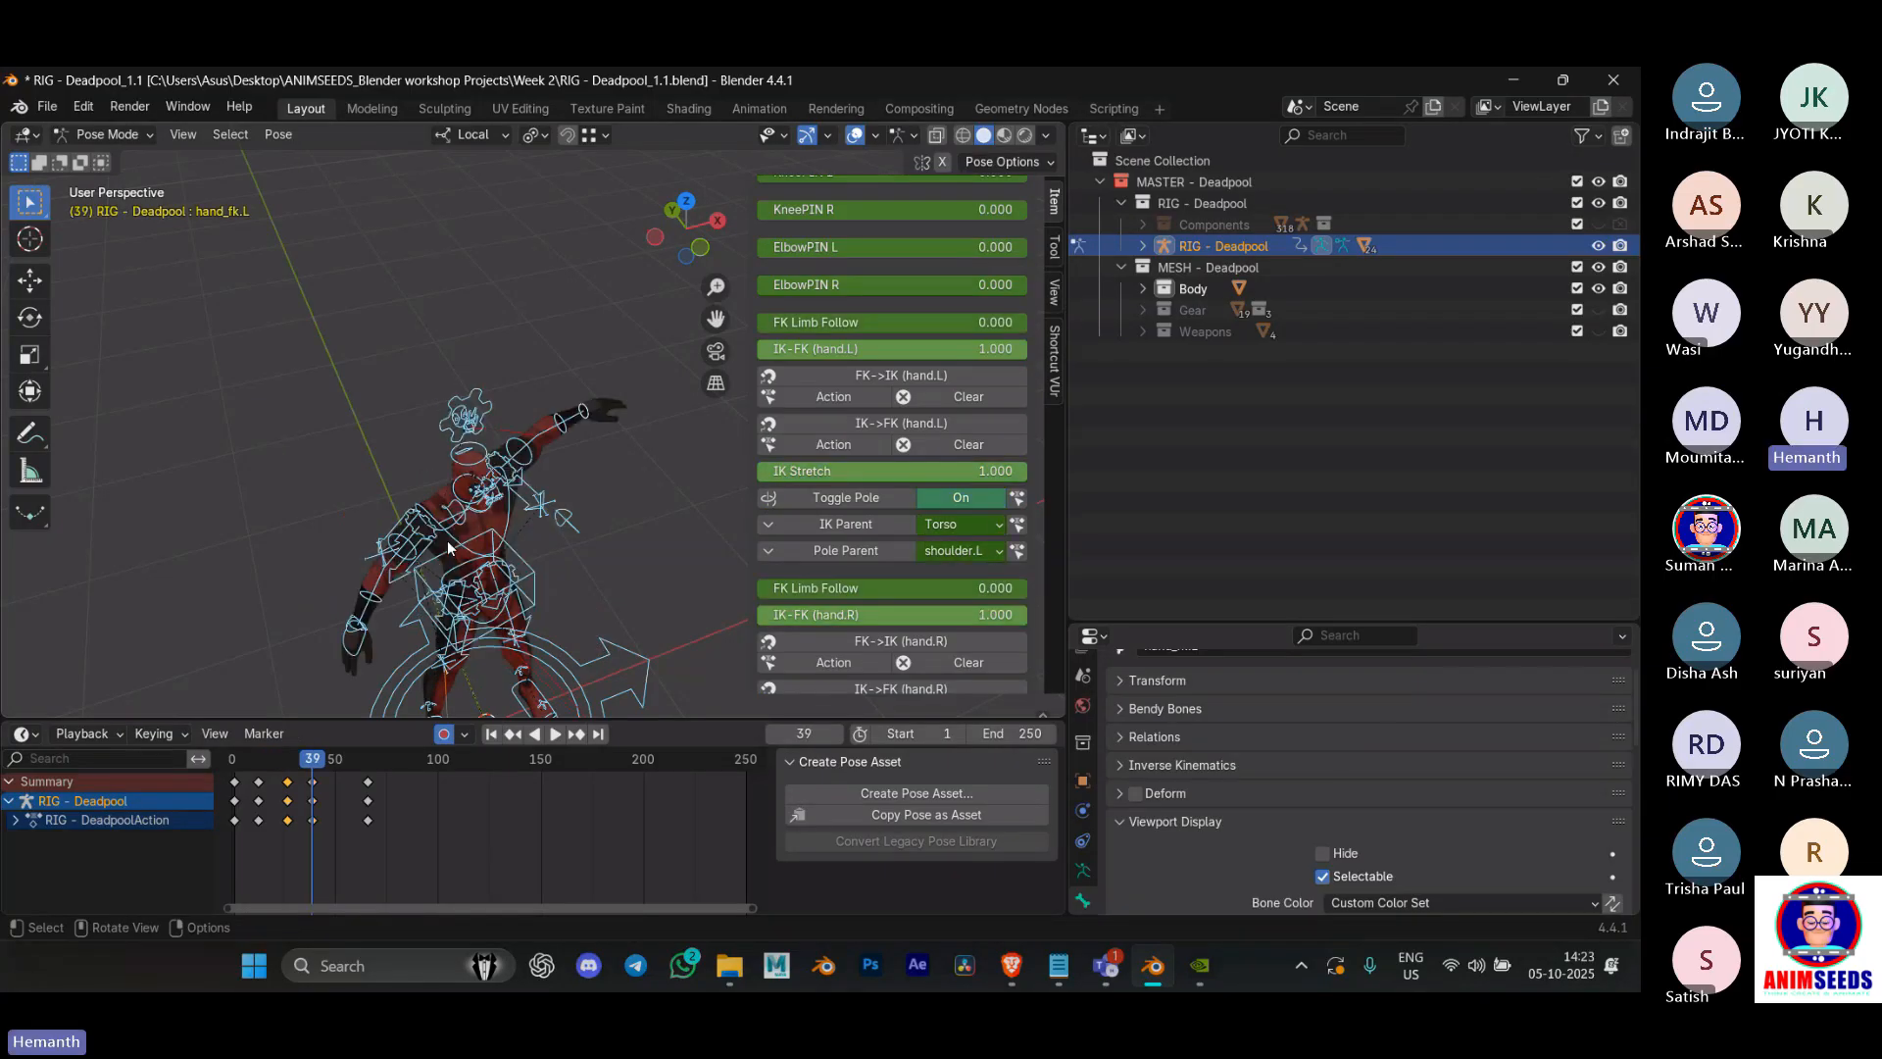
key("Down")
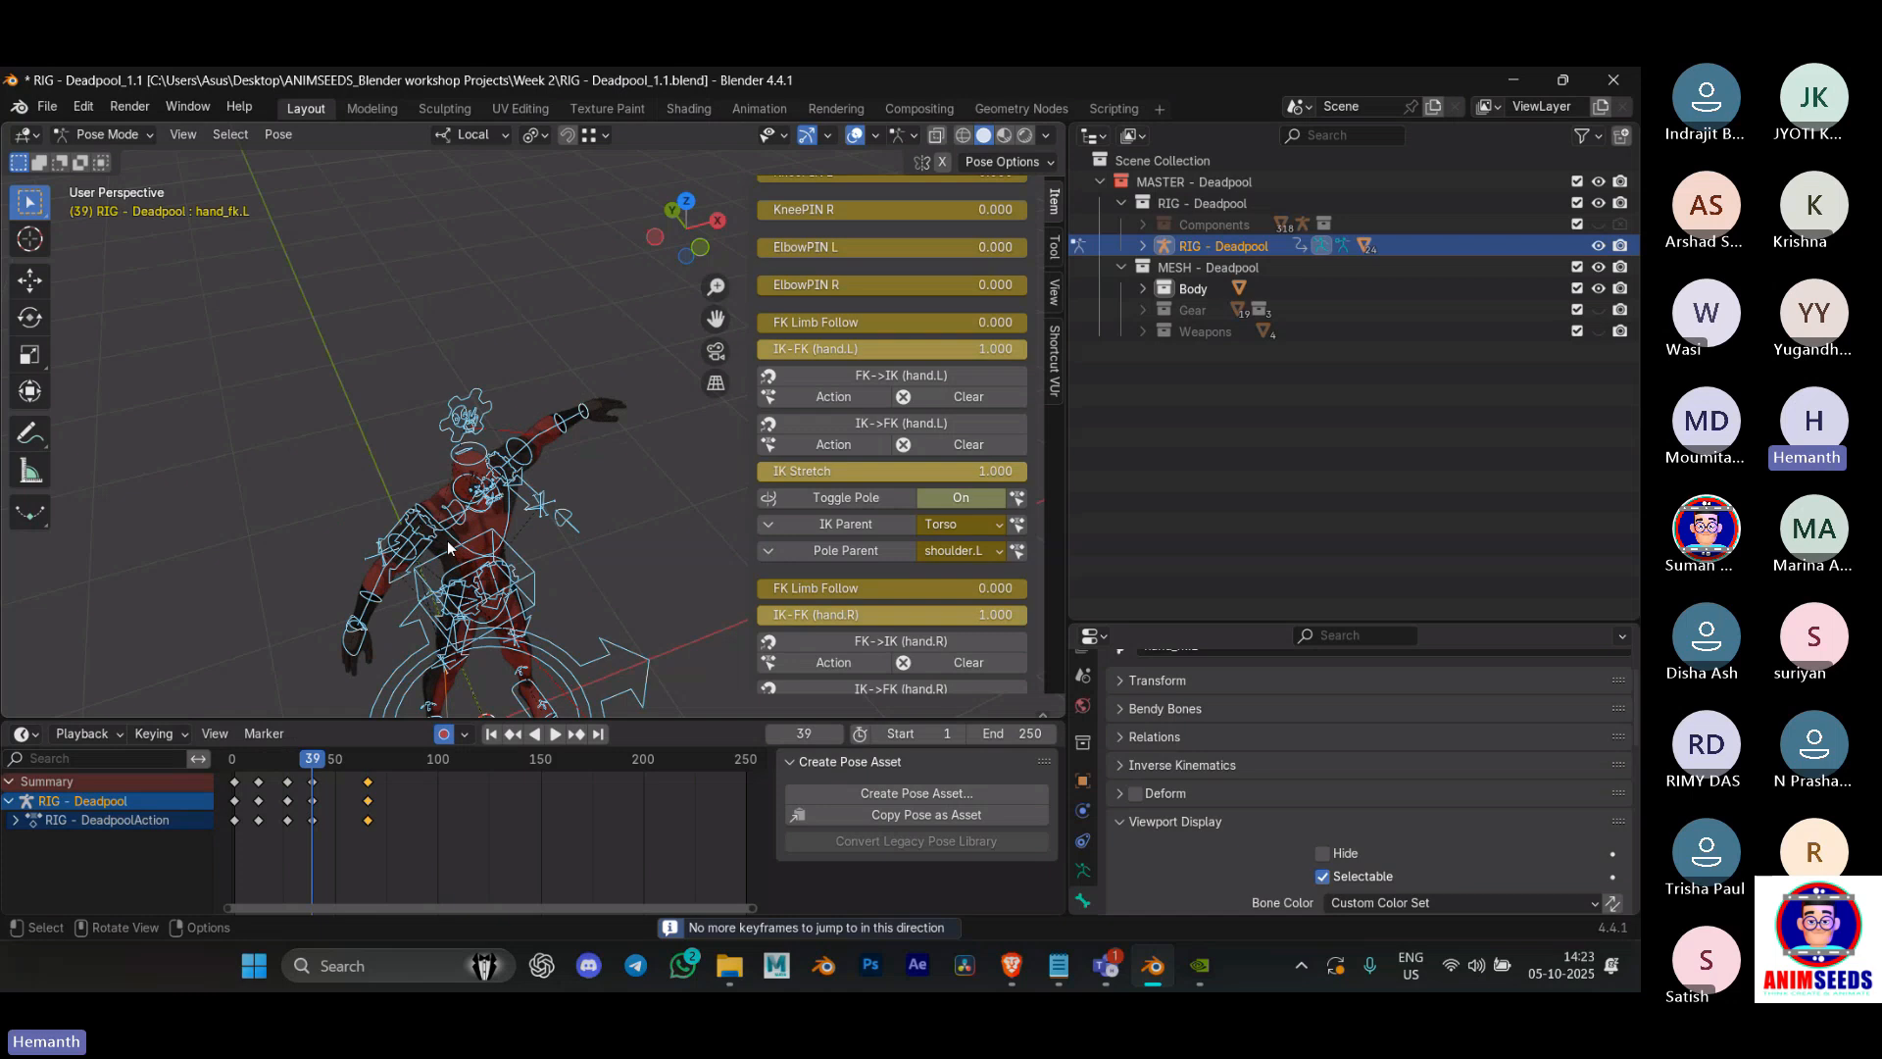
key("Up")
key("Down")
key("Down")
key("Up")
key("Down")
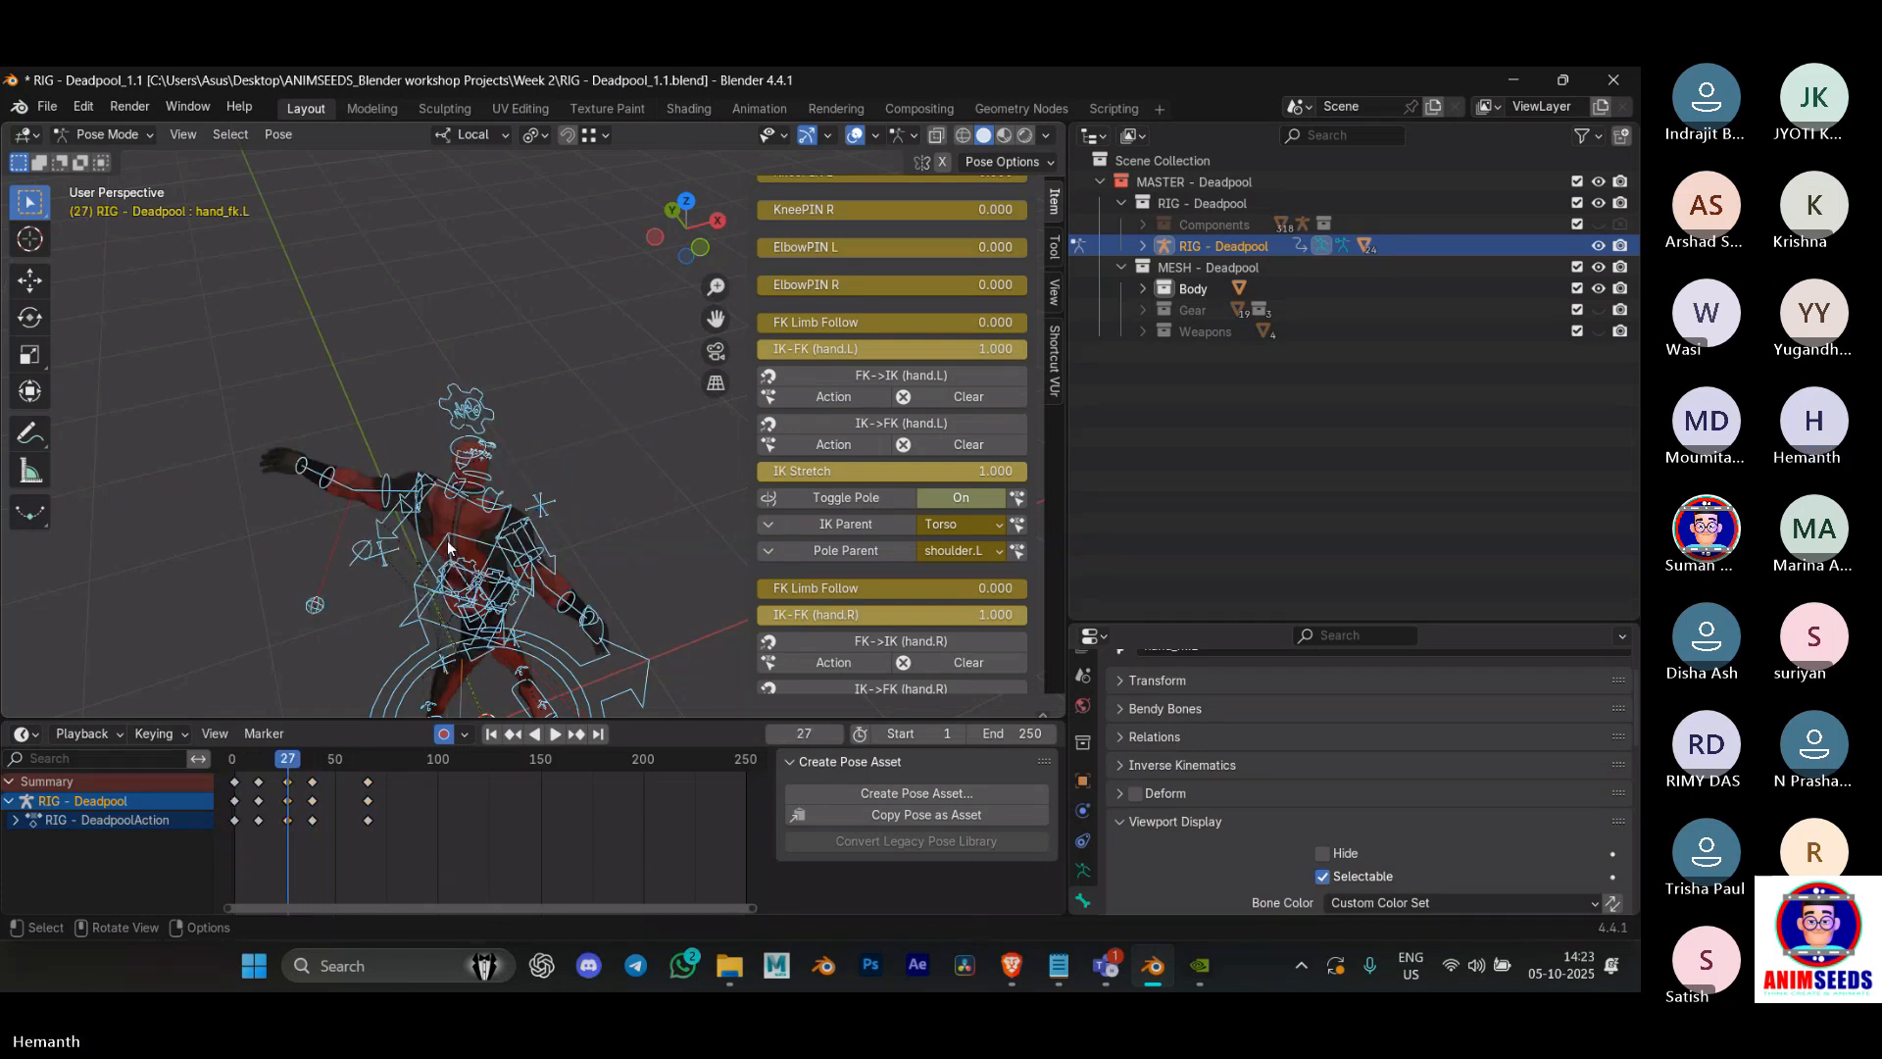
key("Down")
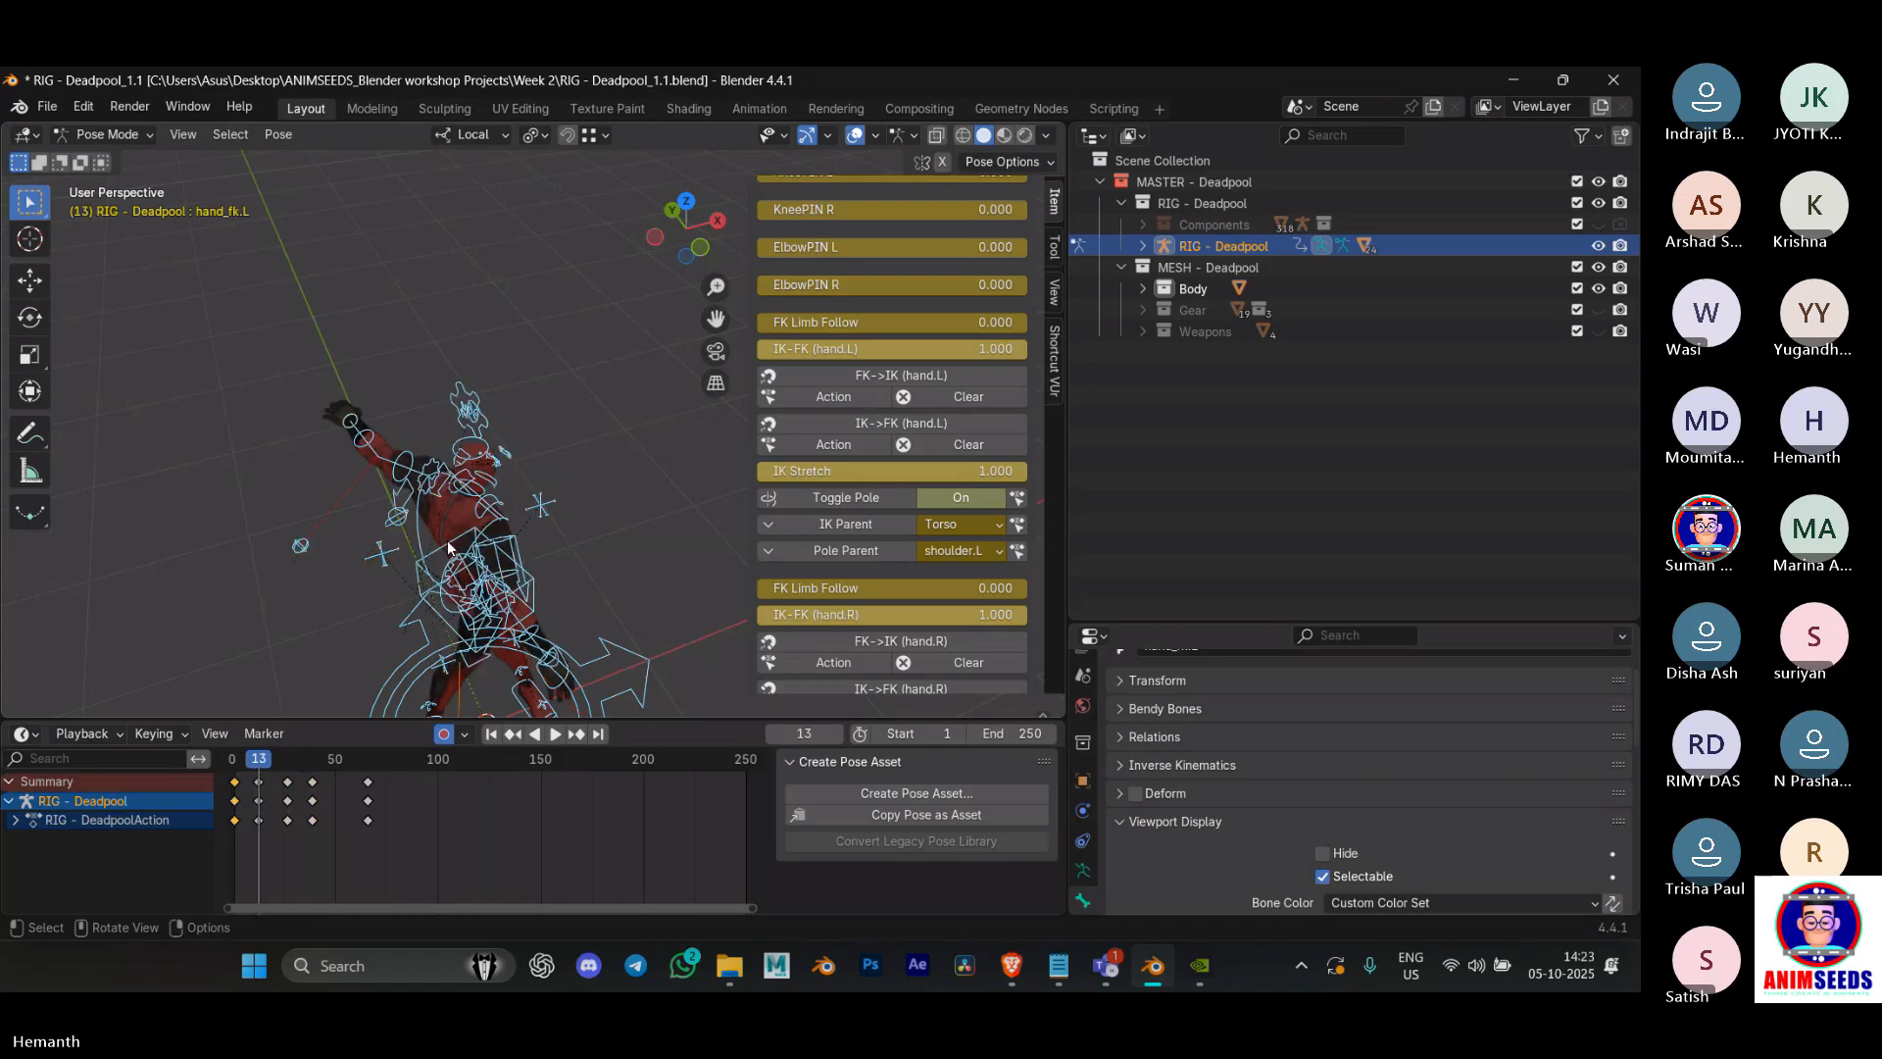
Step: Select the left-arm FK controls and rotate them 26.3° about the global Z axis at frame 34 so the arm drags behind
left_click(368, 435)
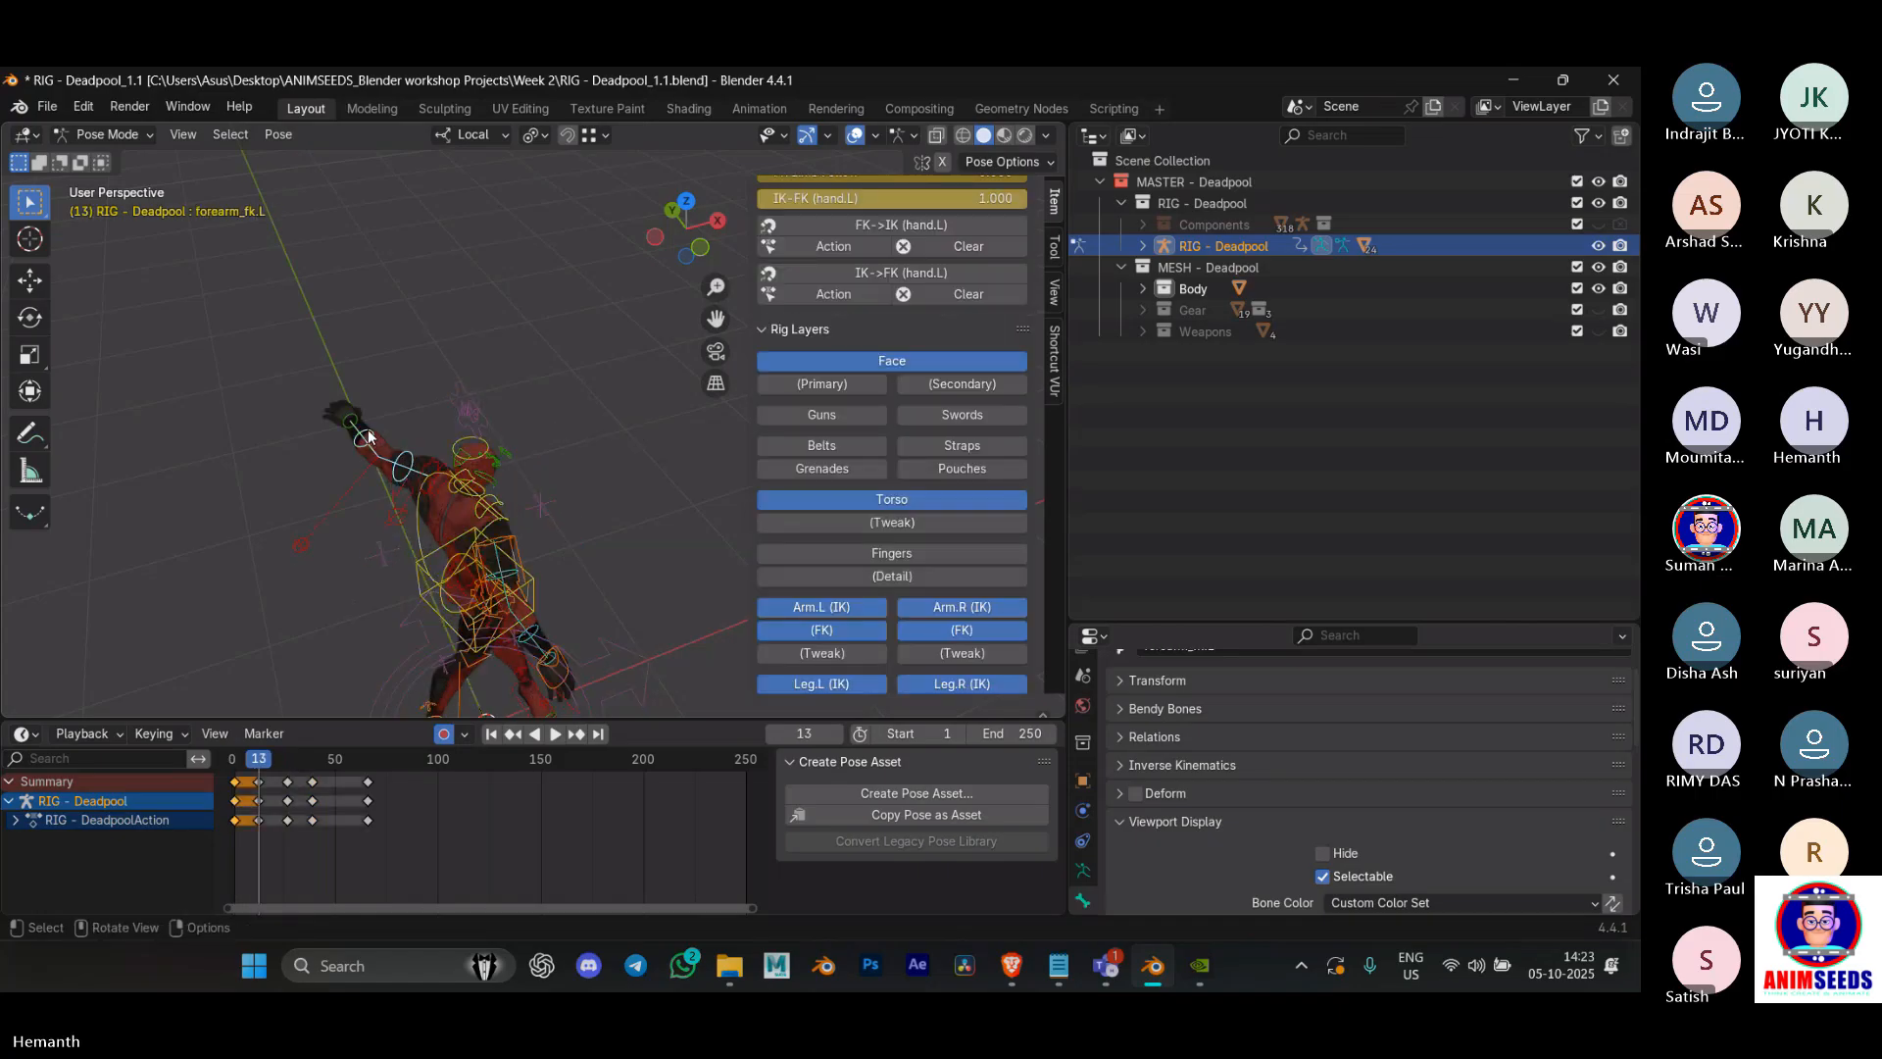
left_click(358, 424)
key("space")
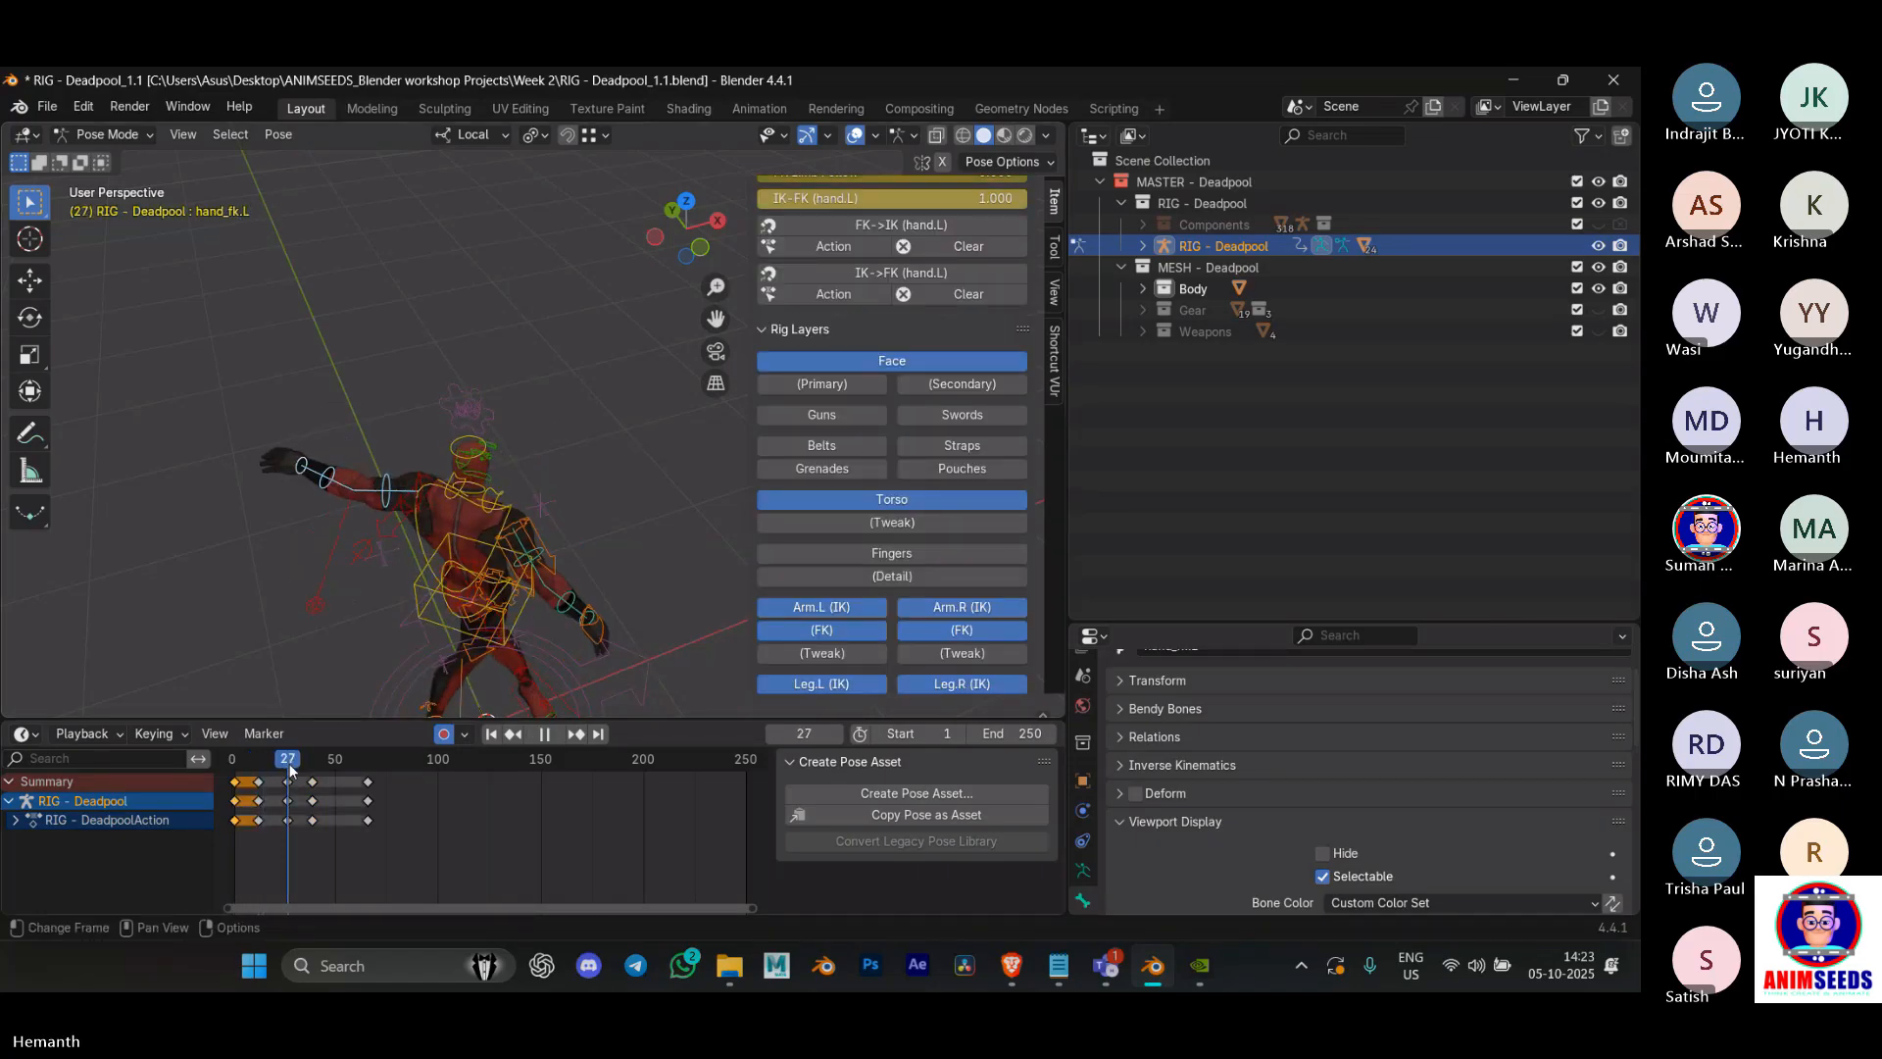
key("space")
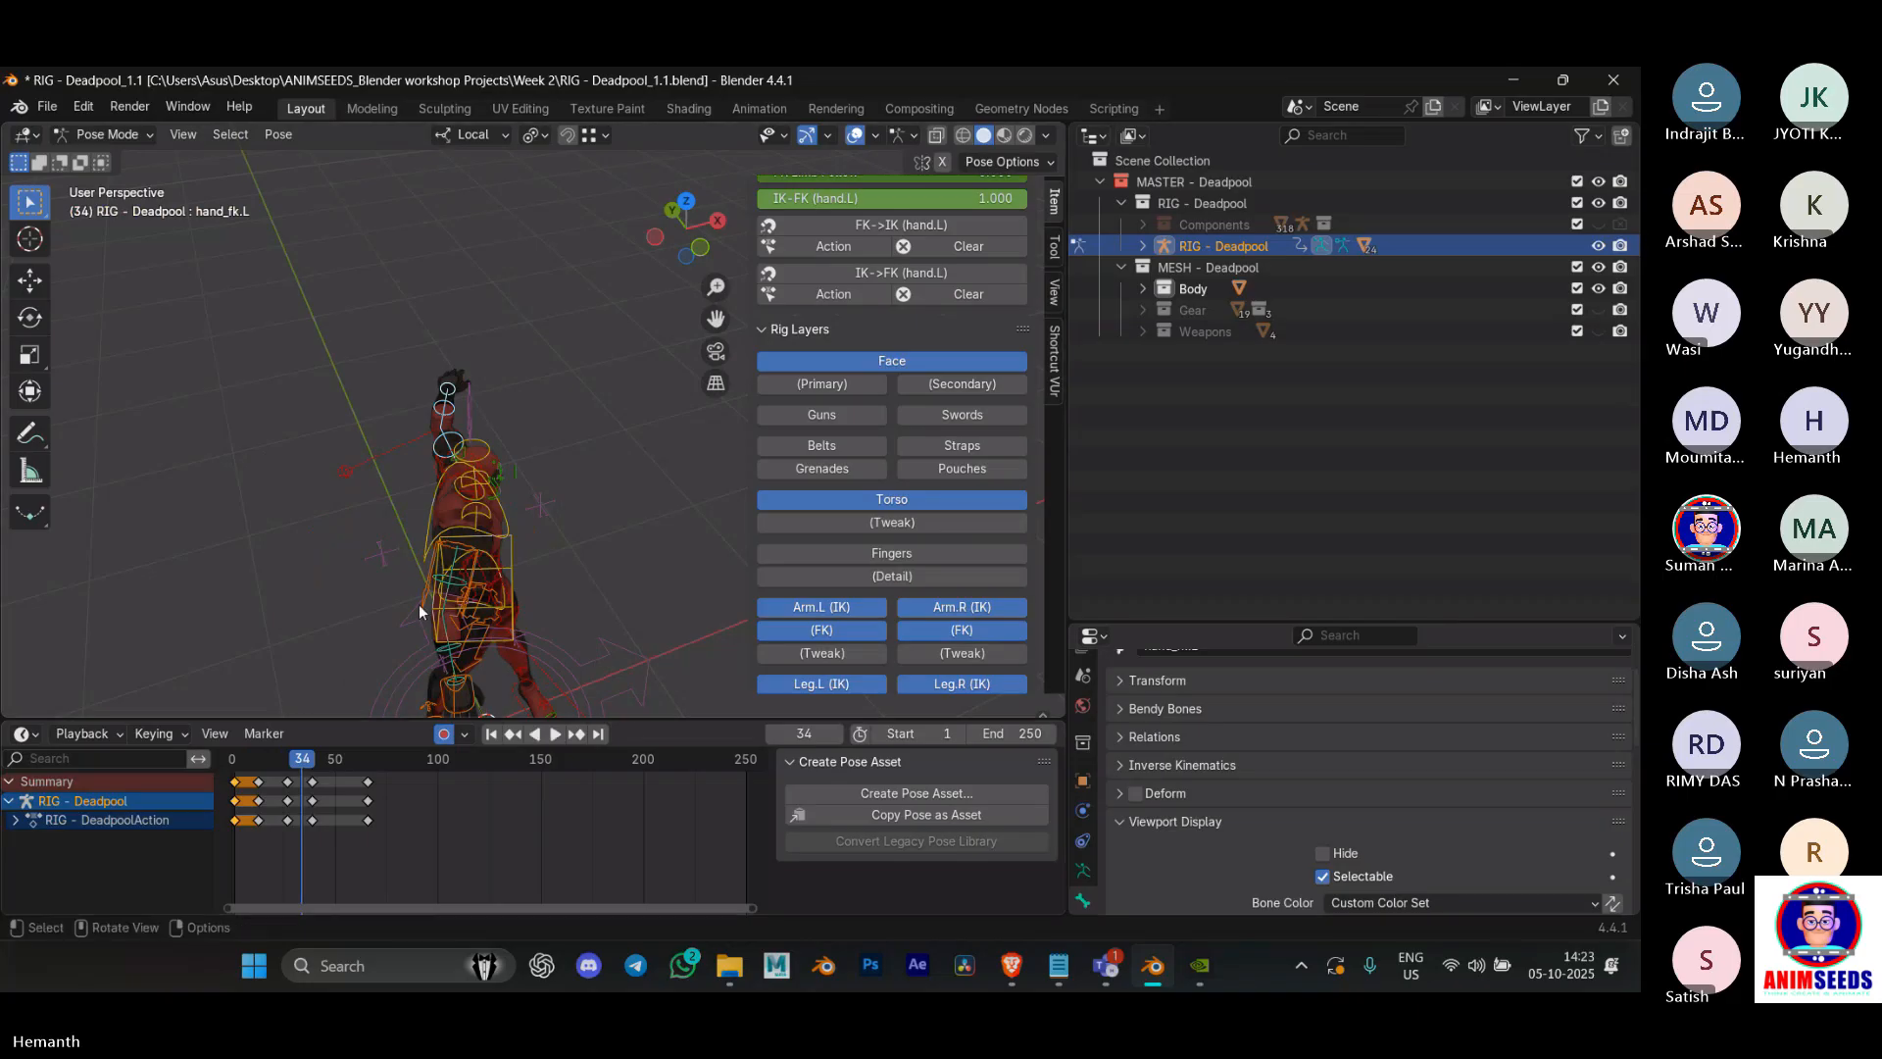
key("r")
key("z")
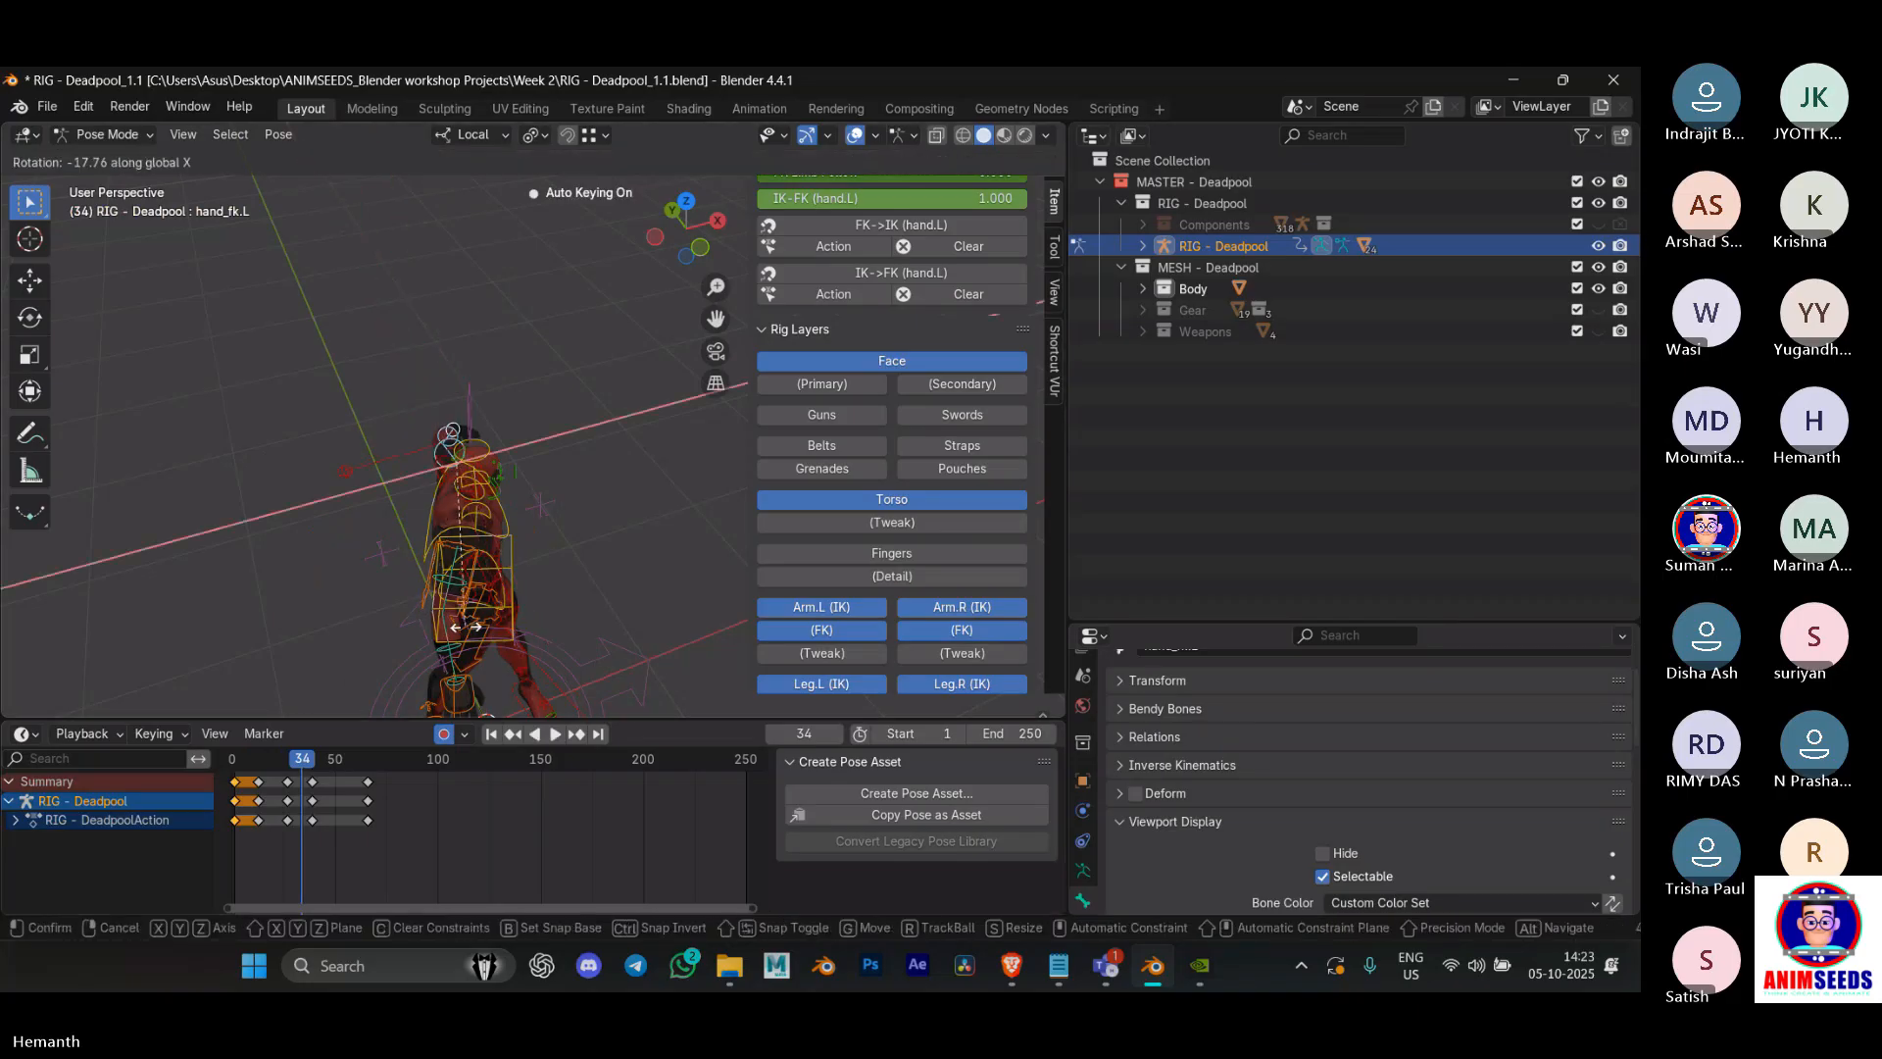
left_click(490, 626)
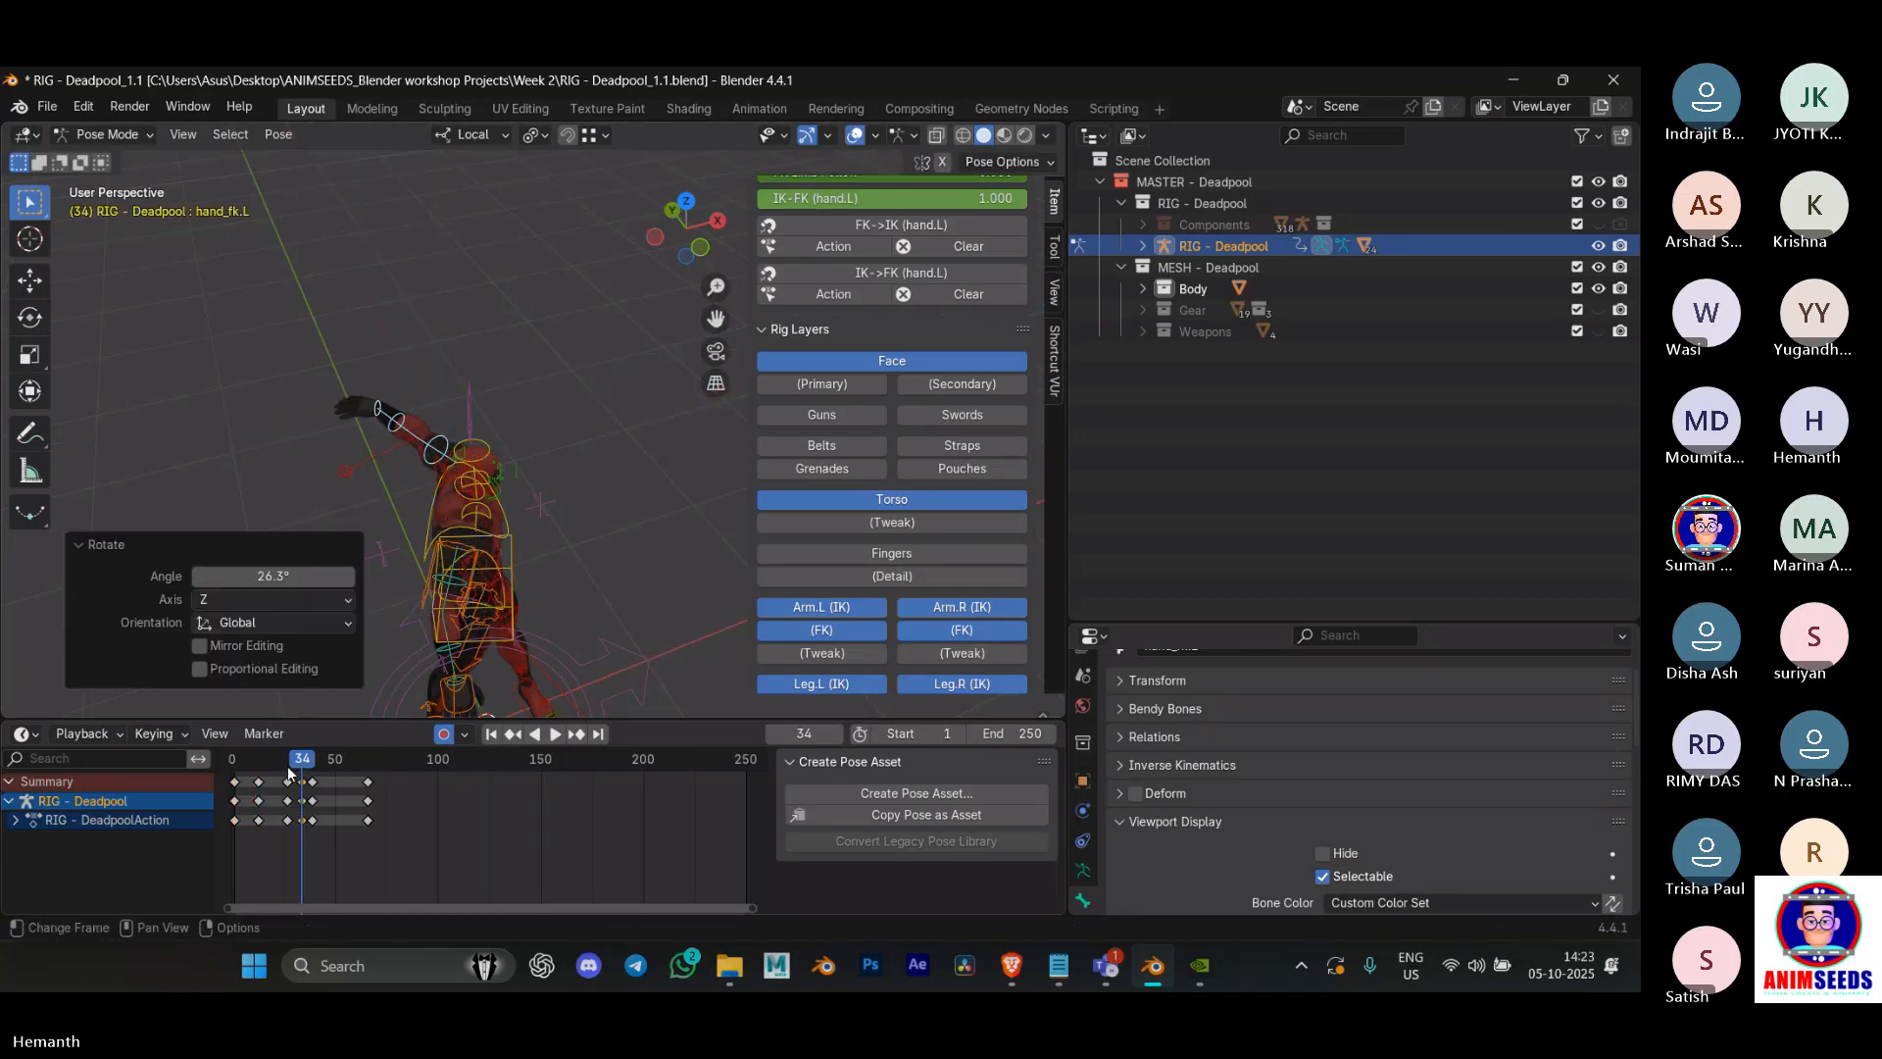
Step: Play back the animation and hide the viewport overlays so only the character mesh is displayed
left_click_drag(294, 771, 259, 770)
key("space")
key("q")
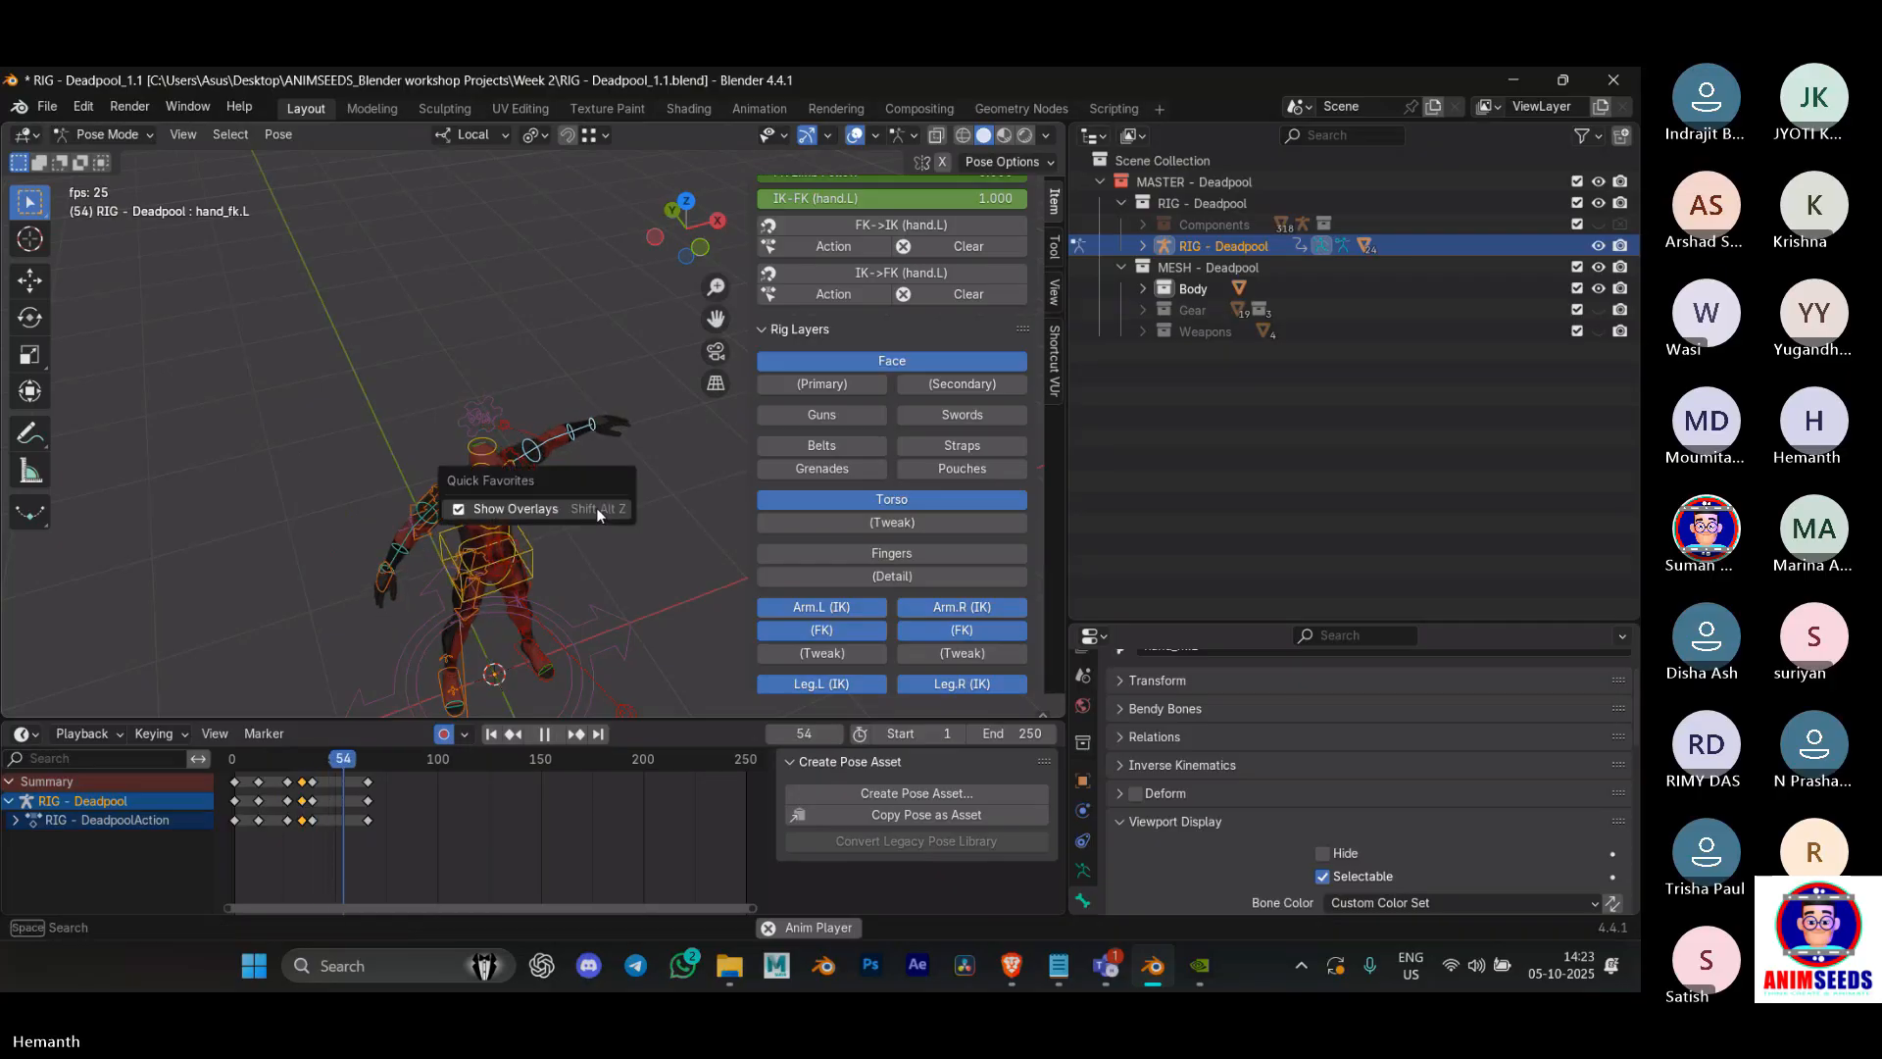
left_click(596, 509)
Step: Replay the body turn from the front and from a raised angle to examine the left arm's drag
left_click(251, 762)
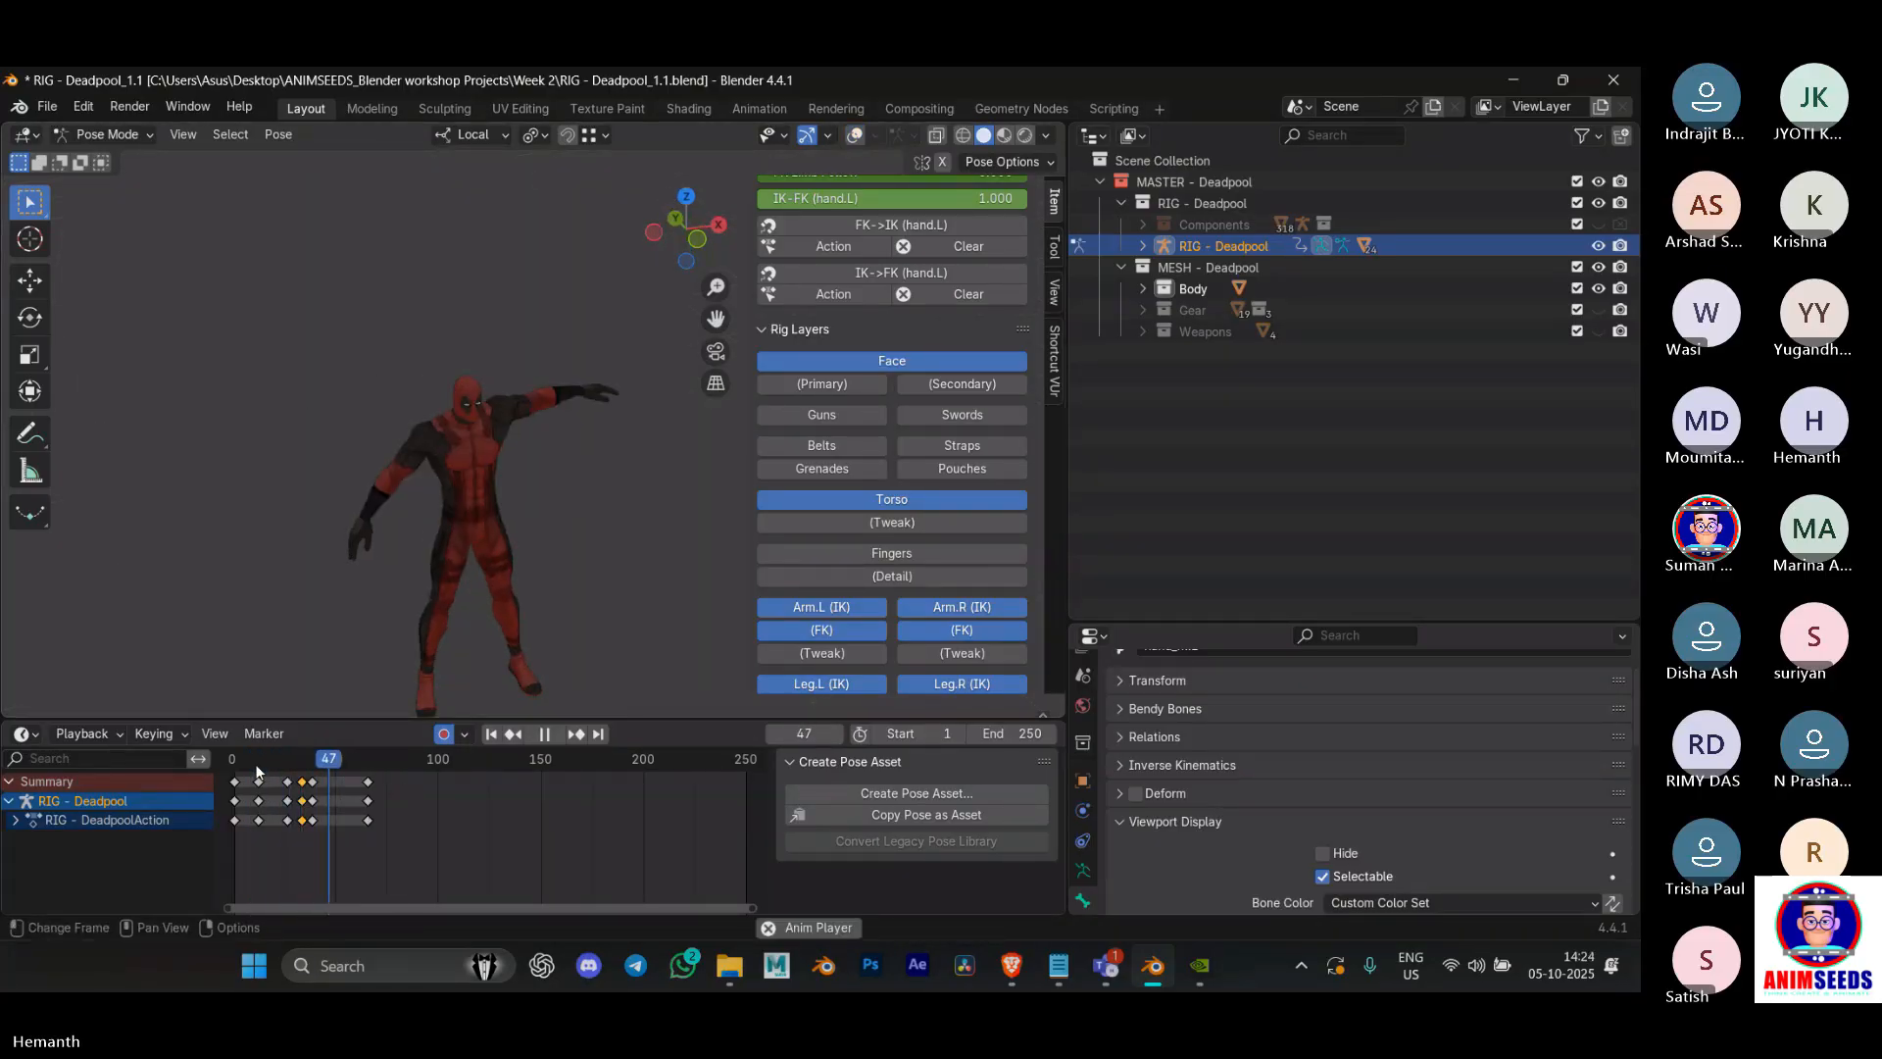
key("space")
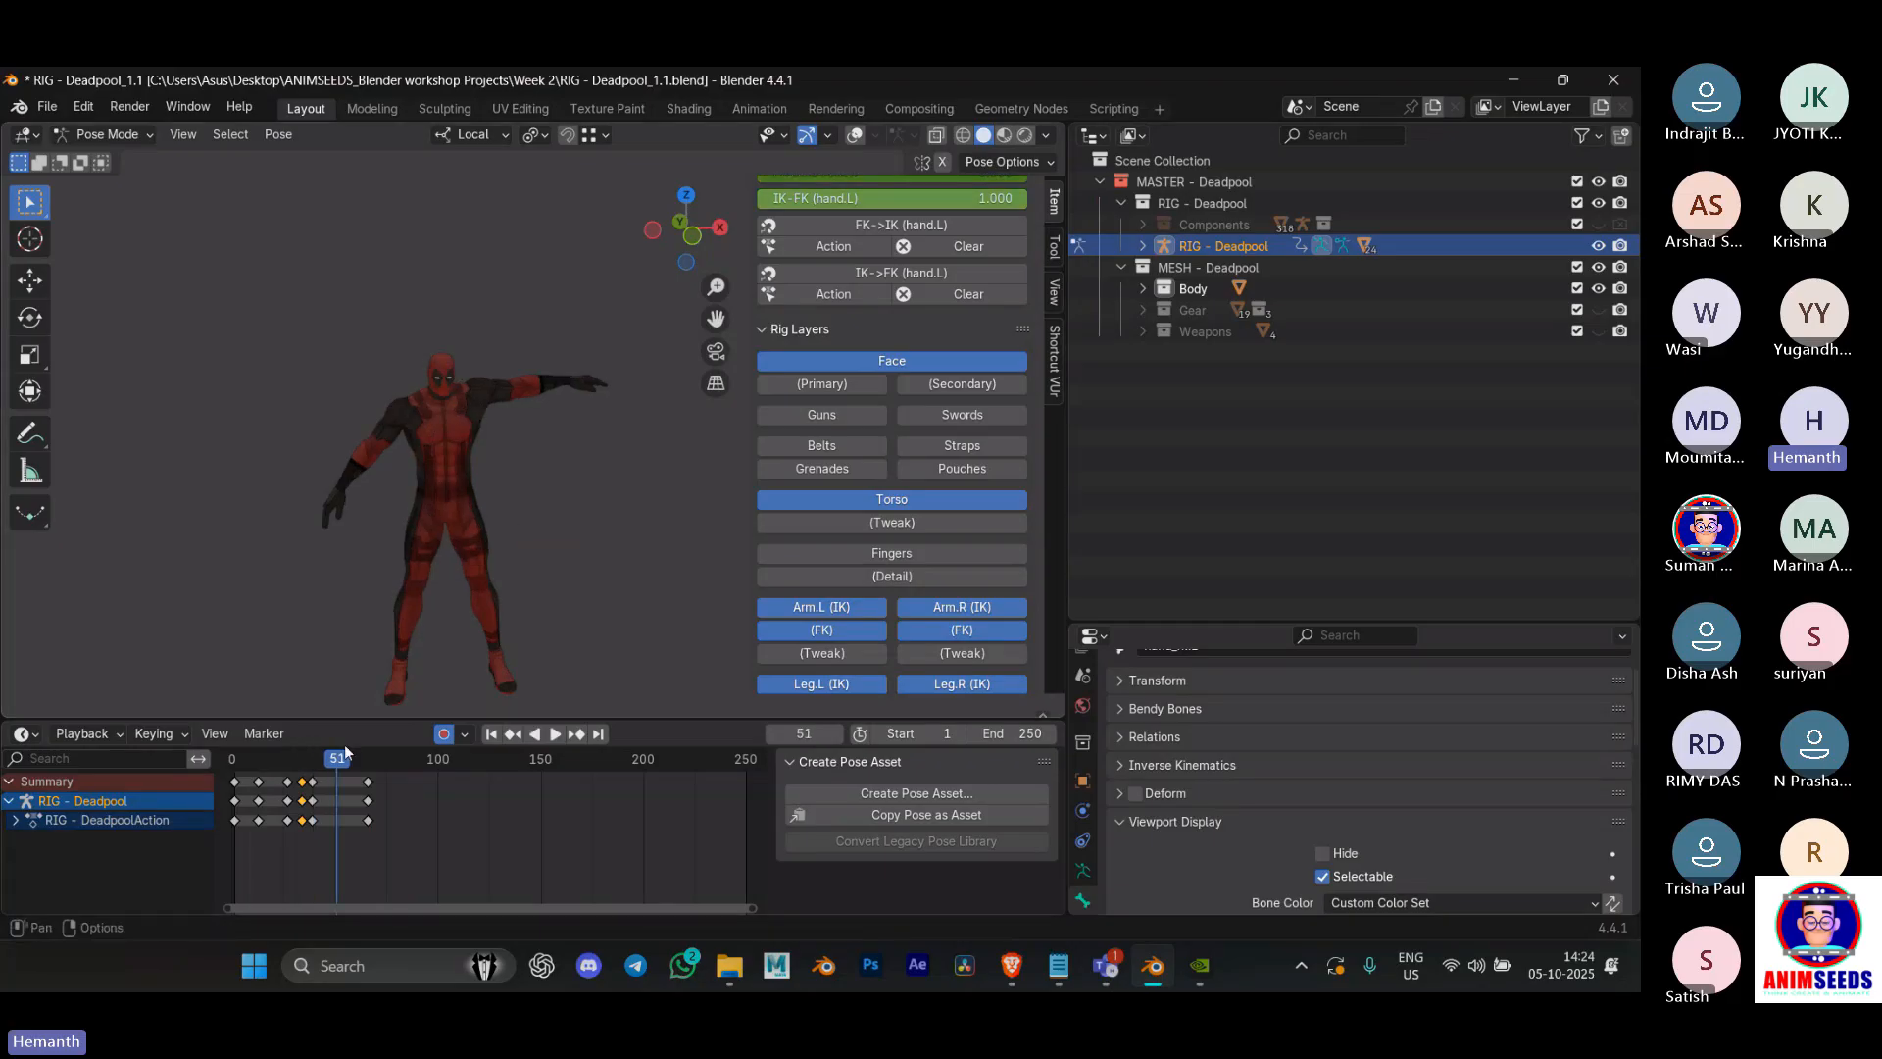
left_click(243, 757)
key("space")
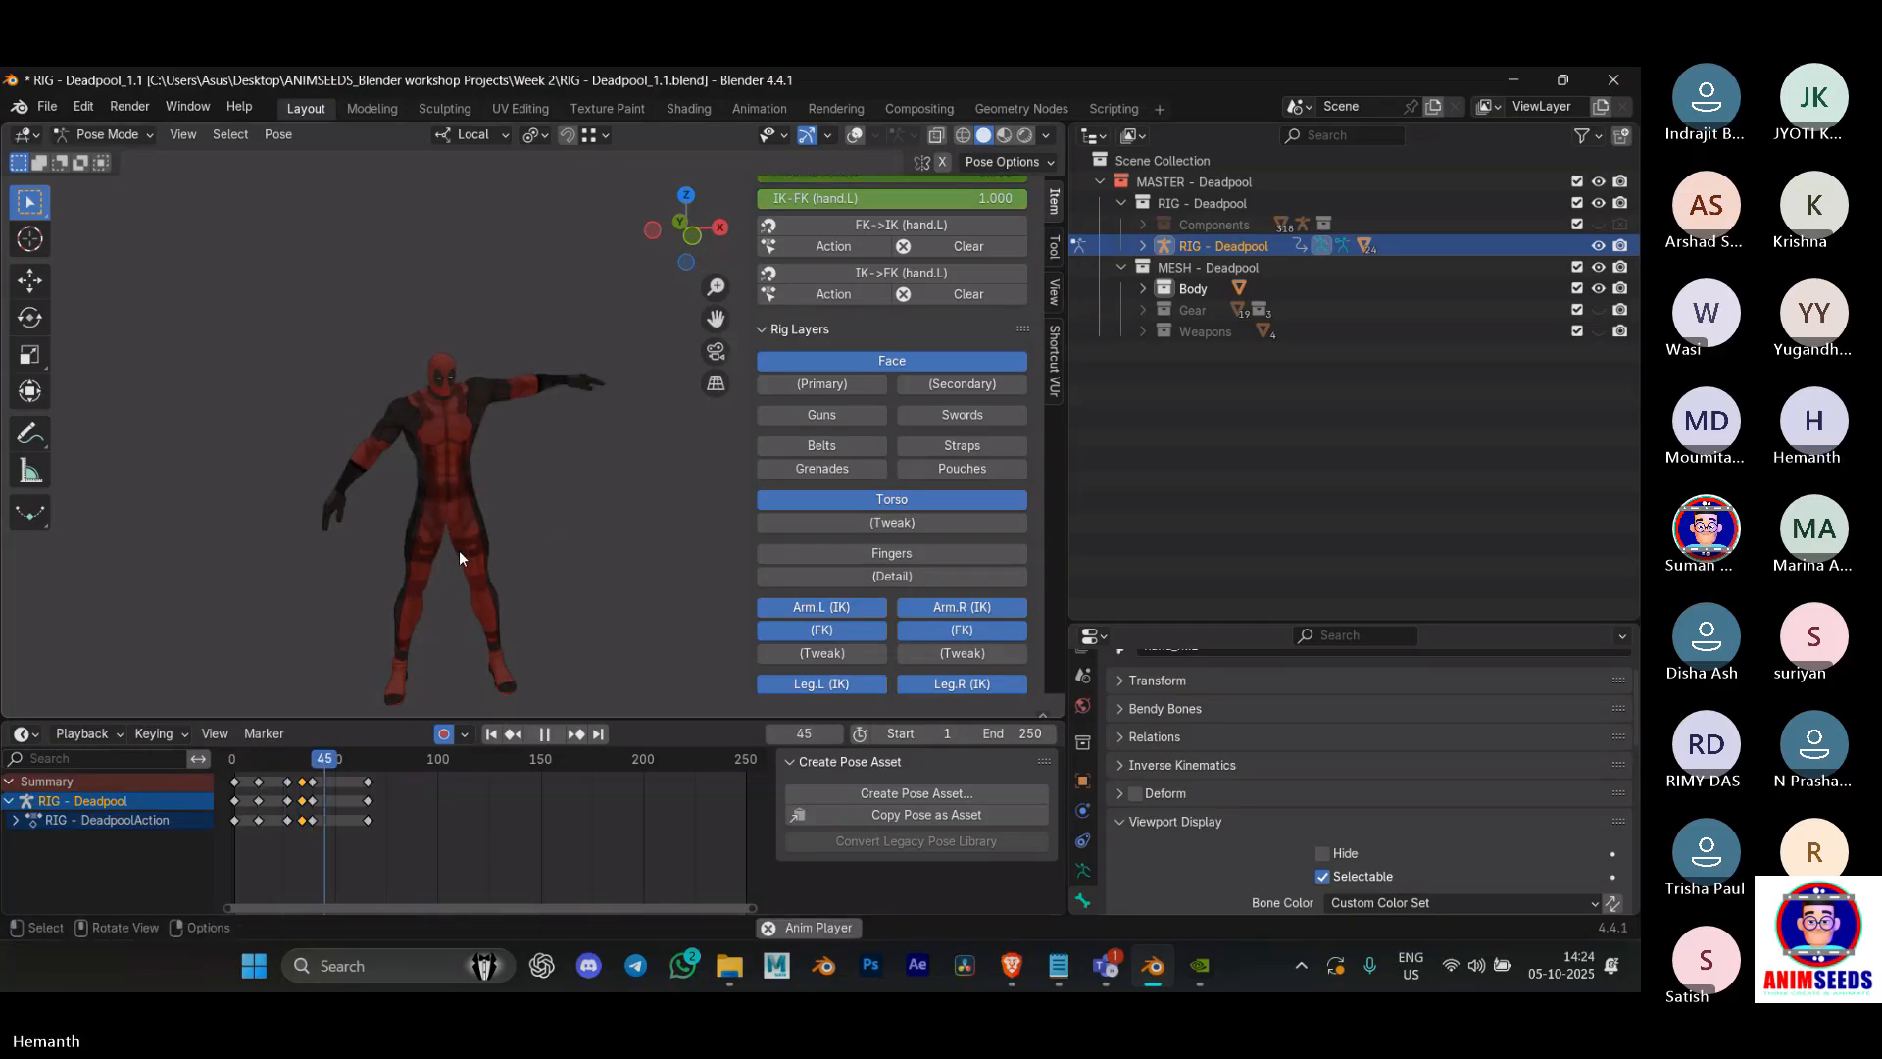
key("space")
middle_click_drag(461, 550, 253, 780)
left_click(256, 762)
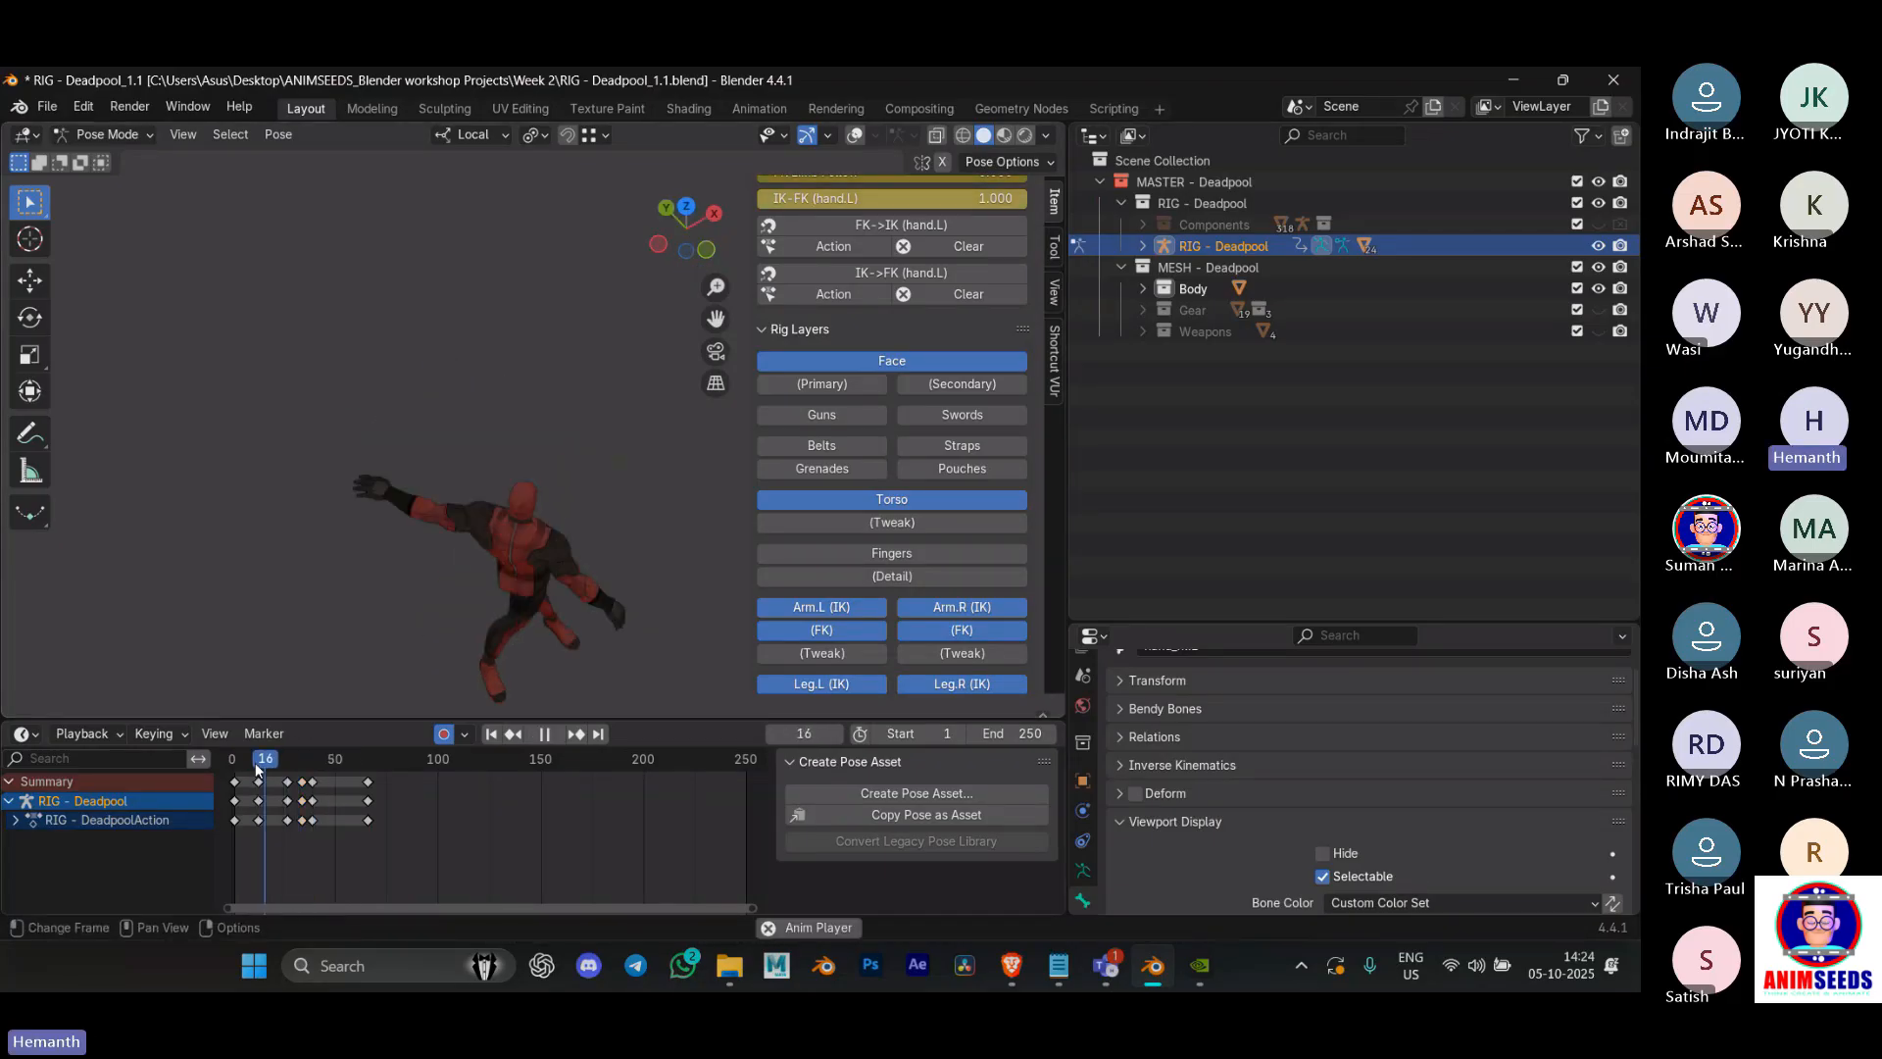
key("space")
key("space")
Step: Stop the playback at frame 44 and show the viewport overlays again so the rig controls can be selected
key("q")
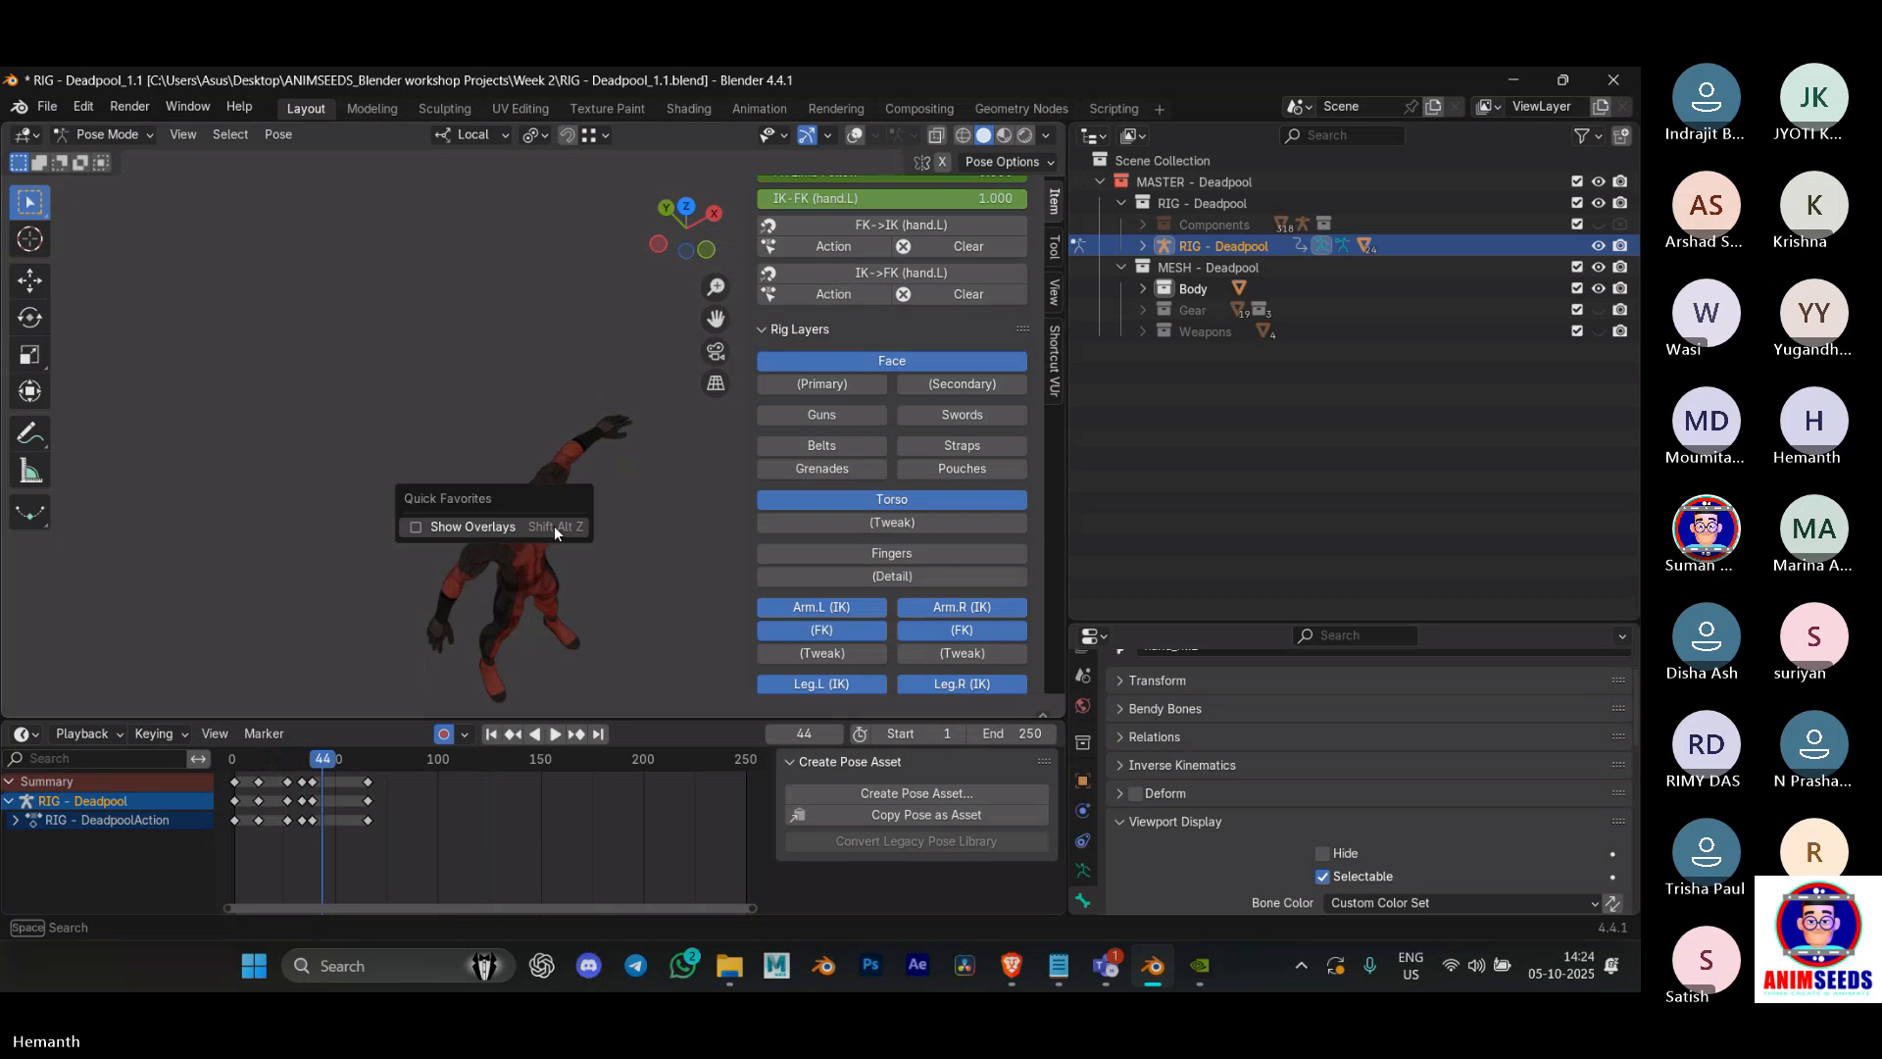
left_click(555, 525)
left_click(563, 549)
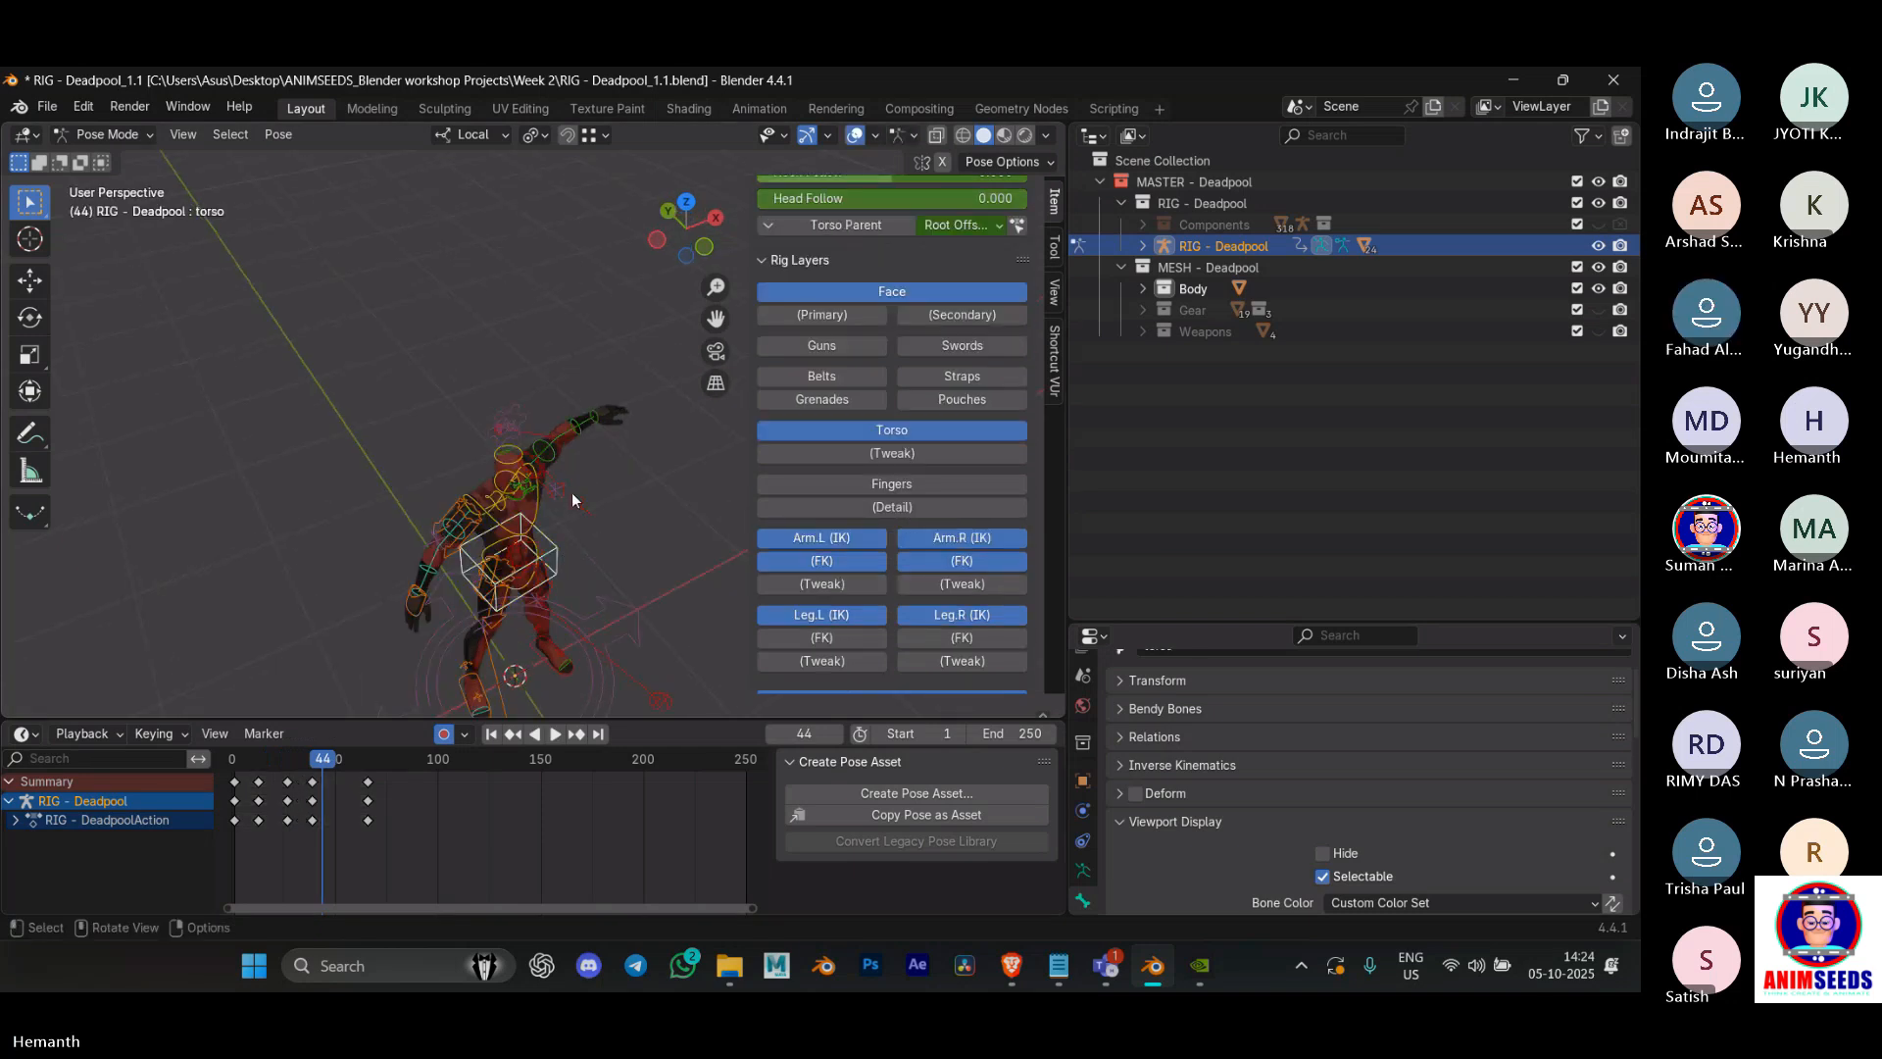
middle_click_drag(563, 549, 450, 575)
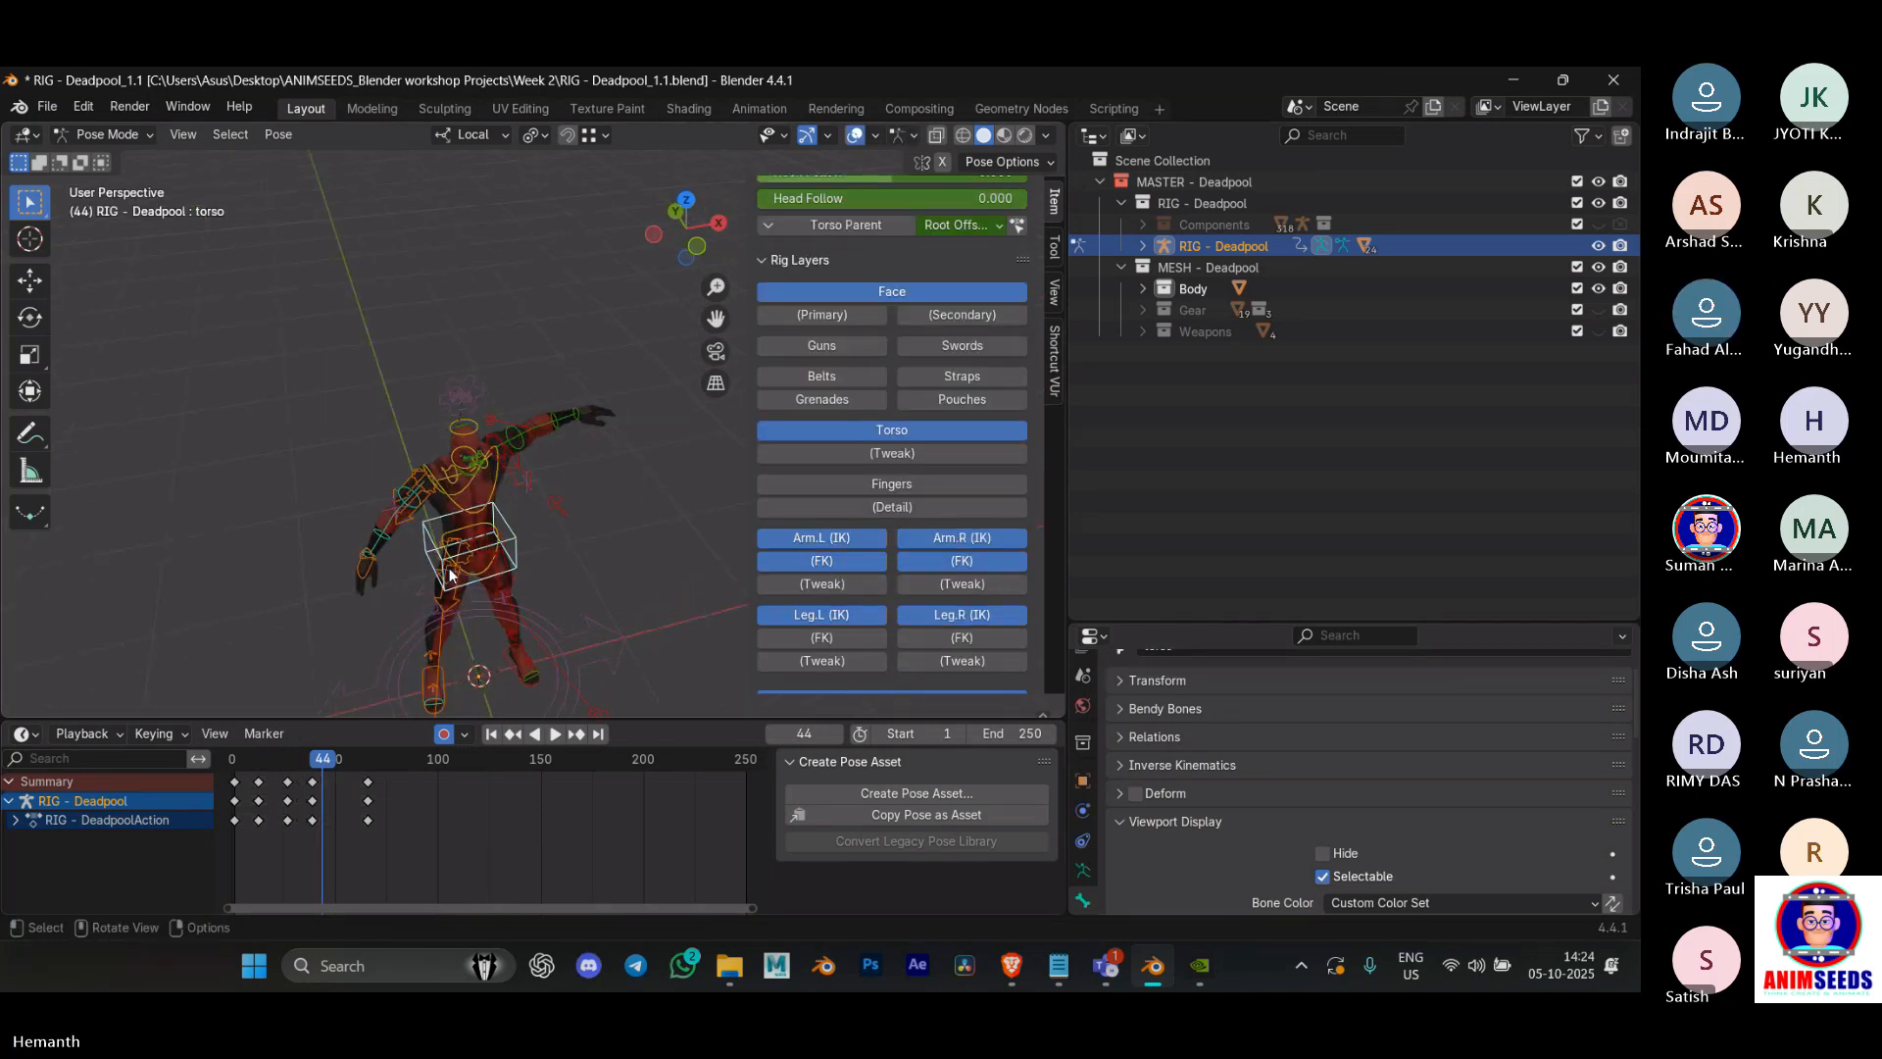
scroll(450, 575, "up", 2)
Step: Select the left upper-arm, forearm and hand FK controls and apply the IK->FK (hand.L) snap action to the keyframes
key("a")
key("alt+a")
left_click(489, 464)
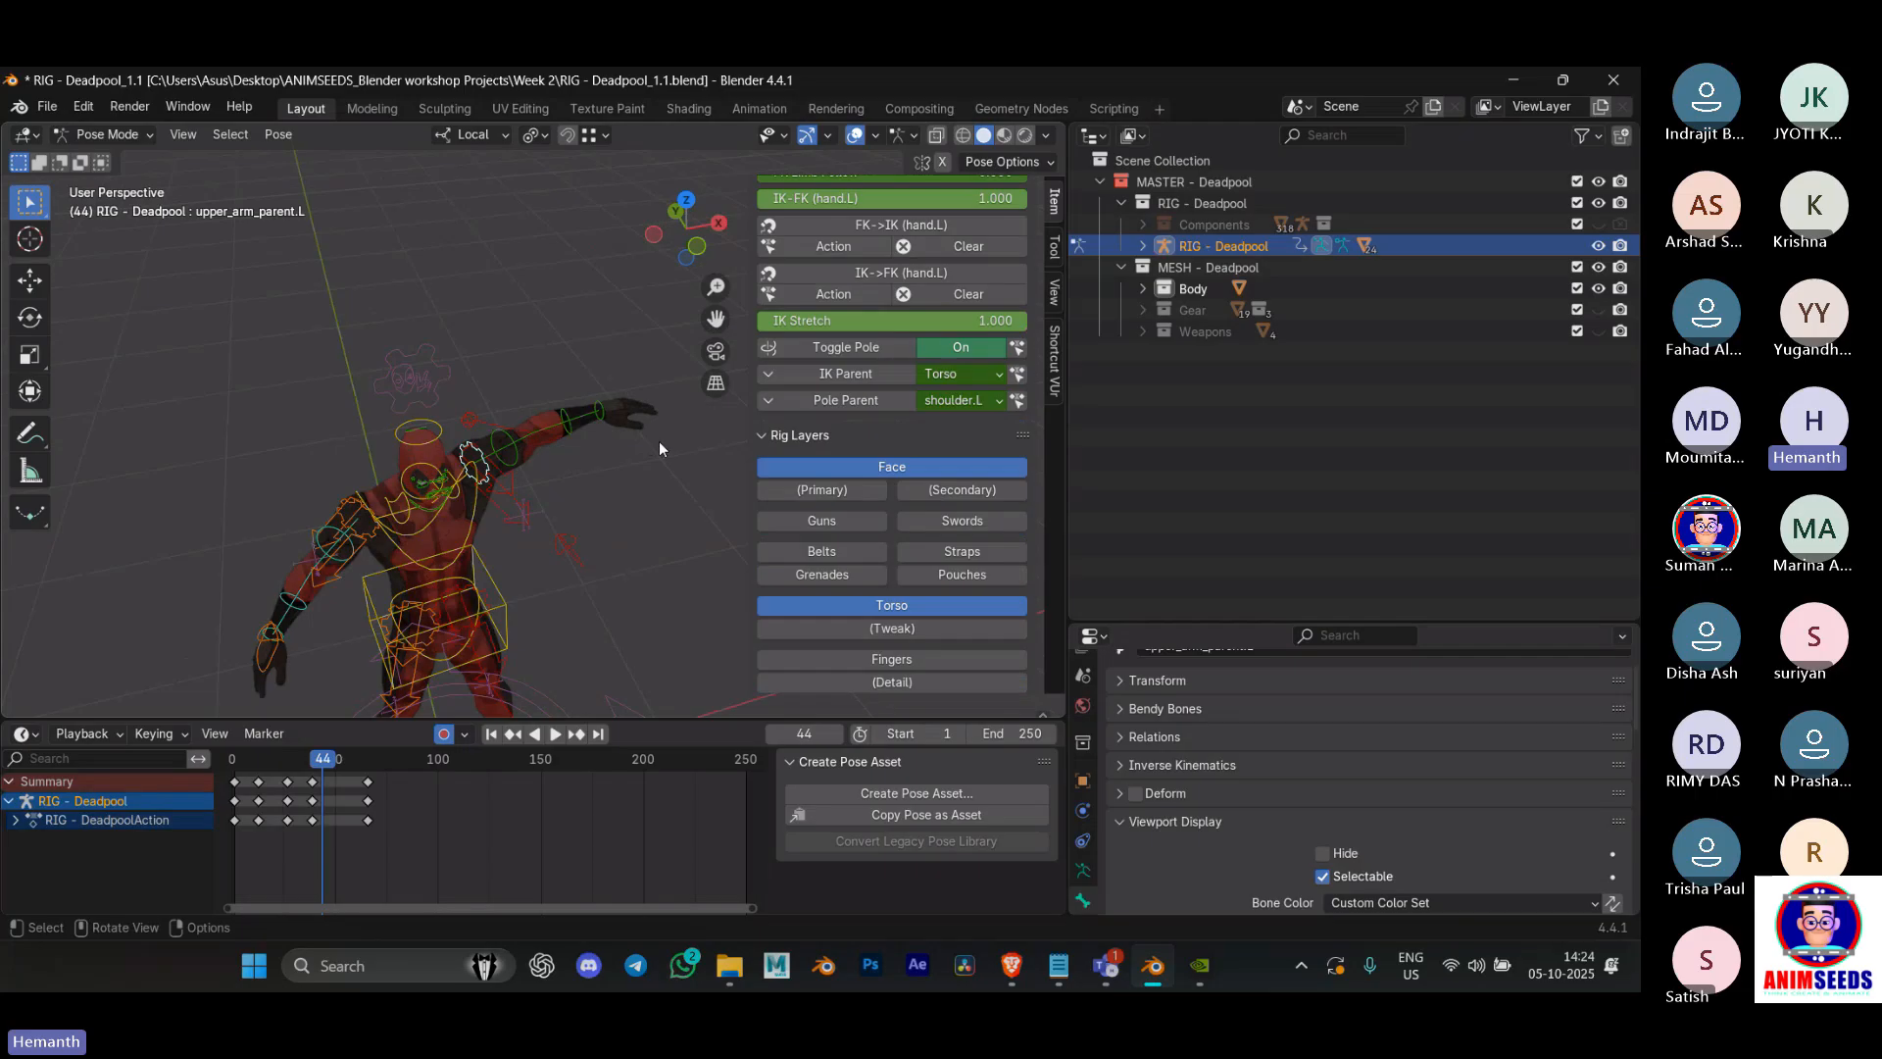
left_click(564, 455)
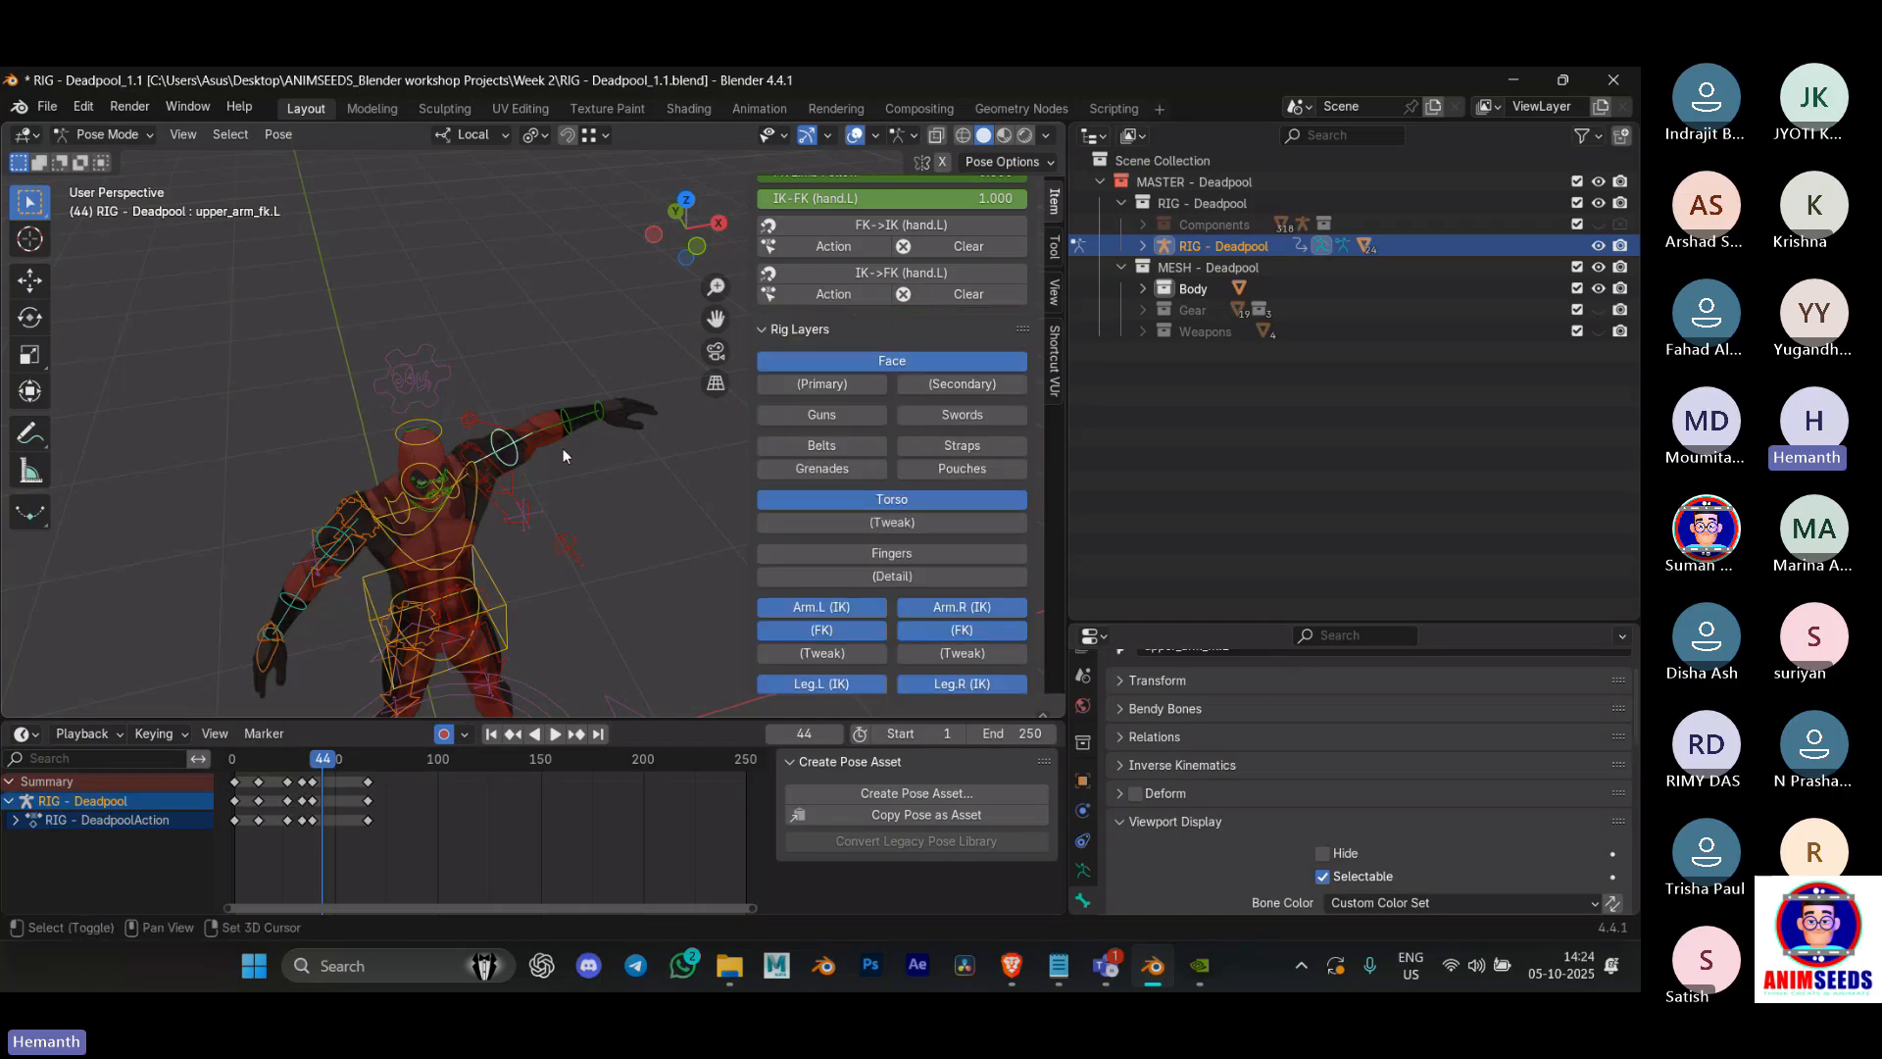
left_click(604, 421)
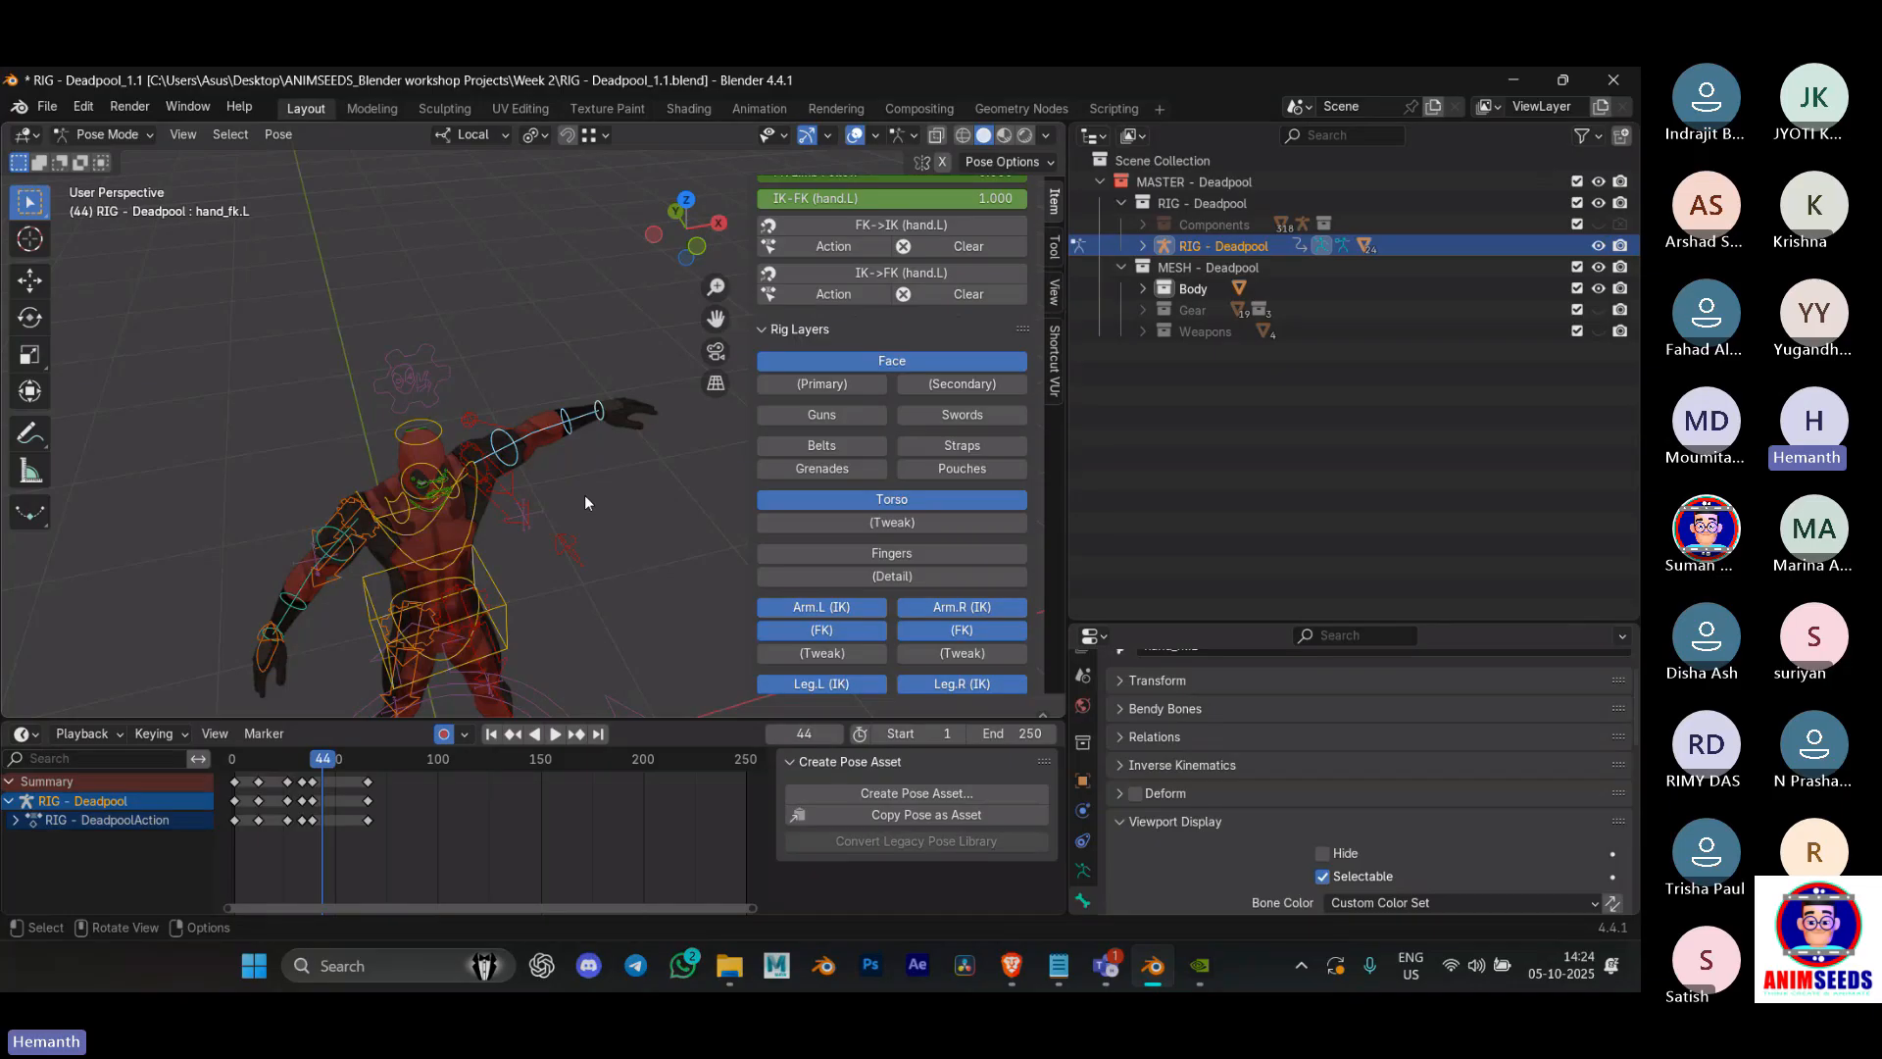
left_click(240, 785)
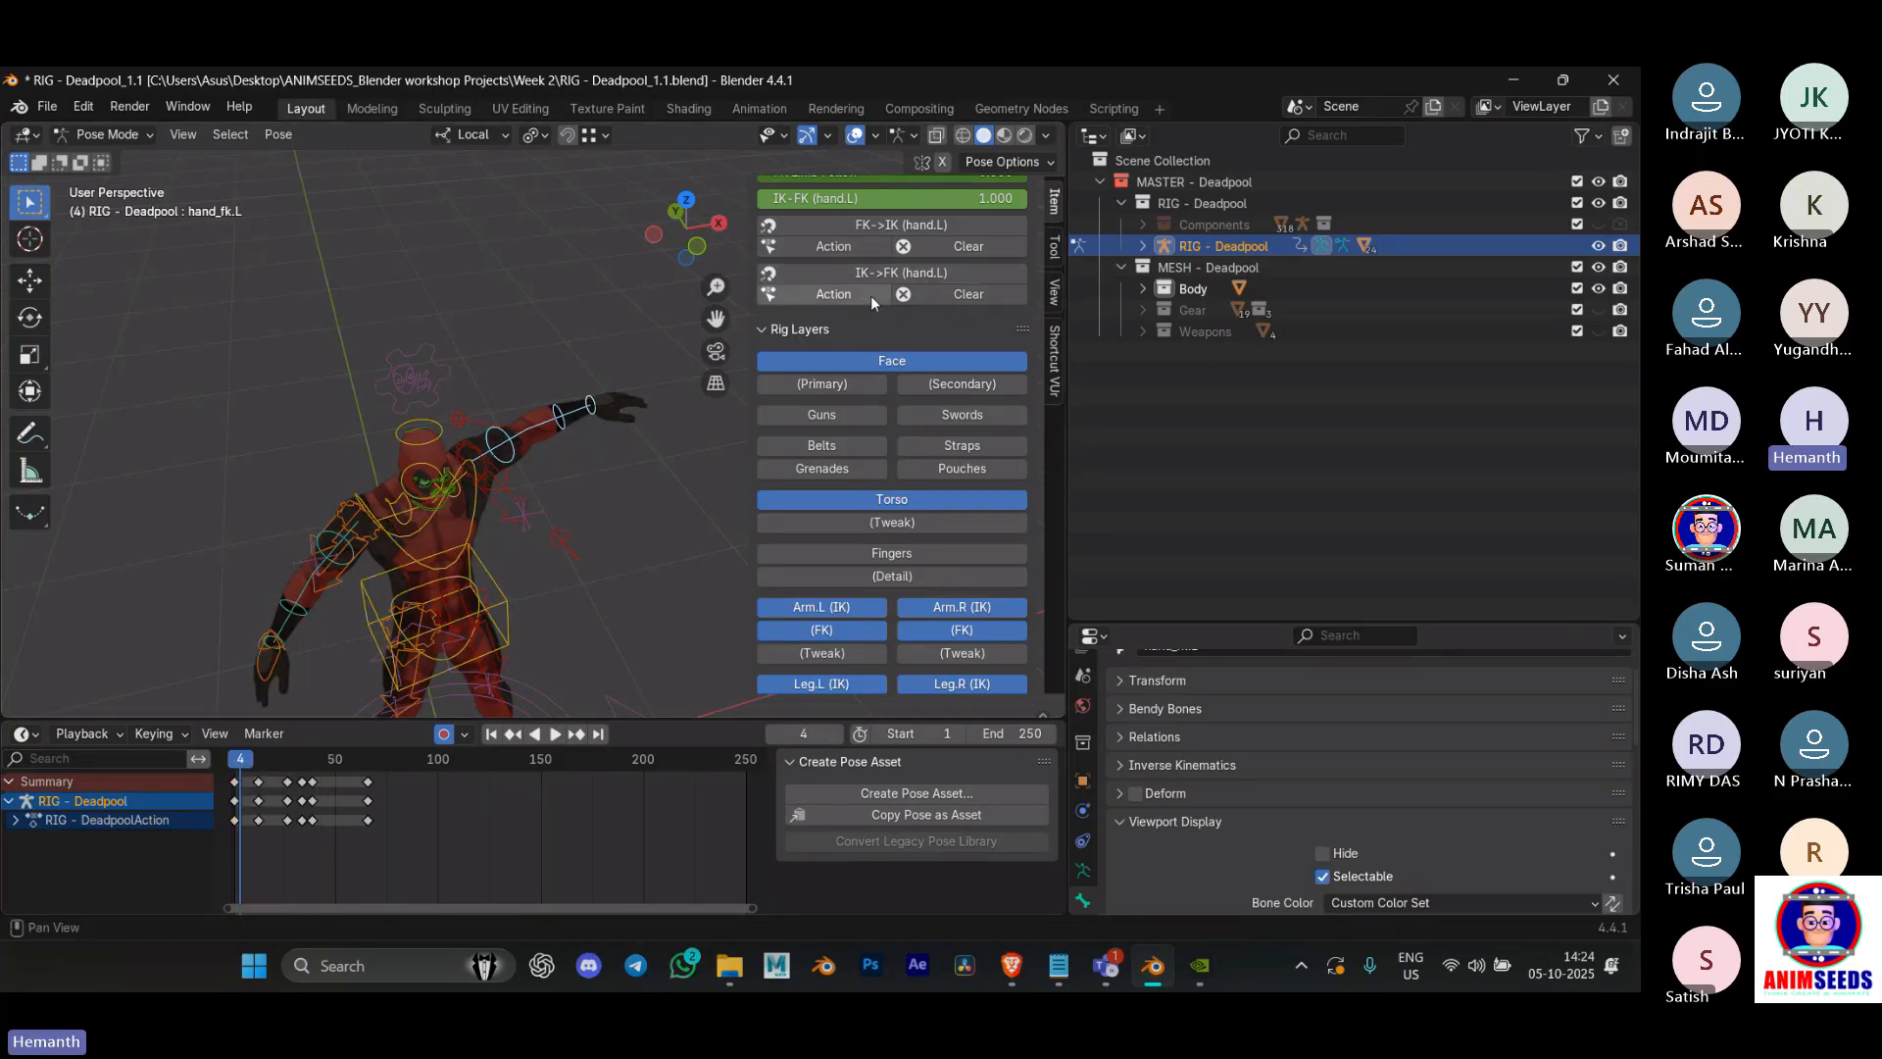
scroll(872, 292, "up", 3)
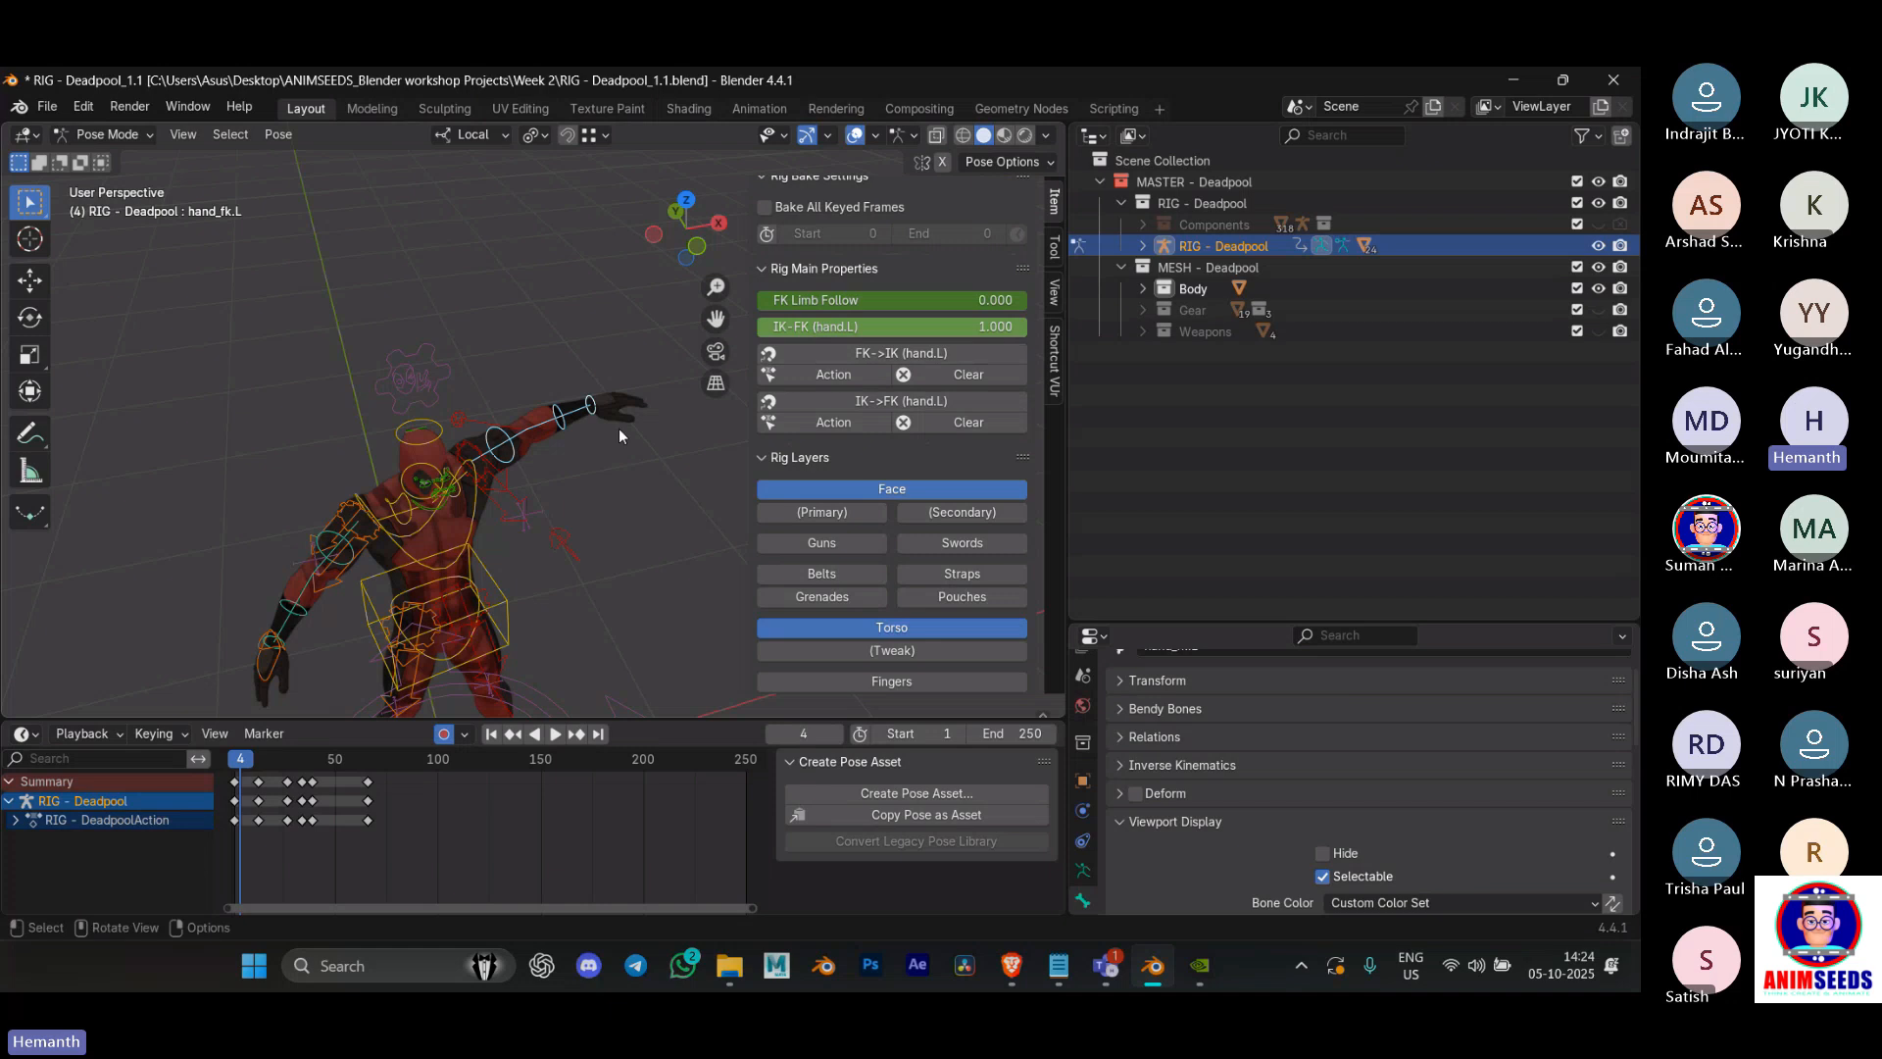
left_click(835, 423)
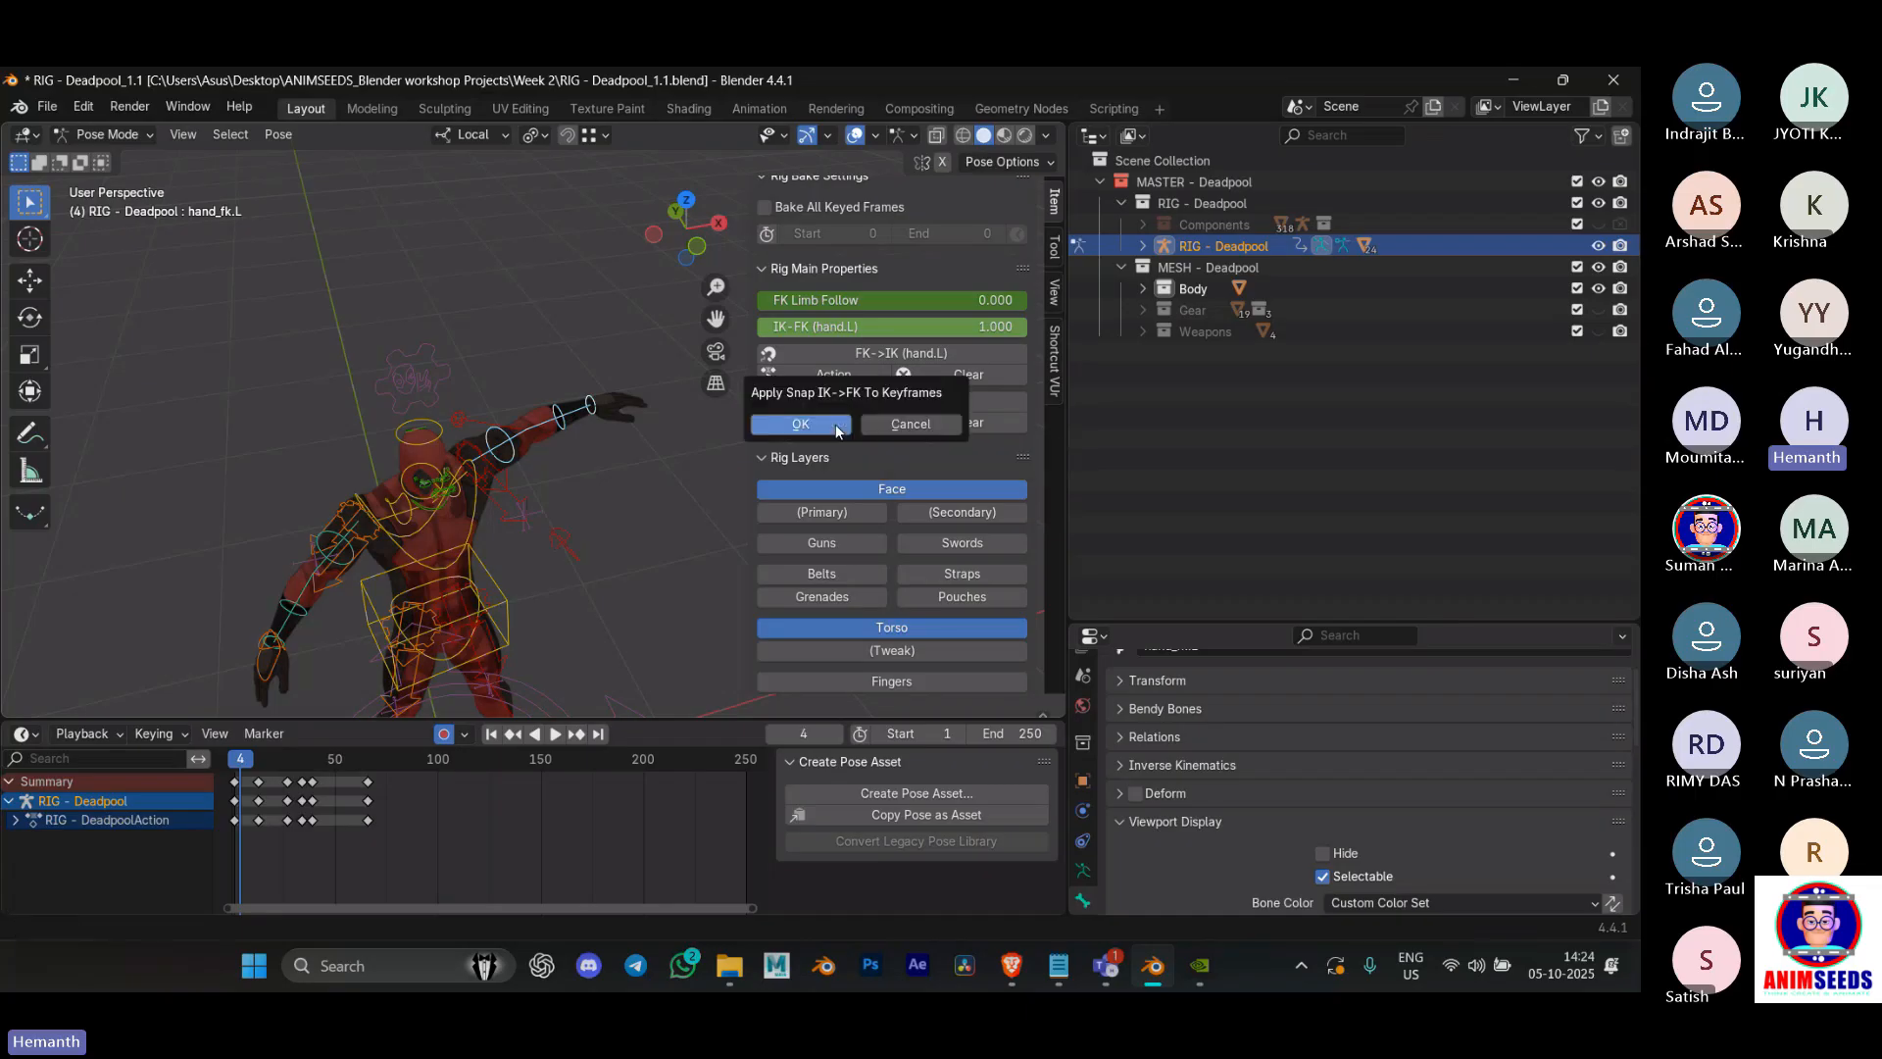
left_click(835, 427)
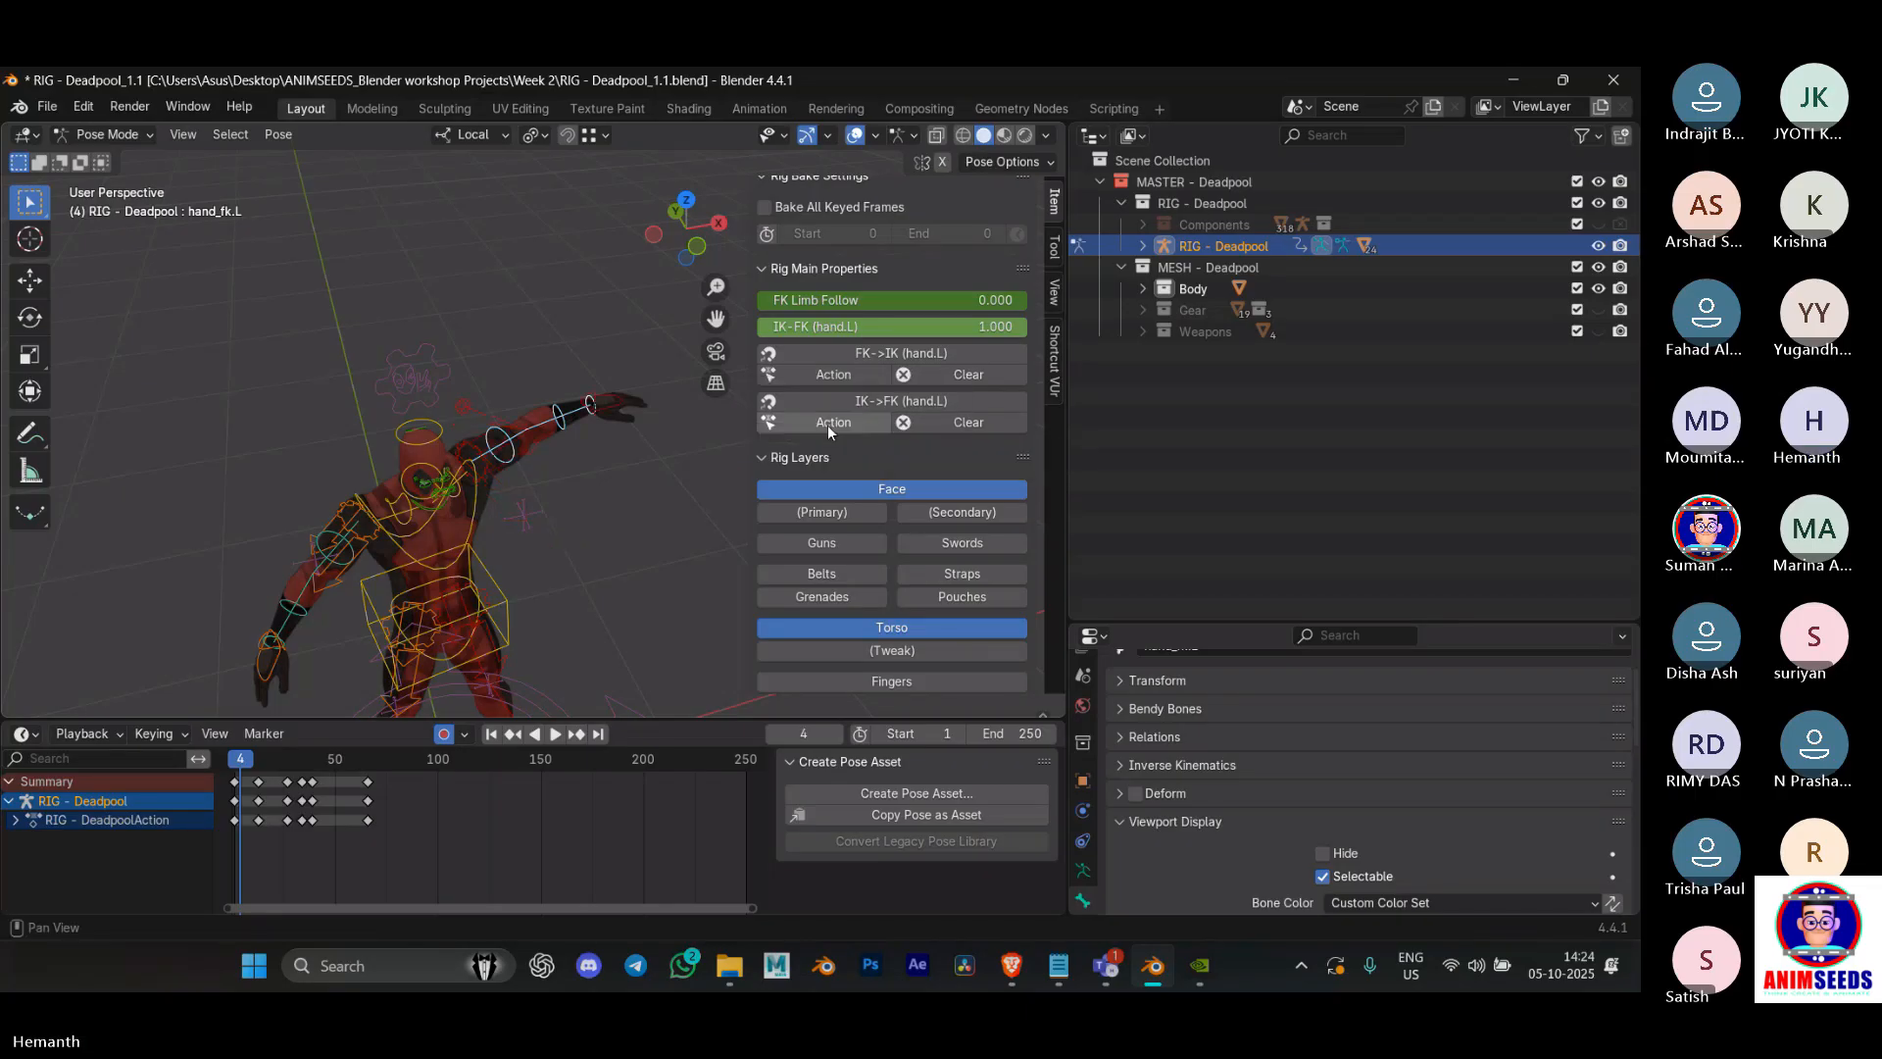
Step: Select the left upper-arm IK control and delete all its keyframes after frame 1
left_click(245, 763)
scroll(873, 441, "down", 5)
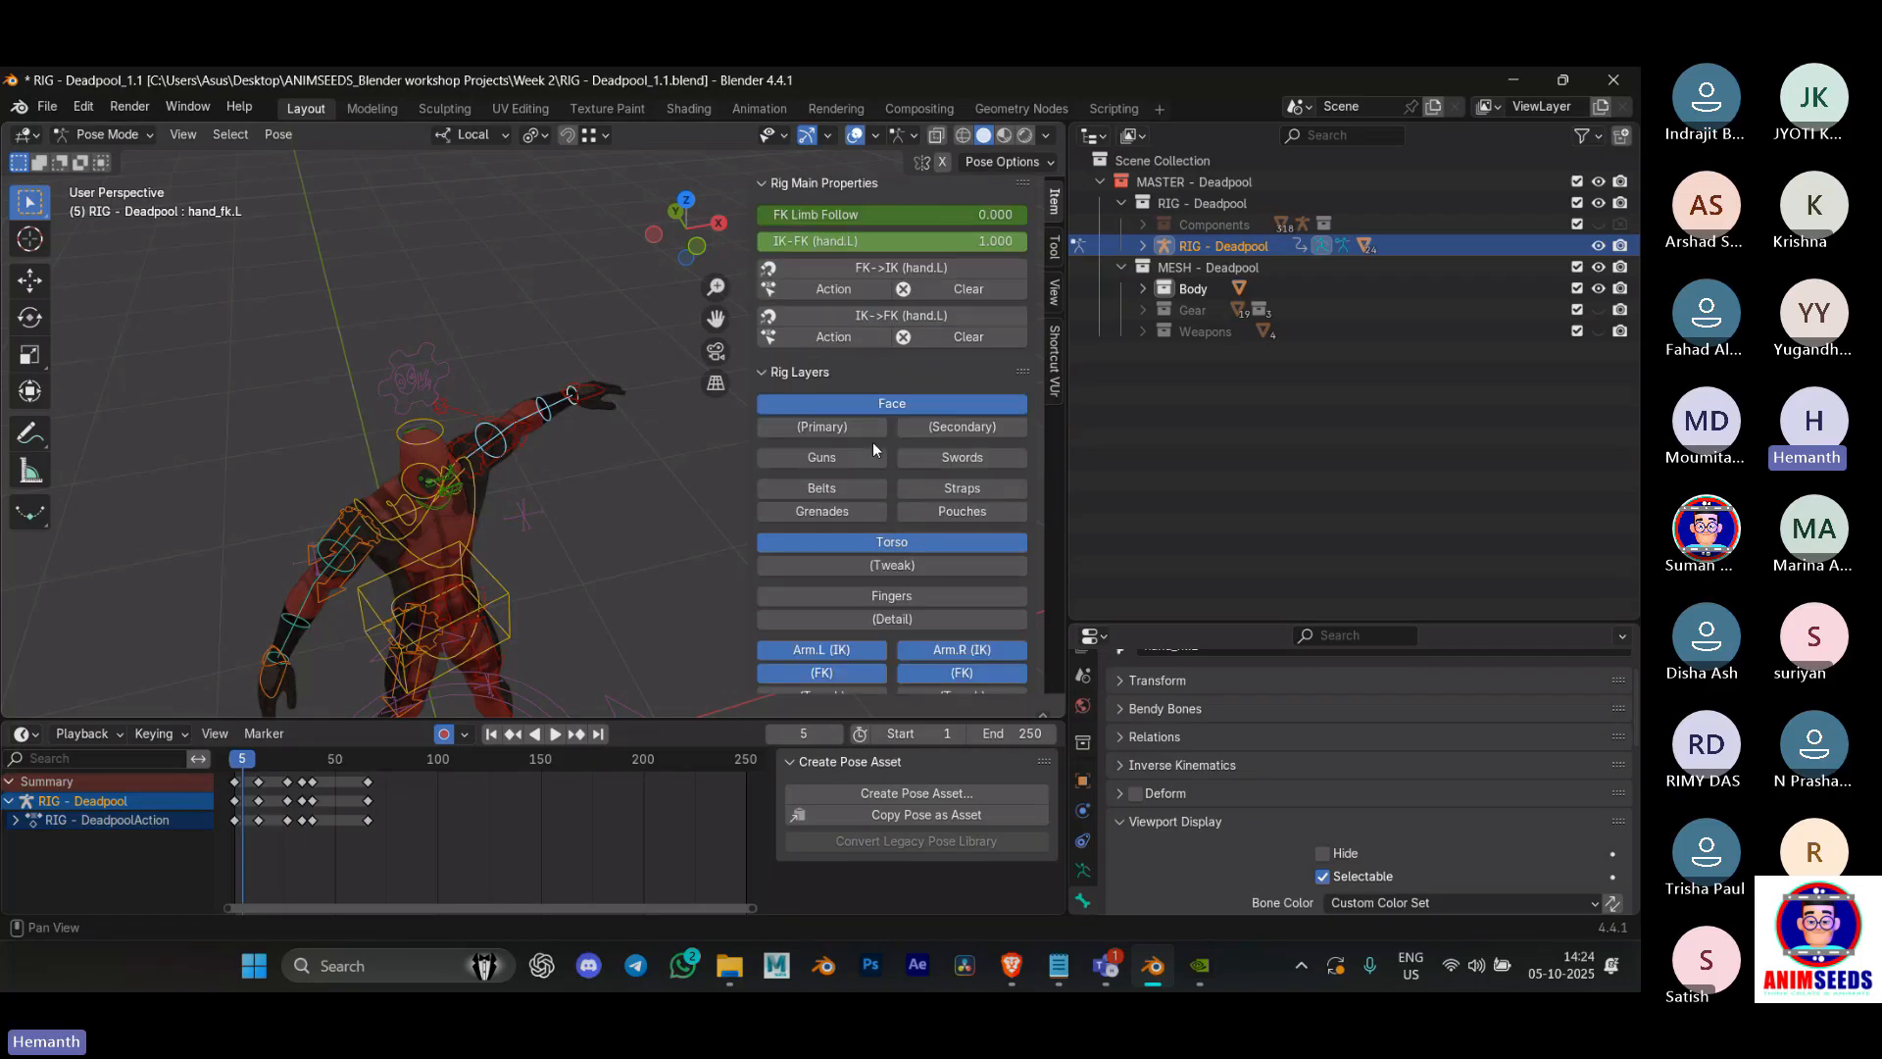
scroll(881, 380, "up", 3)
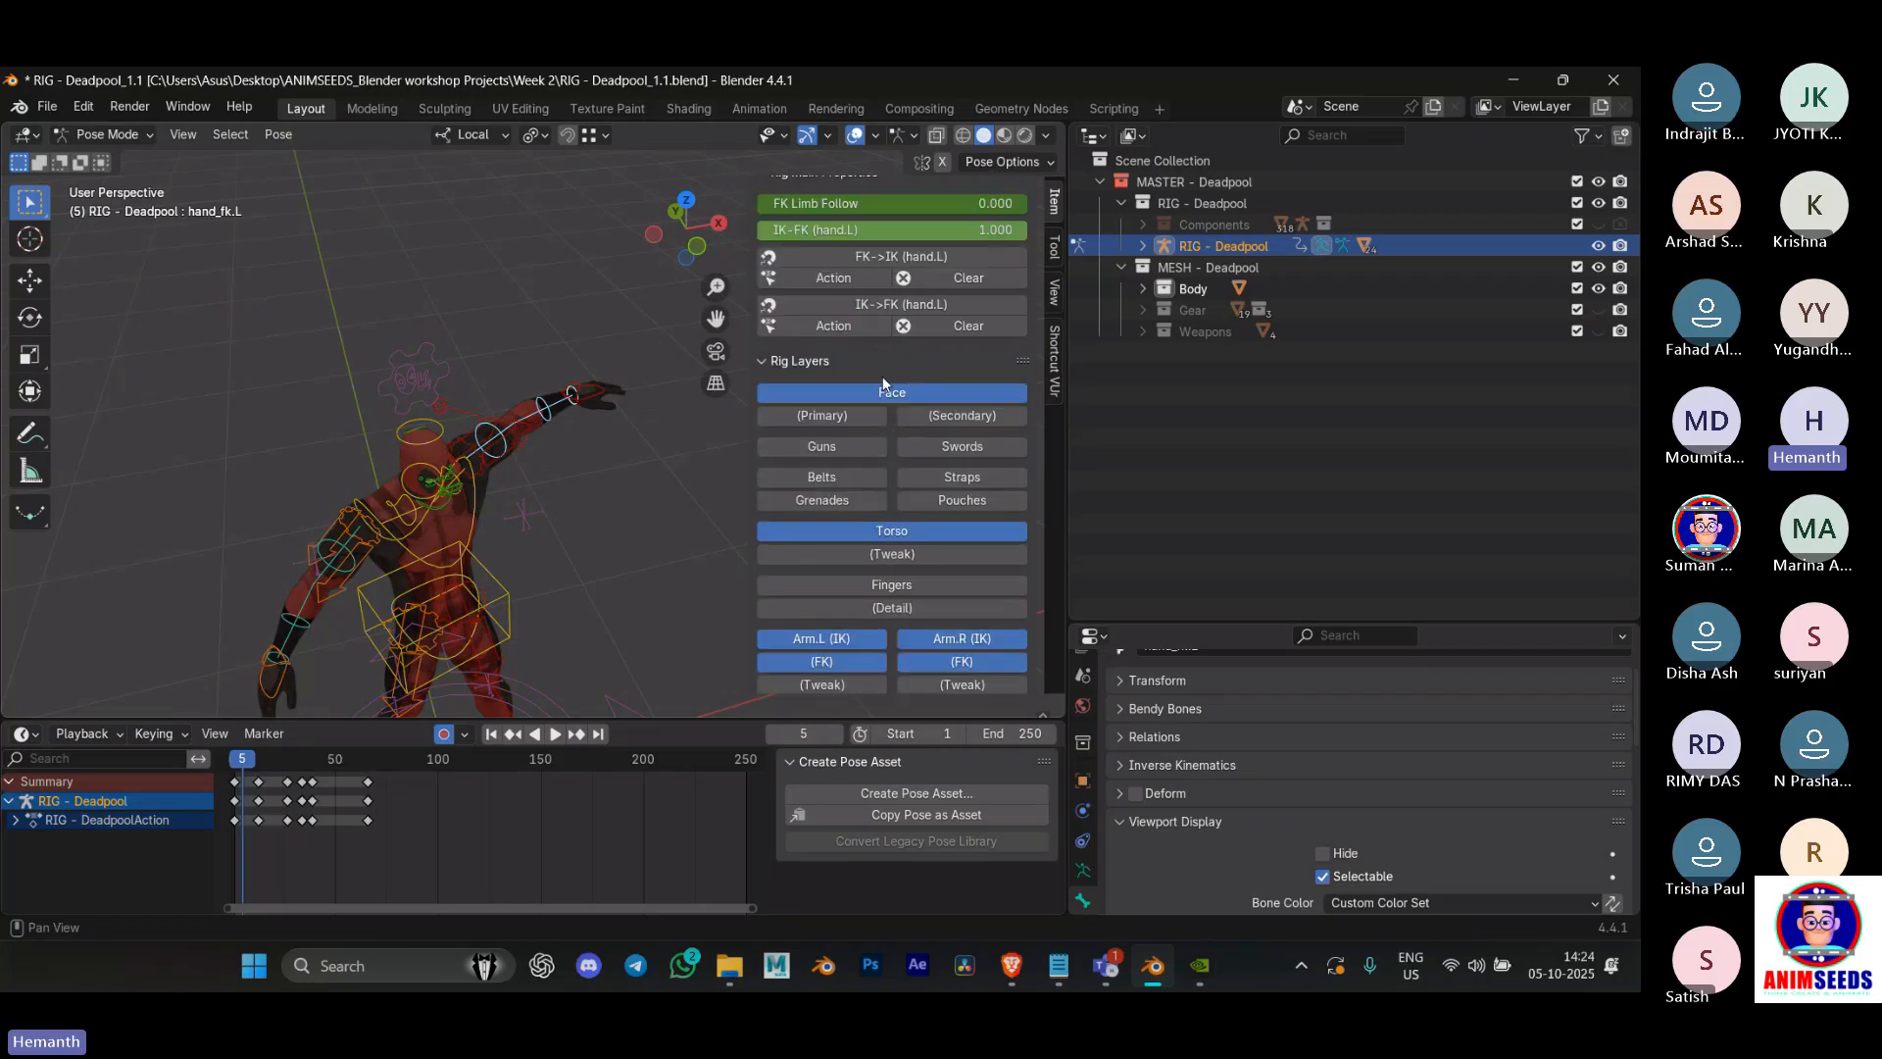
left_click(481, 467)
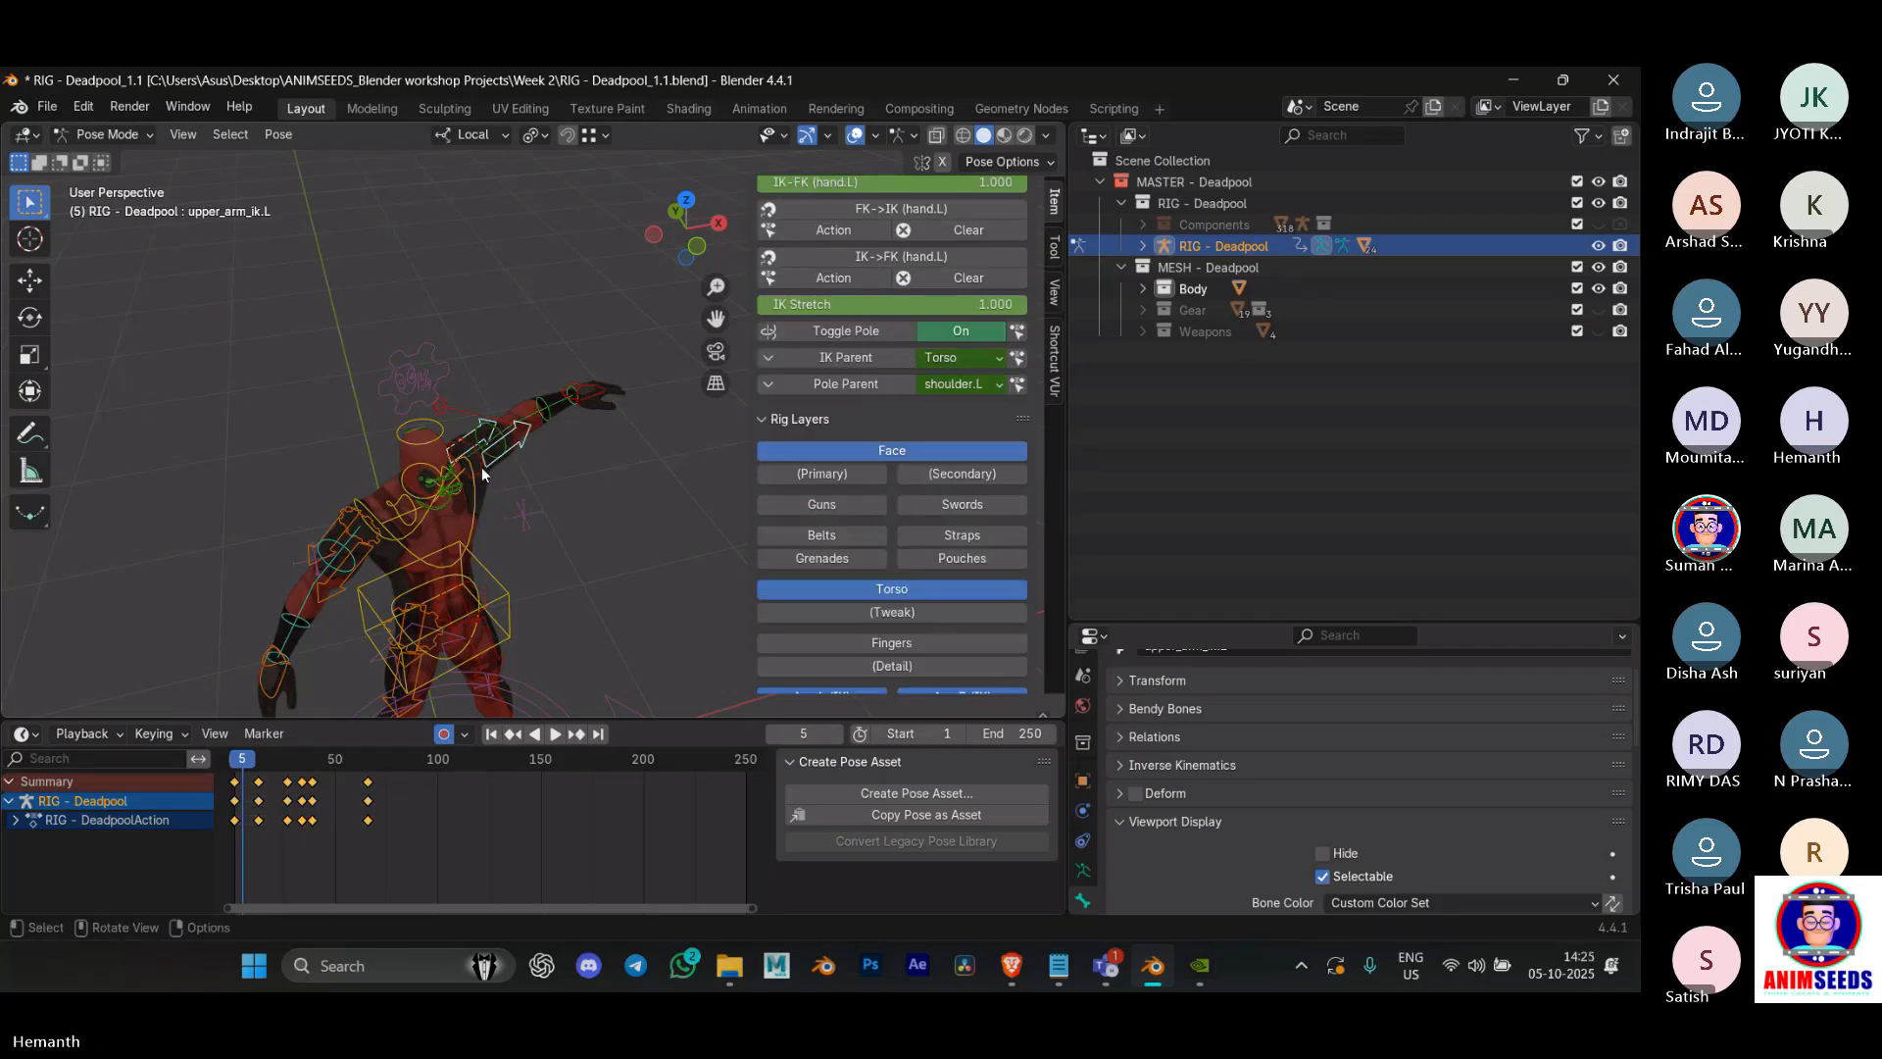
left_click(235, 761)
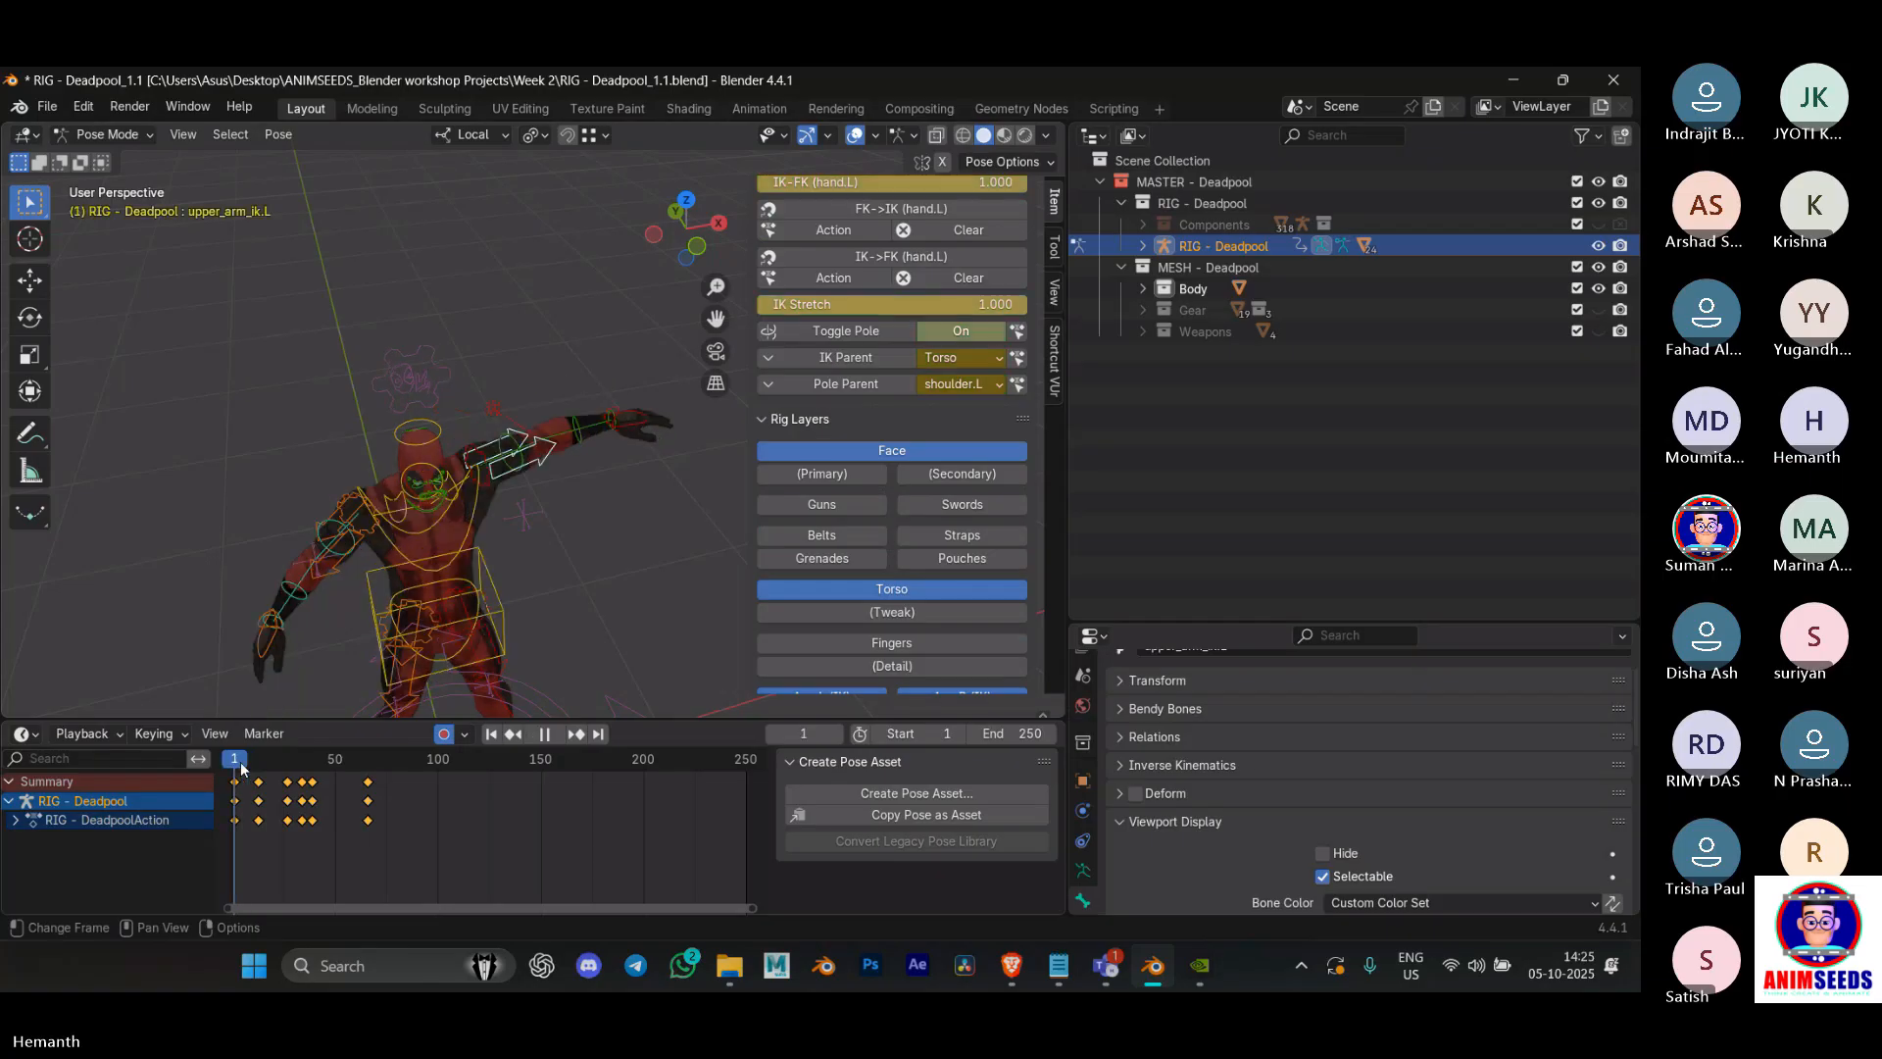
left_click_drag(405, 845, 245, 773)
key("x")
left_click(246, 773)
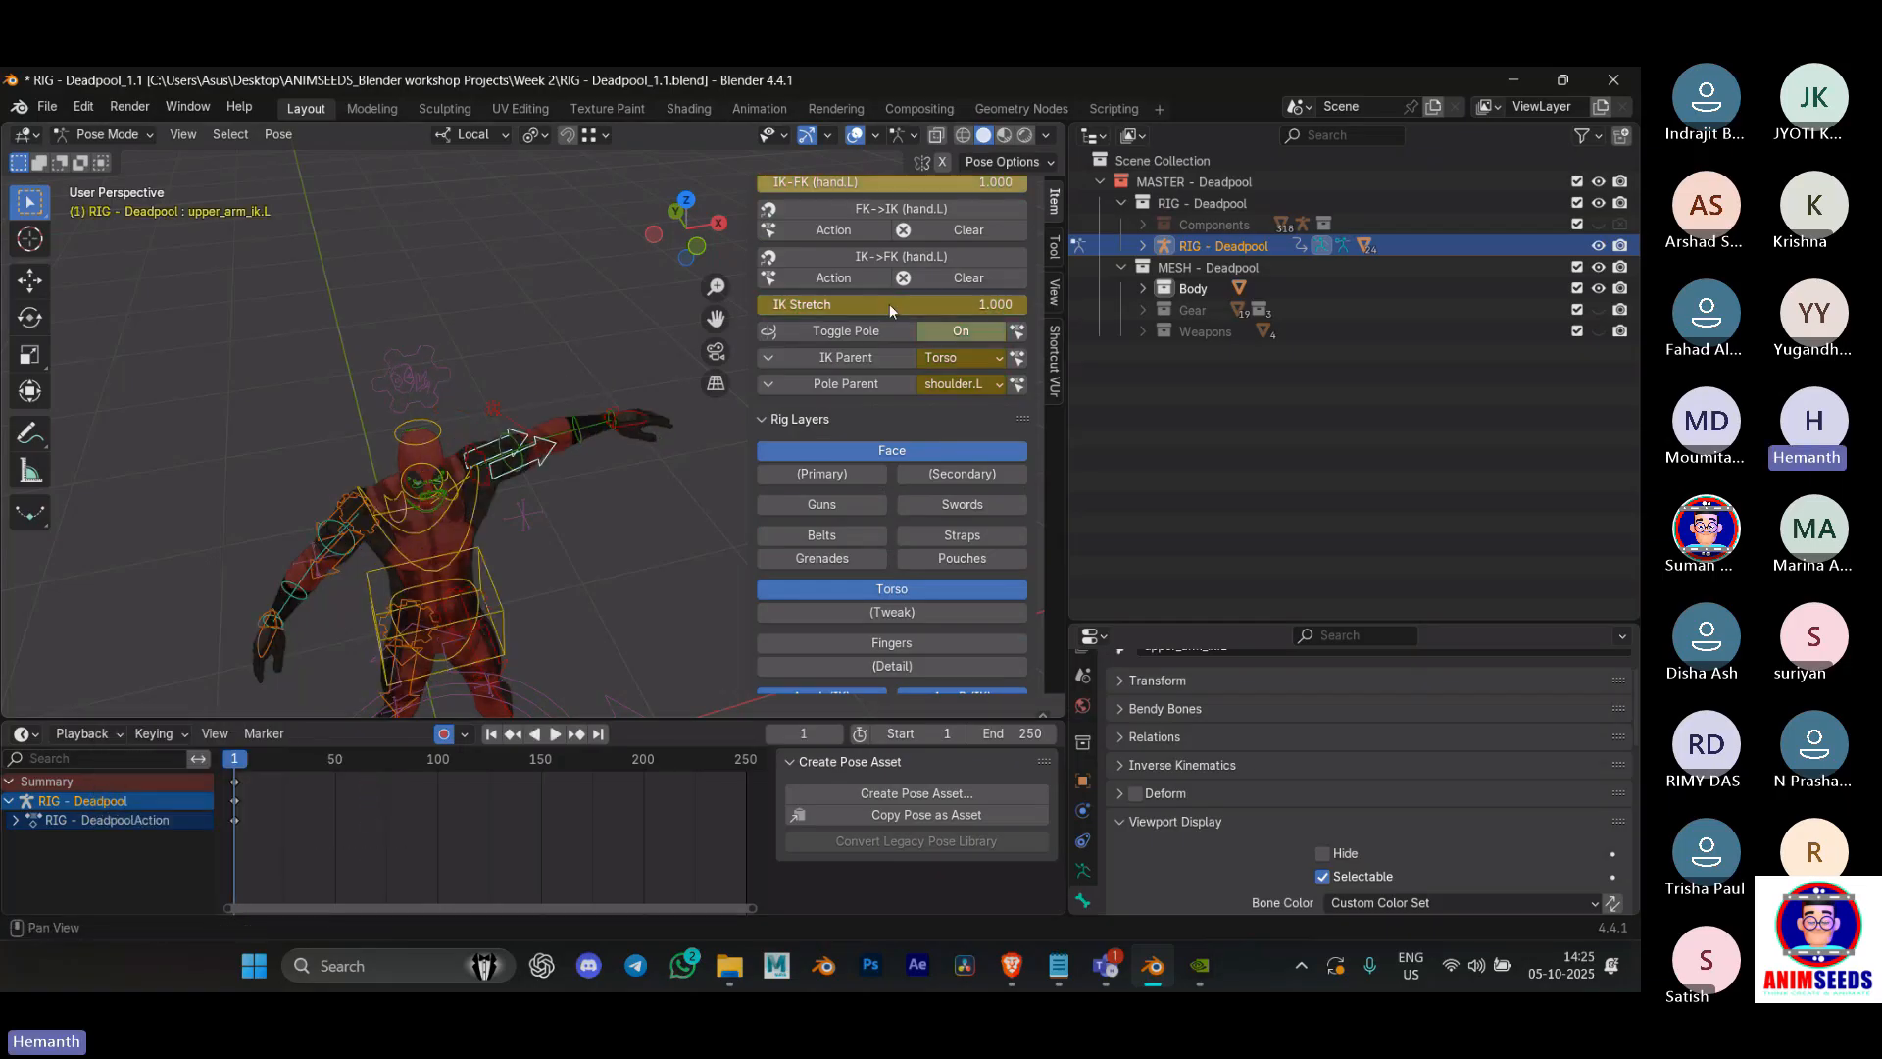
Step: Set IK-FK (hand.L) to 0.000 at frame 1 and play back the turn to check the left arm
scroll(891, 301, "up", 2)
left_click_drag(887, 267, 627, 268)
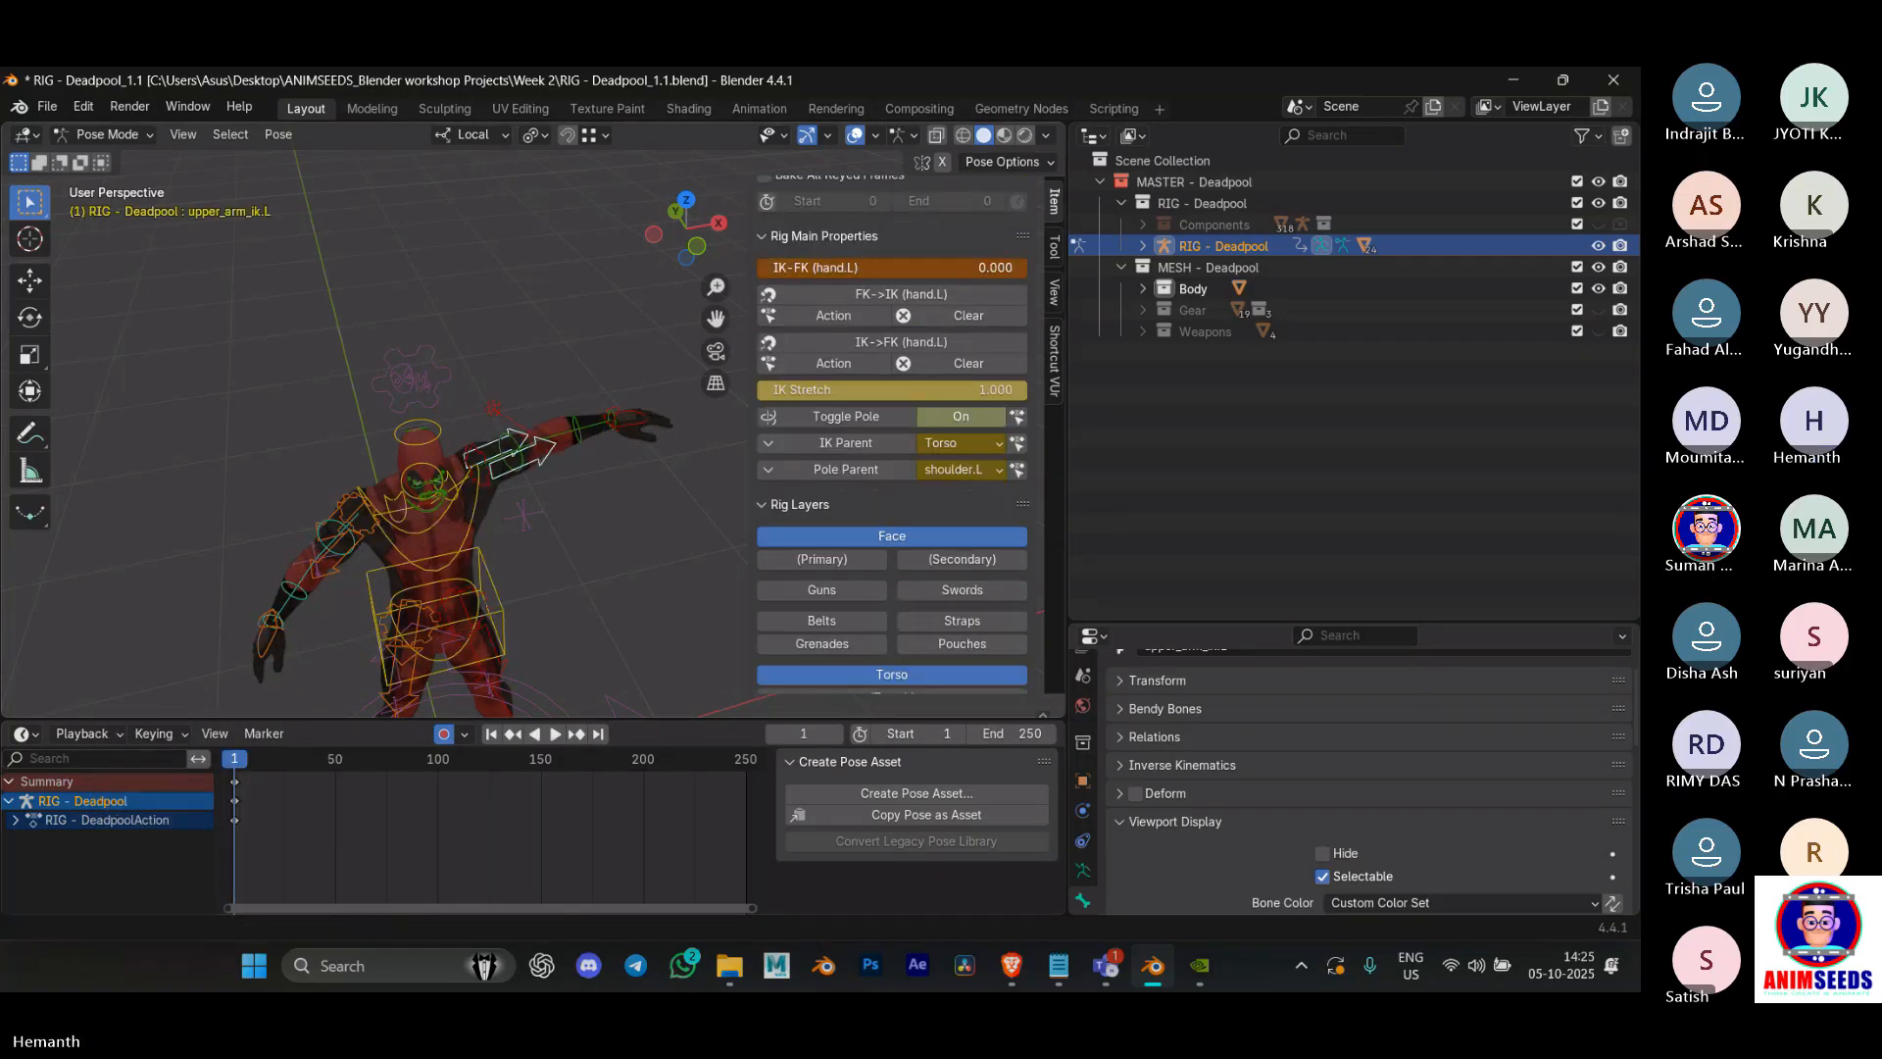
key("space")
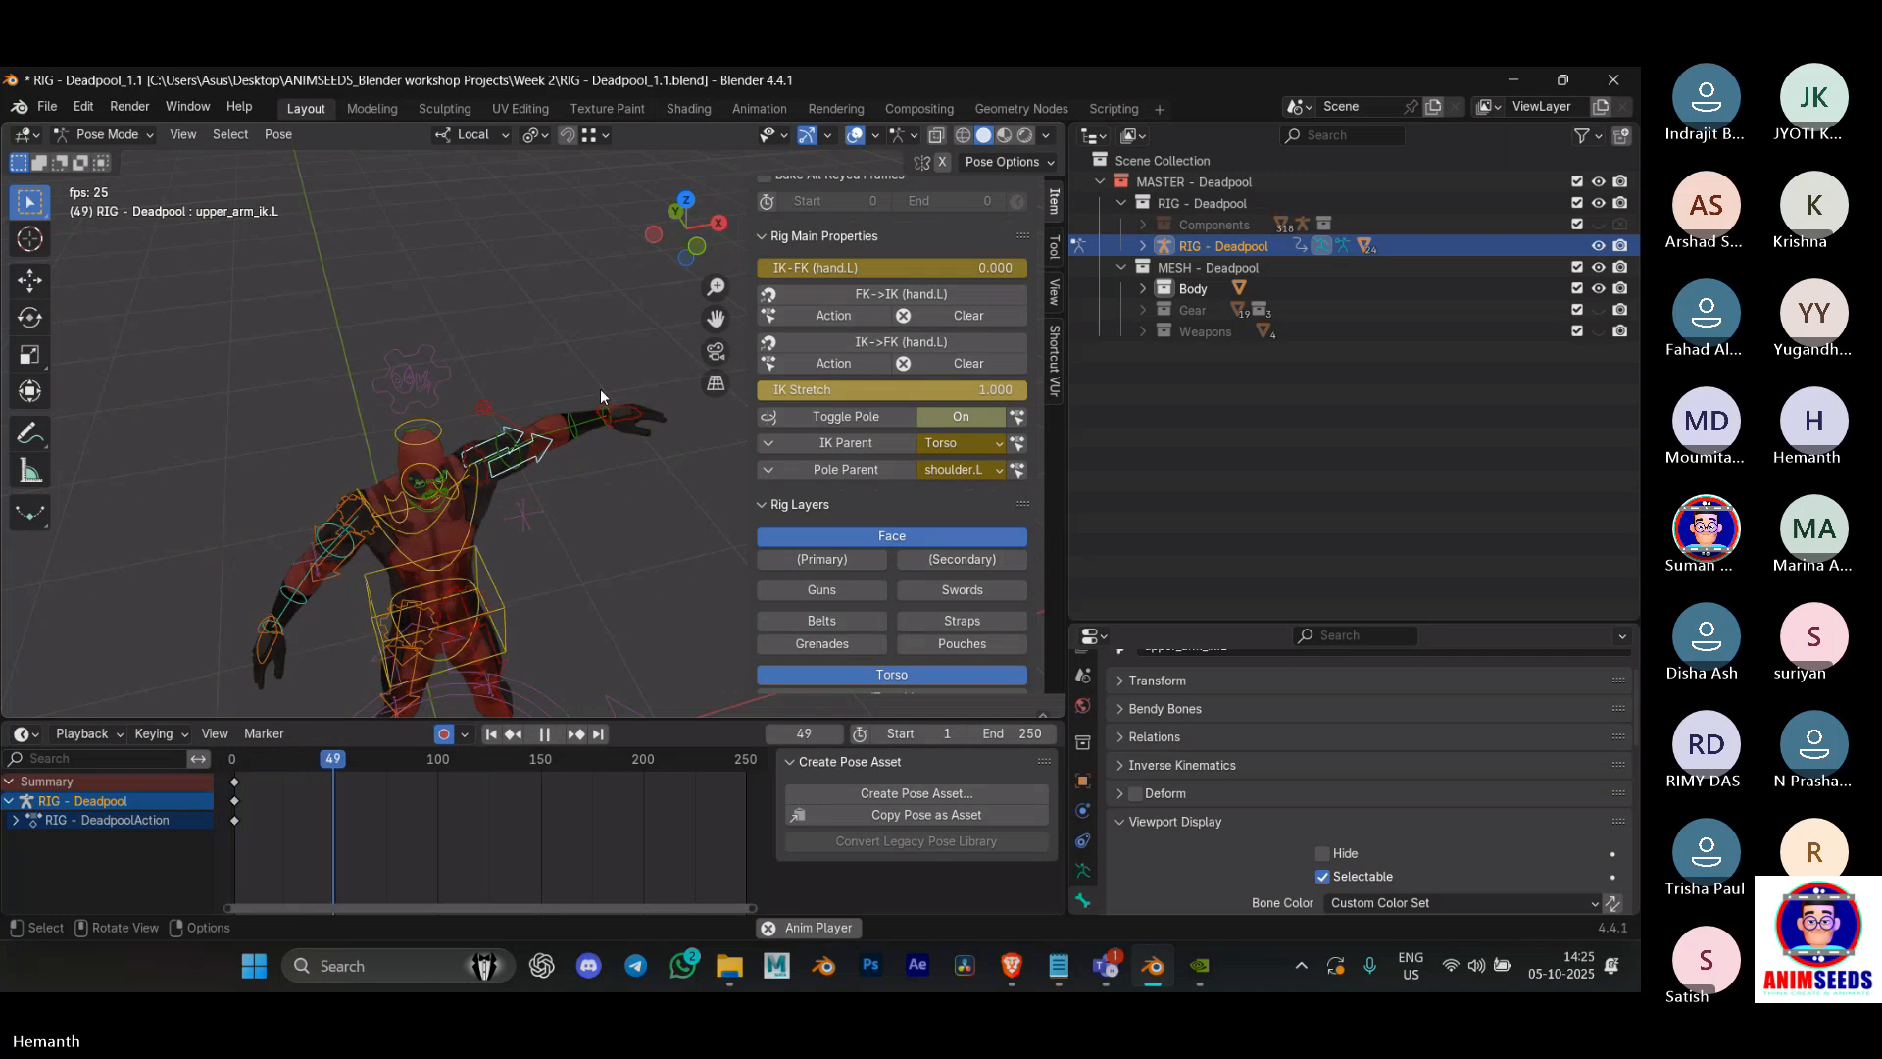
middle_click_drag(600, 389, 535, 397)
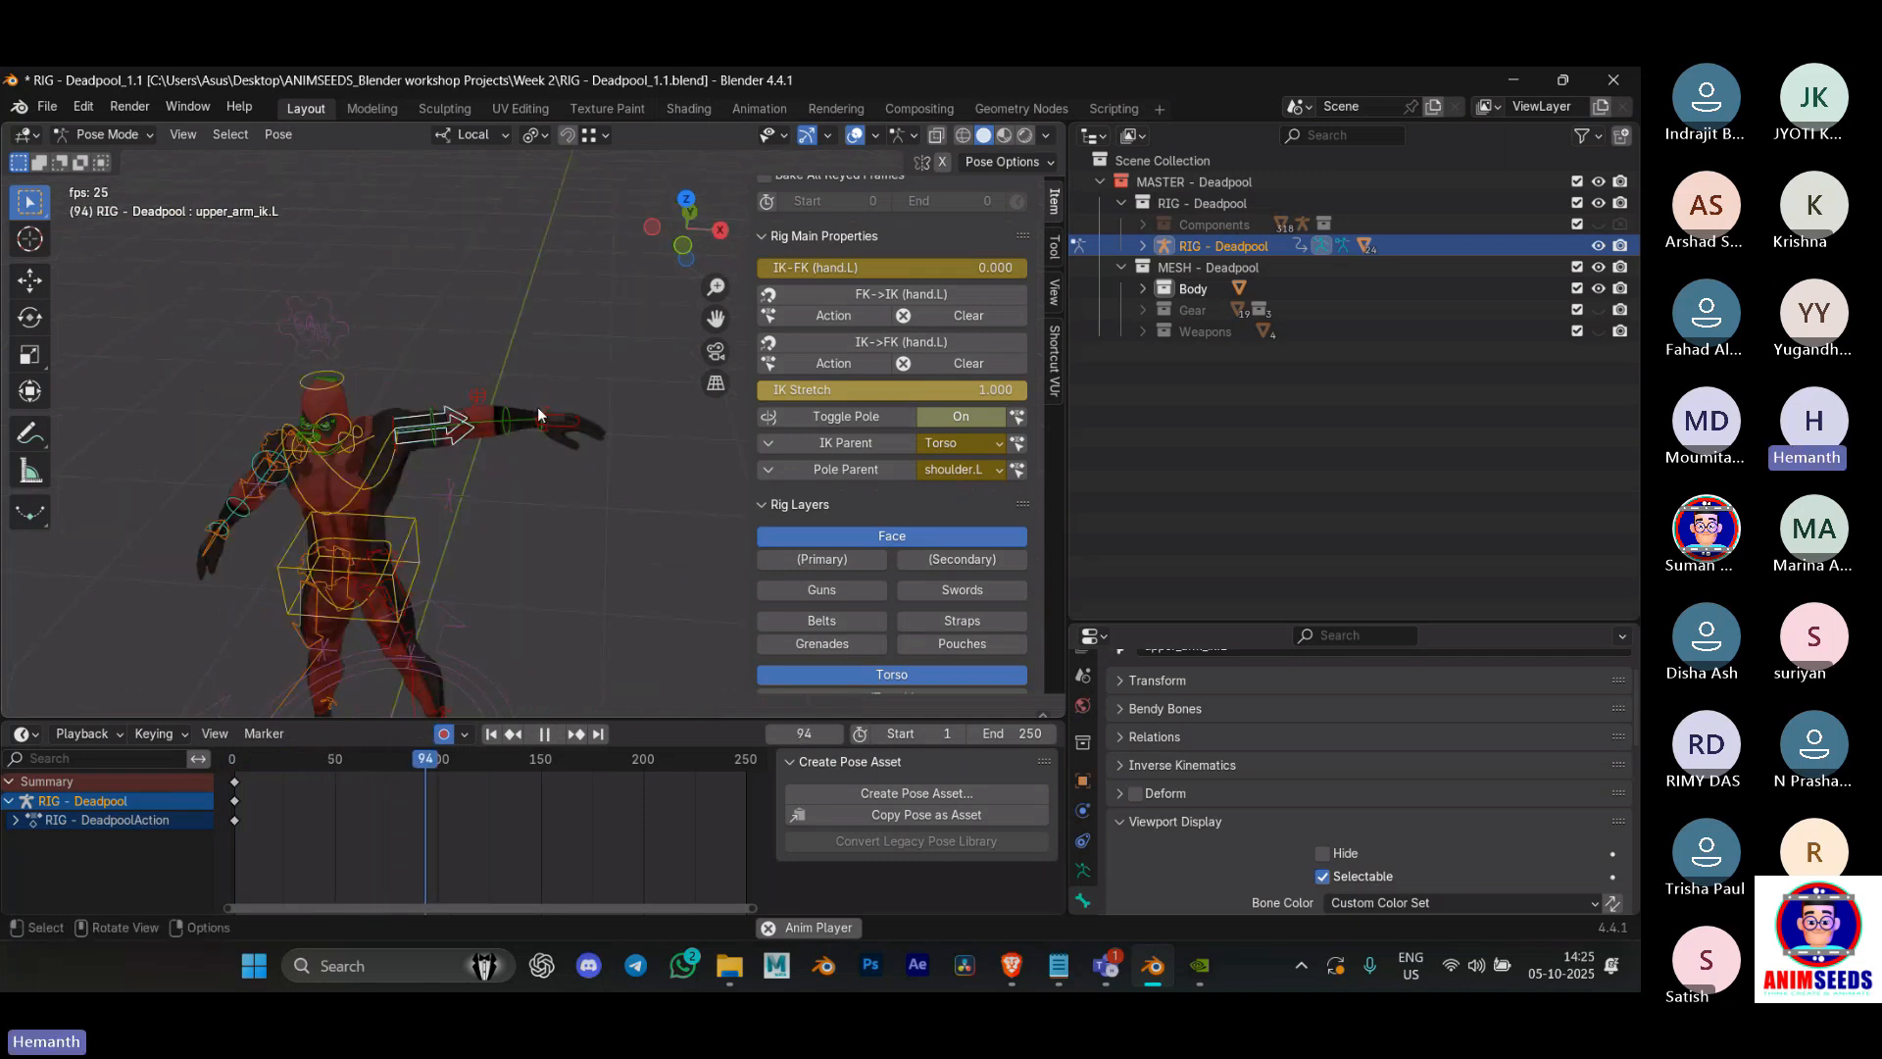
left_click(234, 760)
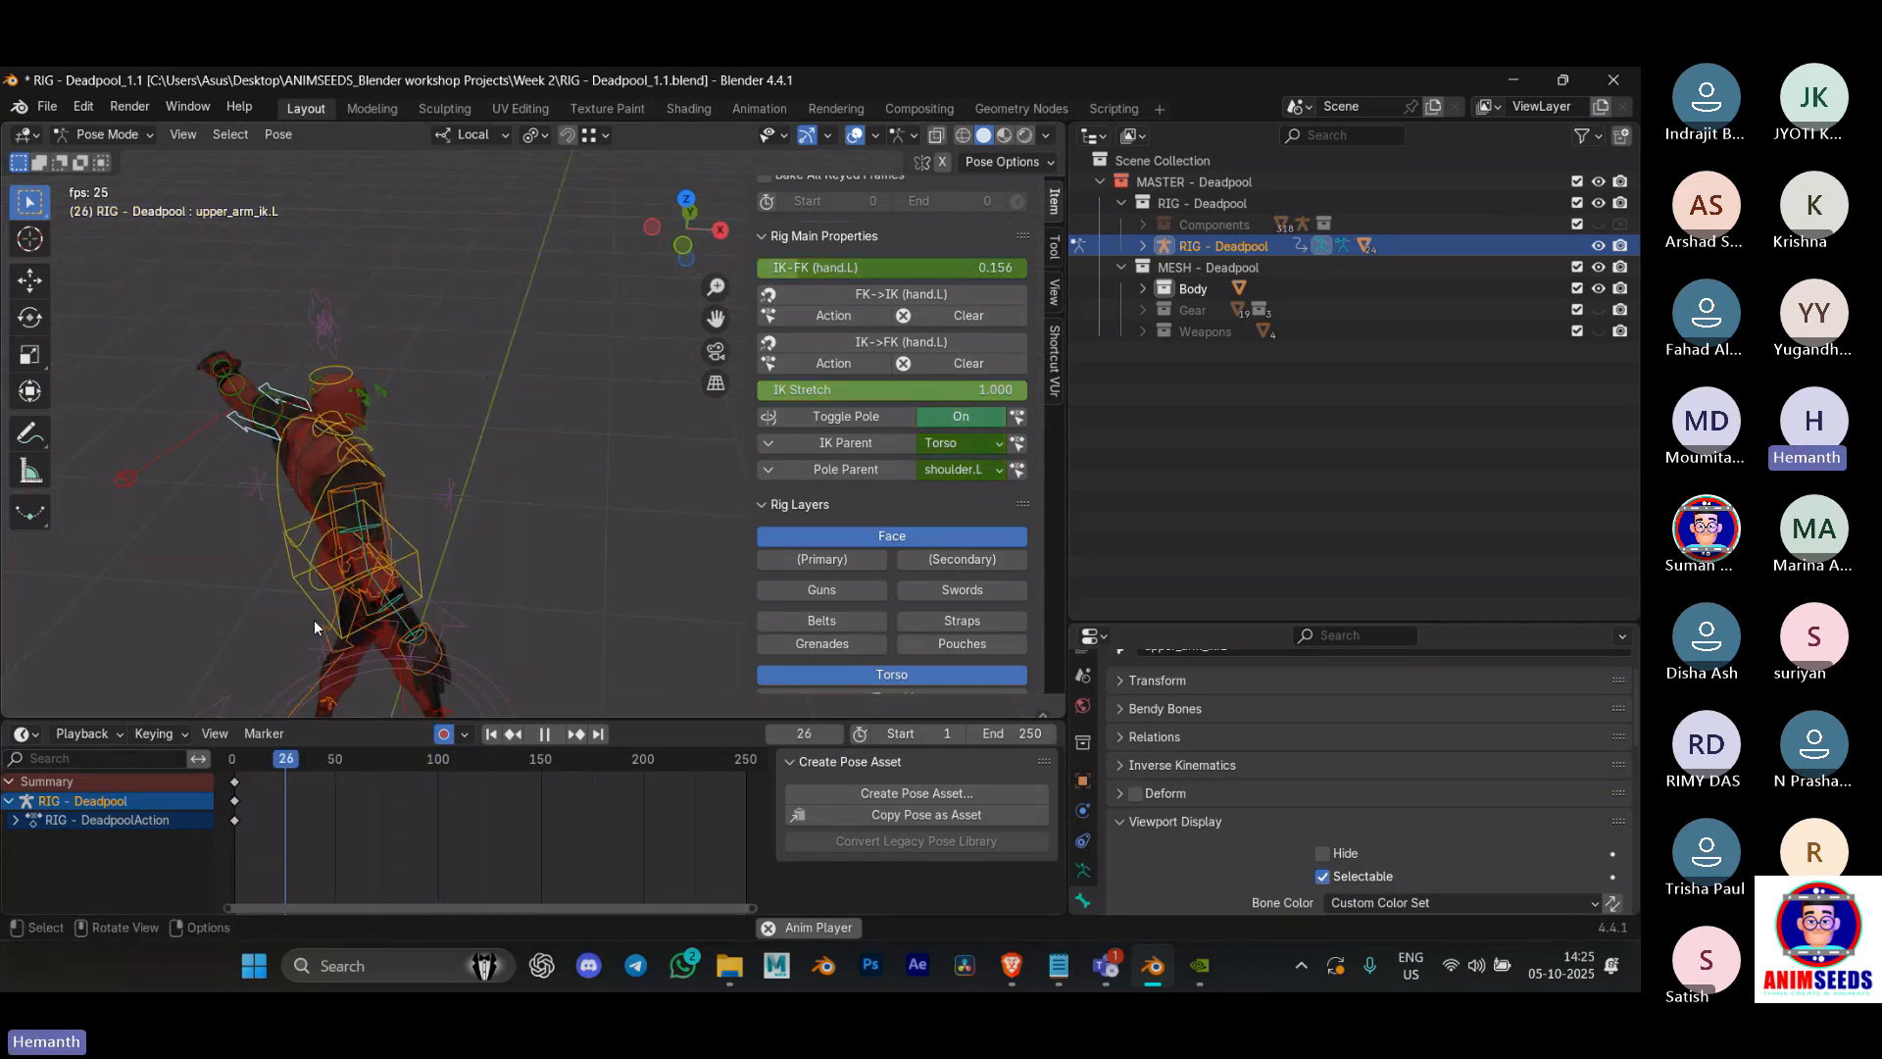
key("space")
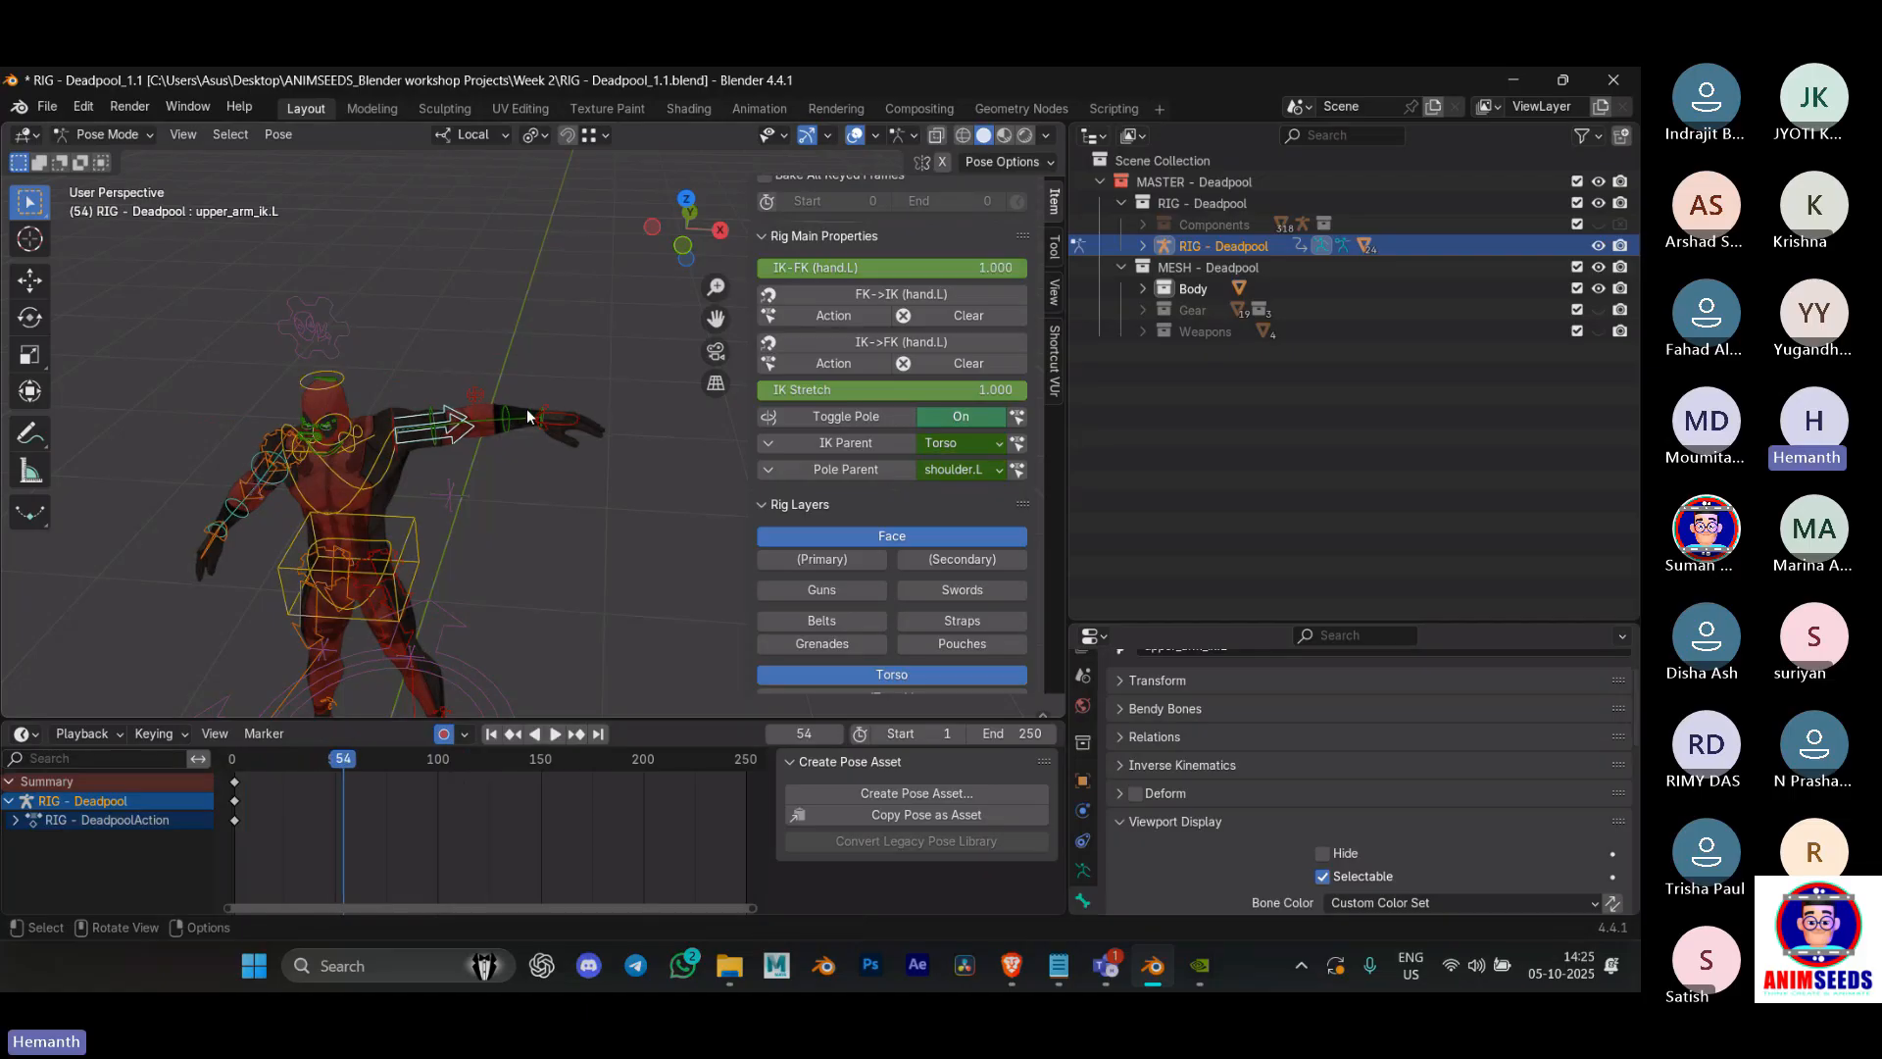
Step: Select the left-hand IK control at frame 54 and try moving it
left_click(563, 433)
key("g")
right_click(474, 470)
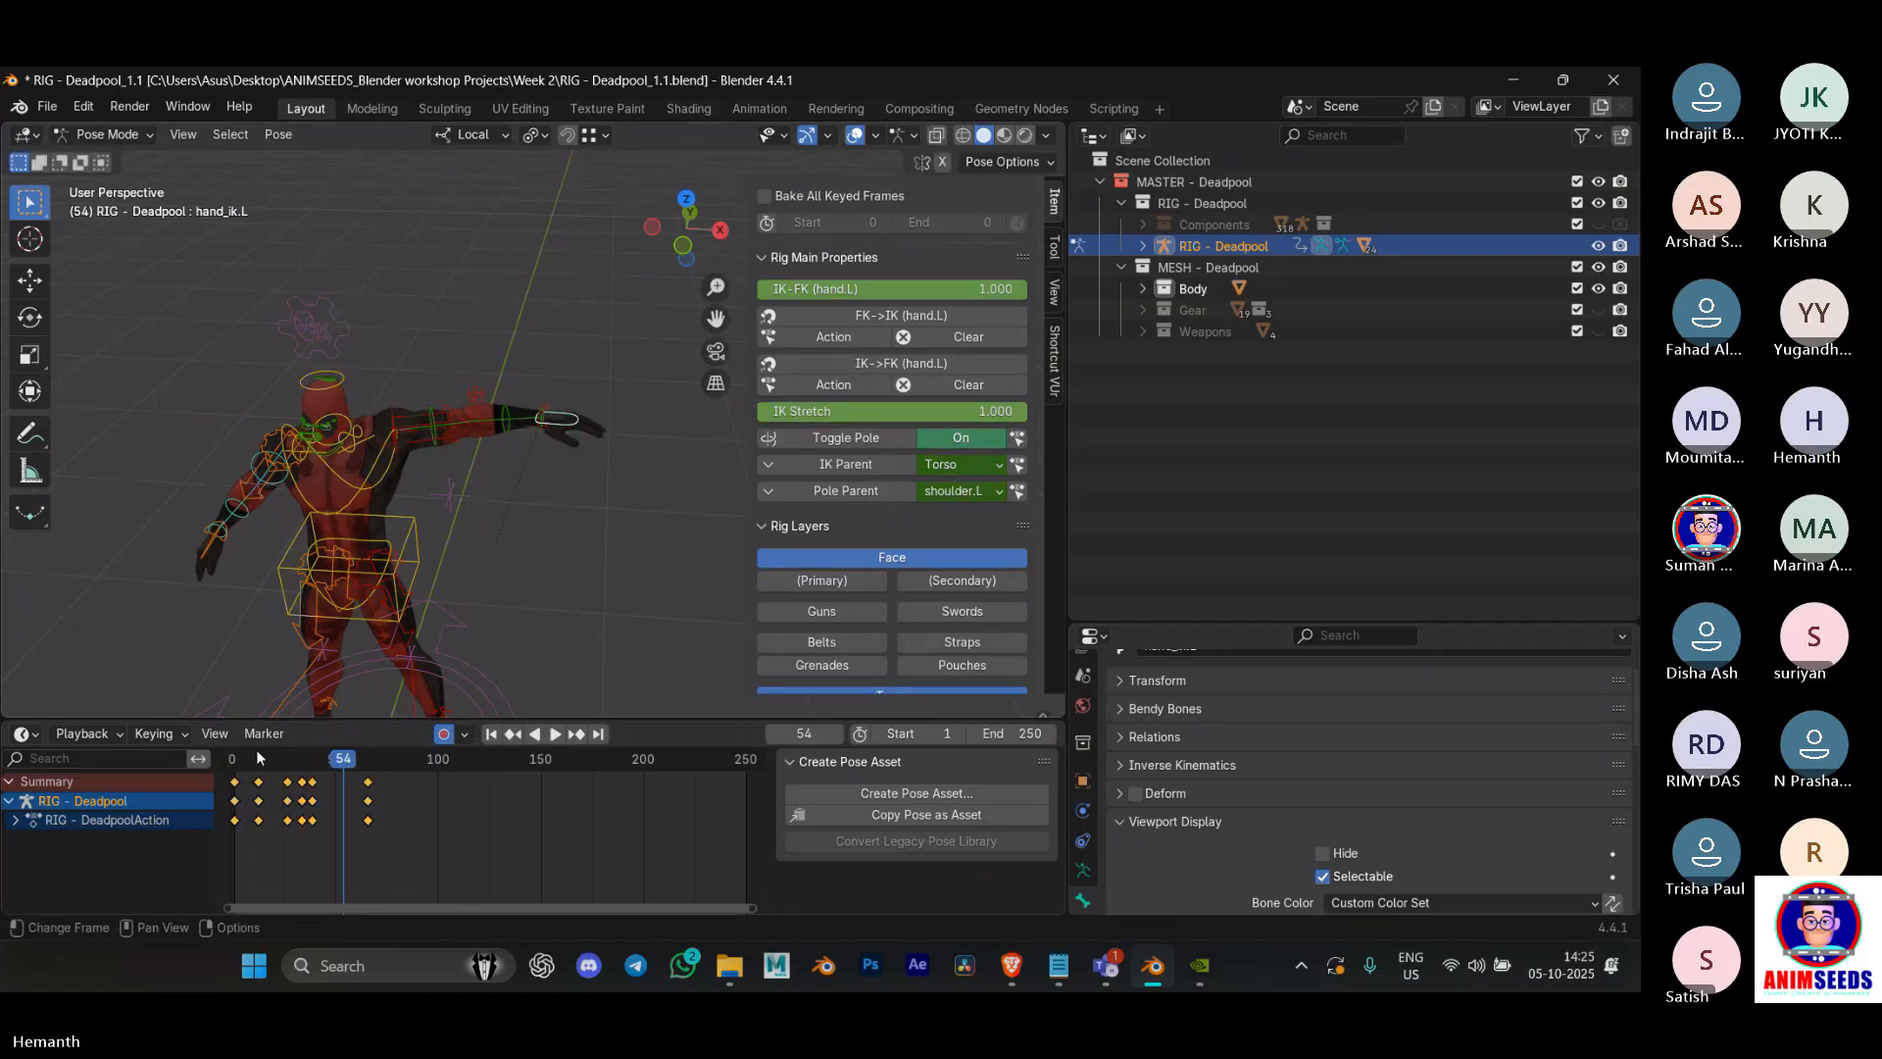
left_click_drag(395, 803, 253, 773)
key("x")
left_click(269, 774)
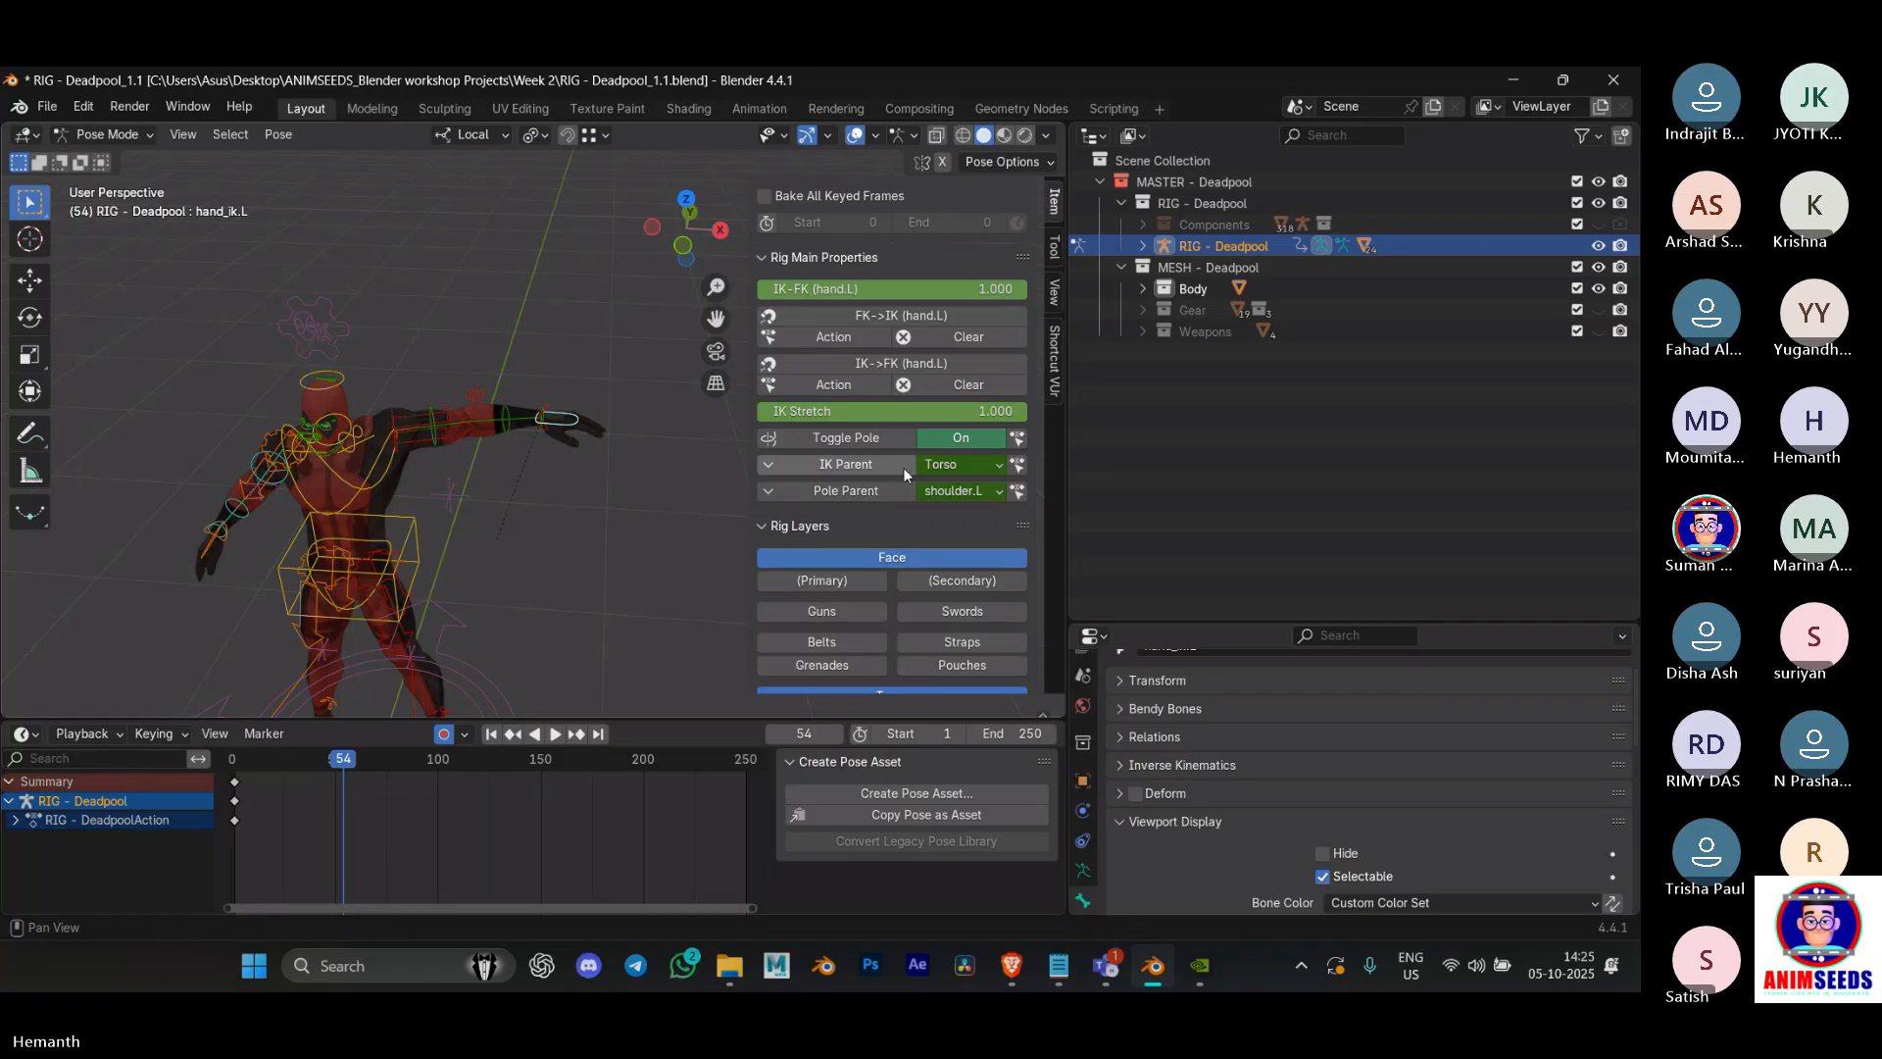
key("ctrl+z")
Step: Set IK-FK (hand.L) to 0.000 at frame 54 and key the left-hand IK control there
left_click_drag(903, 284, 628, 284)
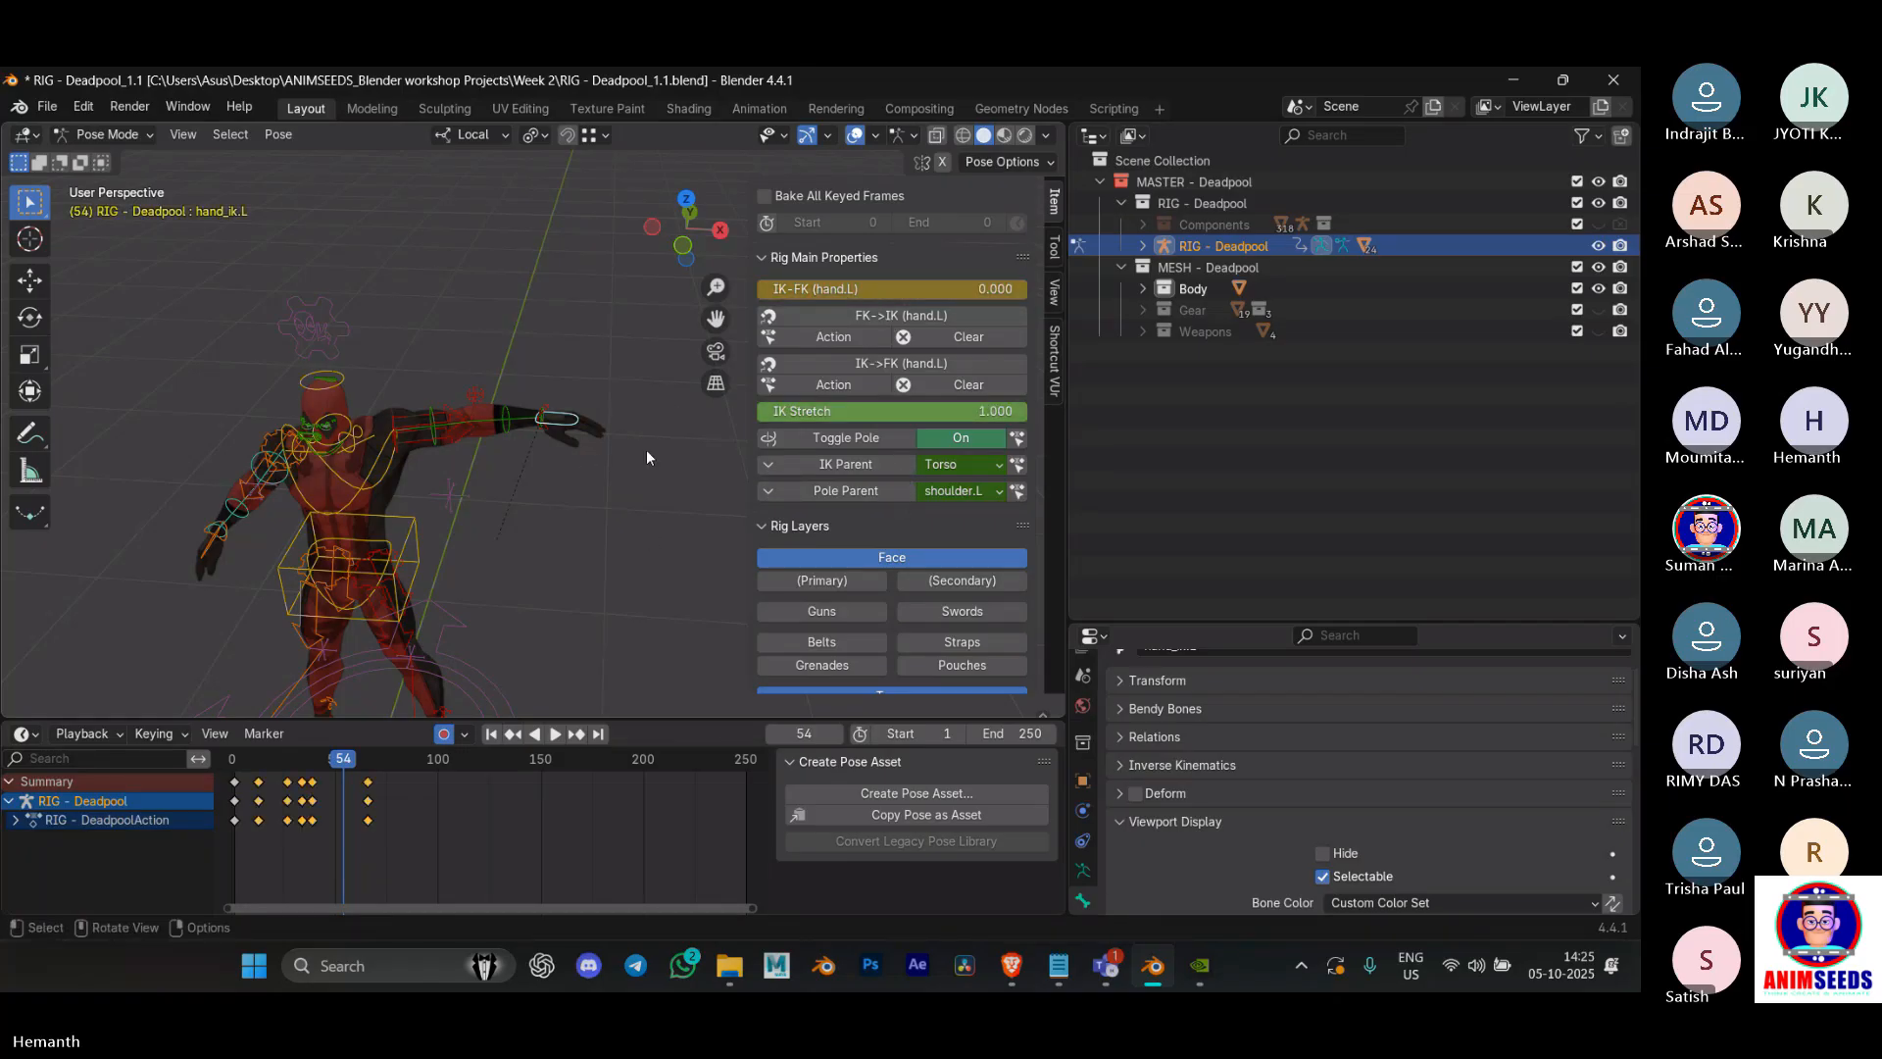
key("g")
left_click(542, 490)
key("i")
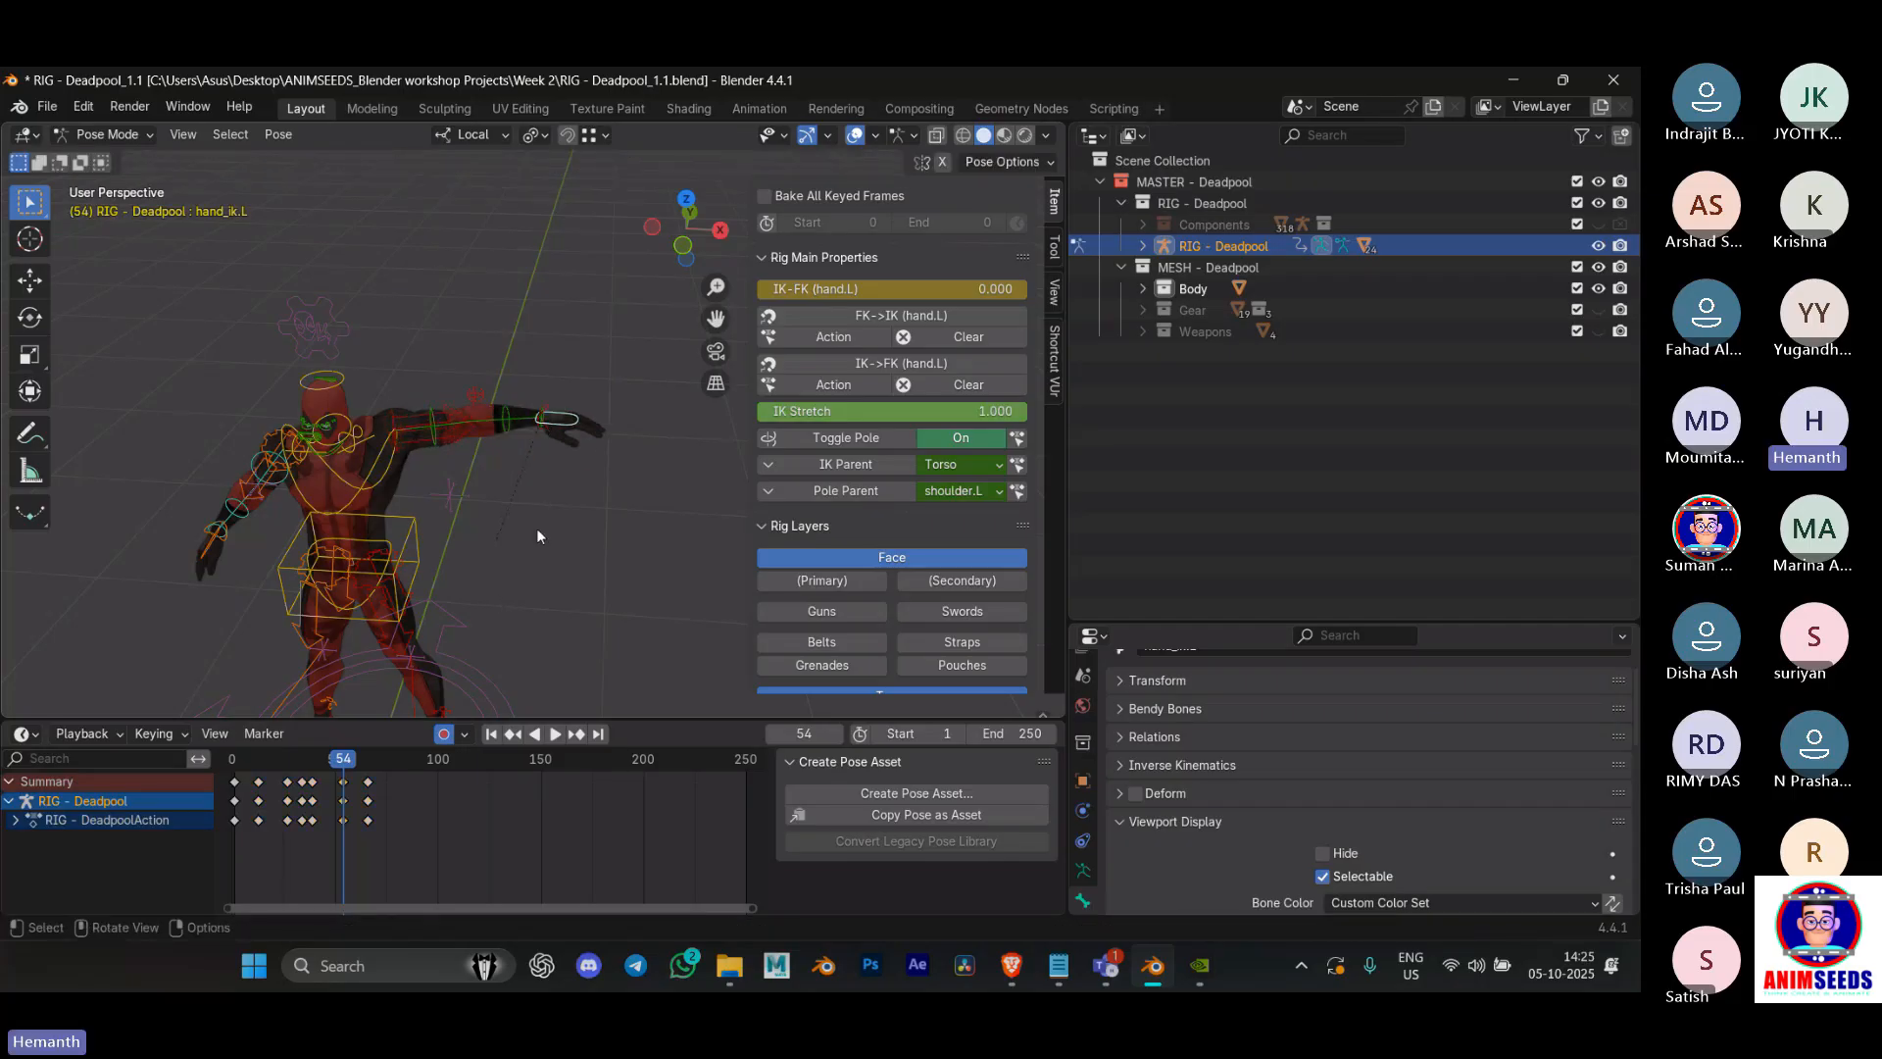
Step: Delete the left-hand IK control's keyframes between frames 1 and 54 and the one at frame 66
left_click_drag(342, 760, 325, 760)
left_click_drag(336, 849, 253, 767)
key("Delete")
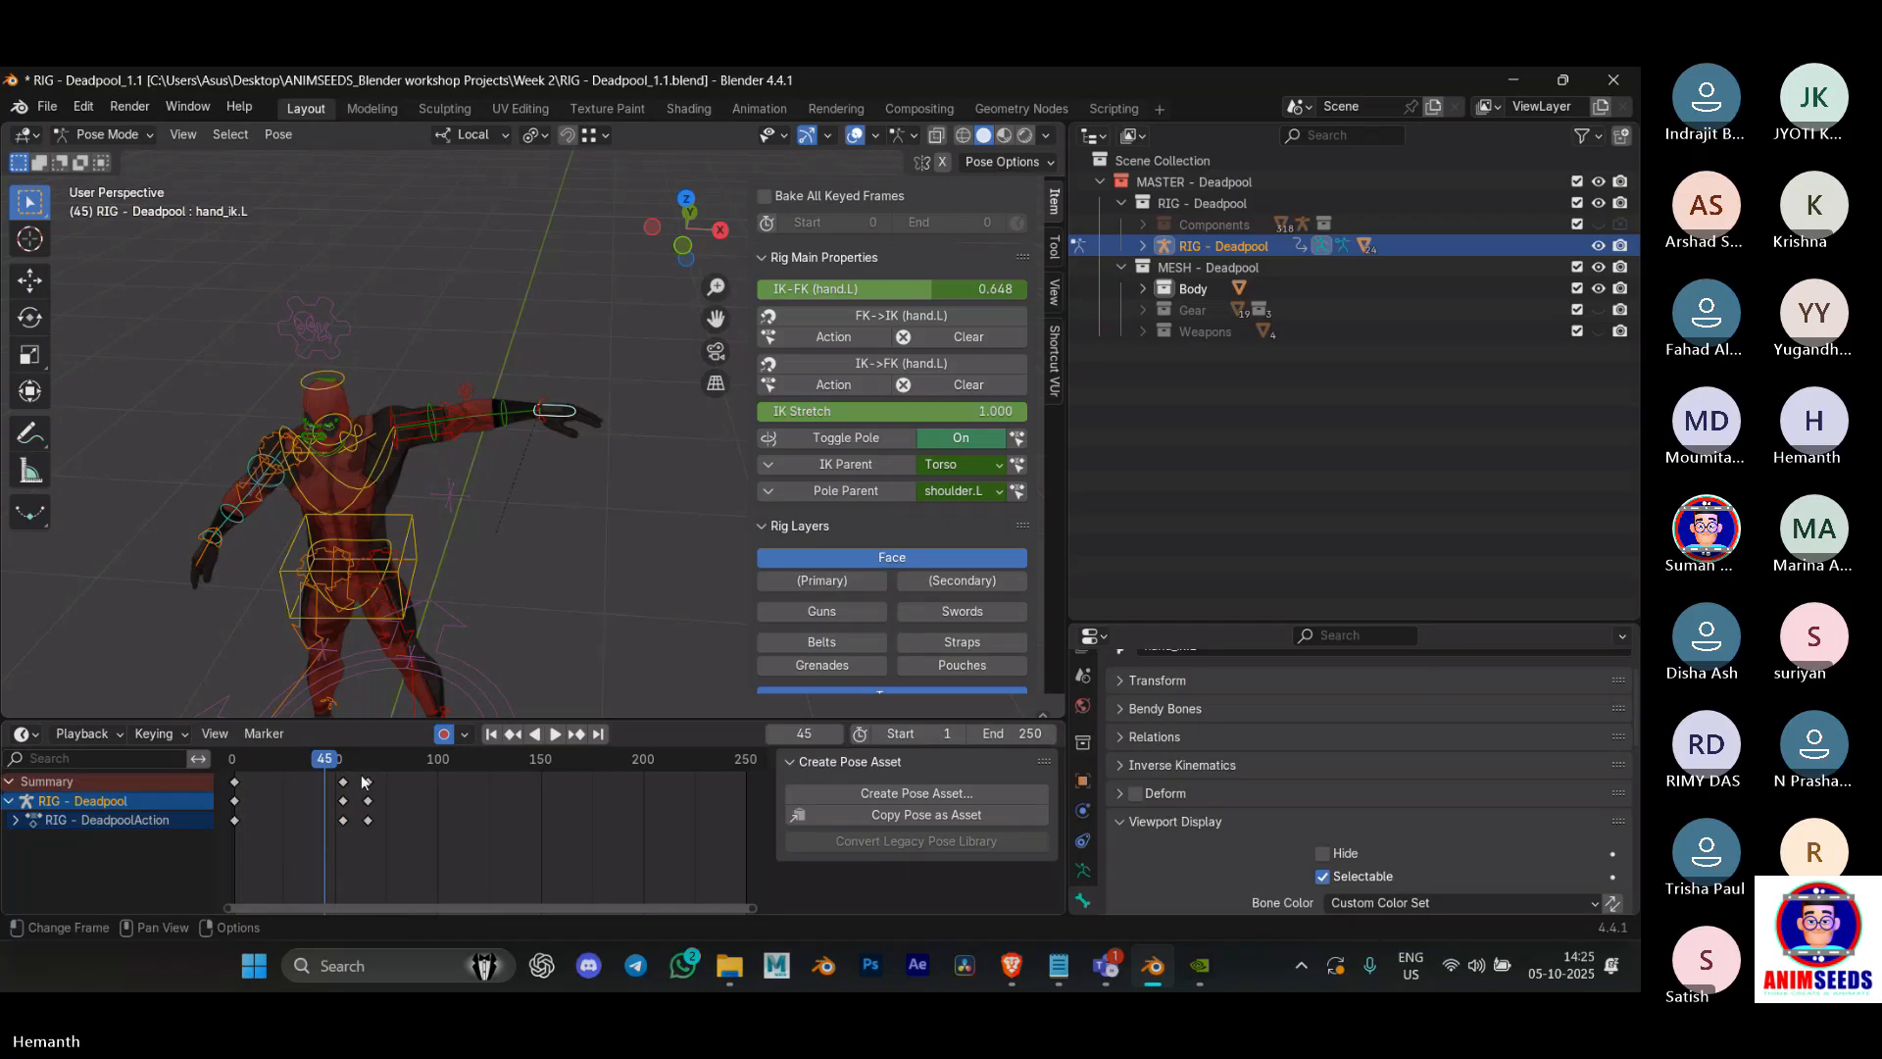
left_click(279, 760)
key("space")
key("space")
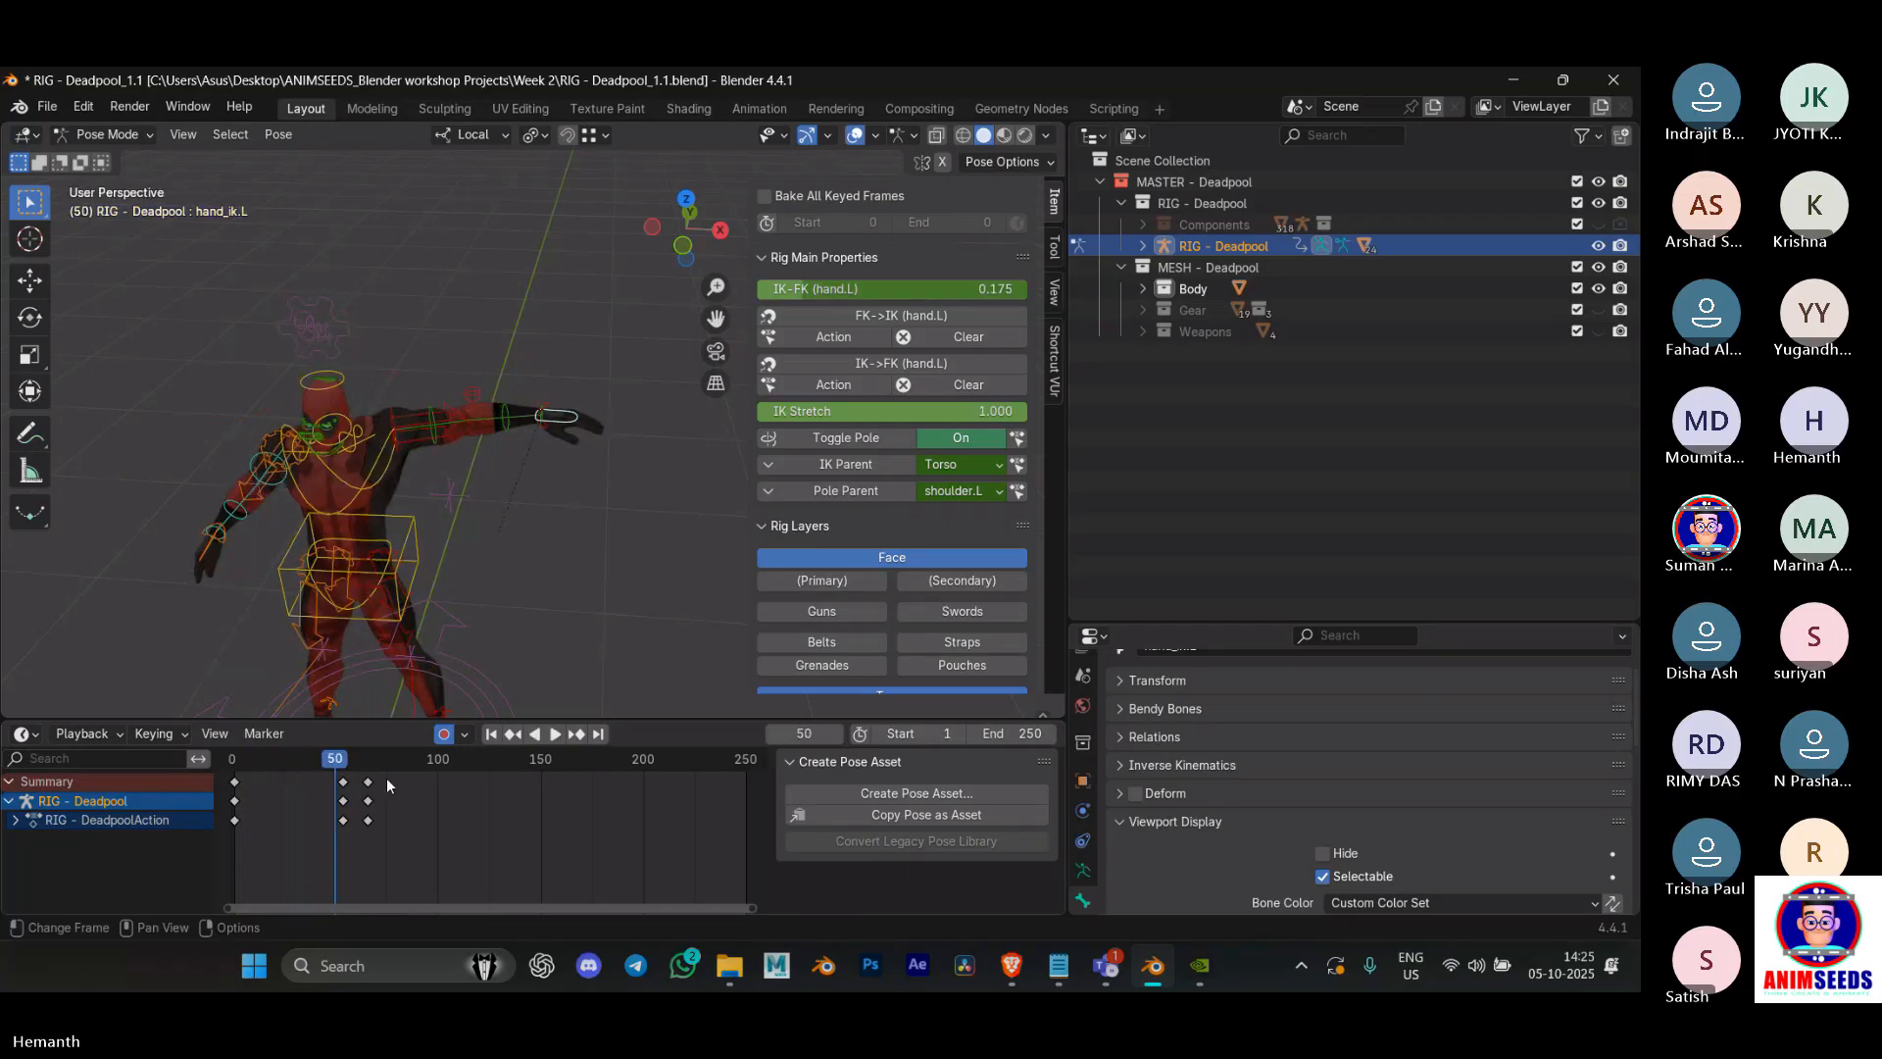
left_click_drag(396, 840, 349, 770)
key("x")
left_click(349, 769)
Step: Play back the turn and scrub around frame 54 to examine how the left arm switches between FK and IK
left_click(247, 761)
key("space")
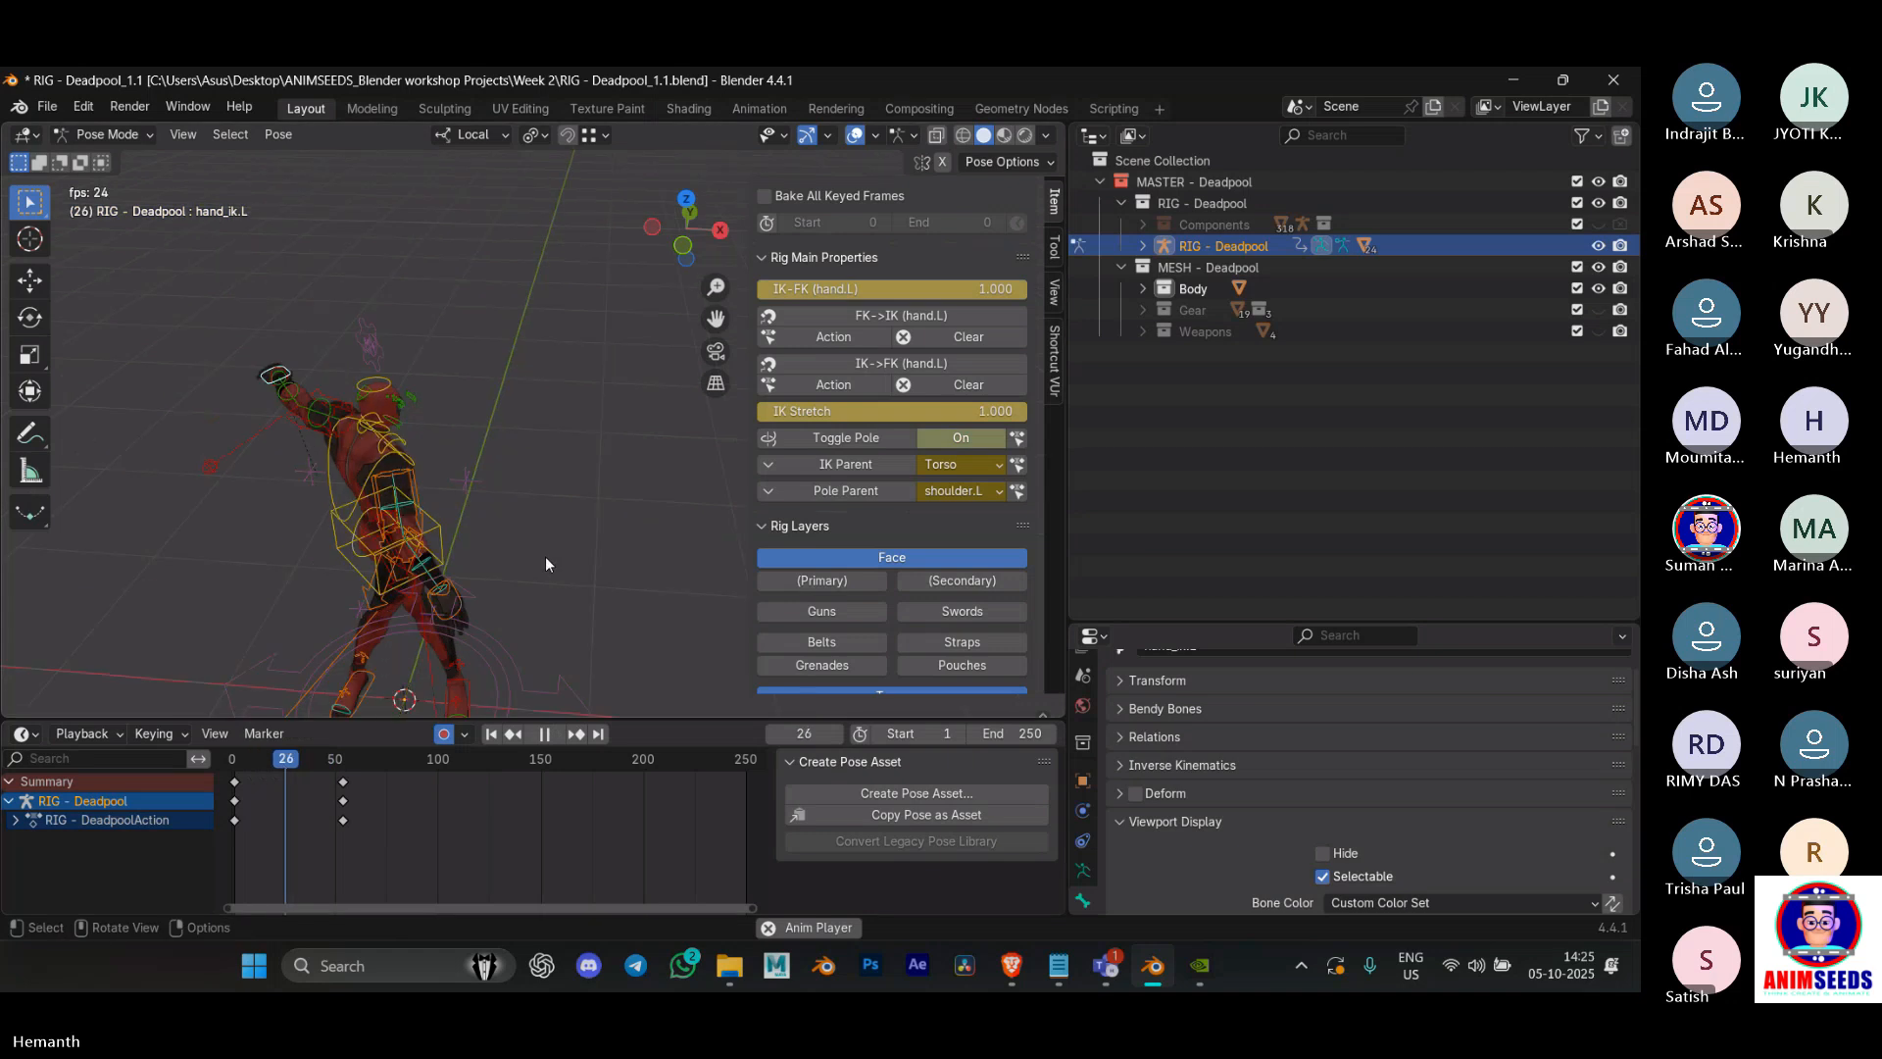
middle_click_drag(517, 526, 527, 533)
key("space")
left_click(349, 769)
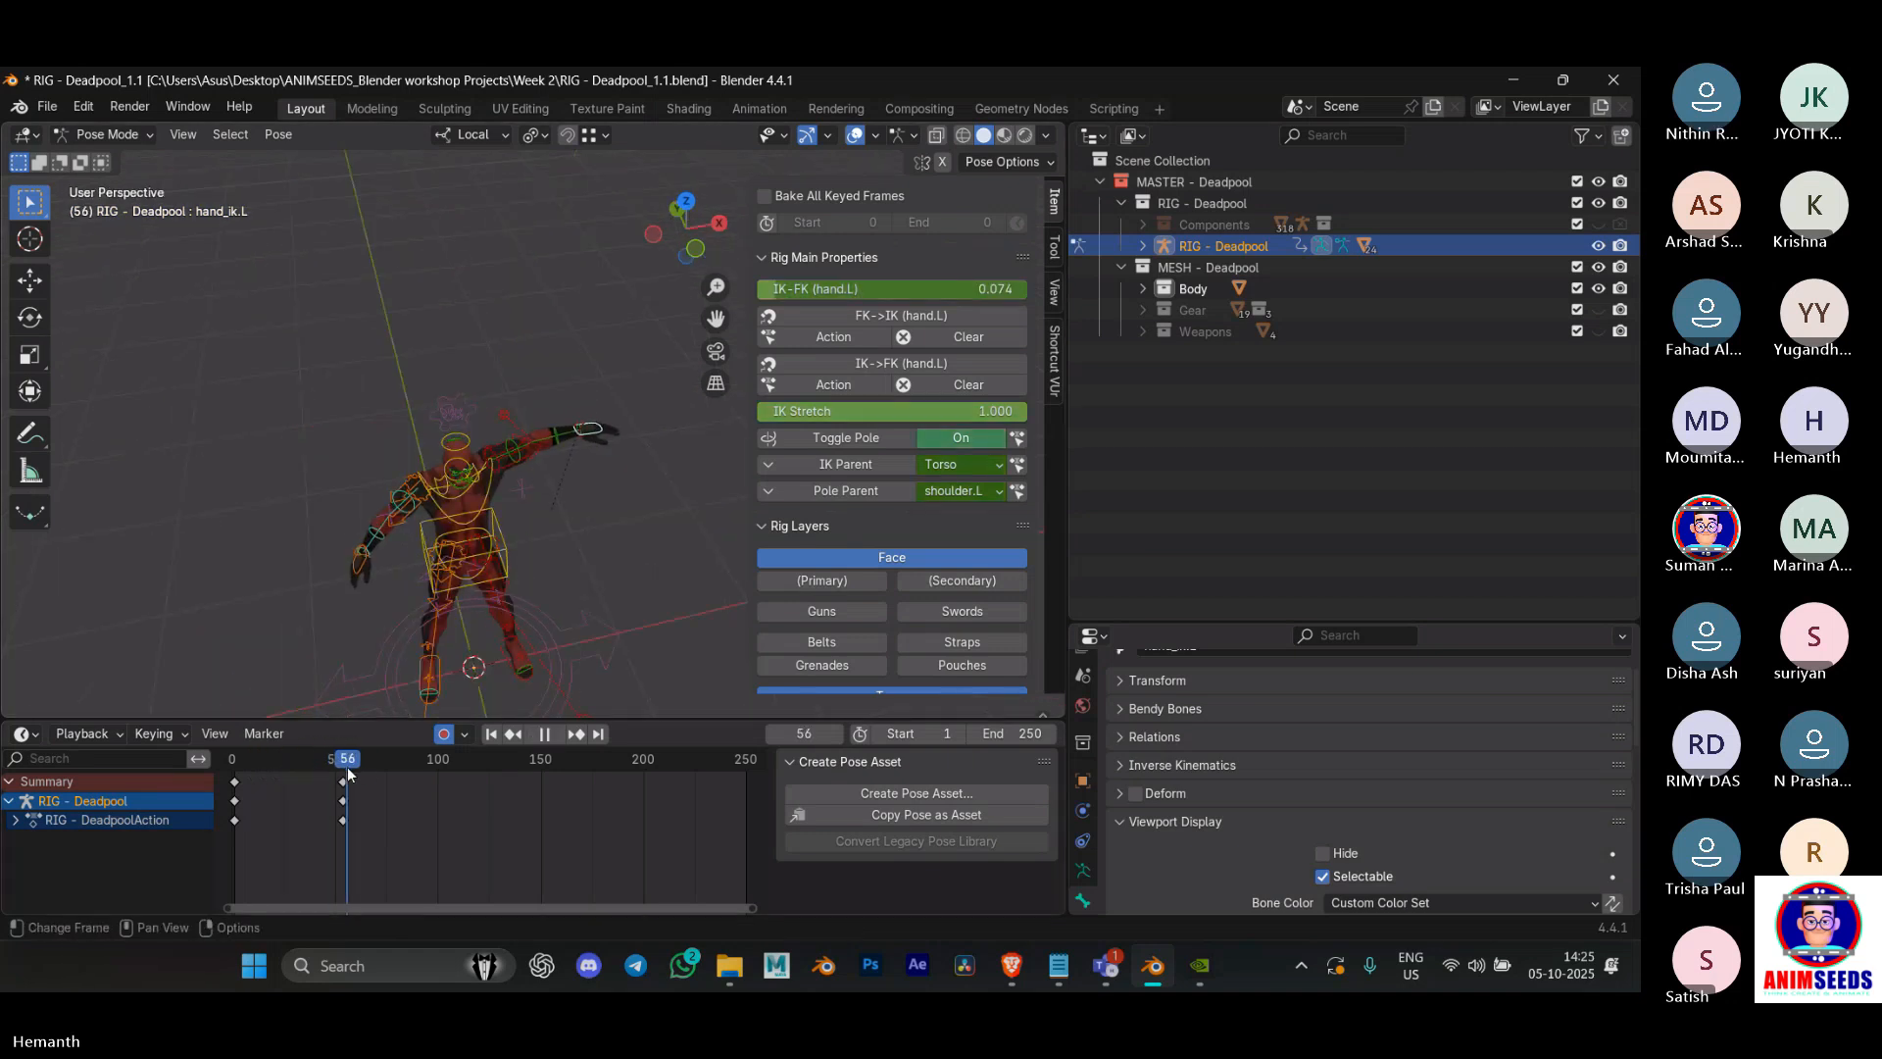
left_click_drag(348, 773, 343, 770)
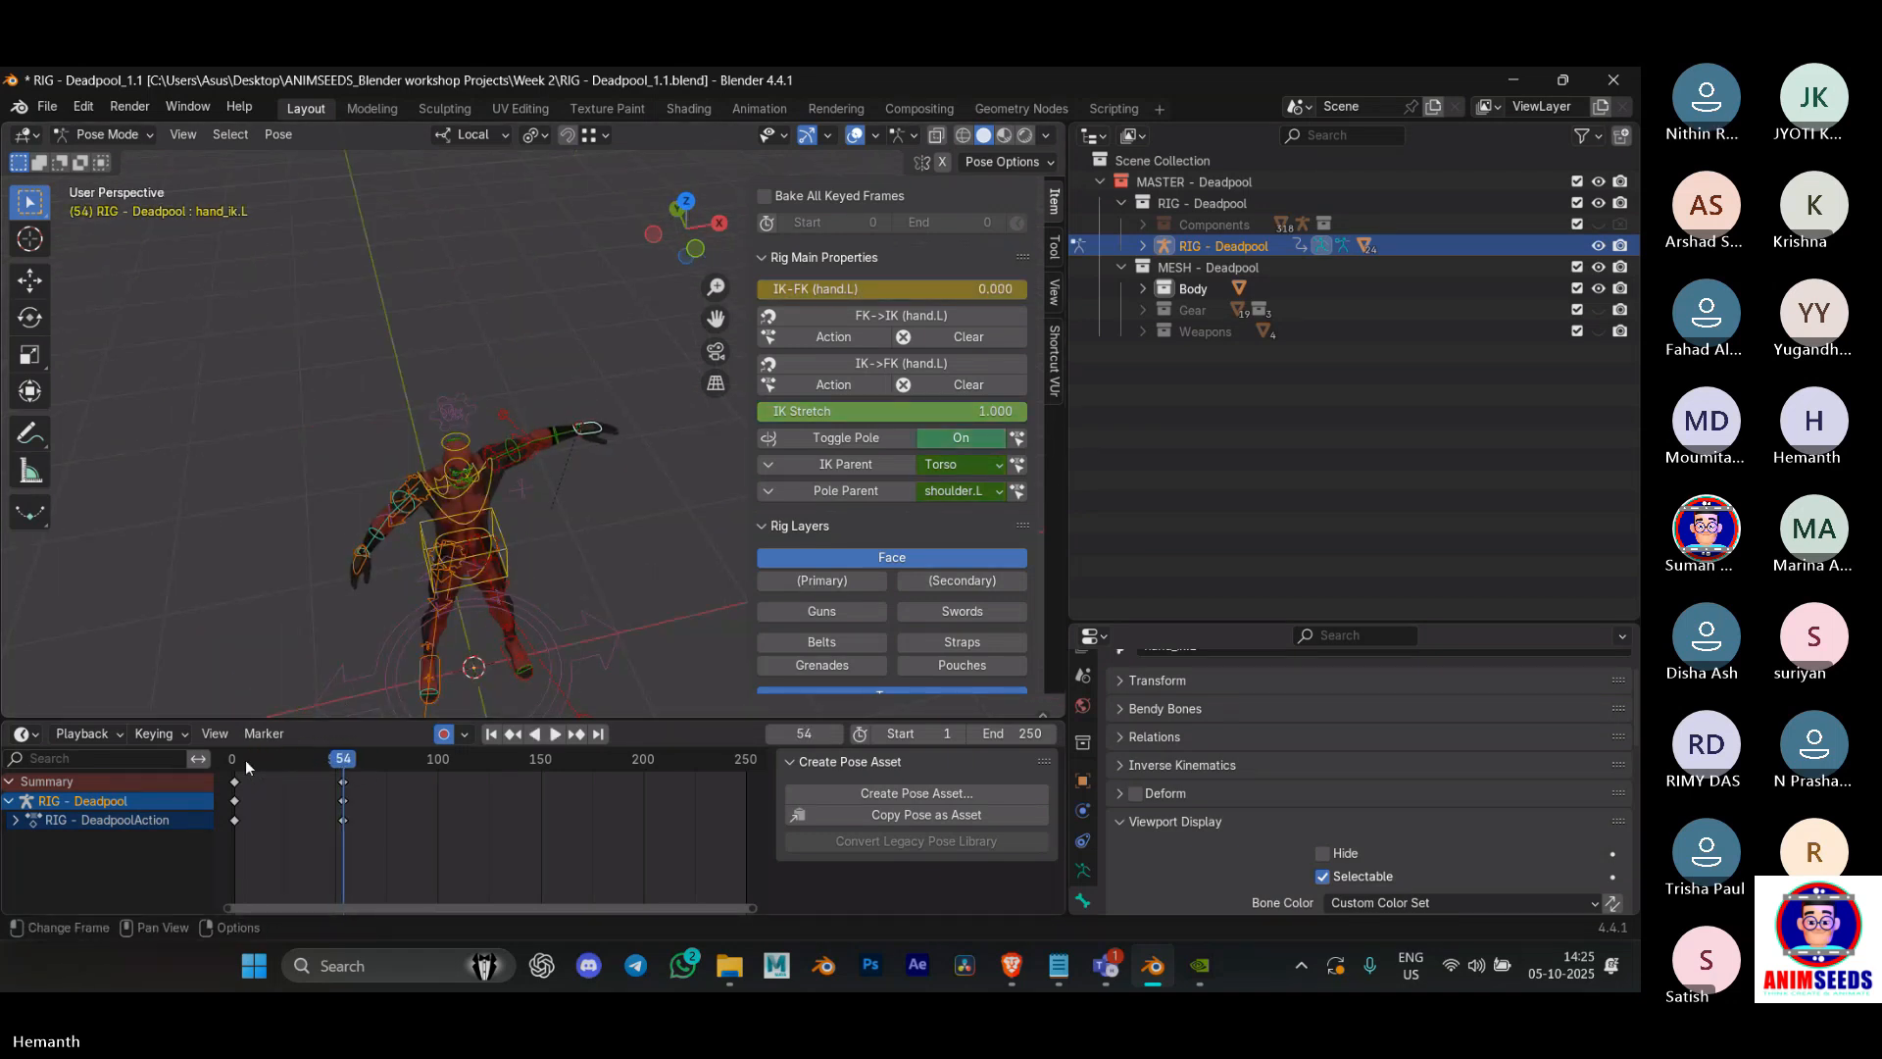
left_click(305, 760)
key("space")
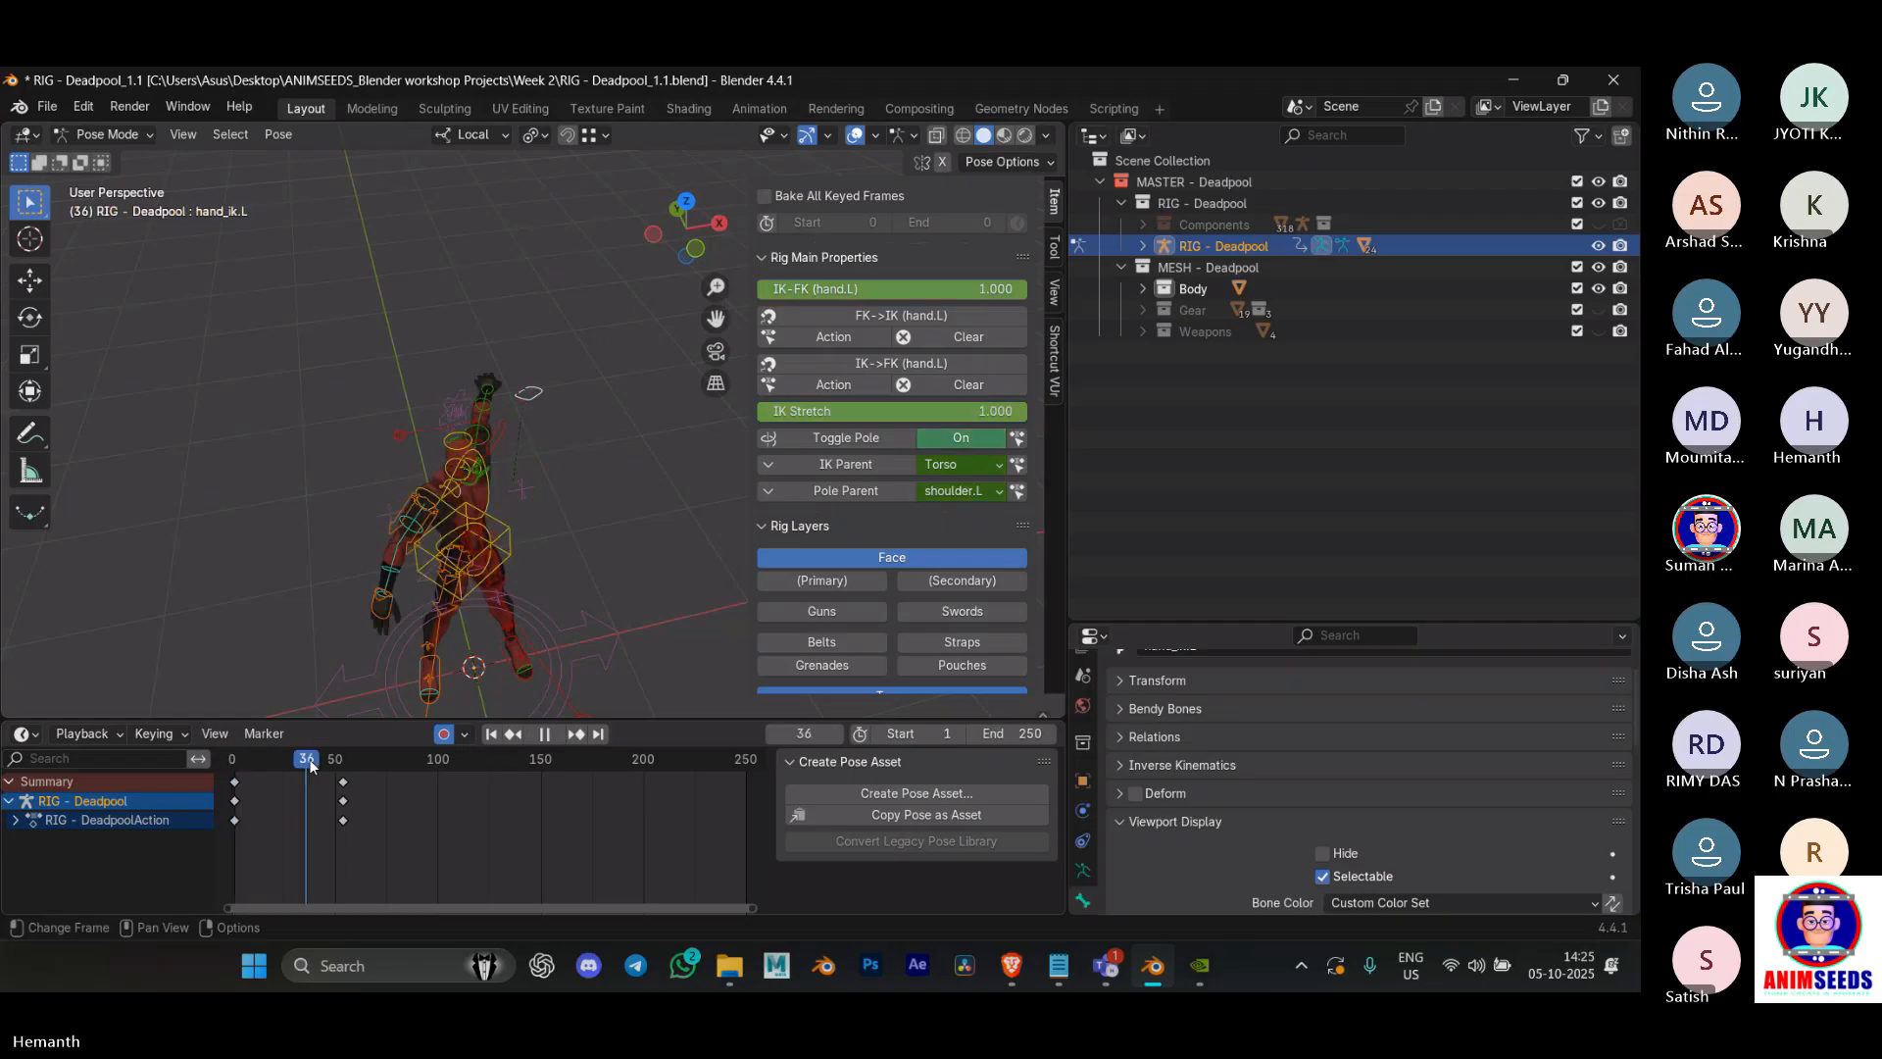
Step: Select the left upper-arm parent control at frame 66 and delete all its keyframes after frame 1
left_click_drag(311, 763, 367, 770)
scroll(455, 498, "up", 5)
left_click(422, 515)
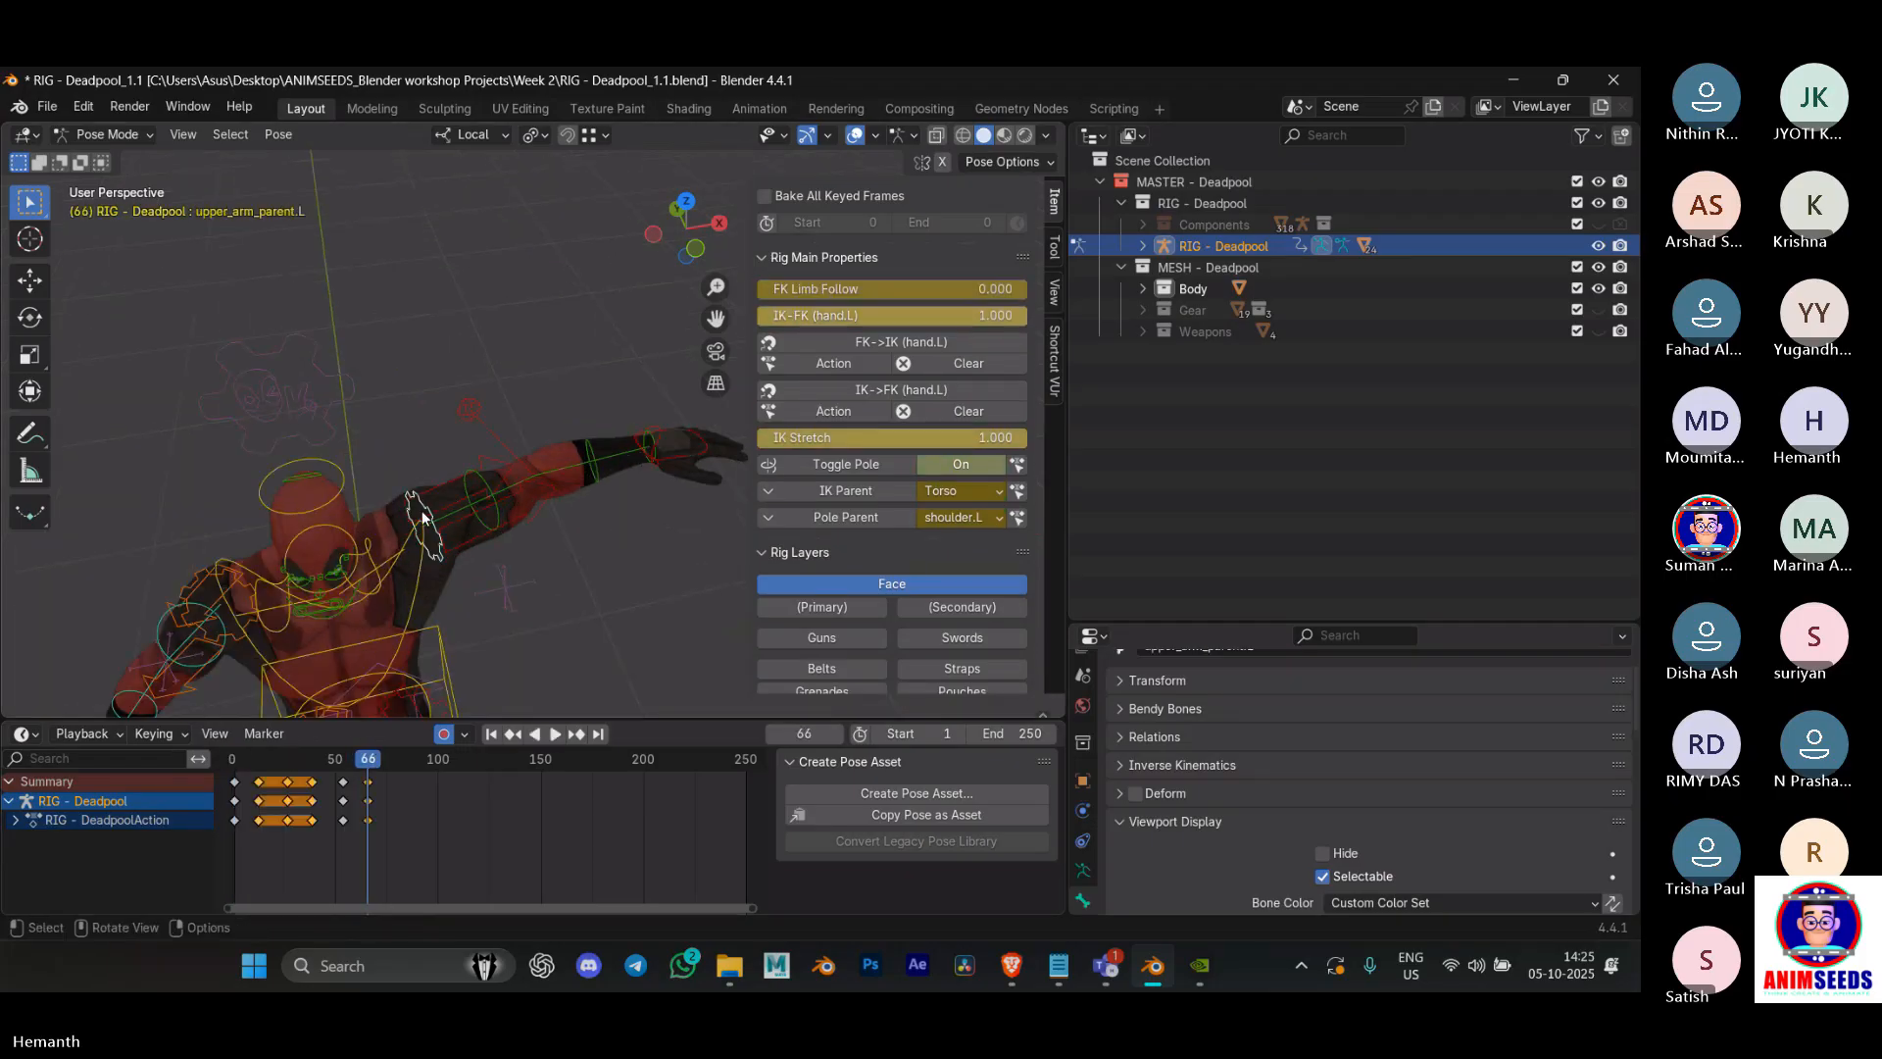
key("x")
left_click(252, 766)
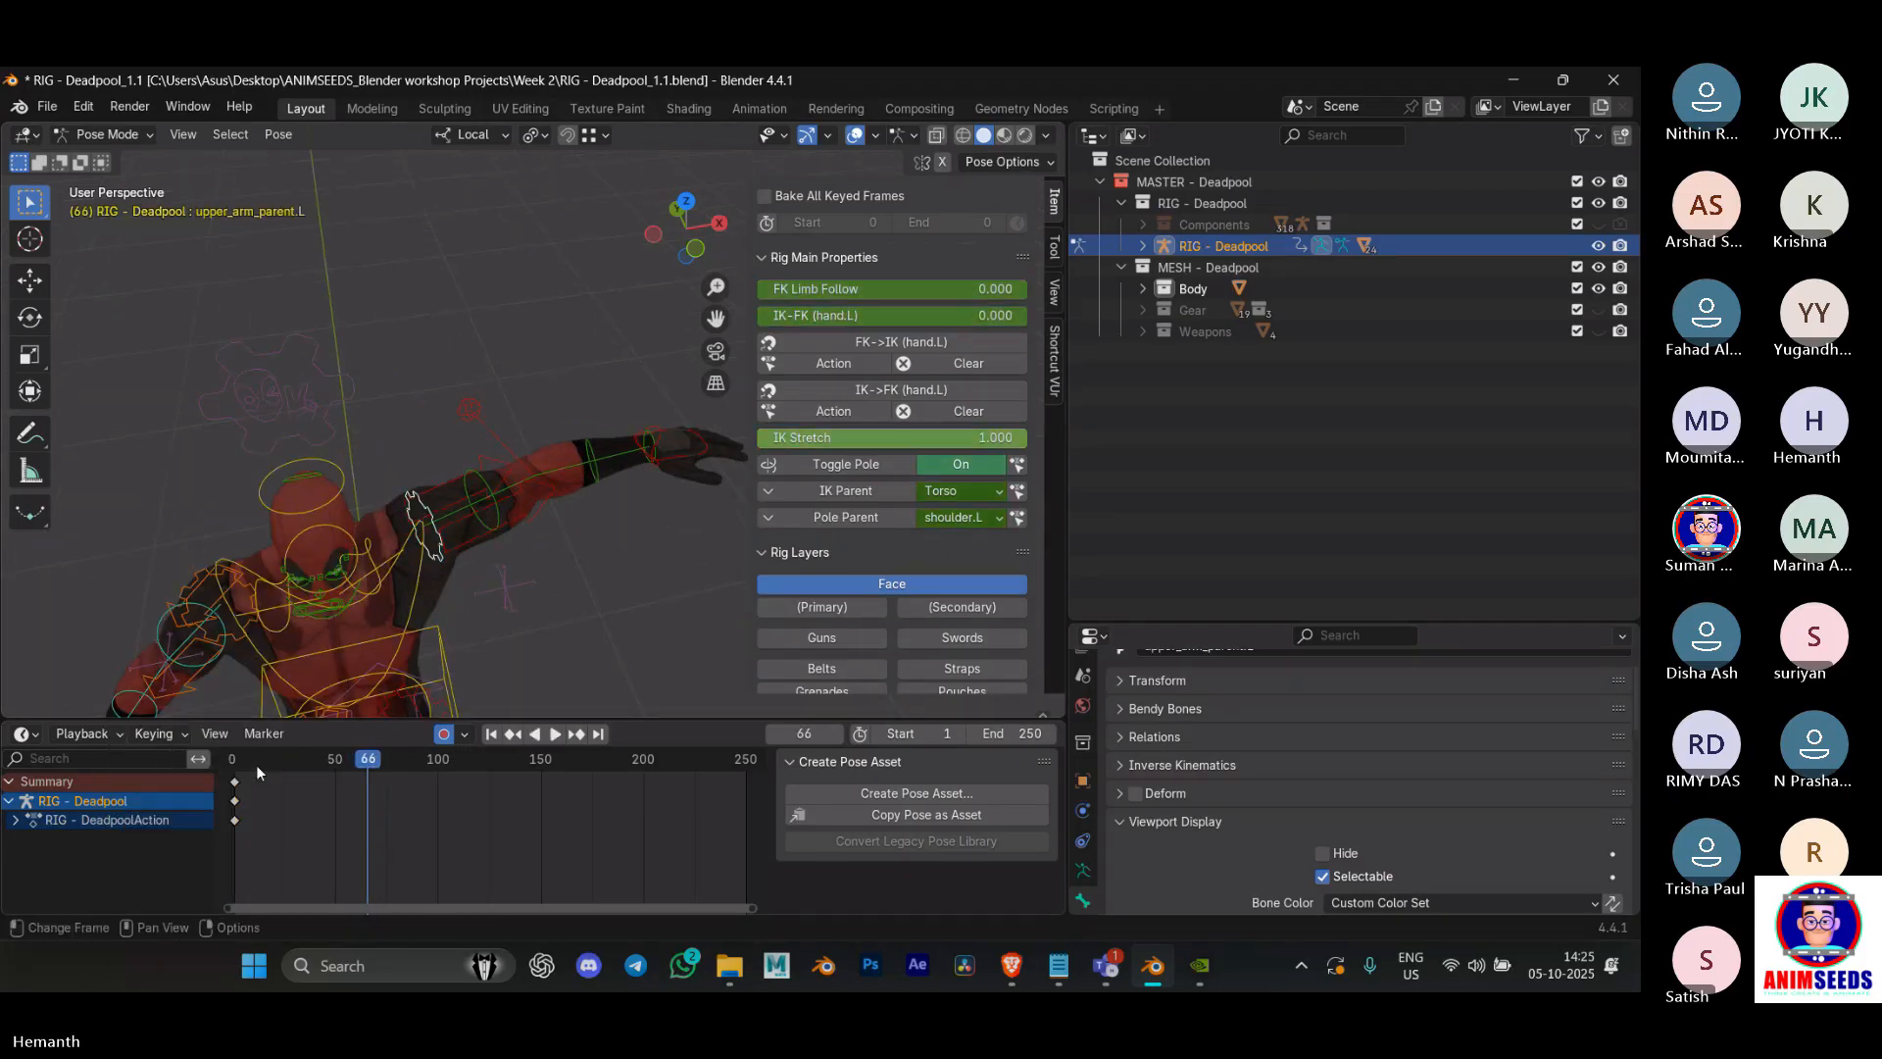
Step: Replay the turn from the first frame to examine the left arm's motion in IK
left_click(235, 768)
key("space")
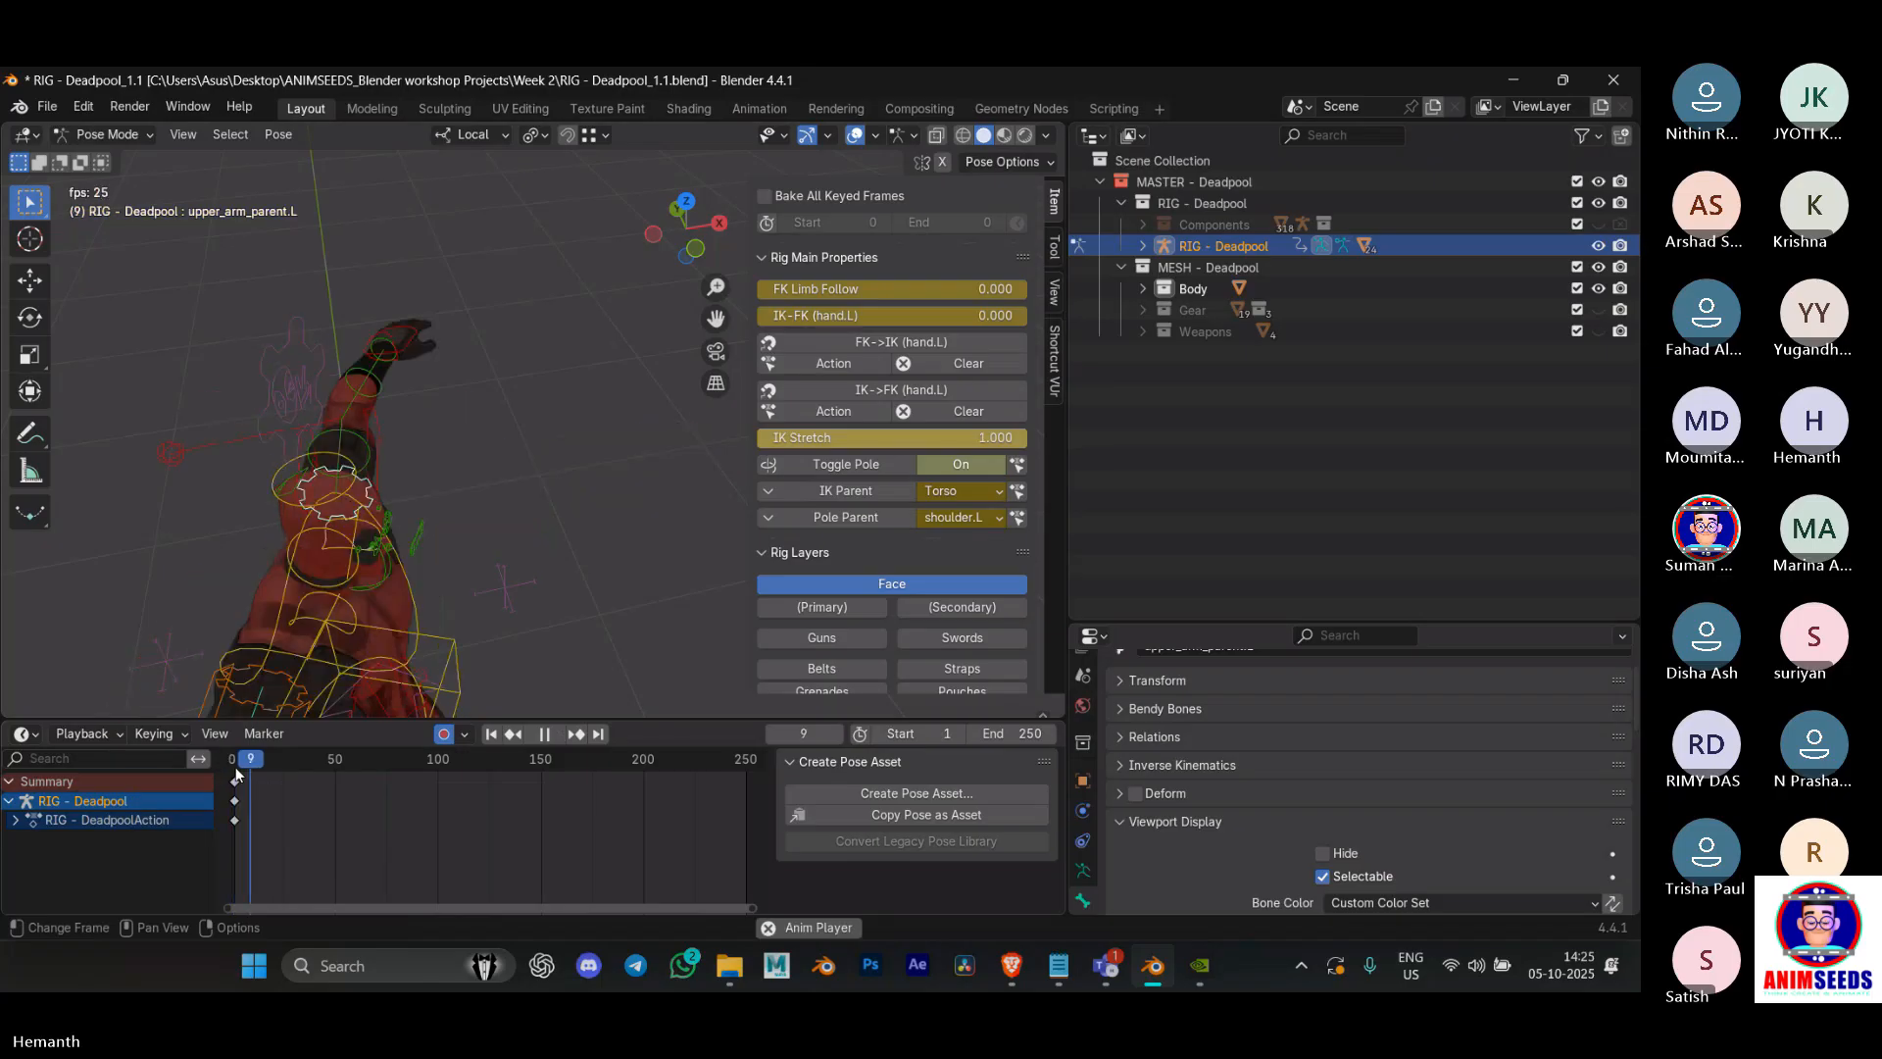
left_click(238, 768)
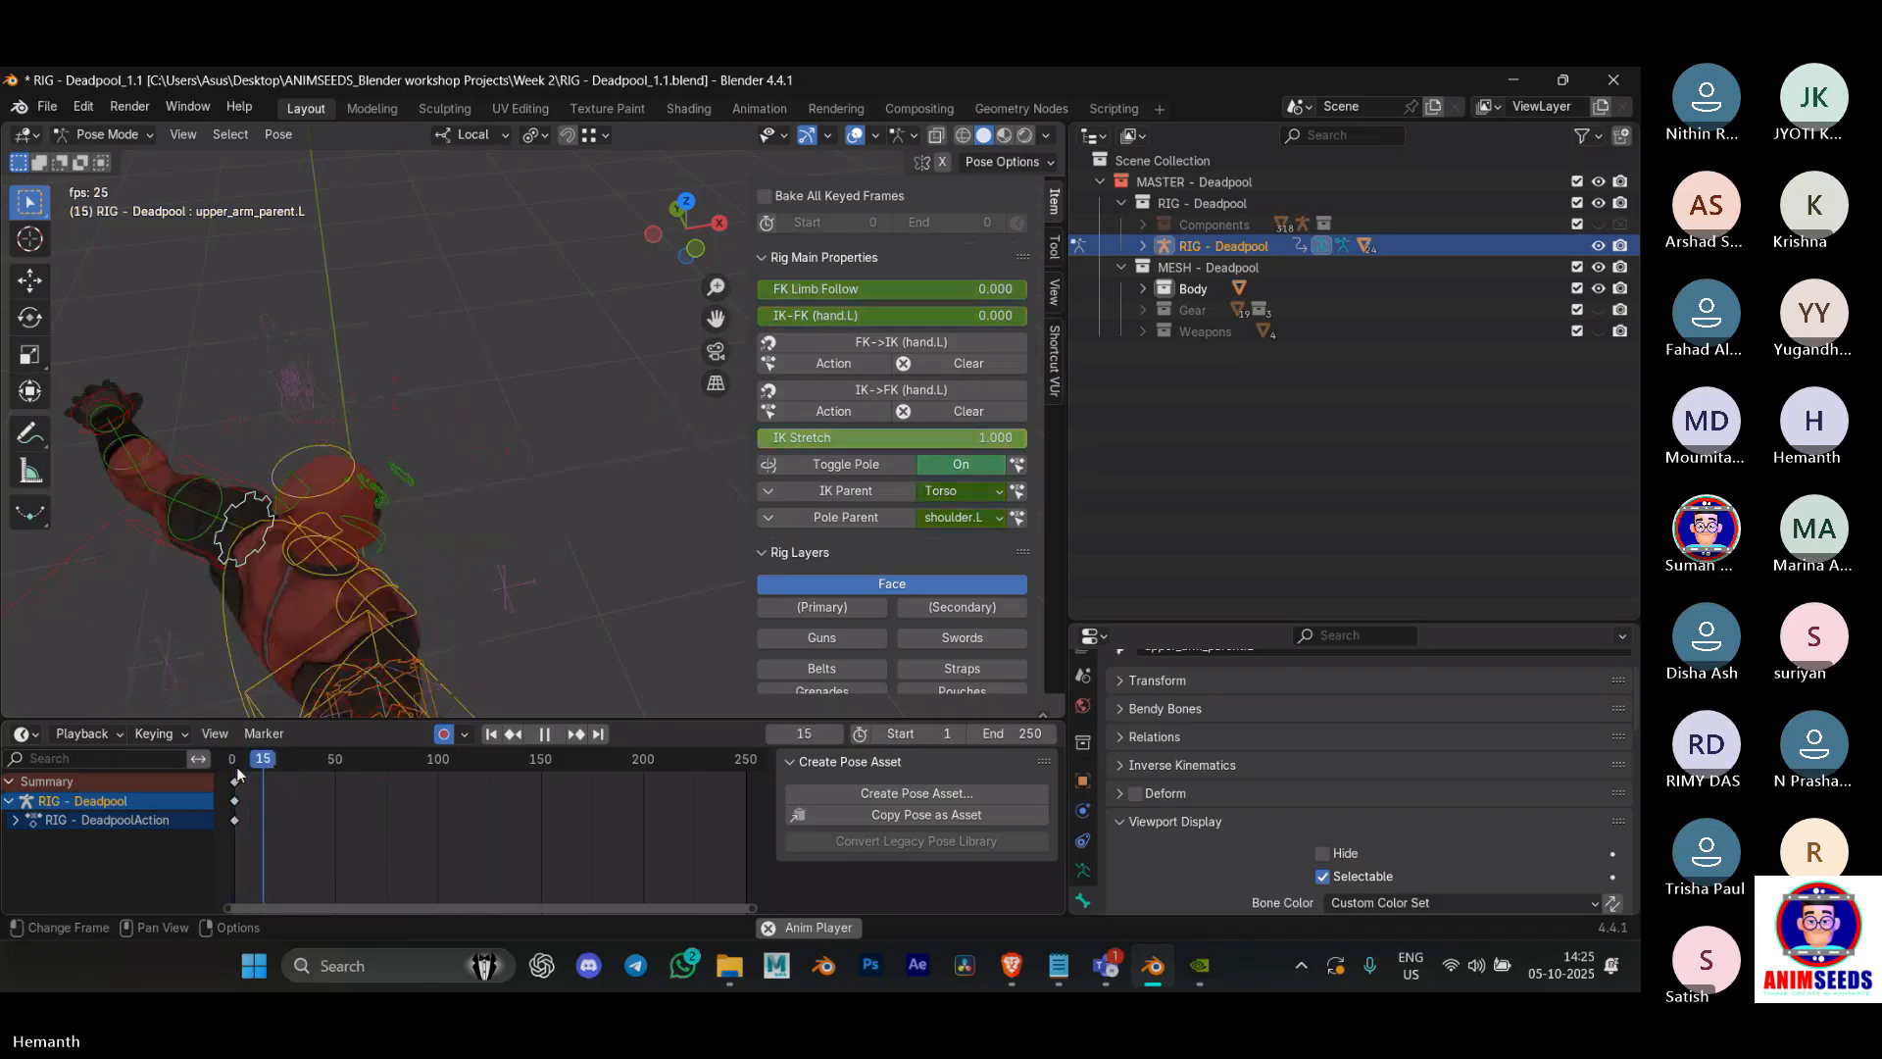
left_click(237, 767)
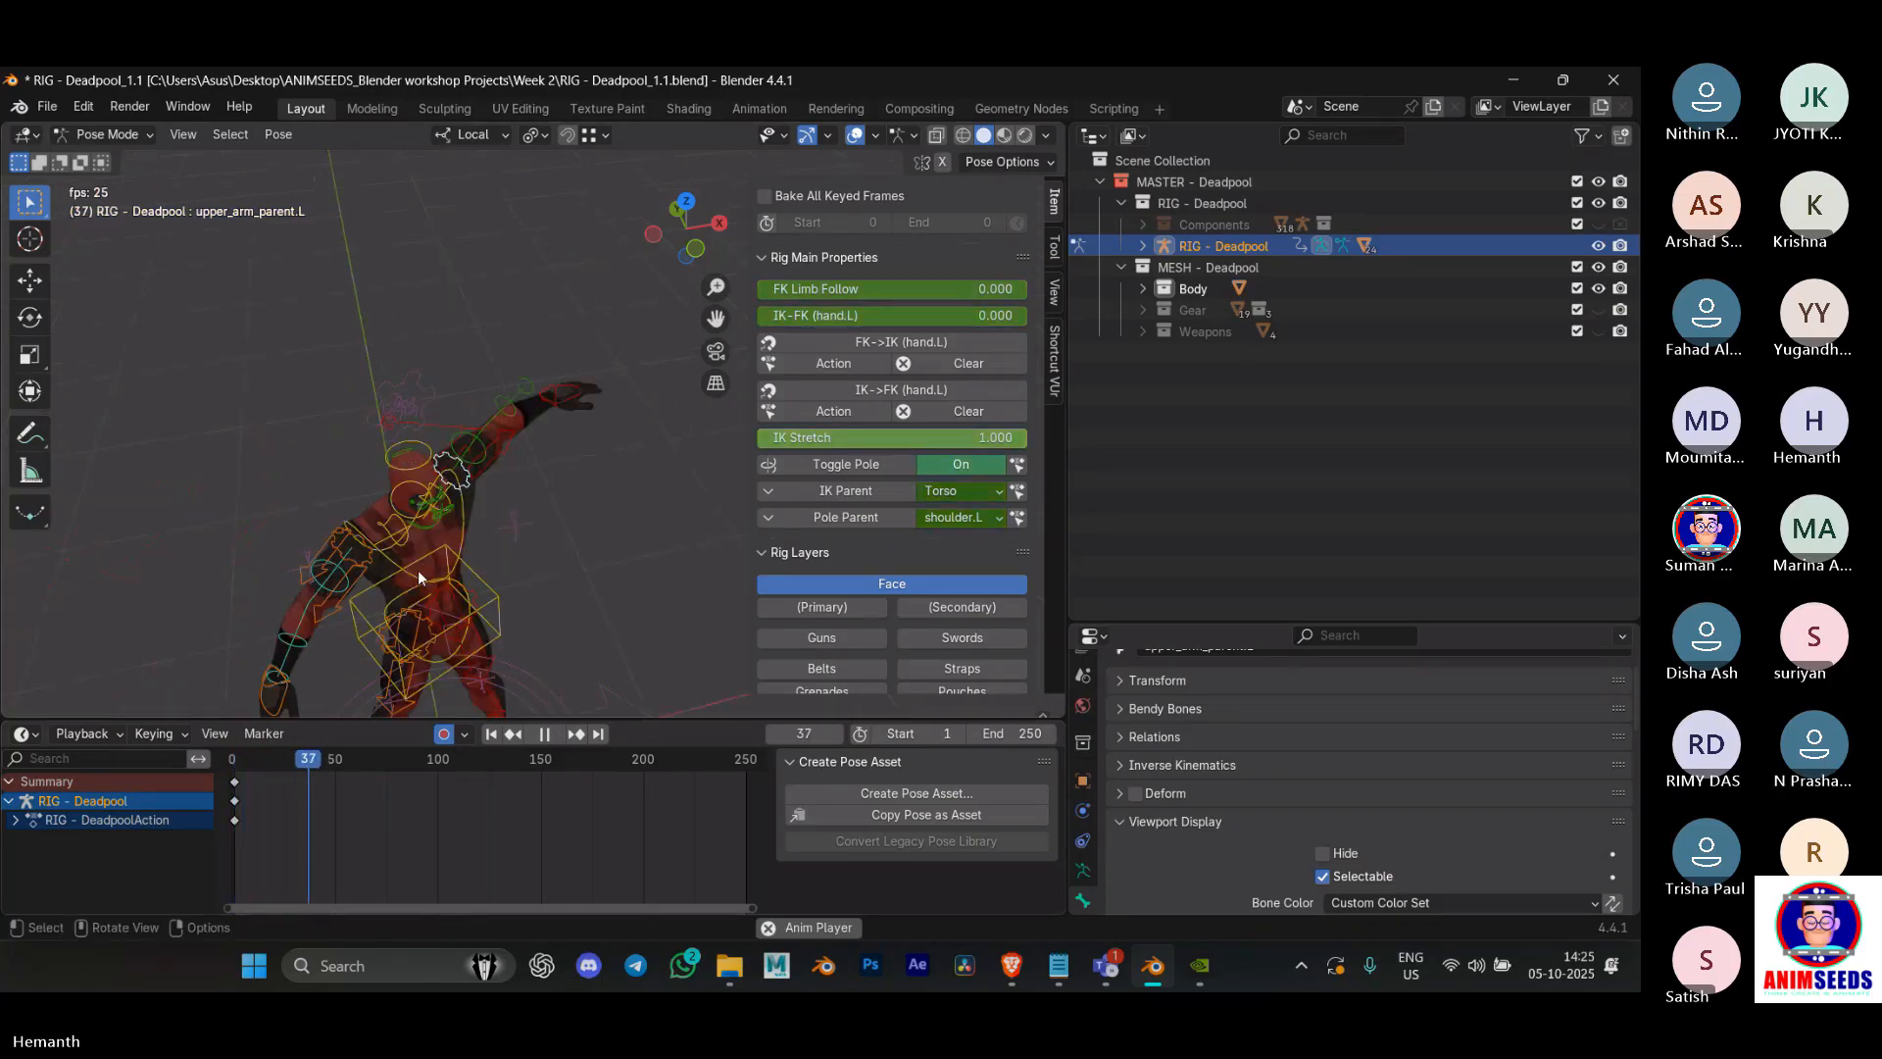
Step: Select the left-hand IK control and replay the turn repeatedly from the early frames to examine the arm's motion
key("space")
left_click(632, 432)
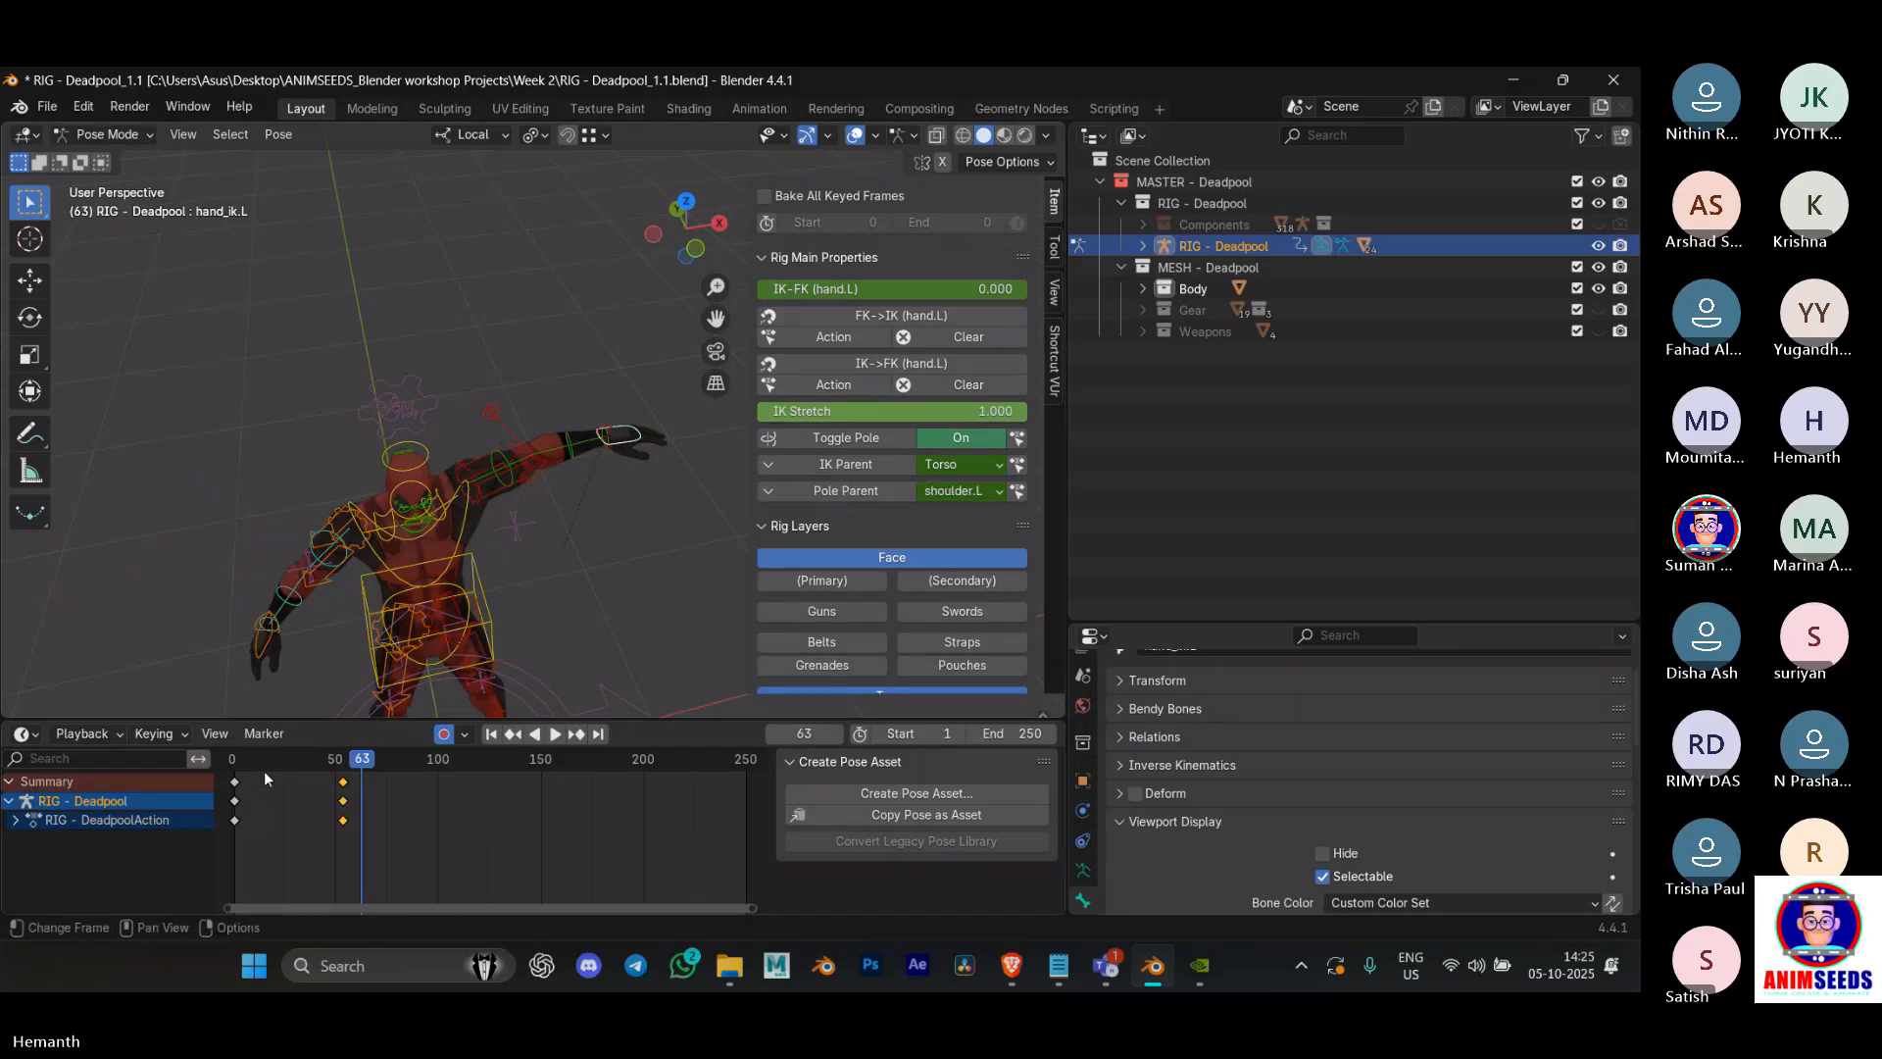
left_click(255, 771)
key("space")
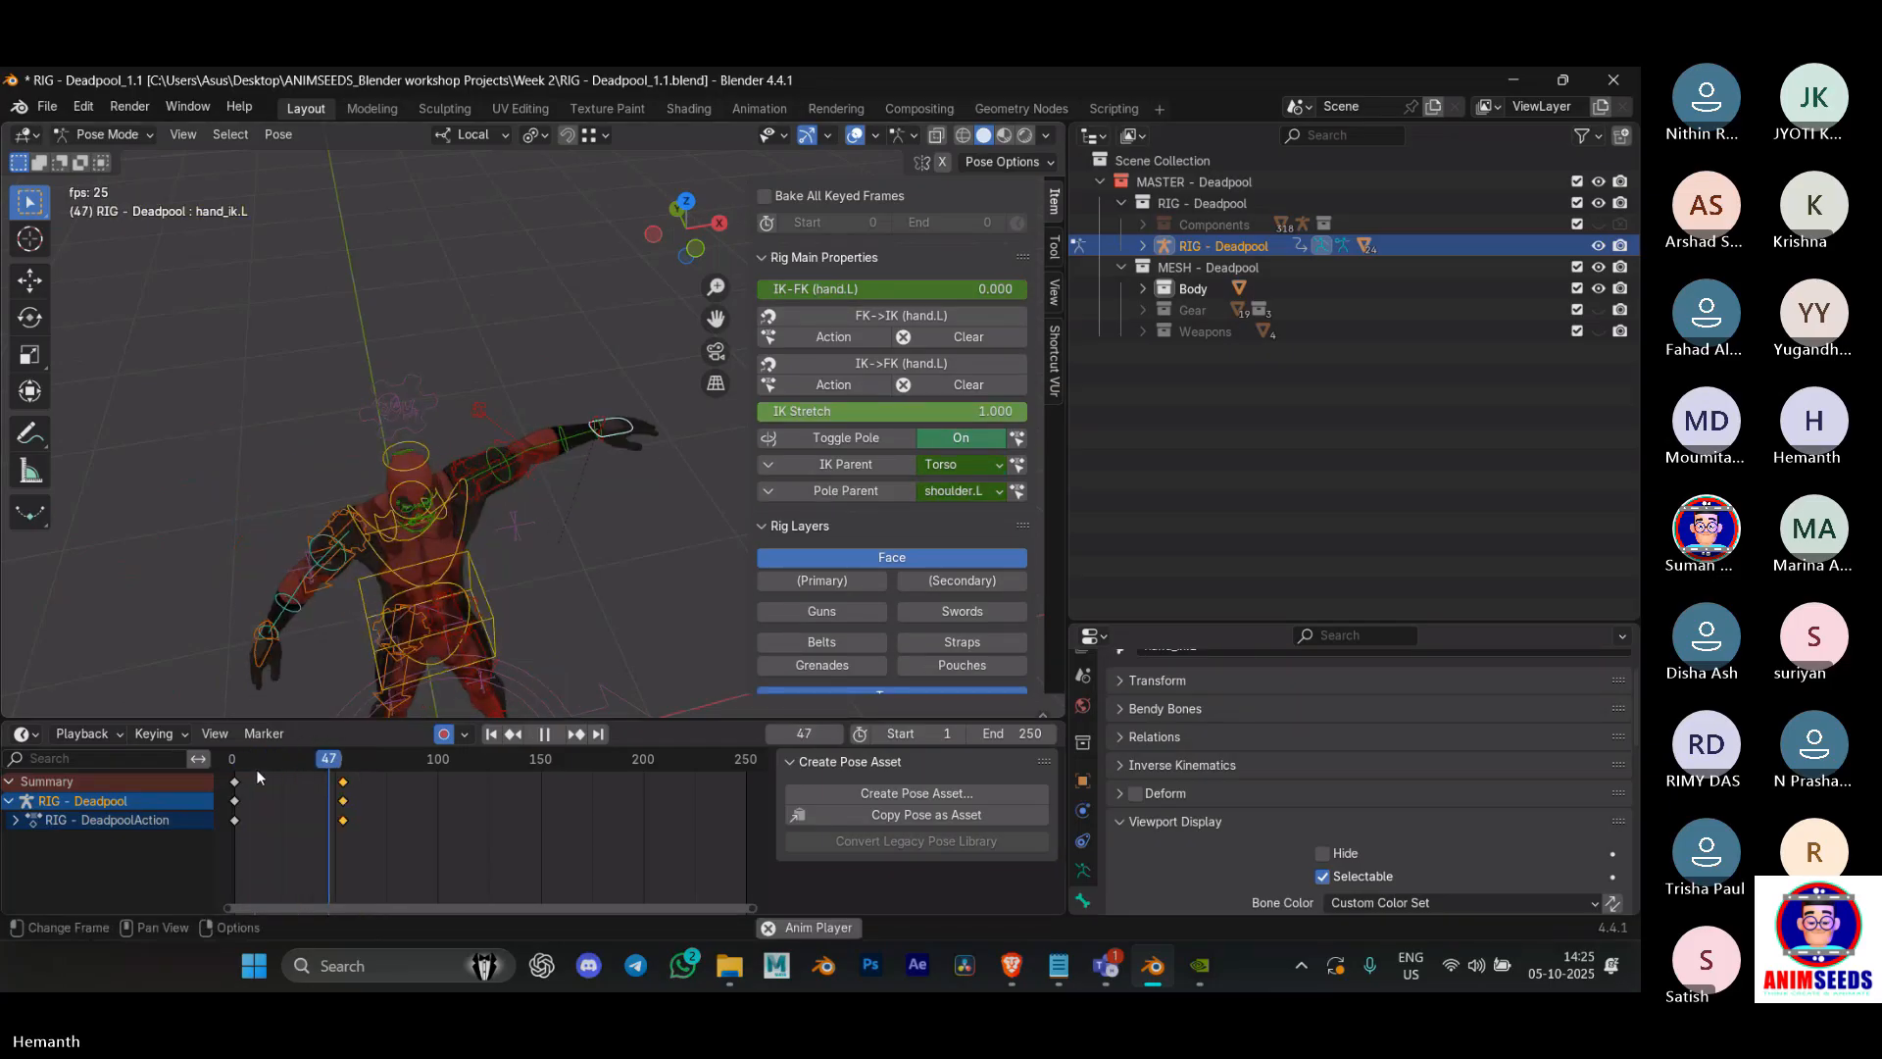
left_click(255, 769)
key("space")
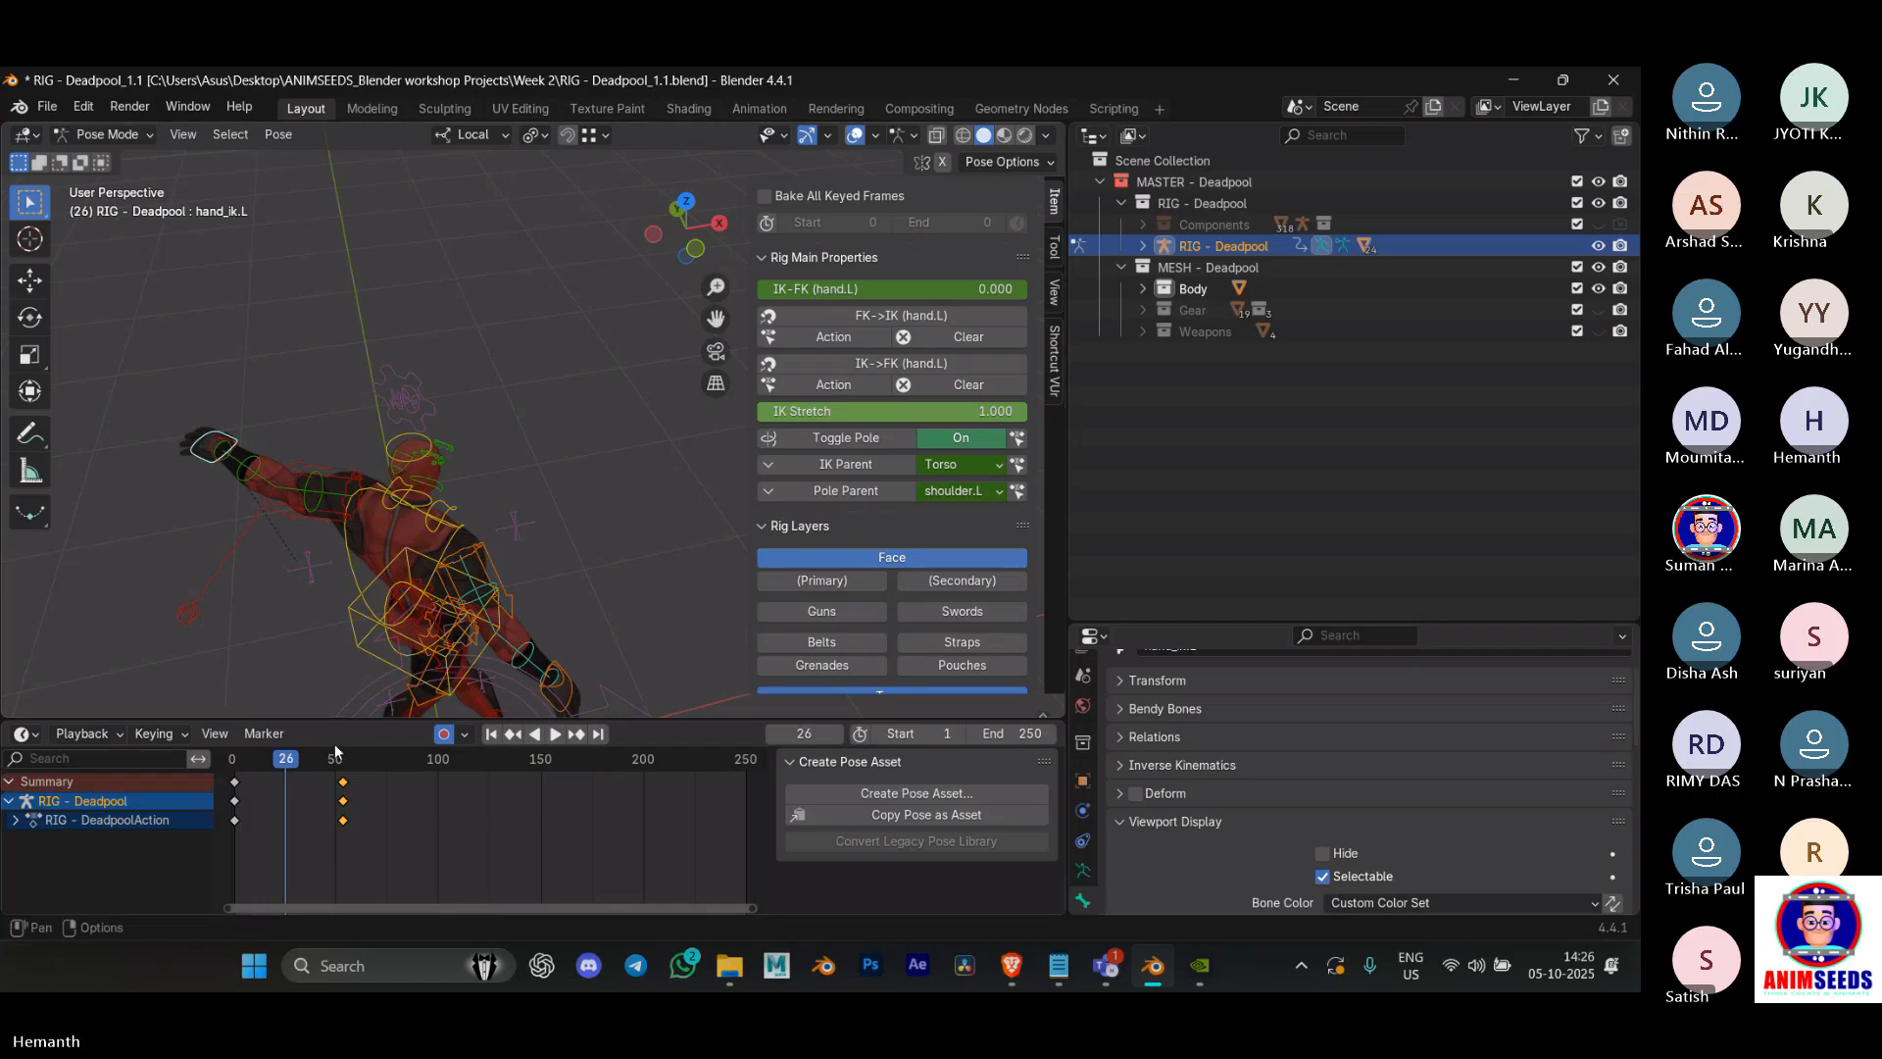
key("space")
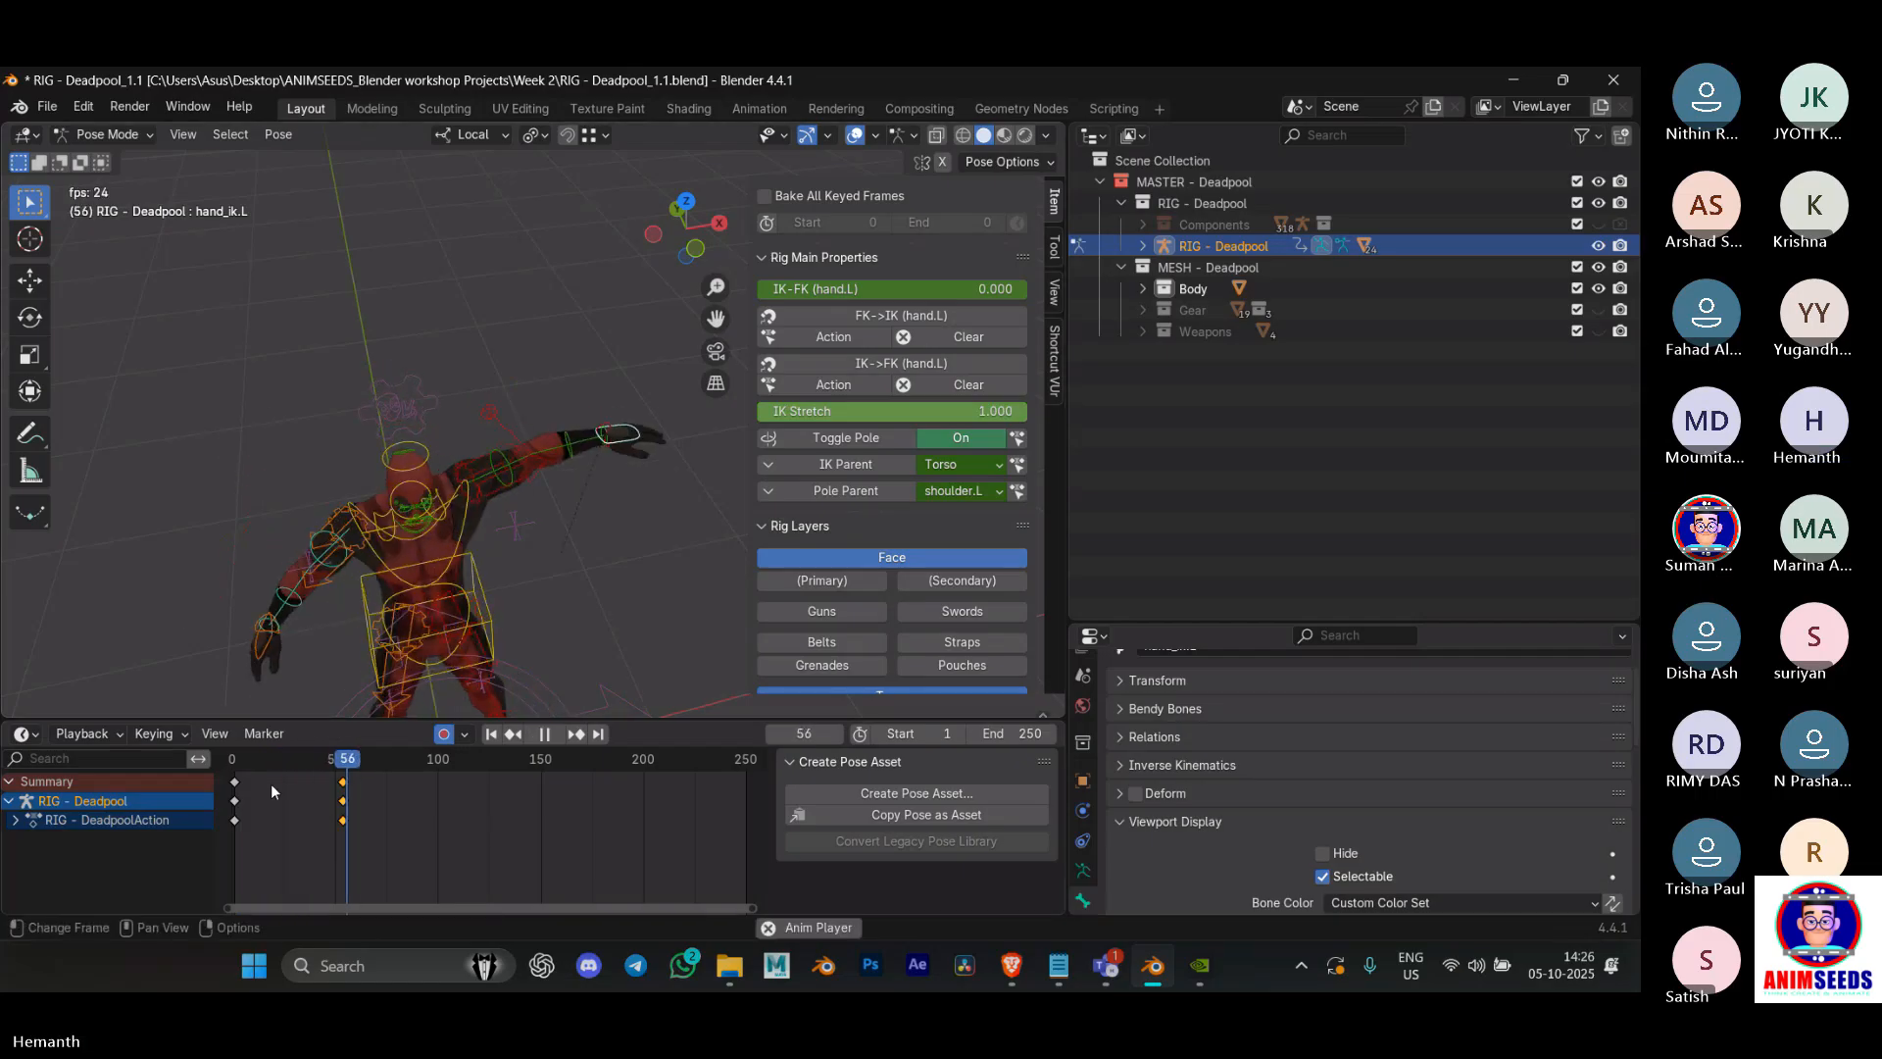
left_click(241, 766)
left_click(238, 776)
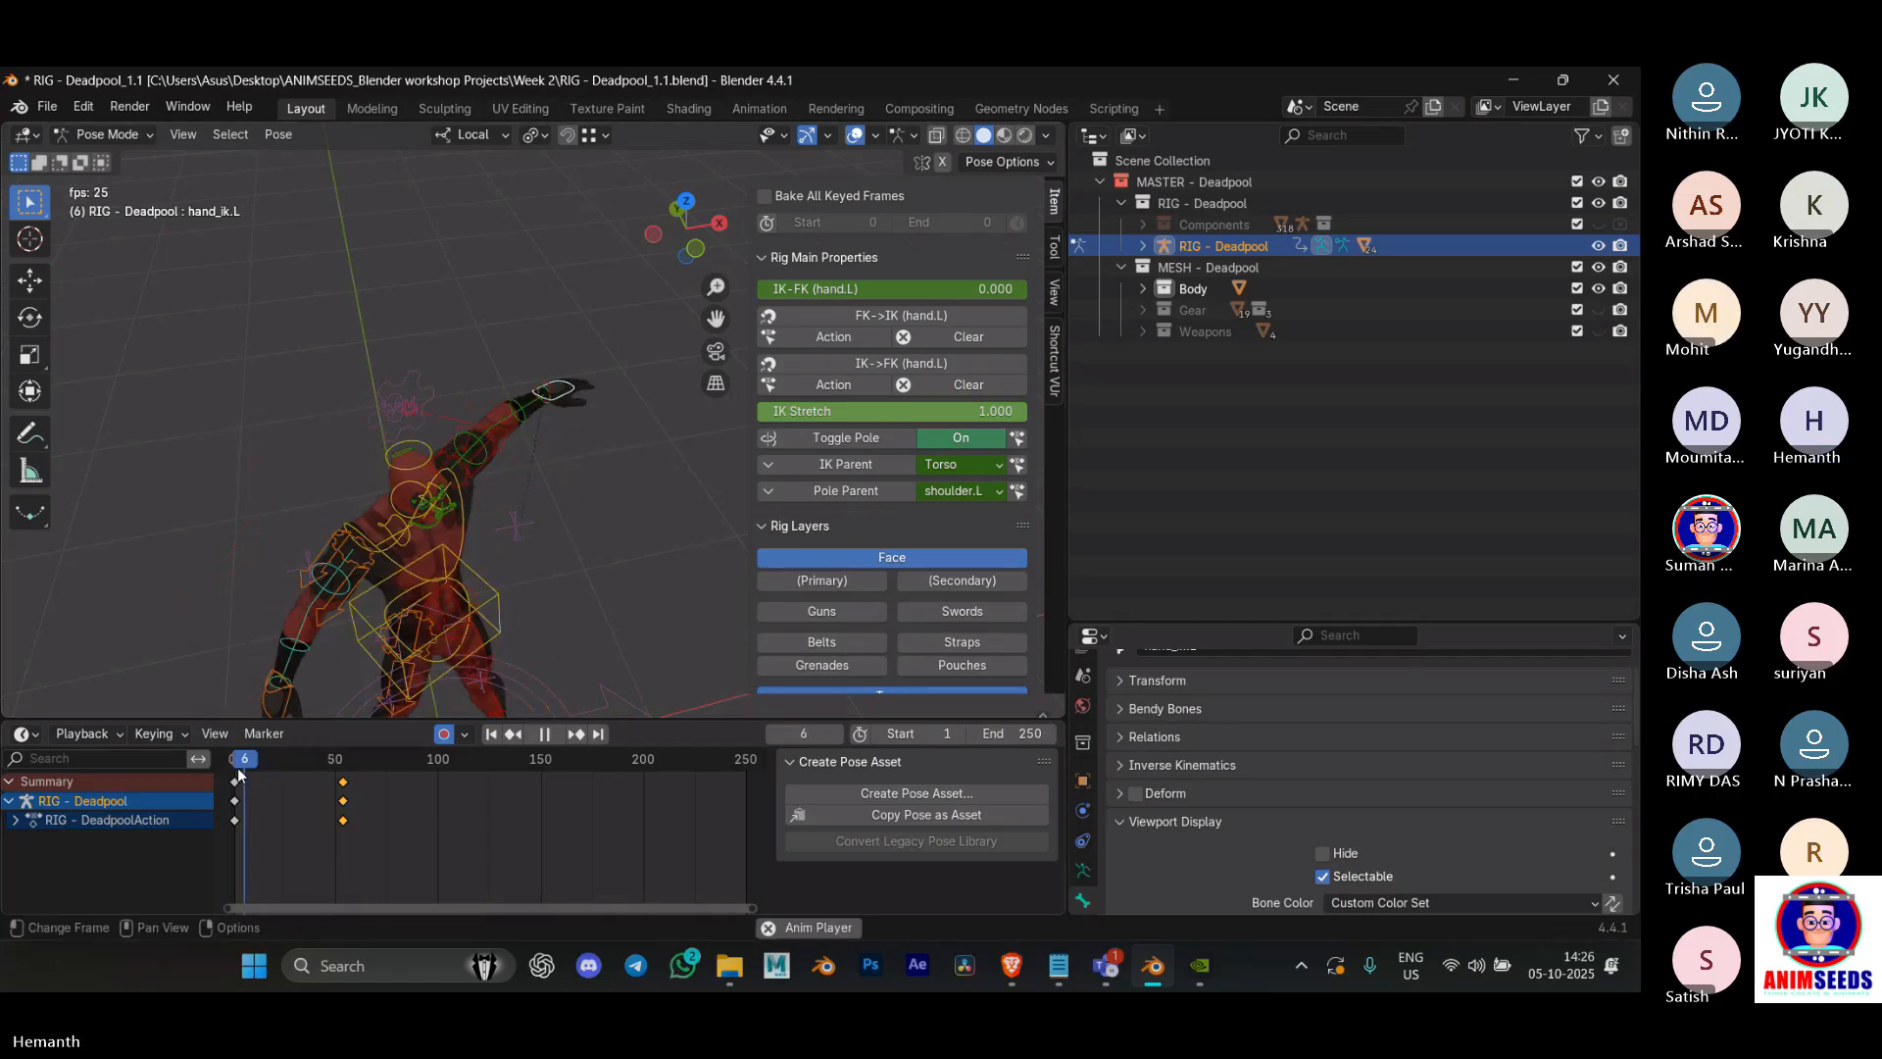
key("space")
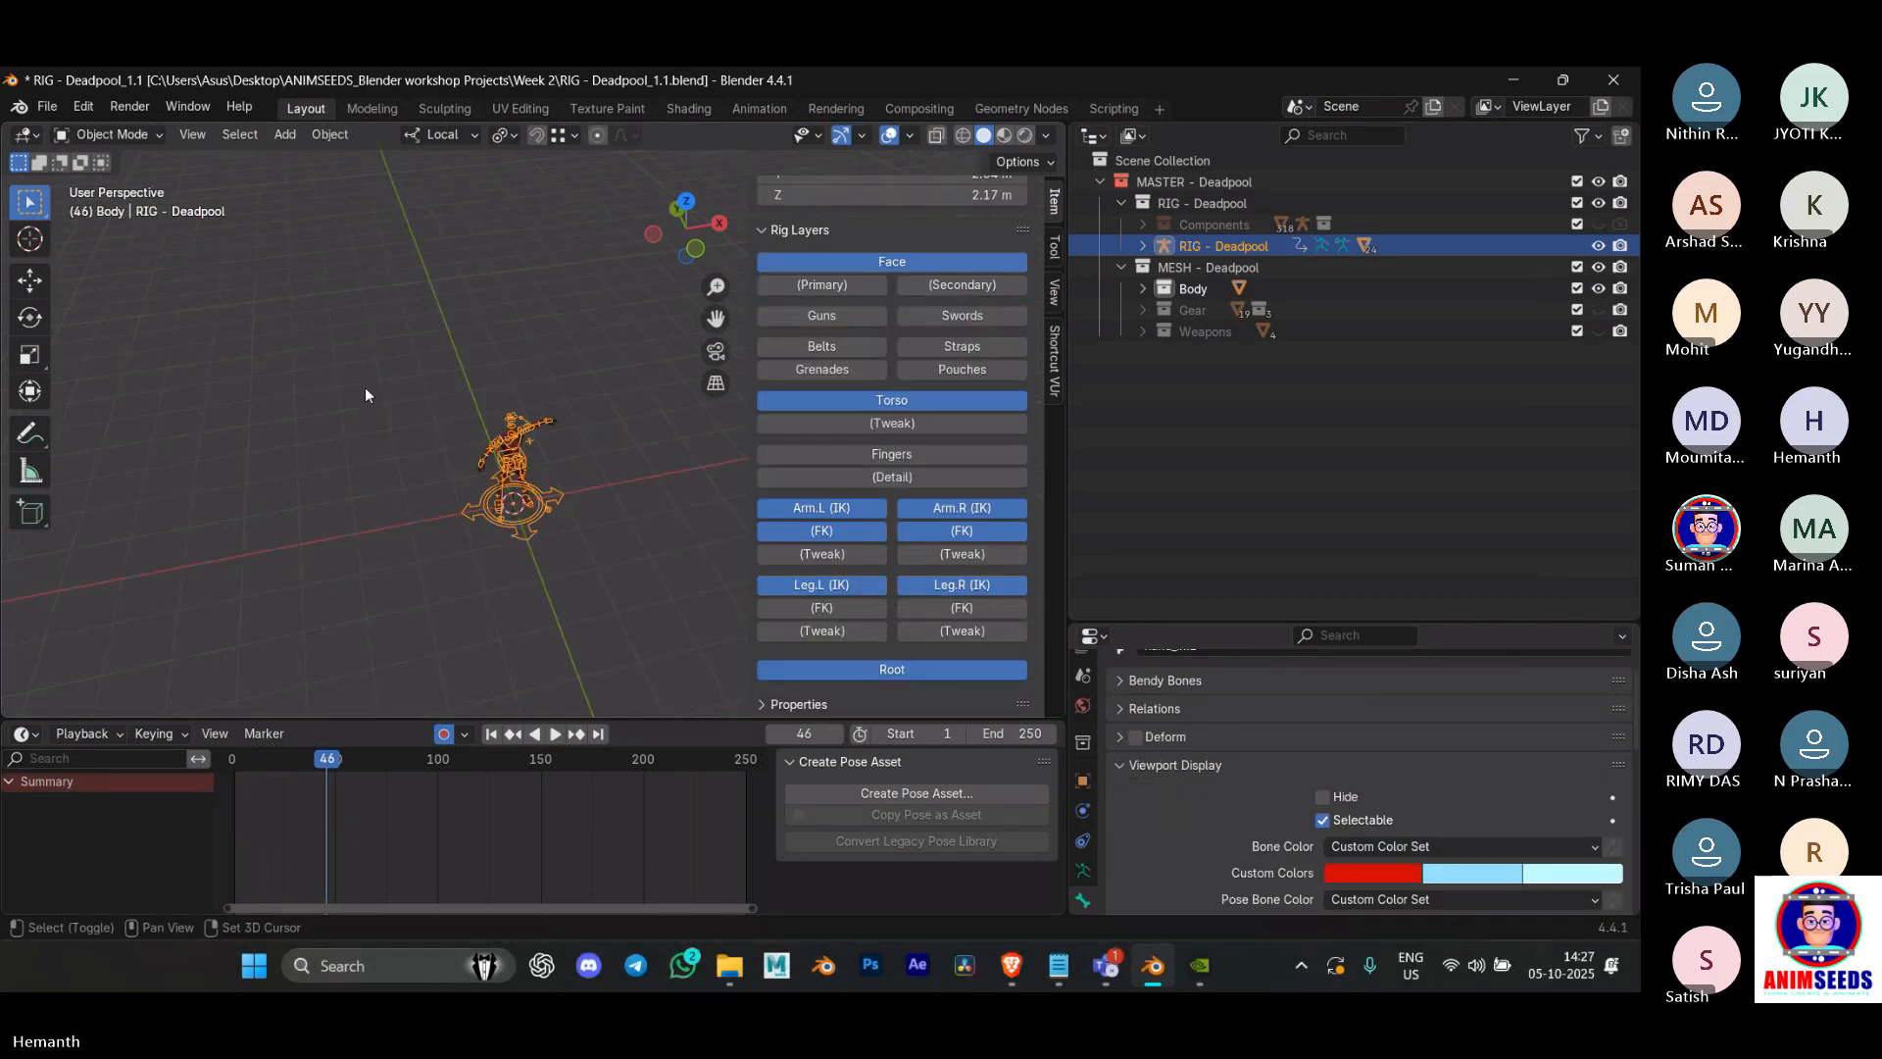
Step: Place the 3D cursor in empty space beside the character in front view, review the transform pivot options and deselect the rig
key("KP_1")
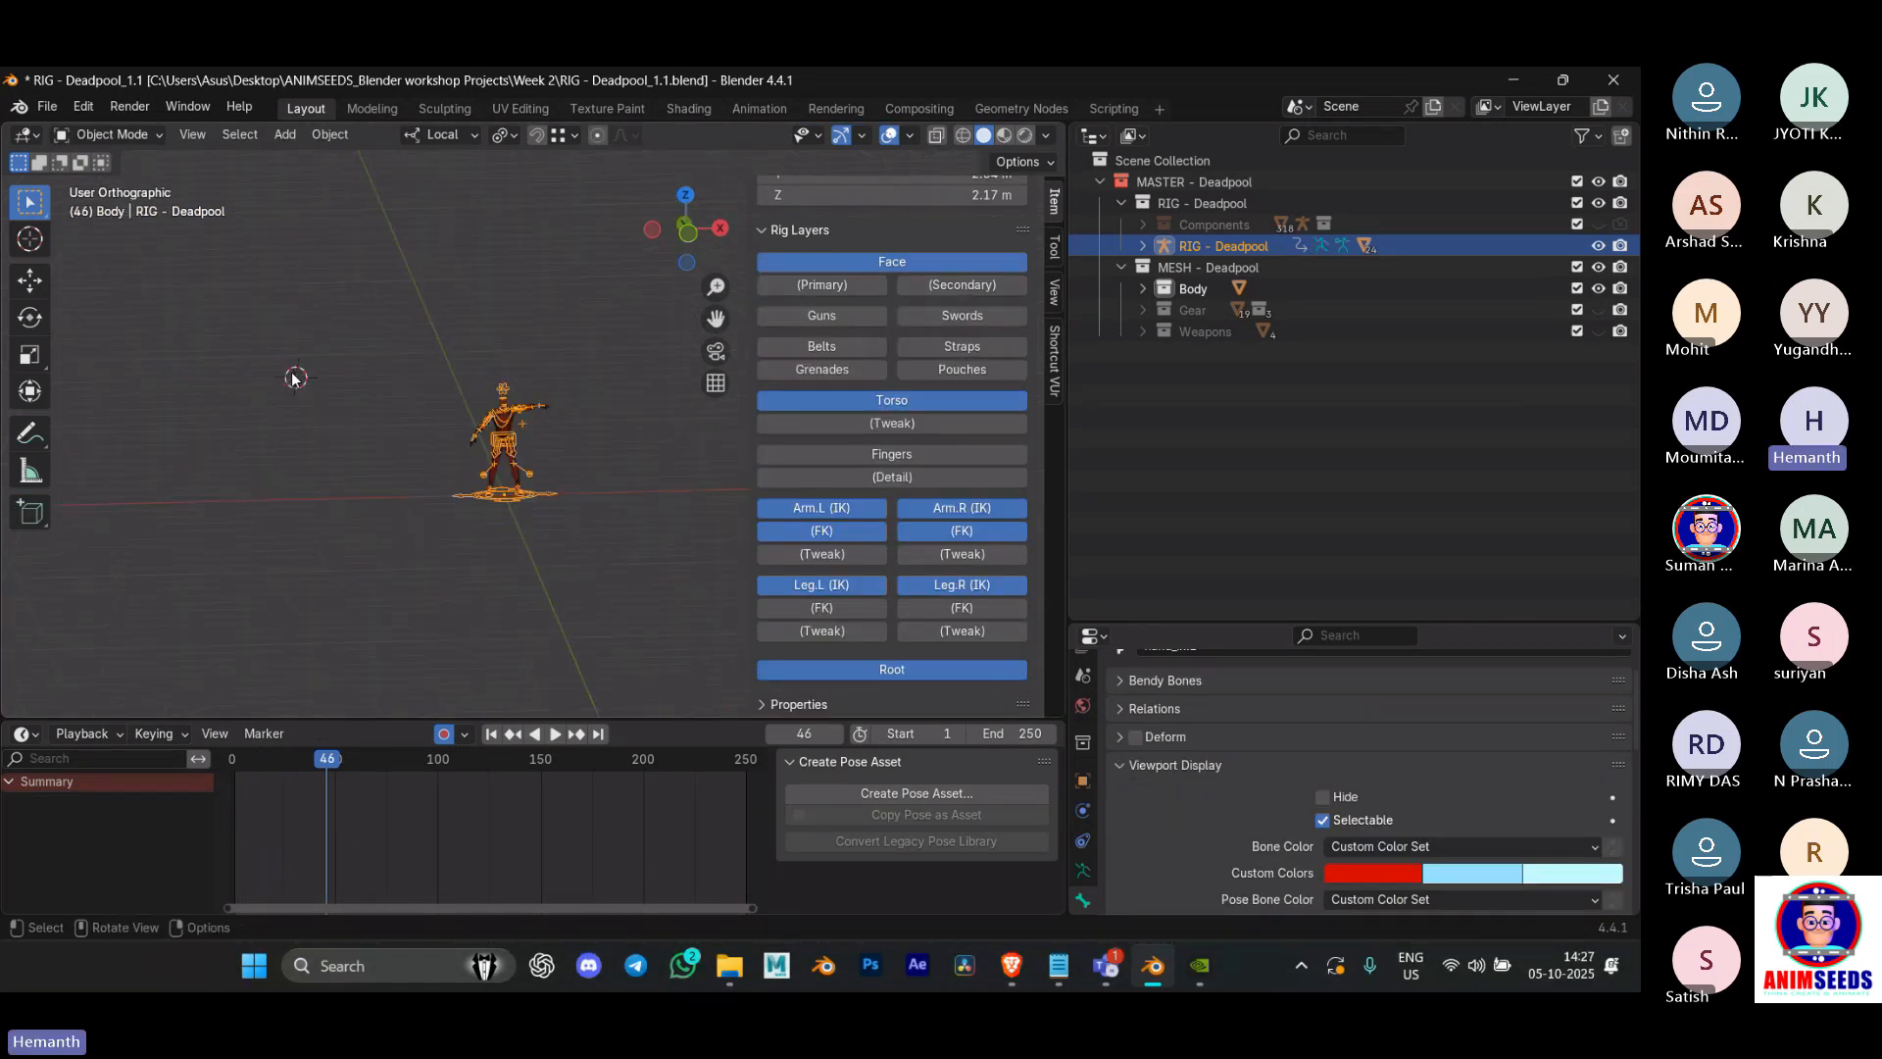
right_click(302, 385, "shift")
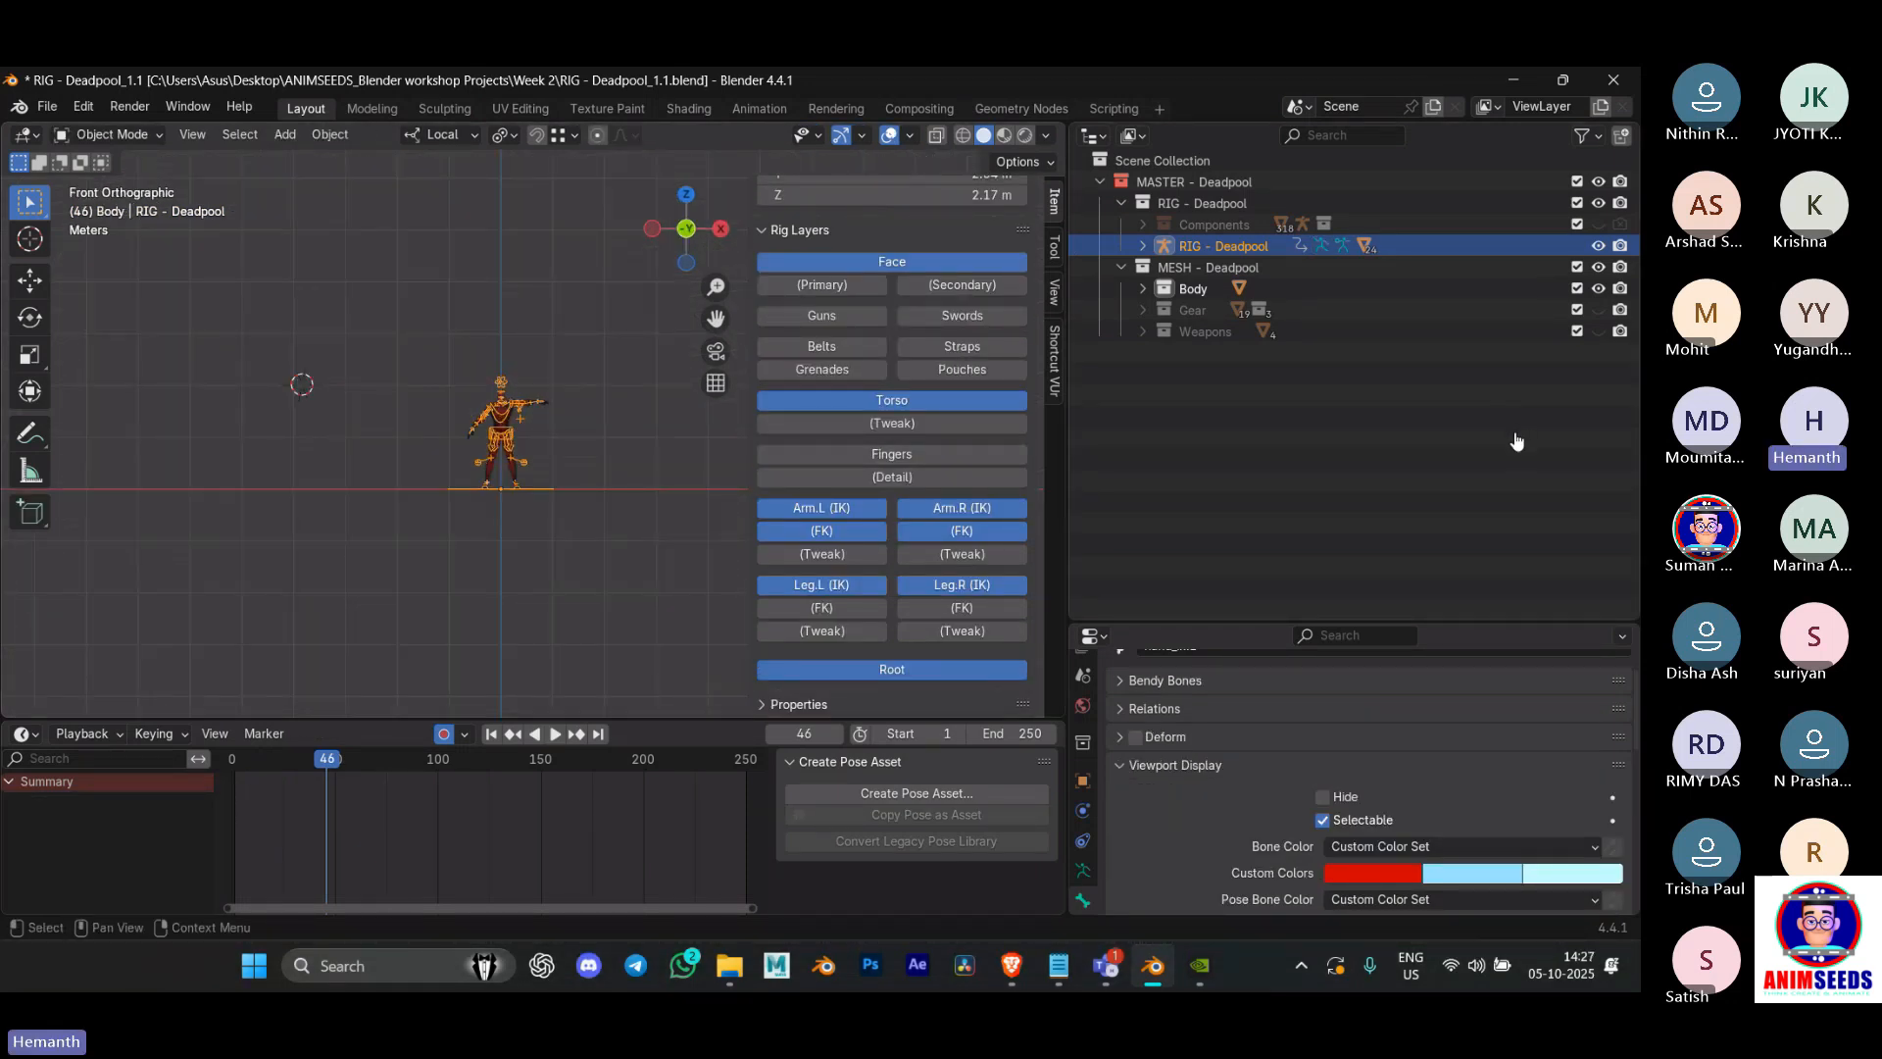
middle_click_drag(264, 455, 292, 466, "shift")
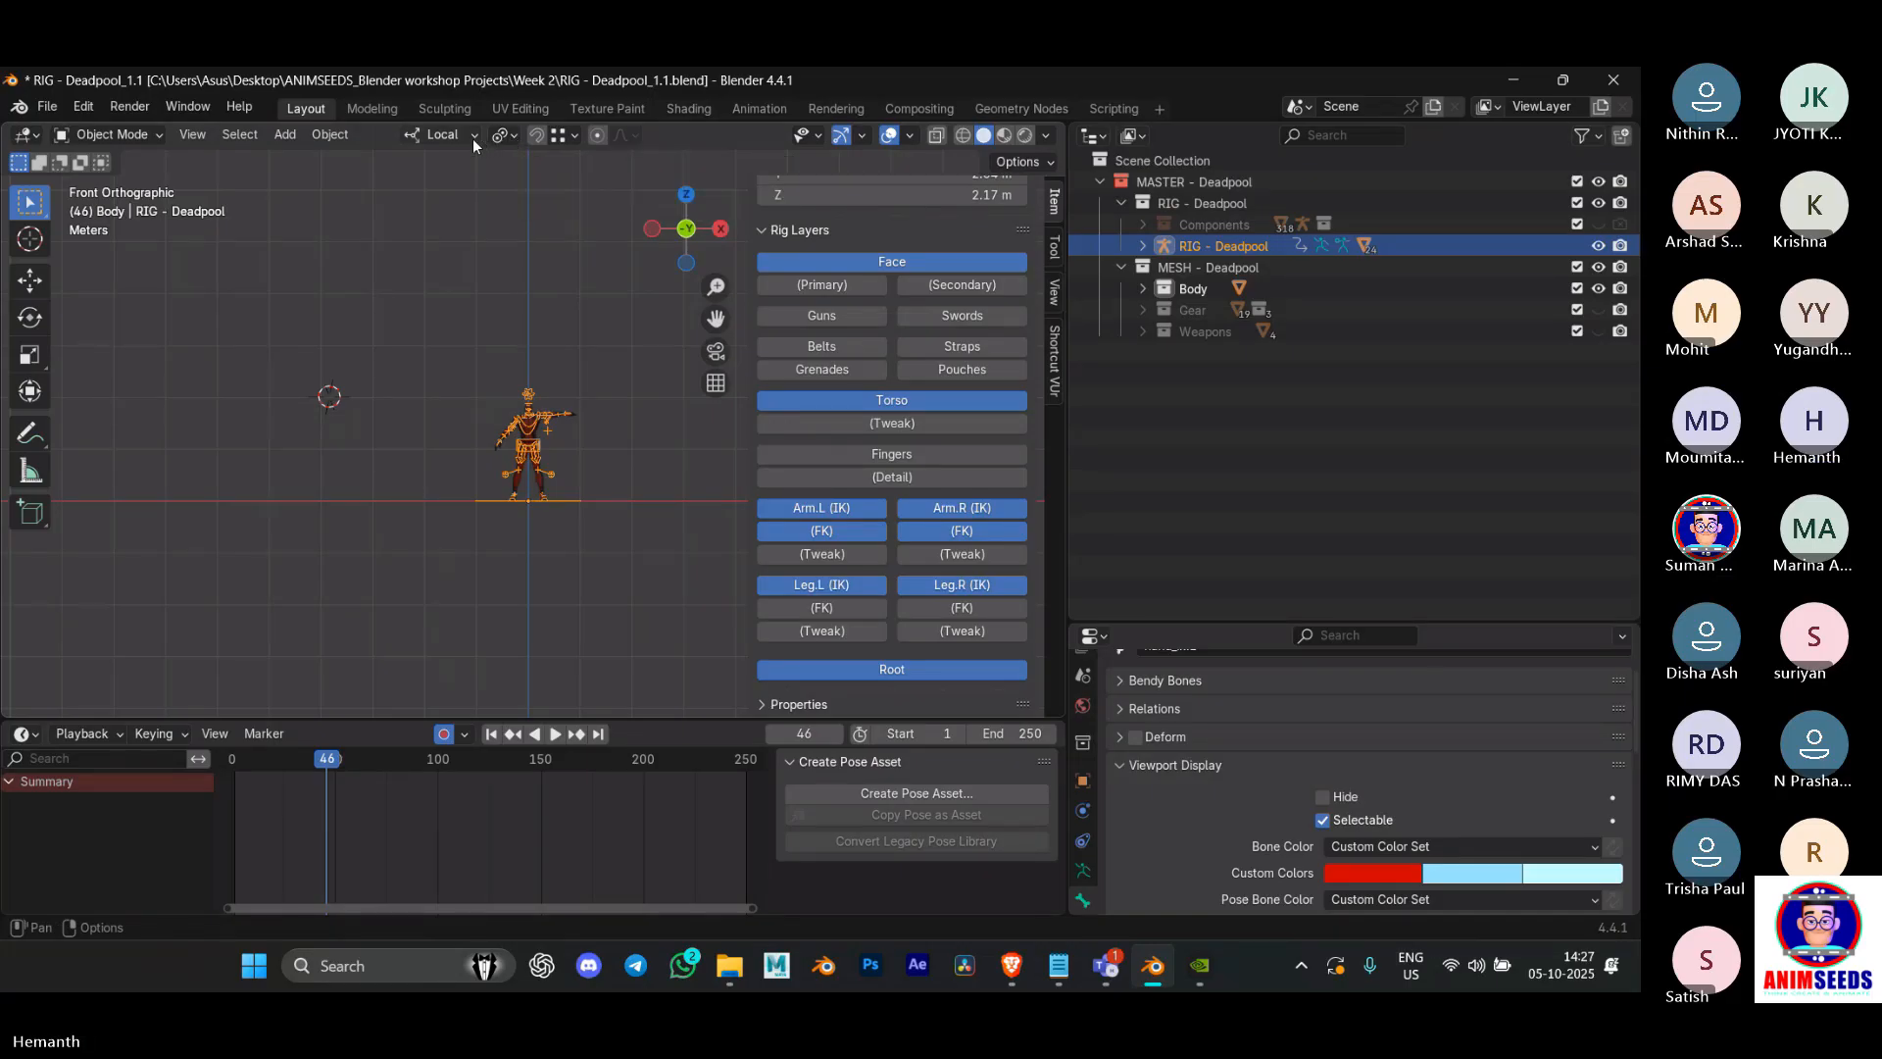
left_click(504, 136)
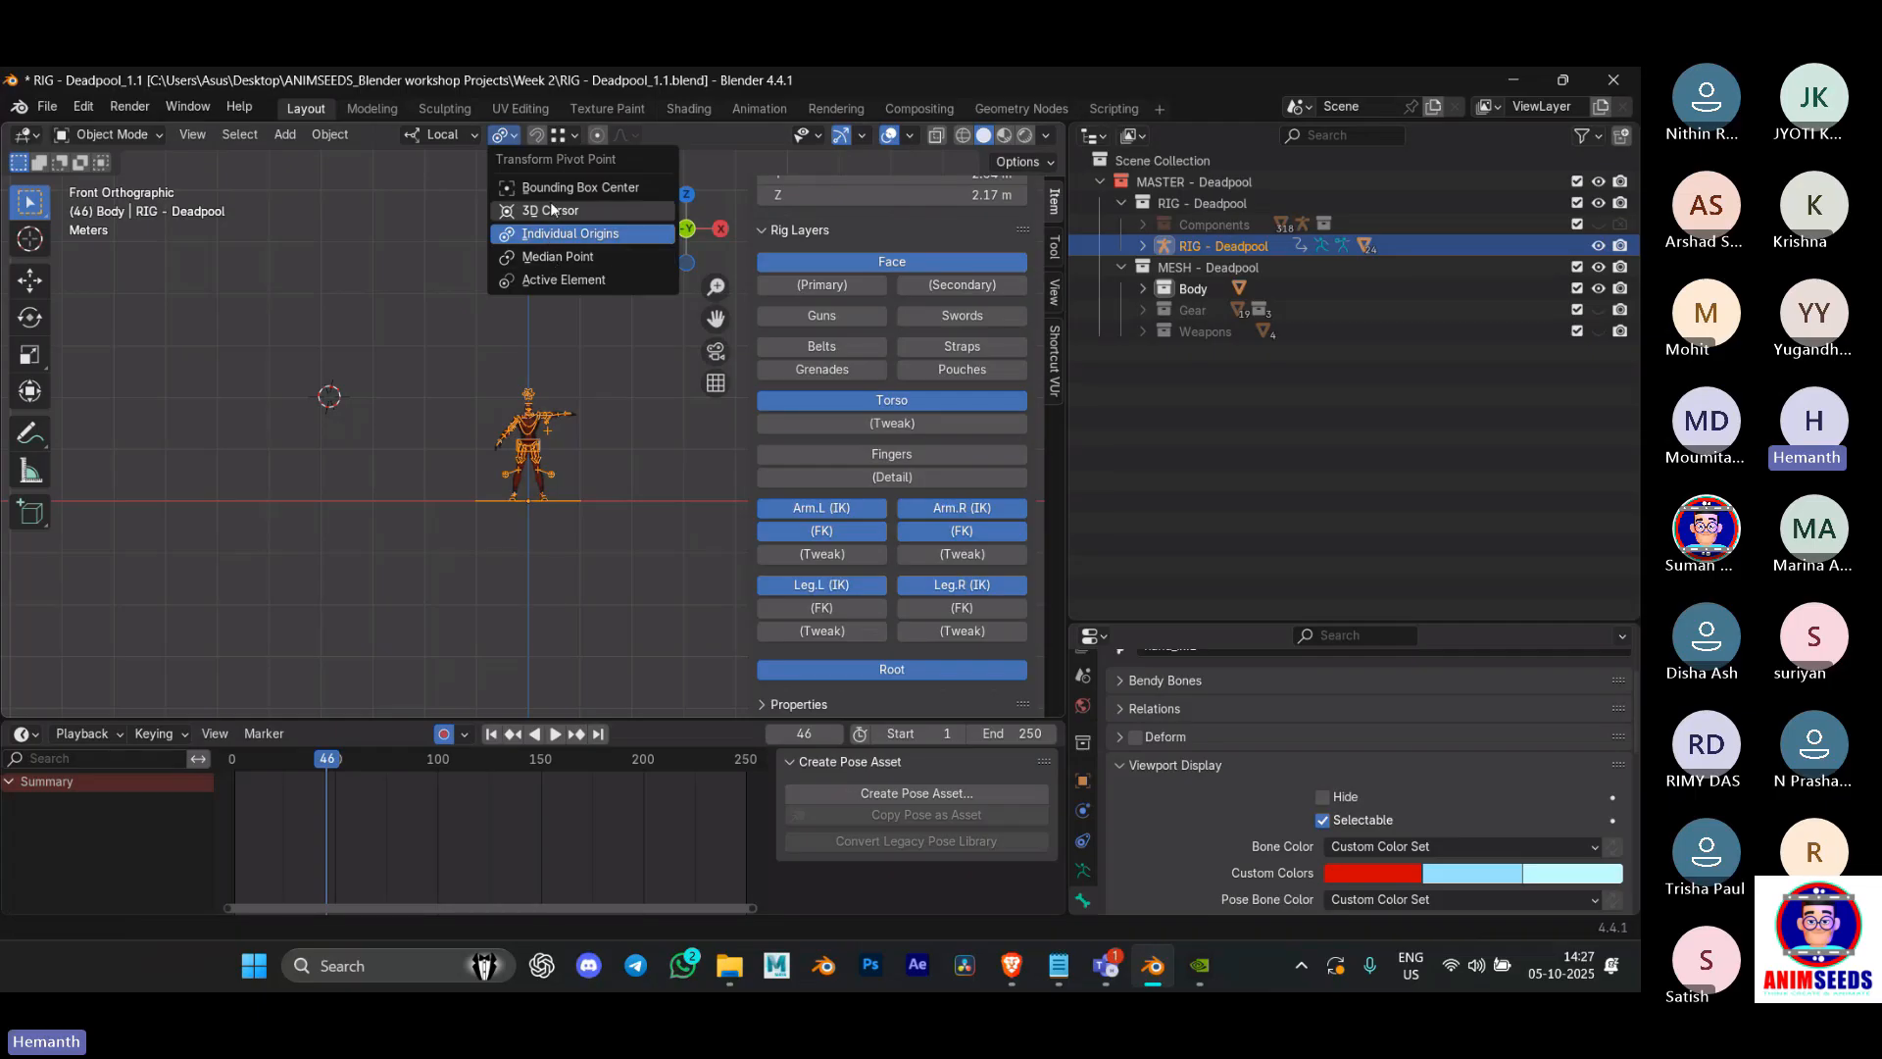
left_click(509, 138)
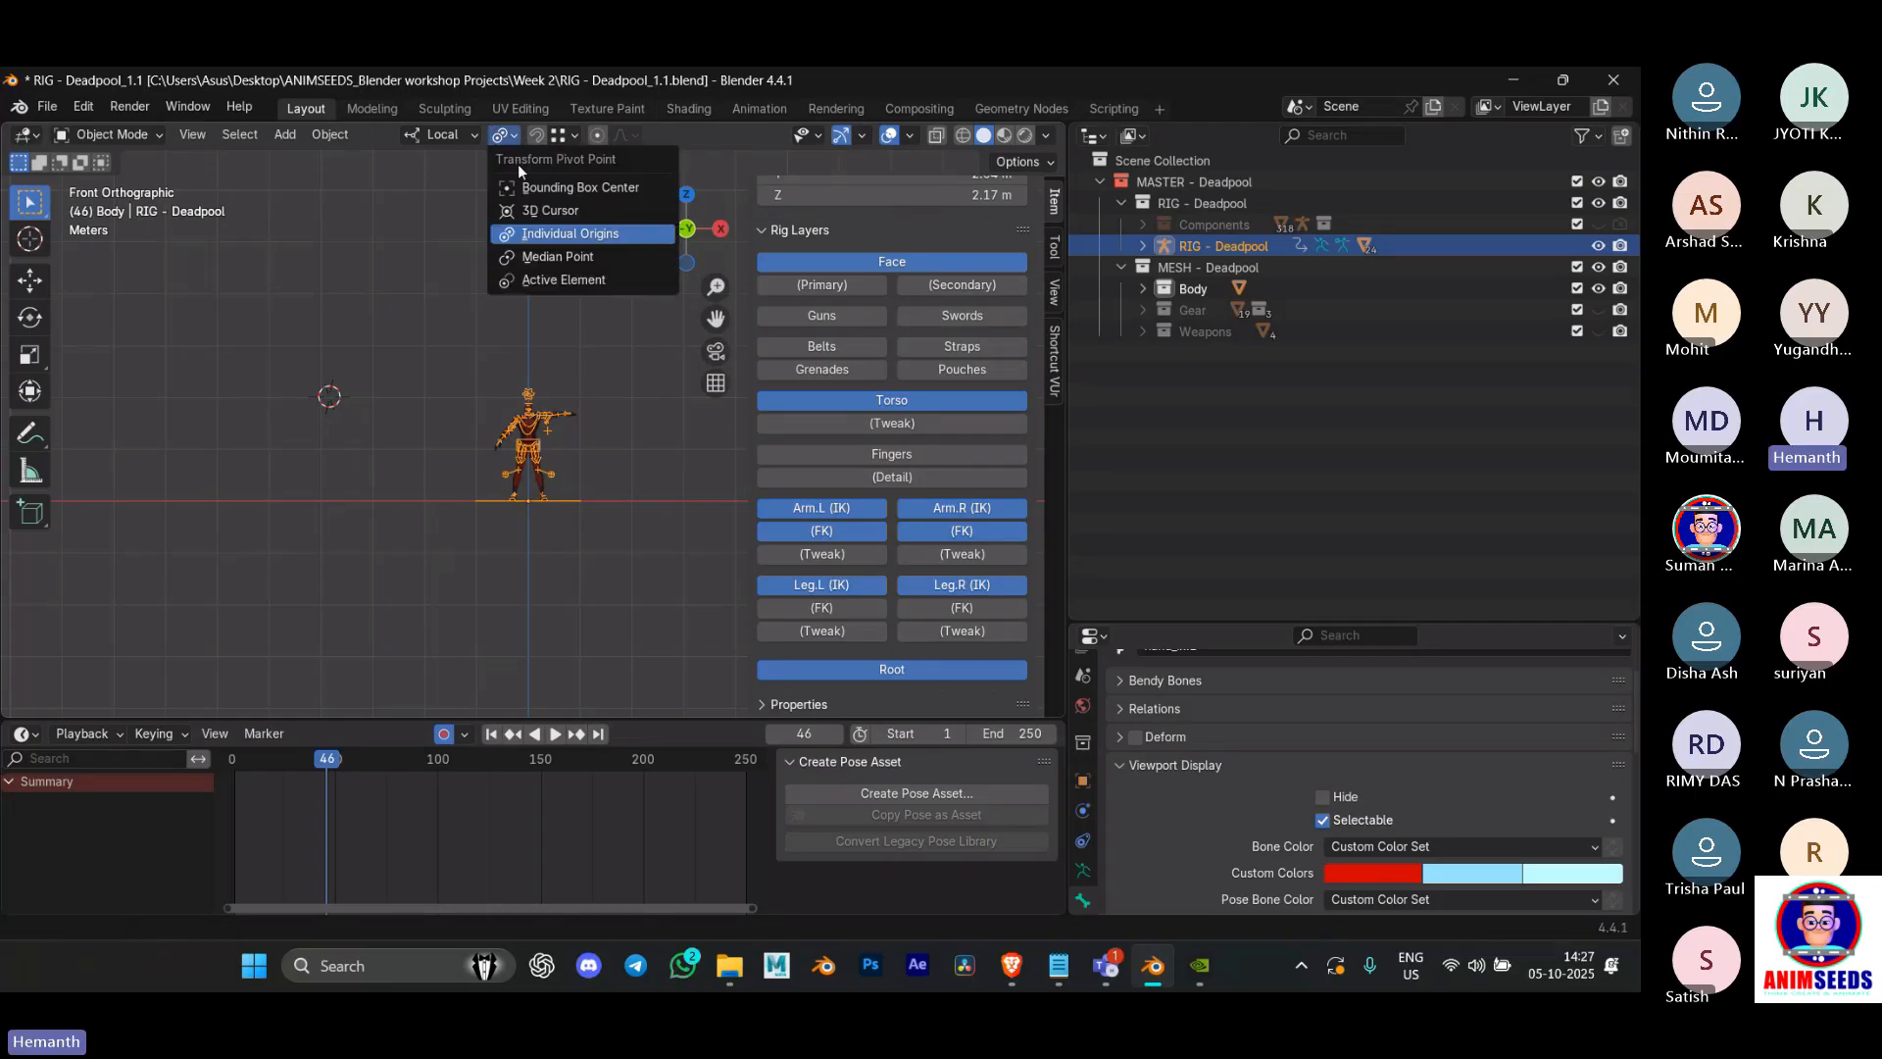
left_click(304, 504)
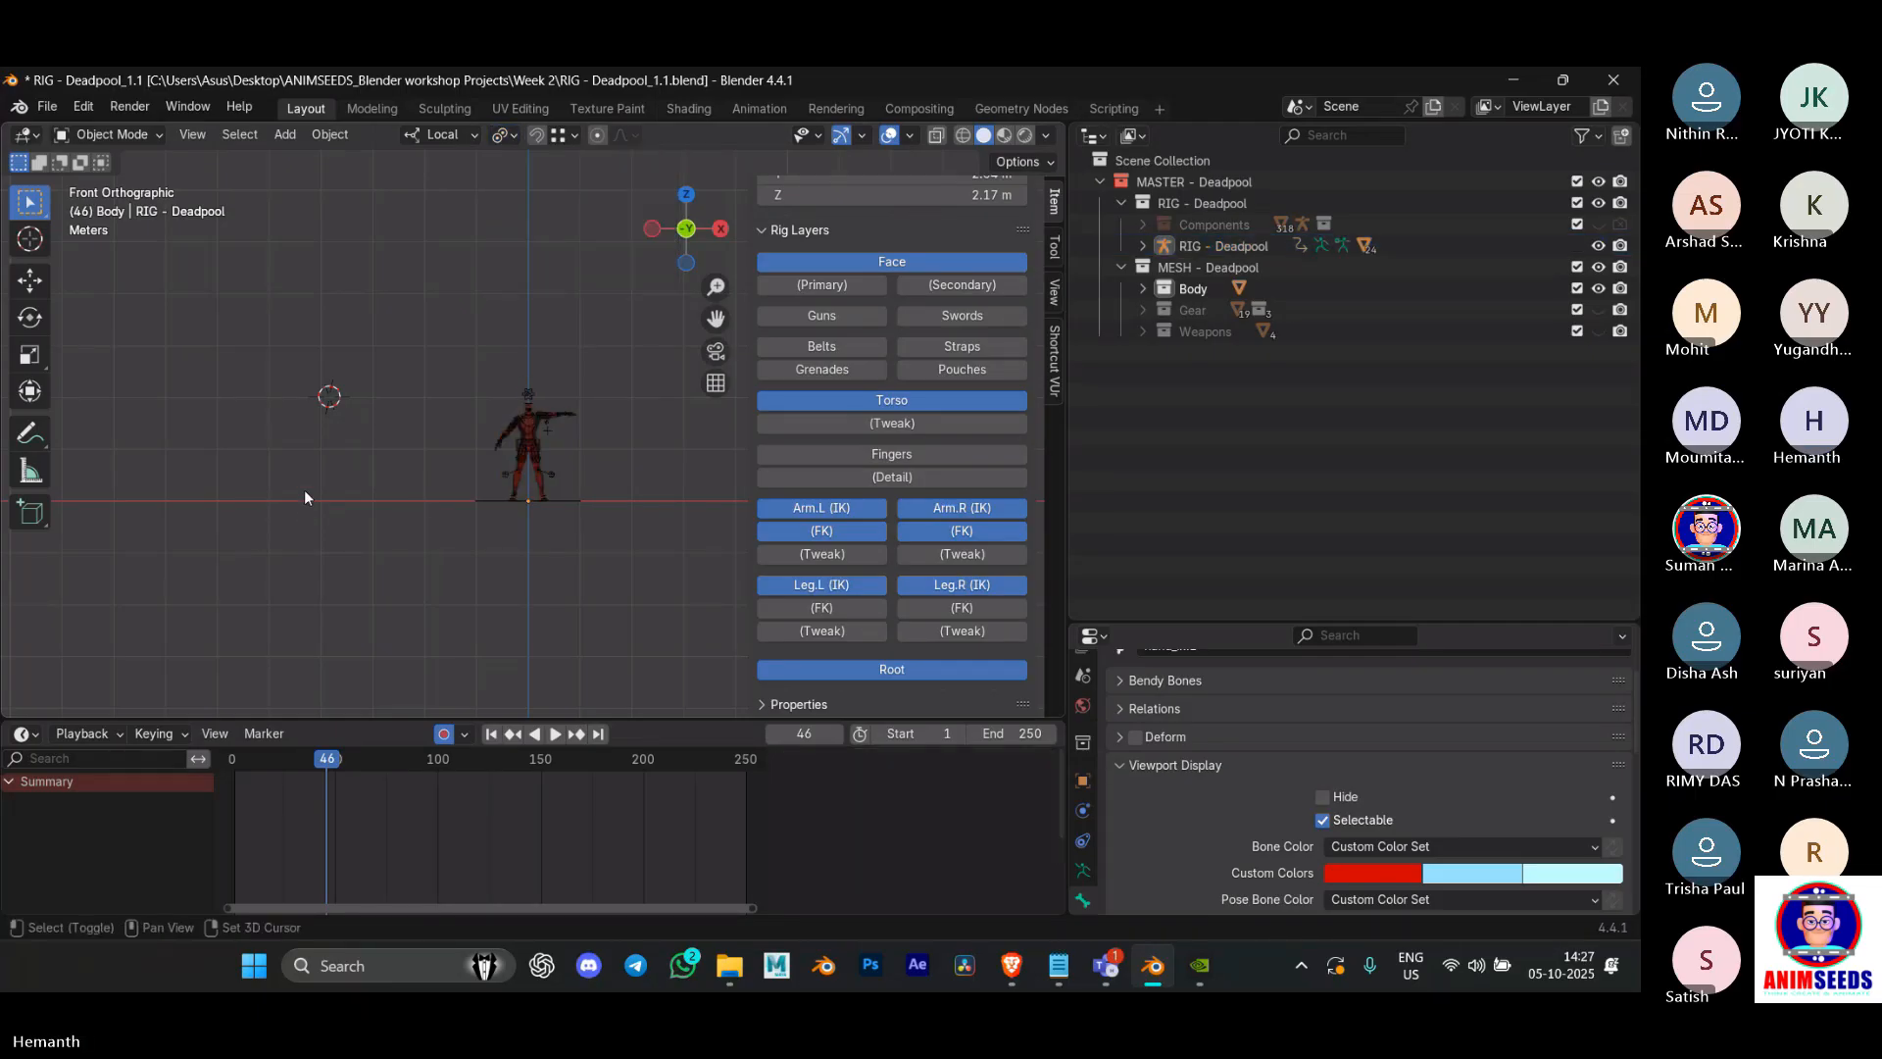
Step: Add a 2 m cube at the 3D cursor beside the character and frame it in front view
key("shift+a")
mouse_move(285, 513)
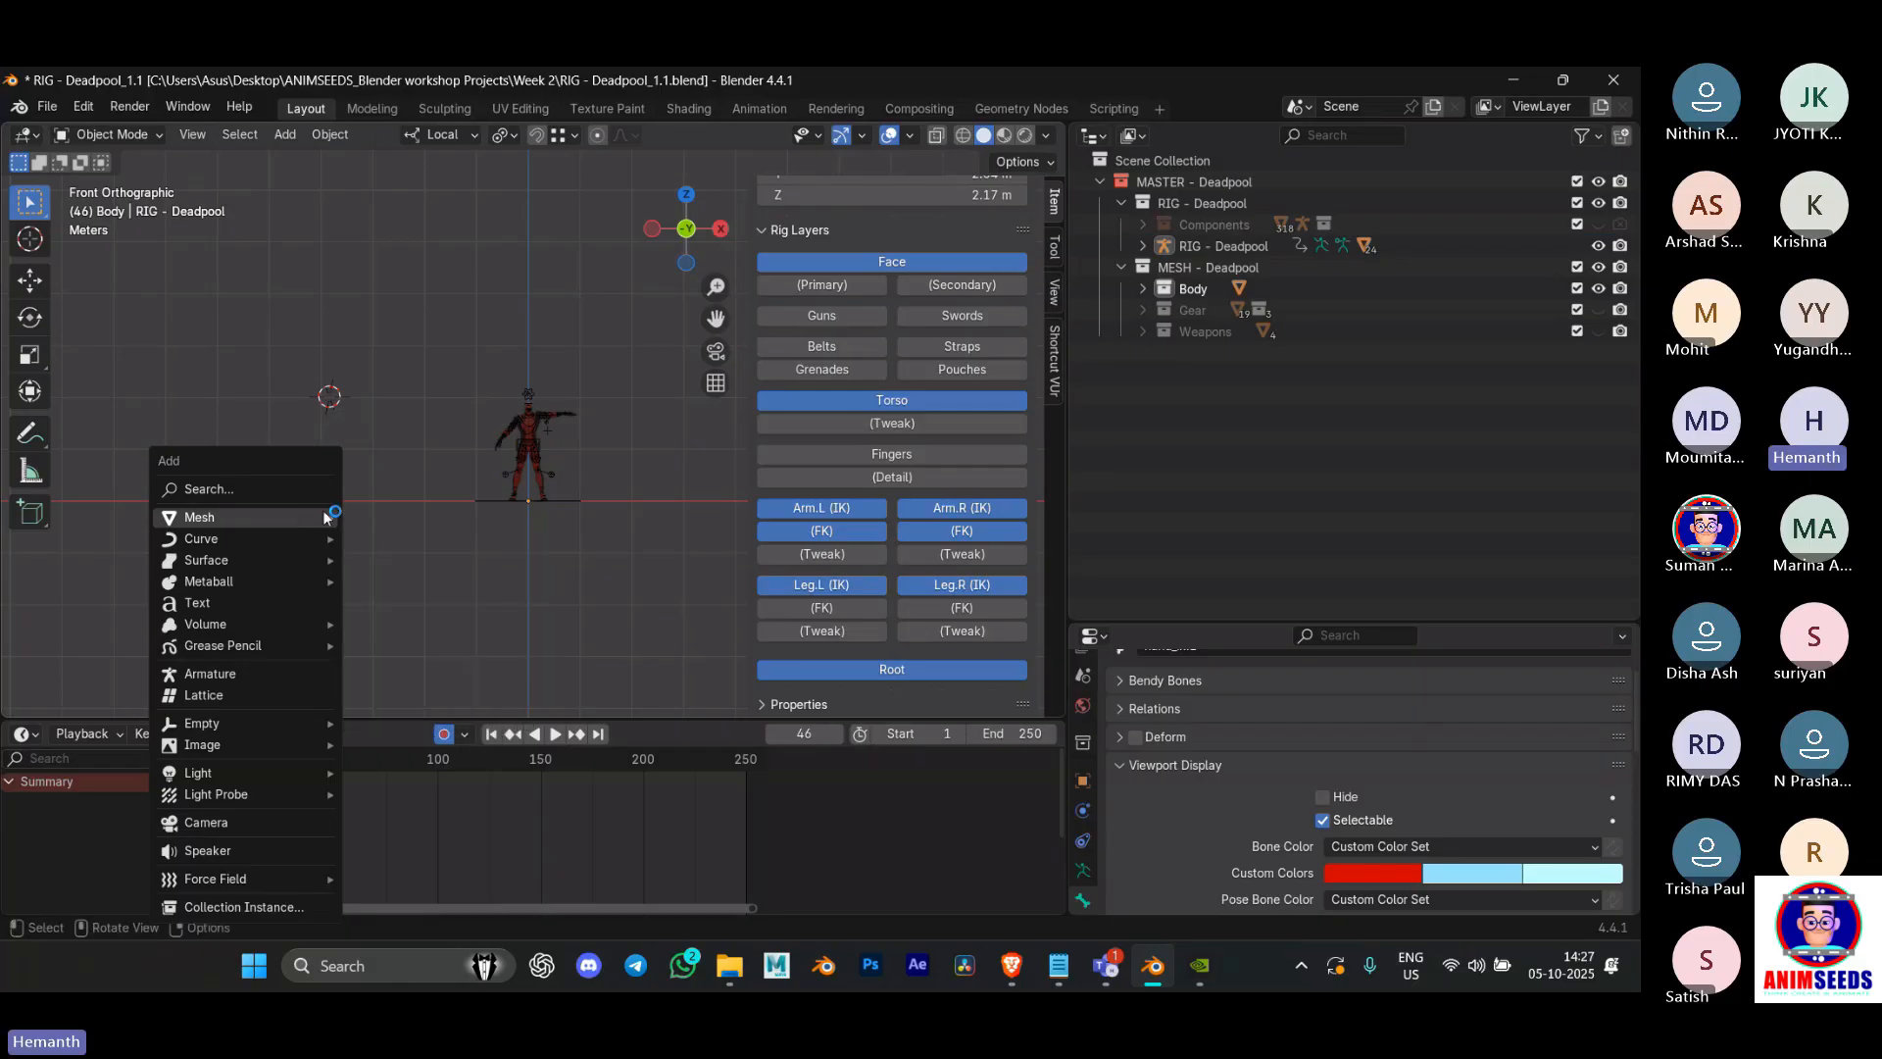
left_click(391, 537)
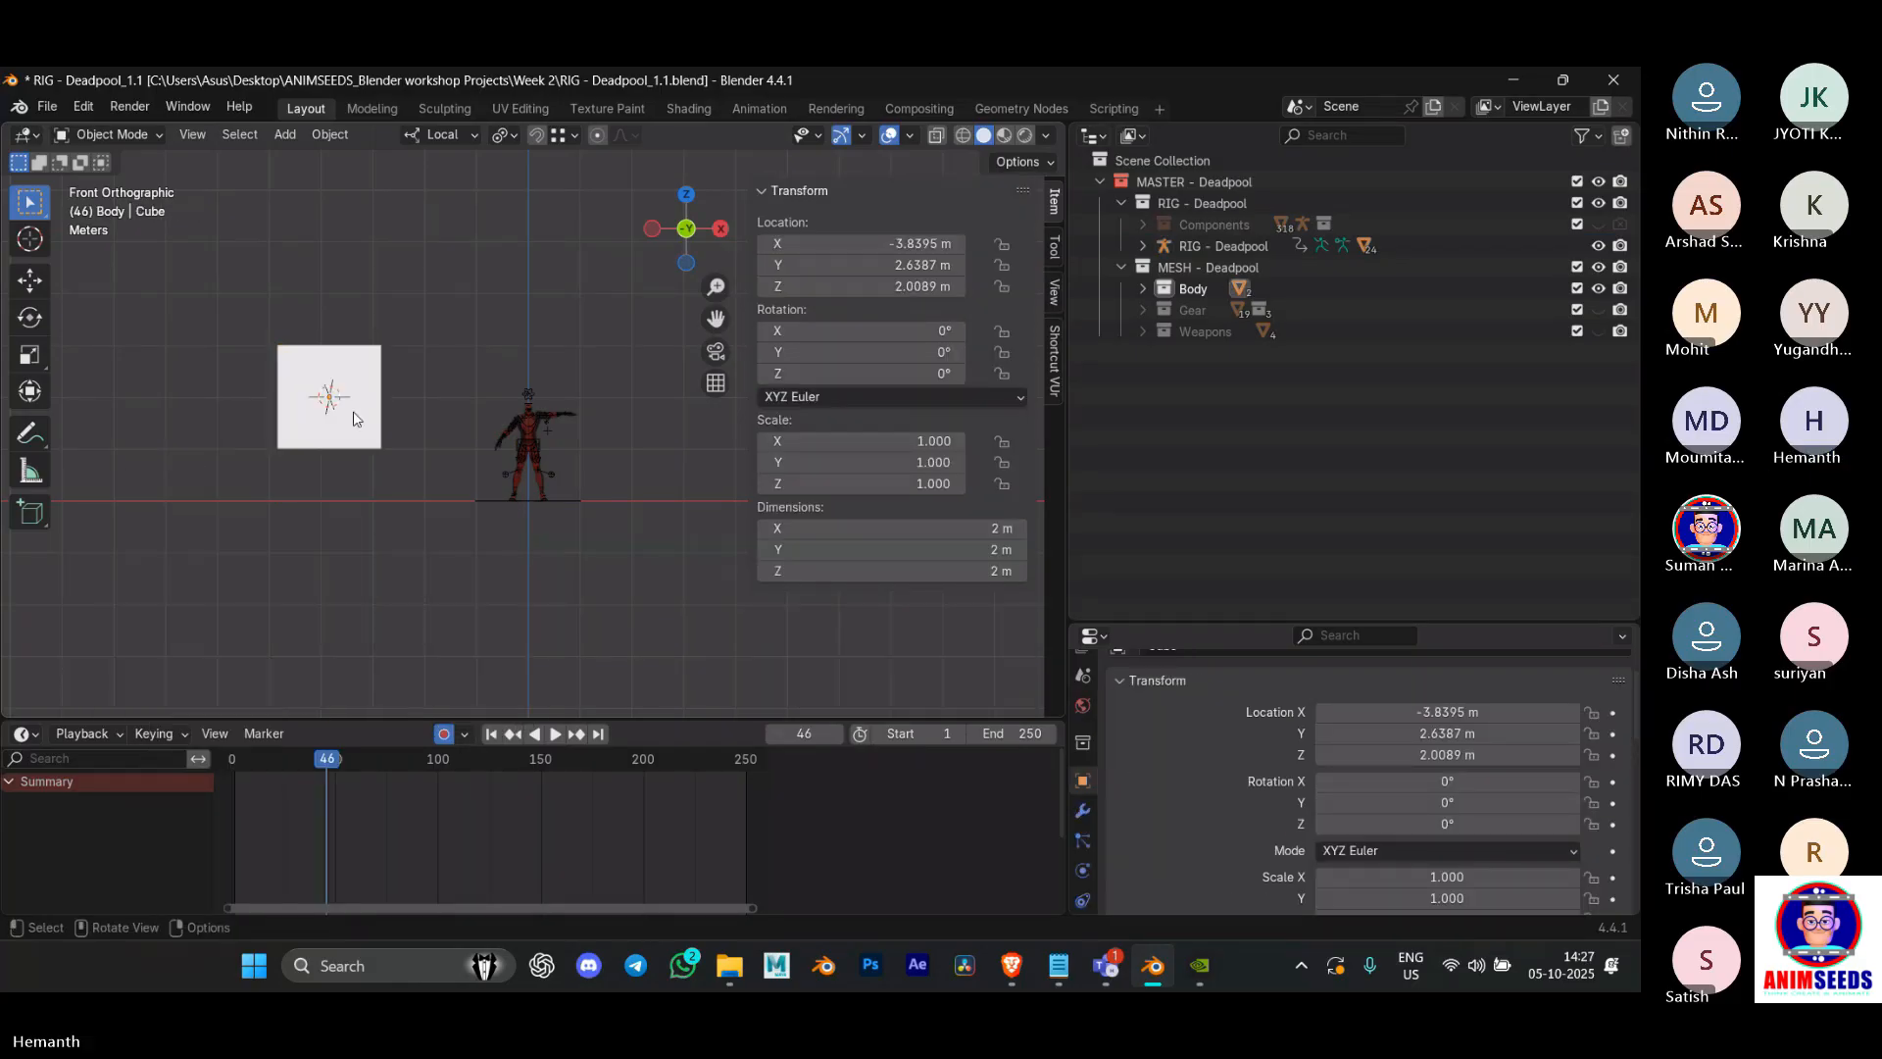
middle_click_drag(392, 519, 368, 431)
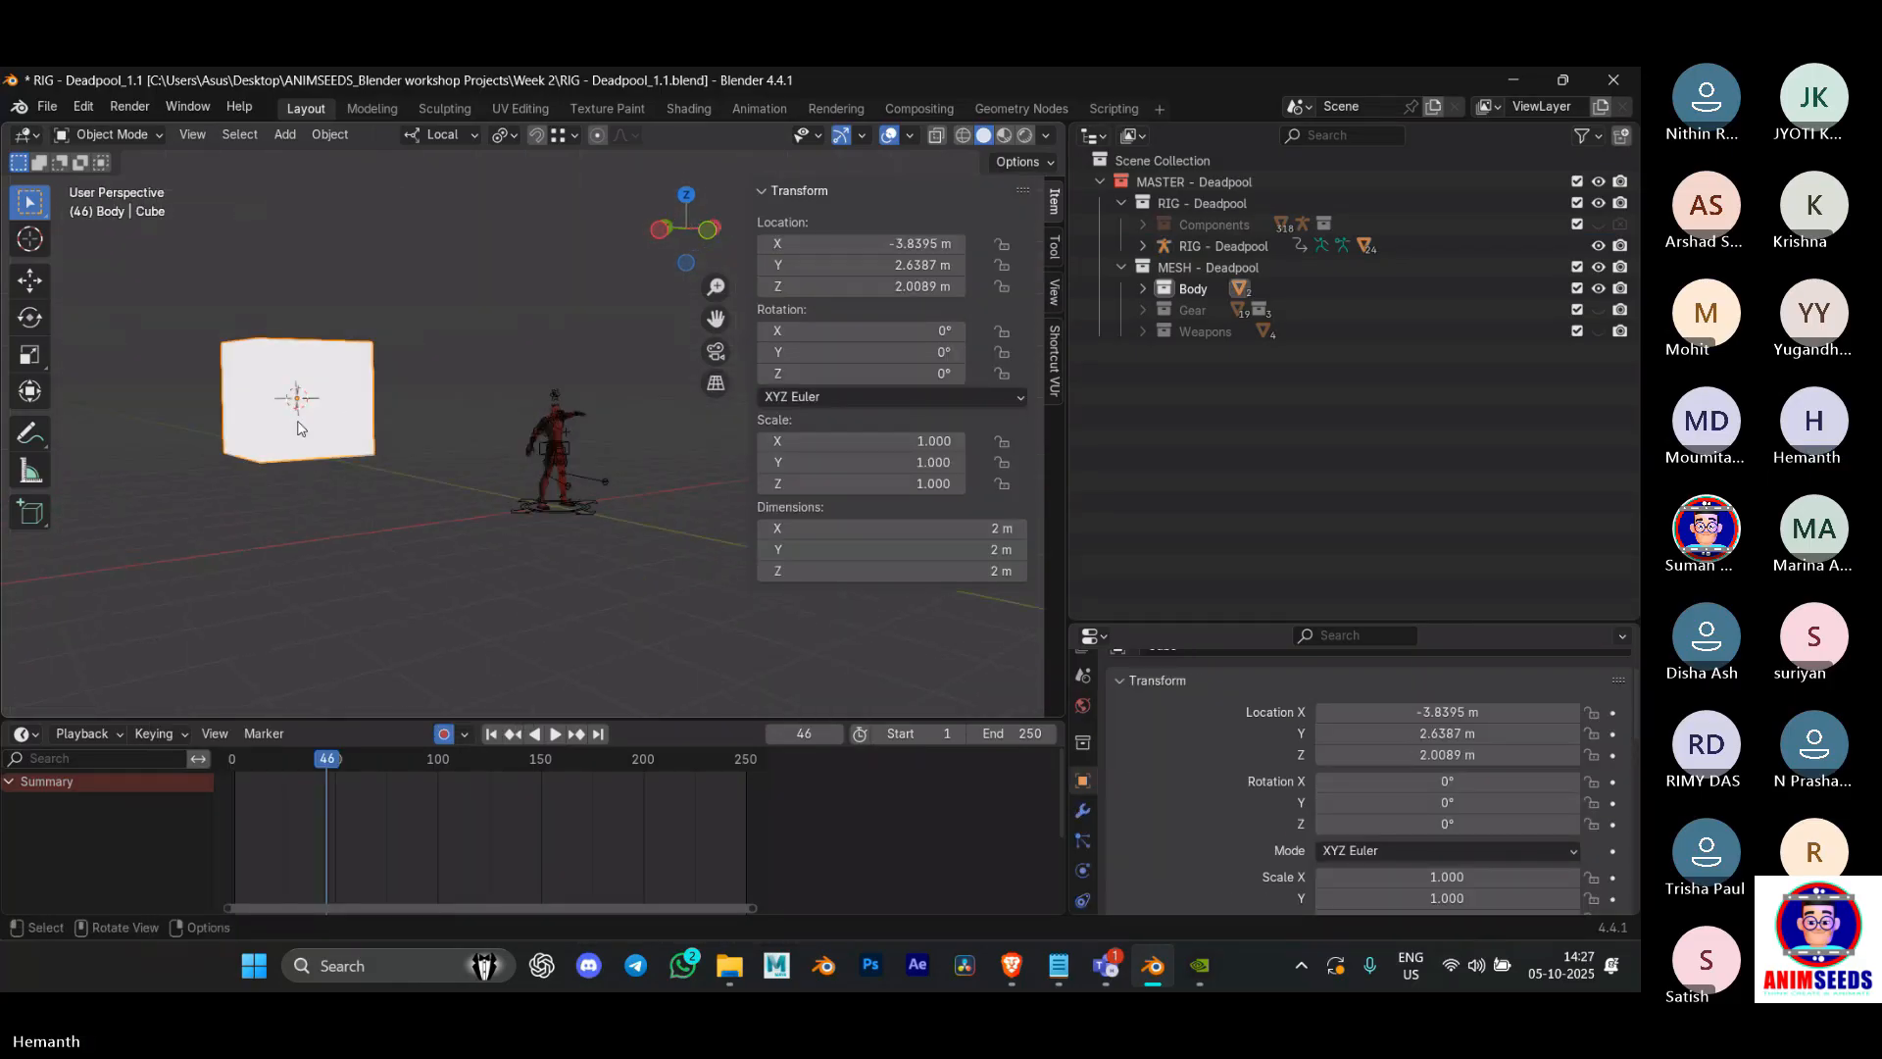
key("KP_1")
scroll(319, 421, "up", 3)
middle_click_drag(320, 420, 590, 440, "shift")
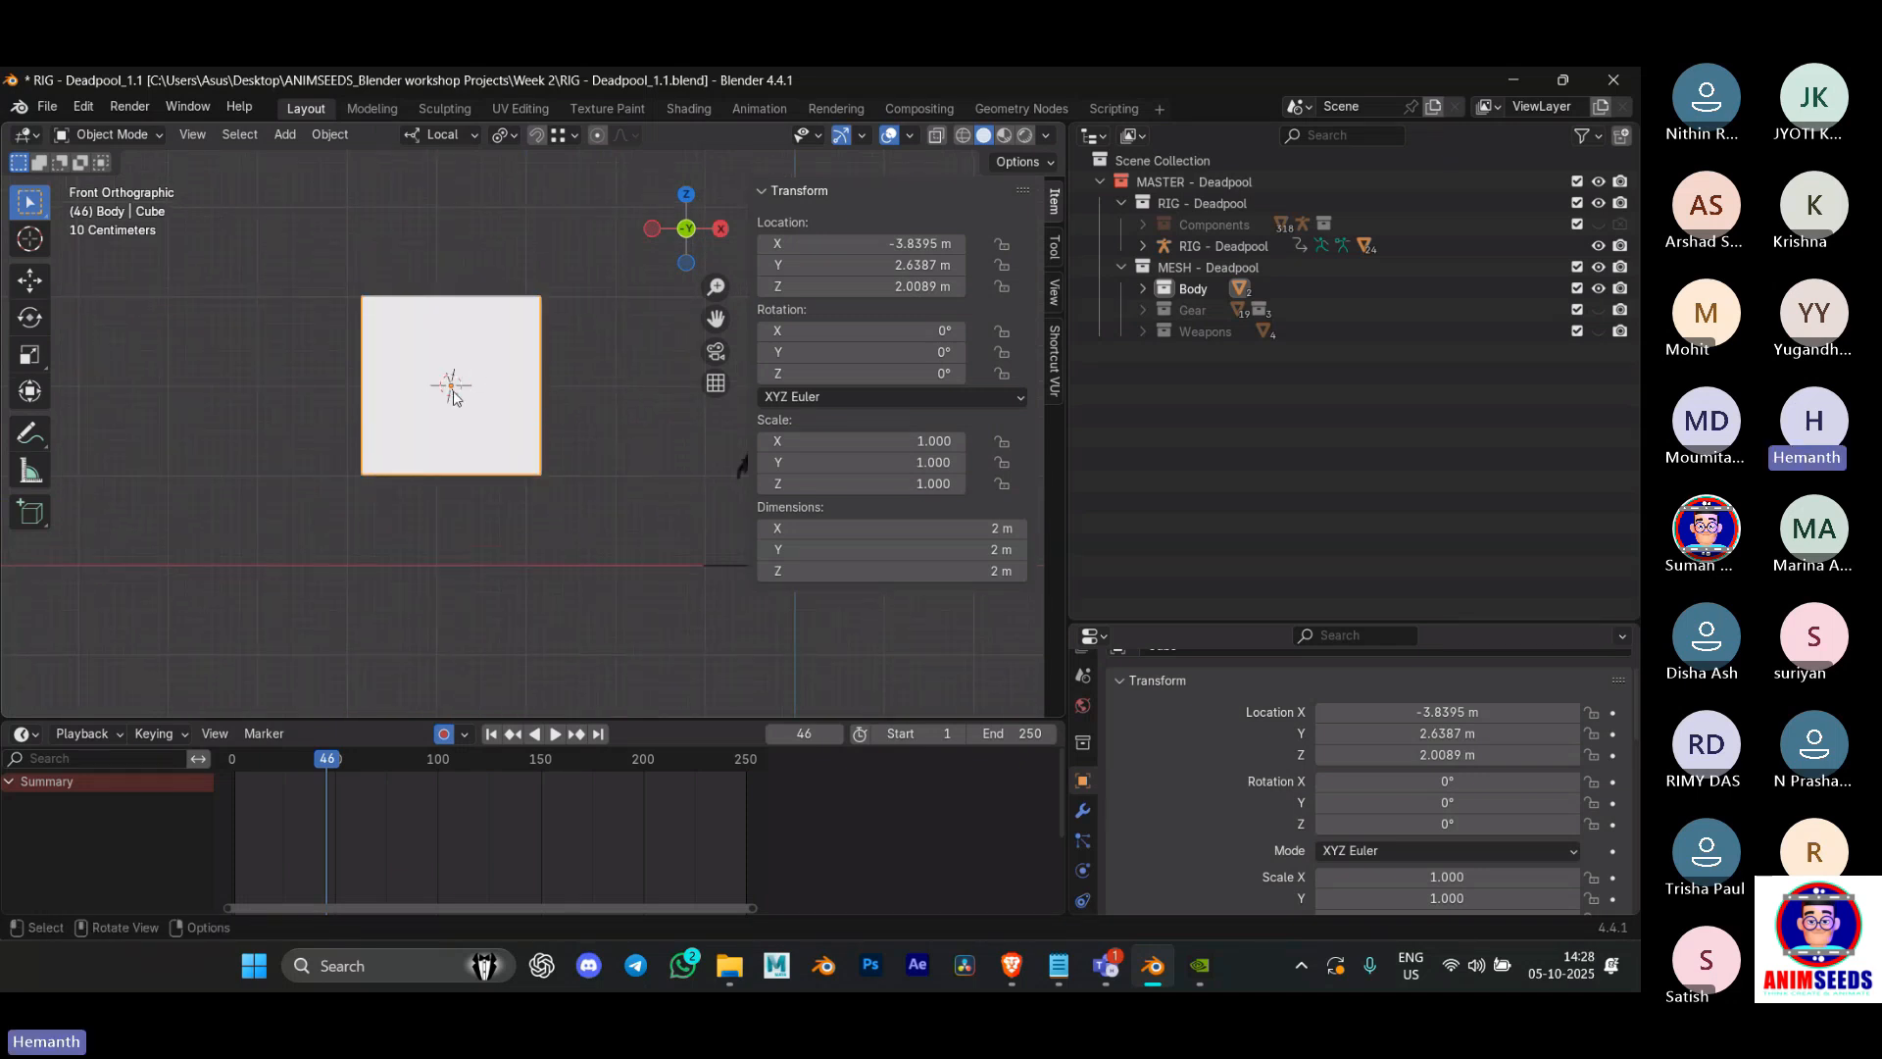
scroll(455, 398, "up", 2)
scroll(455, 398, "down", 2)
Step: Try rotating the cube about its individual origin, cancel, and set the transform pivot point to Median Point
key("r")
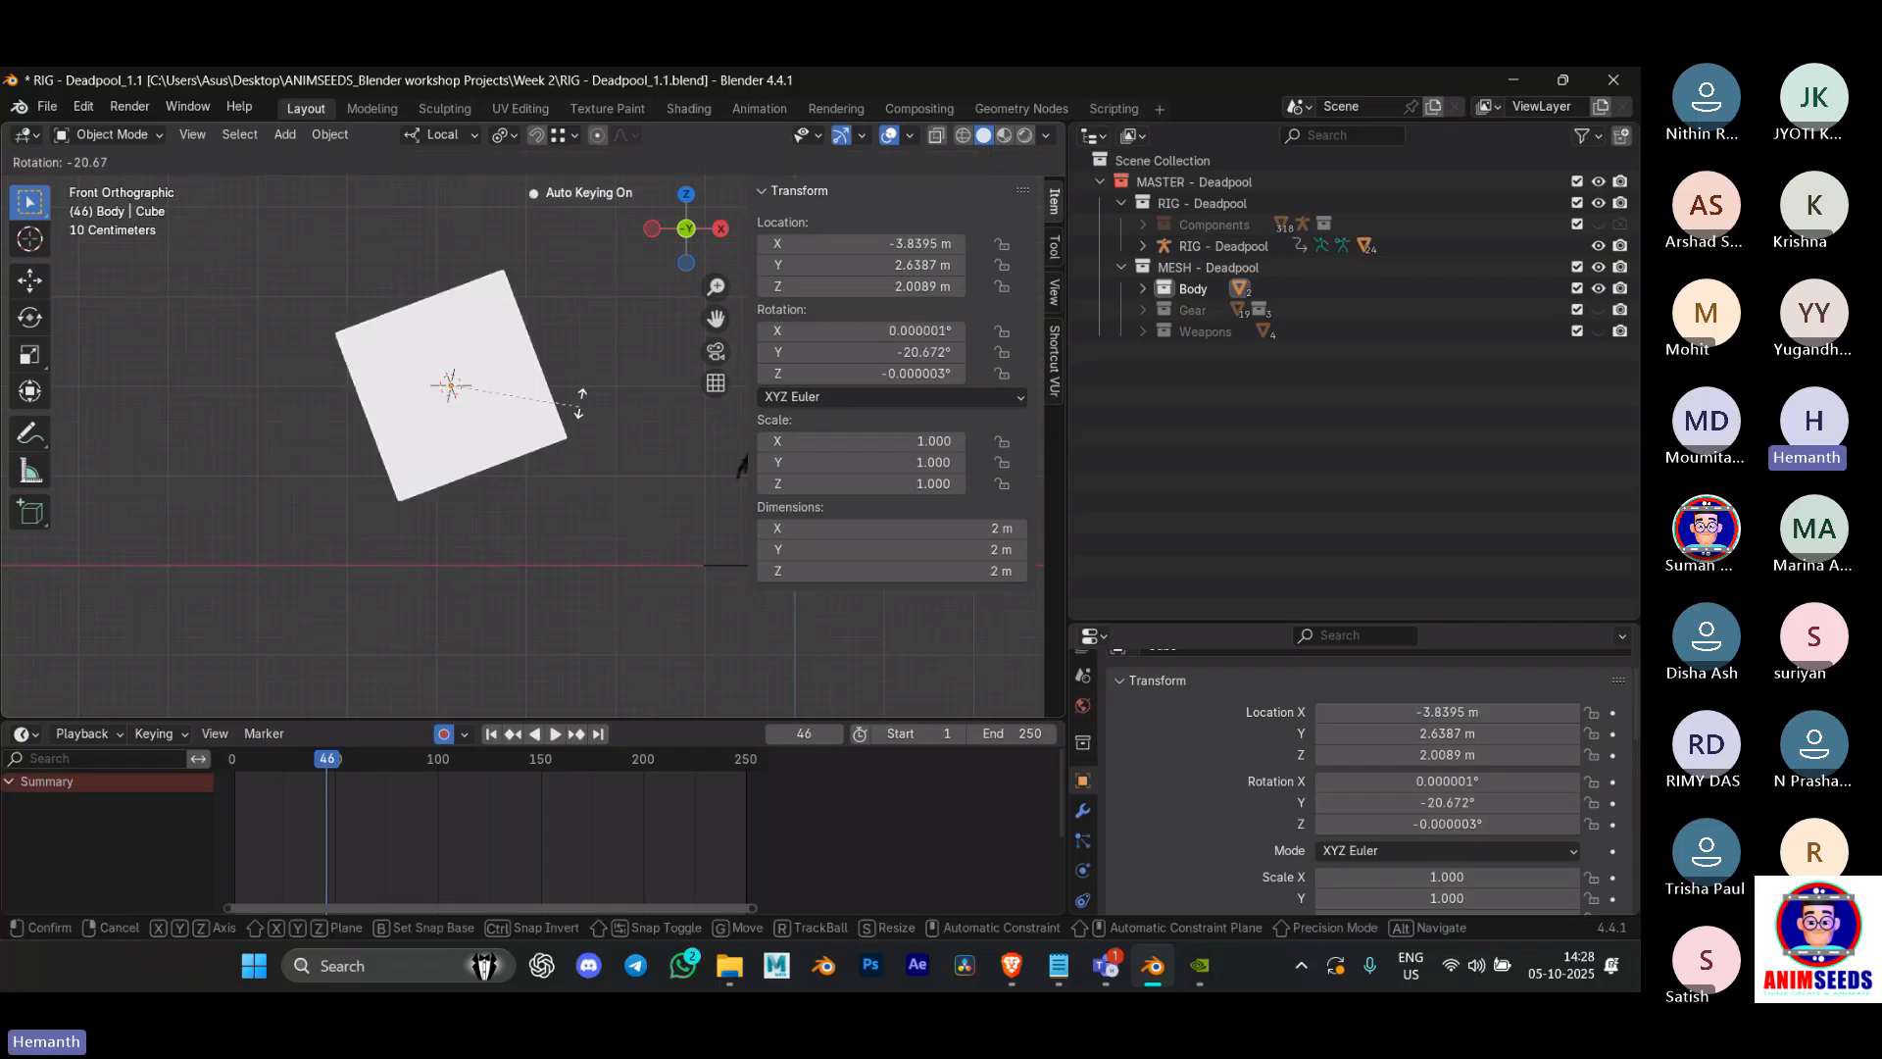
key("Escape")
left_click(503, 136)
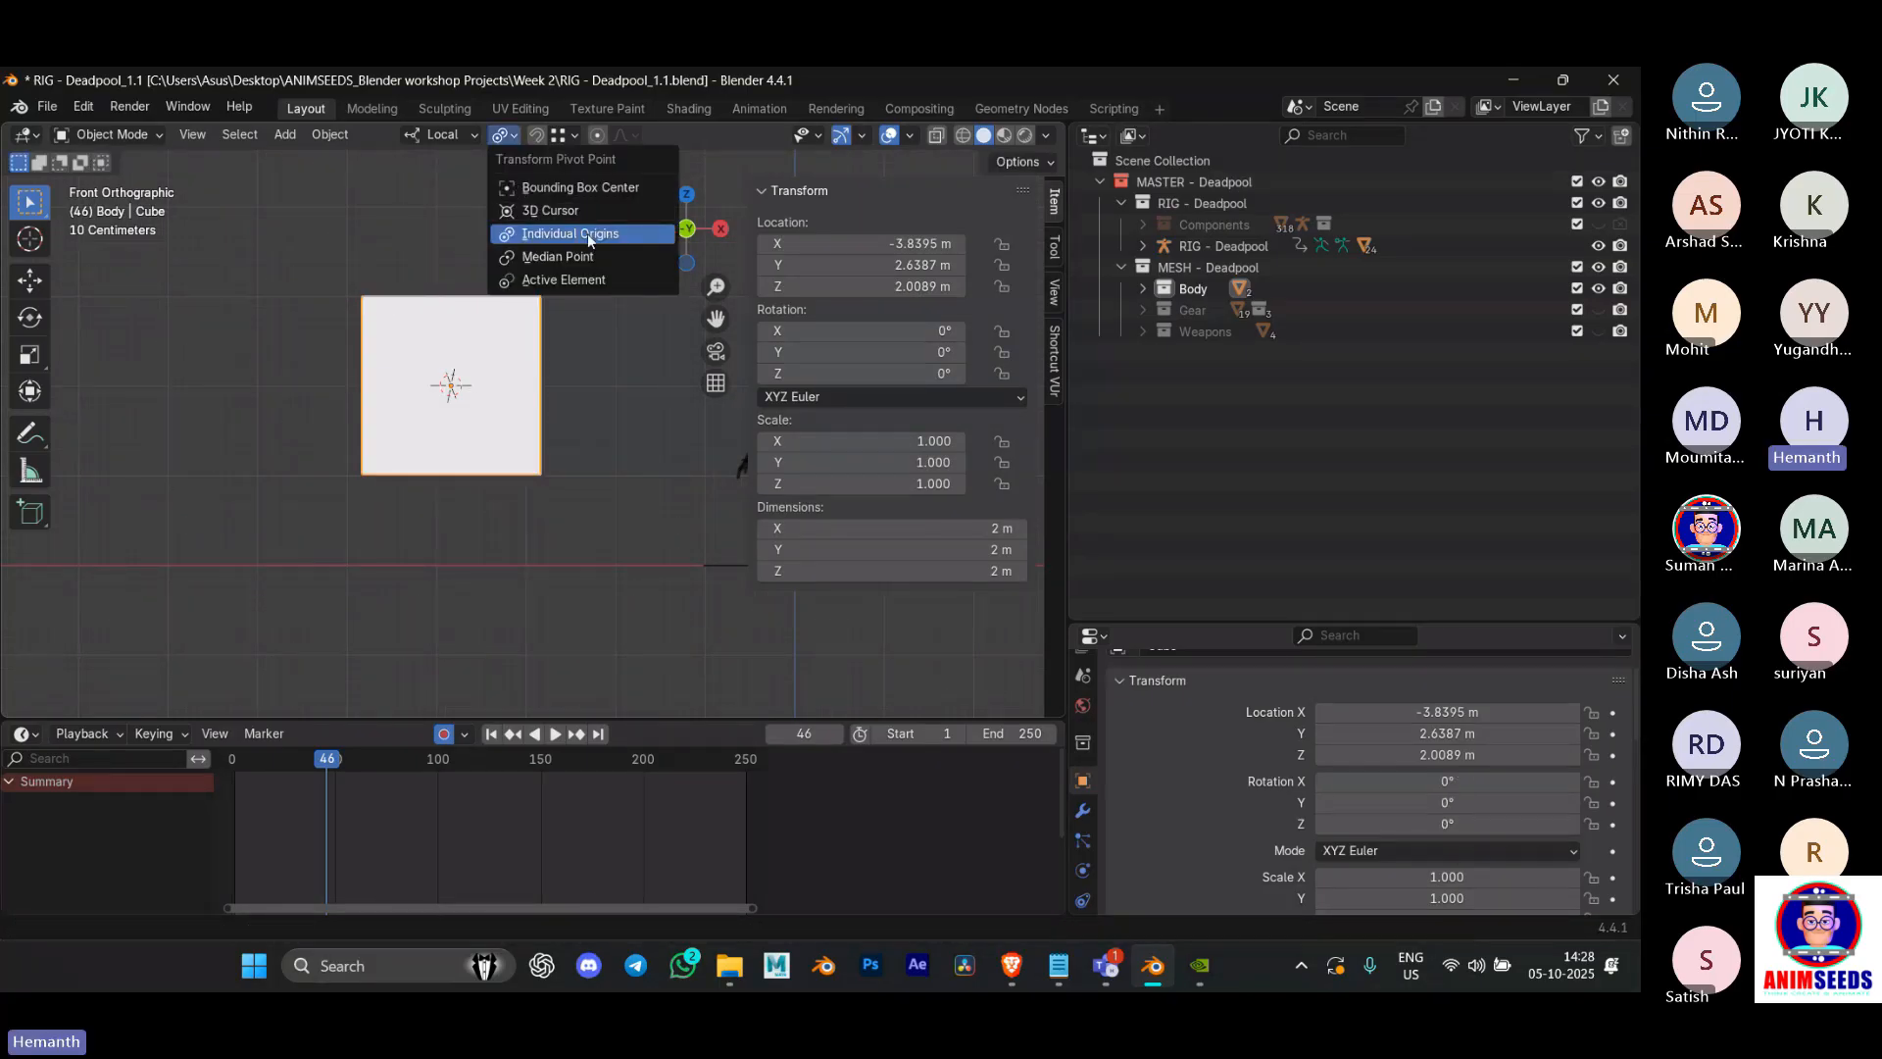
left_click(586, 237)
left_click(503, 137)
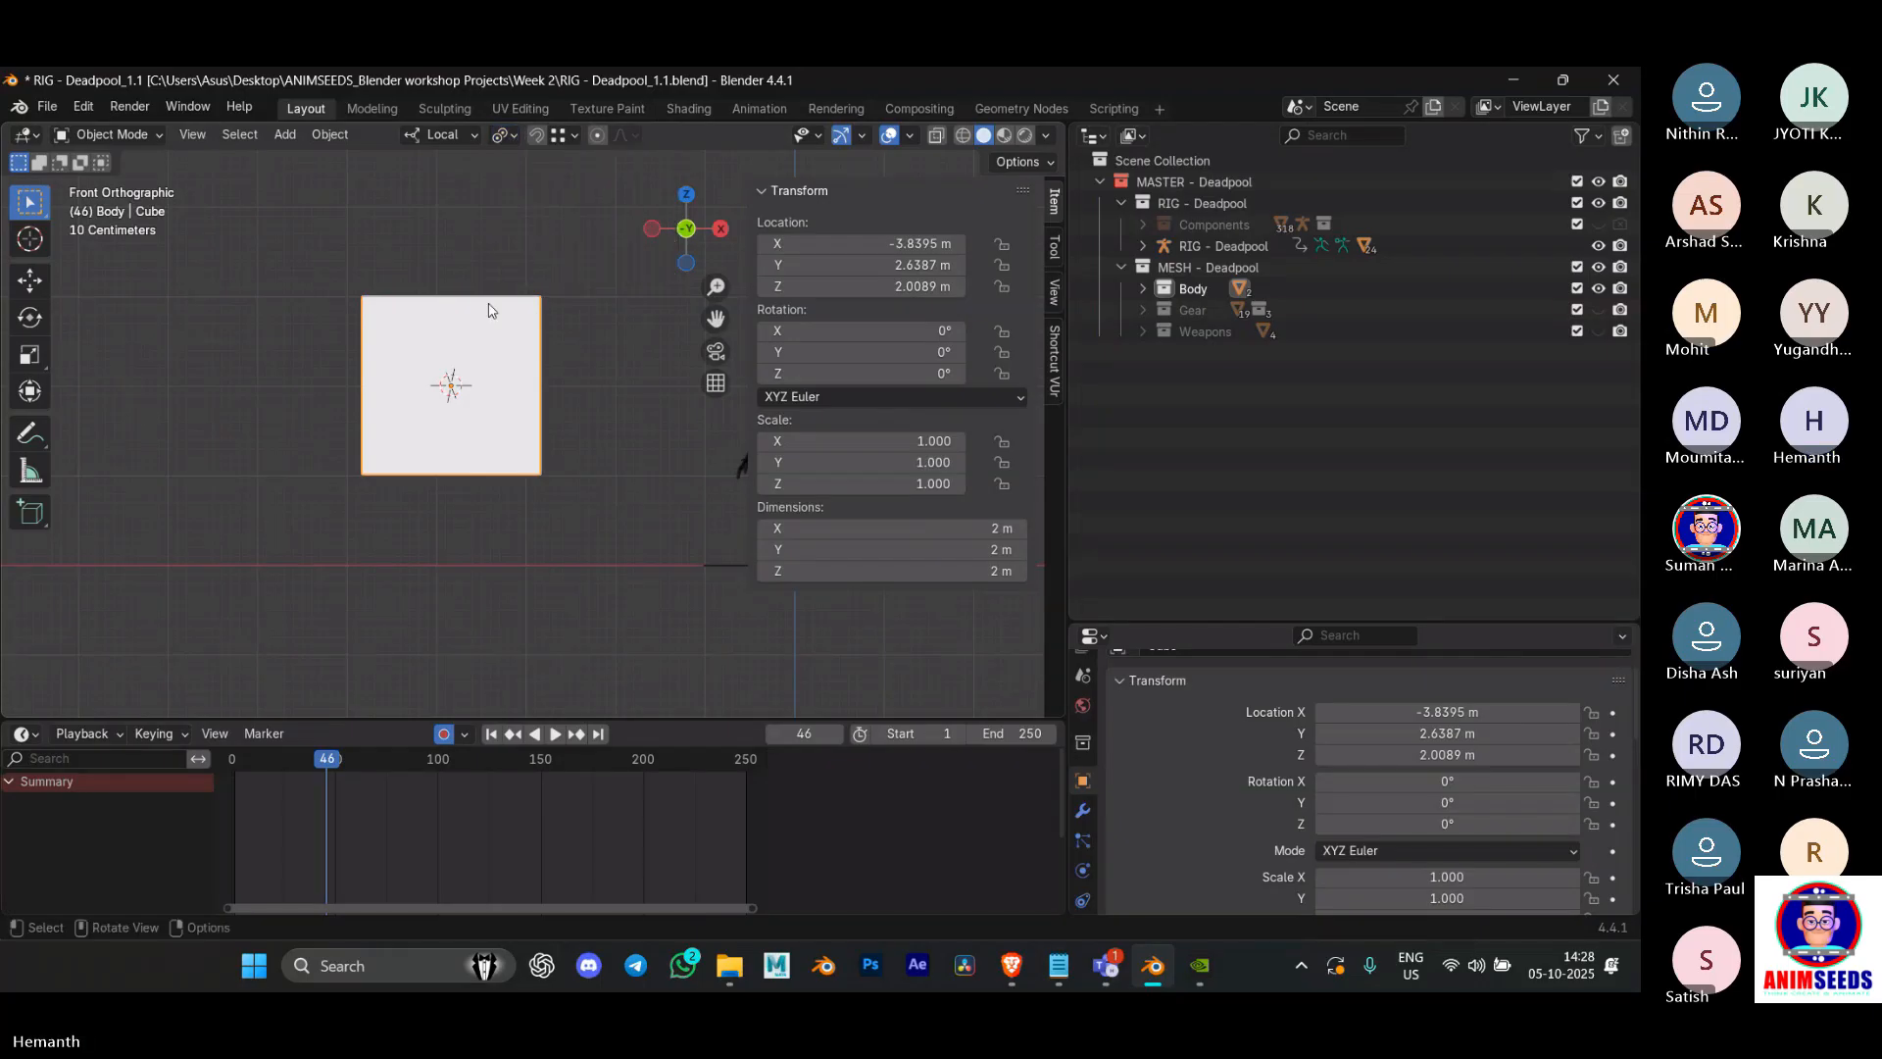
left_click(503, 135)
left_click(545, 261)
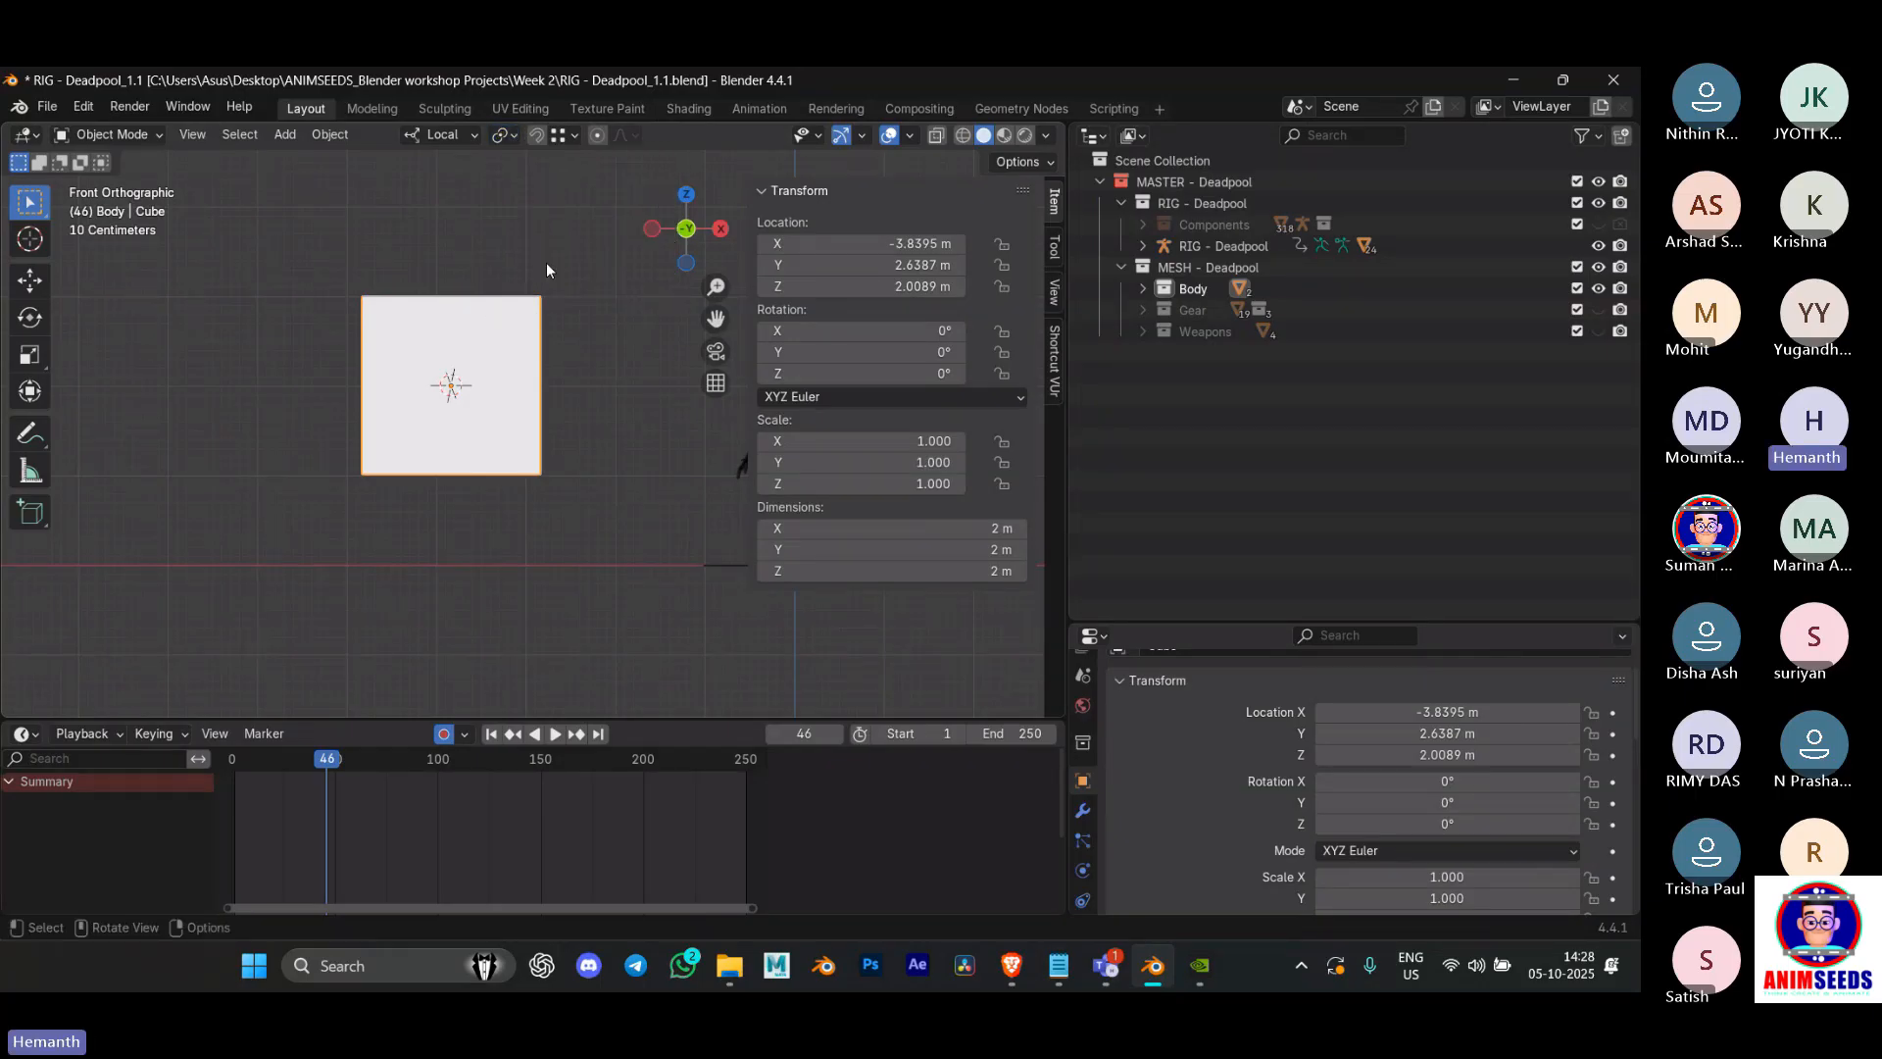
Step: Duplicate the cube and place the copy about 3.27 m away in negative X, on the side away from the character
scroll(484, 321, "down", 3)
key("shift+d")
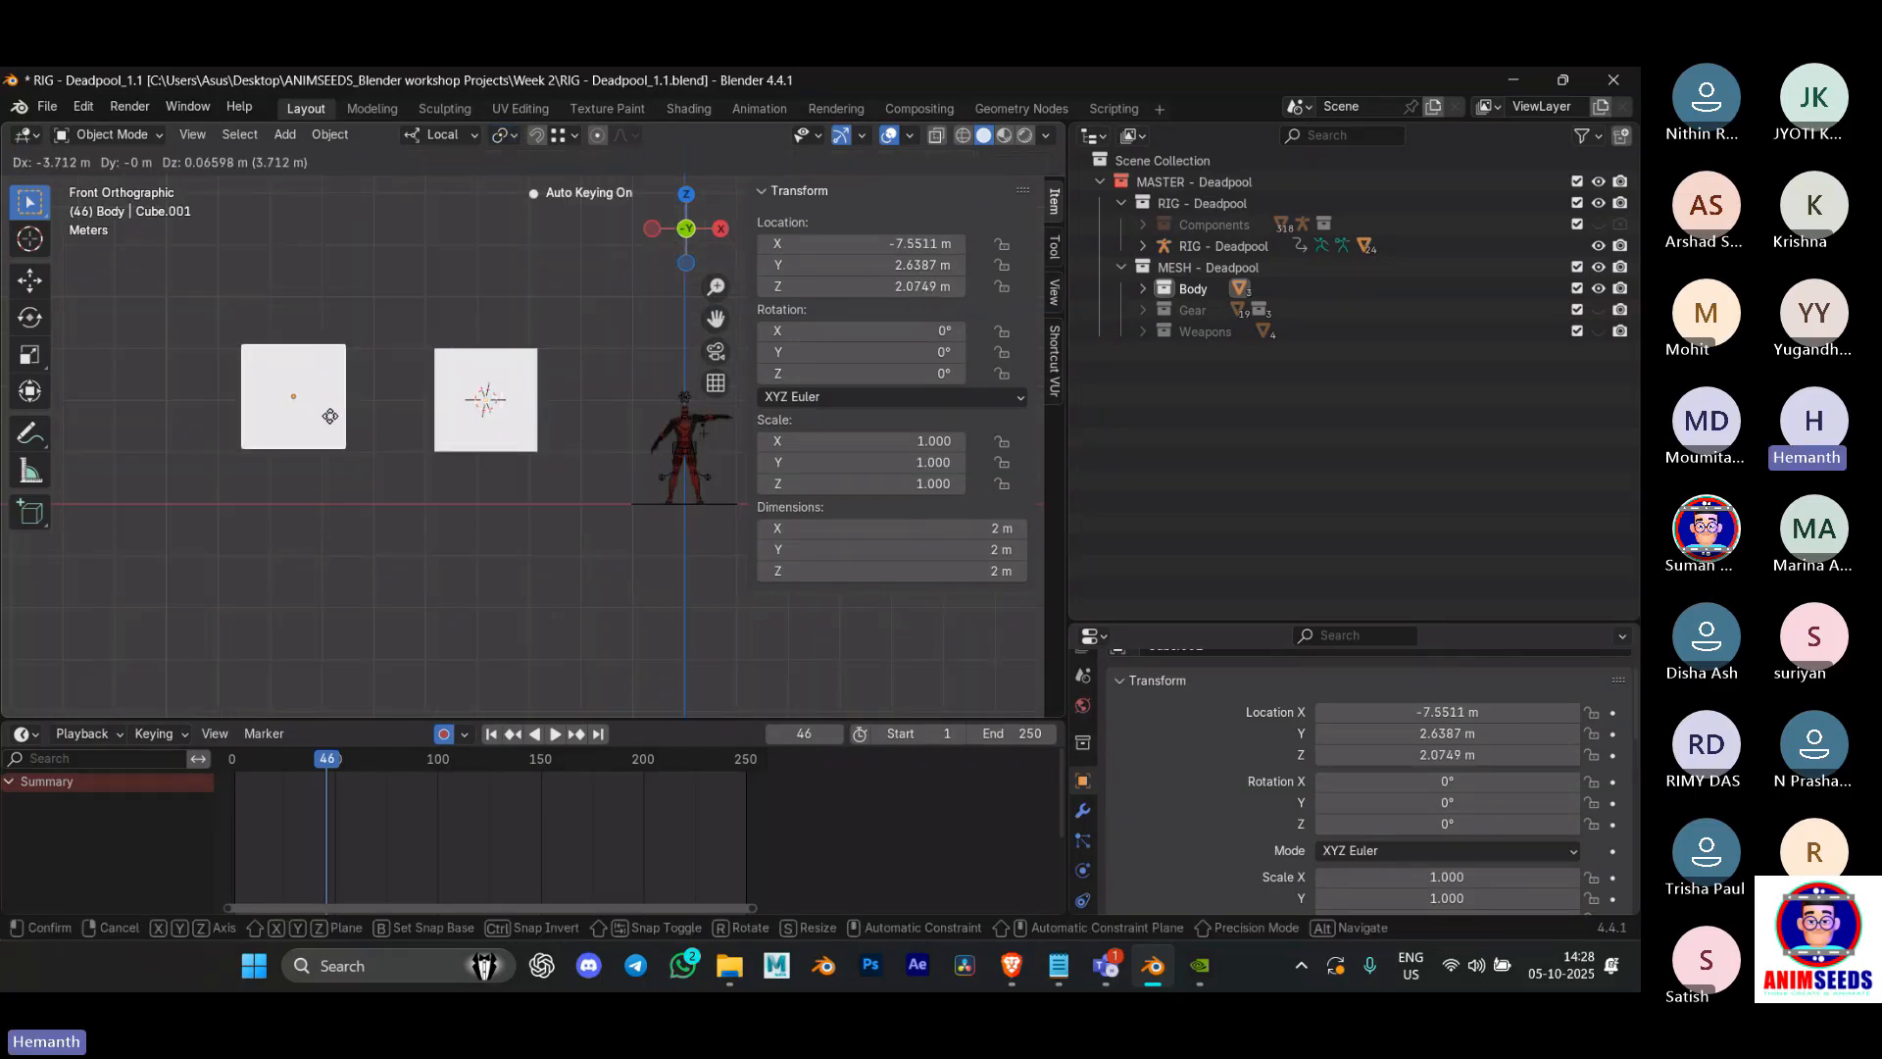
left_click(350, 416)
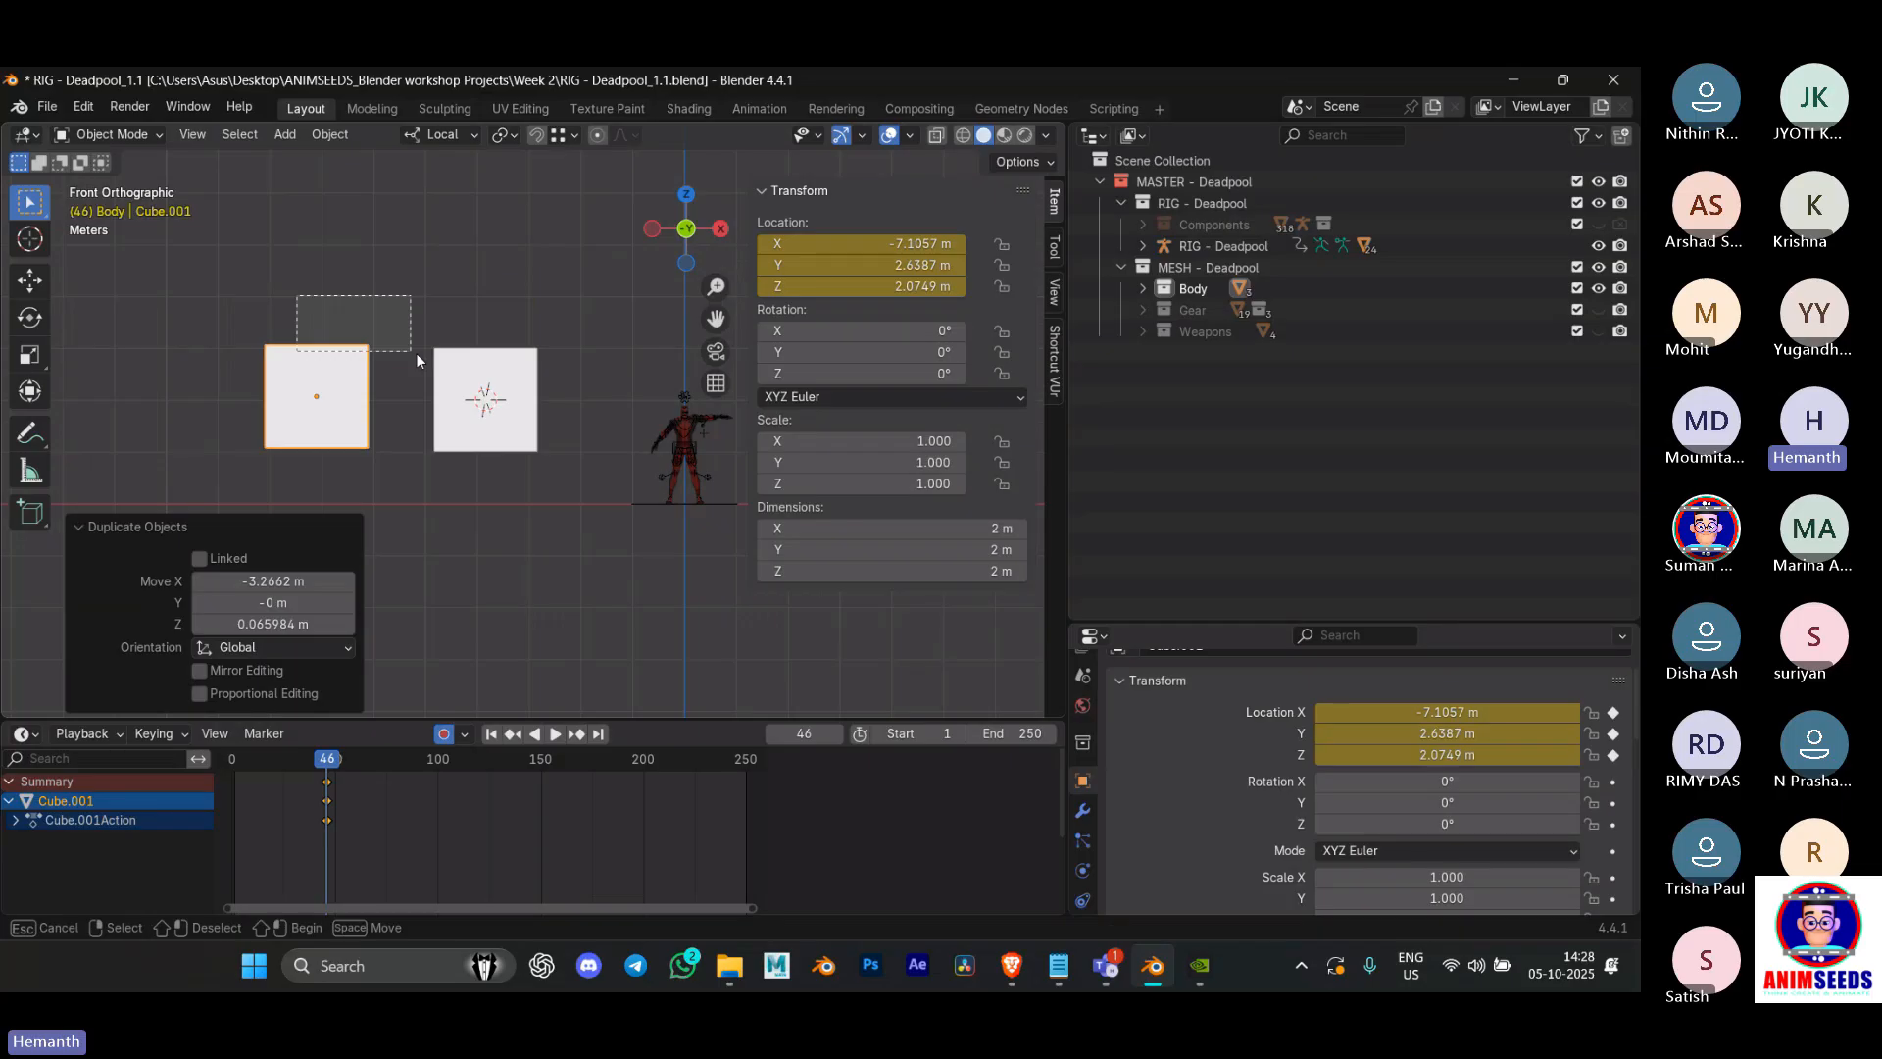
Step: Select both cubes with the Median Point pivot and try rotating them together about their shared centre
left_click(503, 135)
left_click(545, 257)
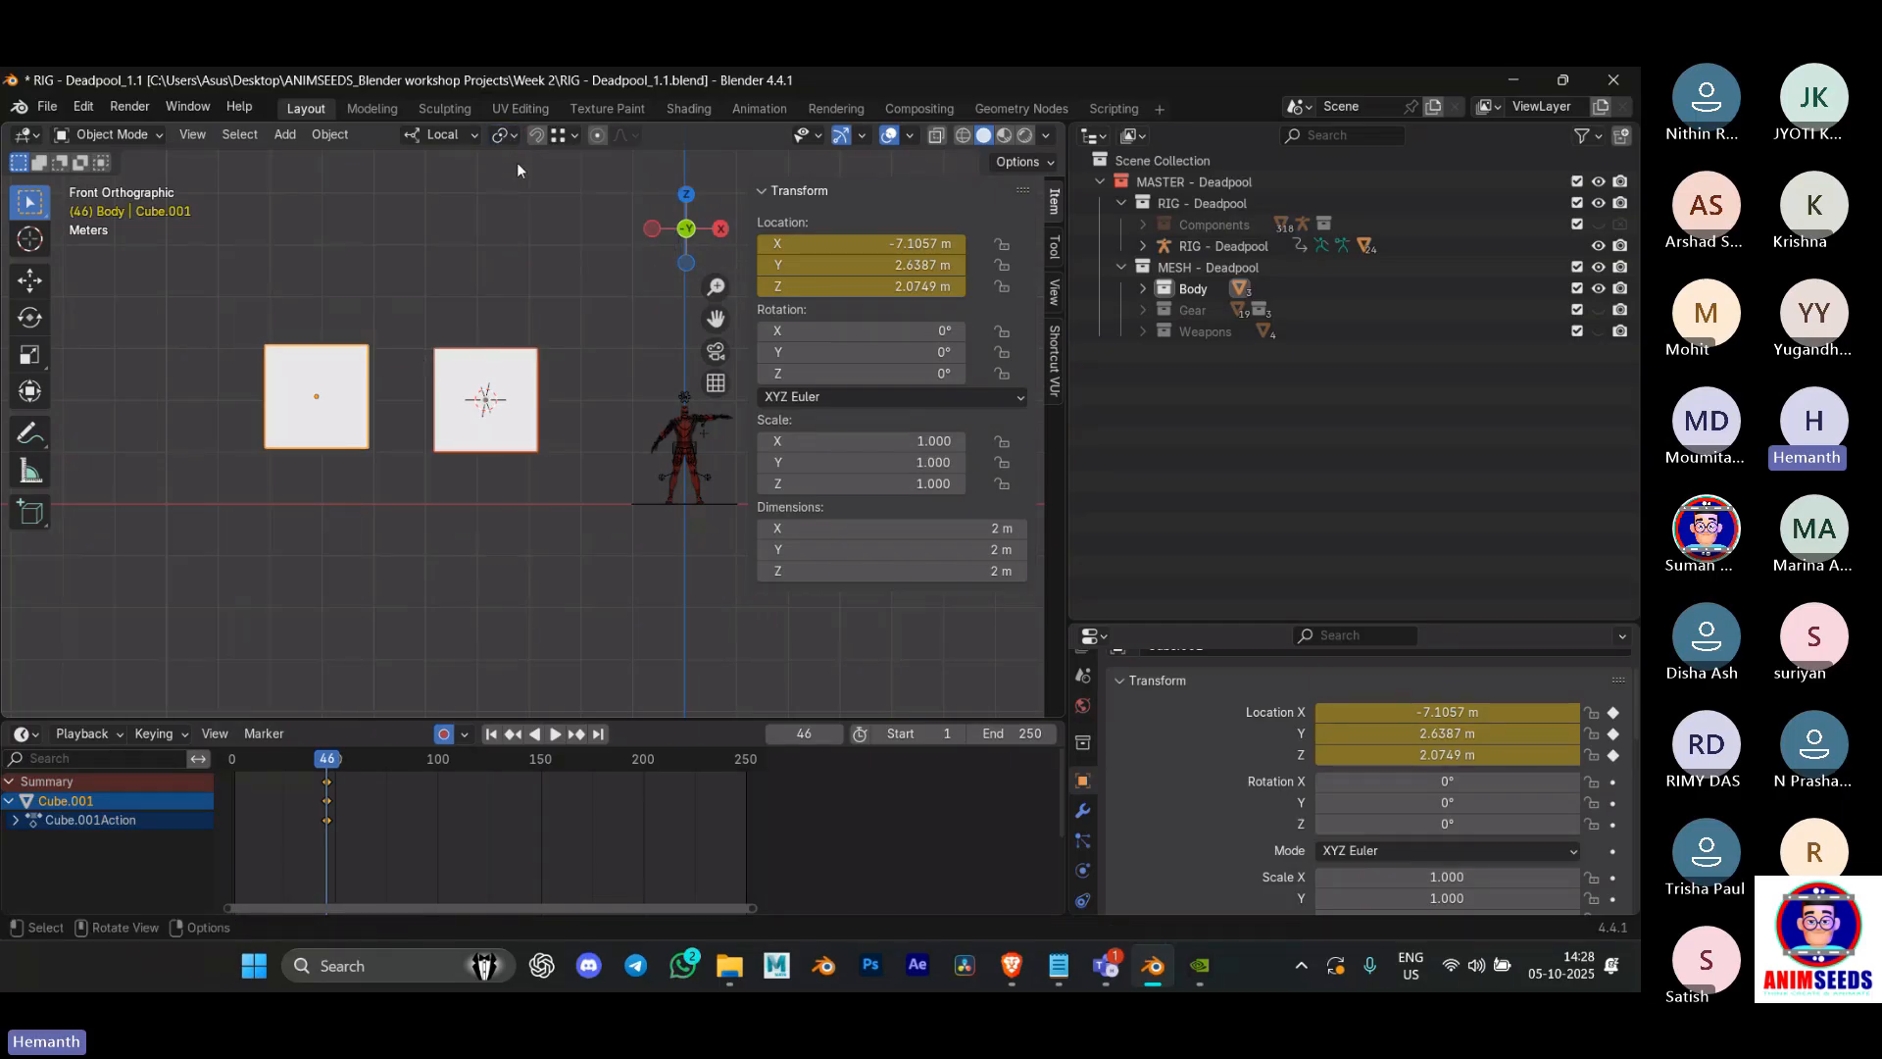
left_click(503, 136)
left_click(392, 306)
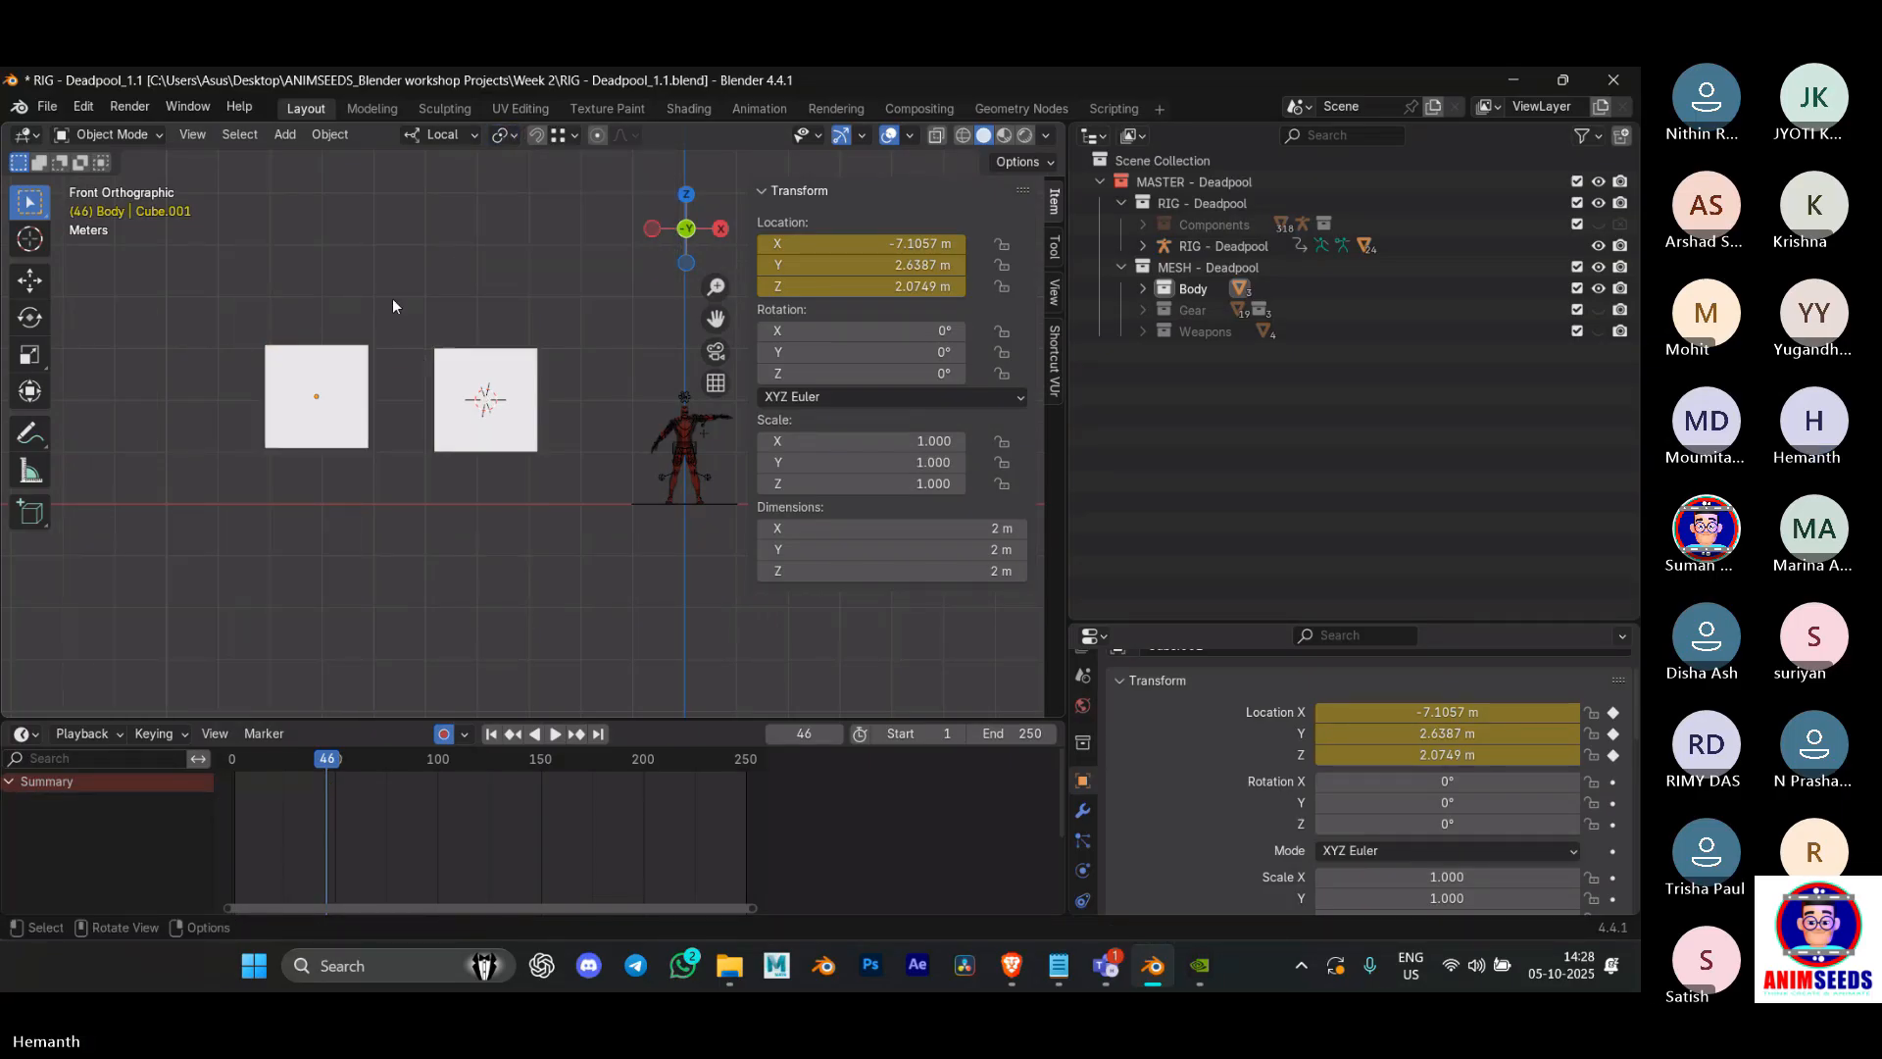
key("a")
key("r")
key("Escape")
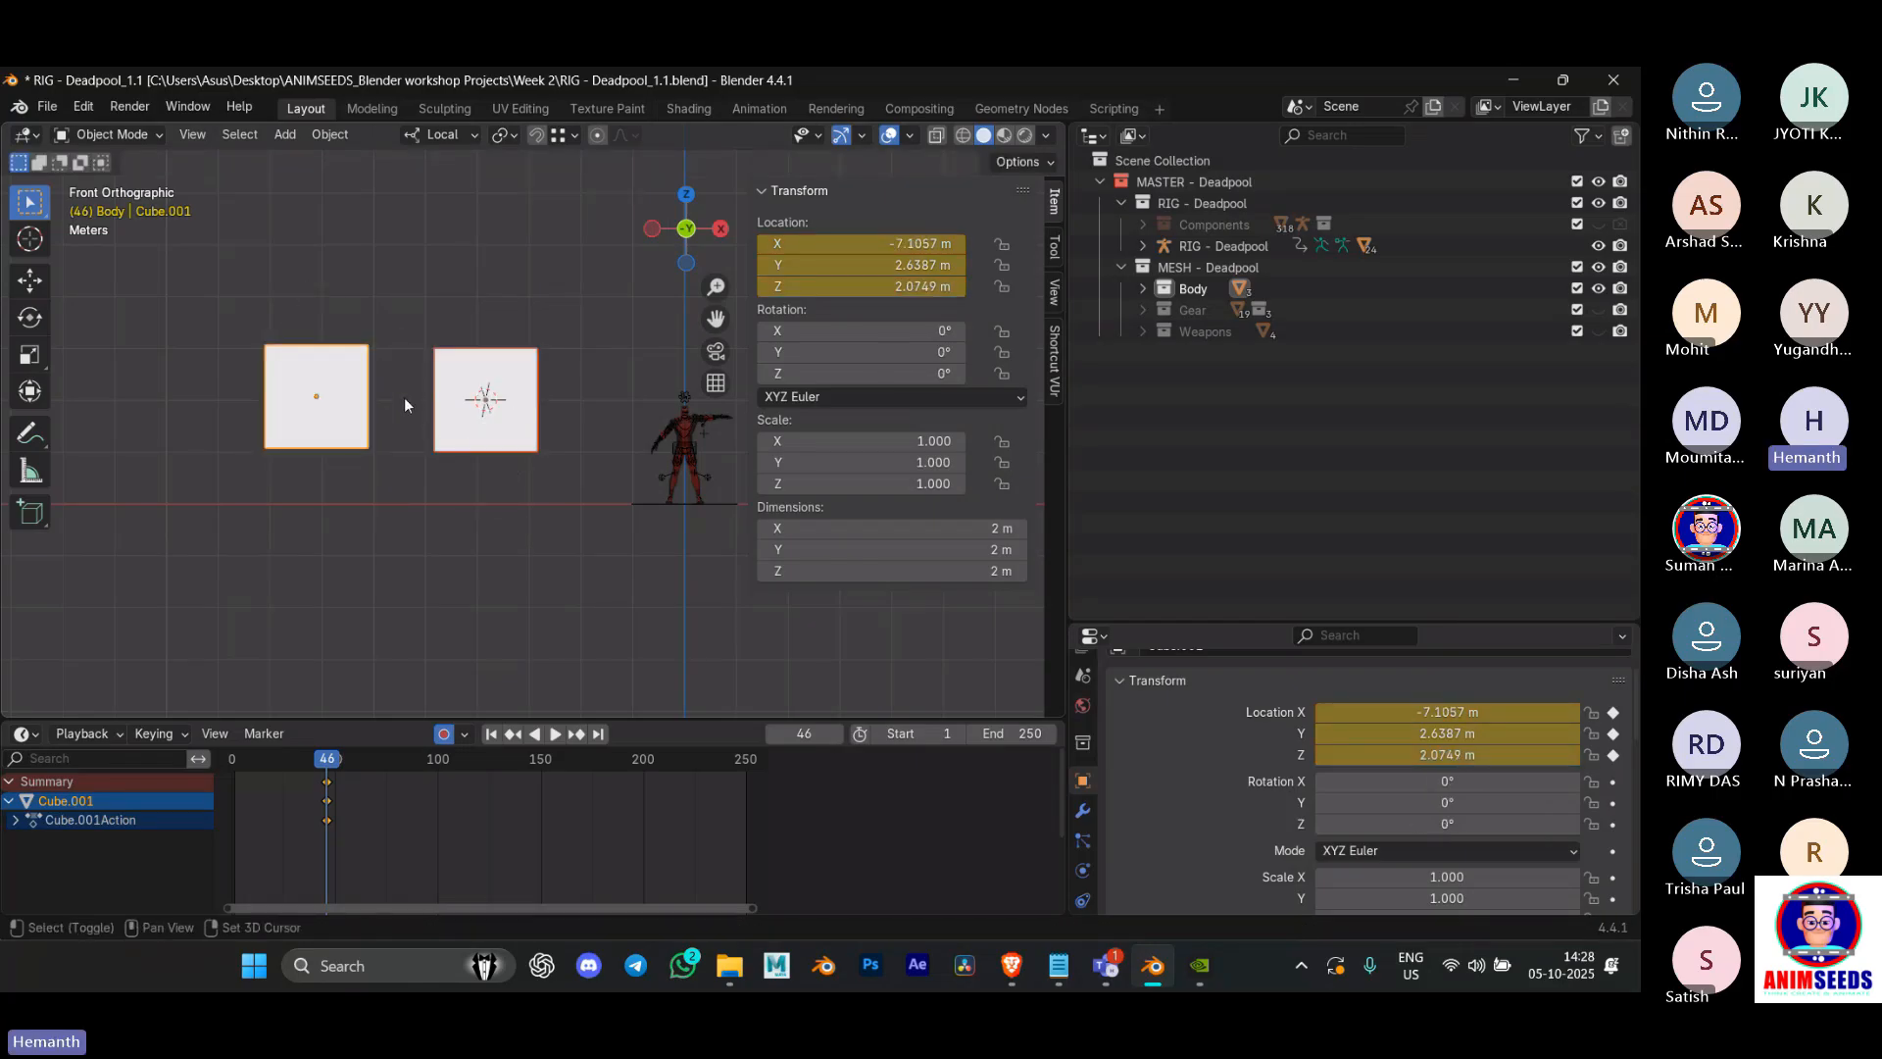
Step: Place the 3D cursor midway between the two cubes to mark the median point and try rotating both cubes around it
right_click(404, 397, "shift")
left_click_drag(326, 319, 670, 484)
left_click(343, 320)
left_click_drag(324, 300, 497, 428)
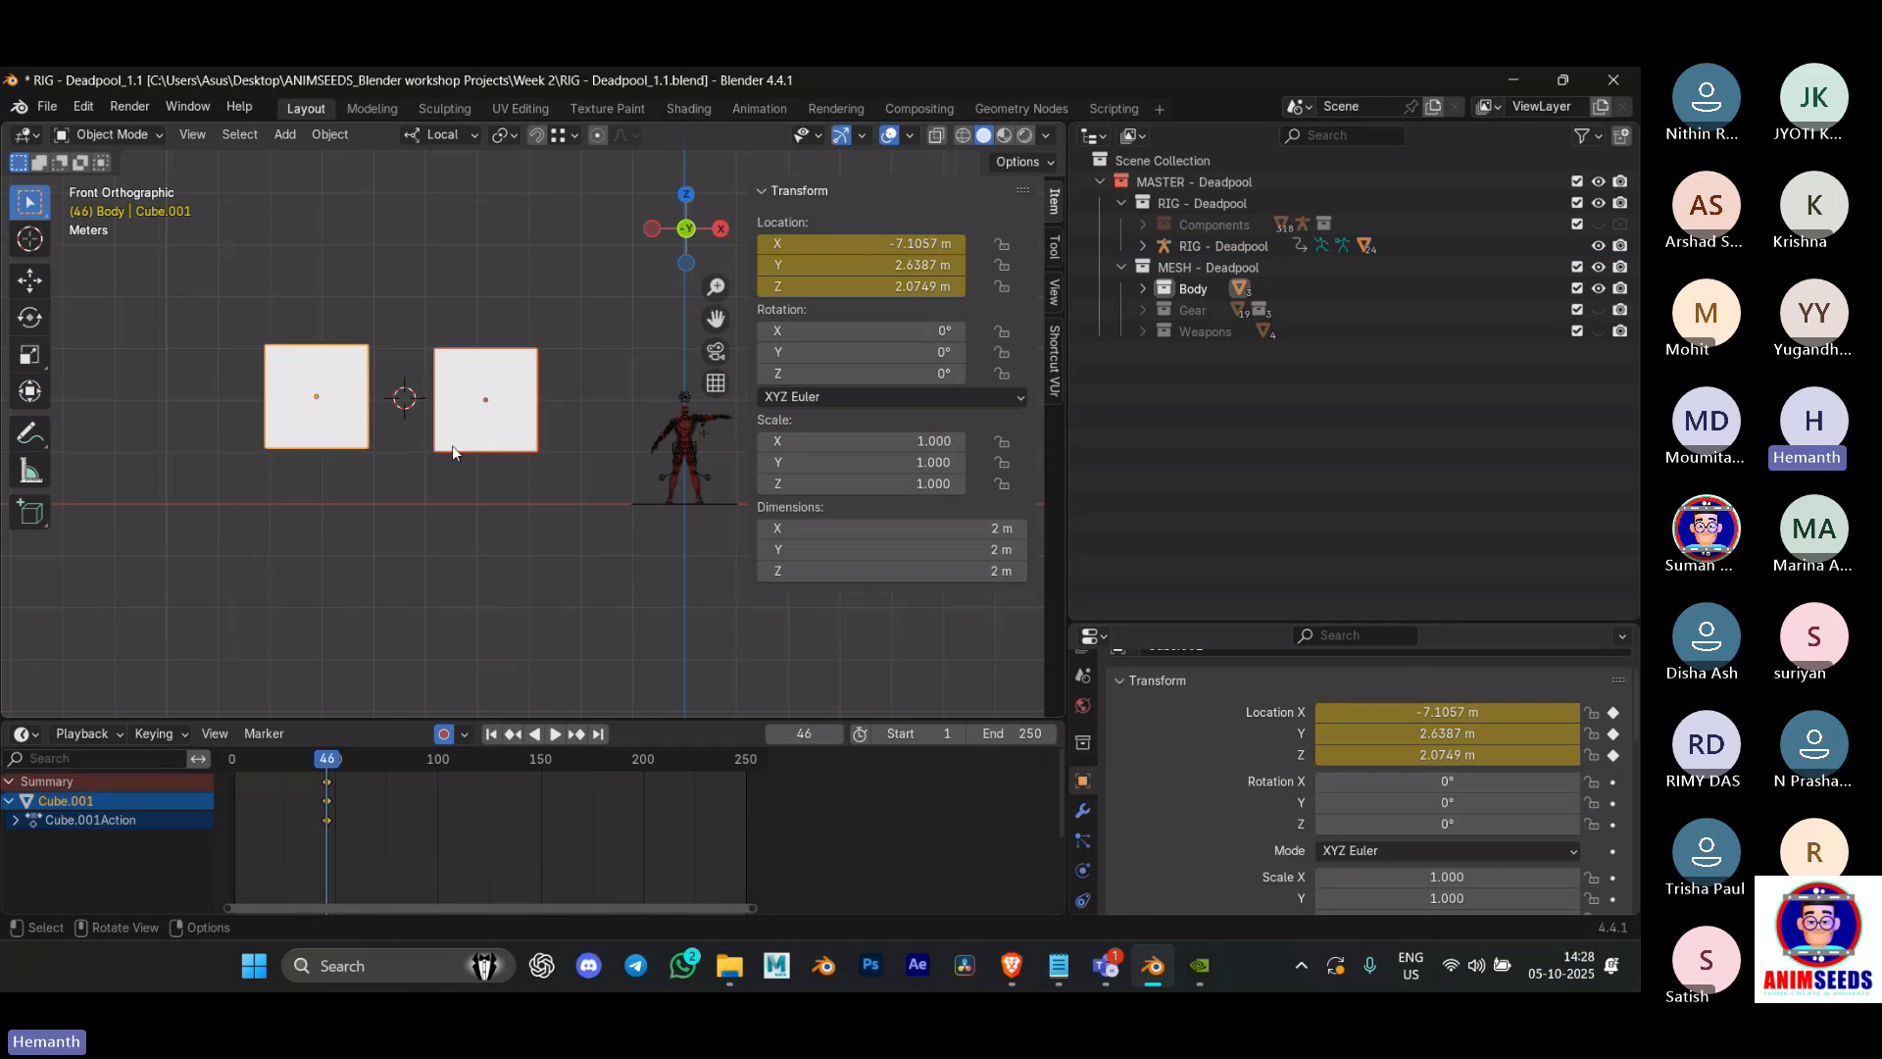
key("r")
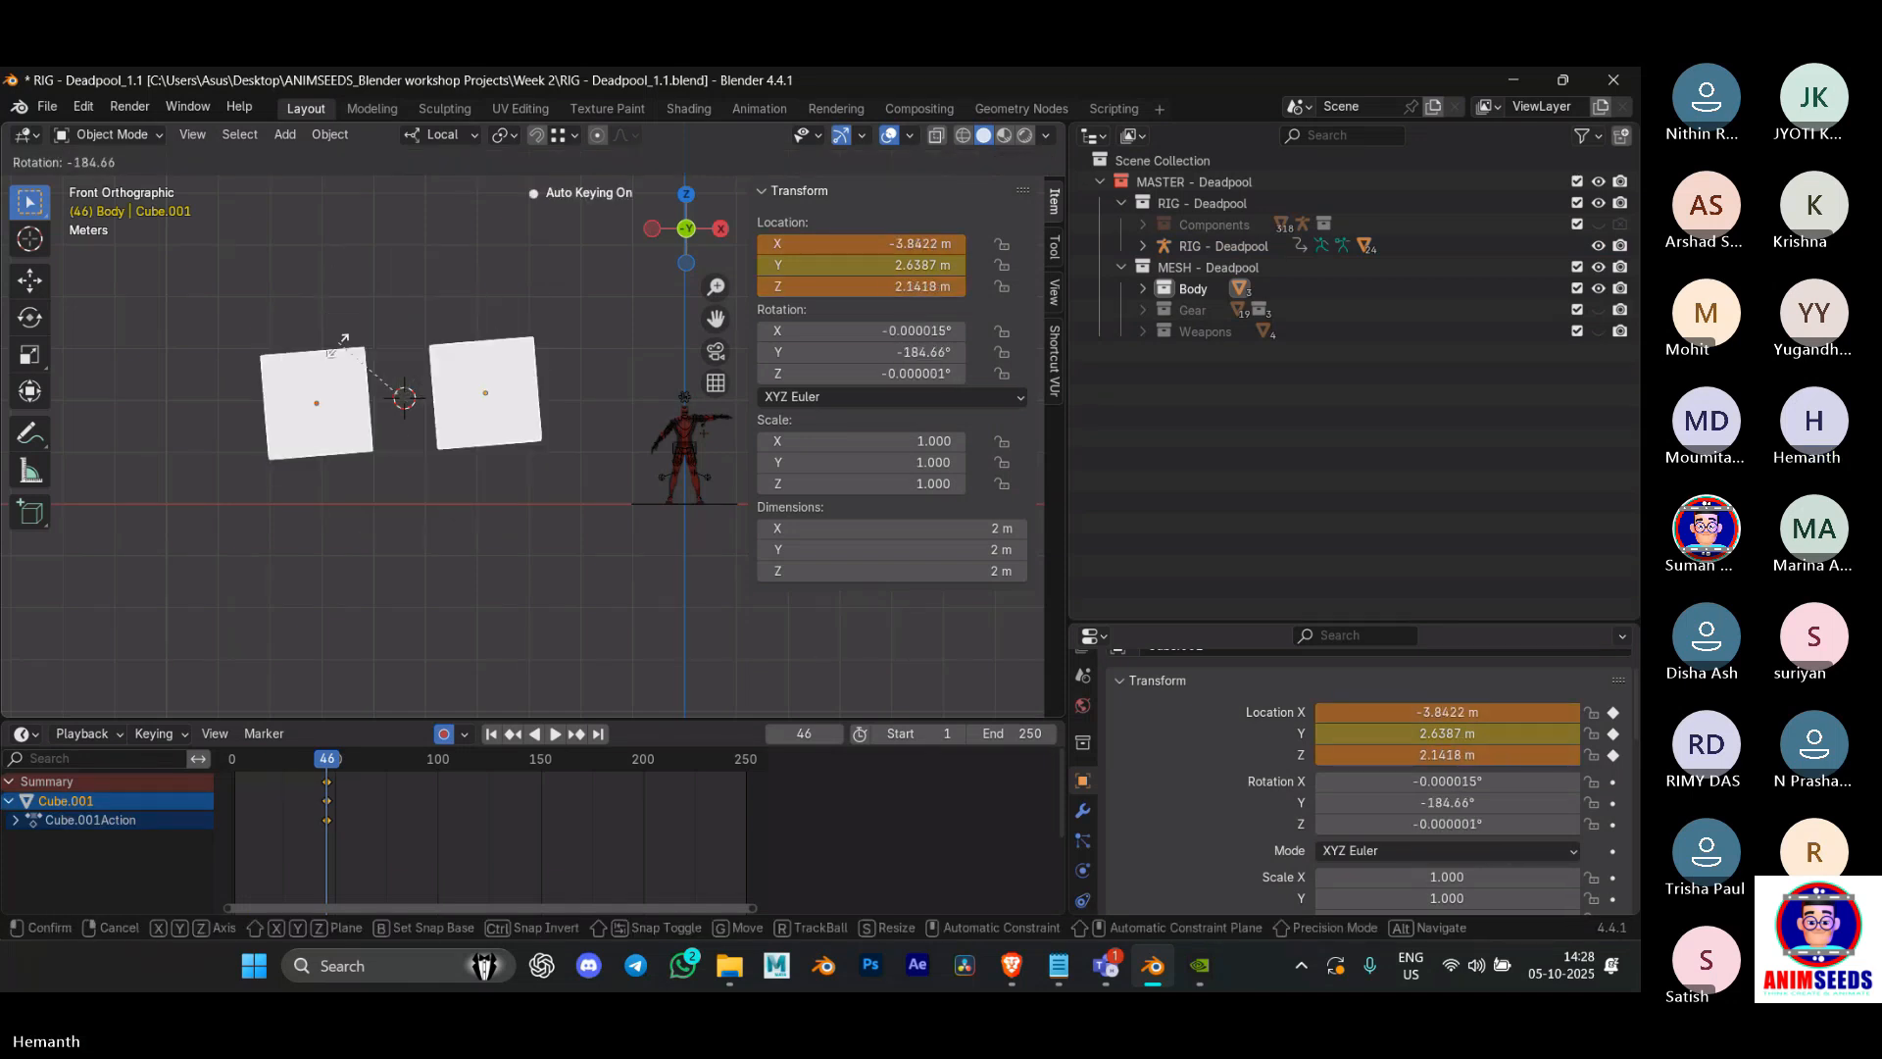
key("Escape")
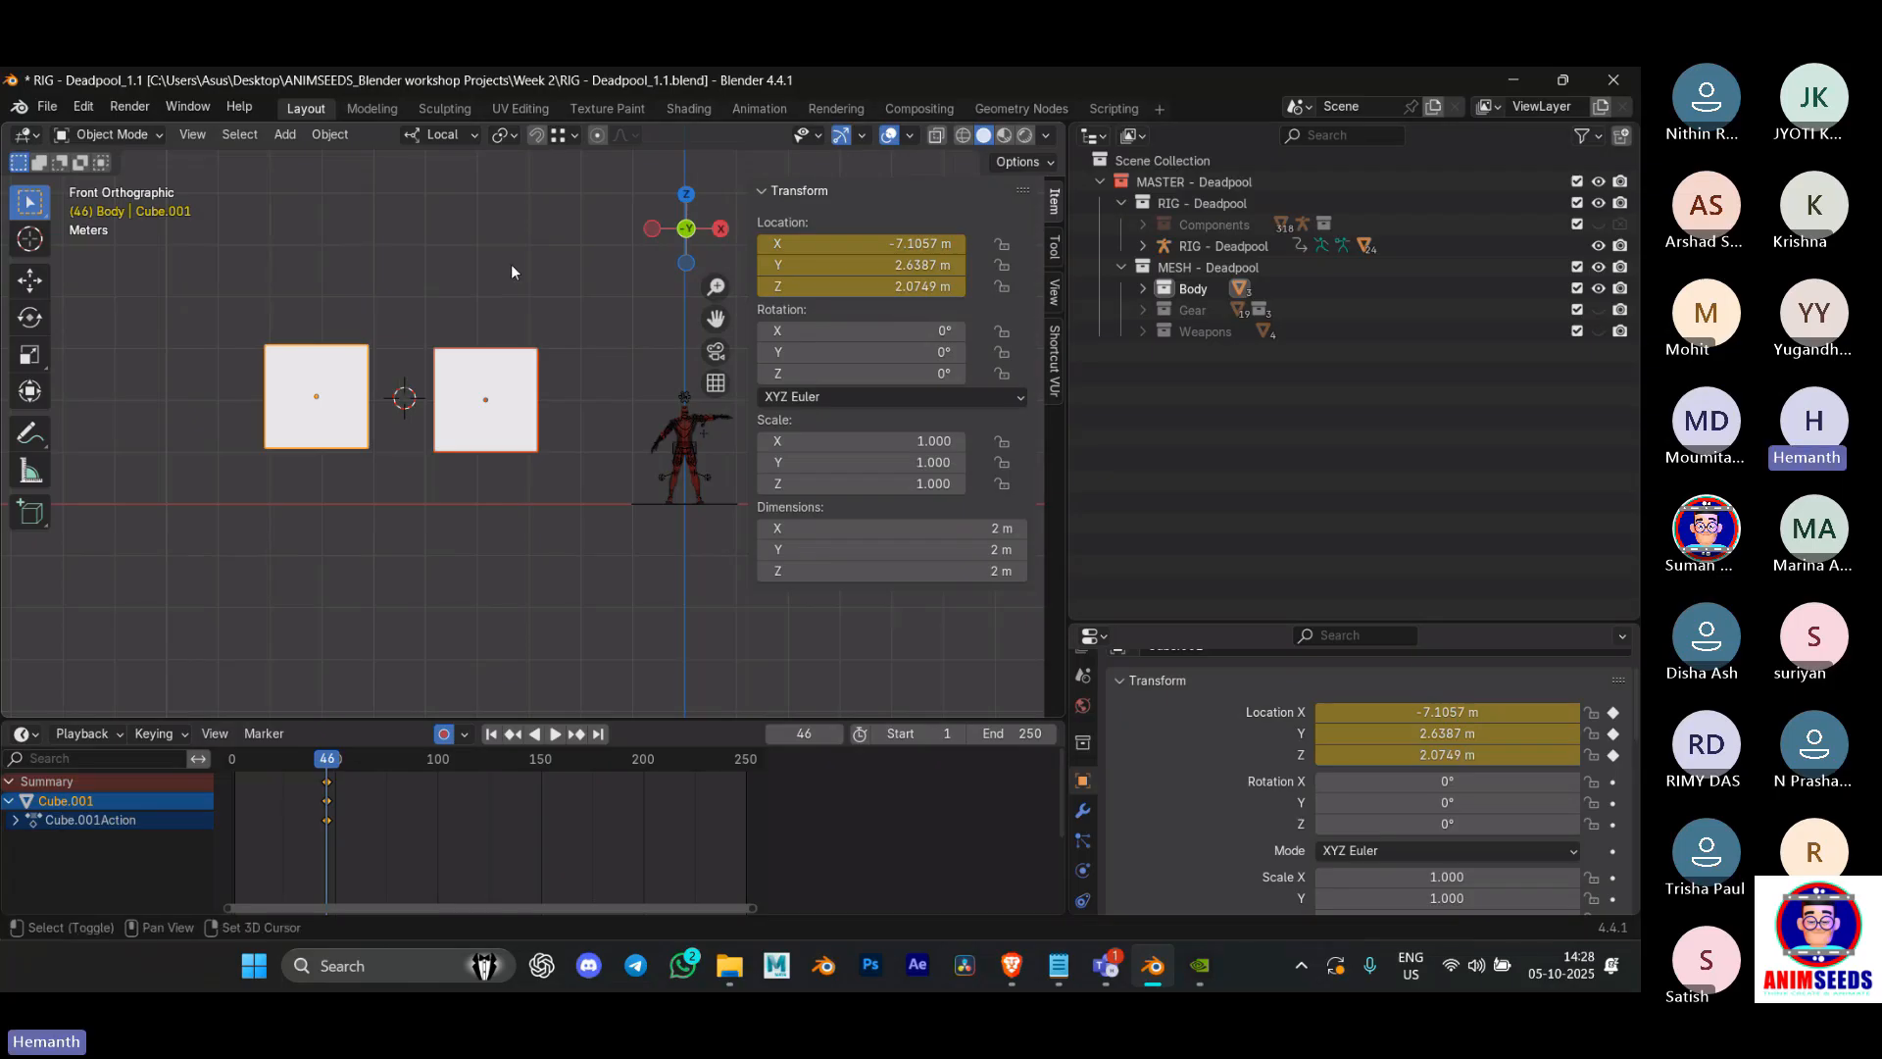
Step: Move the 3D cursor to the upper corner of the cube nearest the character and set the pivot point to 3D Cursor
left_click(501, 138)
right_click(533, 353, "shift")
left_click(504, 137)
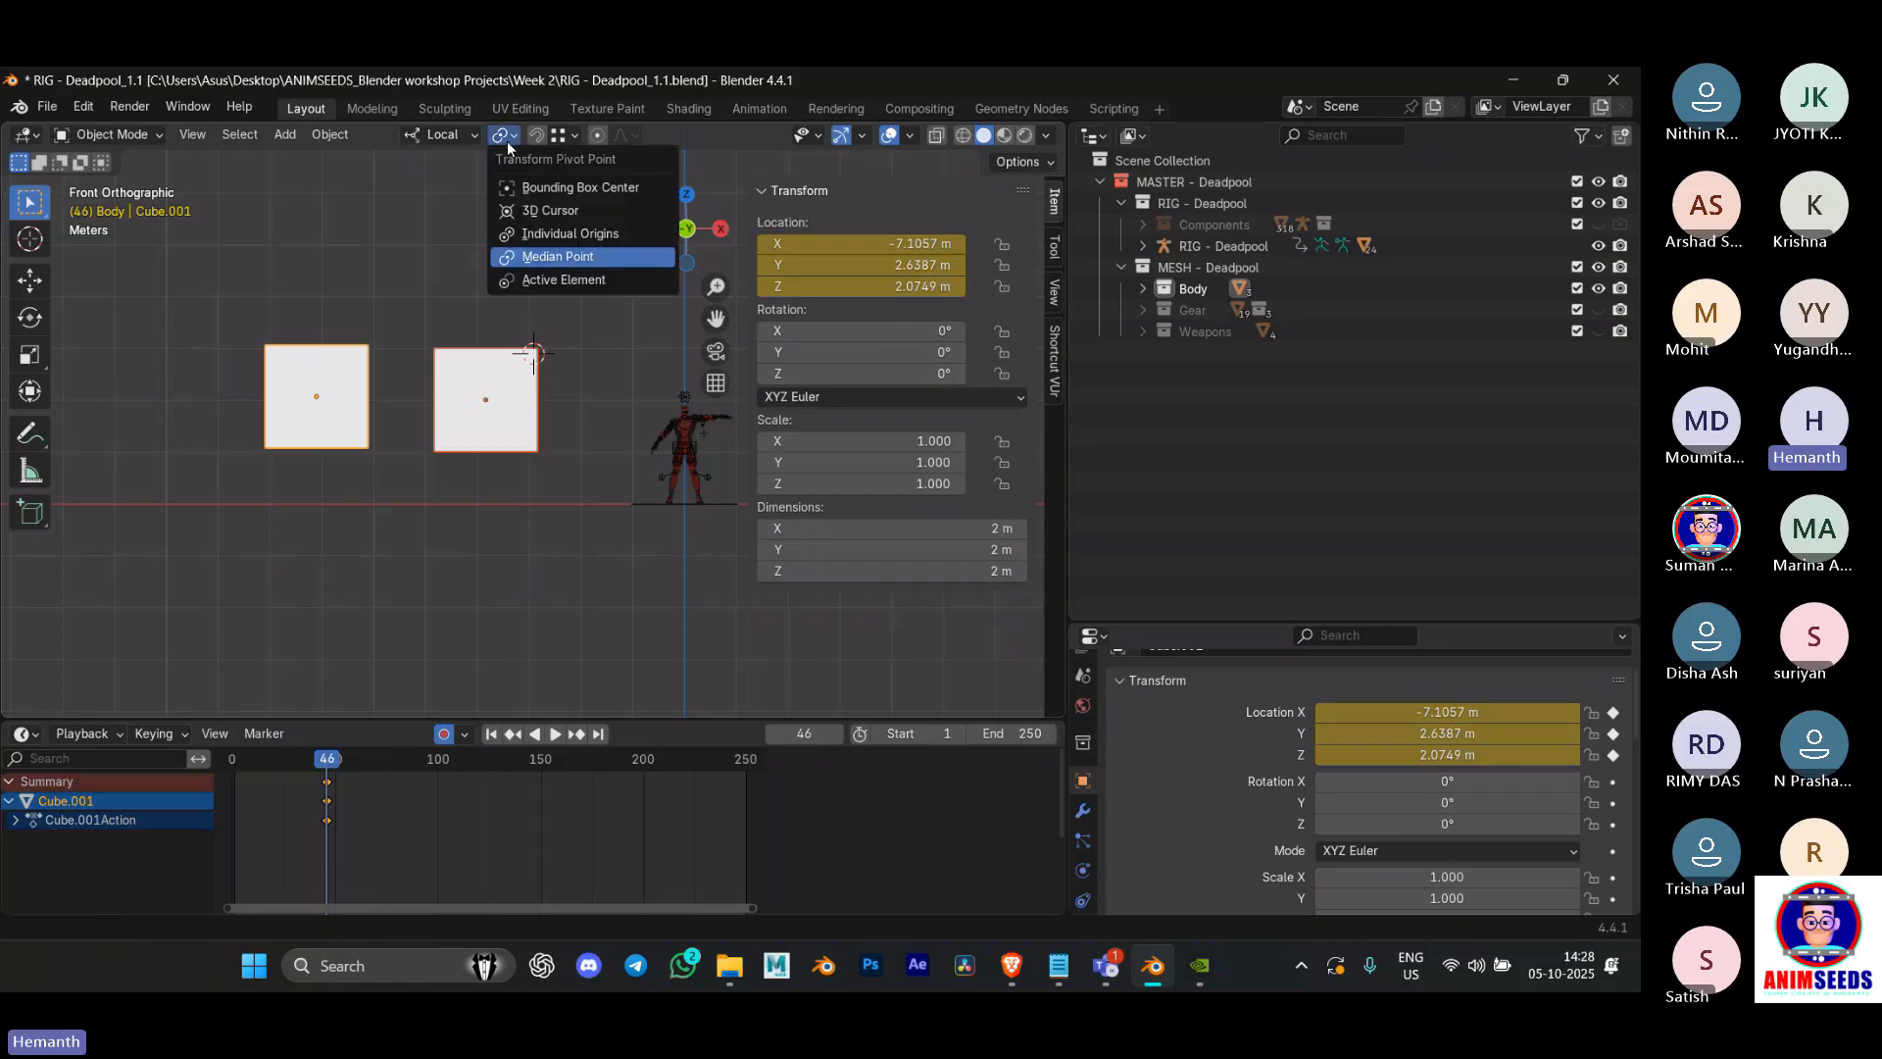
left_click(574, 212)
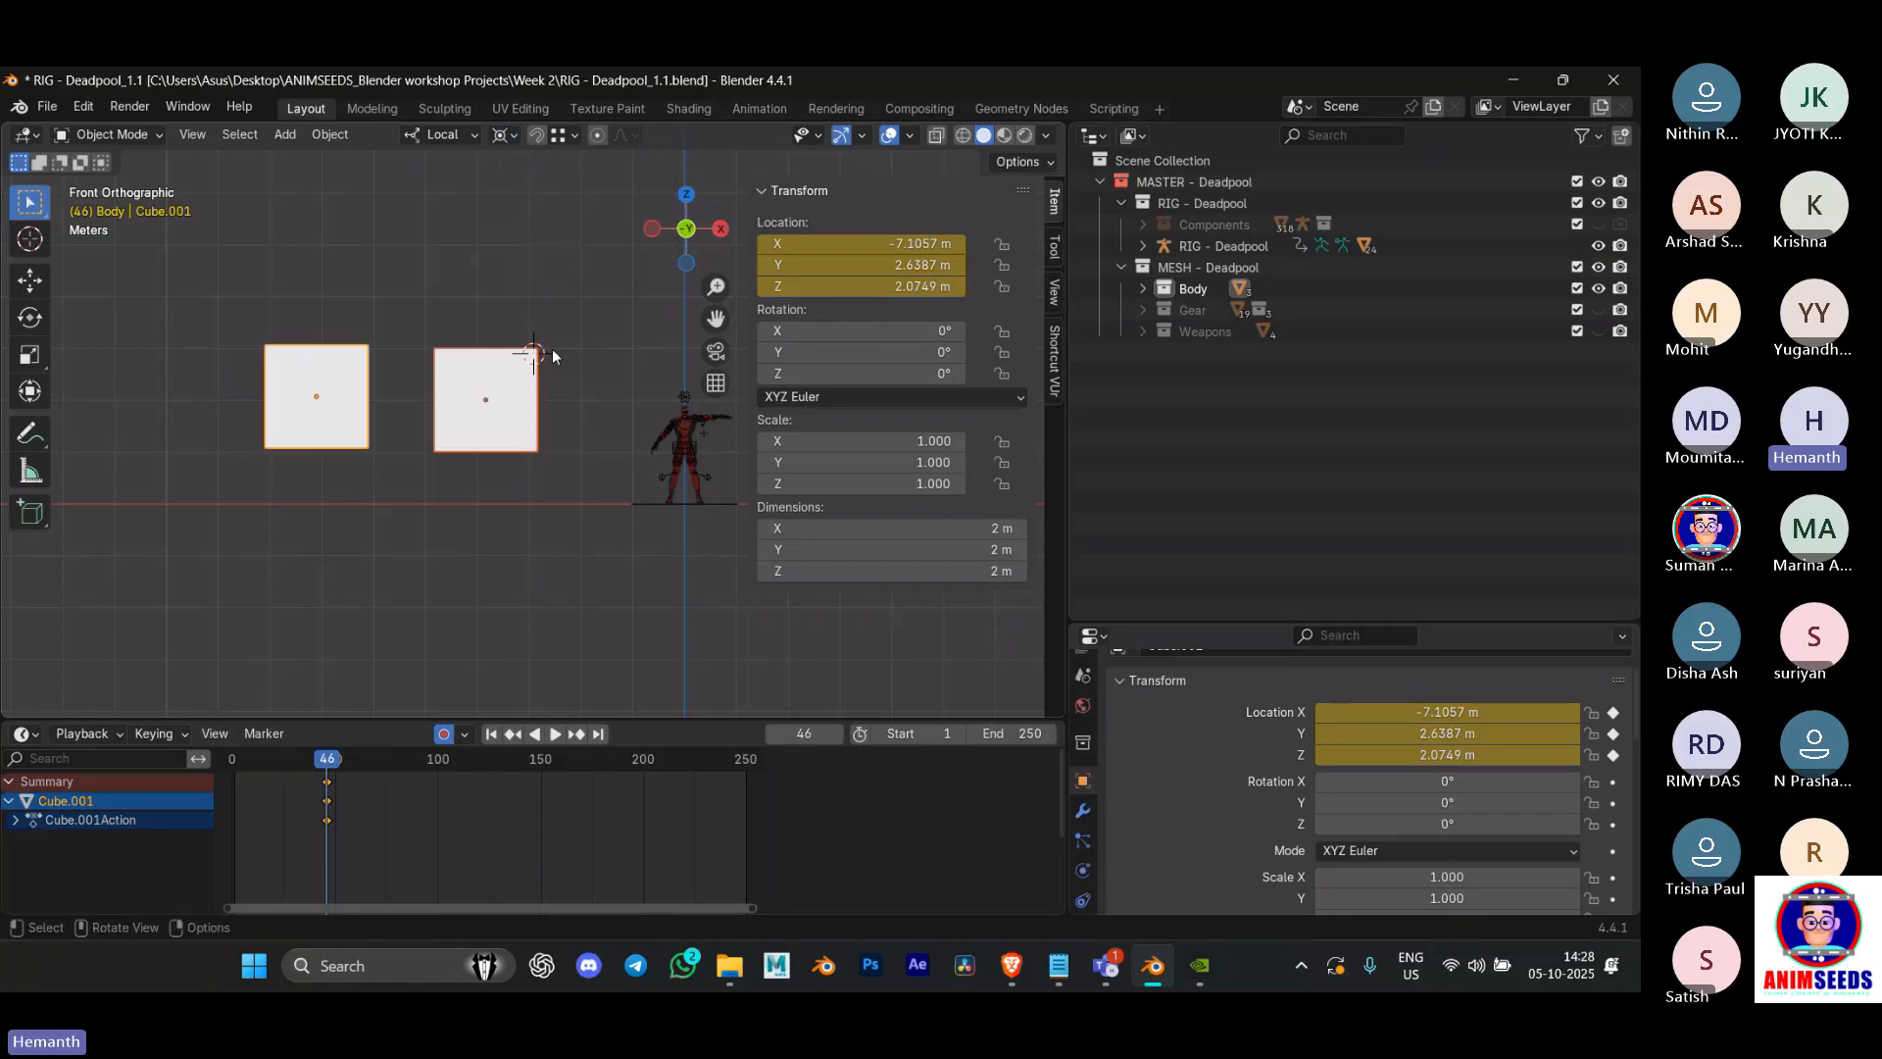
Step: Try rotating both cubes several times about the 3D cursor, cancelling each rotation
key("r")
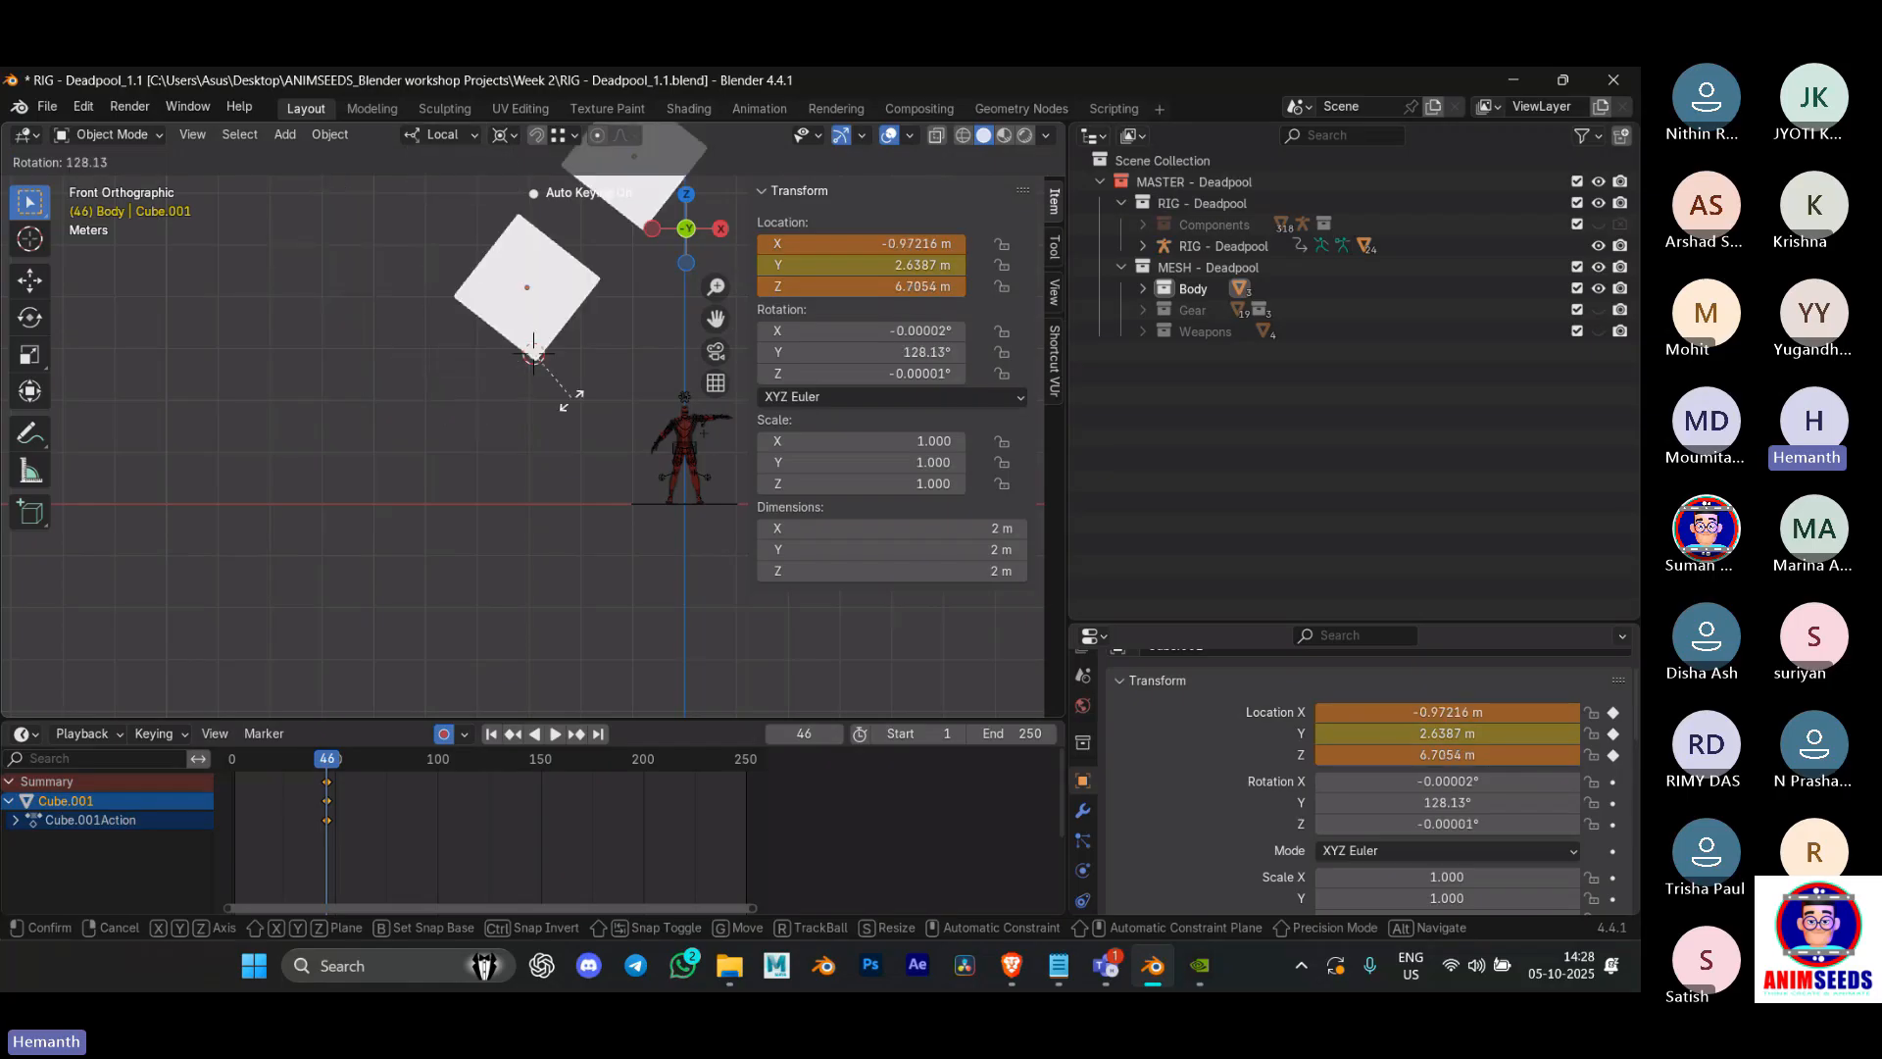
right_click(533, 353)
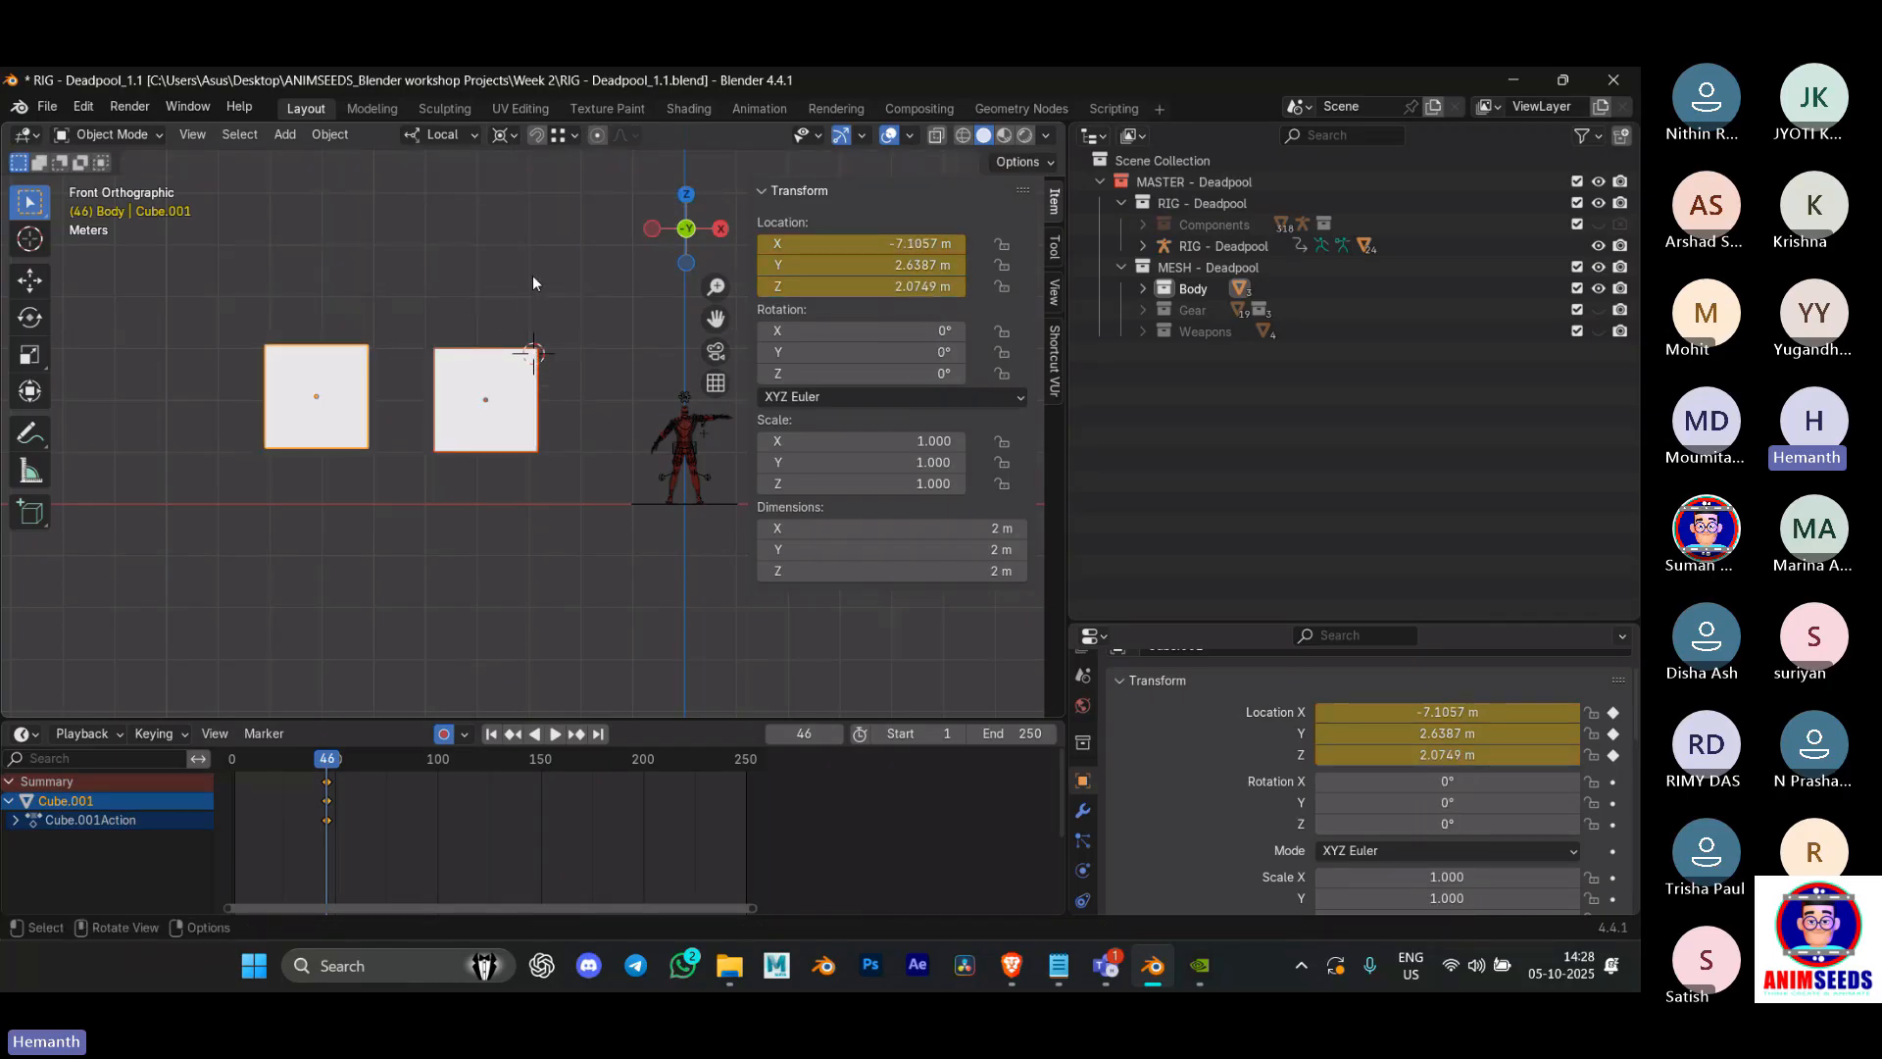
key("r")
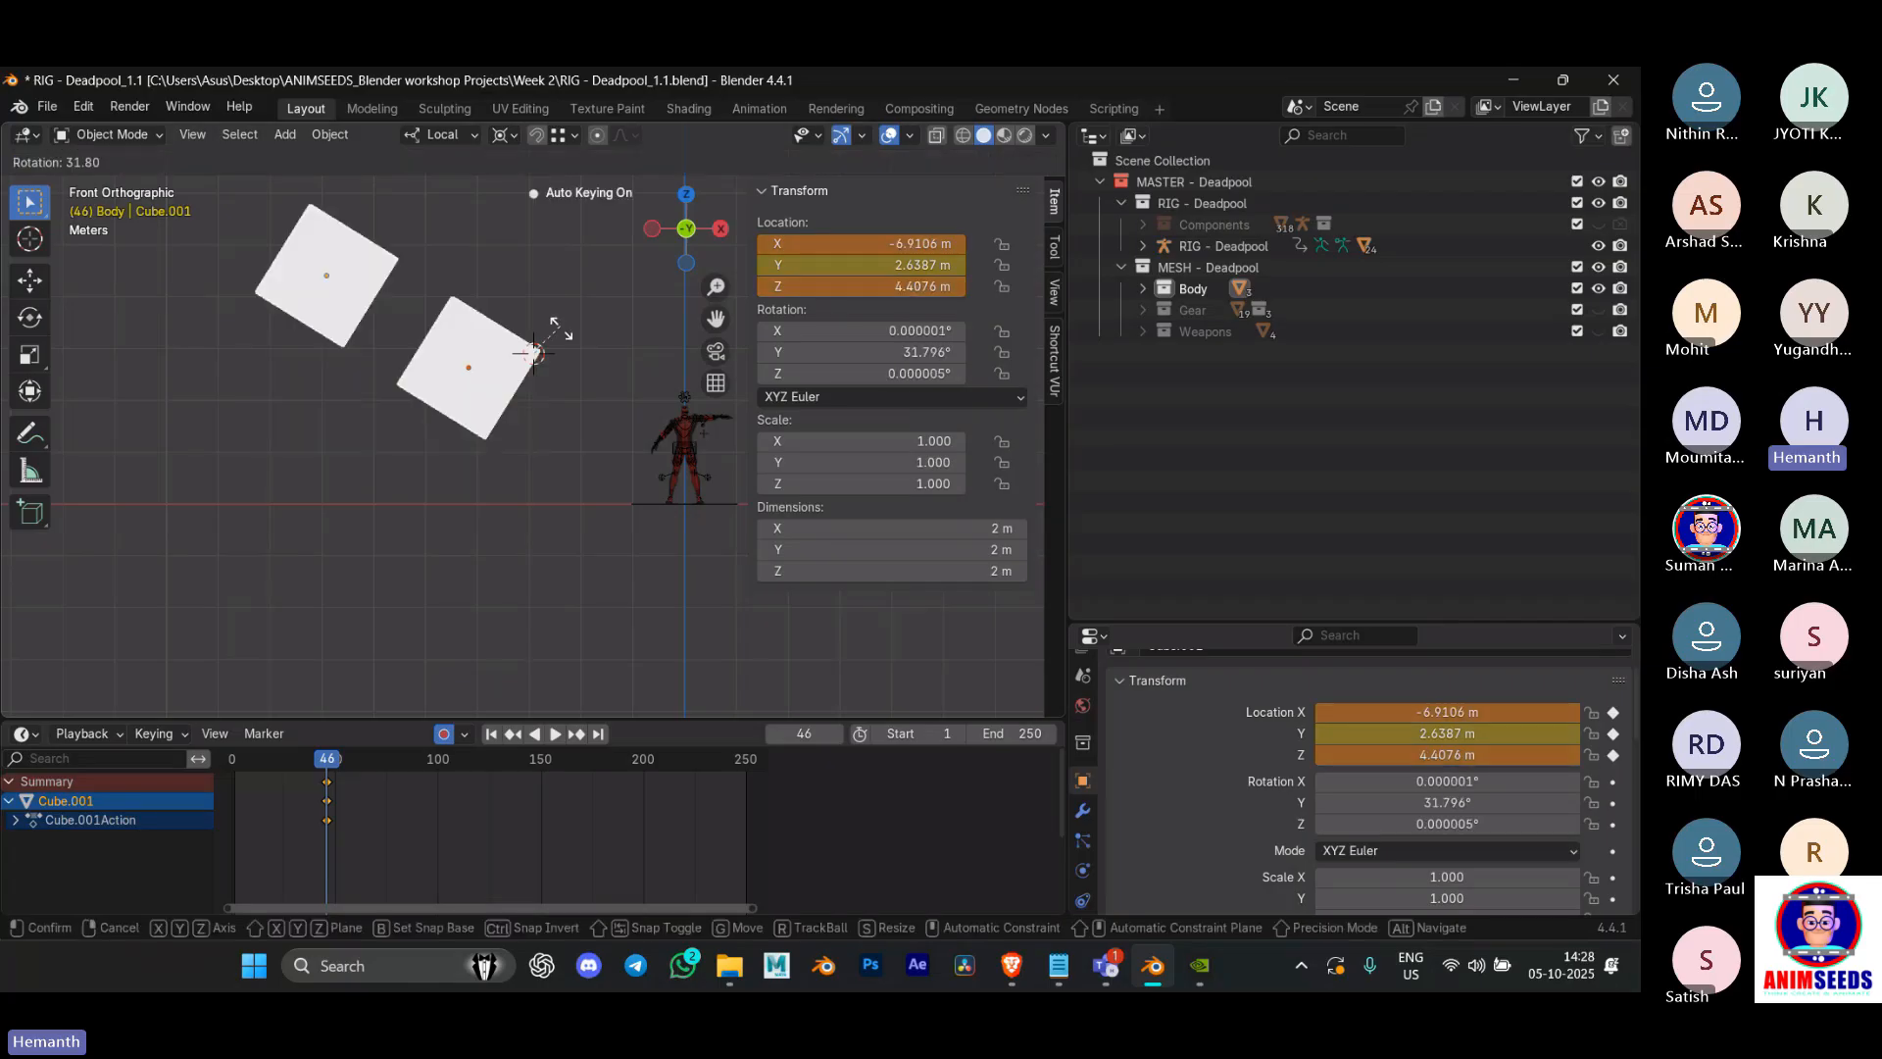
right_click(562, 408)
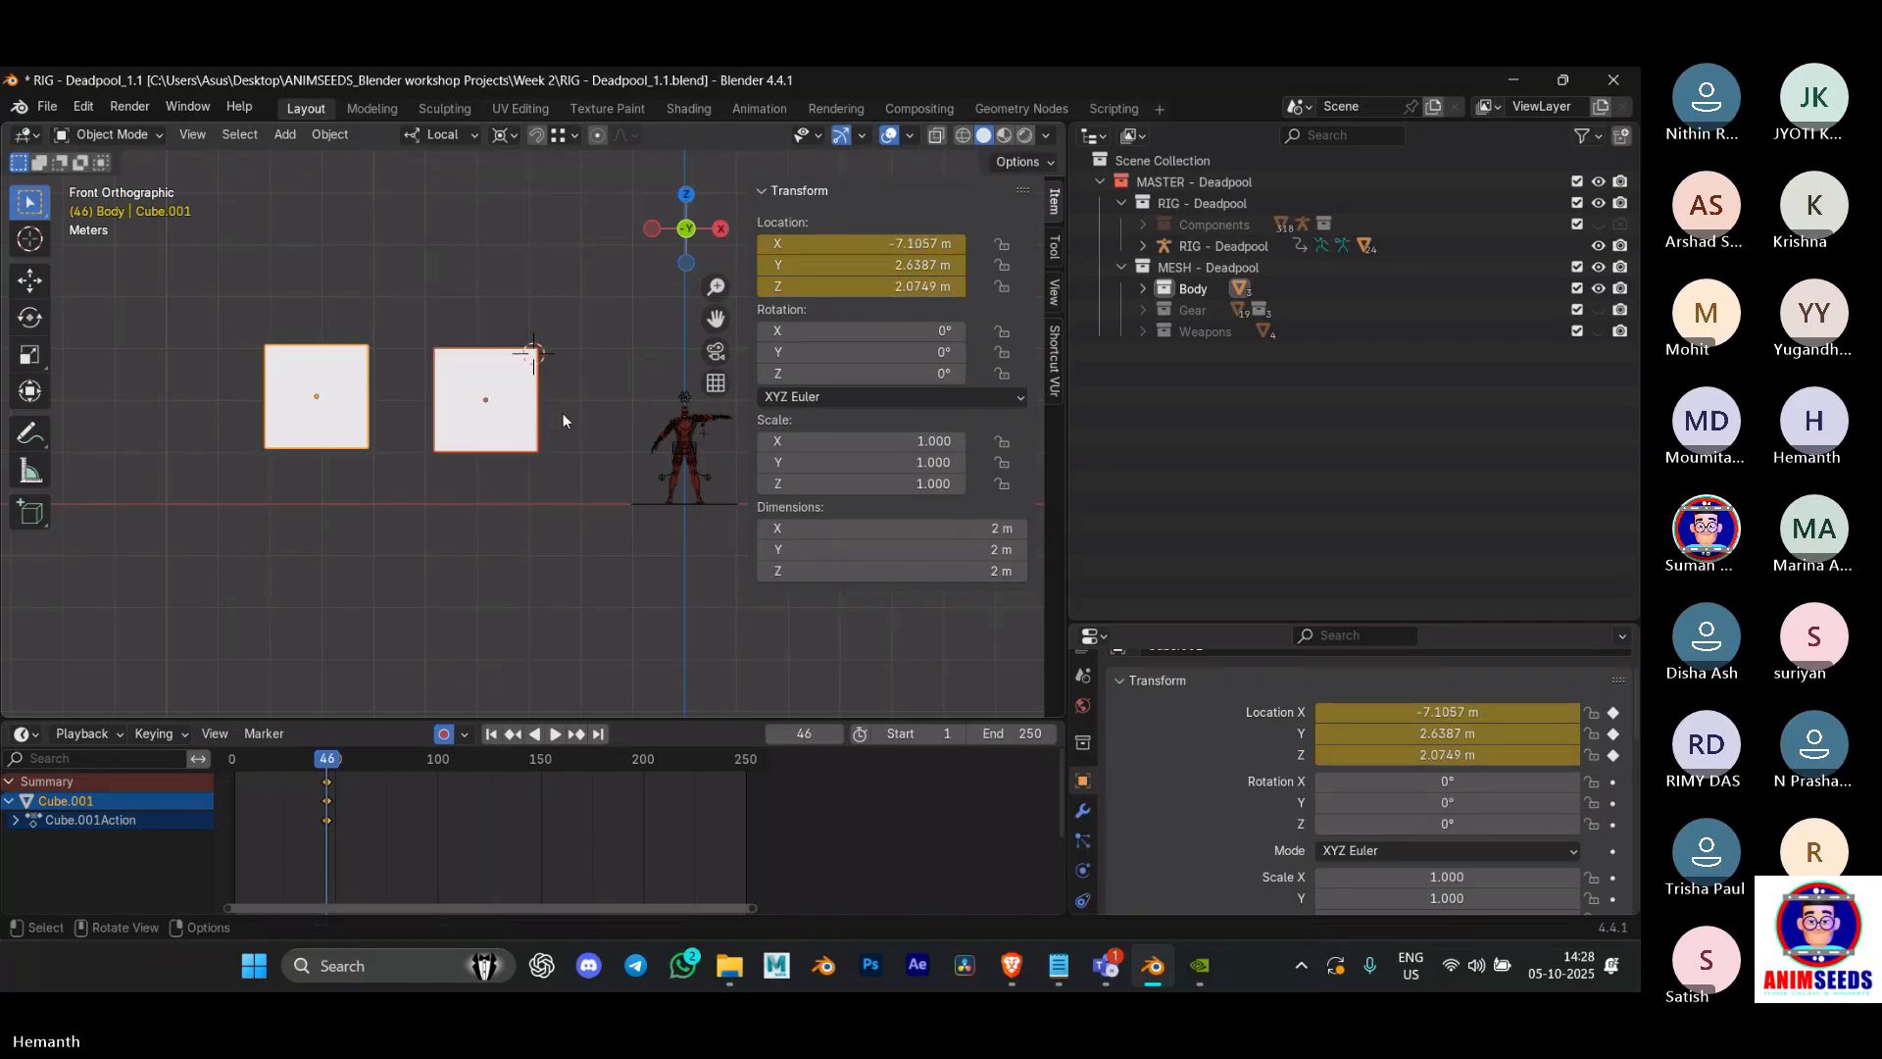
key("r")
right_click(555, 302)
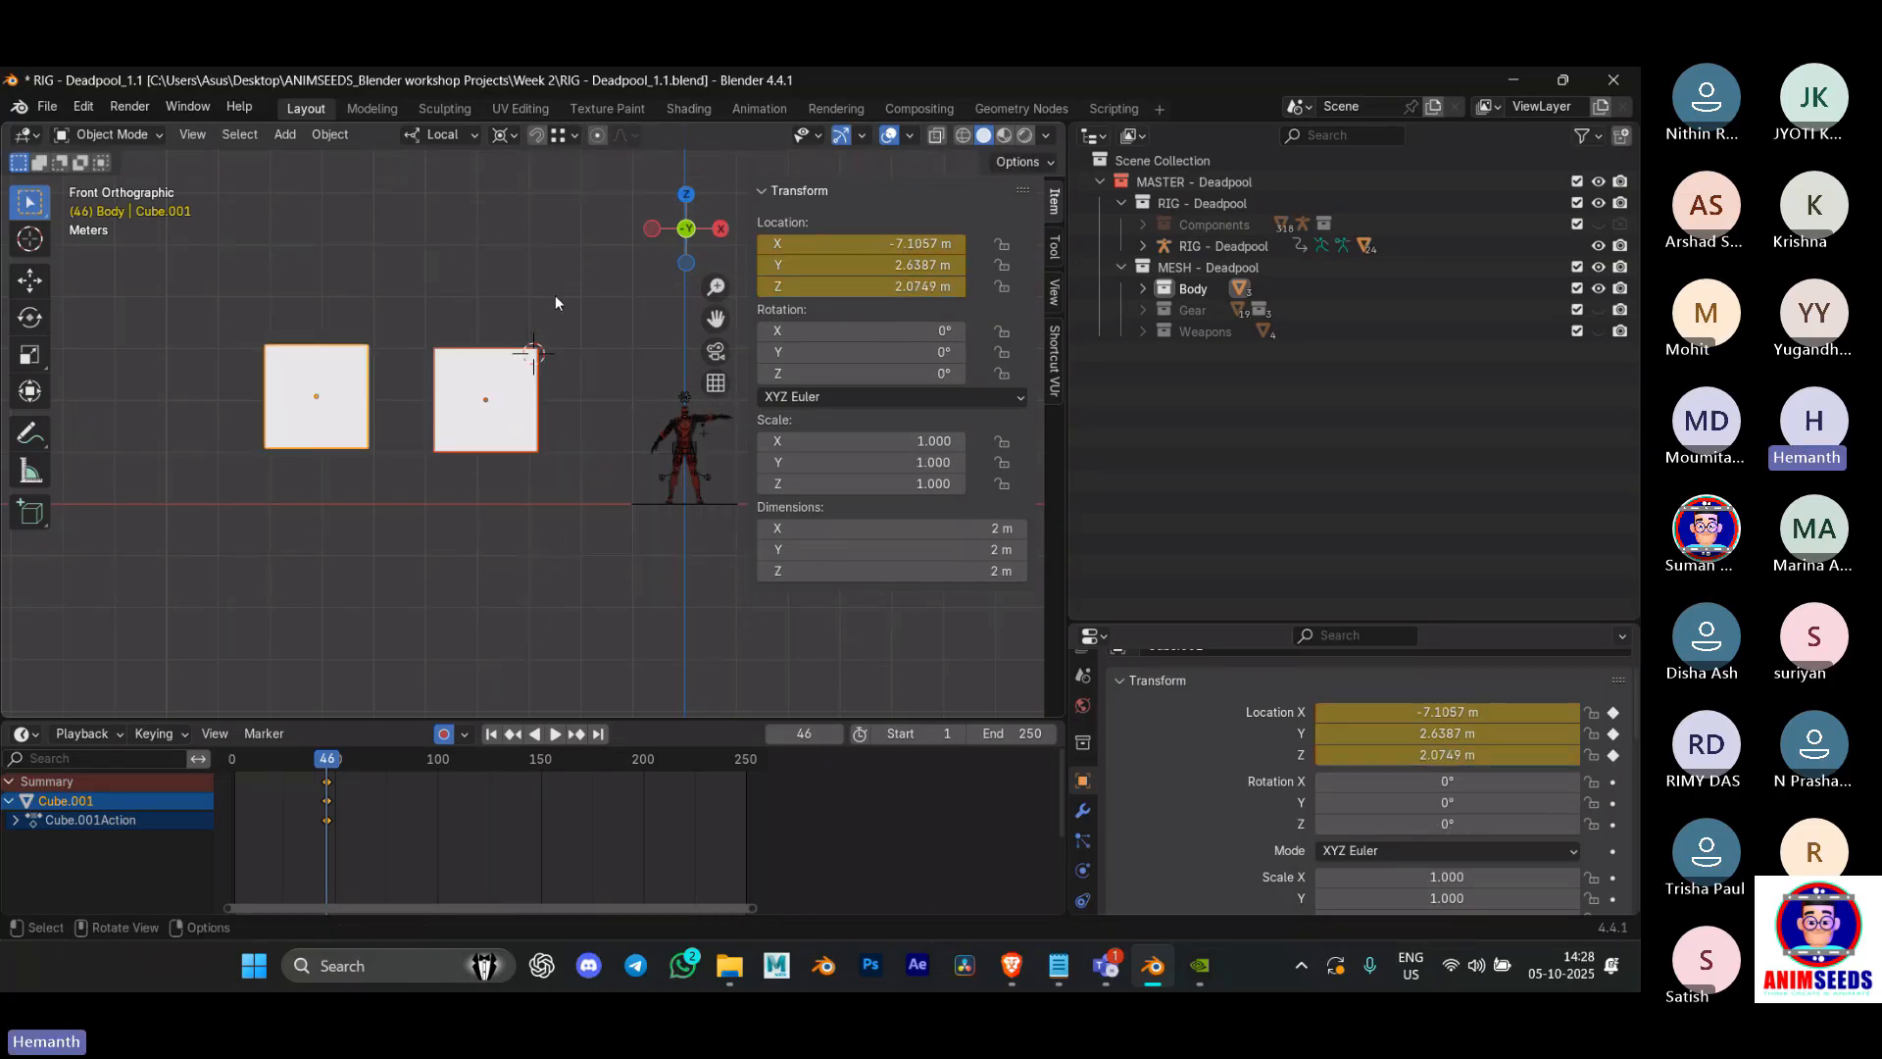
Step: Set the pivot point to Individual Origins and rotate both cubes around their own centres
key("r")
right_click(550, 357)
left_click(502, 139)
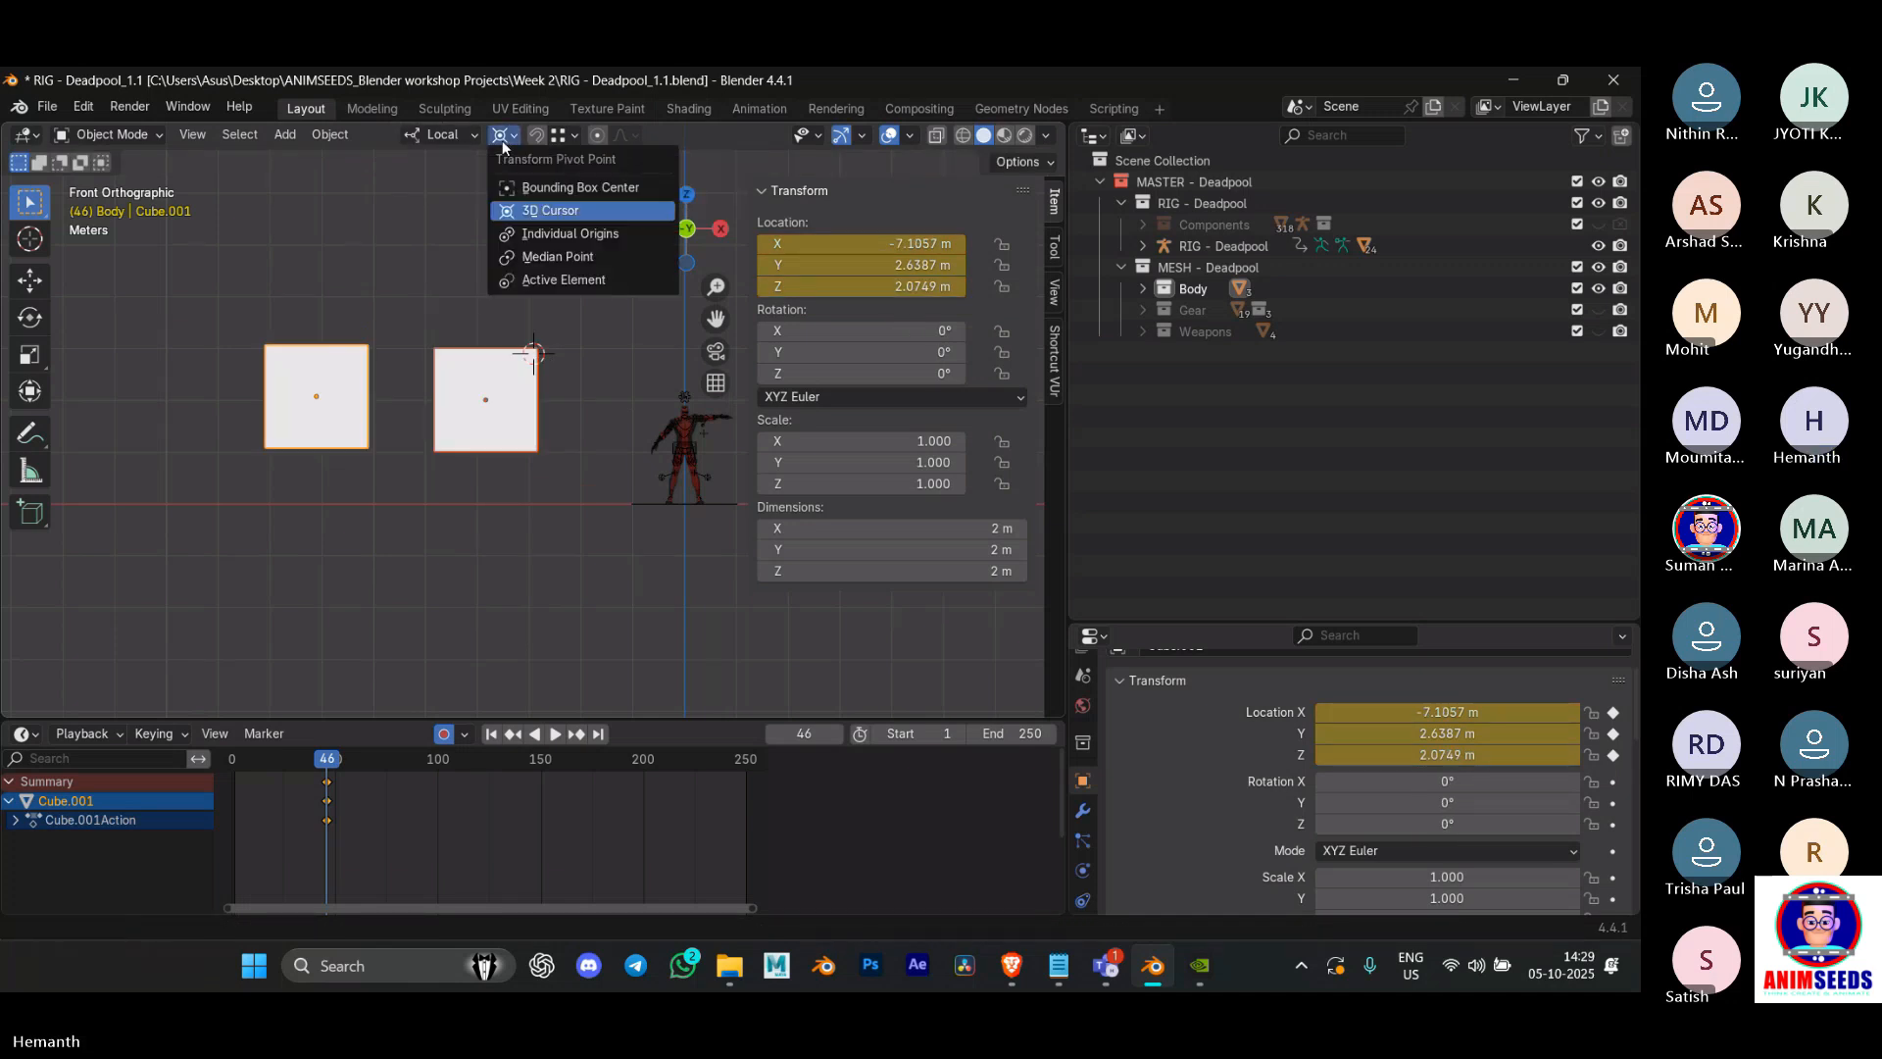
left_click(551, 239)
key("r")
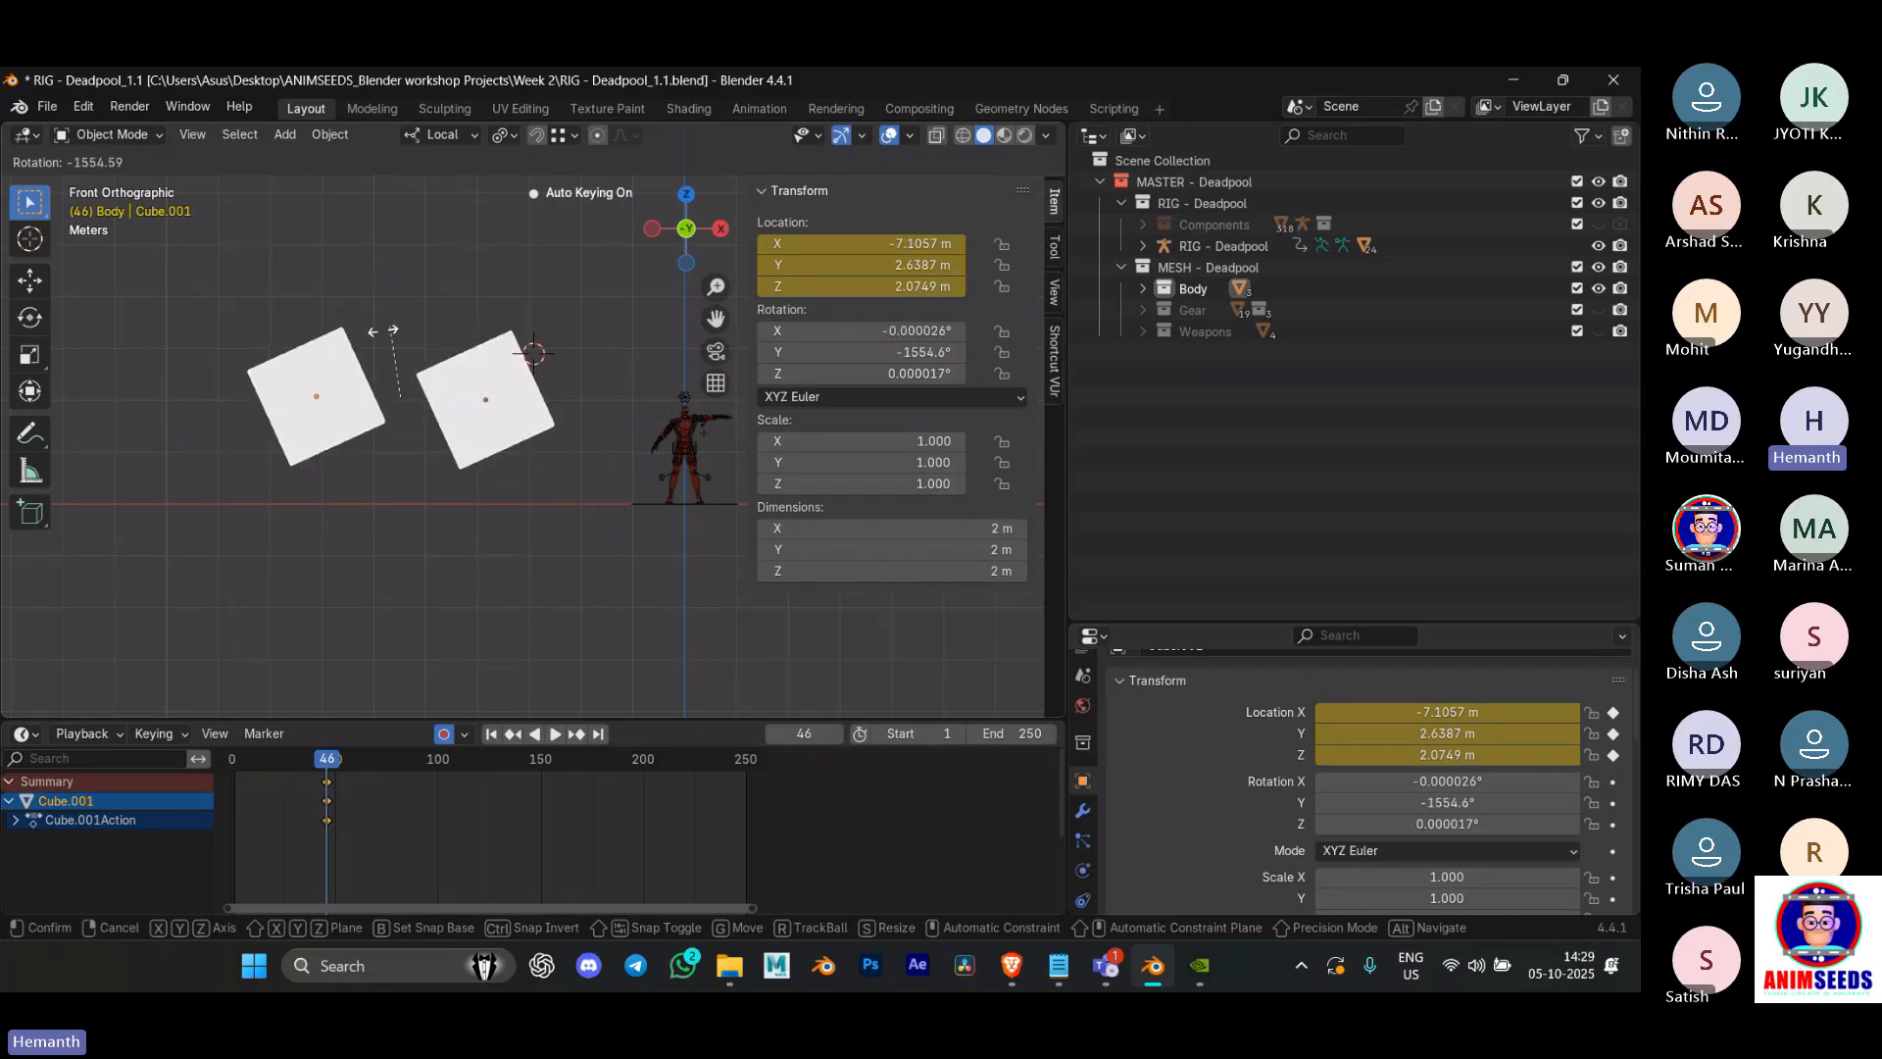
left_click(547, 439)
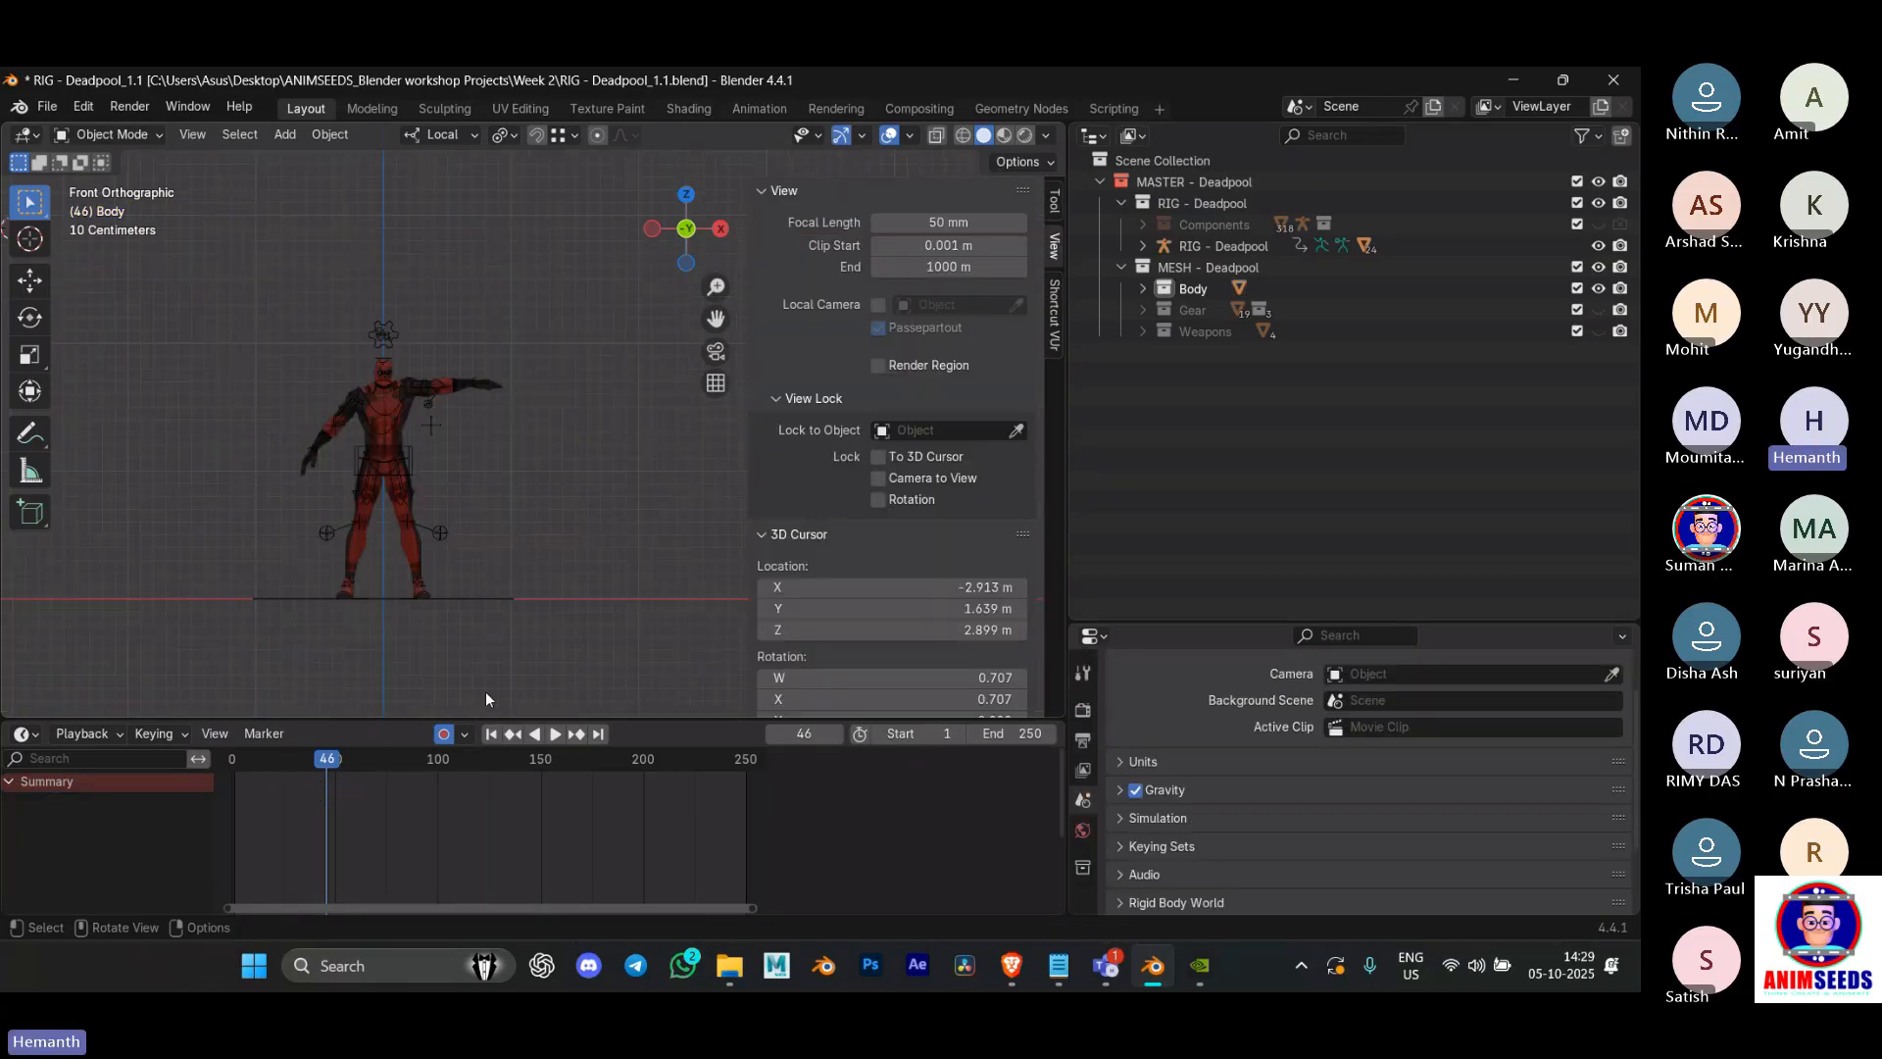
Step: Select the Deadpool rig in Object Mode, look through its transform values and Rig Layers, and deselect it
scroll(420, 496, "up", 2)
left_click(364, 491)
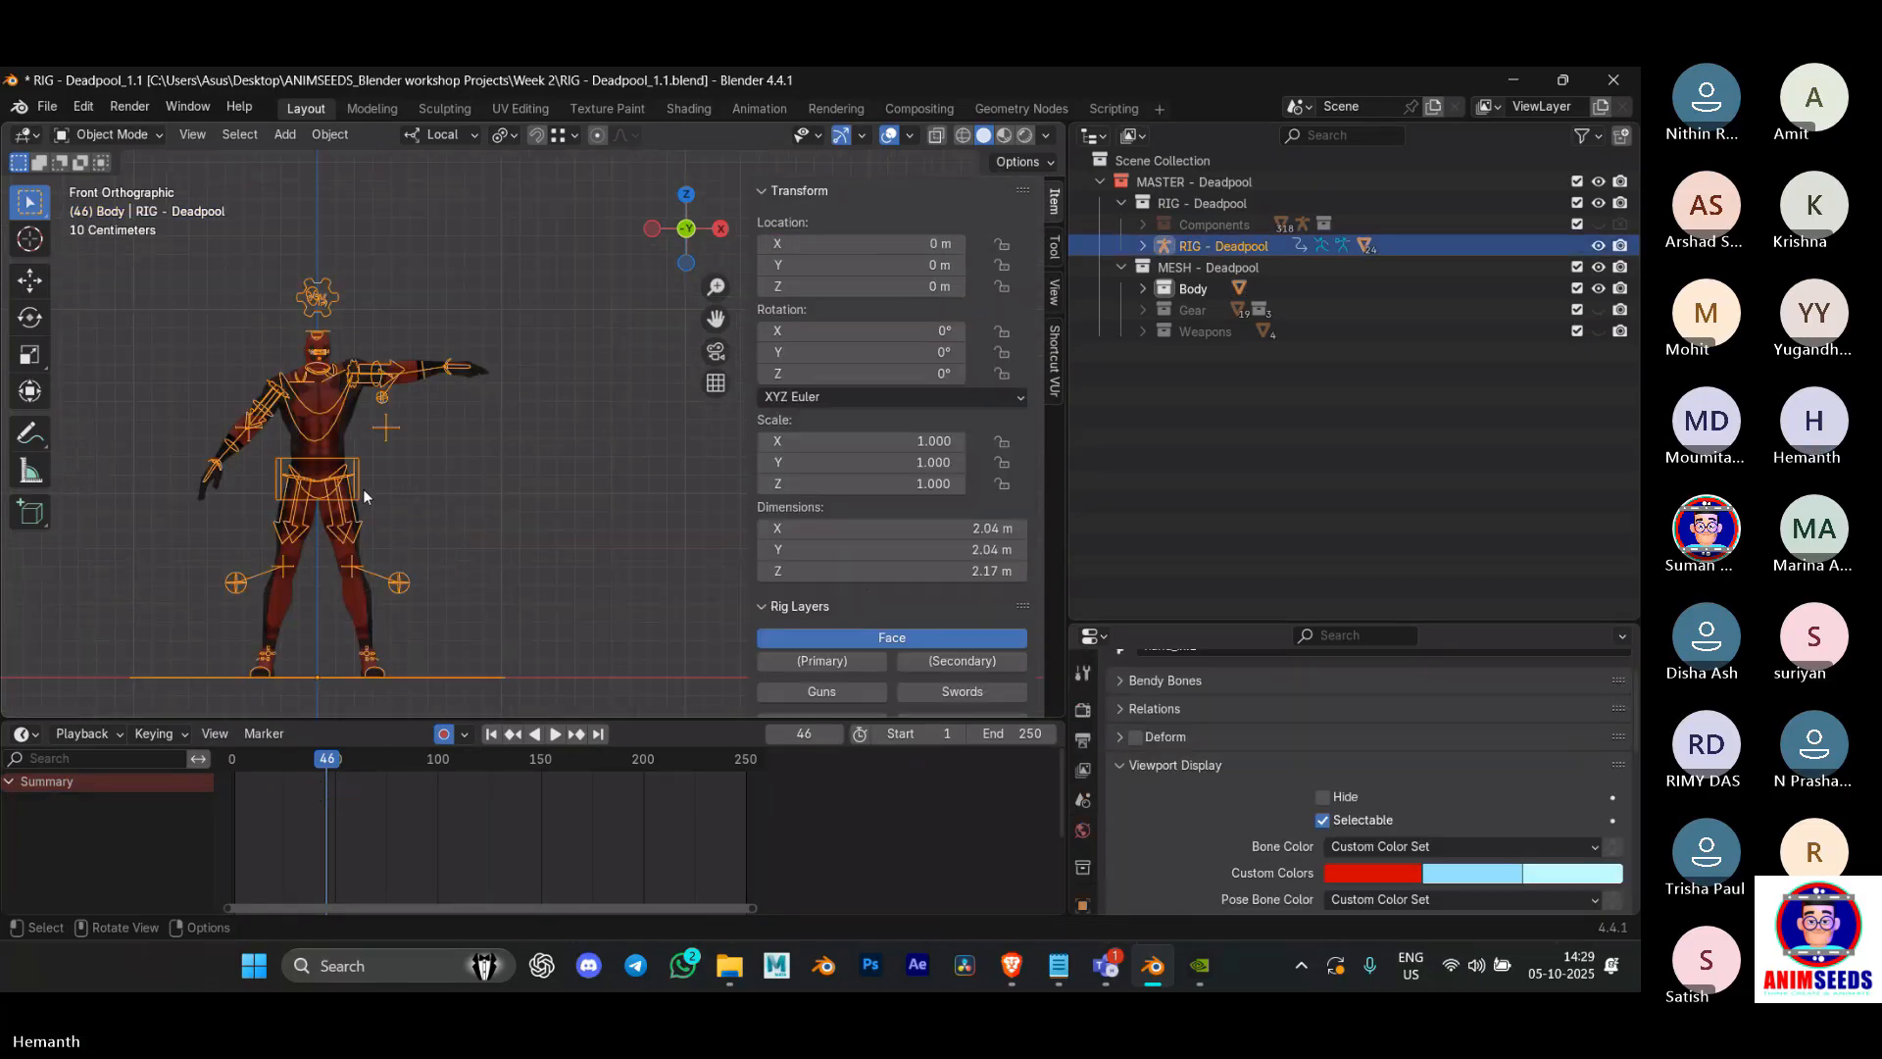
middle_click_drag(403, 523, 521, 446, "shift")
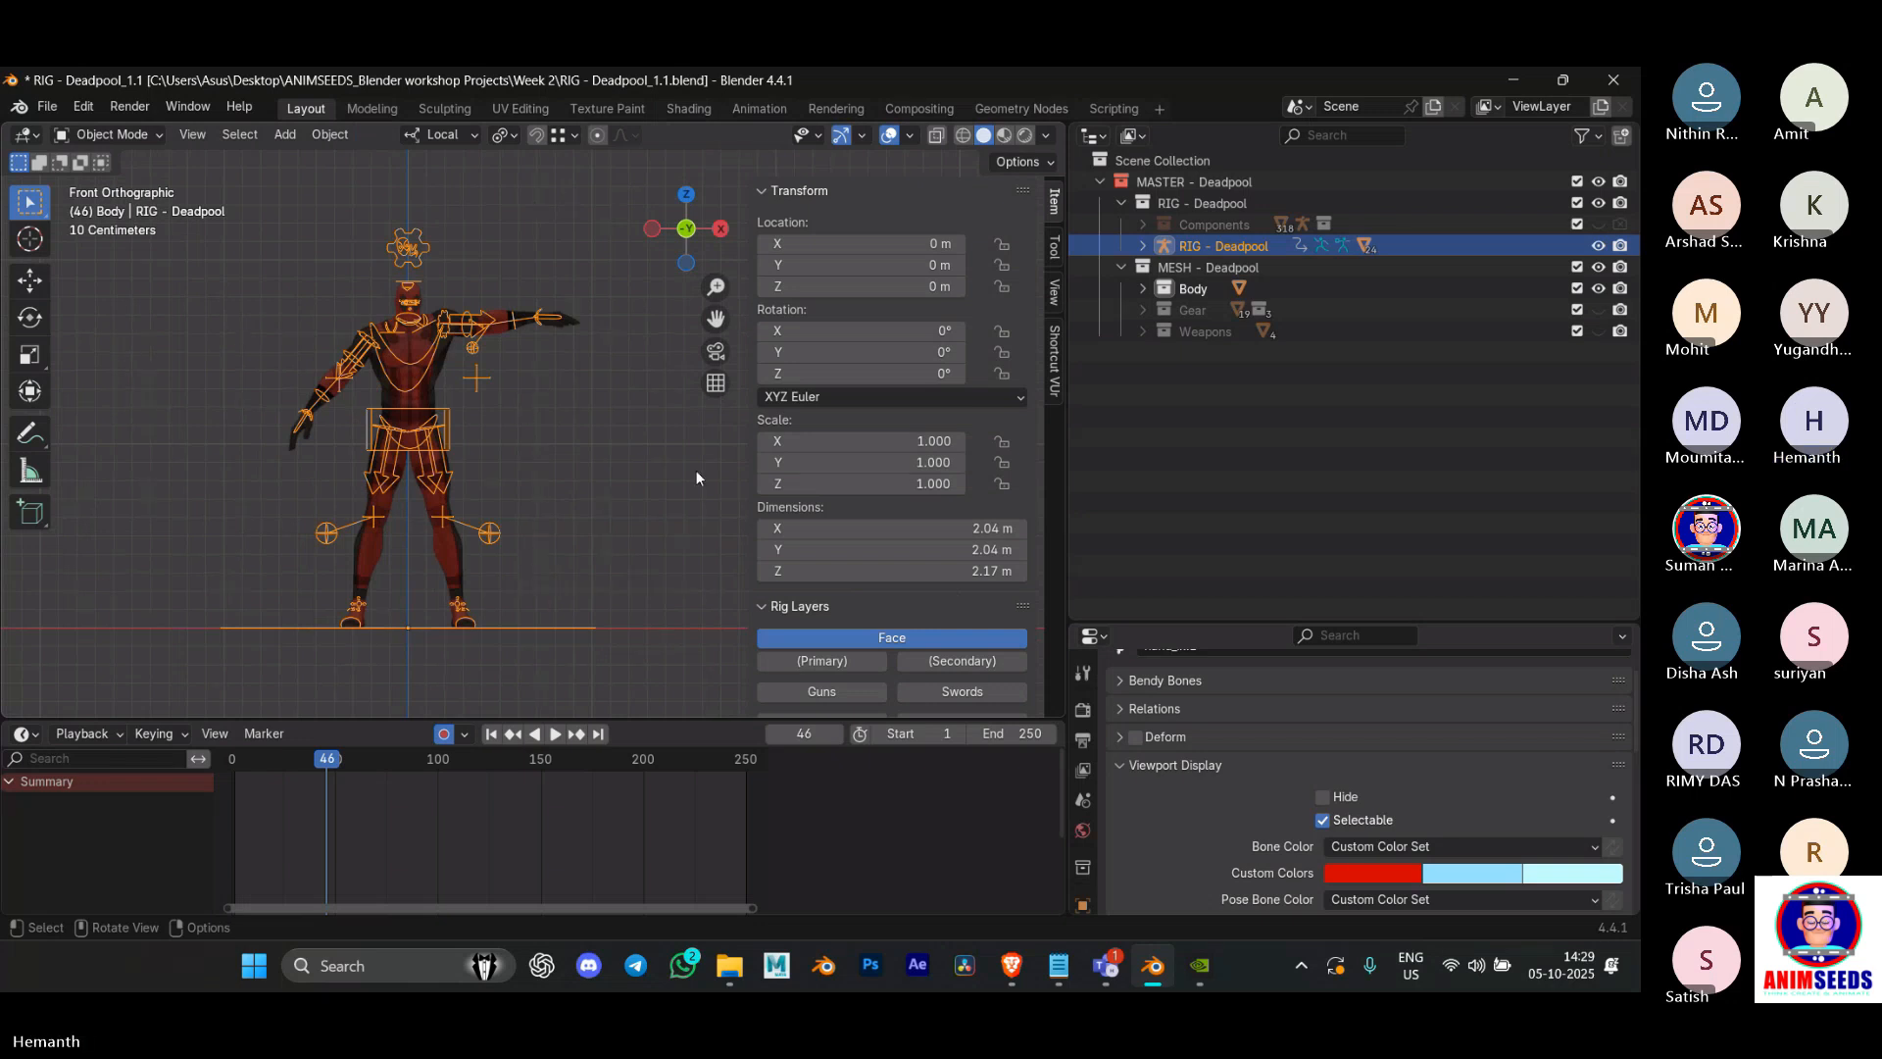
scroll(868, 491, "down", 6)
scroll(869, 421, "up", 7)
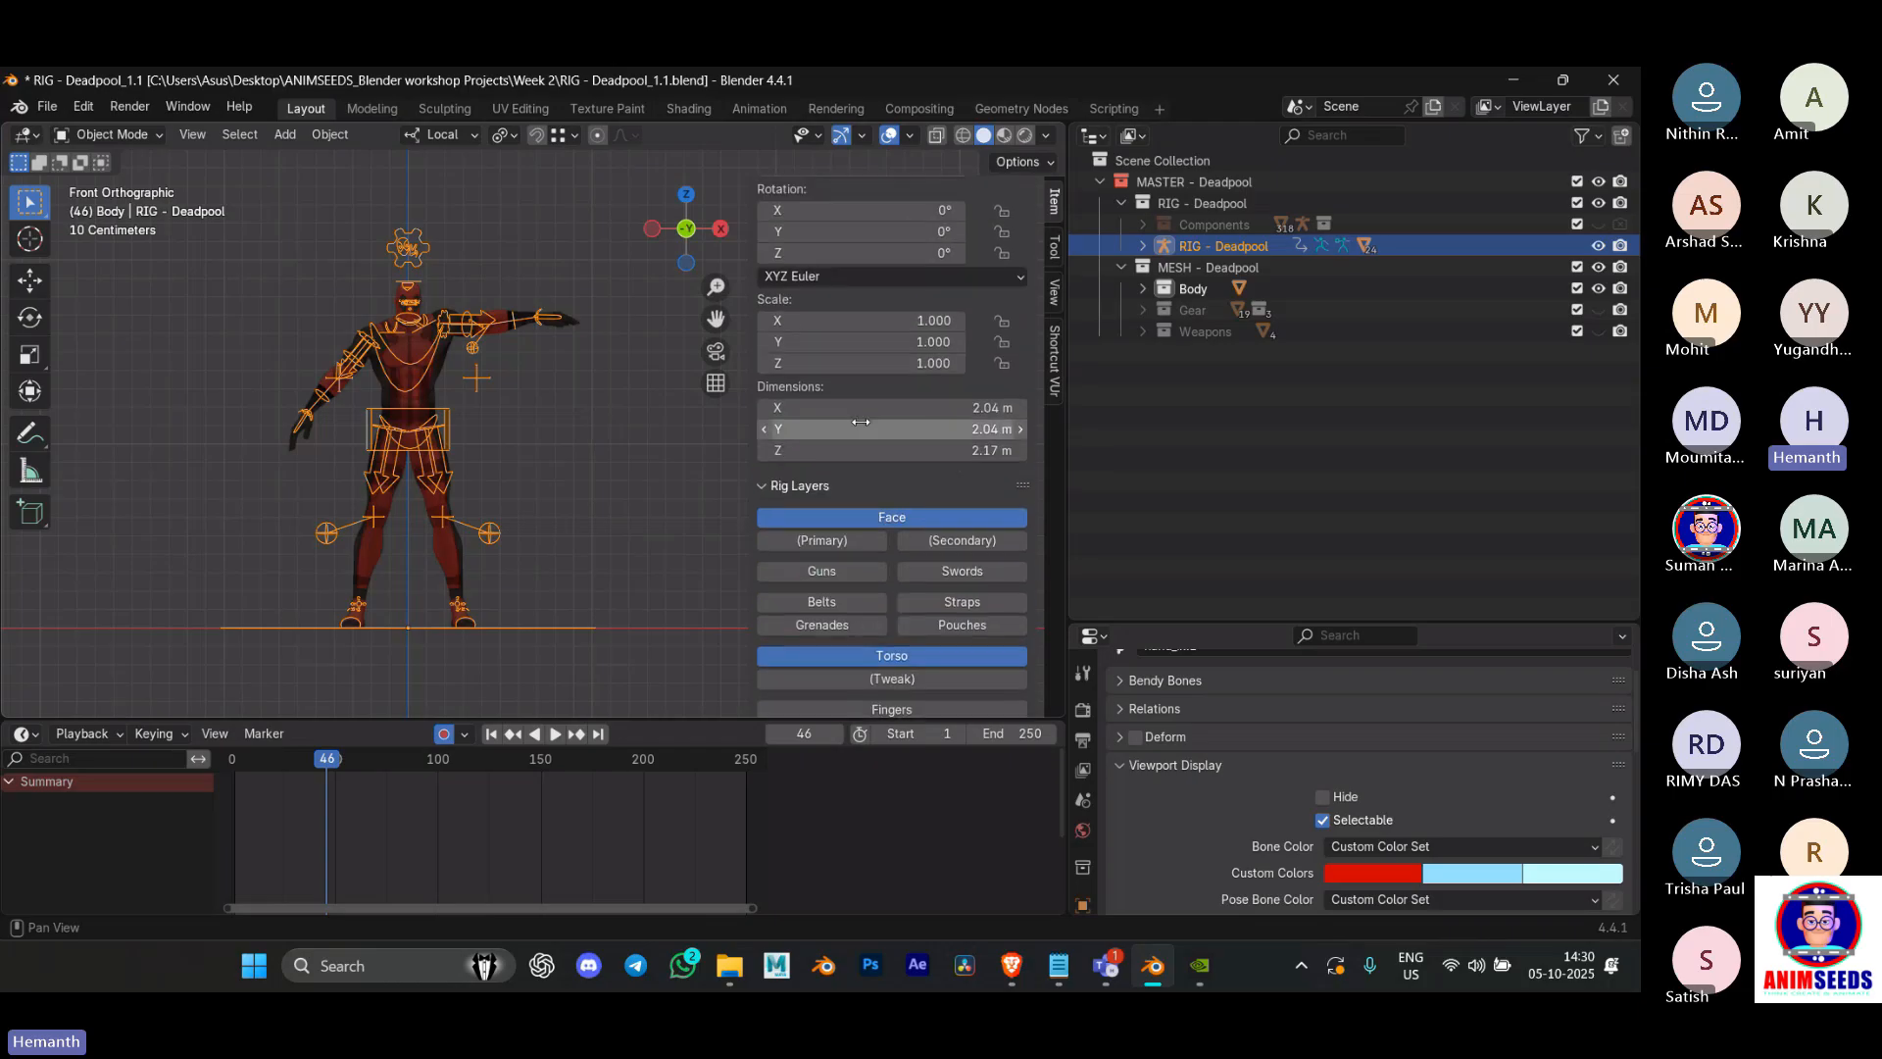
left_click(418, 527)
left_click(450, 429)
key("ctrl+Tab")
left_click(282, 440)
left_click(557, 420)
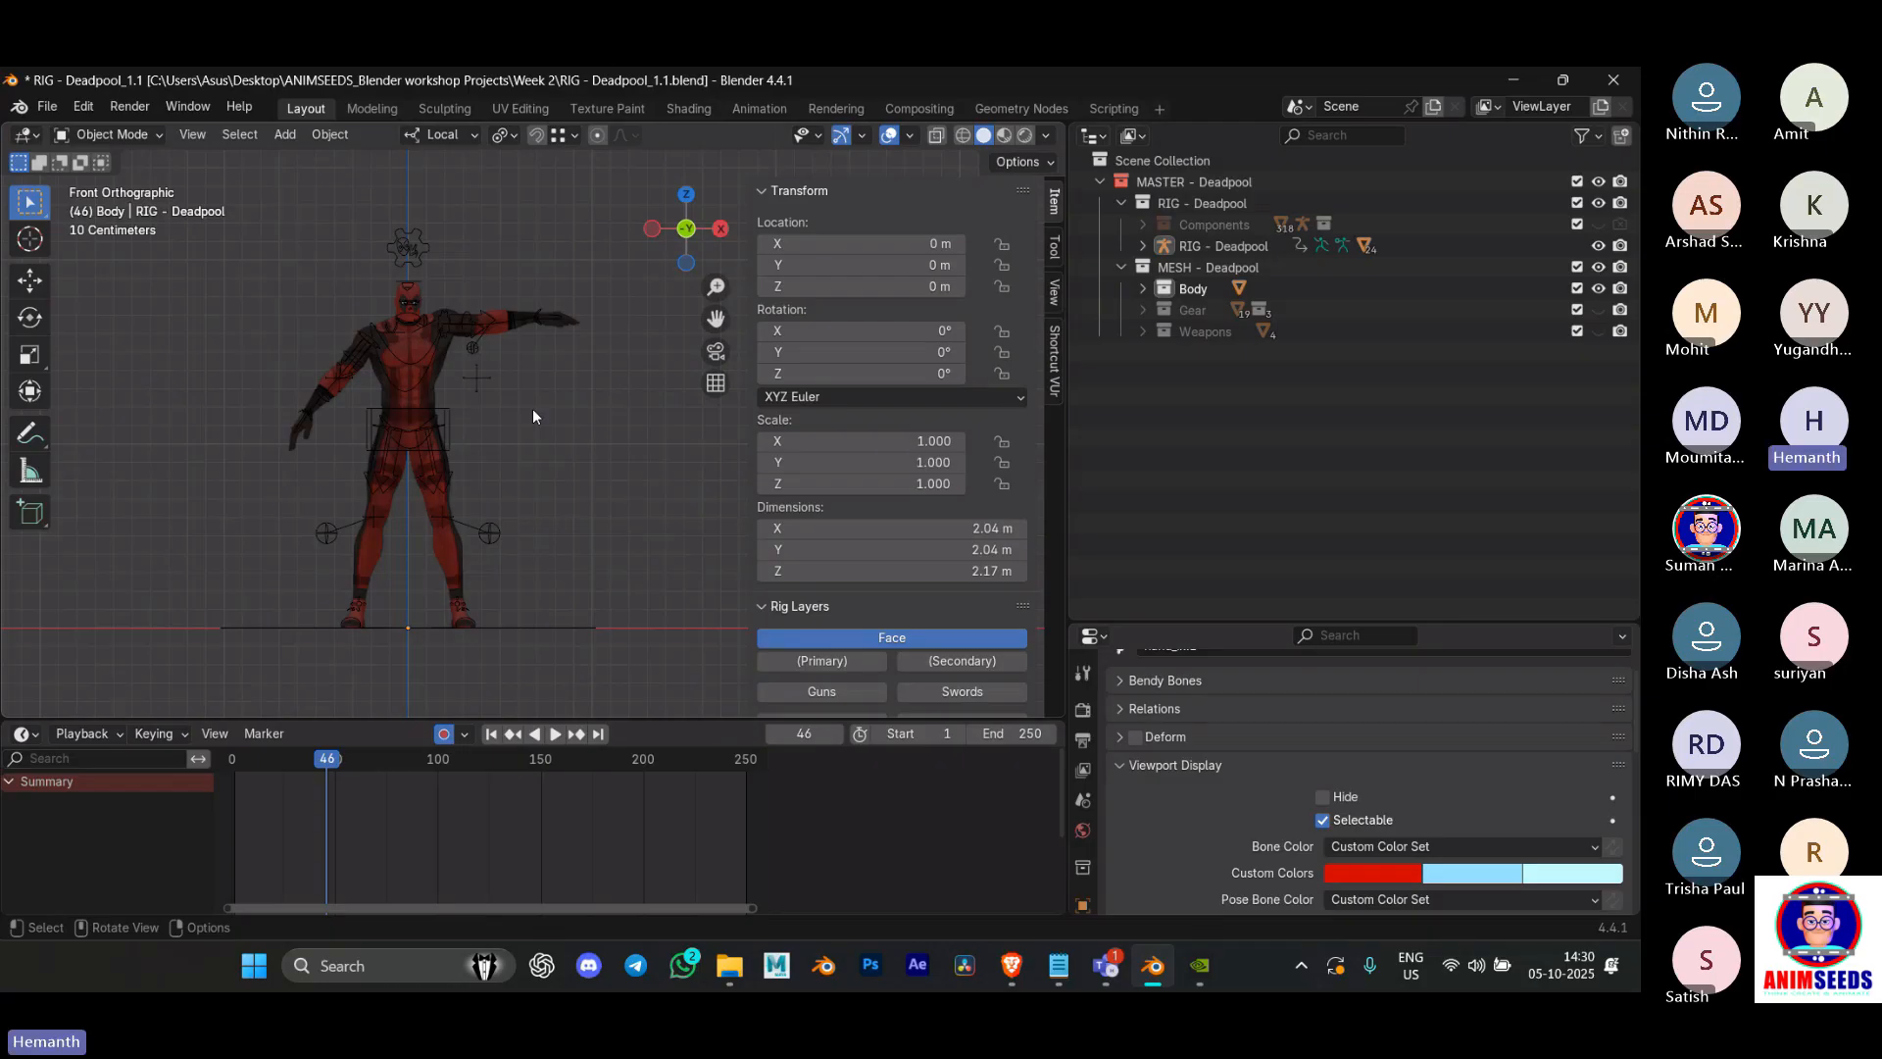
Step: Select the rig, switch it to Pose Mode, and examine its Rig Main Properties and Rig Layers
left_click(449, 412)
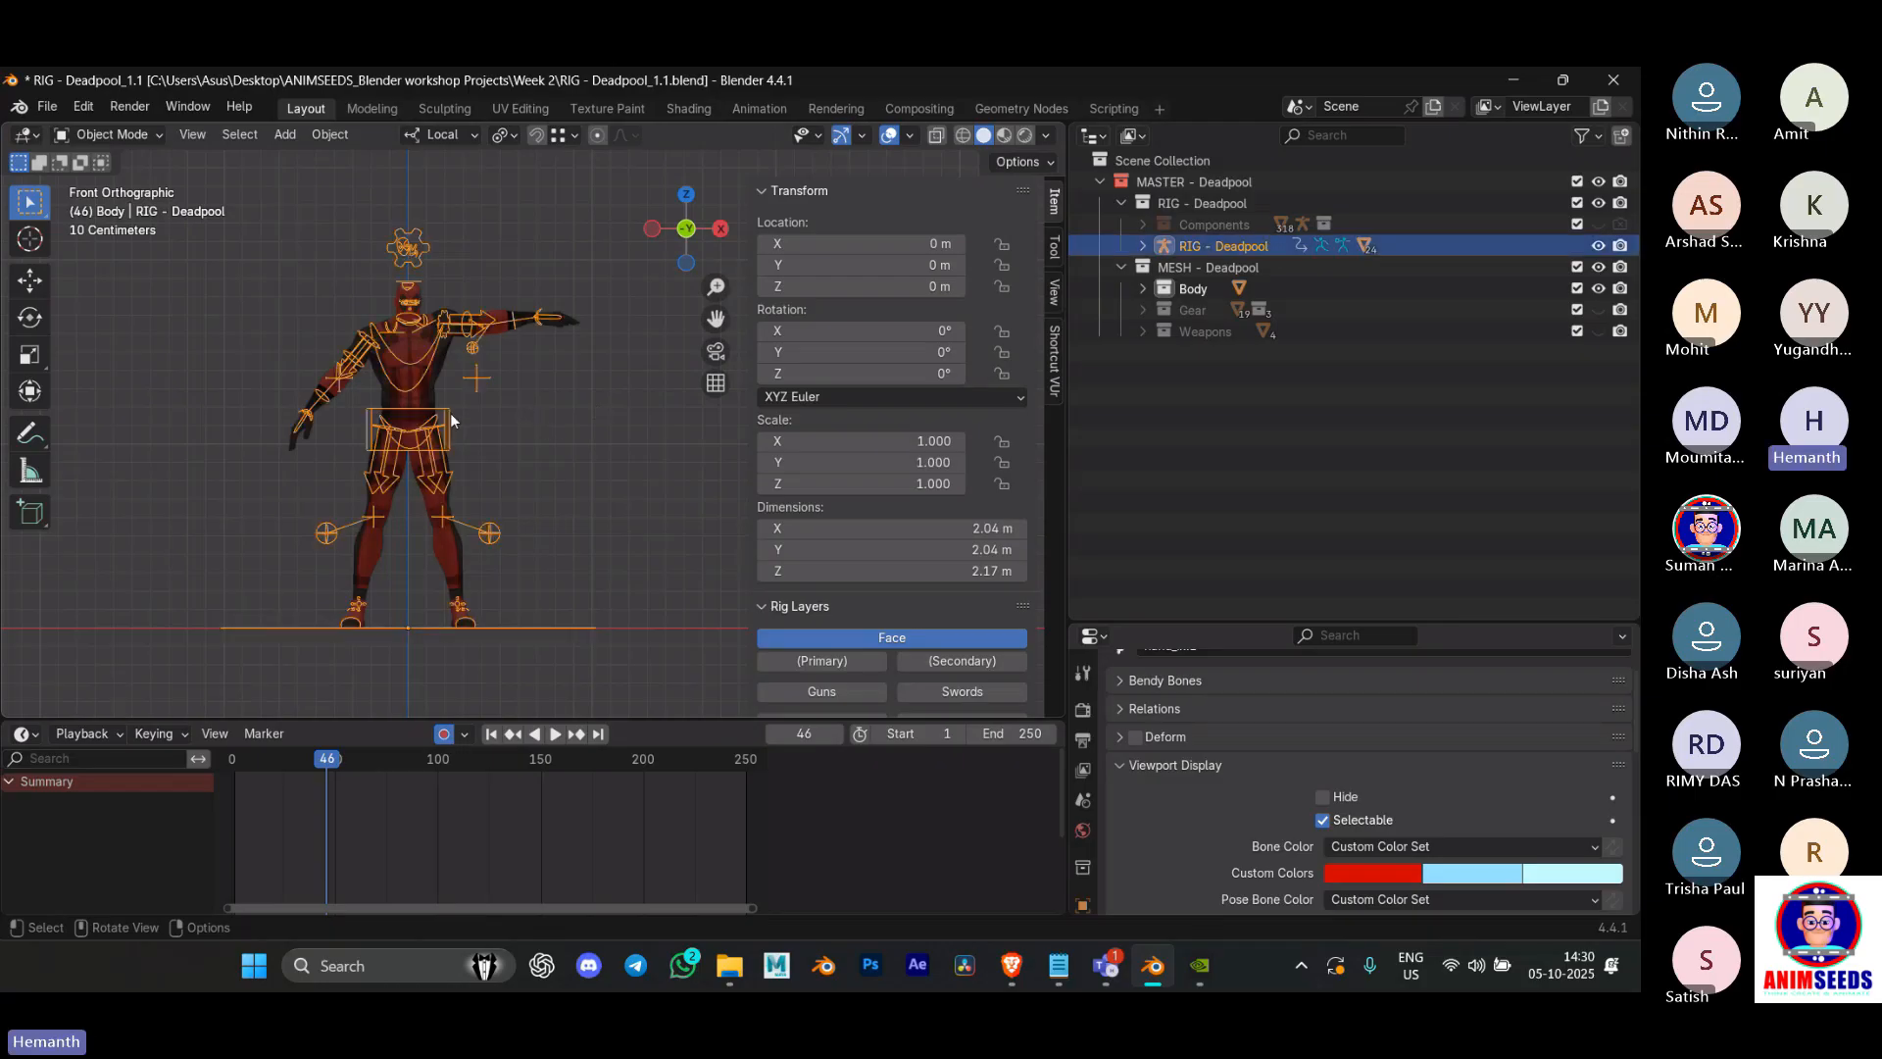
key("ctrl+Tab")
left_click(450, 498)
scroll(851, 480, "down", 12)
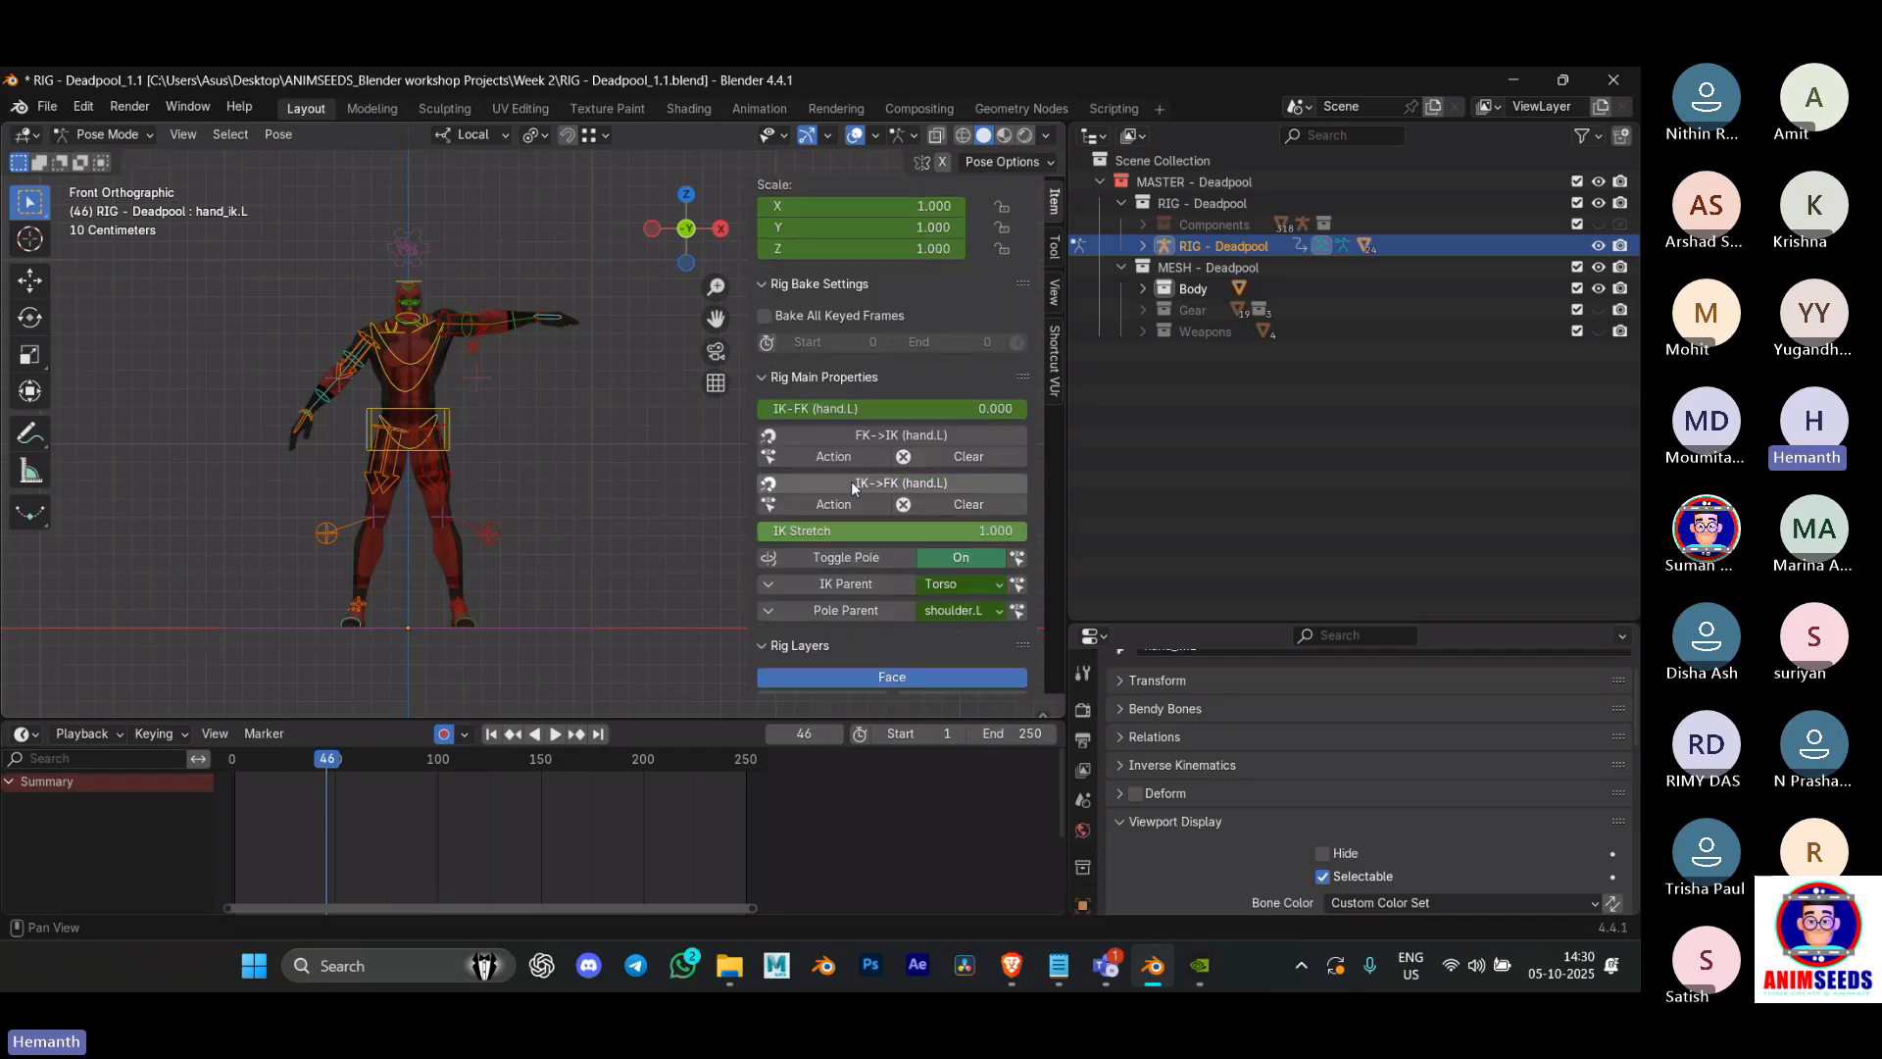
scroll(863, 397, "down", 4)
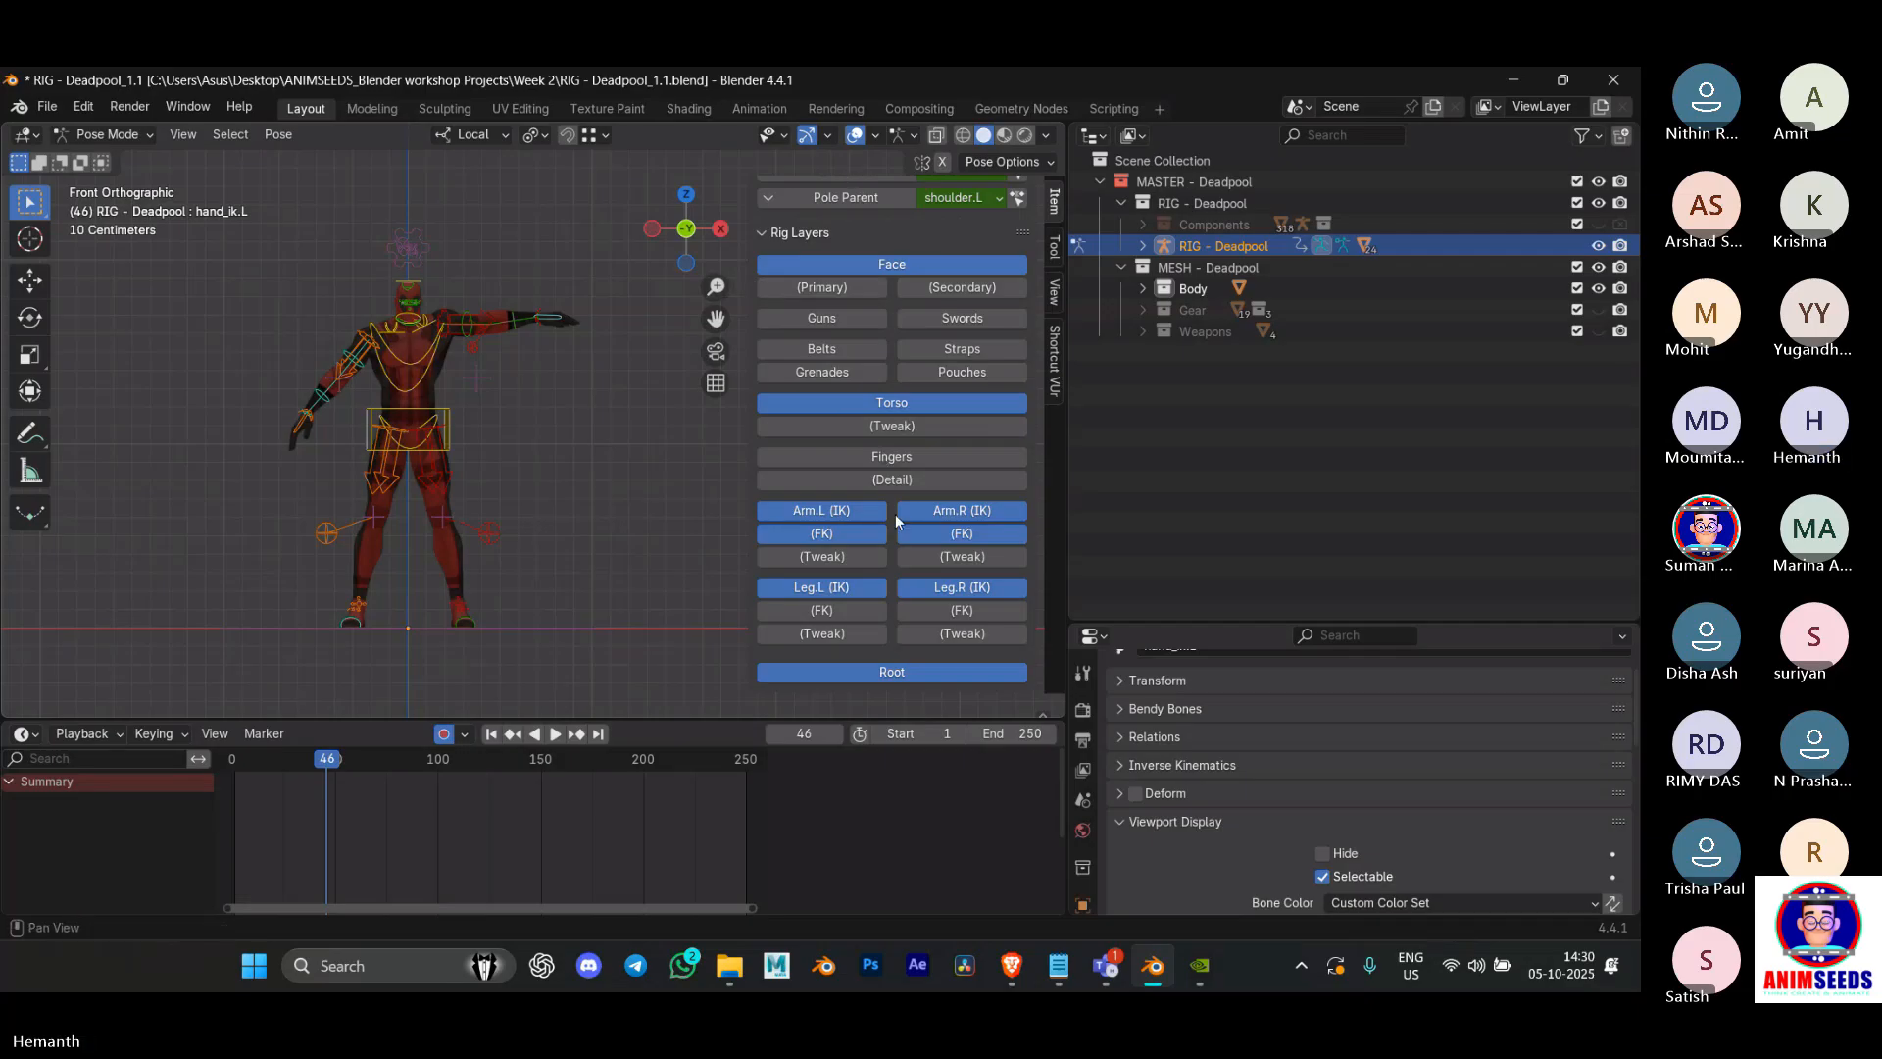
Step: Return the rig to Object Mode, deselect it, and select it again
scroll(887, 505, "up", 7)
key("ctrl+Tab")
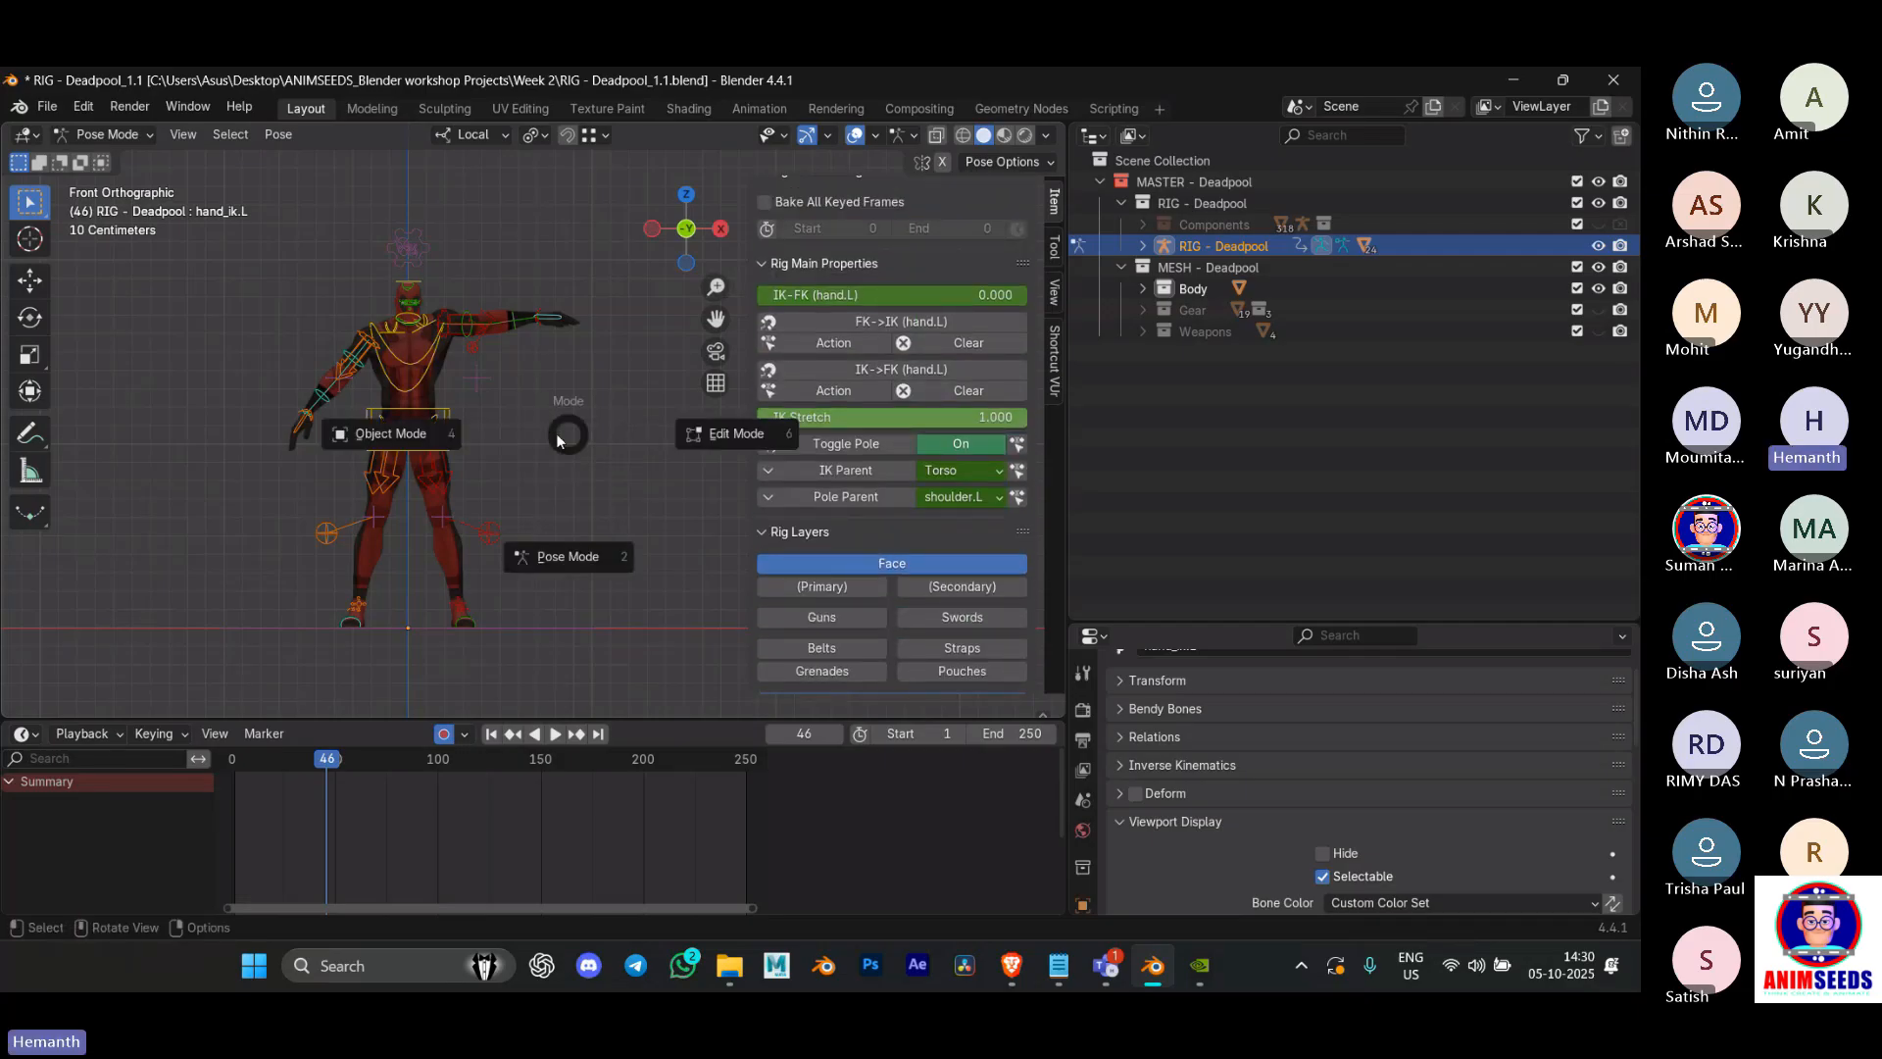
left_click(466, 432)
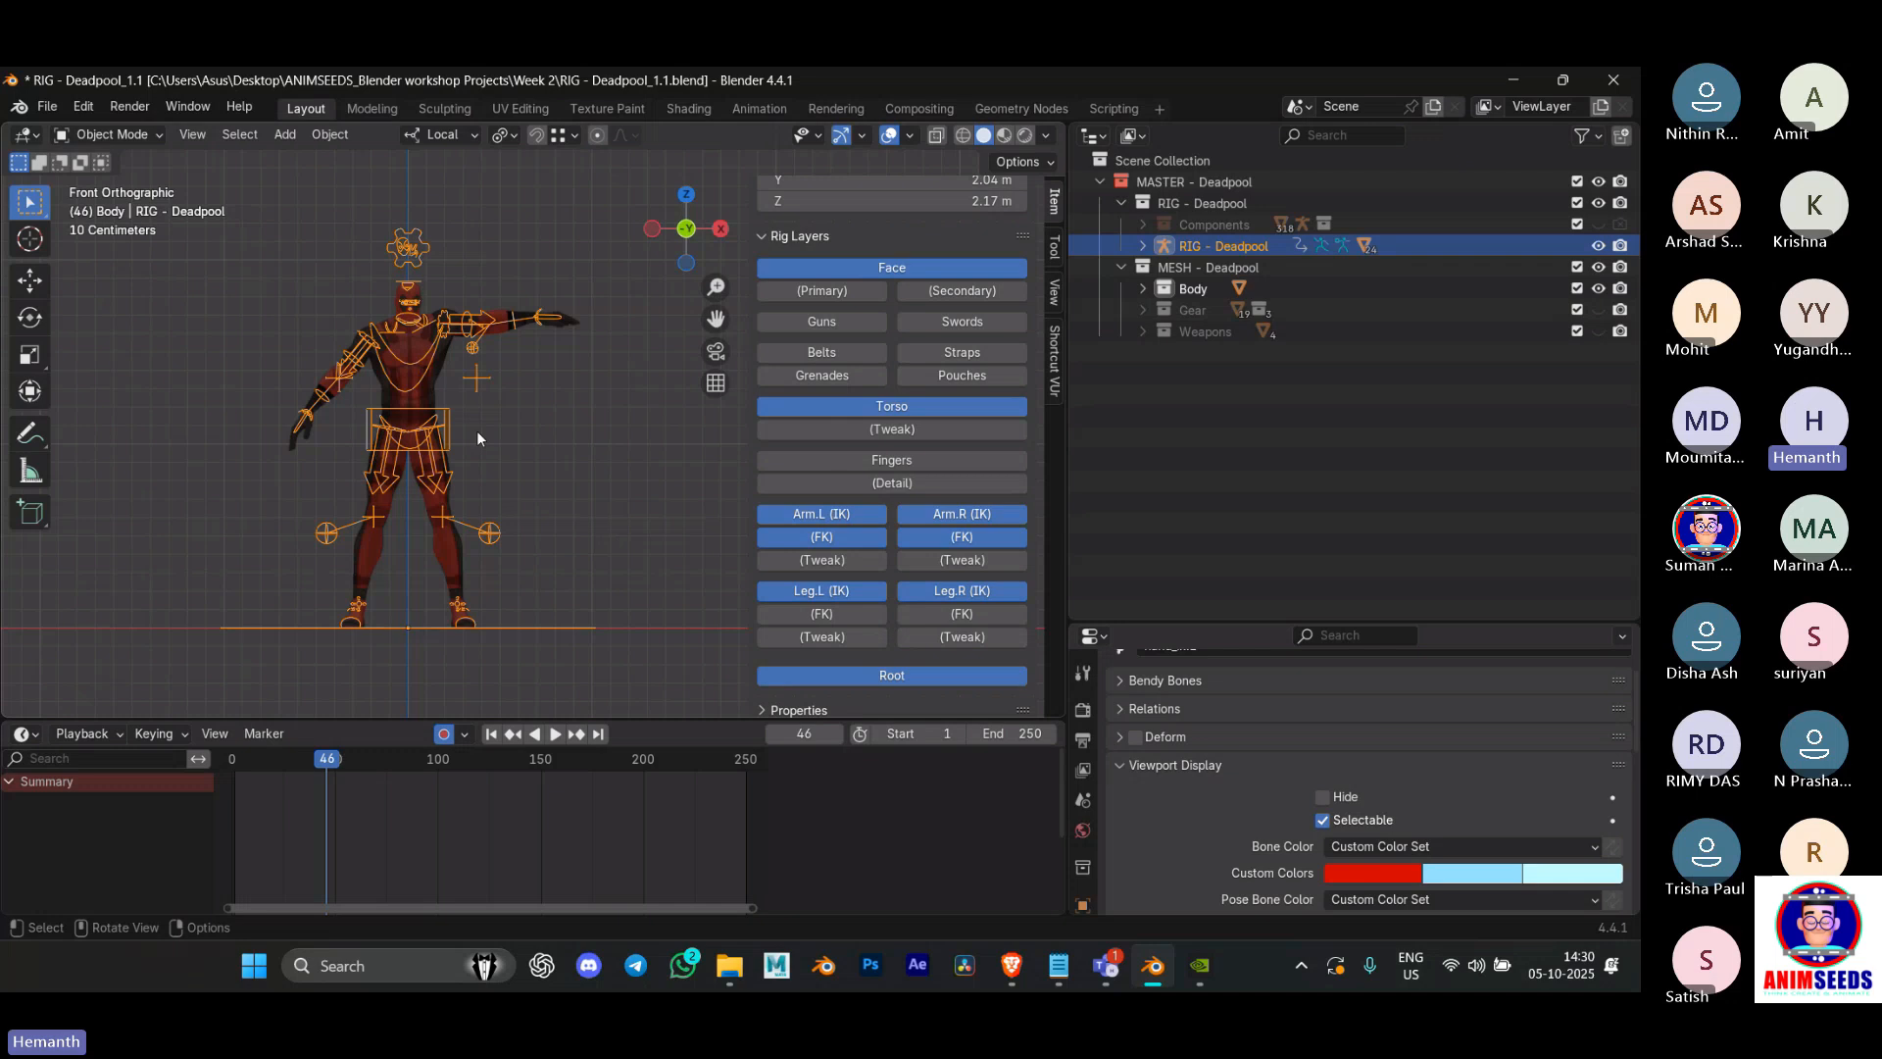
left_click(477, 432)
left_click(450, 409)
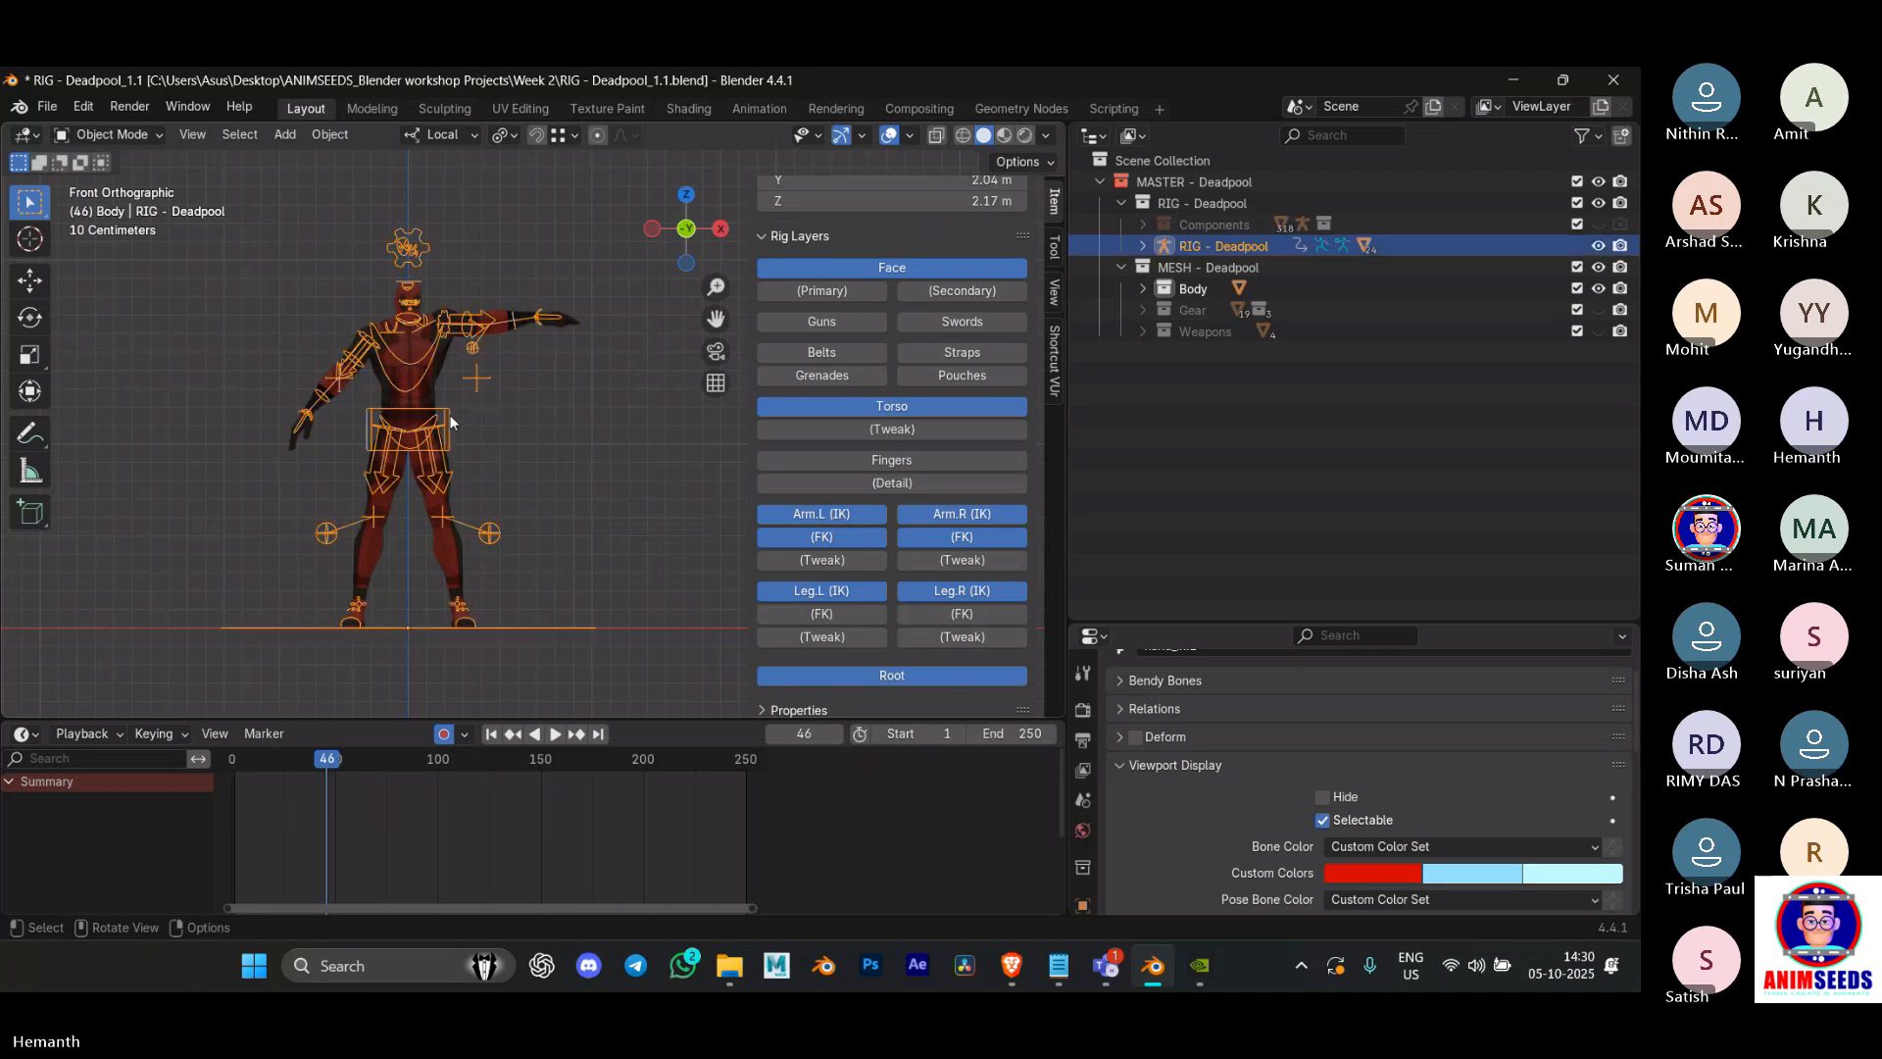
Step: Demonstrate switching the rig between Pose Mode and Object Mode several times, finishing in Pose Mode
key("ctrl+Tab")
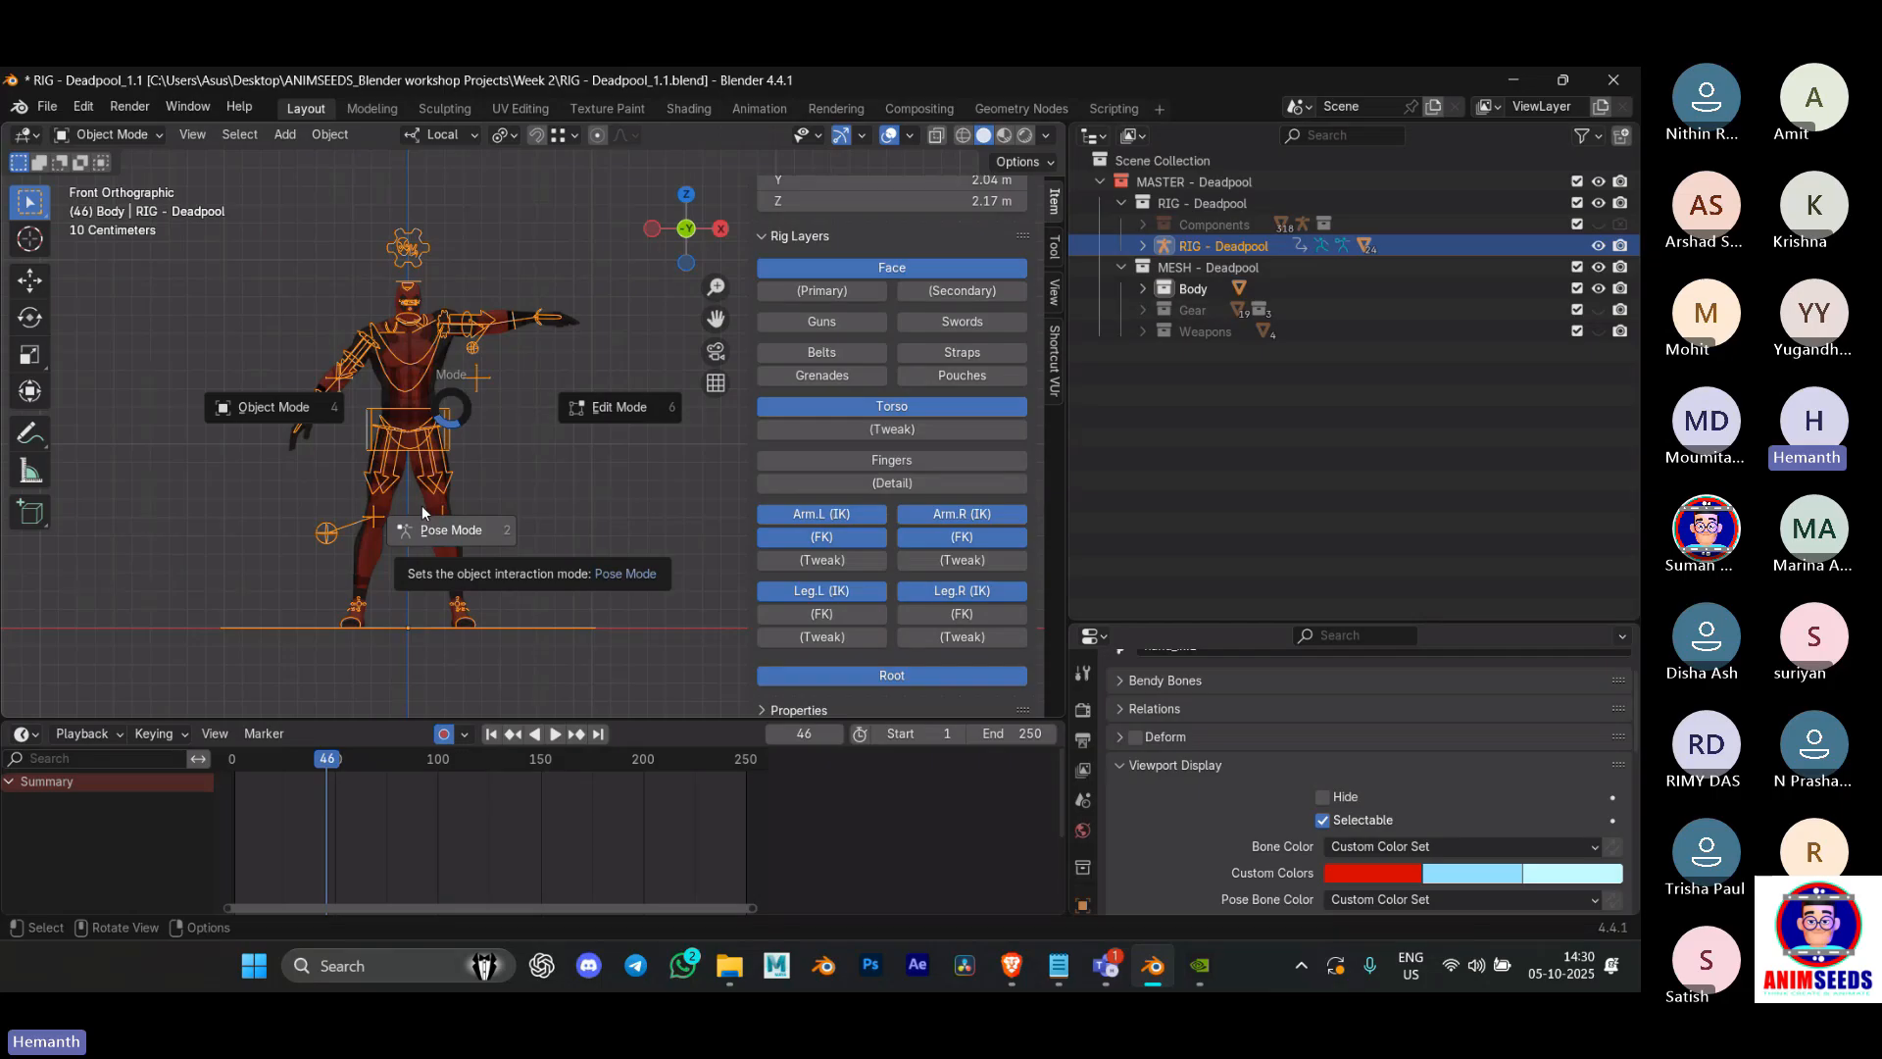
left_click(421, 504)
scroll(816, 349, "down", 3)
scroll(814, 361, "up", 3)
key("ctrl+Tab")
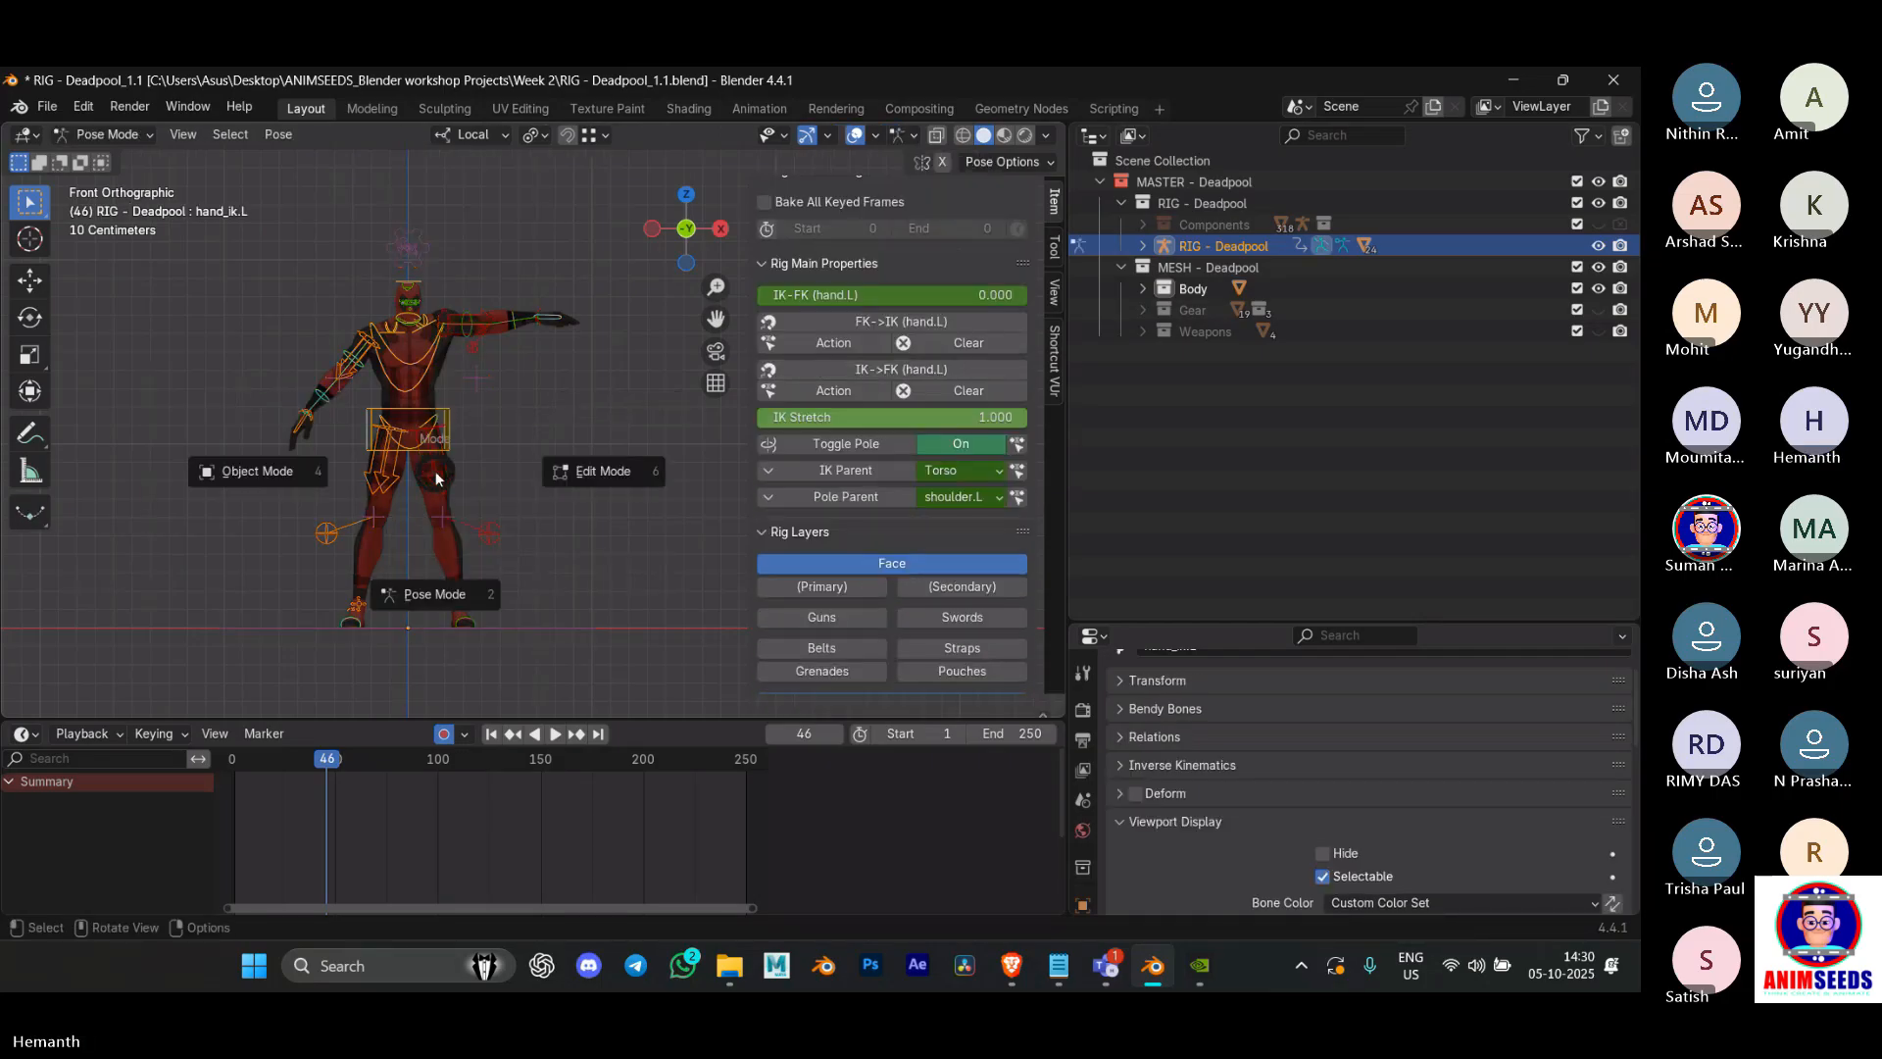
left_click(312, 474)
key("ctrl+Tab")
left_click(584, 472)
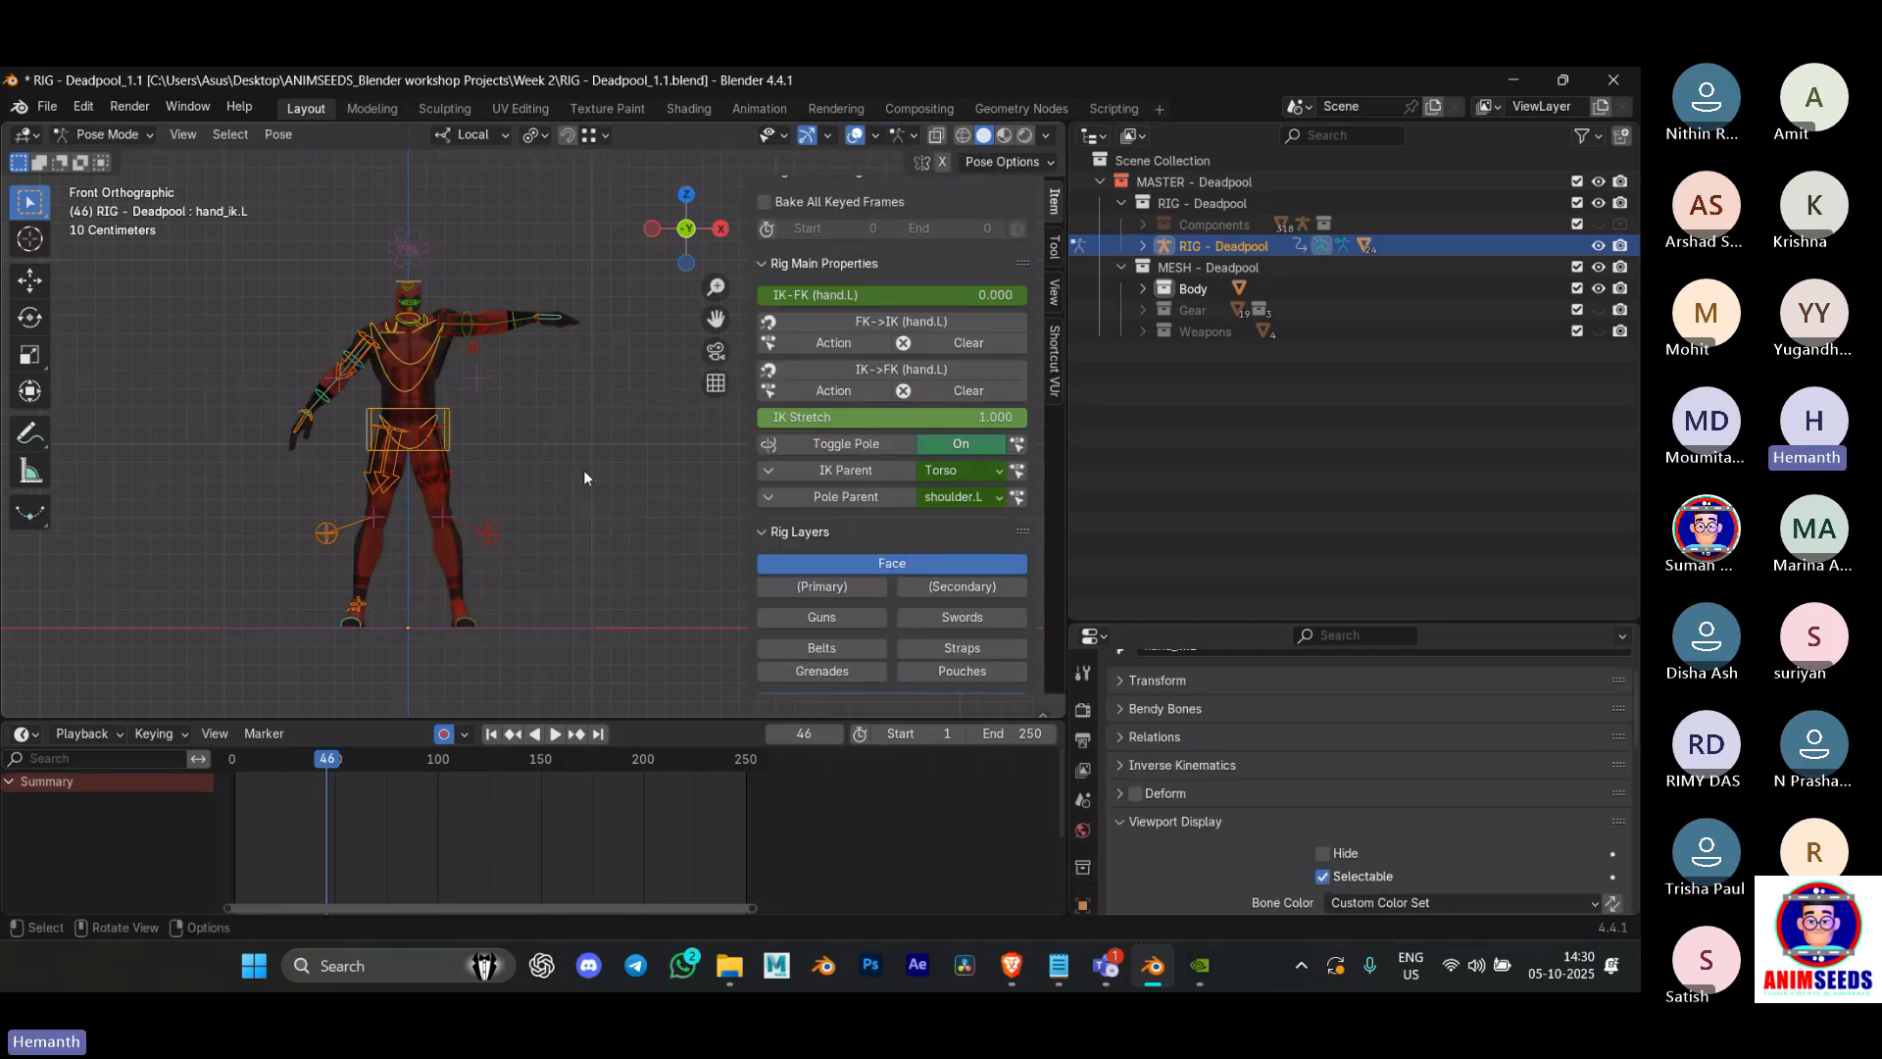
key("ctrl+Tab")
left_click(585, 490)
key("ctrl+Tab")
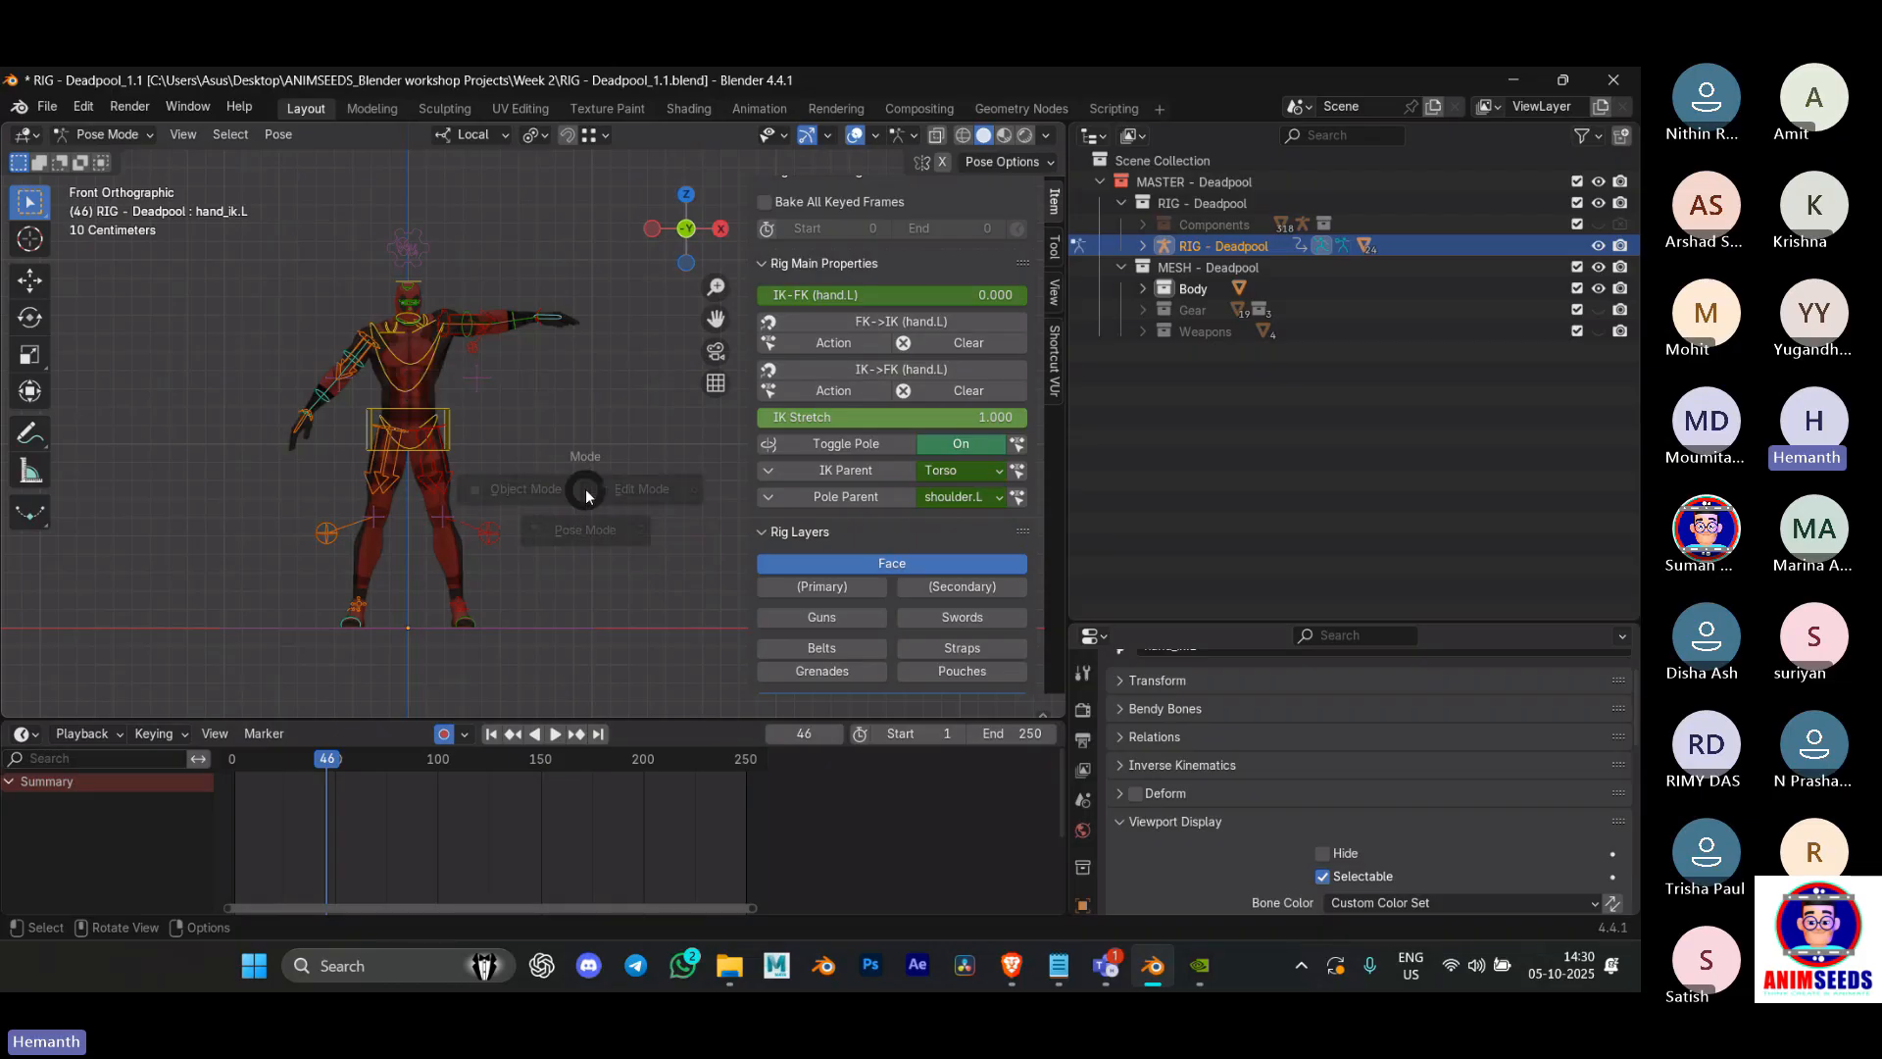
left_click(539, 486)
key("ctrl+Tab")
left_click(610, 608)
scroll(878, 388, "up", 3)
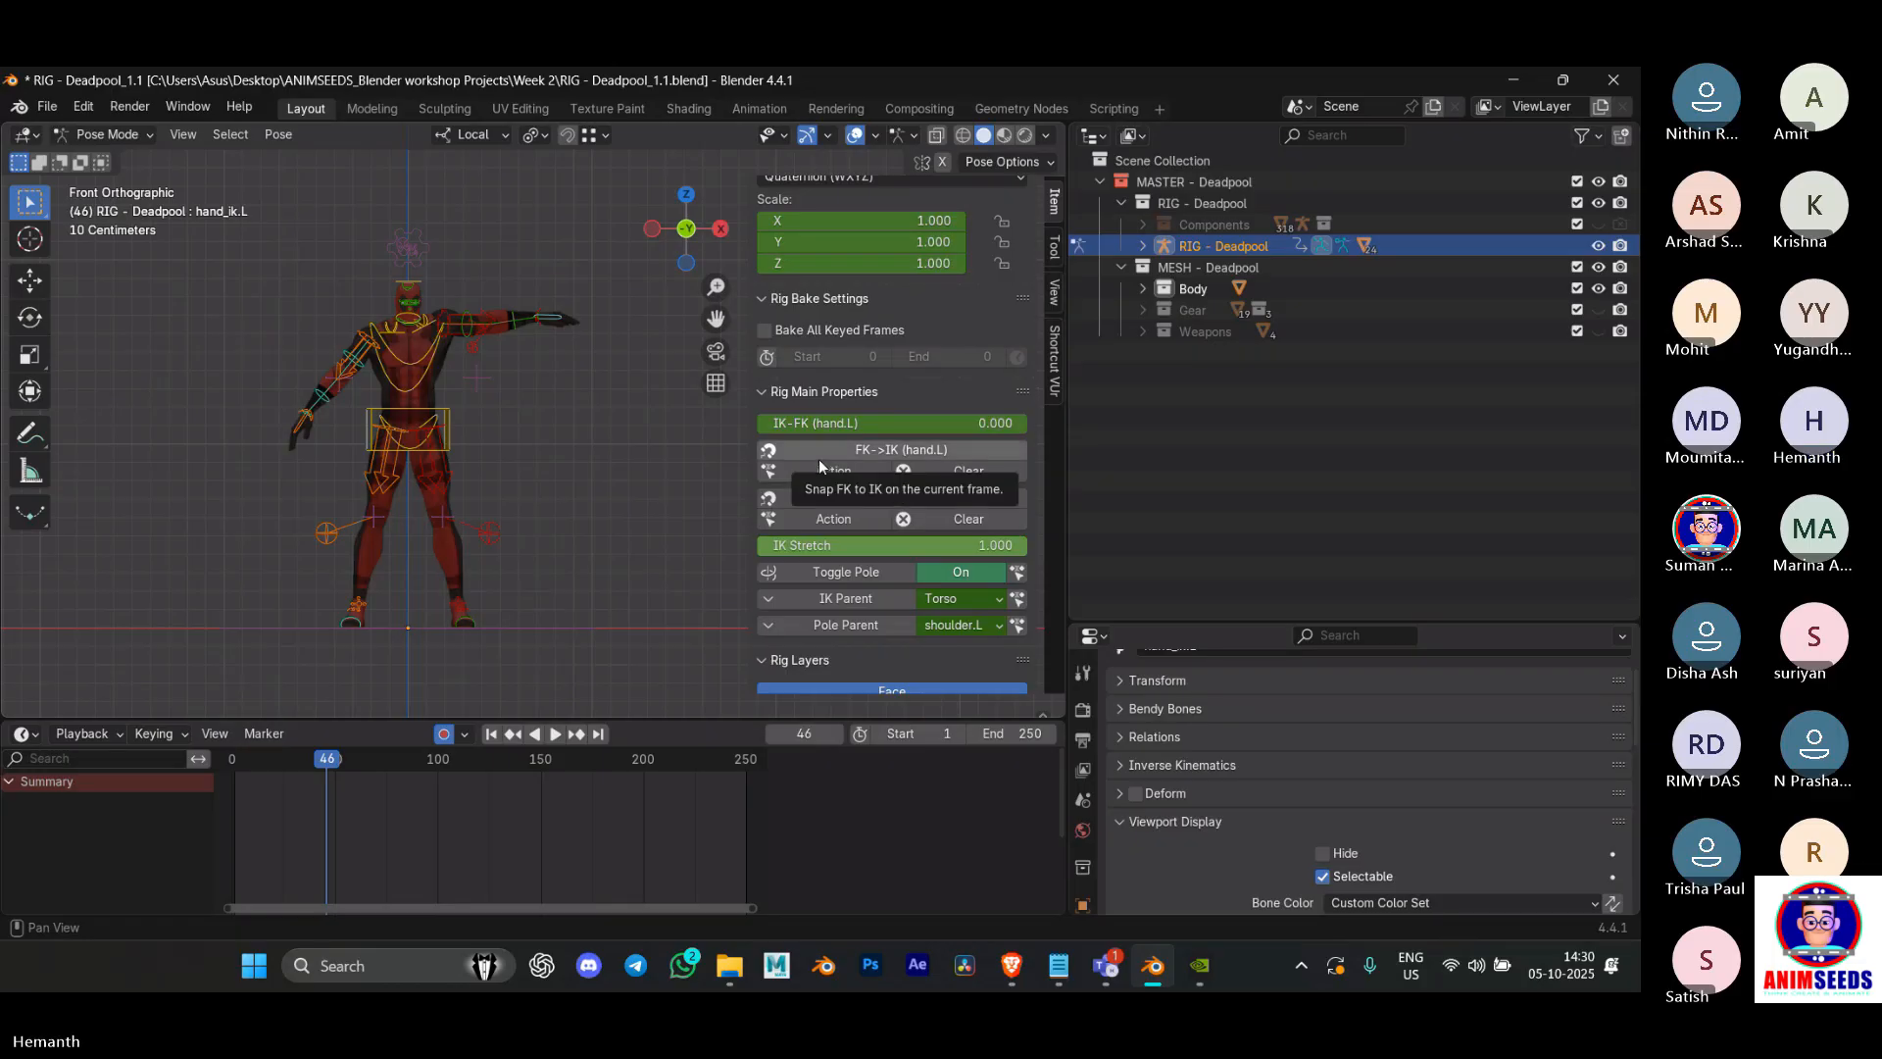
Step: Enlarge the Properties editor and show the armature's Object Data properties with the Viewport Display section collapsed
left_click_drag(1269, 623, 1270, 334)
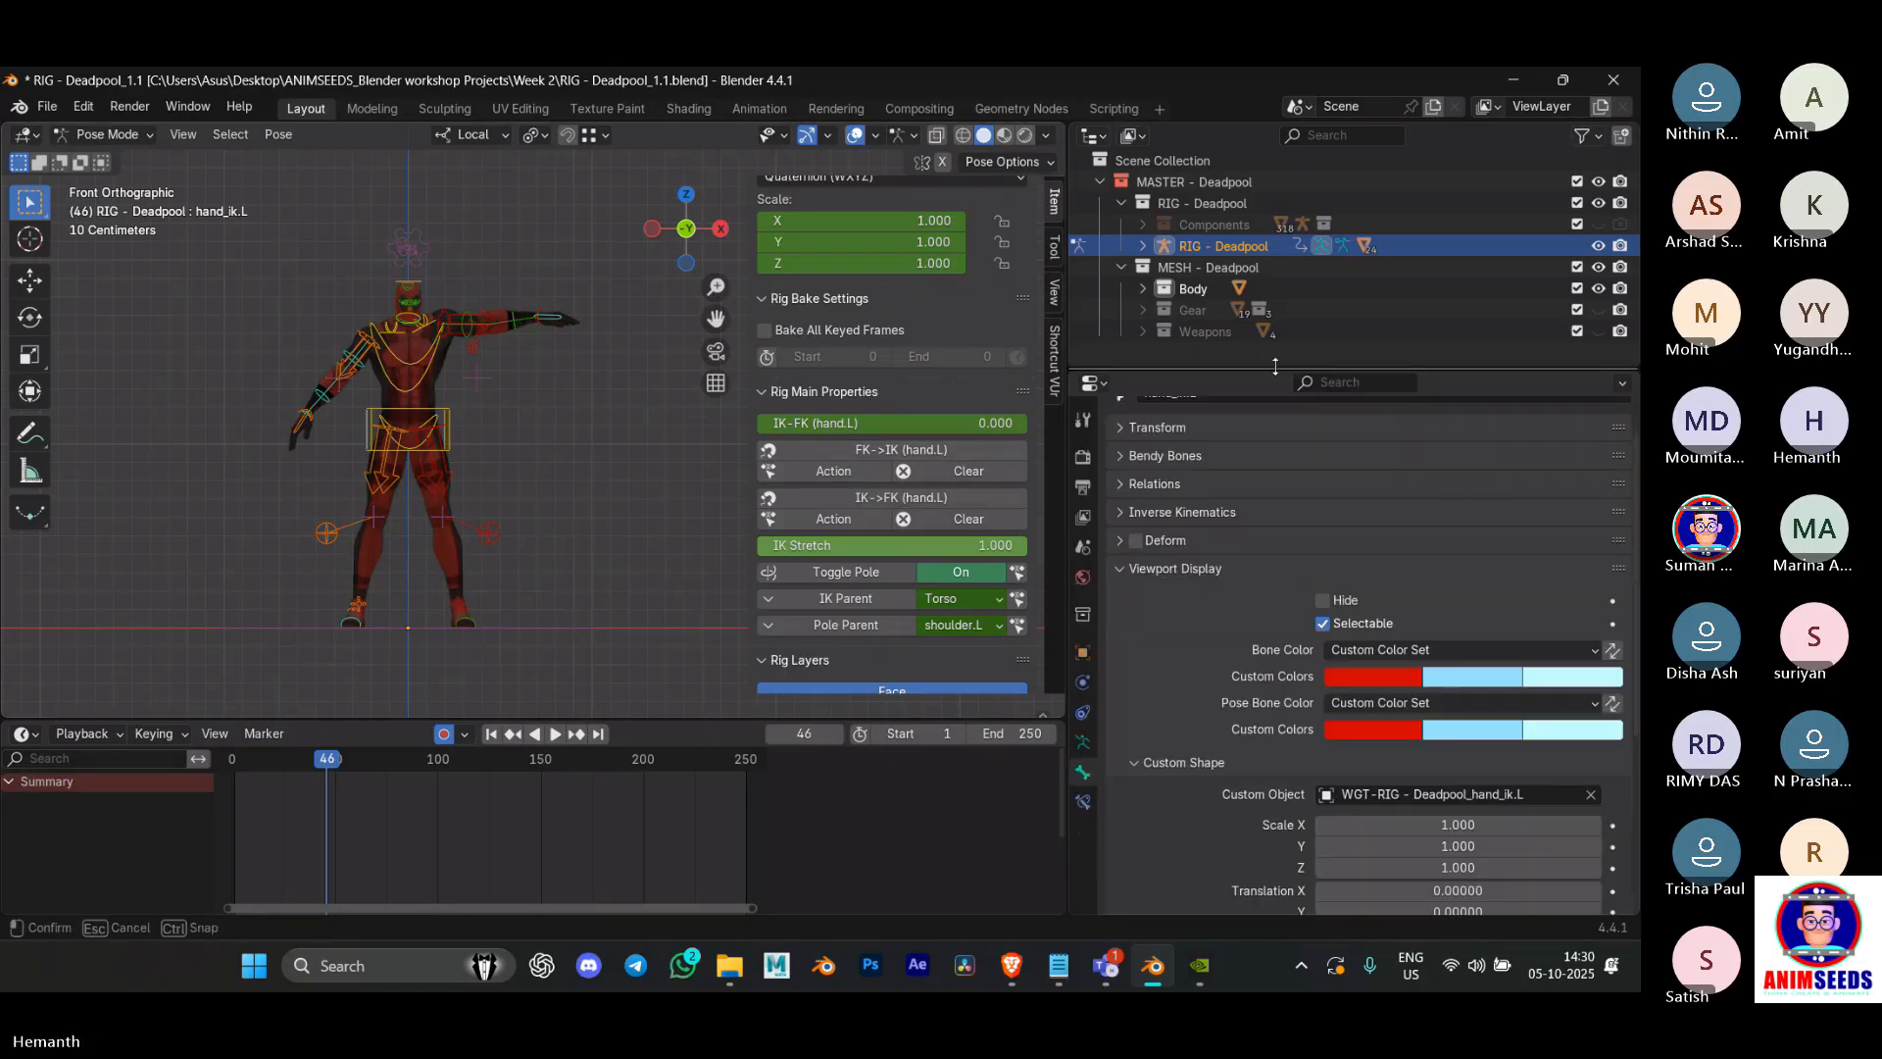
left_click(1144, 504)
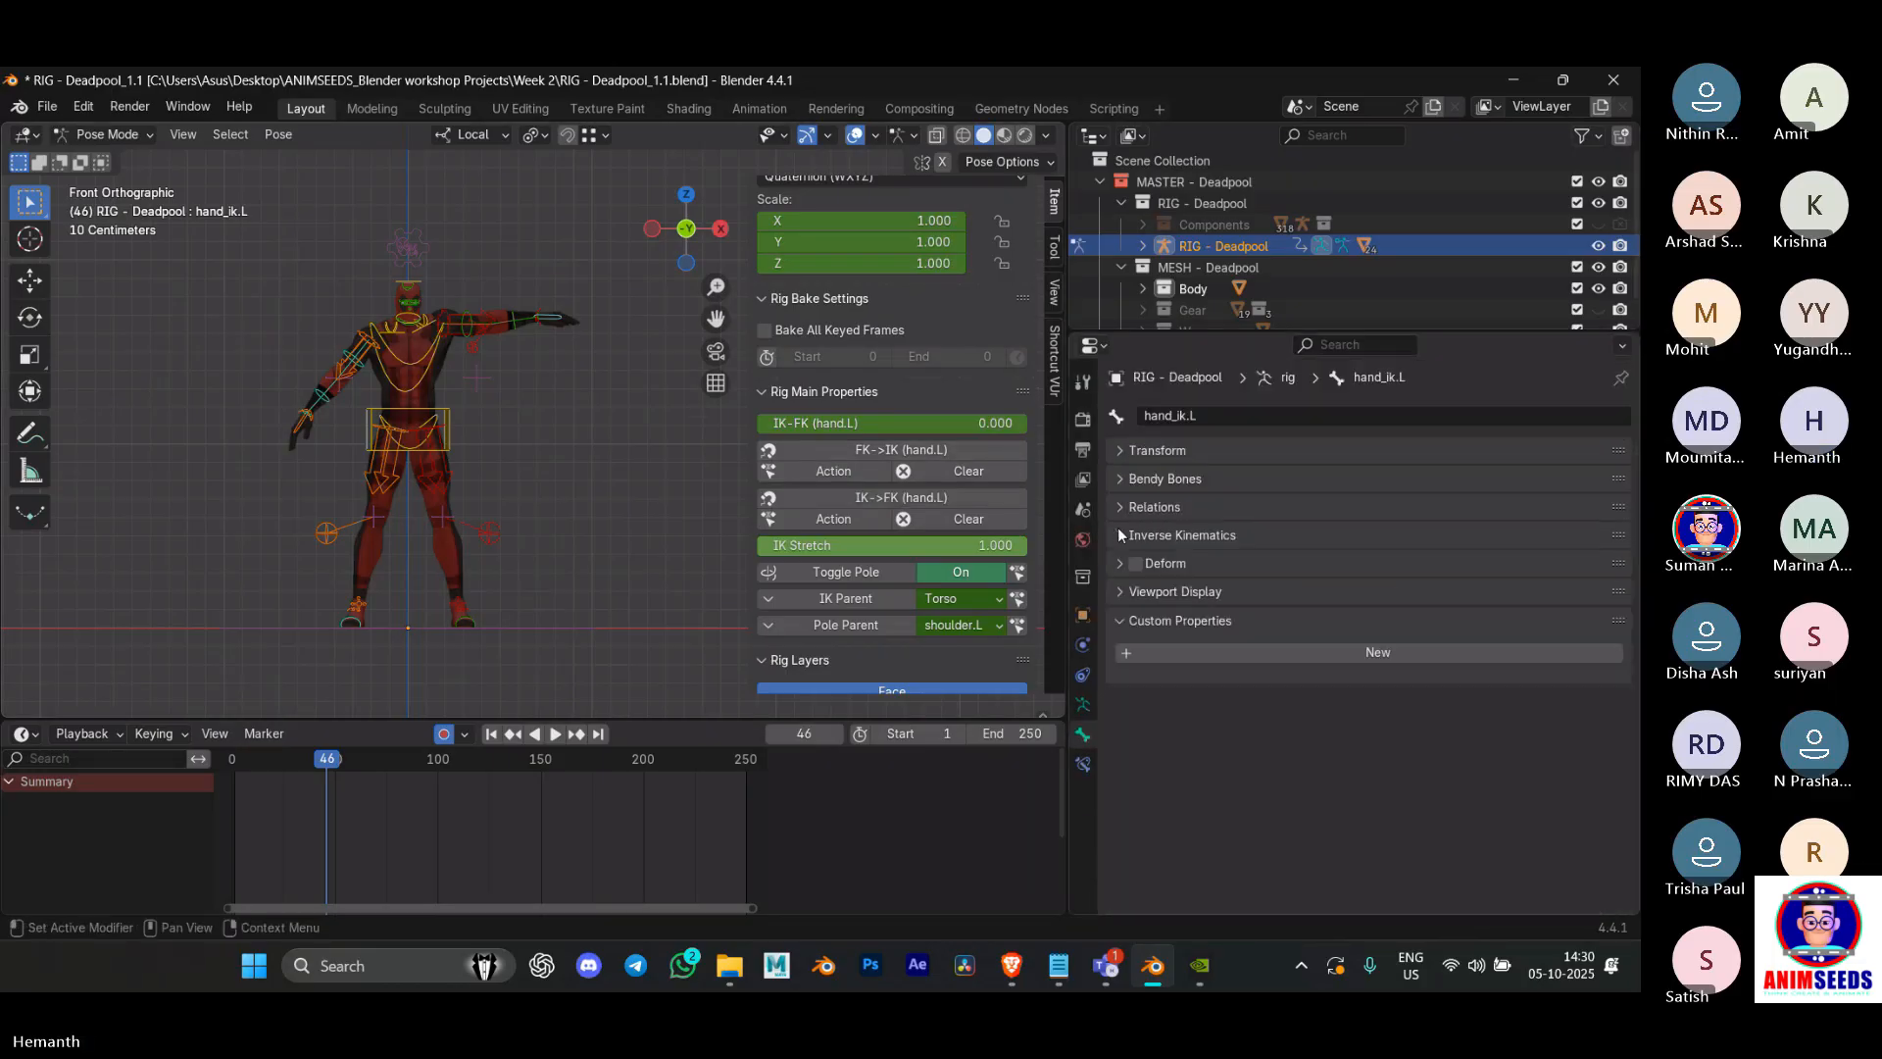
left_click(1083, 704)
left_click(1134, 763)
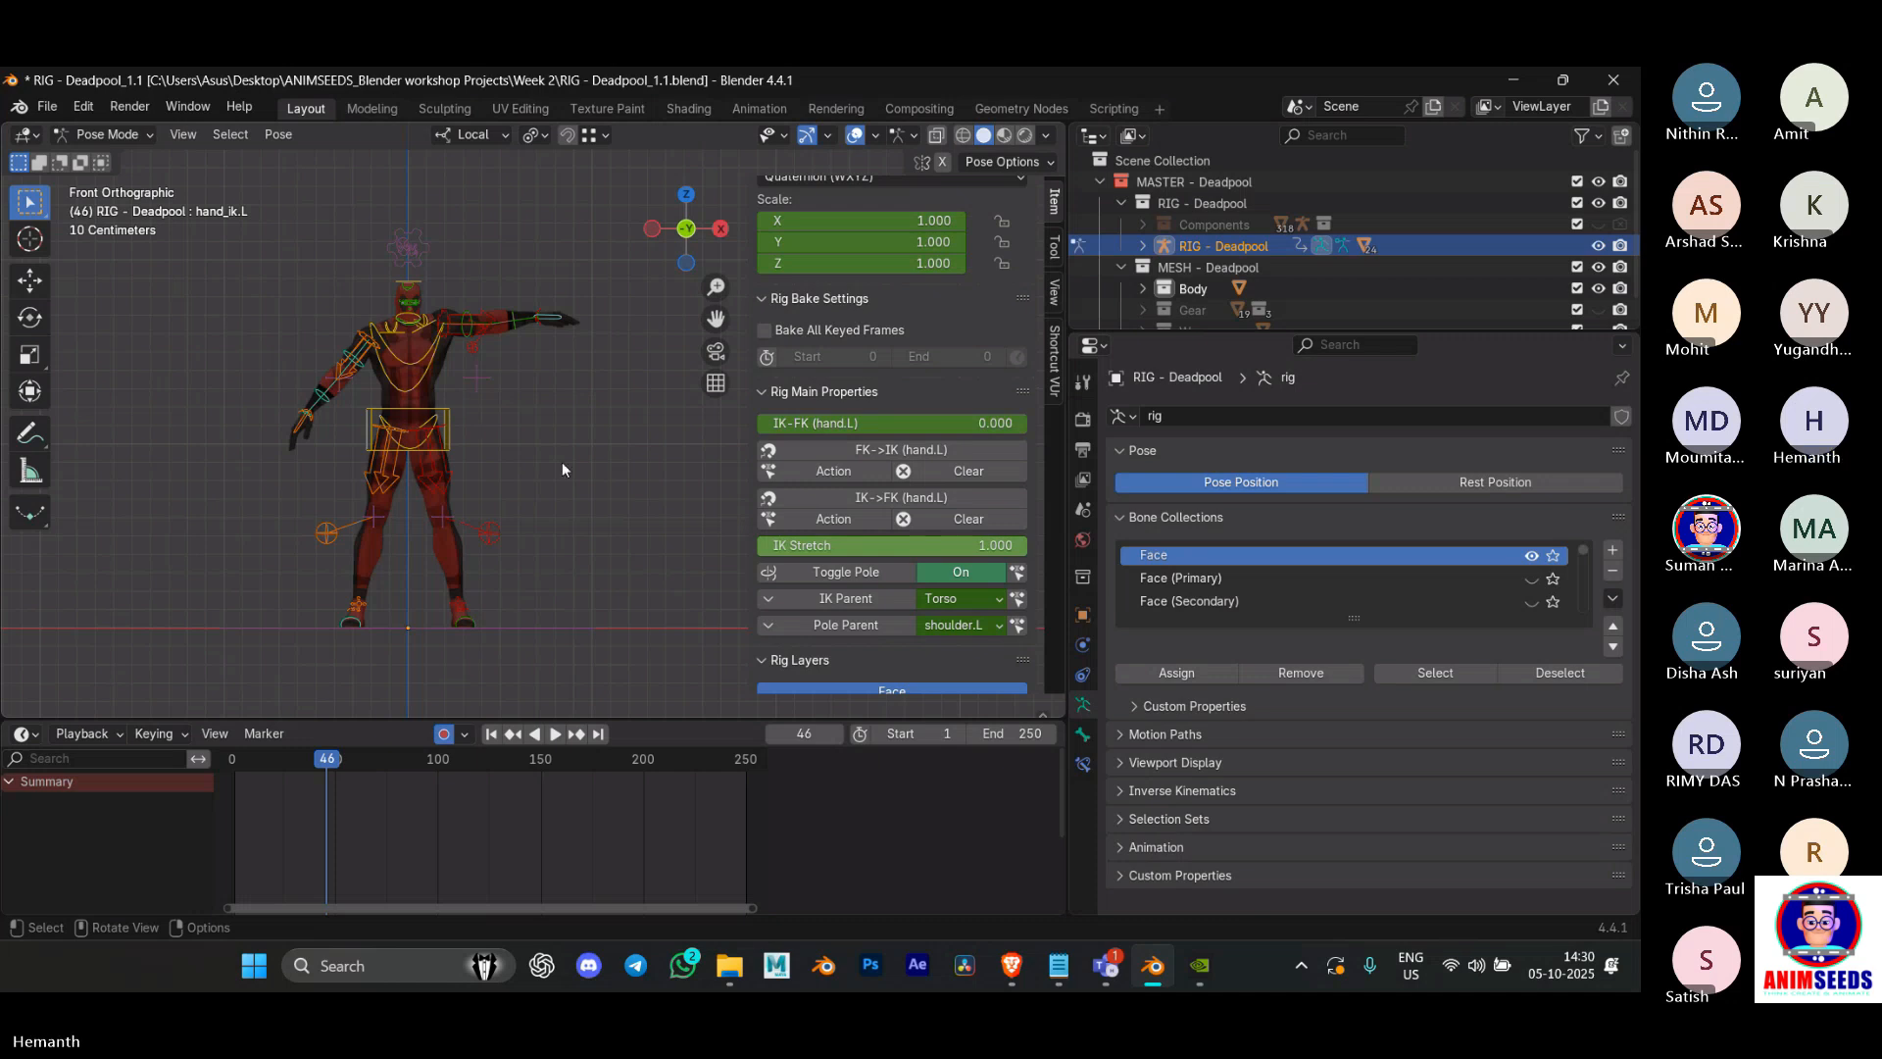
Step: Select the torso control around the hips and briefly expand and collapse the armature's Selection Sets section
left_click(452, 423)
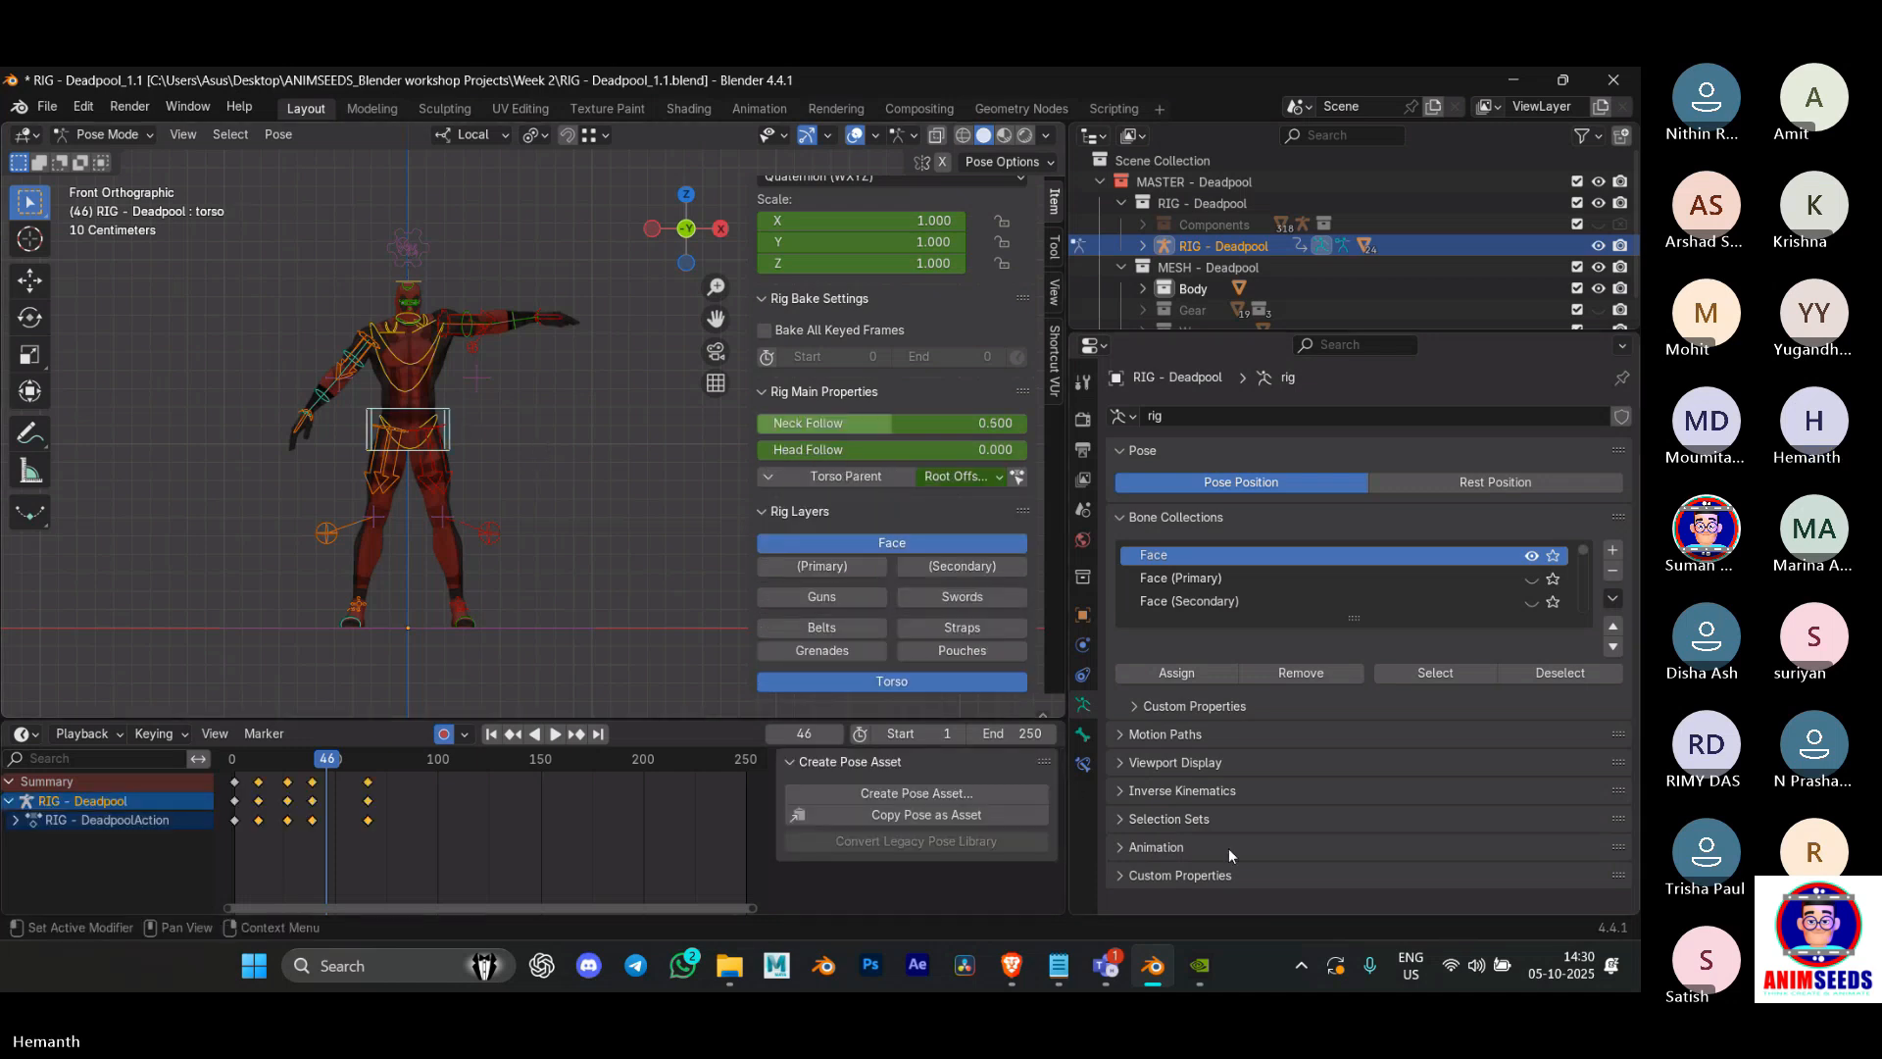
left_click(1142, 820)
left_click(1144, 819)
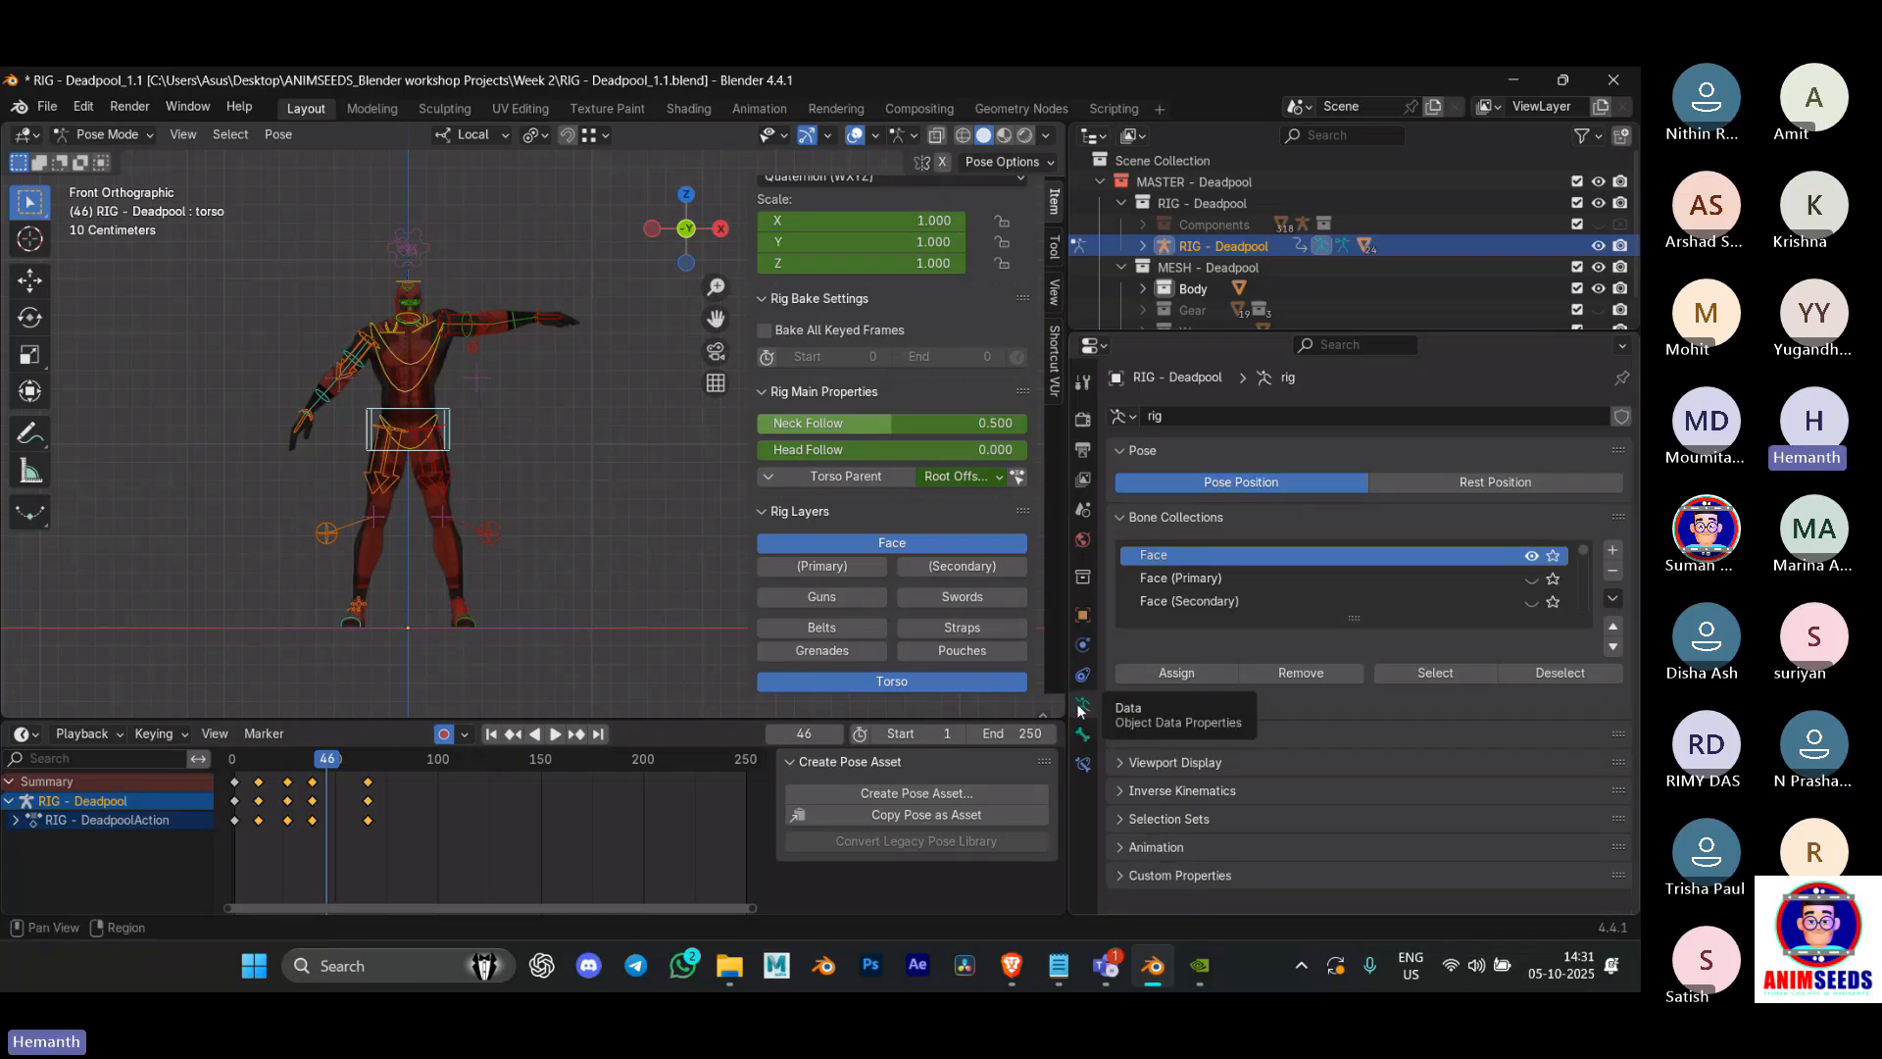
Step: Leave Pose Mode, deselect and reselect the rig, and return it to Pose Mode
key("Tab")
left_click(338, 412)
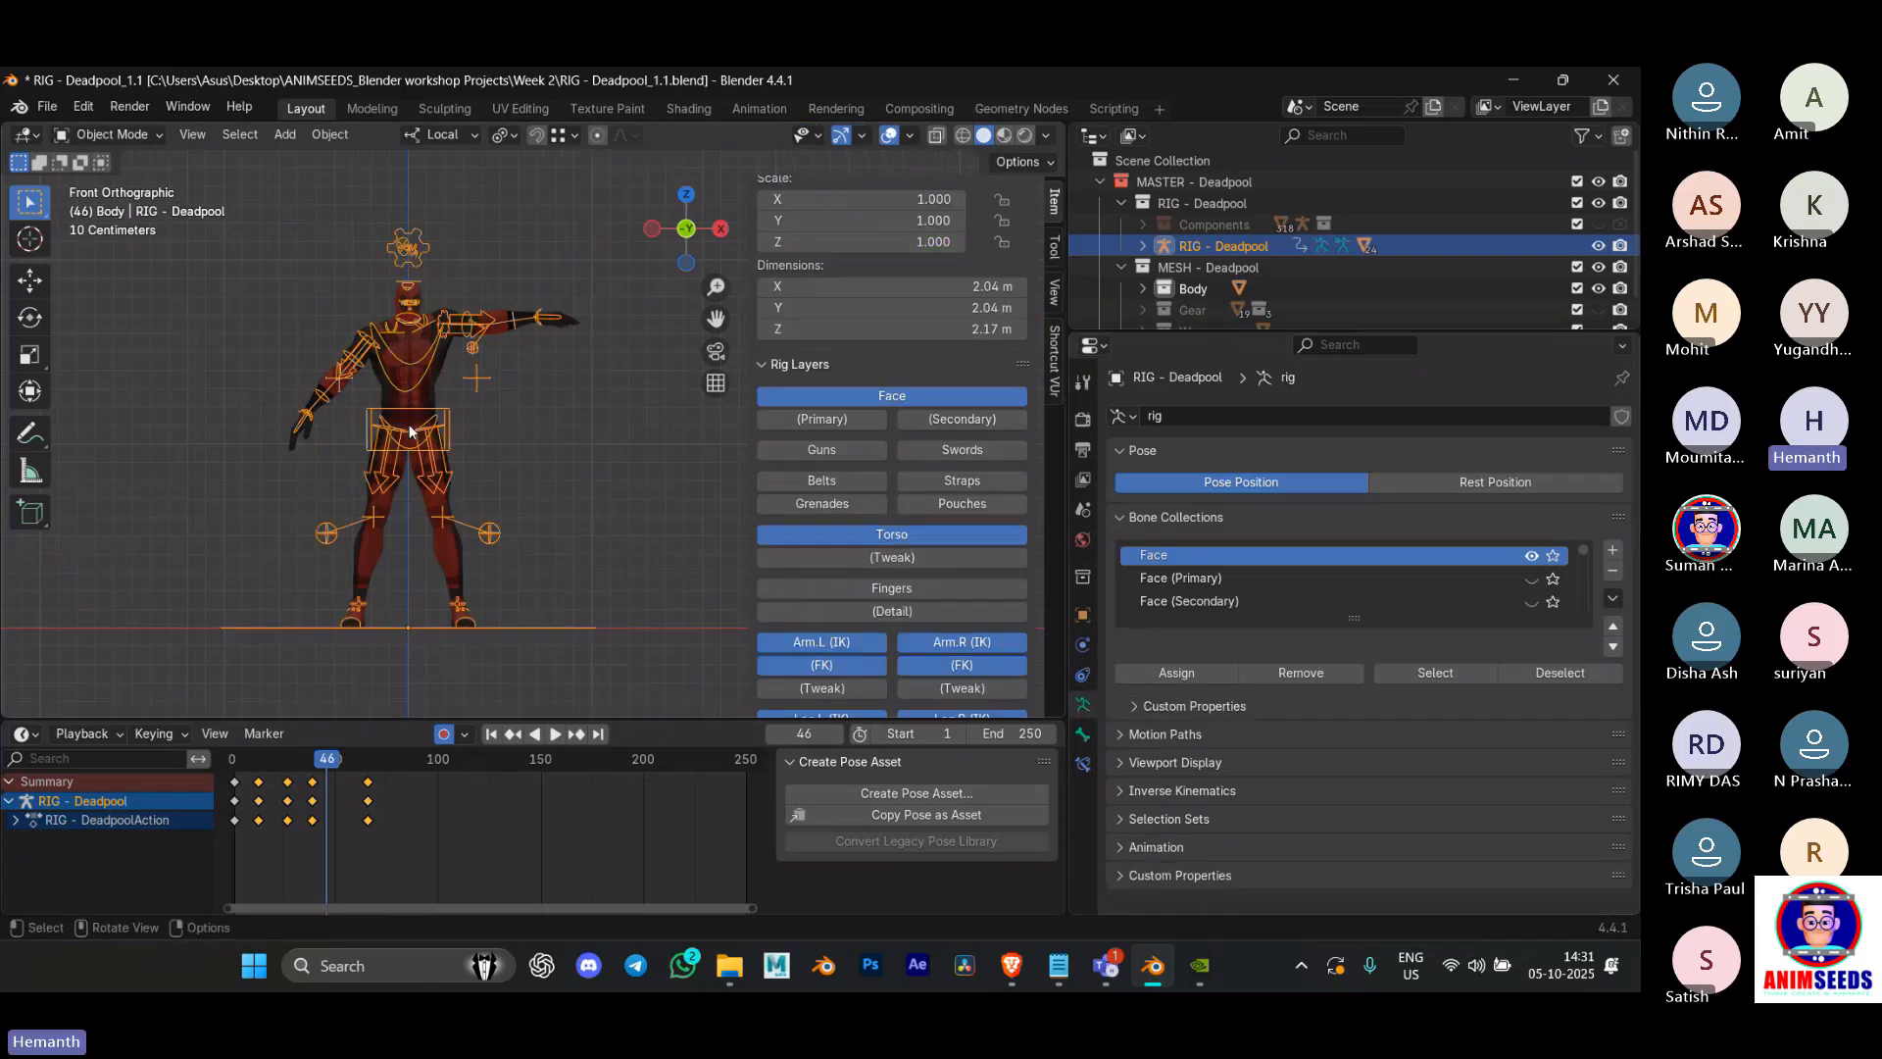
left_click(607, 530)
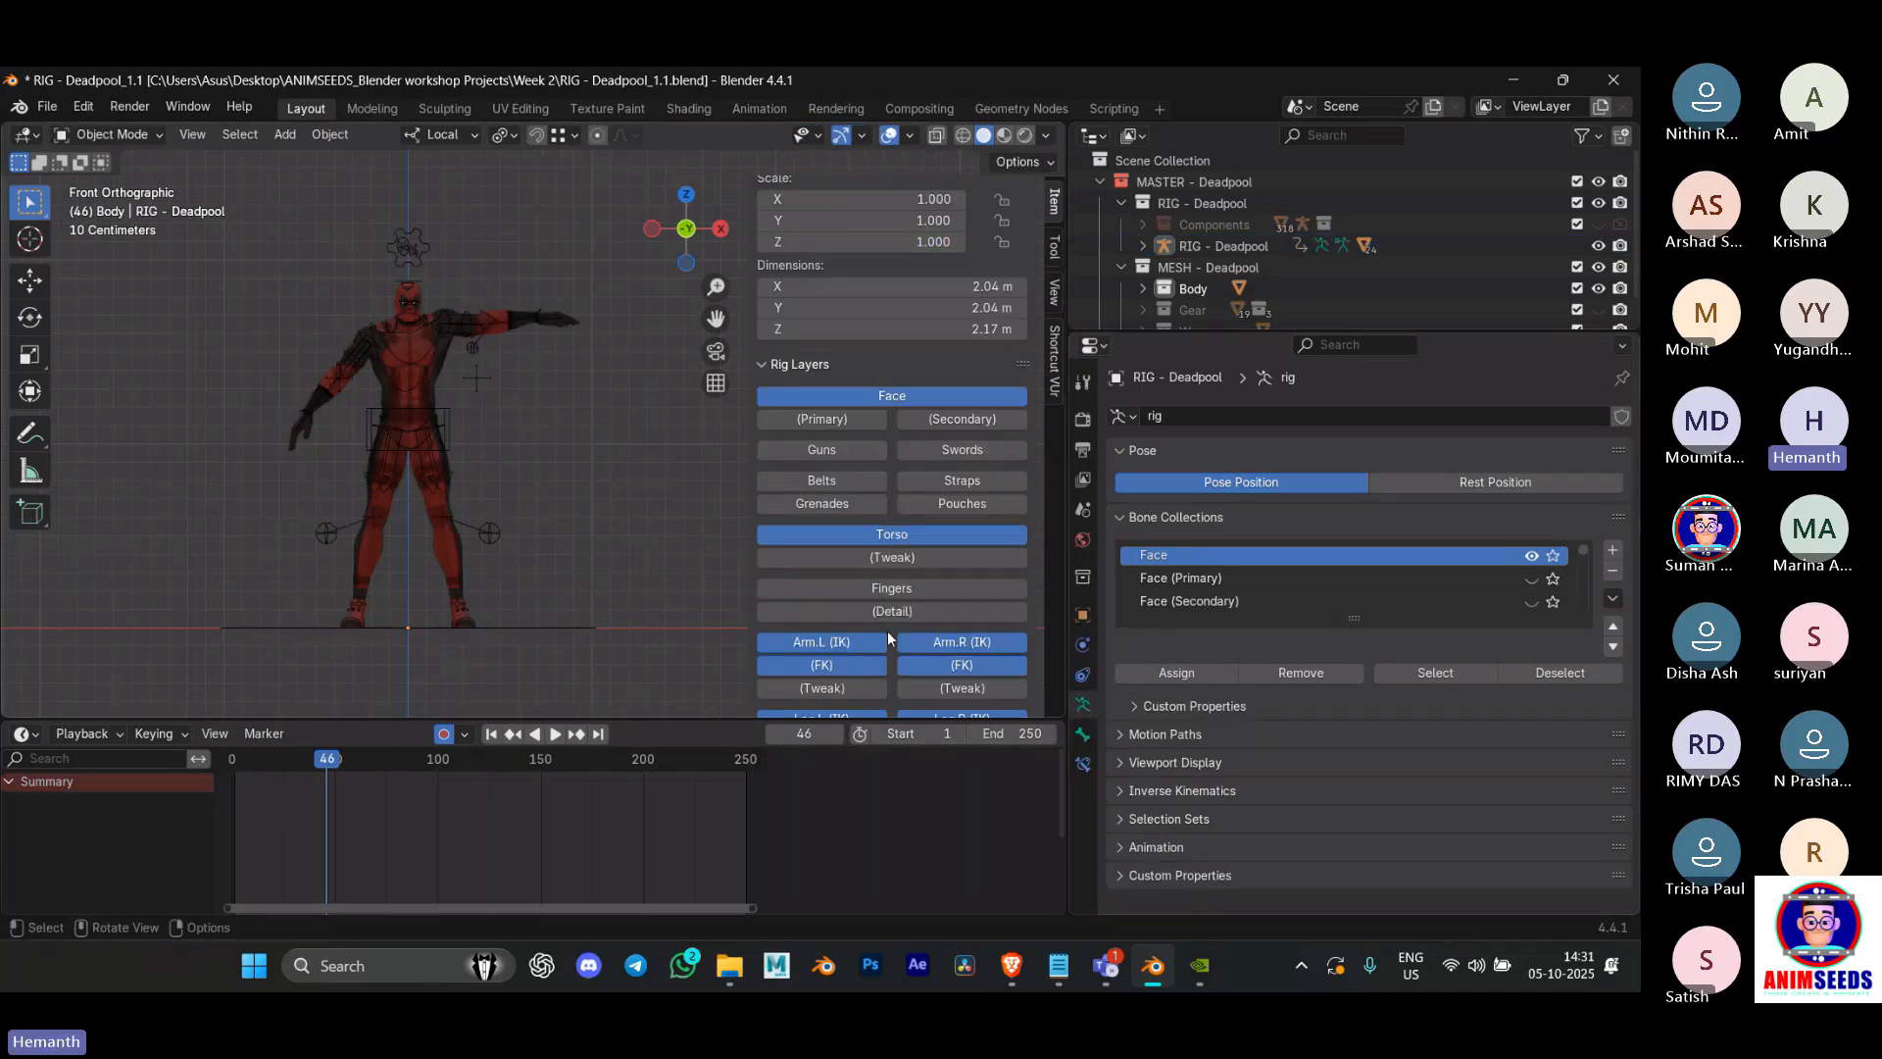
left_click(448, 432)
key("ctrl+Tab")
left_click(449, 458)
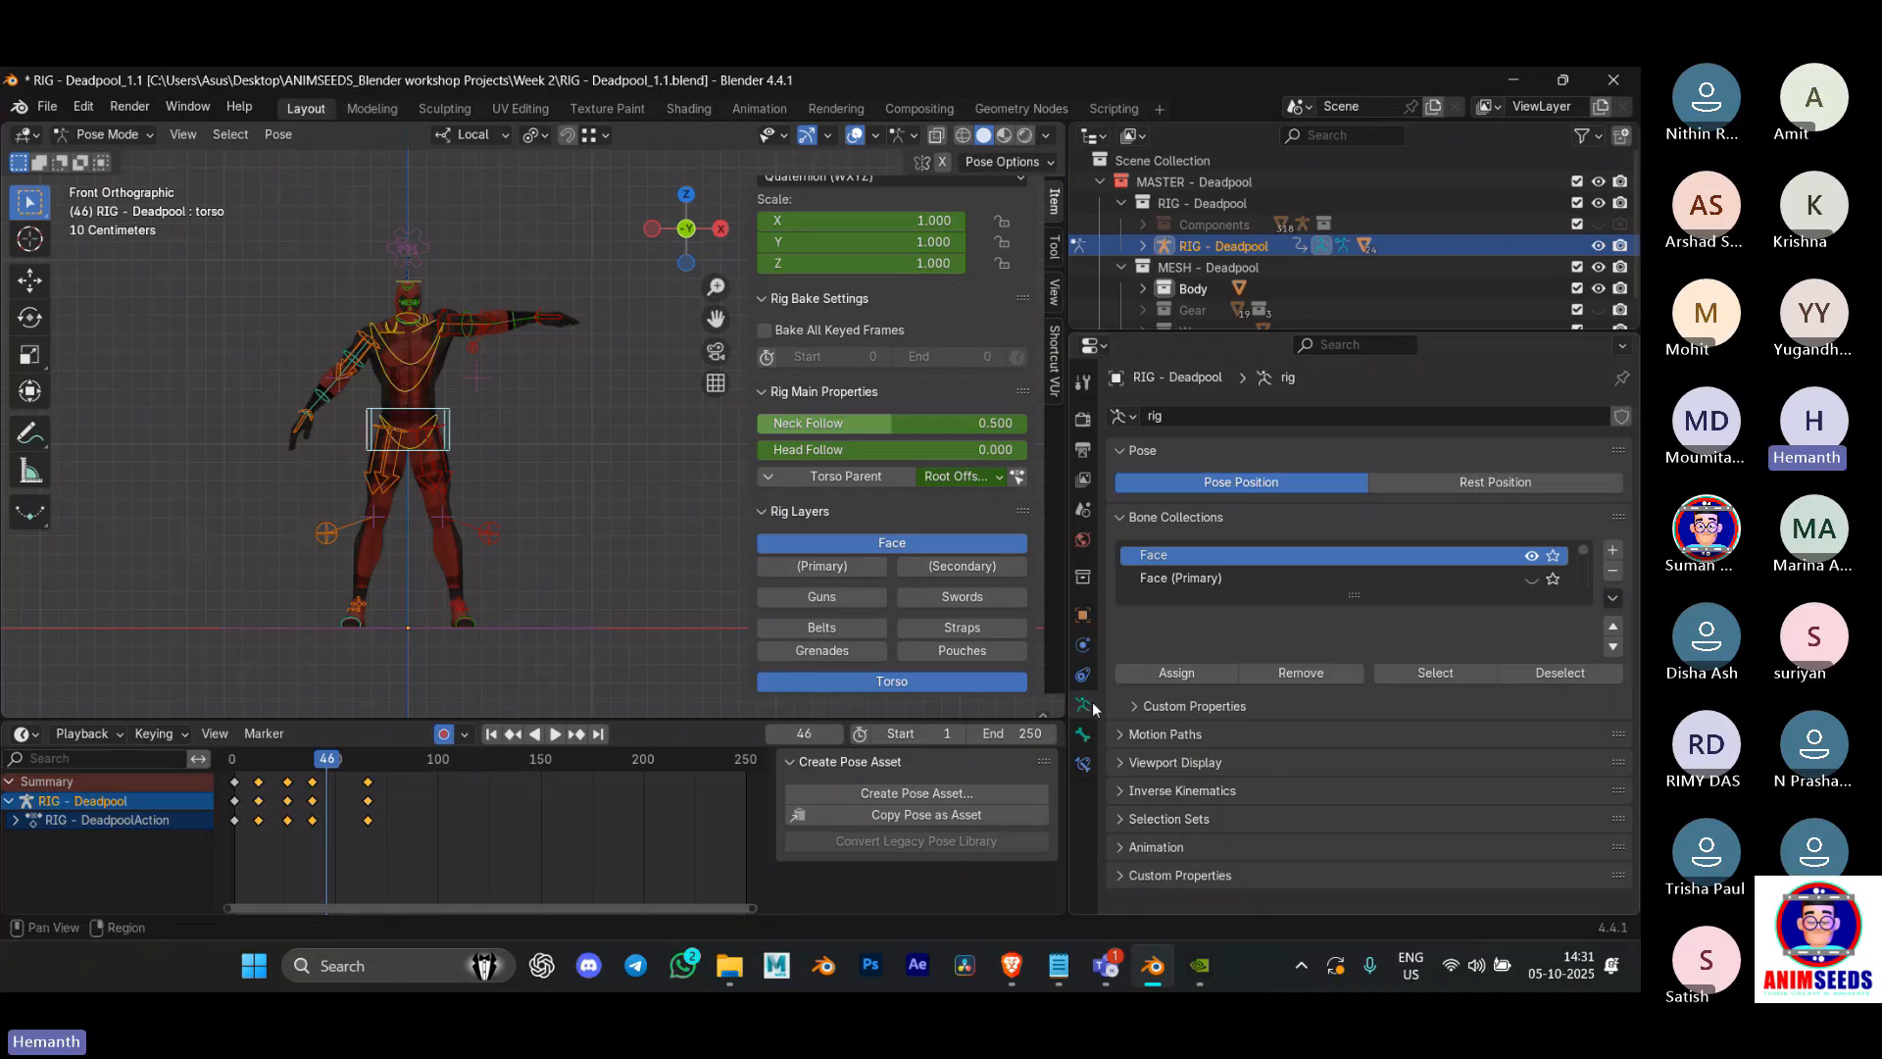
Step: Expand the armature's Selection Sets section and add a new selection set
left_click(1155, 820)
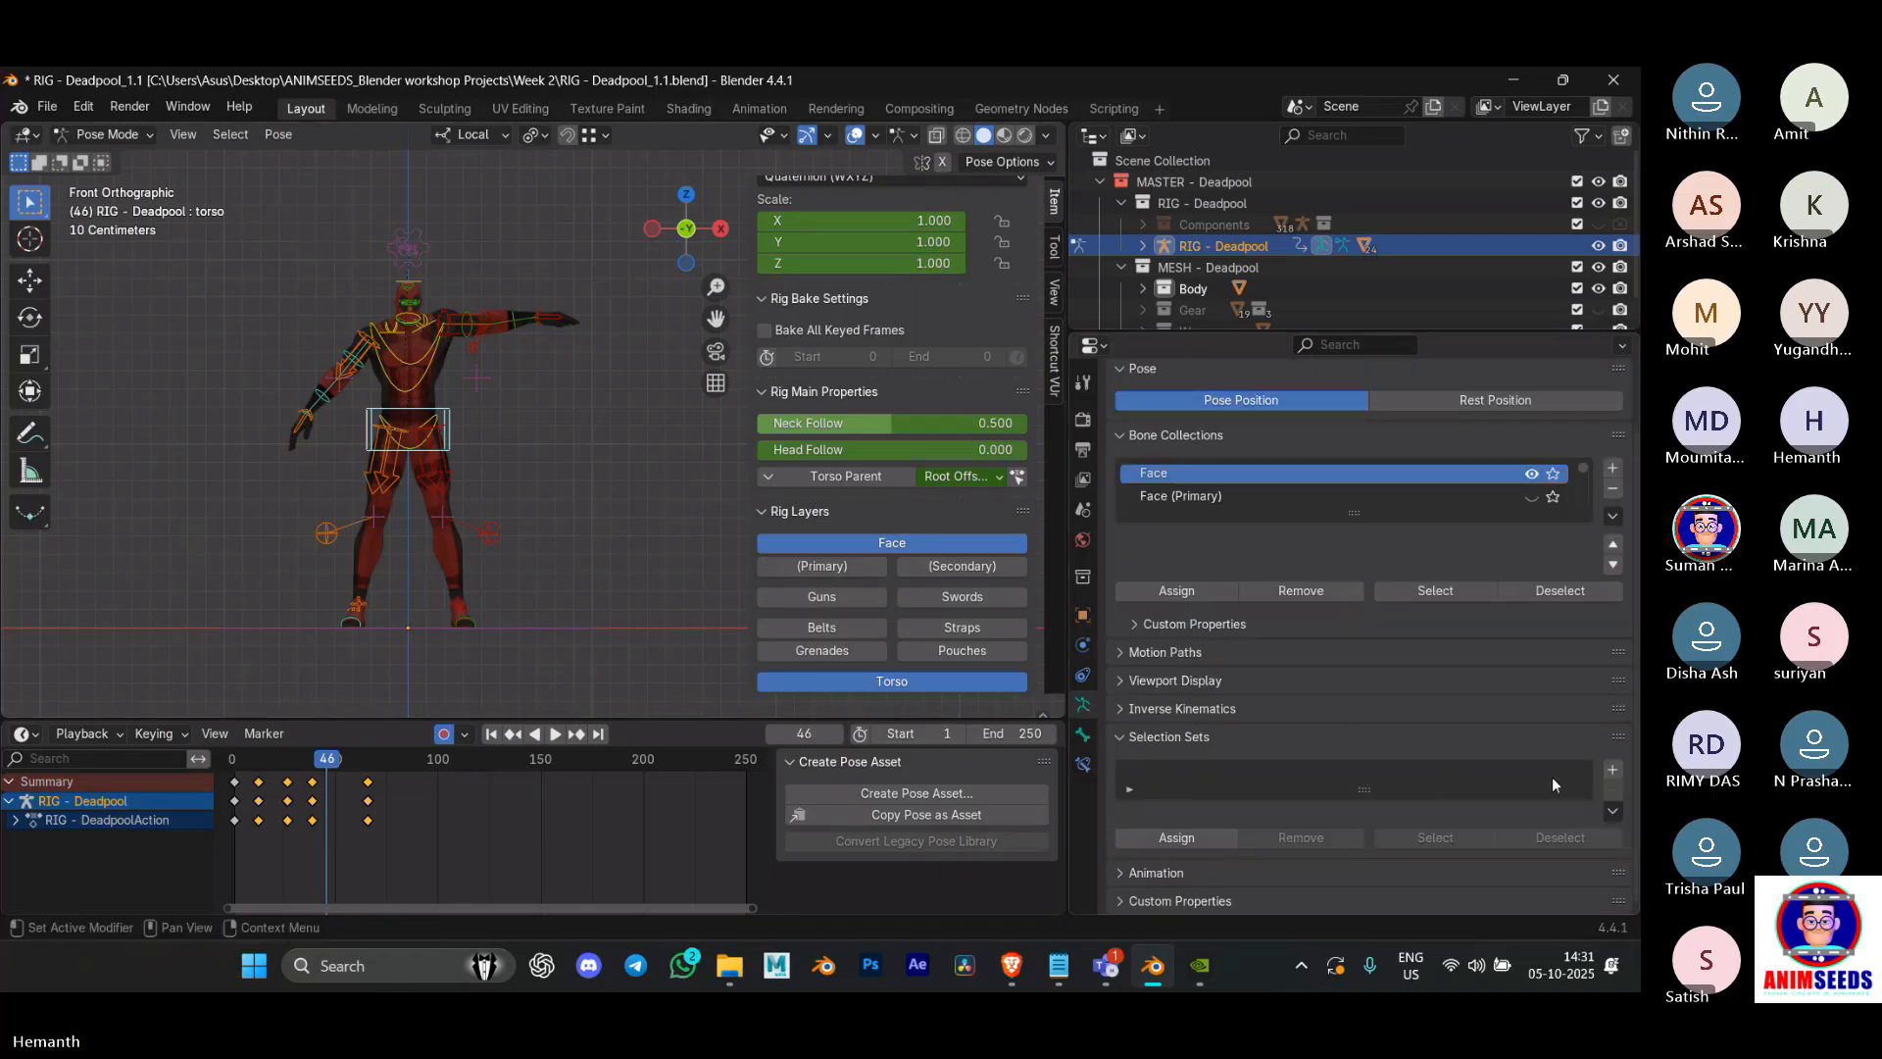
left_click(1613, 770)
scroll(1296, 812, "down", 1)
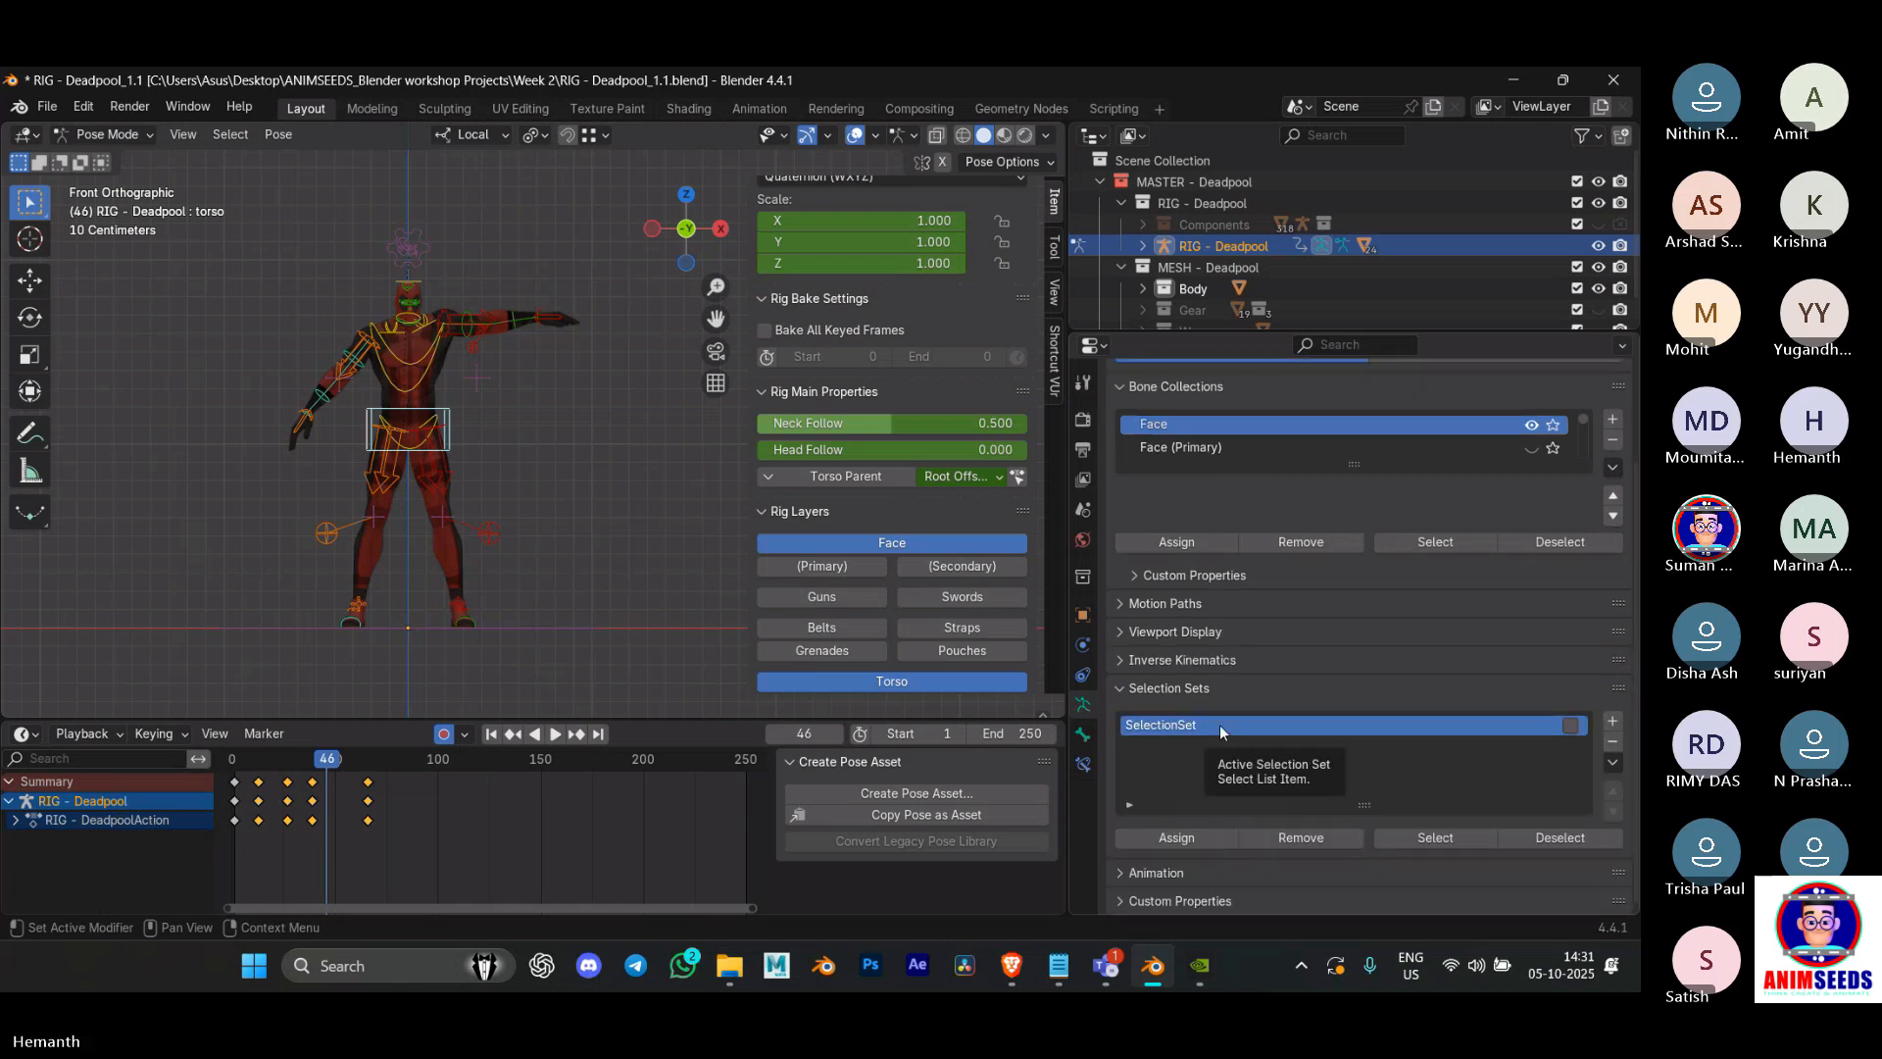
Step: Select the torso control around the hips and assign it to the new selection set
left_click(518, 414)
scroll(529, 418, "up", 4)
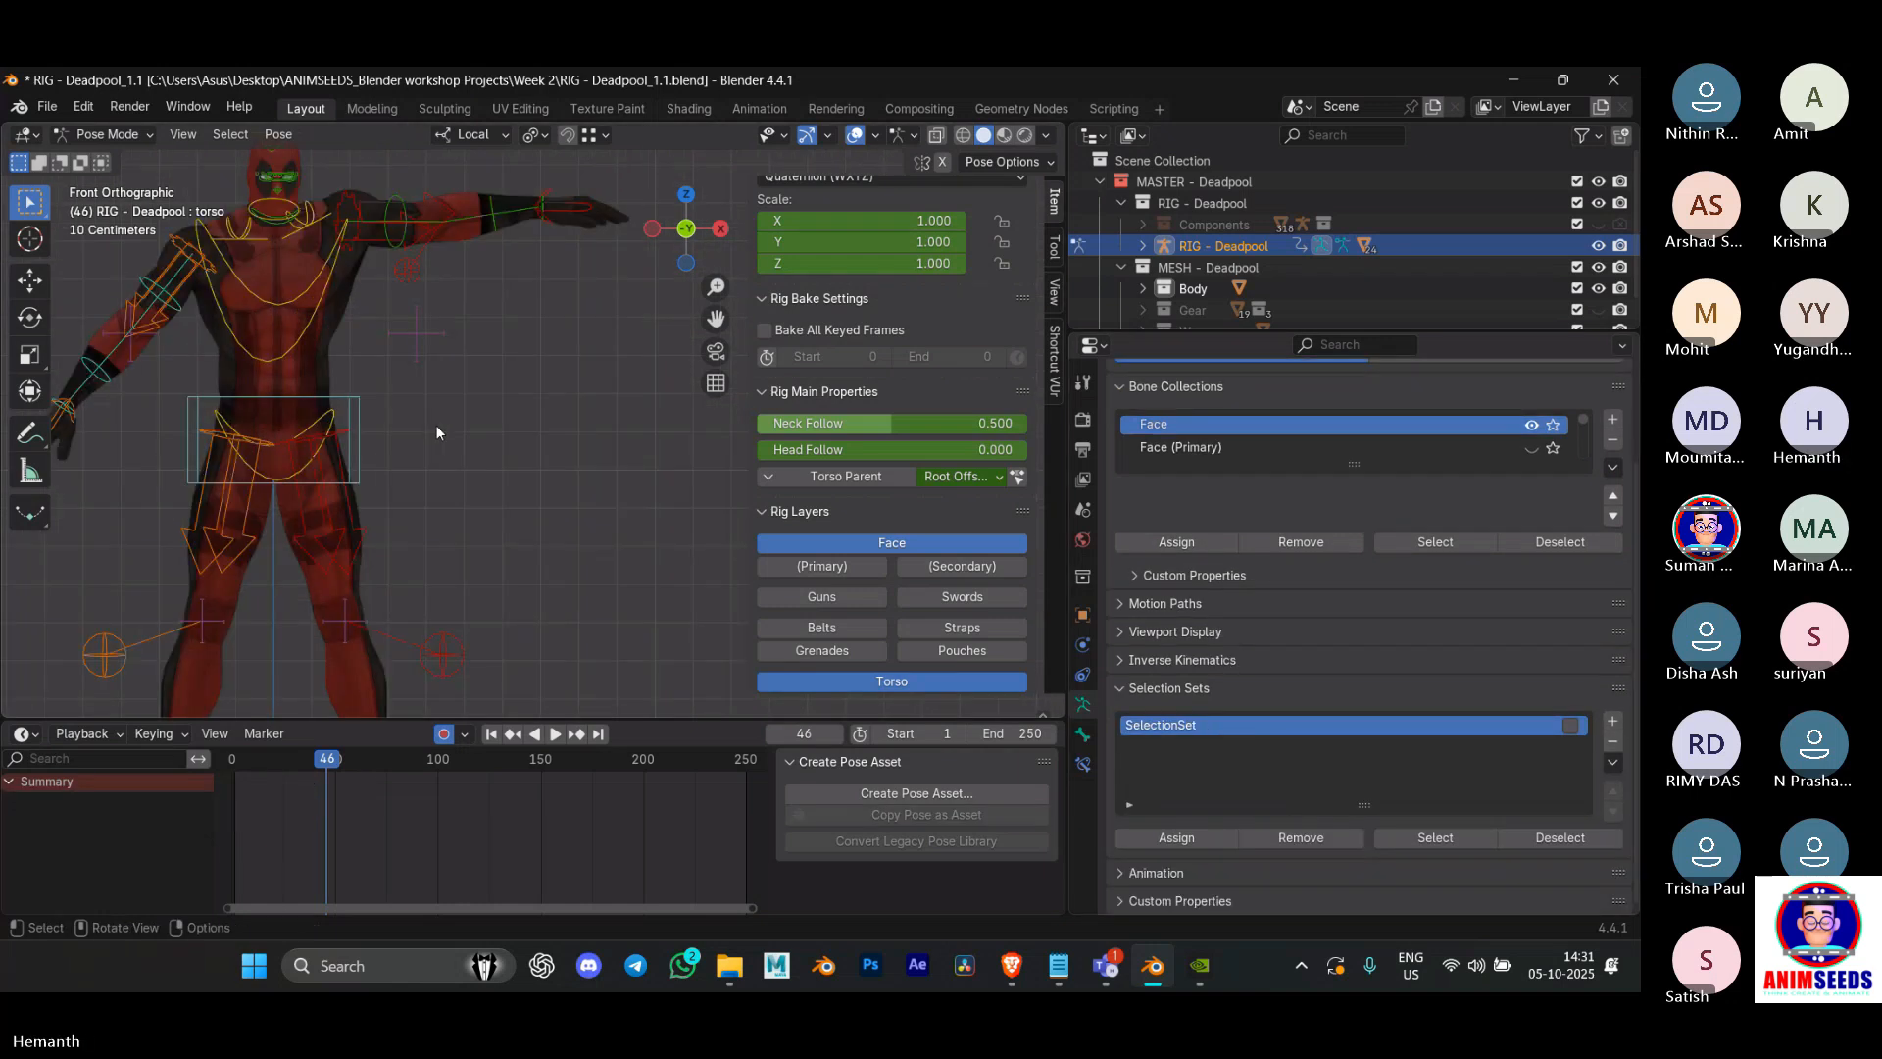
left_click(361, 410)
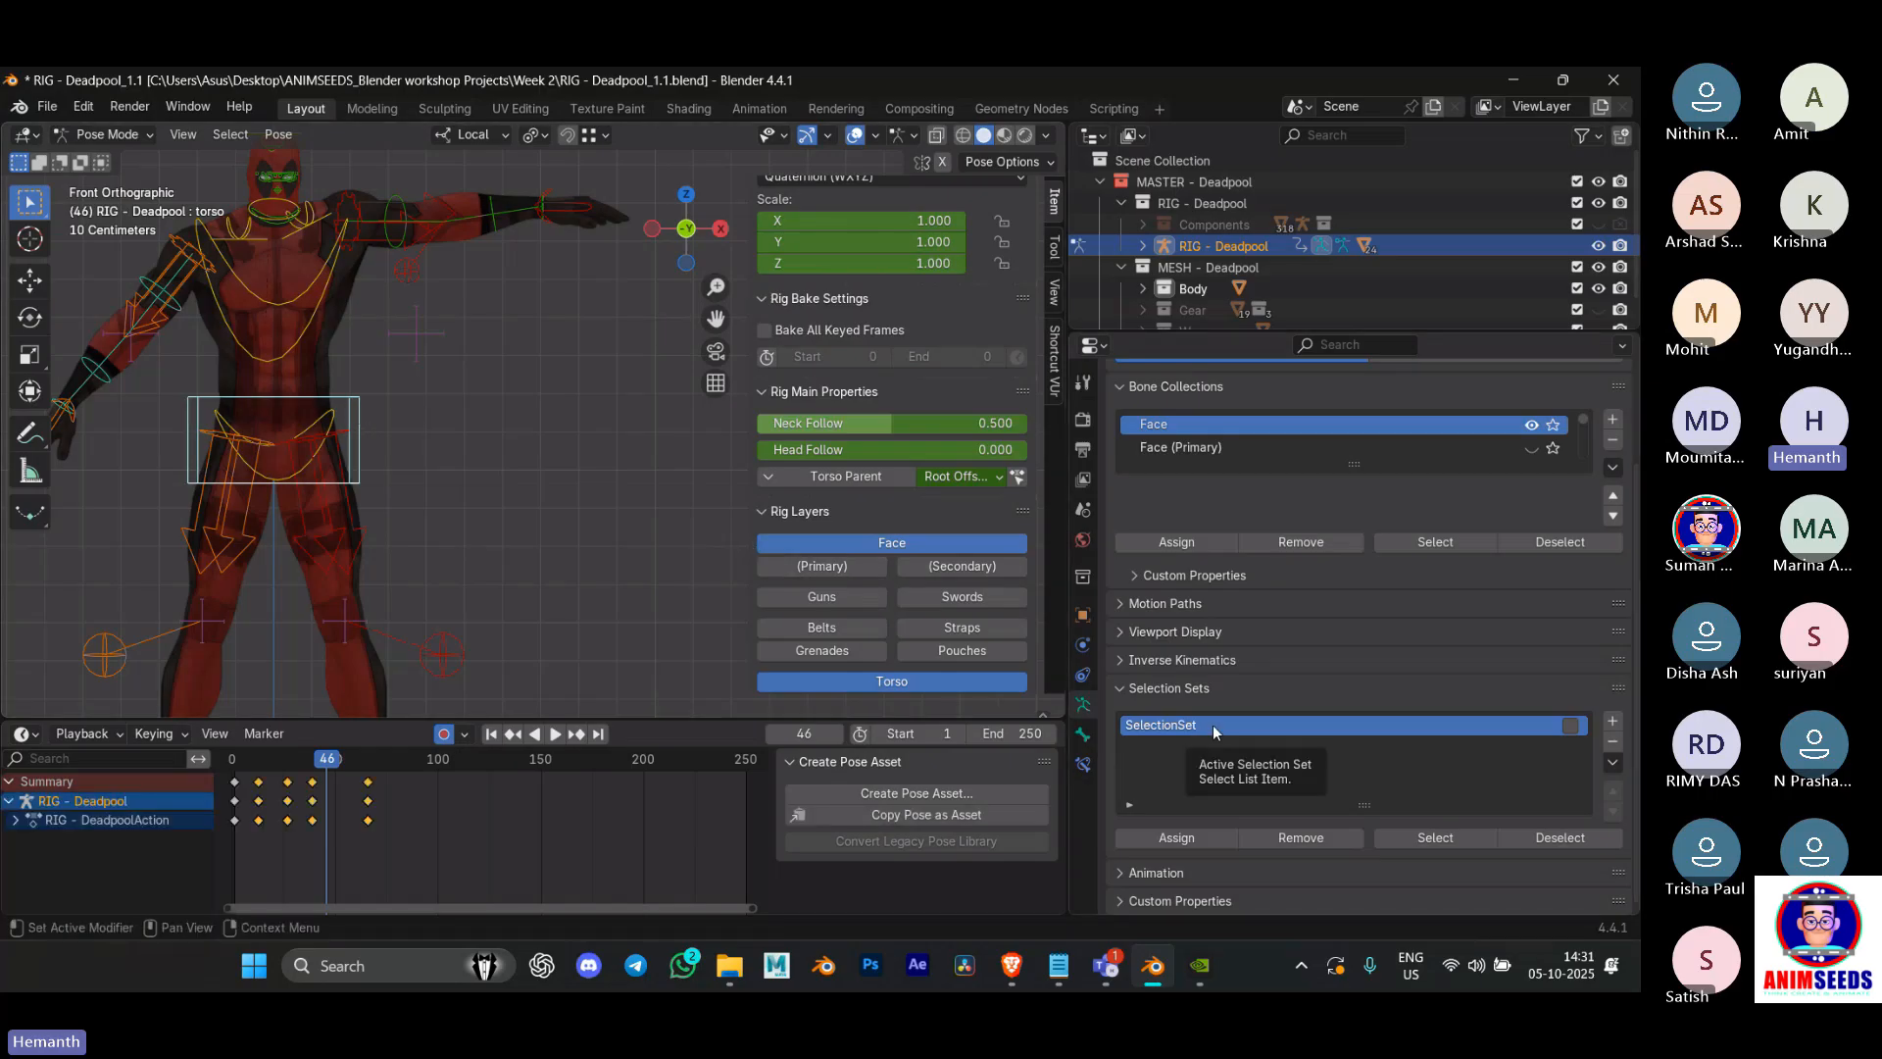
left_click(1185, 840)
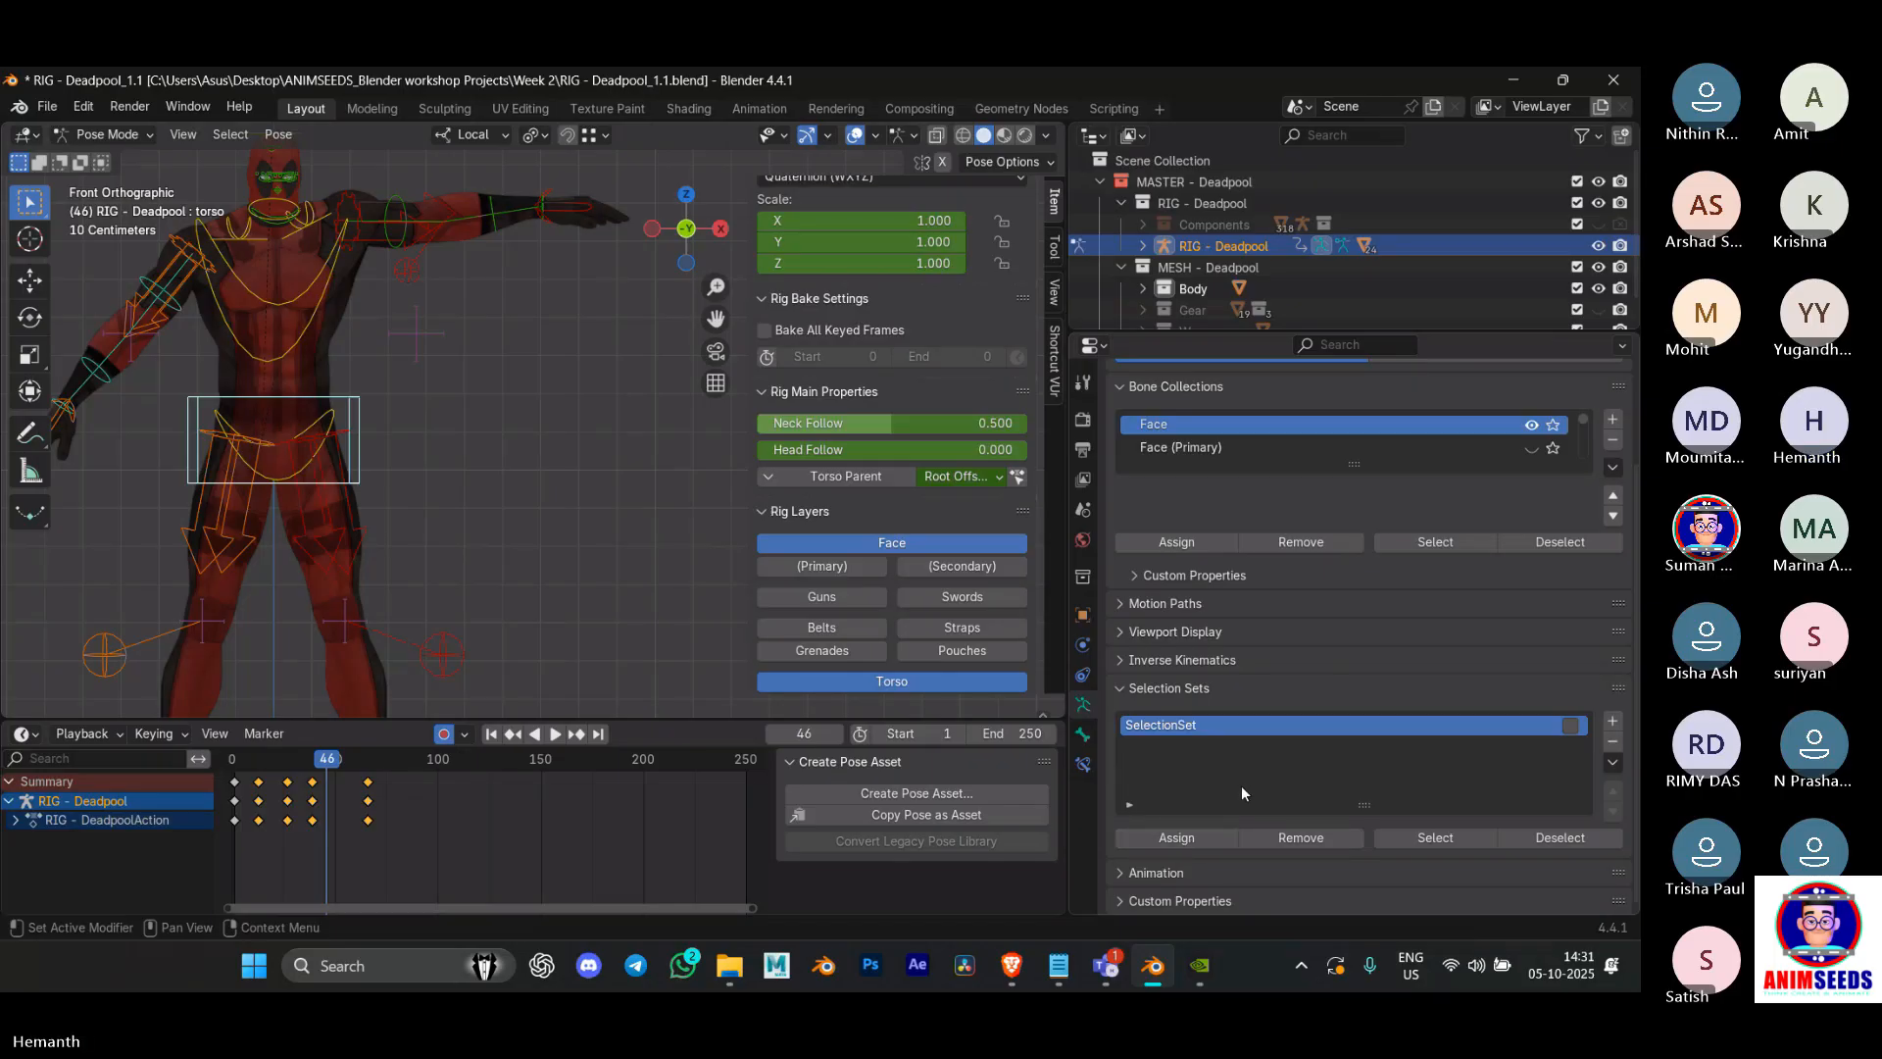
Step: Rename the new selection set as root
double_click(1183, 724)
type("root")
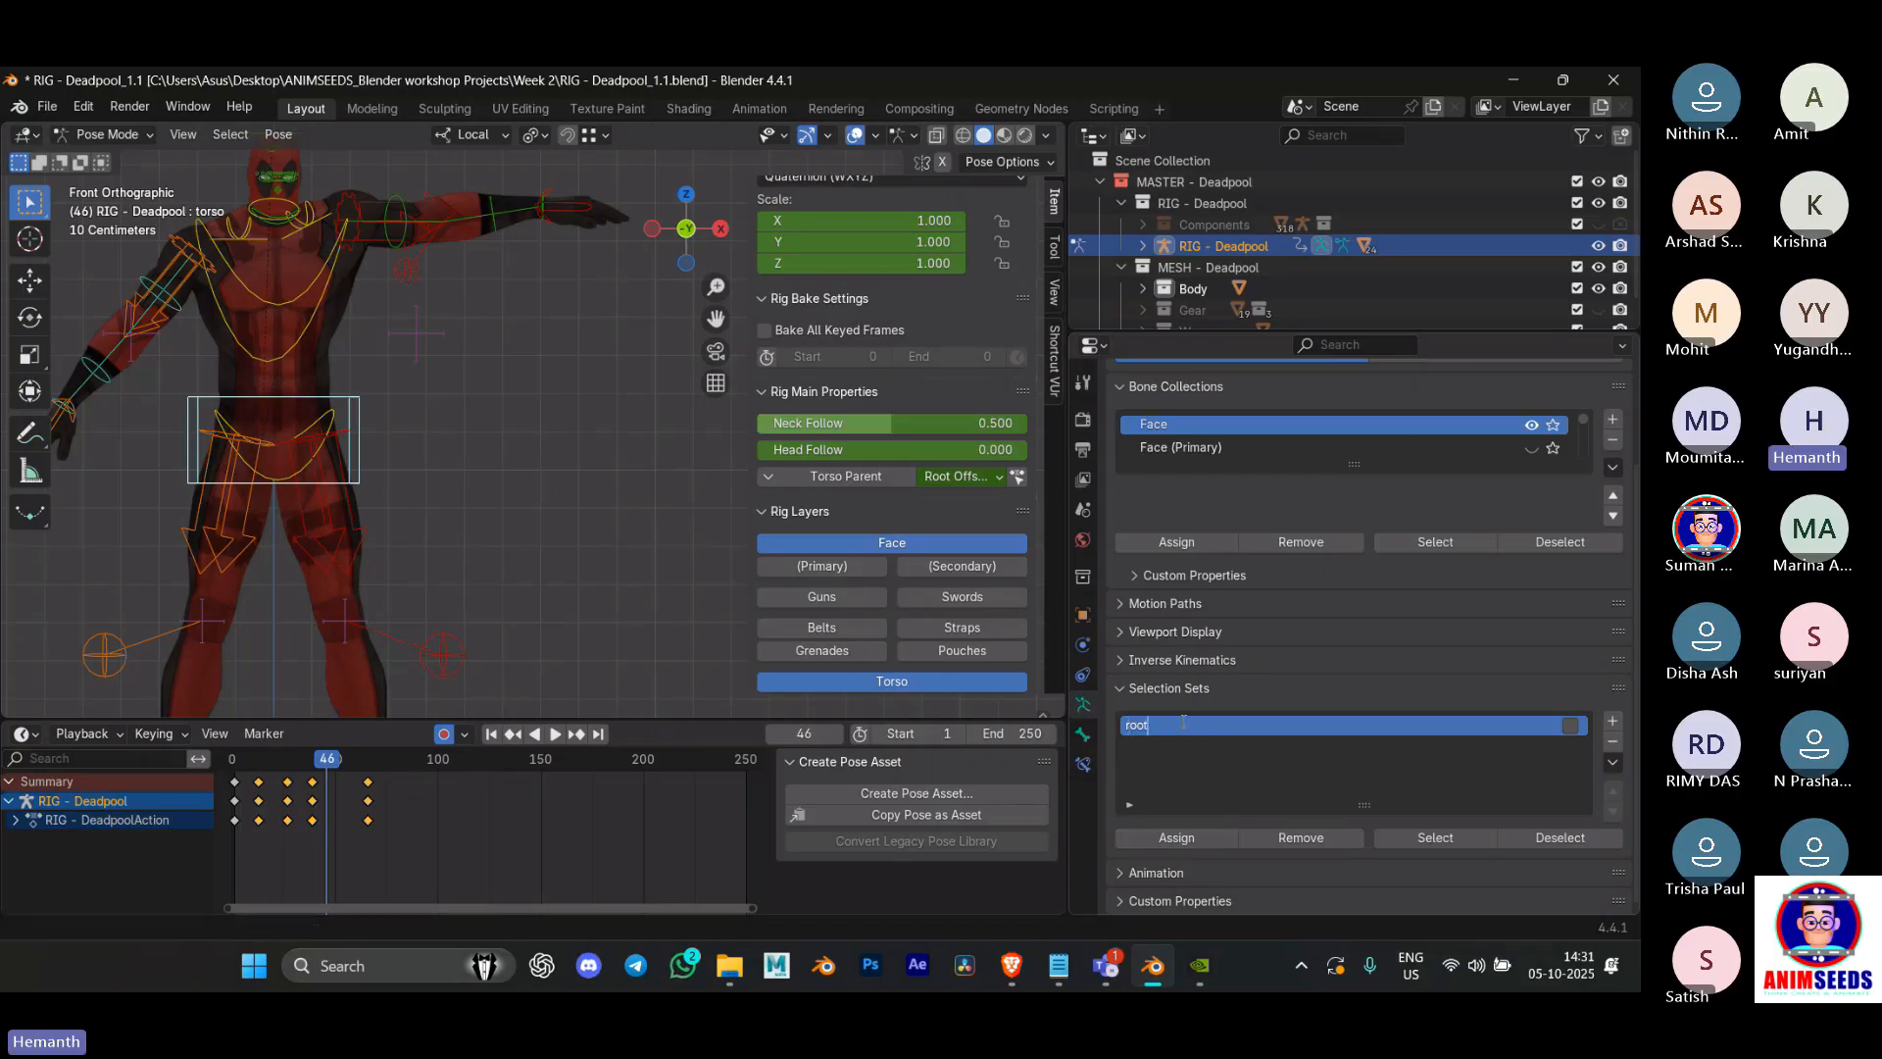
key("Return")
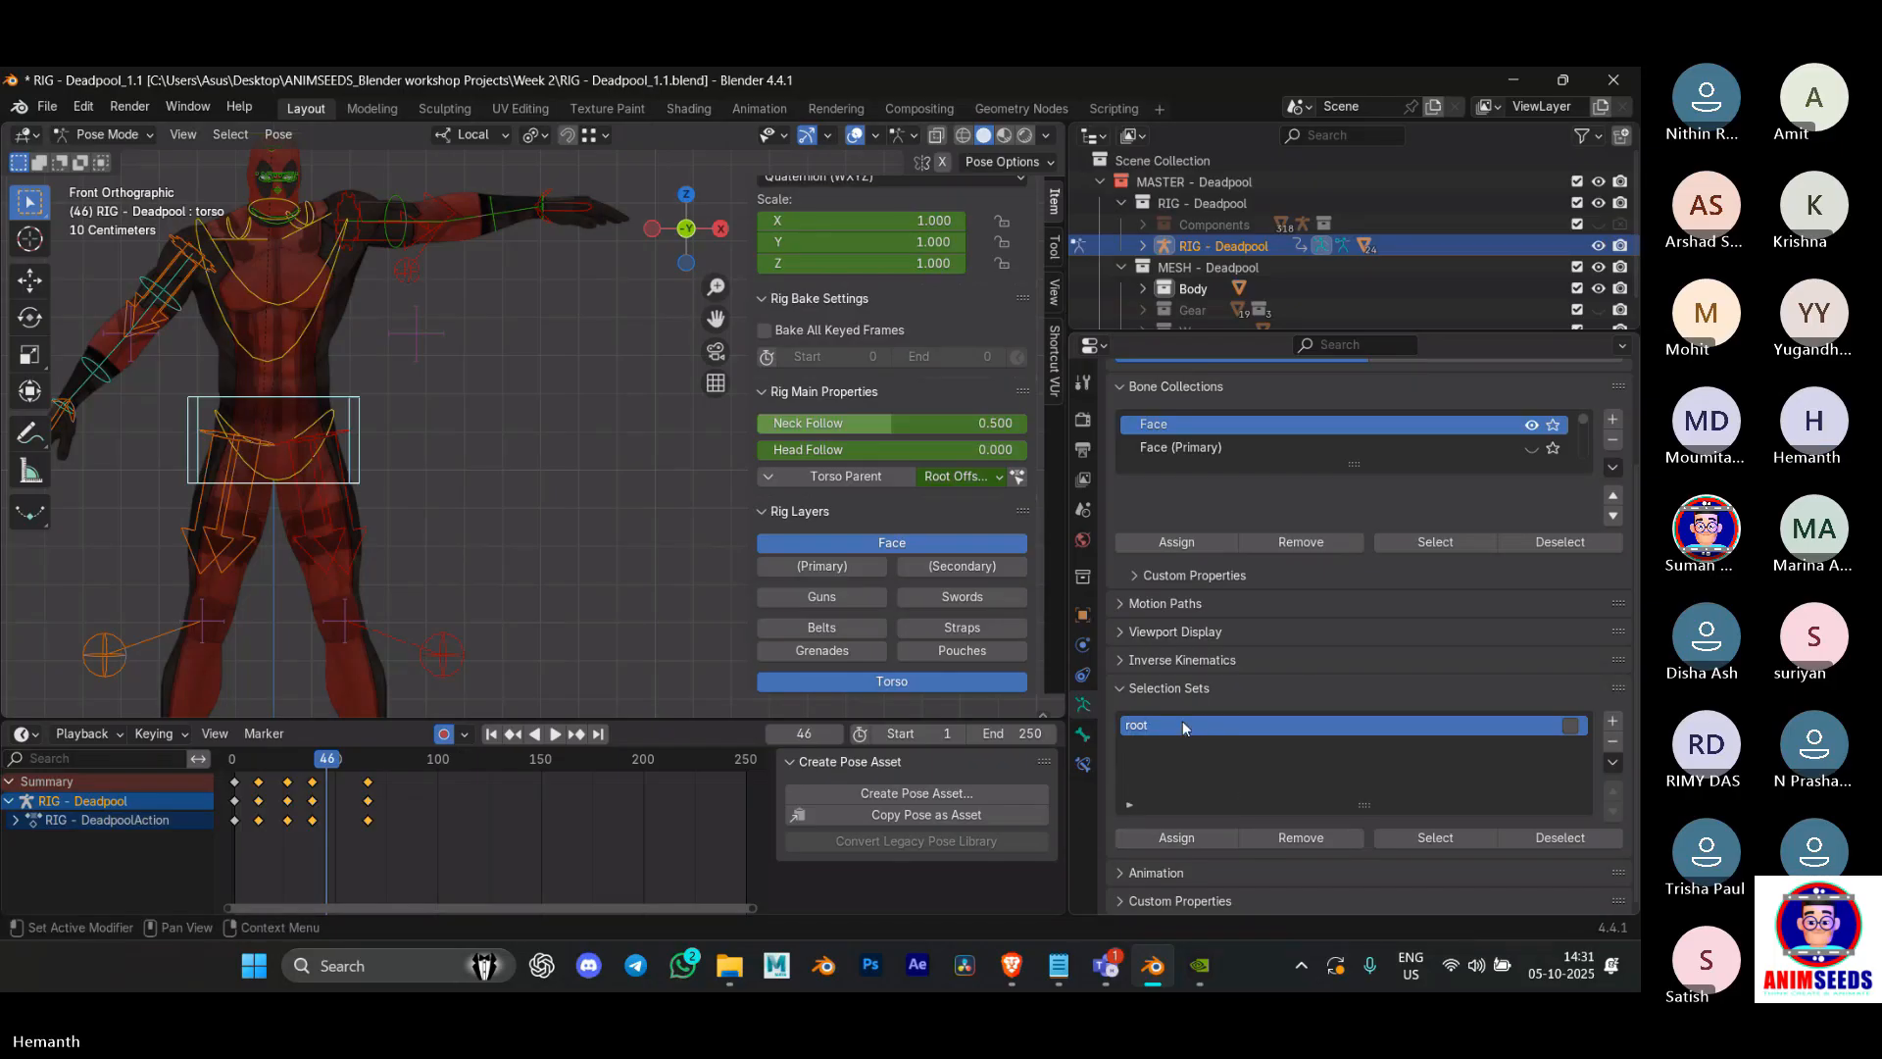
Step: Clear the bone selection and use the root selection set to select, deselect and reselect the torso control
left_click(485, 557)
left_click(1415, 843)
left_click(1554, 839)
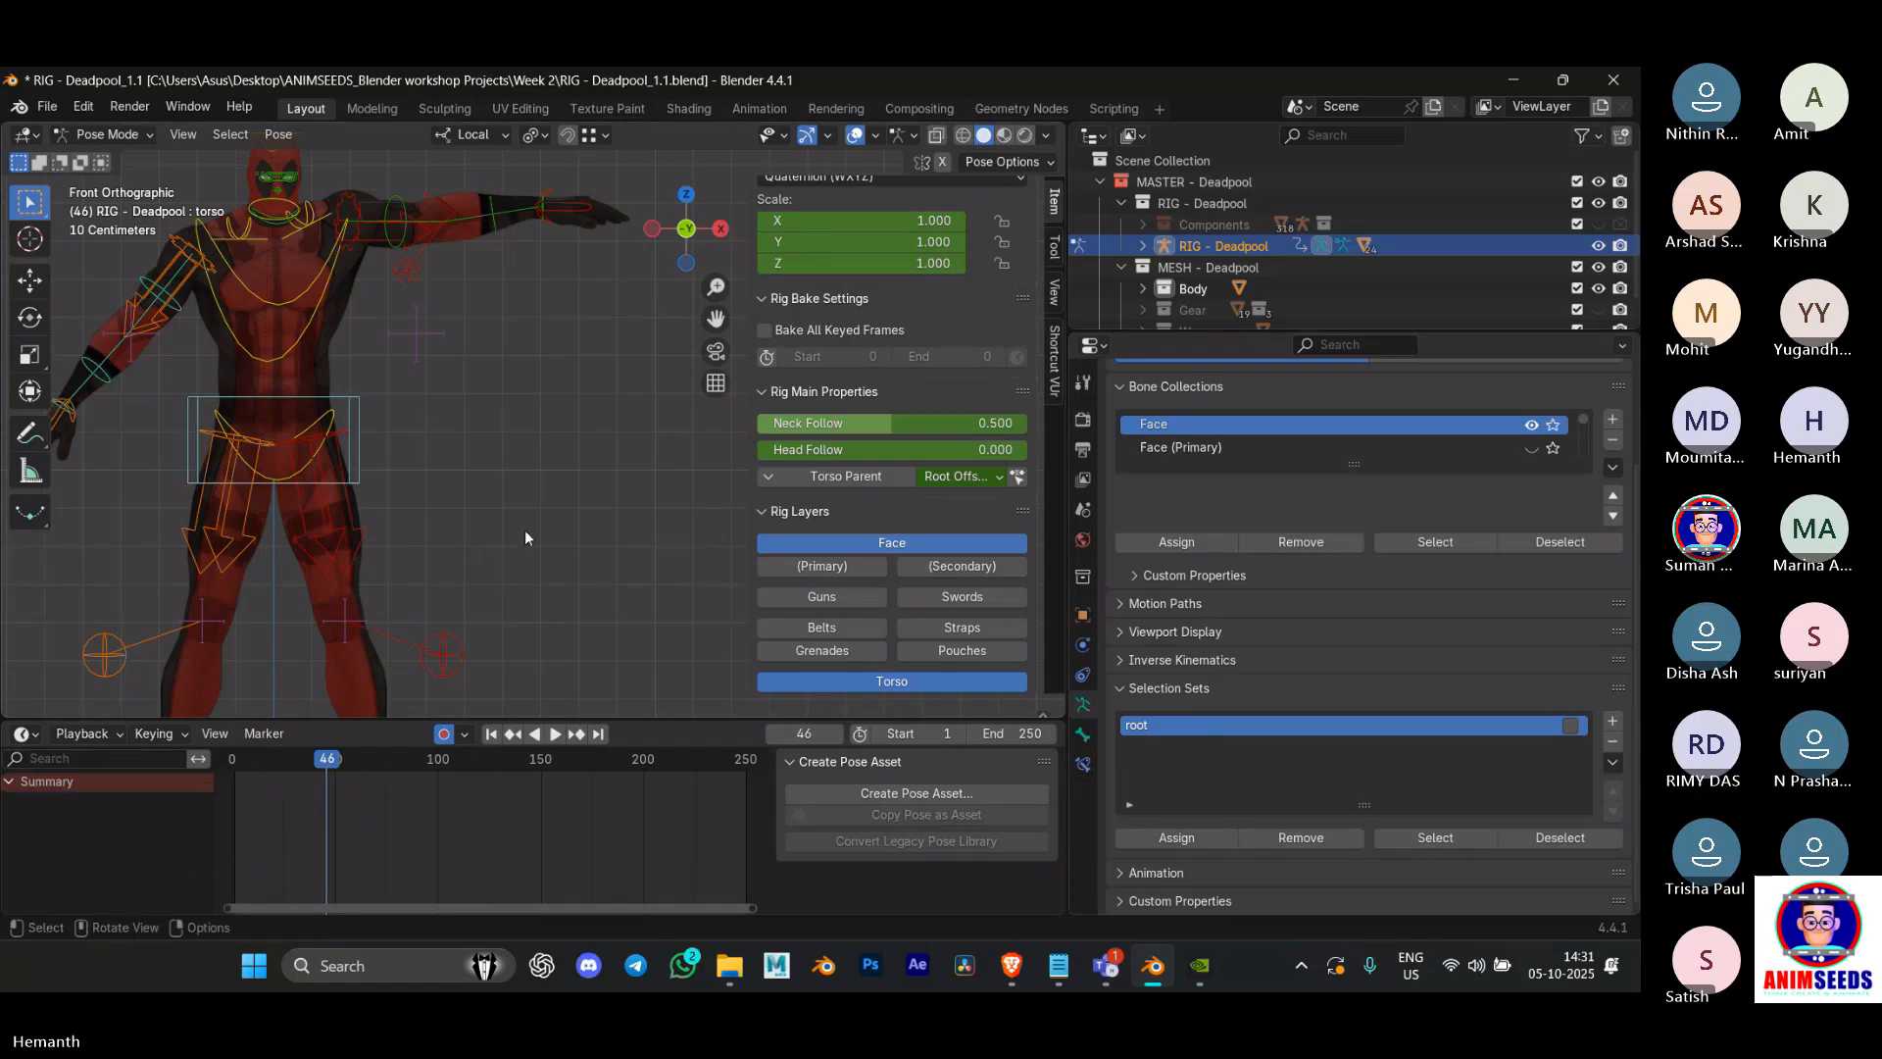
left_click(1445, 839)
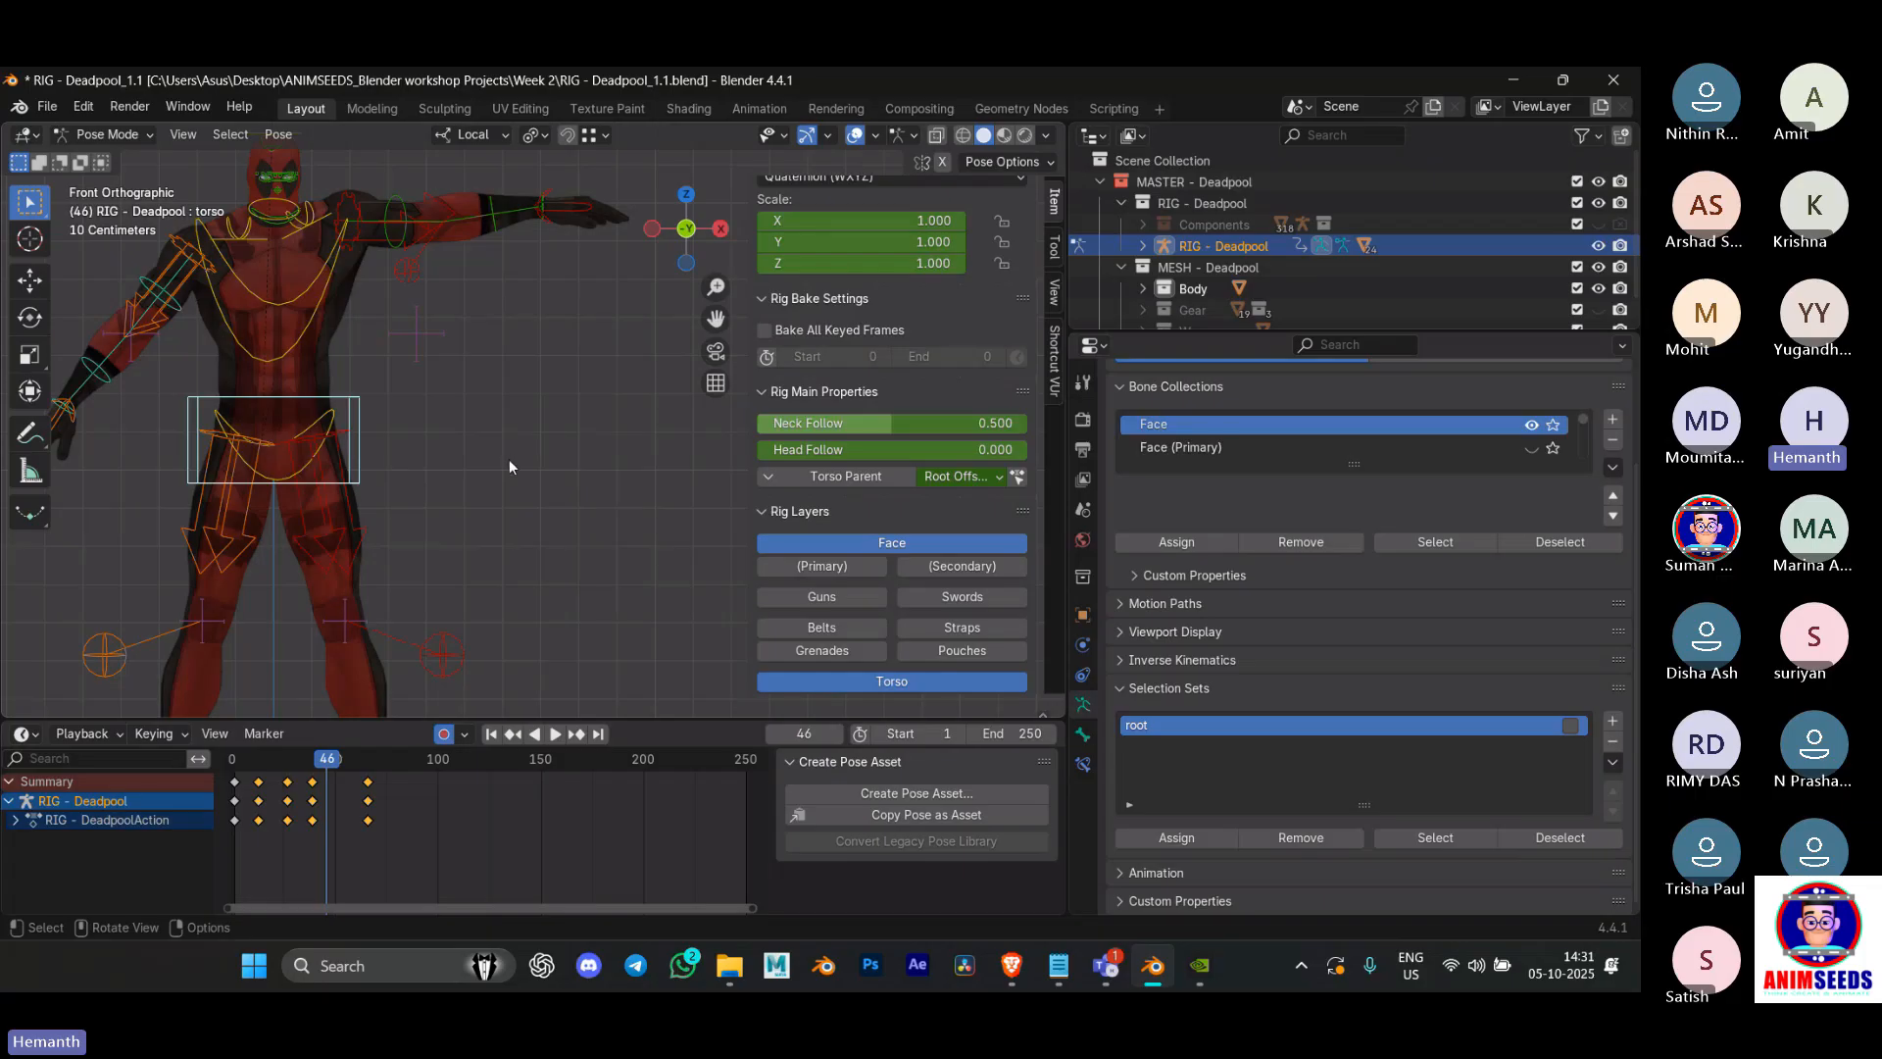
Step: Select the head control above the rig's head and add a second selection set
scroll(509, 459, "down", 2)
left_click(369, 218)
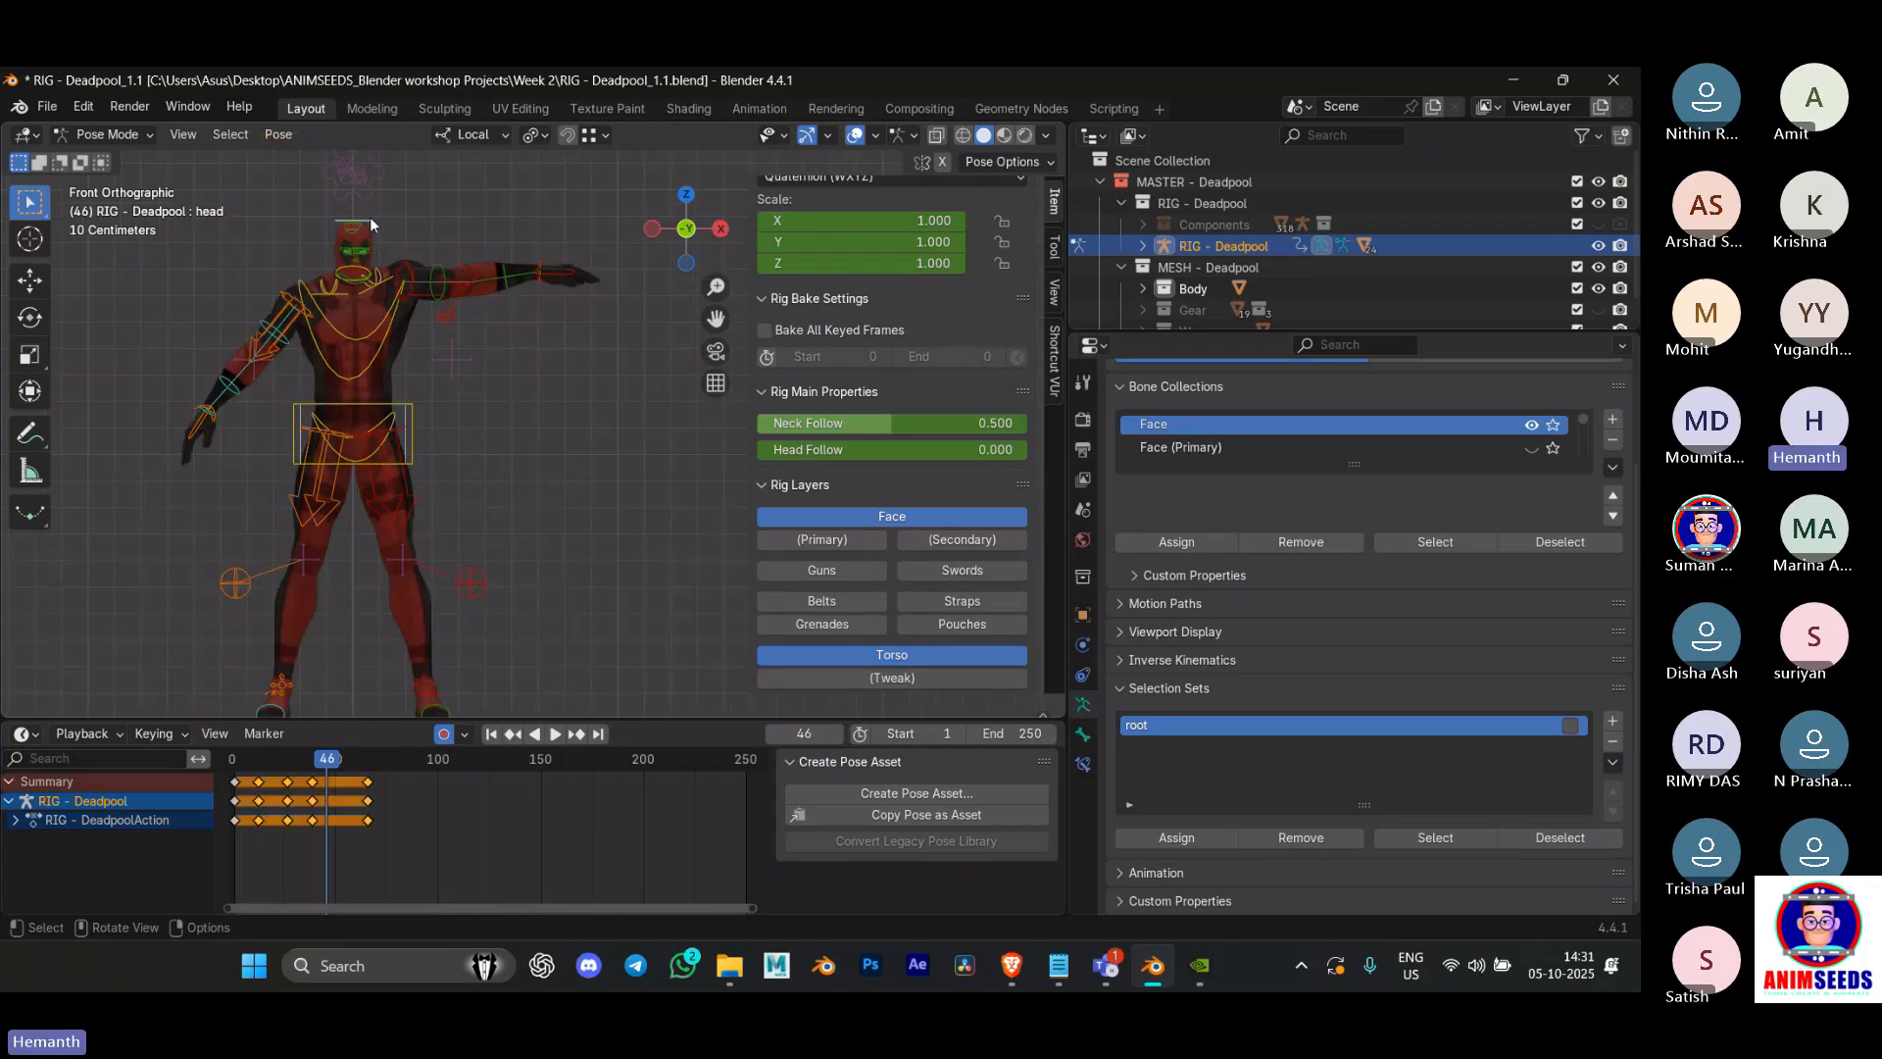
left_click(1612, 721)
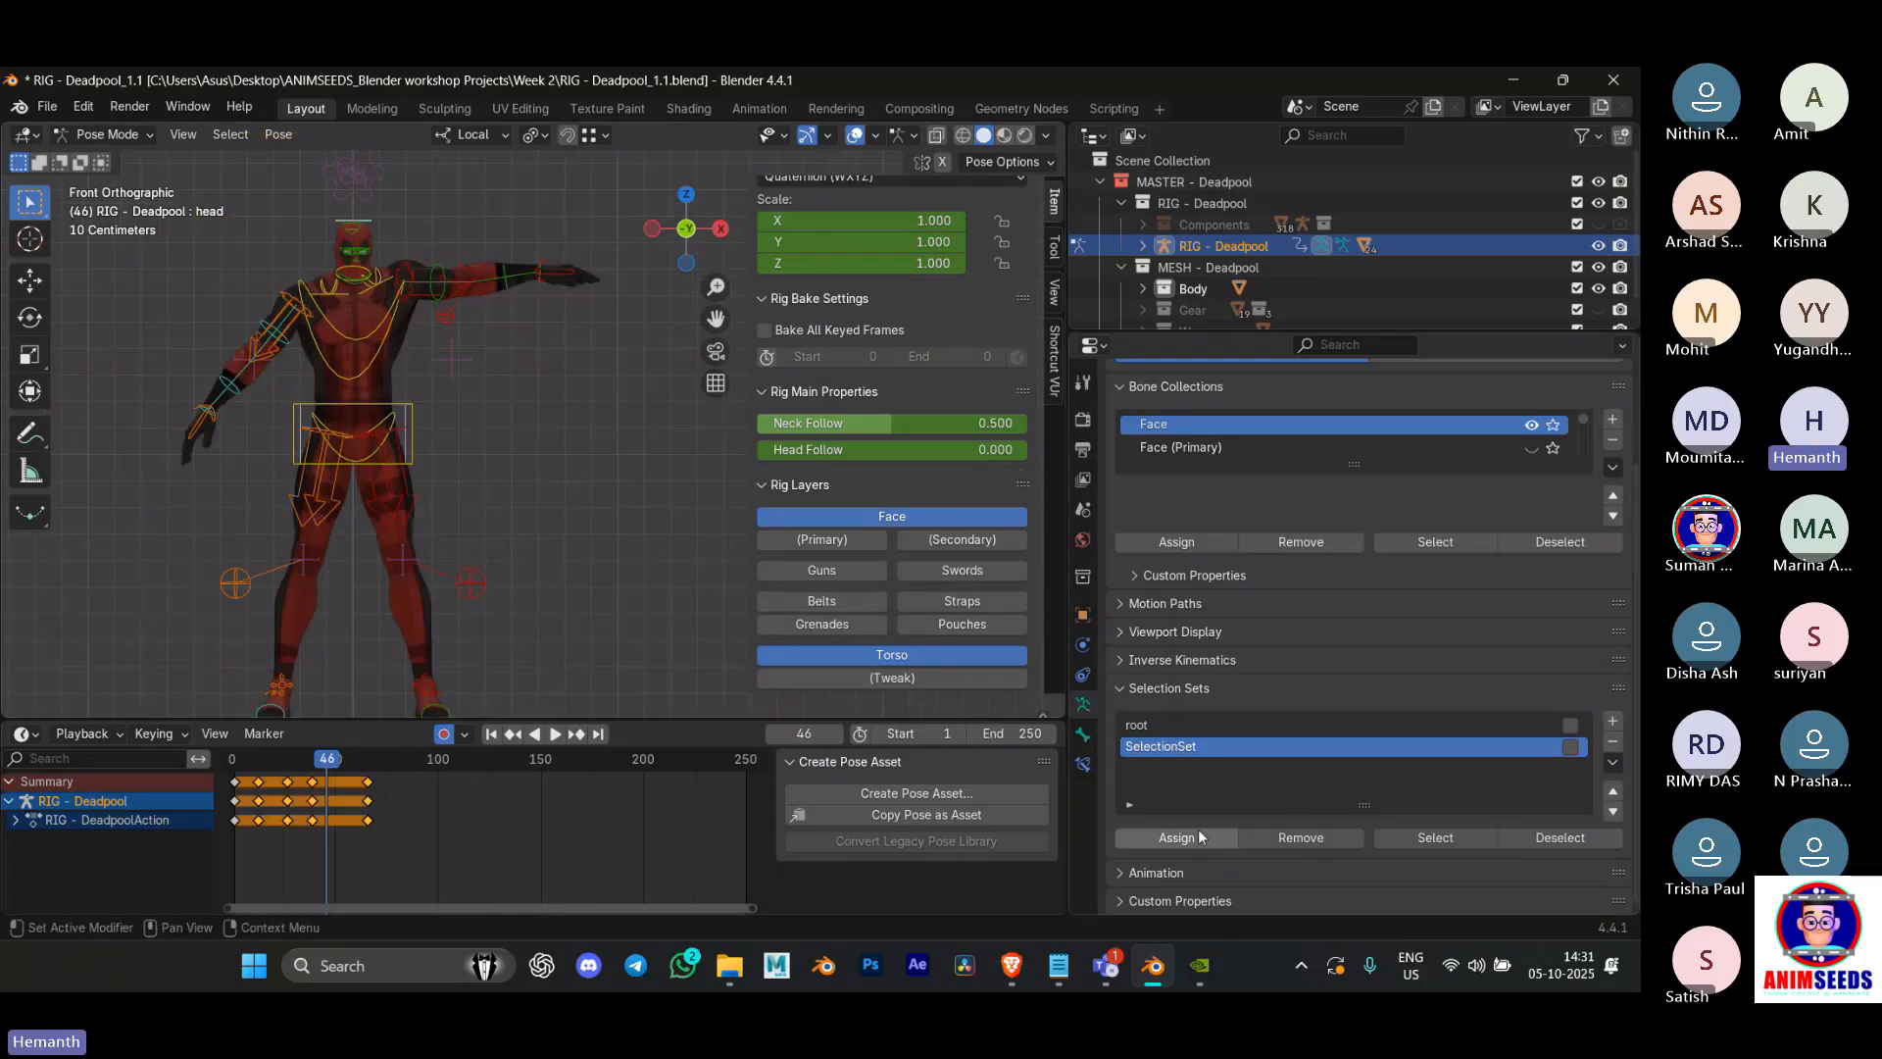
Step: Rename the new selection set as head and assign the selected head control to it
double_click(1177, 747)
type("hea")
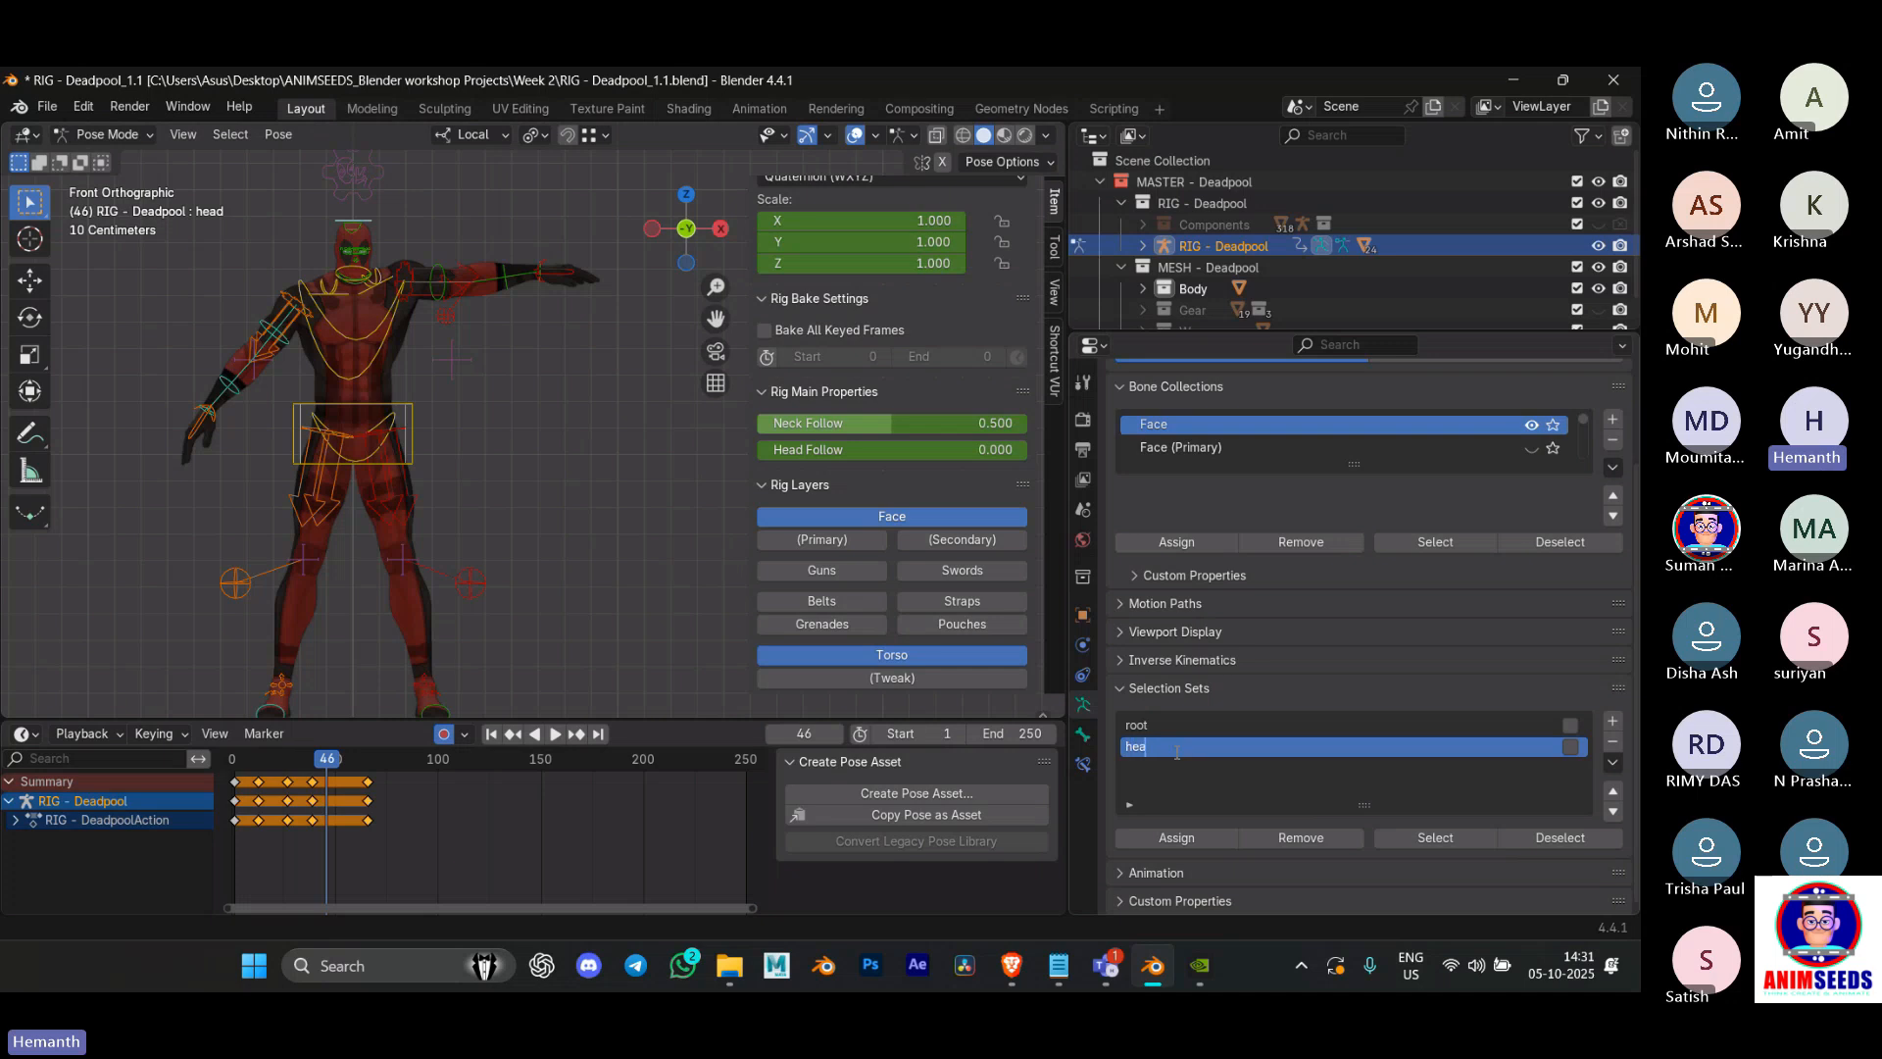
type("d")
key("Return")
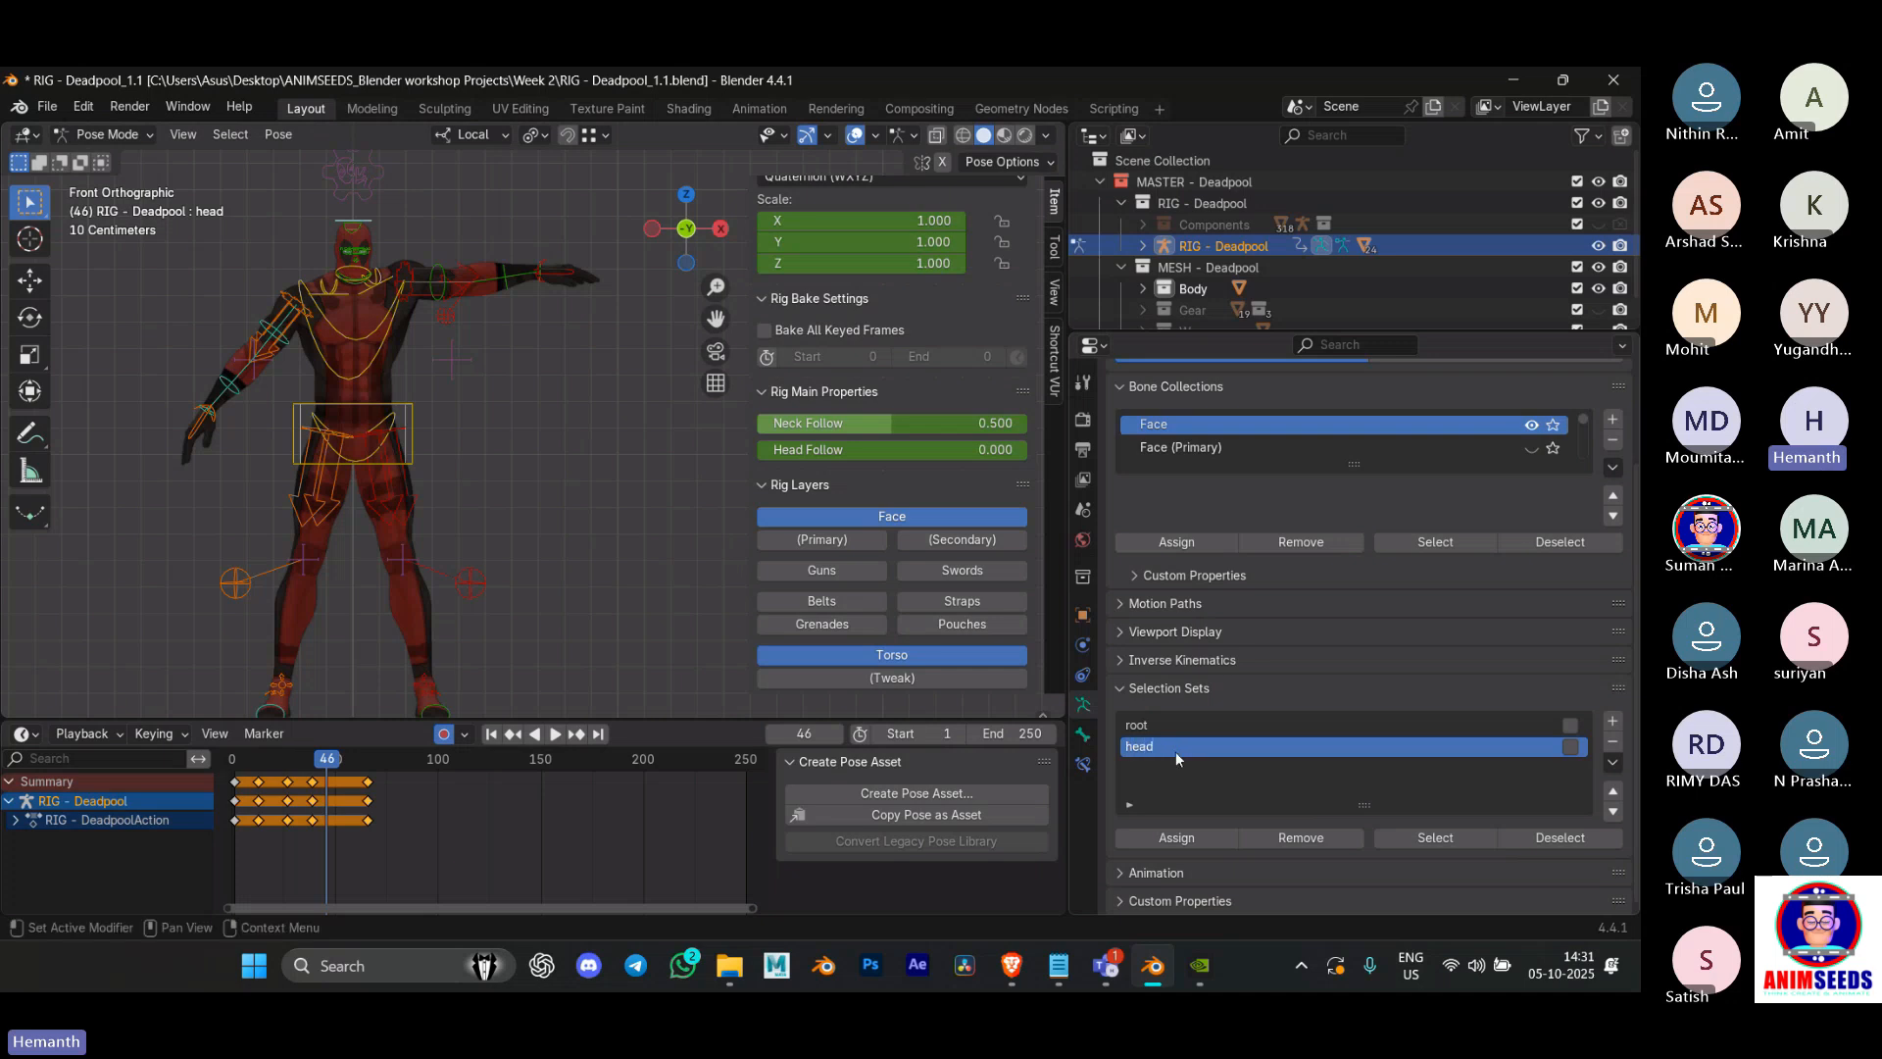
left_click(1170, 839)
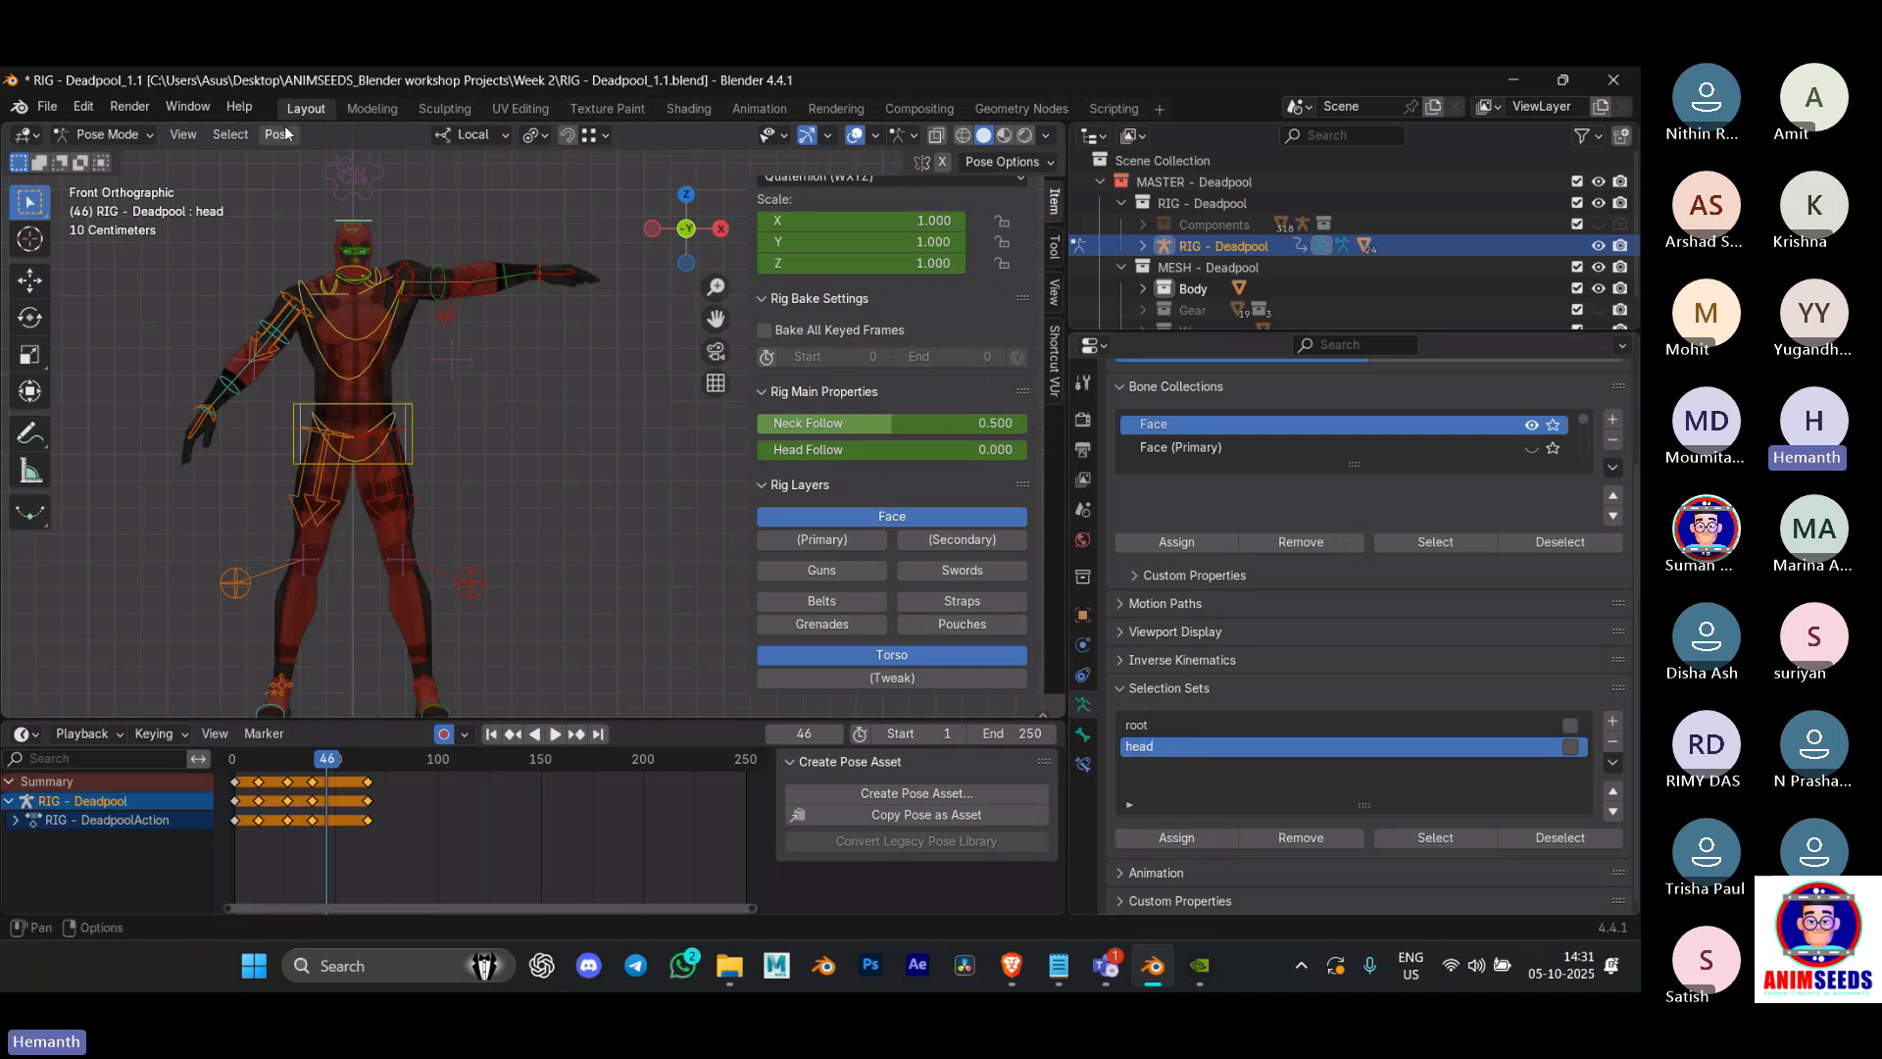
Step: Clear the bone selection, widen the 3D viewport area, and recall the root set with the Select Selection Set command
left_click(514, 410)
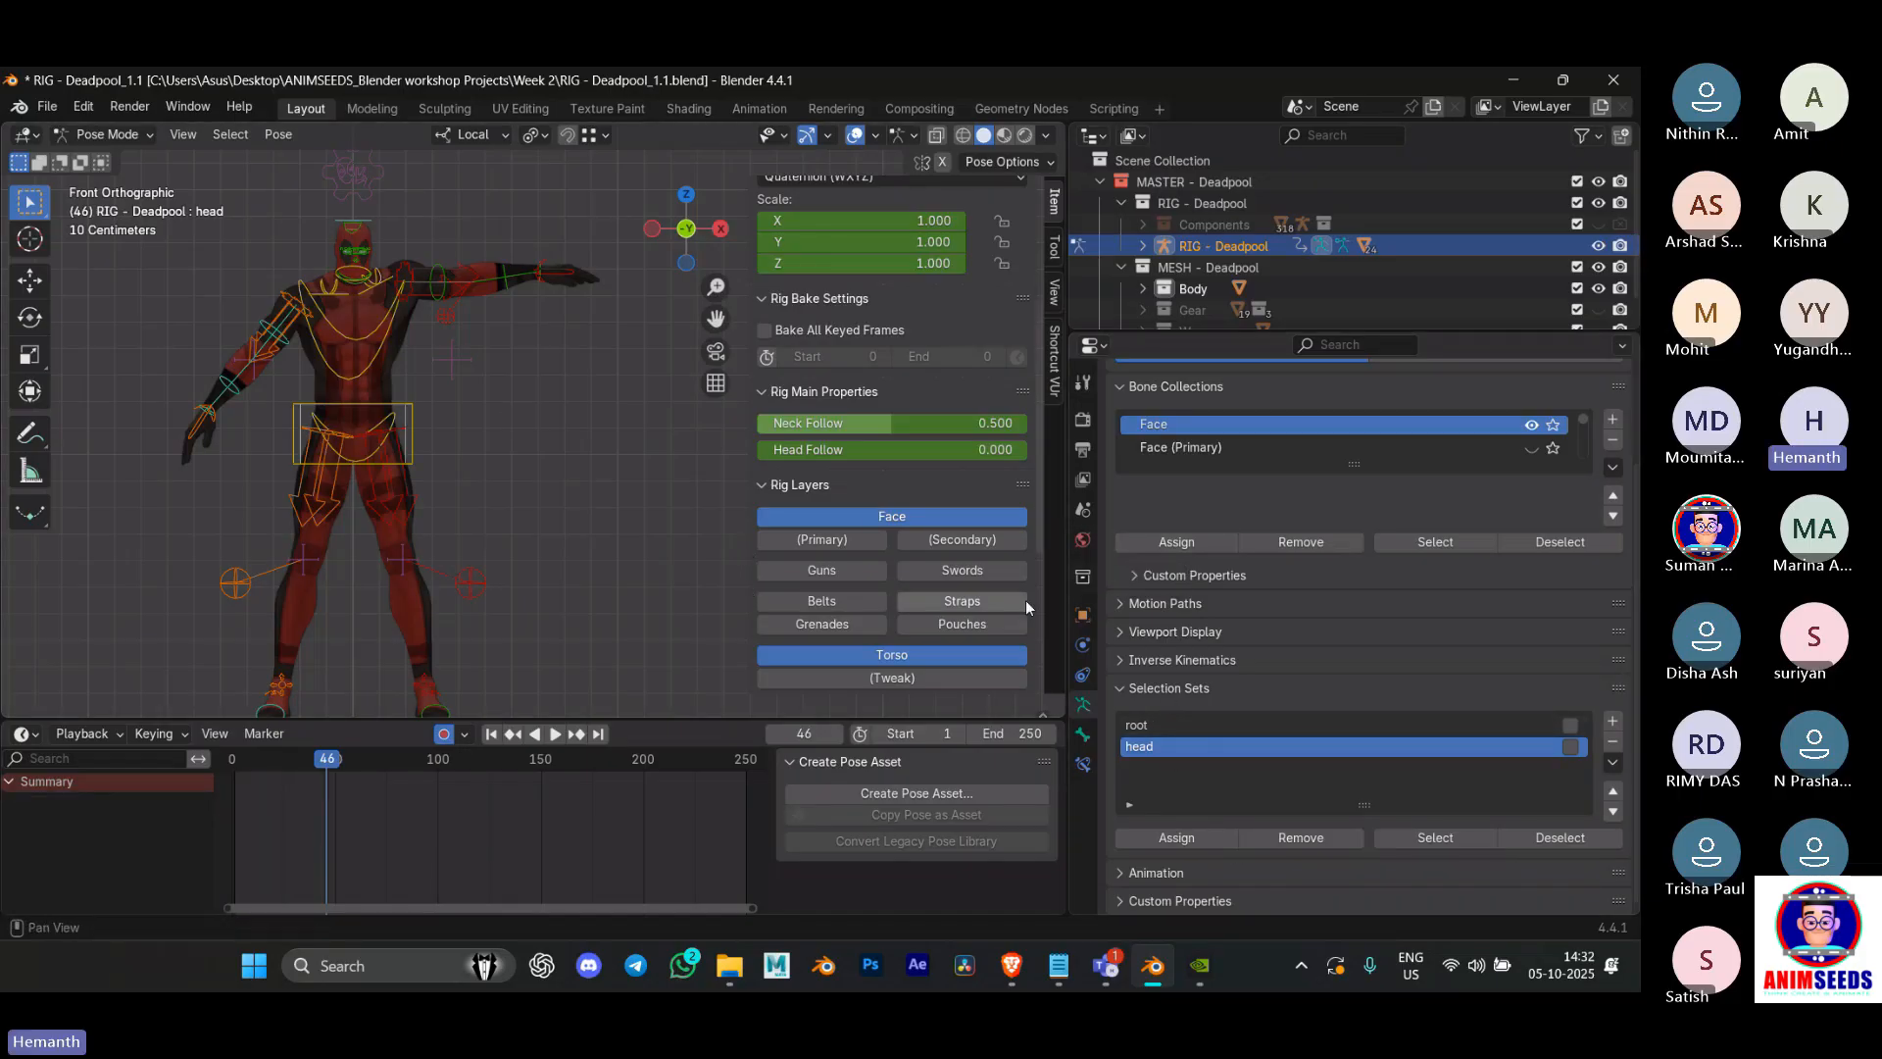
left_click_drag(1069, 624, 1186, 629)
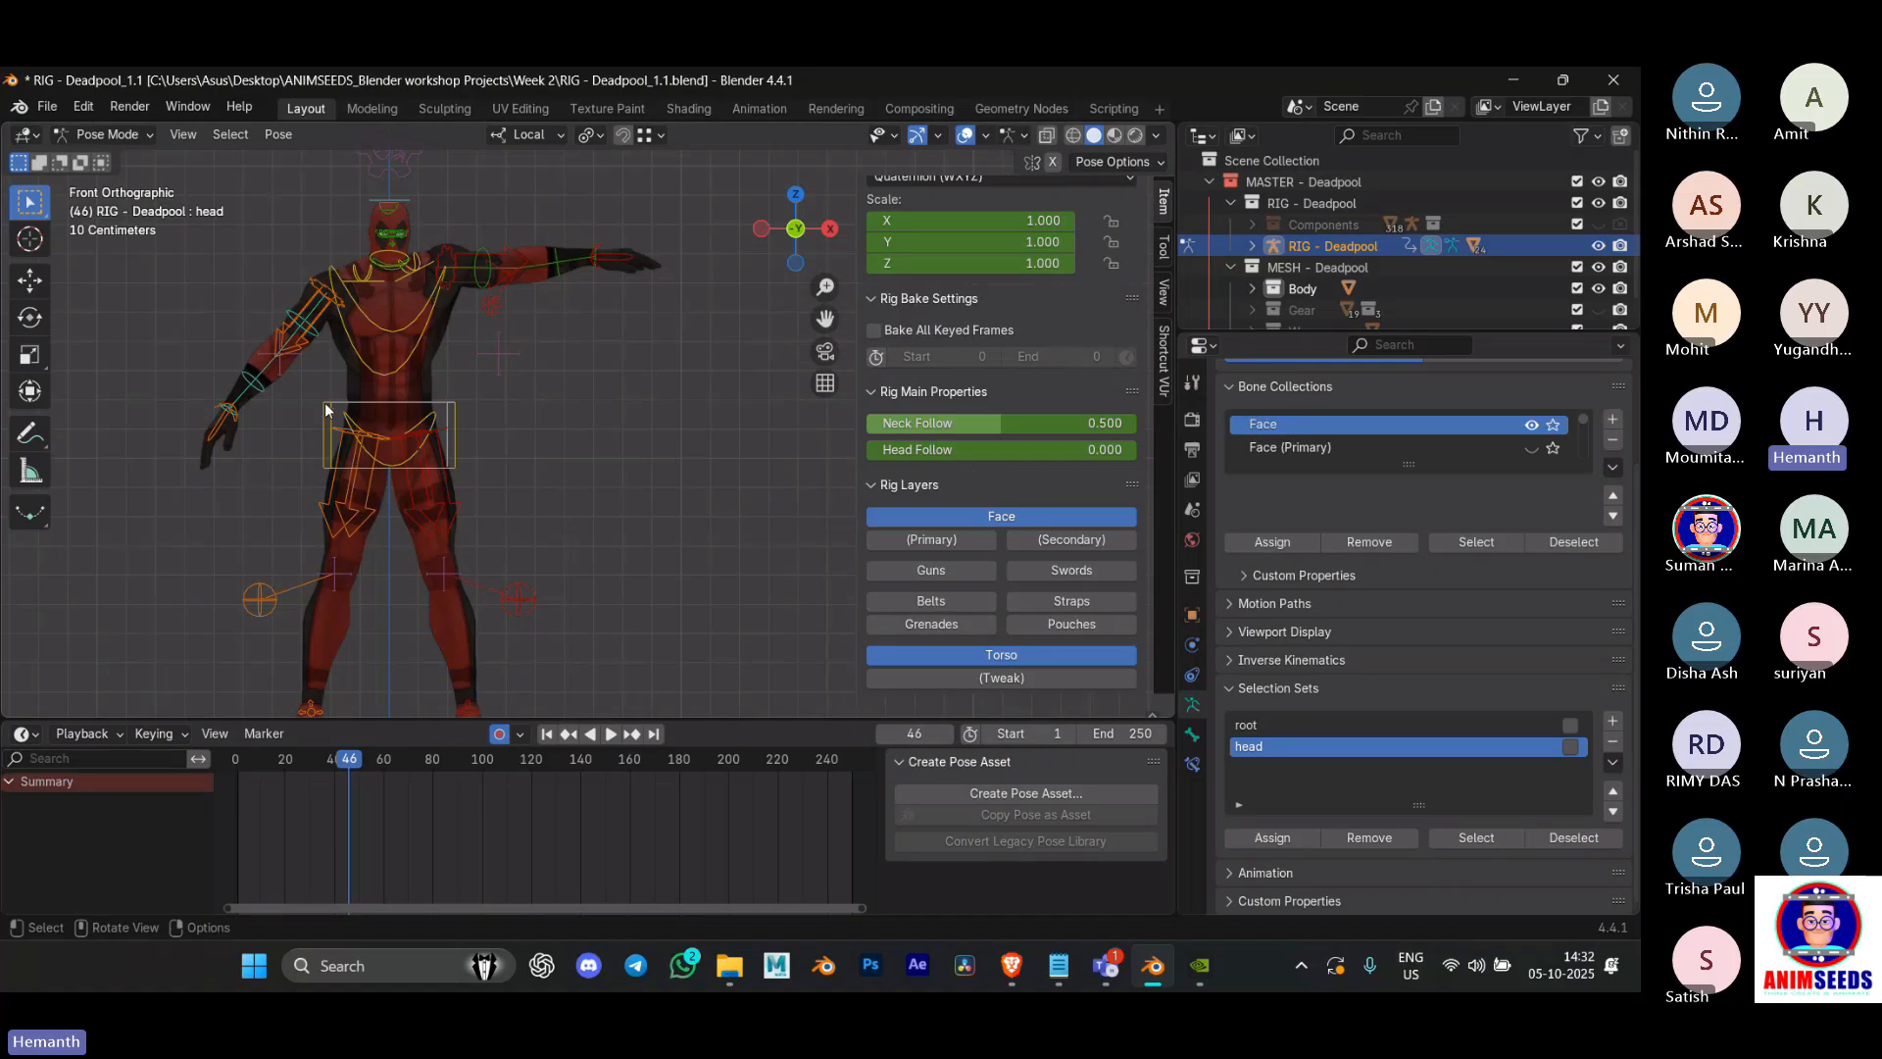
key("shift+alt+w")
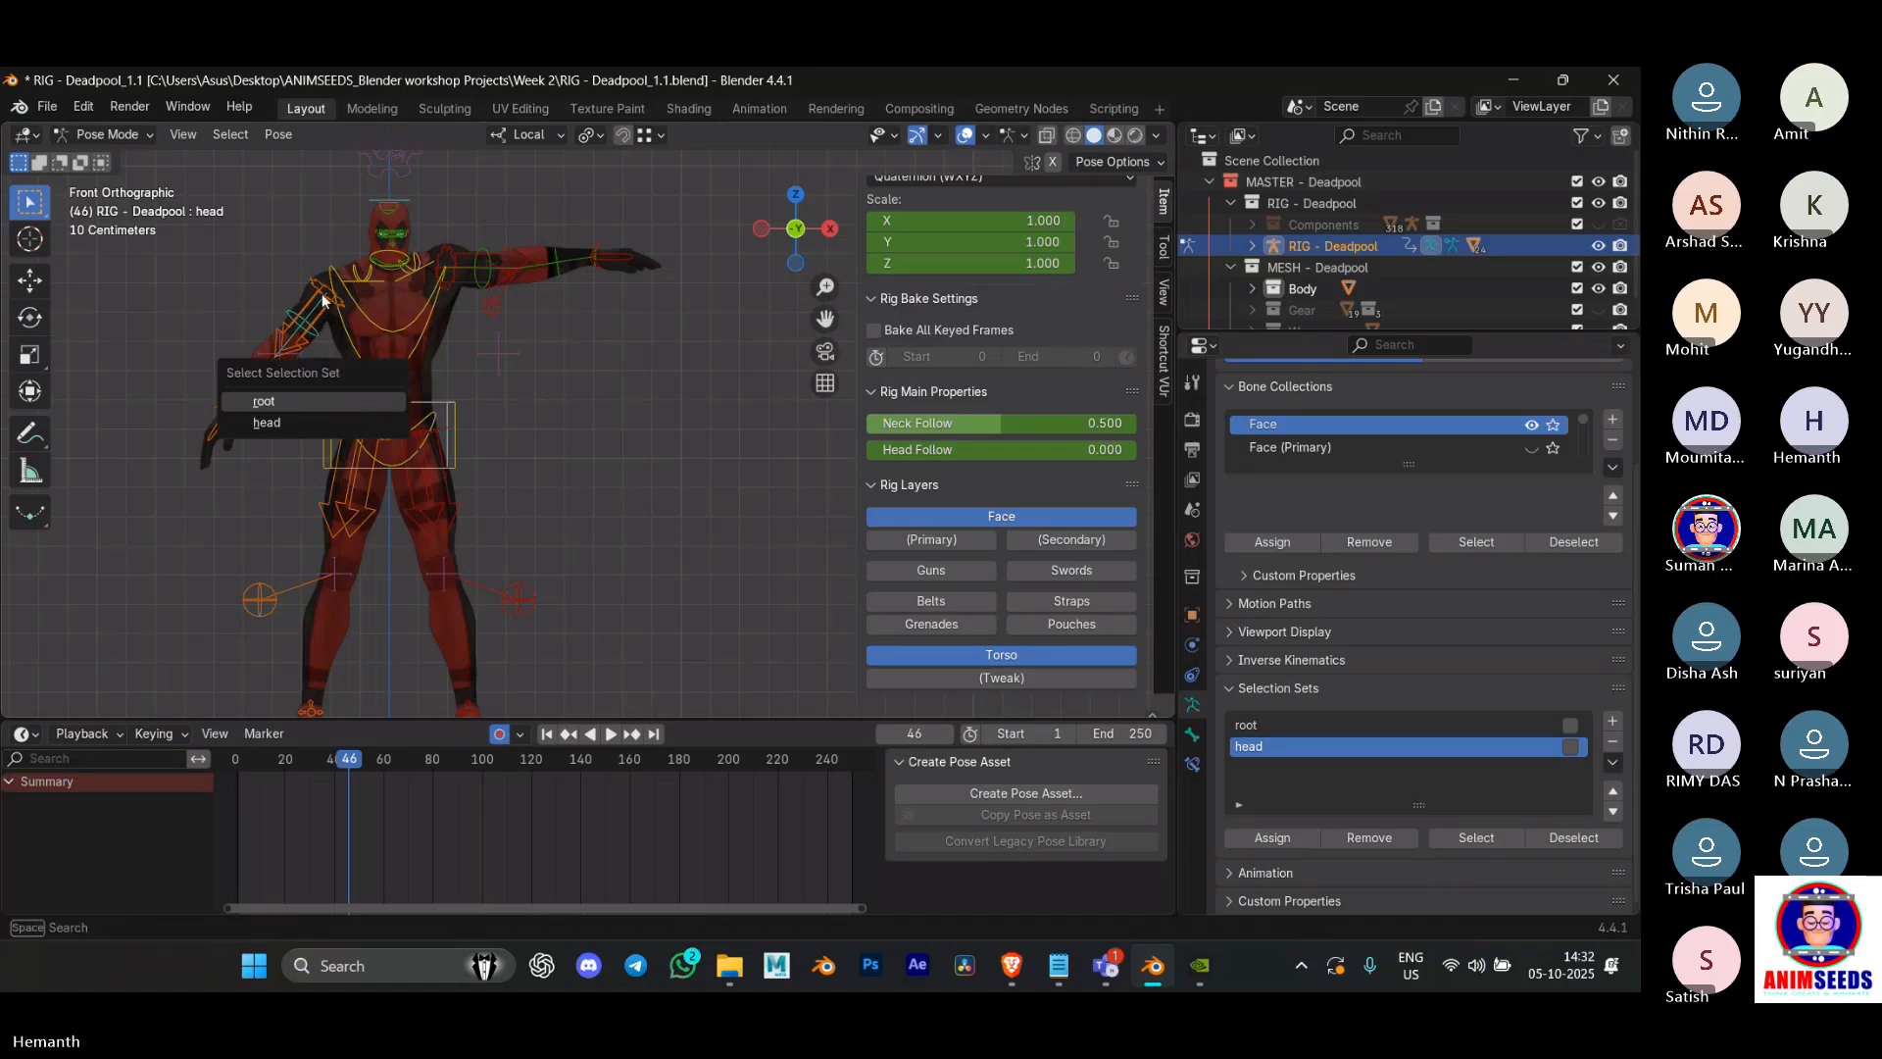
key("shift+alt+w")
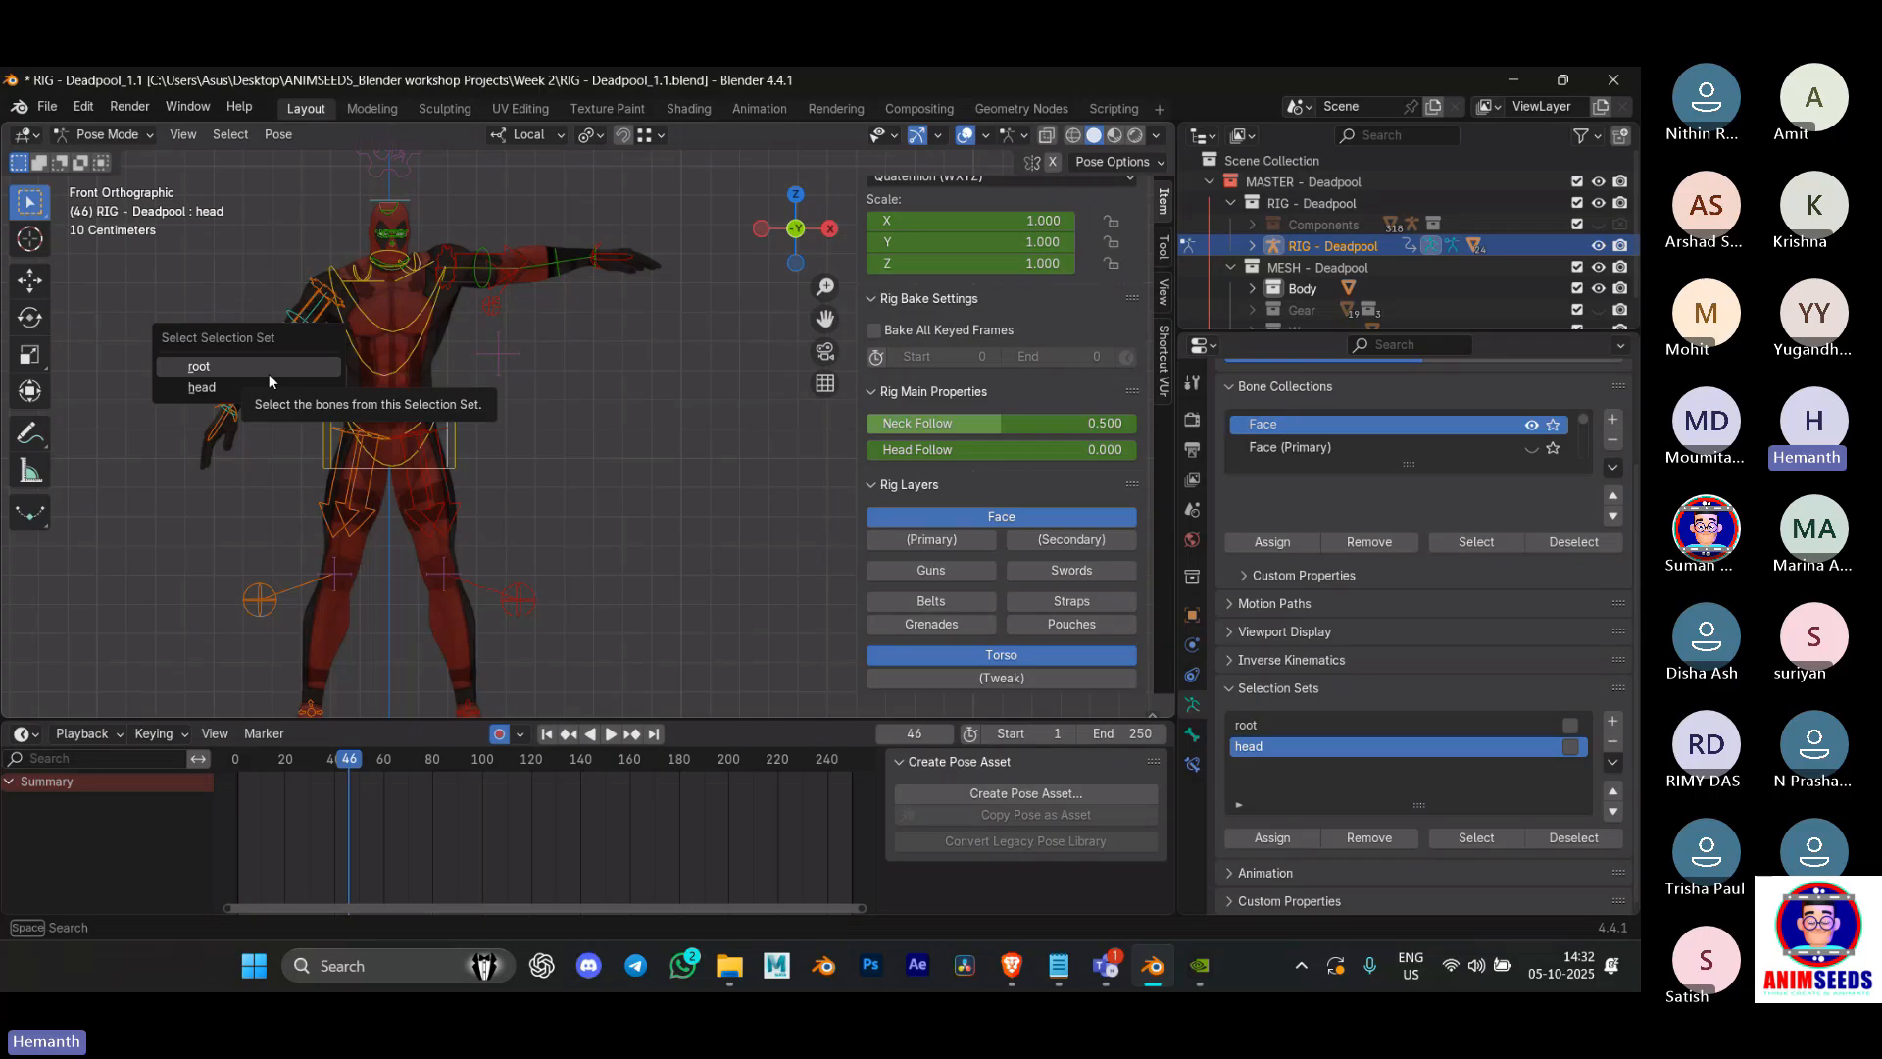
left_click(268, 376)
Step: Recall the head and root selection sets in turn from the viewport, finishing with the head set
key("shift+alt+w")
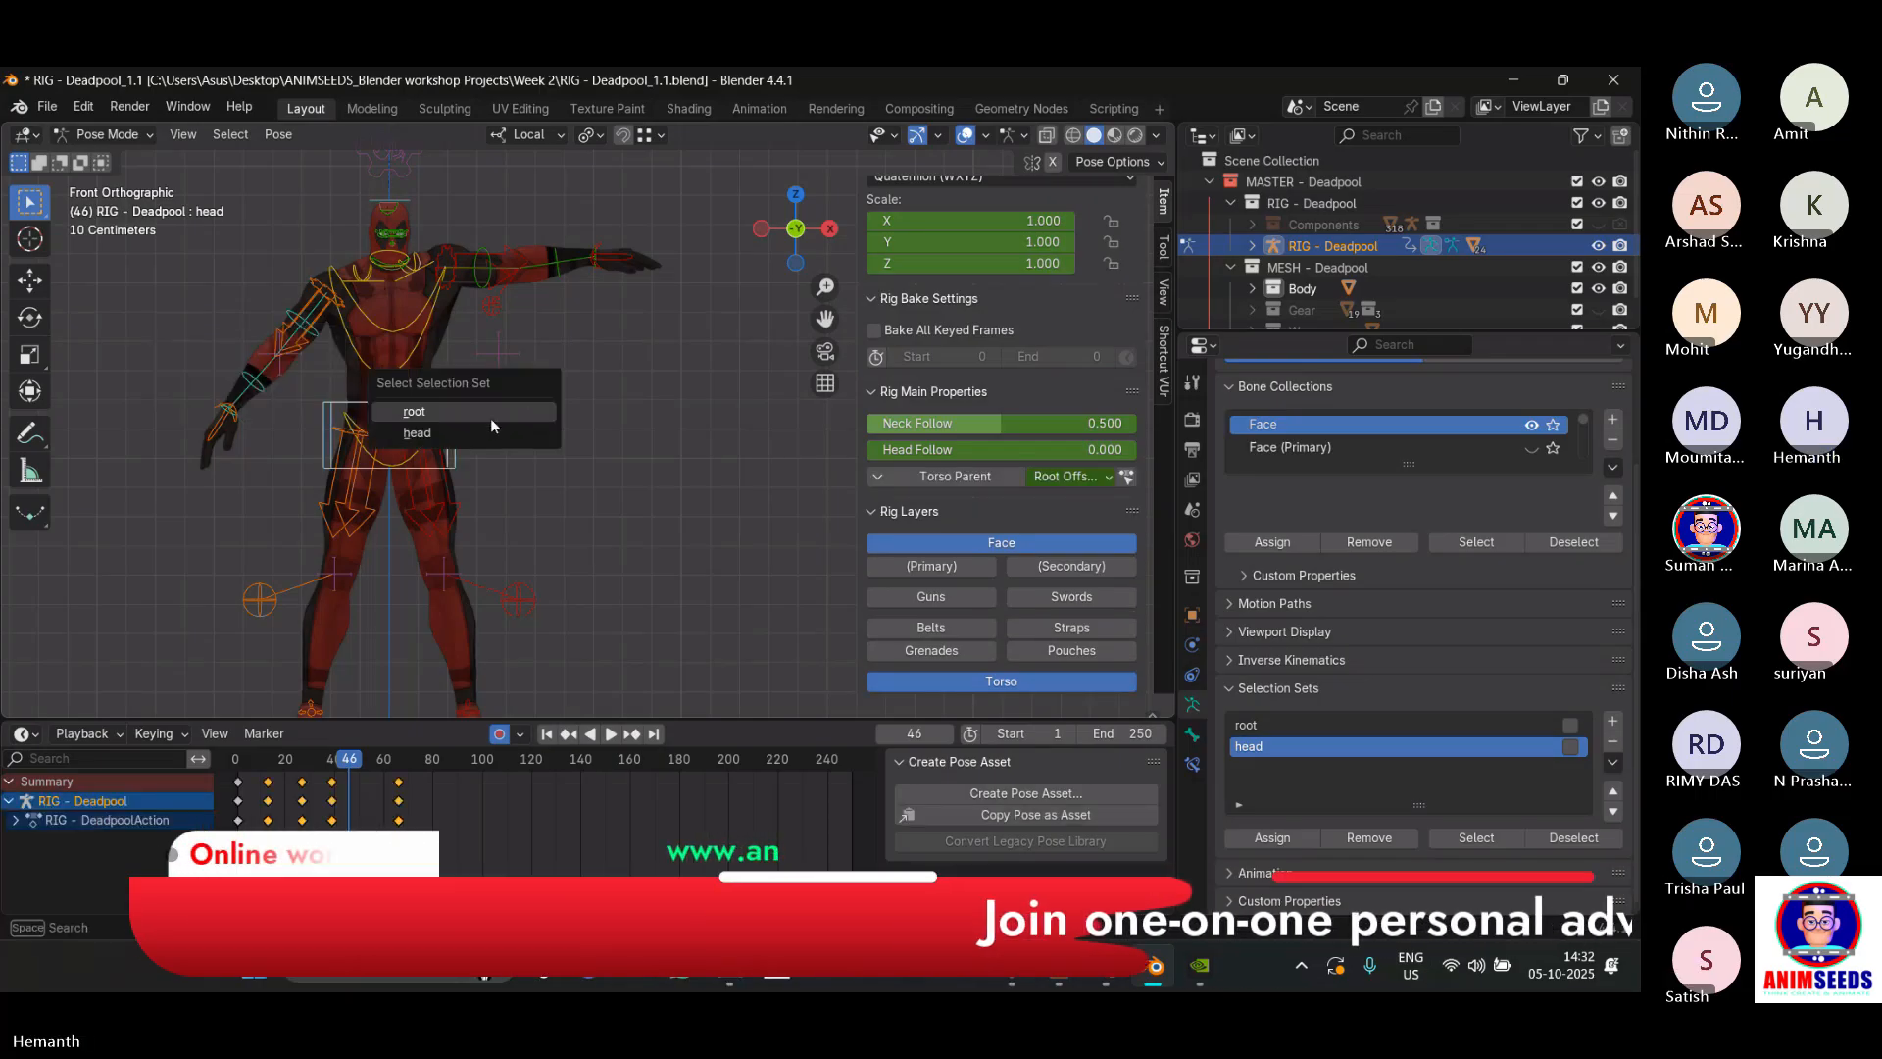
left_click(490, 426)
key("shift+alt+w")
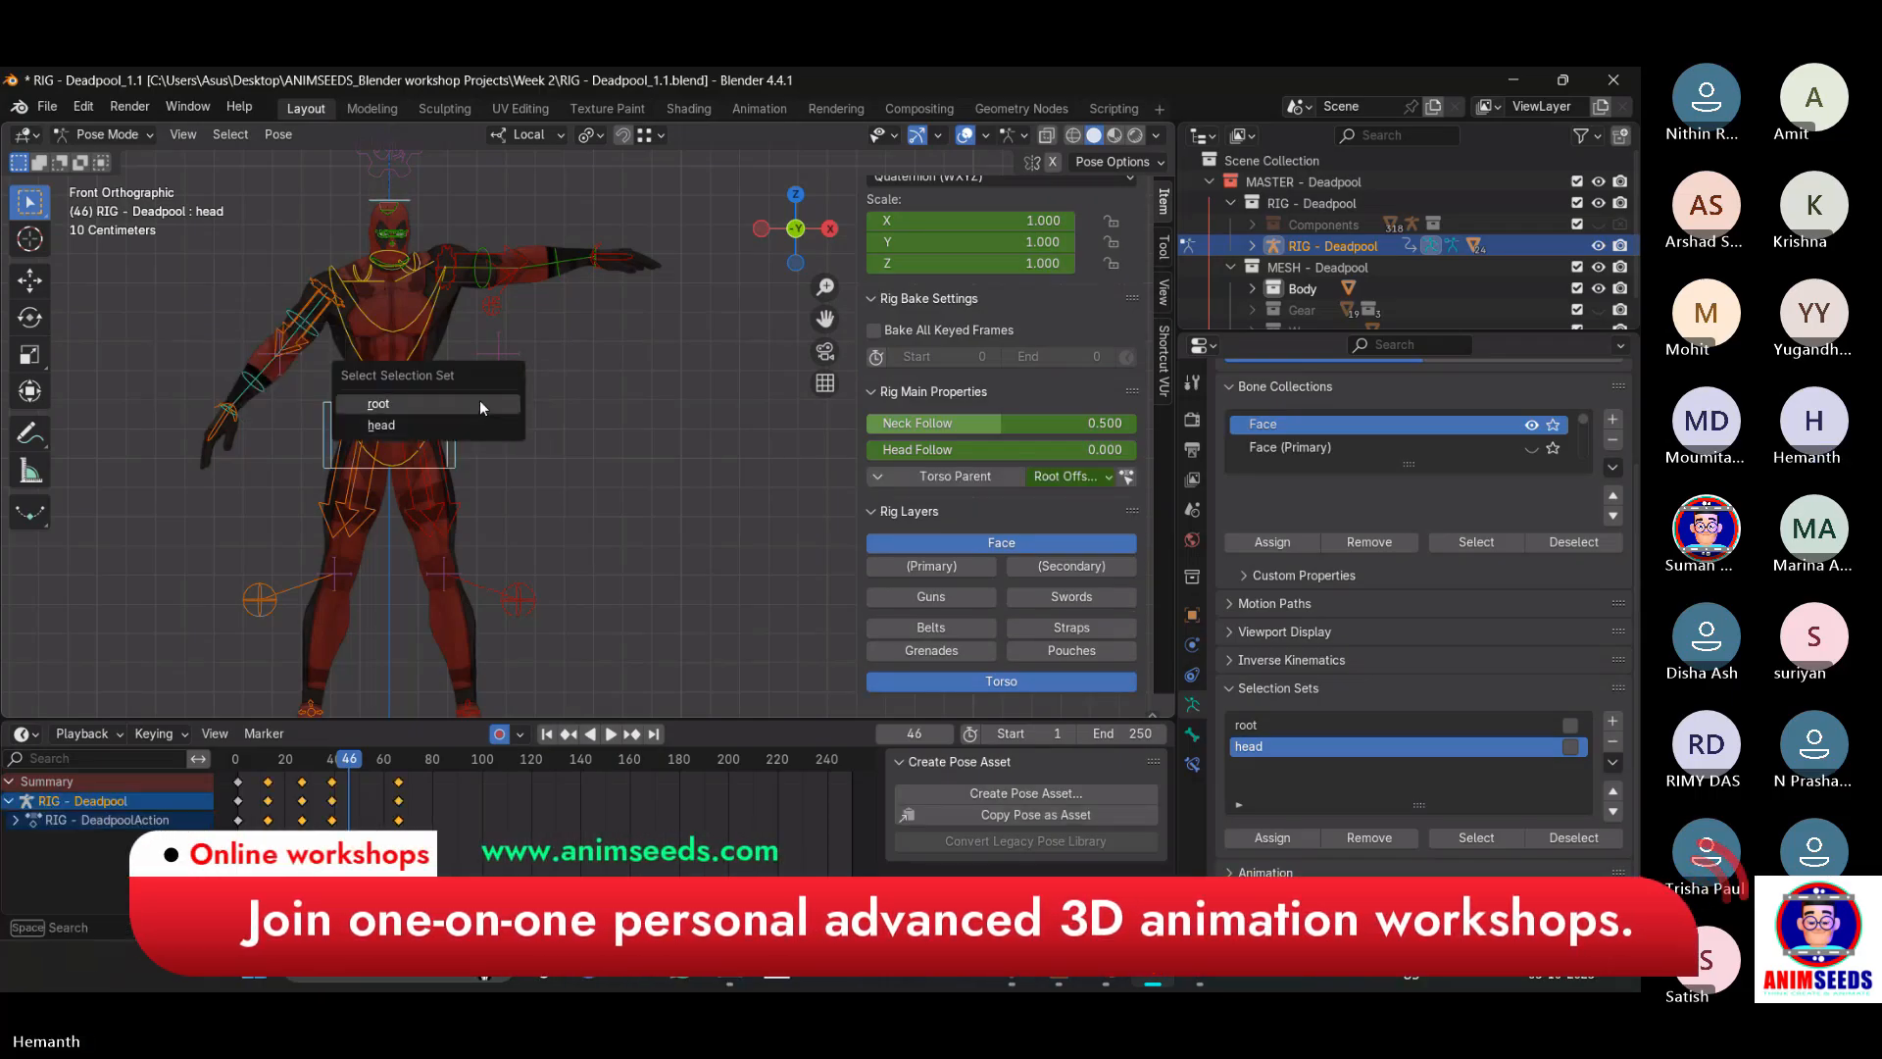
left_click(479, 402)
key("shift+w")
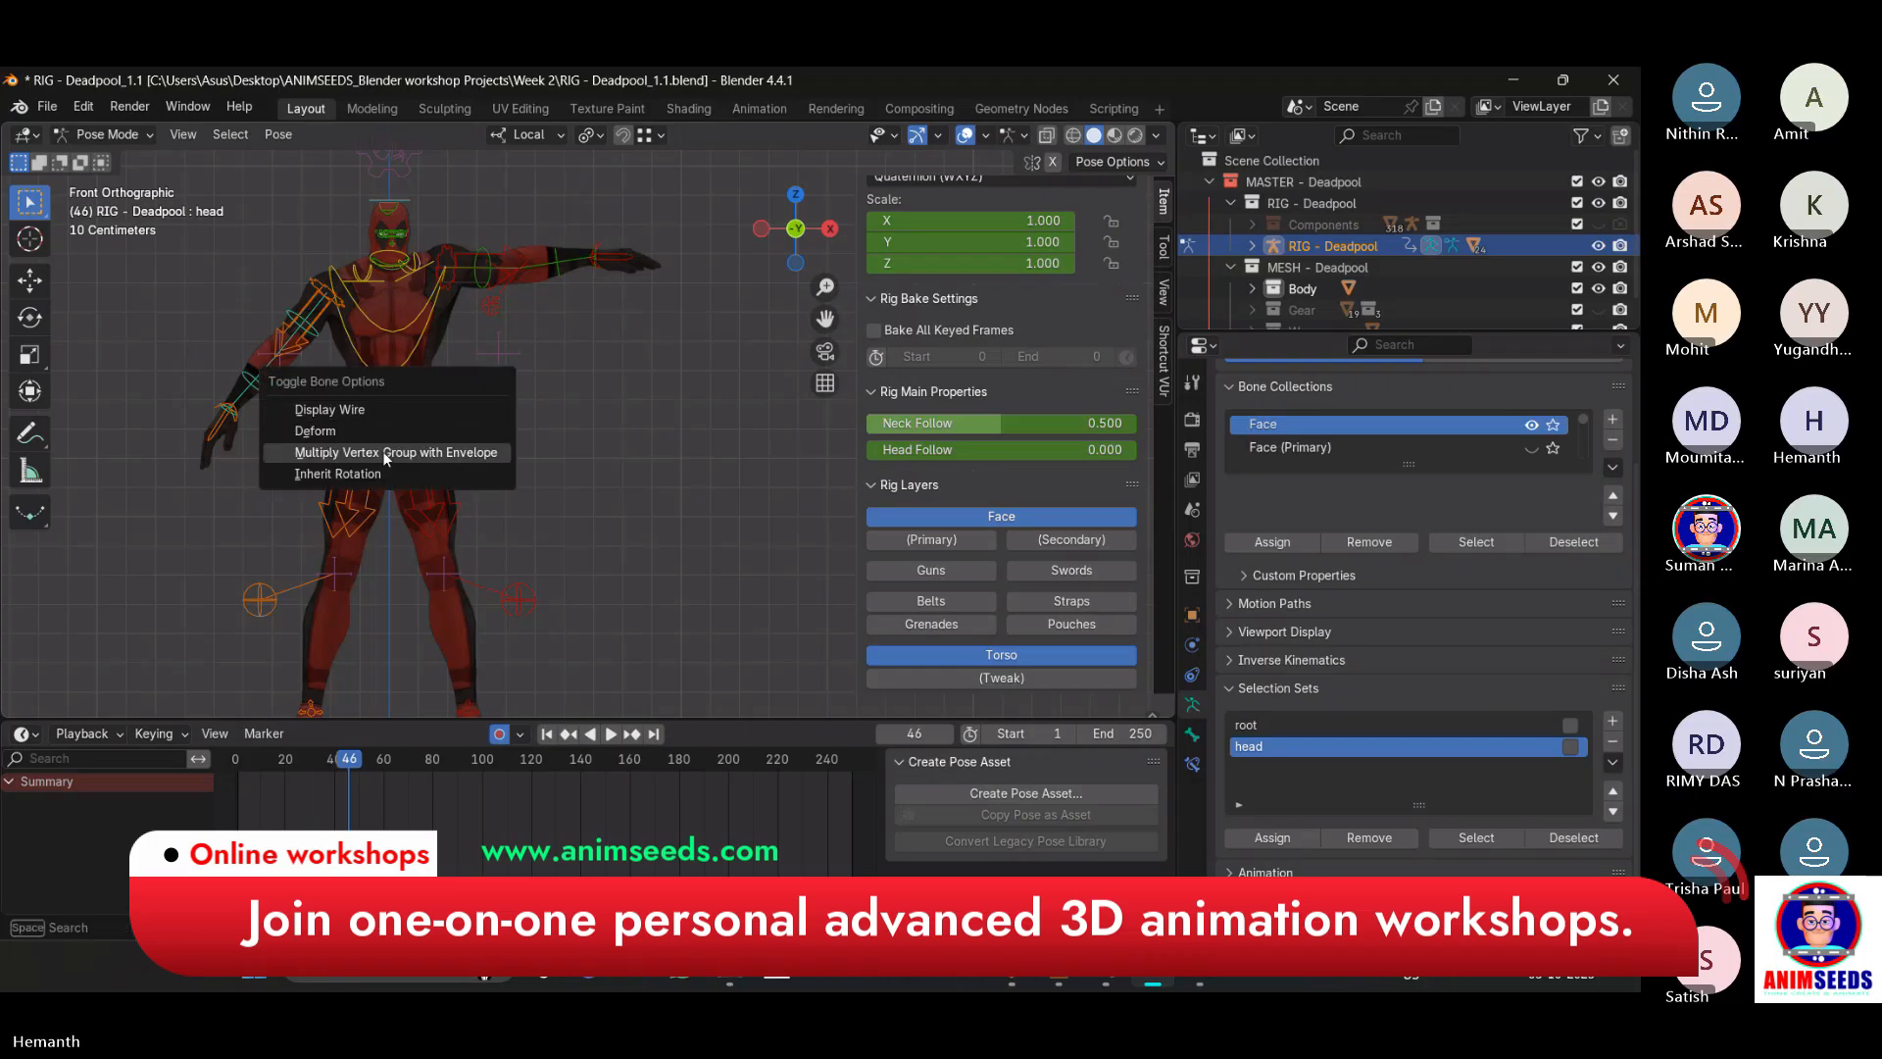
key("Escape")
key("shift+alt+w")
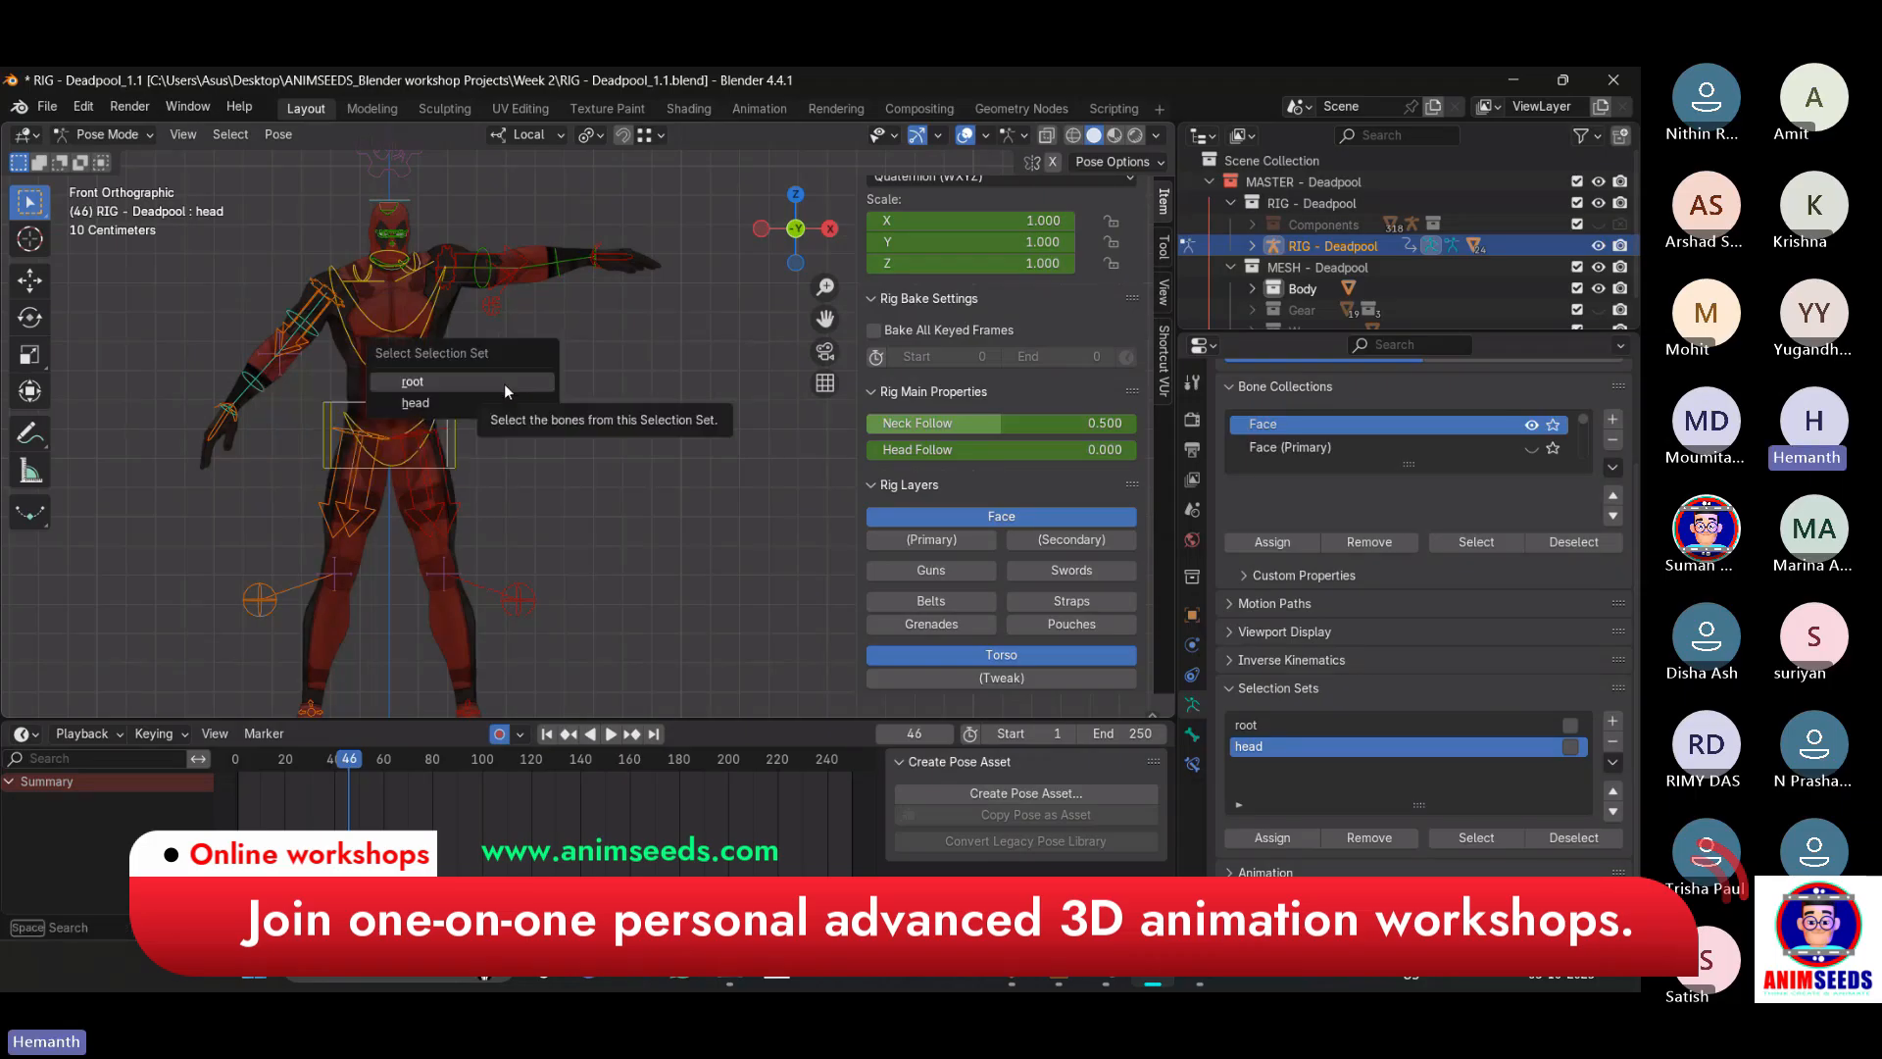
left_click(484, 401)
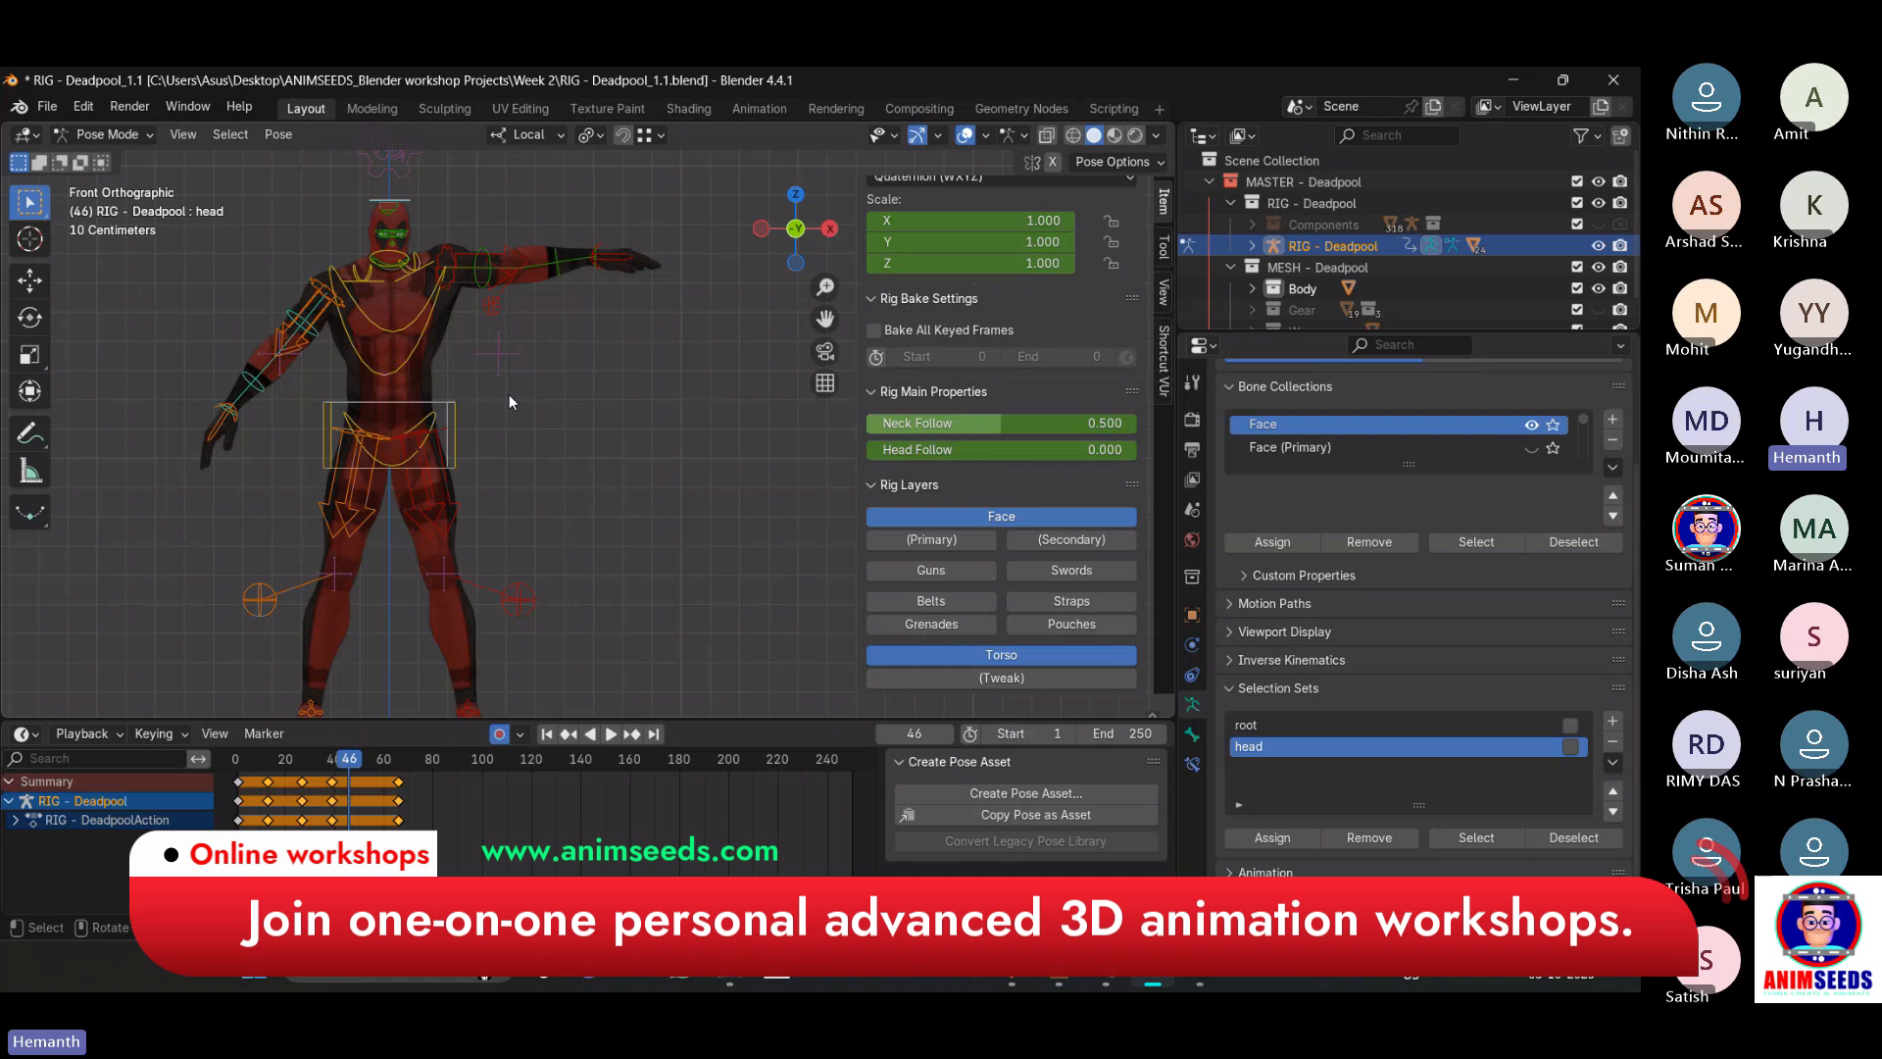
Step: Enlarge the timeline area and switch it to the Graph Editor
left_click_drag(412, 722, 134, 548)
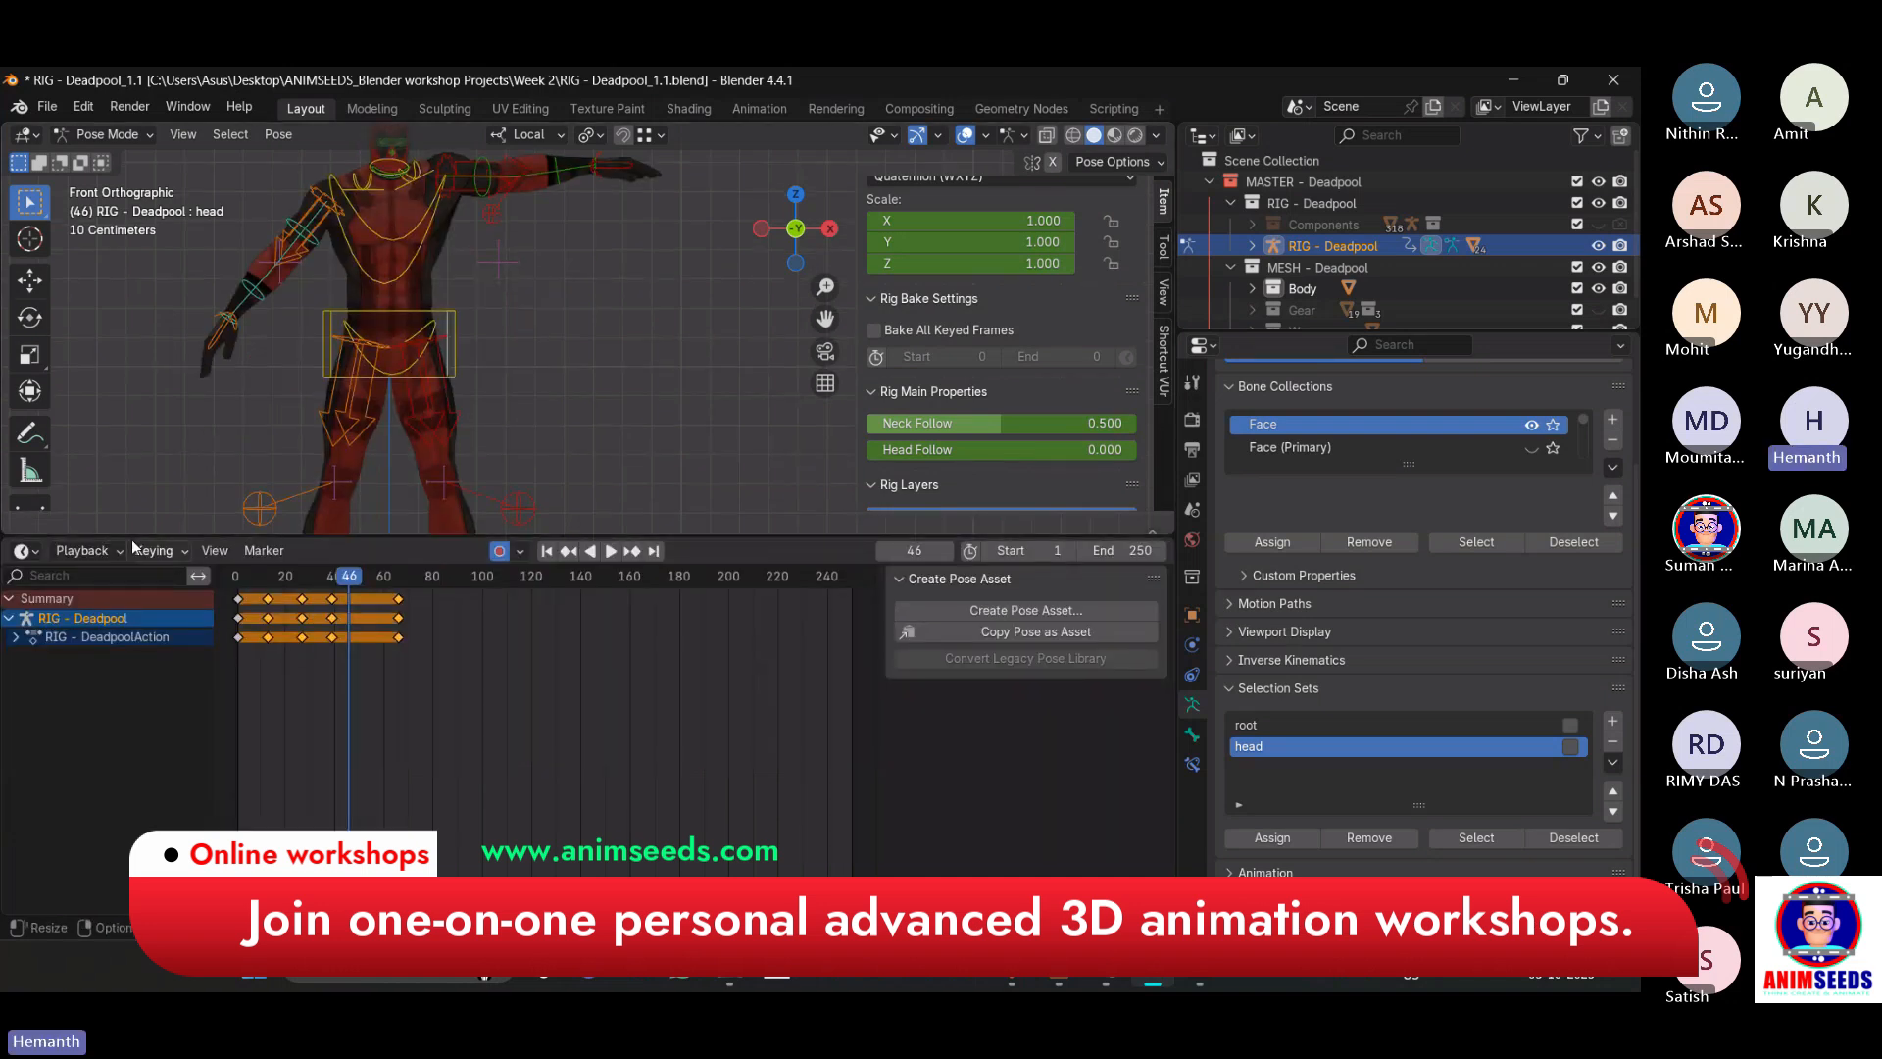
left_click(23, 550)
left_click(350, 662)
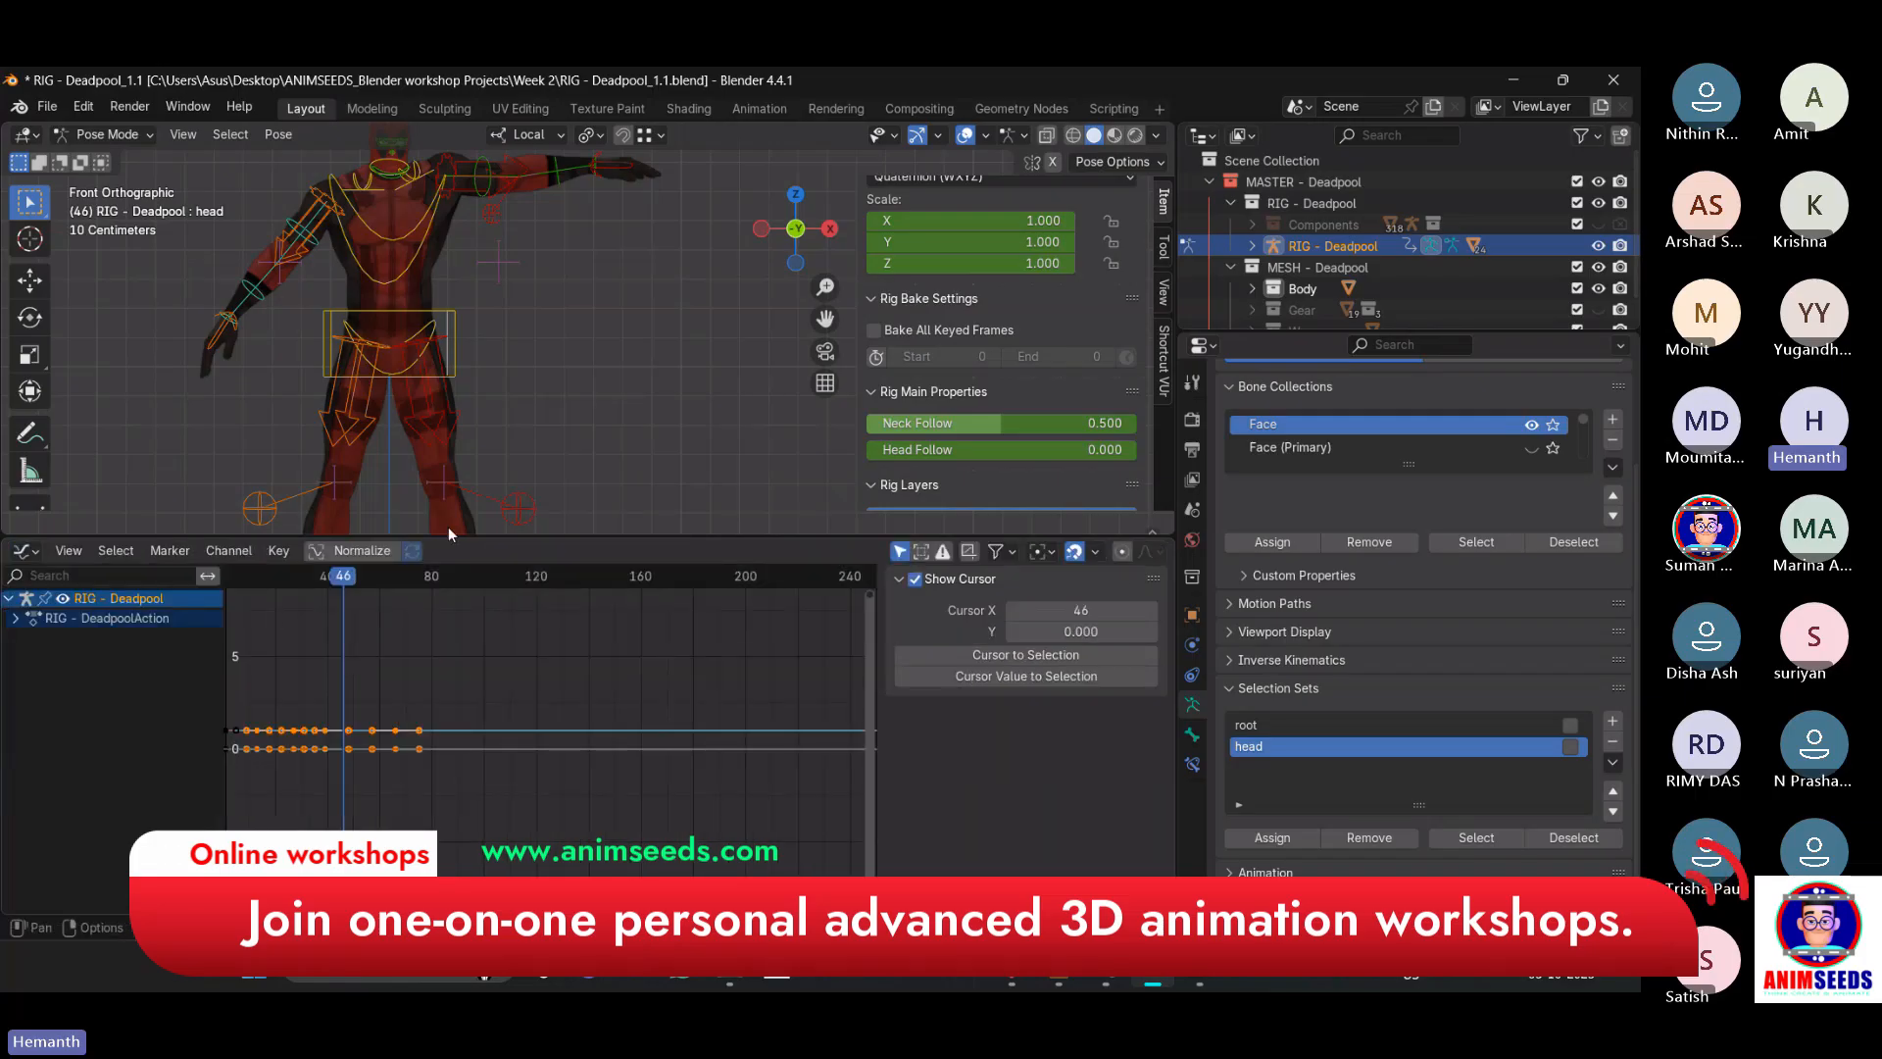
Step: Select all of the rig's bones and apply the Discontinuity (Euler) Filter to their animation curves
scroll(449, 526, "down", 3)
key("a")
scroll(439, 718, "down", 4)
middle_click_drag(439, 718, 715, 710, "ctrl")
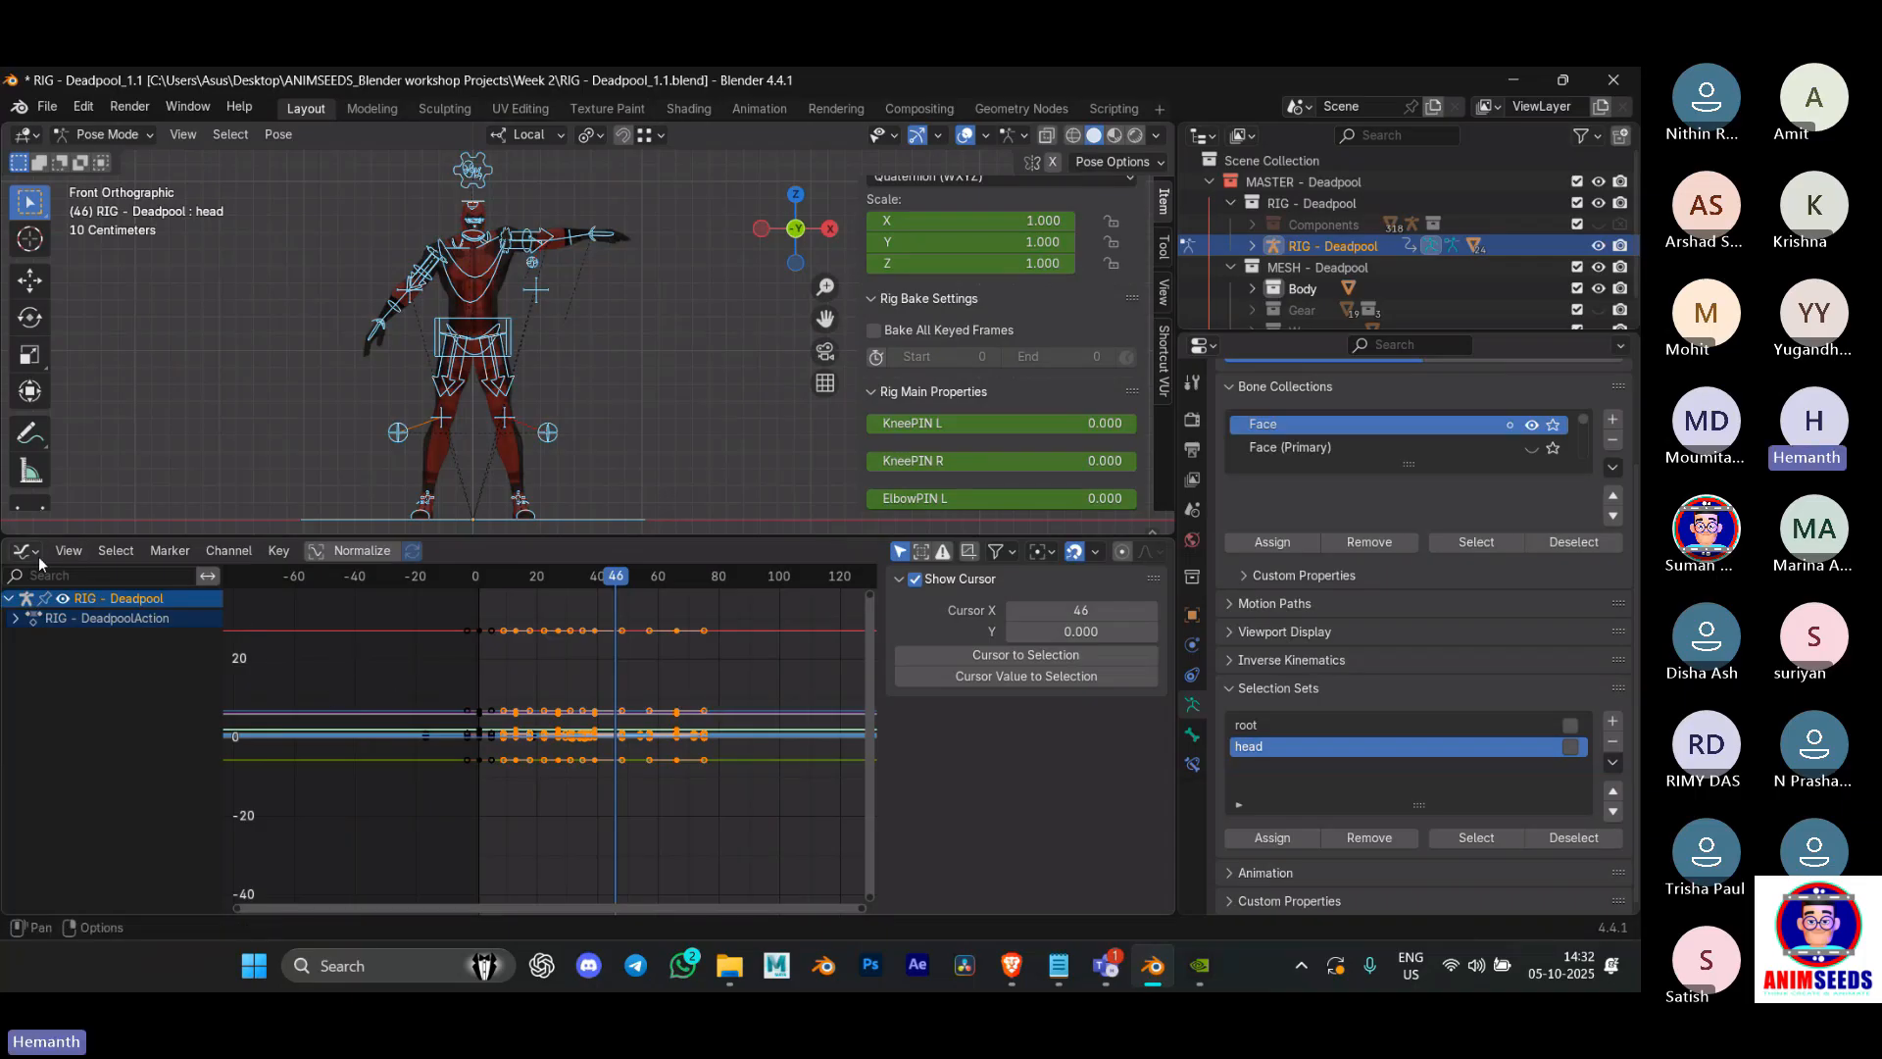
left_click(224, 555)
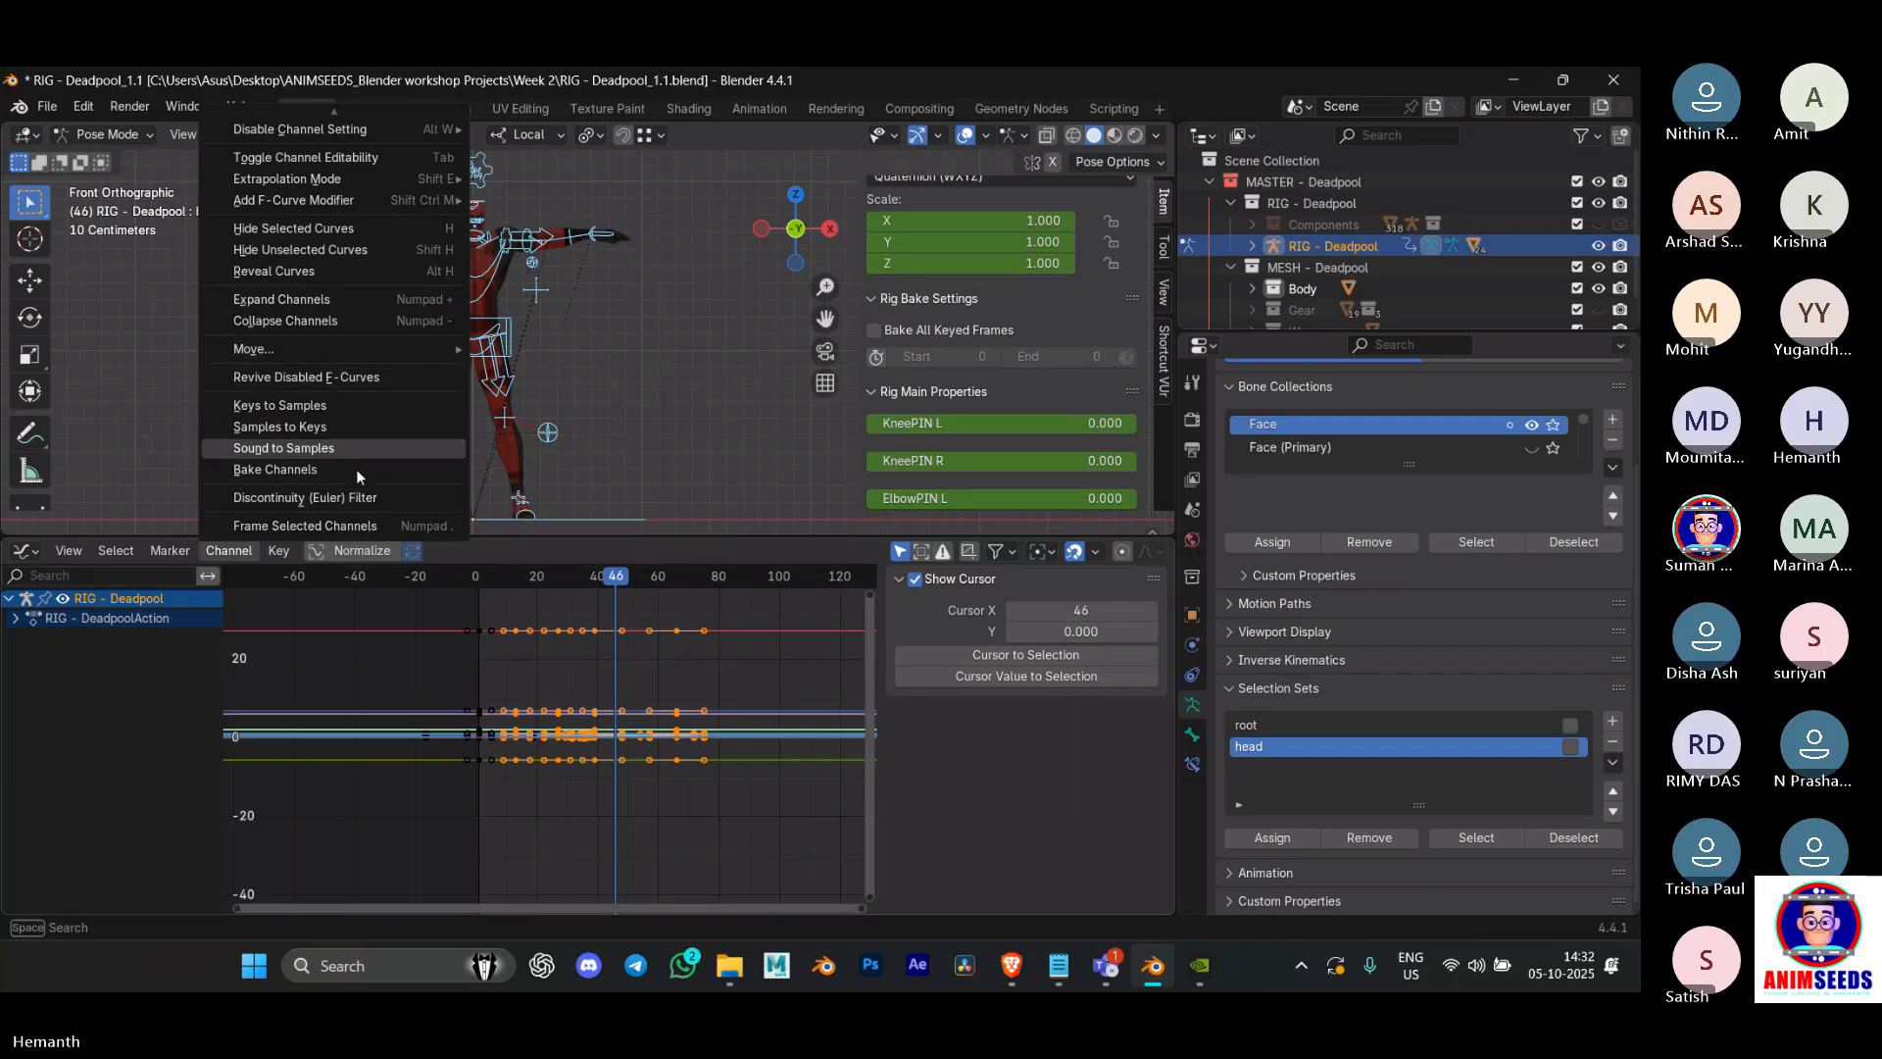
left_click(357, 500)
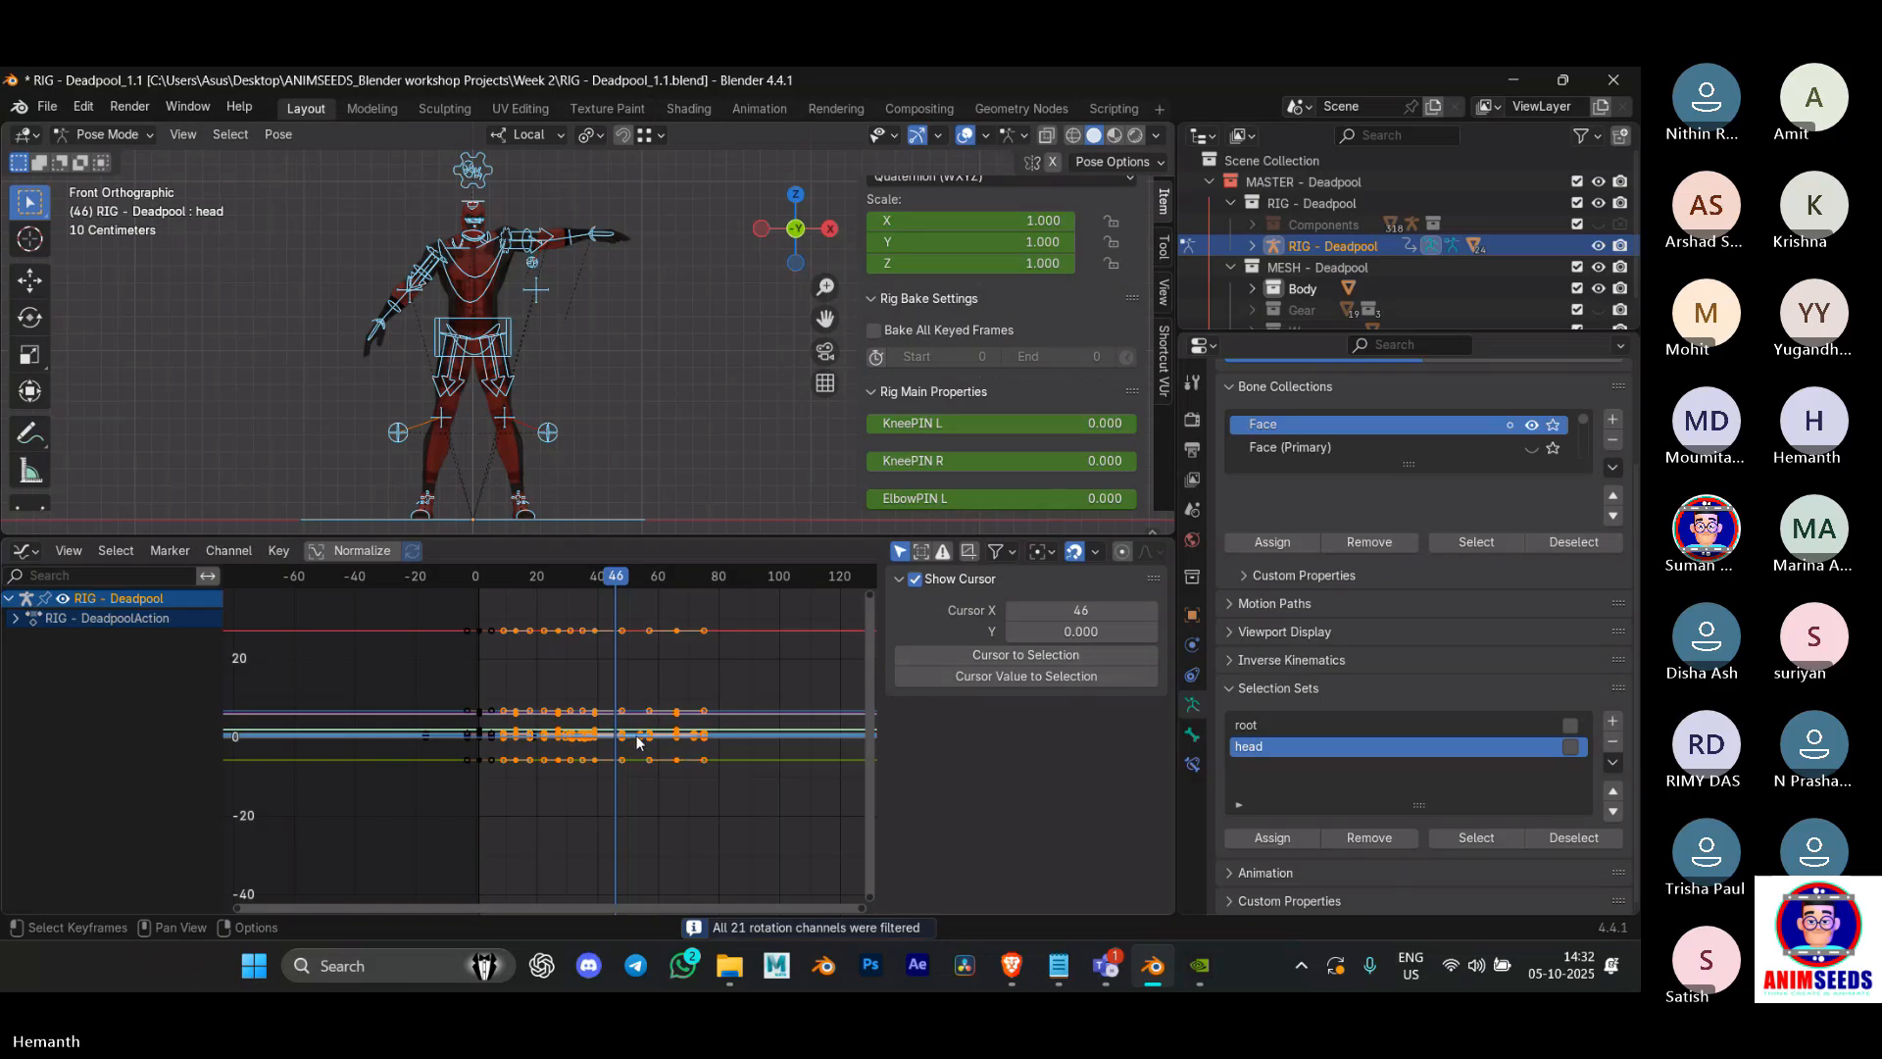
Step: Go to frame 5 and reduce the height of the Graph Editor area
left_click(492, 581)
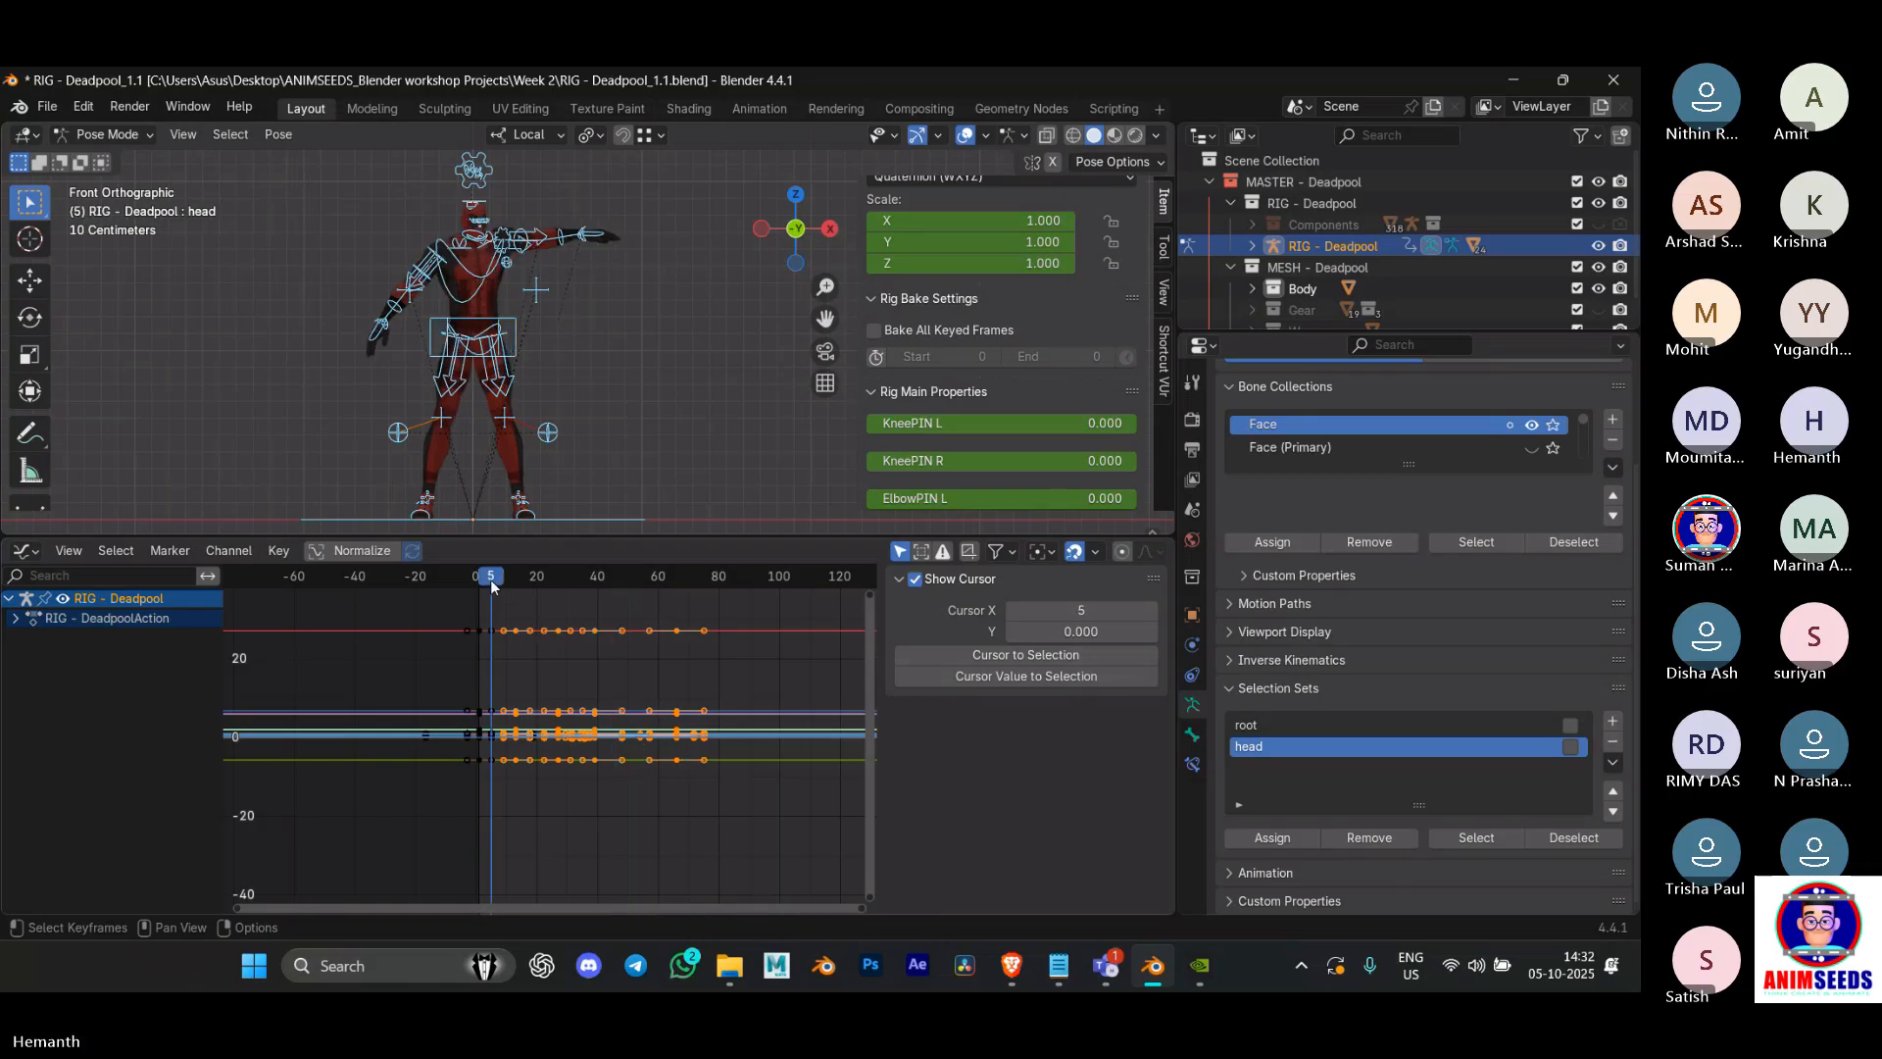
left_click_drag(492, 538, 529, 640)
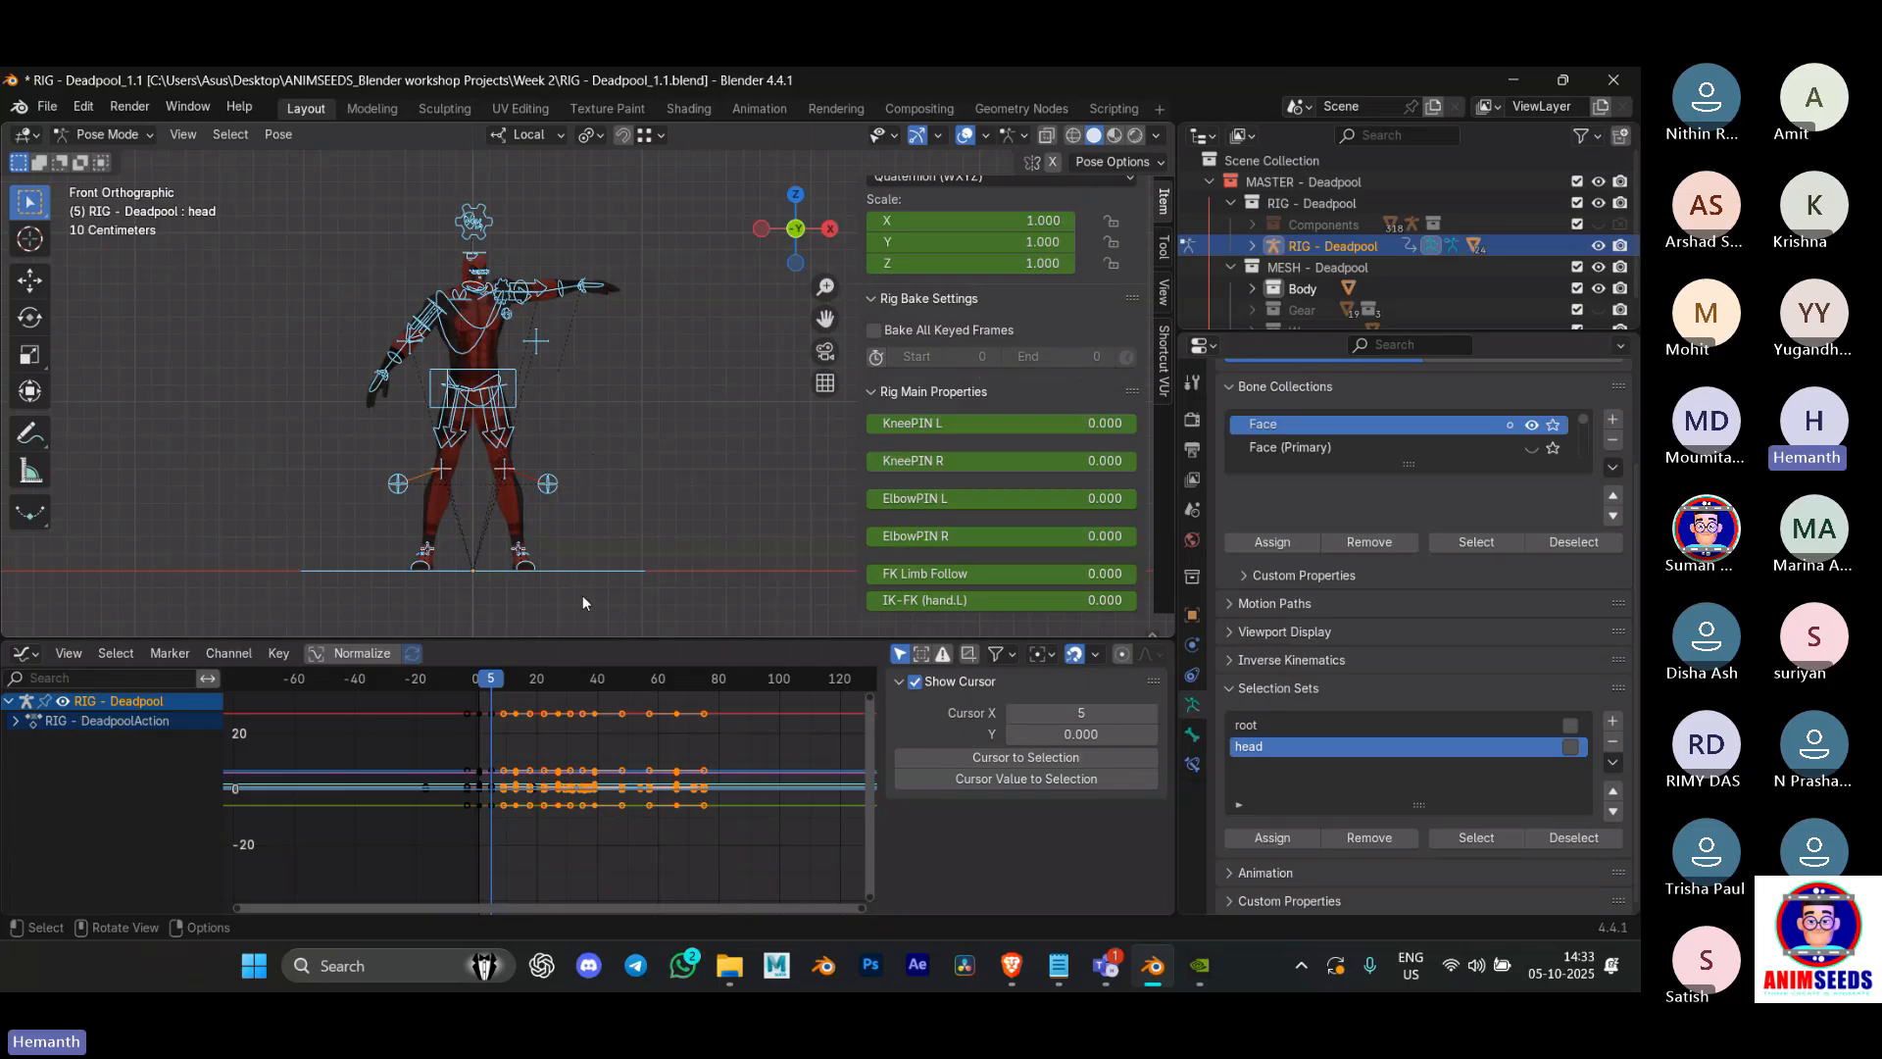
Step: Reselect all of the rig's bones and switch the Graph Editor area back to the Timeline
left_click(574, 443)
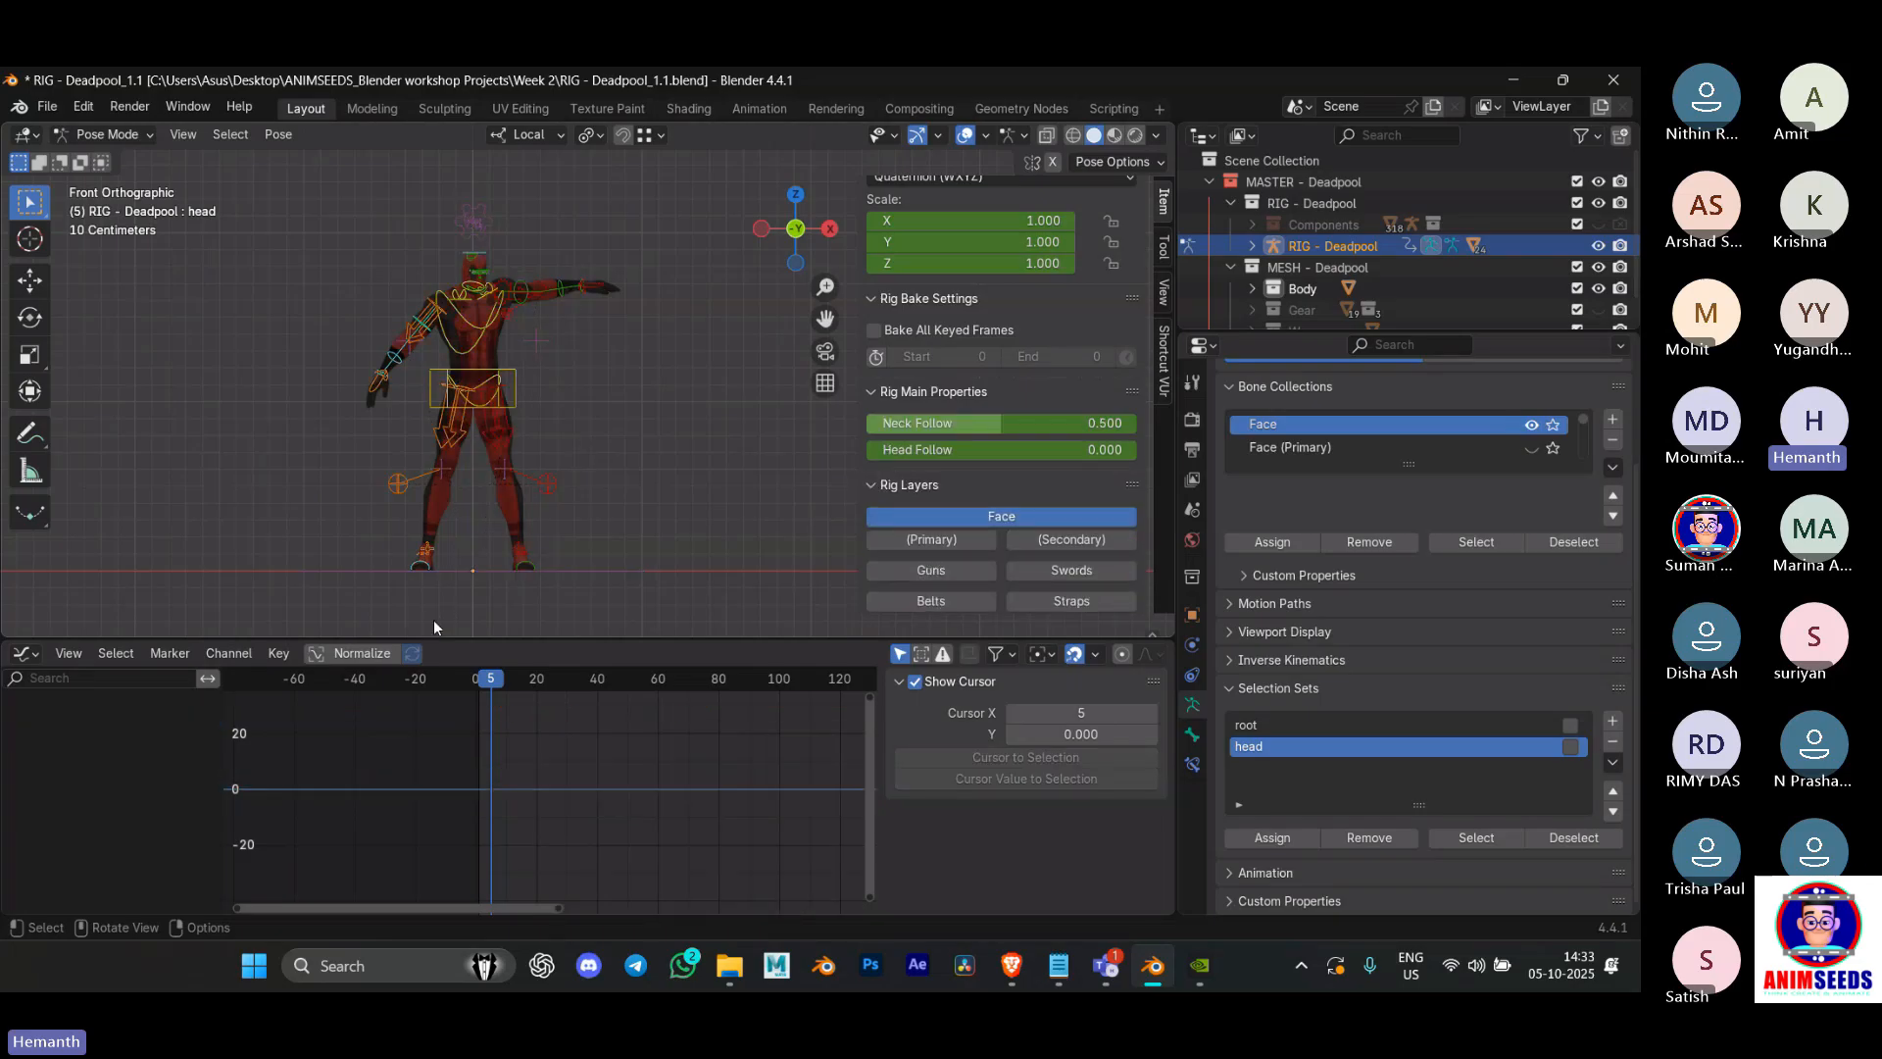
key("a")
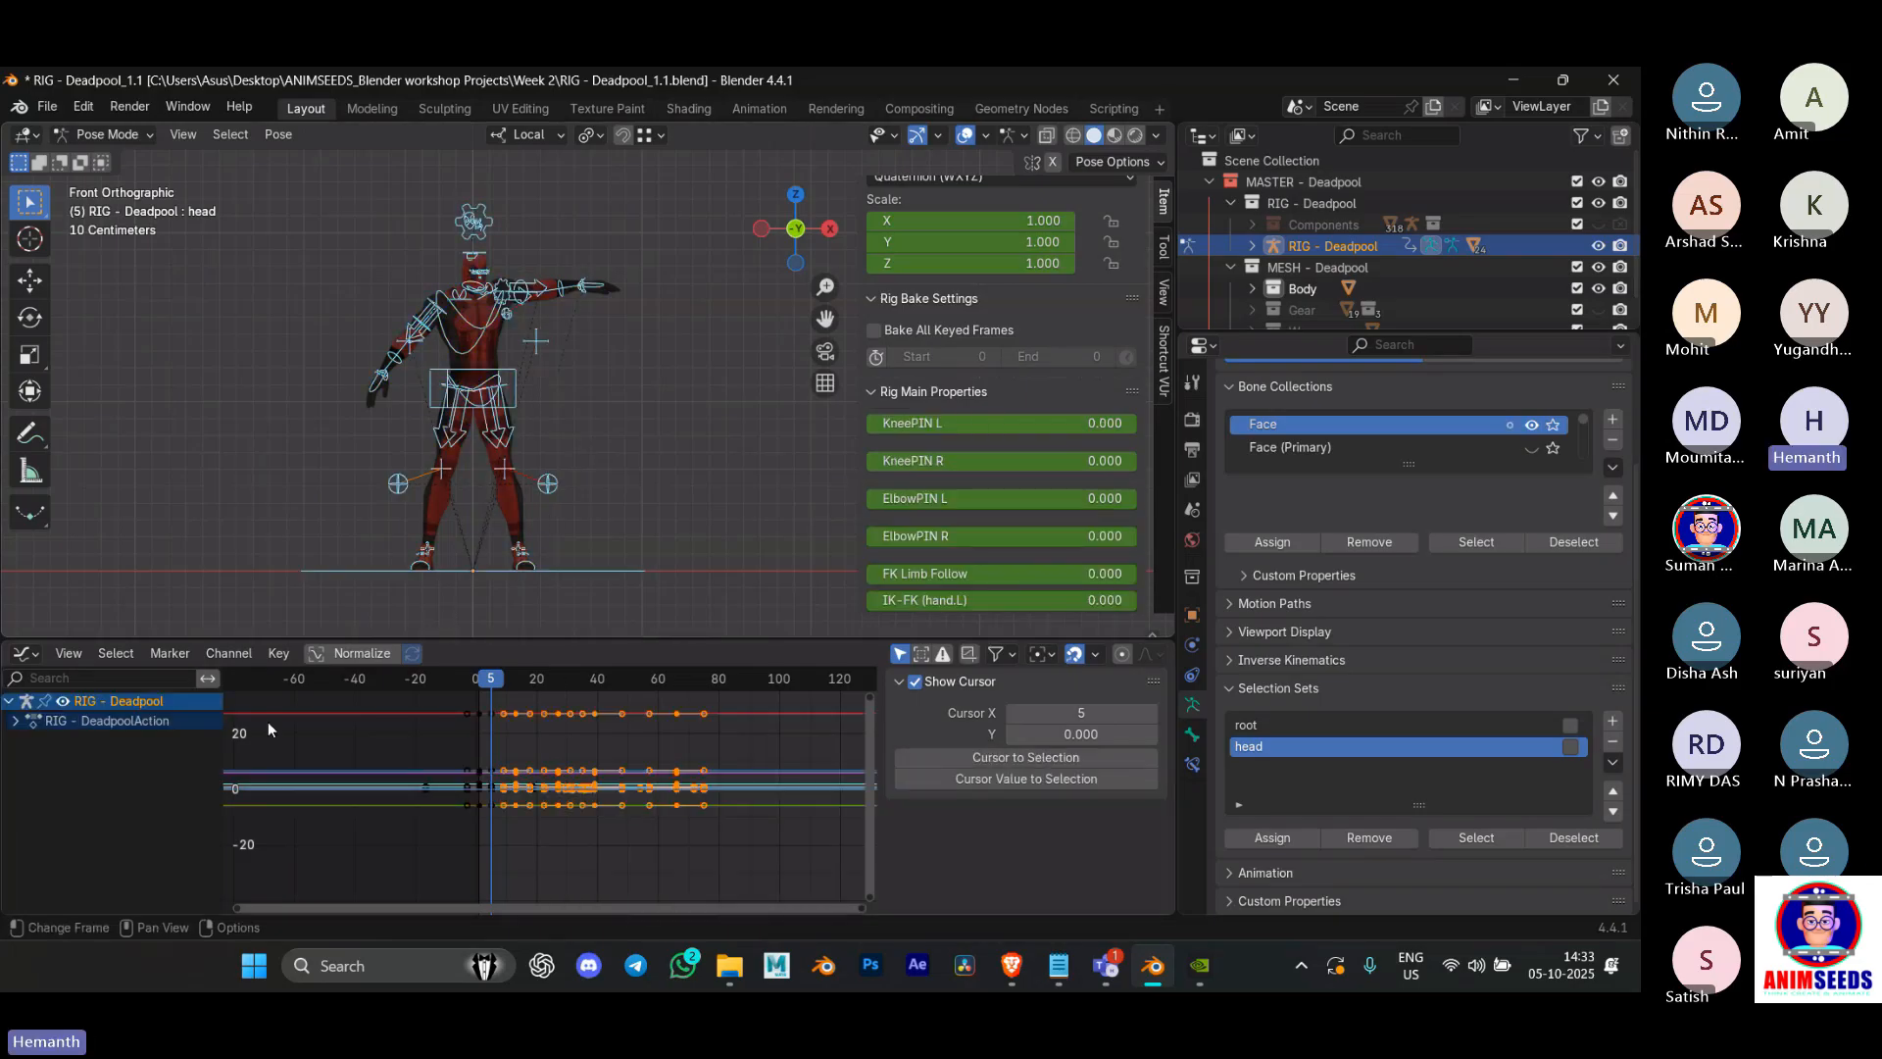
left_click(25, 653)
left_click(262, 733)
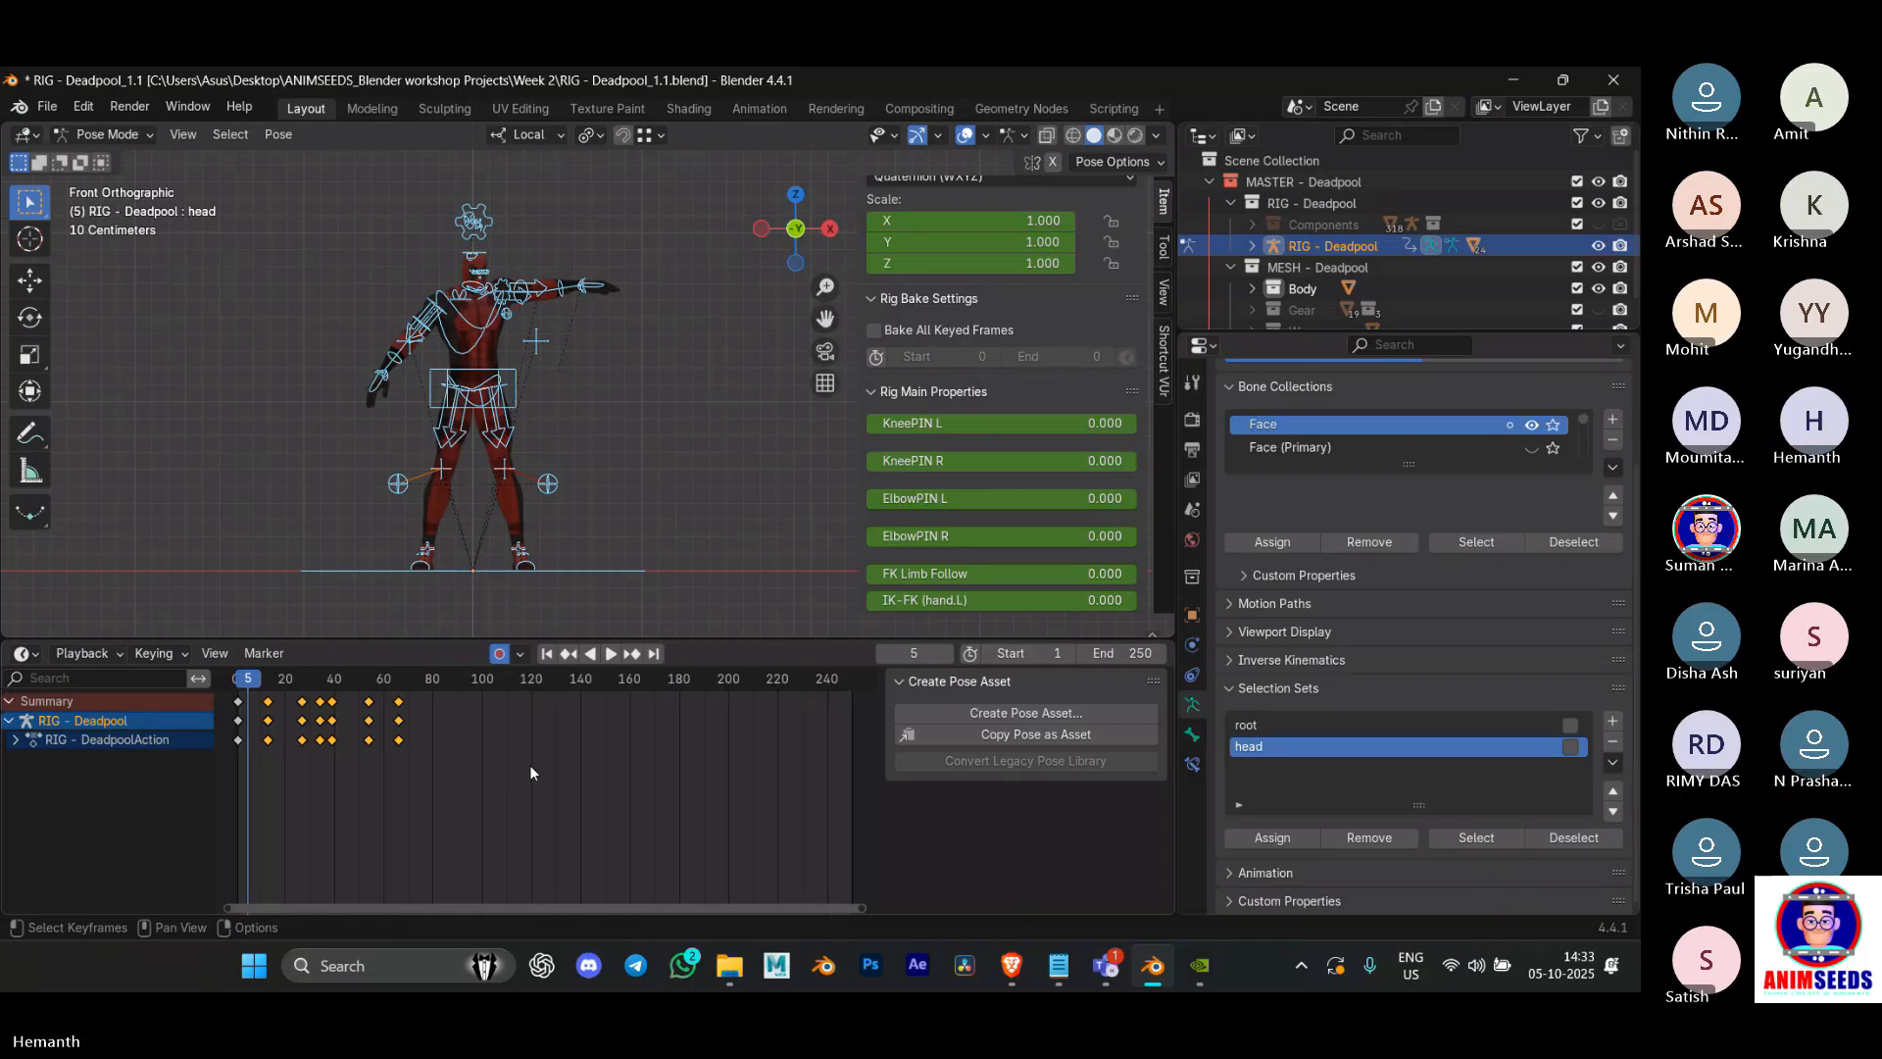
Step: Hide the Timeline's sidebar, make its area shorter, and collapse the RIG - Deadpool channel
key("n")
left_click_drag(674, 637, 674, 692)
left_click(9, 776)
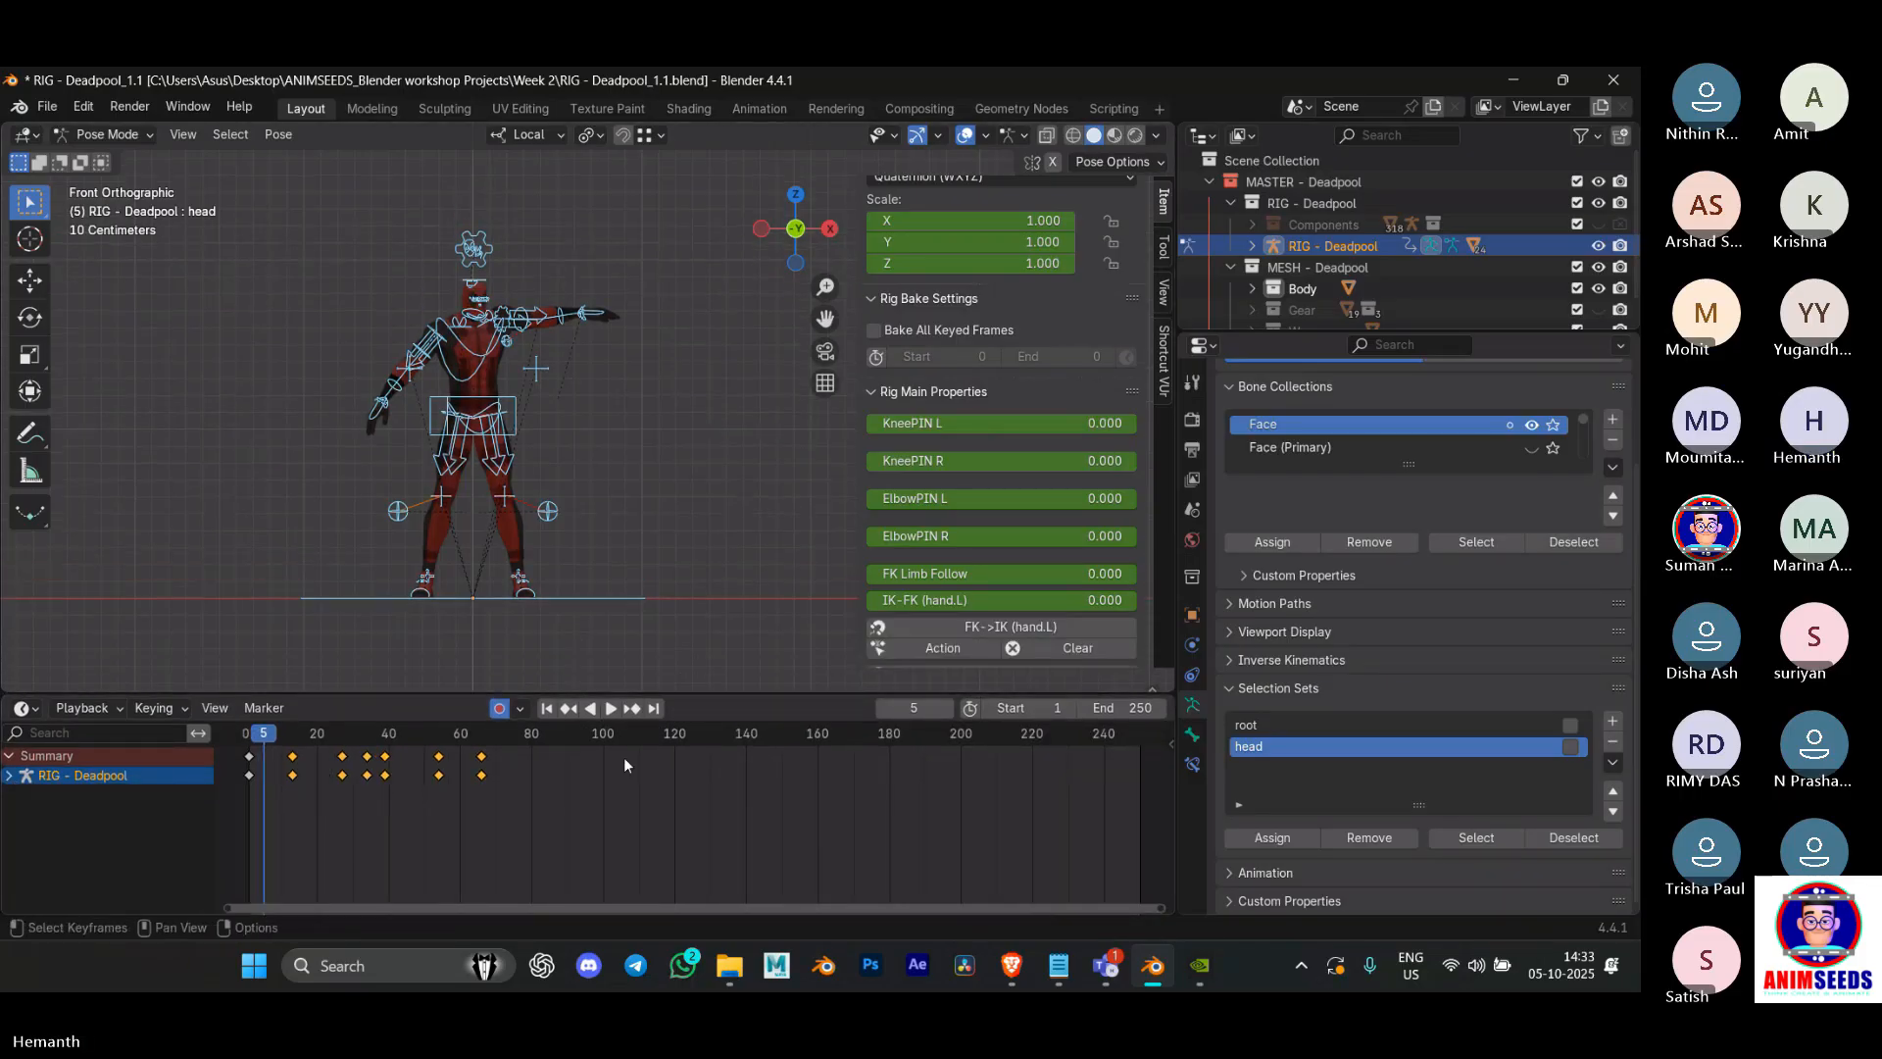
Step: Reselect all bones, toggle the Timeline and 3D viewport sidebars, and review the location, rotation and scale properties
left_click(632, 514)
key("a")
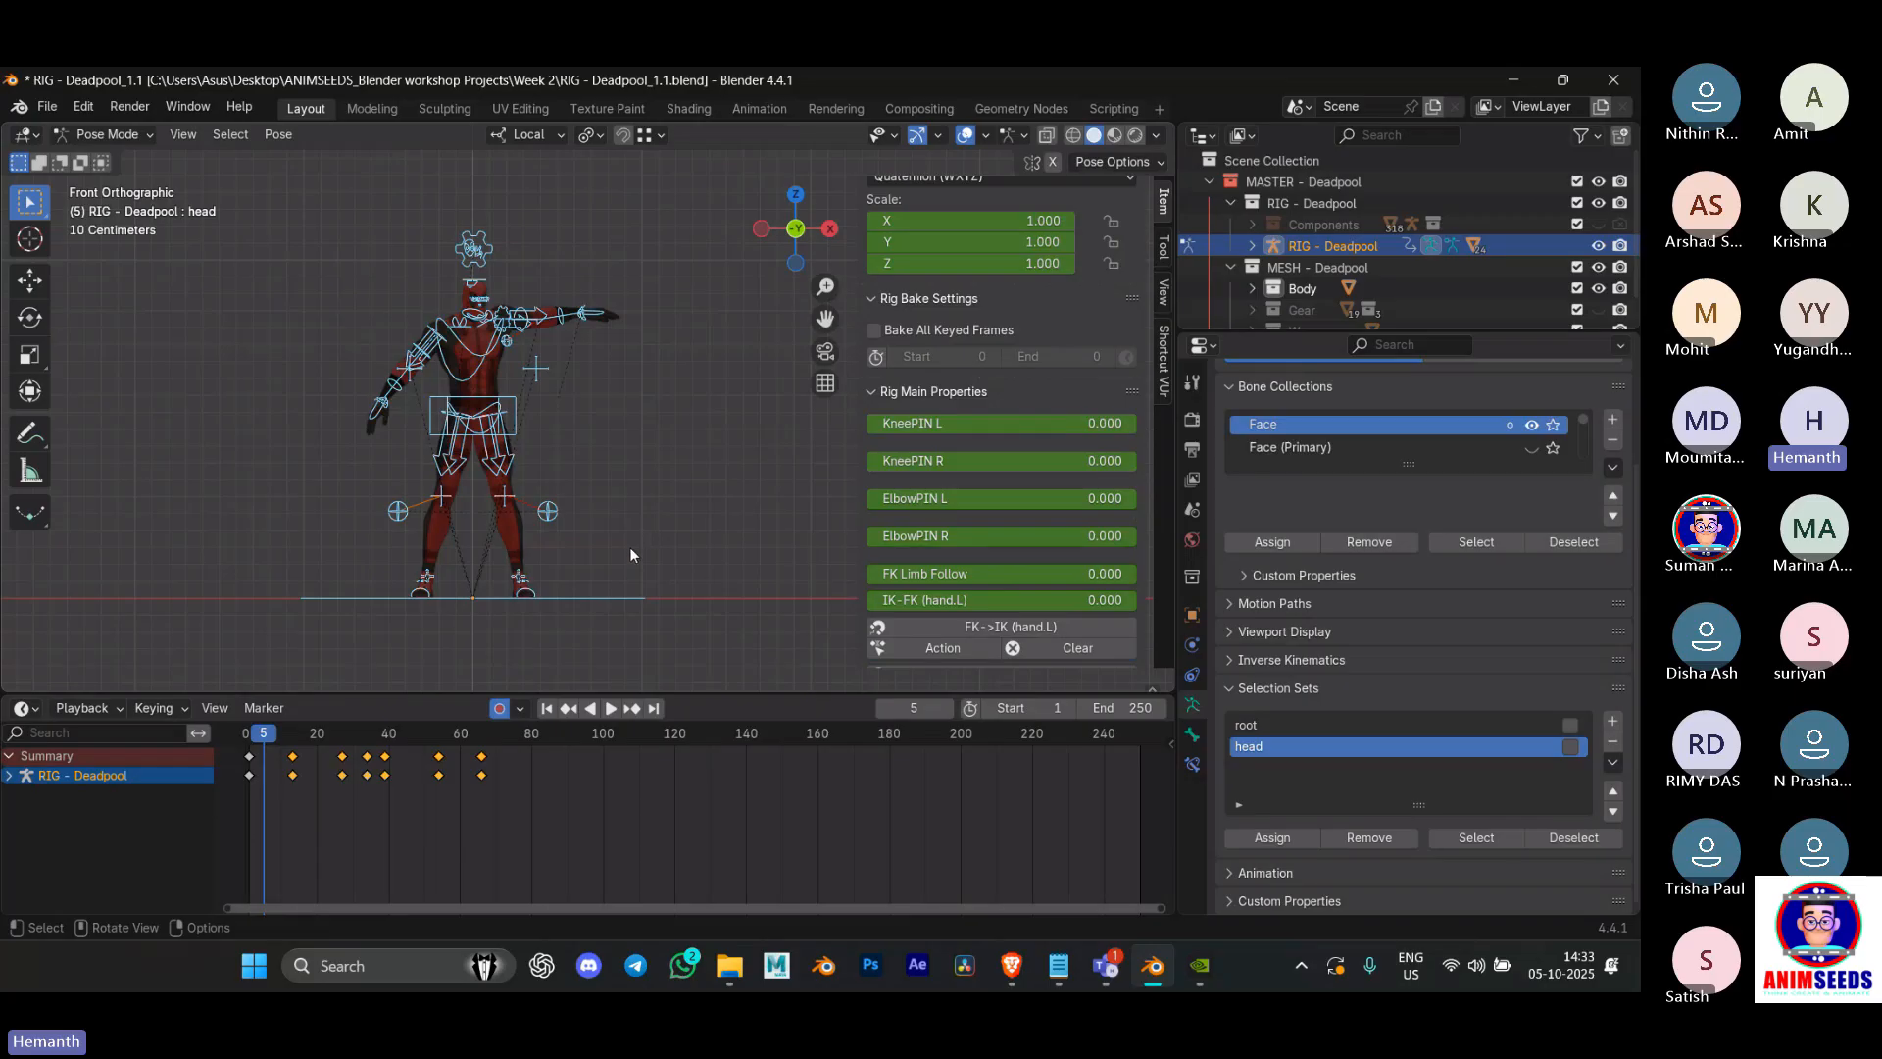
key("n")
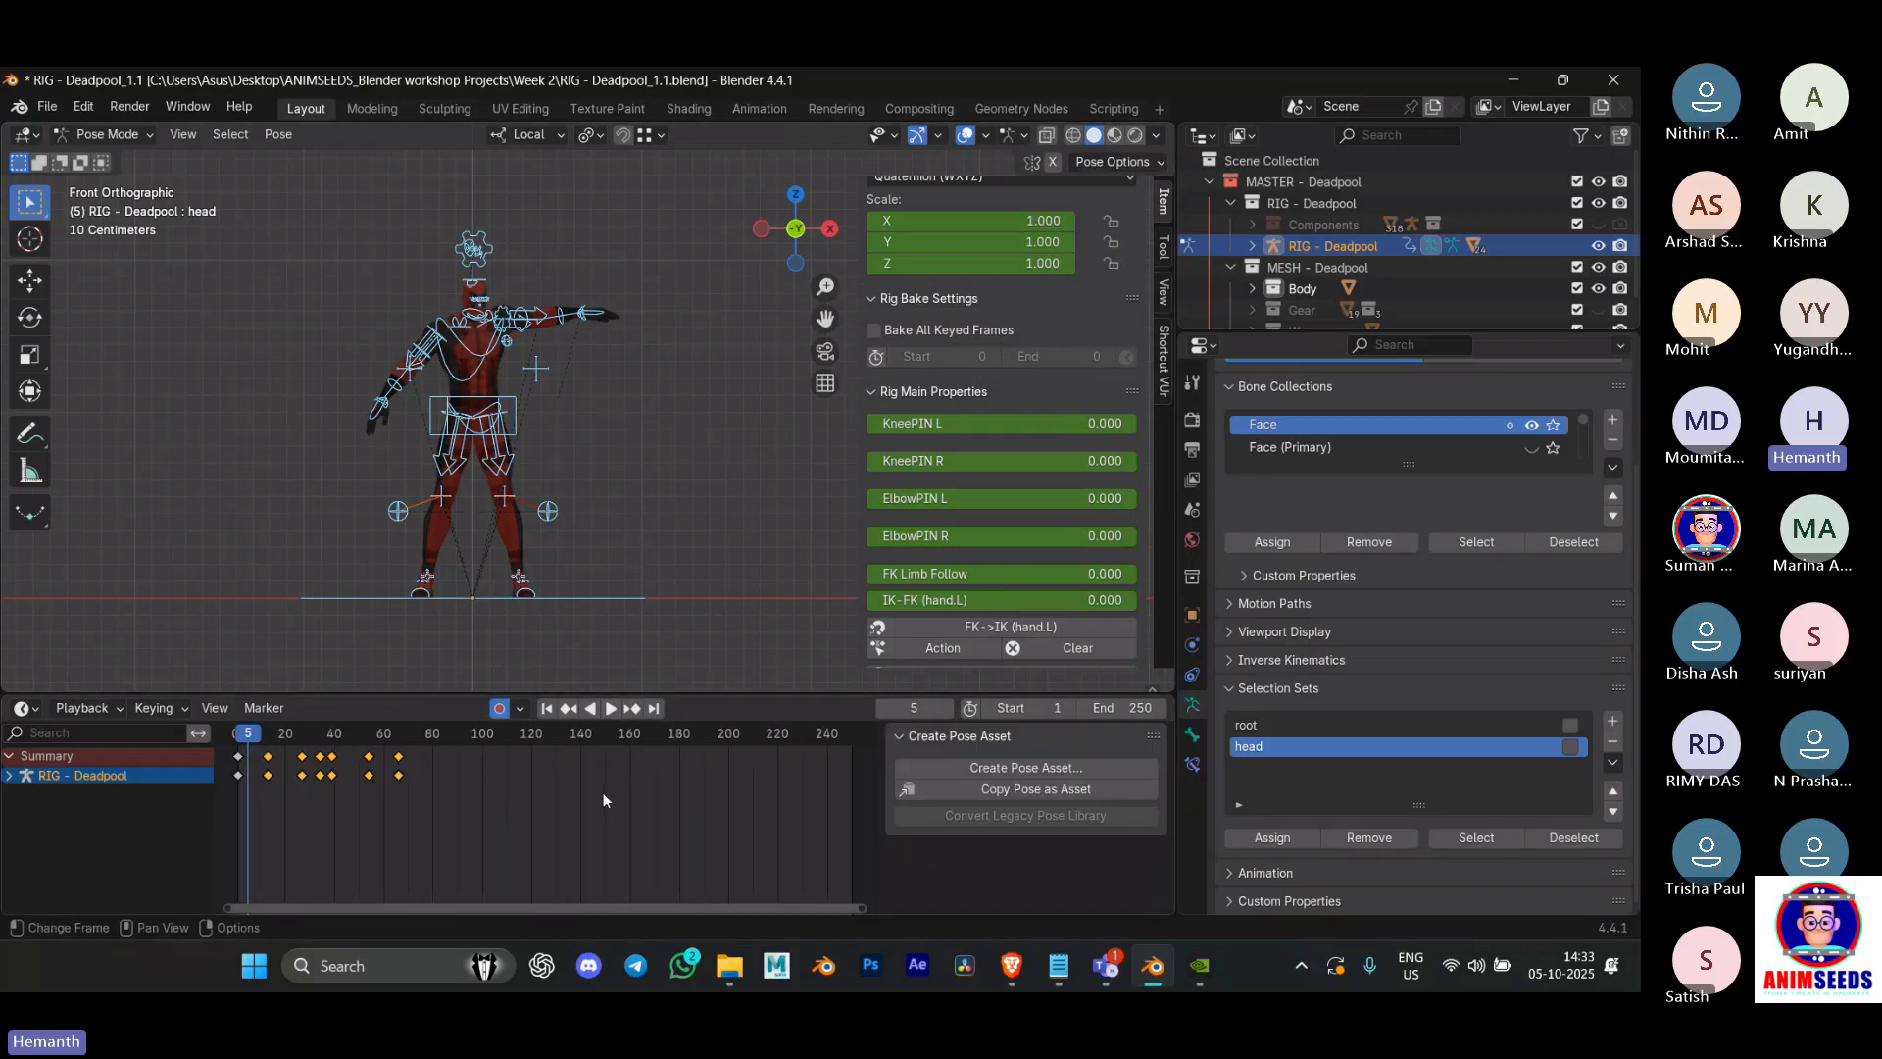
key("n")
key("n")
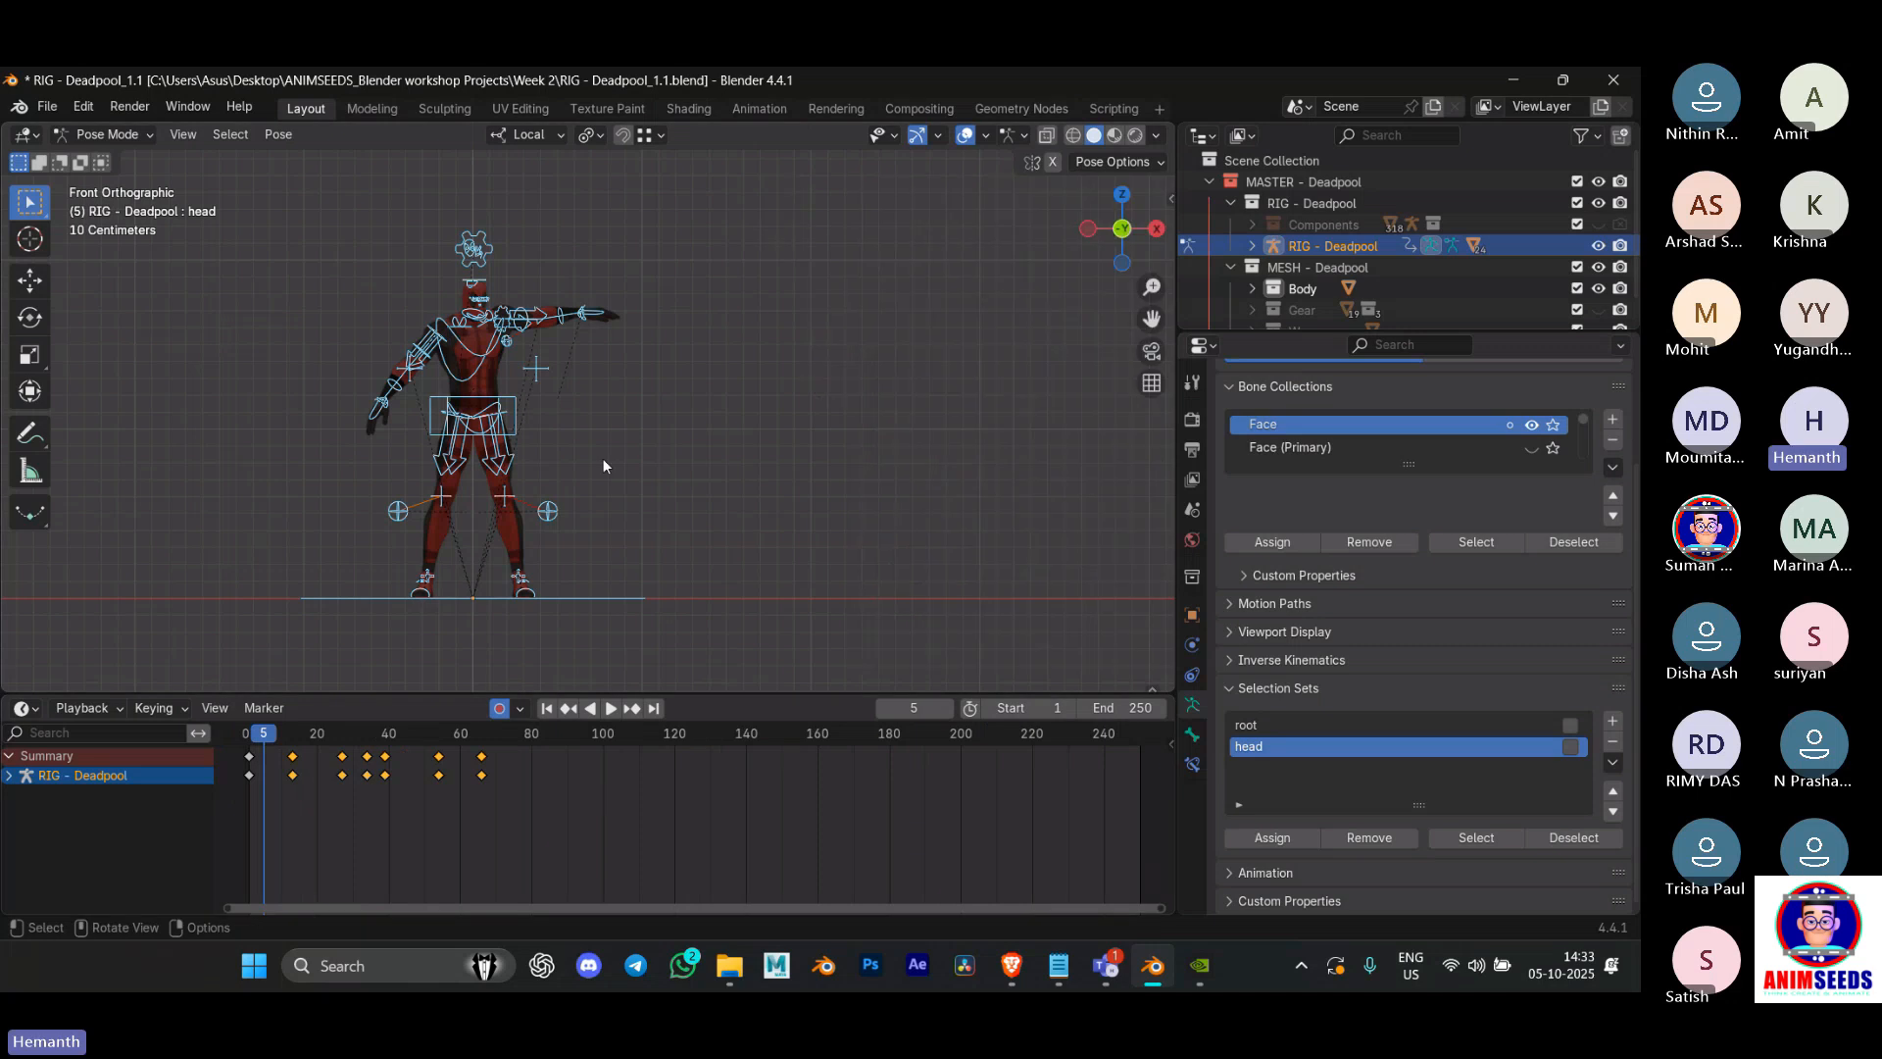
key("n")
key("n")
key("n")
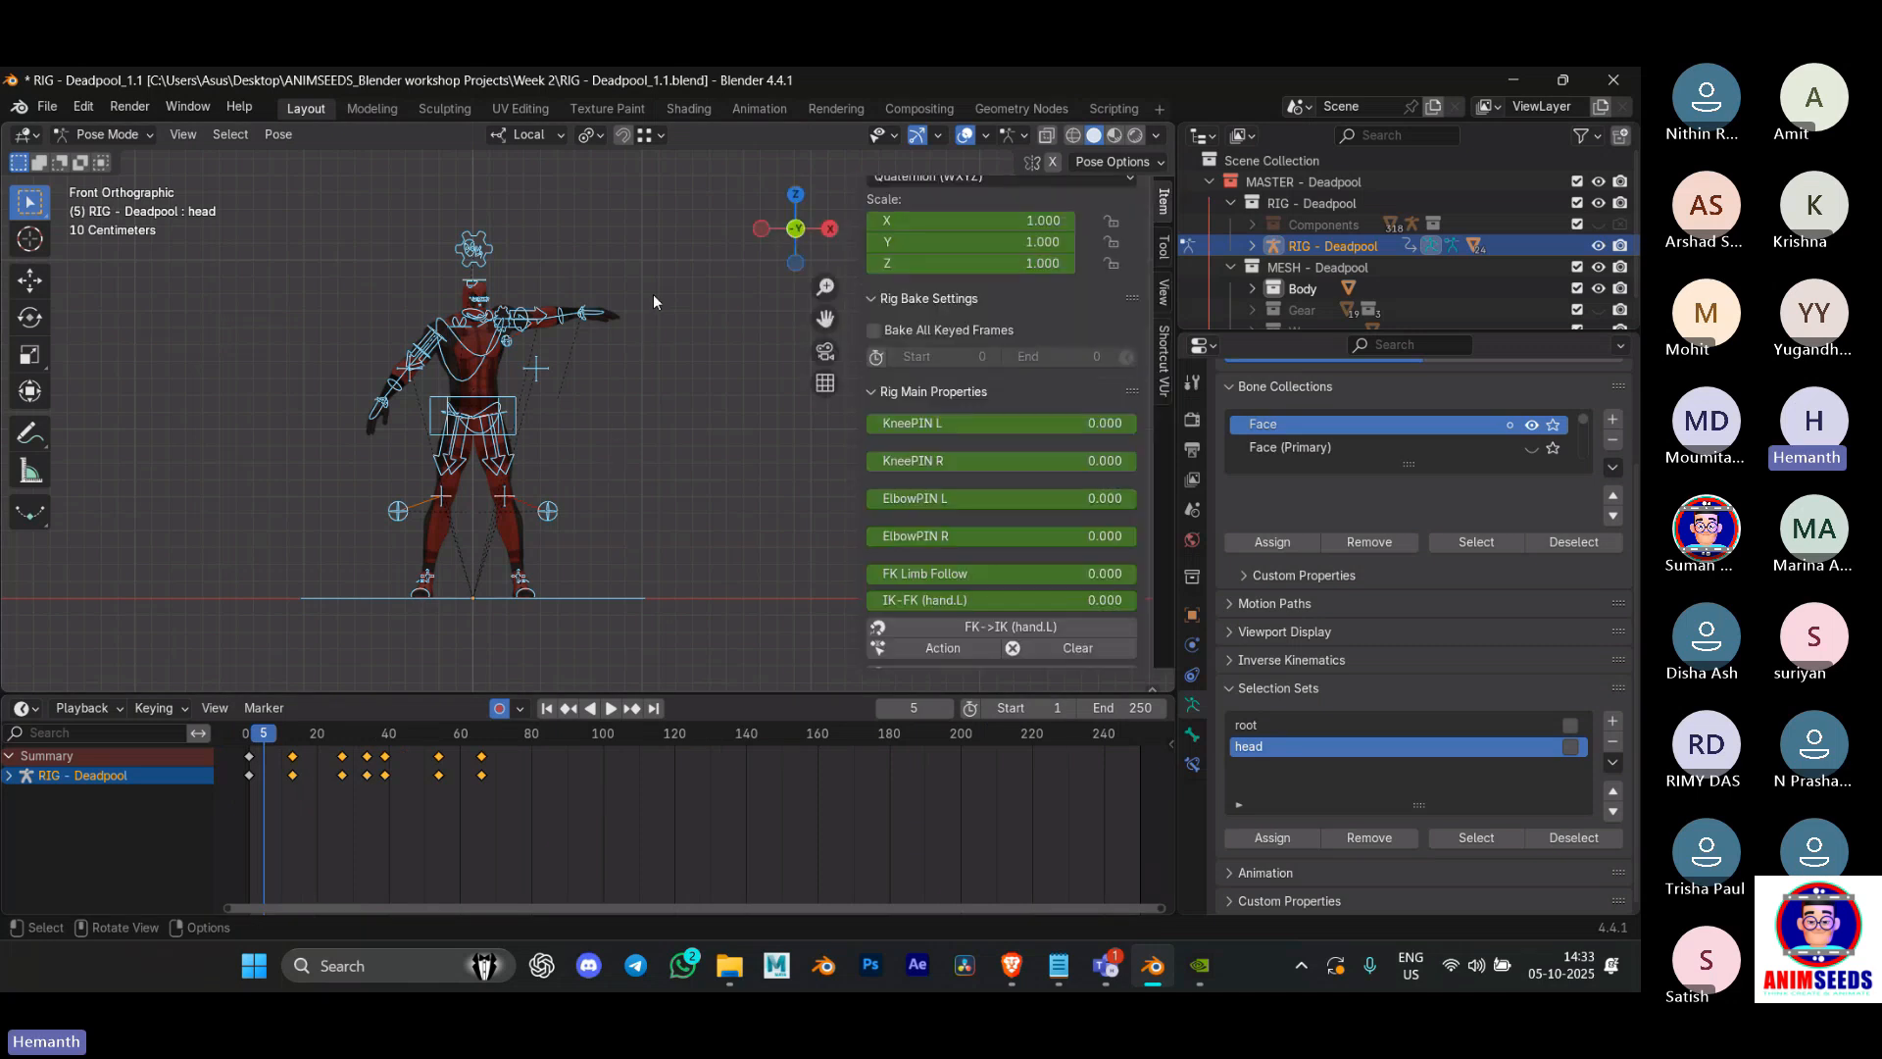
scroll(1039, 265, "up", 4)
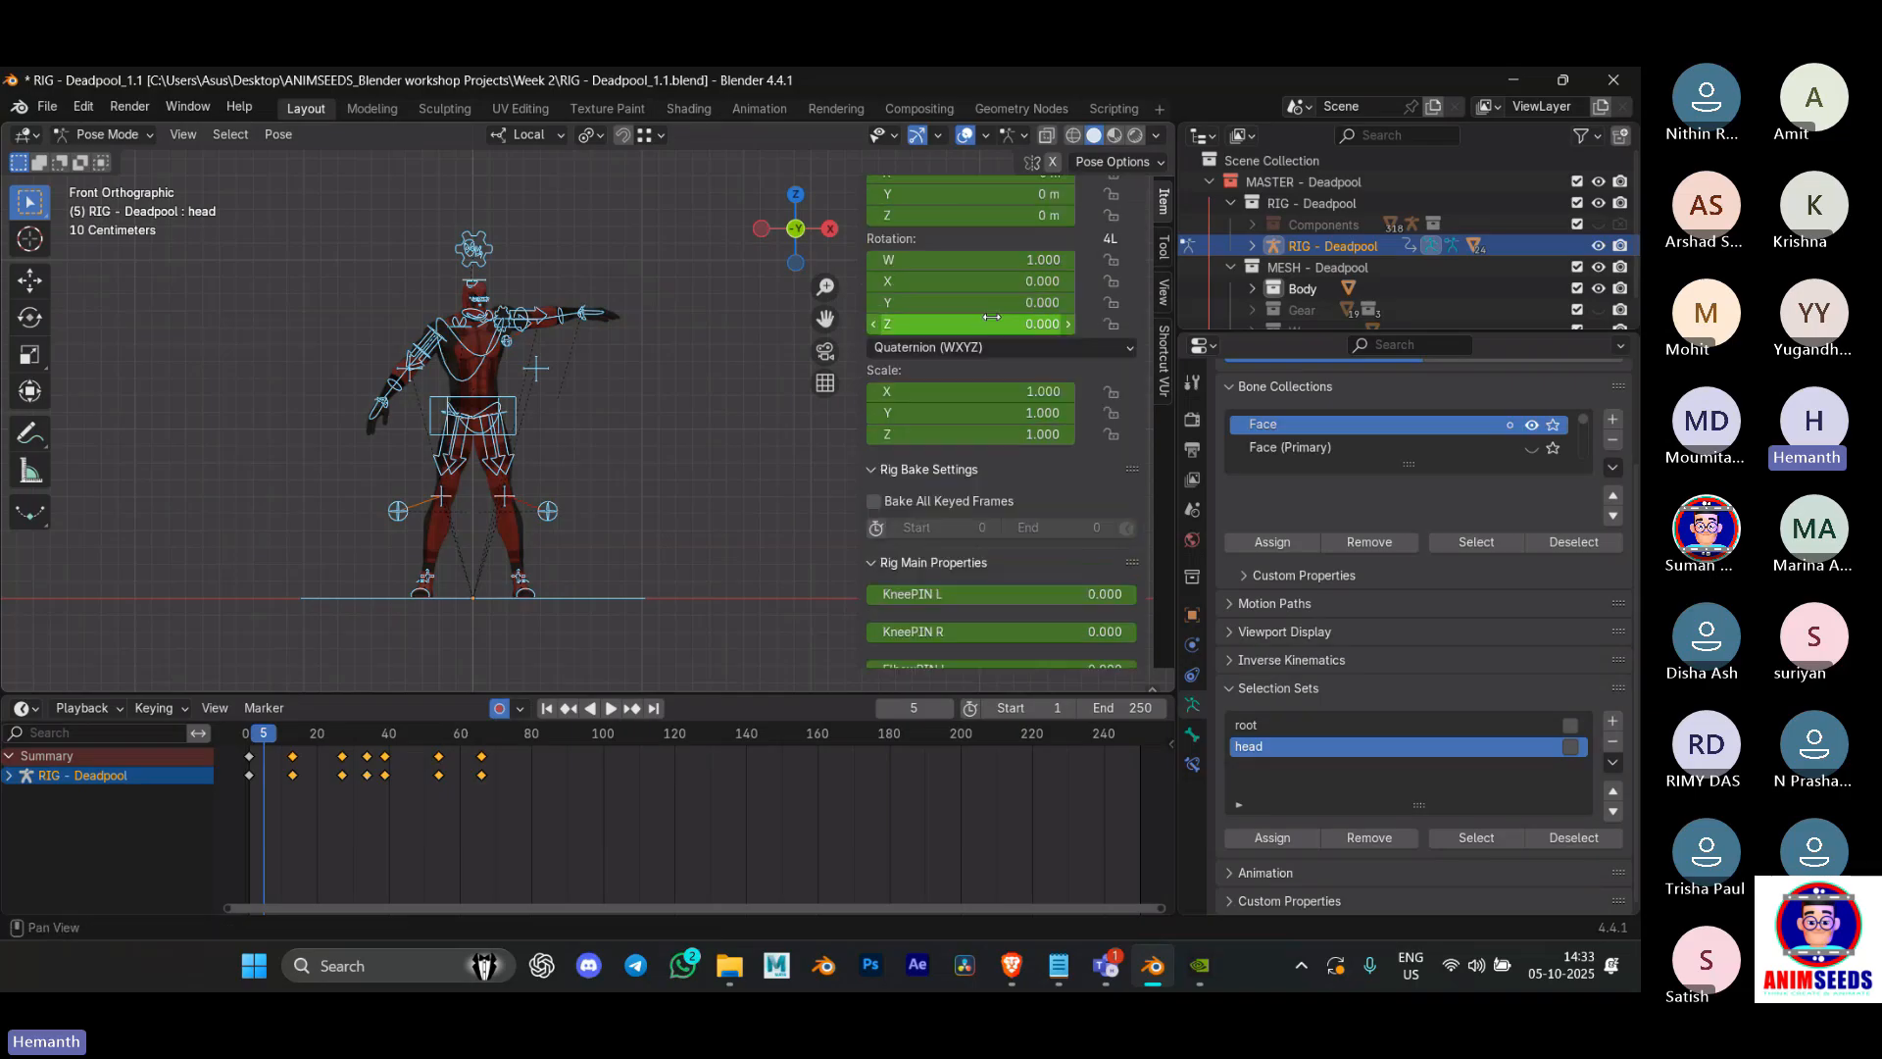
scroll(1033, 283, "up", 1)
scroll(588, 405, "up", 2)
scroll(591, 405, "down", 3)
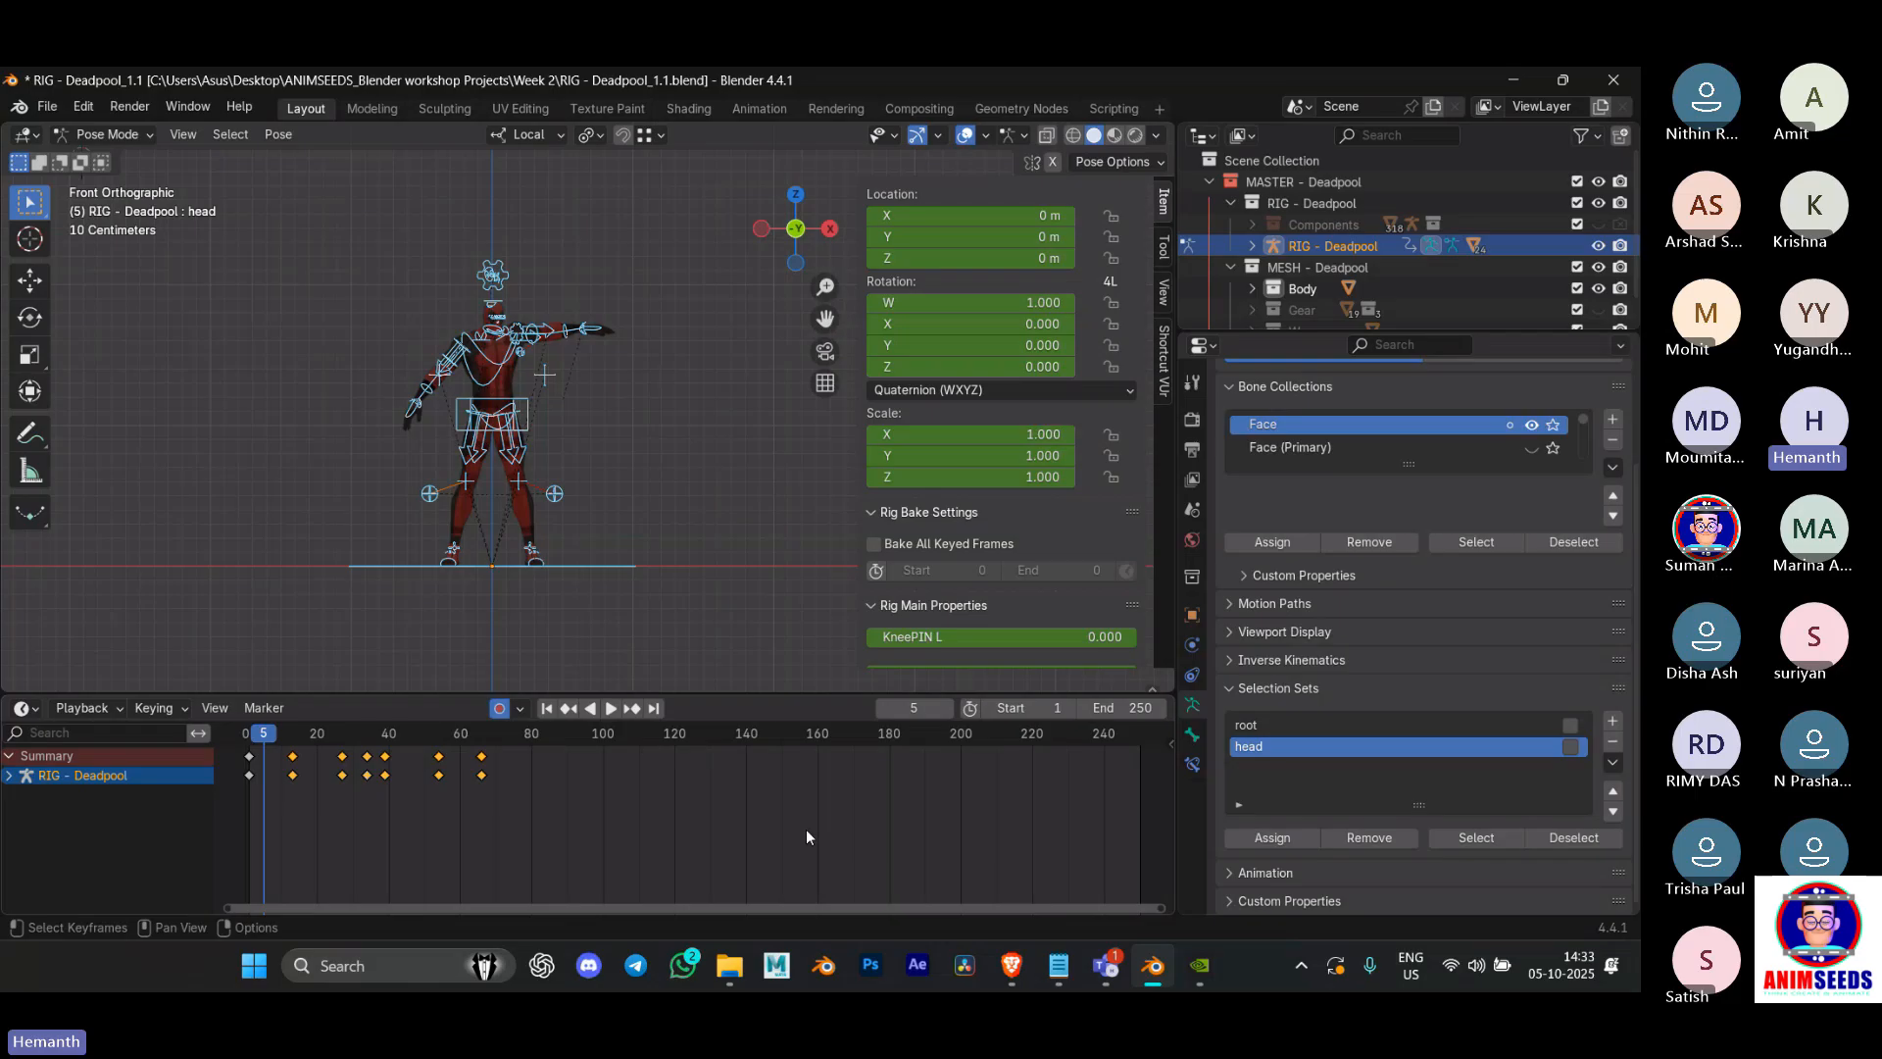
Step: Save the current pose of all selected bones as a pose asset named "test 123" in the User Library
key("n")
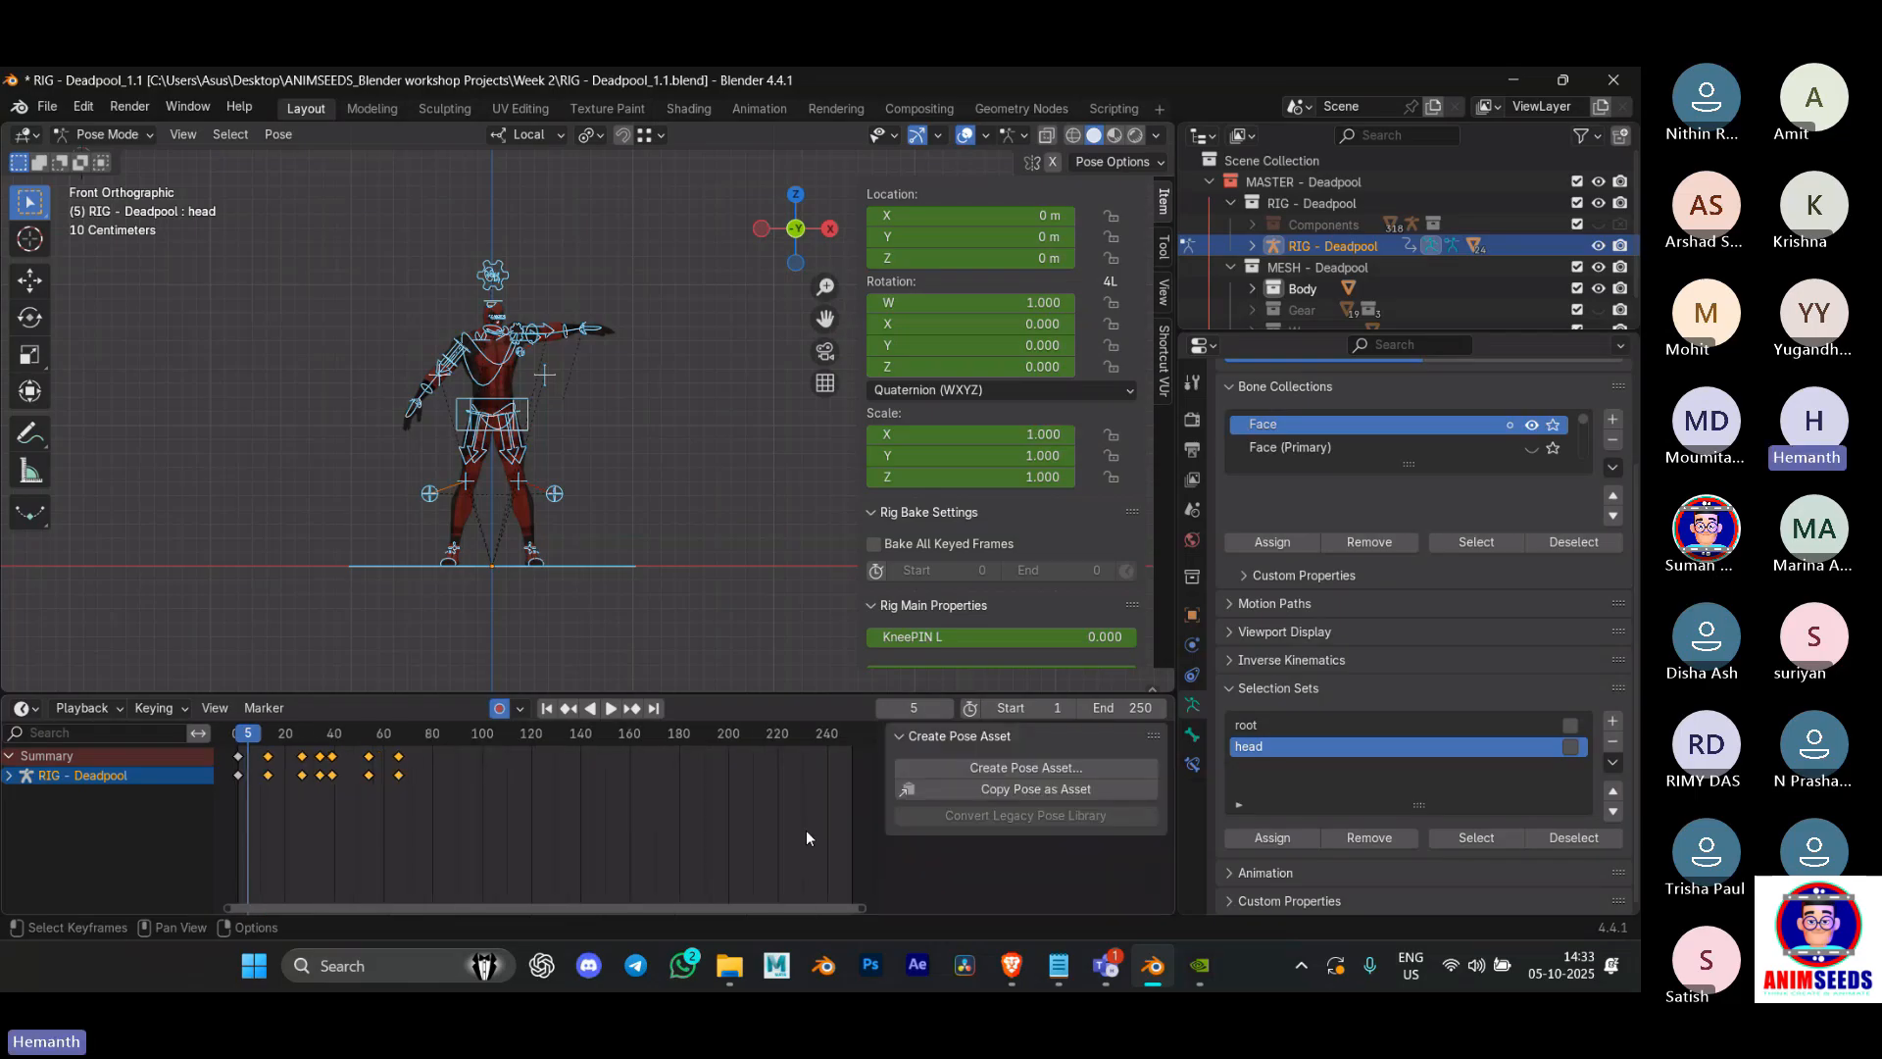
middle_click_drag(533, 284, 575, 484)
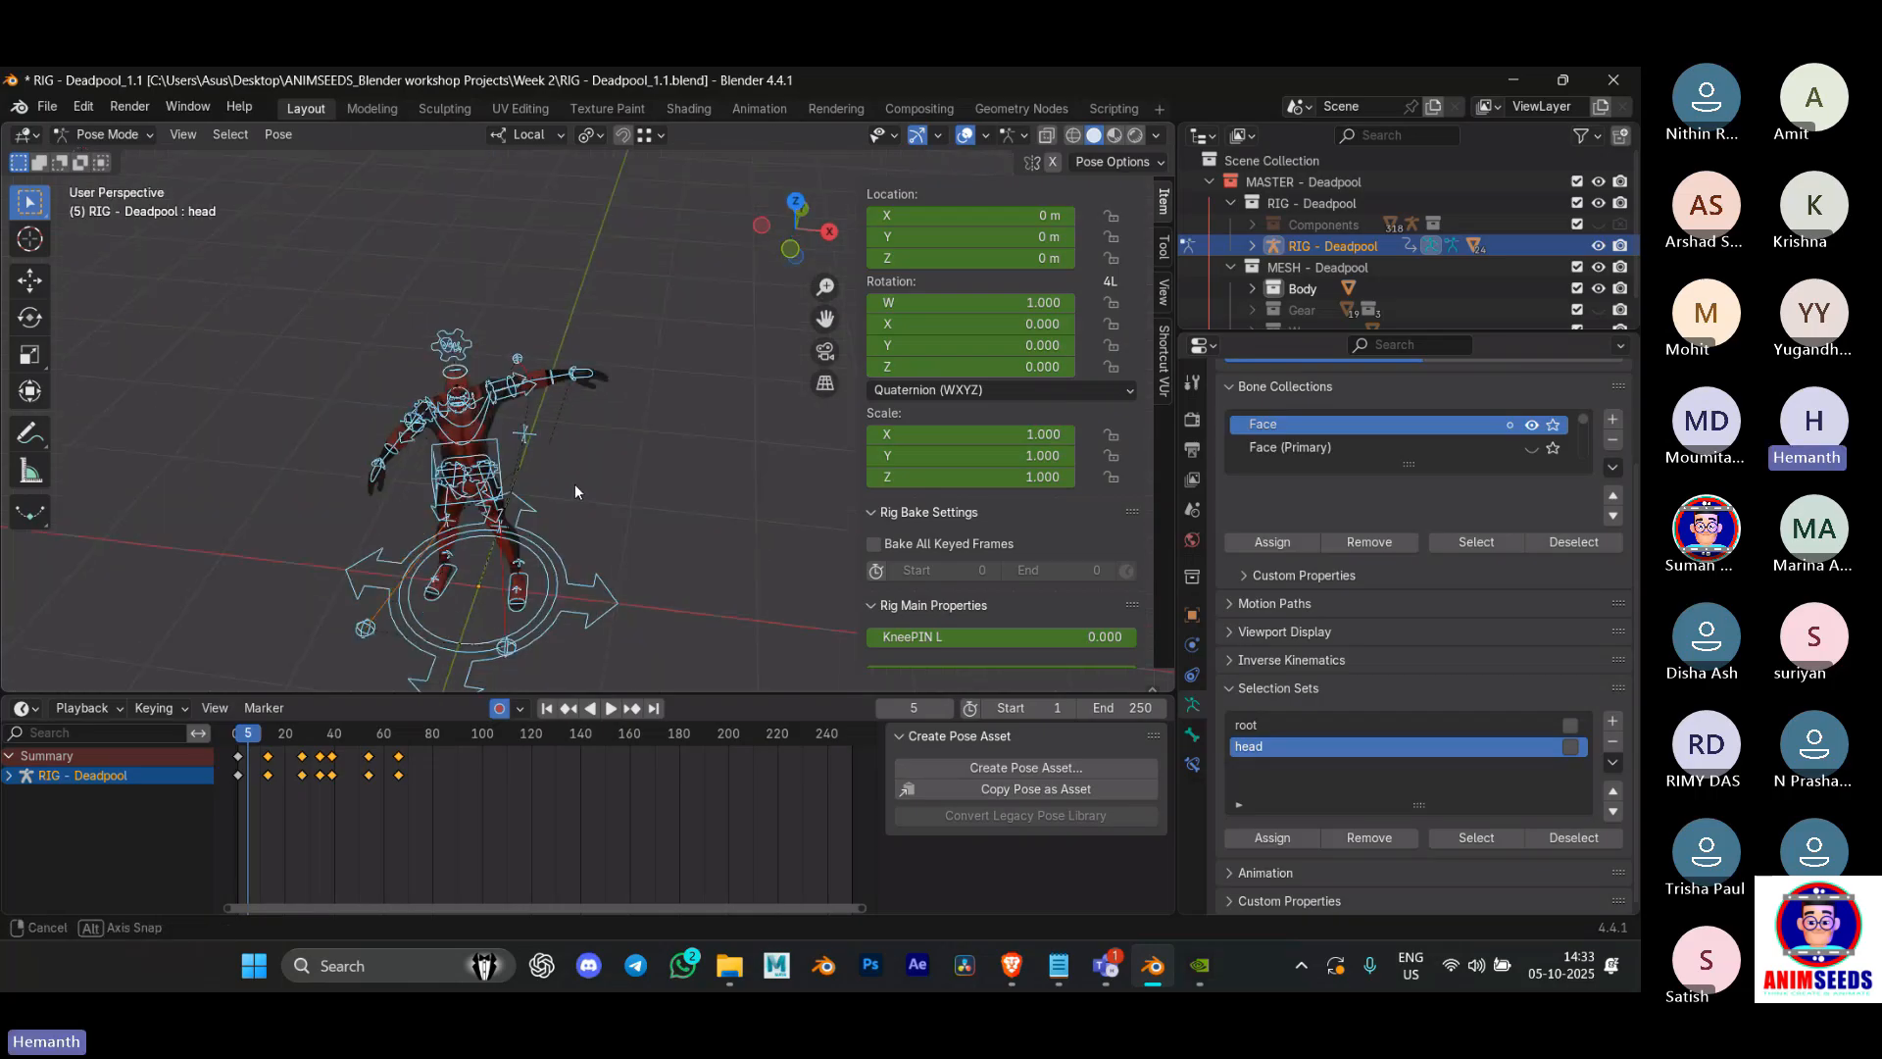
left_click(962, 773)
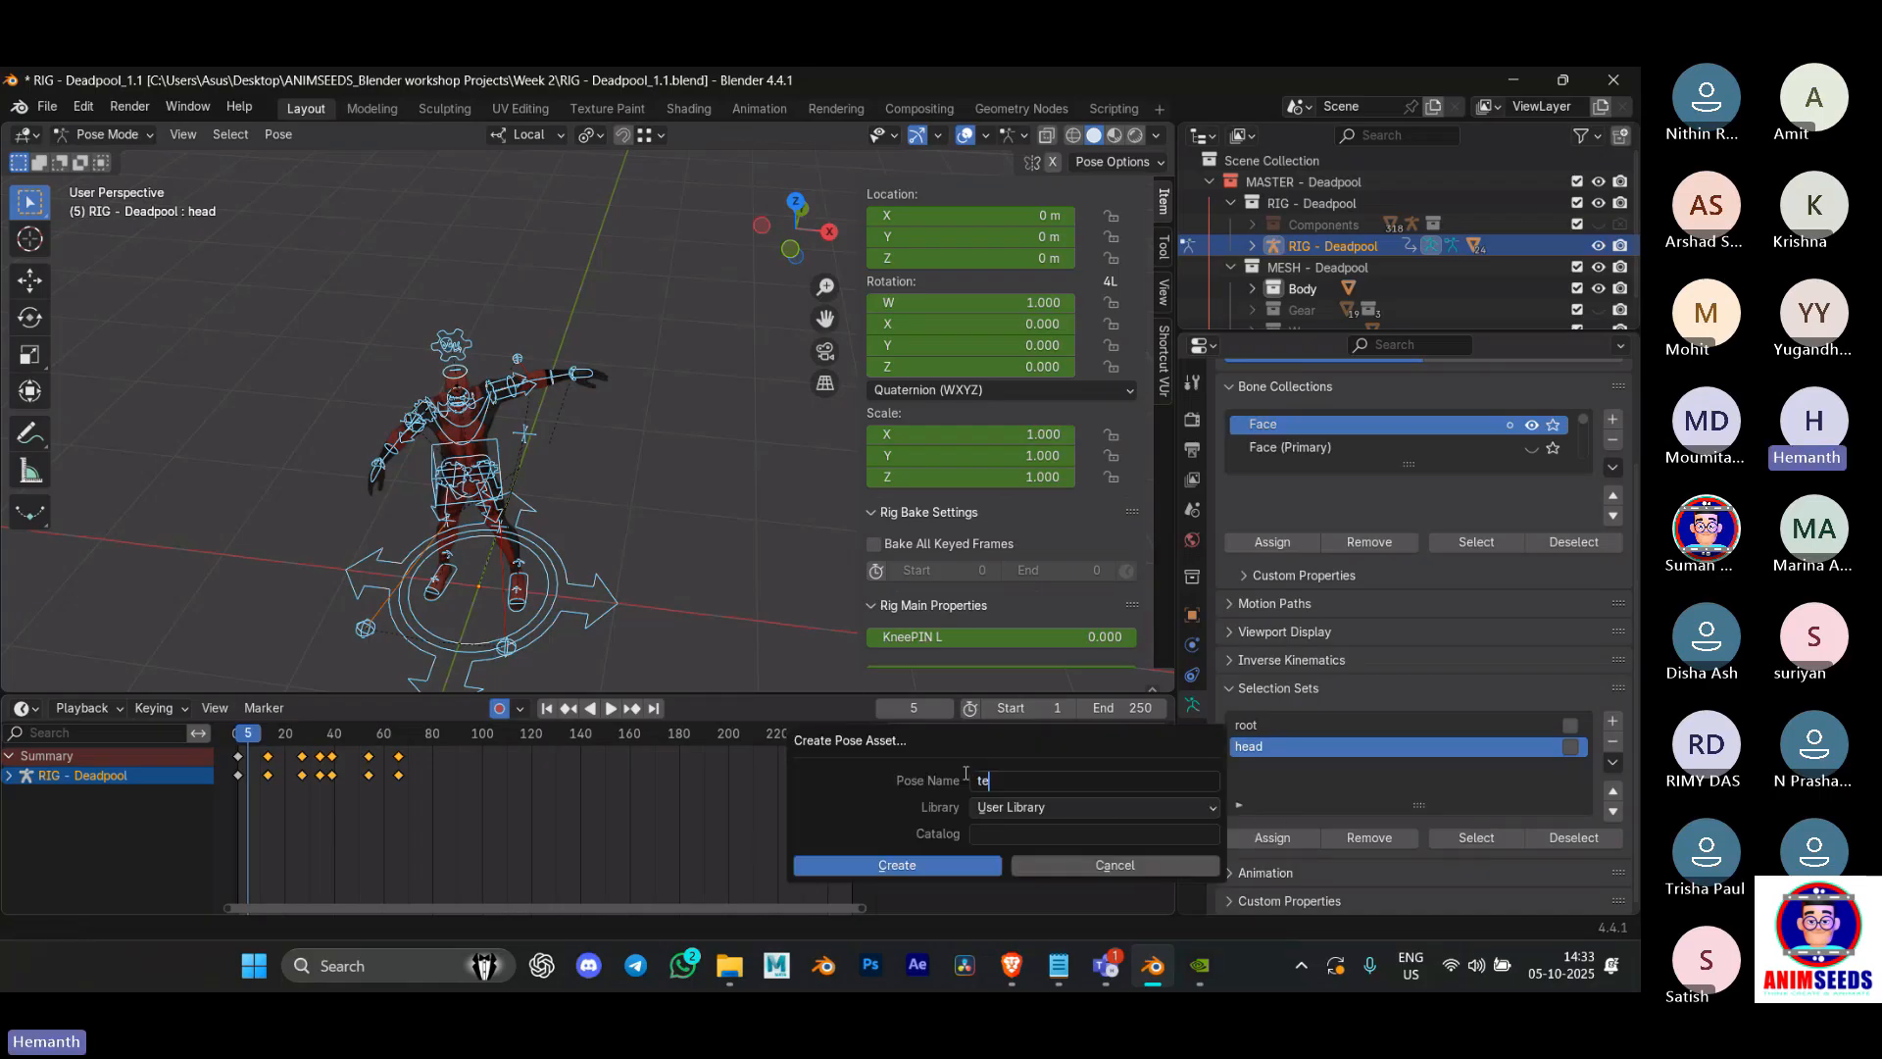
type("test 123")
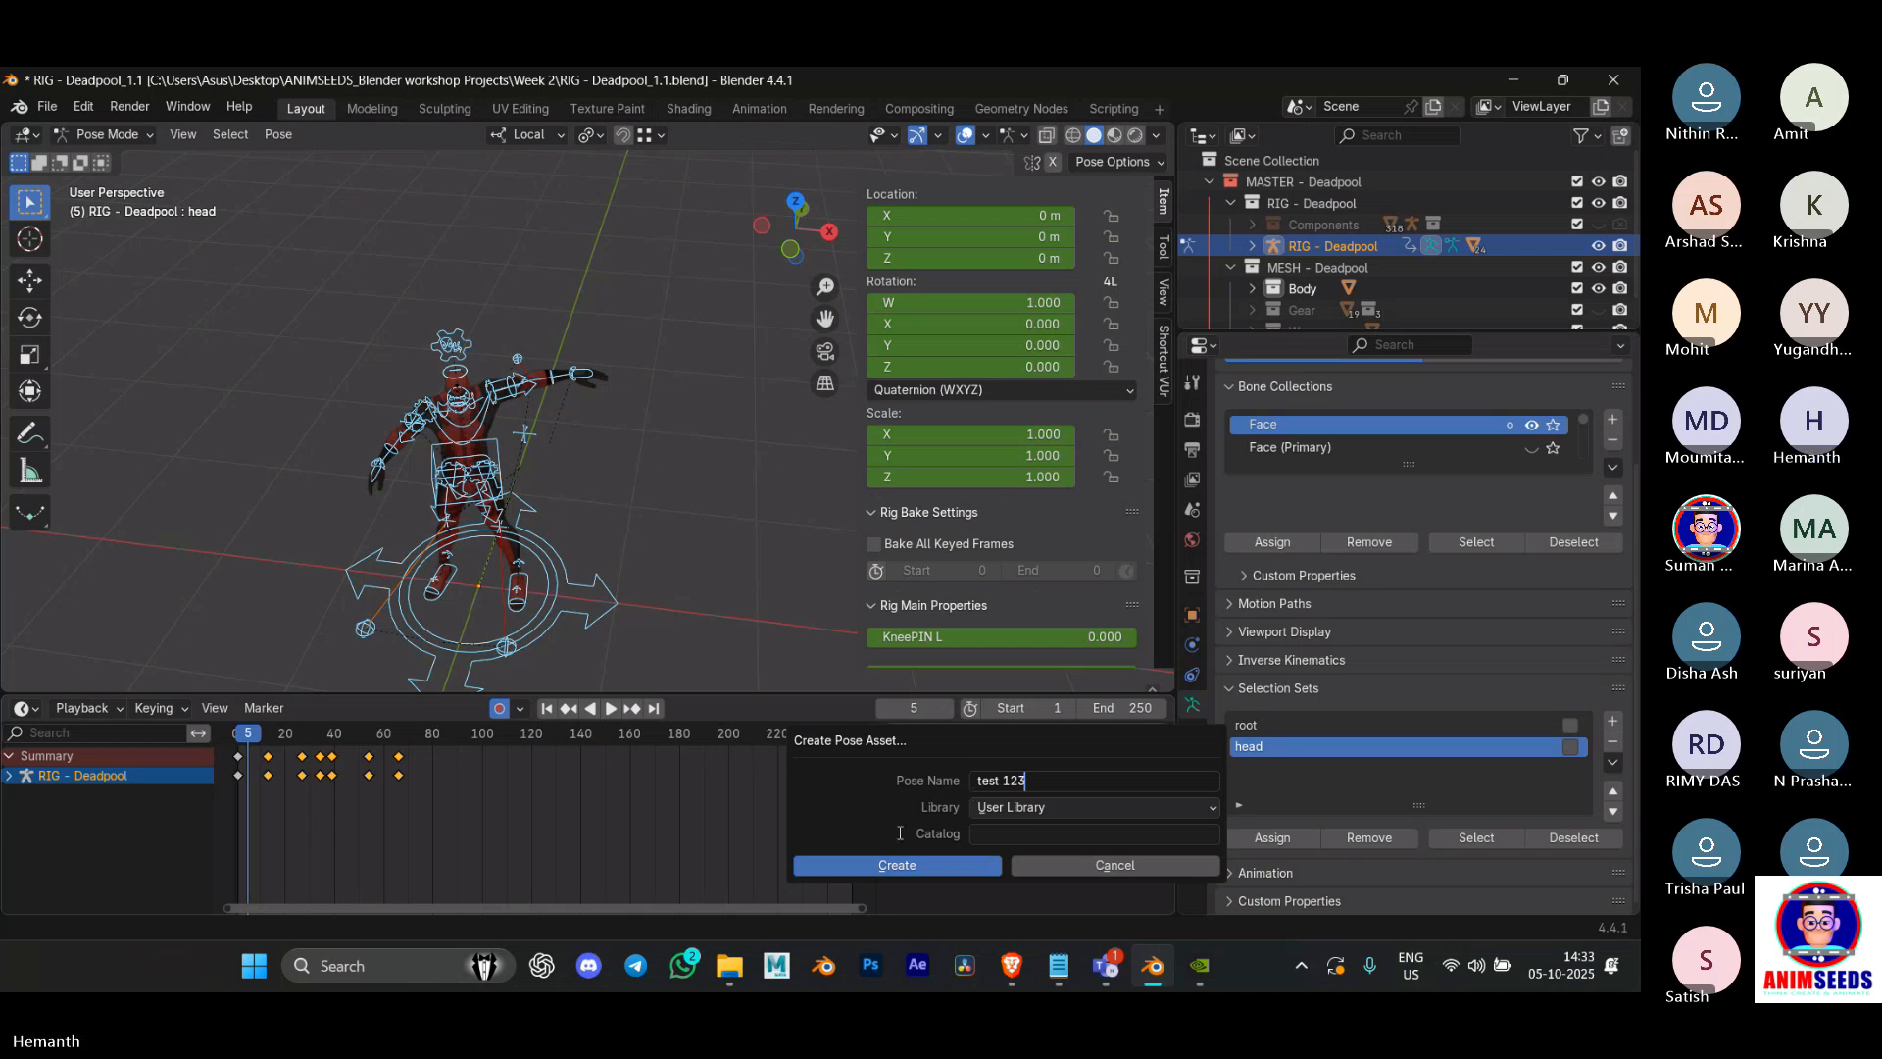
left_click(896, 867)
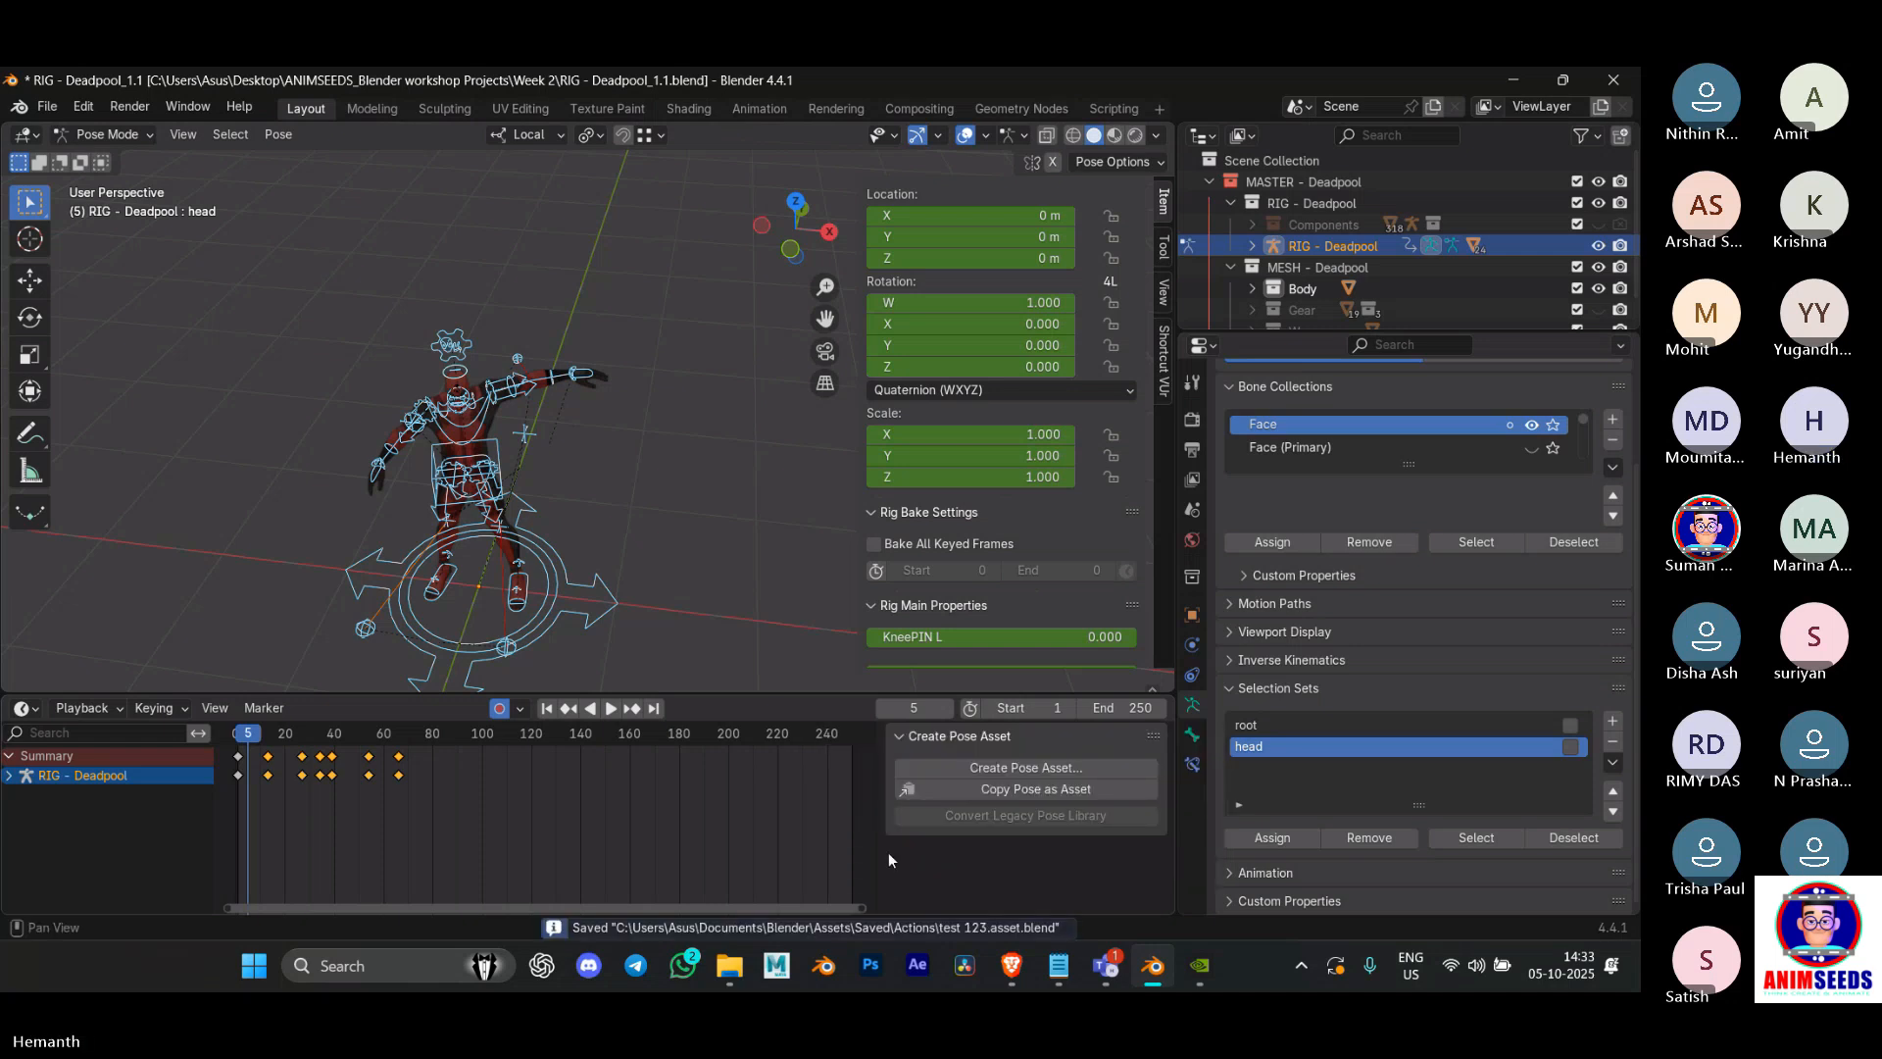
Step: Go to frame 1, delete all of the rig's keyframes, and clear the location and rotation of all bones
left_click(239, 739)
left_click_drag(446, 843, 229, 755)
key("x")
left_click(233, 756)
key("alt+g")
key("alt+r")
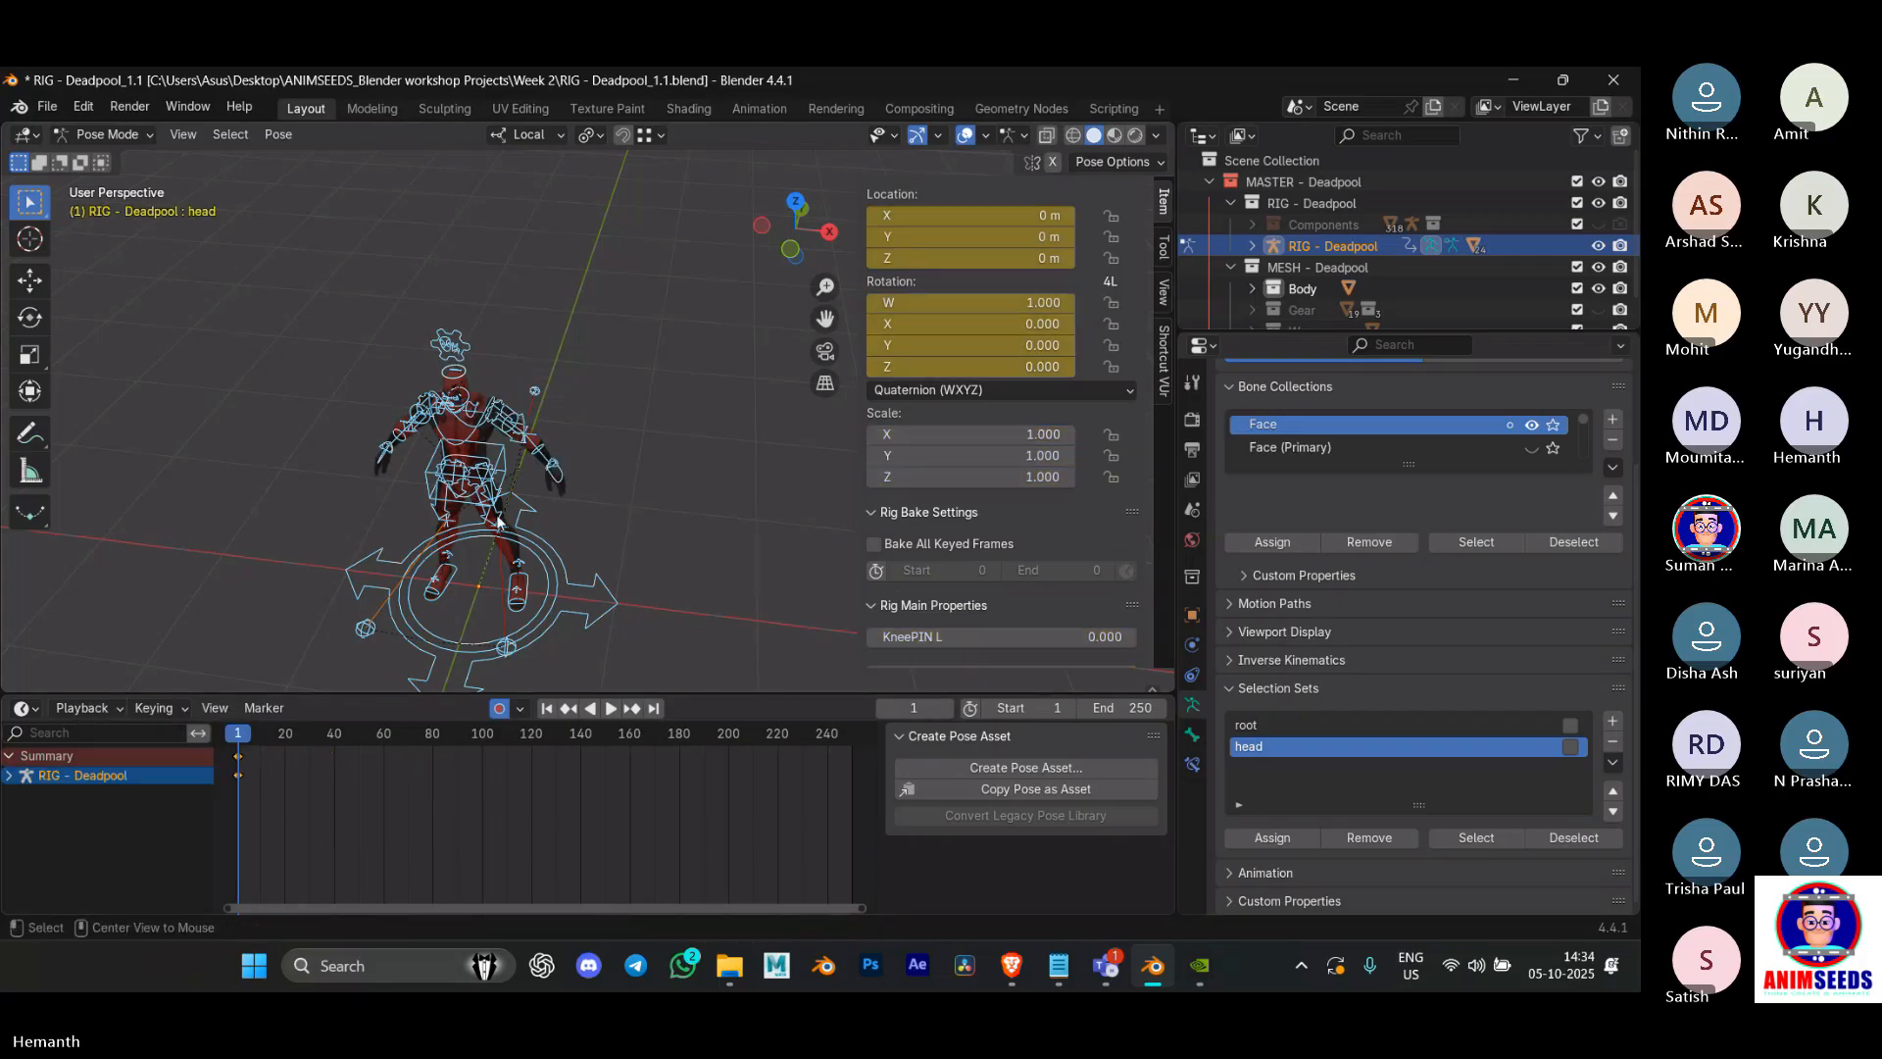
Step: Switch the rig to Object Mode and deselect it, with the character's body shown closer
key("ctrl+Tab")
left_click(324, 383)
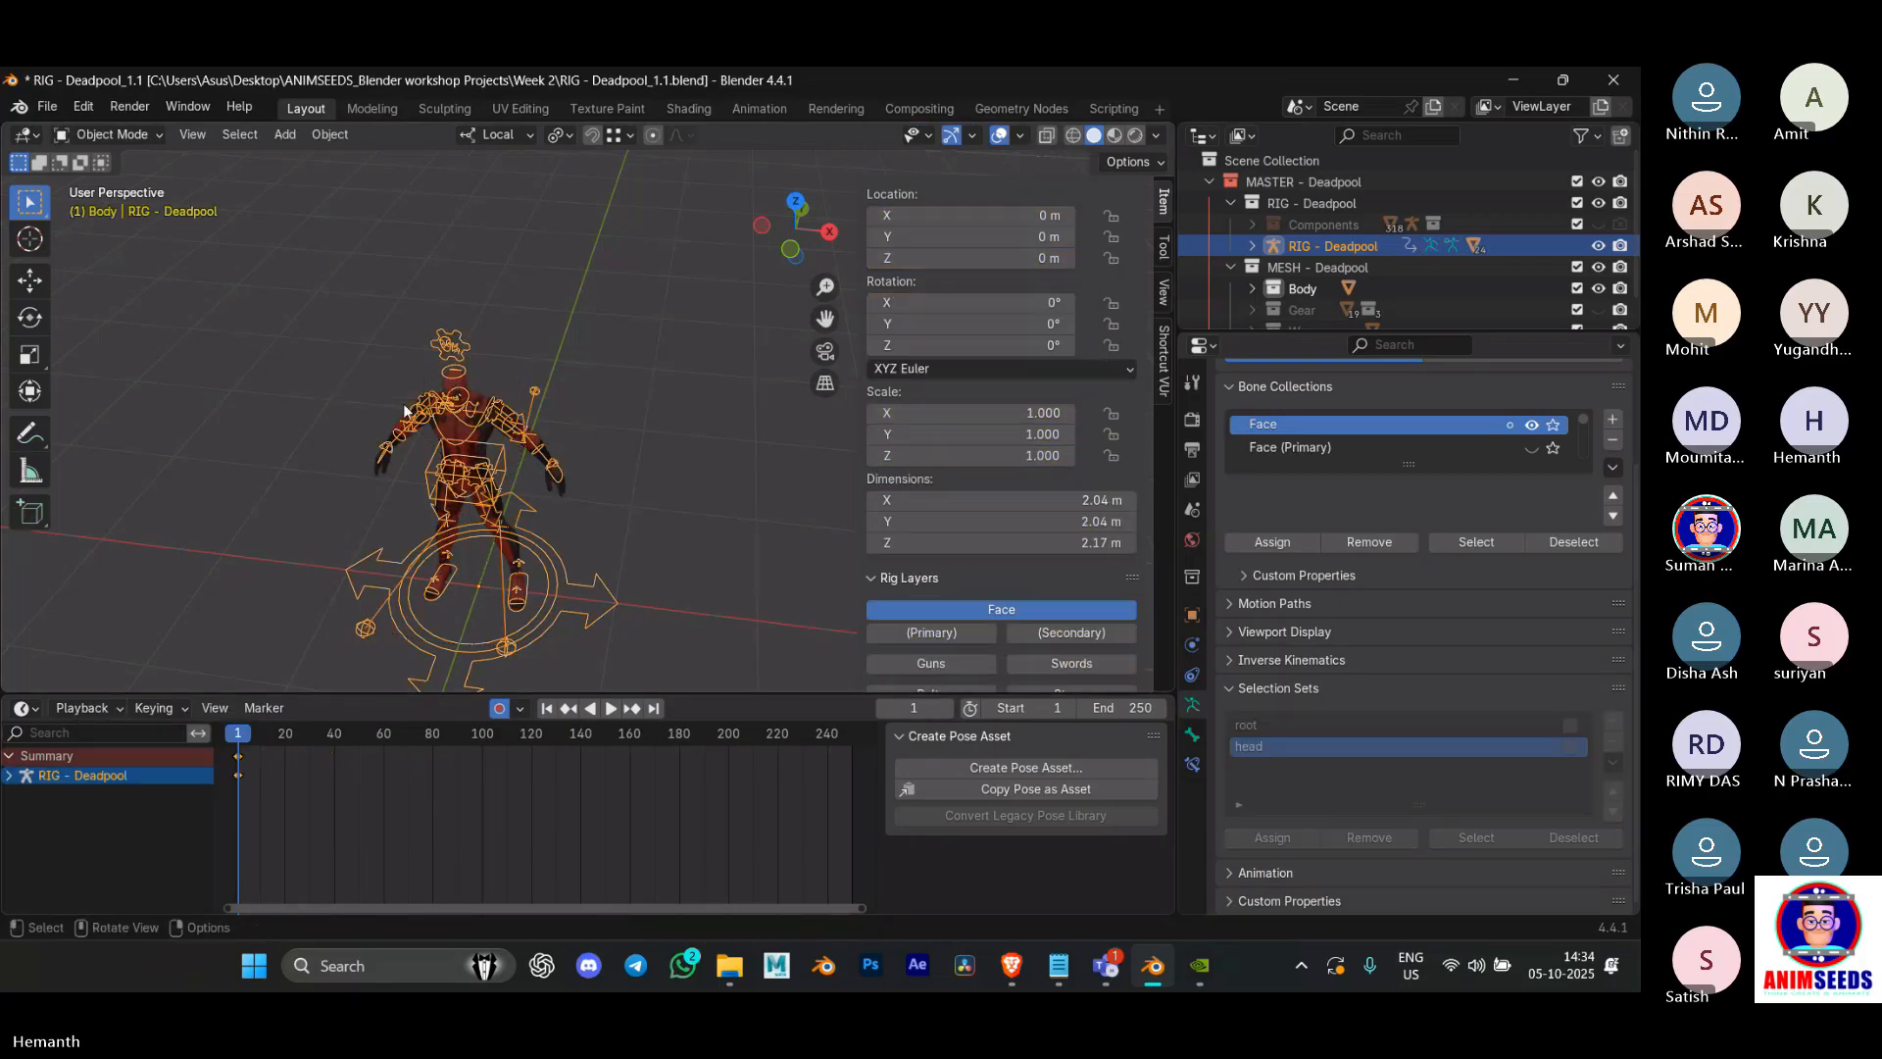
left_click(474, 444)
middle_click_drag(475, 444, 514, 391)
scroll(500, 420, "up", 5)
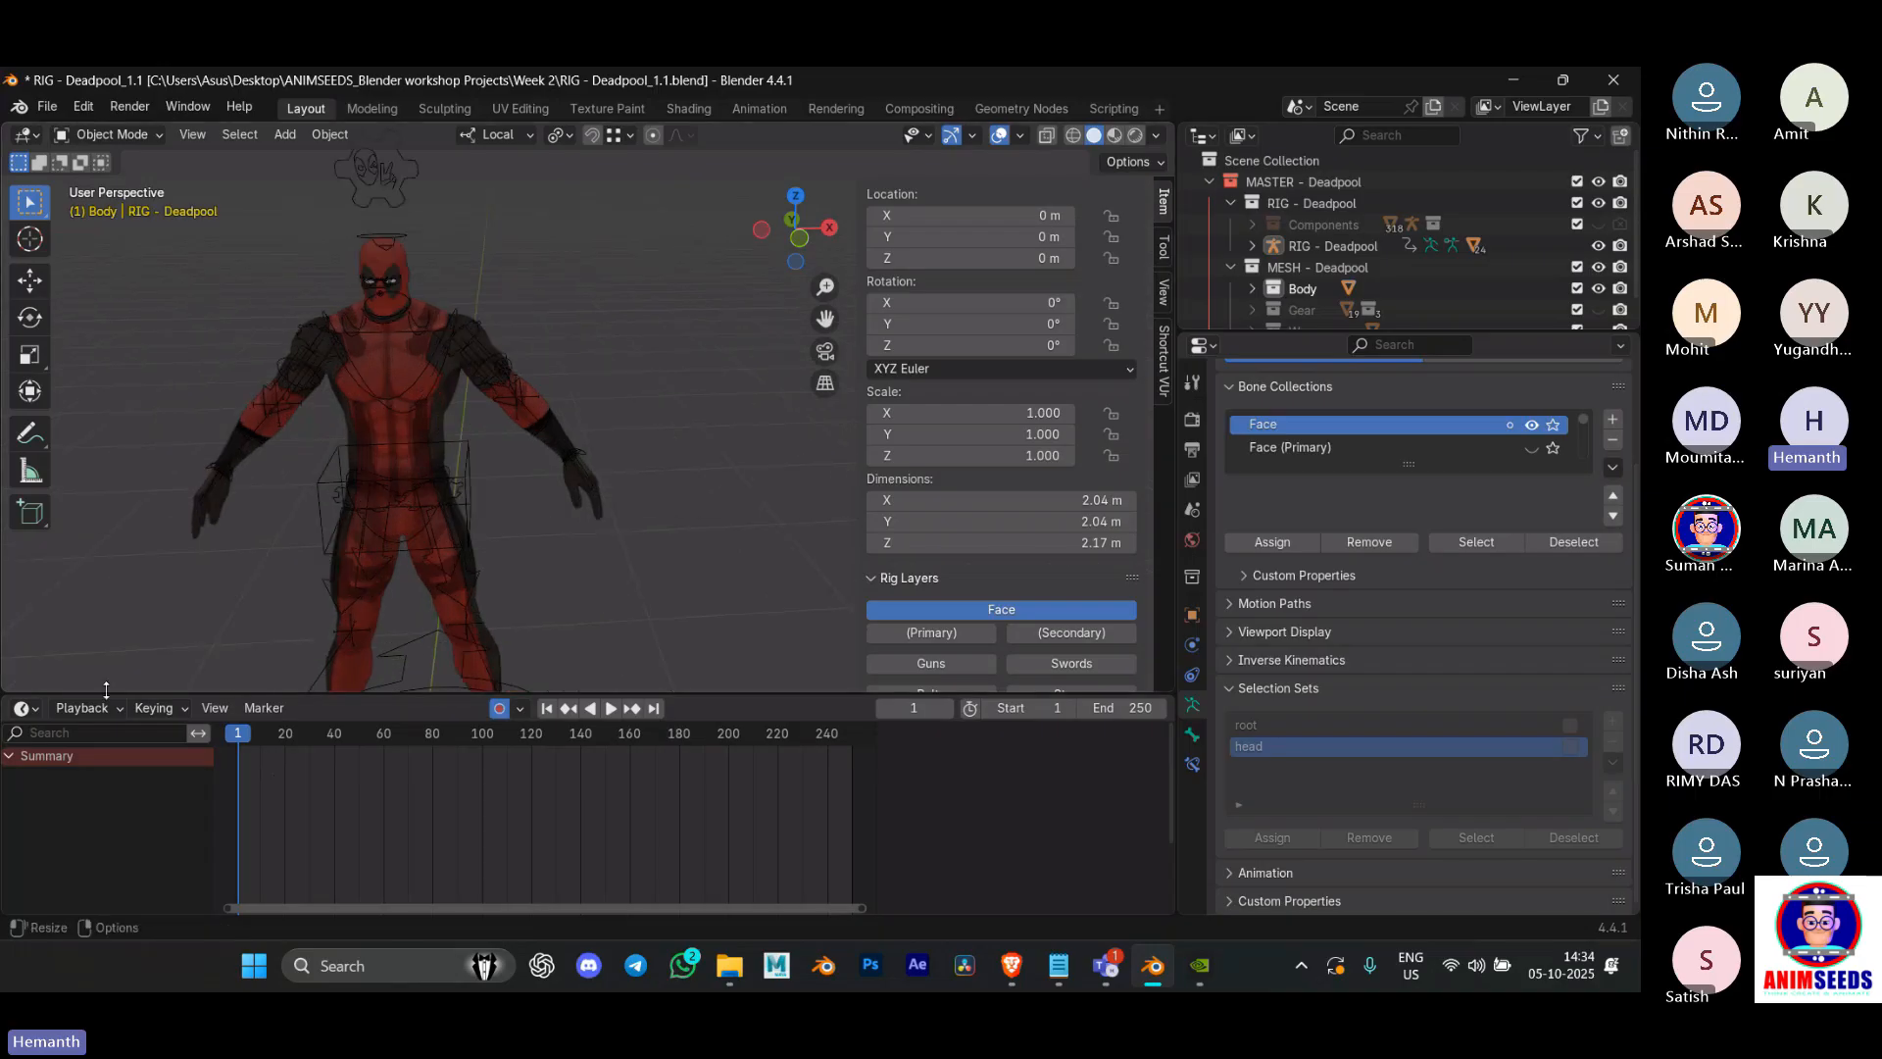
Step: Split the 3D viewport horizontally and shorten the Timeline to give the new lower area more height
right_click(319, 696)
left_click(320, 696)
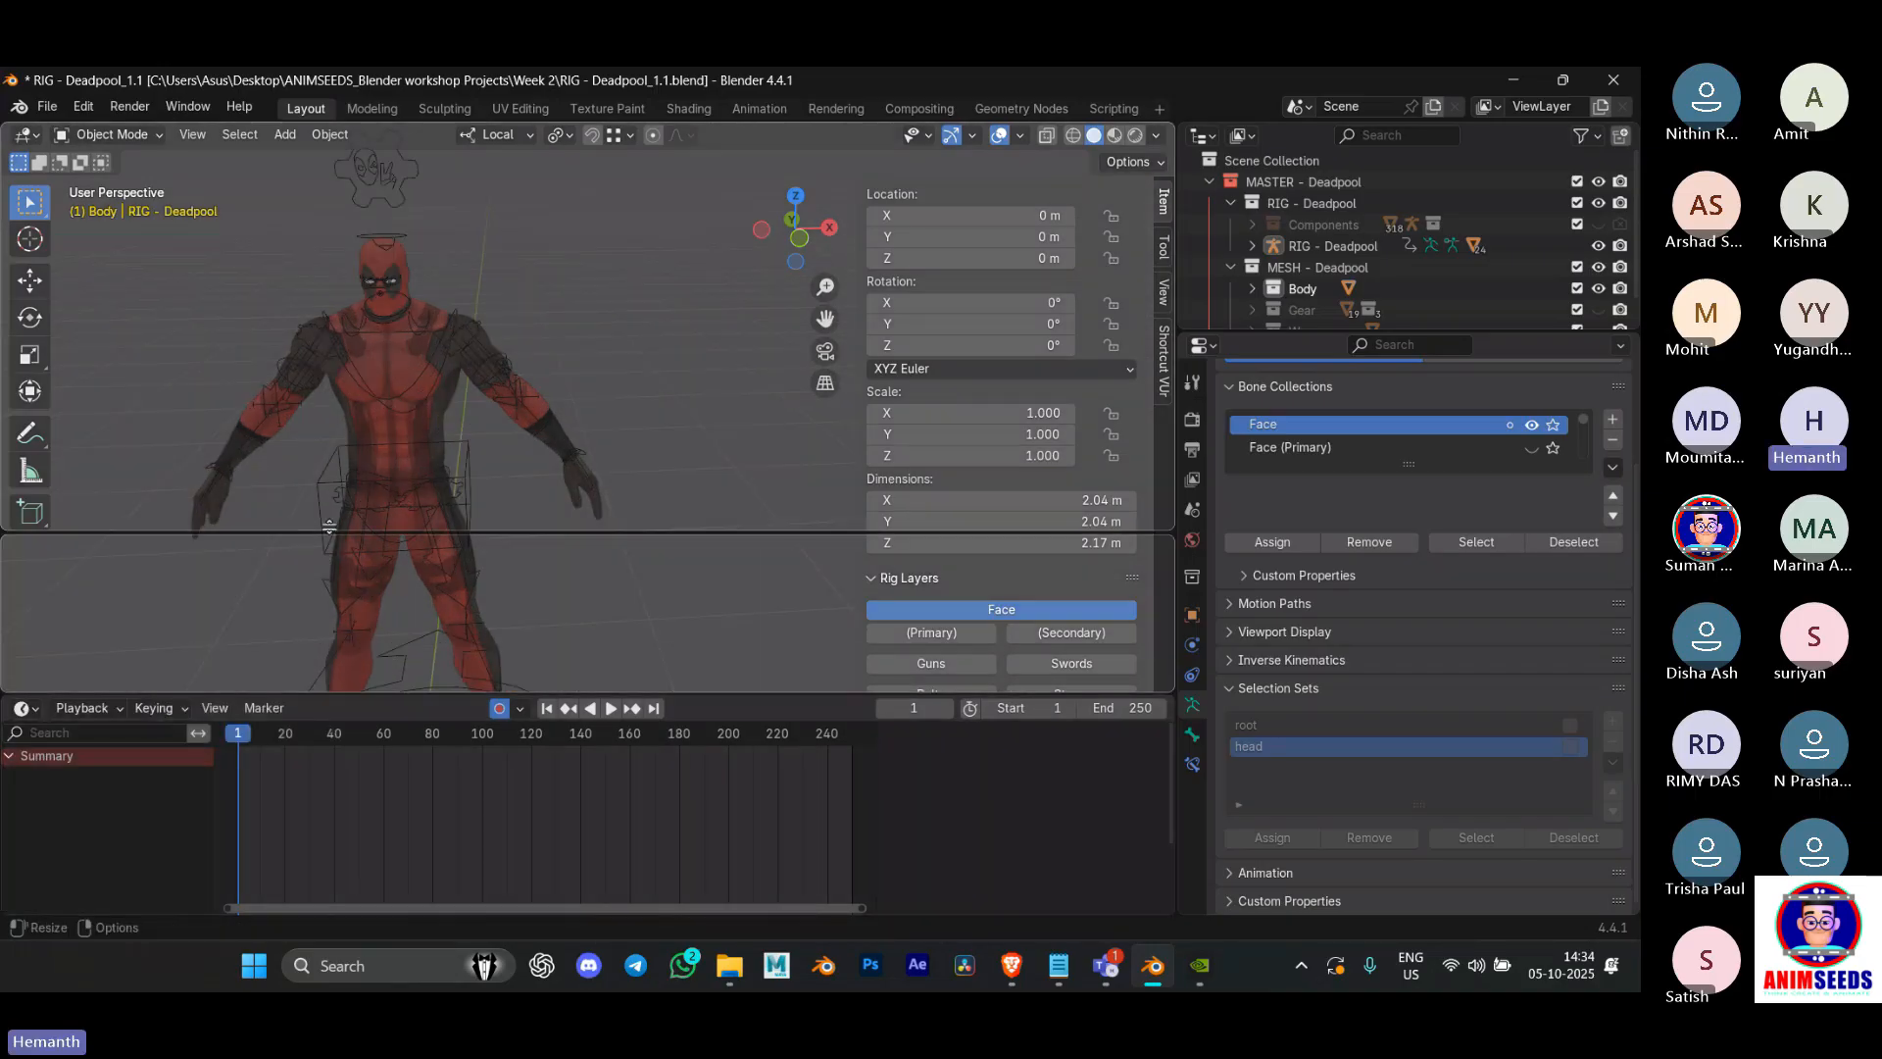
left_click(338, 498)
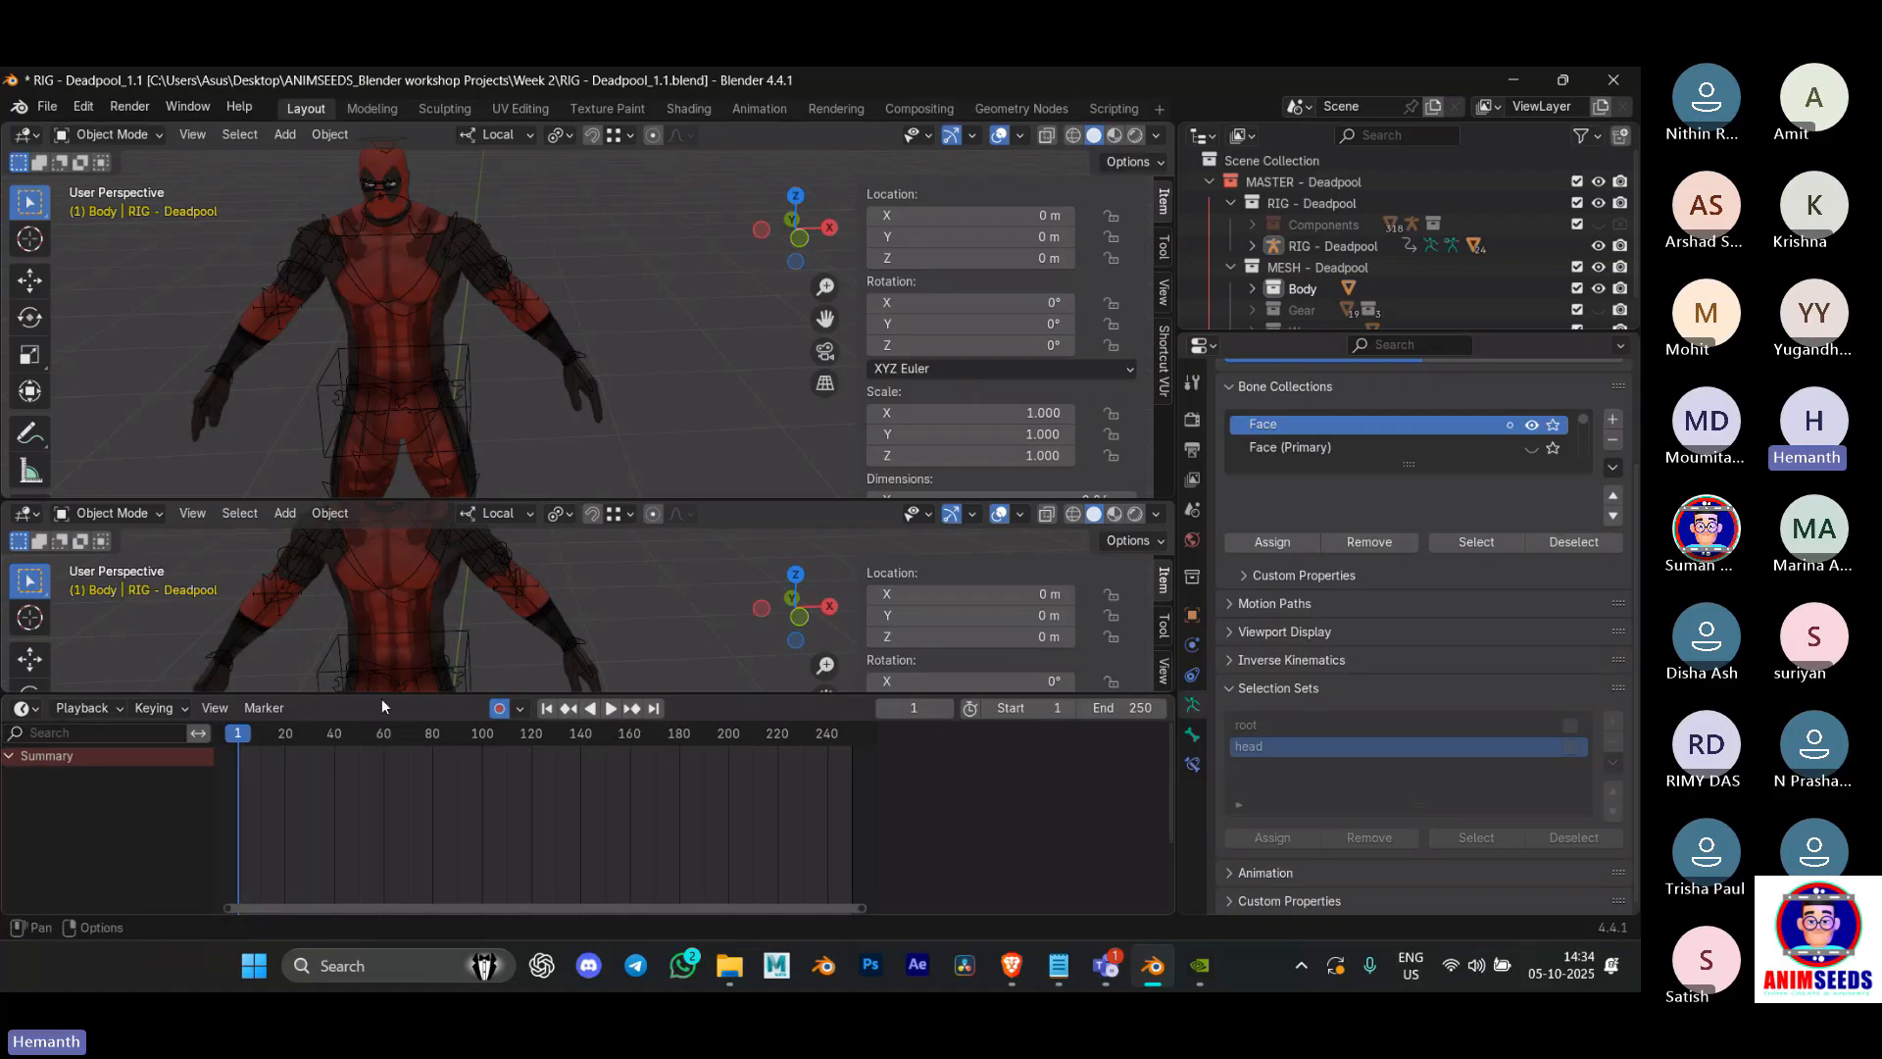
left_click_drag(381, 698, 380, 764)
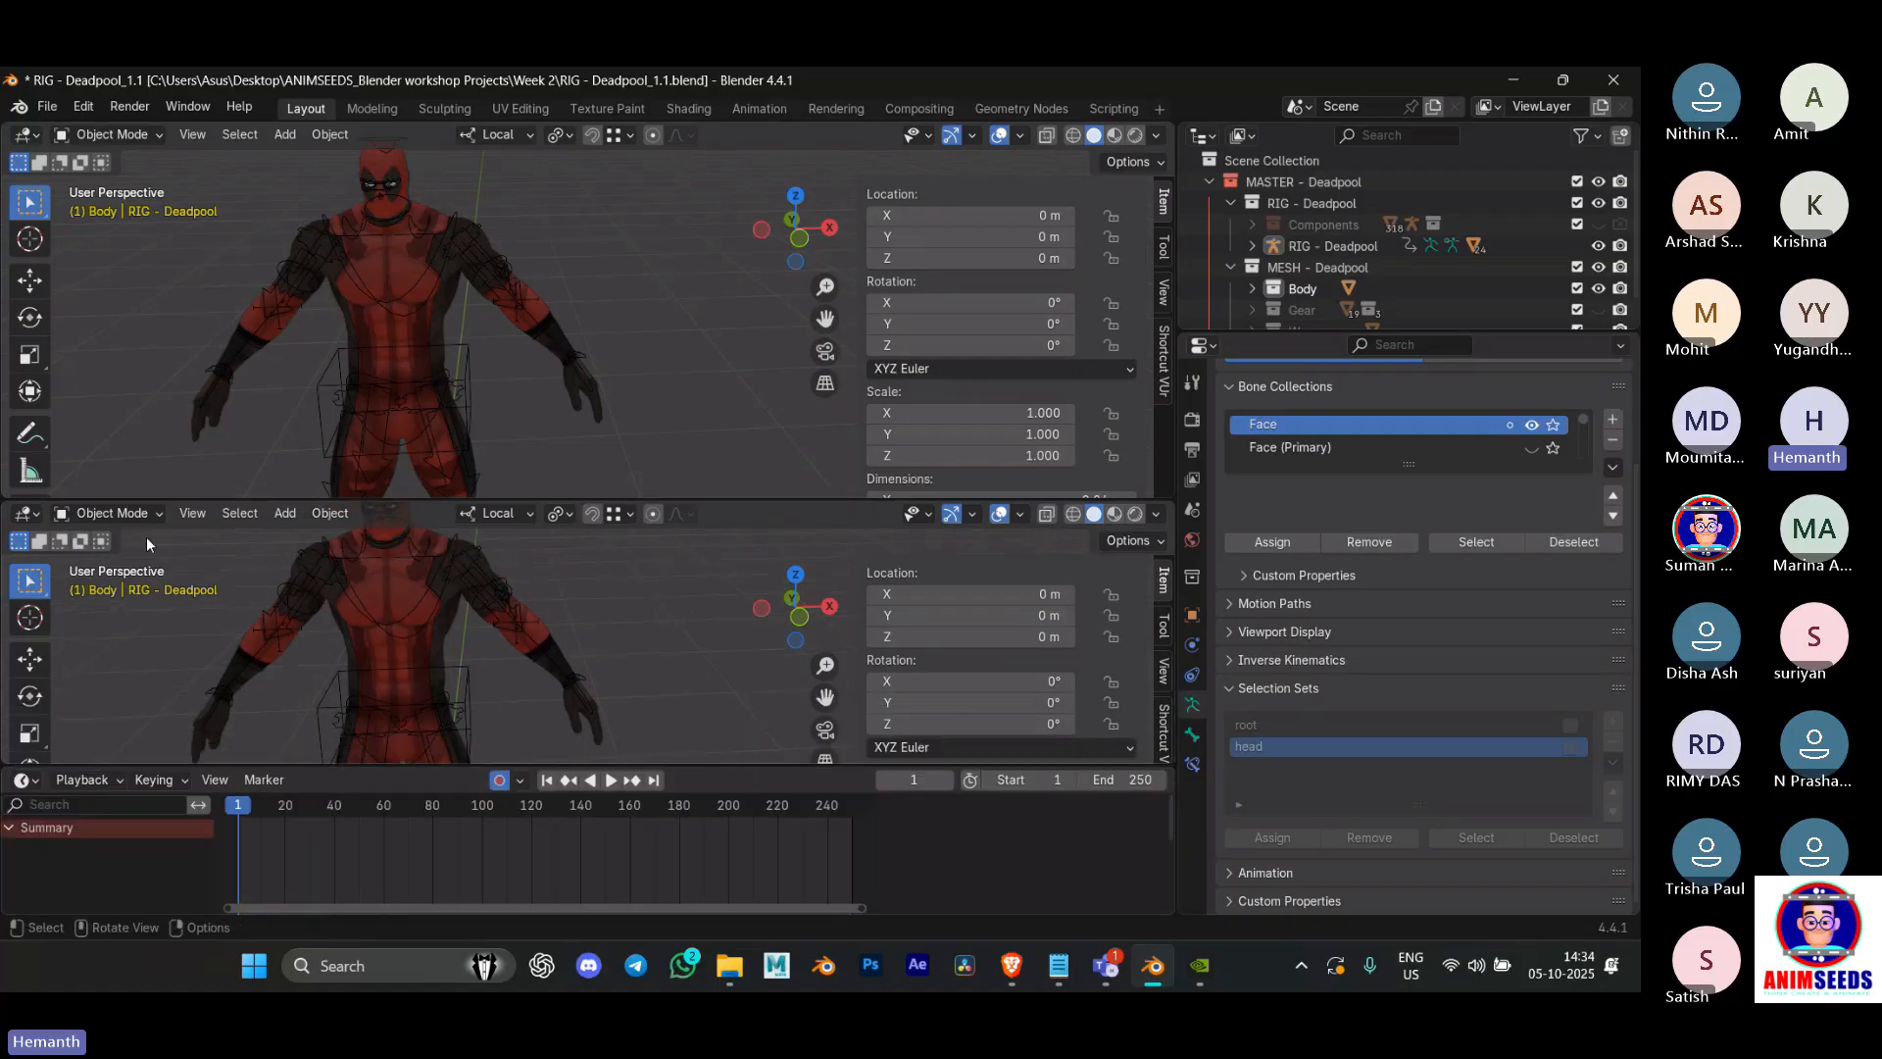
Step: Change the new lower 3D viewport area into an Asset Browser
left_click(23, 513)
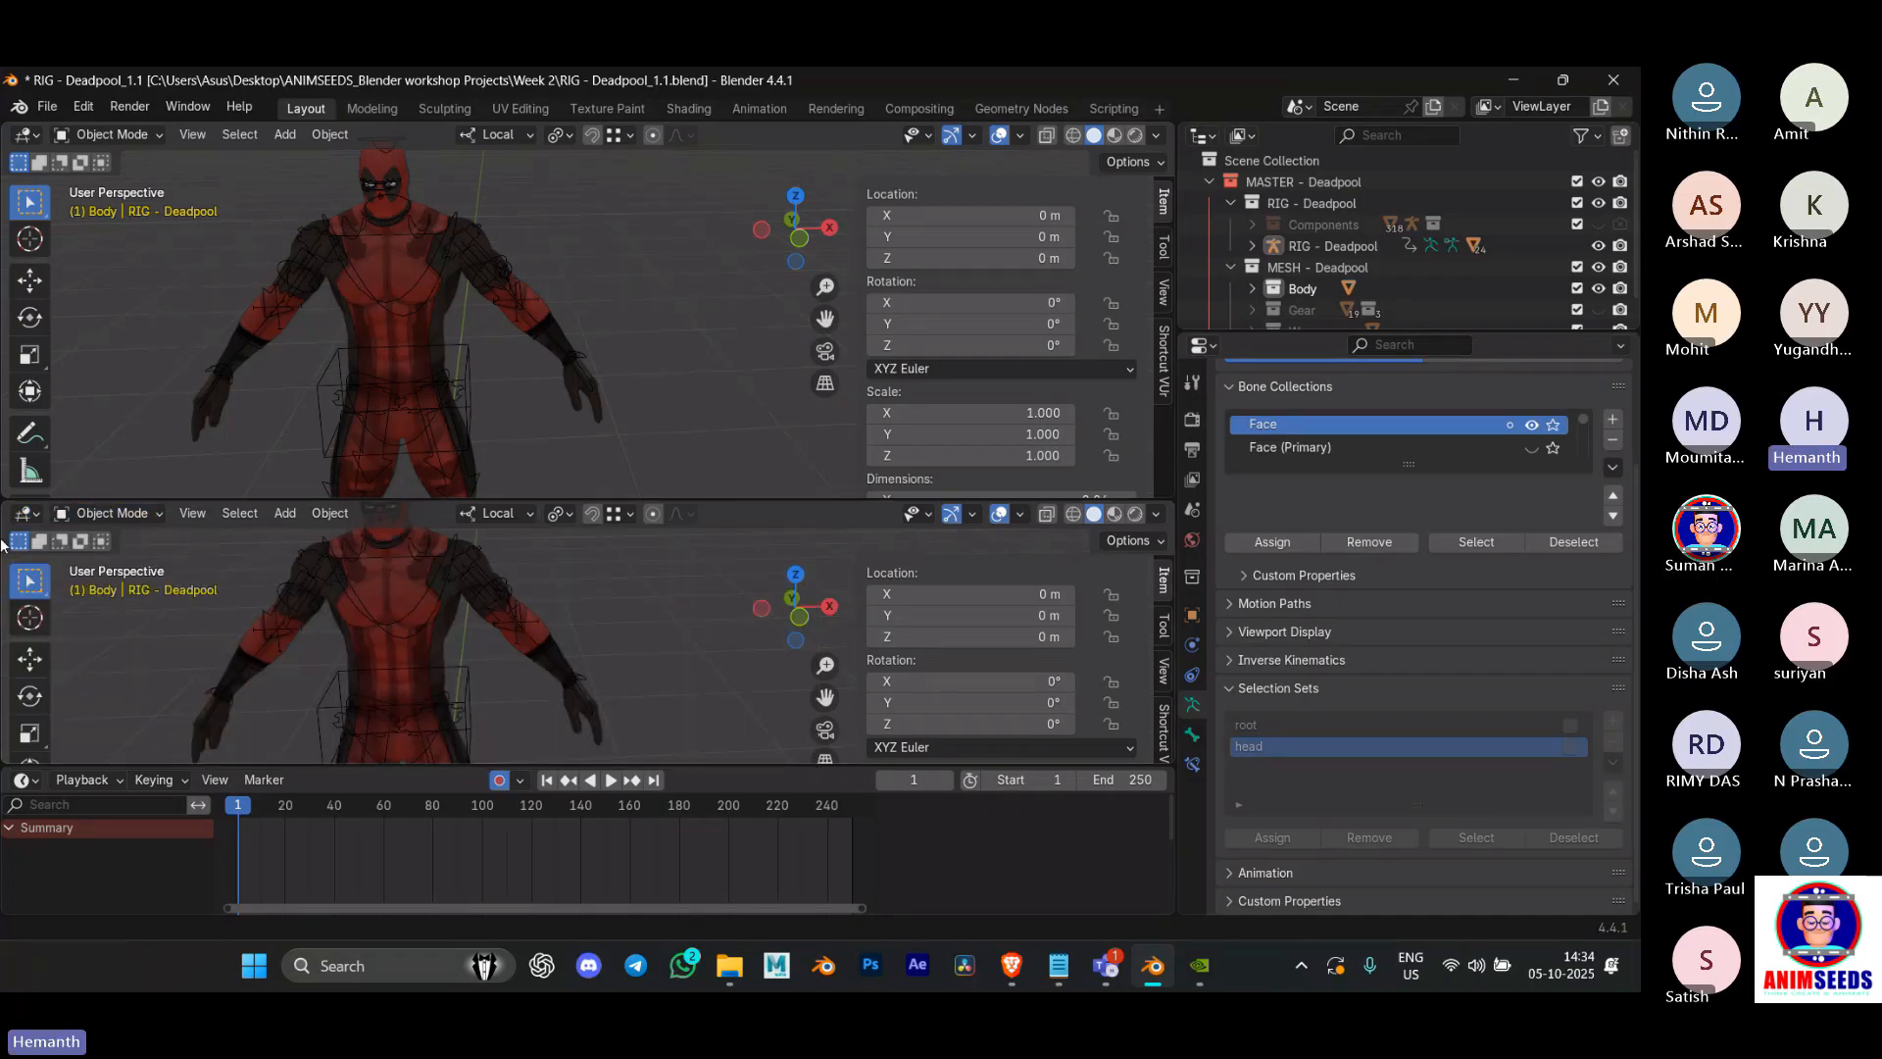
left_click(330, 514)
left_click(23, 513)
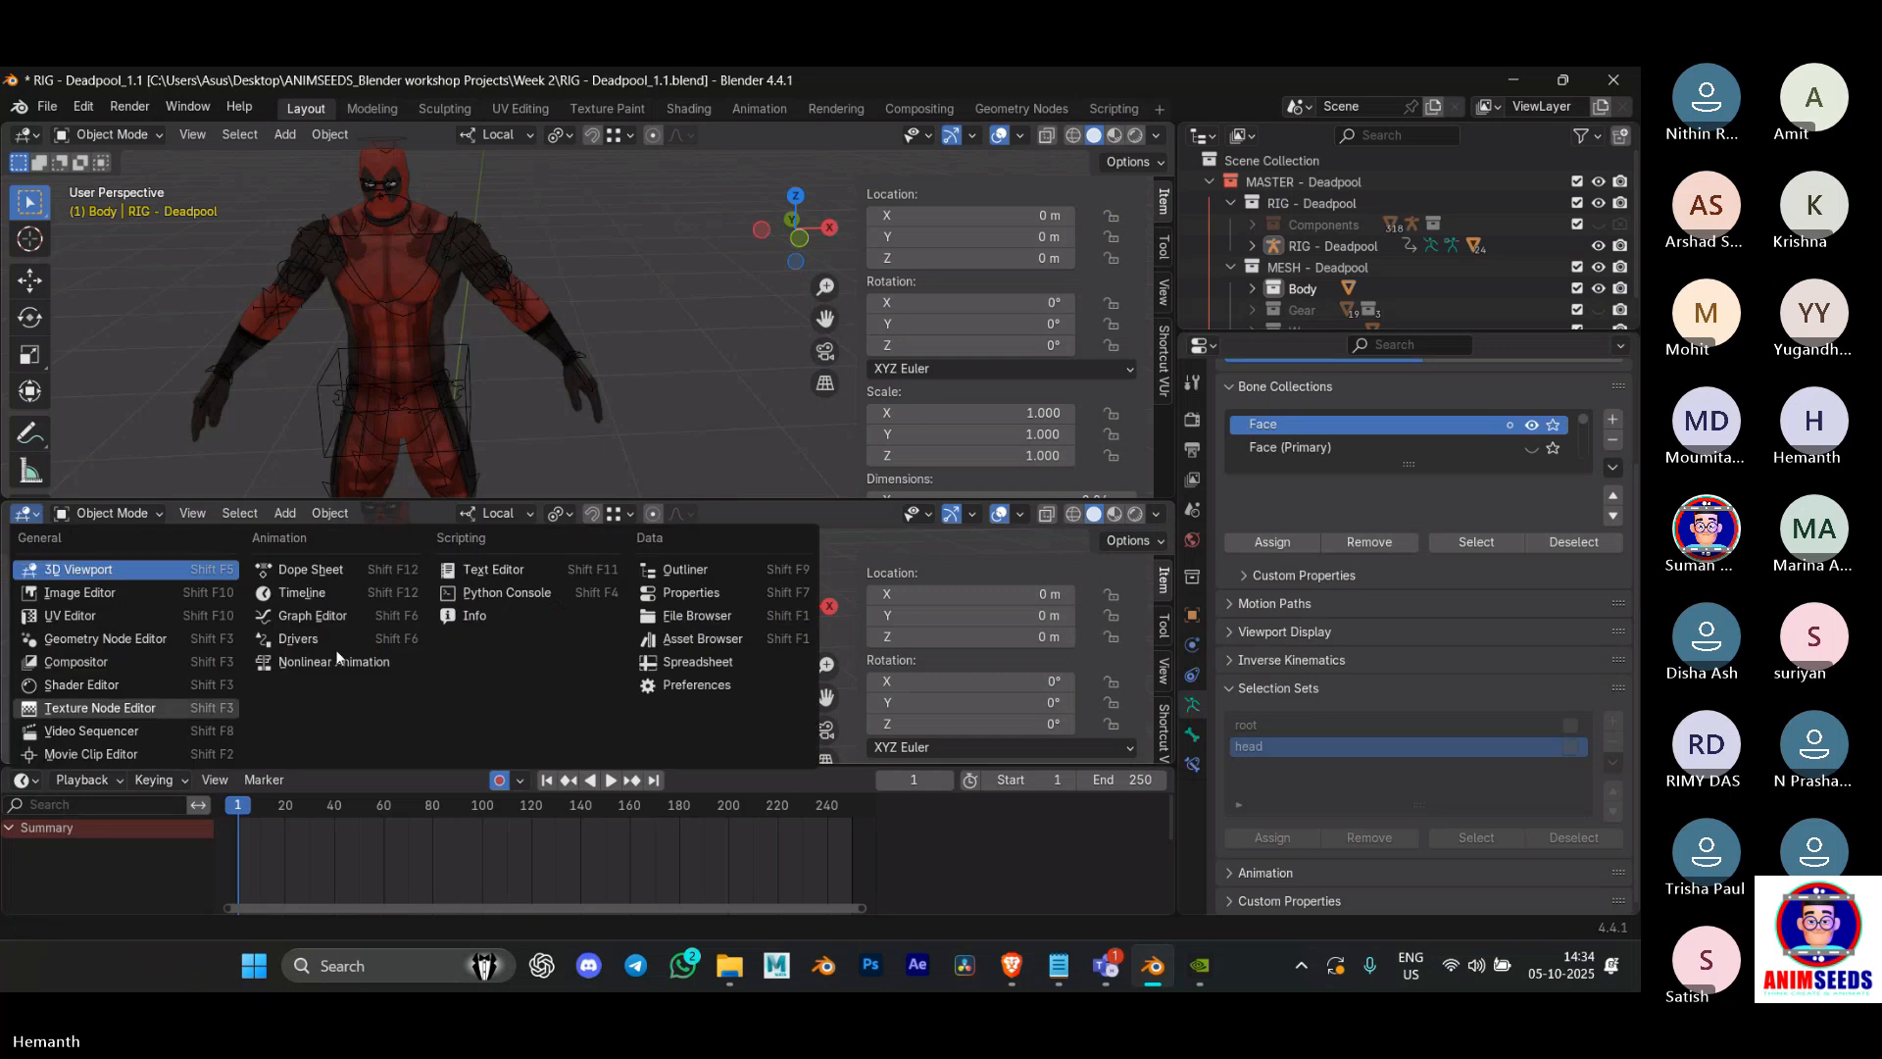
left_click(681, 638)
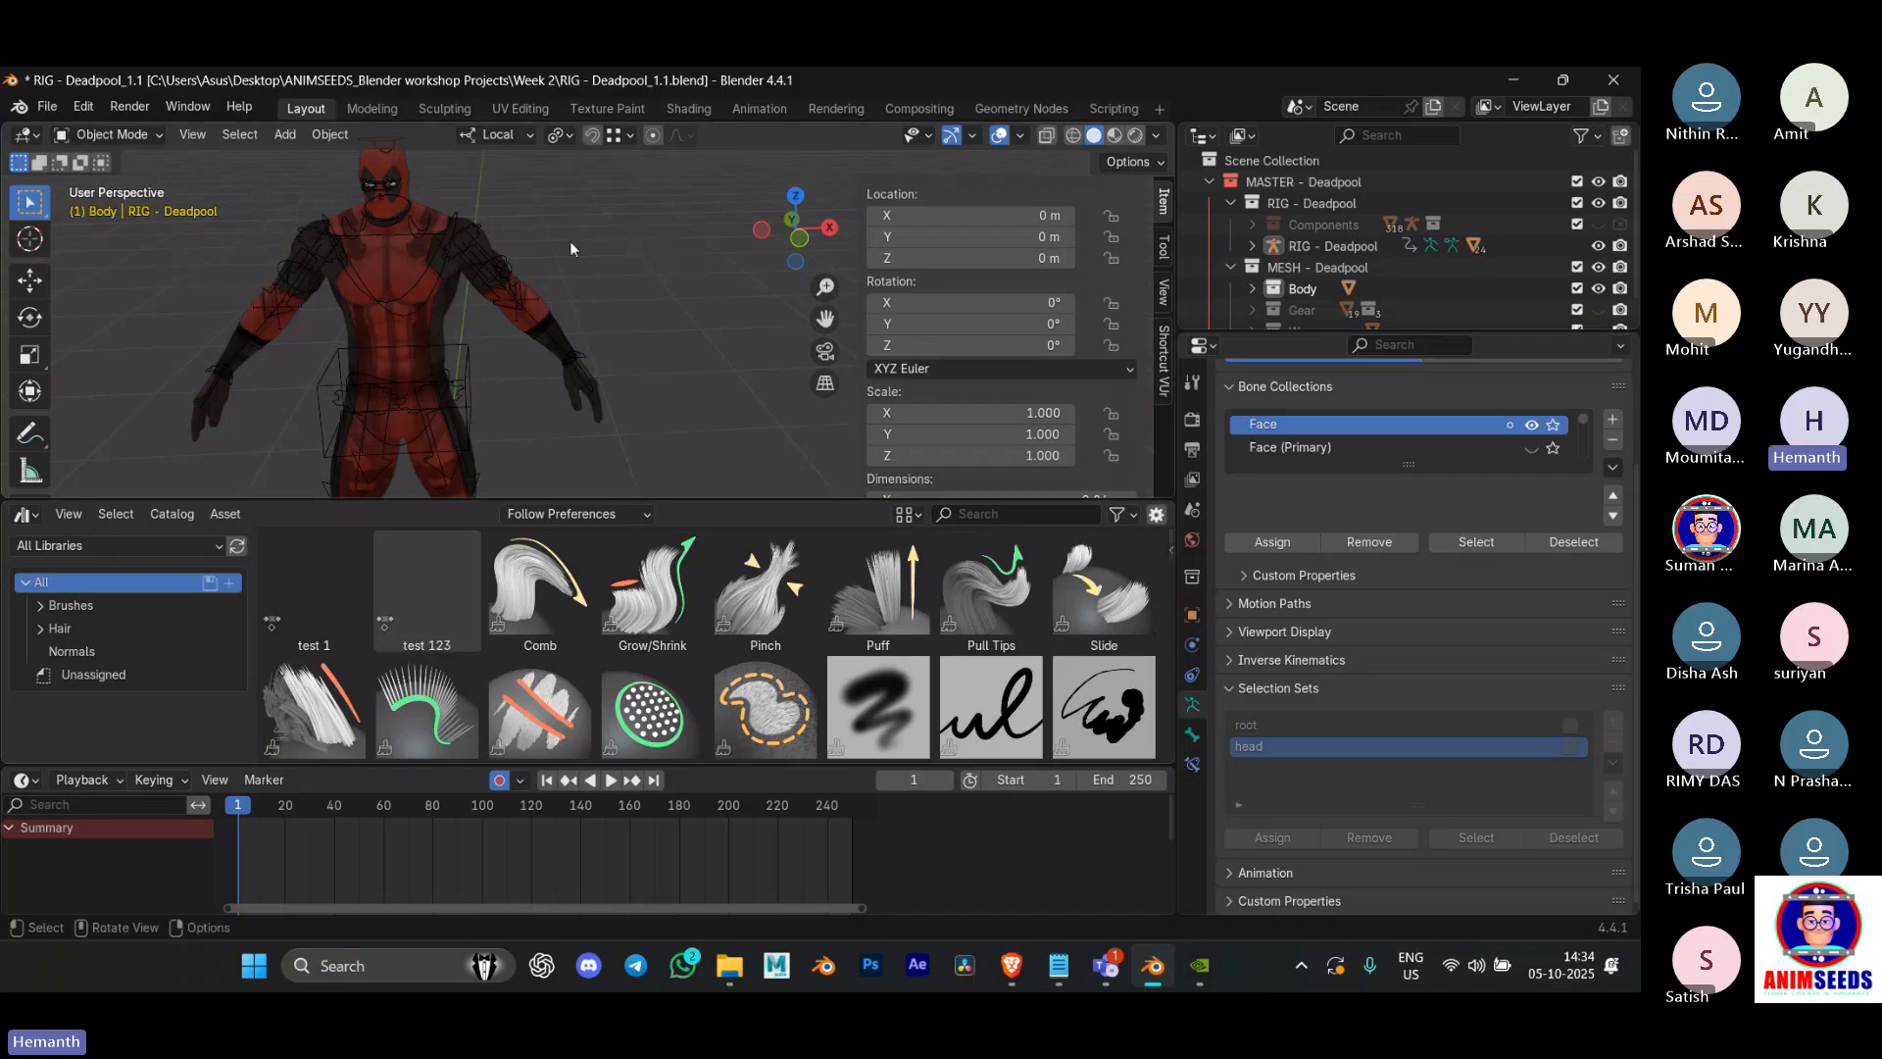
Step: Select everything in the scene and apply the "test 123" pose asset to the Deadpool rig
scroll(569, 240, "down", 3)
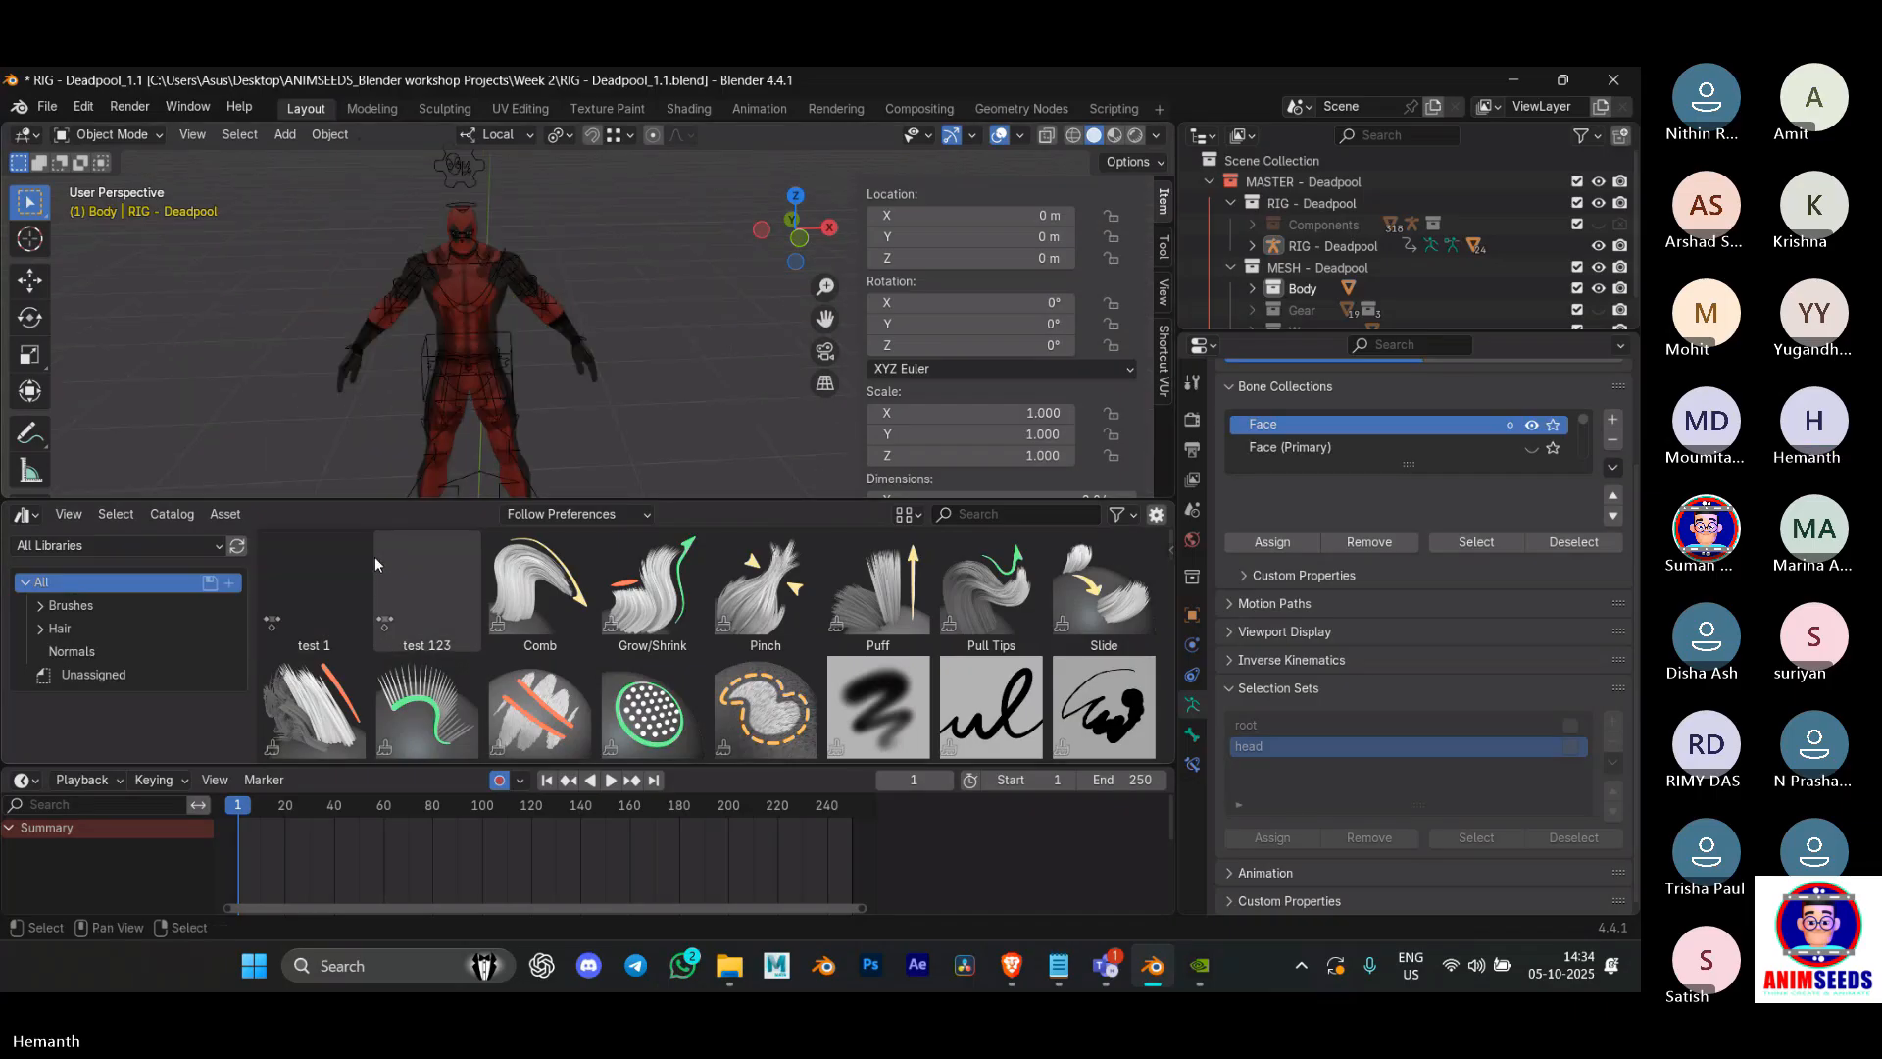
scroll(596, 292, "down", 3)
key("a")
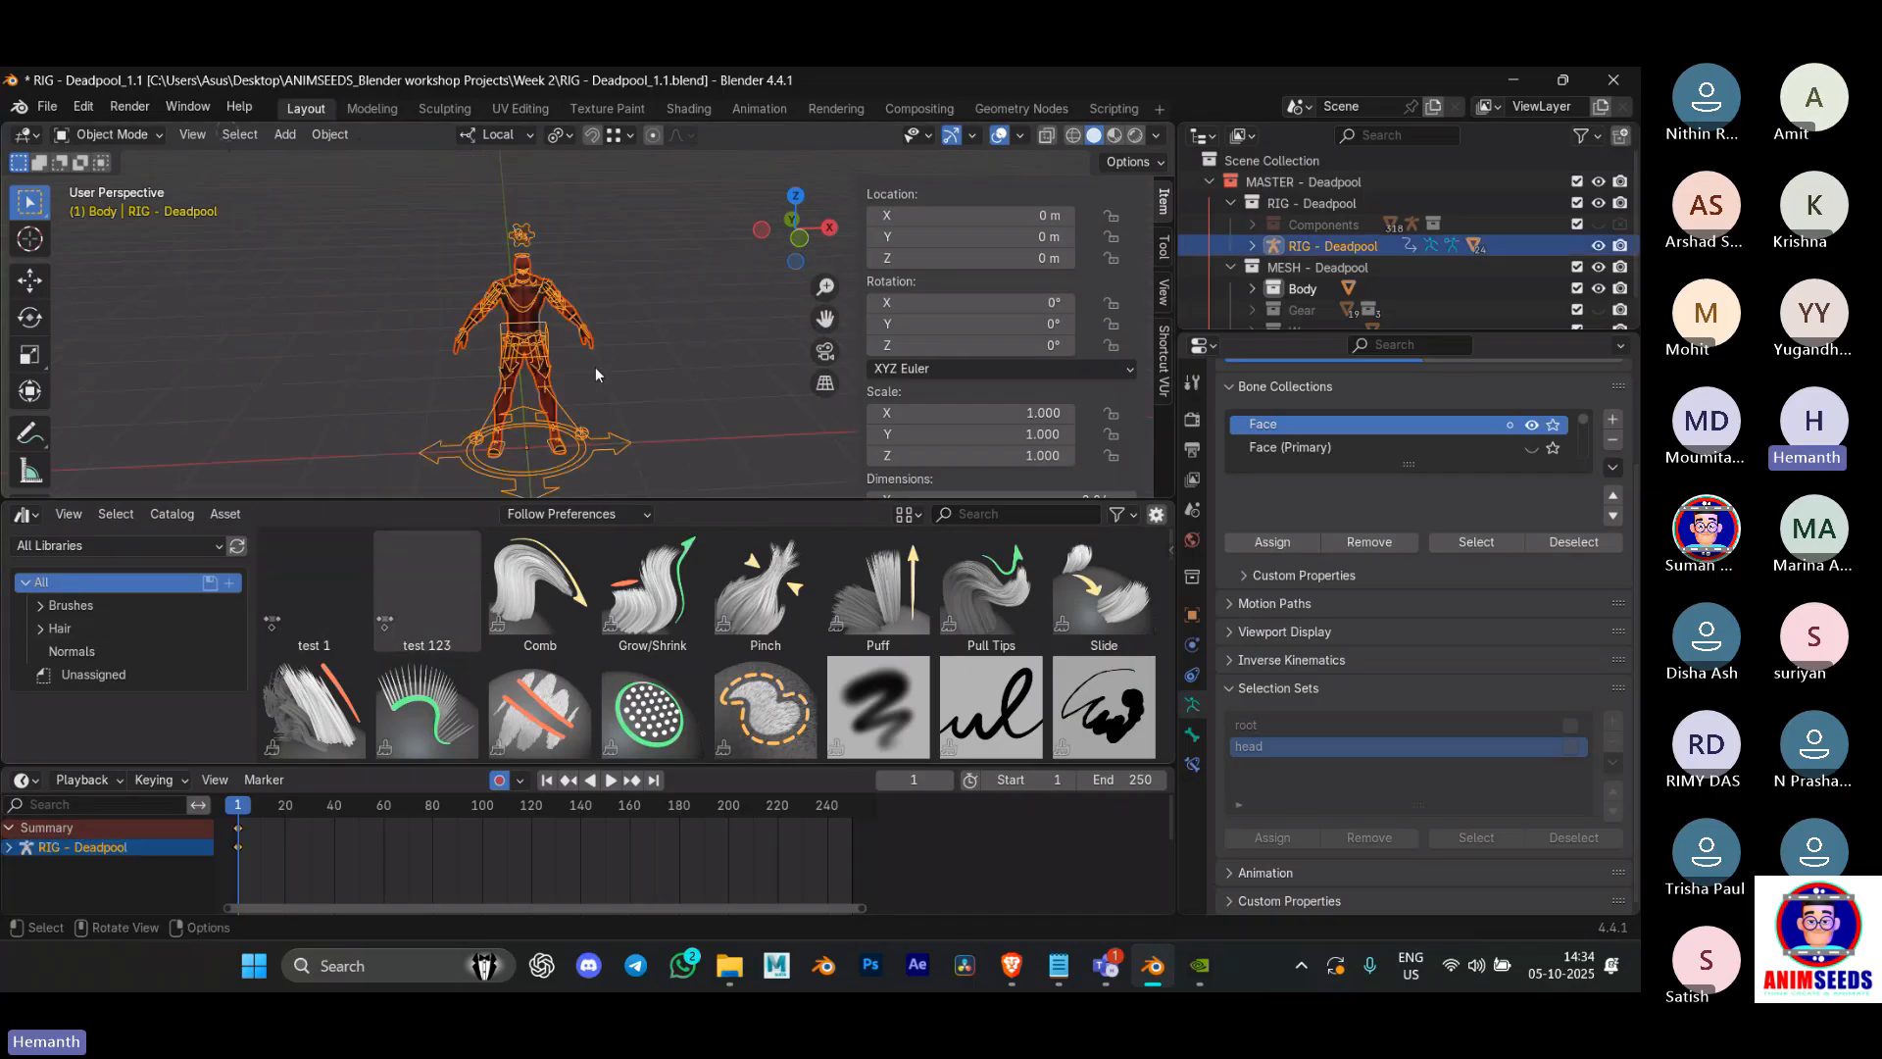
double_click(443, 576)
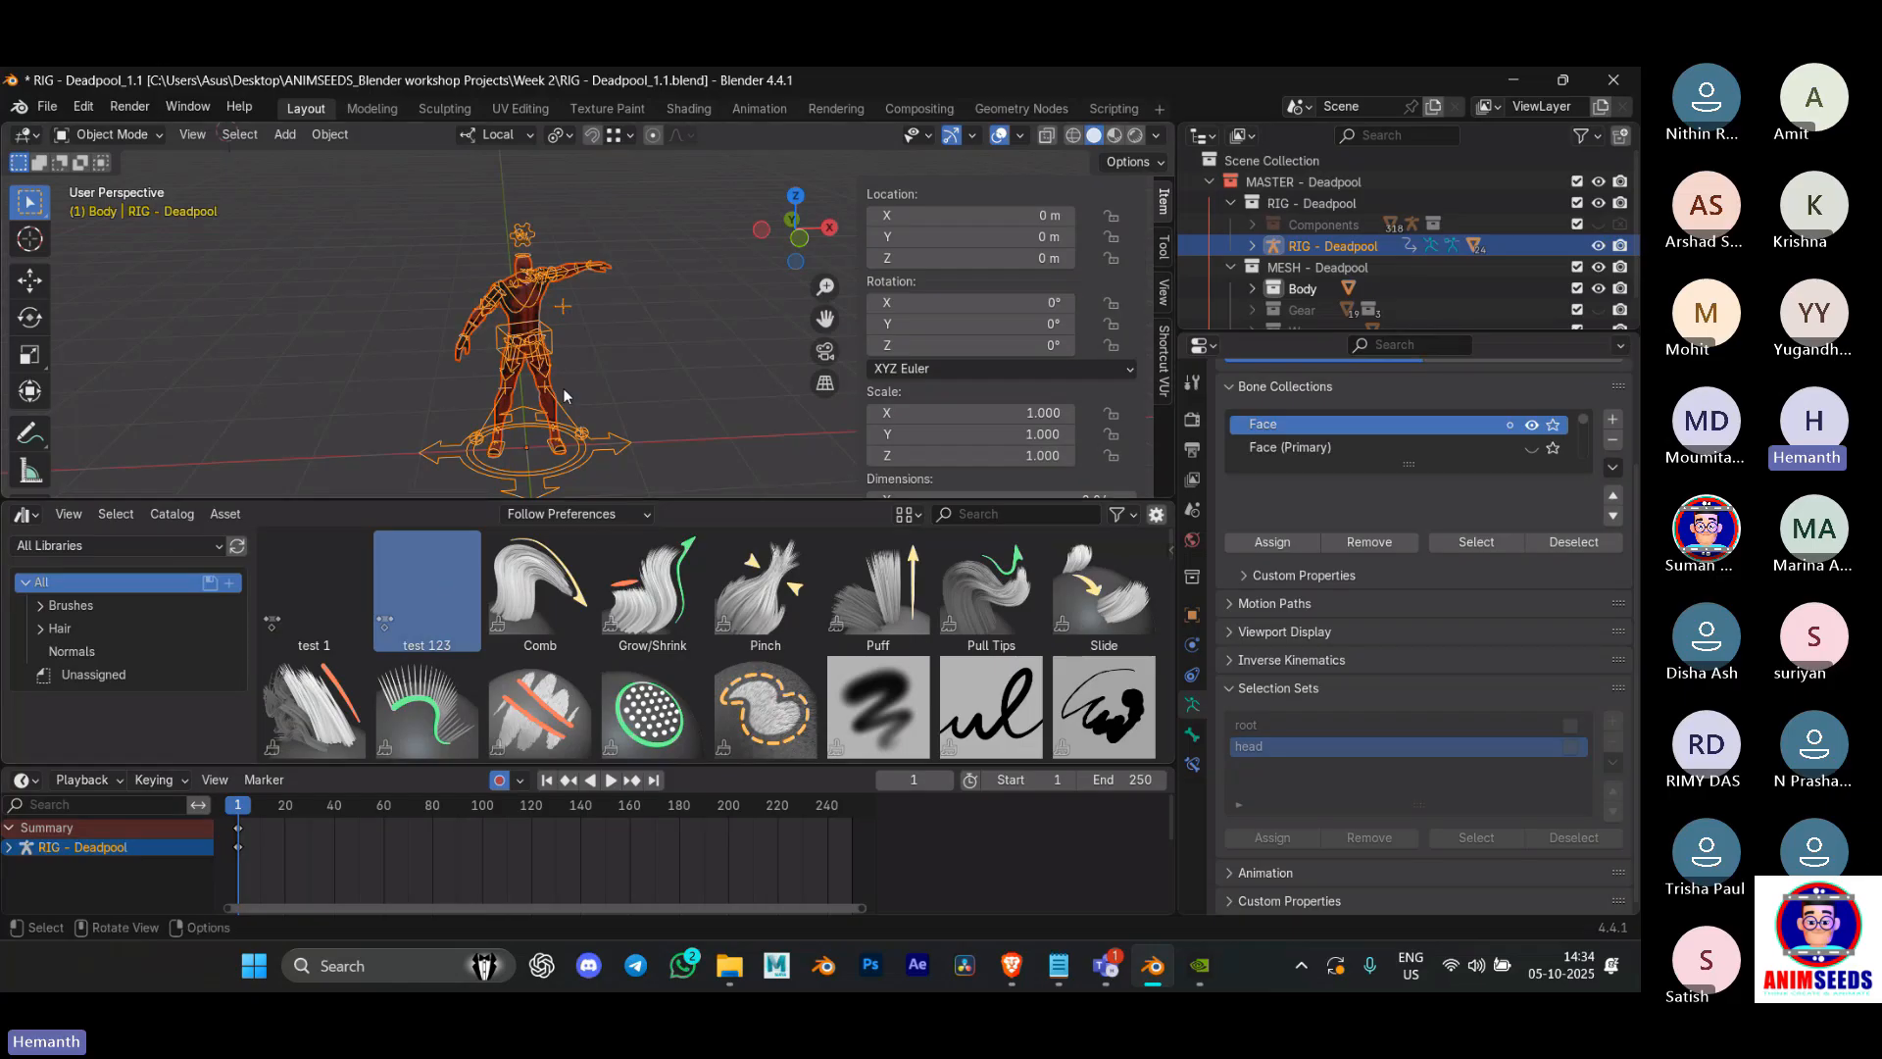
Step: Reselect all objects, collapse the Deadpool - Body channel, and delete the keyframes at frame 1
left_click(666, 322)
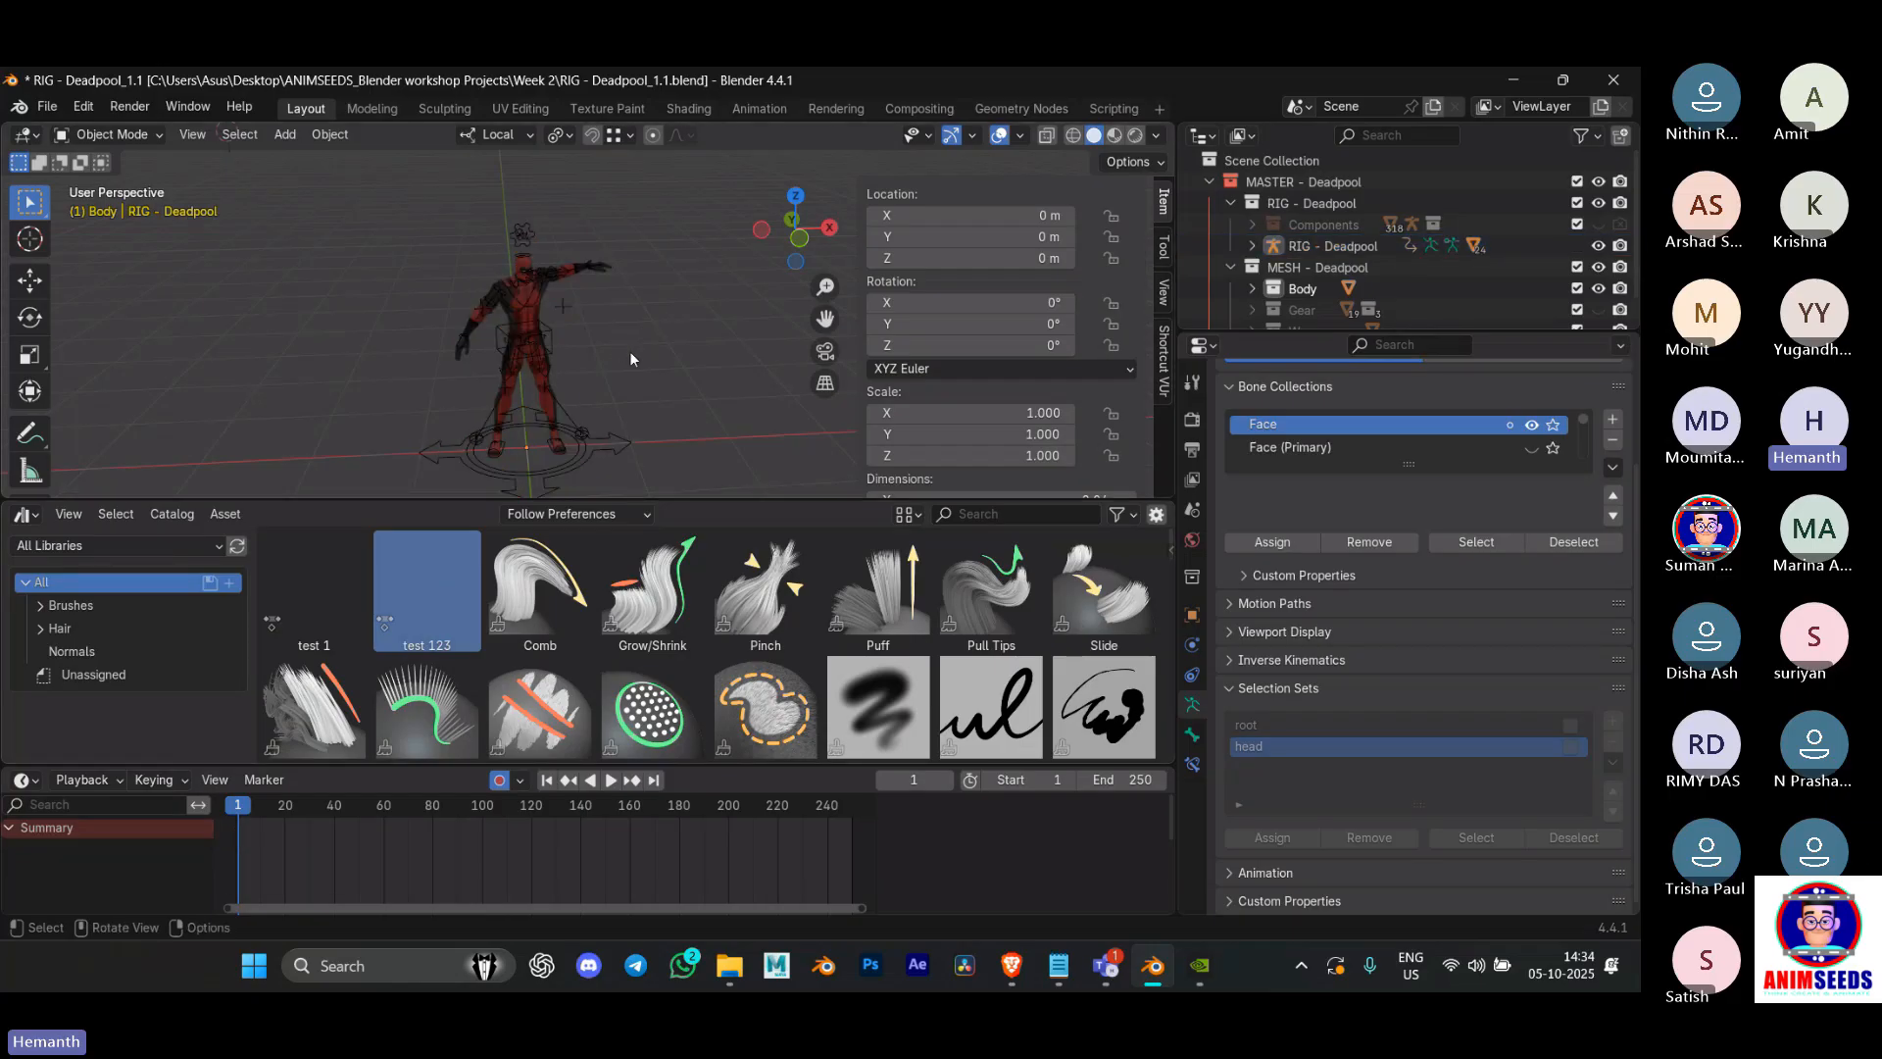
left_click(588, 434)
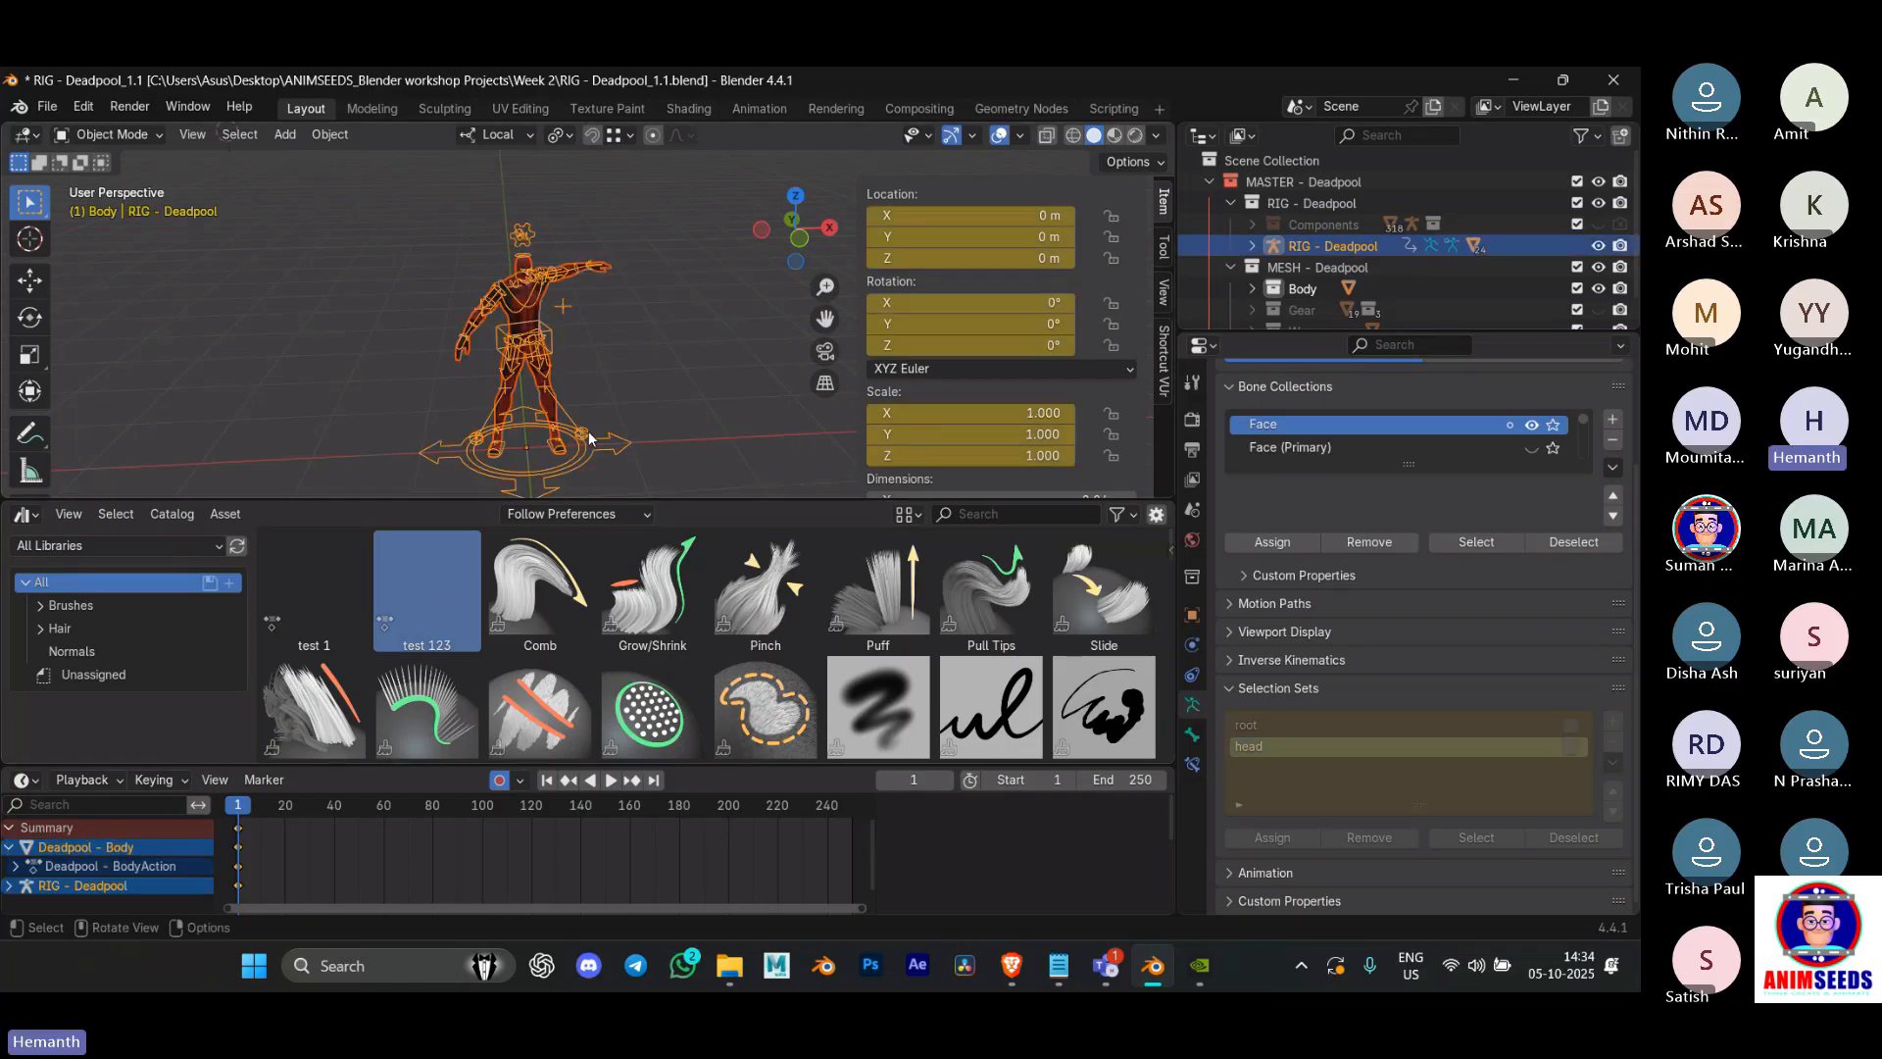
left_click(9, 847)
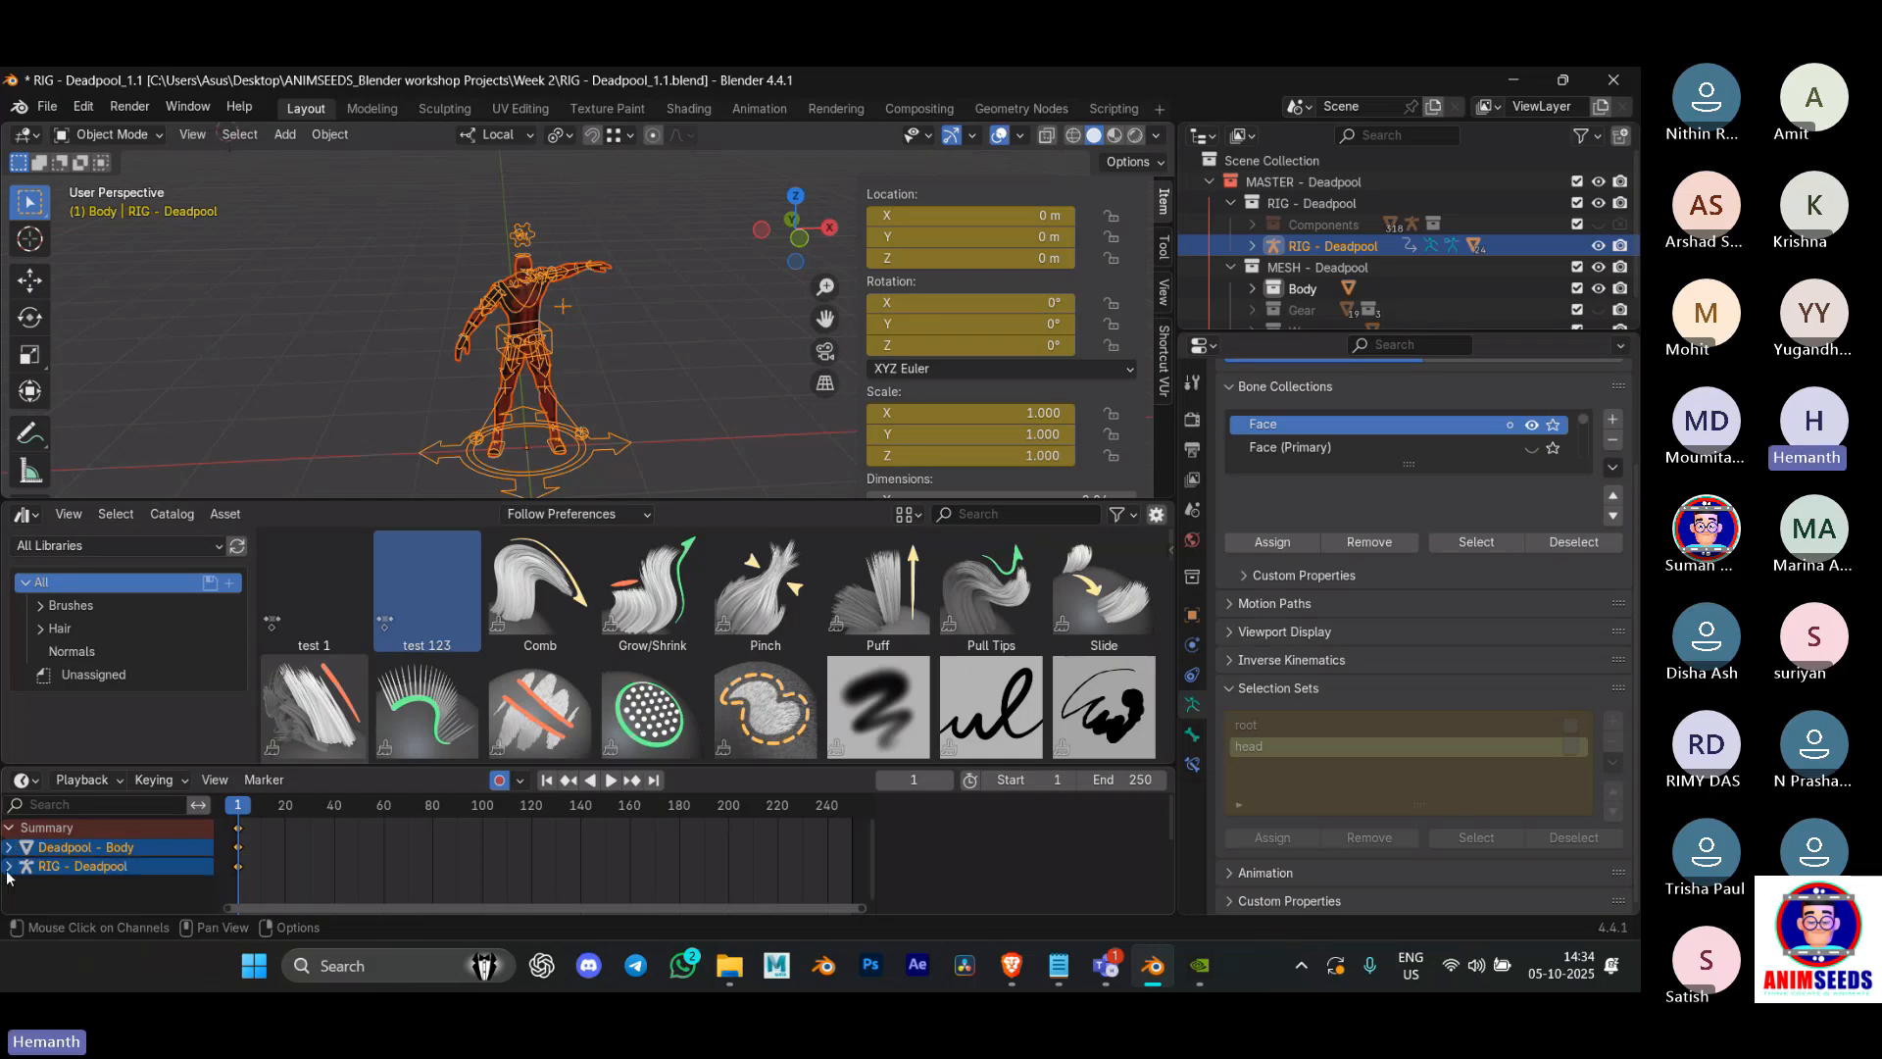
left_click_drag(328, 893, 202, 827)
key("Delete")
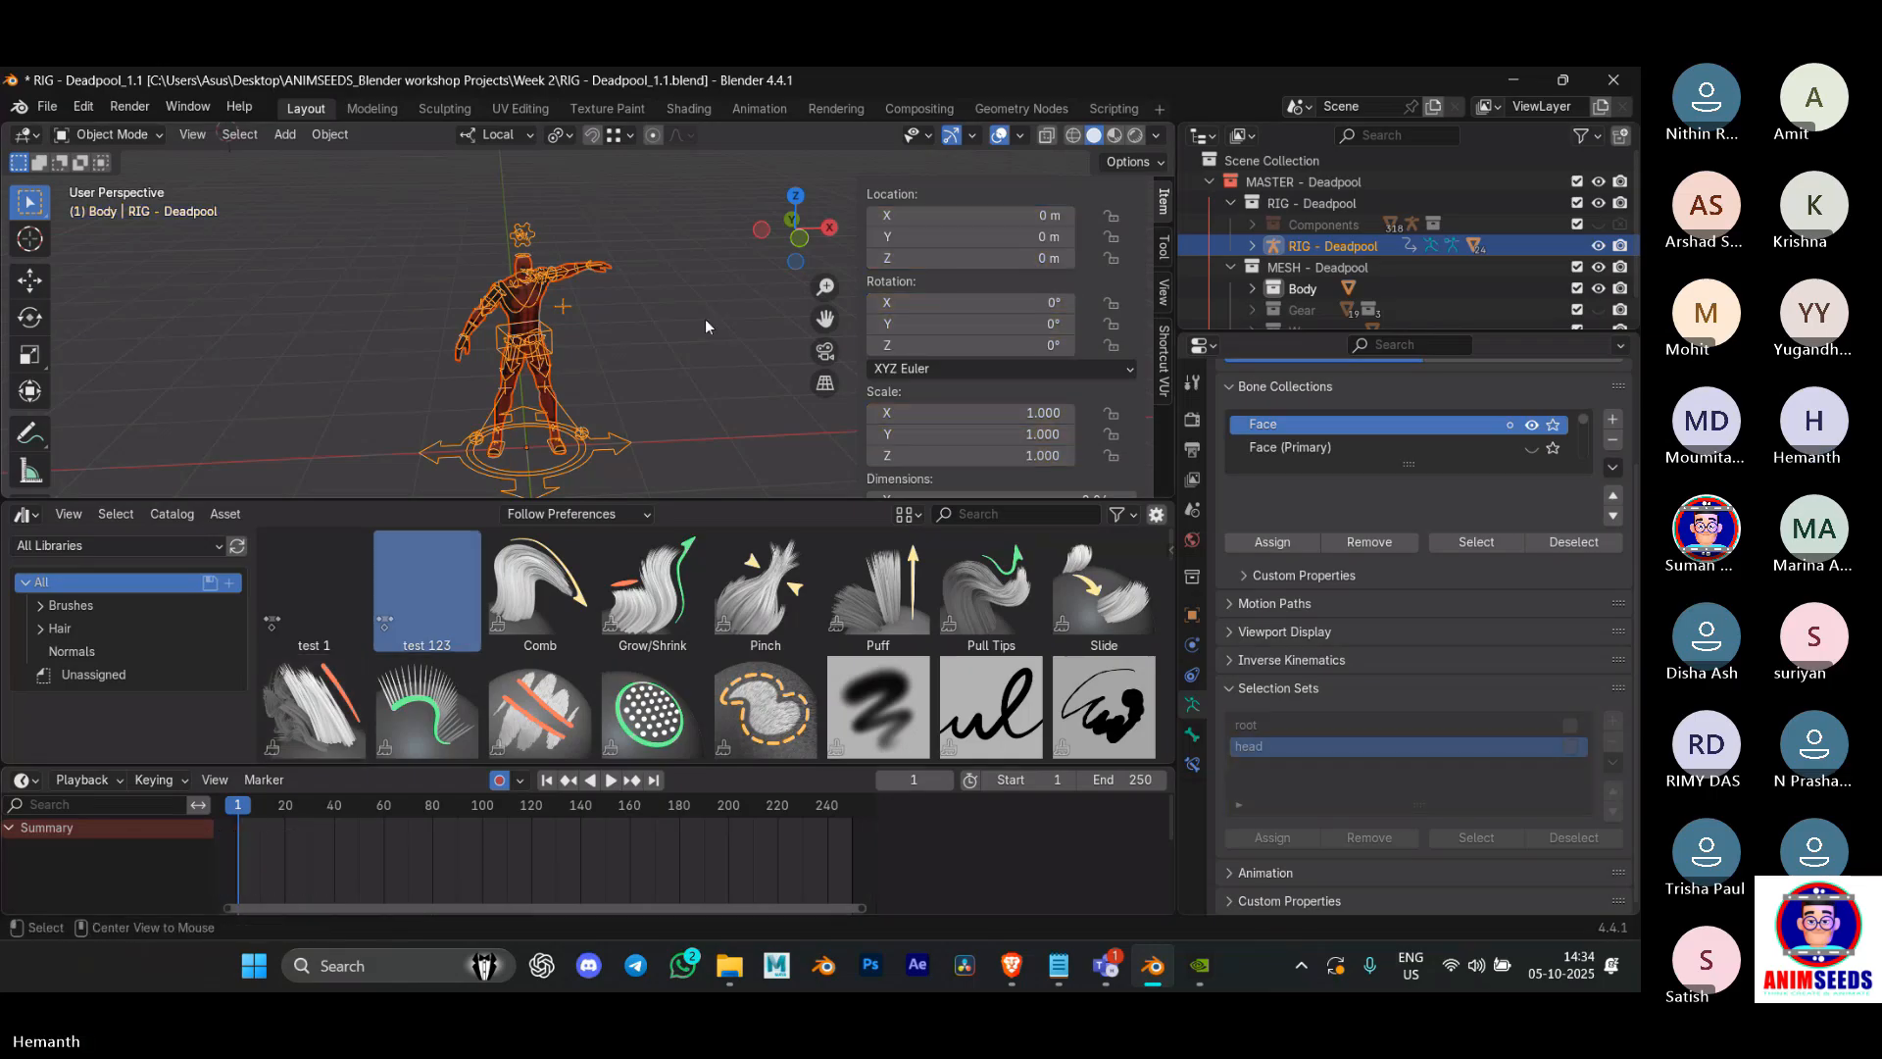
Step: Try to reset the pose by clearing location and rotation in Object Mode, and reselect all objects
key("alt+g")
key("alt+r")
key("alt+g")
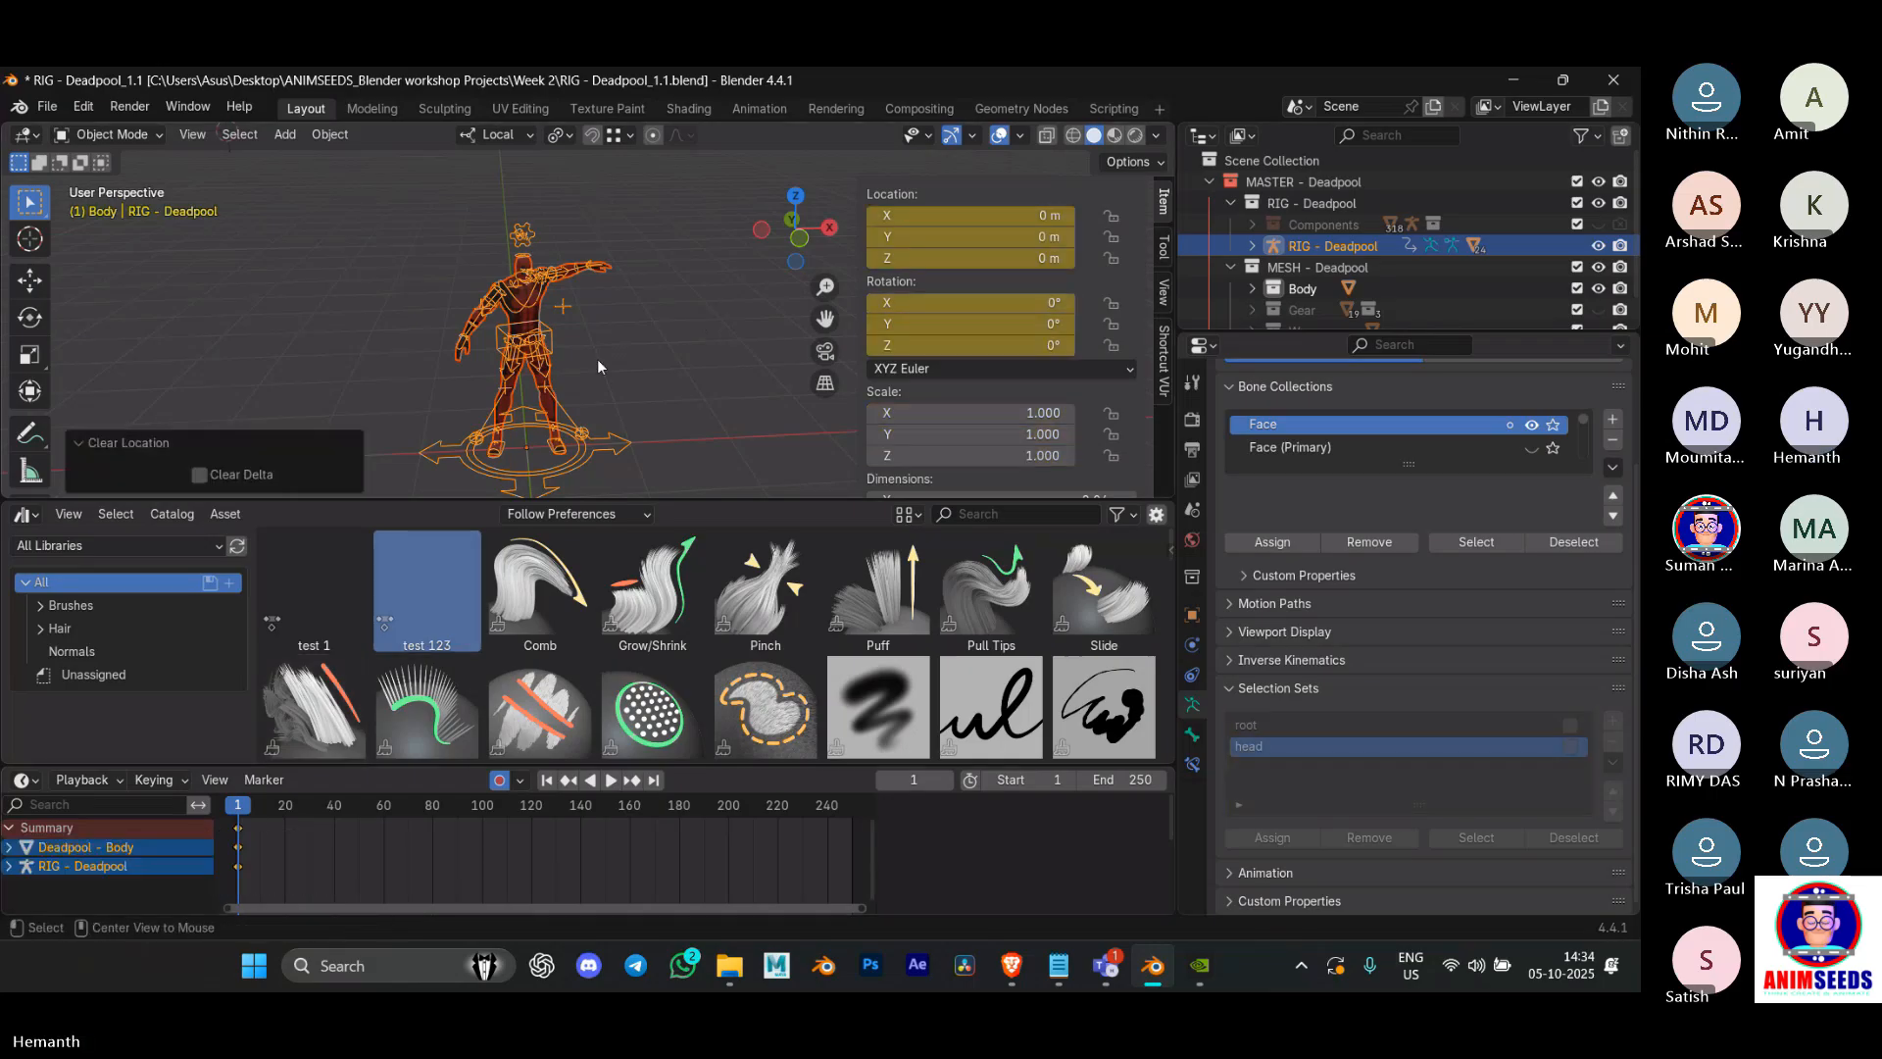
key("alt+a")
key("a")
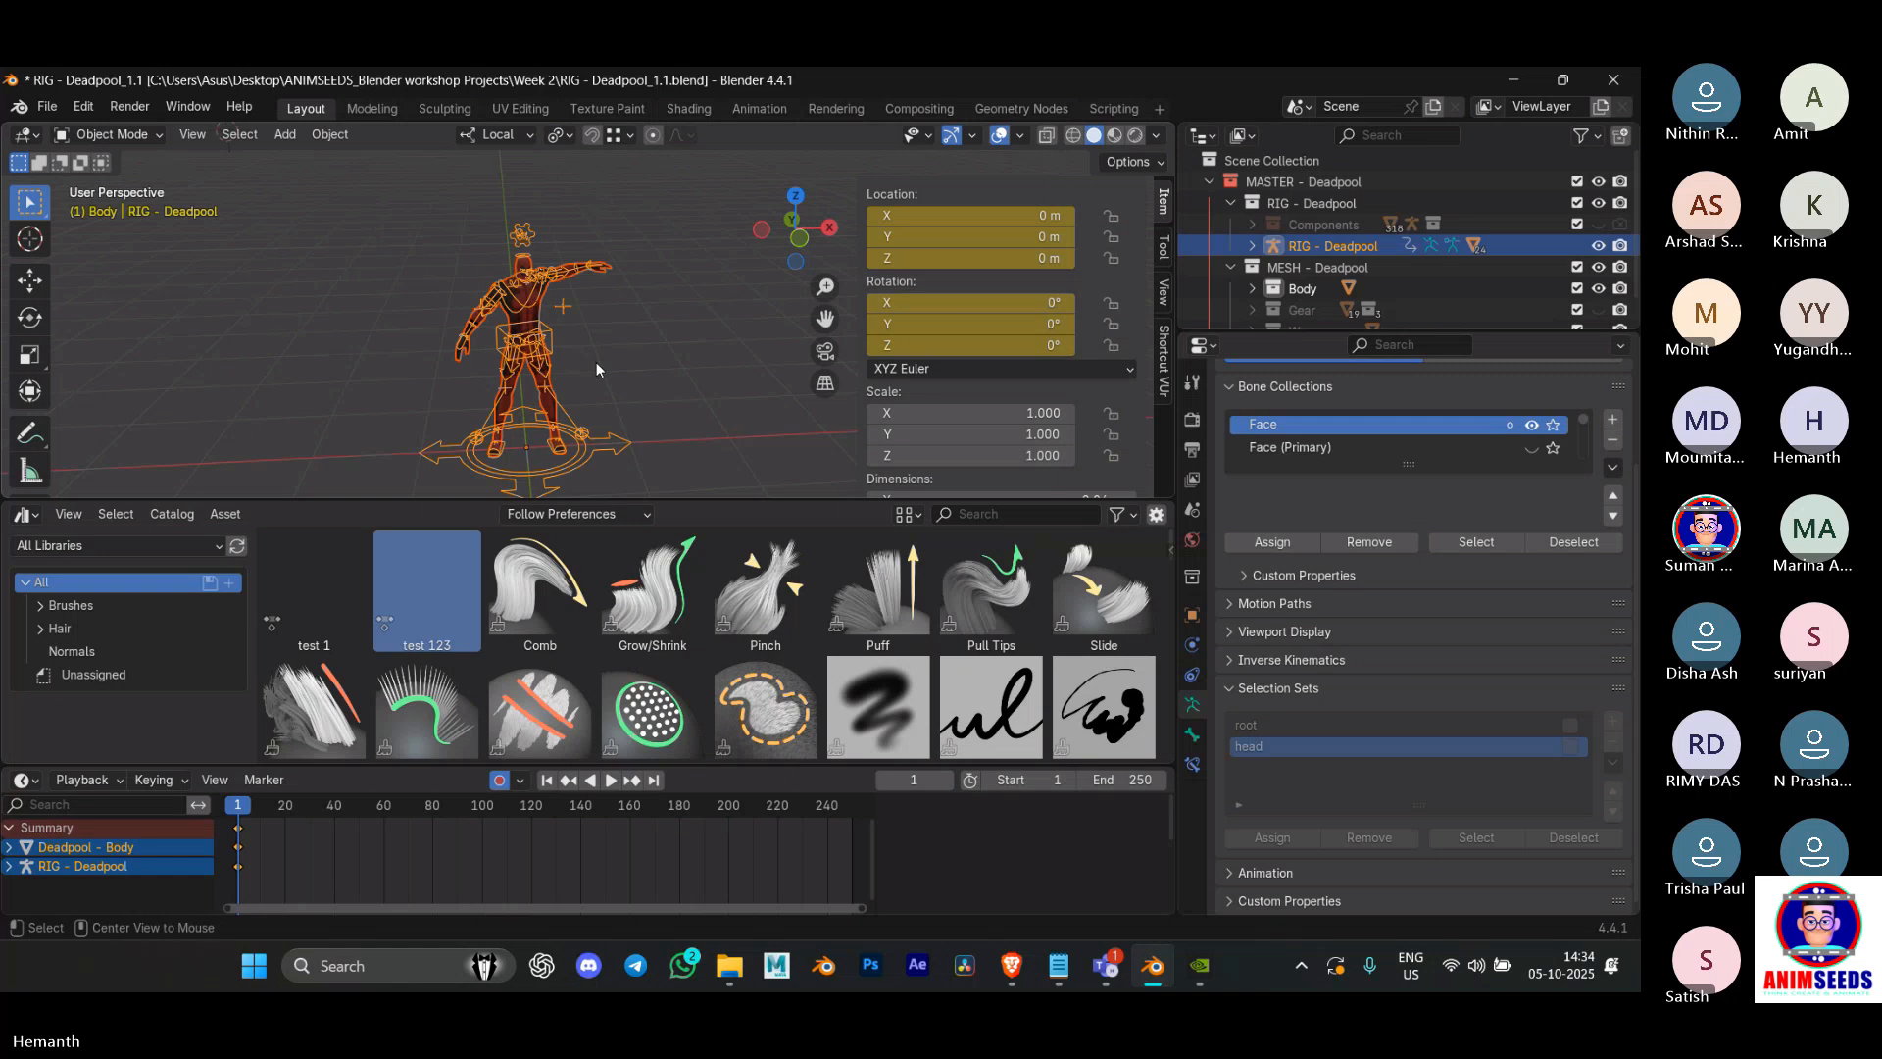
key("alt+a")
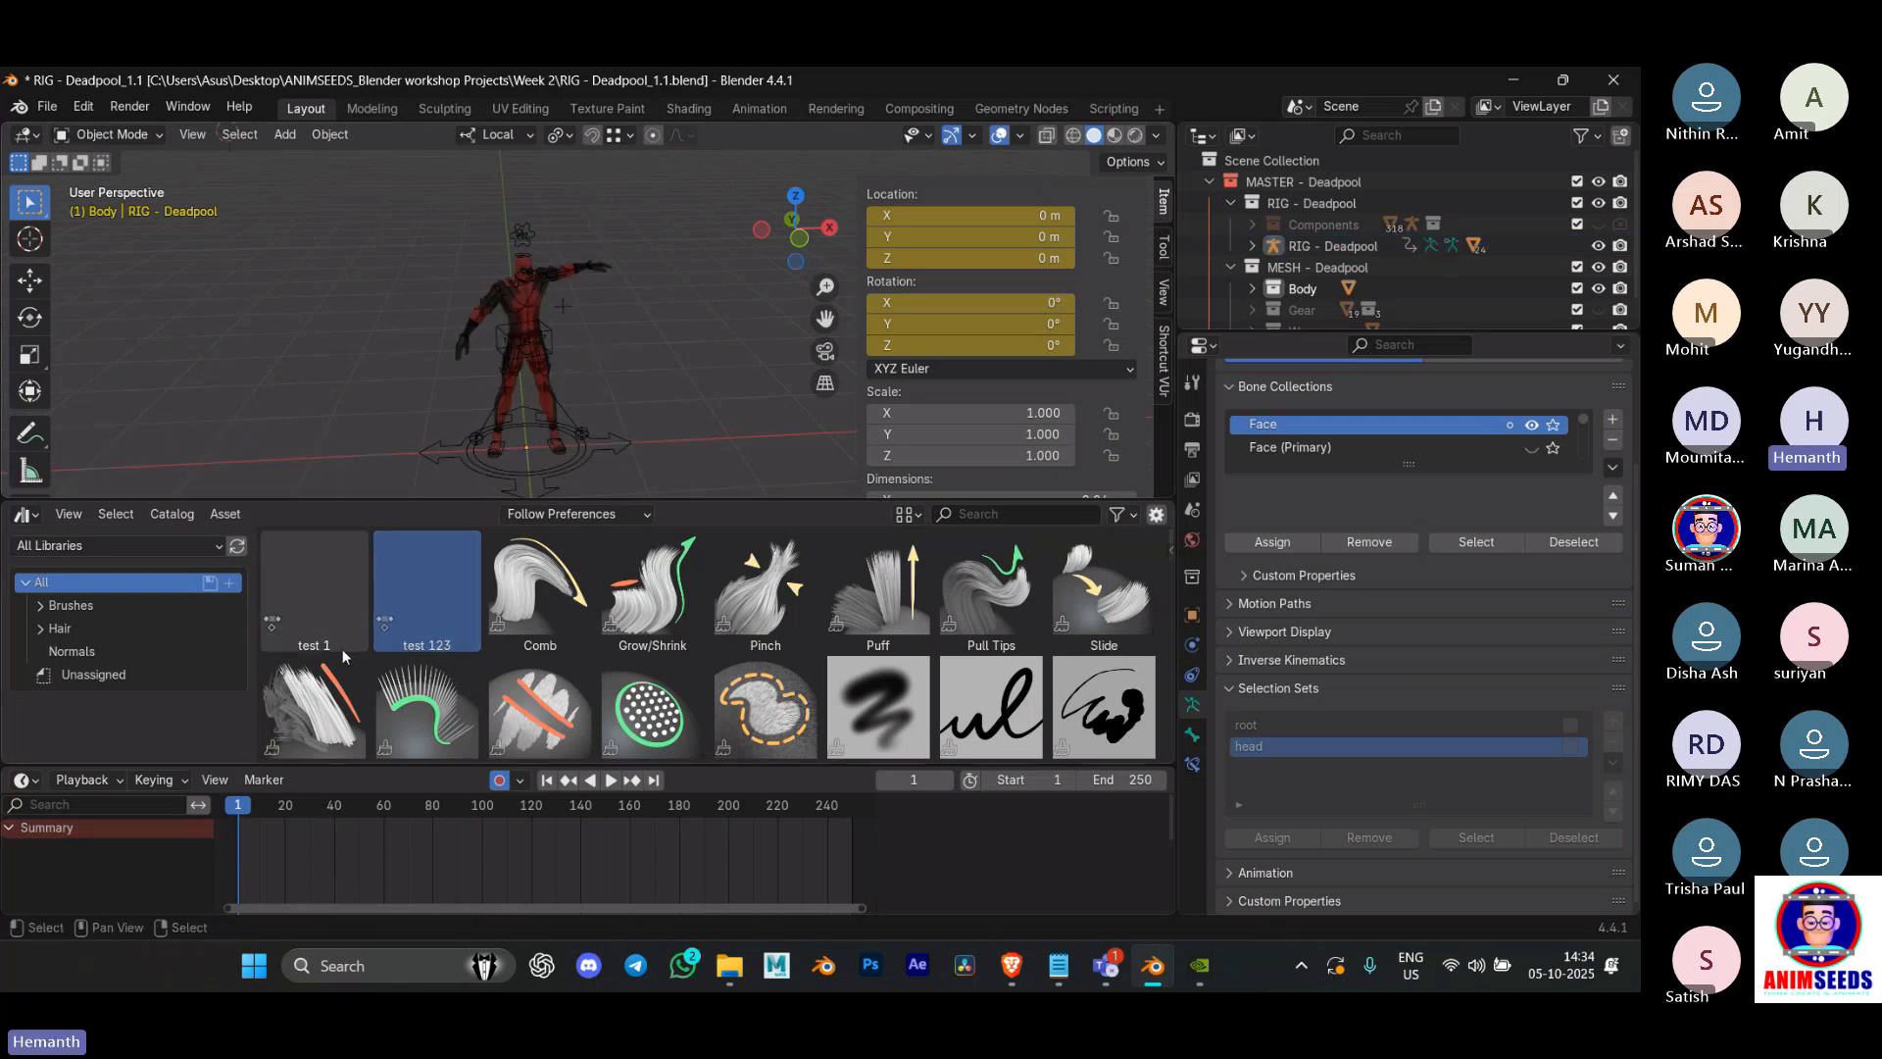
key("a")
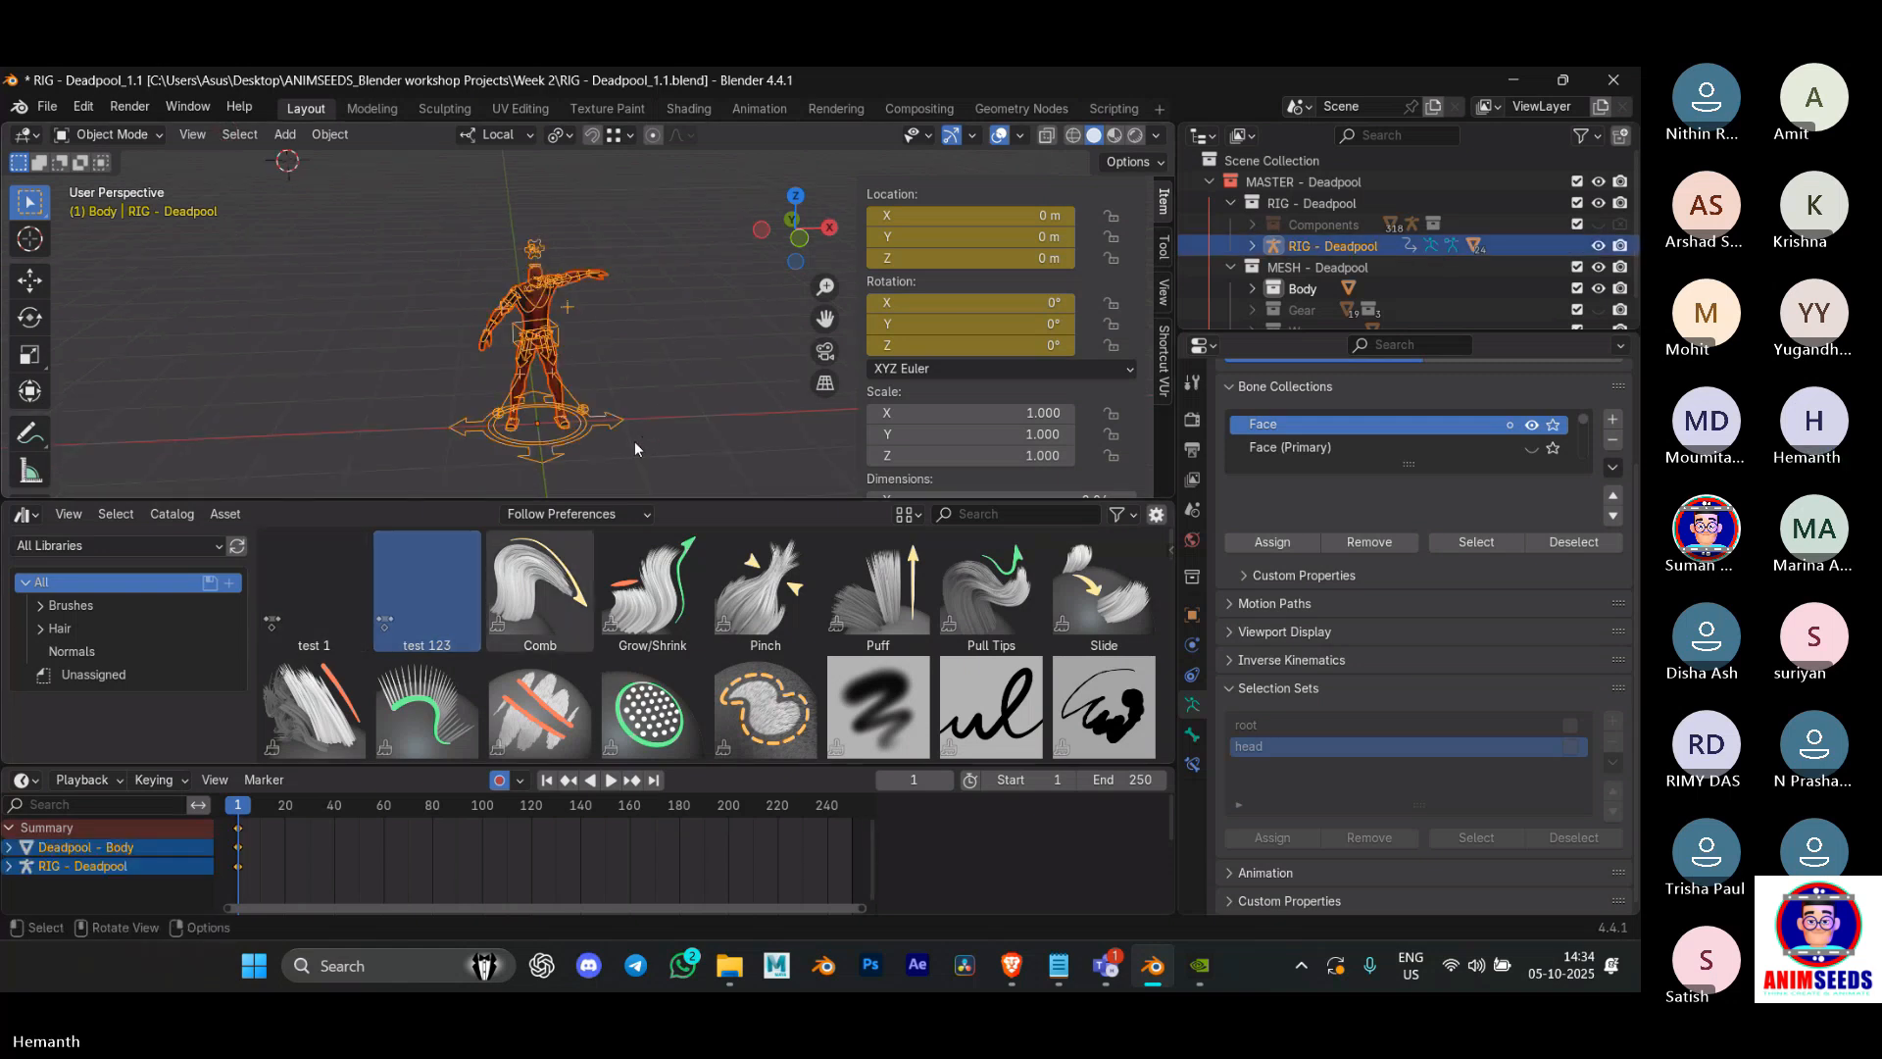
Step: Select the "test 1" pose asset and look through the rig layers and properties in the 3D viewport's sidebar
left_click(351, 577)
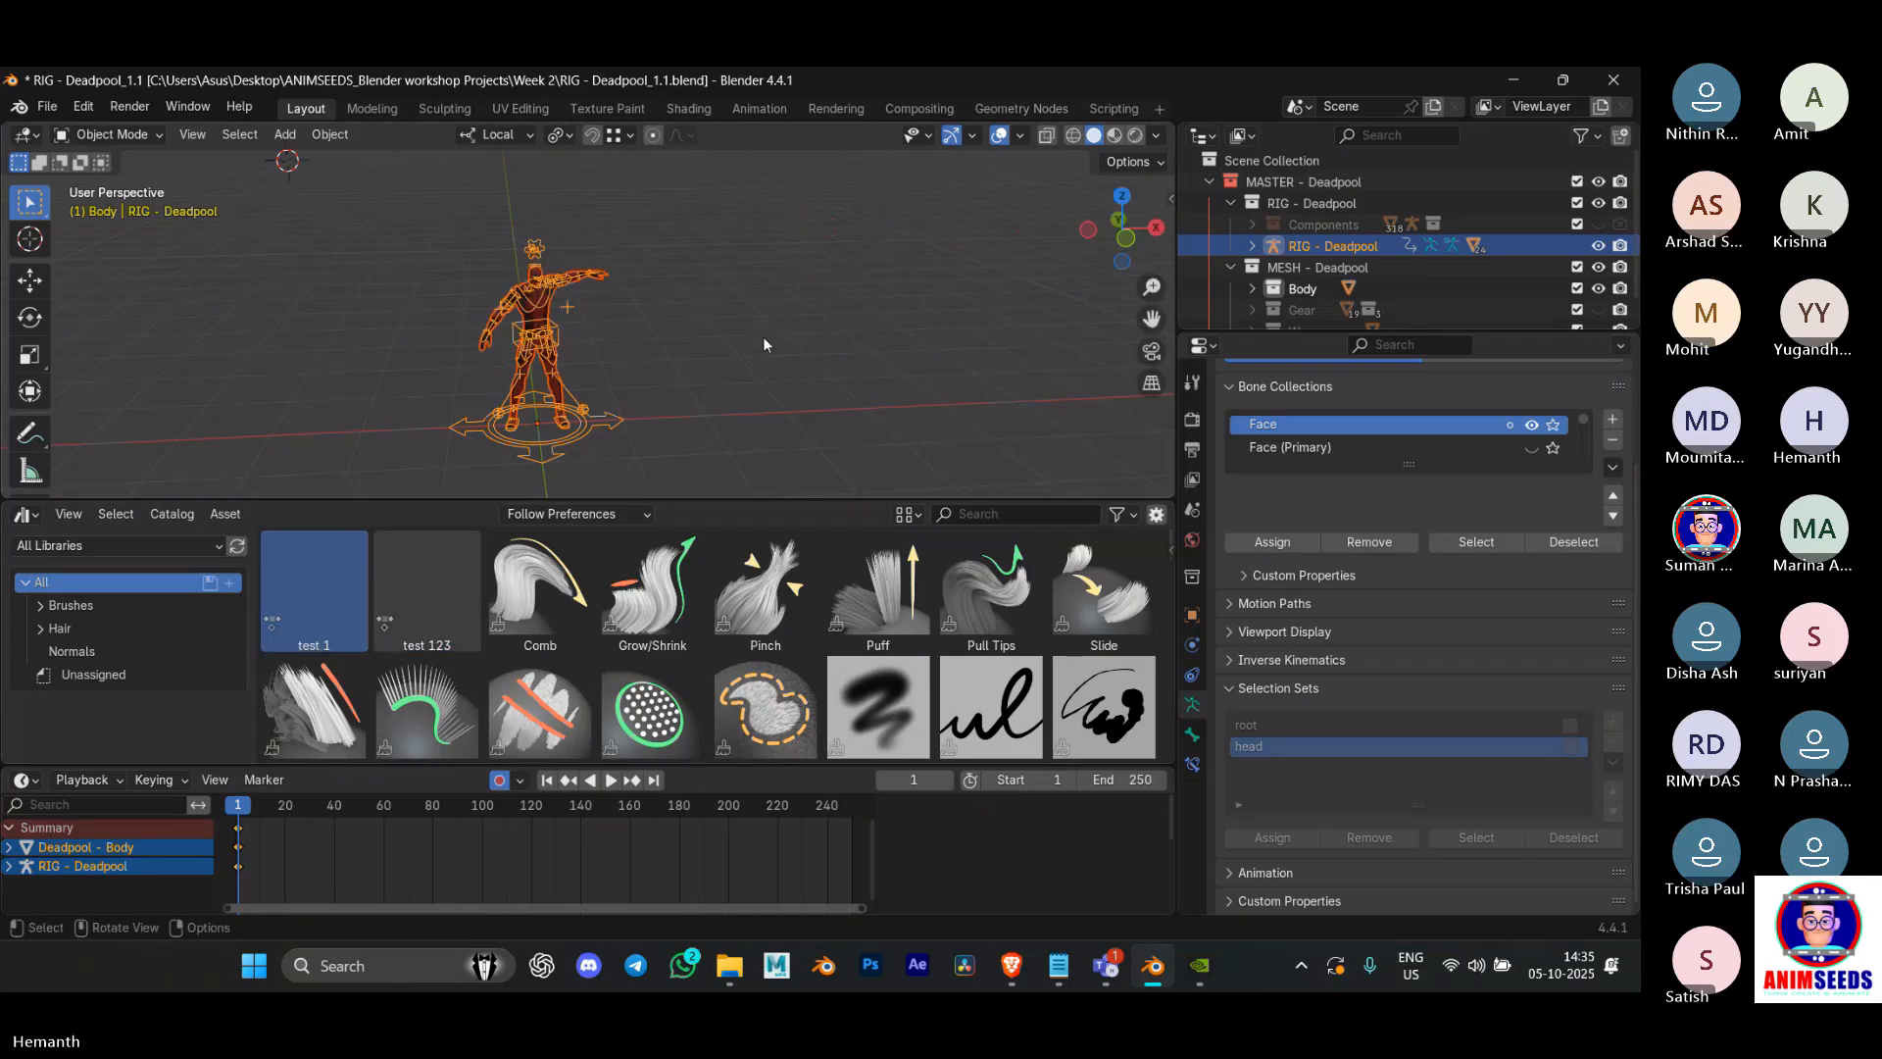
scroll(949, 387, "down", 10)
scroll(949, 378, "down", 3)
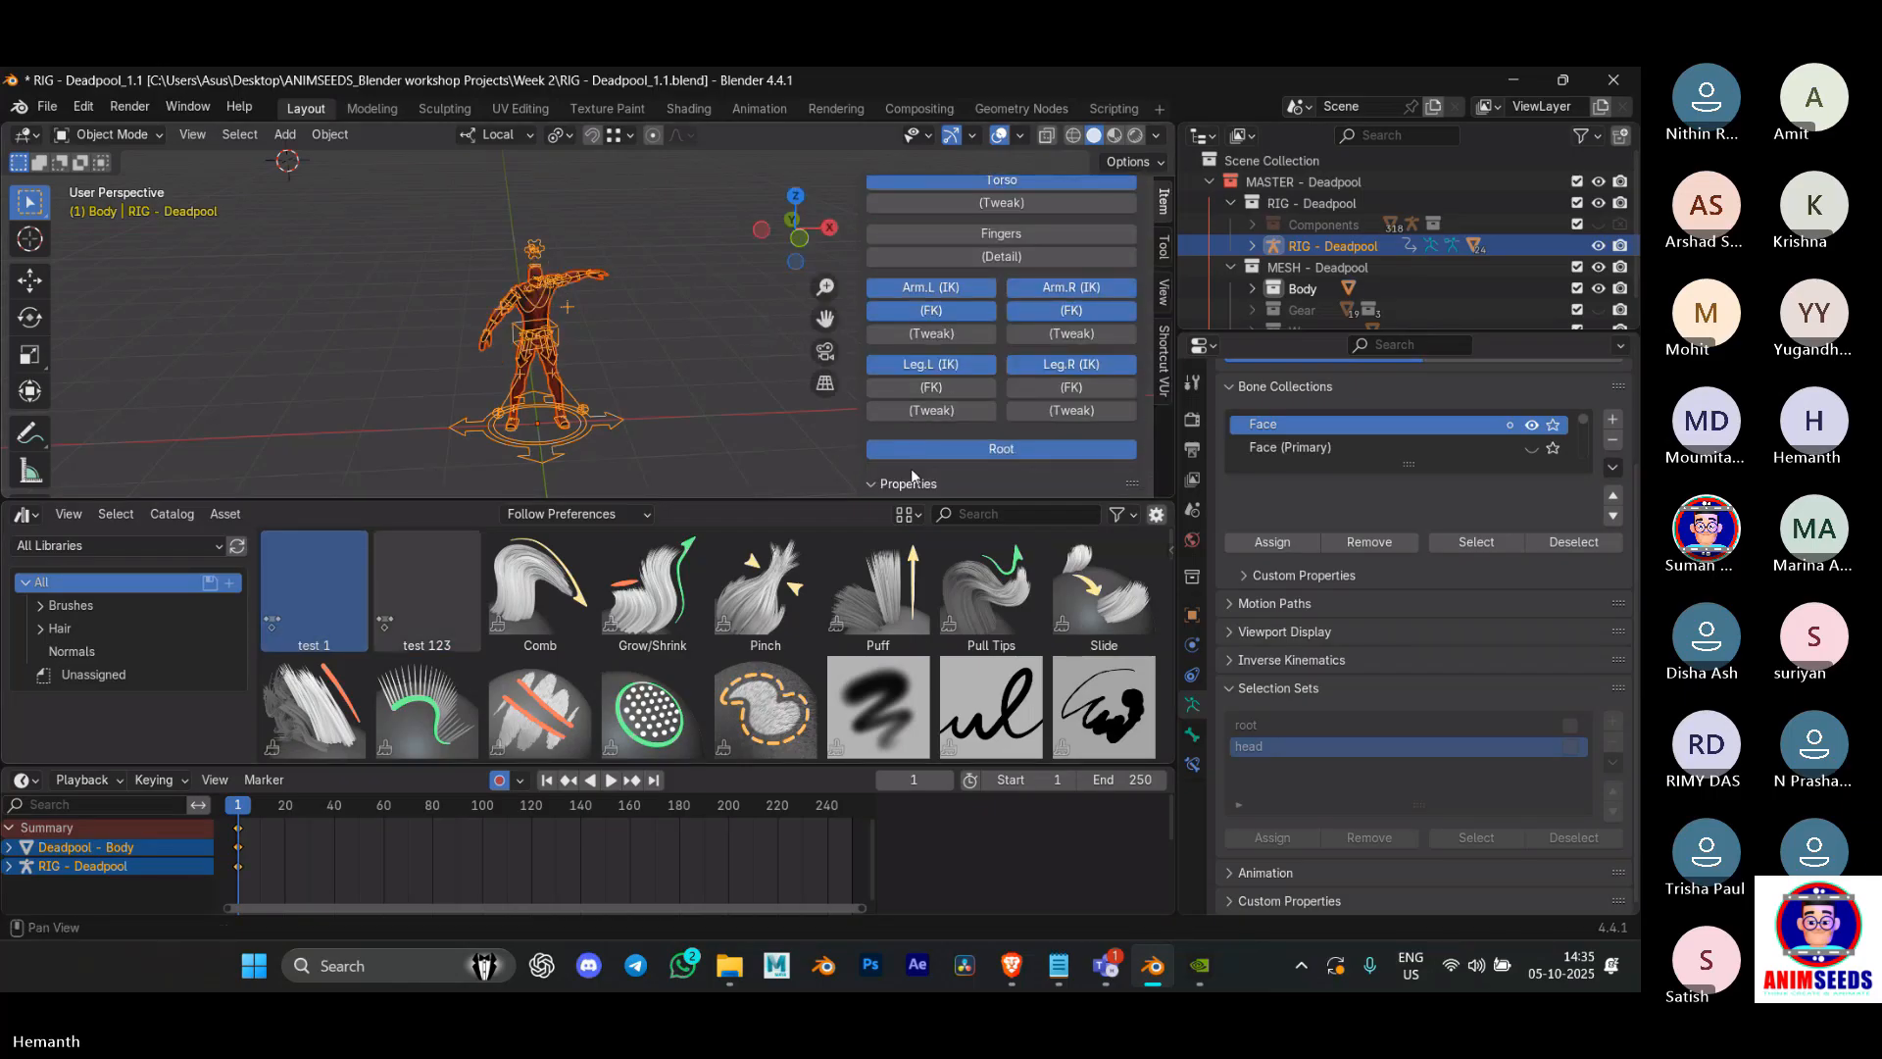
scroll(910, 467, "down", 3)
Step: Return the rig to Pose Mode and clear the location and rotation of all its bones
left_click(569, 328)
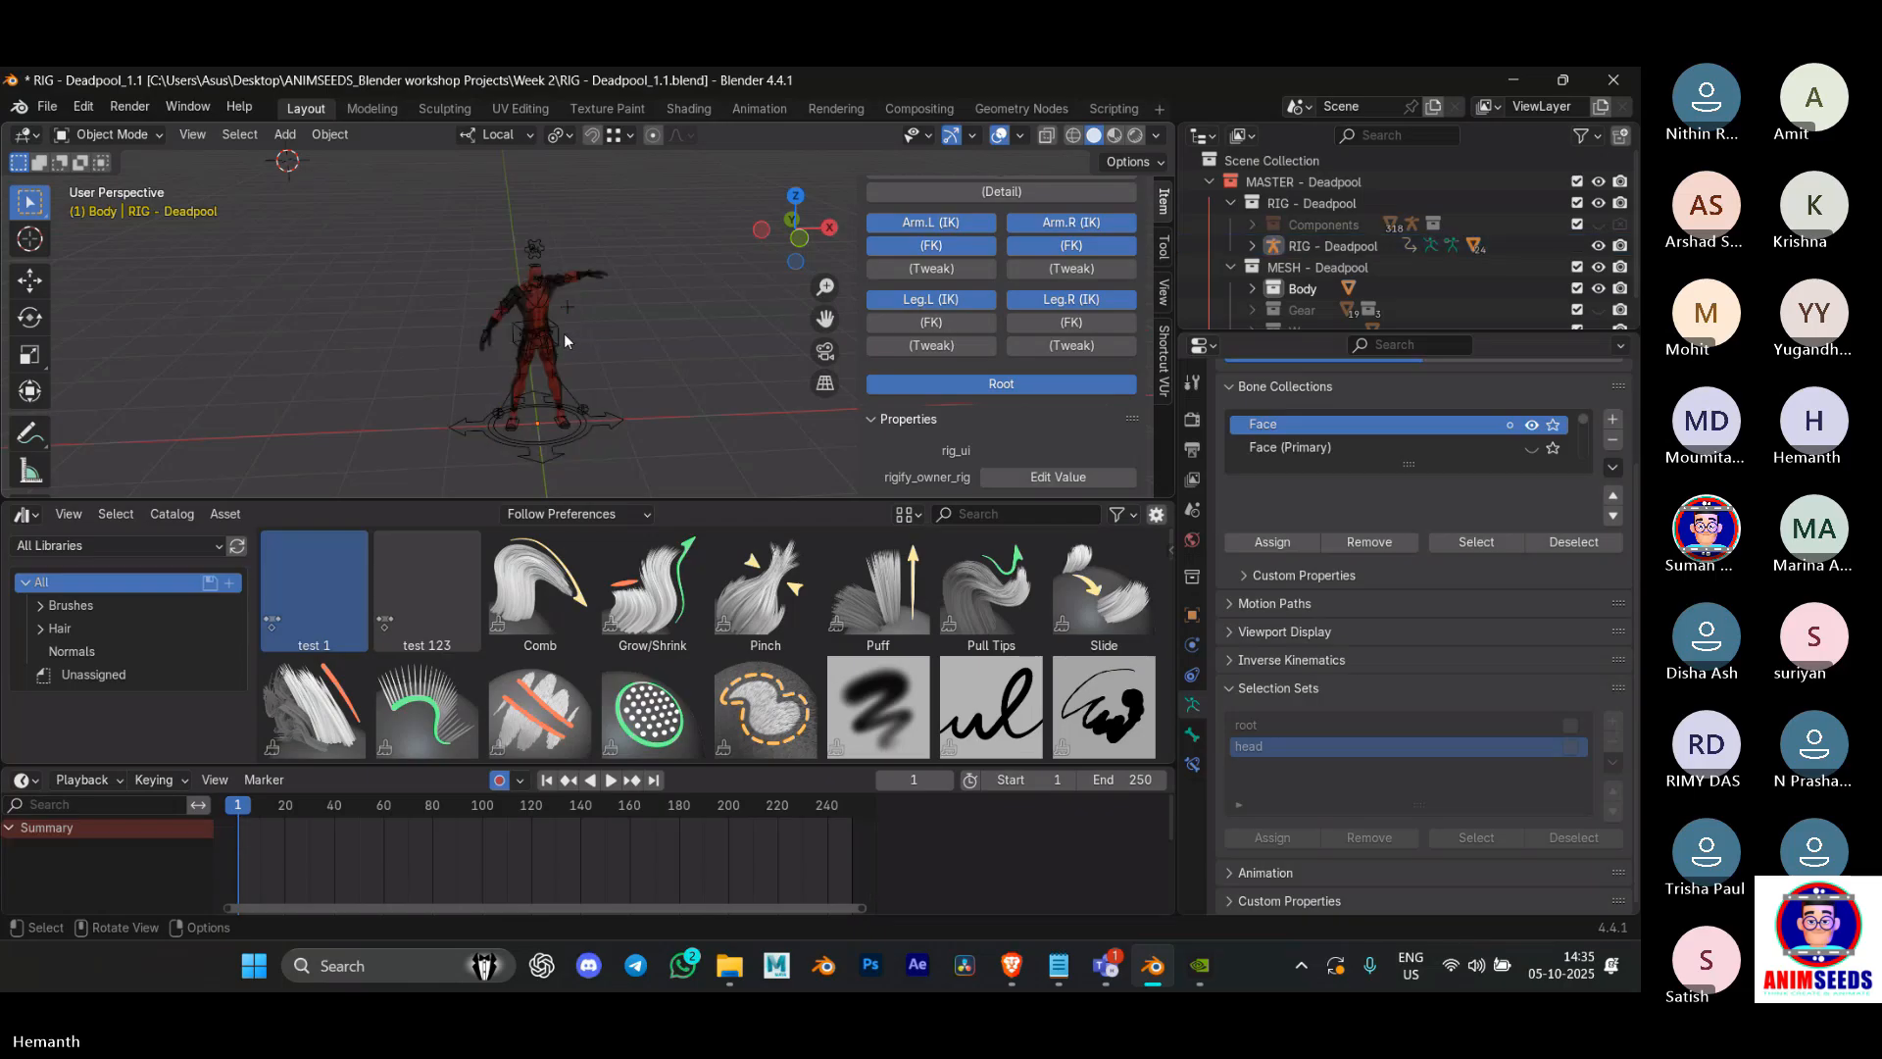
key("ctrl+Tab")
left_click(572, 439)
scroll(992, 384, "down", 1)
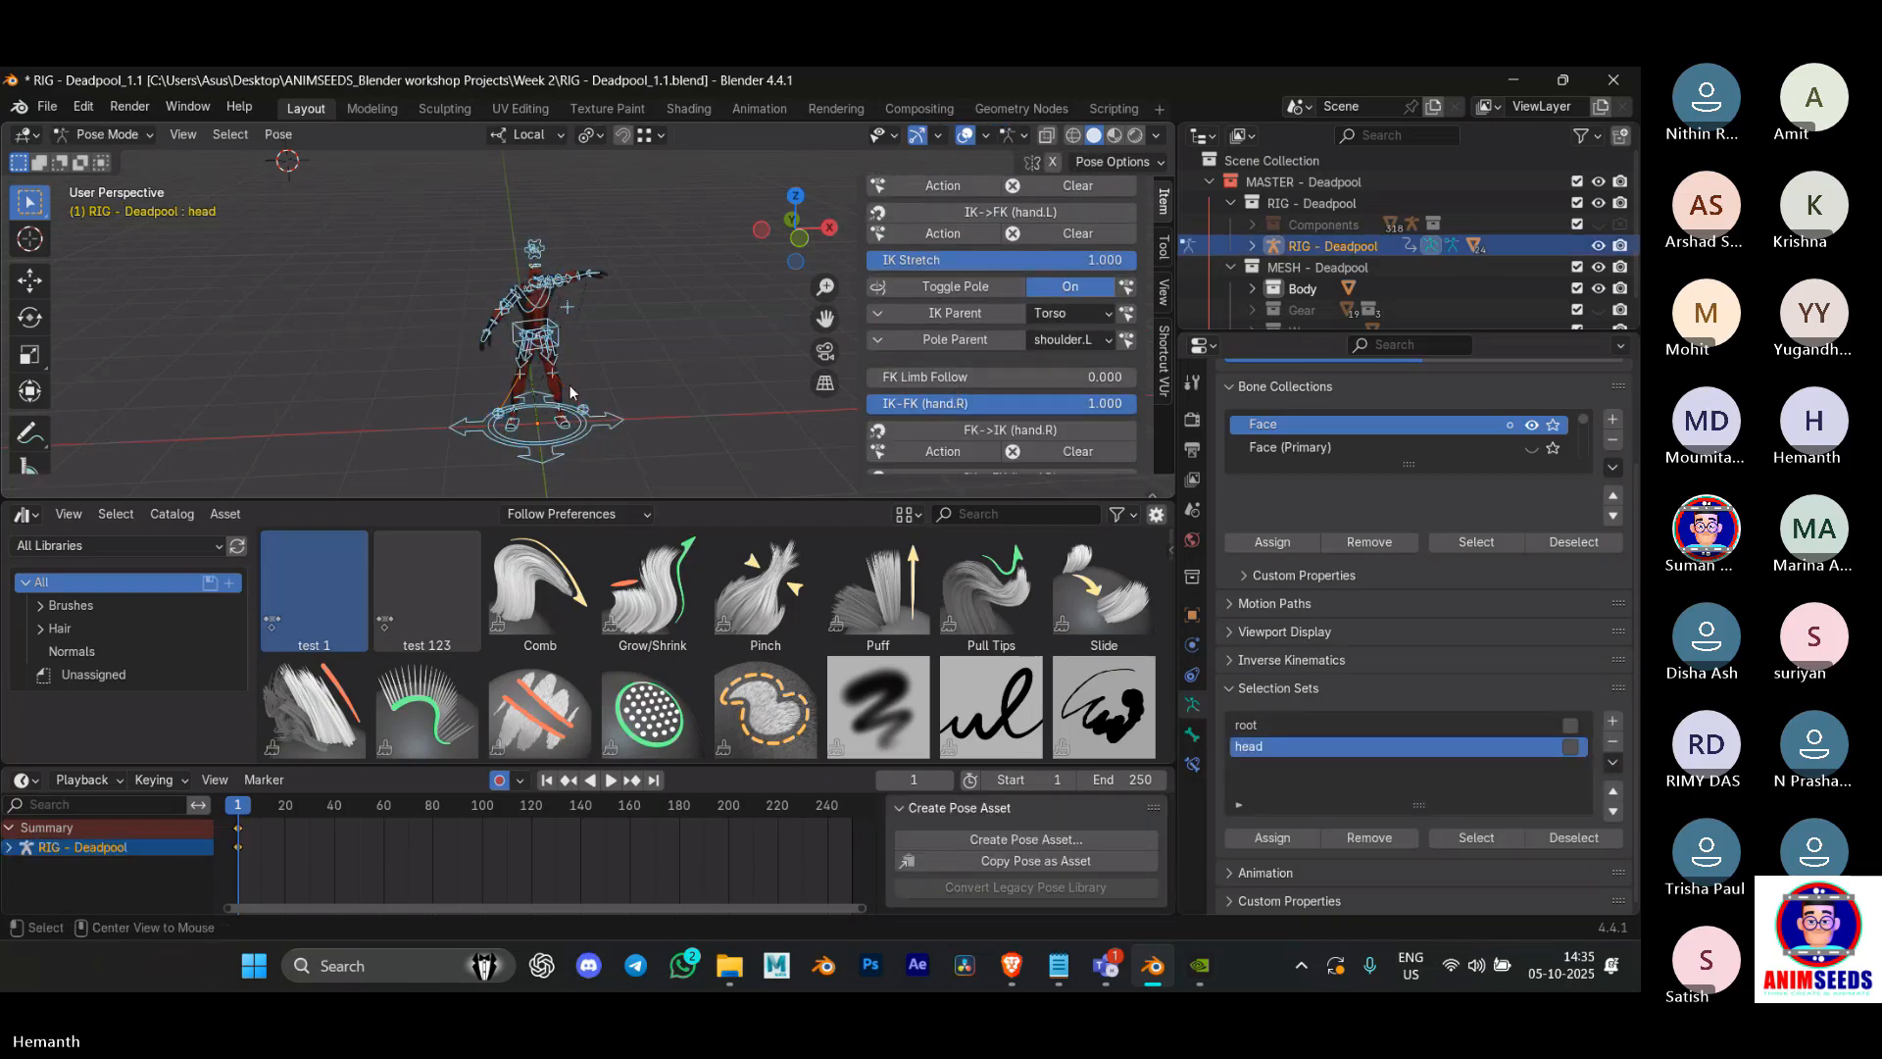
key("alt+g")
key("alt+r")
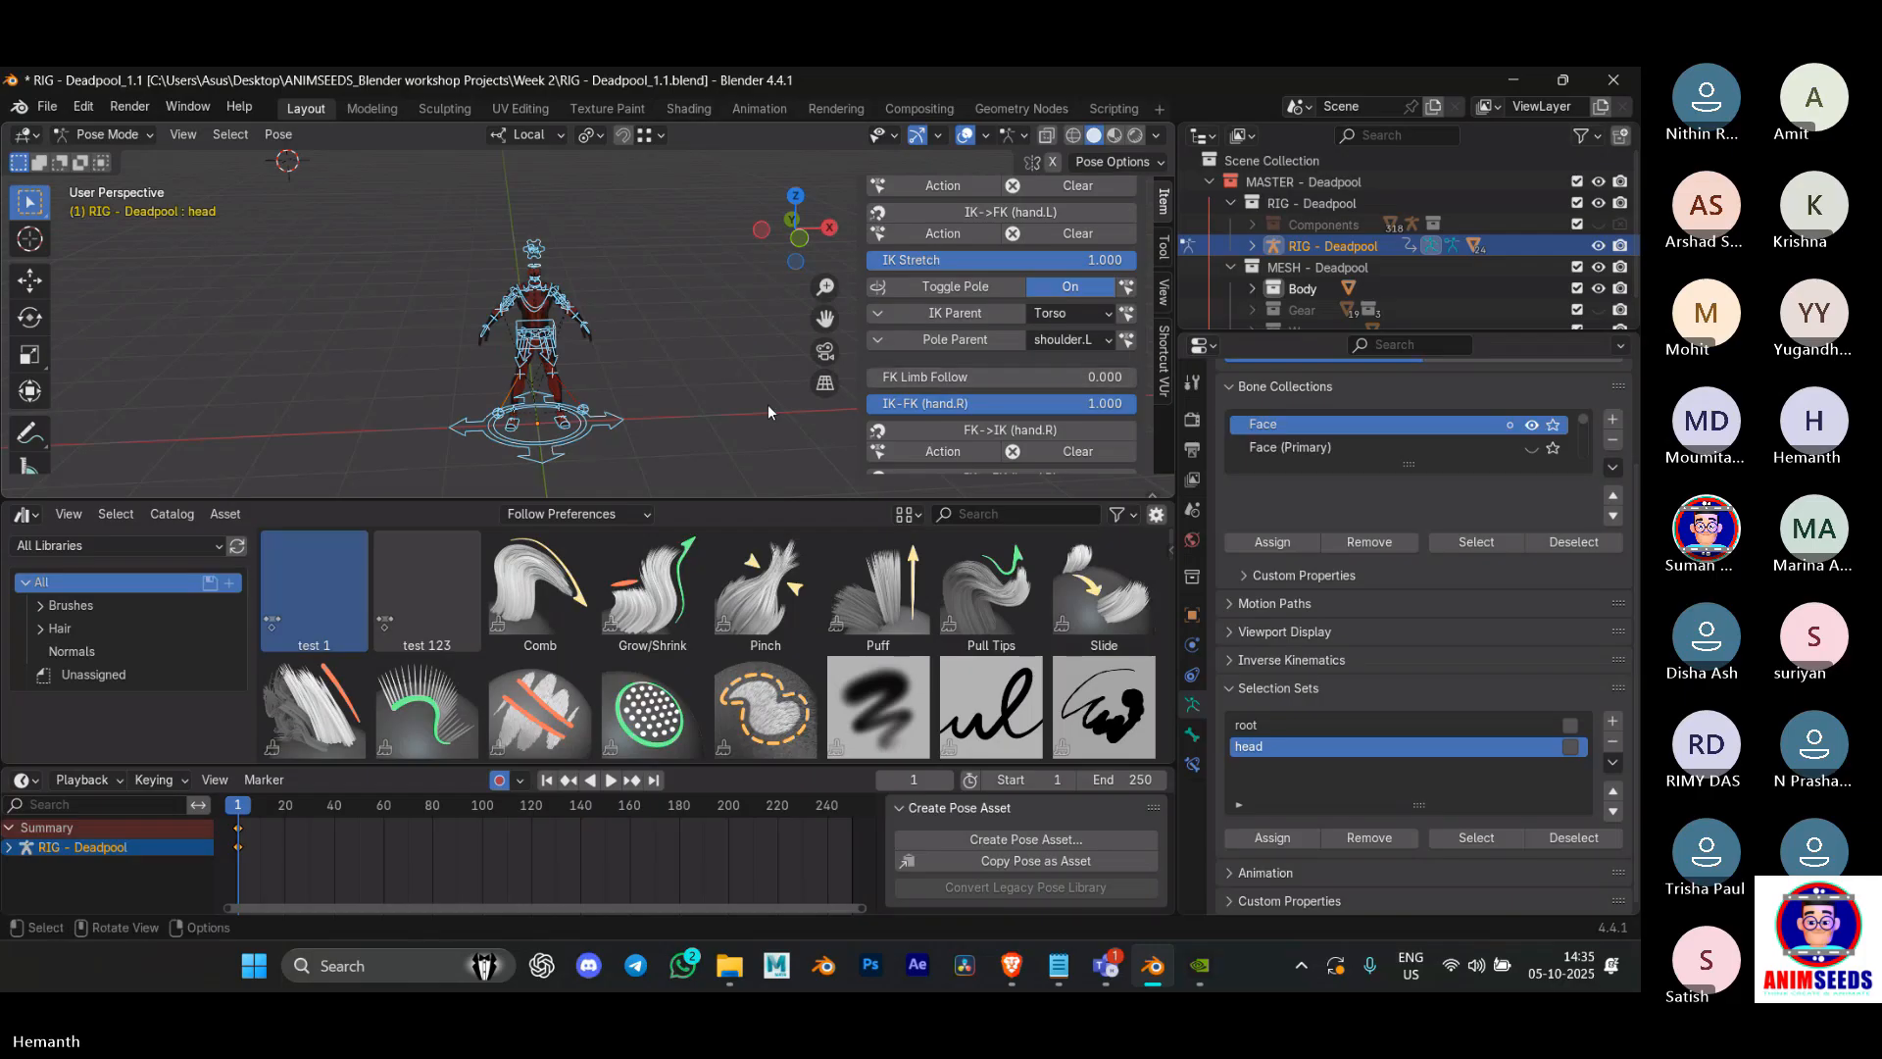
Step: Try the "test 1" pose as is and with IK-FK (hand.R) at 0.000, undo both attempts, and set IK-FK (hand.R) to 1.000
double_click(330, 622)
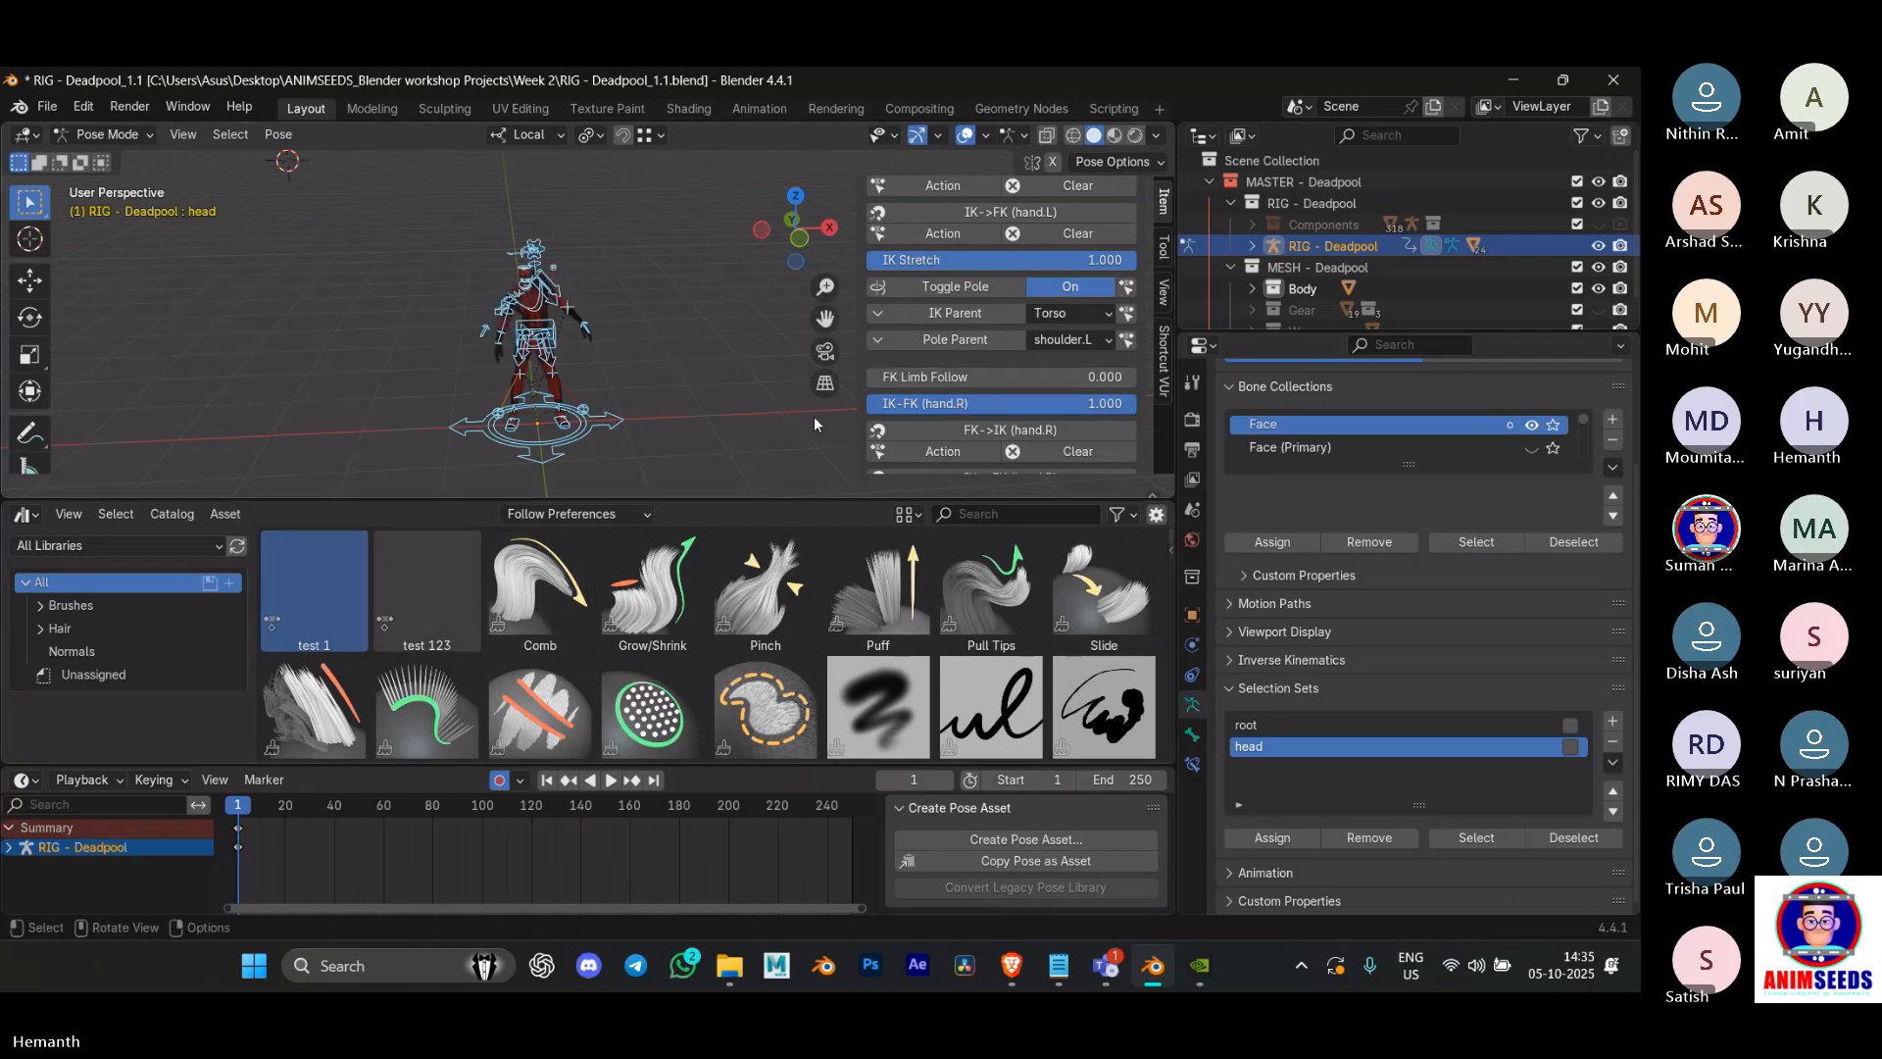
key("ctrl+z")
scroll(1009, 408, "down", 3)
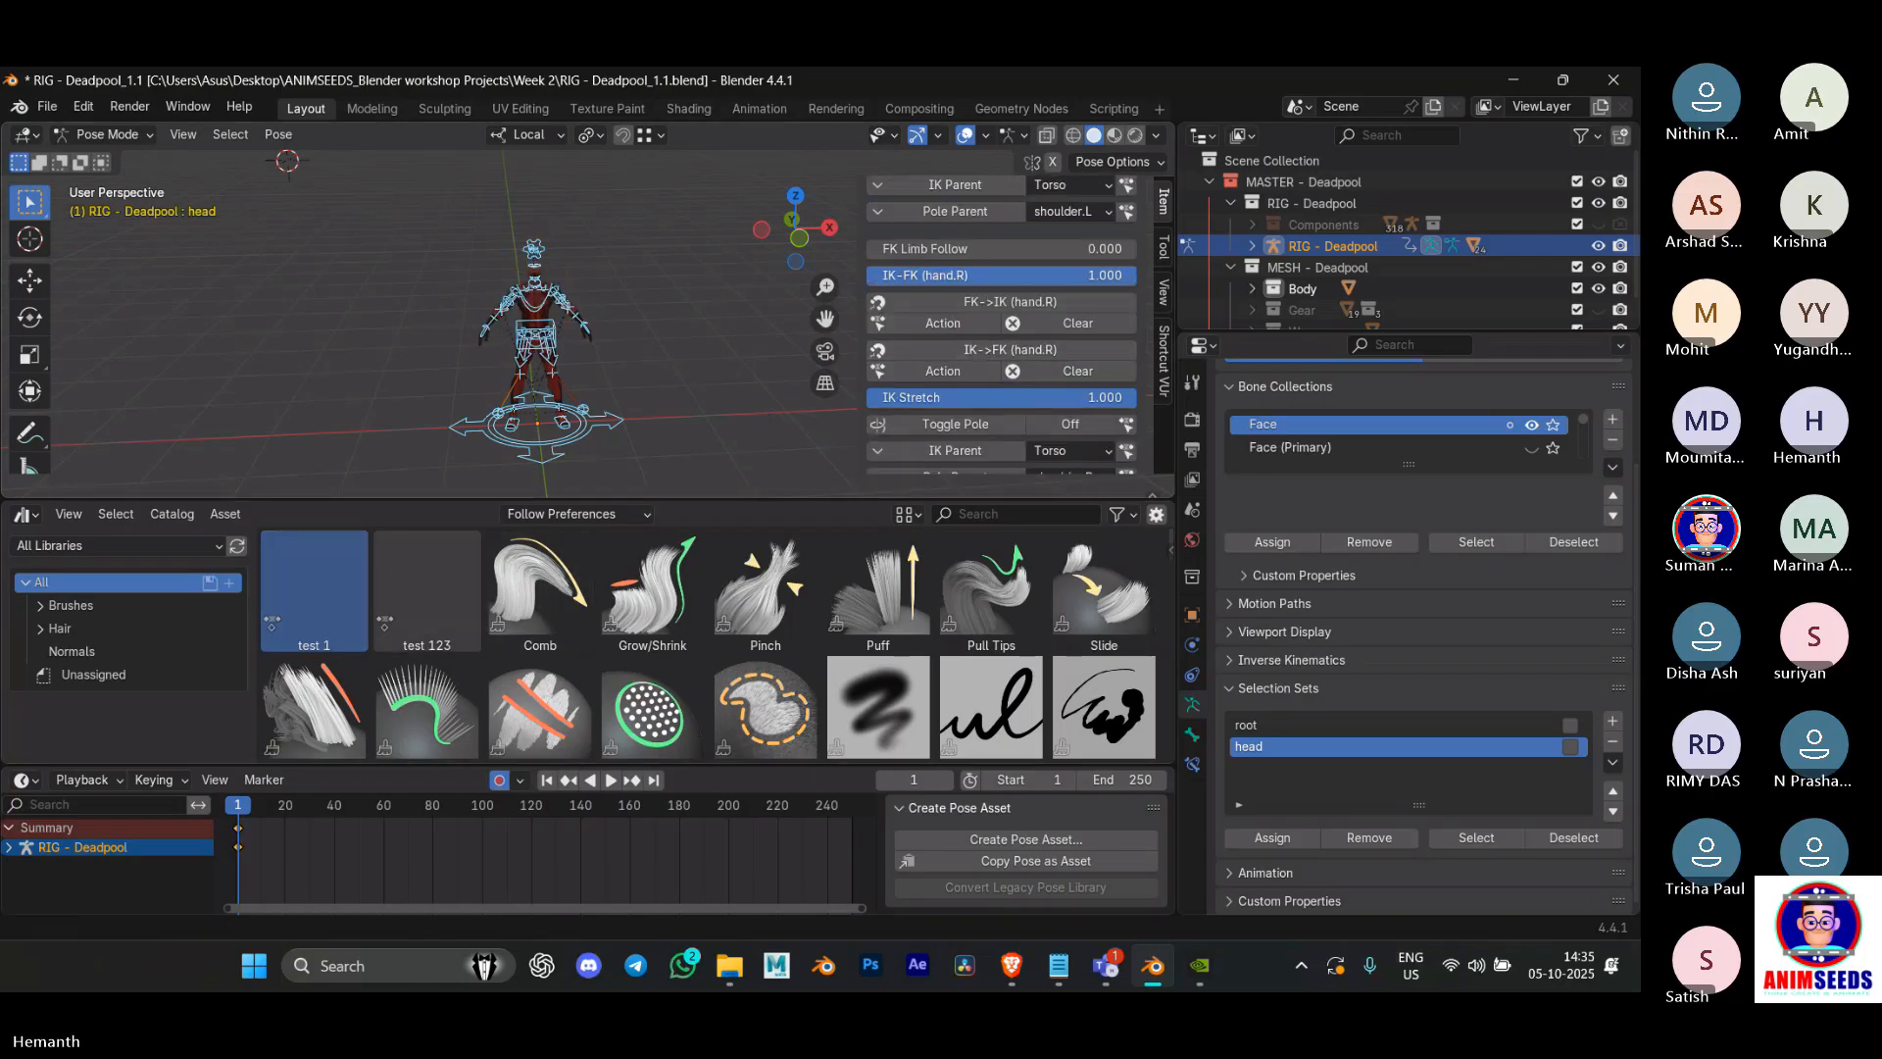
left_click_drag(980, 277, 711, 276)
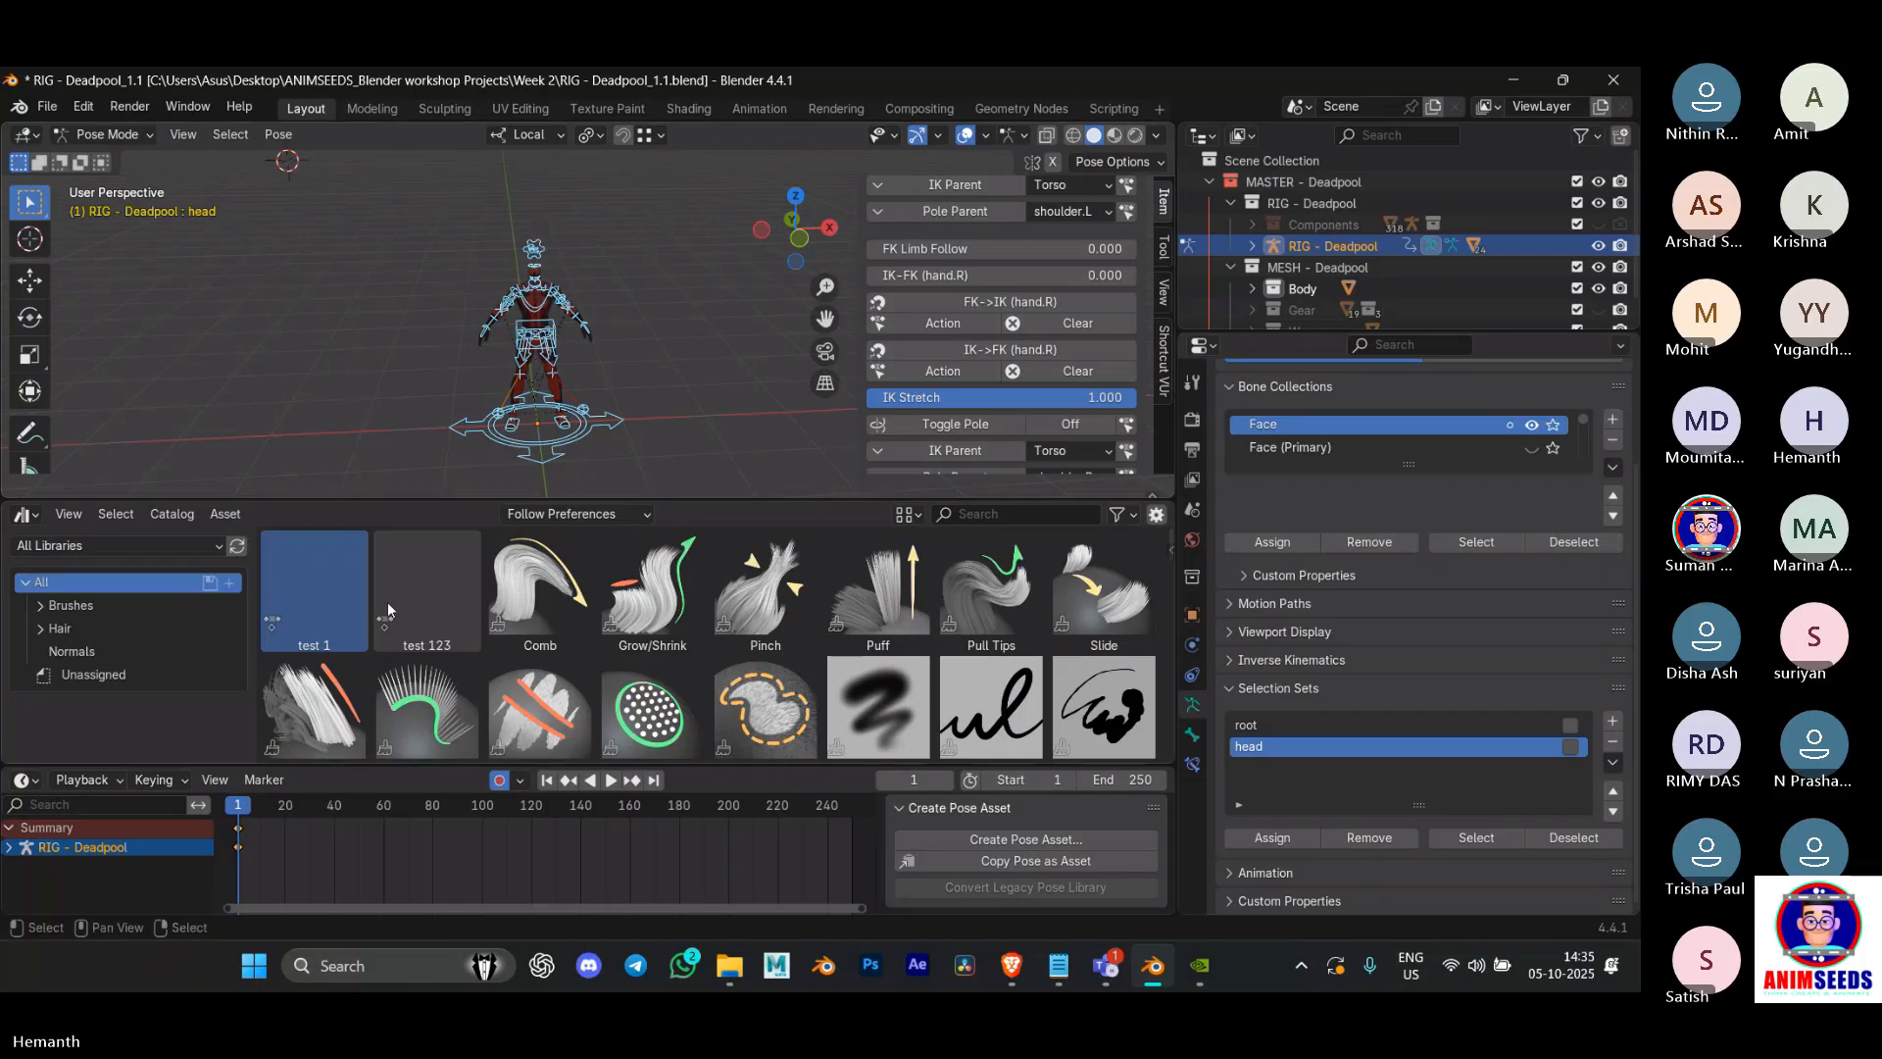
double_click(322, 598)
key("ctrl+z")
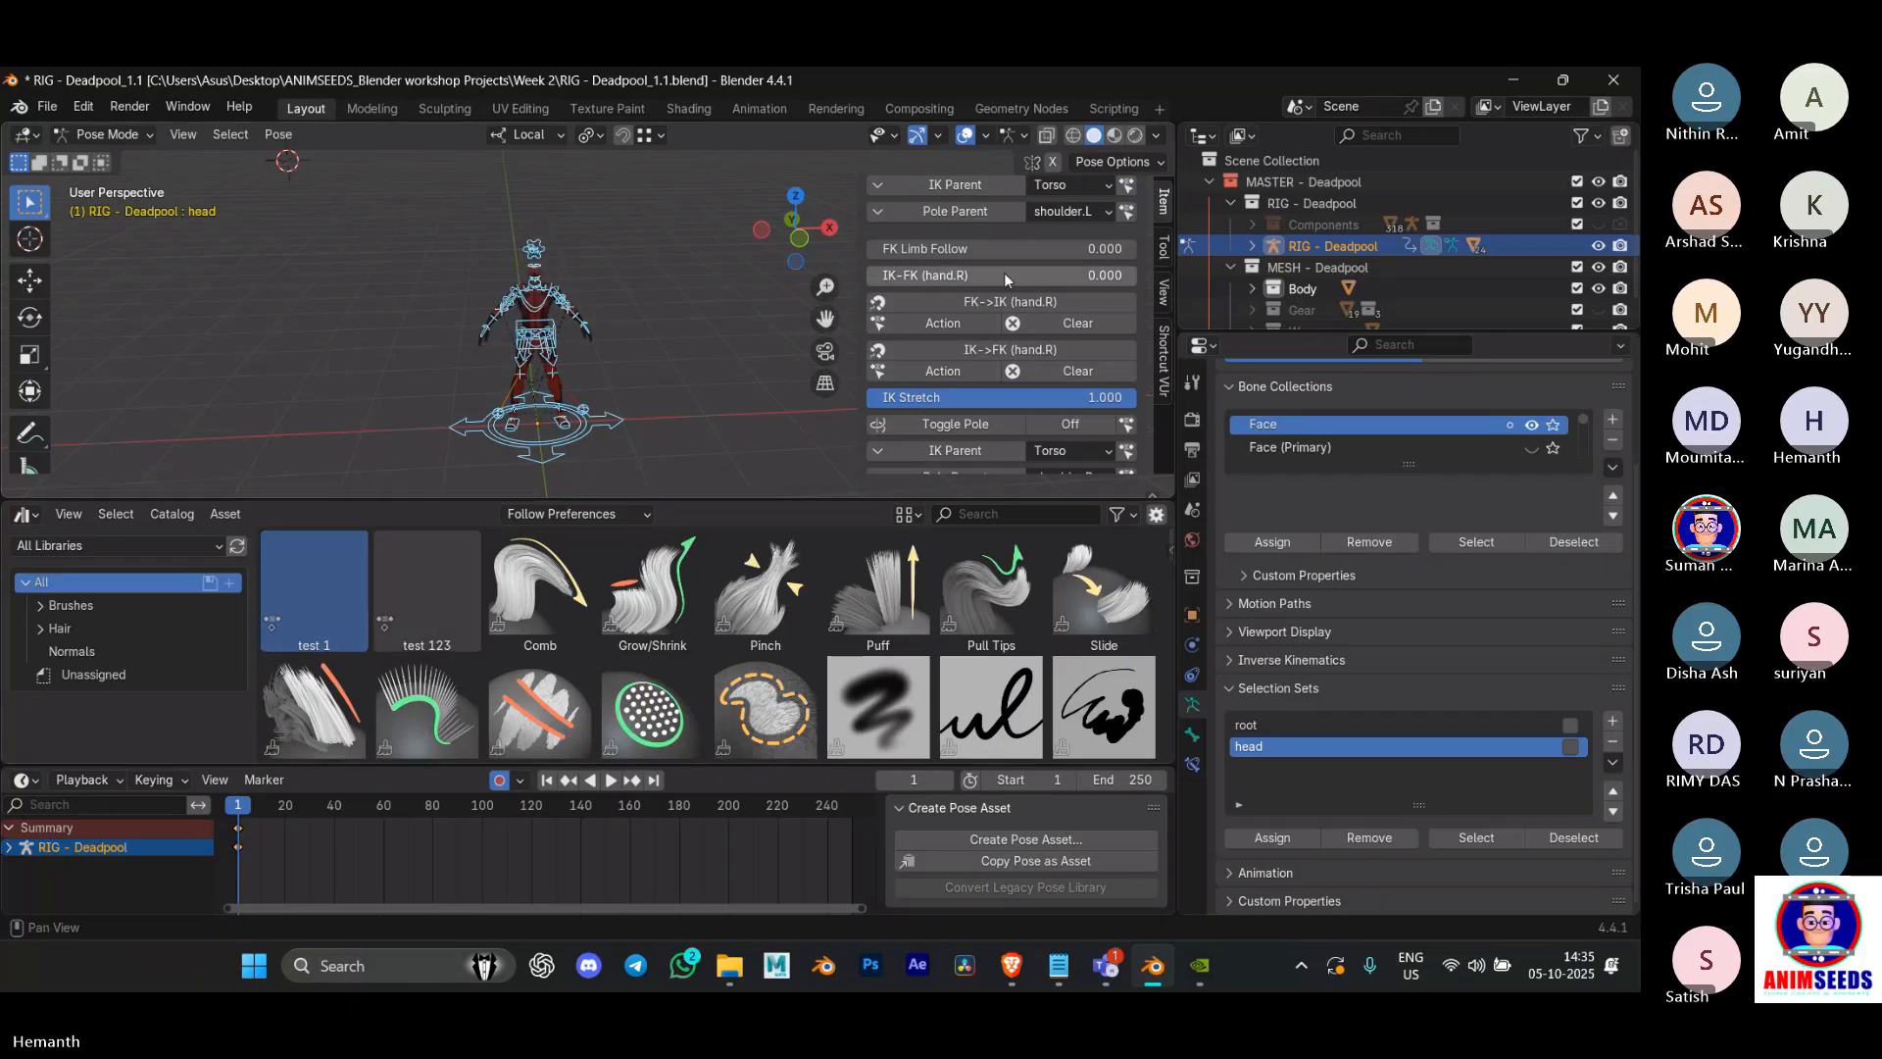
left_click_drag(941, 279, 1135, 276)
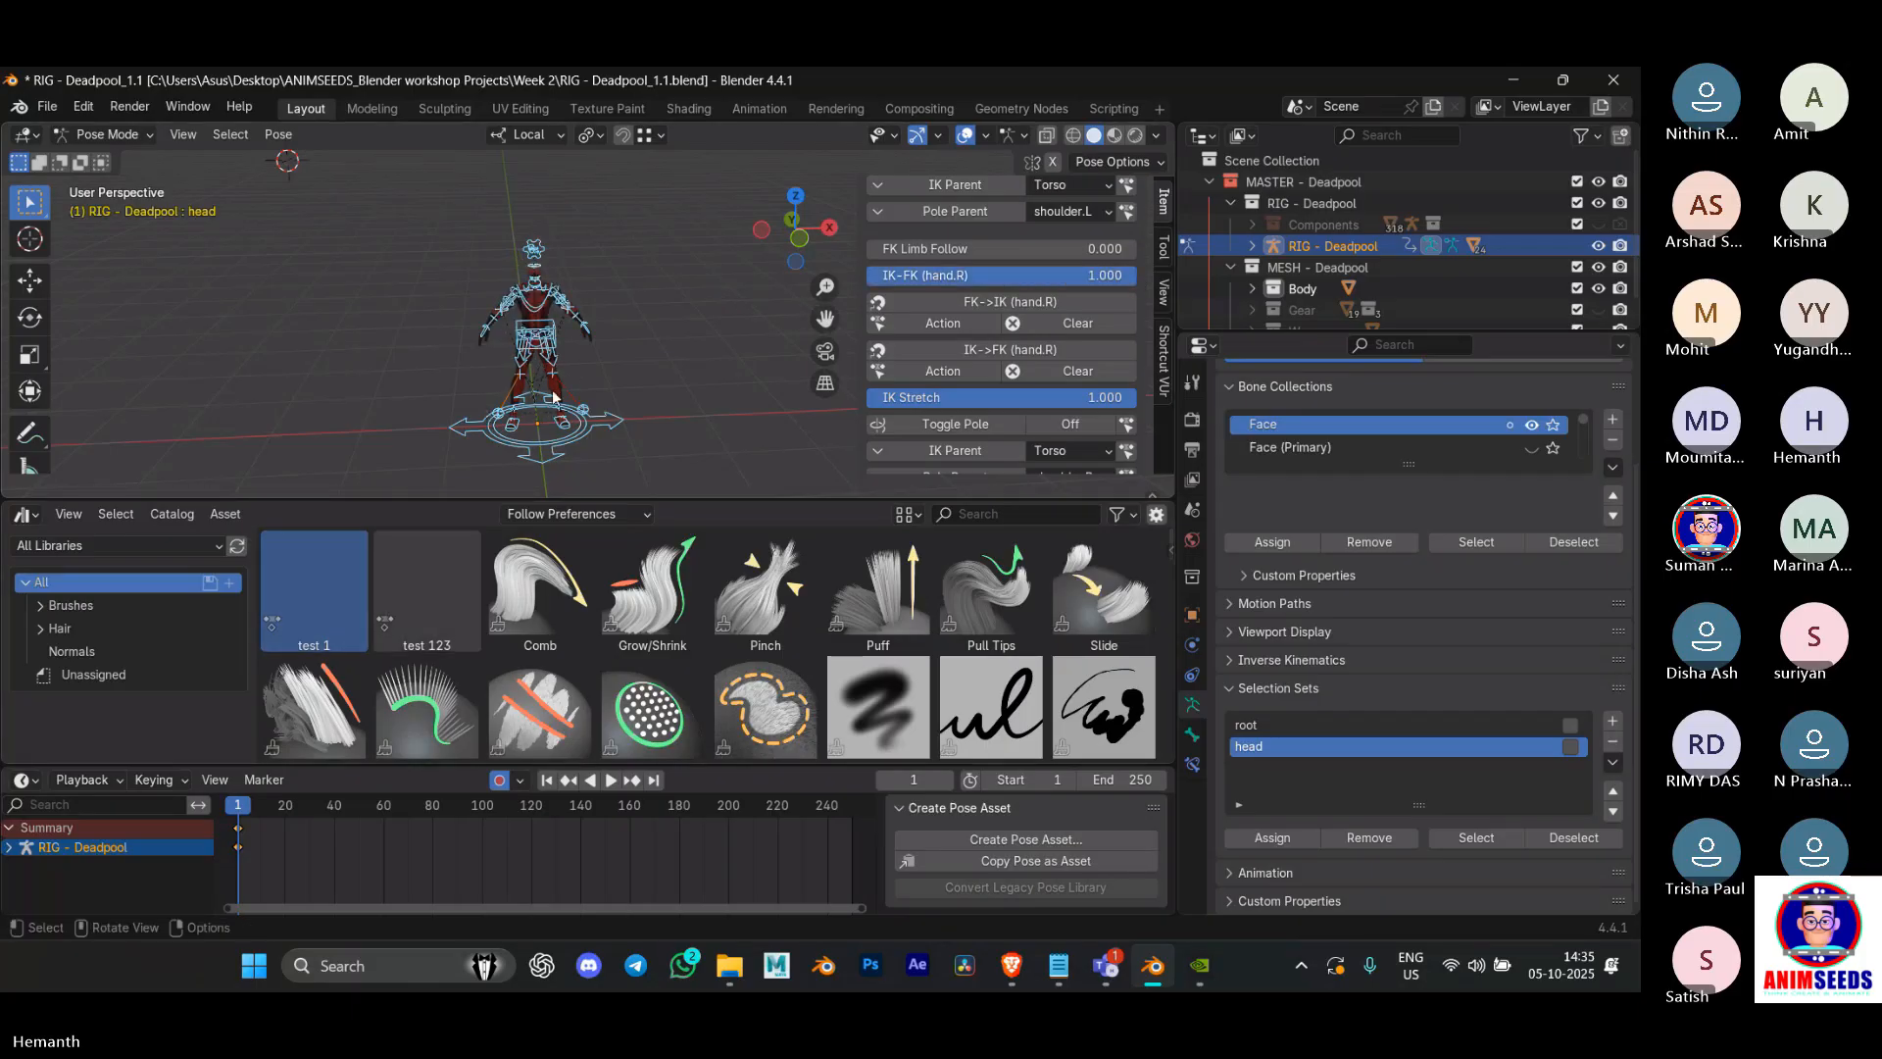
Step: Switch the rig to Object Mode, select the whole character, and apply the "test 123" pose asset at frame 1
key("ctrl+Tab")
left_click(404, 386)
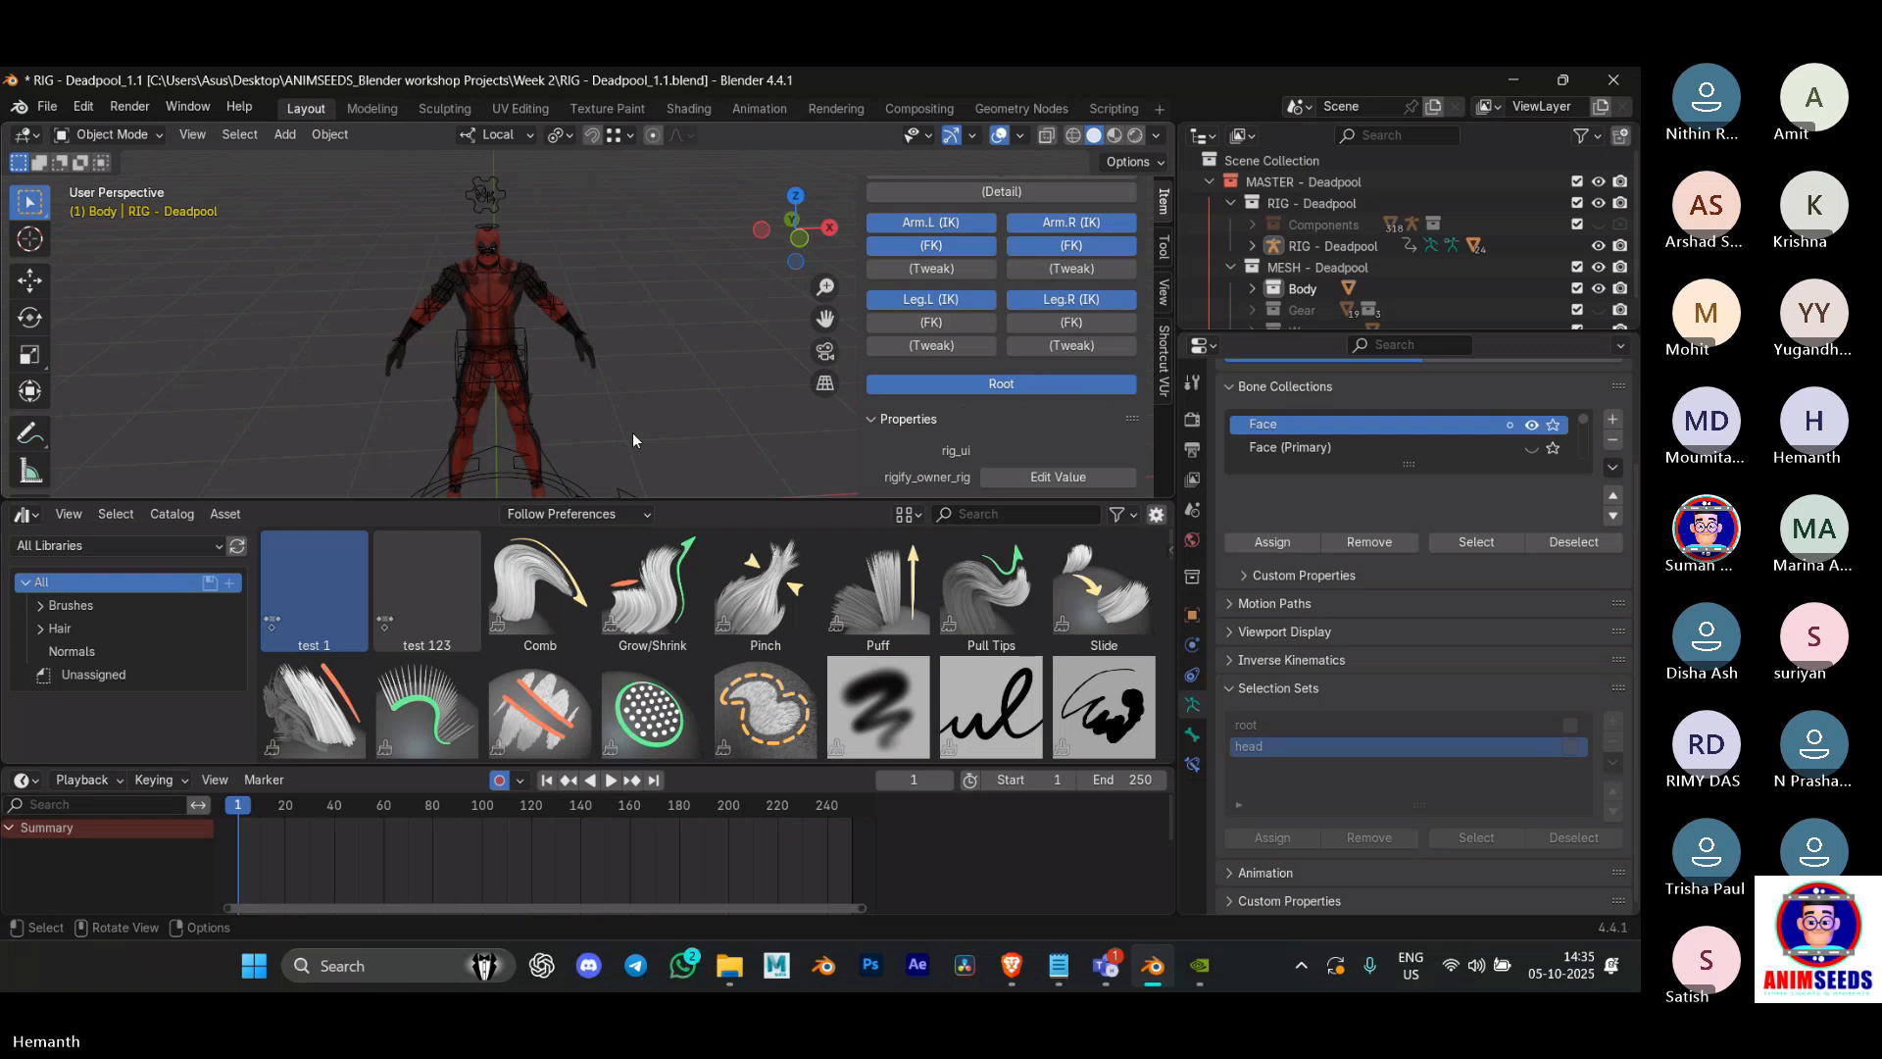
left_click(504, 310)
left_click(398, 590)
double_click(398, 590)
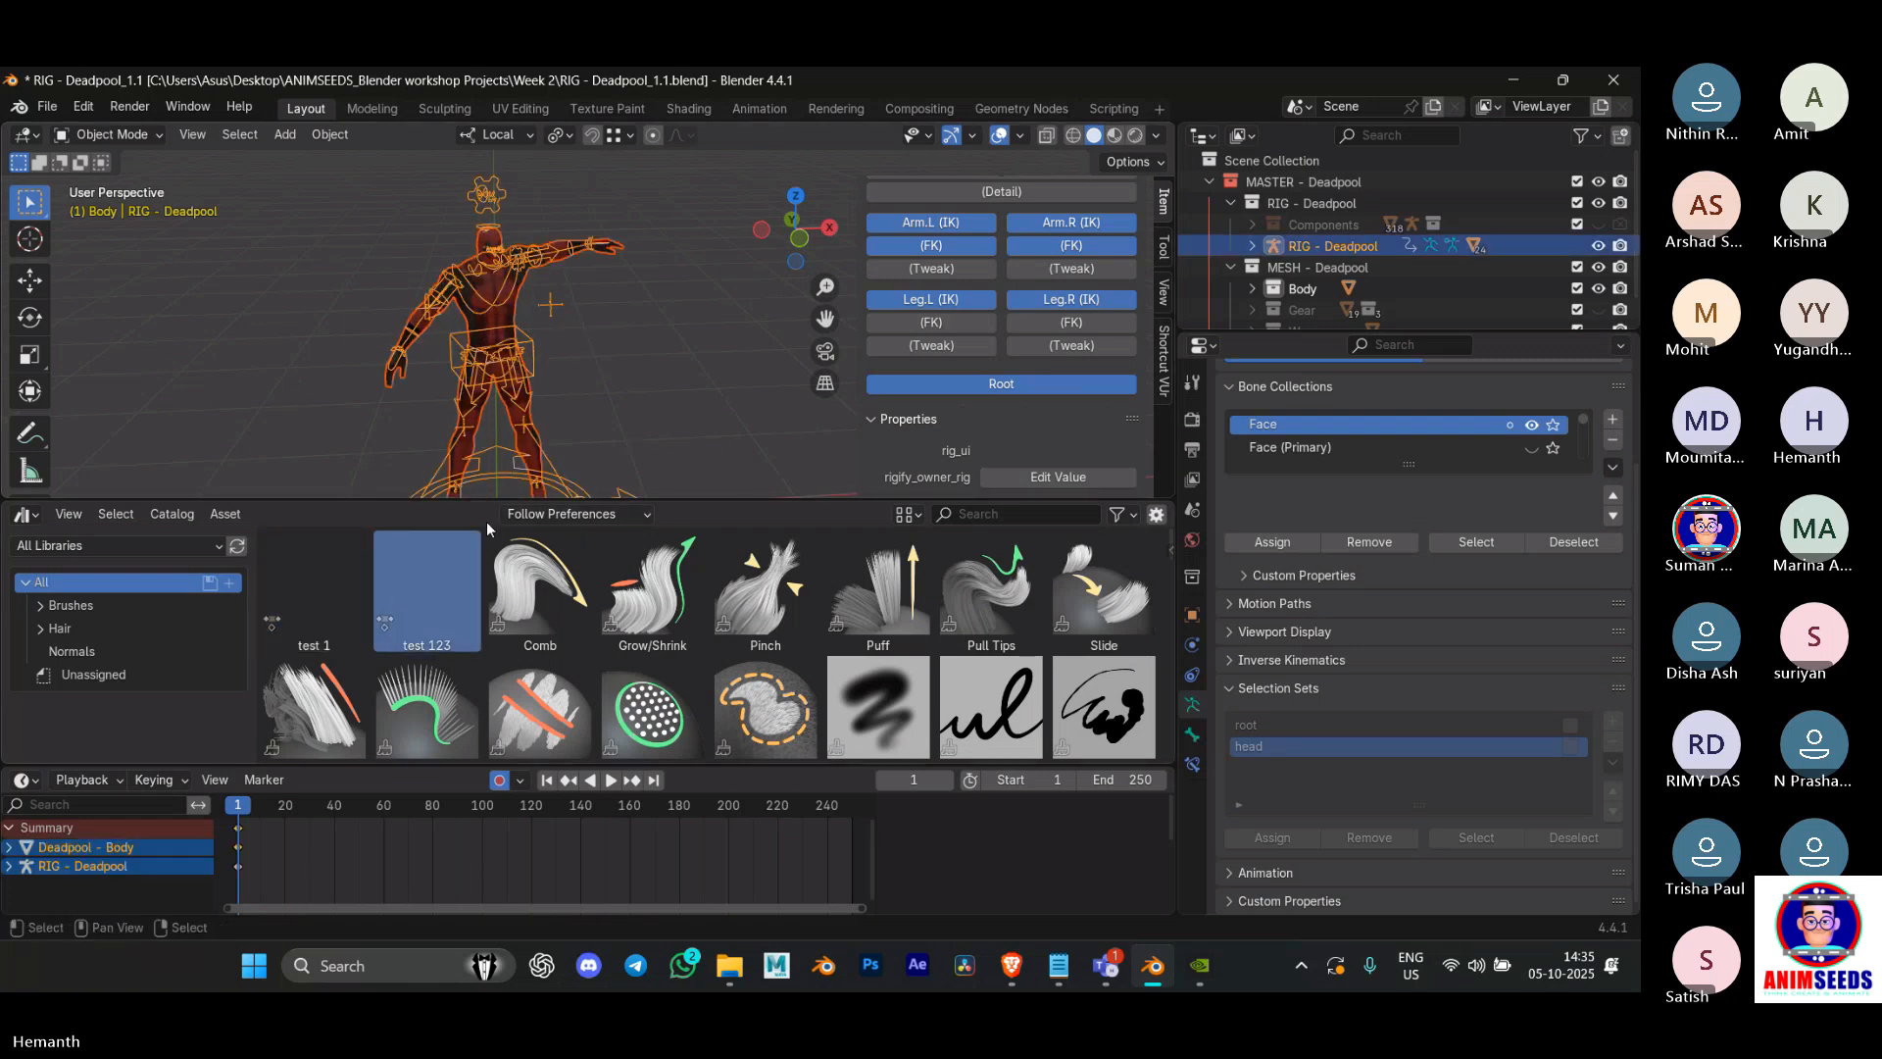
Step: Go to frame 36 and apply the "test 123" pose flipped
left_click_drag(260, 808, 324, 808)
right_click(429, 574)
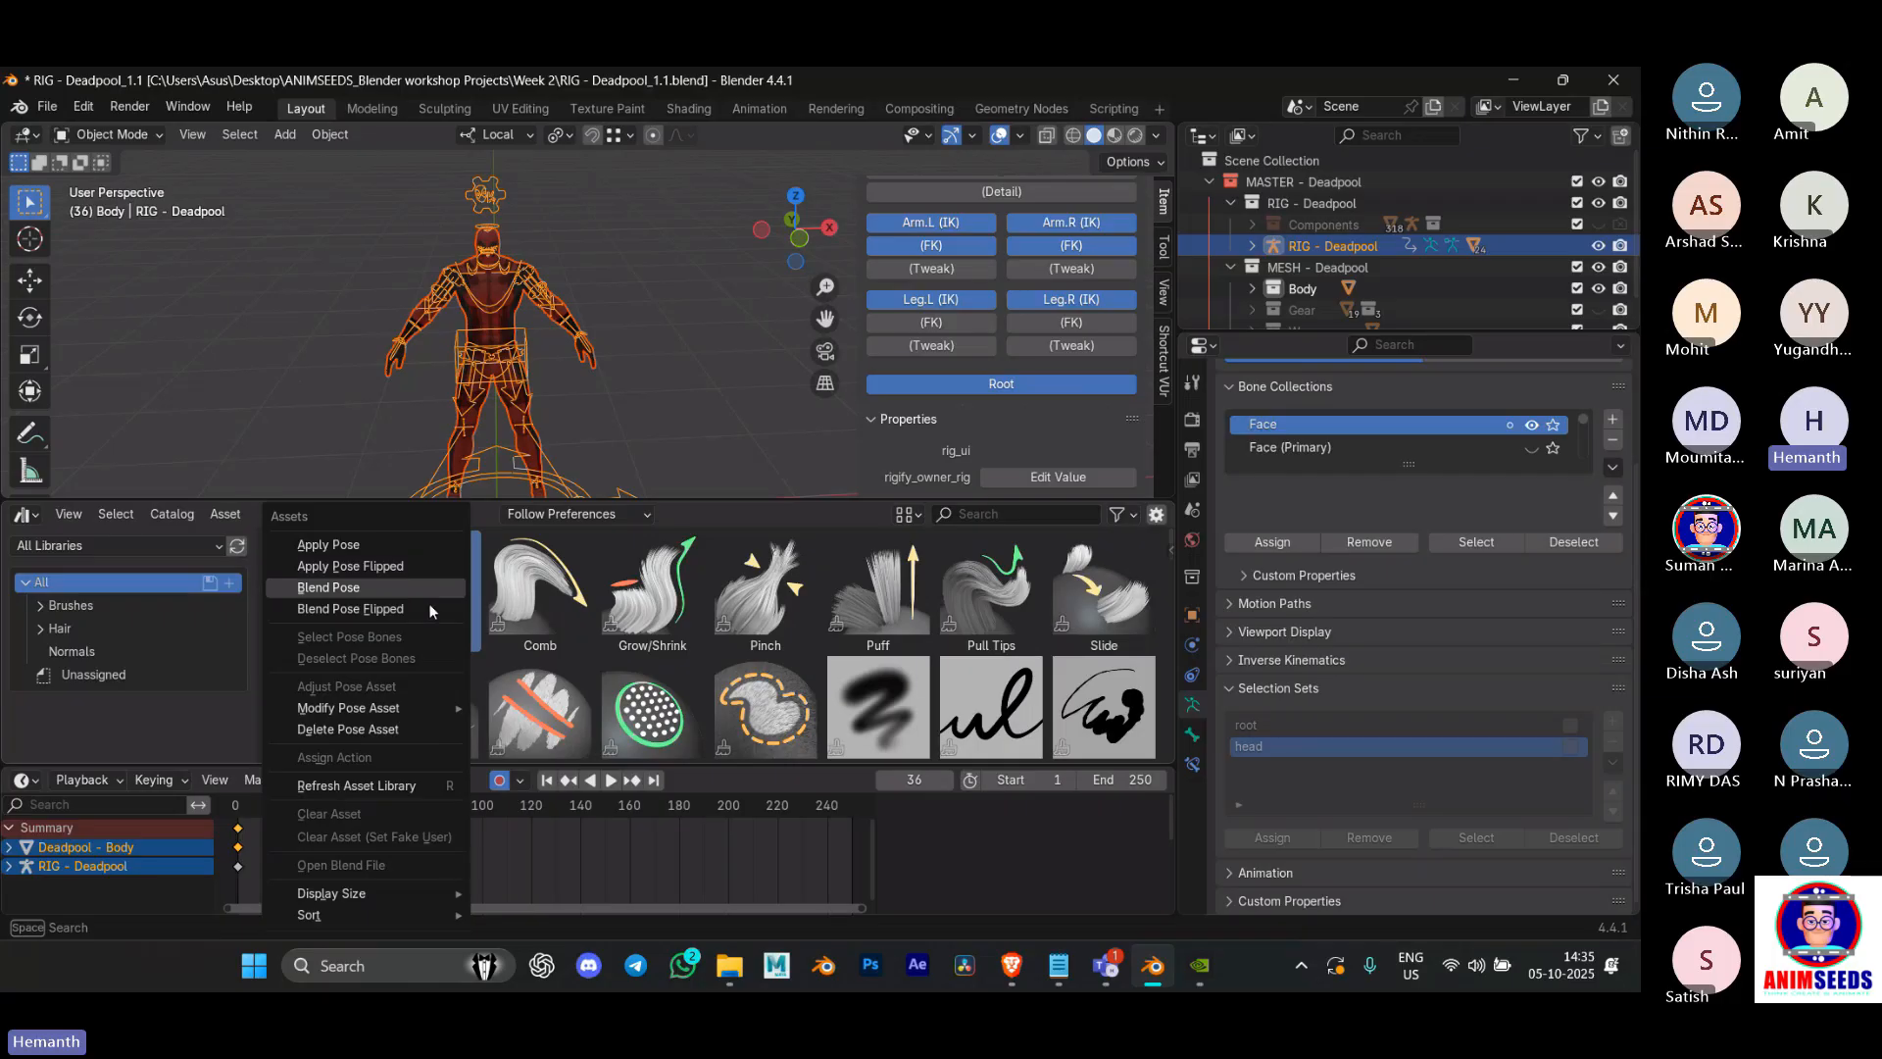
left_click(394, 568)
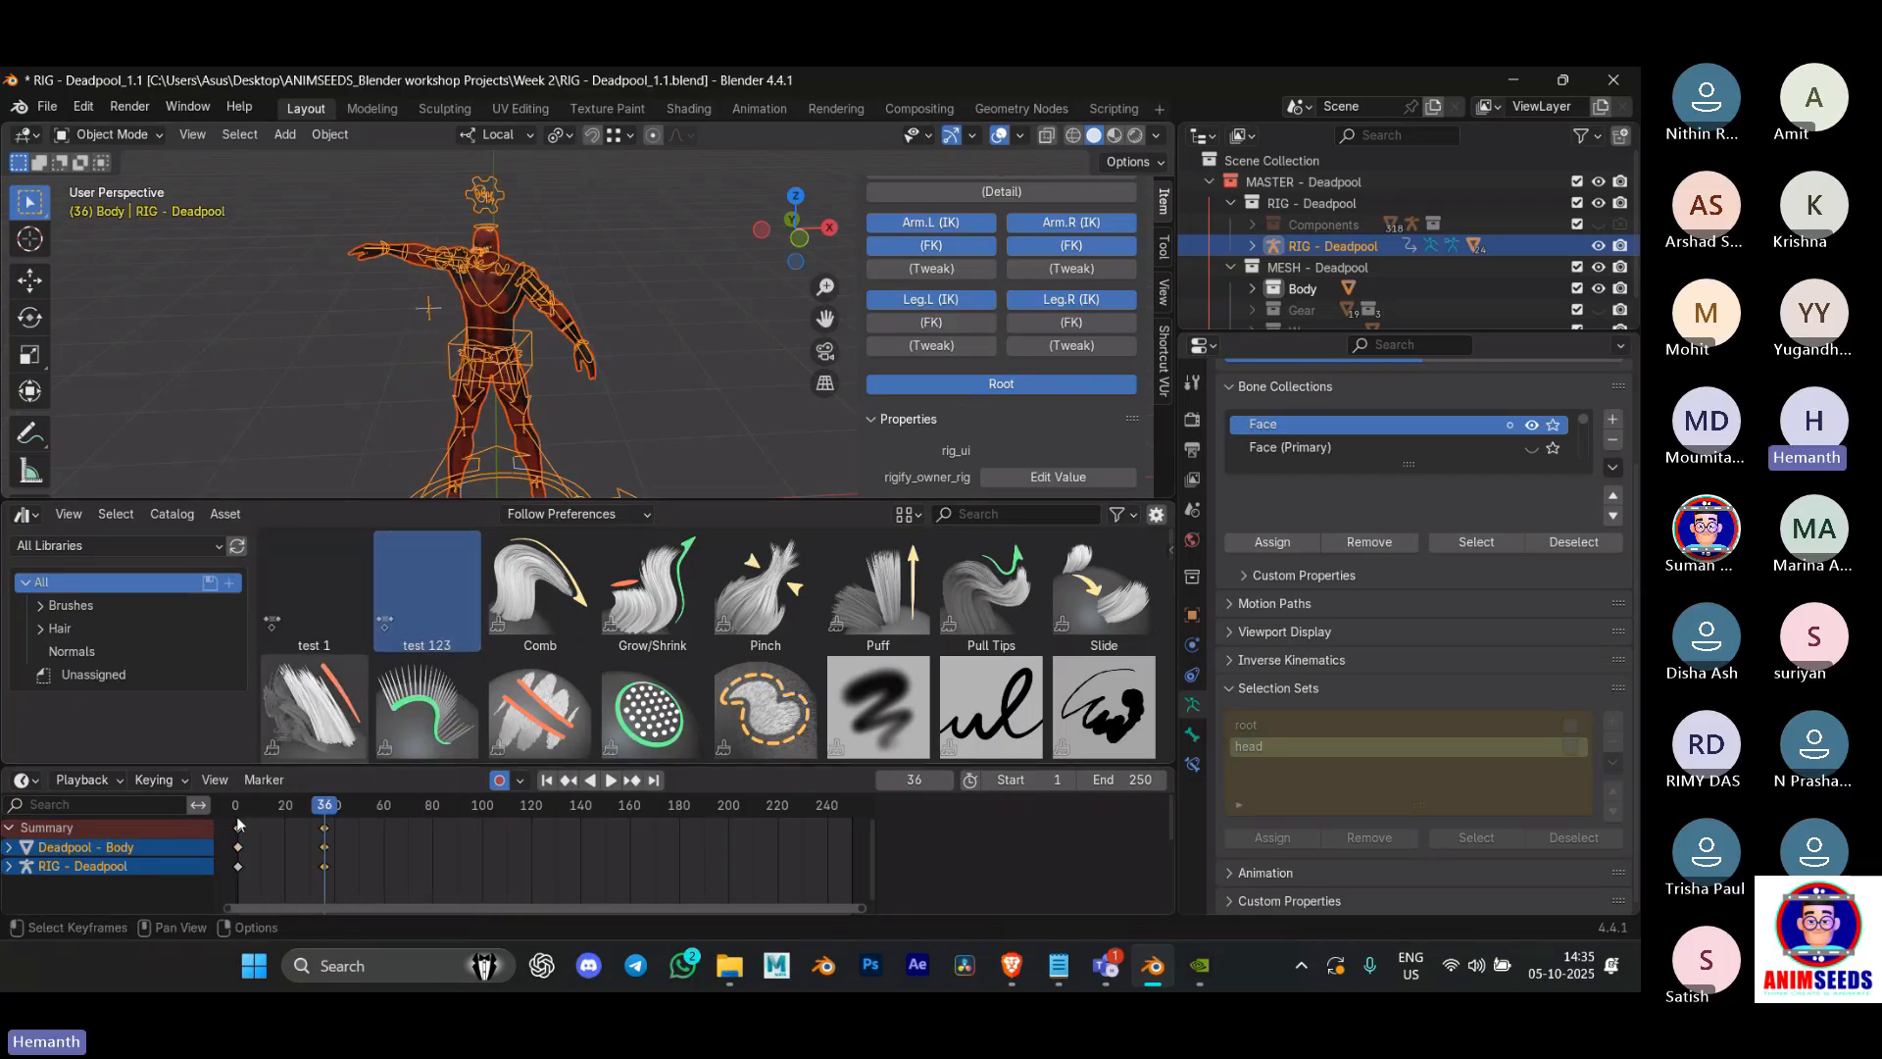
Step: Reapply the unflipped "test 123" pose at frame 1 and play the animation back
left_click(237, 805)
double_click(421, 586)
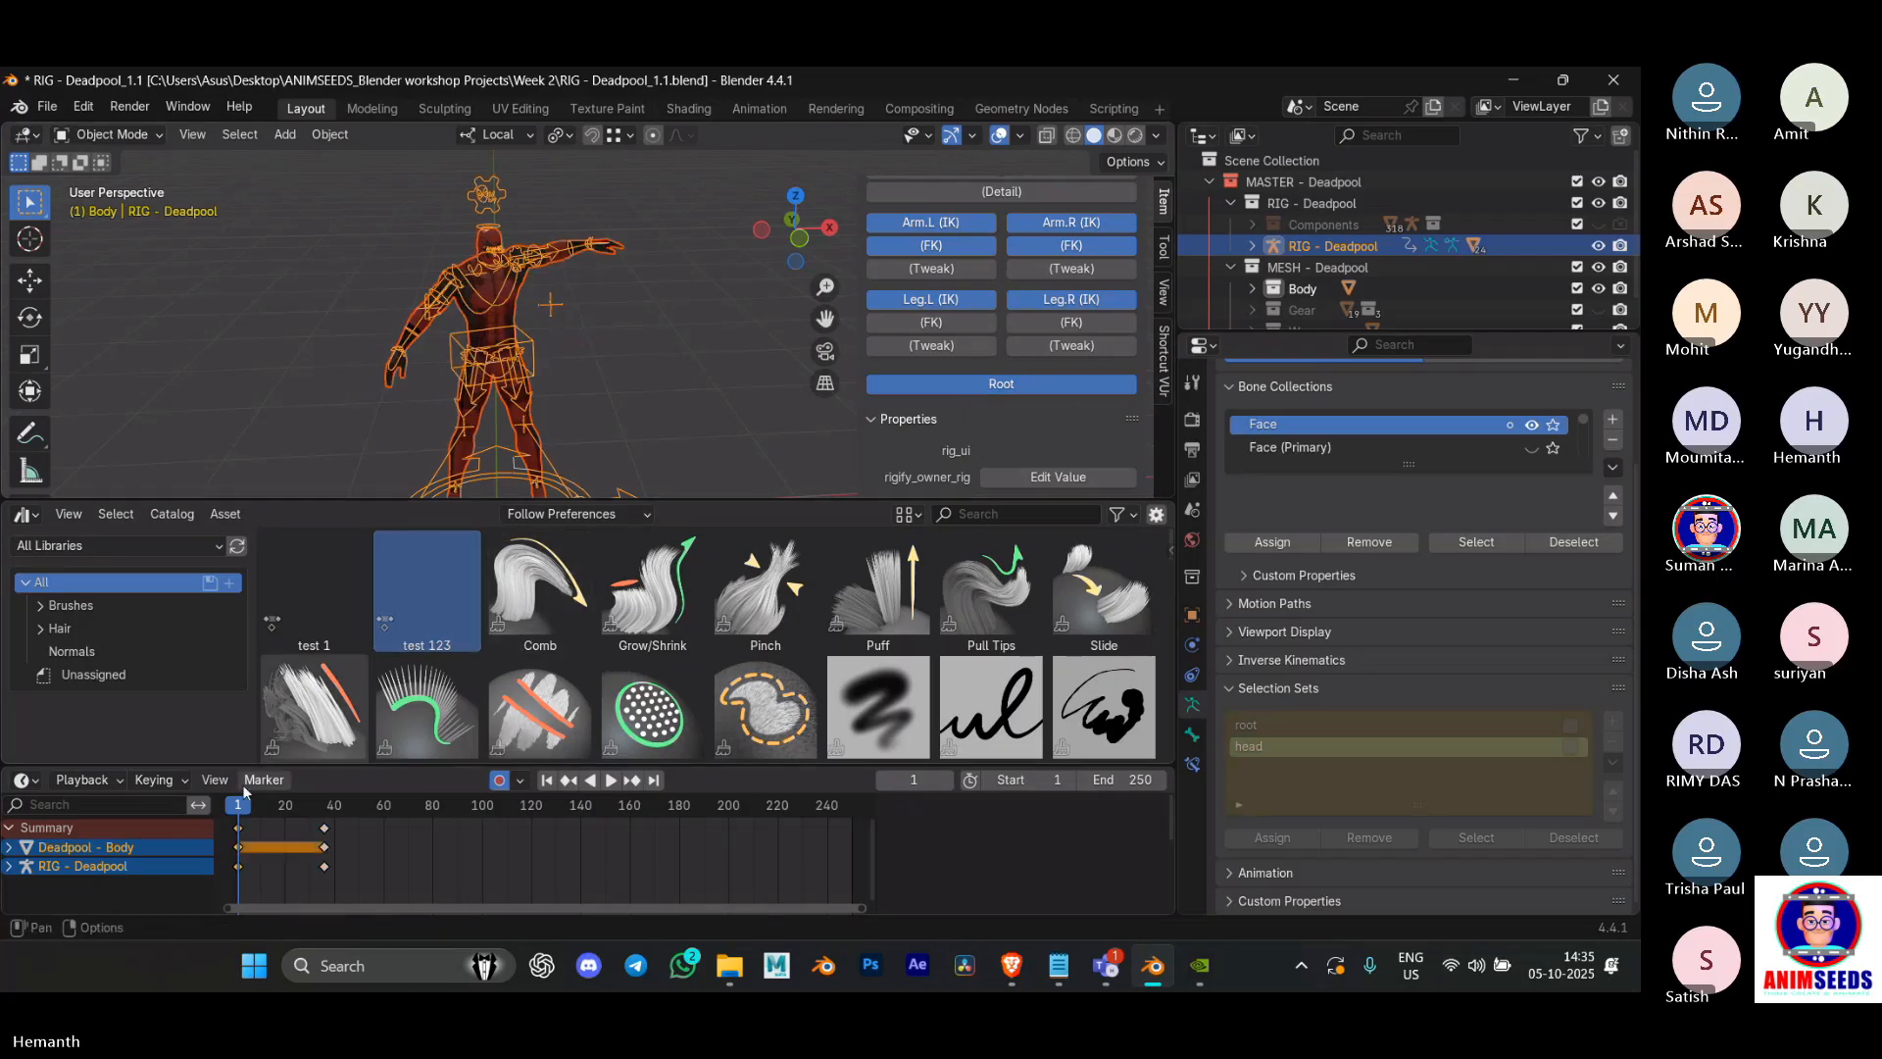
key("space")
key("space")
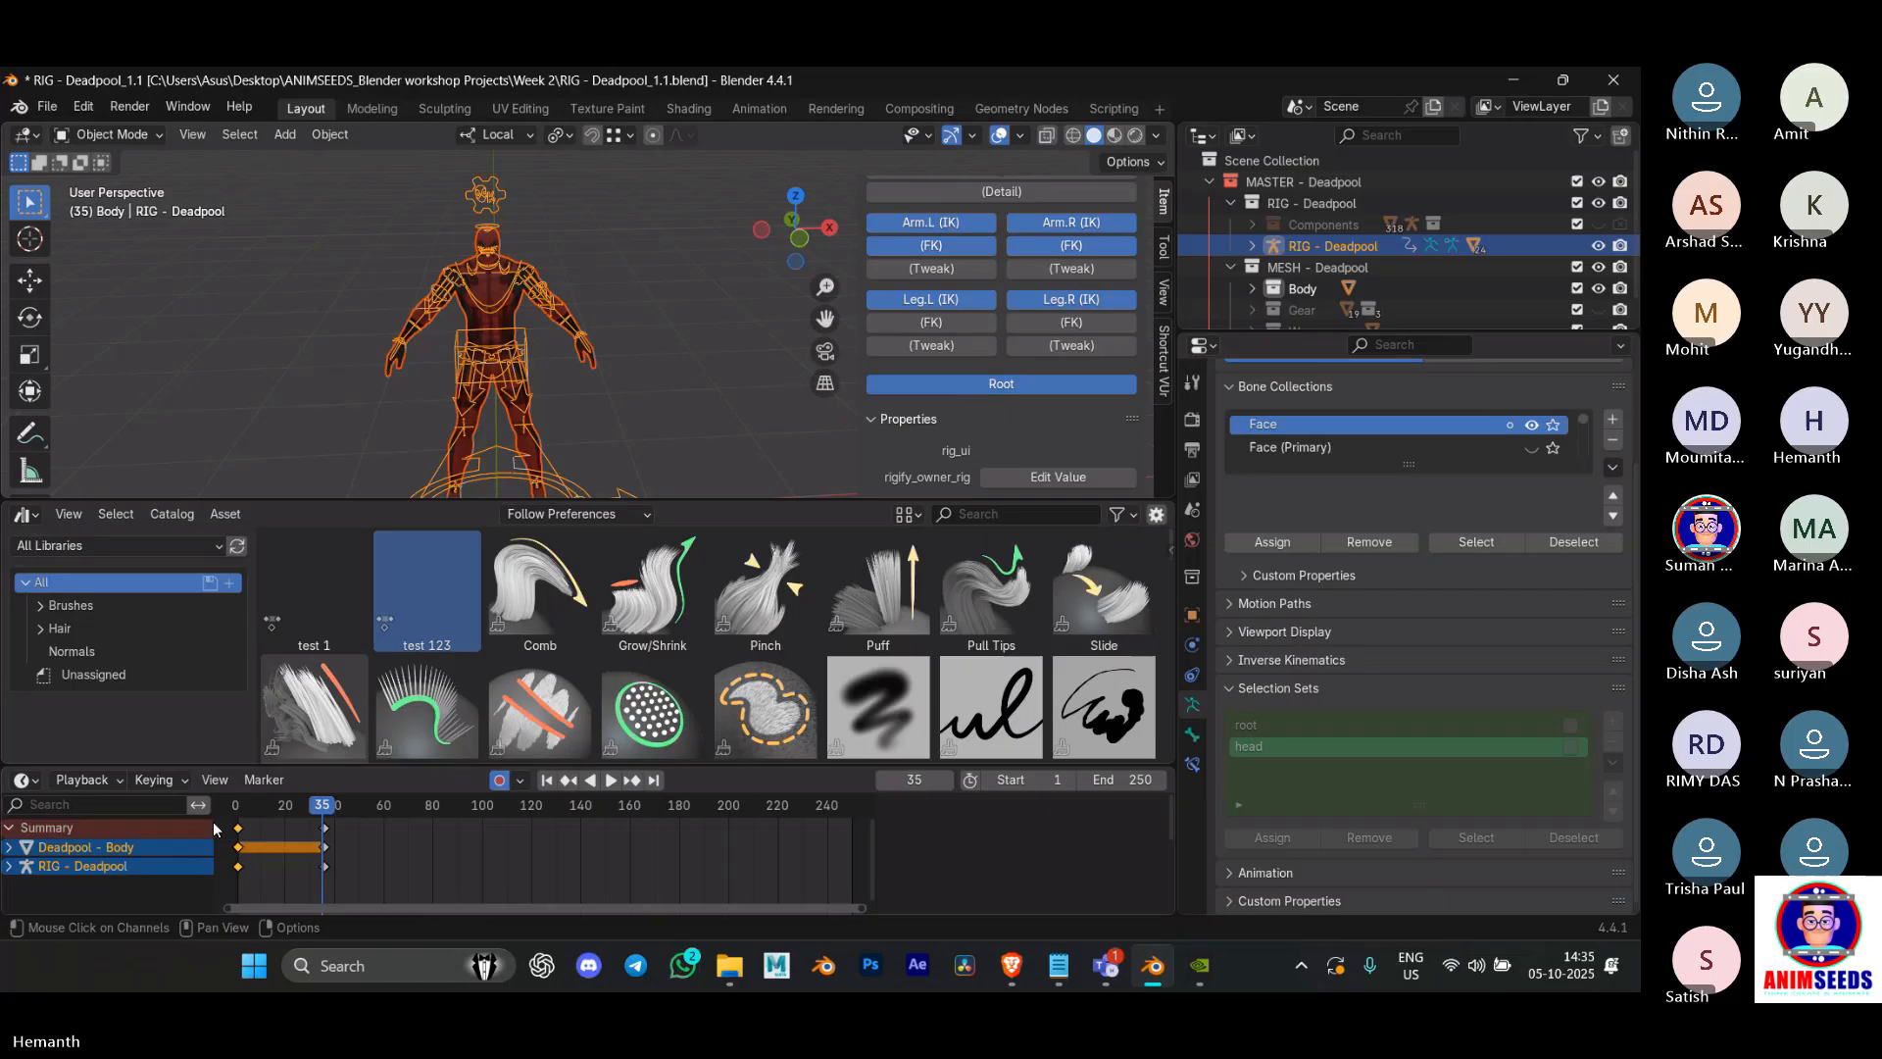
Step: Apply the flipped "test 123" pose again at frame 36
left_click(324, 810)
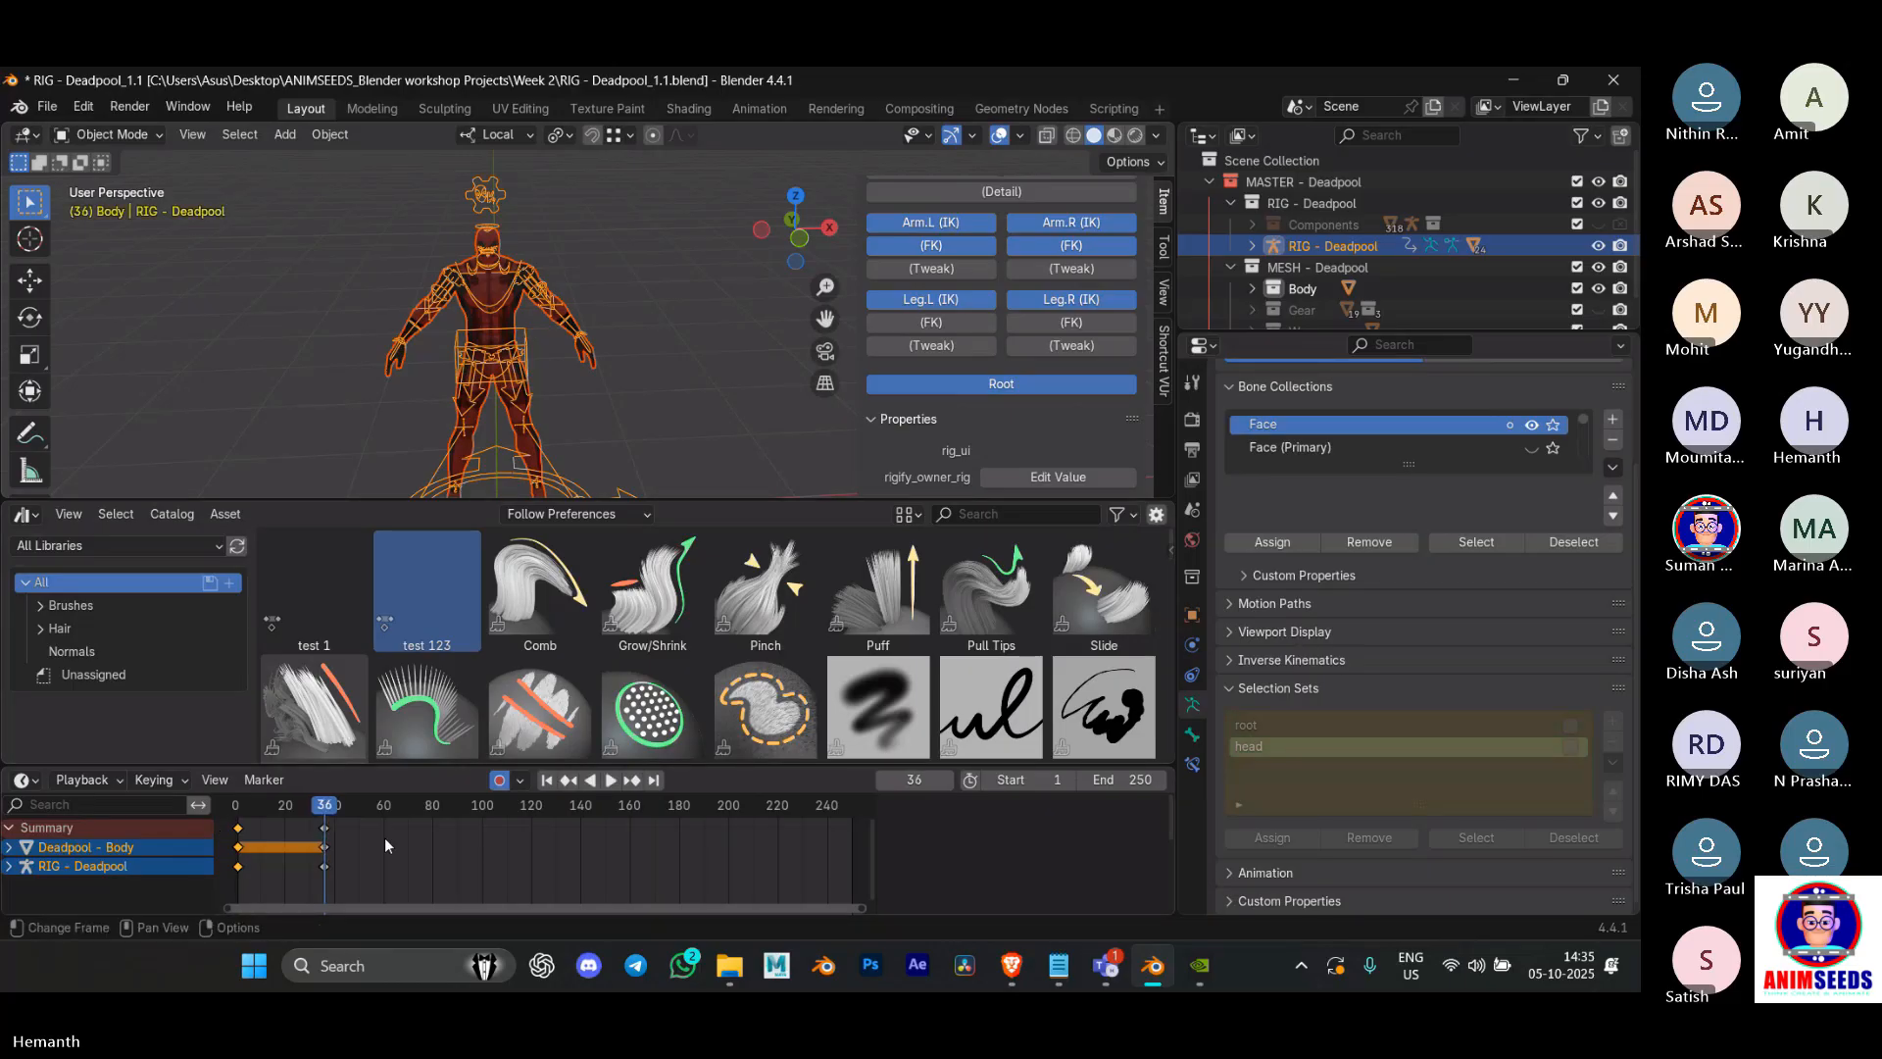
right_click(398, 605)
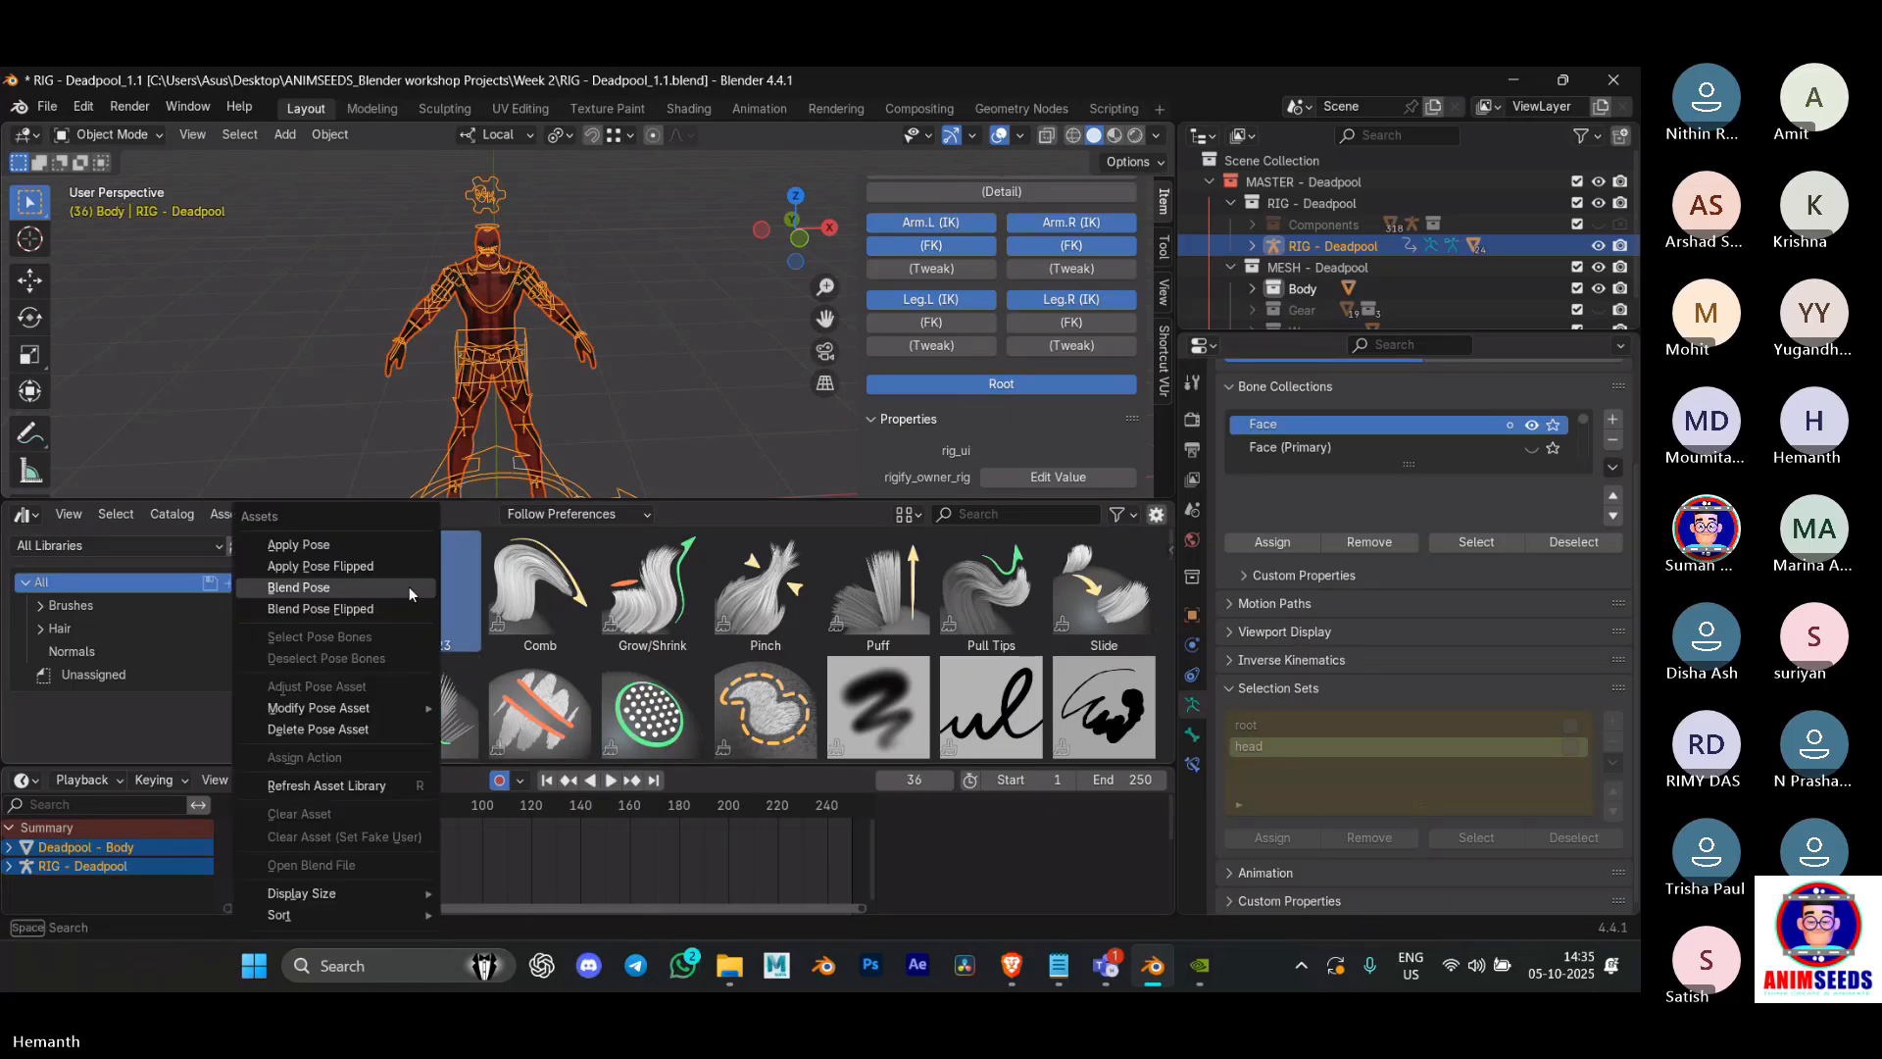
left_click(382, 574)
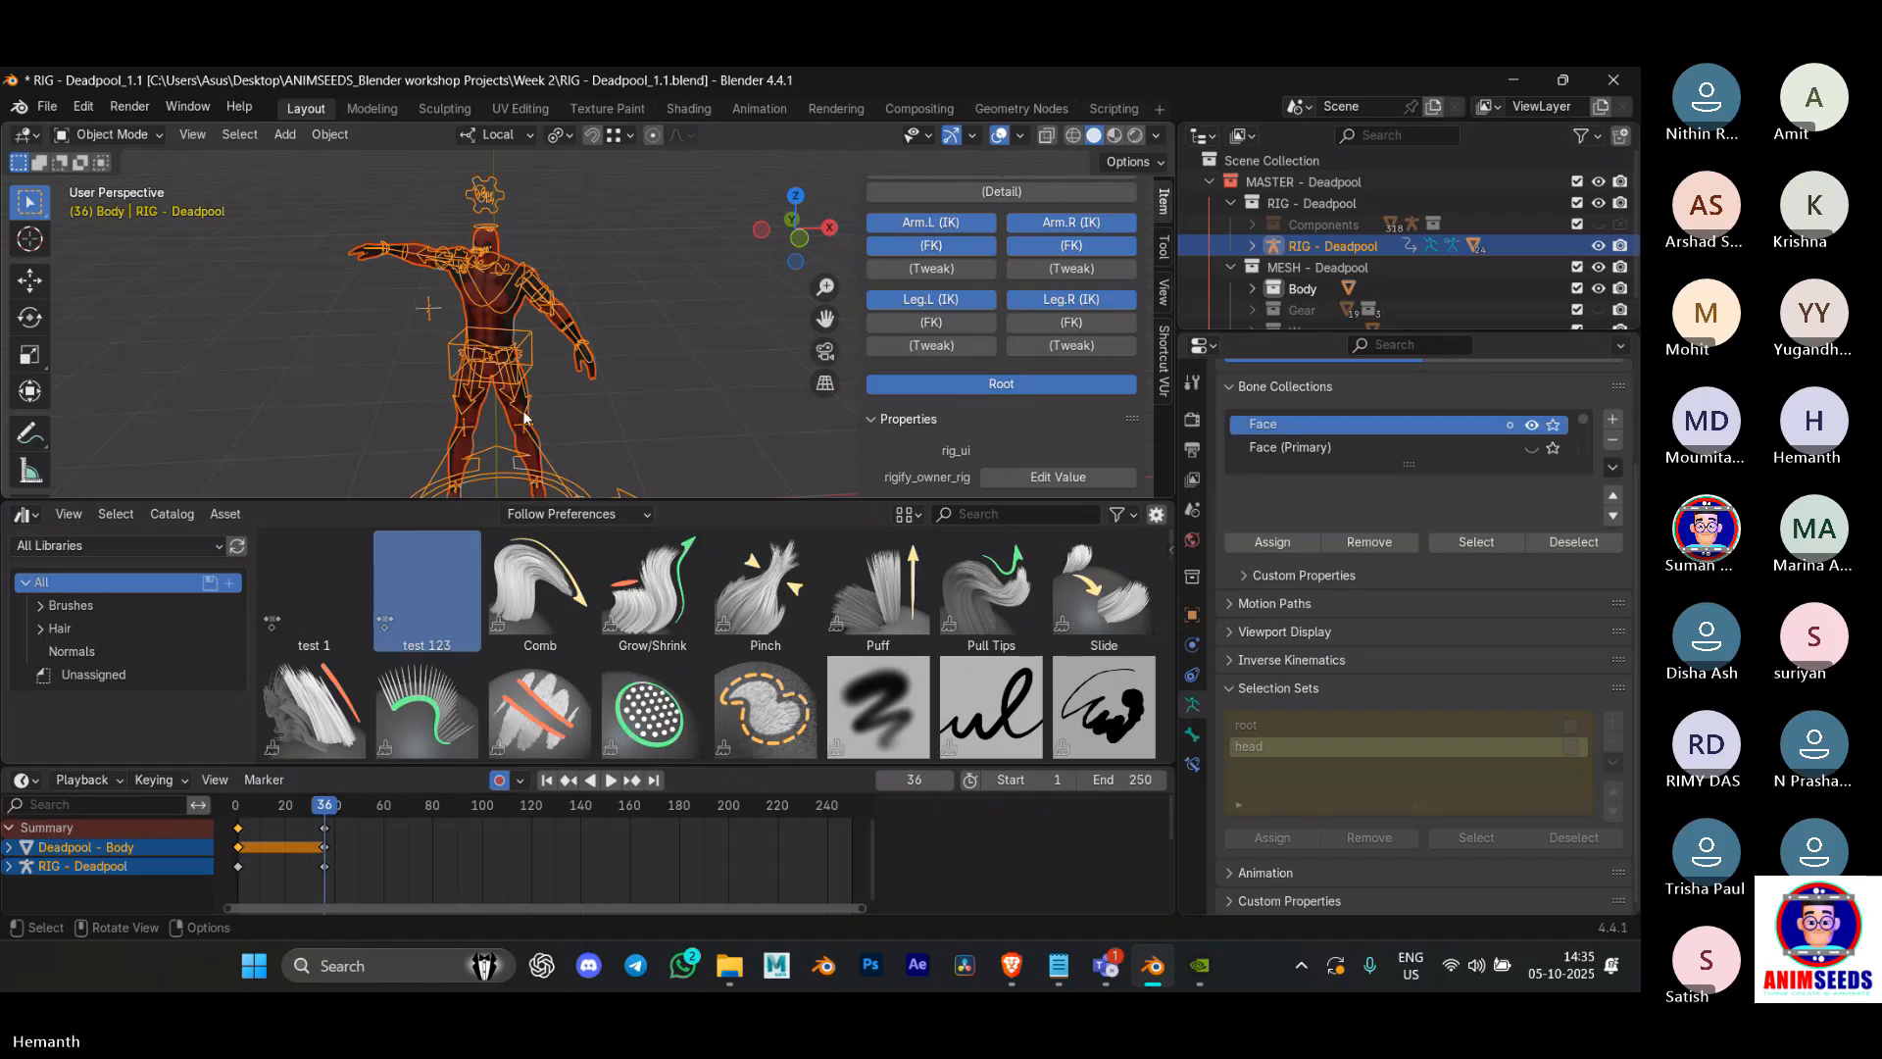
Step: Switch the selected rig to Pose Mode and apply the flipped "test 123" pose at frame 36
left_click(549, 254)
left_click(533, 285)
key("Tab")
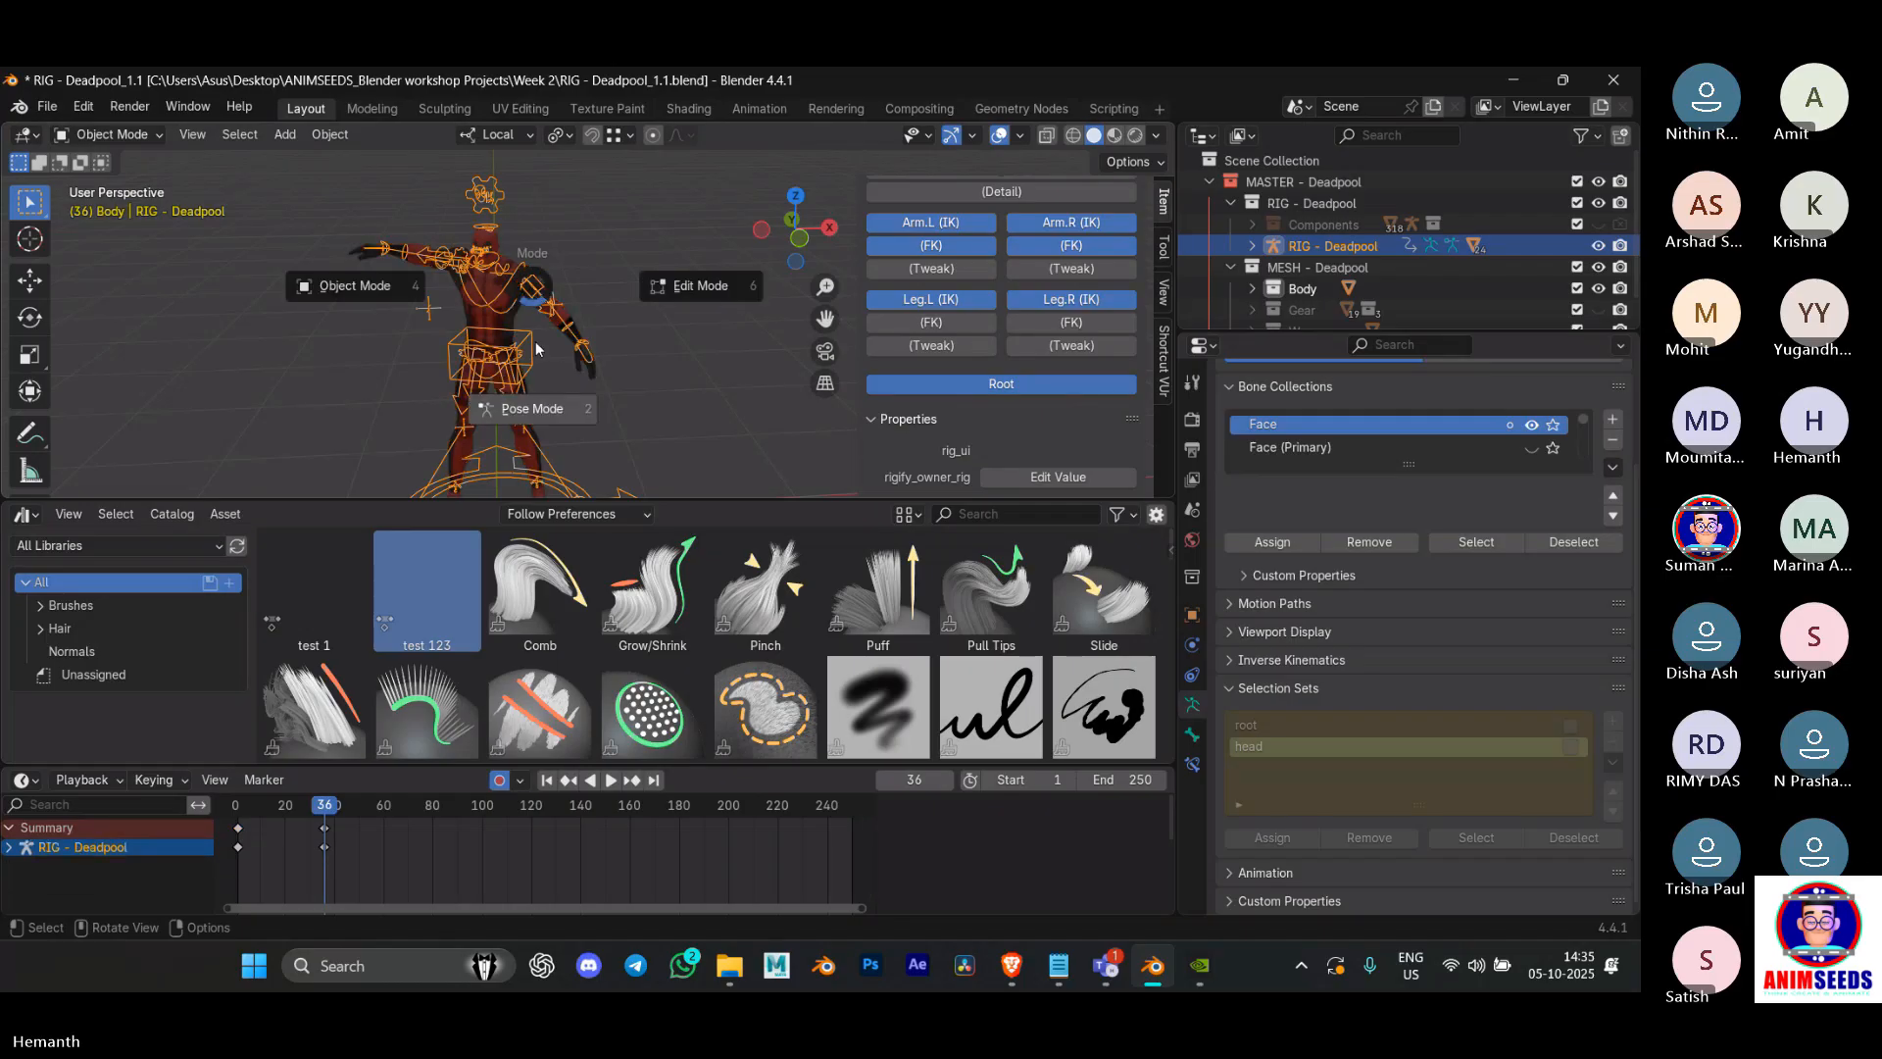
left_click(536, 378)
scroll(538, 375, "down", 1)
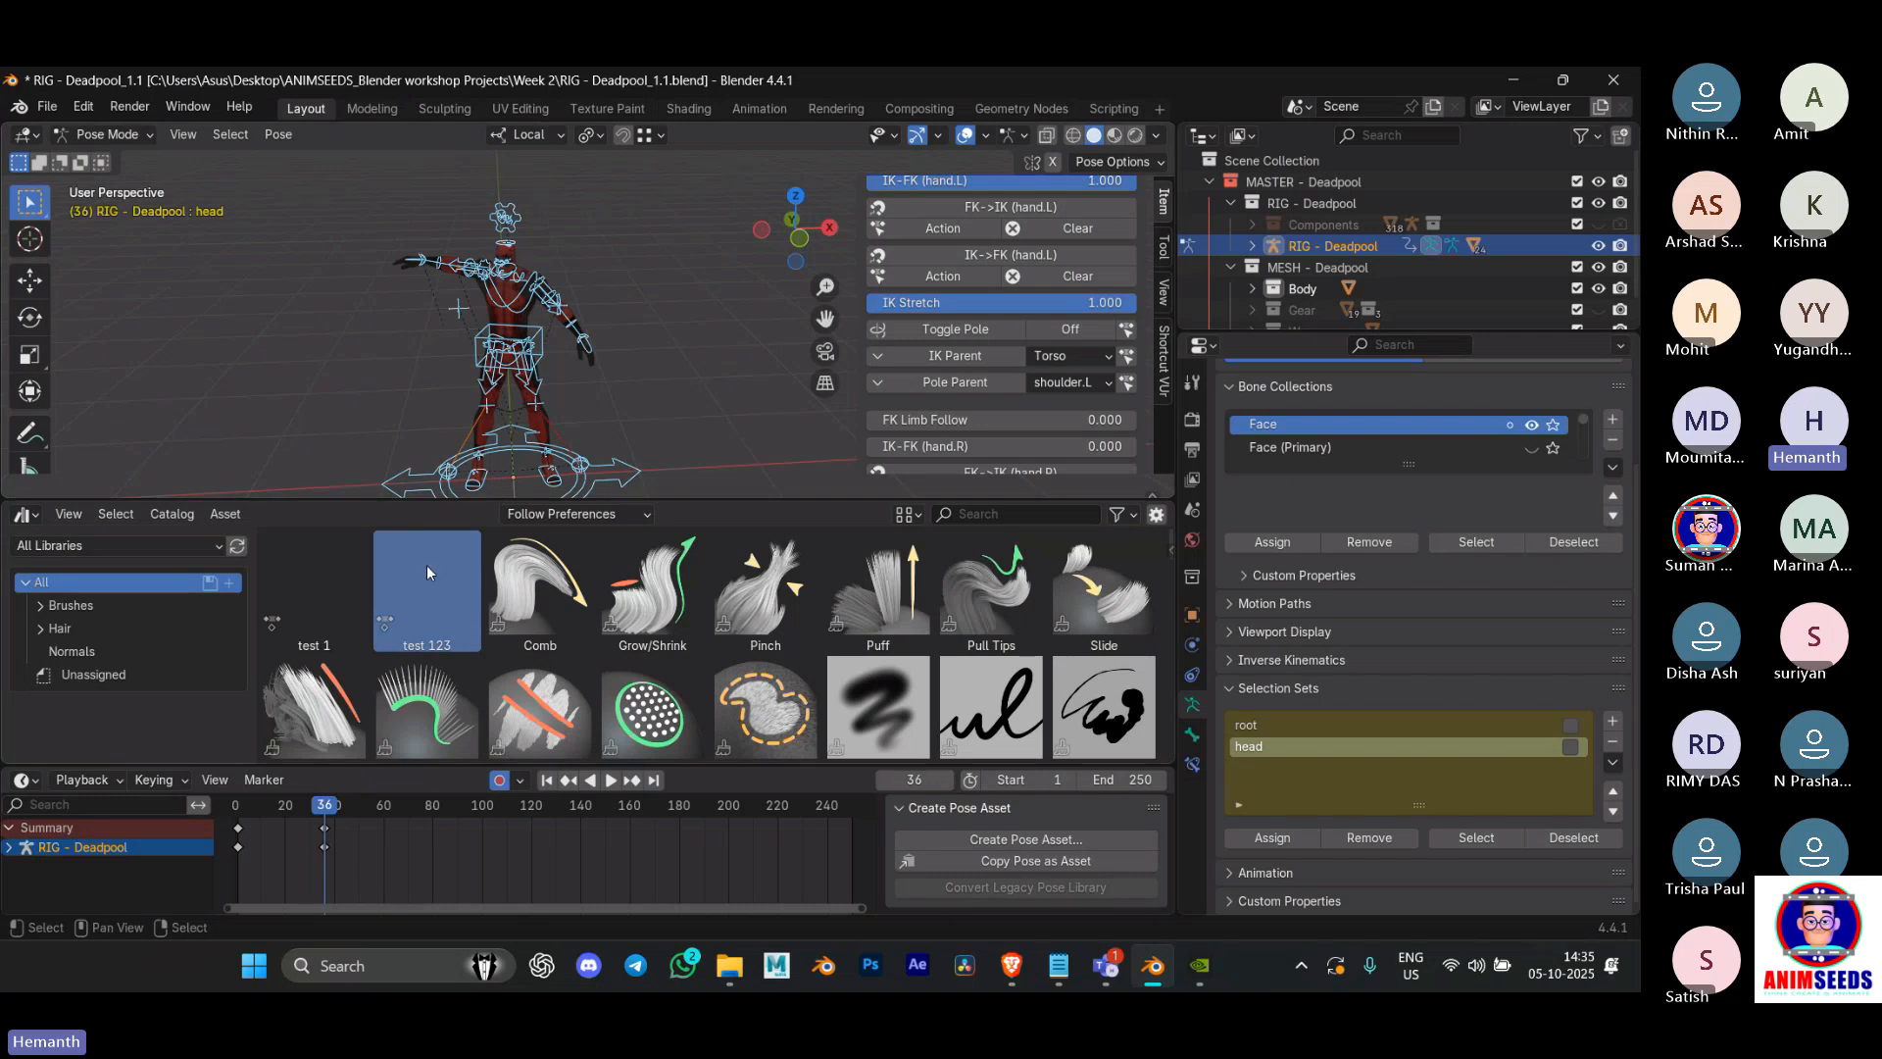
key("space")
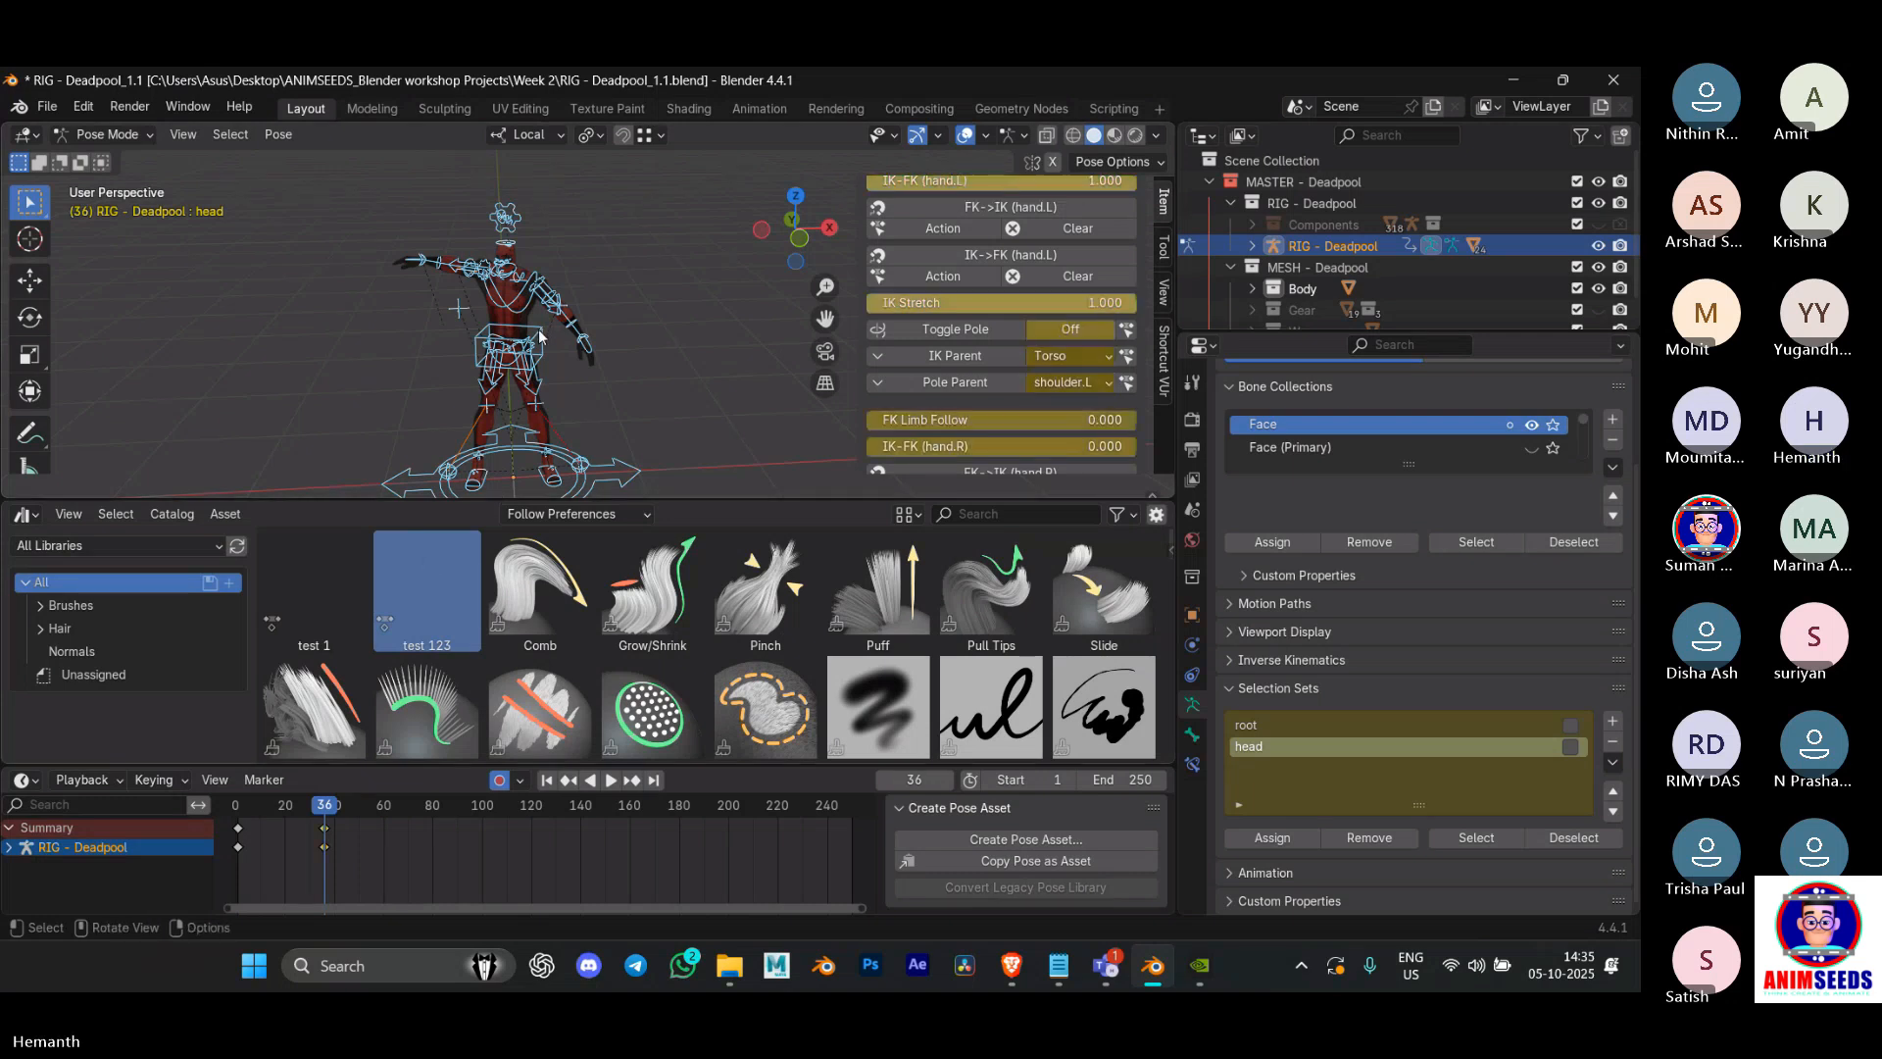
Step: Return to frame 1, apply the "test 123" pose in Pose Mode, and play the animation through to check it
left_click(237, 807)
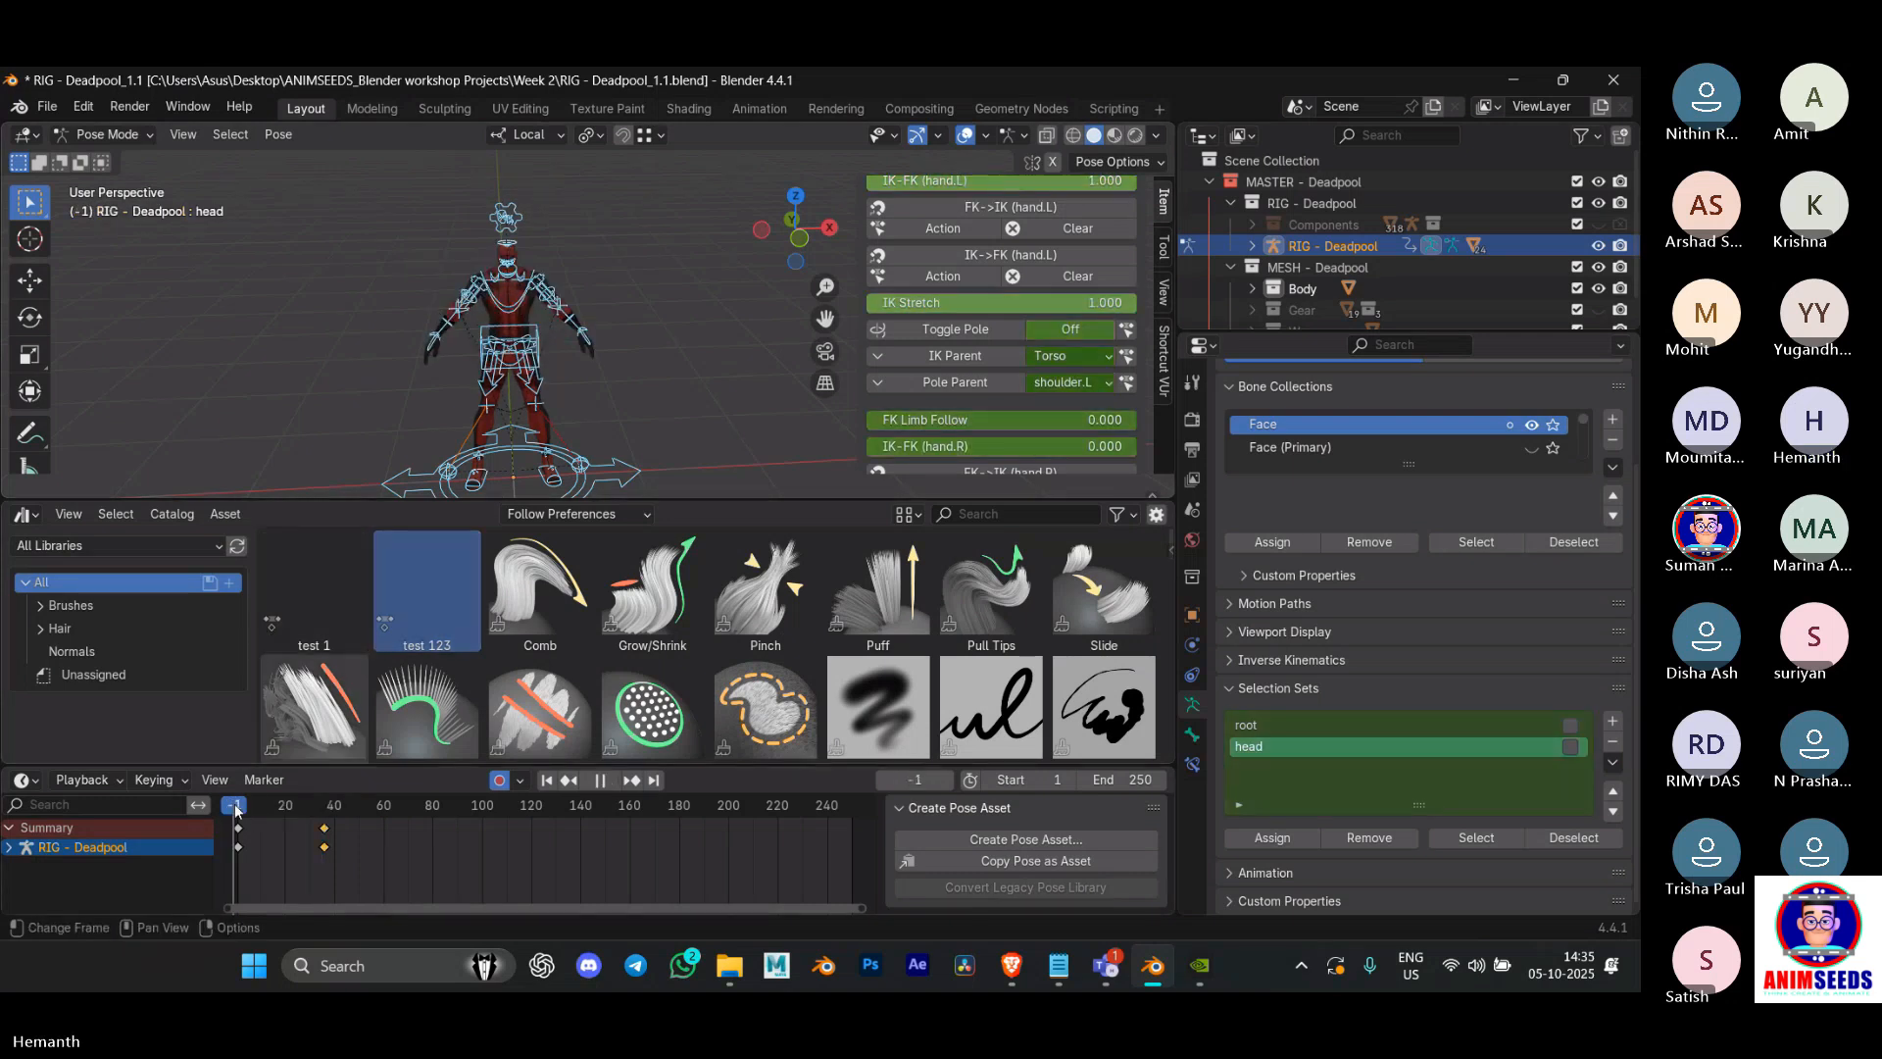
mouse_move(237, 807)
left_mouse_down()
mouse_move(331, 806)
mouse_move(238, 807)
left_mouse_up()
key("space")
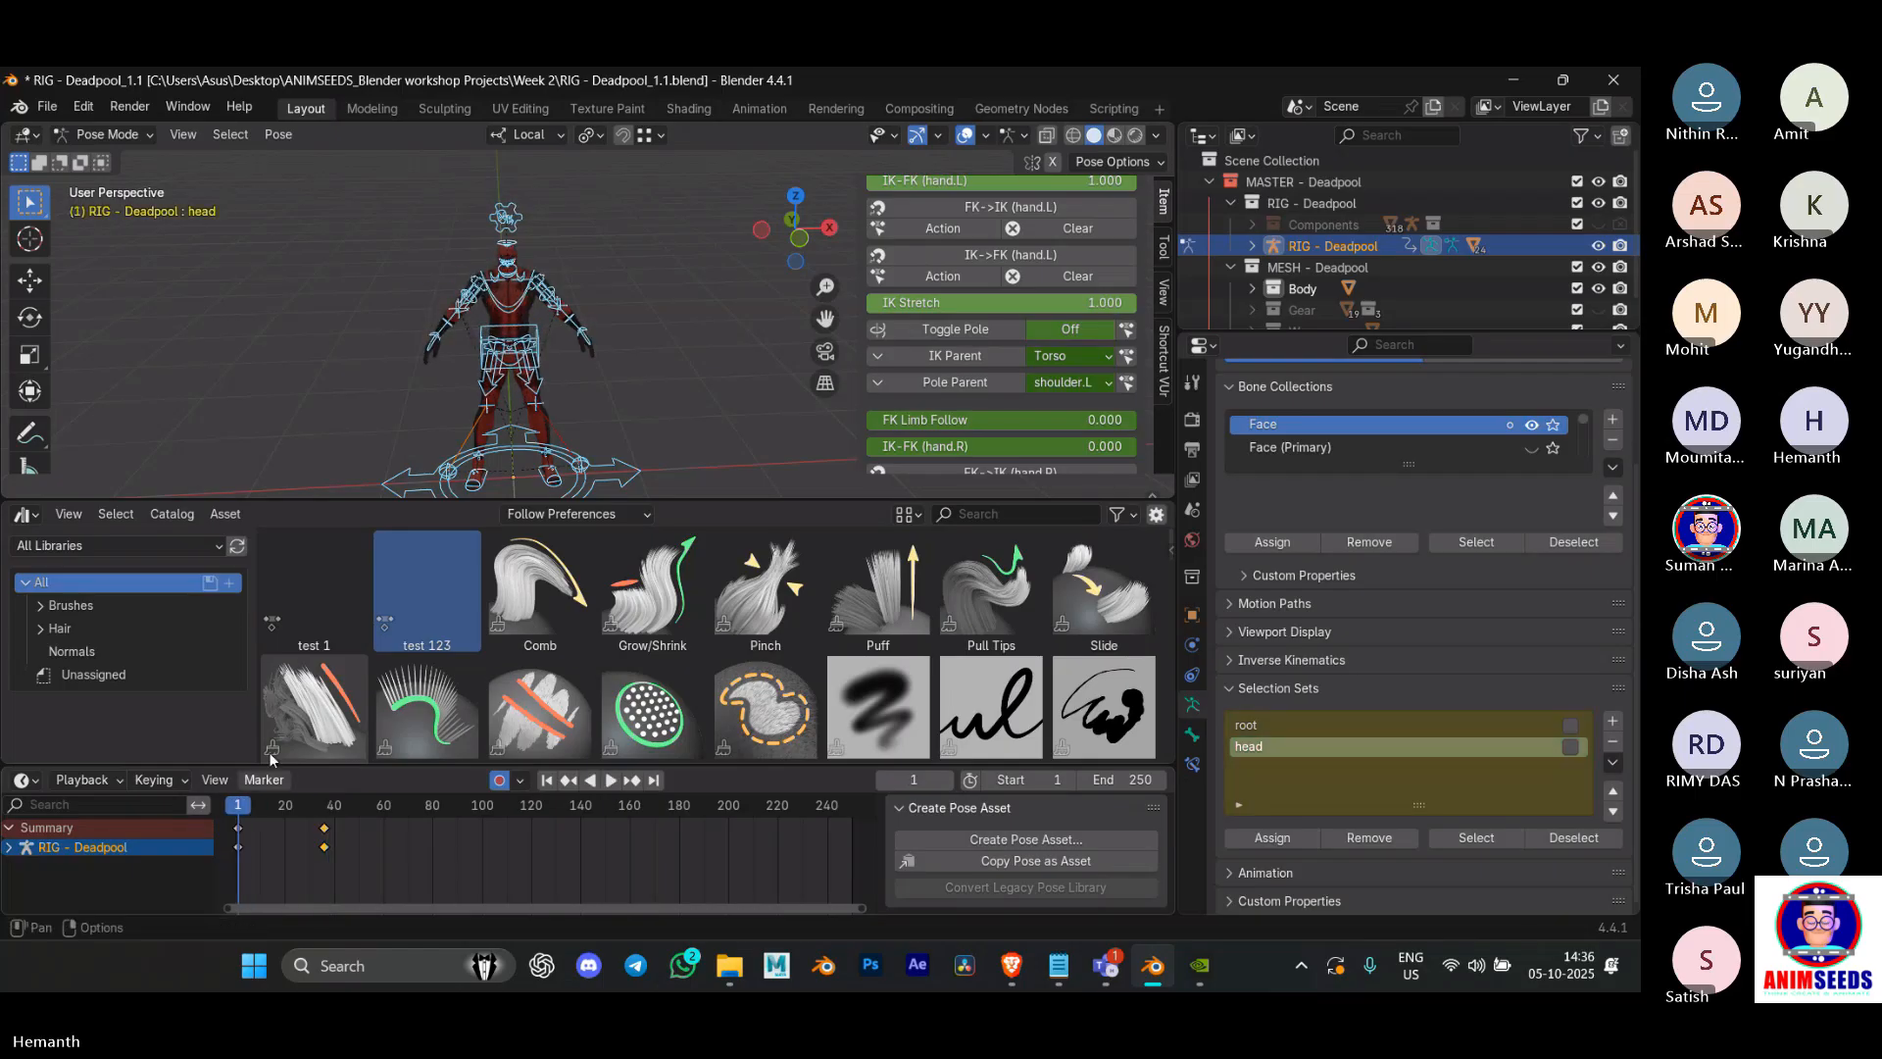
double_click(413, 575)
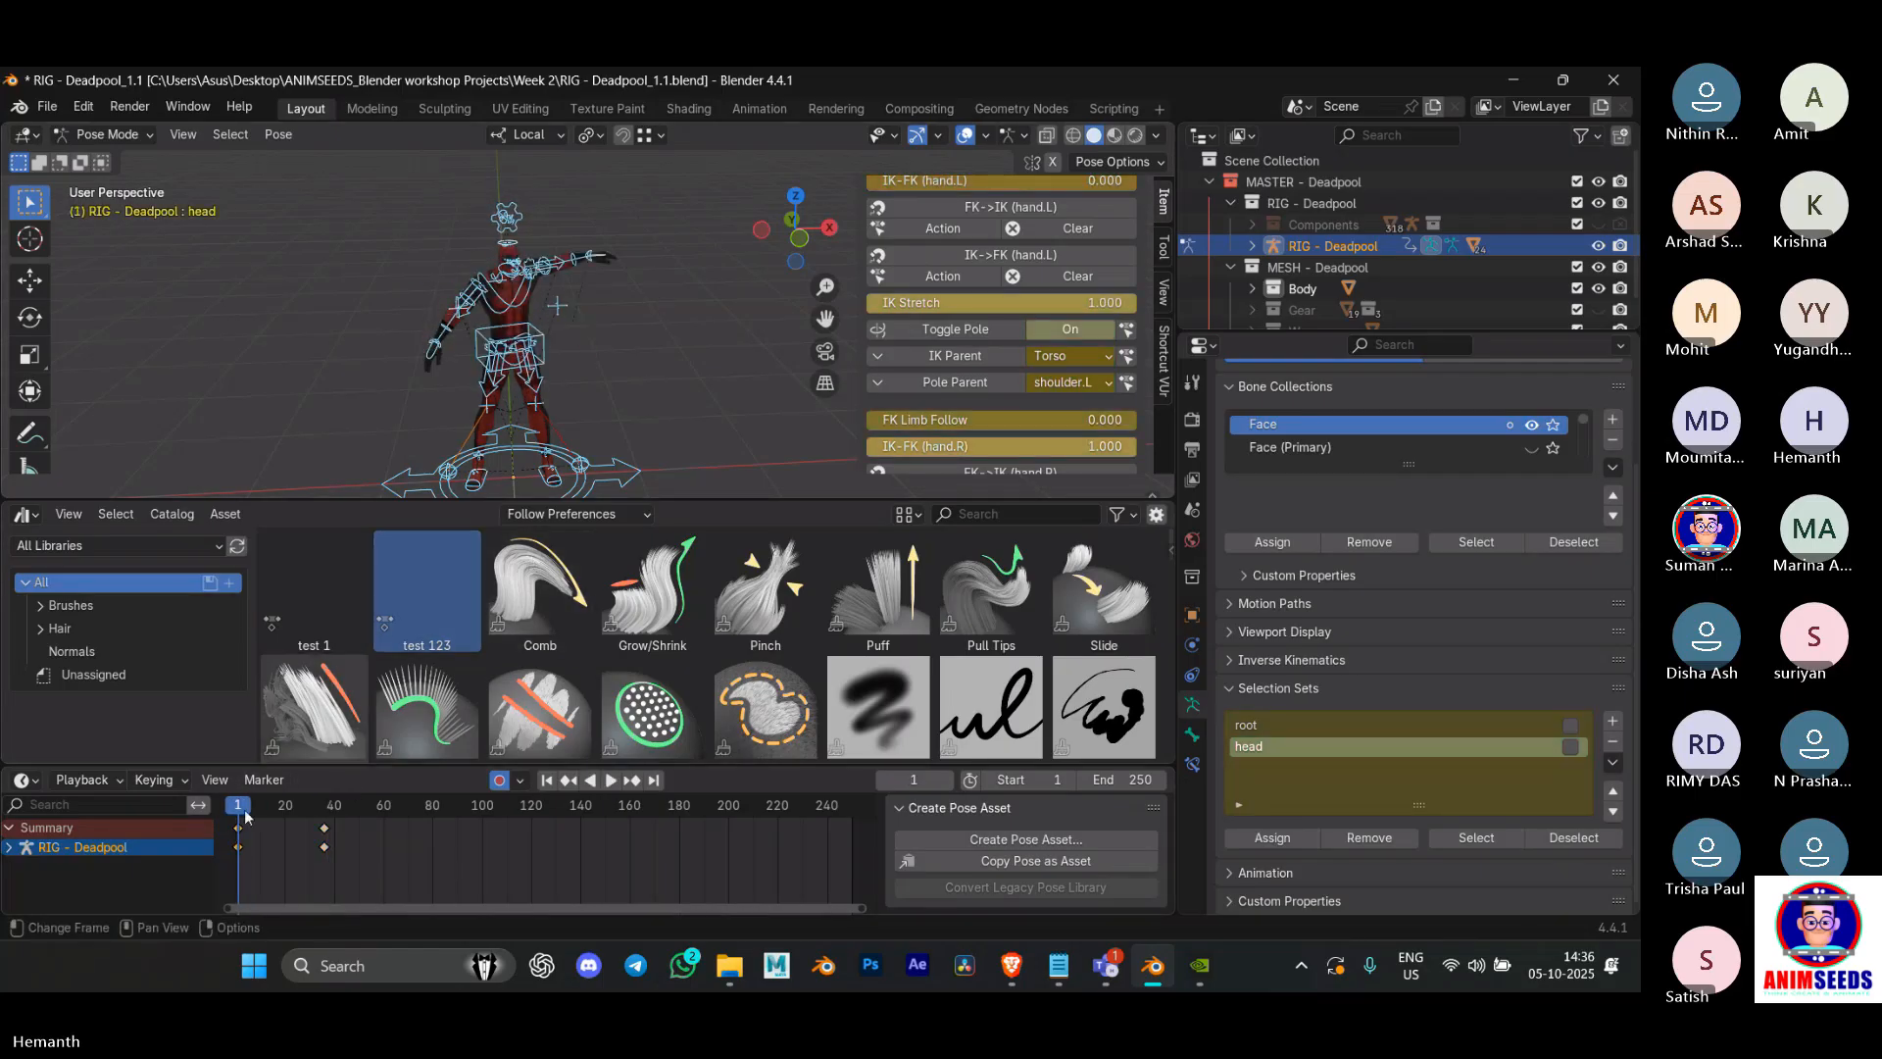
key("space")
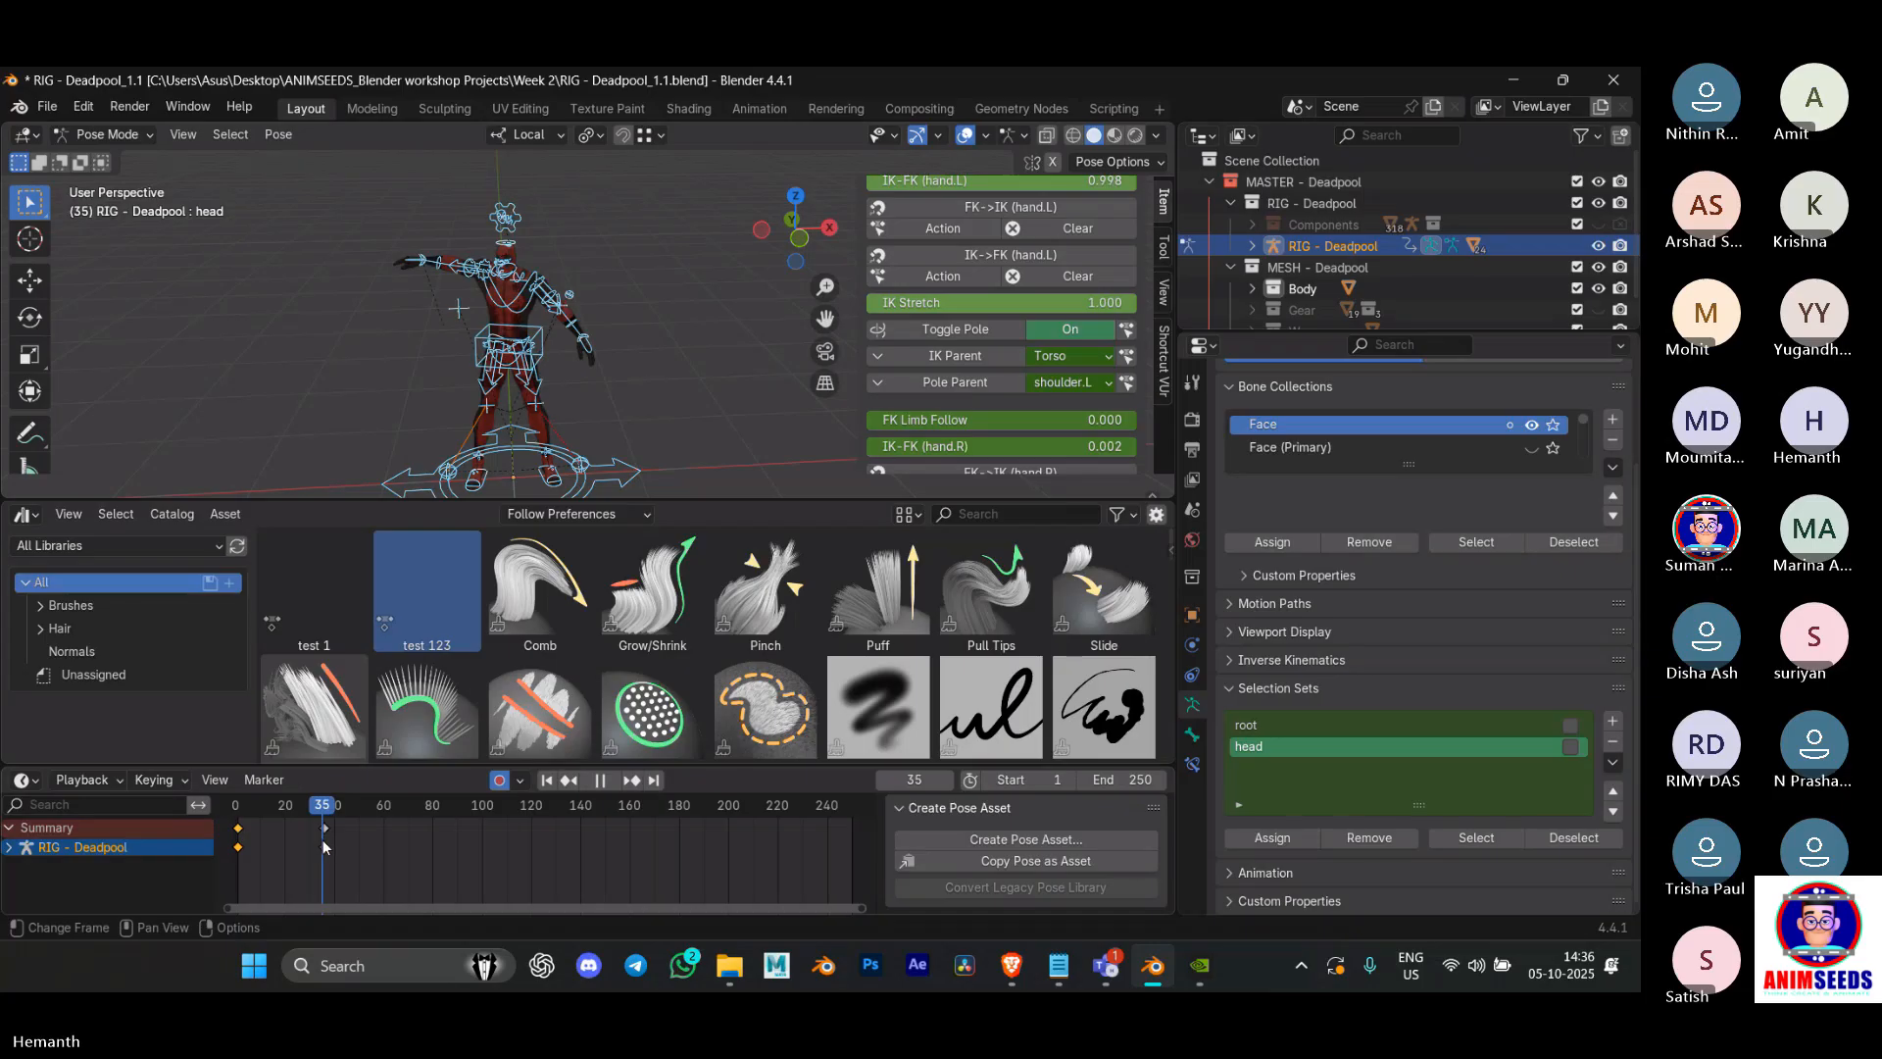
key("Escape")
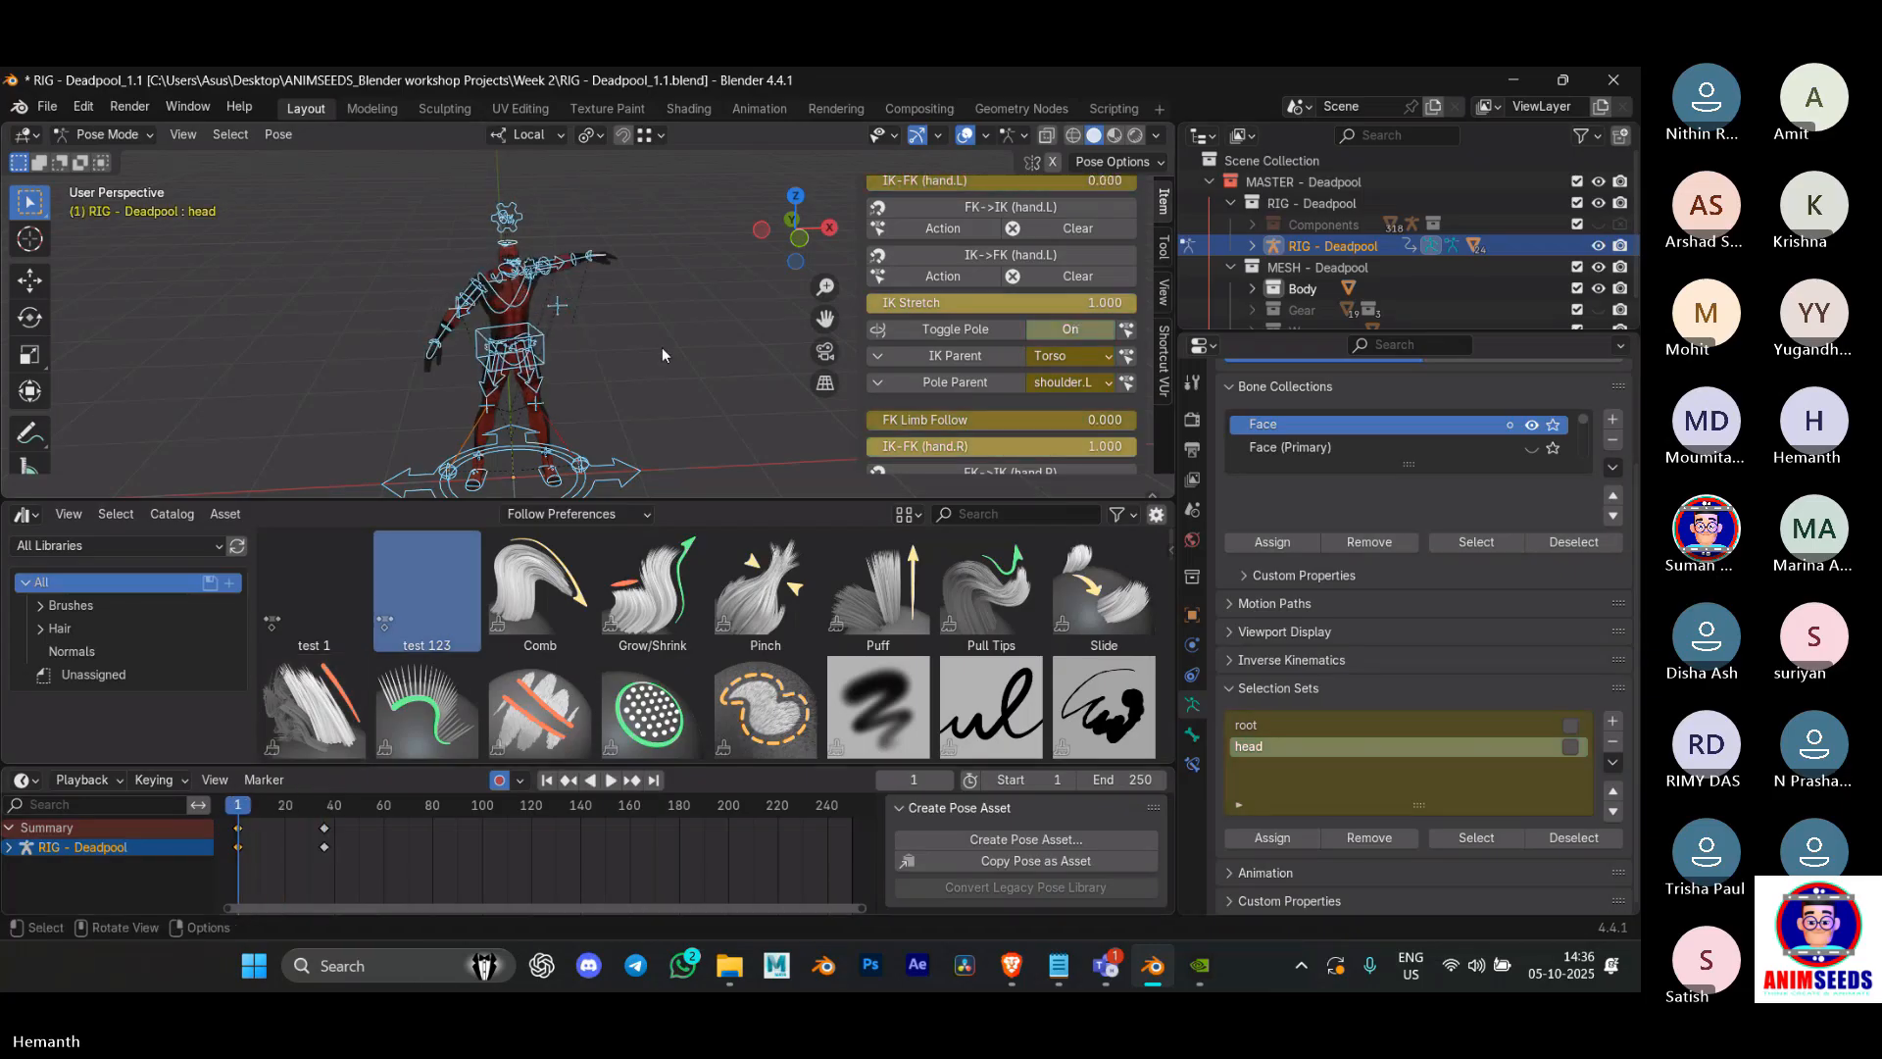
Step: Enlarge the 3D viewport by shrinking the asset browser and the Outliner and Properties areas
left_click_drag(601, 500, 612, 644)
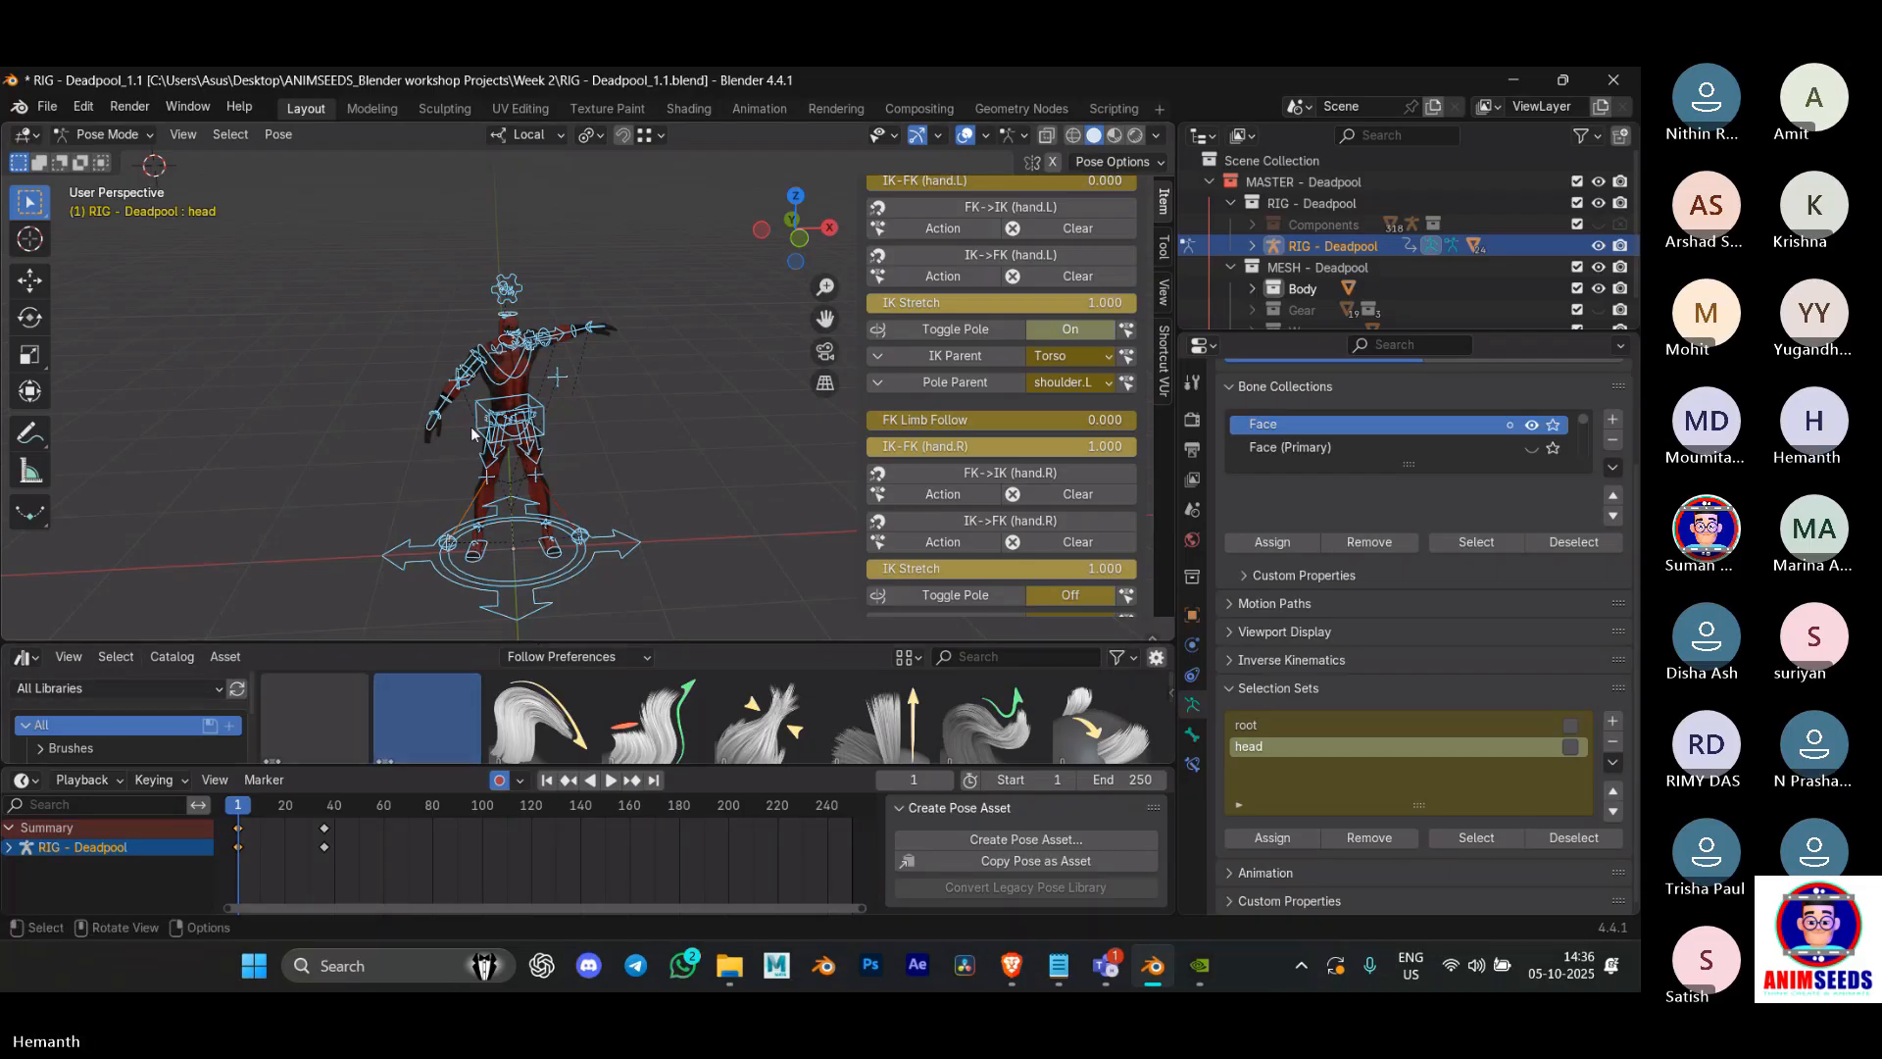
scroll(473, 414, "down", 3)
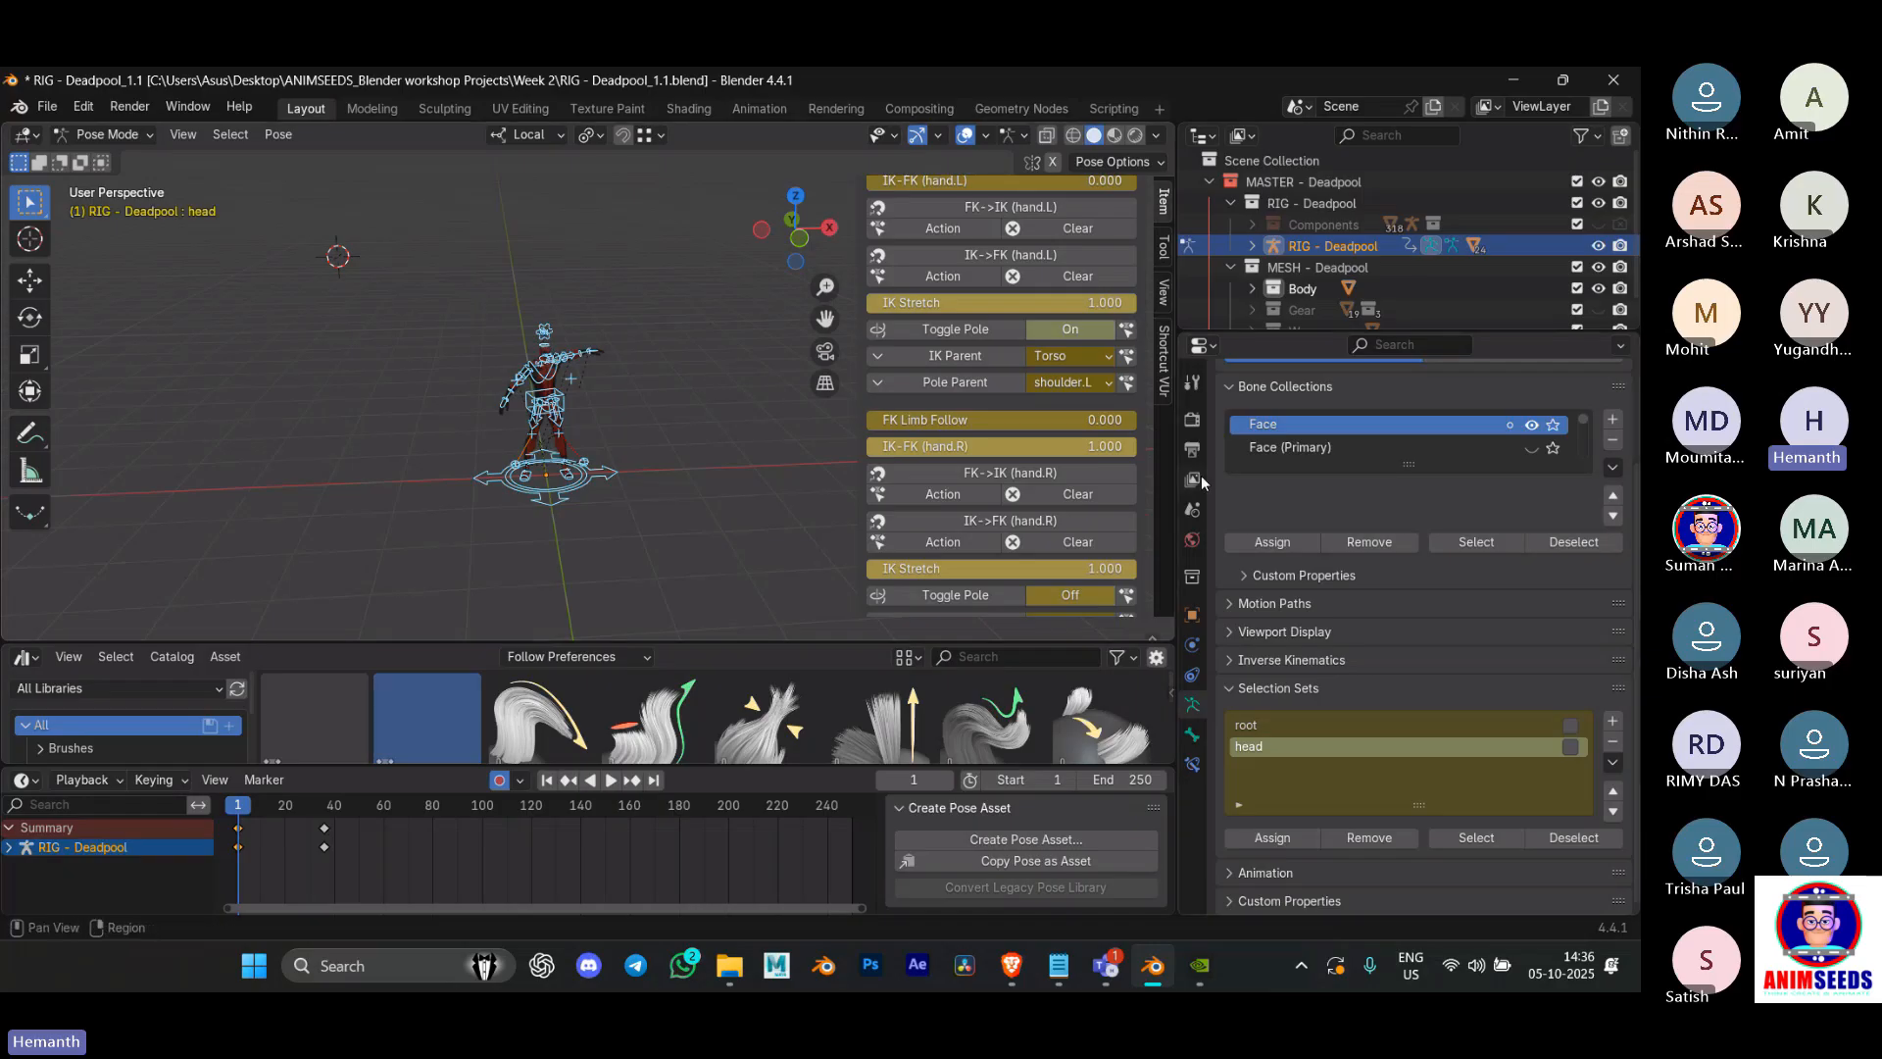
left_click_drag(1178, 476, 1219, 476)
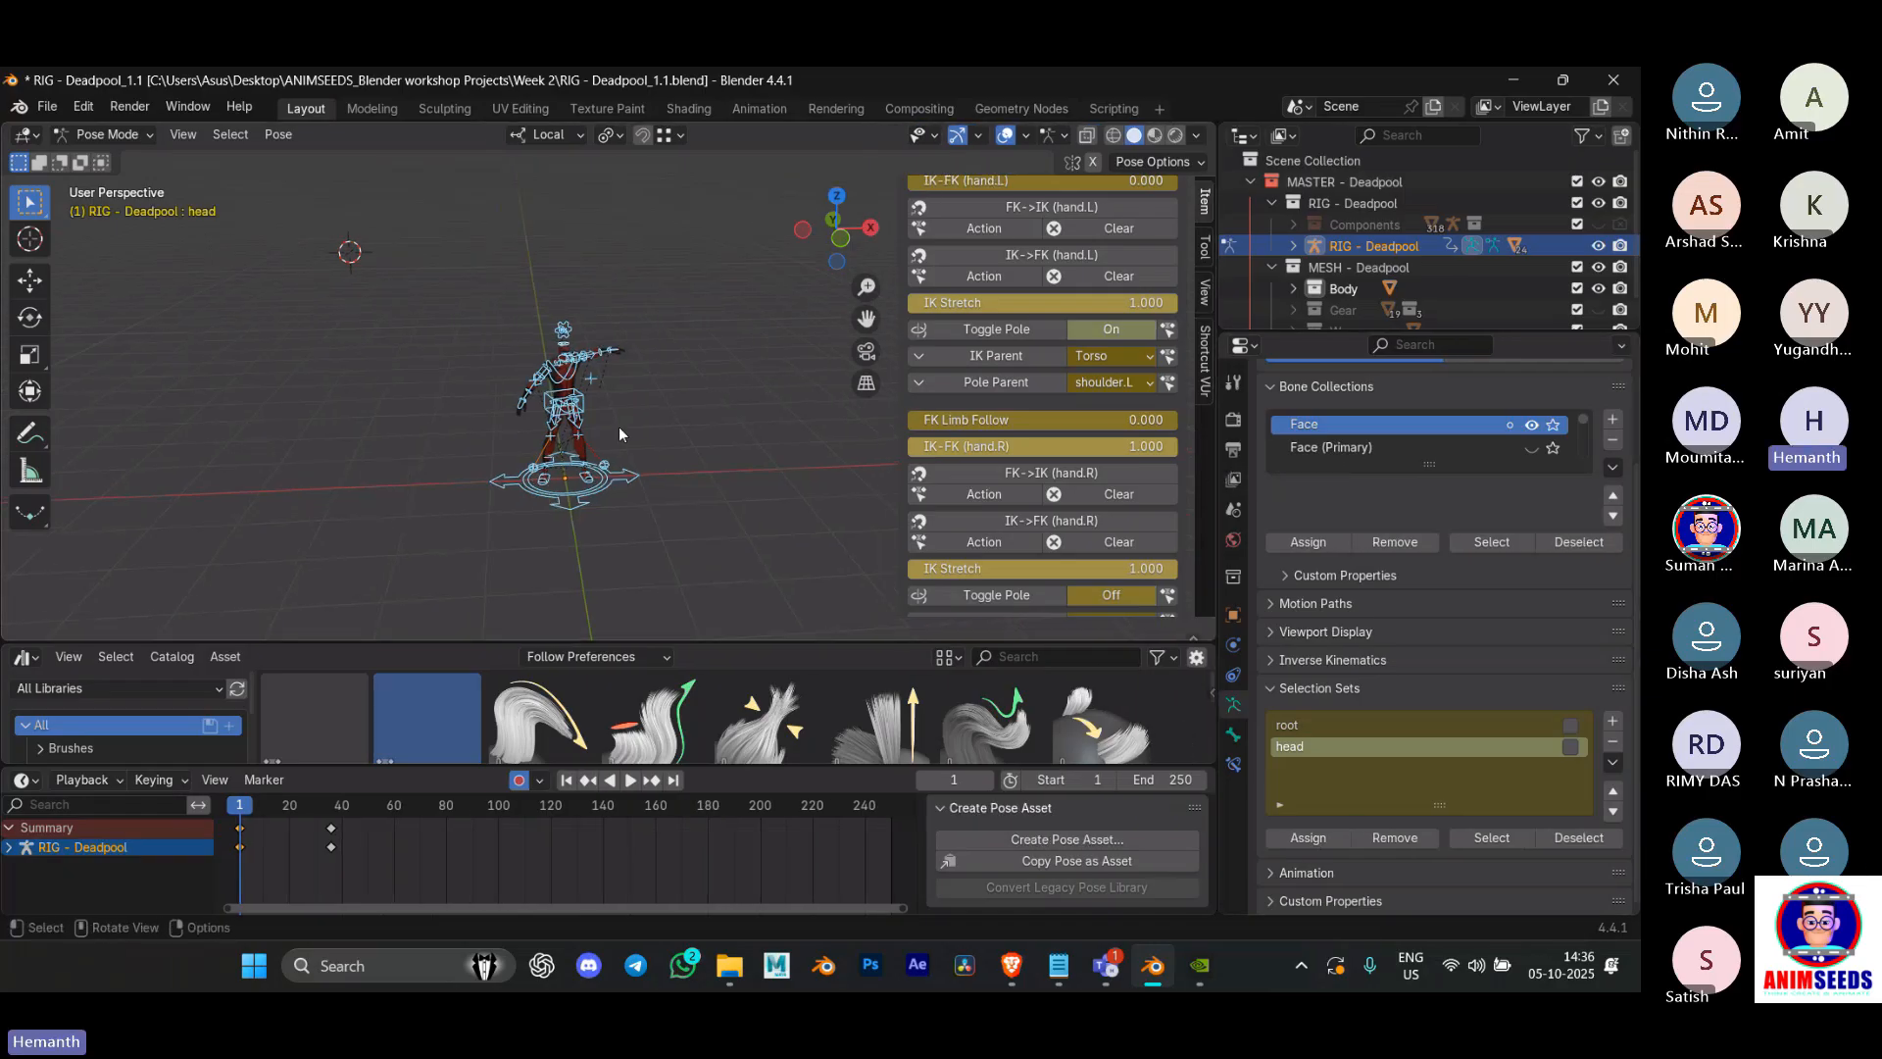
Step: Switch to Object Mode and revert the Deadpool rig file to its last saved version
key("ctrl+Tab")
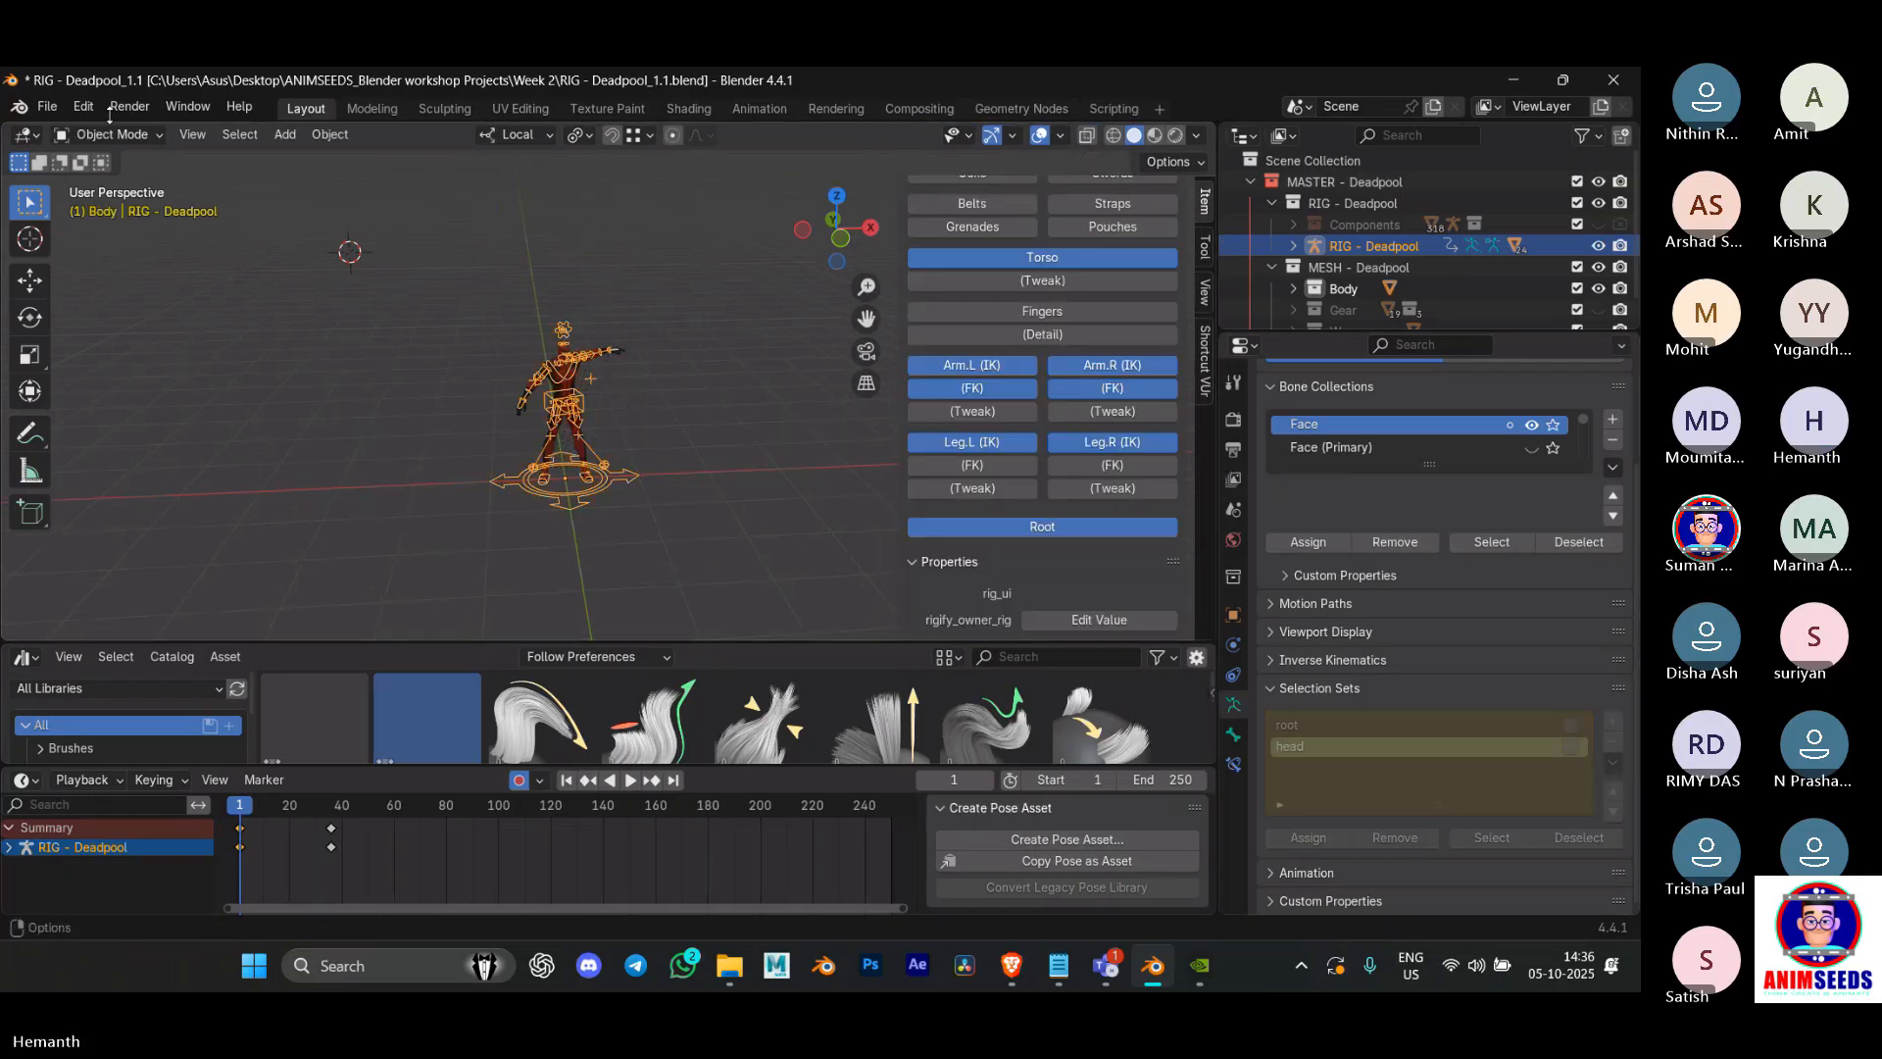
left_click(47, 105)
mouse_move(106, 145)
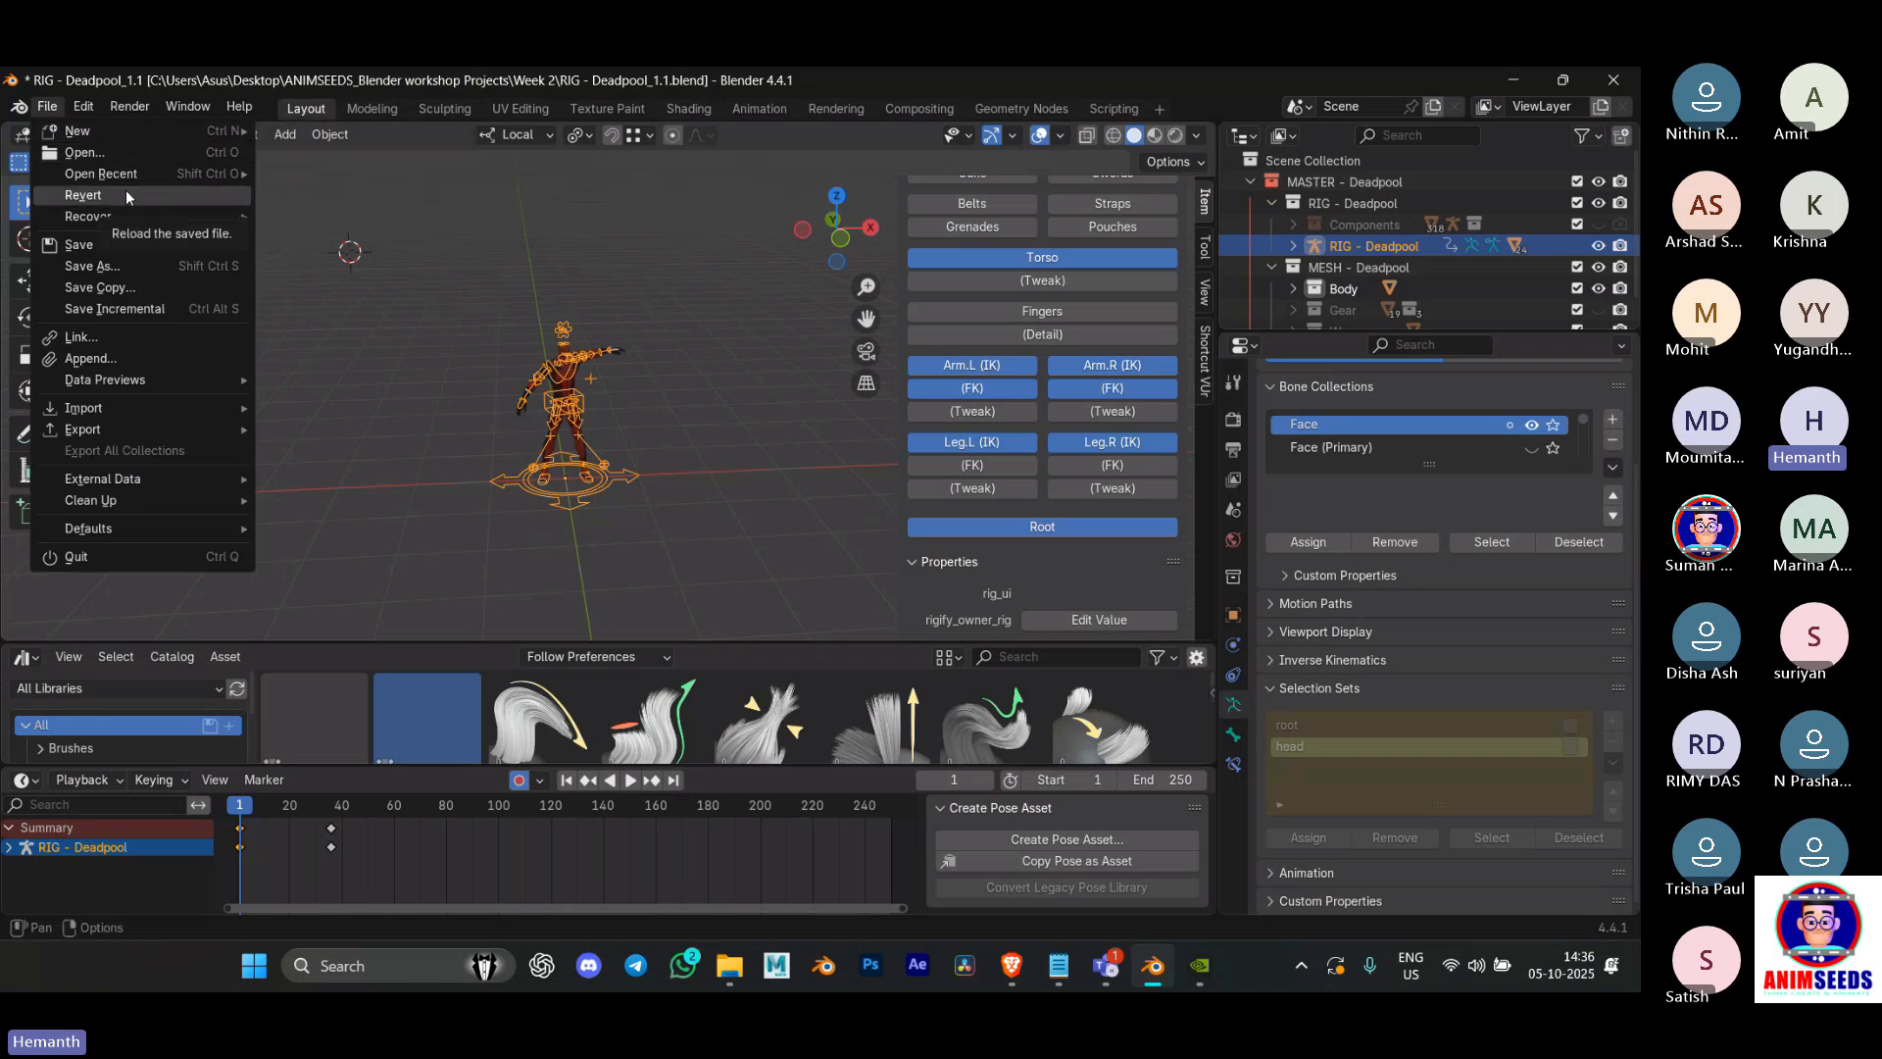
left_click(125, 194)
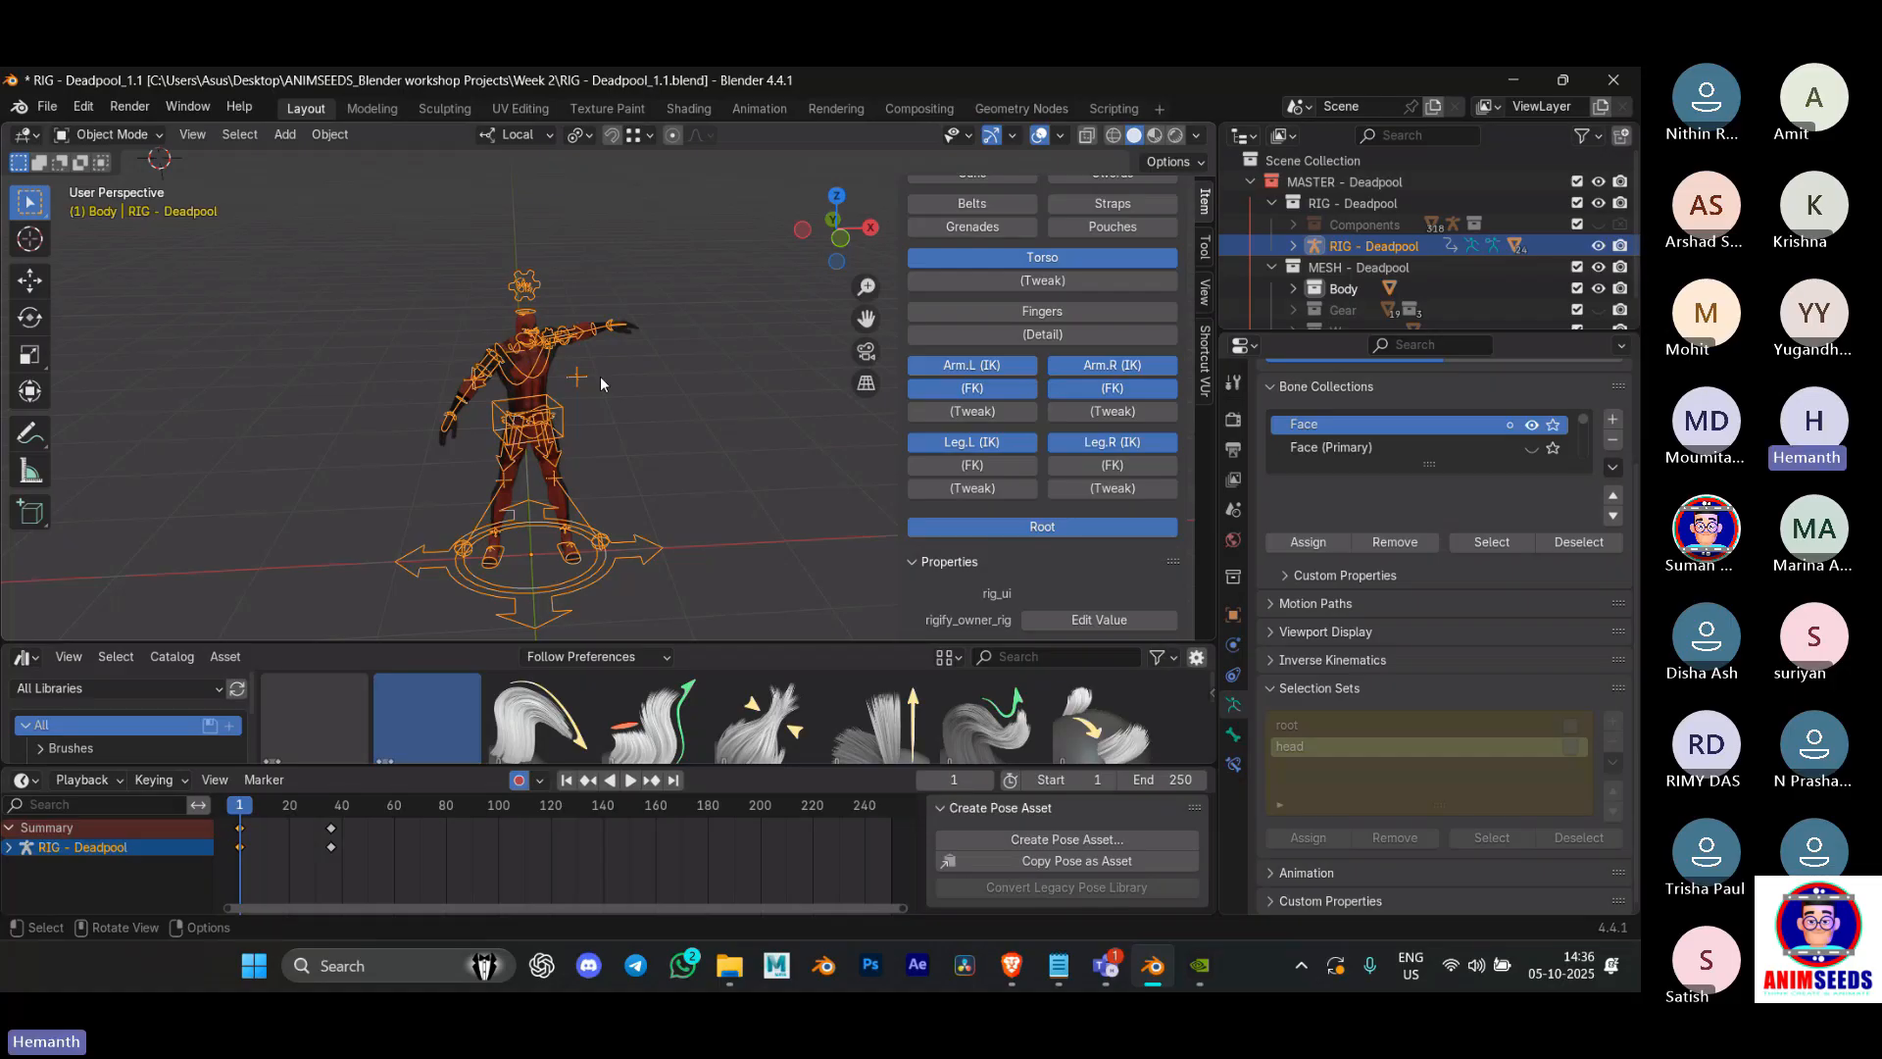
left_click(49, 110)
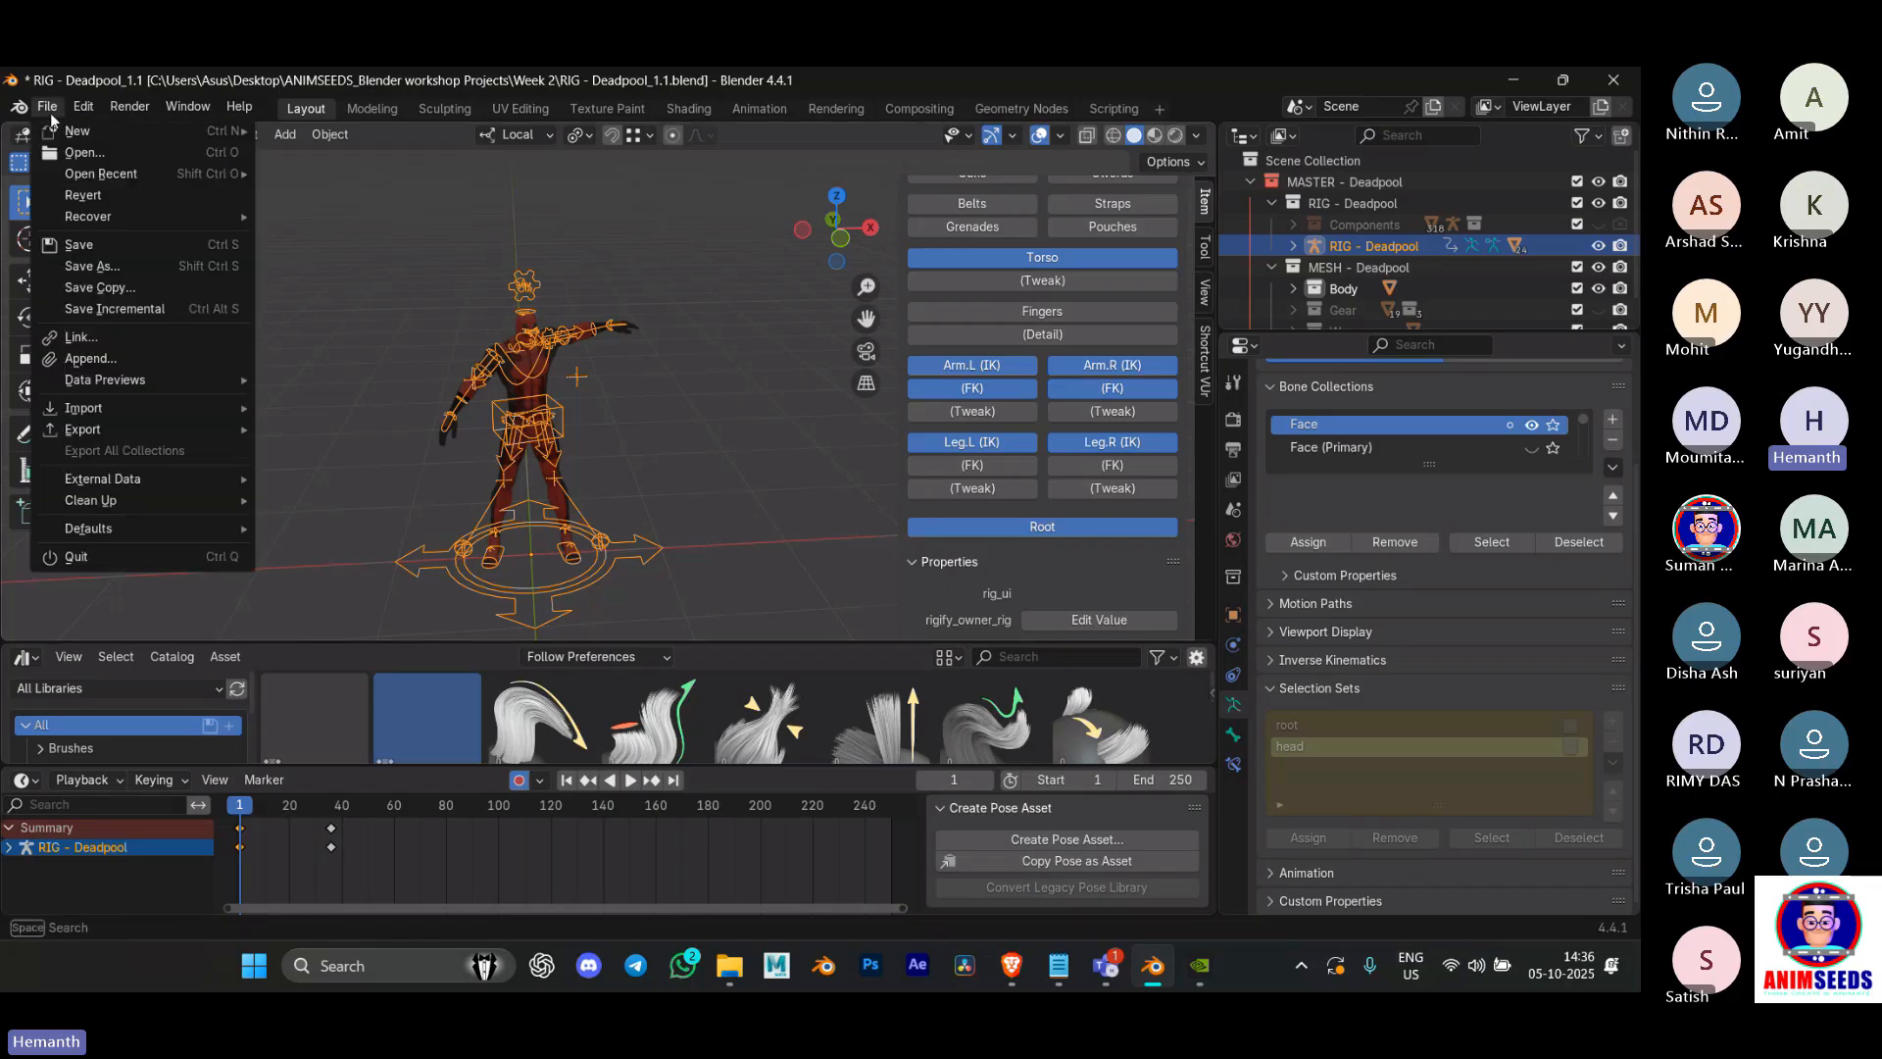
left_click(97, 202)
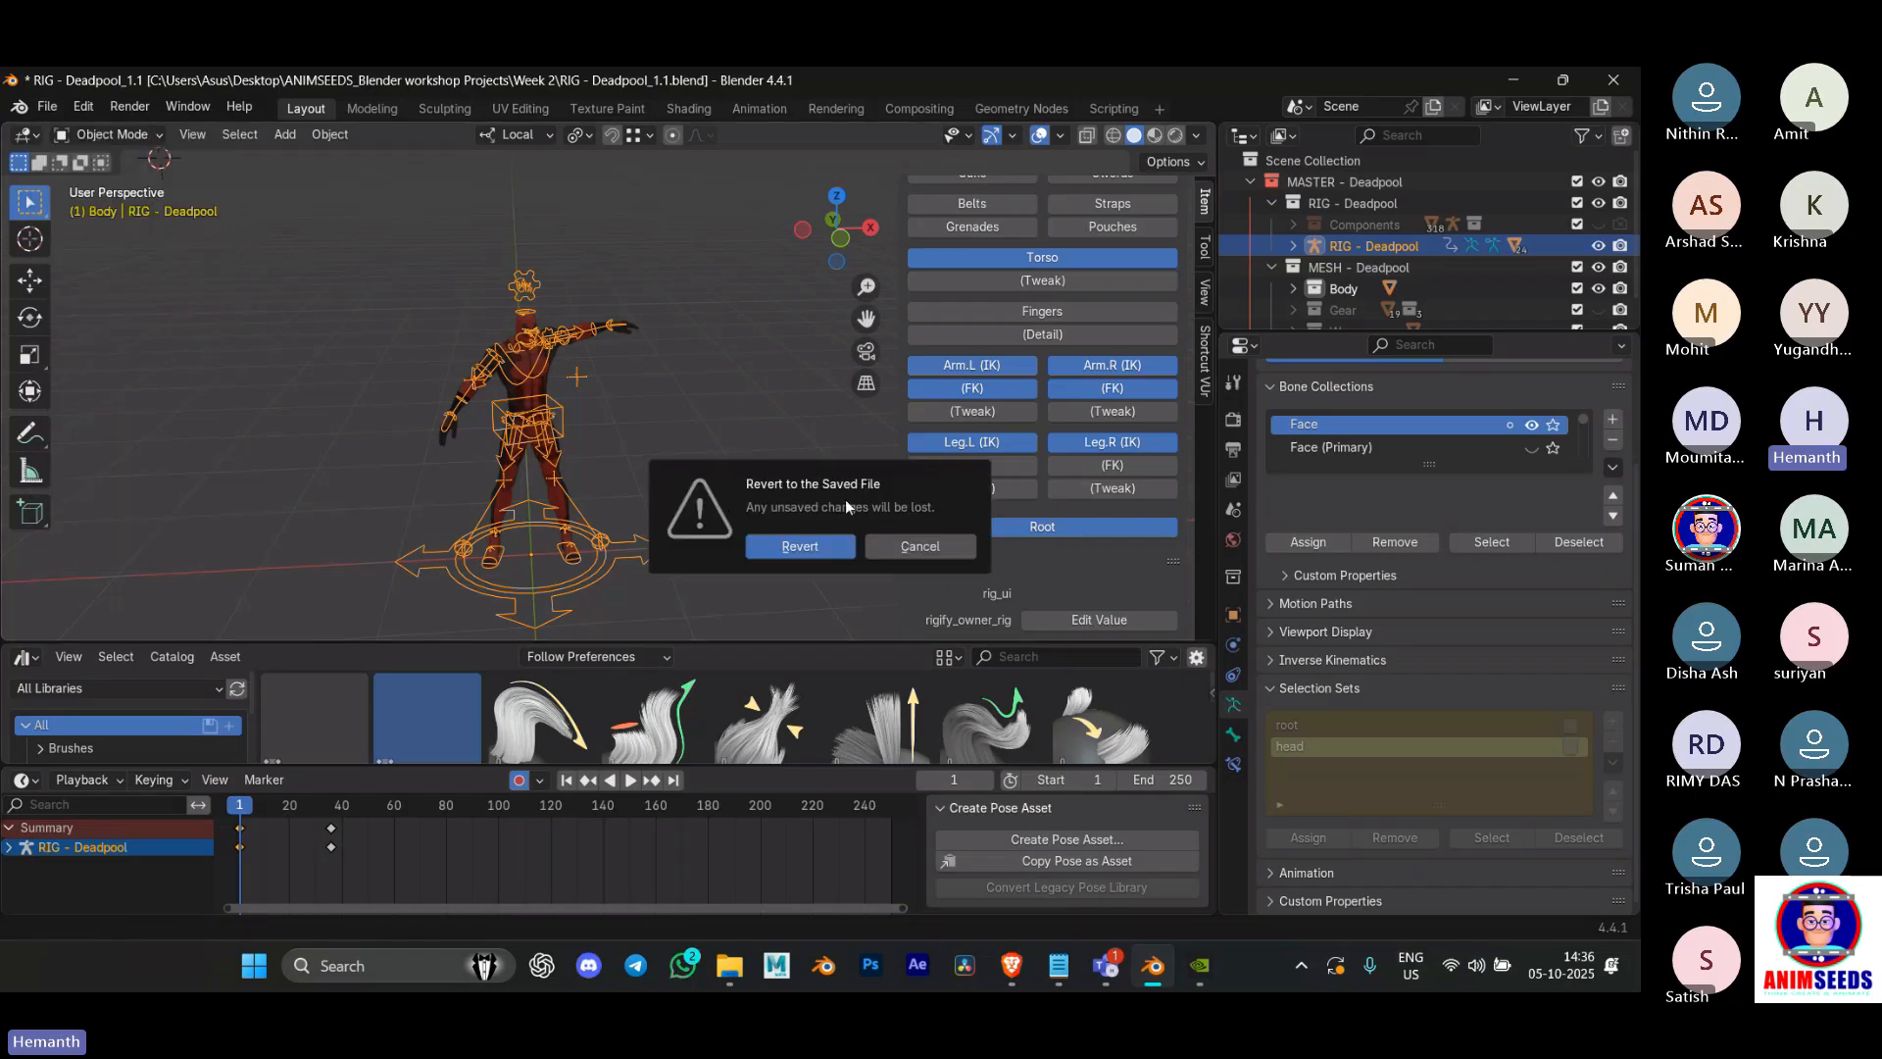
left_click(818, 549)
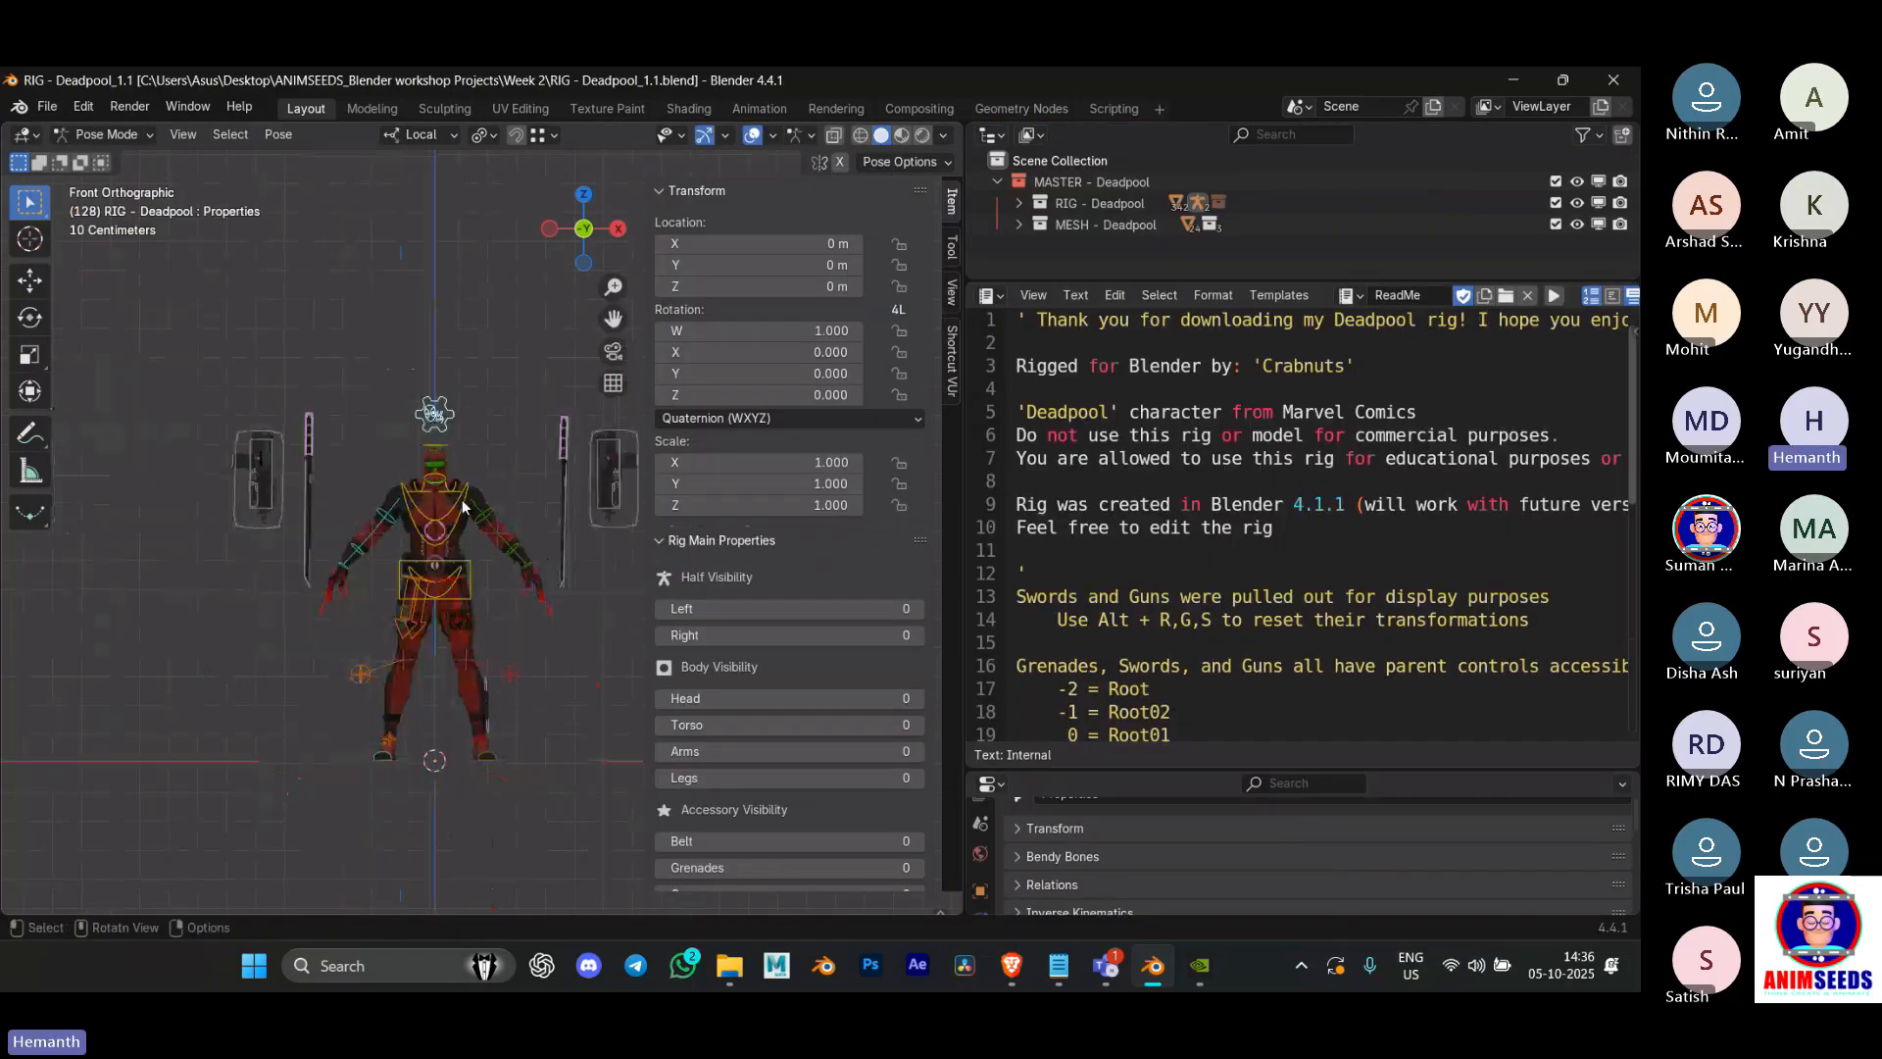
Step: Replace the ReadMe text editor with a single Outliner area, then enlarge the Properties editor and widen the 3D viewport
right_click(1030, 289)
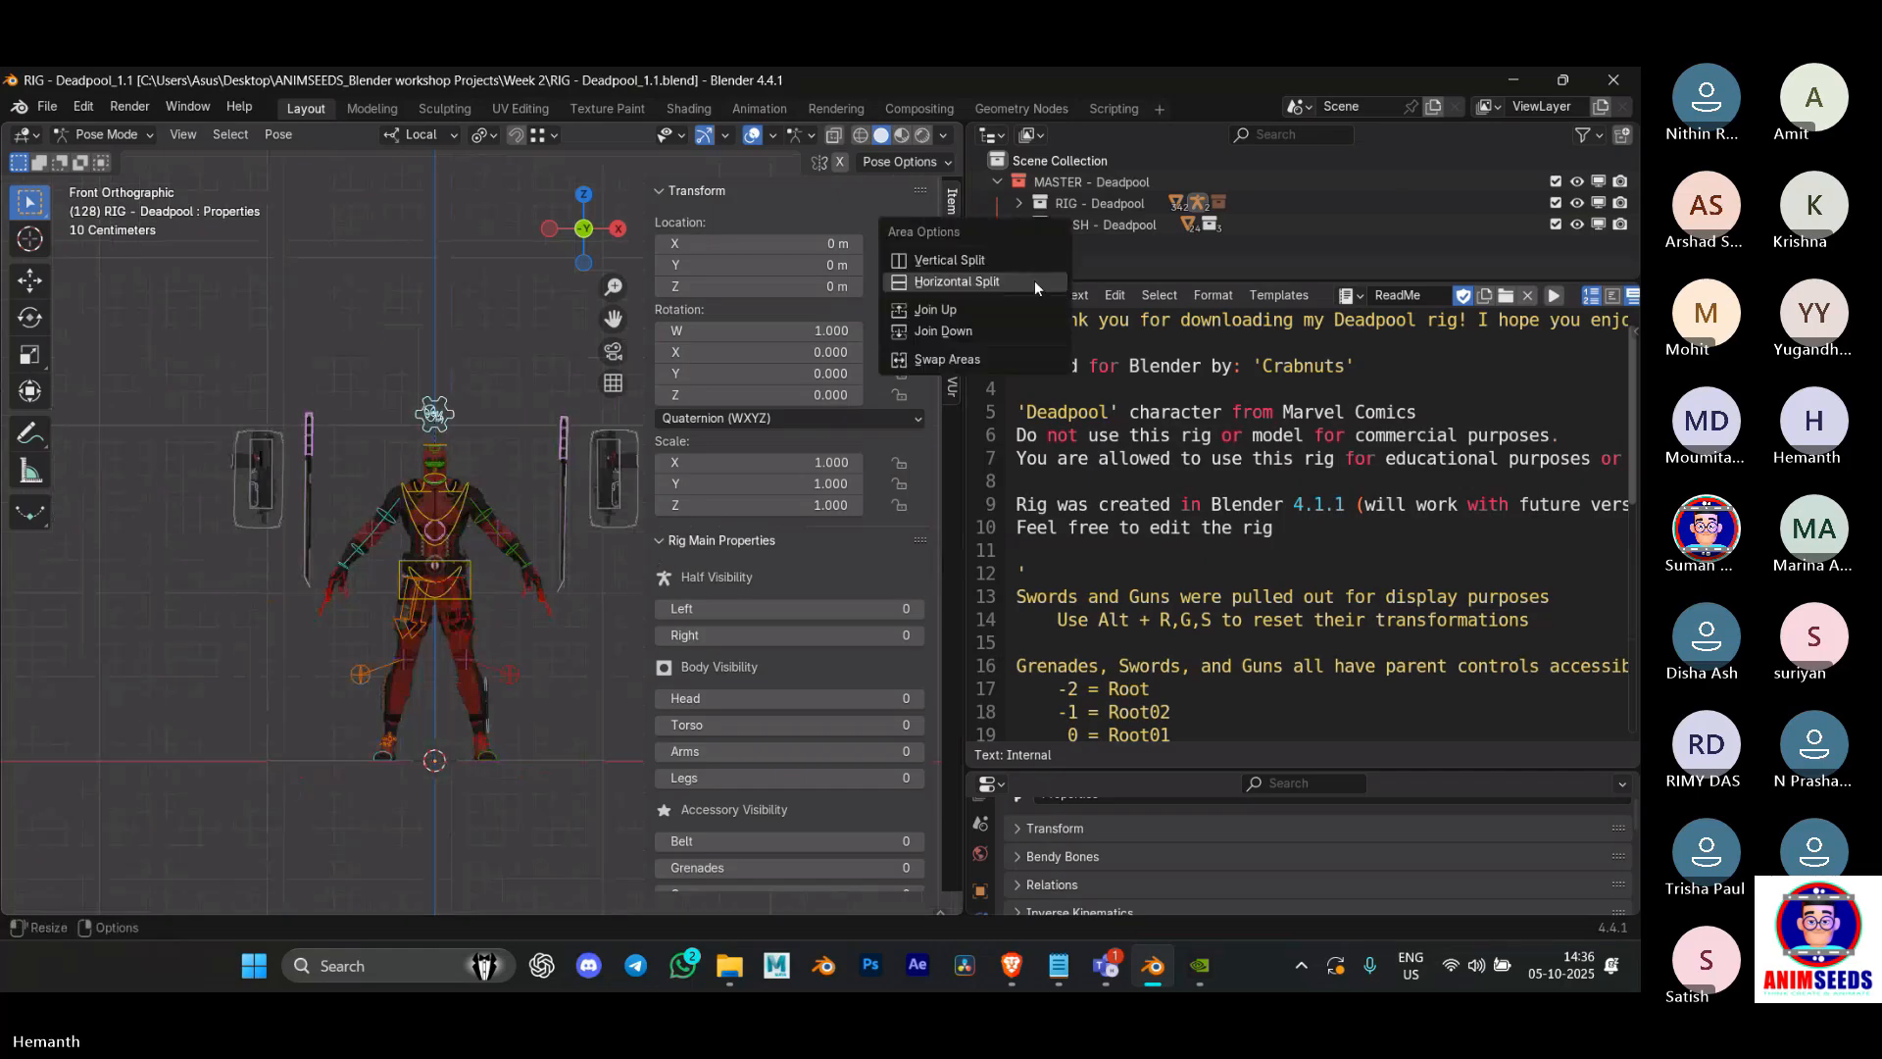
left_click(1013, 303)
left_click(991, 135)
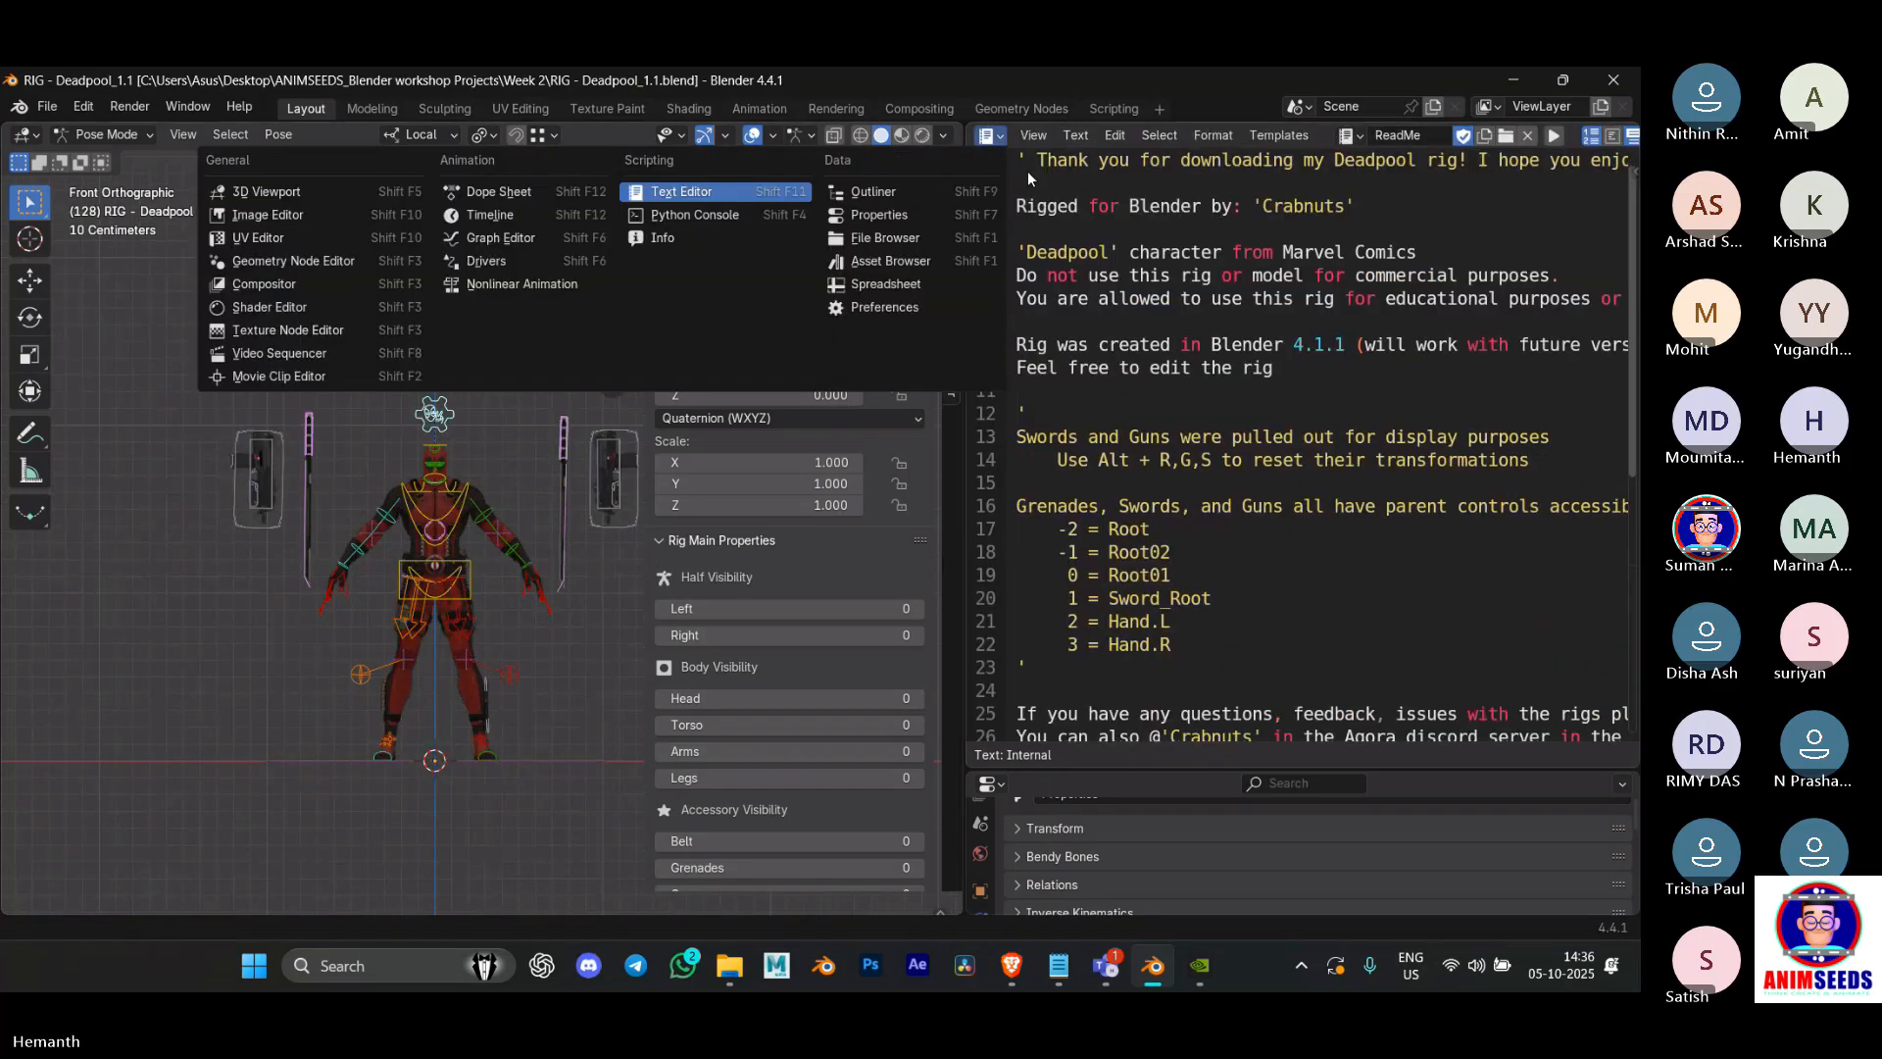
left_click(908, 194)
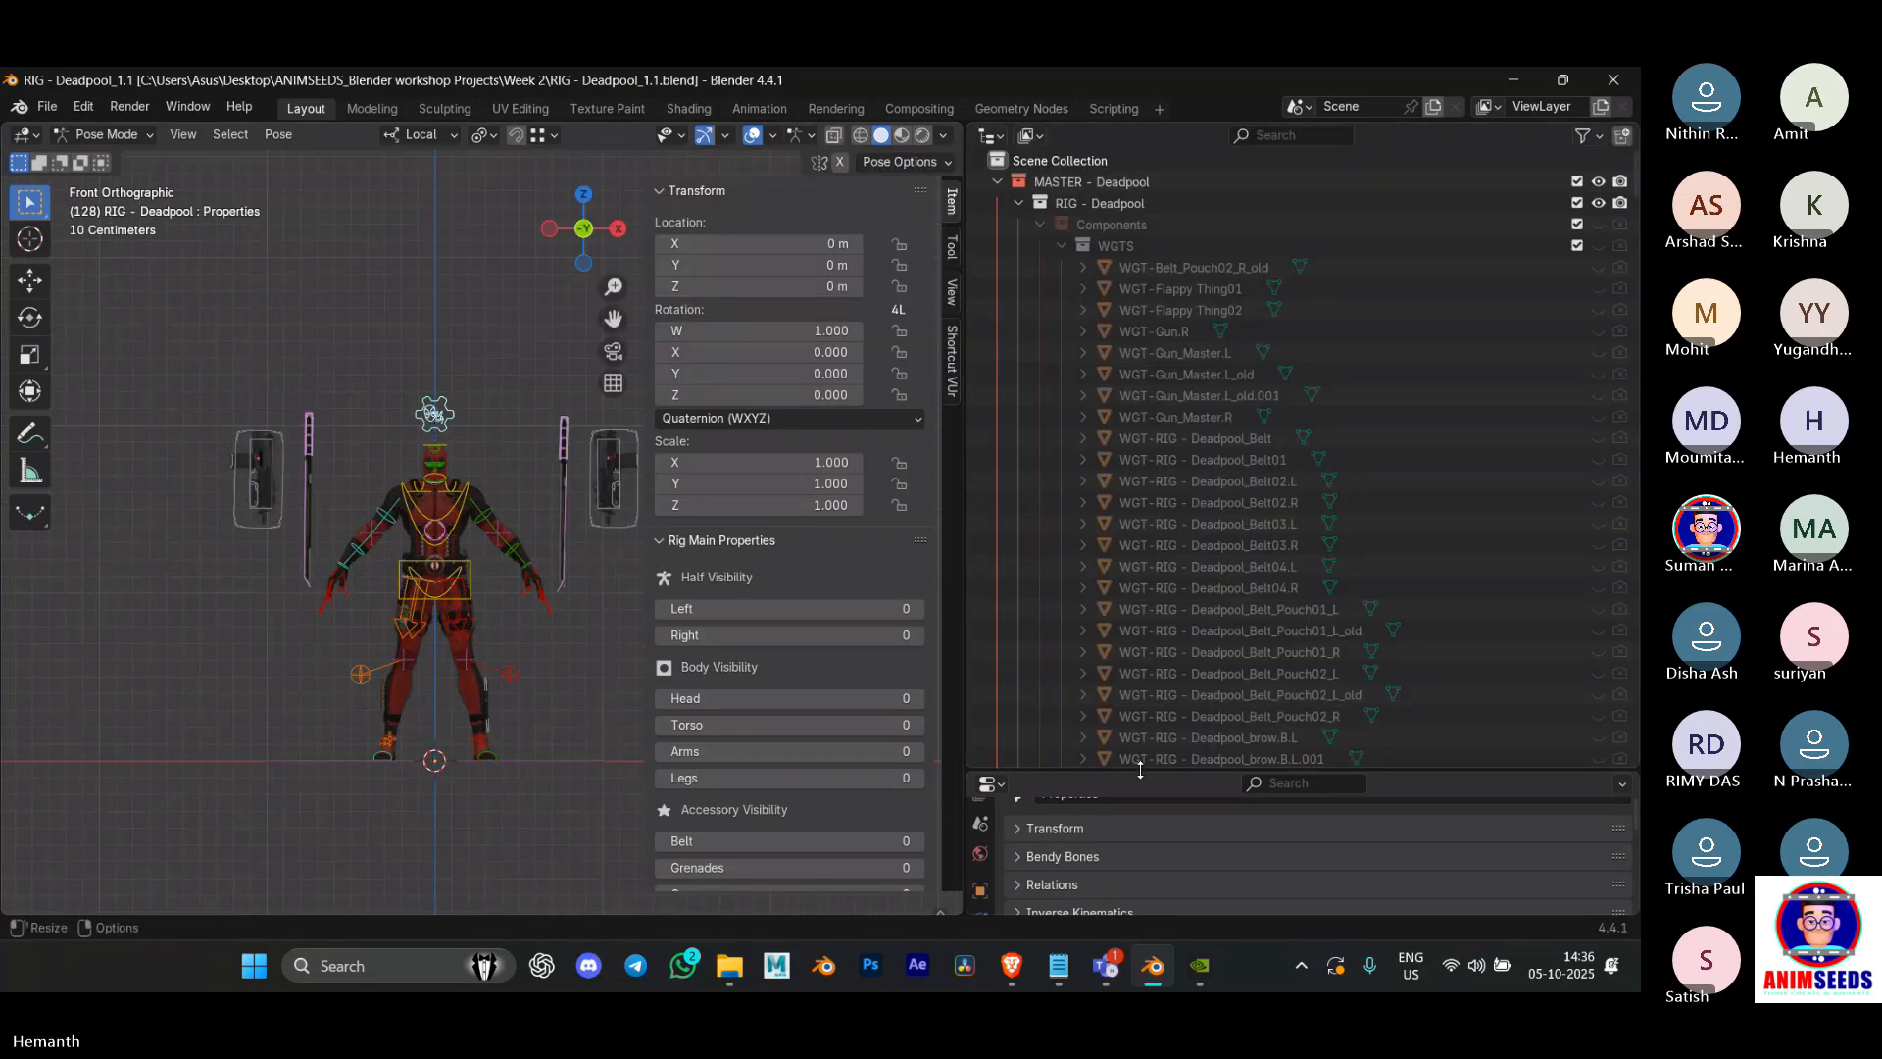
left_click_drag(1141, 772, 1137, 498)
left_click_drag(966, 557, 1183, 563)
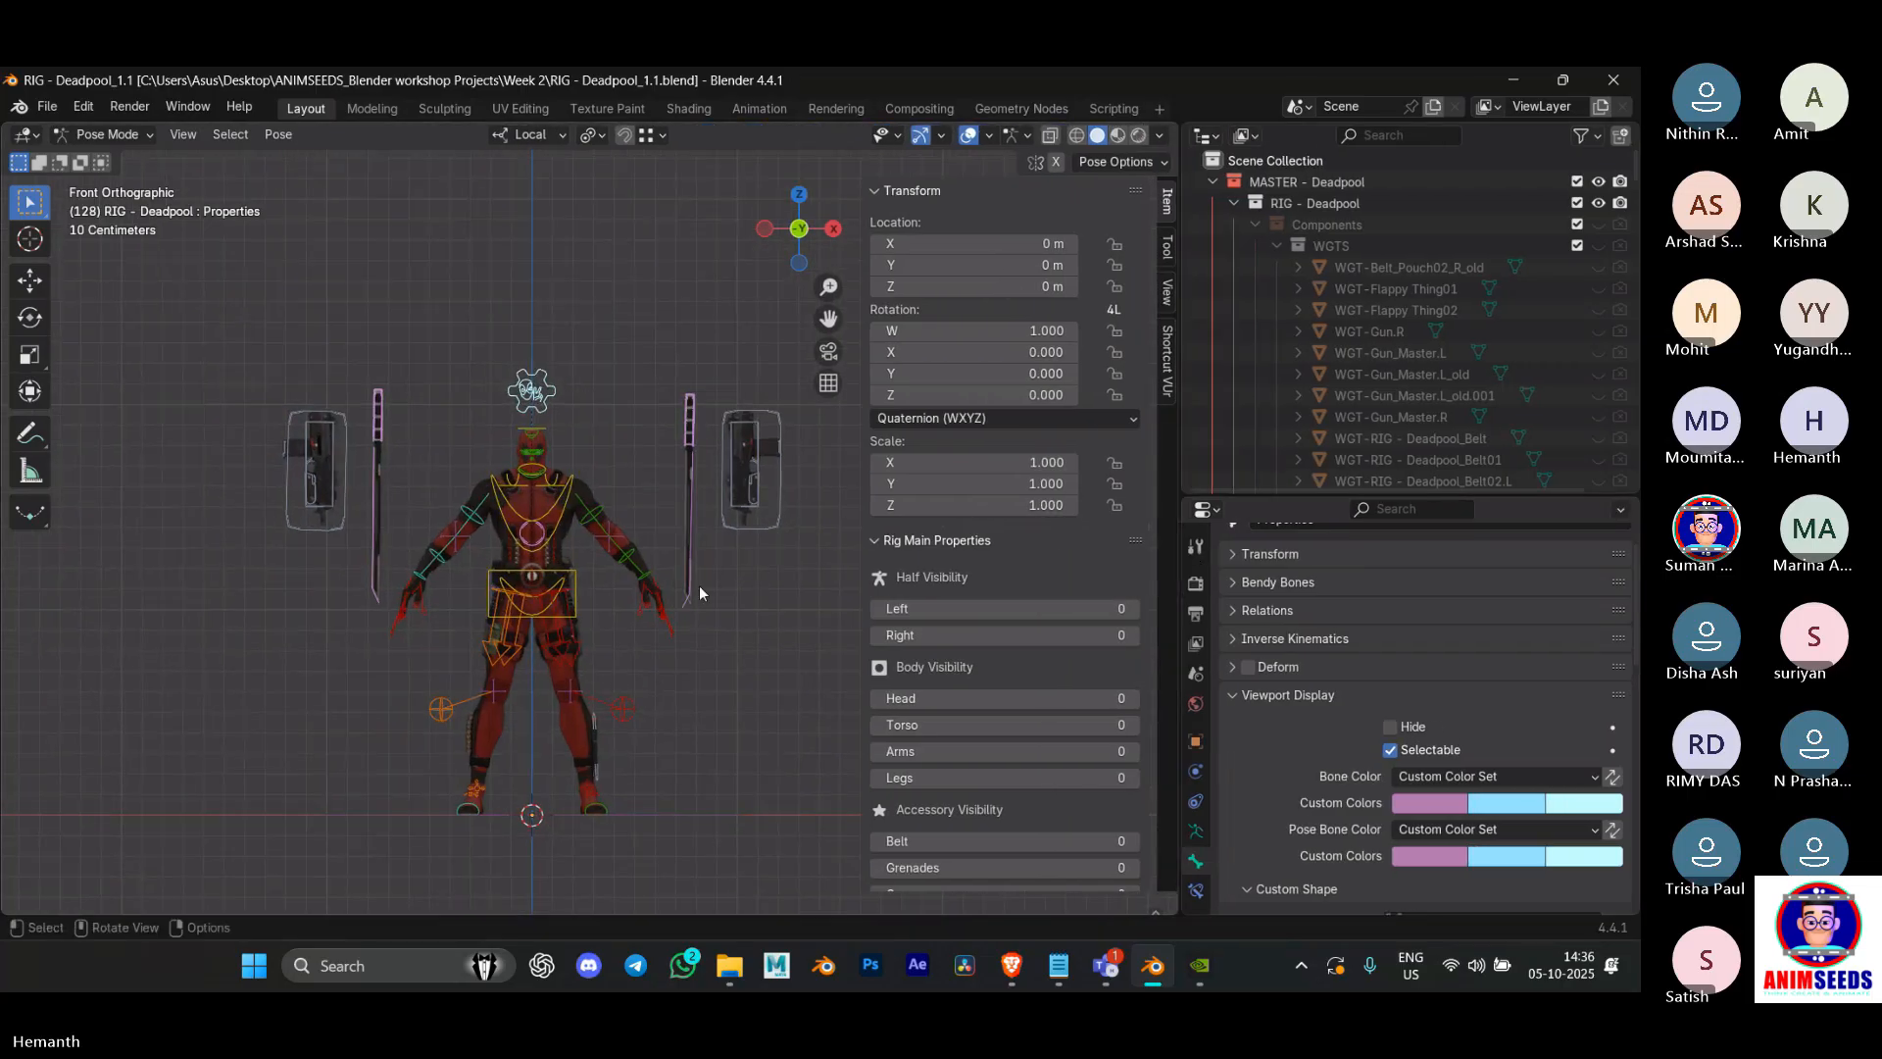
Step: Split the 3D viewport horizontally and turn the new lower area into a Timeline
right_click(592, 915)
left_click(576, 904)
left_click(228, 727)
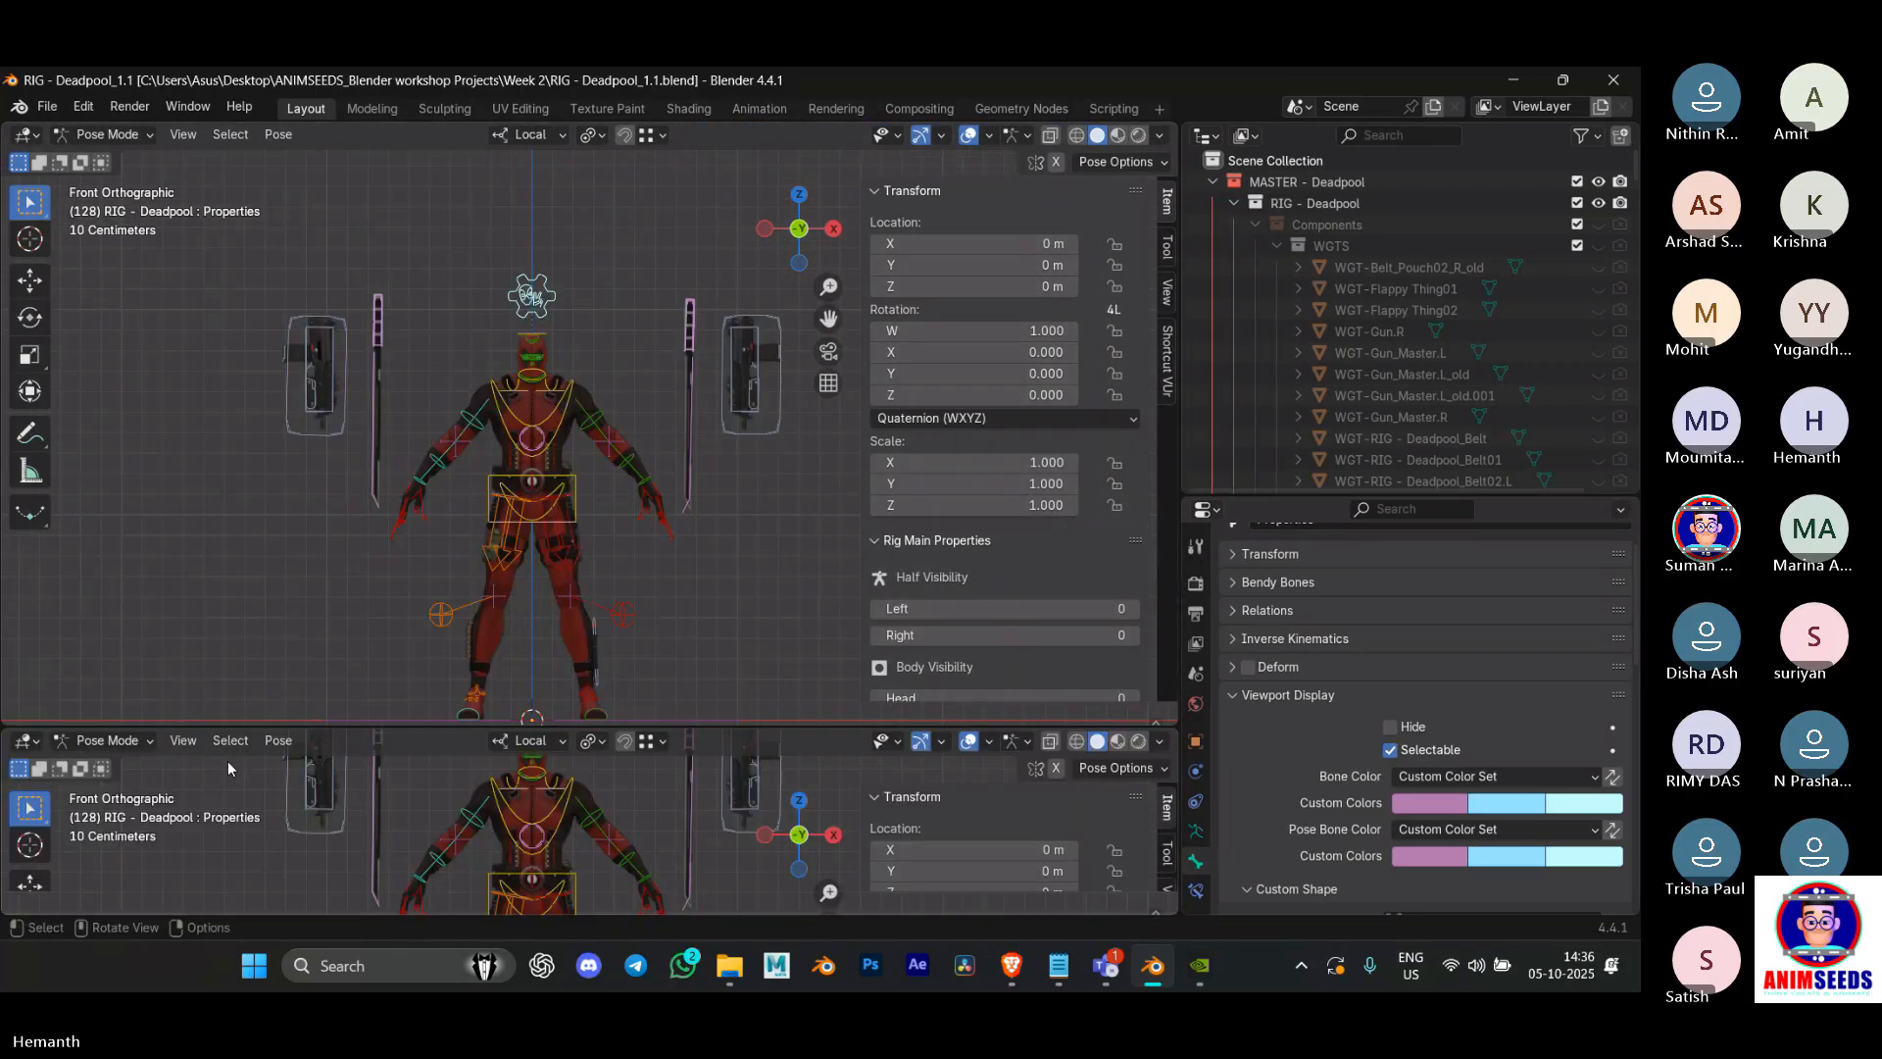
left_click(25, 741)
left_click(296, 555)
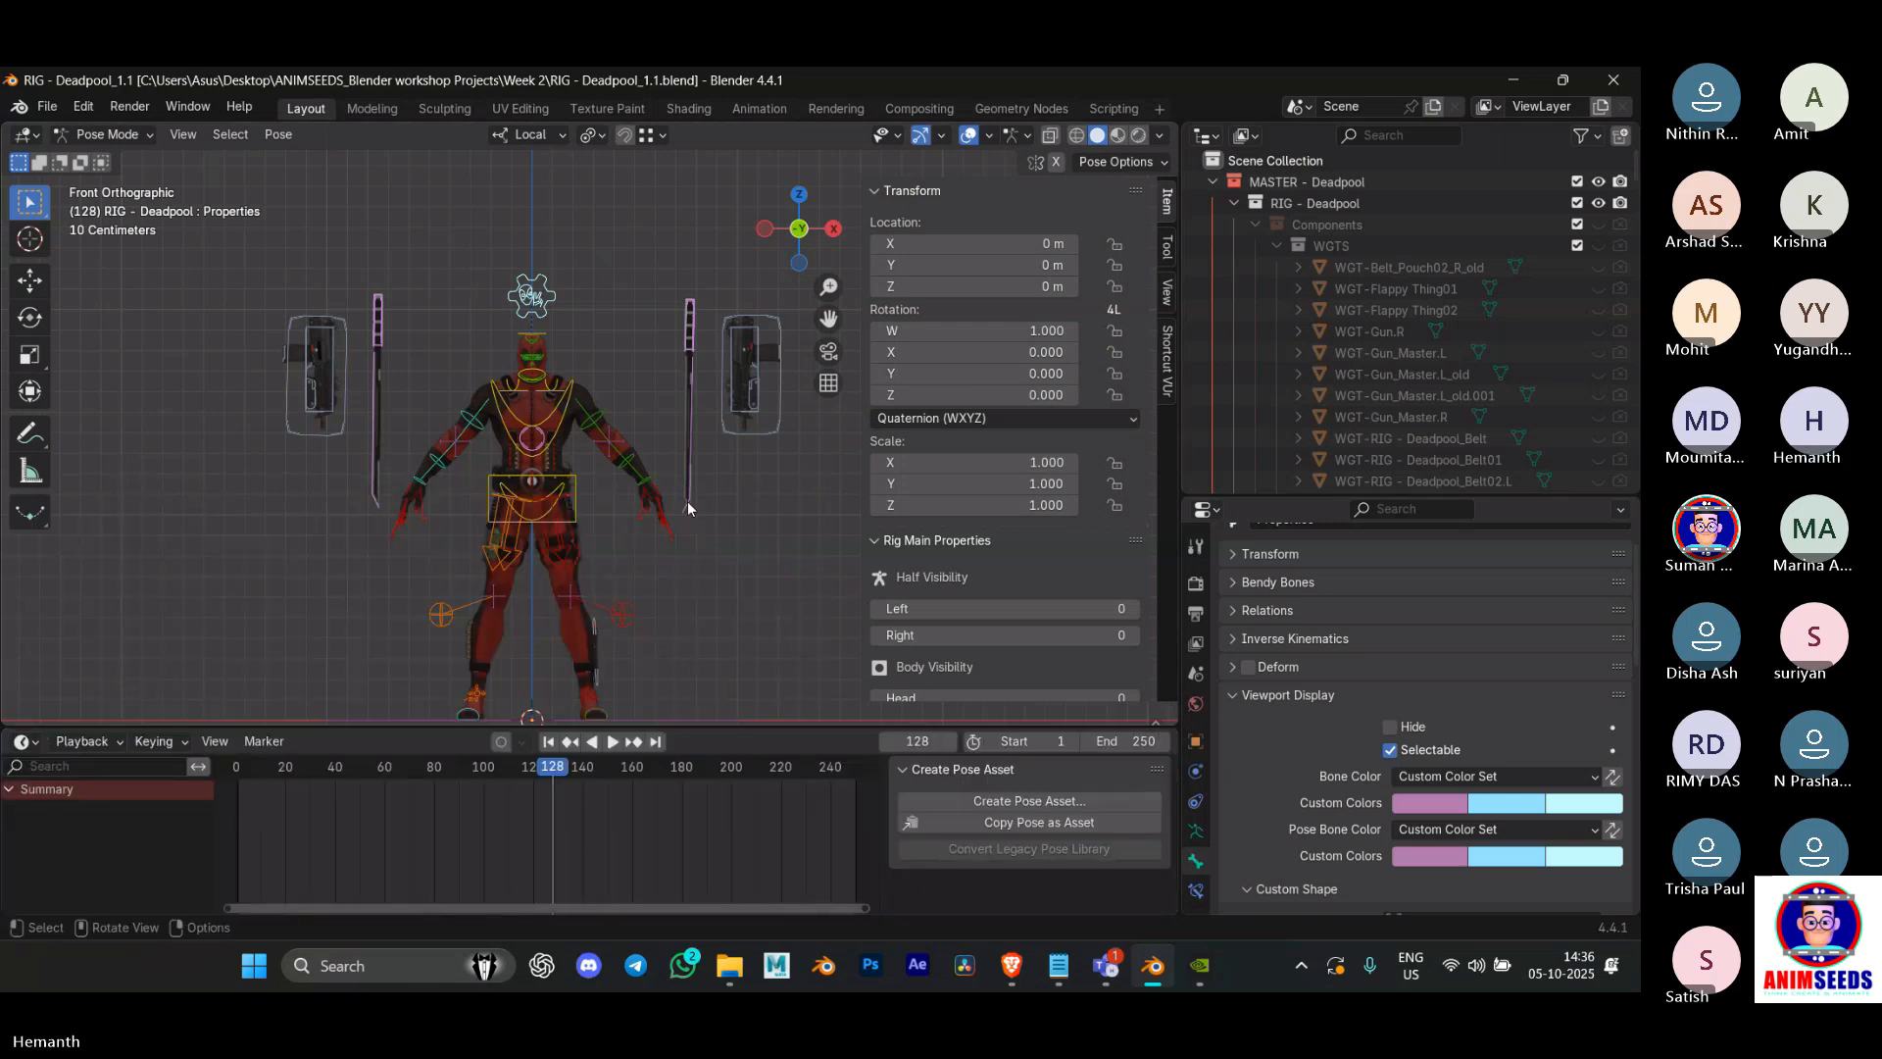
Step: Select the rig's torso control around the hips
scroll(613, 444, "down", 2)
scroll(628, 450, "up", 3)
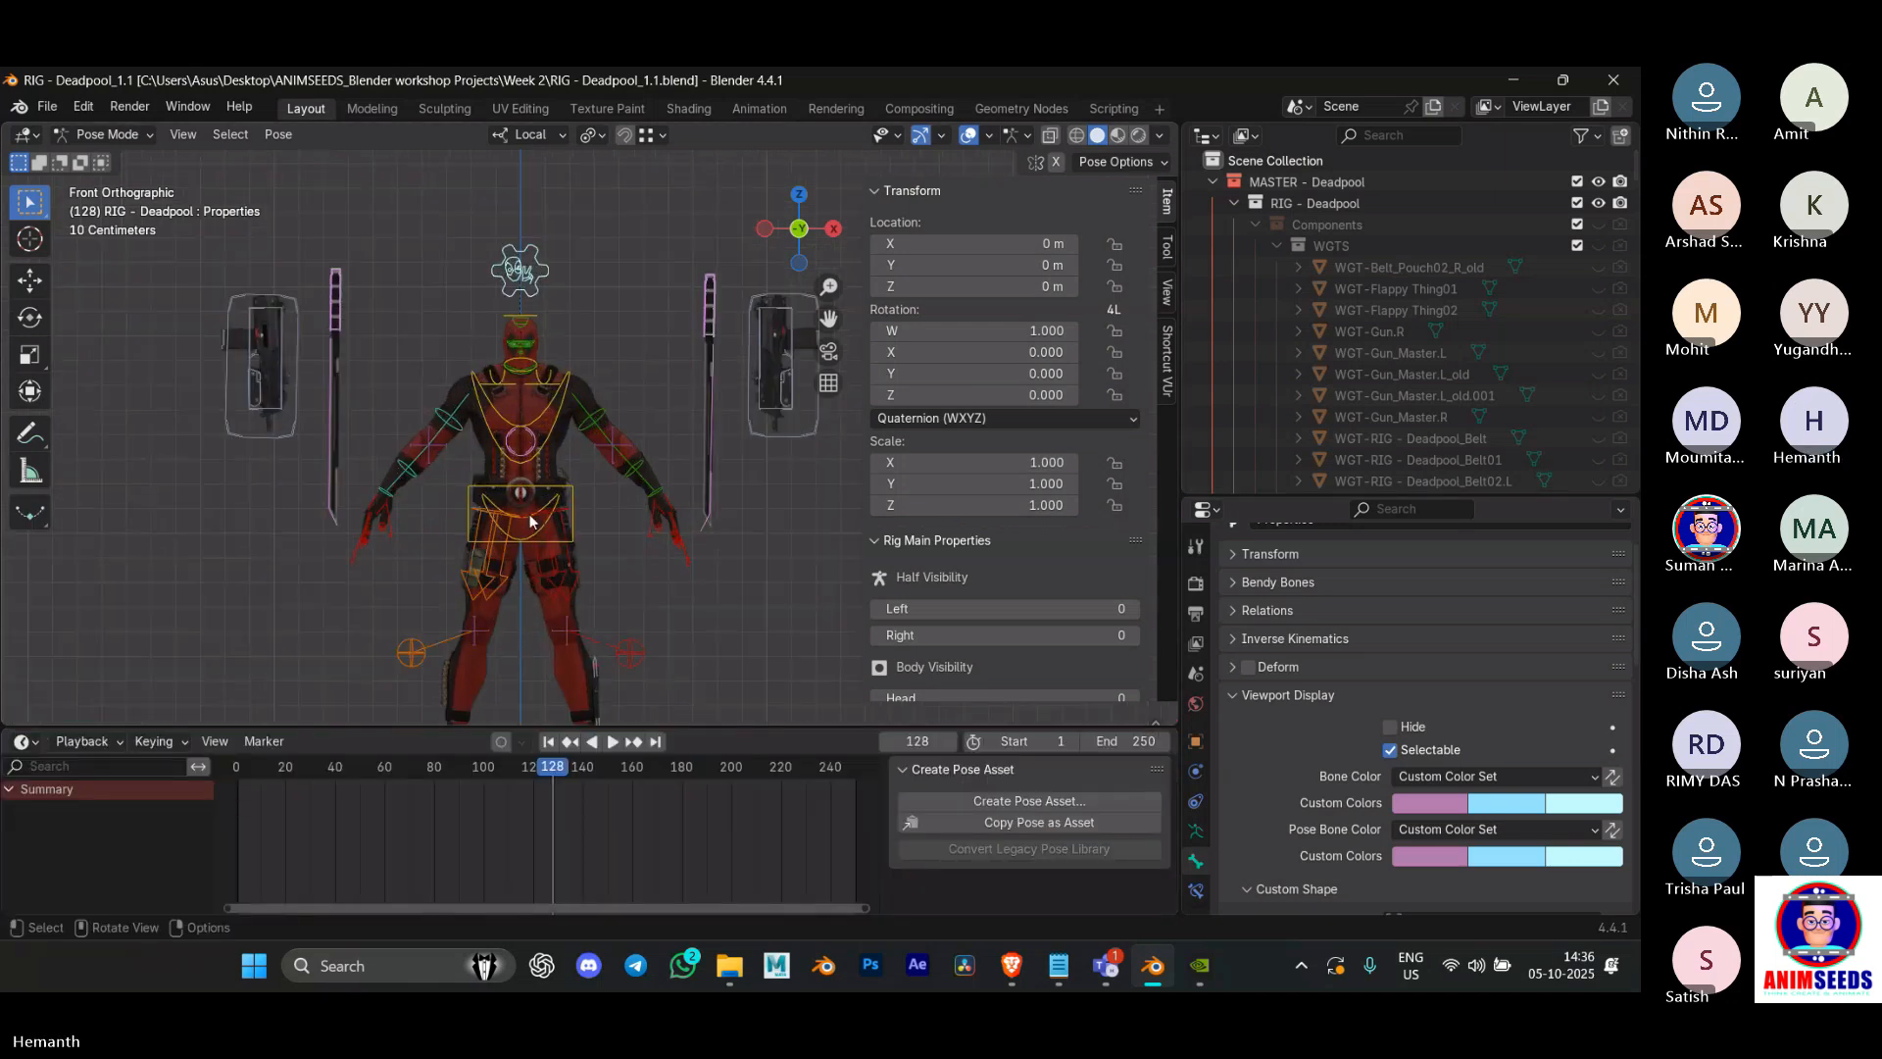
left_click(529, 514)
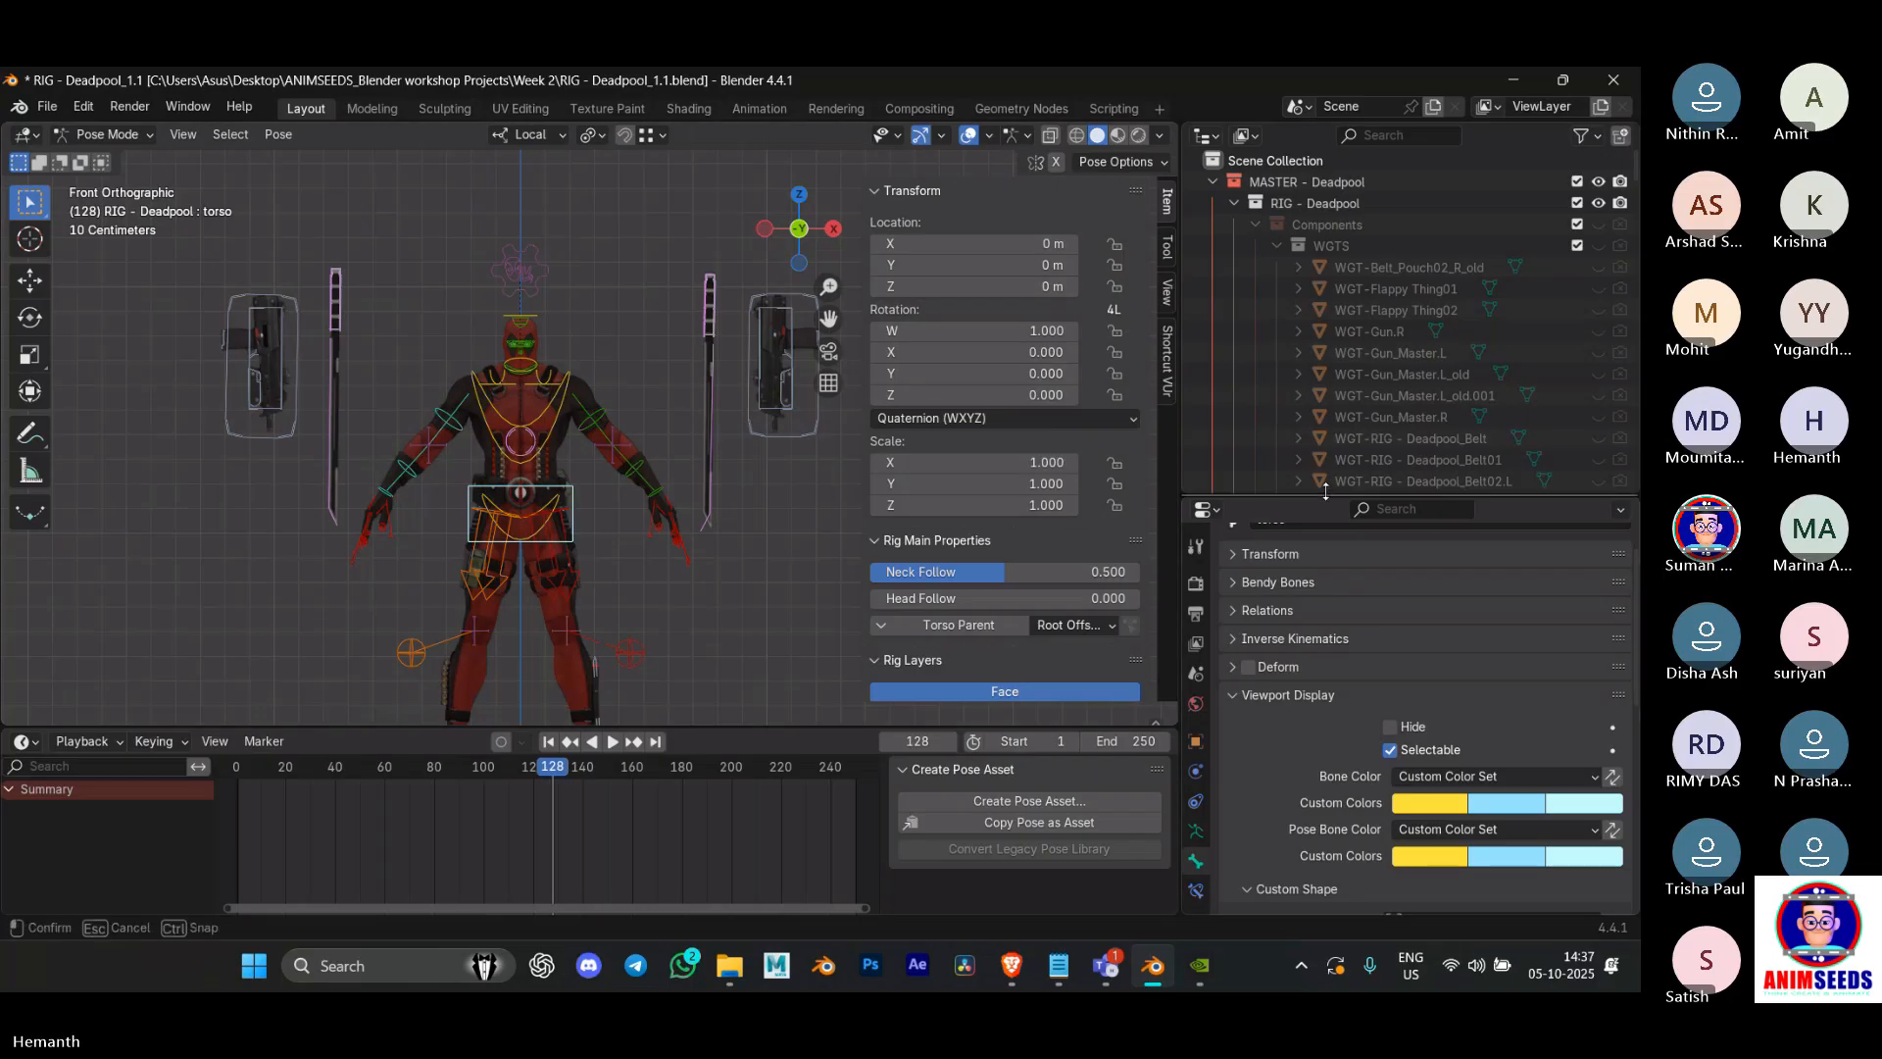
Step: Collapse the RIG - Deadpool and MESH - Deadpool collections in the Outliner and shorten the Outliner area
left_click_drag(1326, 495, 1324, 484)
left_click(1223, 208)
left_click(1232, 206)
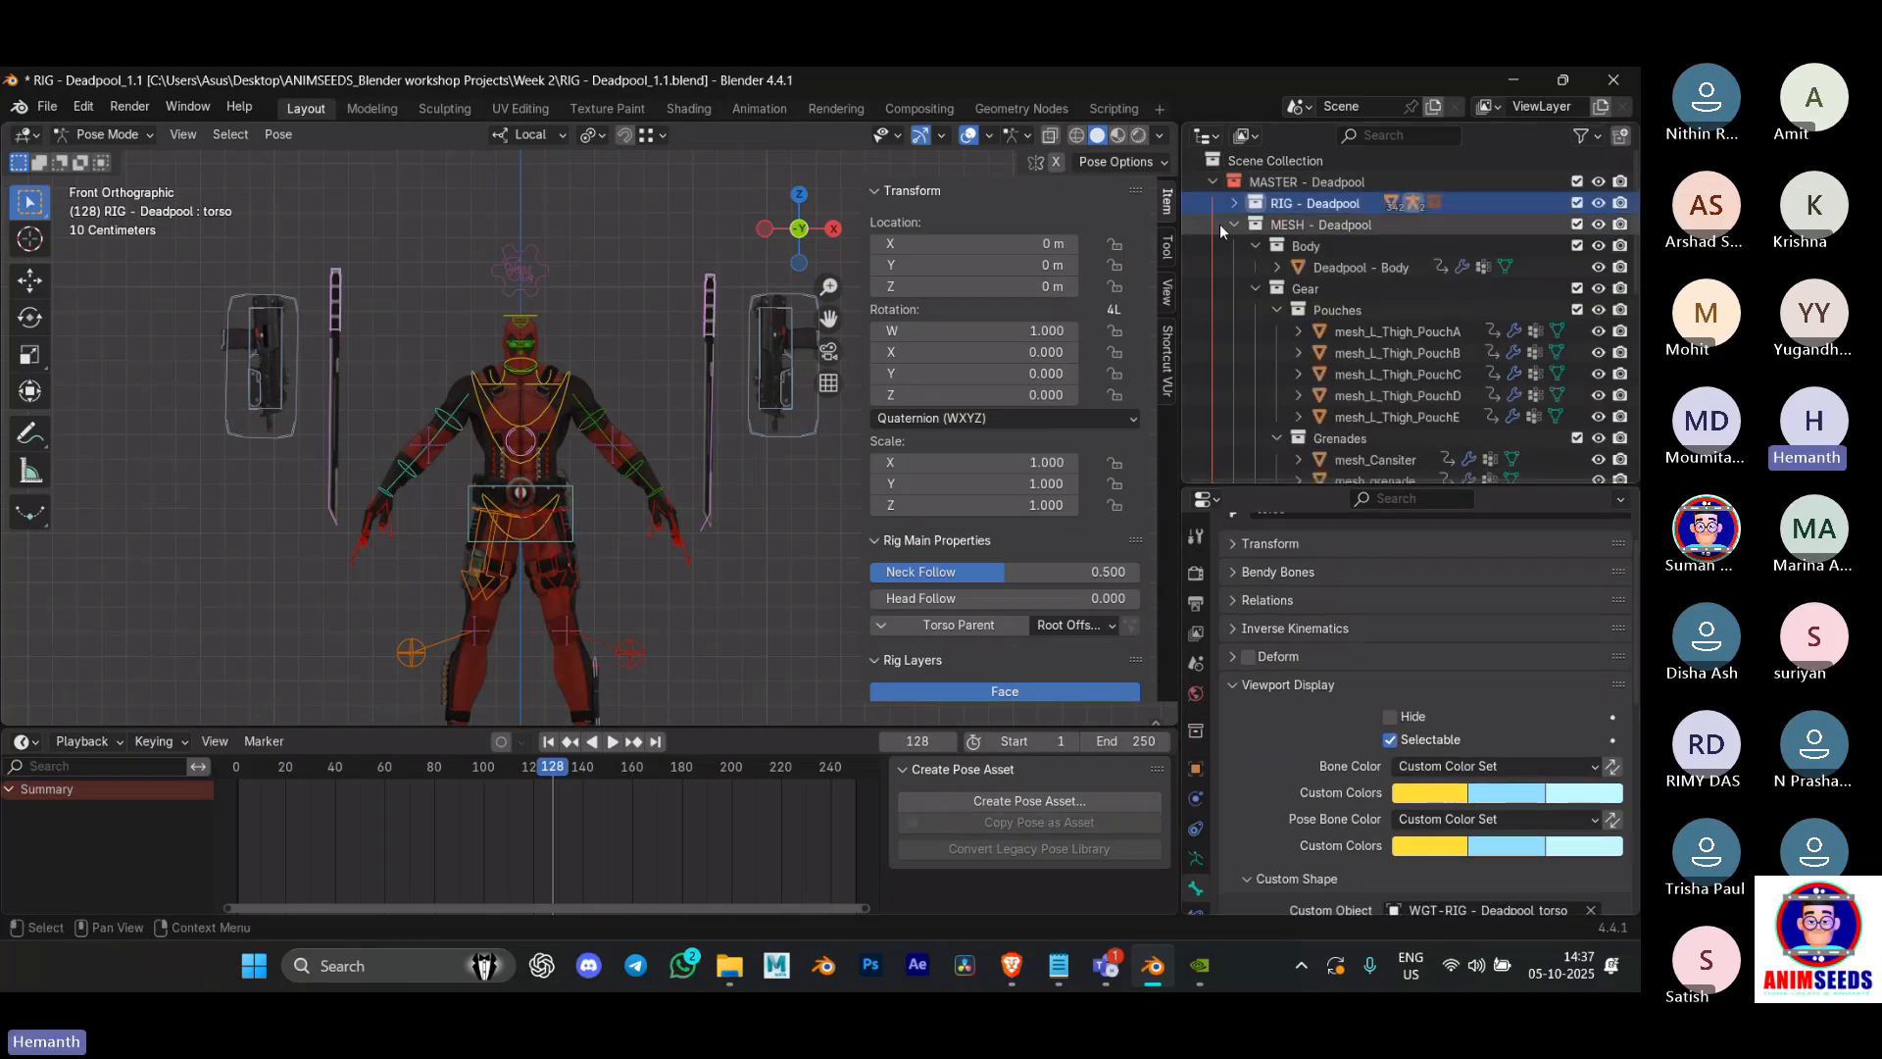
left_click(1234, 225)
left_click_drag(1282, 487, 1276, 402)
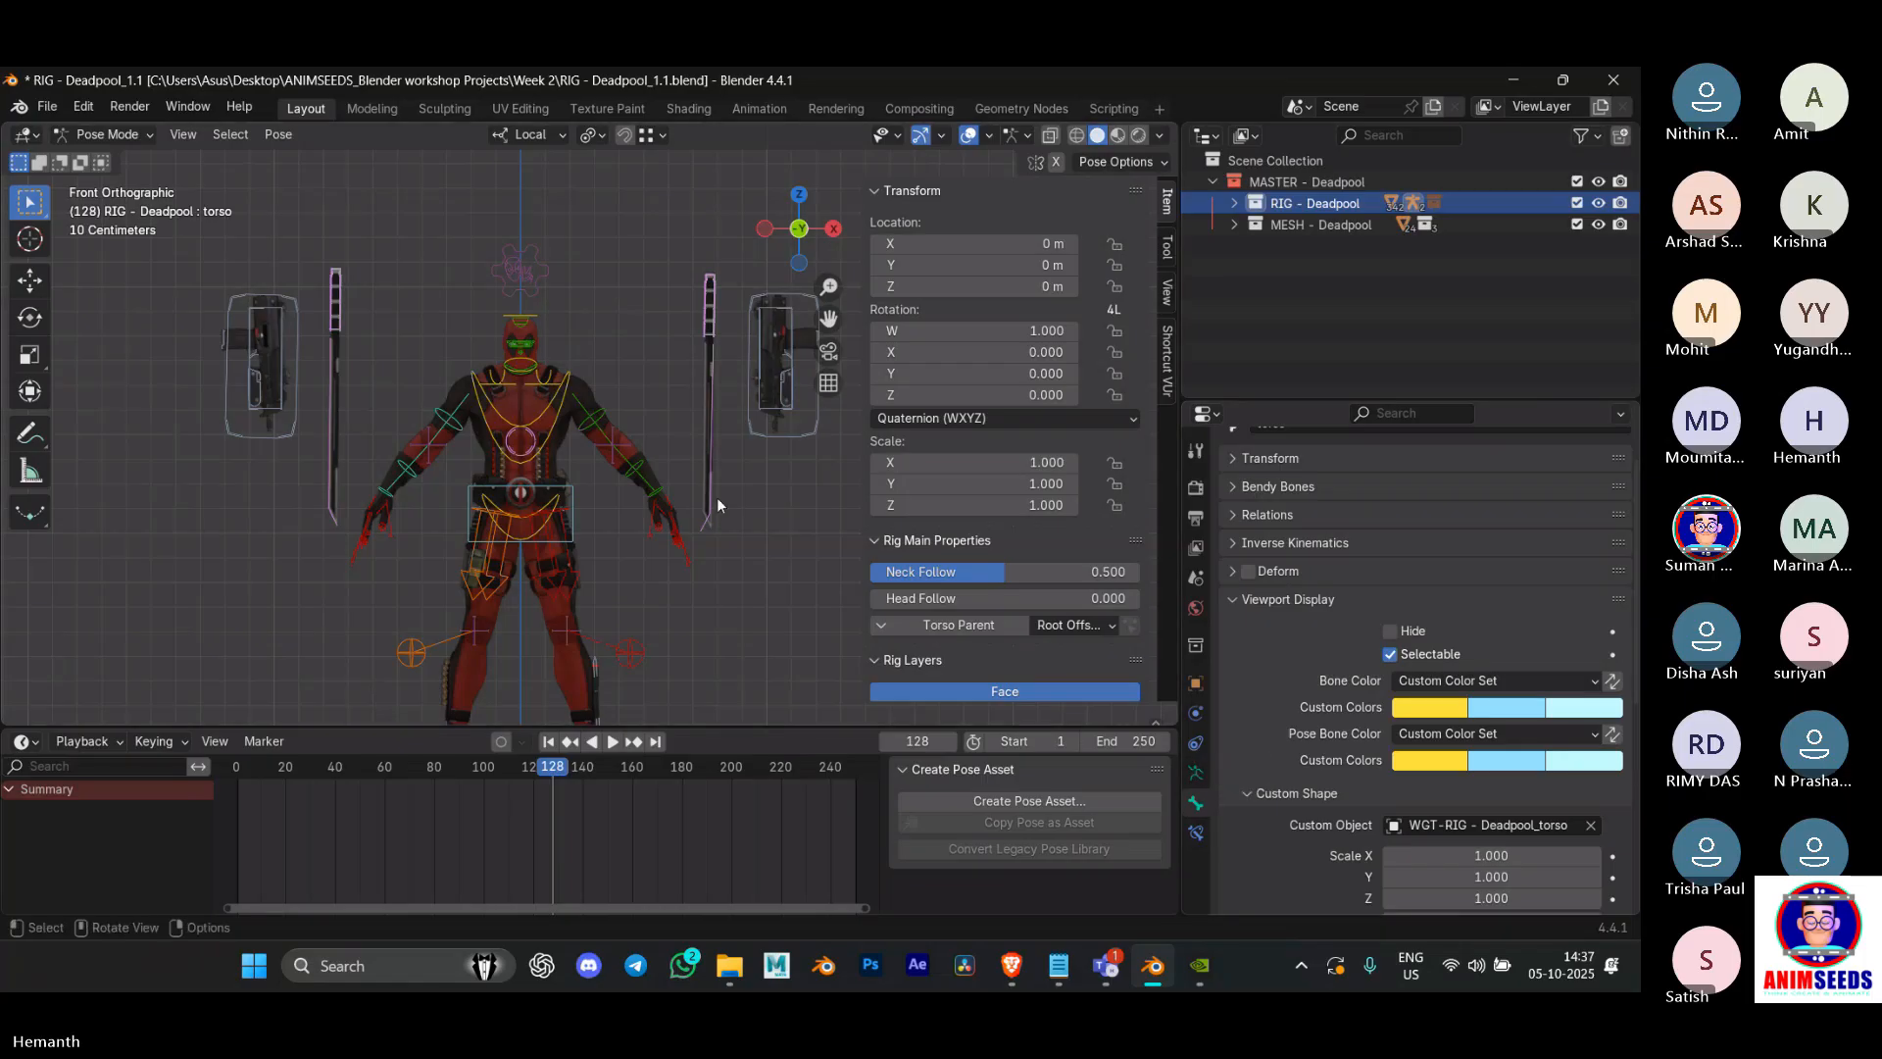
Step: Switch the Deadpool rig from Pose Mode to Object Mode
scroll(716, 497, "down", 8)
key("ctrl+Tab")
left_click(475, 555)
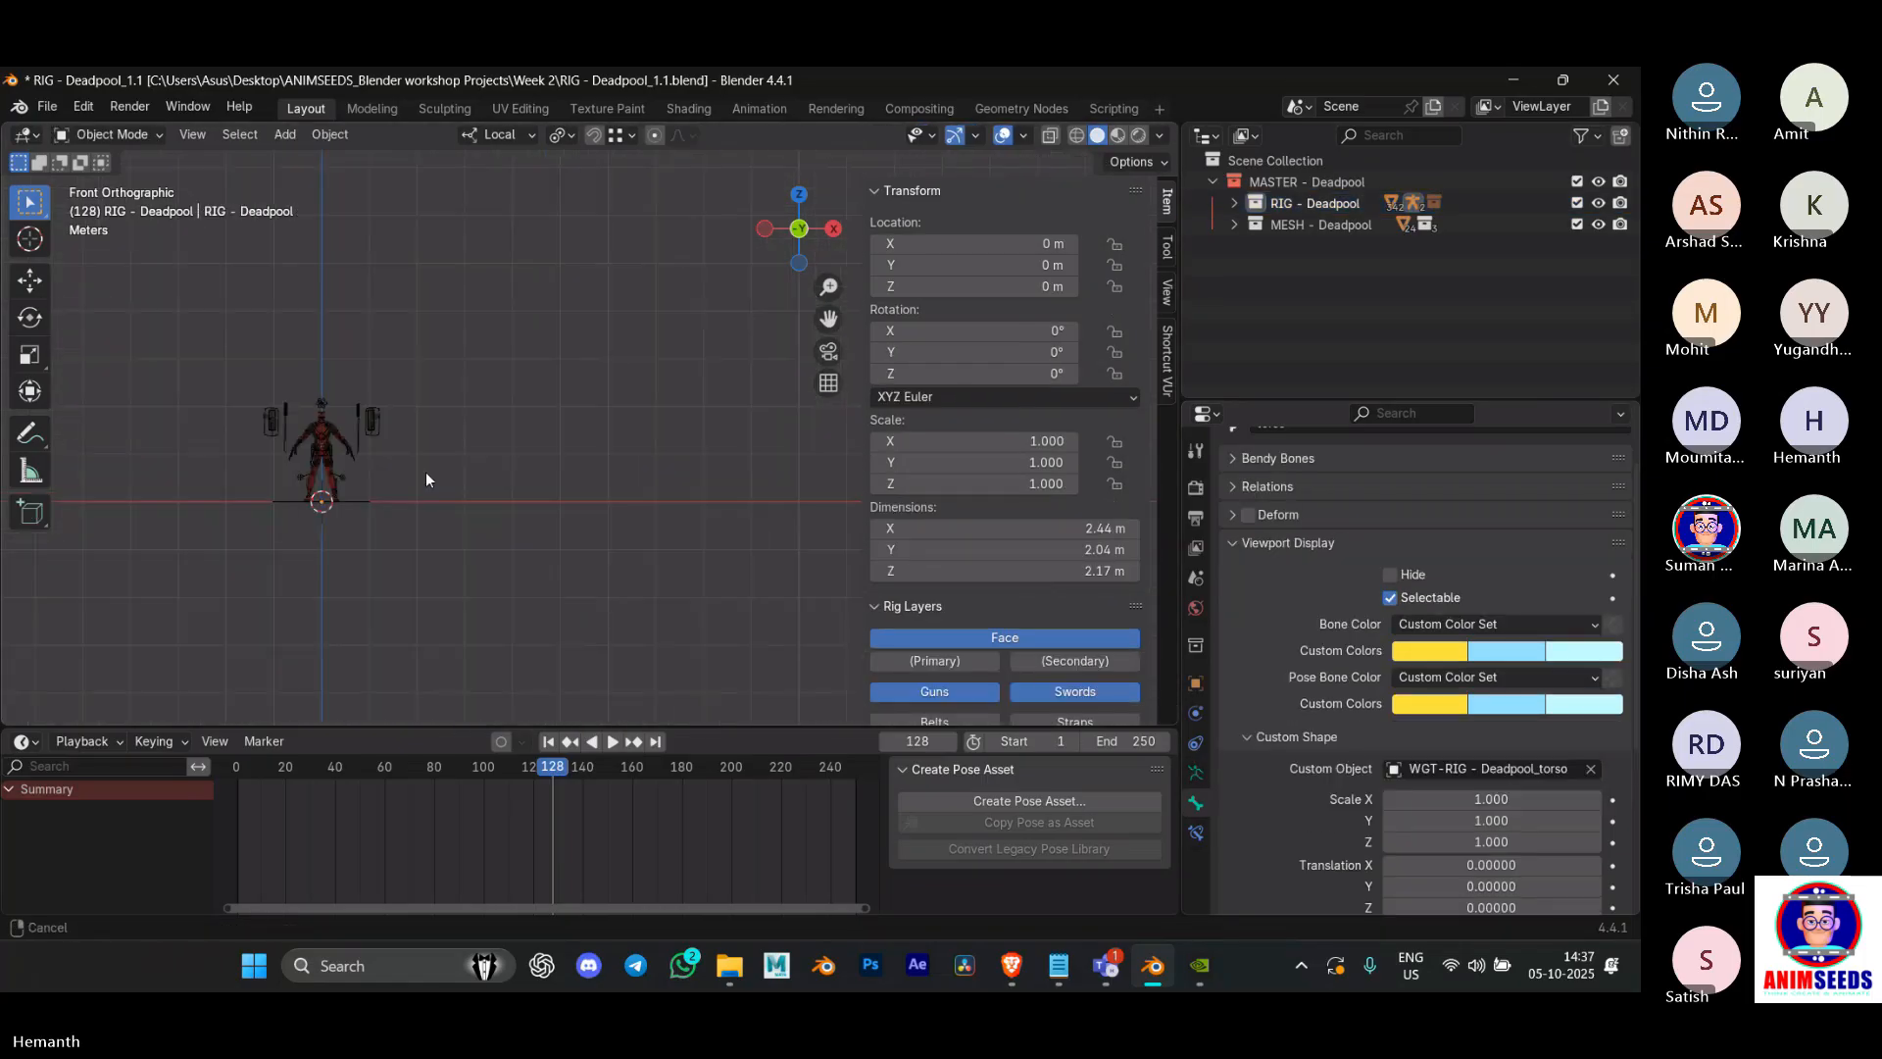
Step: Add a cube and place it beside the character at about X 5.53 m, Z 1.93 m
key("shift+a")
mouse_move(426, 472)
left_click(522, 493)
key("g")
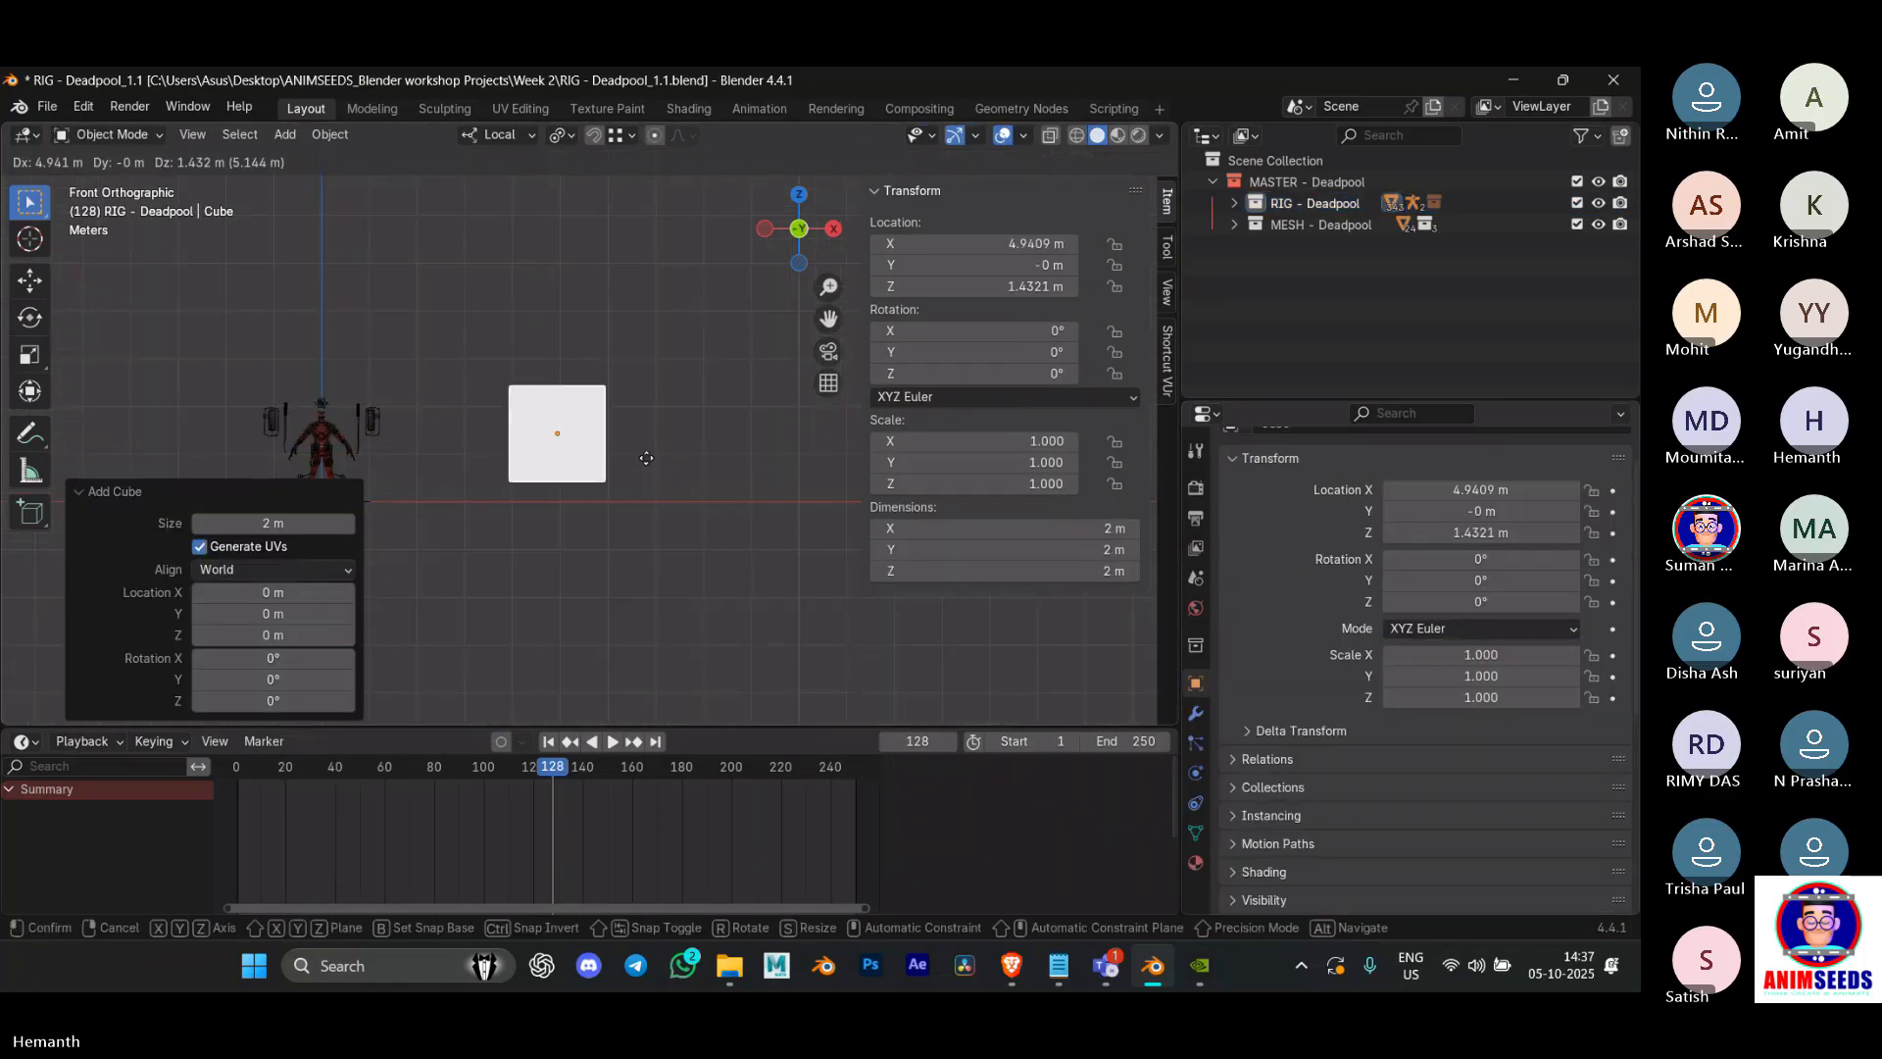
left_click(667, 436)
scroll(669, 424, "up", 3)
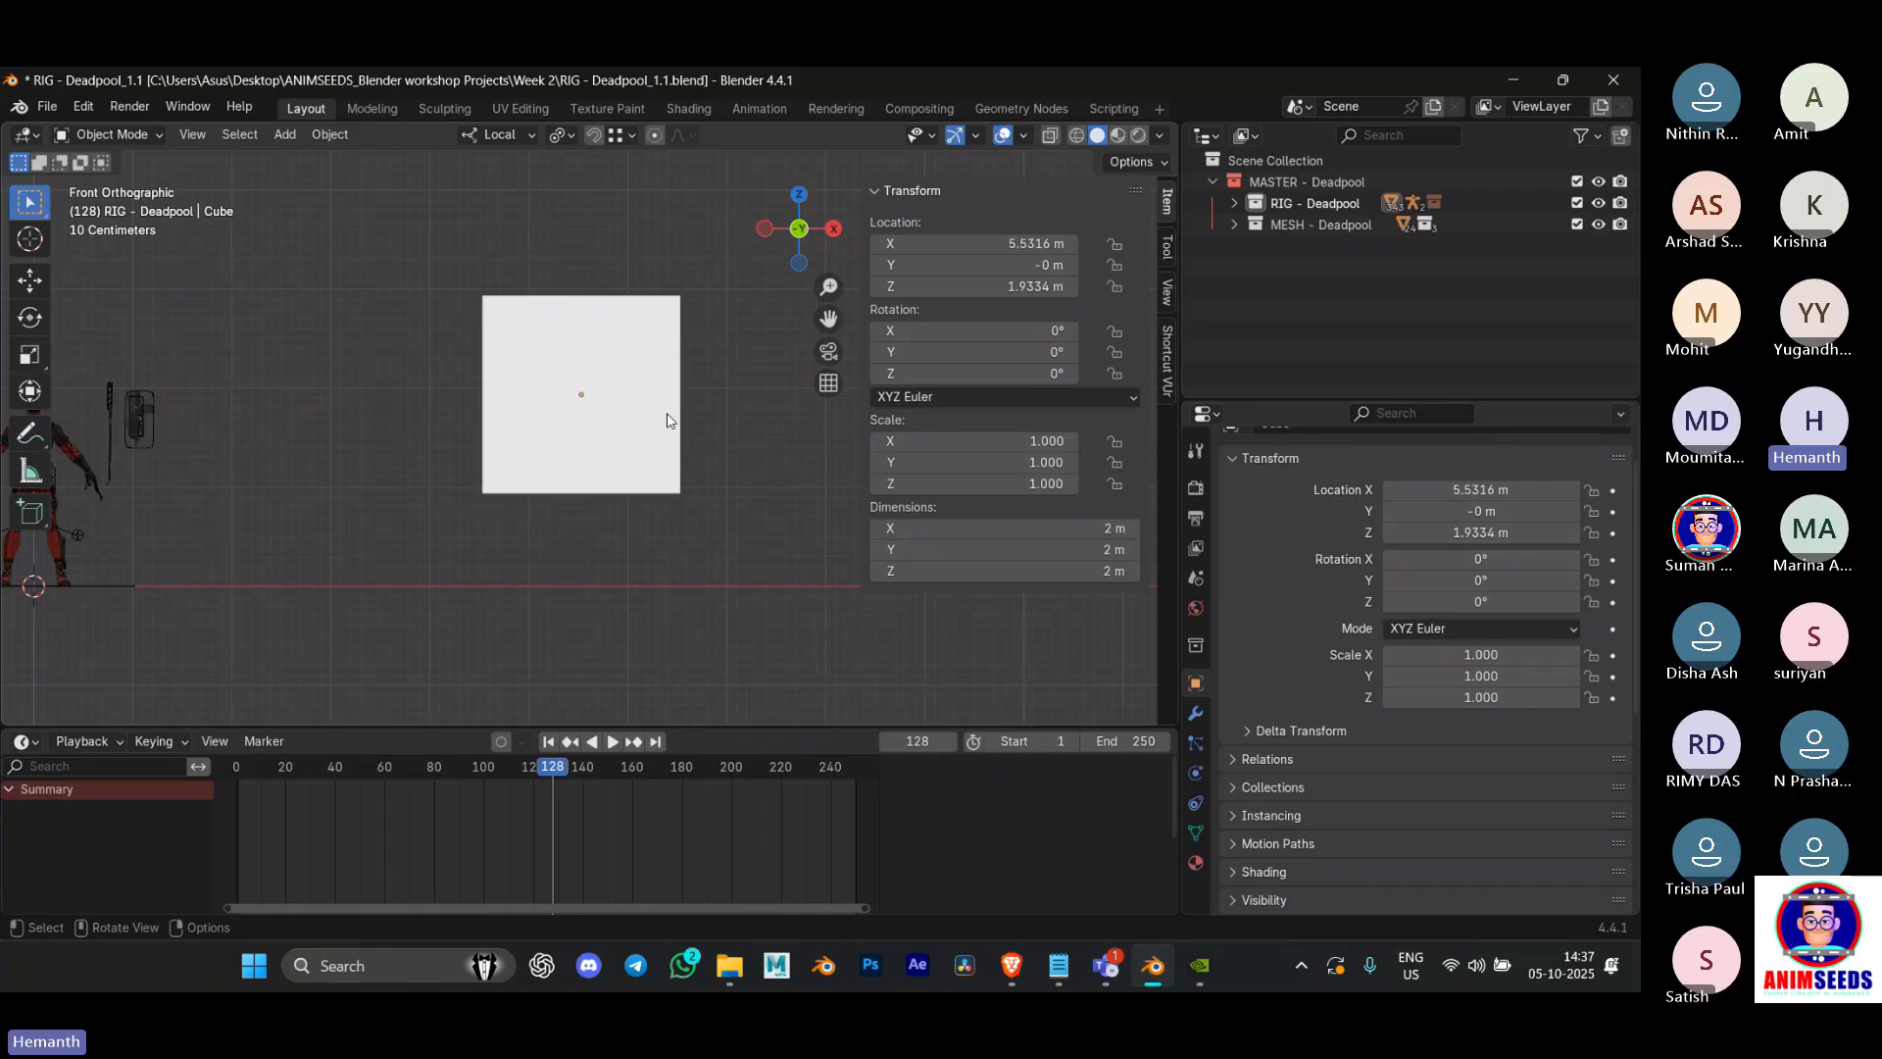
Step: Switch to the Notepad notes and add the lines "object constraint" and "bone constraint" below the existing text
left_click(1057, 966)
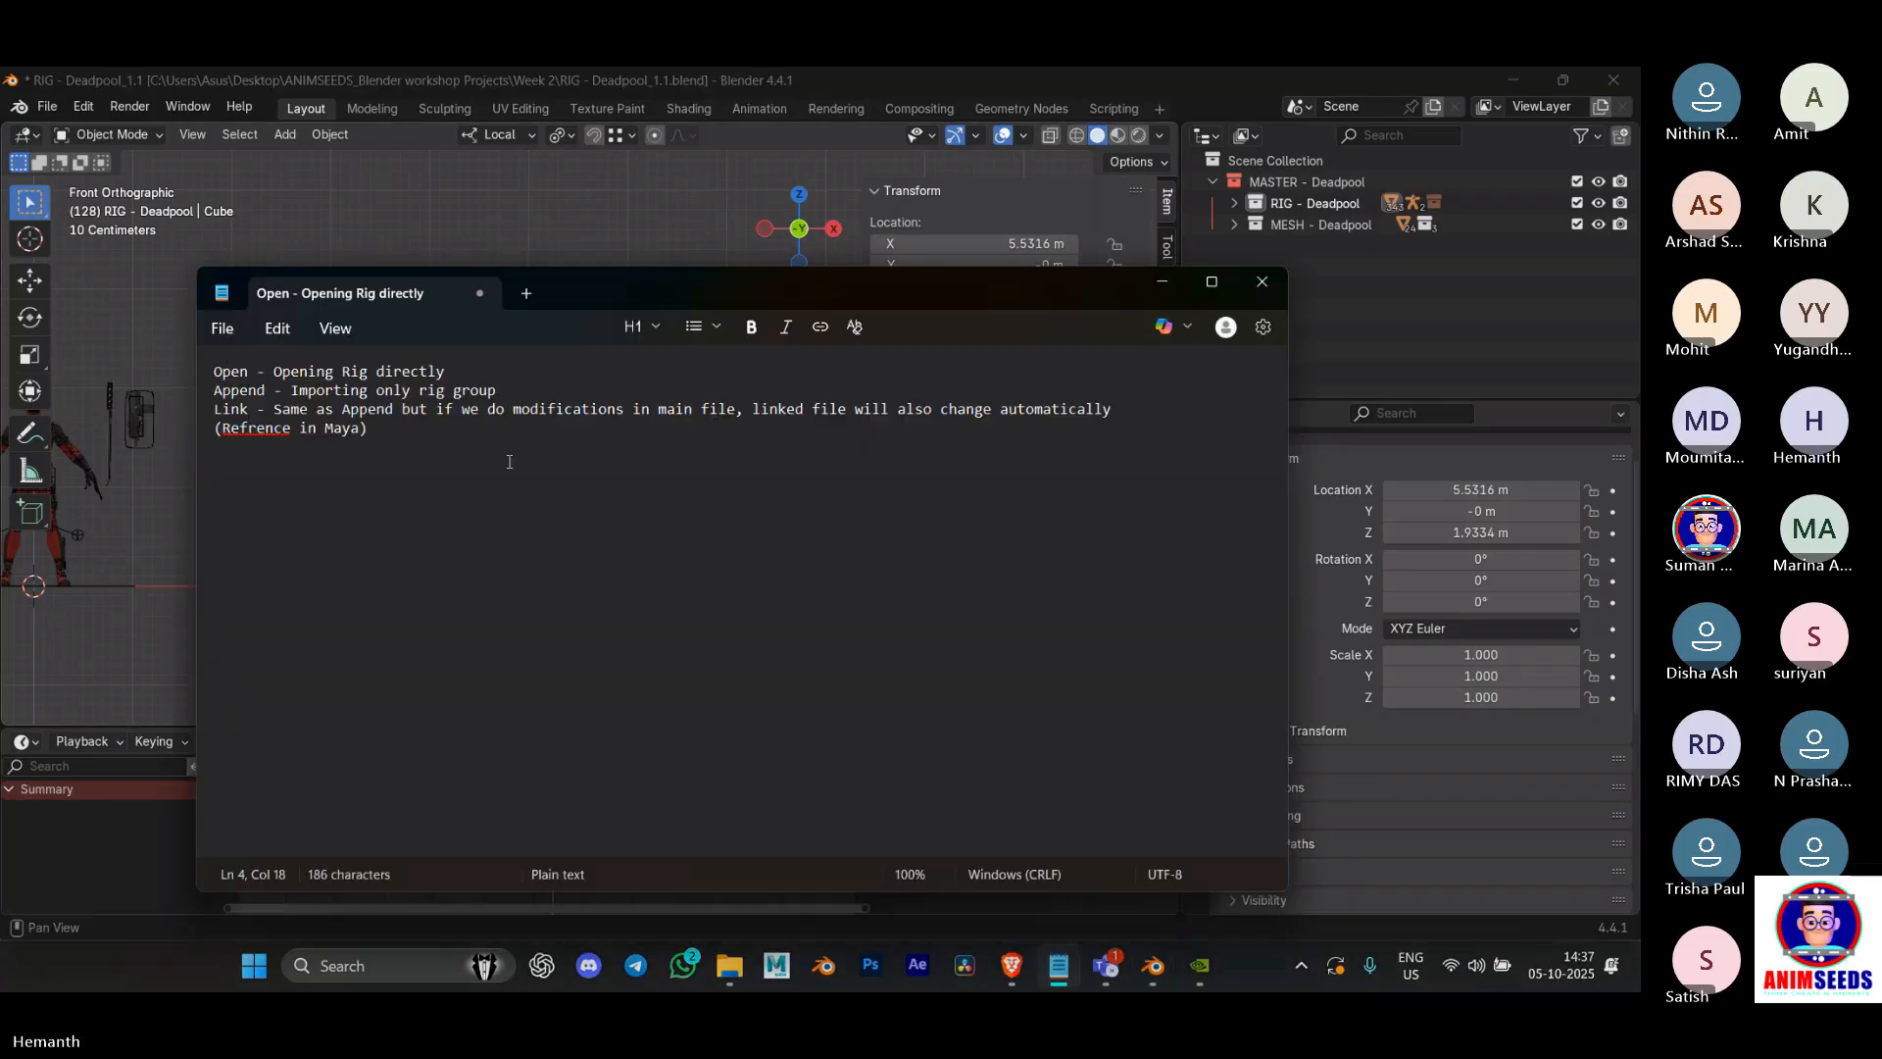
type("o")
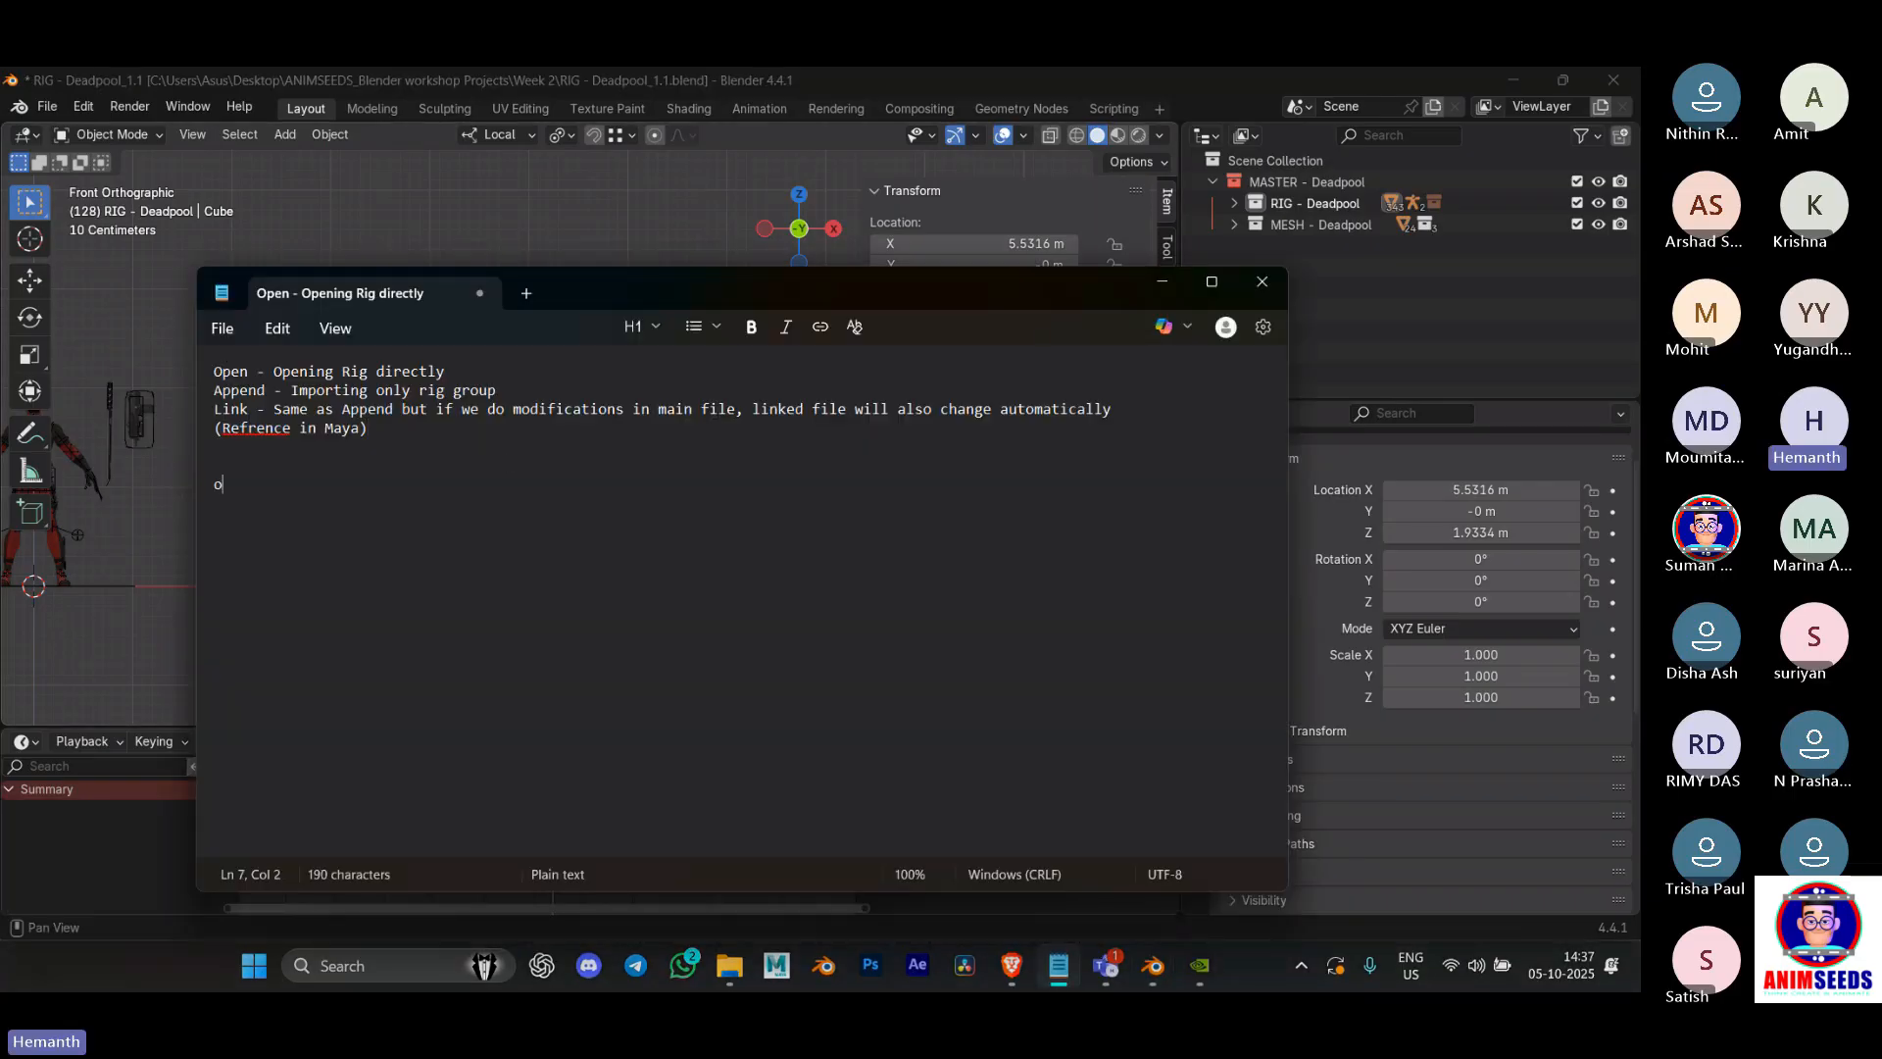
type("bject cons")
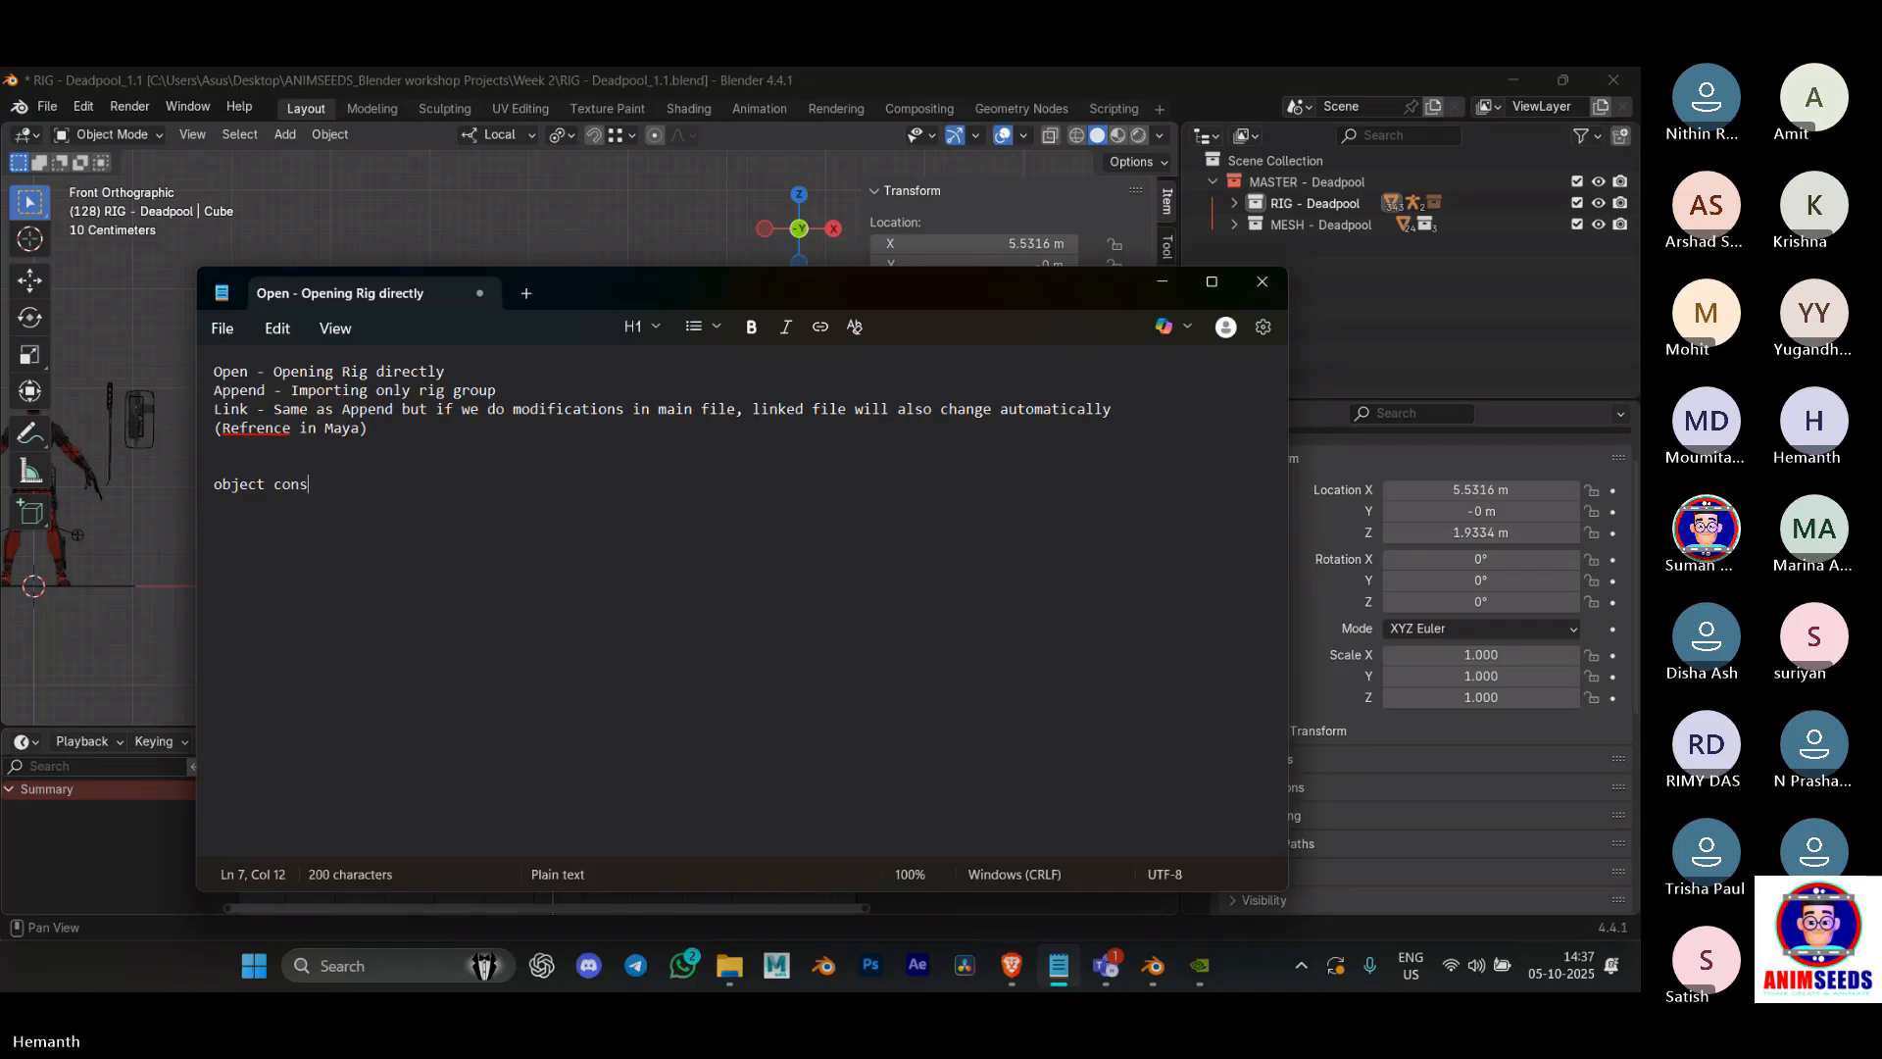
type("traint")
key("Return")
type("bo")
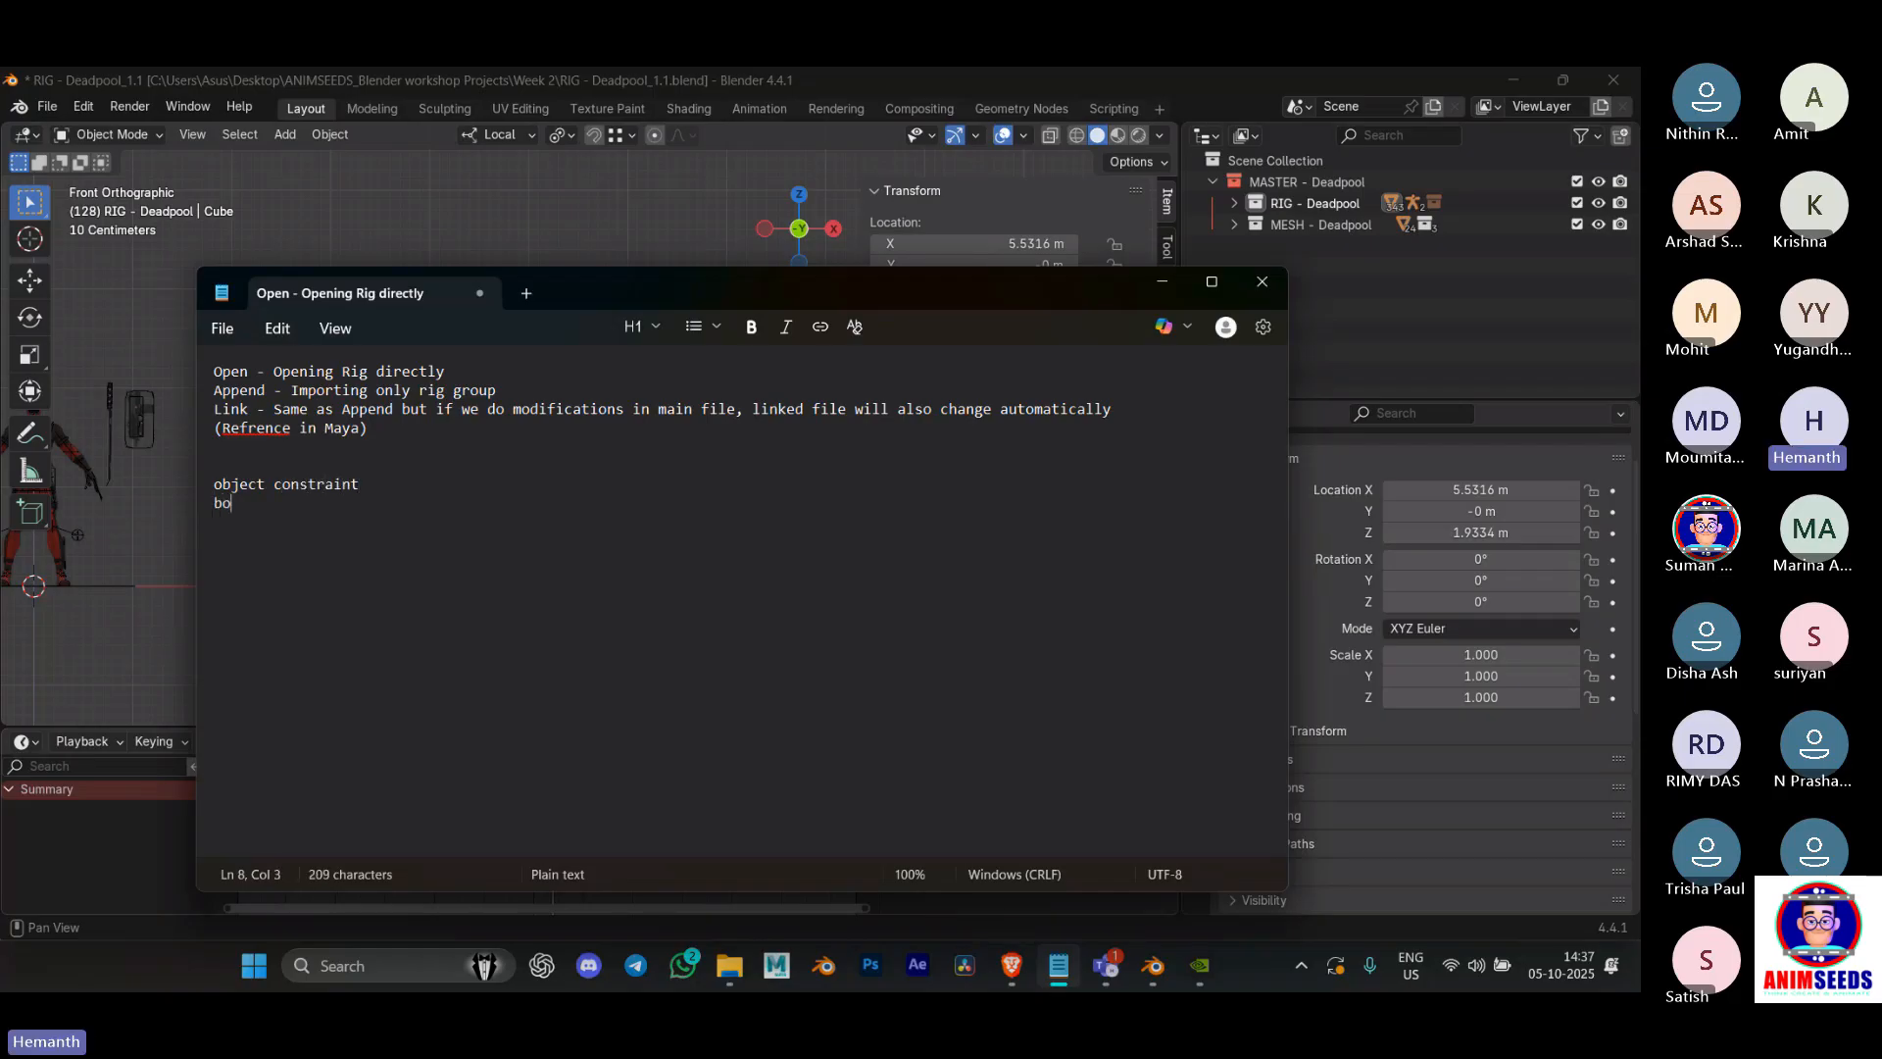
type("ne constraint")
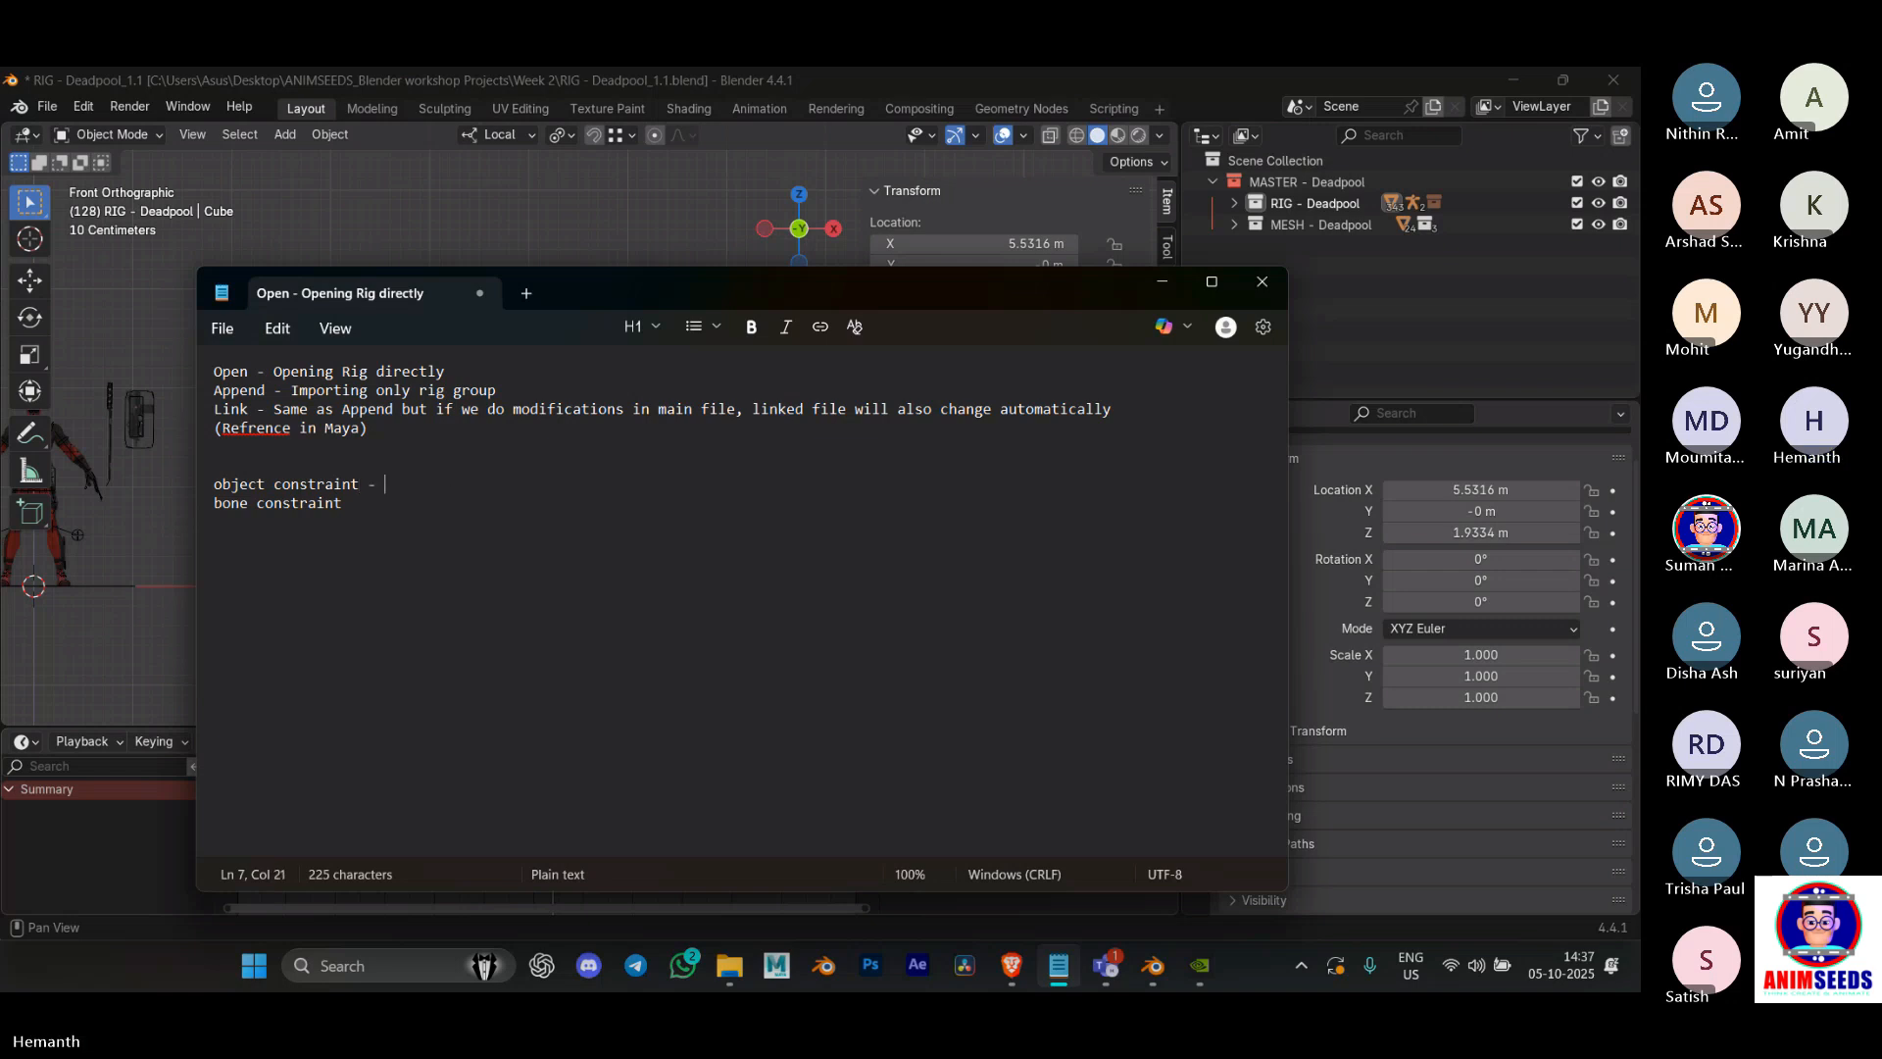
Step: Complete the notes as "object constraint - objects" and "bone constraint - bones", then return to Blender
type("objects")
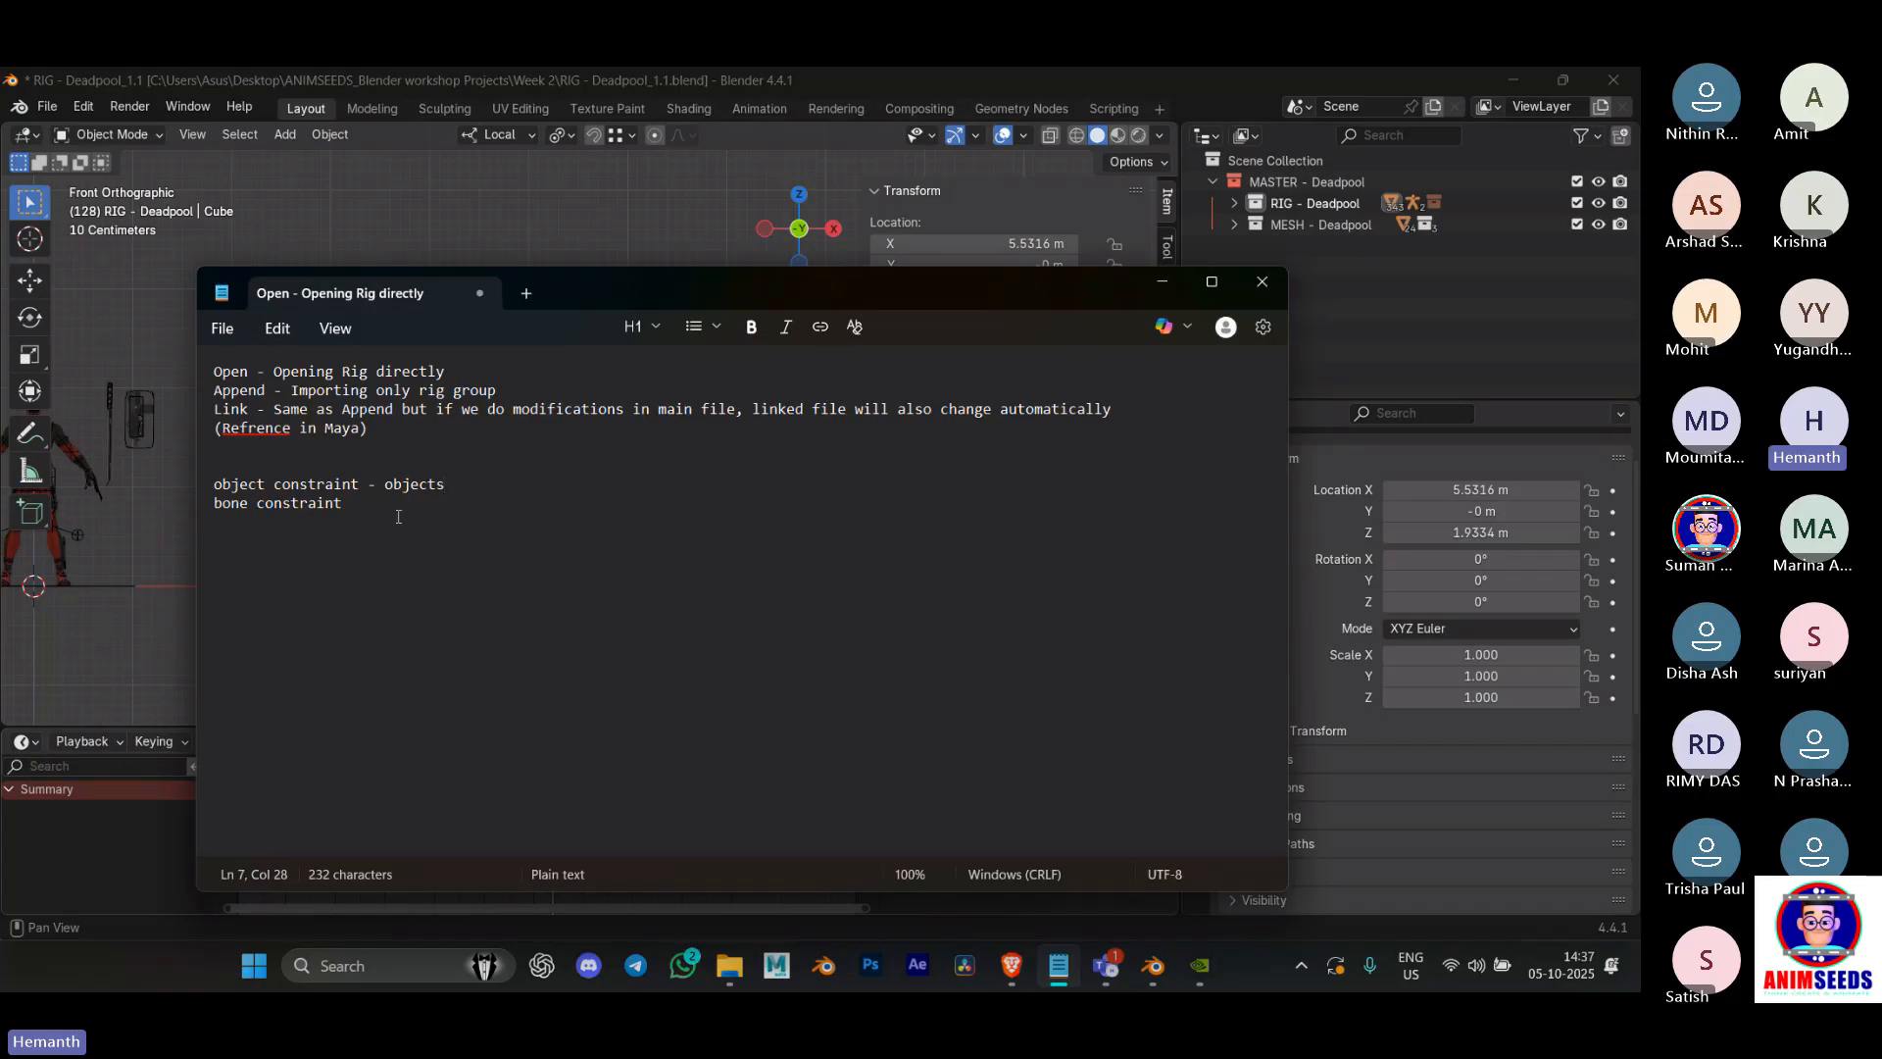
left_click(393, 502)
type("- bo")
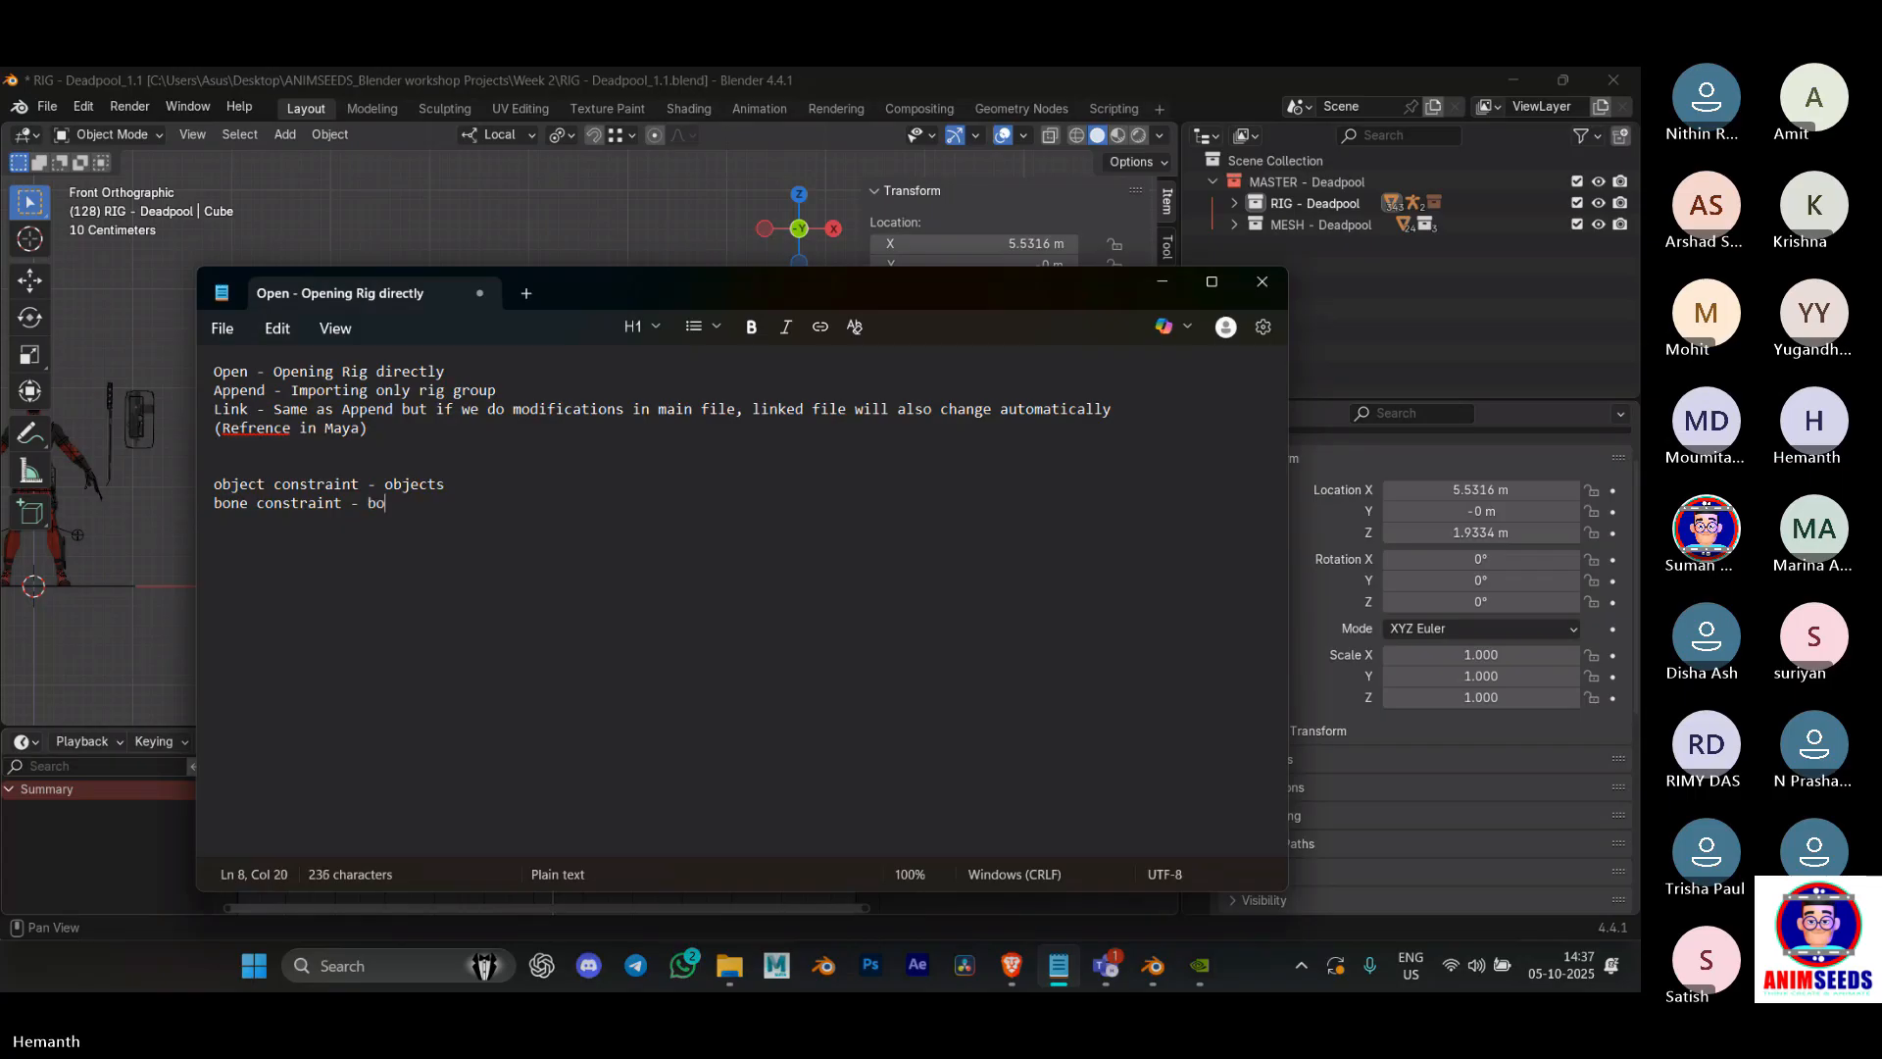
type("nes")
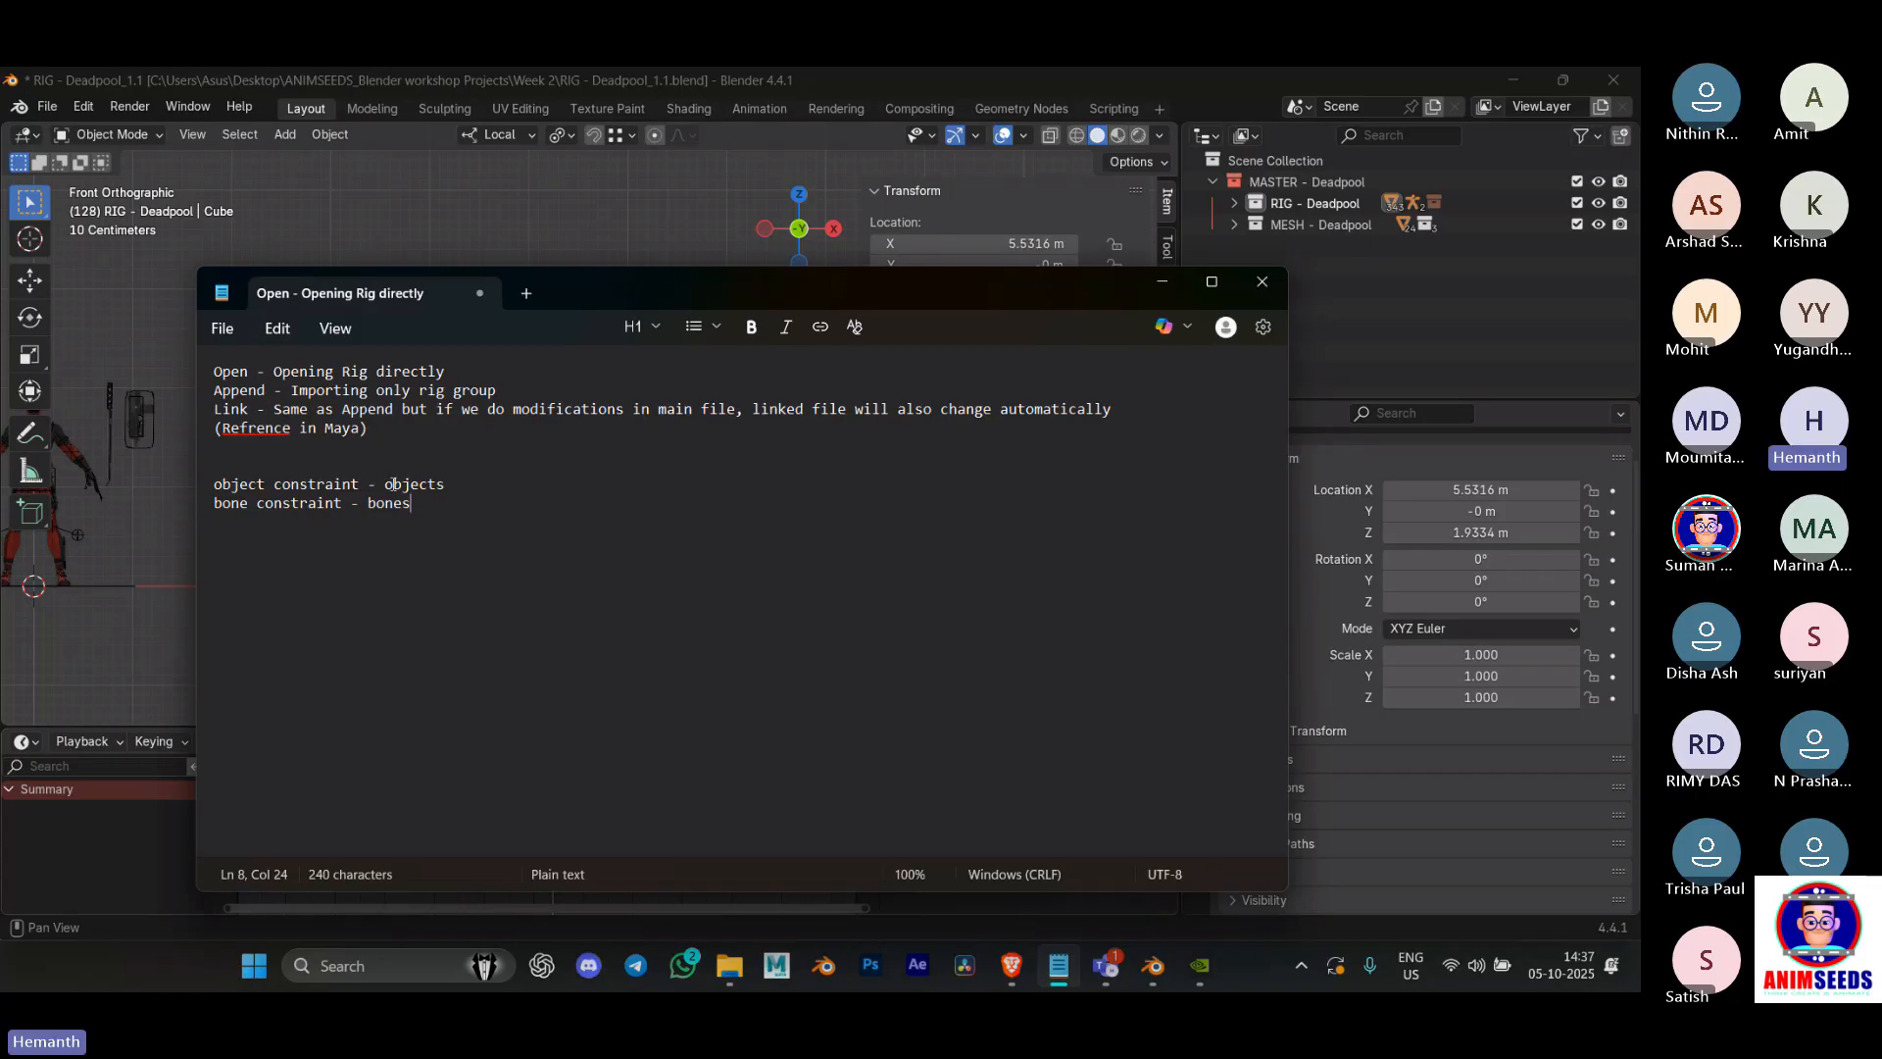
left_click(1162, 282)
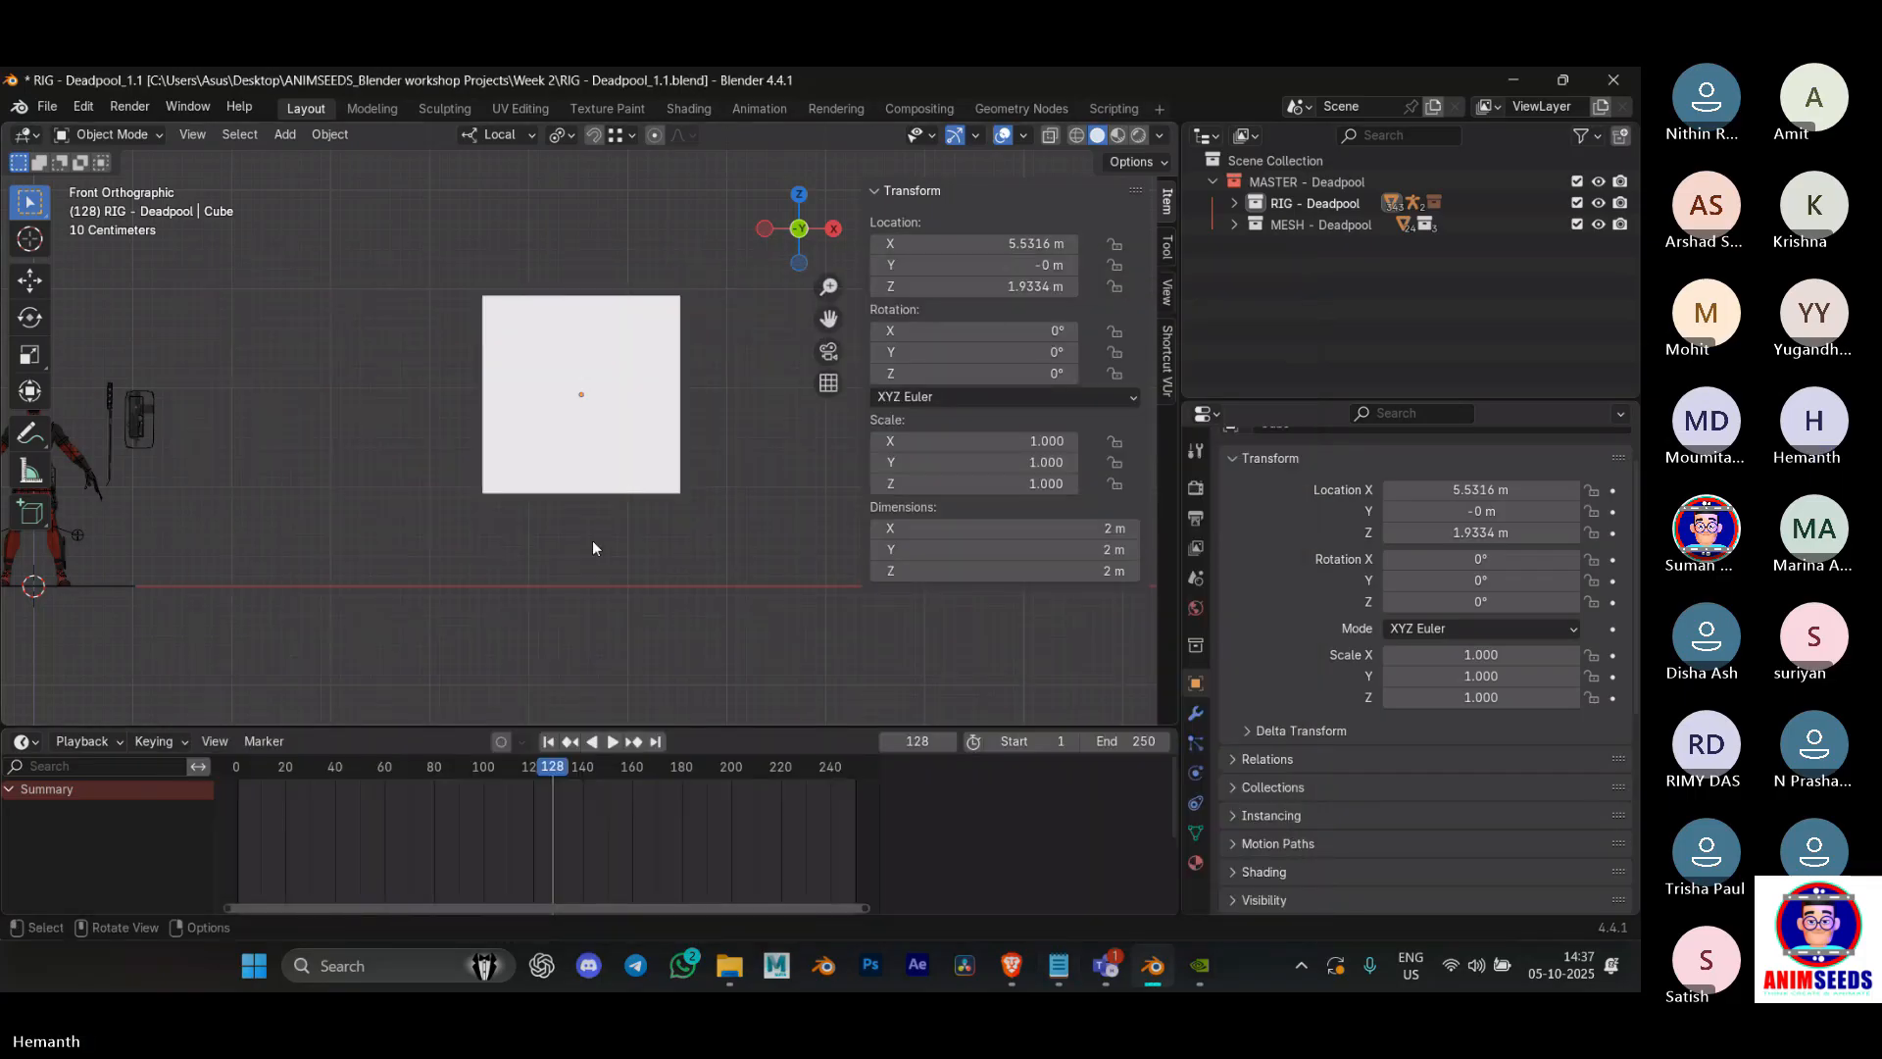
Step: Add a Child Of object constraint to the cube with RIG - Deadpool as its target
left_click(1195, 803)
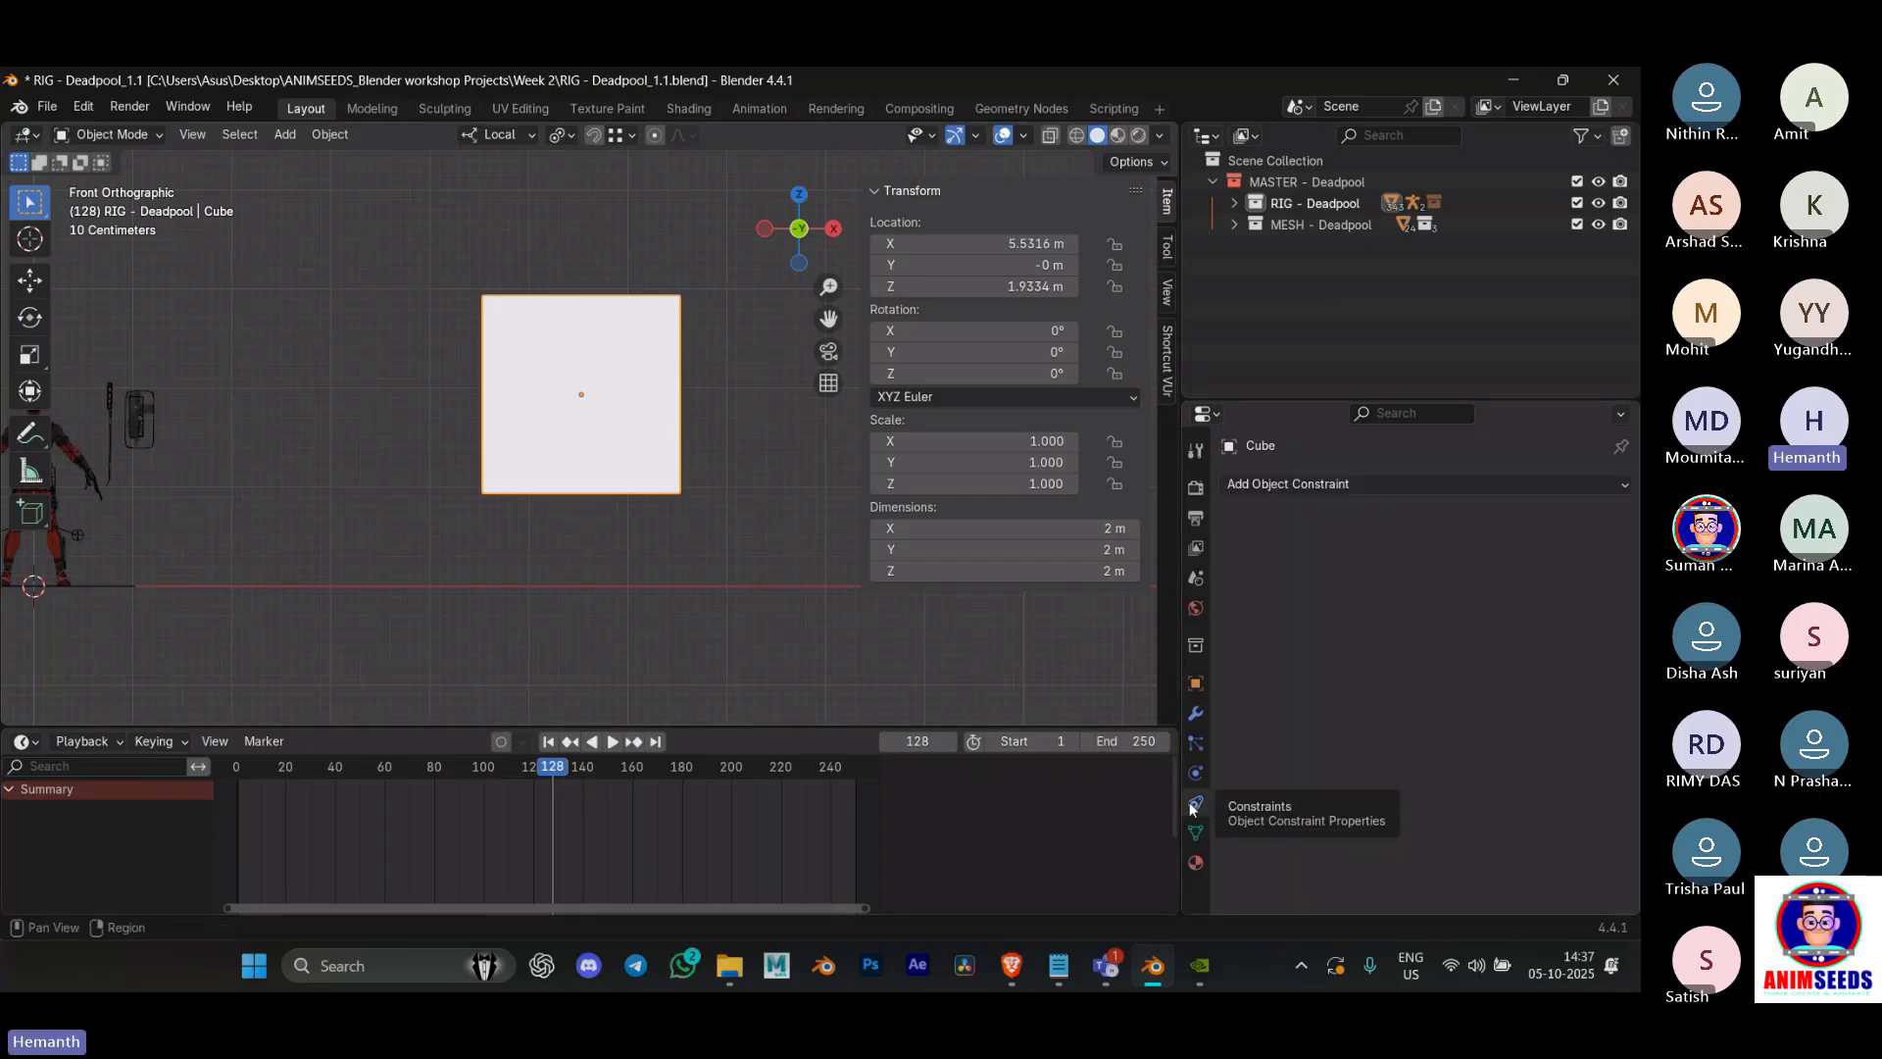
left_click(1331, 482)
left_click(1587, 585)
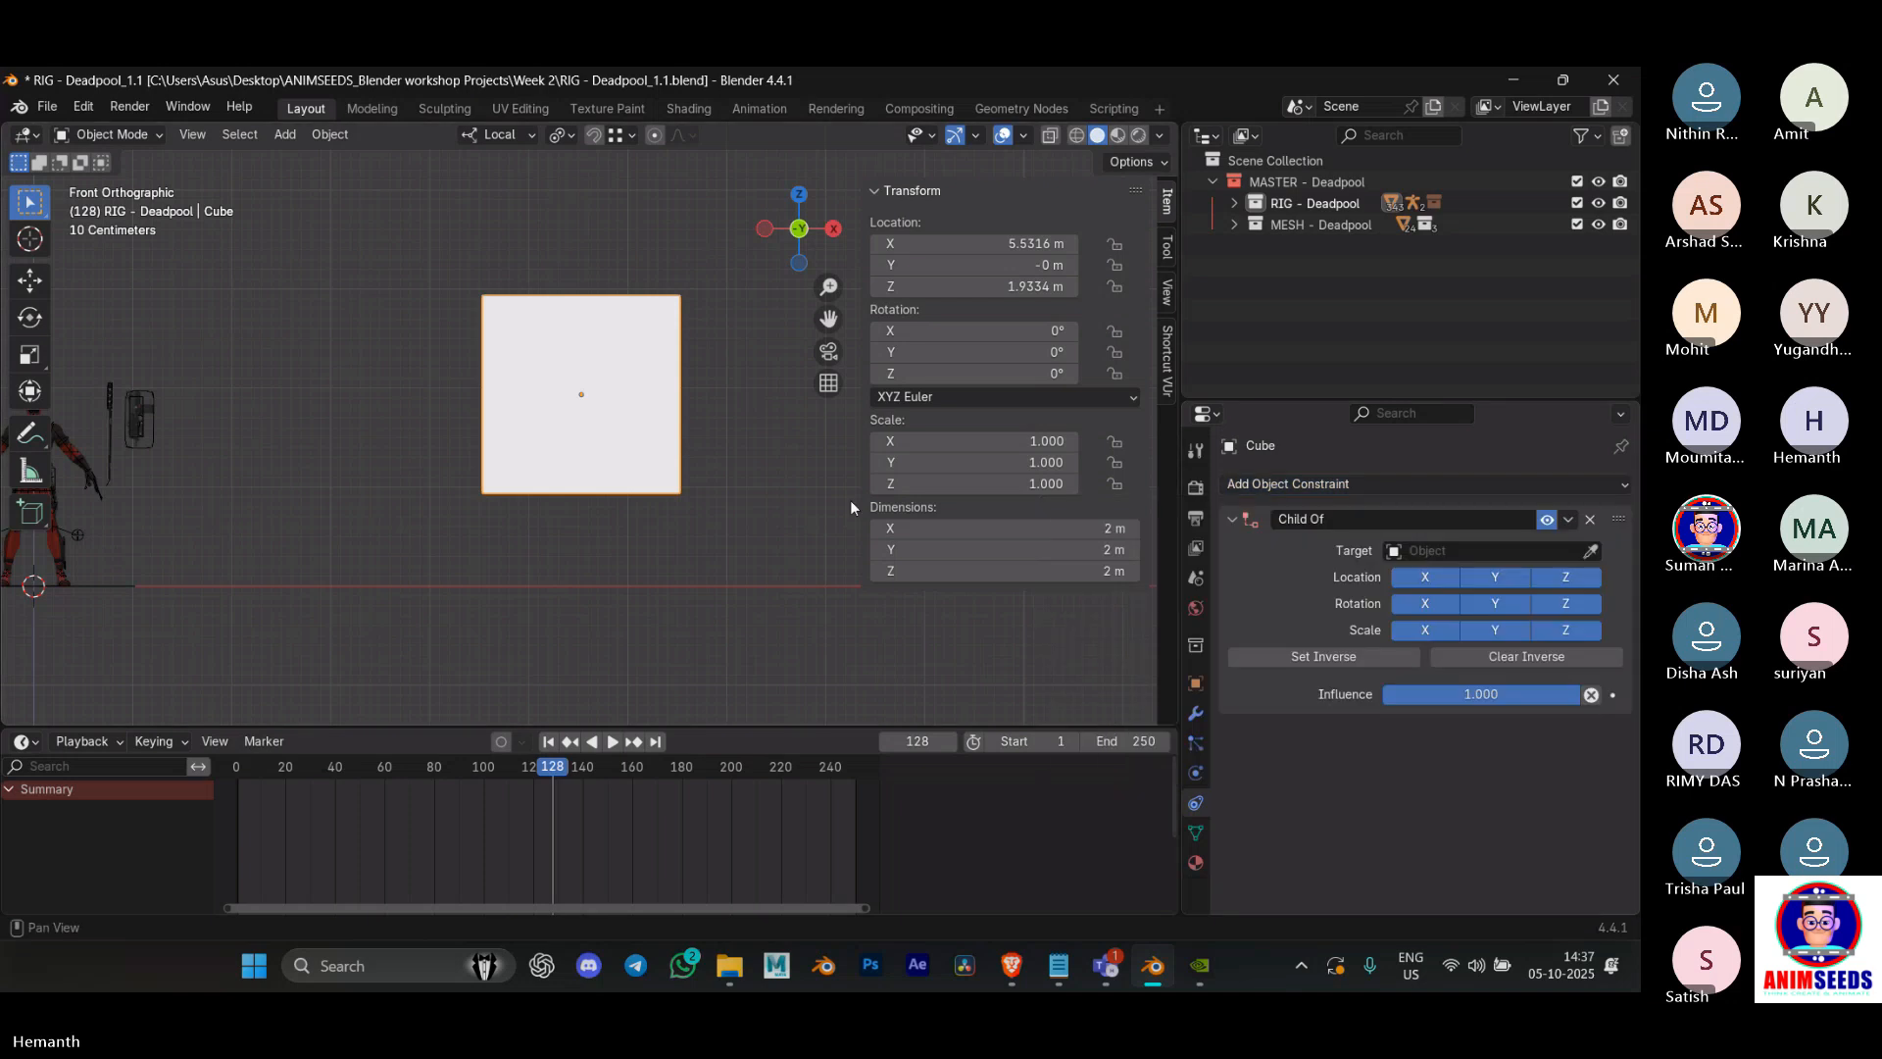
scroll(850, 500, "down", 3)
left_click(1592, 550)
left_click(297, 437)
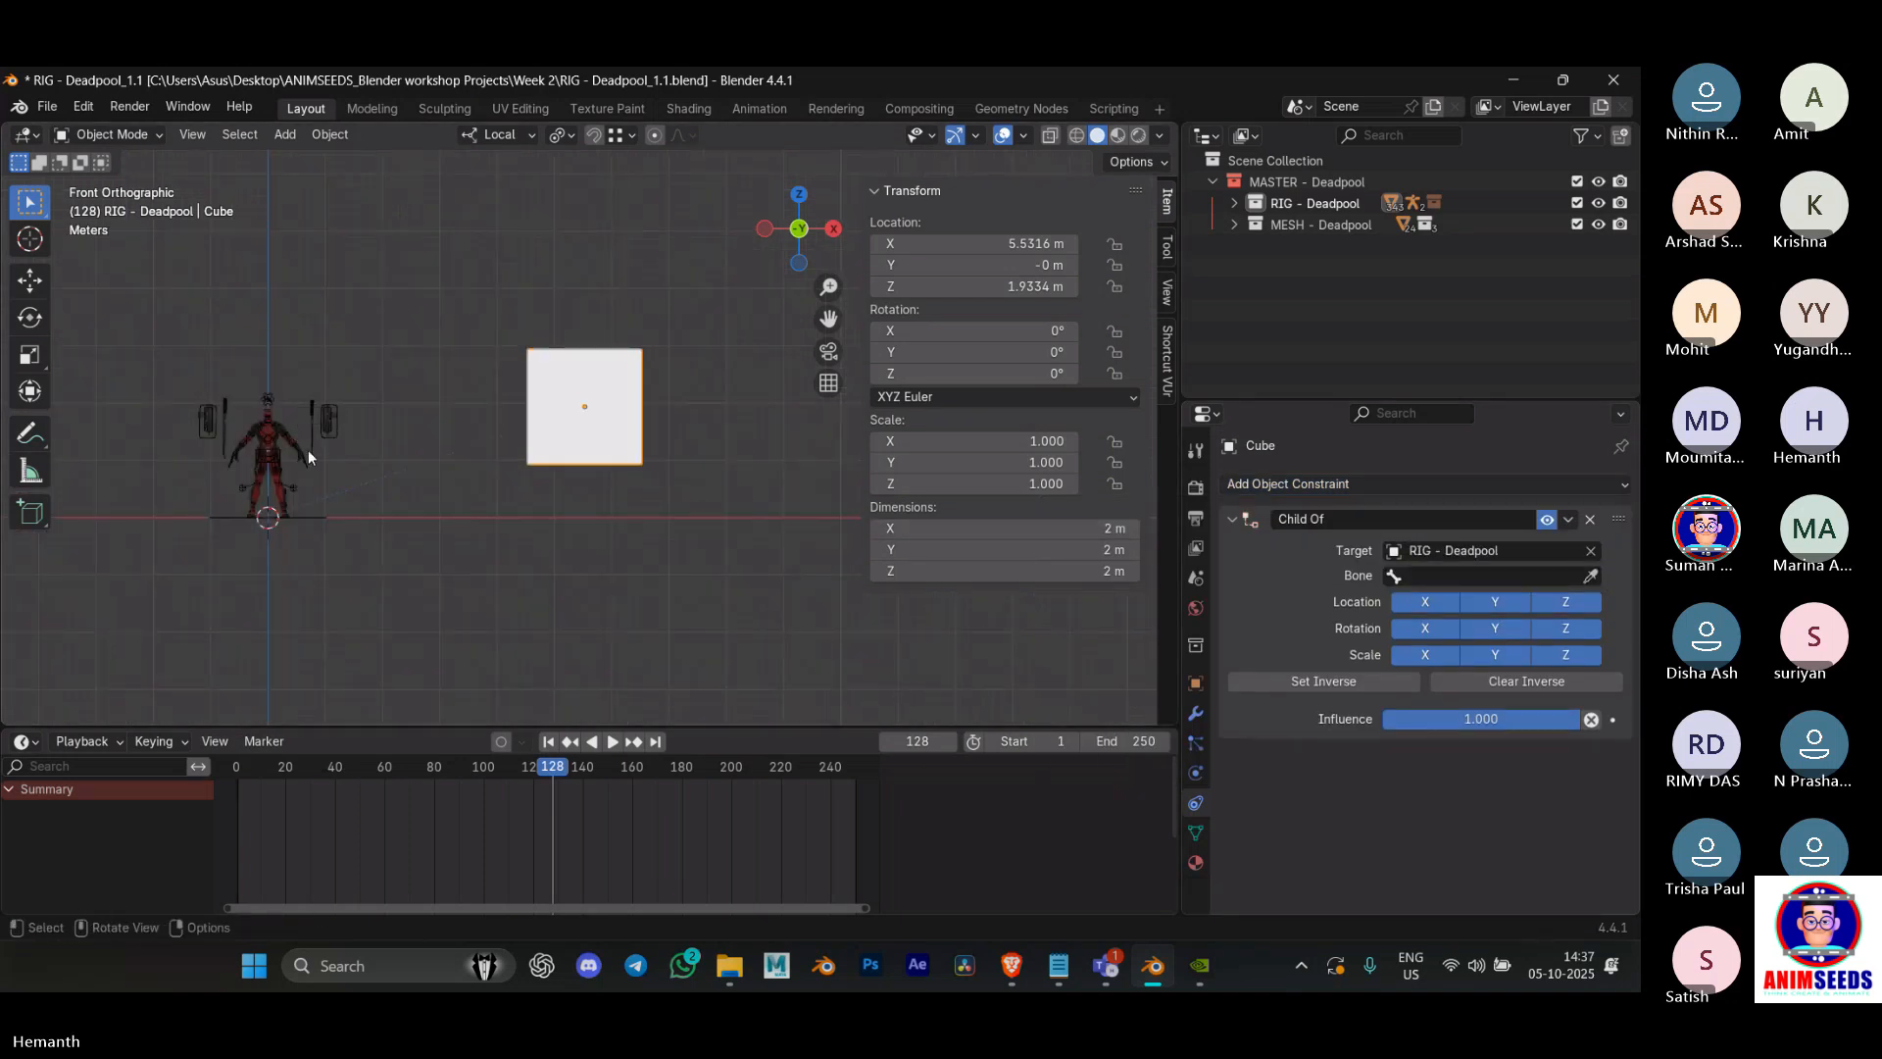
Step: Put the Deadpool rig into Pose Mode and select the forearm_fk.L bone
scroll(691, 485, "up", 2)
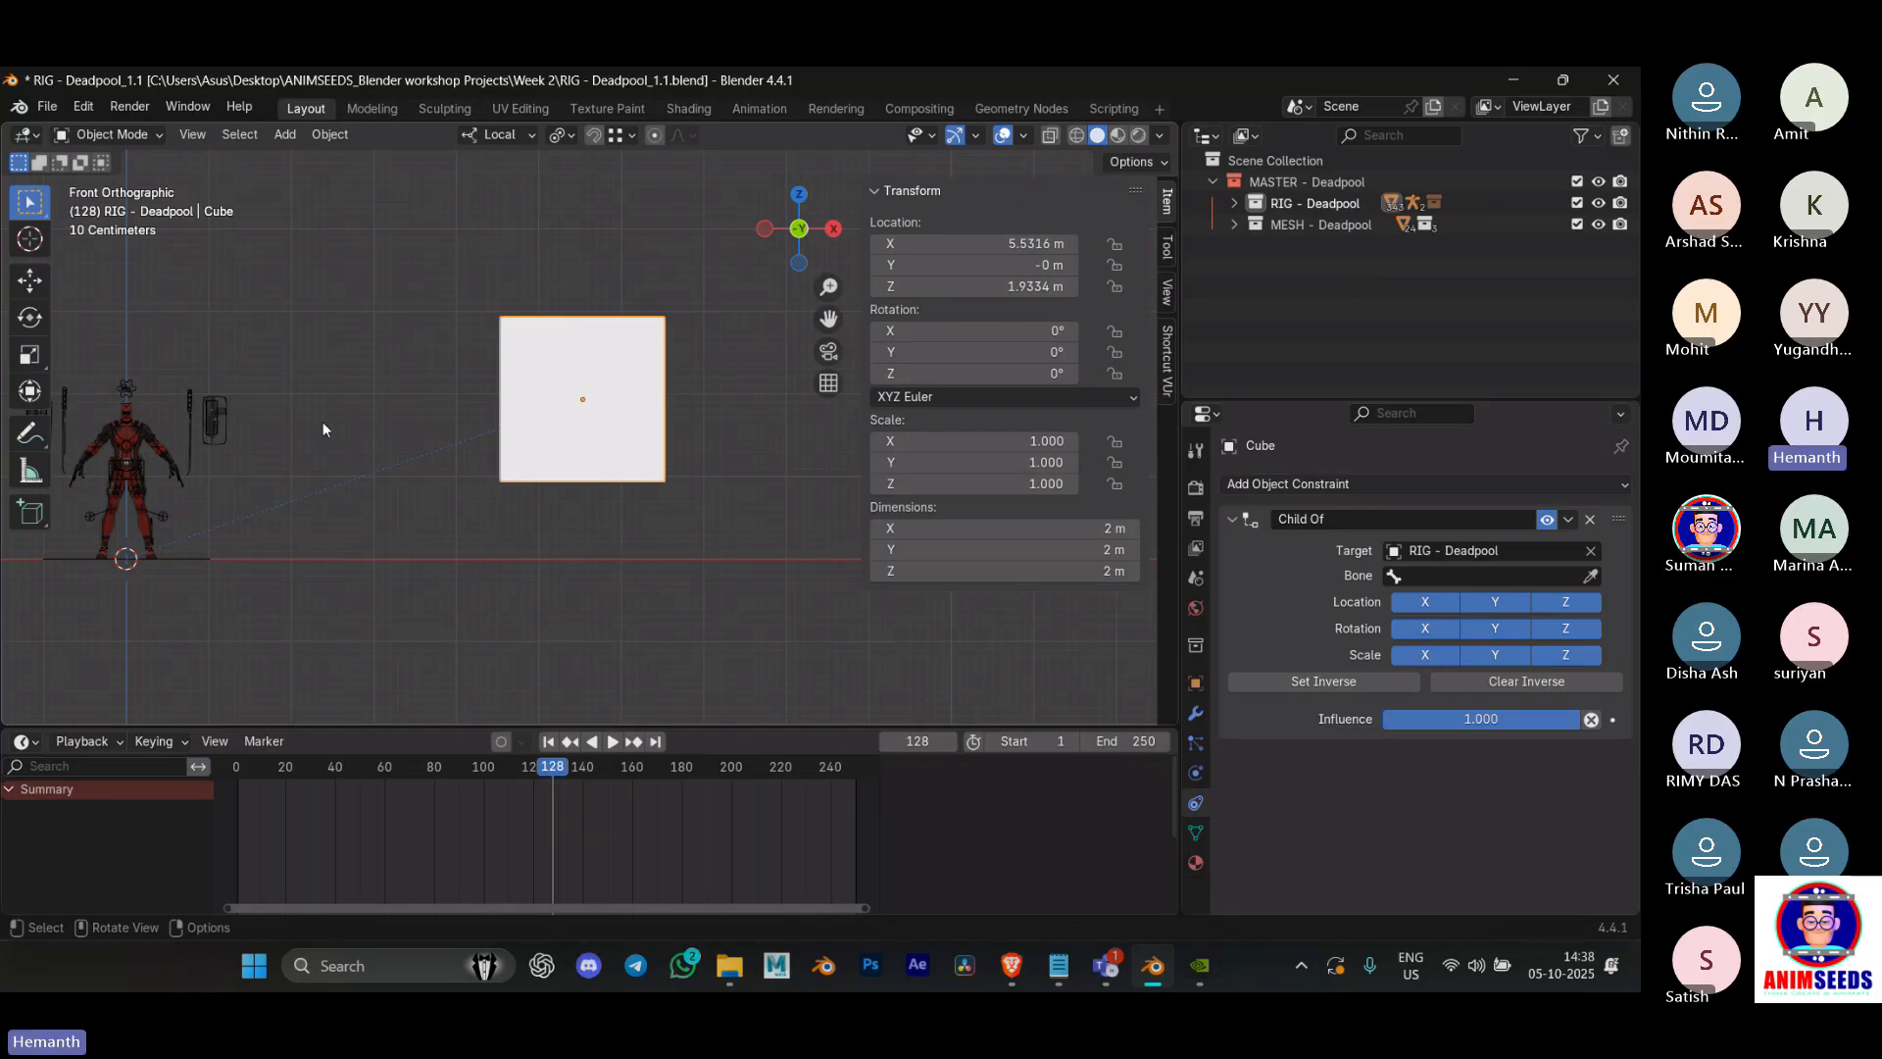
left_click(133, 446)
key("KP_Decimal")
key("ctrl+Tab")
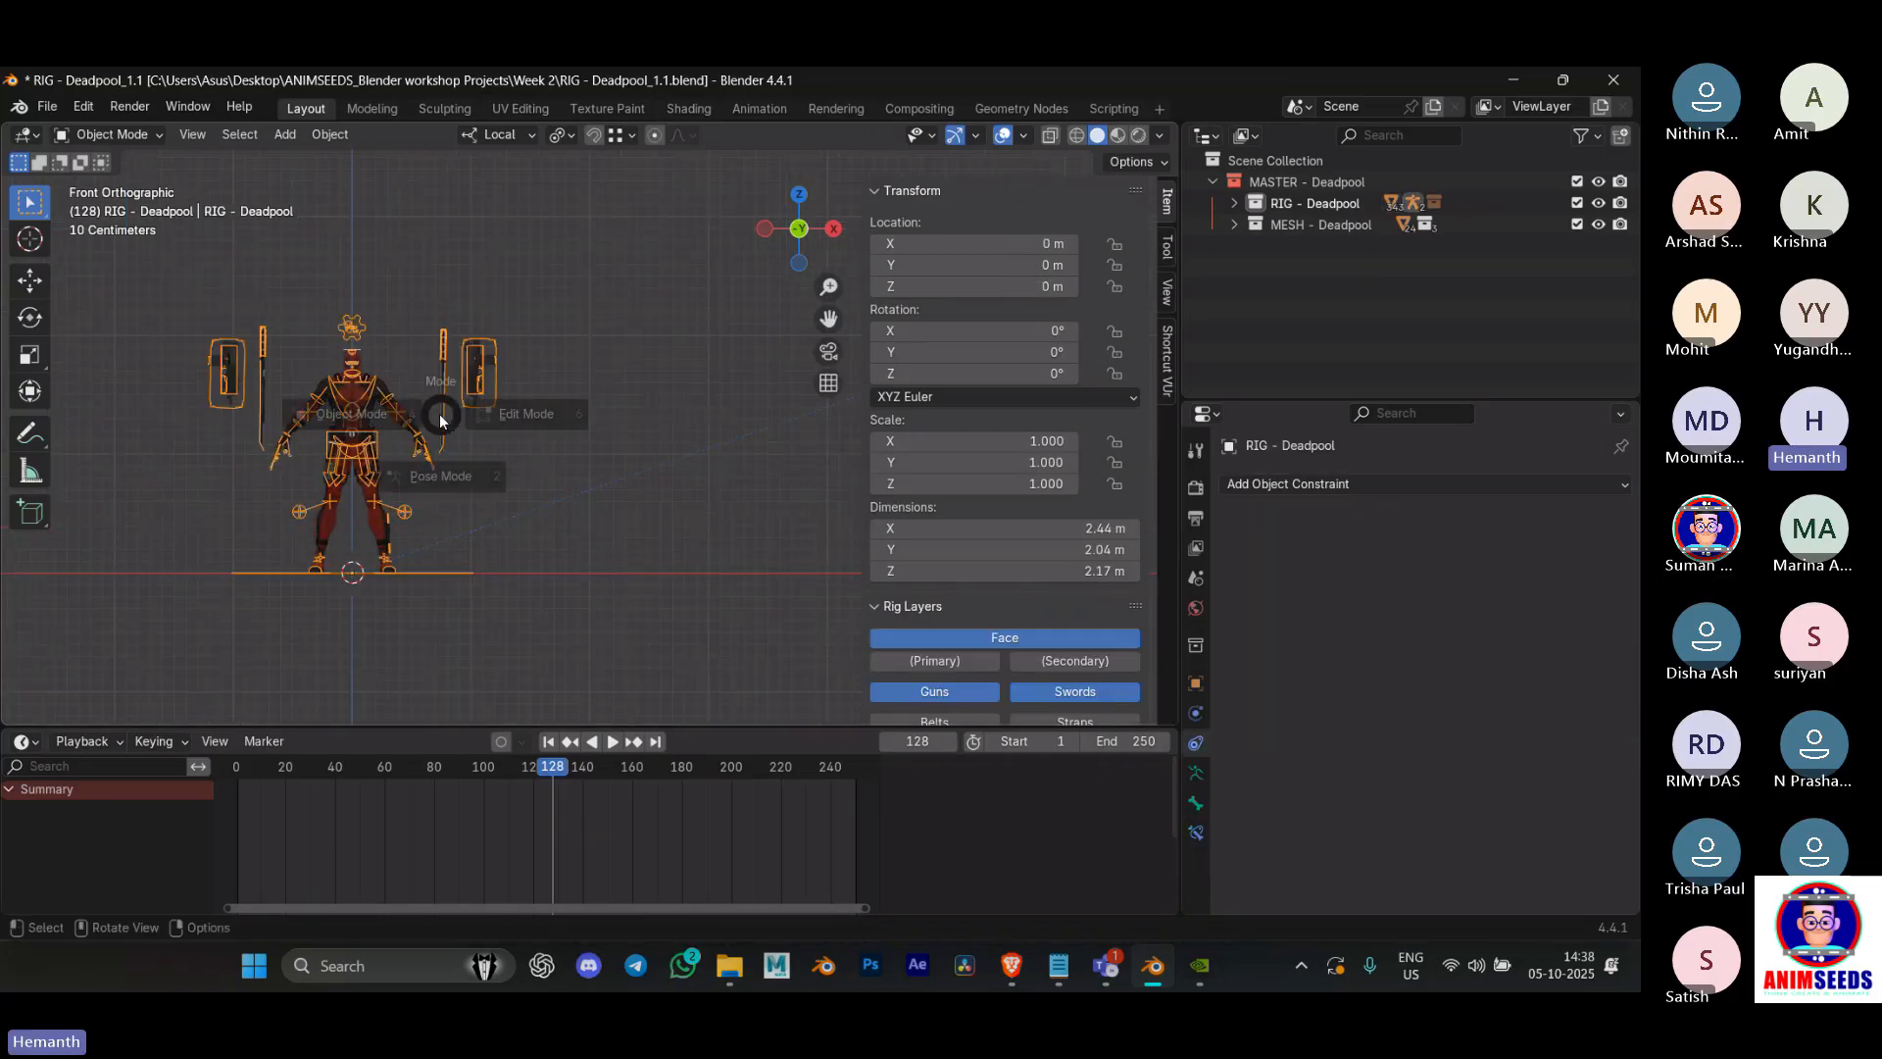
left_click(415, 510)
scroll(381, 432, "up", 3)
middle_click_drag(236, 489, 463, 463, "shift")
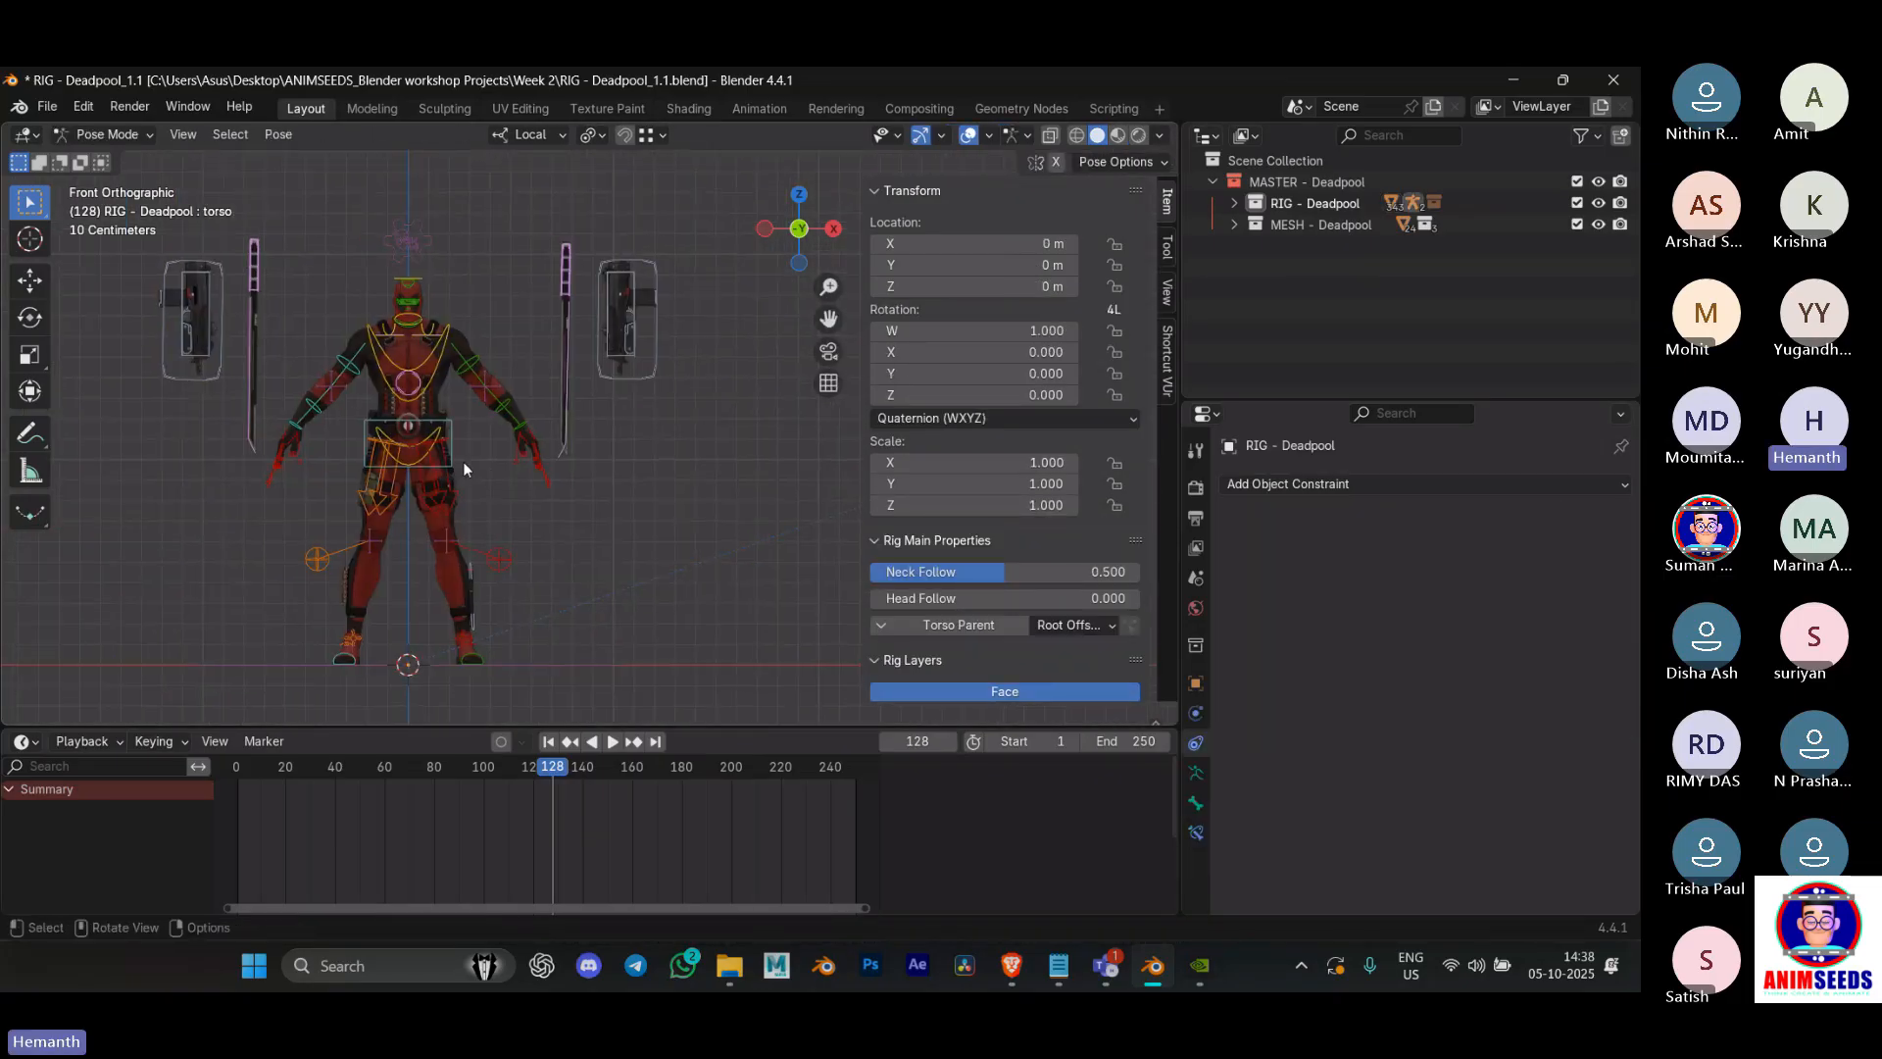
scroll(451, 404, "up", 2)
left_click(451, 405)
scroll(459, 398, "up", 2)
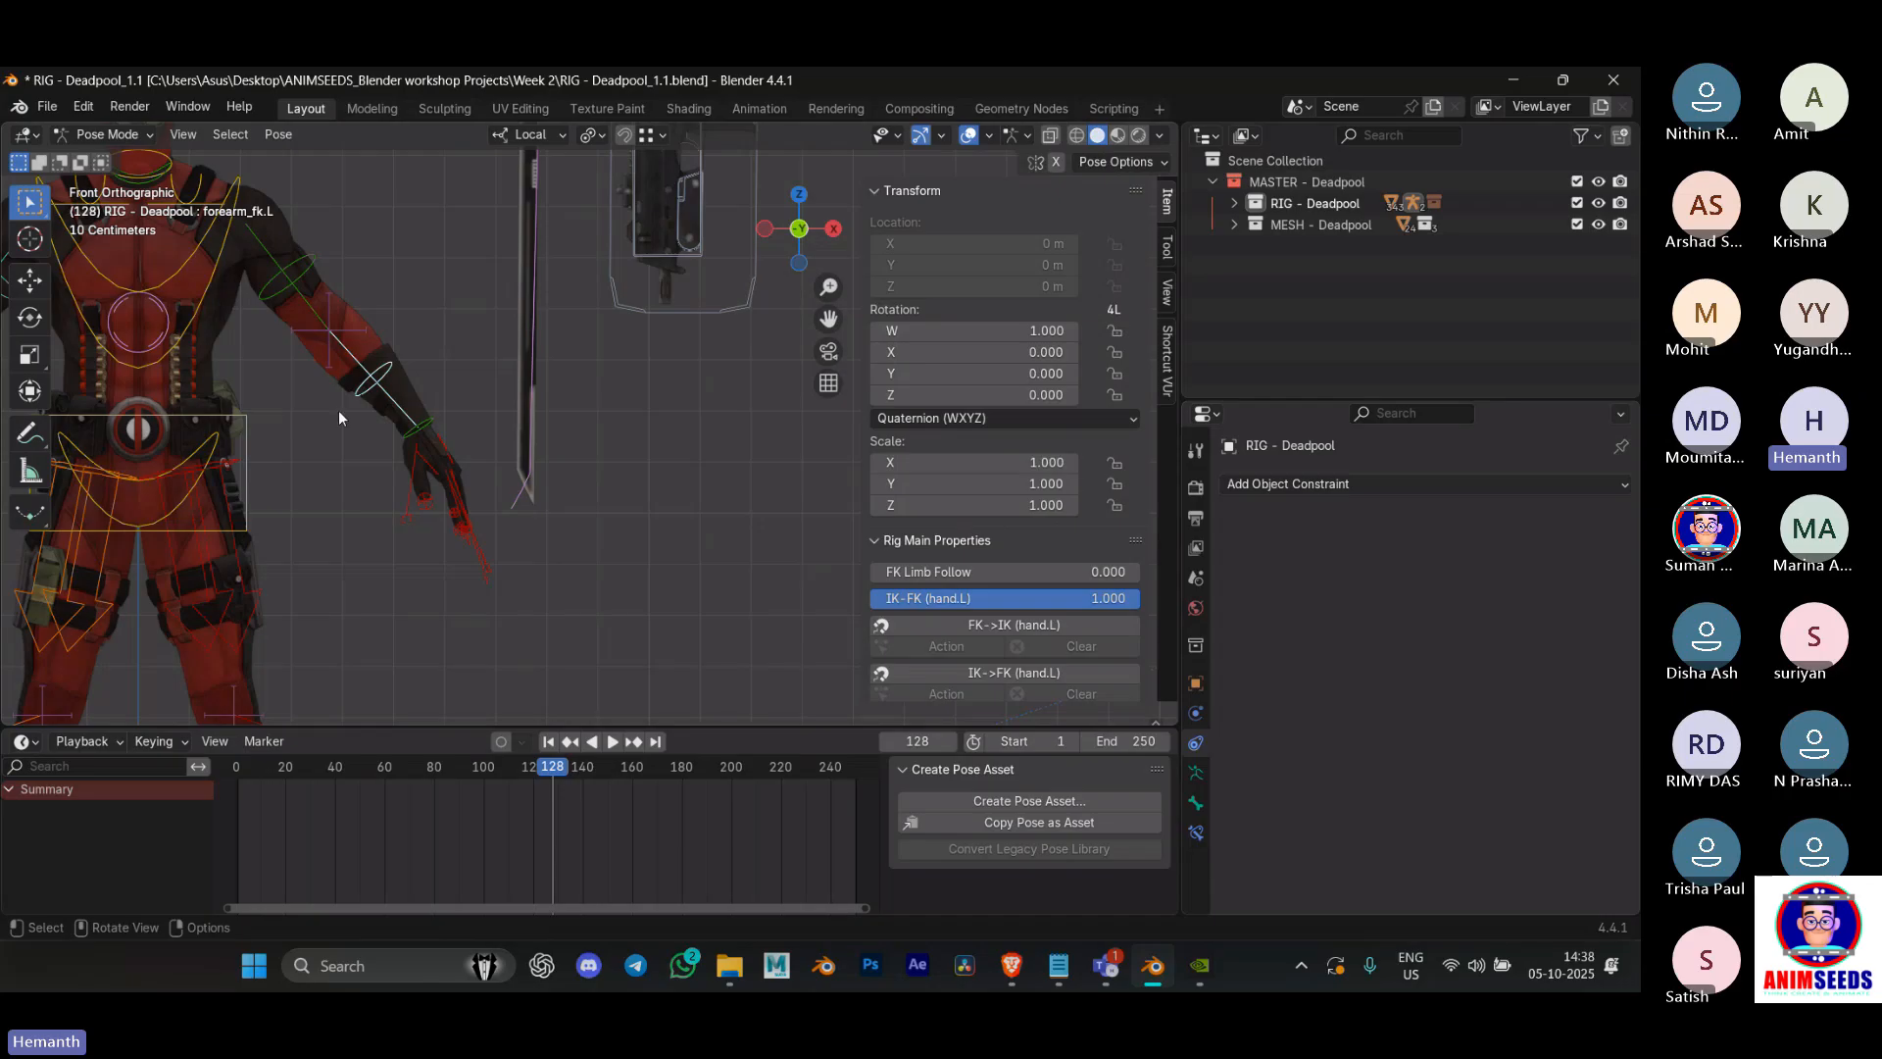
Step: Look through the bone constraint types available for the forearm_fk.L bone
left_click(1196, 833)
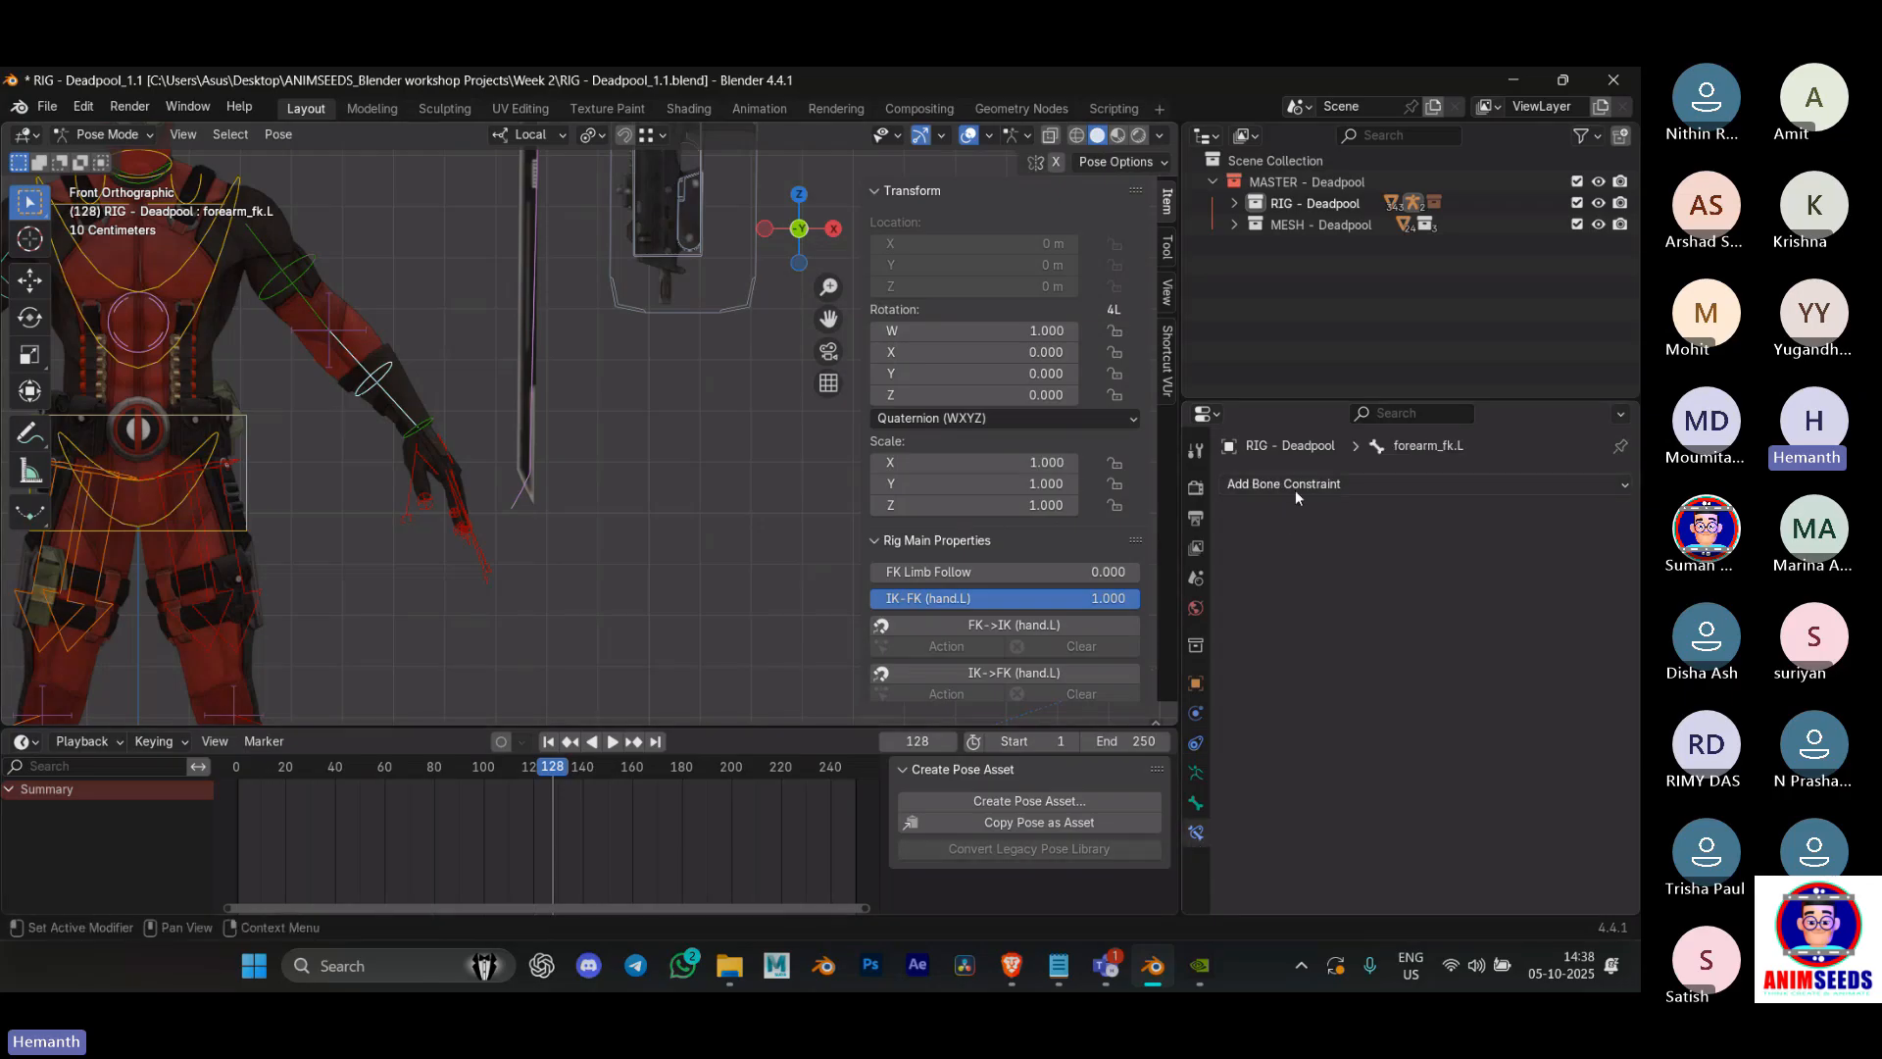
left_click(1296, 487)
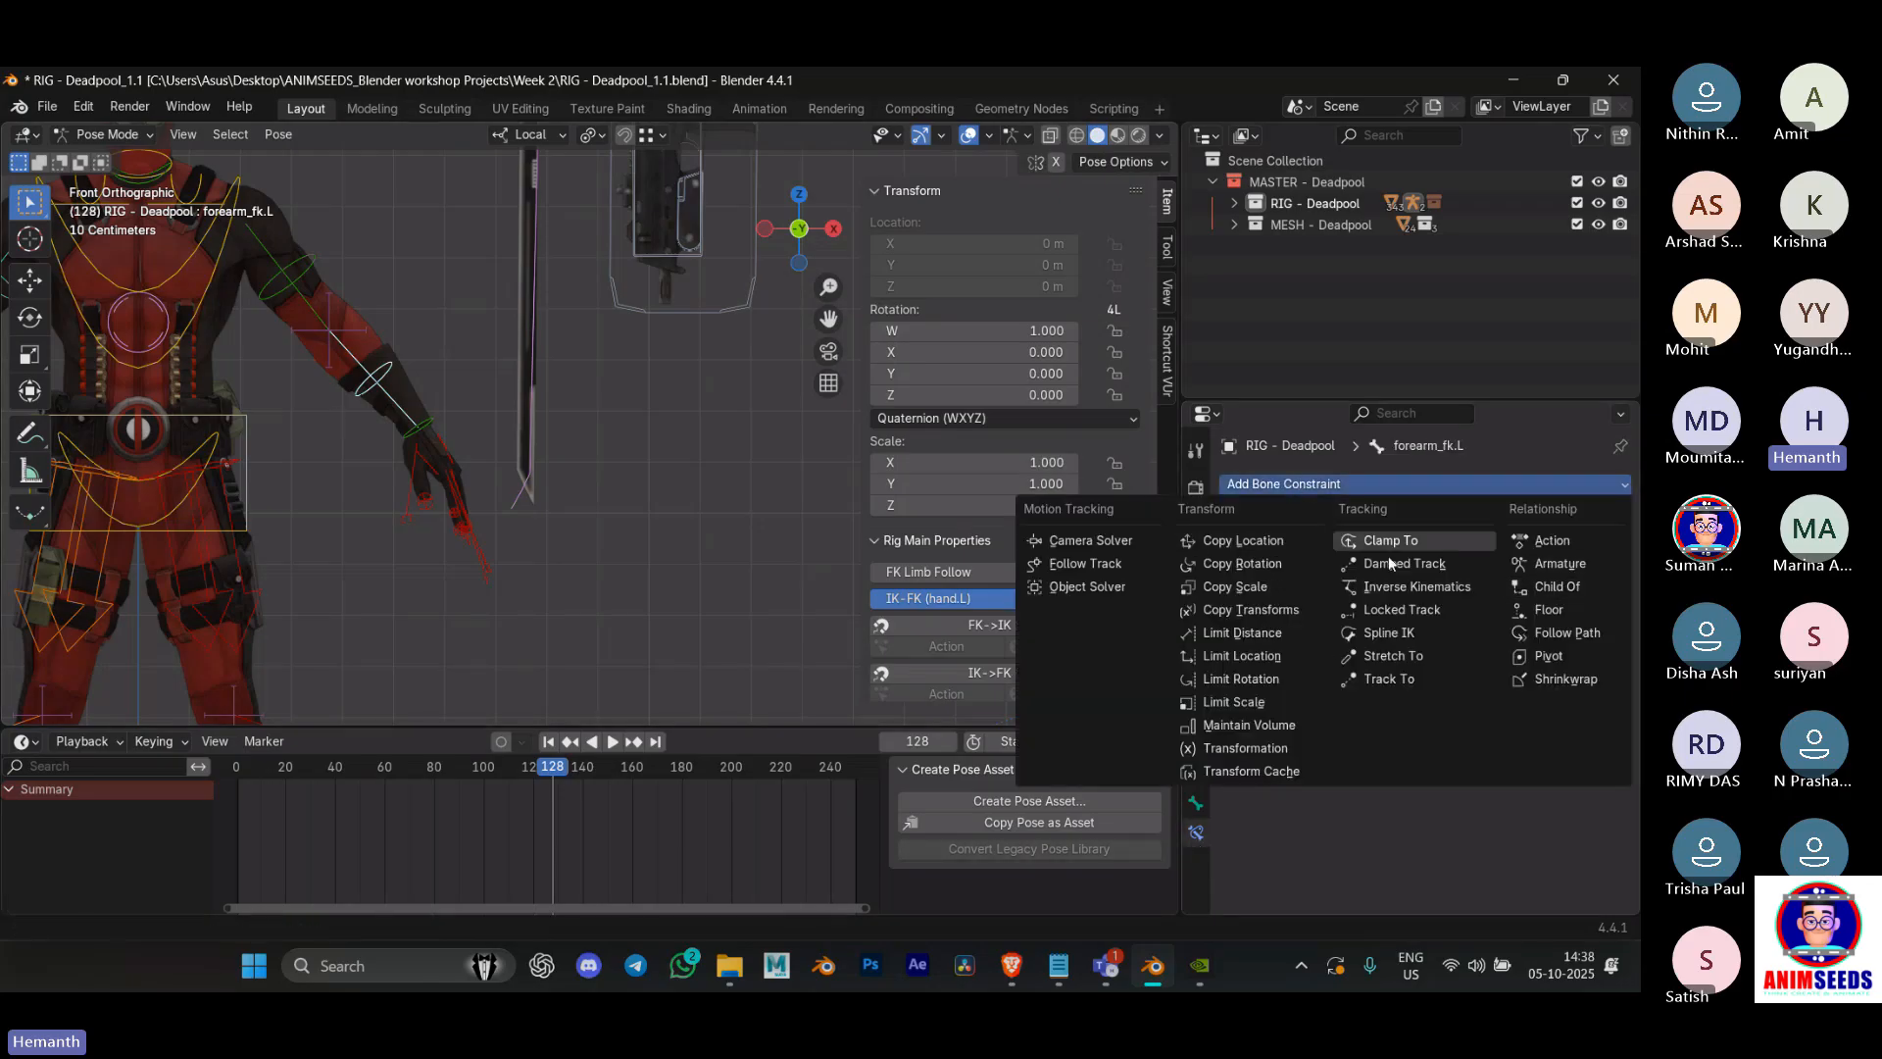
scroll(500, 510, "down", 9)
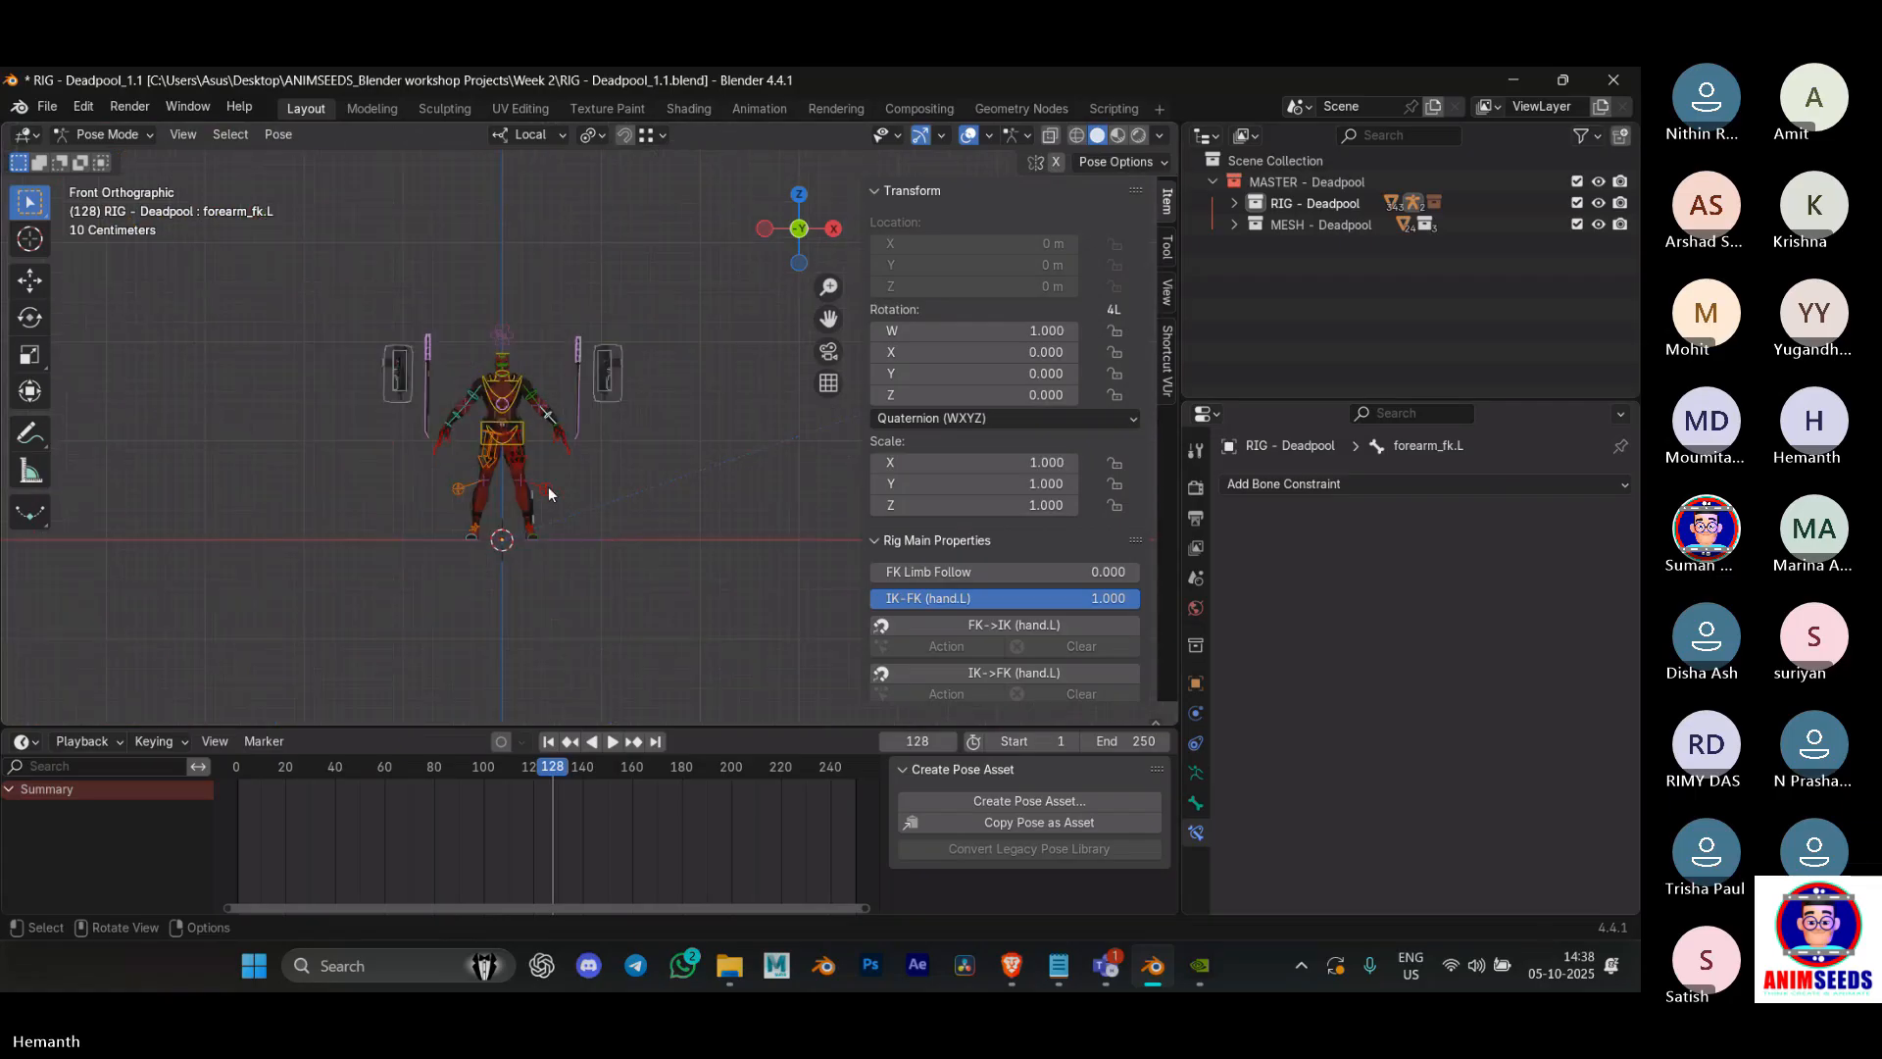
Step: Return to Object Mode and delete the cube beside the character
middle_click_drag(603, 456, 409, 463, "shift")
key("ctrl+Tab")
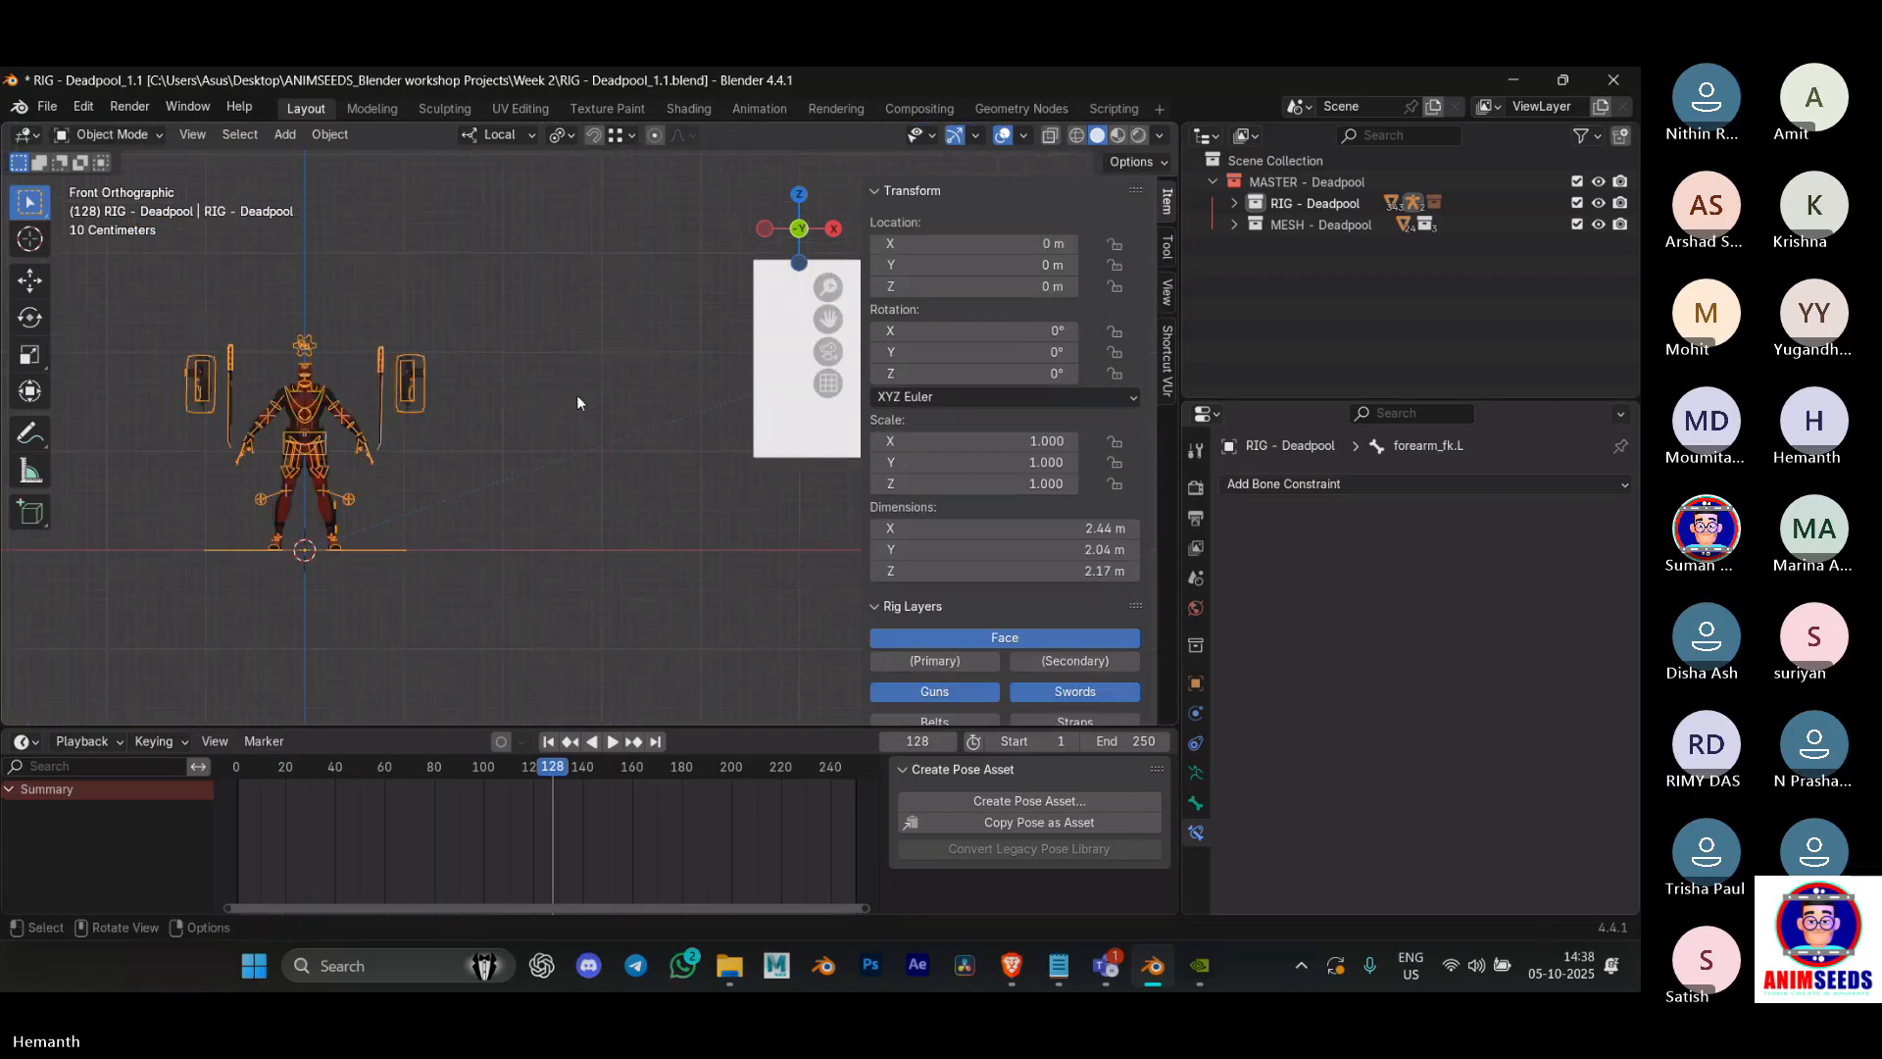
left_click(788, 412)
key("x")
left_click(708, 408)
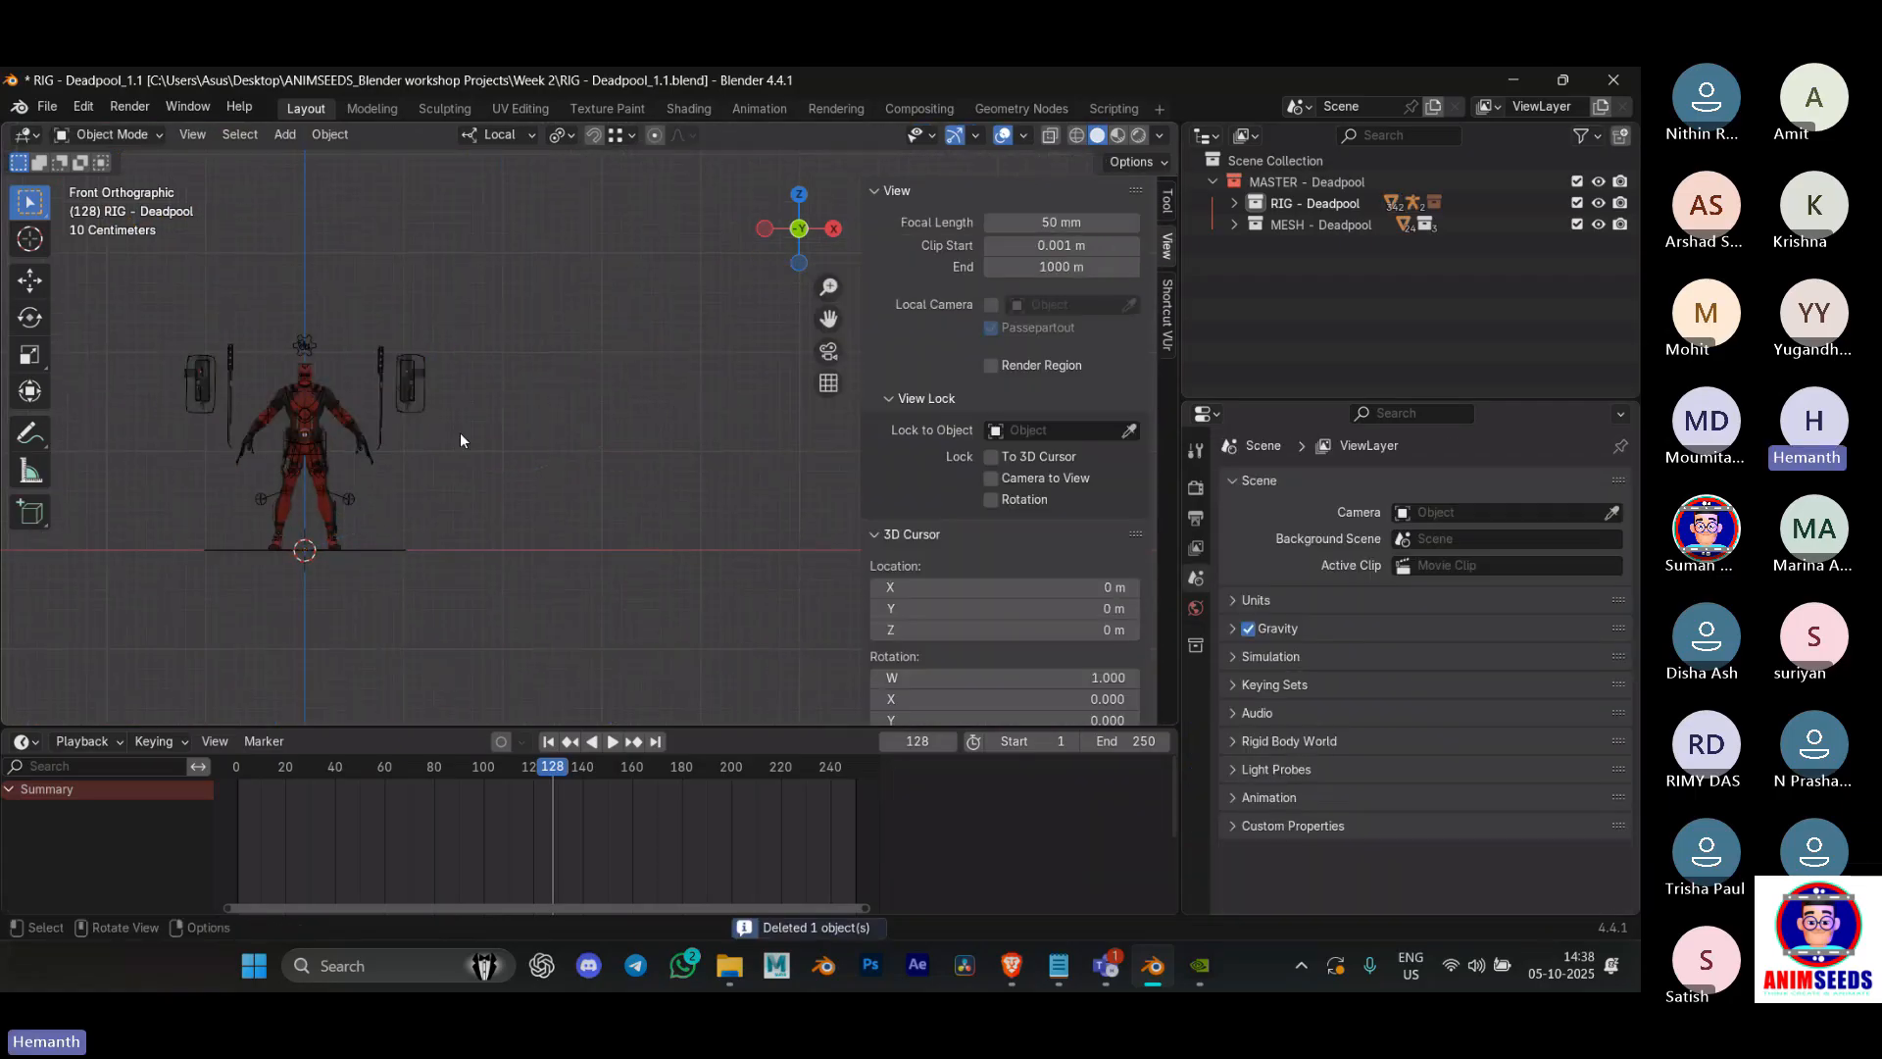
Step: Put the Deadpool rig back into Pose Mode and set the current frame to 1
middle_click_drag(460, 440, 622, 480, "shift")
scroll(574, 422, "up", 7)
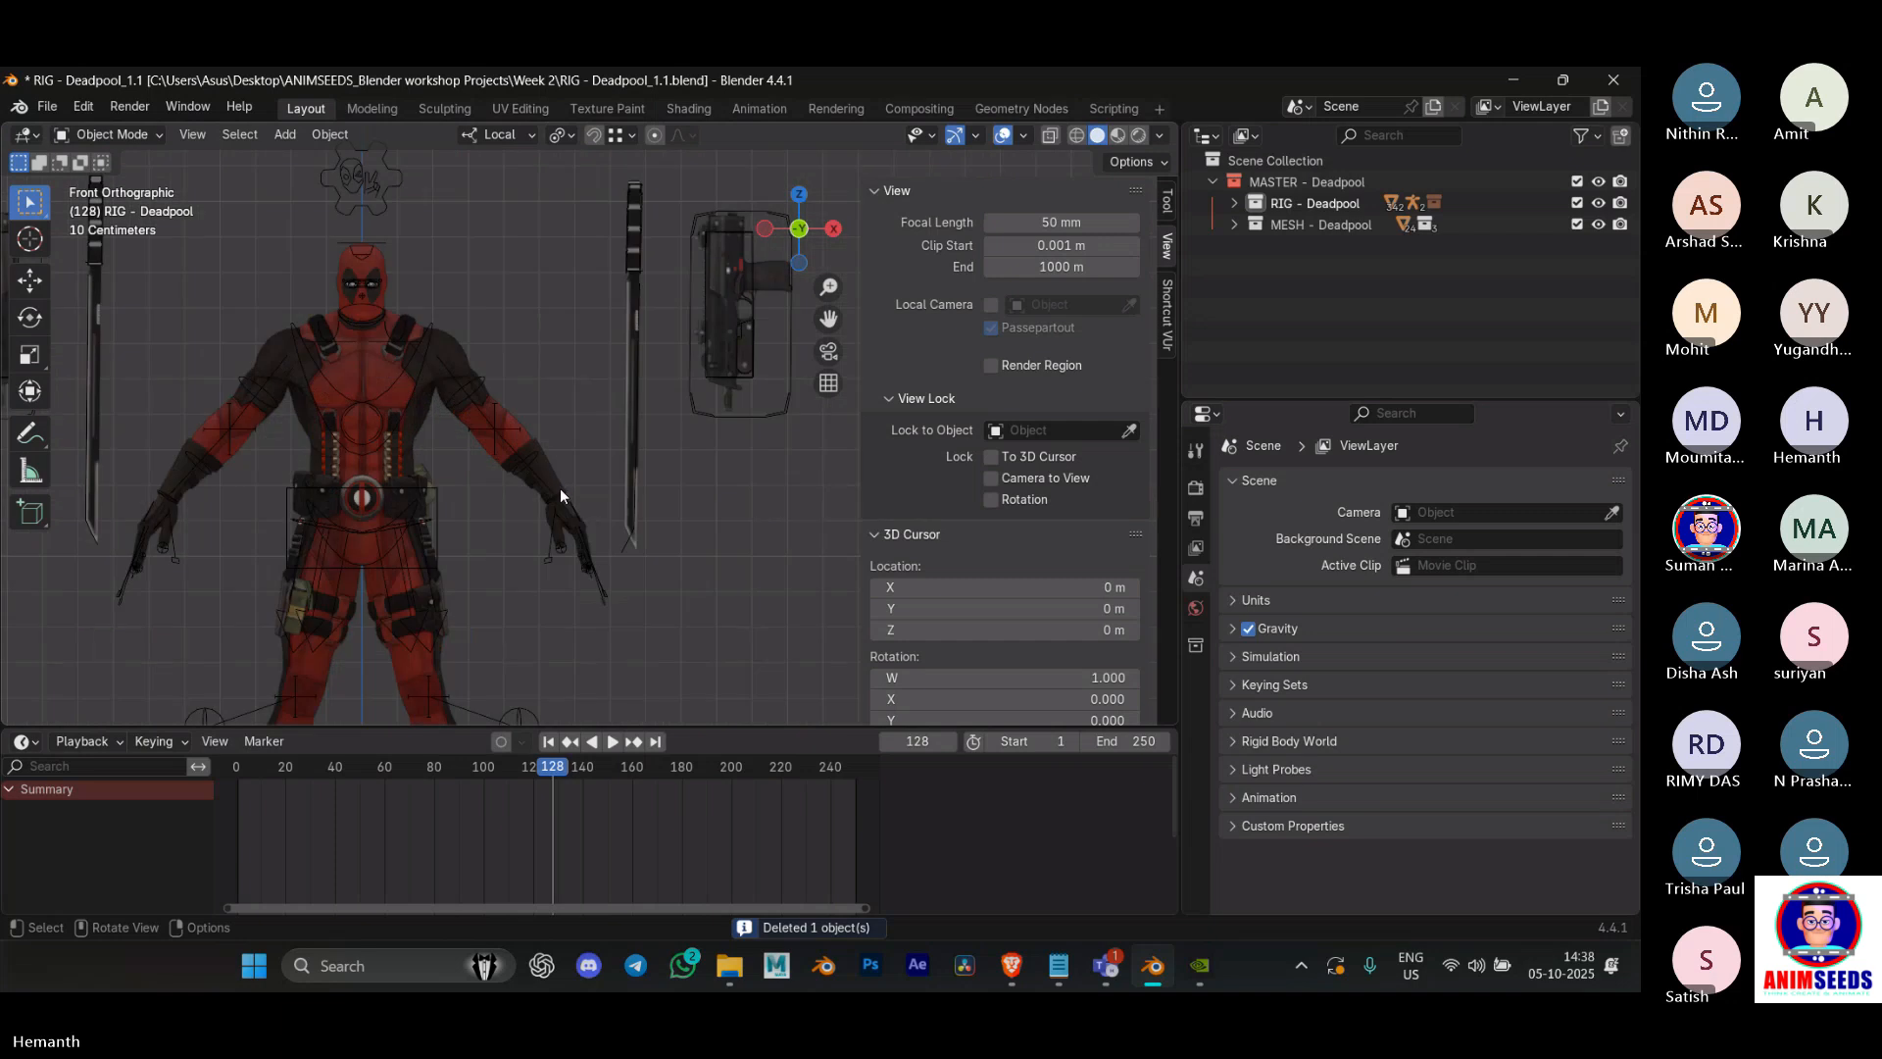
key("ctrl+Tab")
left_click(565, 495)
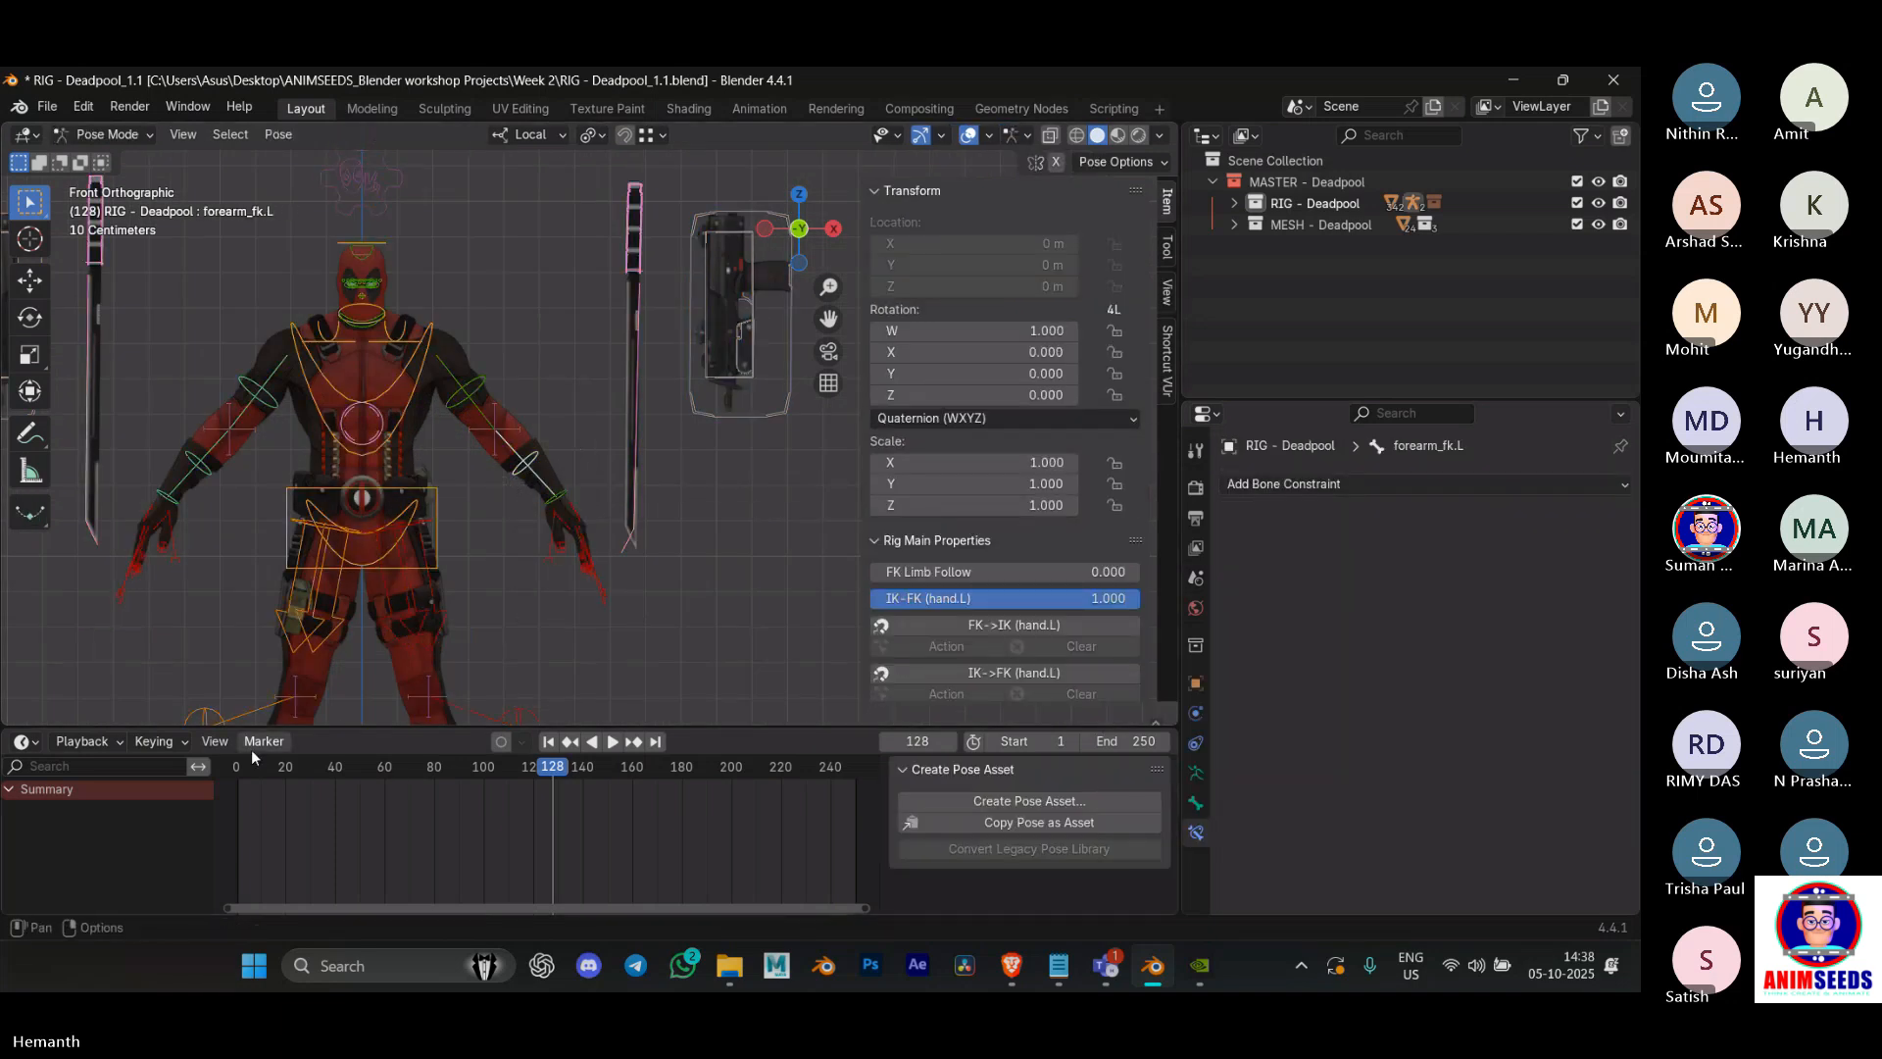
left_click(238, 771)
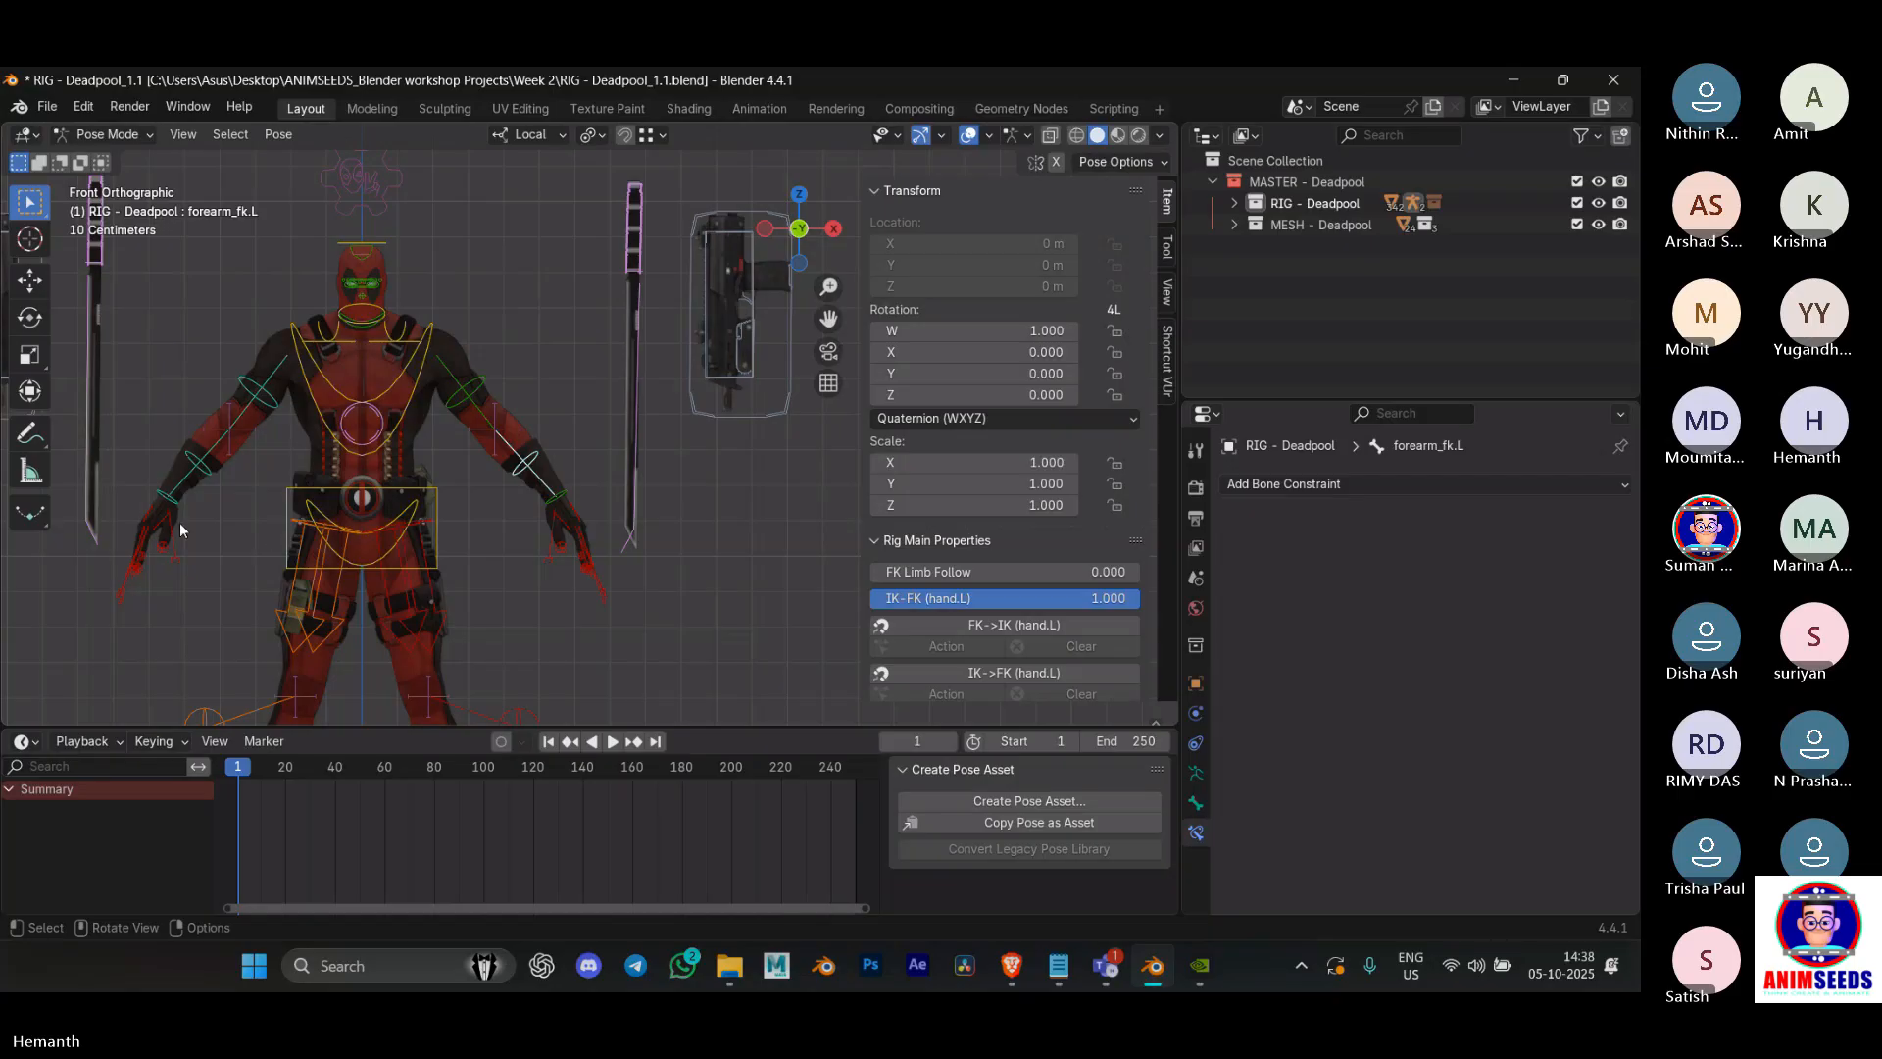
Step: Add a new cube at the world origin in Object Mode and scale it down to about 0.372
middle_click_drag(198, 524, 297, 496)
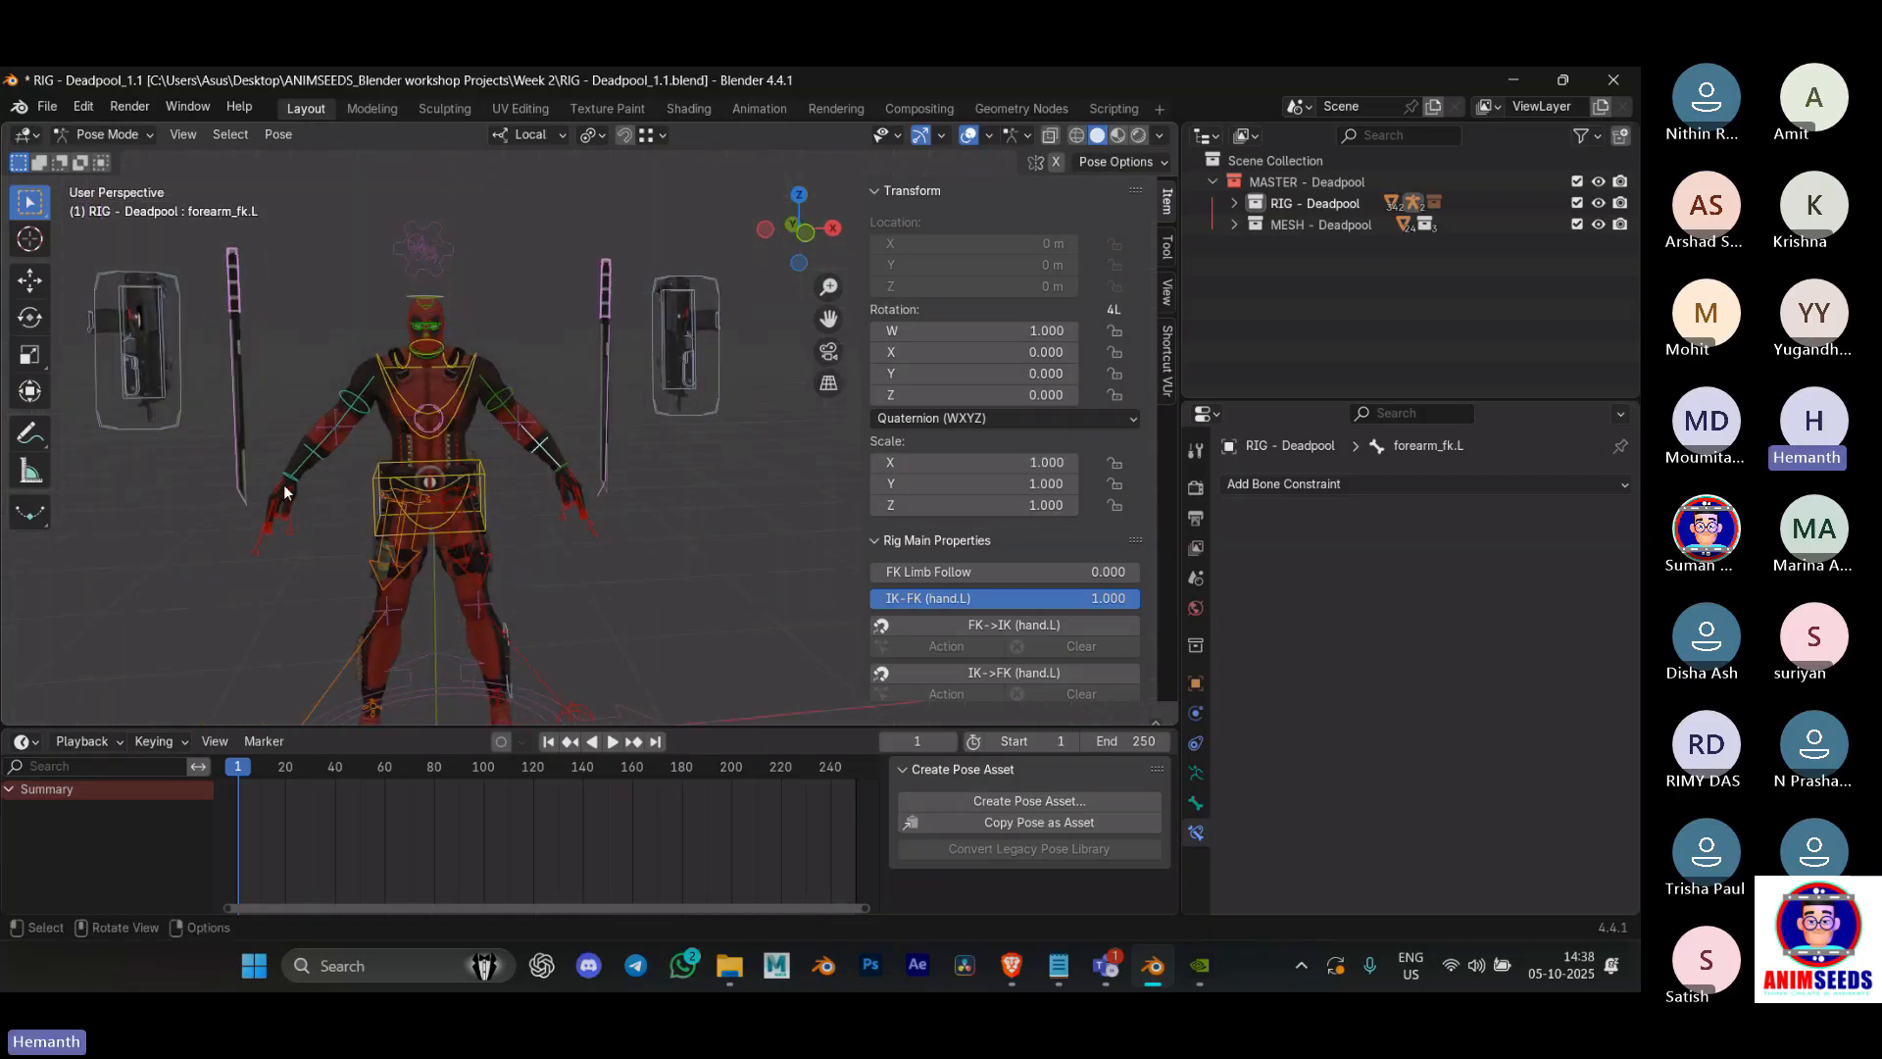
key("ctrl+Tab")
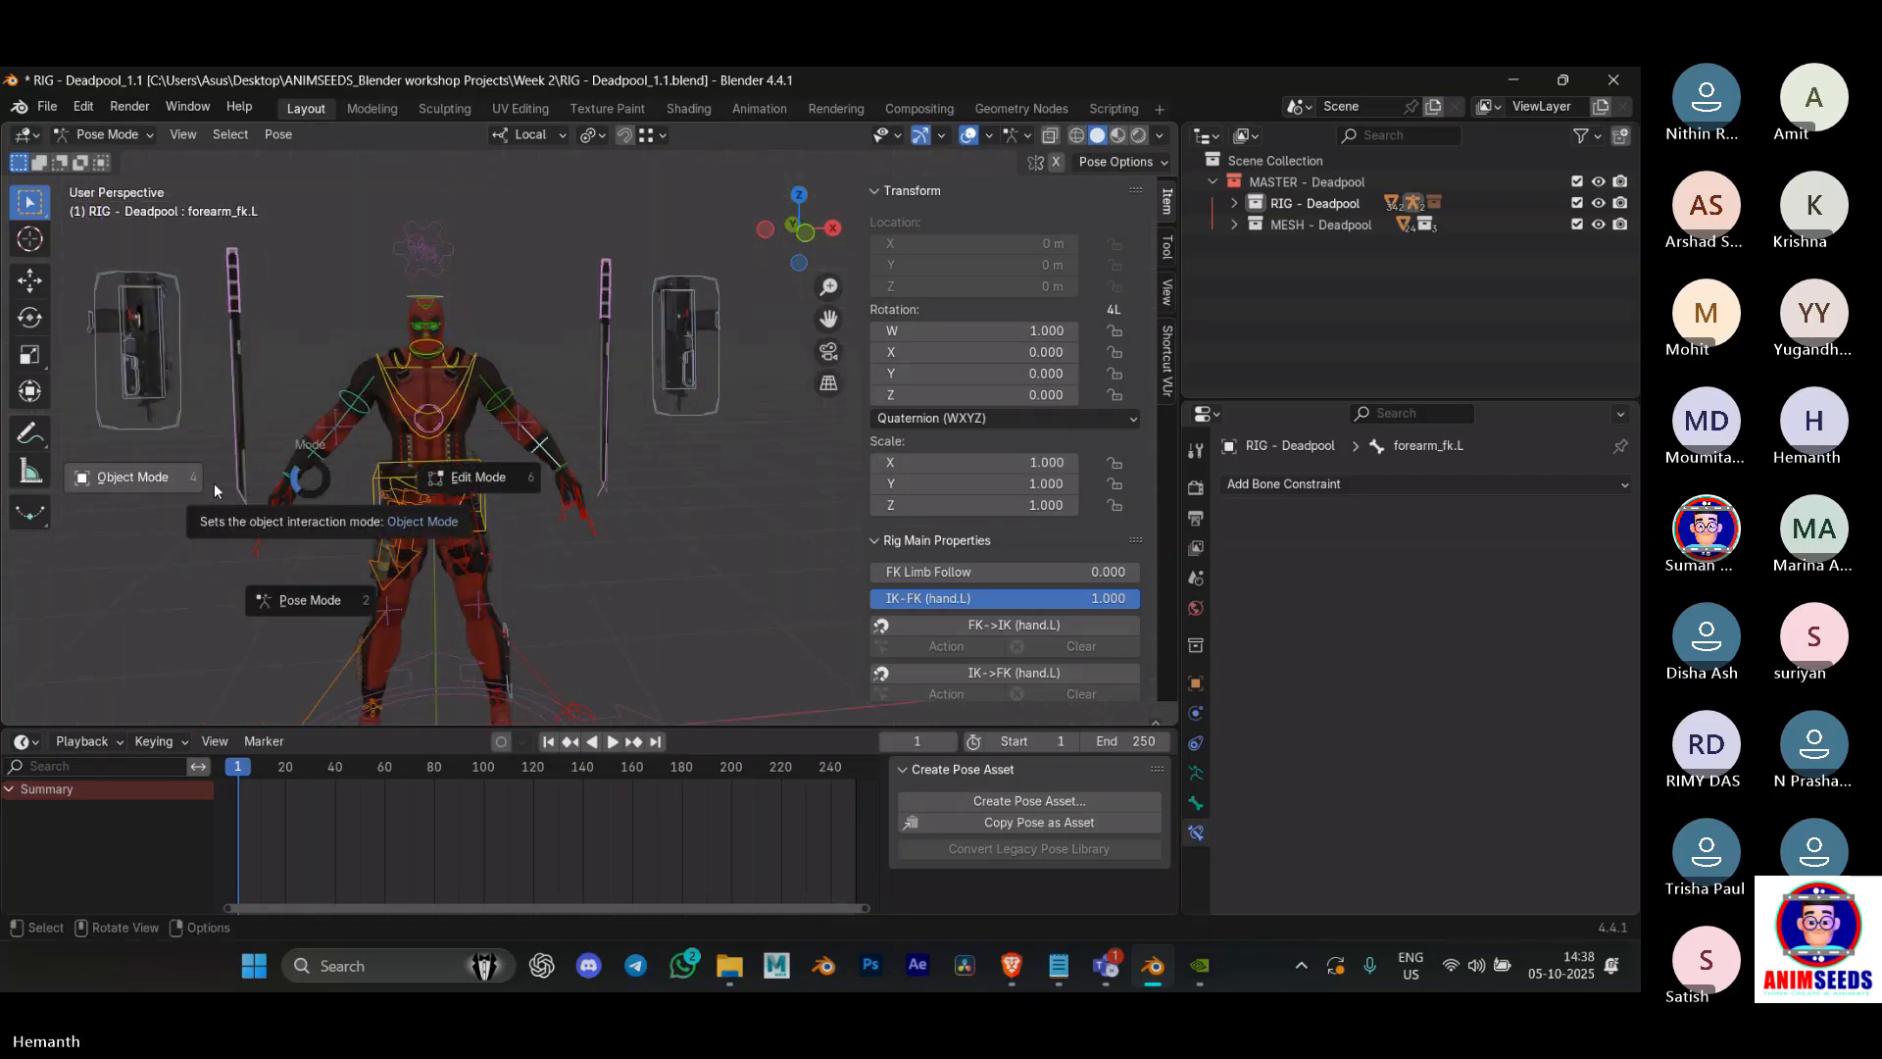
left_click(214, 483)
key("shift+a")
mouse_move(410, 508)
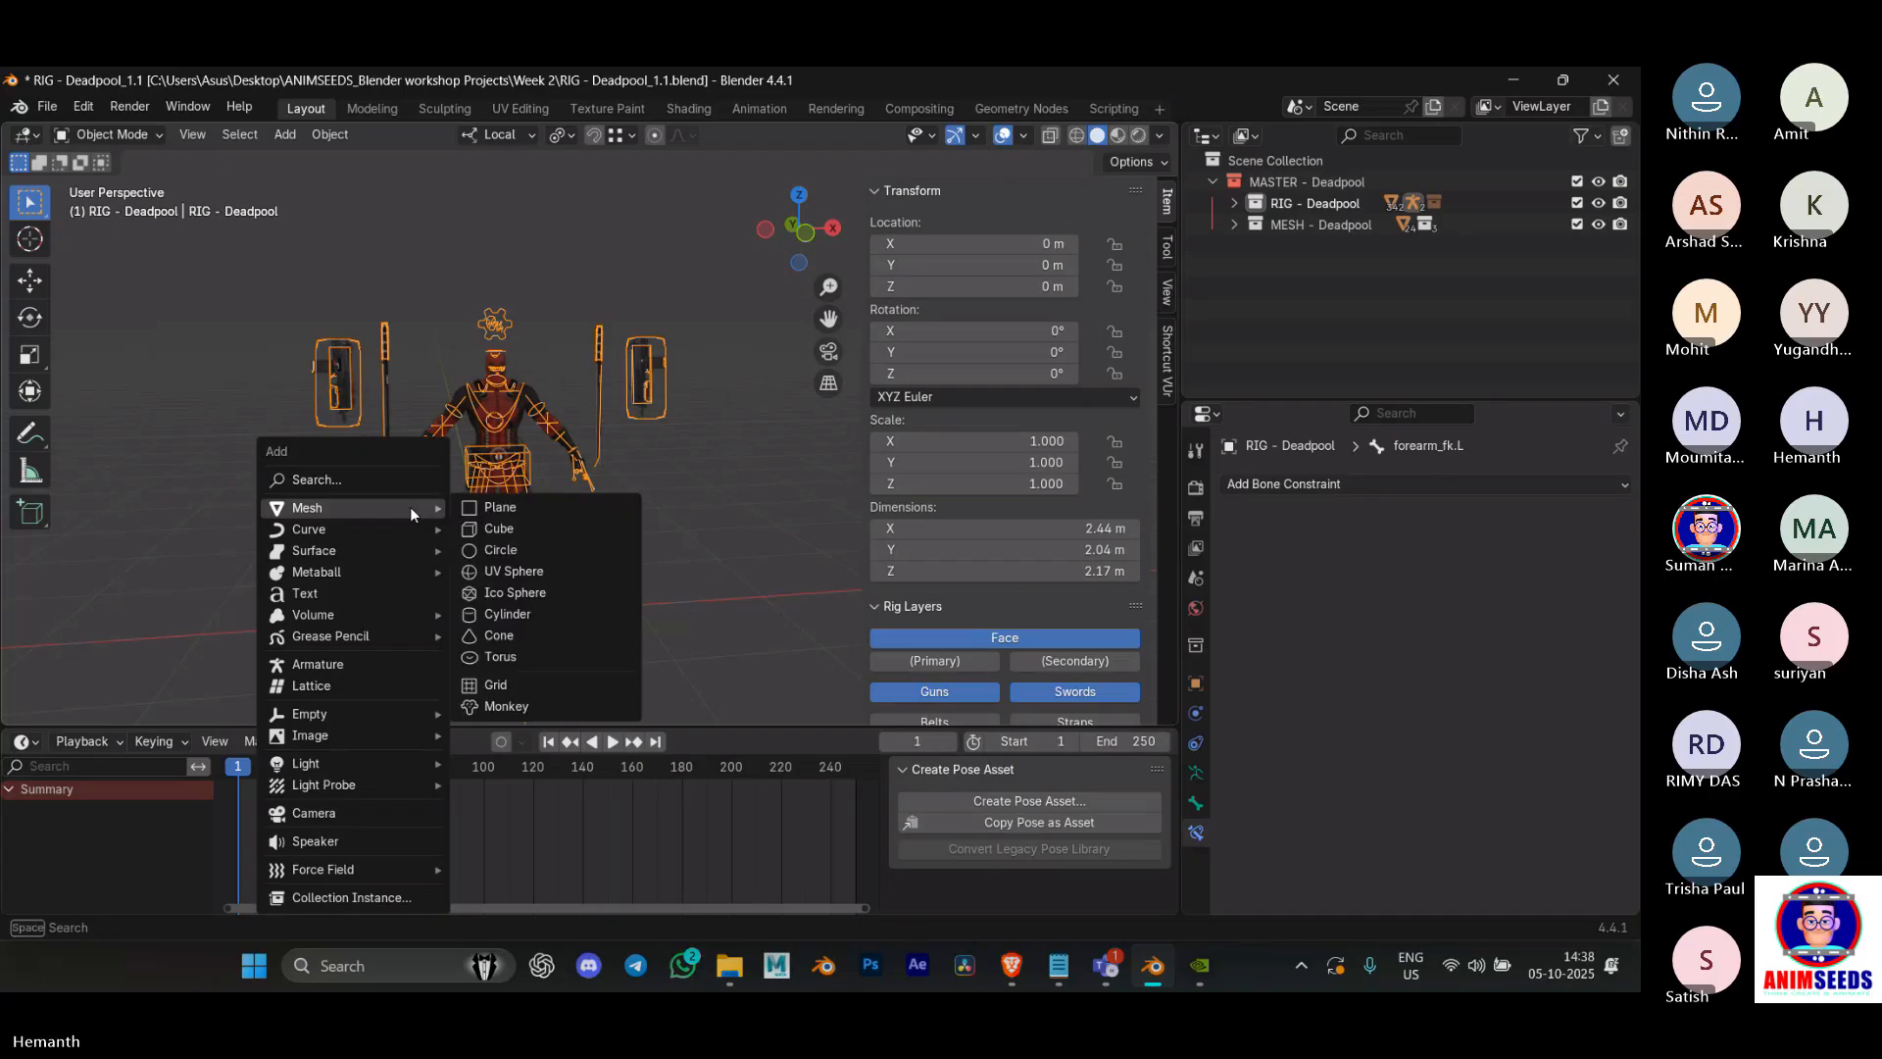
left_click(498, 529)
scroll(711, 530, "down", 2)
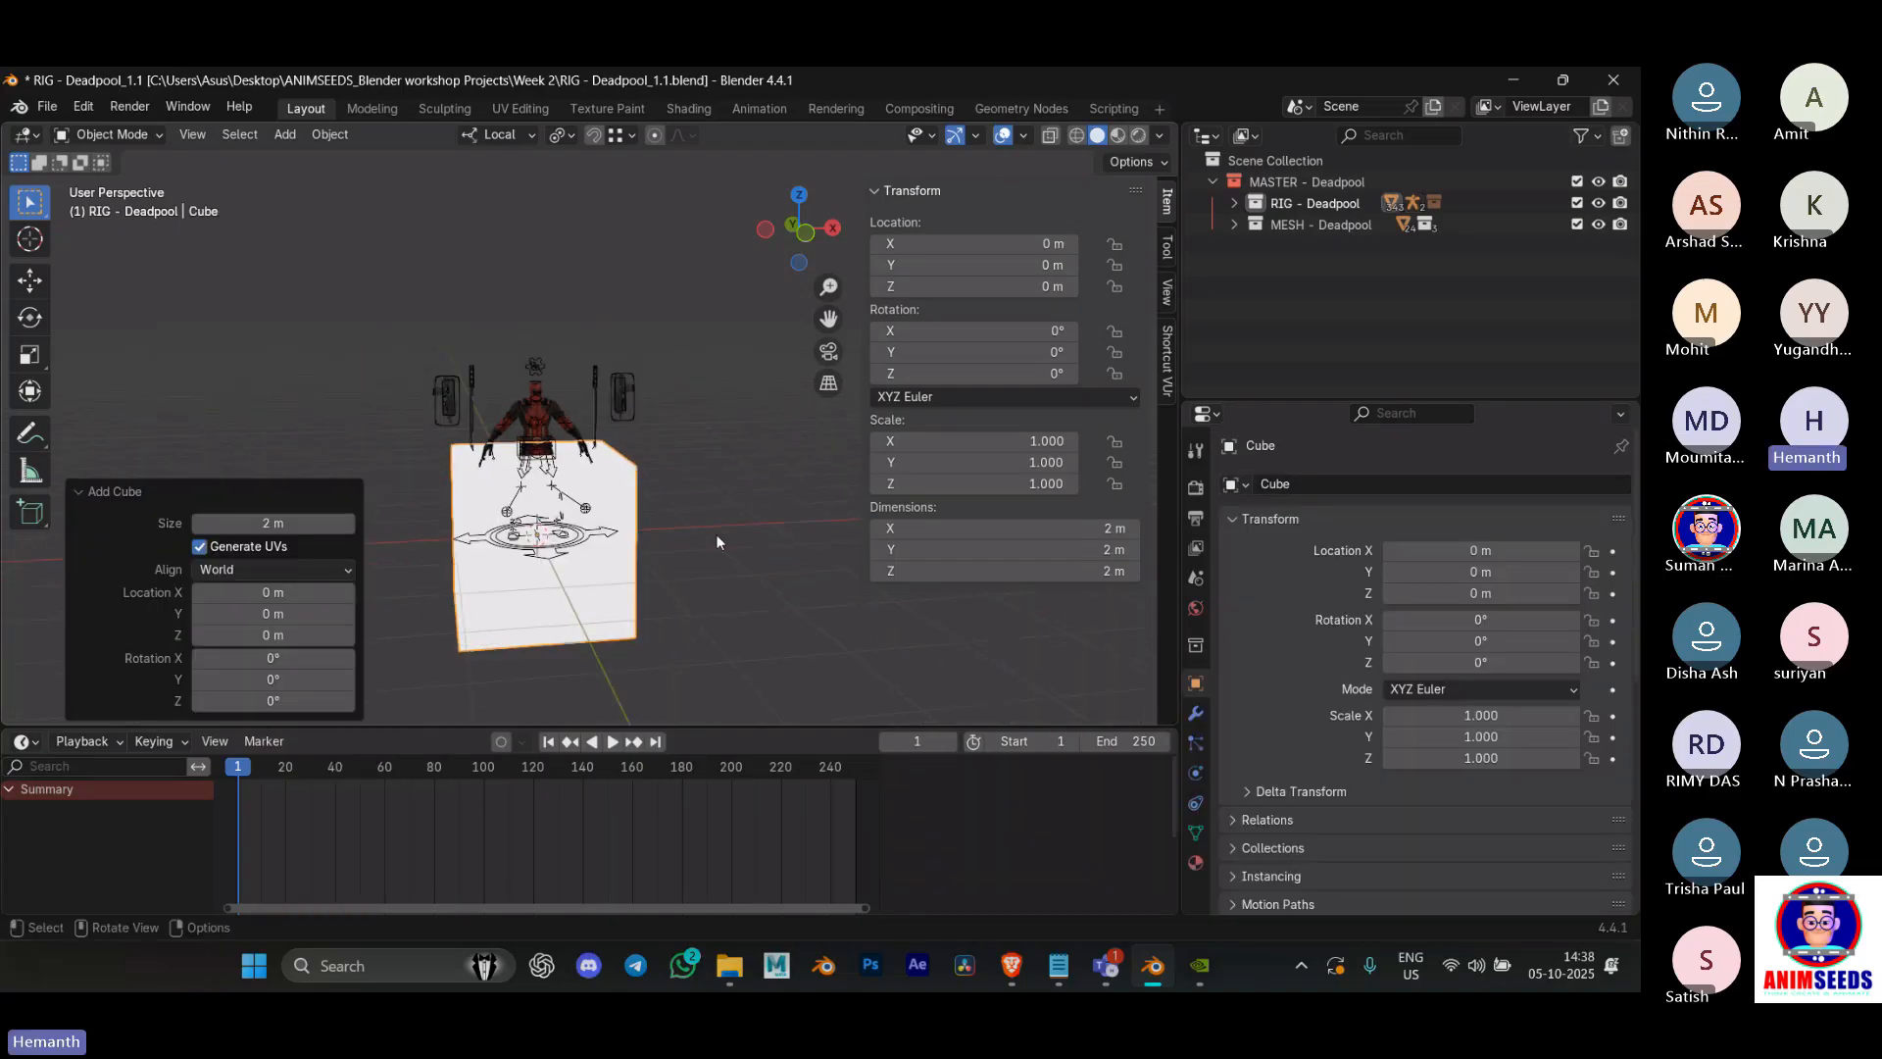
key("s")
left_click(604, 526)
scroll(488, 457, "up", 2)
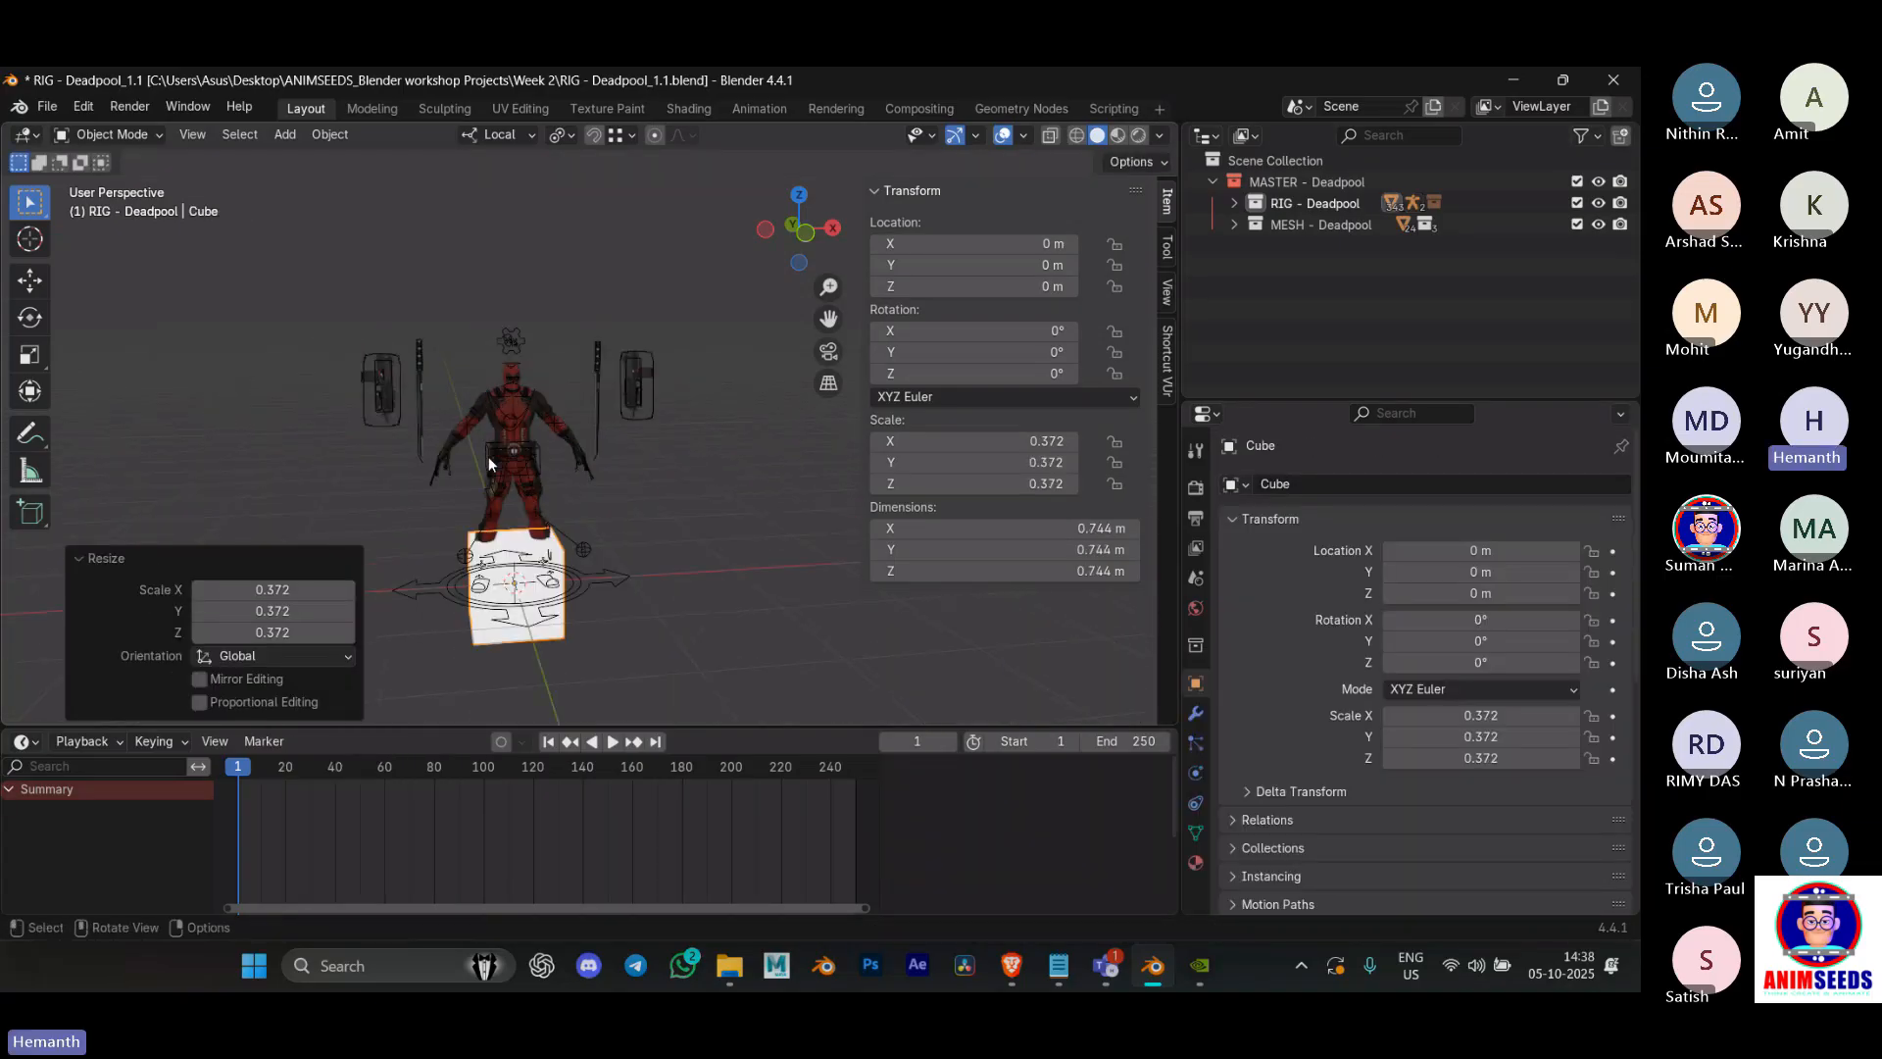
Step: Place the 3D cursor on the character's right hand
key("KP_1")
scroll(500, 493, "up", 3)
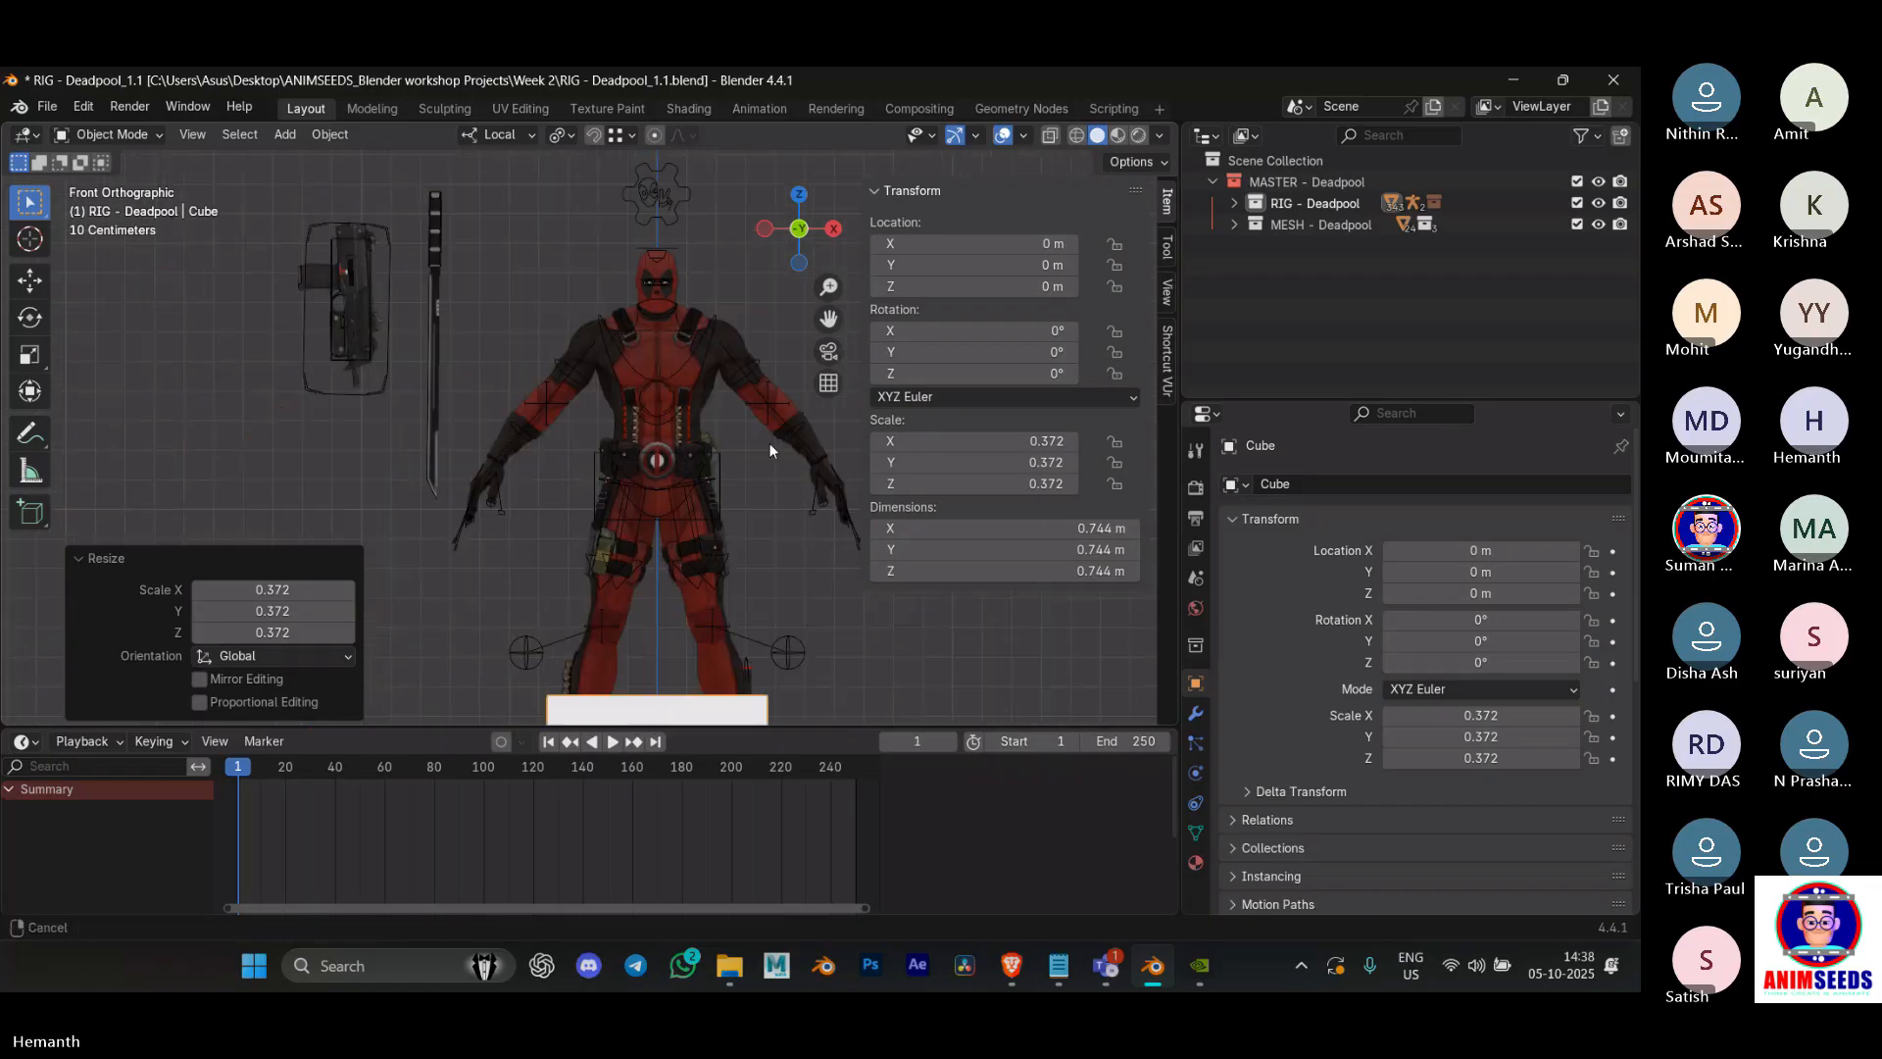
scroll(812, 443, "up", 2)
scroll(809, 461, "down", 3)
middle_click_drag(589, 437, 632, 469)
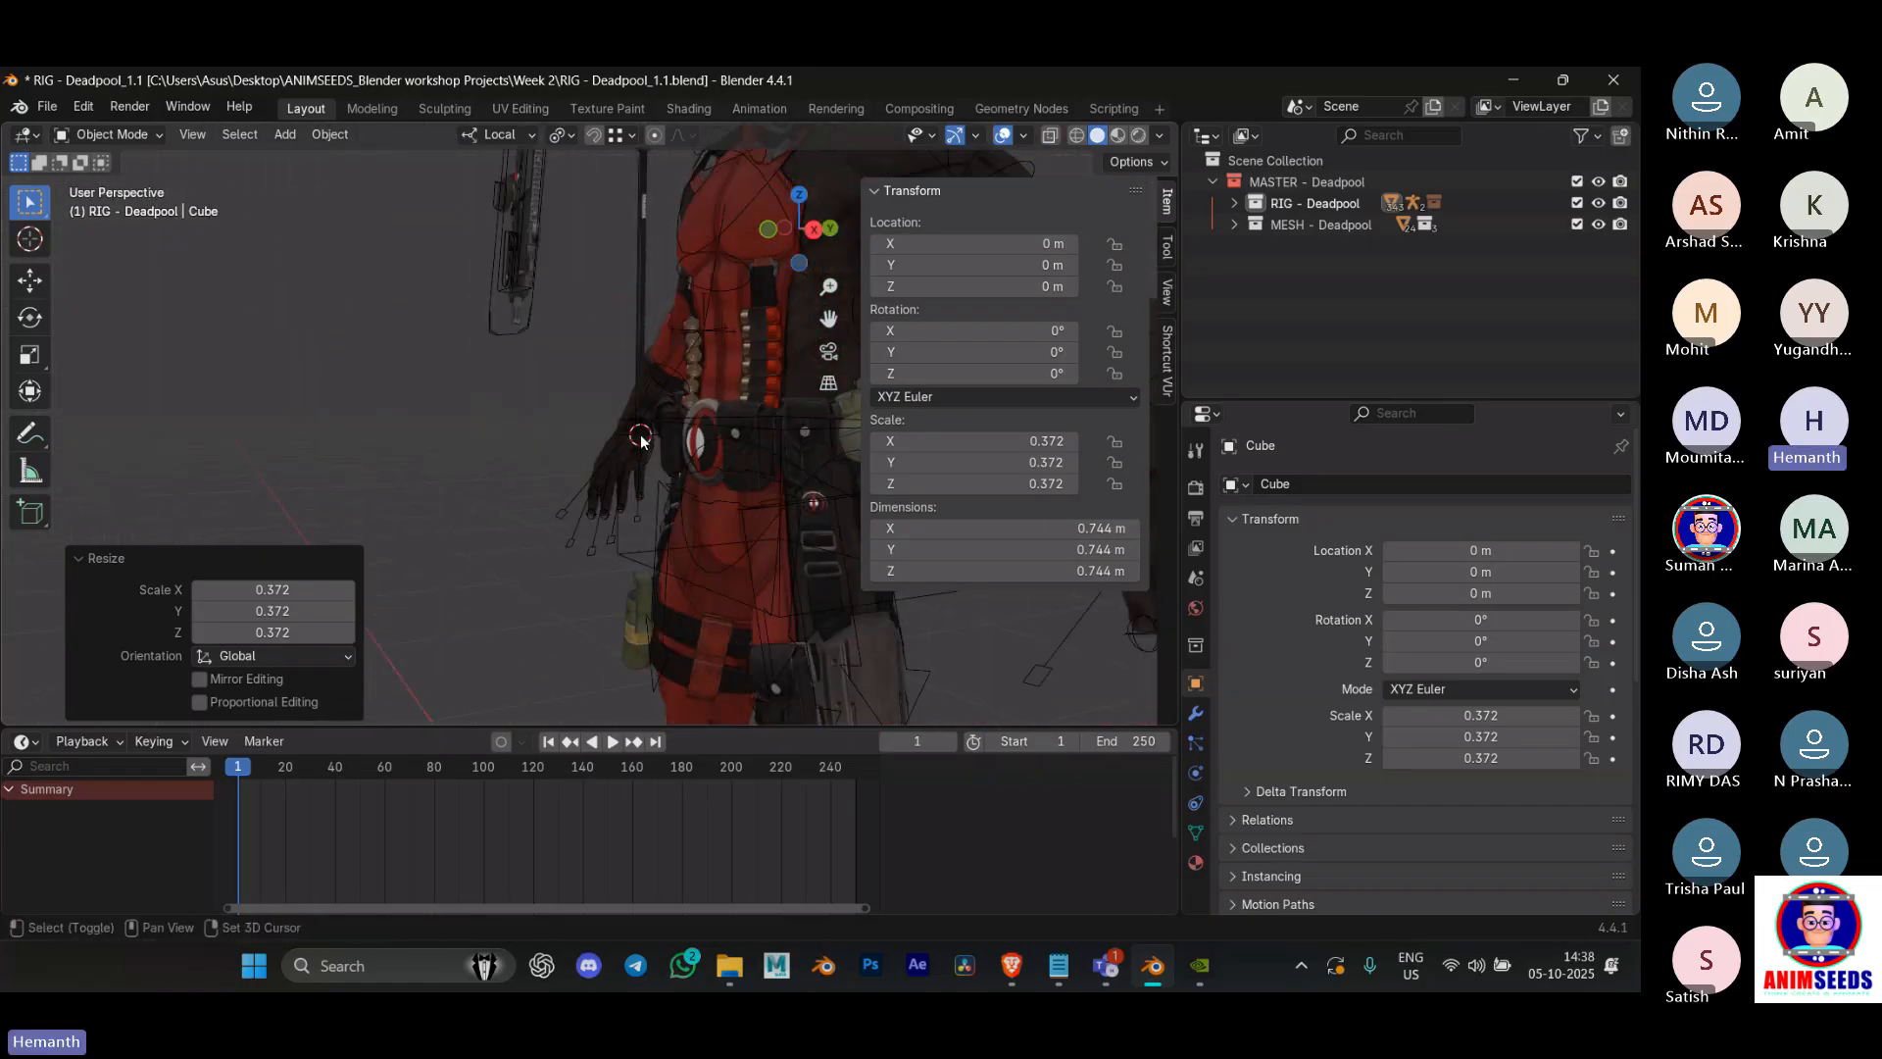
scroll(635, 473, "up", 3)
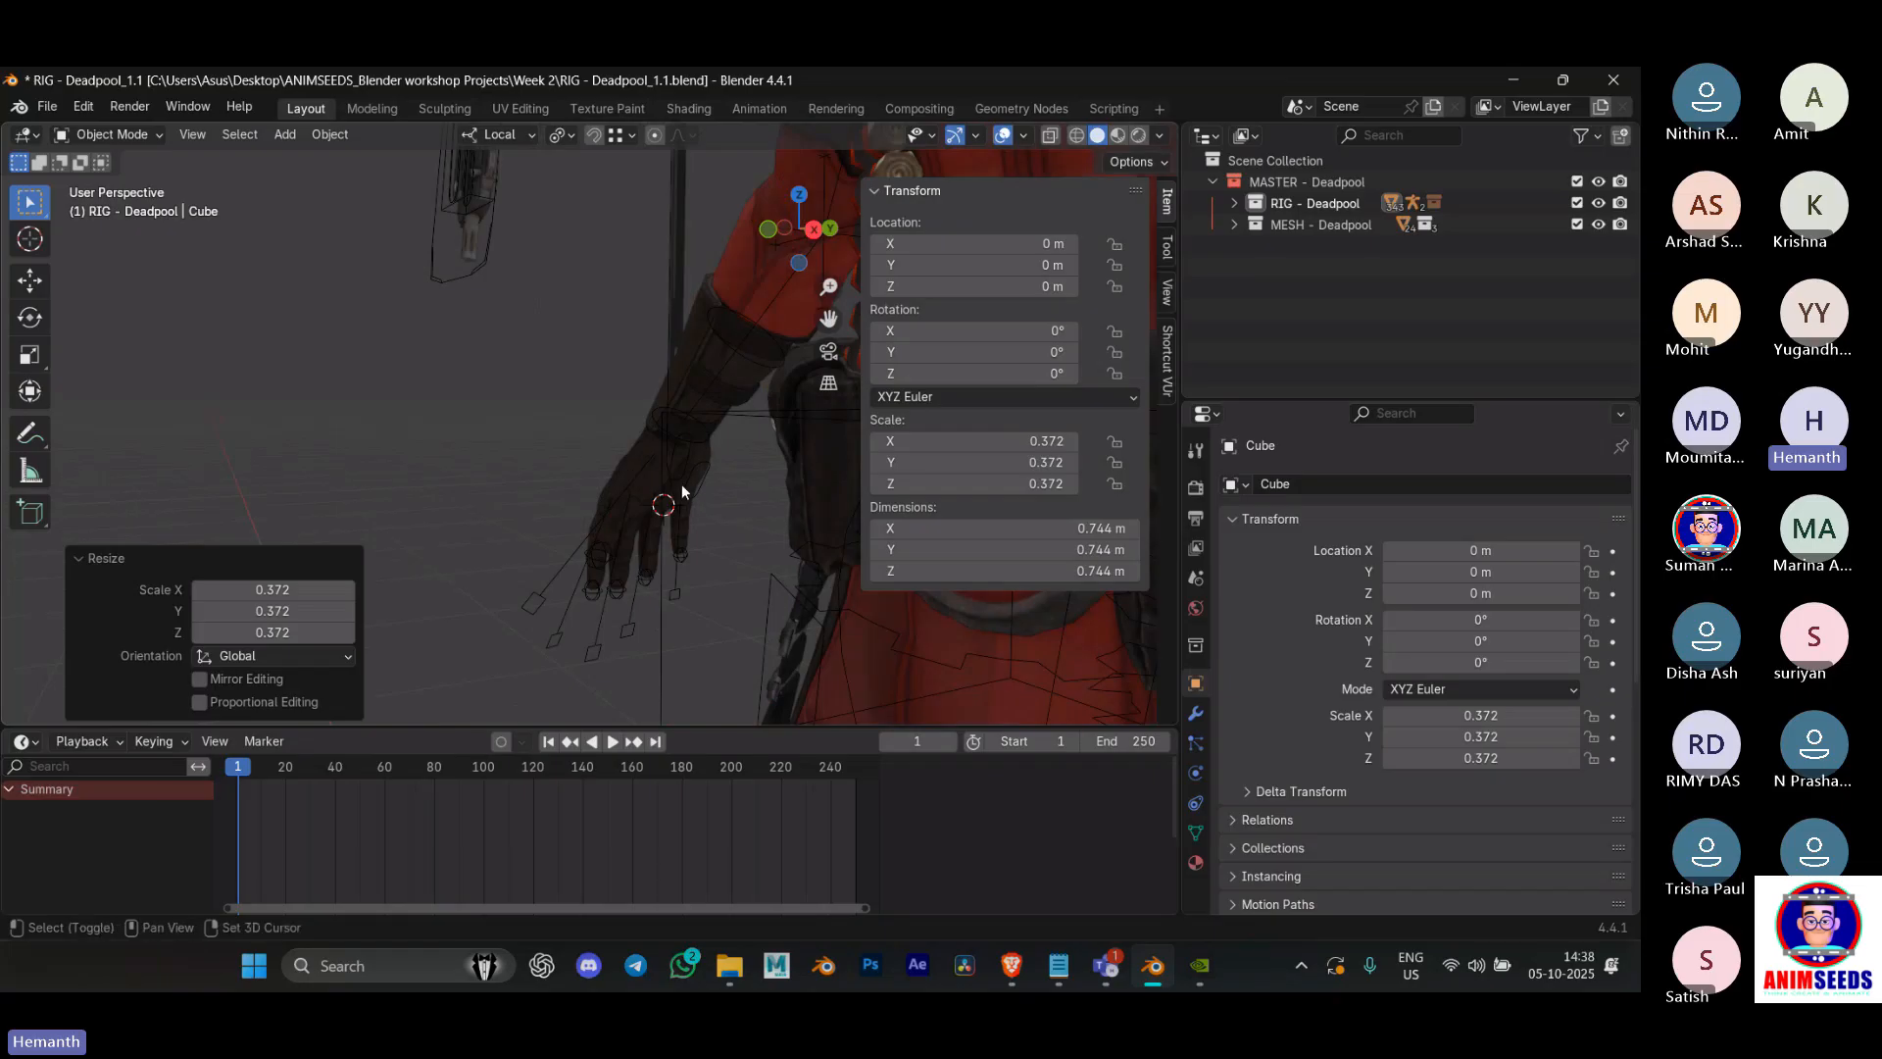
scroll(672, 481, "down", 5)
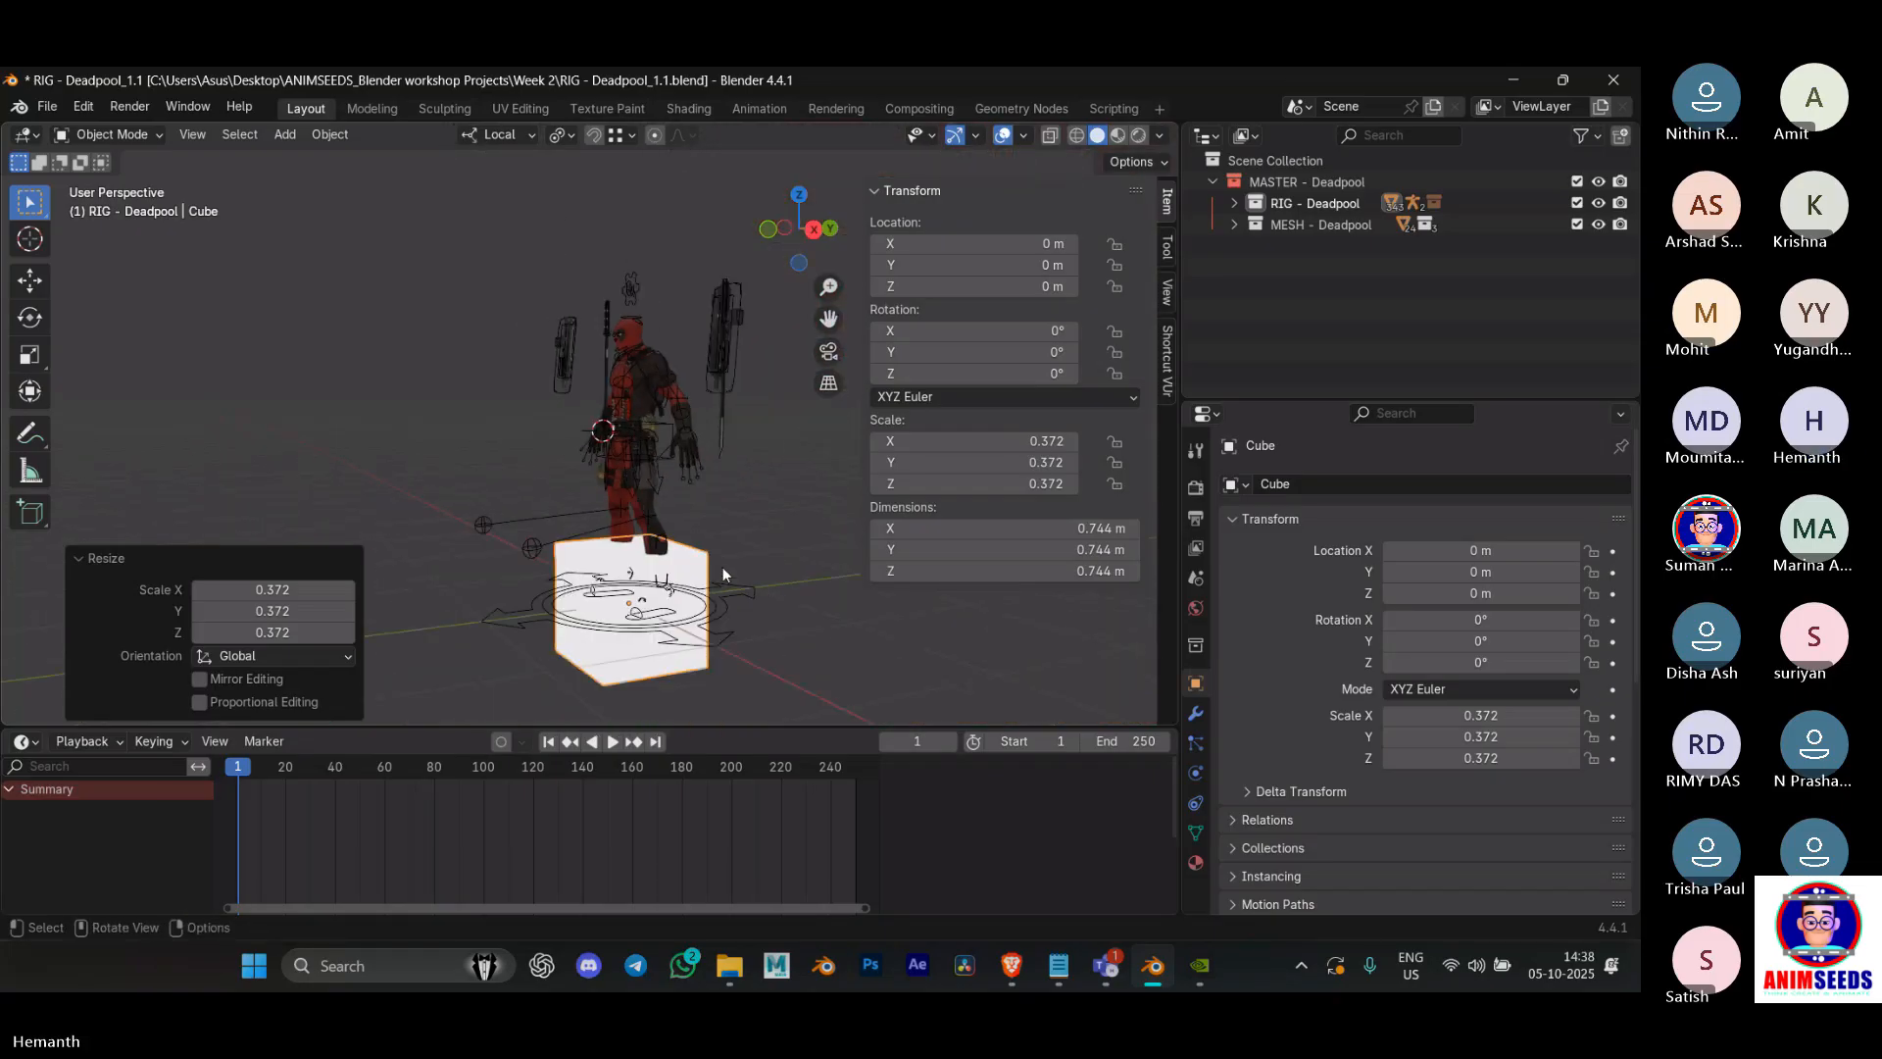
Step: Snap the cube to the 3D cursor at the character's right hand
left_click(672, 566)
middle_click_drag(671, 566, 719, 481)
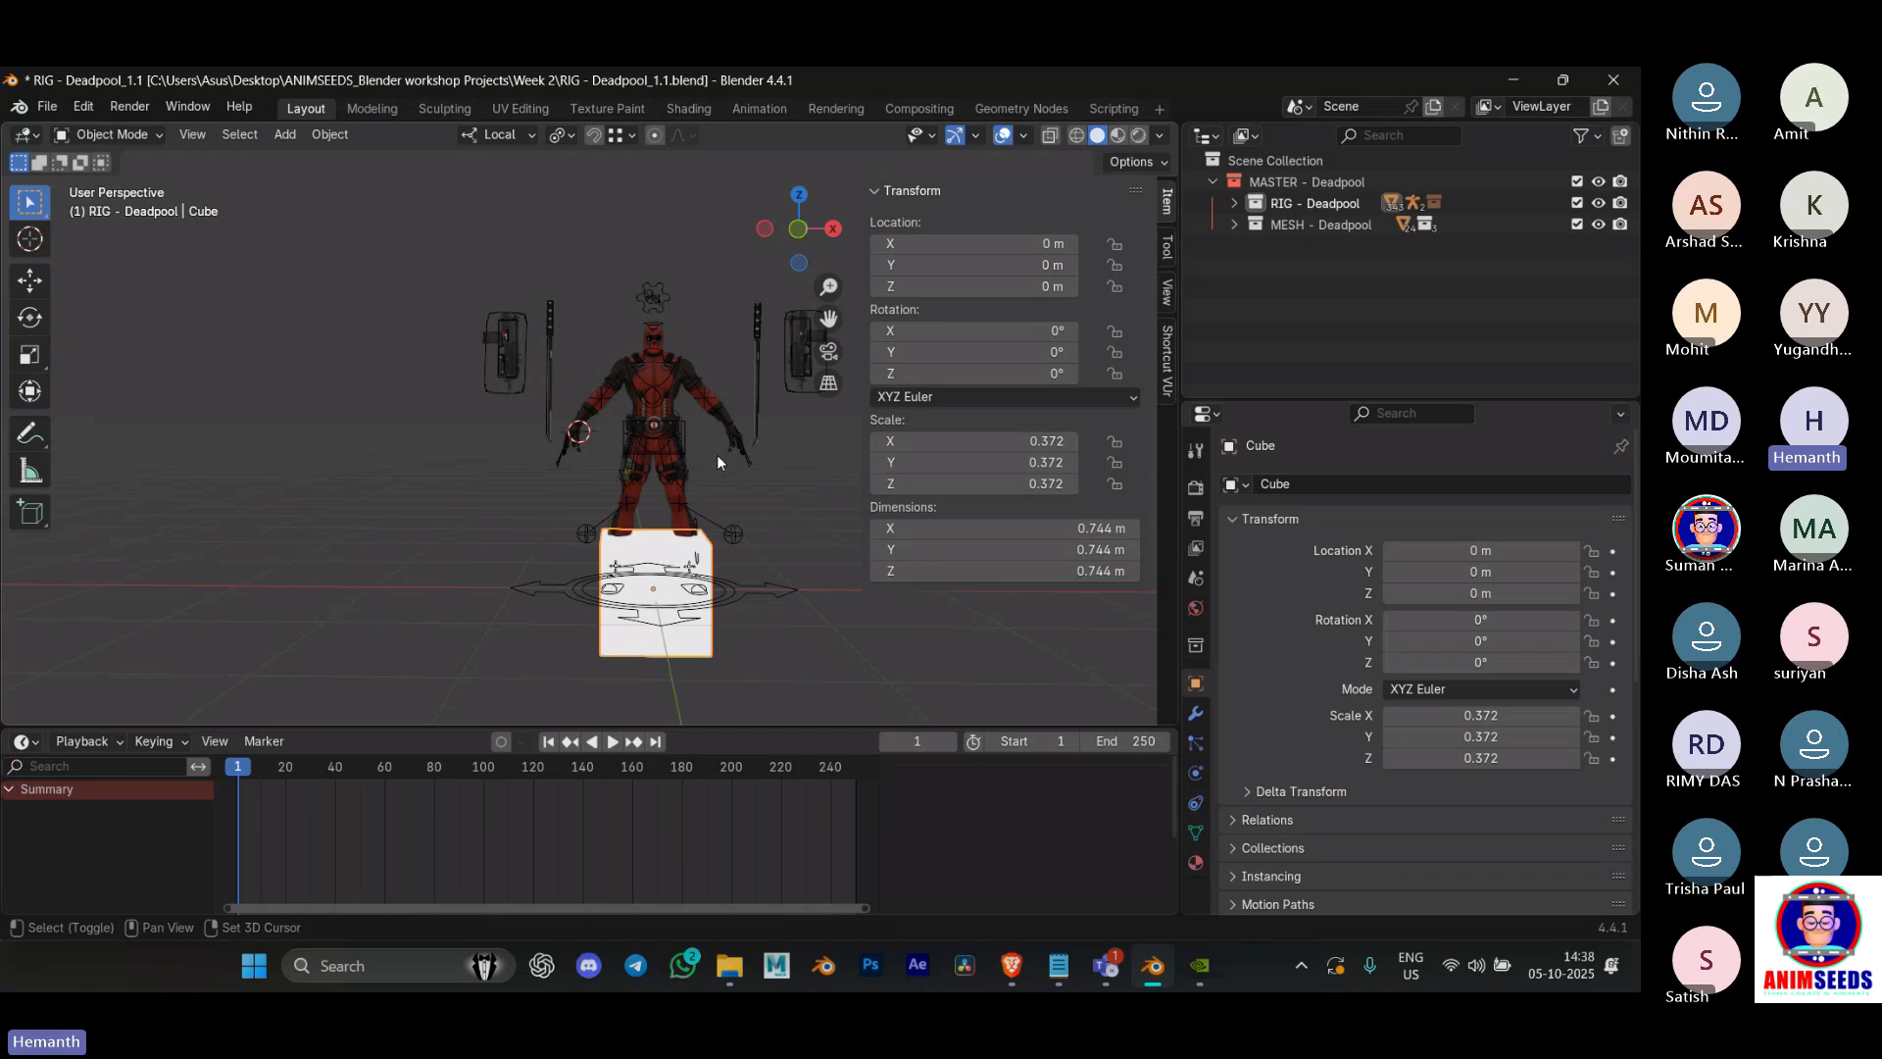
key("shift+s")
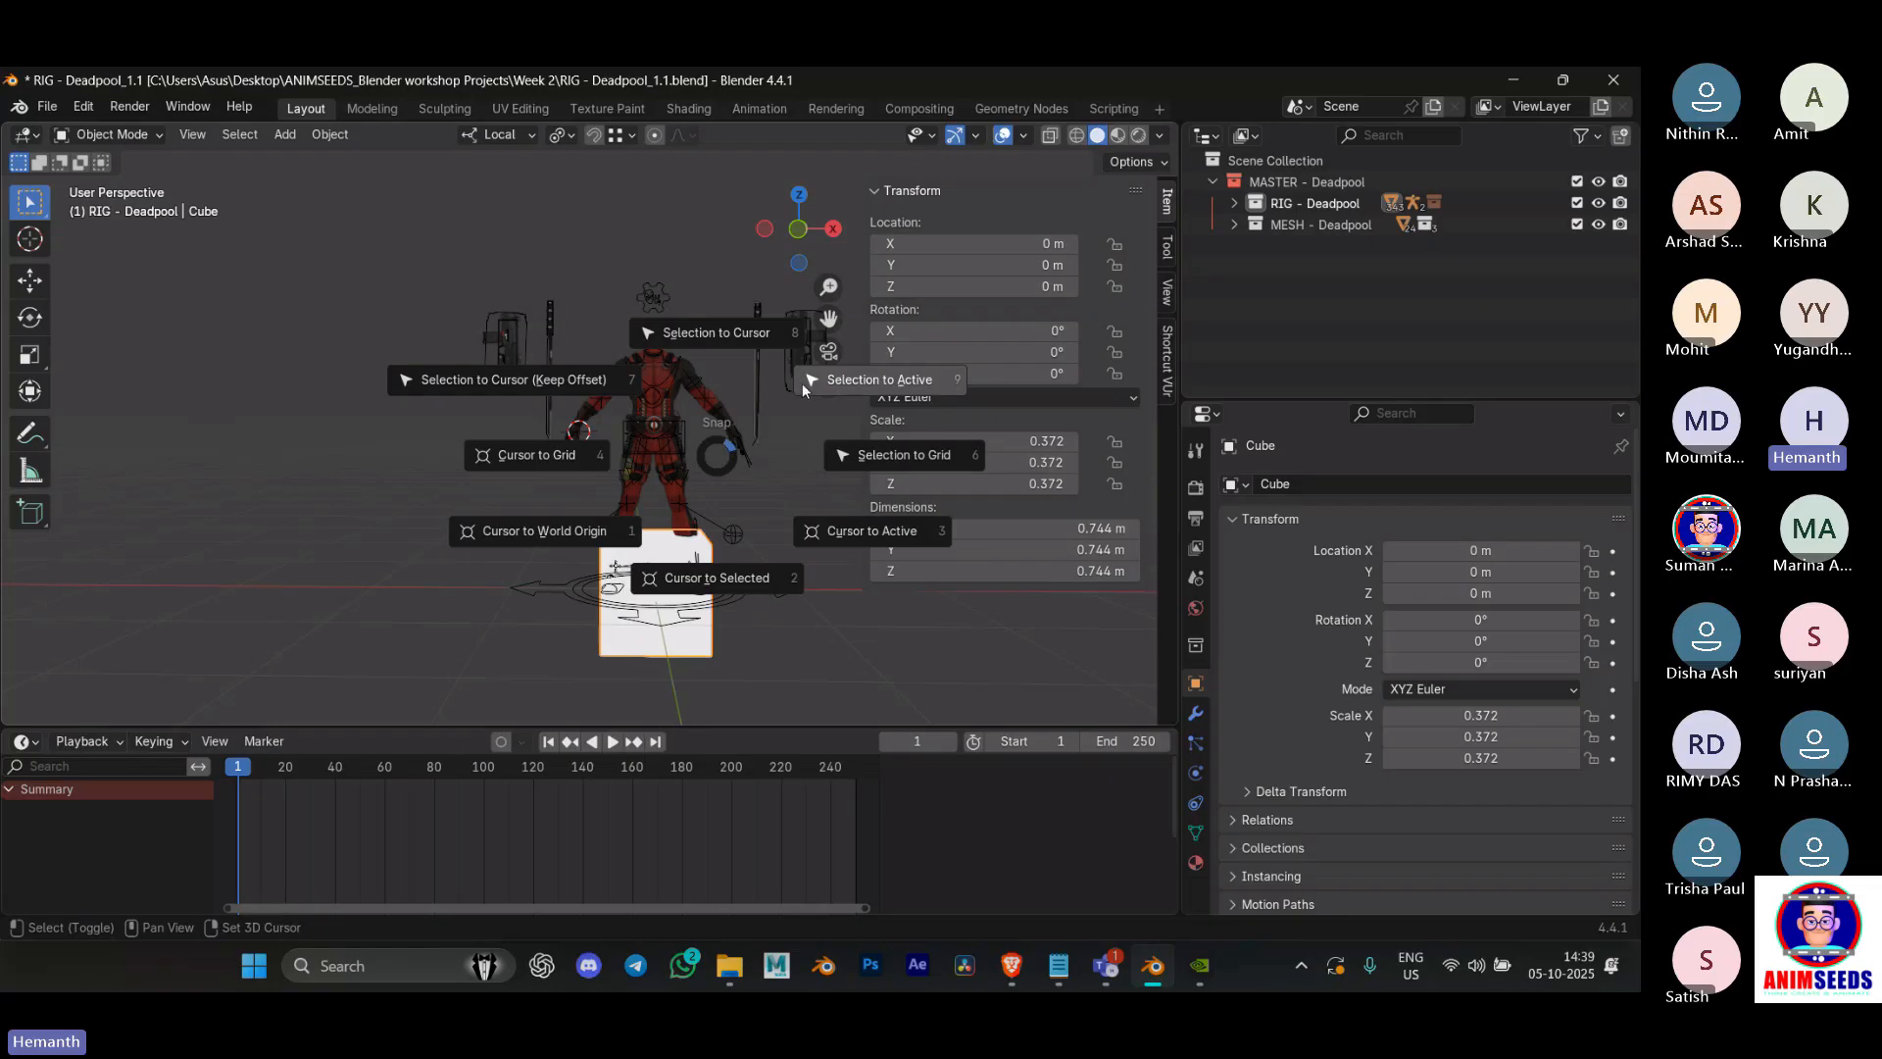
left_click(698, 349)
scroll(608, 425, "up", 5)
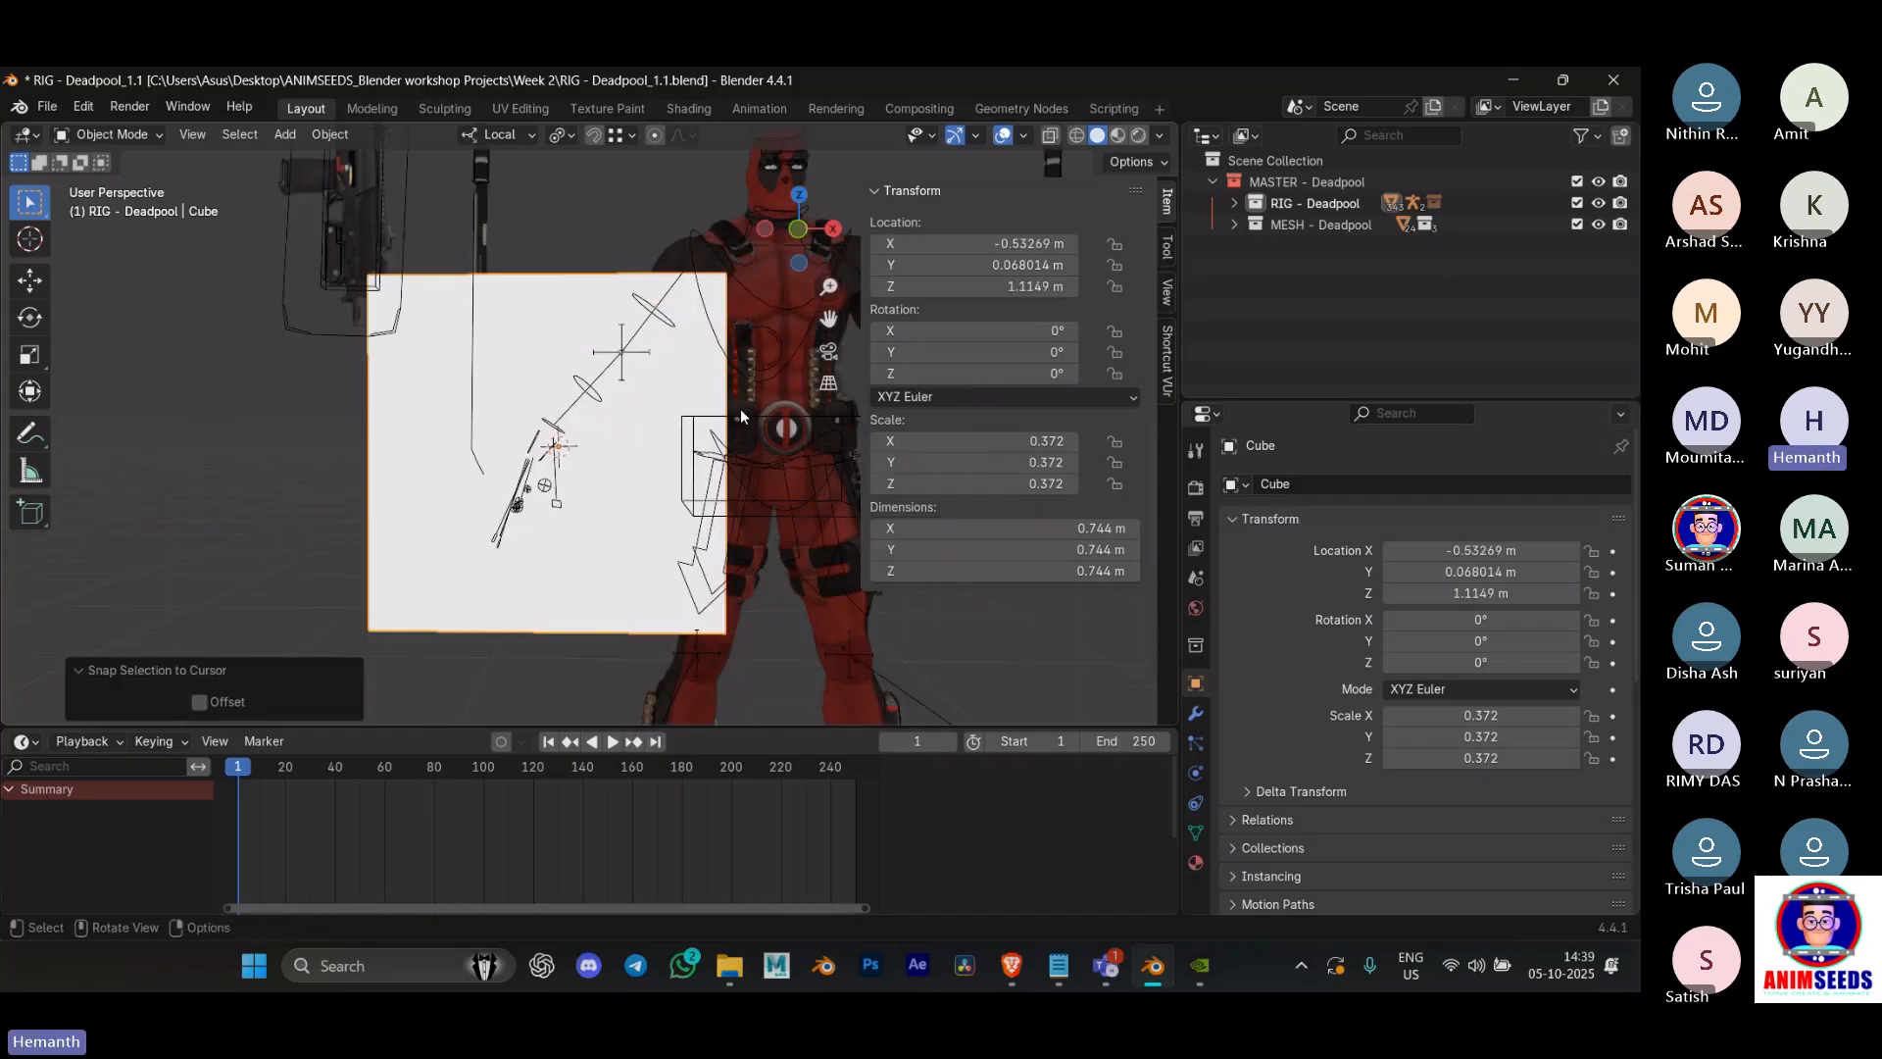
Step: Scale the cube down to about 0.055 and move it about 0.1 m down beside the character's right palm
key("s")
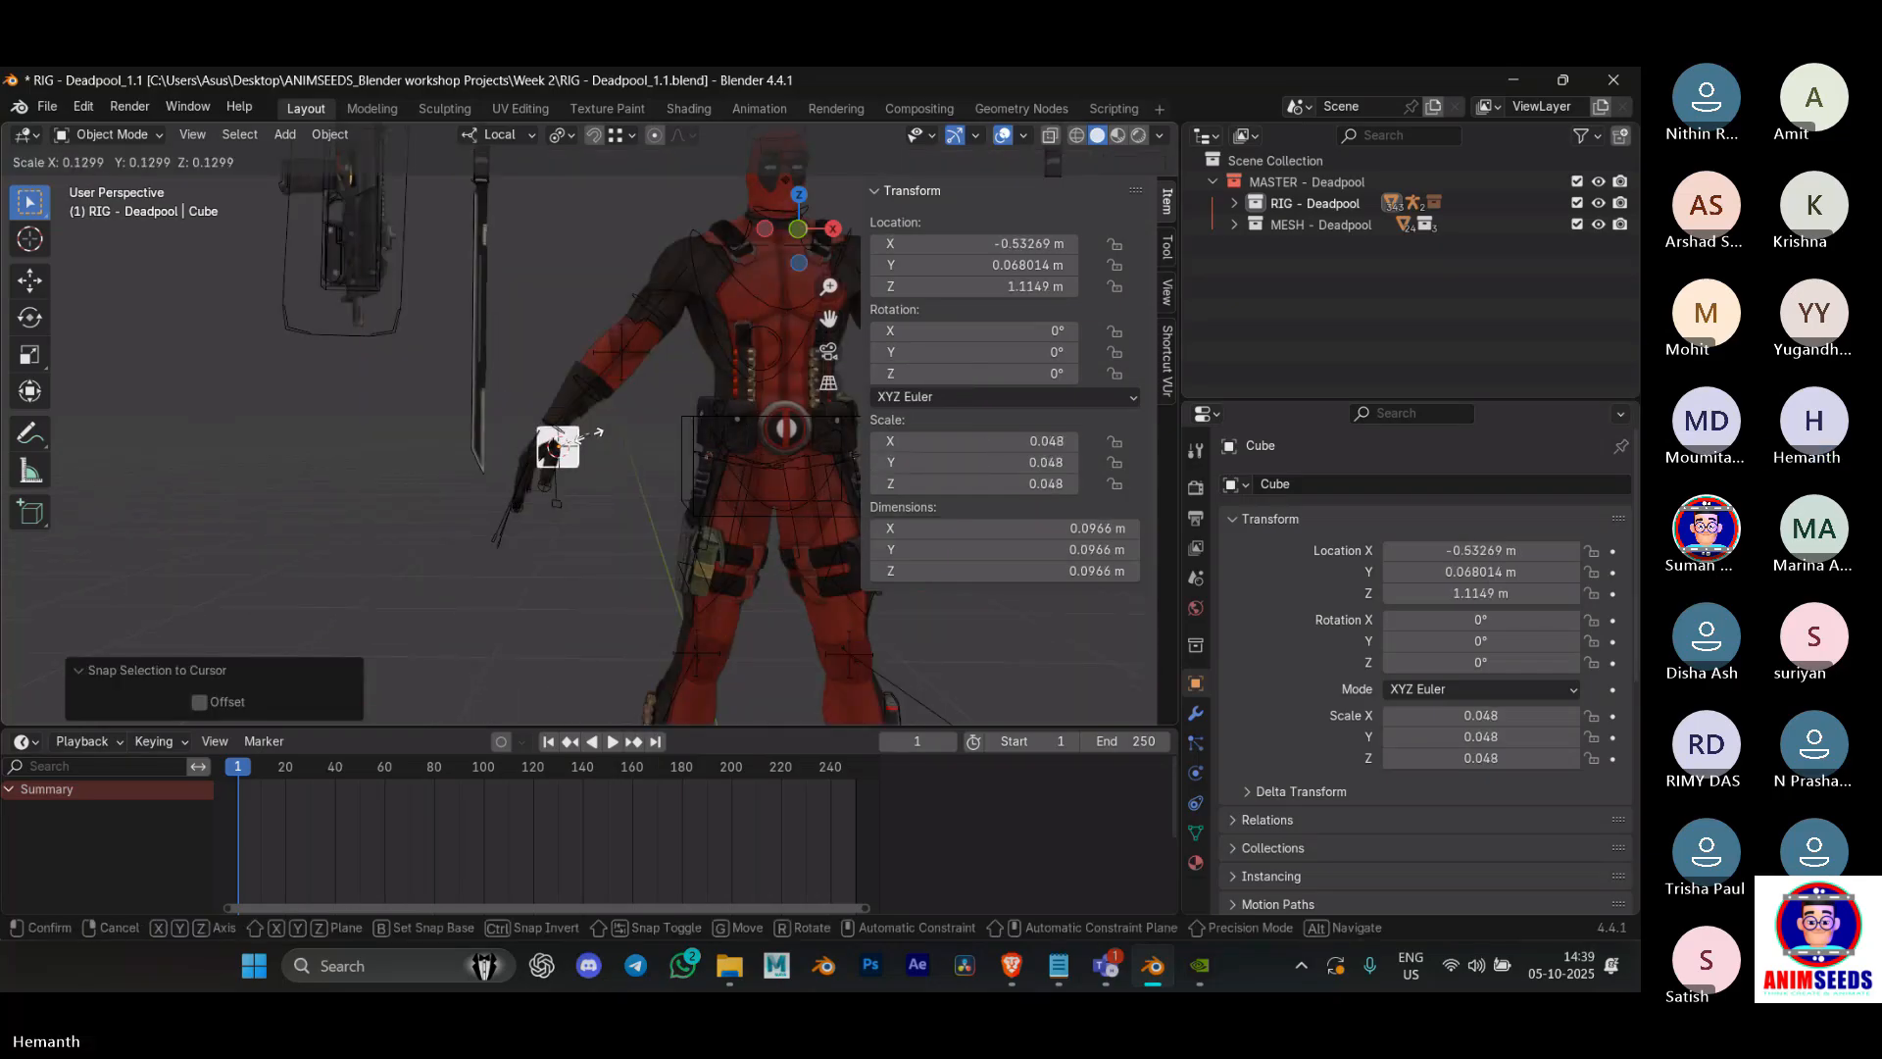
left_click(591, 433)
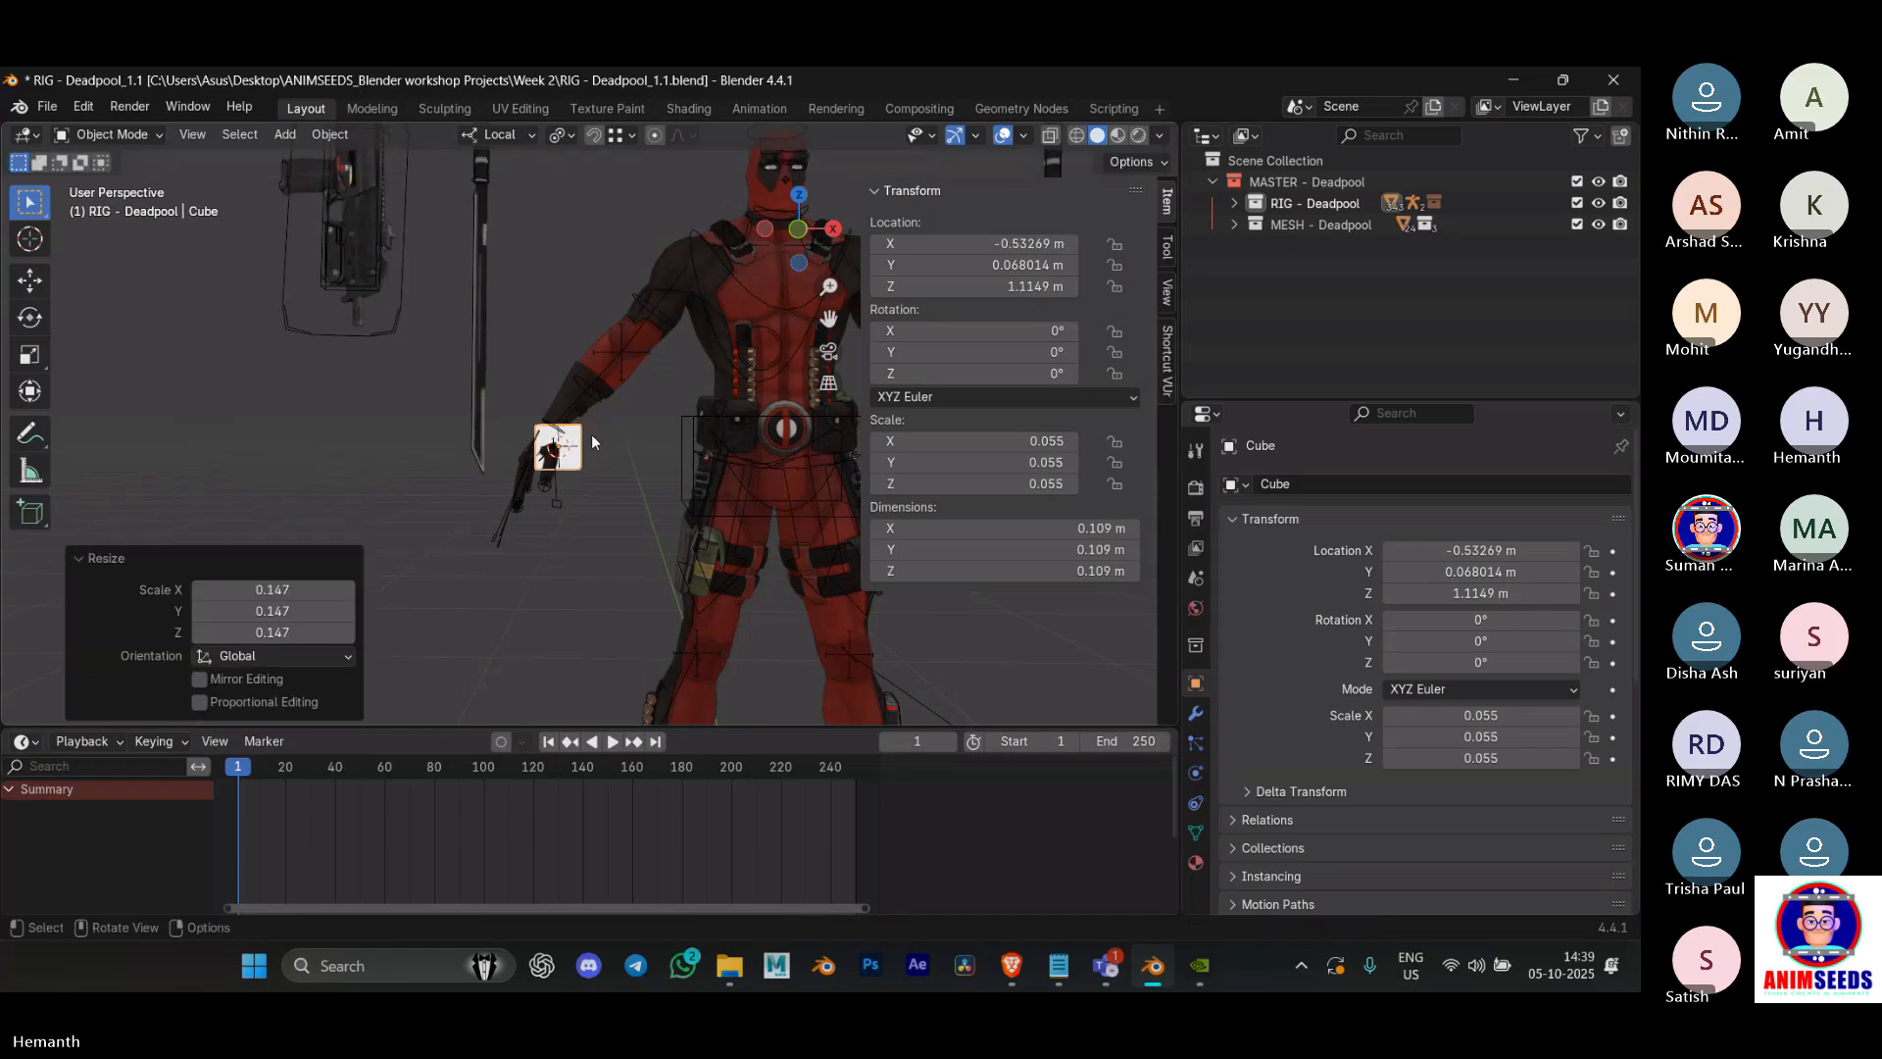
middle_click_drag(592, 433, 566, 502)
key("g")
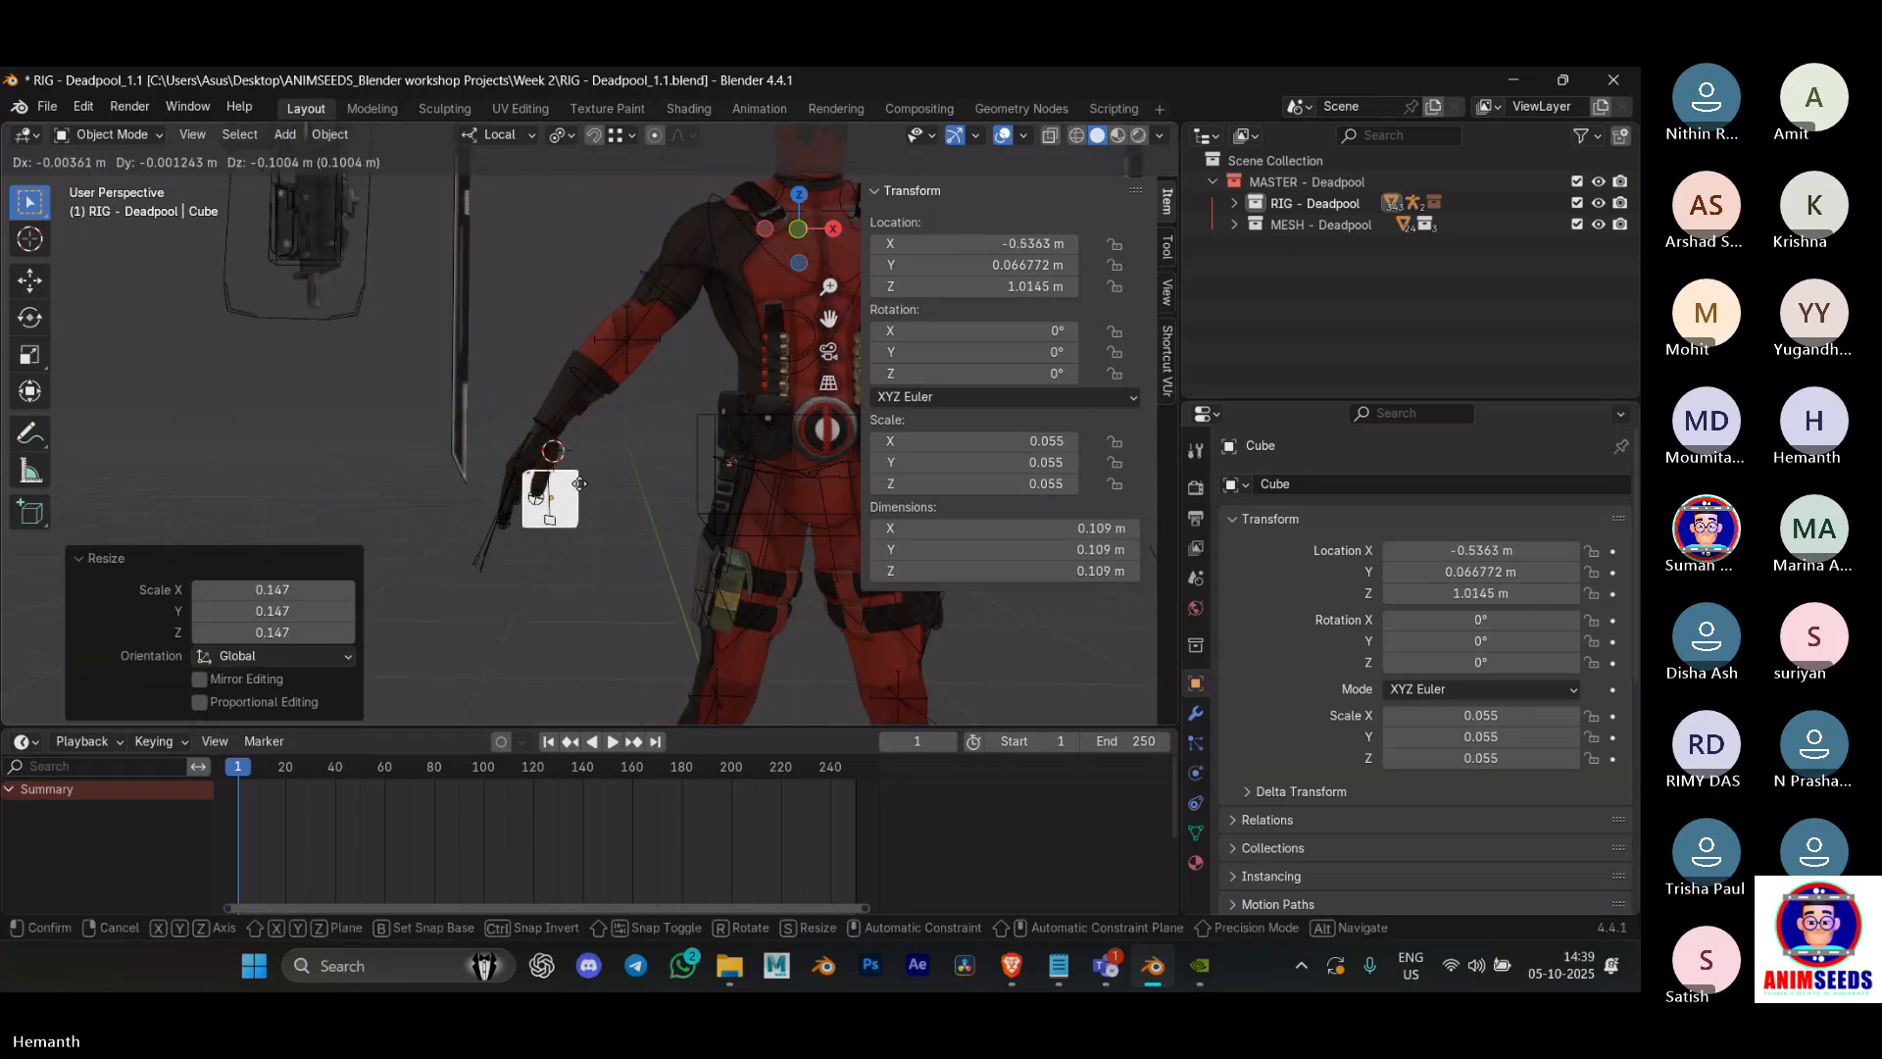
left_click(581, 487)
scroll(582, 499, "up", 2)
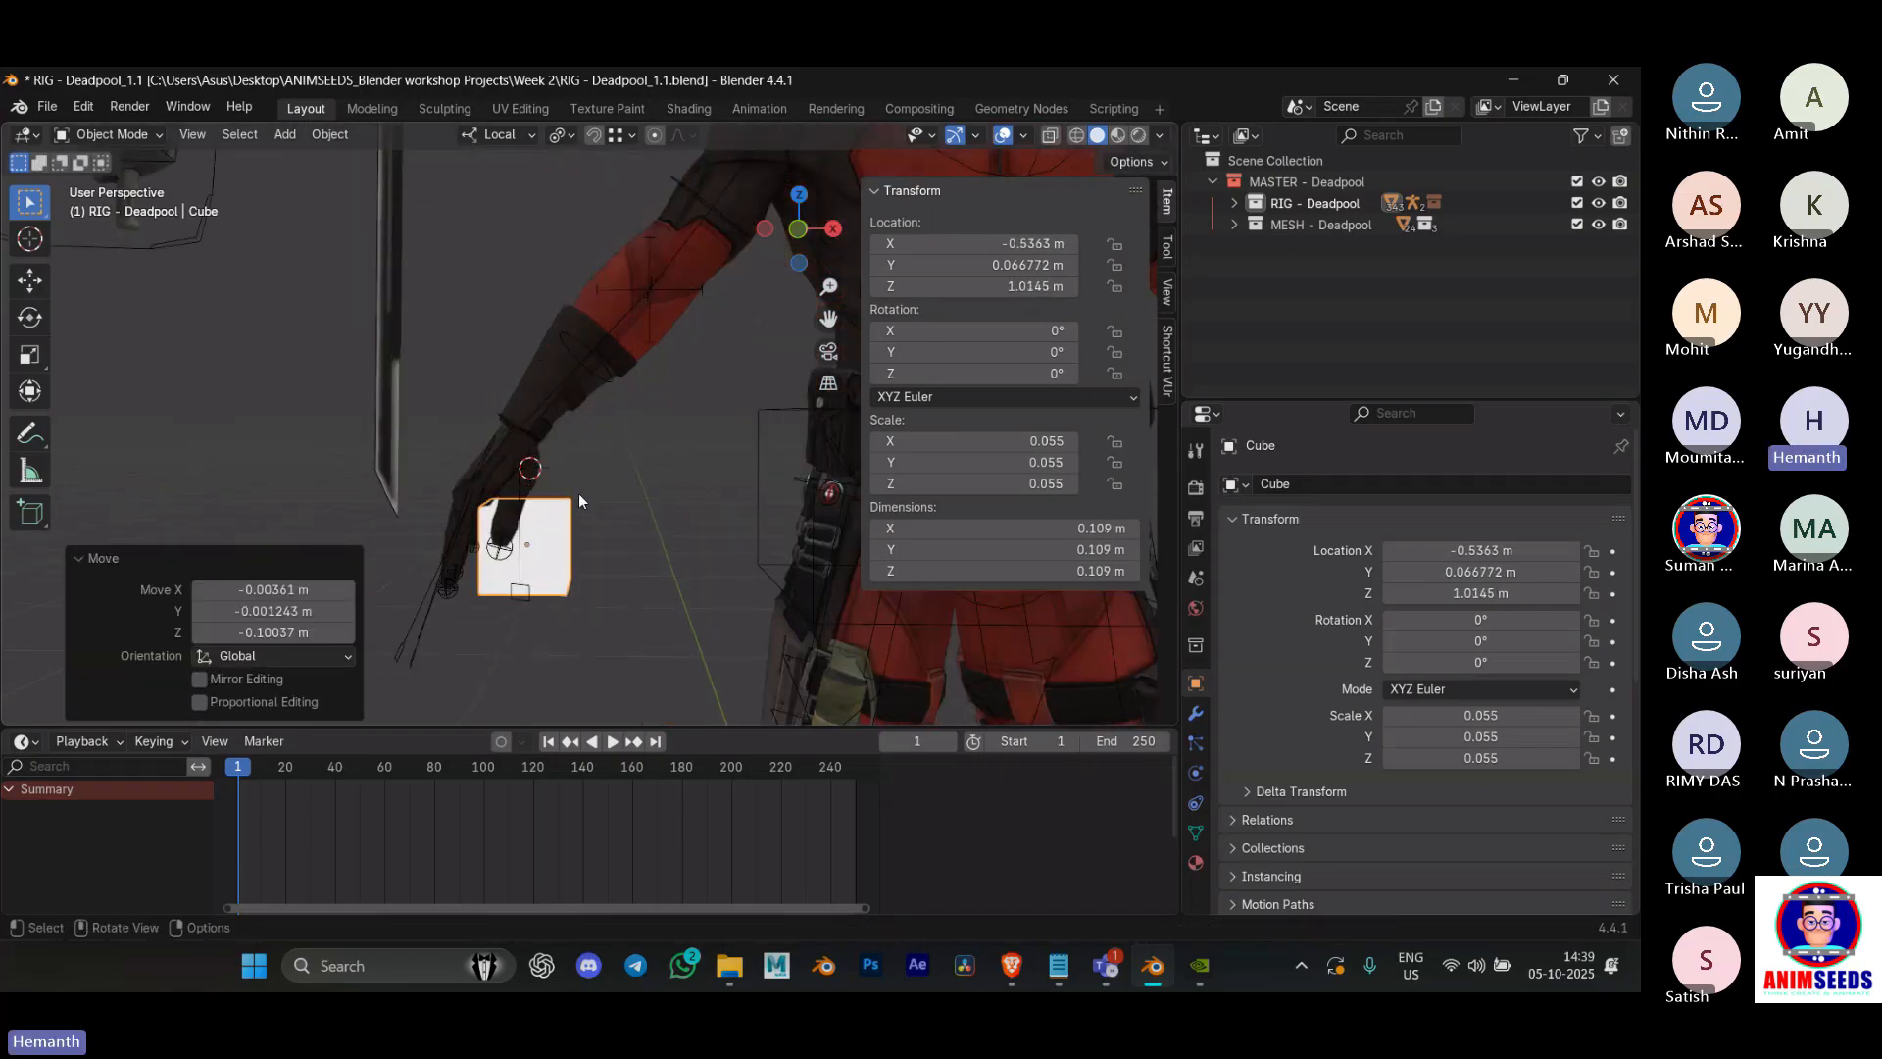
scroll(576, 464, "down", 5)
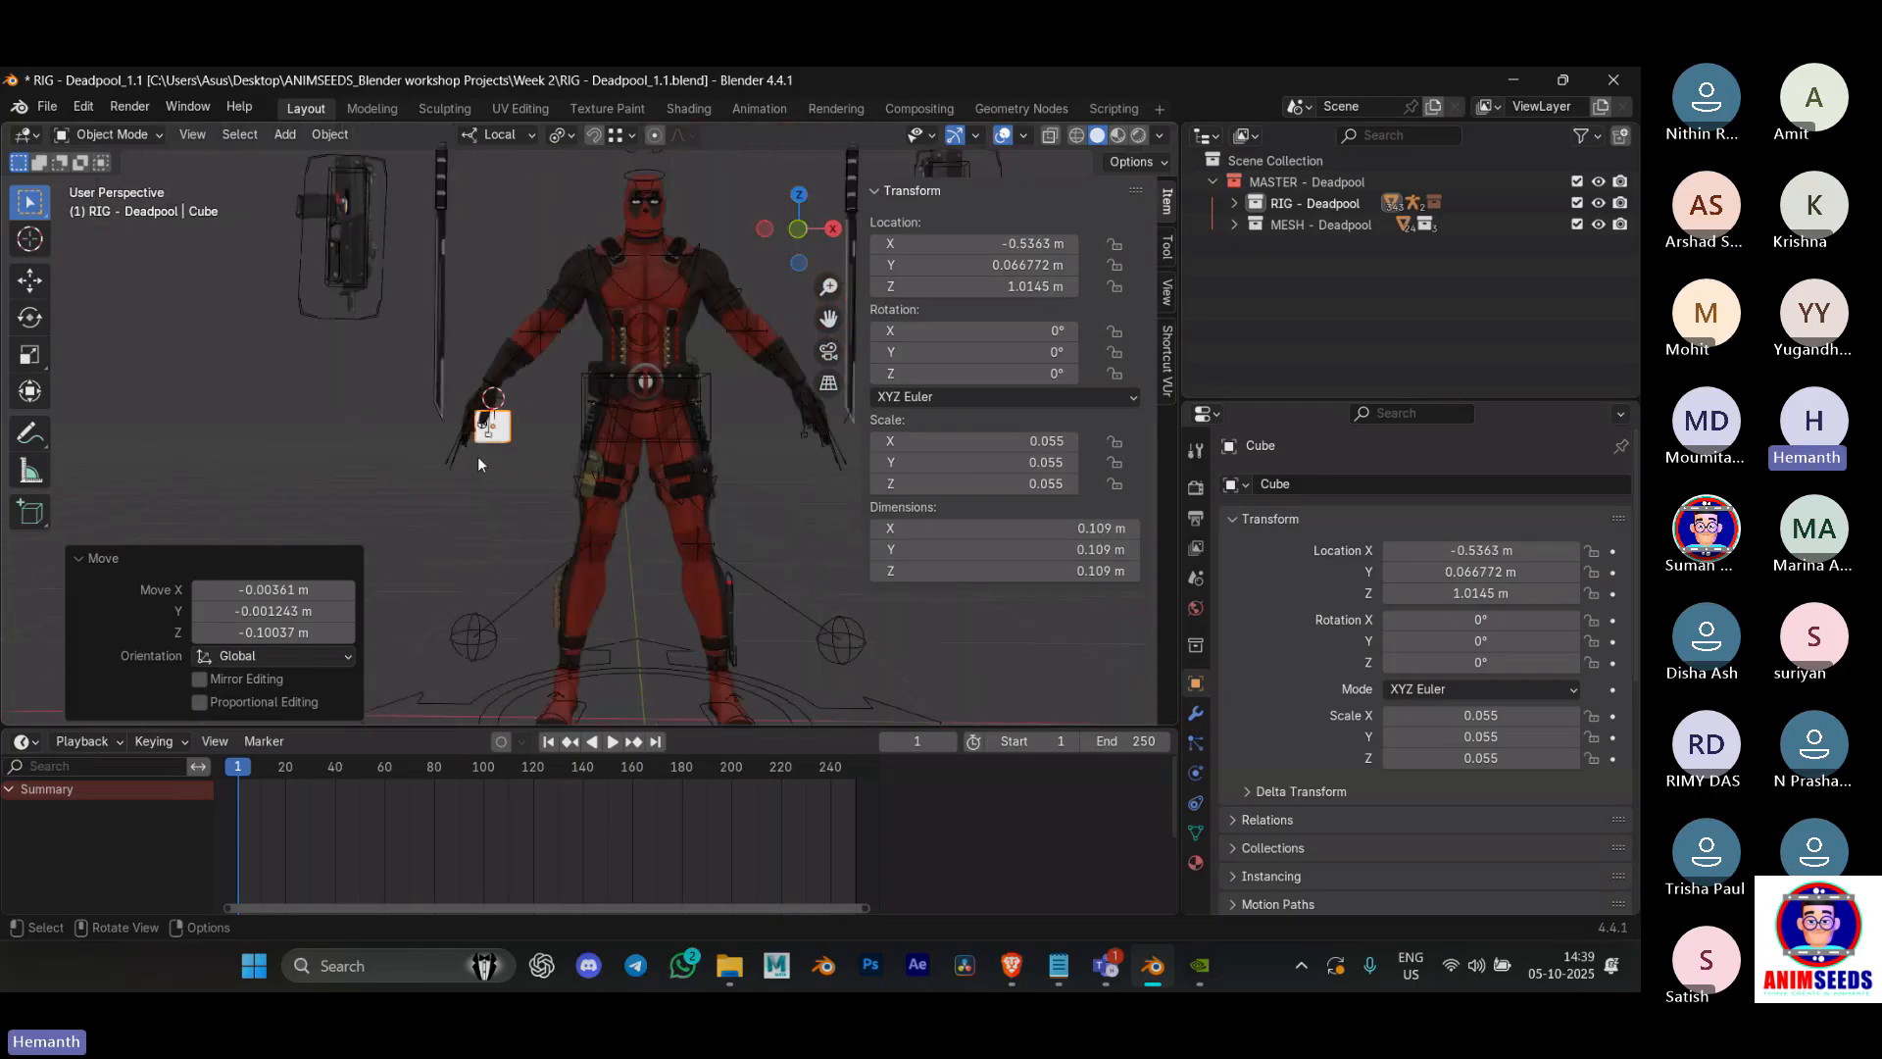
Step: Return the 3D cursor to the world origin
scroll(592, 596, "down", 2)
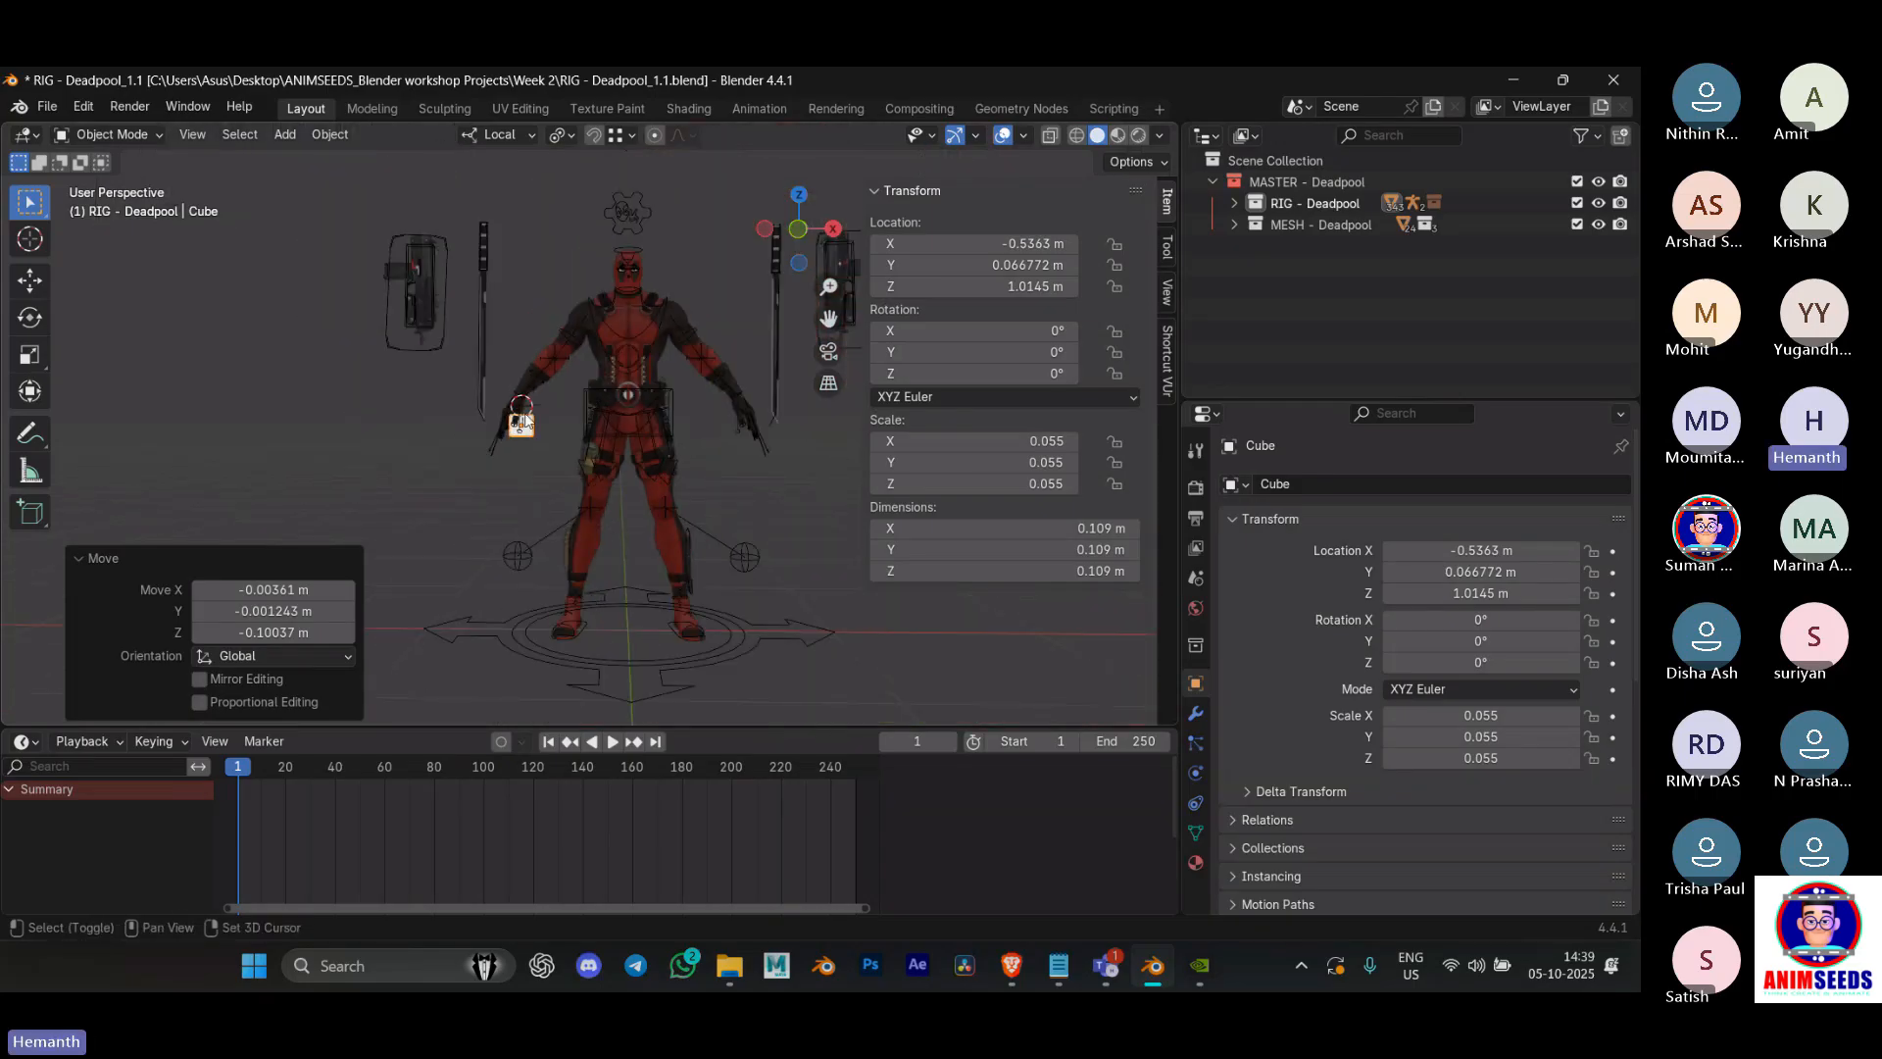
key("shift+s")
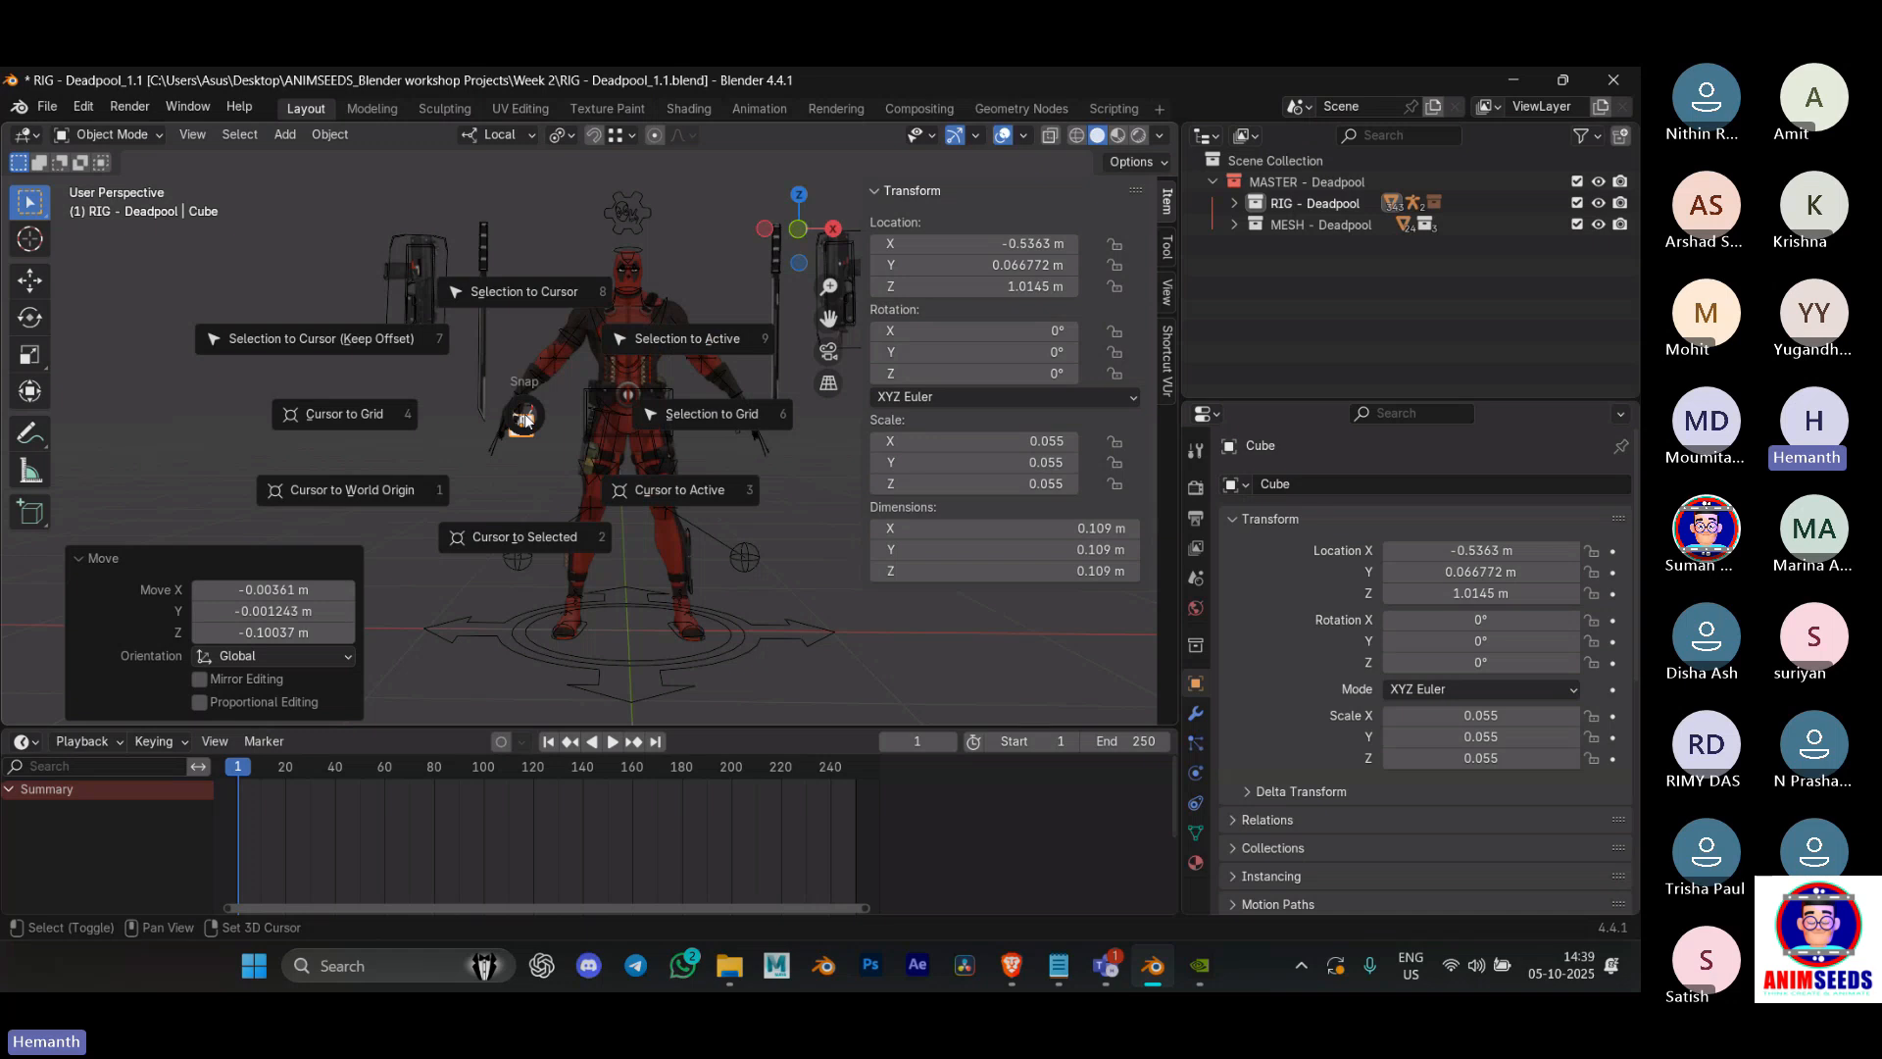
left_click(432, 489)
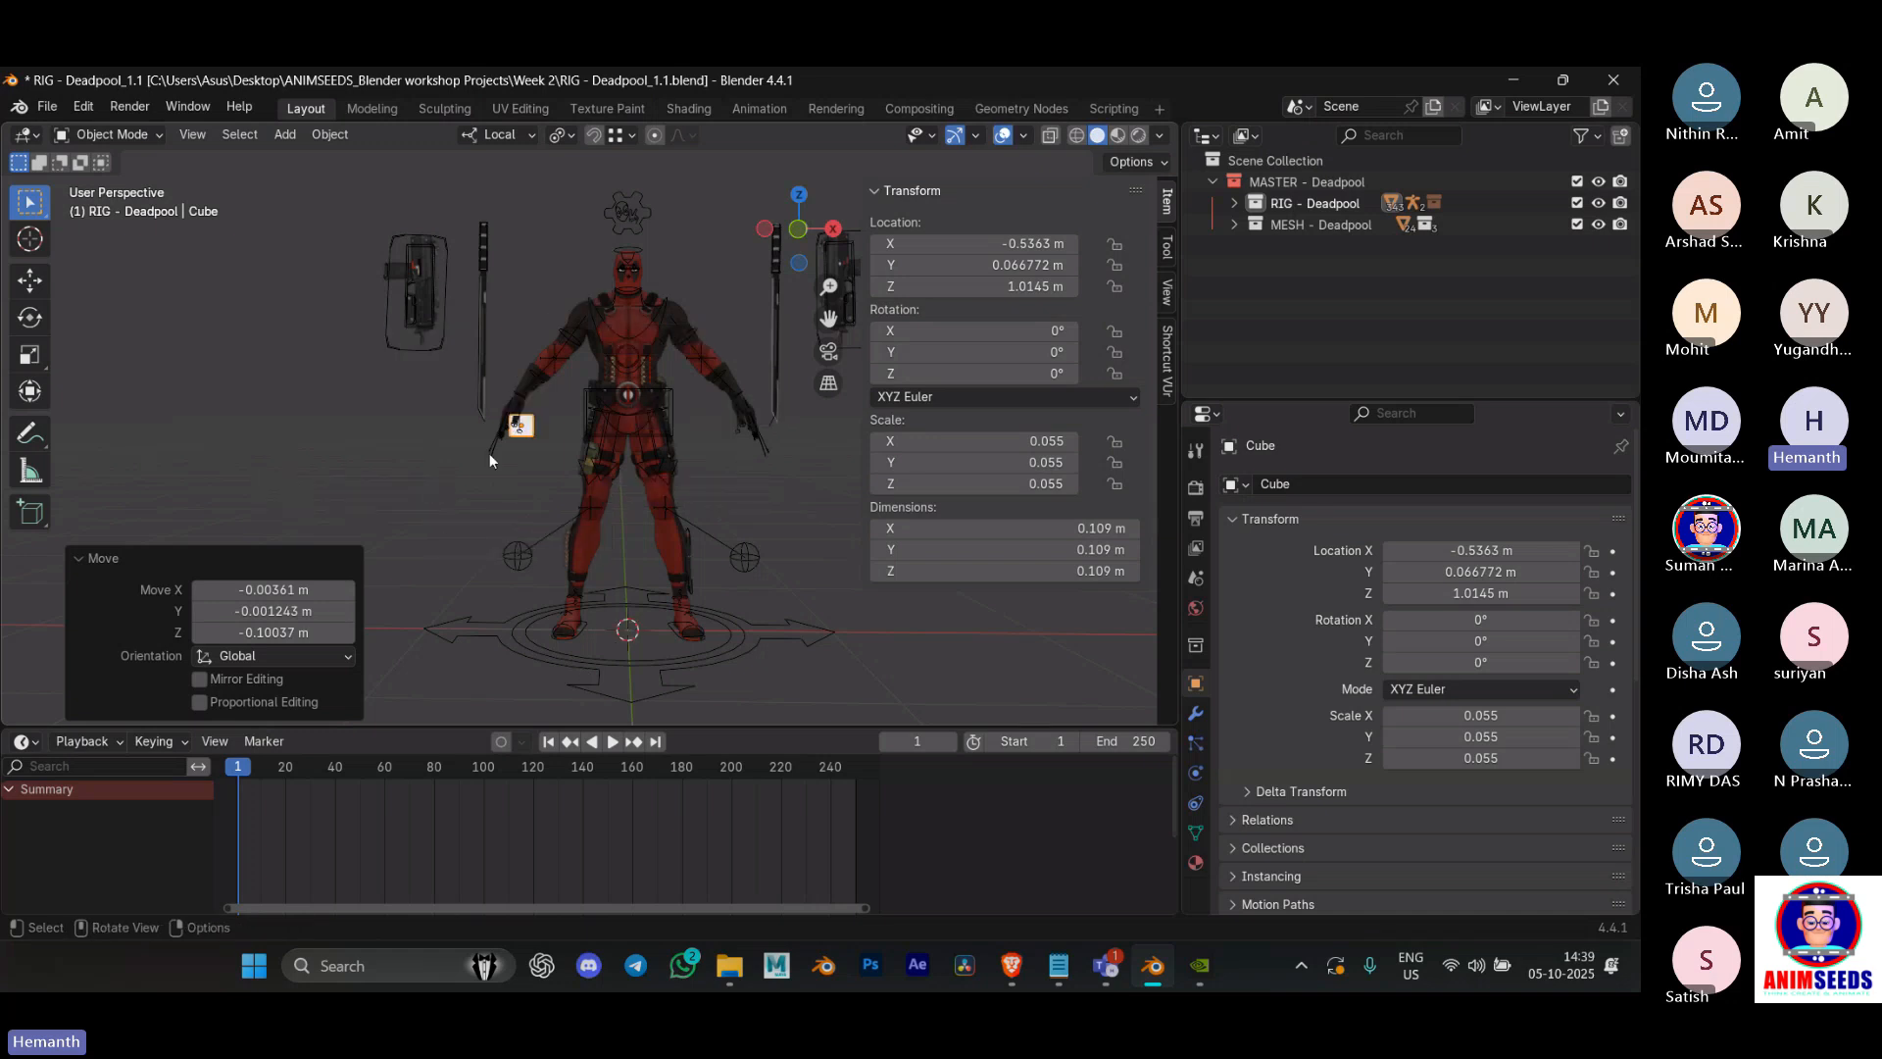
Step: Put the Deadpool rig into Pose Mode and try rotating the right hand's FK bone beside the cube
scroll(503, 474, "up", 4)
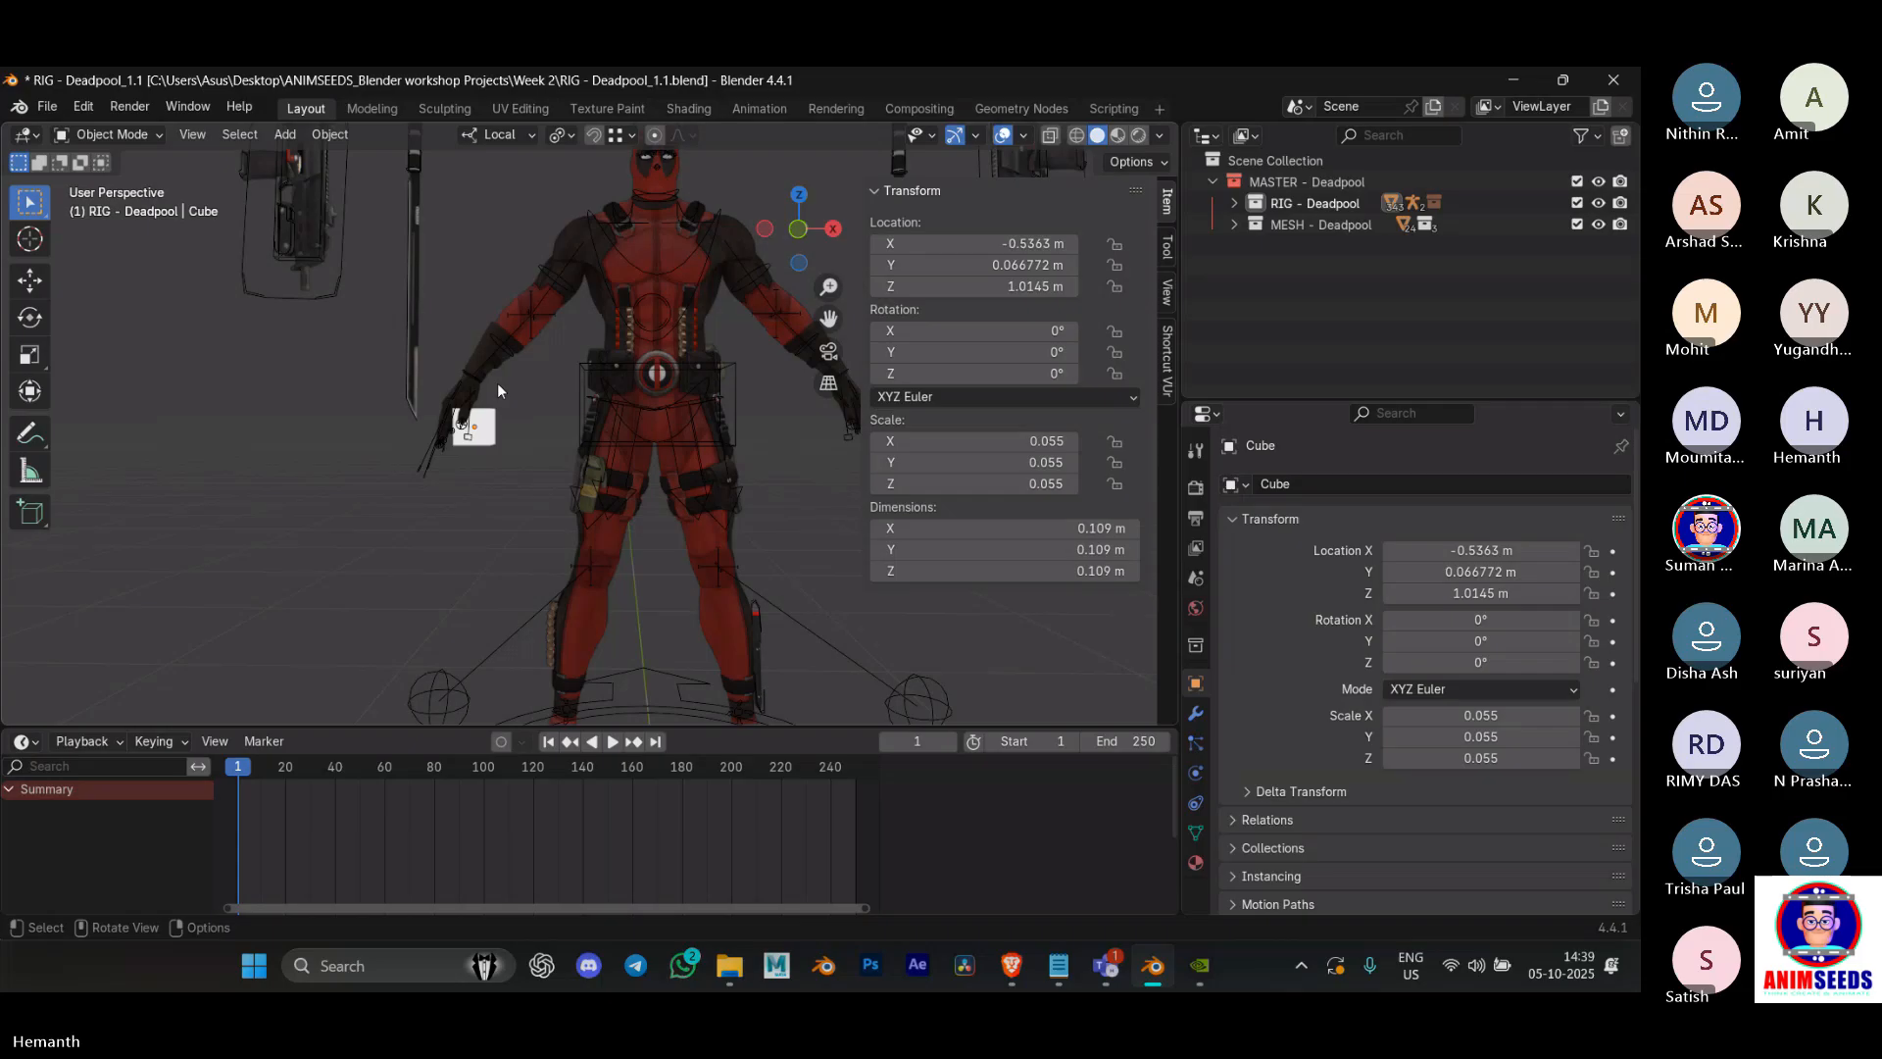
scroll(497, 390, "down", 1)
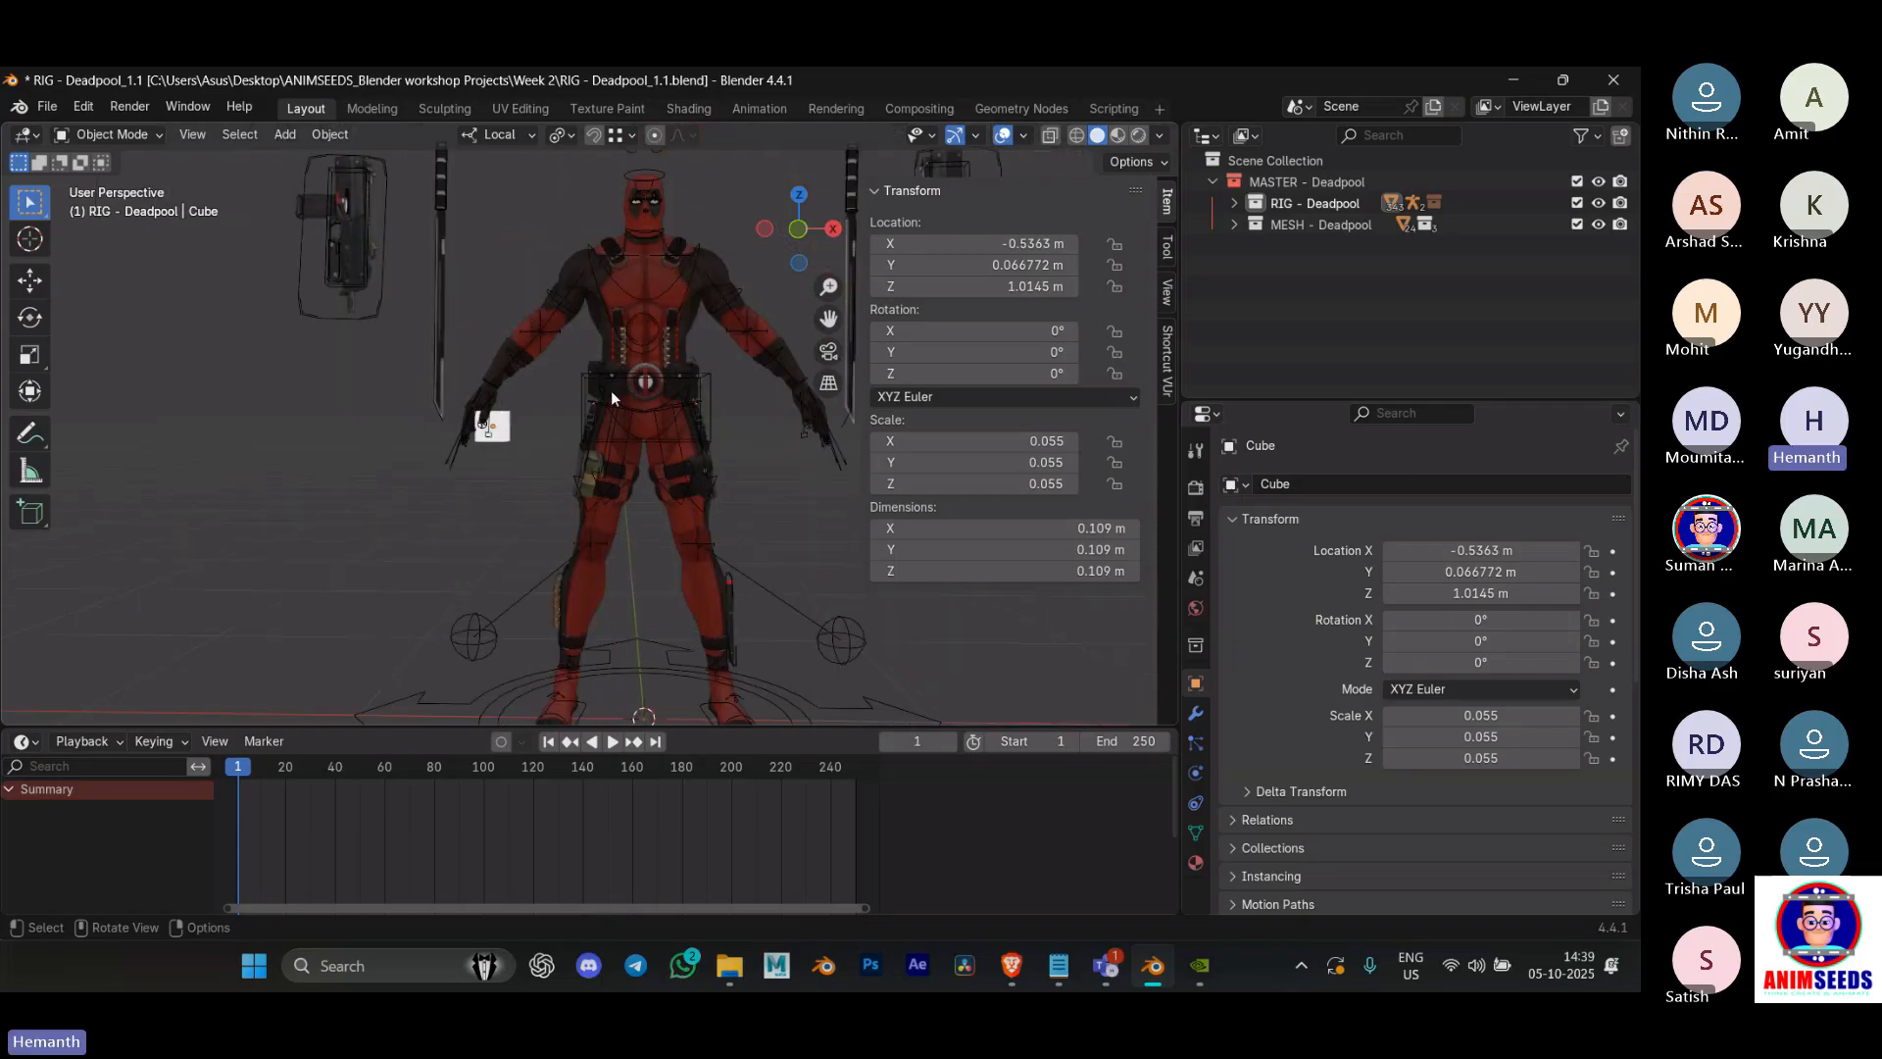
scroll(561, 351, "up", 2)
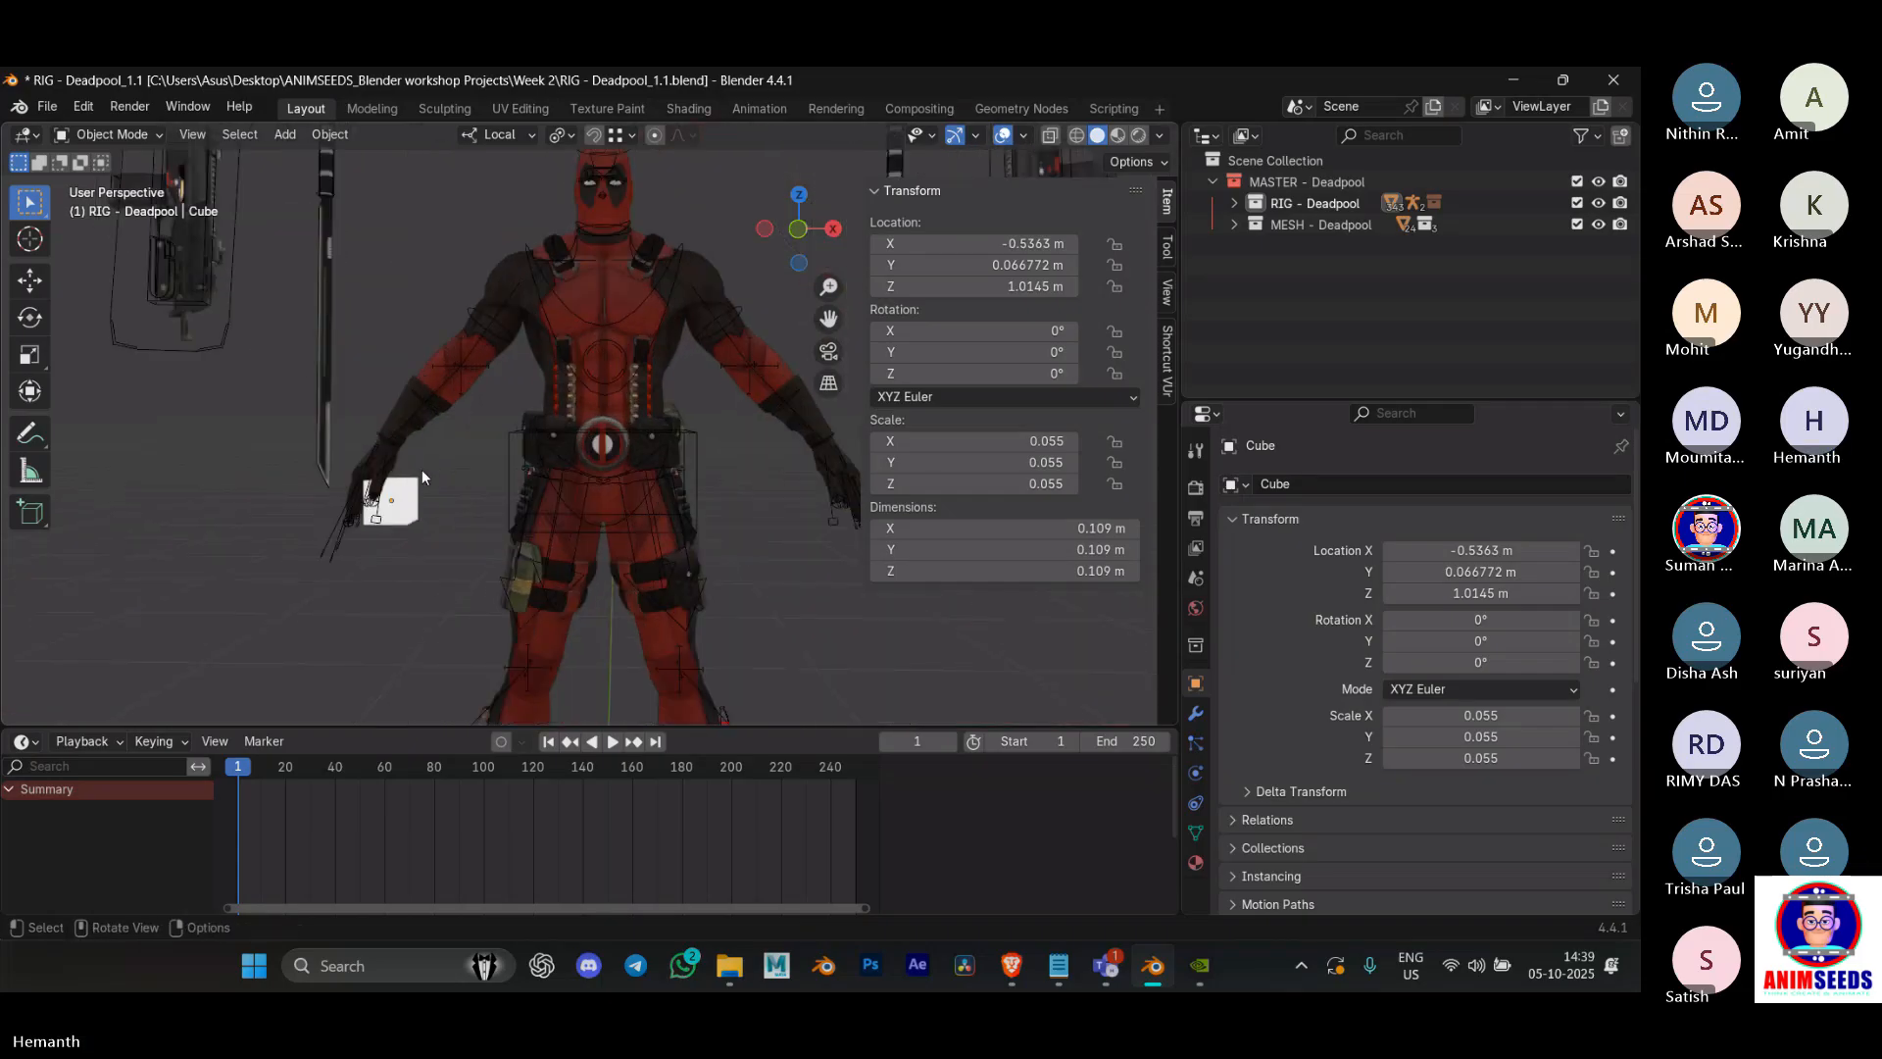
left_click(392, 502)
scroll(357, 474, "up", 2)
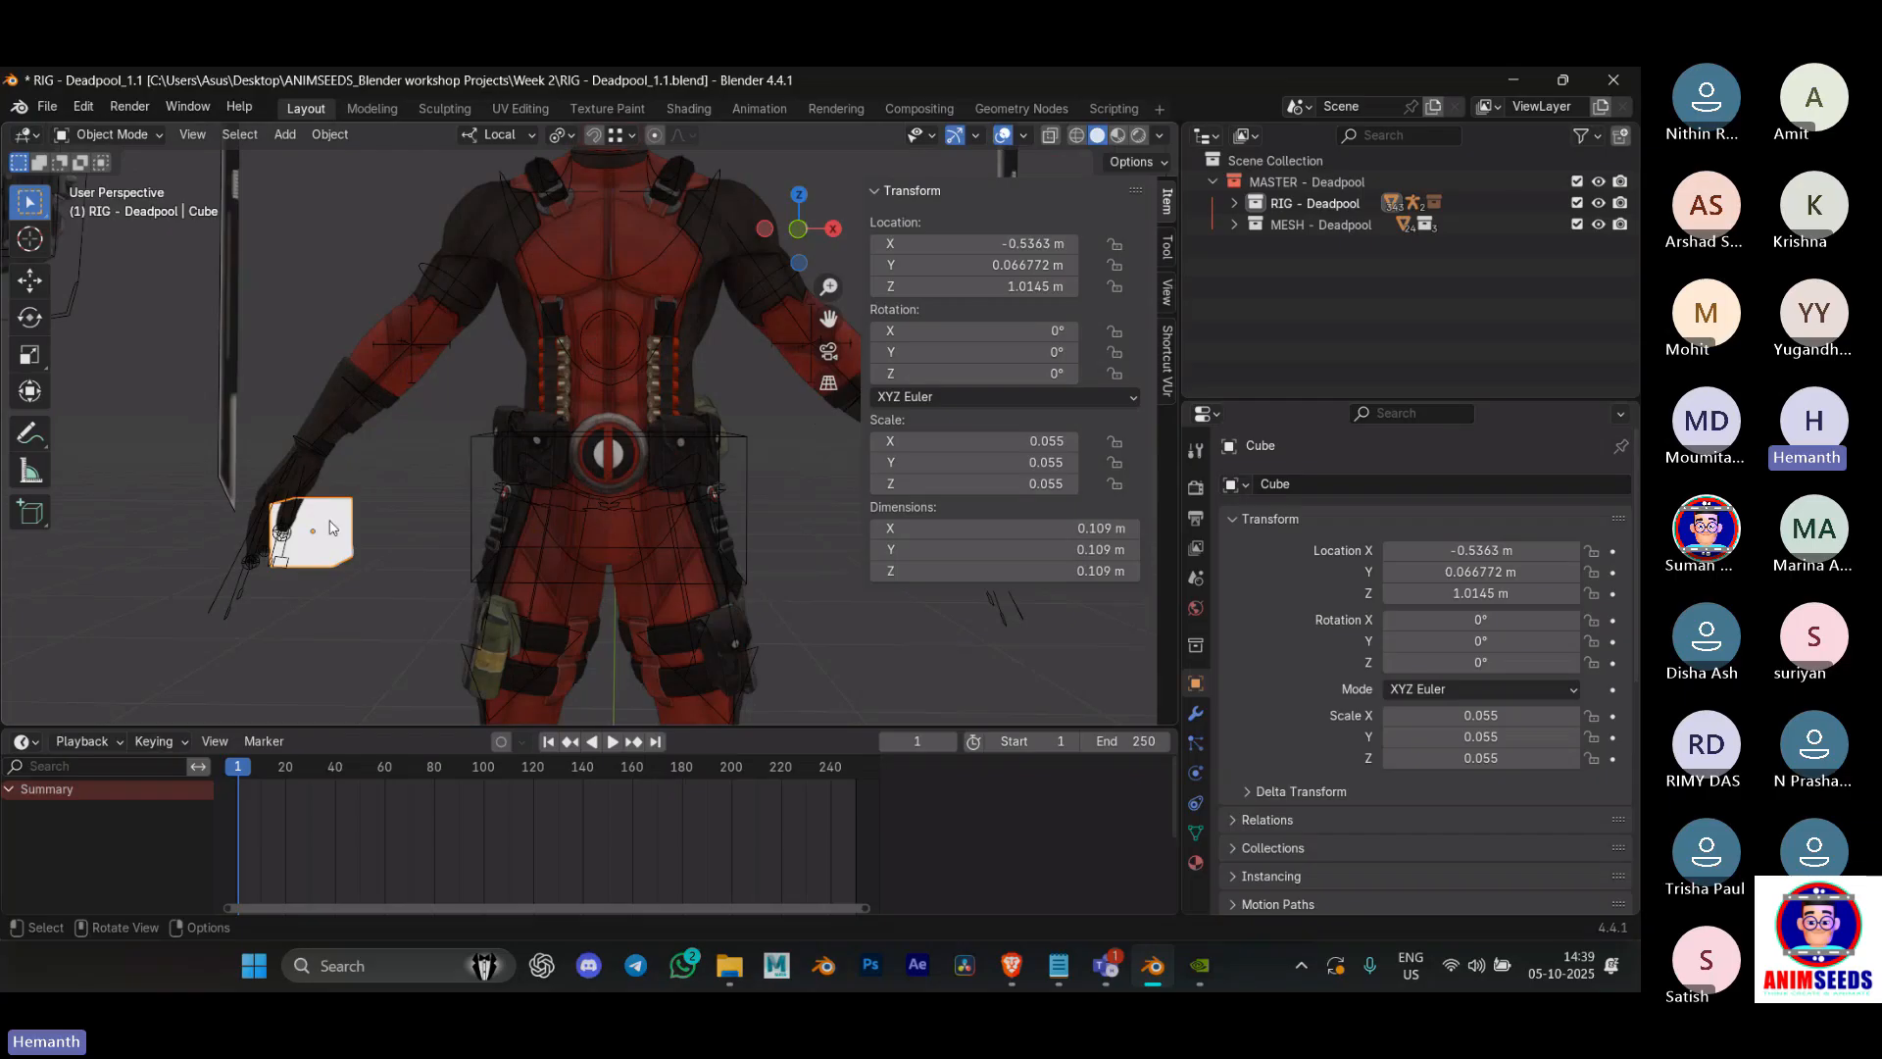
left_click(319, 449)
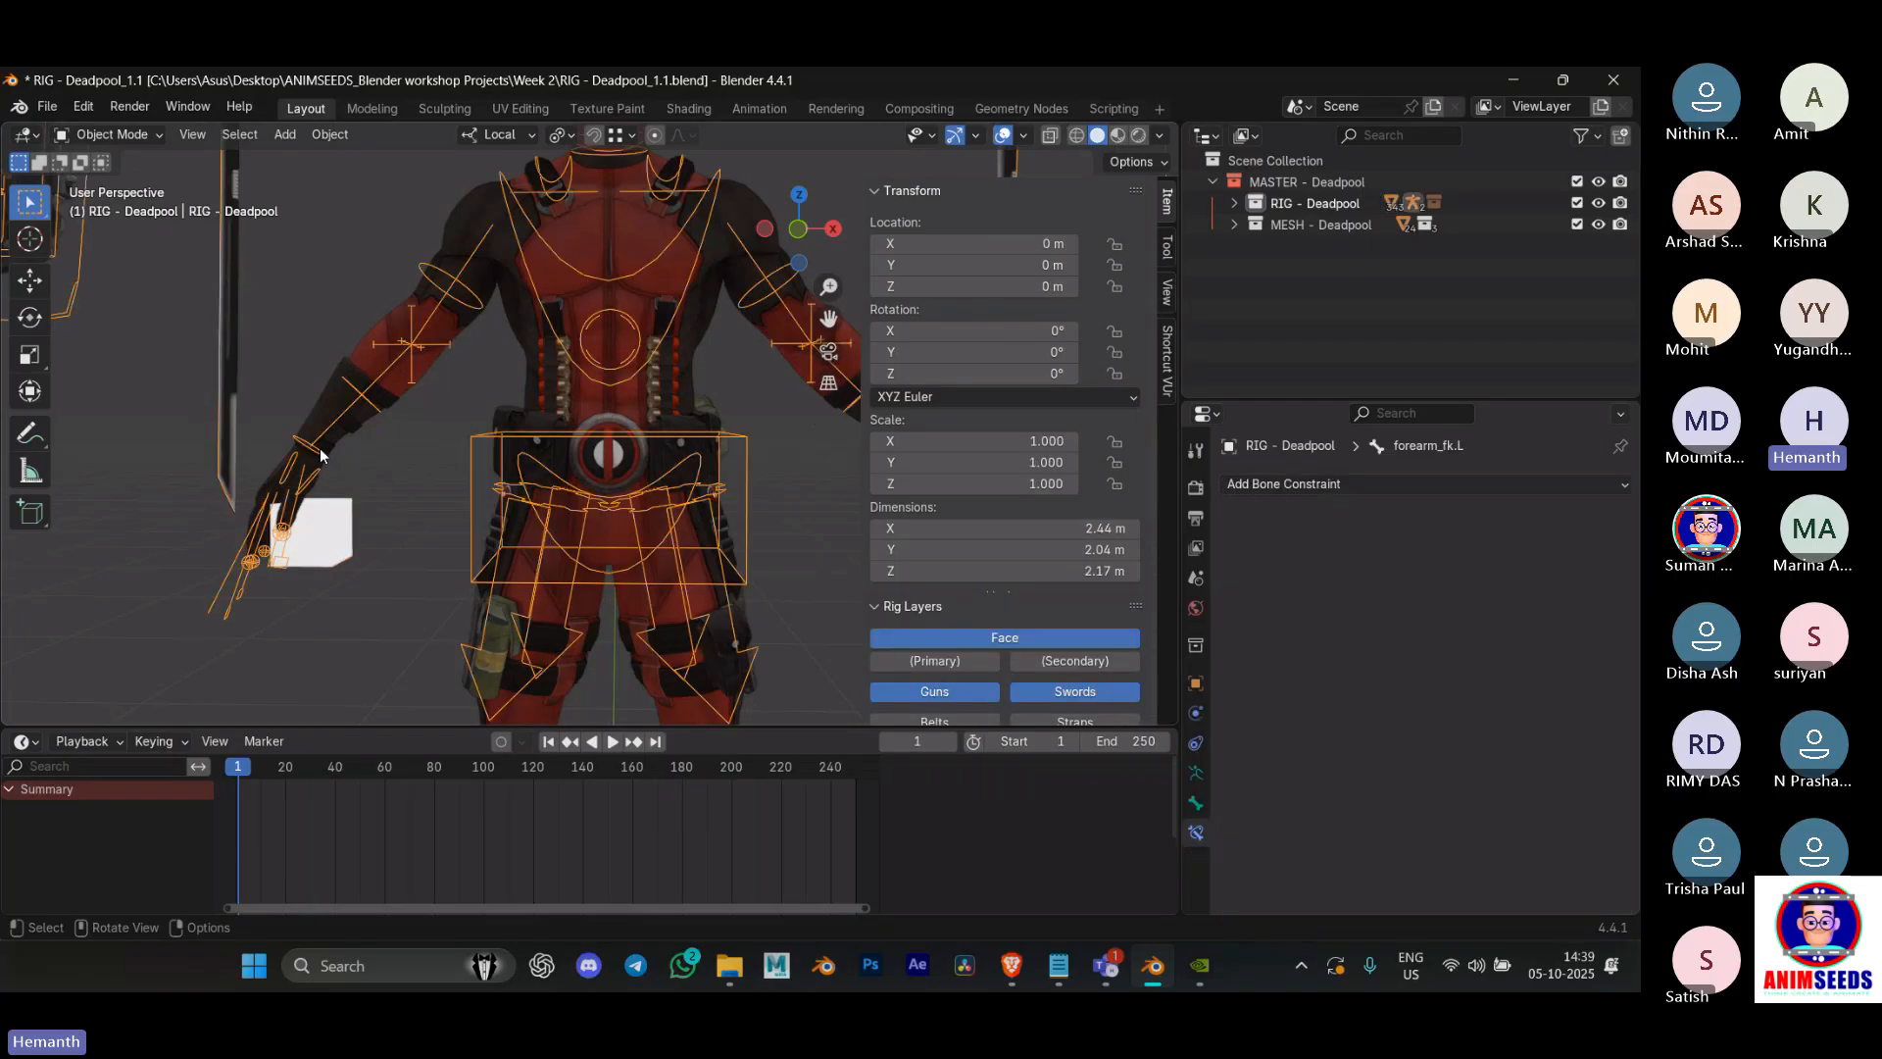
key("ctrl+Tab")
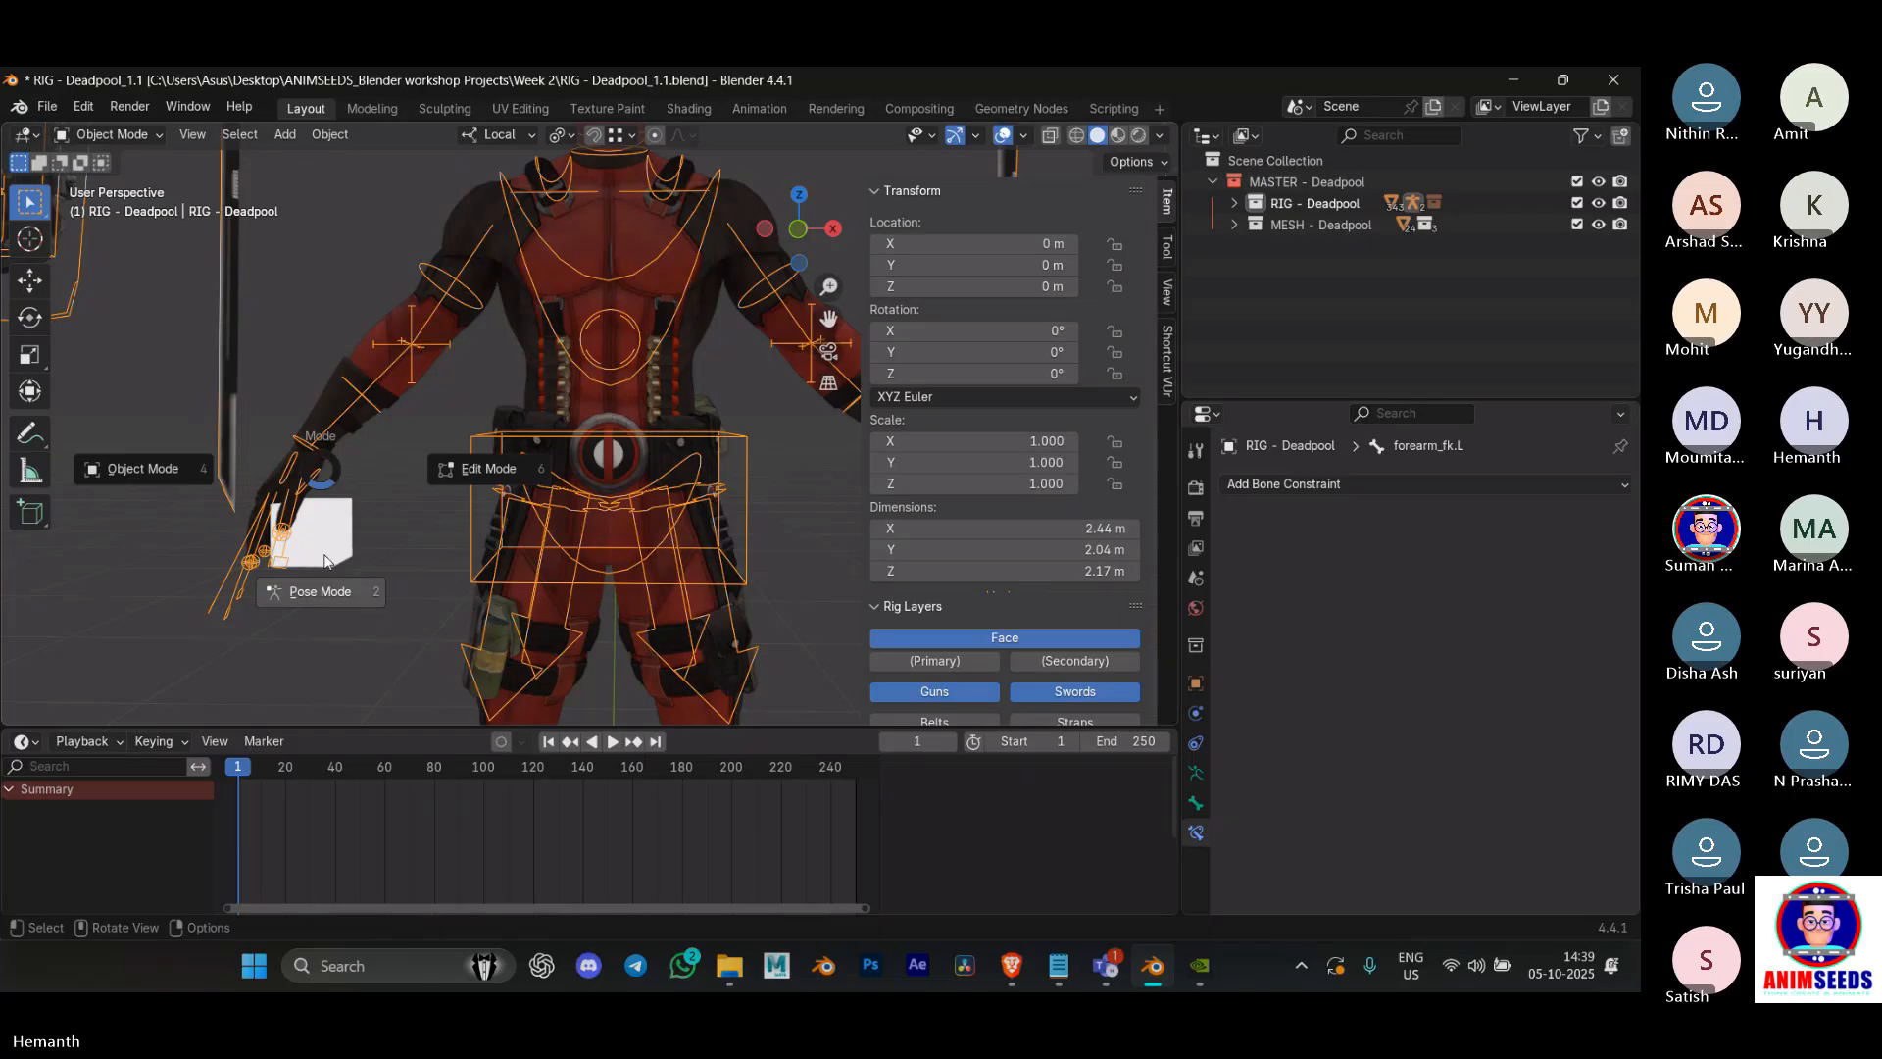
left_click(323, 571)
left_click(315, 449)
left_click(320, 454)
key("r")
right_click(435, 395)
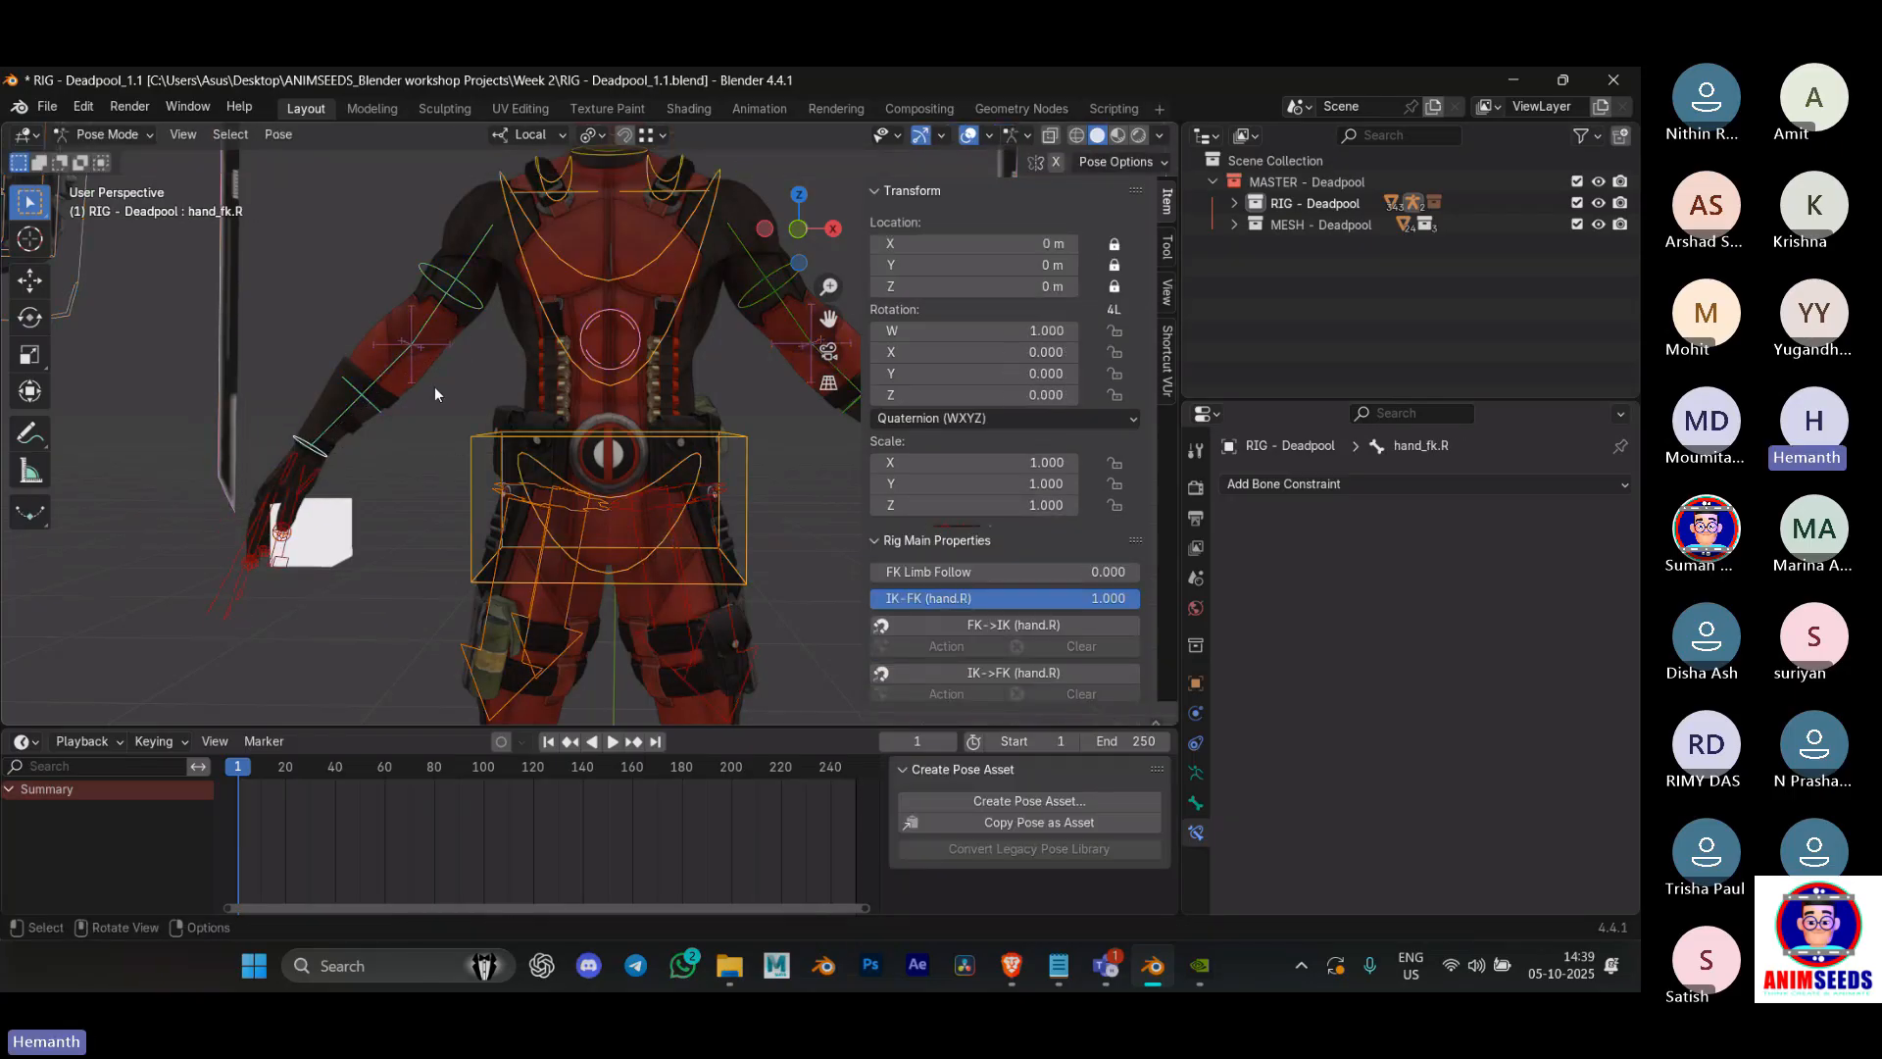
left_click(469, 306)
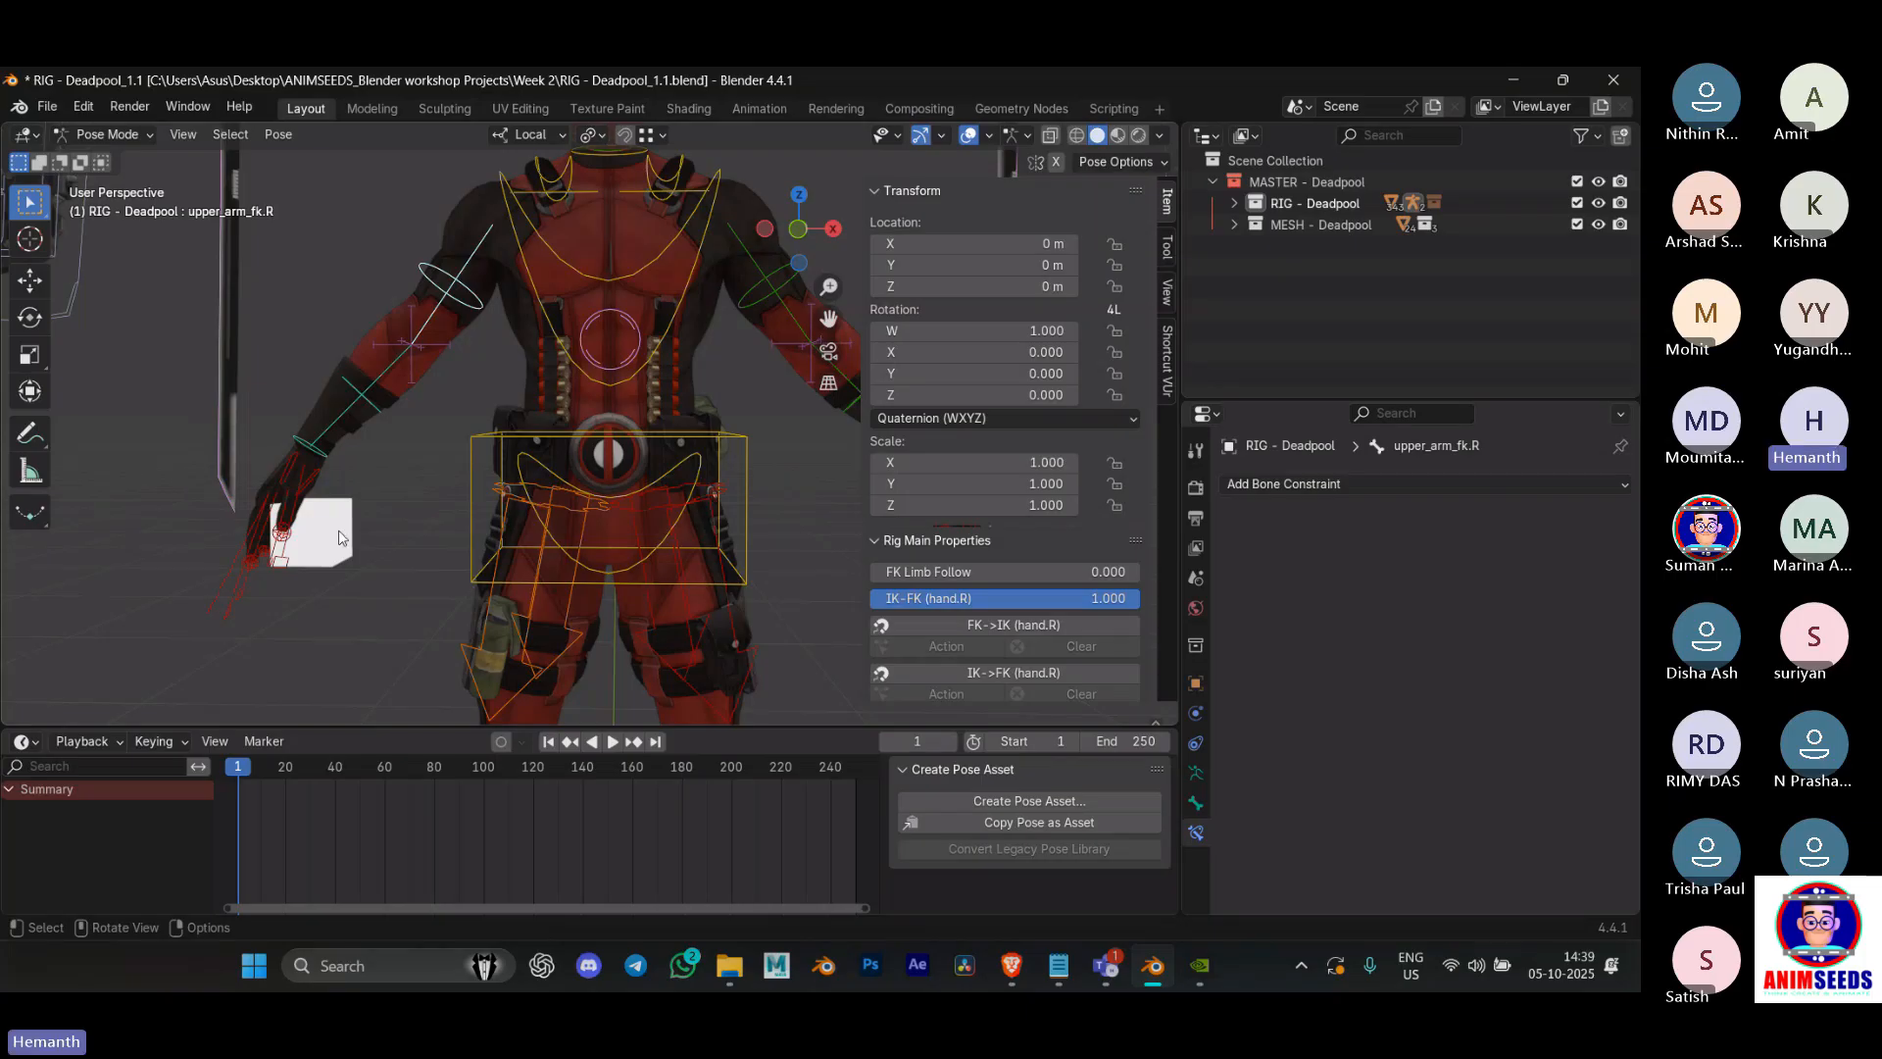
Step: Add a Child Of constraint to the cube in Object Mode and set its target to RIG - Deadpool
key("ctrl+Tab")
left_click(196, 545)
left_click(311, 540)
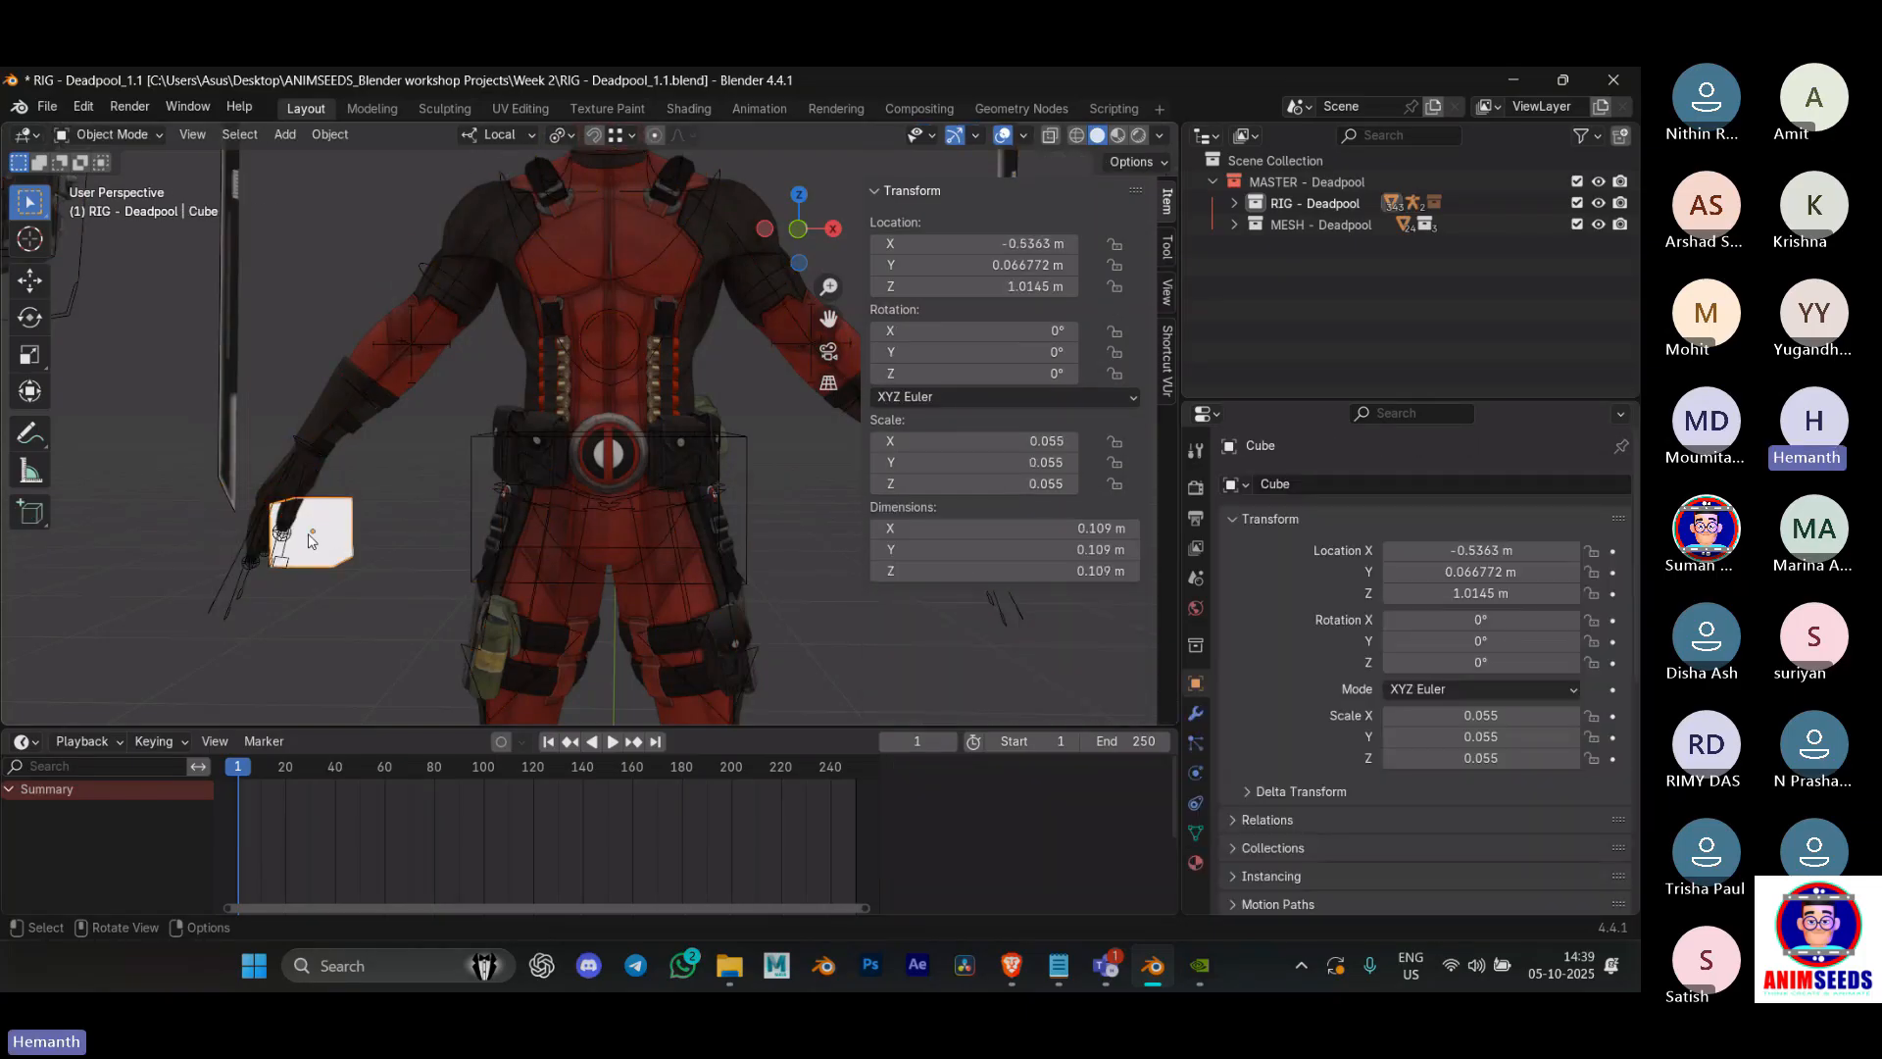
left_click(1196, 803)
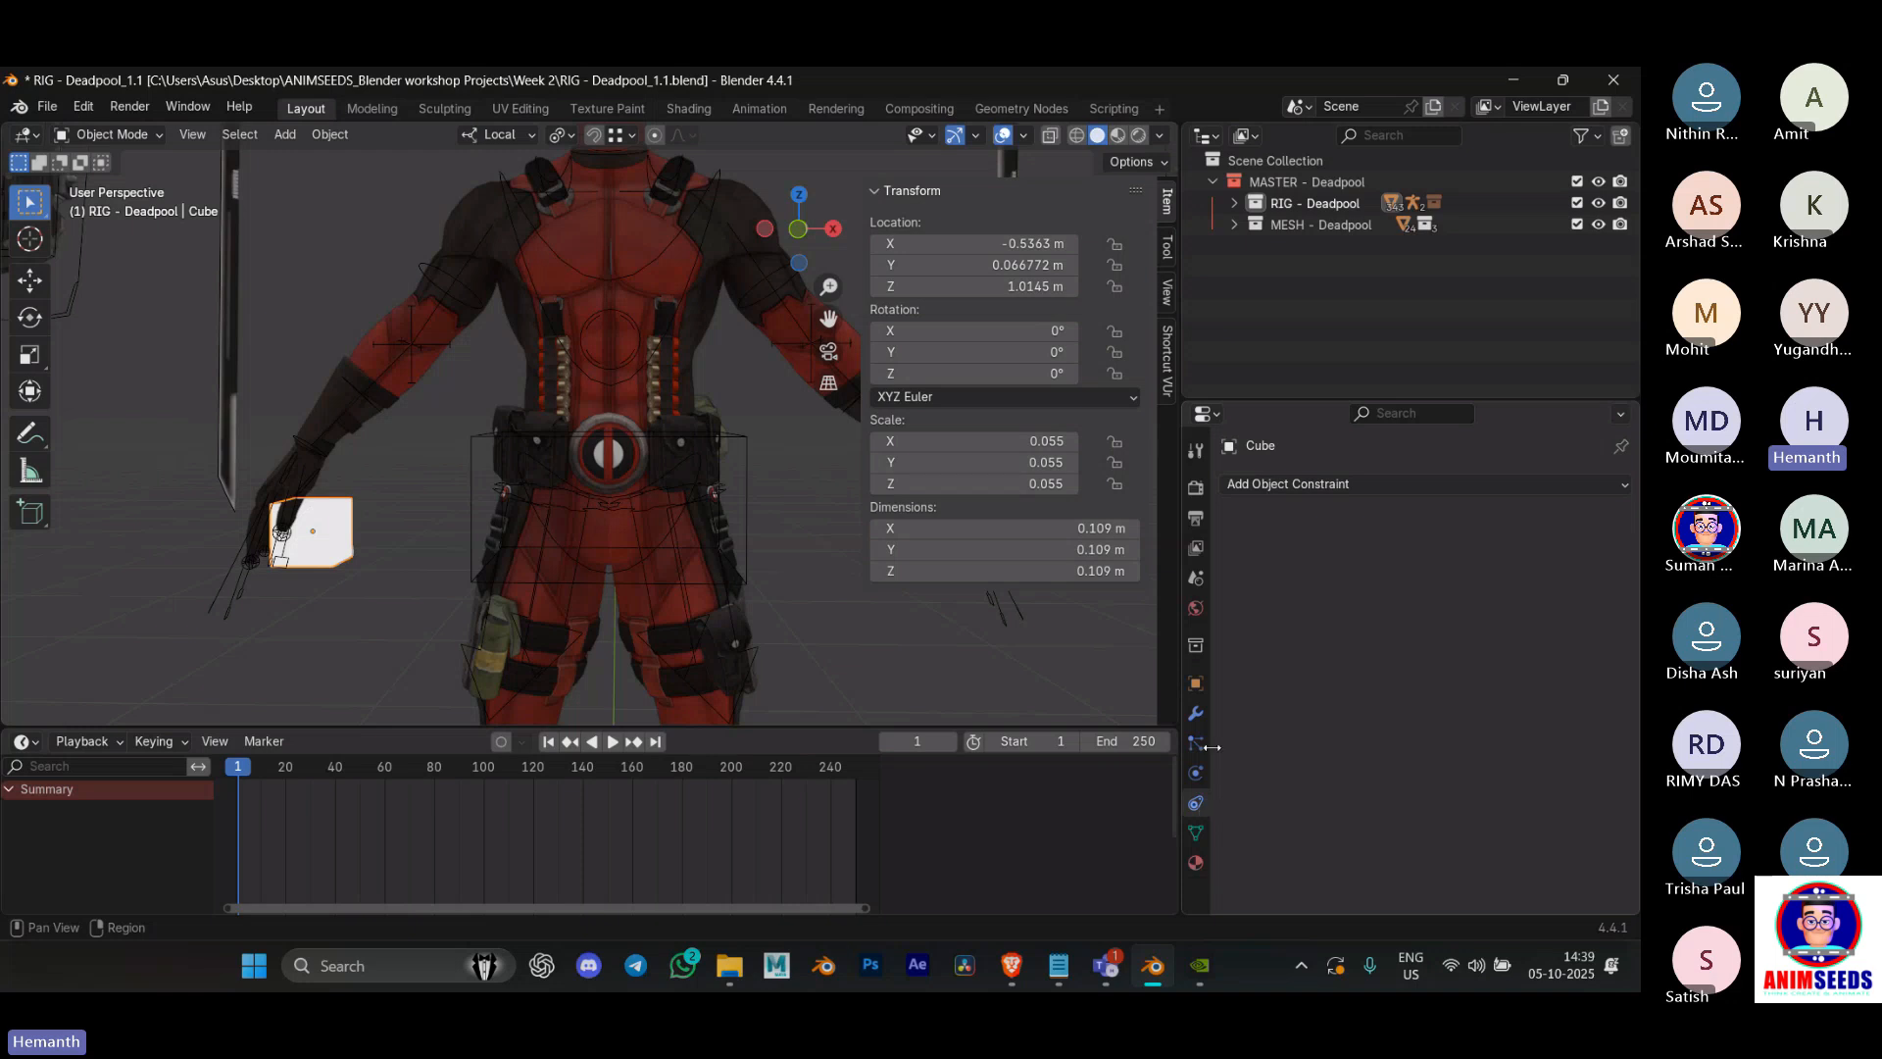
left_click(1307, 484)
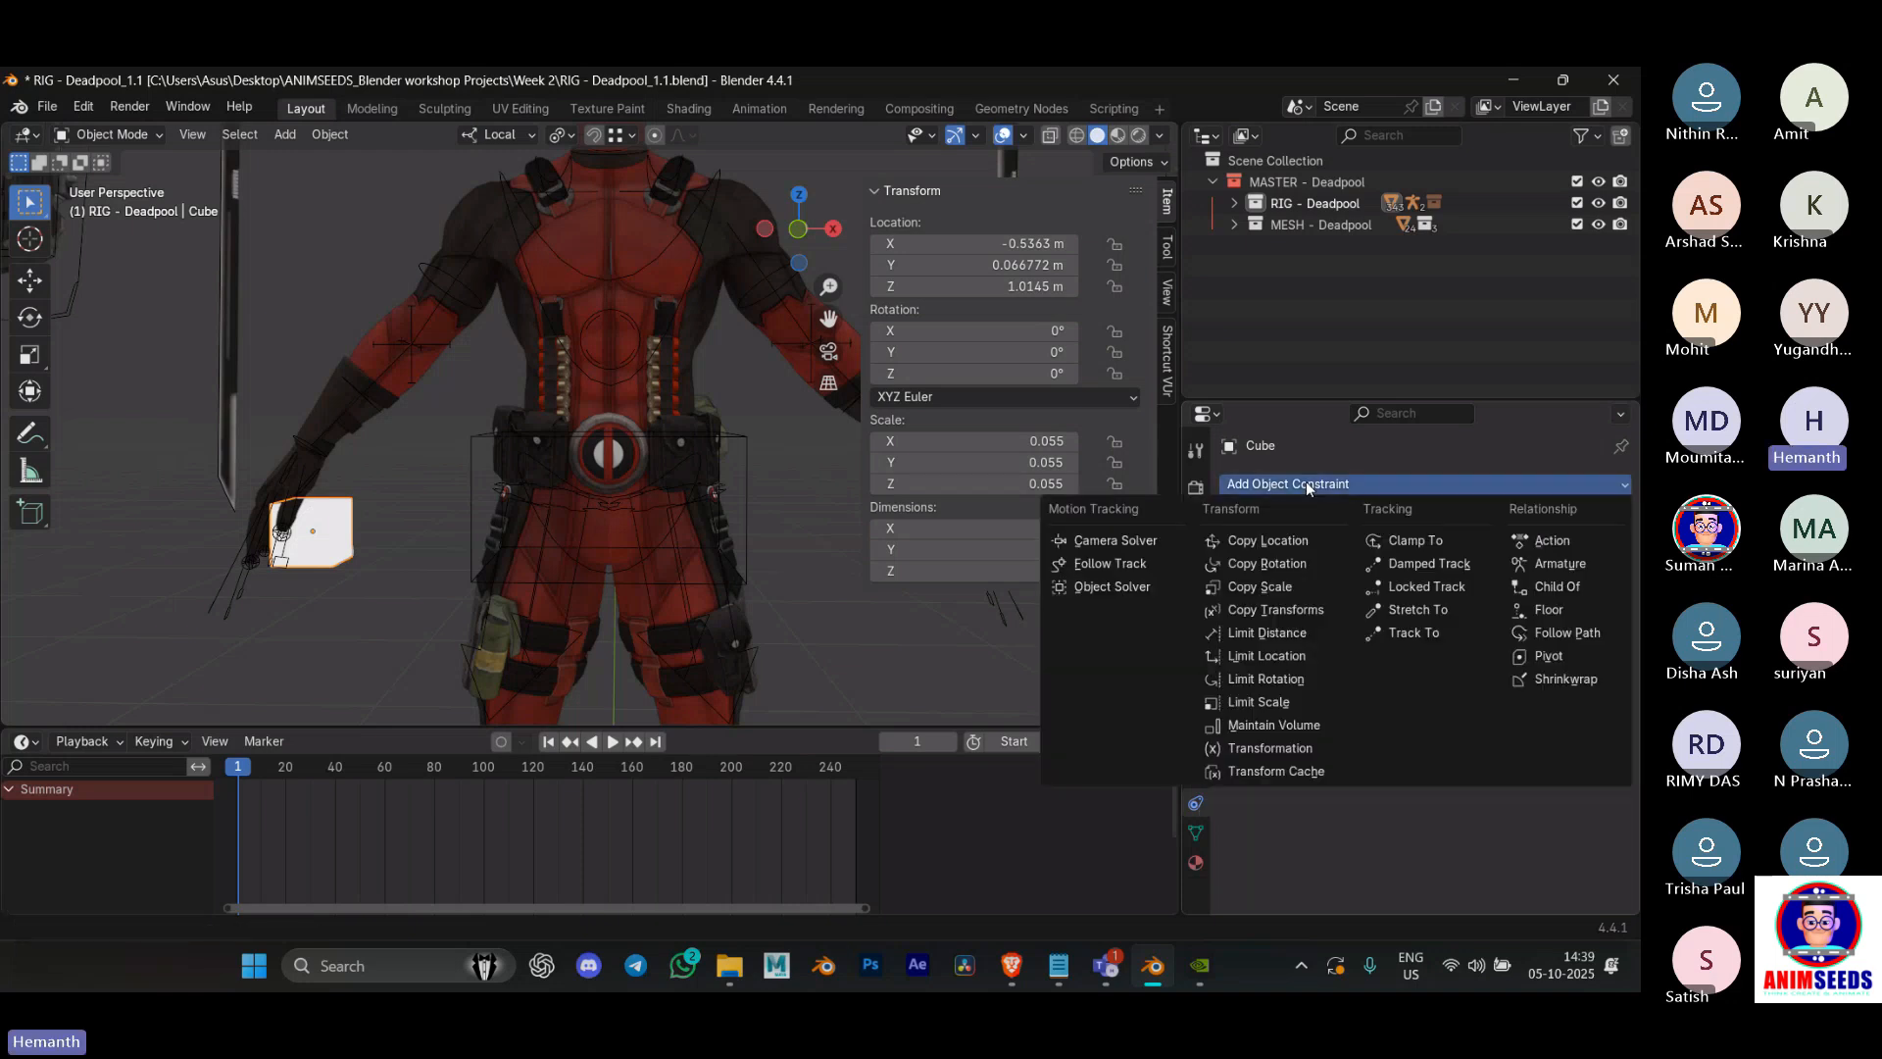
left_click(1558, 587)
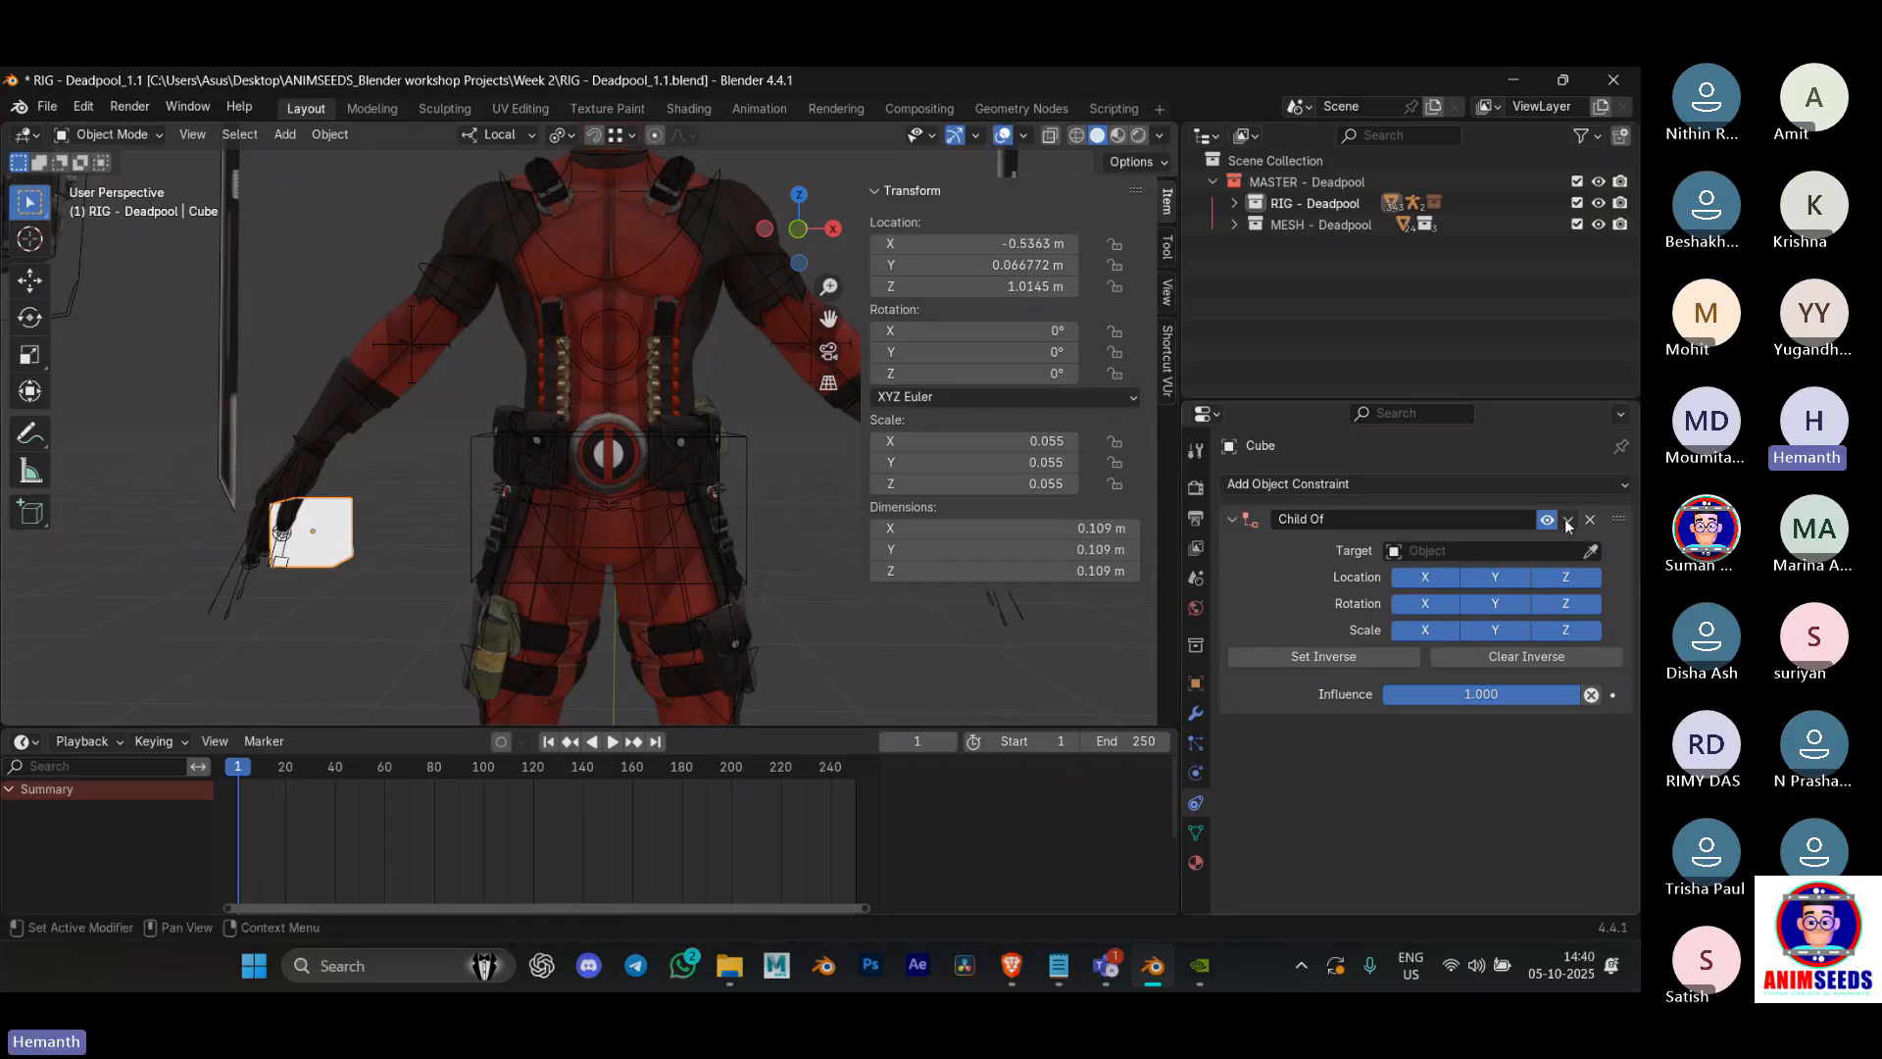
left_click(1590, 550)
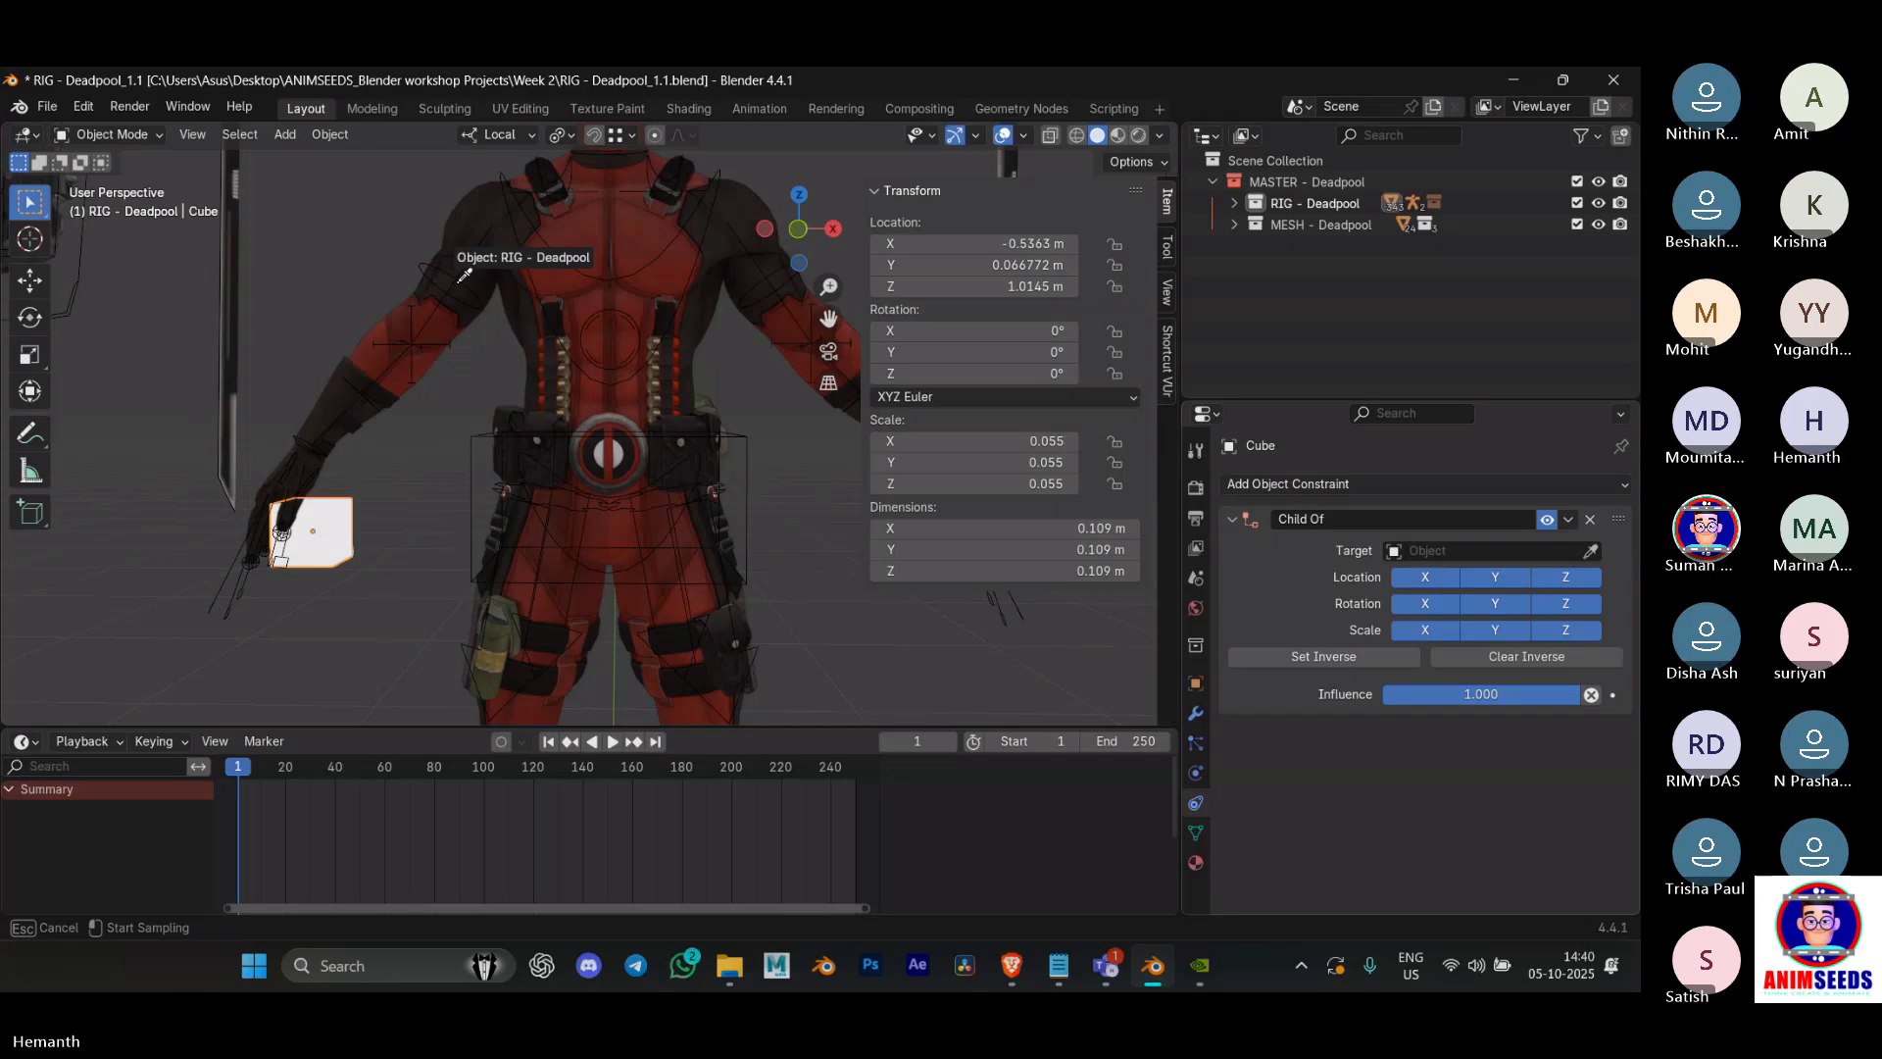
left_click(465, 275)
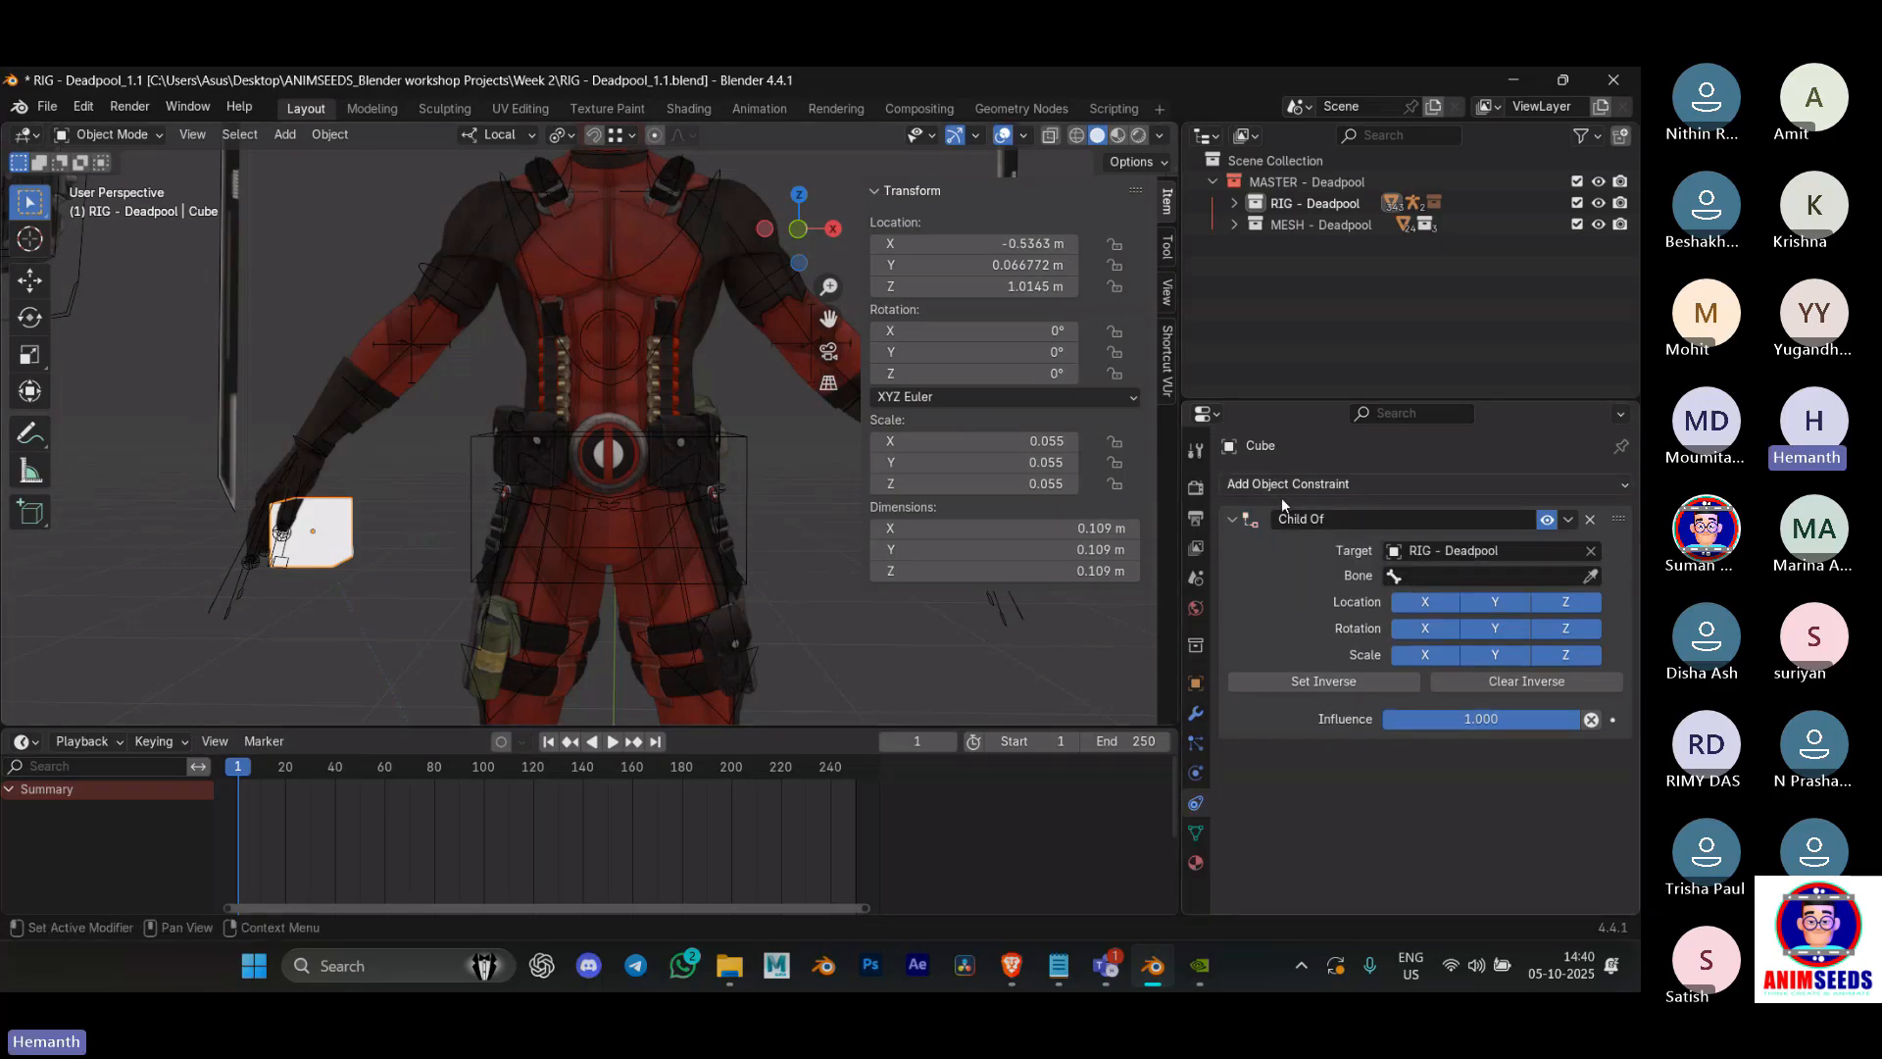
Step: Select the right hand's FK bone in Pose Mode and copy its name, hand_fk.R, from the bone properties
scroll(507, 344, "down", 4)
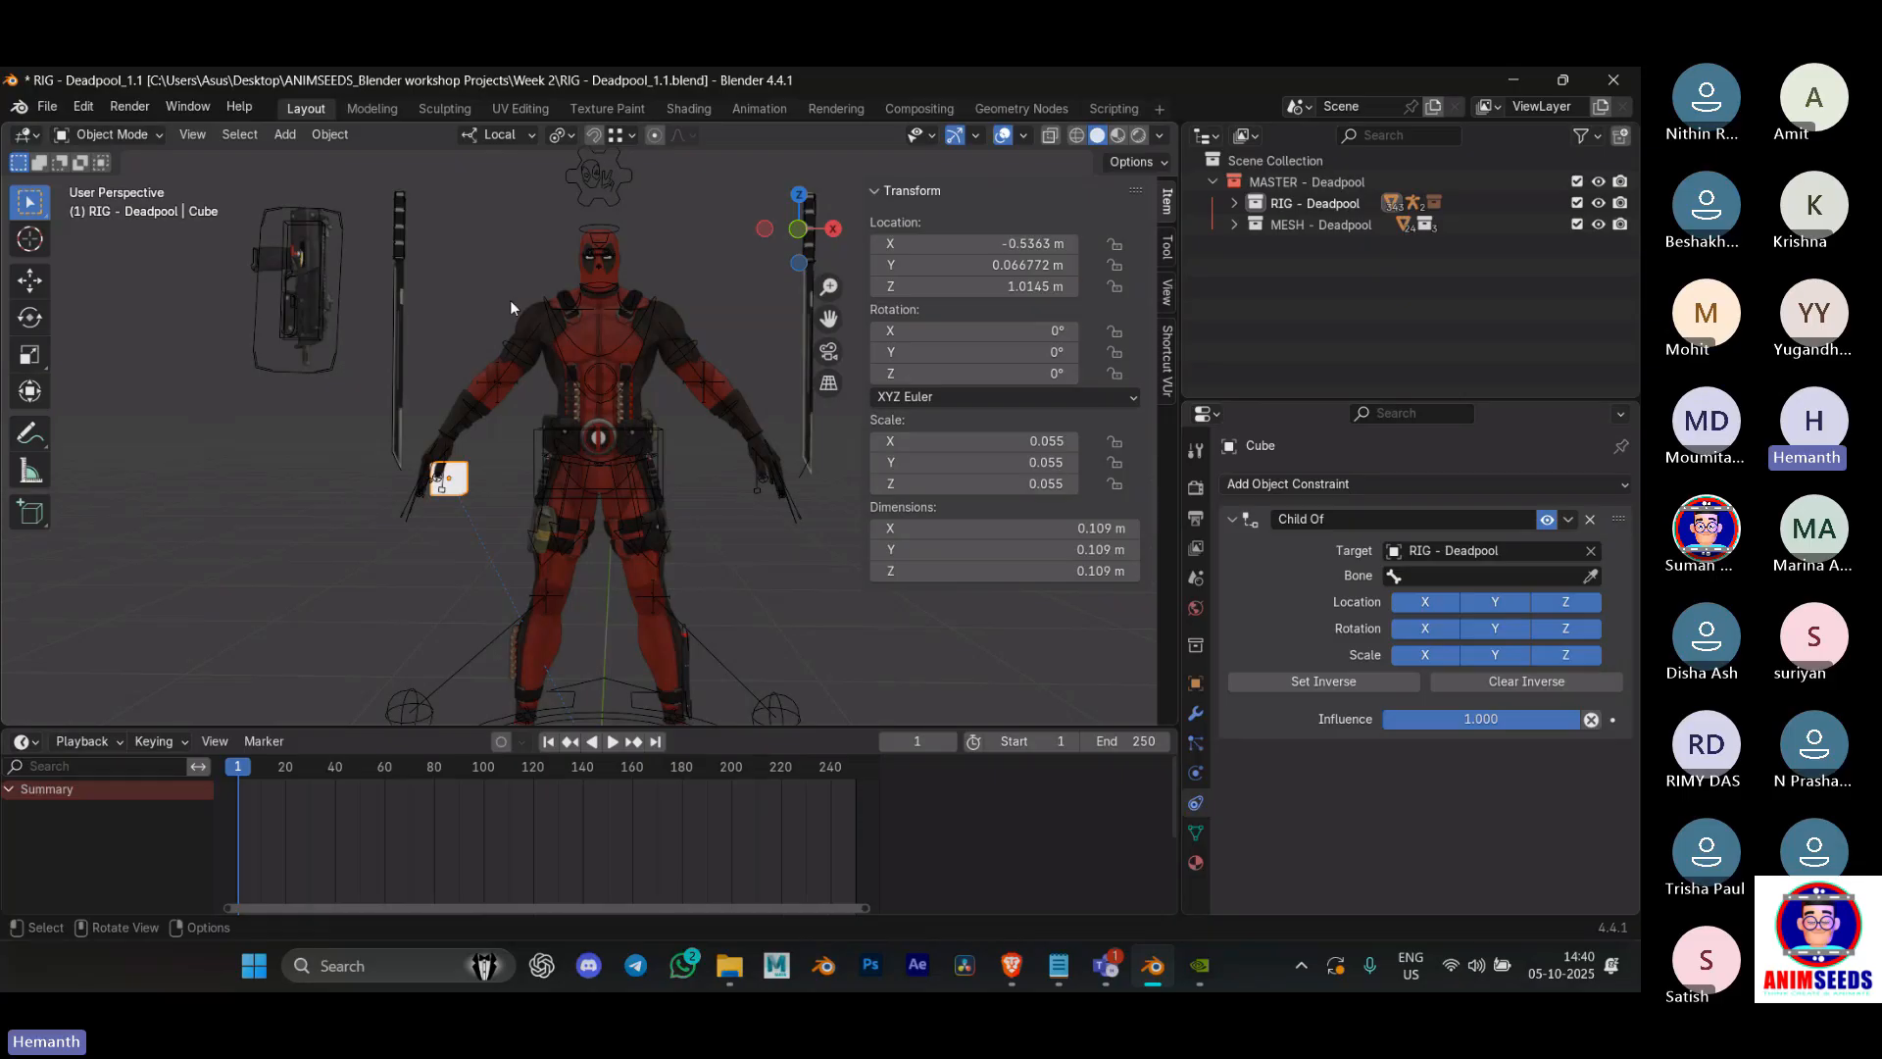
left_click(536, 397)
scroll(535, 397, "up", 4)
key("ctrl+Tab")
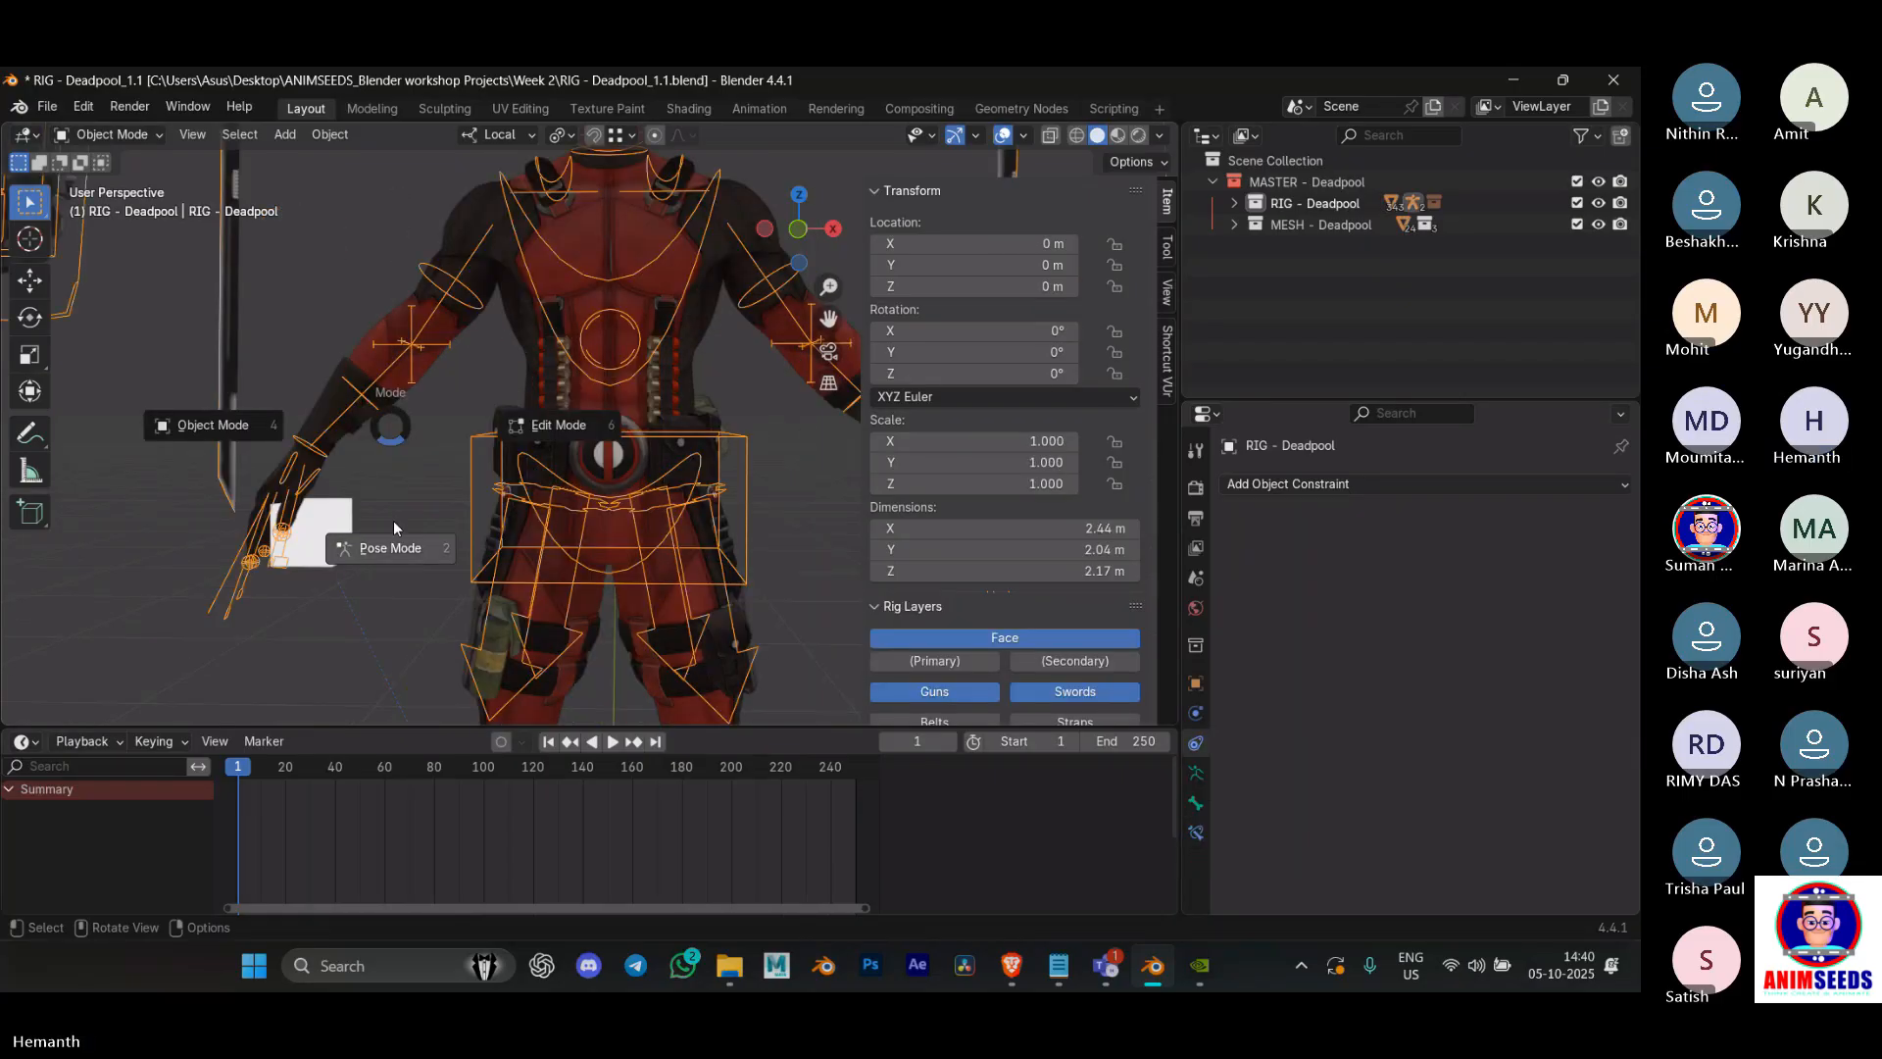
left_click(392, 521)
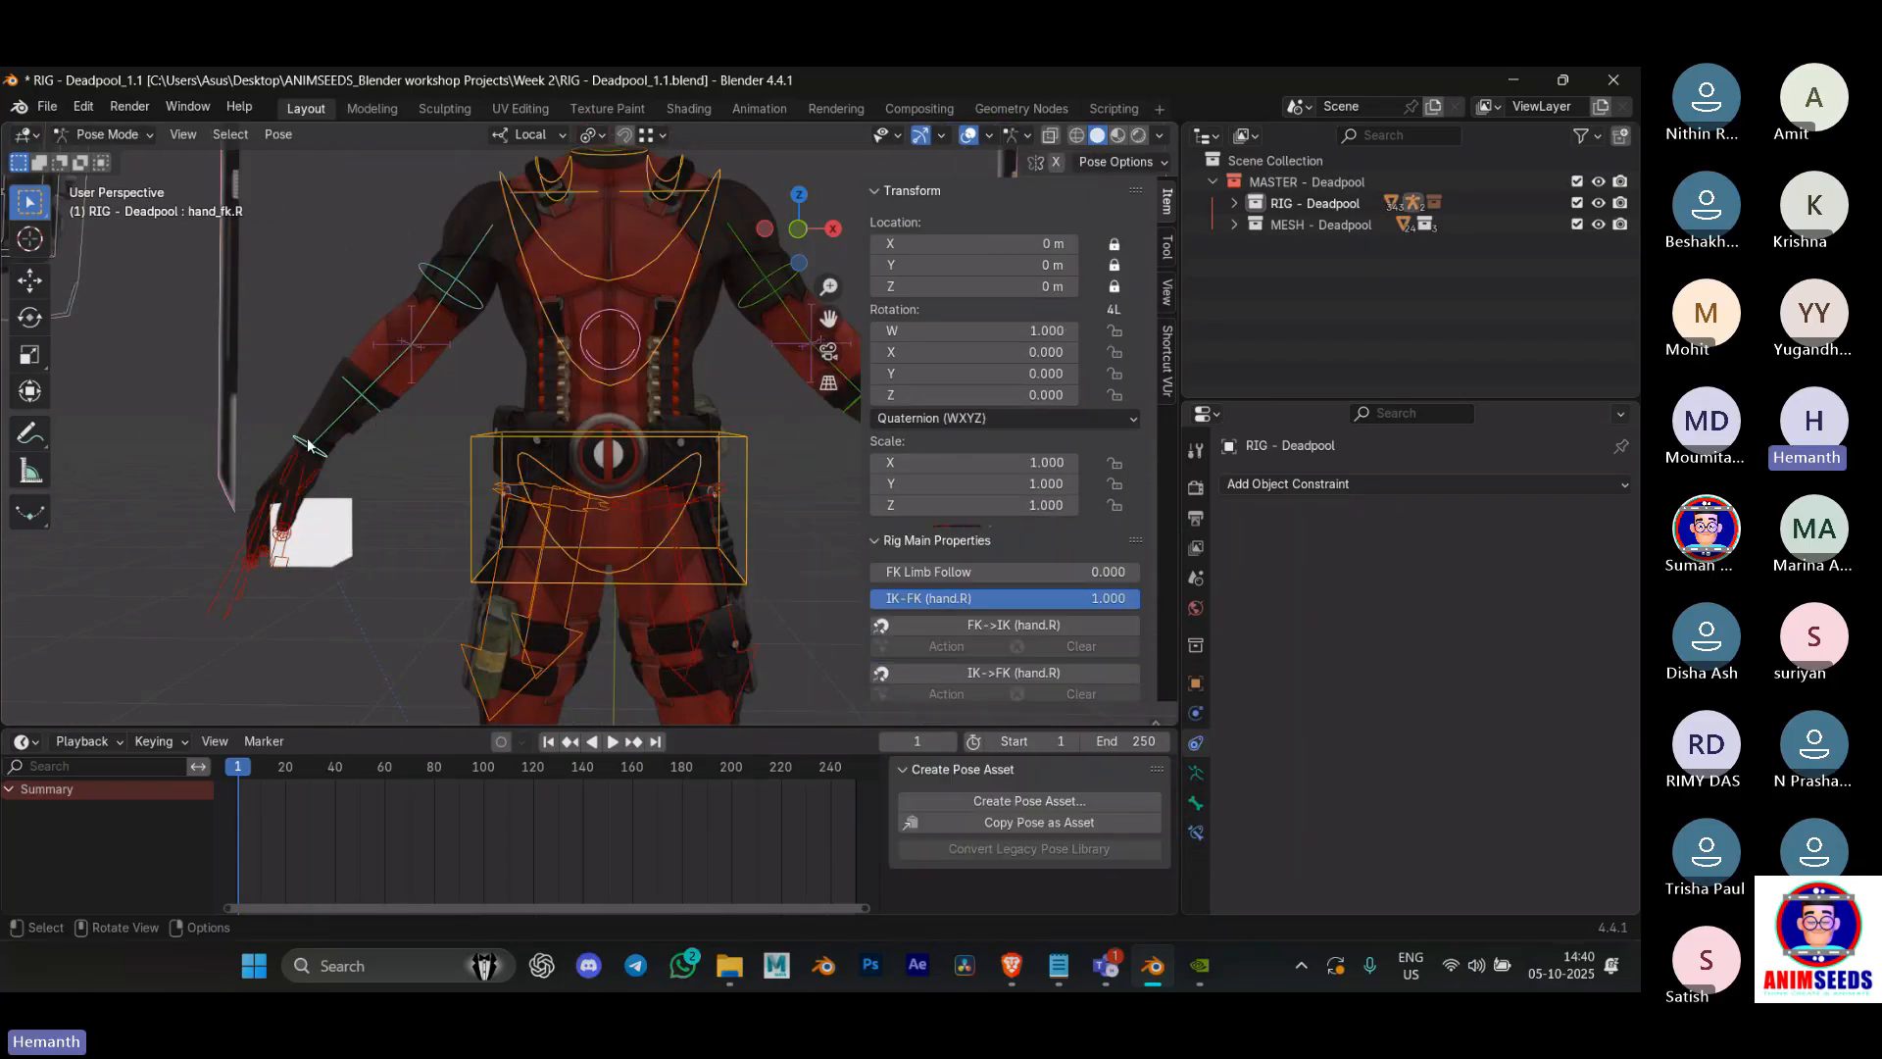
left_click(1197, 804)
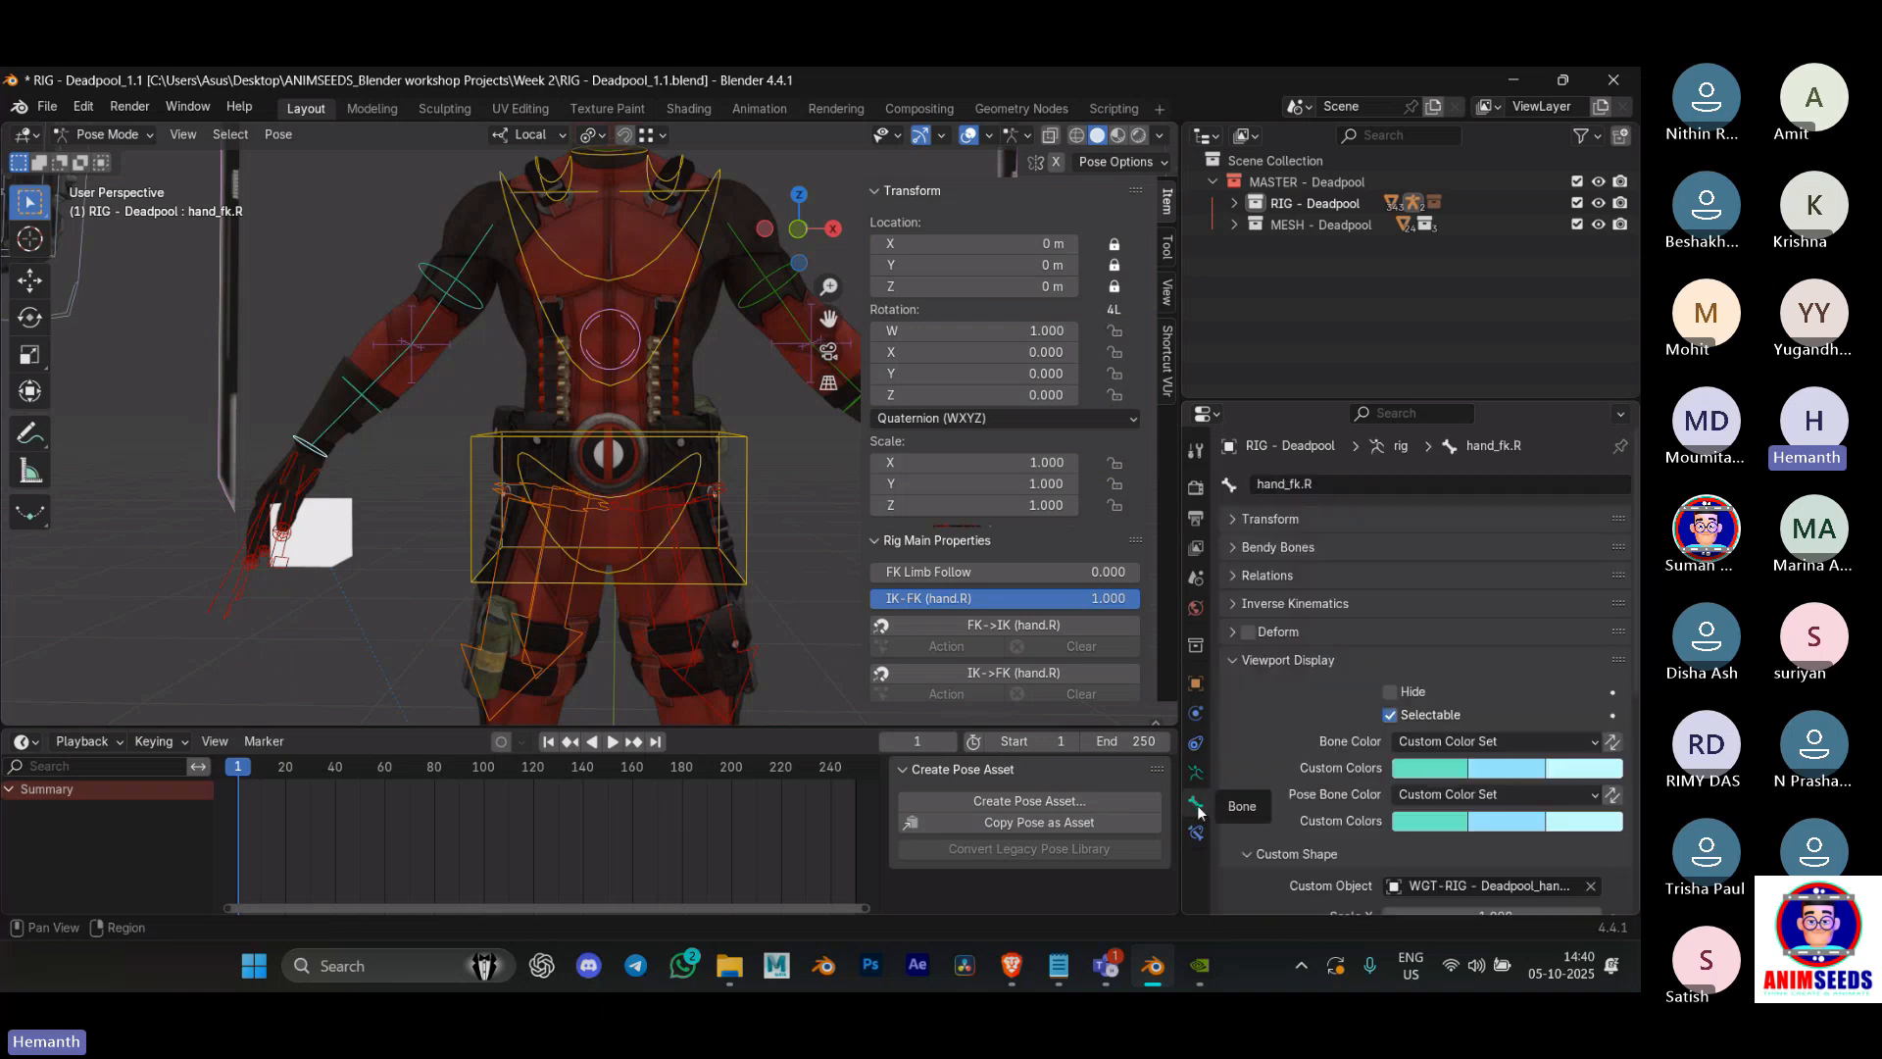
left_click(1323, 489)
key("ctrl+c")
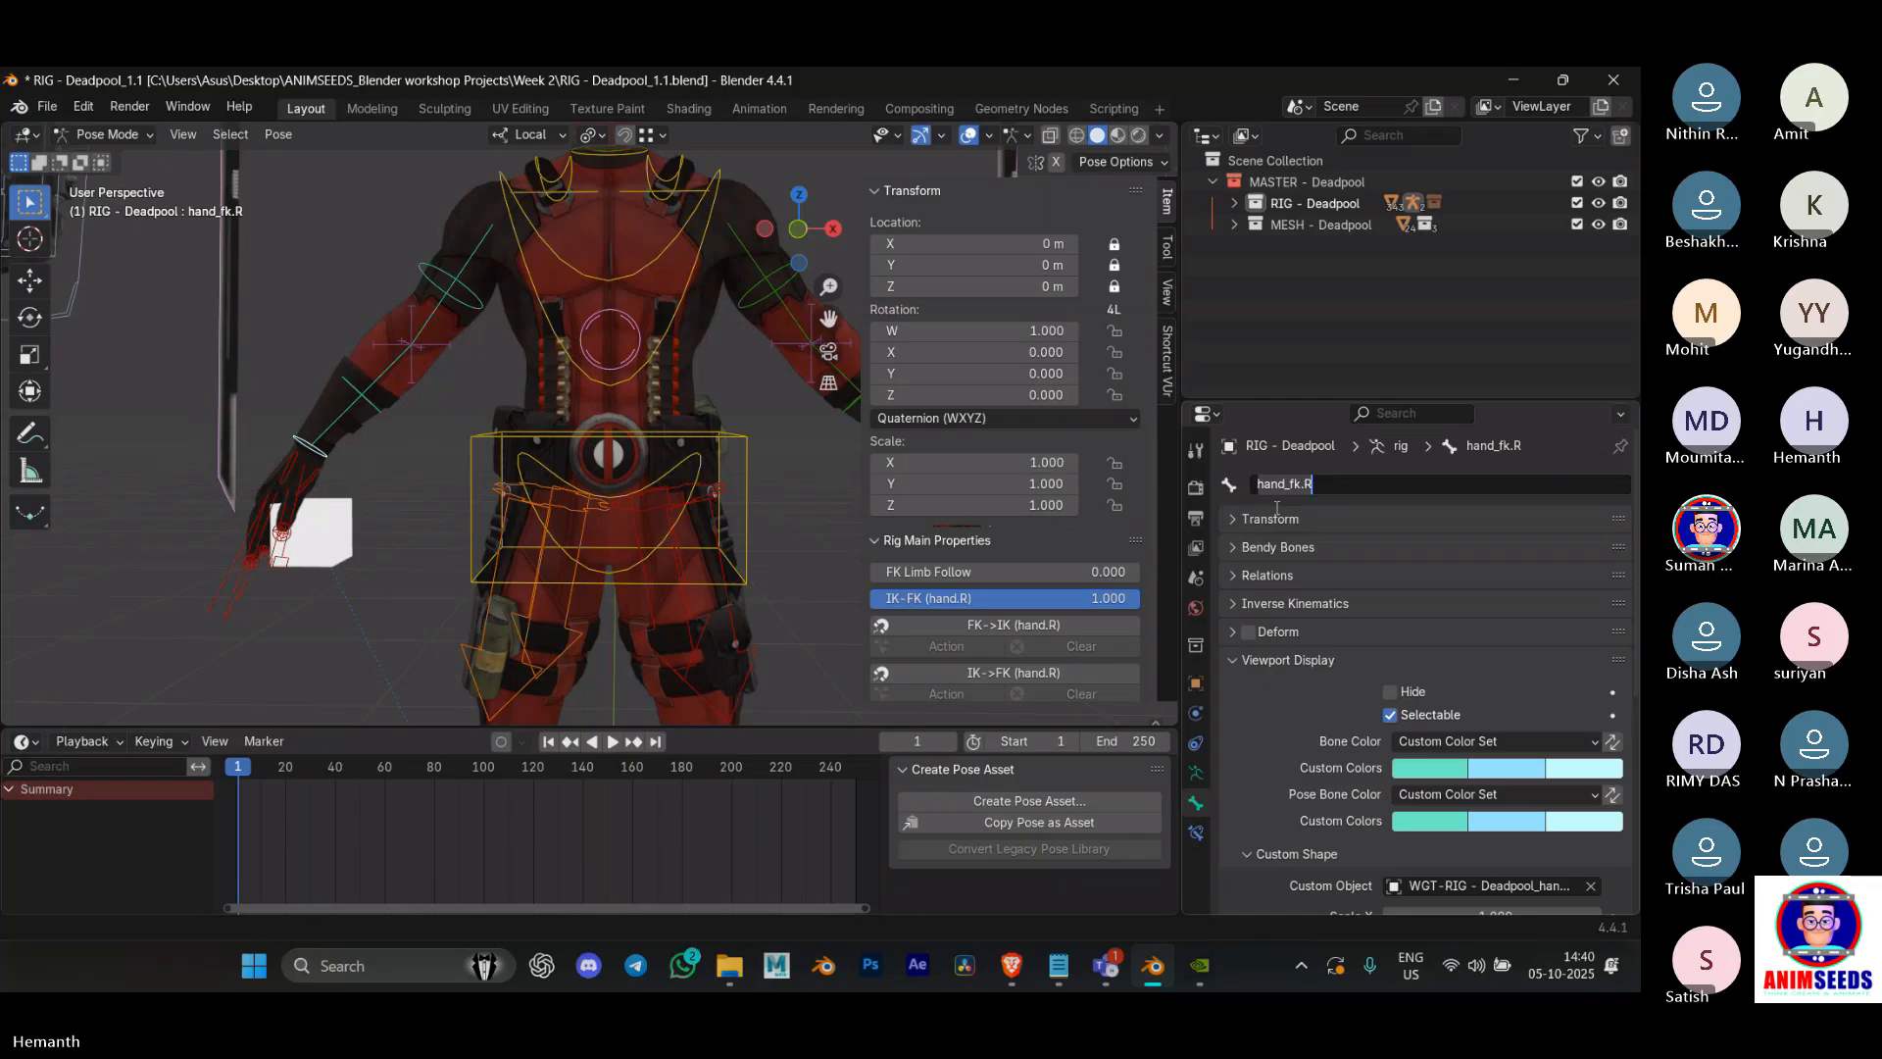
left_click(1373, 255)
Step: Select the cube in Object Mode and set its Child Of constraint's bone to hand_fk.R
key("ctrl+Tab")
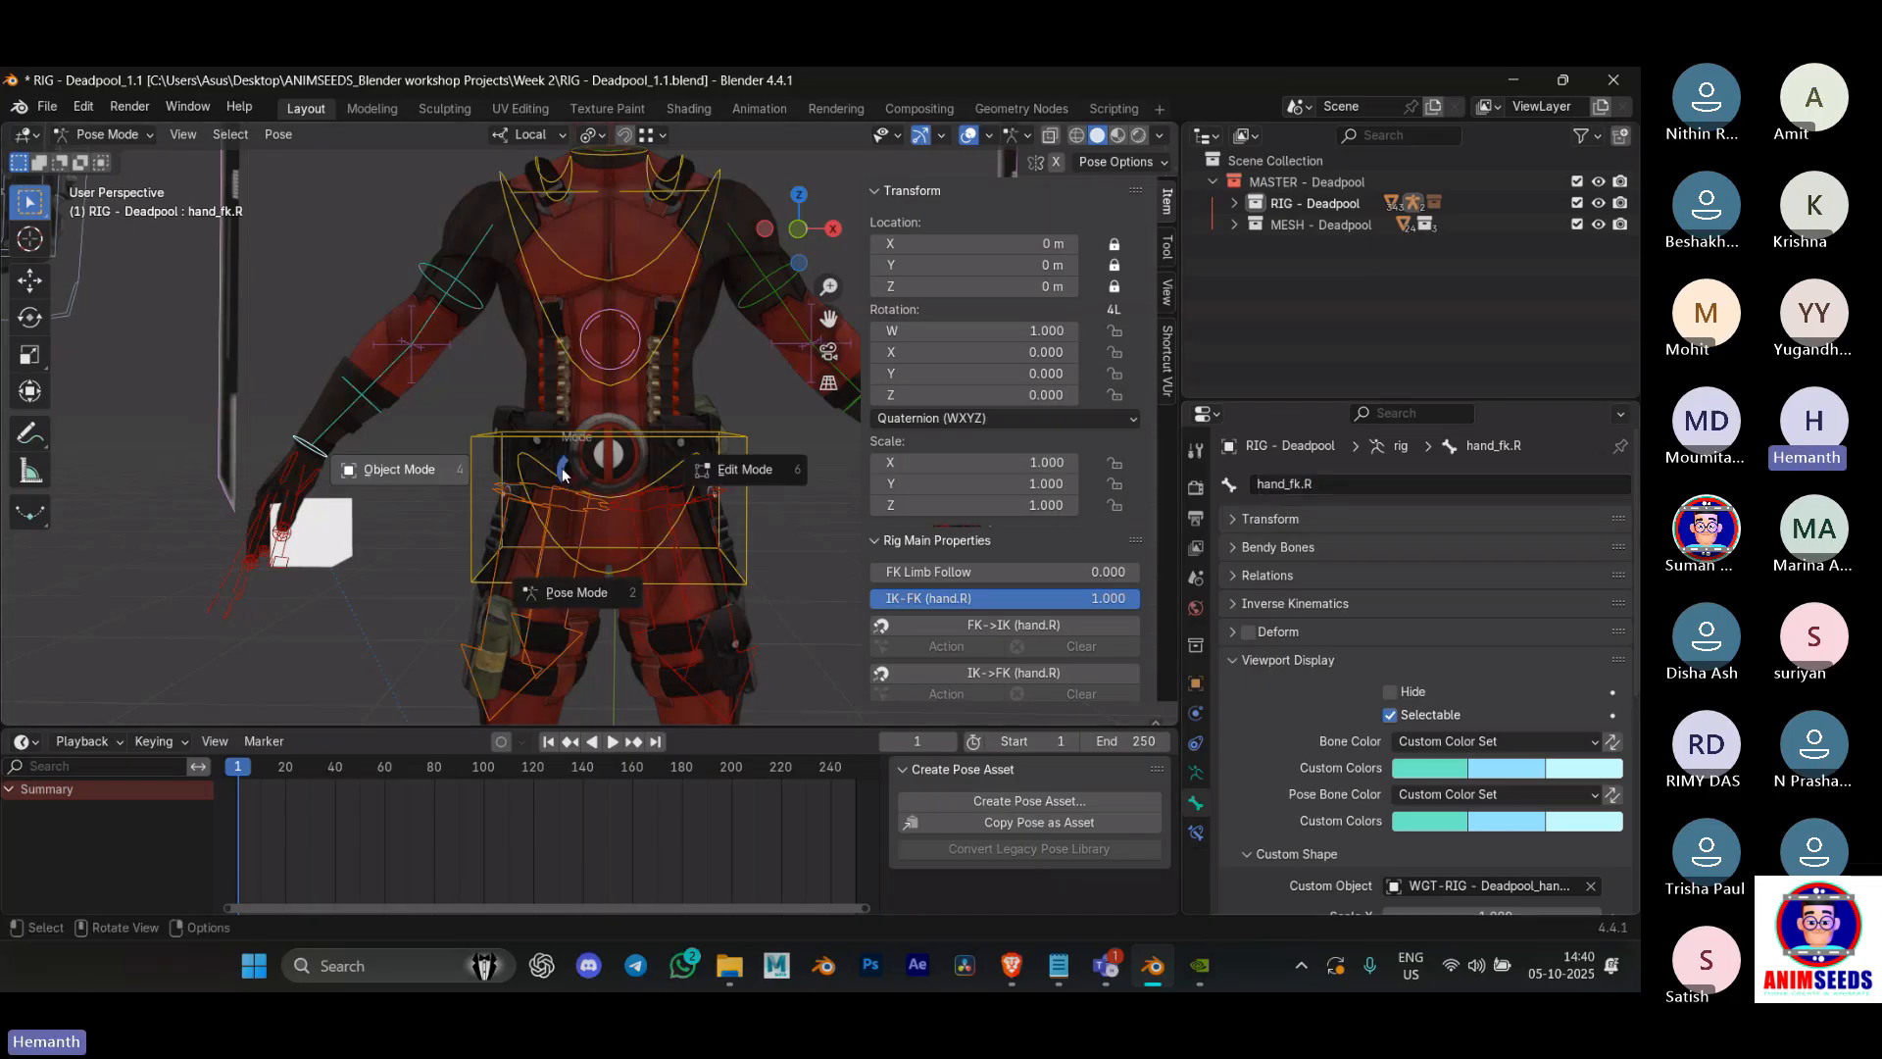
left_click(430, 479)
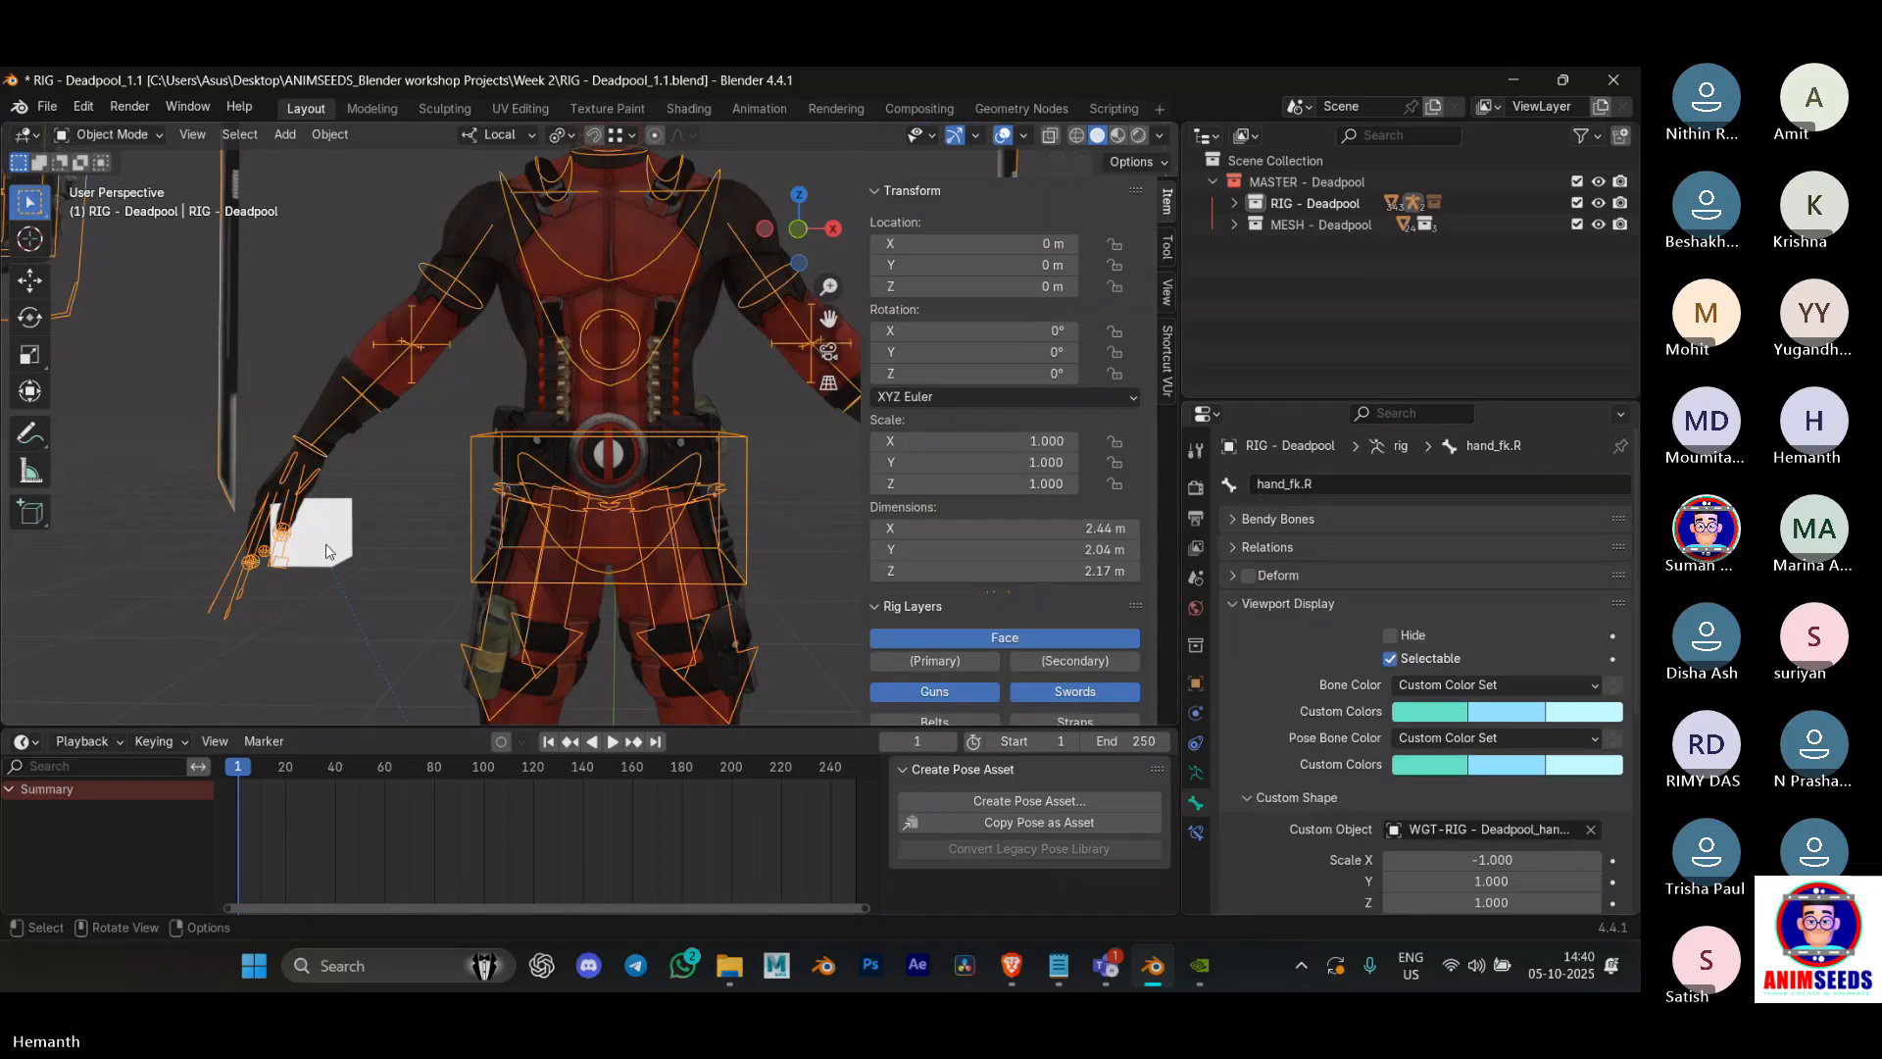
left_click(311, 530)
left_click(1195, 803)
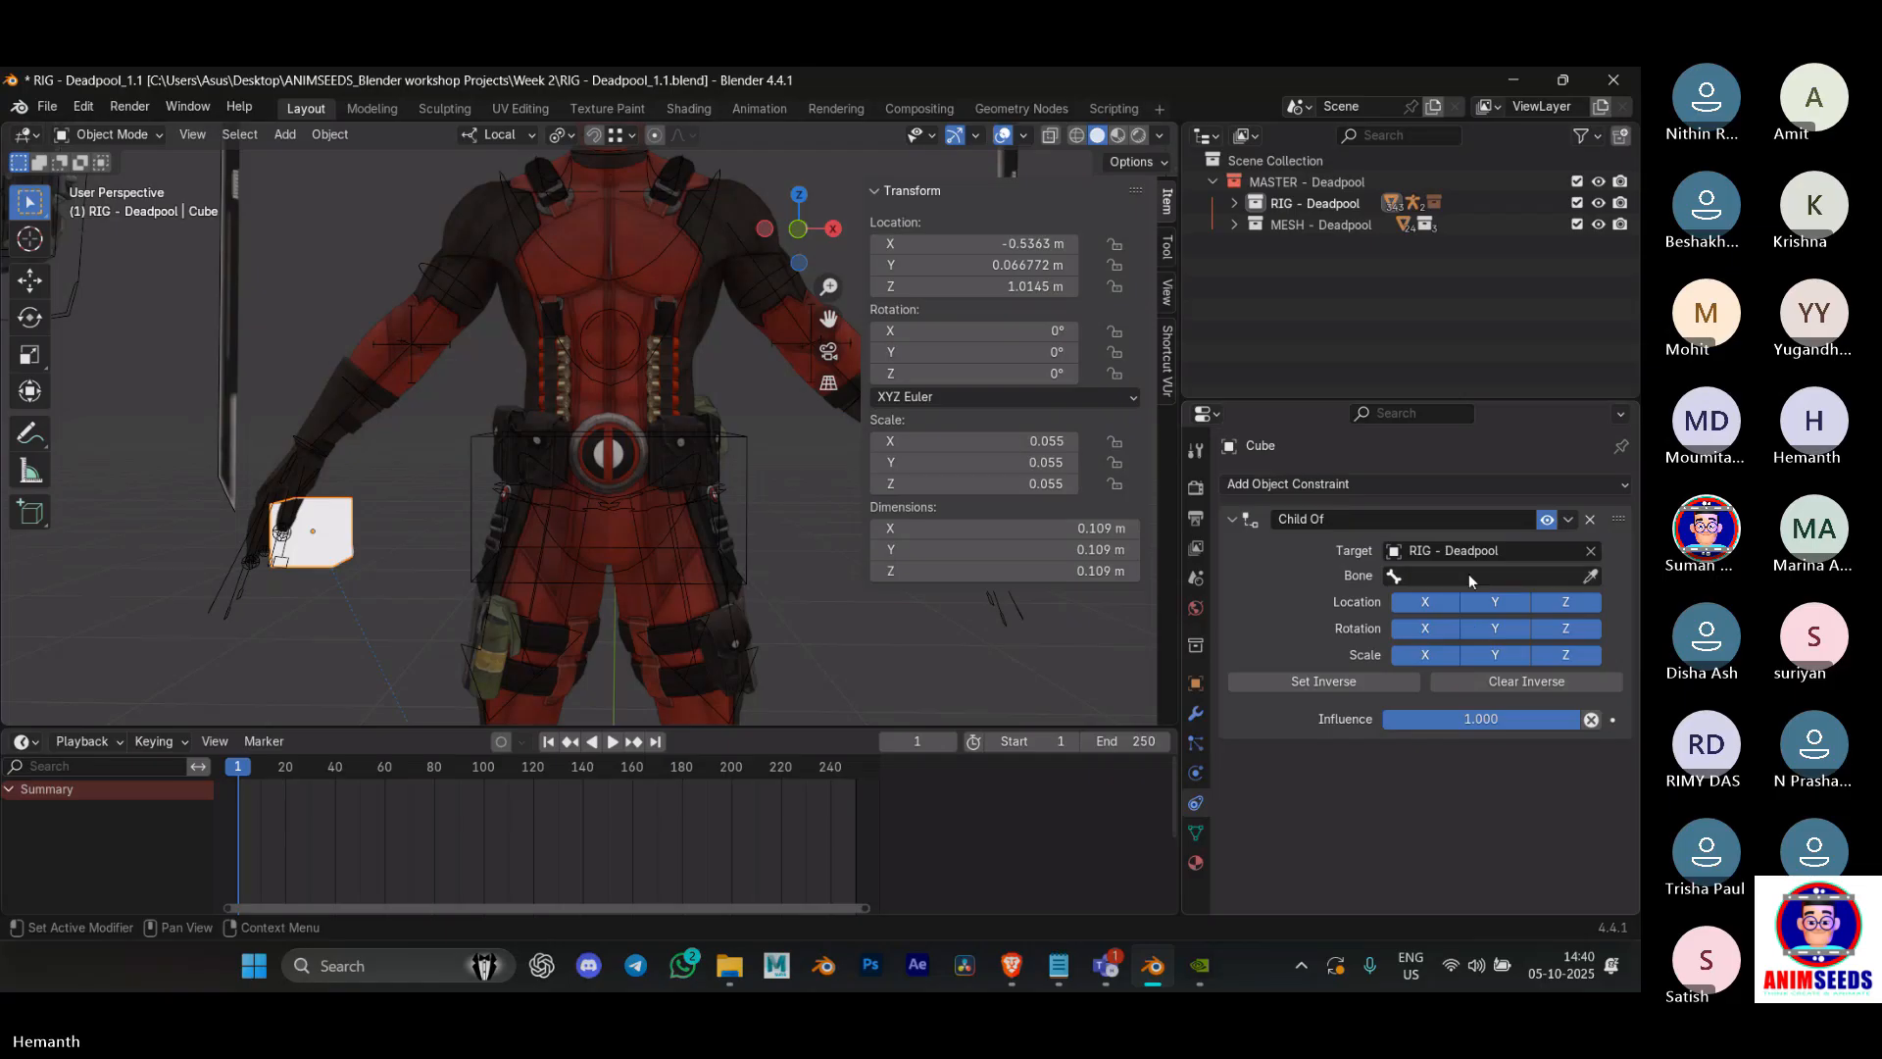
left_click(1468, 577)
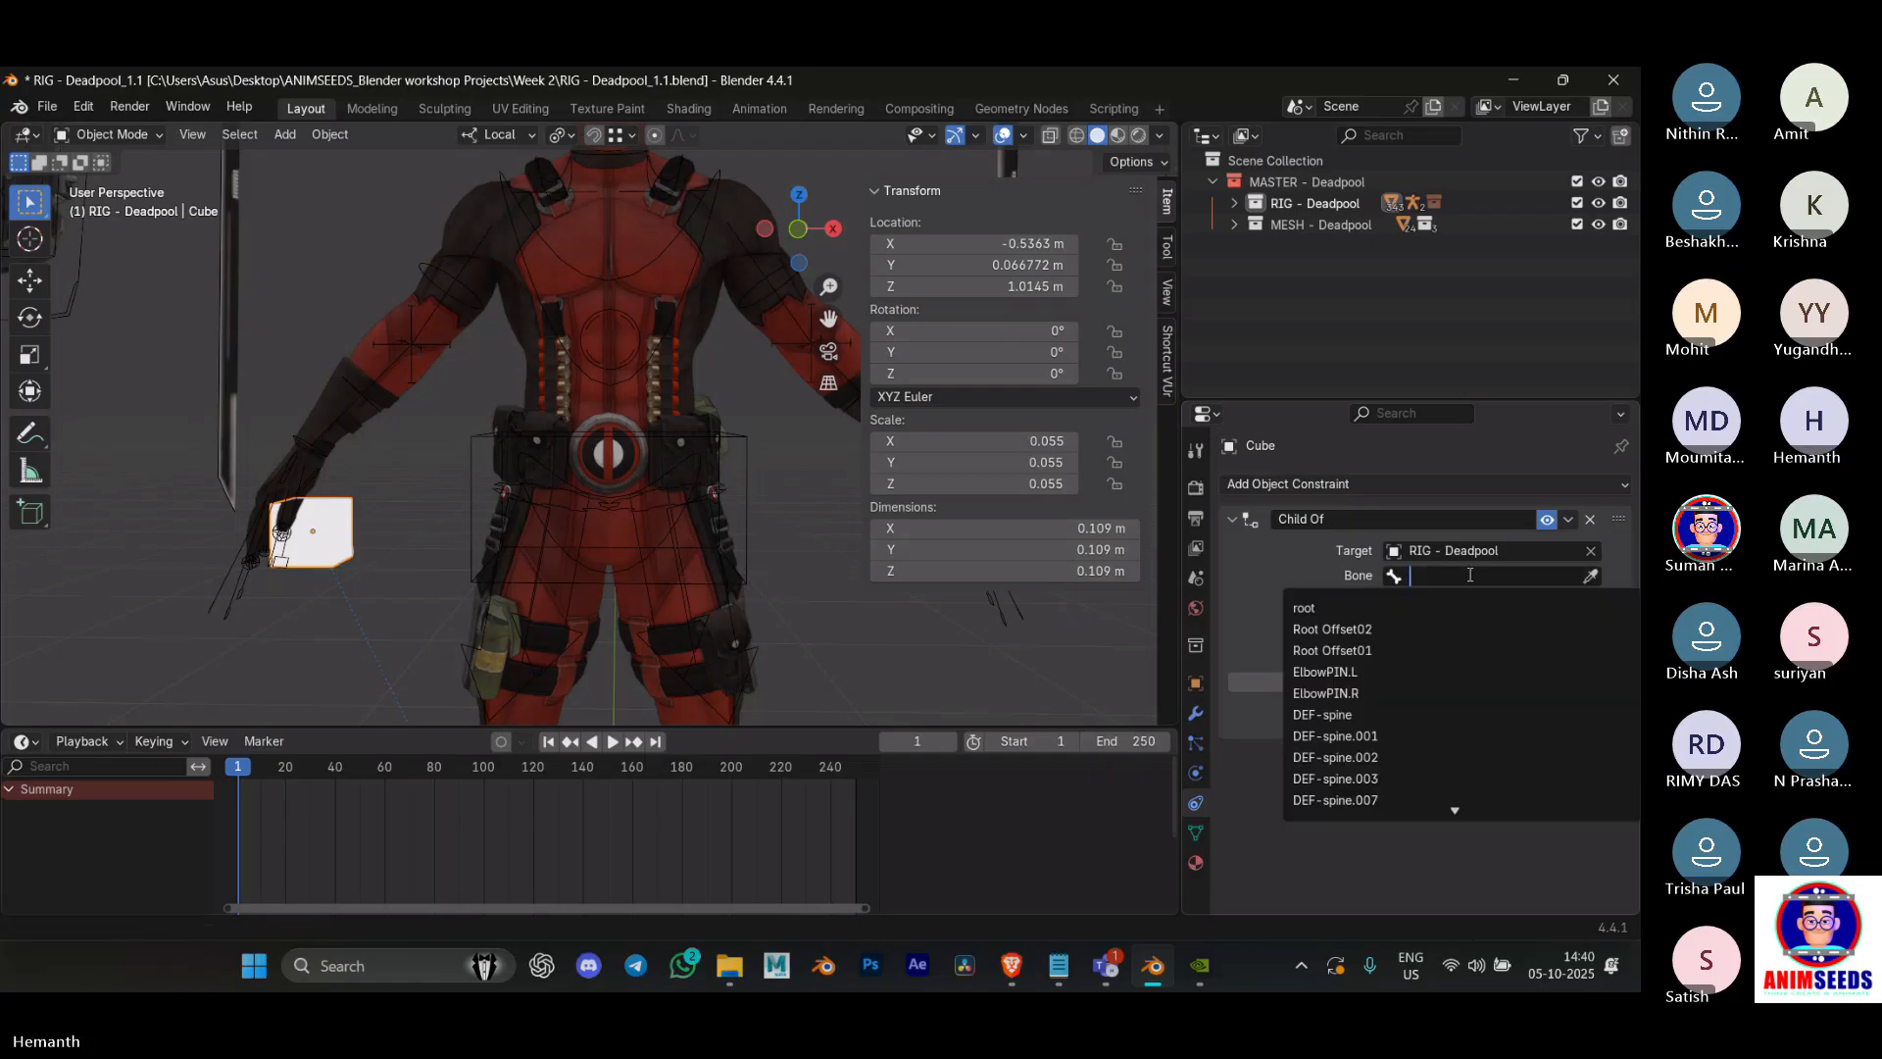
key("ctrl+v")
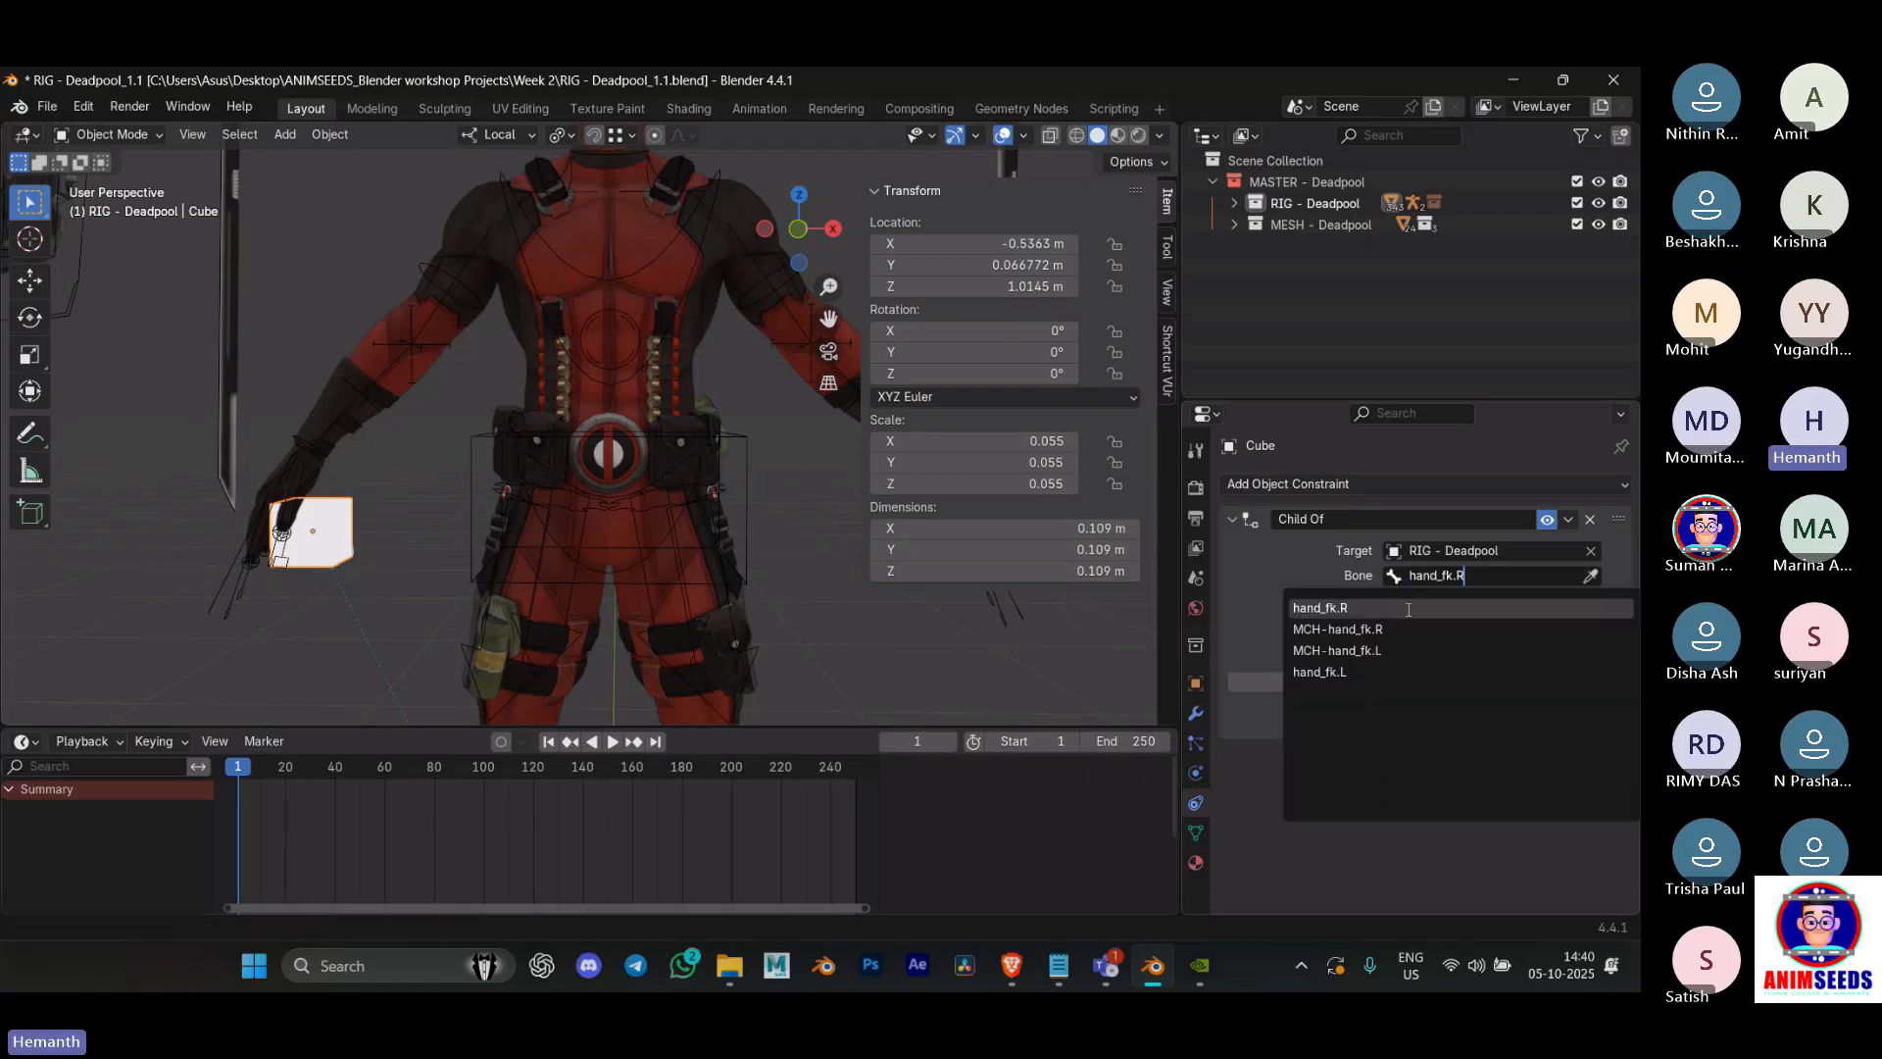
left_click(1407, 608)
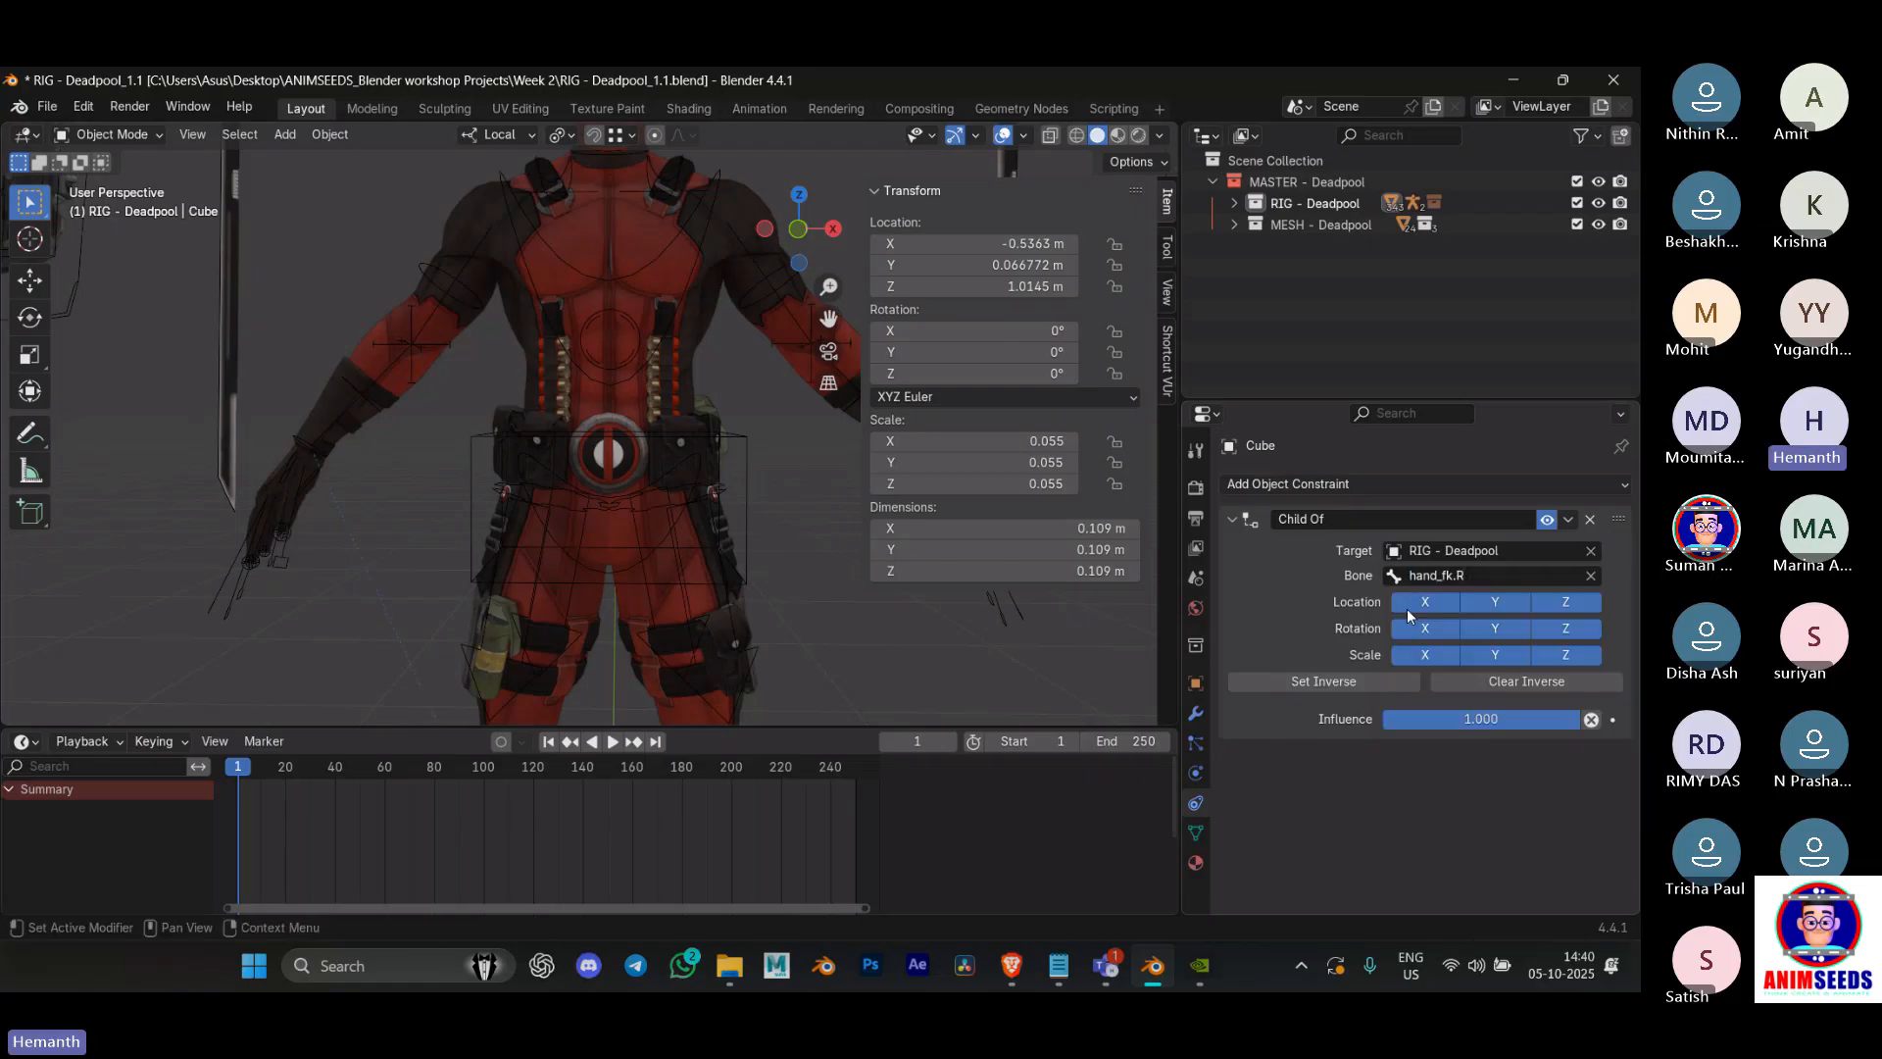
Step: Clear the Child Of constraint's bone, browse the rig's bone list, and enter hand_fk.R as the bone again
left_click(1590, 576)
left_click(1443, 574)
scroll(1419, 793, "down", 10)
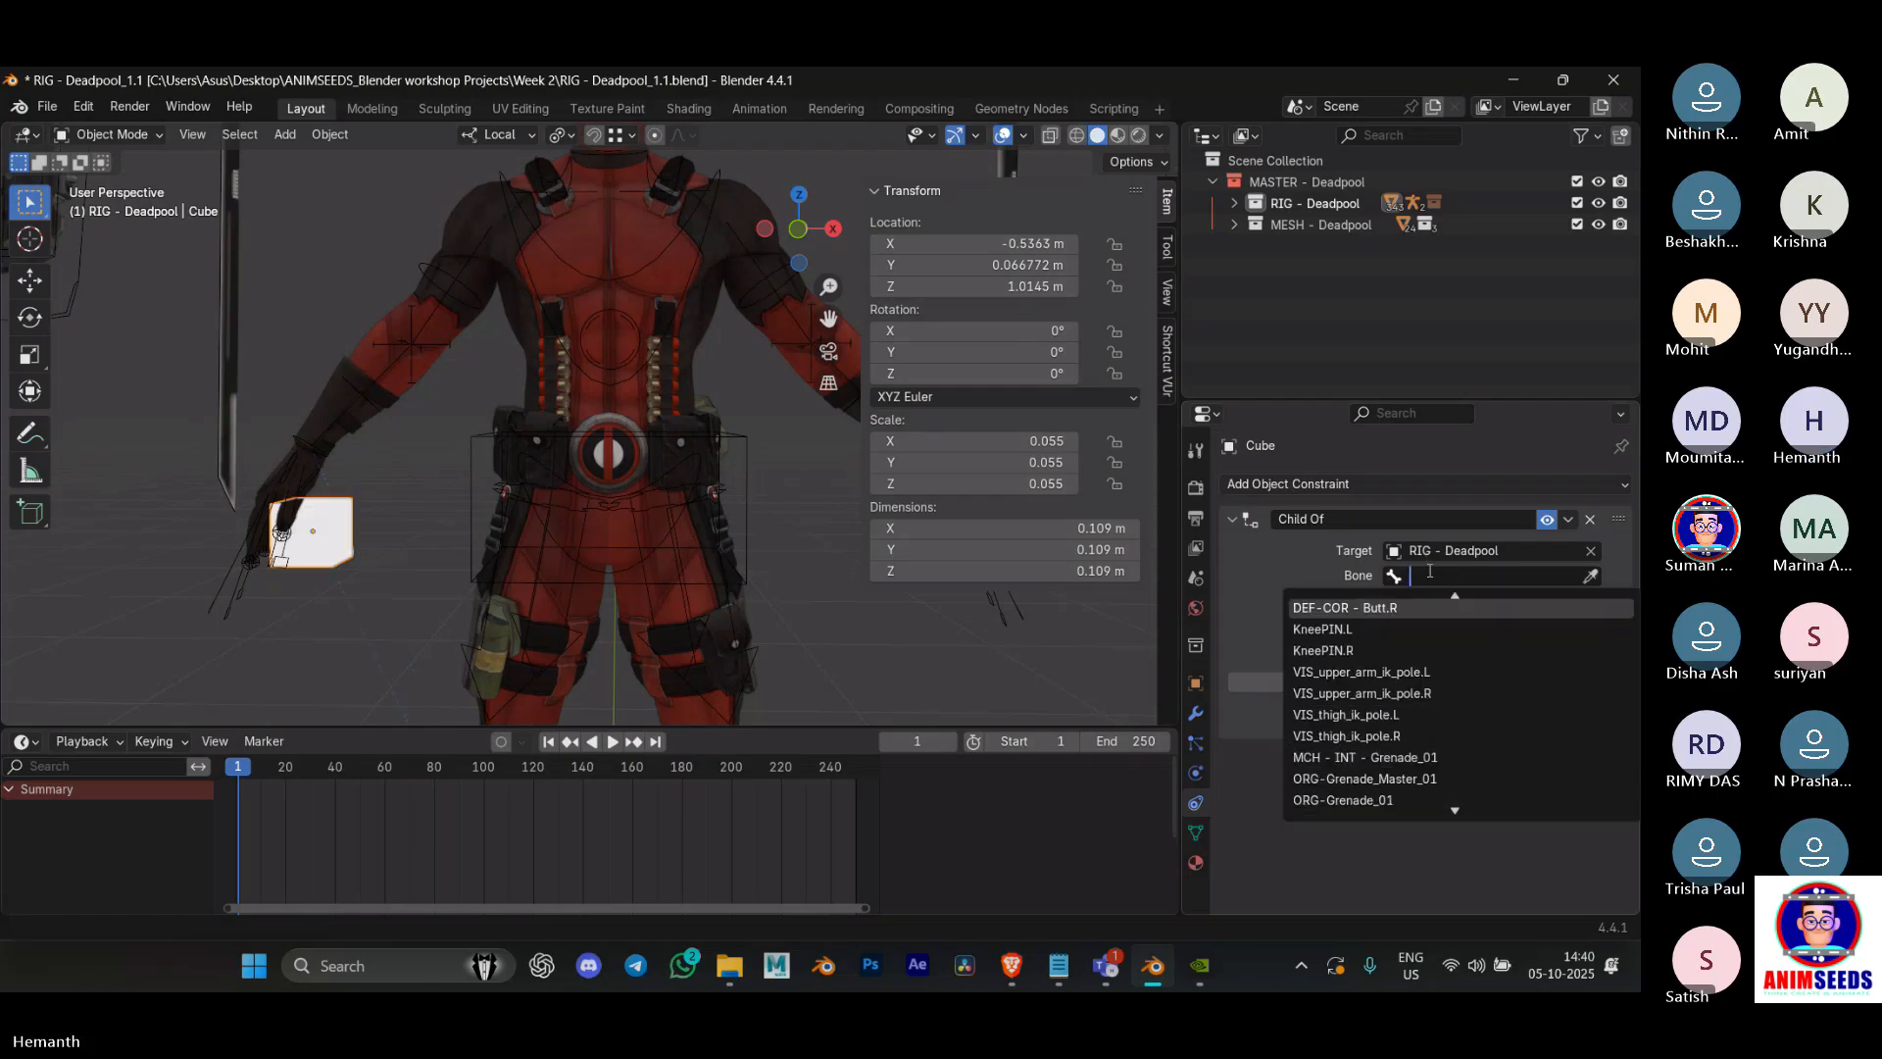
left_click(1363, 574)
left_click(1431, 578)
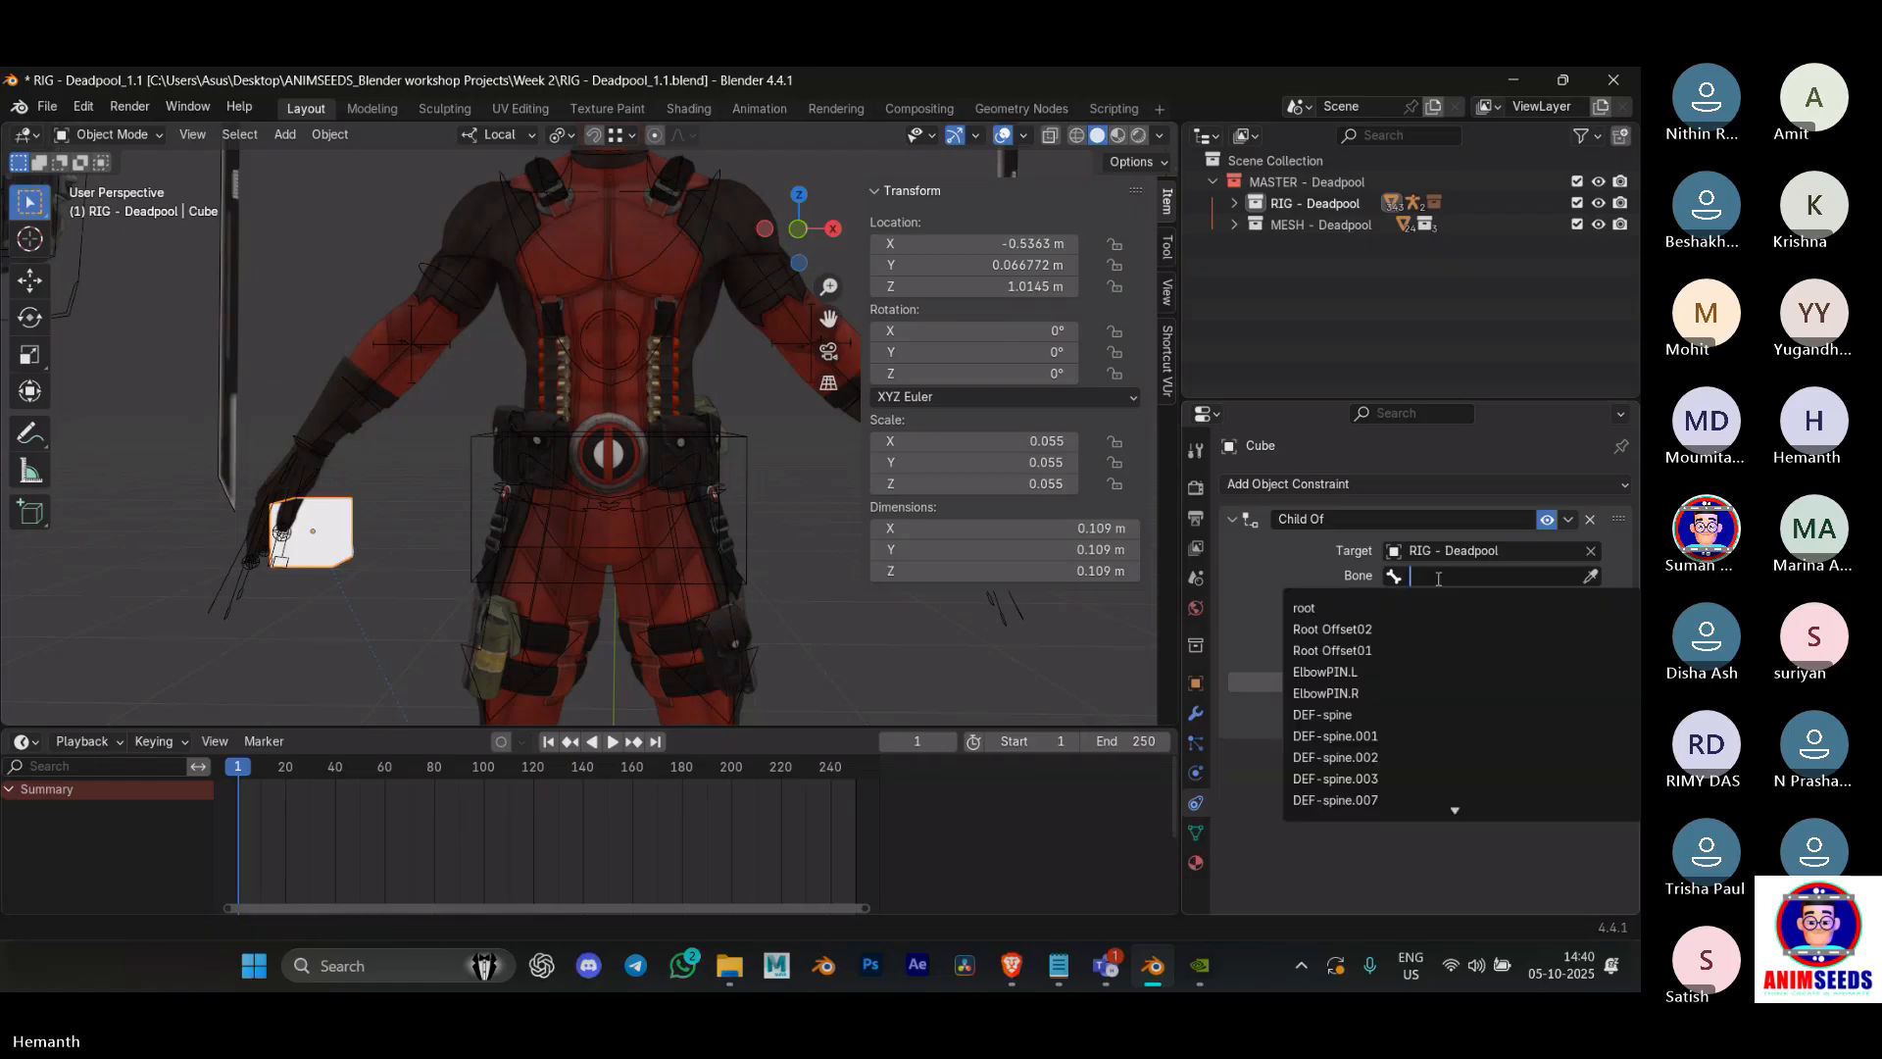
type("hand_fk.R")
key("Return")
Step: Apply Set Inverse on the cube's Child Of constraint to bring the cube back to the right hand
scroll(549, 460, "down", 5)
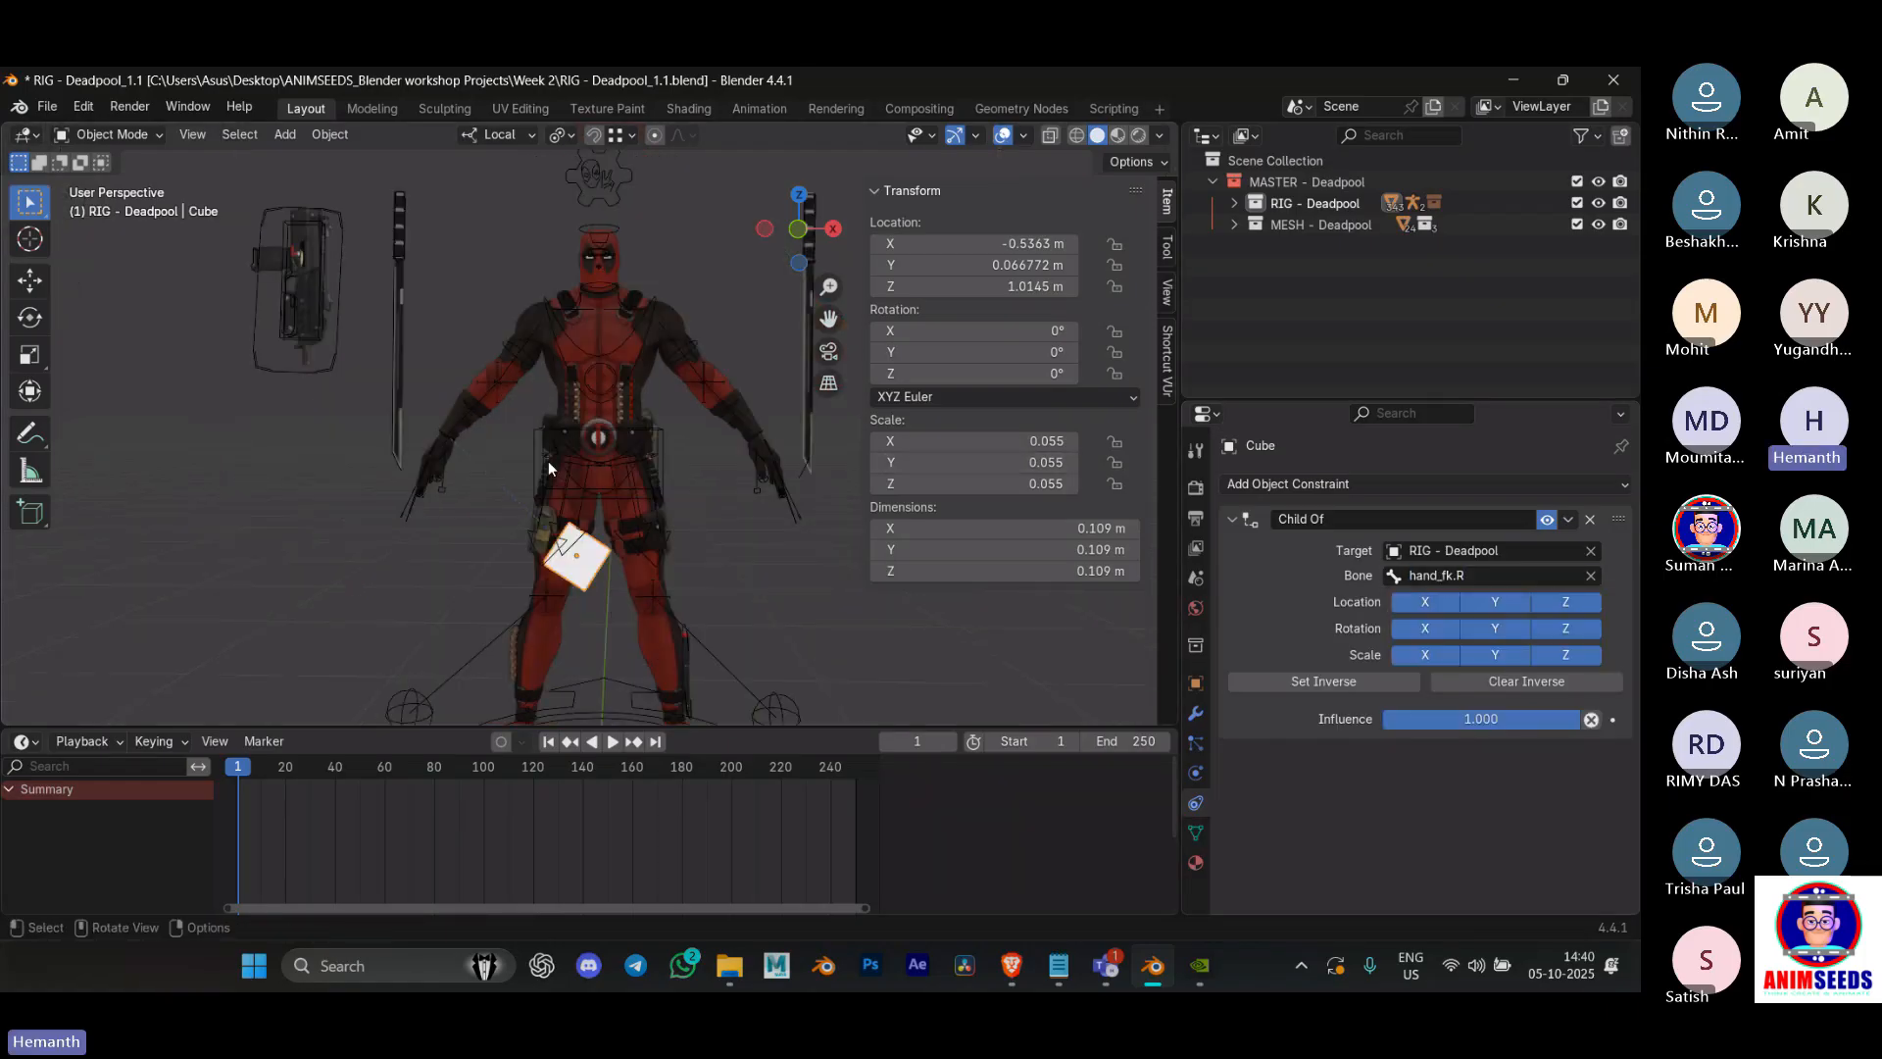
middle_click_drag(549, 461, 672, 482)
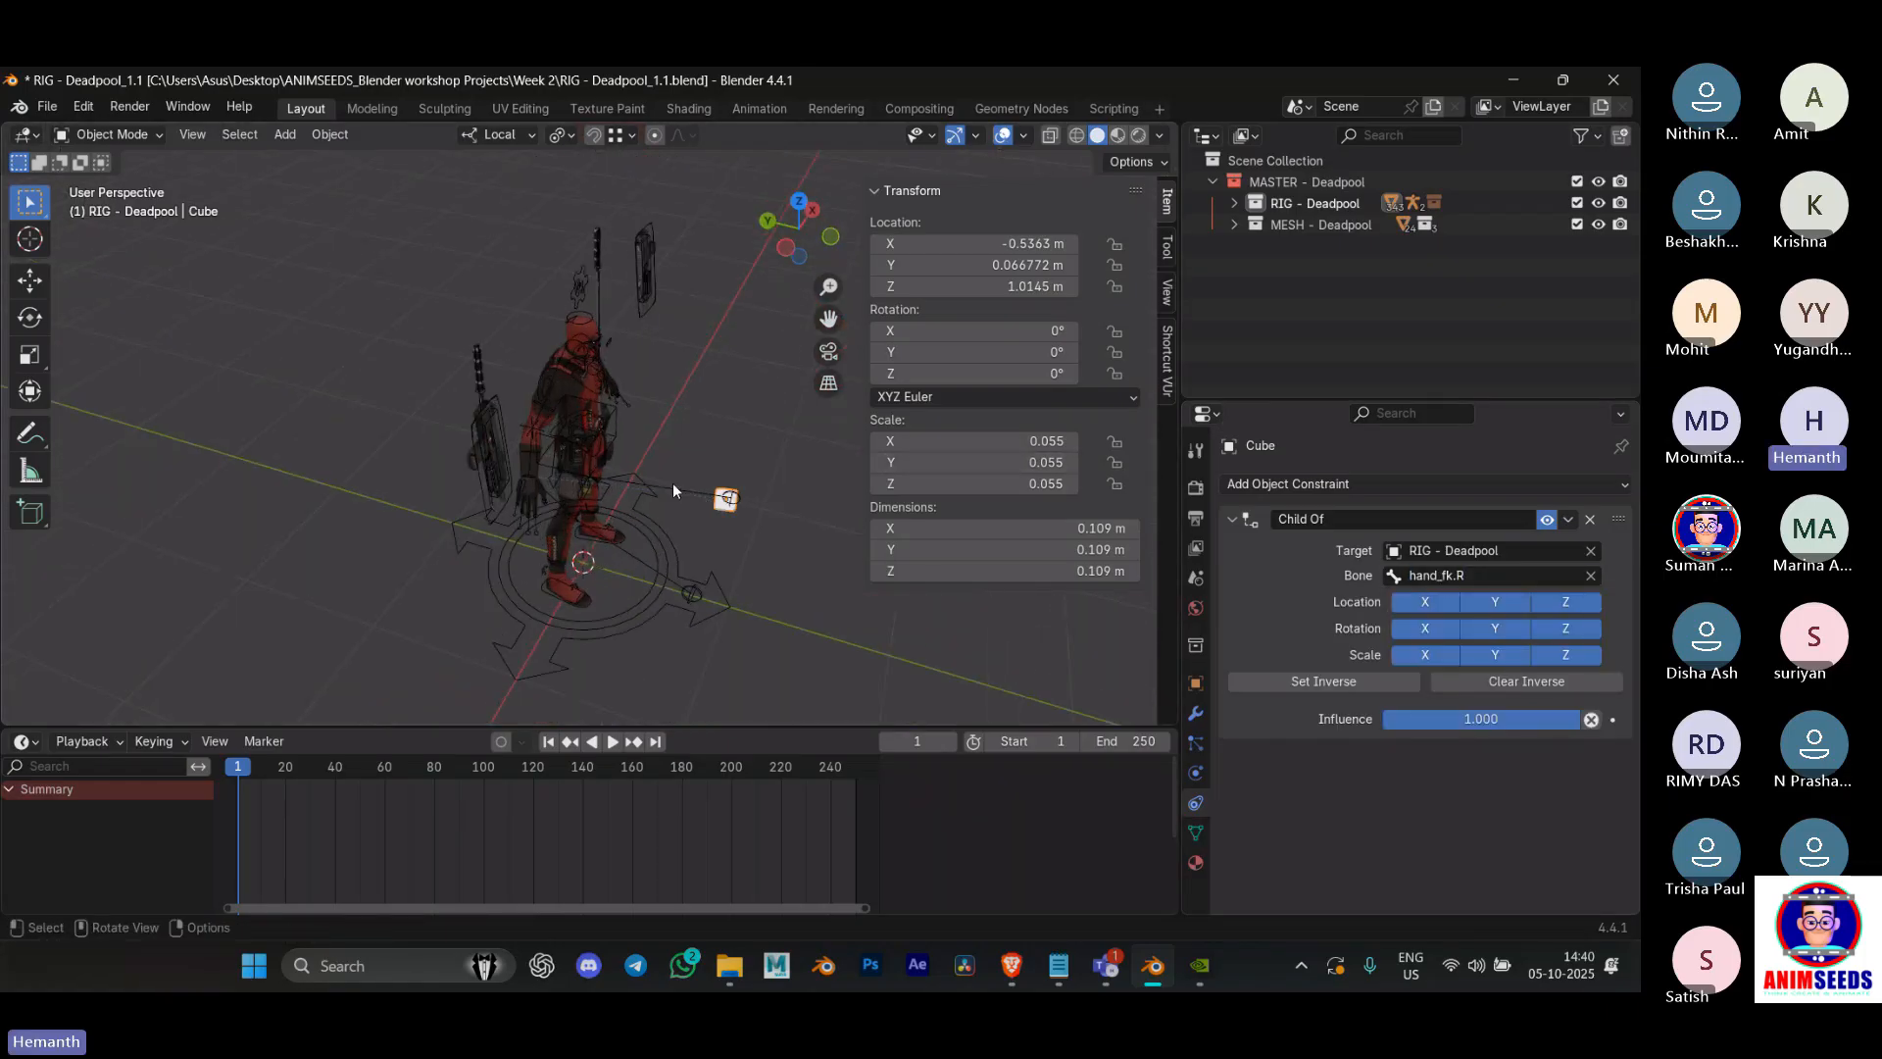
scroll(673, 483, "up", 5)
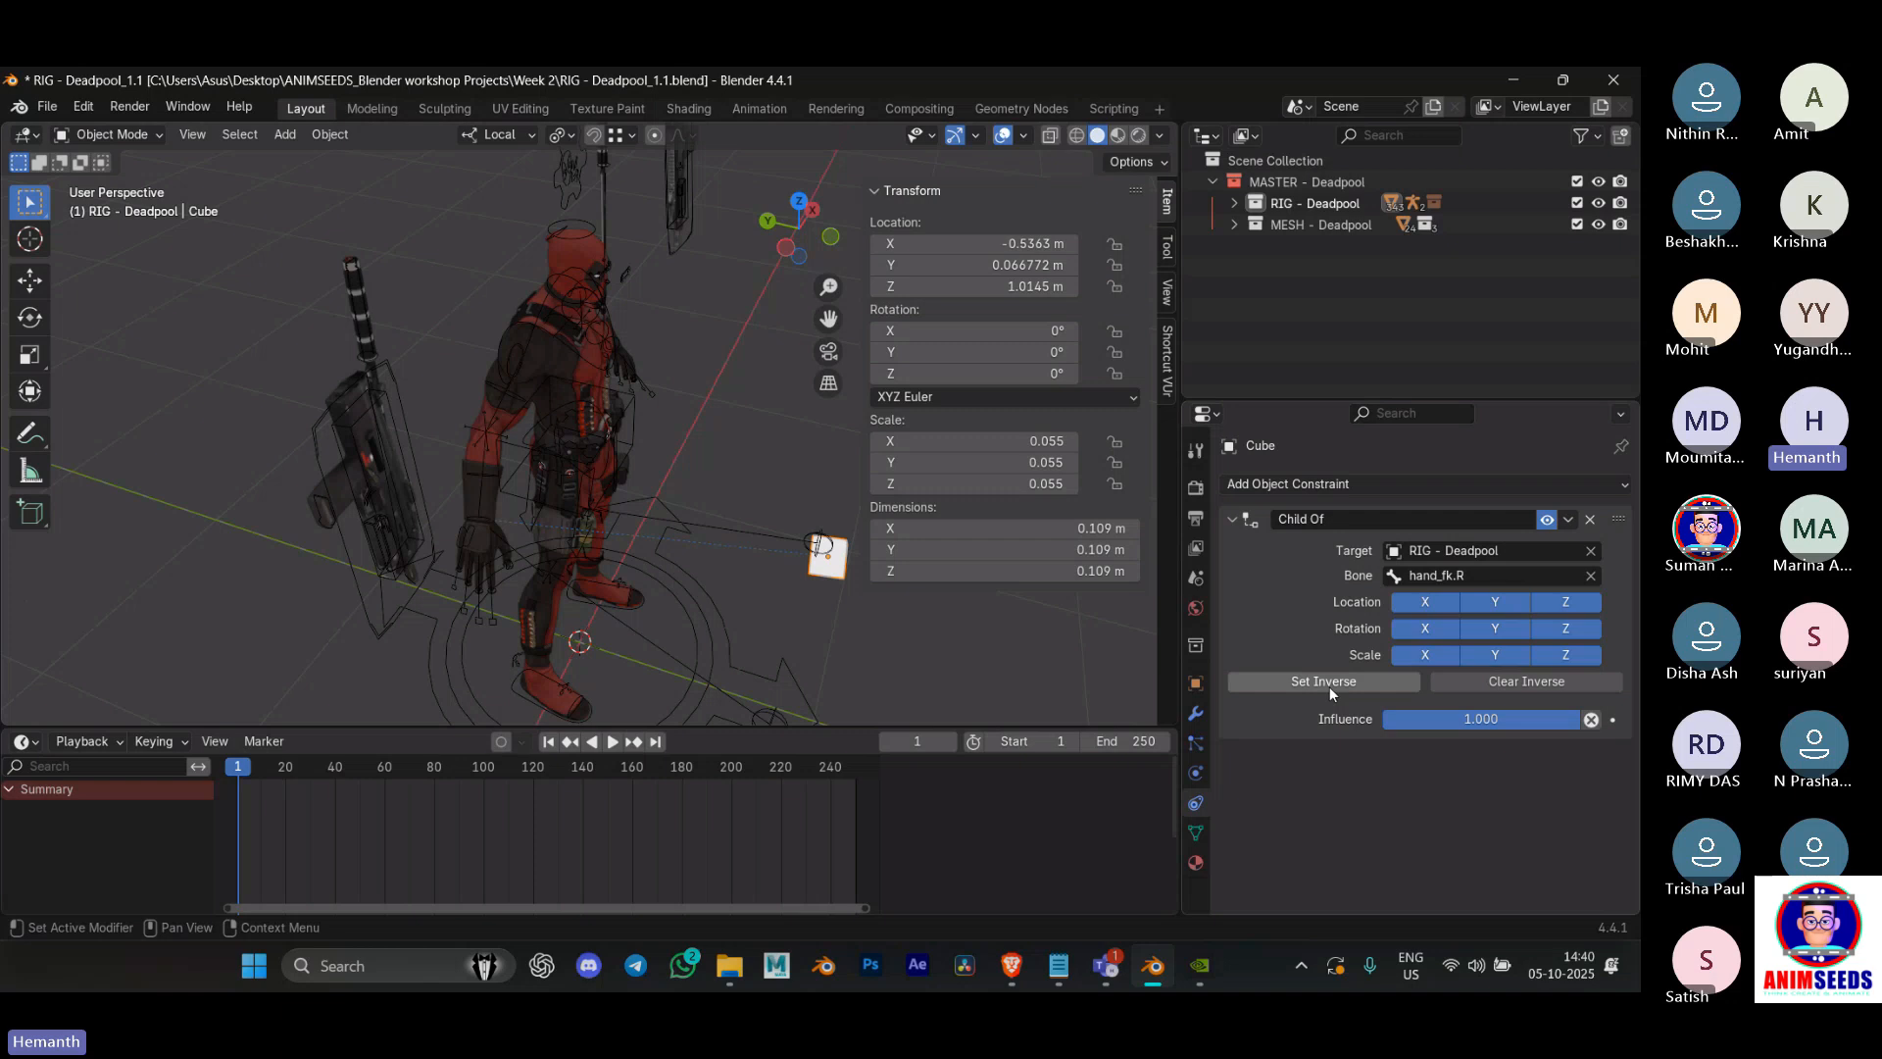
left_click(1323, 681)
middle_click_drag(625, 549, 492, 360)
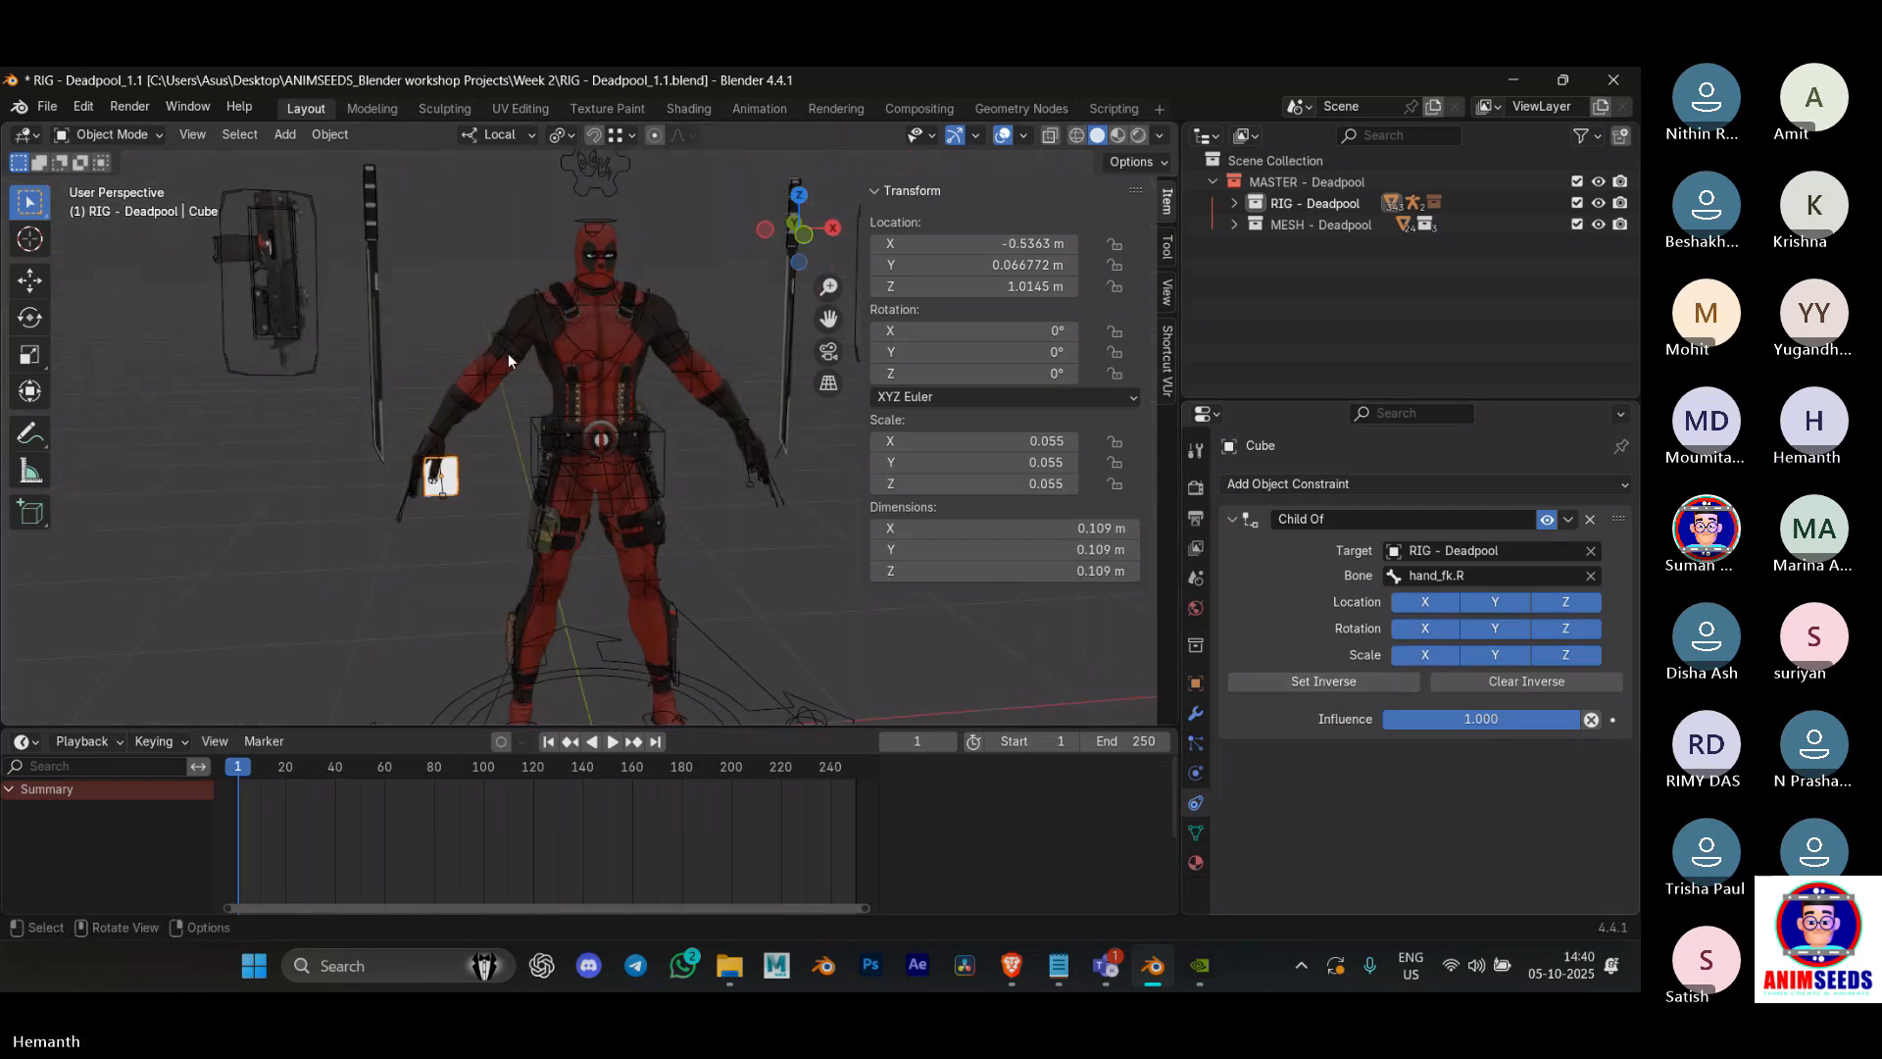
Step: Put the Deadpool rig into Pose Mode and keyframe all of its bones at frames 1 and 40
left_click(508, 353)
key("ctrl+Tab")
left_click(509, 428)
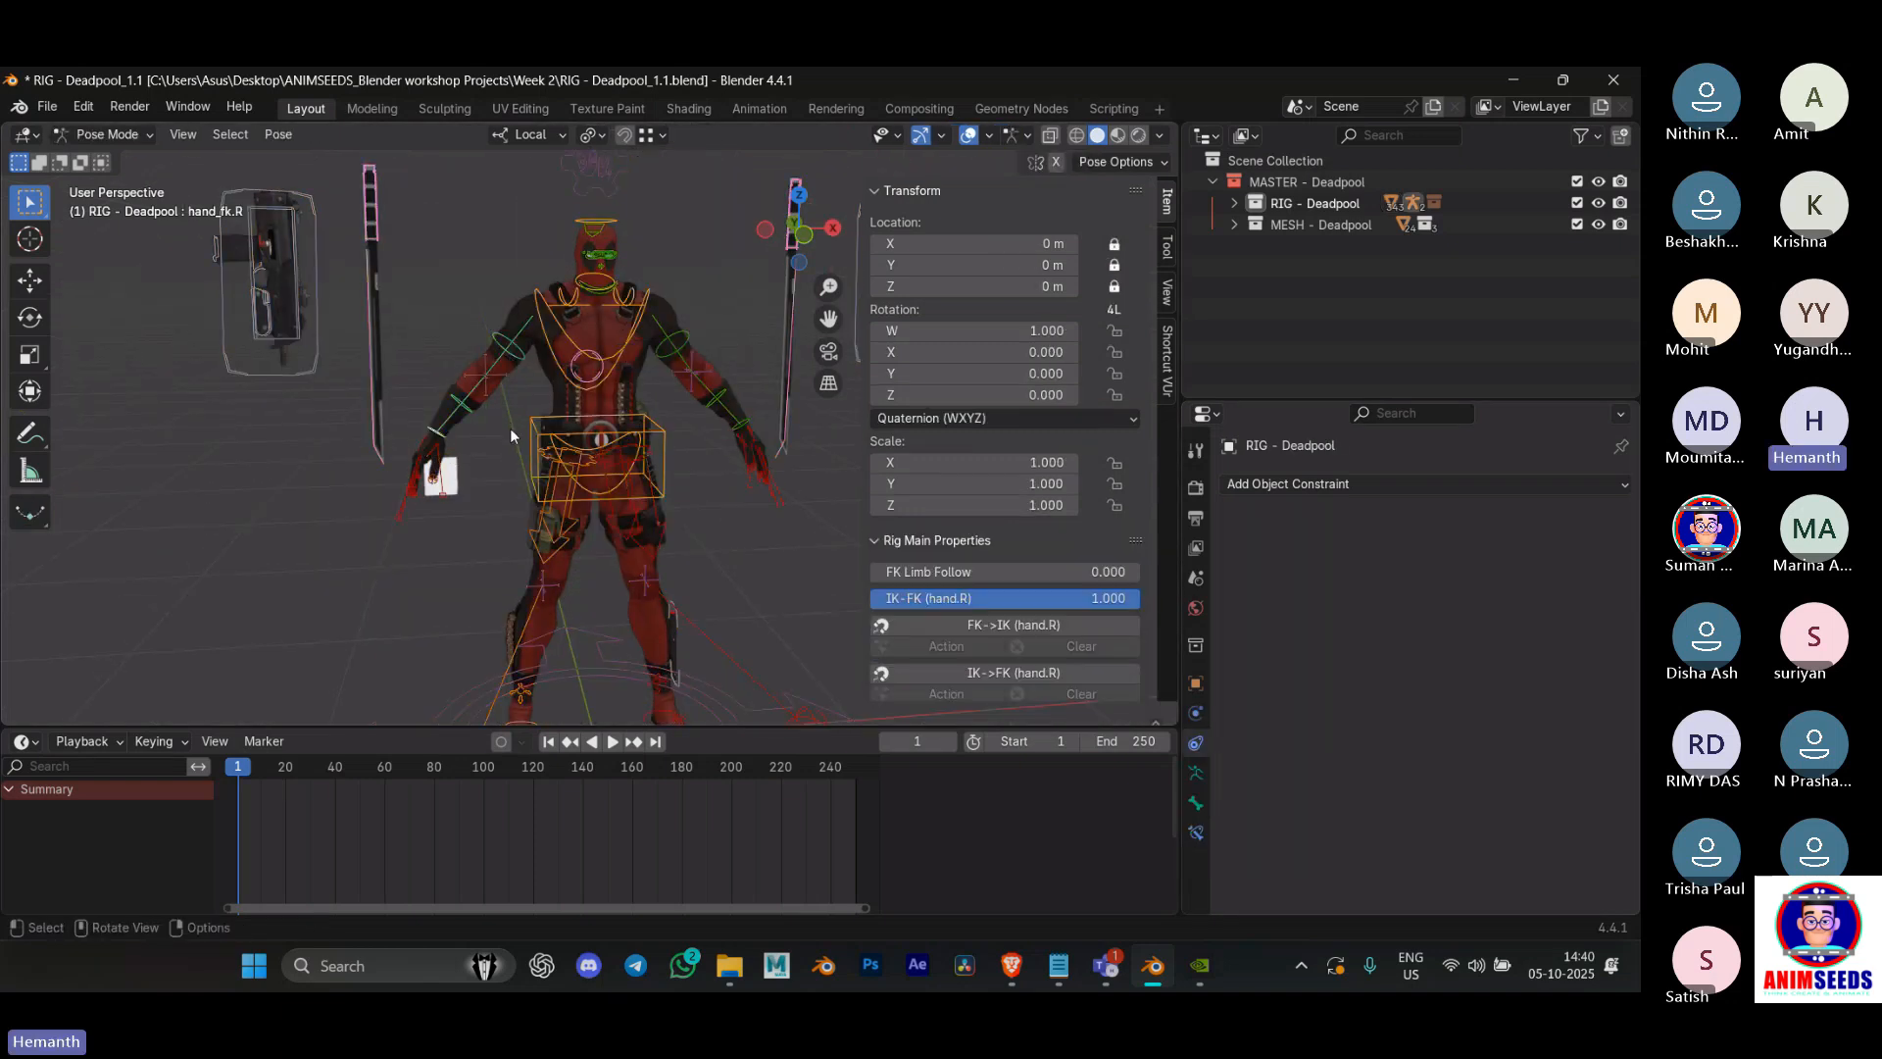
key("a")
key("i")
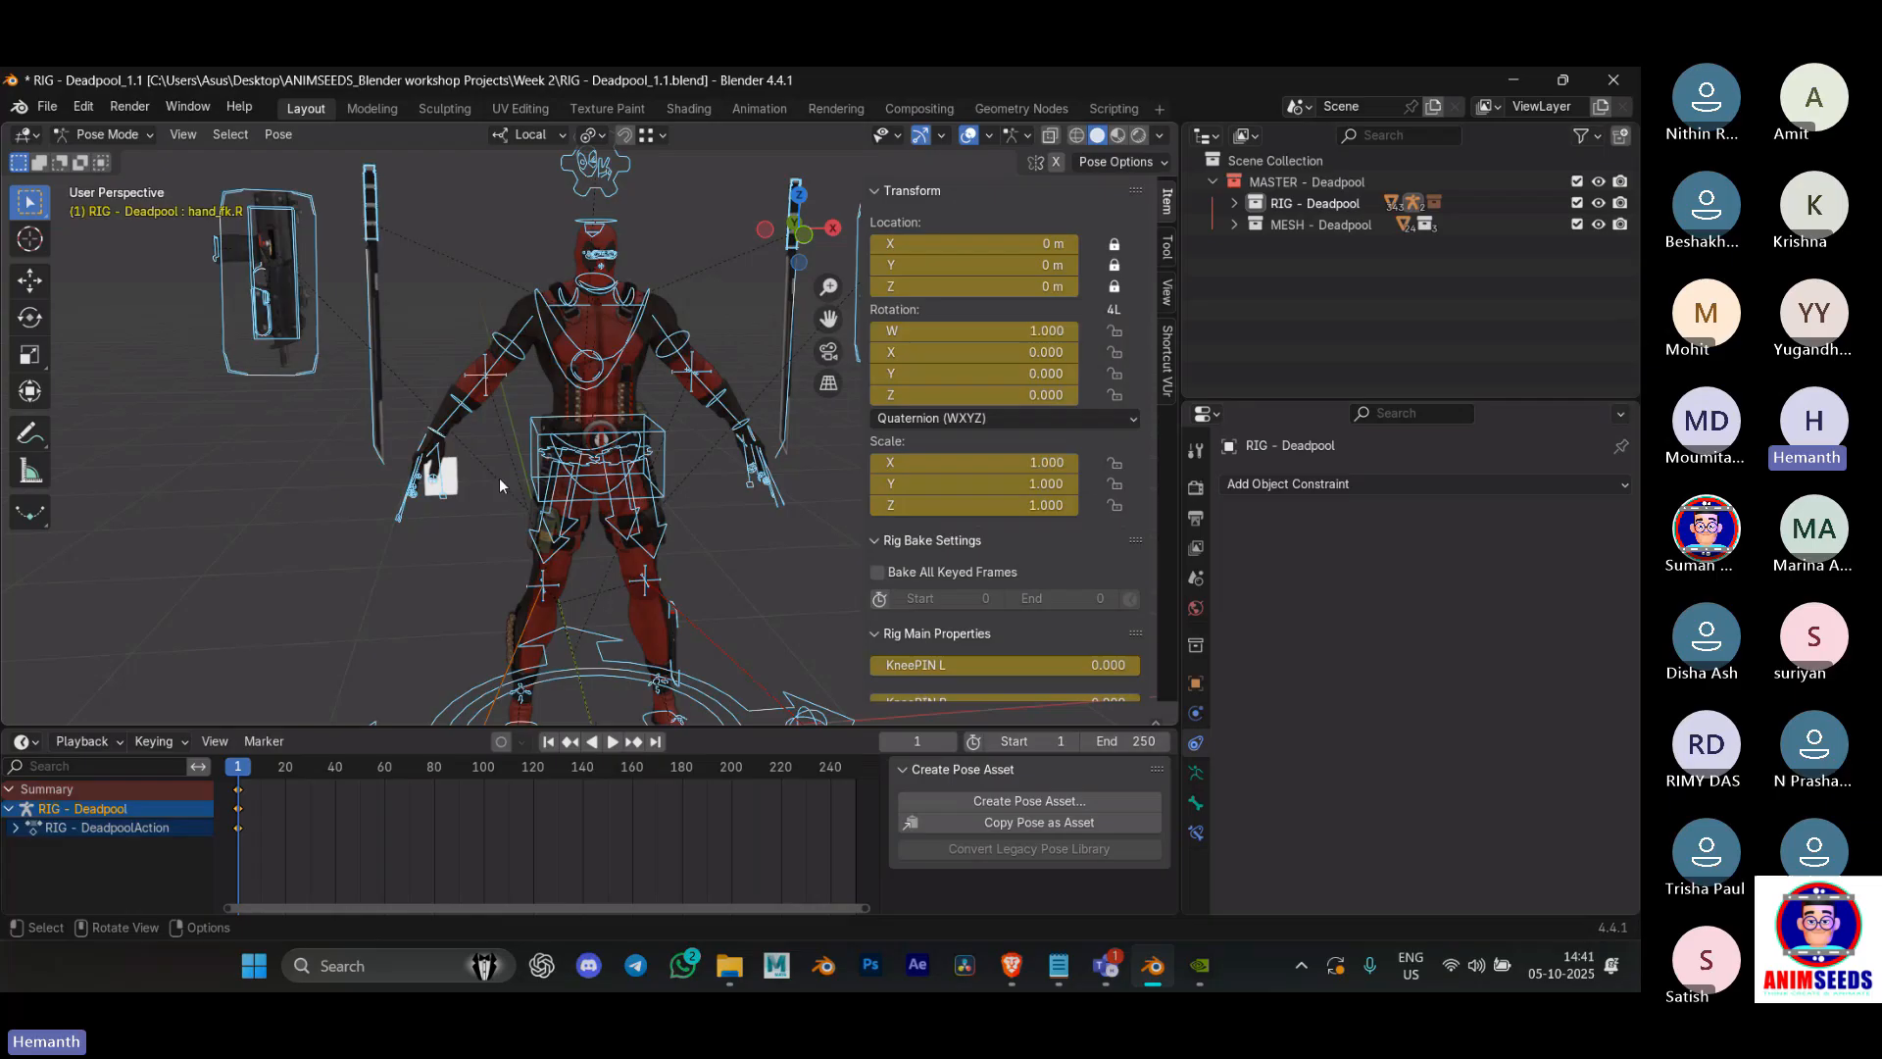
left_click(334, 766)
key("i")
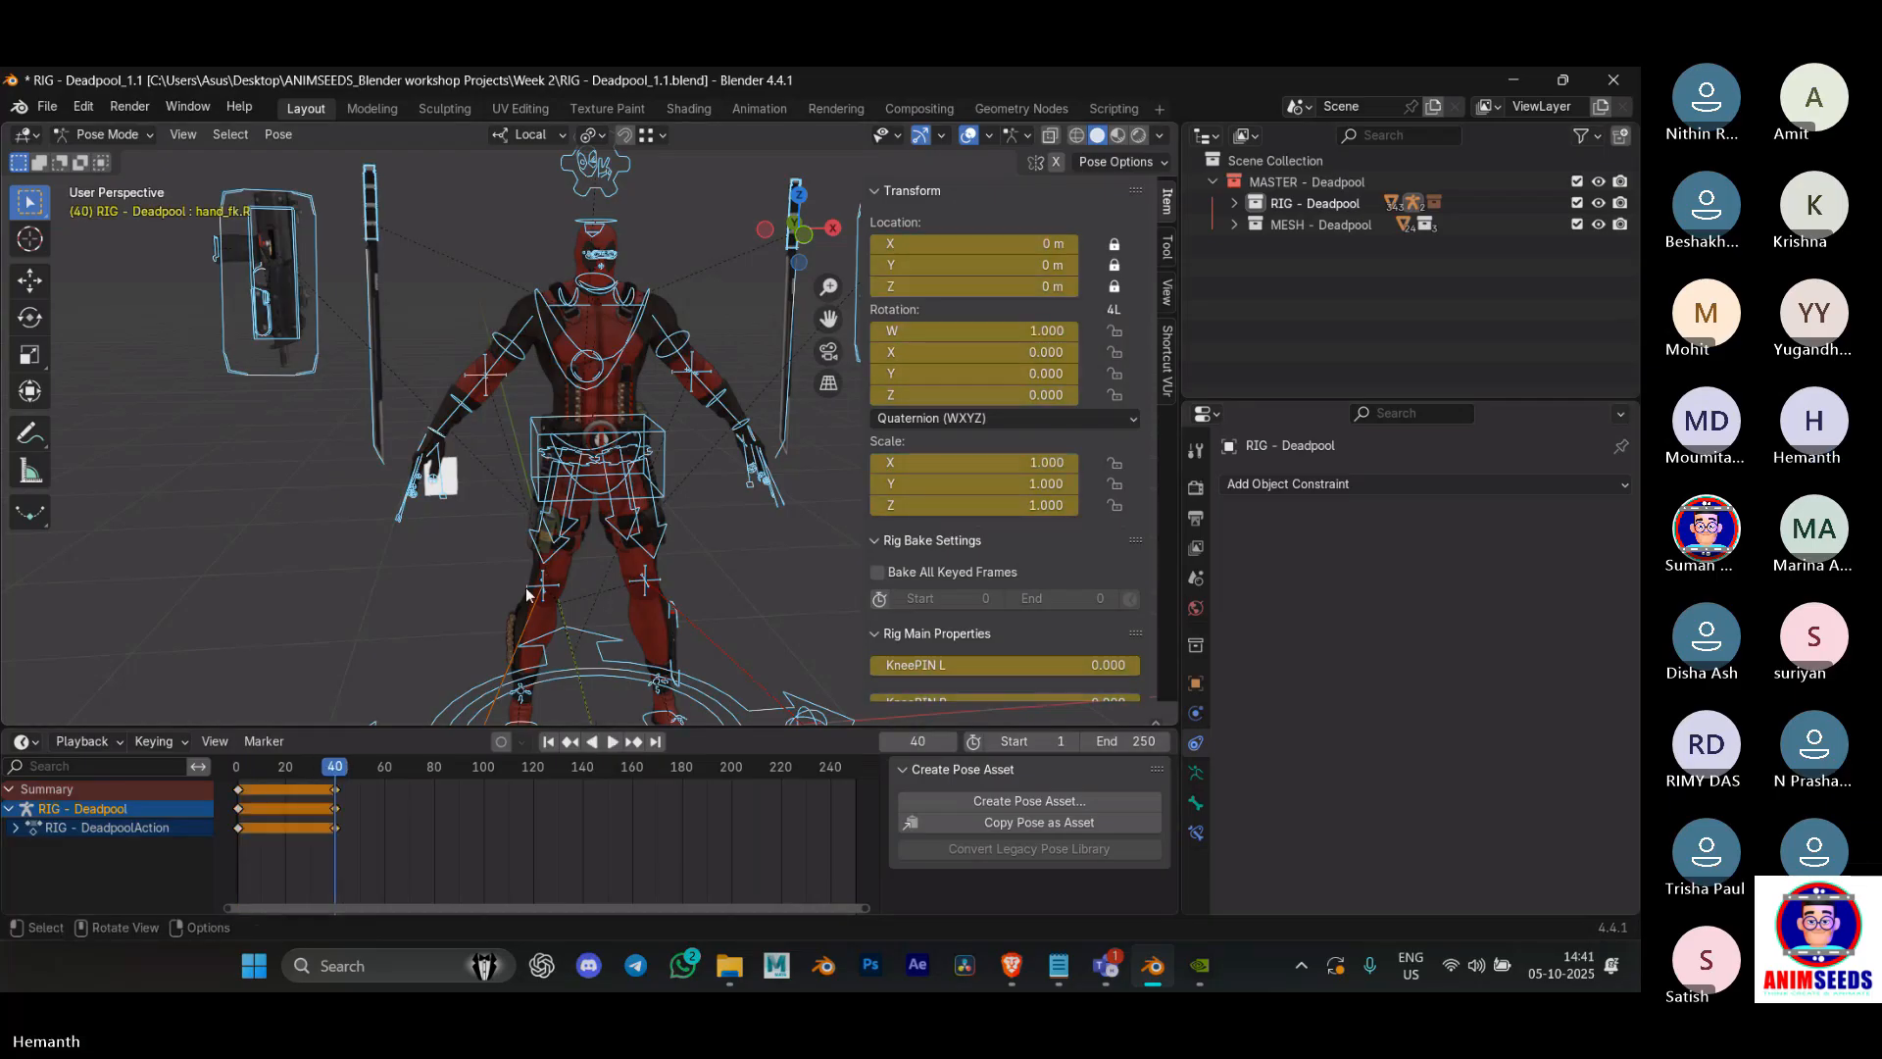
Step: Rotate the right upper arm's FK bone about 30° at frame 40 to raise the arm sideways
left_click(573, 297)
left_click(526, 353)
key("r")
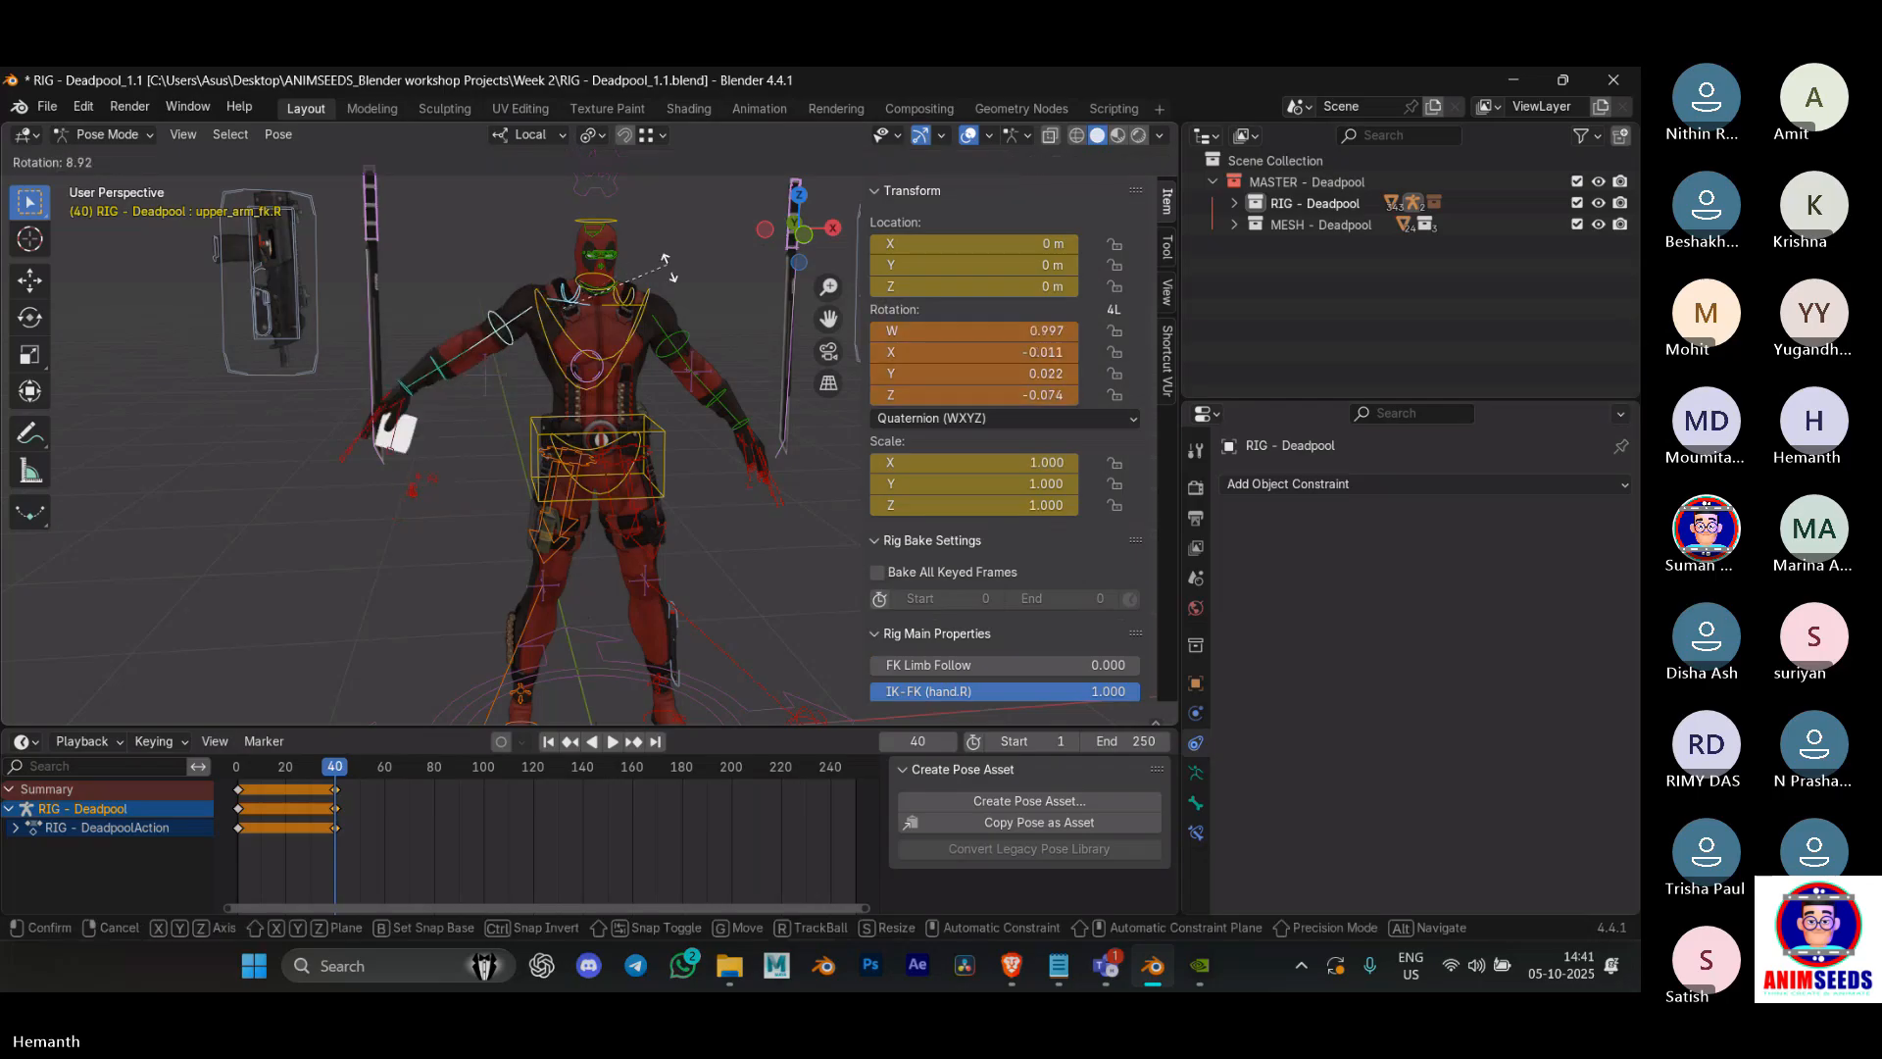
left_click(683, 312)
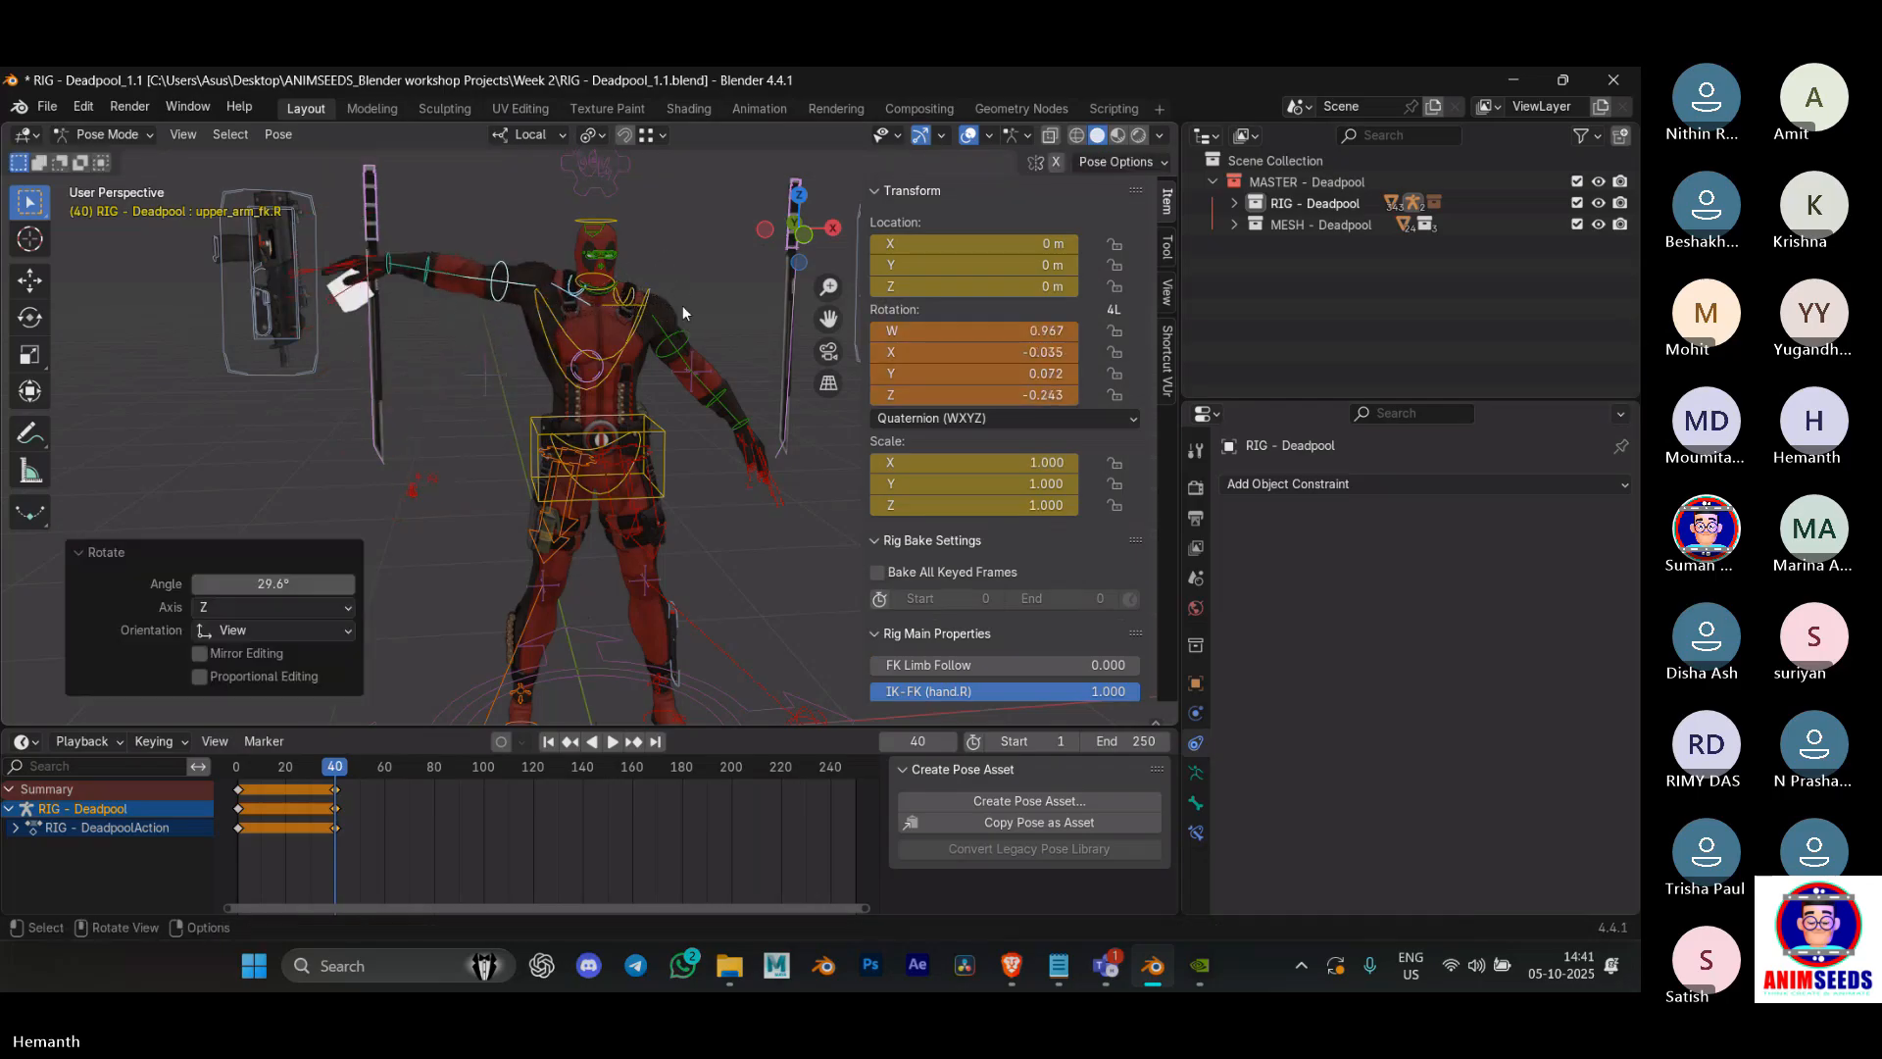
Step: Exclude the Gear and Weapons collections from the view layer and turn off the rig's Guns and Swords layers
left_click(1234, 224)
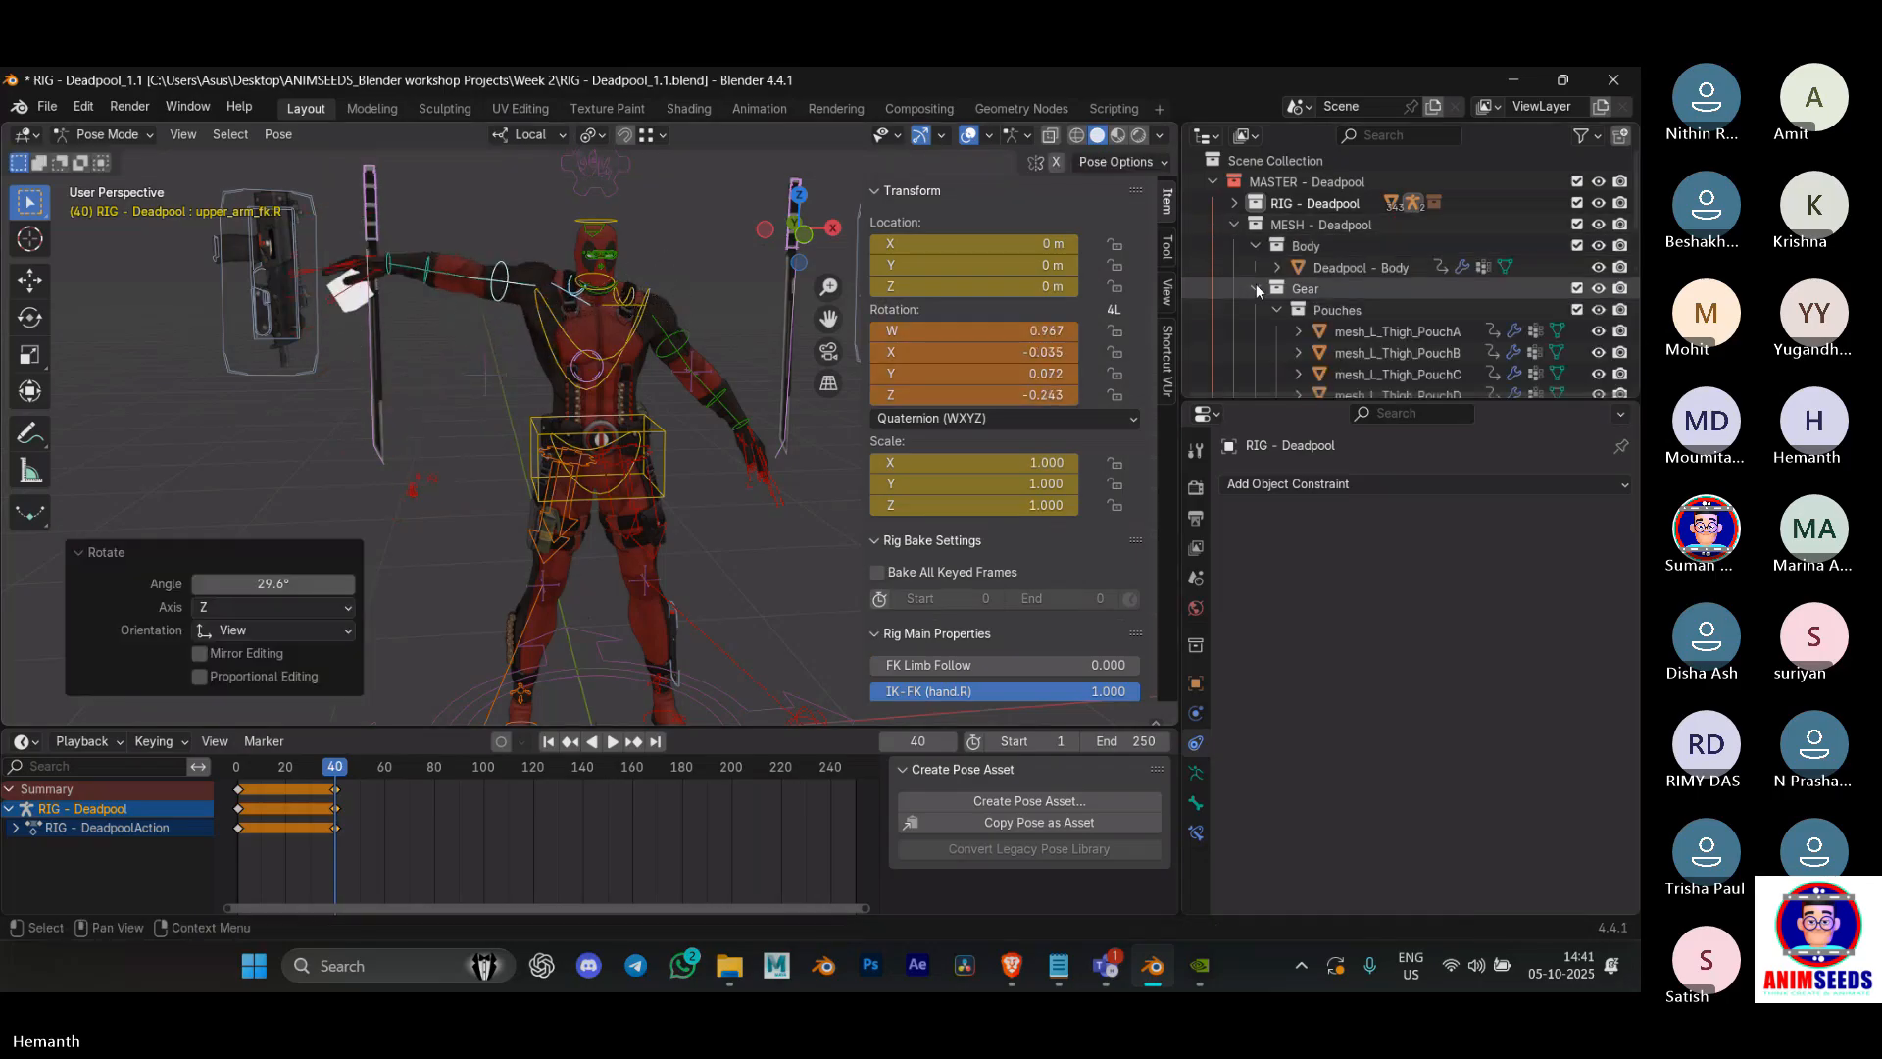
left_click(1255, 246)
left_click(1577, 267)
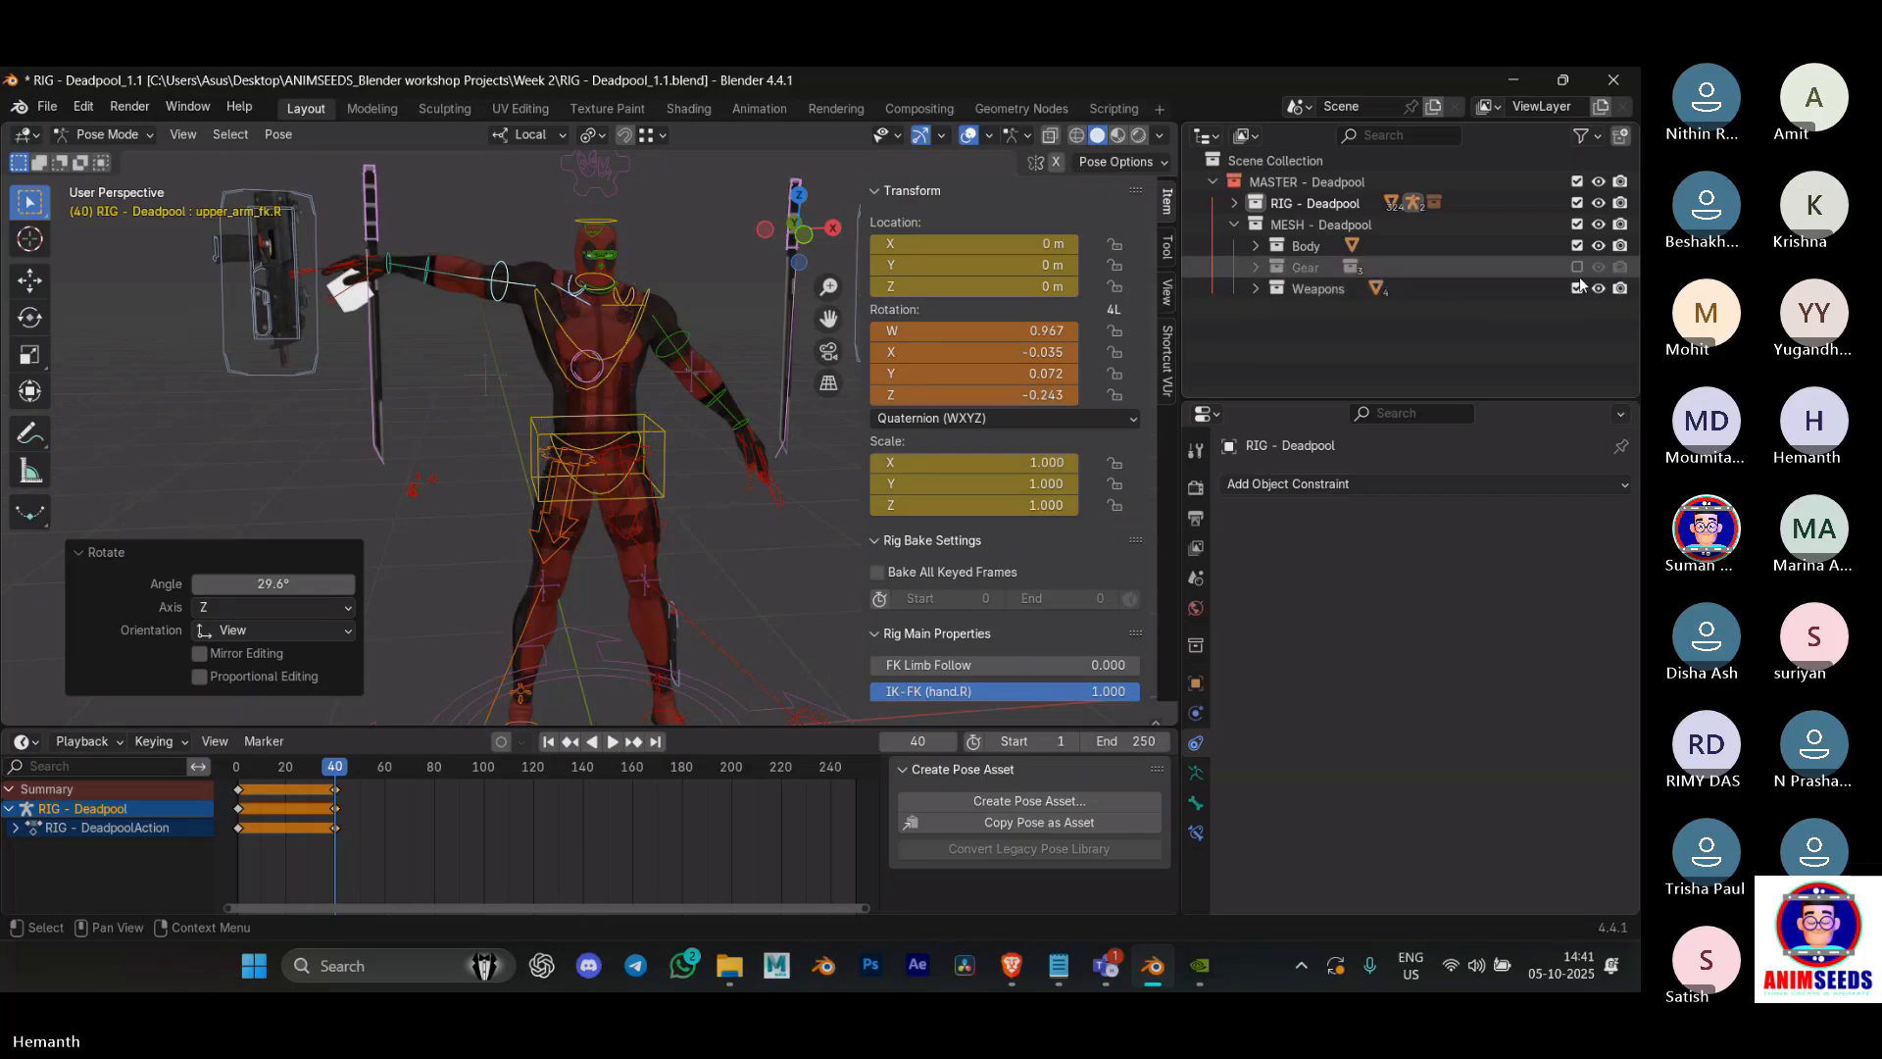
left_click(1576, 288)
scroll(1003, 533, "down", 10)
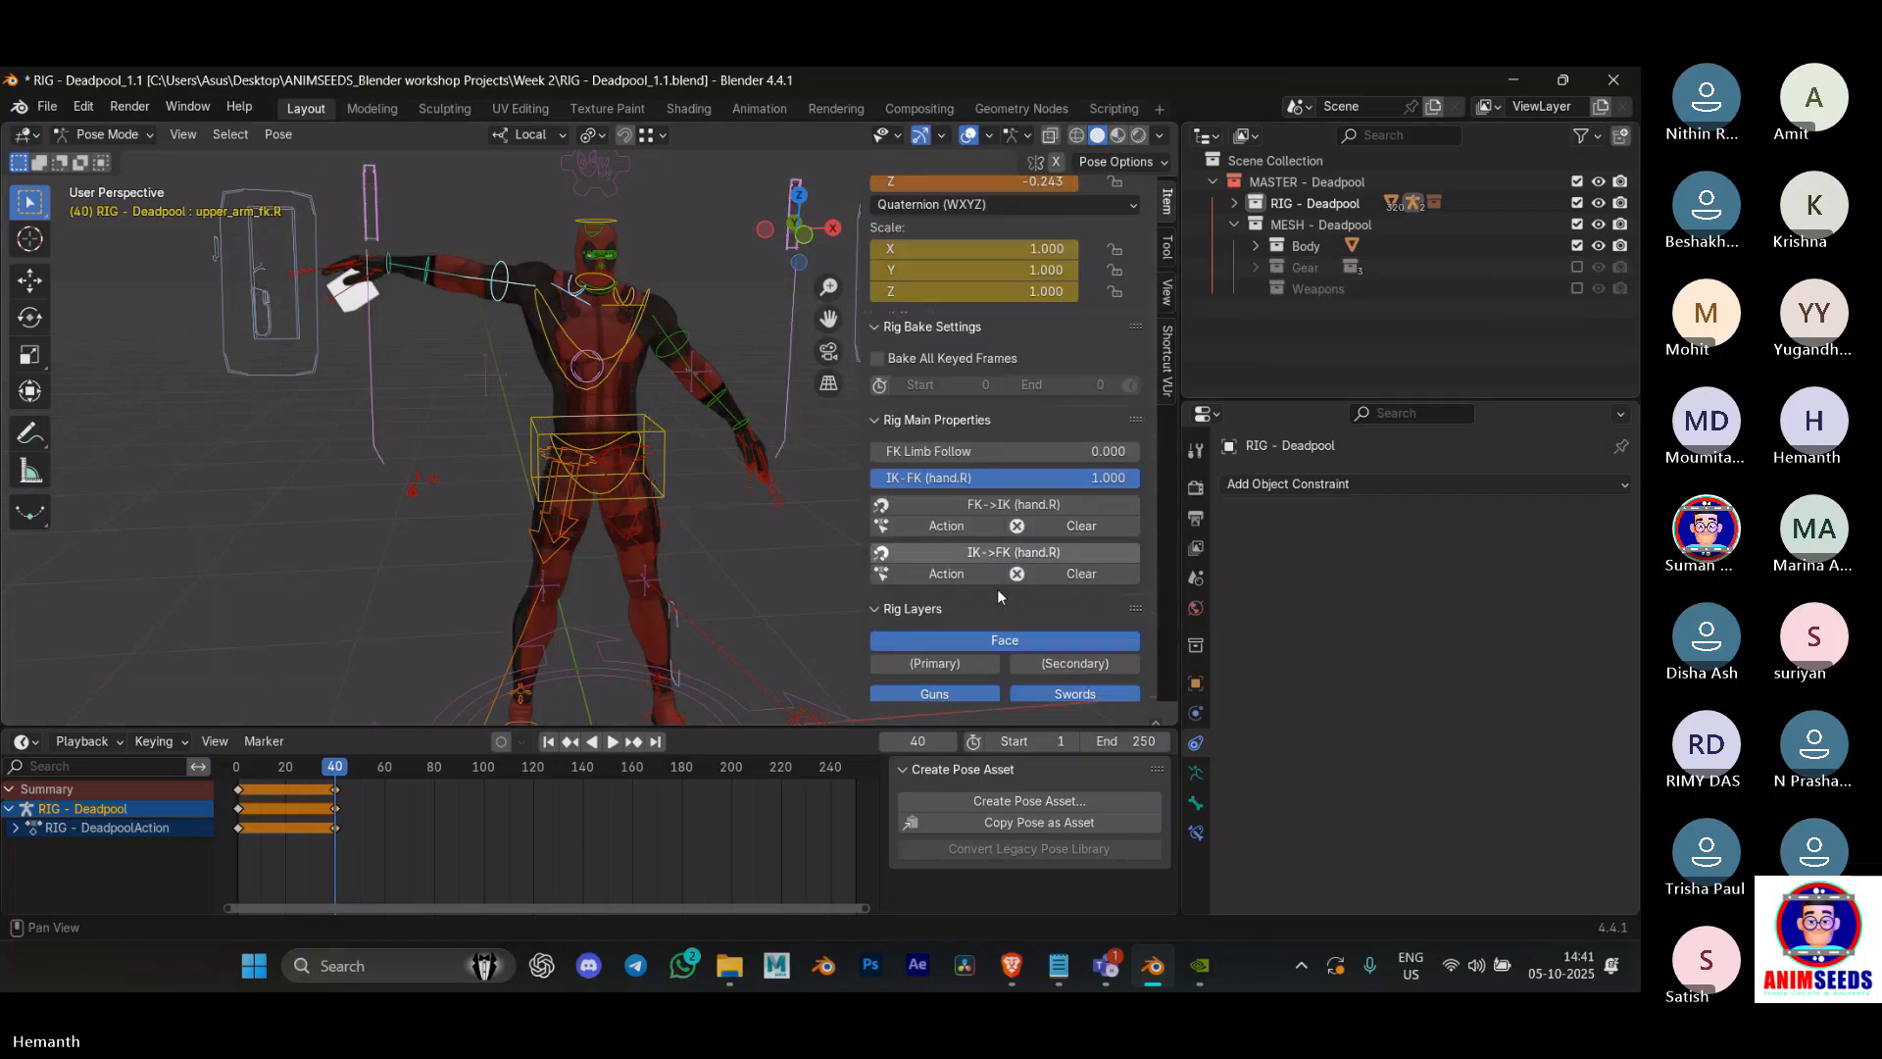
left_click(972, 442)
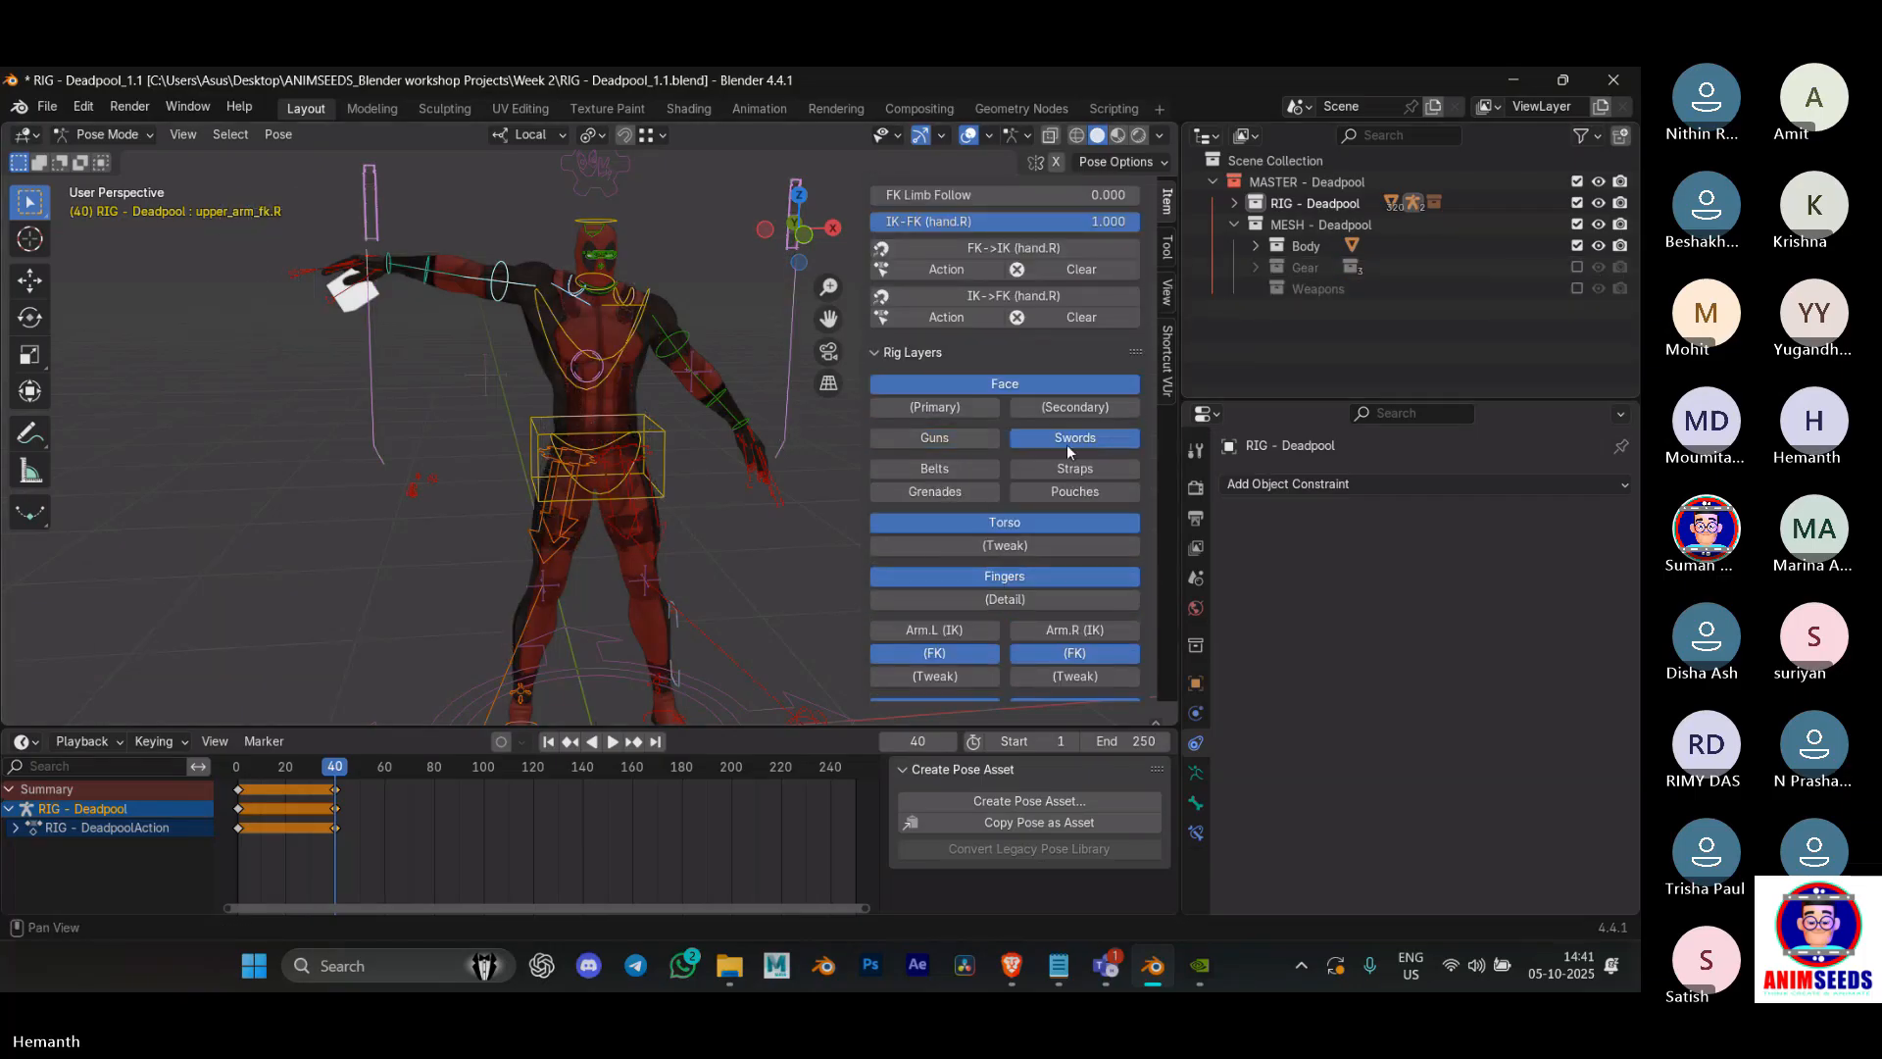
left_click(1067, 441)
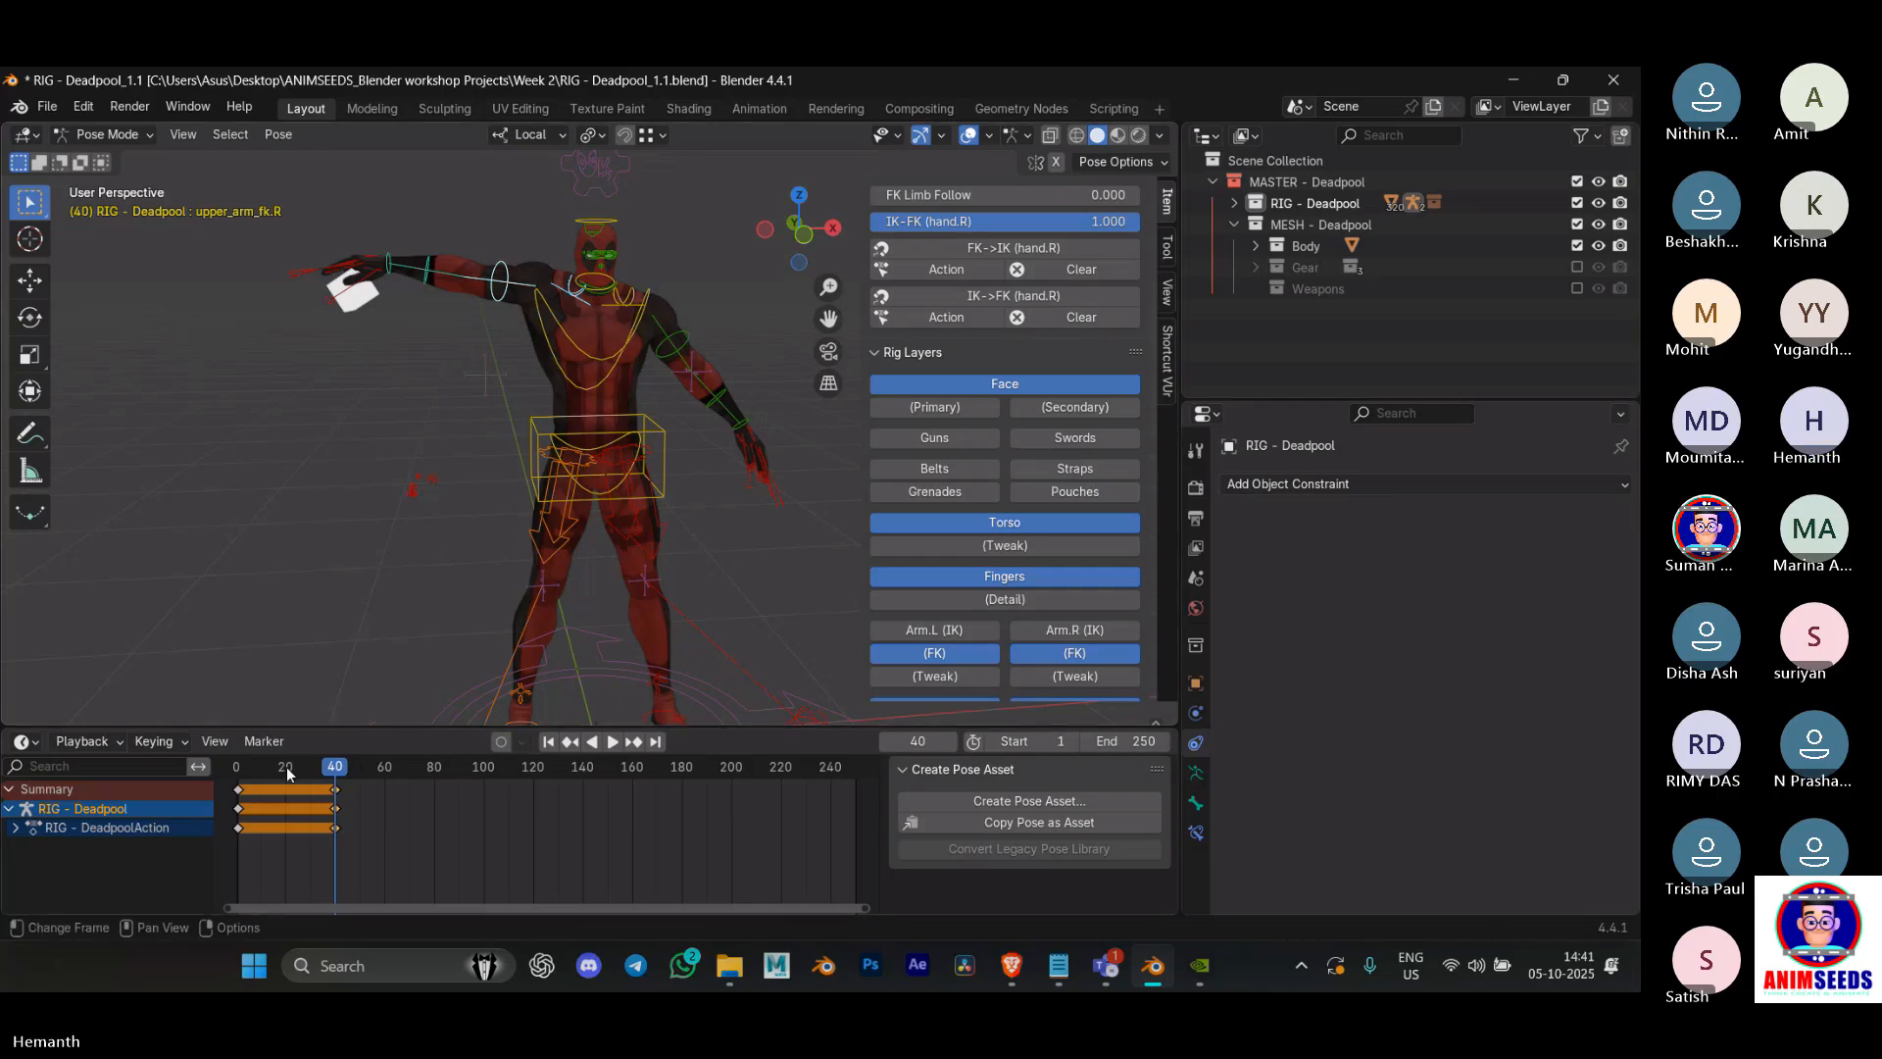
Step: Play the arm animation from near the start of the timeline to check it
left_click(253, 767)
key("space")
key("Escape")
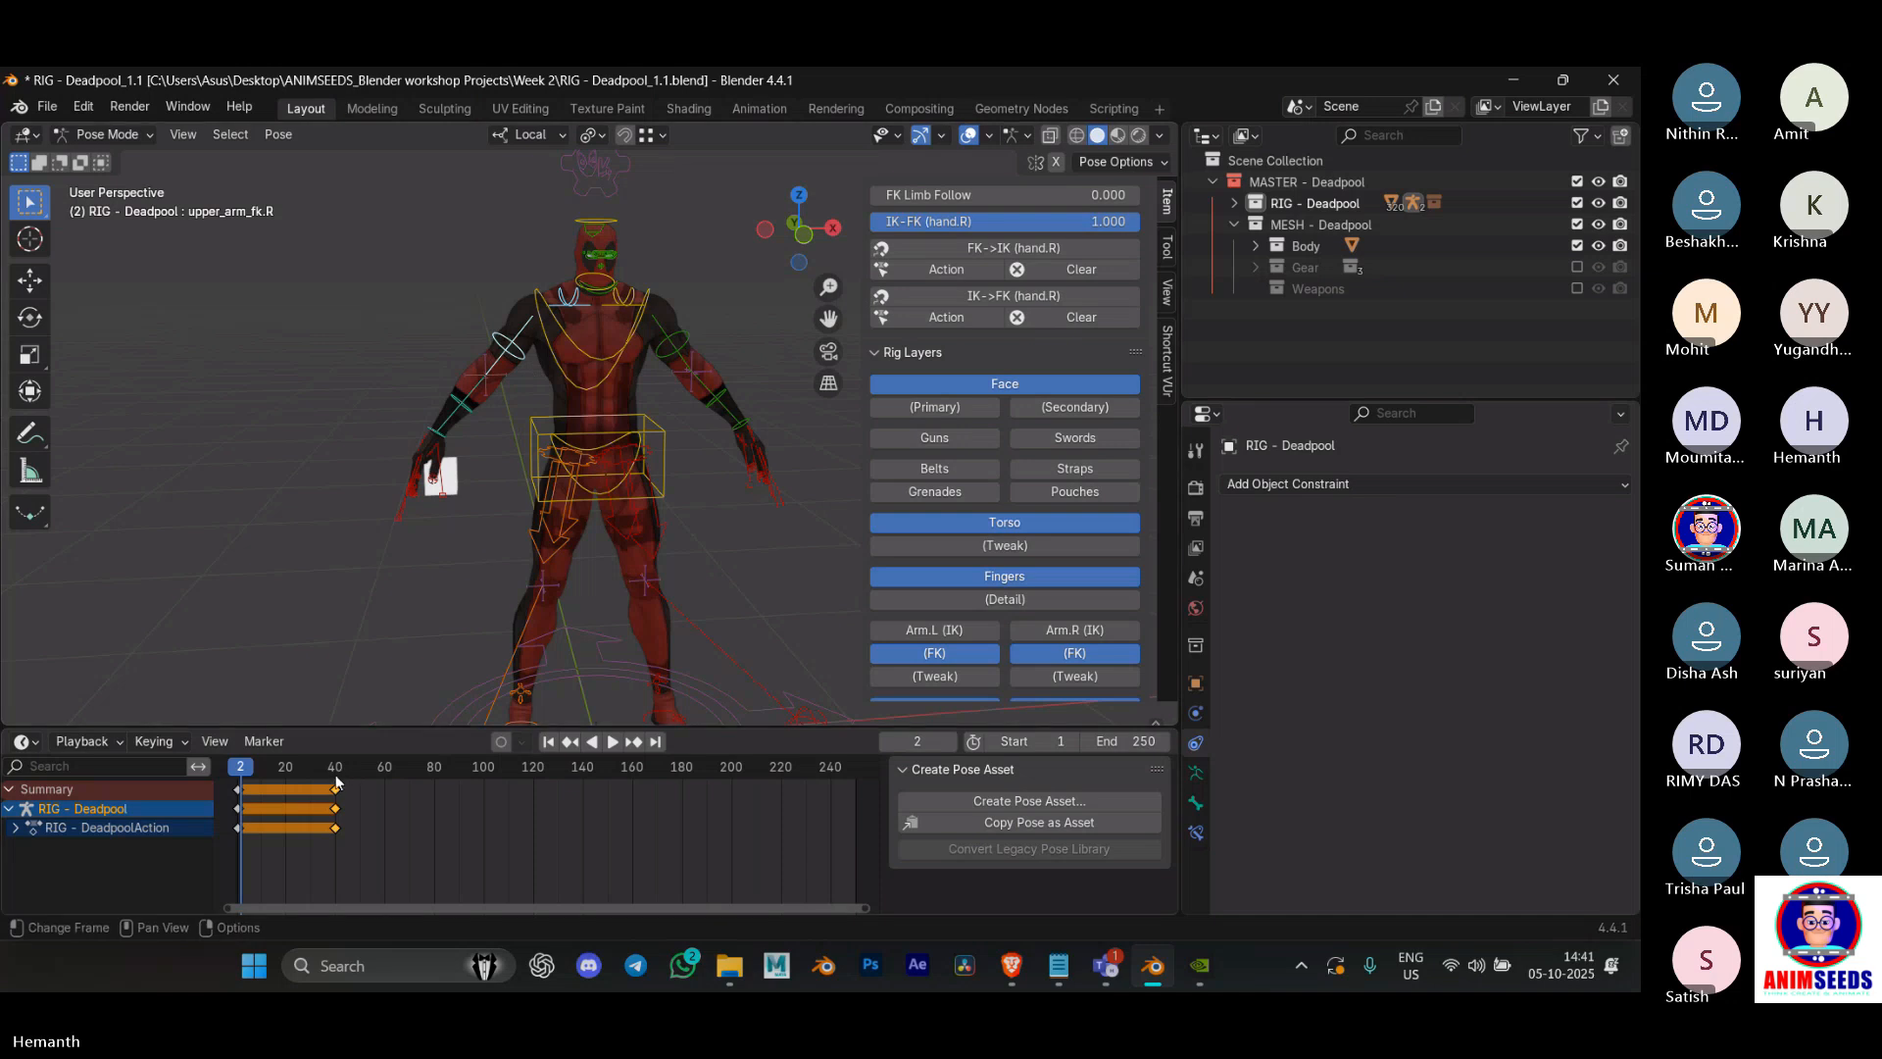
Step: With auto keying enabled, rotate the right upper arm's FK bone about 26° at frame 40 and play back the arm raise
key("Up")
key("r")
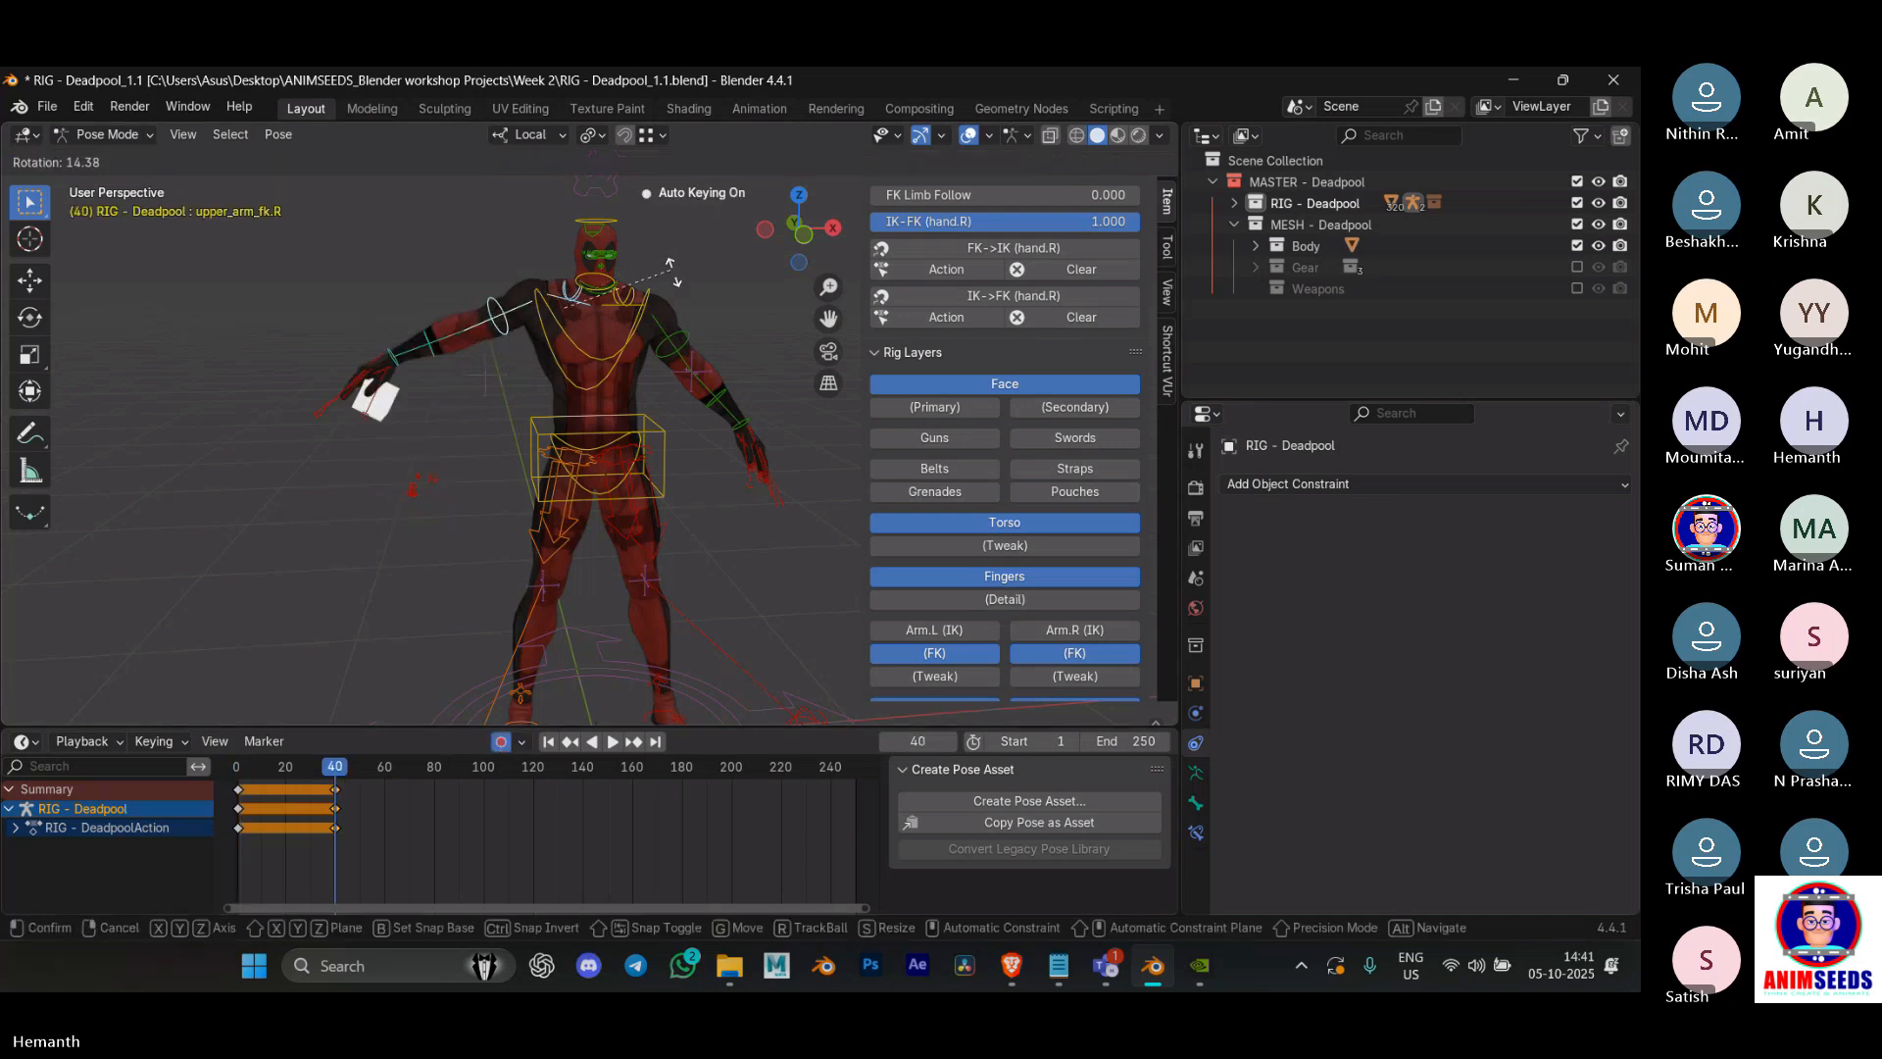
left_click(449, 617)
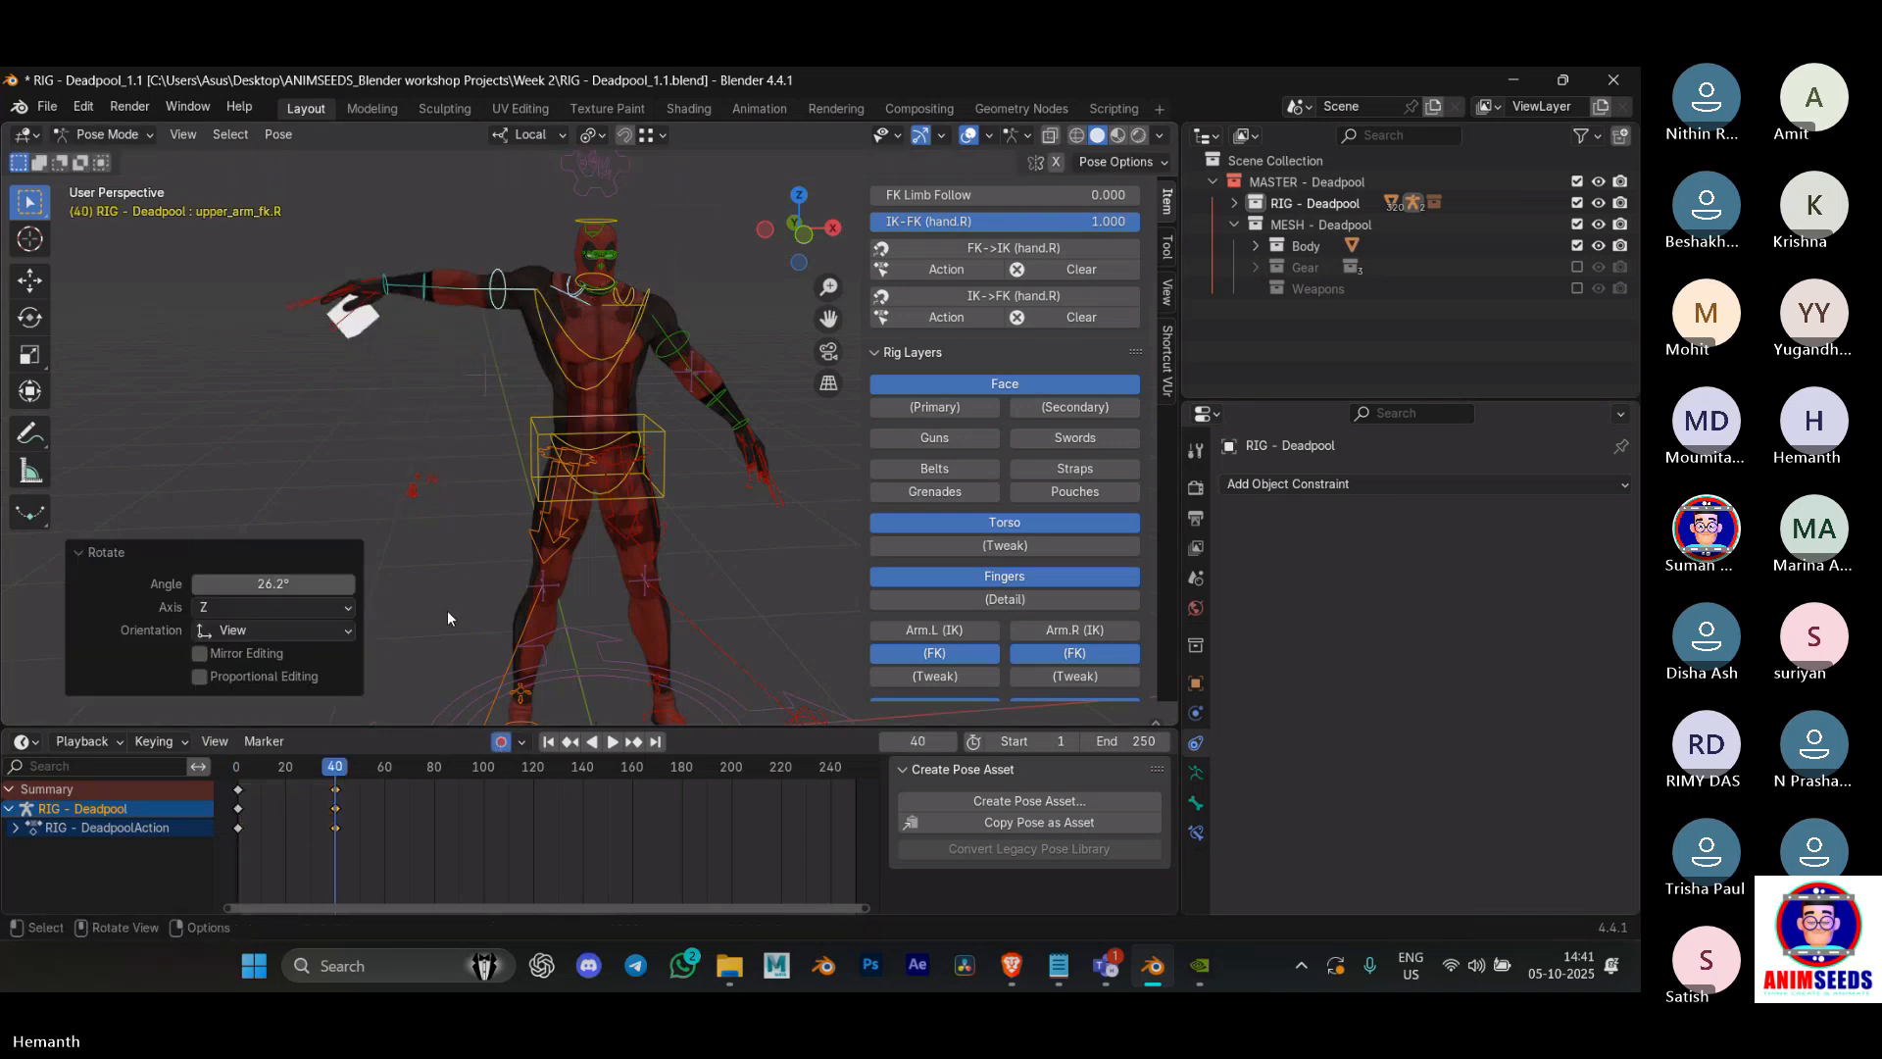
left_click(257, 763)
key("space")
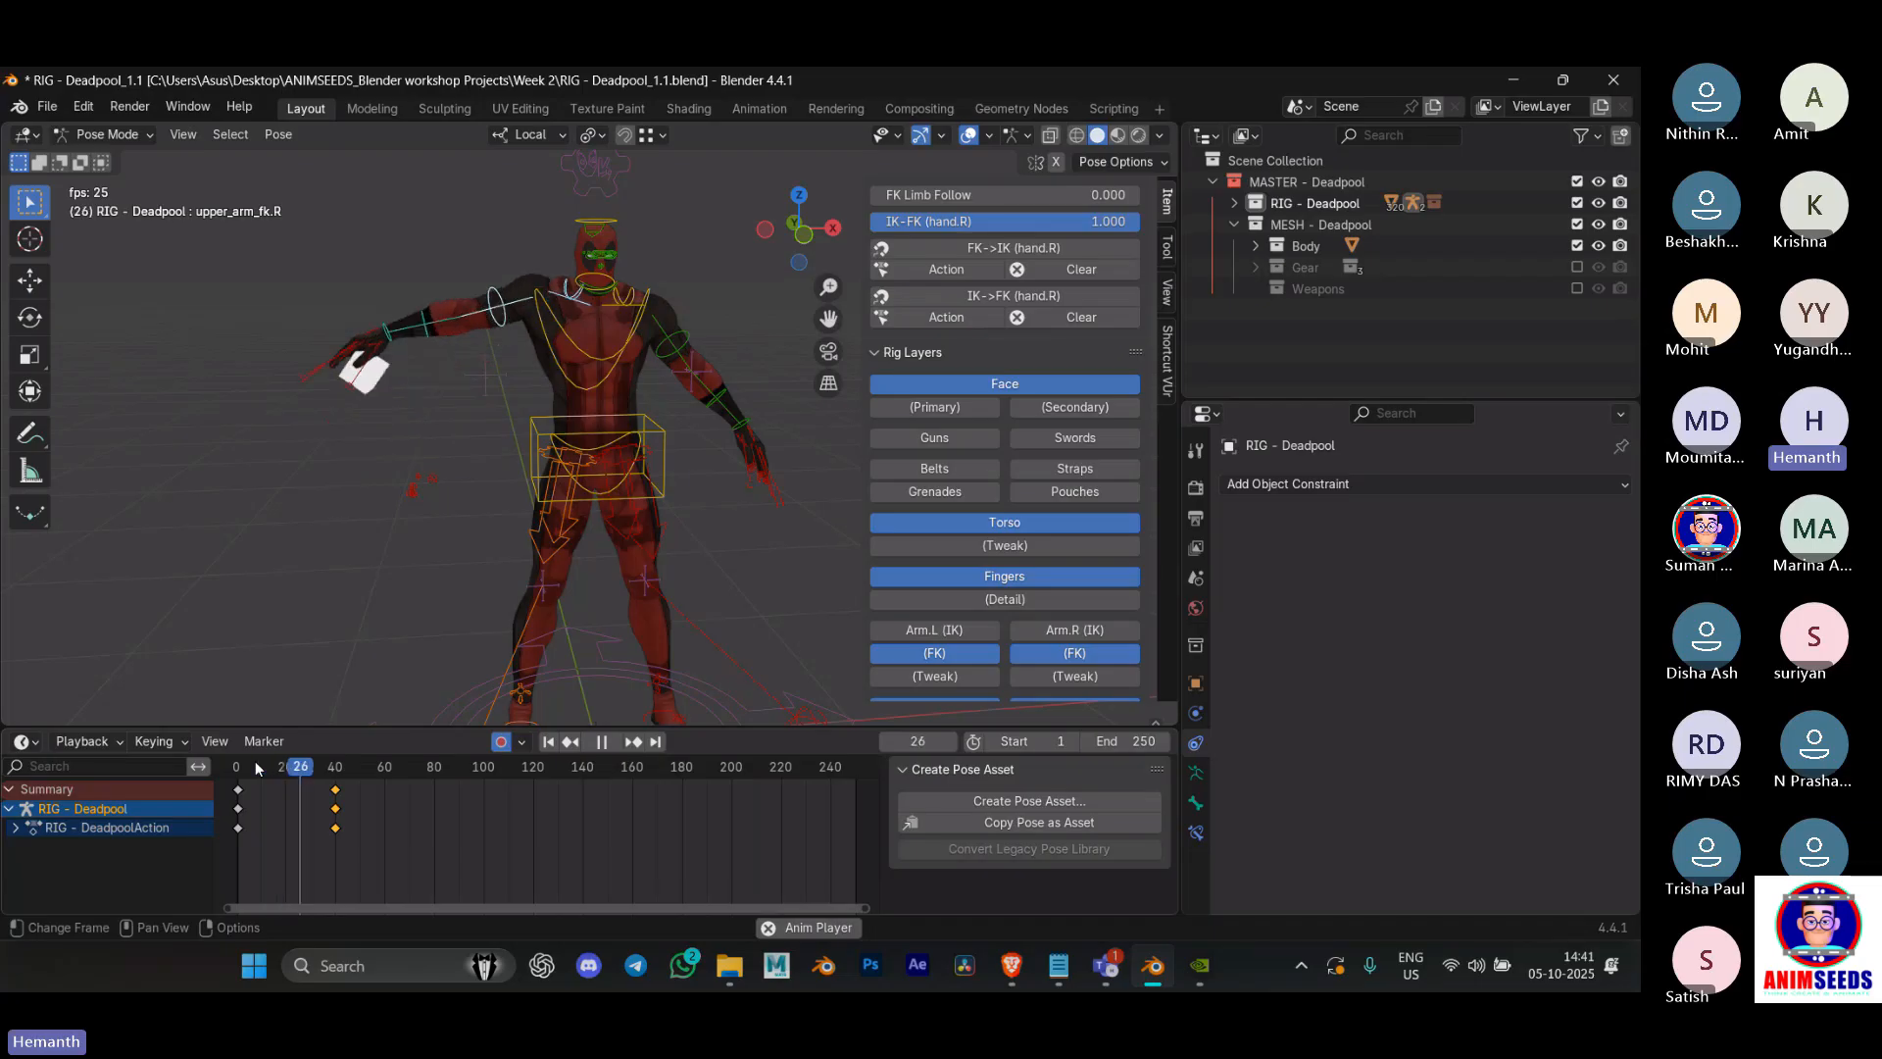
key("Escape")
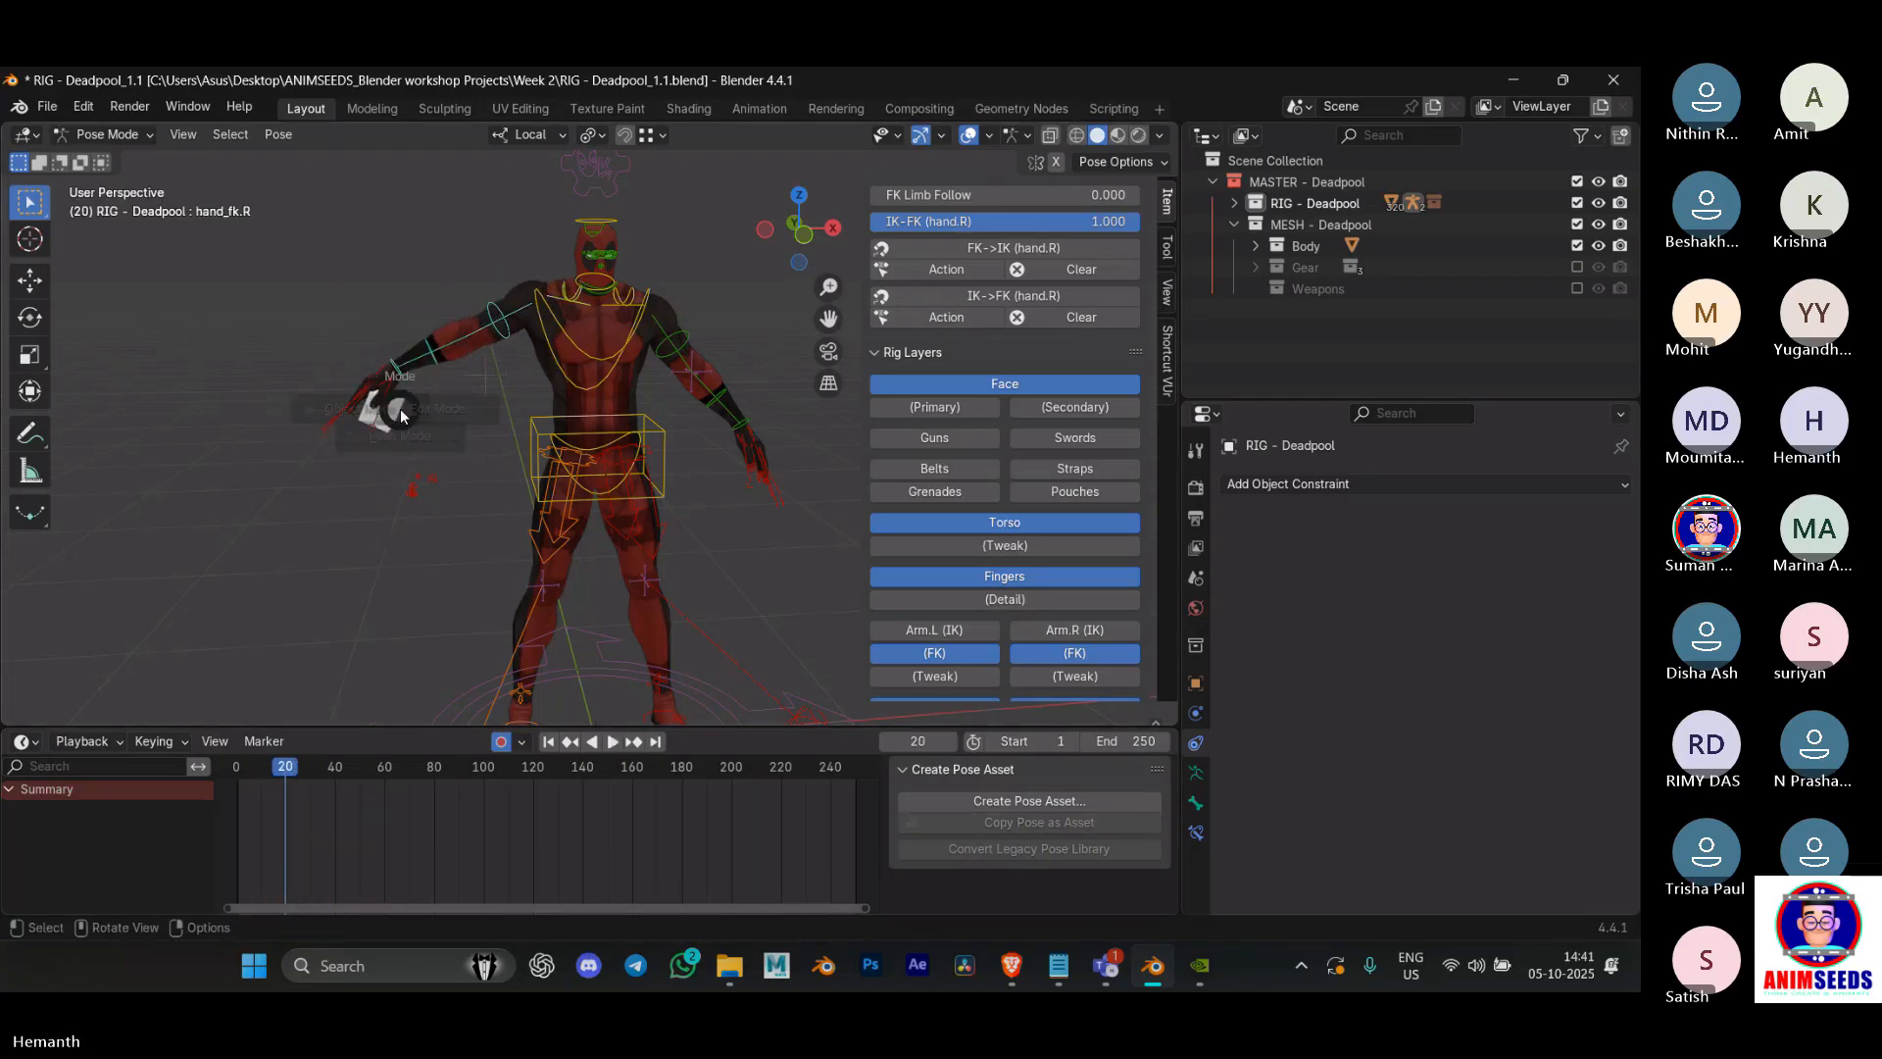
Step: Select the cube in Object Mode and keyframe its location, rotation and scale at frames 1 and 40
key("ctrl+Tab")
left_click(408, 420)
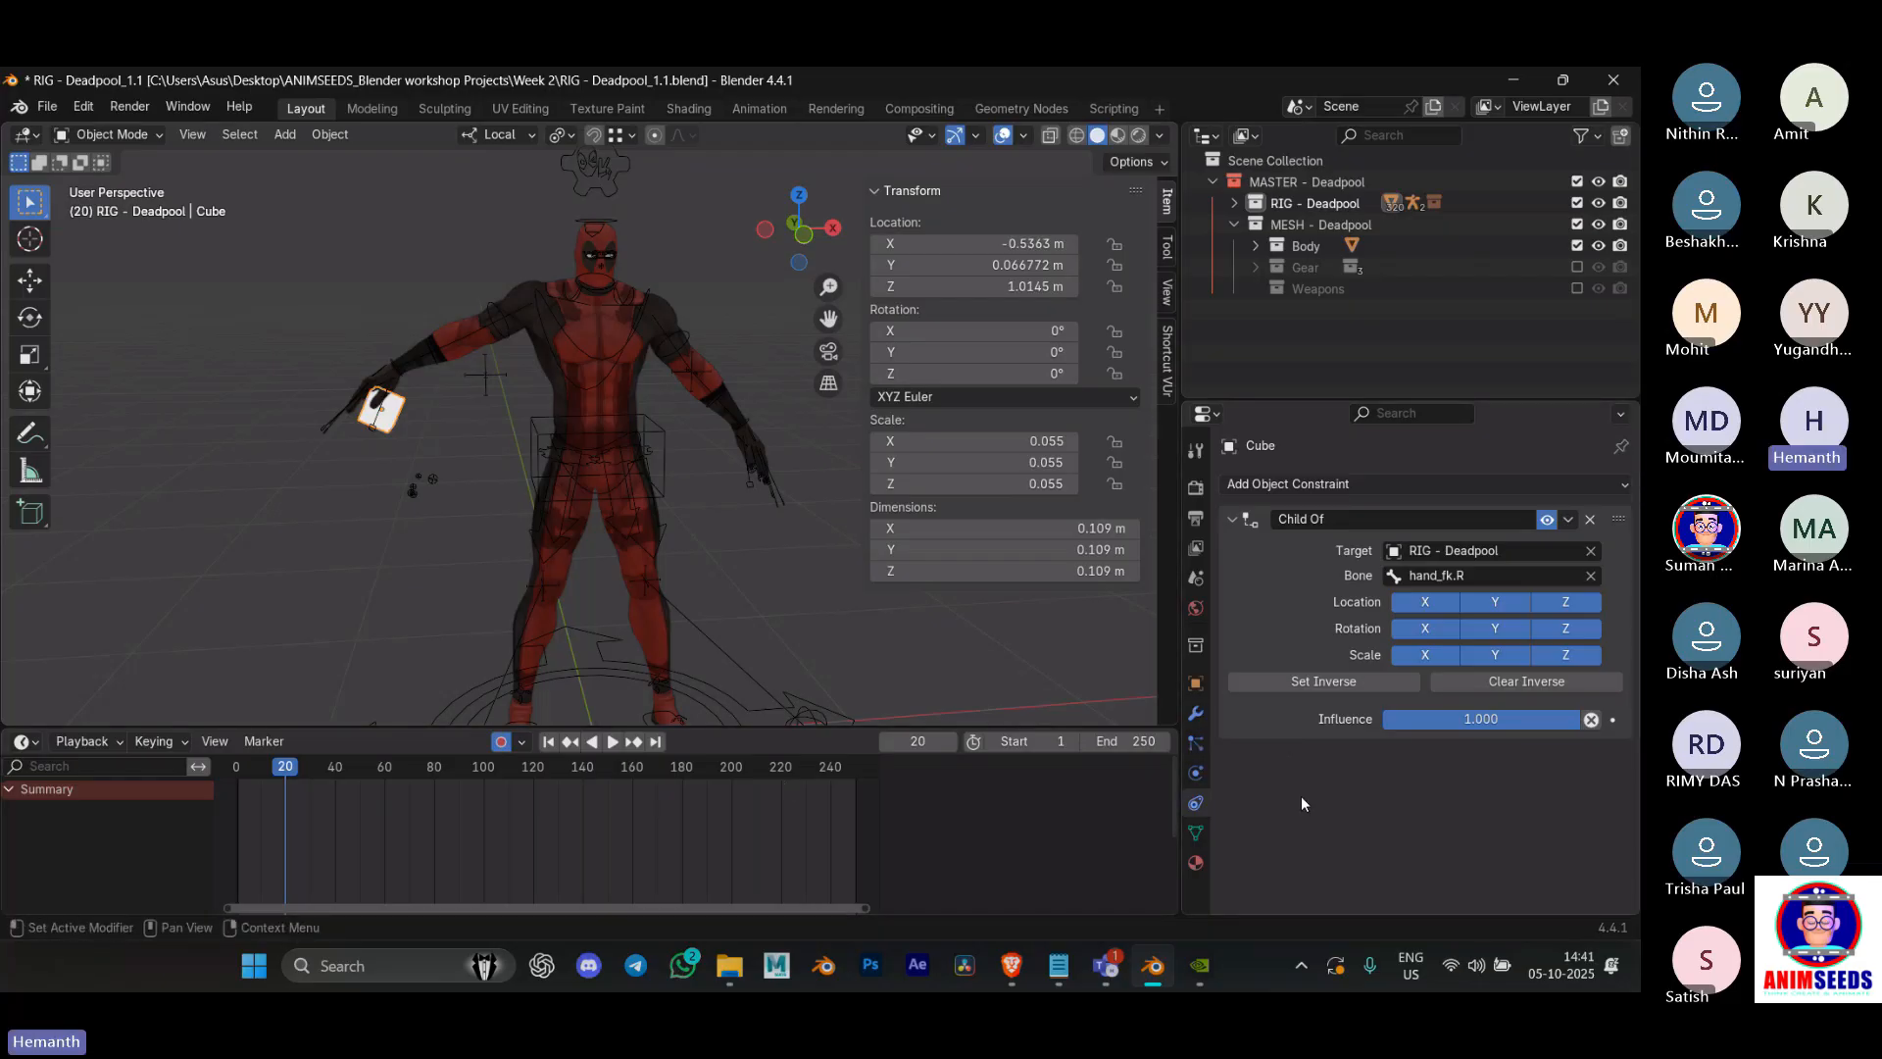
left_click(240, 776)
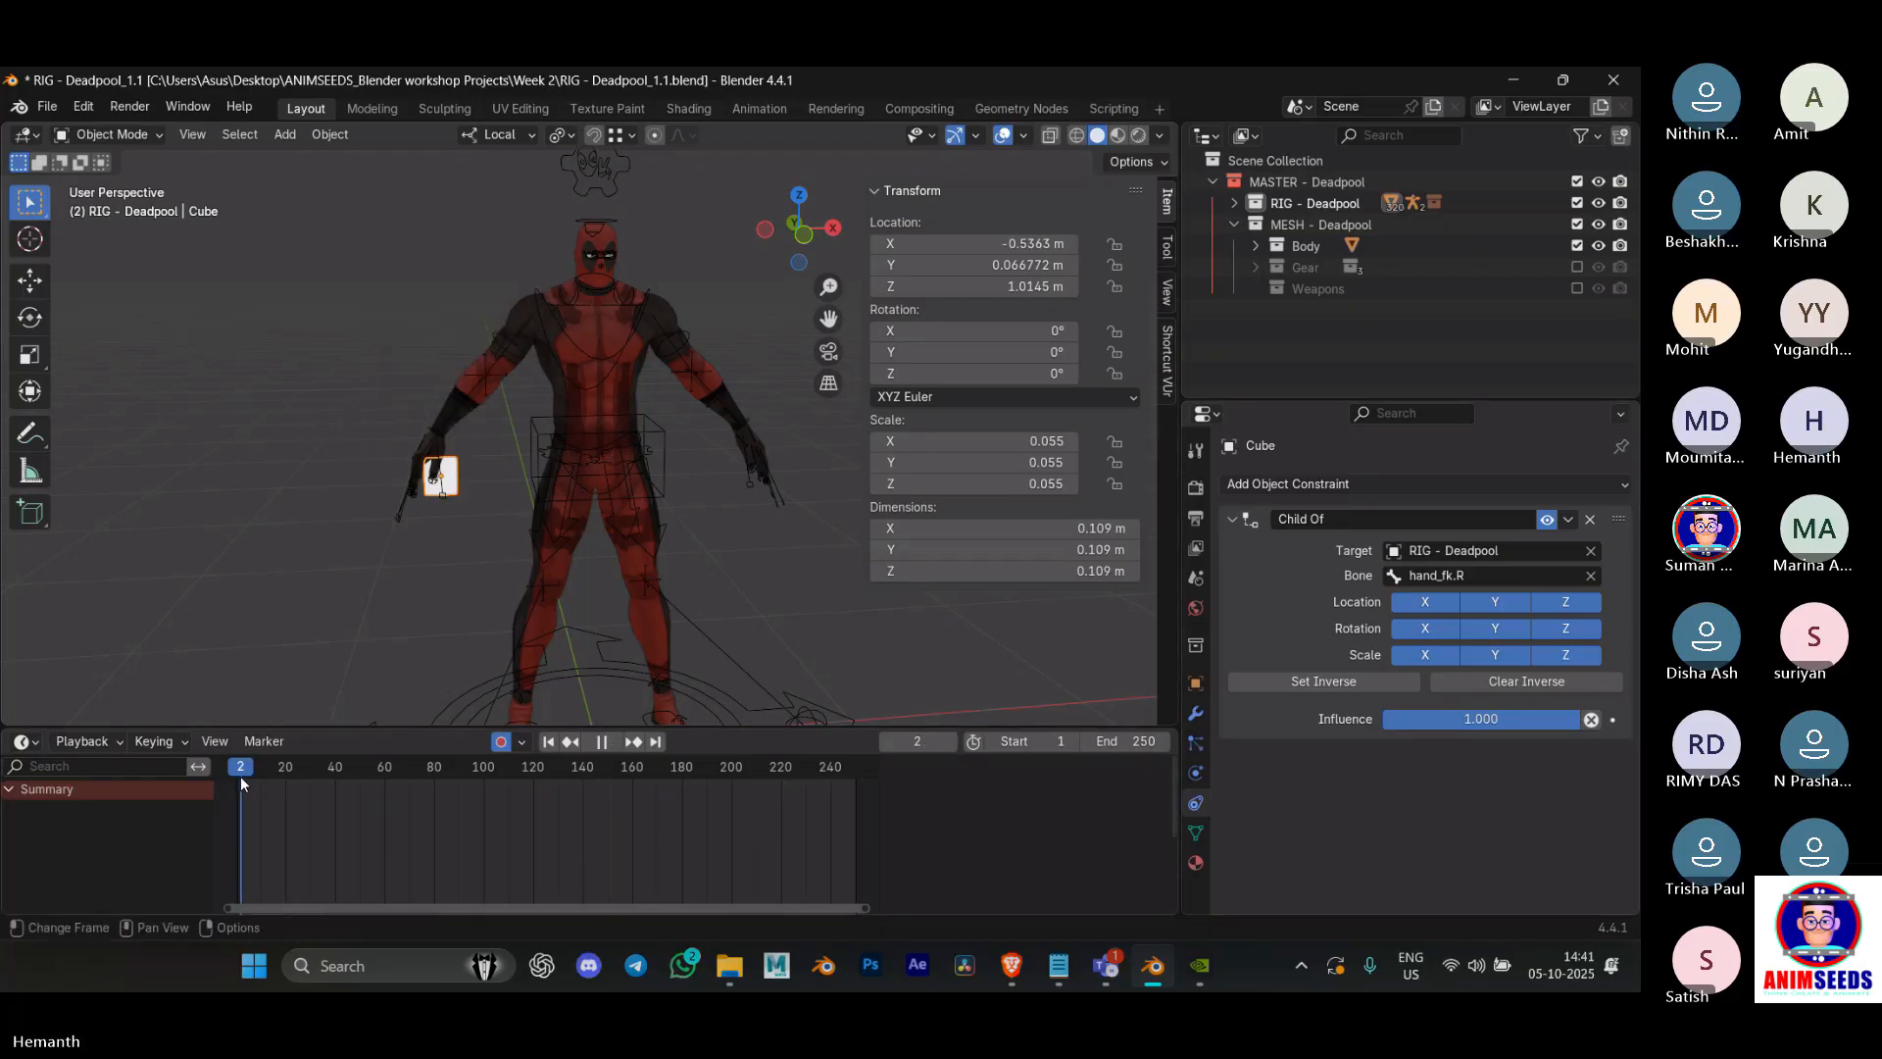
key("space")
key("i")
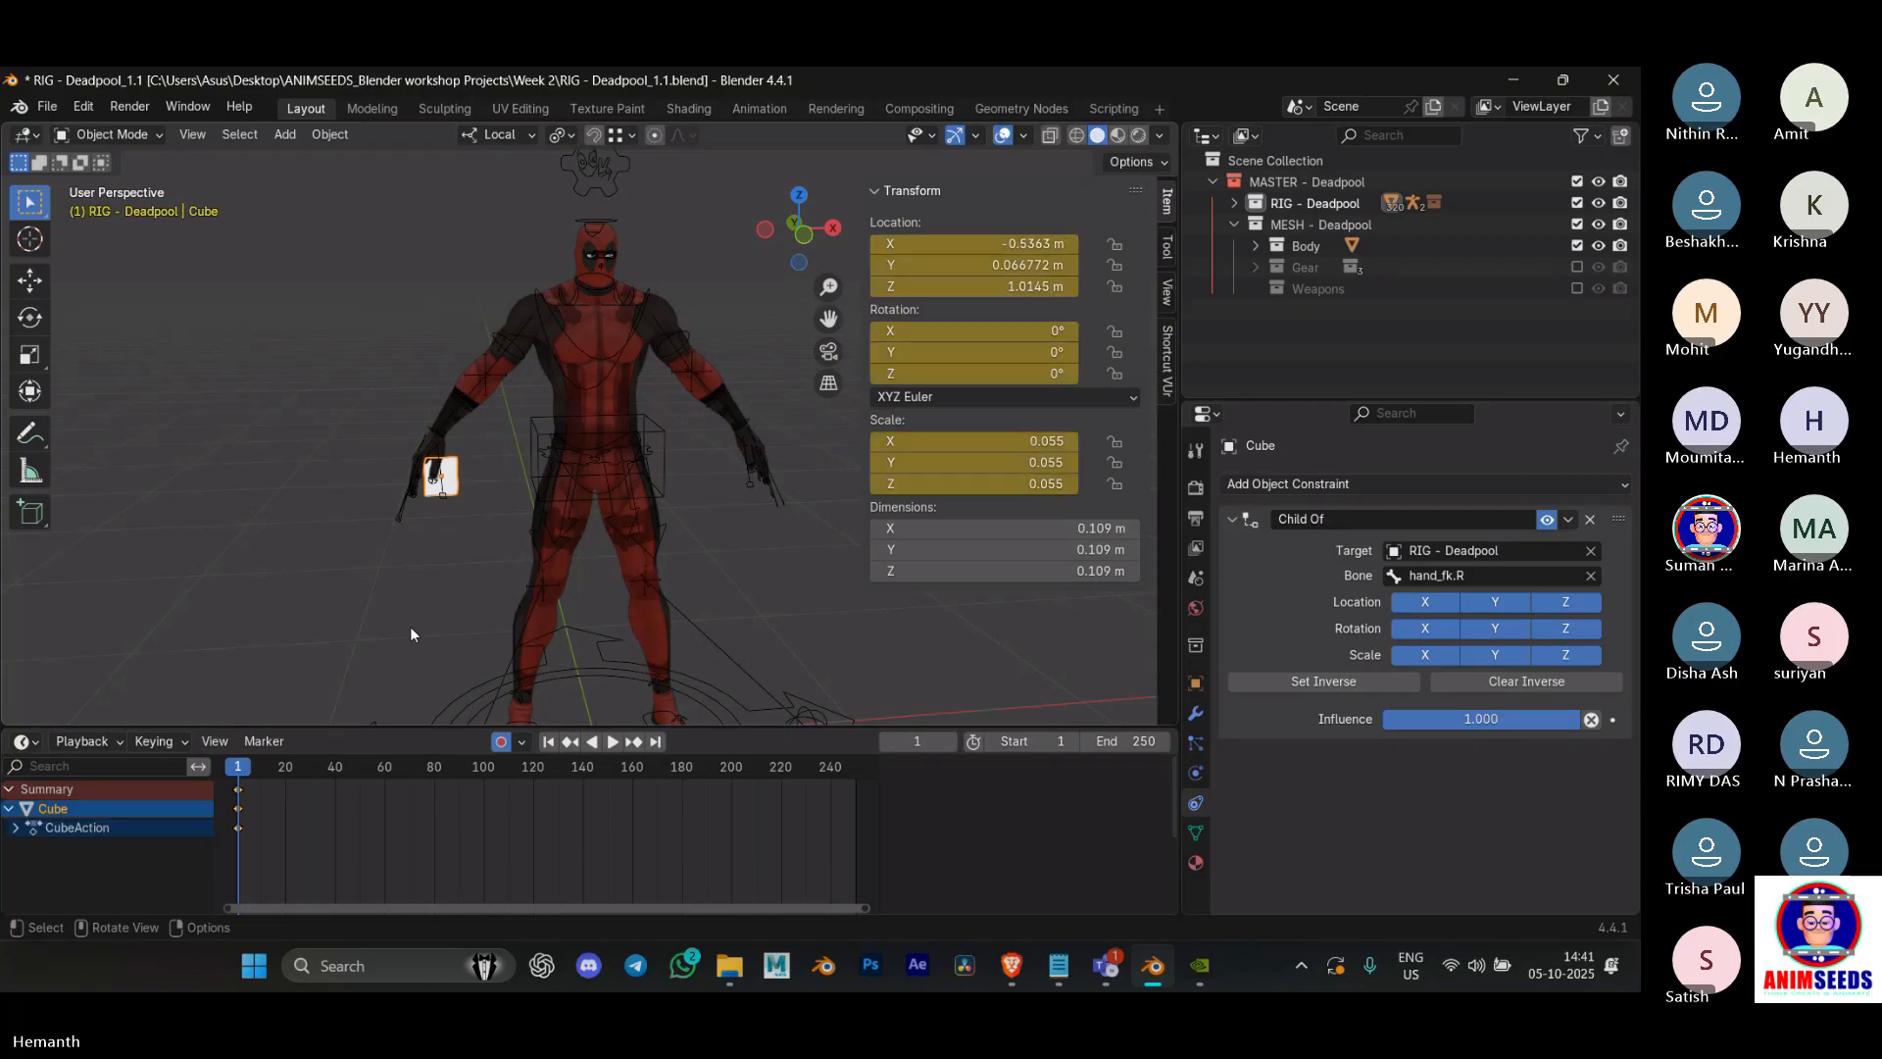
left_click(335, 771)
key("space")
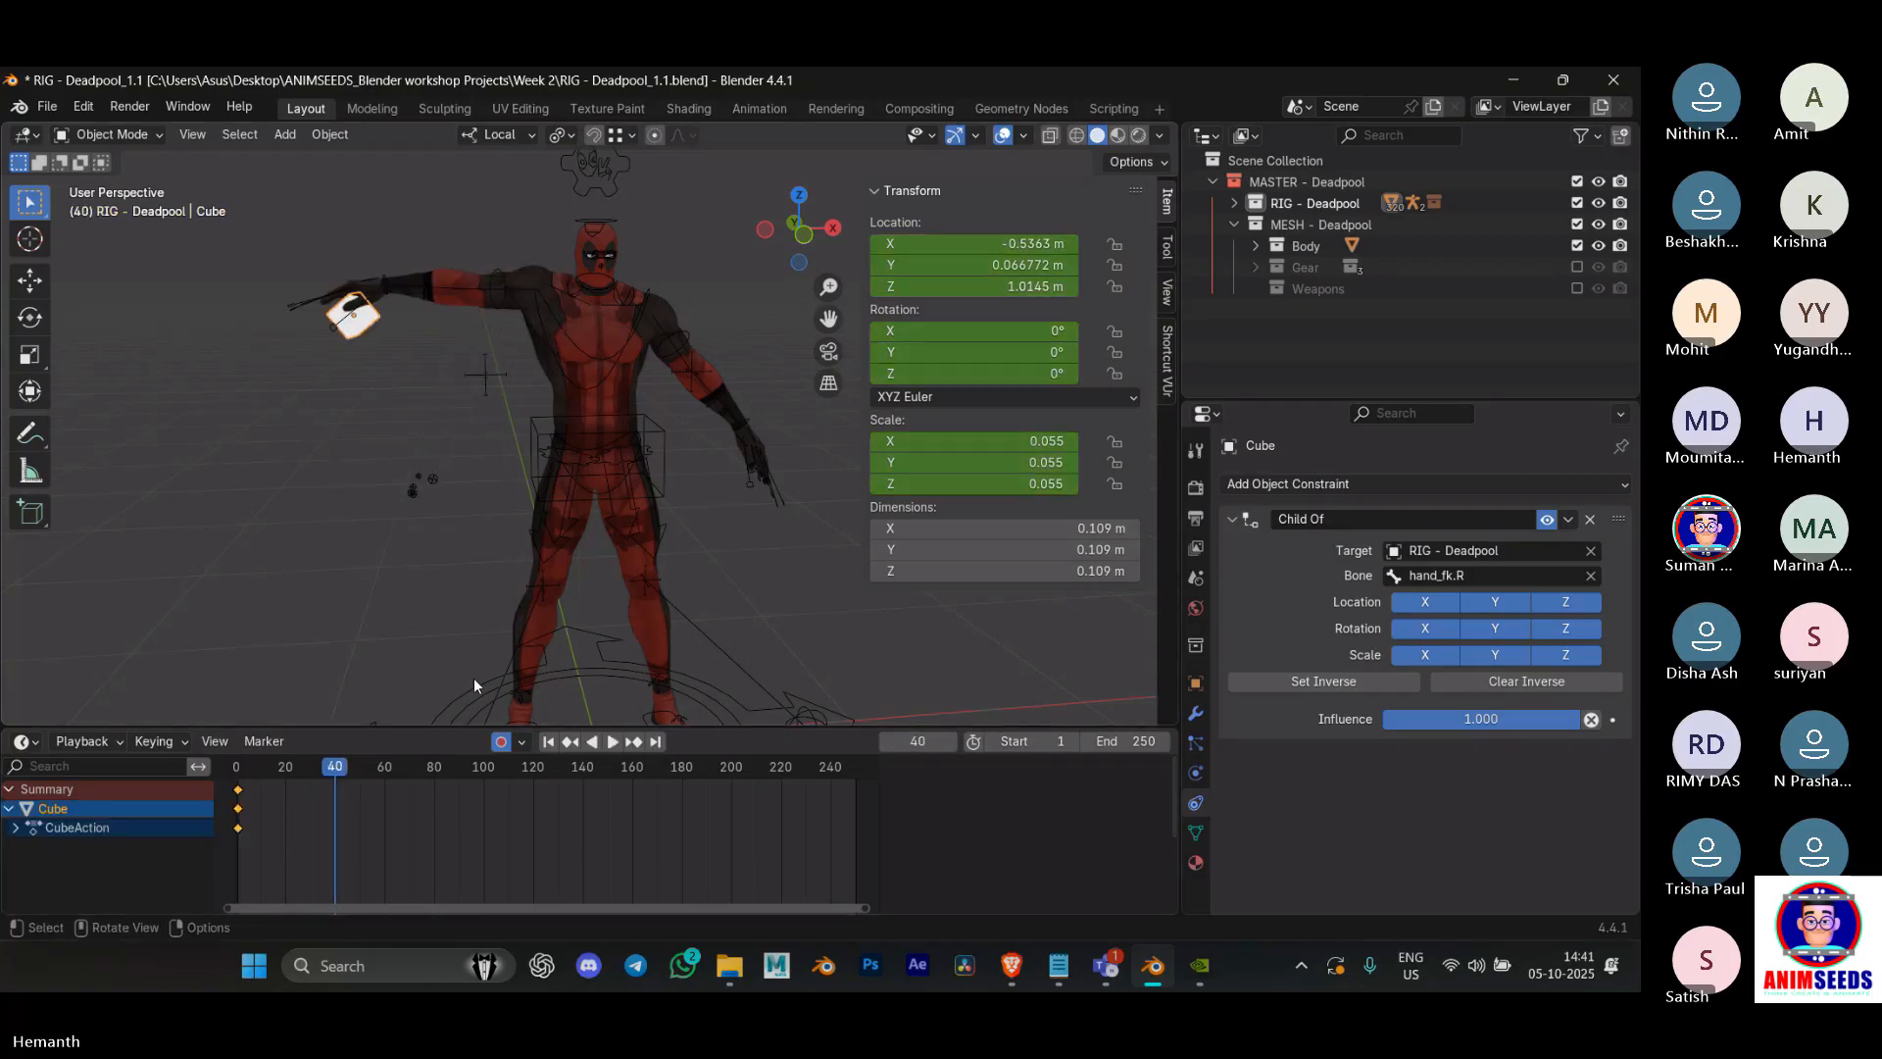
key("i")
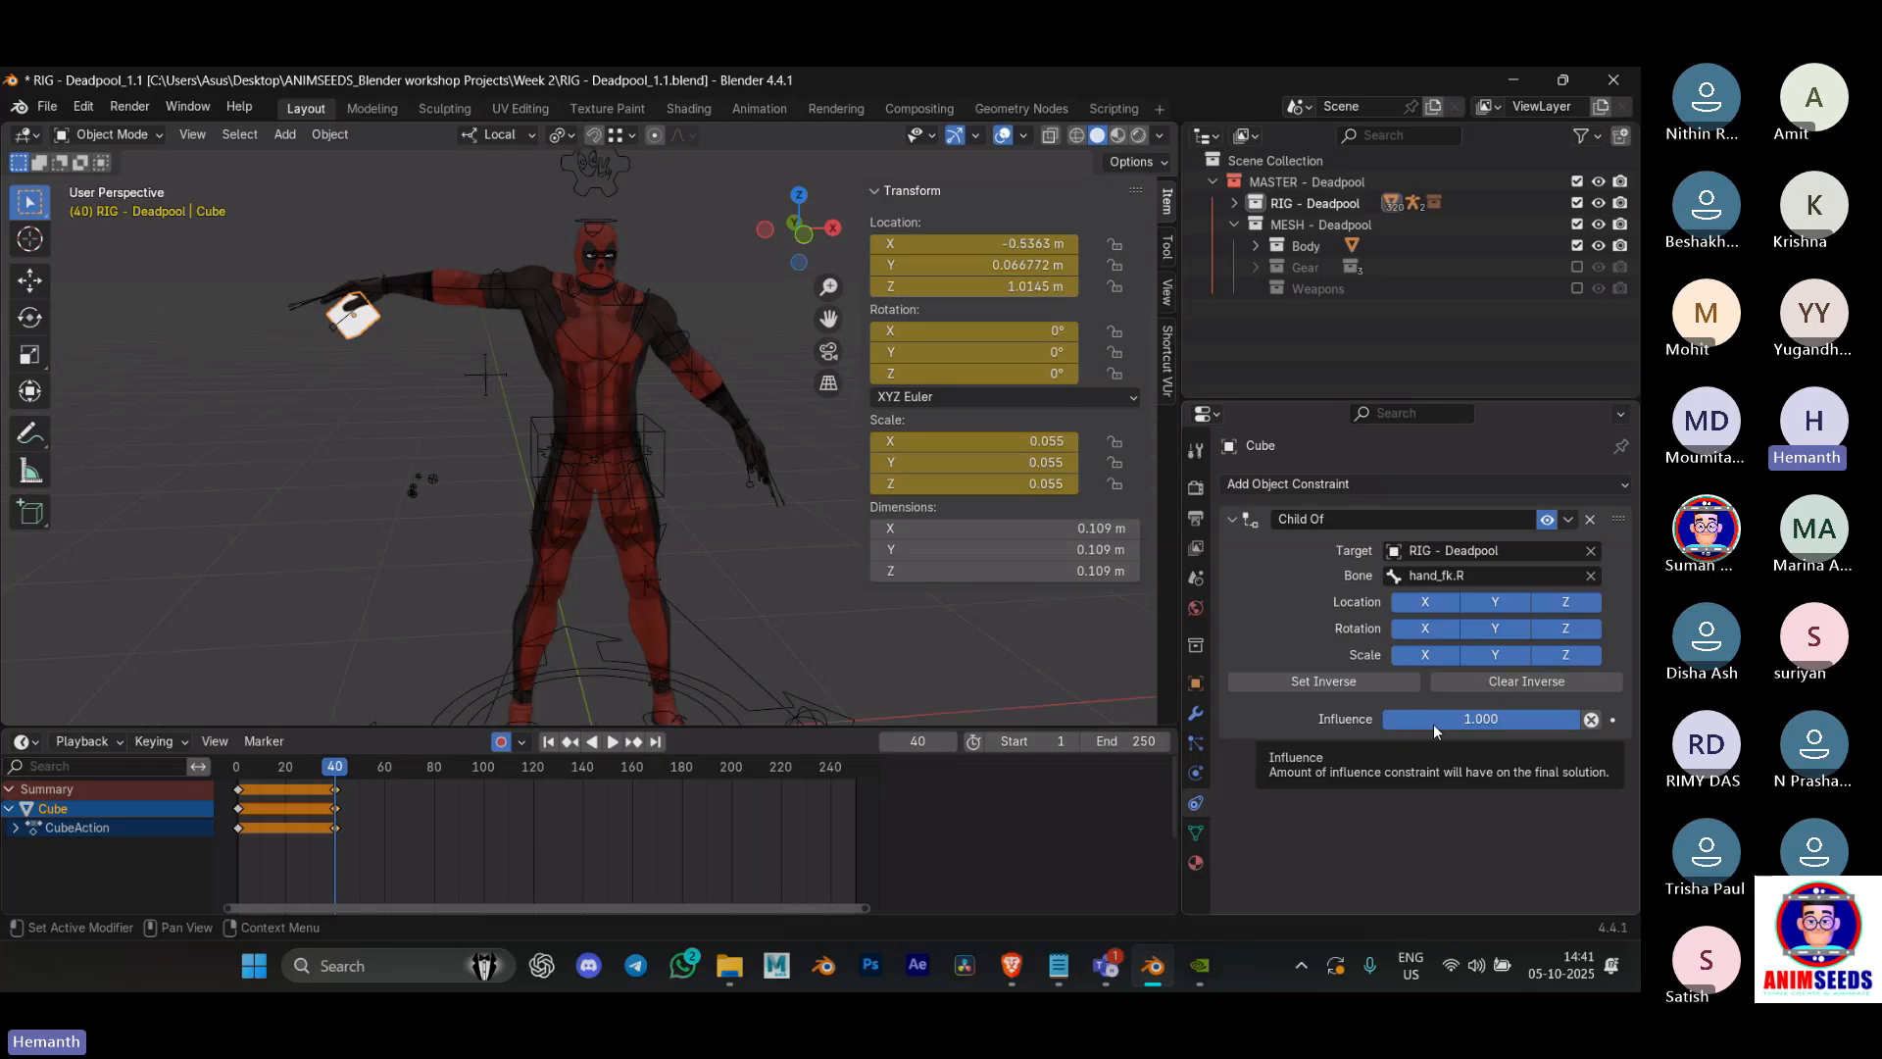
Step: Keyframe the Child Of constraint's influence of 1.000 at frames 40 and 1, and go to frame 19
key("i")
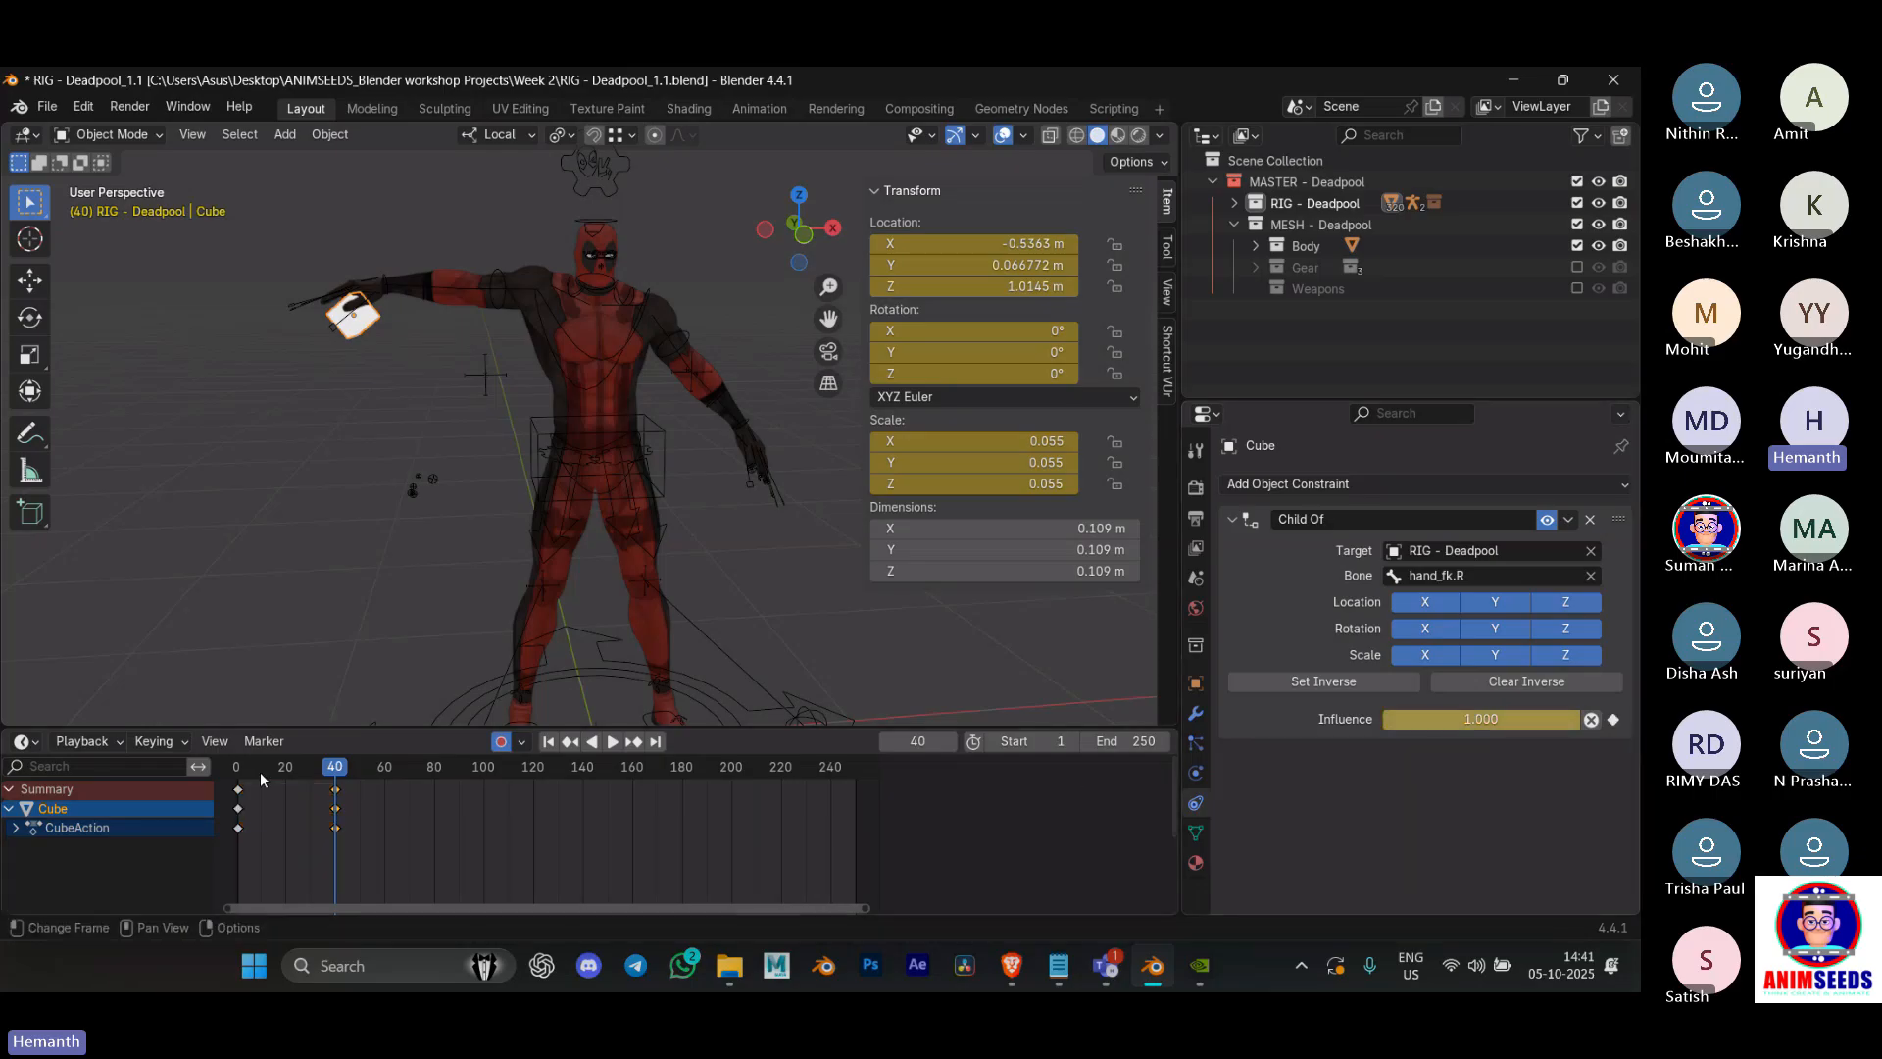
left_click_drag(251, 774, 239, 779)
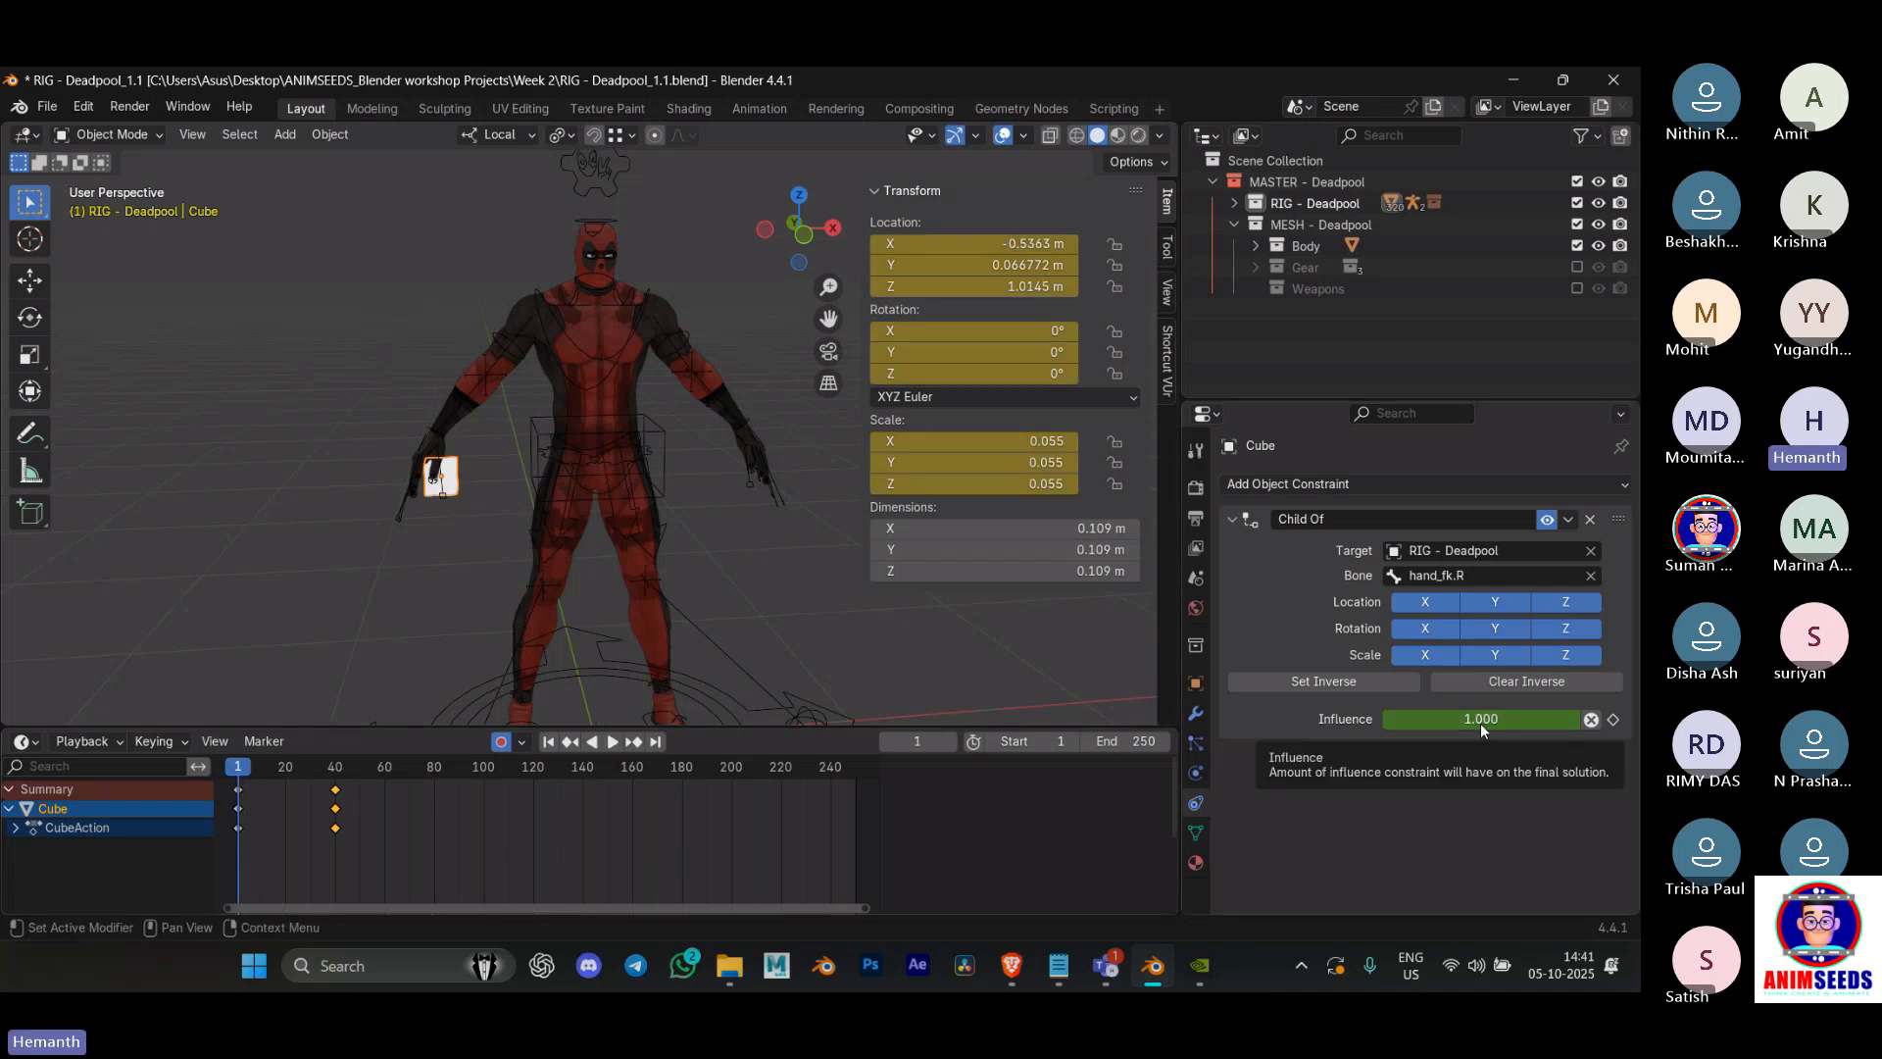
key("i")
left_click(284, 776)
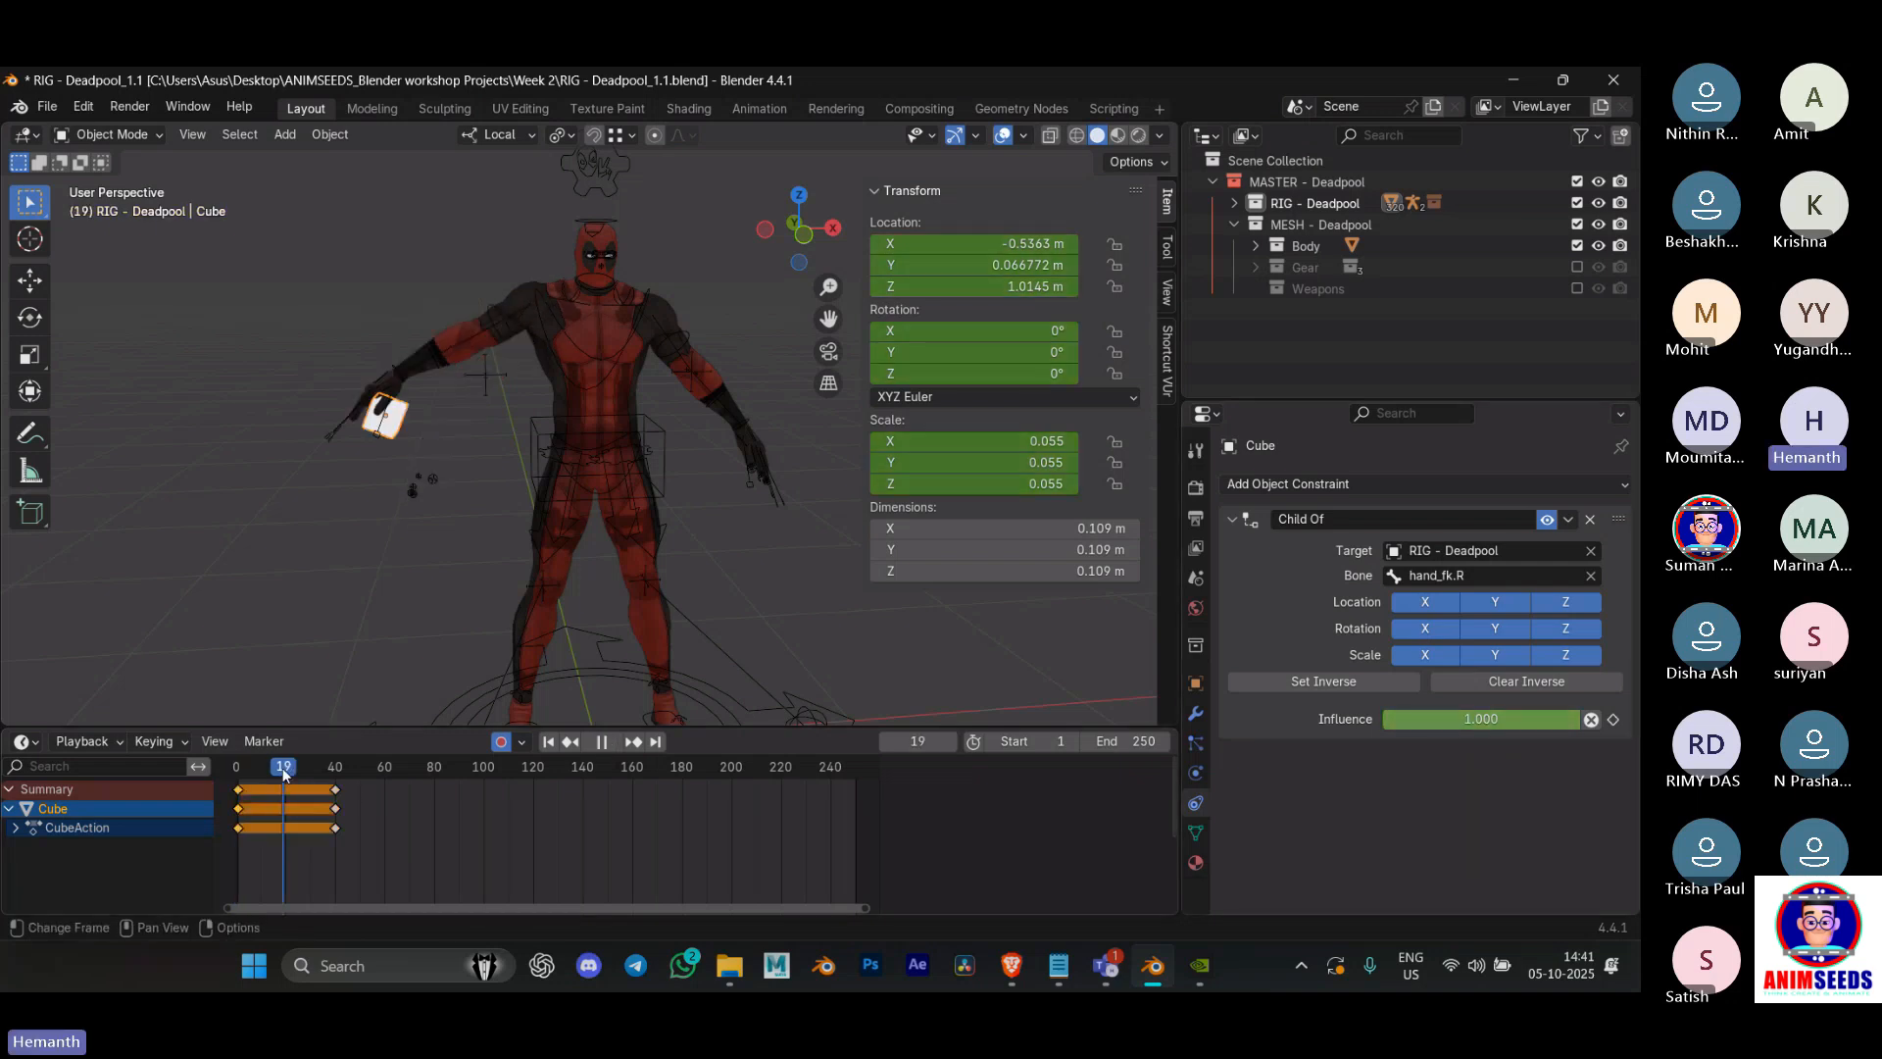
Step: At frame 20, set the cube's Child Of influence to 0.000 and keyframe it
left_click_drag(285, 773, 287, 772)
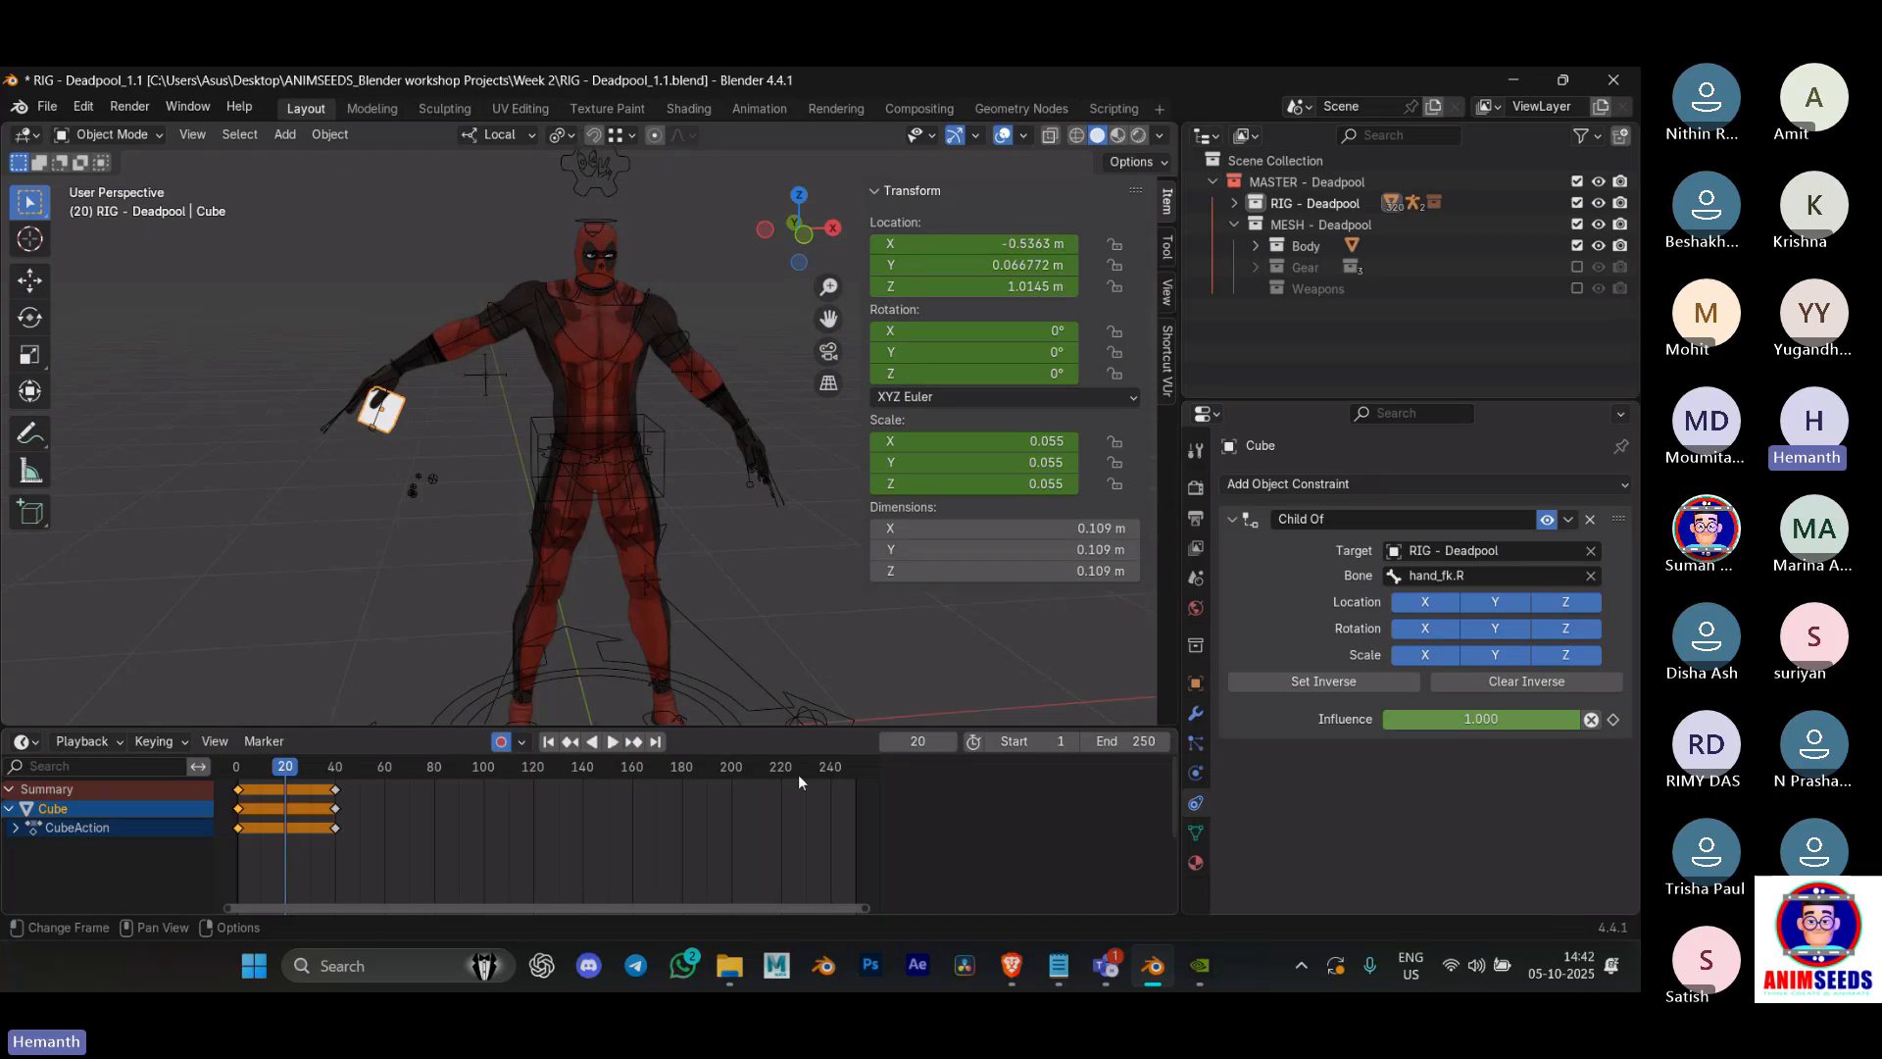
left_click_drag(1520, 710, 1412, 720)
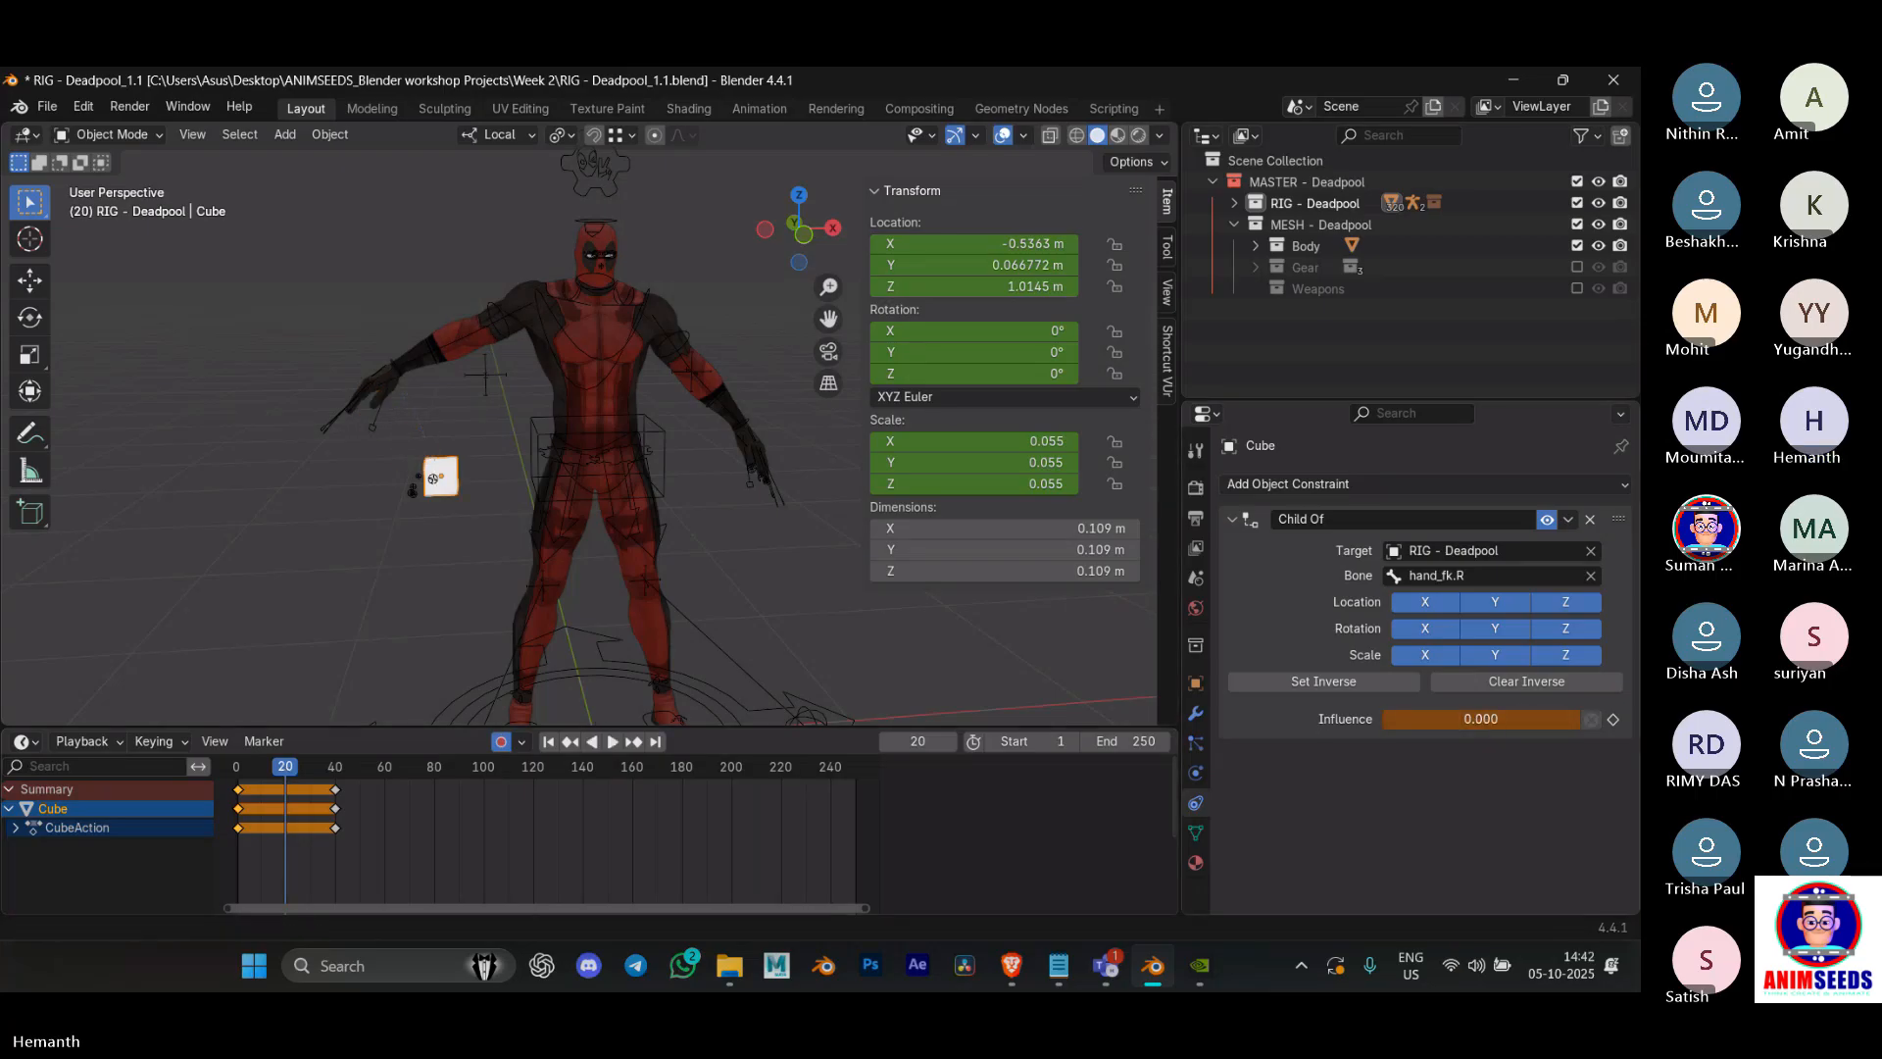
key("i")
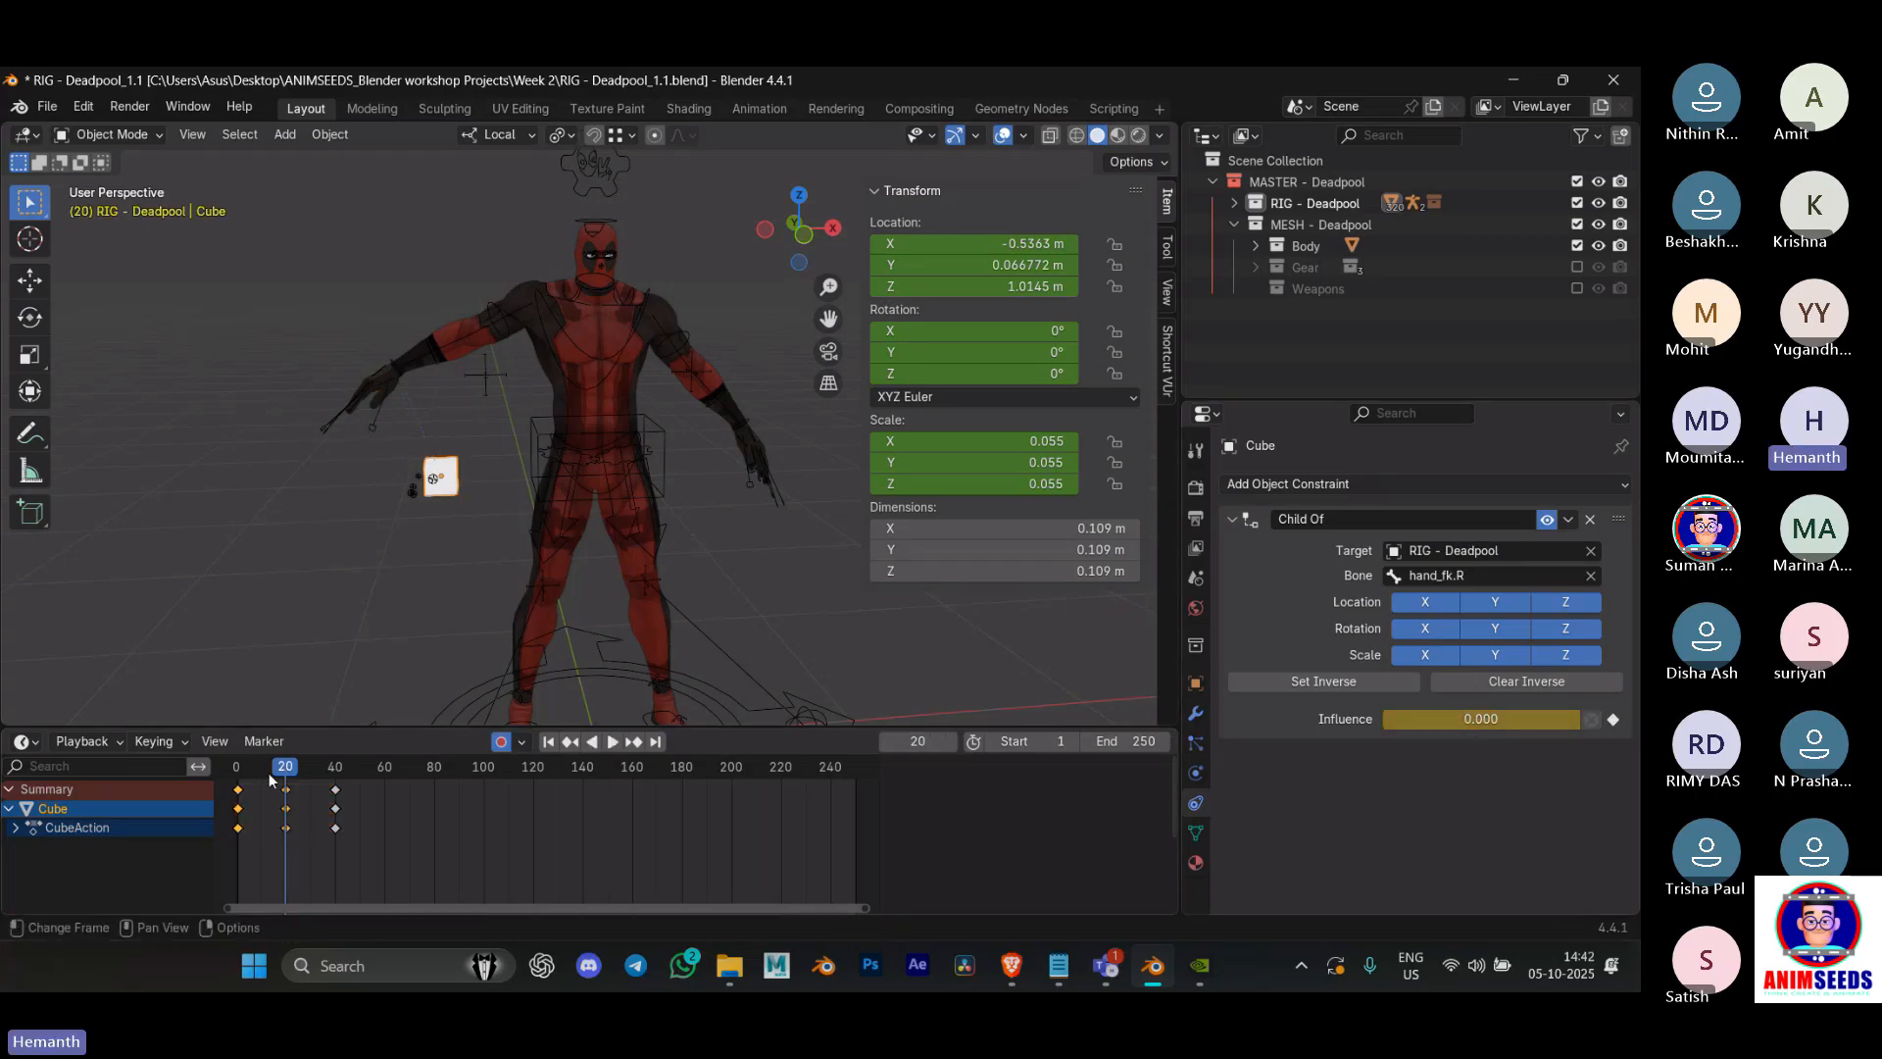
Step: Play back the animation repeatedly from near the start to check how the changing influence affects the cube
left_click_drag(245, 774, 254, 778)
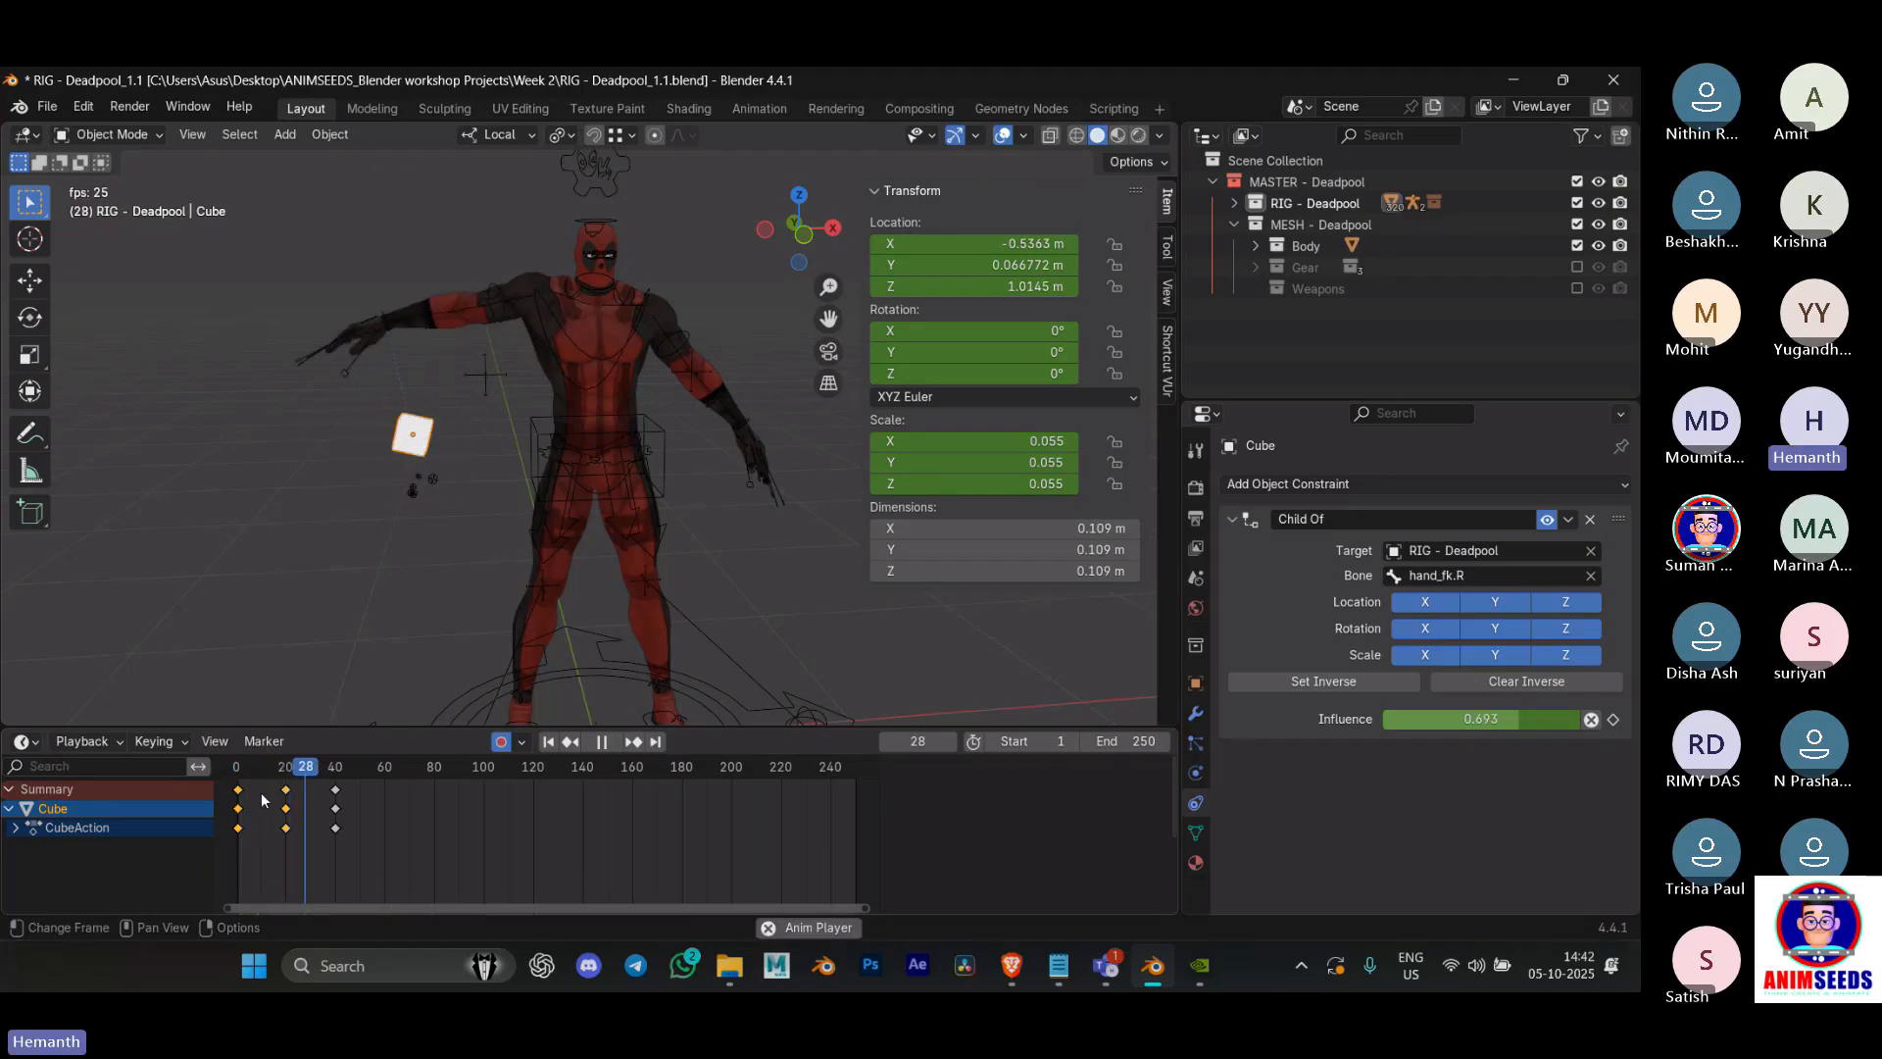
left_click(251, 767)
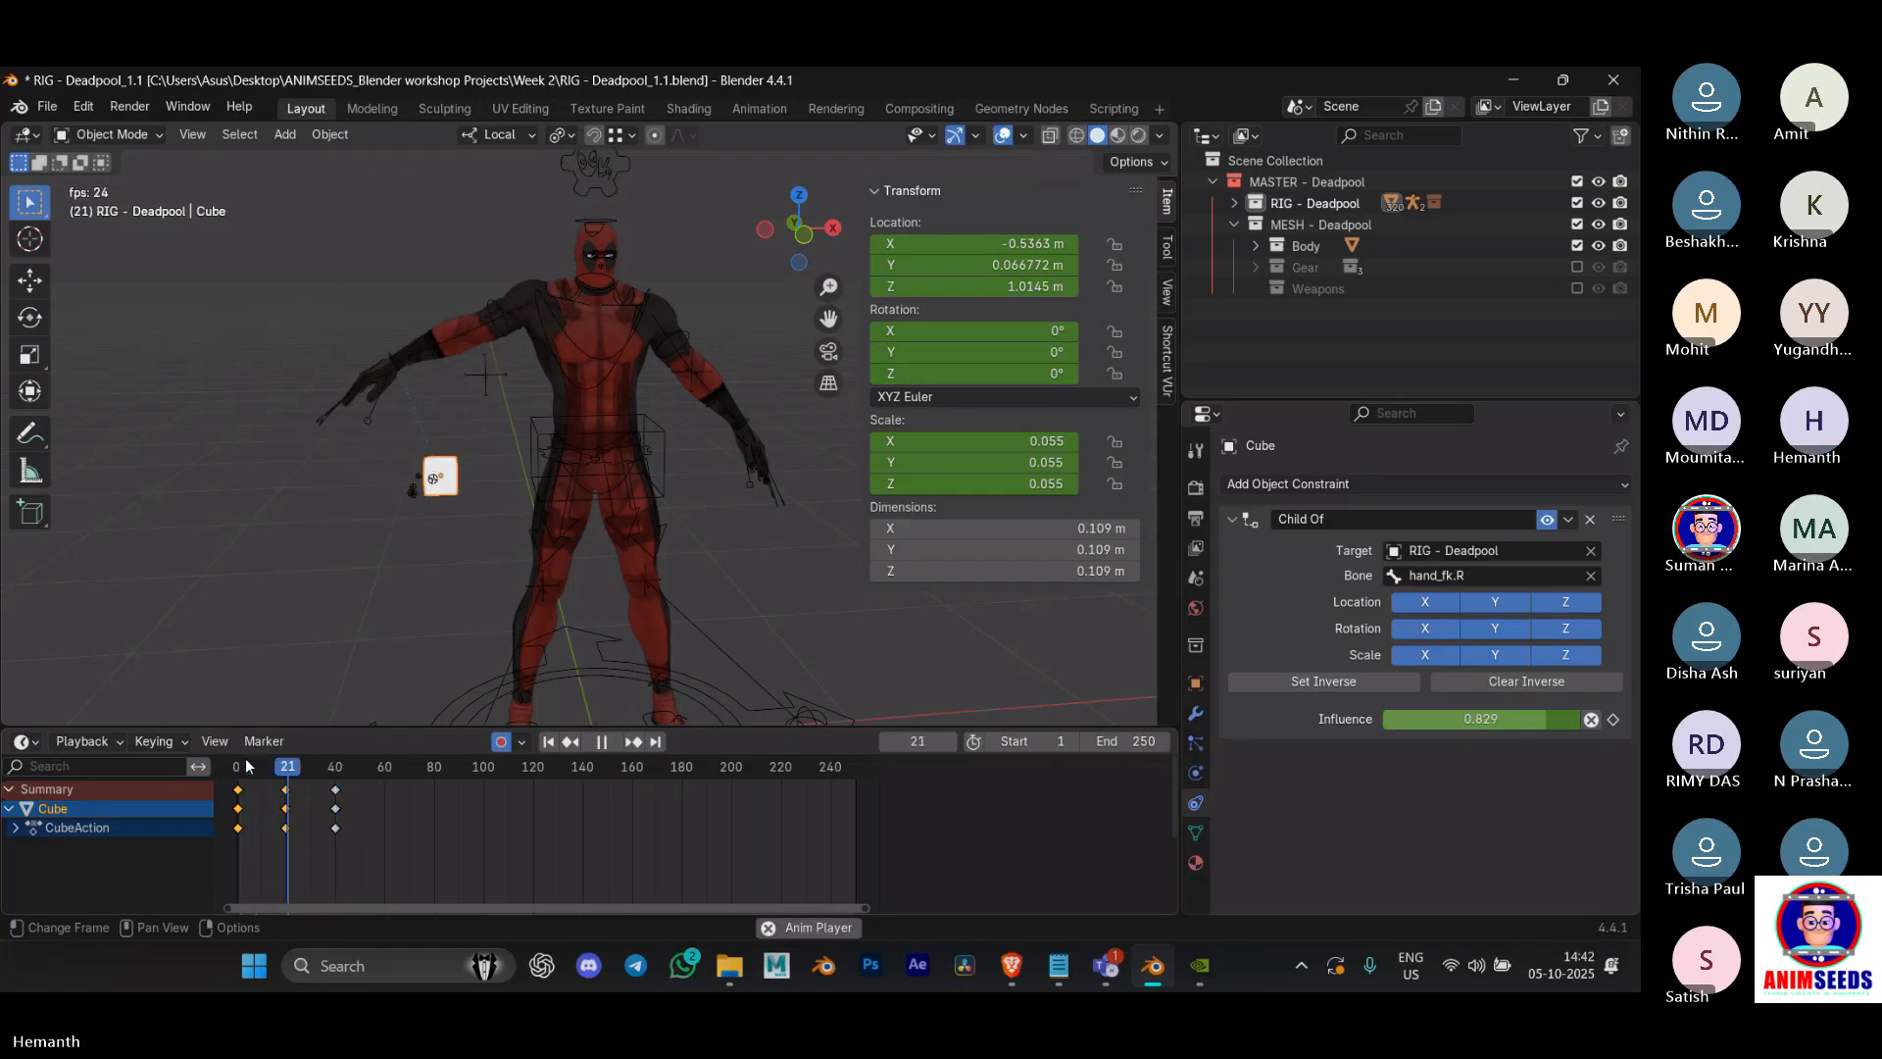
left_click(249, 766)
left_click(249, 766)
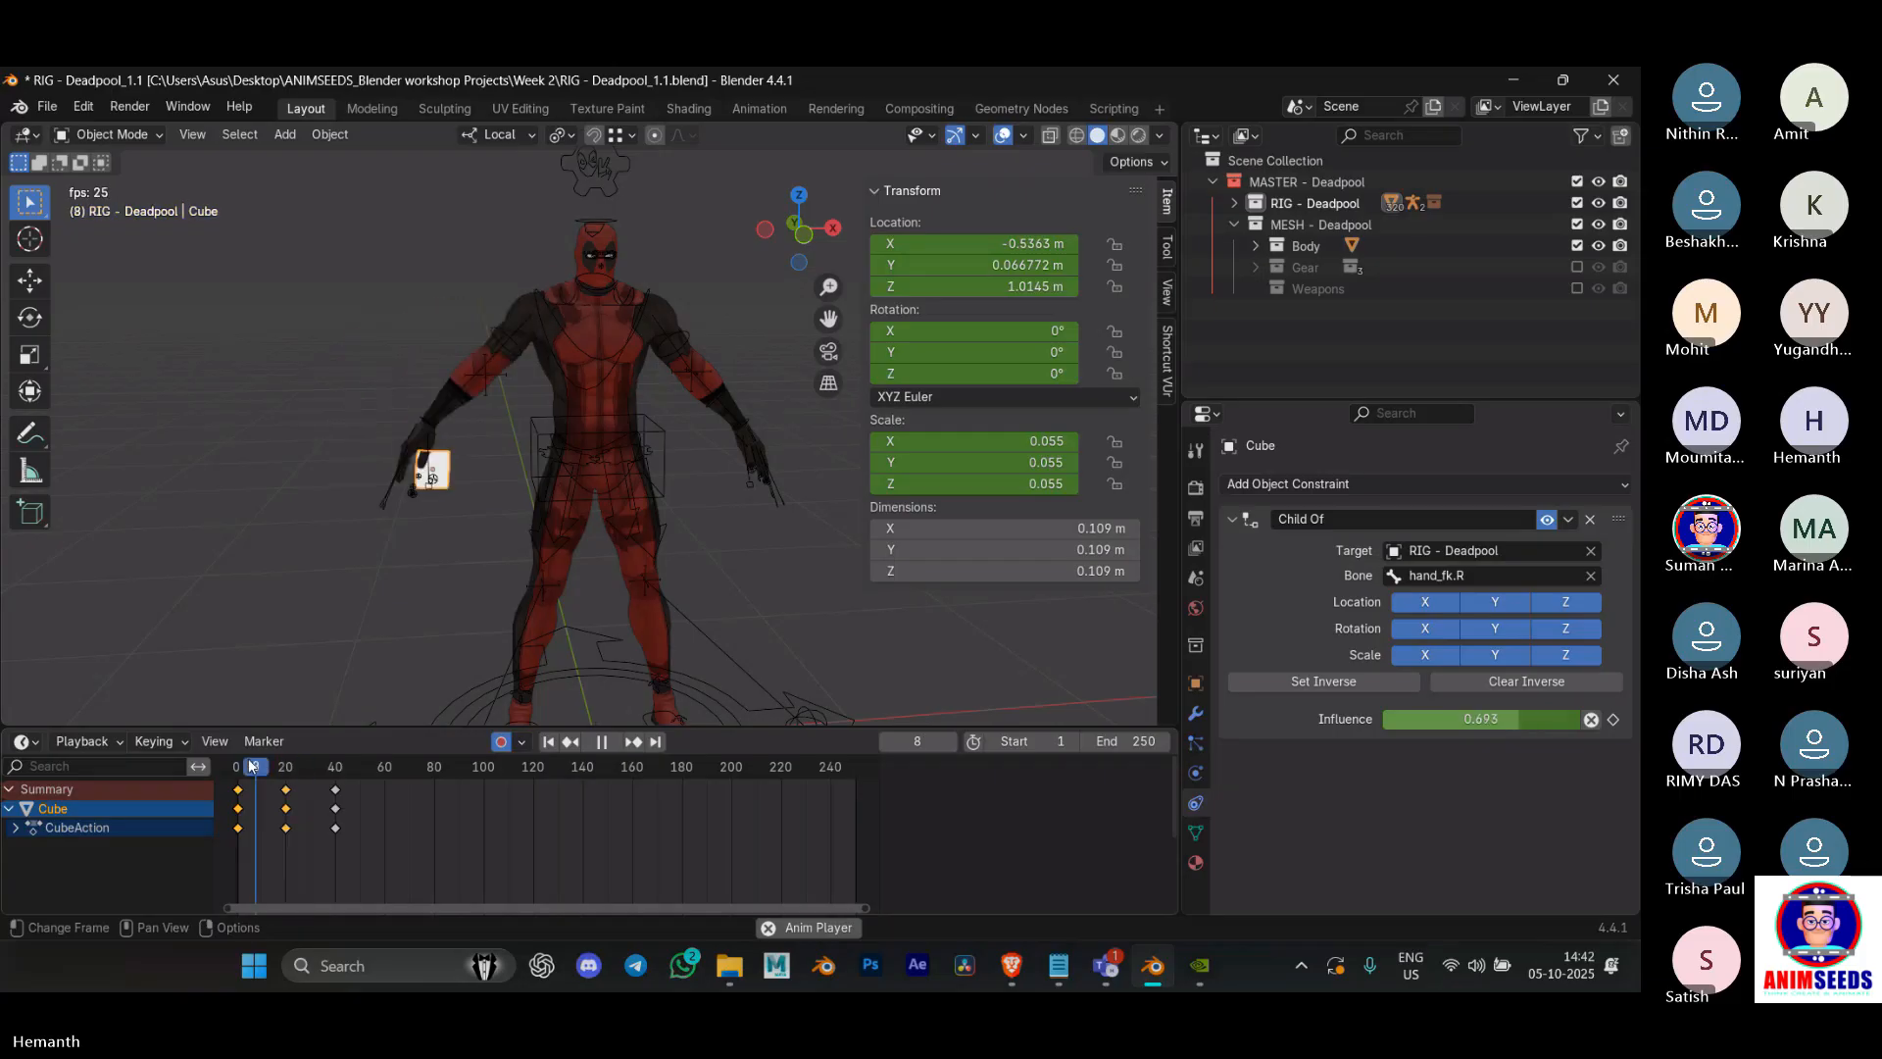
left_click(251, 768)
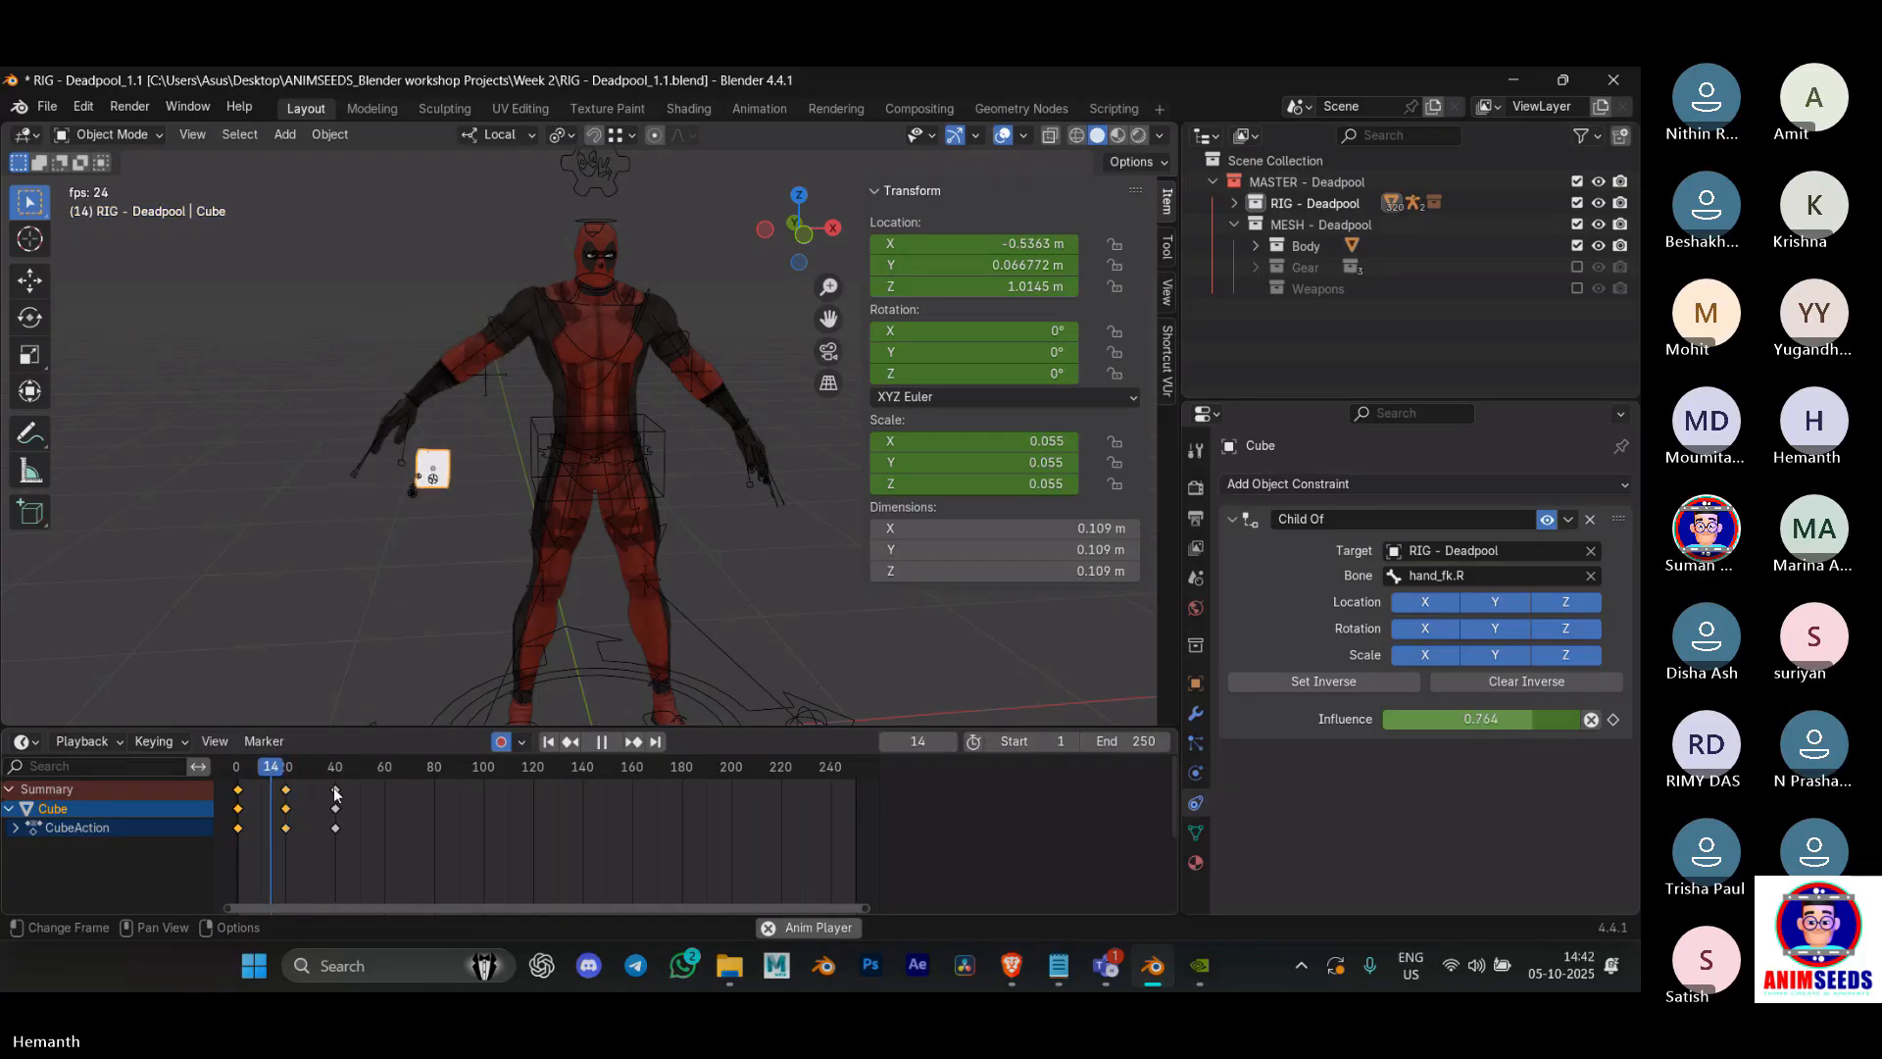
key("space")
Step: Shift the cube's keyframes at frames 20 and 40 to frames 100 and 120 and play back the result
left_click_drag(415, 781, 281, 839)
key("g")
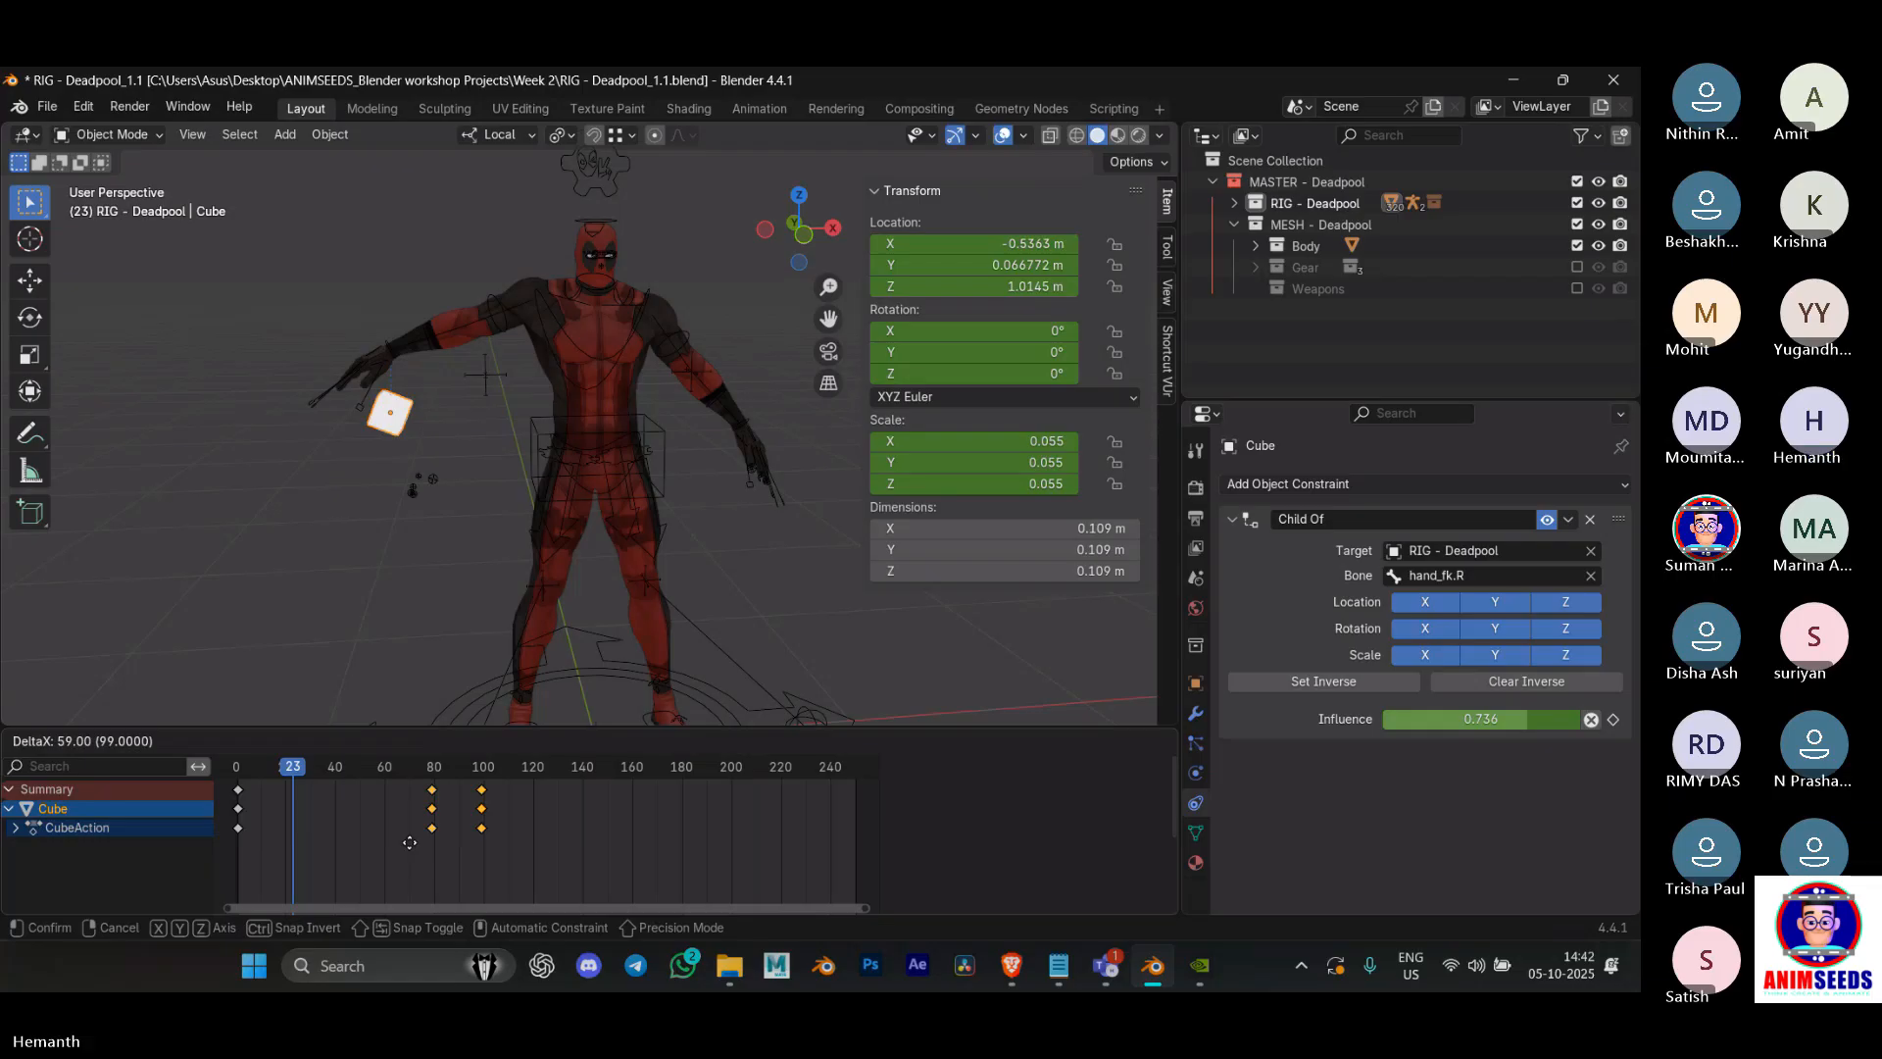
left_click(492, 857)
key("space")
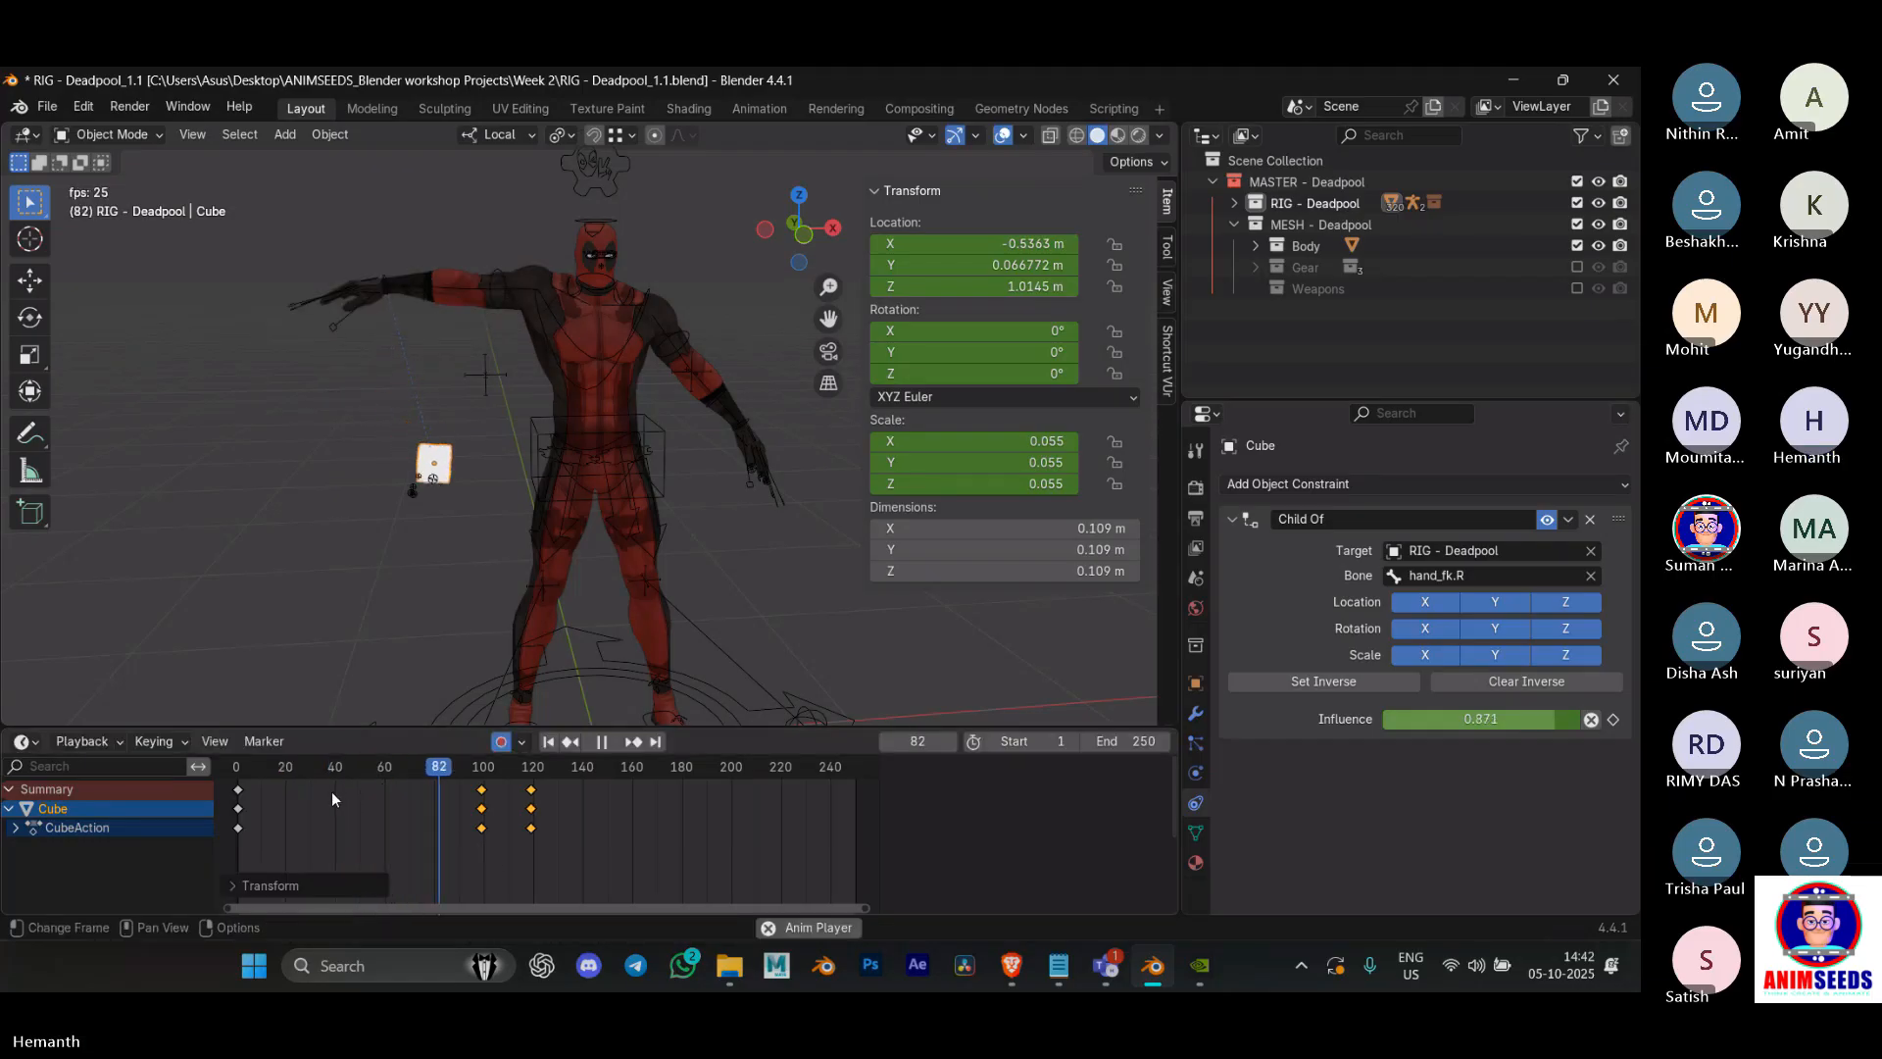
key("space")
Step: Shift the two selected cube keyframes back to about frames 14 and 34 and play back from the start
key("g")
left_click(303, 842)
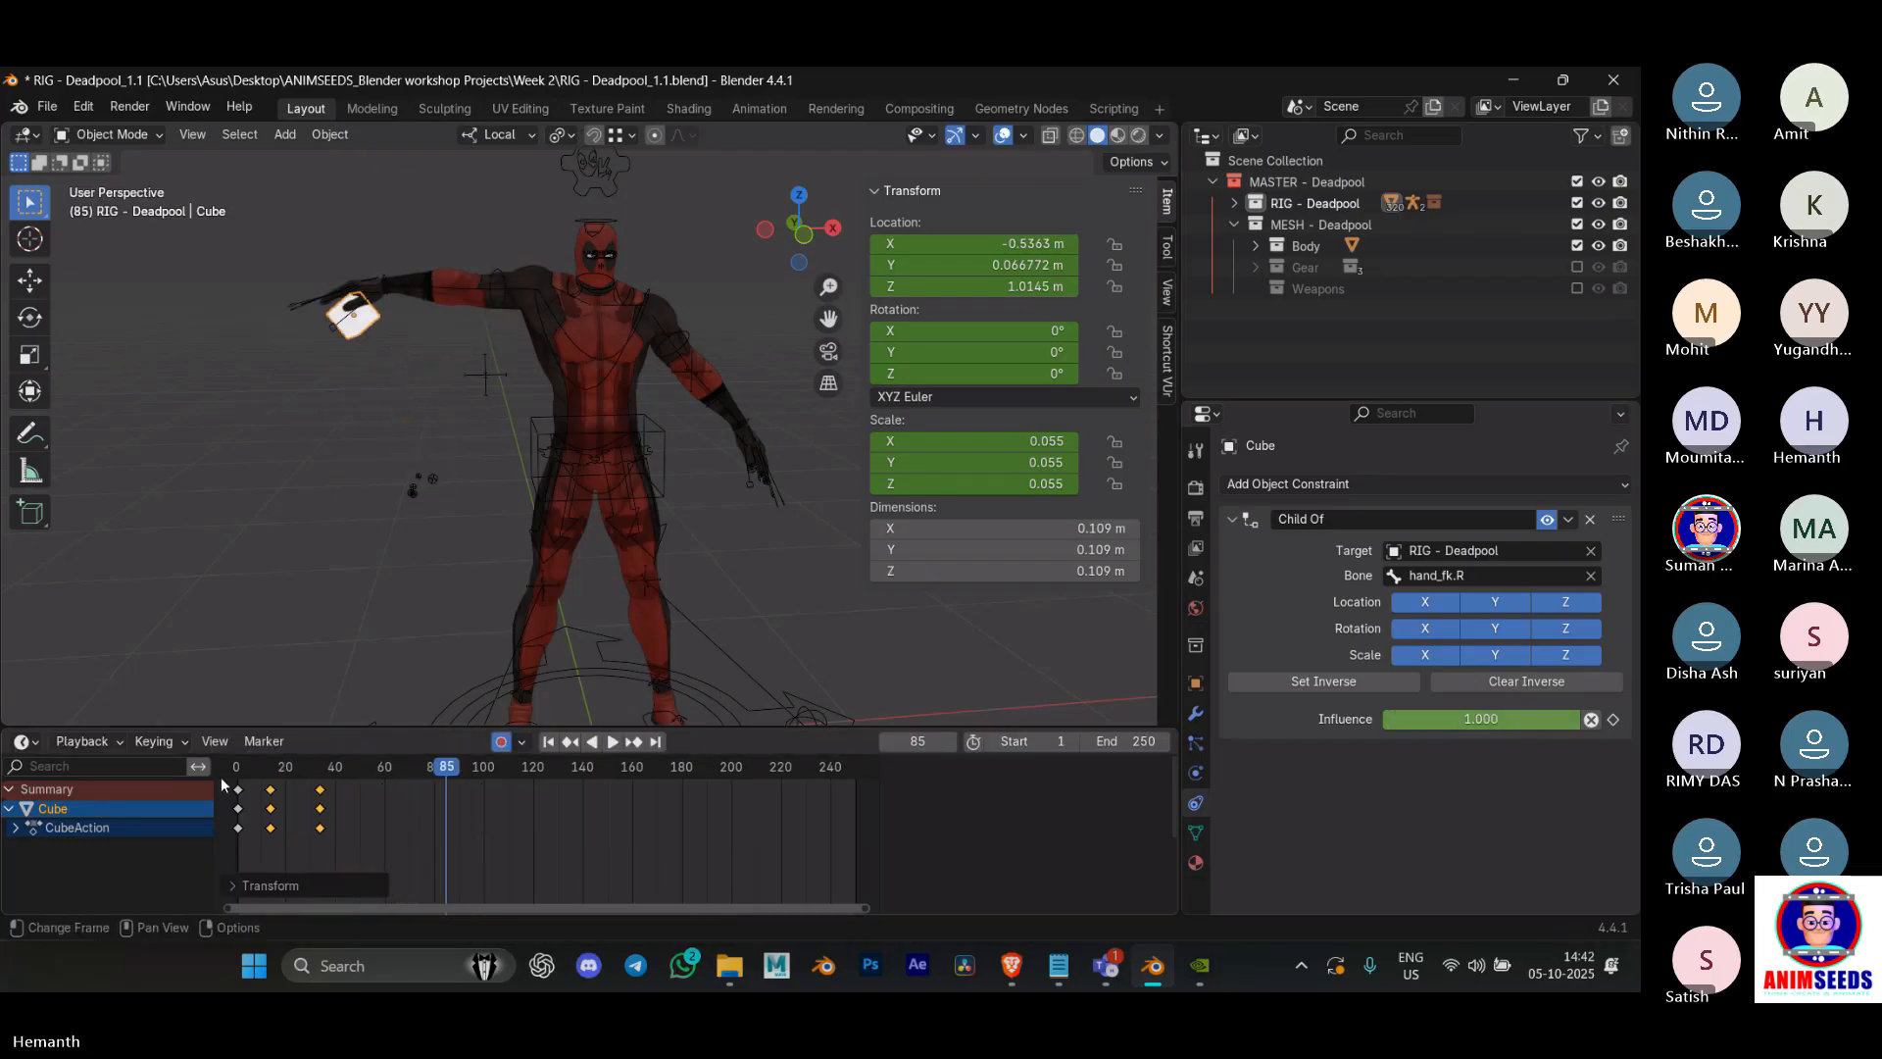
left_click(237, 772)
key("space")
left_click(237, 773)
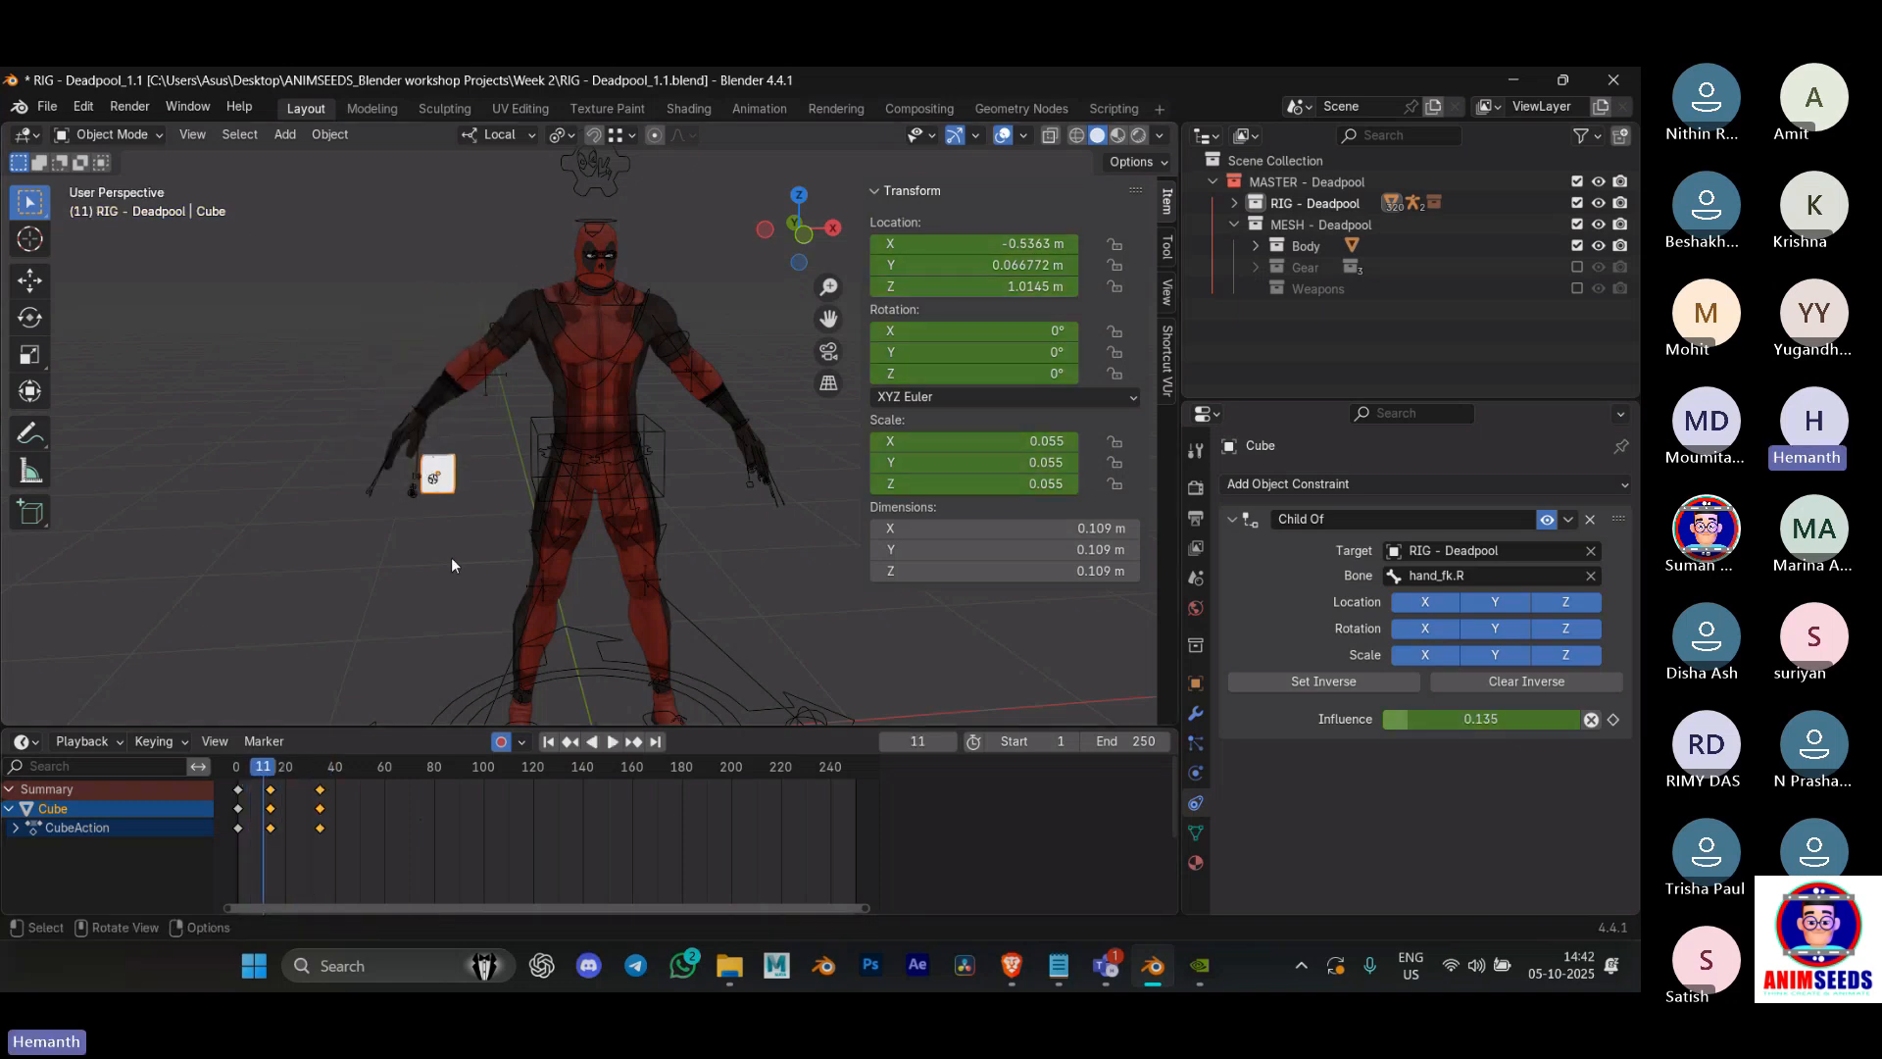
key("space")
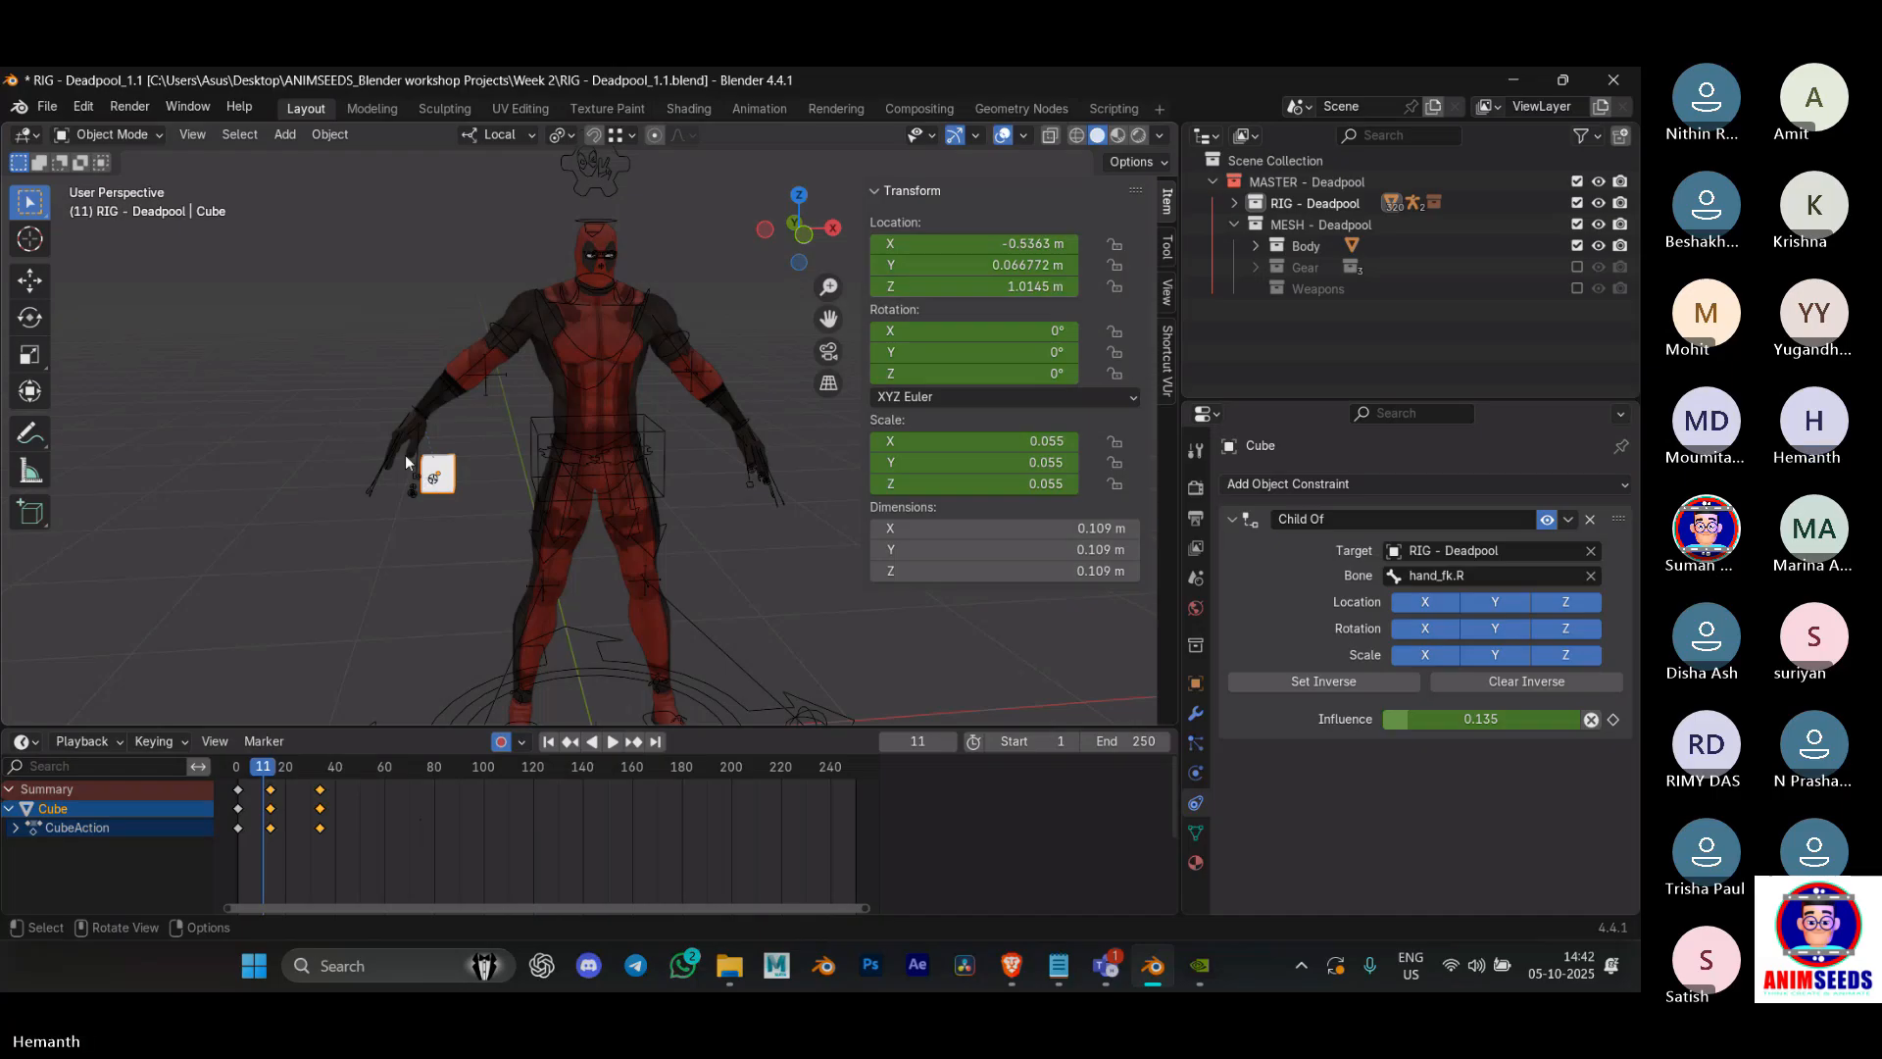
scroll(566, 495, "down", 3)
key("ctrl+Tab")
left_click(566, 394)
left_click(713, 401)
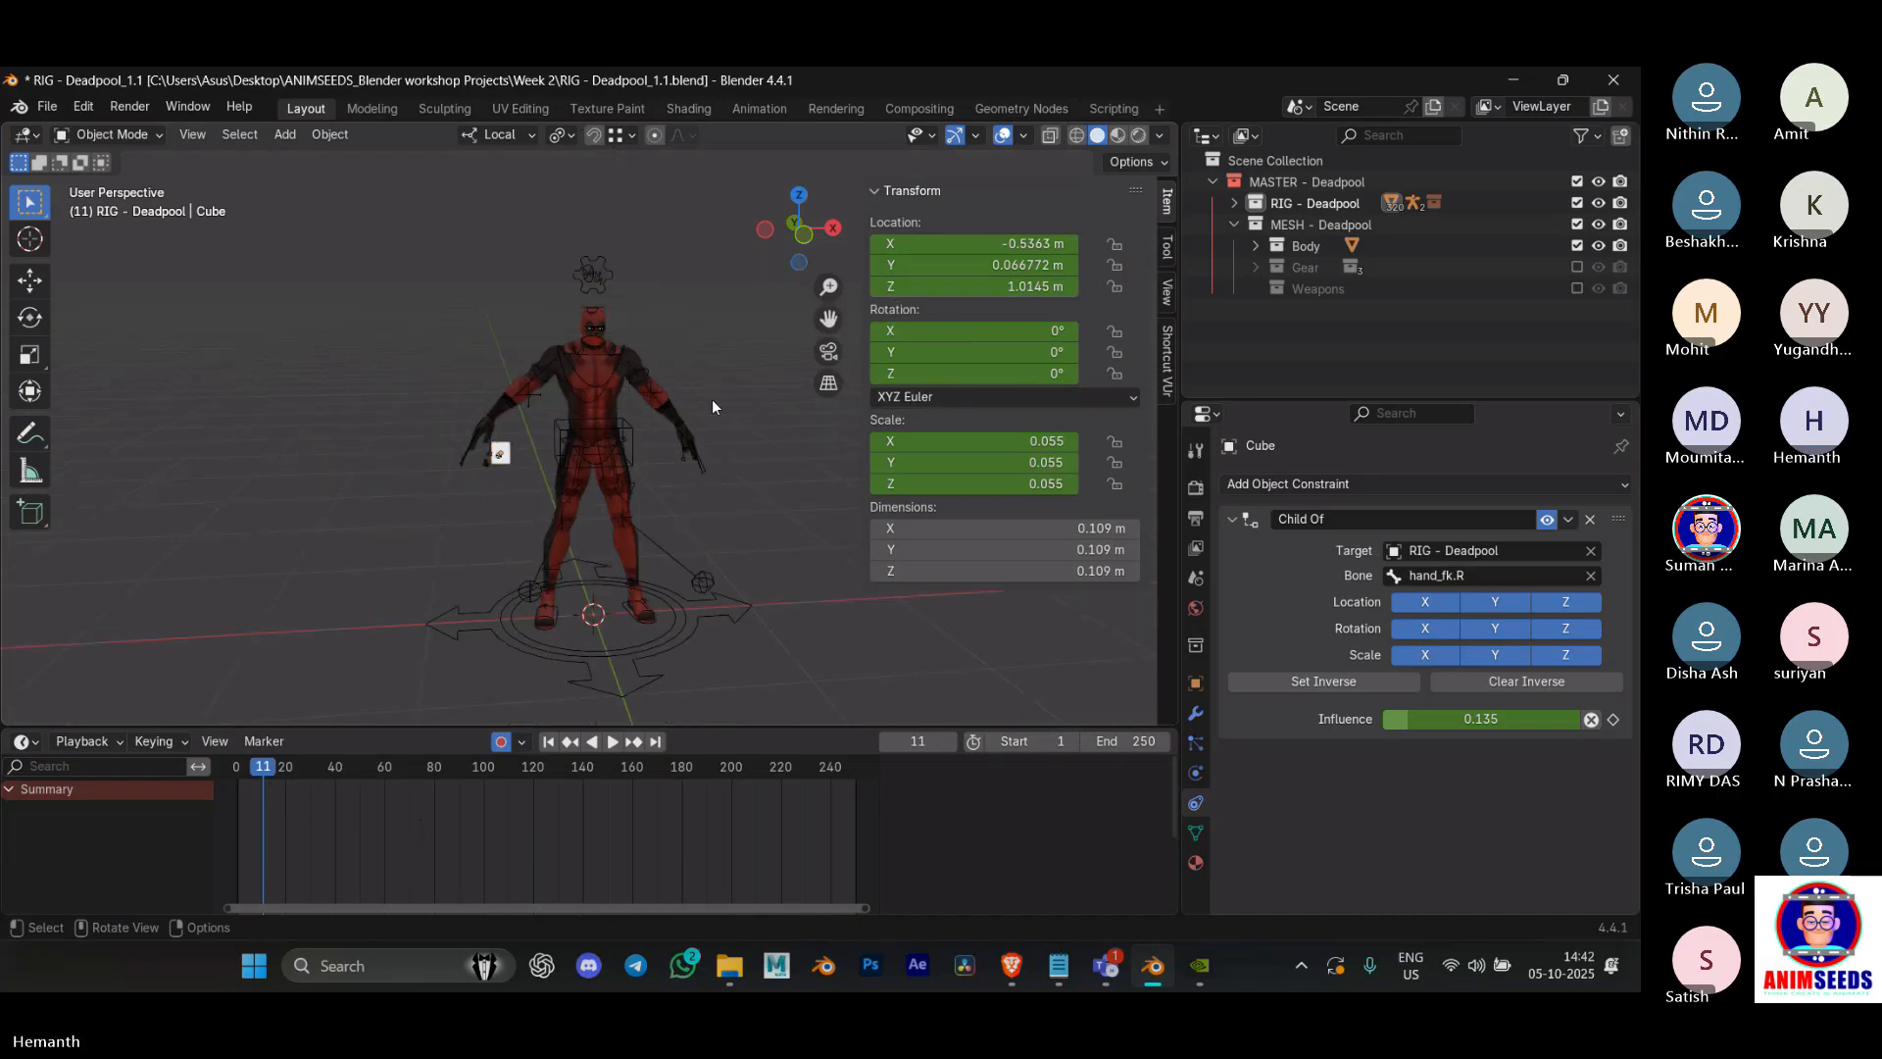
left_click(638, 447)
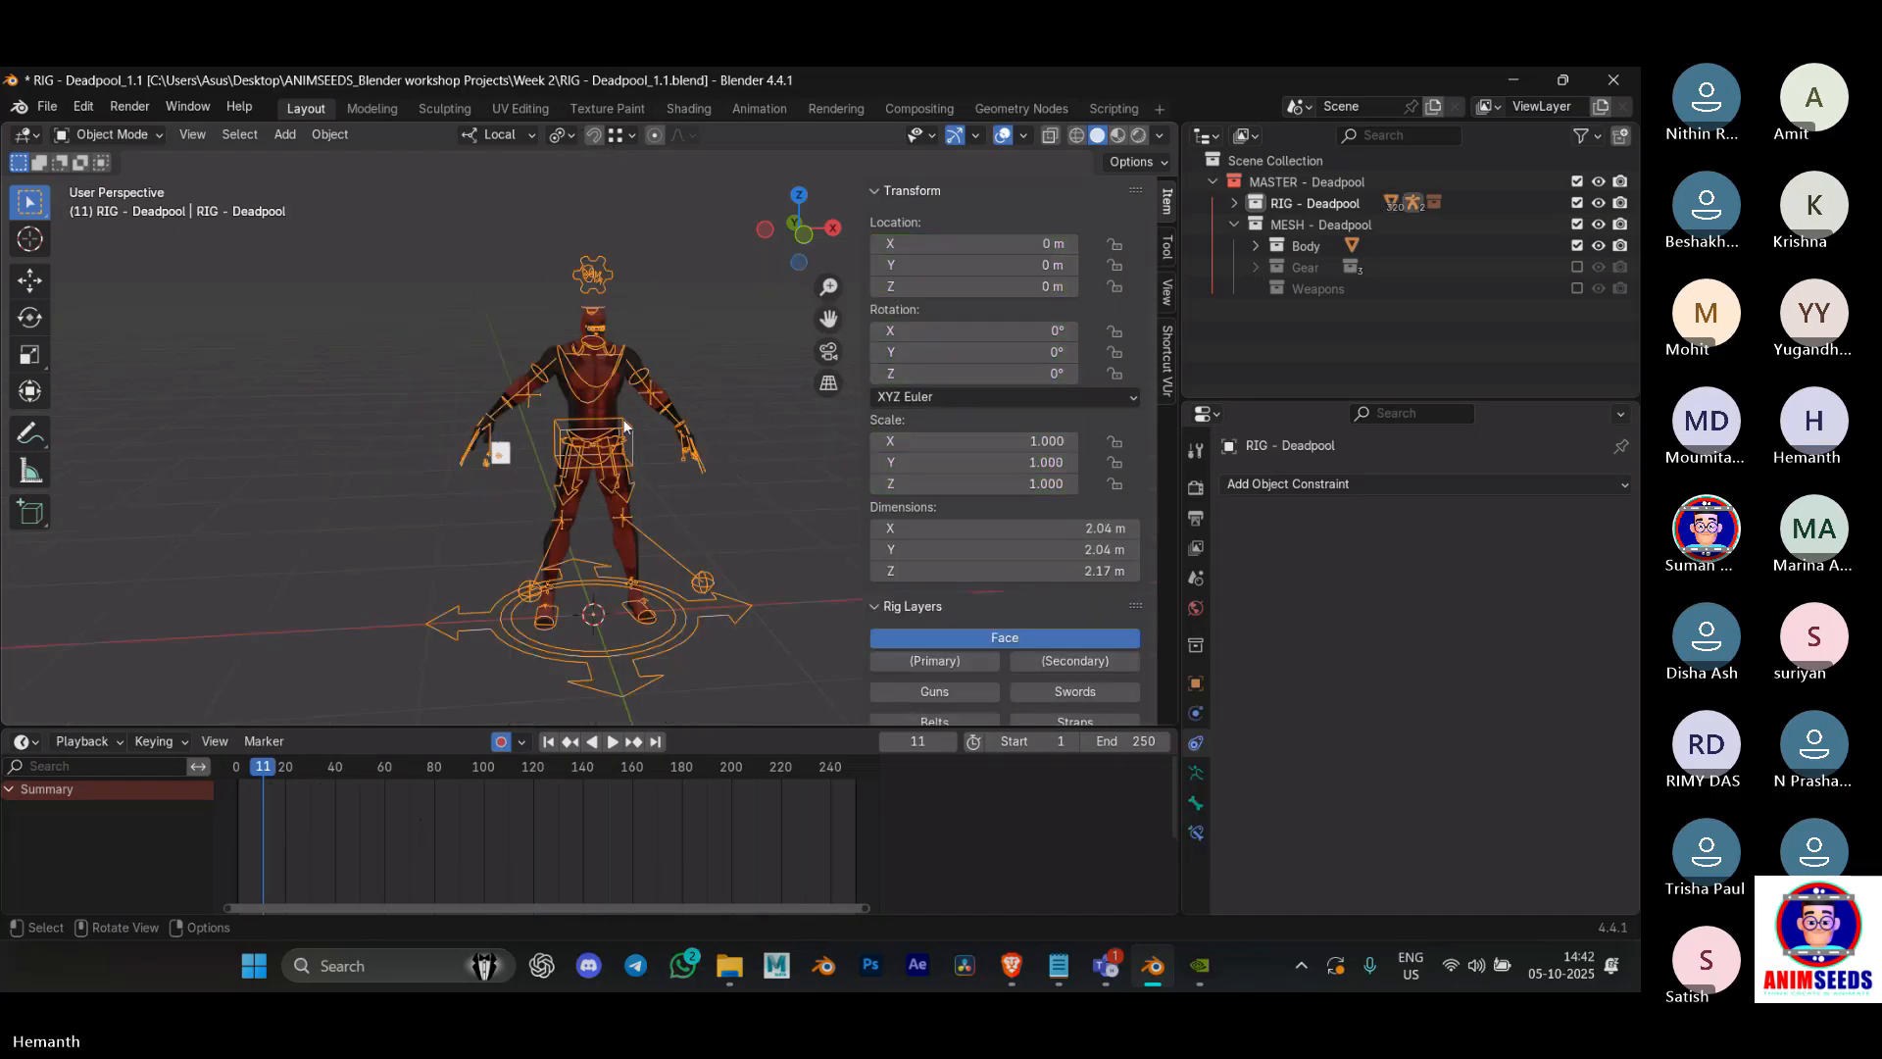
Step: In Object Mode, add a cube and move it beside the Deadpool rig, to about X 3.17, Y -0.19, Z 1.38 m
middle_click_drag(705, 453, 331, 431, "shift")
scroll(496, 415, "down", 4)
key("ctrl+Tab")
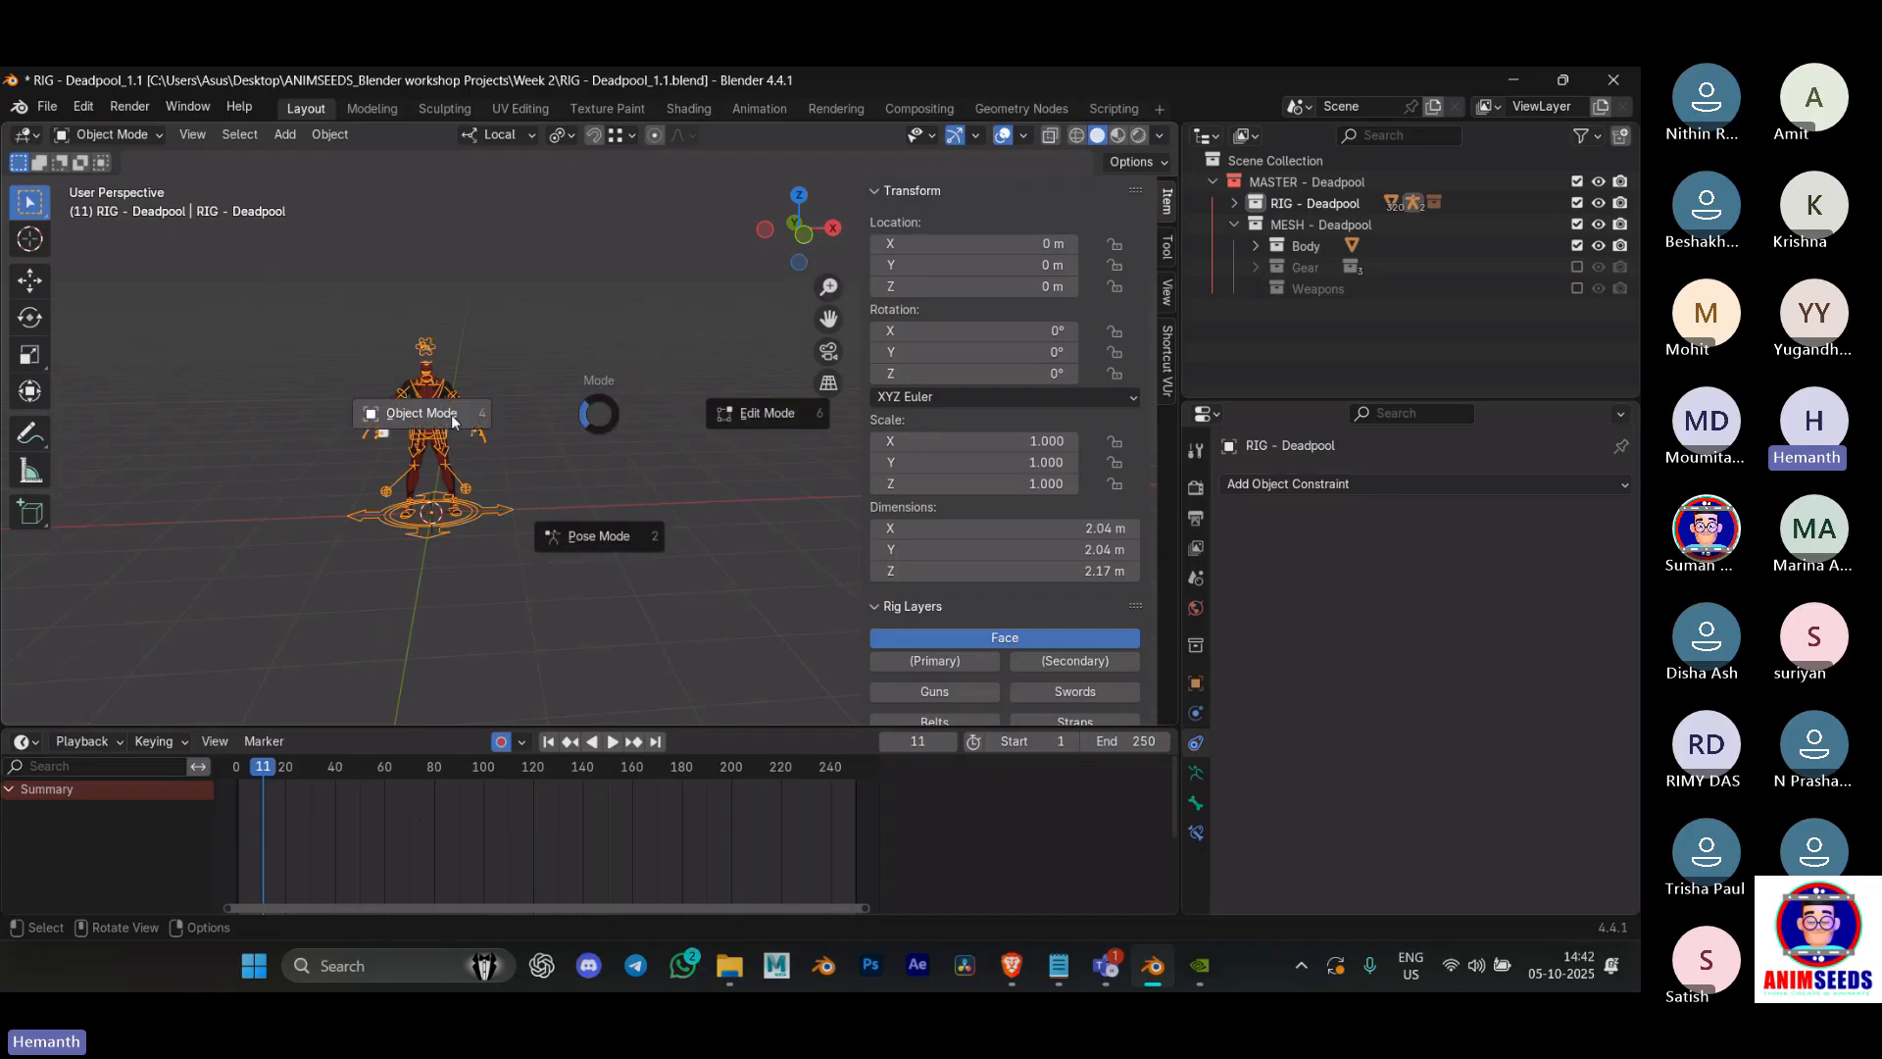
left_click(585, 413)
key("shift+a")
mouse_move(614, 467)
left_click(687, 491)
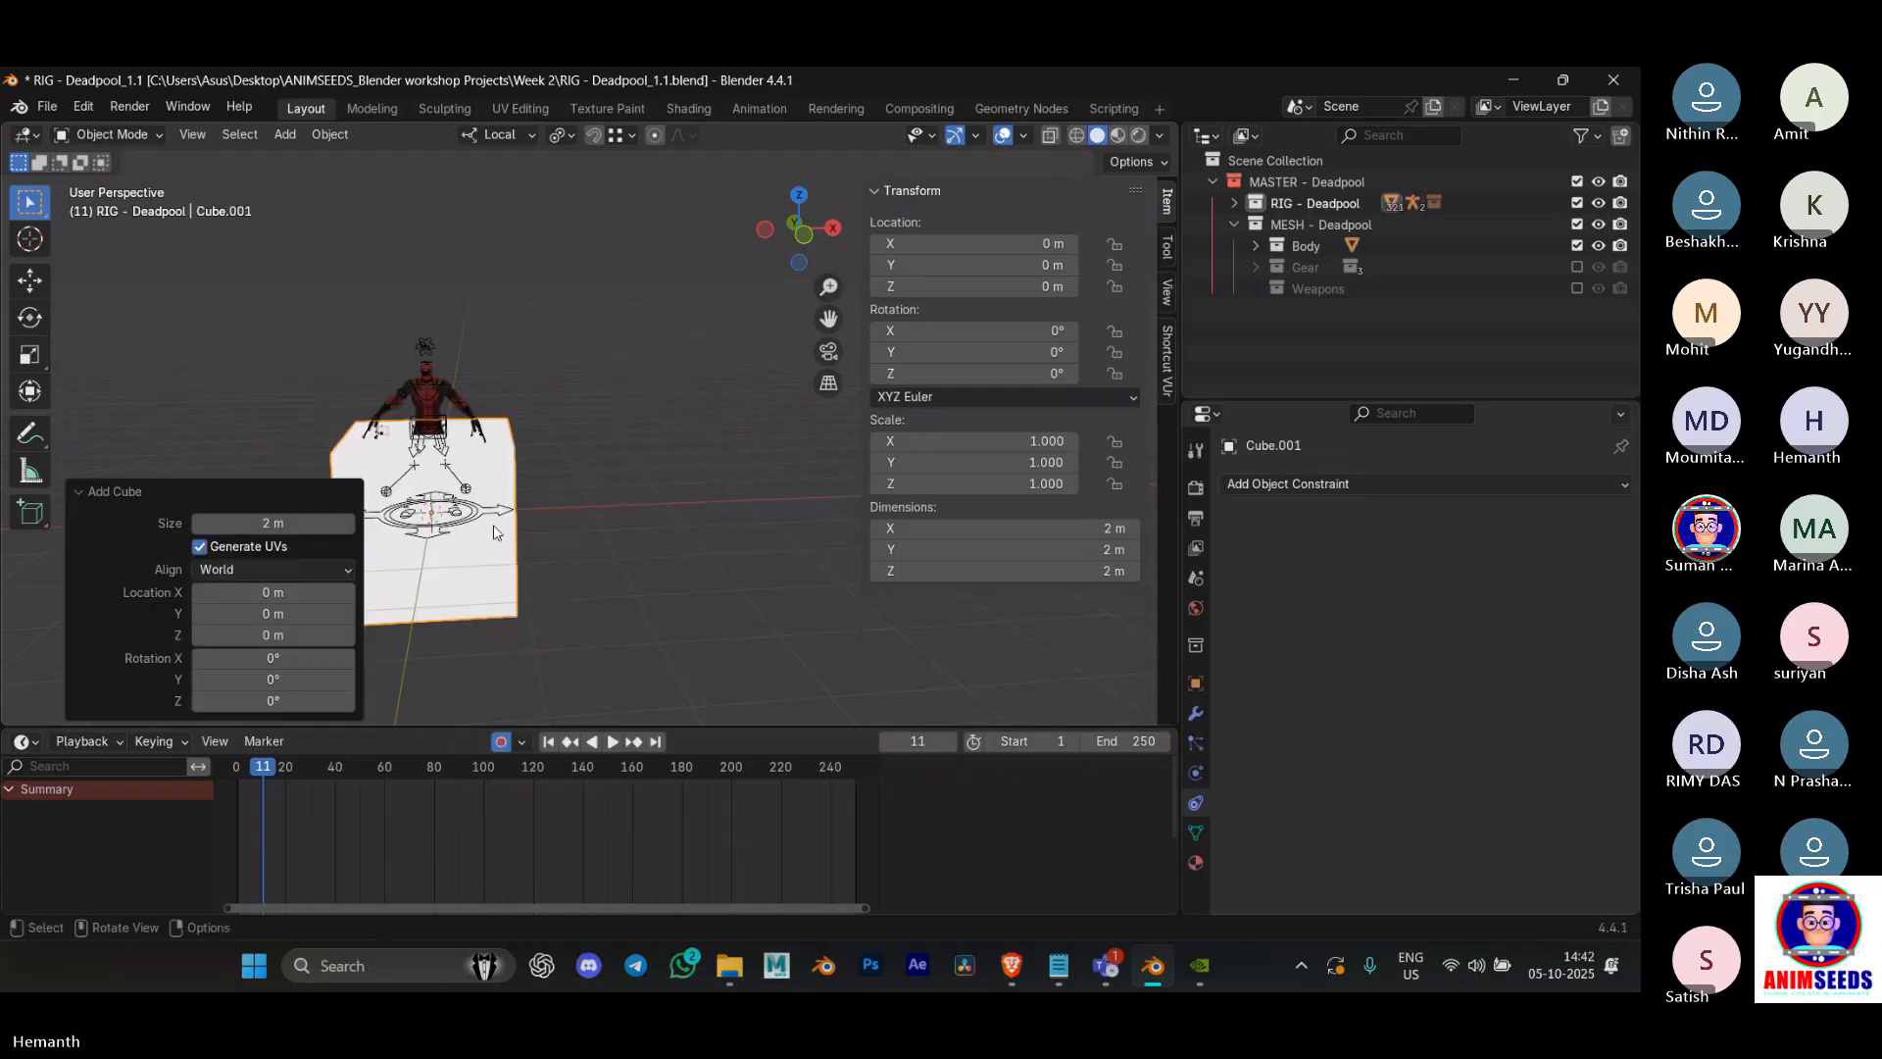
key("g")
left_click(748, 440)
Step: Duplicate the new cube and place the copy above it, at about X 3.36, Y 0.26, Z 4.02 m
scroll(732, 416, "down", 2)
key("shift+d")
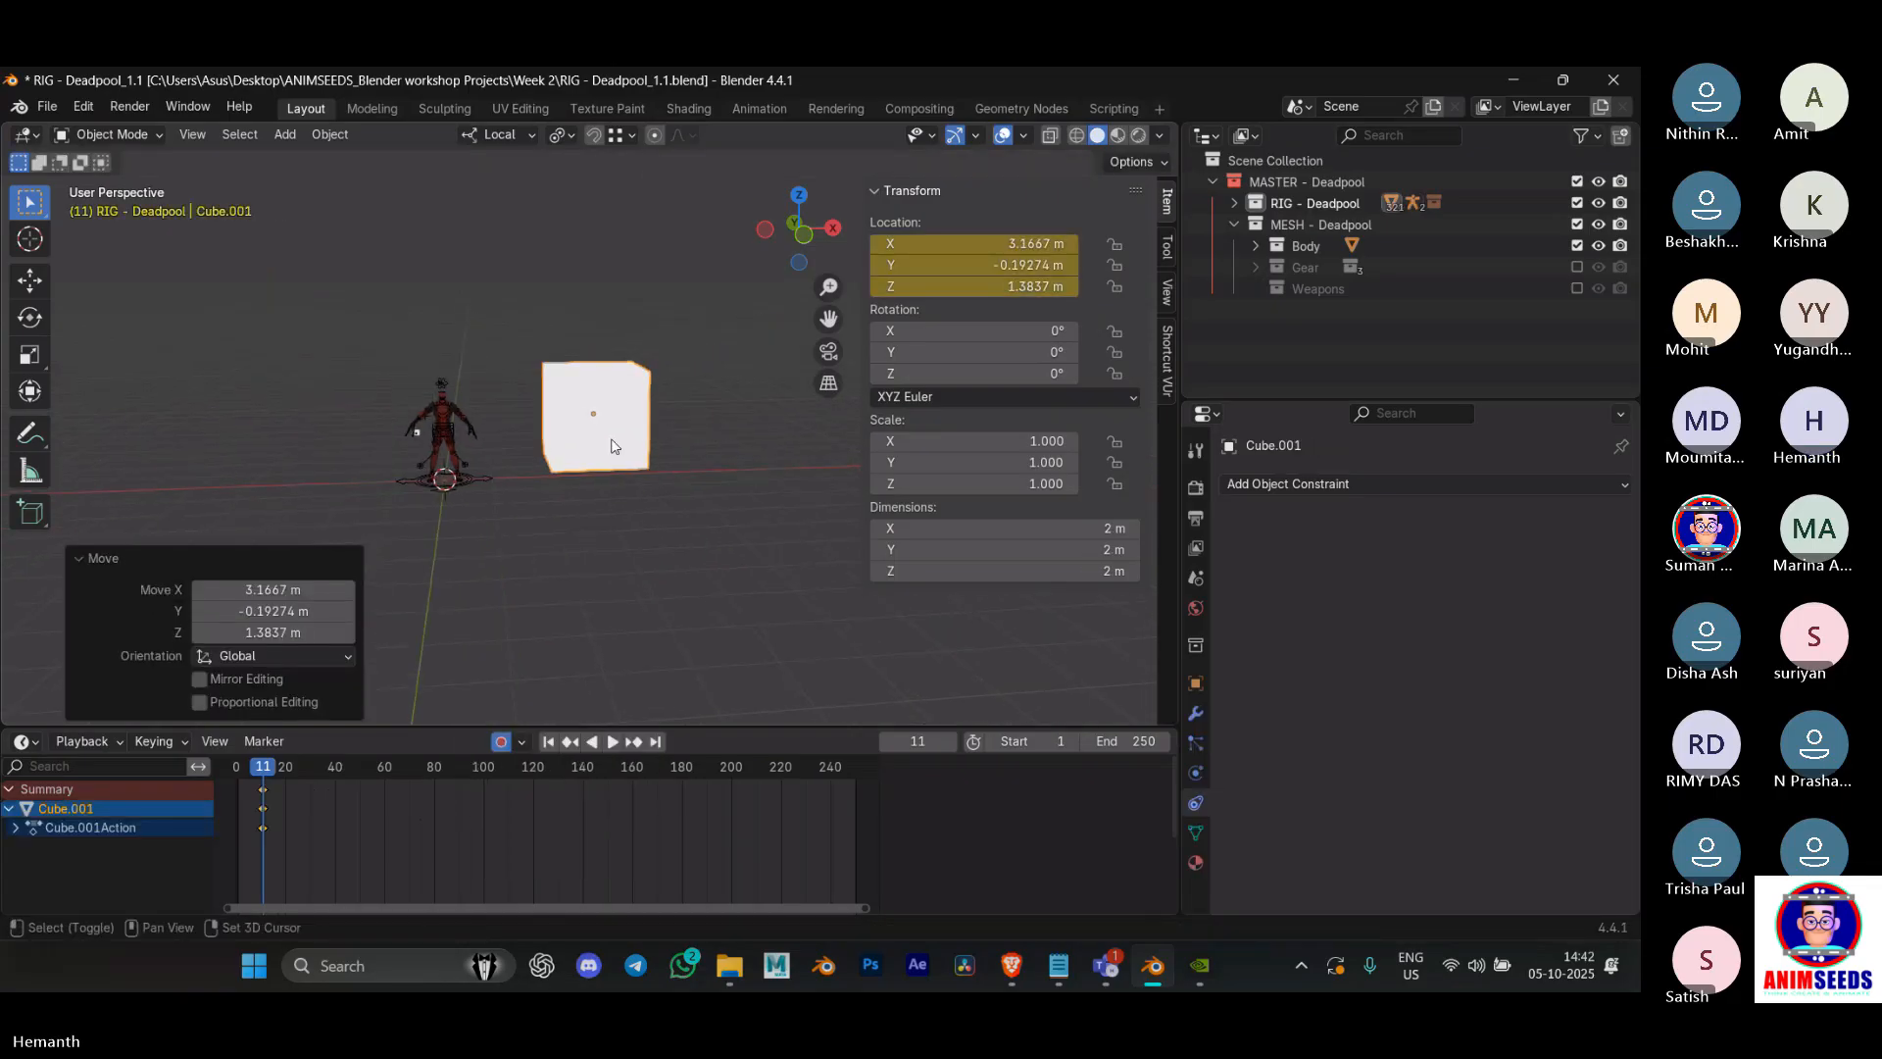
left_click(632, 326)
Step: Add a Damped Track constraint to the upper cube with the lower cube as its target
left_click(617, 402)
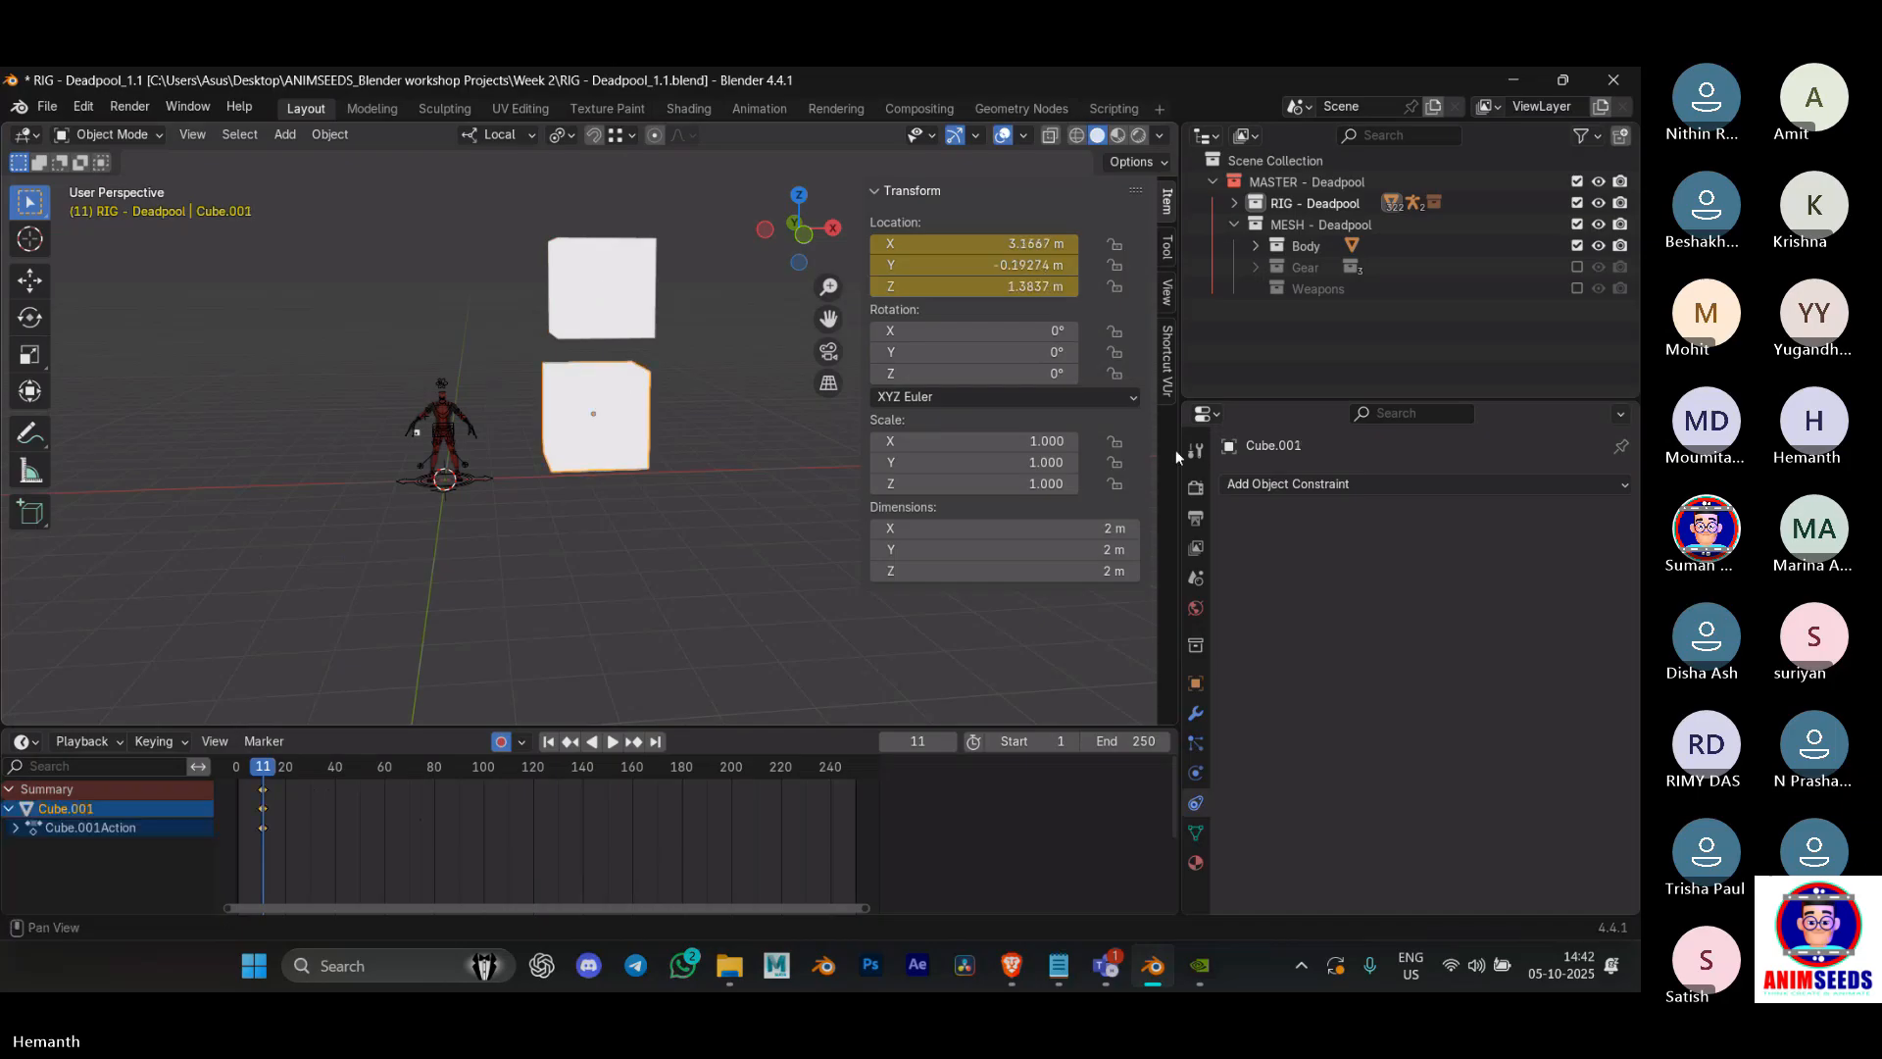
left_click(1329, 486)
left_click(638, 298)
left_click(1327, 484)
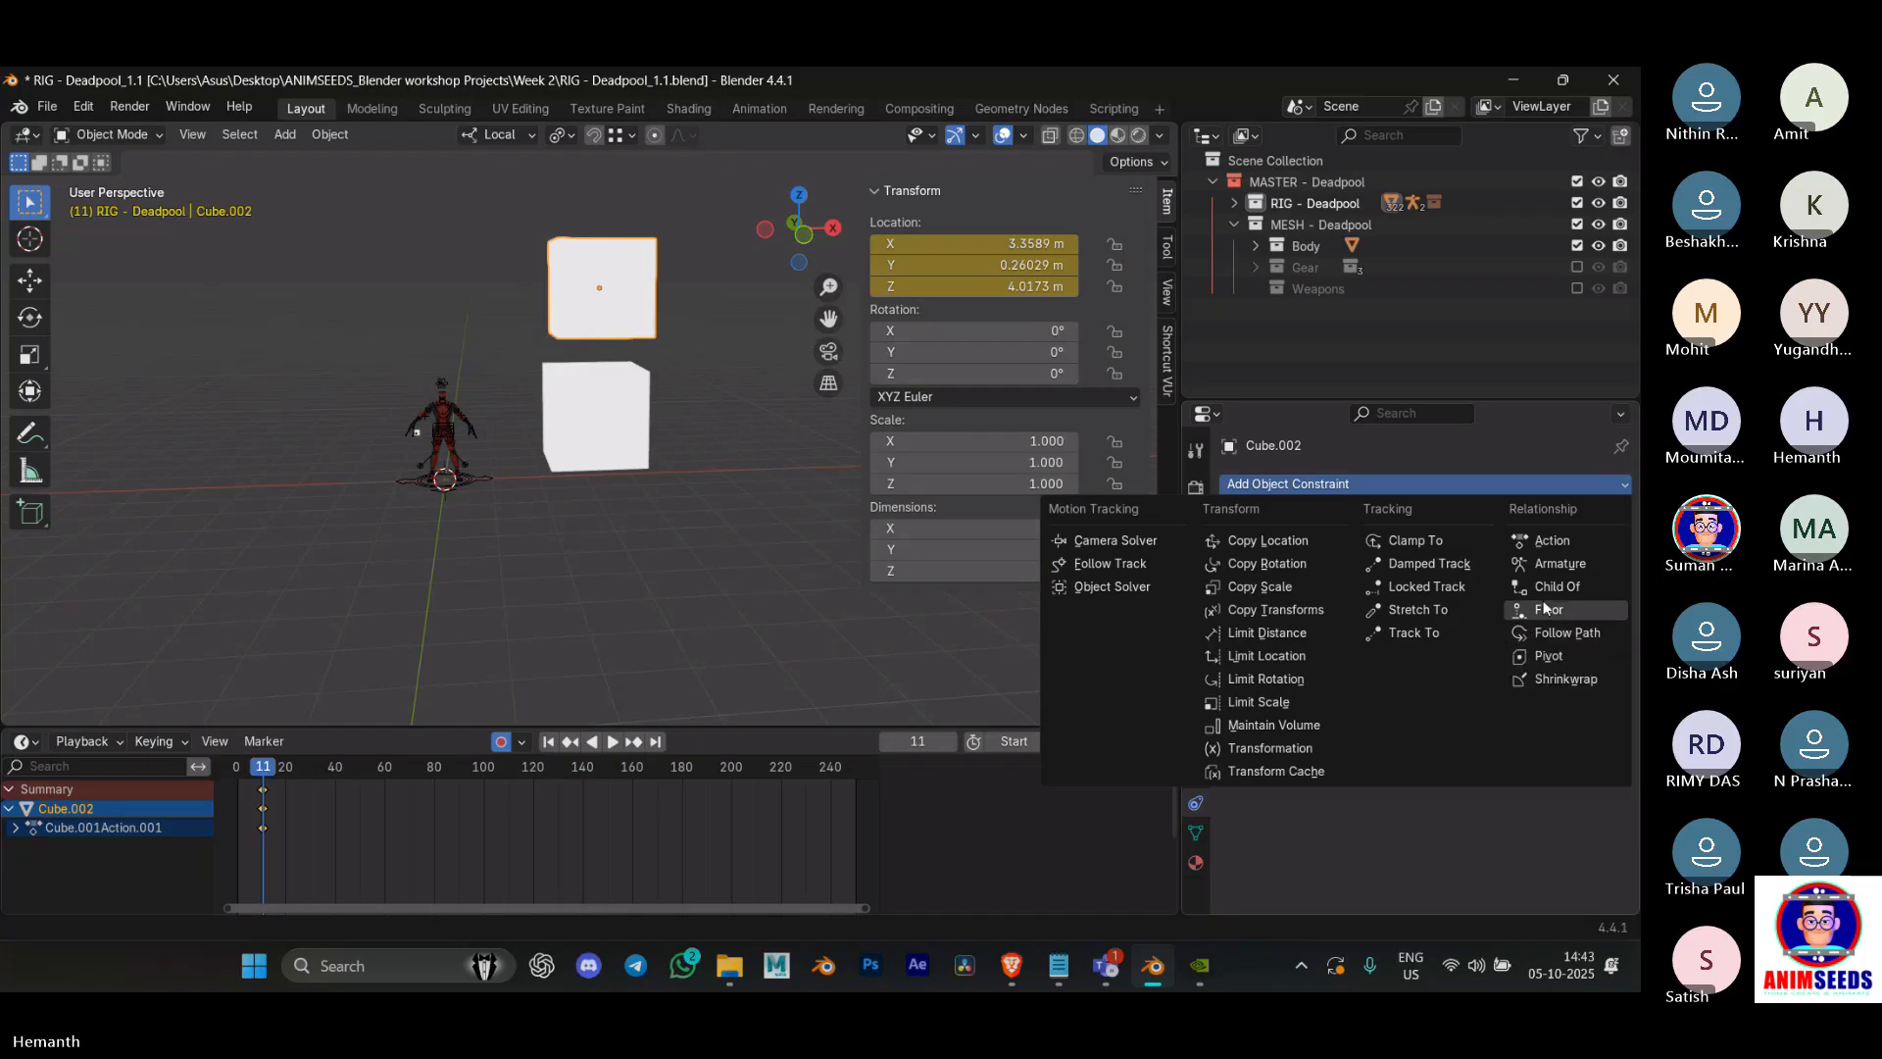
left_click(1428, 564)
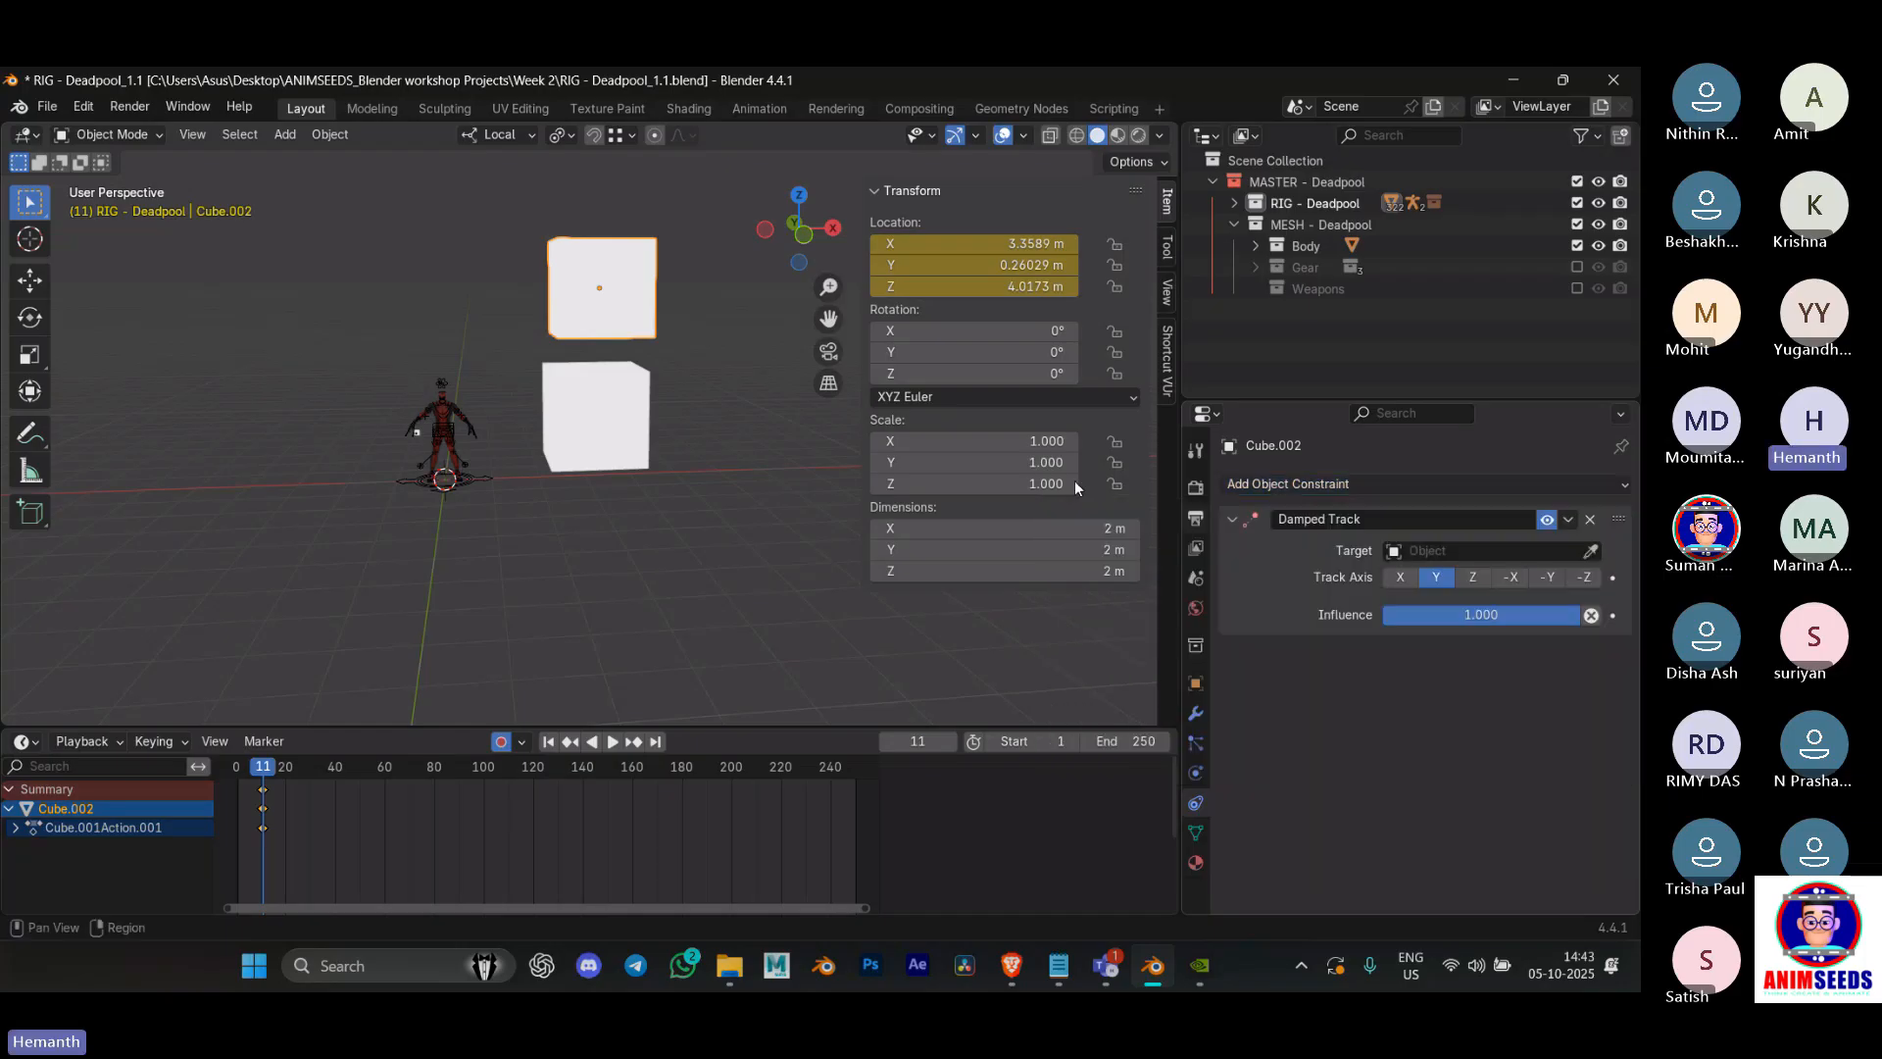
left_click(1591, 552)
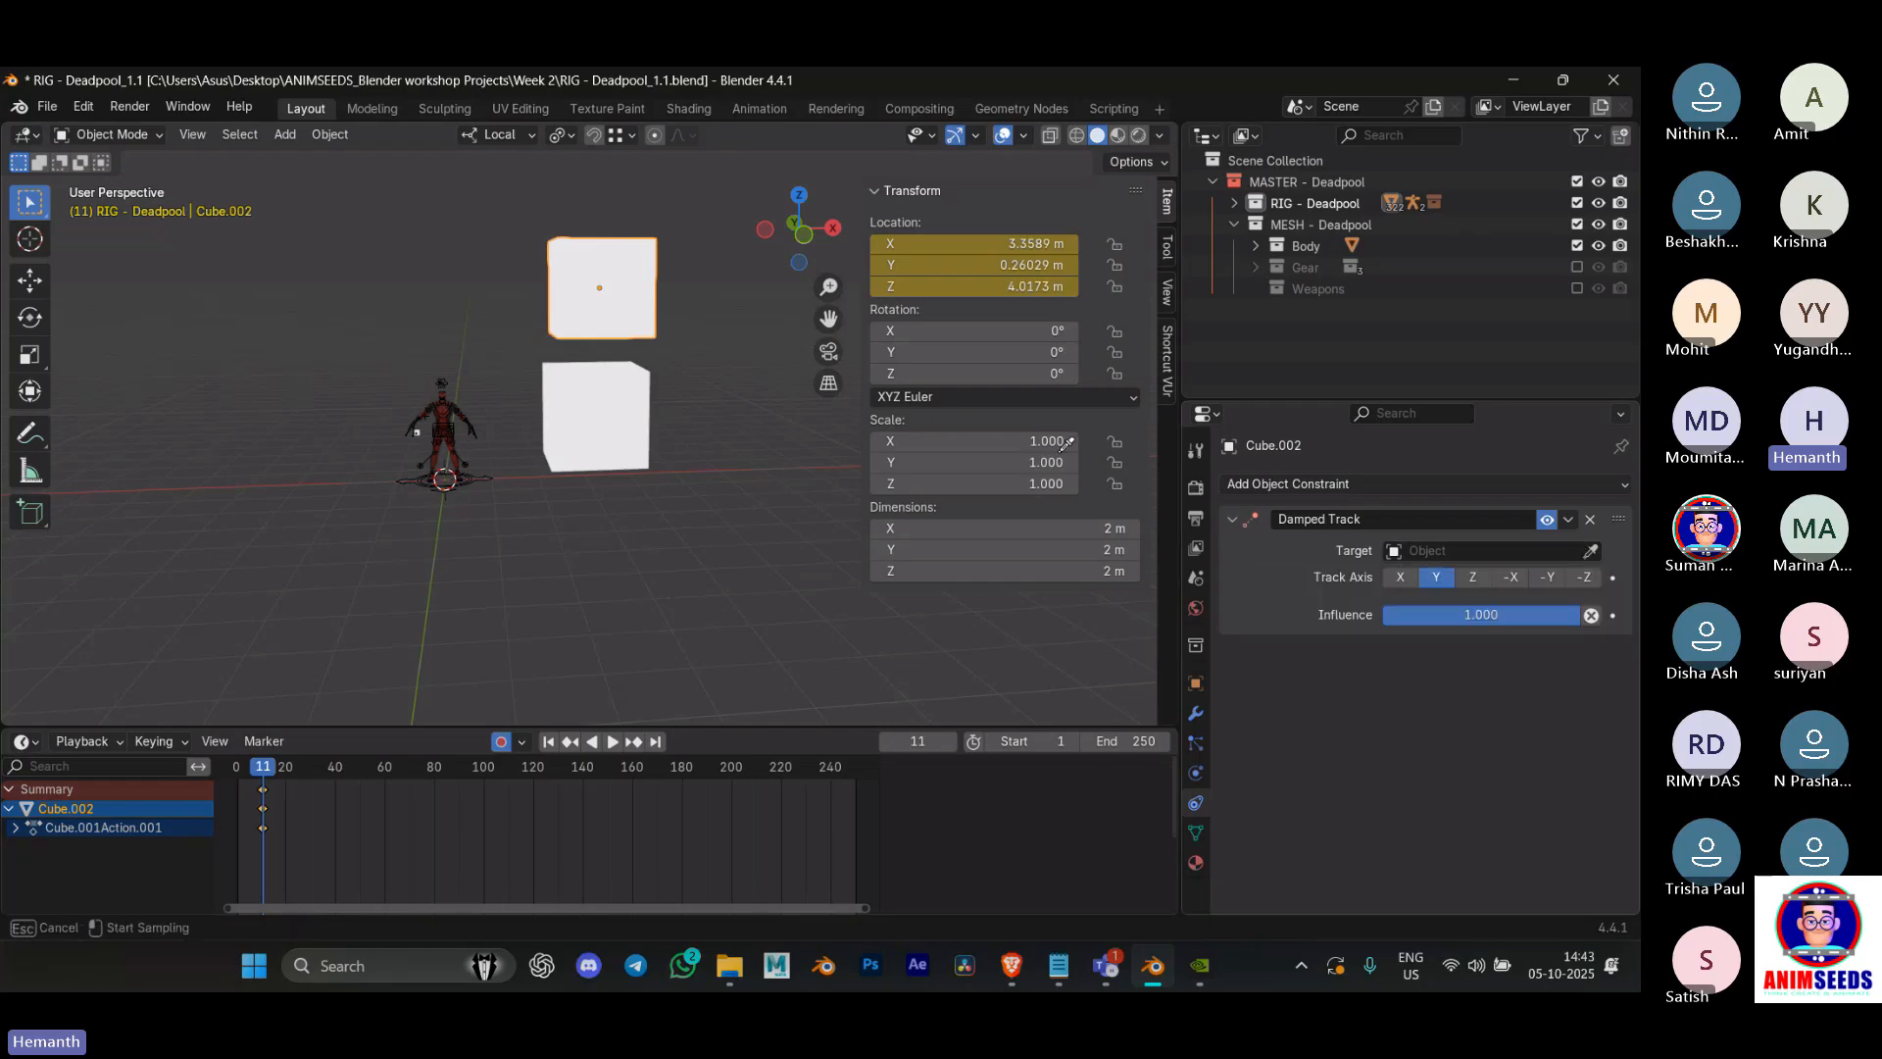
left_click(632, 385)
Step: Move the lower cube around to test the upper cube's tracking, and cancel the move
left_click(620, 432)
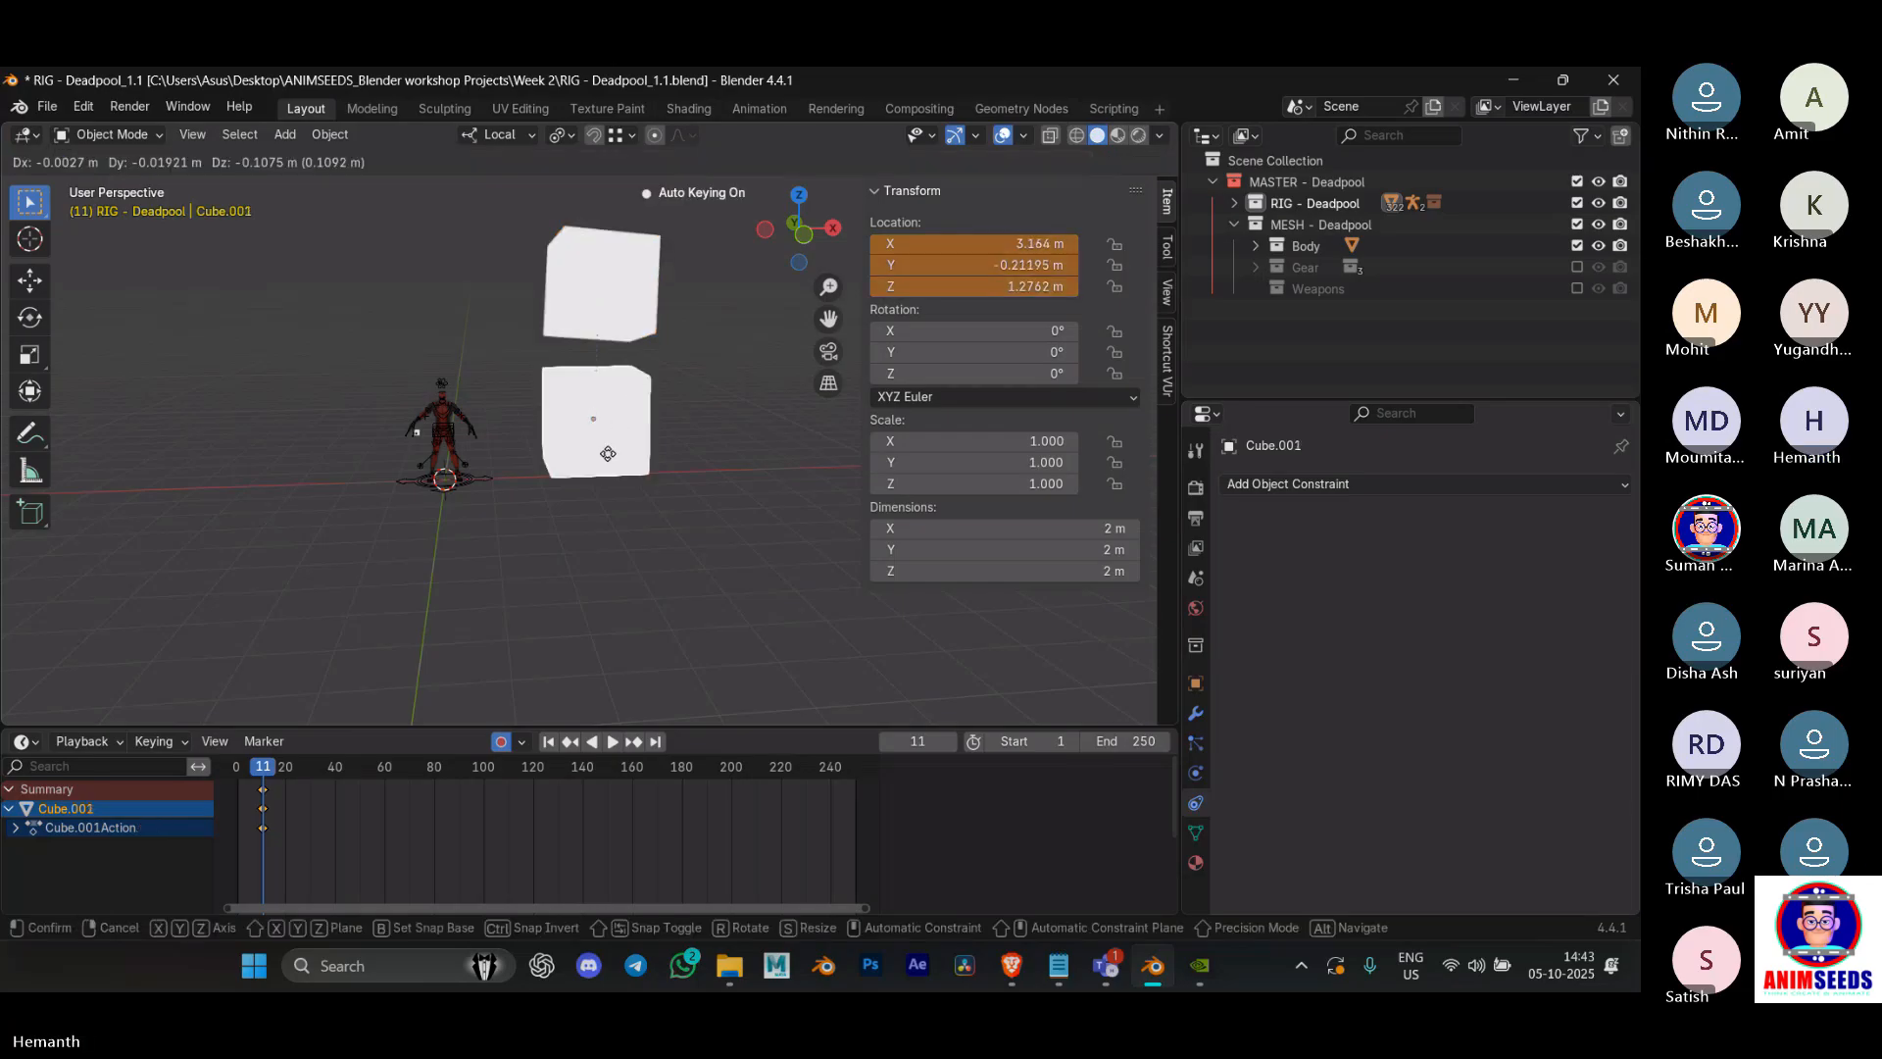
key("g")
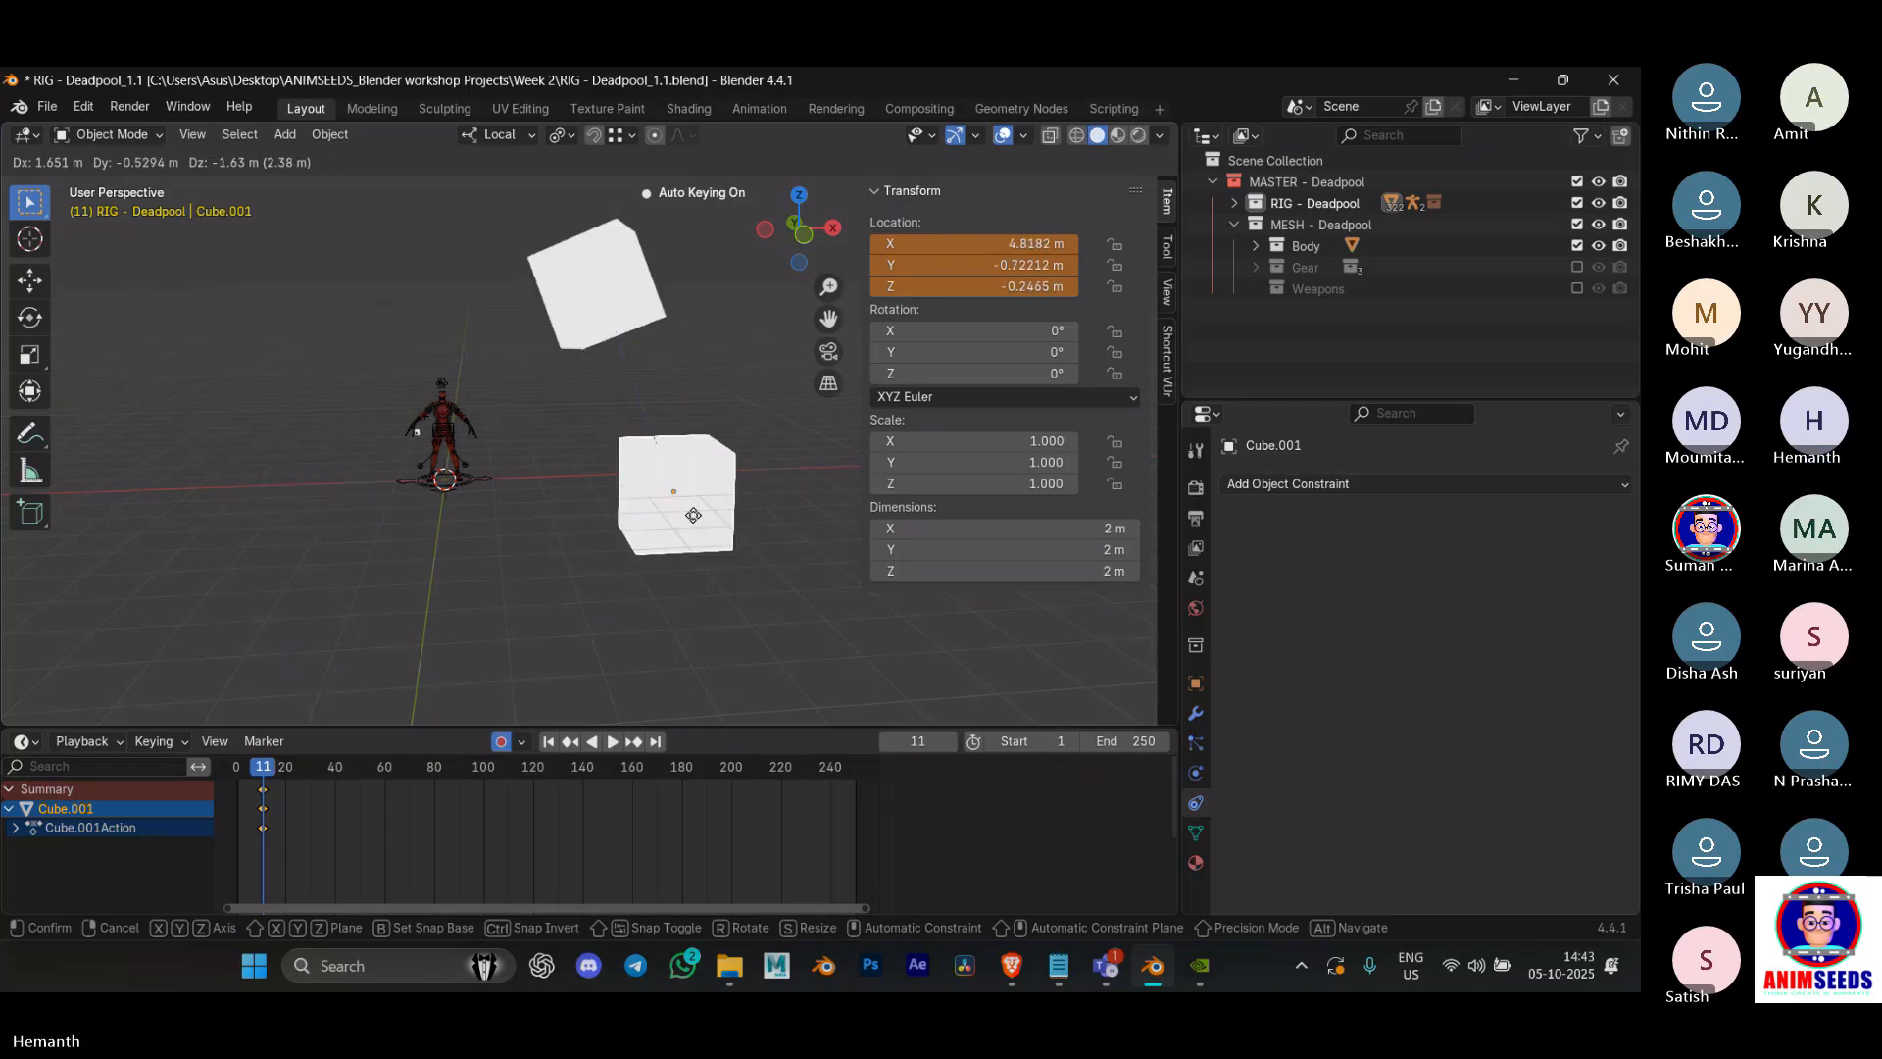
left_click(696, 507)
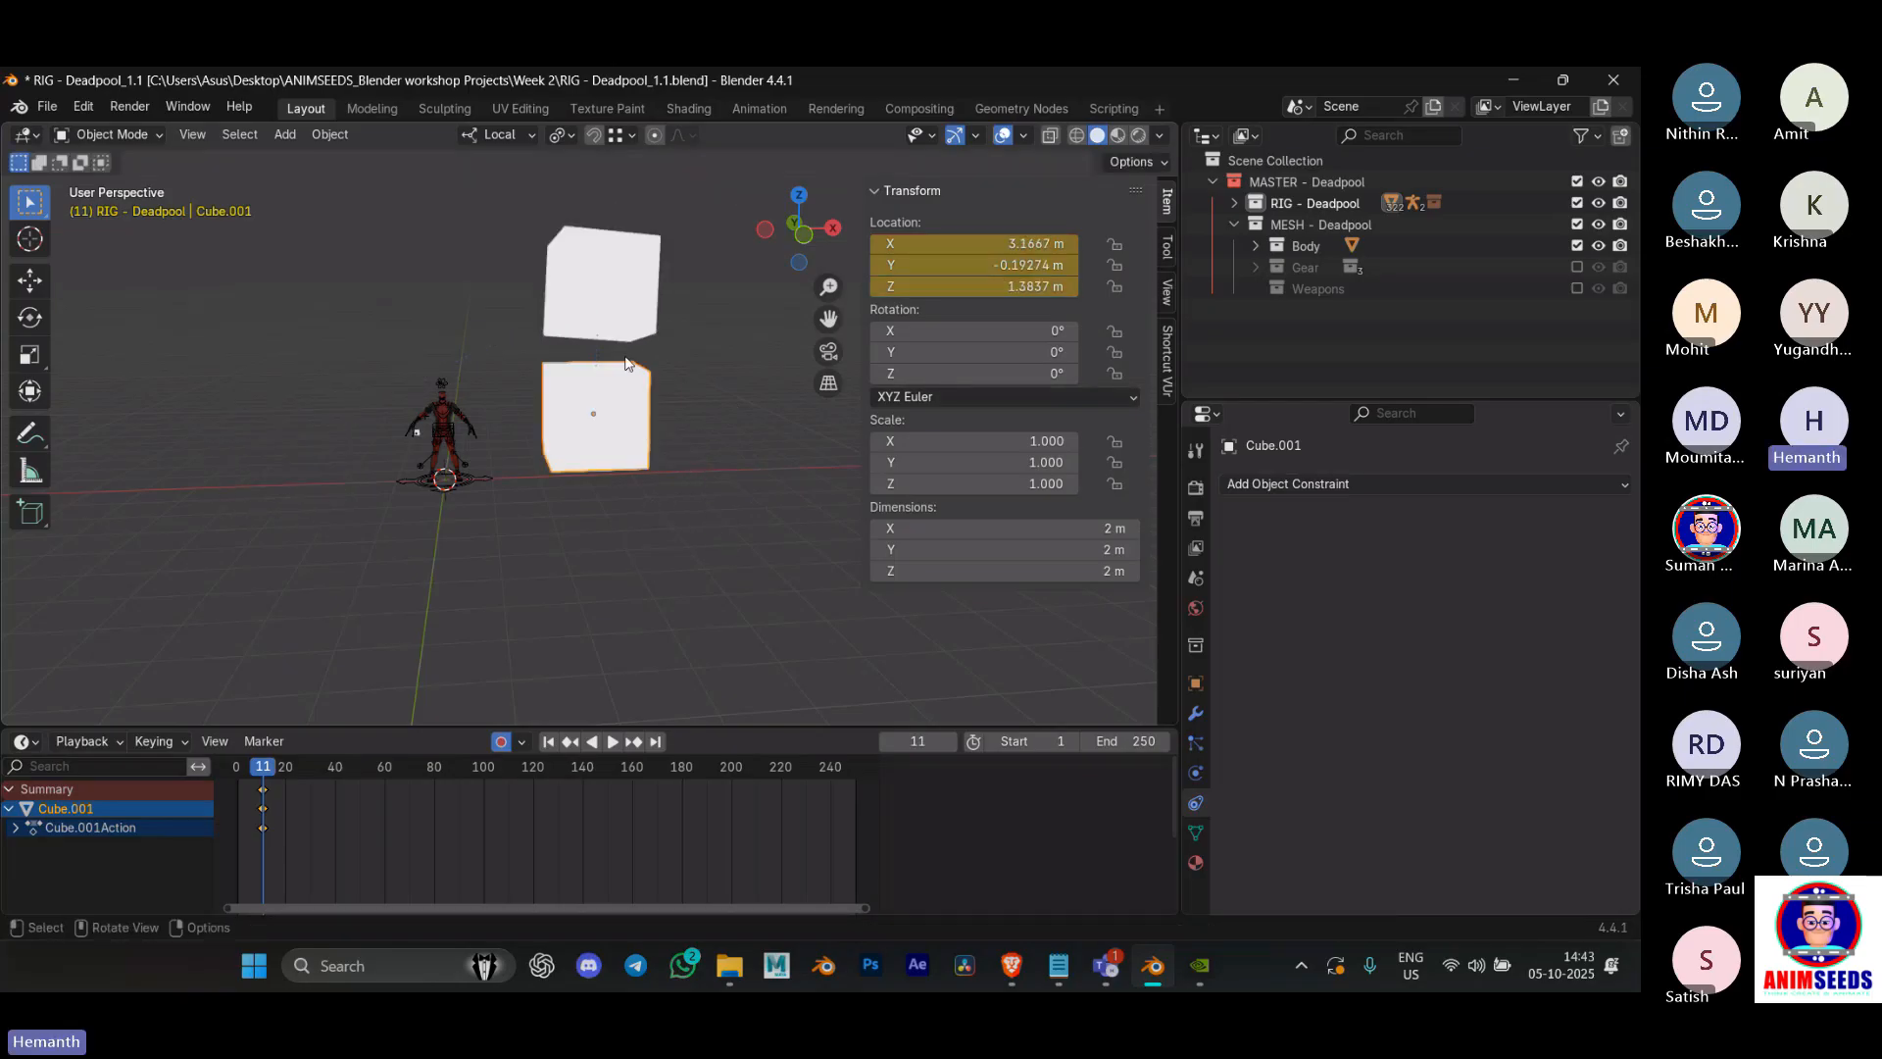
left_click(1380, 486)
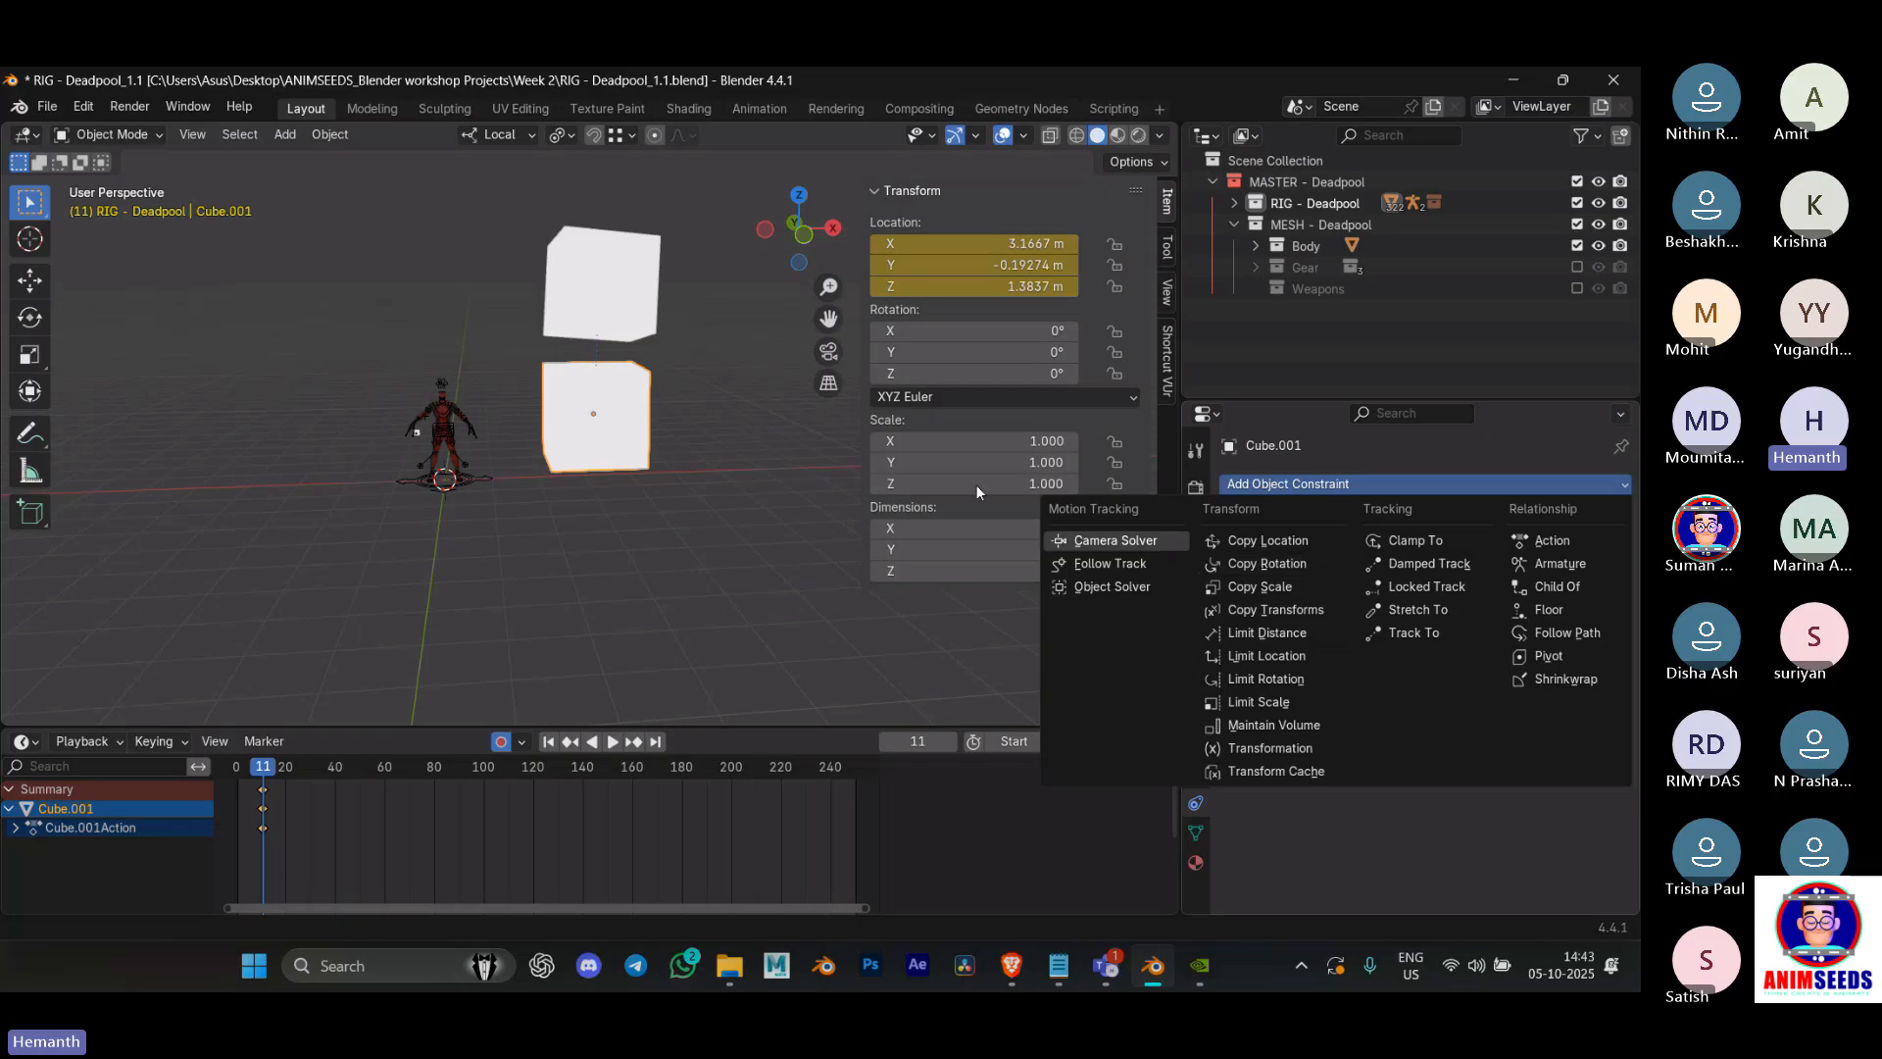
scroll(629, 508, "down", 2)
scroll(622, 477, "up", 4)
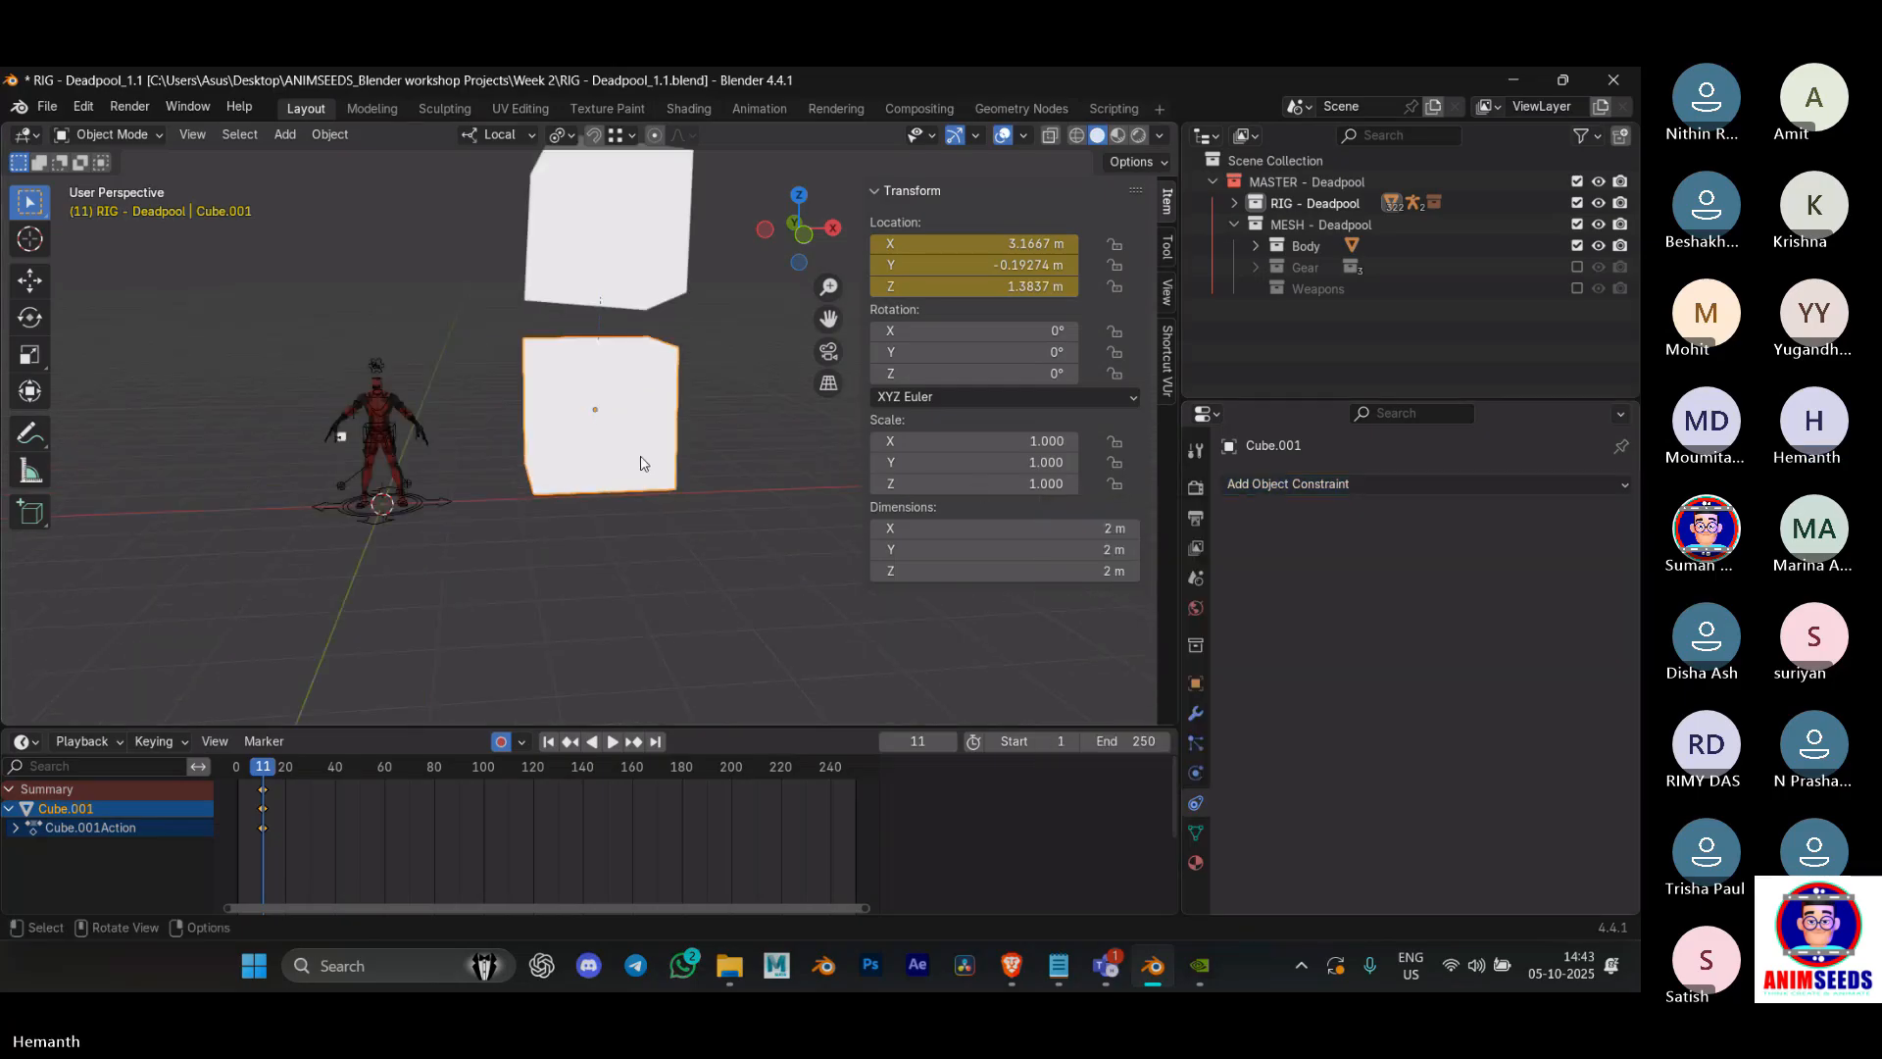
scroll(642, 456, "down", 3)
middle_click_drag(641, 456, 753, 514)
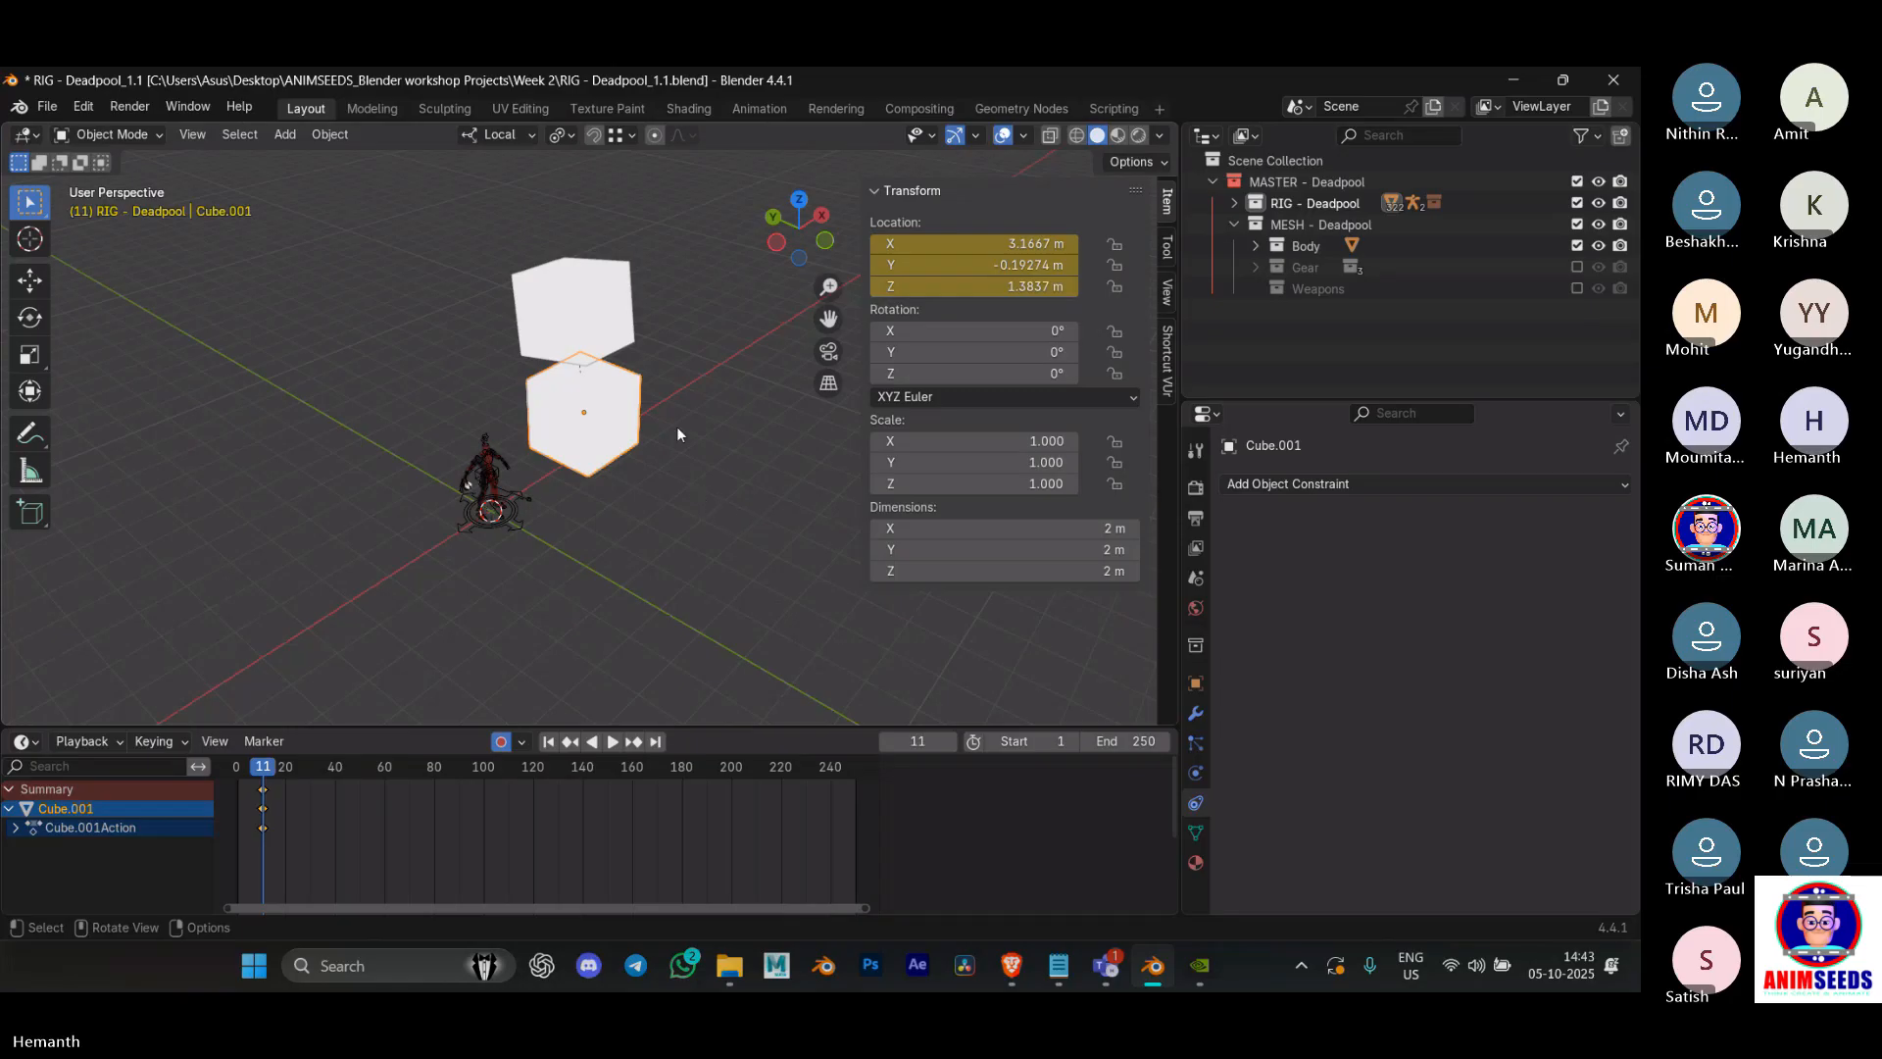
Step: Add another cube and move it well away from the rig, to about X -16.4, Y -1.21, Z 7.23 m
scroll(674, 423, "down", 4)
middle_click_drag(673, 385, 768, 421, "shift")
middle_click_drag(651, 412, 522, 391)
key("shift+a")
mouse_move(534, 400)
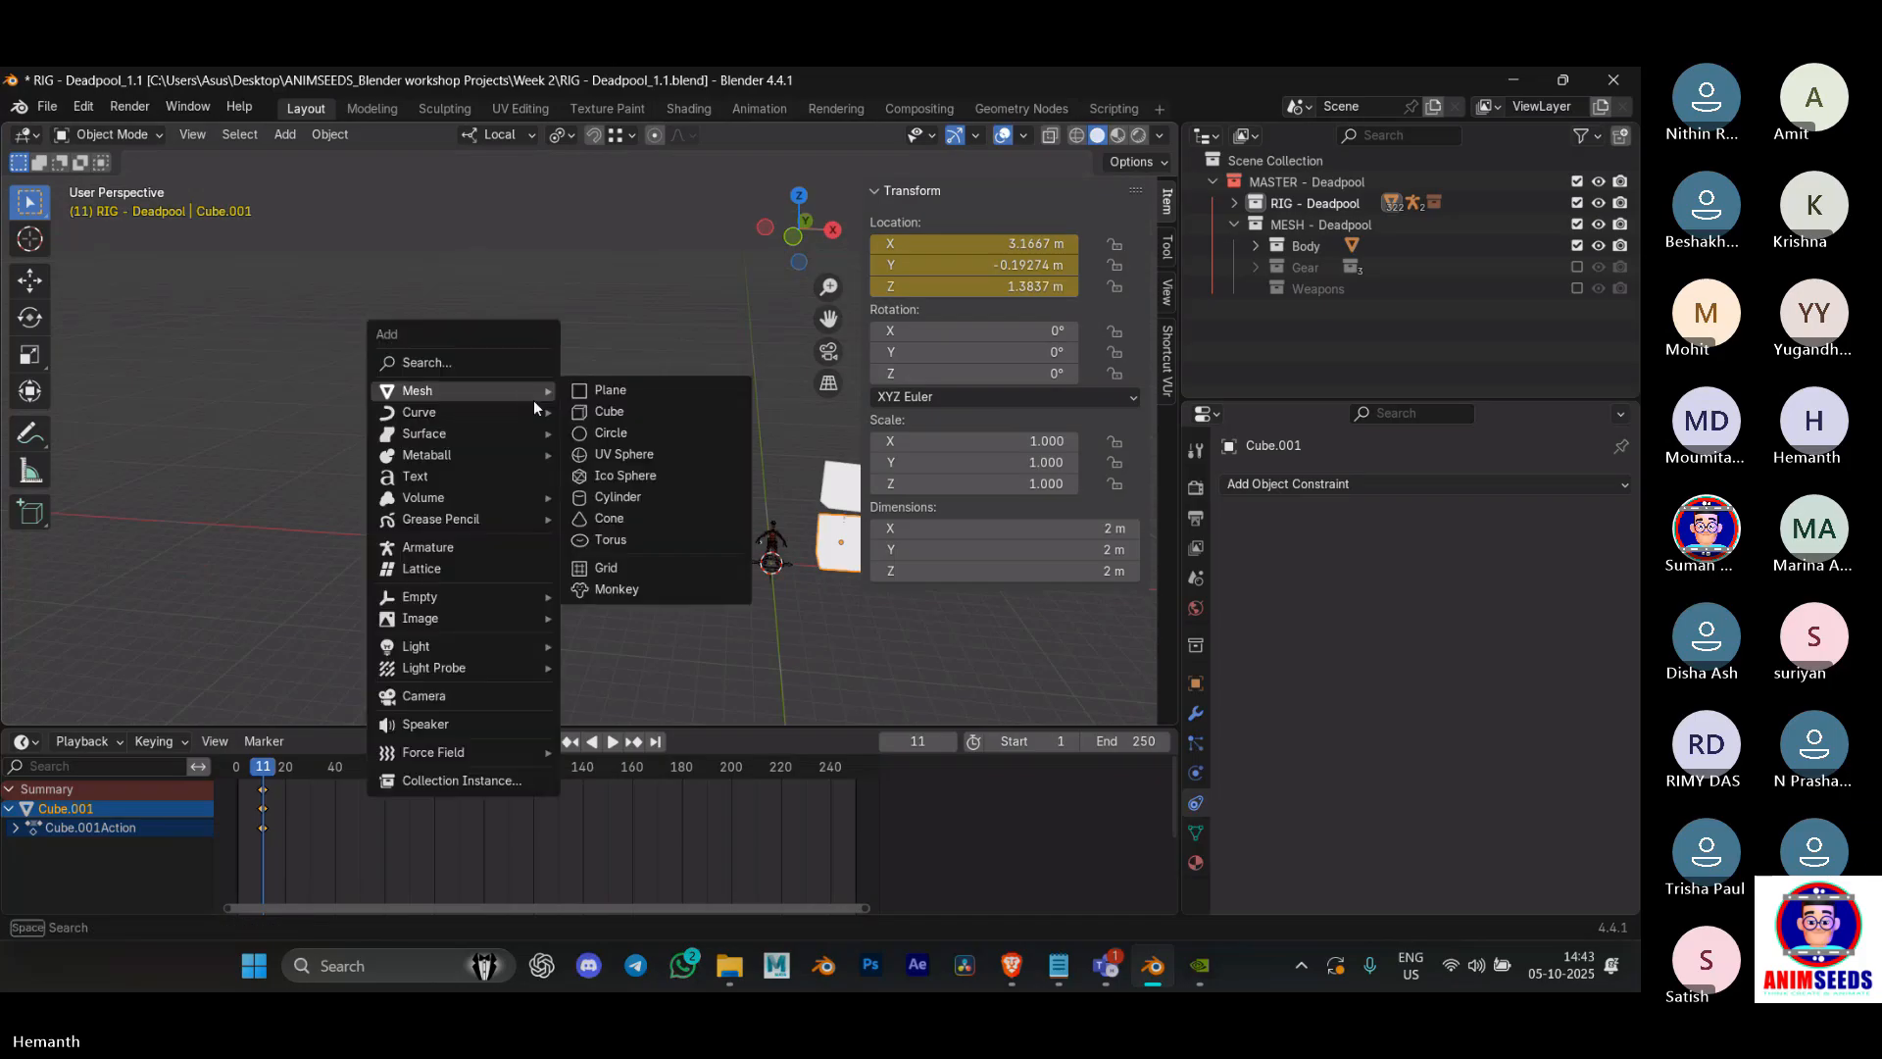
left_click(608, 410)
key("g")
left_click(343, 397)
scroll(390, 417, "up", 2)
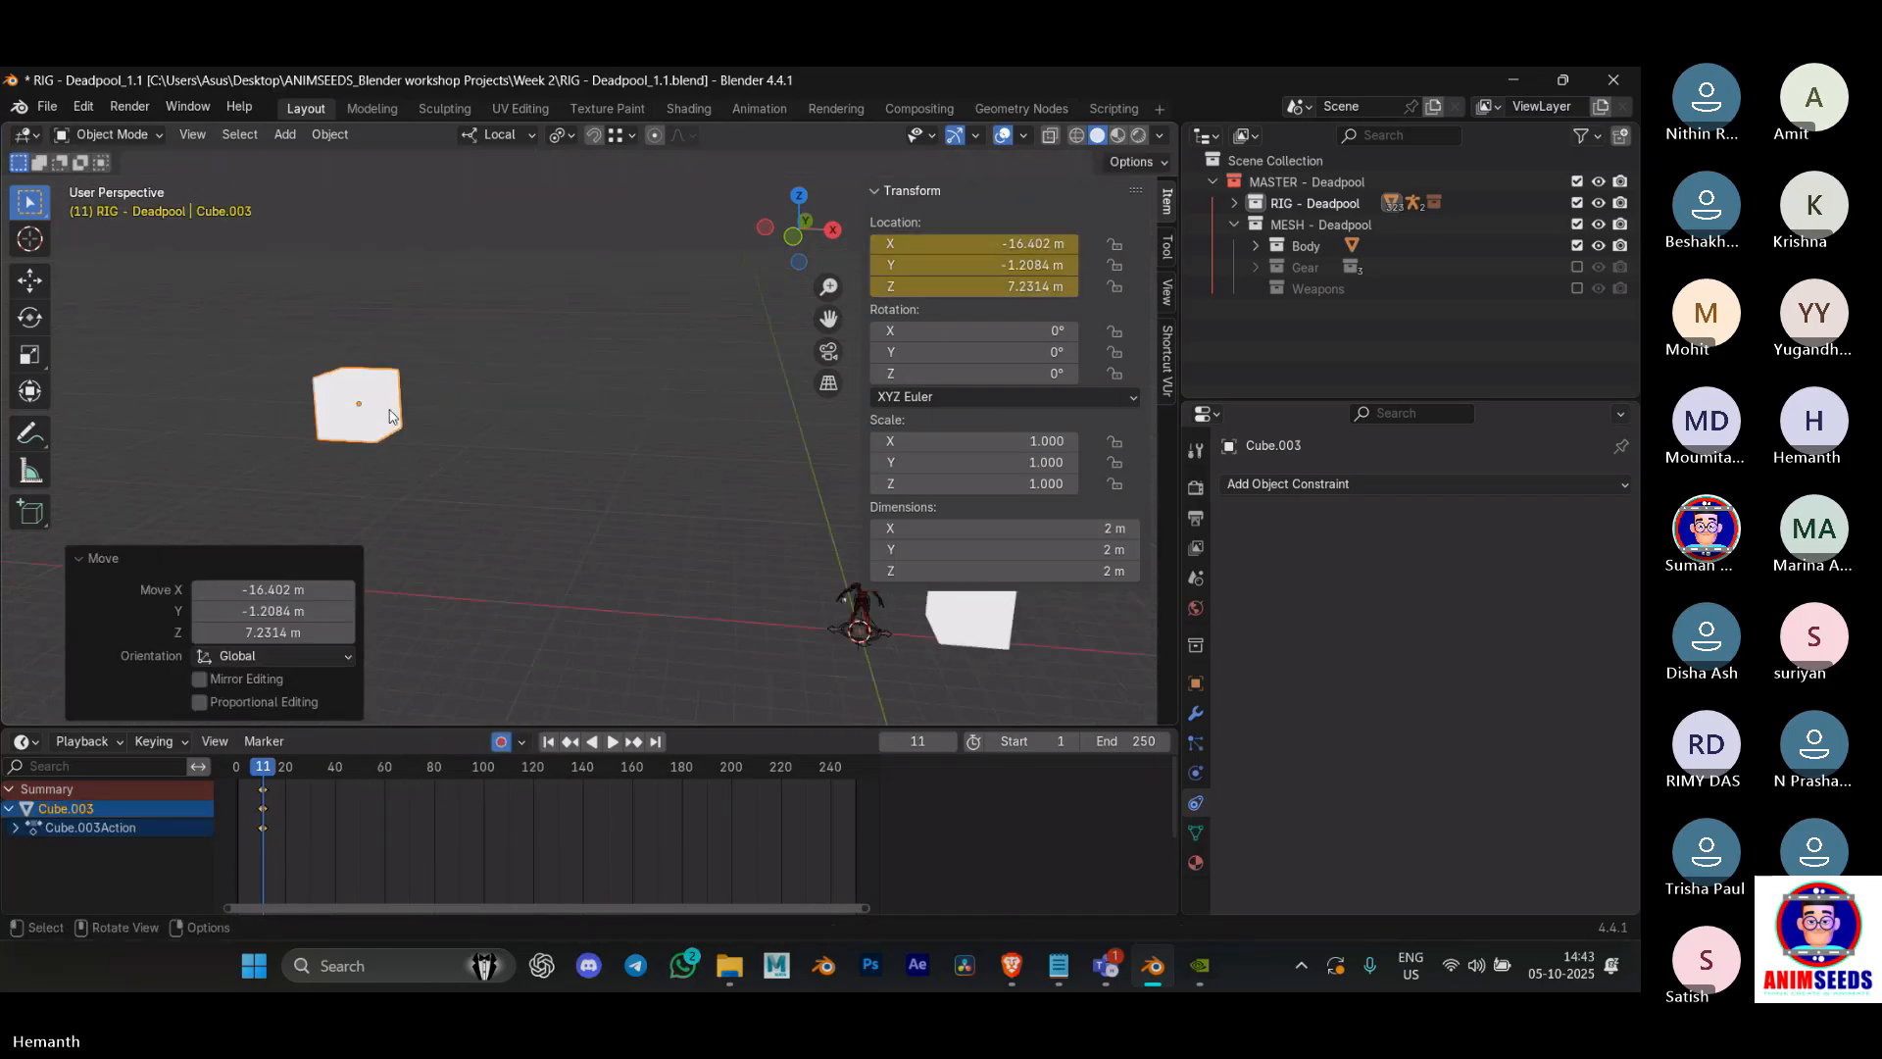
Step: Duplicate this cube and place the copy above it, at about X -16.72, Y -0.35, Z 11.02 m
key("KP_Decimal")
key("shift+d")
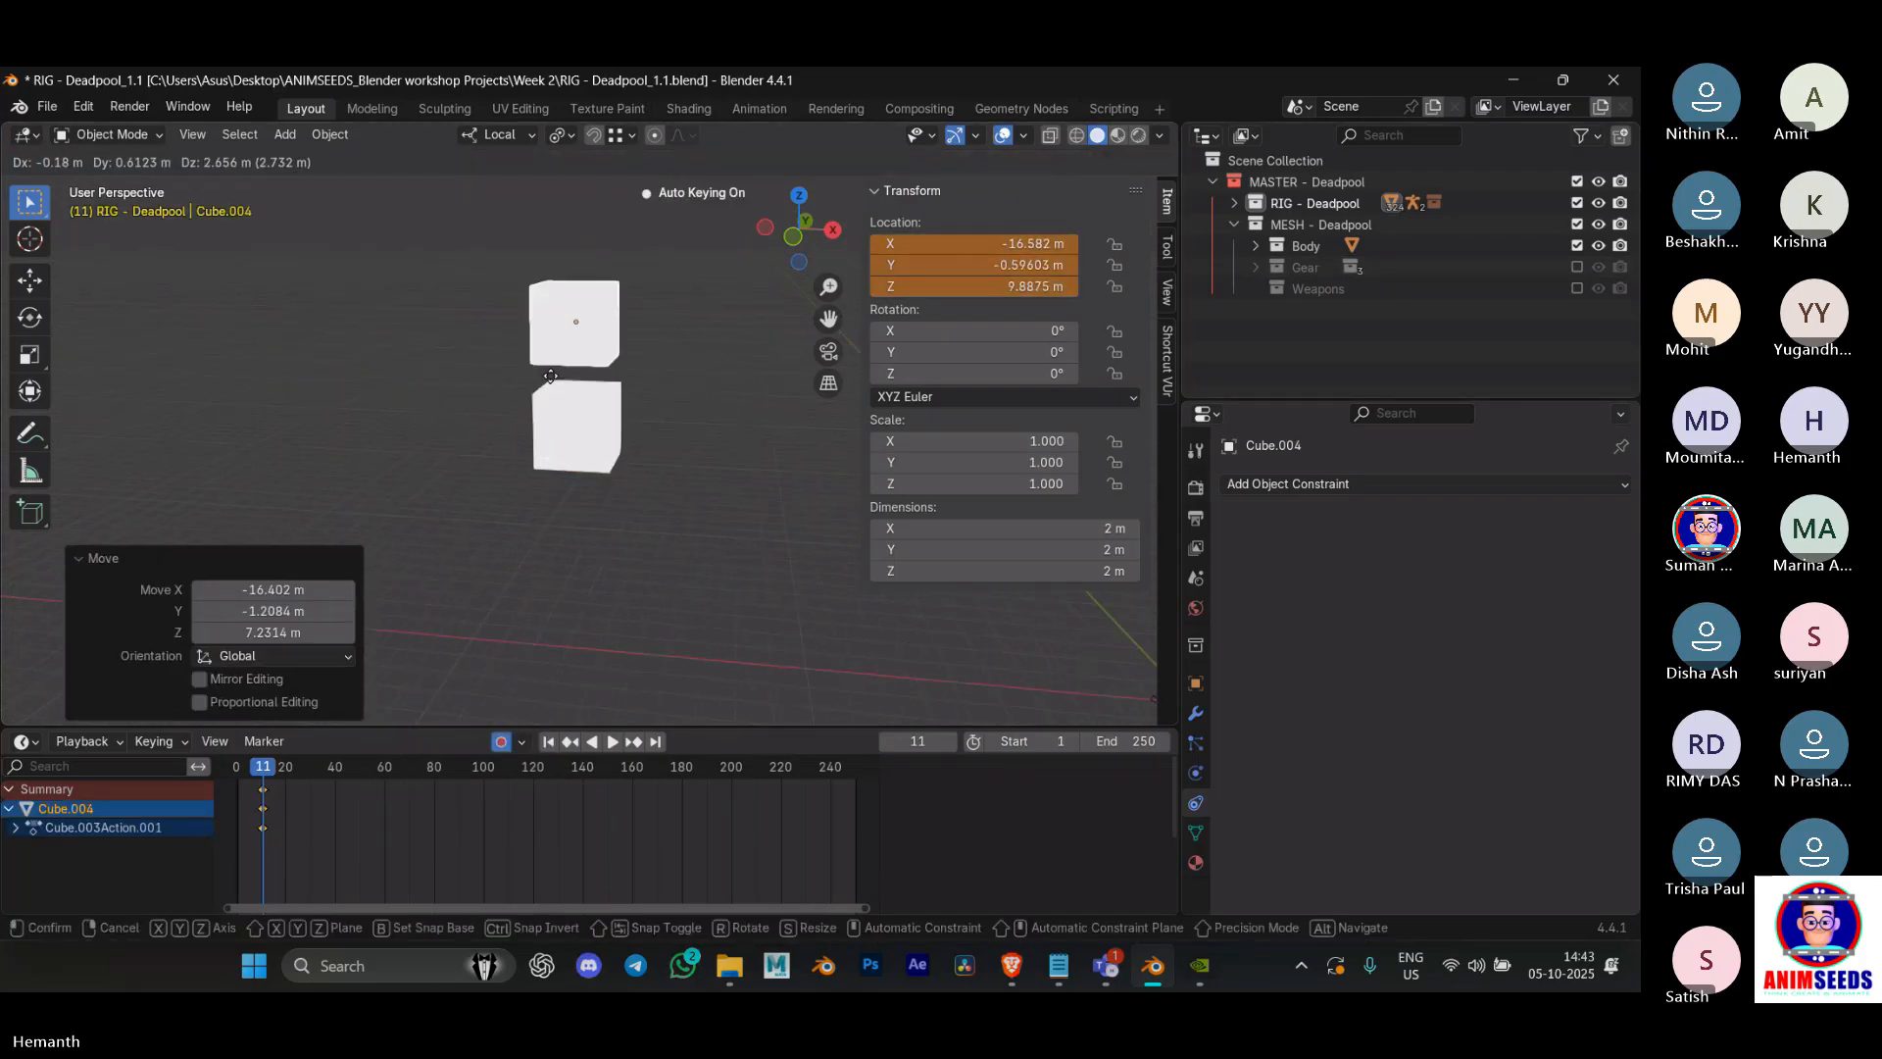
left_click(550, 341)
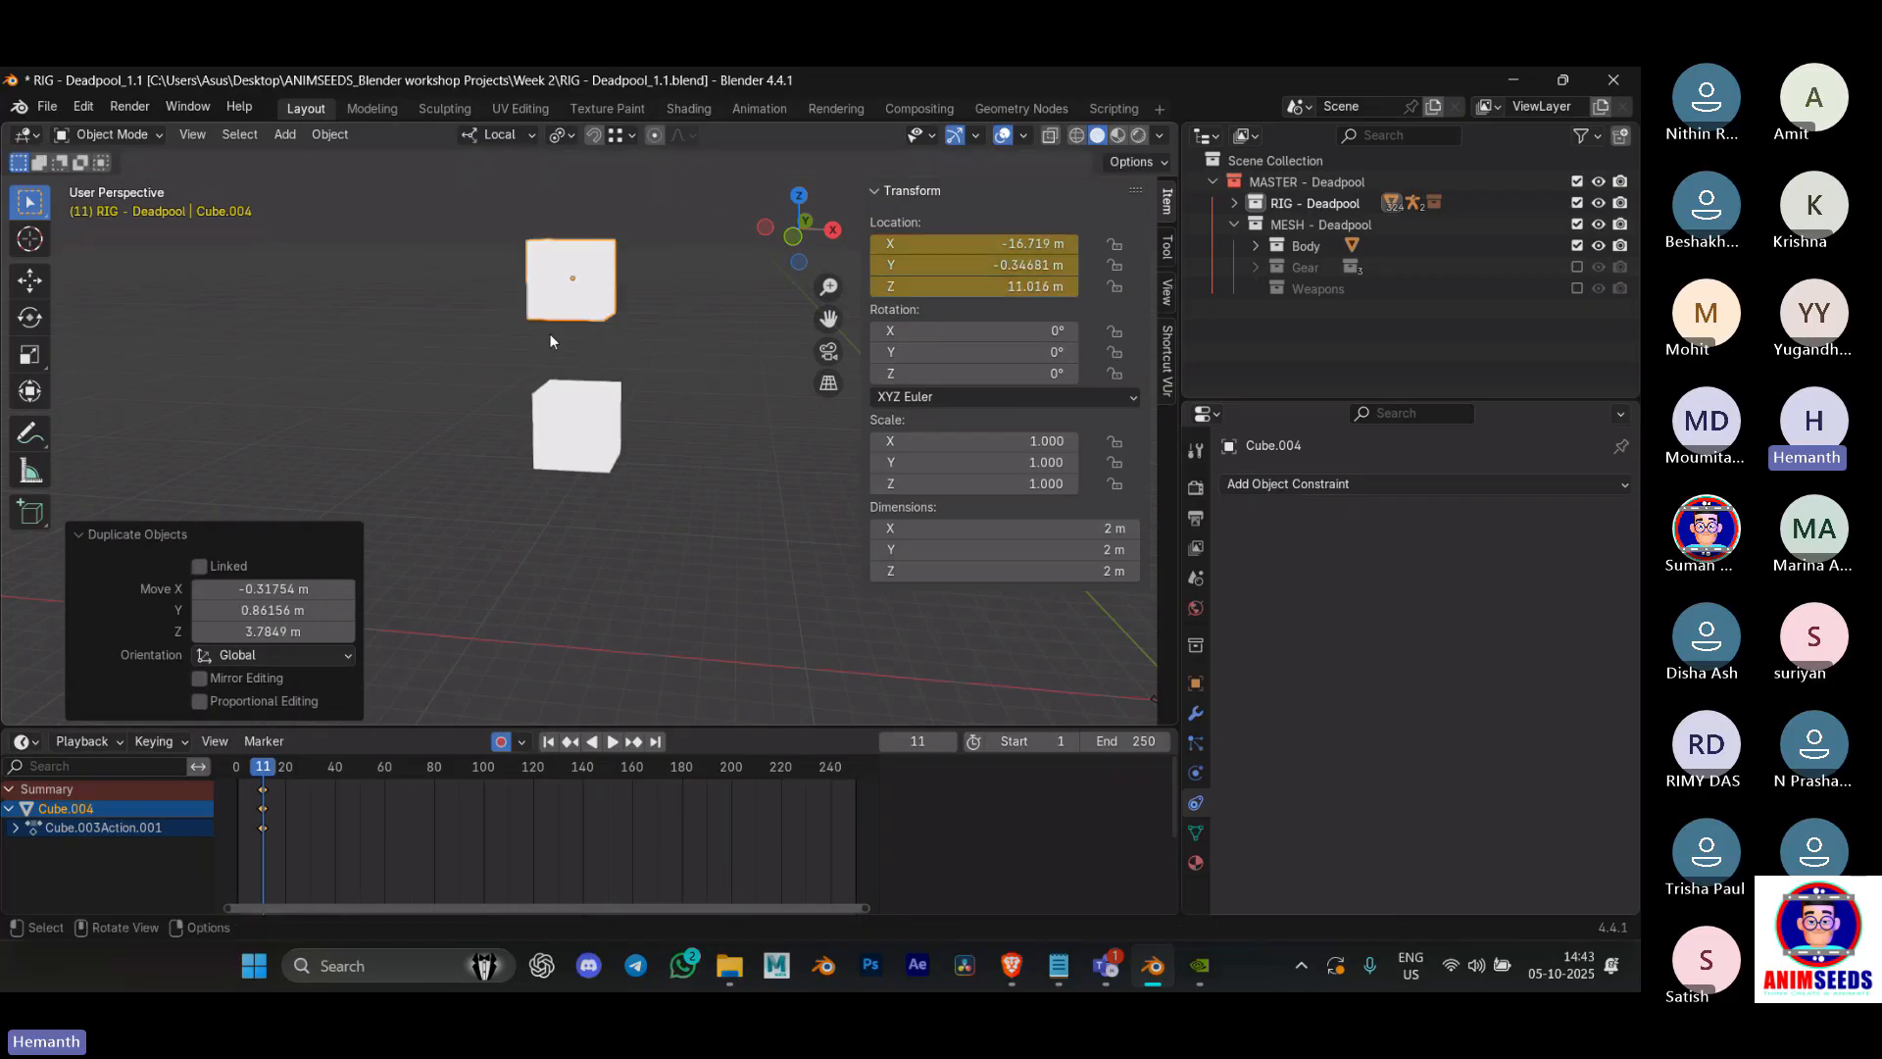
Step: Parent the upper cube to the lower cube using Object (Keep Transform)
middle_click_drag(584, 421, 606, 402)
left_click(608, 399)
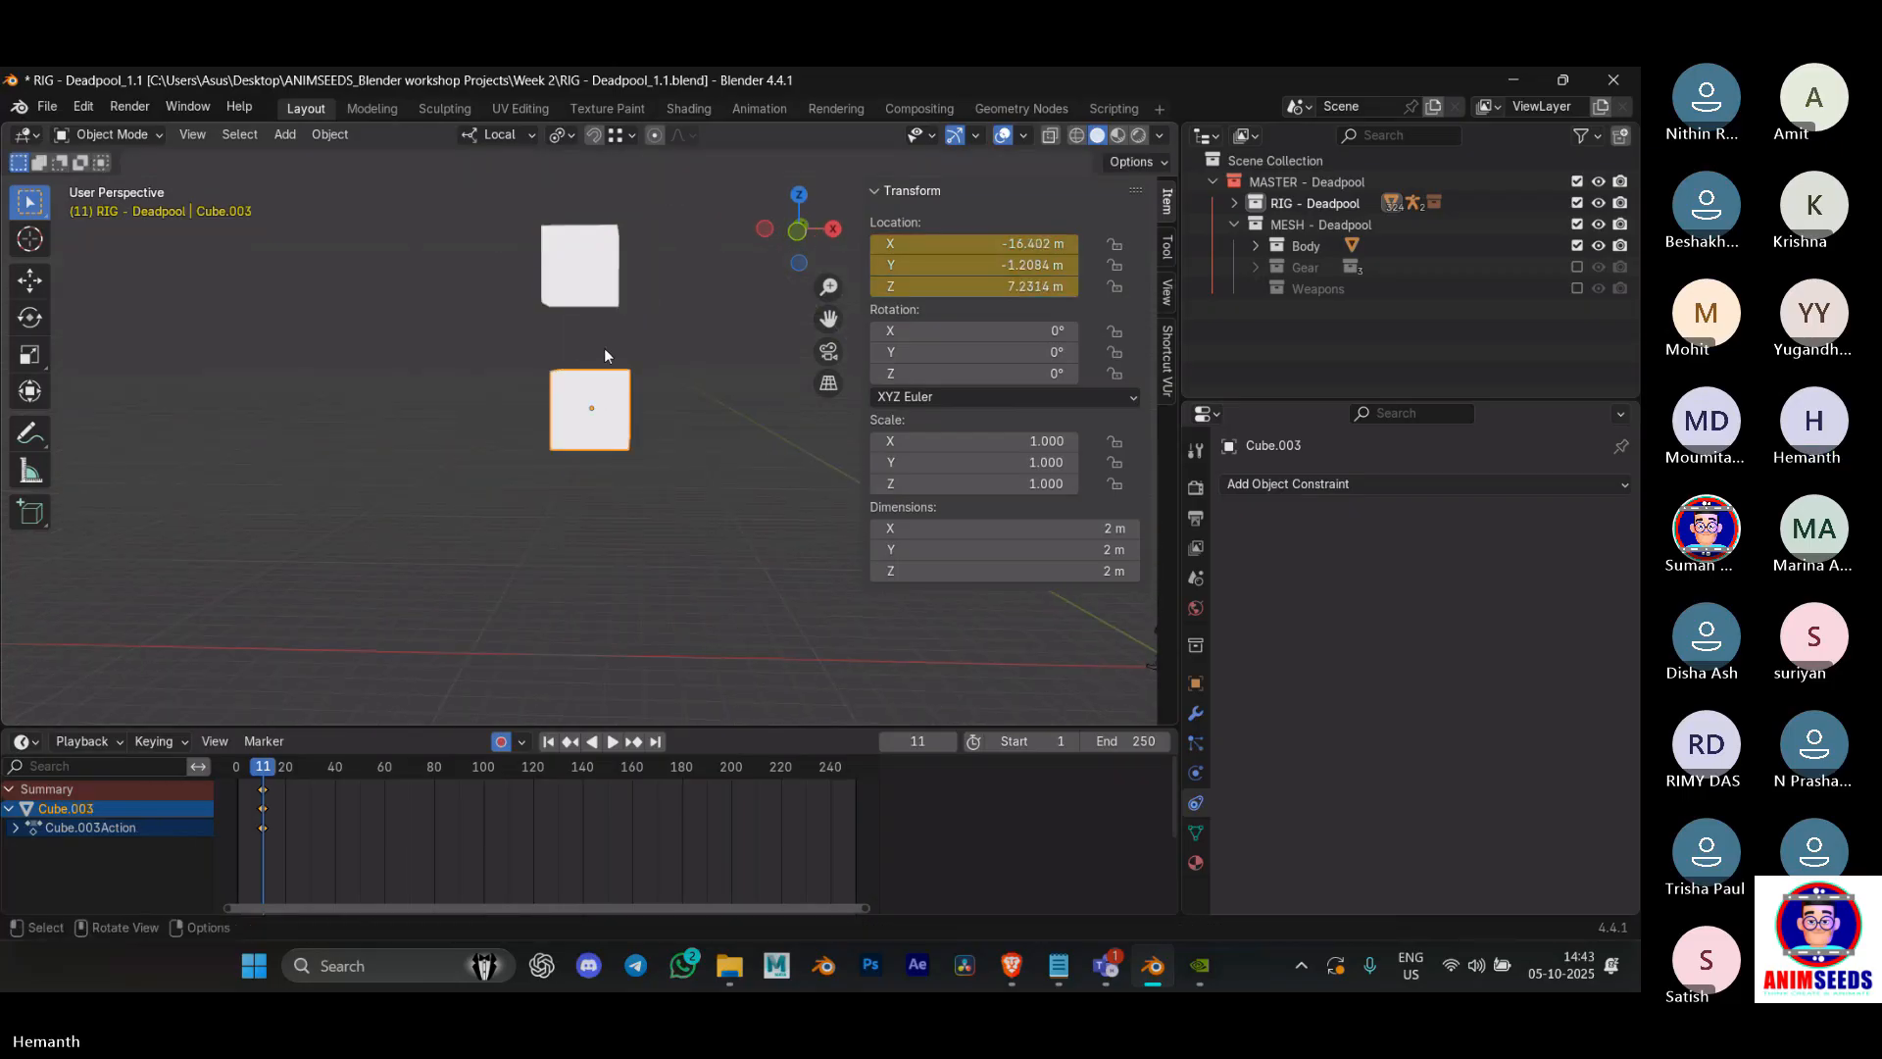
left_click(642, 382)
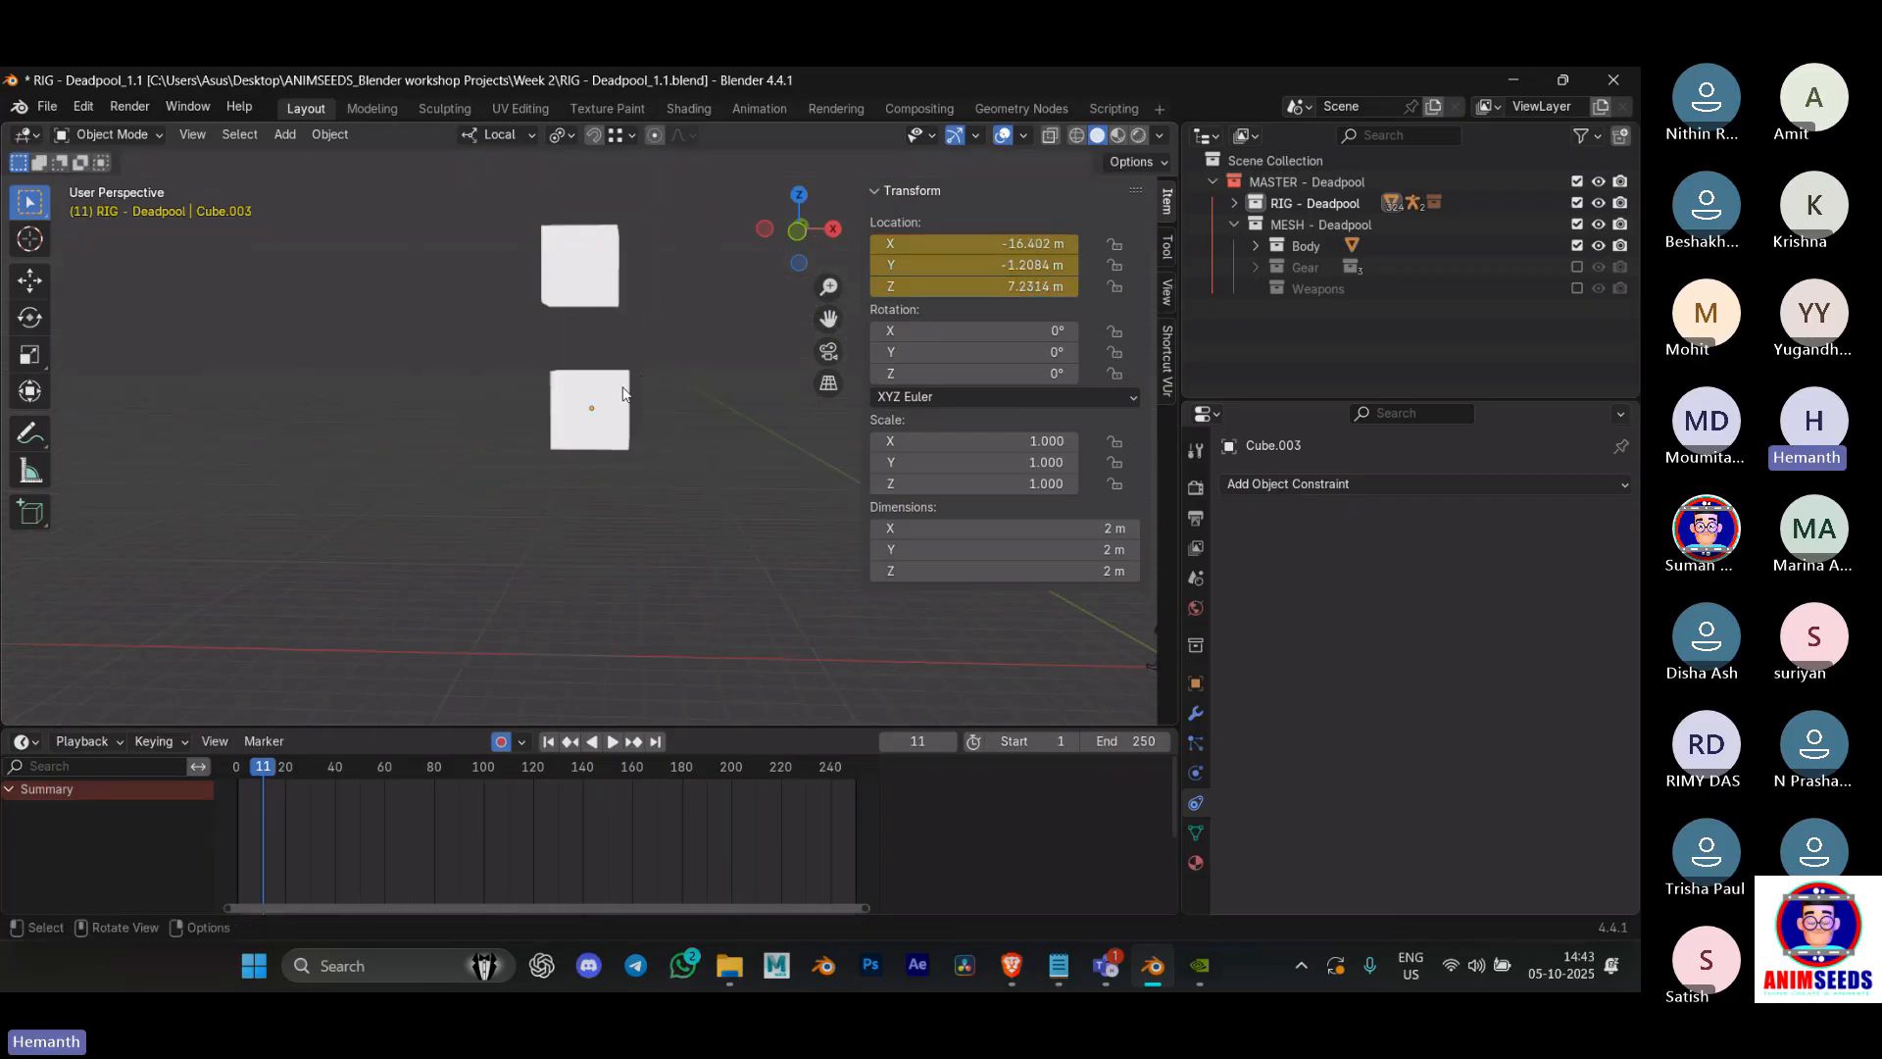
left_click(621, 394)
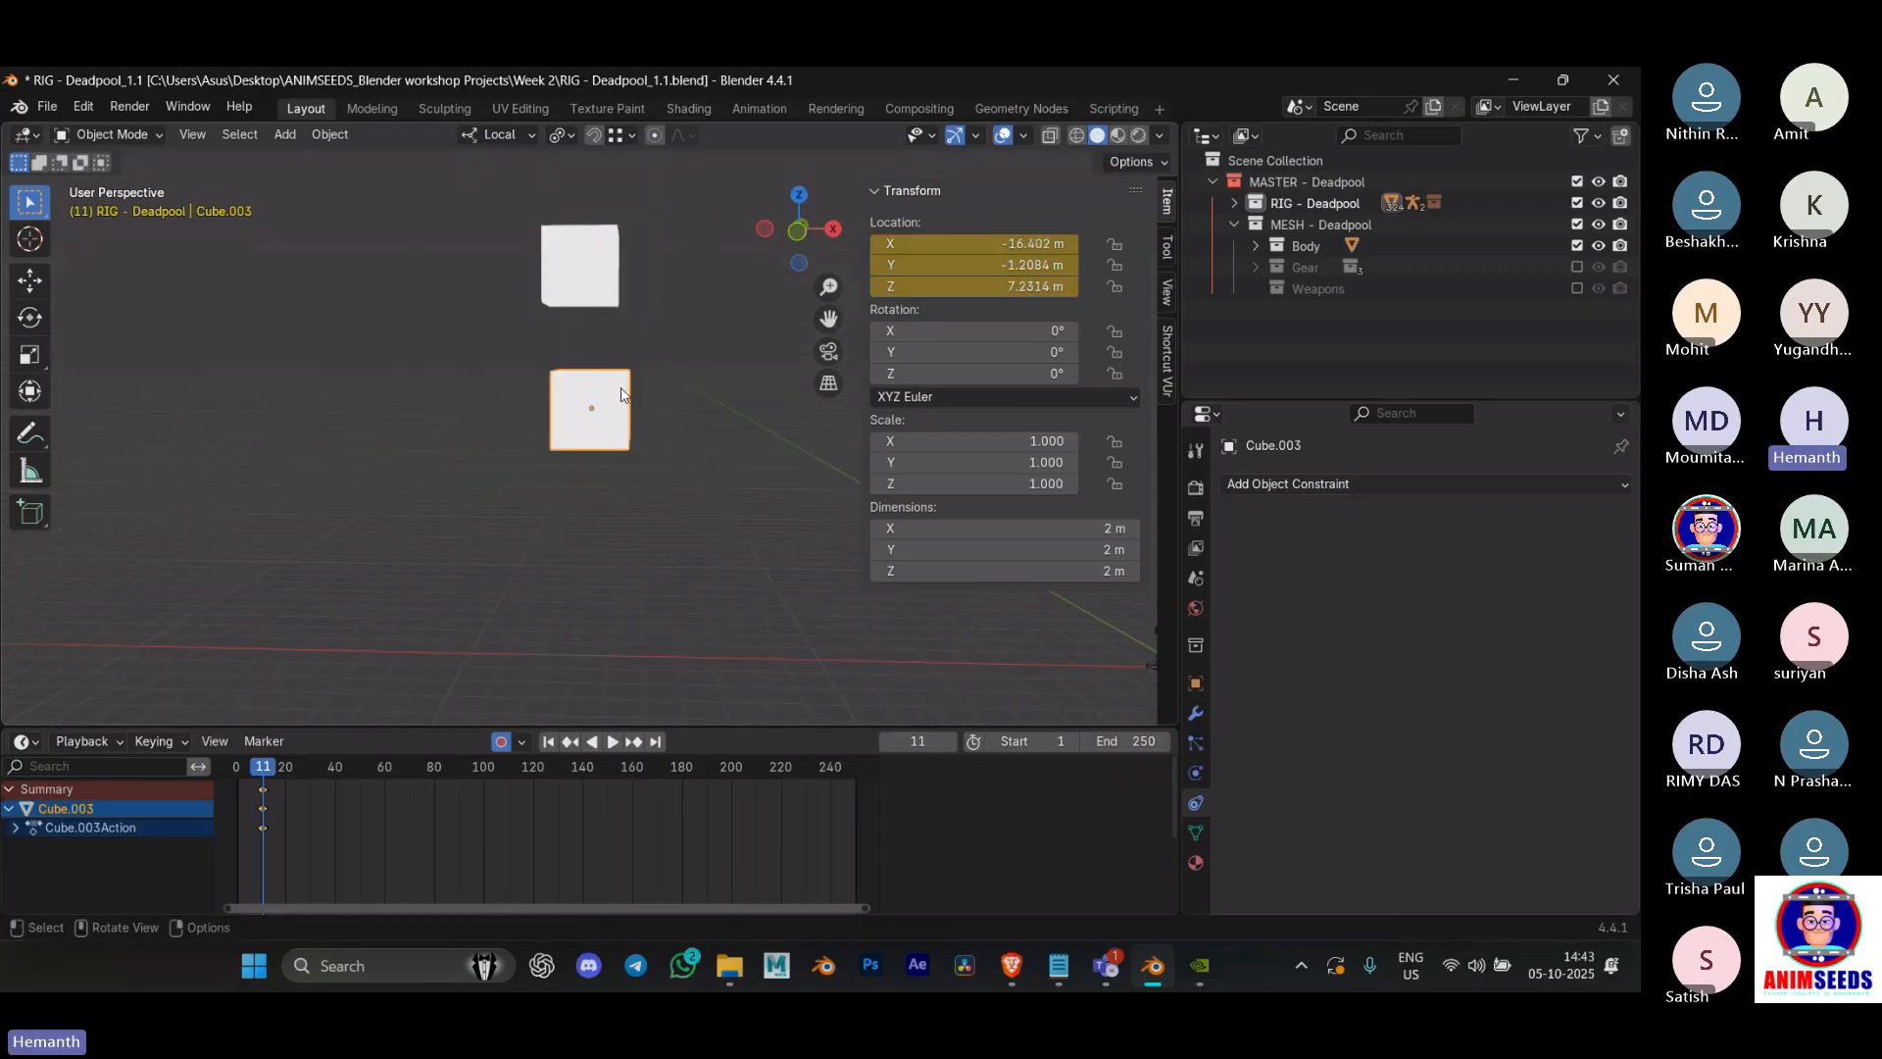
left_click(605, 286)
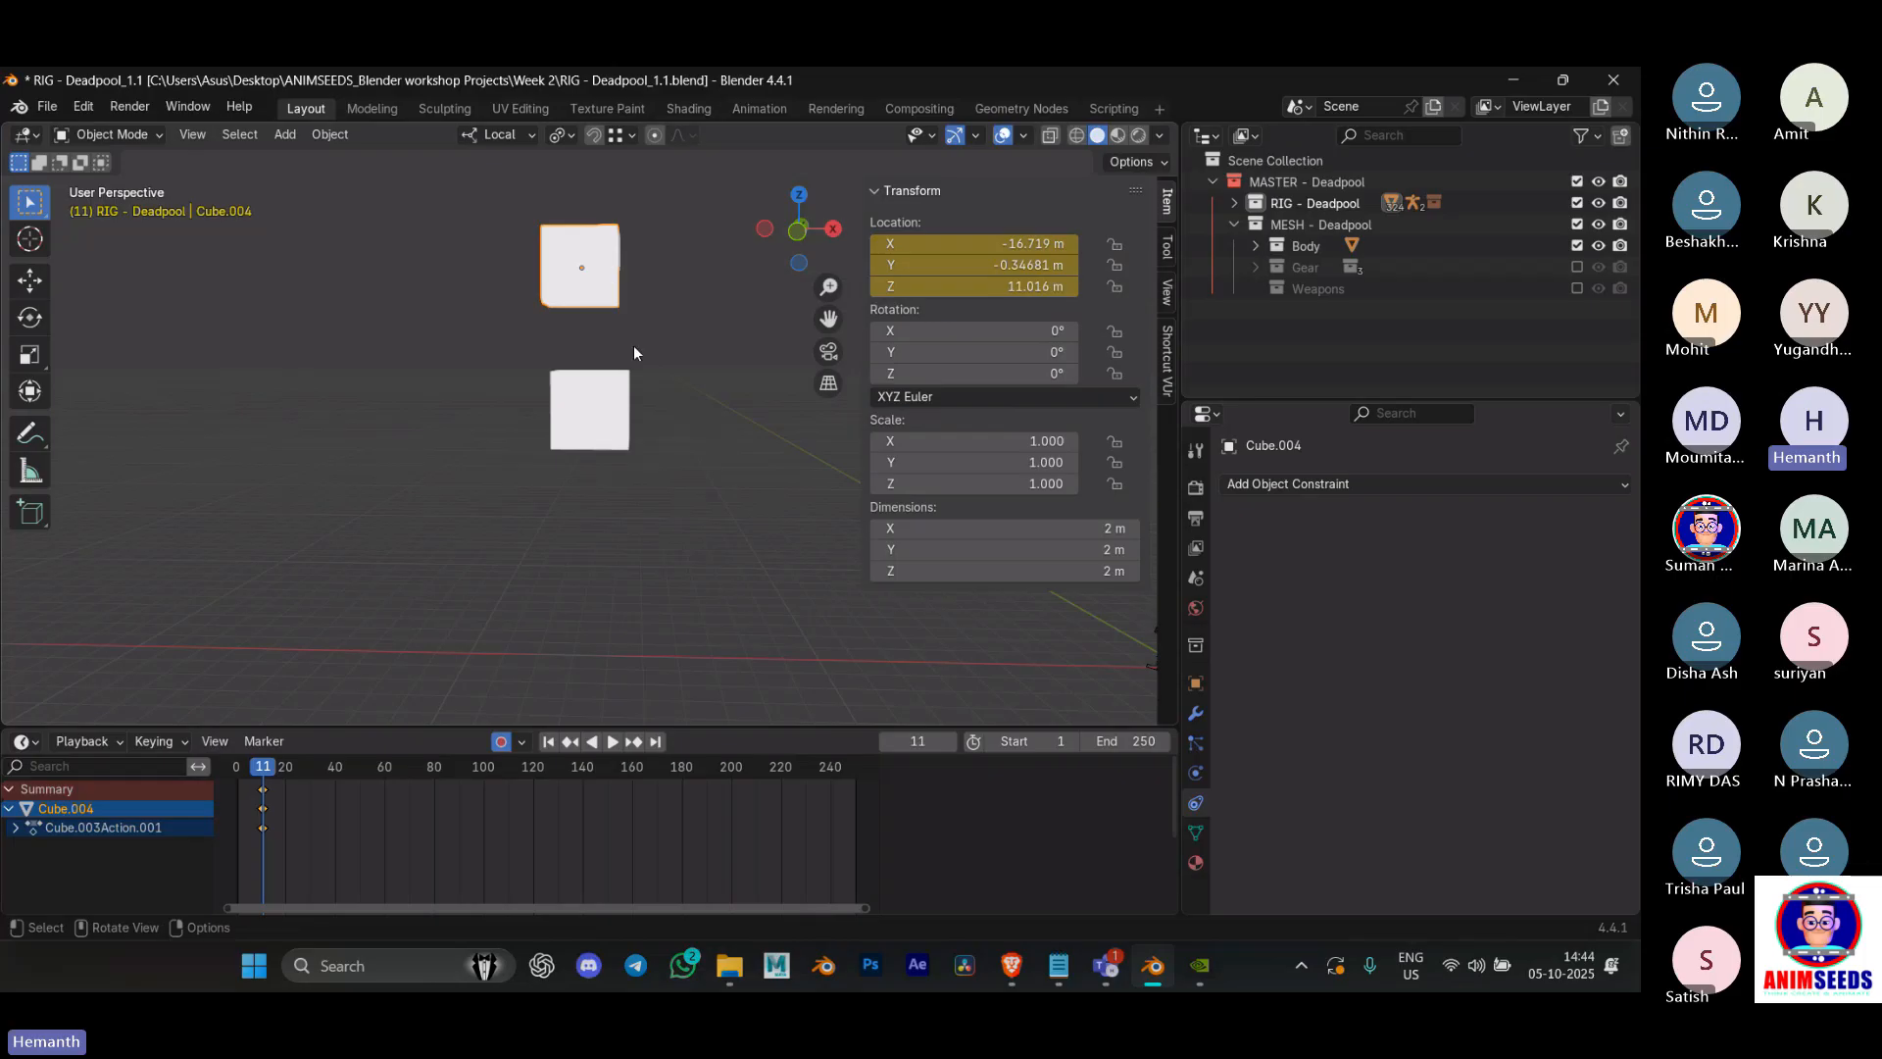
left_click(616, 389, "shift")
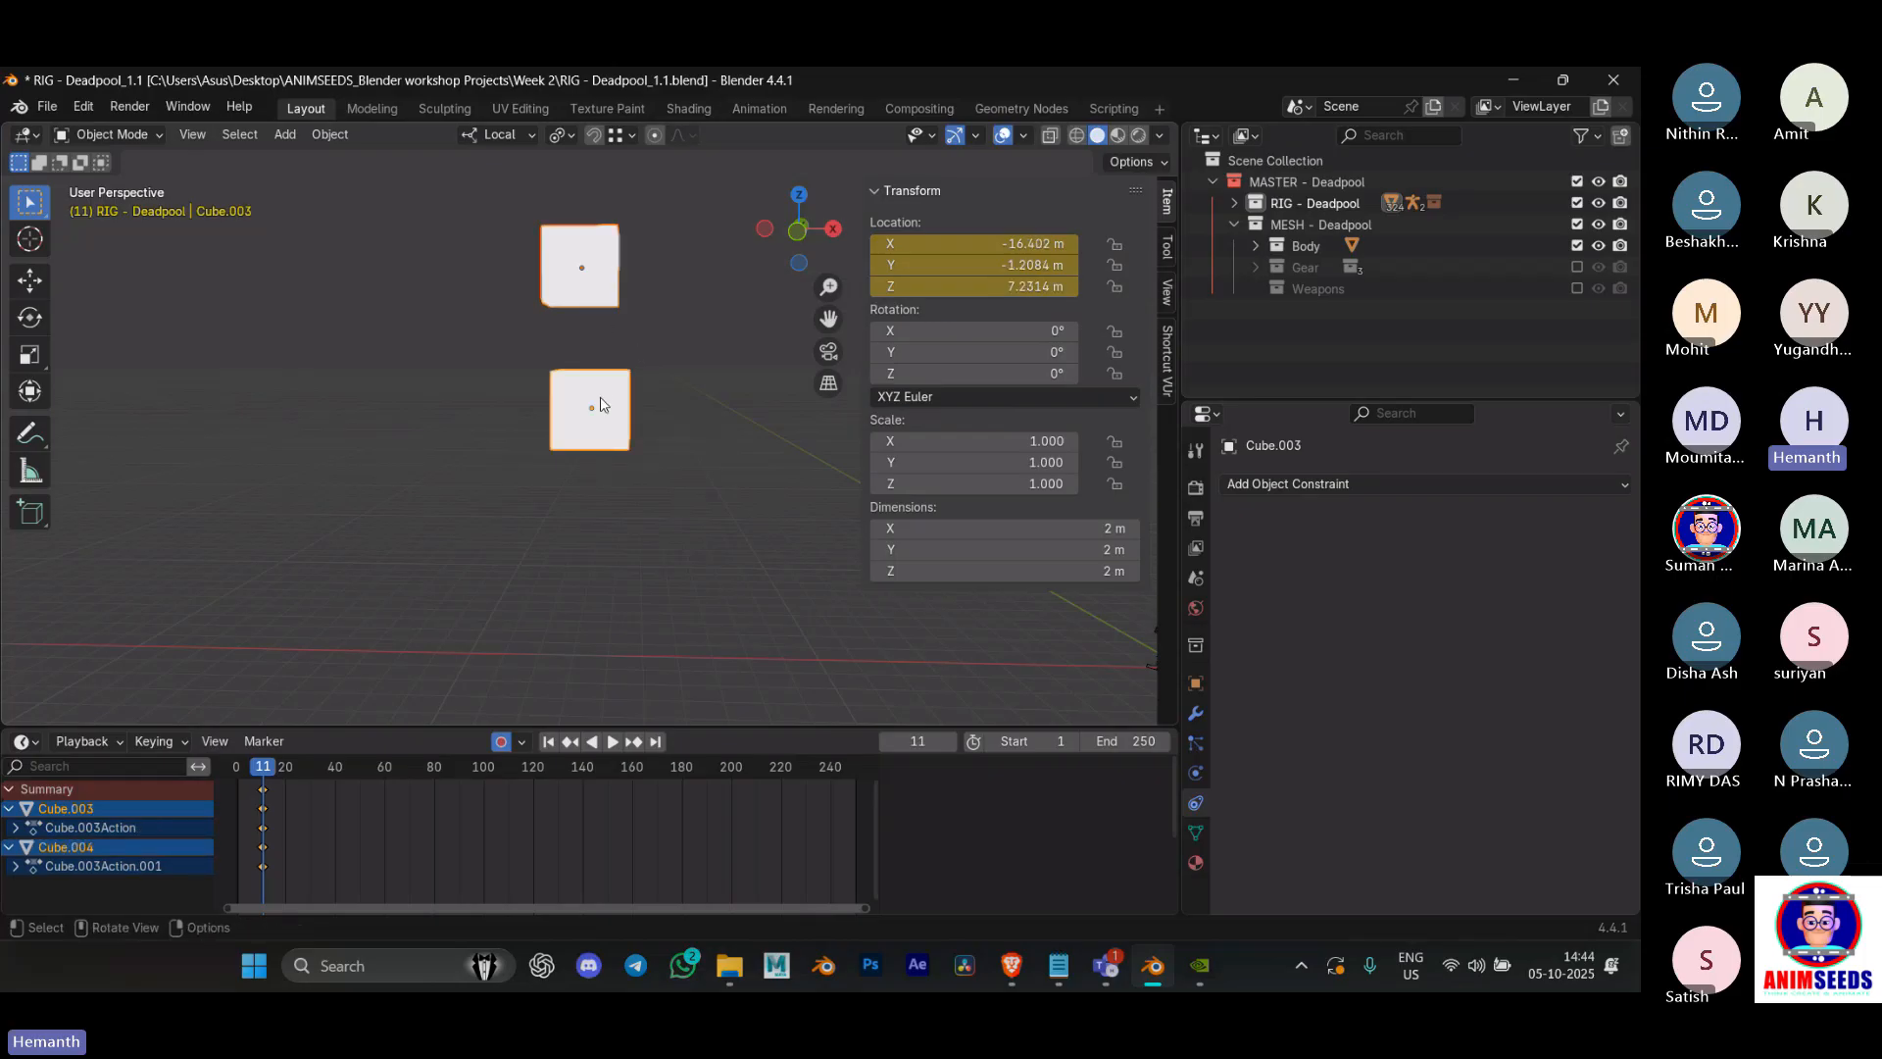
key("ctrl+p")
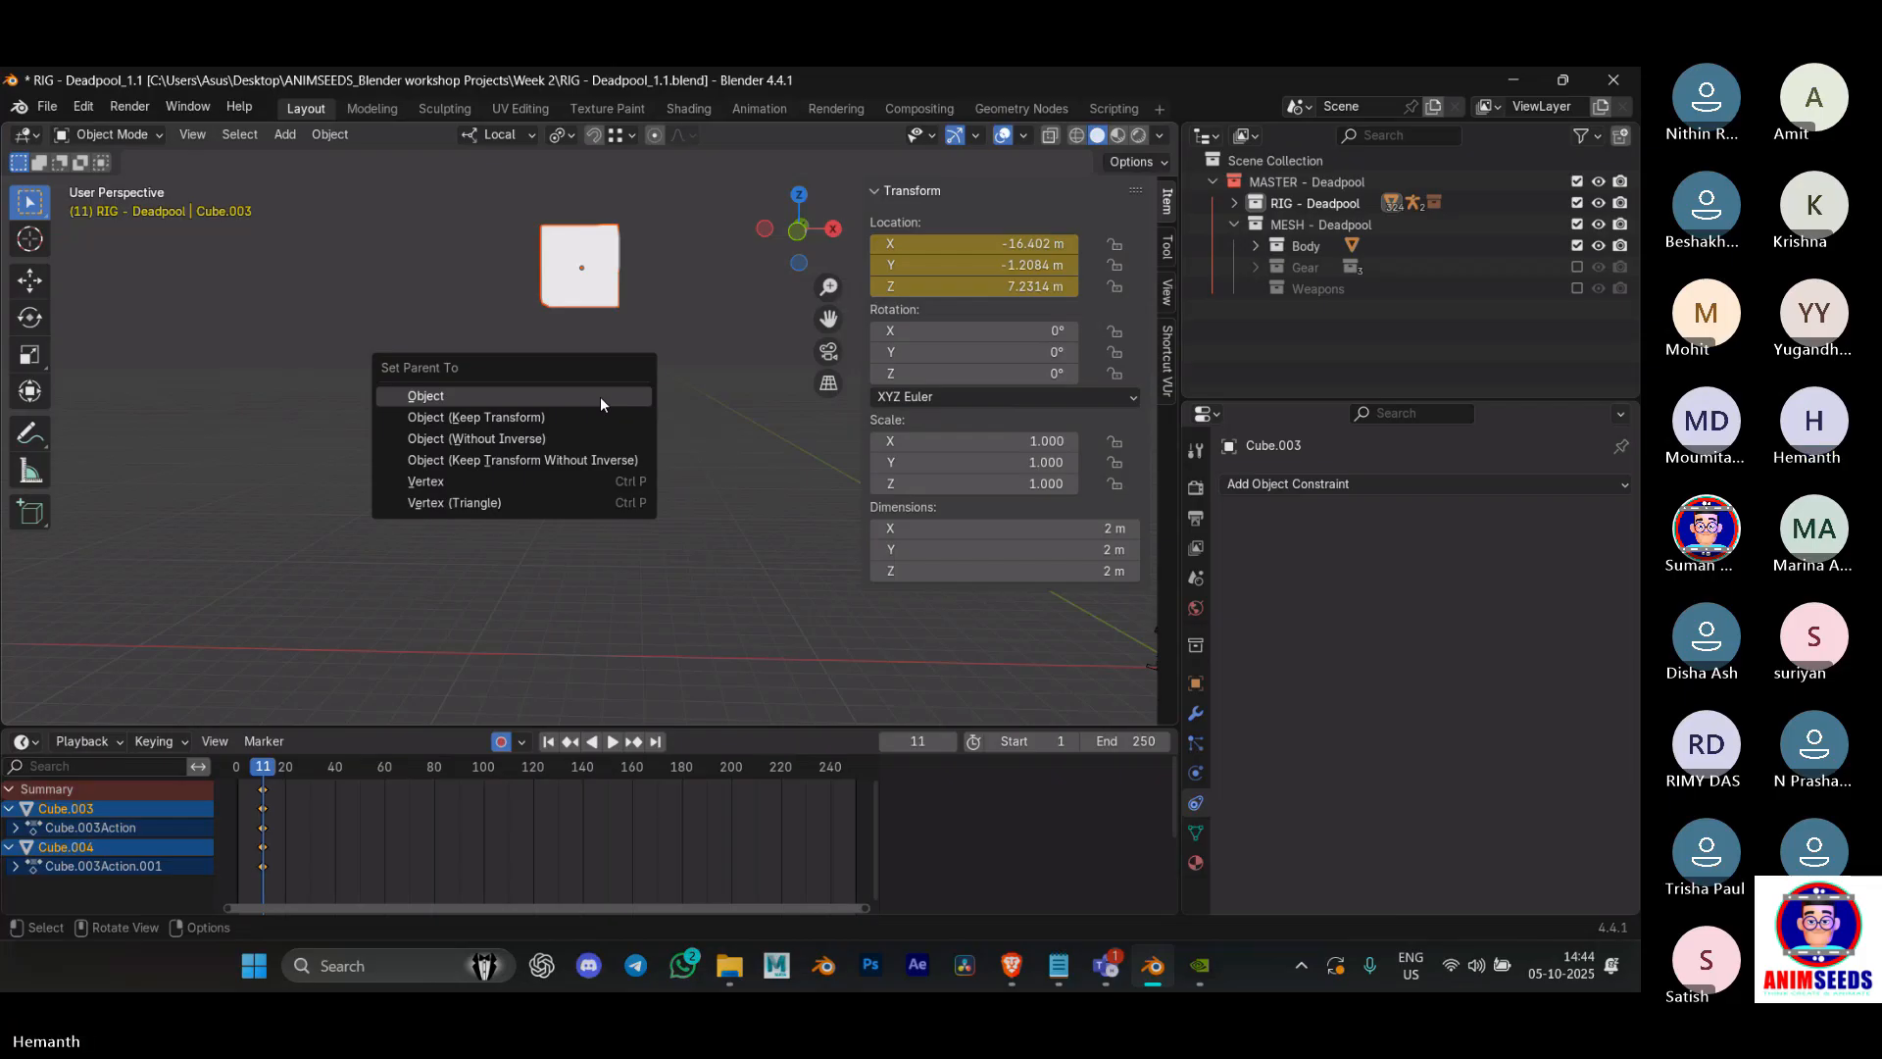
left_click(525, 418)
Step: Test-rotate the parented cubes about their individual origins by about -111° in the view, and clear the rotation
key("r")
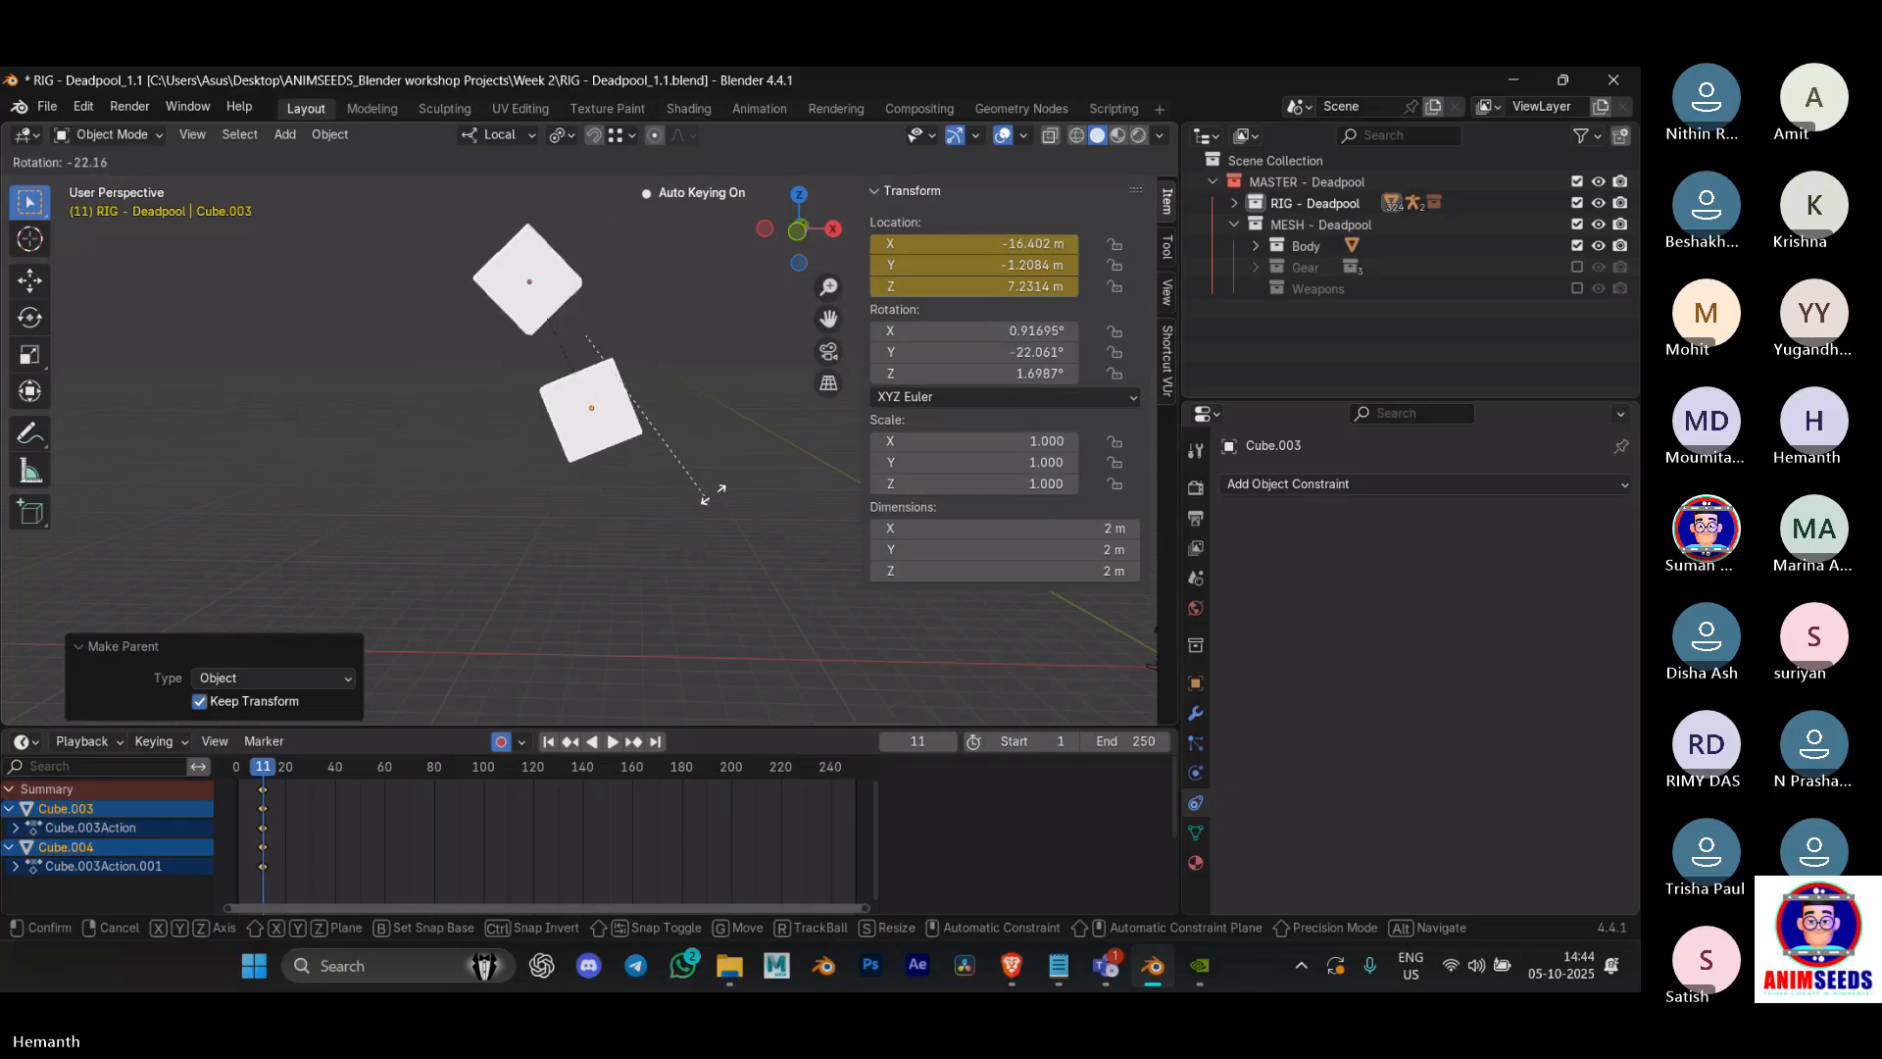
key("Escape")
left_click(559, 135)
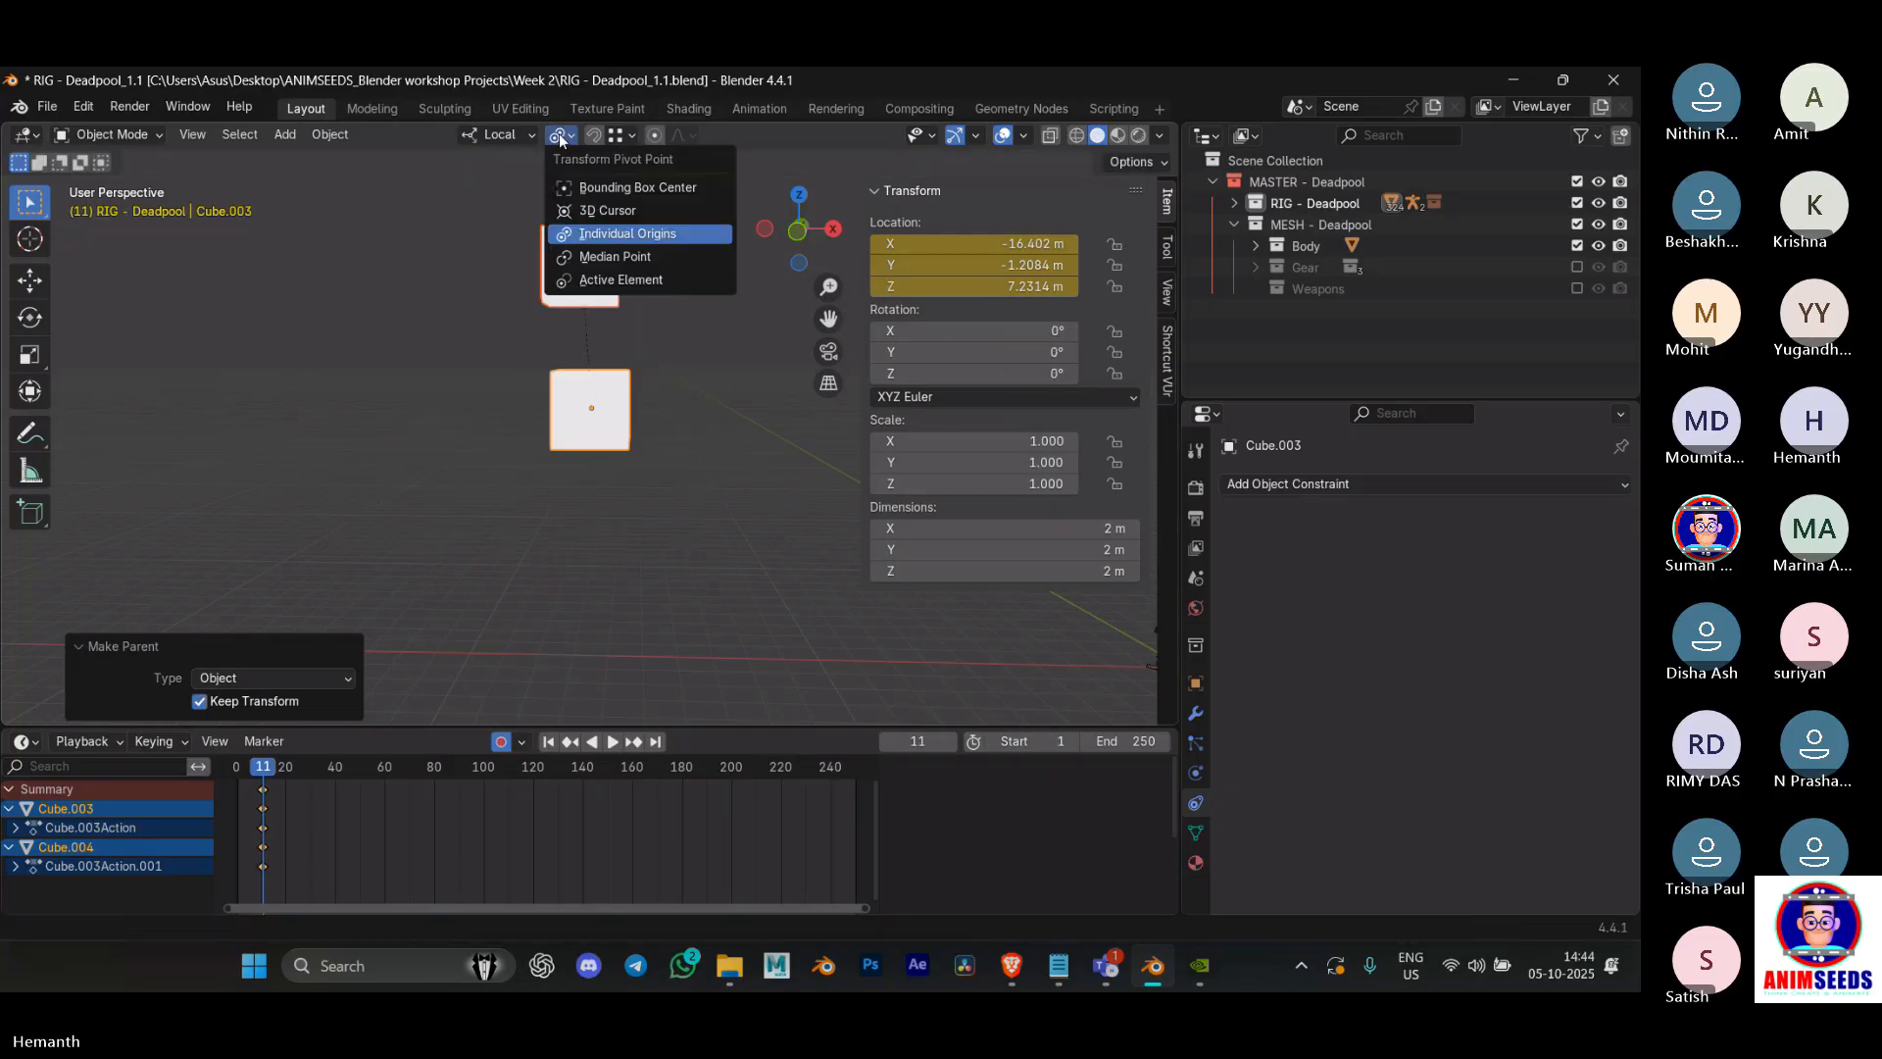
left_click(611, 235)
key("r")
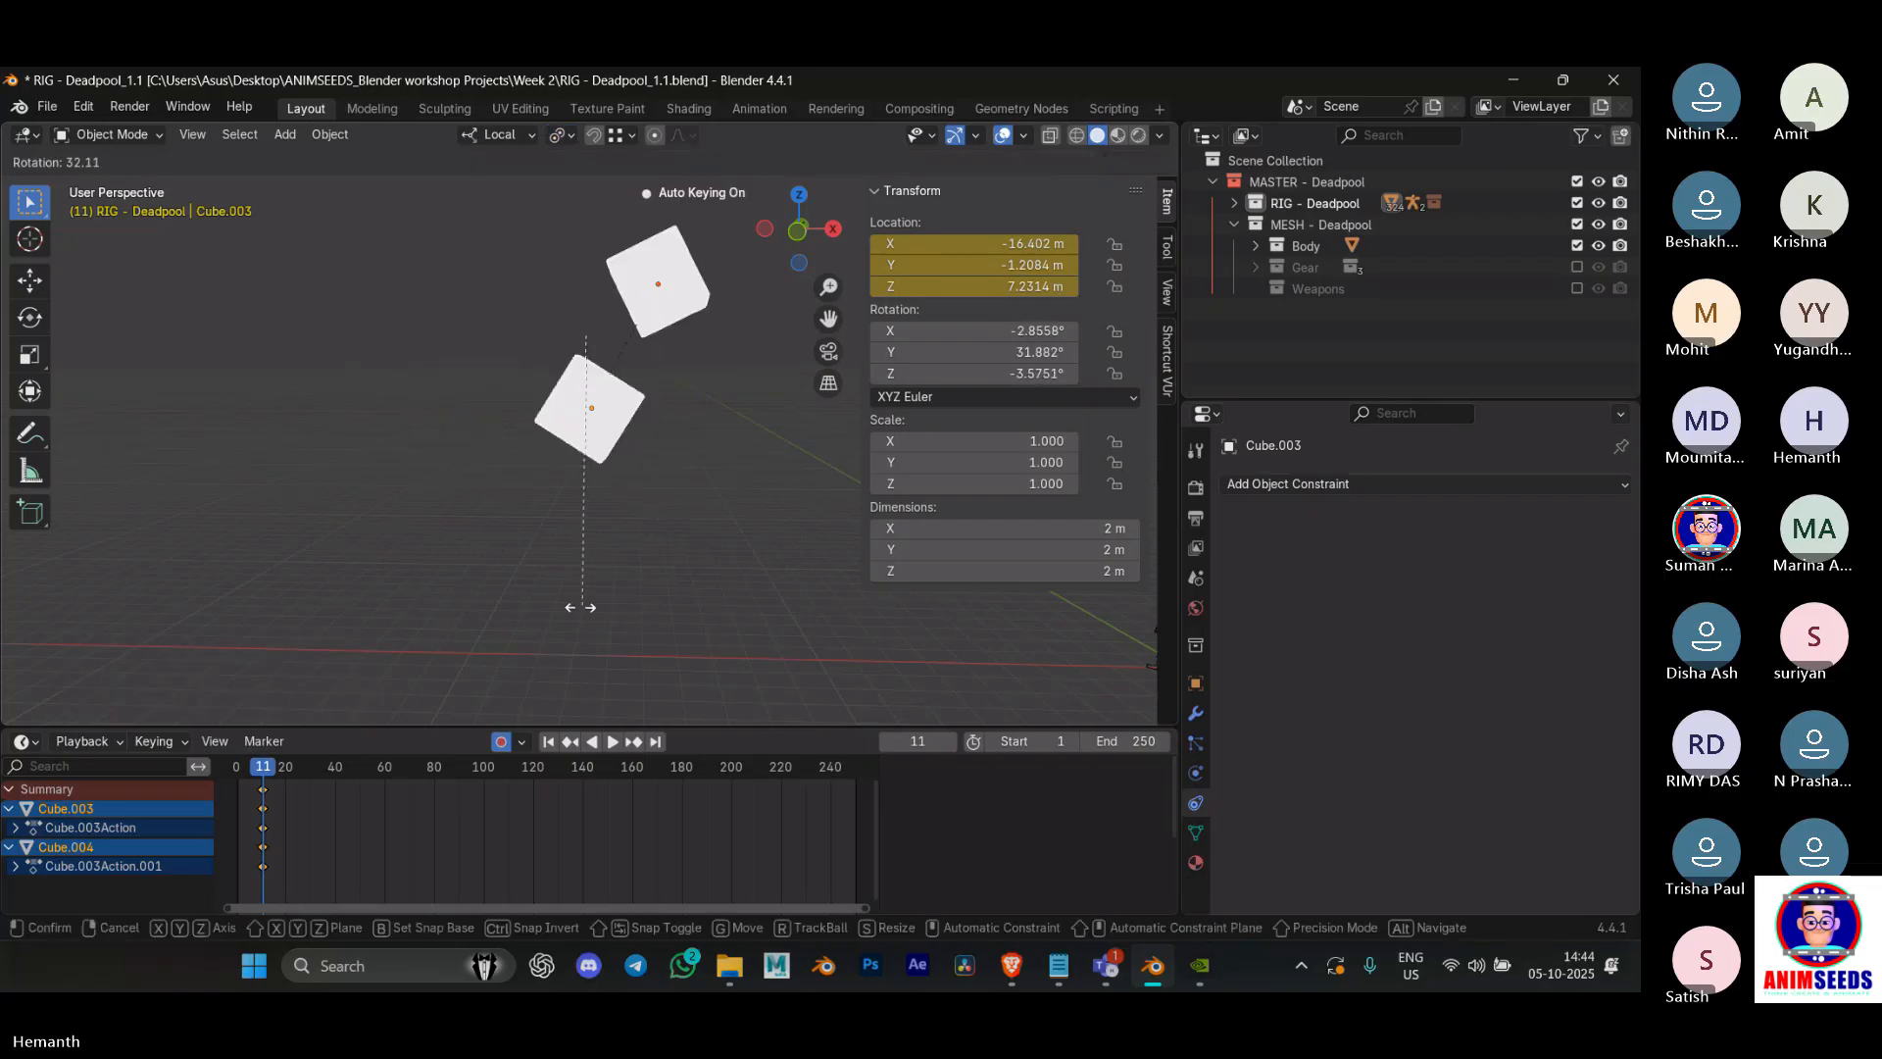
left_click(628, 294)
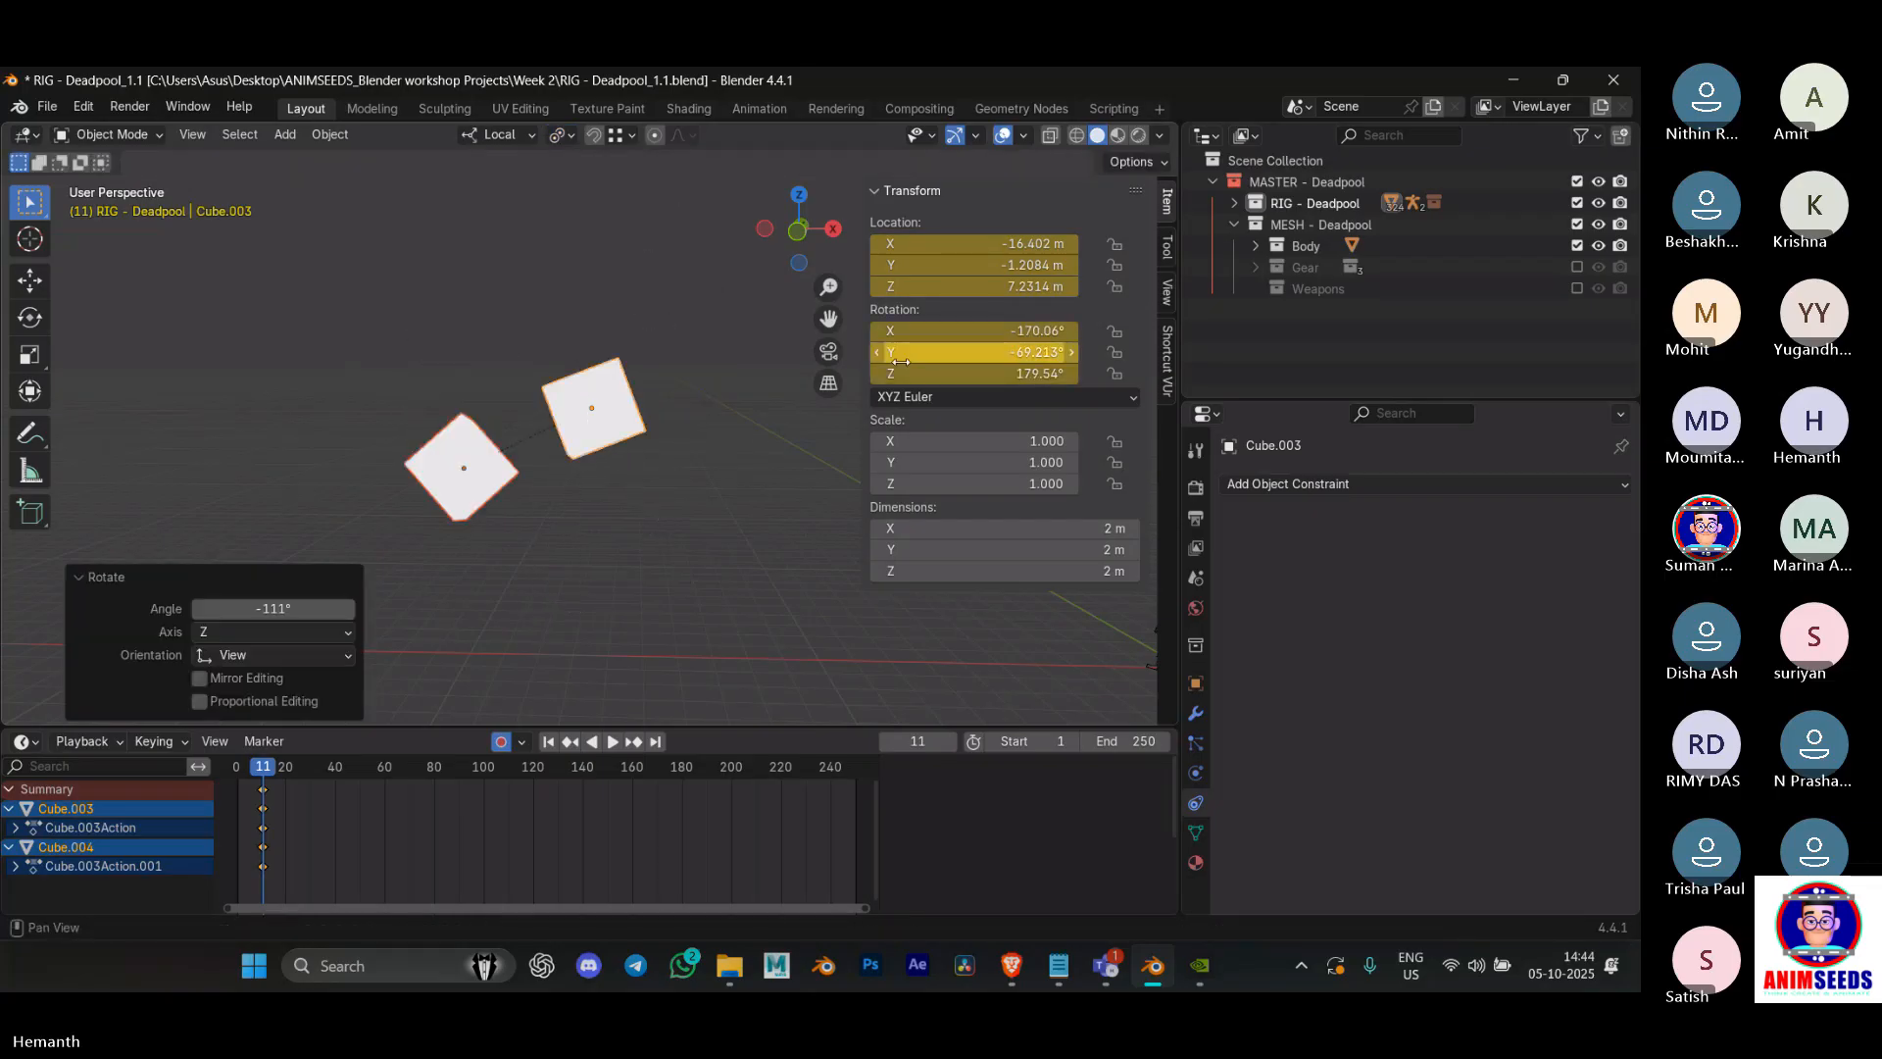
key("alt+r")
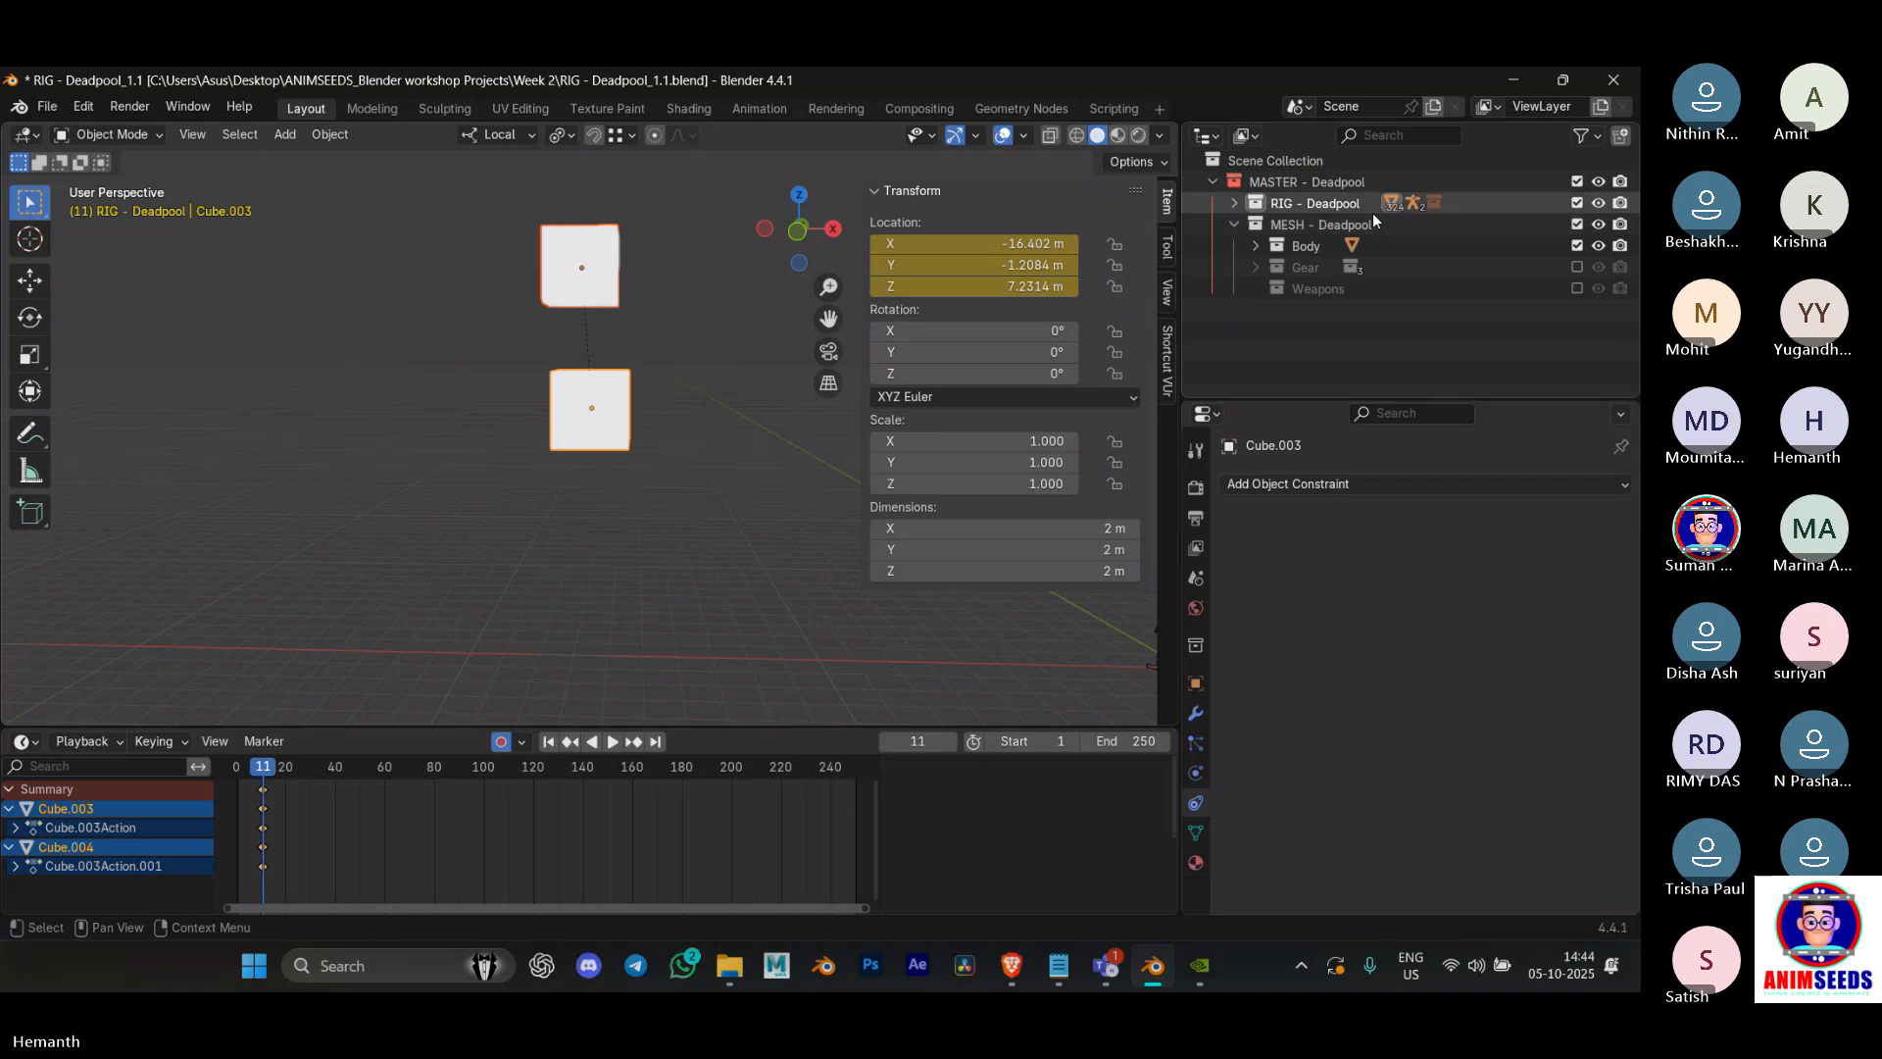
Step: Locate the parent cube in the outliner and toggle the visibility of Cube.001, Cube.002 and Cube.003 off and back on
key("KP_Decimal")
scroll(1361, 302, "down", 1)
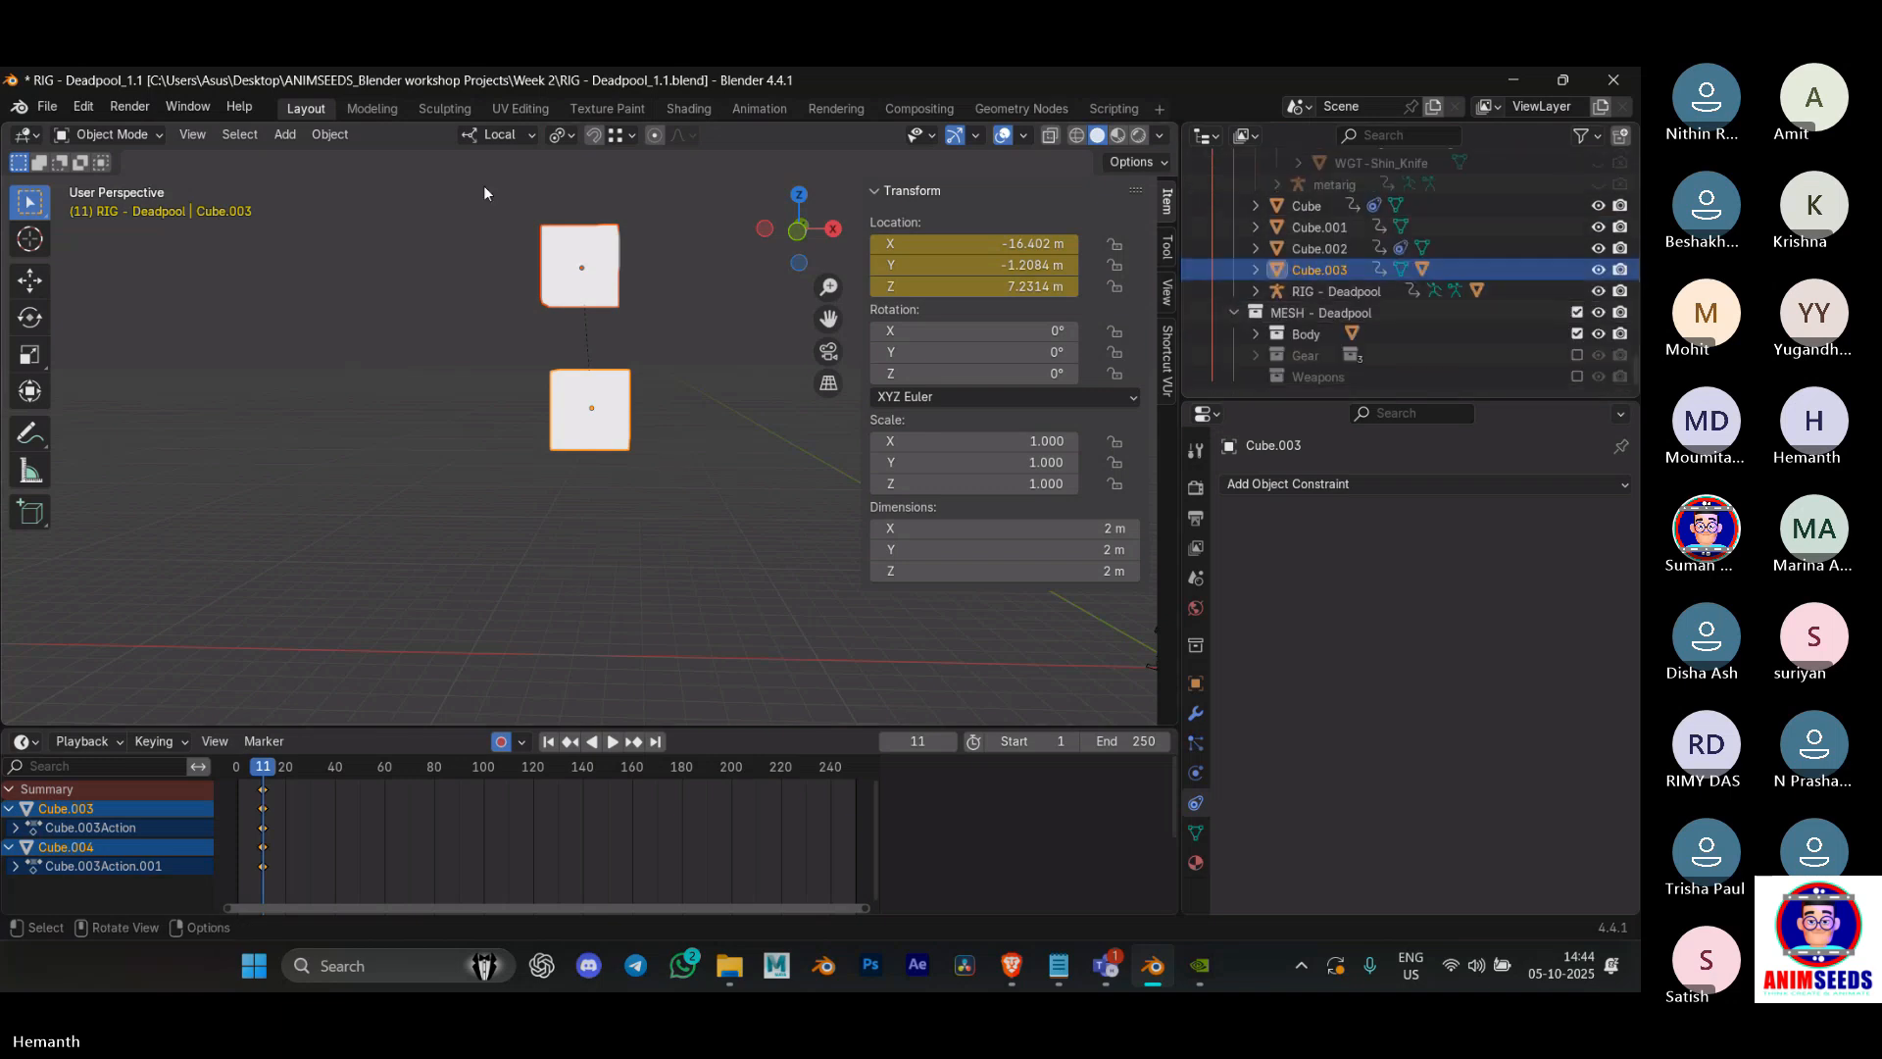
left_click(1604, 249)
left_click(1598, 269)
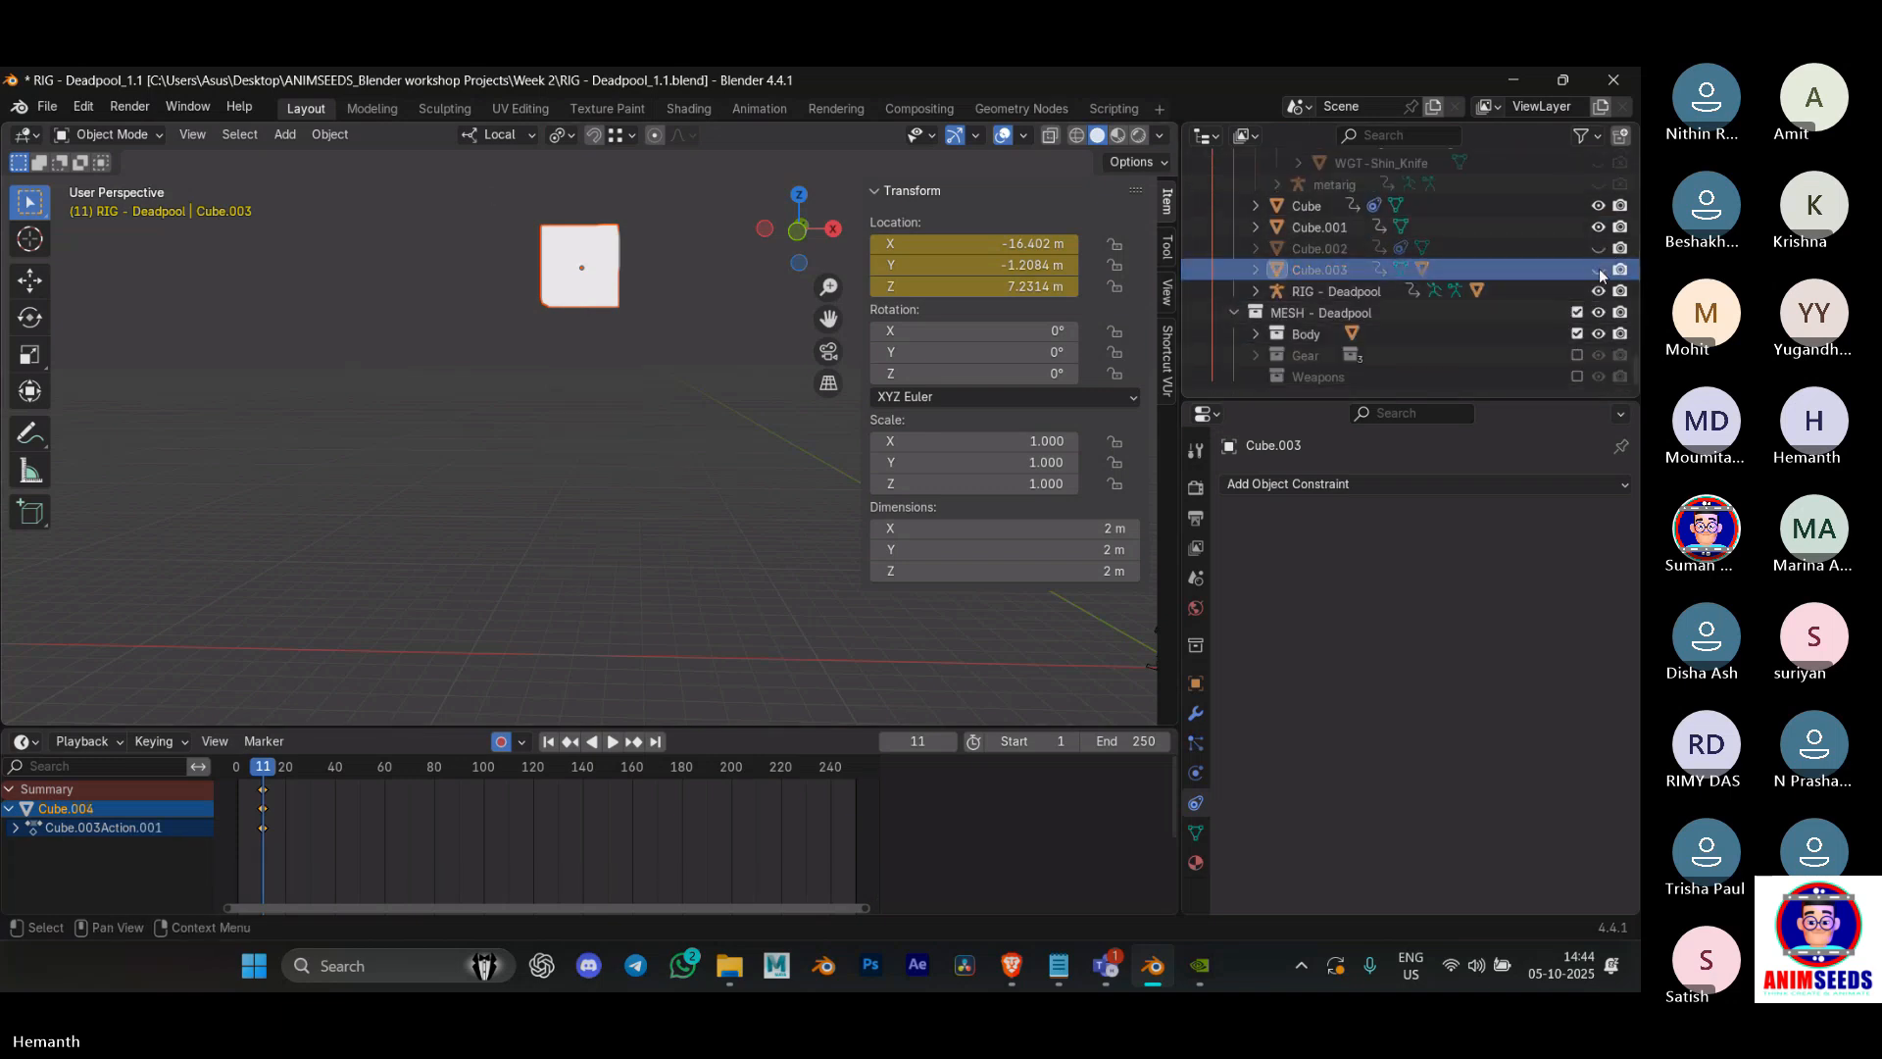
left_click(1598, 269)
left_click(1598, 227)
left_click(1598, 228)
left_click(1598, 249)
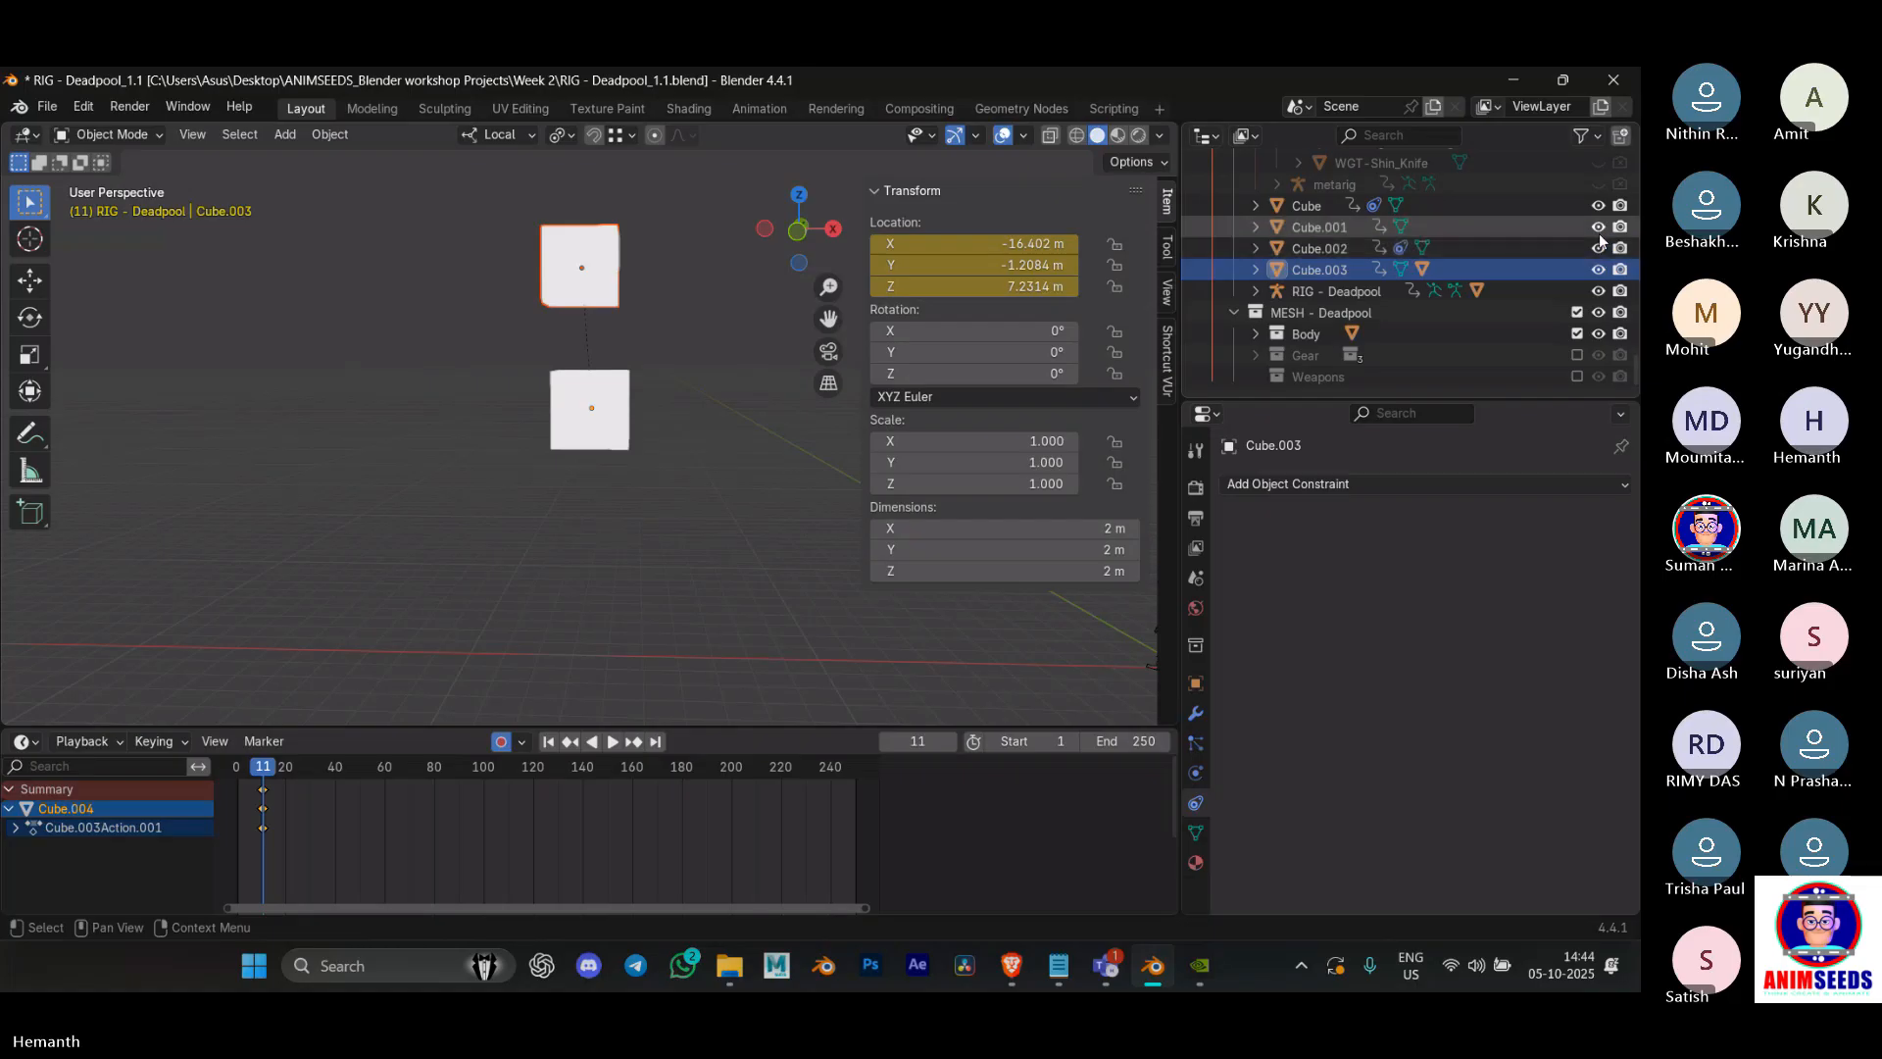
Step: Select both parented cubes and delete them
left_click(603, 422)
left_click_drag(690, 460, 516, 251)
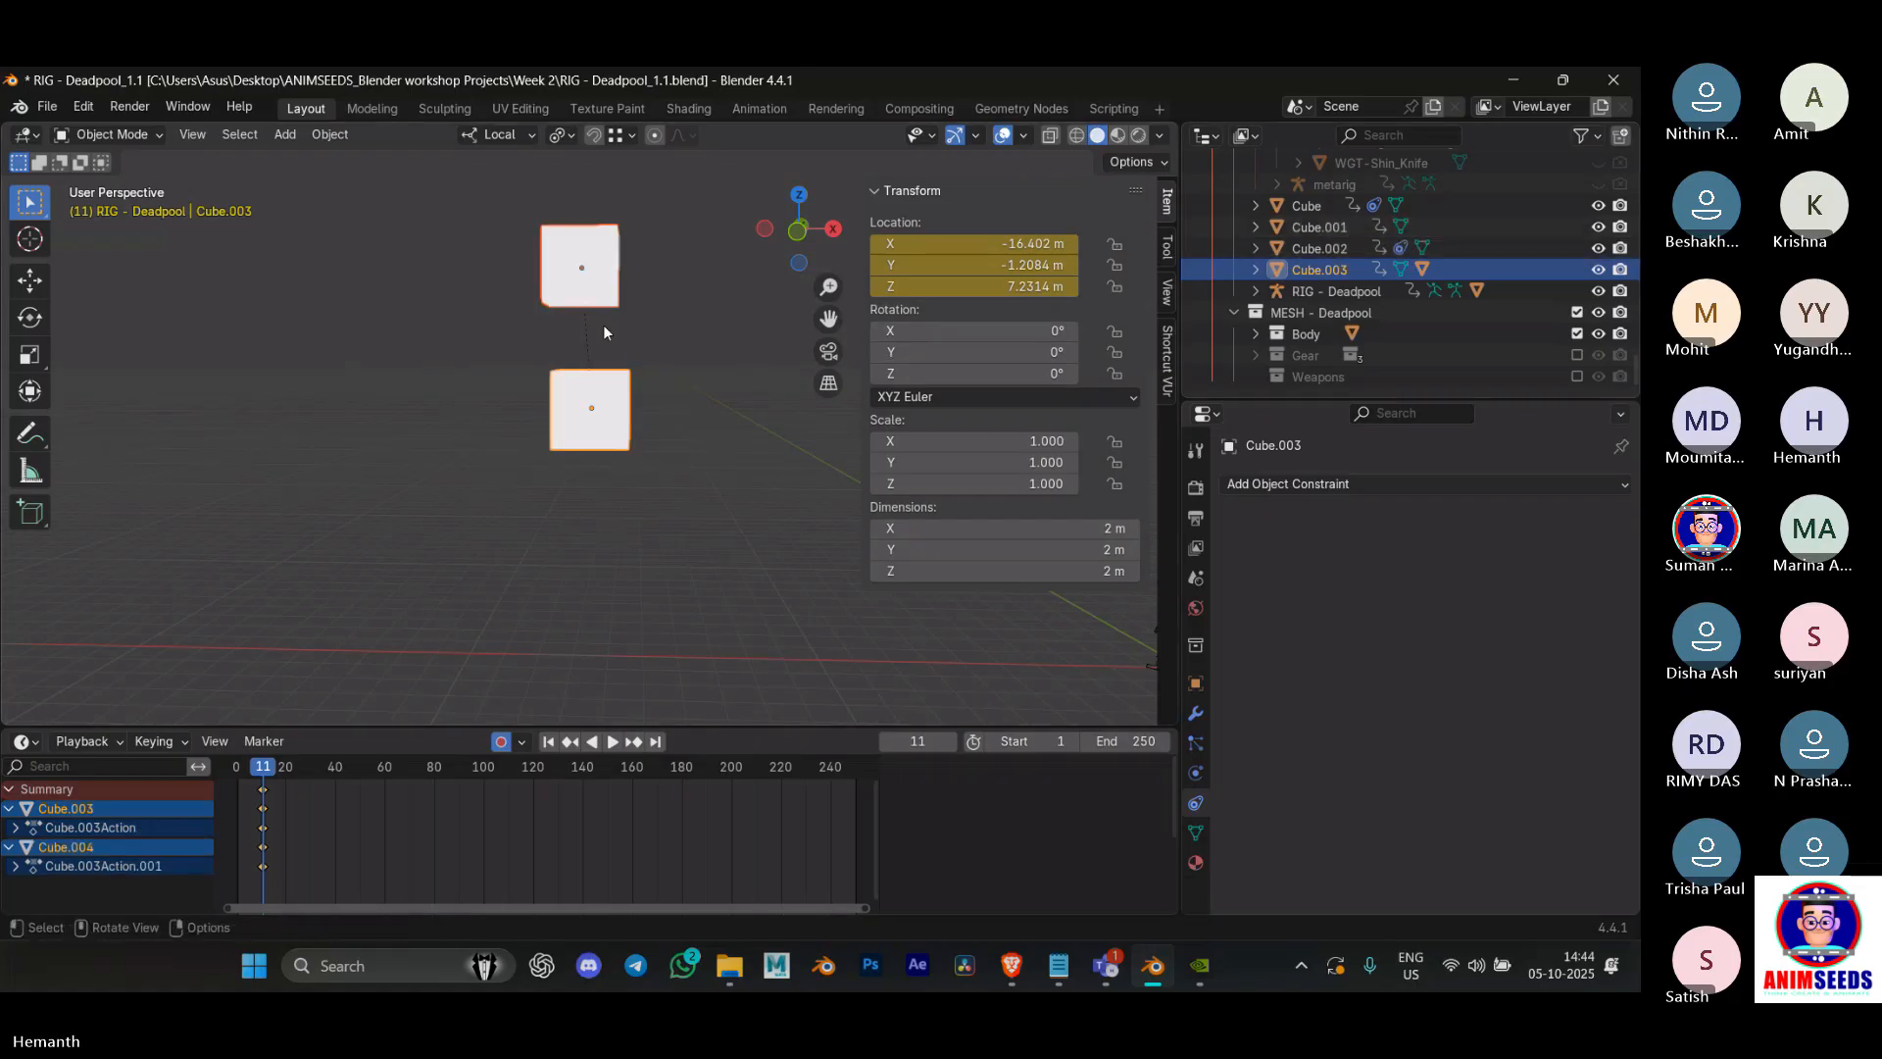
left_click(1345, 272)
left_click(581, 265, "shift")
key("x")
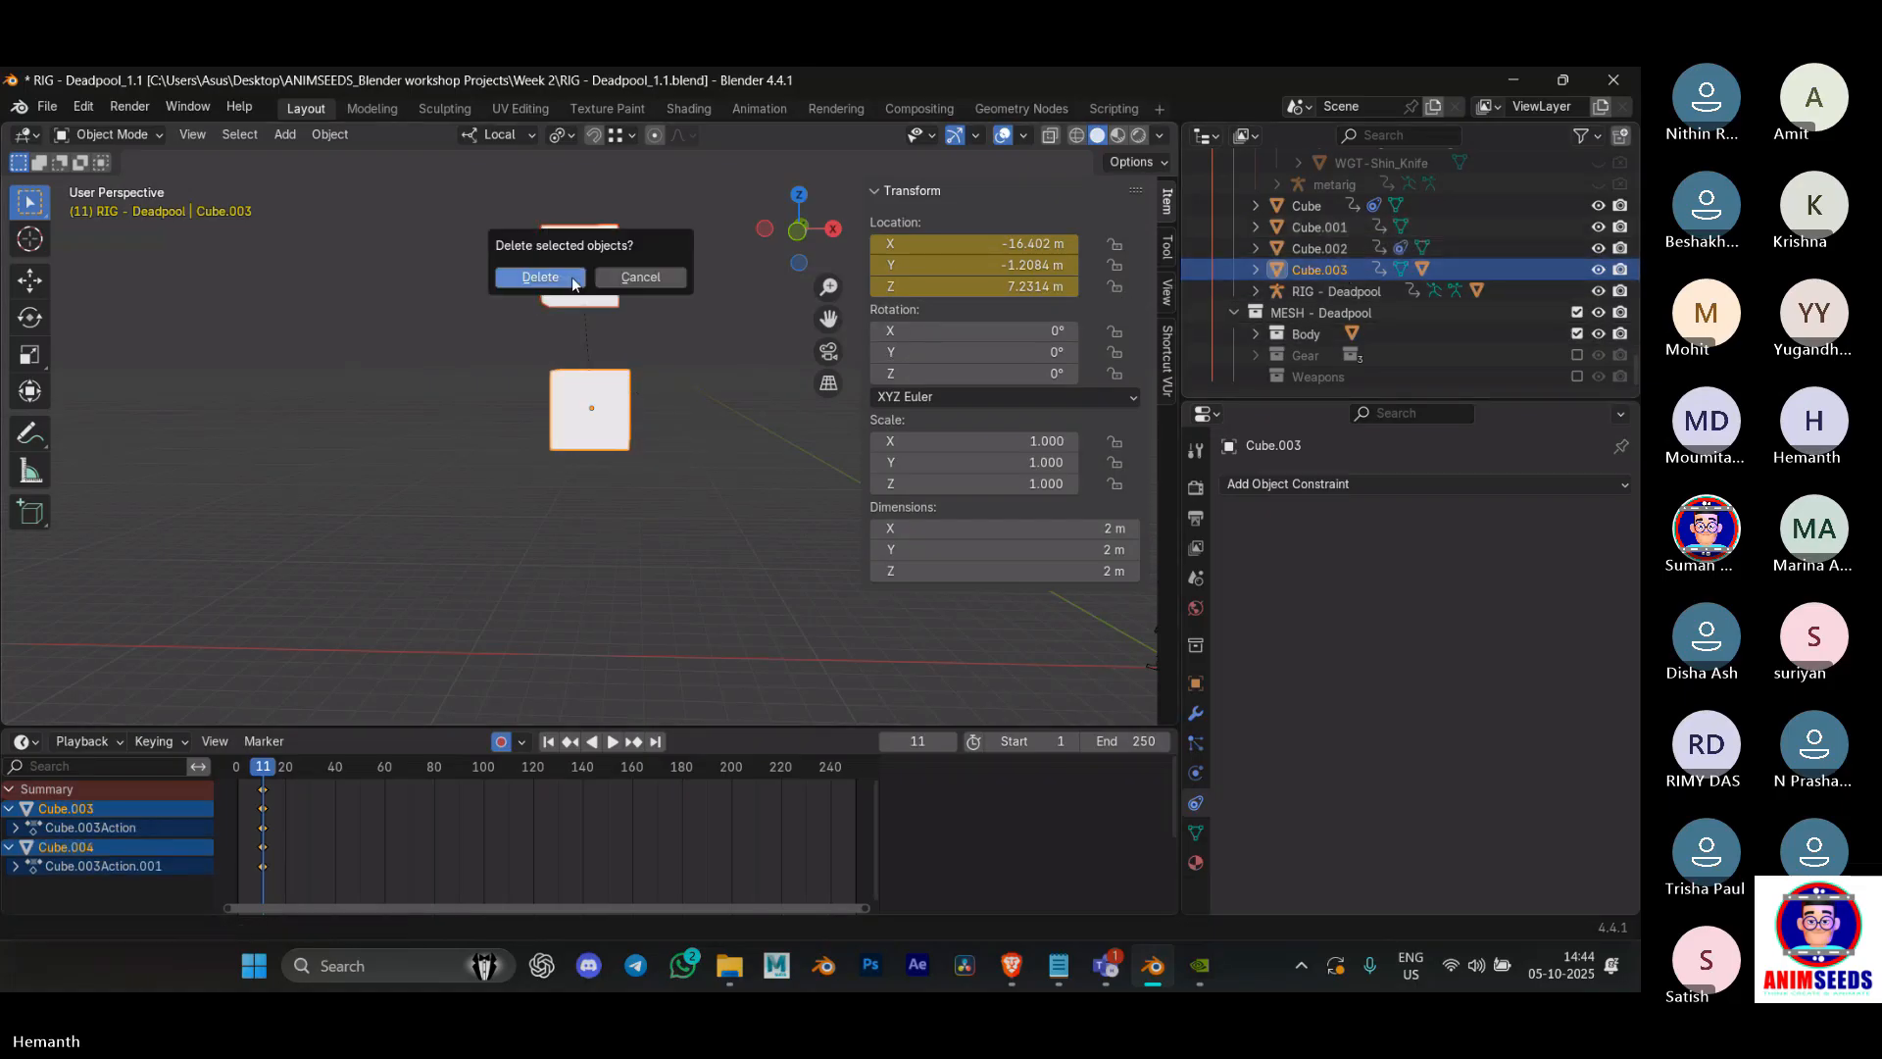
left_click(542, 281)
Step: Enlarge the outliner, collapse the RIG and MESH collections, and create a new collection under the Scene Collection
scroll(1266, 216, "up", 10)
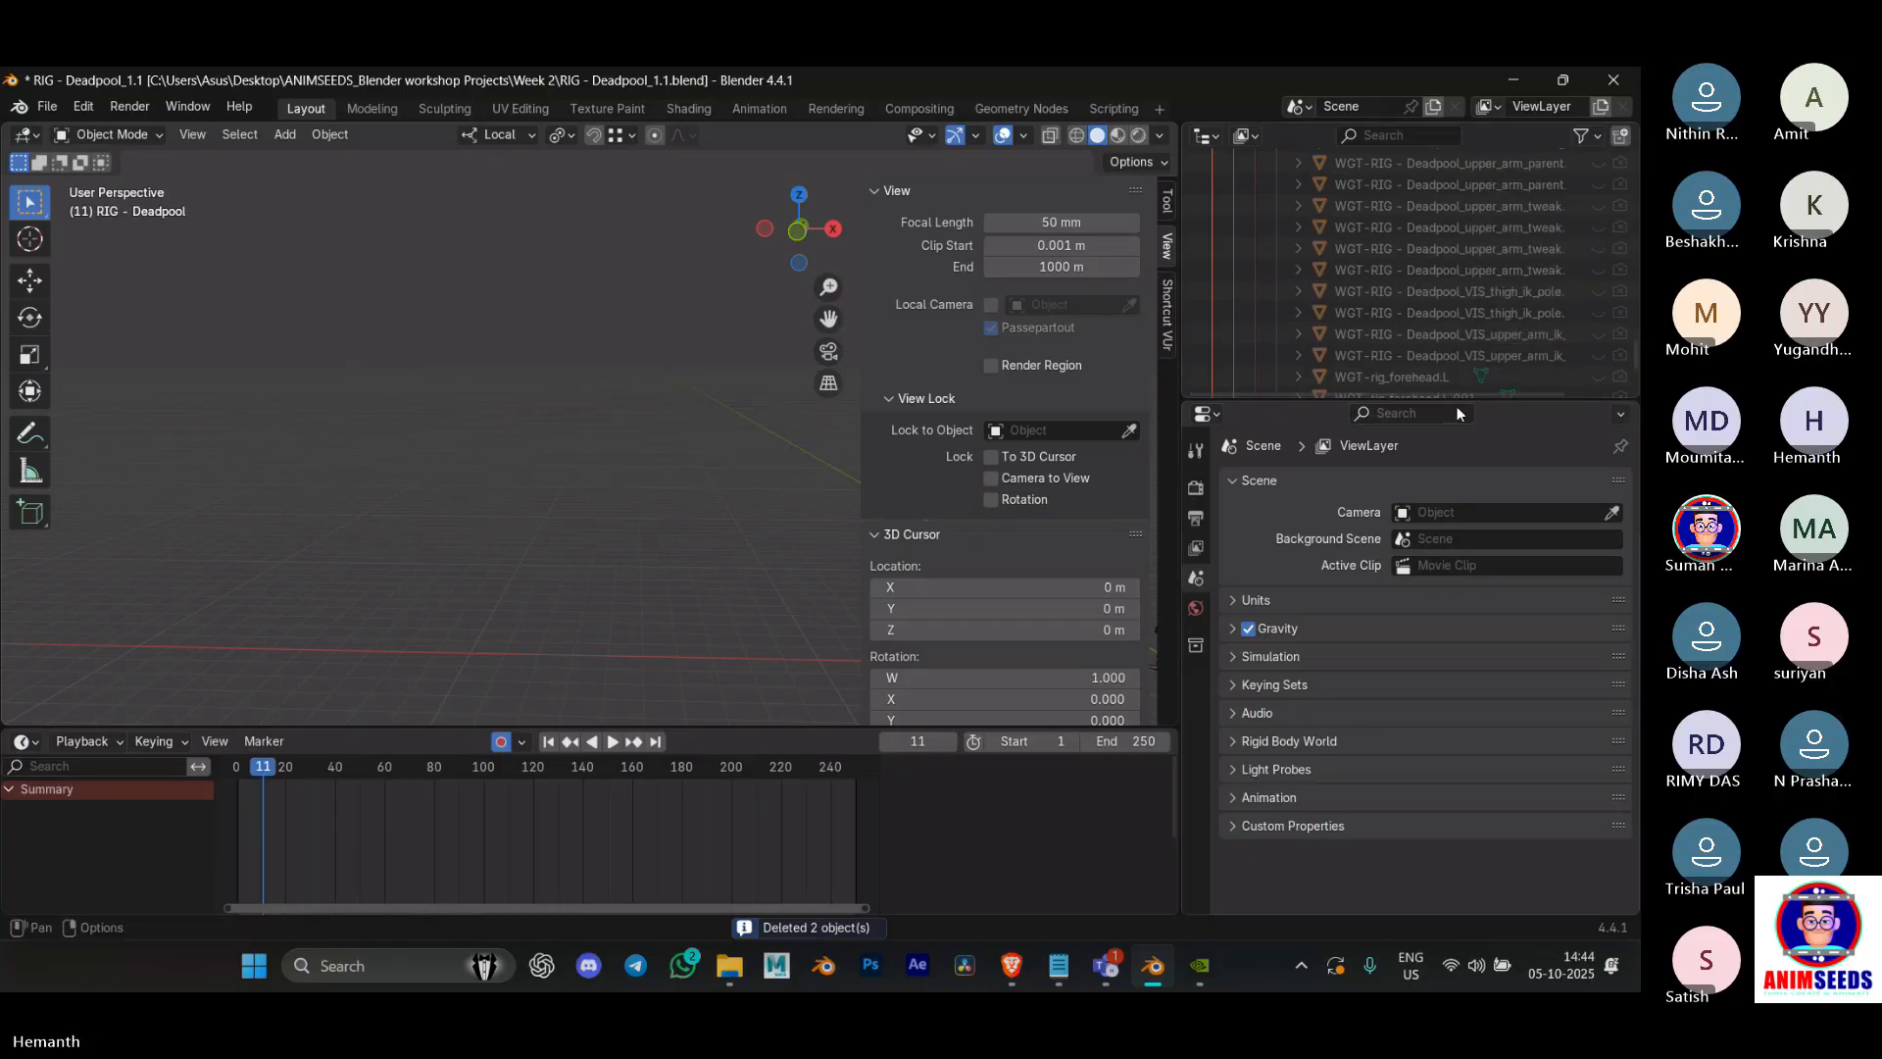
left_click_drag(1457, 403, 1457, 788)
scroll(1385, 457, "up", 10)
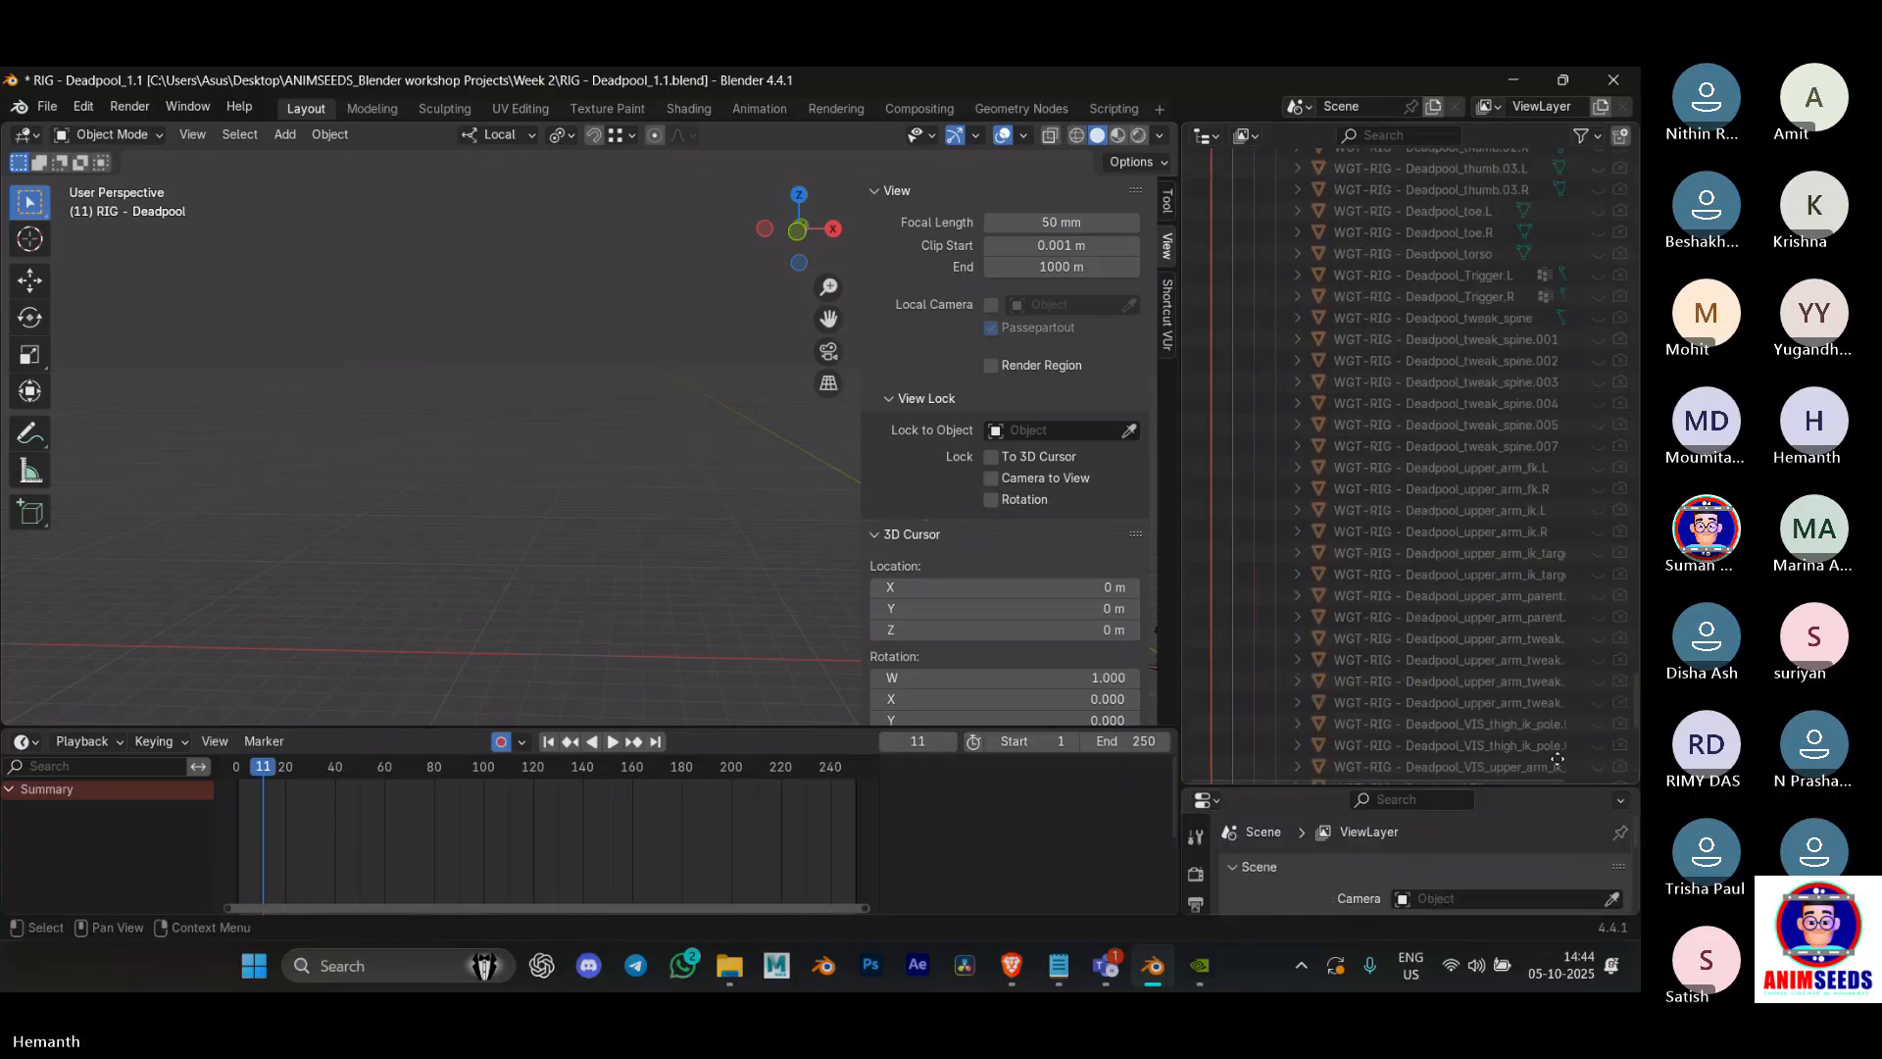
scroll(1582, 451, "down", 15)
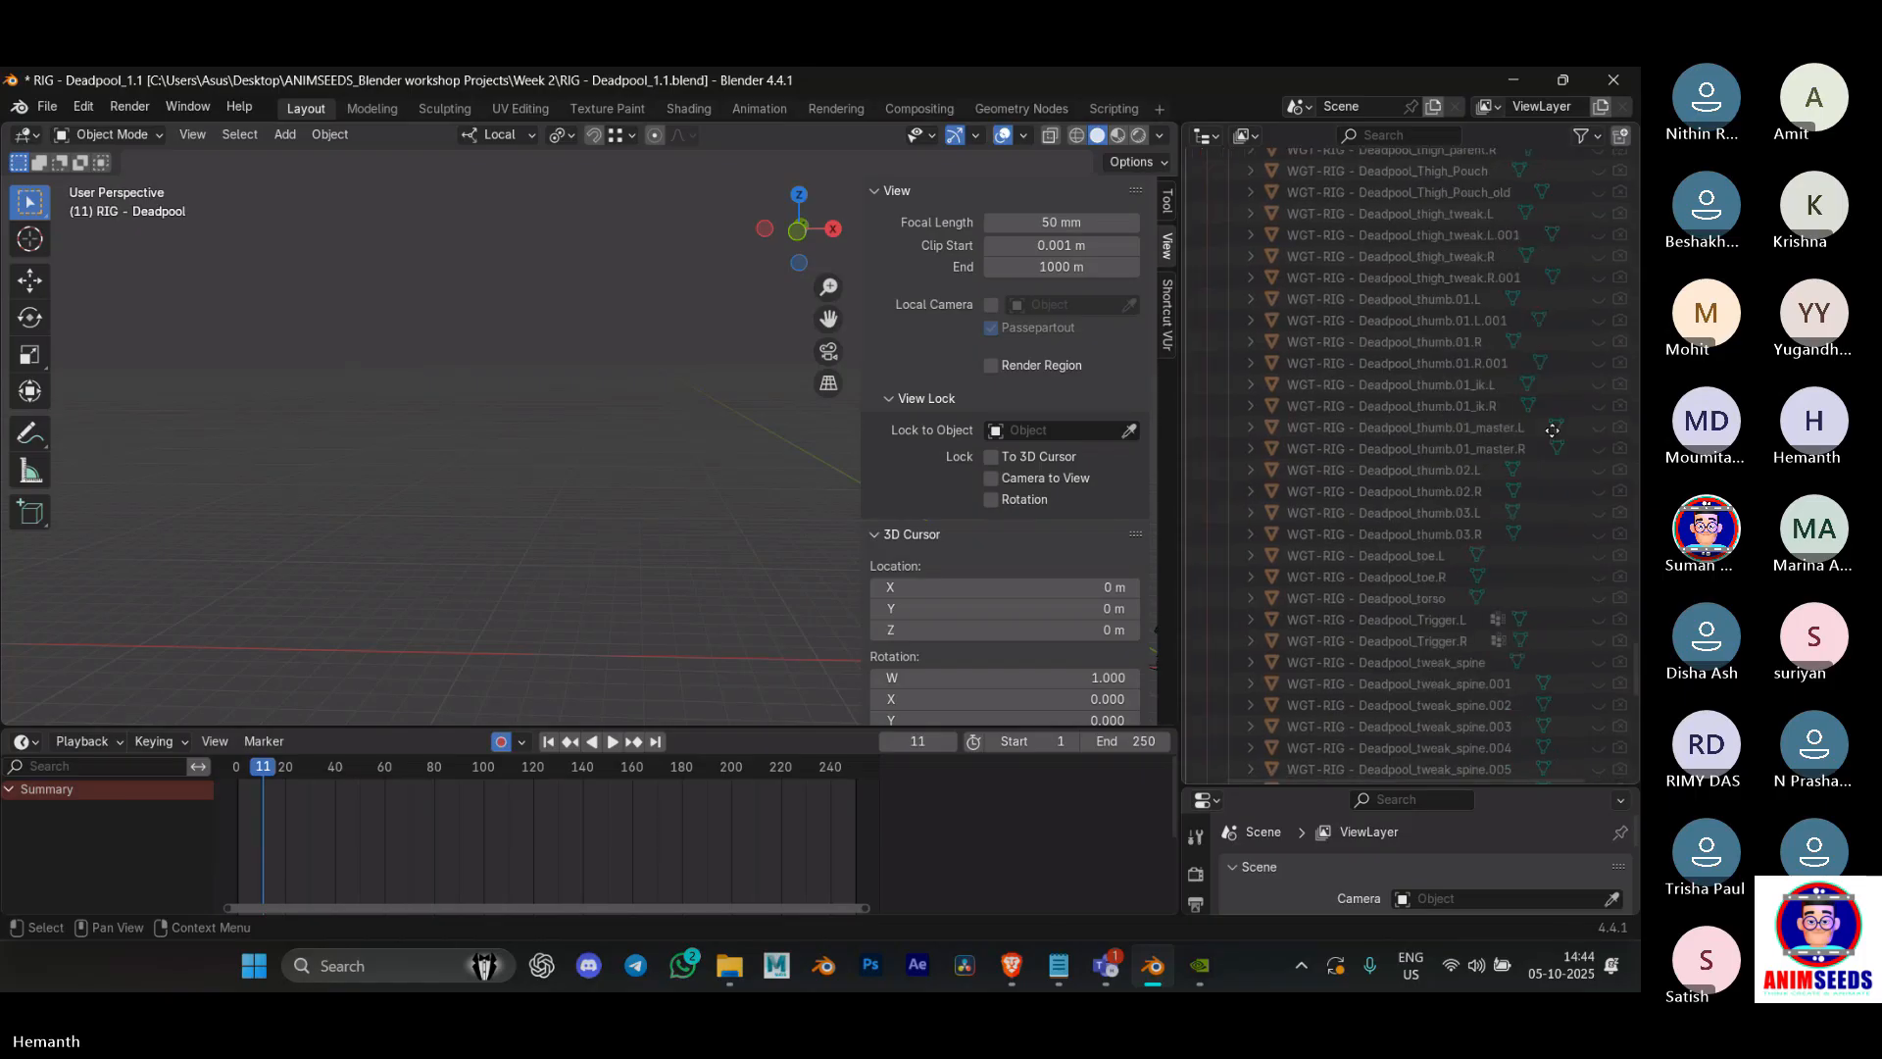
left_click(1213, 708)
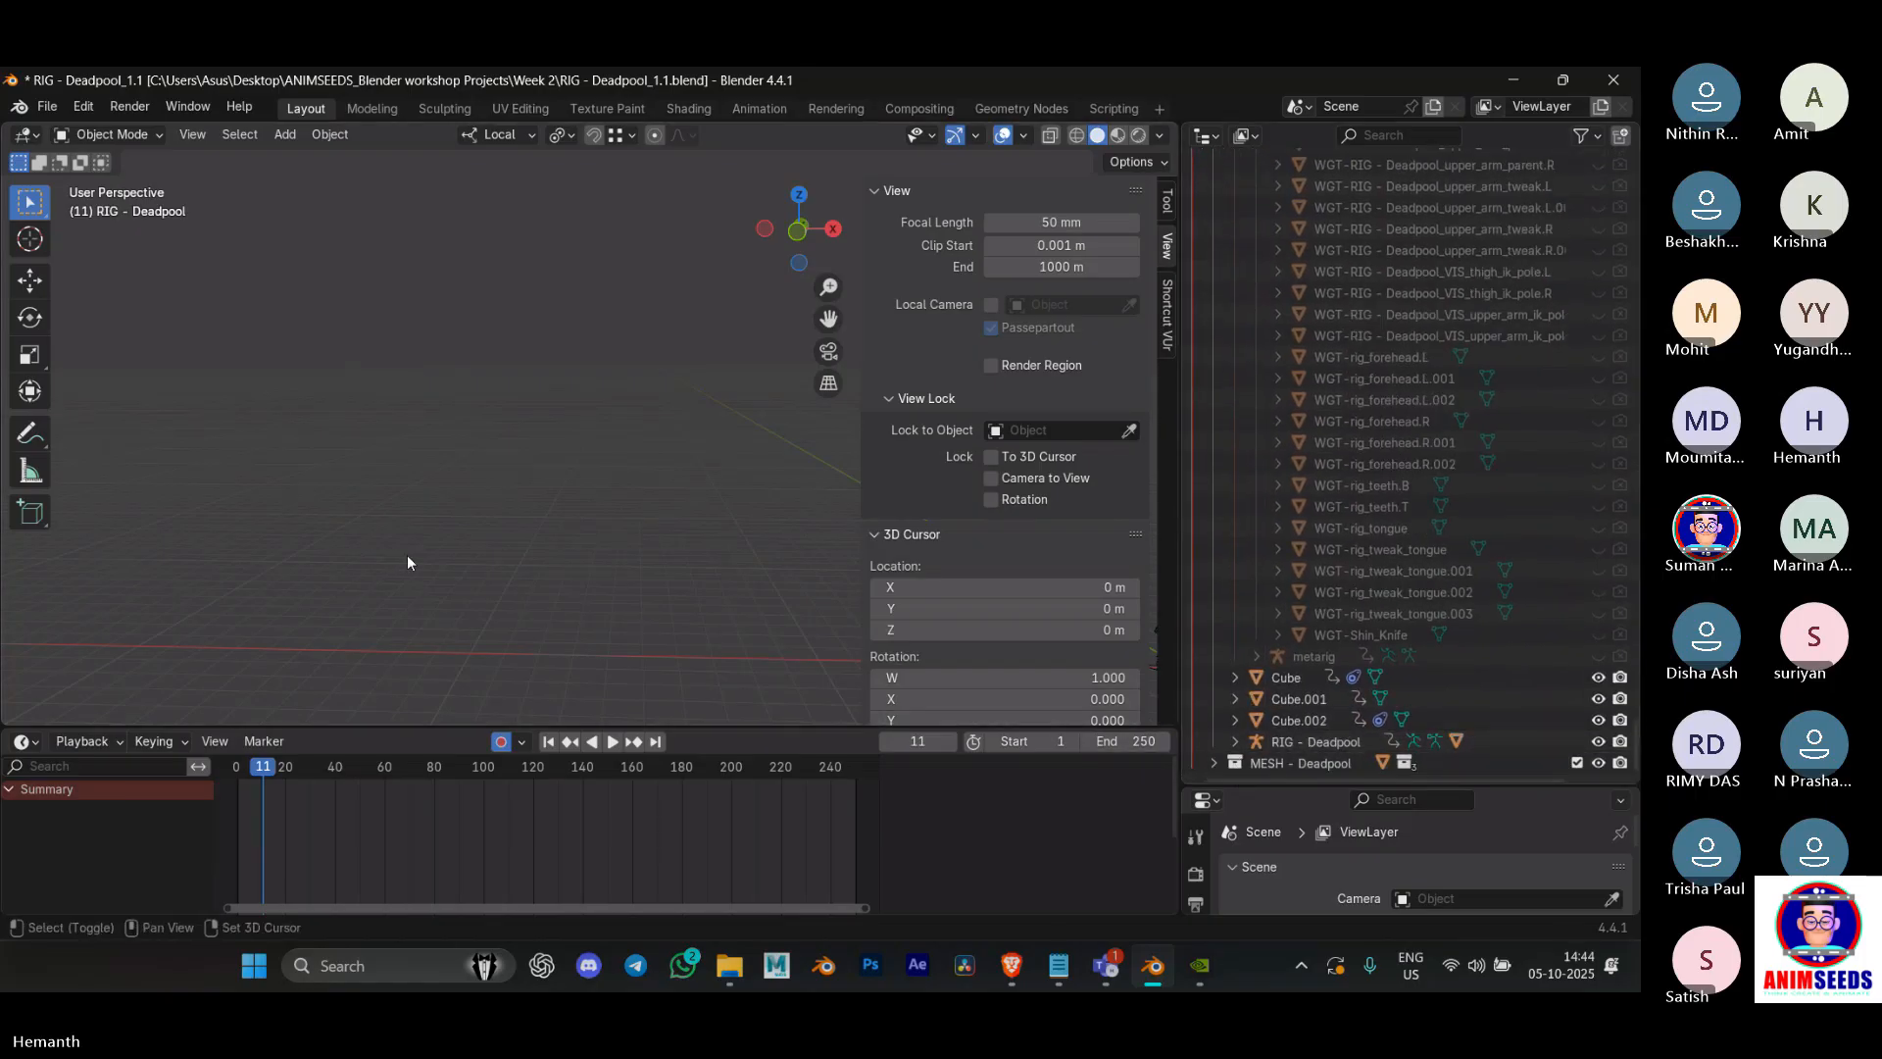
scroll(1317, 167, "up", 20)
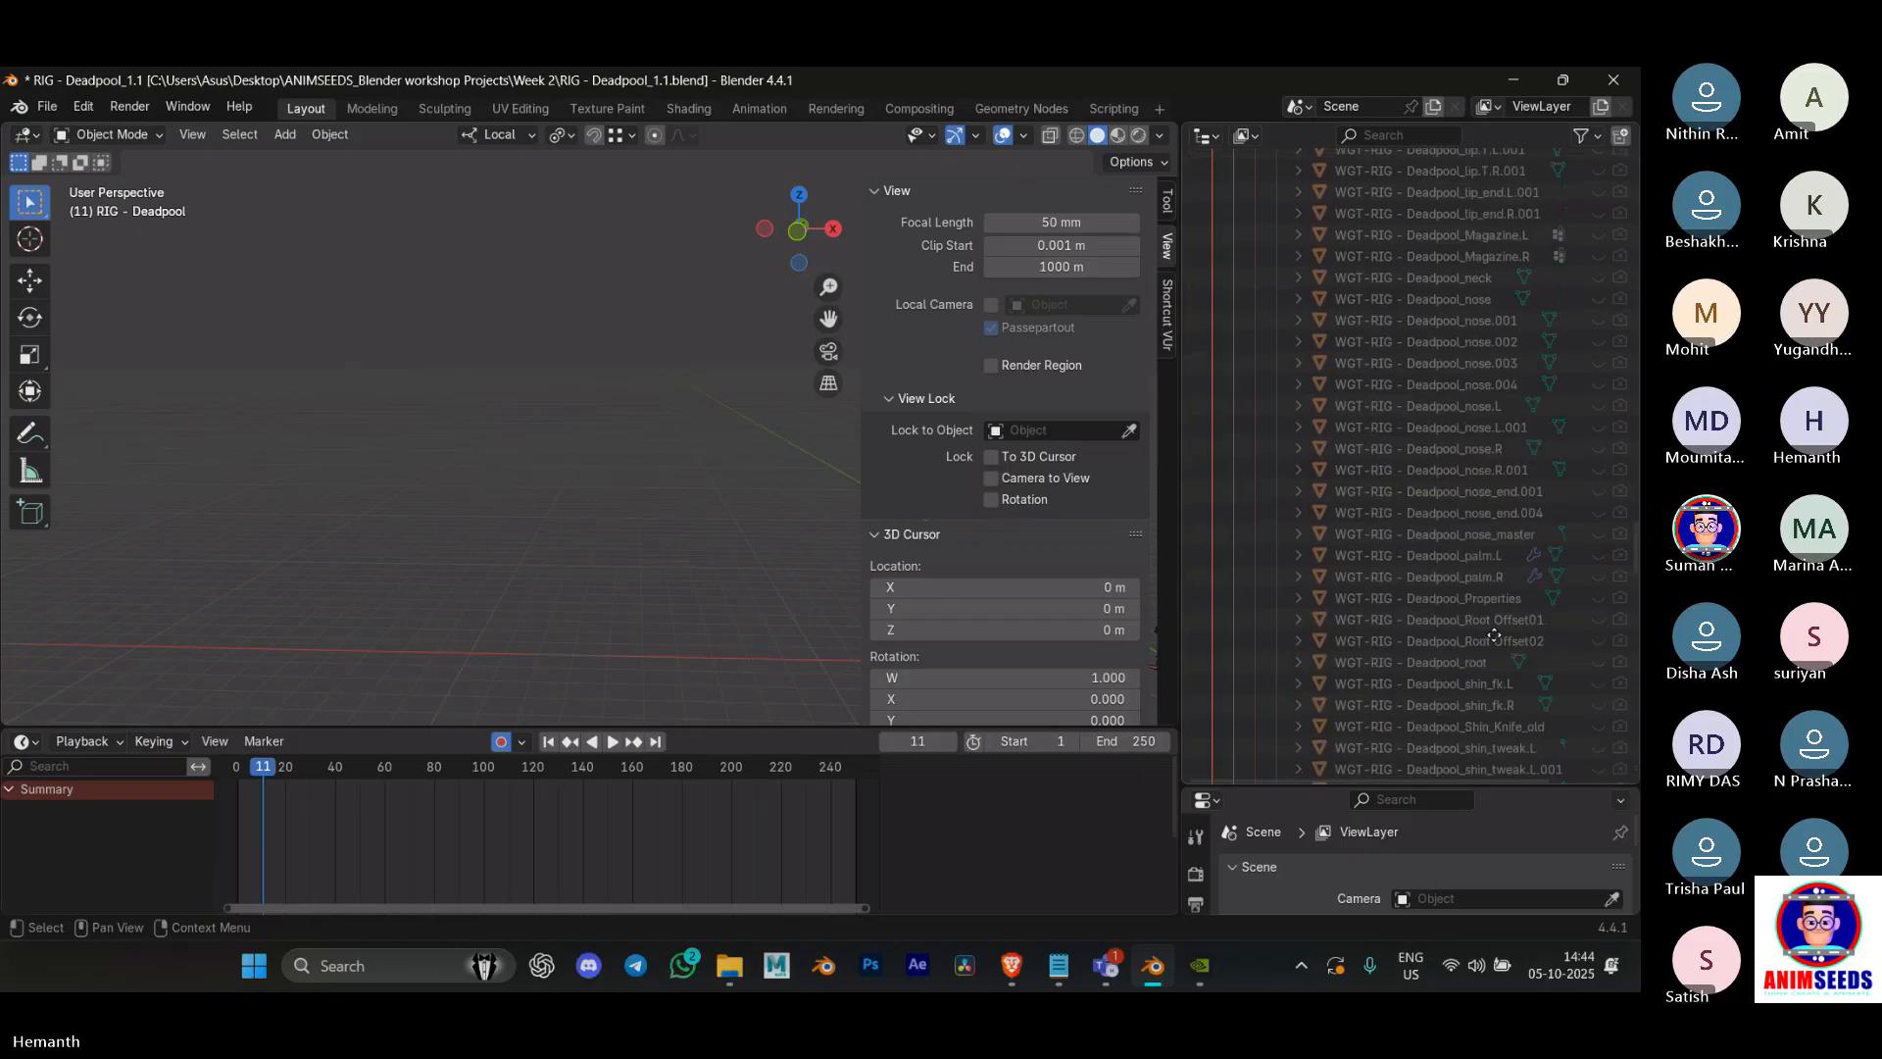
scroll(1280, 243, "up", 15)
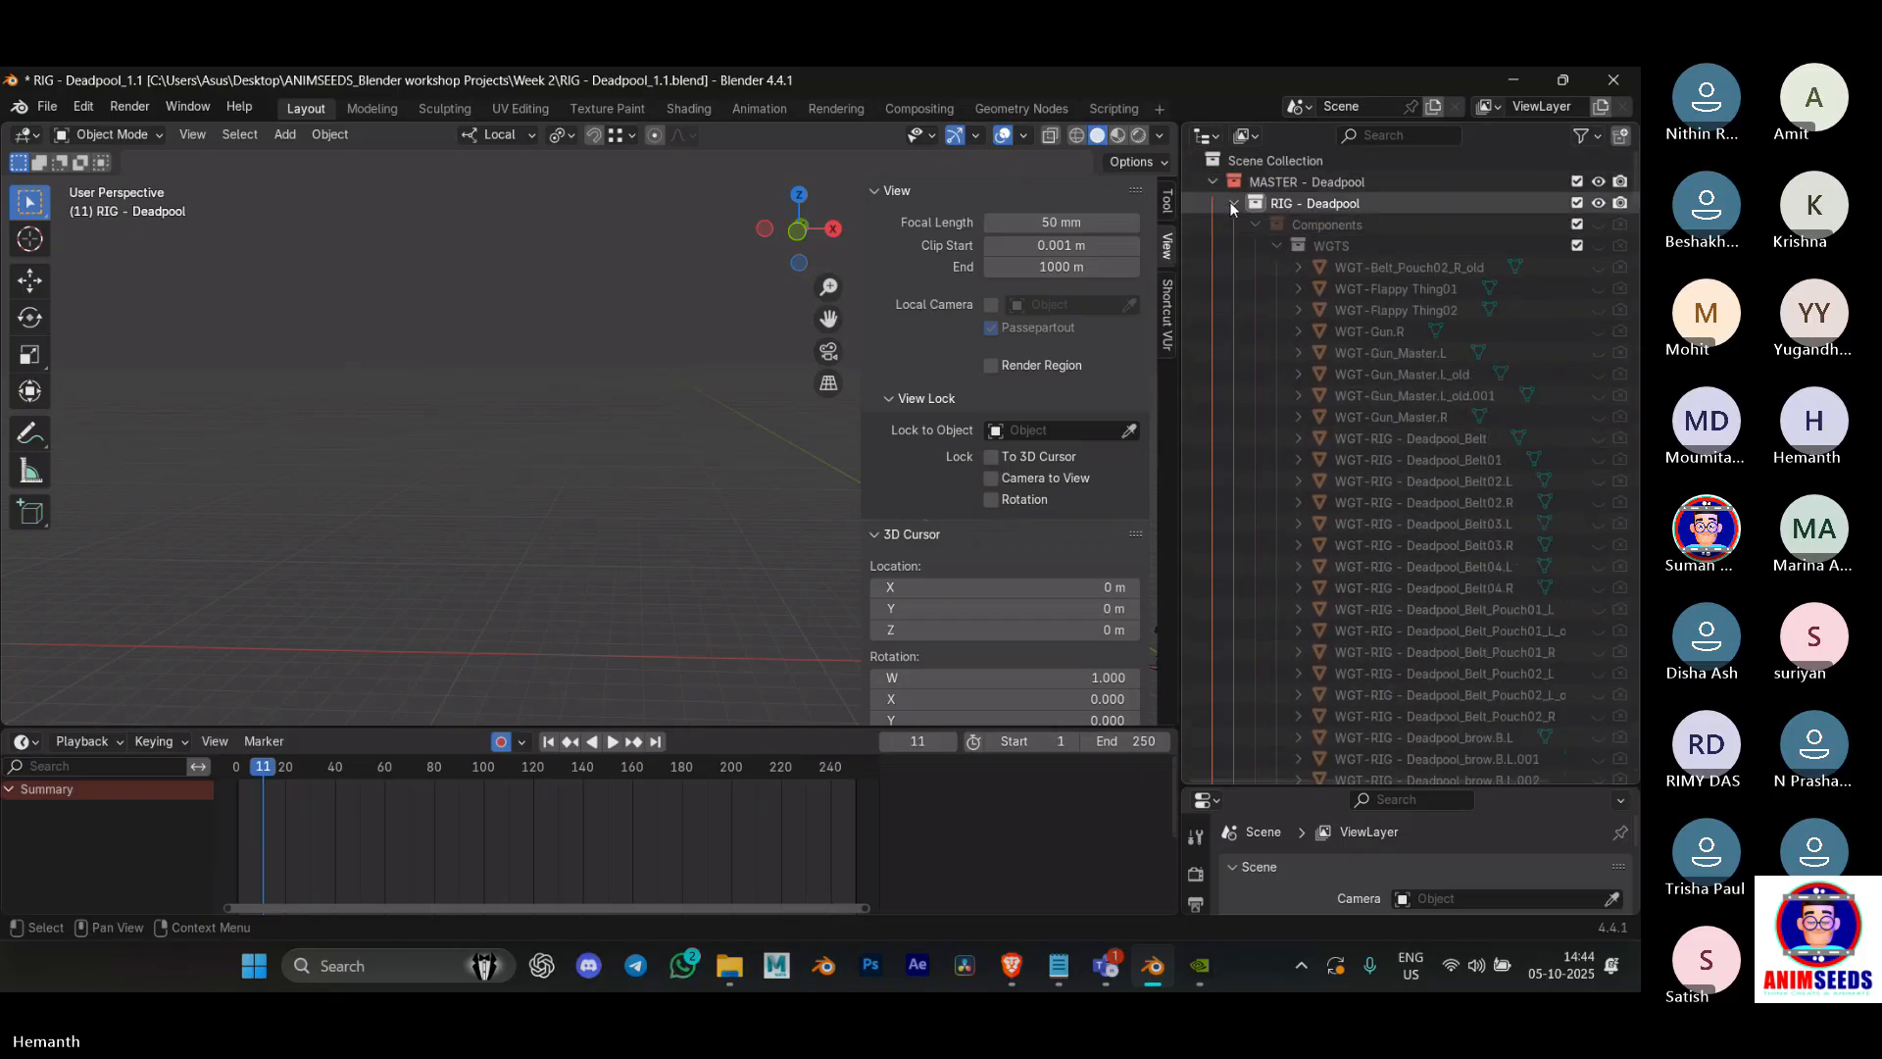
right_click(1253, 344)
left_click(1253, 344)
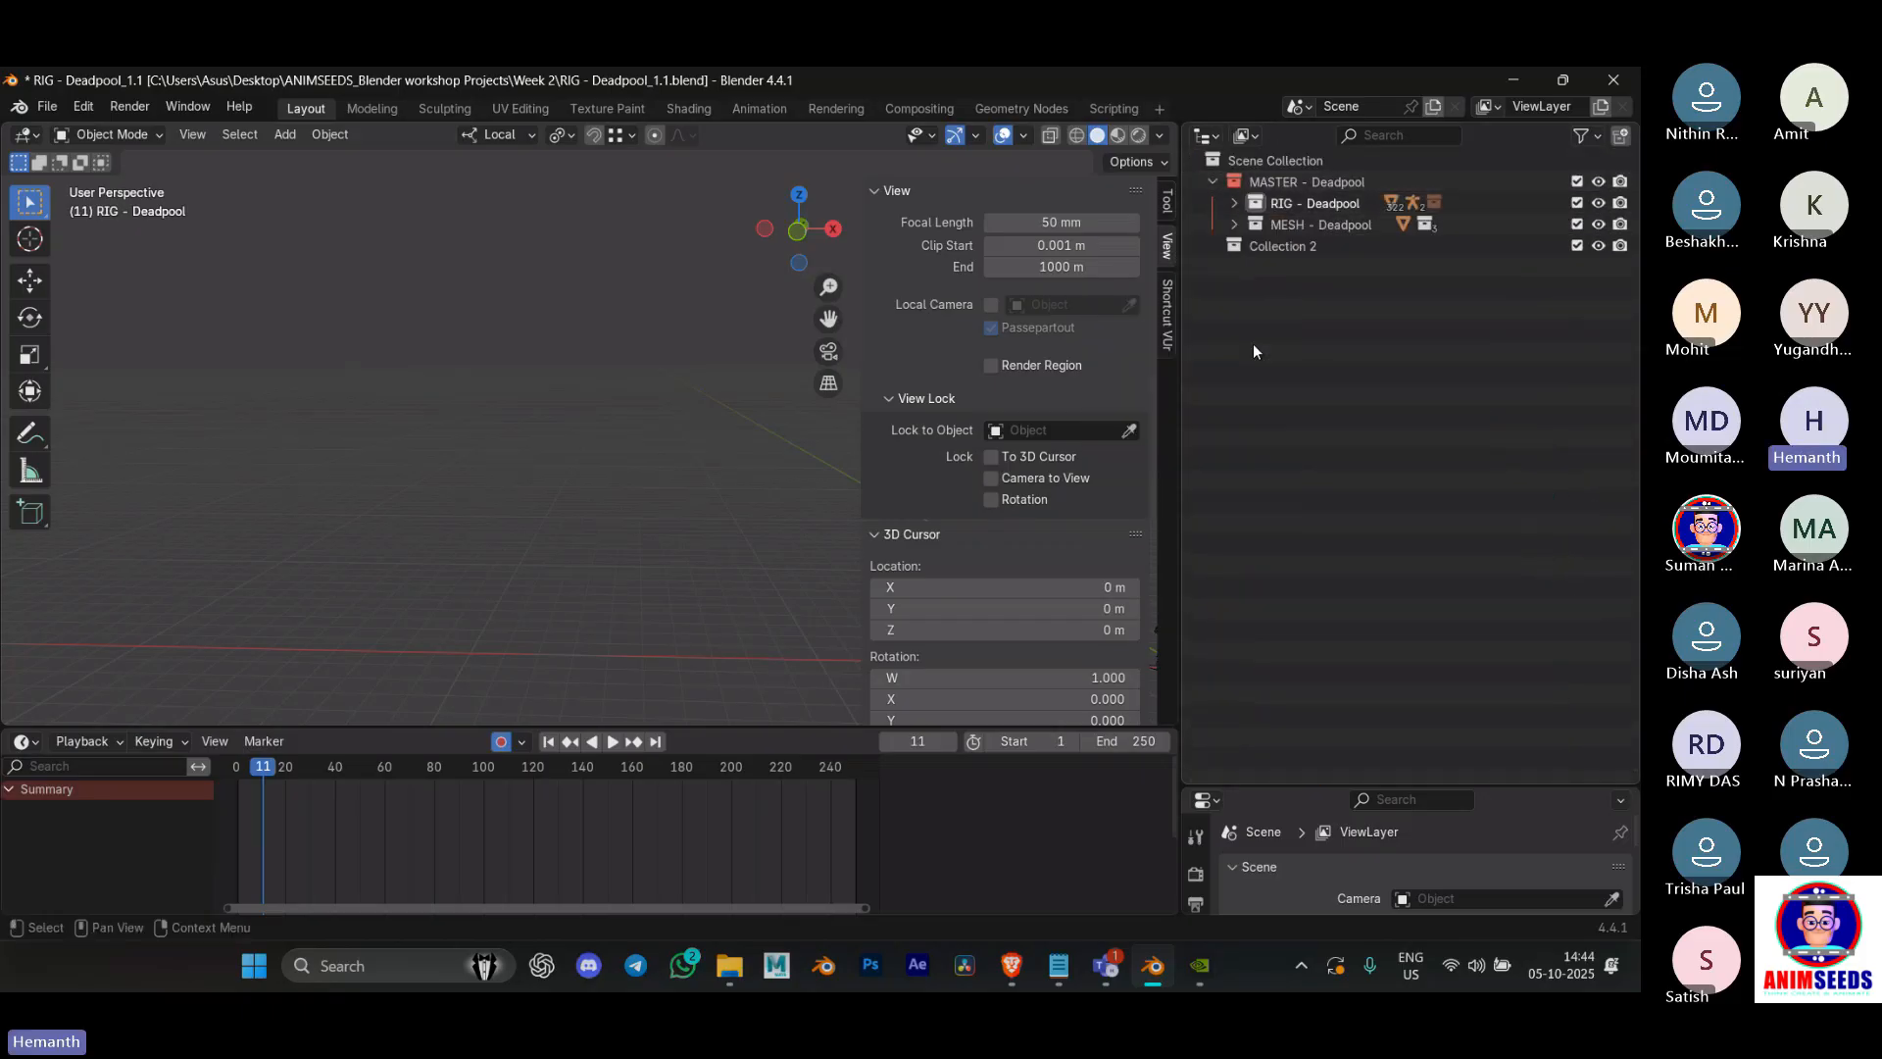
Step: Add a cube in Collection 2 and move it away from the rig to about X -18.07, Y 0.15, Z 13.78 m
left_click(1254, 251)
scroll(493, 438, "down", 8)
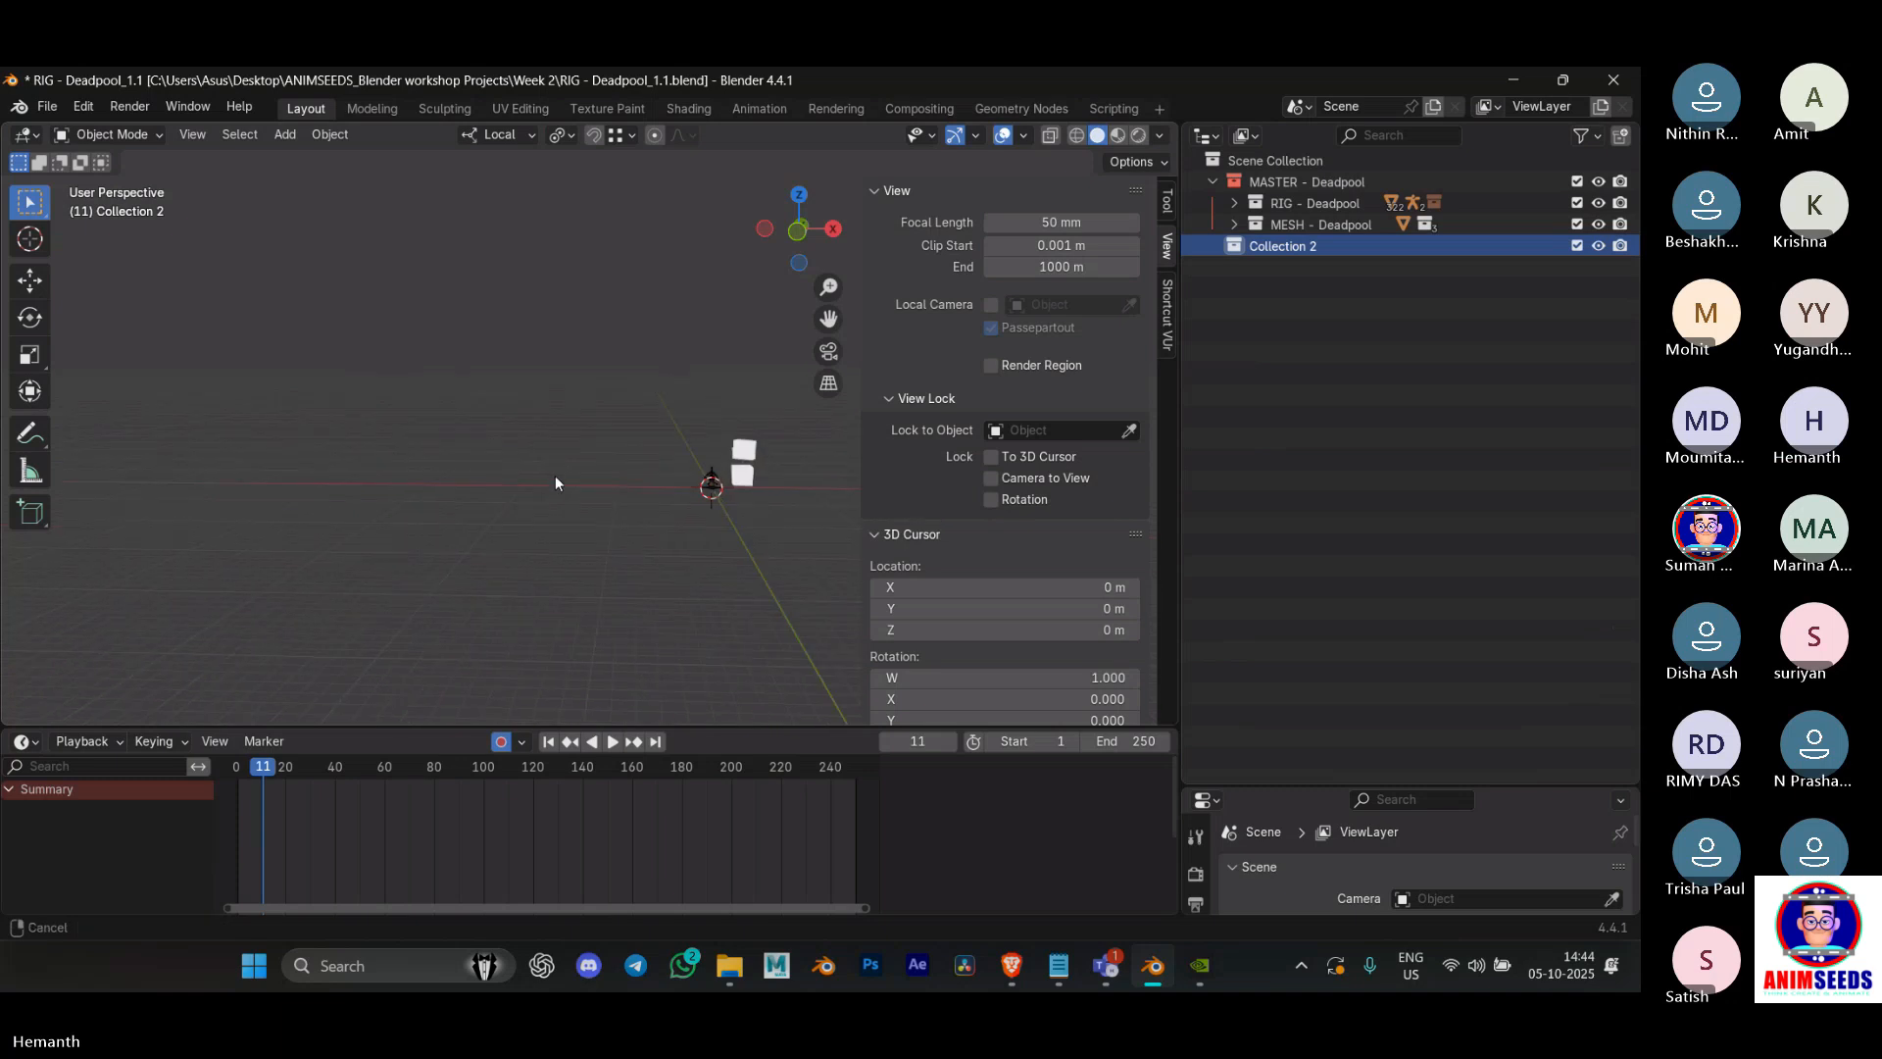
key("shift+a")
mouse_move(480, 459)
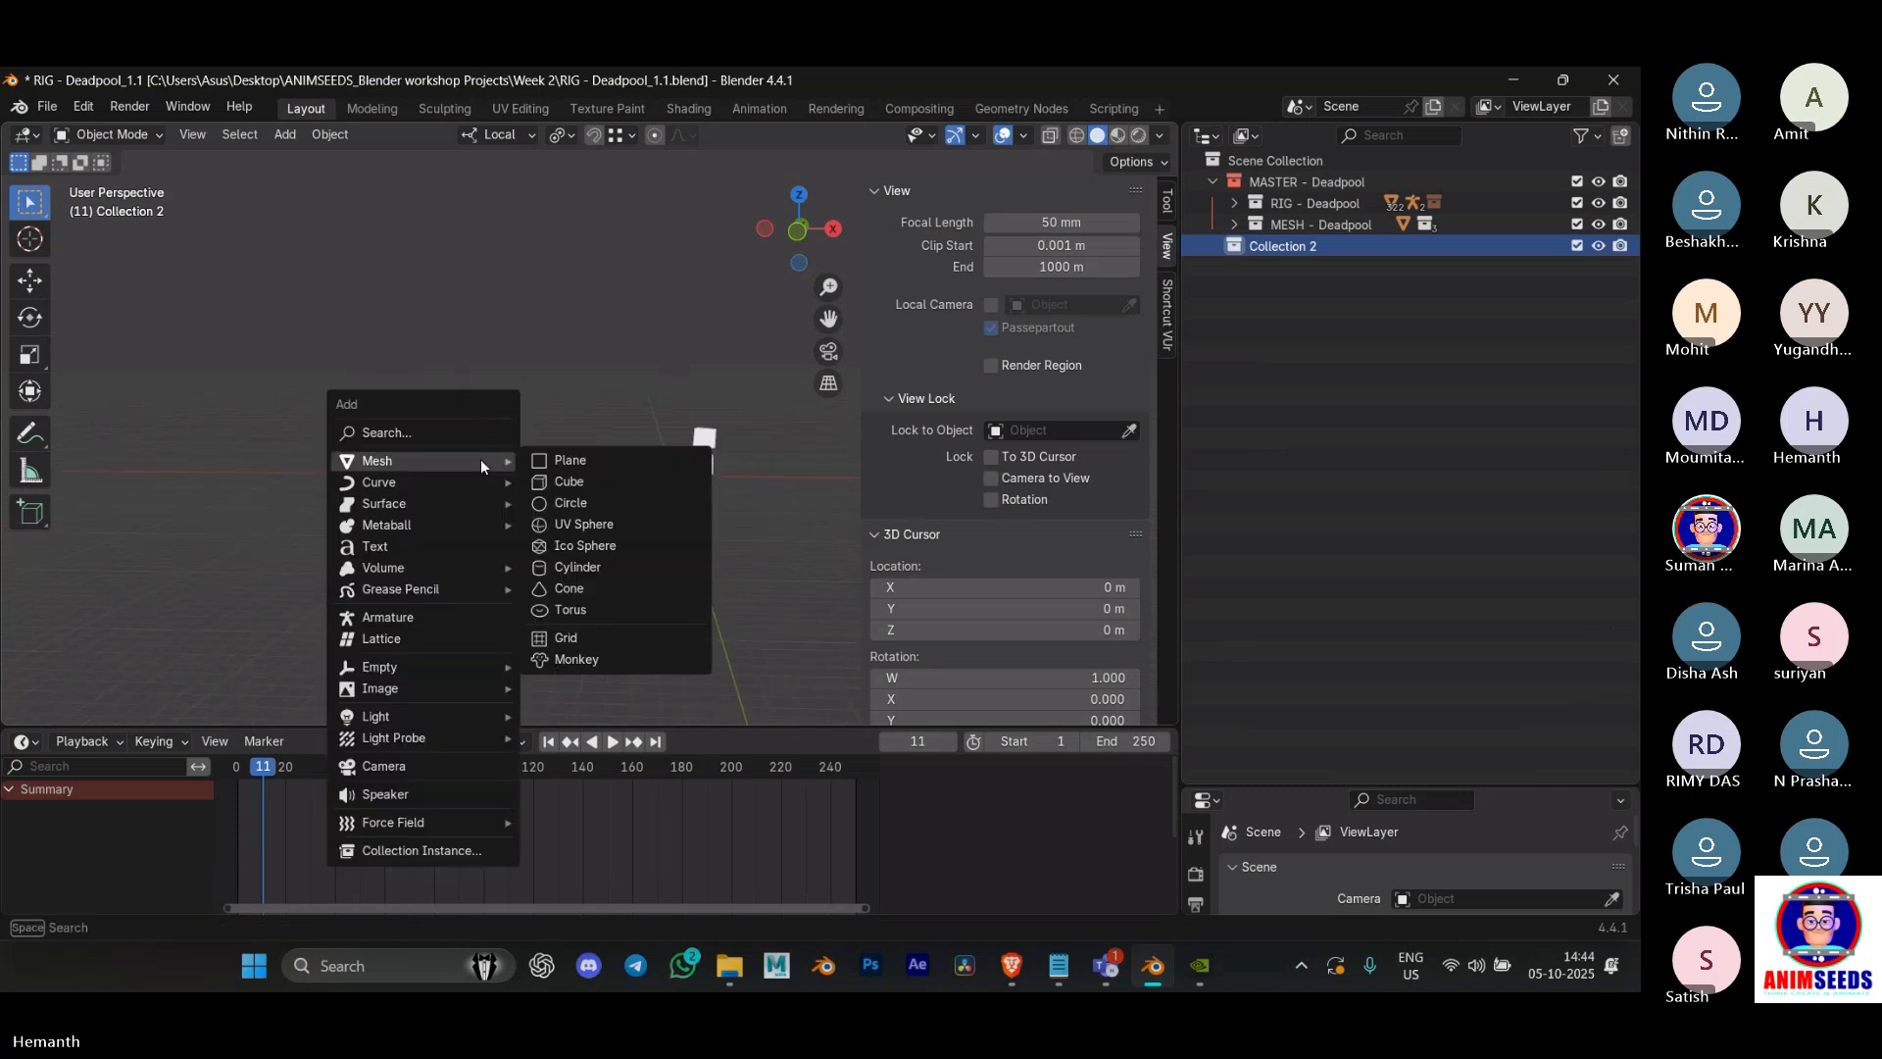
left_click(578, 479)
key("g")
left_click(451, 346)
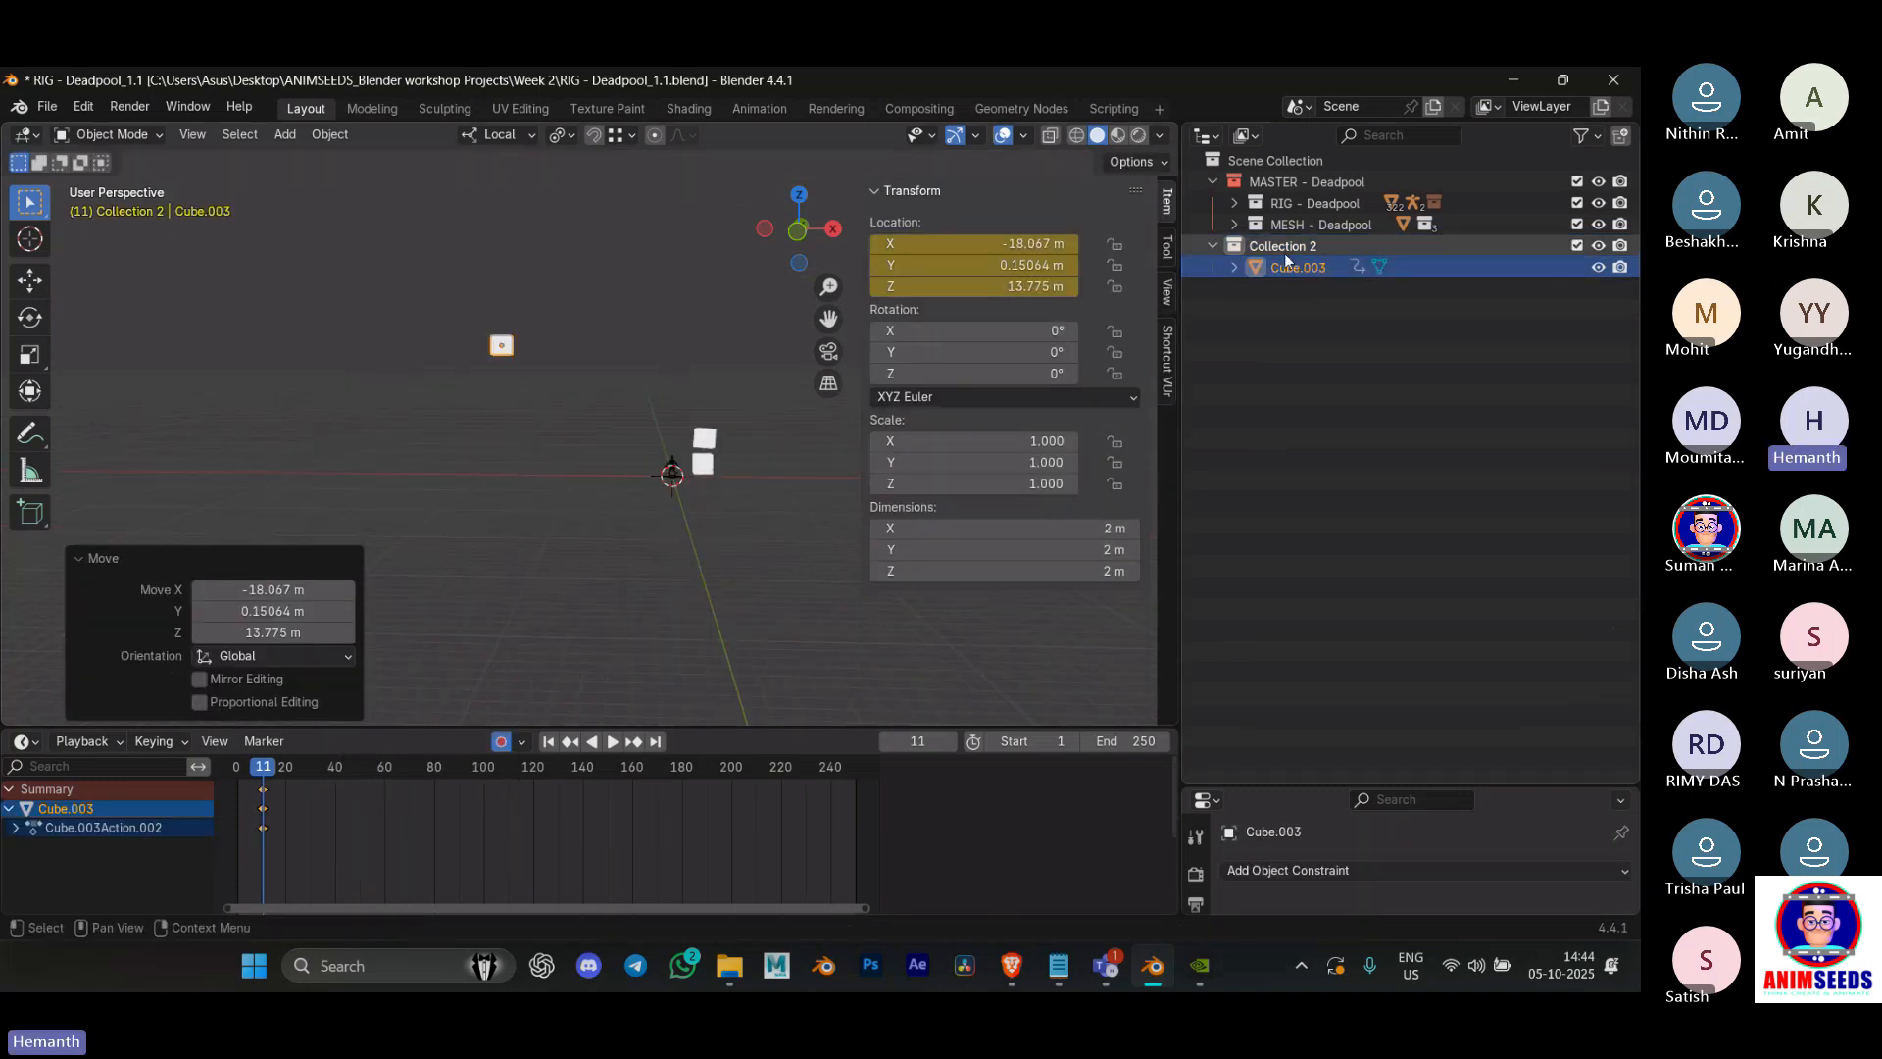
Step: Duplicate this cube and place the copy above it, at about X -17.98, Y 0.50, Z 17.87 m
scroll(538, 332, "up", 3)
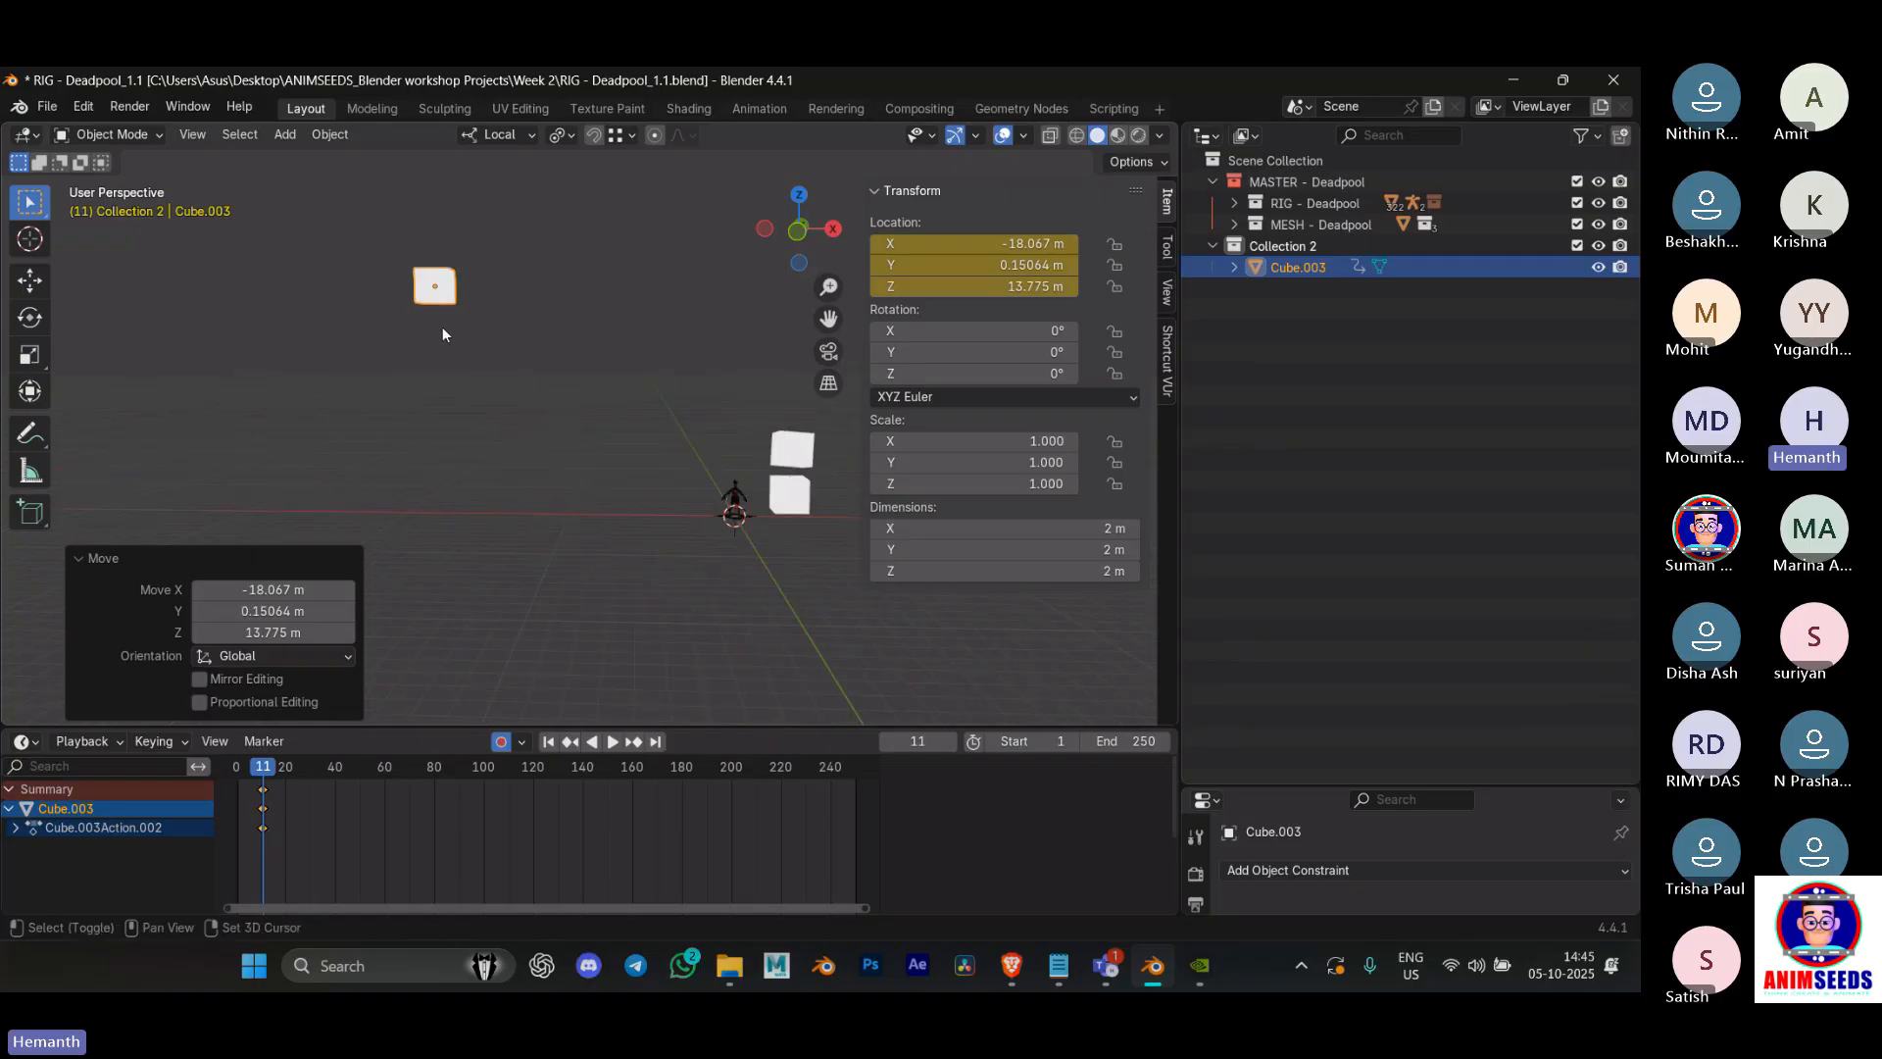
middle_click_drag(443, 326, 500, 468, "shift")
key("shift+d")
left_click(502, 402)
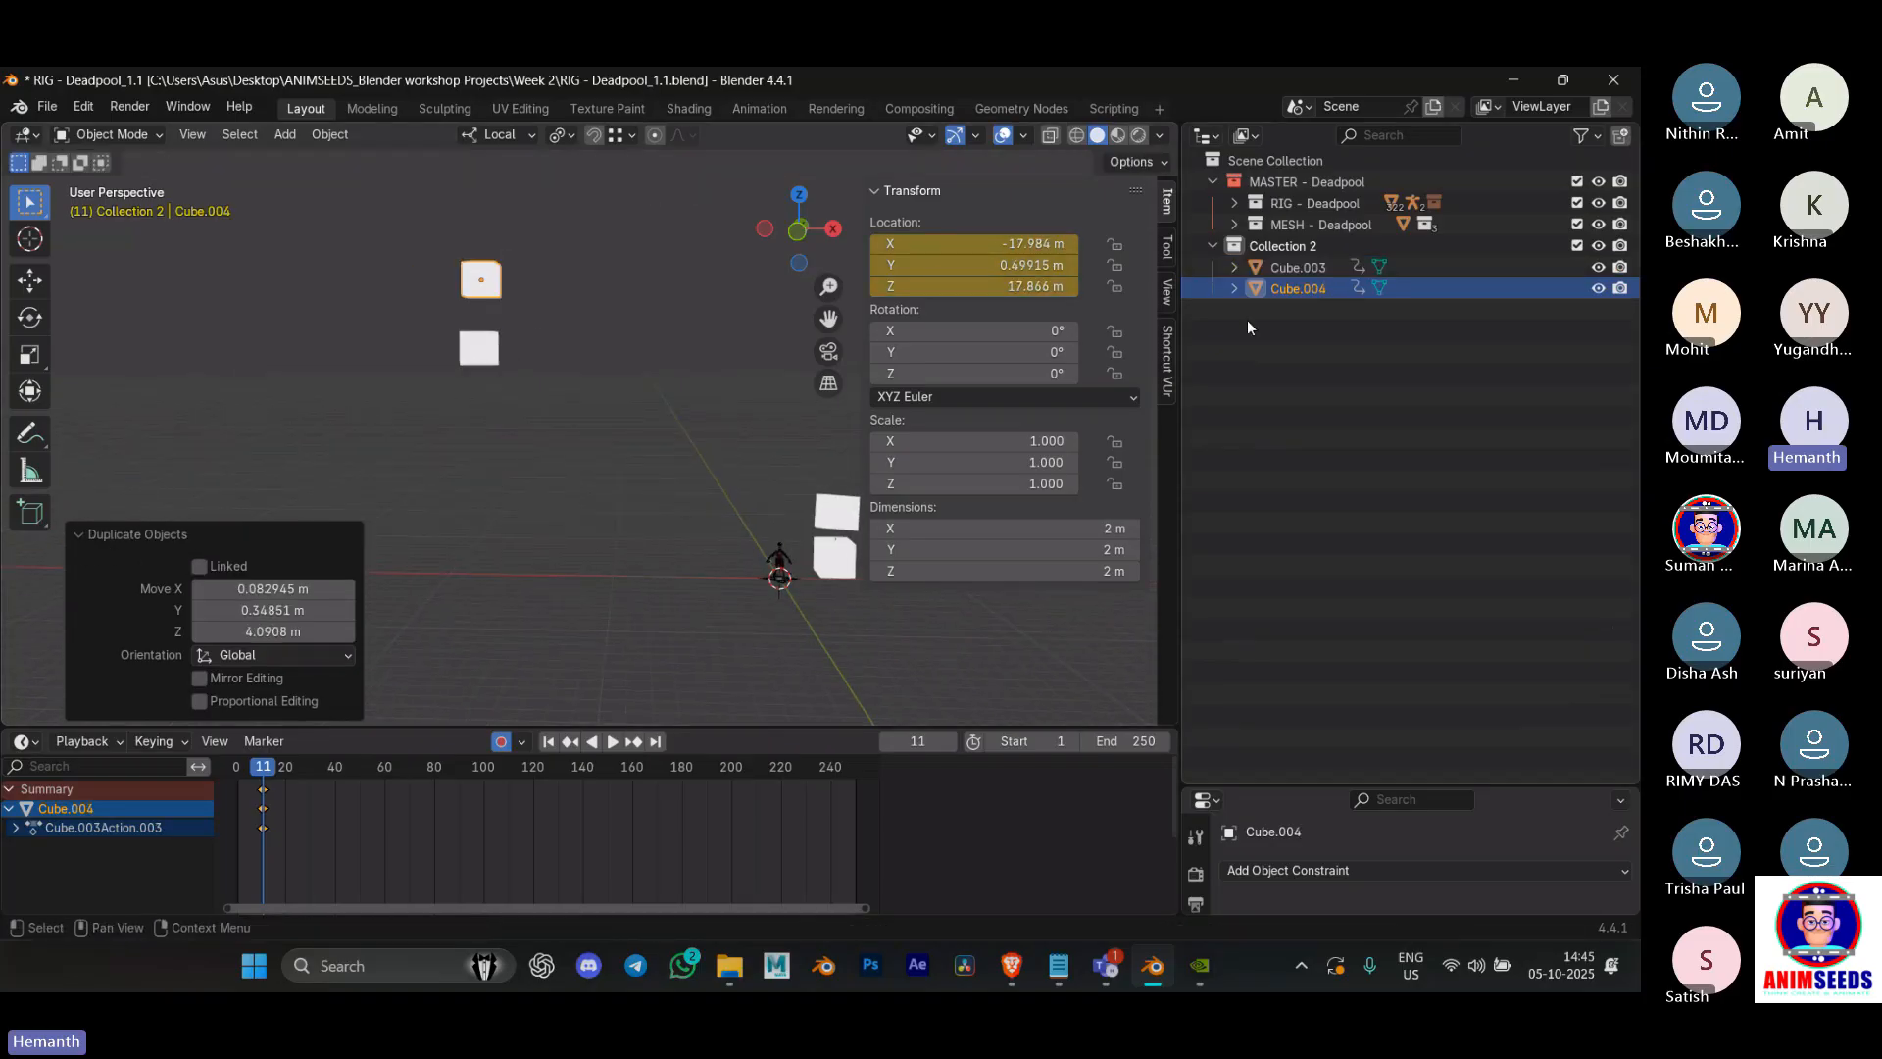
Step: Parent Cube.004 to Cube.003 in the outliner and expand the parent's hierarchy
left_click(1292, 291)
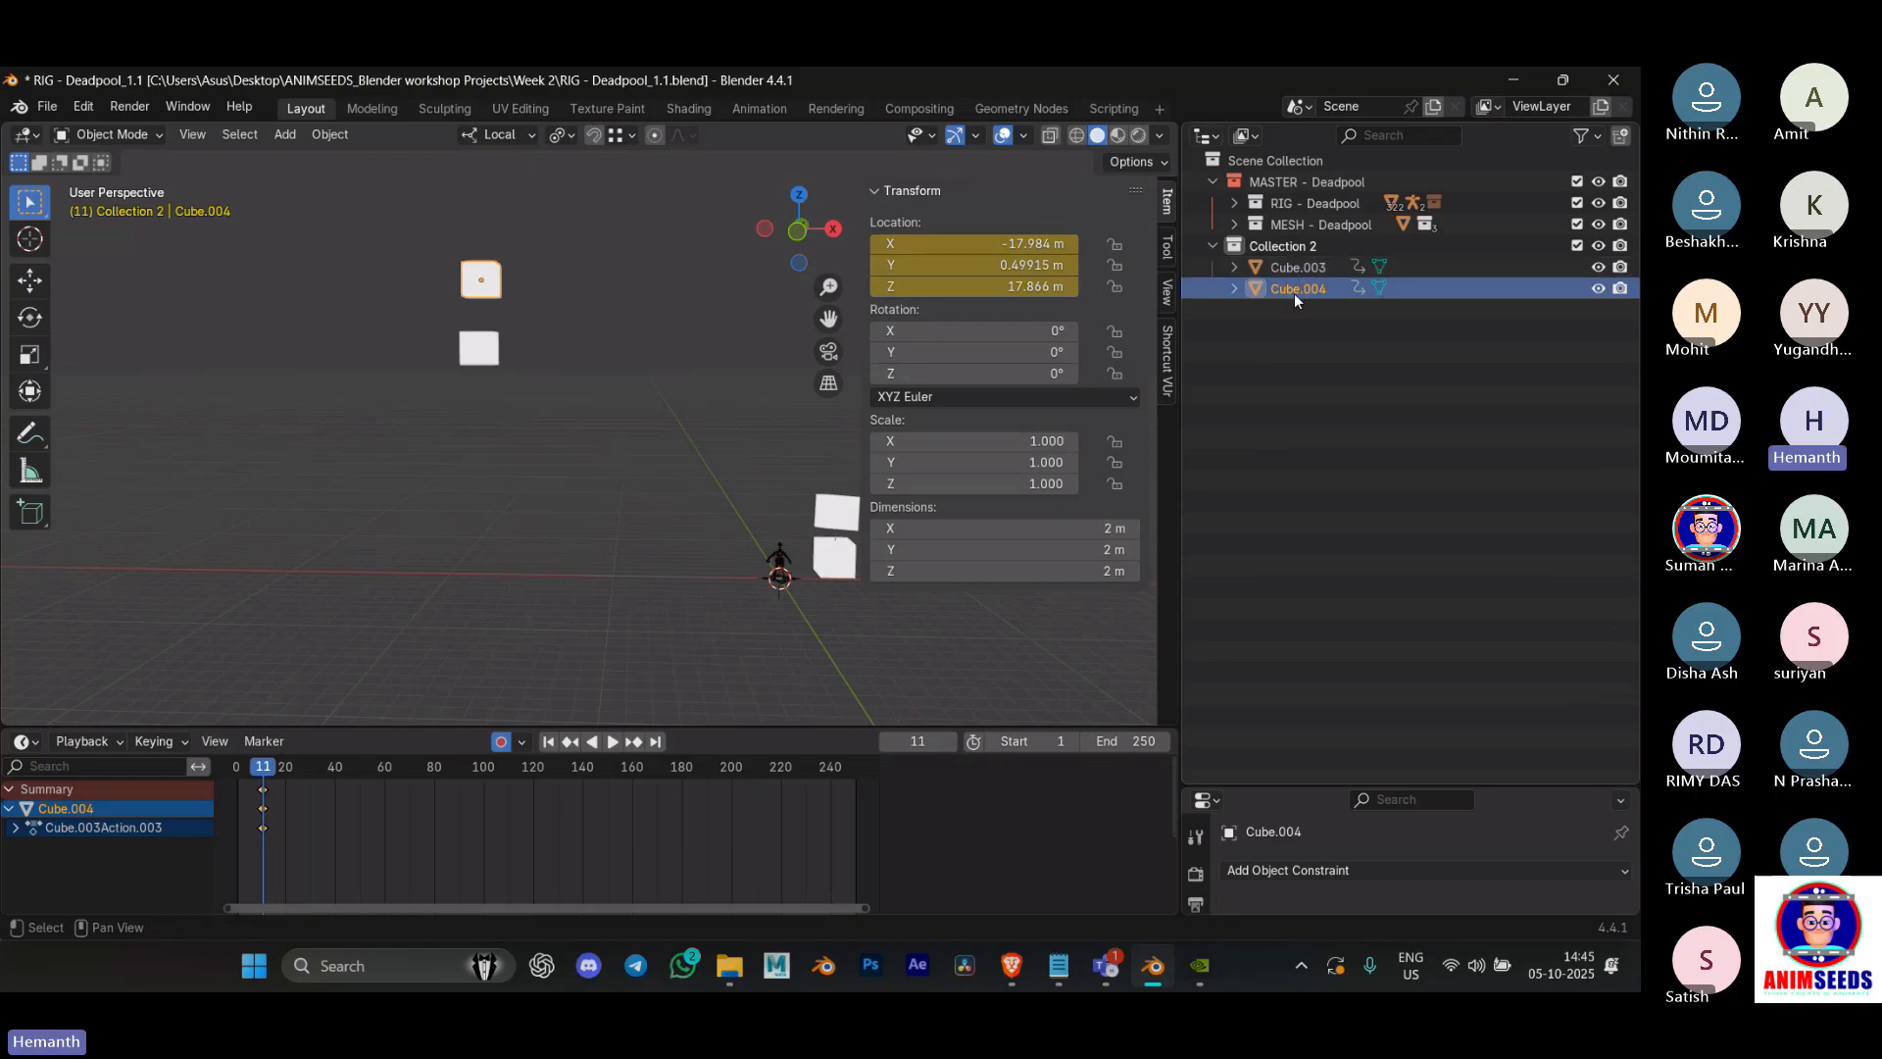
left_click_drag(1296, 290, 1279, 272)
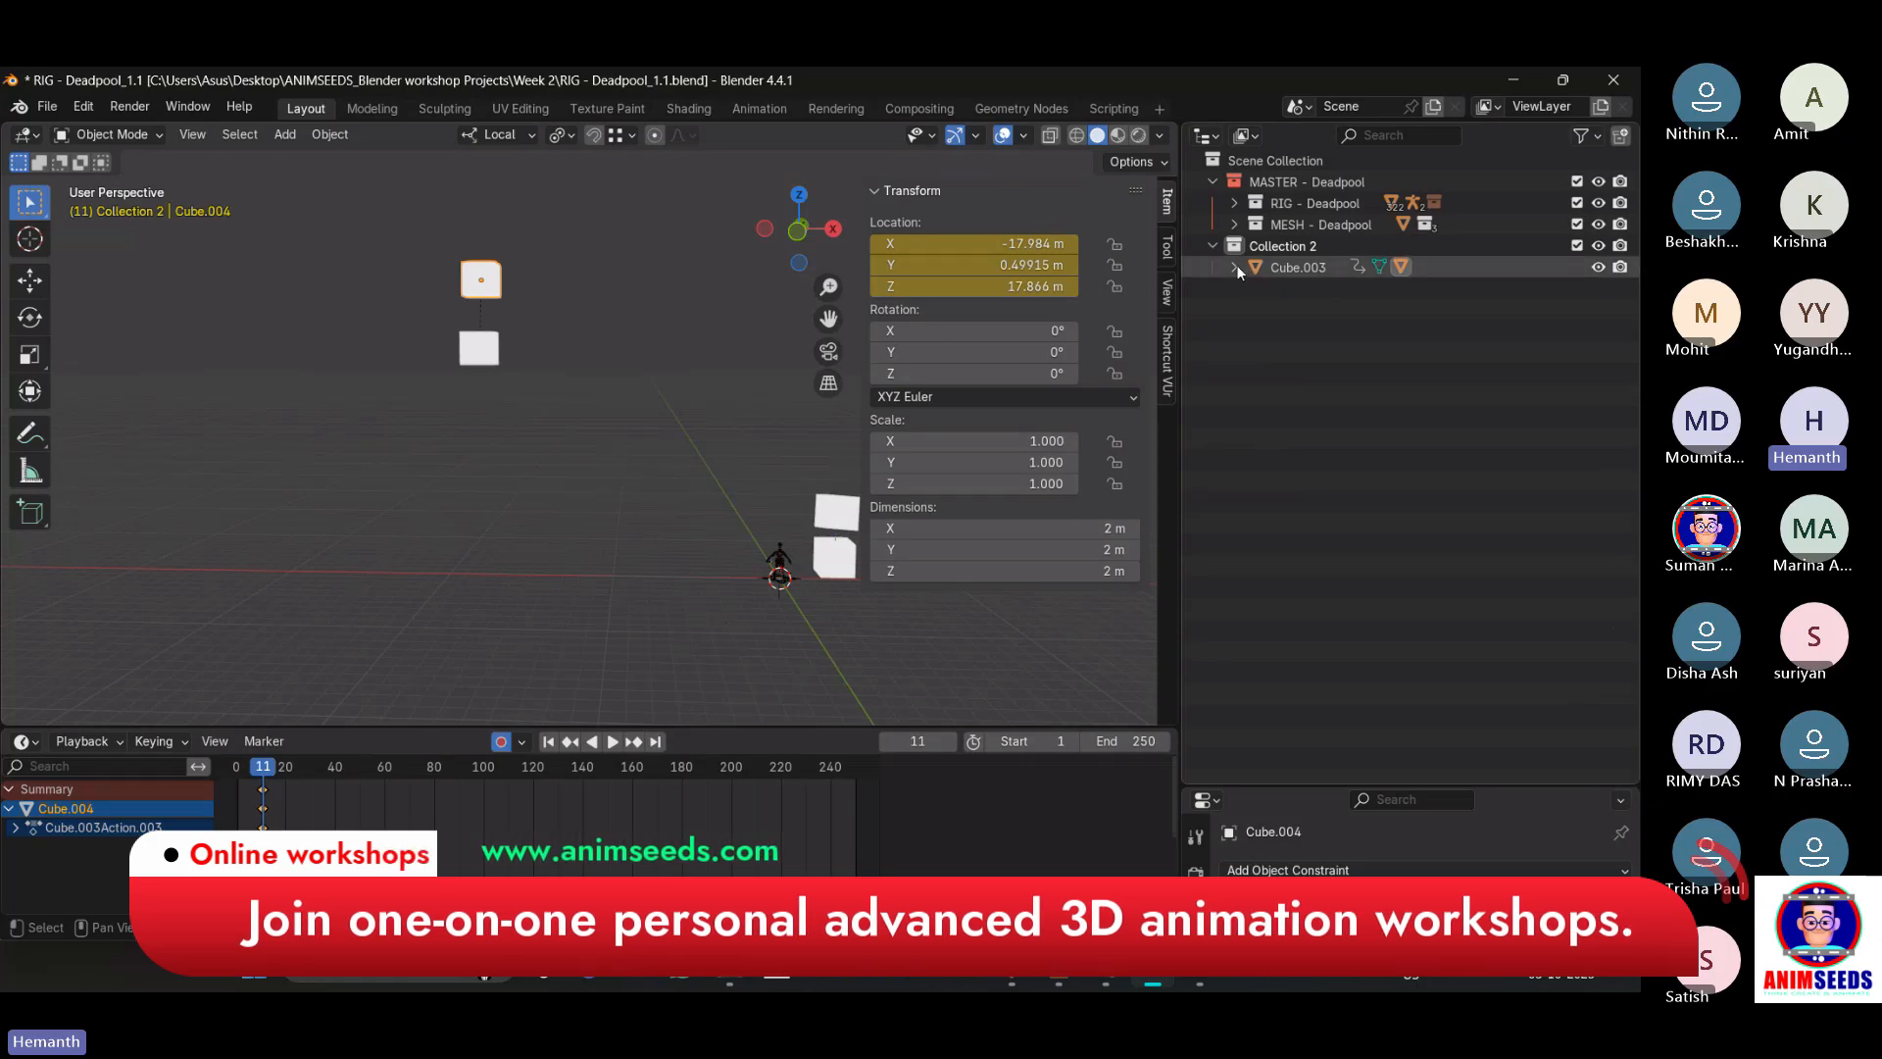
left_click(1235, 267)
Step: Select the parent Cube.003, collapse its hierarchy, test-rotate it to see the child follow, and cancel the rotation
left_click(1283, 267)
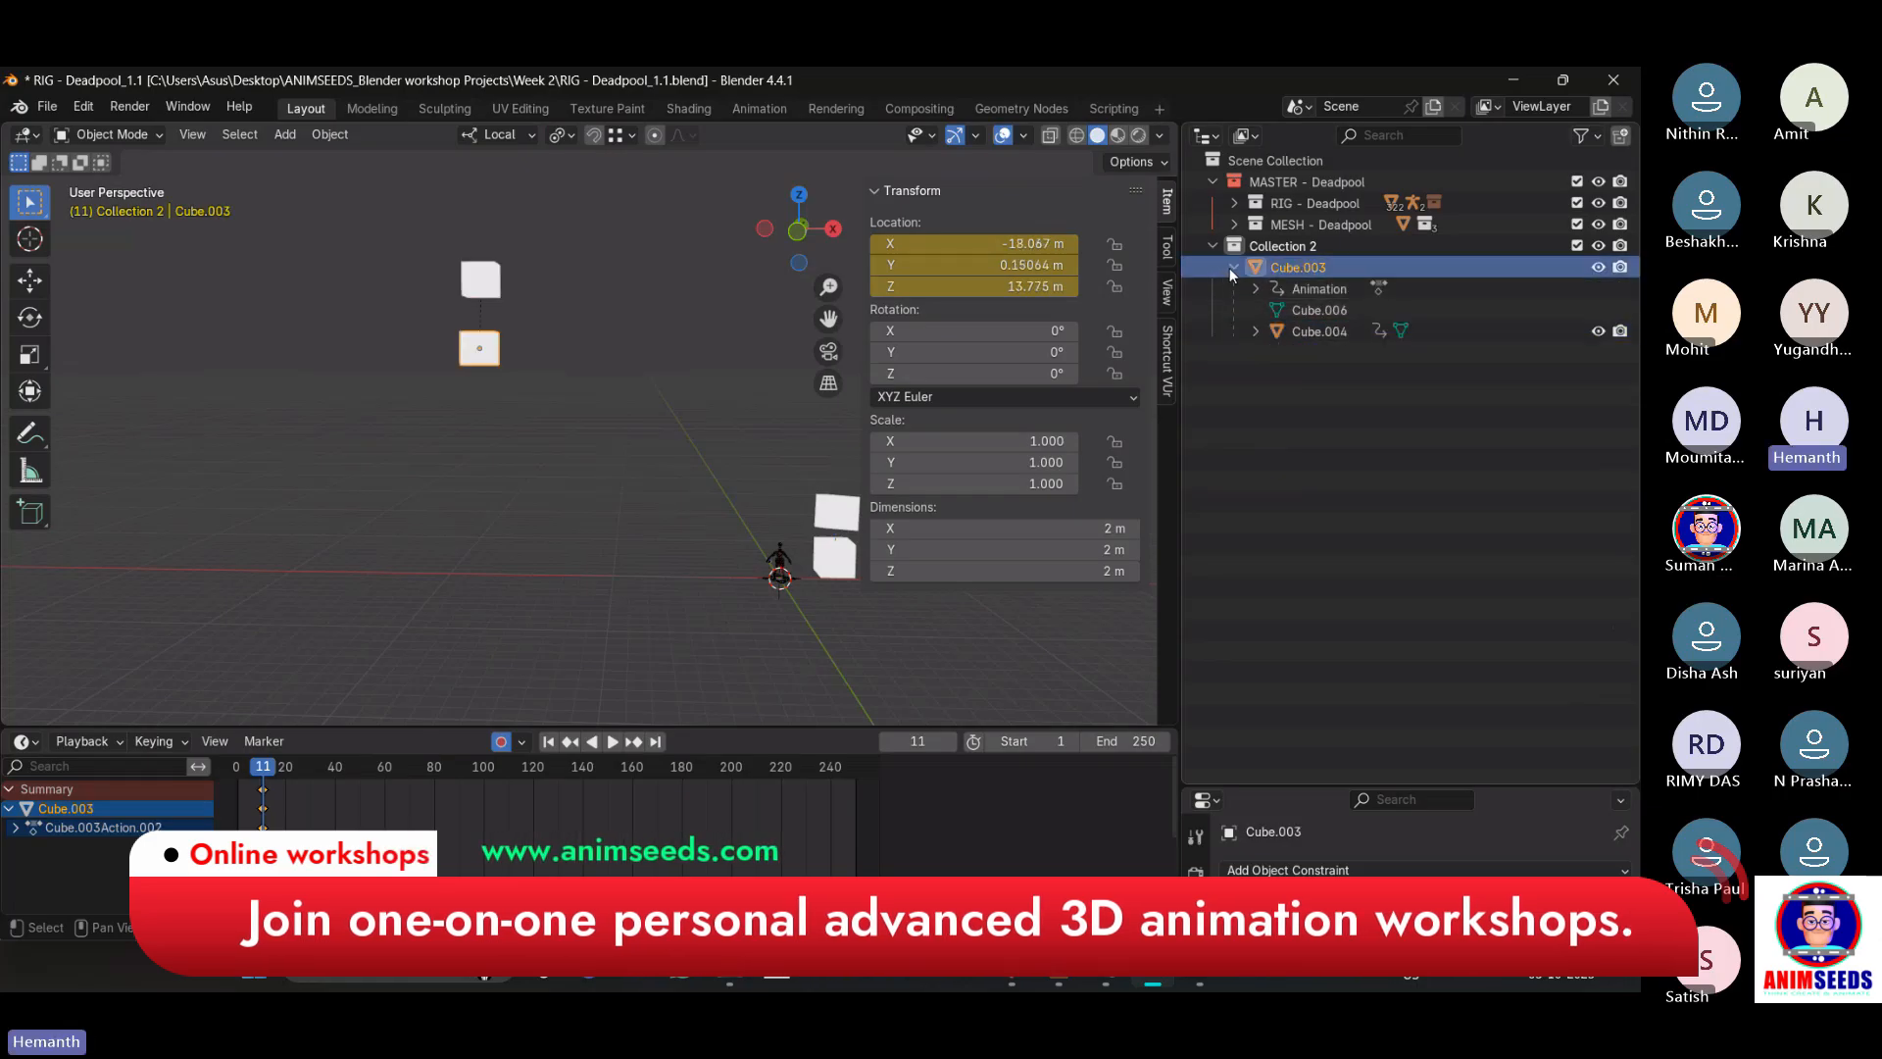
left_click(1234, 266)
key("r")
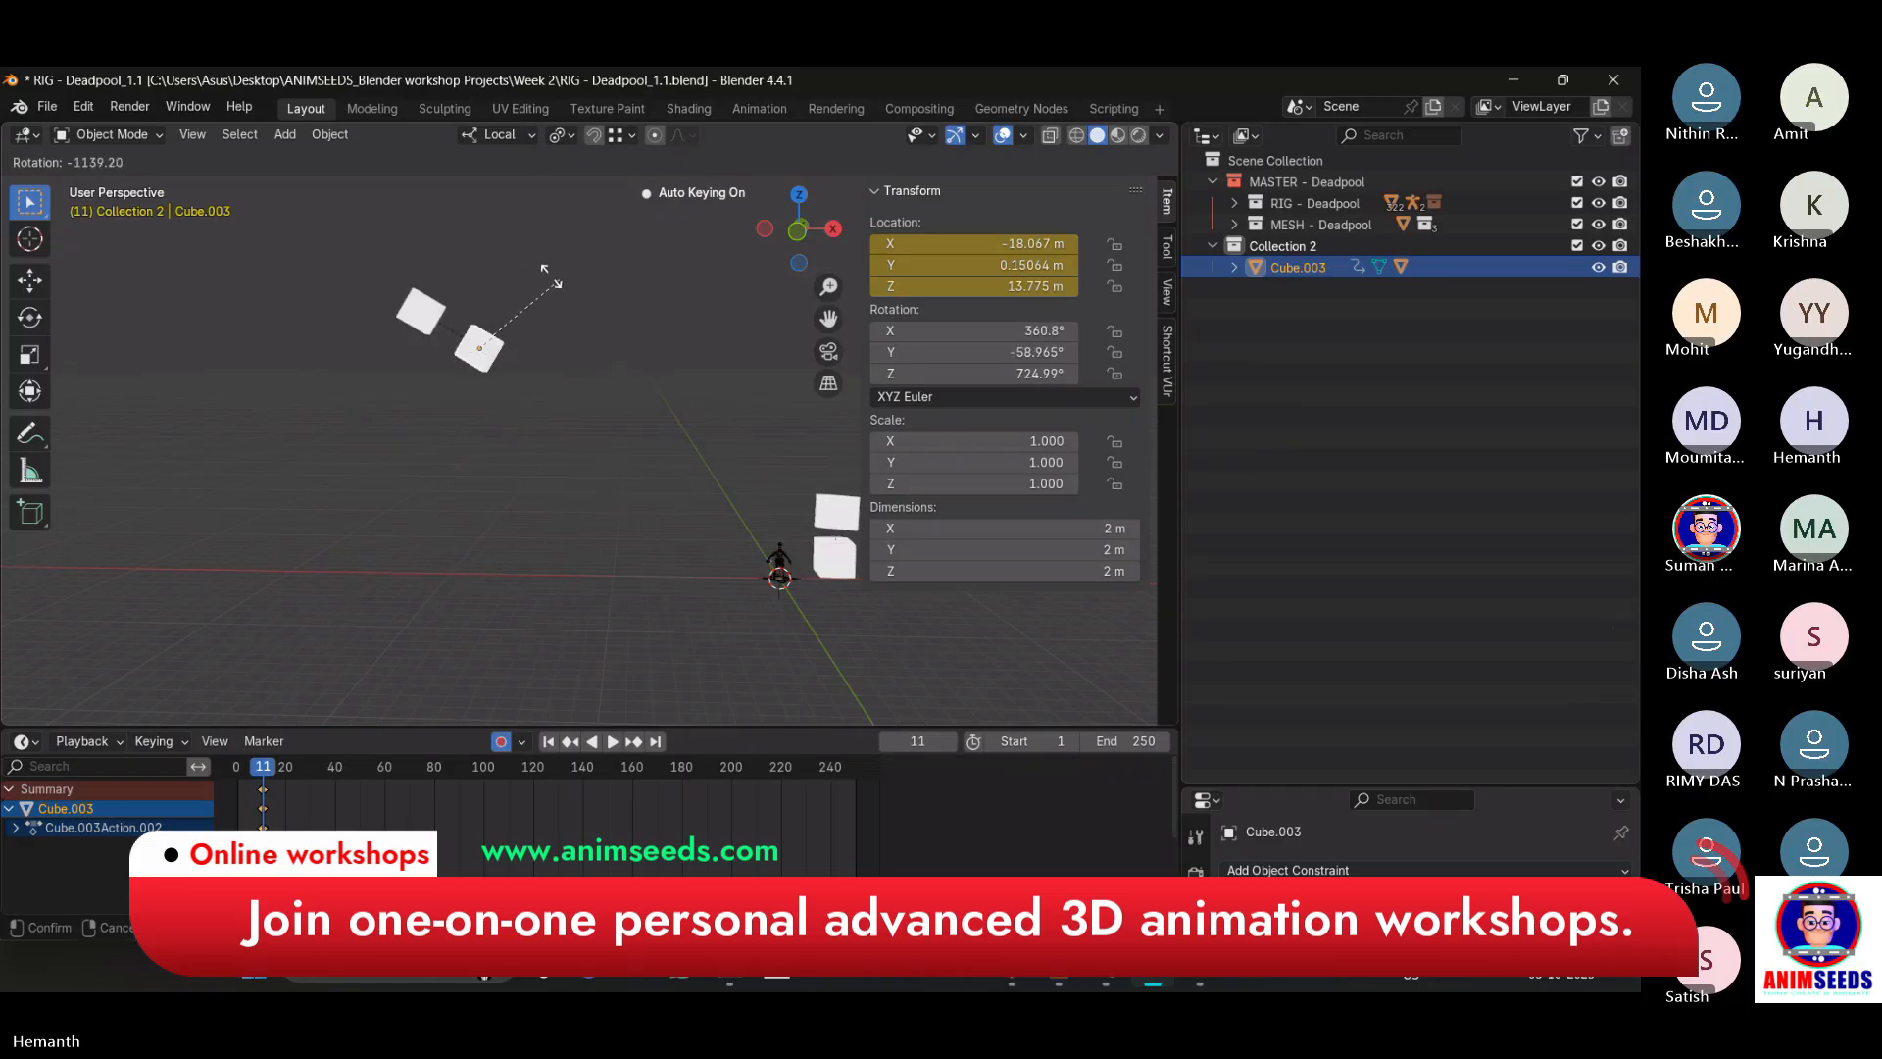
key("Escape")
scroll(524, 382, "down", 4)
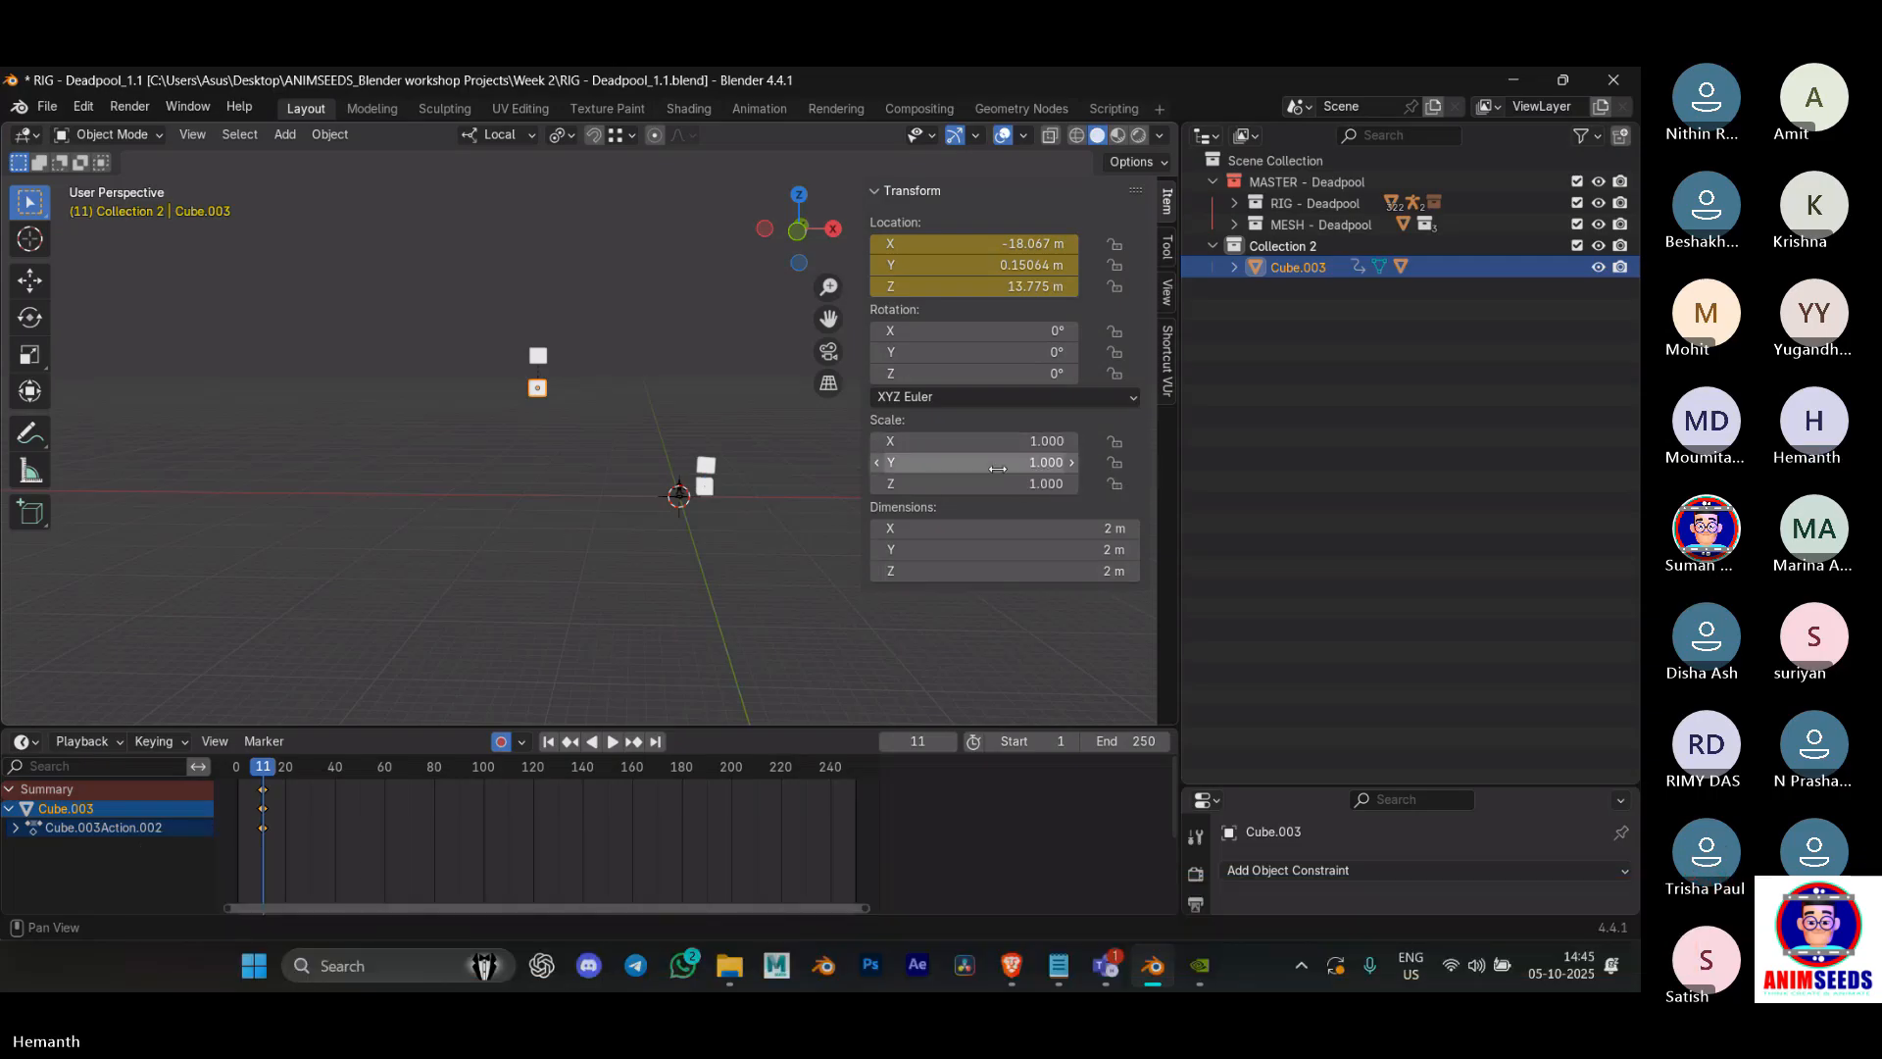
Step: Switch to the Microsoft Teams meeting window and its chat
mouse_move(1112, 971)
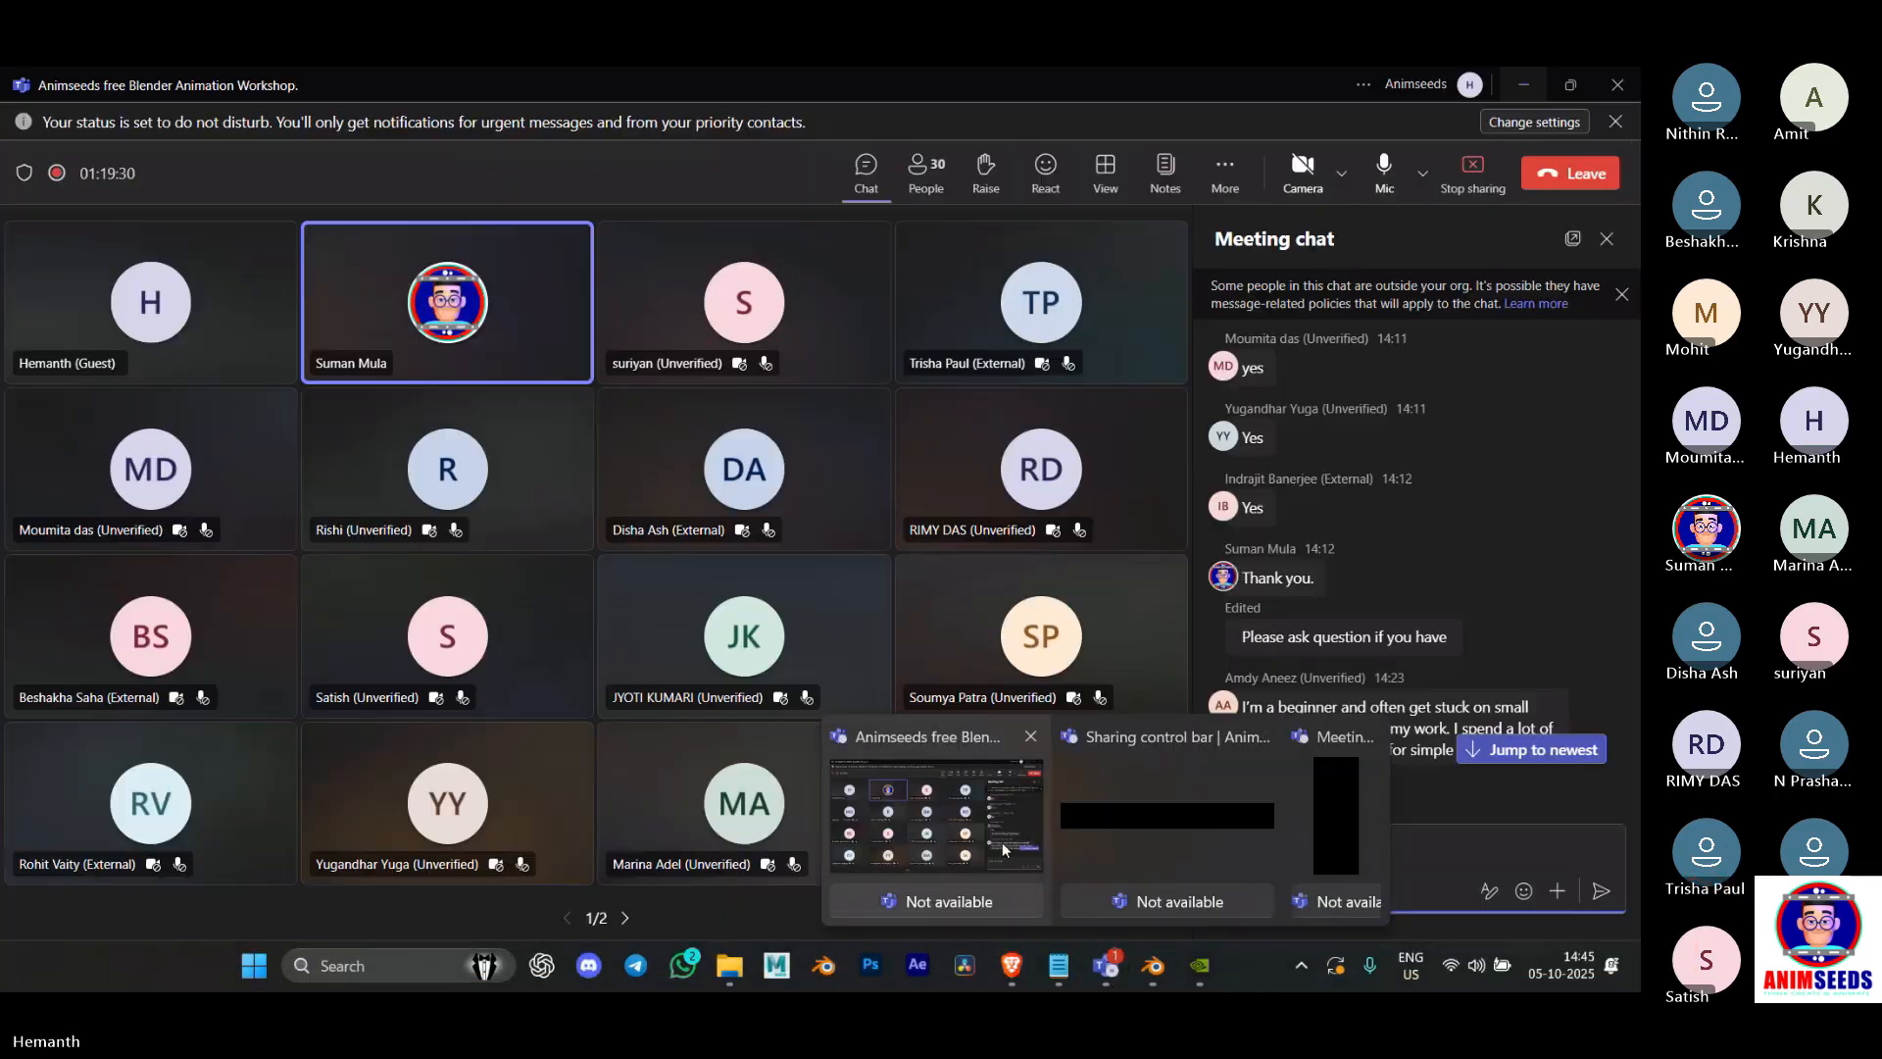
left_click(1002, 842)
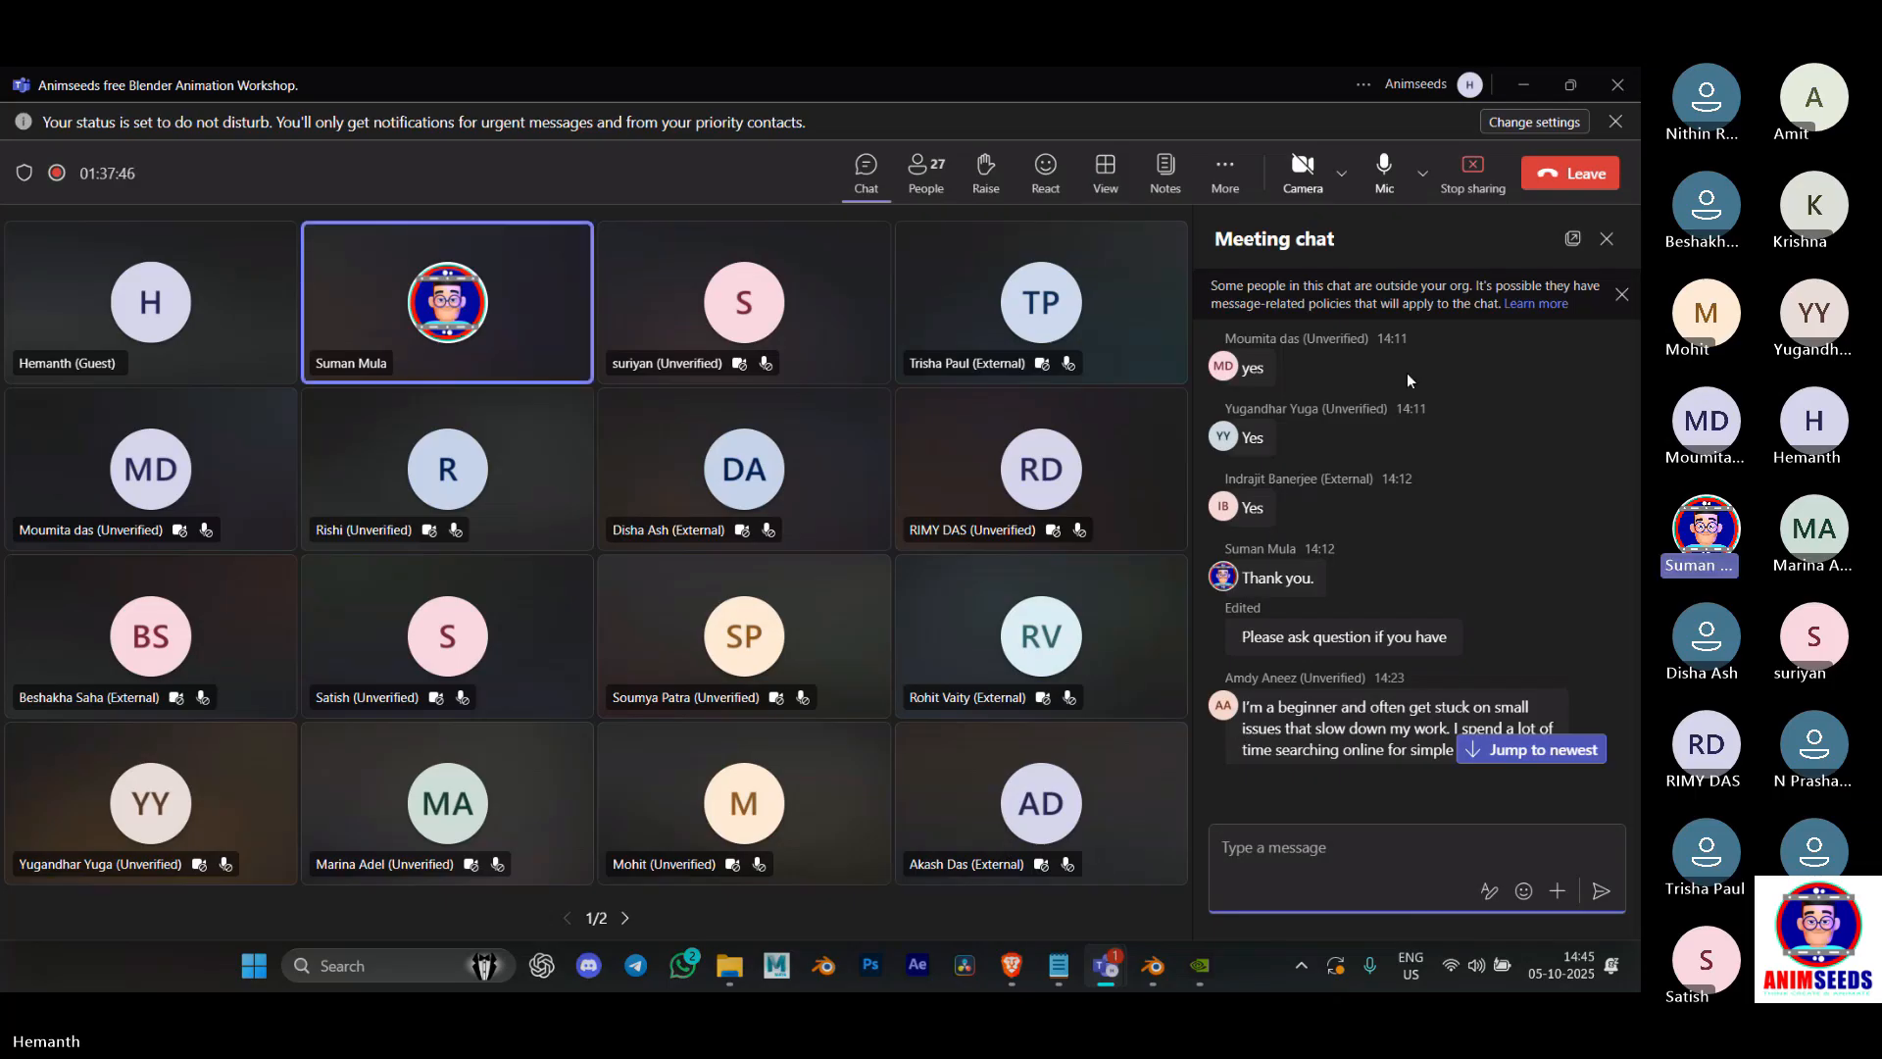
Step: Read the next questions in the meeting chat and stop sharing the screen
scroll(1437, 564, "down", 2)
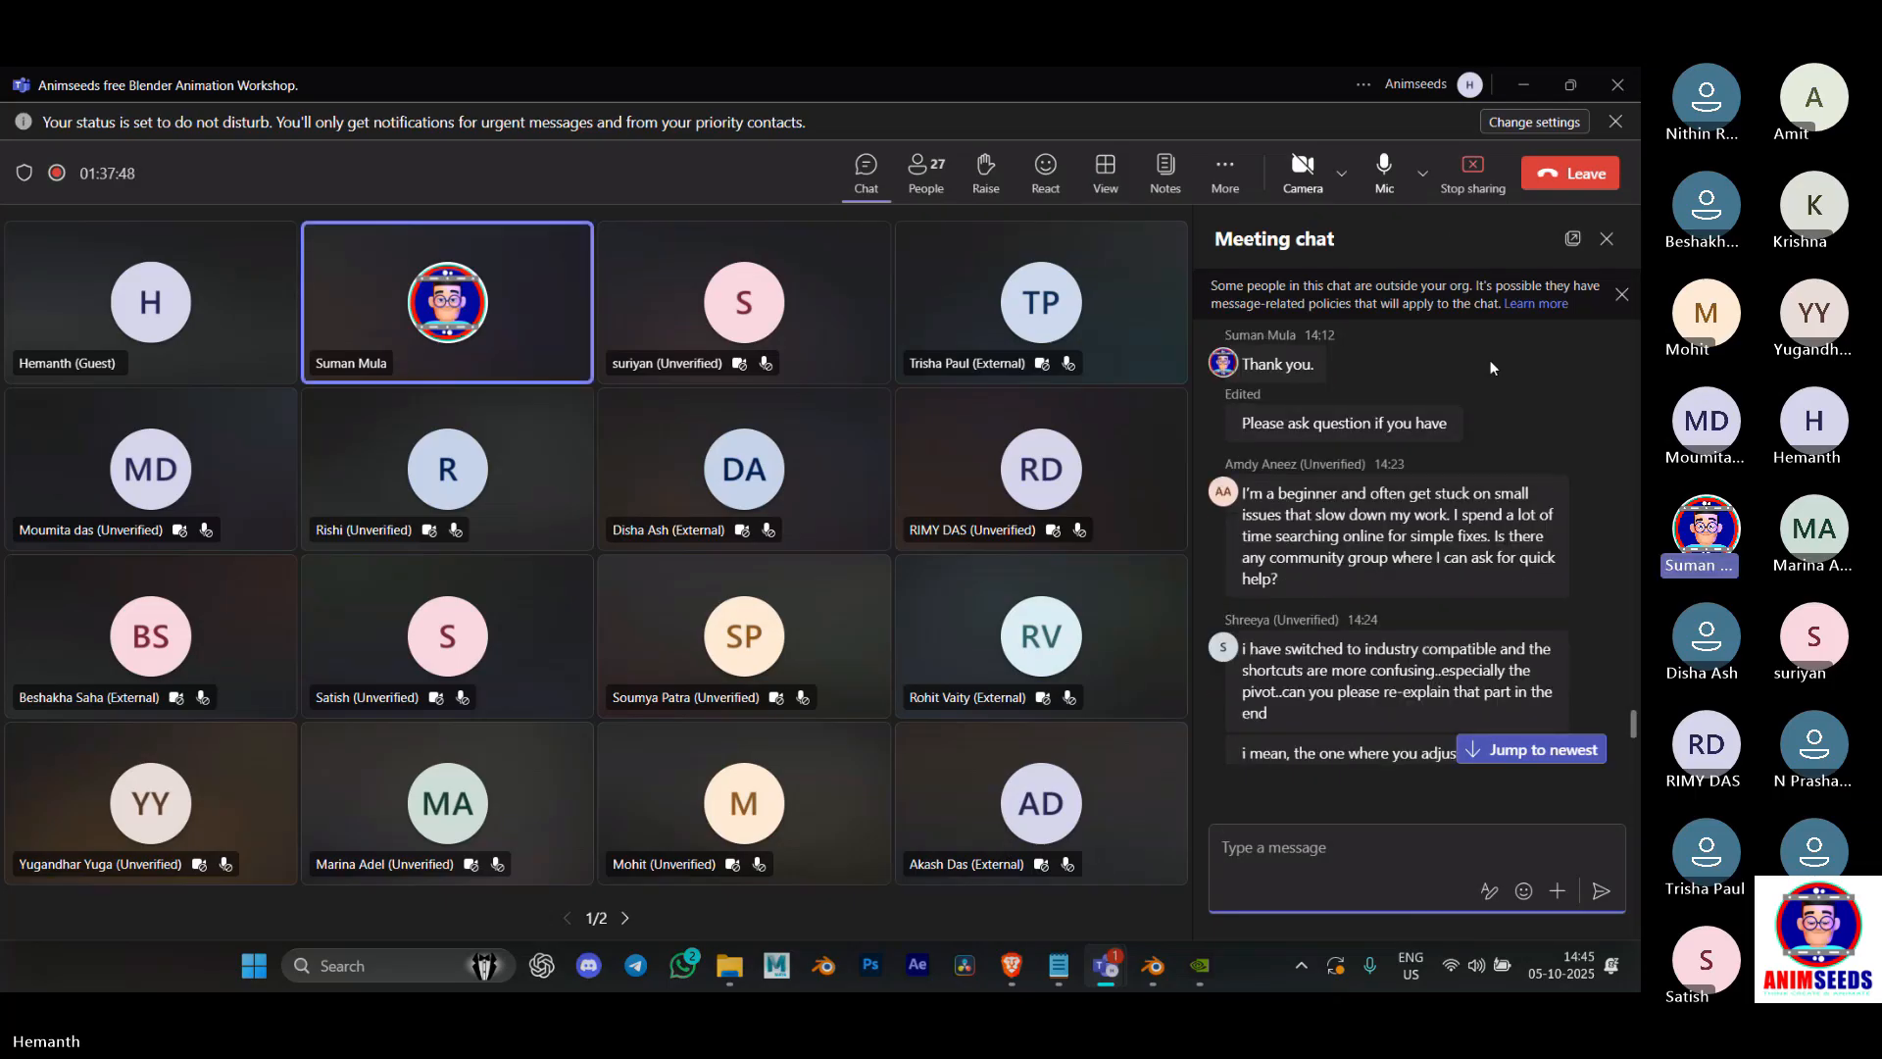
left_click(1478, 179)
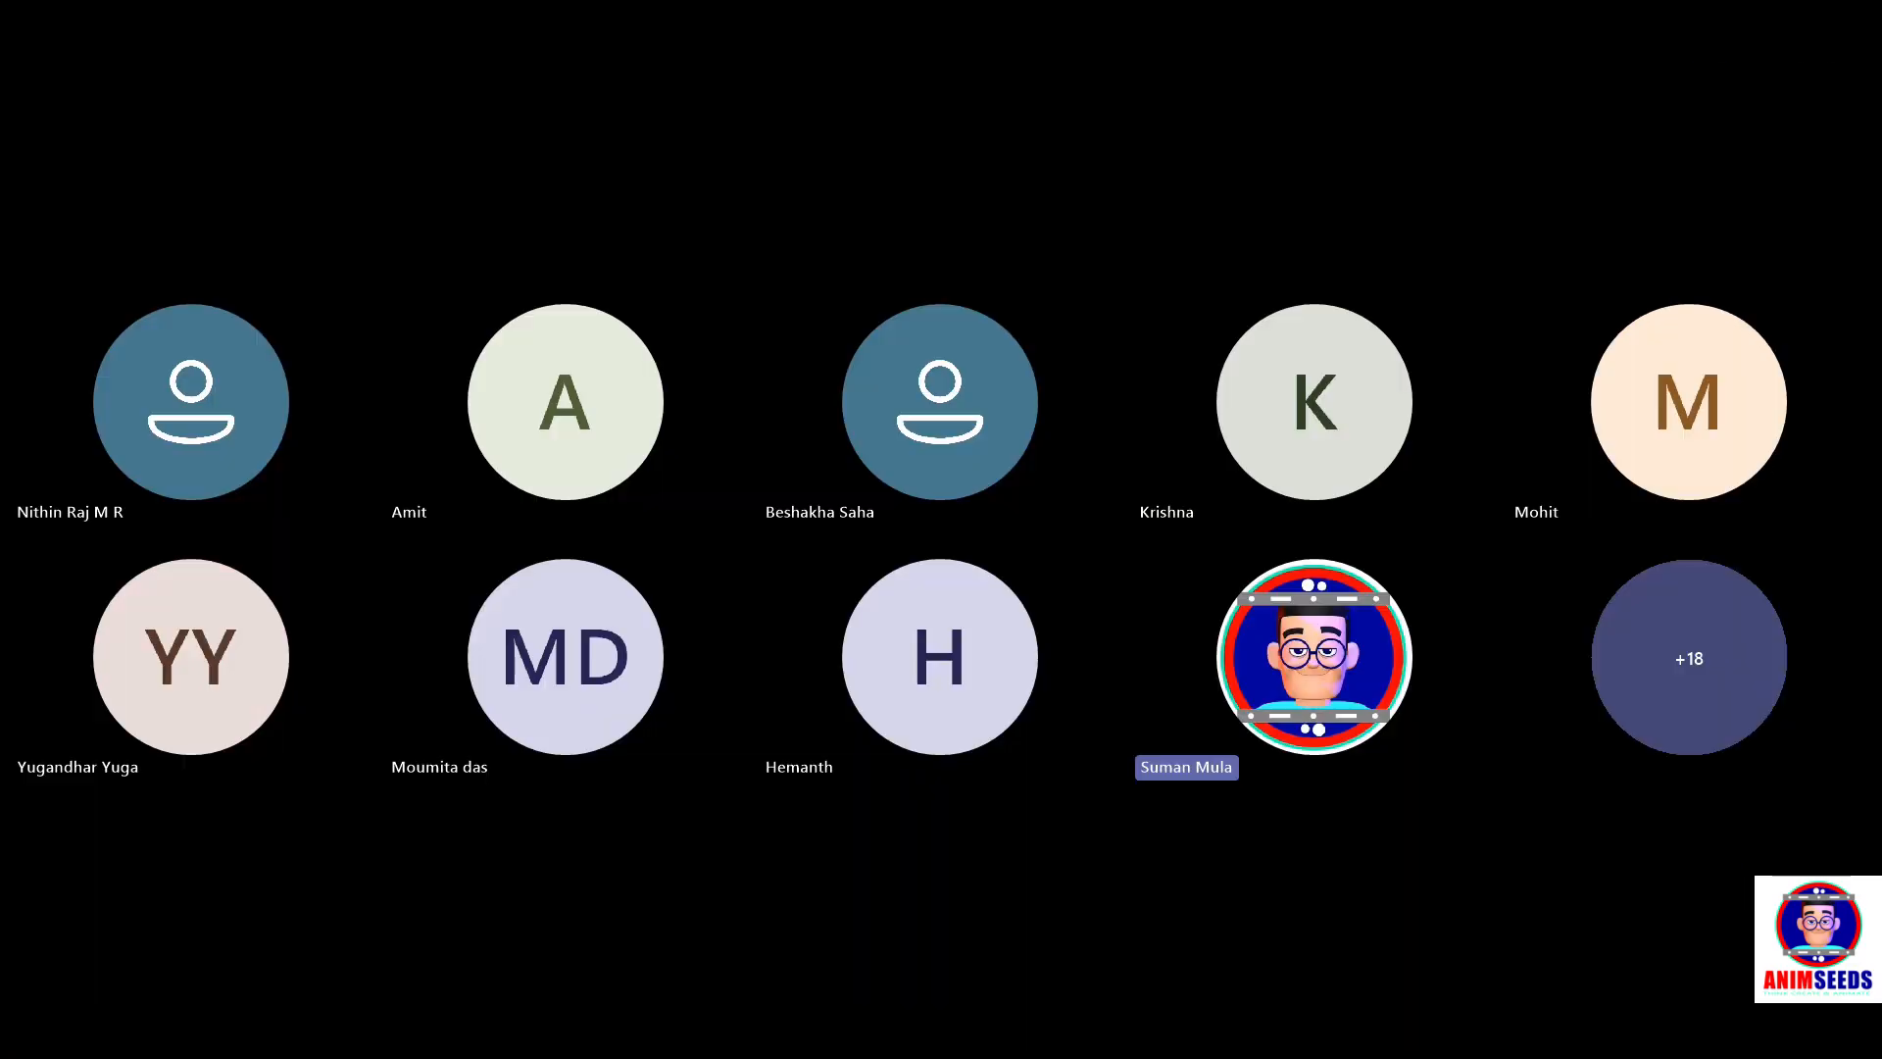
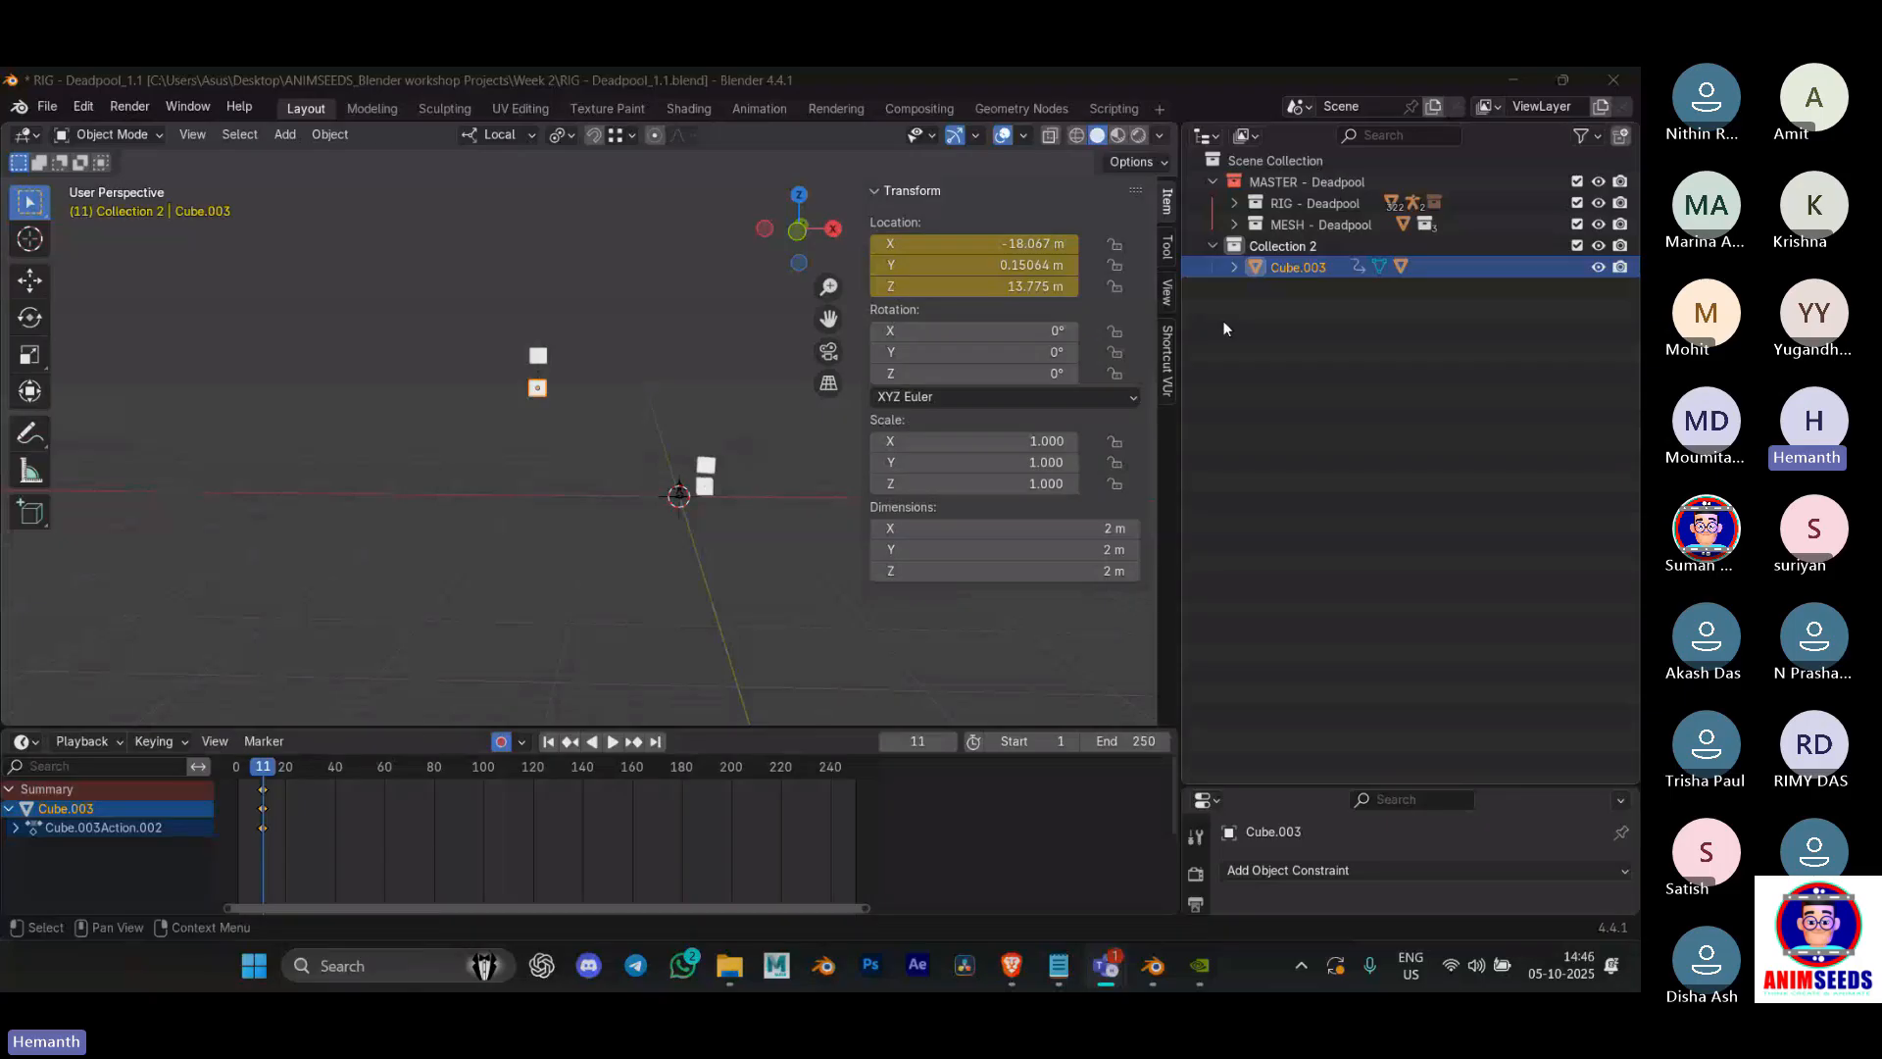
Step: Switch to Blender, select the upper cube beside the Deadpool rig, and snap the 3D cursor to the world origin
scroll(787, 508, "up", 4)
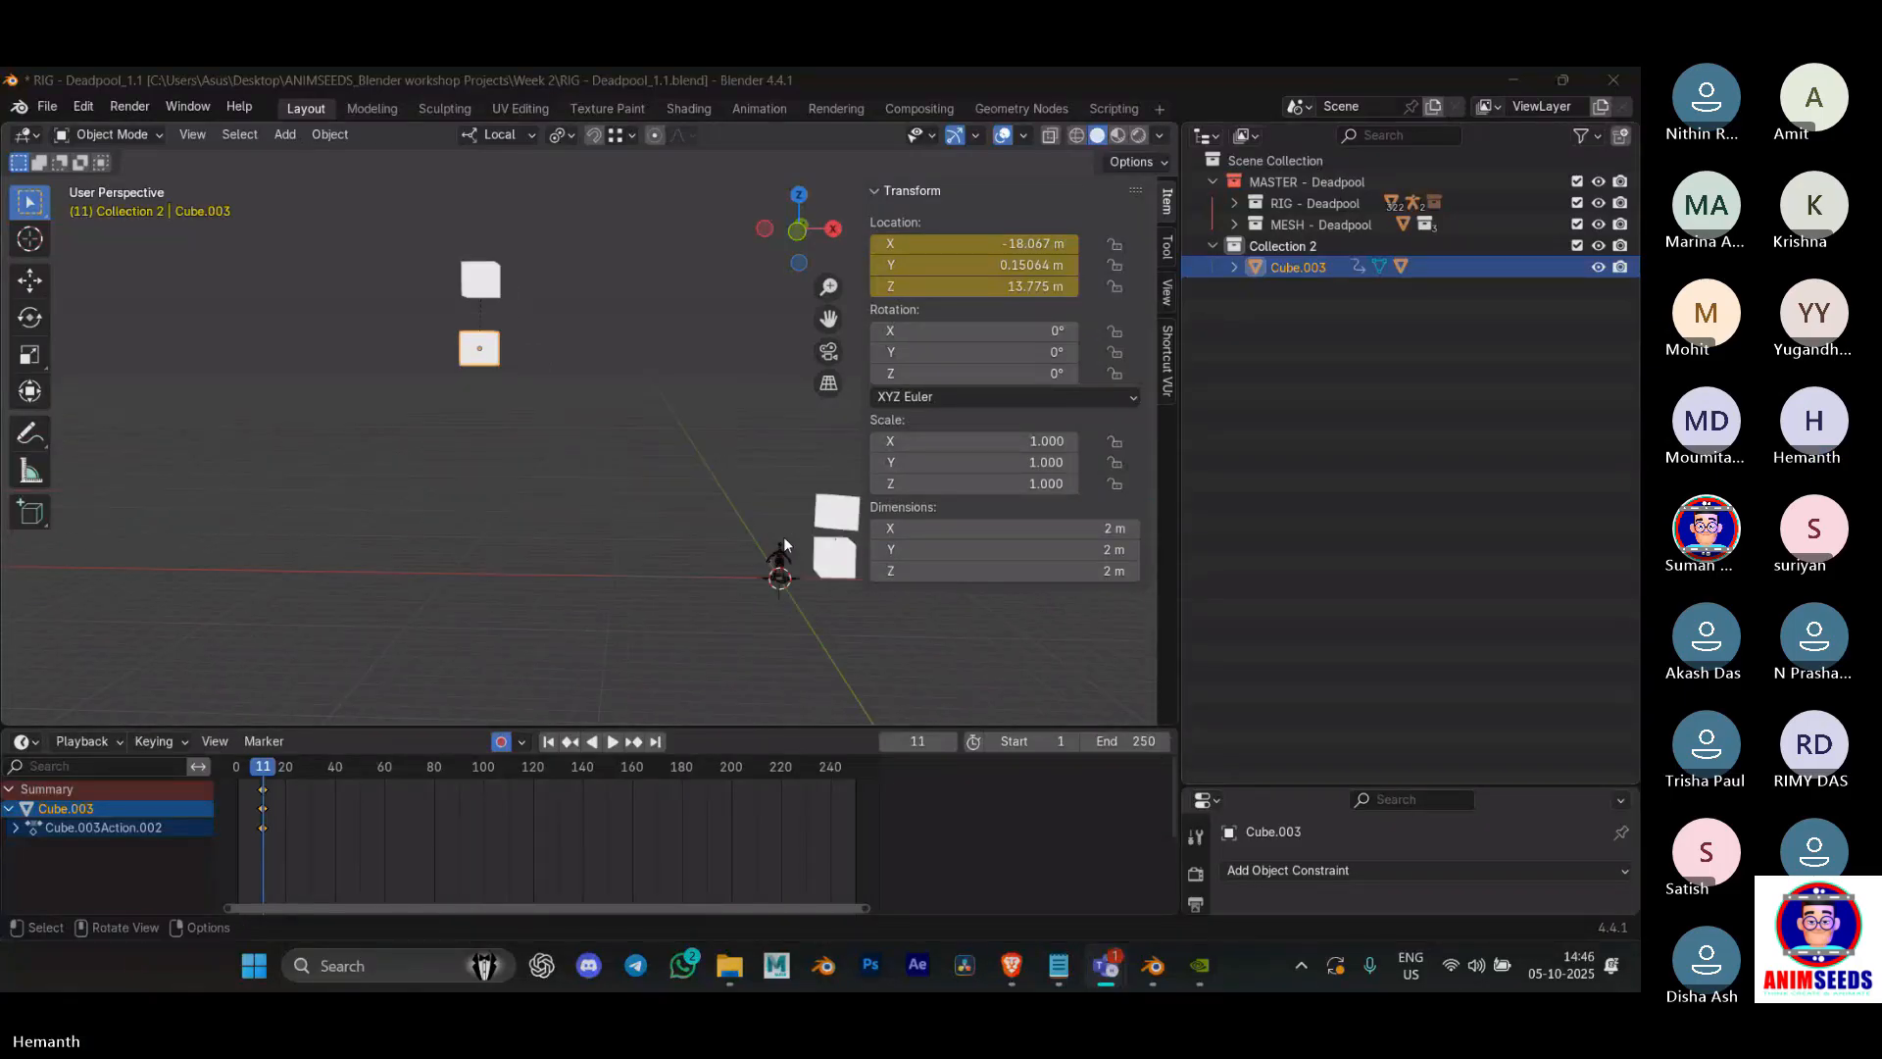
middle_click_drag(781, 544, 617, 444, "shift")
scroll(664, 526, "up", 4)
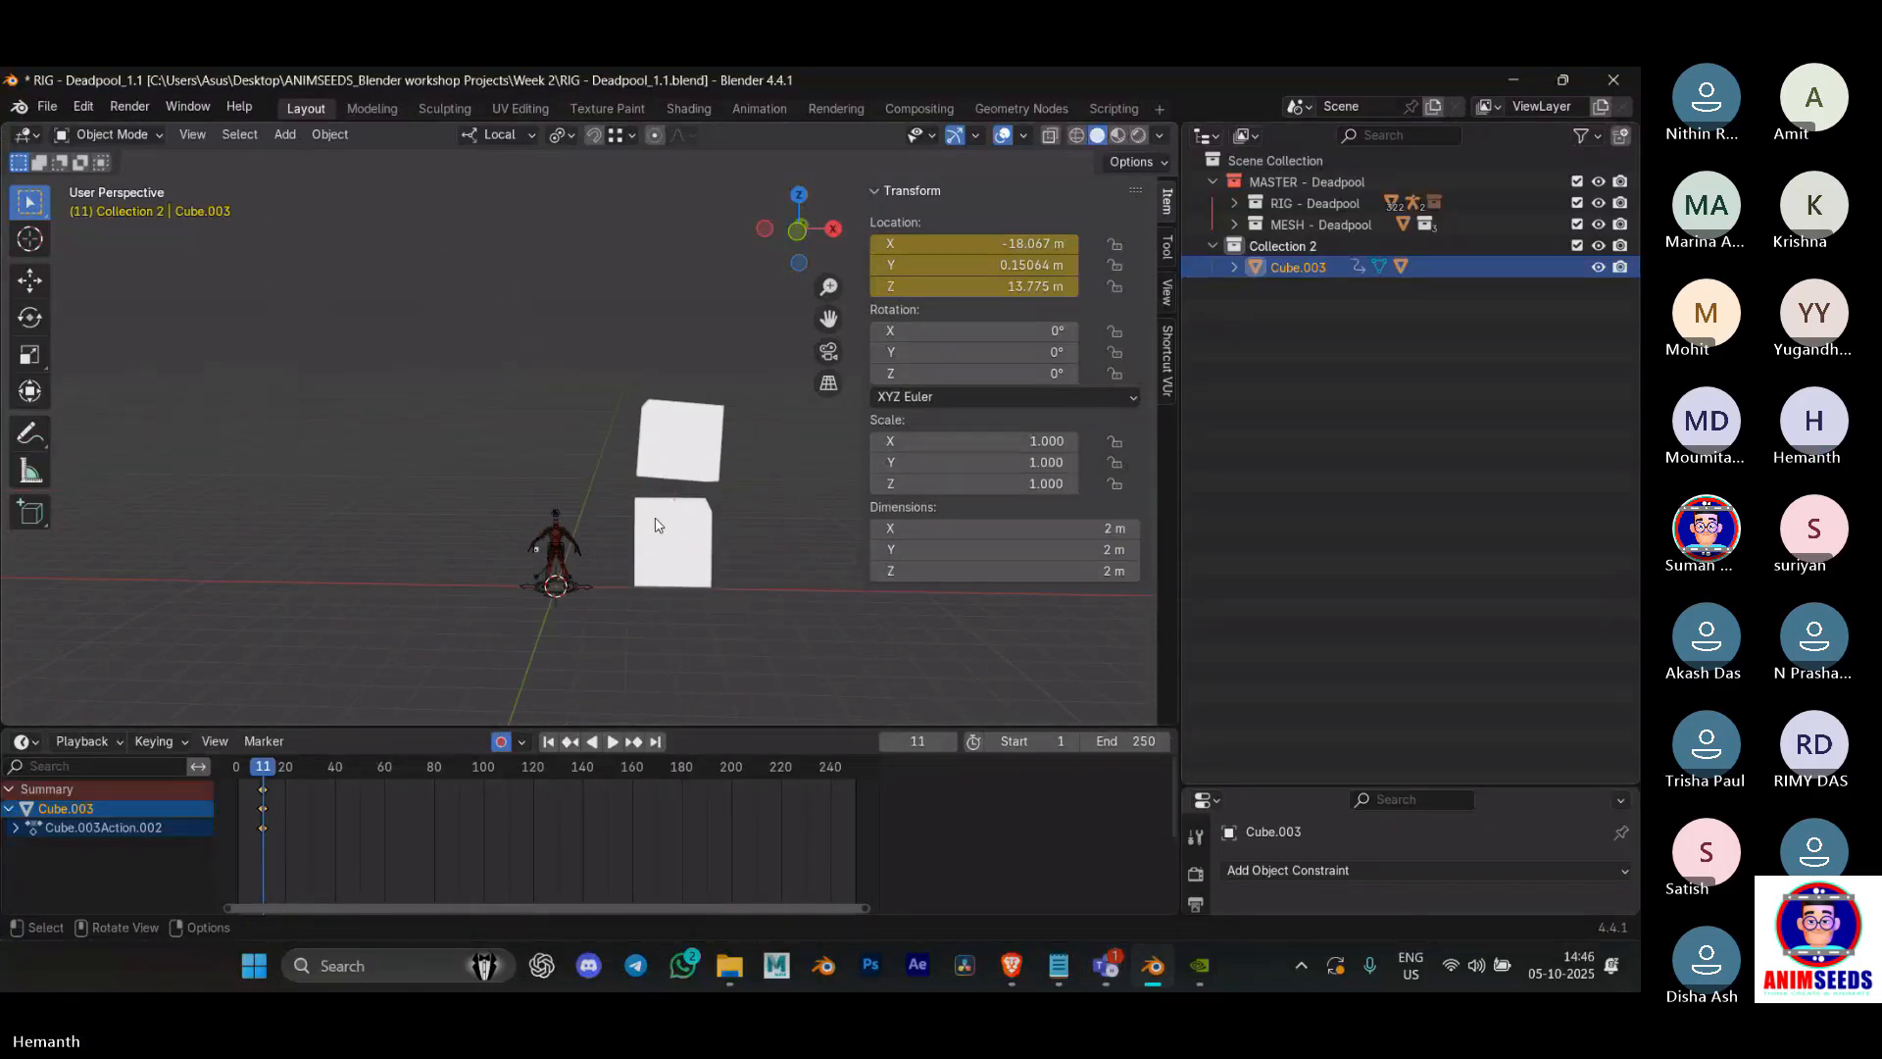
left_click(657, 524)
middle_click_drag(663, 527, 678, 497)
left_click(651, 392)
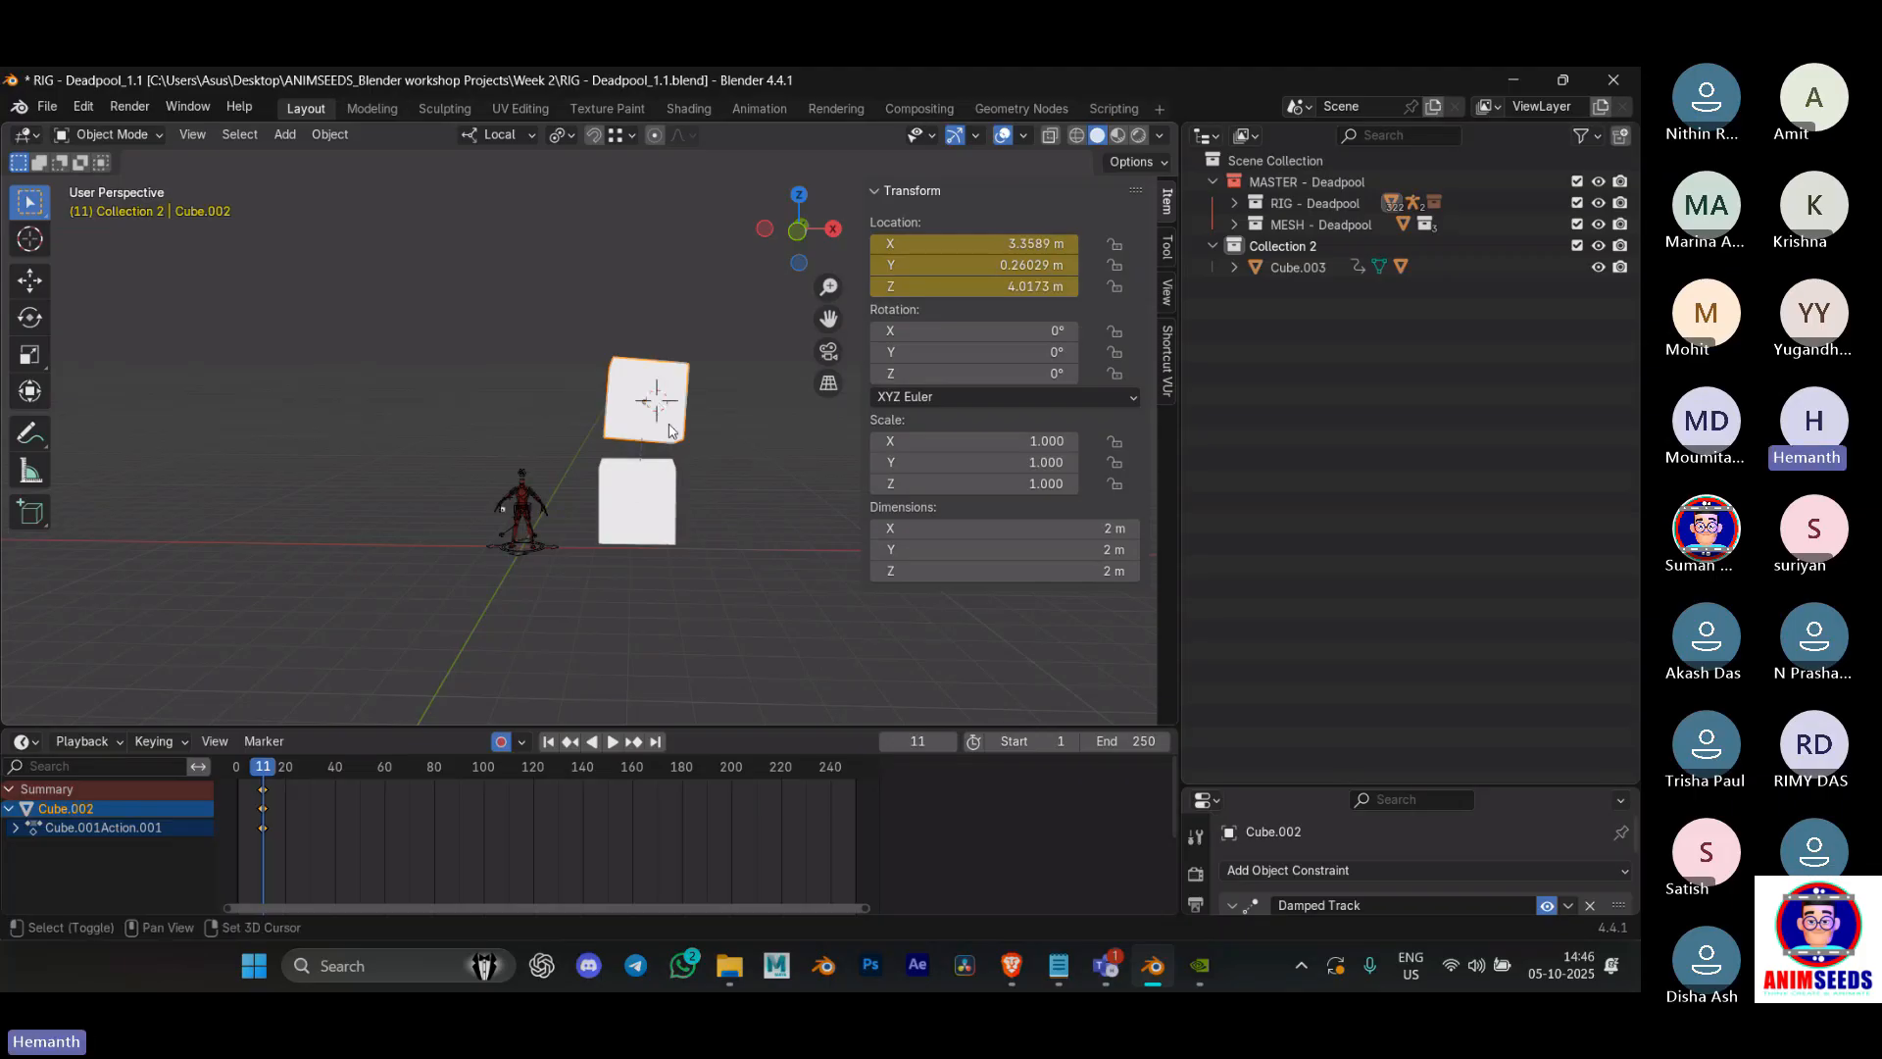
scroll(674, 437, "up", 2)
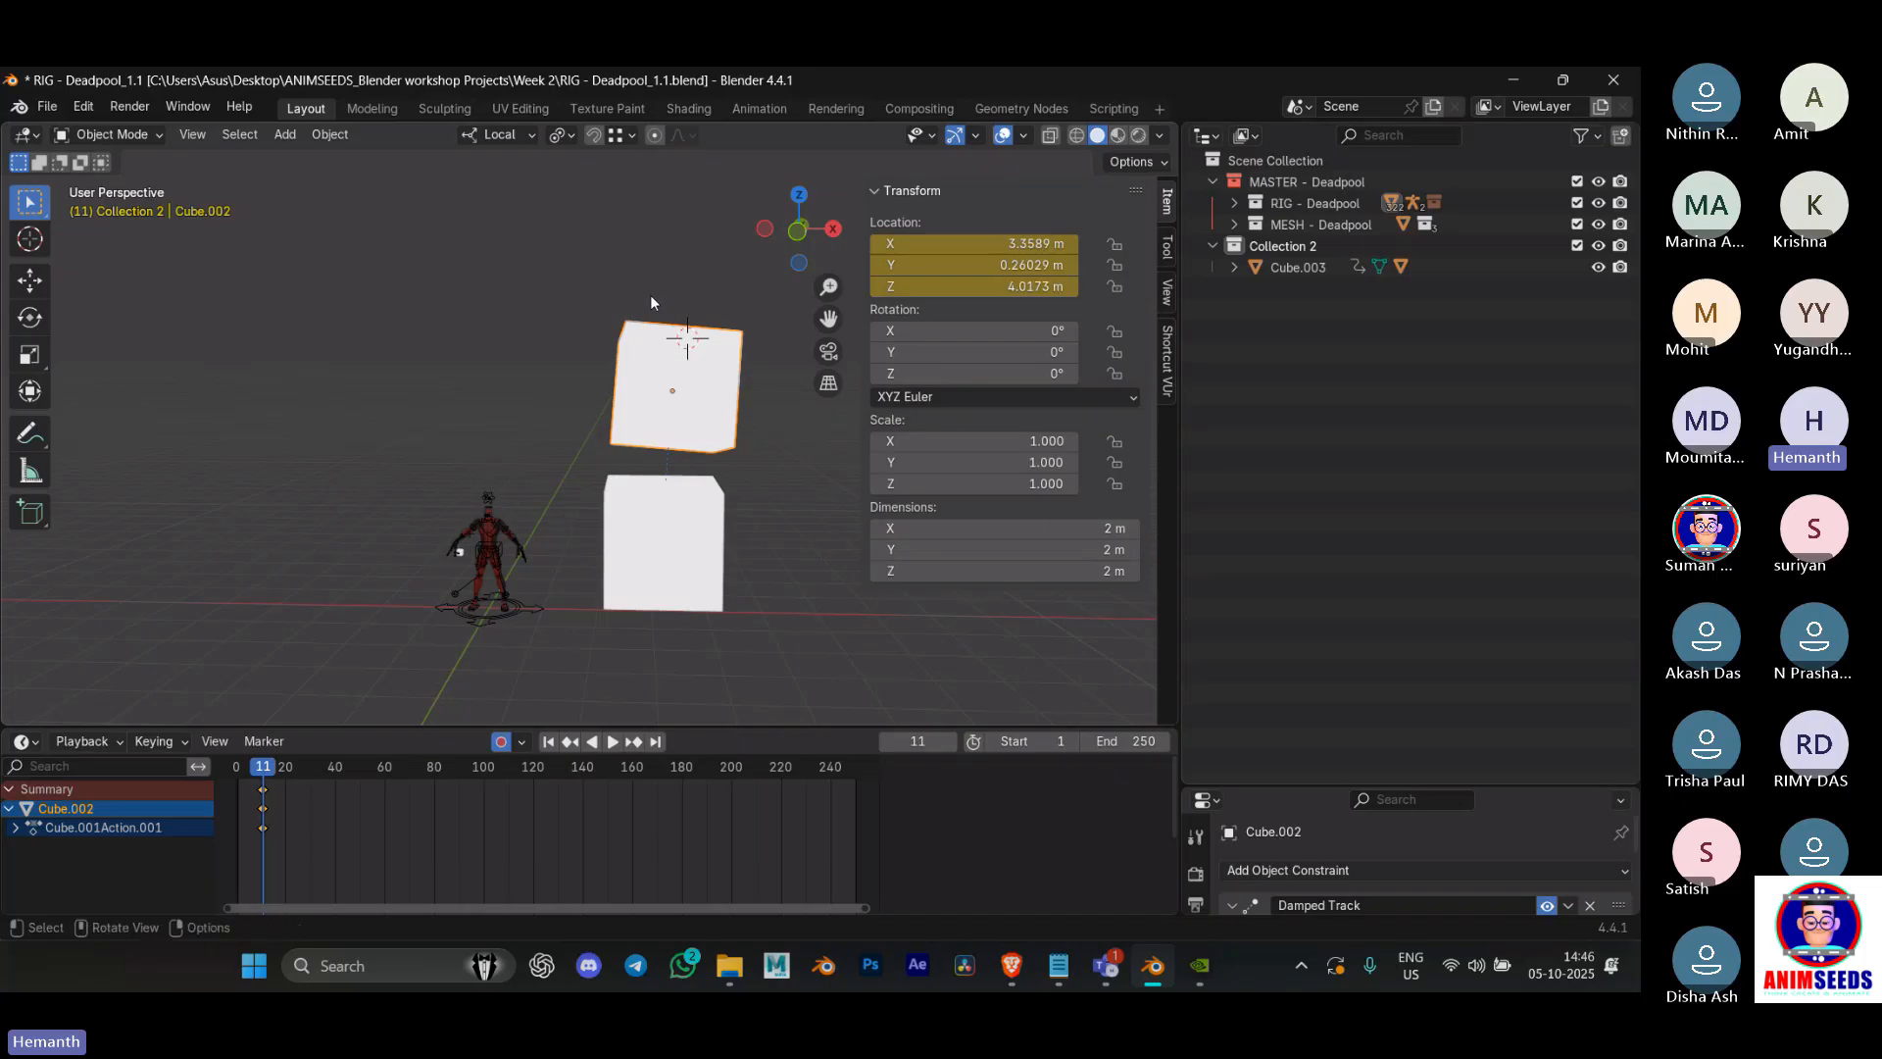
key("shift+s")
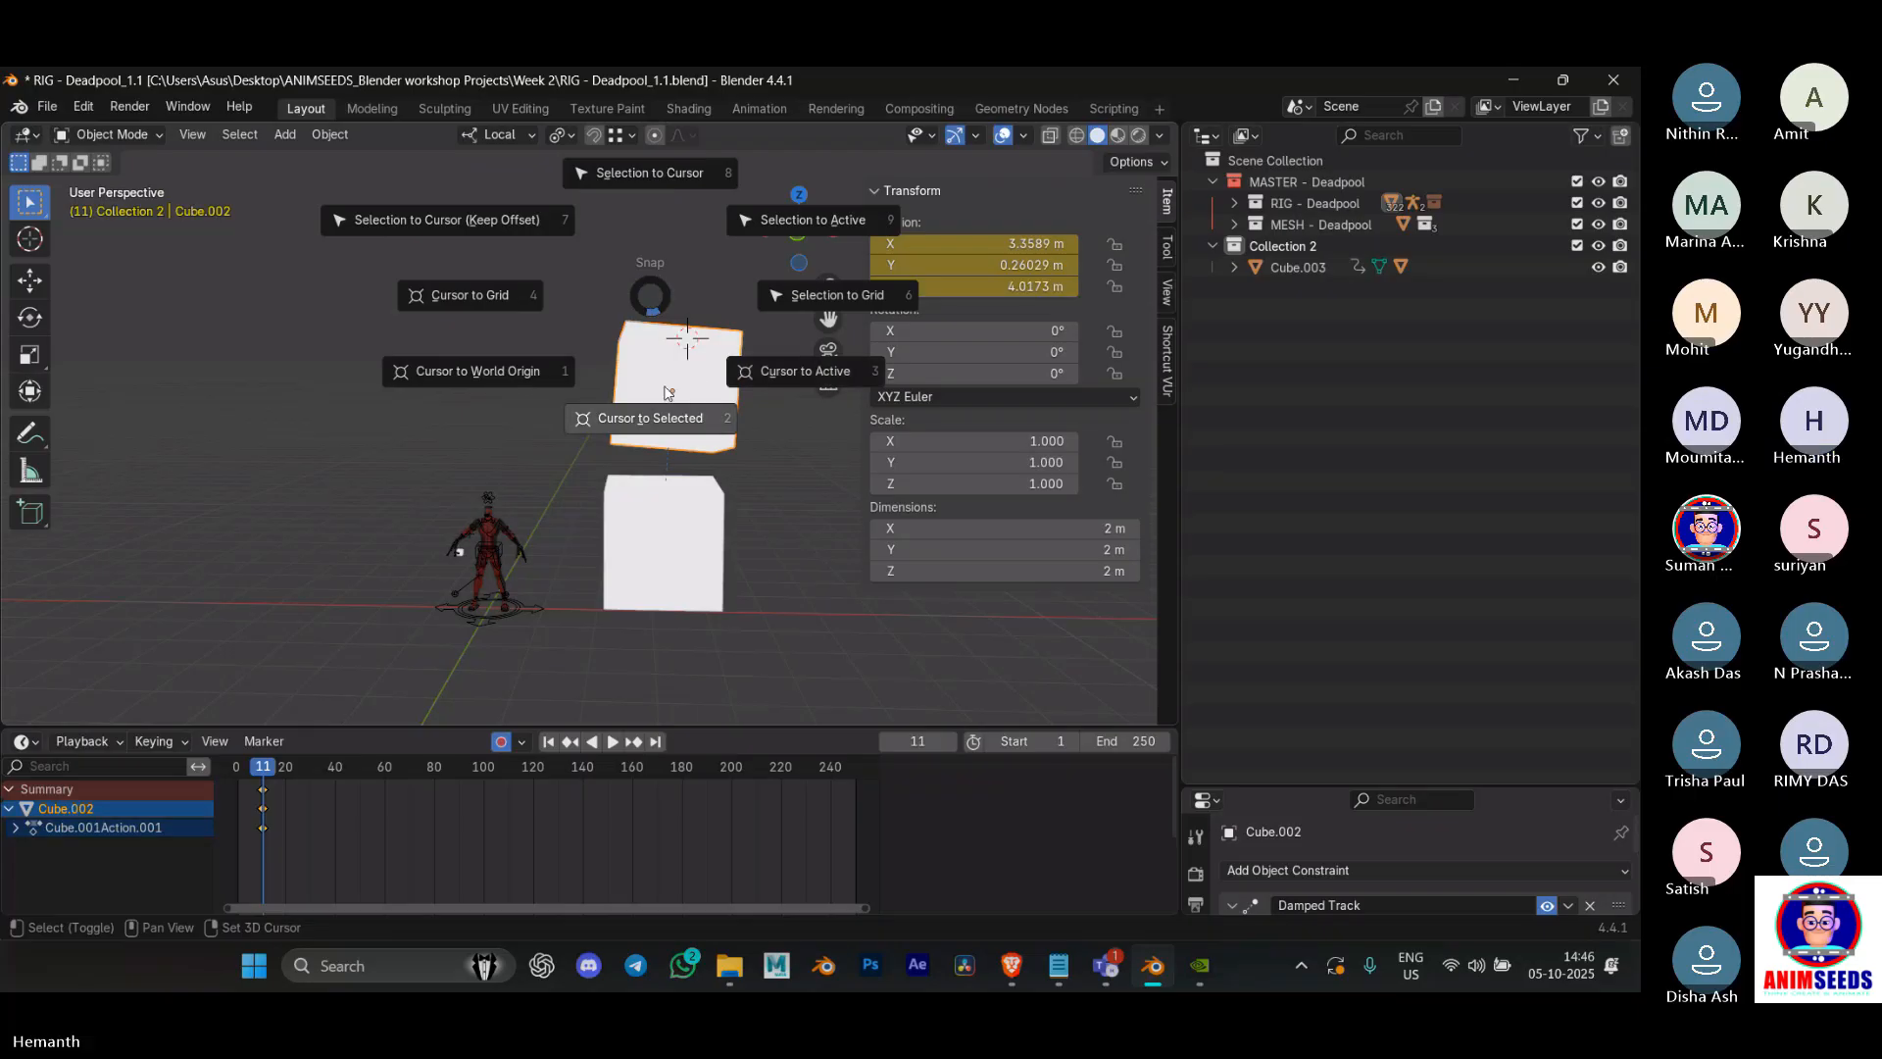
left_click(499, 370)
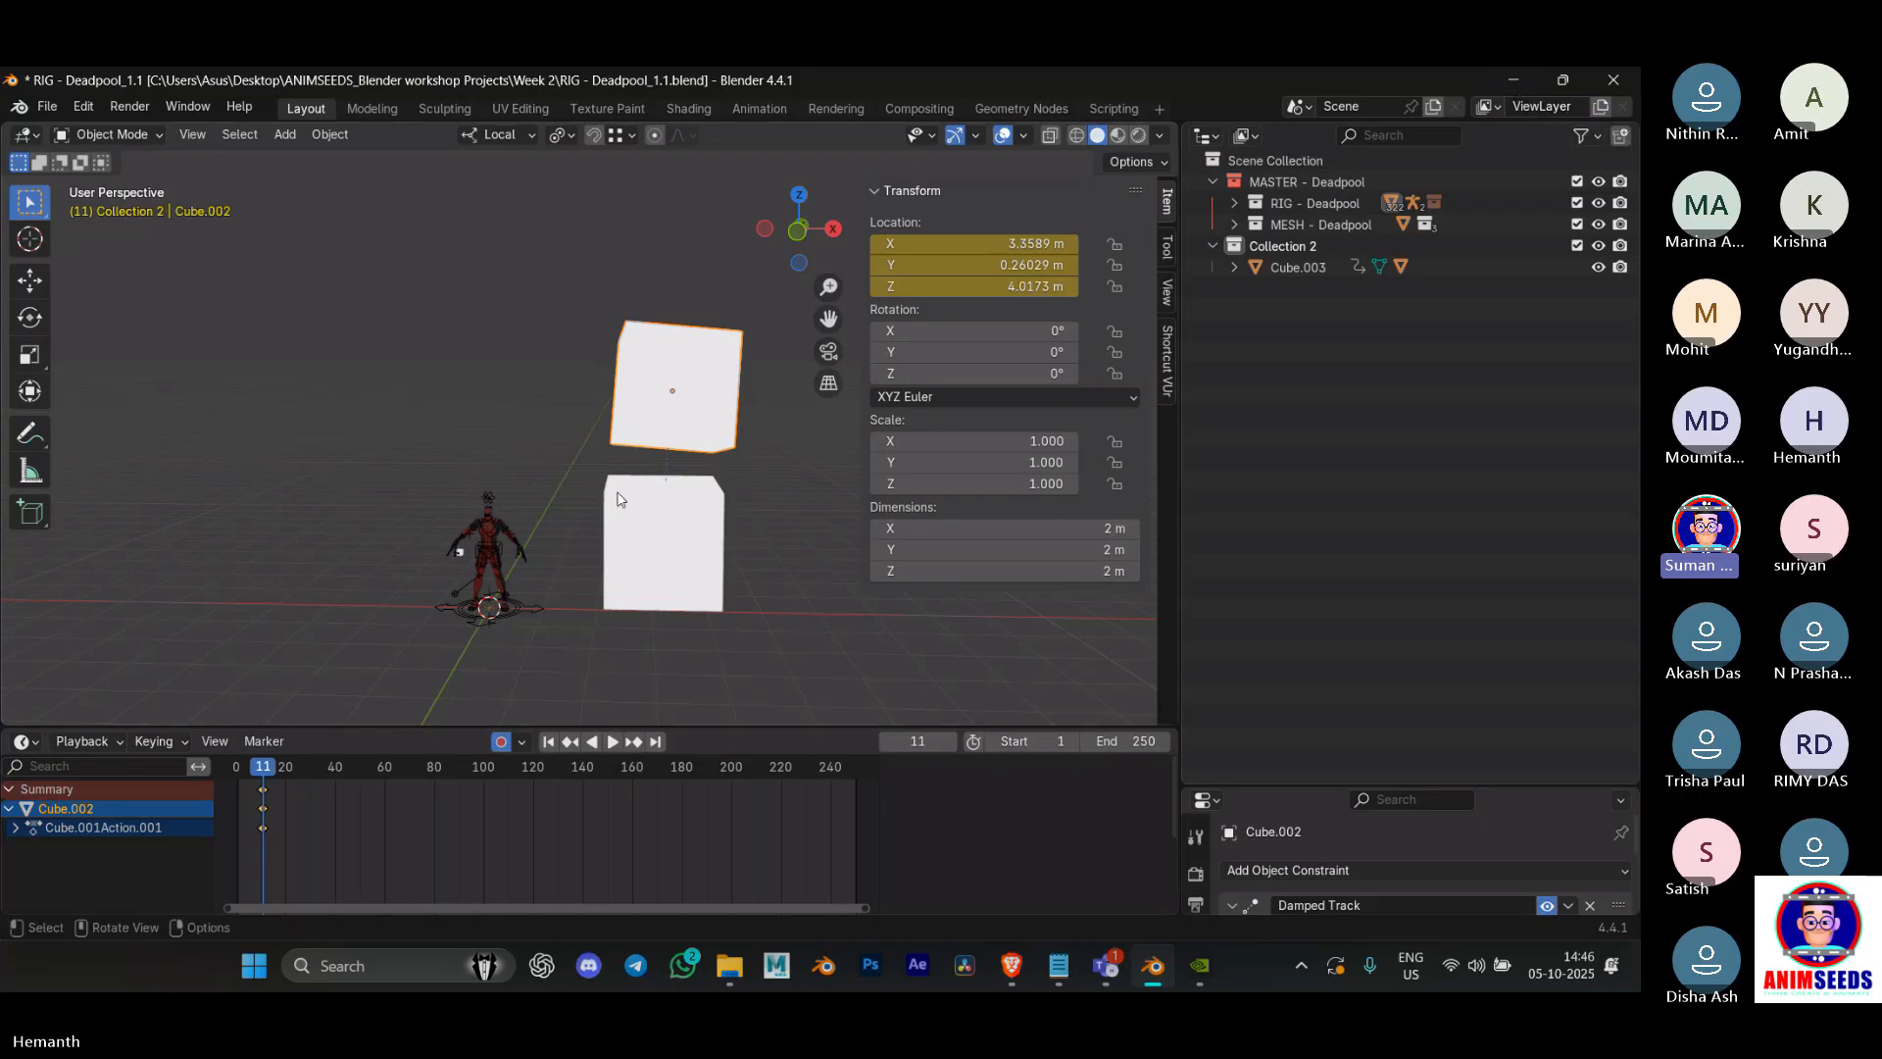
scroll(504, 580, "up", 4)
middle_click_drag(503, 581, 569, 426, "shift")
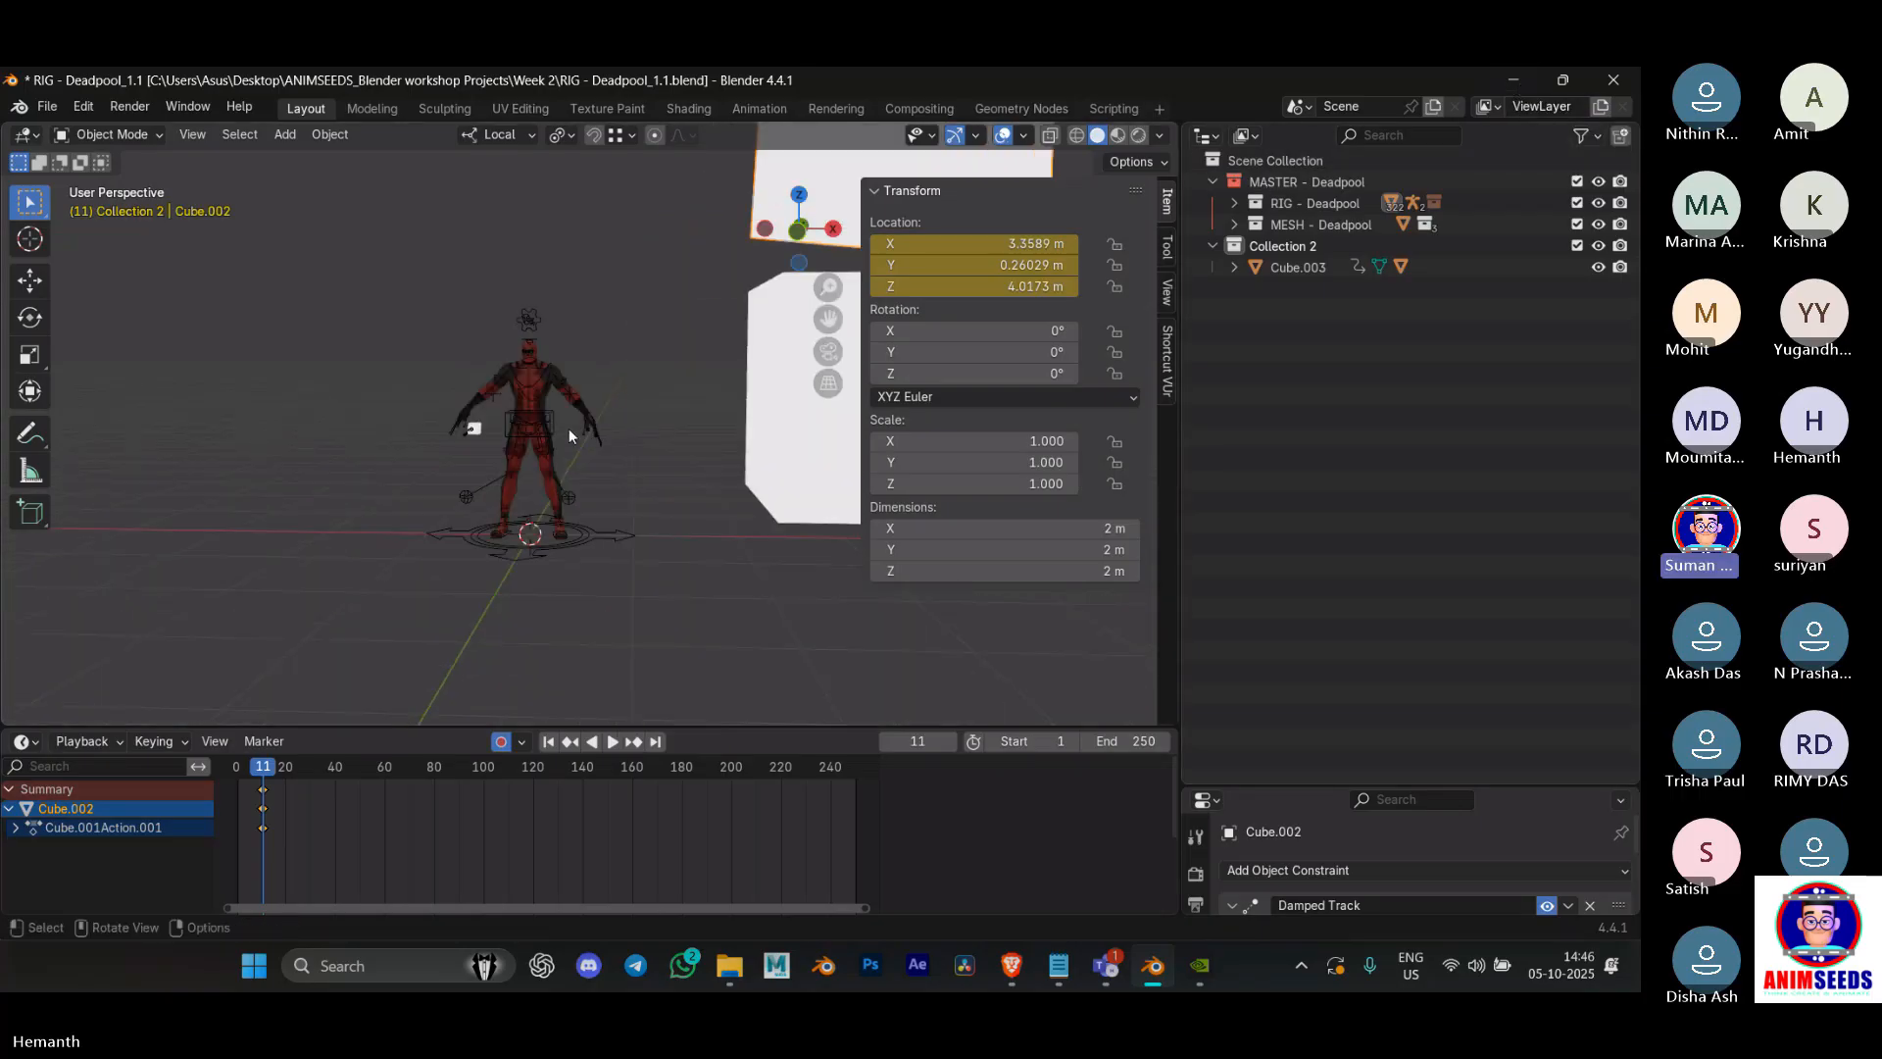
left_click(560, 424)
key("ctrl+Tab")
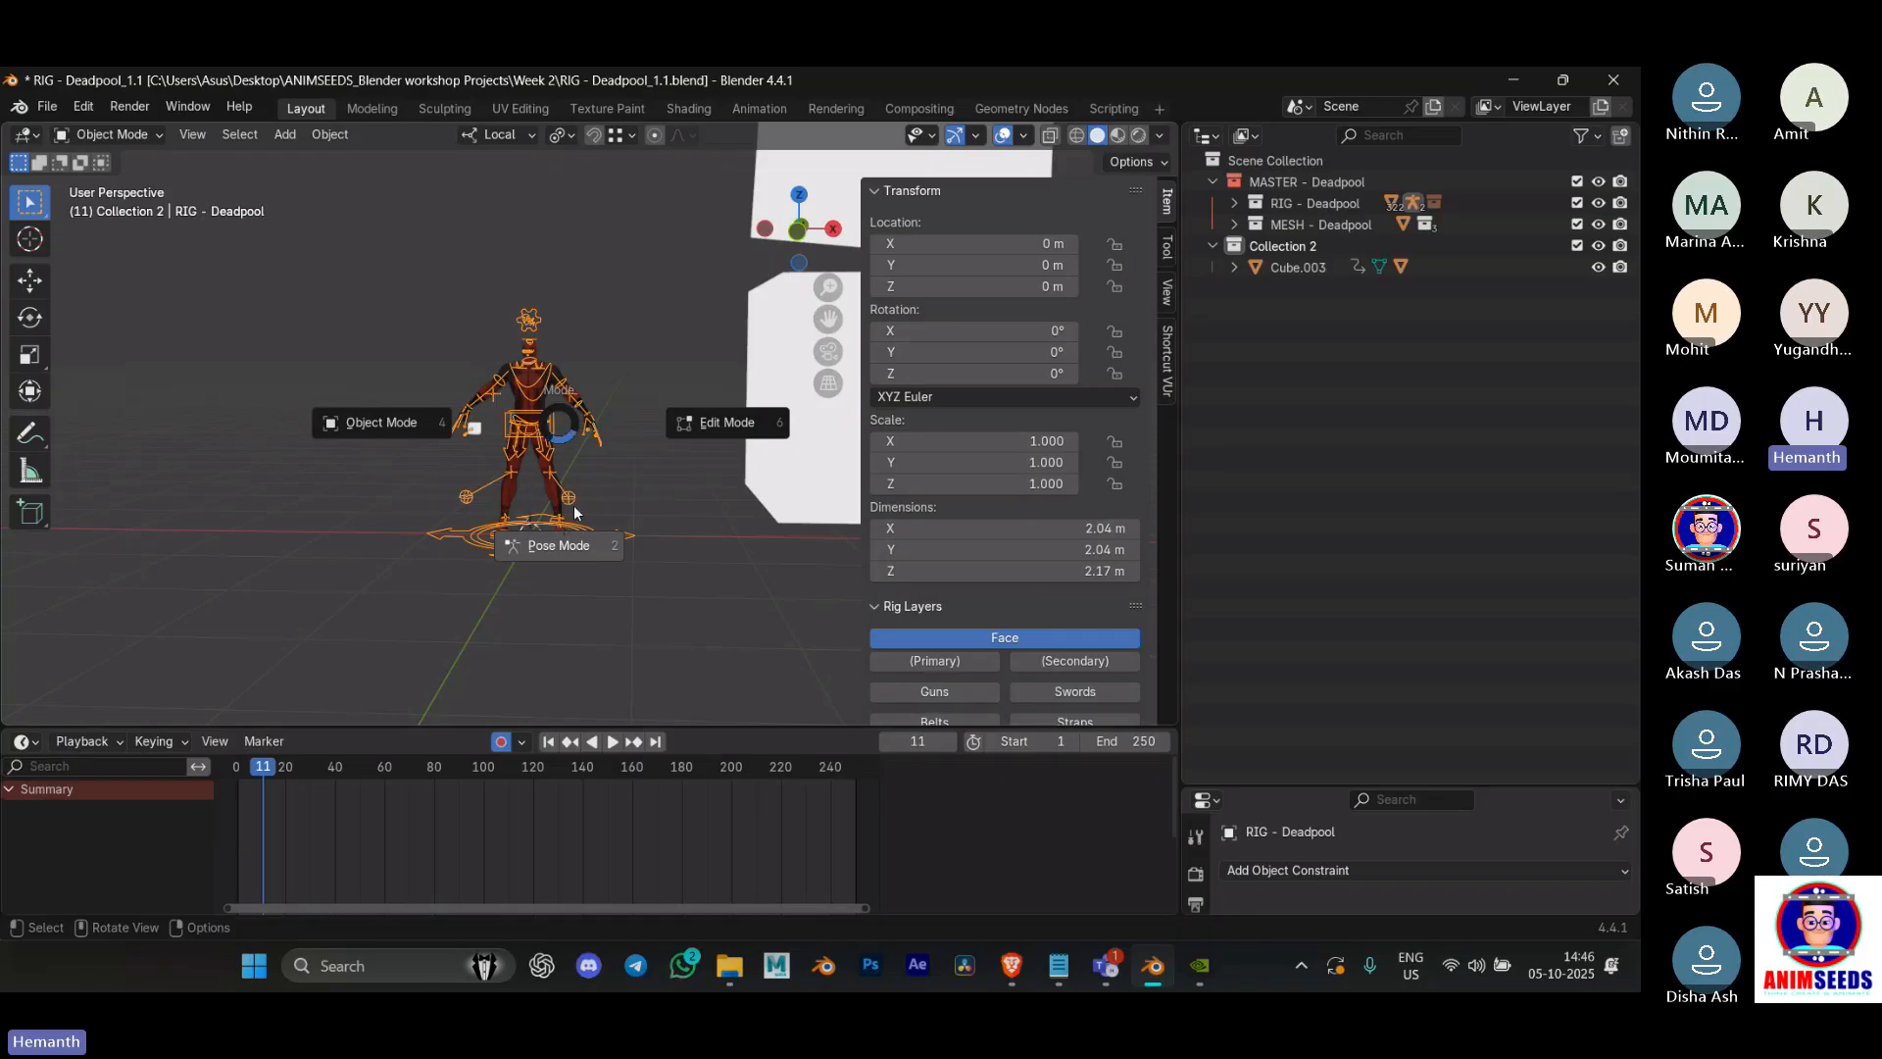
mouse_move(649, 357)
middle_mouse_down()
mouse_move(666, 343)
mouse_move(614, 369)
middle_mouse_up()
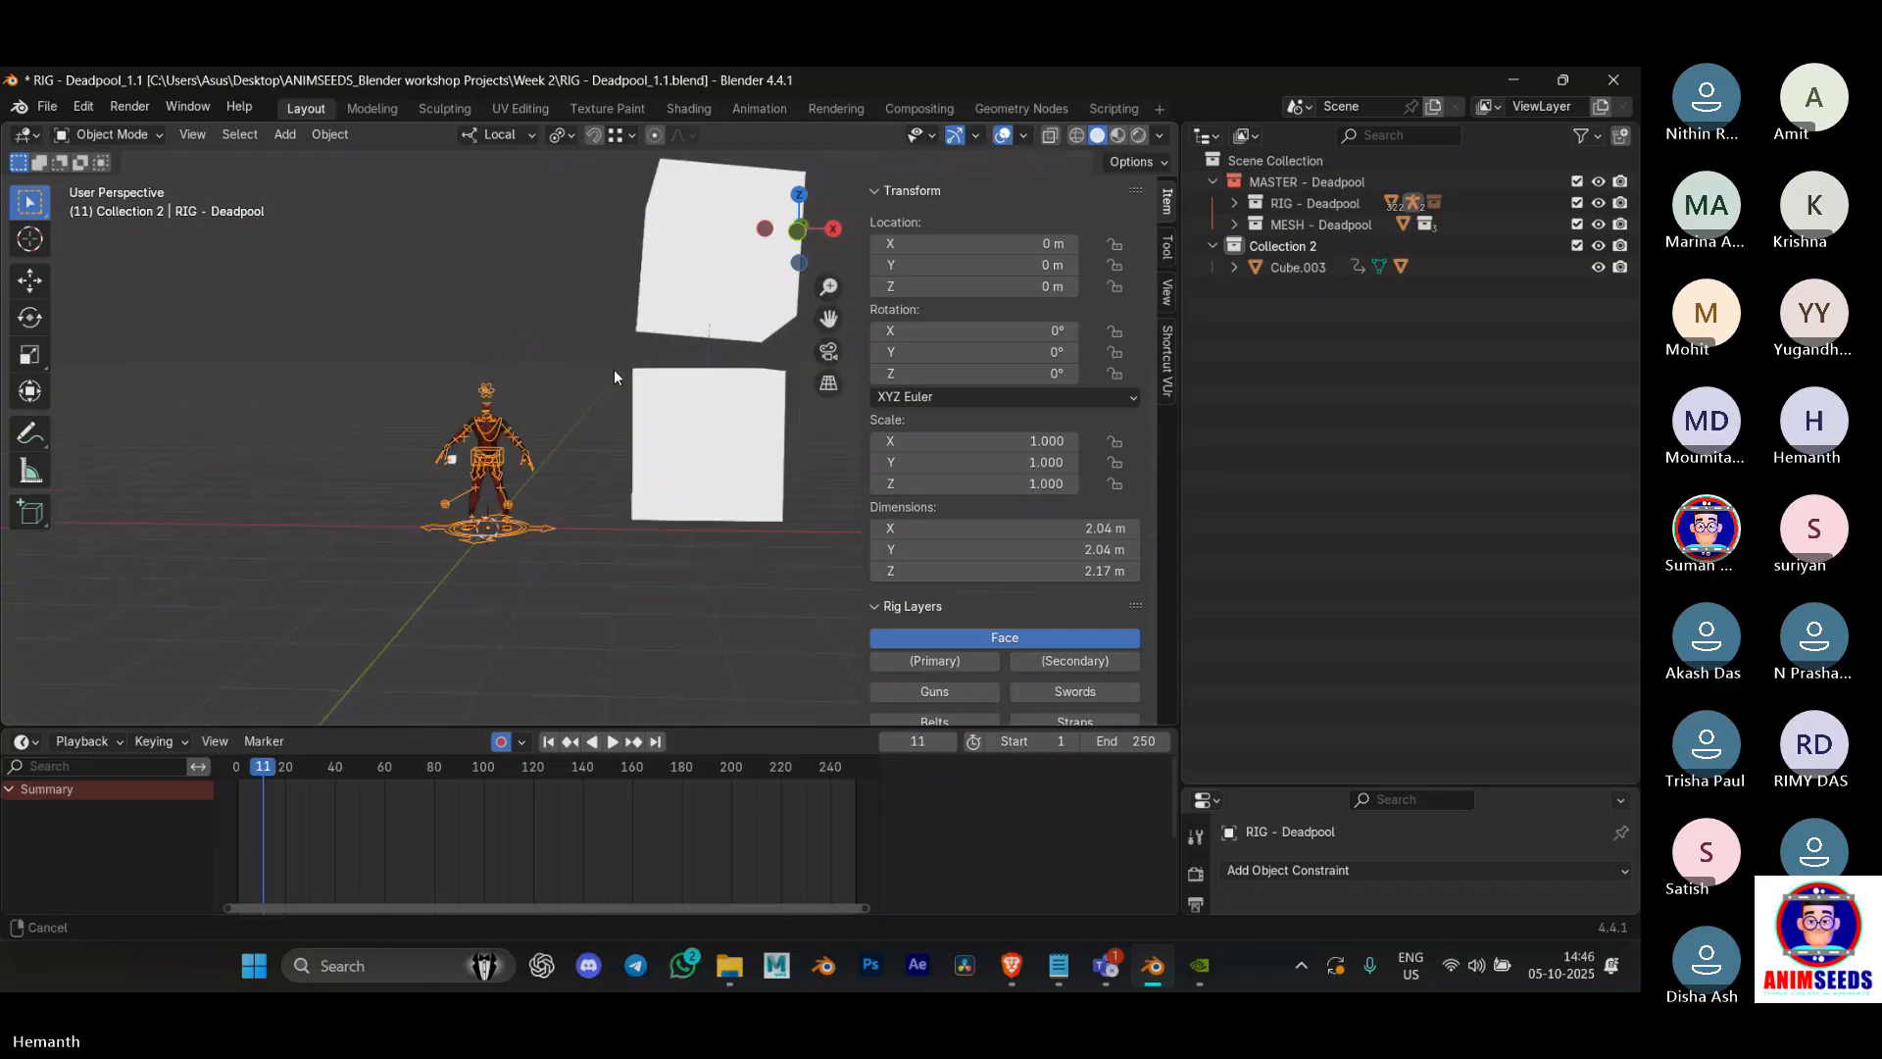
Step: Select the upper cube beside the rig and enable Affect Only Origins in the tool's transform options
left_click(720, 285)
middle_click_drag(720, 286, 556, 345, "shift")
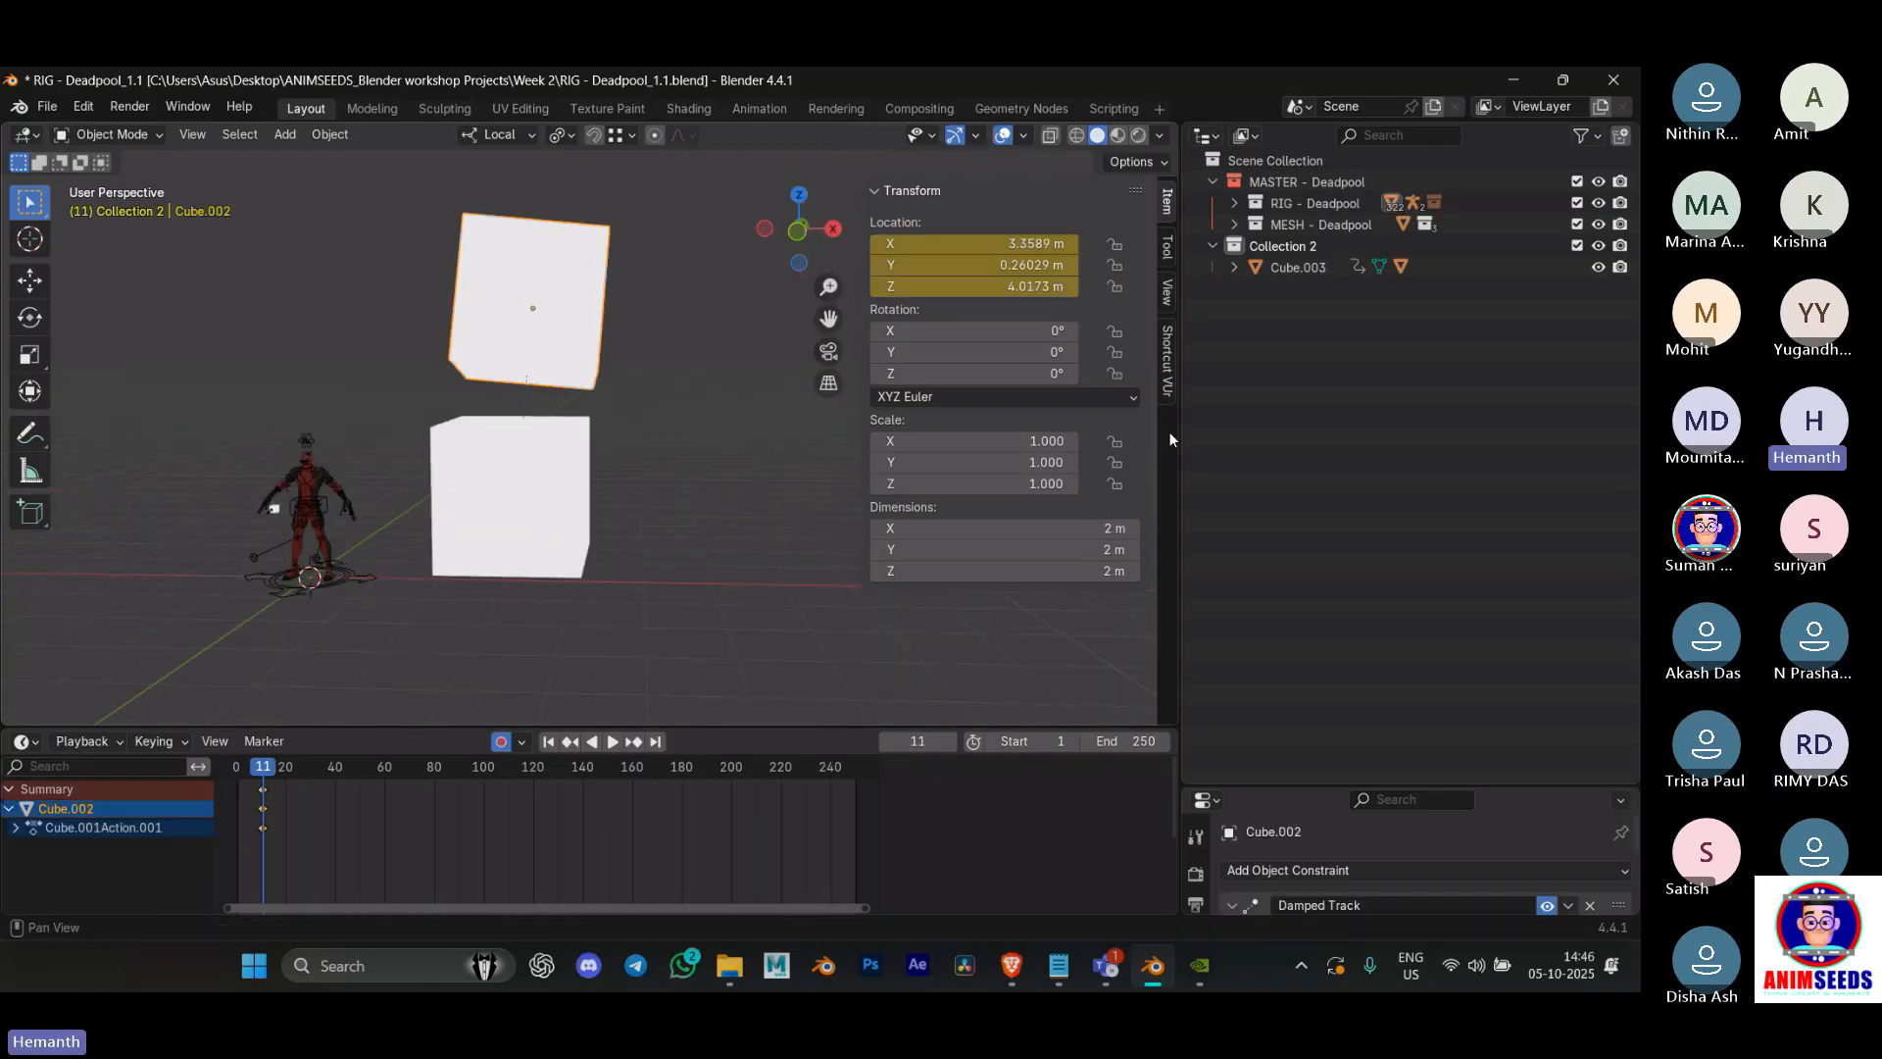
left_click_drag(1235, 784, 1235, 348)
left_click(1196, 368)
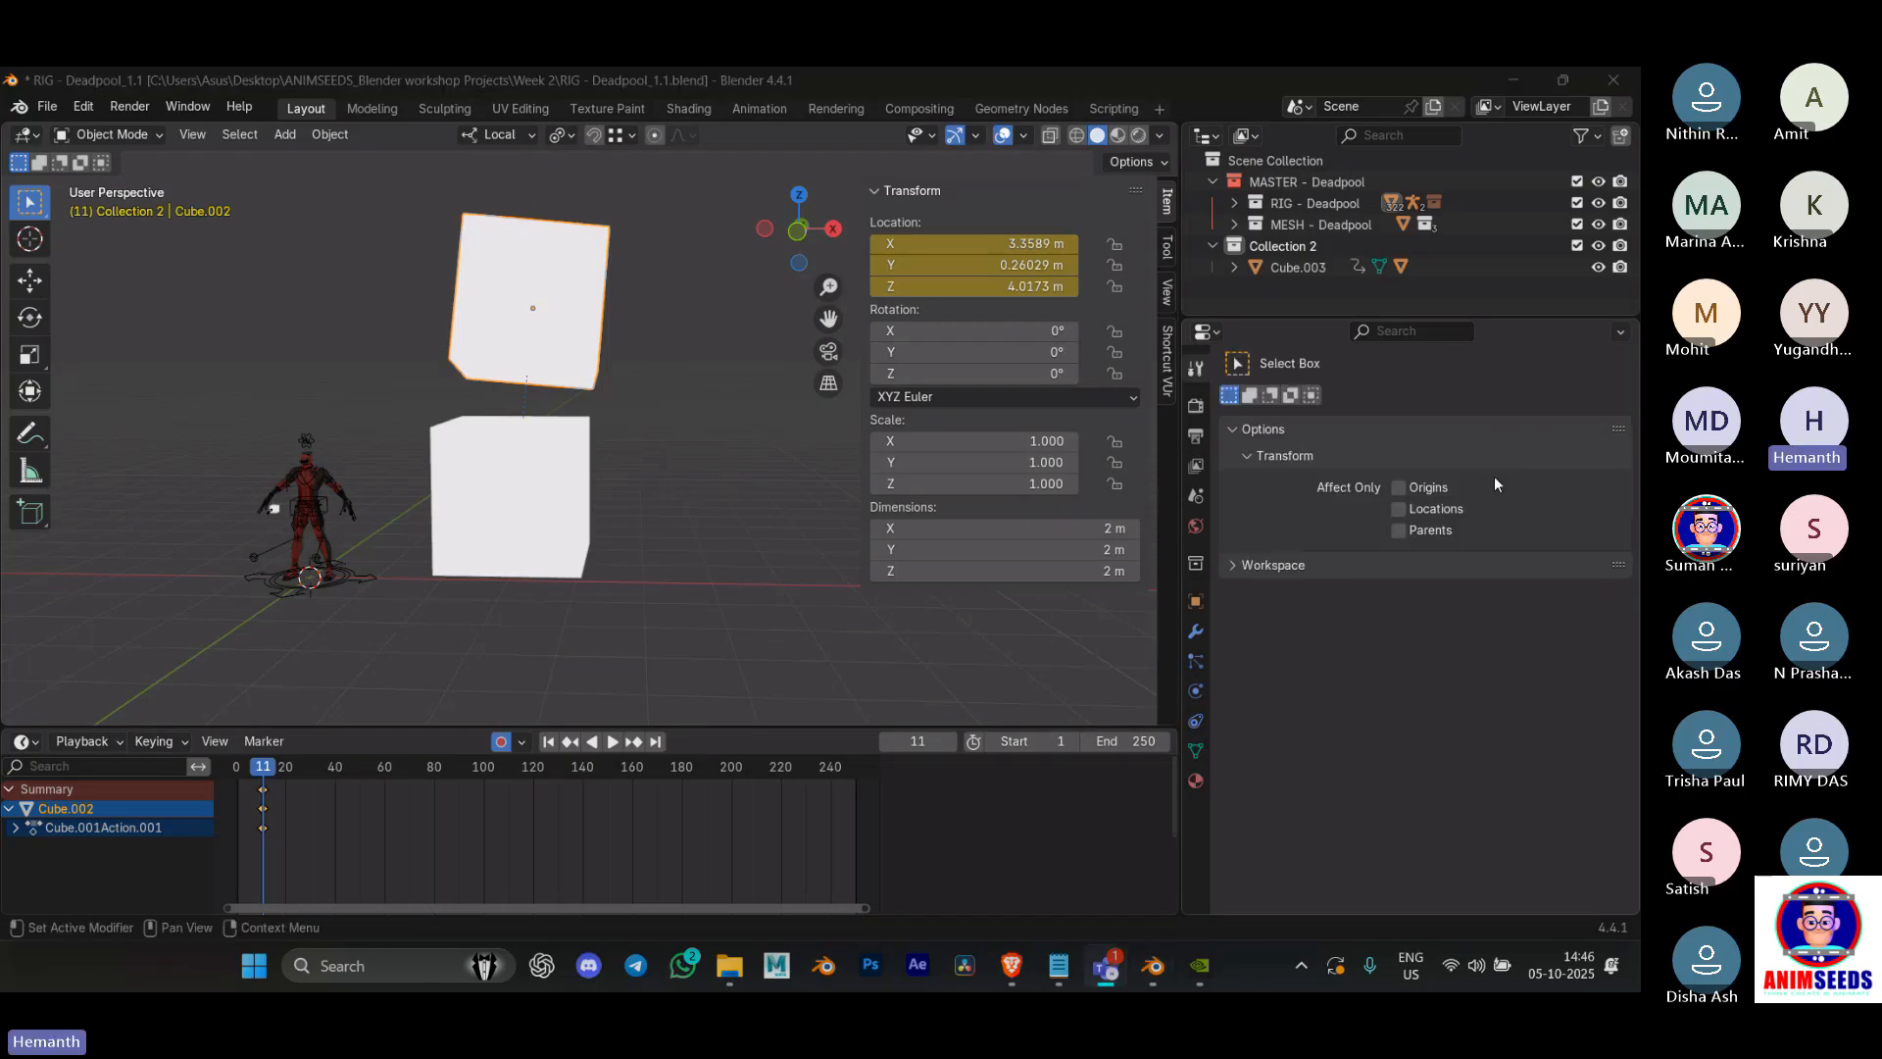
left_click(1399, 488)
Step: Move the upper cube's origin down to its underside, at about X 3.48, Y 0.18, Z 3.00 m
key("g")
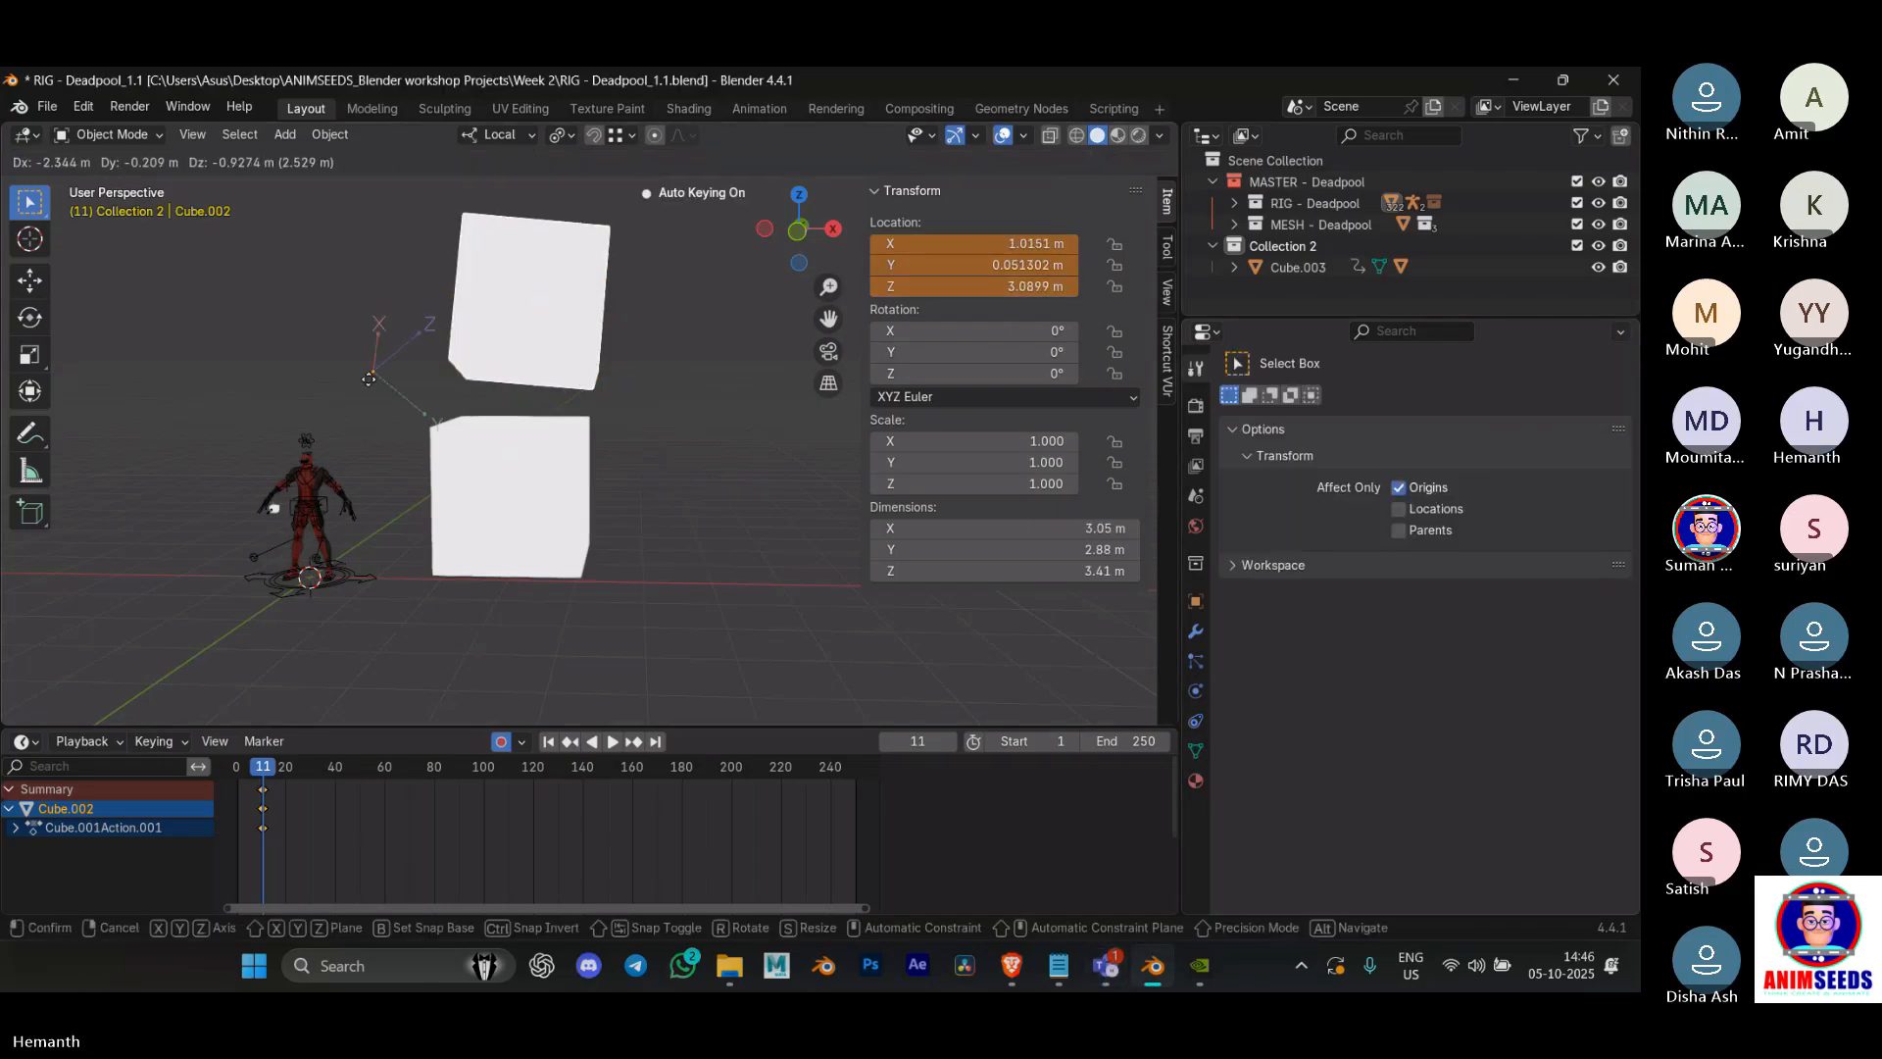
left_click(537, 388)
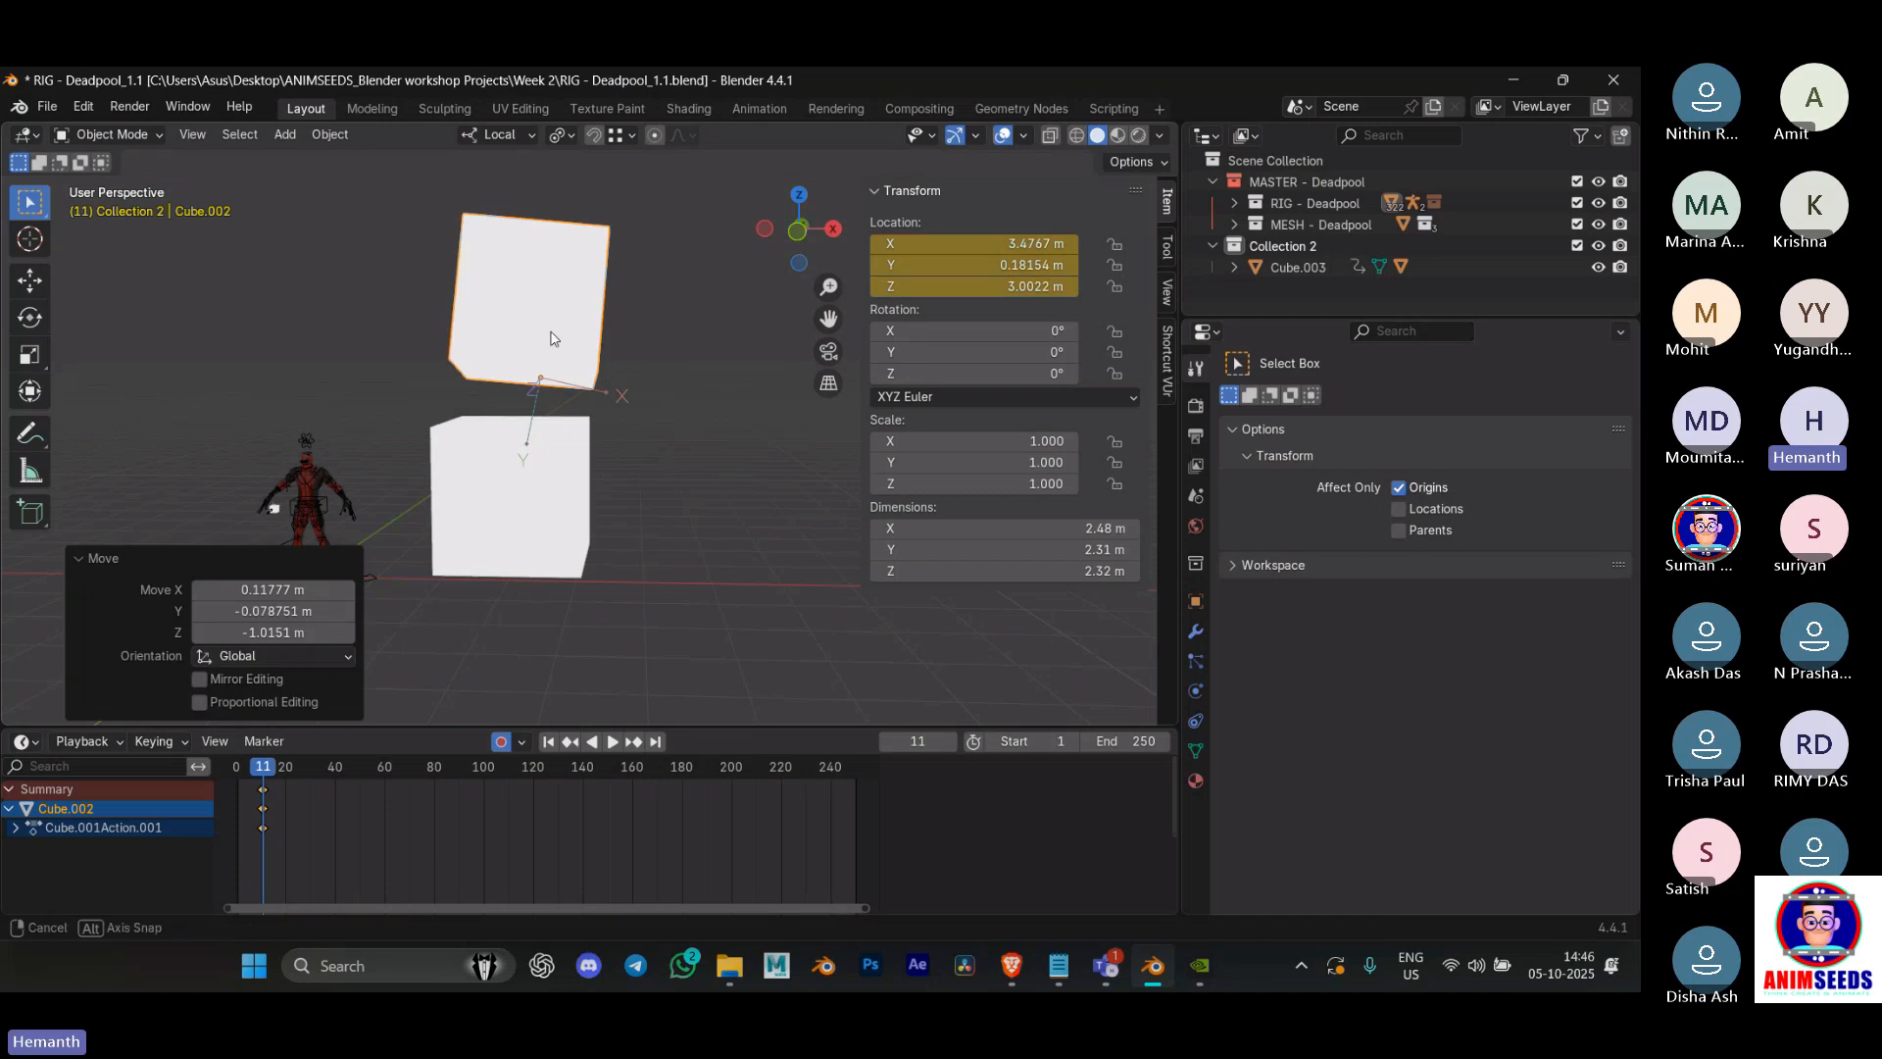
middle_click_drag(552, 340, 588, 369)
key("ctrl+Tab")
left_click(467, 345)
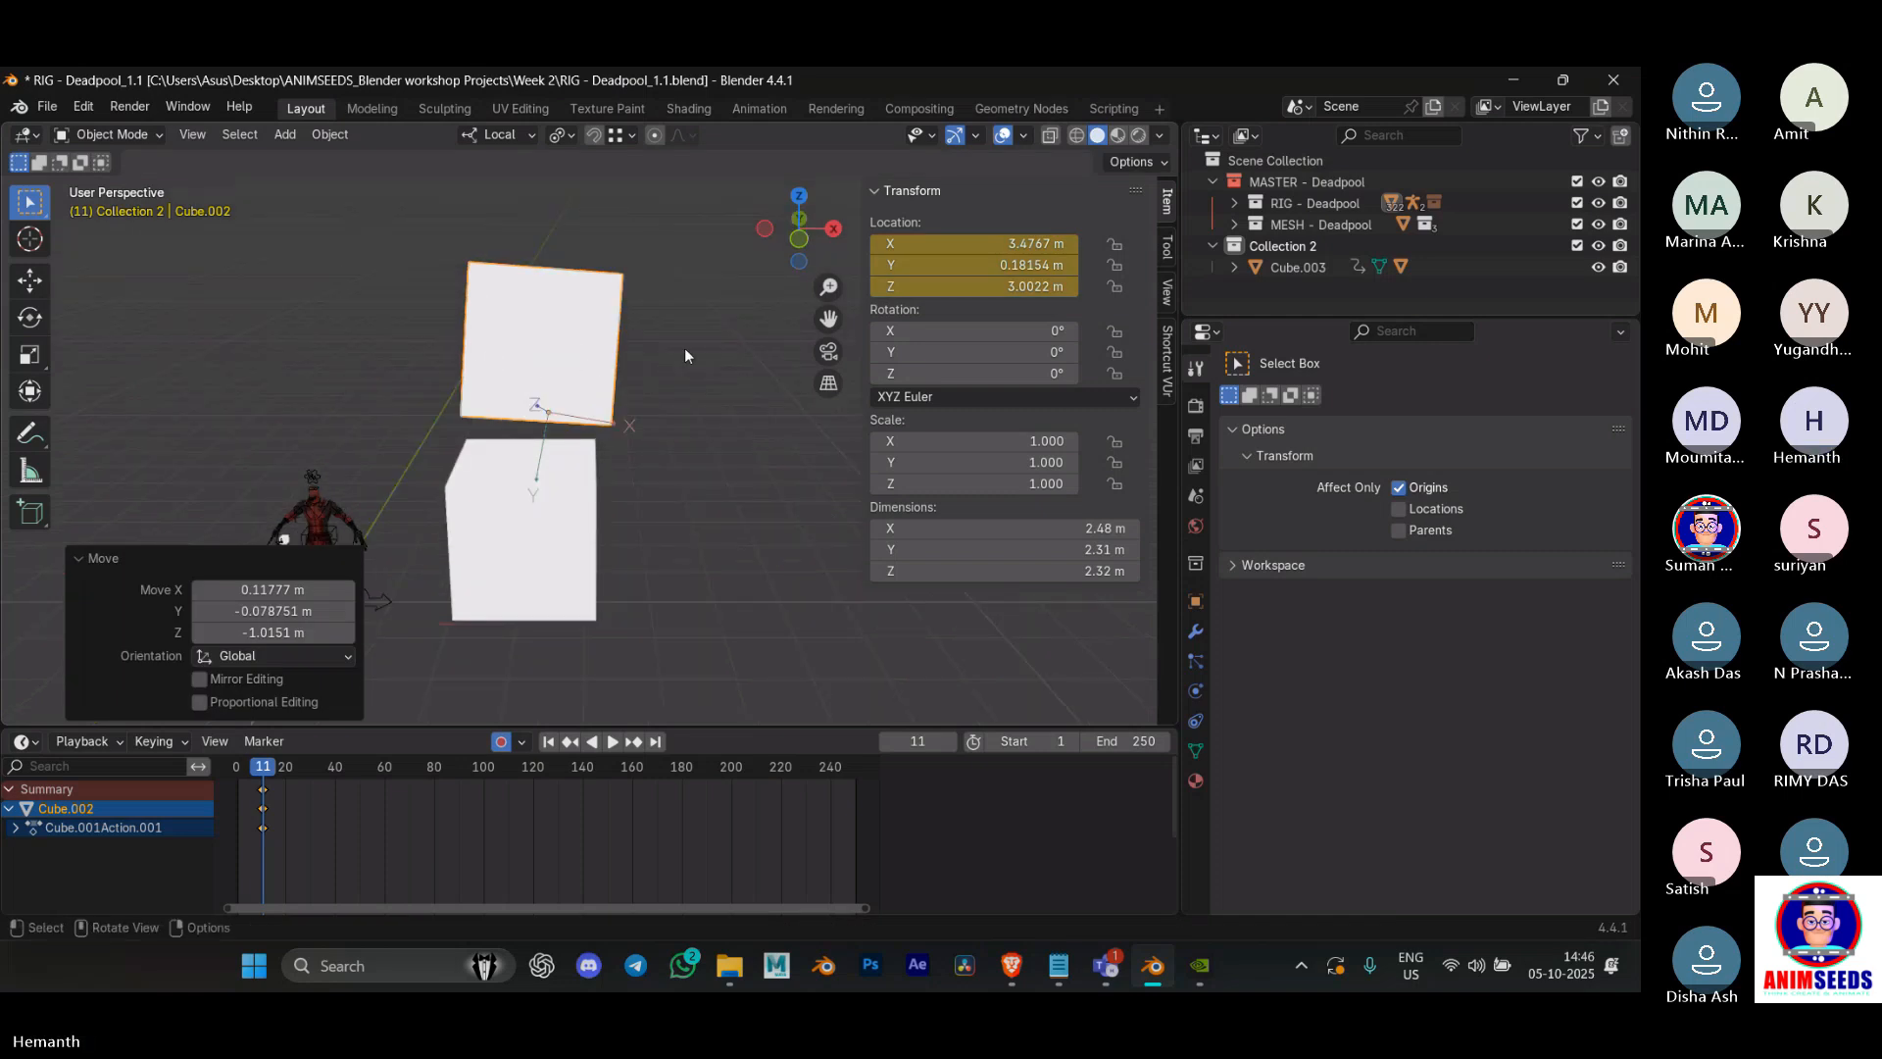
Step: Reset the upper cube's origin with Origin to Geometry and also try Origin to Center of Mass (Surface)
left_click(684, 349)
left_click(565, 343)
right_click(565, 345)
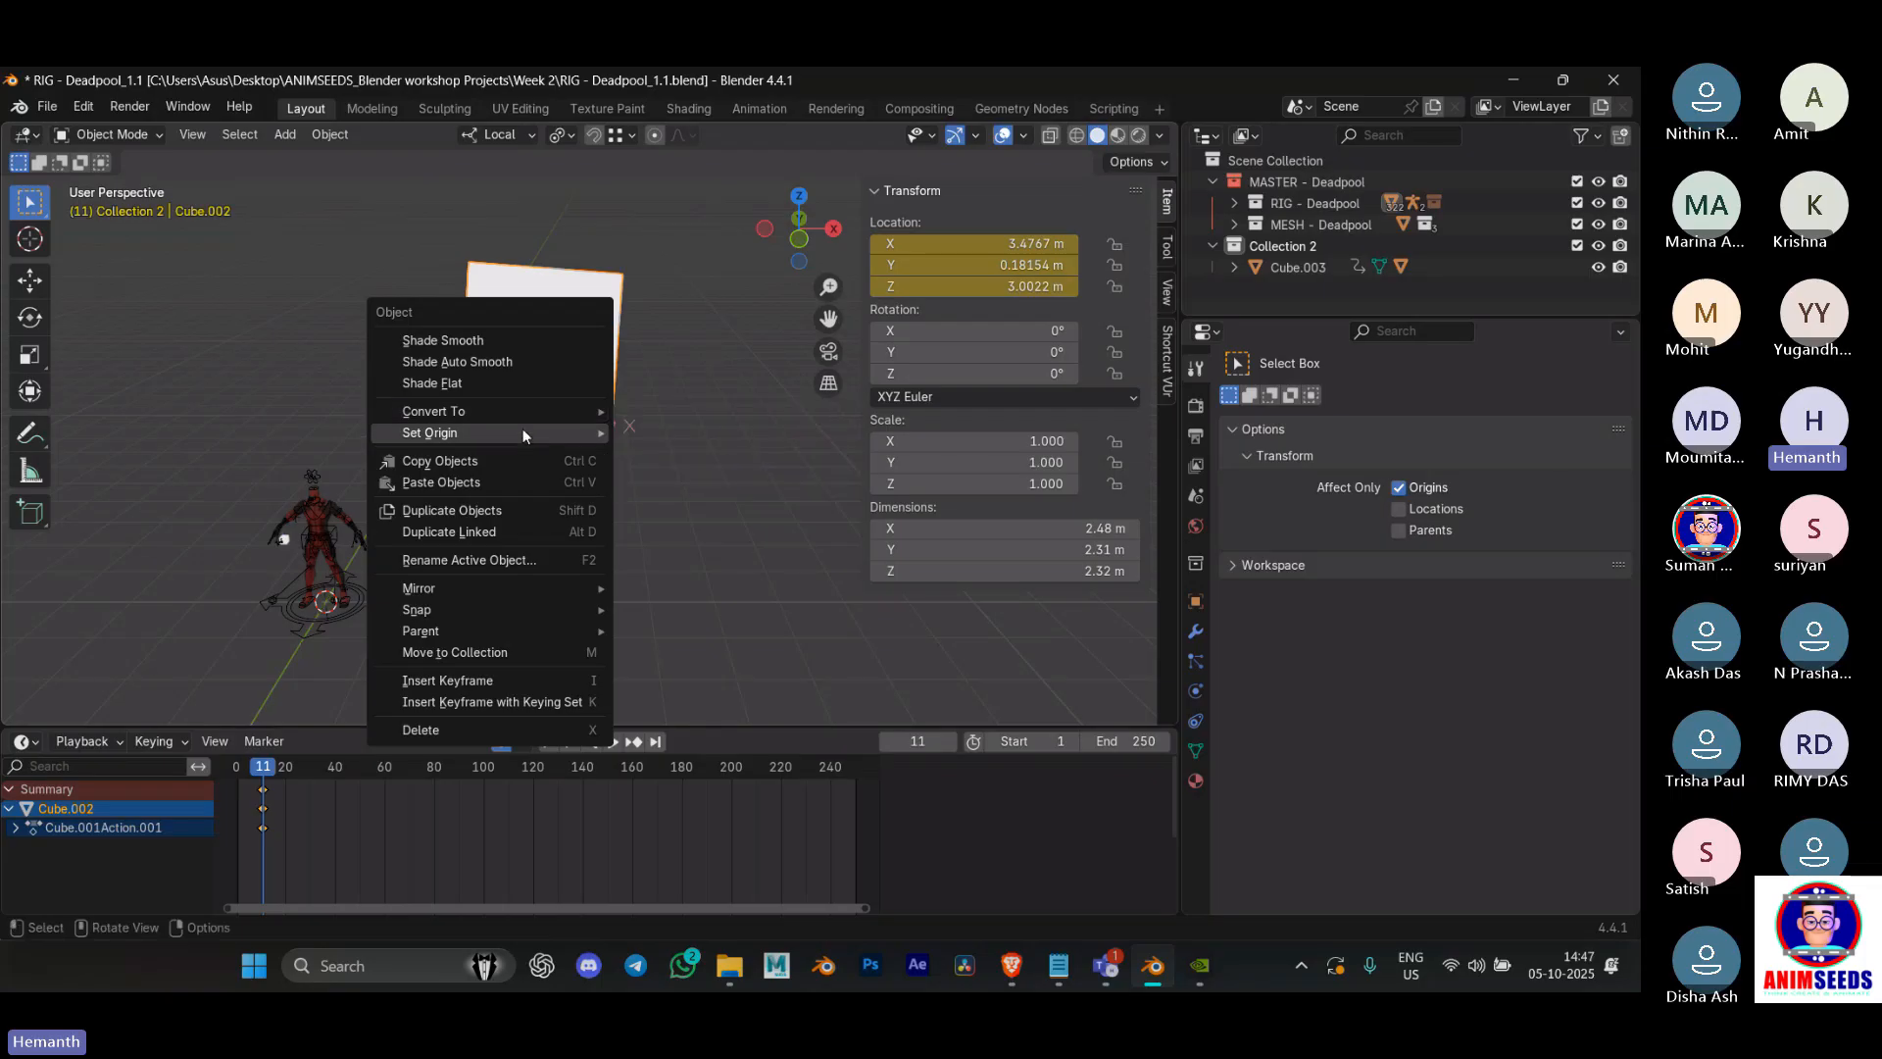
mouse_move(522, 431)
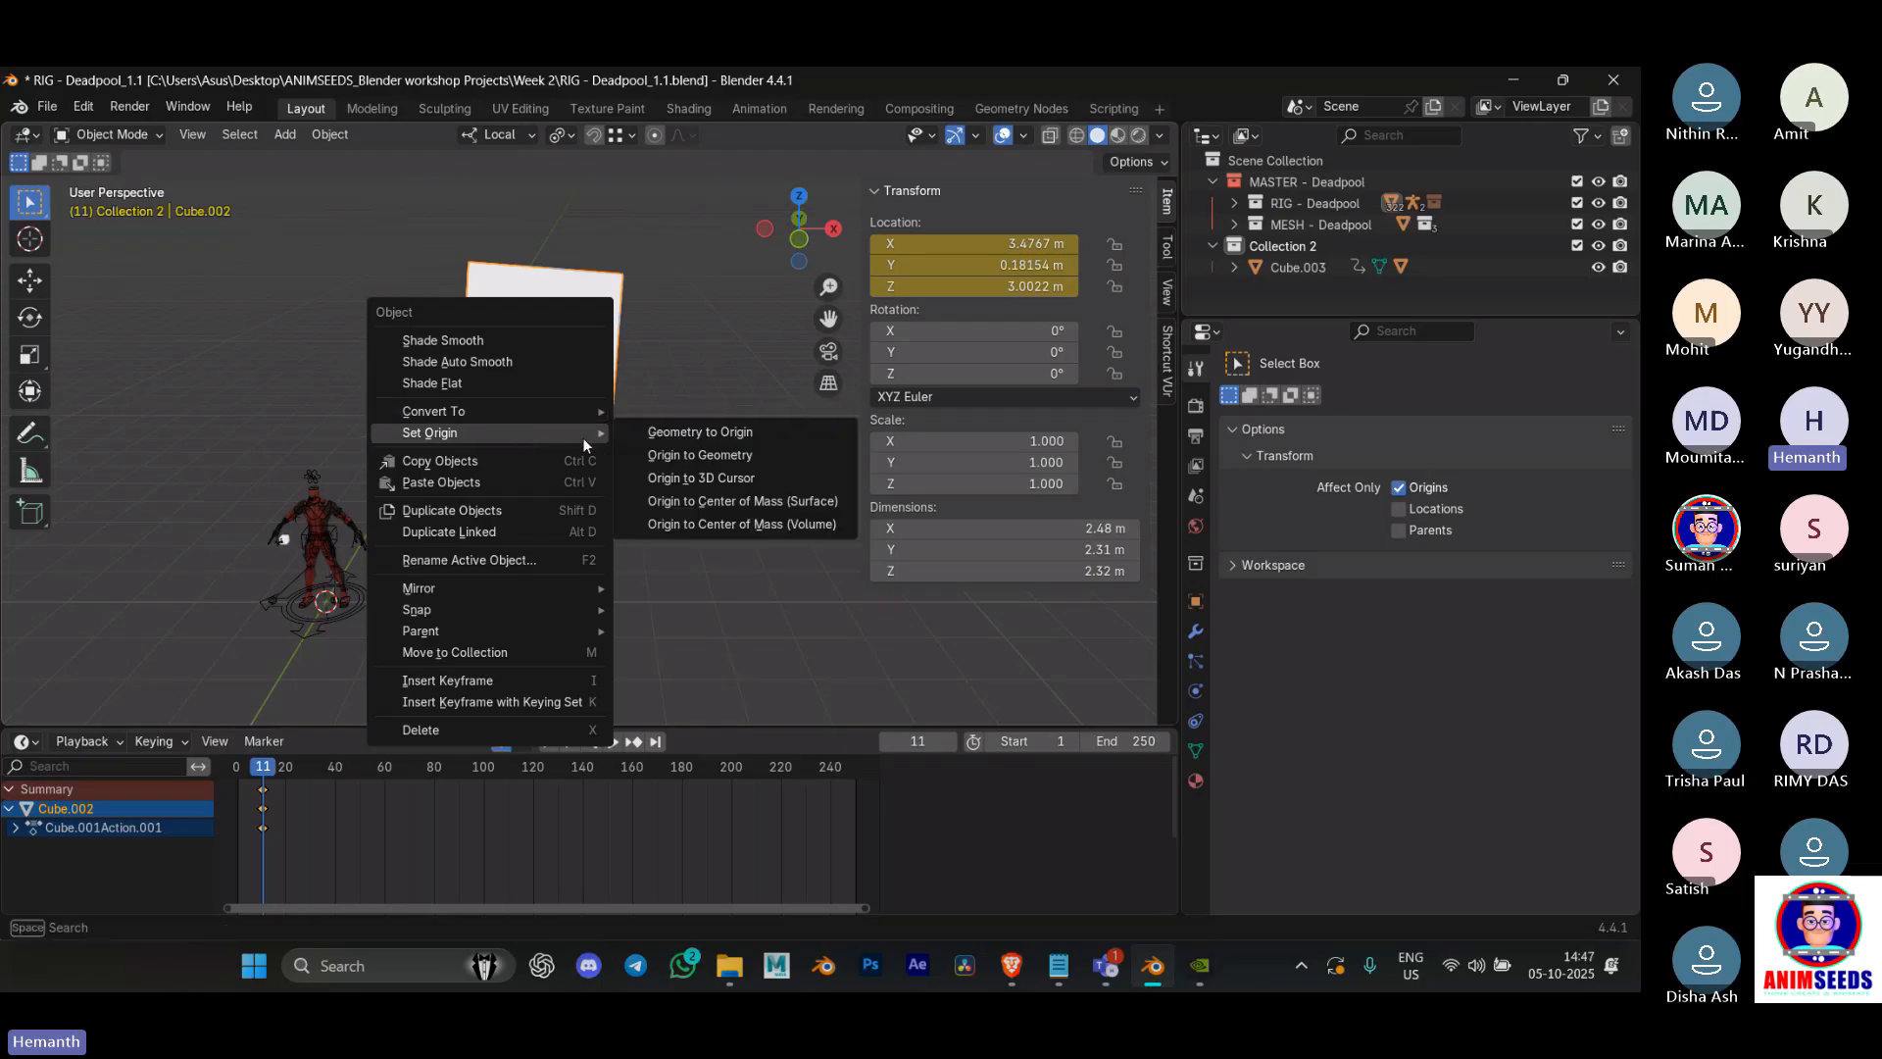
left_click(717, 454)
middle_click_drag(703, 433, 666, 382)
right_click(665, 382)
mouse_move(673, 378)
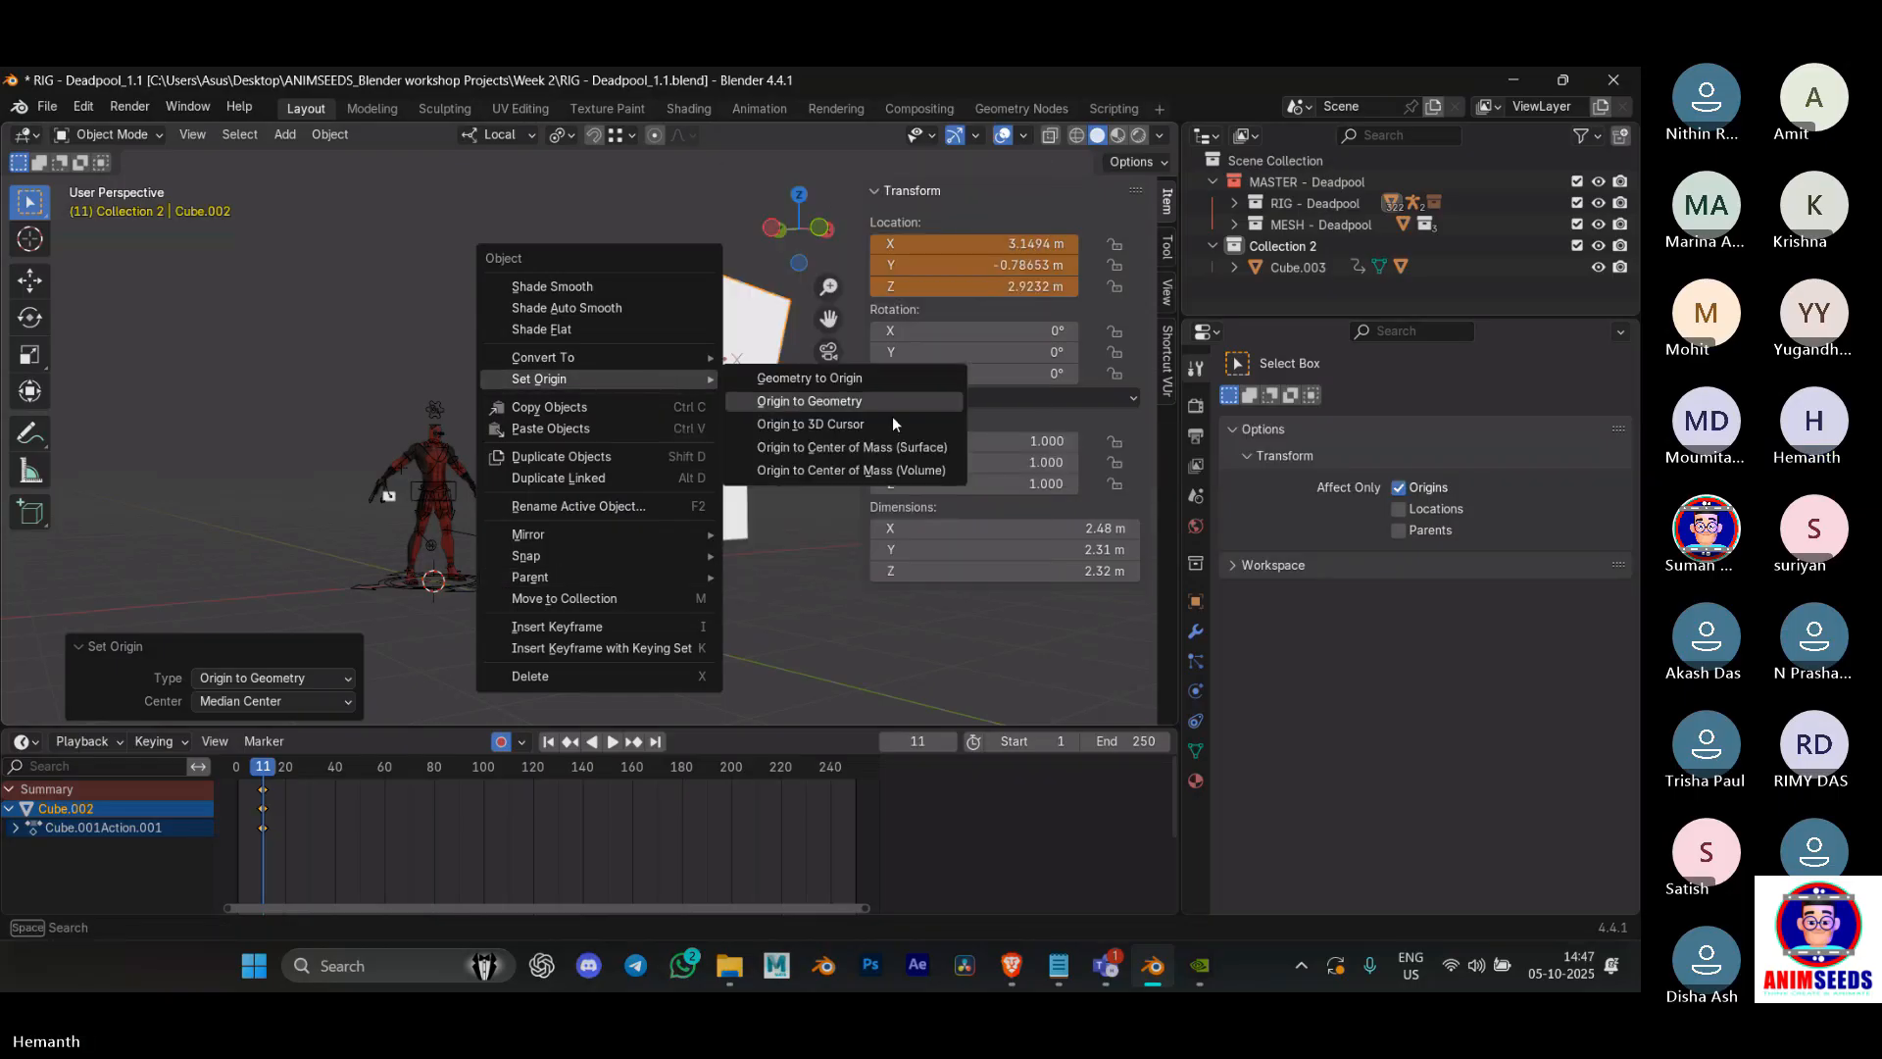
left_click(841, 450)
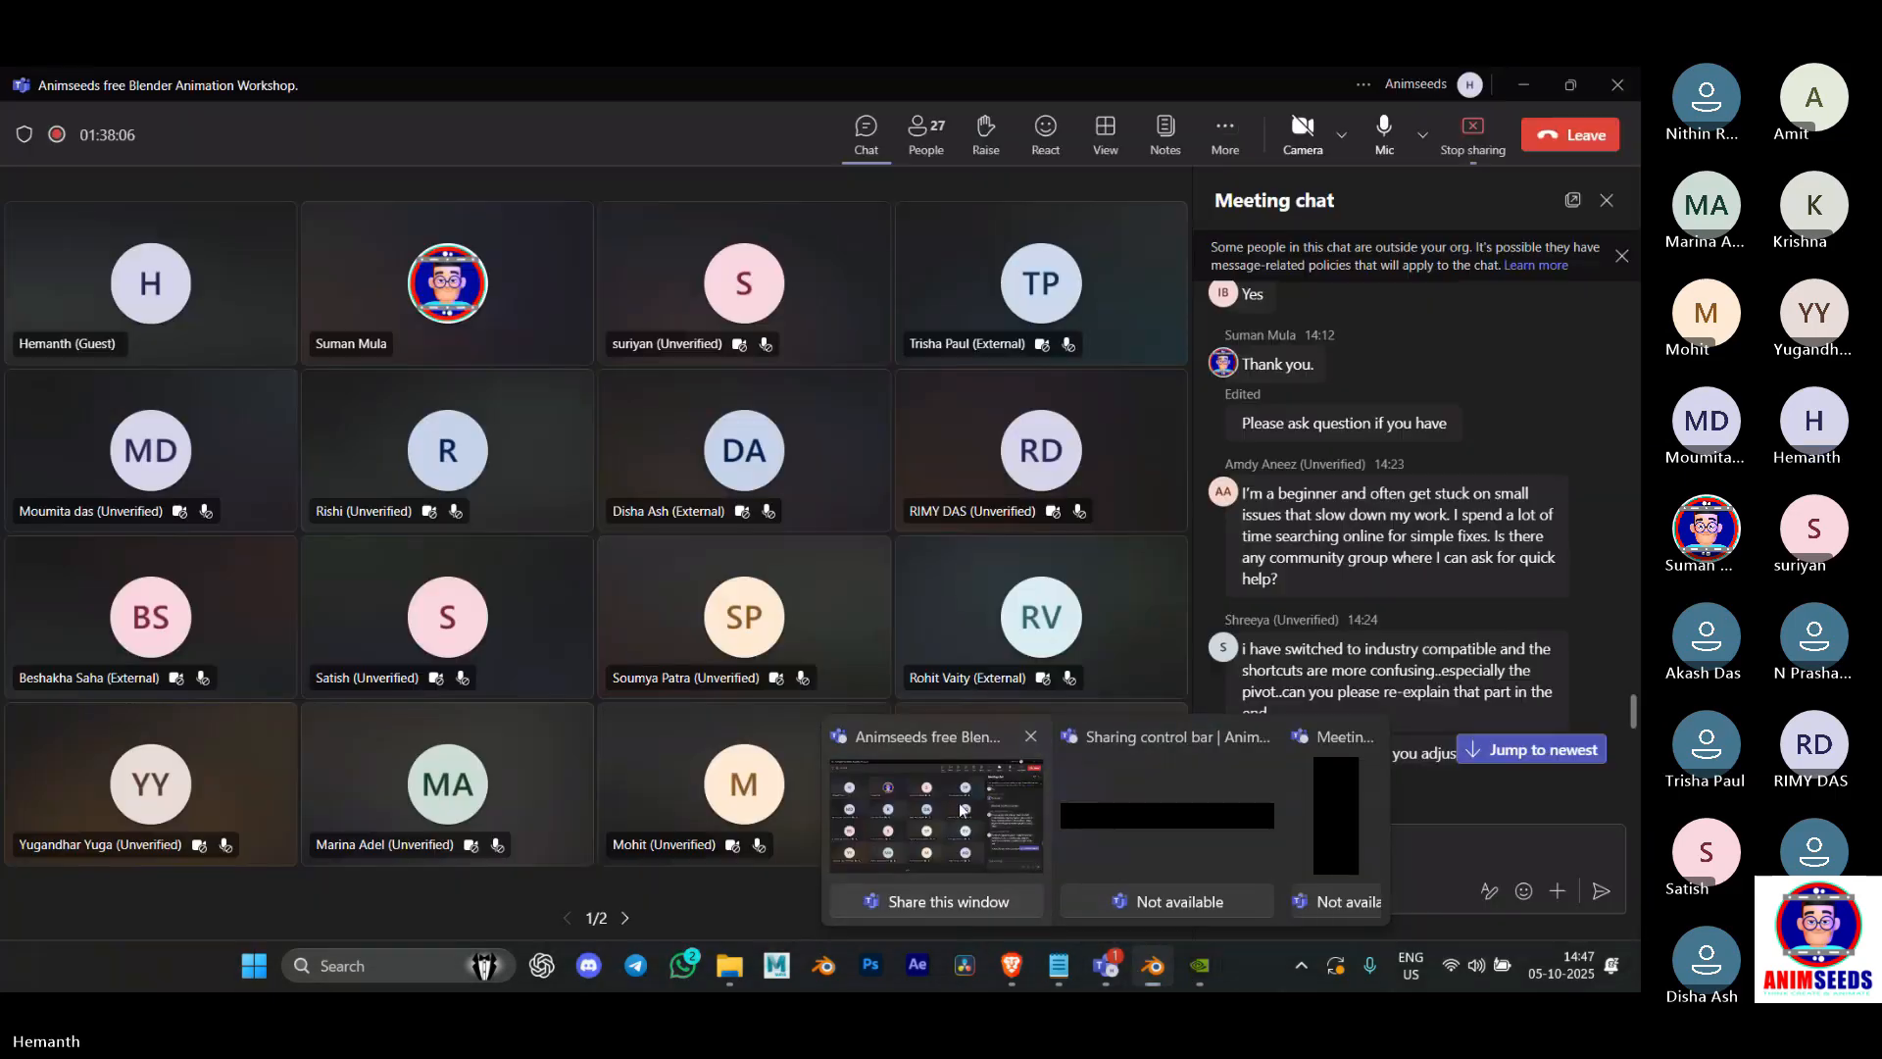
Step: Switch to the Teams meeting, read the newest chat questions, and return to Blender
left_click(957, 802)
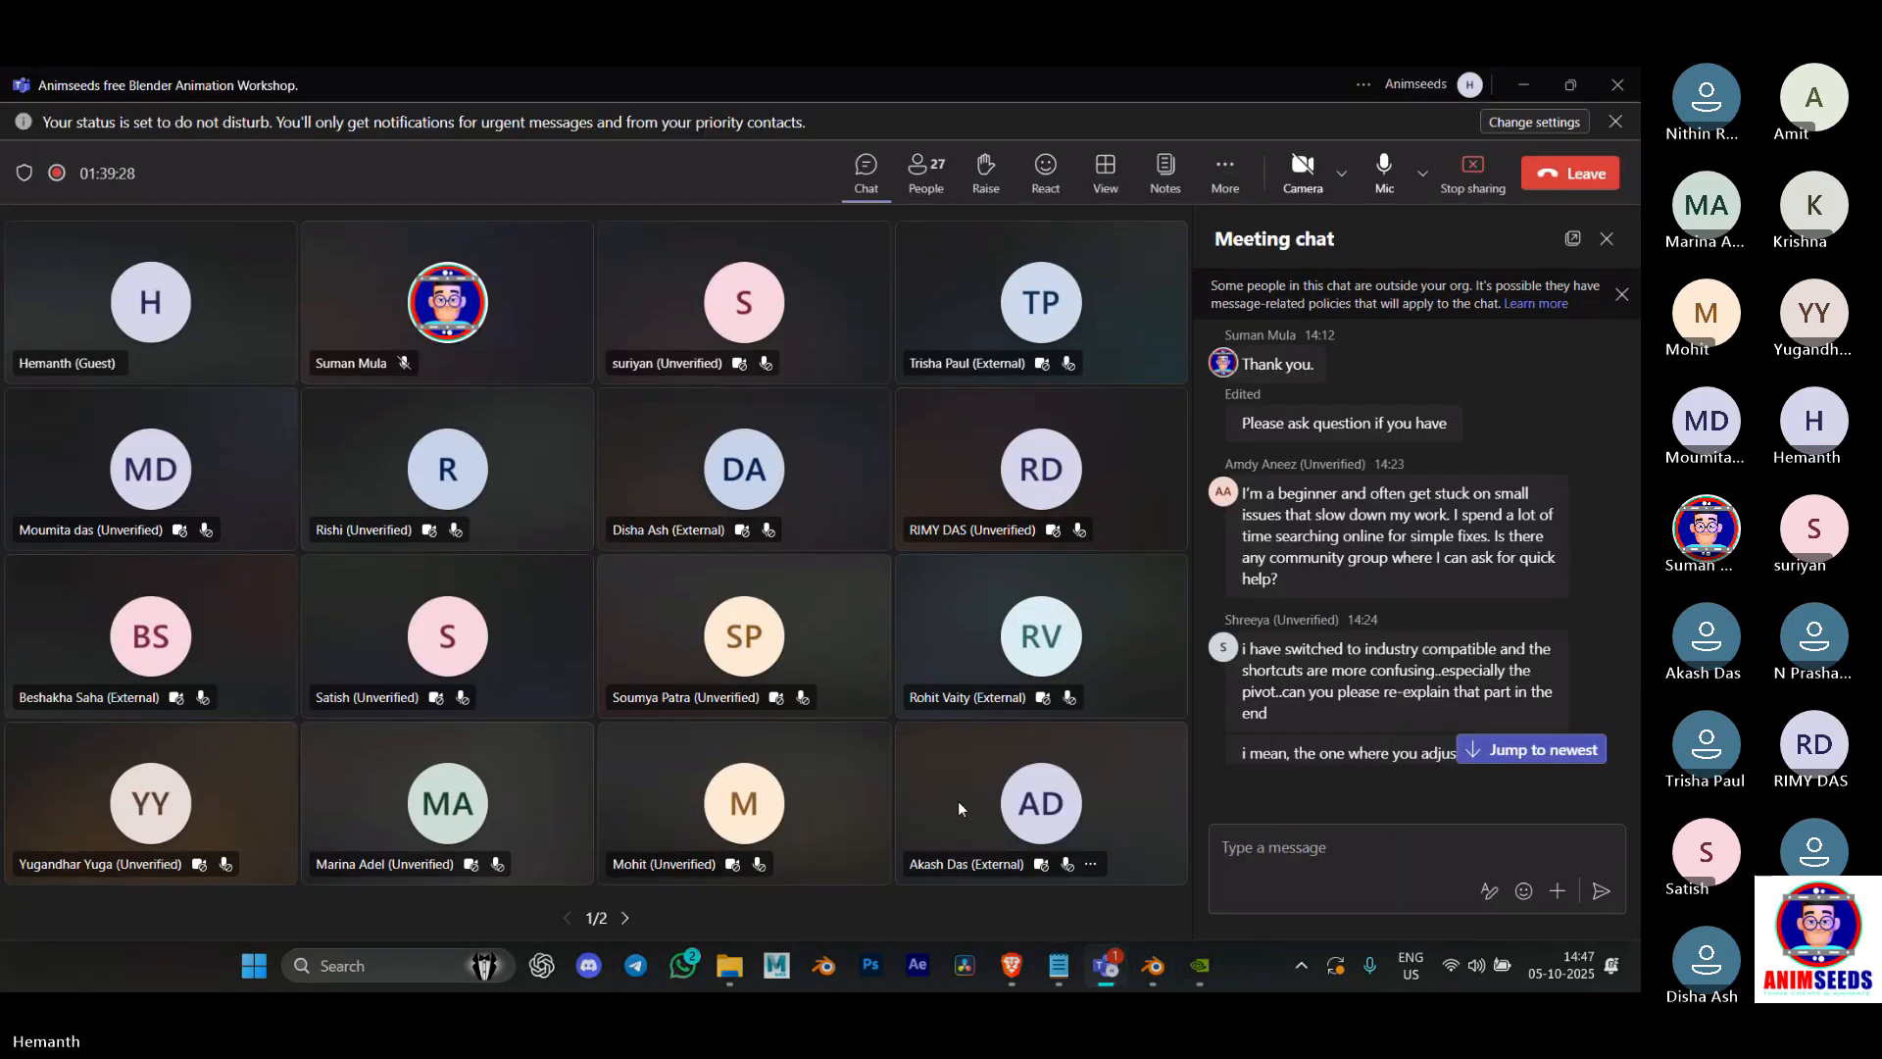
scroll(1396, 702, "down", 5)
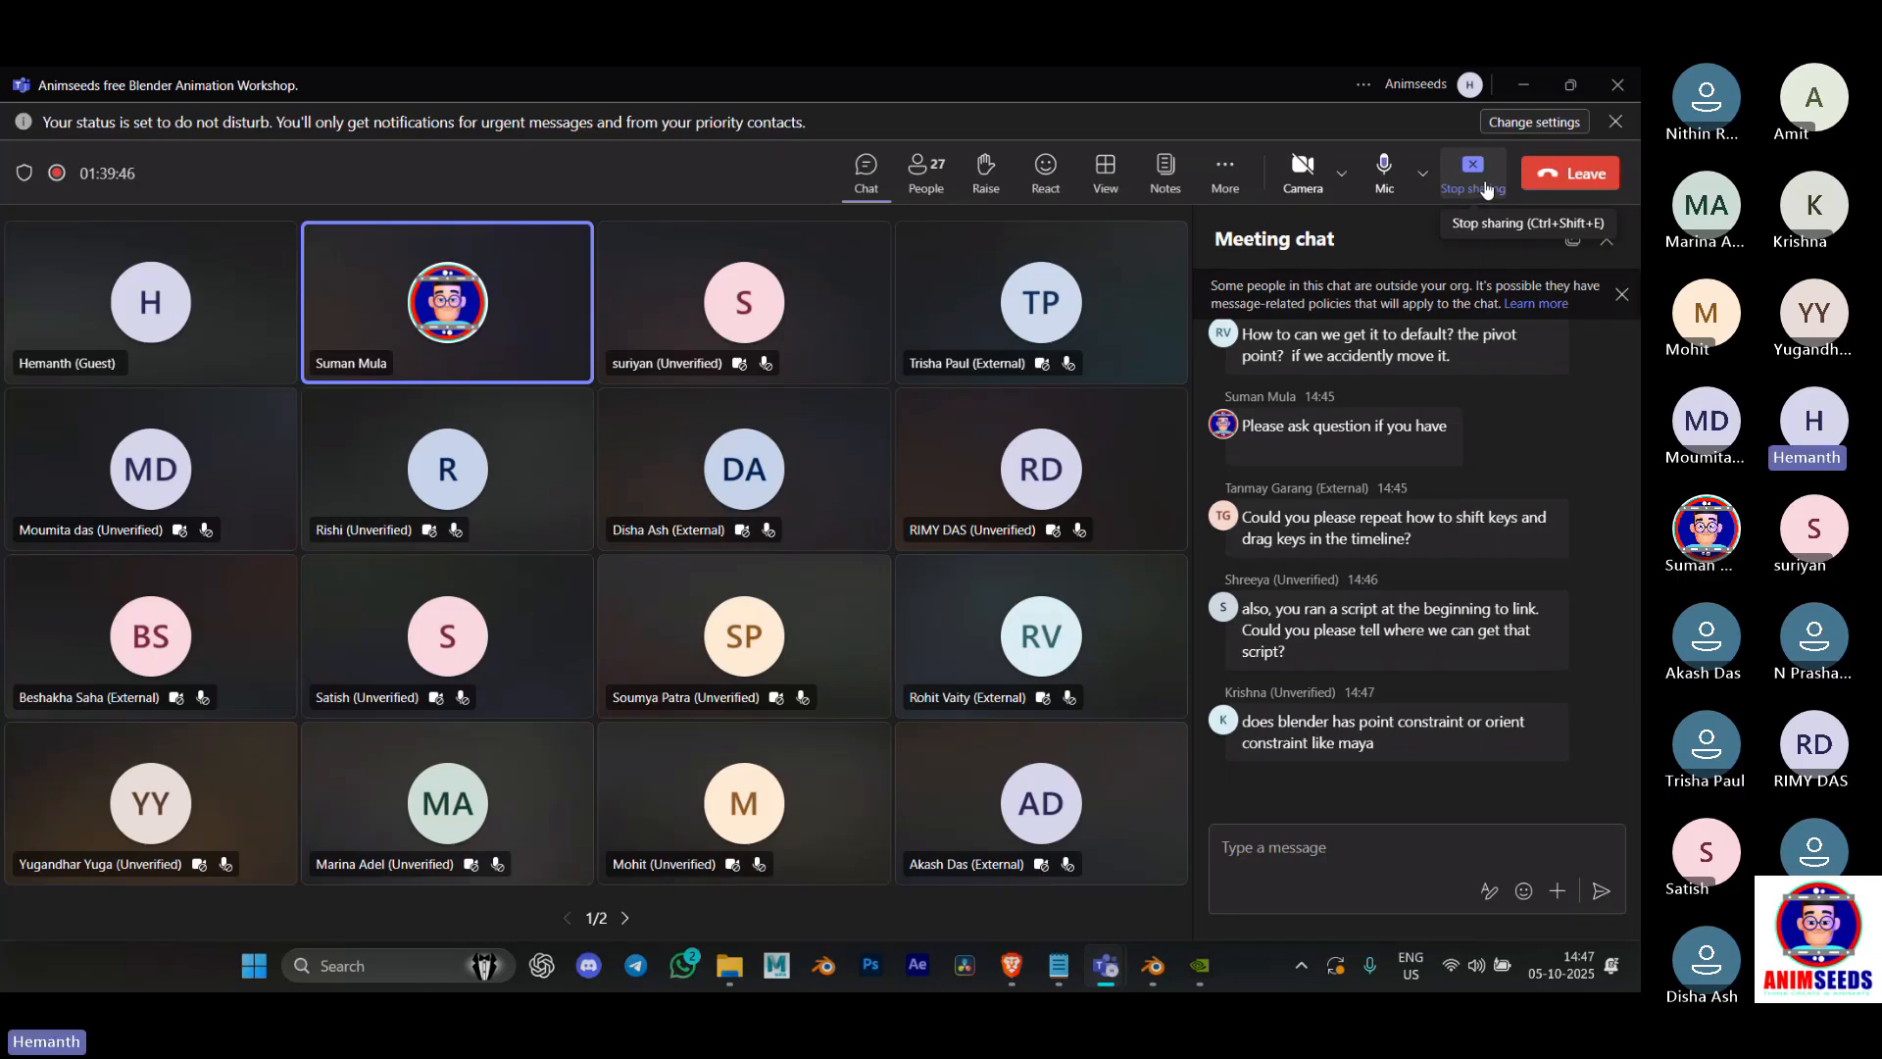
left_click(1540, 88)
Step: Move the upper cube's keyframes in the timeline to frame 2
left_click(693, 447)
scroll(698, 457, "down", 5)
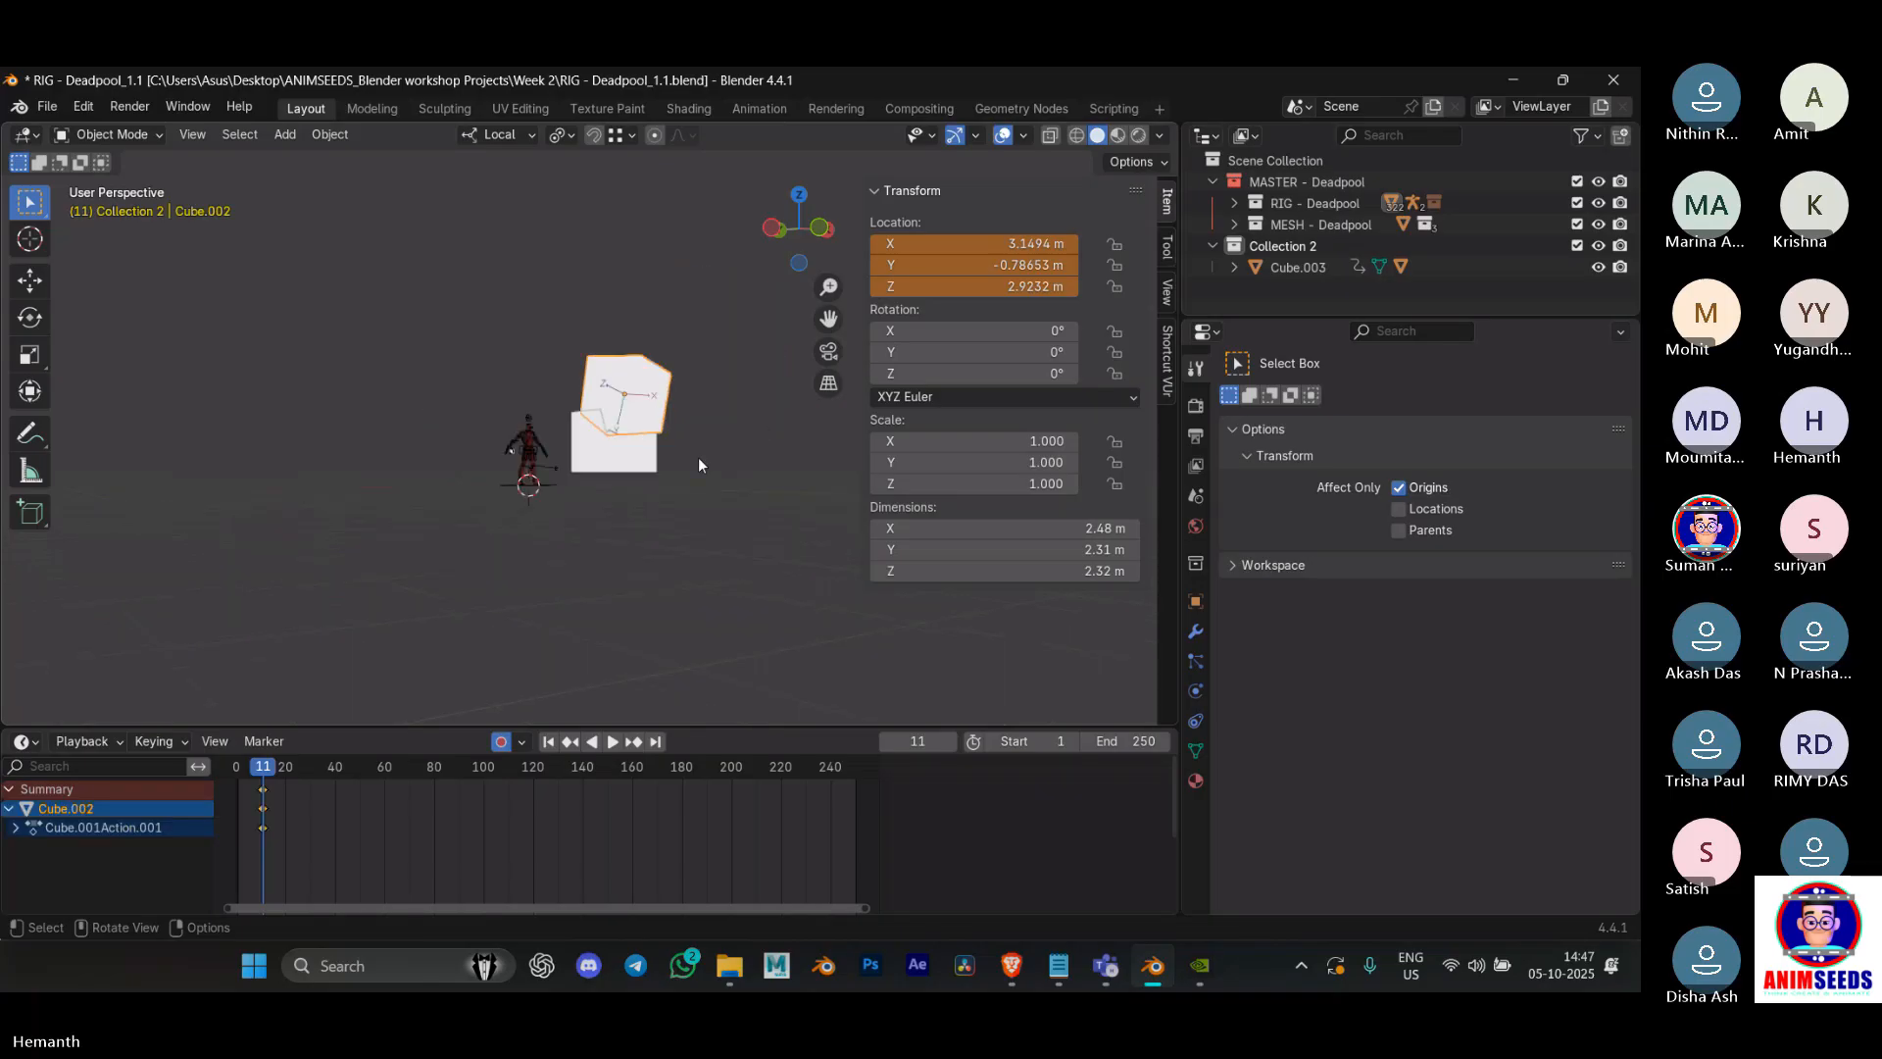
key("g")
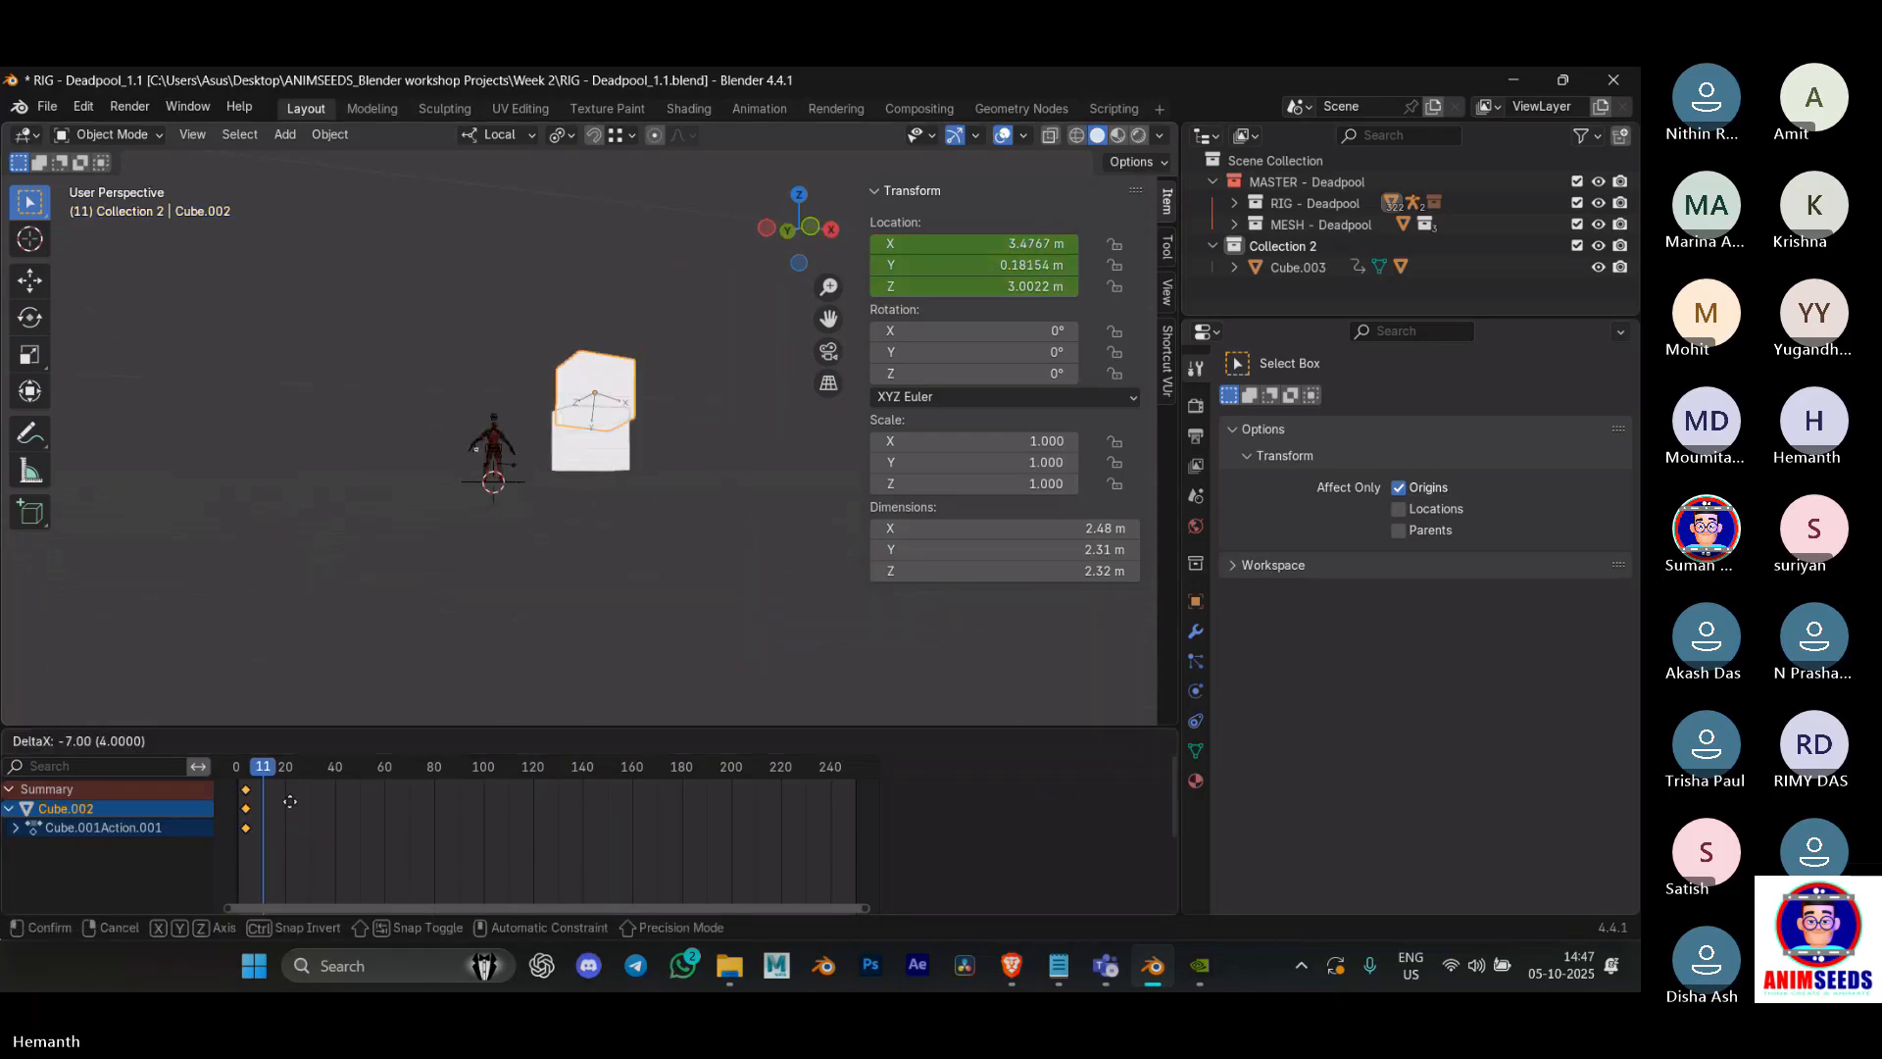
left_click(285, 796)
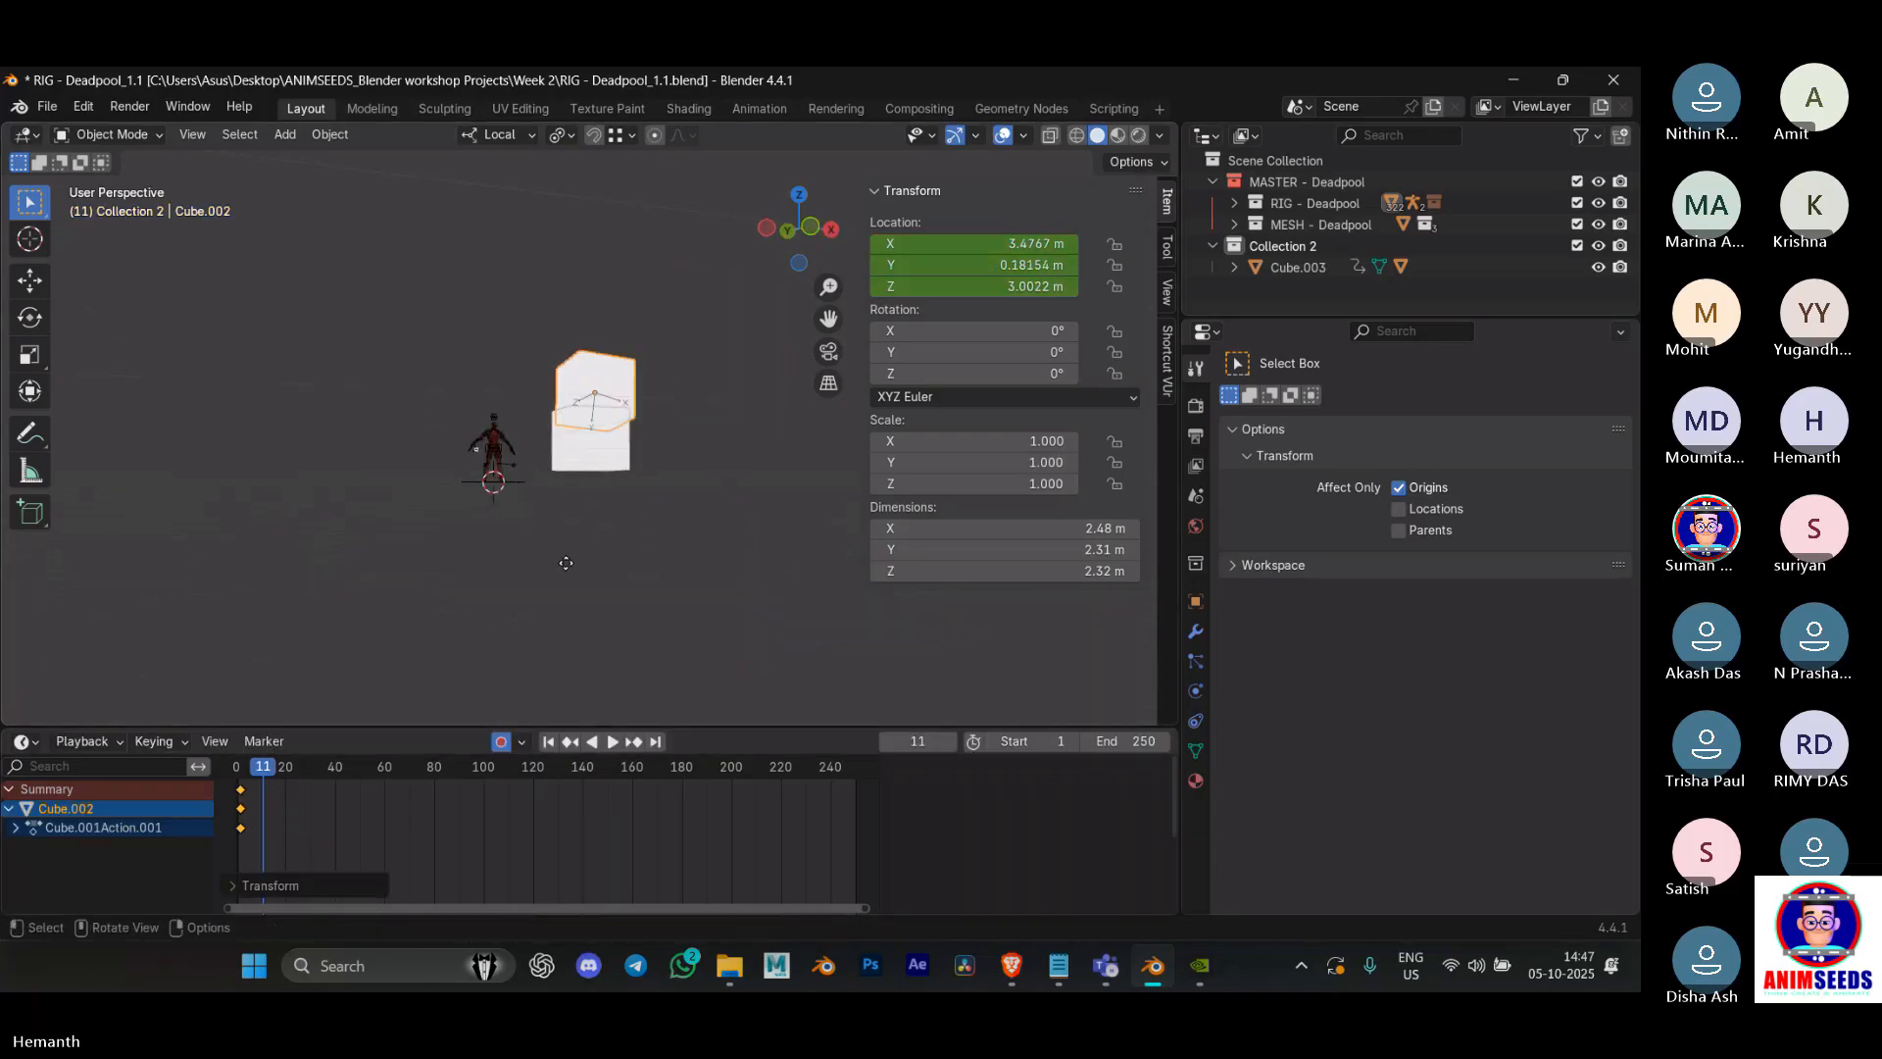
Step: Disable Affect Only Origins and, at frame 11, move the upper cube to about X 8.56, Y -1.69, Z 3.89 m
left_click(1426, 486)
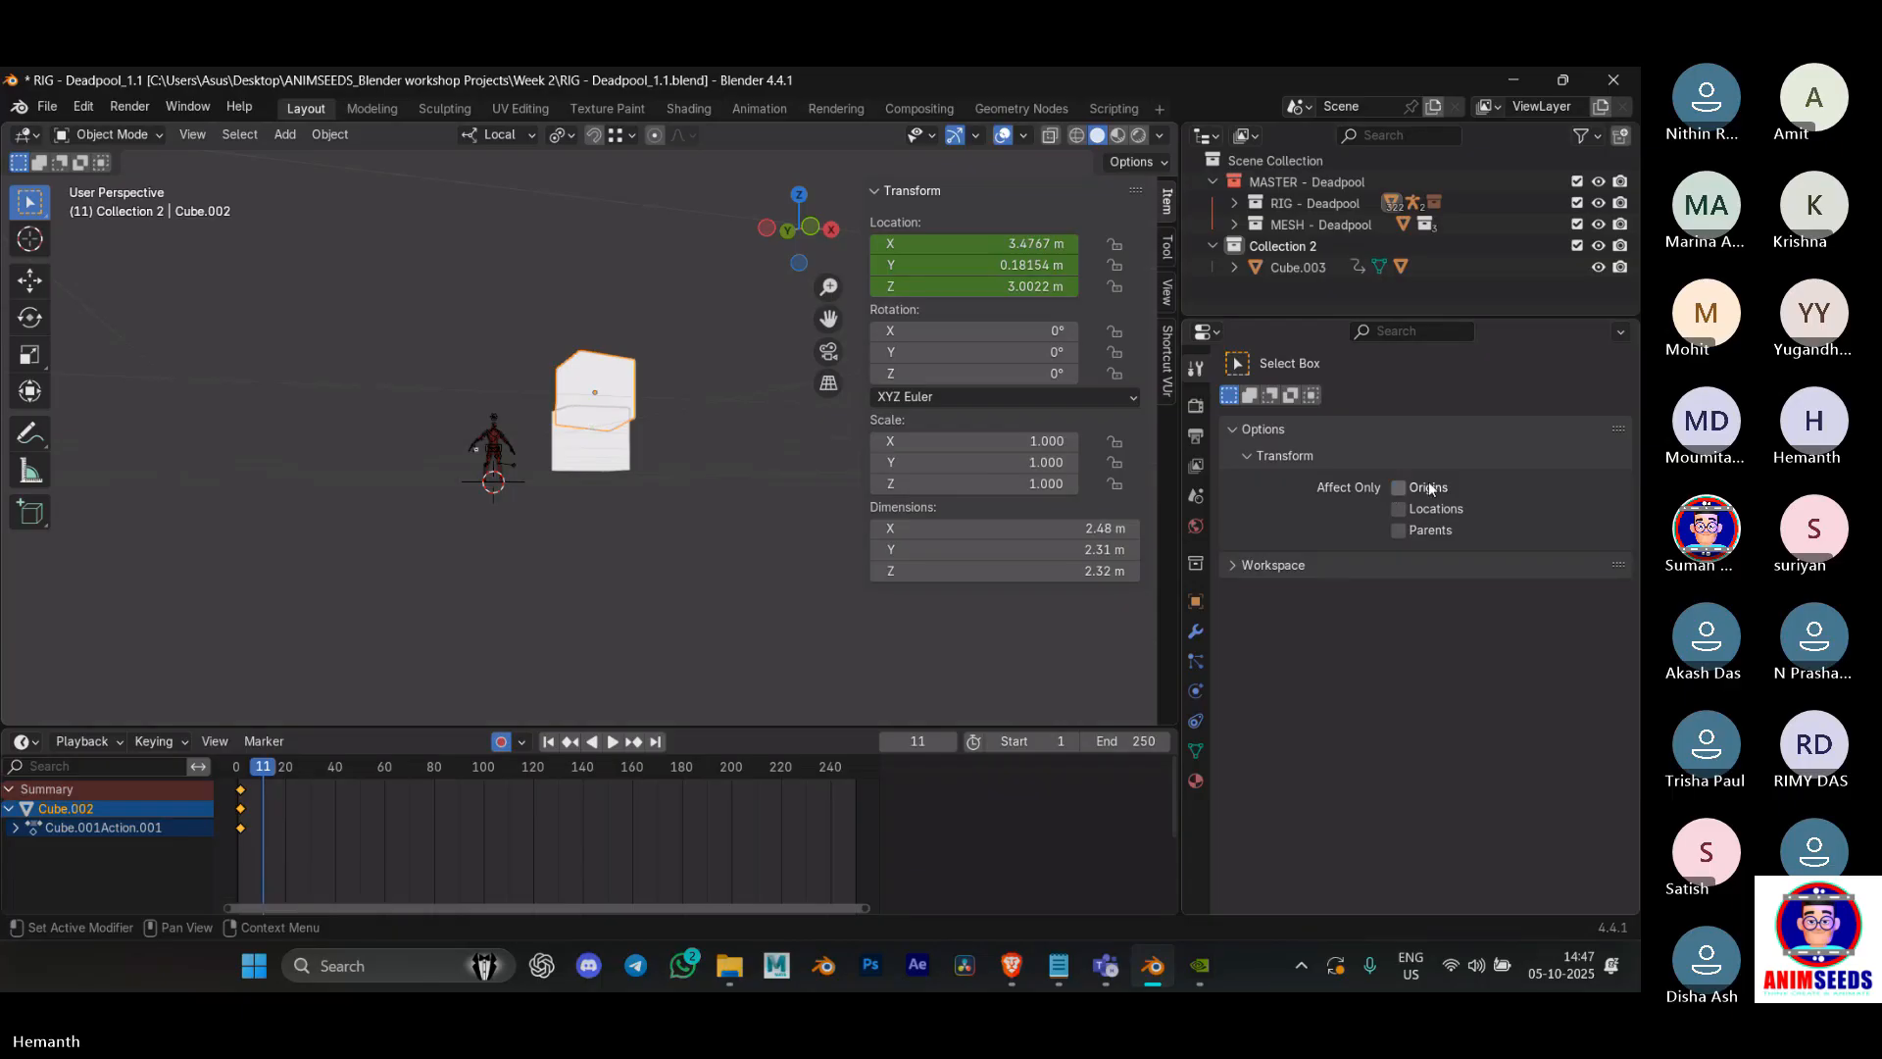
left_click(685, 427)
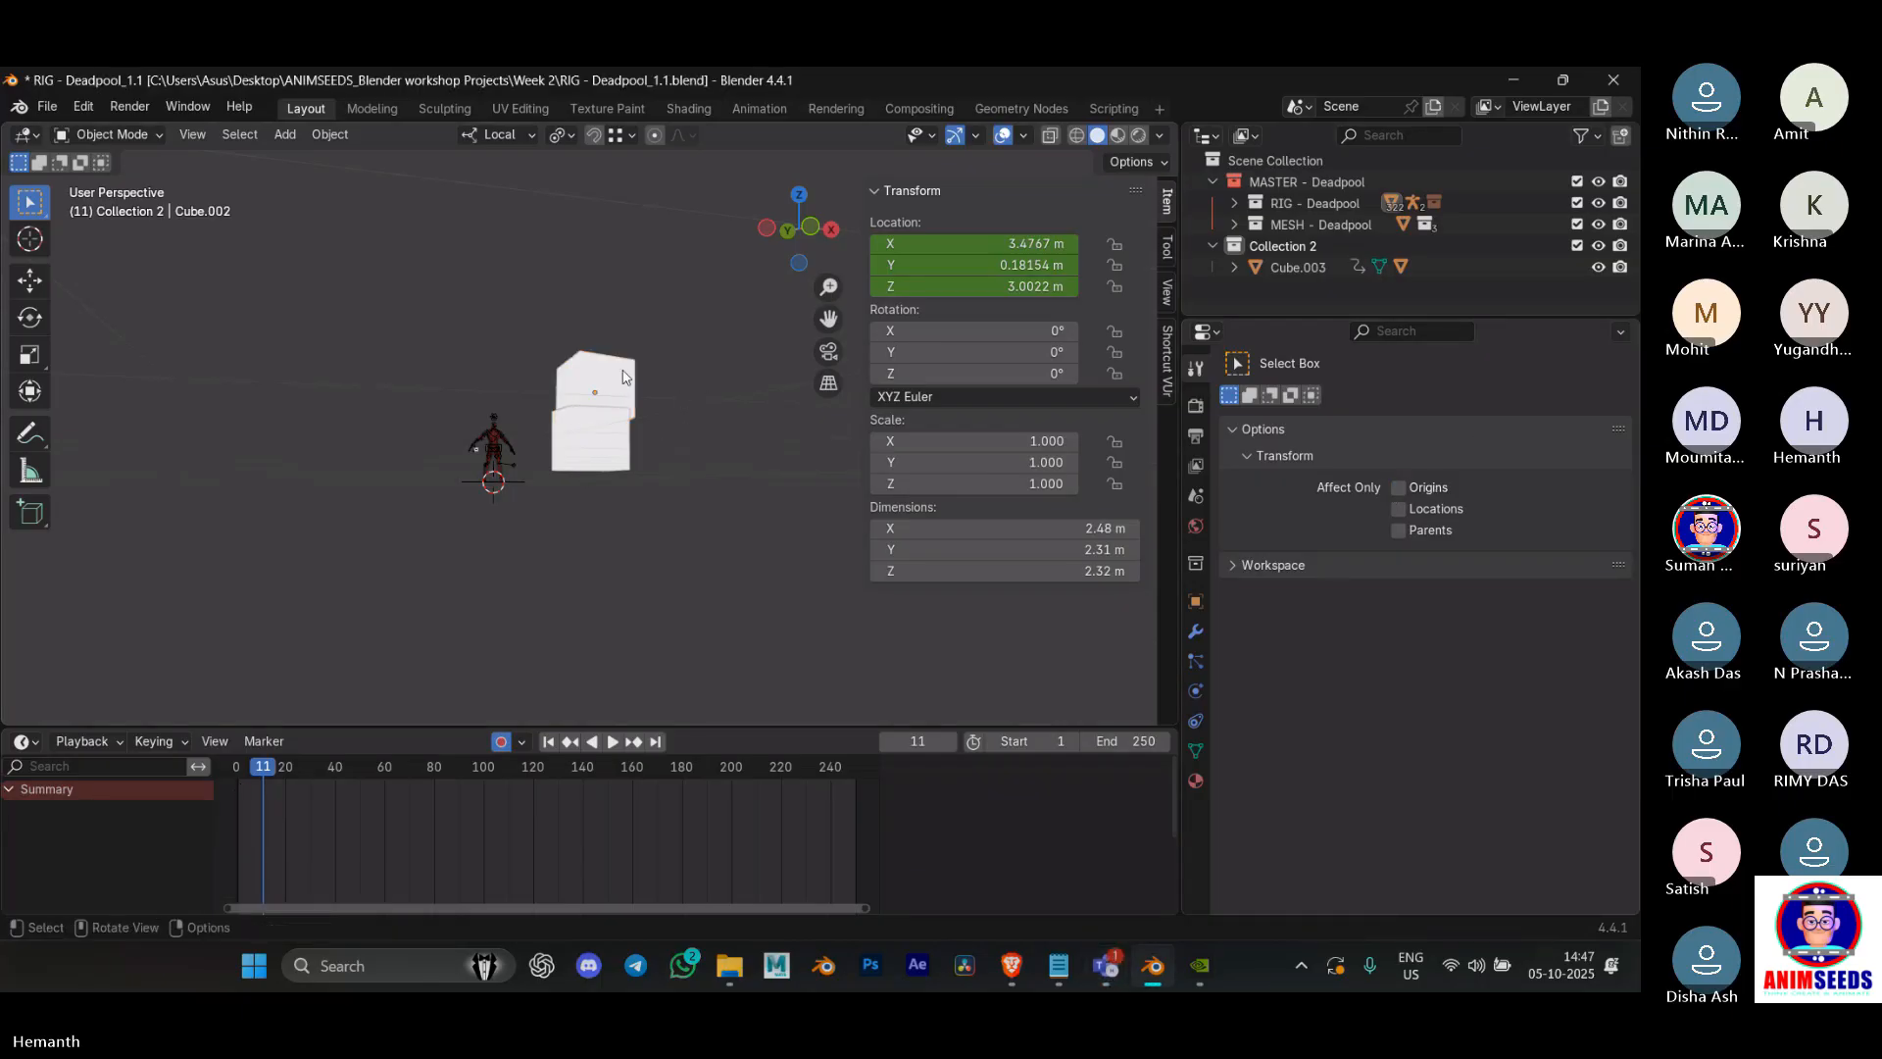
left_click(592, 400)
key("g")
left_click(677, 451)
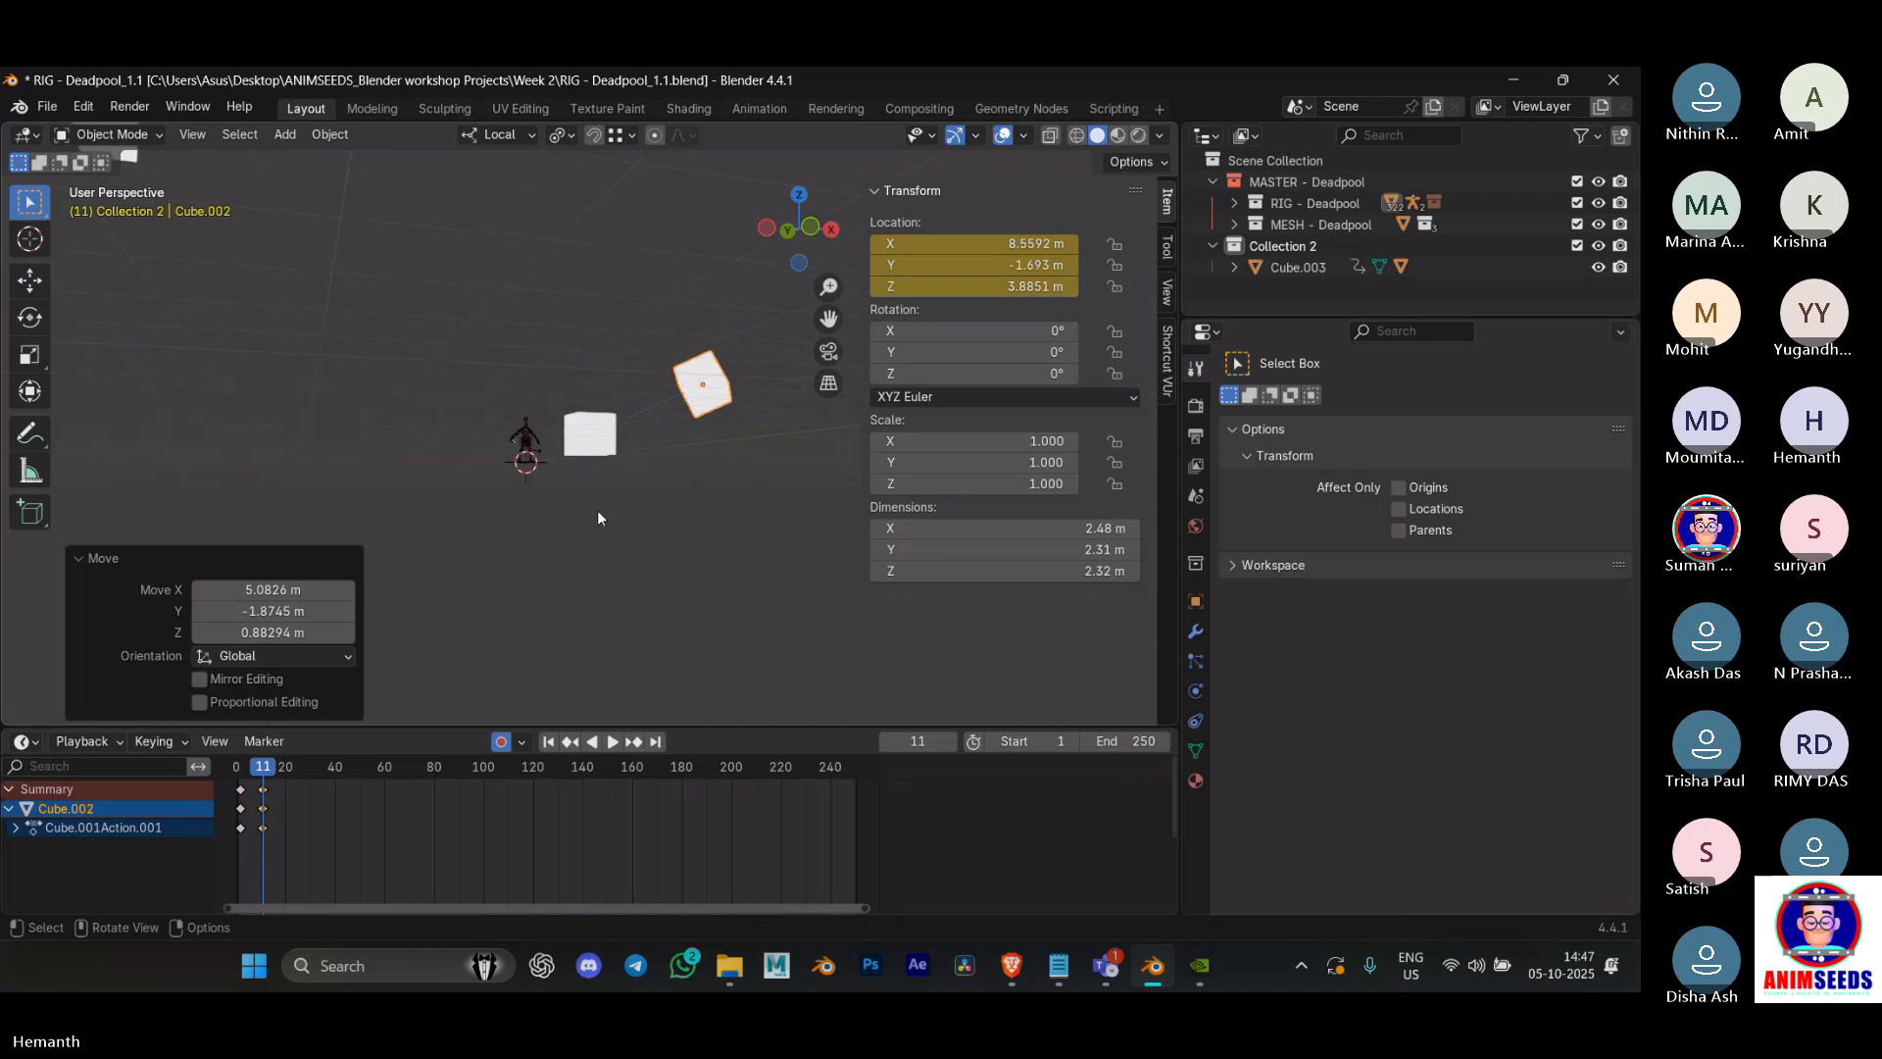
Step: Scrub the timeline between the cube's two keyframes to check its motion, ending on frame 6
scroll(359, 839, "up", 3)
scroll(360, 838, "up", 10, "ctrl")
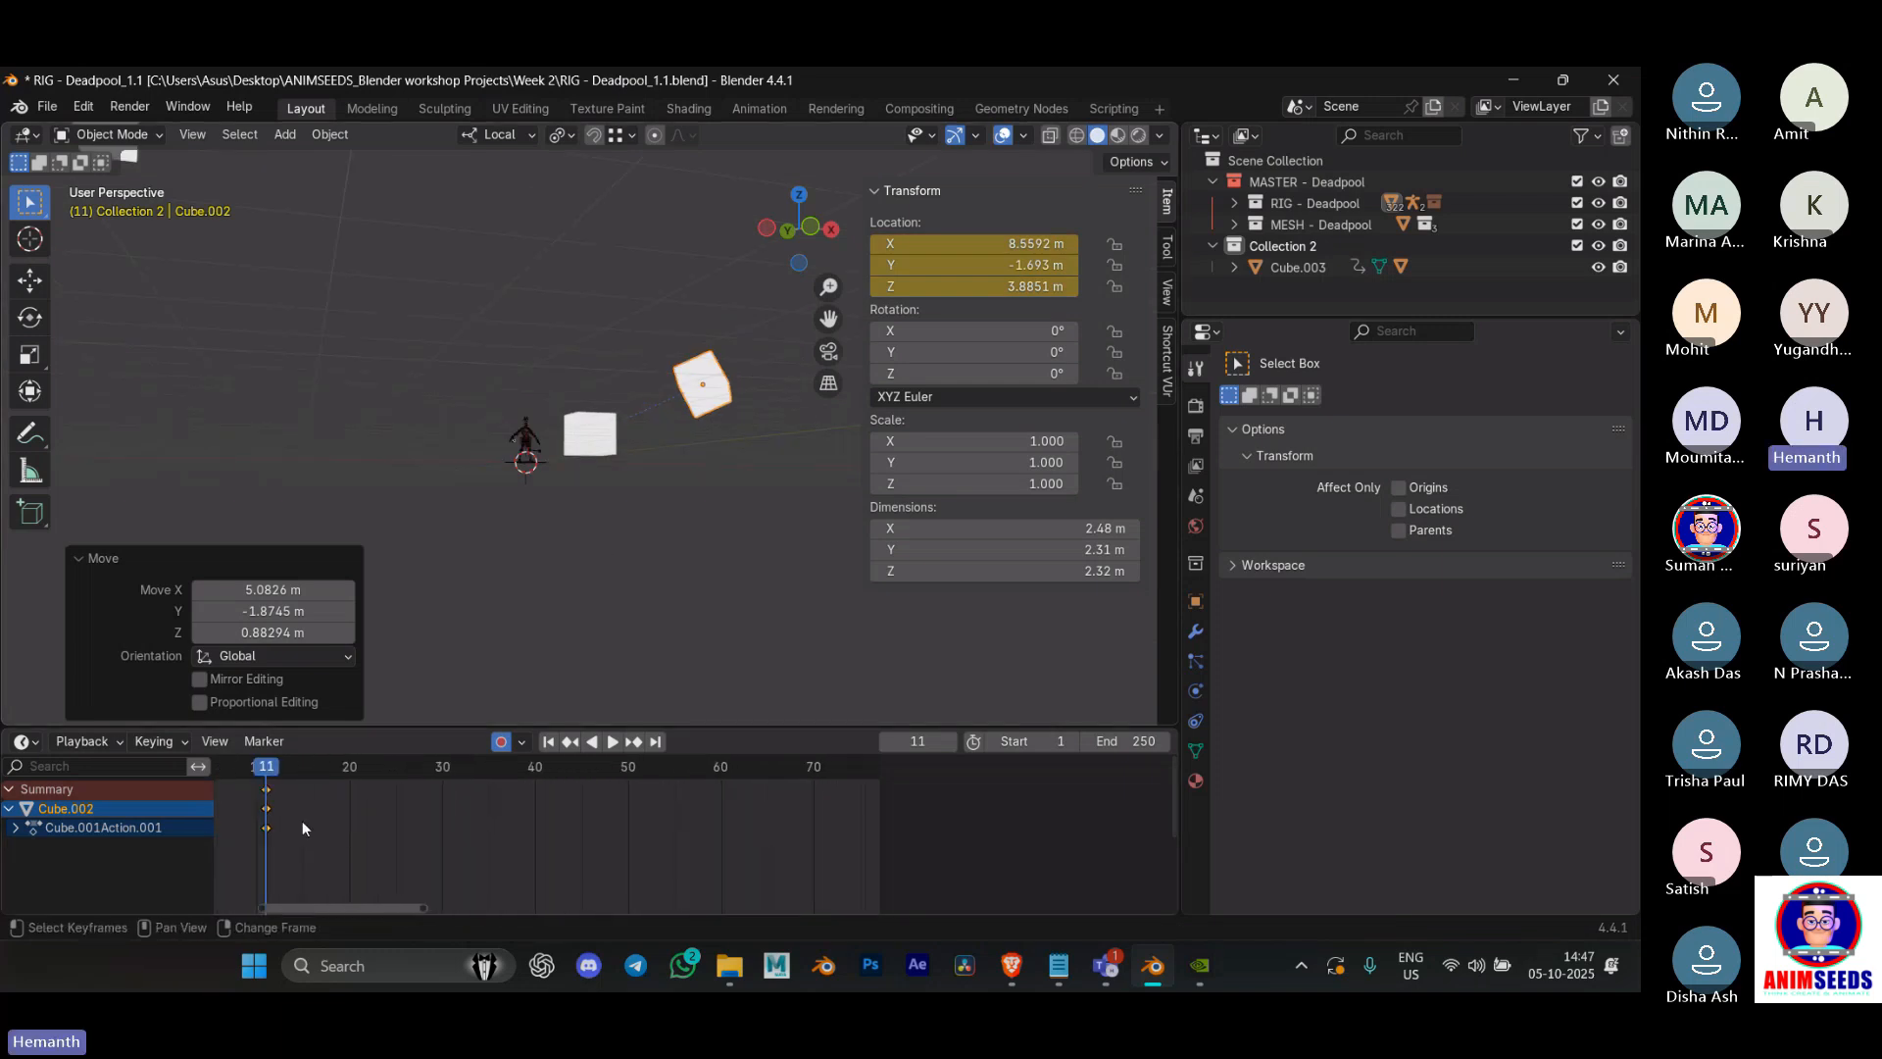
left_click(409, 773)
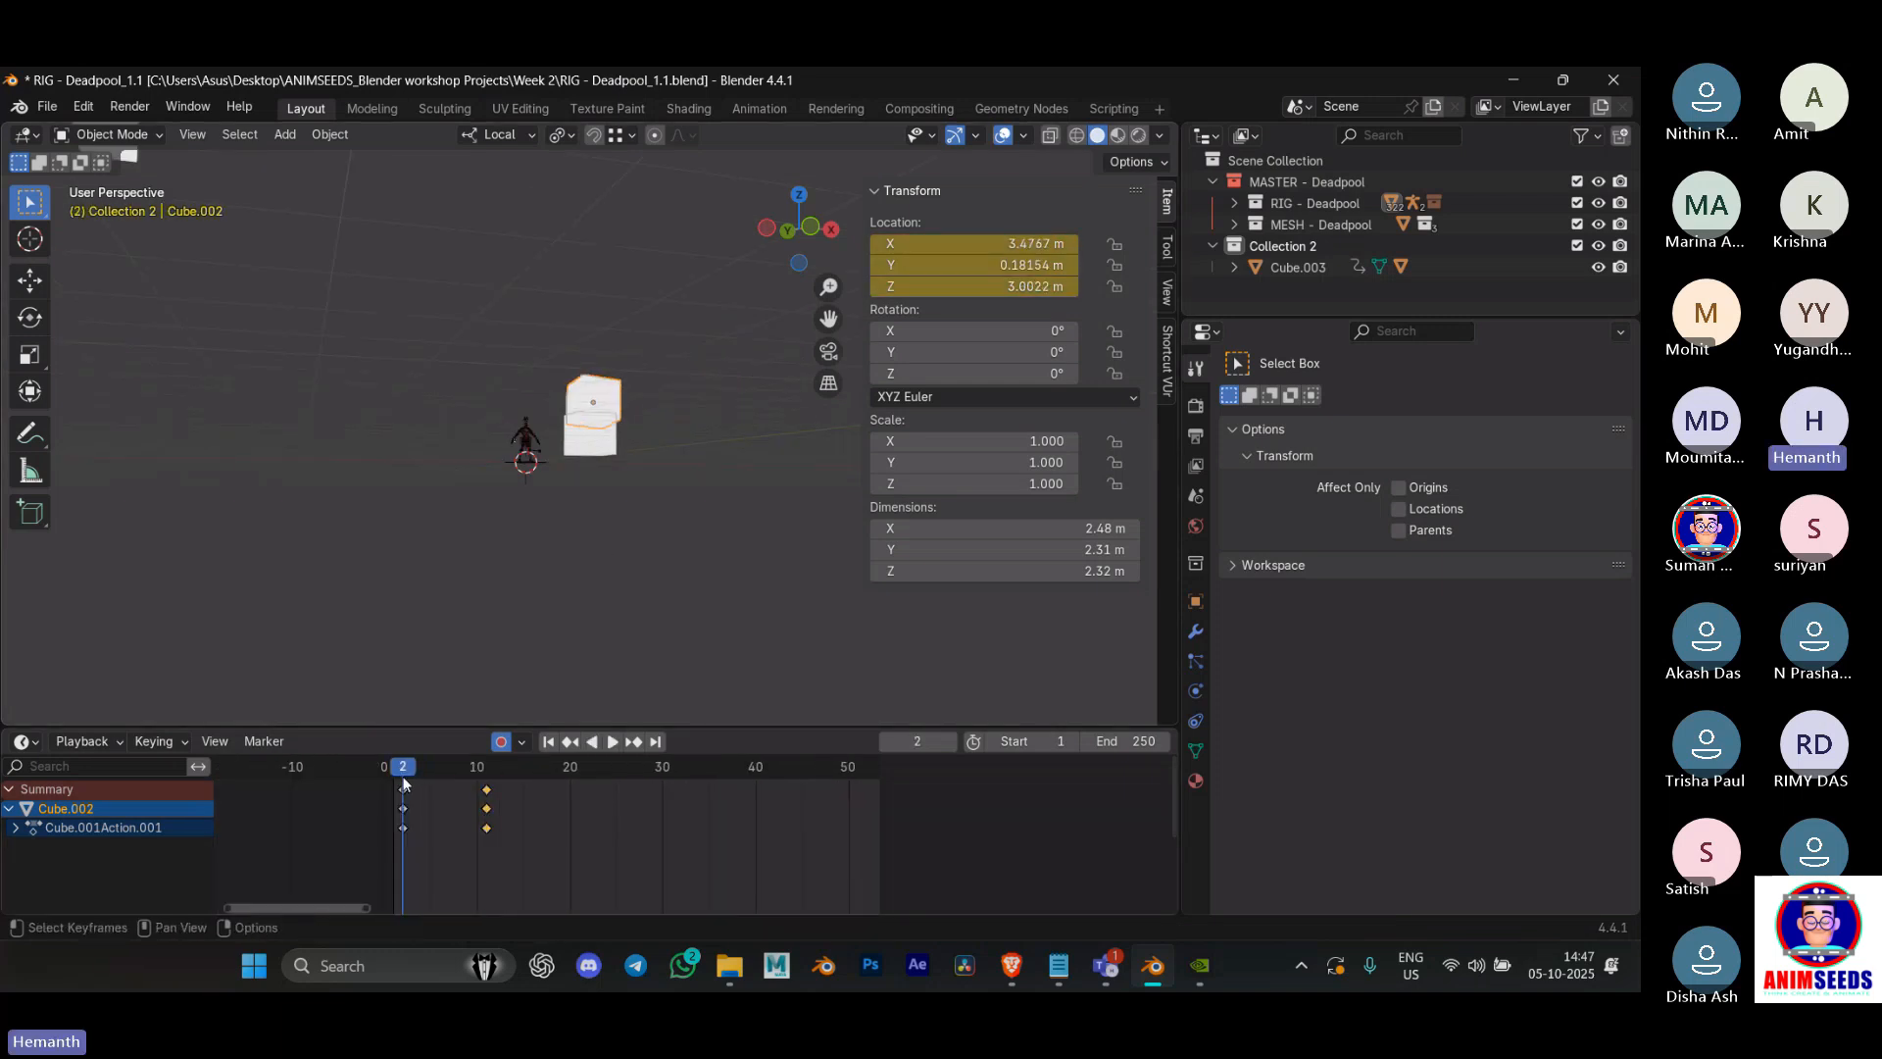
left_click_drag(412, 773, 439, 774)
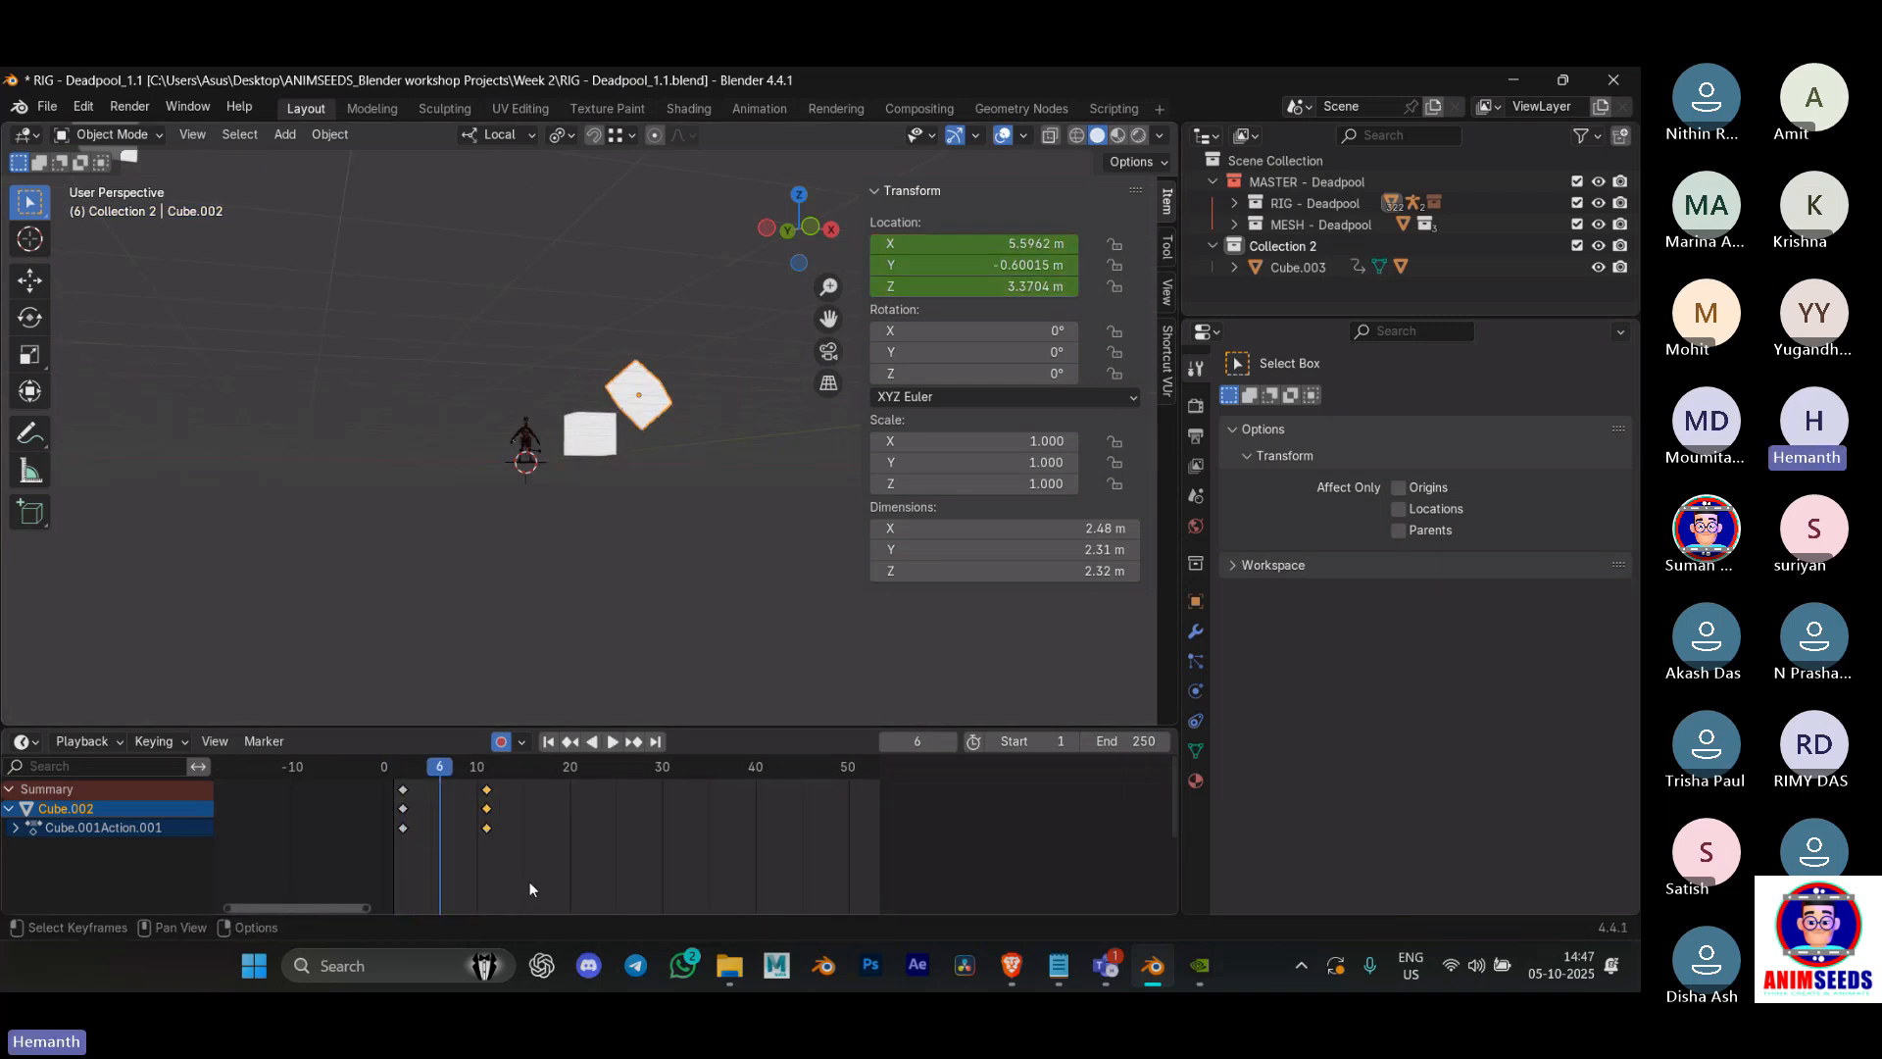
Step: Try duplicating all of the cube's keyframes to a later part of the timeline, and undo the duplication
left_click(655, 468)
left_click(640, 397)
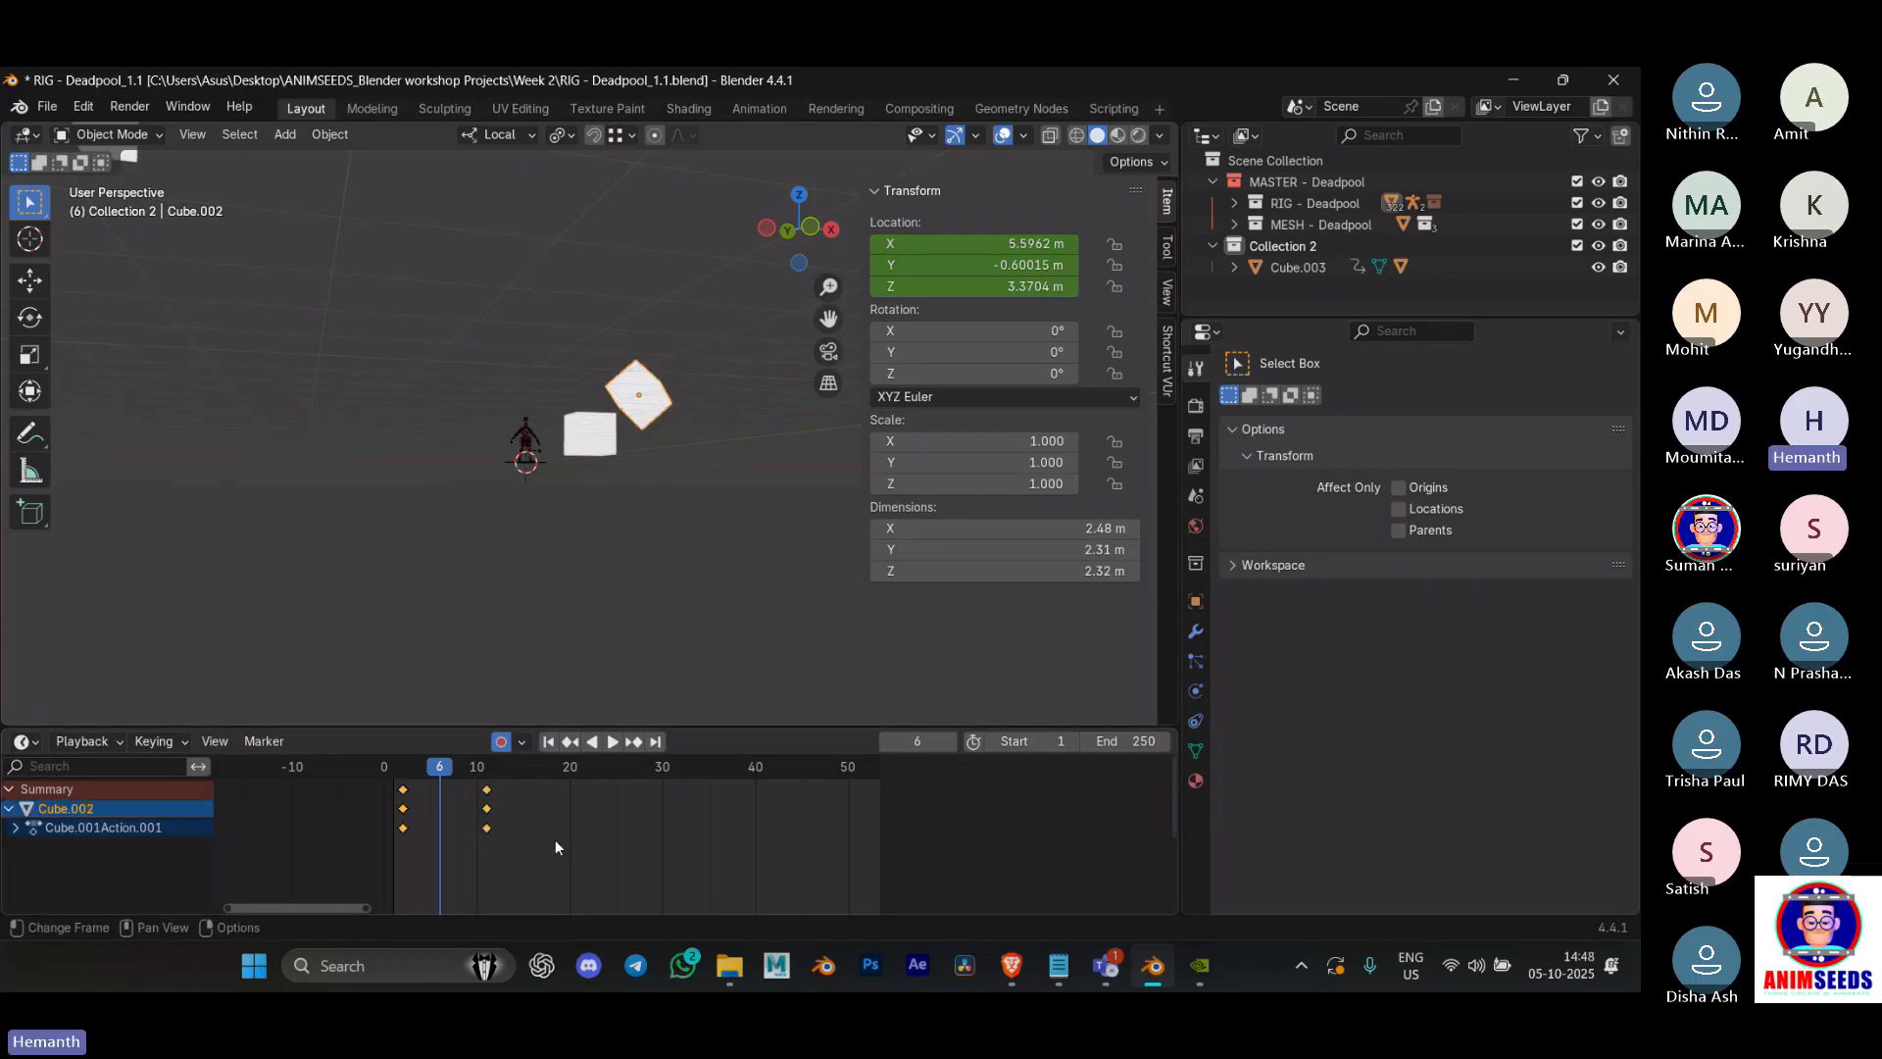
key("a")
scroll(565, 854, "down", 4)
key("shift+d")
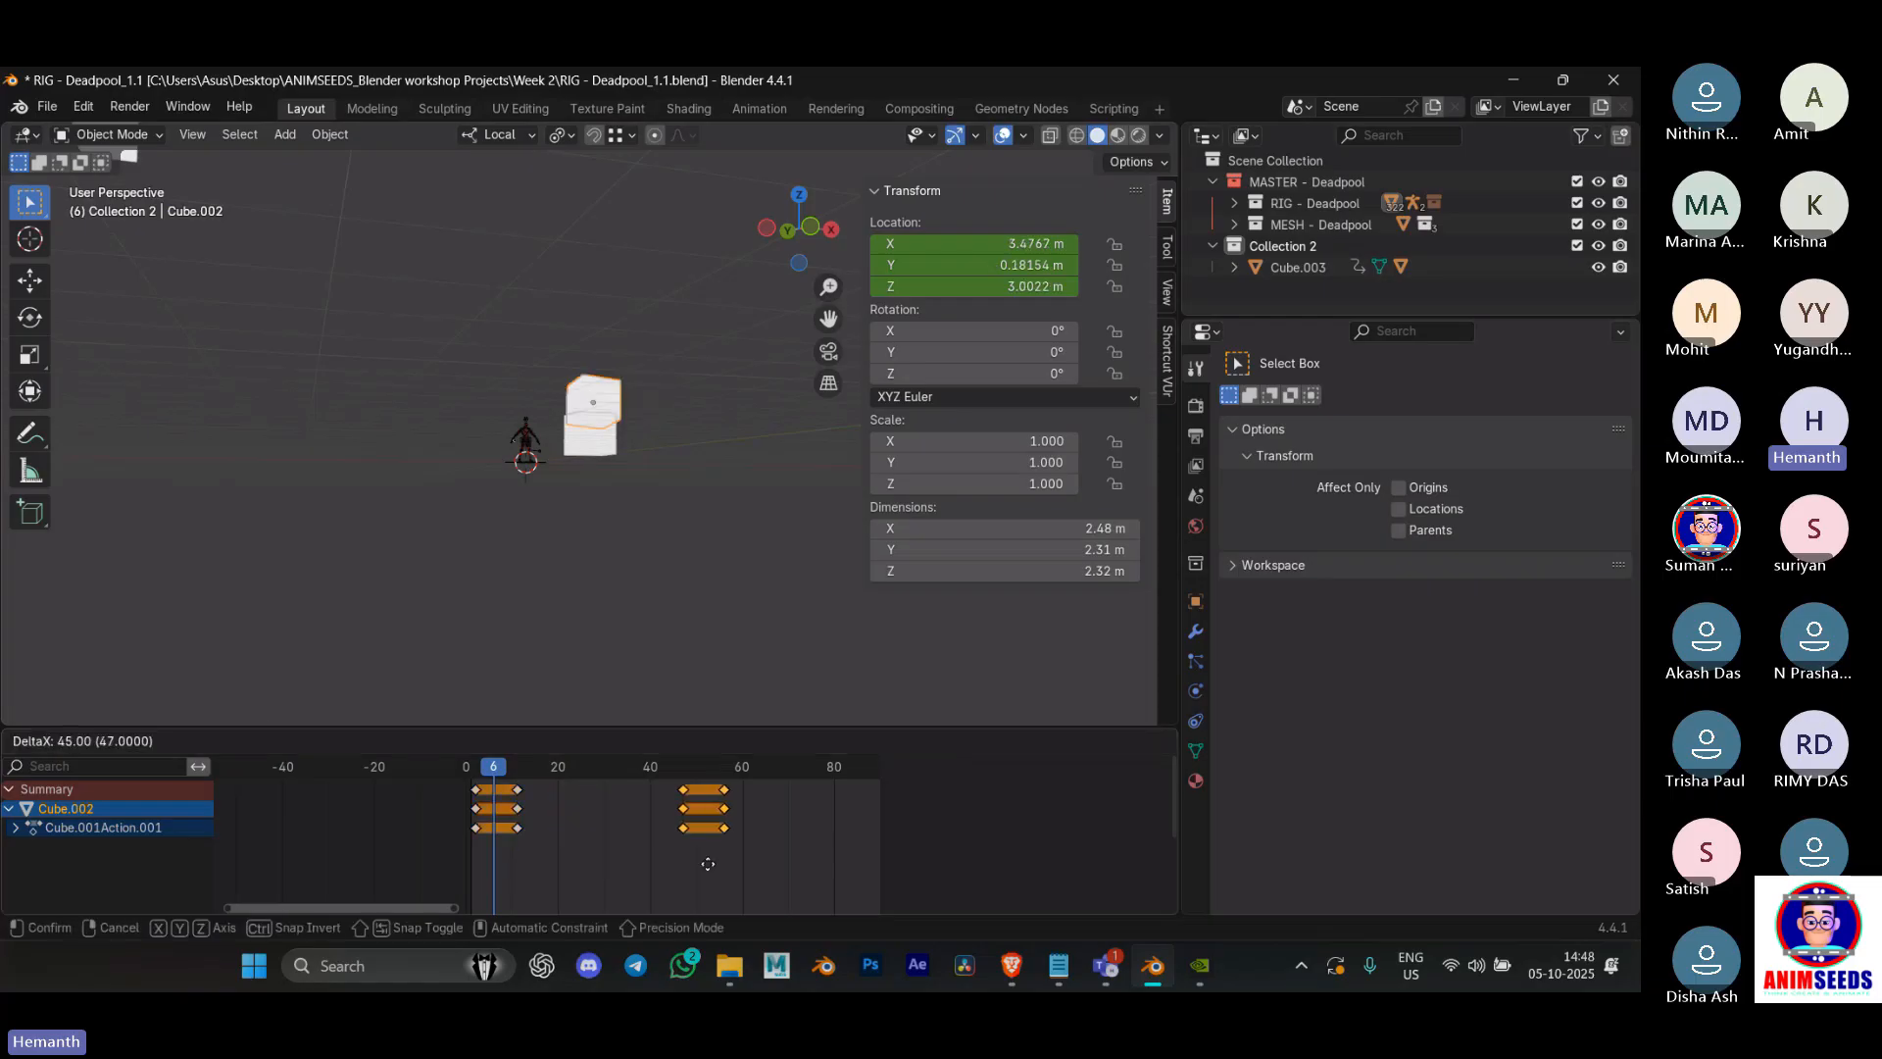
left_click(670, 853)
key("ctrl+z")
Step: Try moving and scaling only the upper cube's last keyframe with the playhead at frame 11
left_click_drag(566, 845, 509, 794)
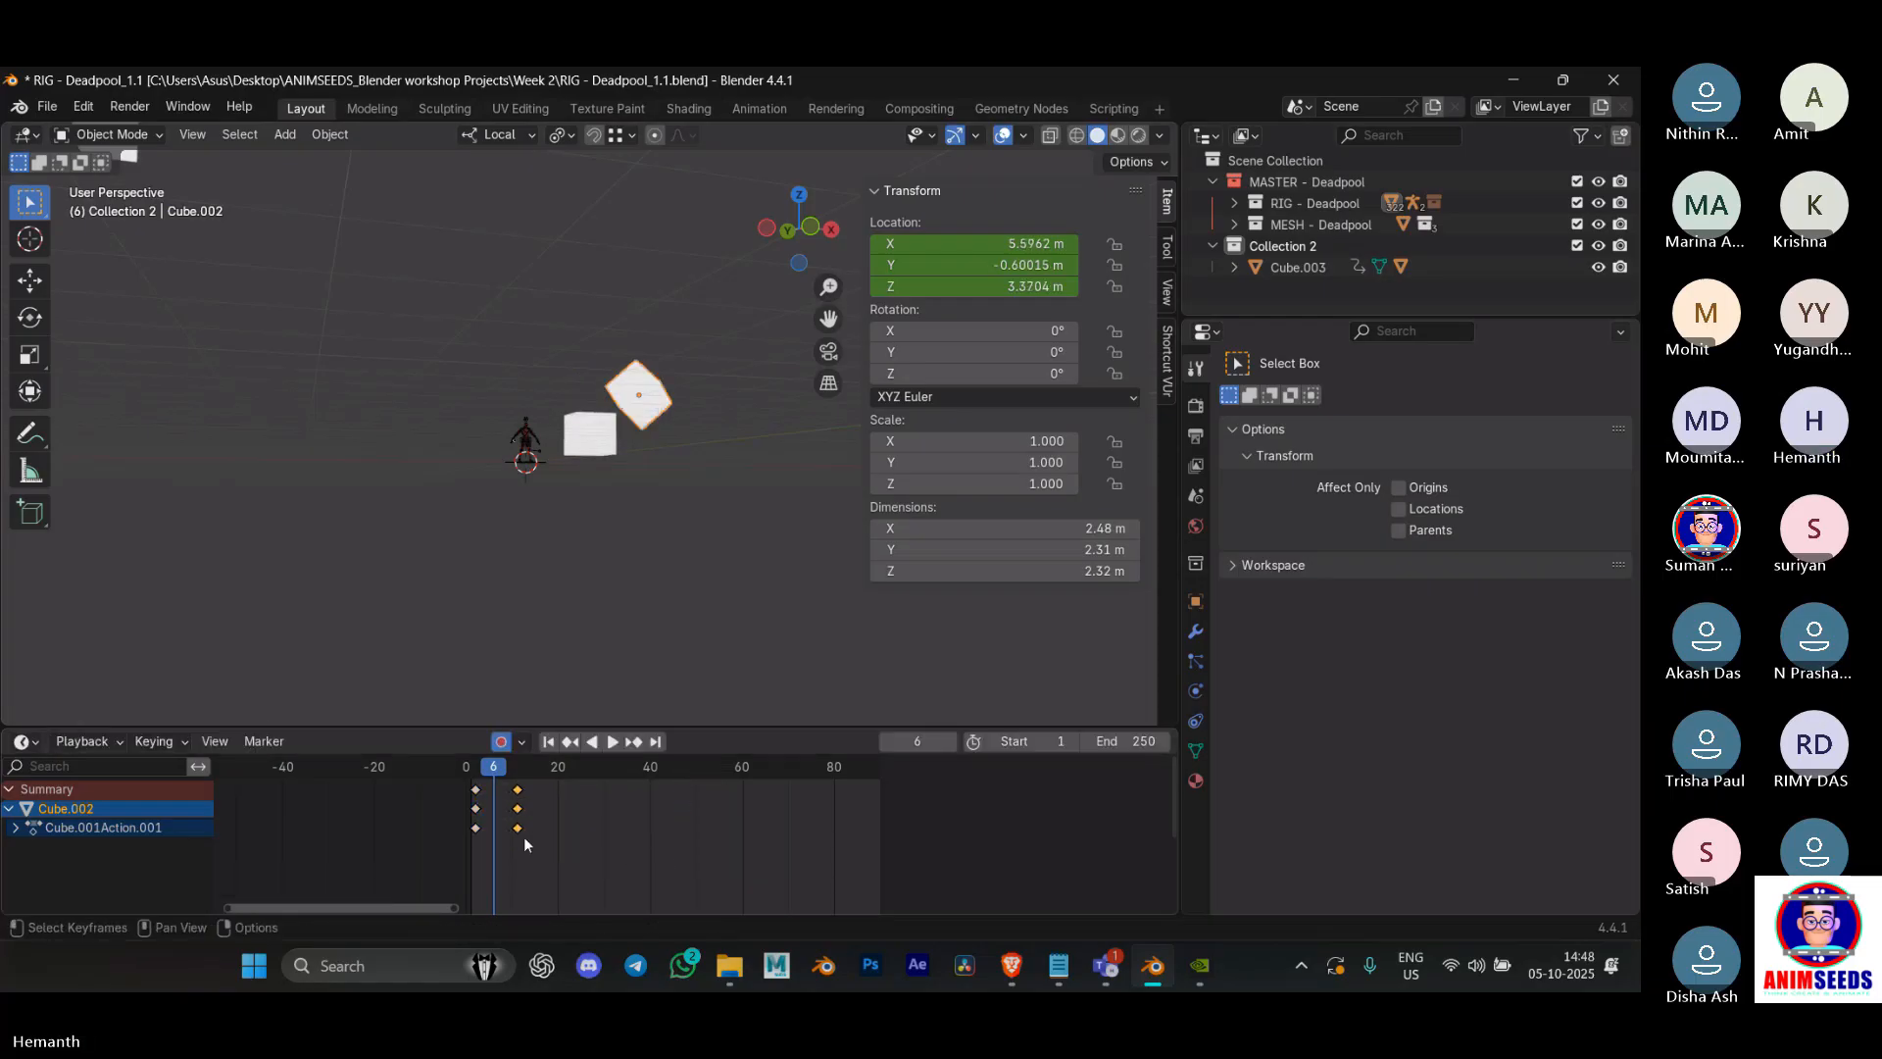
left_click_drag(549, 855, 590, 835)
key("Up")
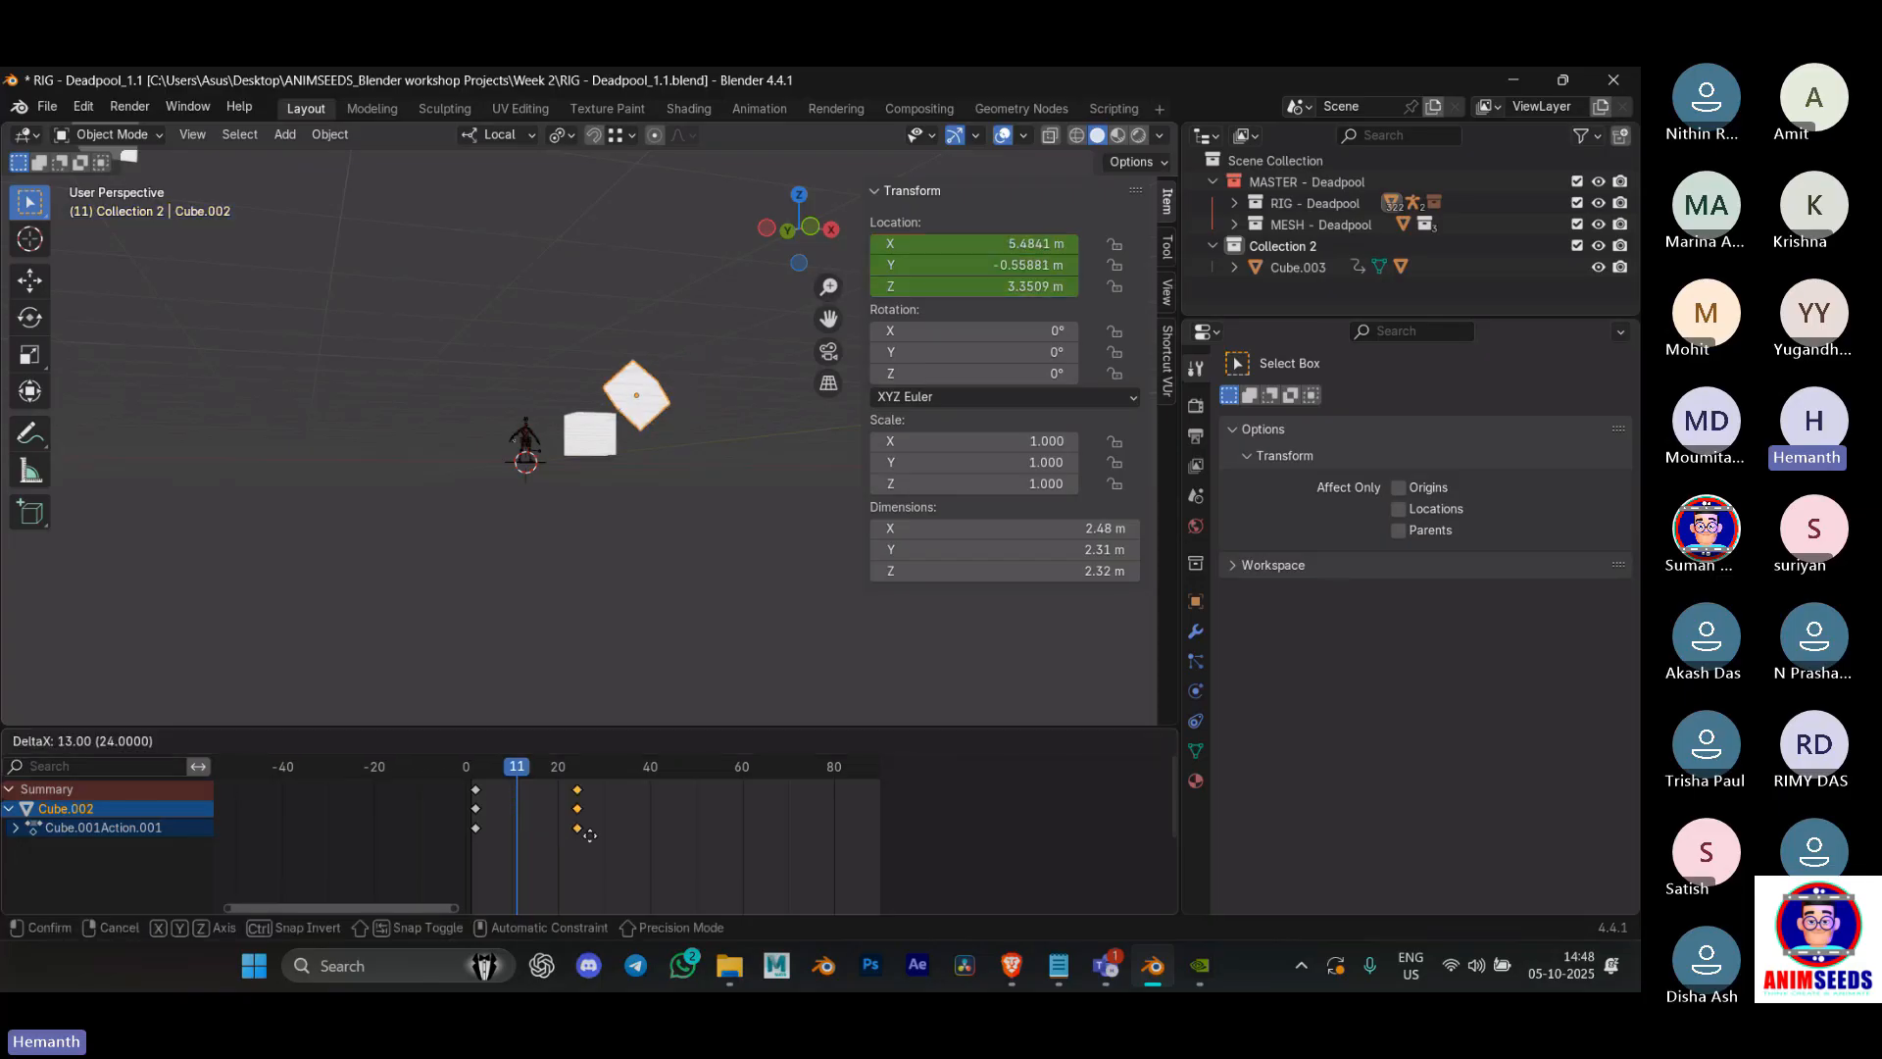
right_click(744, 832)
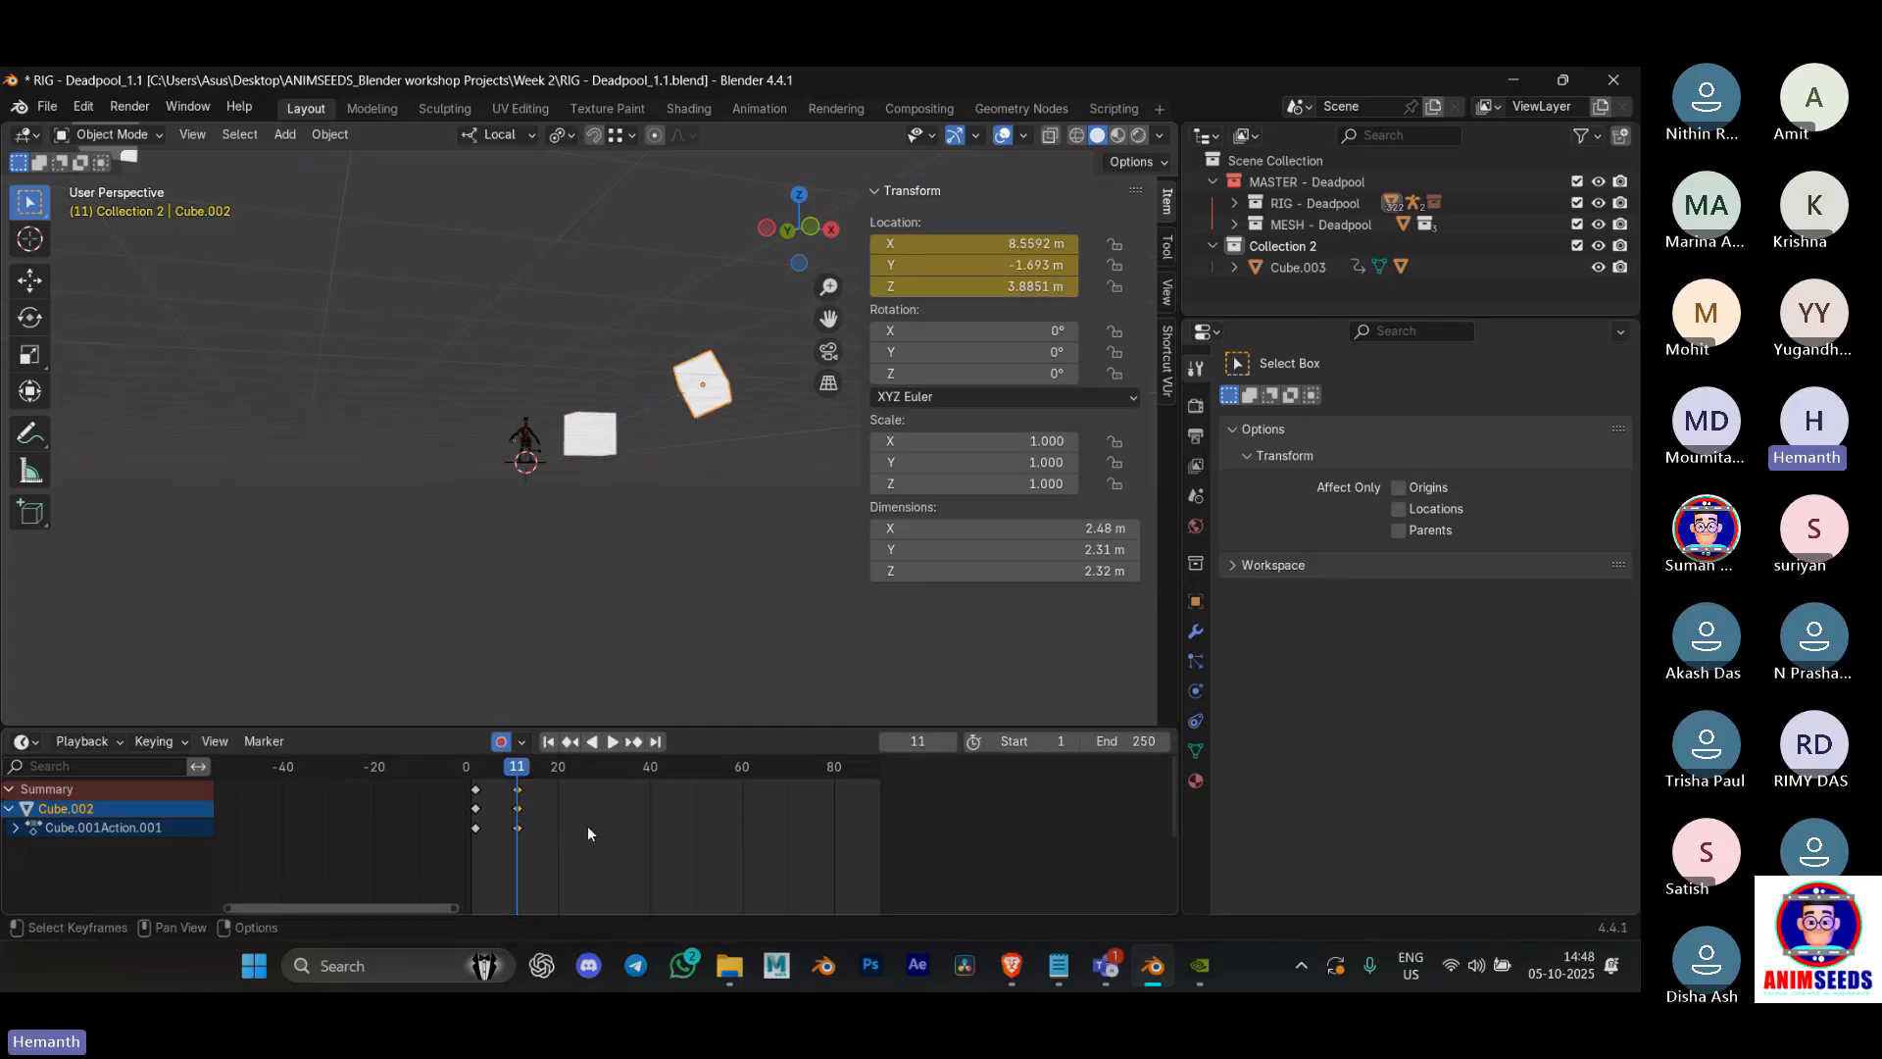
key("g")
right_click(635, 843)
key("s")
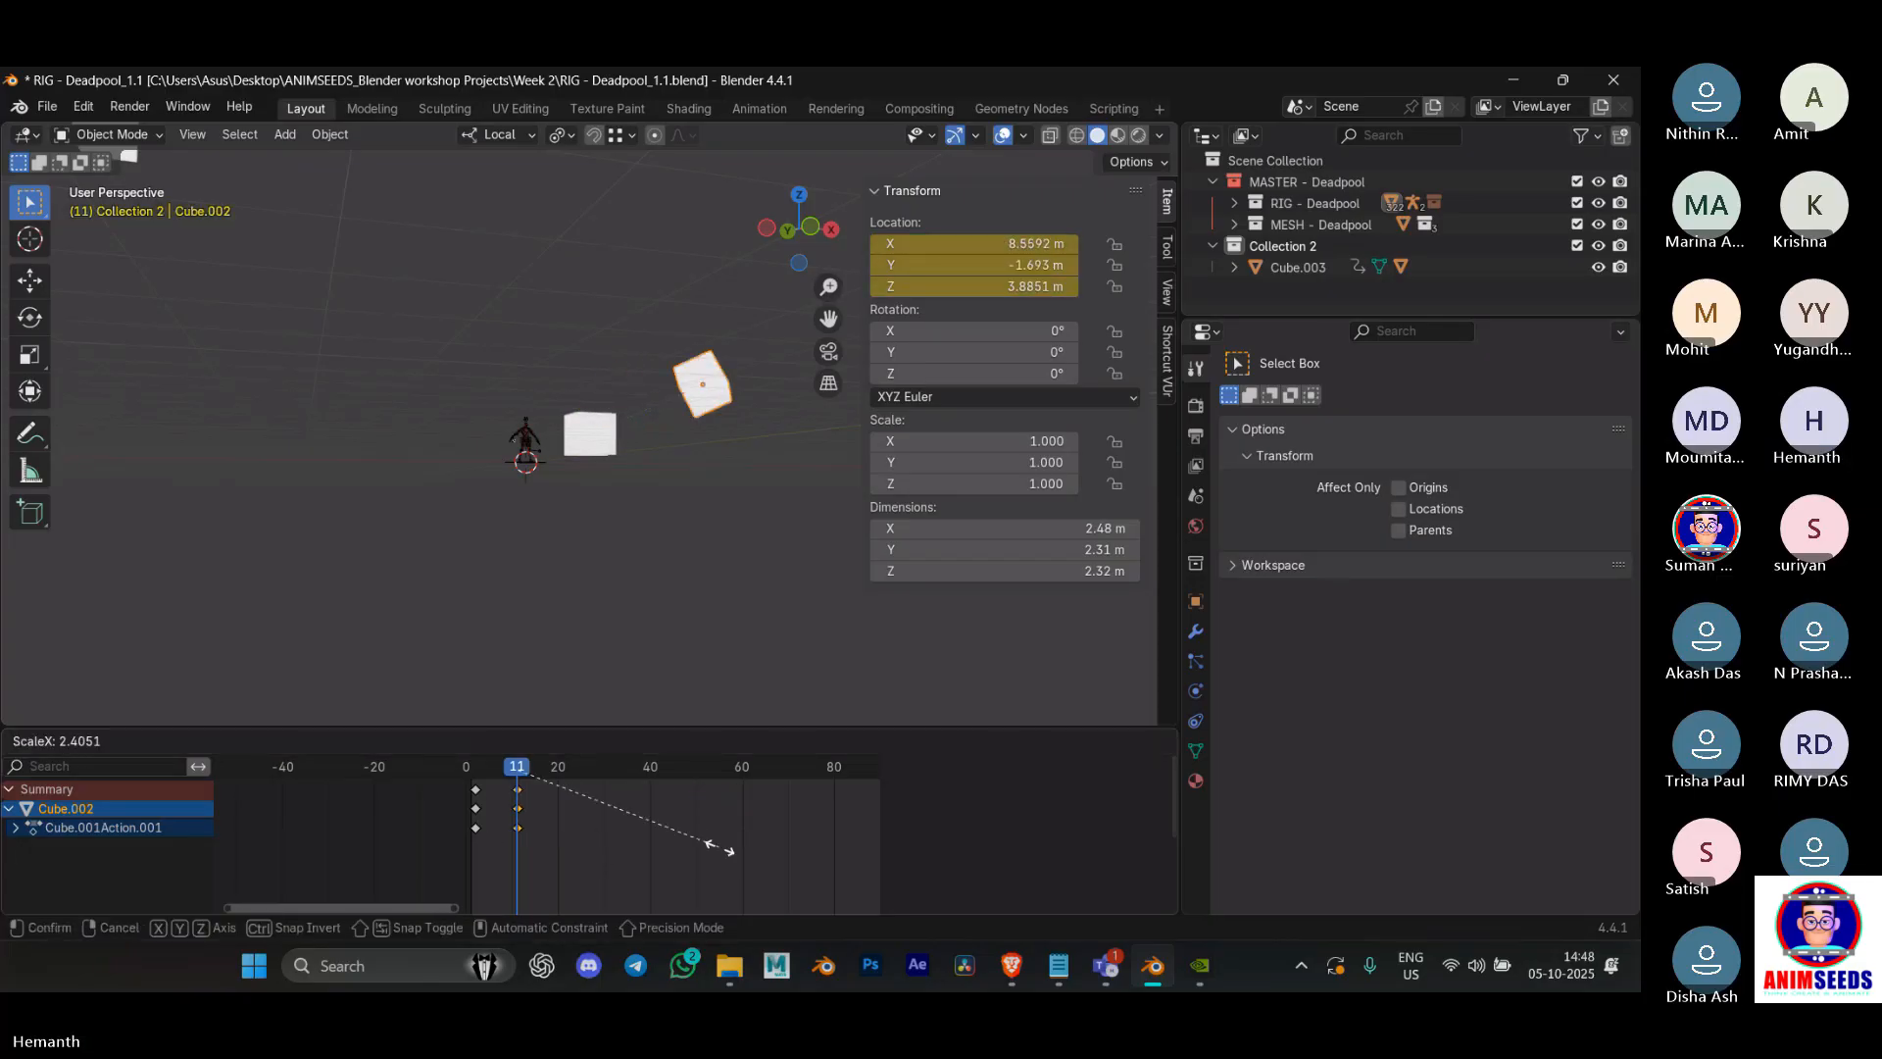
right_click(718, 847)
Step: Scale the cube's keyframes in the timeline about the playhead at frame 2, stretching the last one to about frame 49
left_click_drag(618, 870, 474, 774)
key("g")
right_click(428, 866)
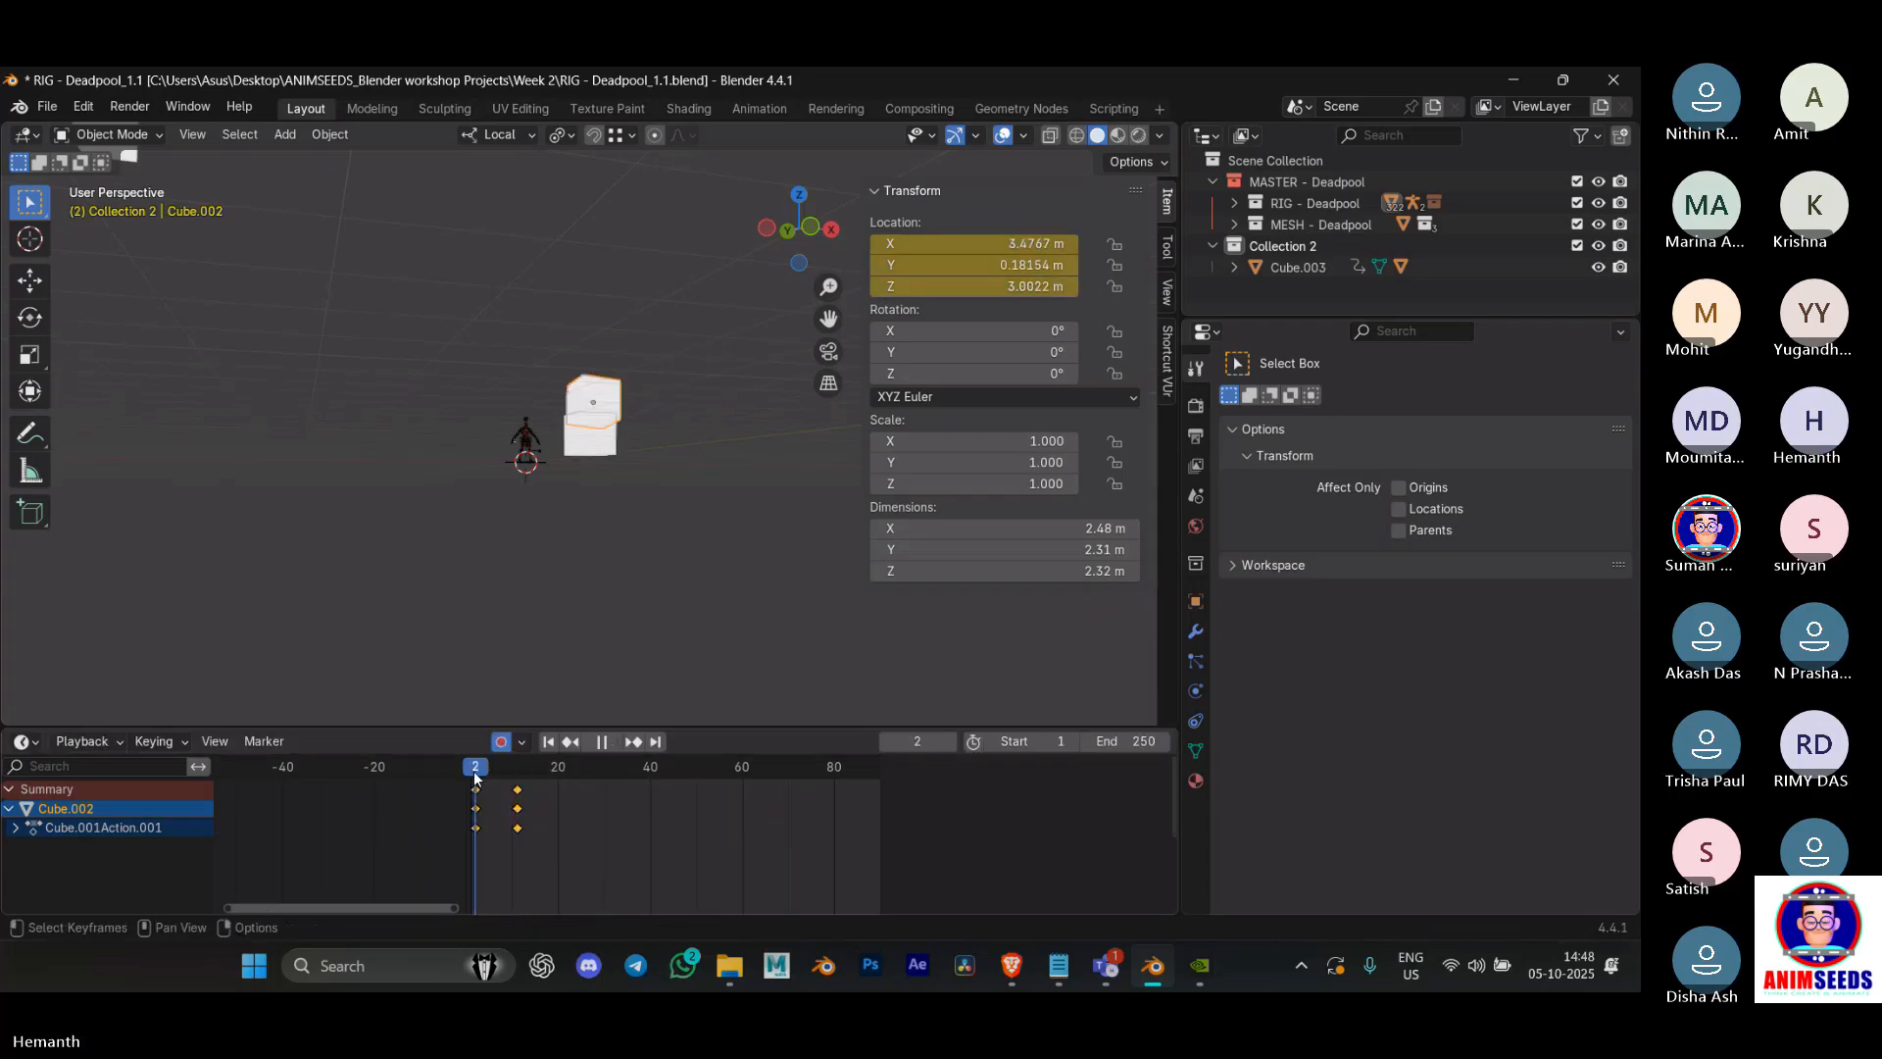
key("s")
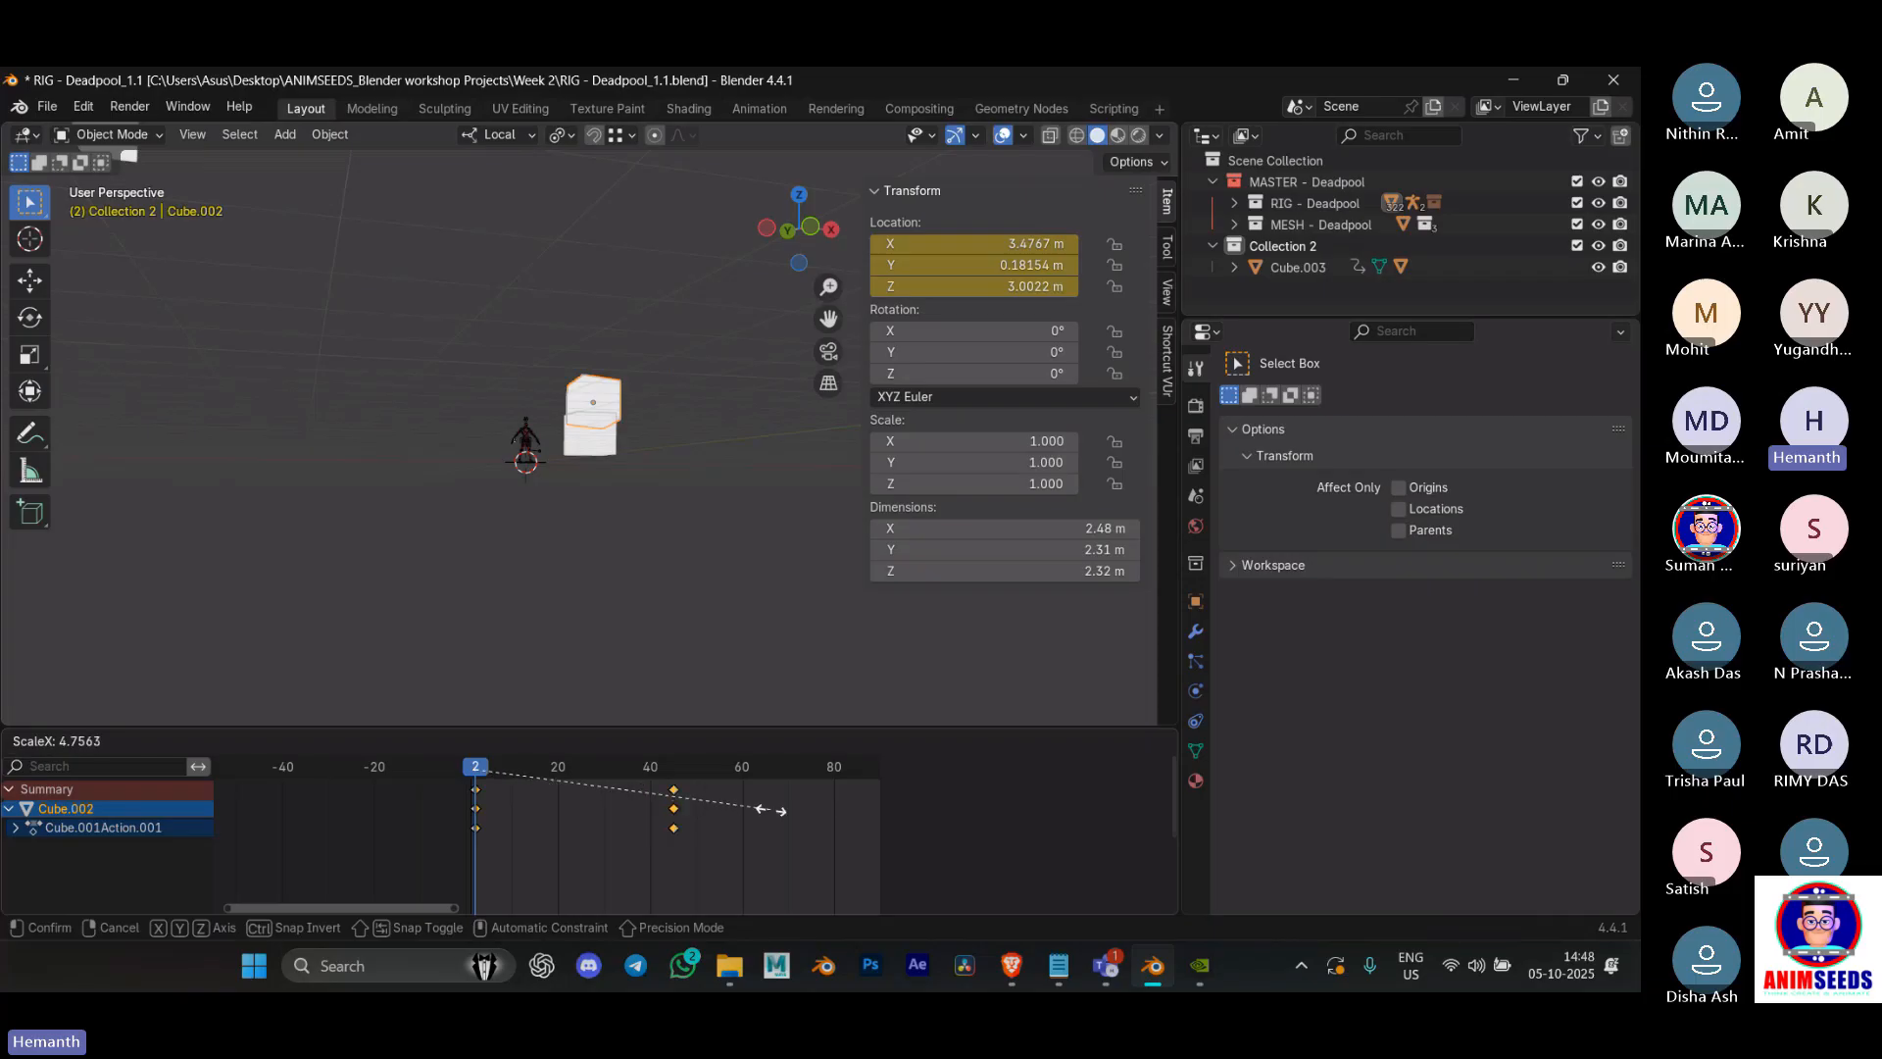
left_click(753, 787)
Step: Try scaling both keyframes about the playhead, first at frame 24 and again at frame 41
left_click(574, 770)
key("s")
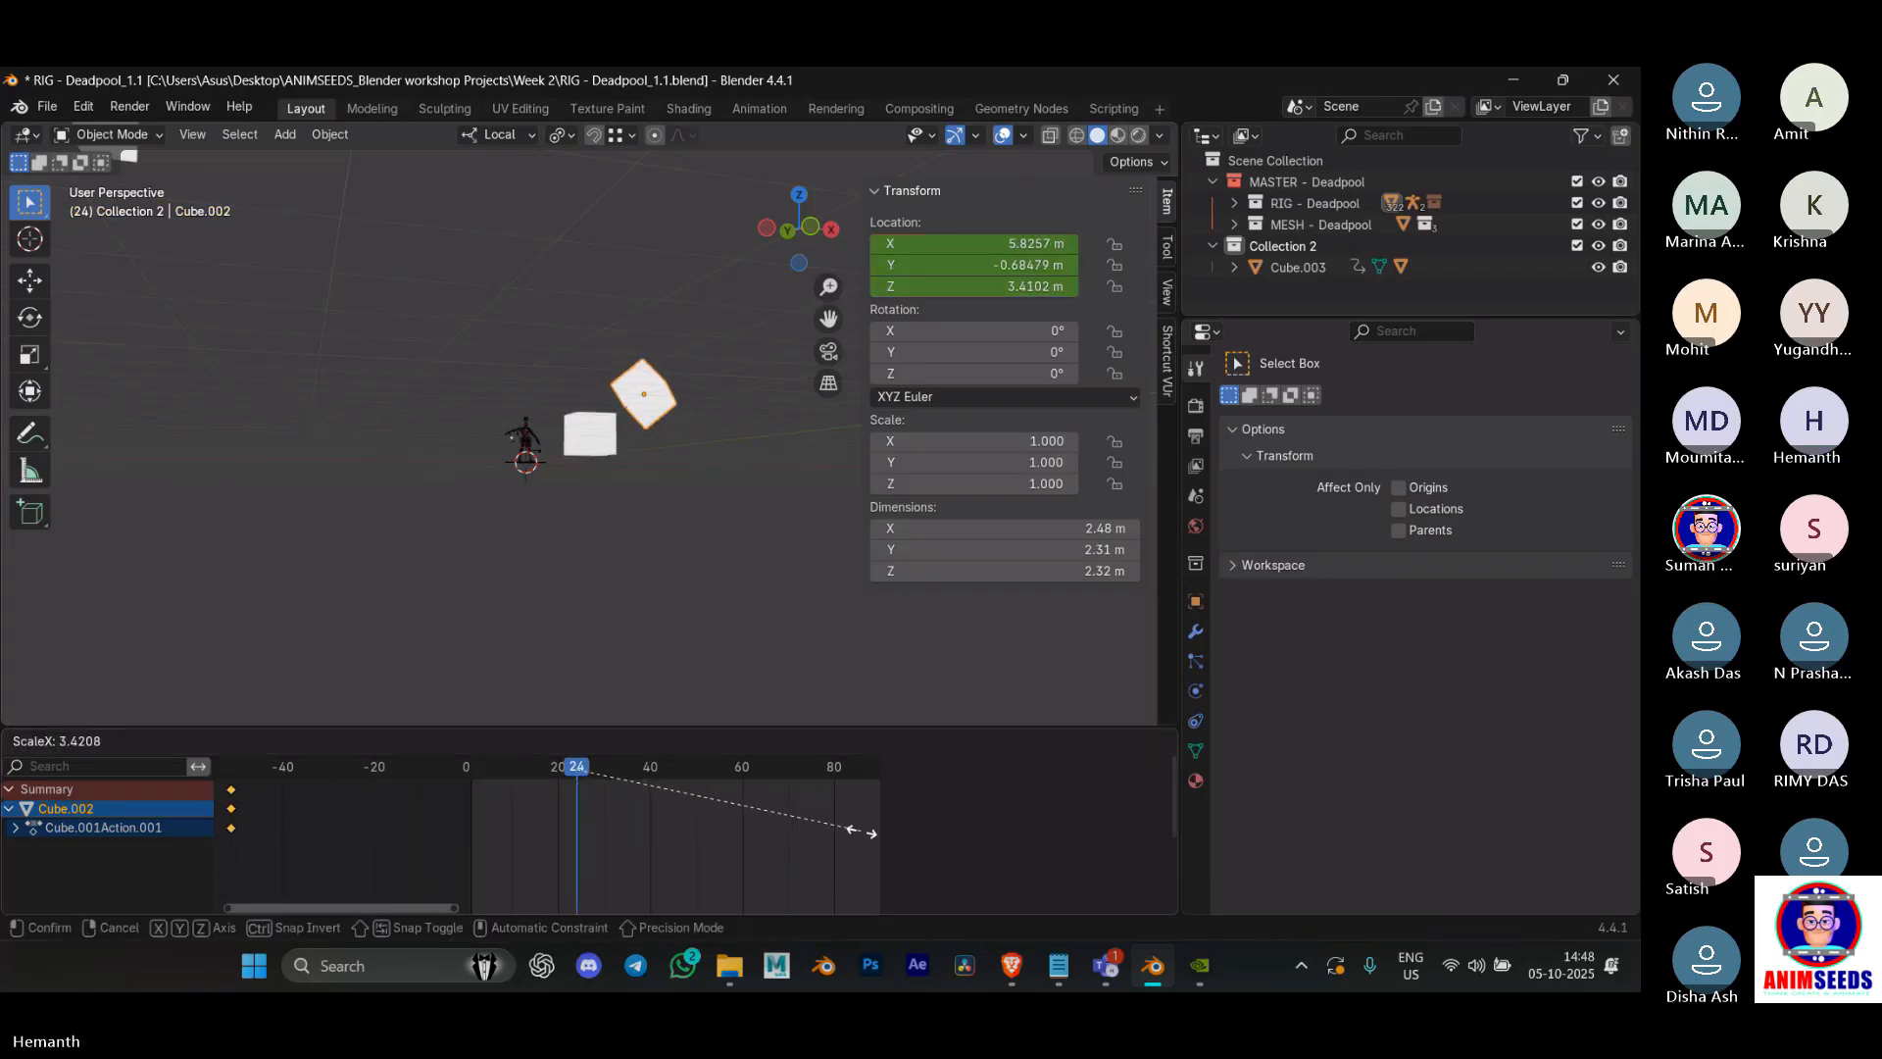
left_click(747, 839)
left_click(580, 774)
scroll(582, 809, "down", 2)
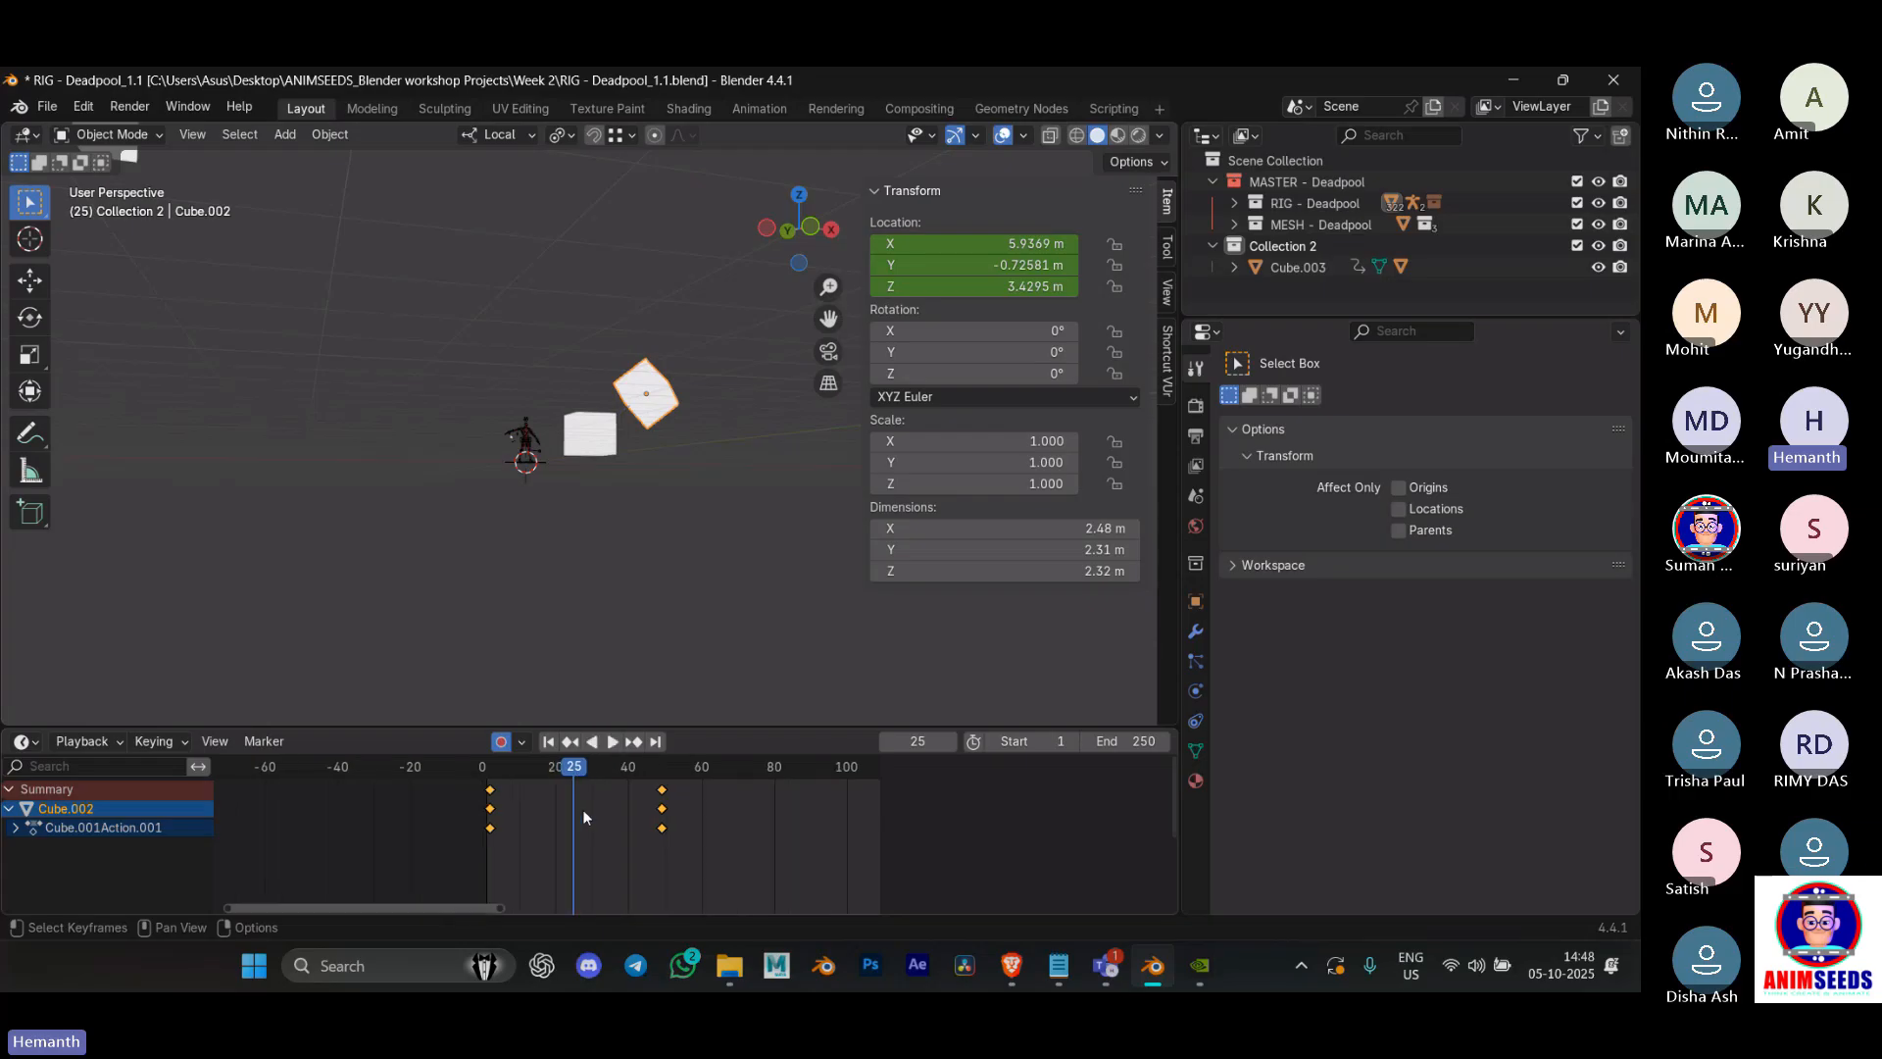
left_click(620, 767)
key("s")
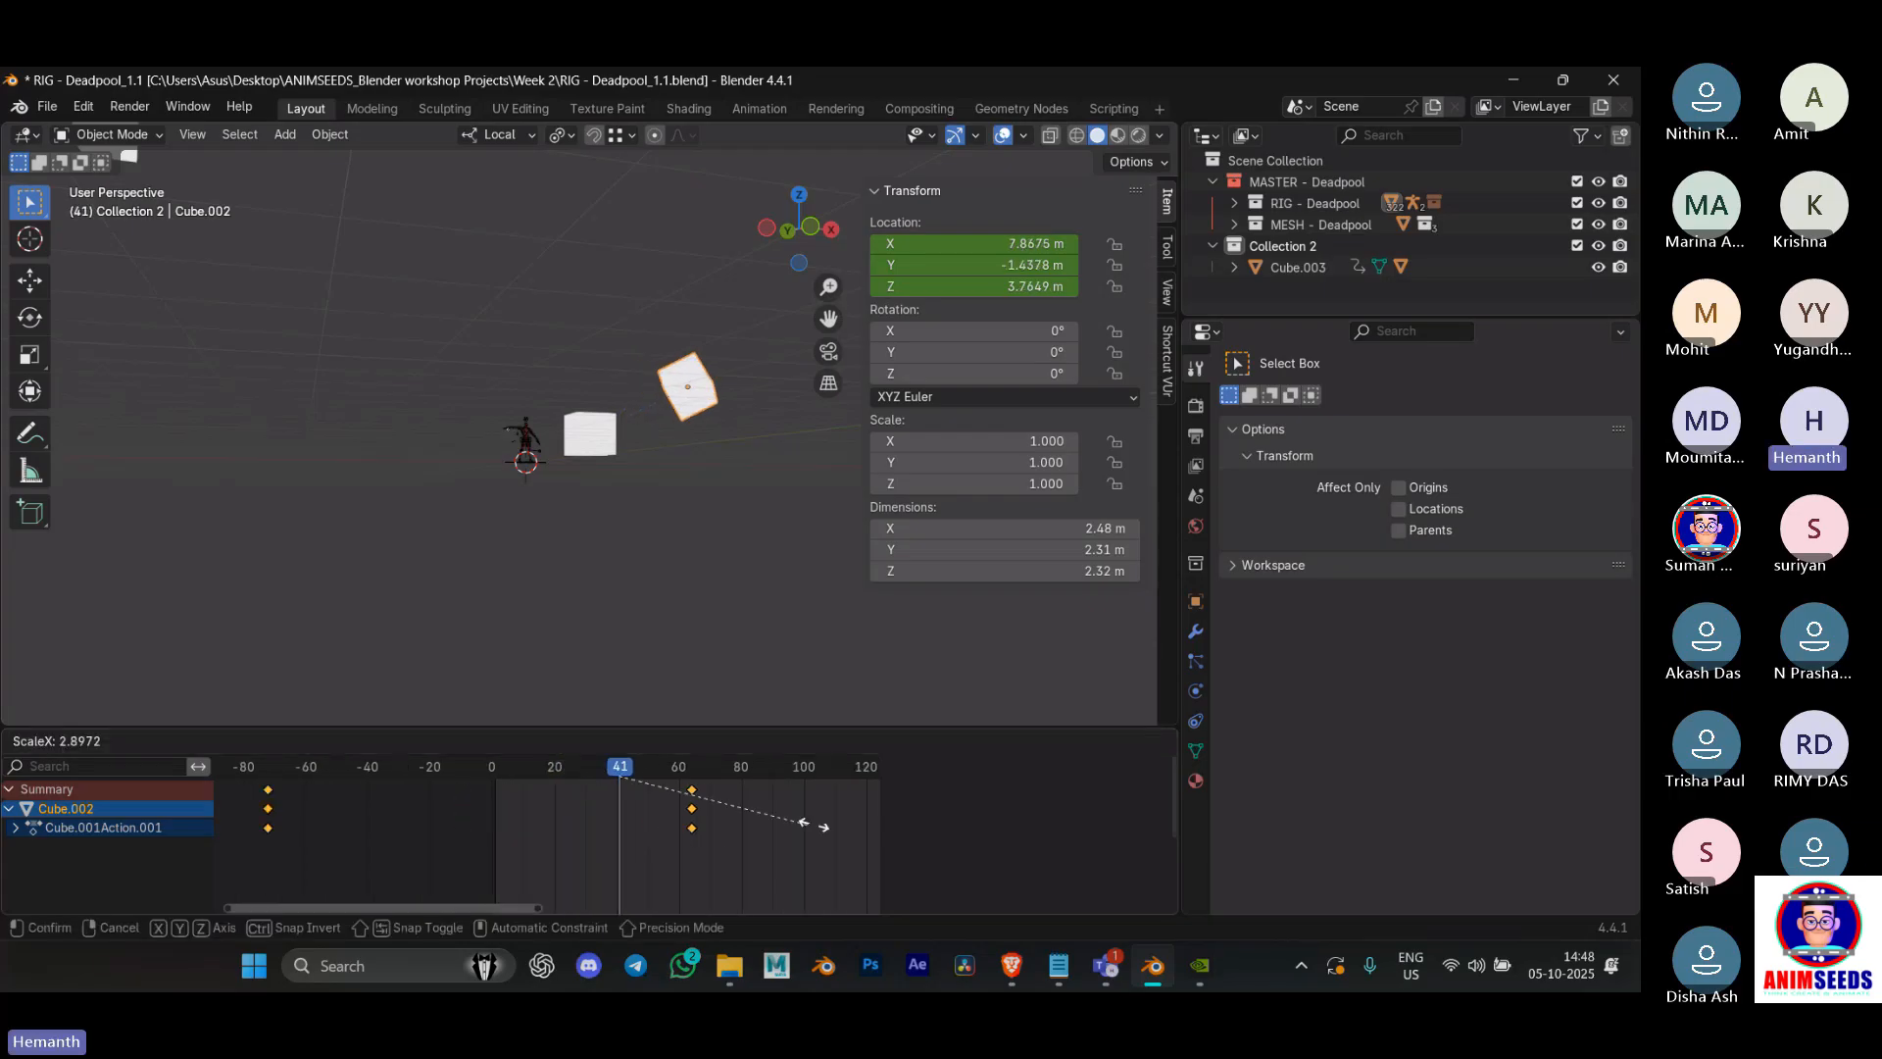
right_click(688, 825)
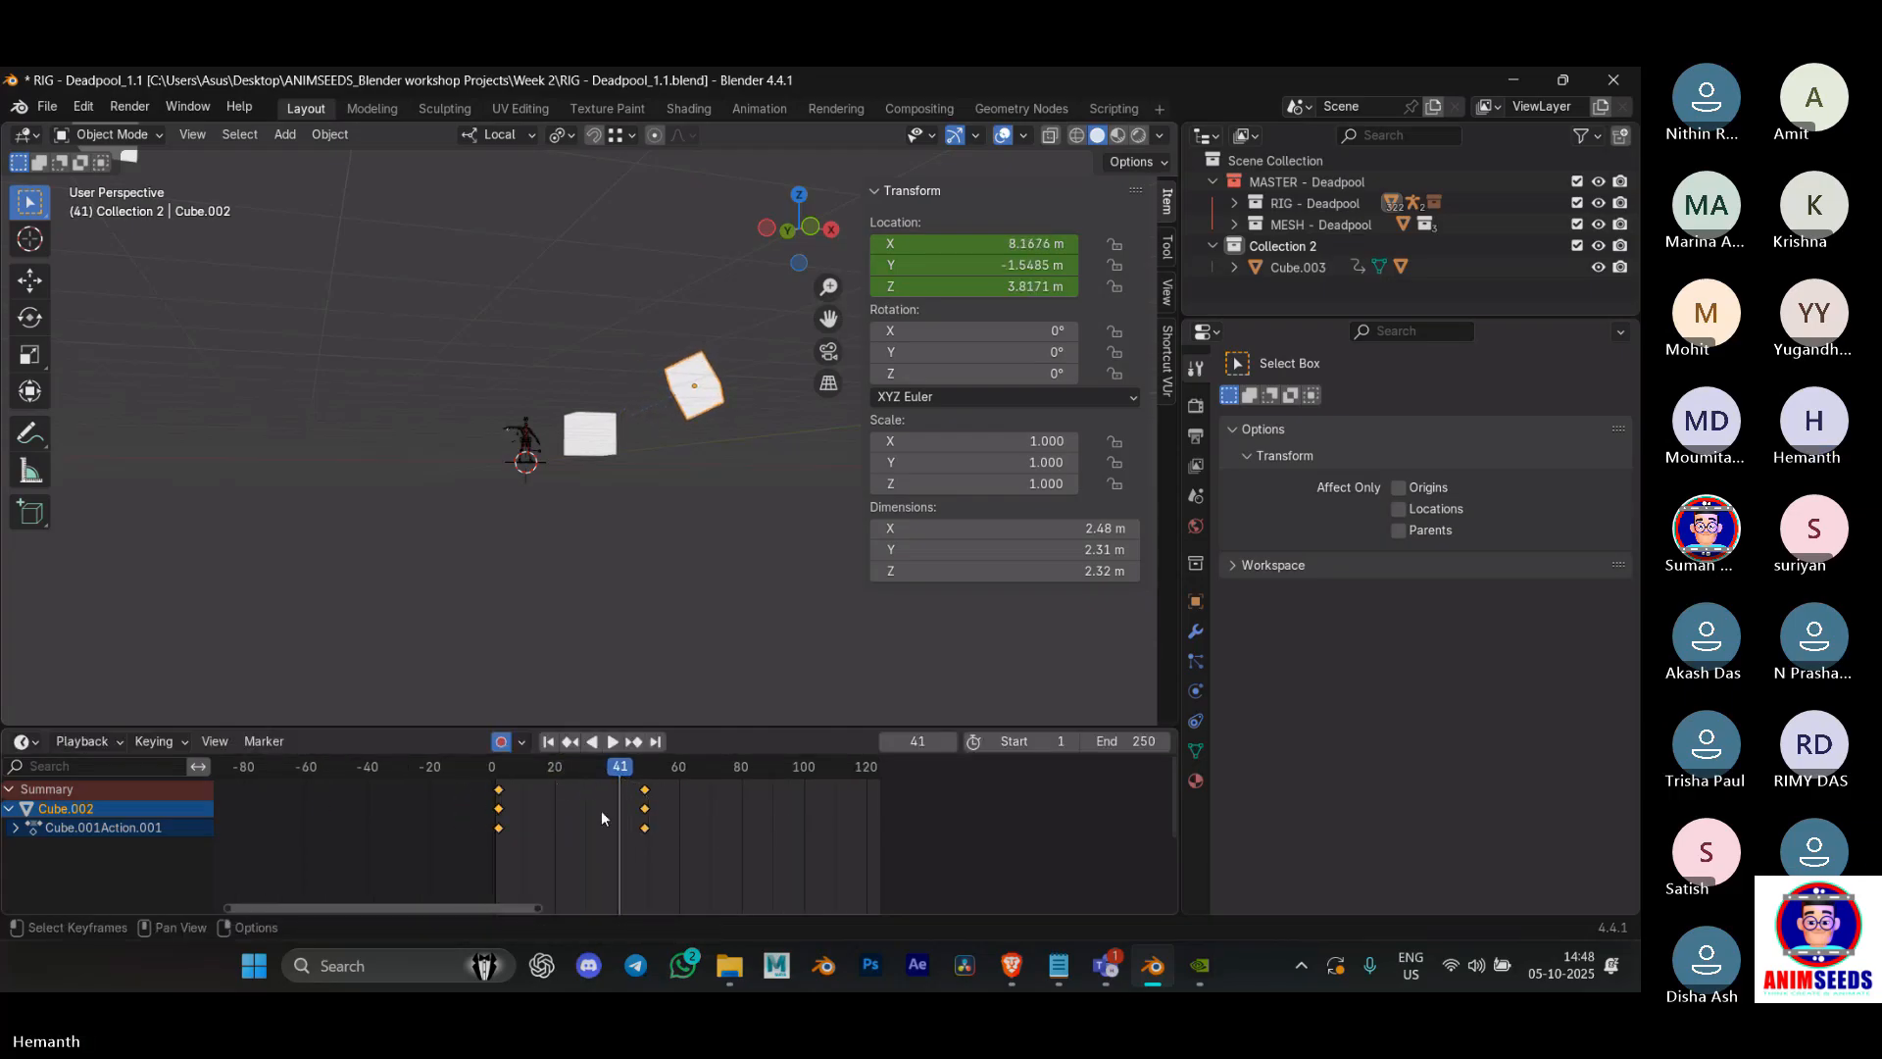
Step: Duplicate the cube's two keyframes to about frames 126 and 173, and play back the animation
scroll(632, 843, "down", 2)
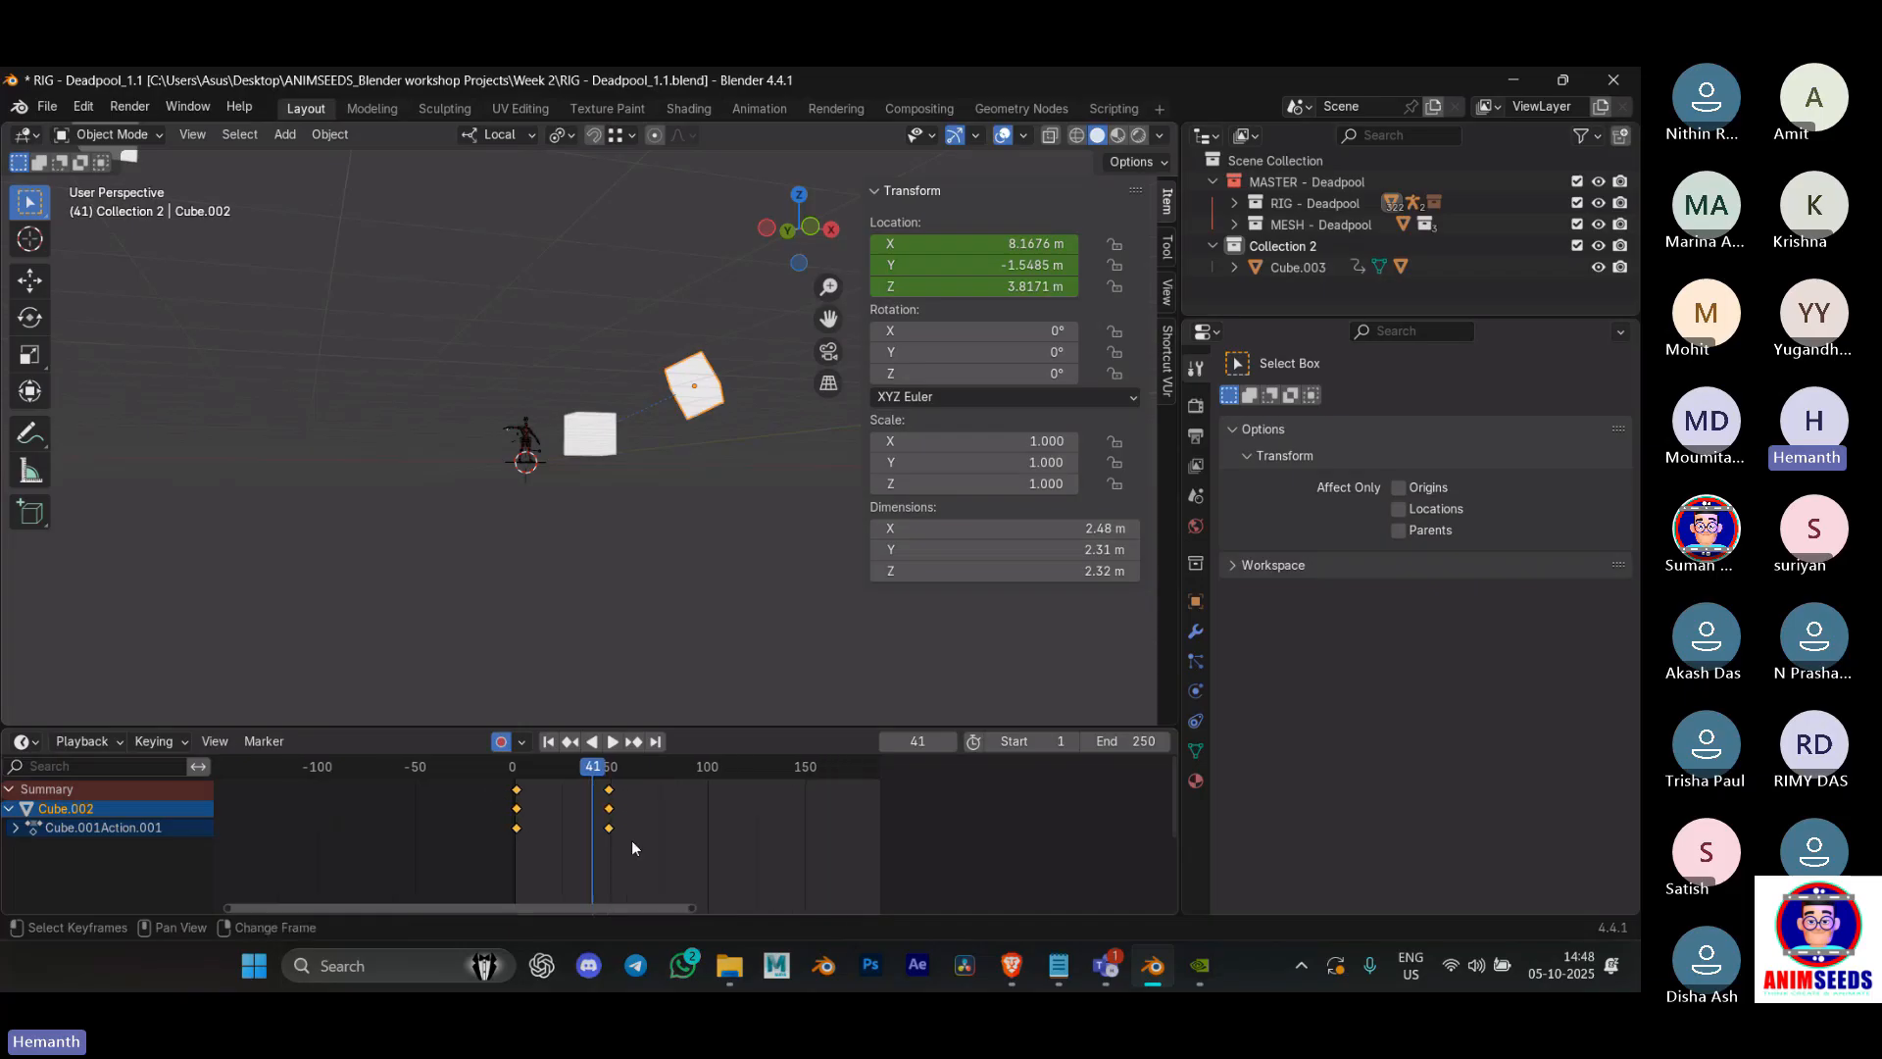
scroll(522, 847, "down", 3)
key("g")
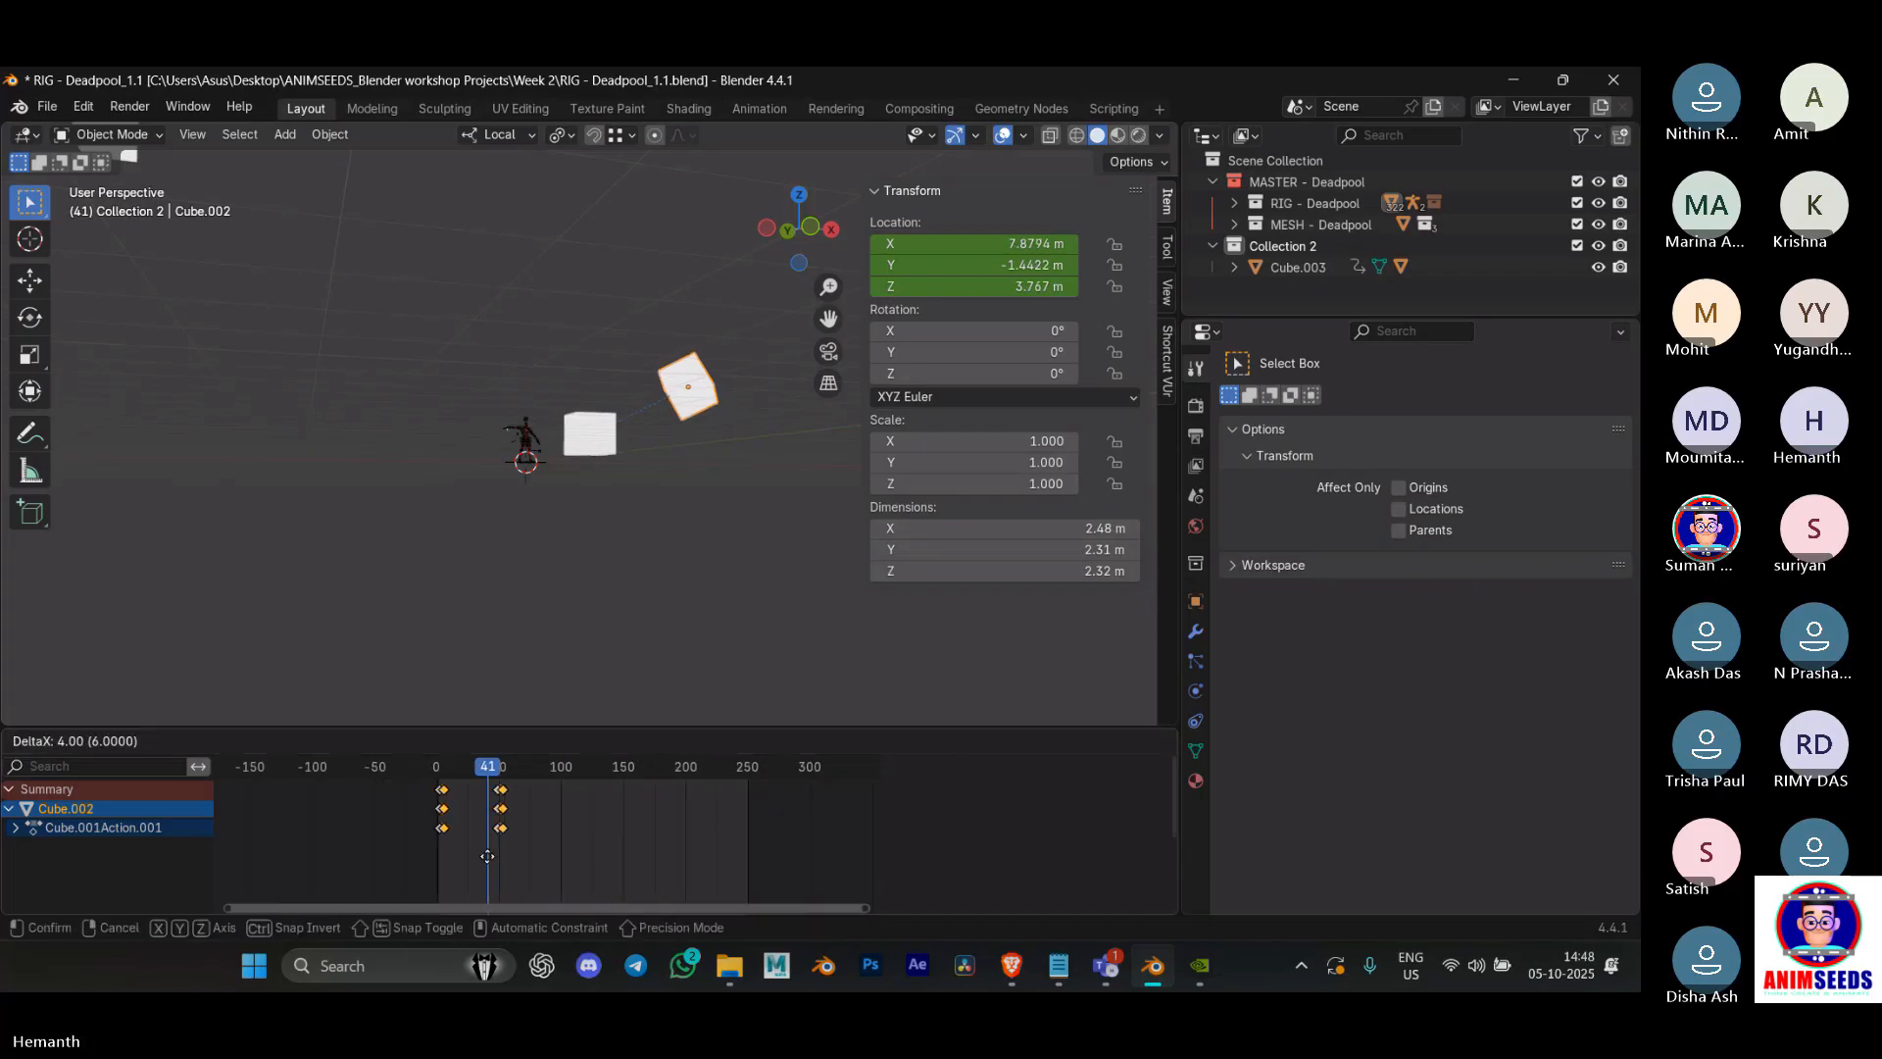
left_click(631, 853)
key("space")
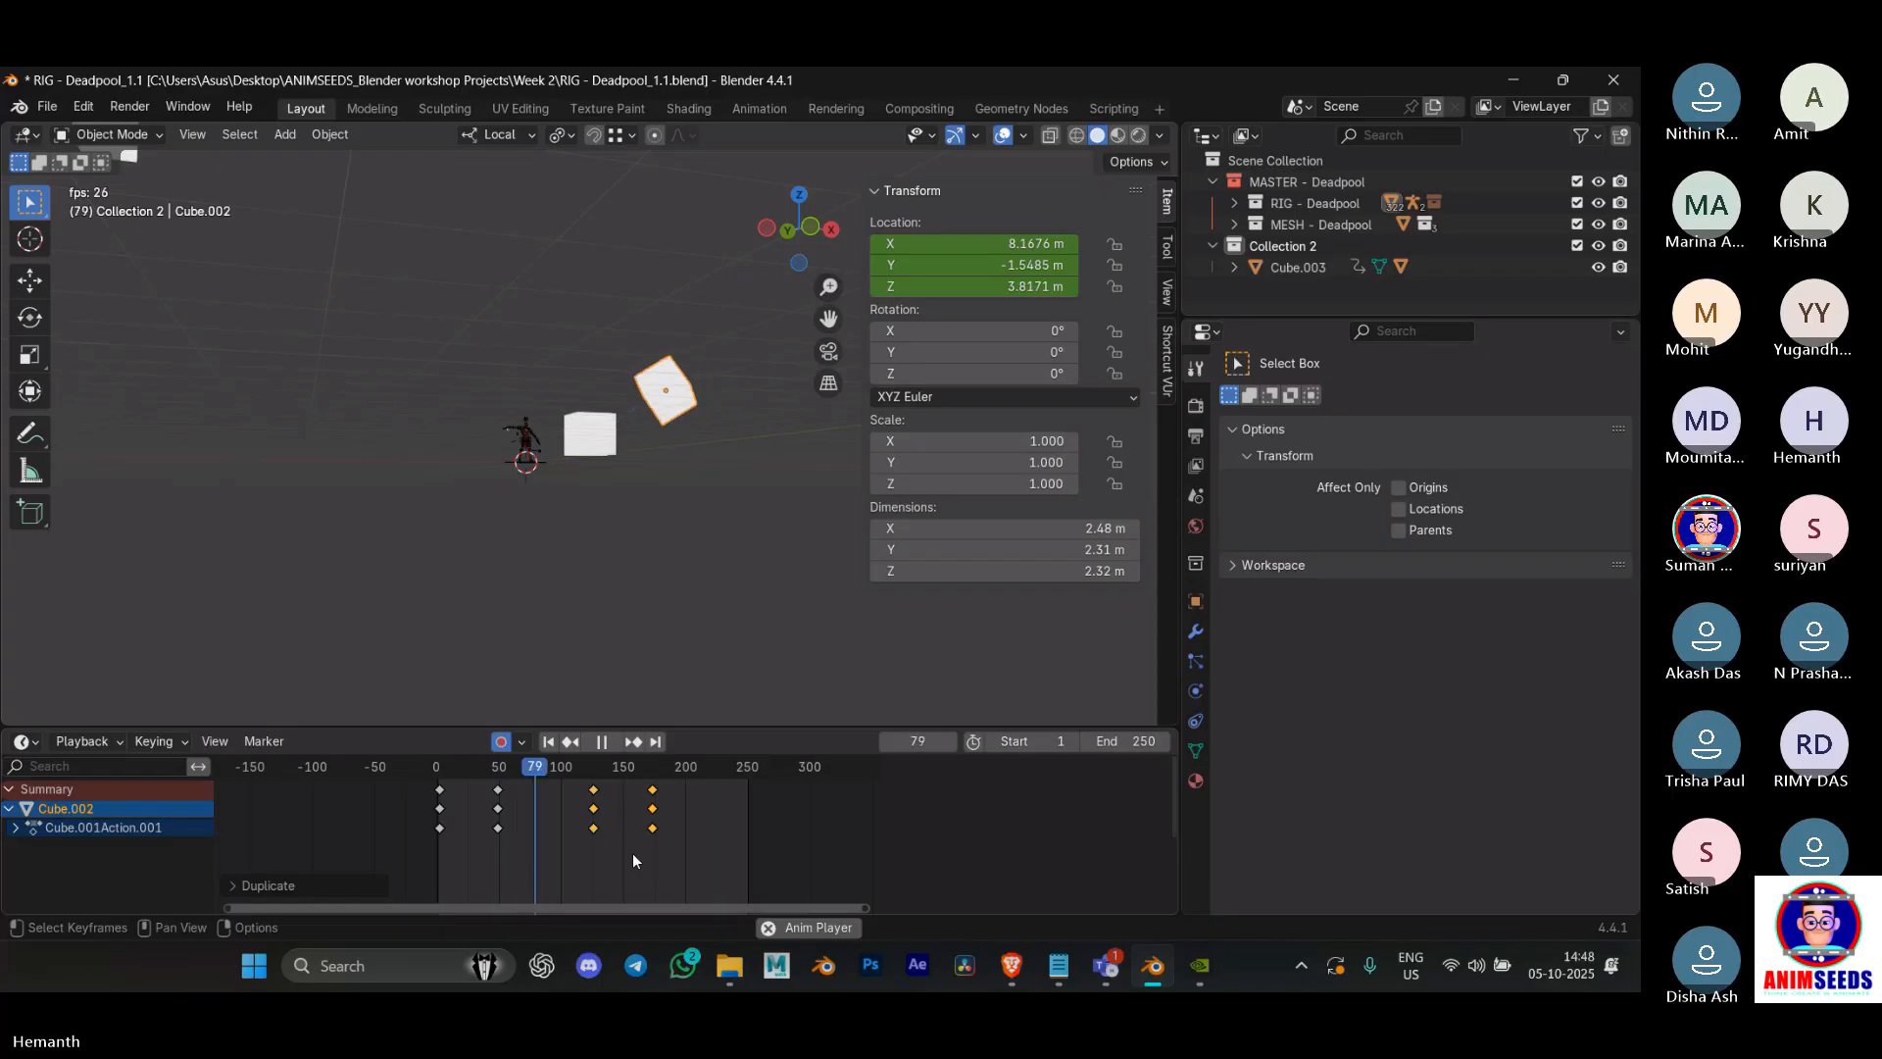
key("space")
left_click_drag(567, 769, 489, 792)
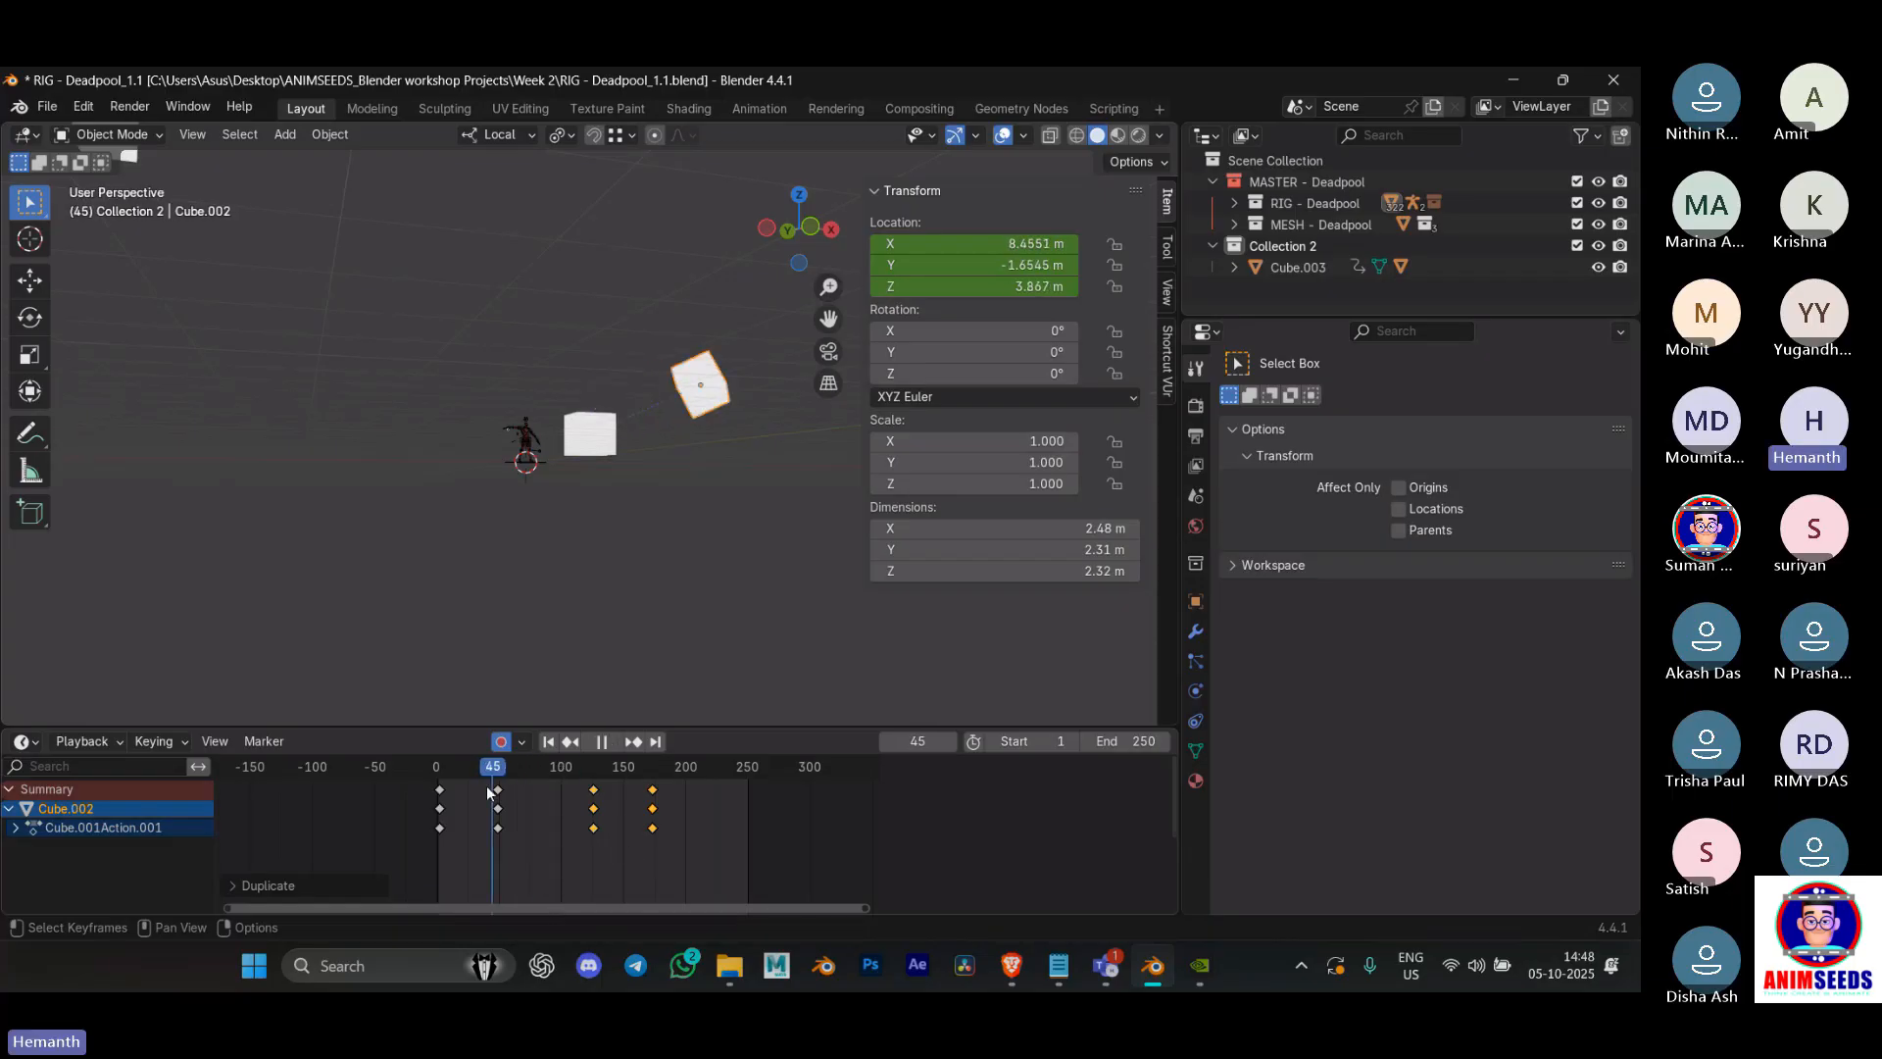
key("space")
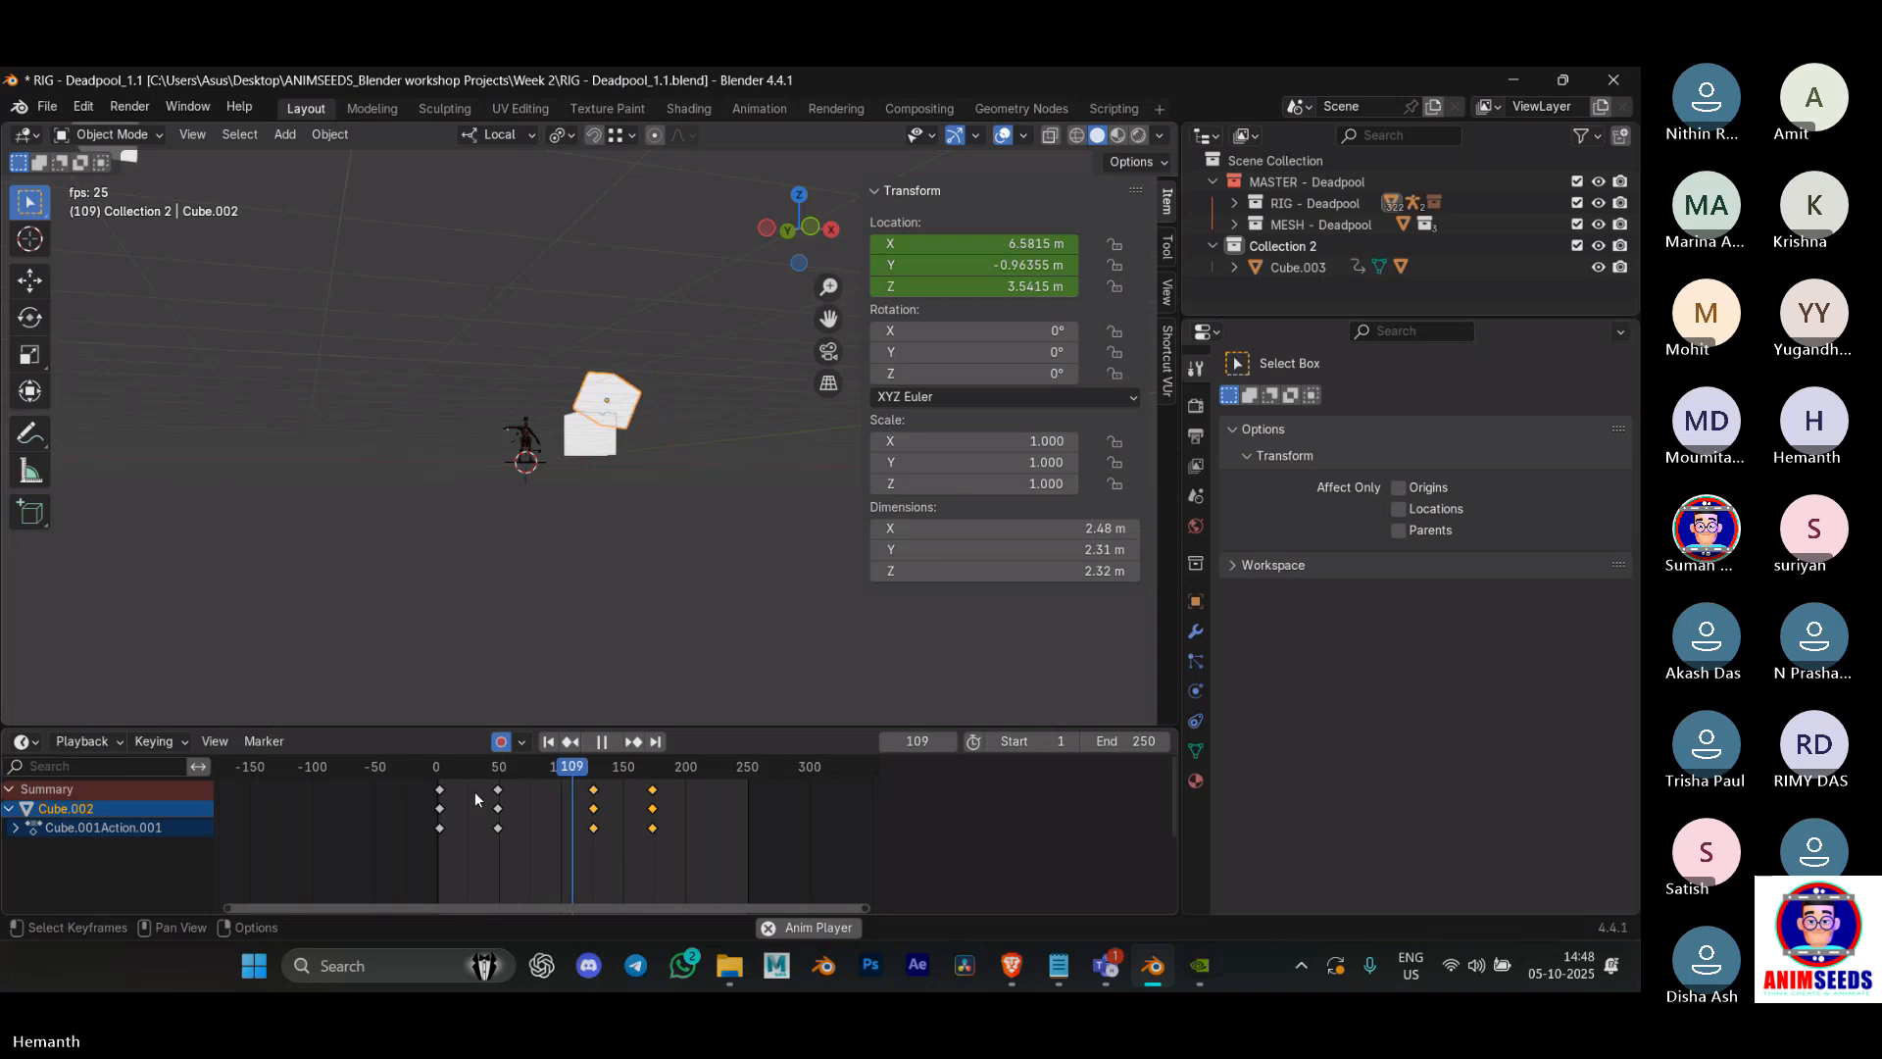
key("space")
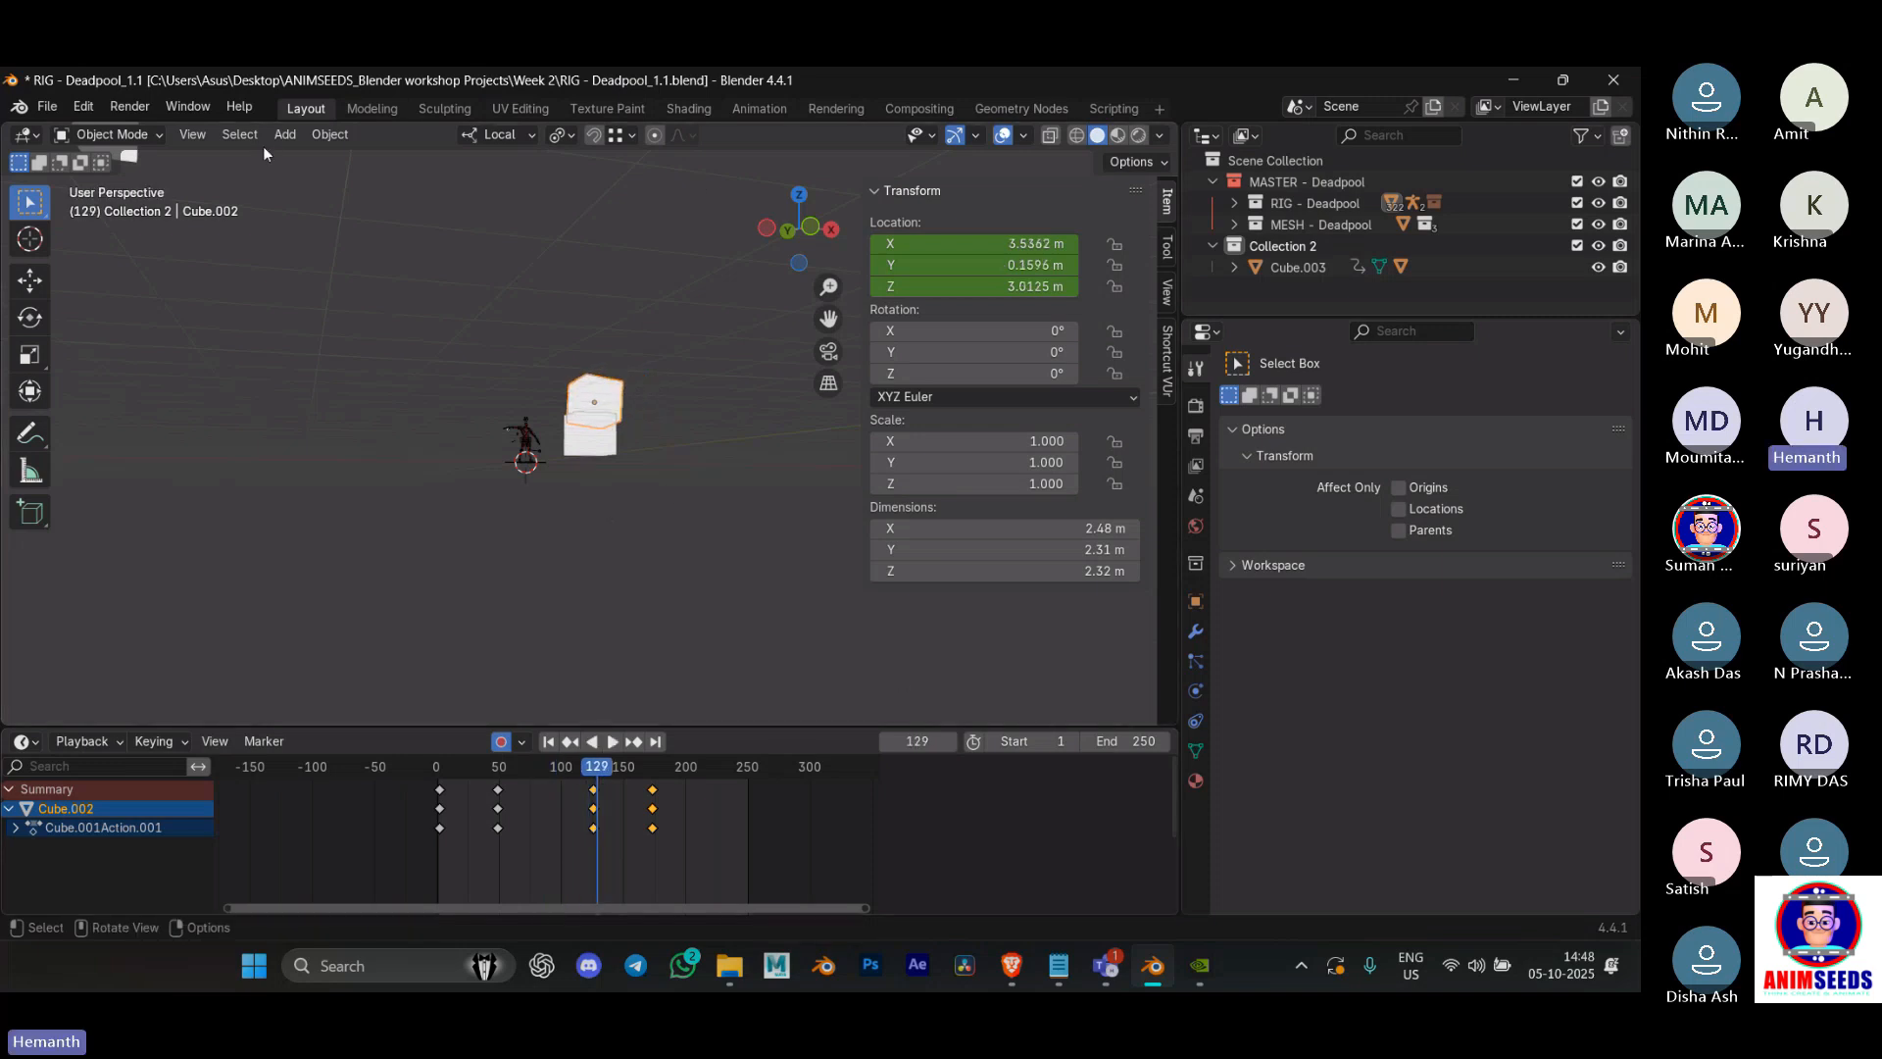
Step: Create a new General file and delete its default camera, cube and light
left_click(46, 106)
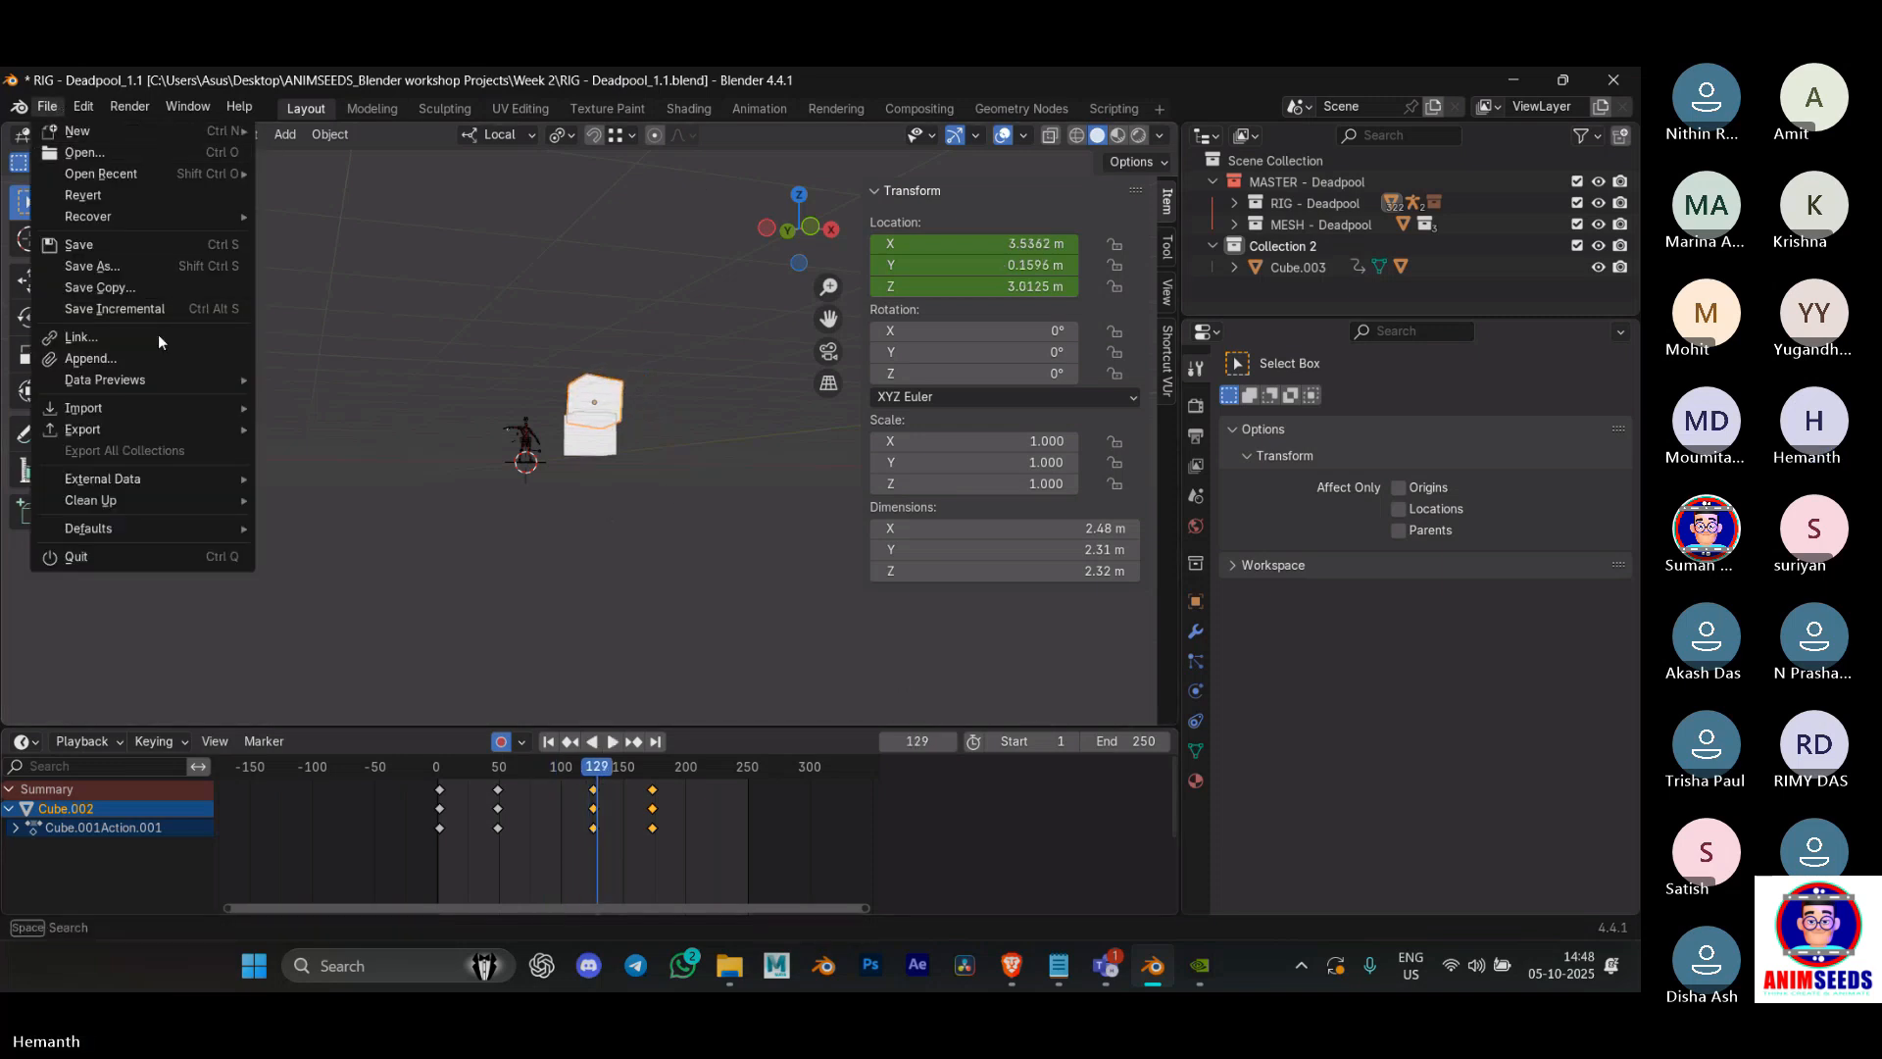
mouse_move(122, 139)
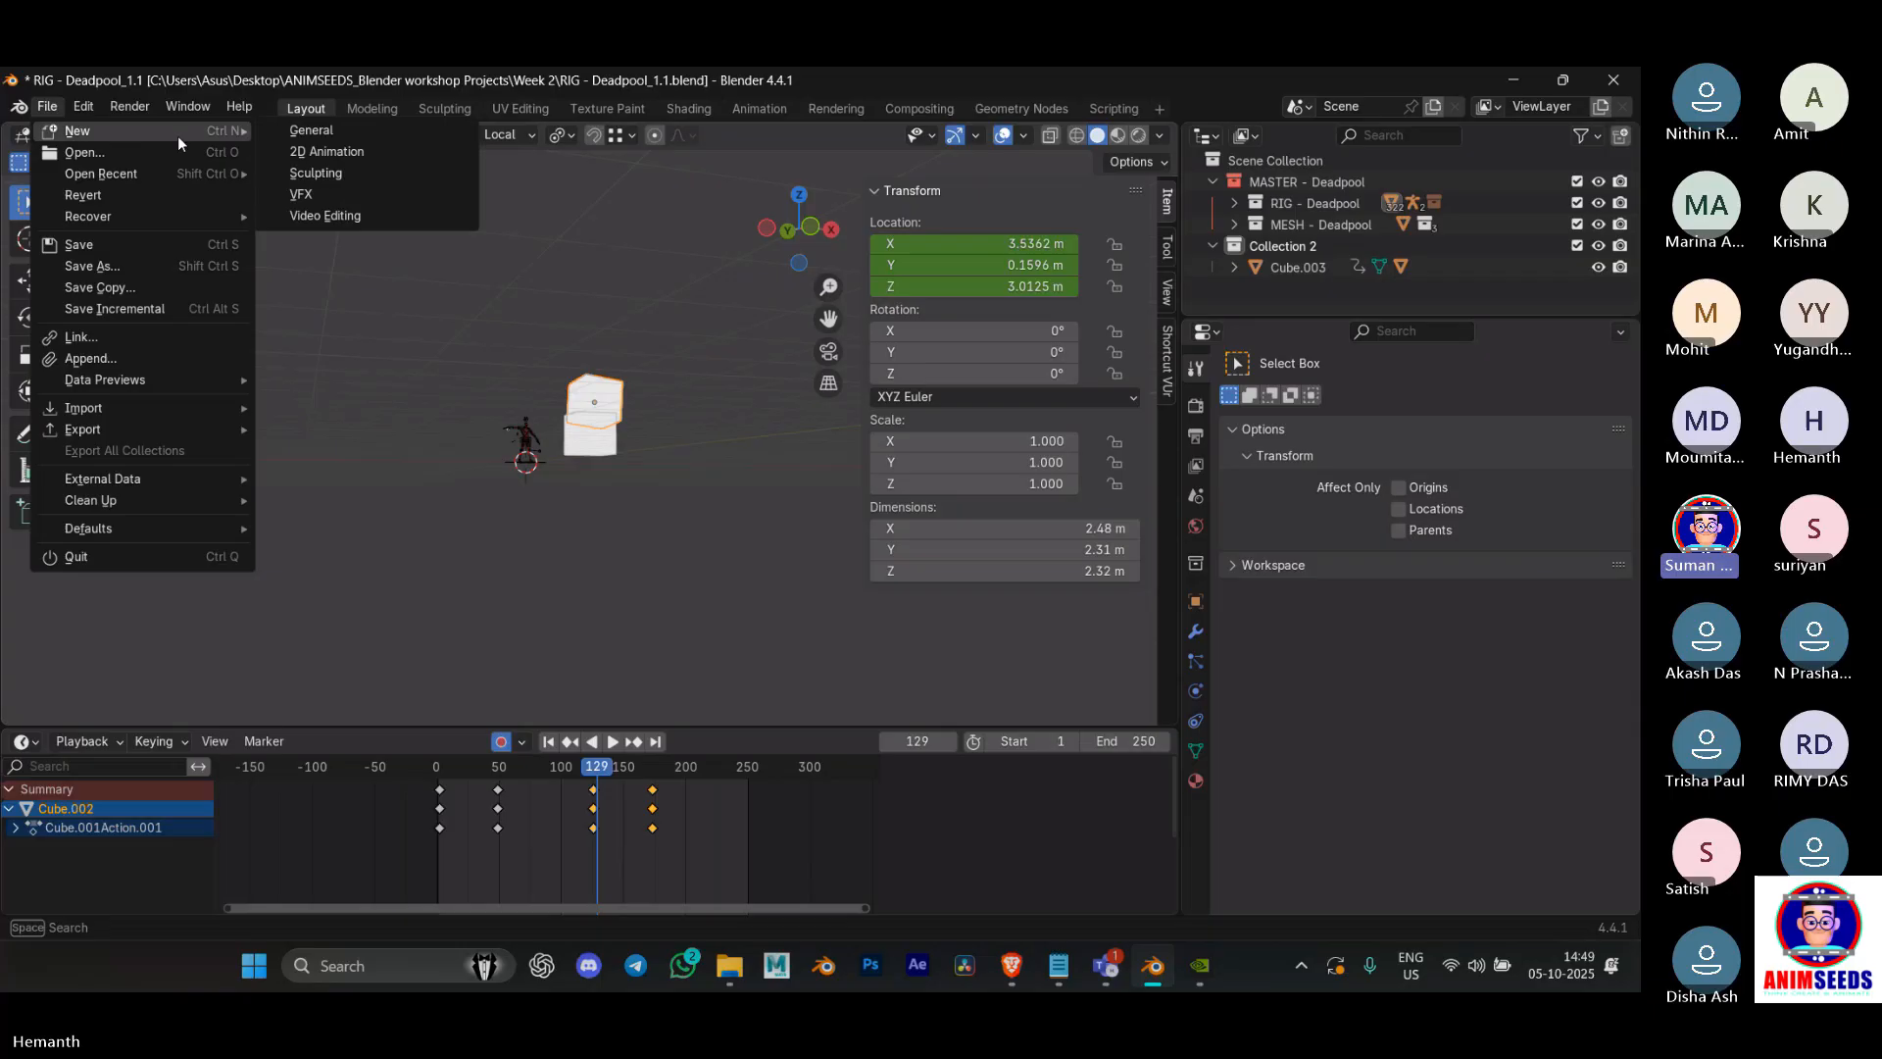
left_click(367, 129)
left_click(862, 552)
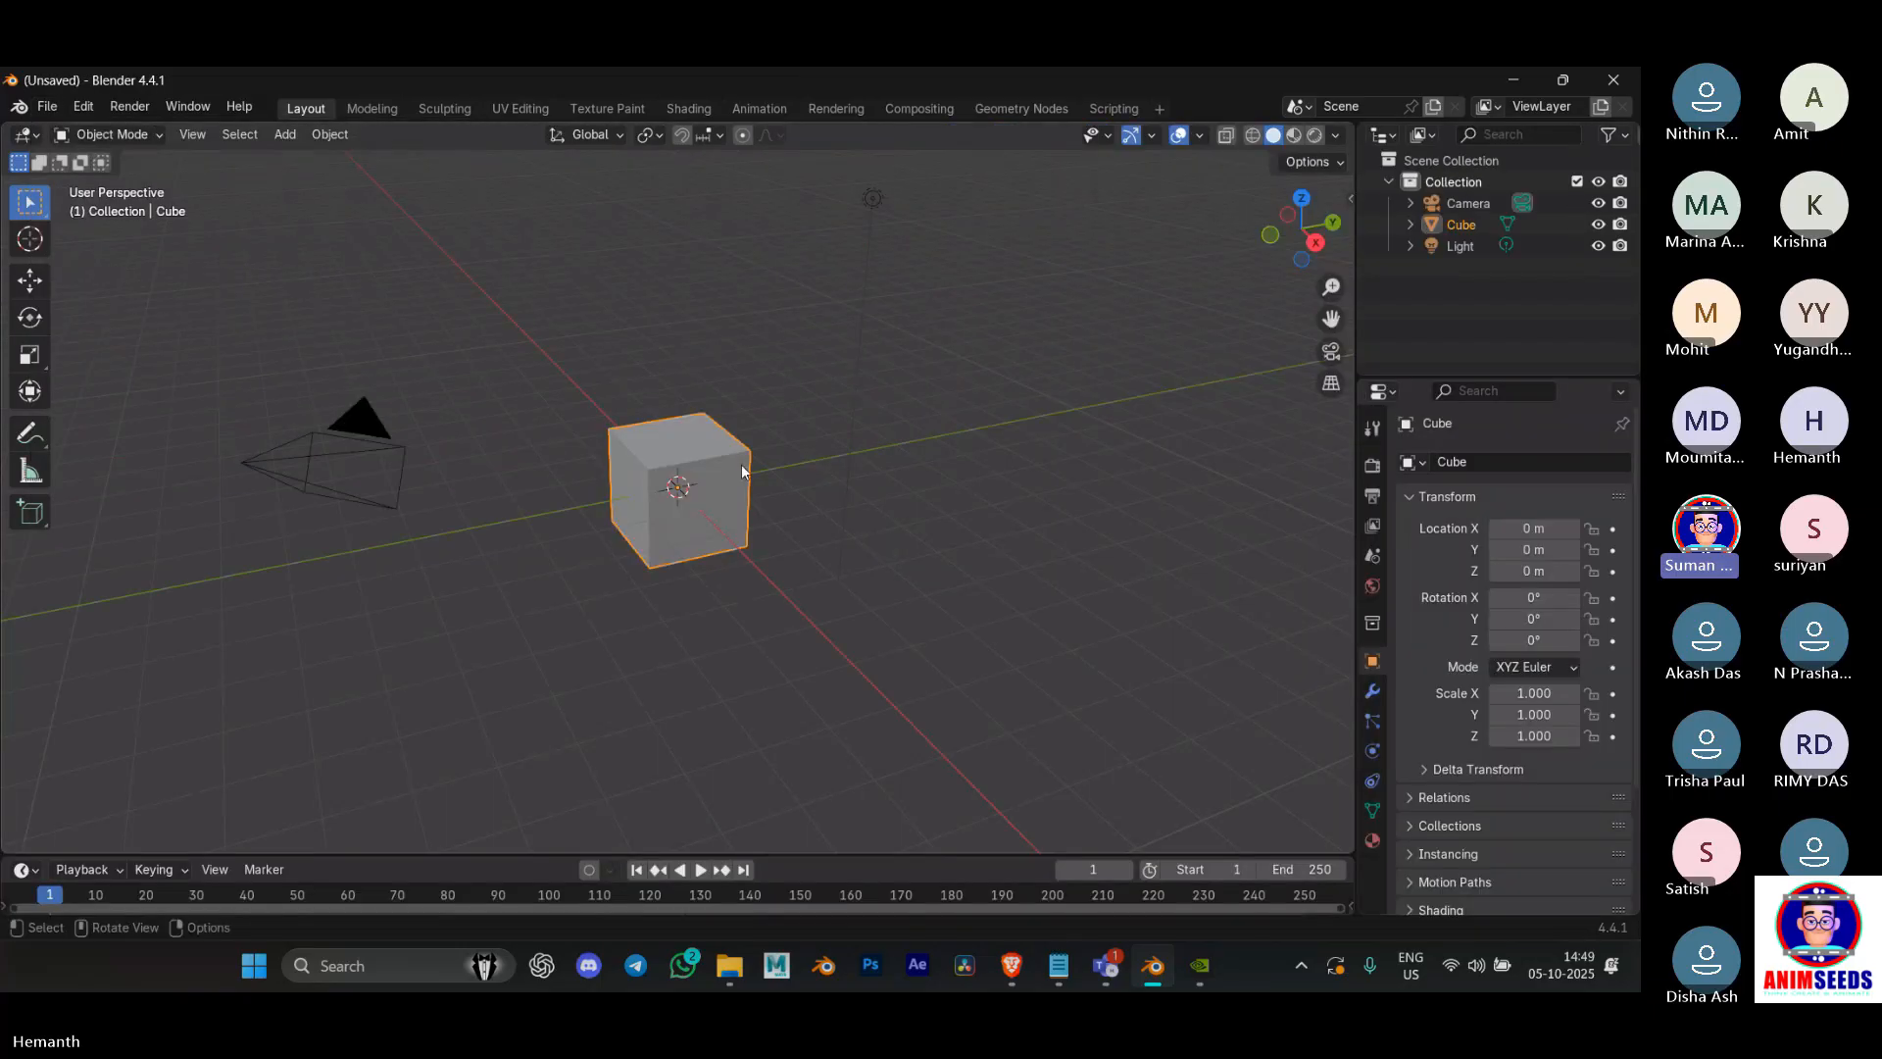
key("a")
key("x")
left_click(397, 281)
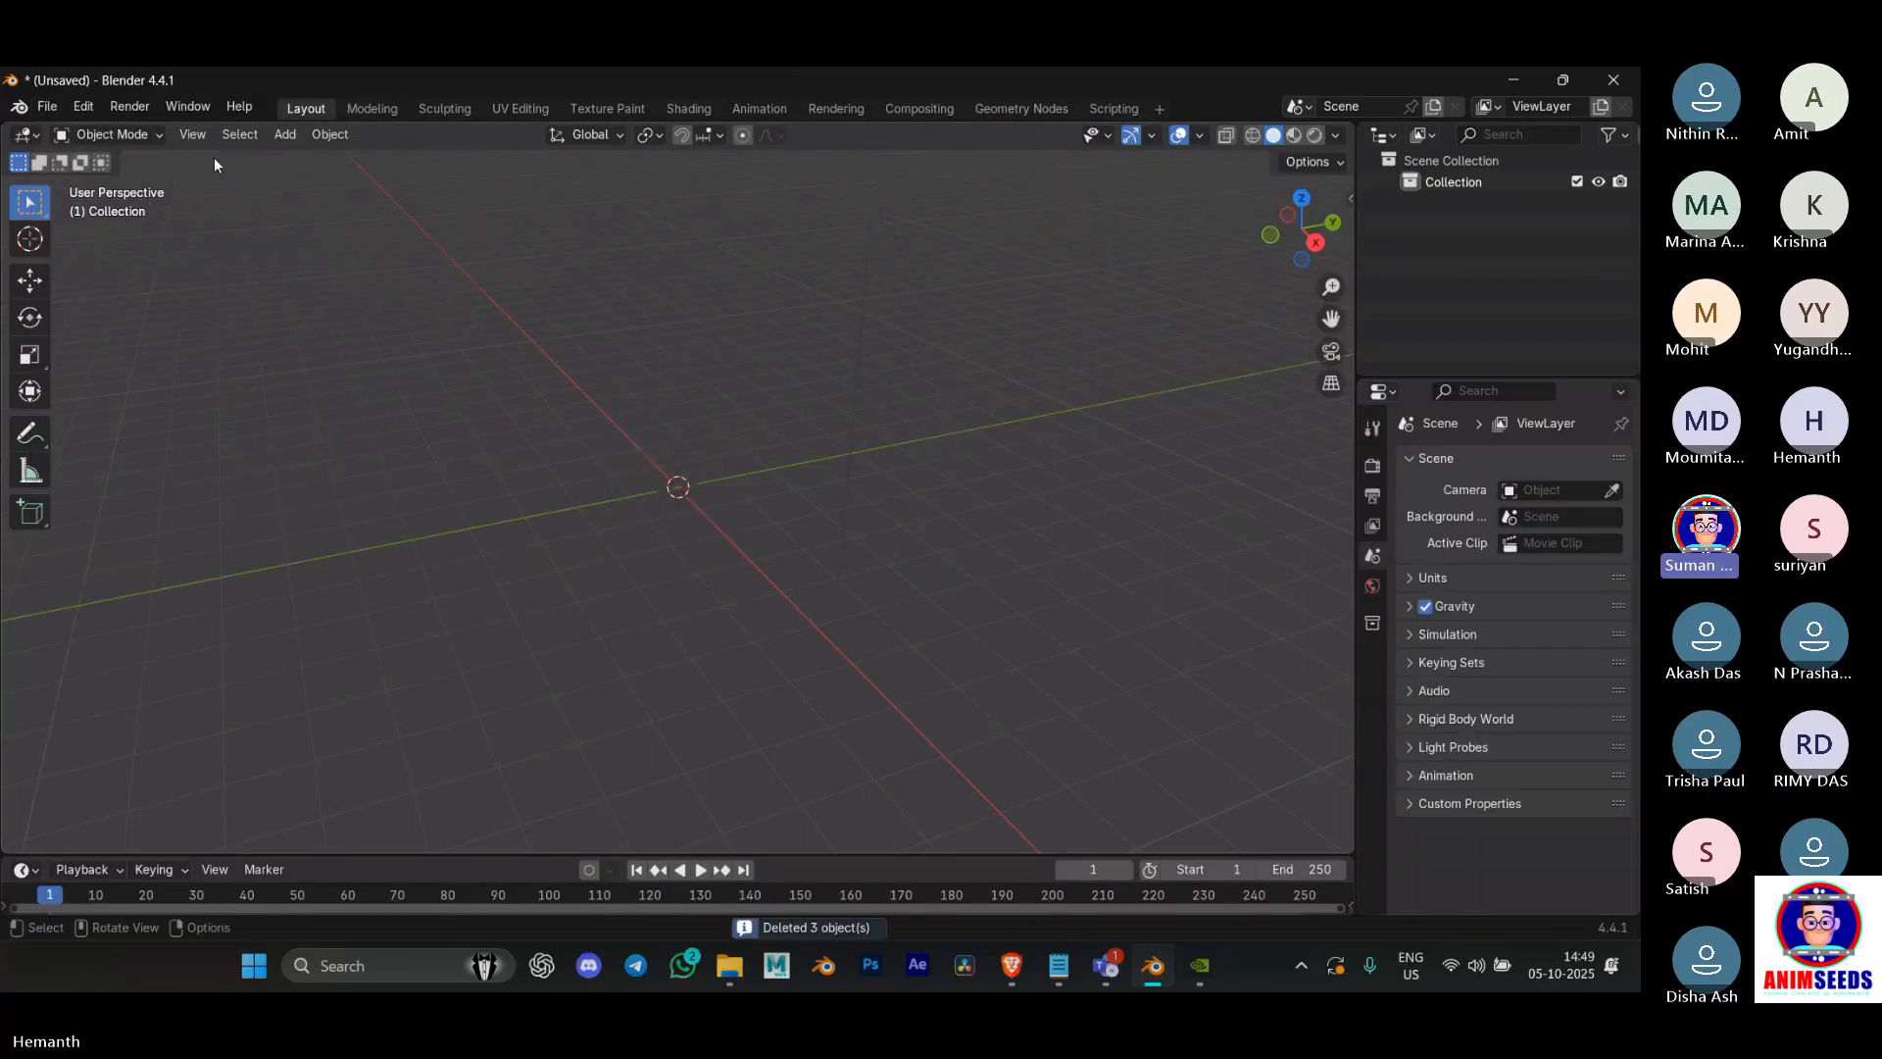
Step: Append the MASTER - Deadpool collection from the Deadpool_1.1.blend rig file, widen the Outliner and Properties area, and deselect everything
left_click(49, 108)
left_click(164, 359)
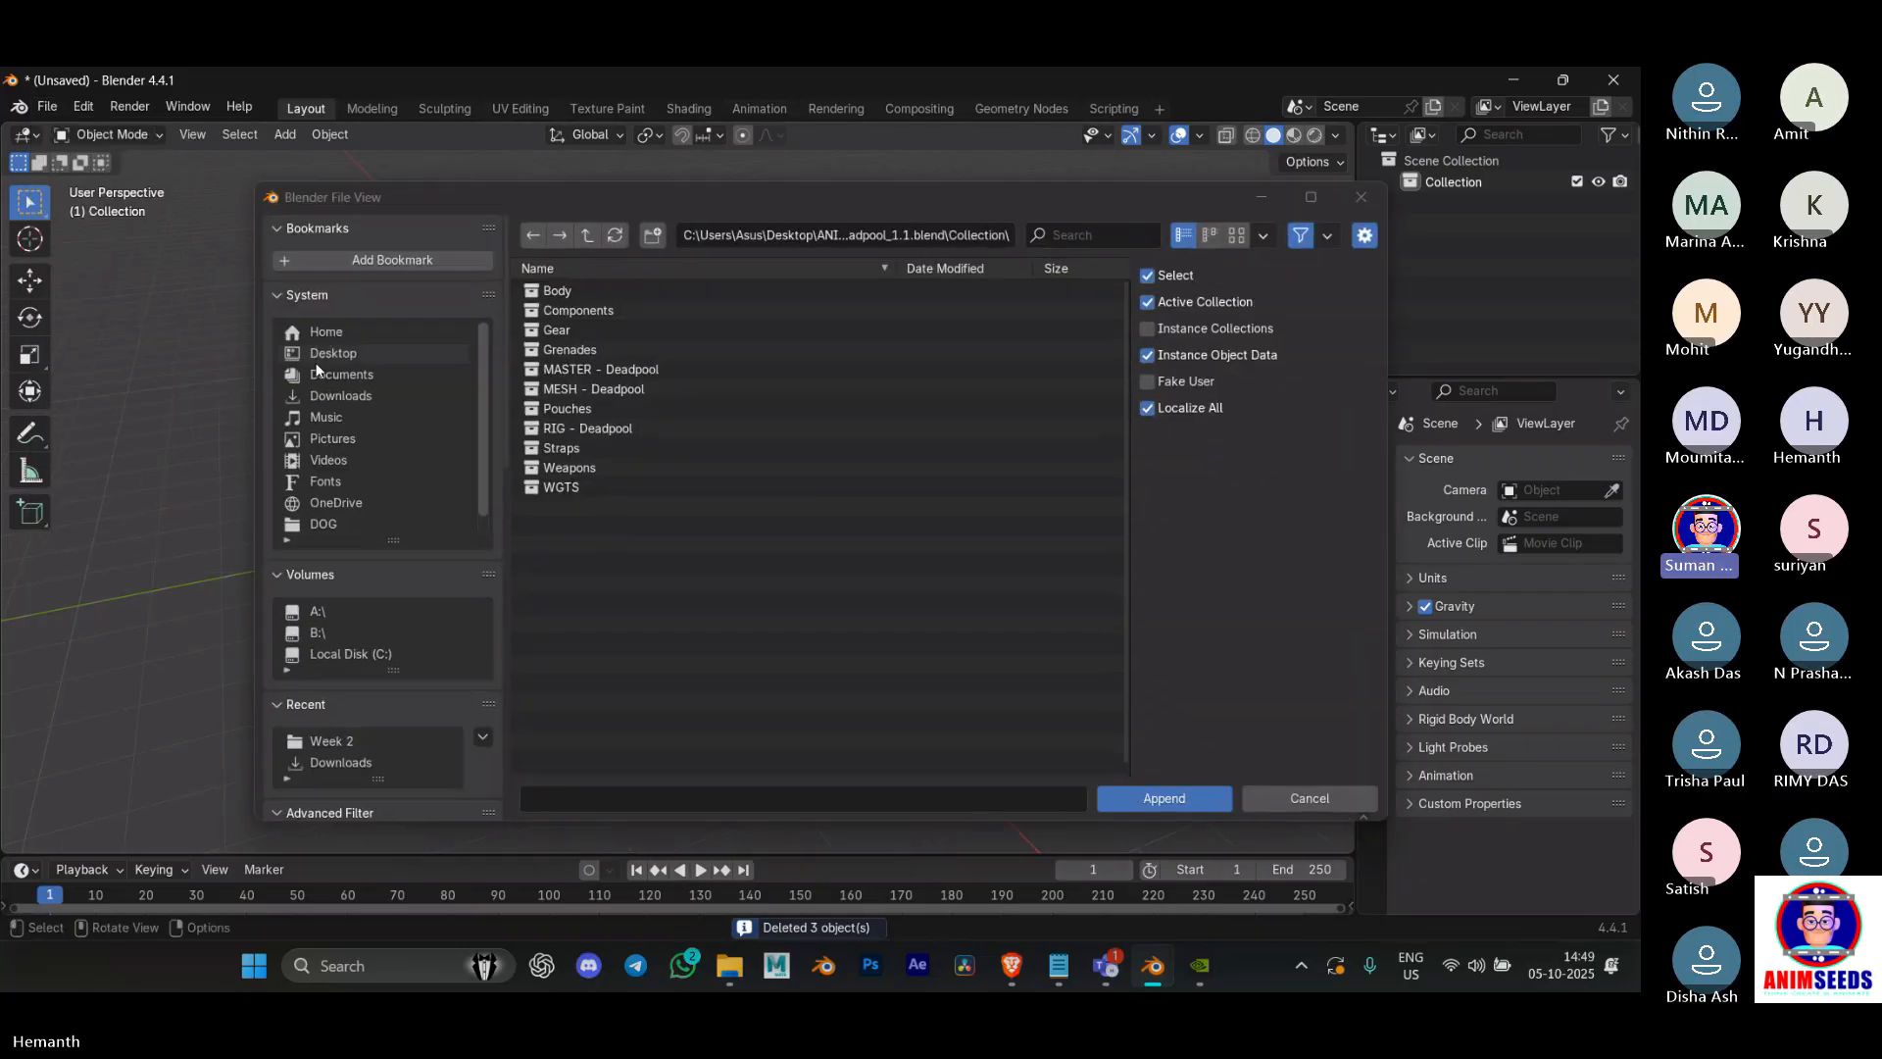
double_click(628, 370)
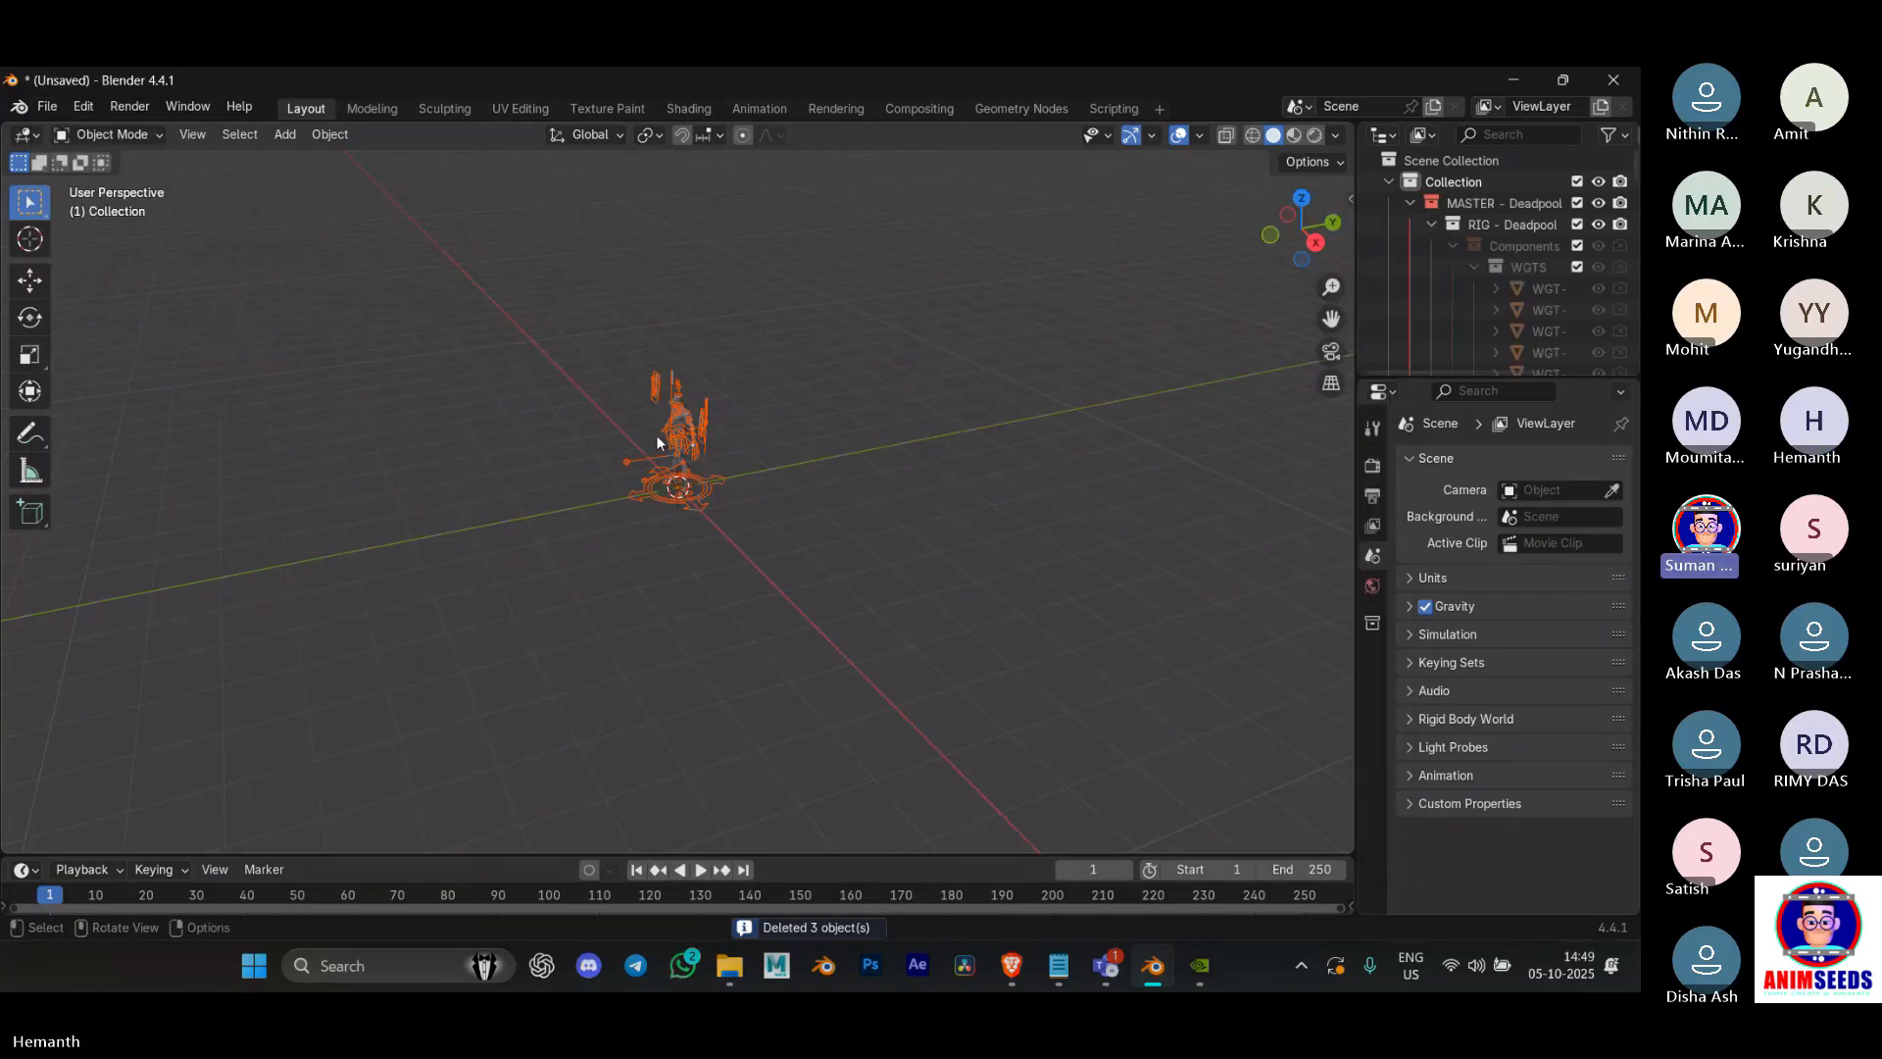
middle_click_drag(660, 424, 766, 524)
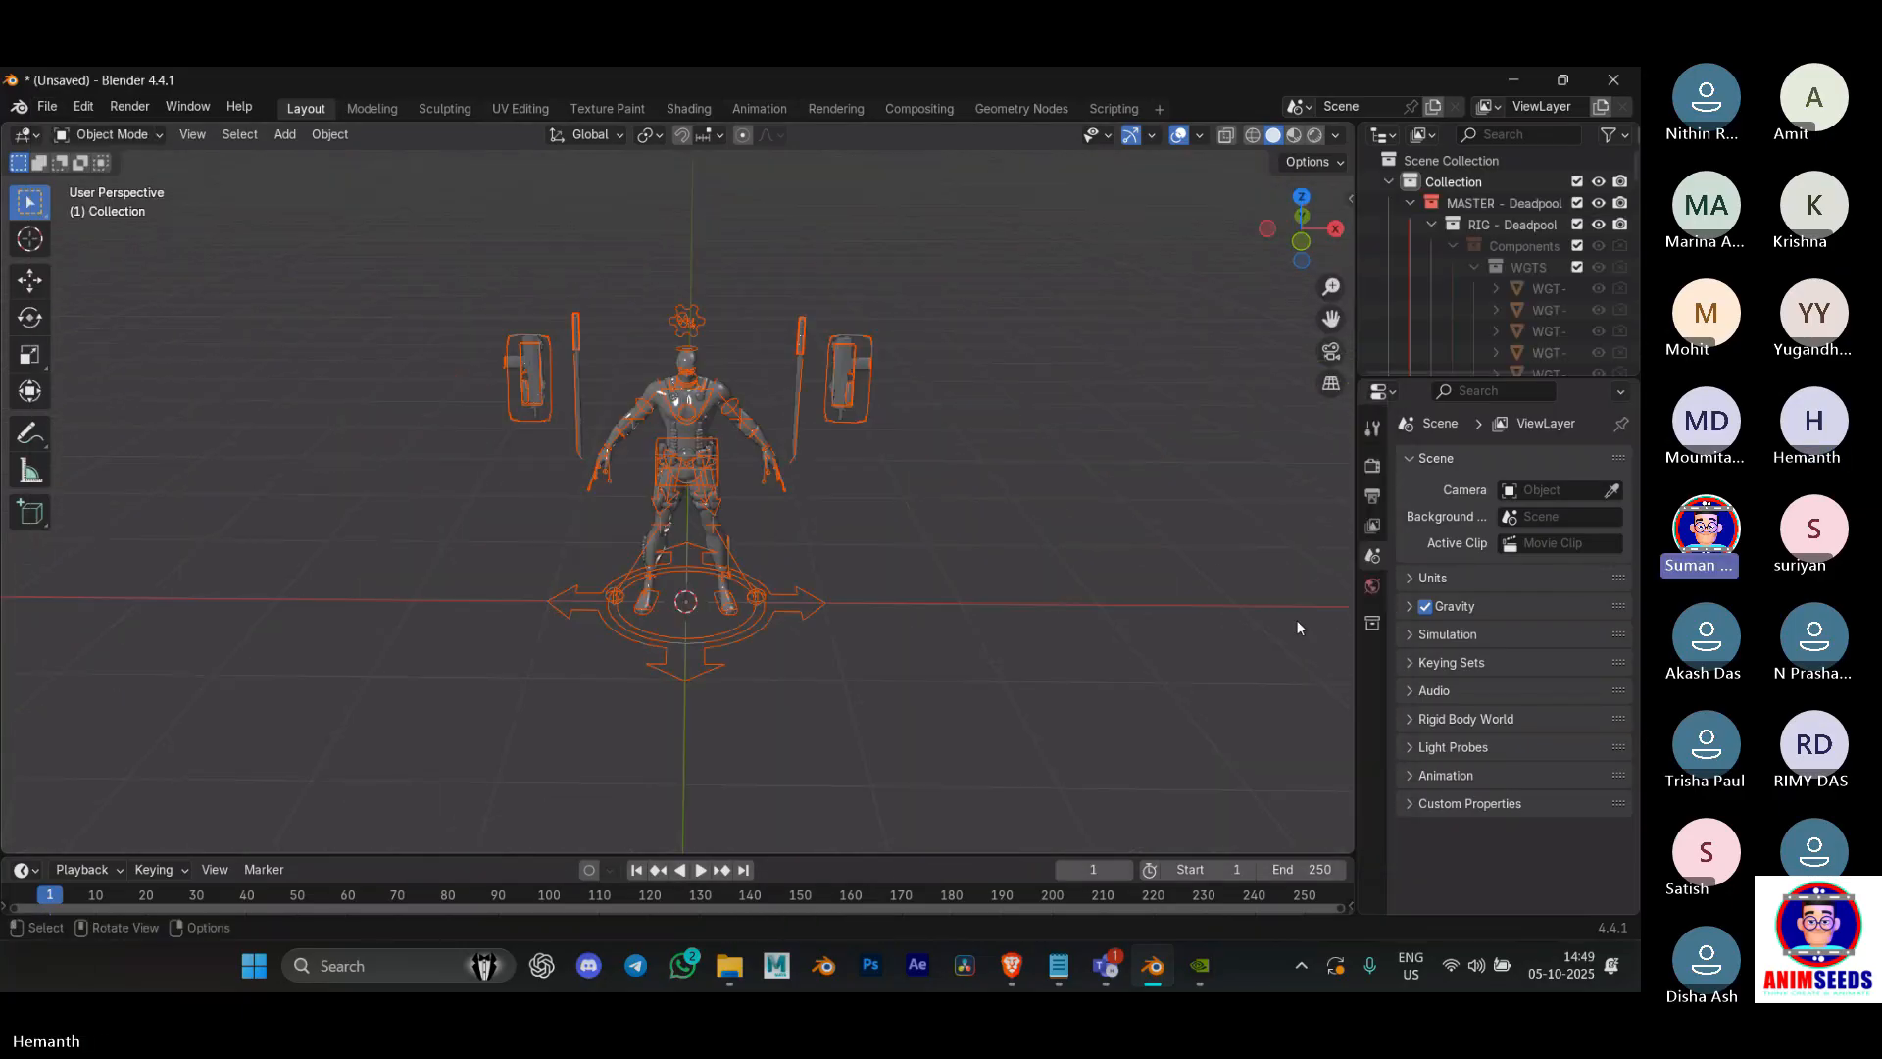
left_click_drag(1354, 662, 1065, 669)
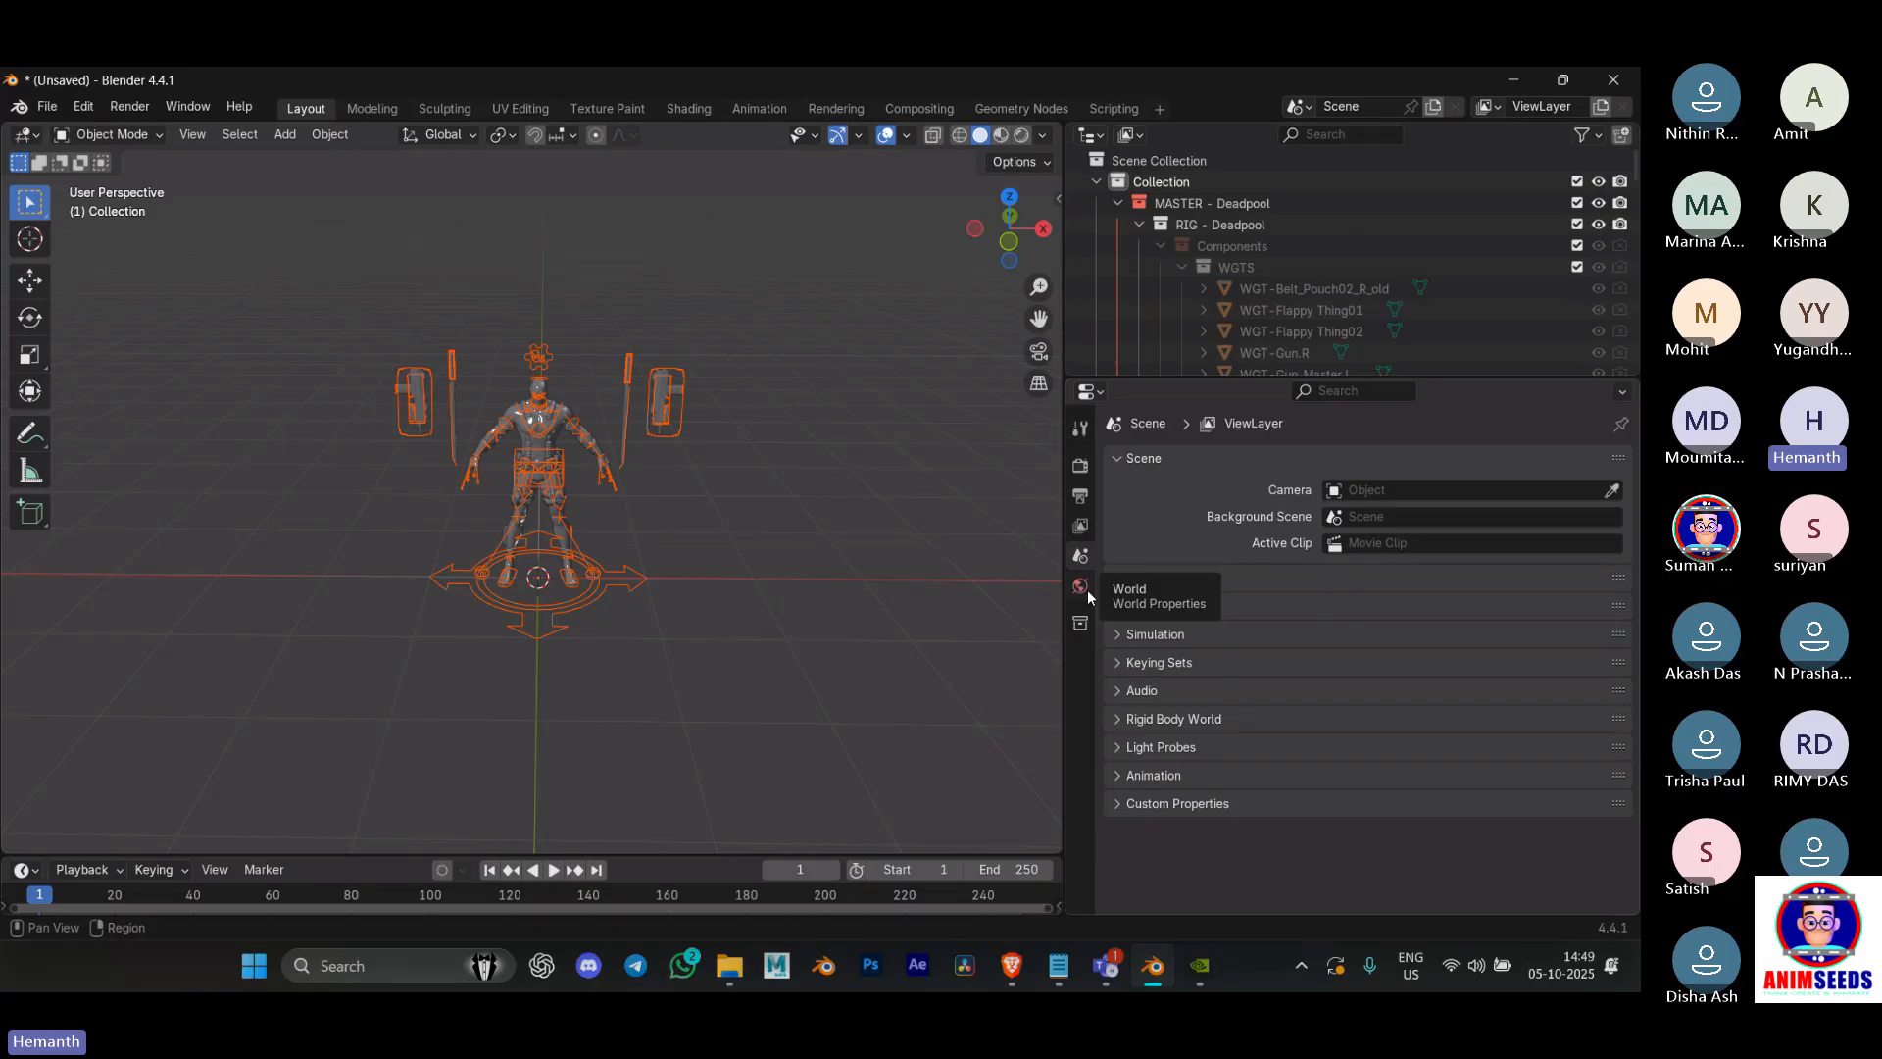
left_click(715, 414)
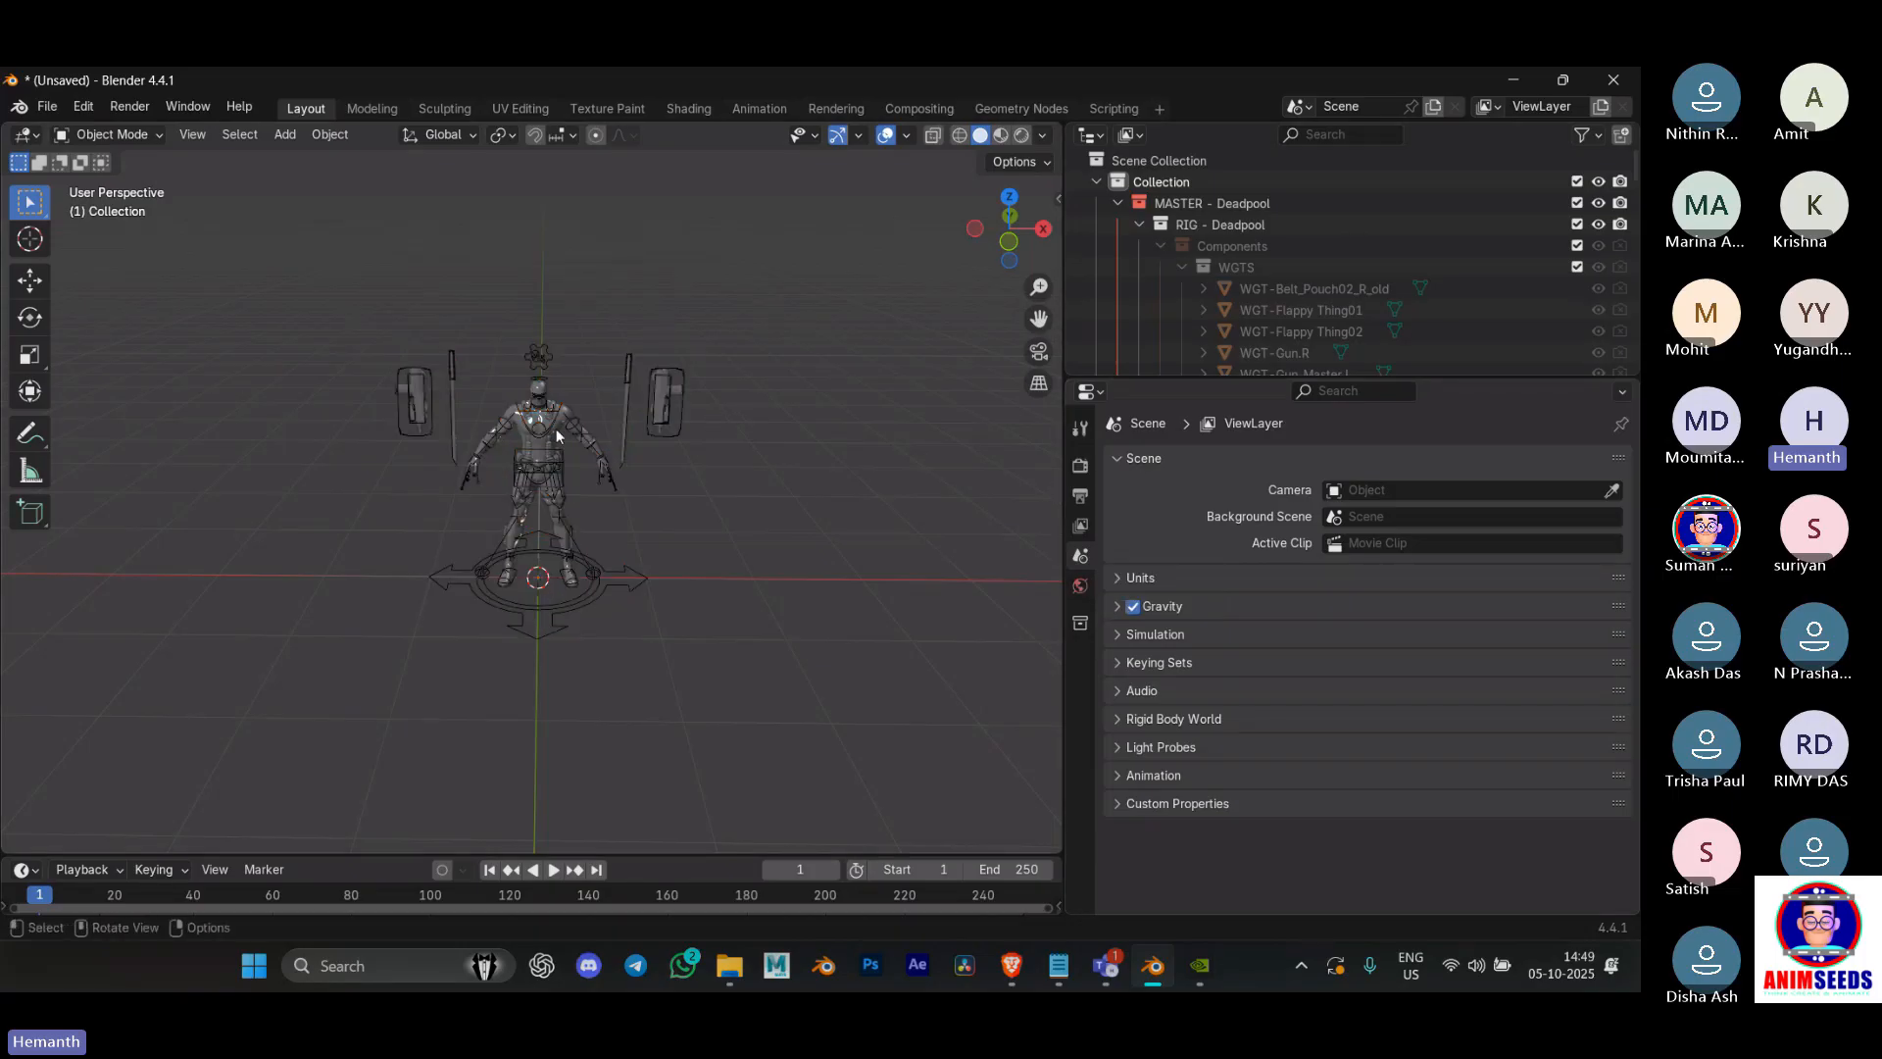
scroll(715, 415, "up", 4)
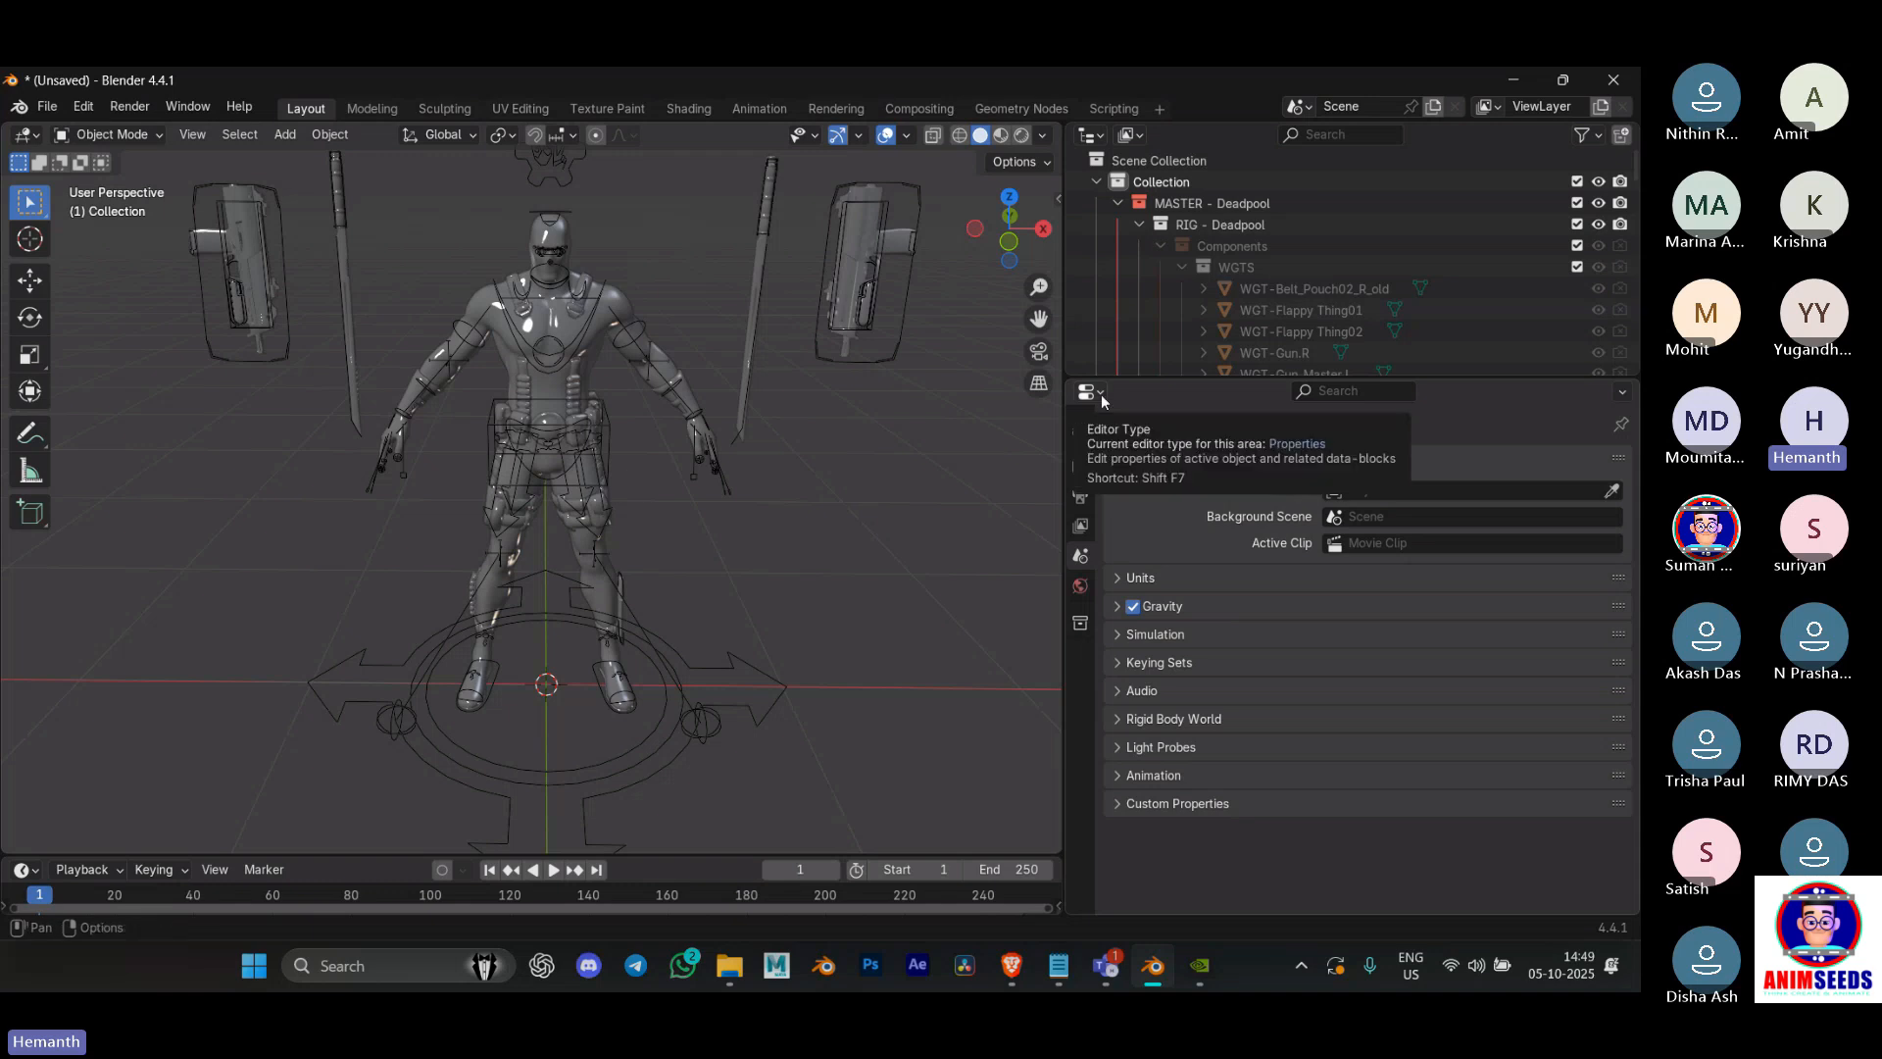
Step: Collapse the MASTER - Deadpool collection and show Deadpool_rig_ui.py in a widened Text Editor in place of the Properties editor
left_click(1118, 203)
left_click(1102, 393)
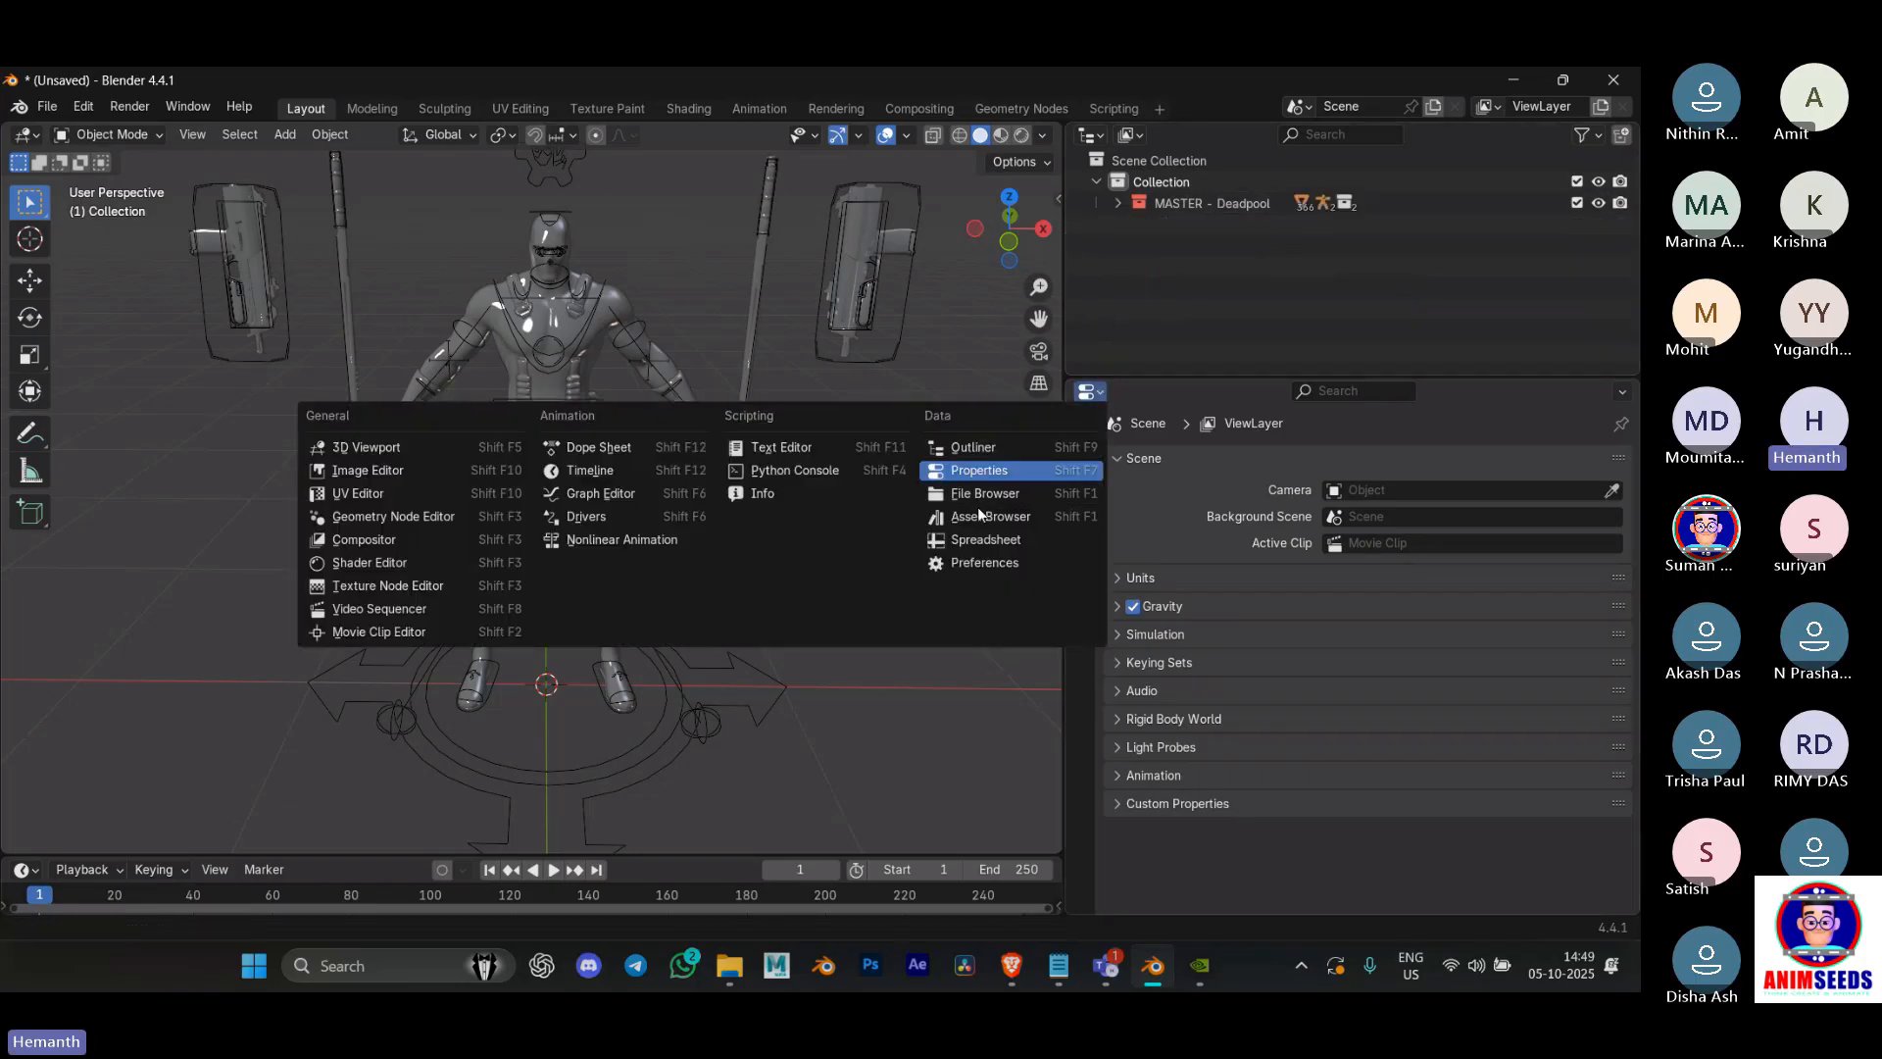
left_click(794, 448)
left_click(1302, 392)
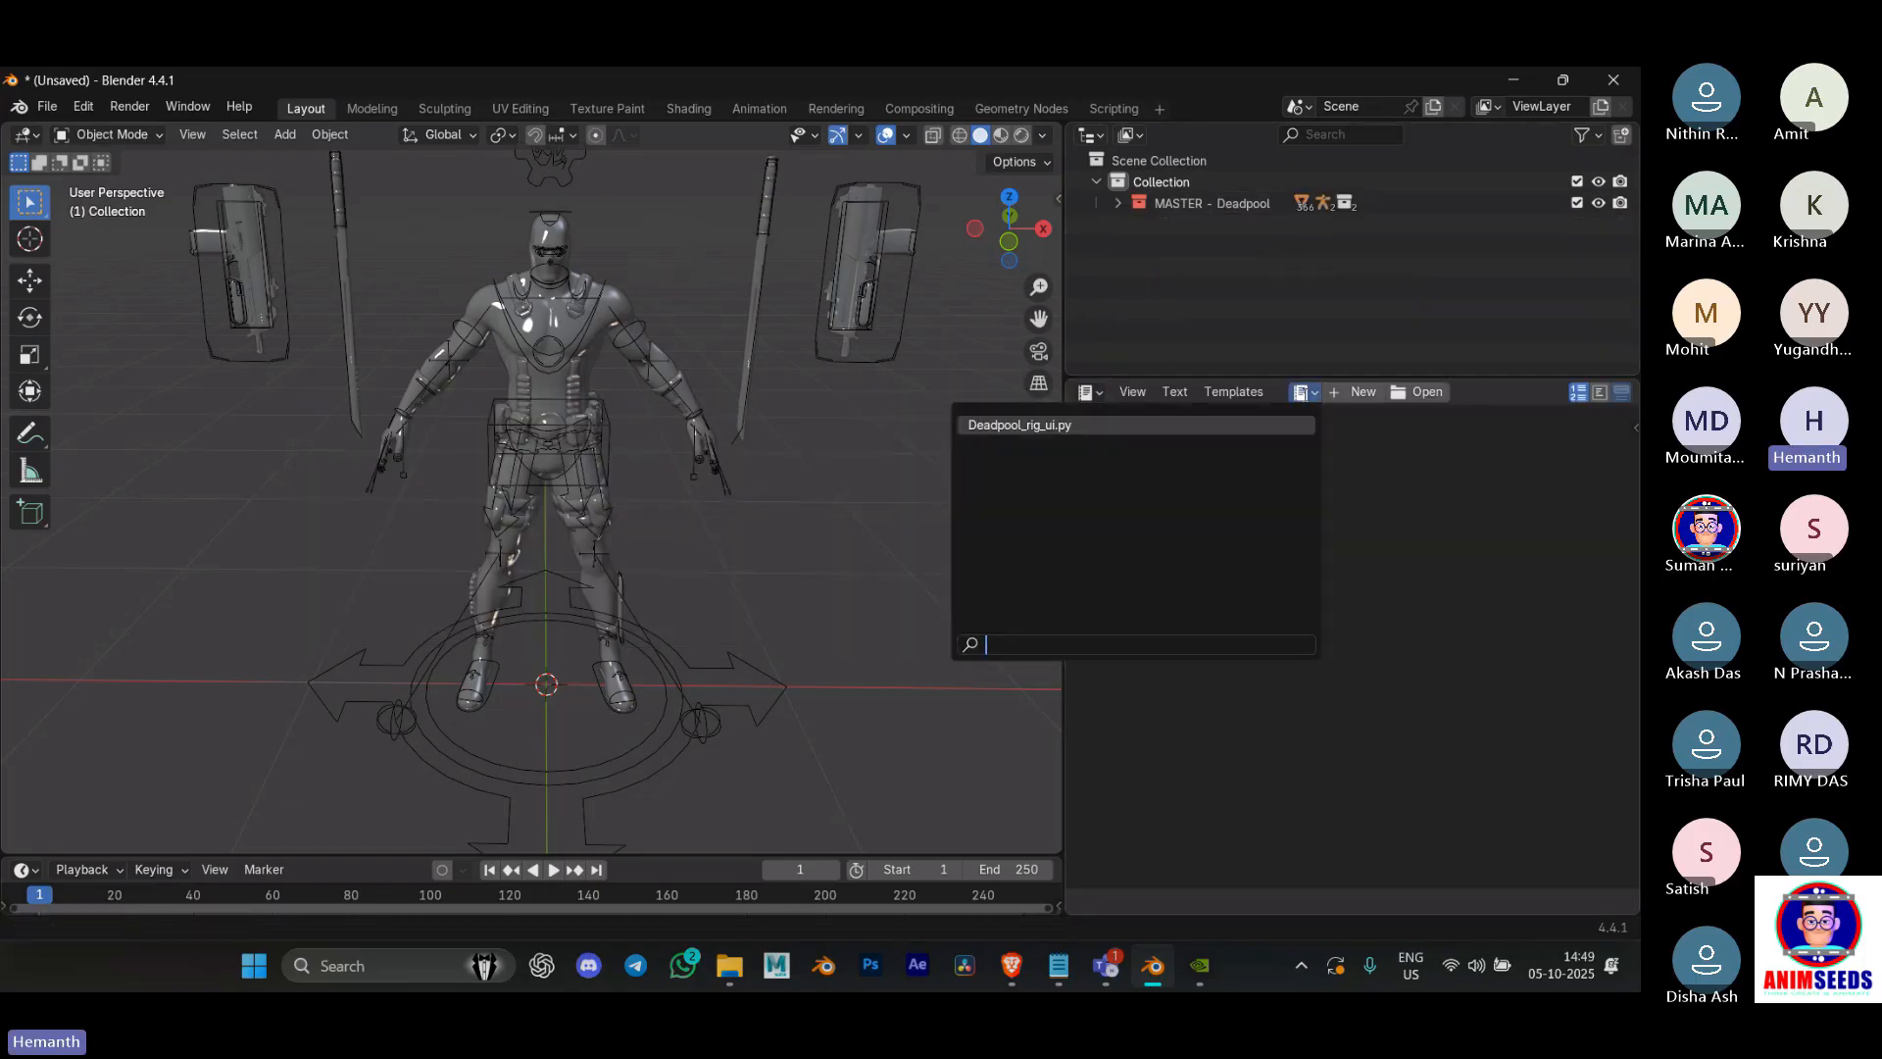
left_click(1261, 426)
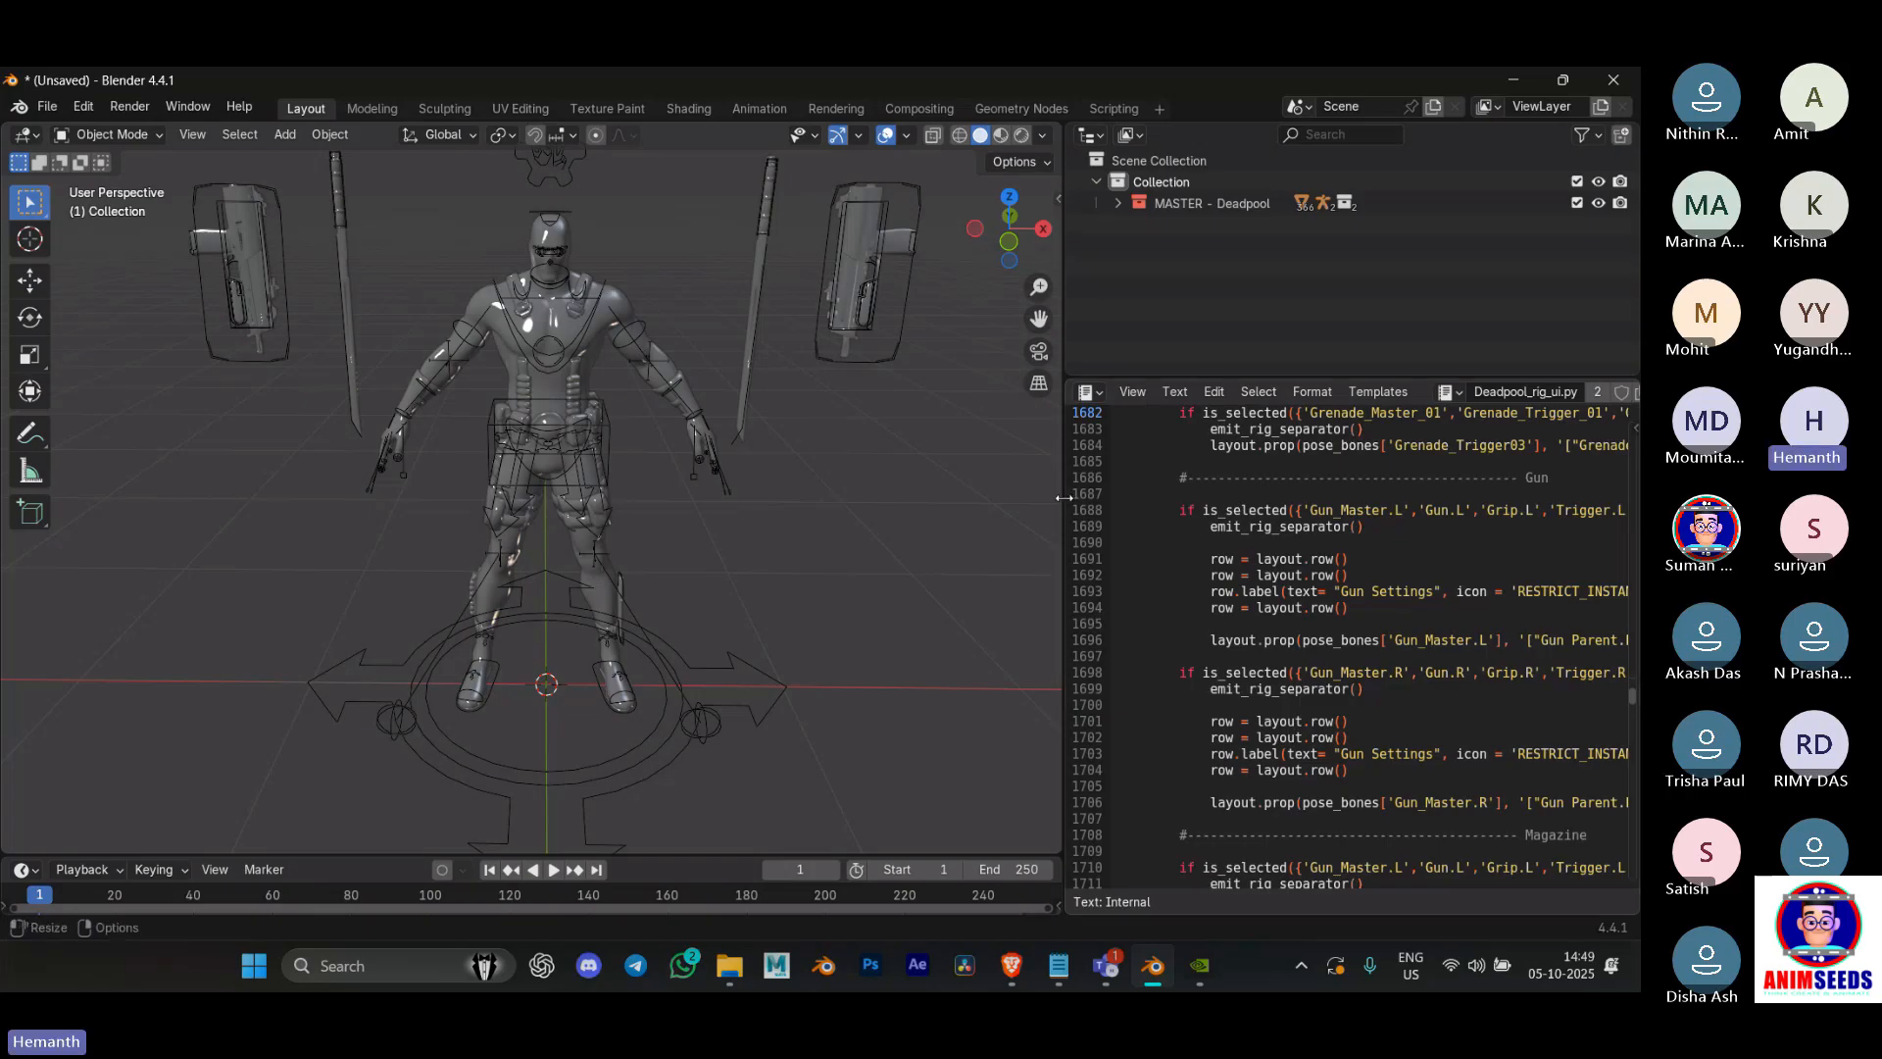
left_click_drag(1064, 511, 747, 511)
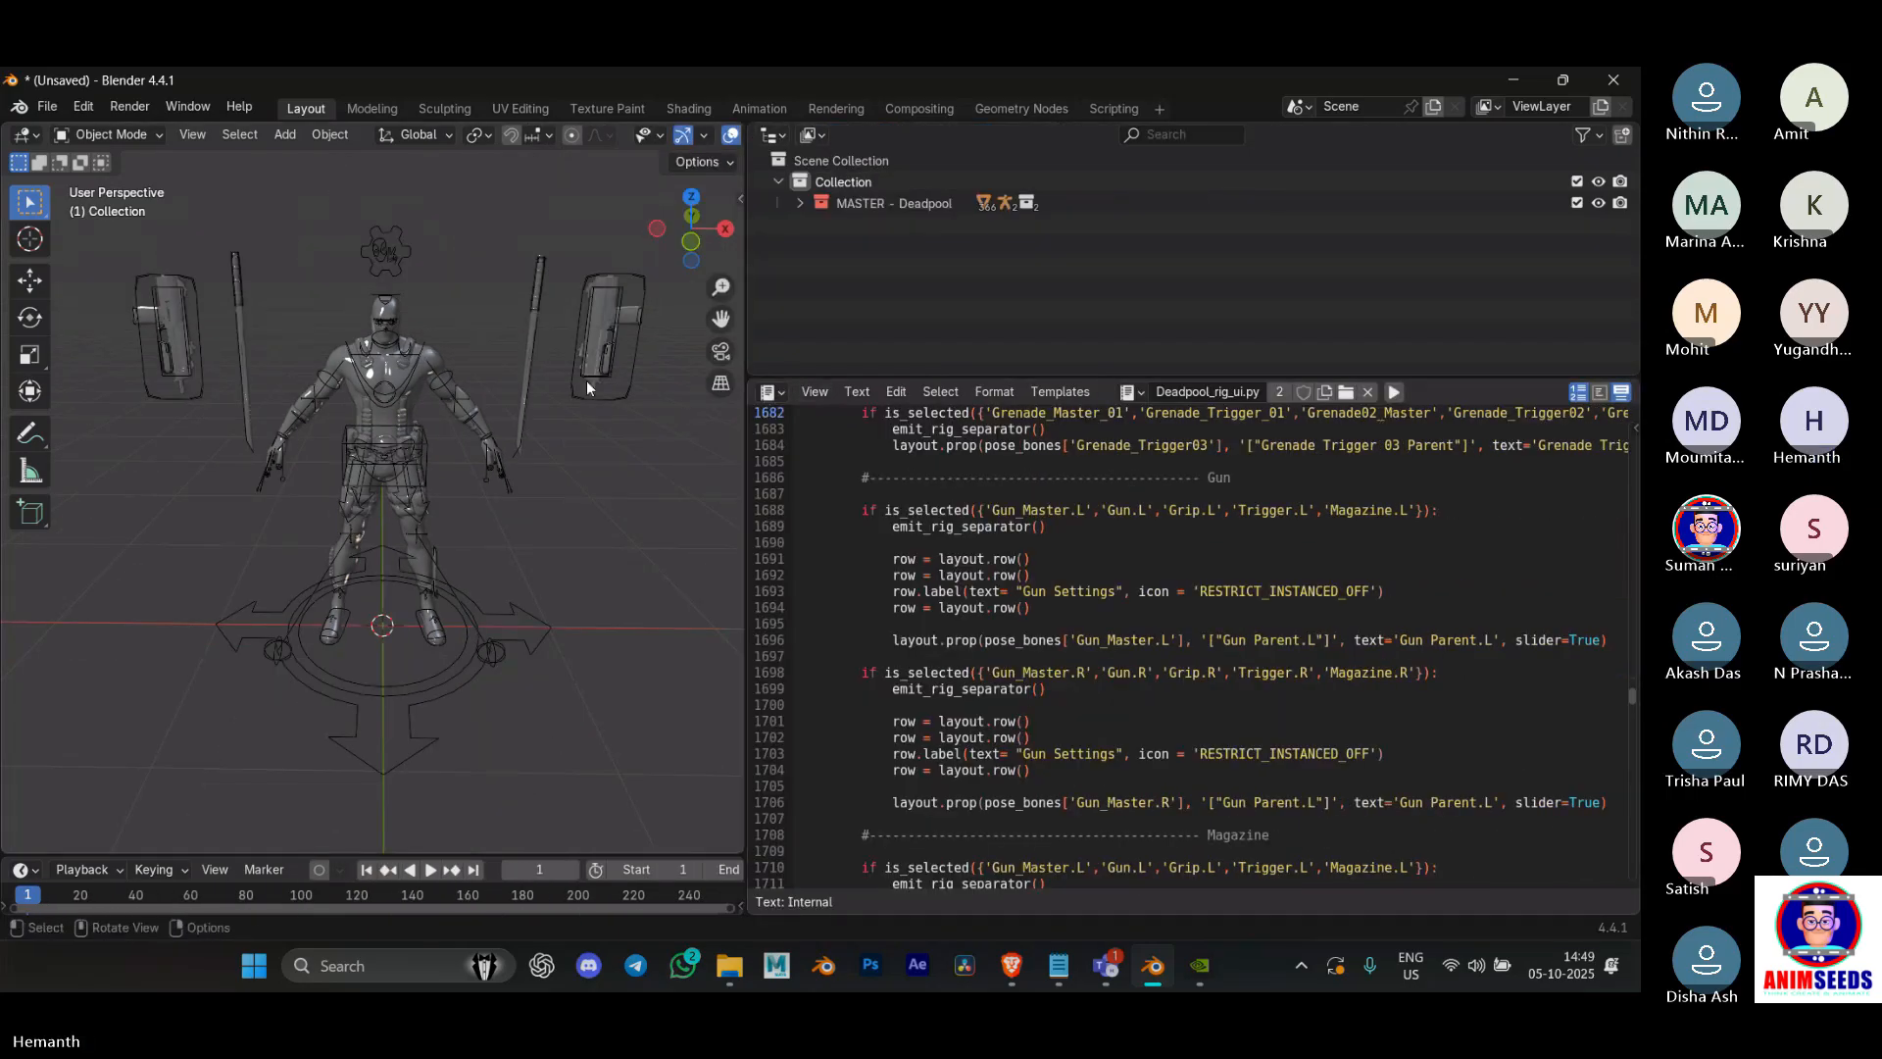
Step: Show the 3D viewport's sidebar, select the Deadpool rig and switch it to Pose Mode
key("n")
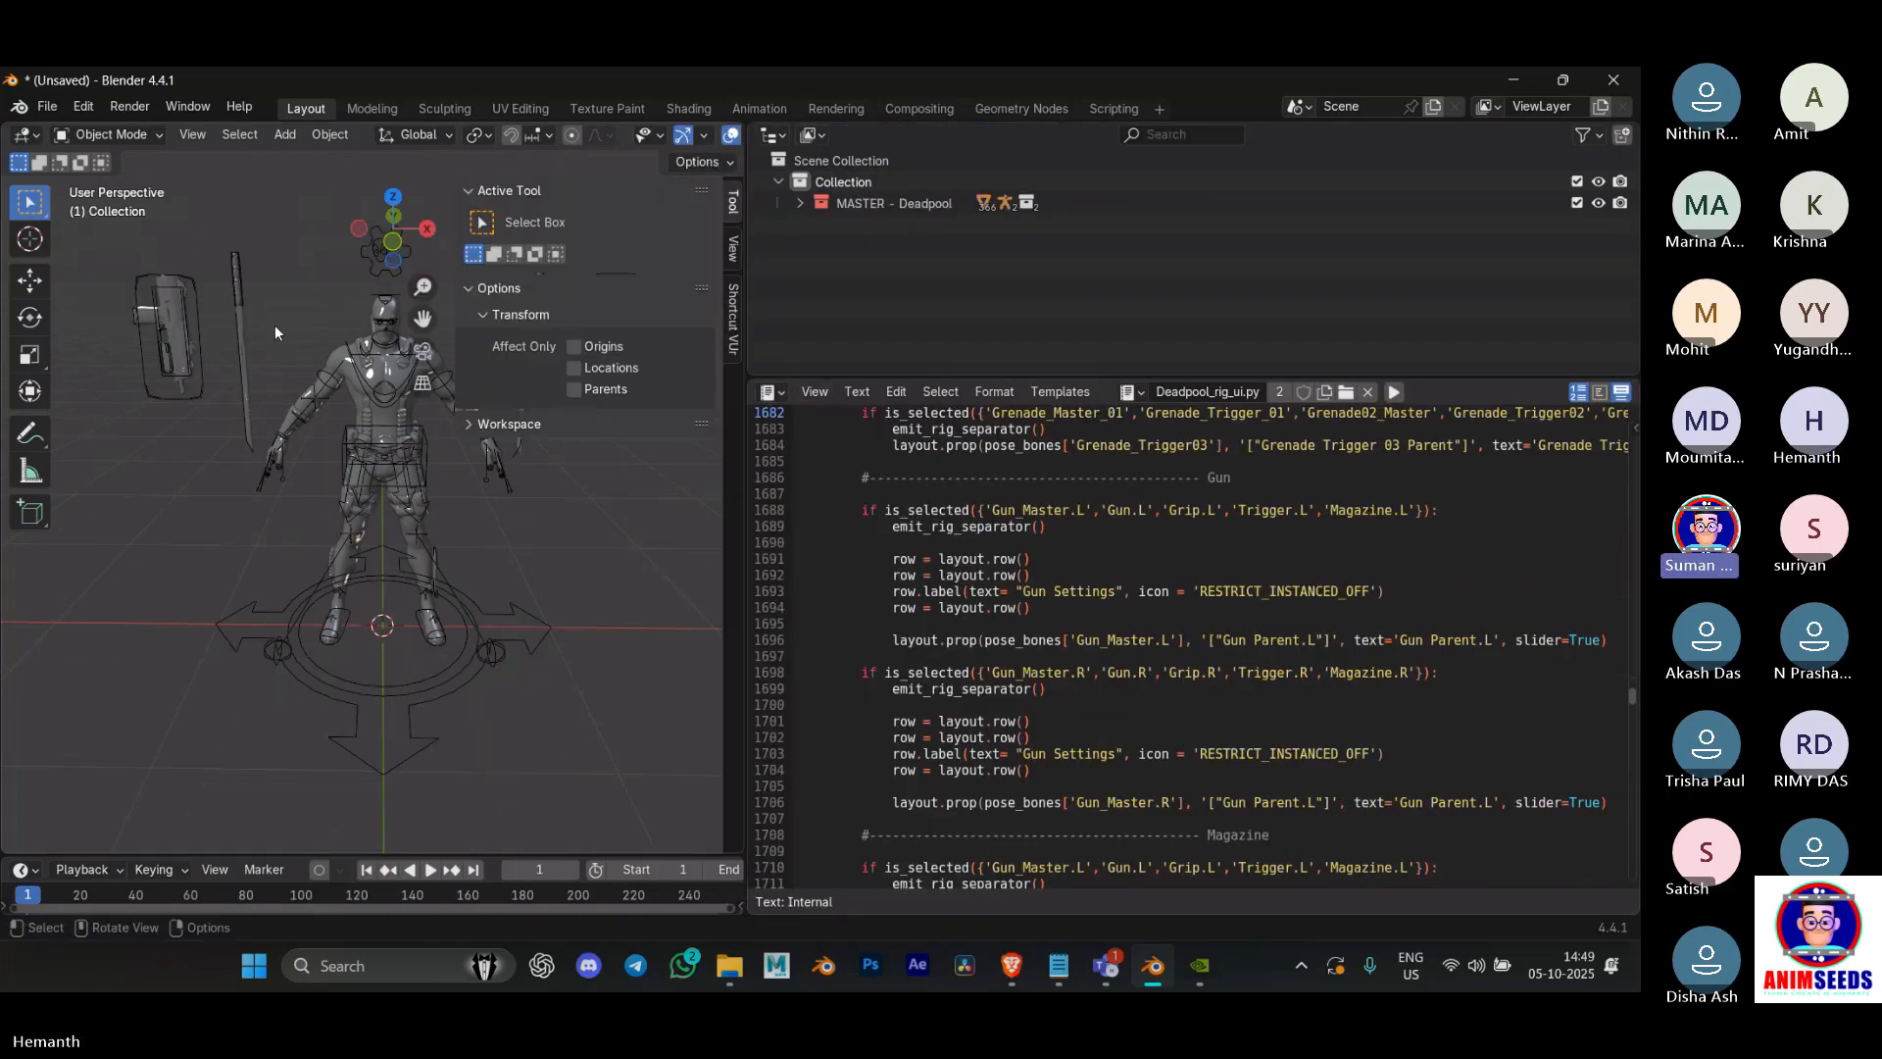
left_click(322, 368)
left_click(139, 135)
left_click(157, 207)
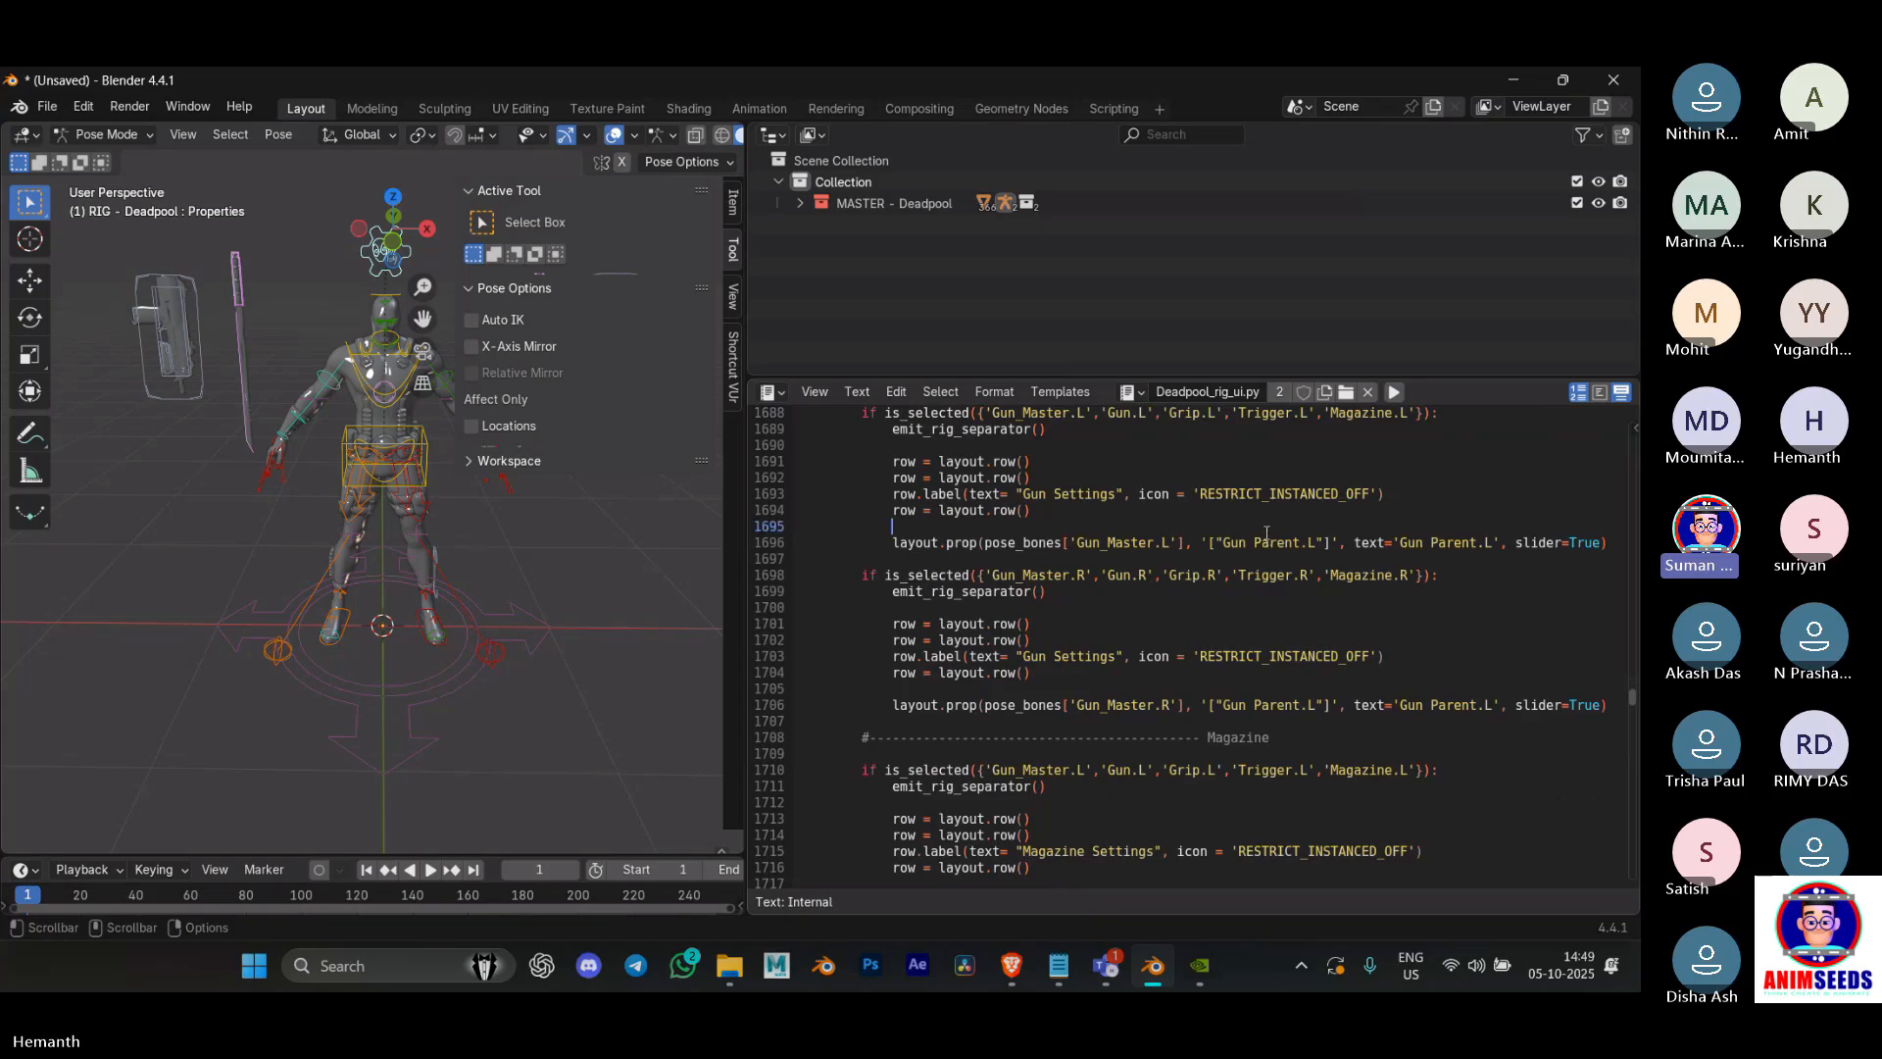
Step: Select the whole rig UI script and expand the Workspace settings to look through the Filter Add-ons list
key("ctrl+a")
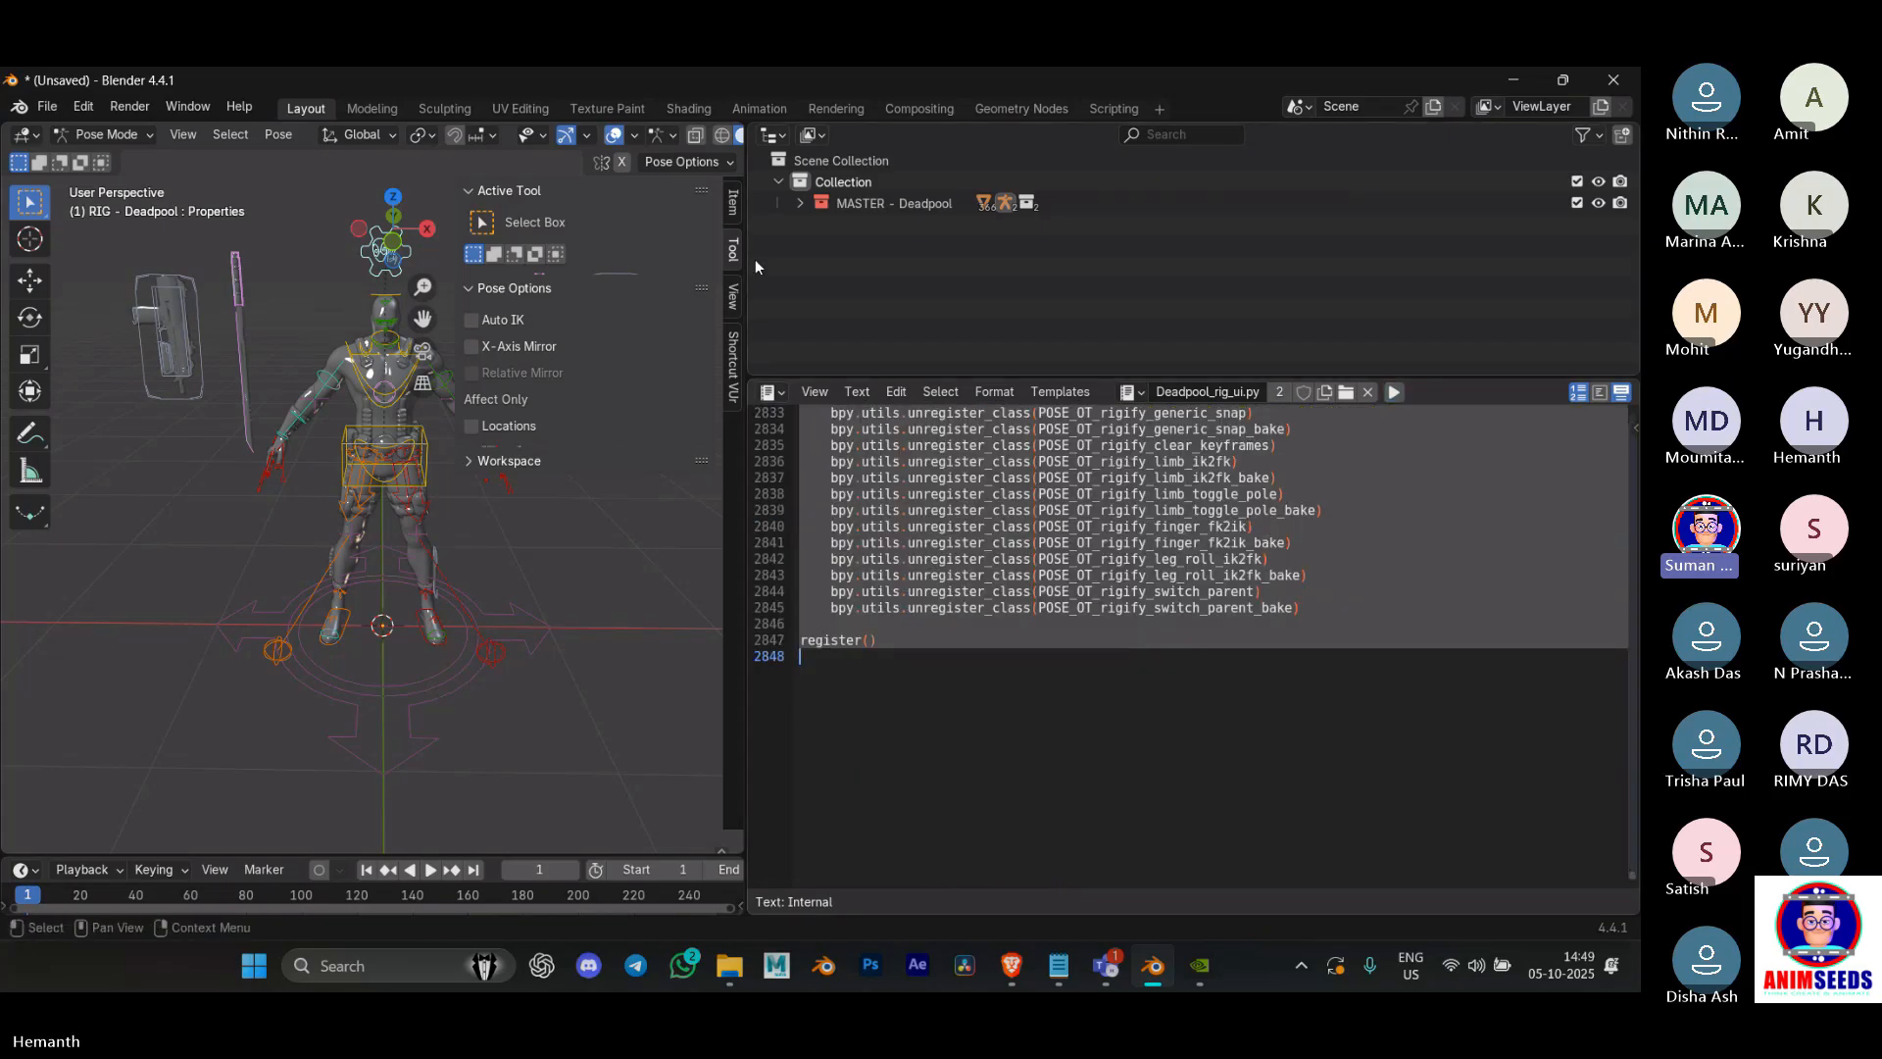
left_click(509, 460)
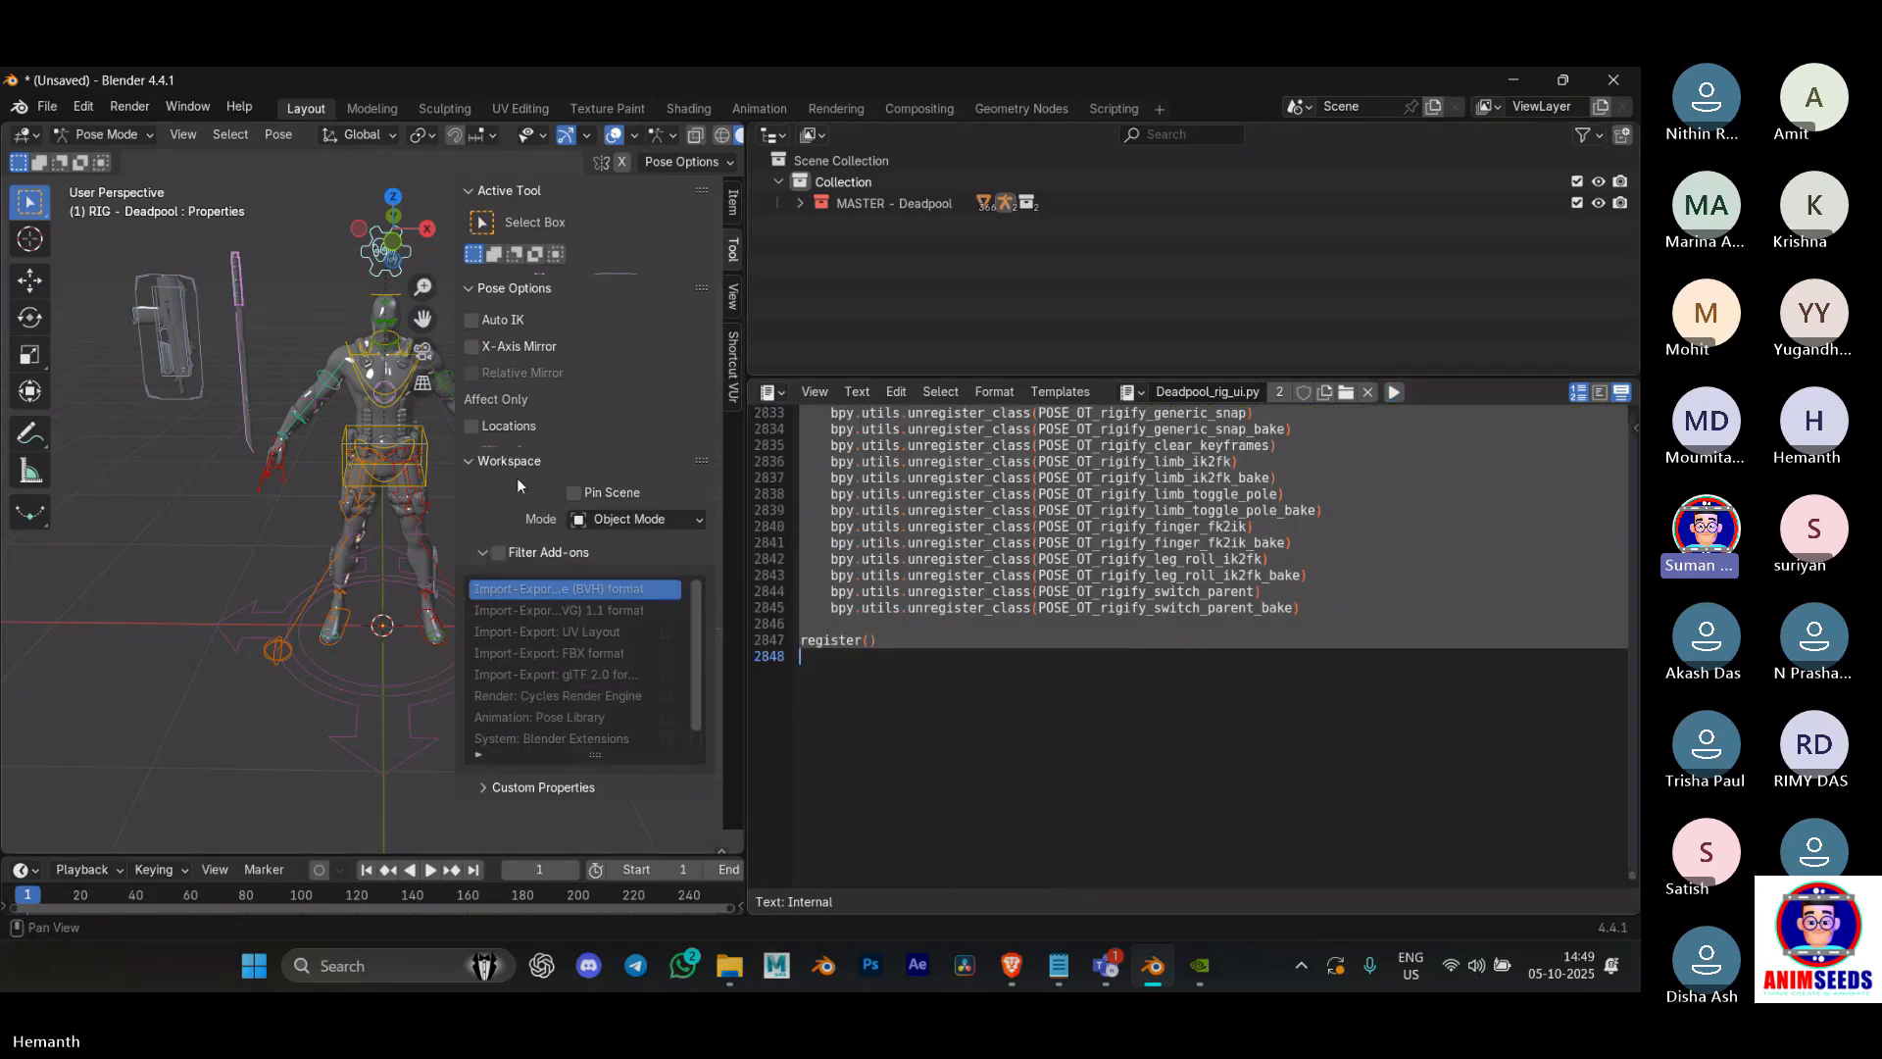
scroll(543, 724, "down", 1)
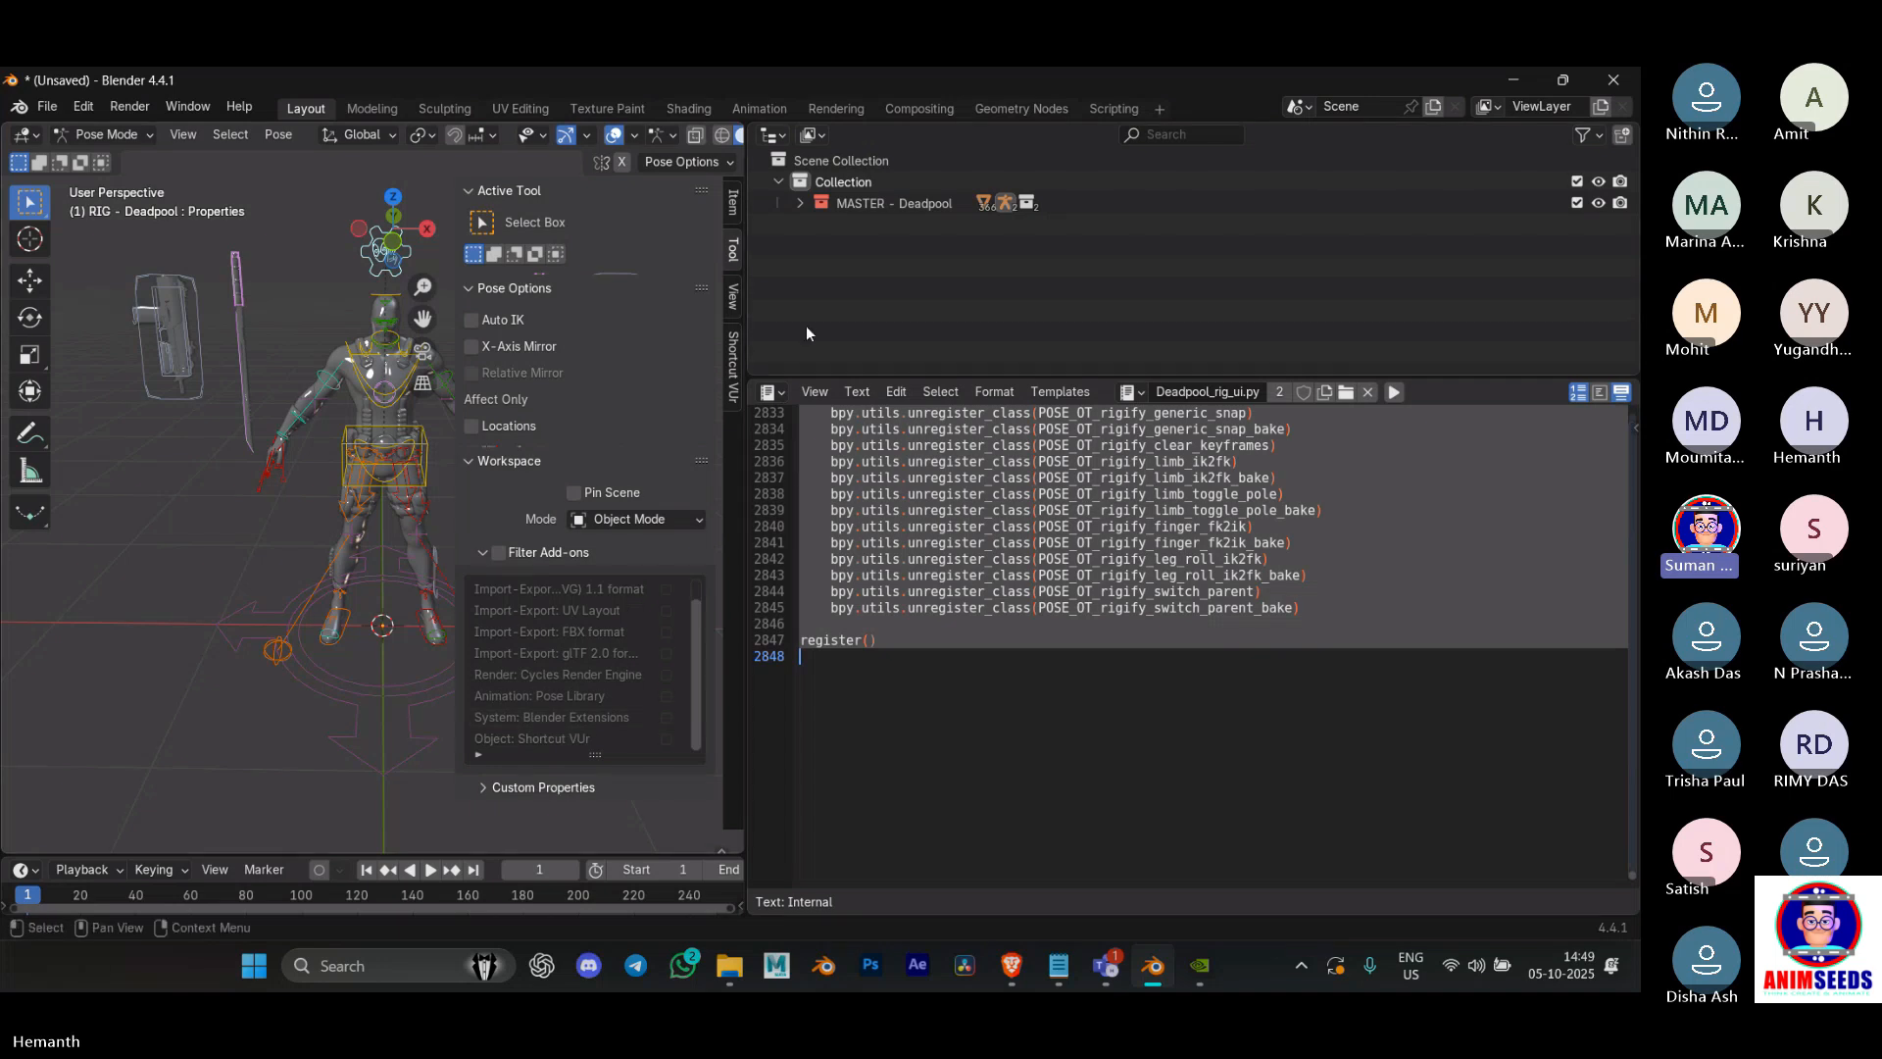
Step: Show the Deadpool rig's main properties and rig layers in the sidebar and widen the 3D viewport
left_click(566, 786)
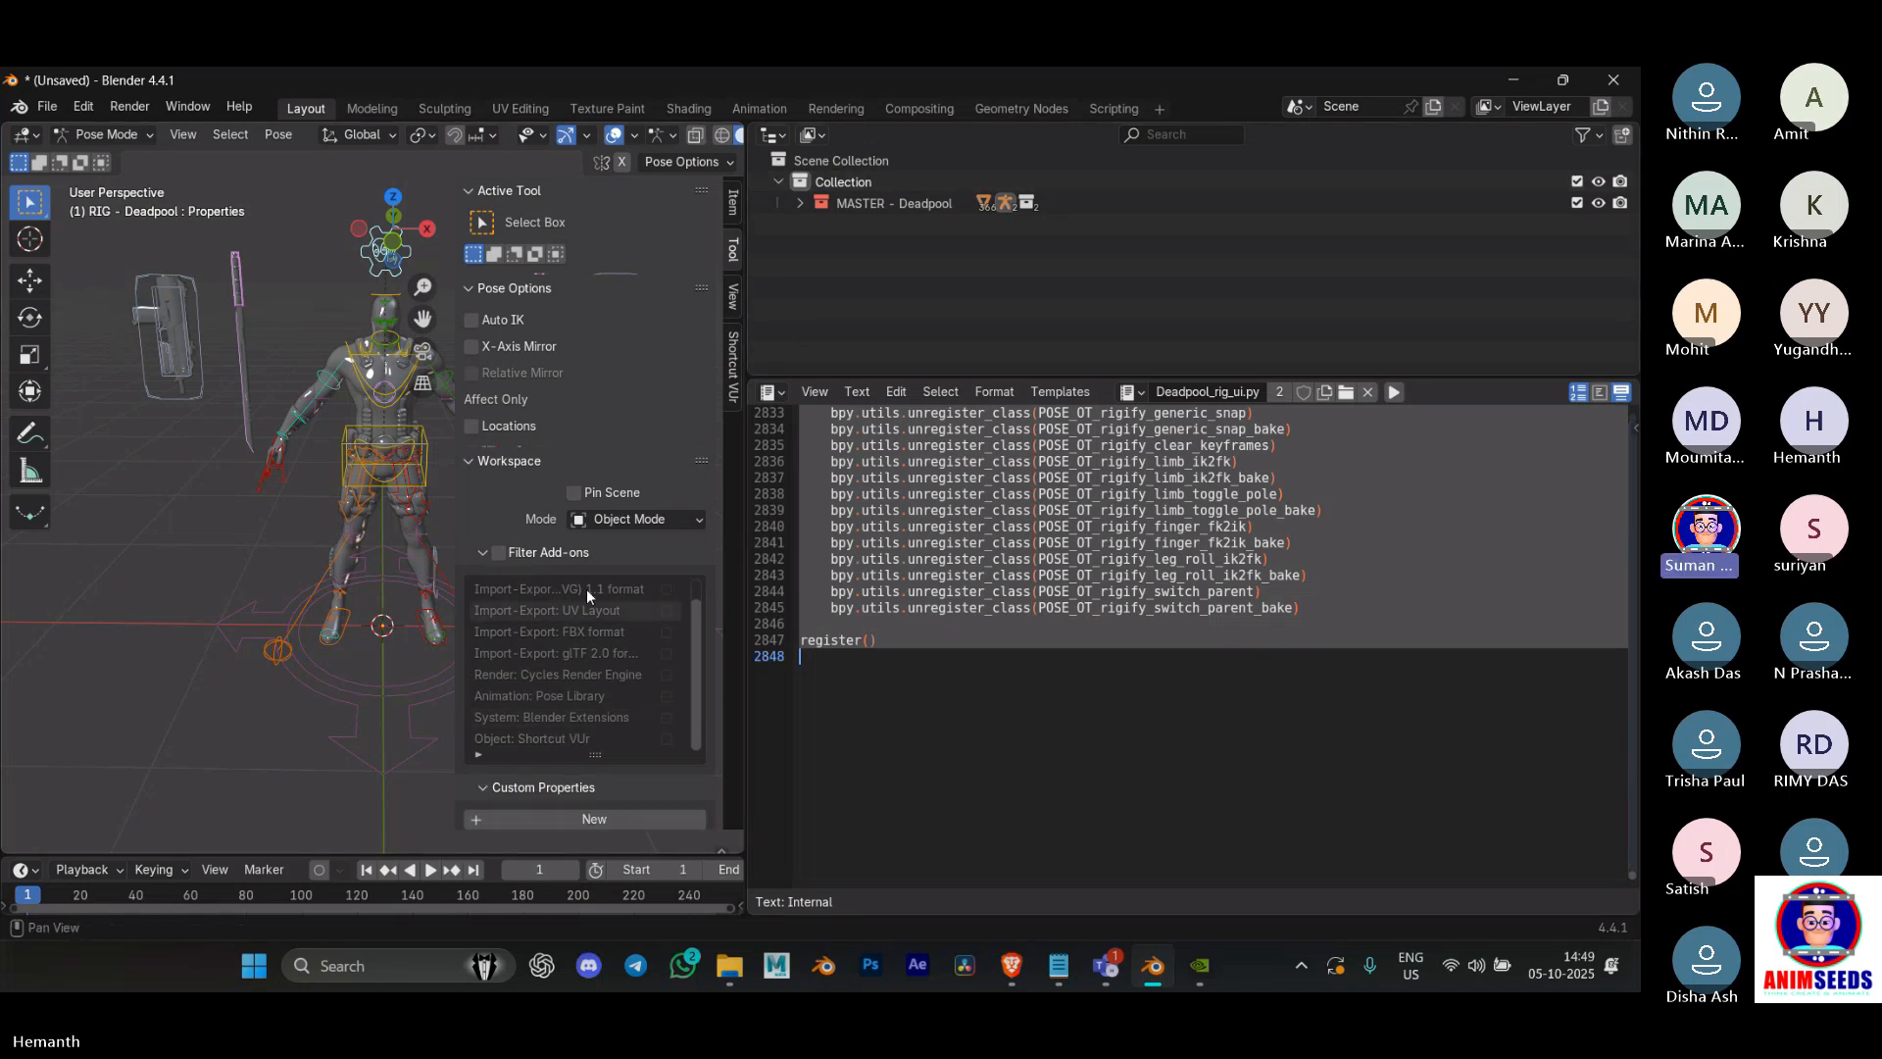
left_click(732, 296)
left_click(735, 204)
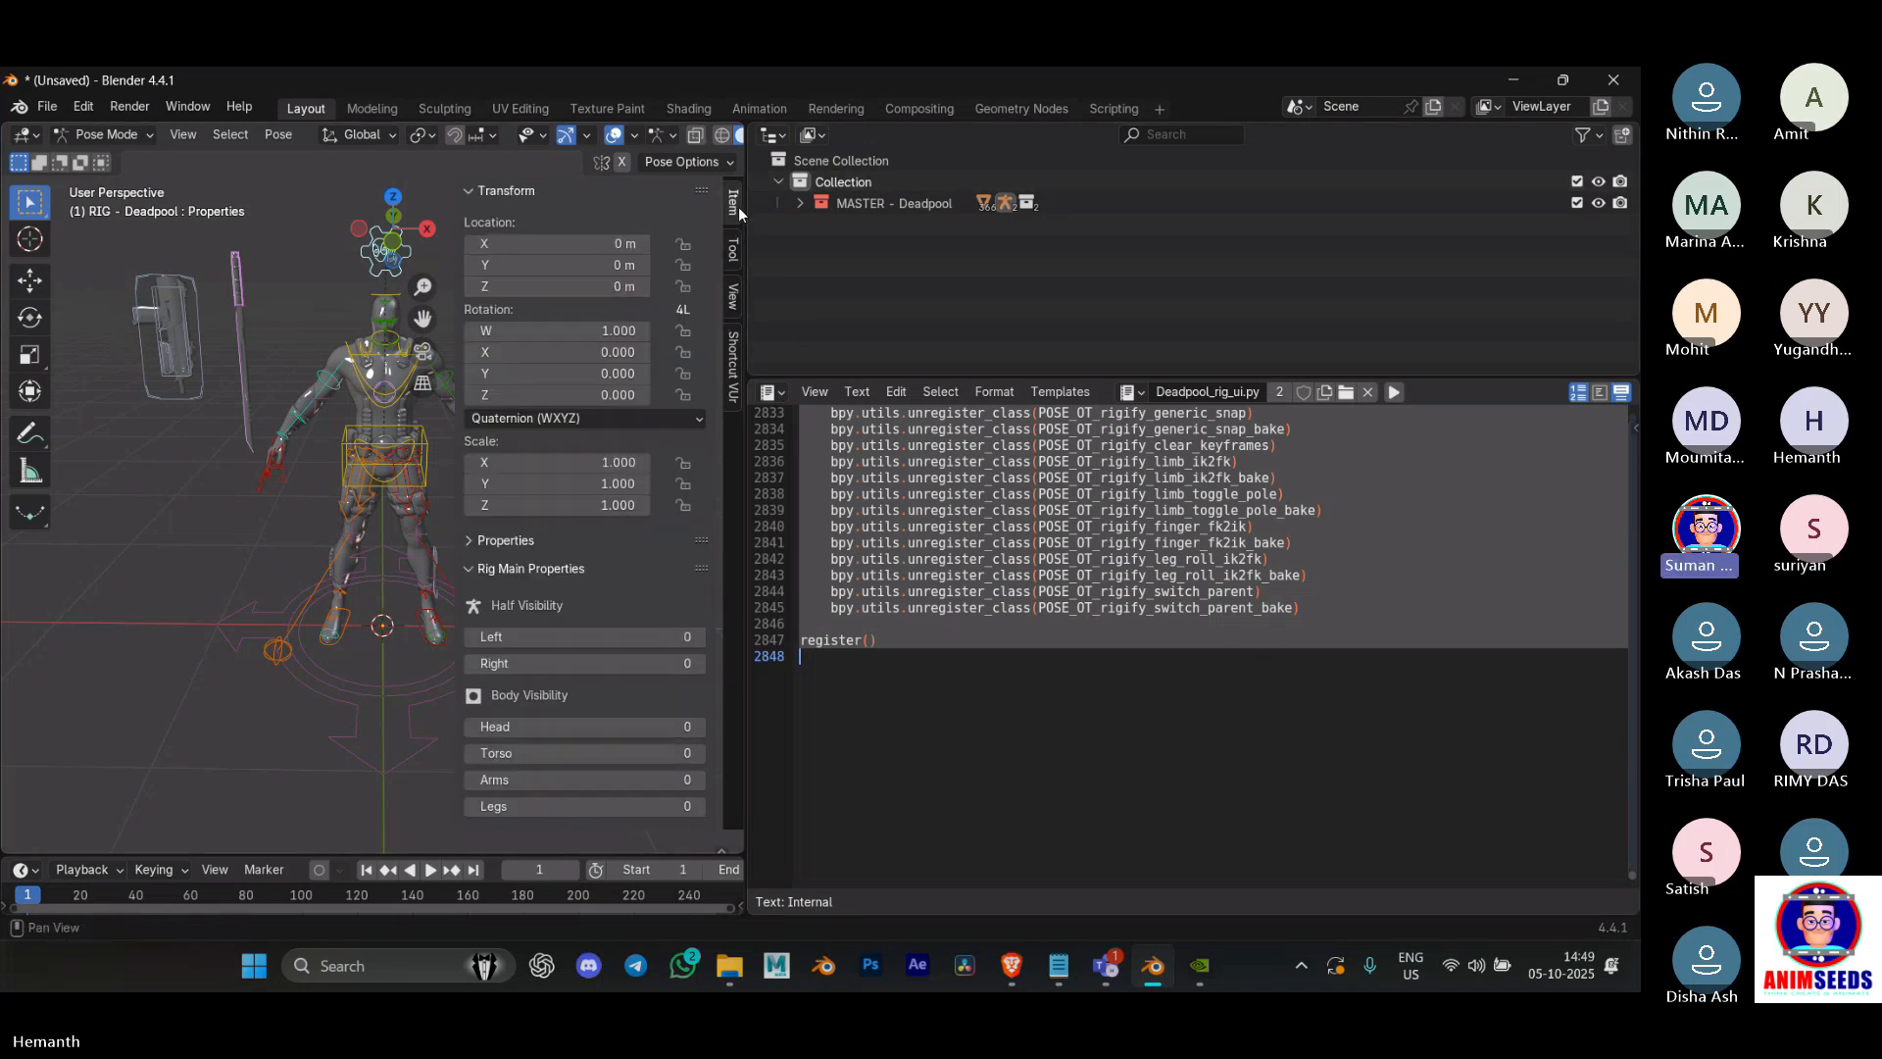
scroll(667, 423, "down", 5)
scroll(667, 427, "down", 5)
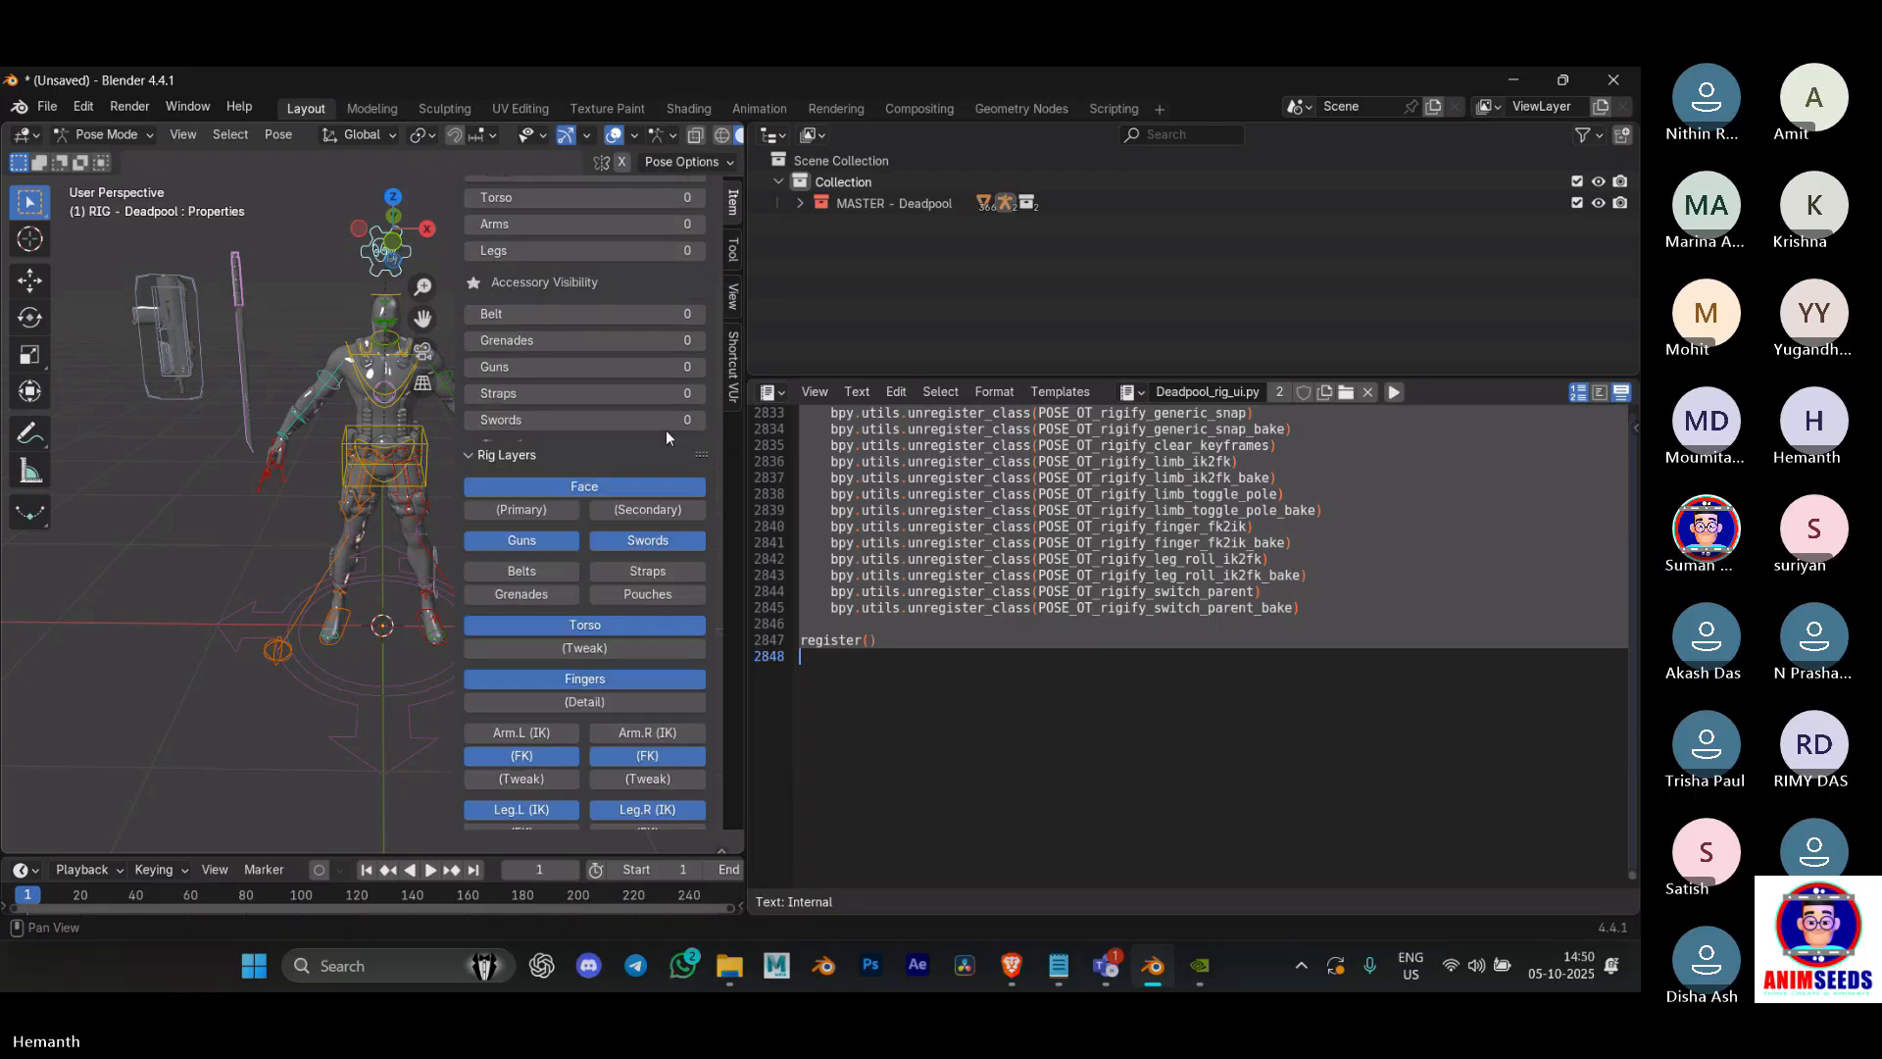
left_click_drag(748, 475, 1089, 486)
middle_click_drag(582, 493, 426, 506, "shift")
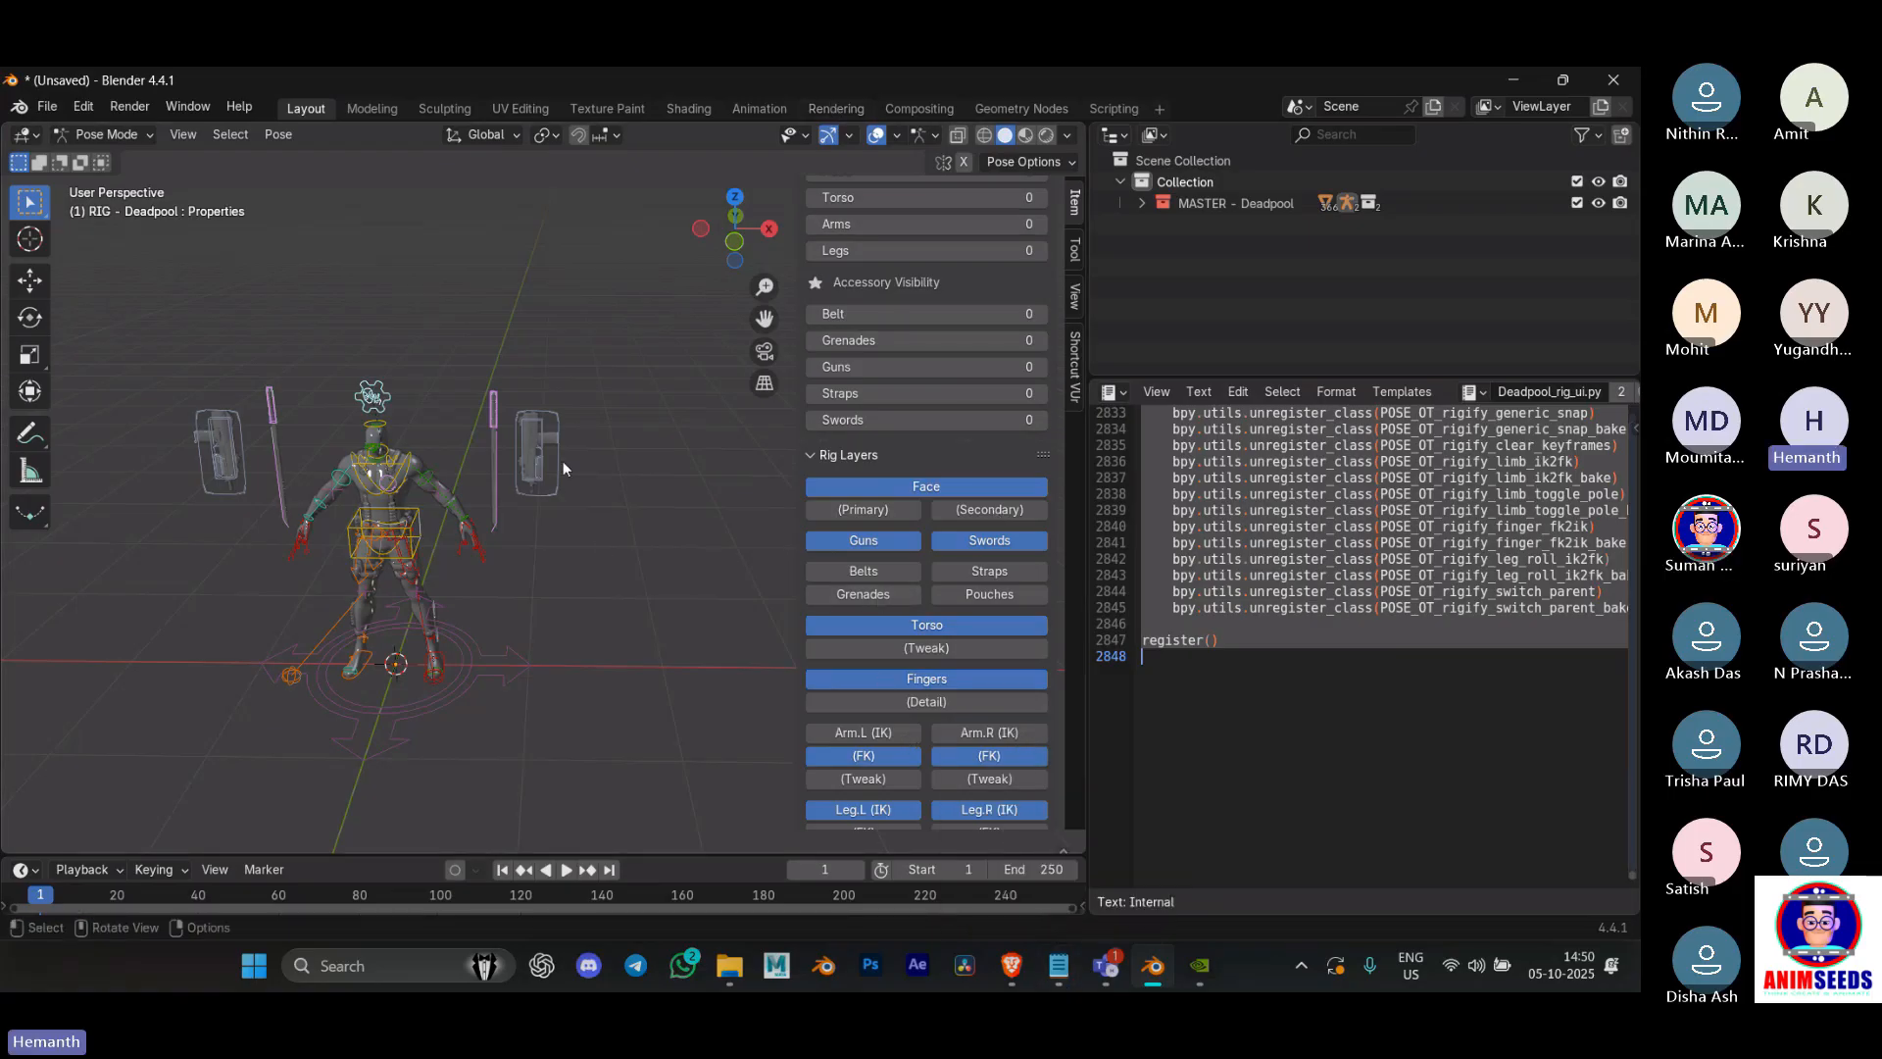
Step: Hide the 3D viewport's sidebar and switch the Deadpool rig to Object Mode
key("n")
key("ctrl+Tab")
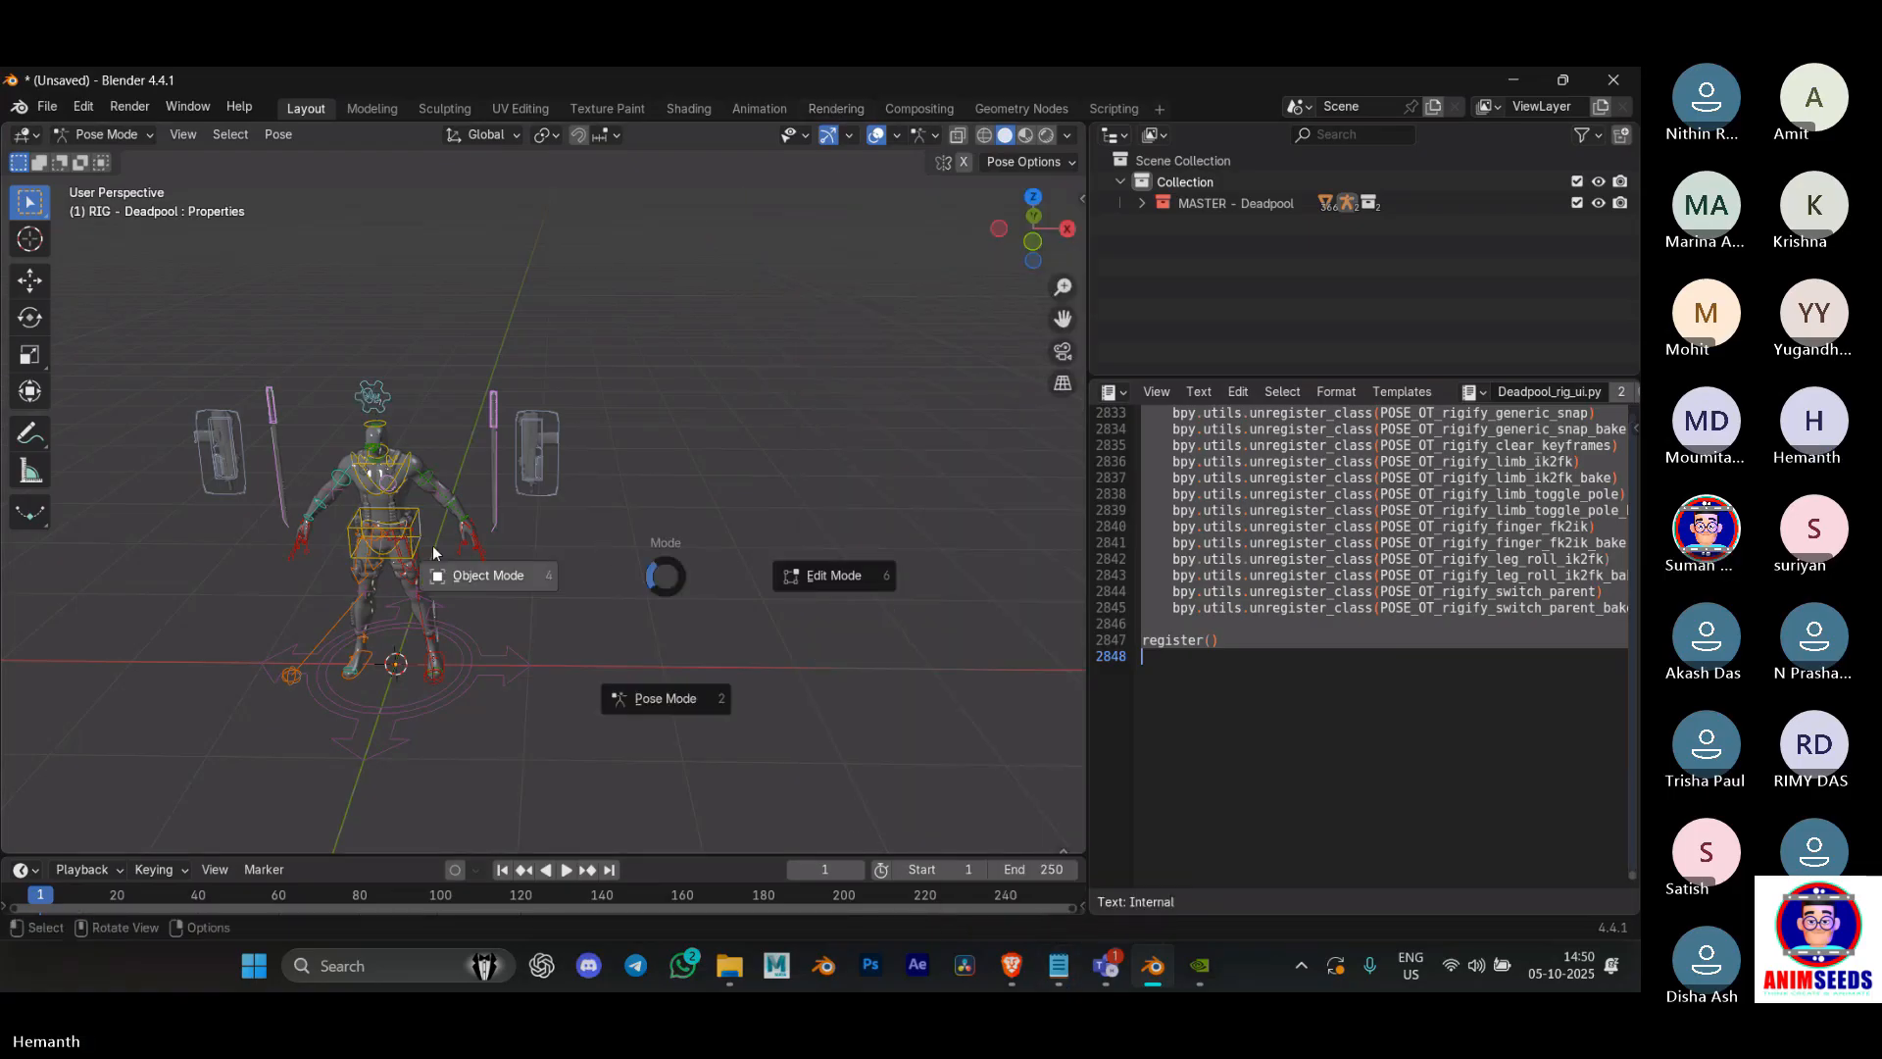
left_click(433, 546)
Step: Add a cube mesh and move it to stand beside the Deadpool character
key("shift+a")
mouse_move(549, 530)
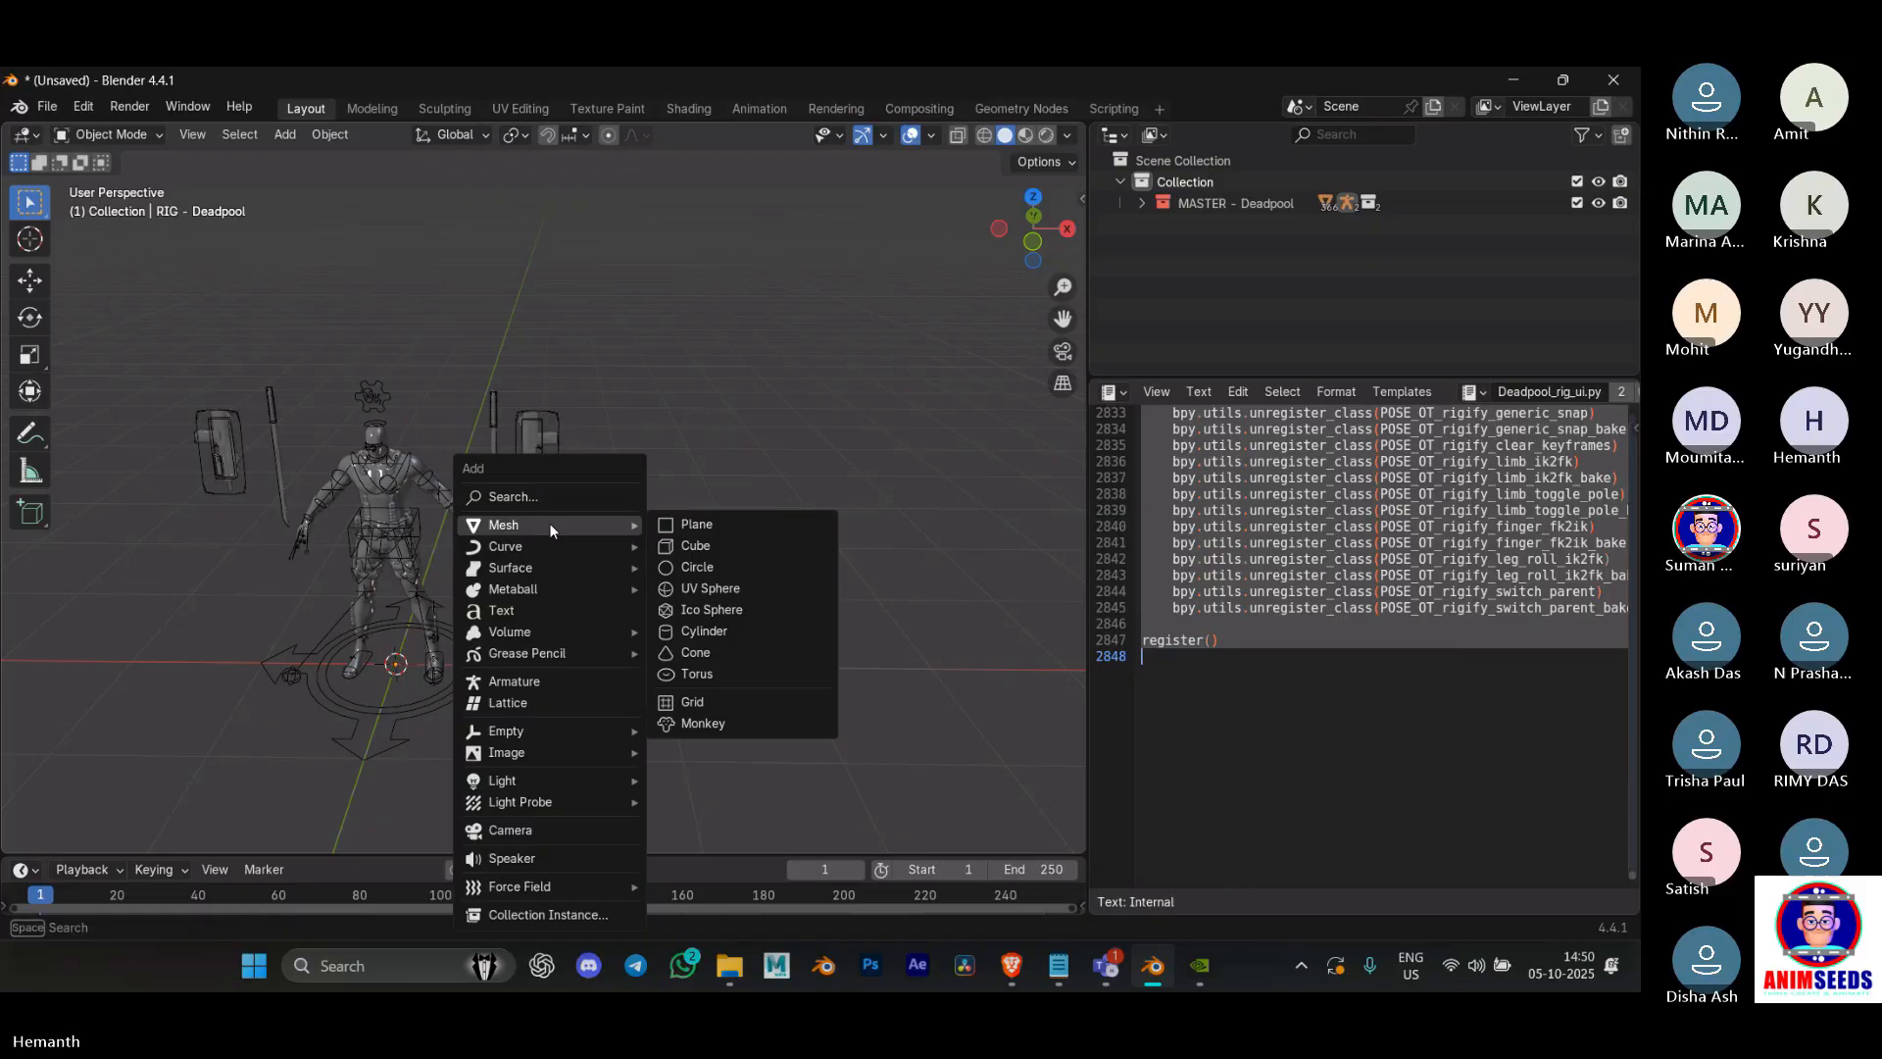
left_click(726, 546)
key("g")
left_click(952, 445)
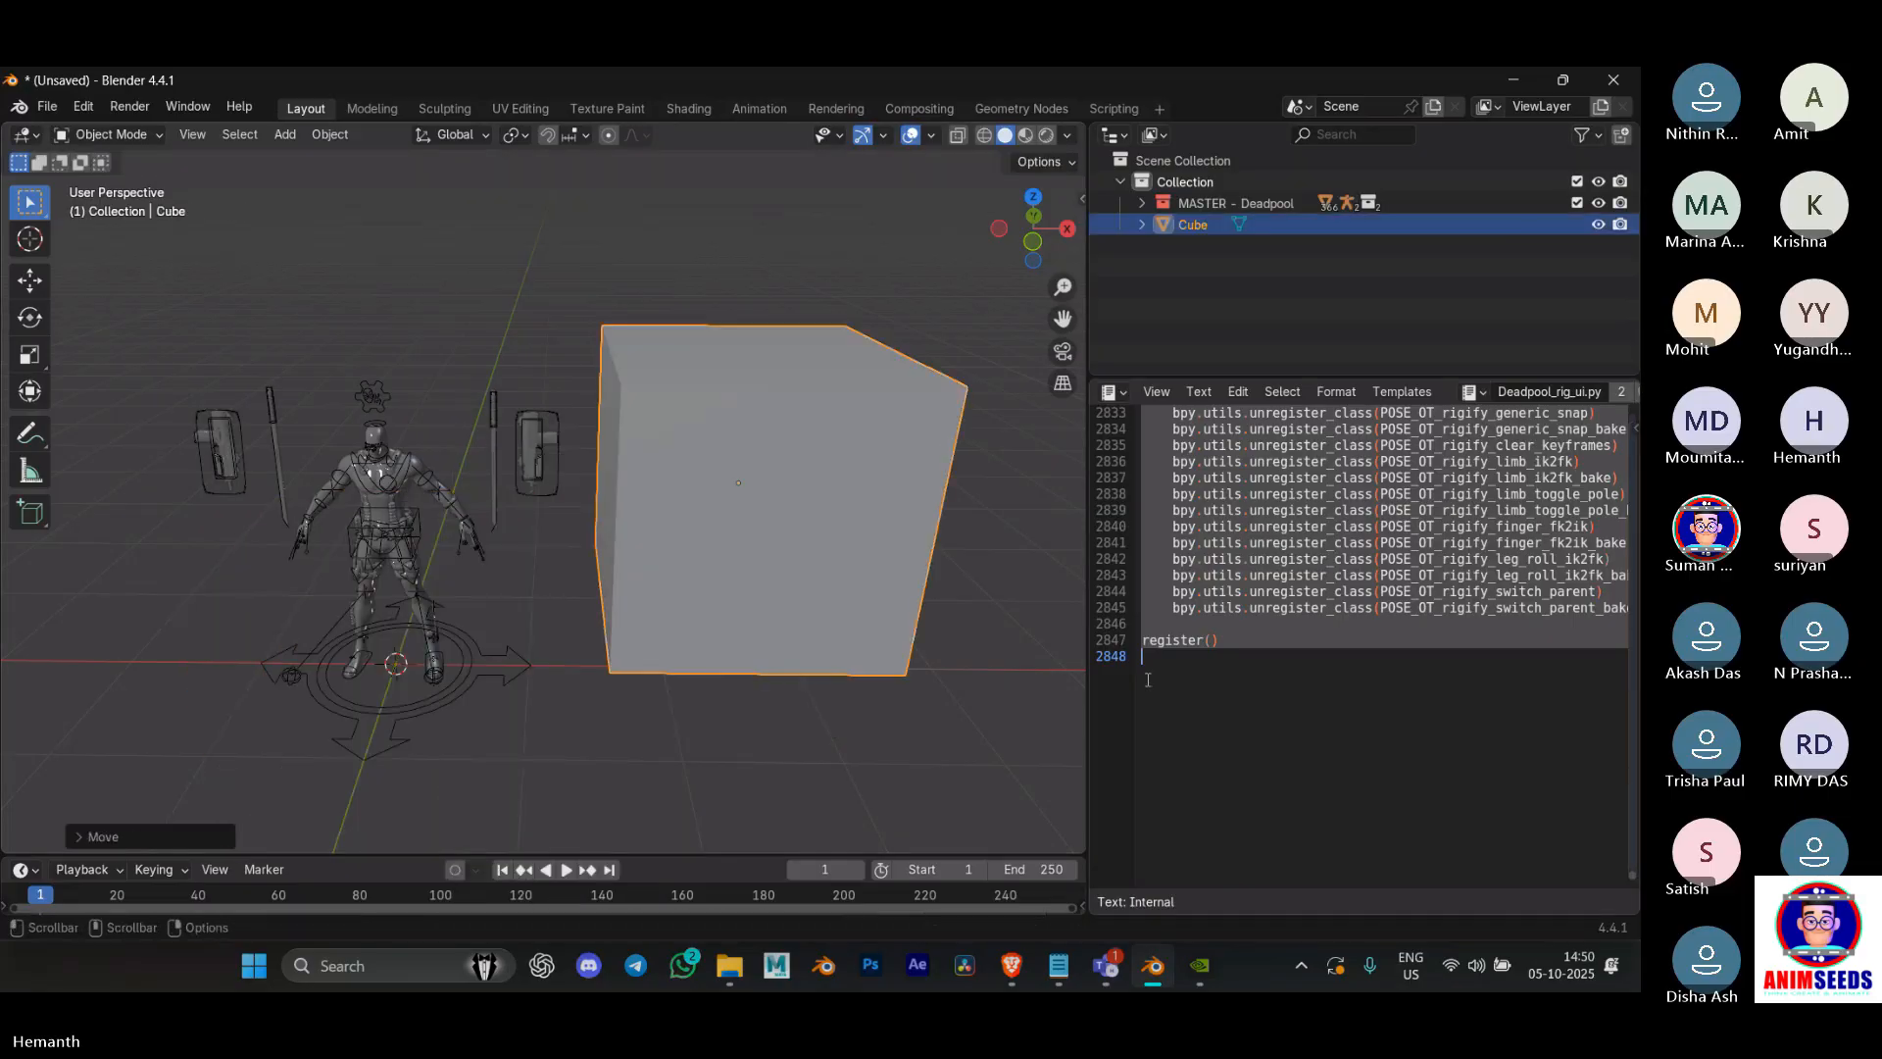
Step: Replace the Text Editor with the Properties editor and show the object constraints that can be added to the cube
left_click(1114, 392)
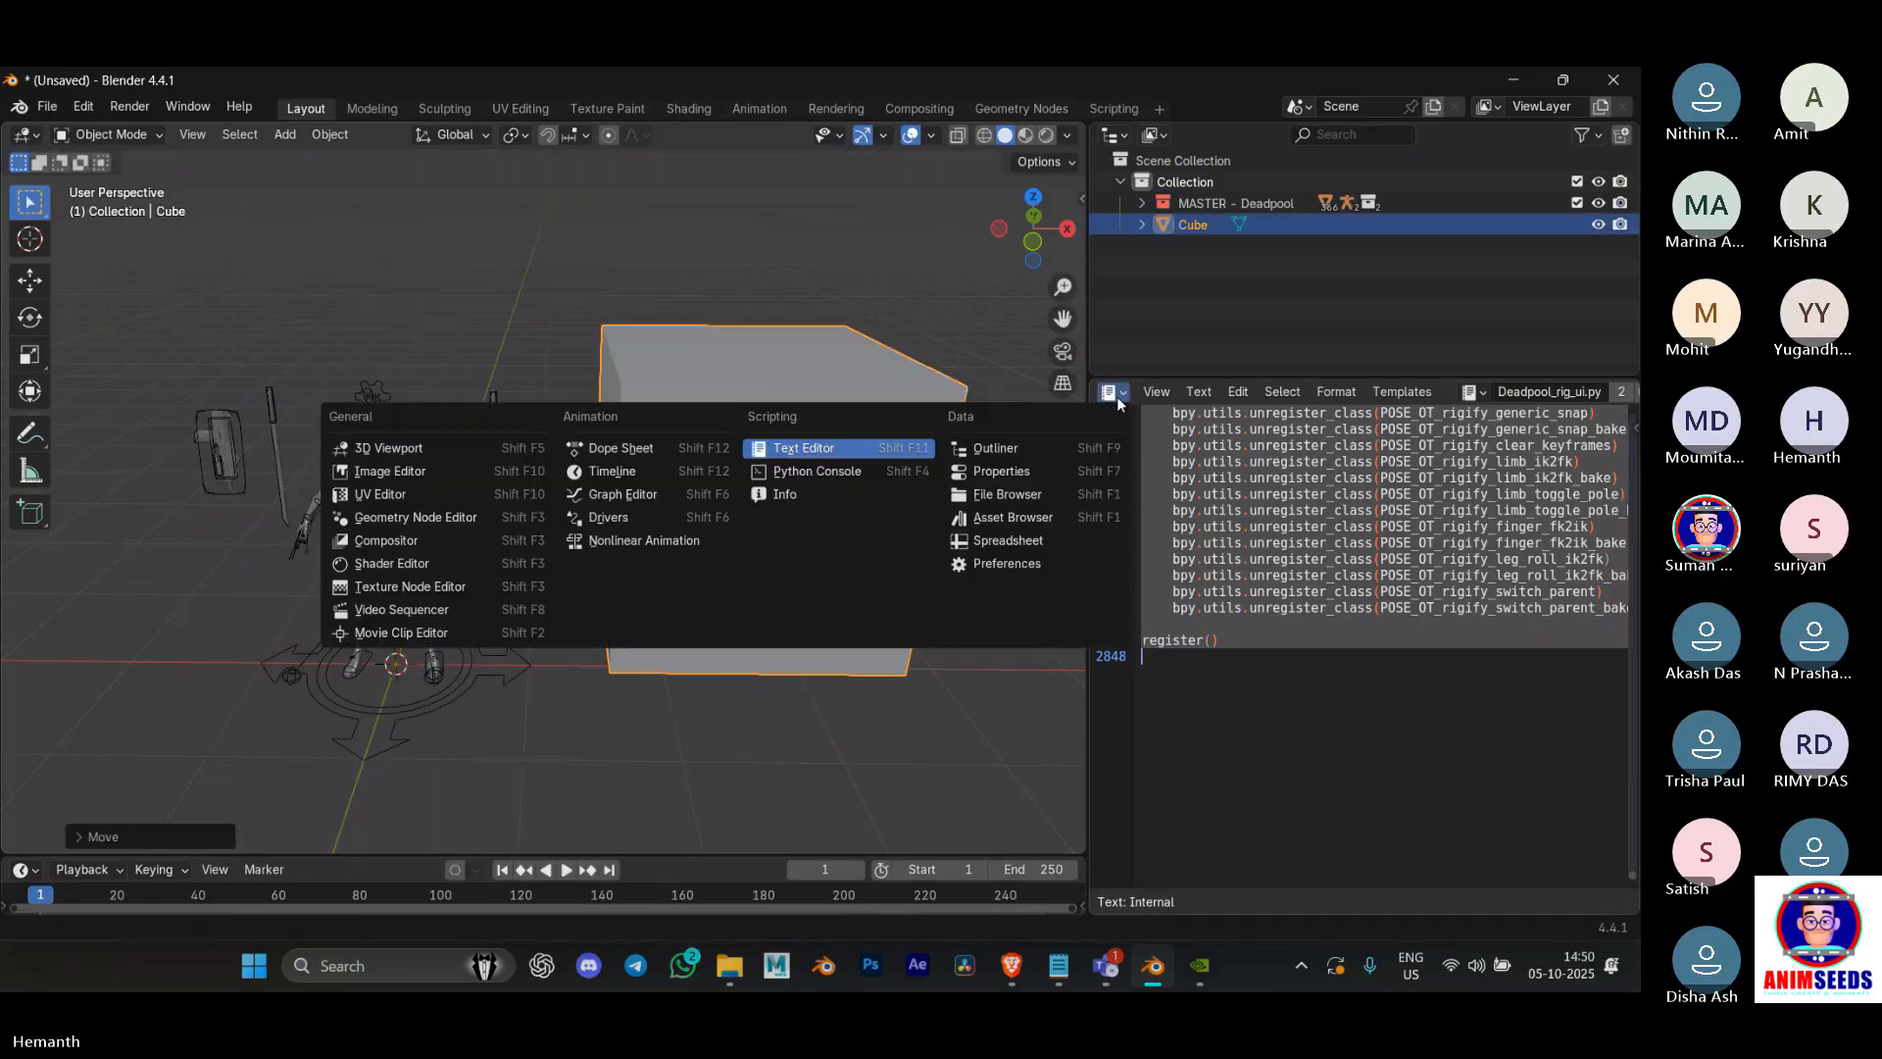
left_click(995, 448)
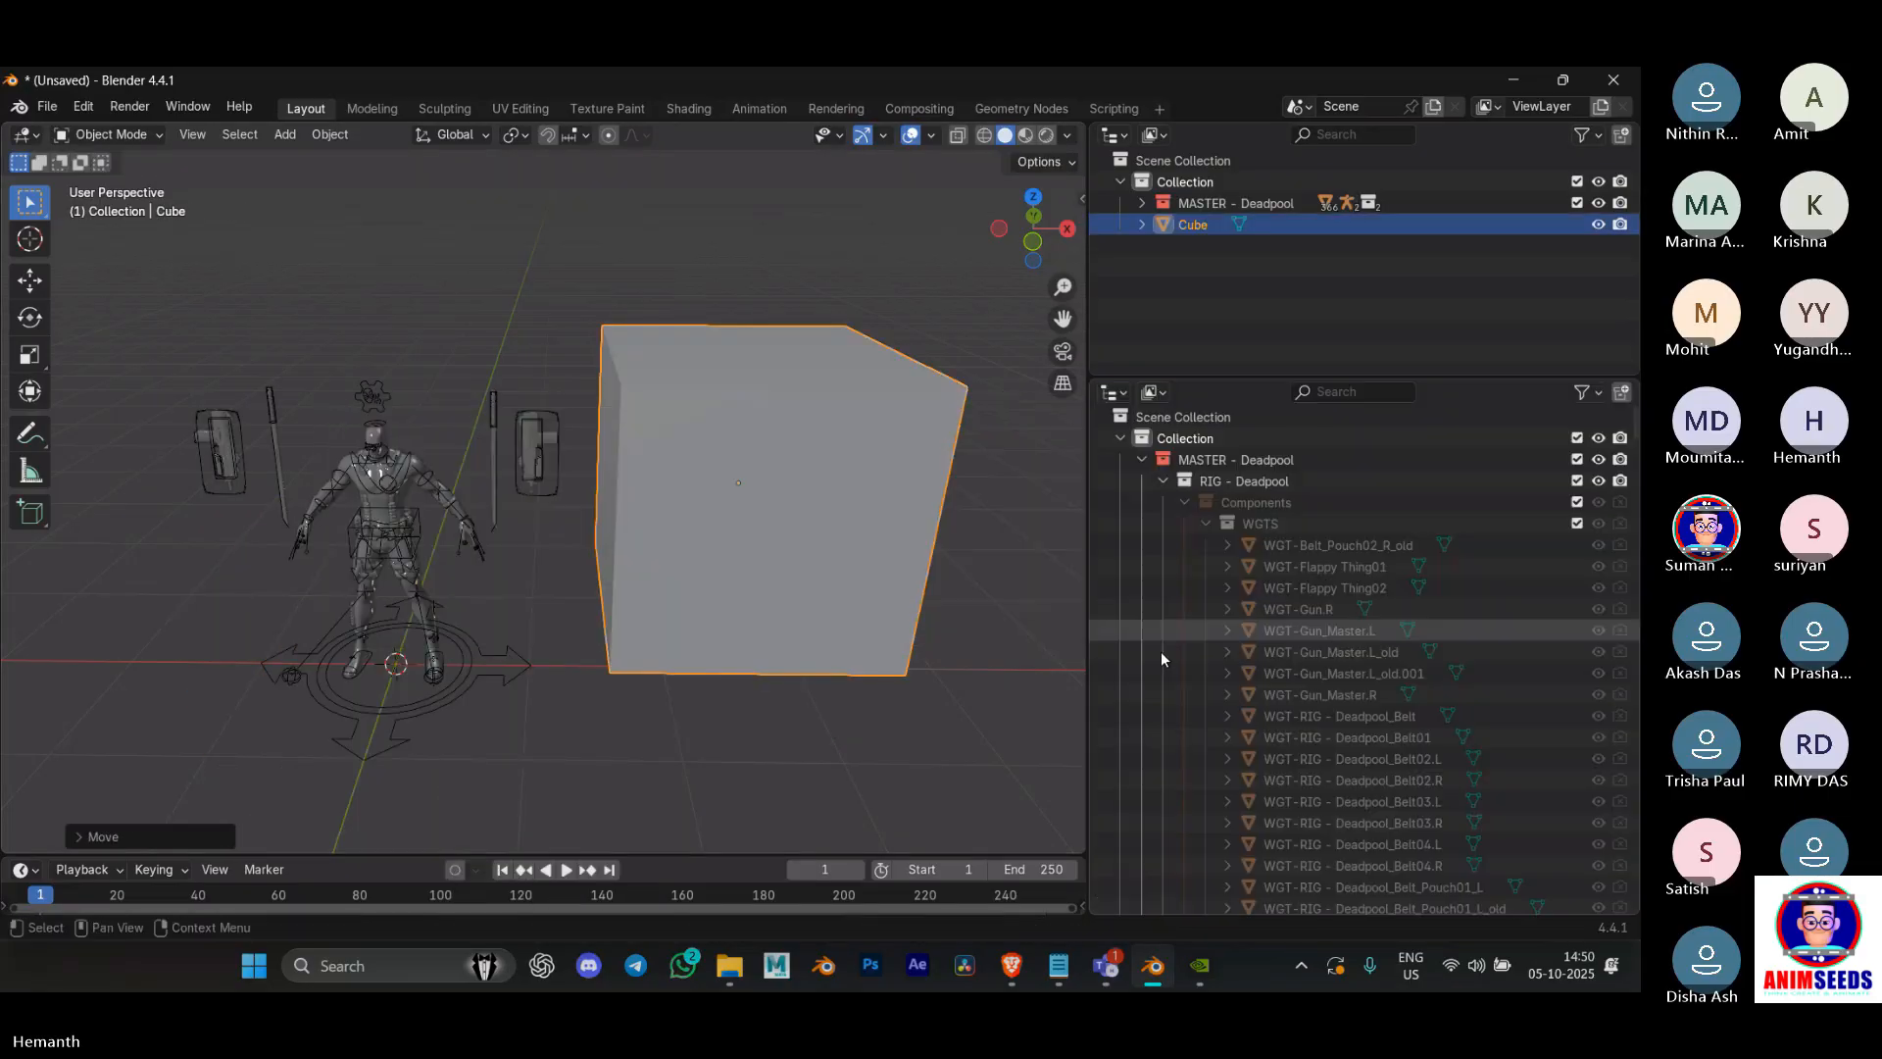
left_click(1114, 392)
left_click(1039, 473)
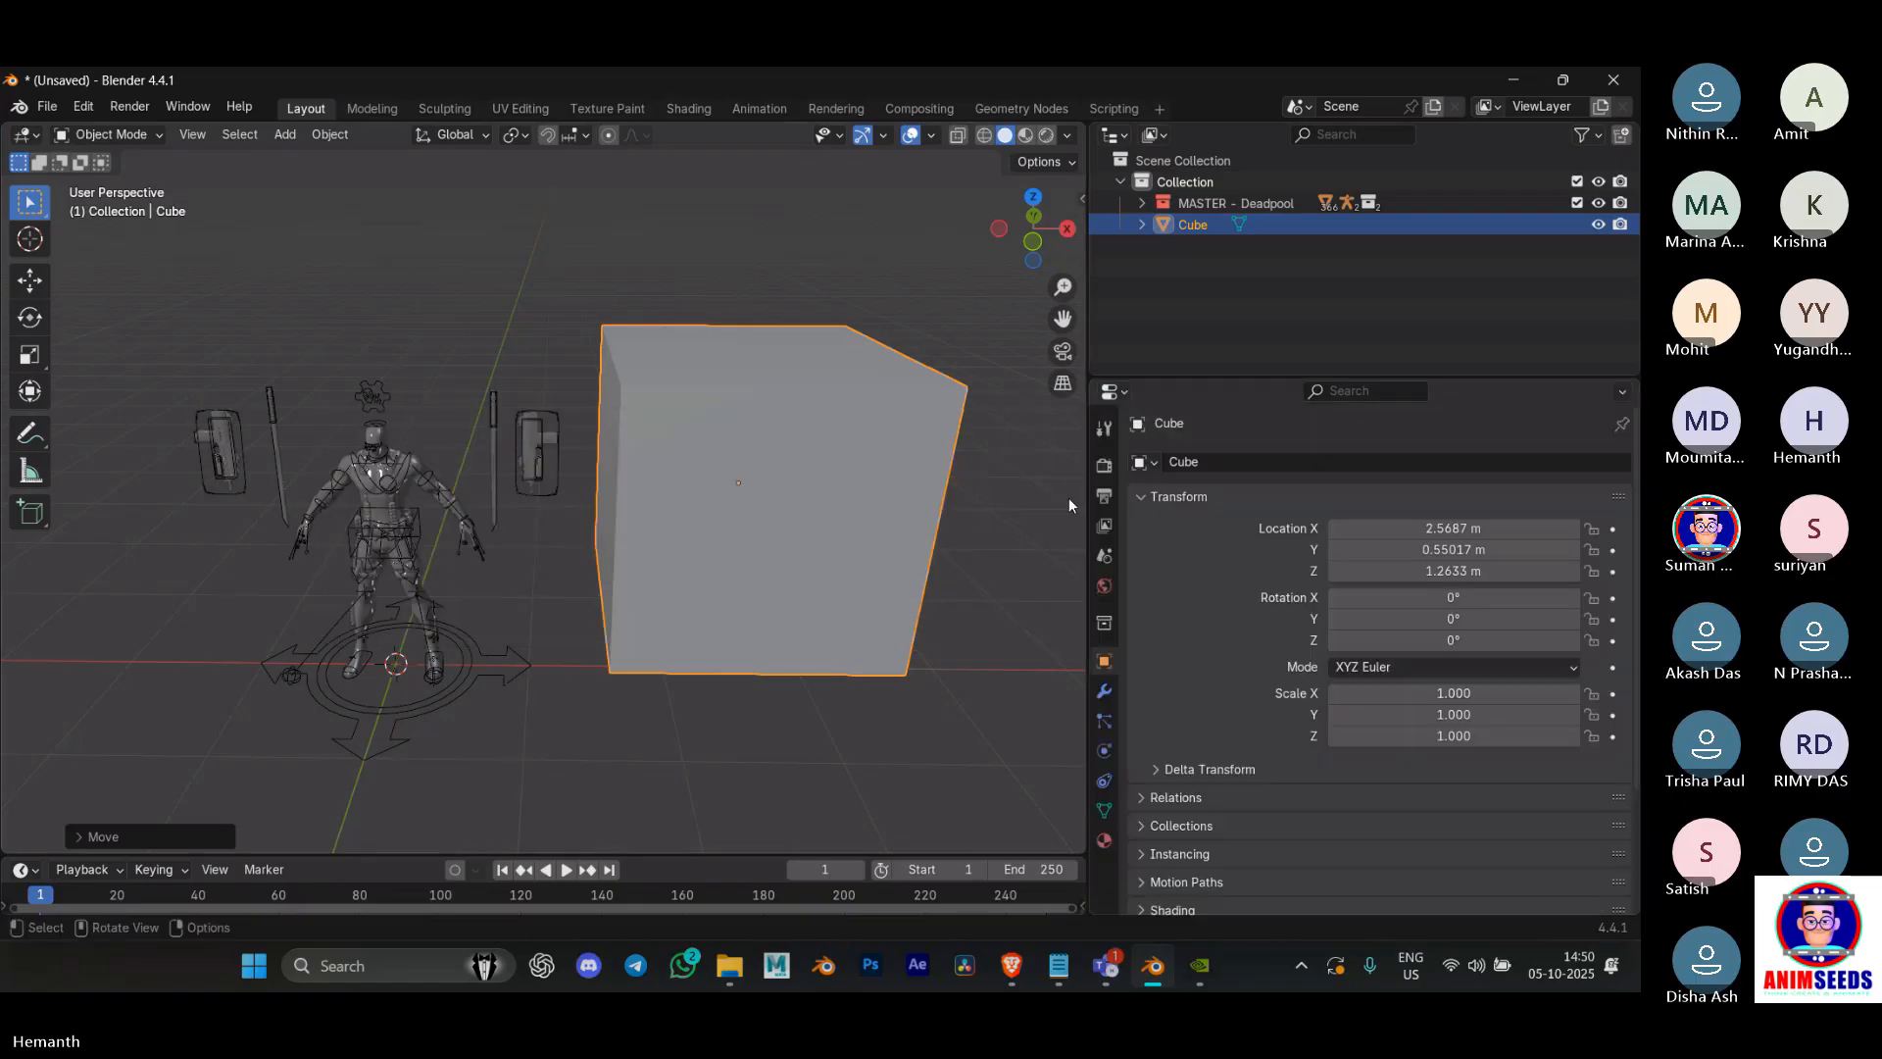
left_click(1104, 751)
left_click(1105, 780)
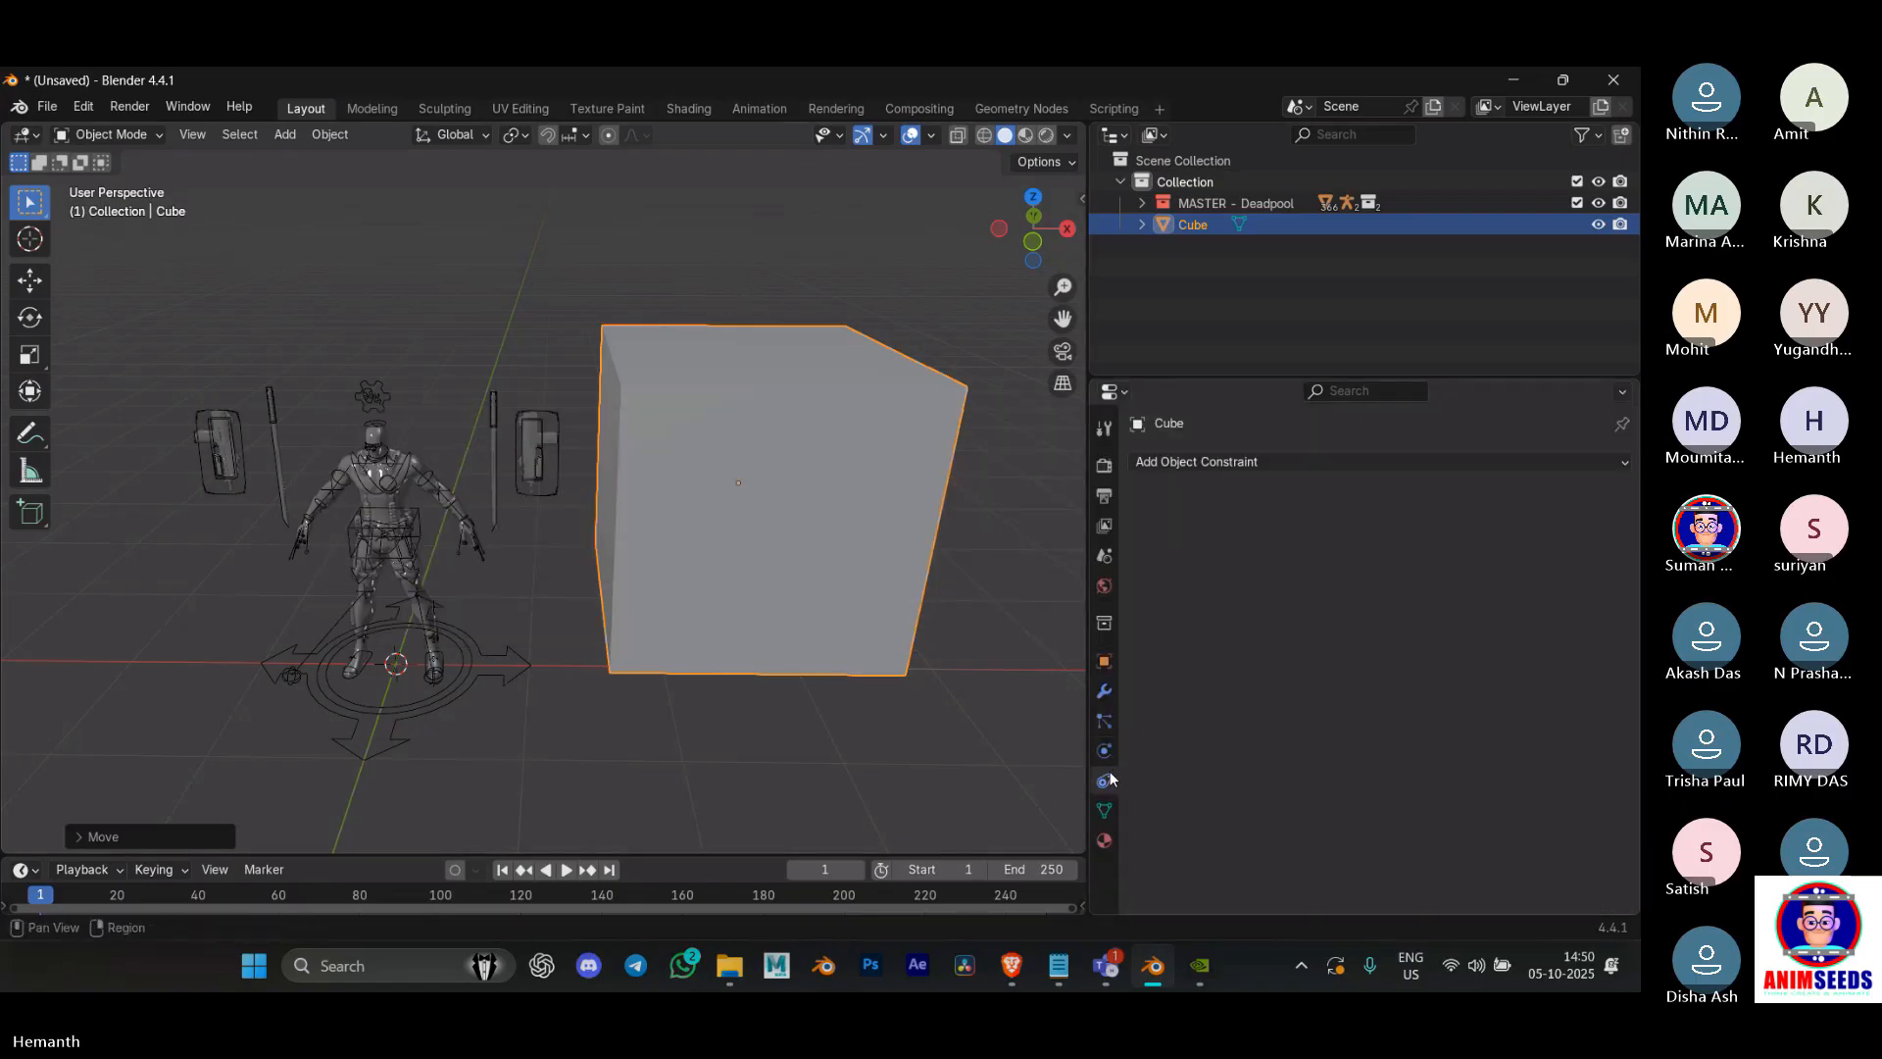
left_click(1229, 460)
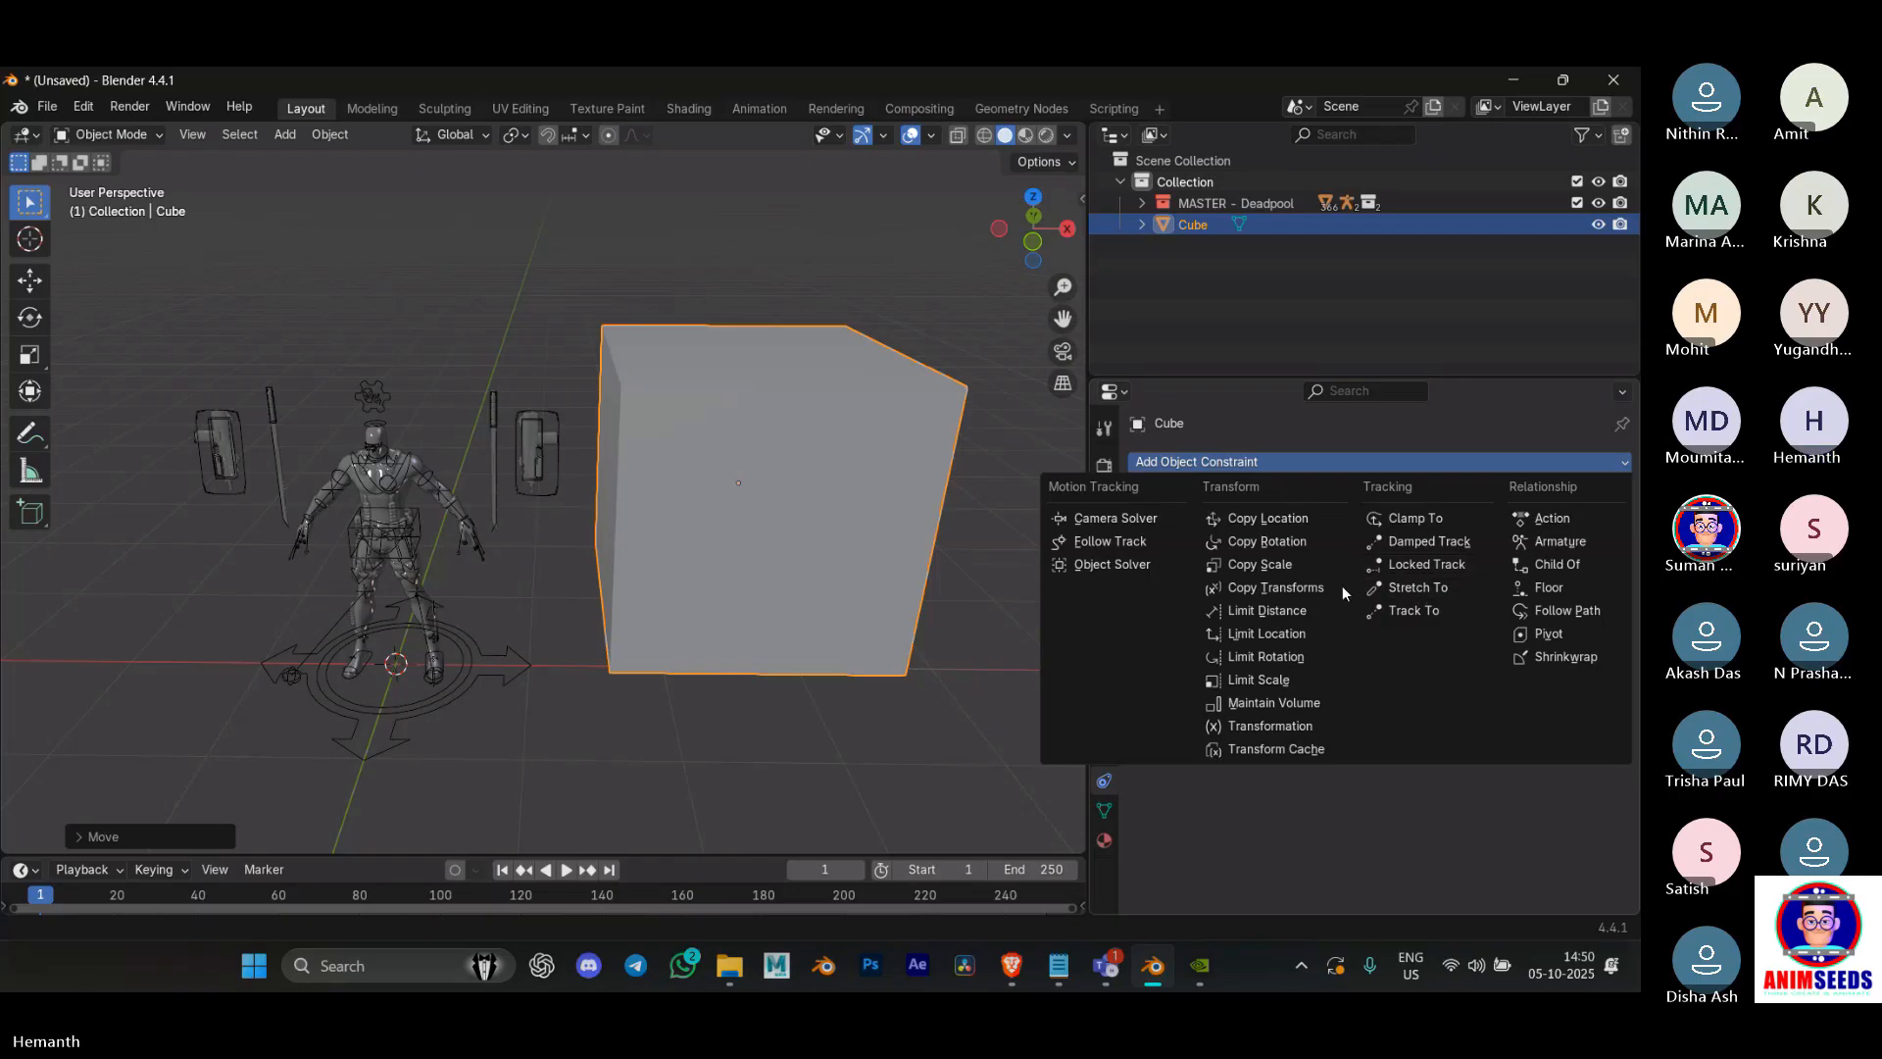
Step: Duplicate the cube and place the copy above and behind the character
key("shift+d")
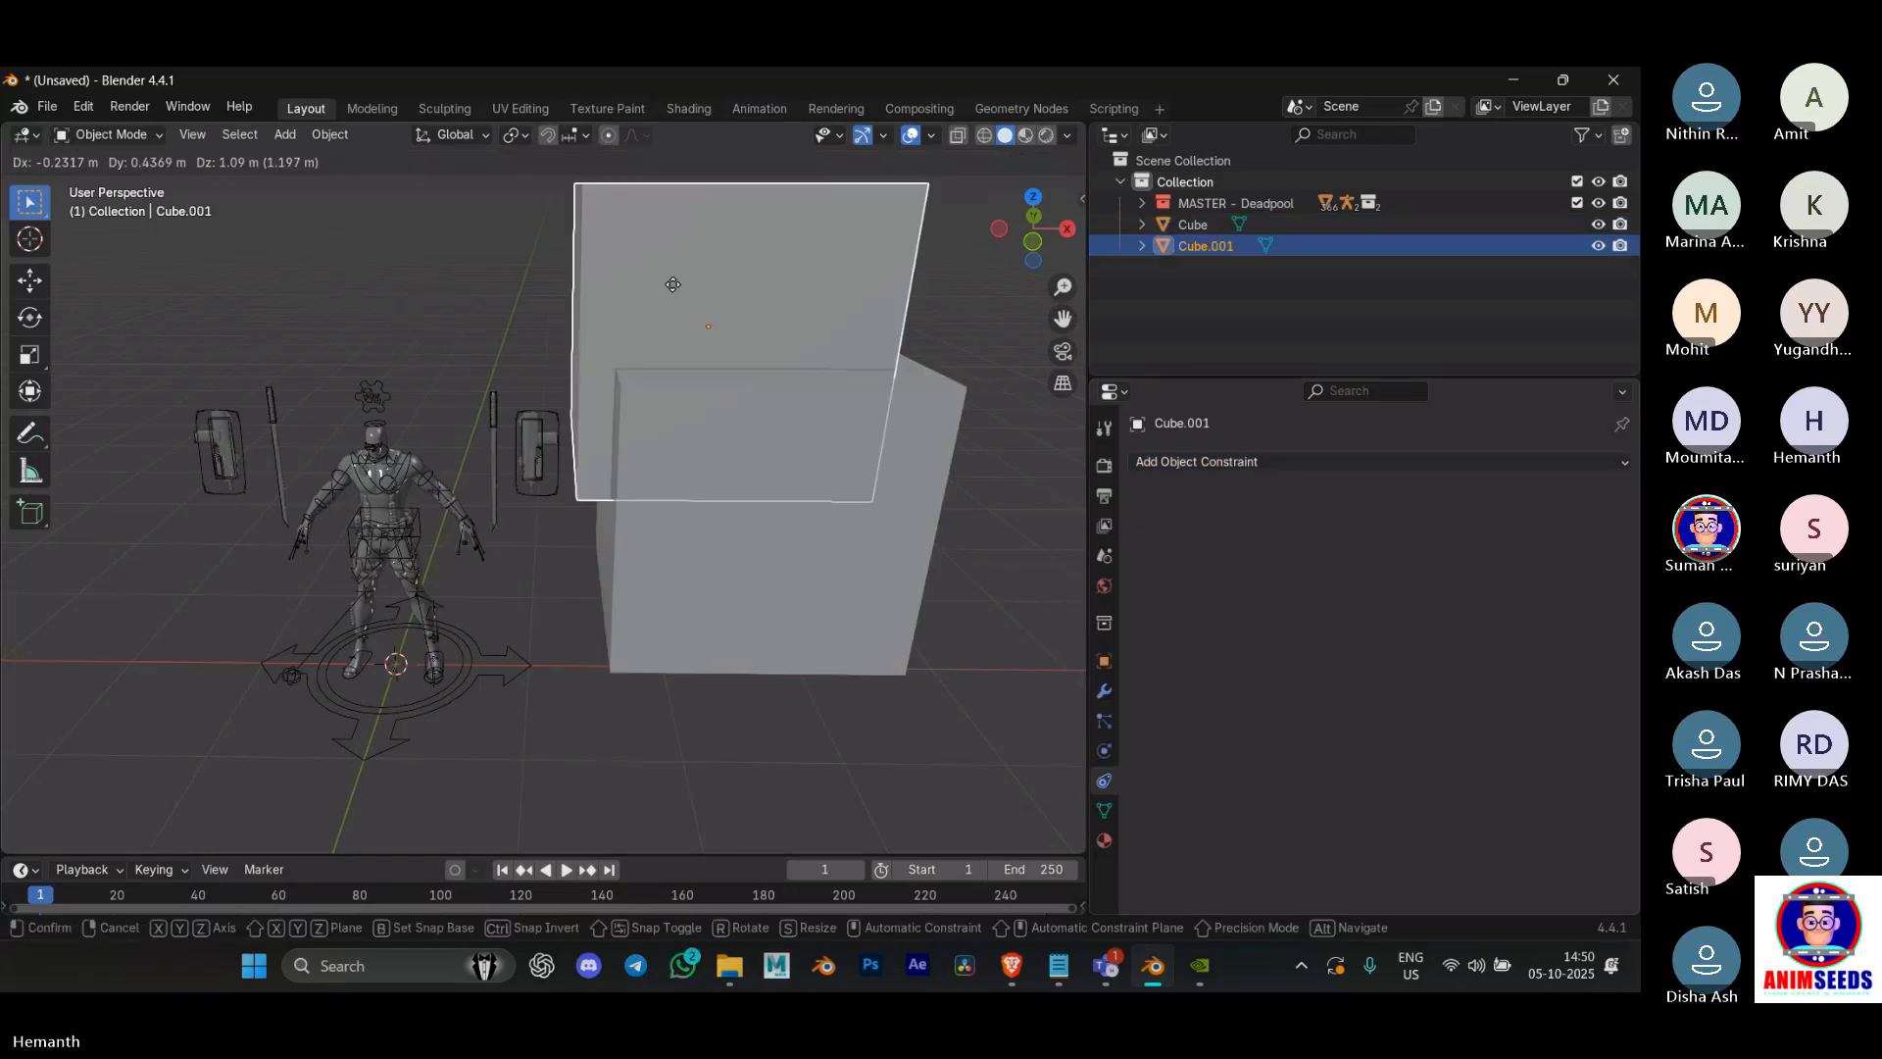
left_click(637, 643)
scroll(831, 535, "down", 2)
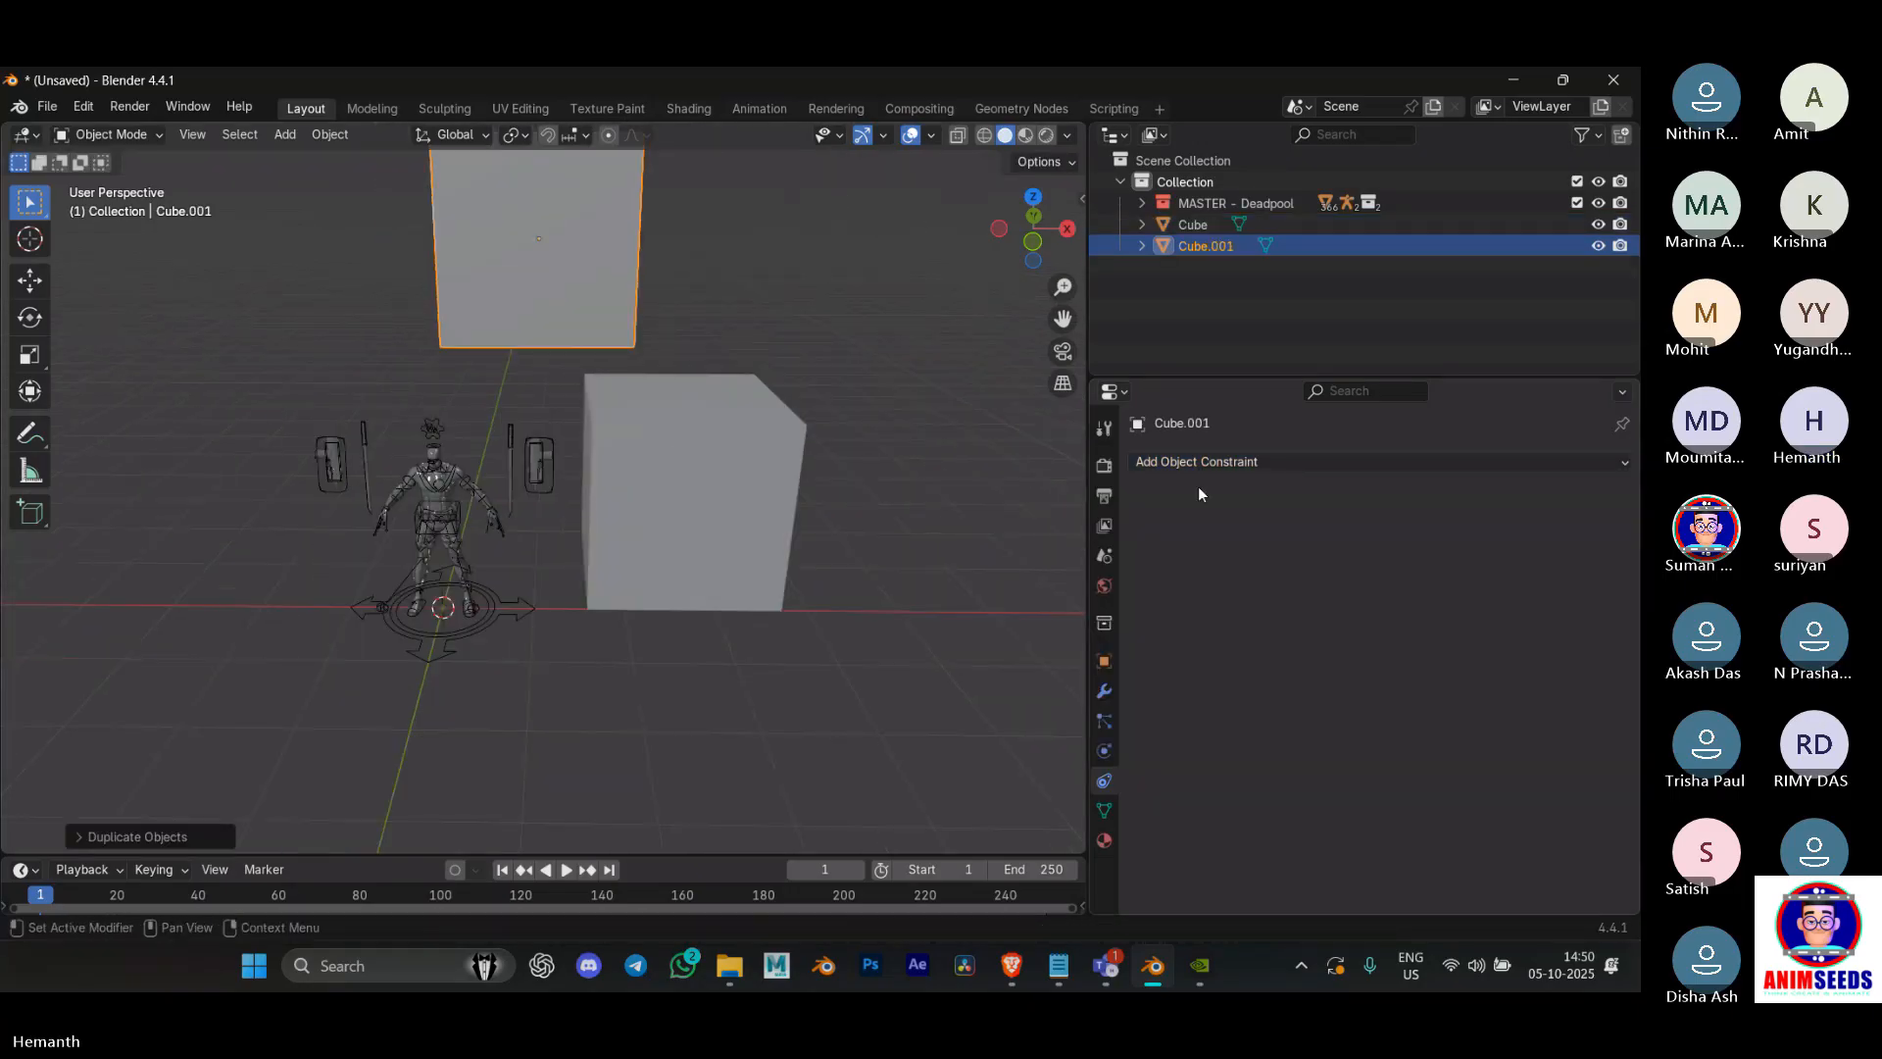
Step: Add a Copy Rotation constraint to the duplicated cube, with the original Cube as its target
left_click(1197, 463)
left_click(1292, 544)
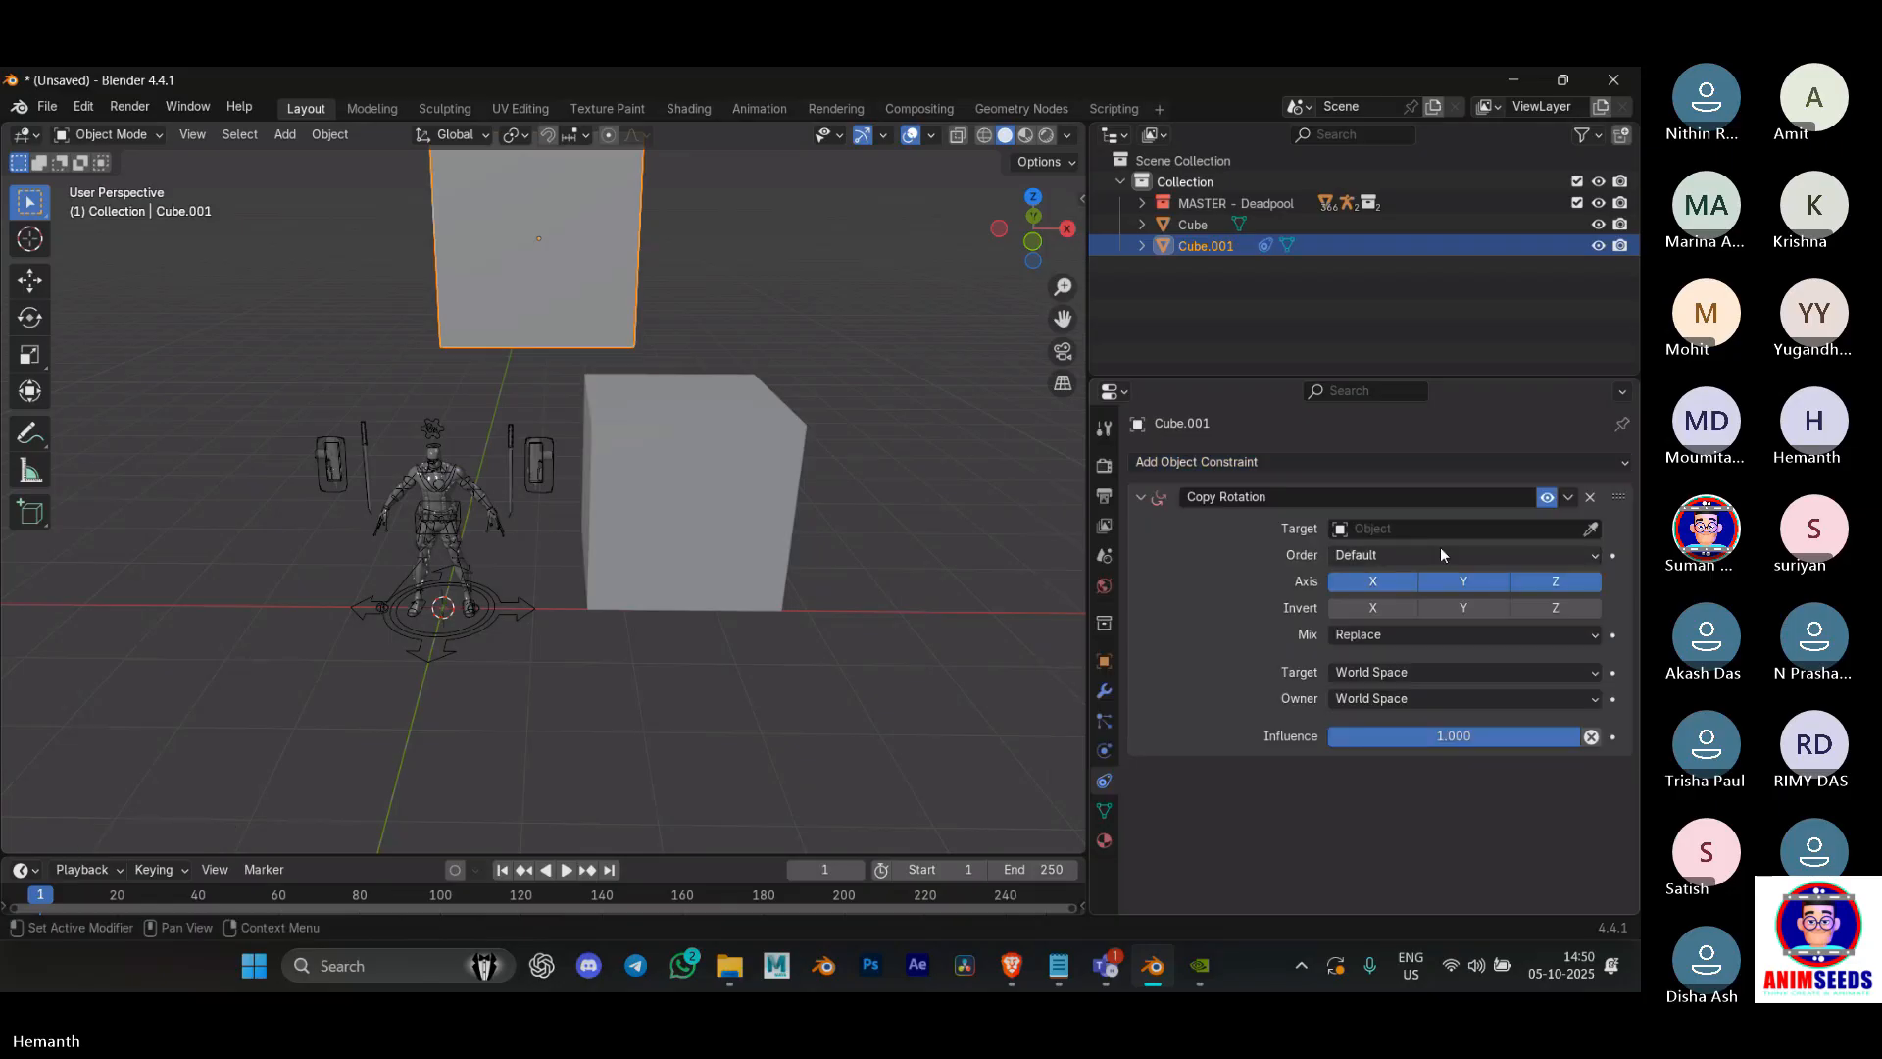
left_click(1535, 529)
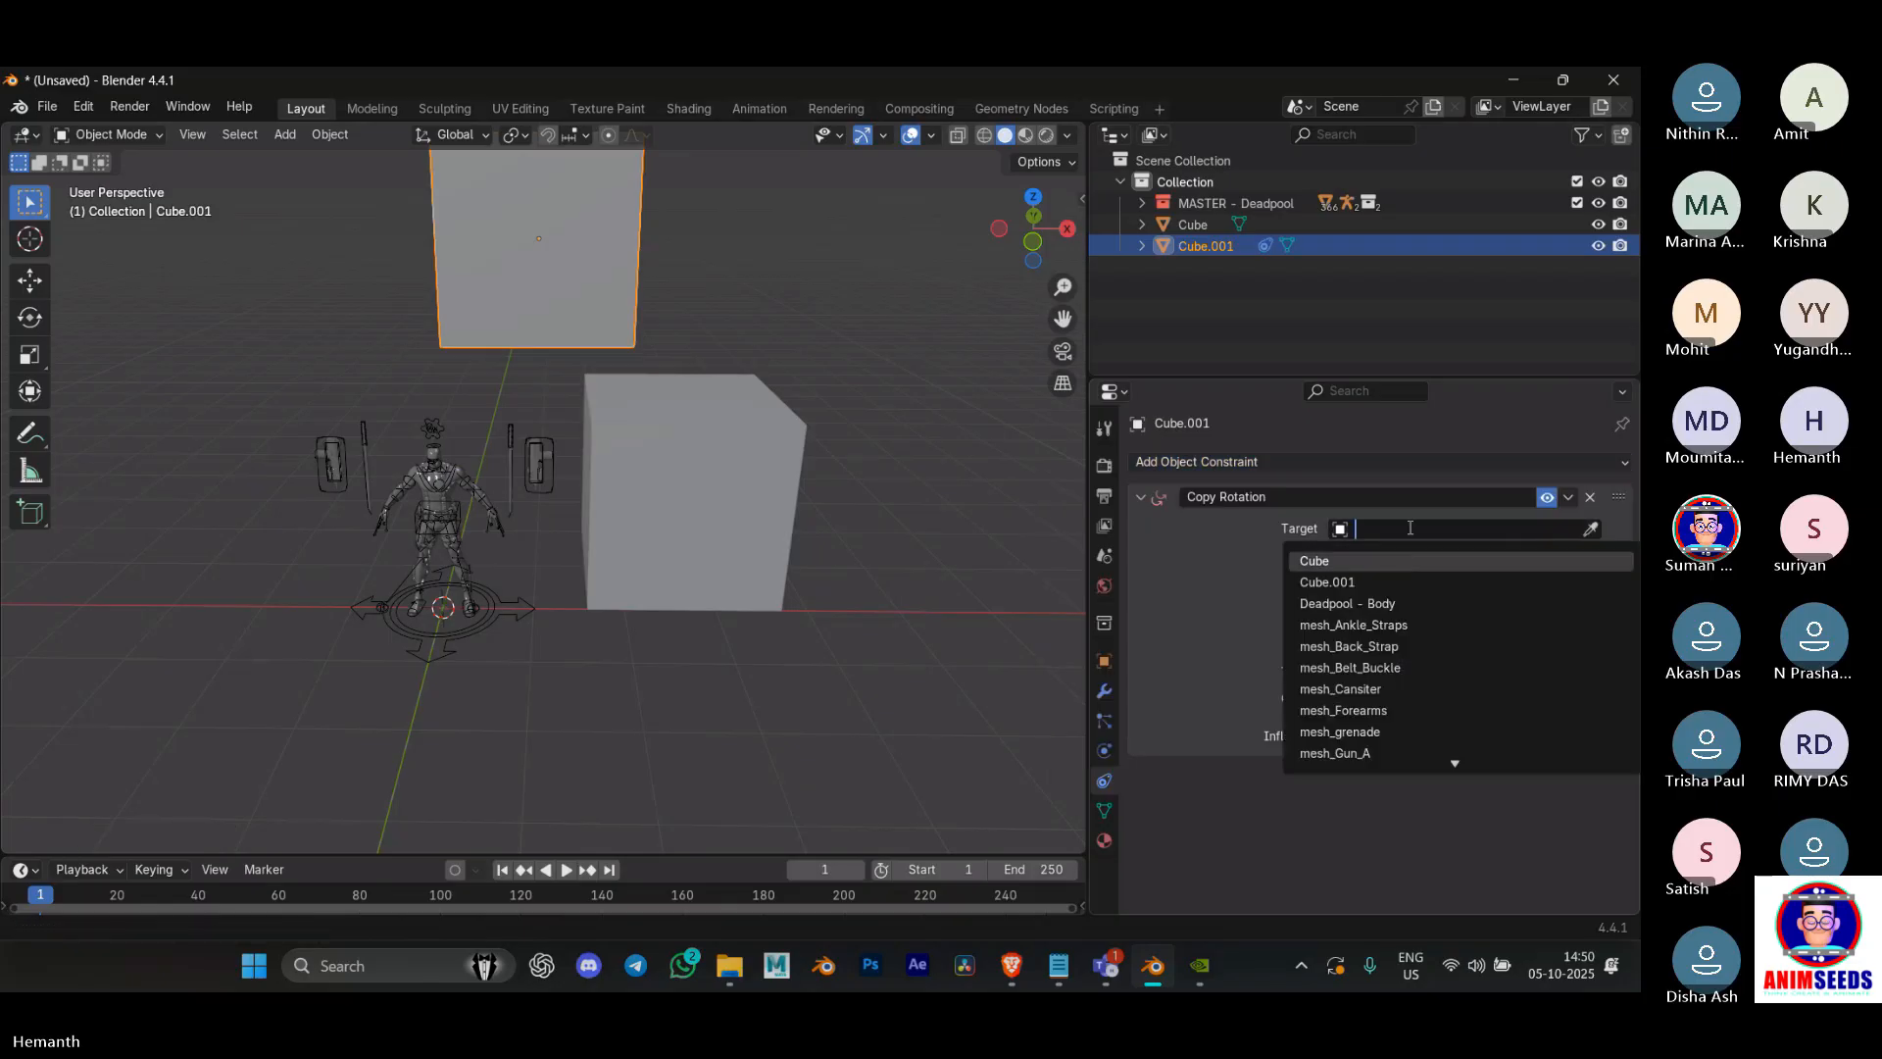
left_click(1232, 541)
left_click(1451, 529)
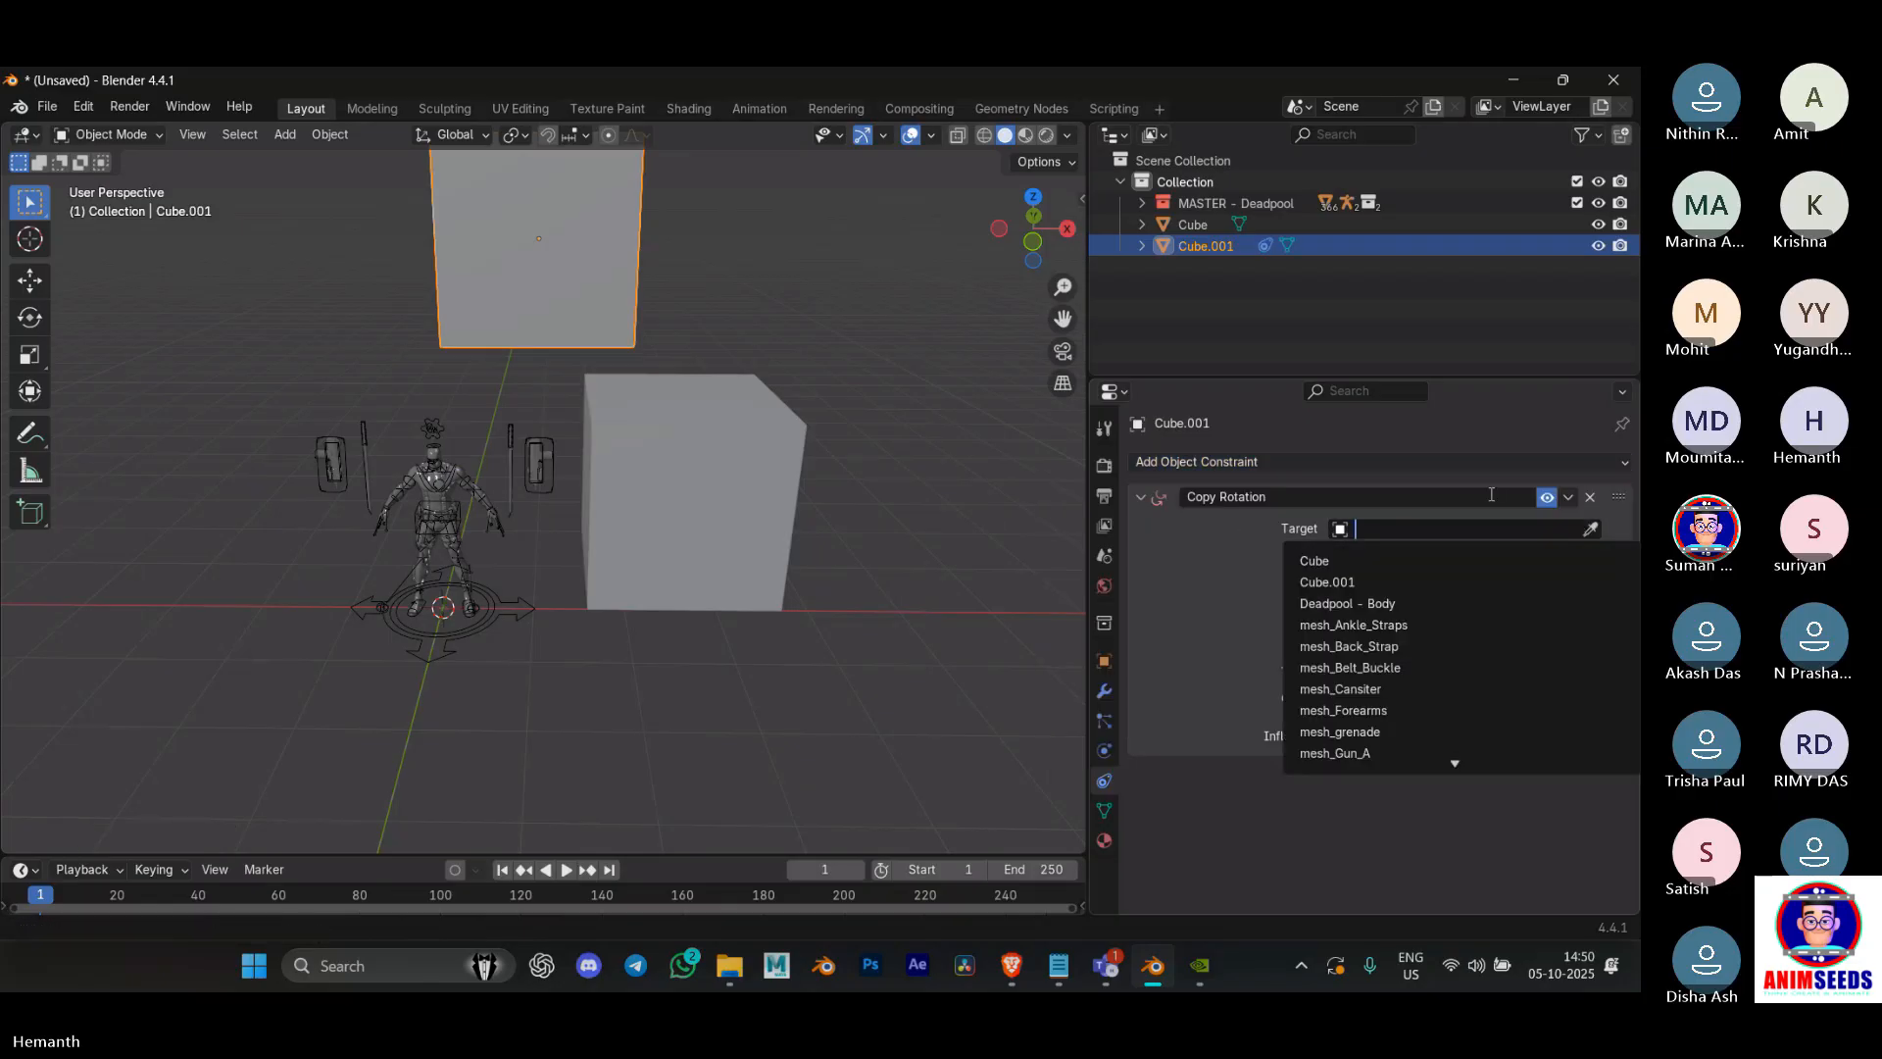
left_click(1590, 528)
left_click(784, 478)
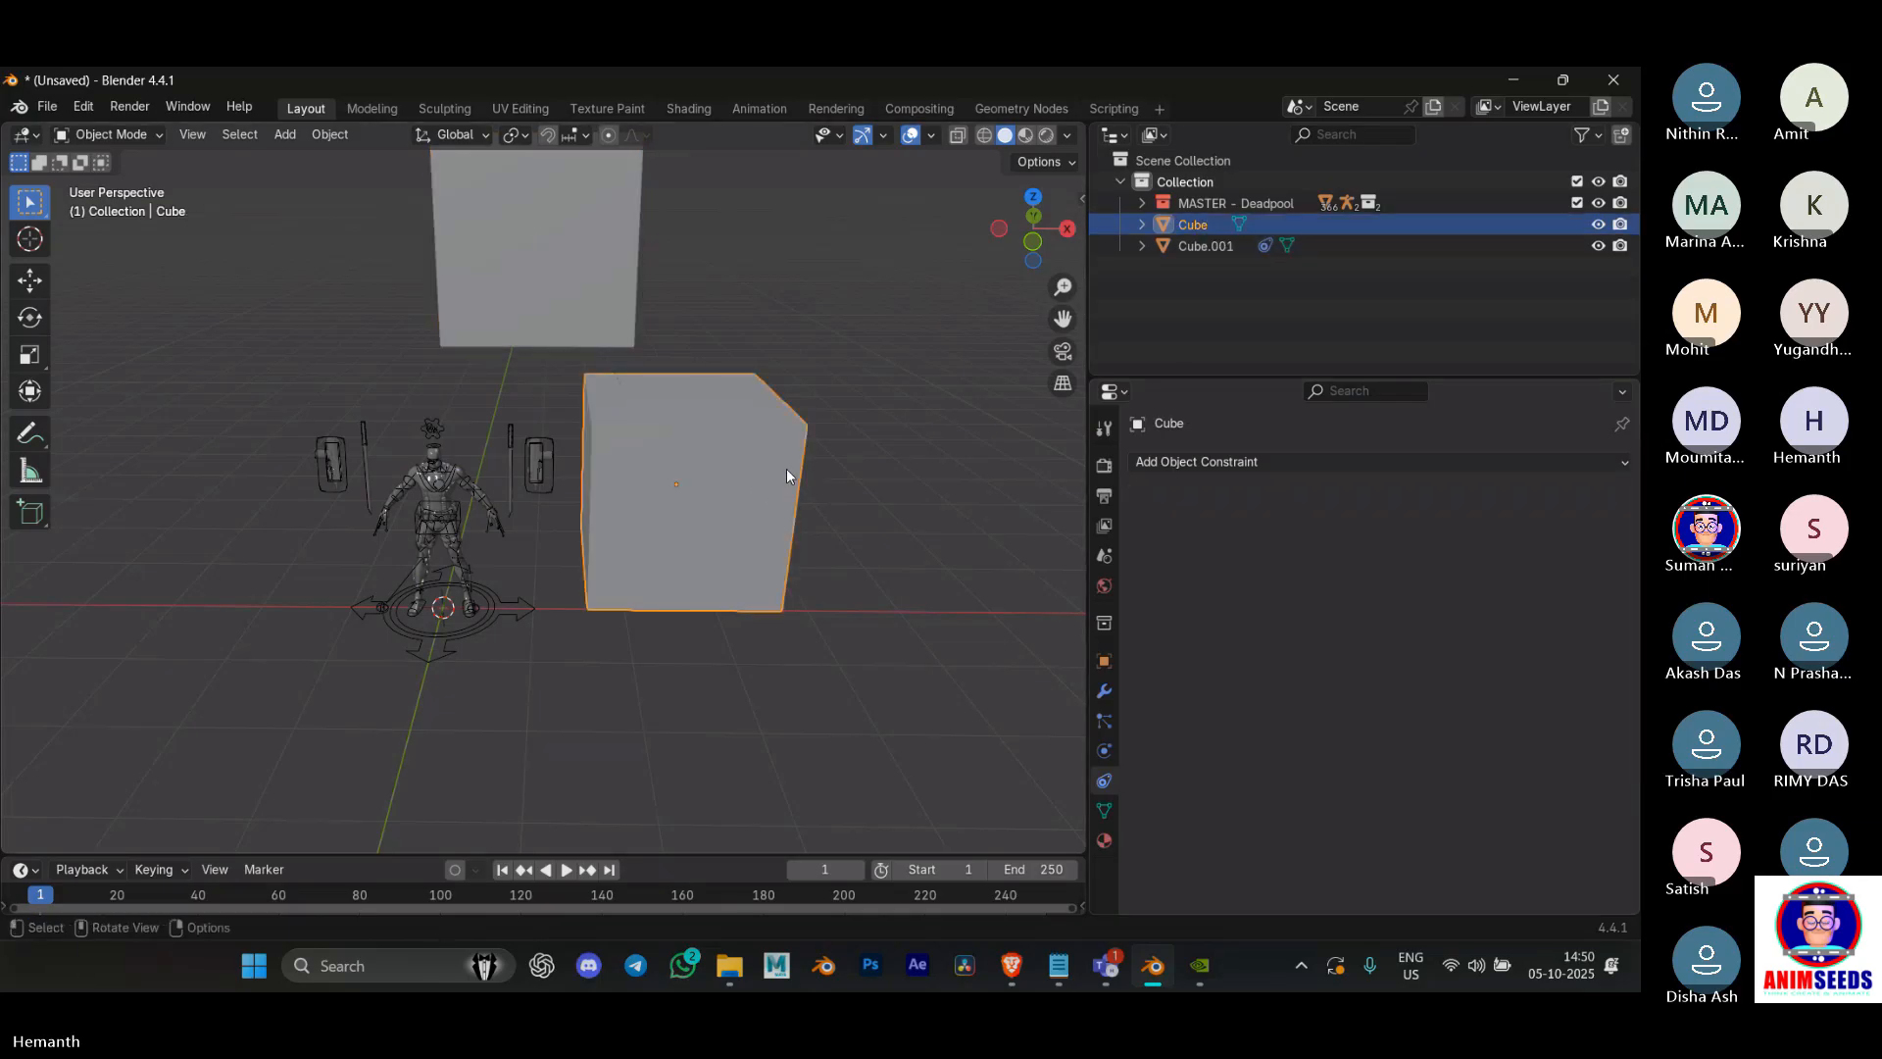
Step: Rotate the original cube freely to test the Copy Rotation constraint, and undo the rotation
key("r")
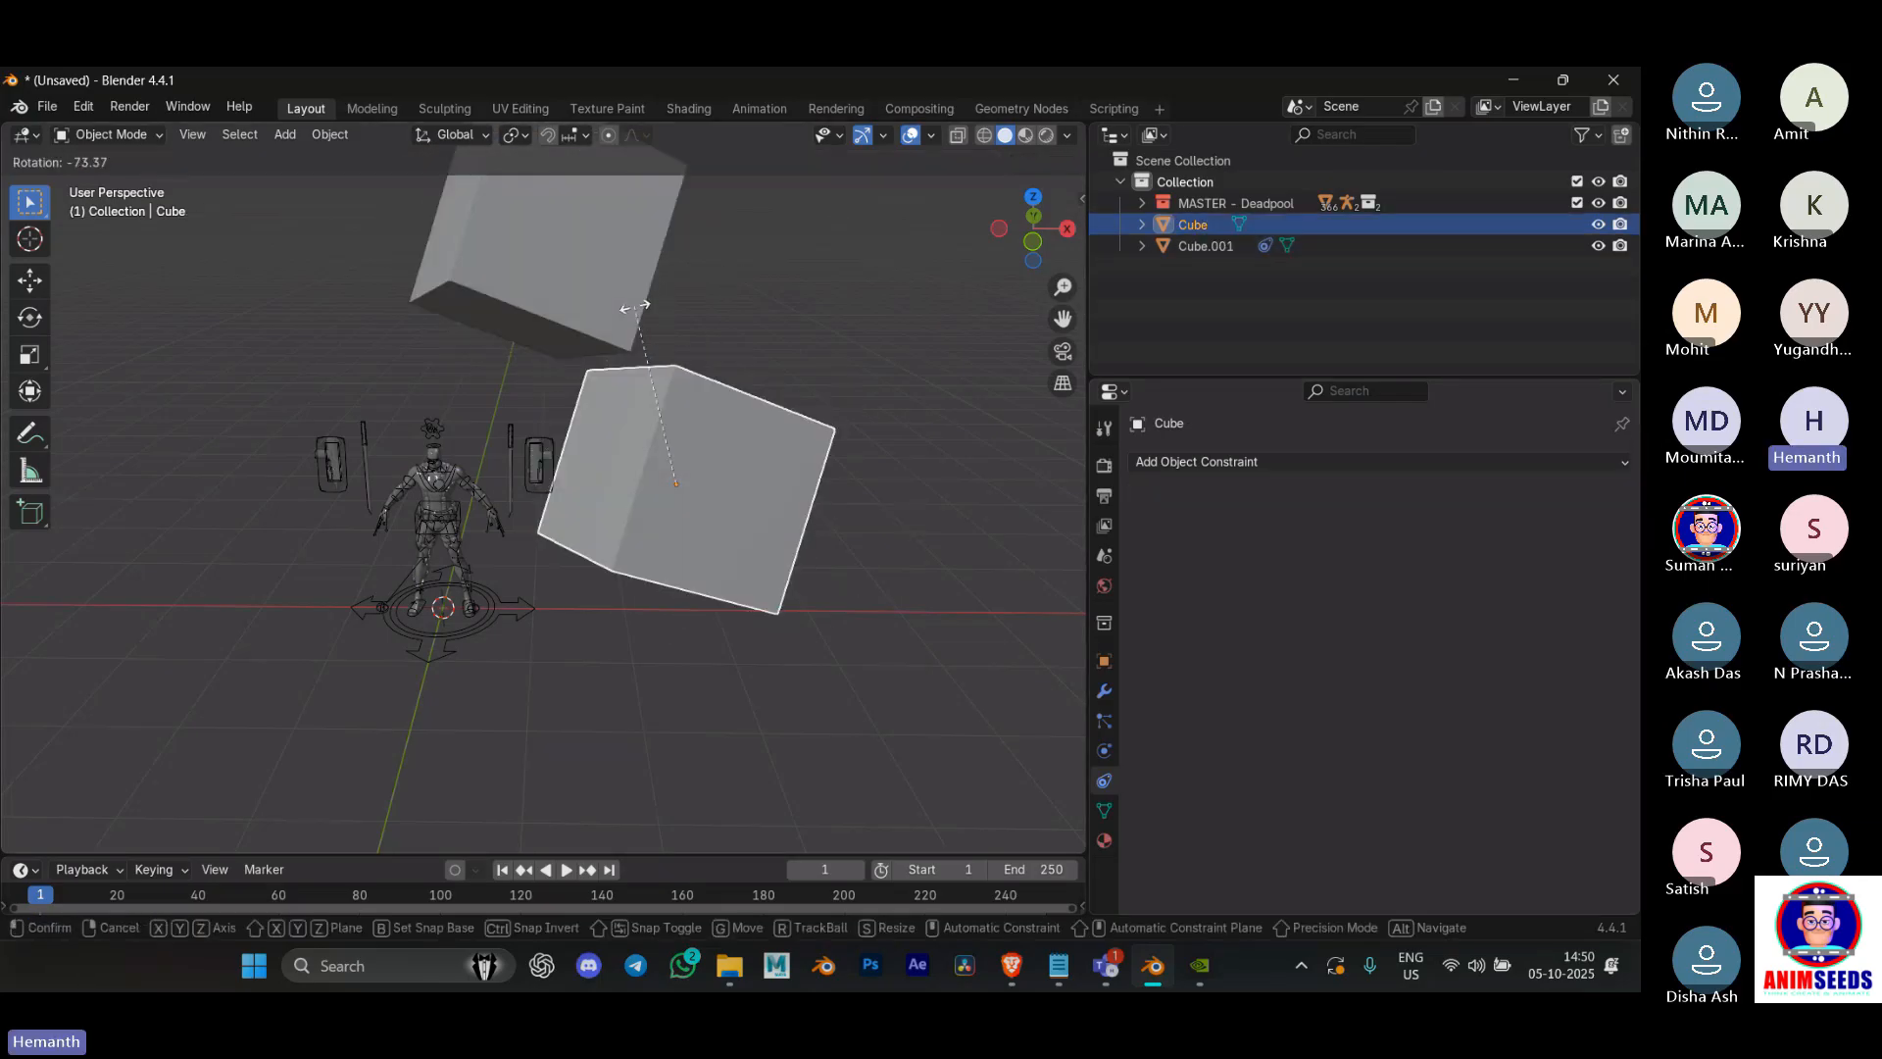
left_click(587, 443)
key("ctrl+z")
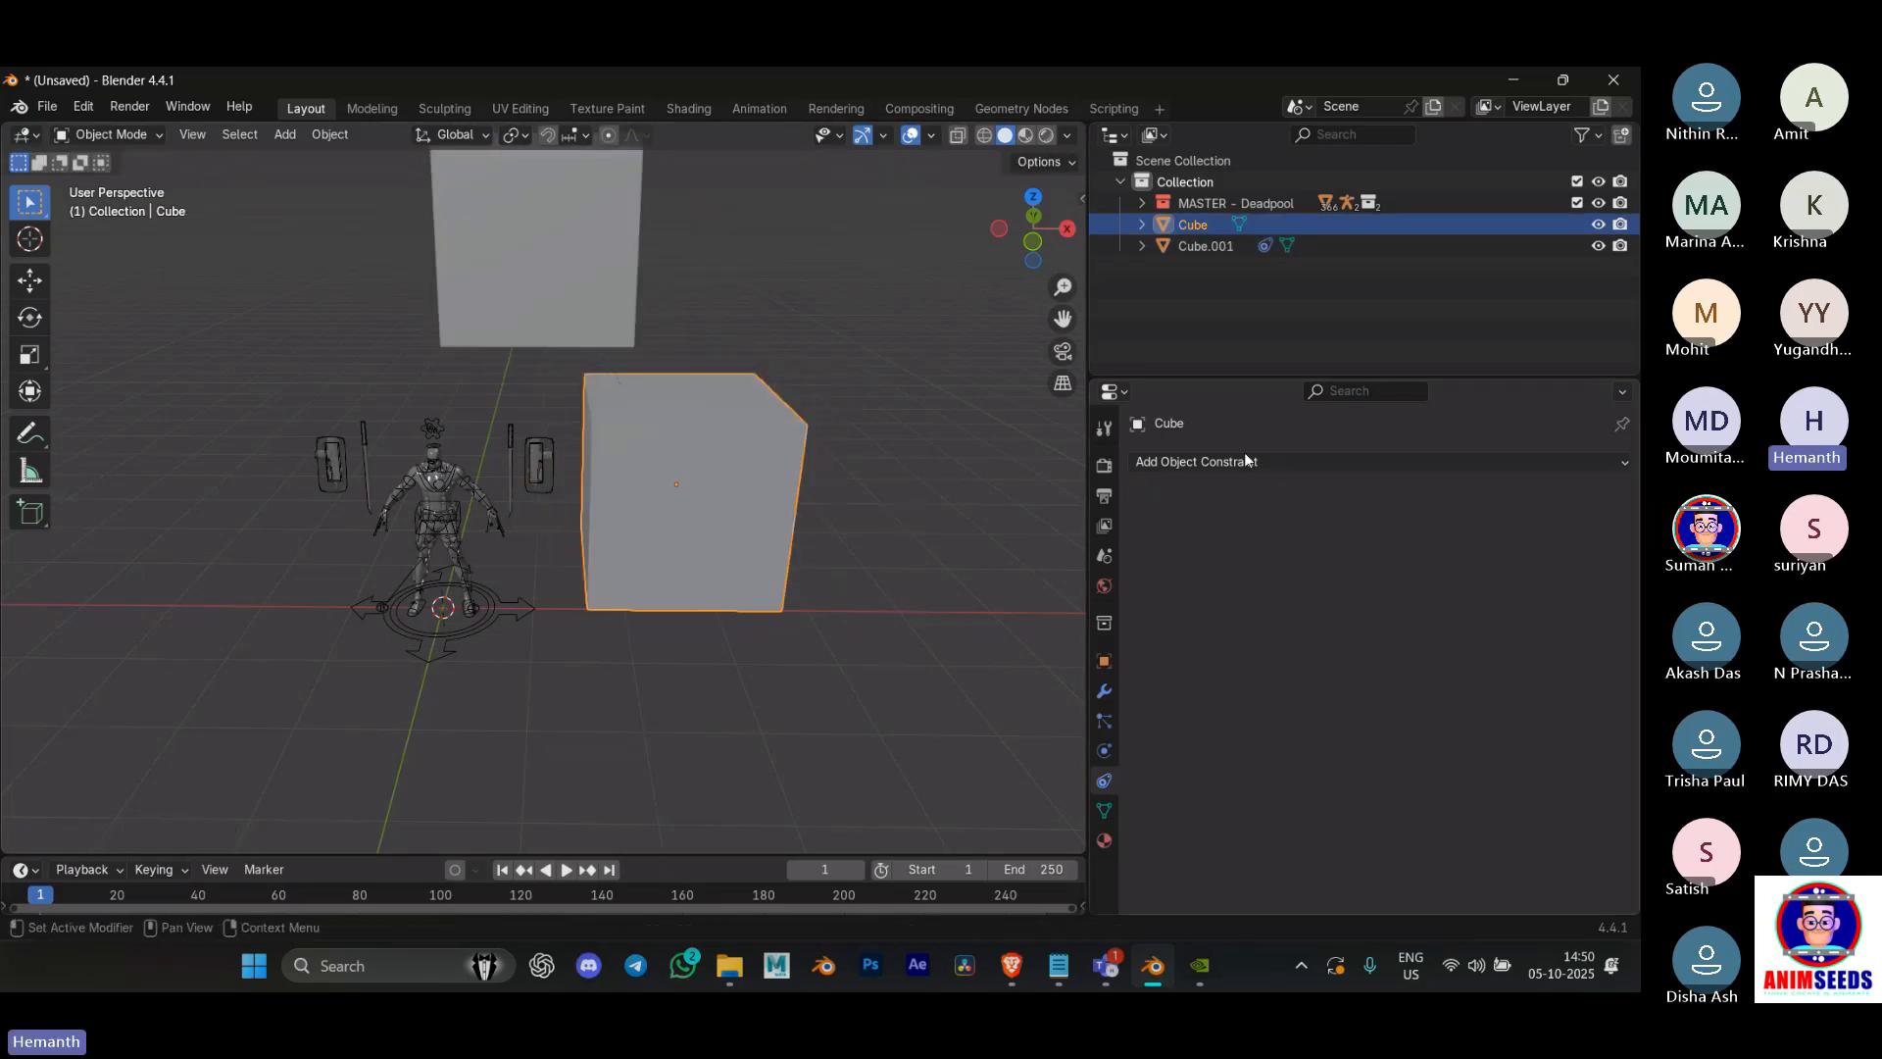
Step: Delete the Copy Rotation constraint from the duplicated cube
left_click(606, 285)
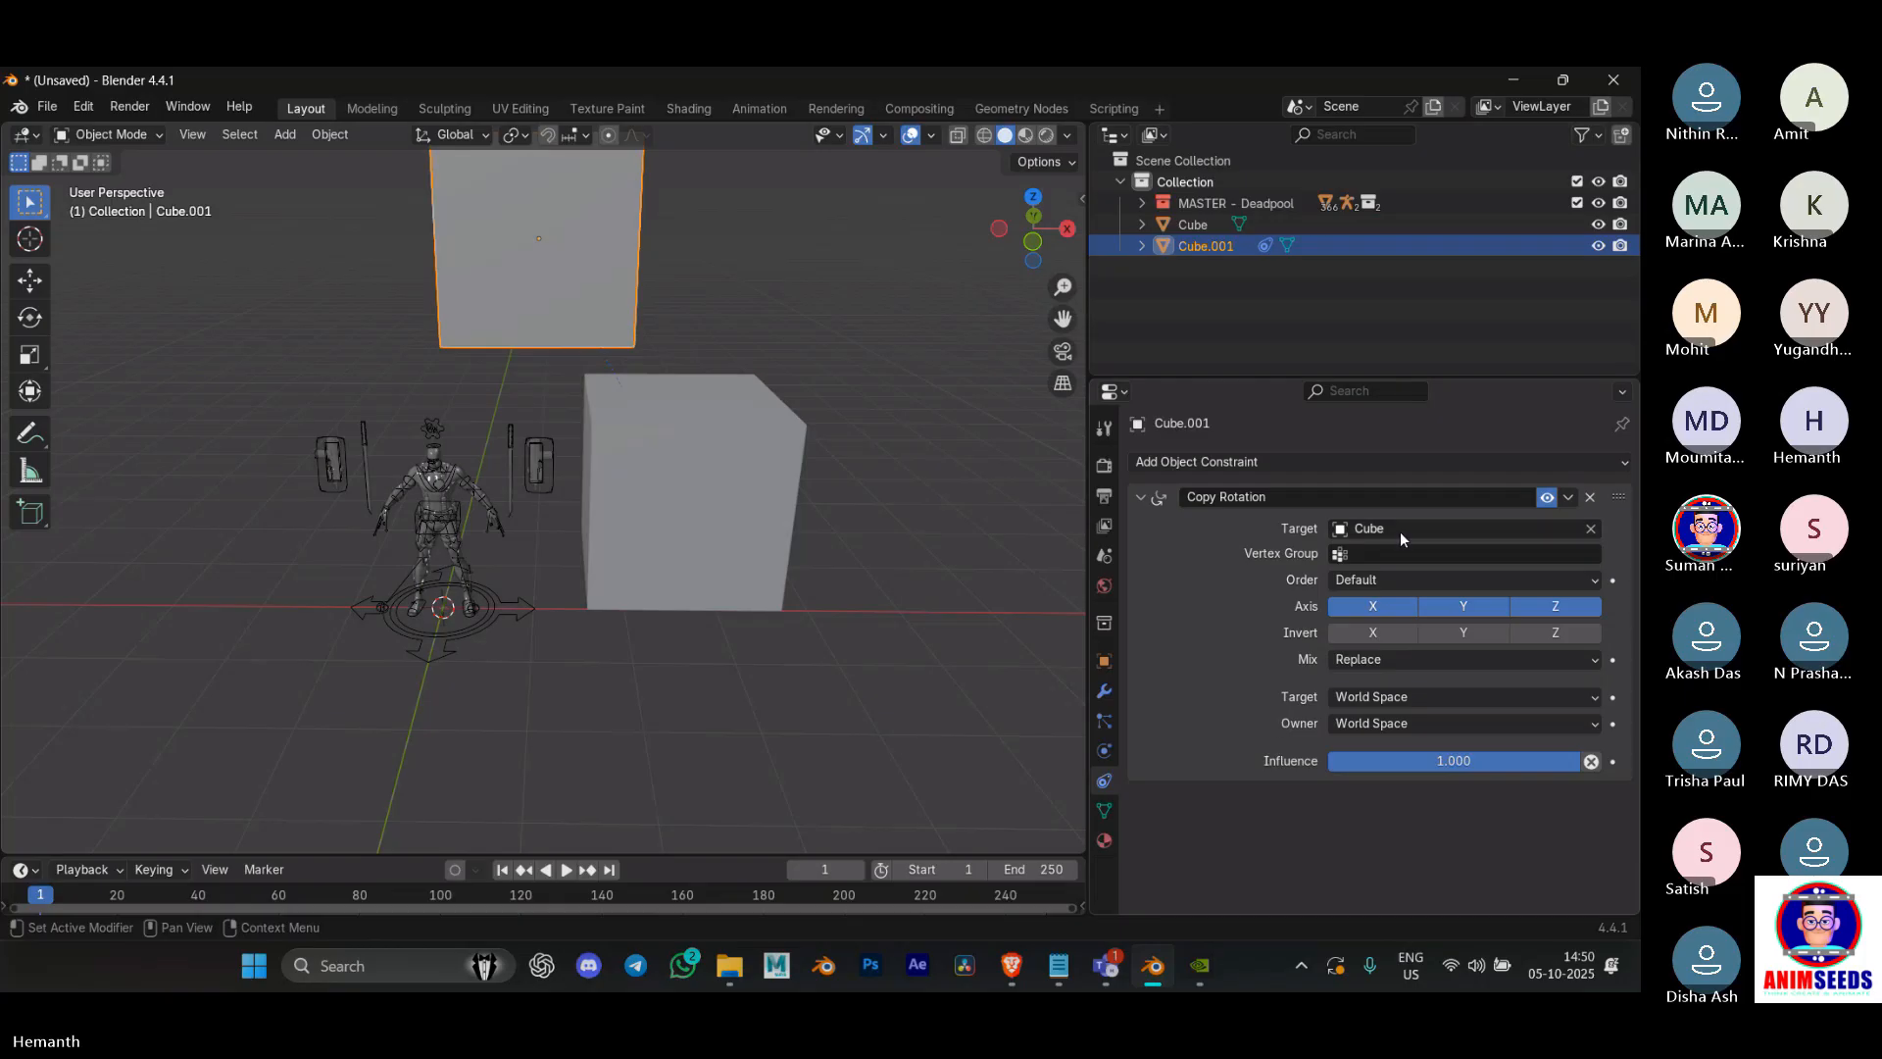
left_click(1589, 498)
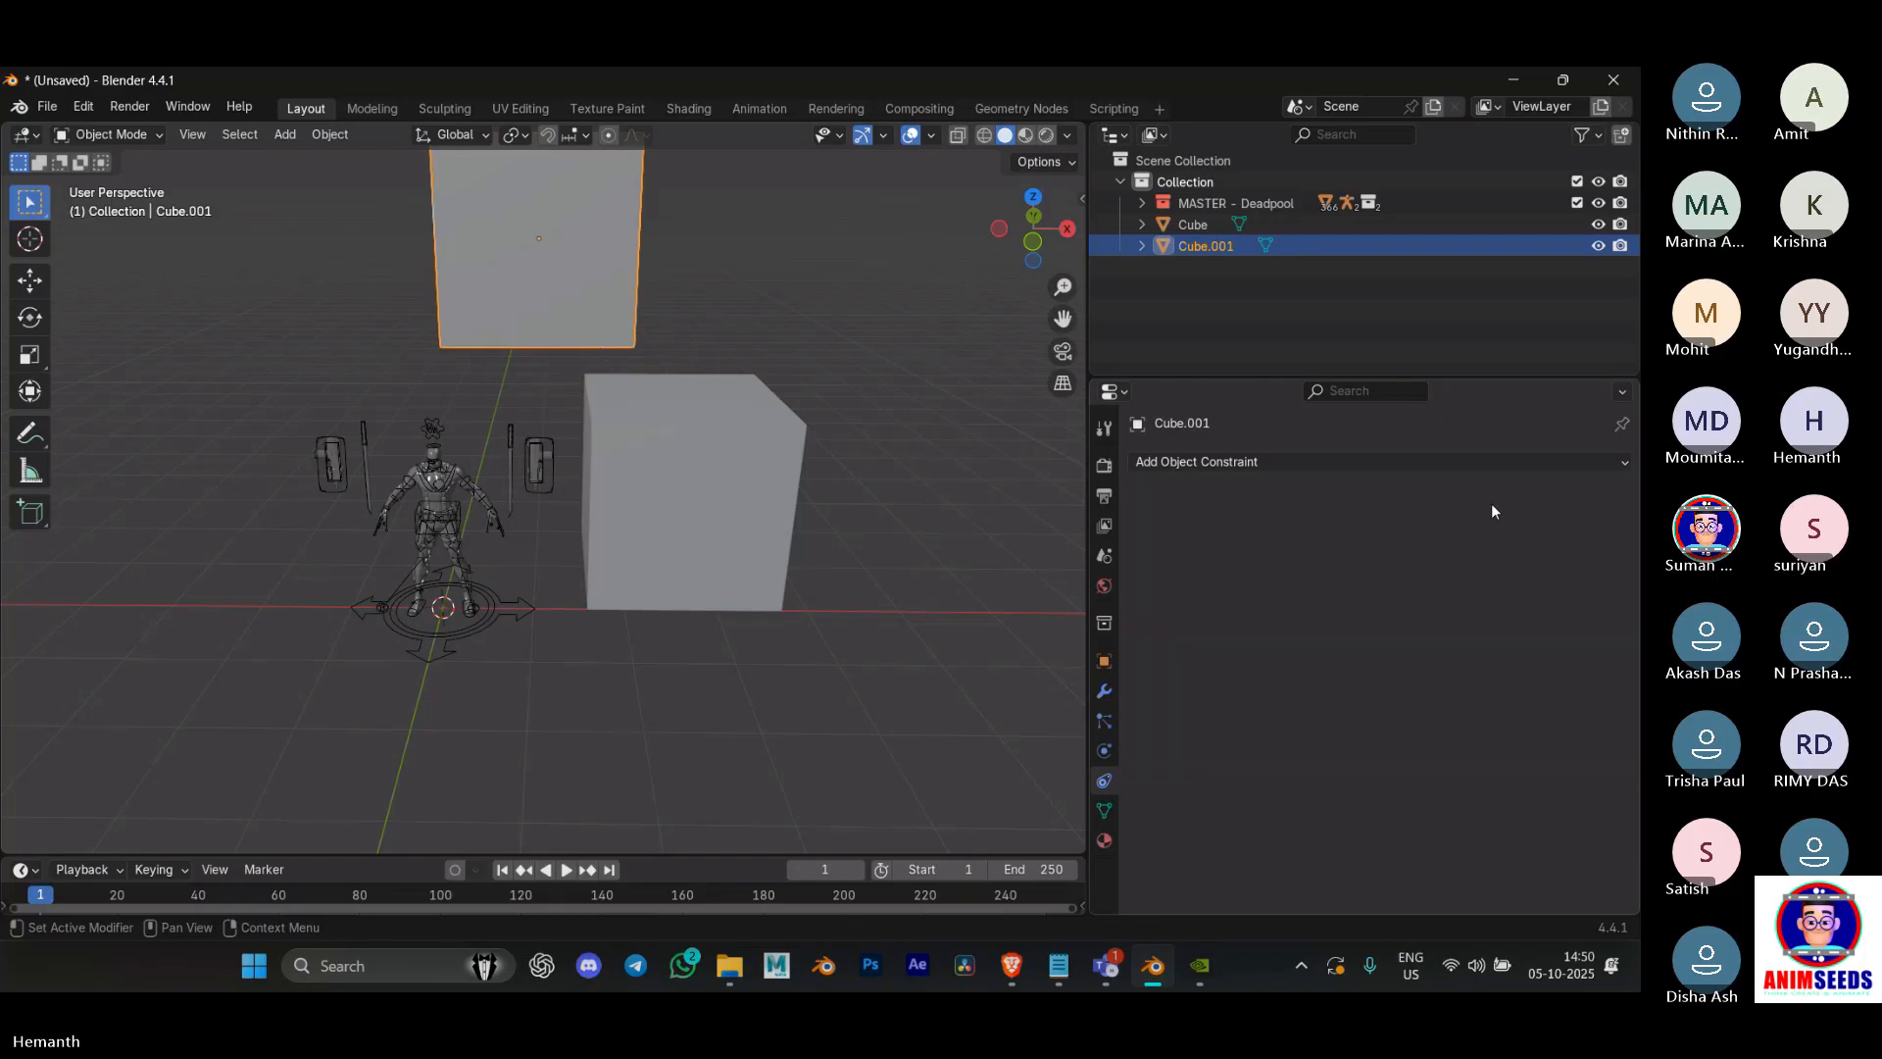
left_click(1221, 462)
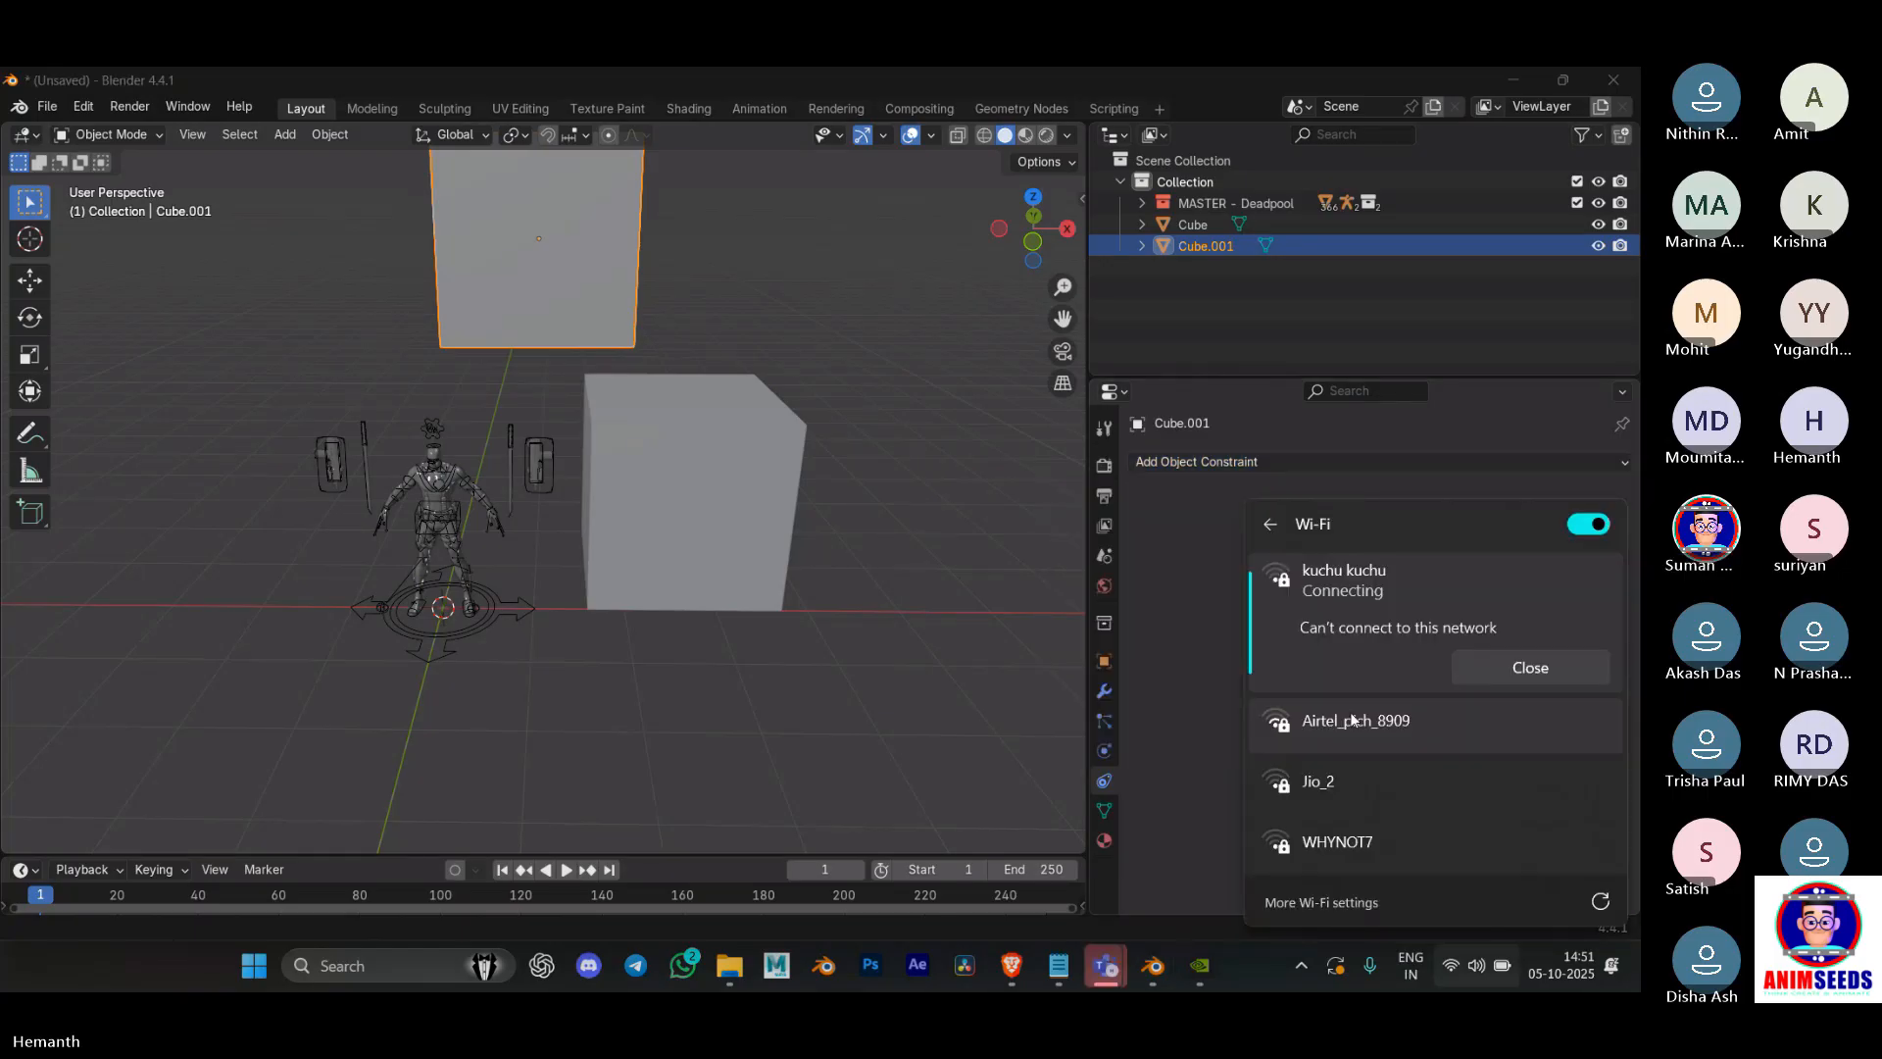
Step: Return to the duplicated cube's constraint settings and look through the Transform constraints on offer
left_click(1104, 554)
left_click(1105, 781)
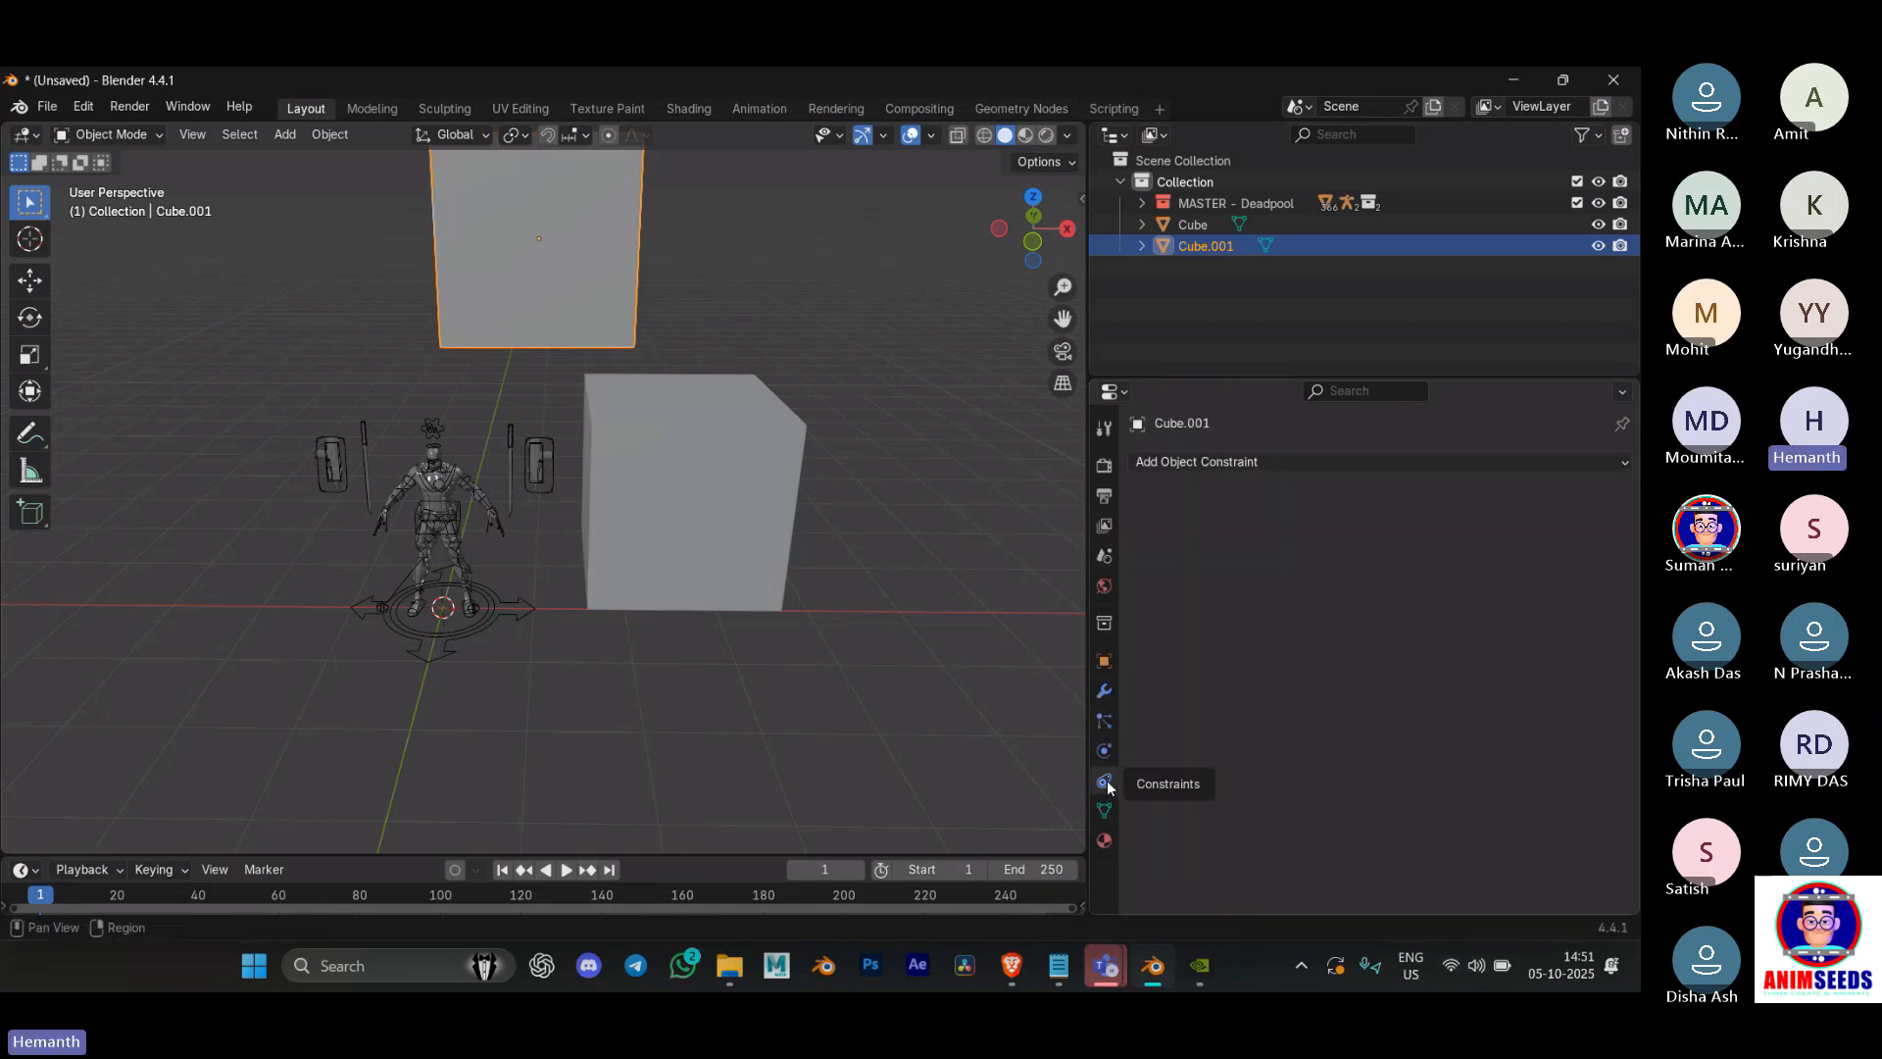
left_click(627, 389)
left_click(621, 328)
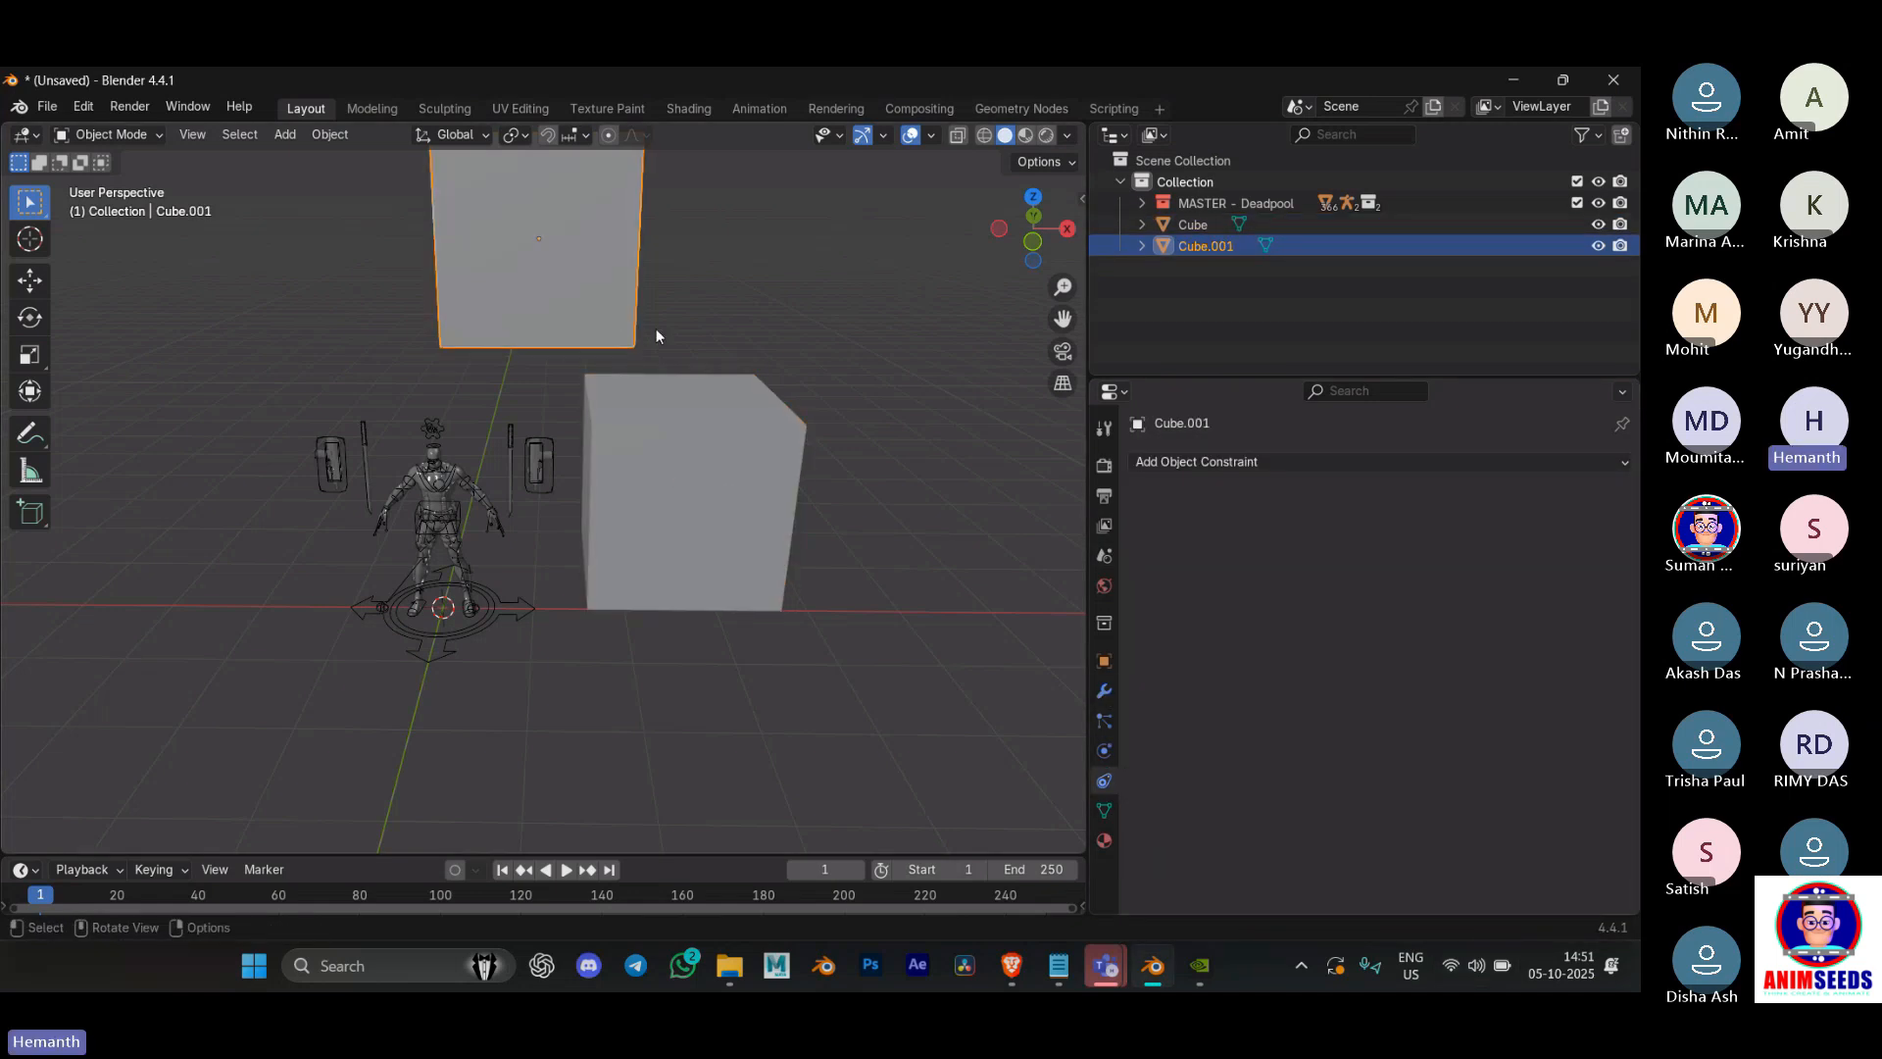
left_click(1223, 461)
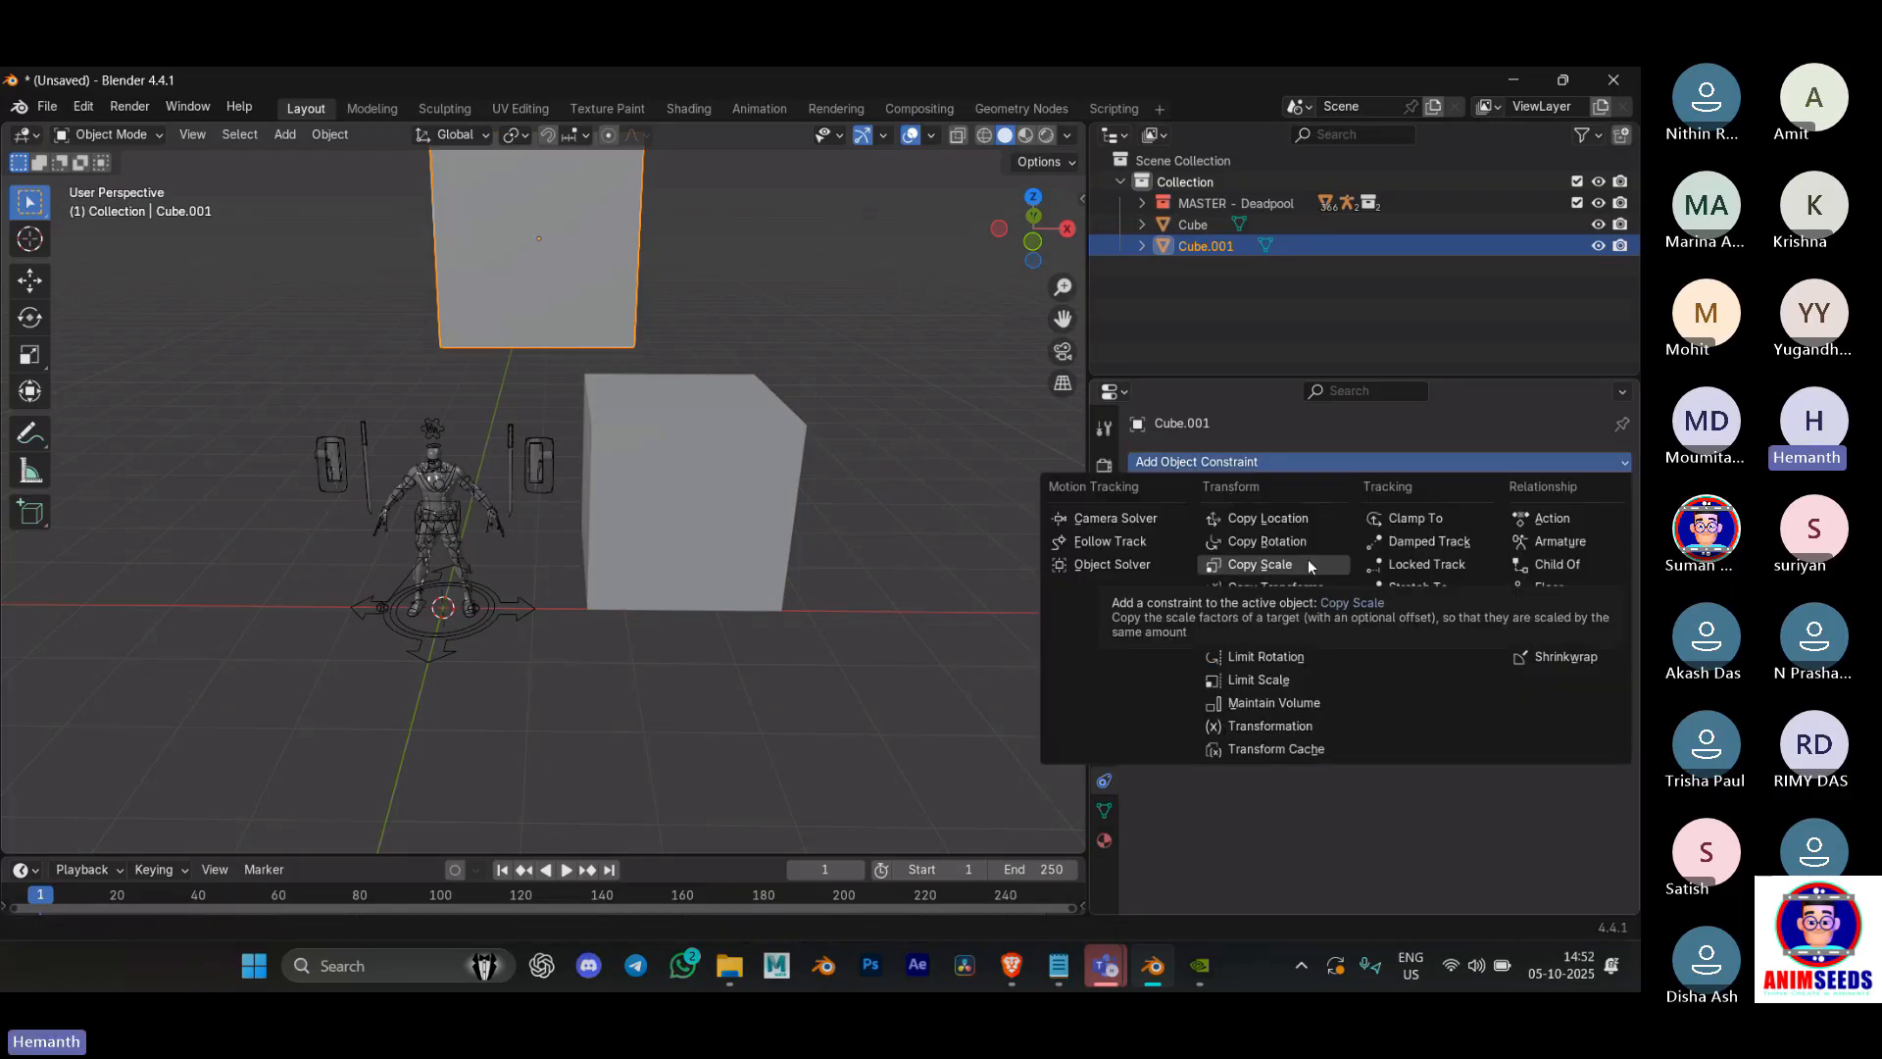
Step: Switch to the Teams meeting chat, read the question about point and orient constraints, and return to Blender
key("alt+Tab")
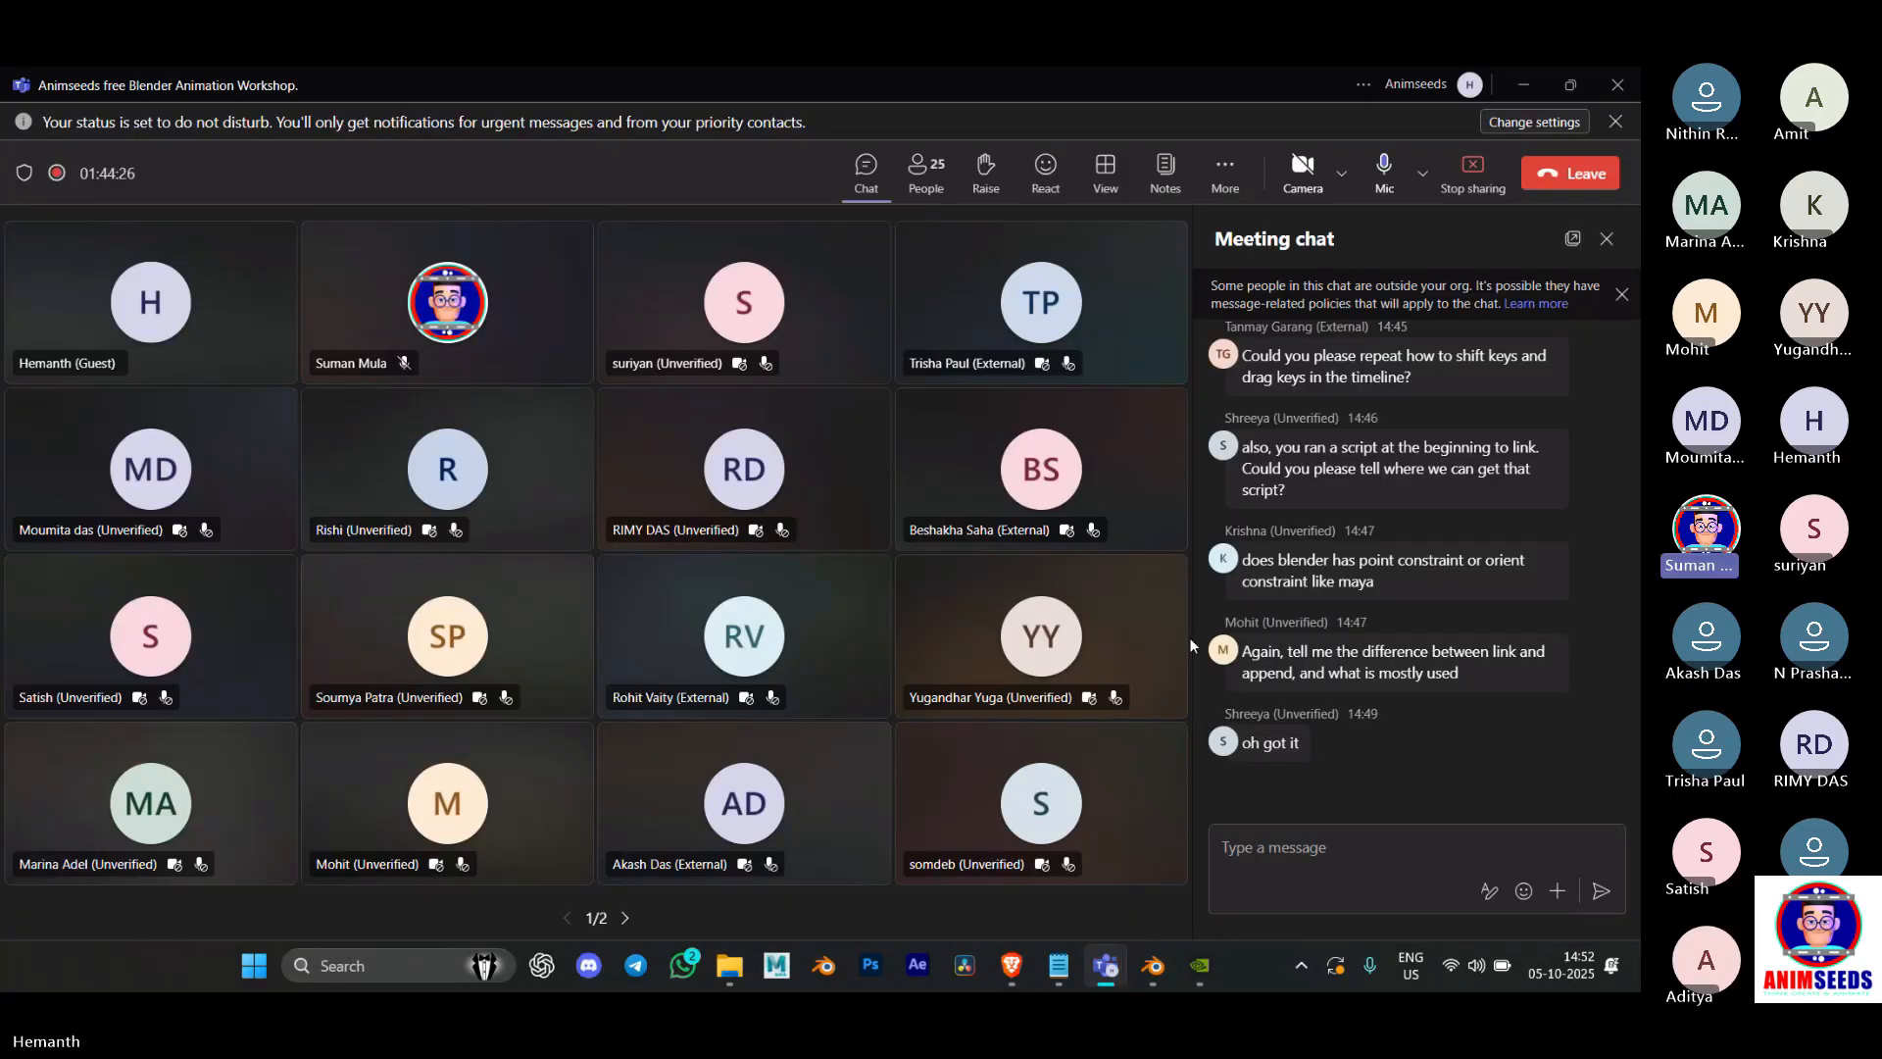
mouse_move(1333, 542)
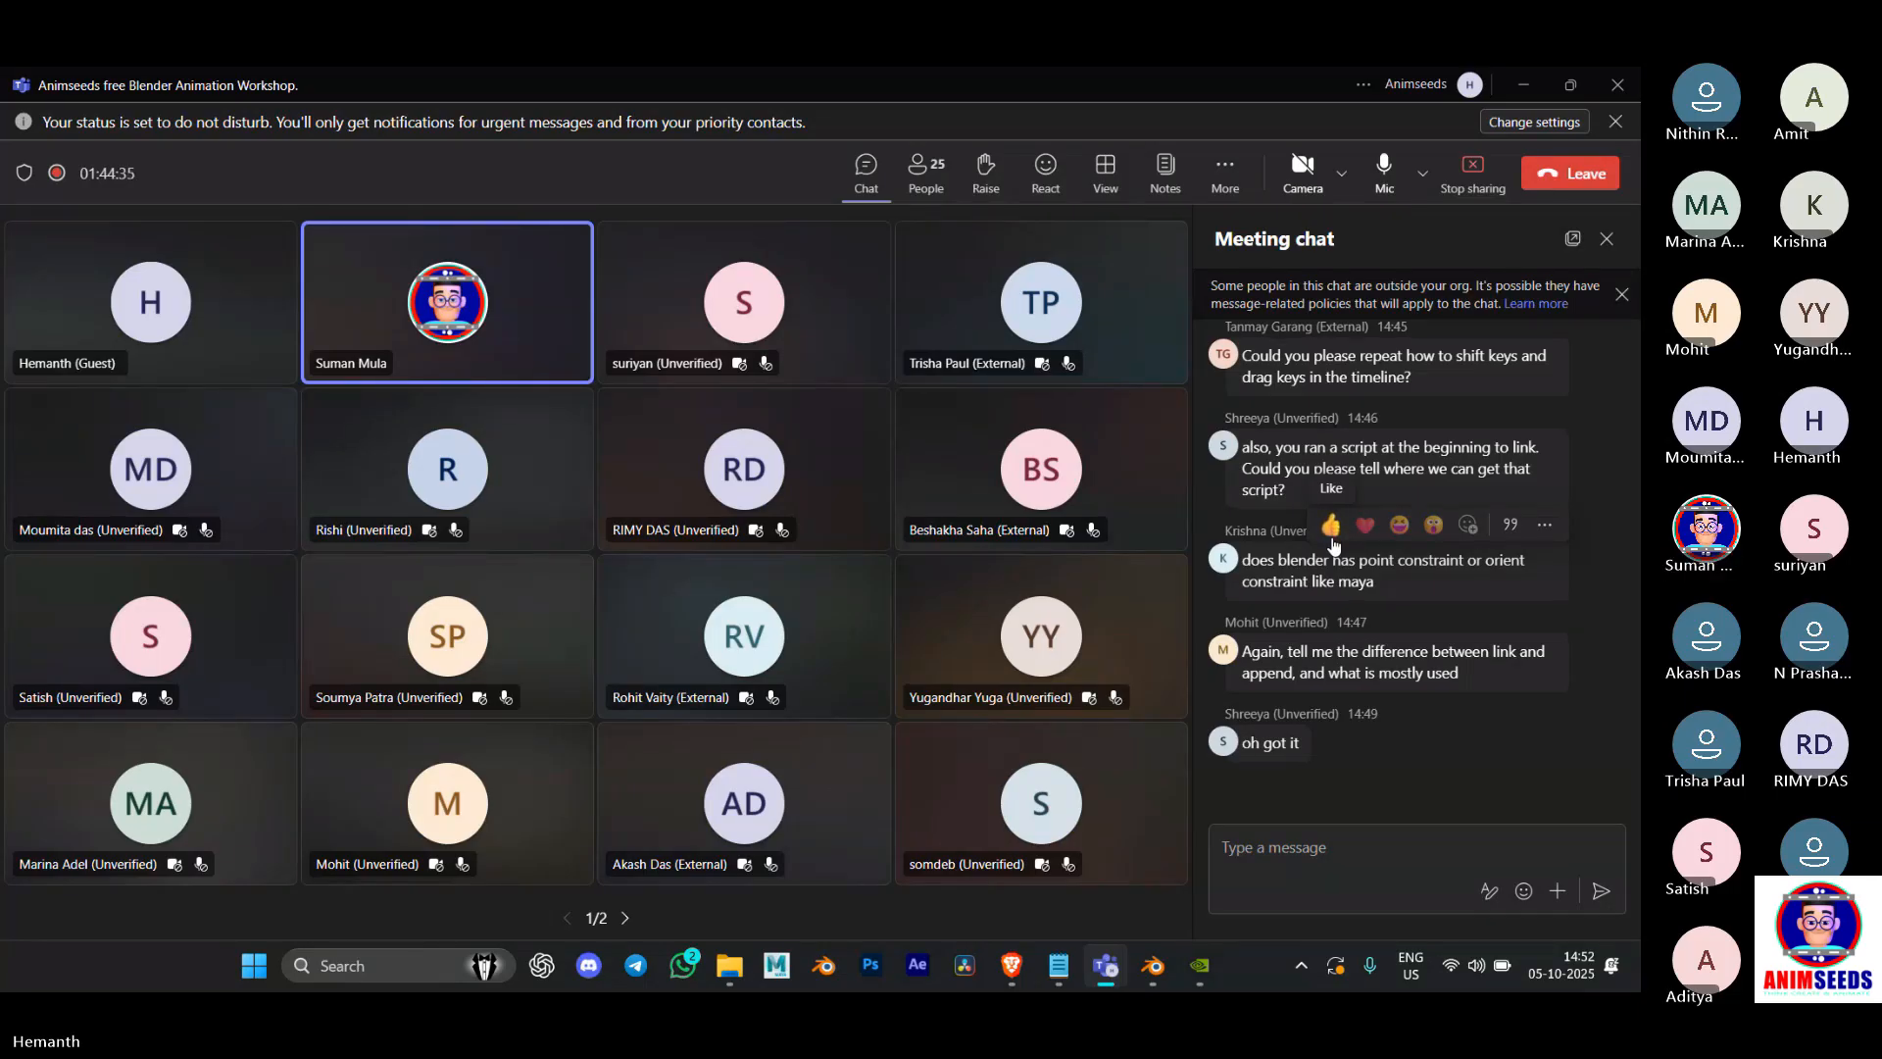
left_click(1529, 84)
Step: Give the duplicated cube a Copy Location constraint with the original Cube as its target
left_click(1546, 528)
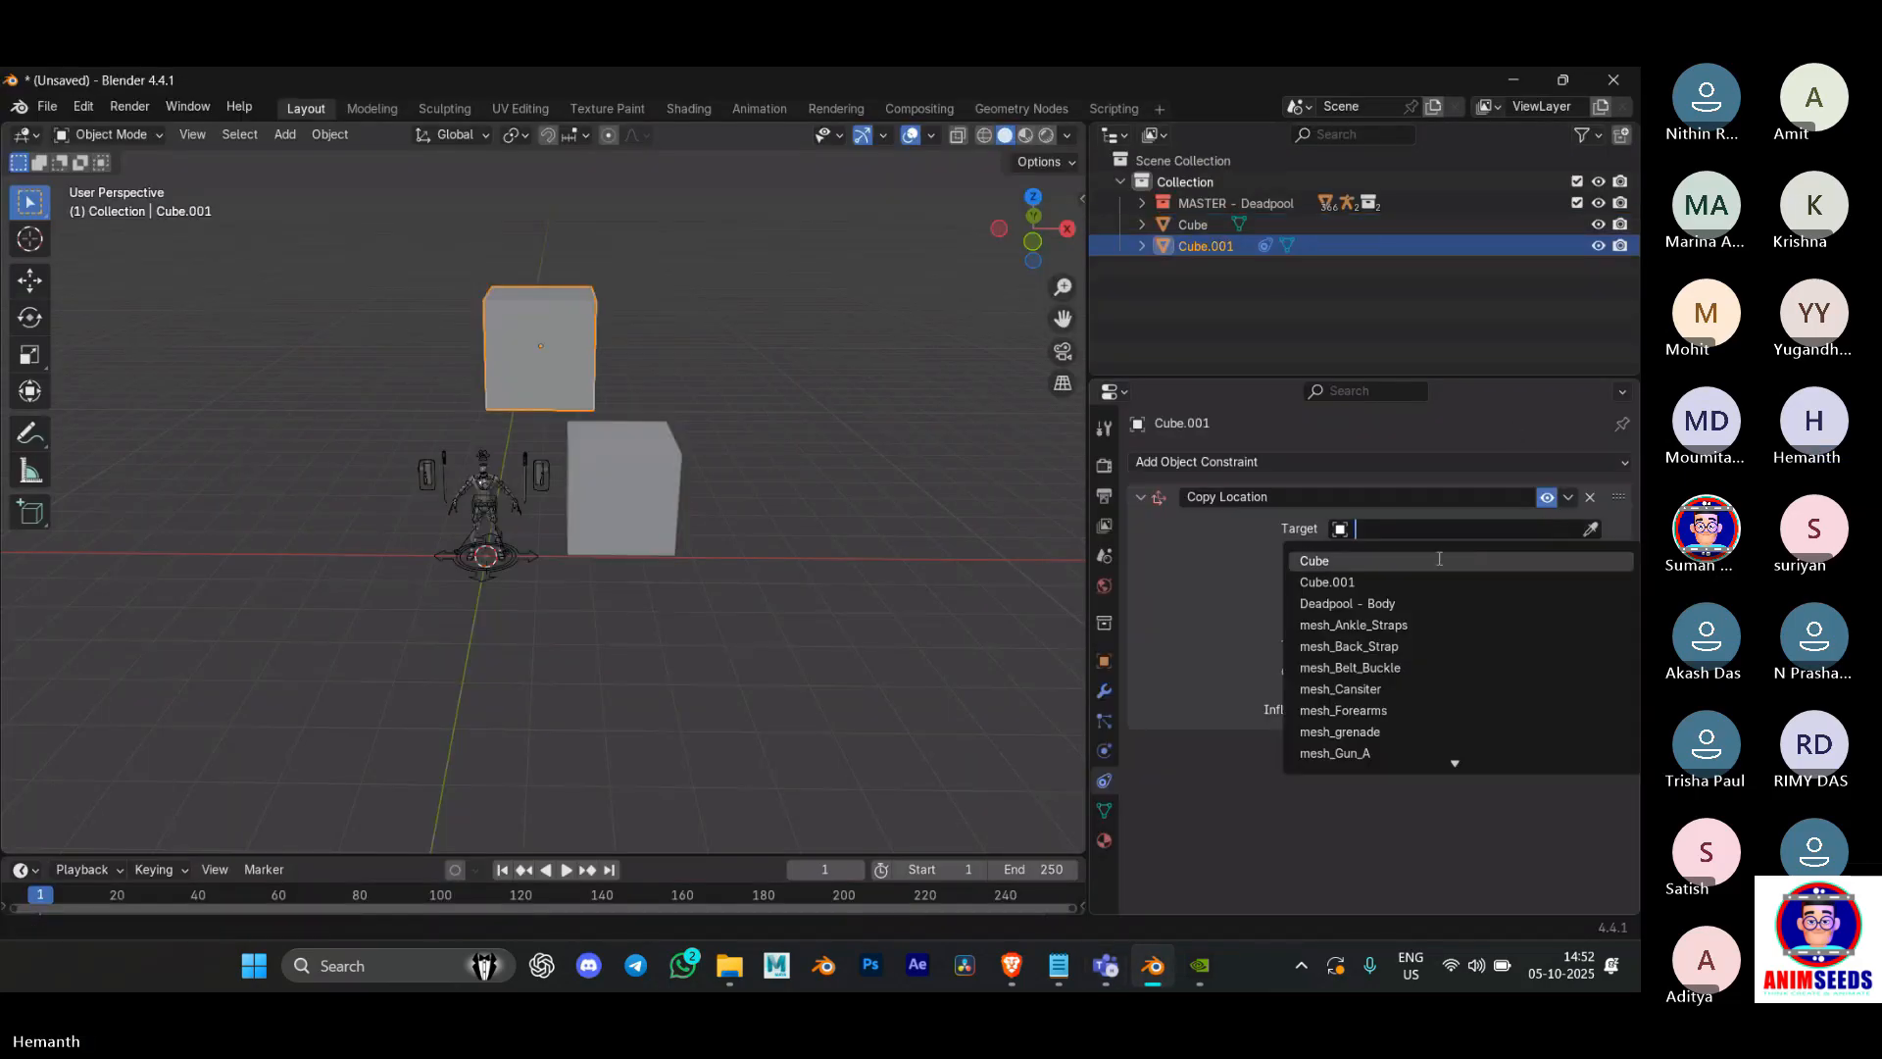
left_click(1234, 564)
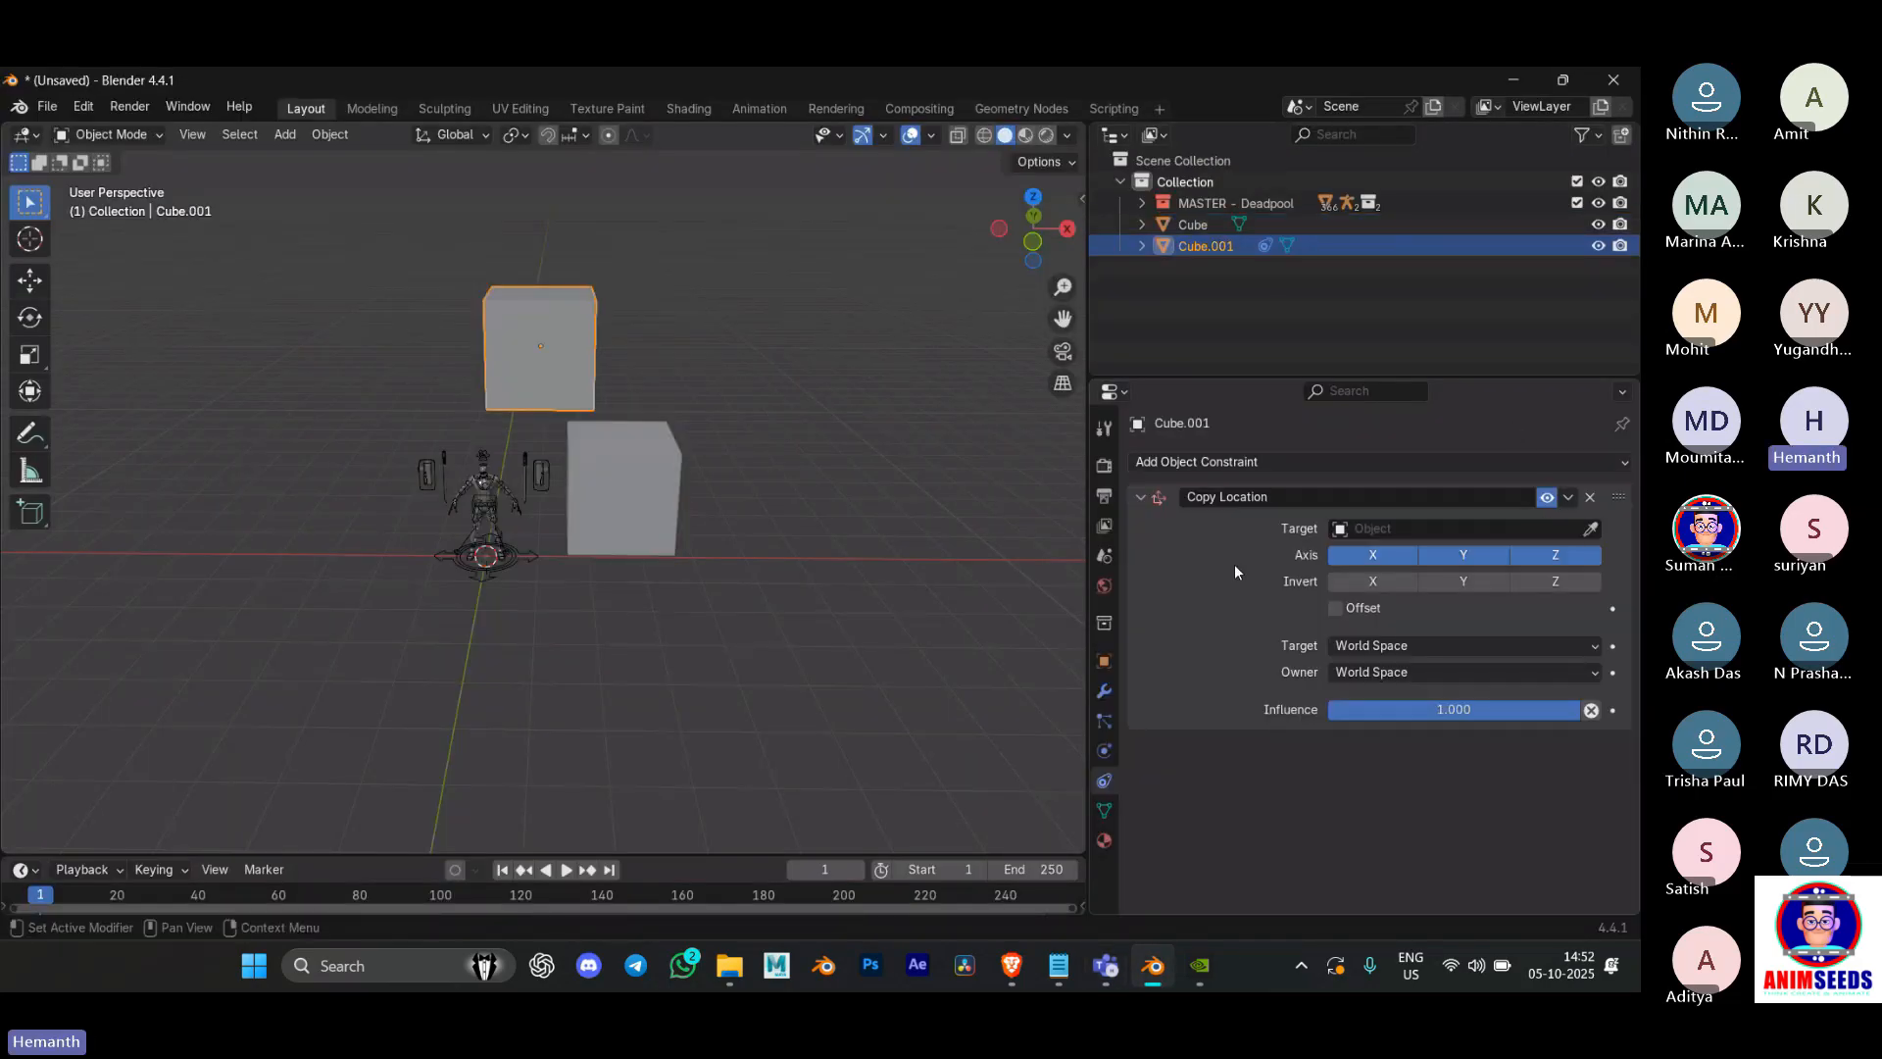
left_click(1590, 529)
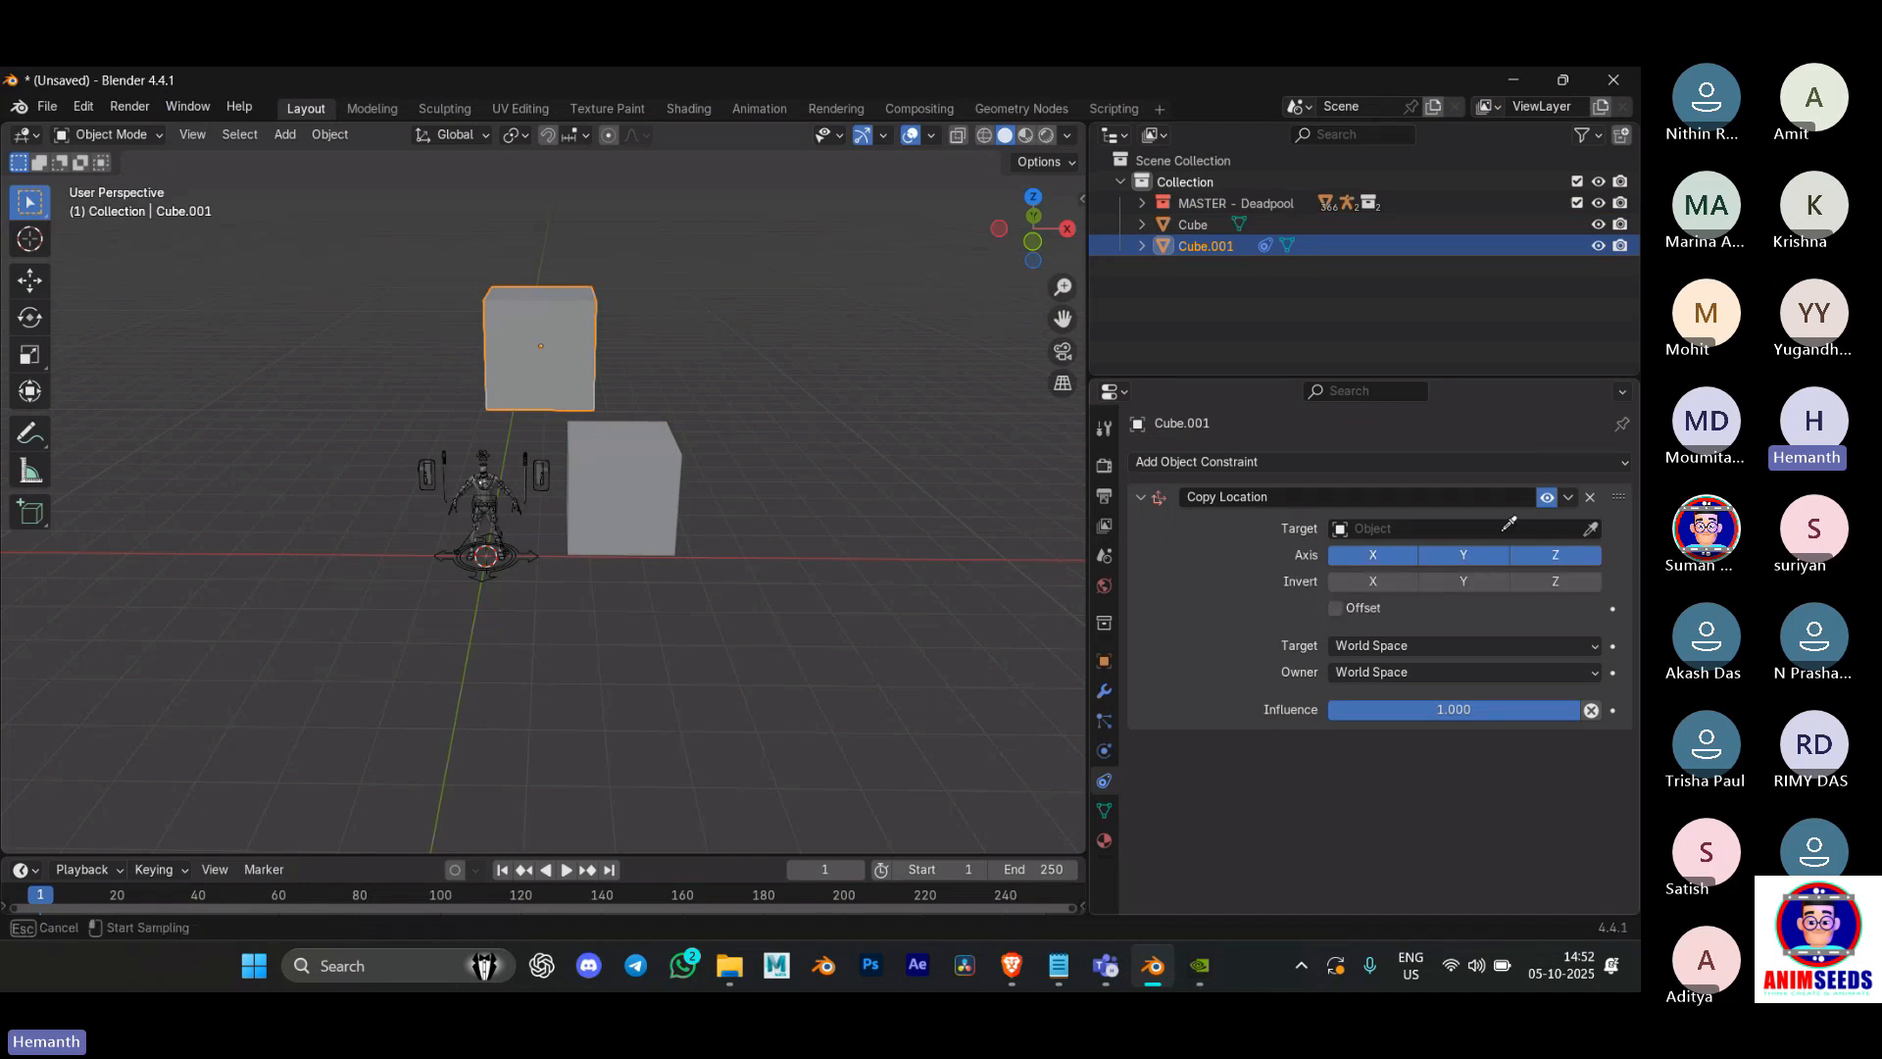
left_click(639, 458)
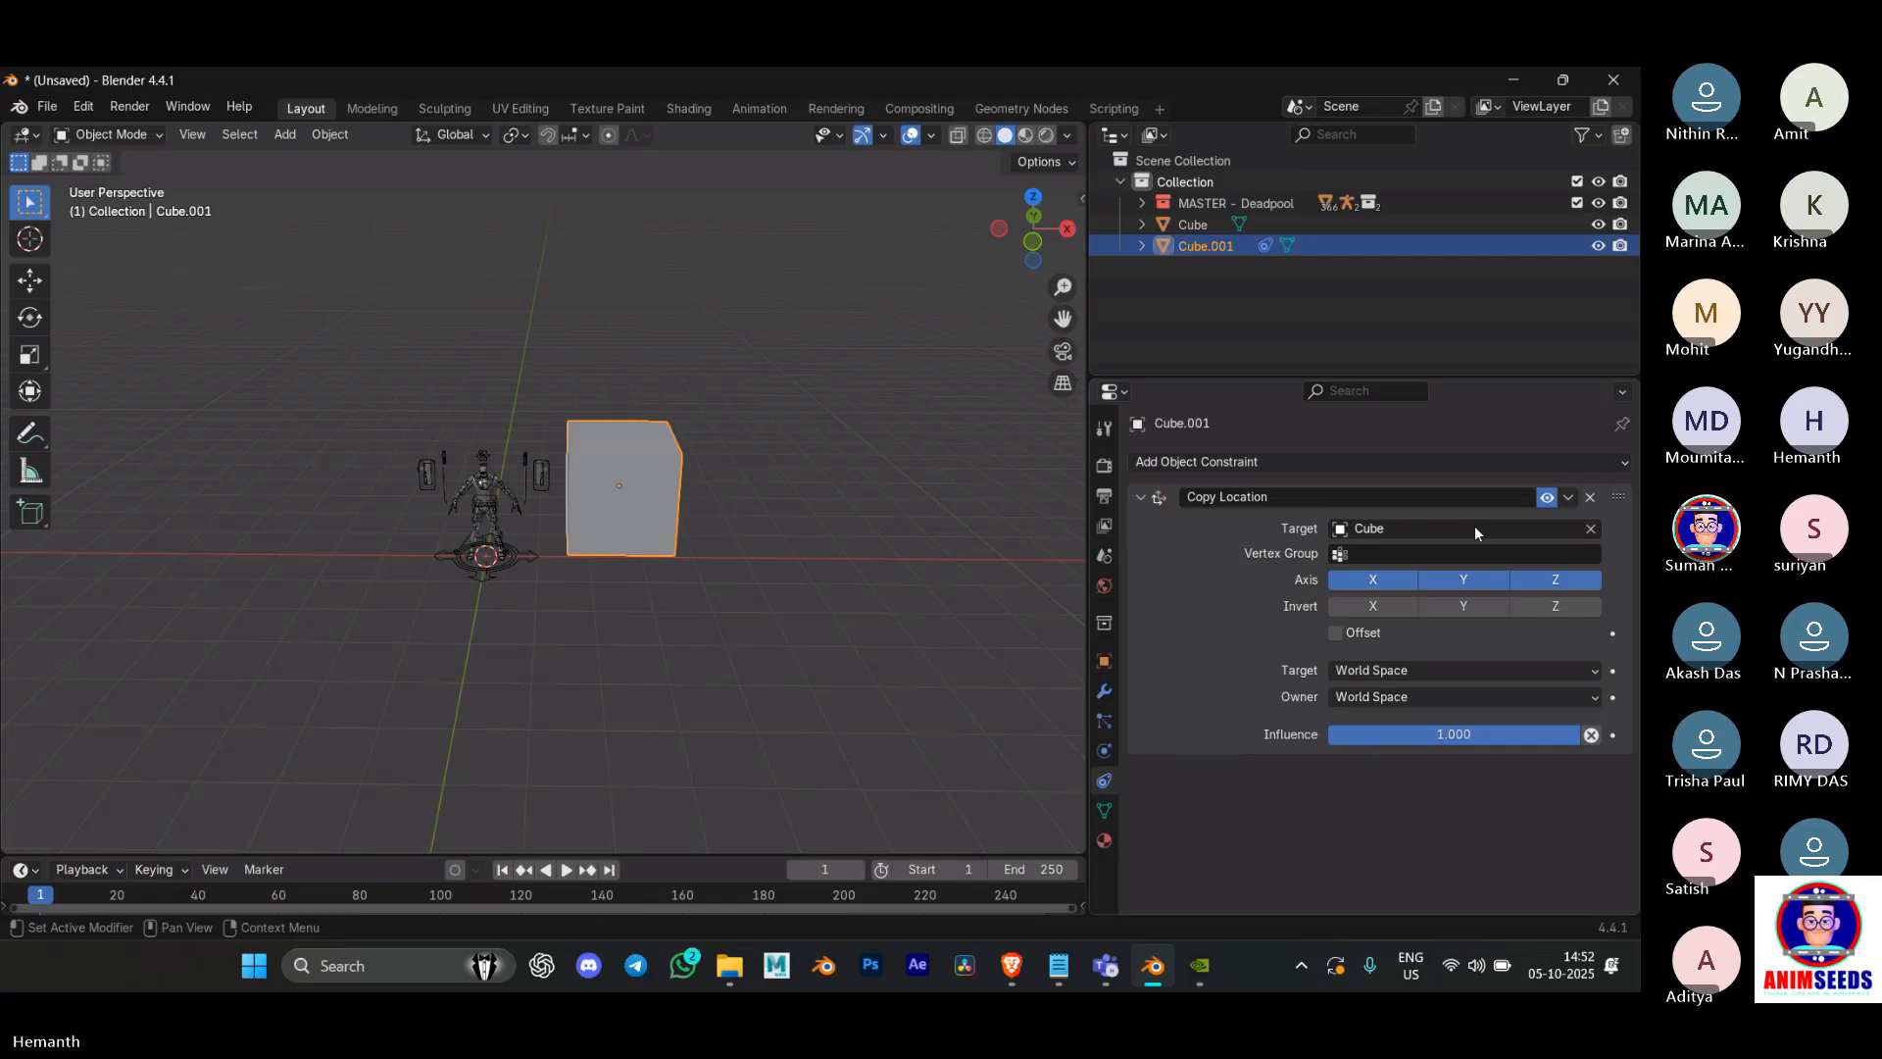
Step: Try rotating the original cube, cancel the rotation and undo the Copy Location target assignment
left_click(659, 496)
key("r")
right_click(750, 531)
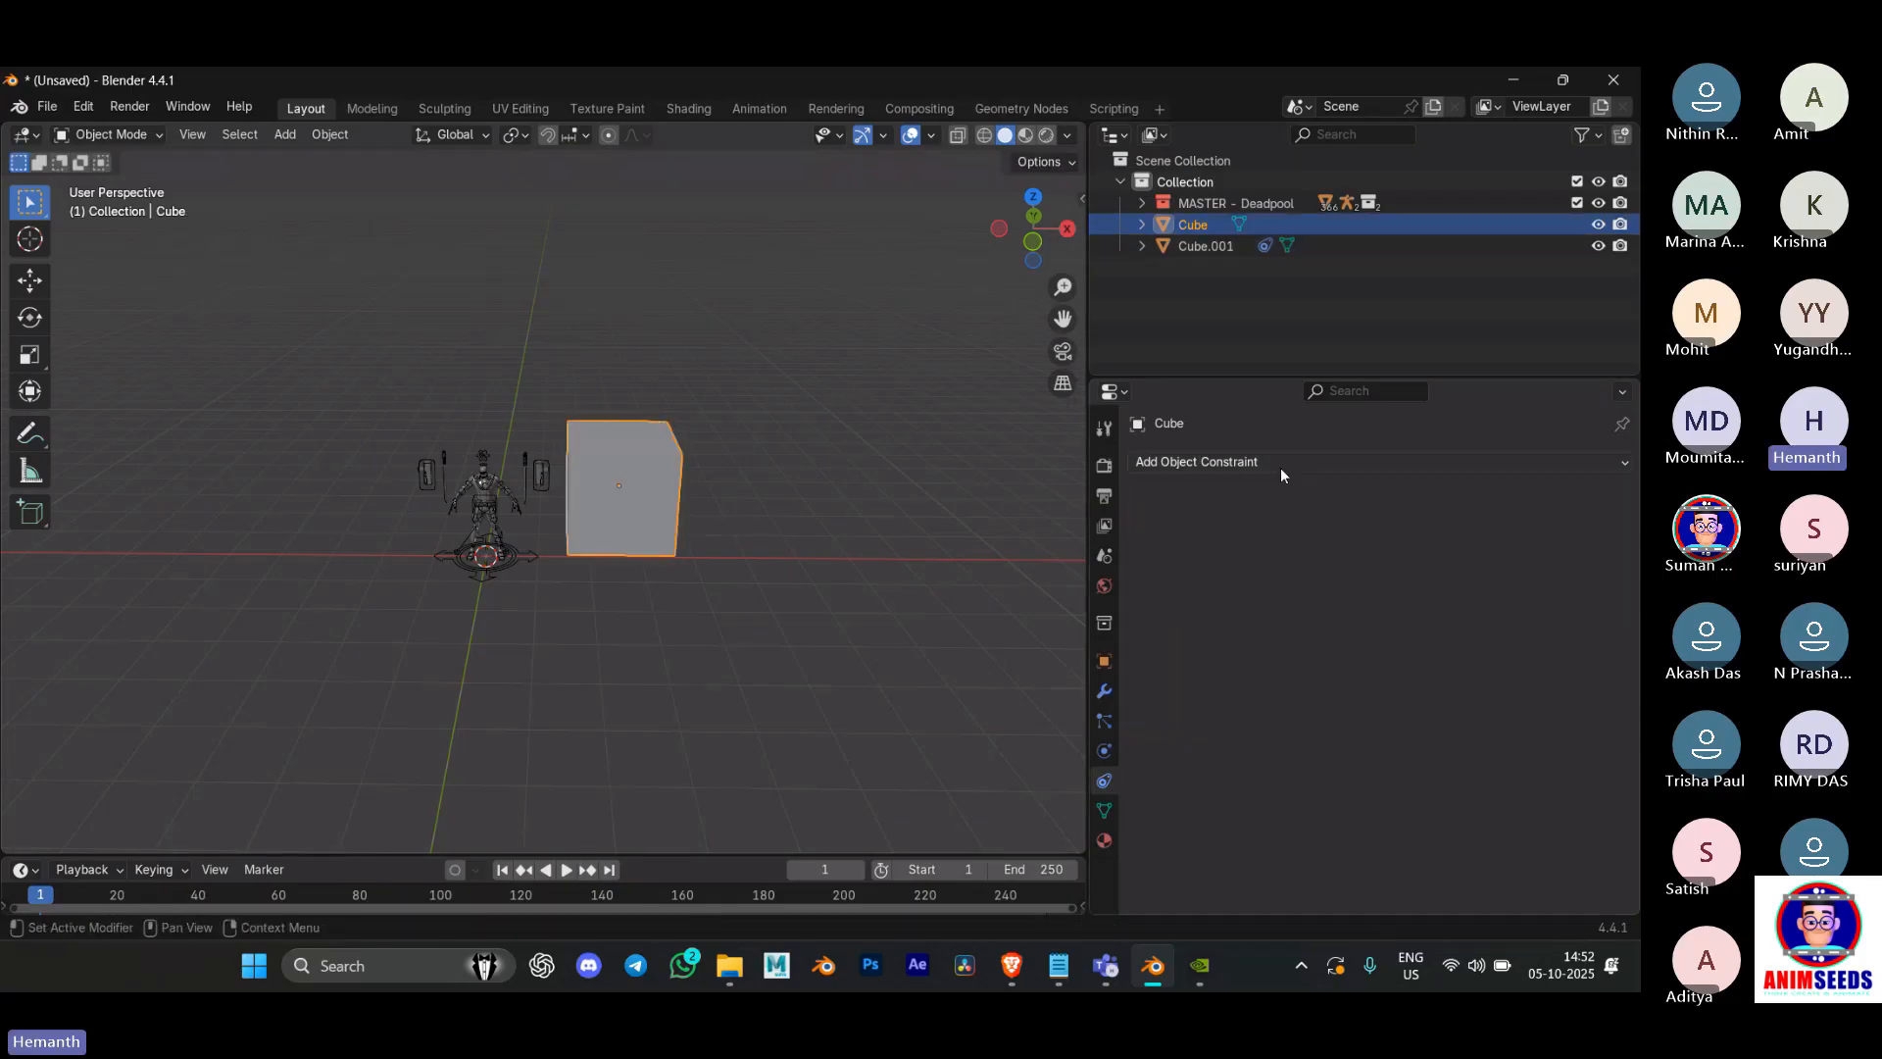
key("ctrl+z")
key("ctrl+z")
Step: Remove the Copy Location constraint from the duplicated cube
left_click(616, 437)
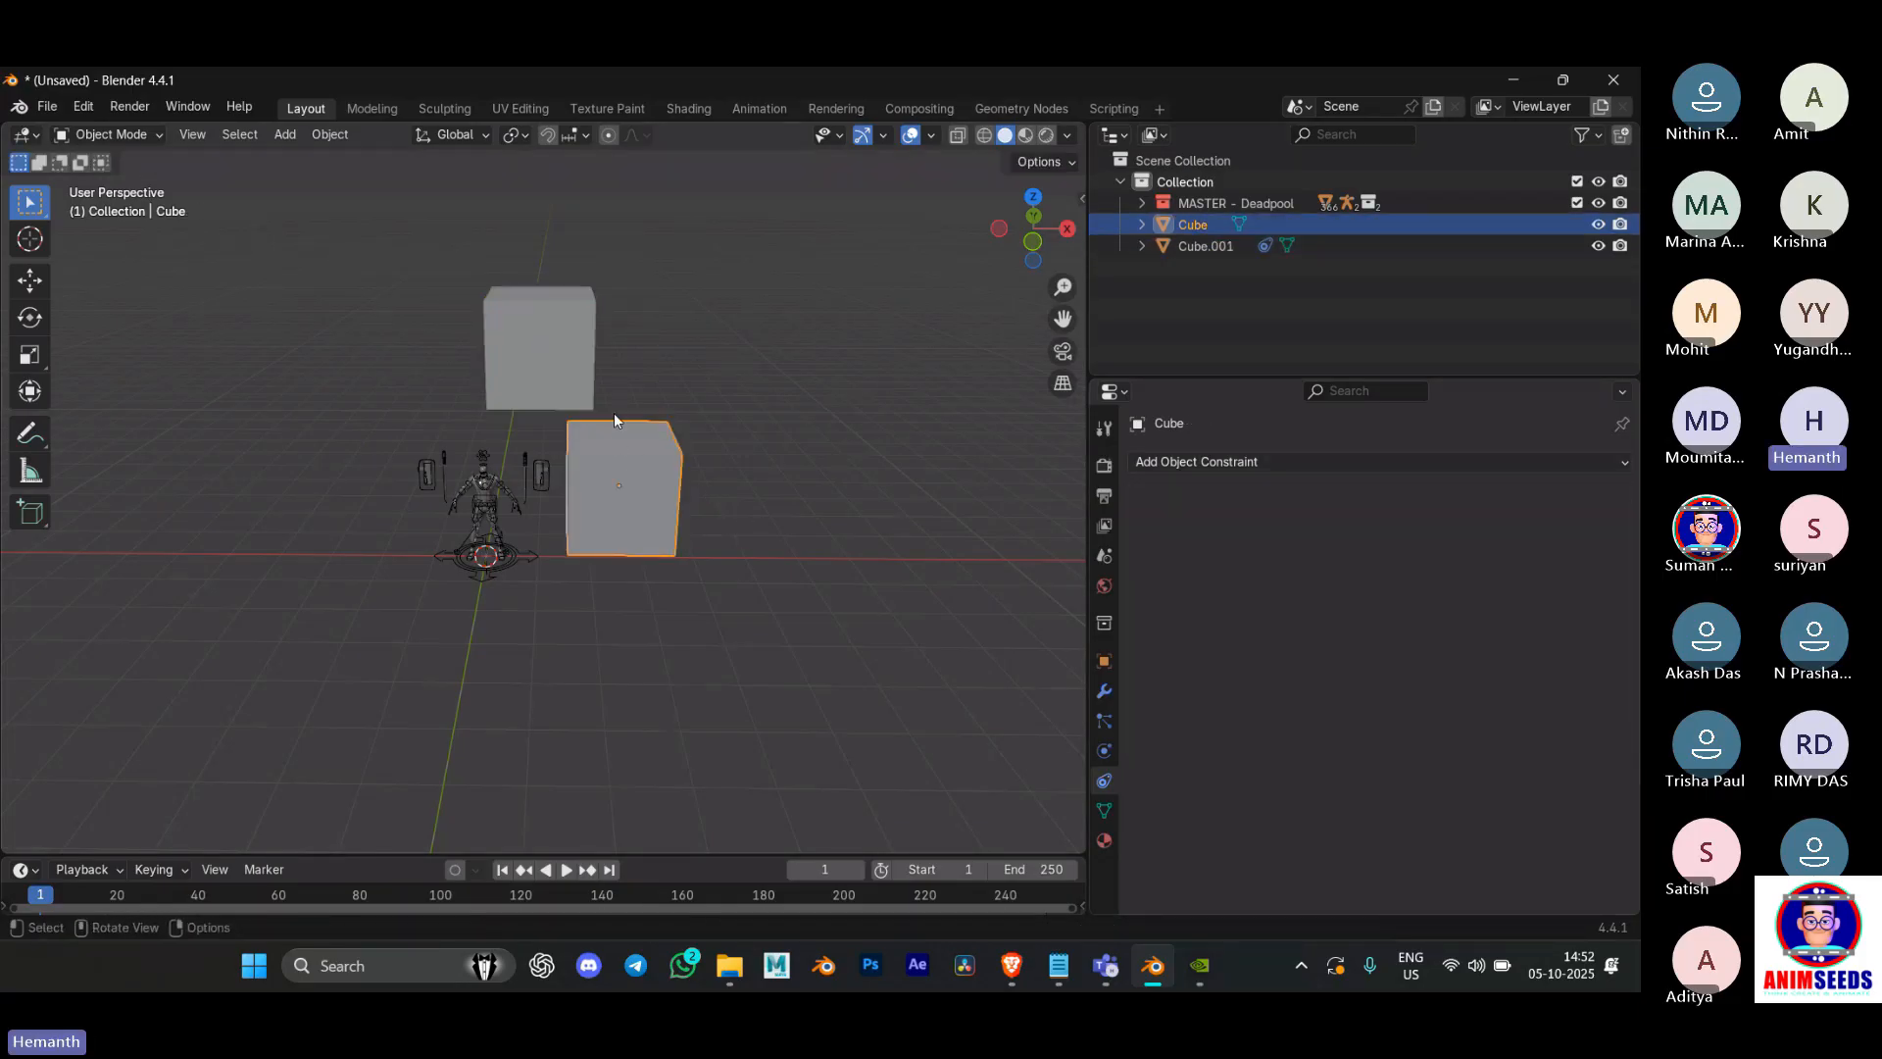
left_click(576, 367)
left_click(1412, 529)
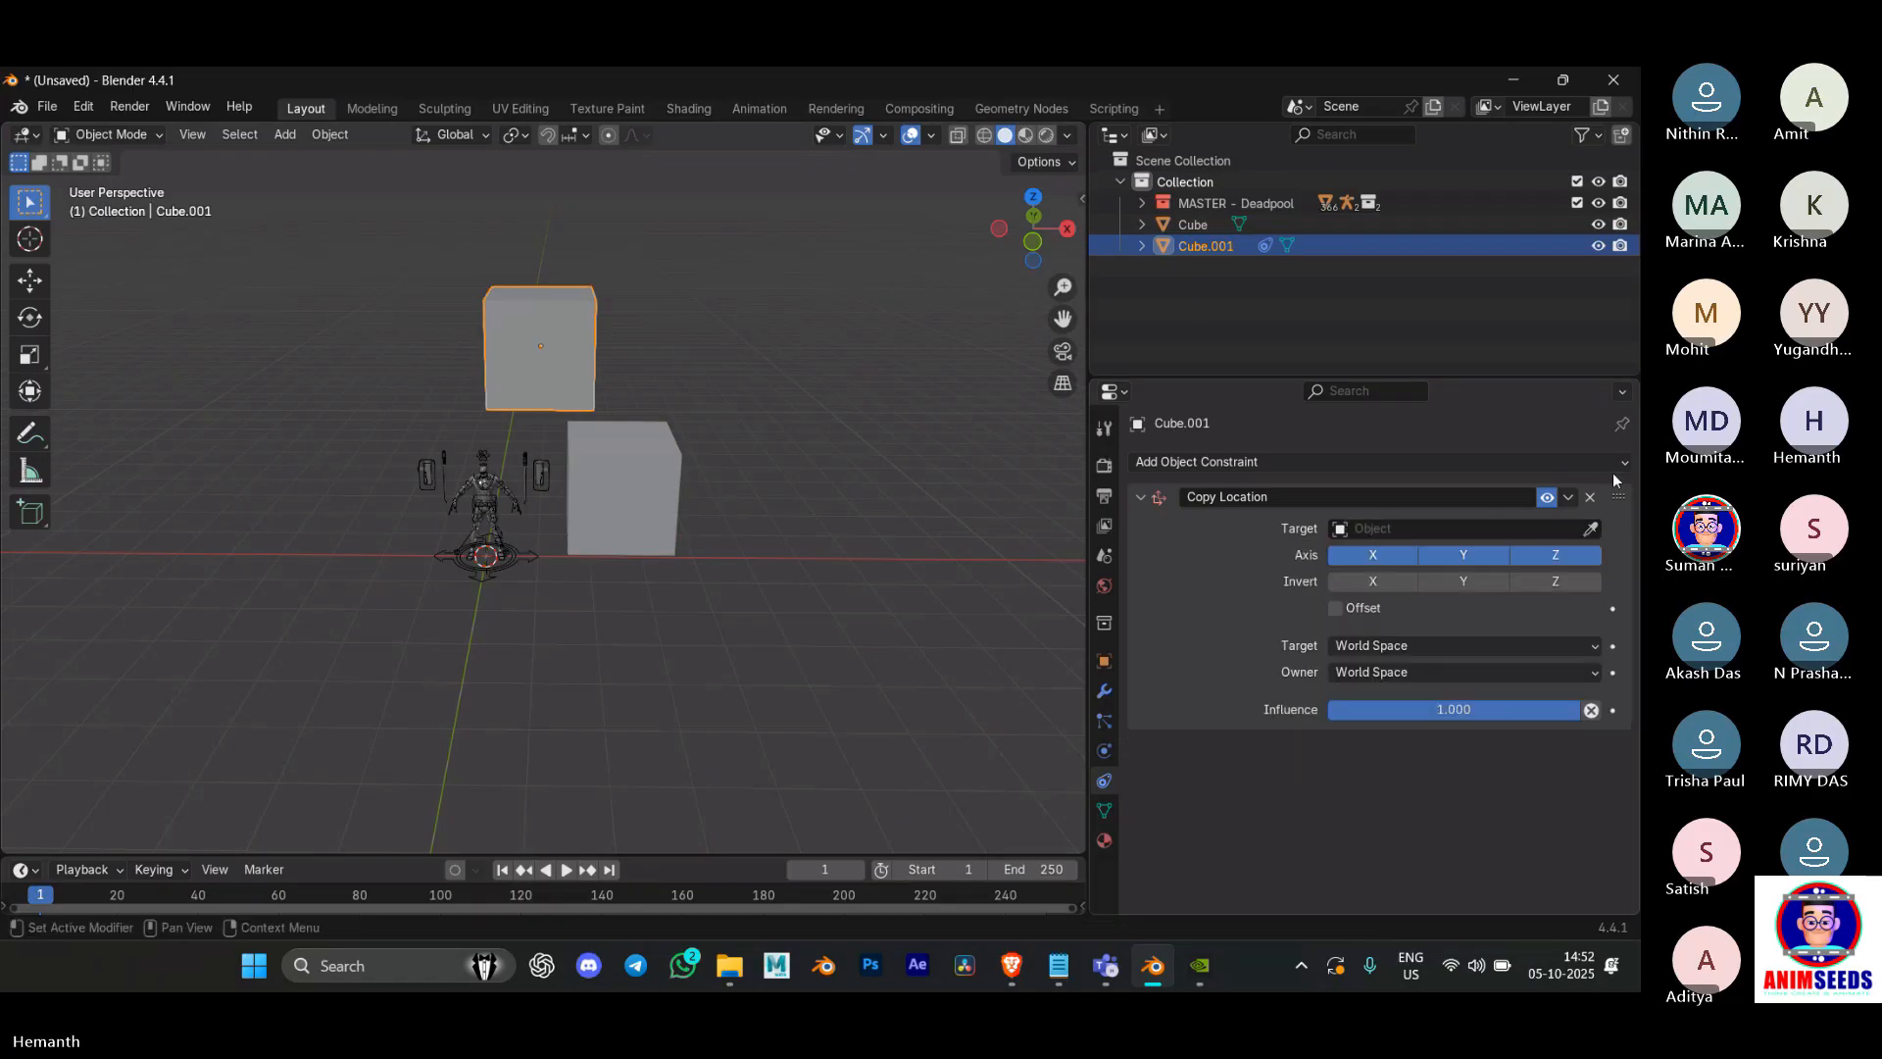
left_click(1569, 497)
left_click(1590, 497)
Step: Give the duplicated cube a Copy Rotation constraint with the original Cube as its target
left_click(1265, 461)
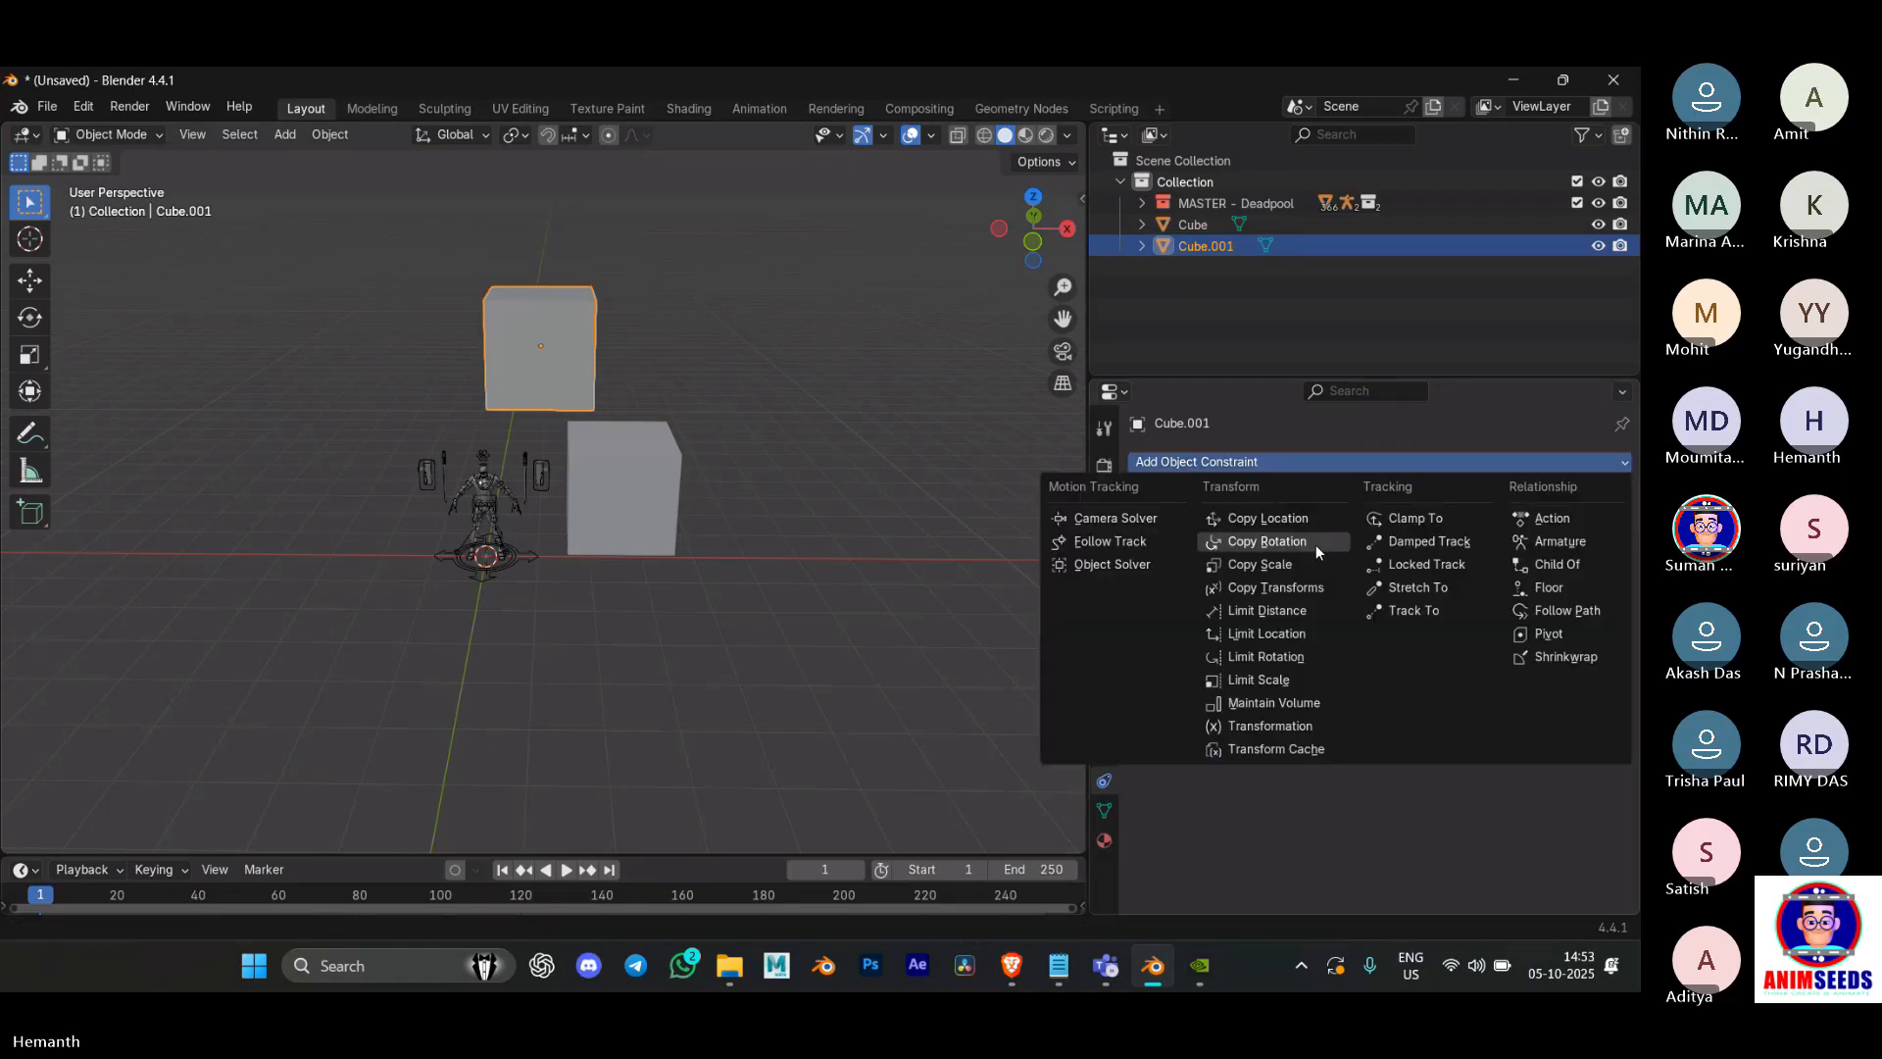
left_click(1315, 544)
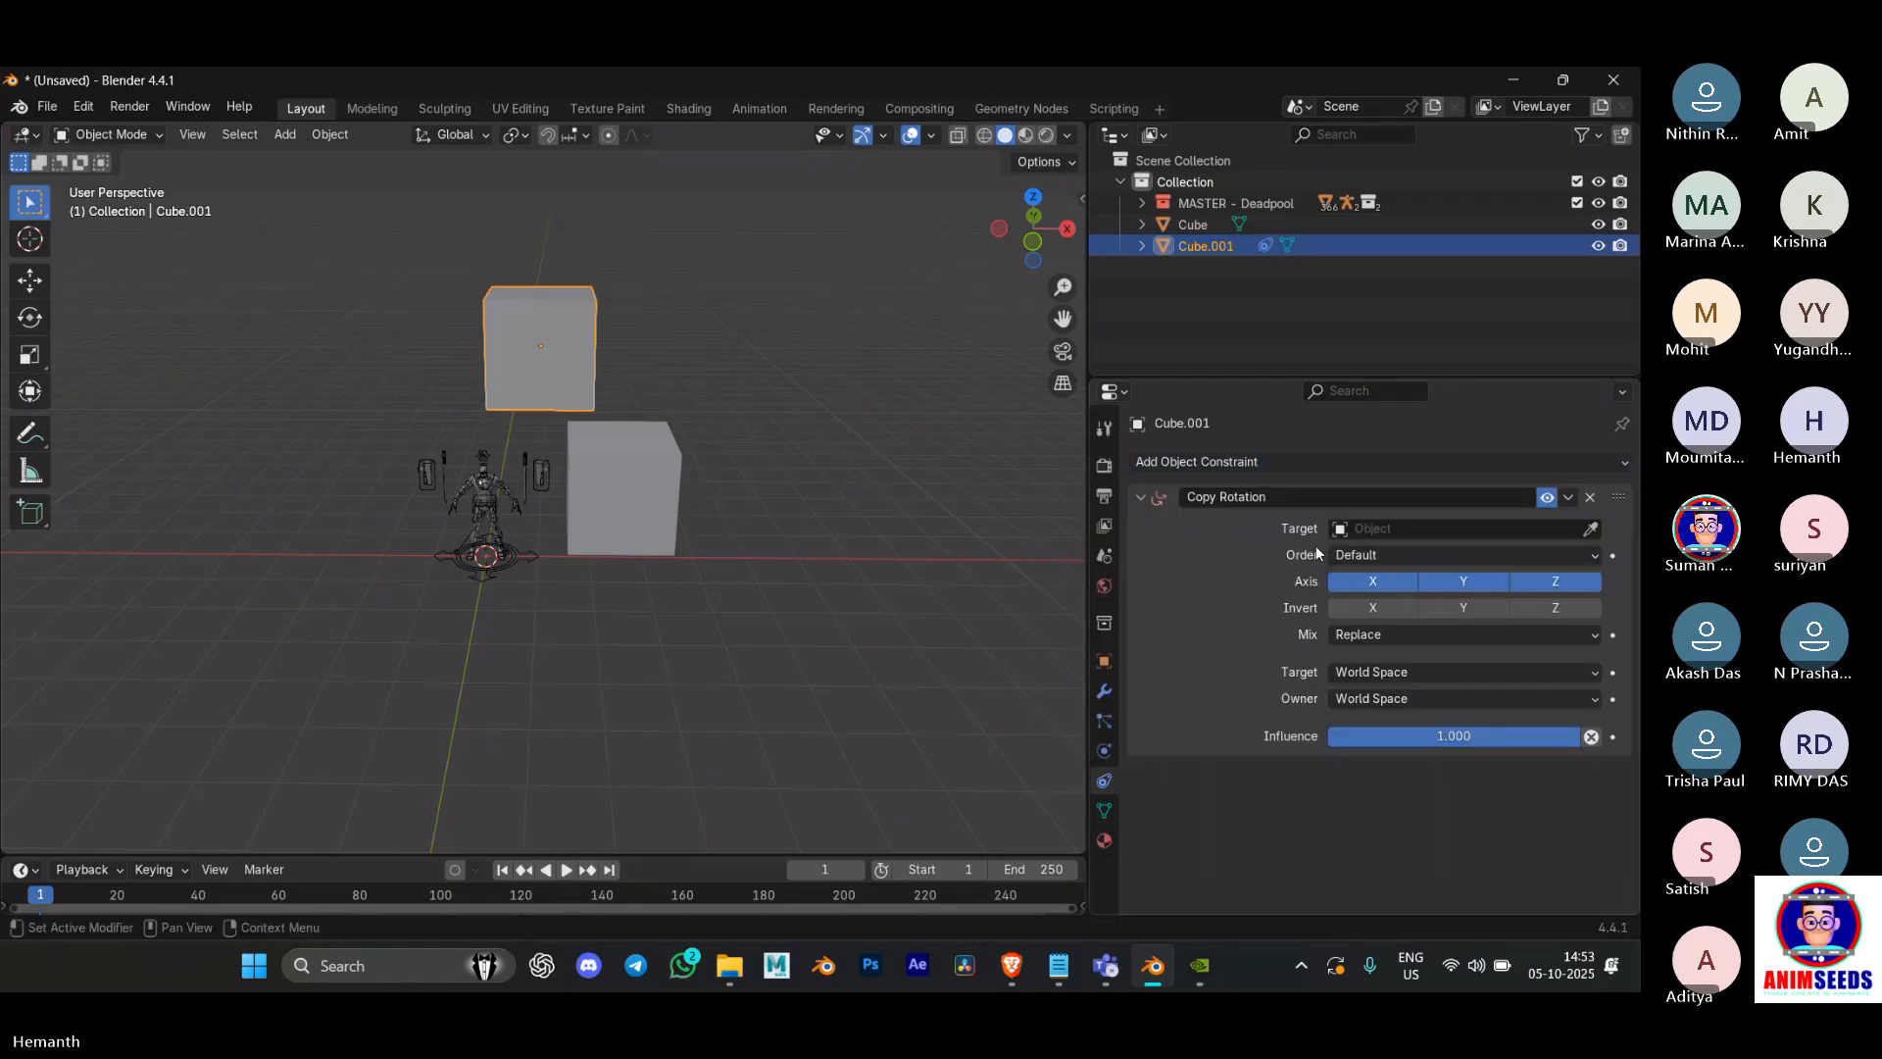
left_click(1590, 531)
left_click(622, 488)
Step: Rotate the original cube to test the Copy Rotation constraint, and undo the rotation
left_click(622, 488)
key("r")
left_click(547, 590)
key("ctrl+z")
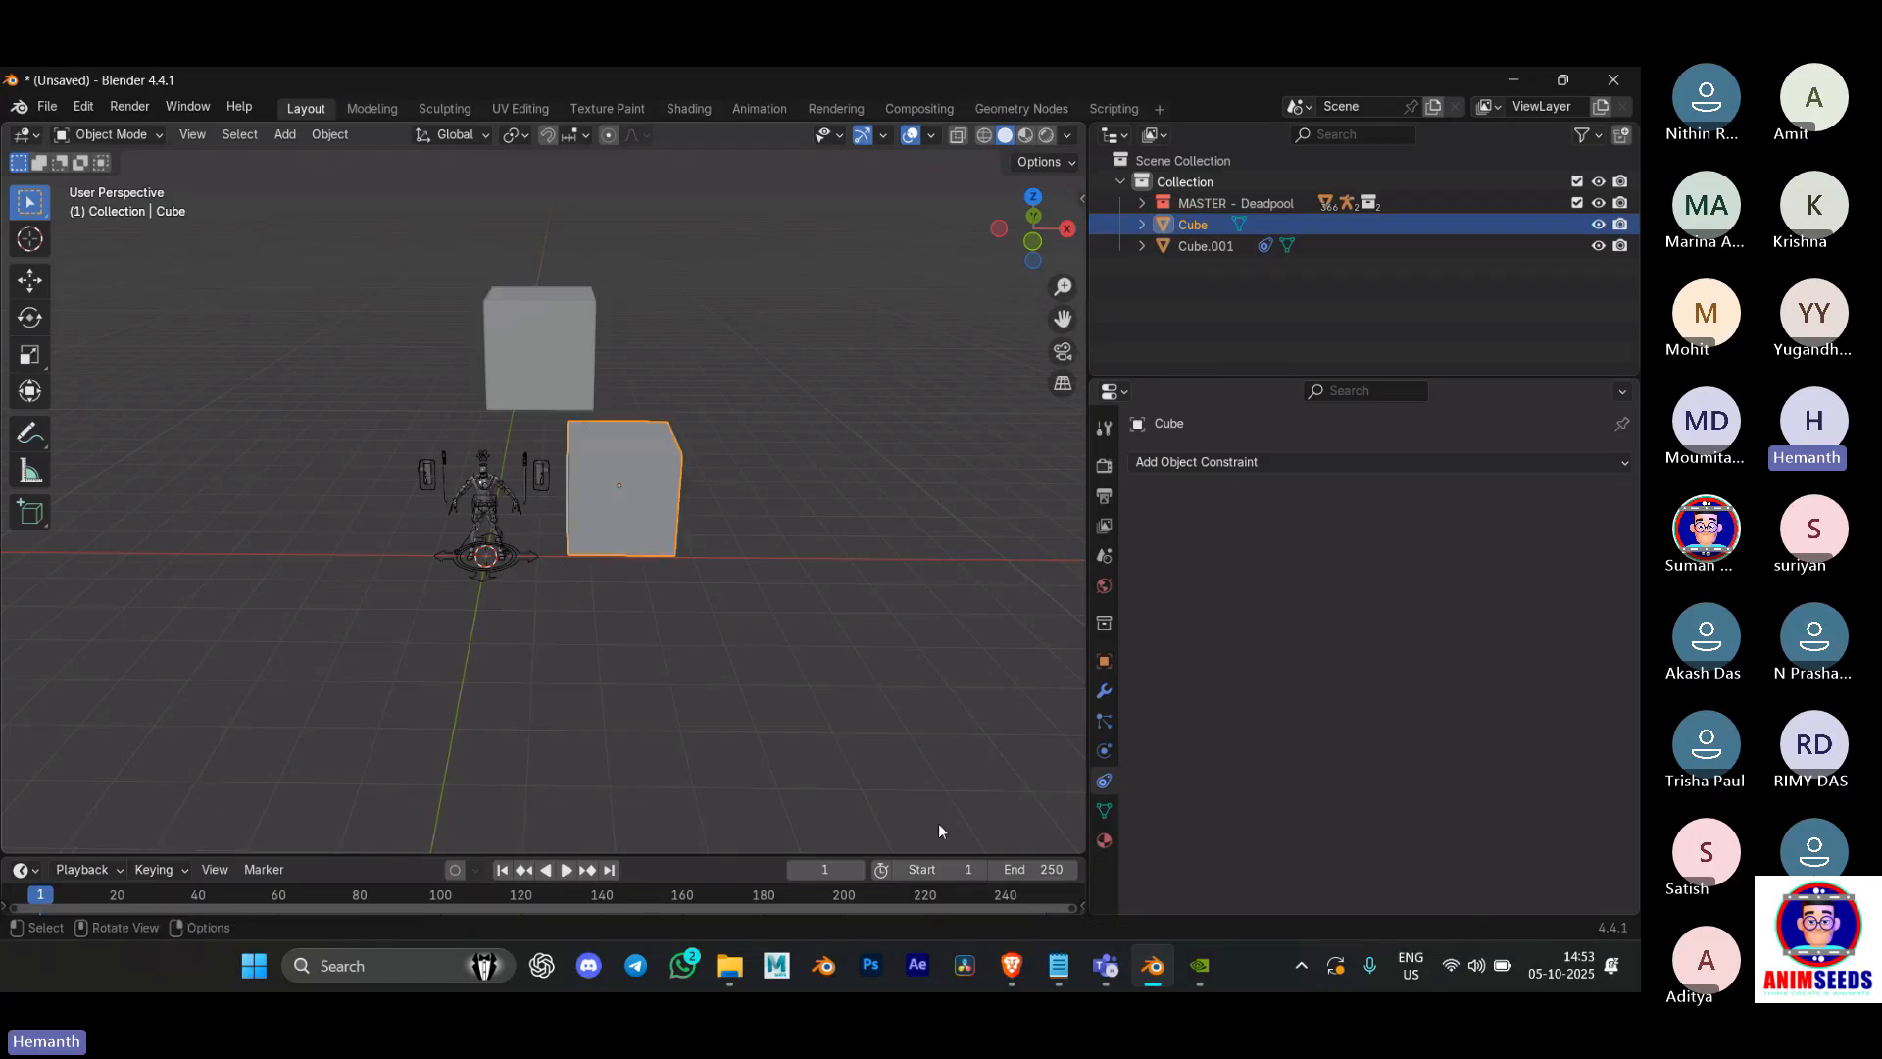
Step: Switch to the Teams meeting window and stop sharing the screen
mouse_move(1026, 974)
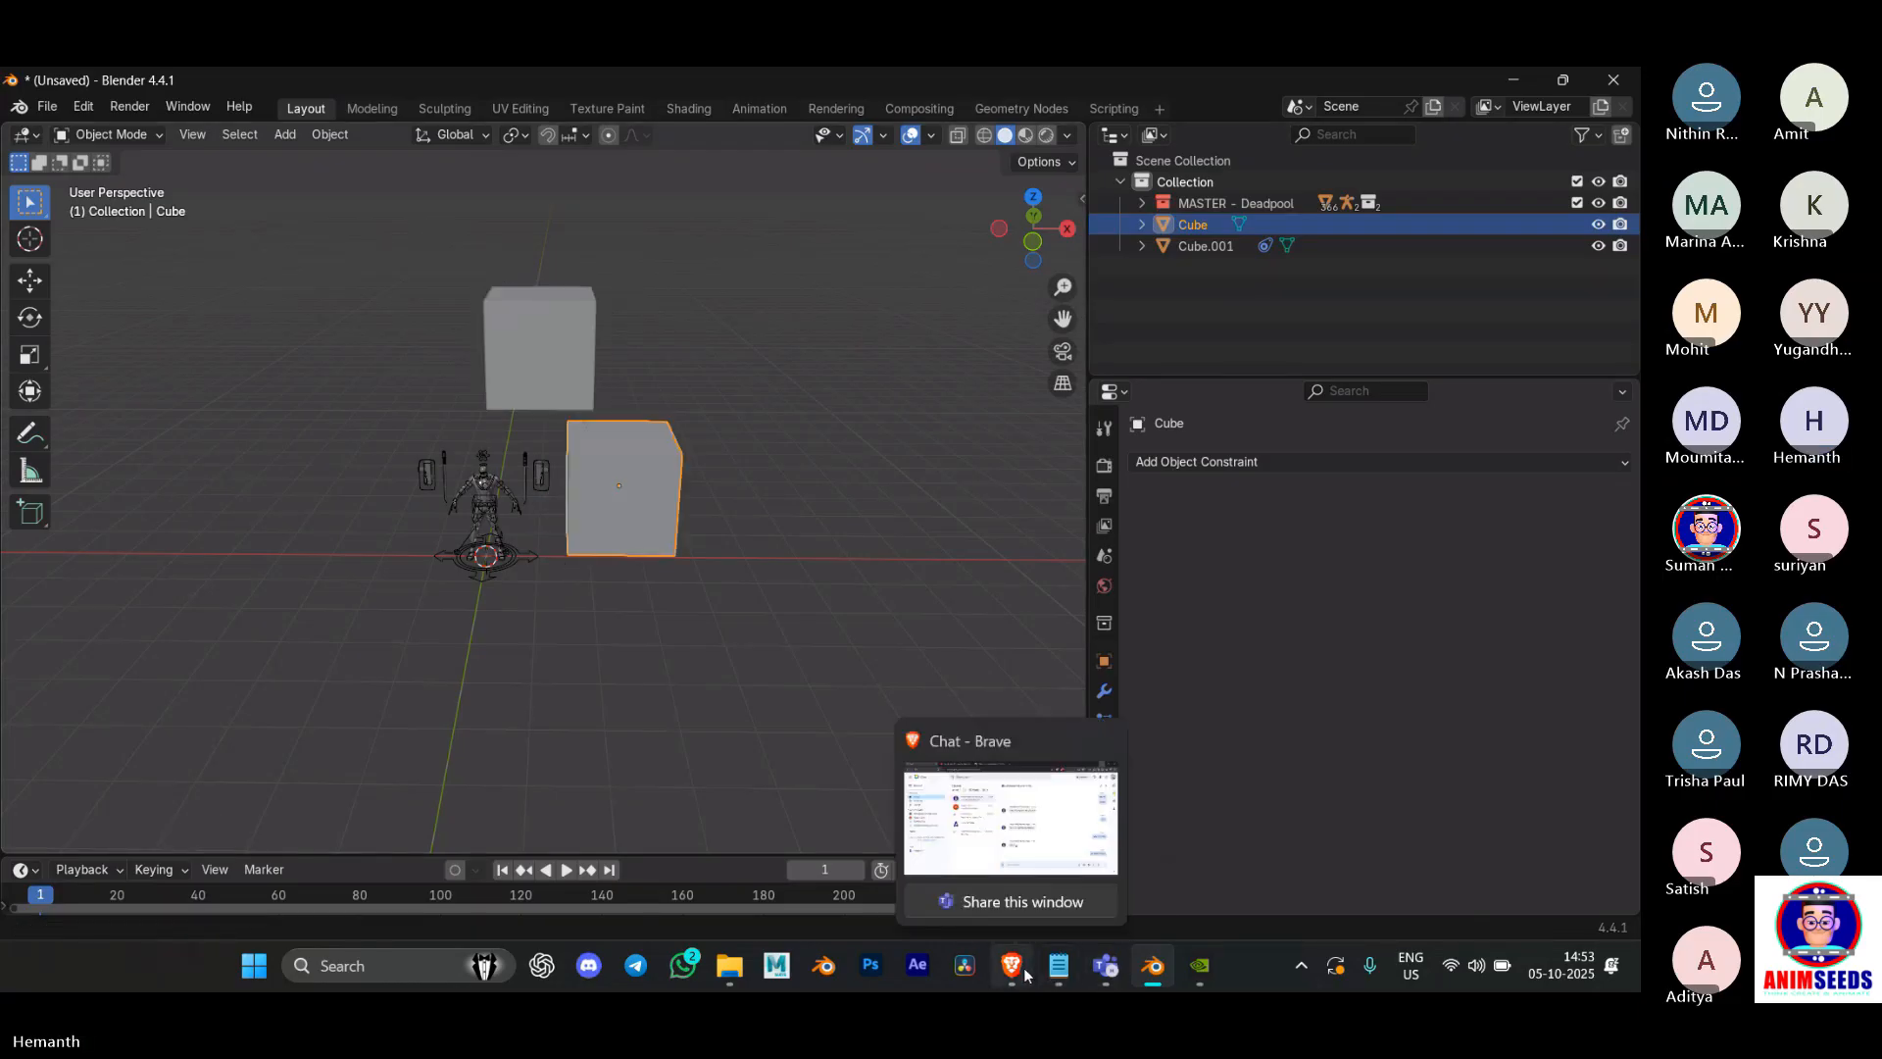
mouse_move(1106, 966)
left_click(1024, 843)
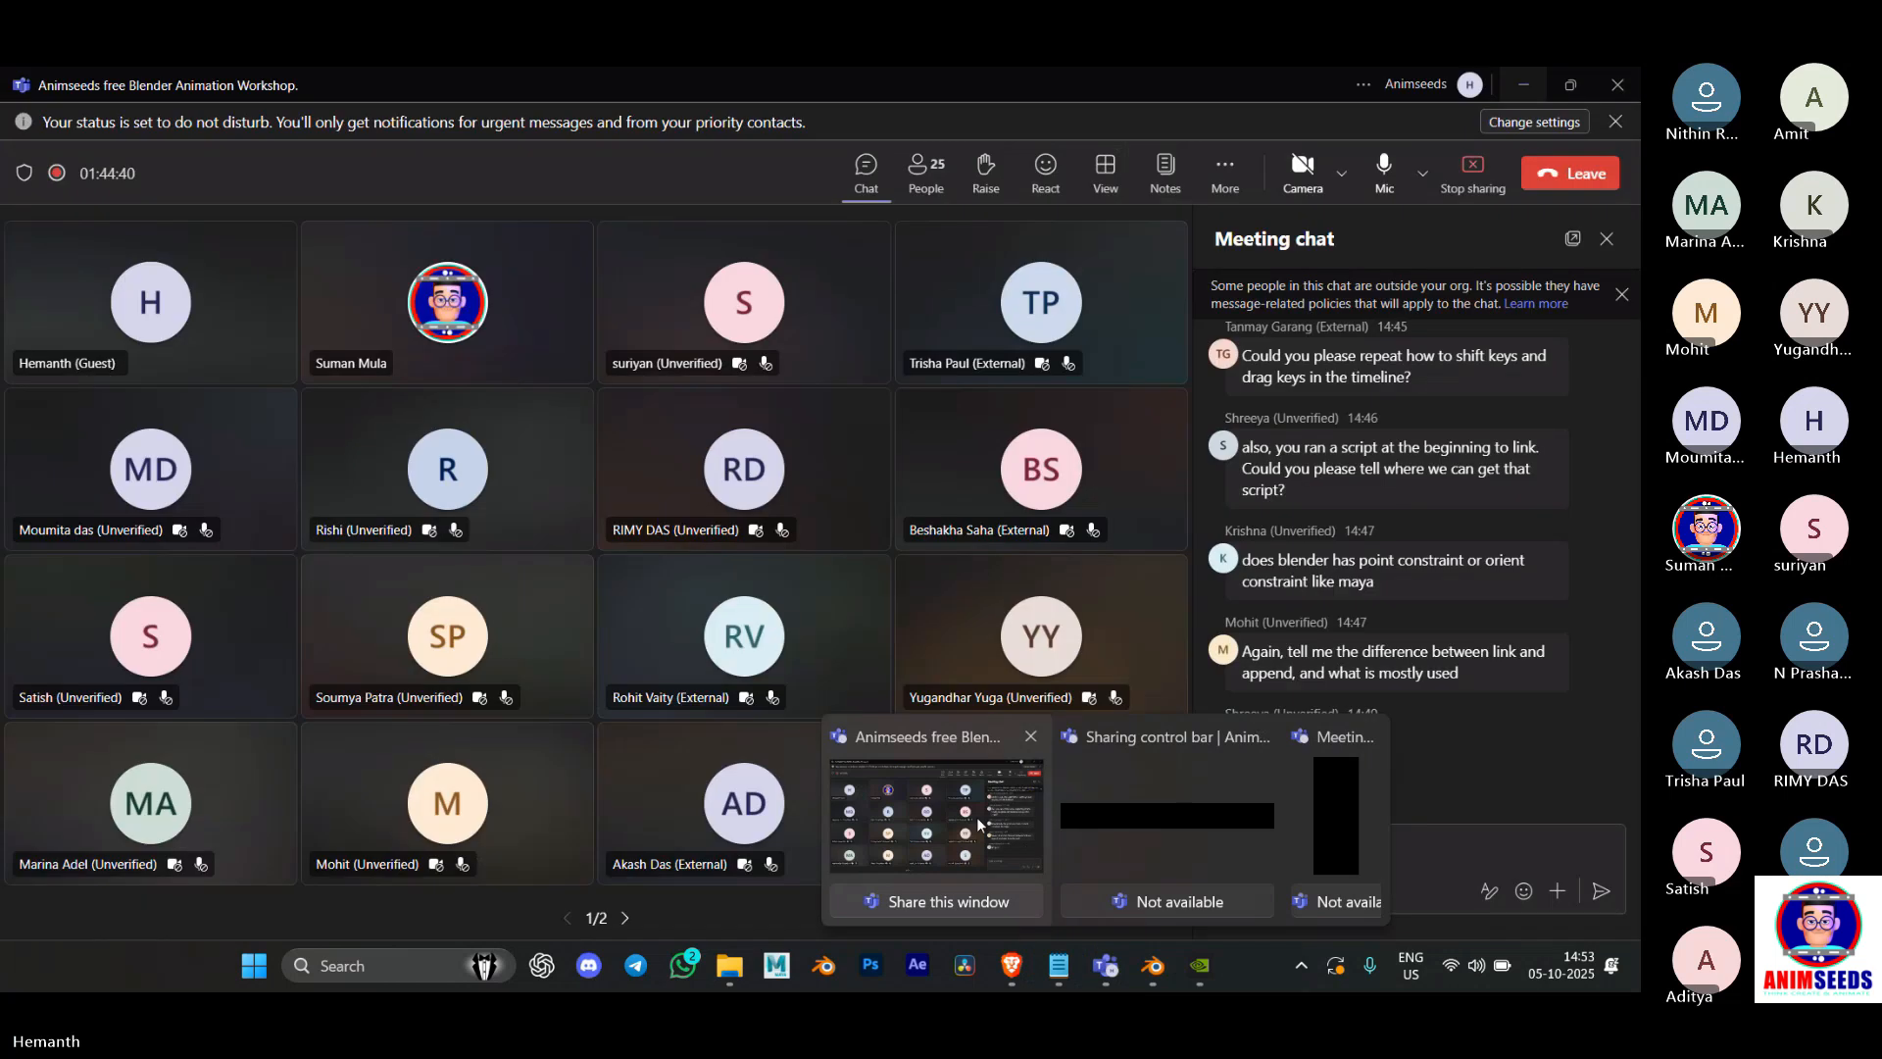
left_click(978, 824)
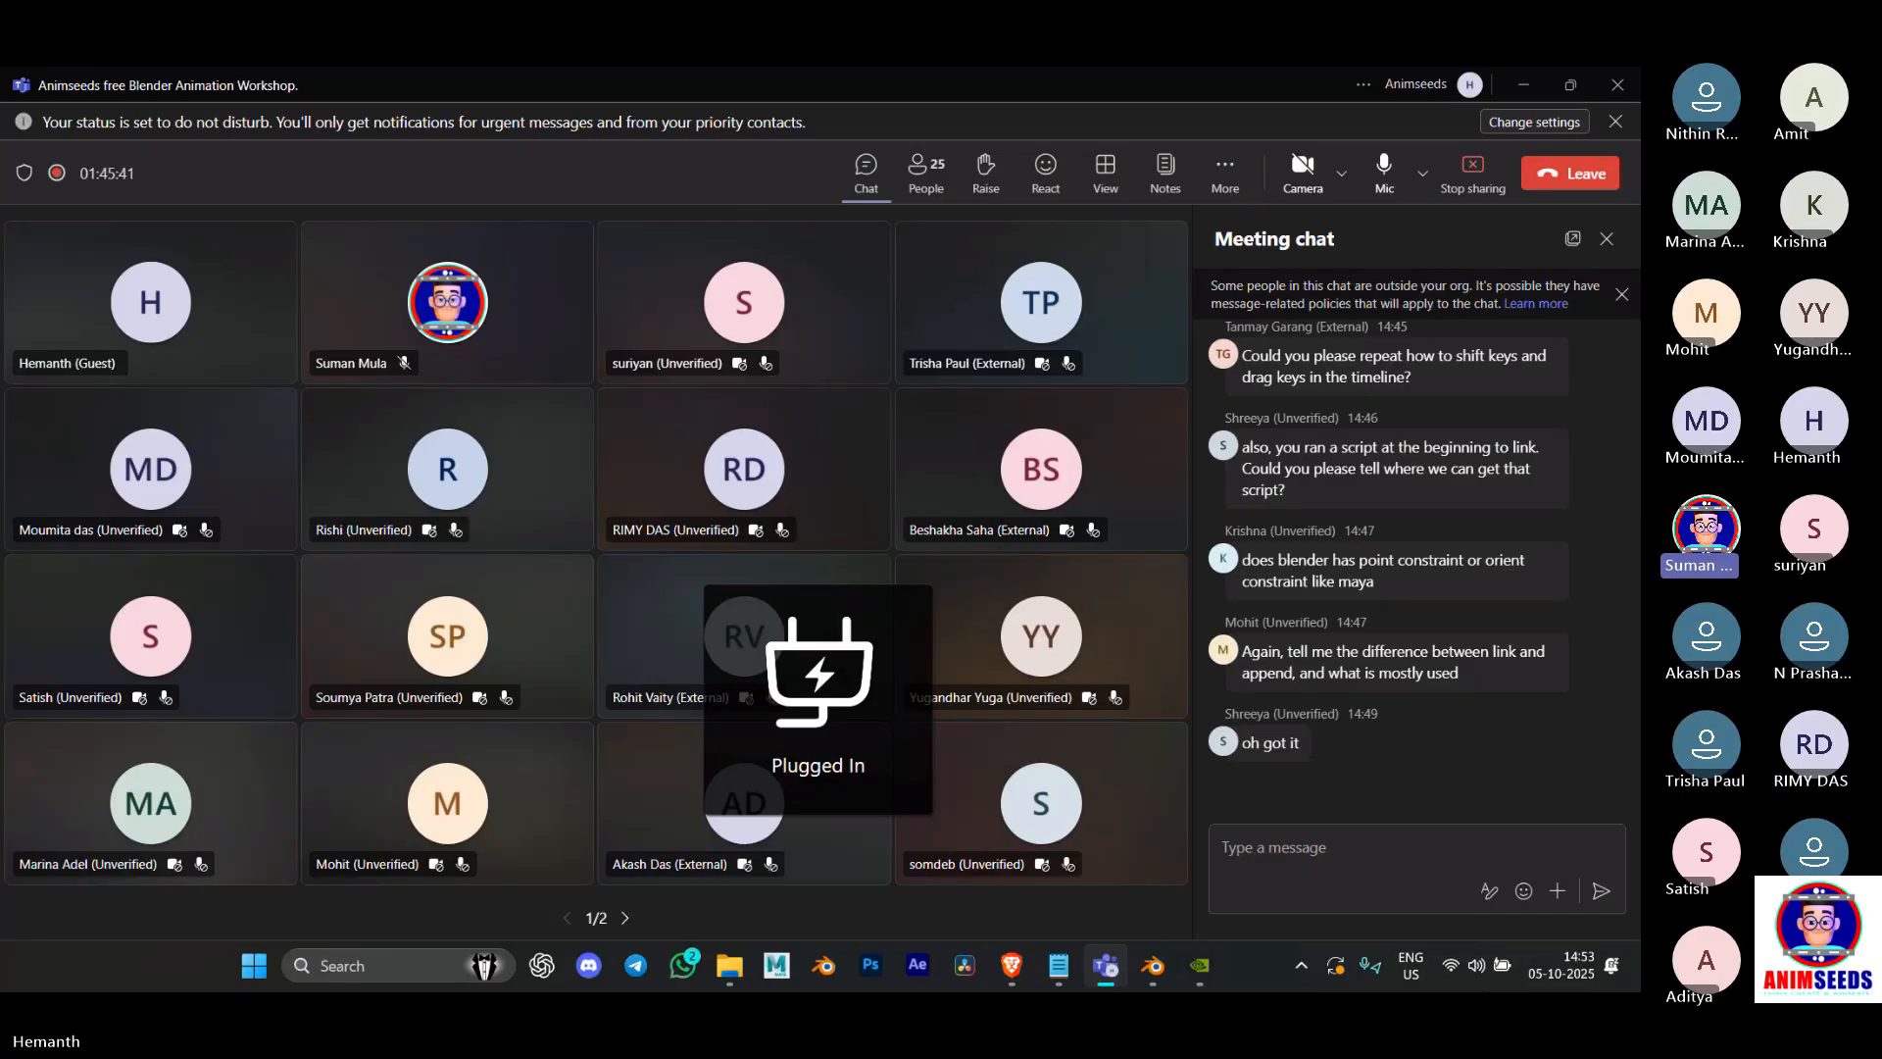
left_click(1477, 966)
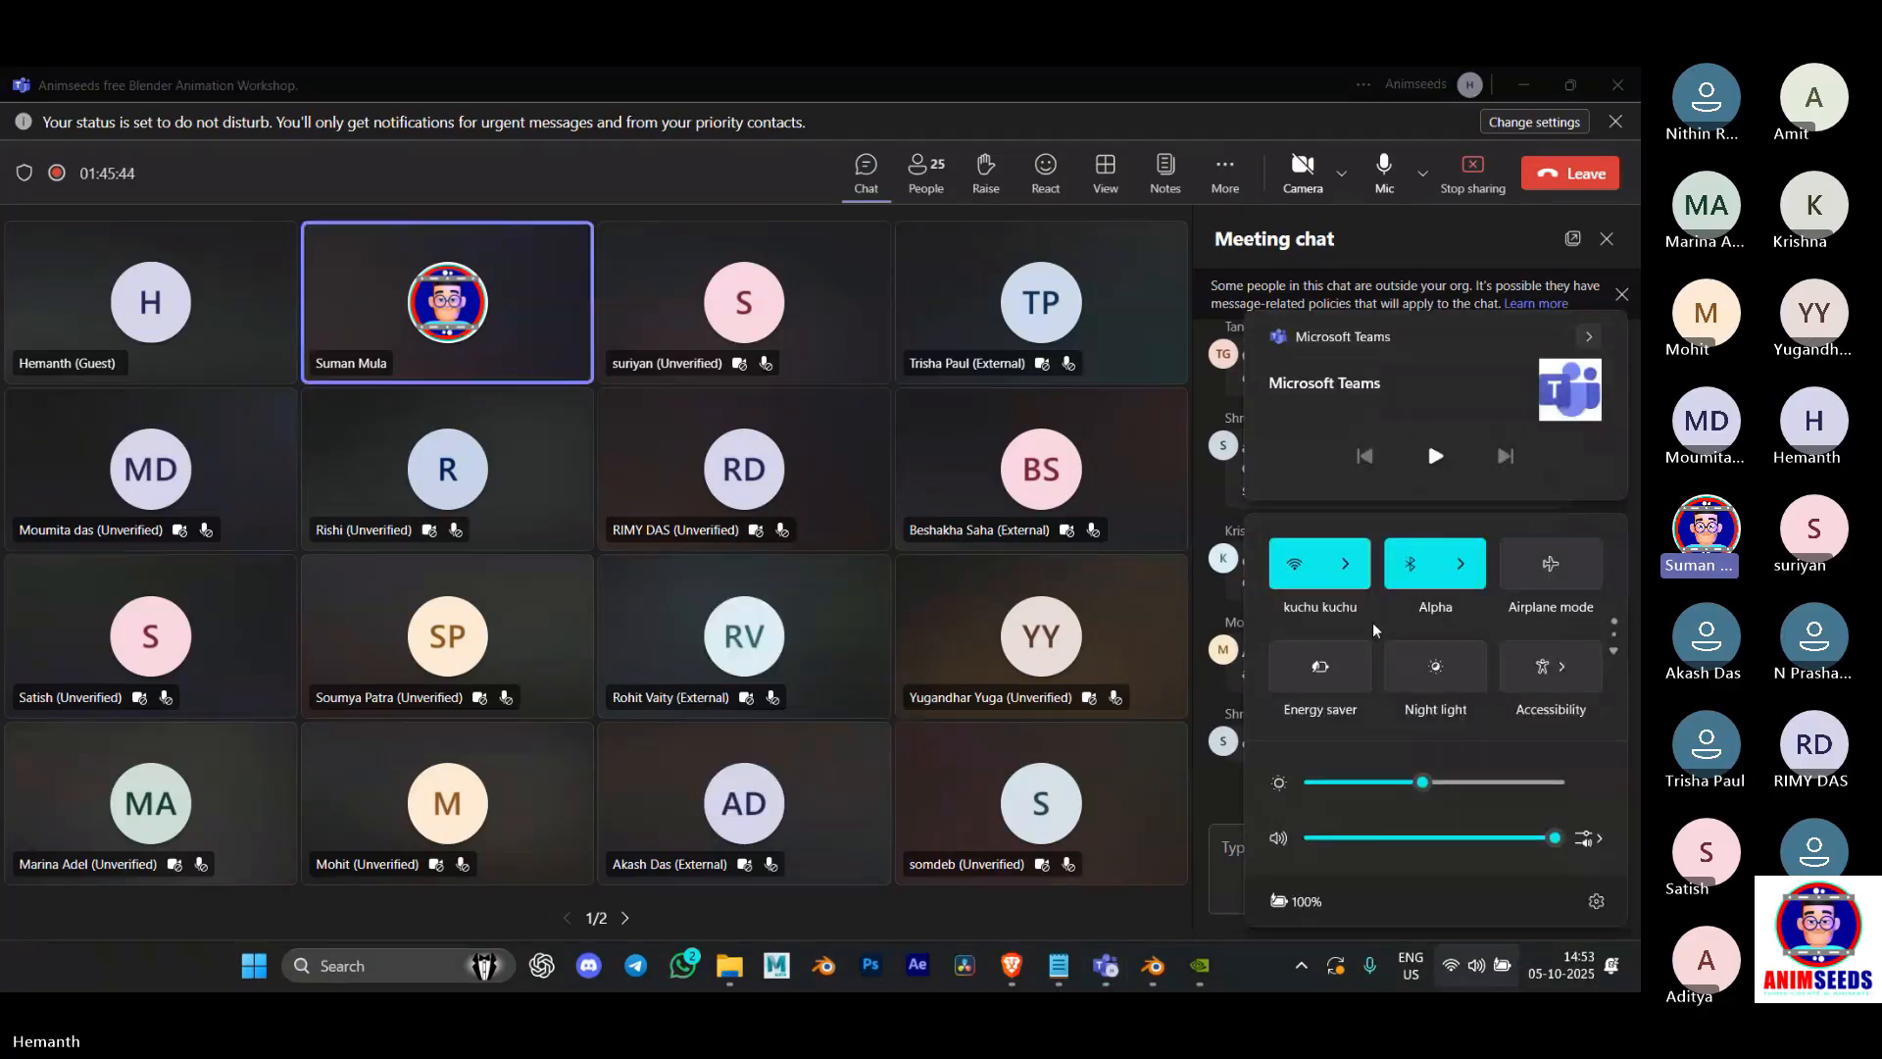
left_click(1497, 189)
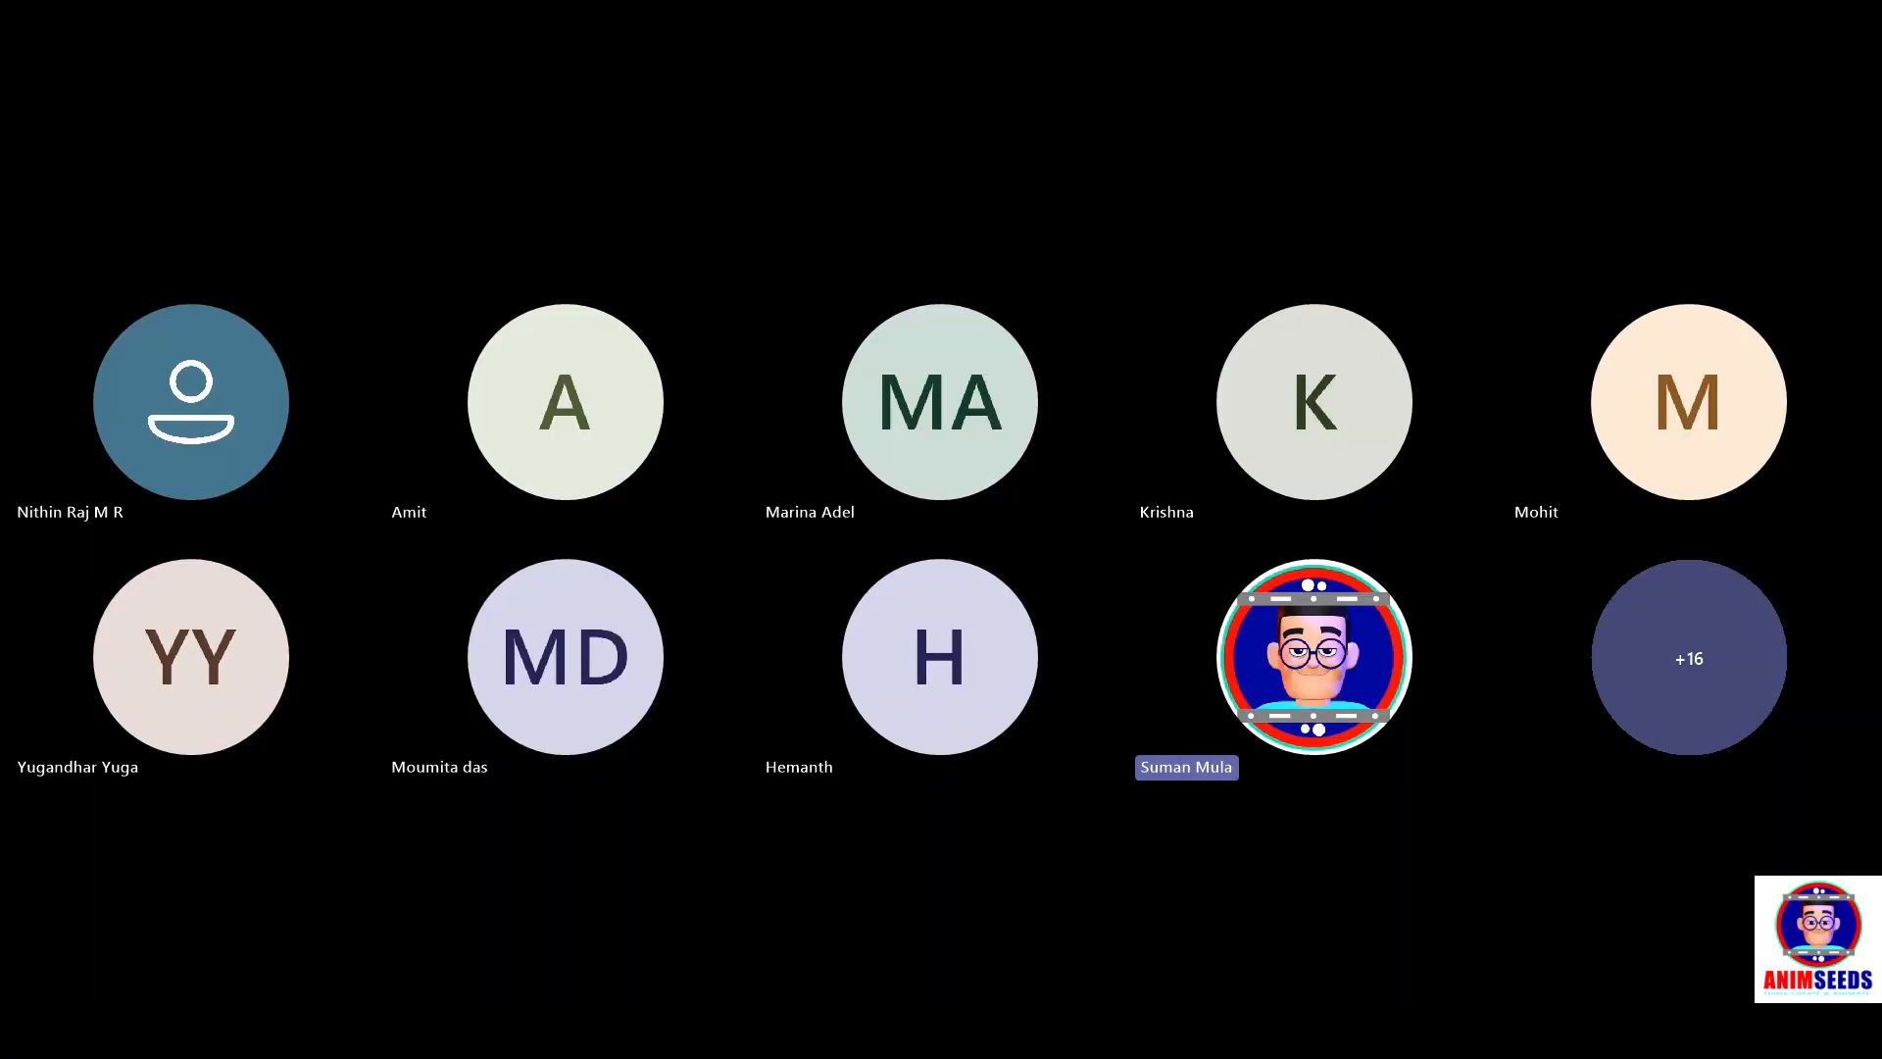